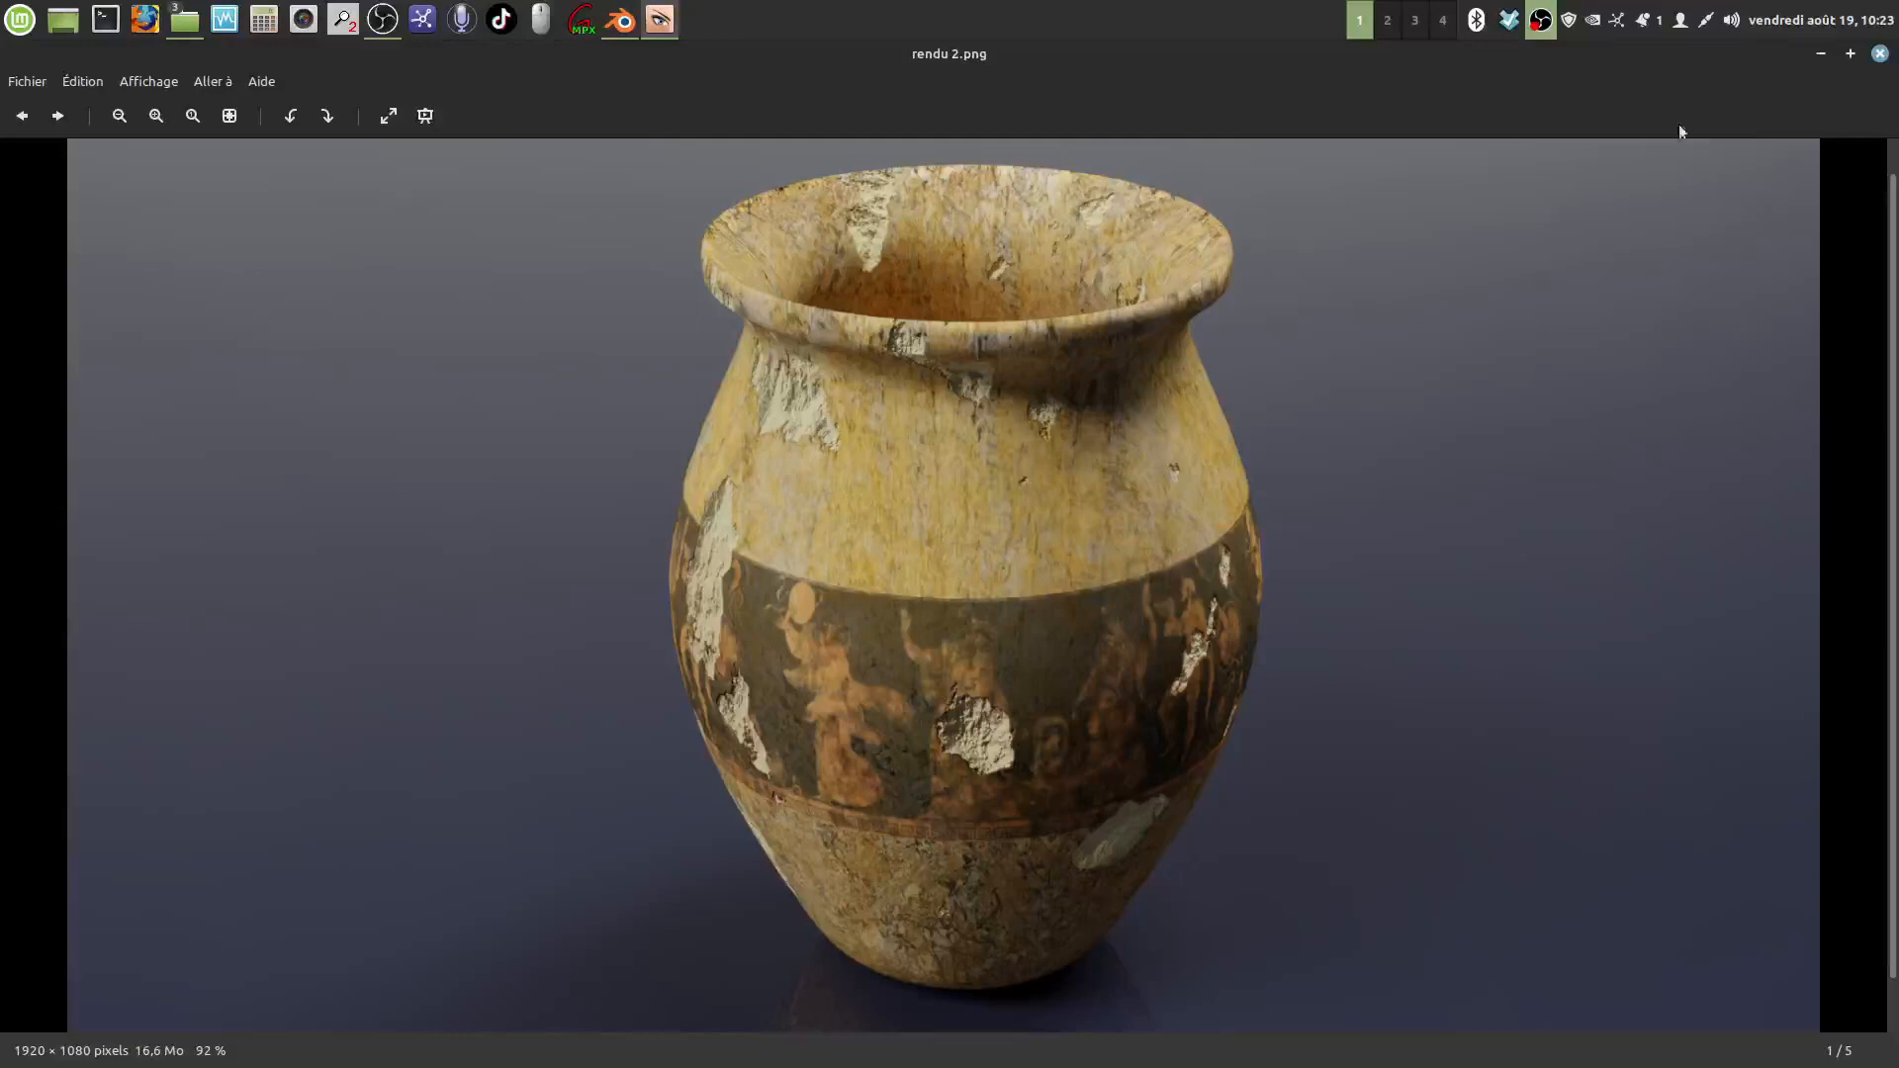
Step: Close the rendered image and the poterie folder, start Blender from the desktop and dismiss its splash screen
click(1880, 54)
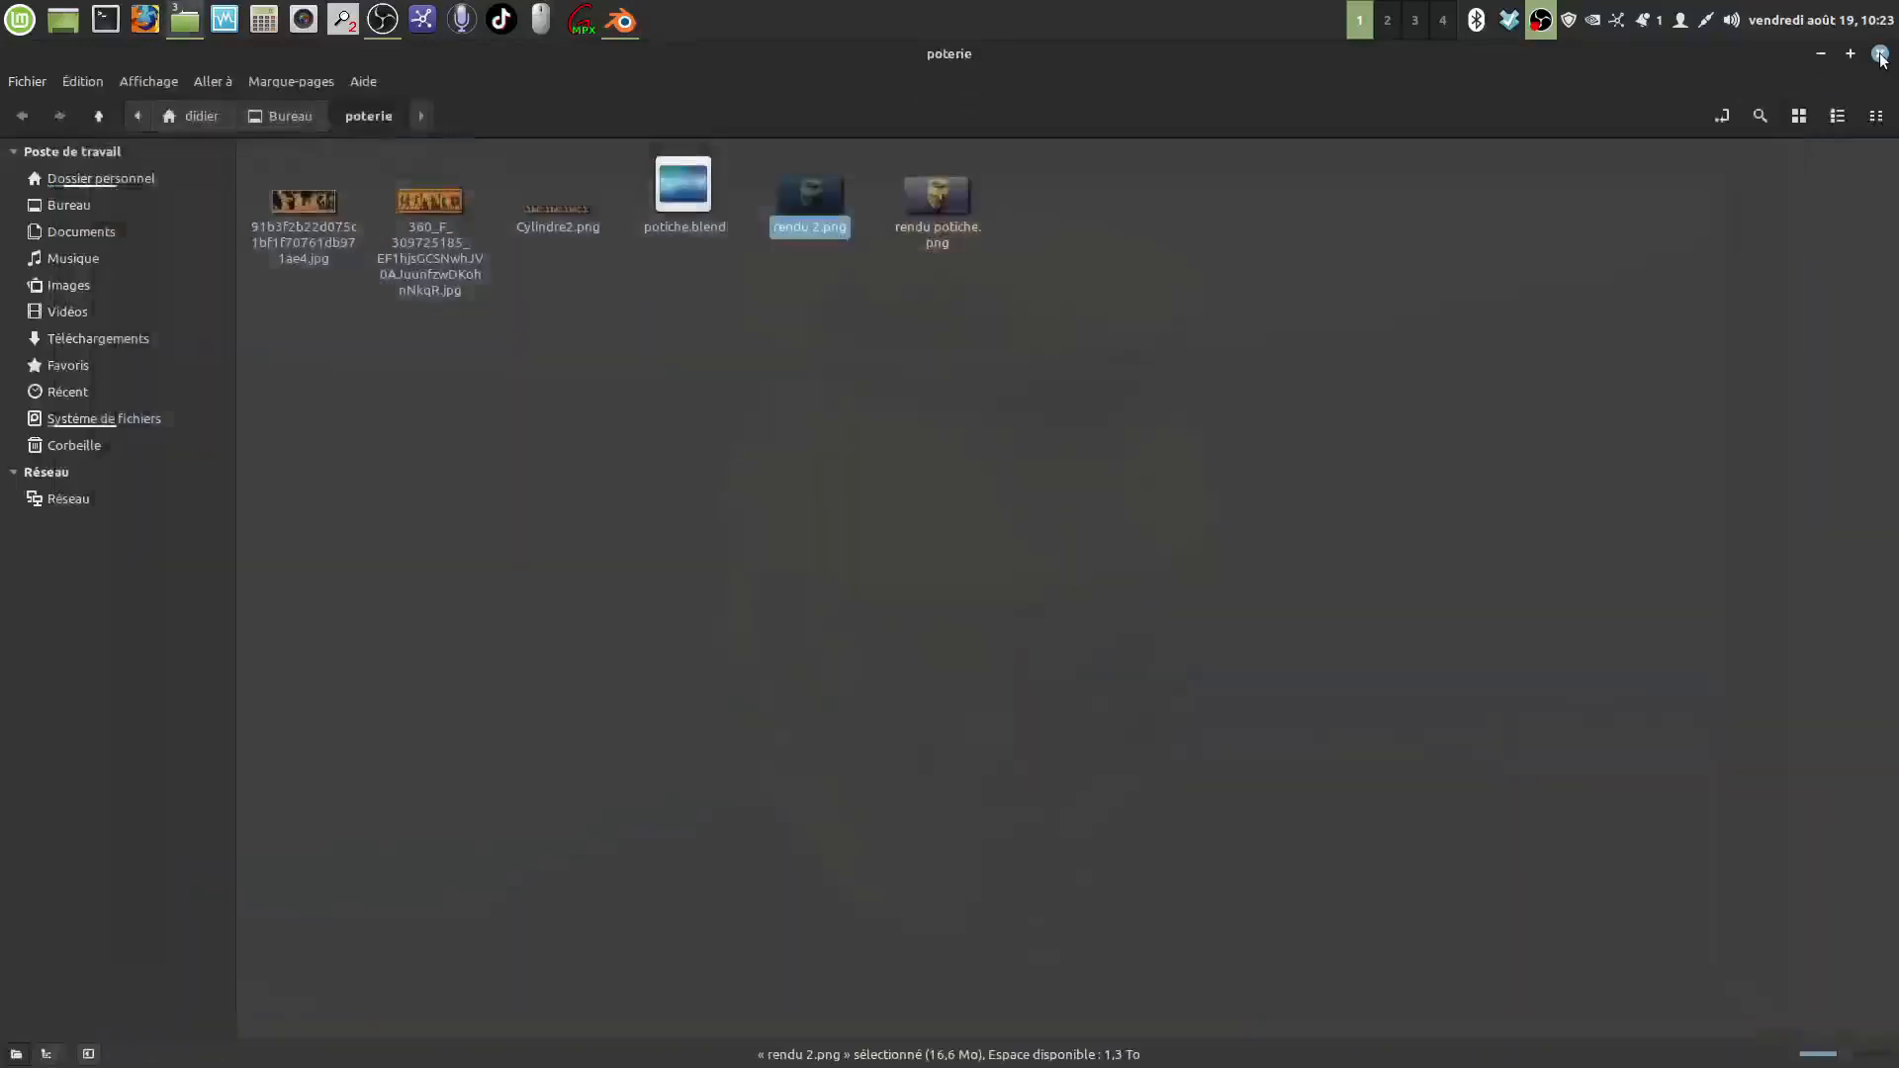
click(1880, 55)
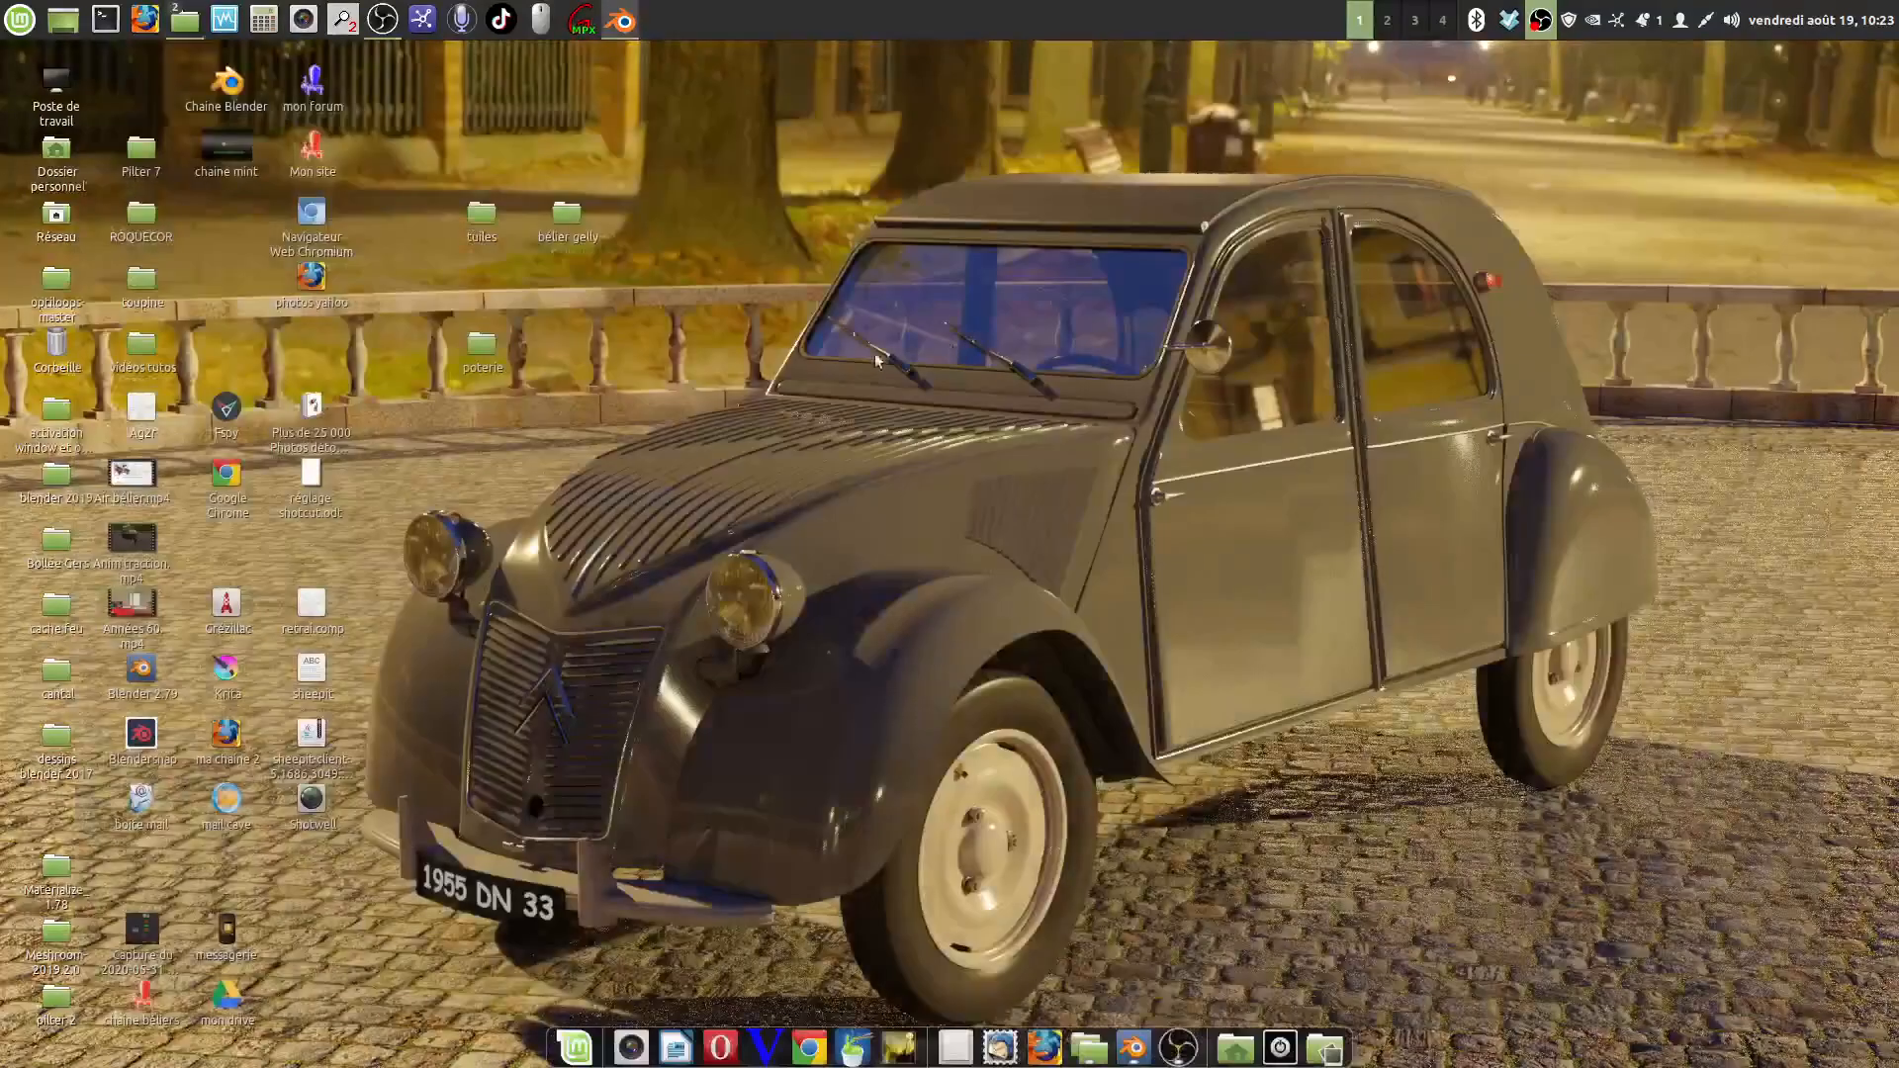
double_click(139, 735)
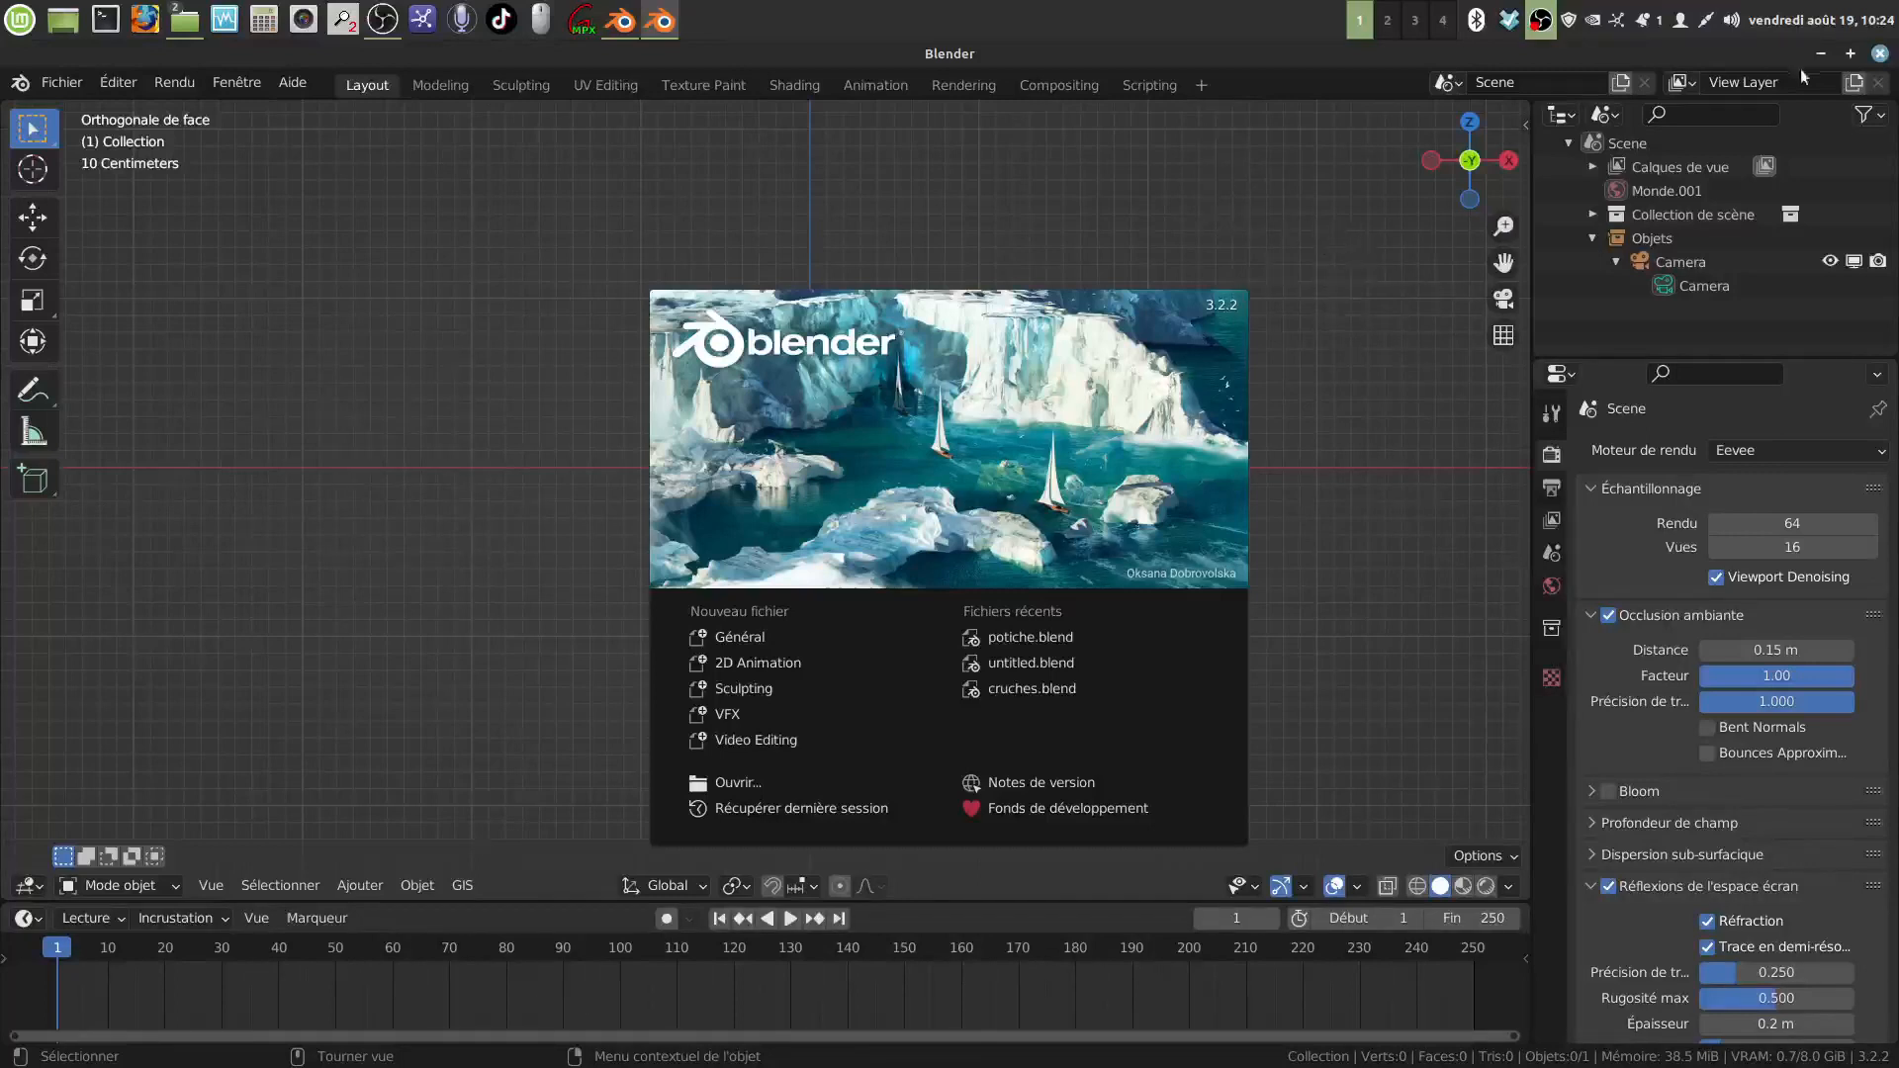
click(567, 317)
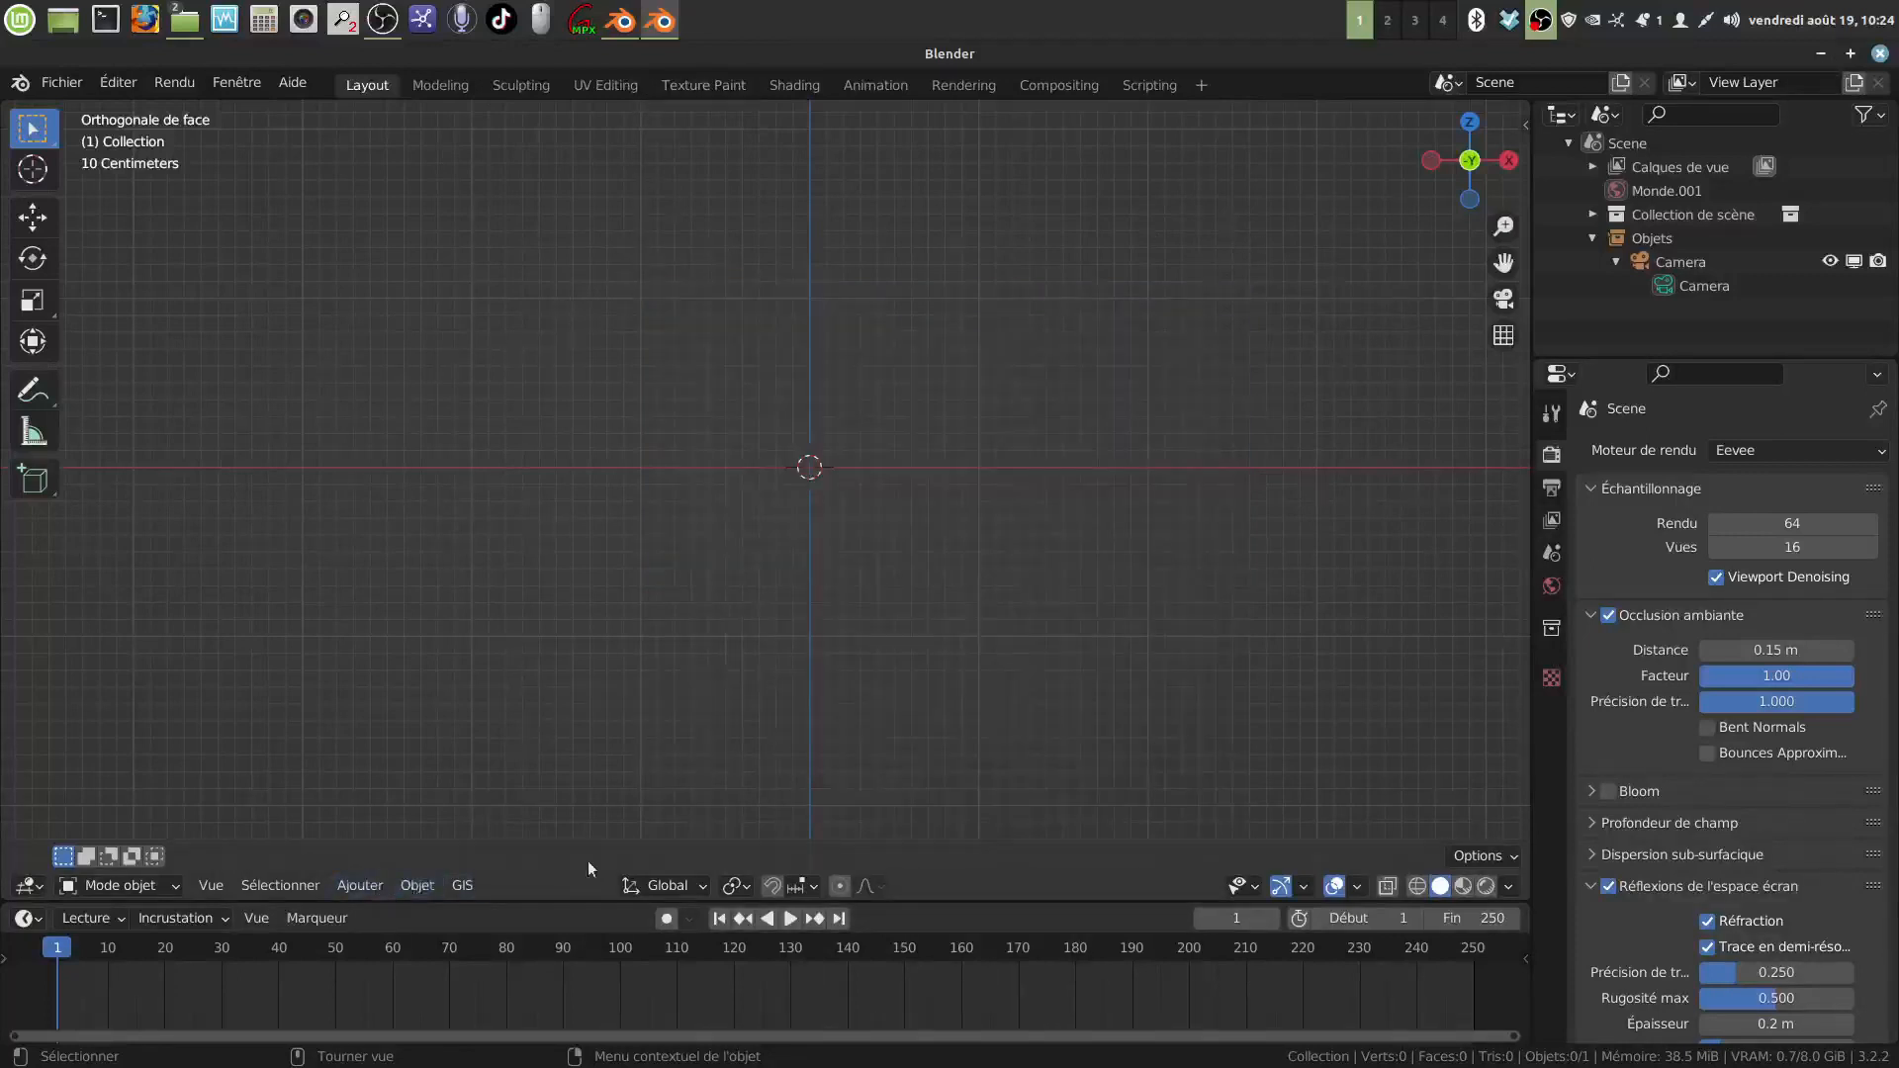
Step: Add a mesh cylinder with 12 vertices and the cap fill type set to Rien
click(365, 884)
mouse_move(378, 859)
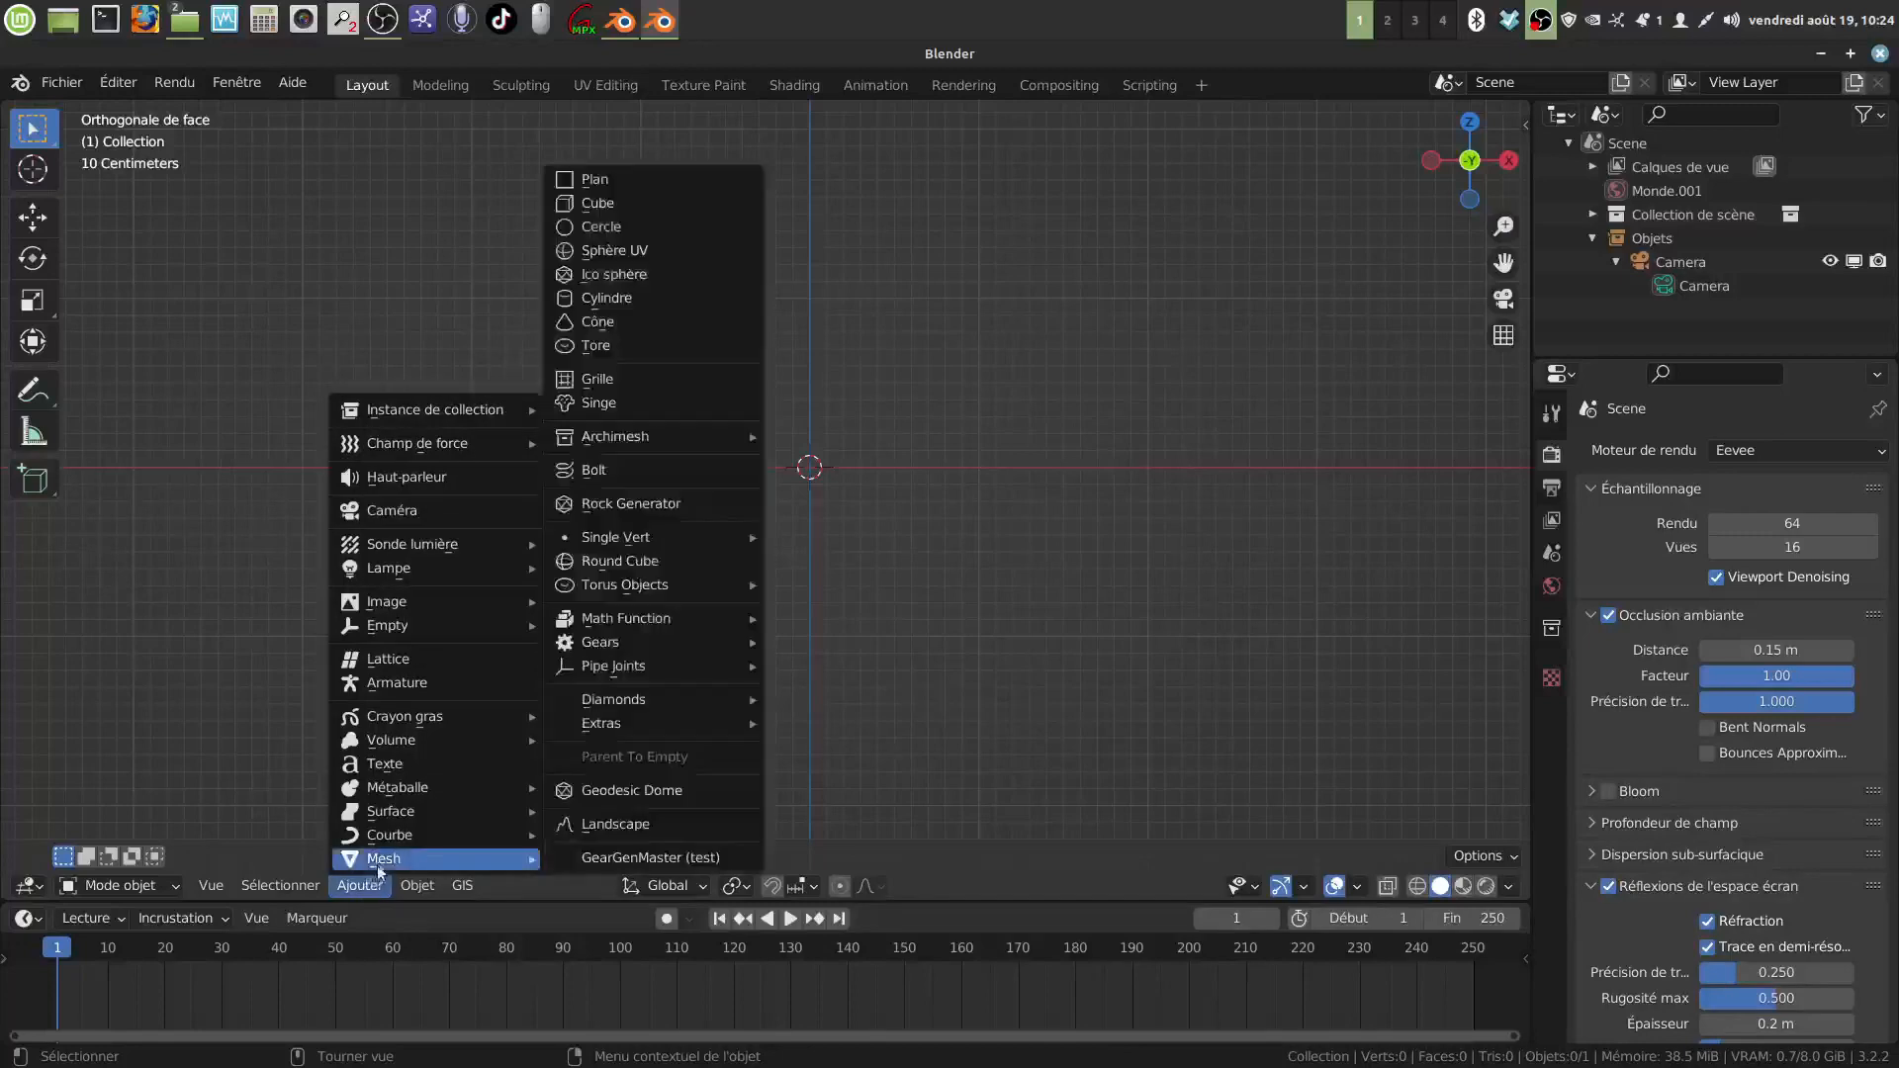
click(643, 300)
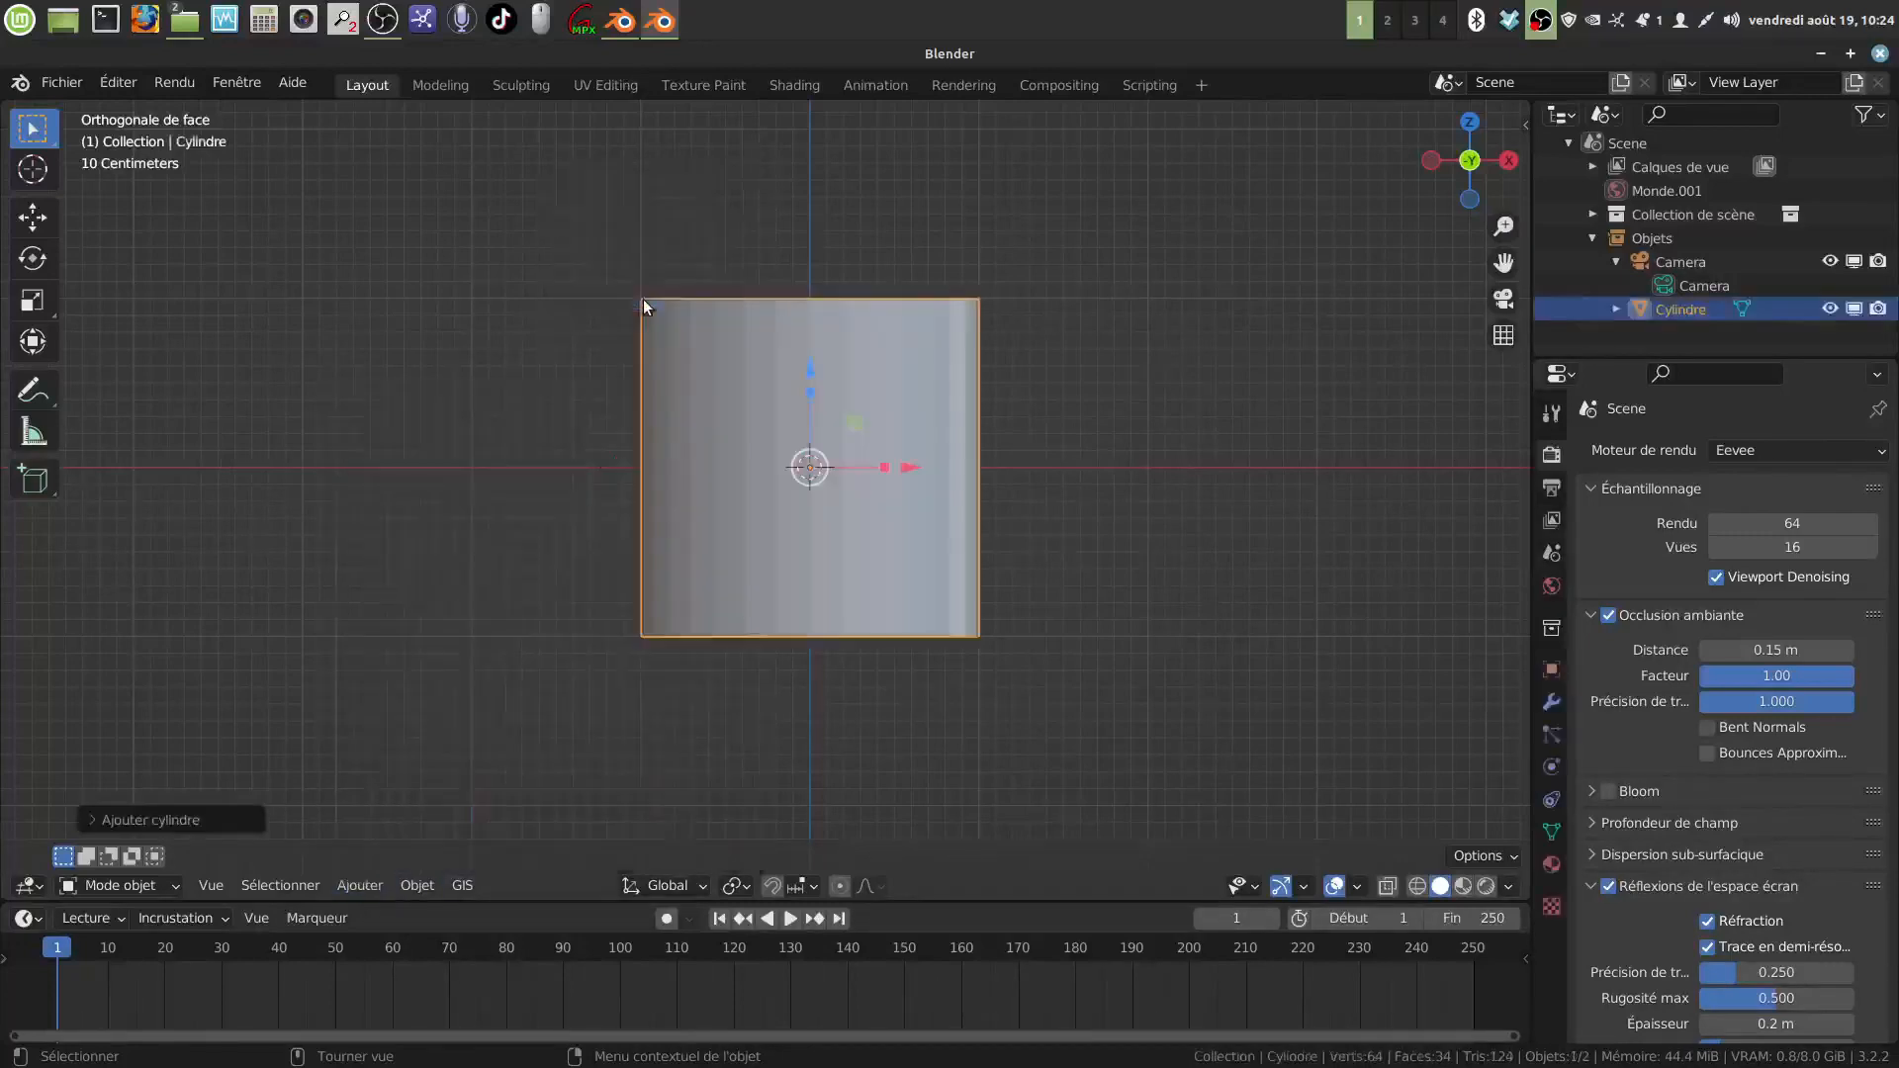
click(92, 821)
click(320, 534)
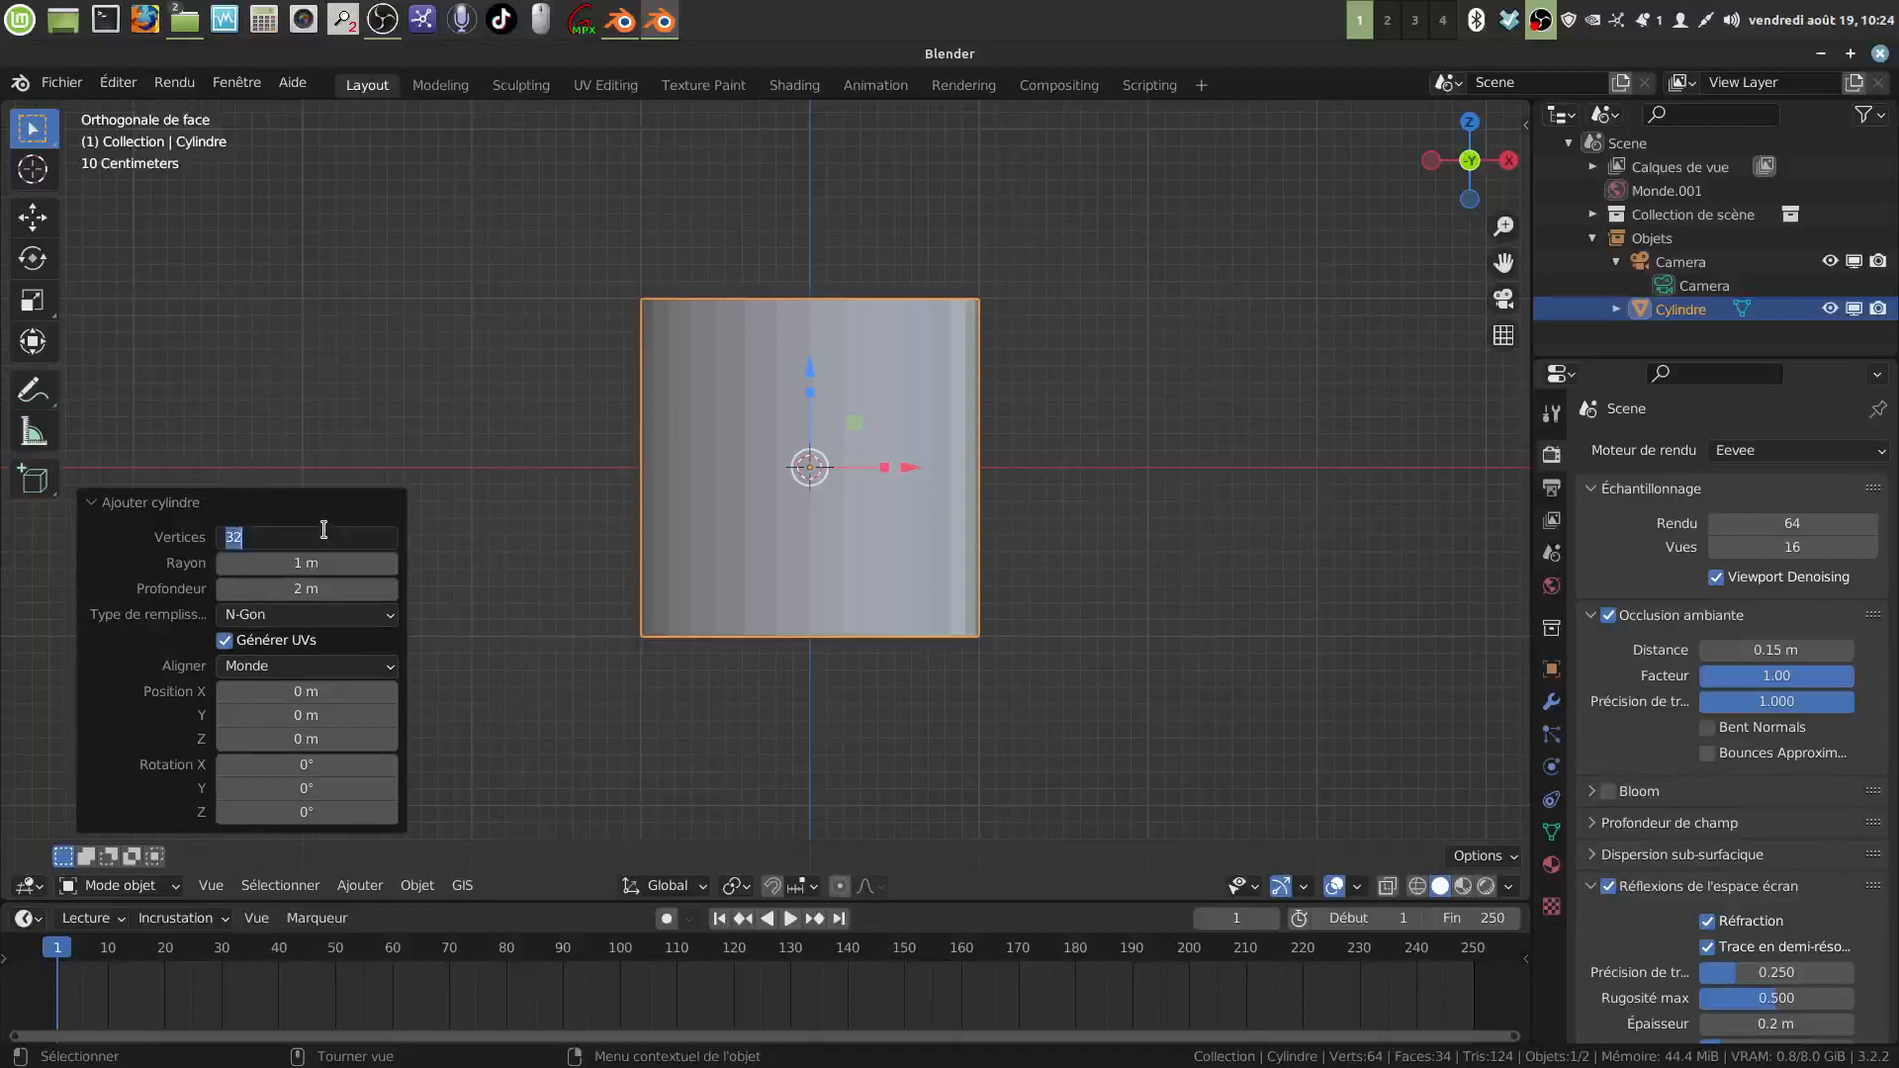
key(BackSpace)
text(12)
key(Return)
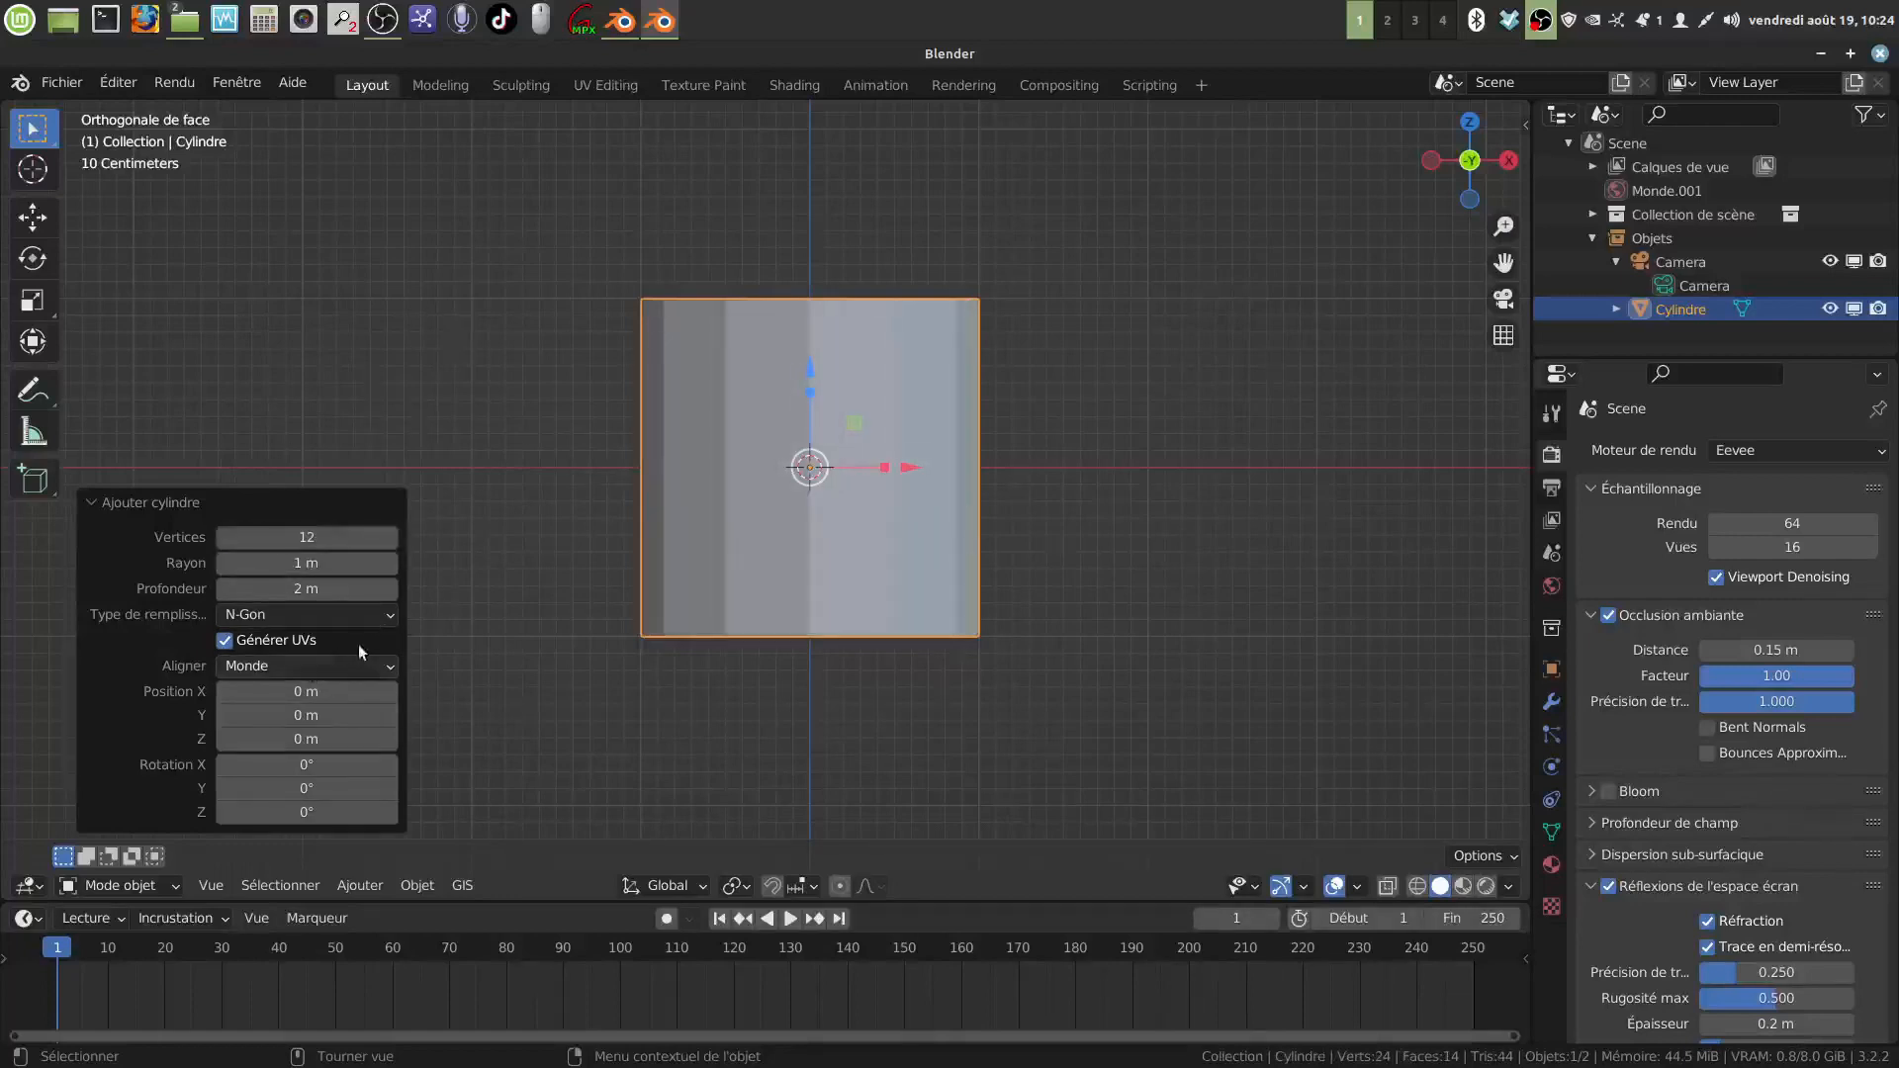
click(388, 622)
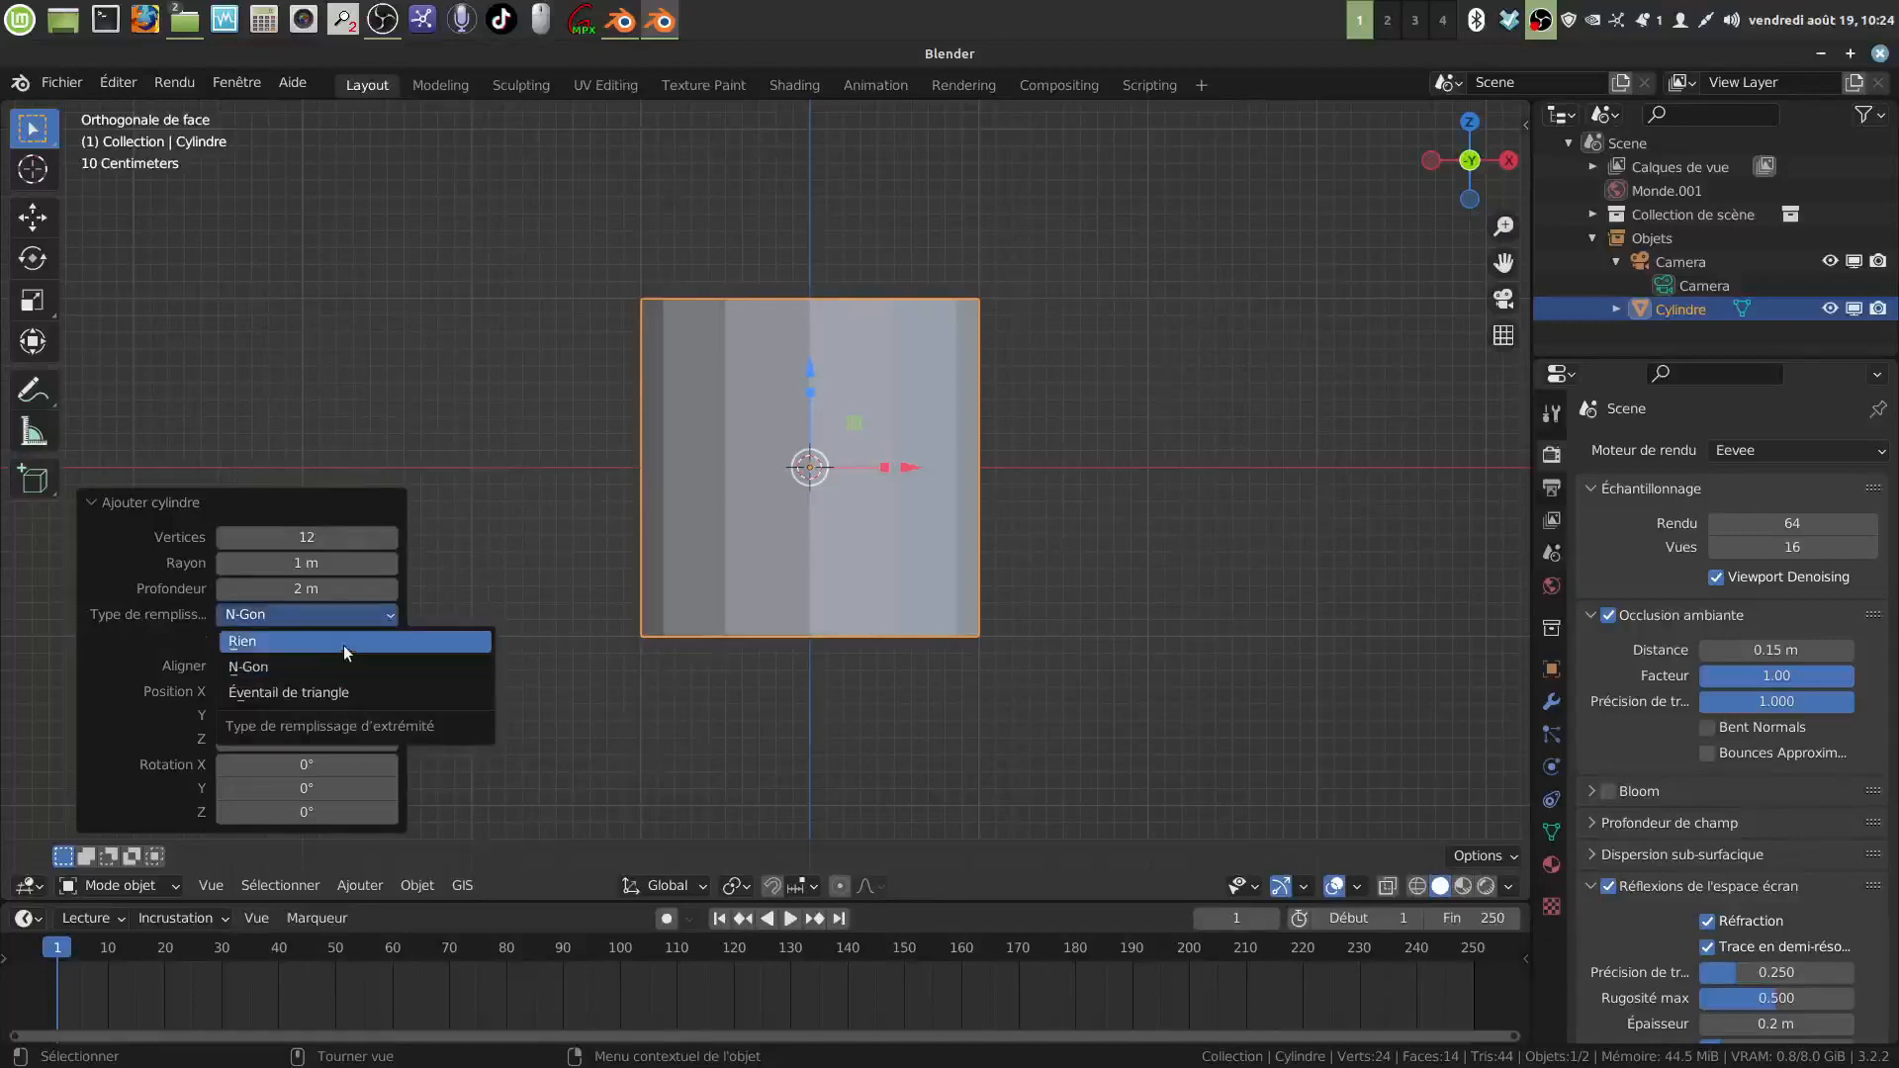
click(345, 645)
Step: In Edit Mode, scale the cylinder's bottom edge loop down to about 0.494
middle_drag(879, 629, 815, 641)
key(Tab)
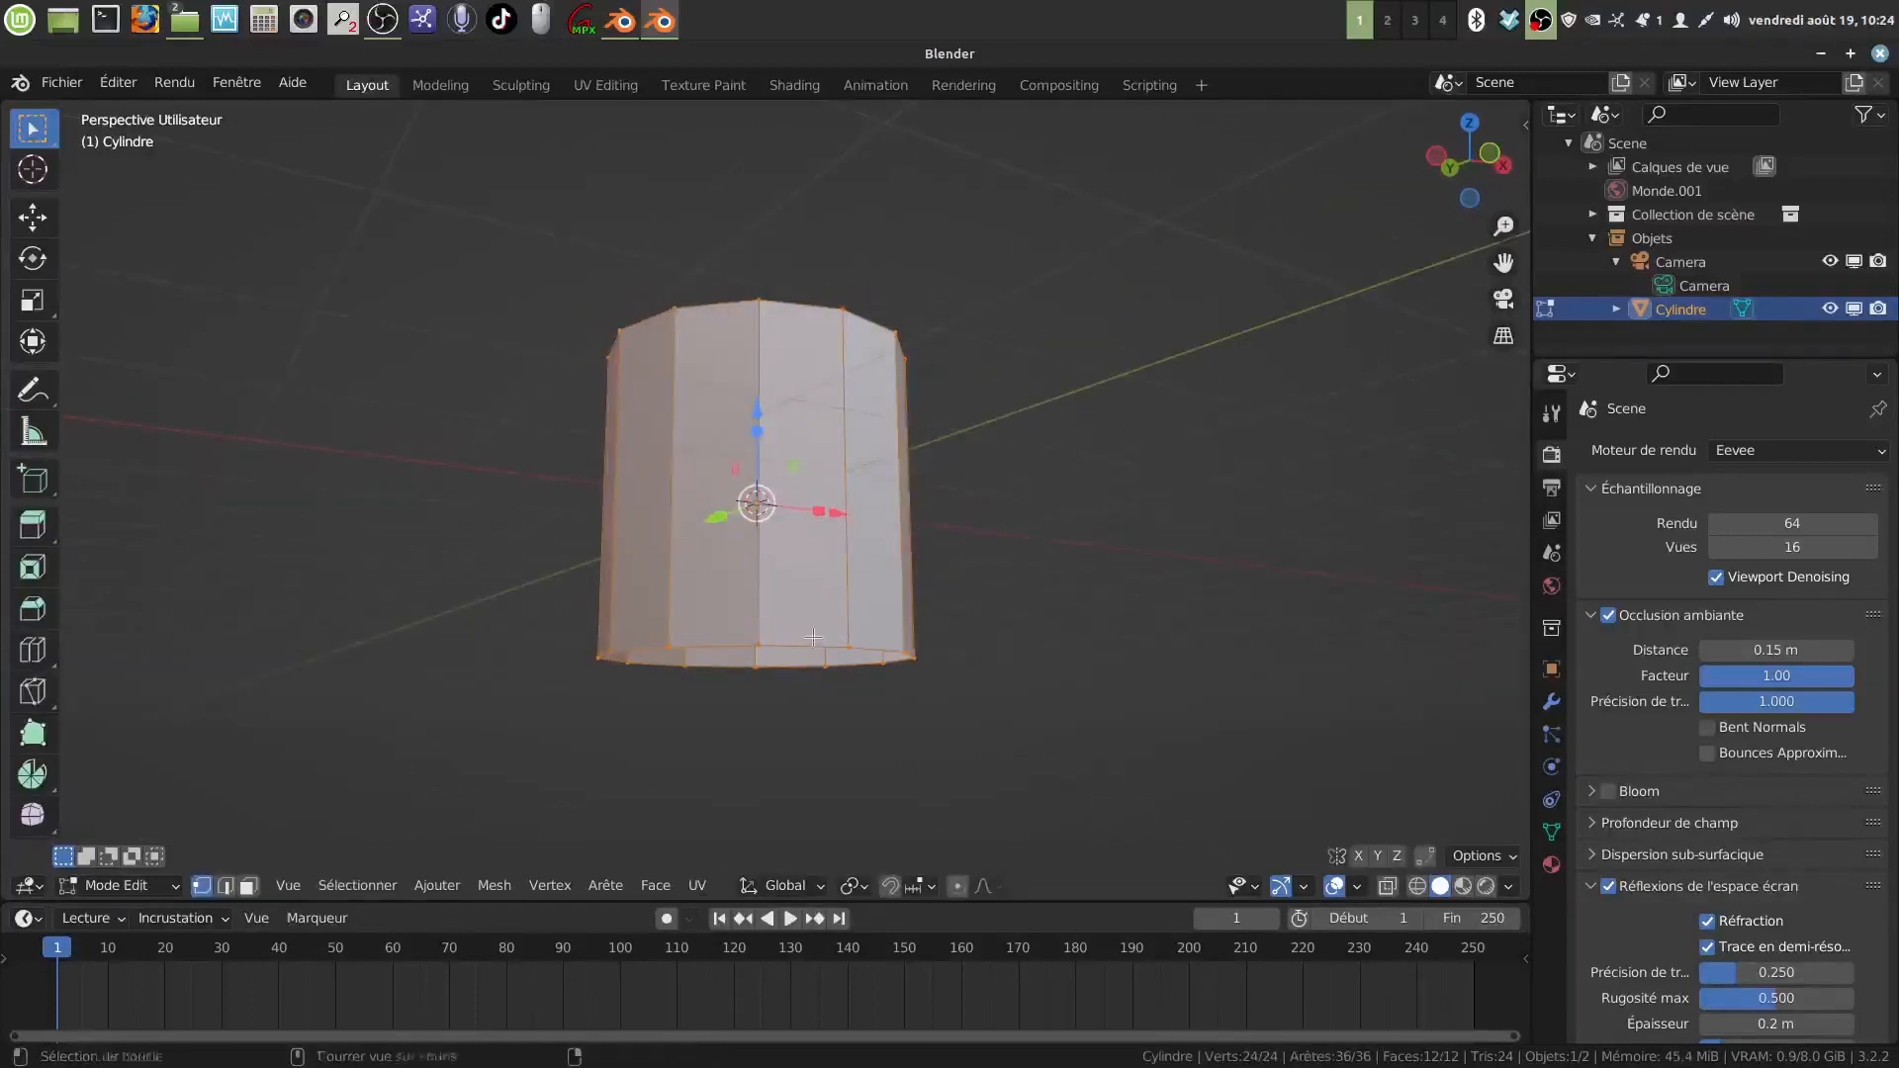
alt+click(817, 655)
key(s)
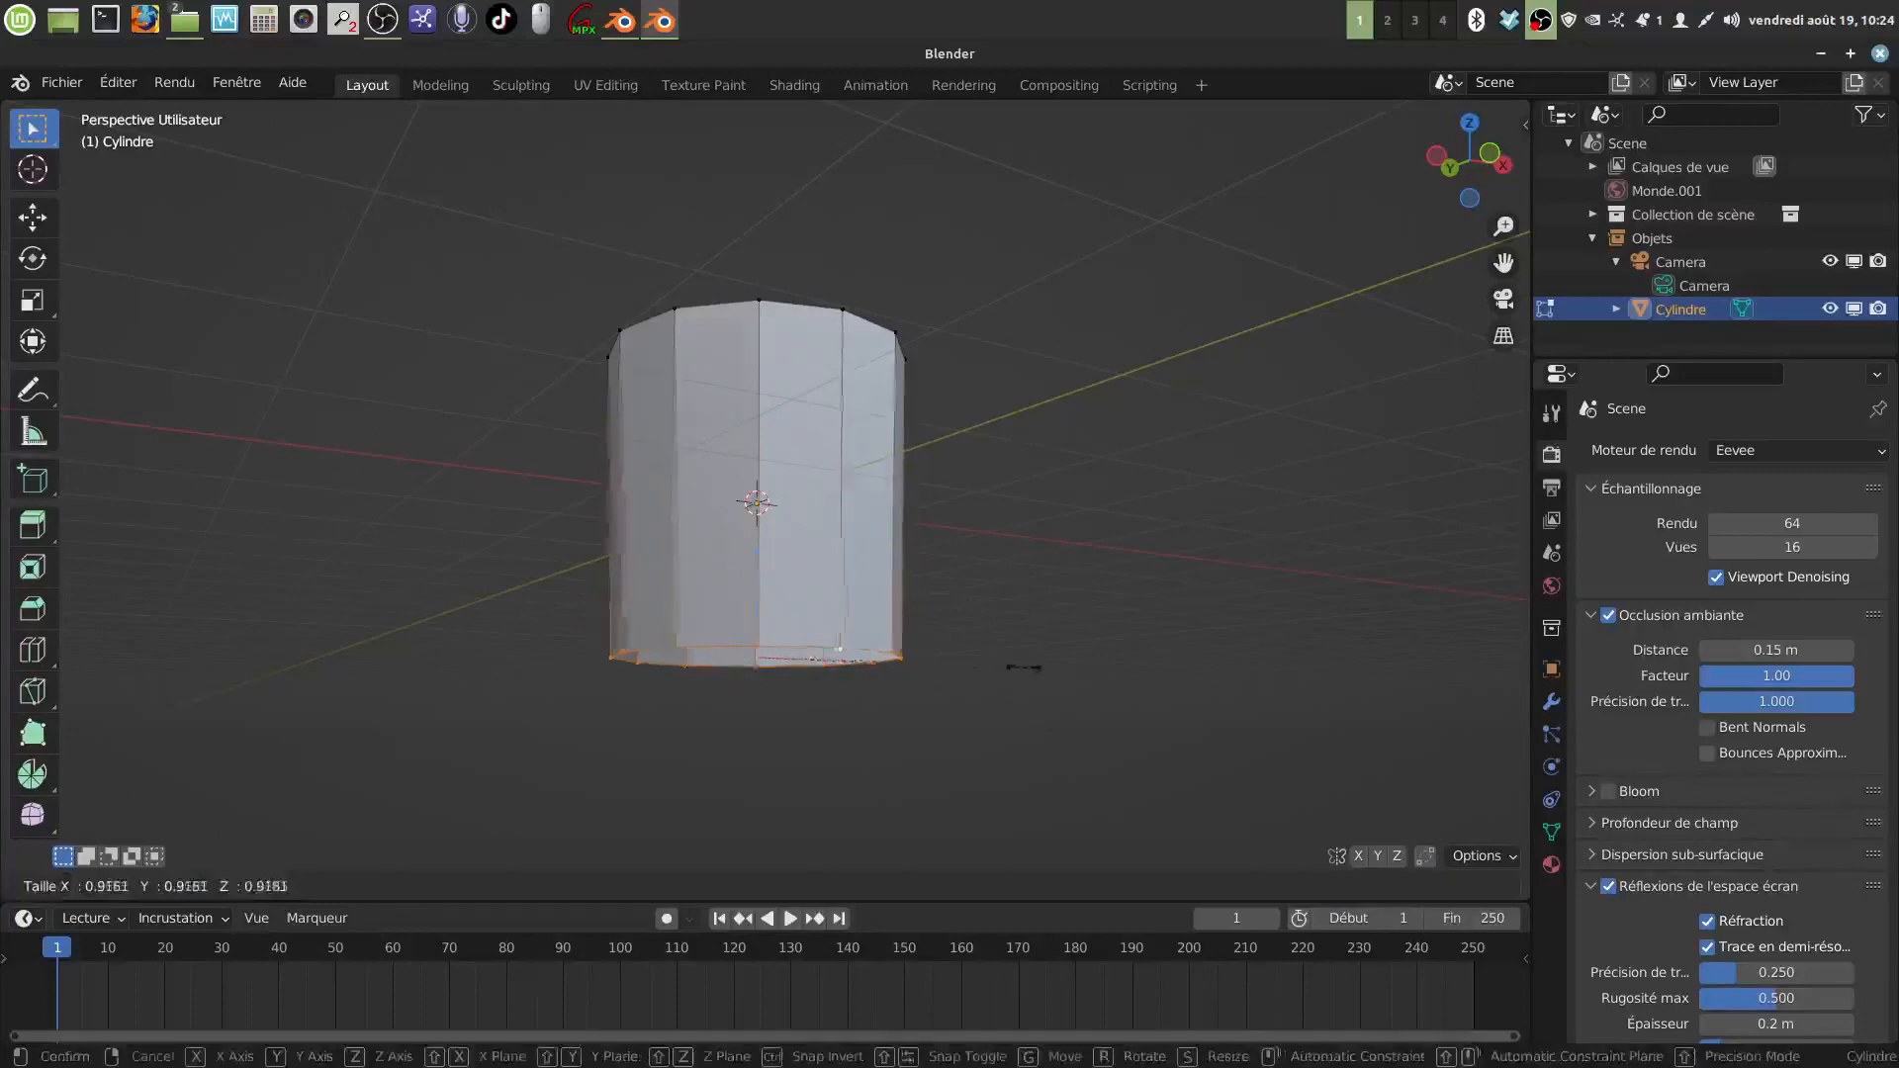
click(902, 658)
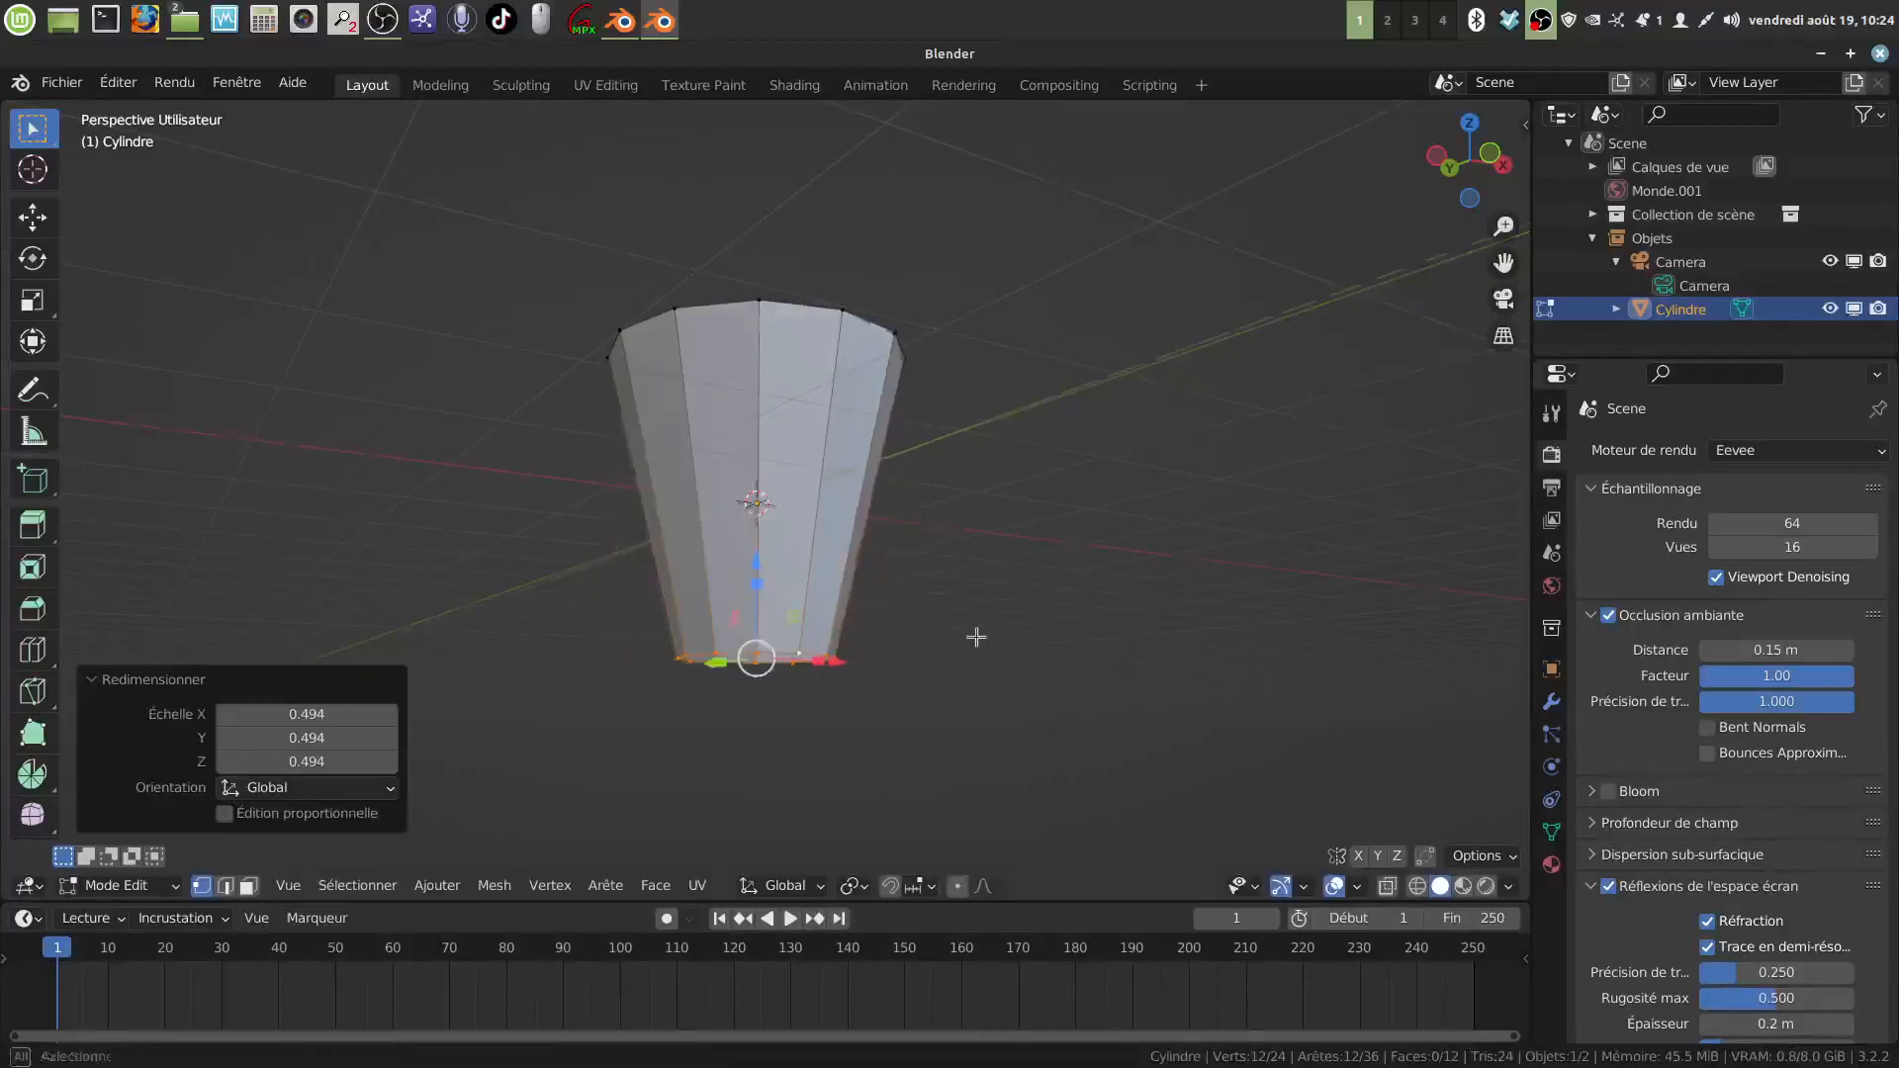
Step: Extrude the bottom edge loop and scale it to 0 at the centre to close the base
middle_drag(956, 651, 993, 600)
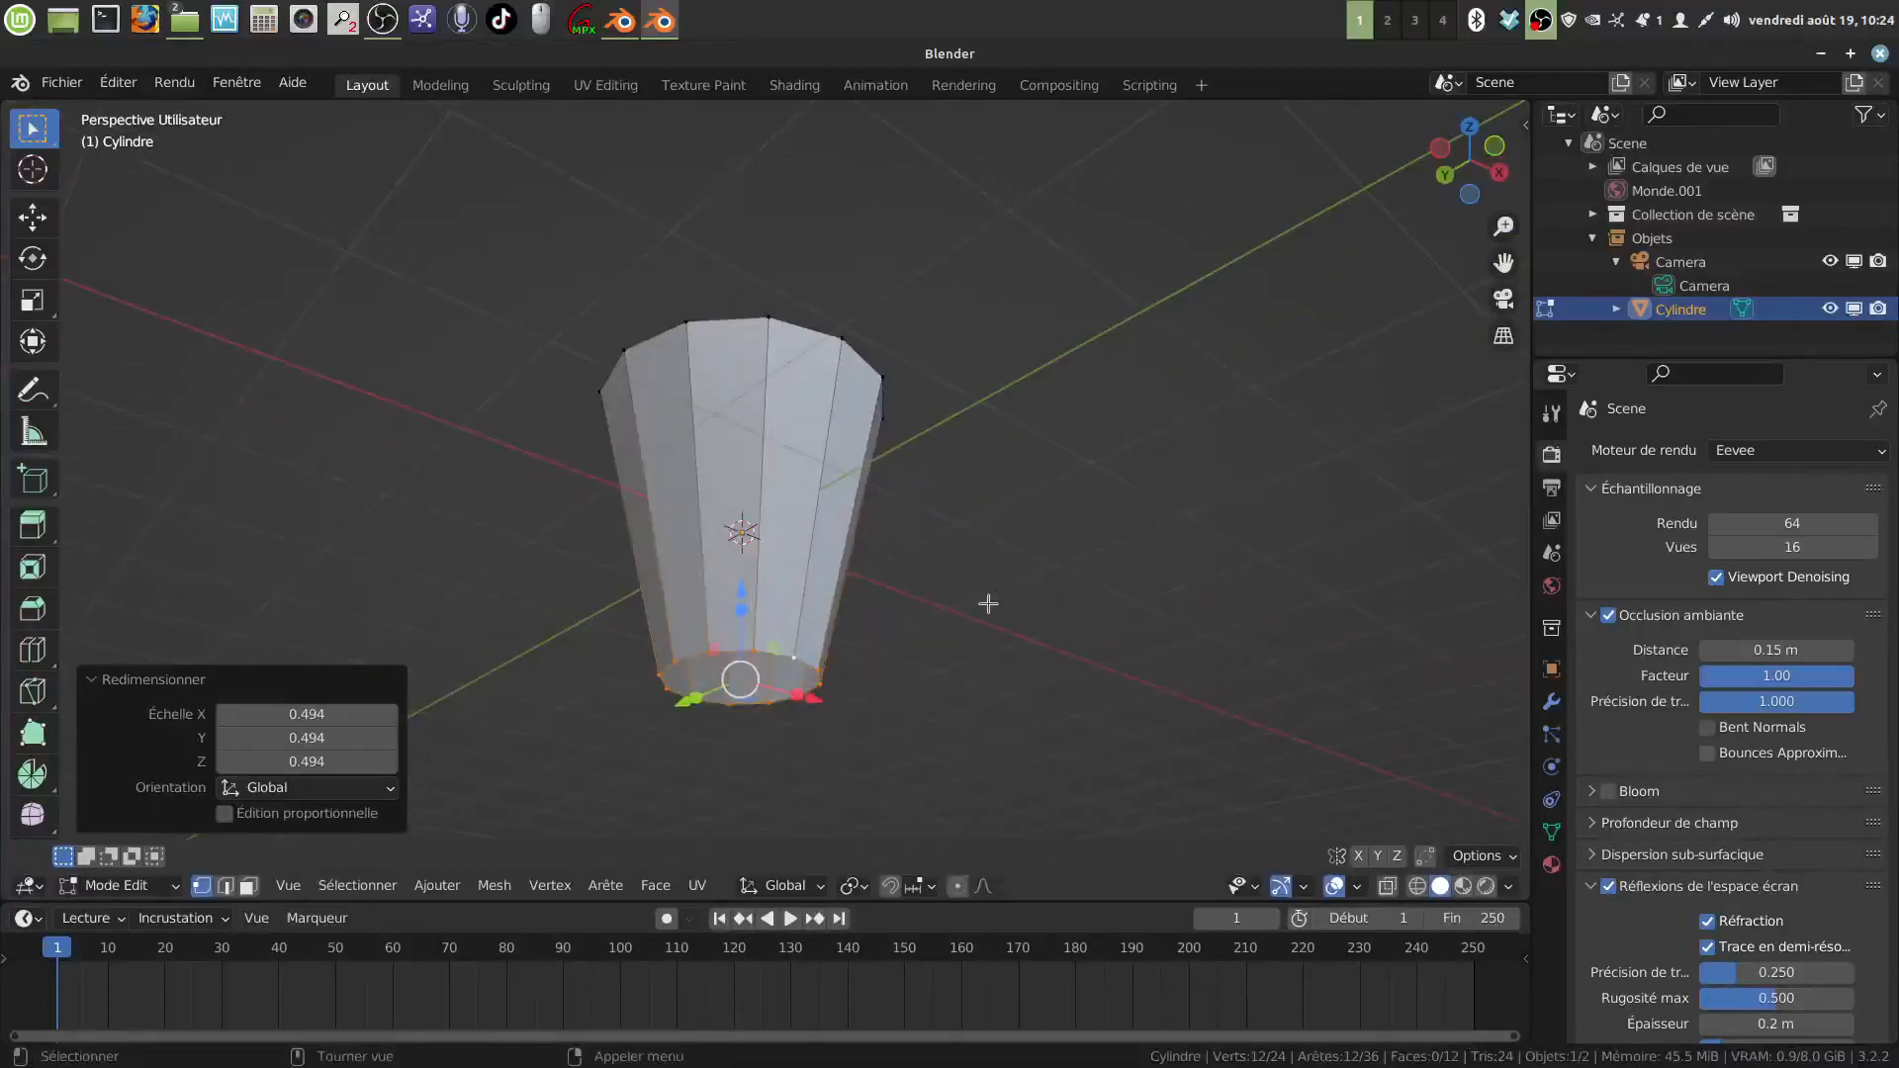
key(e)
key(s)
key(0)
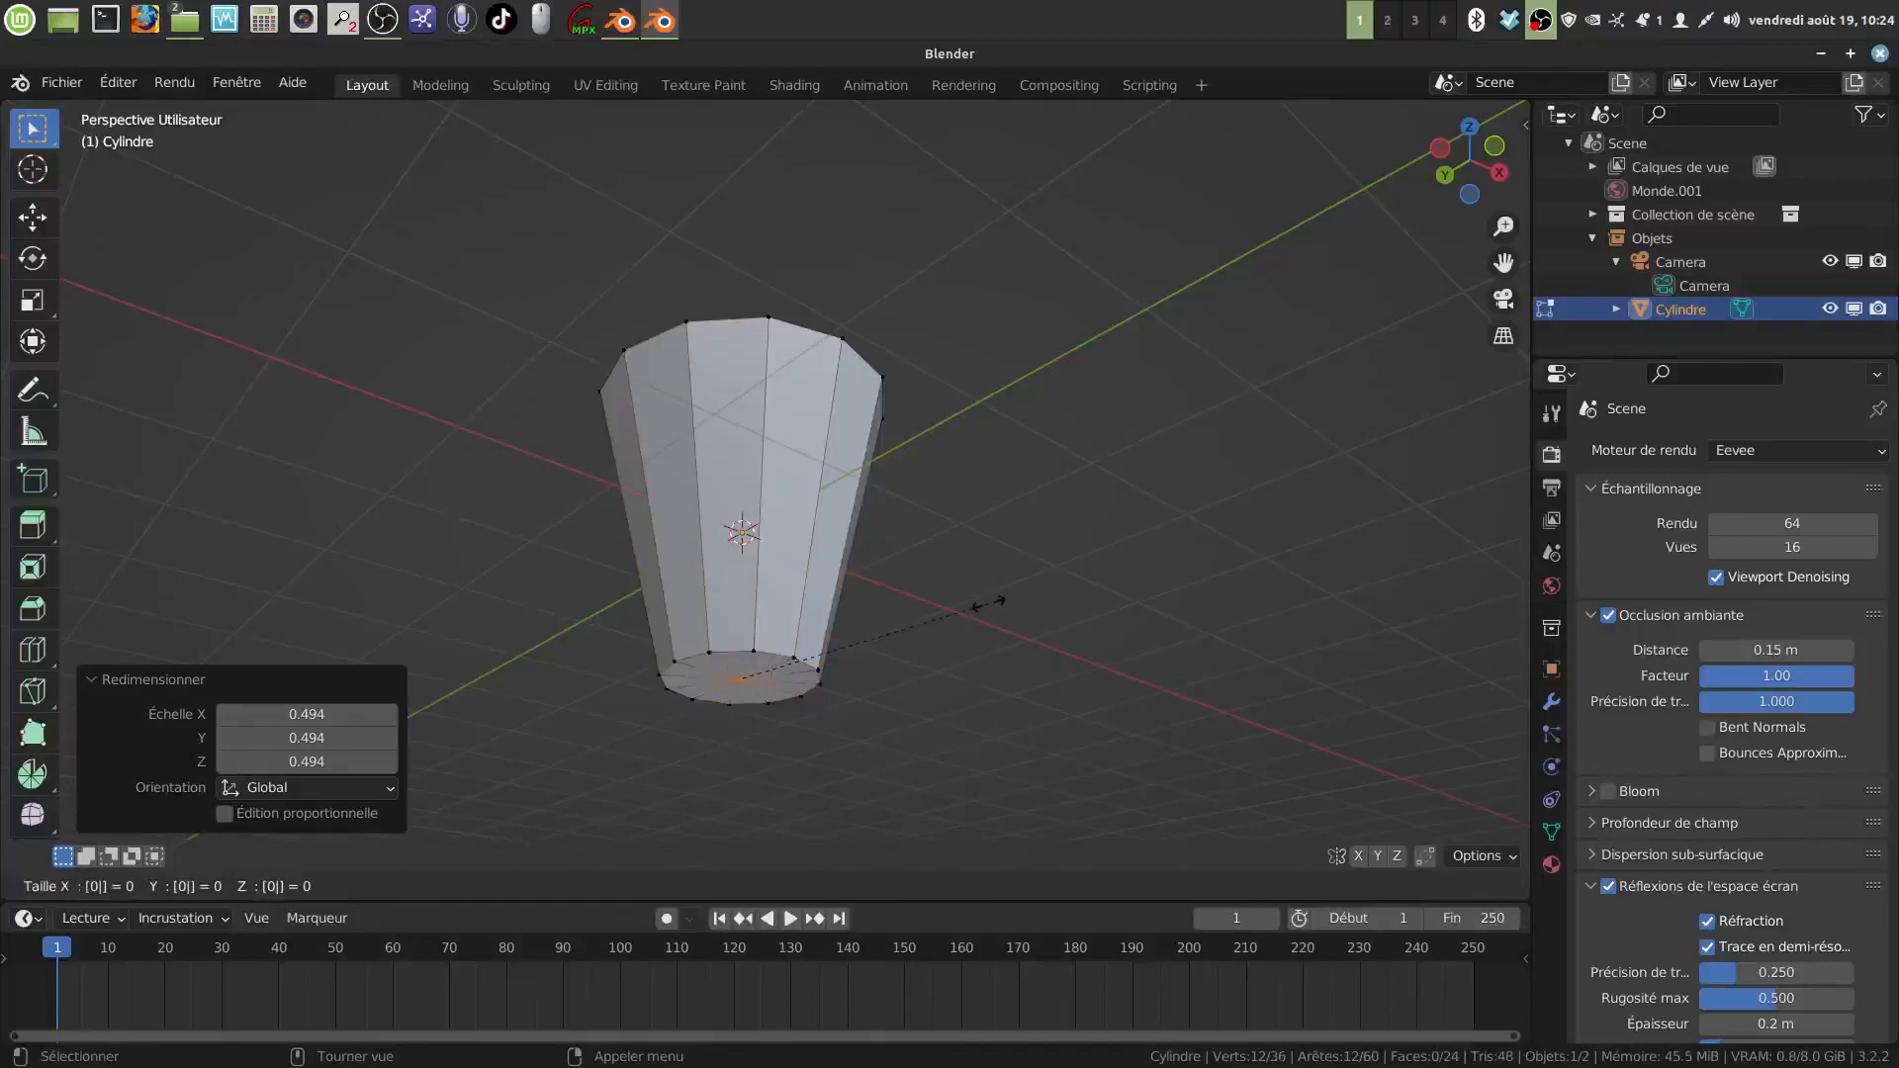
key(Return)
Step: Select the whole mesh and merge its duplicate vertices by distance
mouse_move(920, 641)
middle_down()
mouse_move(890, 657)
mouse_move(903, 623)
middle_up()
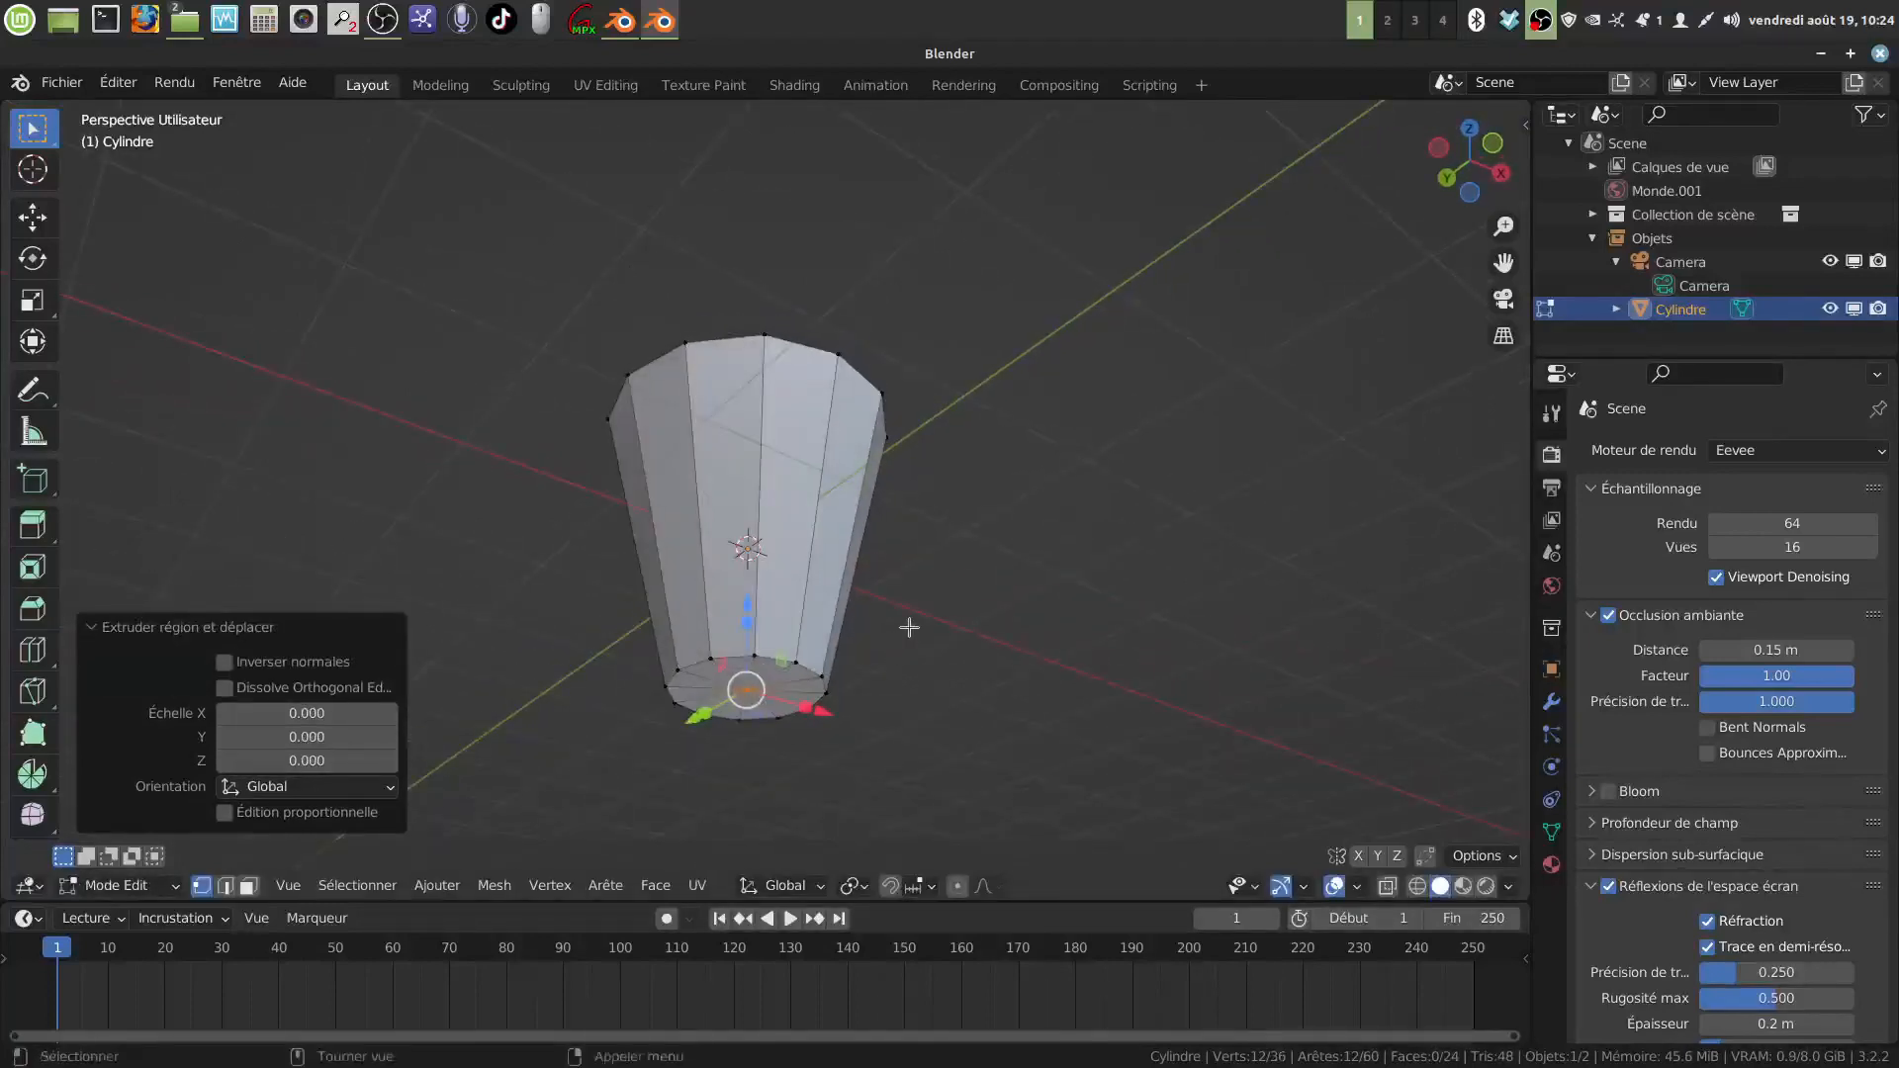
click(890, 635)
key(a)
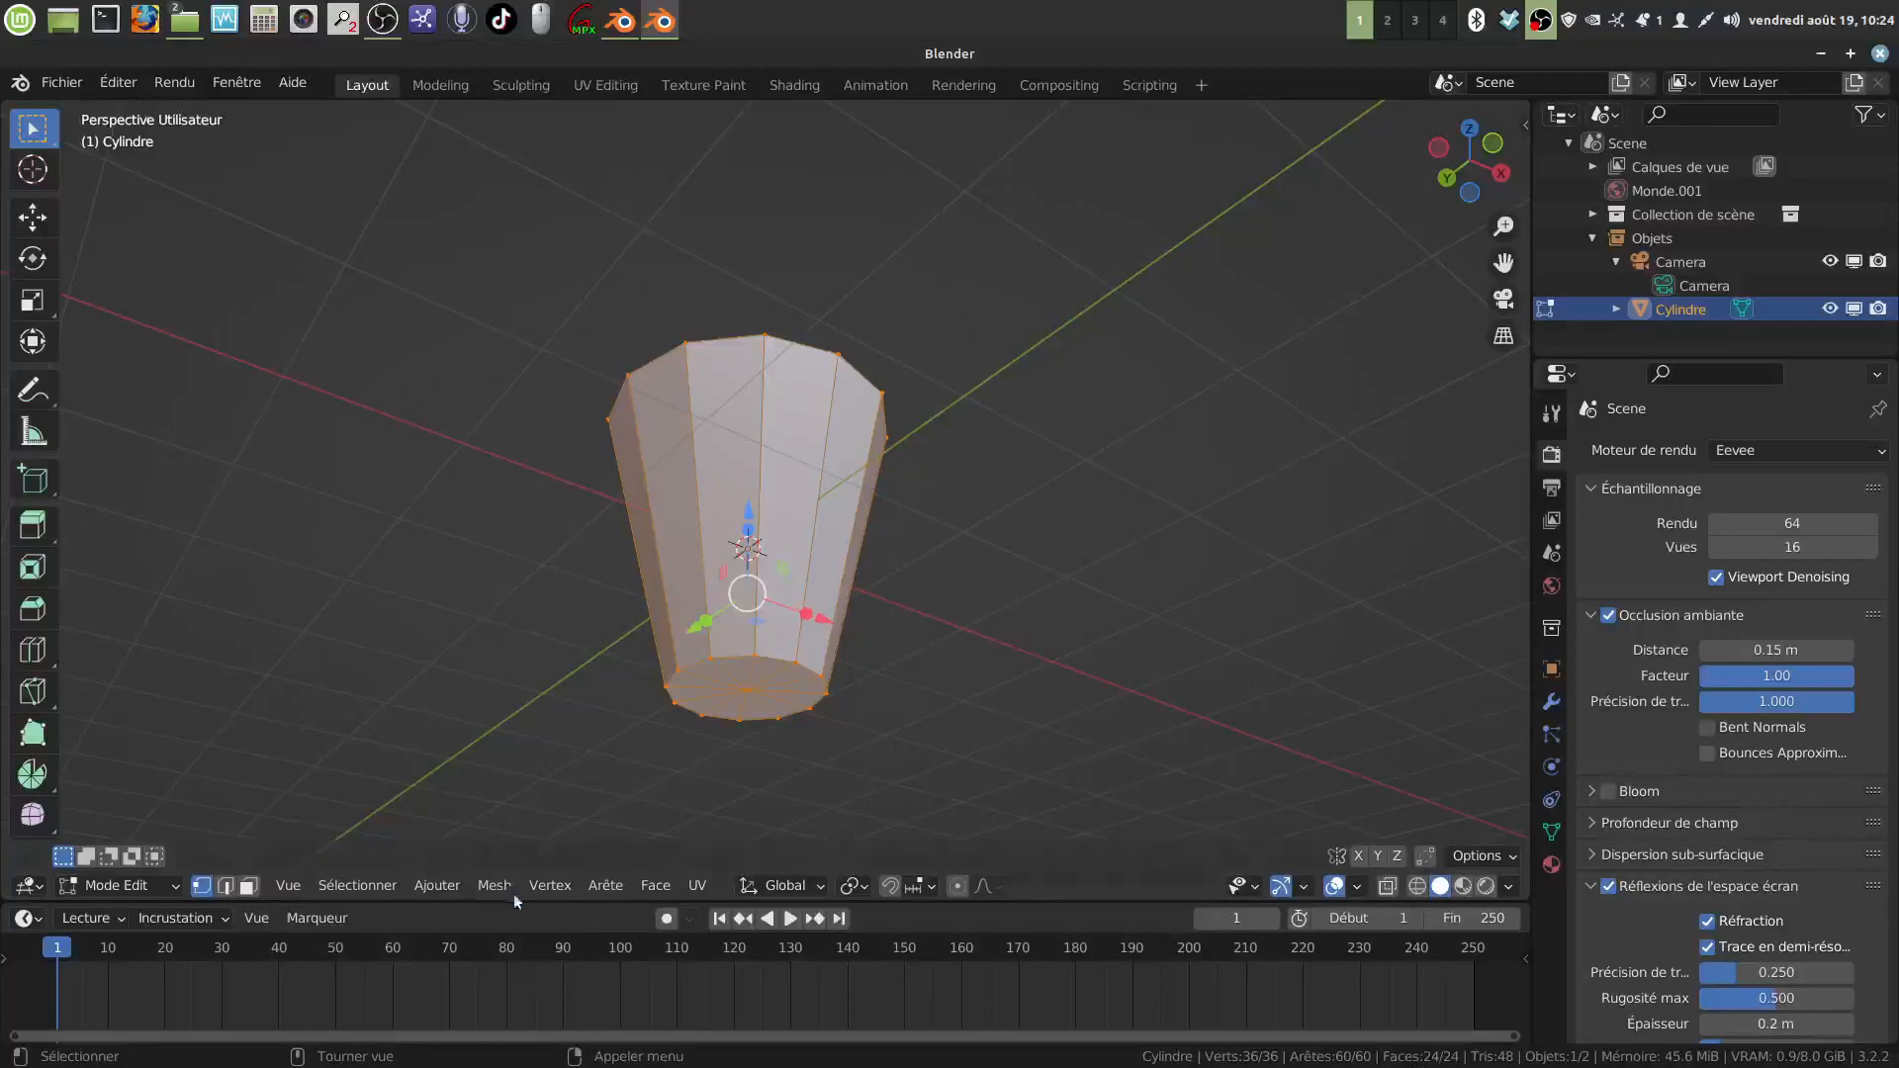
click(500, 887)
mouse_move(532, 384)
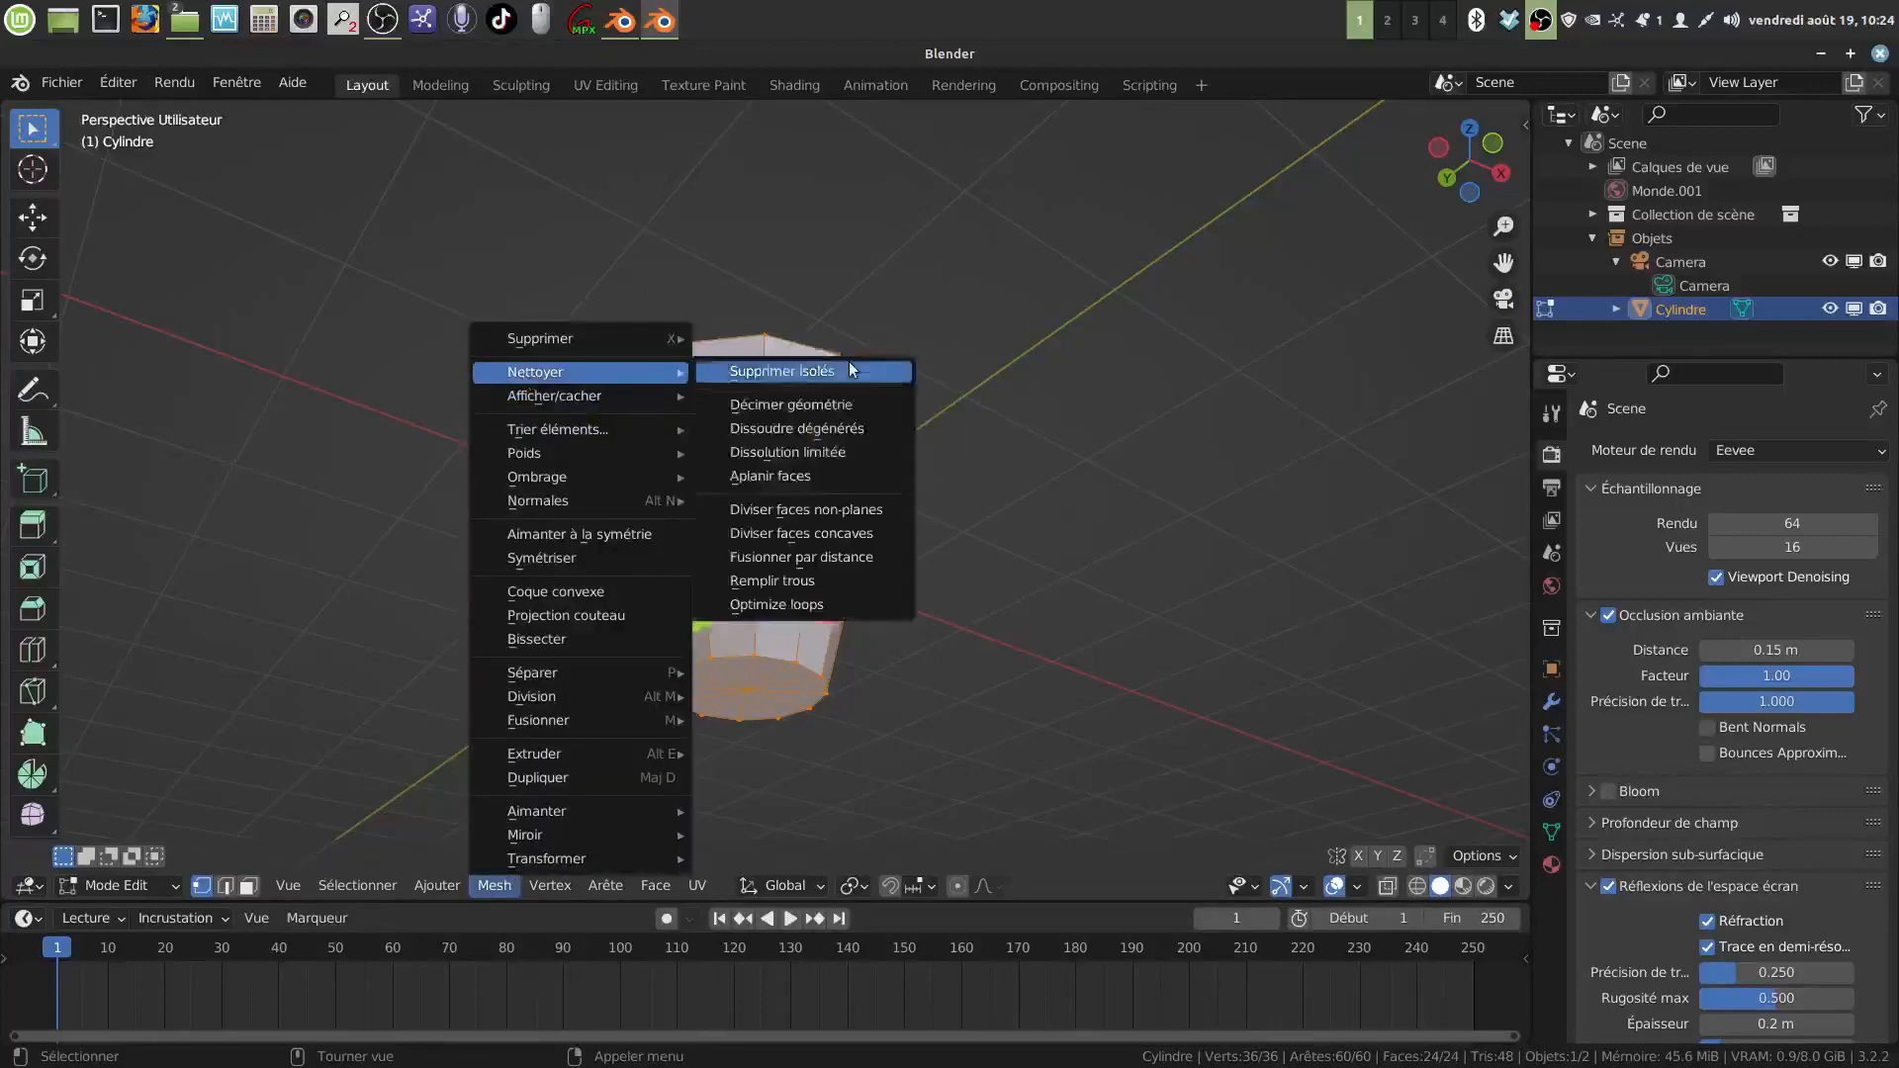
click(849, 558)
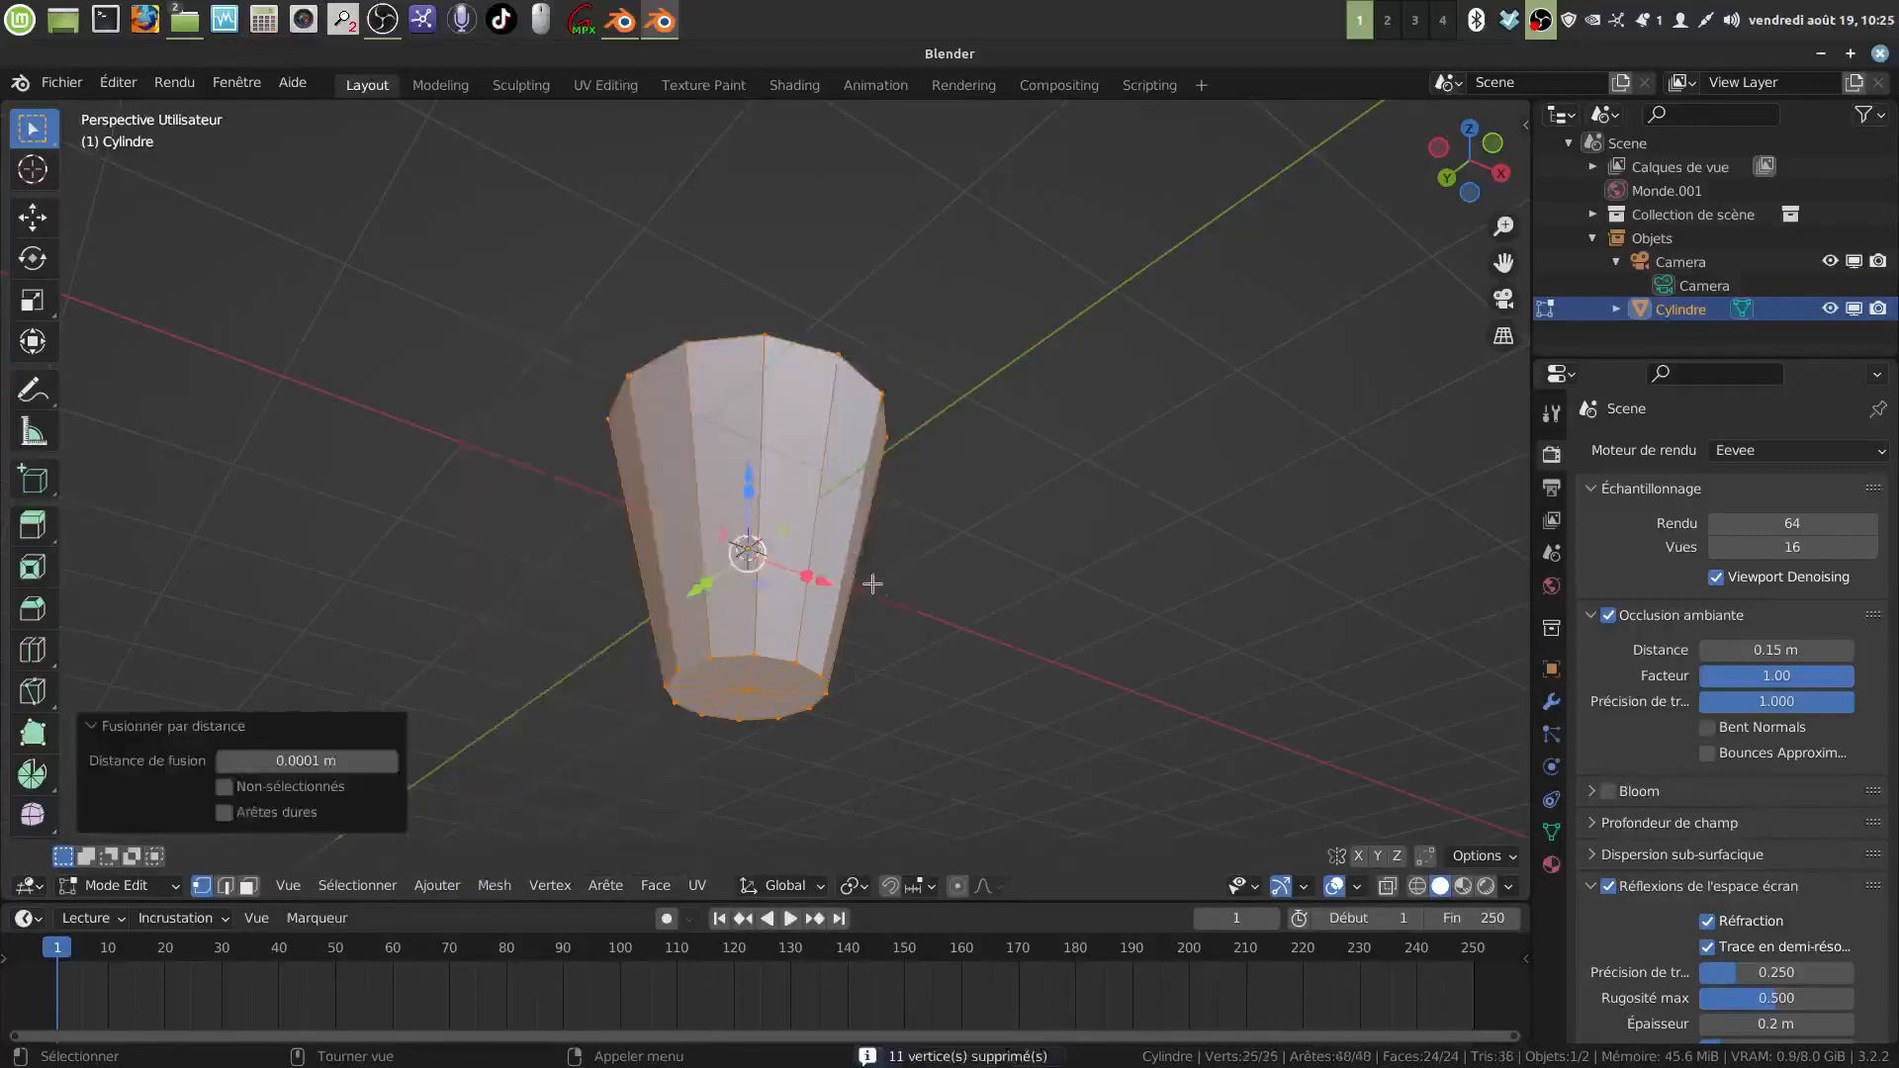
middle_drag(872, 585, 918, 625)
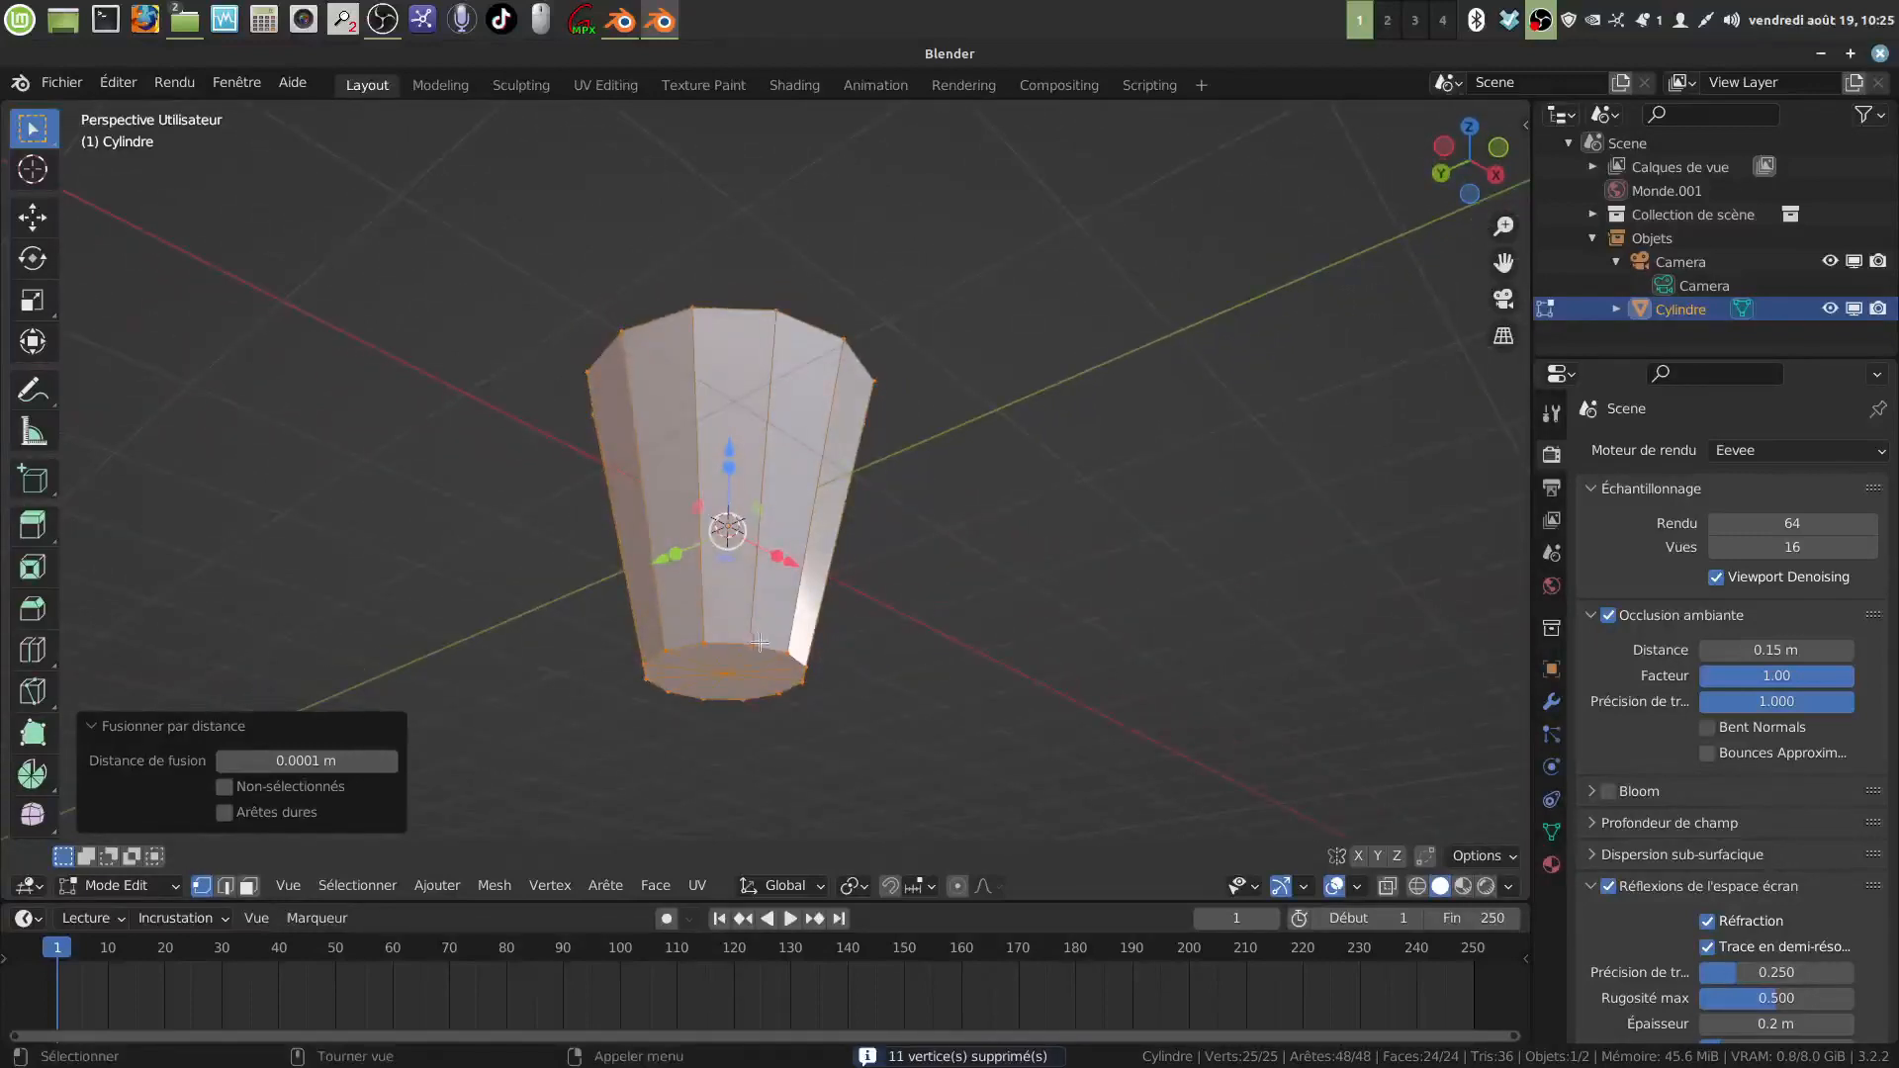
Step: Widen the outer edge loop of the base by scaling it to about 1.309
alt+click(760, 643)
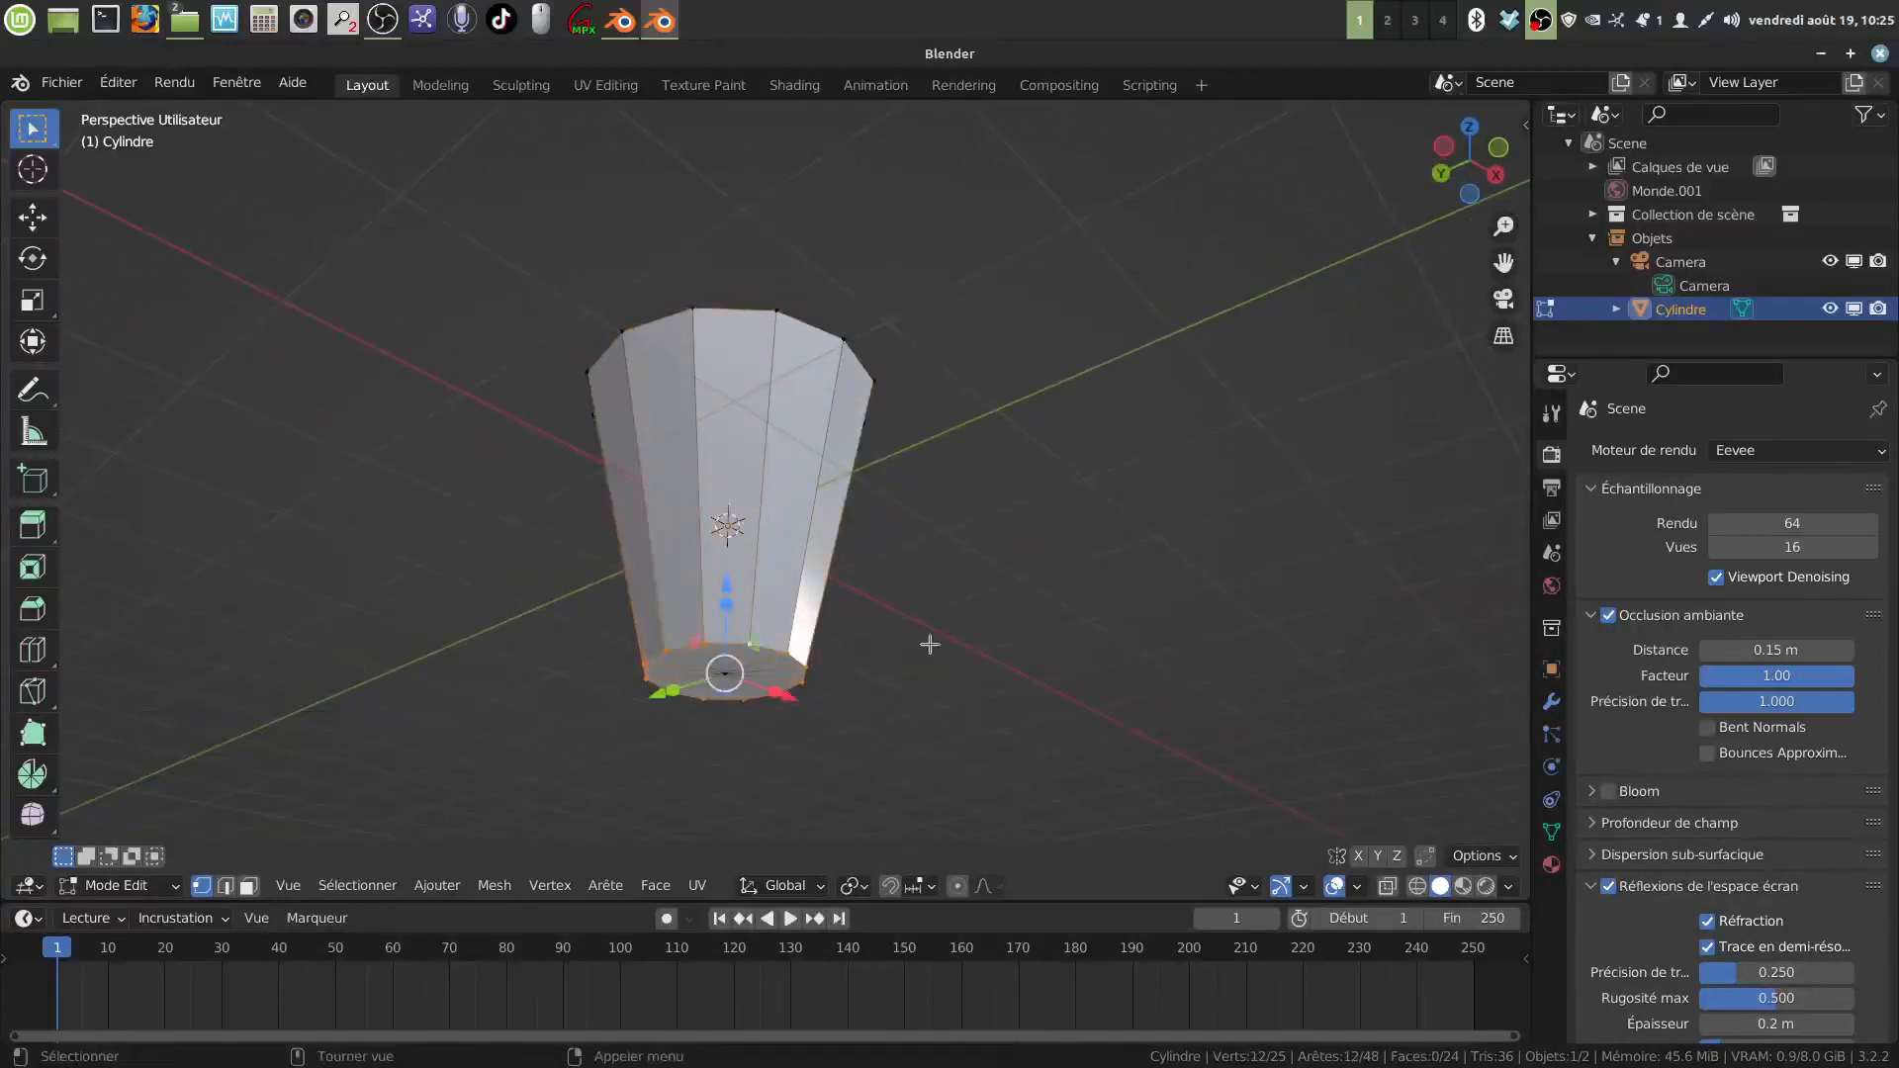
key(s)
click(997, 648)
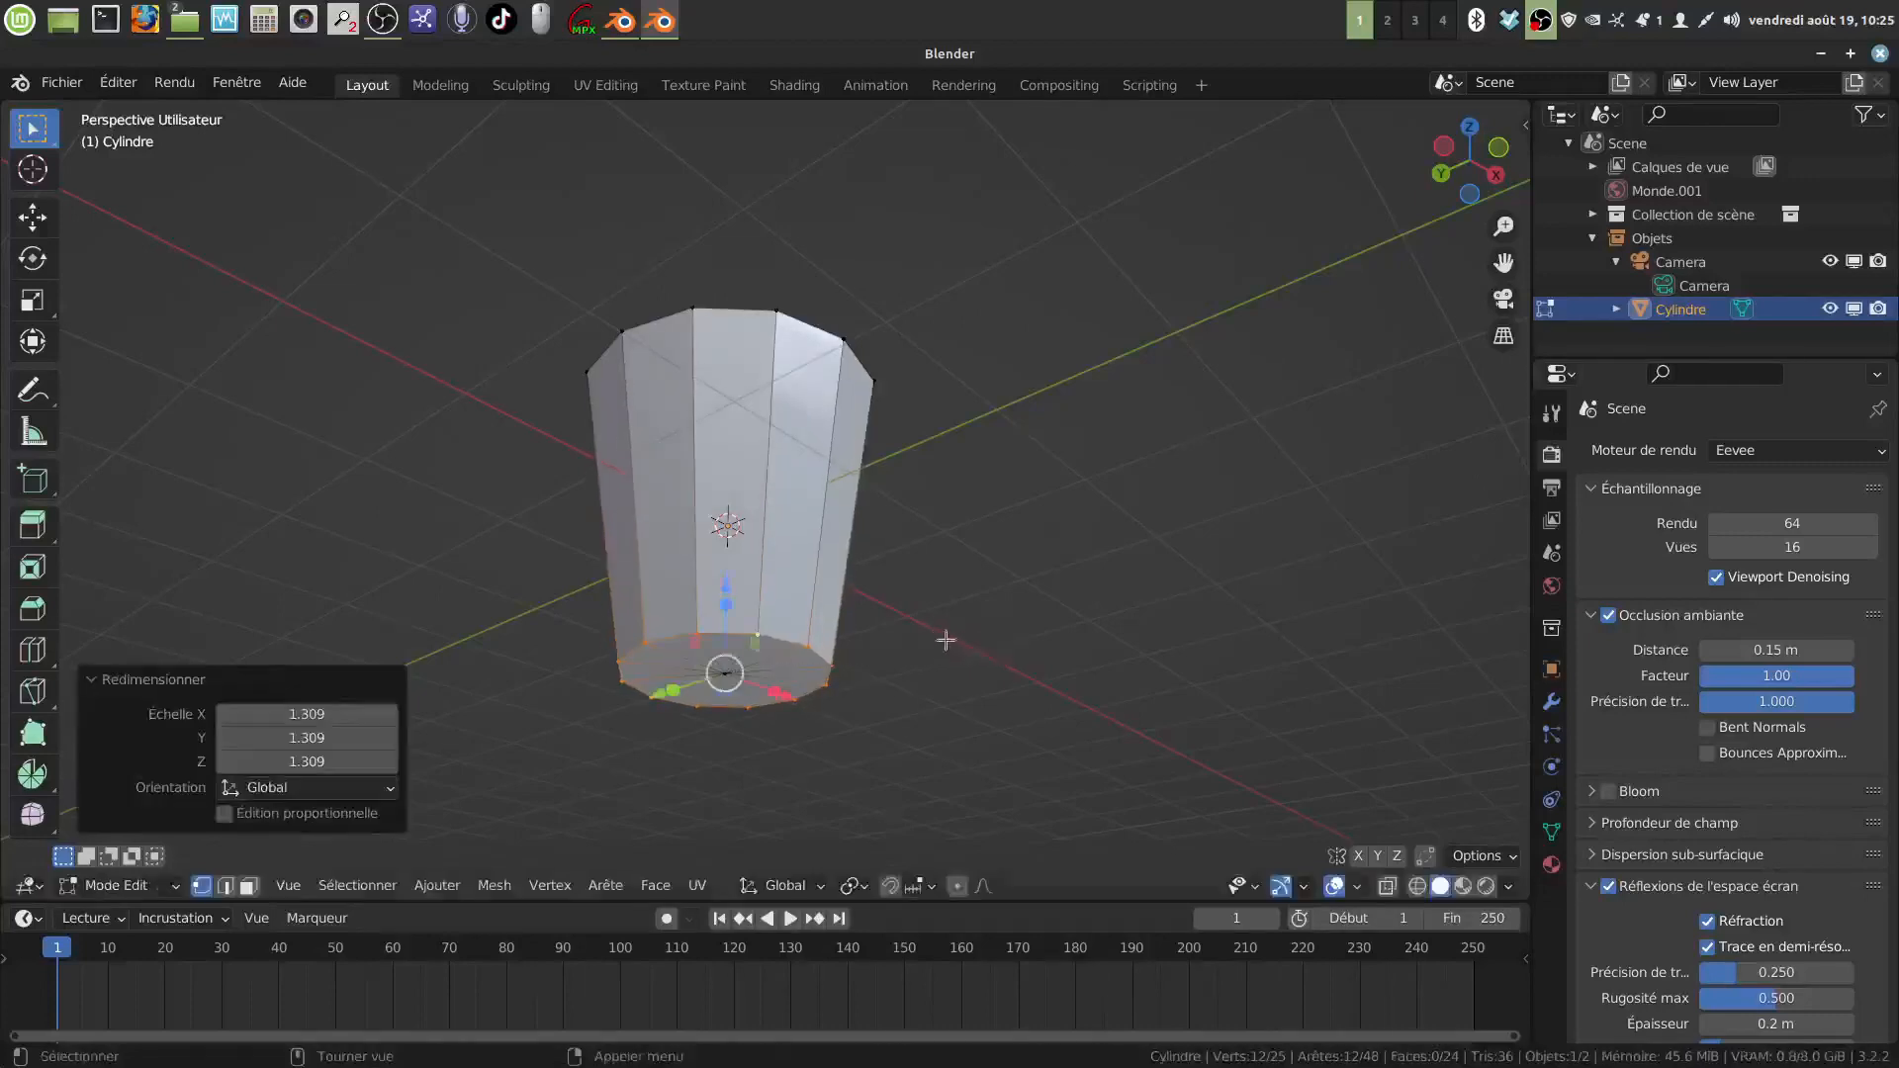
Step: Bevel the outer edge loop of the base with 2 segments and a width of about 0.19 m
middle_drag(946, 640, 984, 657)
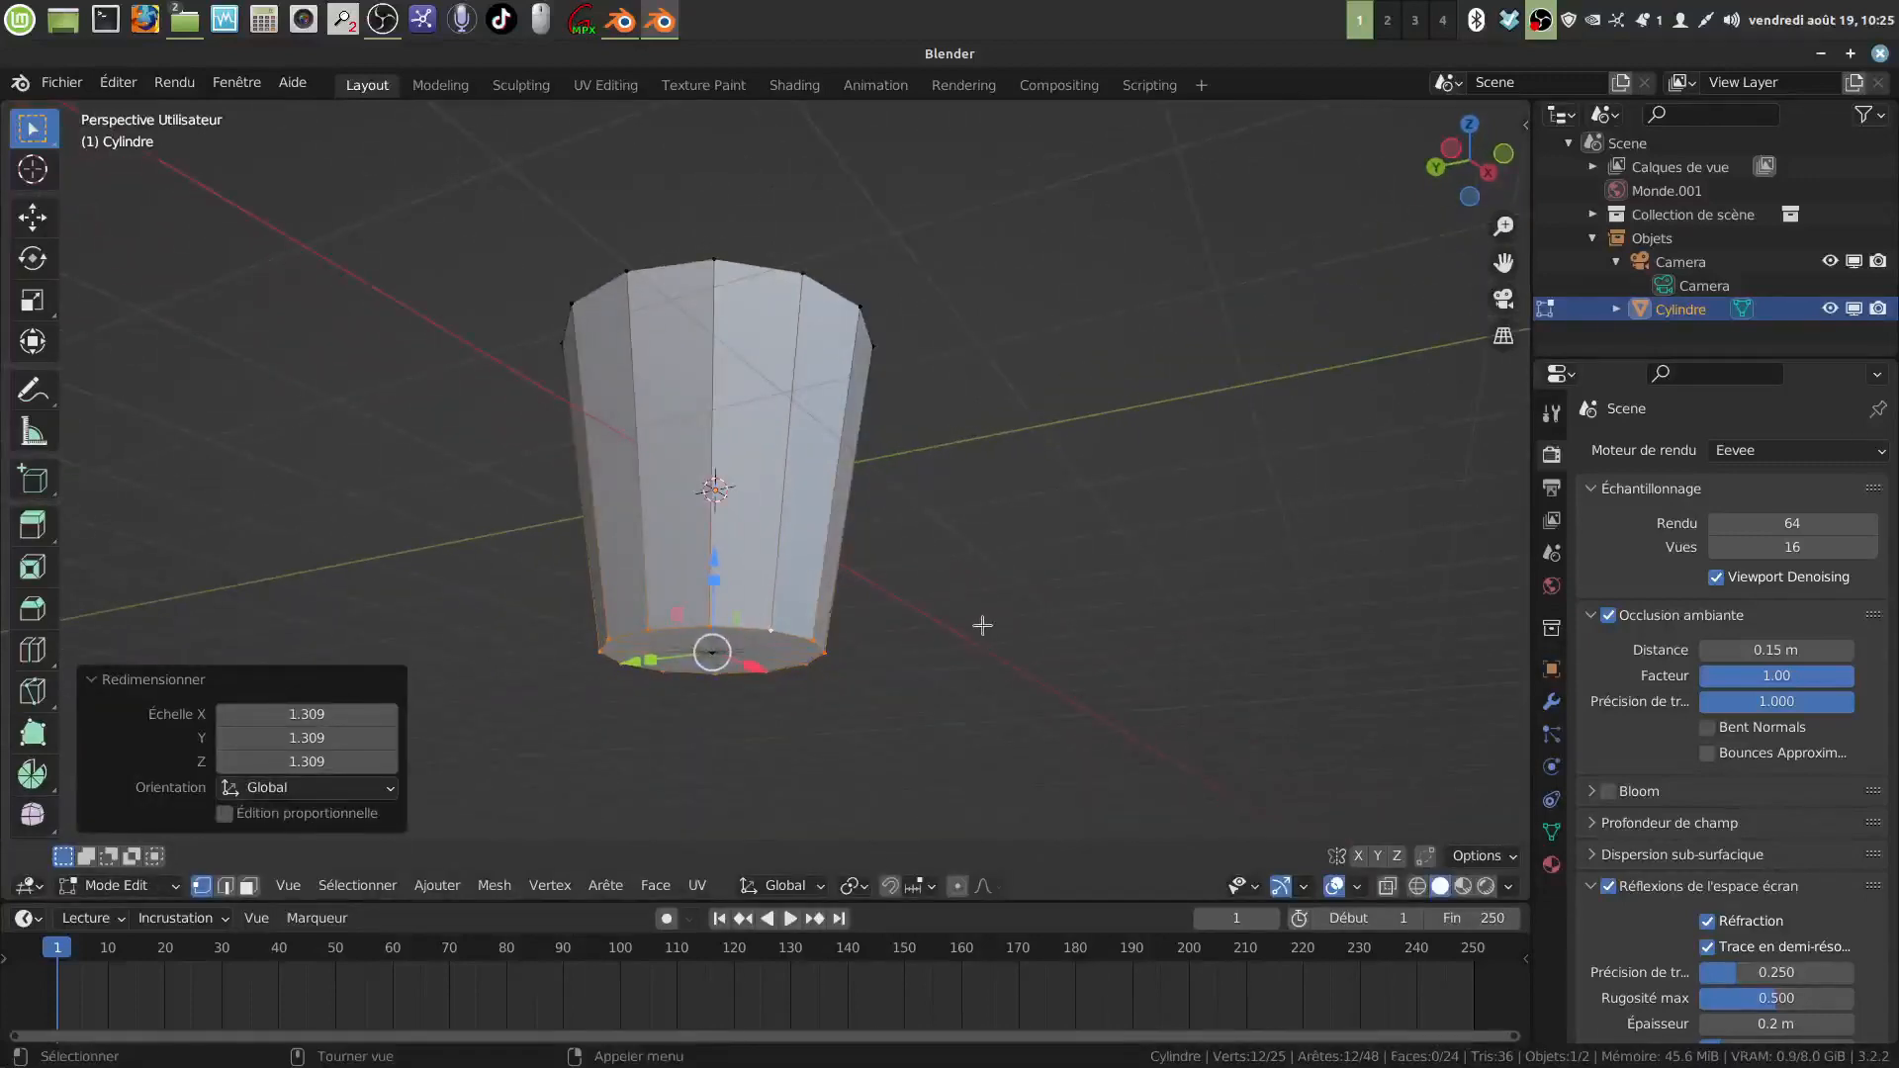
key(ctrl)
key(ctrl+b)
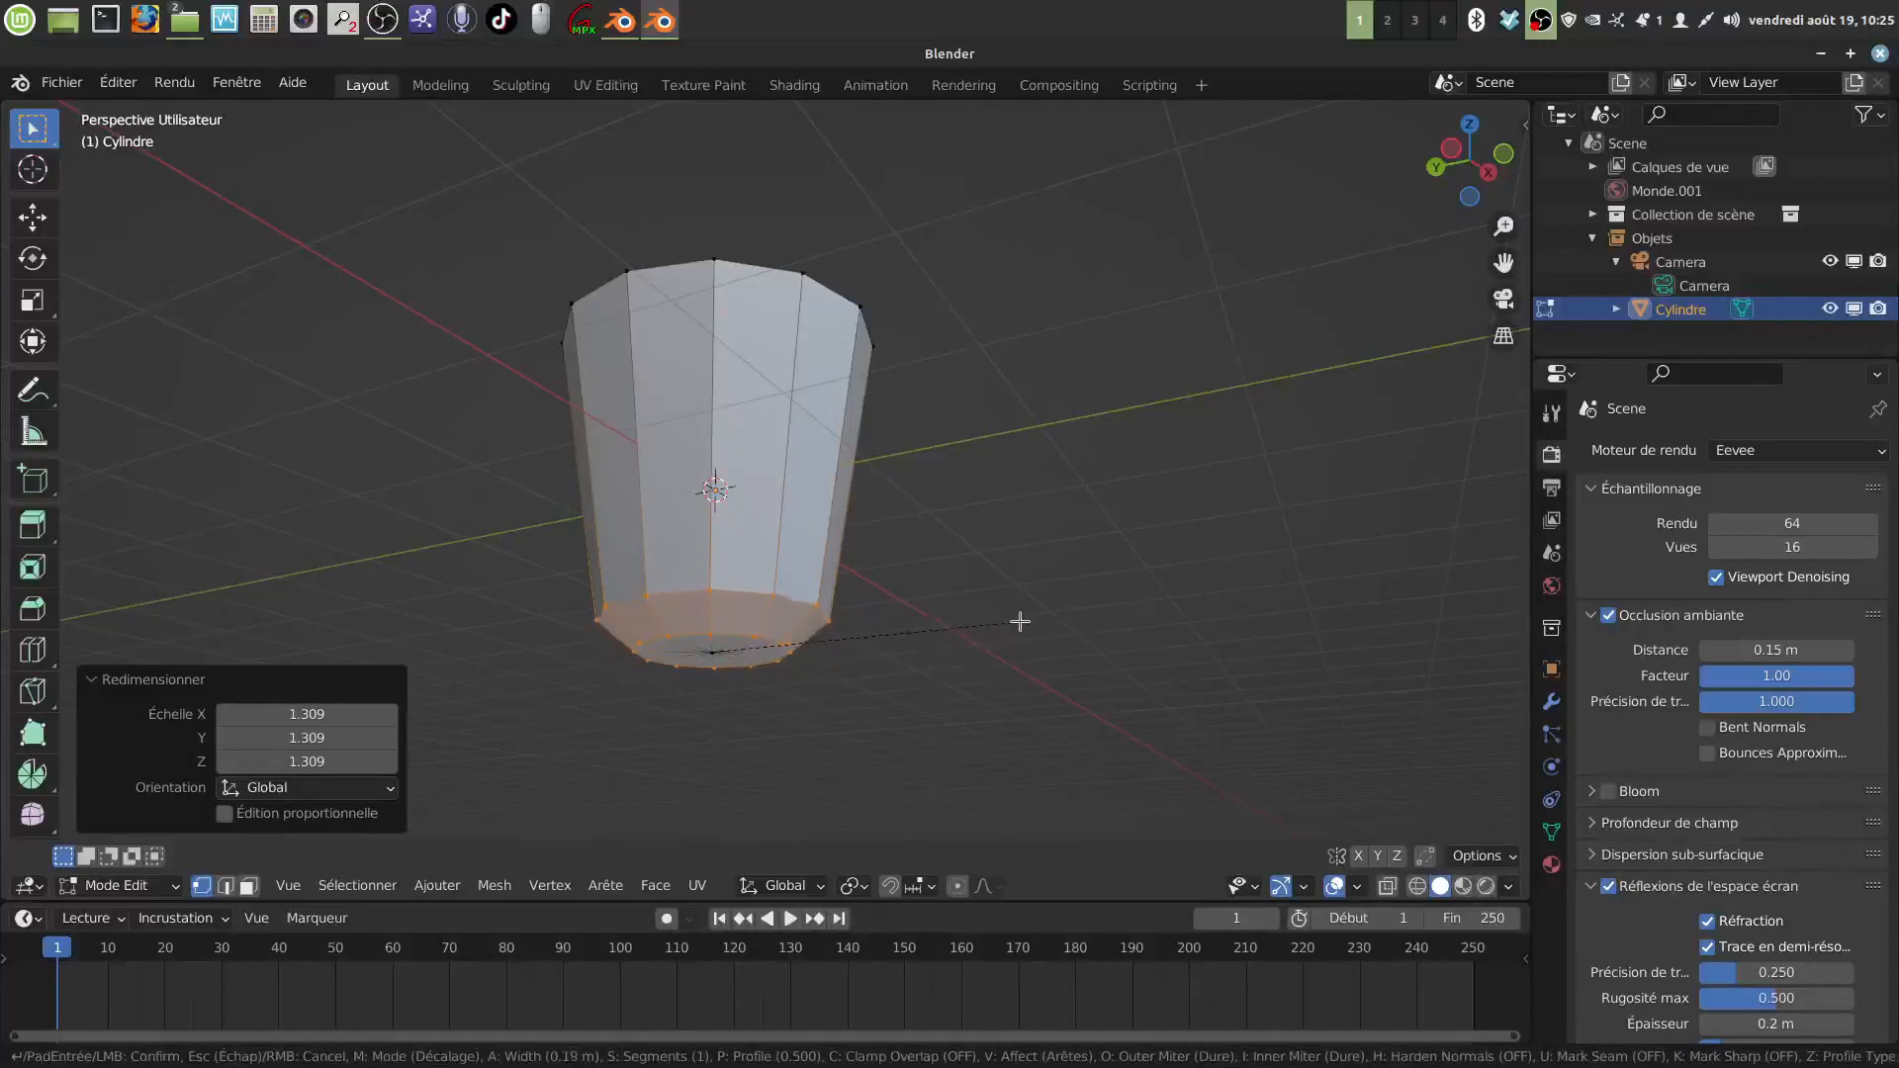
scroll(1020, 622, up, 1)
click(1019, 622)
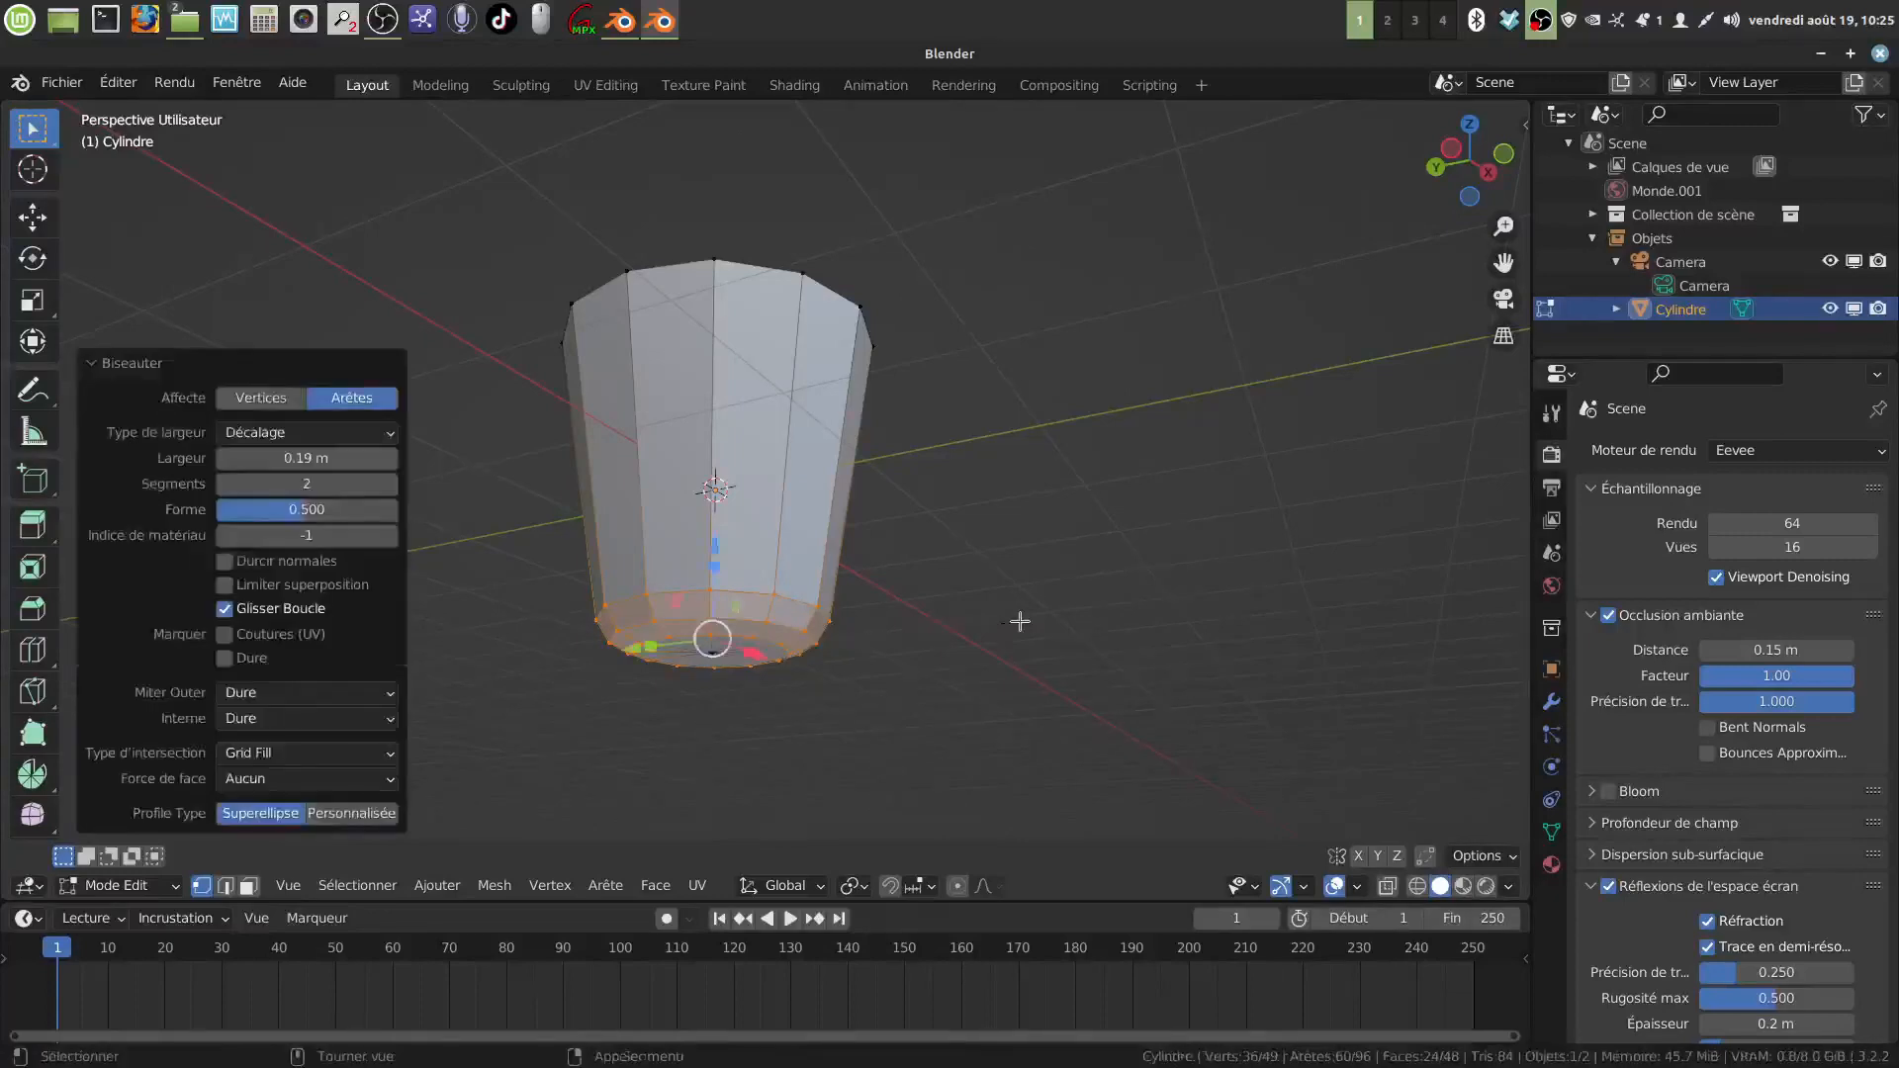
Step: Add a single centred horizontal loop cut around the middle of the pot's side wall
middle_drag(1018, 619, 1067, 659)
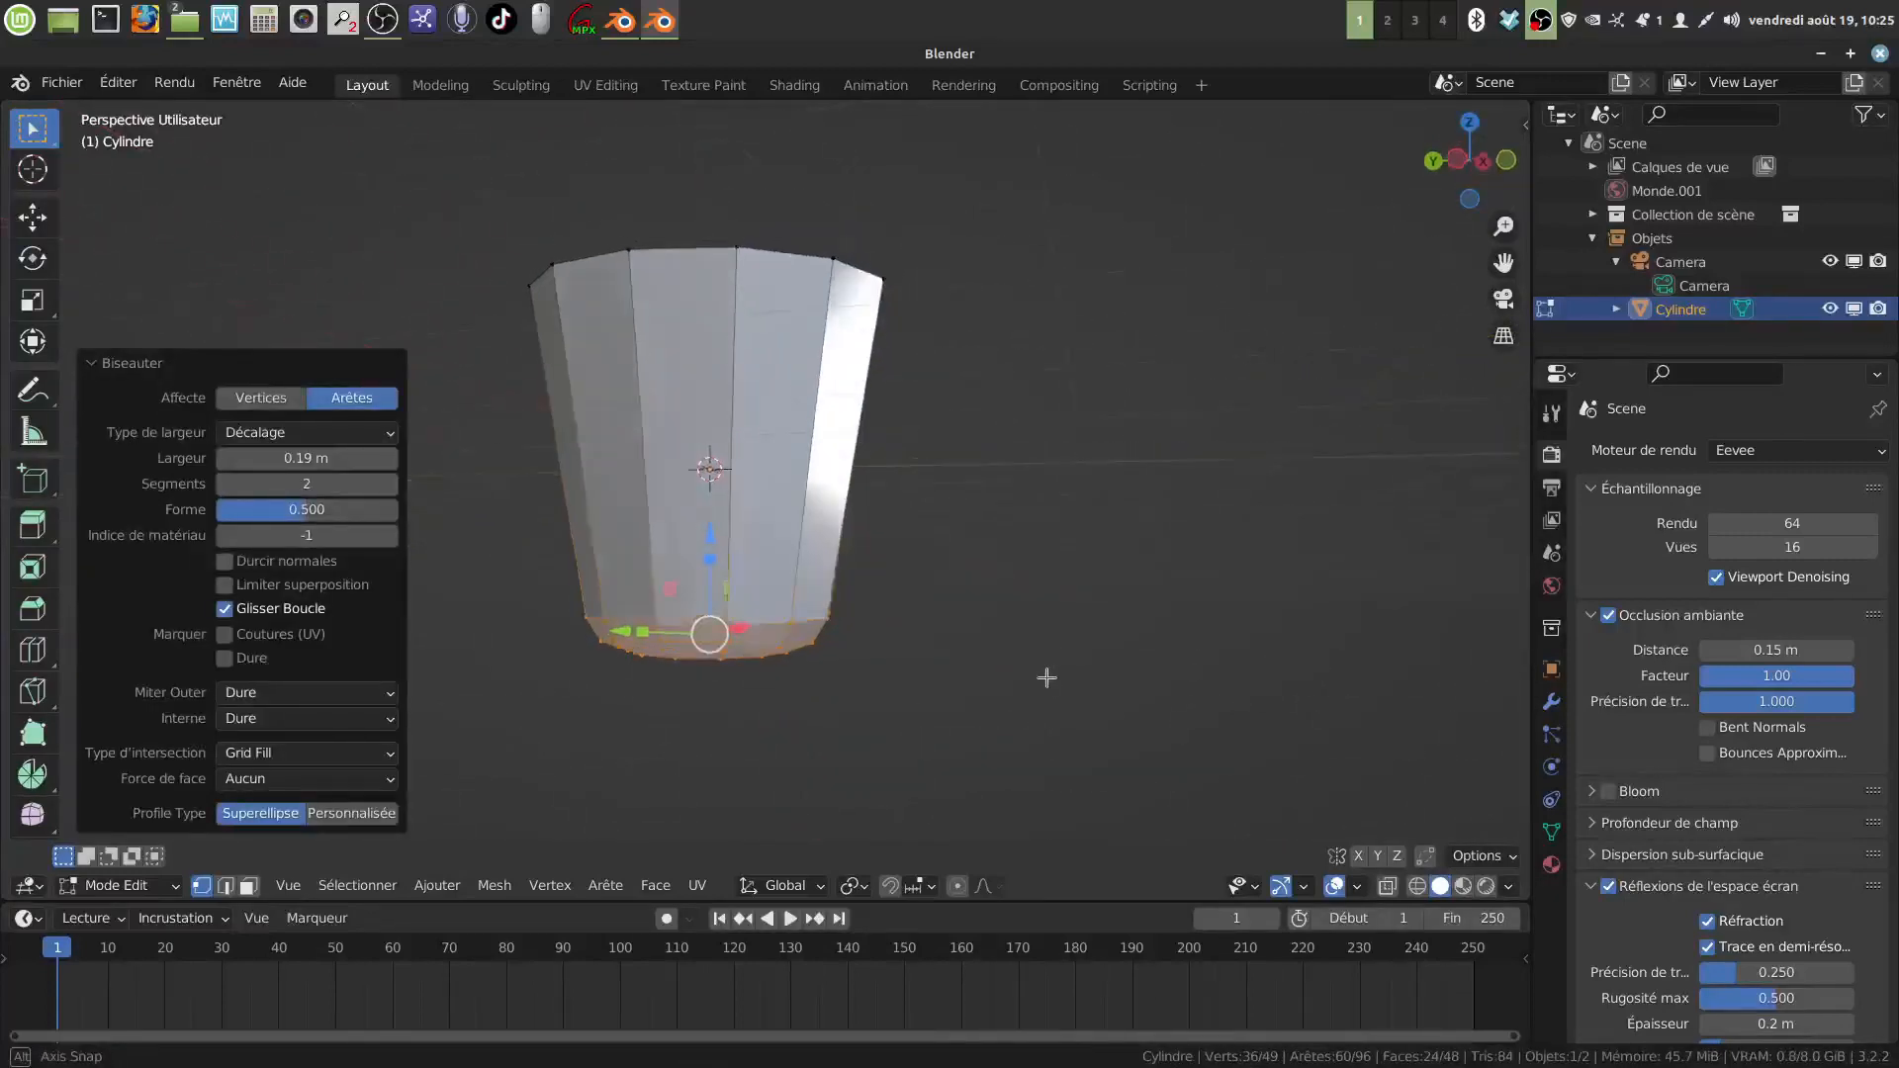
key(Tab)
middle_drag(997, 660, 1005, 579)
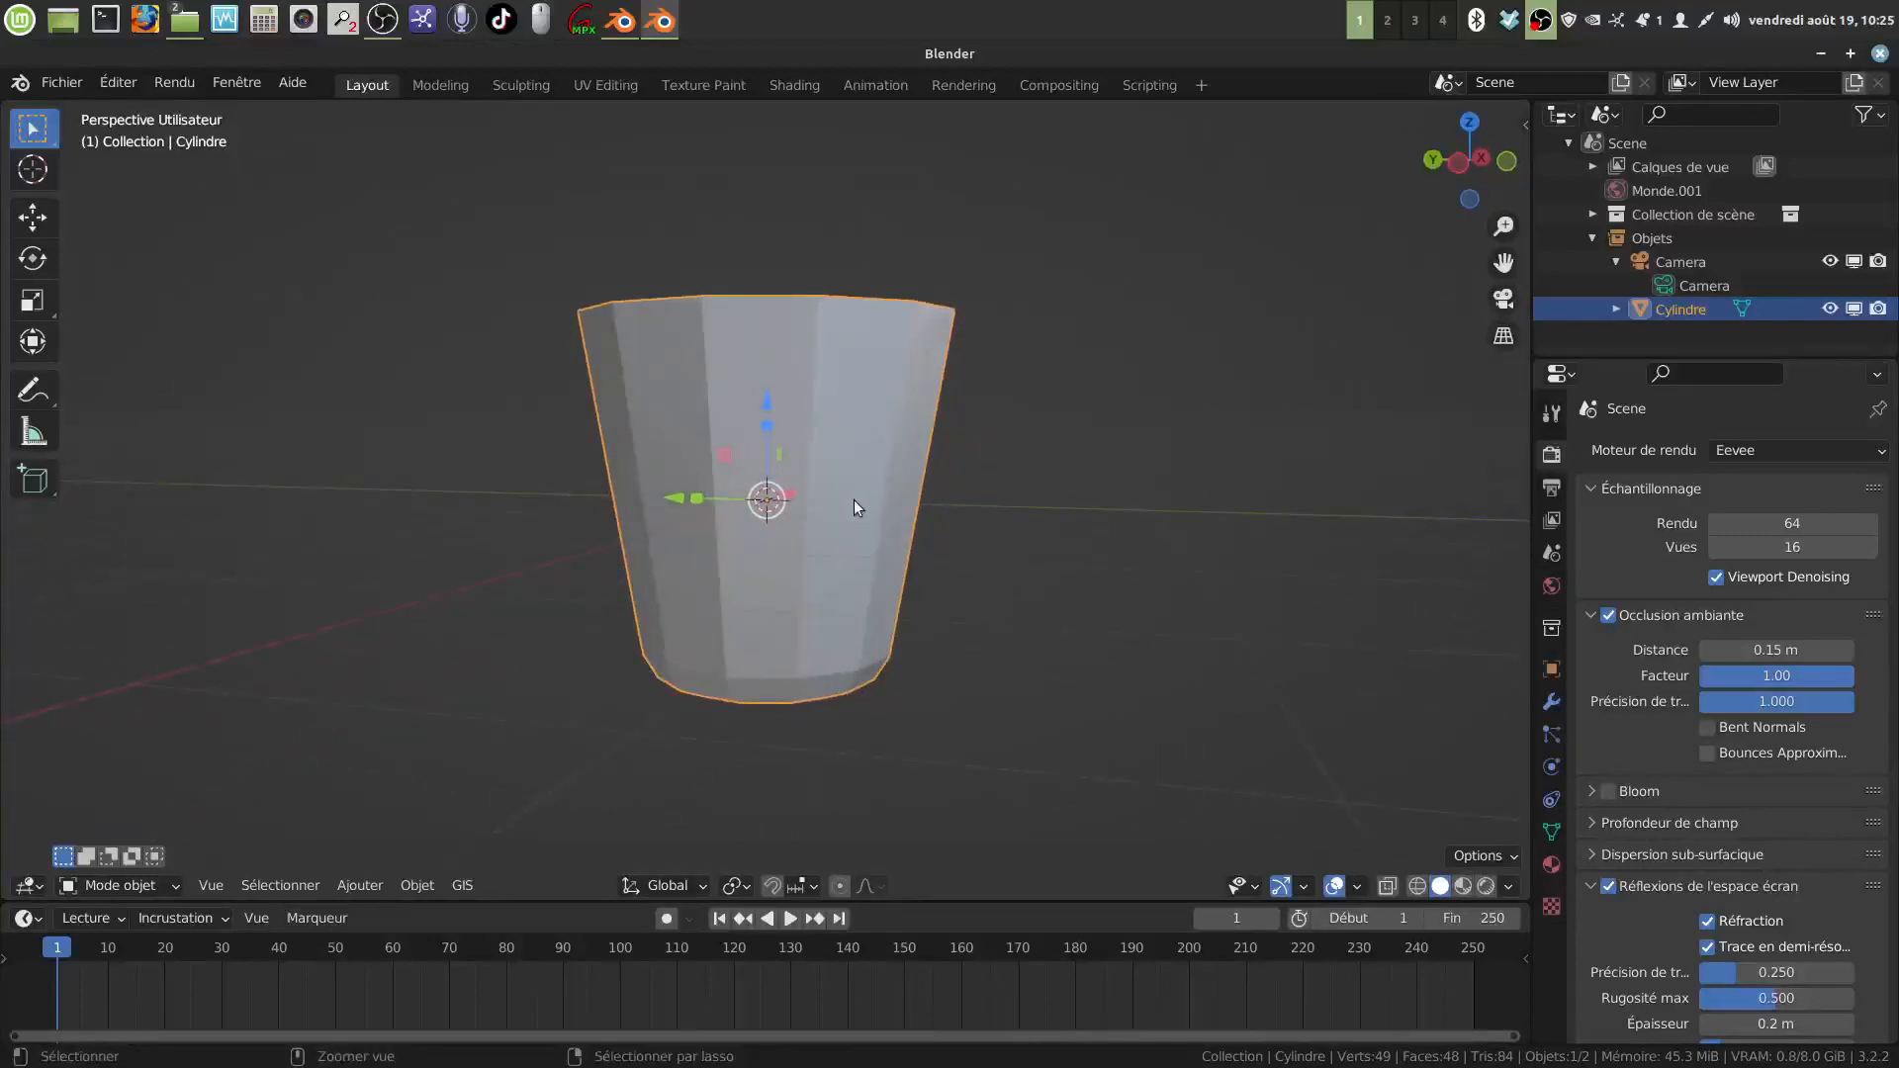
key(Tab)
key(ctrl+r)
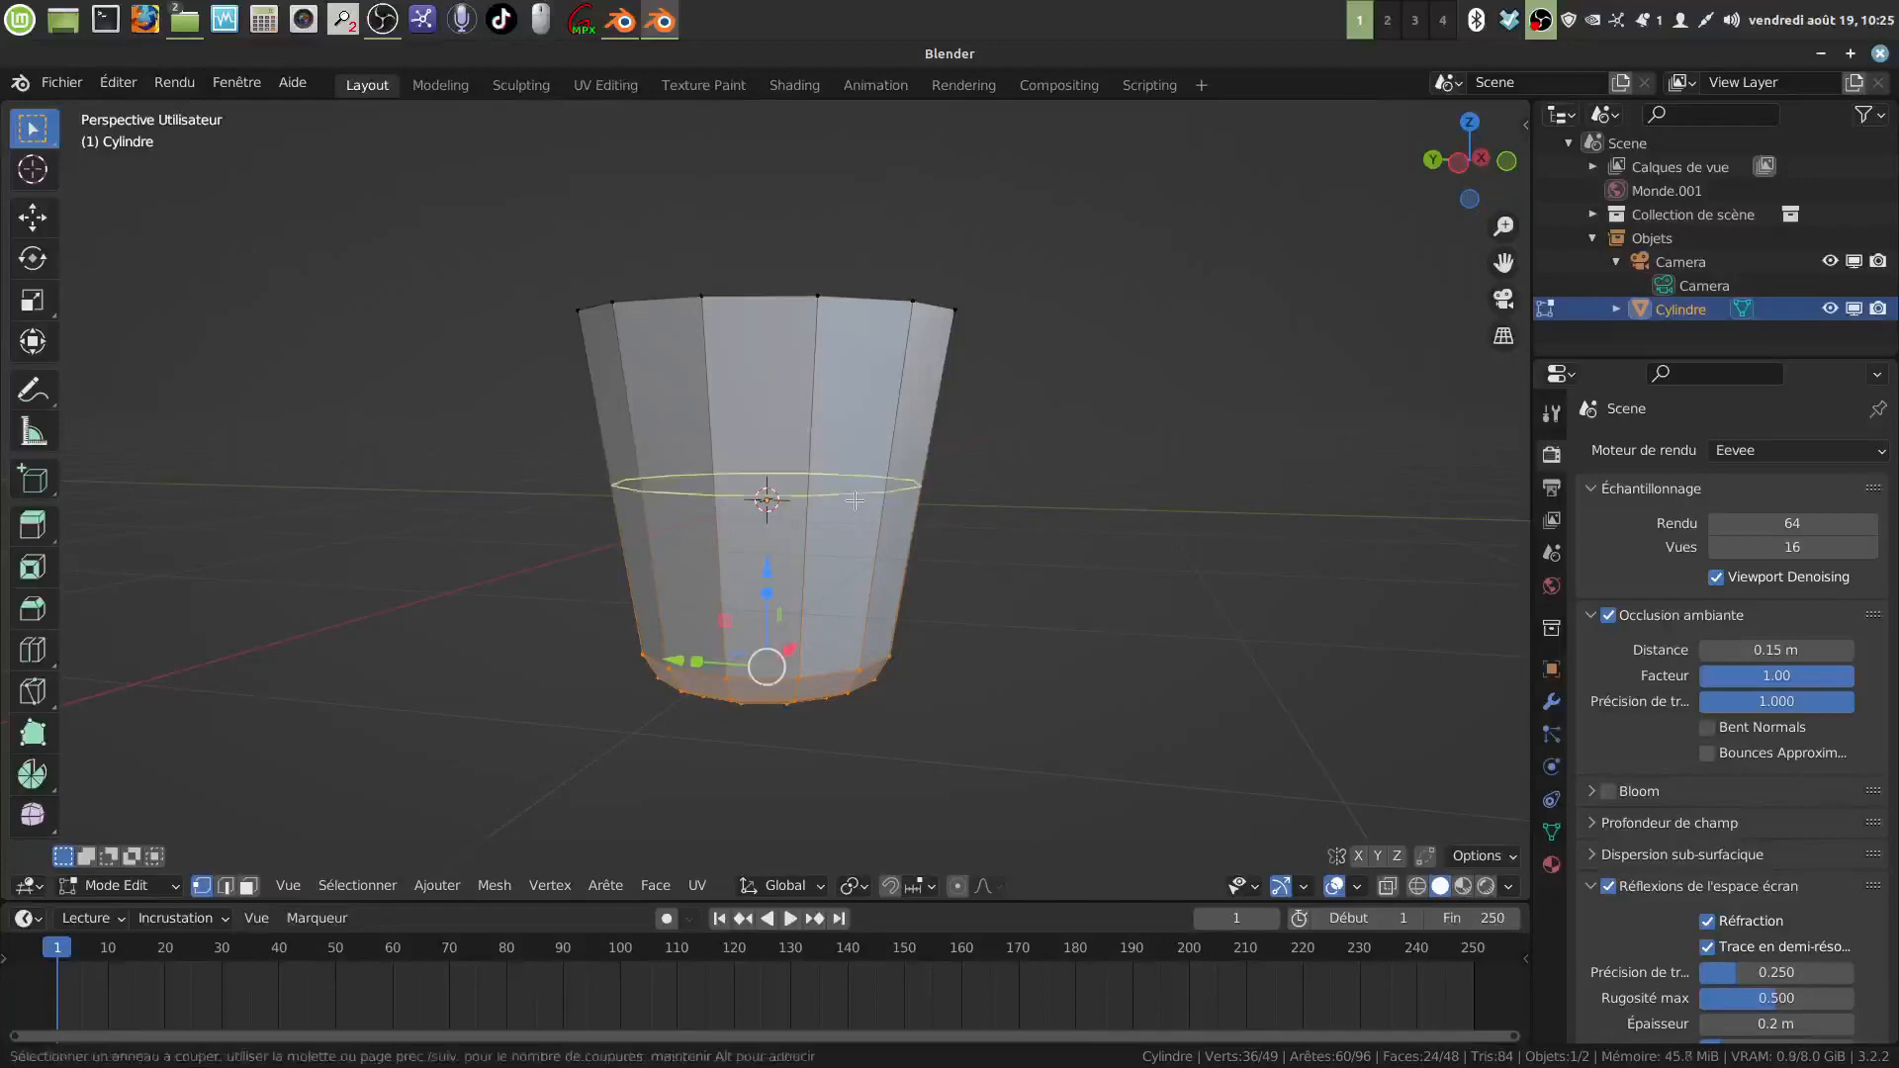
click(854, 502)
right_click(848, 500)
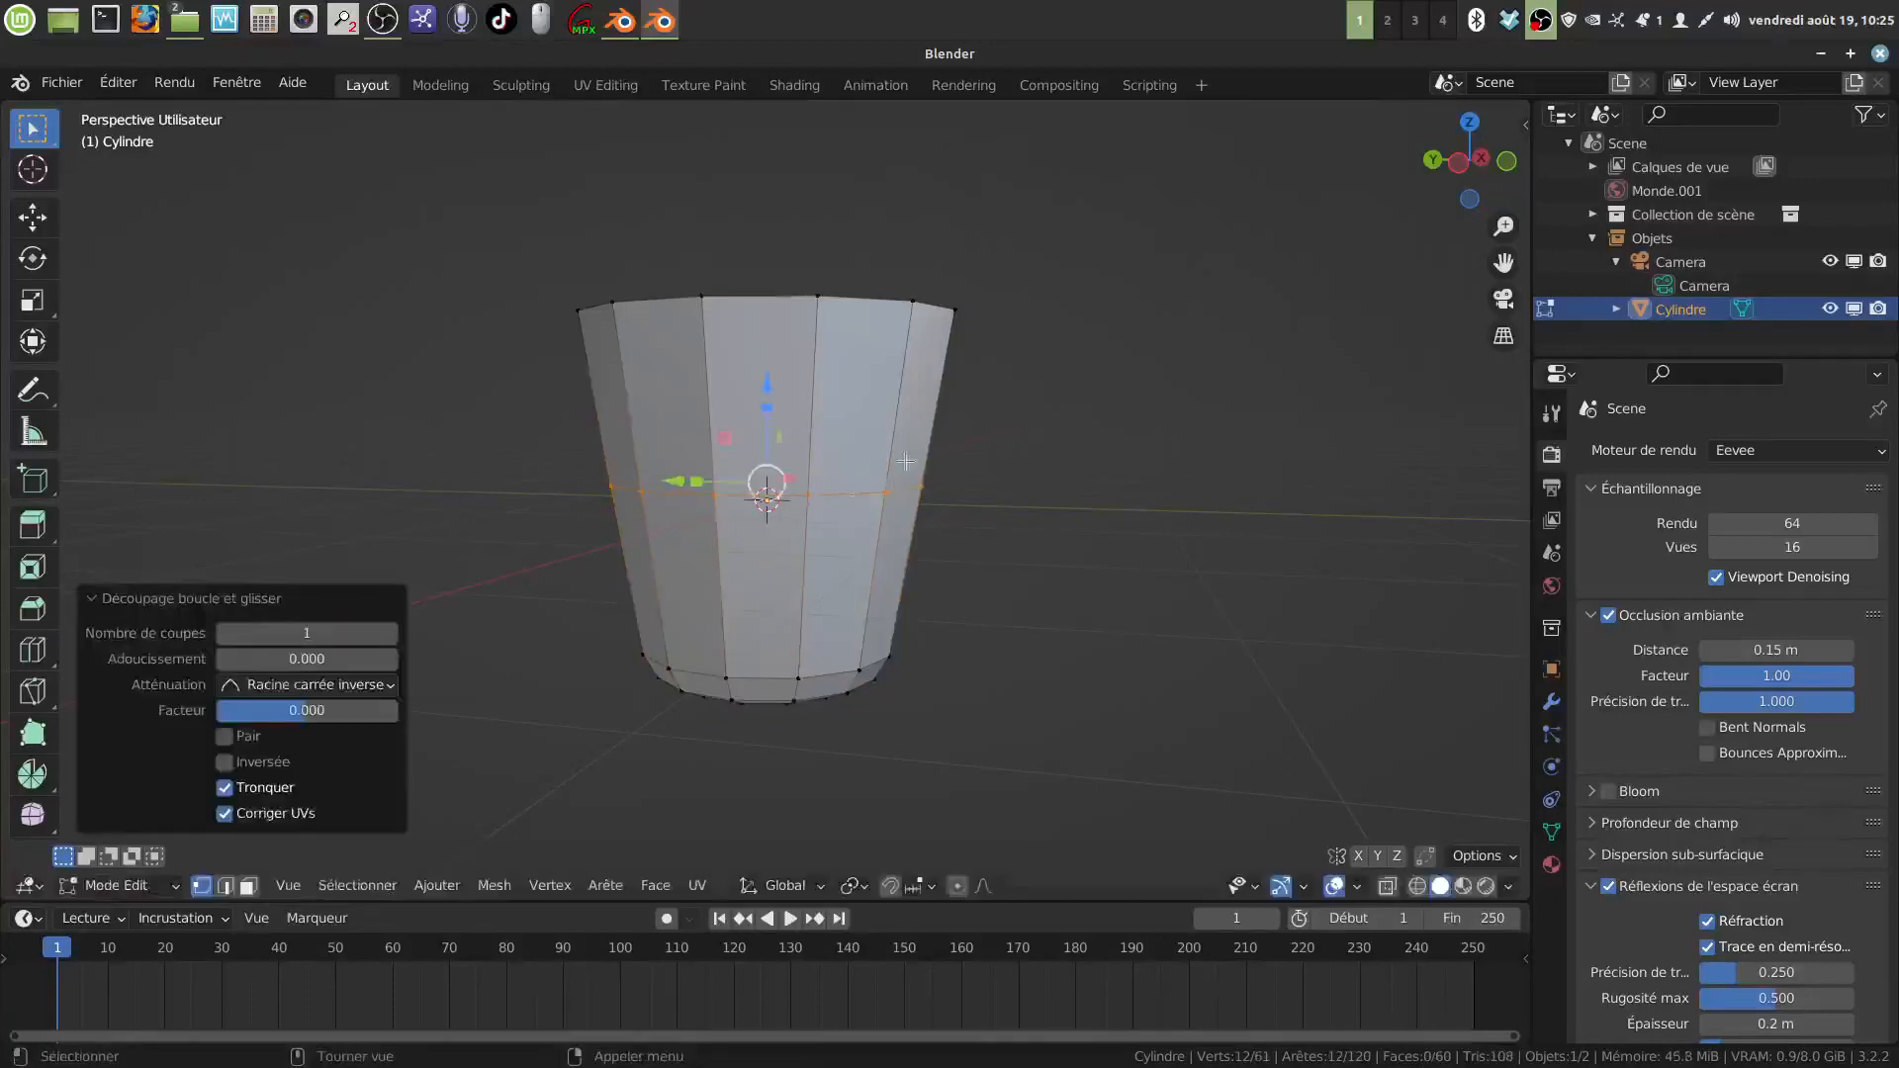
Step: Narrow the pot's open top edge loop by scaling it to about 0.591
alt+click(876, 302)
key(s)
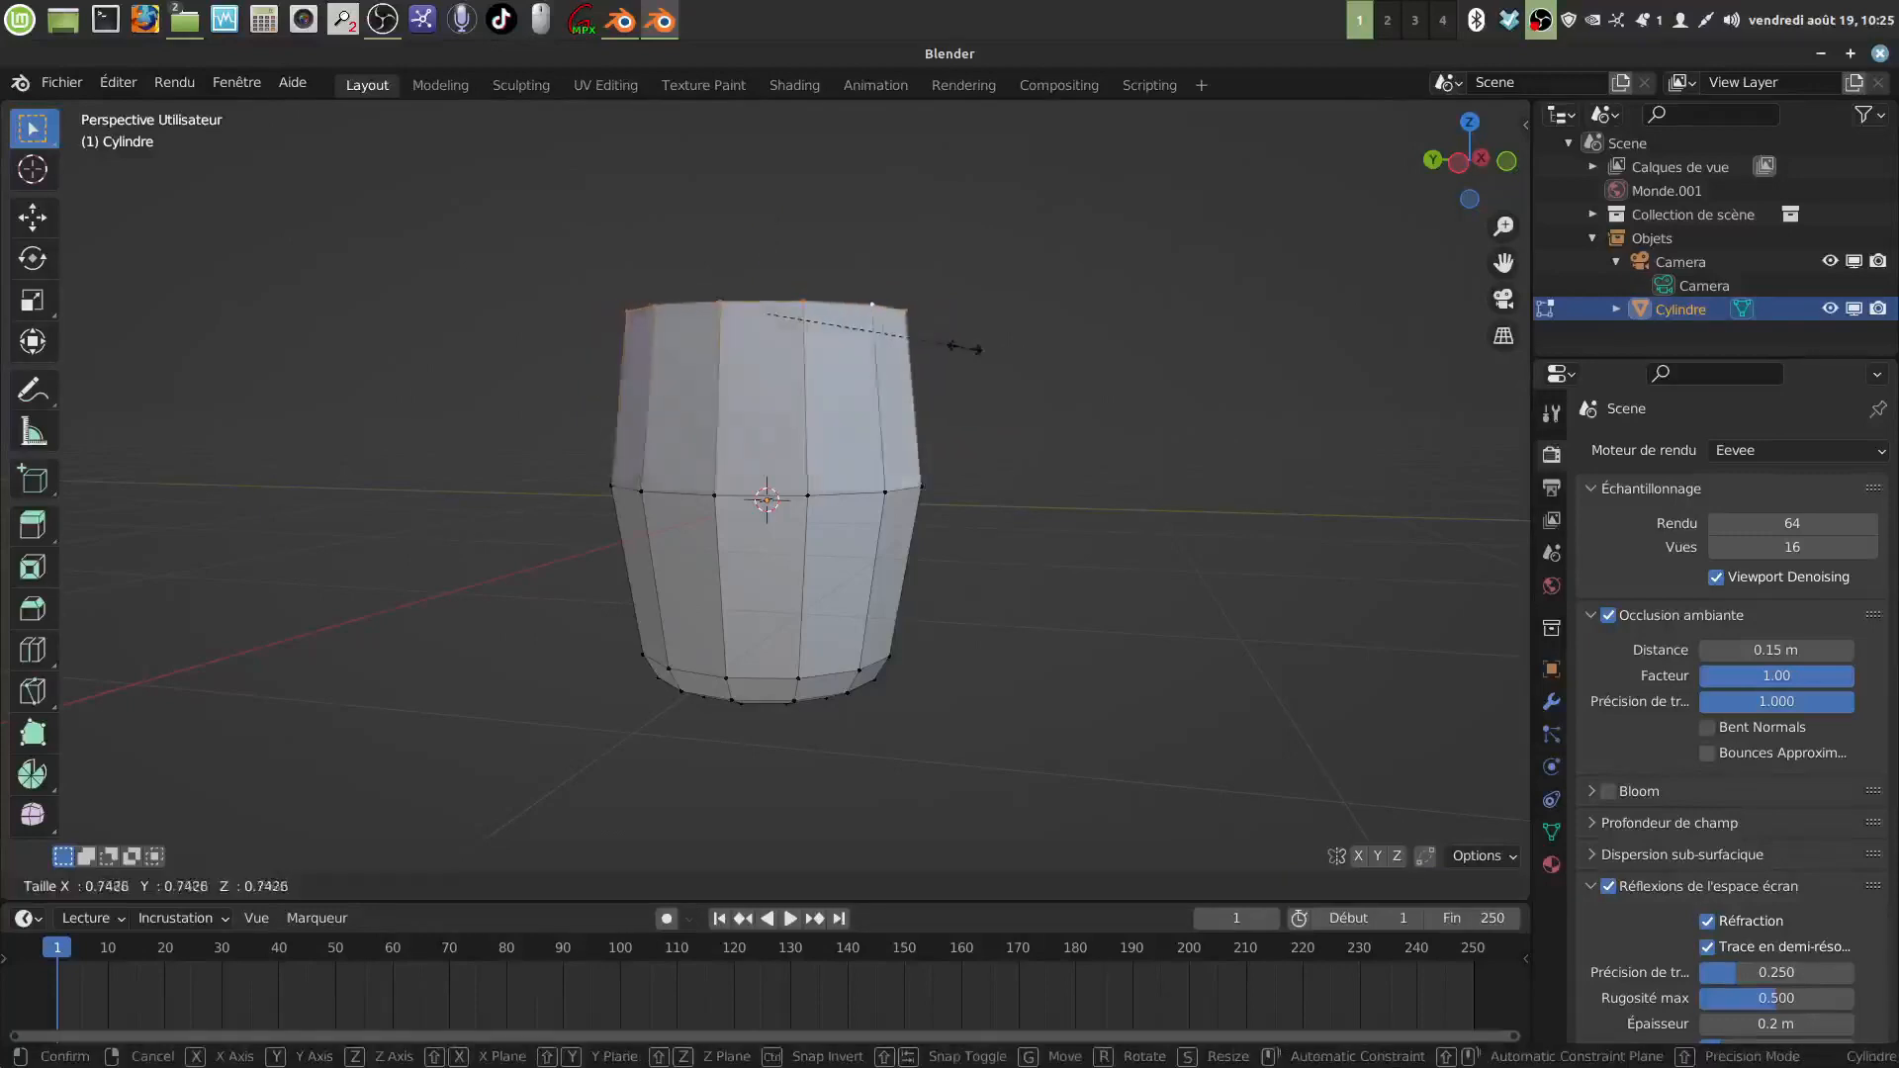
click(930, 348)
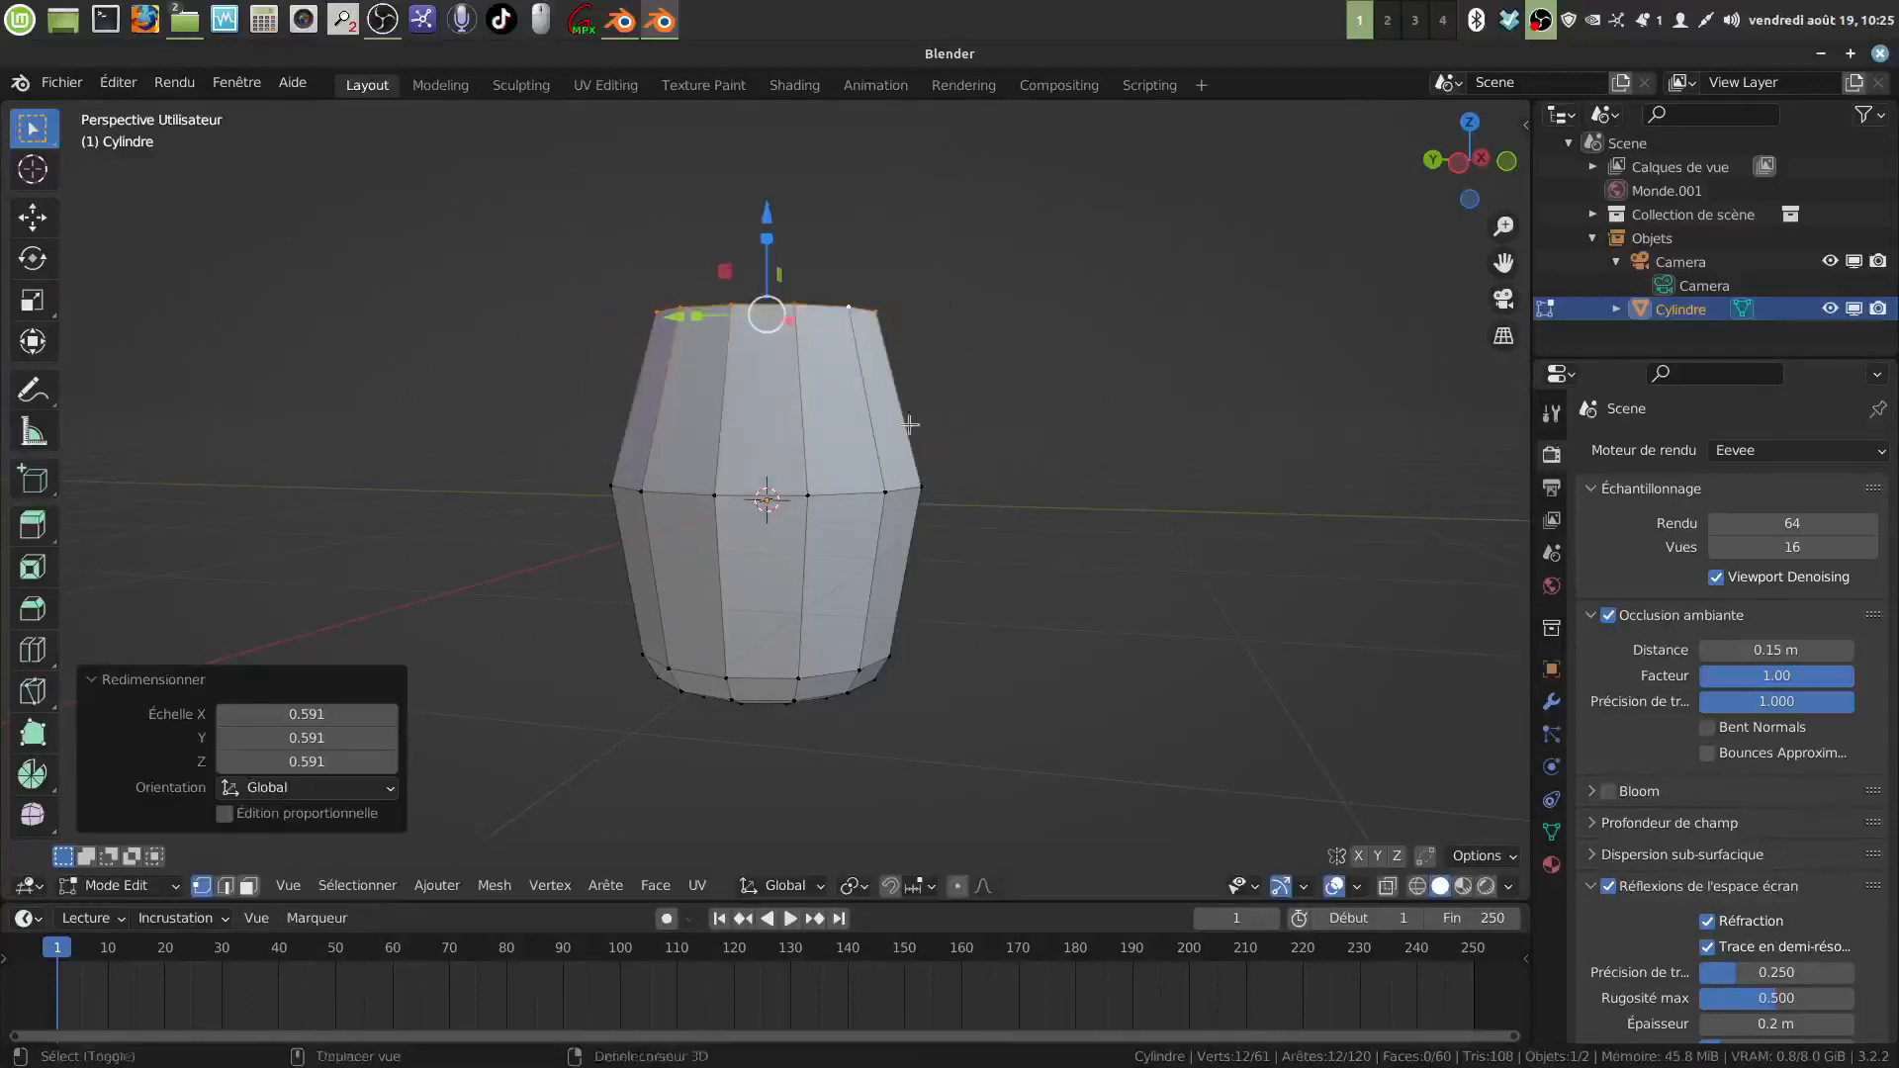
Step: Extrude the top edge loop outward to a scale of about 1.168 and raise it about 0.105 m to form a flared rim
middle_drag(930, 348, 901, 461)
key(e)
key(s)
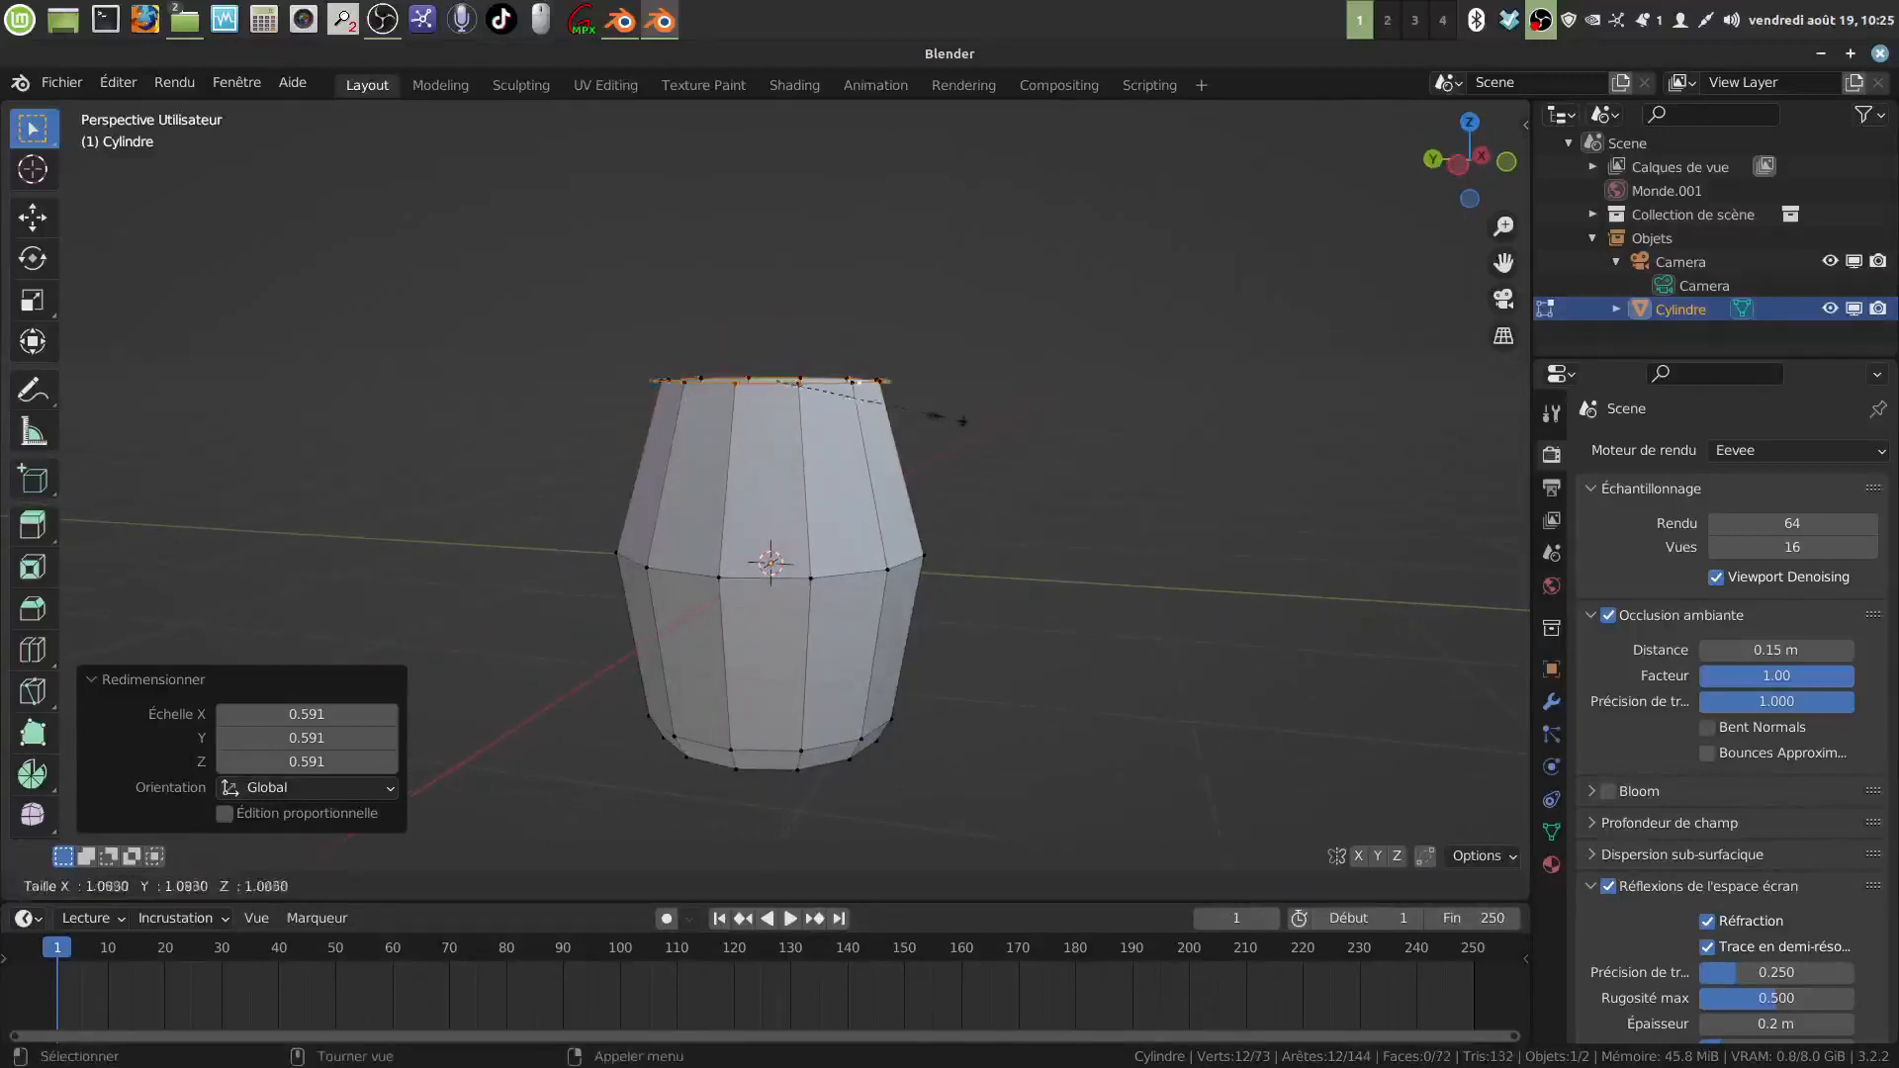
click(964, 418)
key(e)
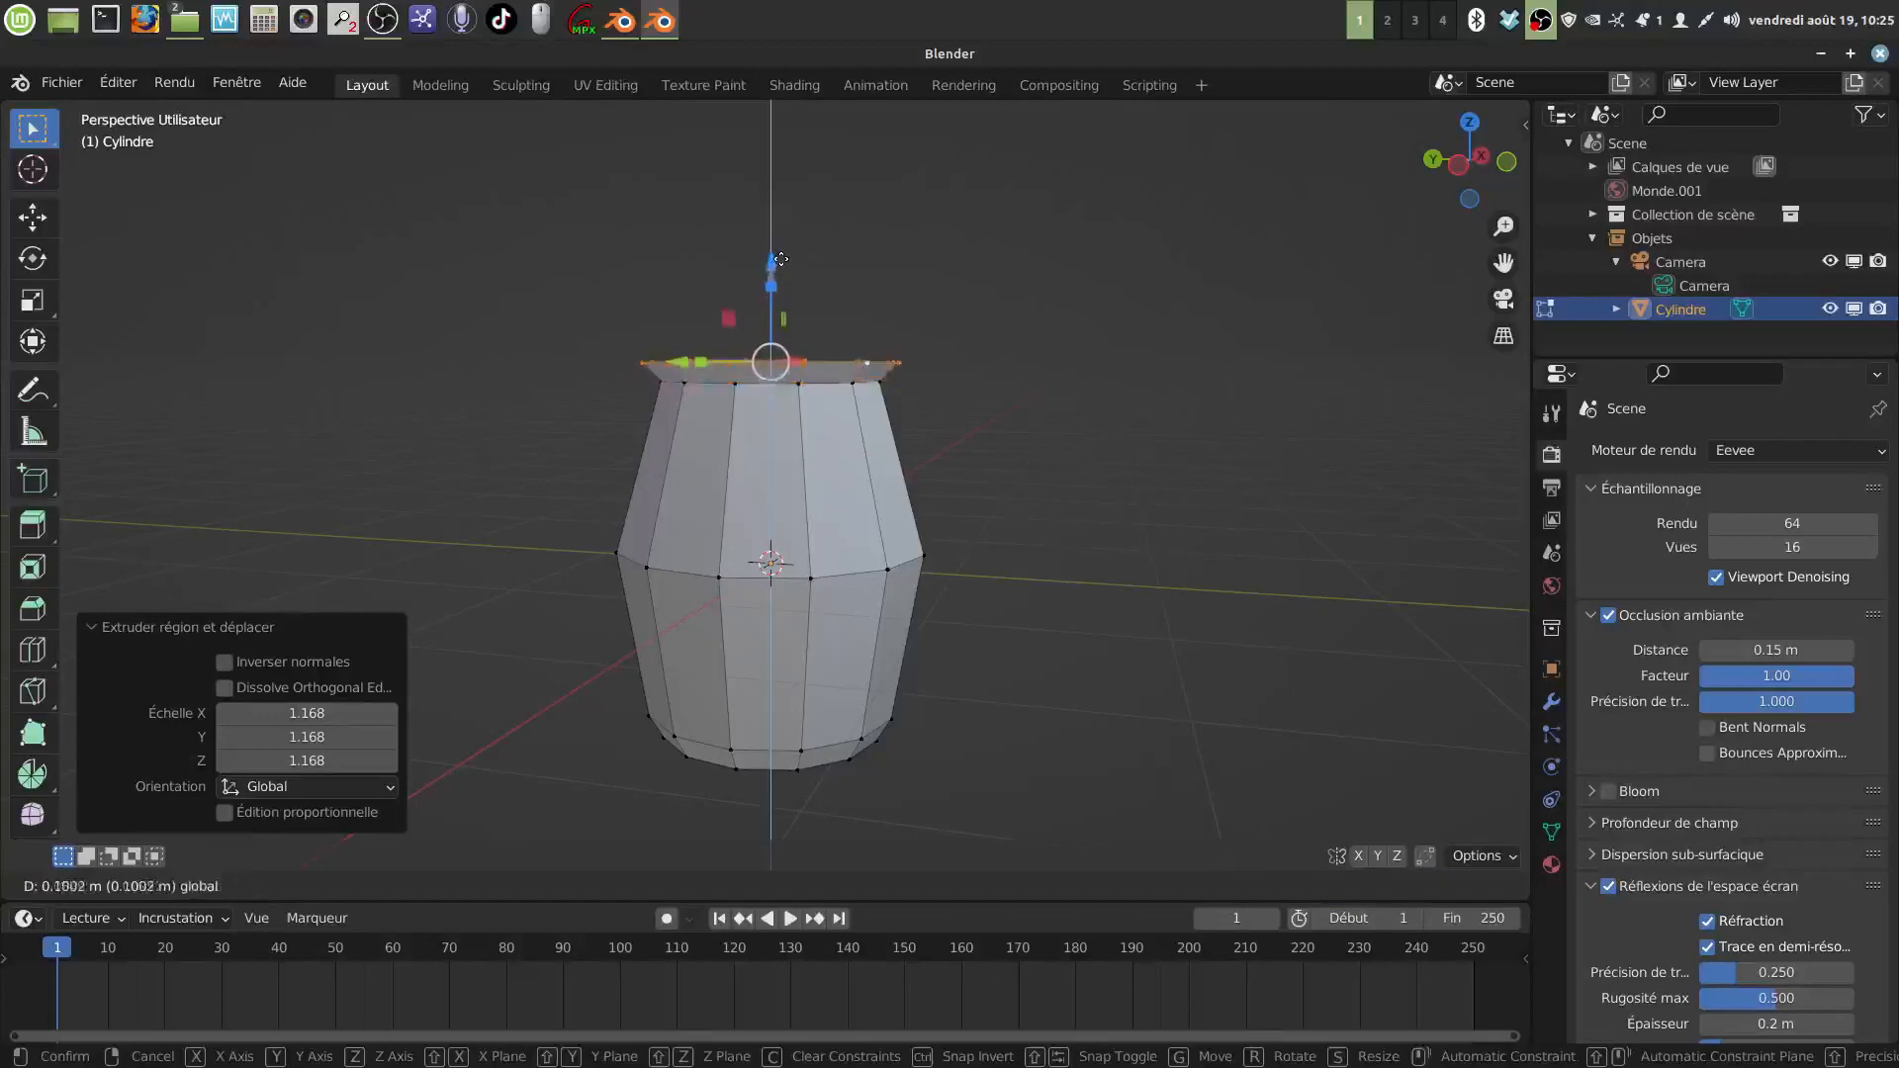
click(783, 258)
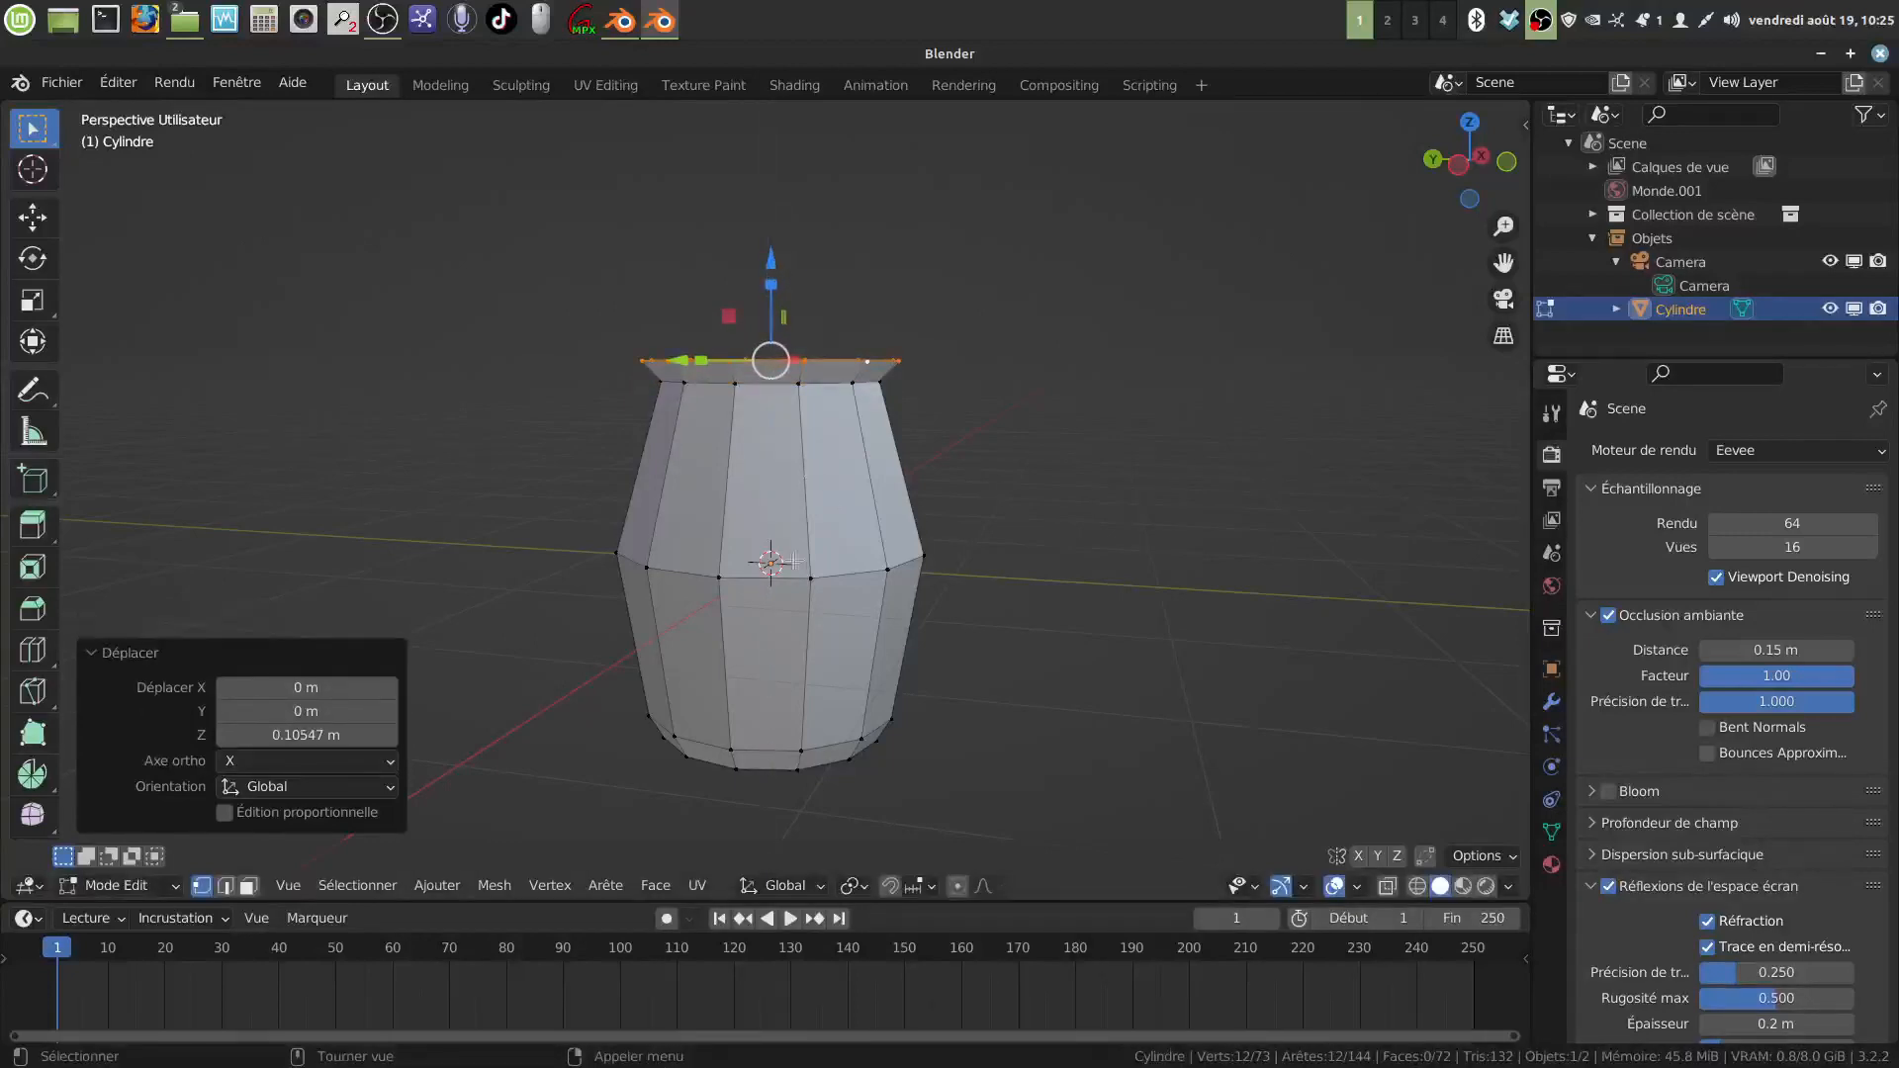
Step: Bevel the horizontal edge loop around the middle of the pot with 2 segments and a width of about 0.432 m
alt+click(853, 566)
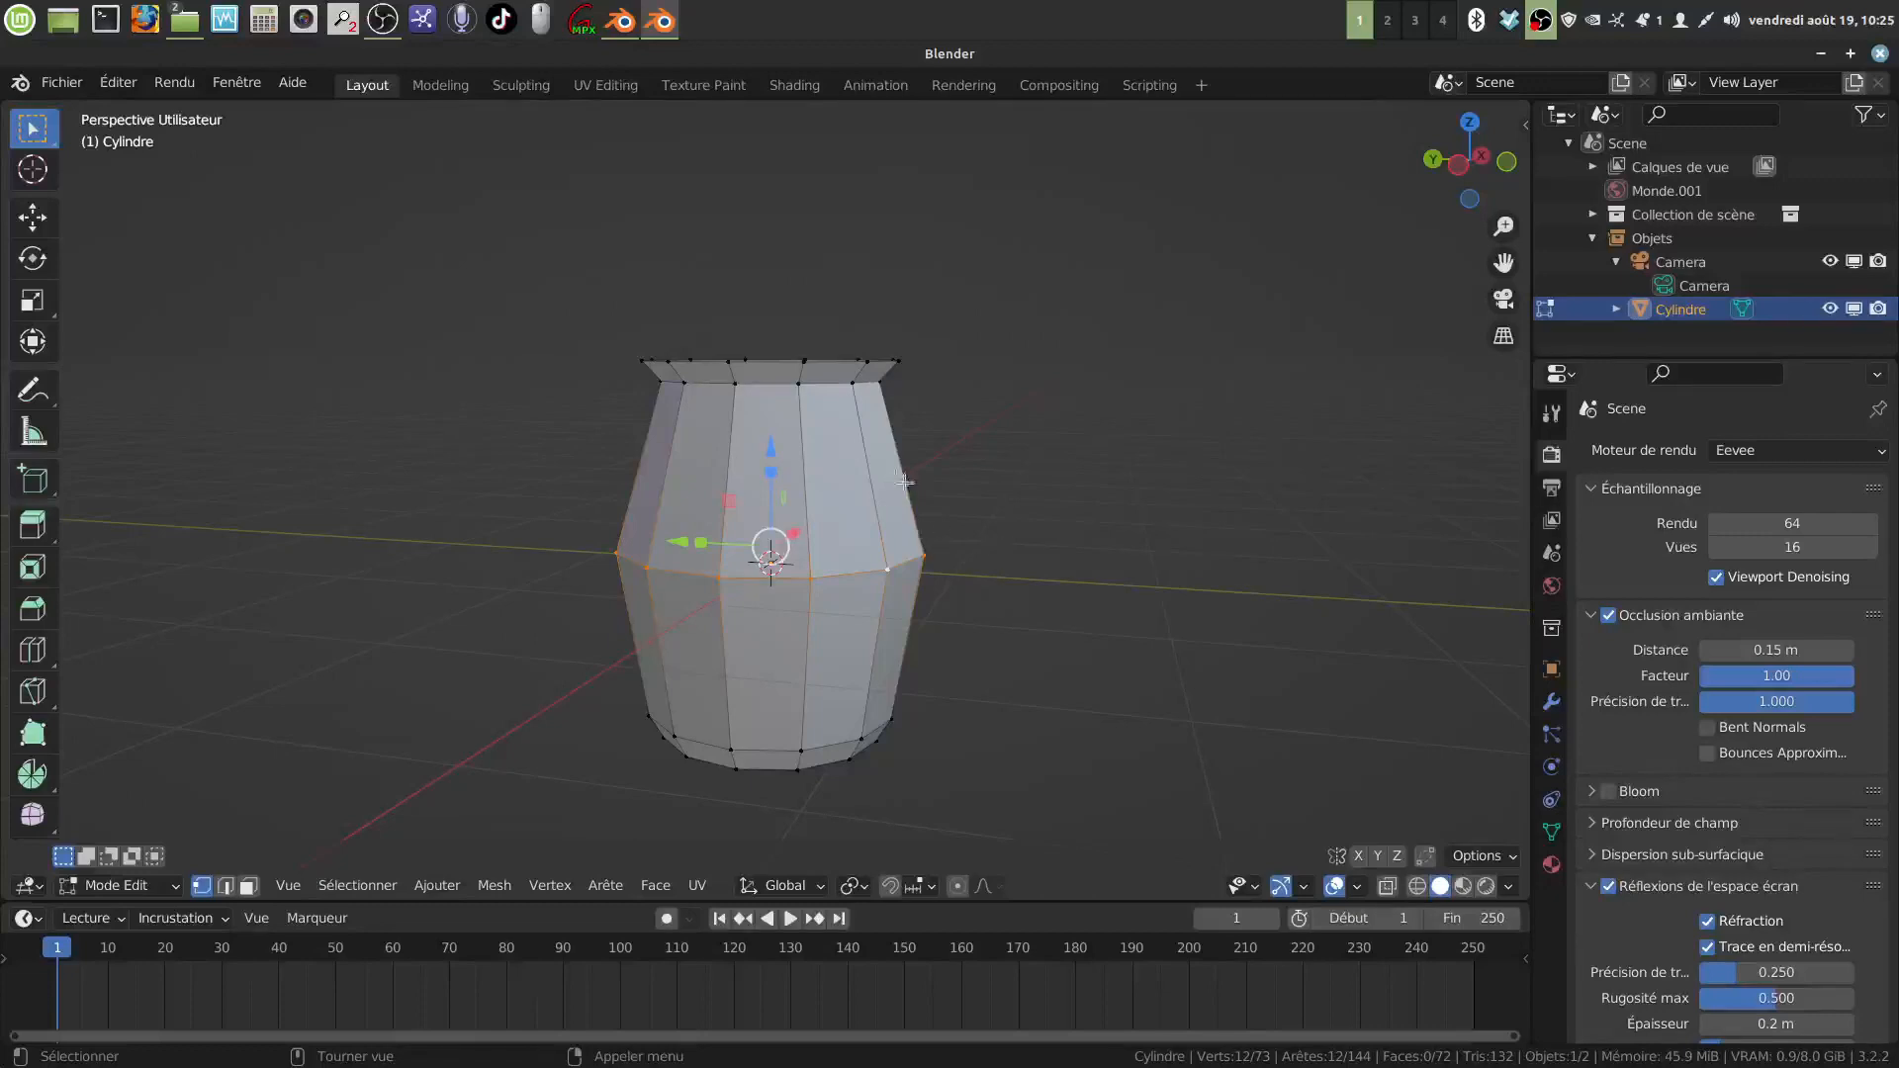
middle_drag(888, 545, 888, 496)
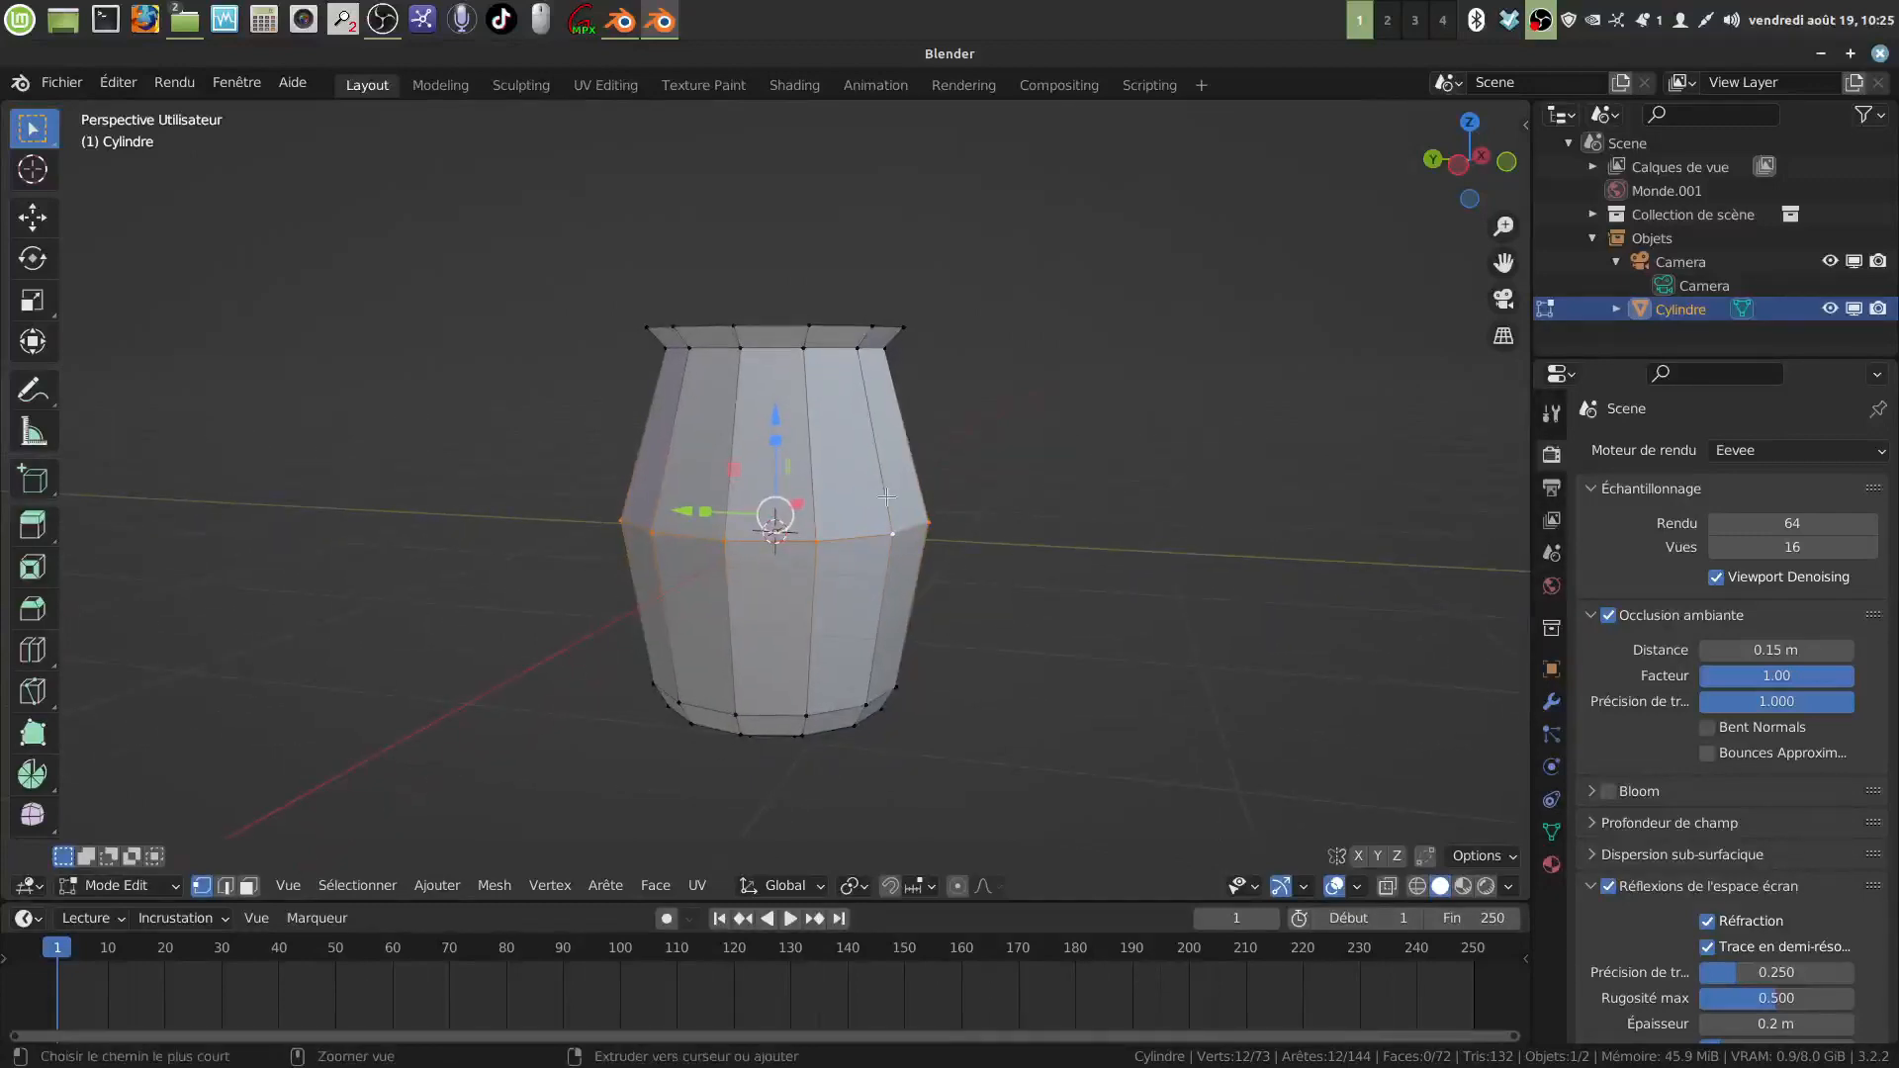
key(ctrl+b)
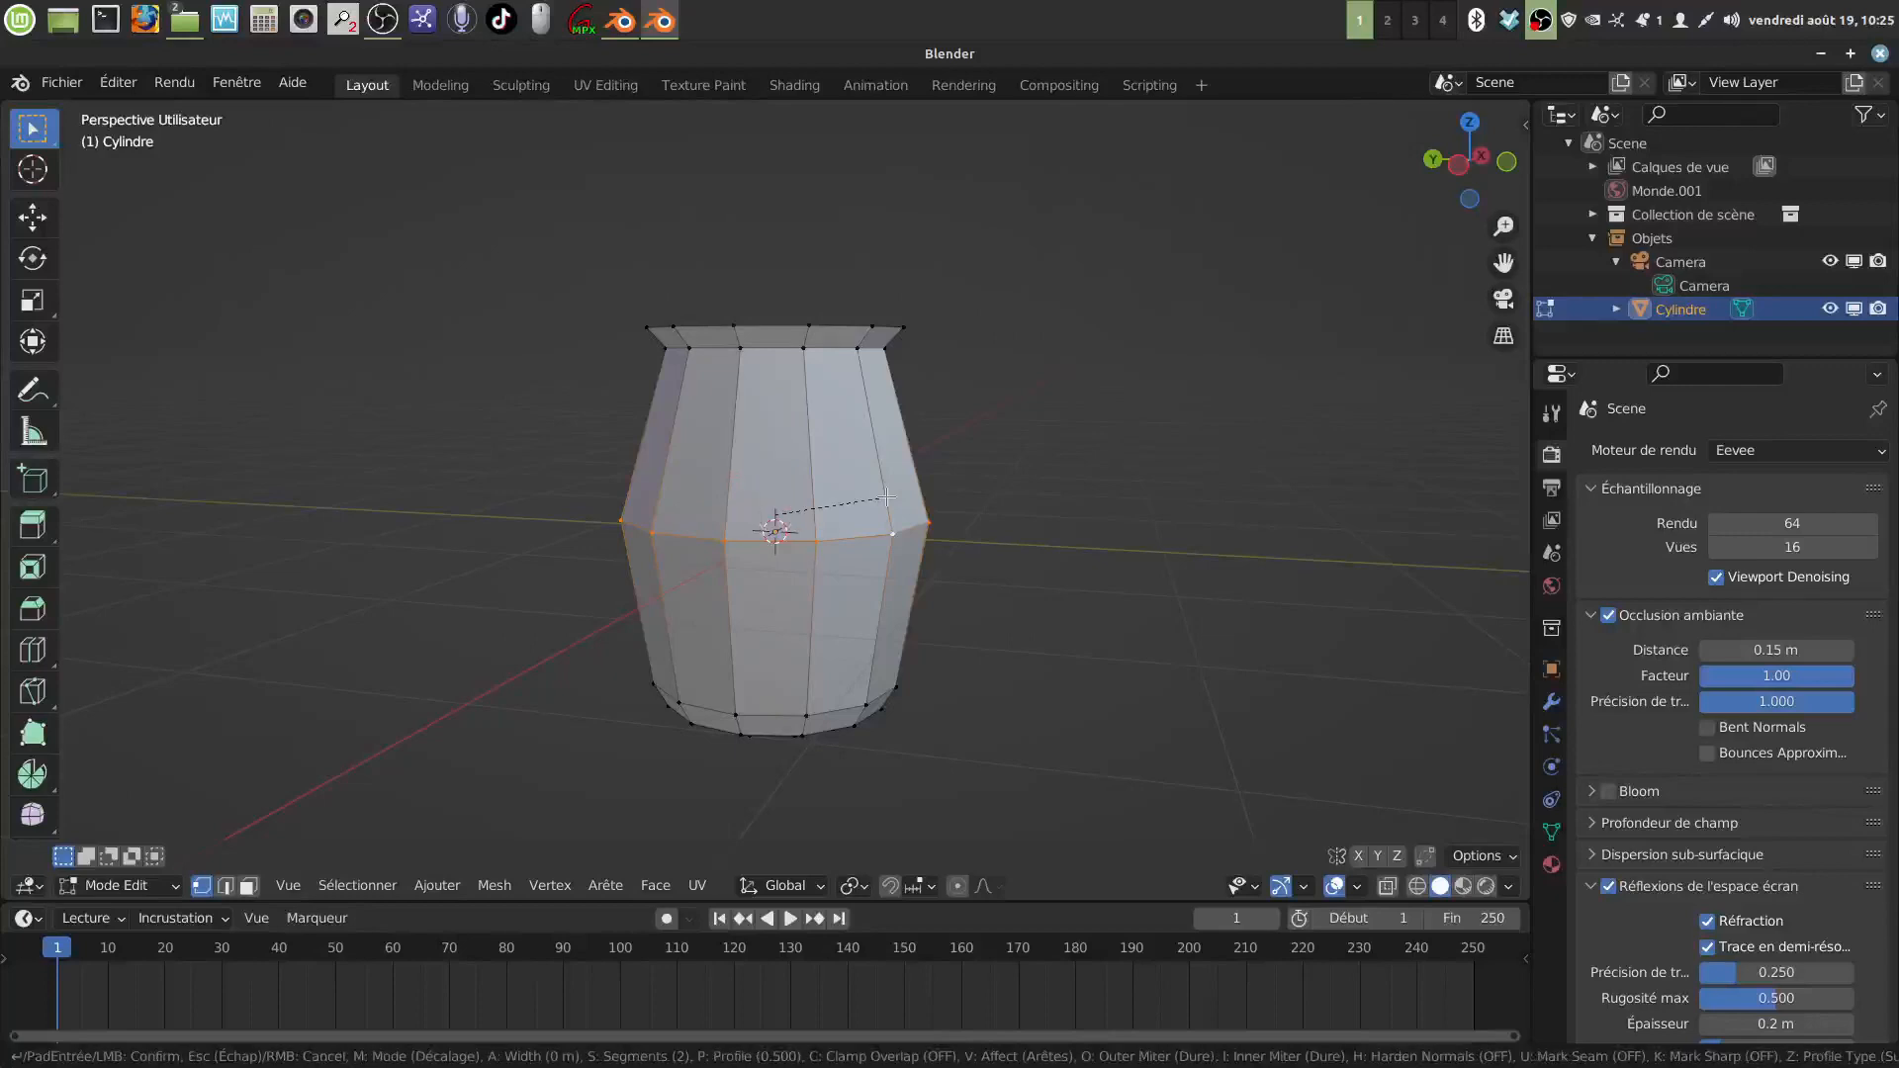
click(971, 520)
middle_drag(822, 515, 873, 539)
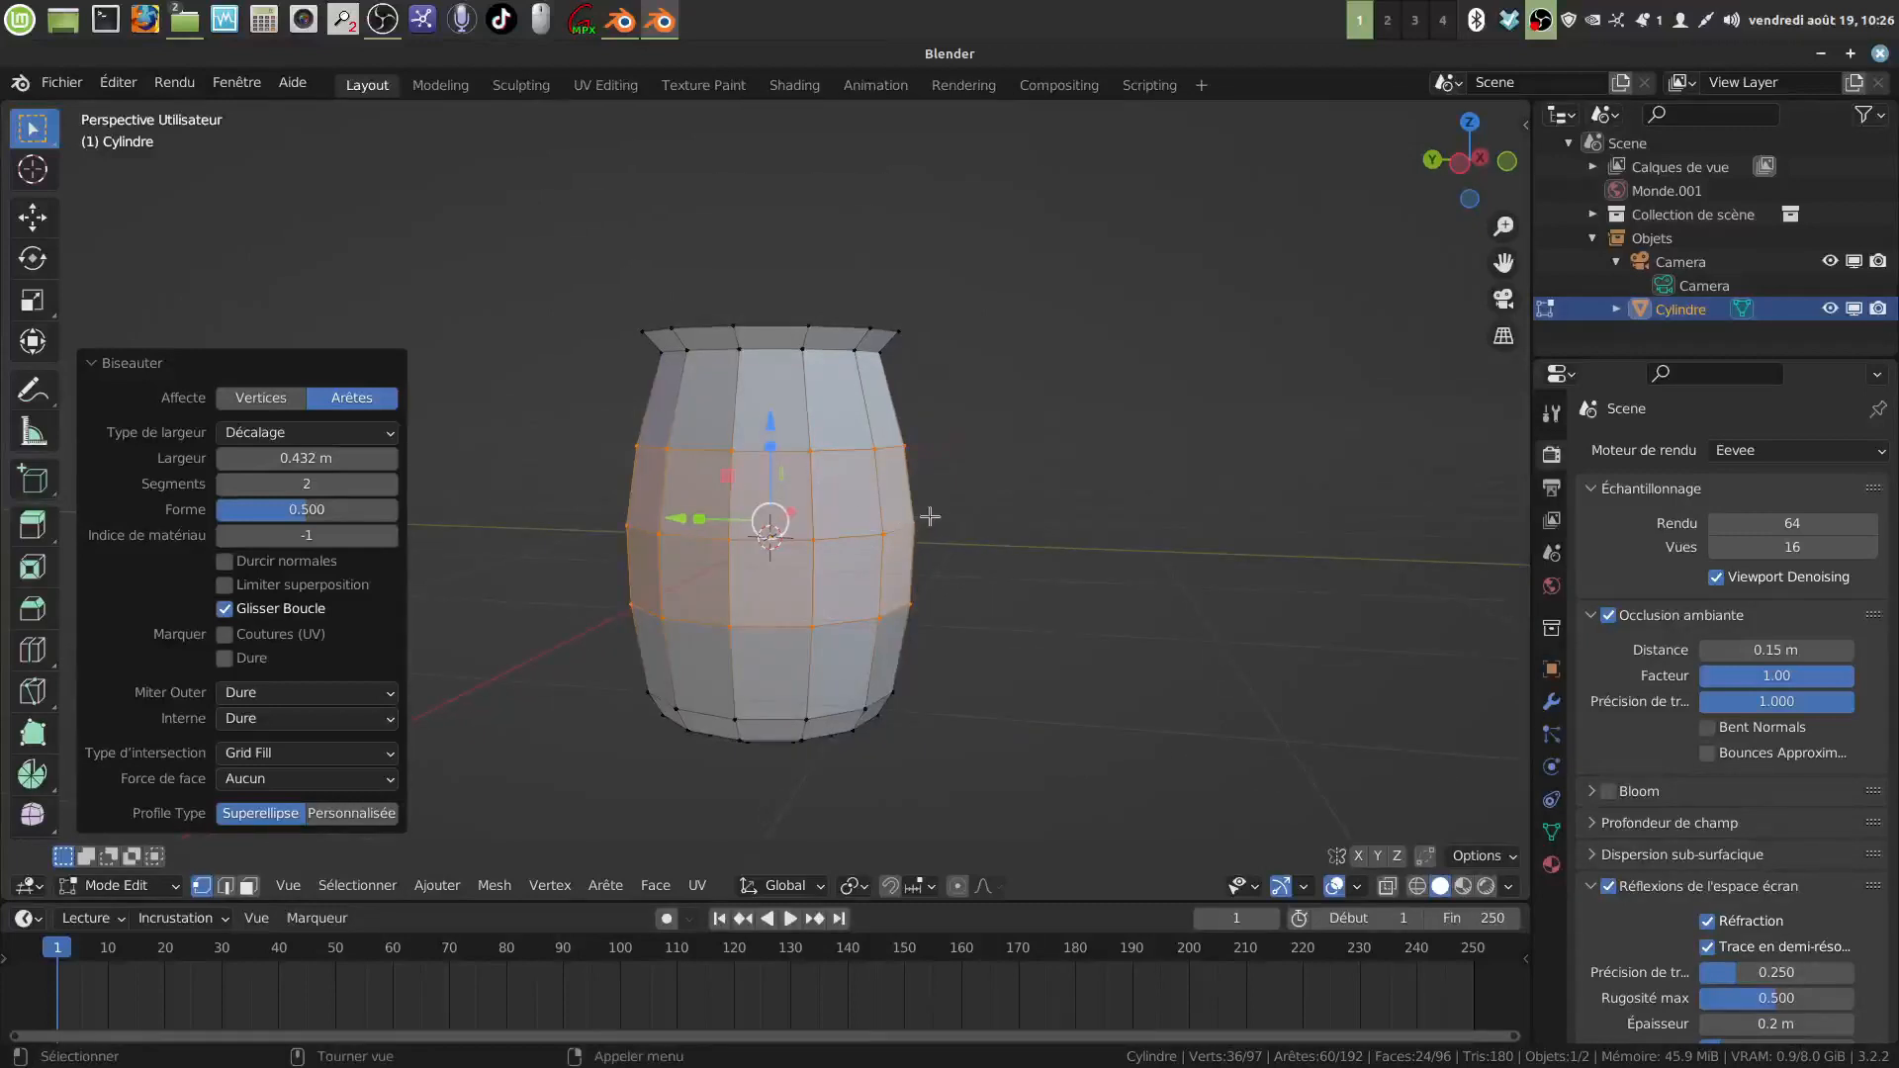
Step: Scale the bevelled band of the pot's belly to about 1.078, and its middle edge loop by a further 1.028
key(s)
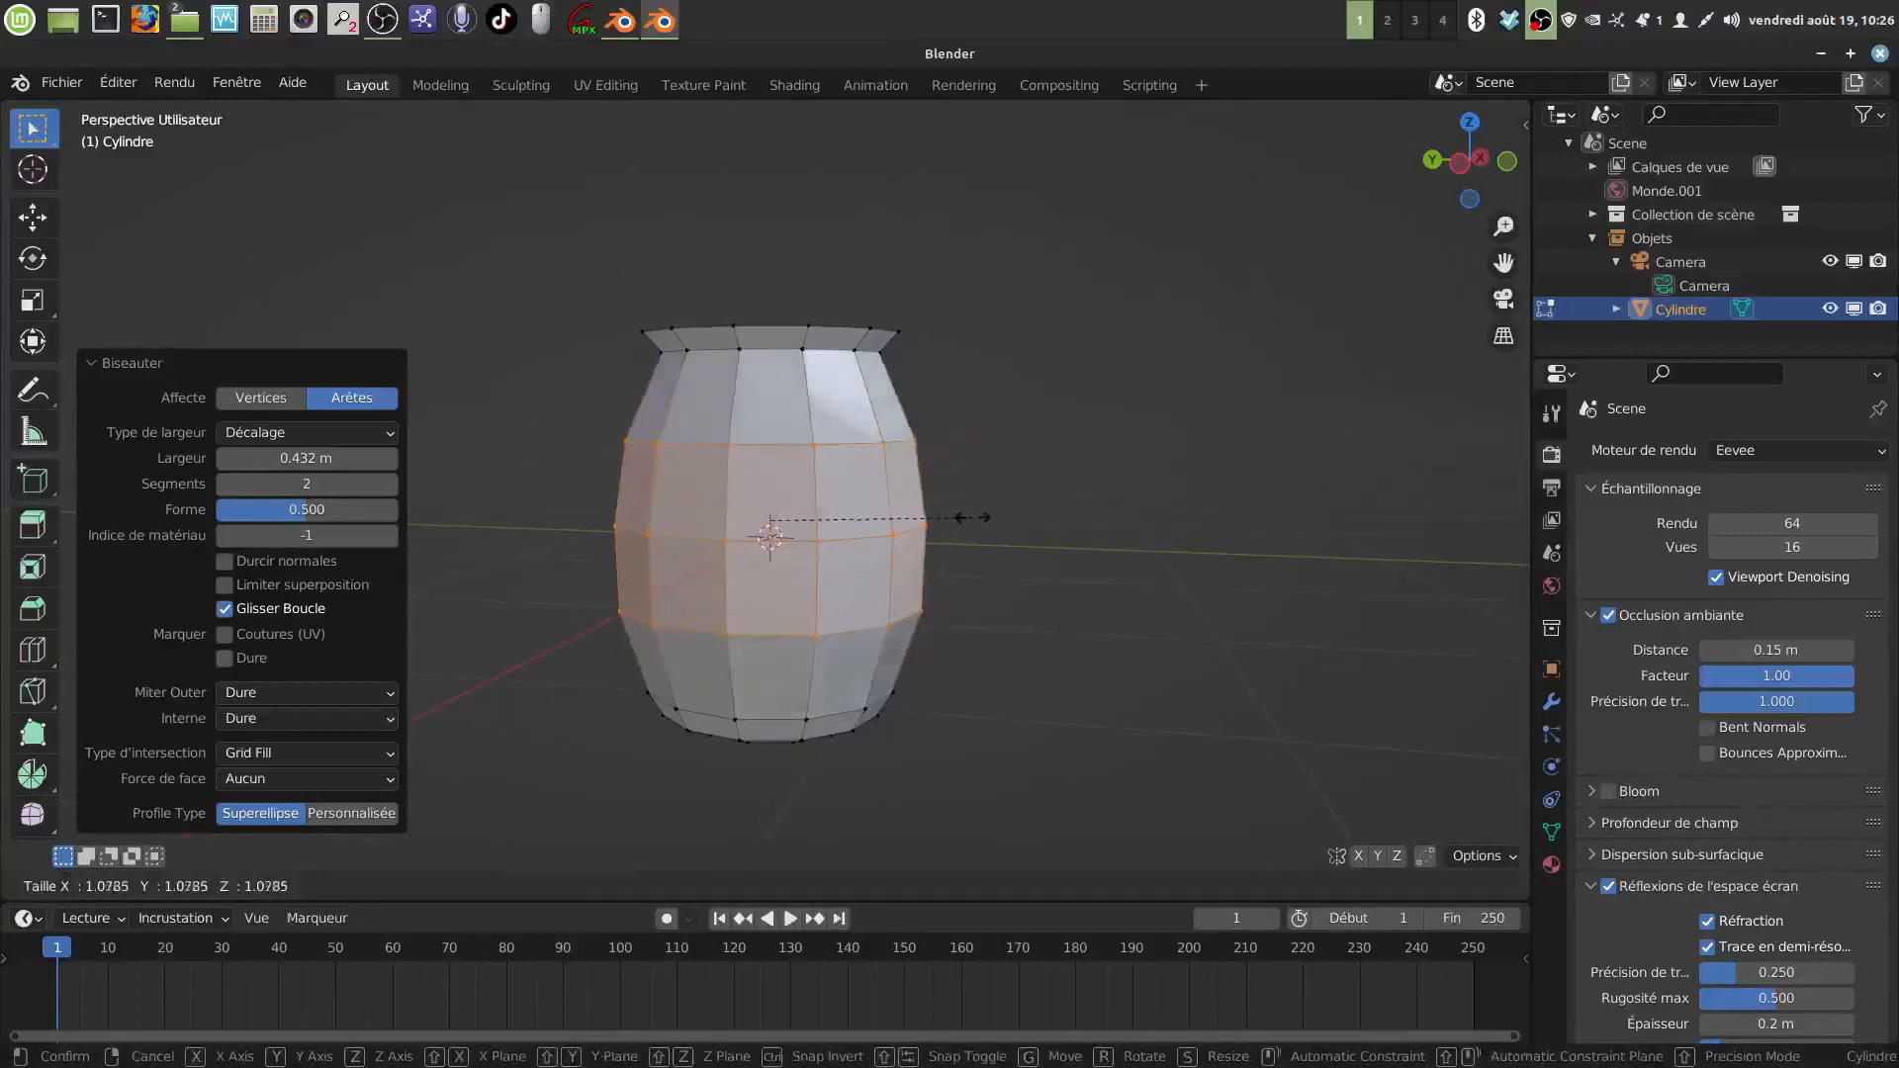
click(972, 518)
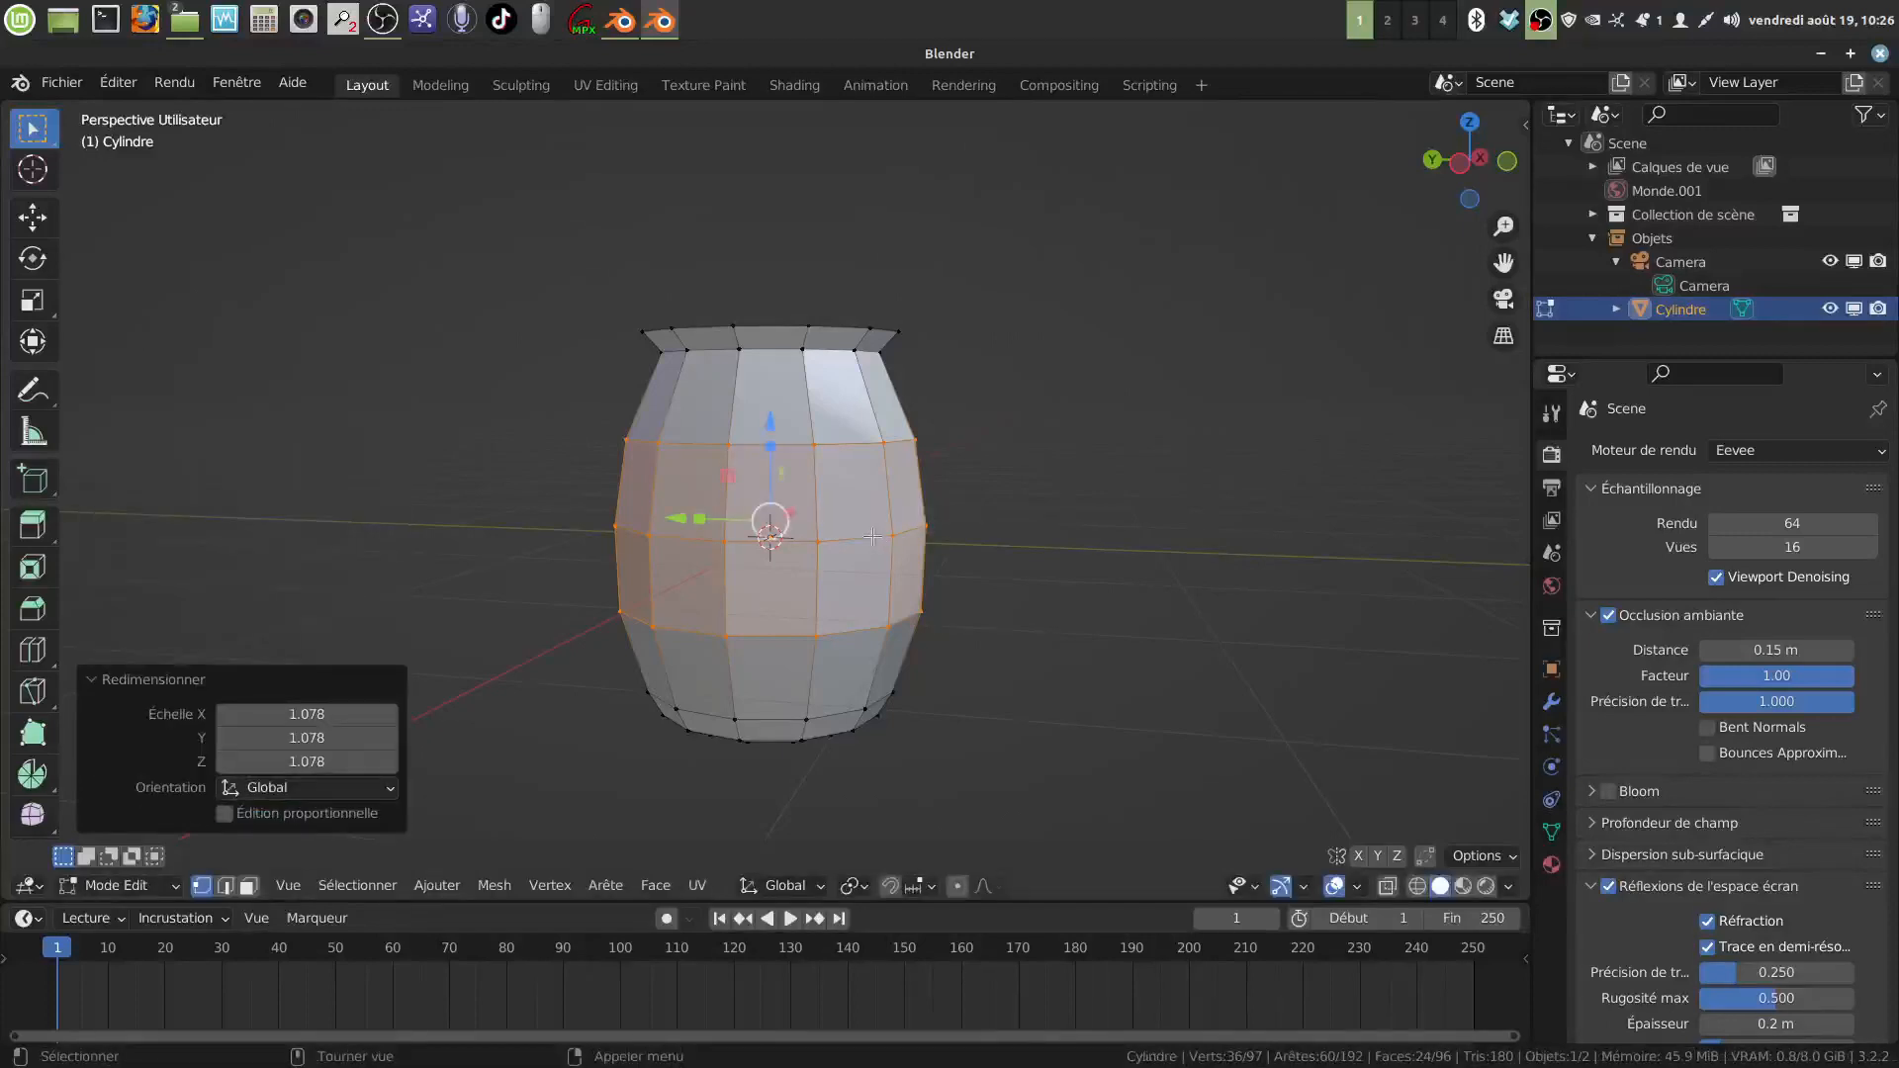
alt+click(872, 536)
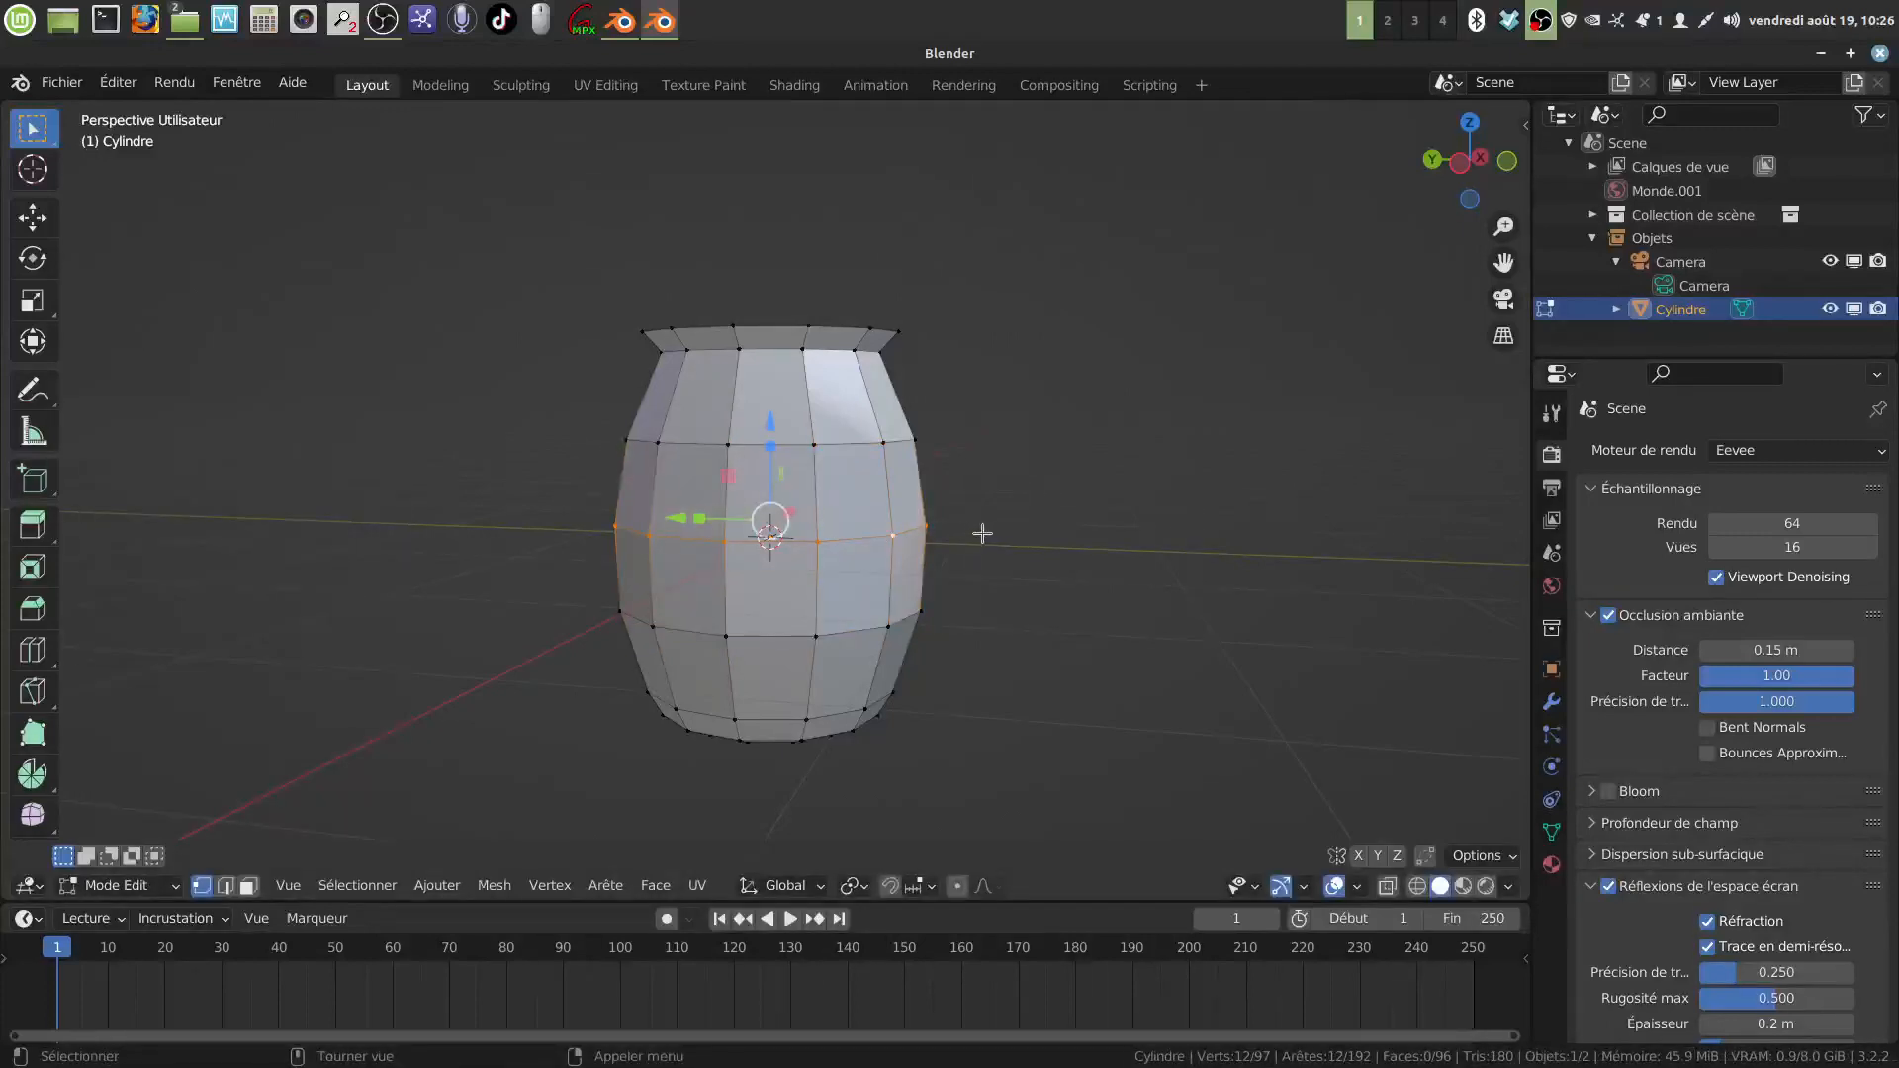
key(s)
click(987, 533)
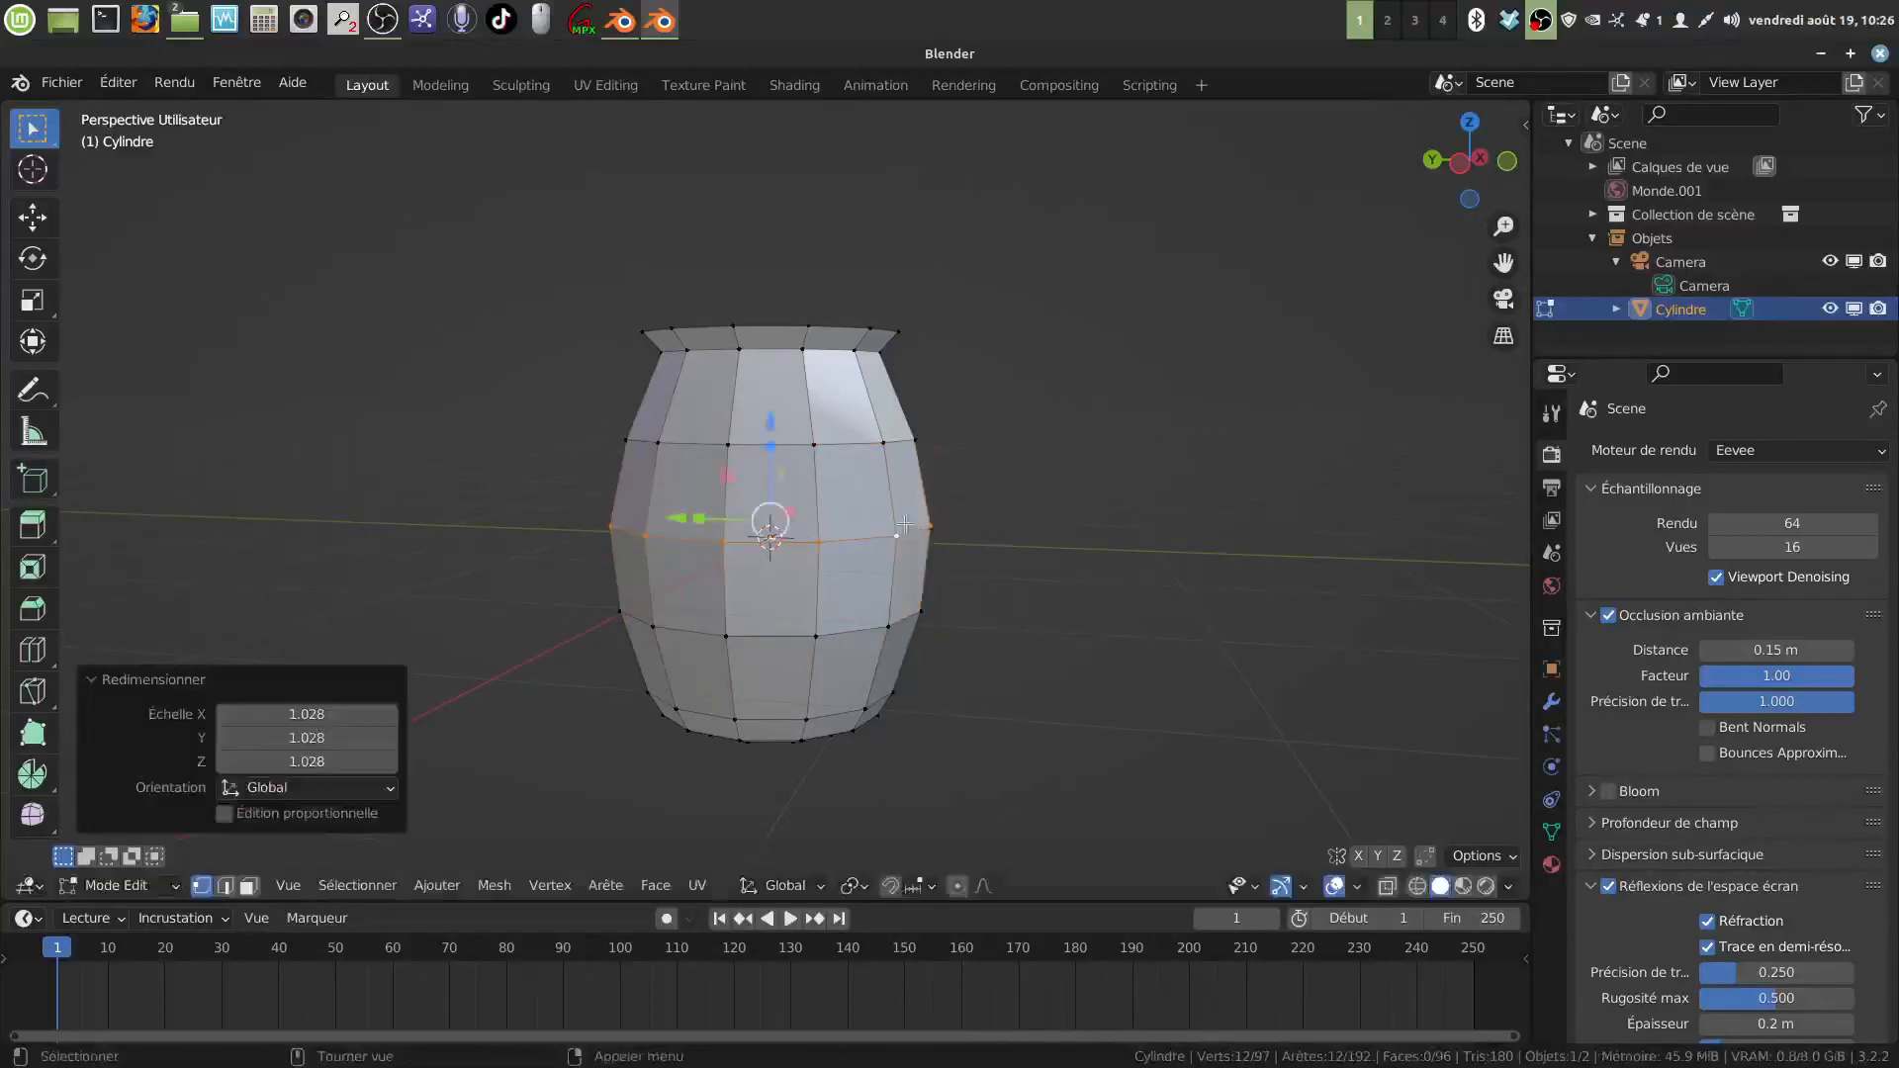
Step: Return to Object Mode and apply smooth shading to the pot
key(Tab)
mouse_move(892, 517)
middle_down()
mouse_move(852, 548)
mouse_move(827, 478)
mouse_move(889, 470)
mouse_move(910, 507)
middle_up()
right_click(815, 477)
click(811, 477)
Step: Add a Subdivision Surface modifier to the pot
click(1552, 702)
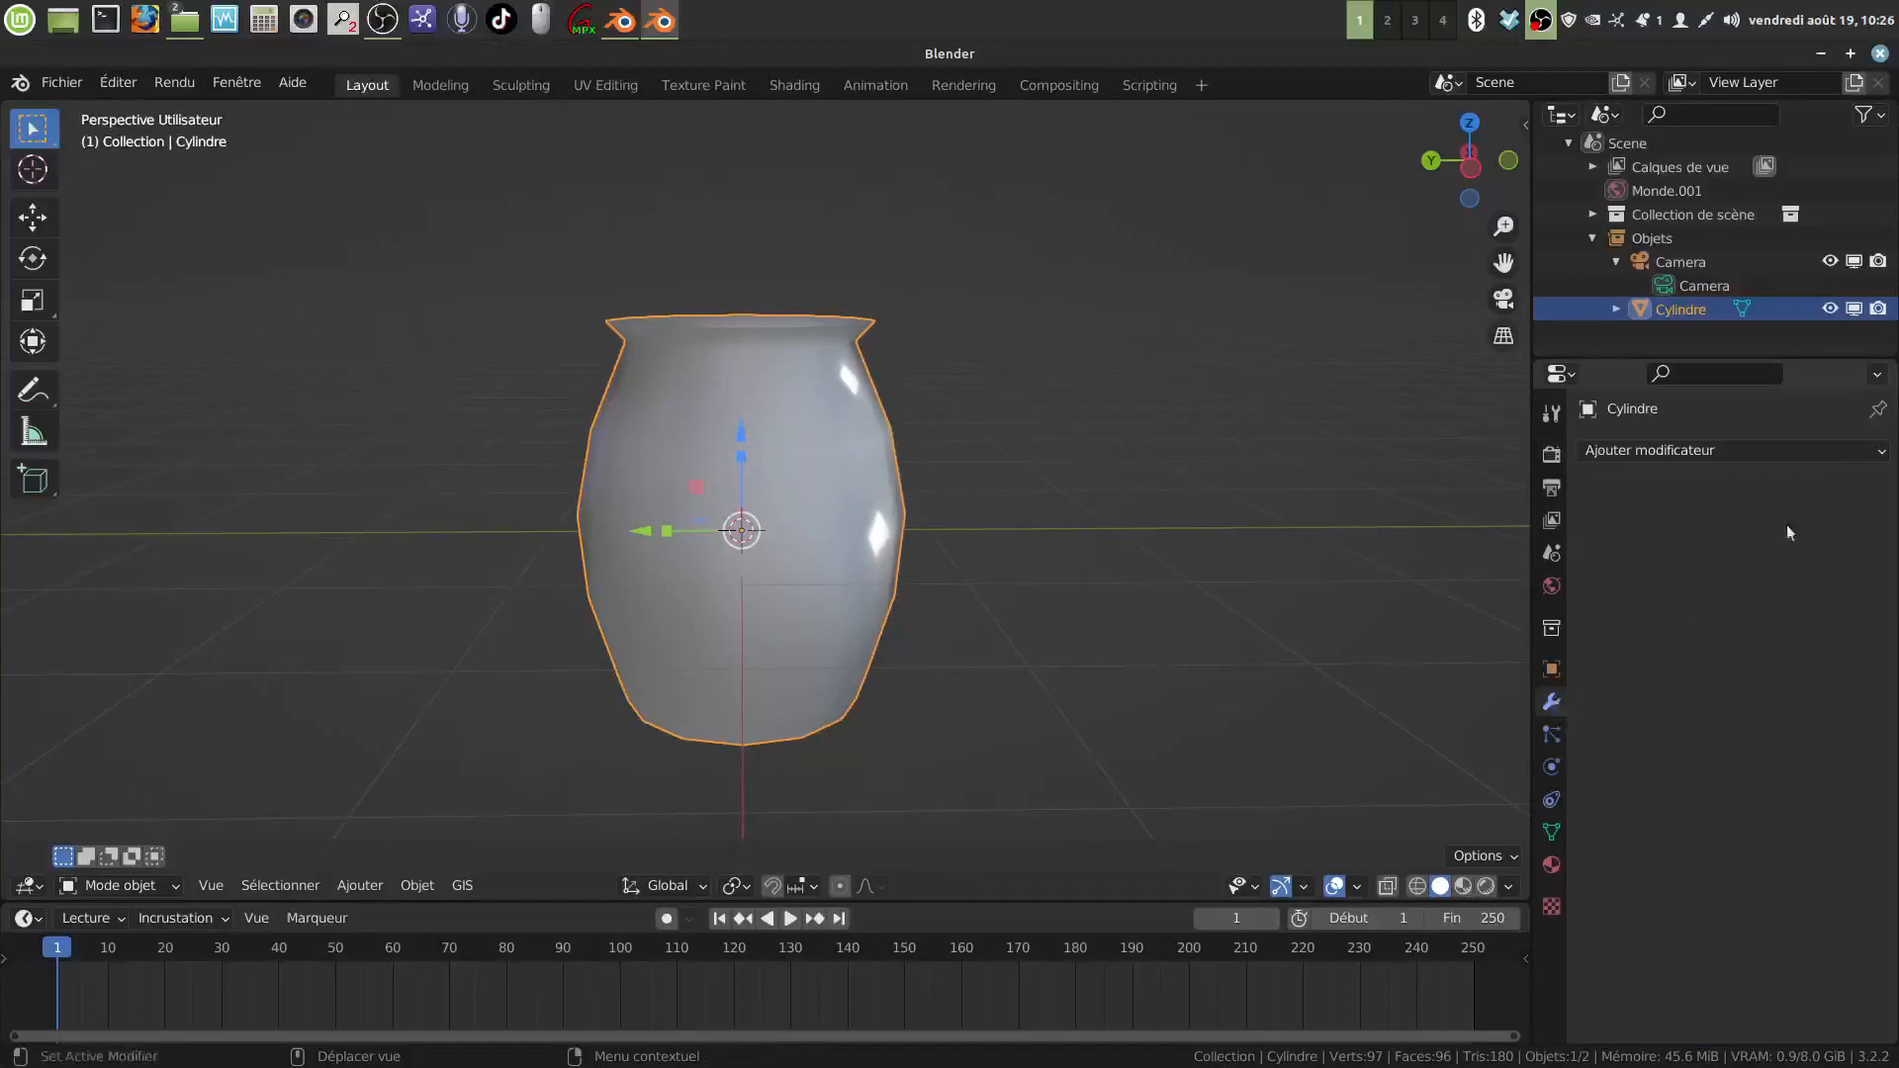
click(1880, 461)
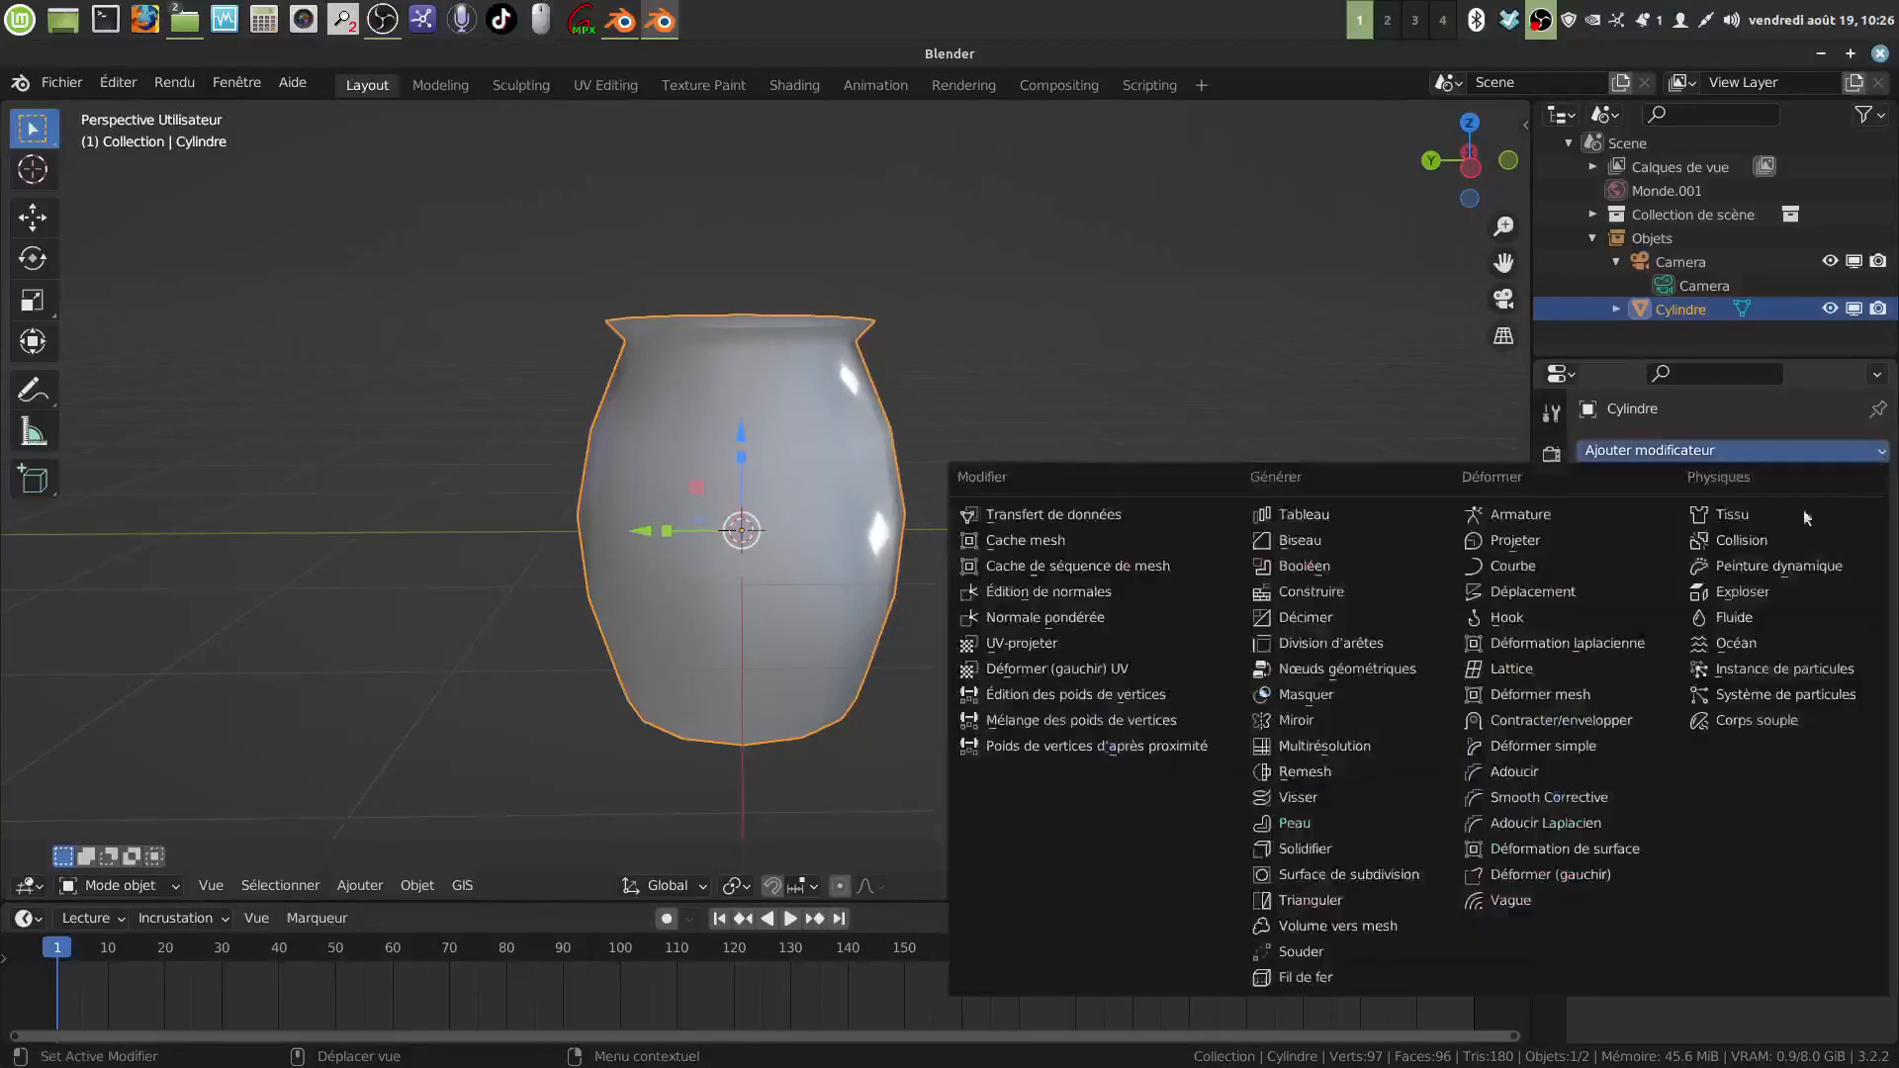
click(1403, 872)
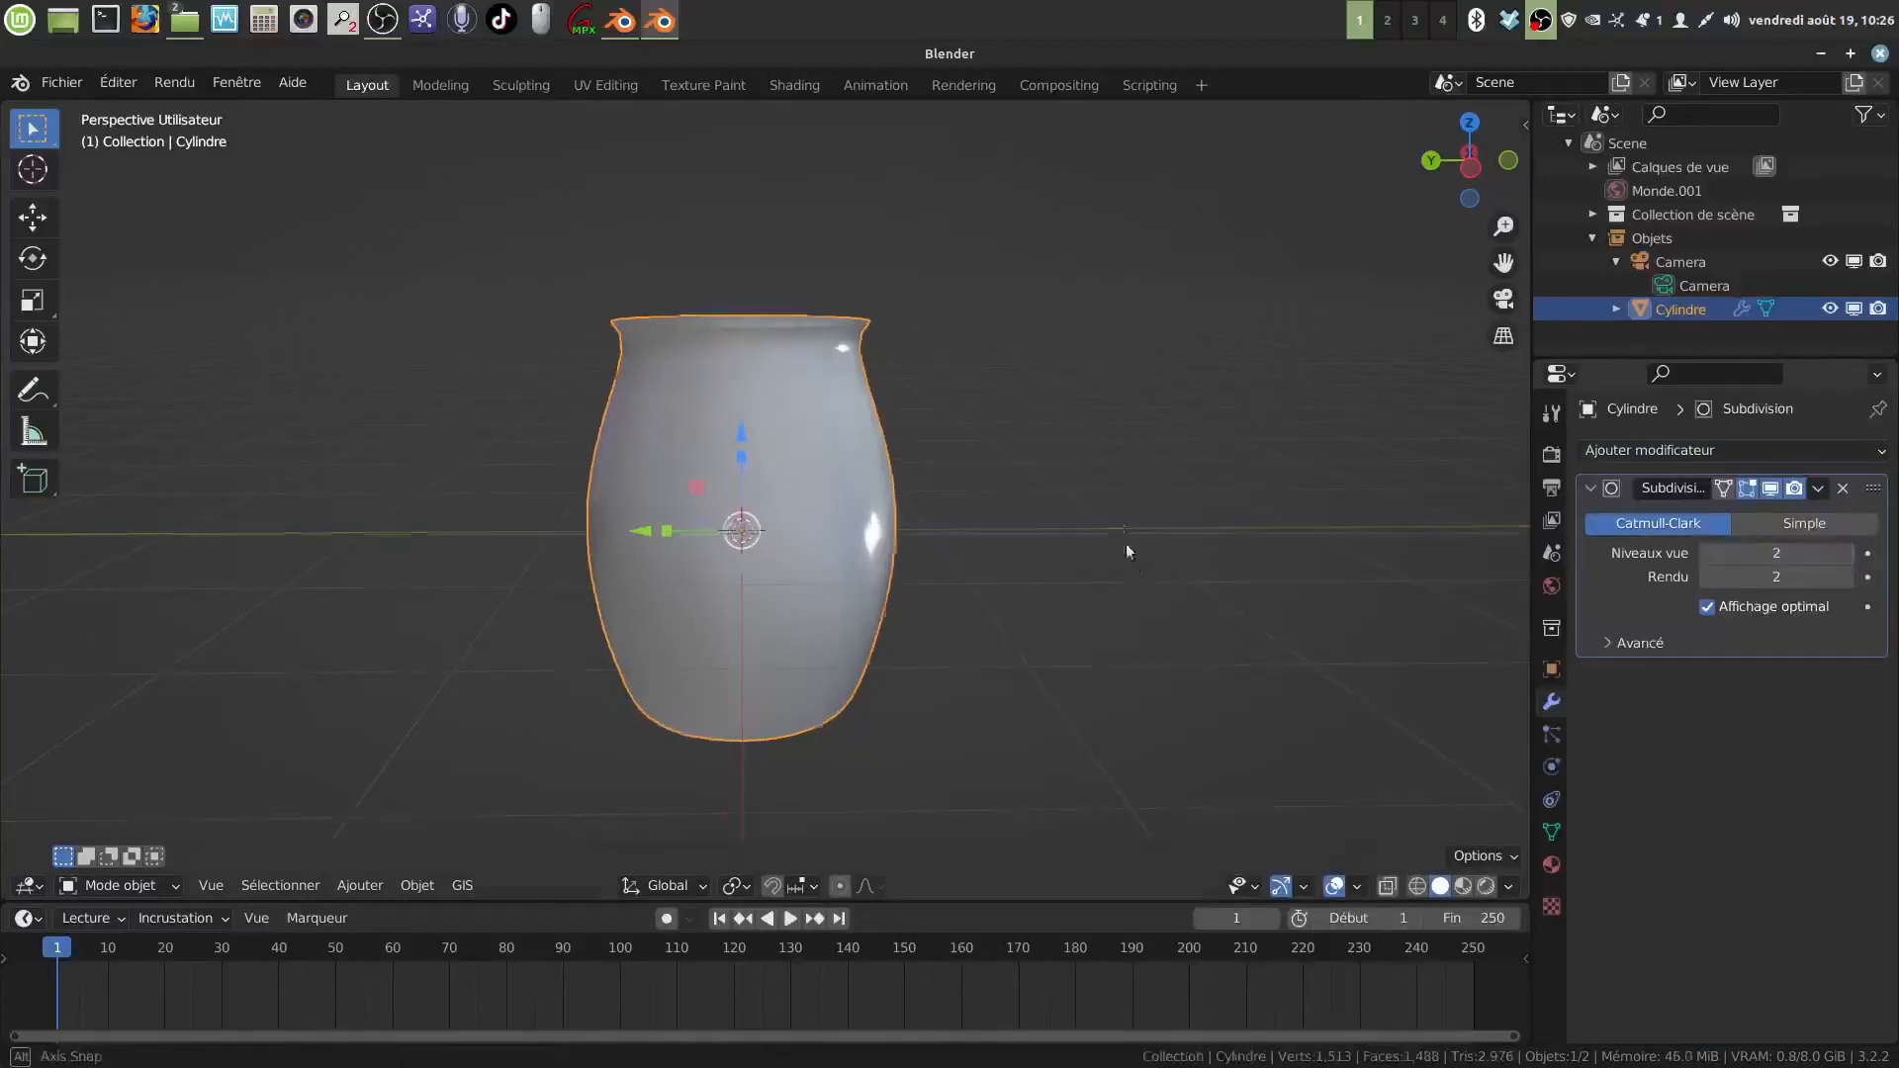
middle_drag(1126, 547, 1035, 475)
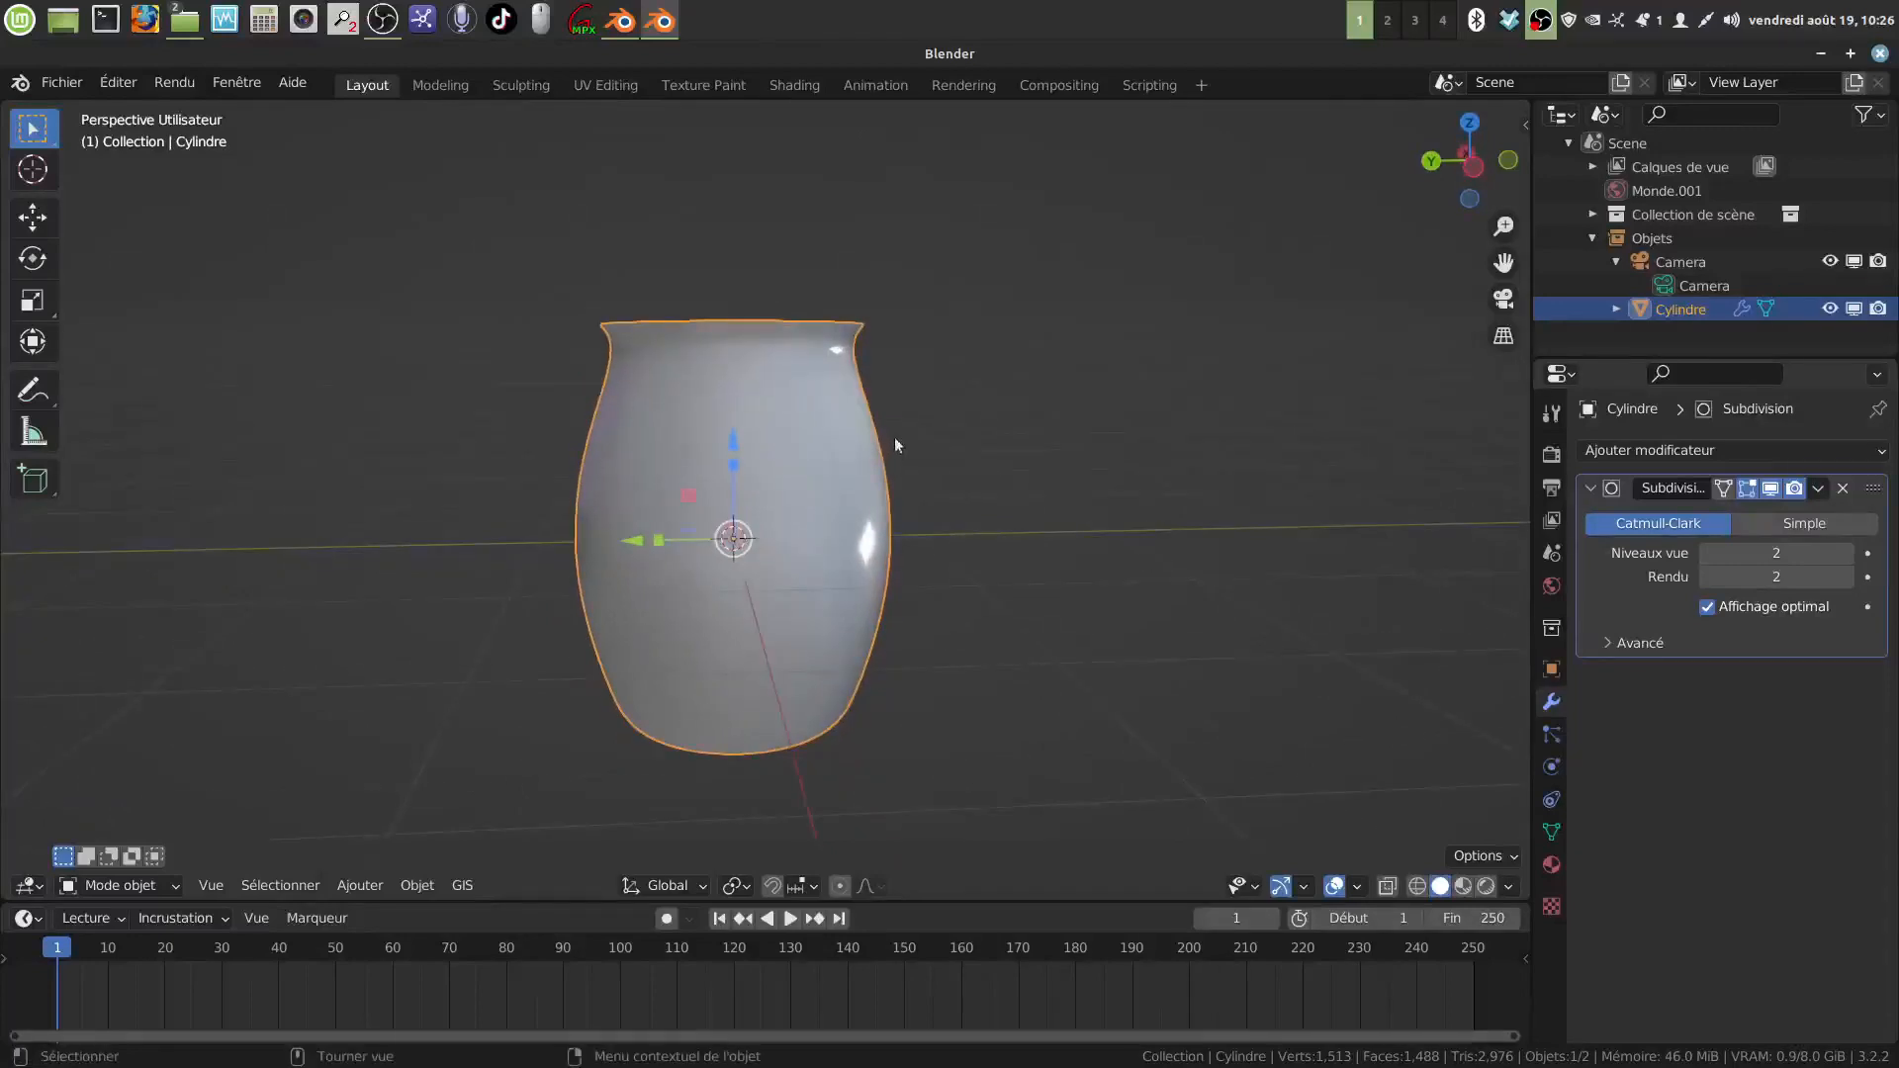
Step: Scale the rim's top edge loop outward in Edit Mode to widen the opening, and return to Object Mode
key(Tab)
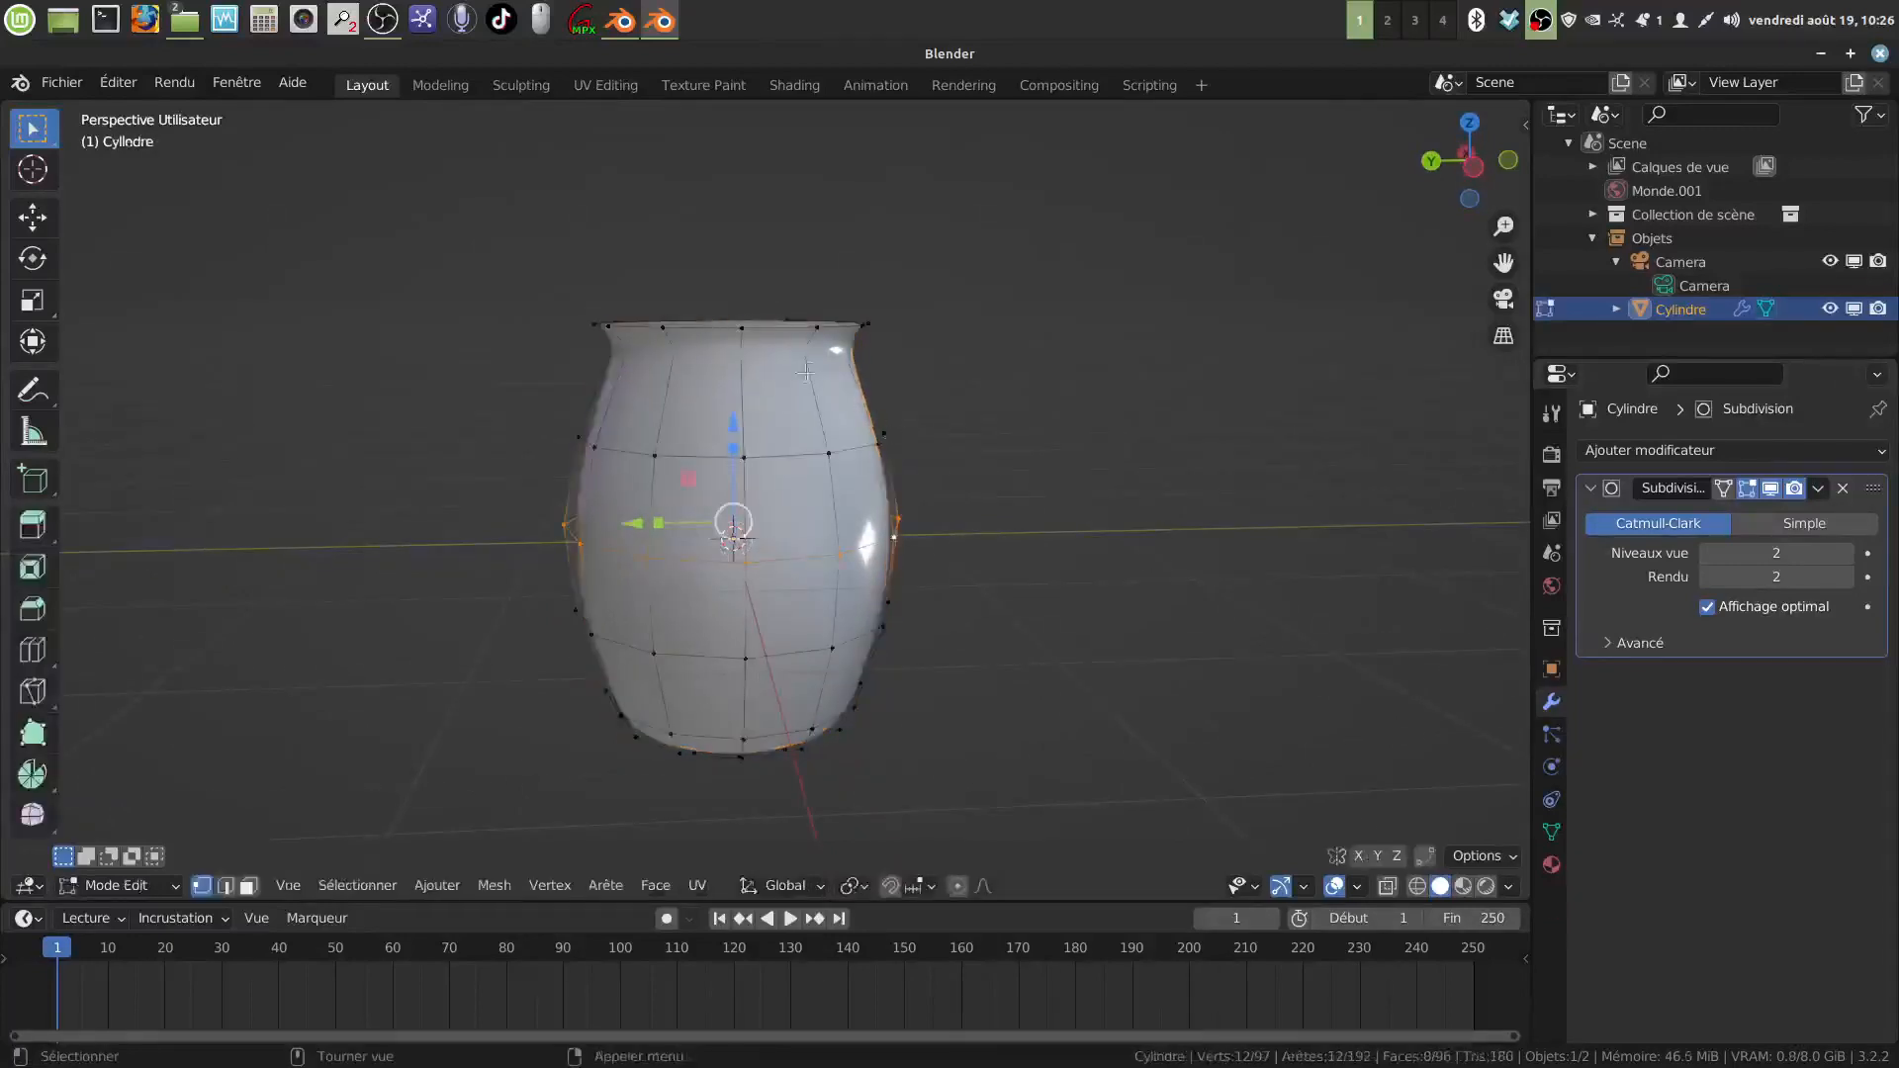
alt+click(770, 324)
key(s)
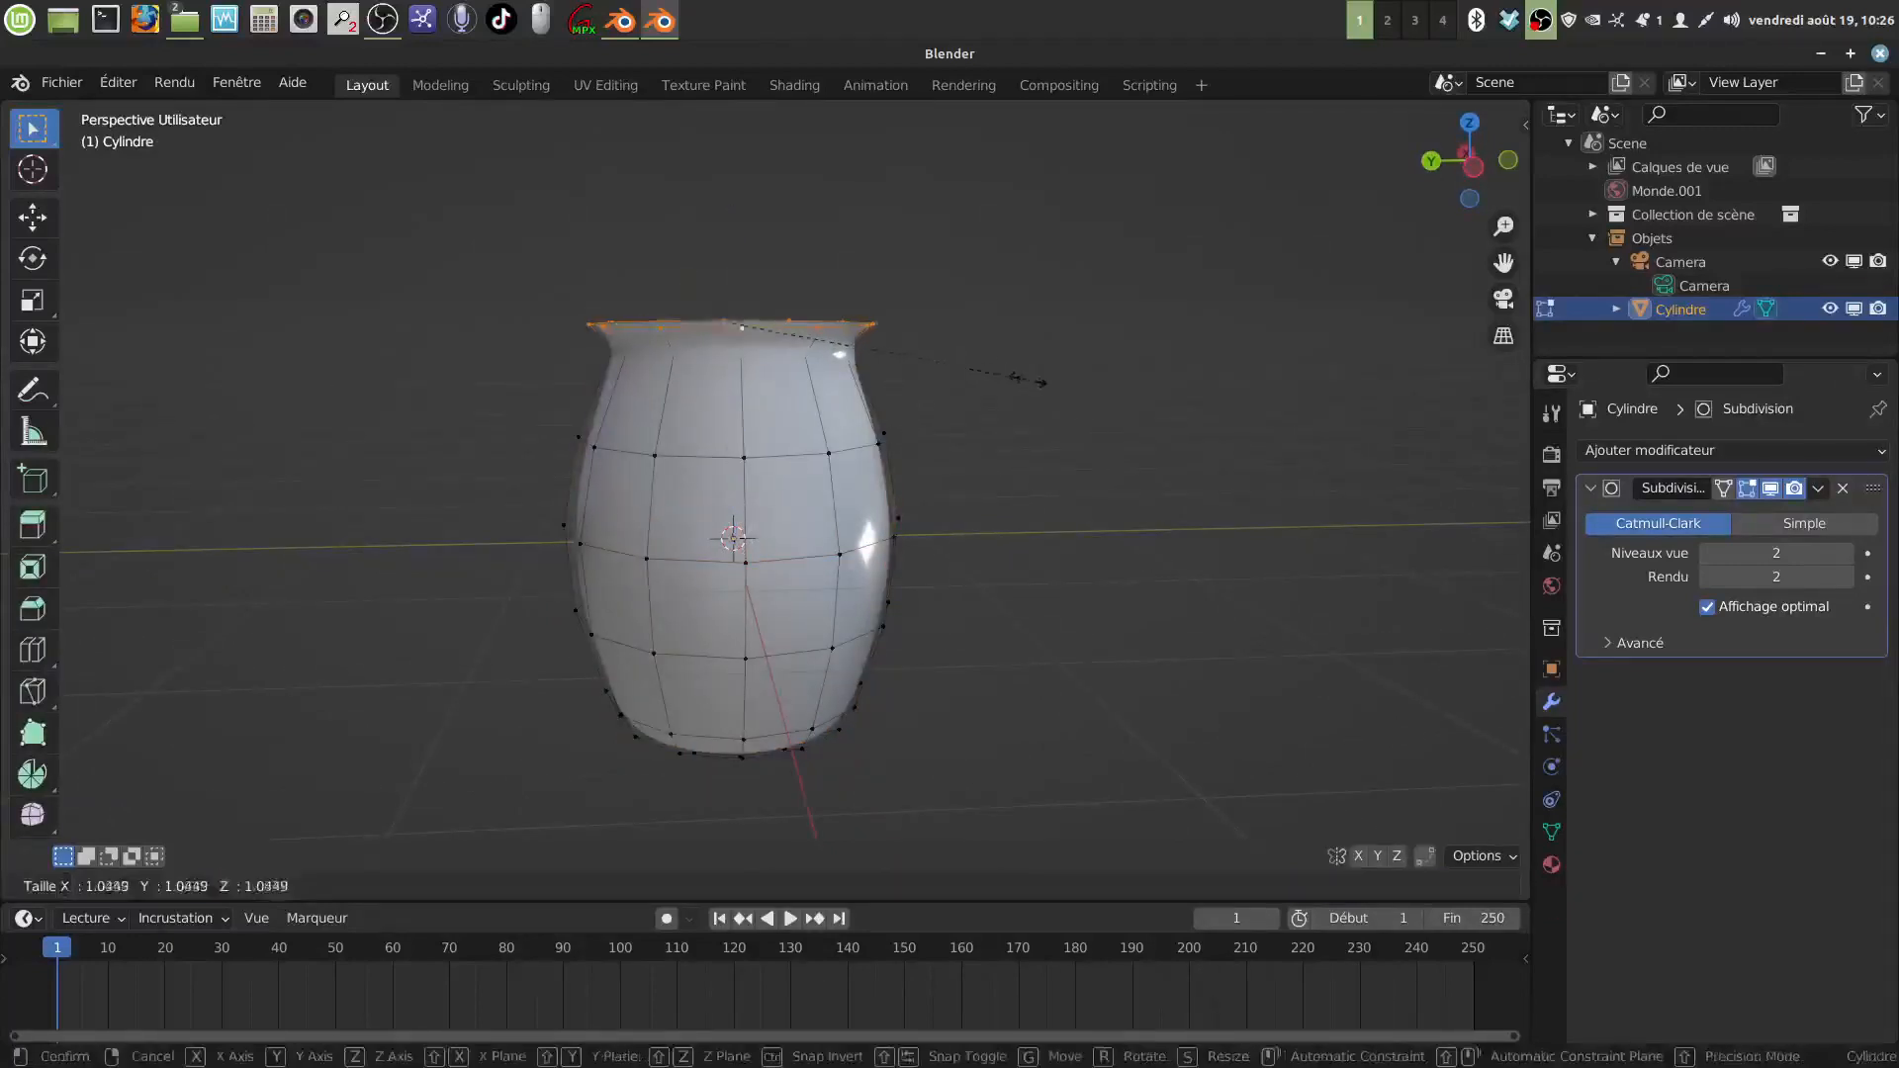
click(1043, 386)
scroll(881, 406, up, 1)
key(Tab)
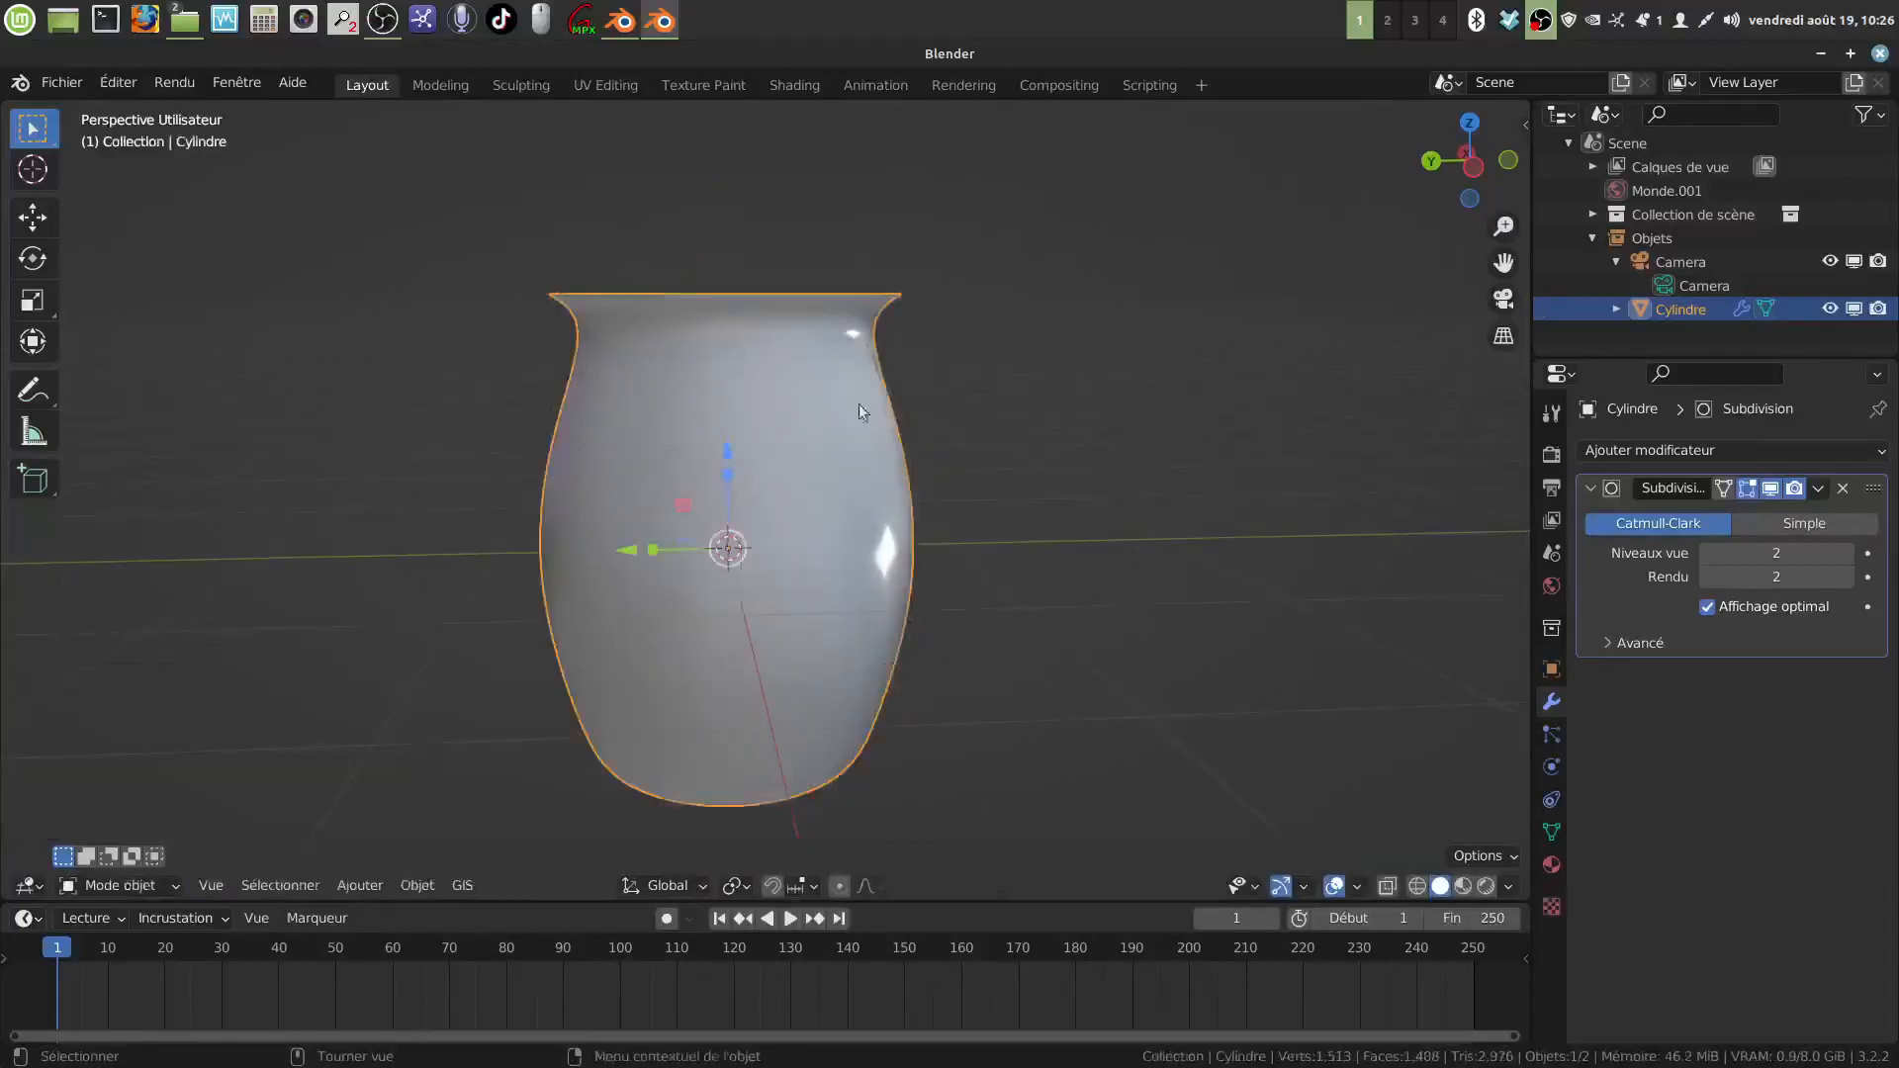
Step: Narrow the neck by scaling the edge loop just below the rim to about 0.678
key(Tab)
middle_drag(859, 403, 817, 342)
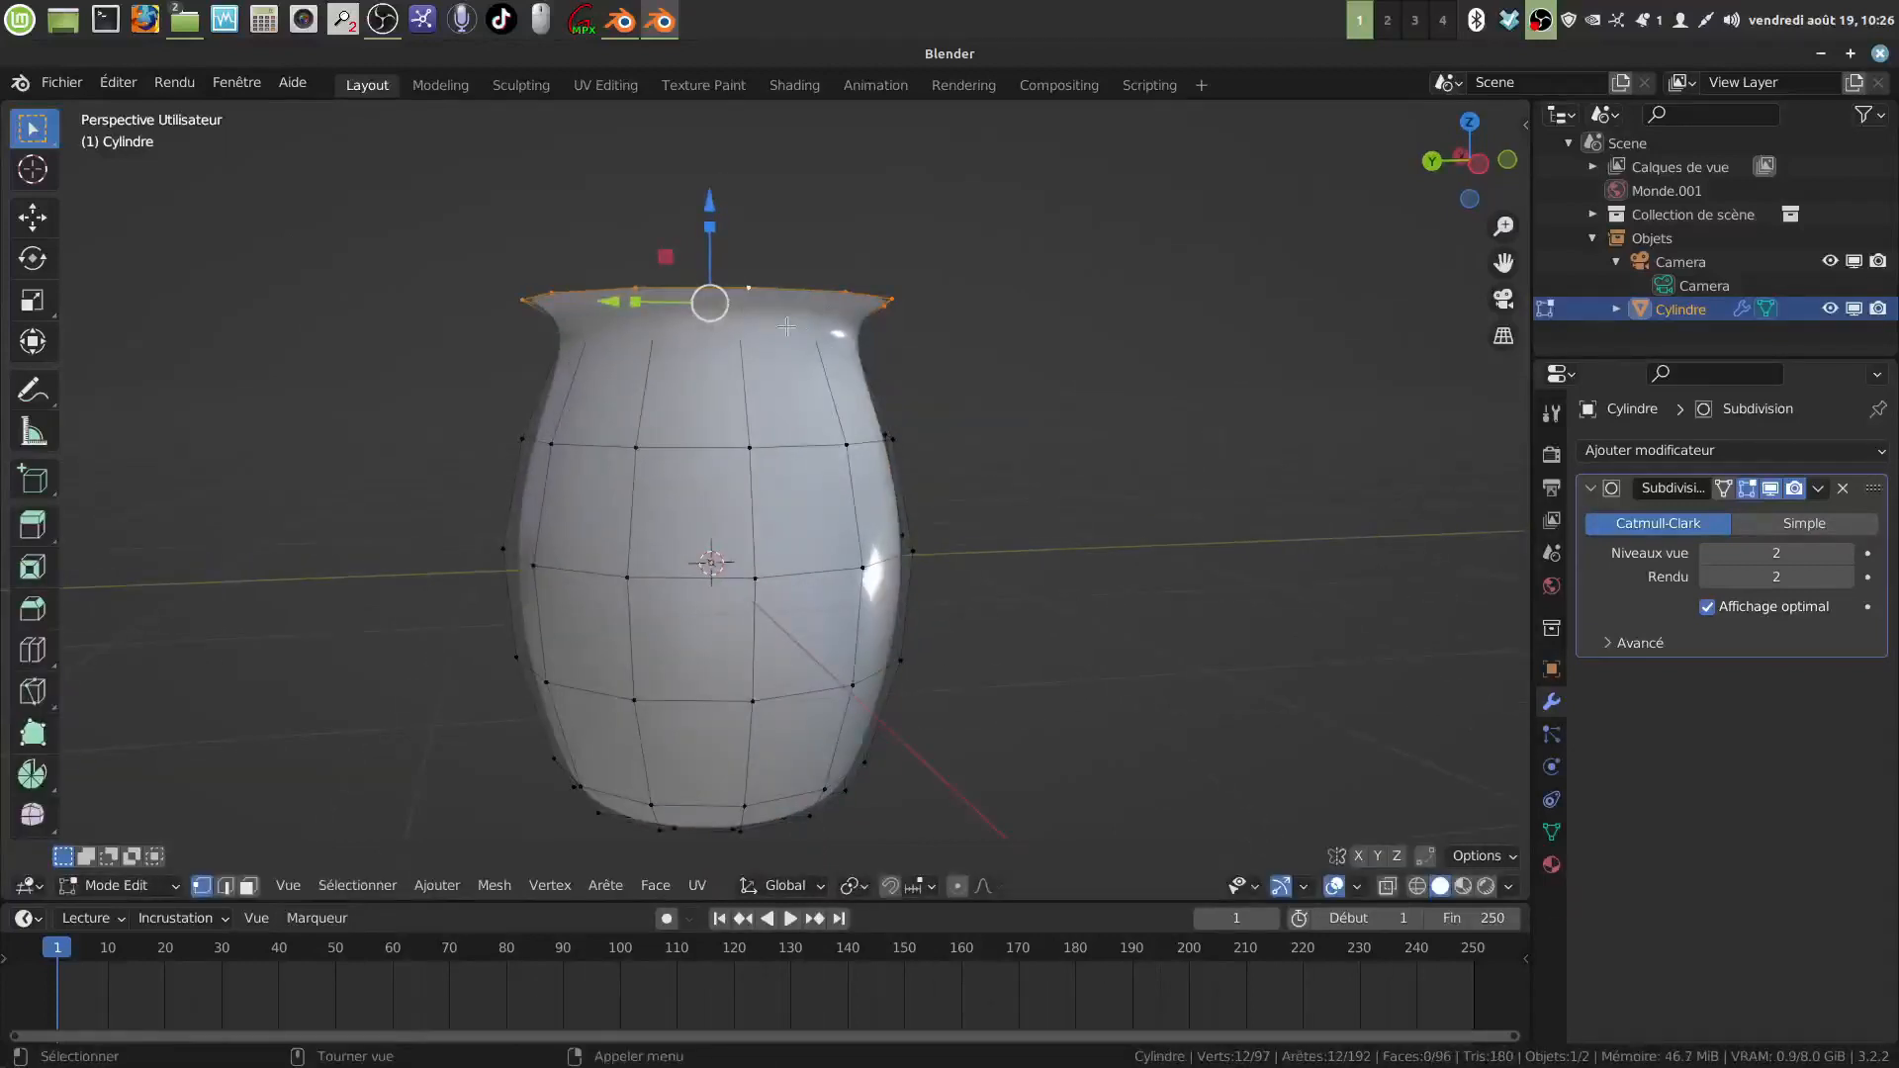
alt+click(859, 342)
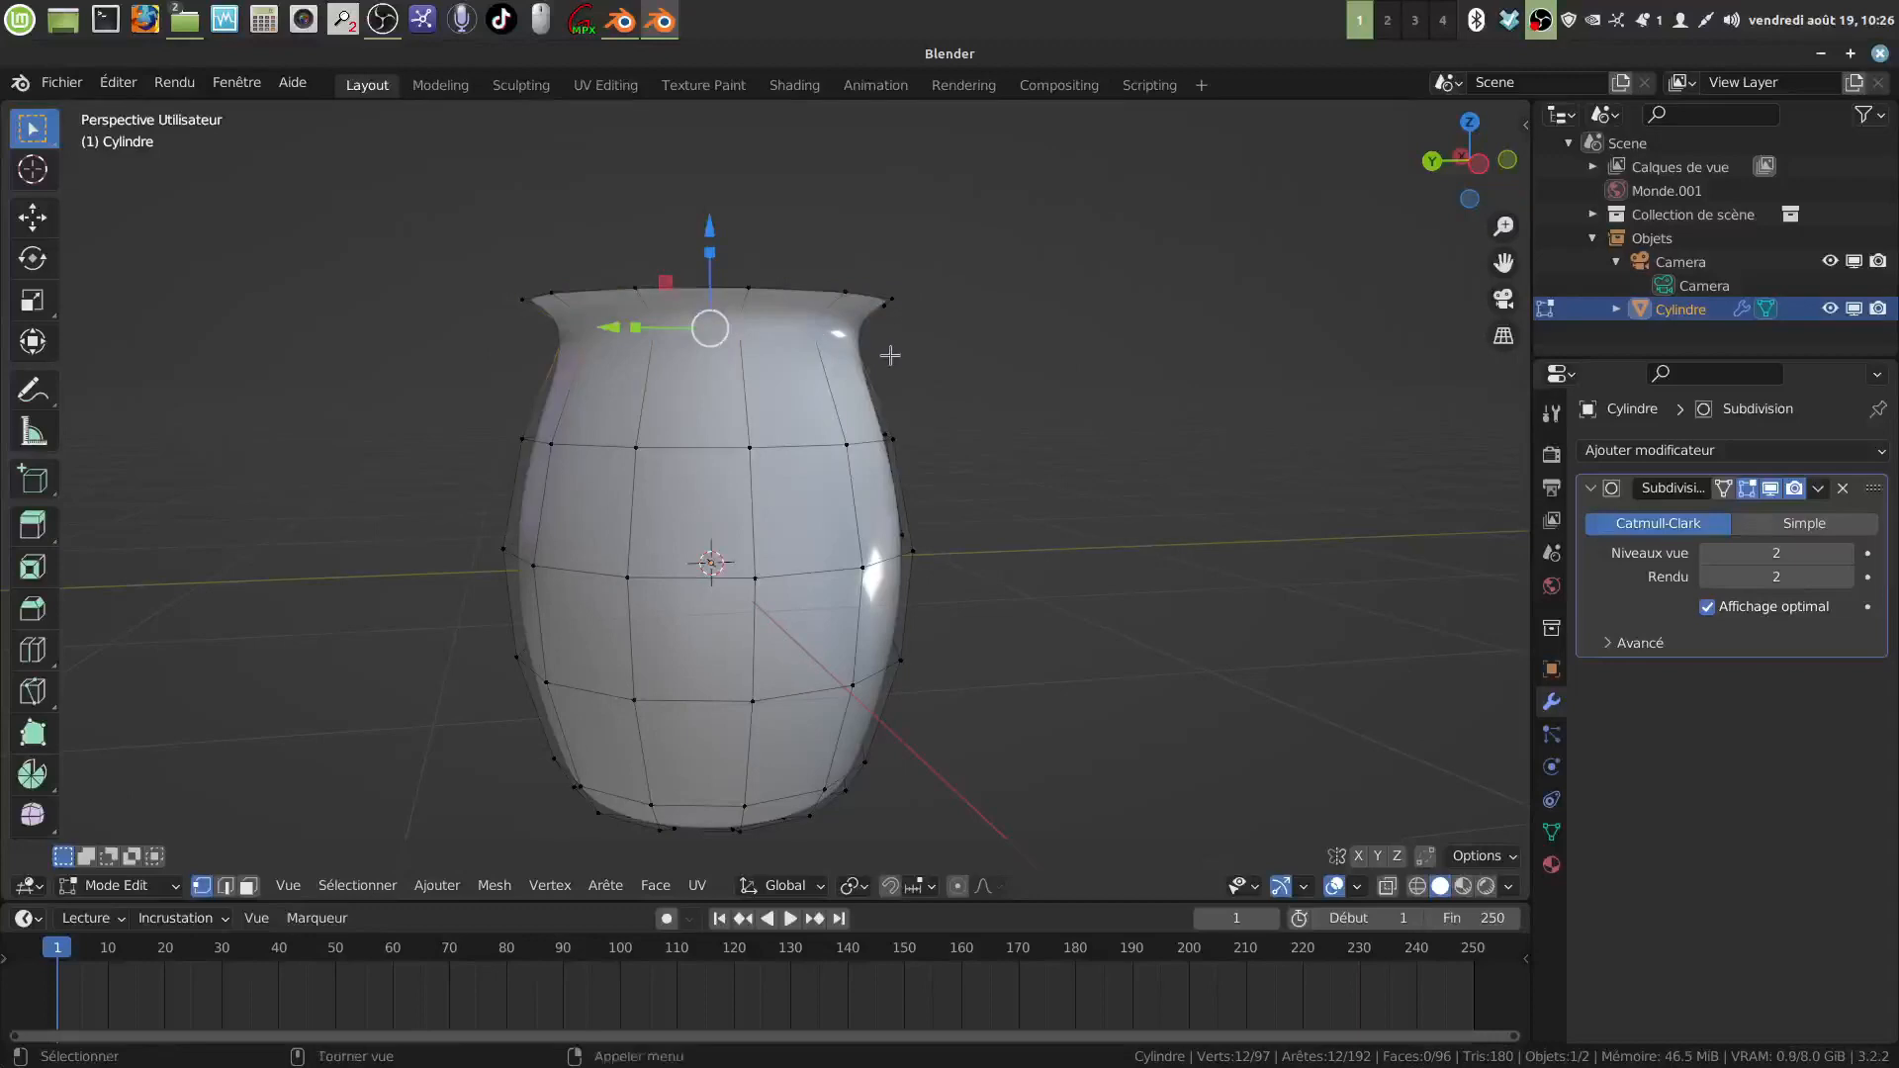
key(s)
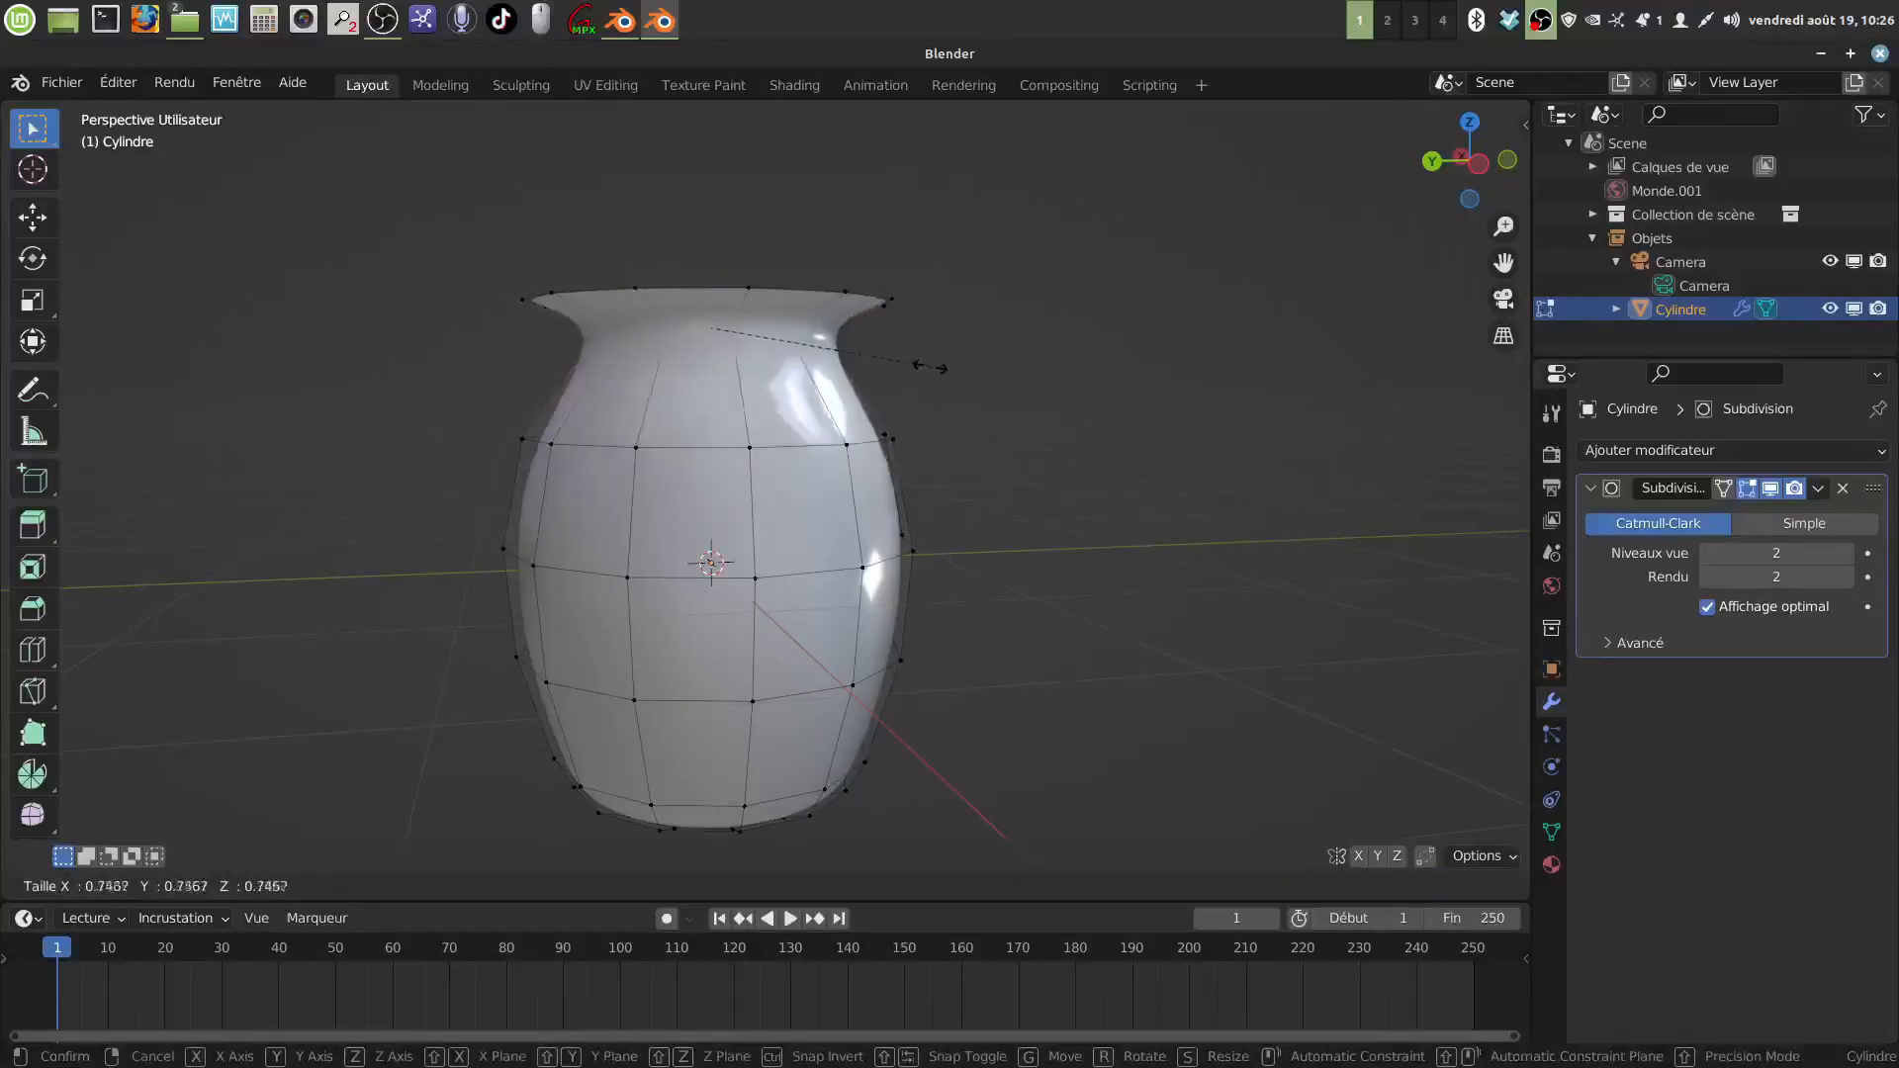
click(909, 366)
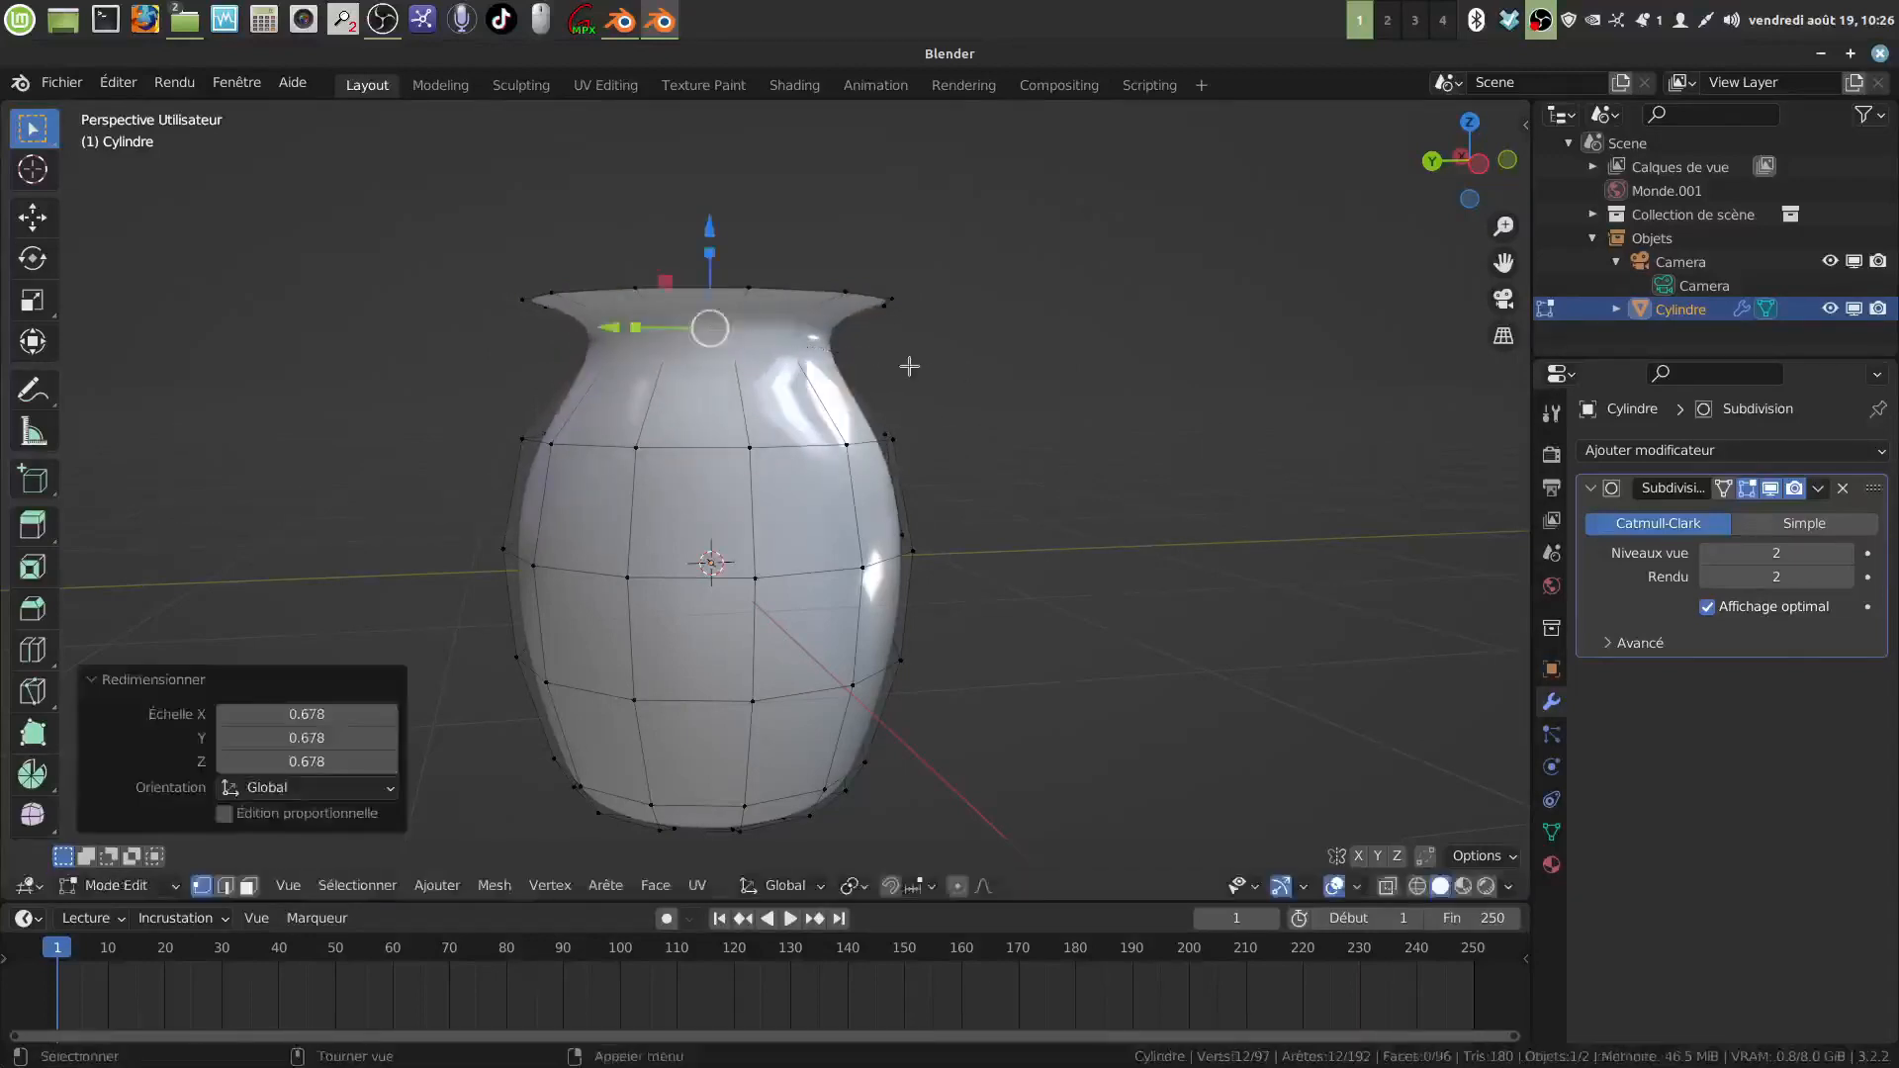
Step: Raise the rim's top edge loop about 0.082 m, scale it slightly inward, and return to Object Mode
alt+click(796, 290)
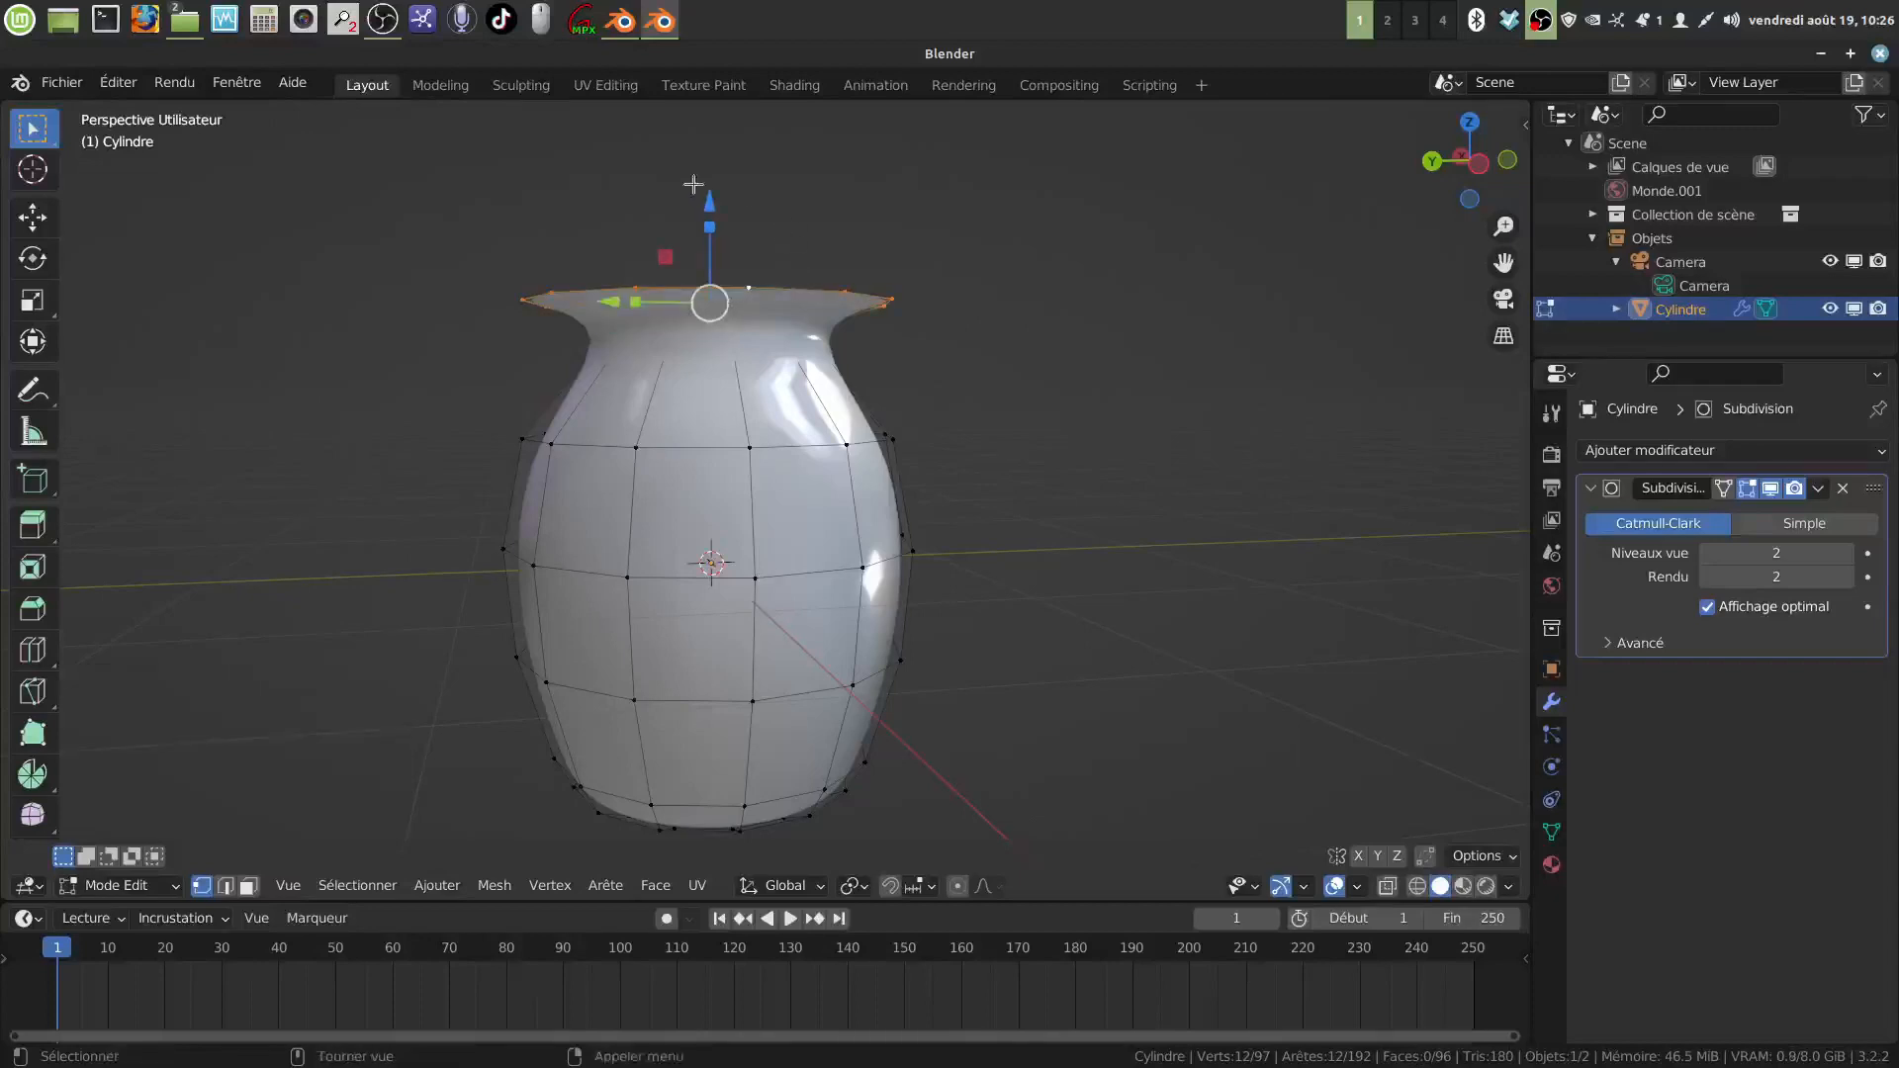
drag(708, 194, 731, 176)
mouse_move(922, 284)
middle_down()
mouse_move(908, 327)
mouse_move(922, 306)
middle_up()
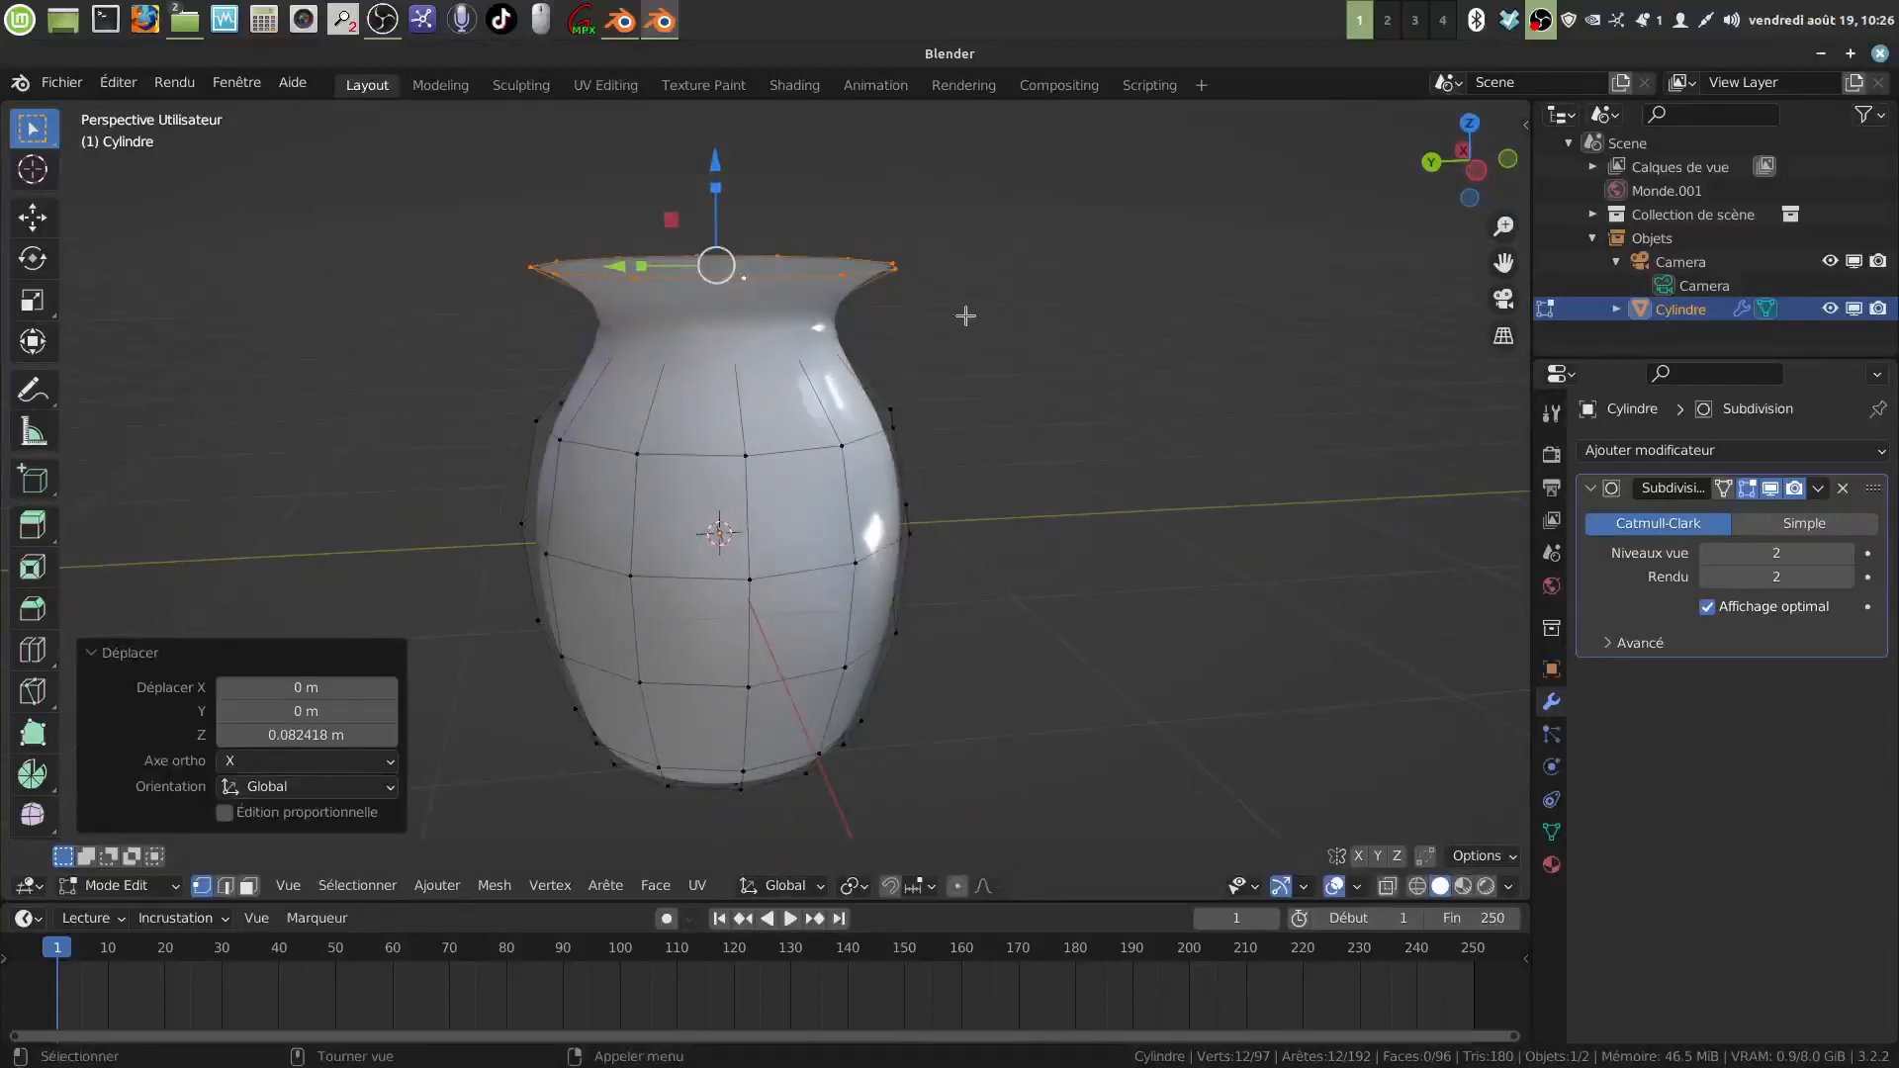
key(s)
click(928, 309)
mouse_move(932, 401)
middle_down()
mouse_move(961, 365)
mouse_move(911, 381)
mouse_move(980, 327)
mouse_move(965, 384)
mouse_move(941, 393)
mouse_move(972, 364)
mouse_move(971, 475)
mouse_move(958, 401)
middle_up()
key(Tab)
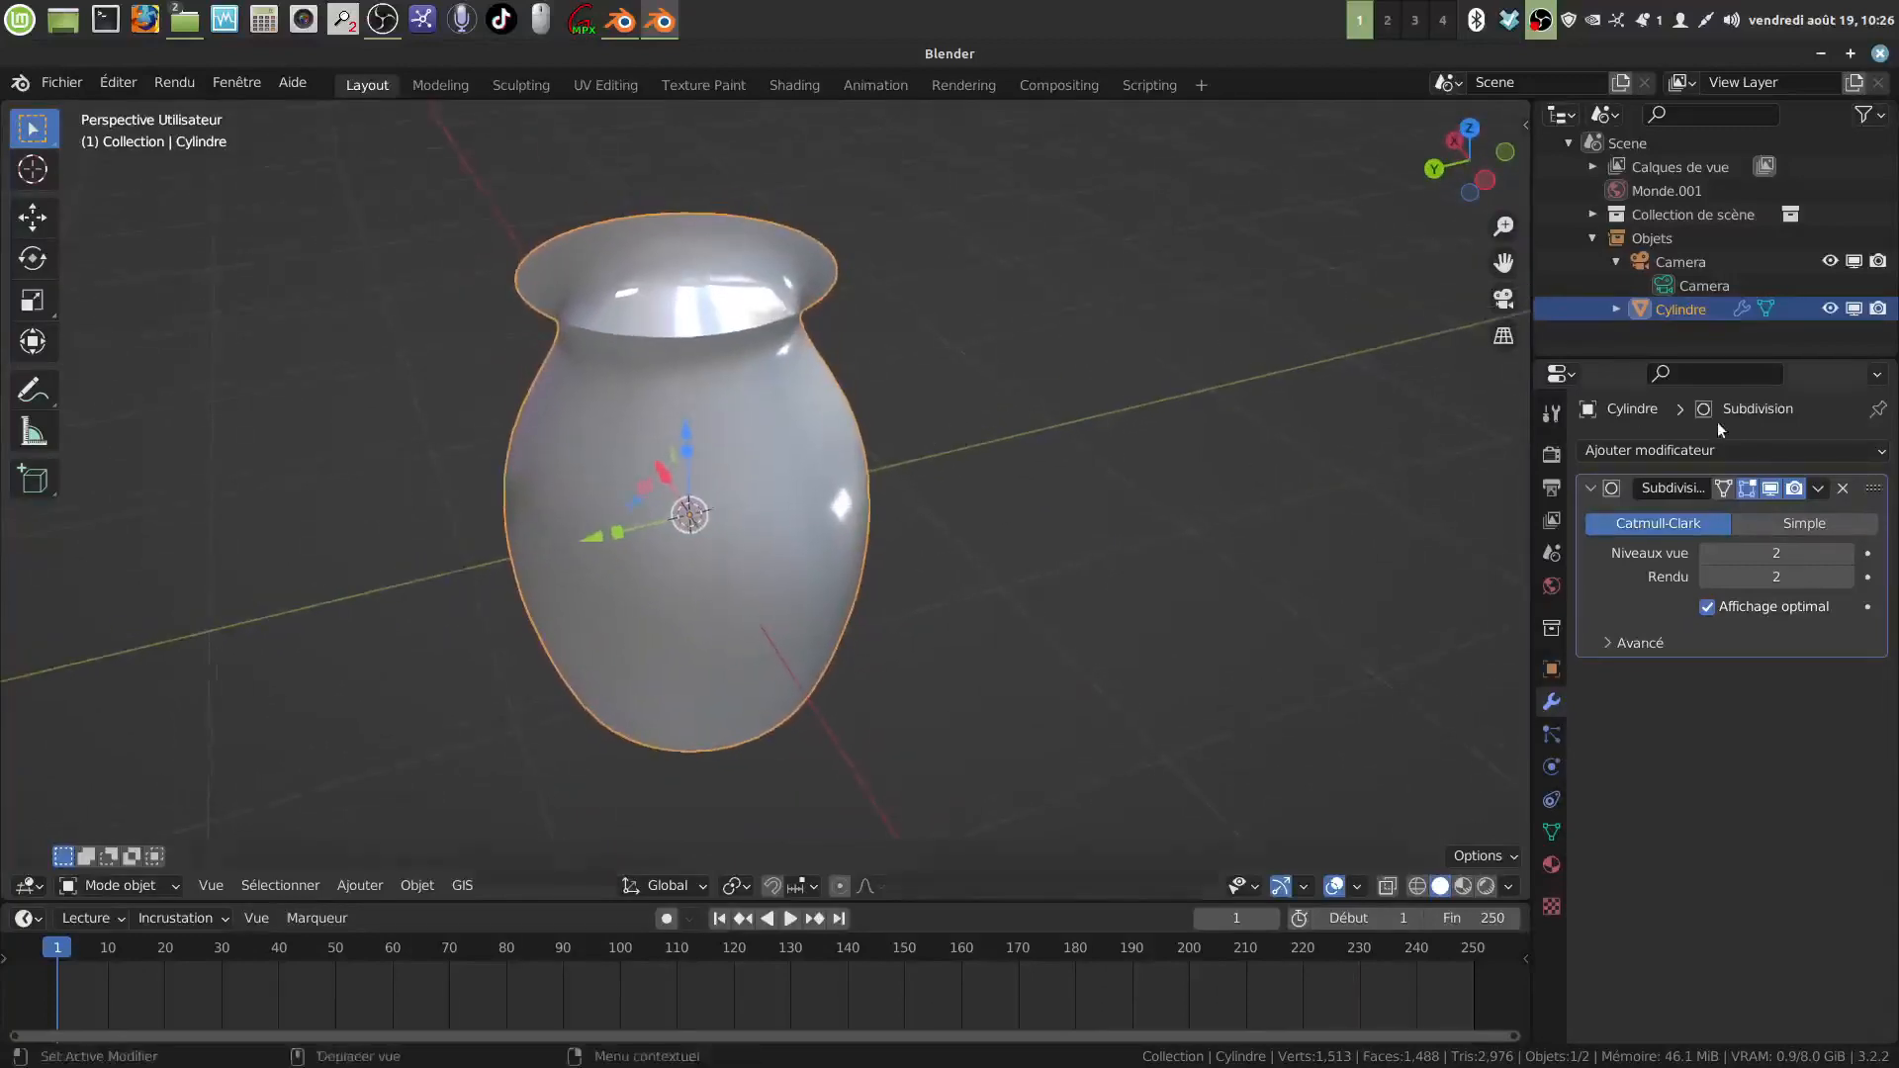
Step: Add a Solidify modifier to the vase and place it above the Subdivision modifier in the stack
click(1879, 453)
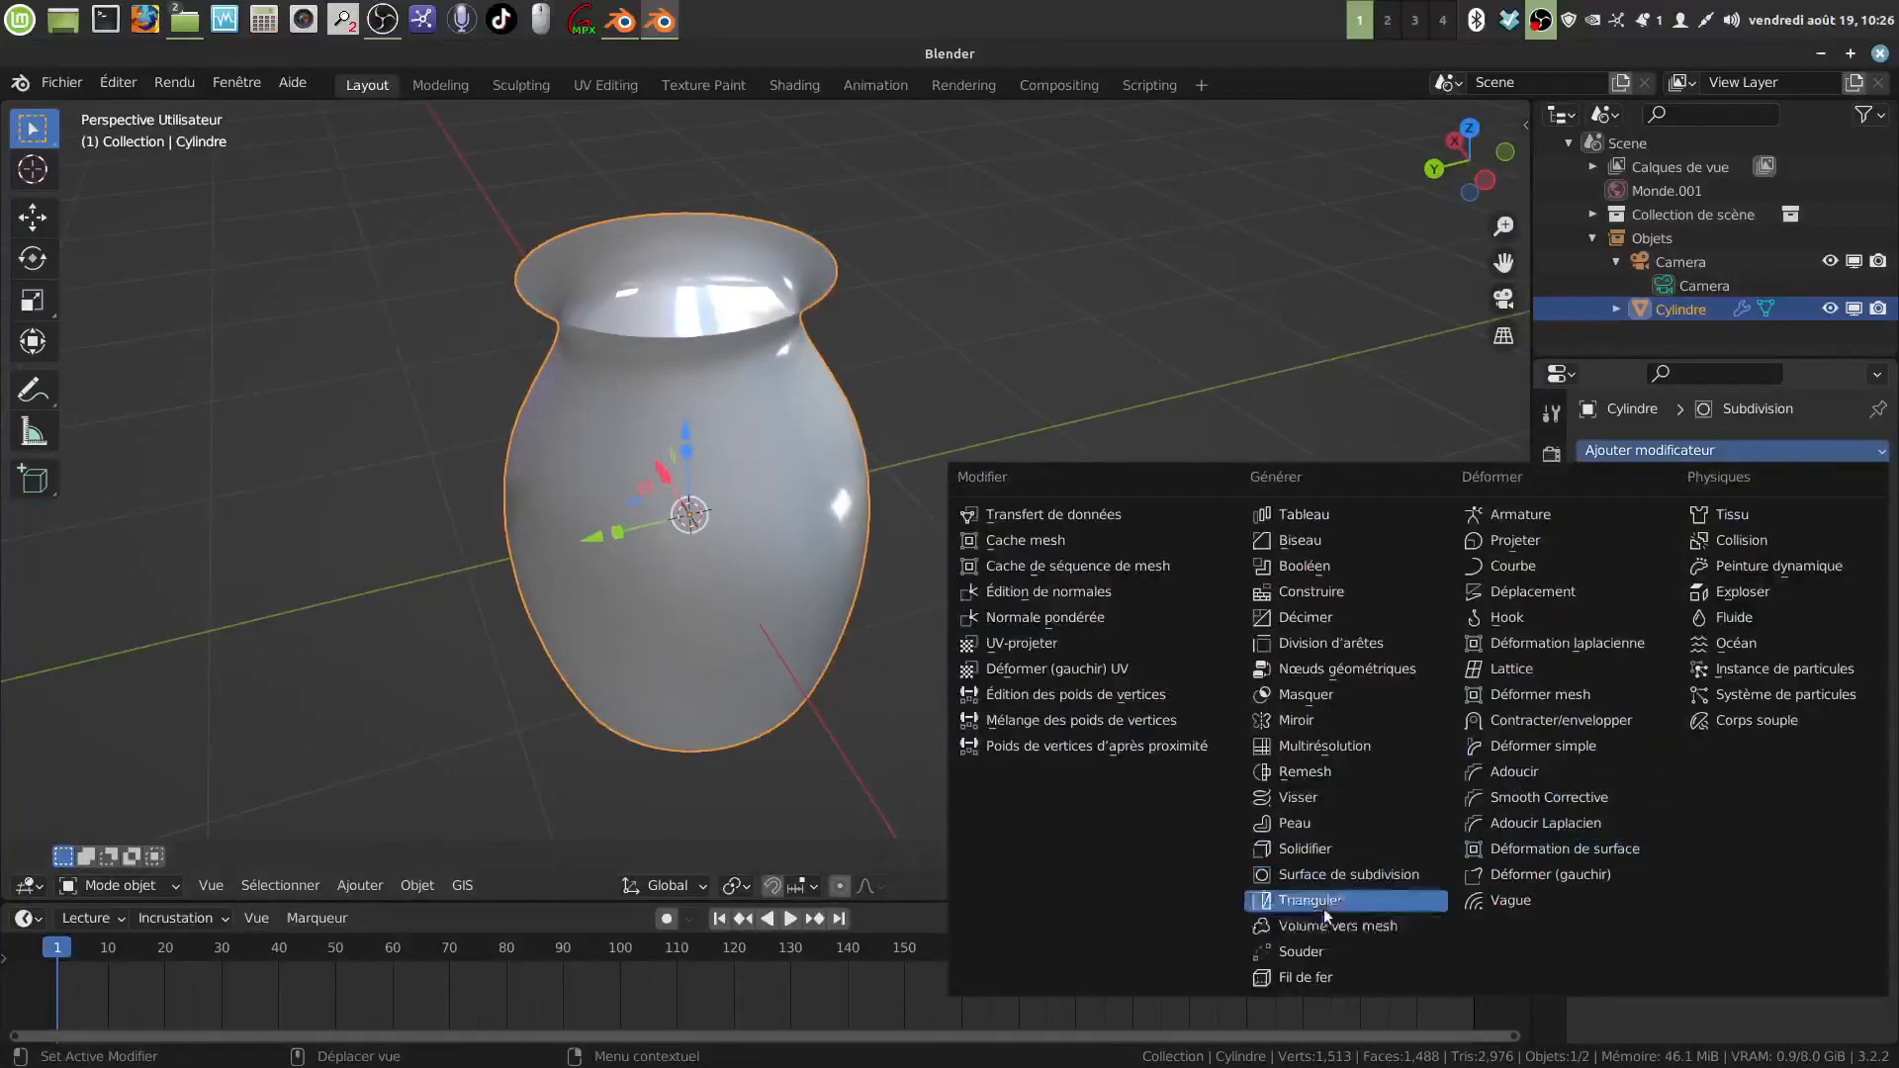
click(1339, 847)
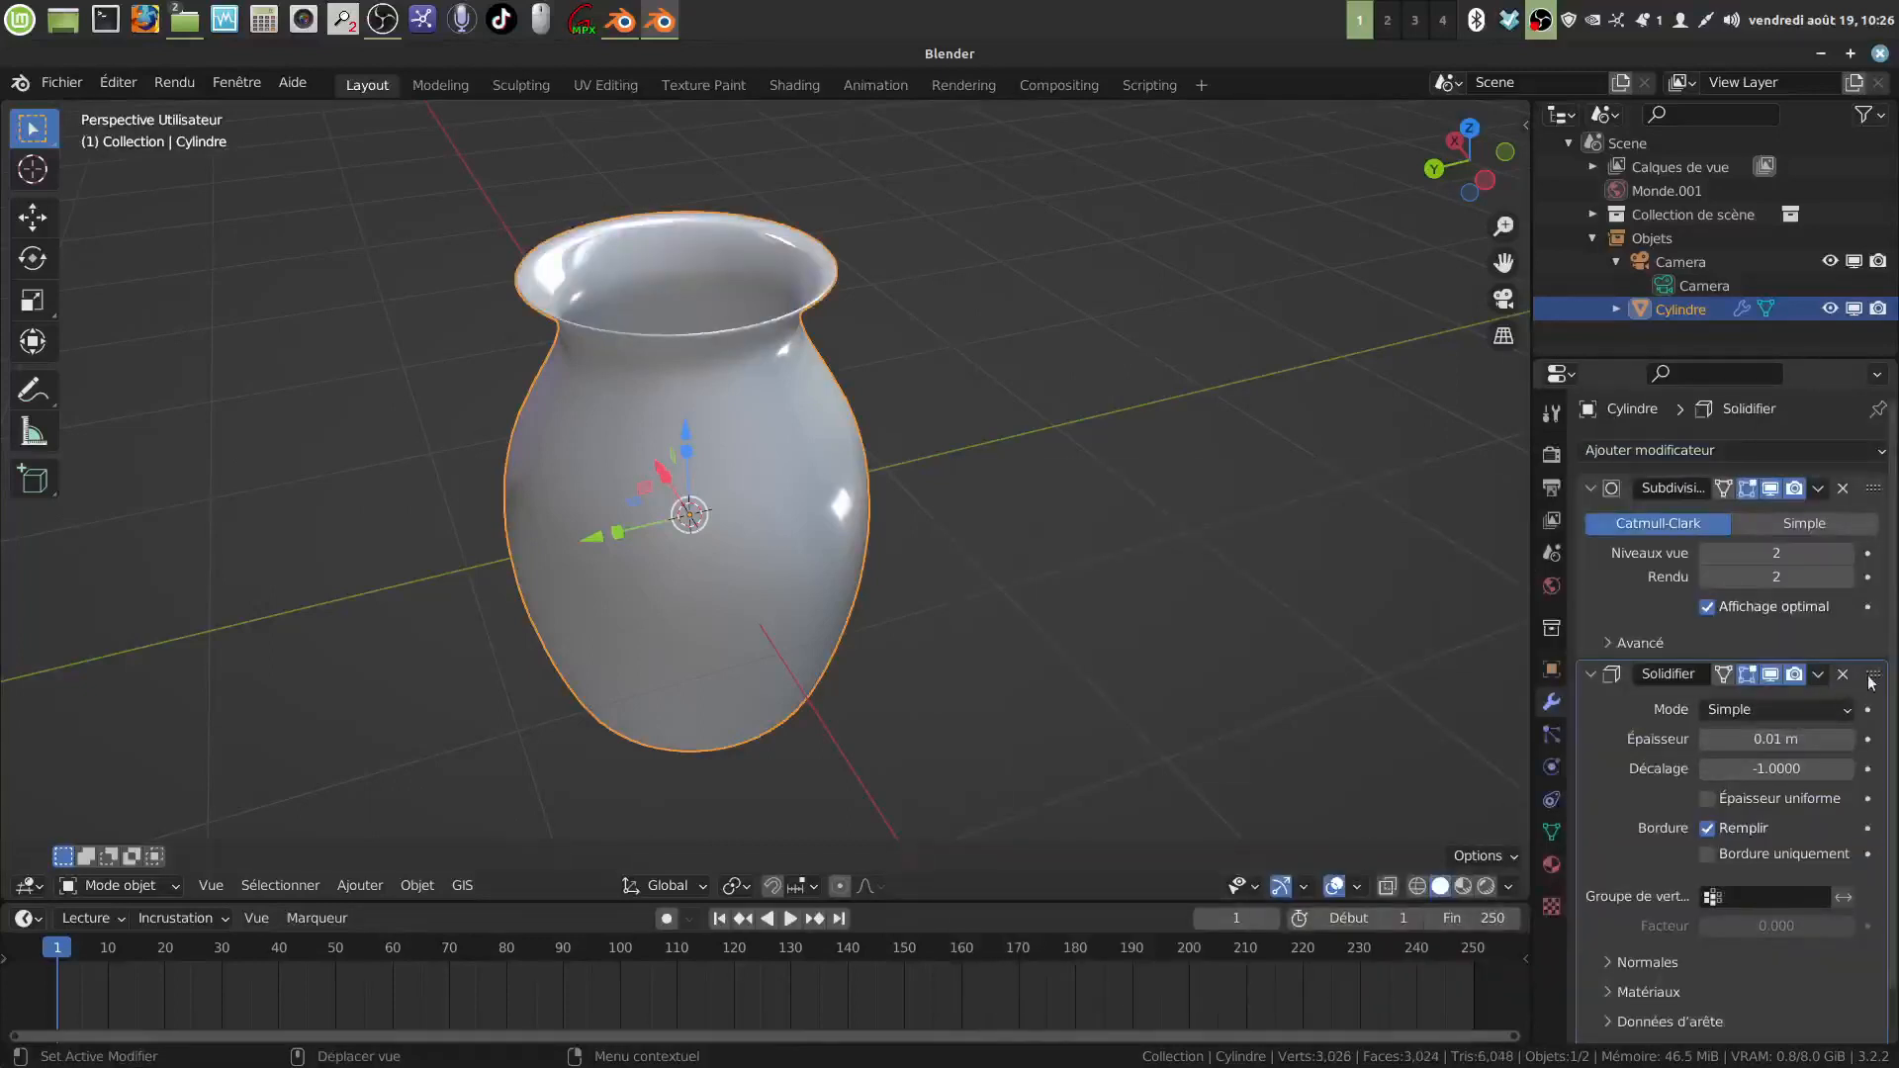
drag(1870, 681, 1863, 445)
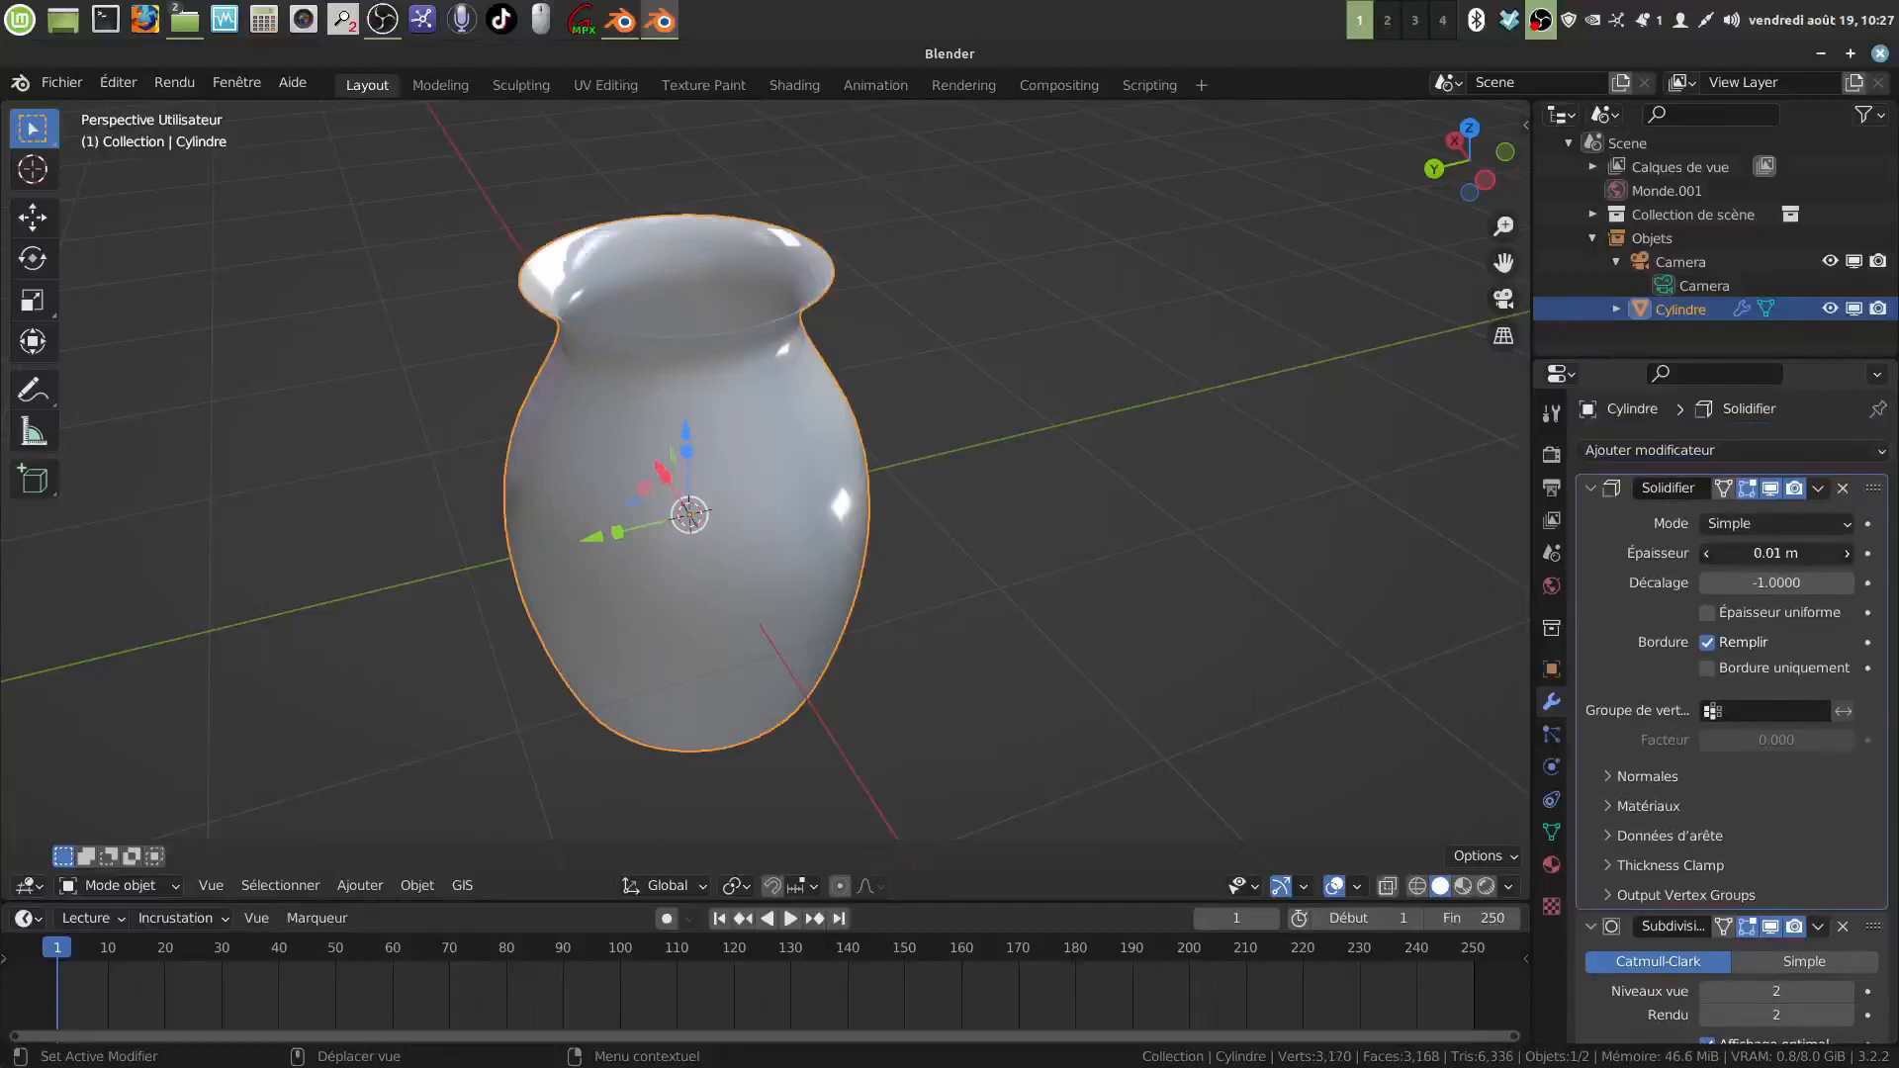
Step: Set the Solidify thickness to 0.1 m with even thickness enabled, and apply the modifier
drag(1776, 553, 1820, 553)
middle_drag(1202, 519, 1893, 522)
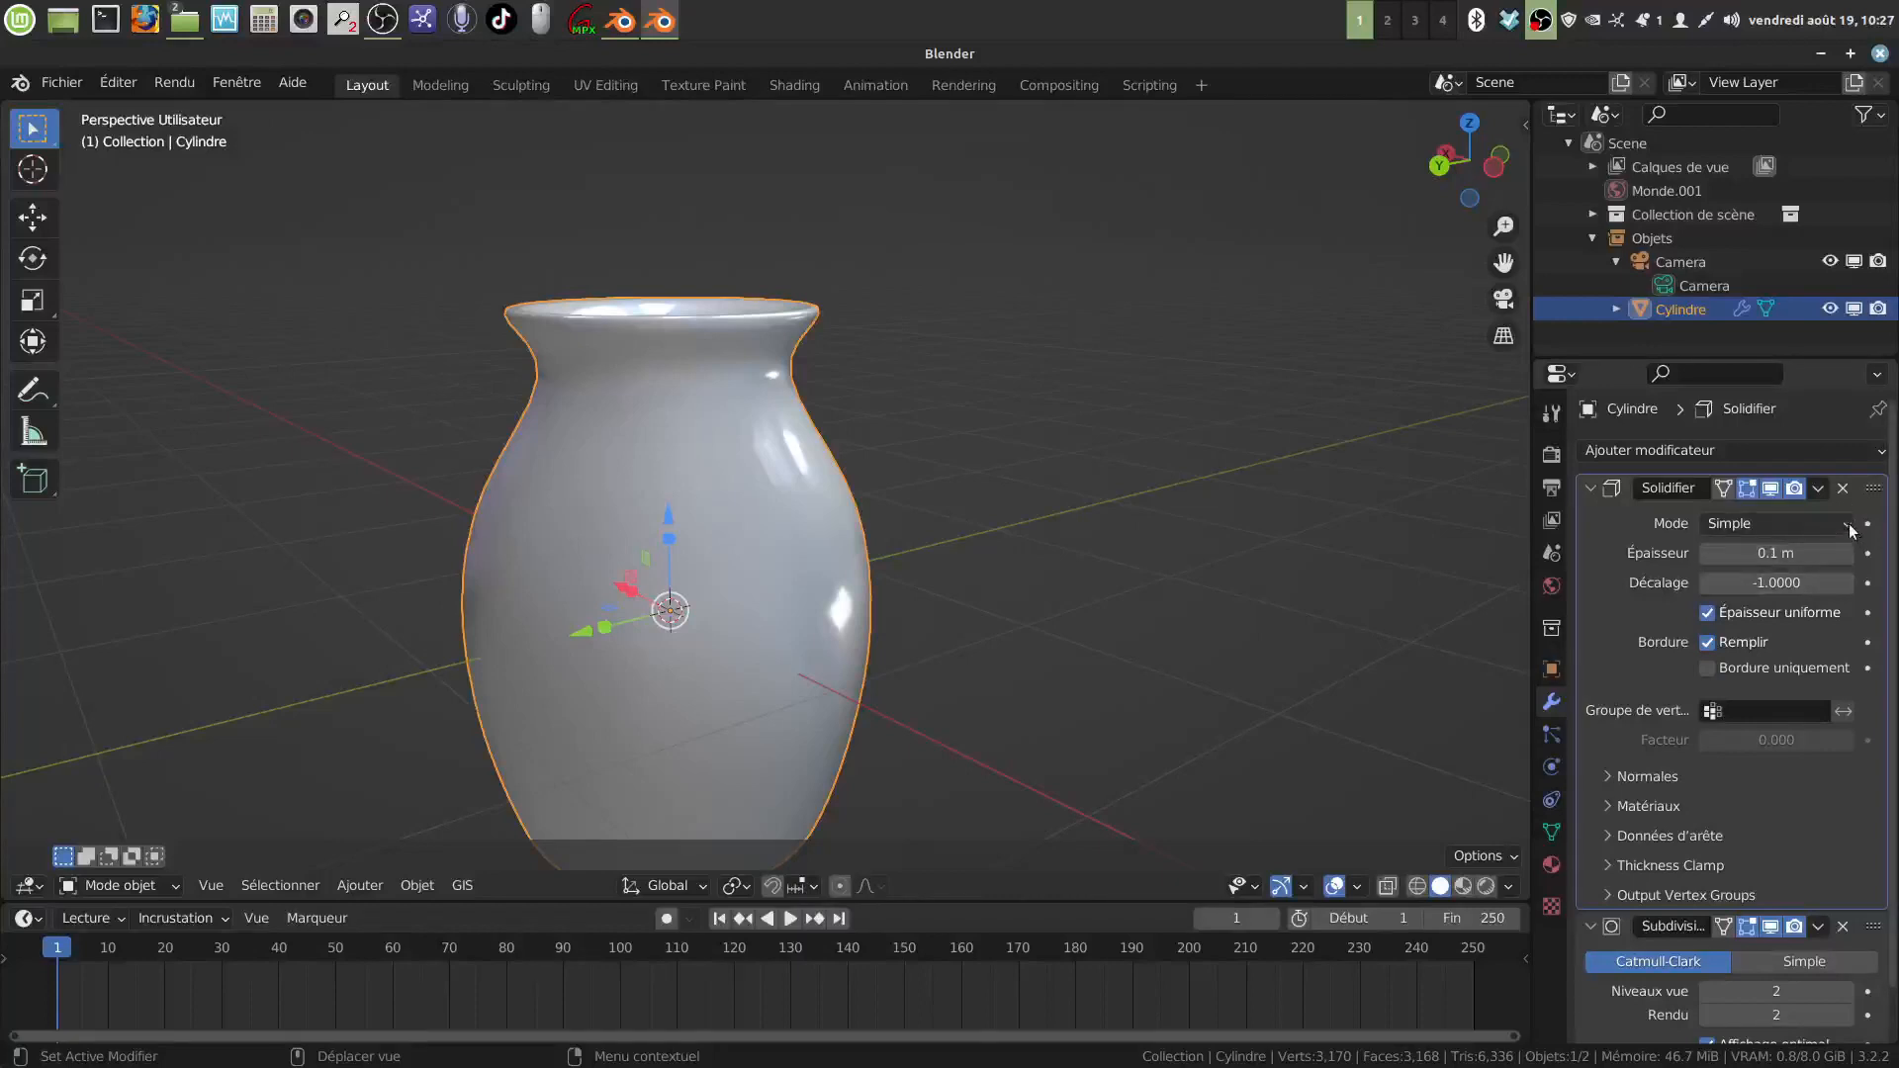
click(1818, 488)
click(1761, 515)
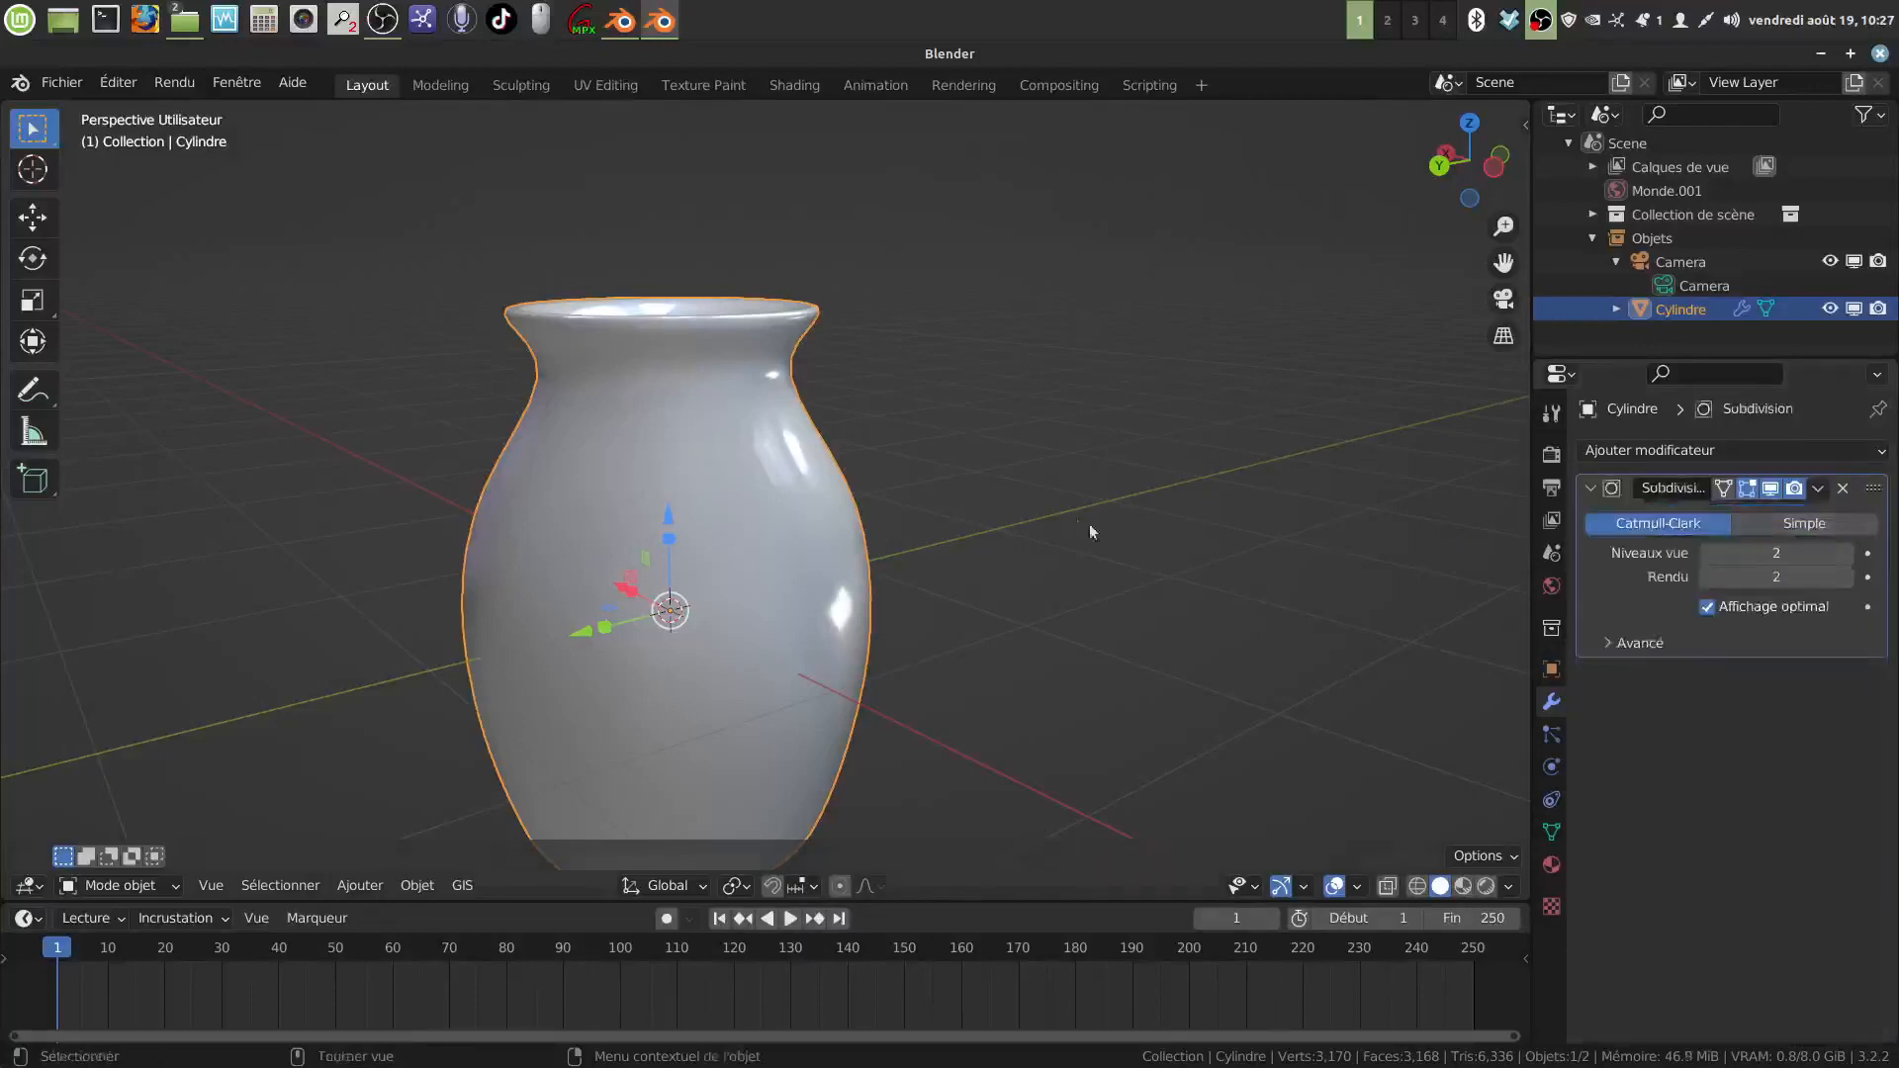
Step: Bevel the rim's upper and lower outer edge loops together with 2 segments and a width of about 0.035 m, and return to Object Mode
middle_drag(1089, 524, 823, 432)
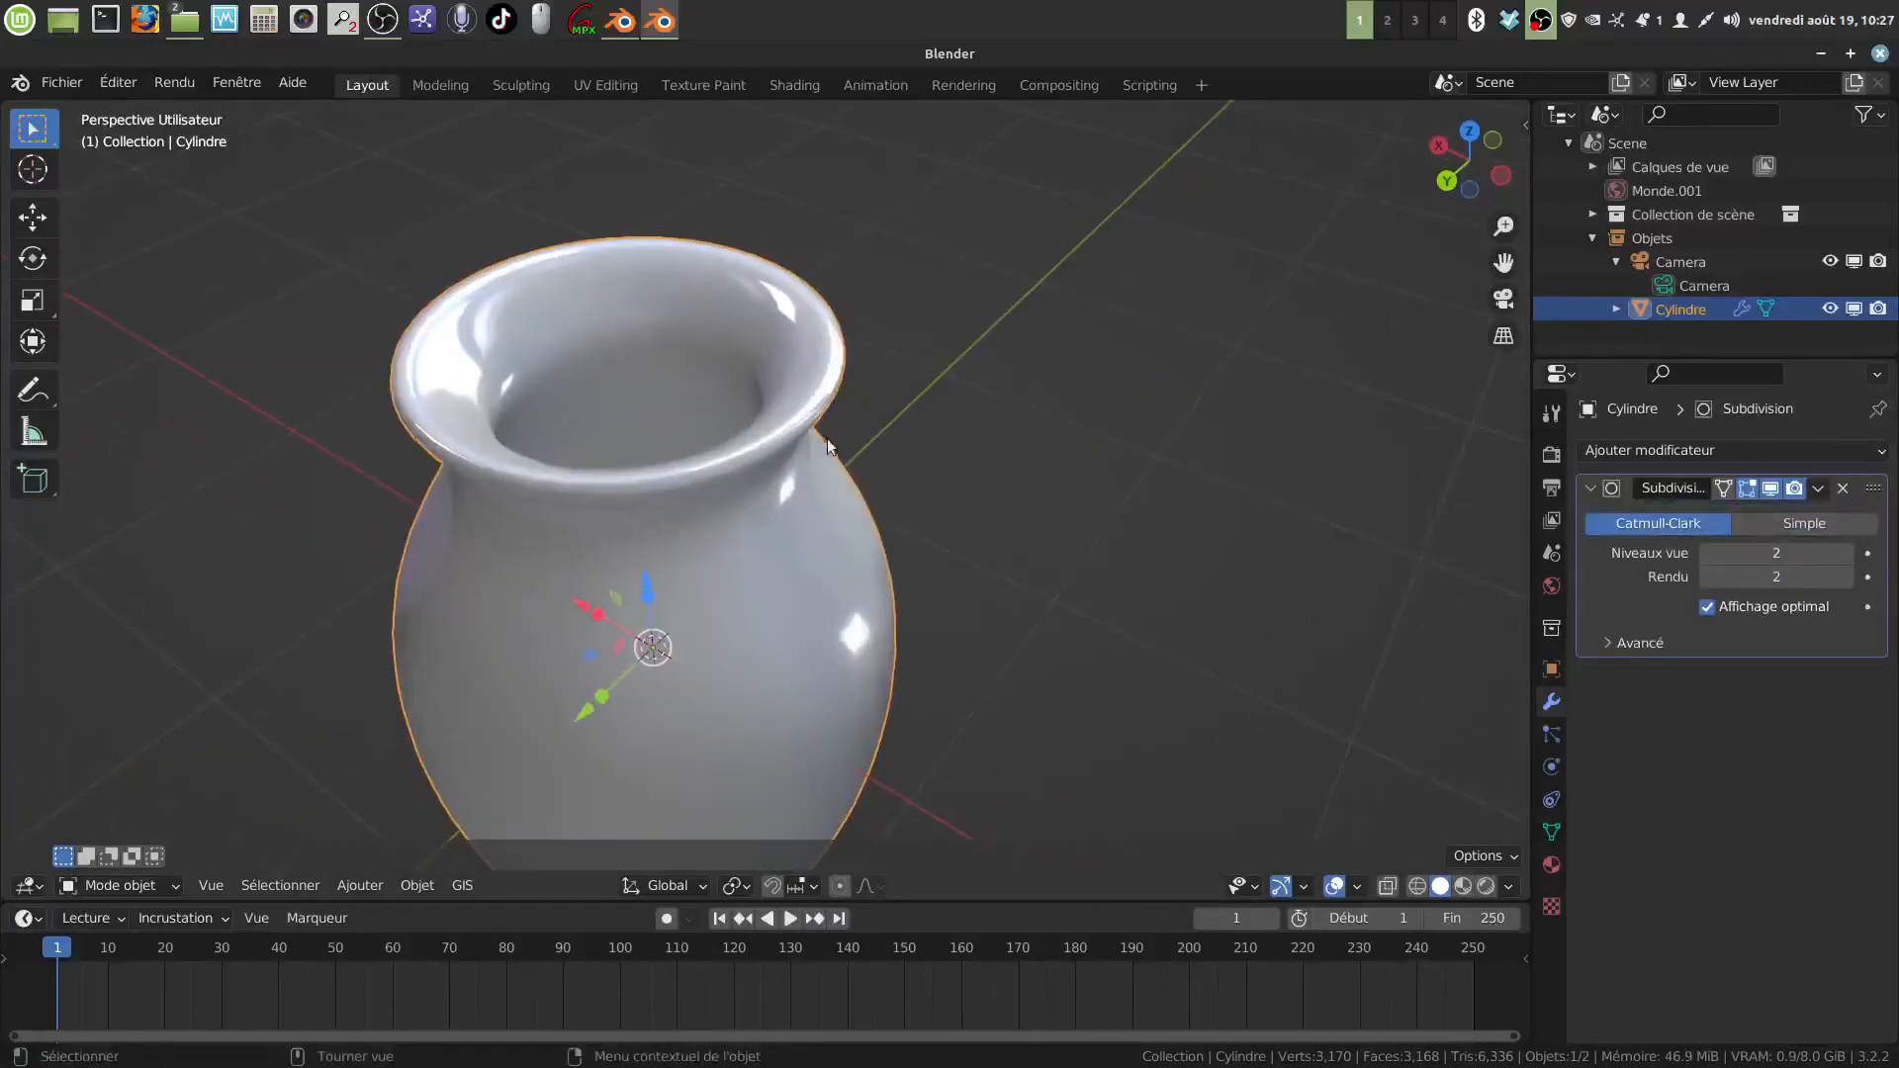
key(Tab)
scroll(798, 492, up, 2)
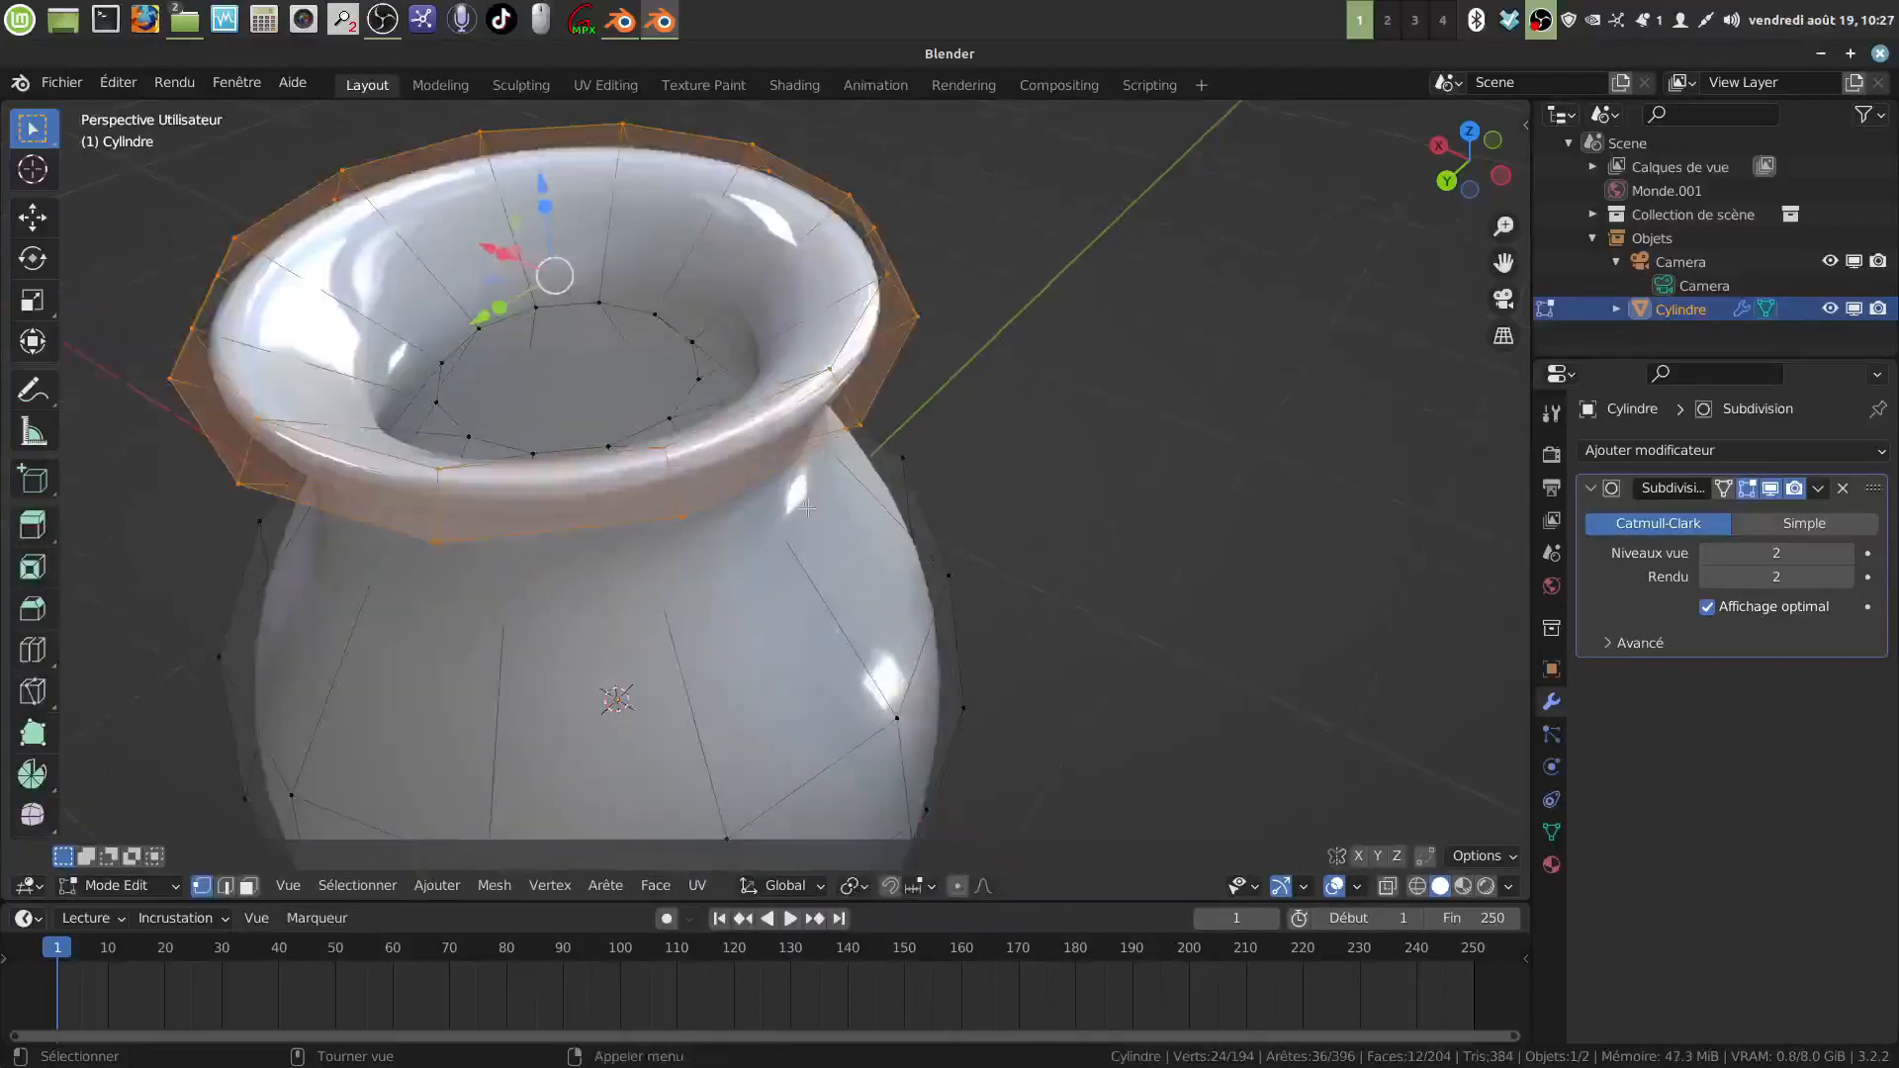
middle_drag(811, 502, 840, 469)
key(alt+a)
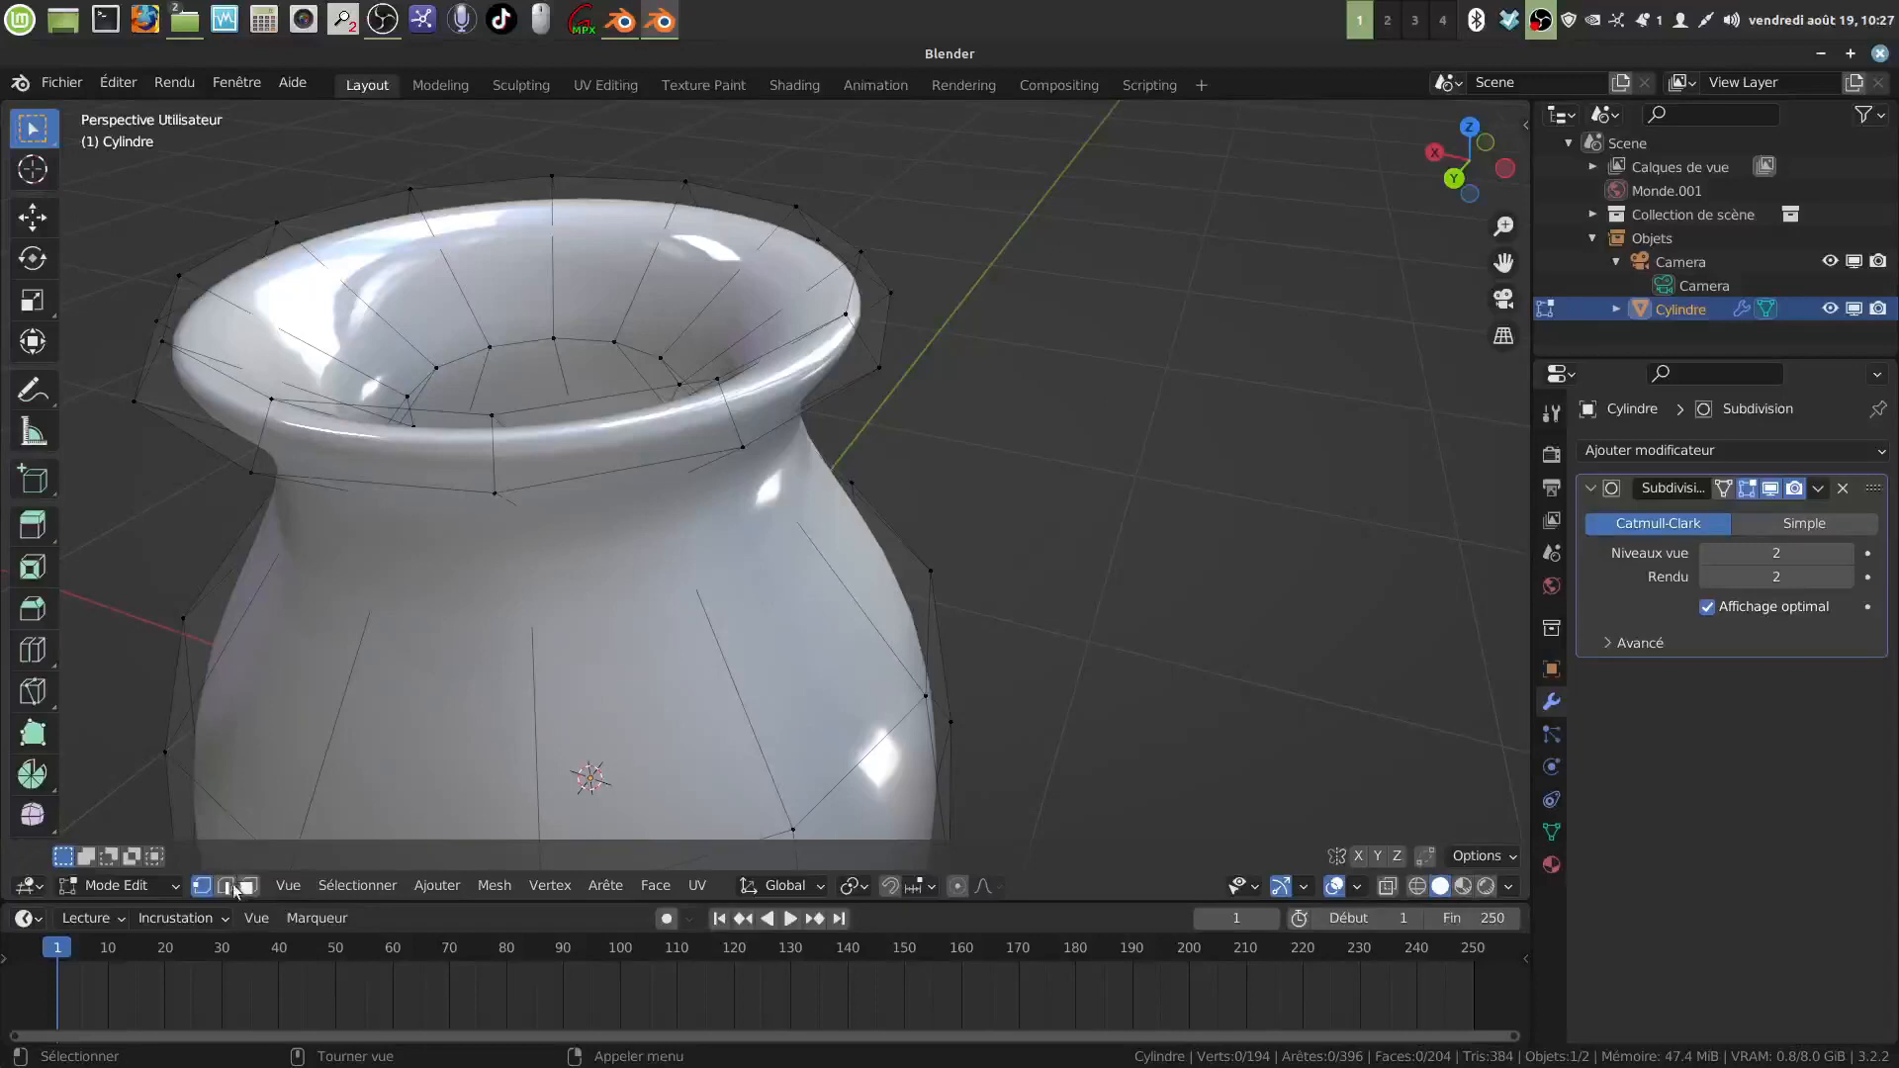
alt+click(686, 455)
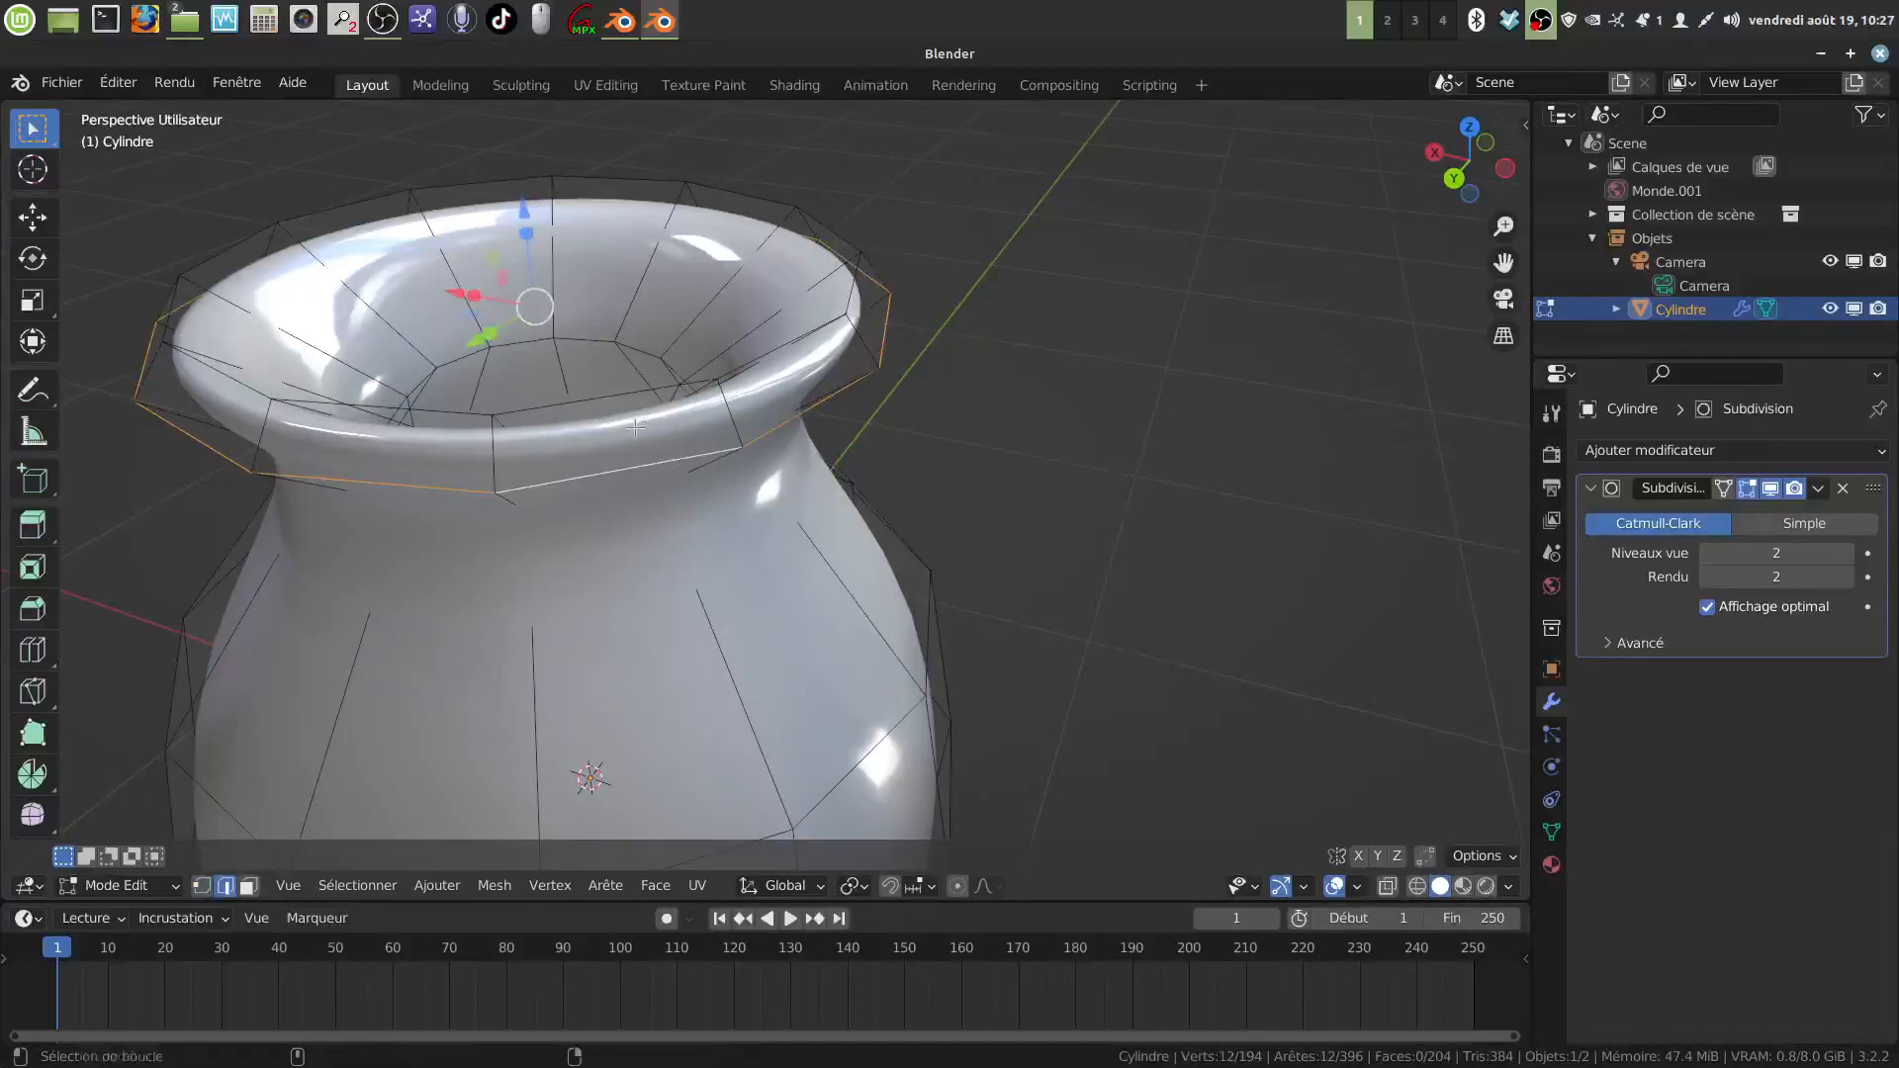
alt+shift+click(628, 395)
middle_drag(628, 396, 795, 403)
key(ctrl+b)
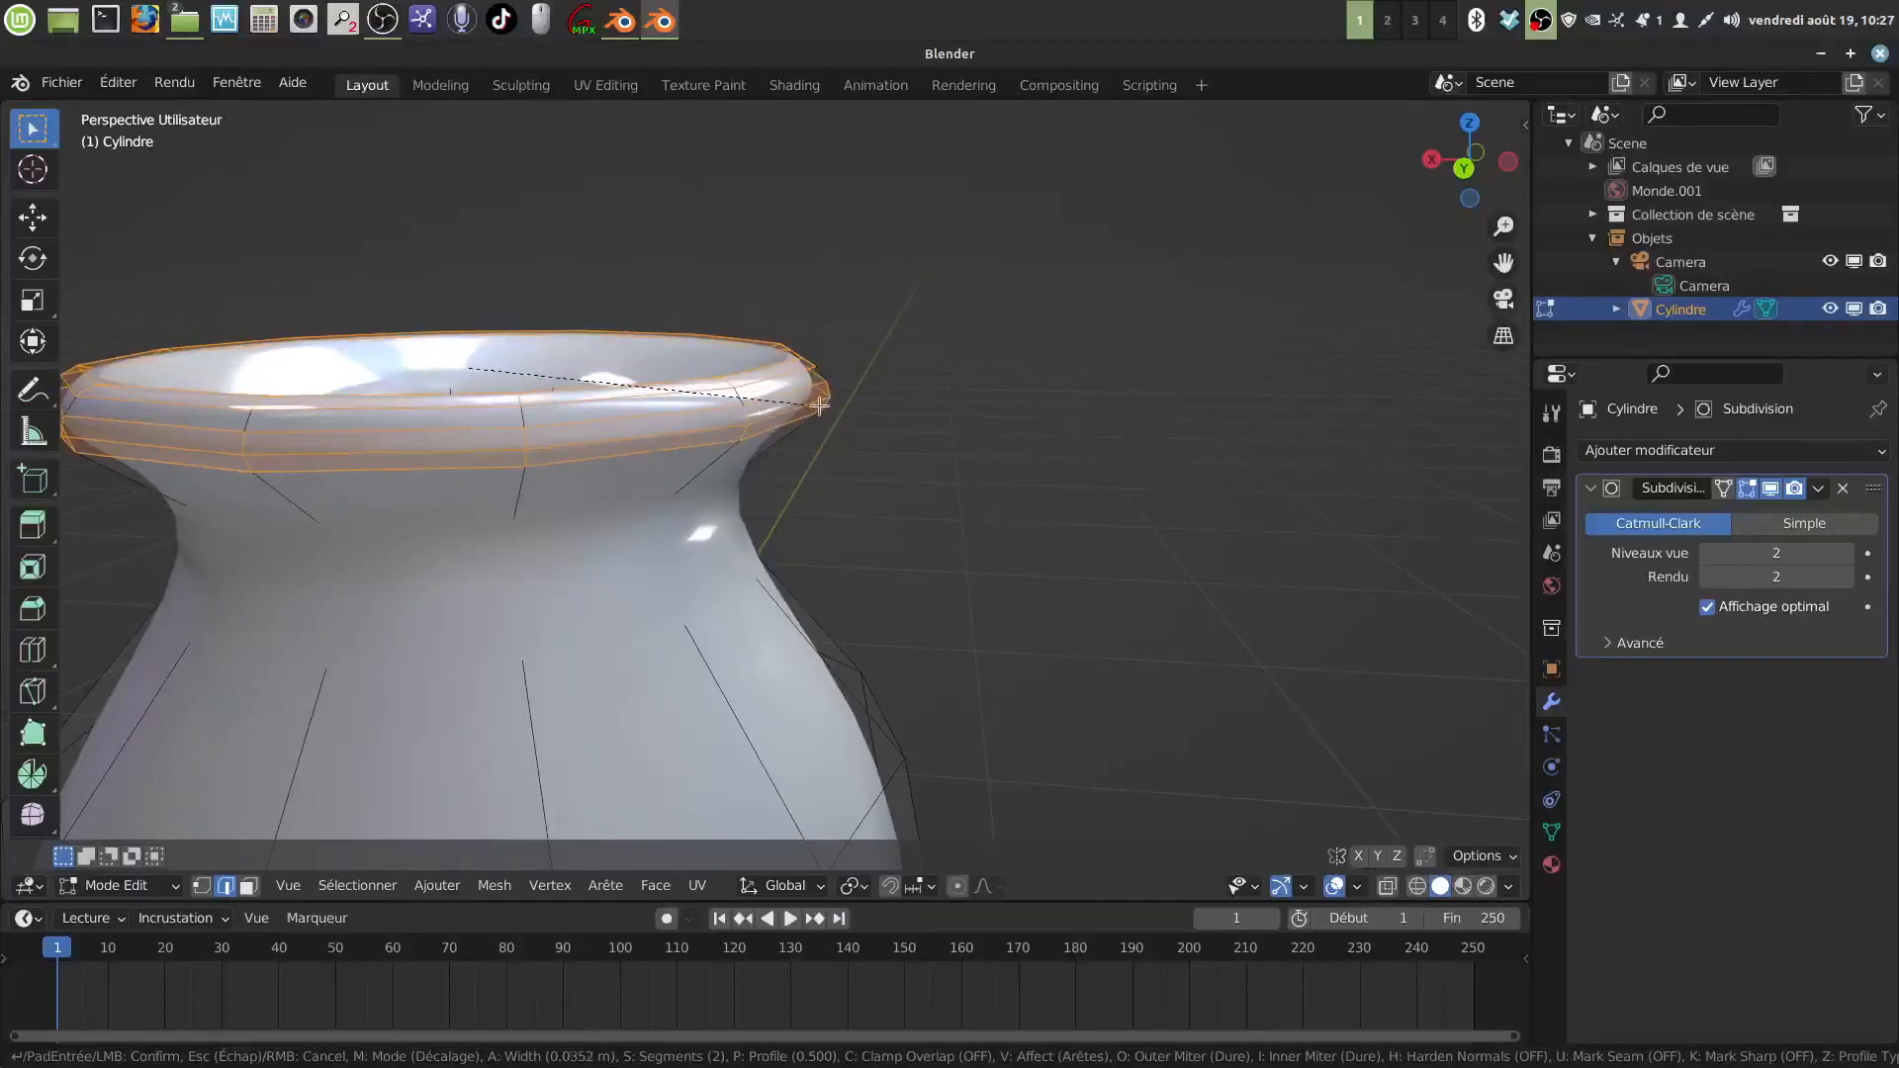
click(820, 405)
mouse_move(861, 403)
middle_down()
mouse_move(887, 412)
mouse_move(855, 426)
mouse_move(841, 498)
mouse_move(891, 426)
middle_up()
key(Tab)
scroll(891, 425, down, 5)
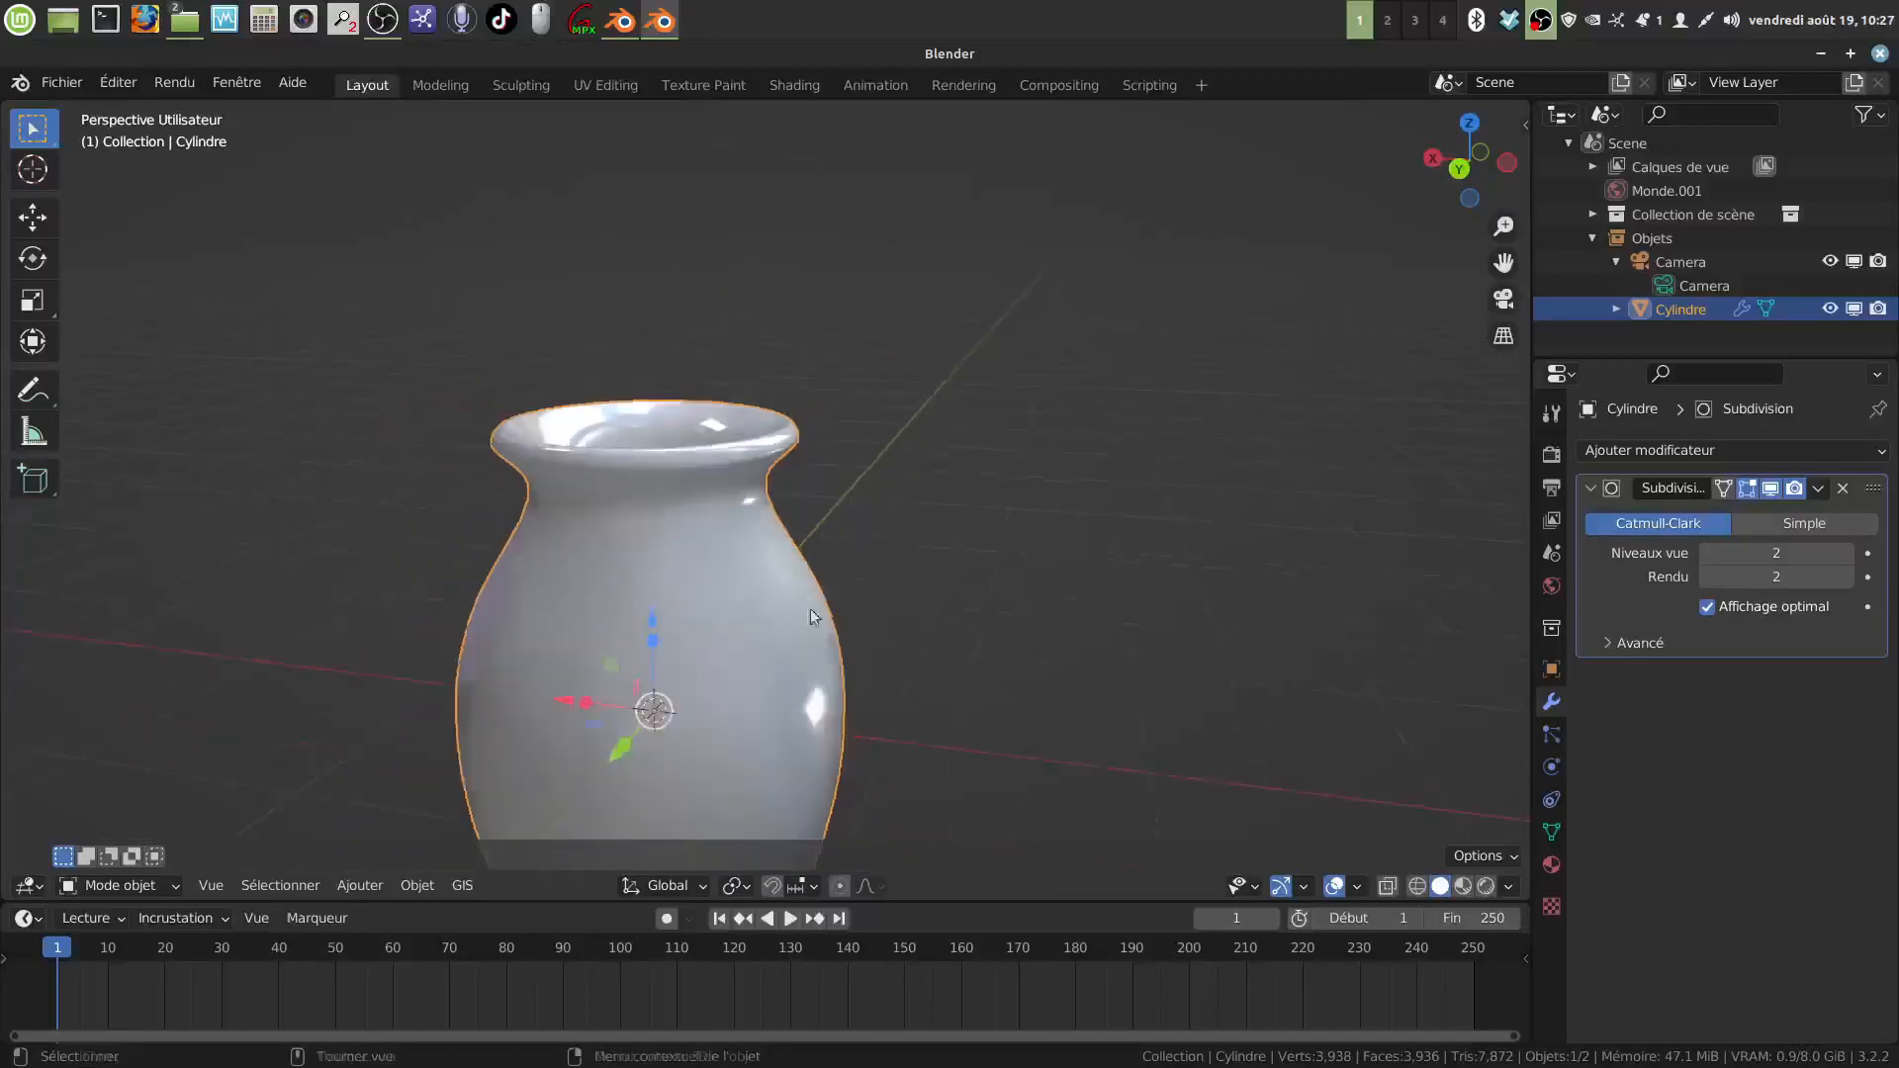
Step: Apply the Subdivision modifier to the vase
middle_drag(811, 618, 831, 460)
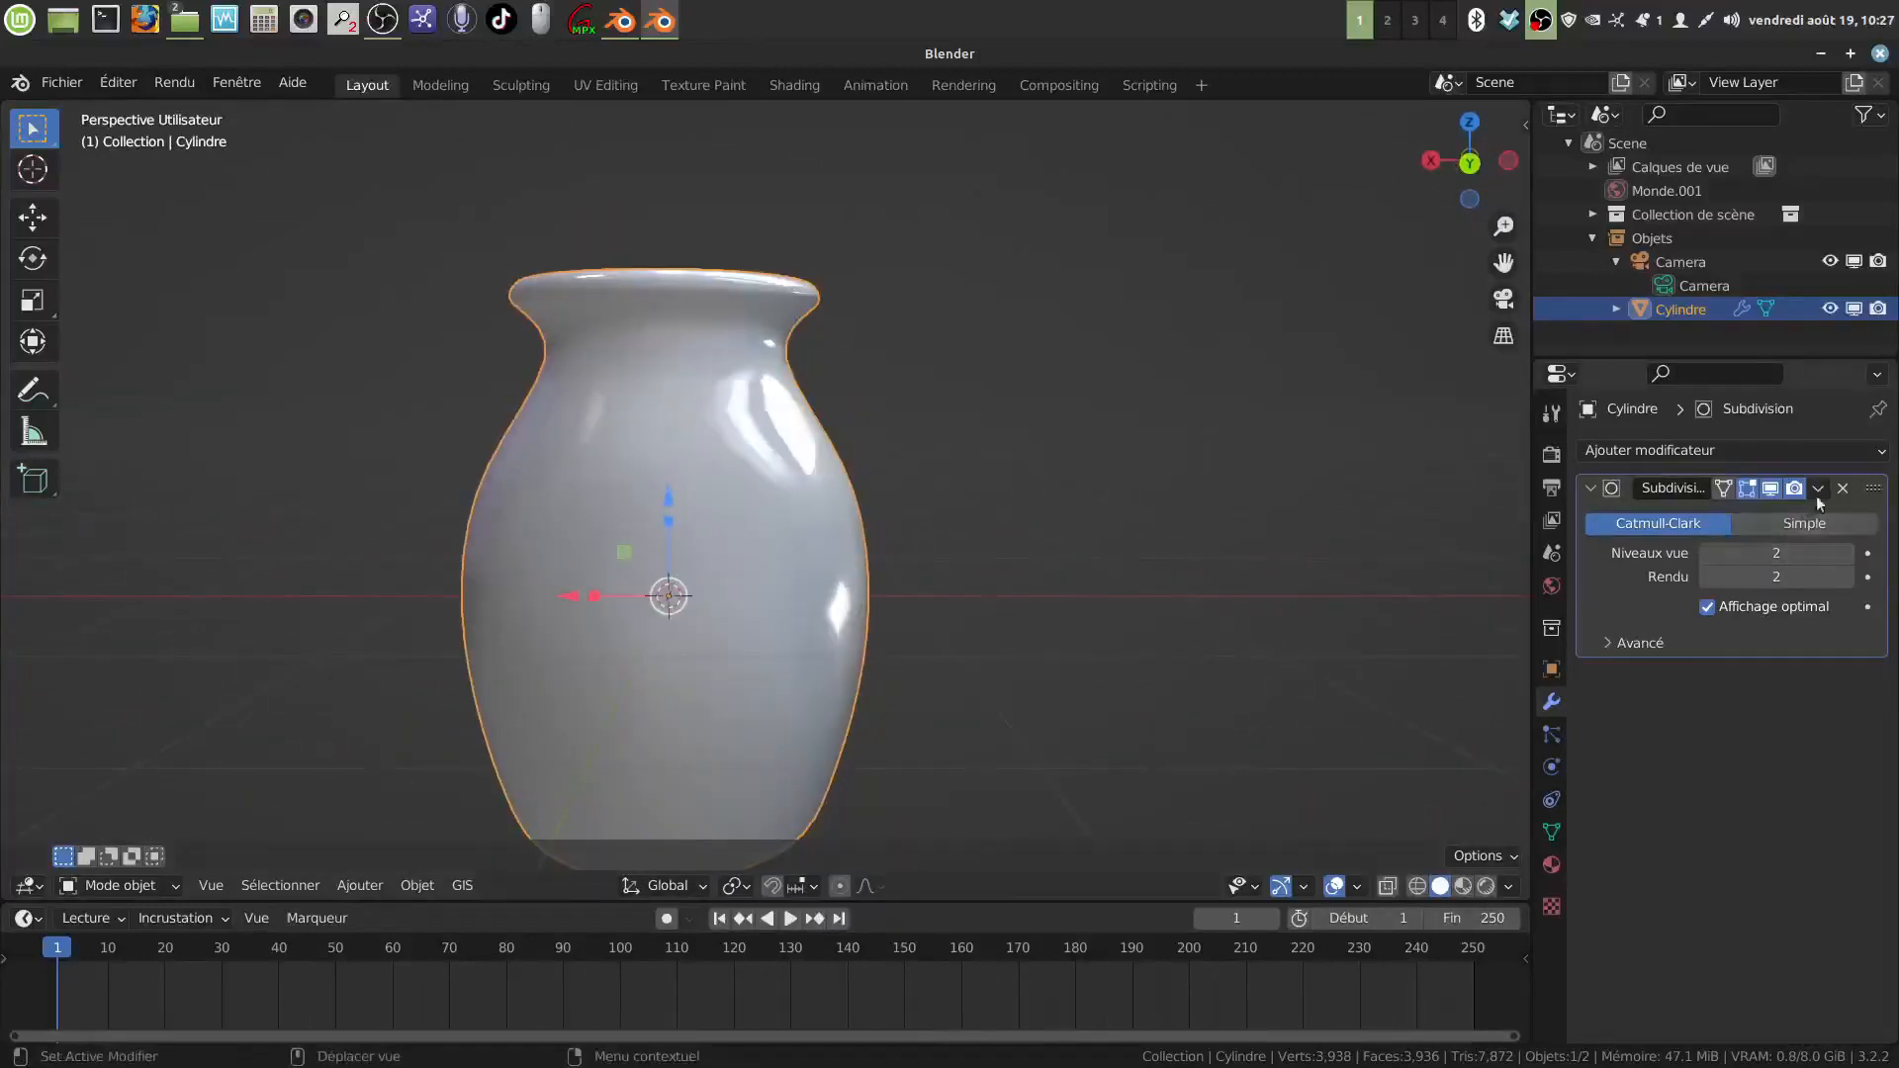
click(1818, 489)
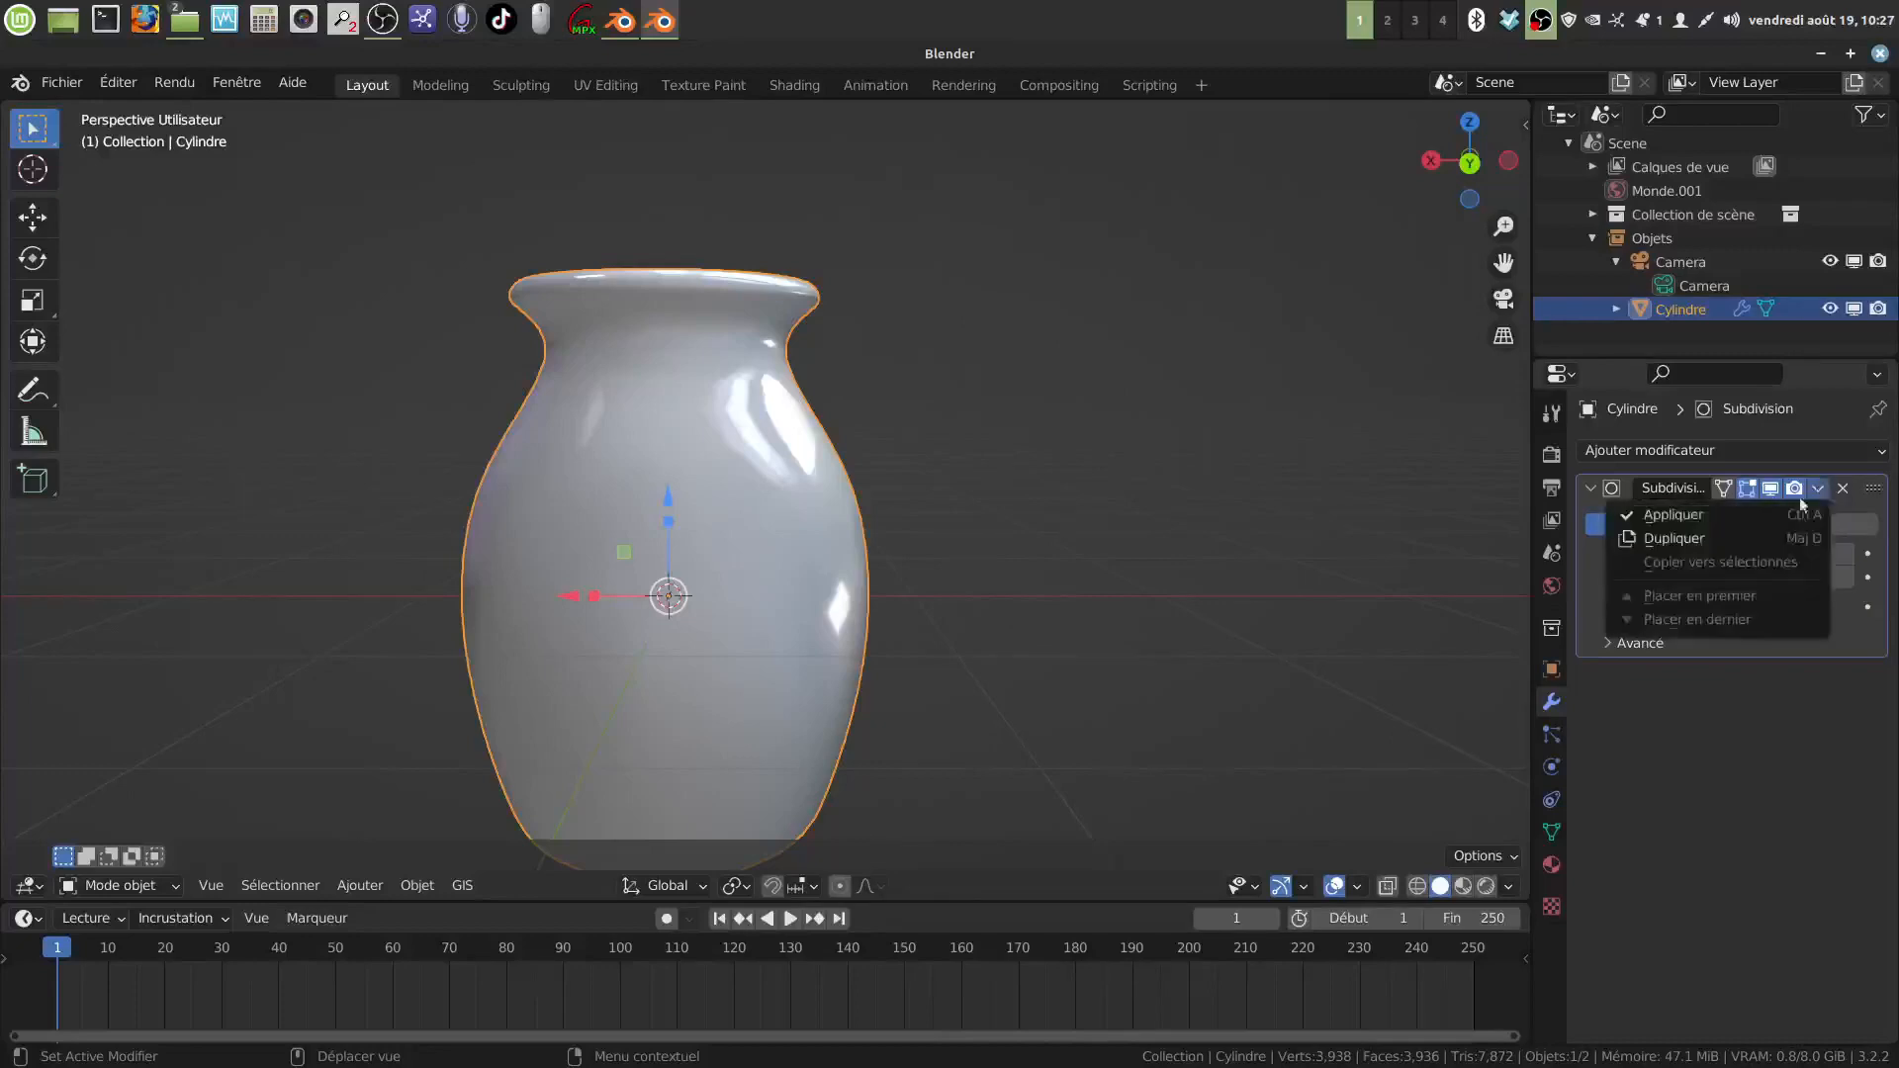
click(1745, 520)
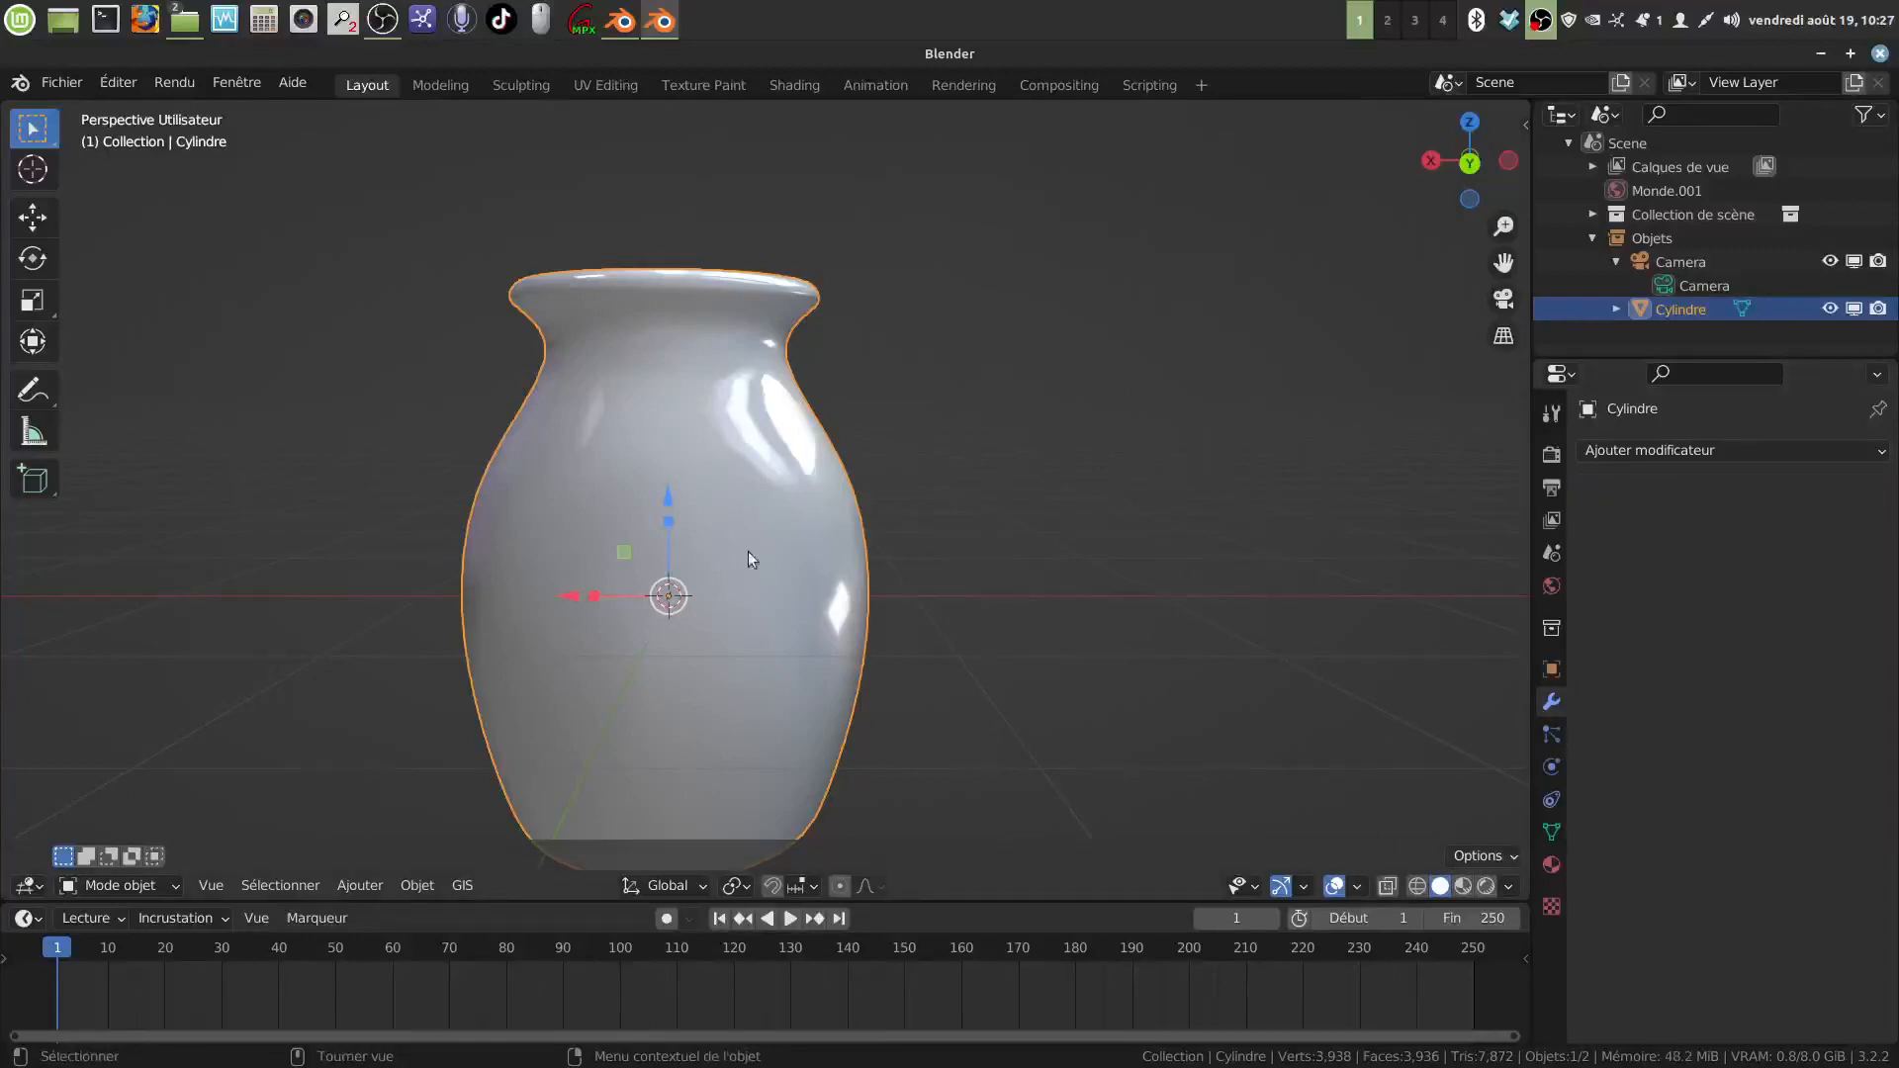
Step: In Edit Mode, select the central faces on the underside of the vase's base and grow the face selection by one ring
key(Tab)
middle_drag(768, 564, 888, 505)
key(alt+a)
scroll(837, 521, up, 2)
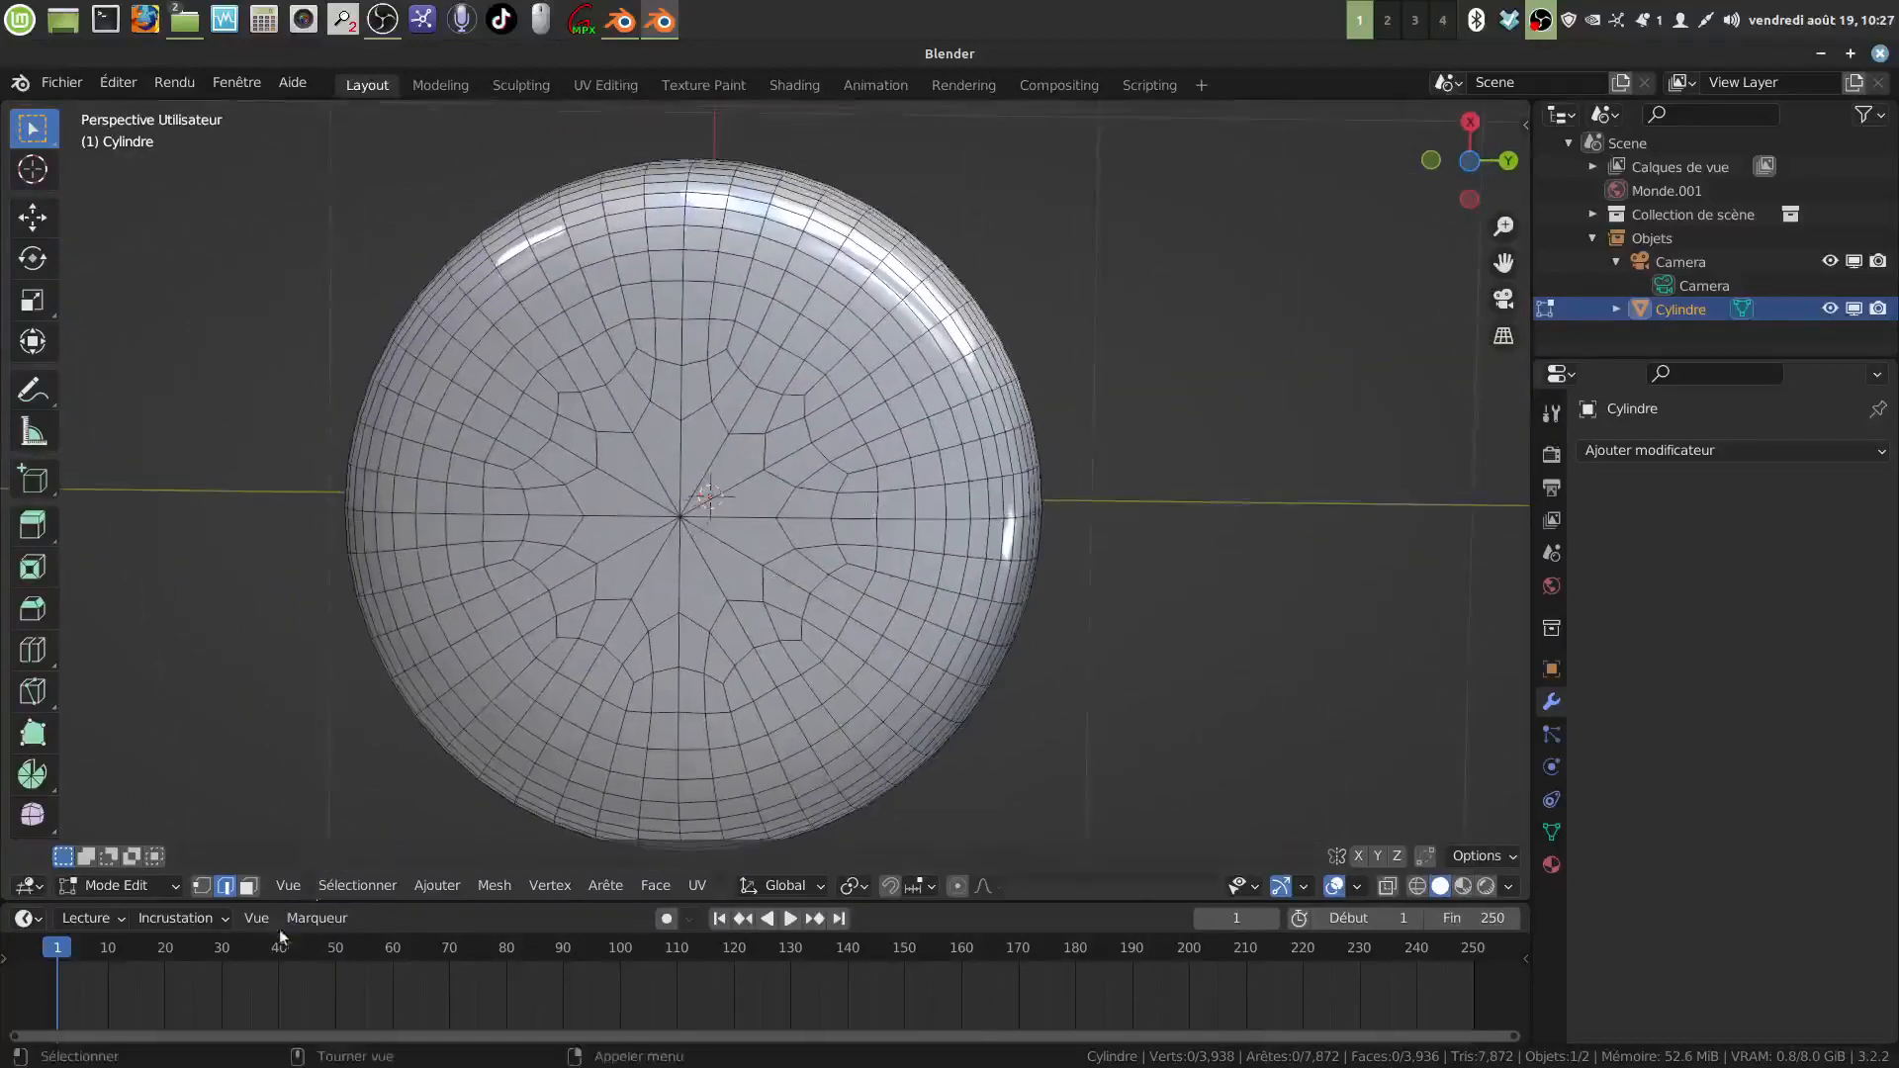
click(248, 885)
key(c)
click(680, 516)
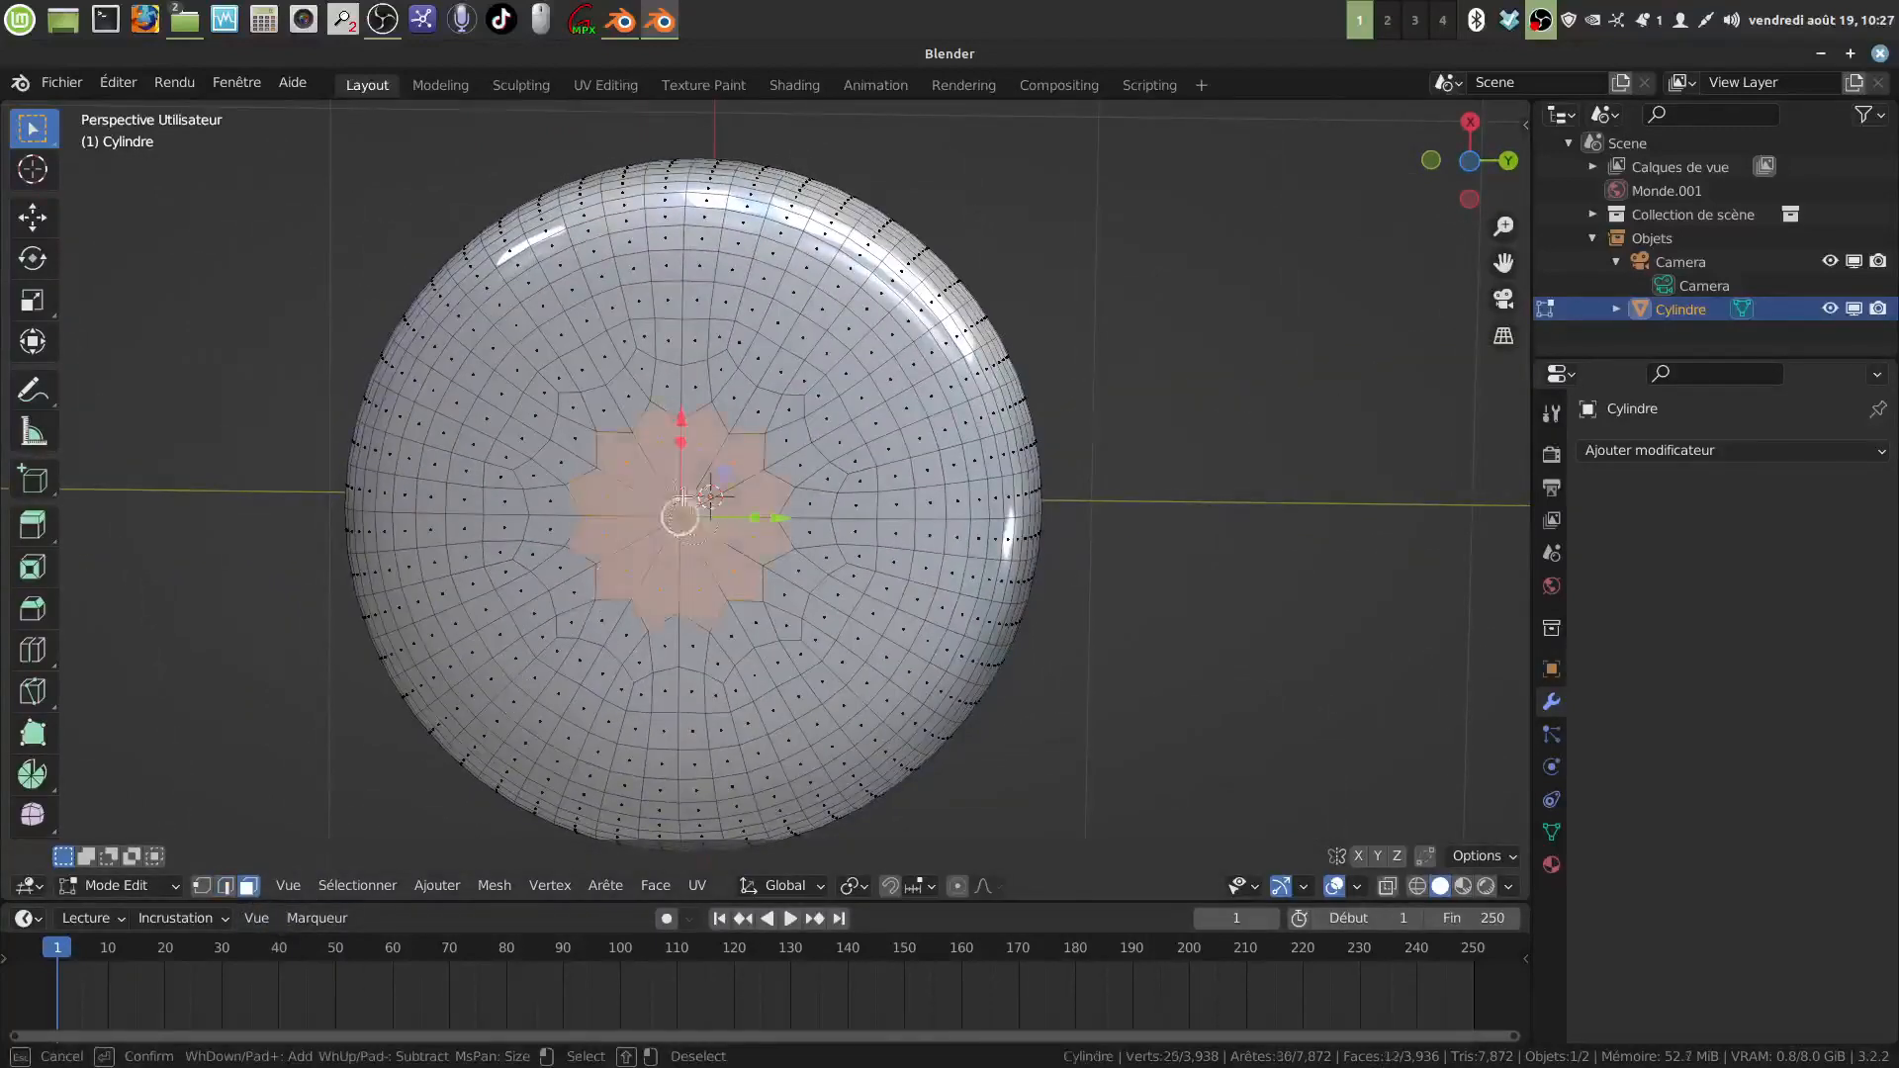
mouse_move(605, 484)
mouse_down()
mouse_move(554, 514)
mouse_move(619, 589)
mouse_move(789, 581)
mouse_move(774, 457)
mouse_move(644, 436)
mouse_up()
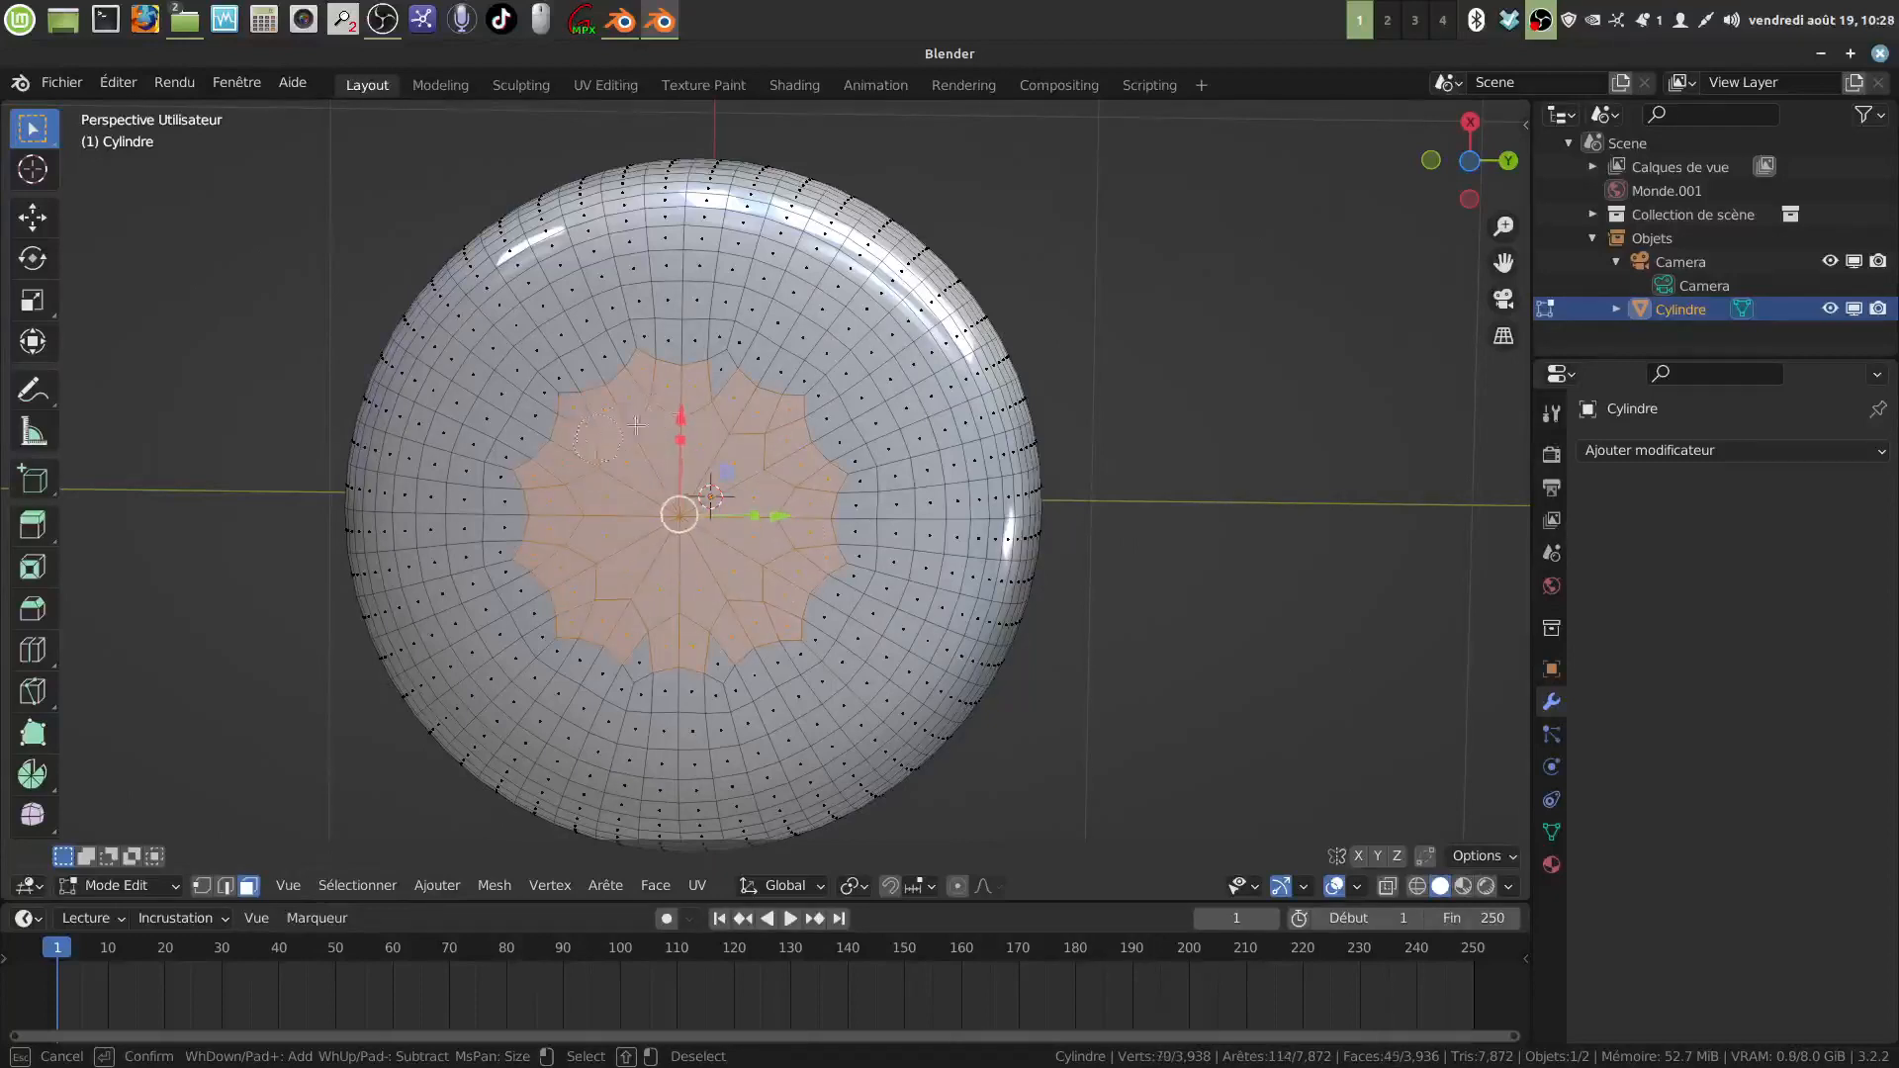
key(Escape)
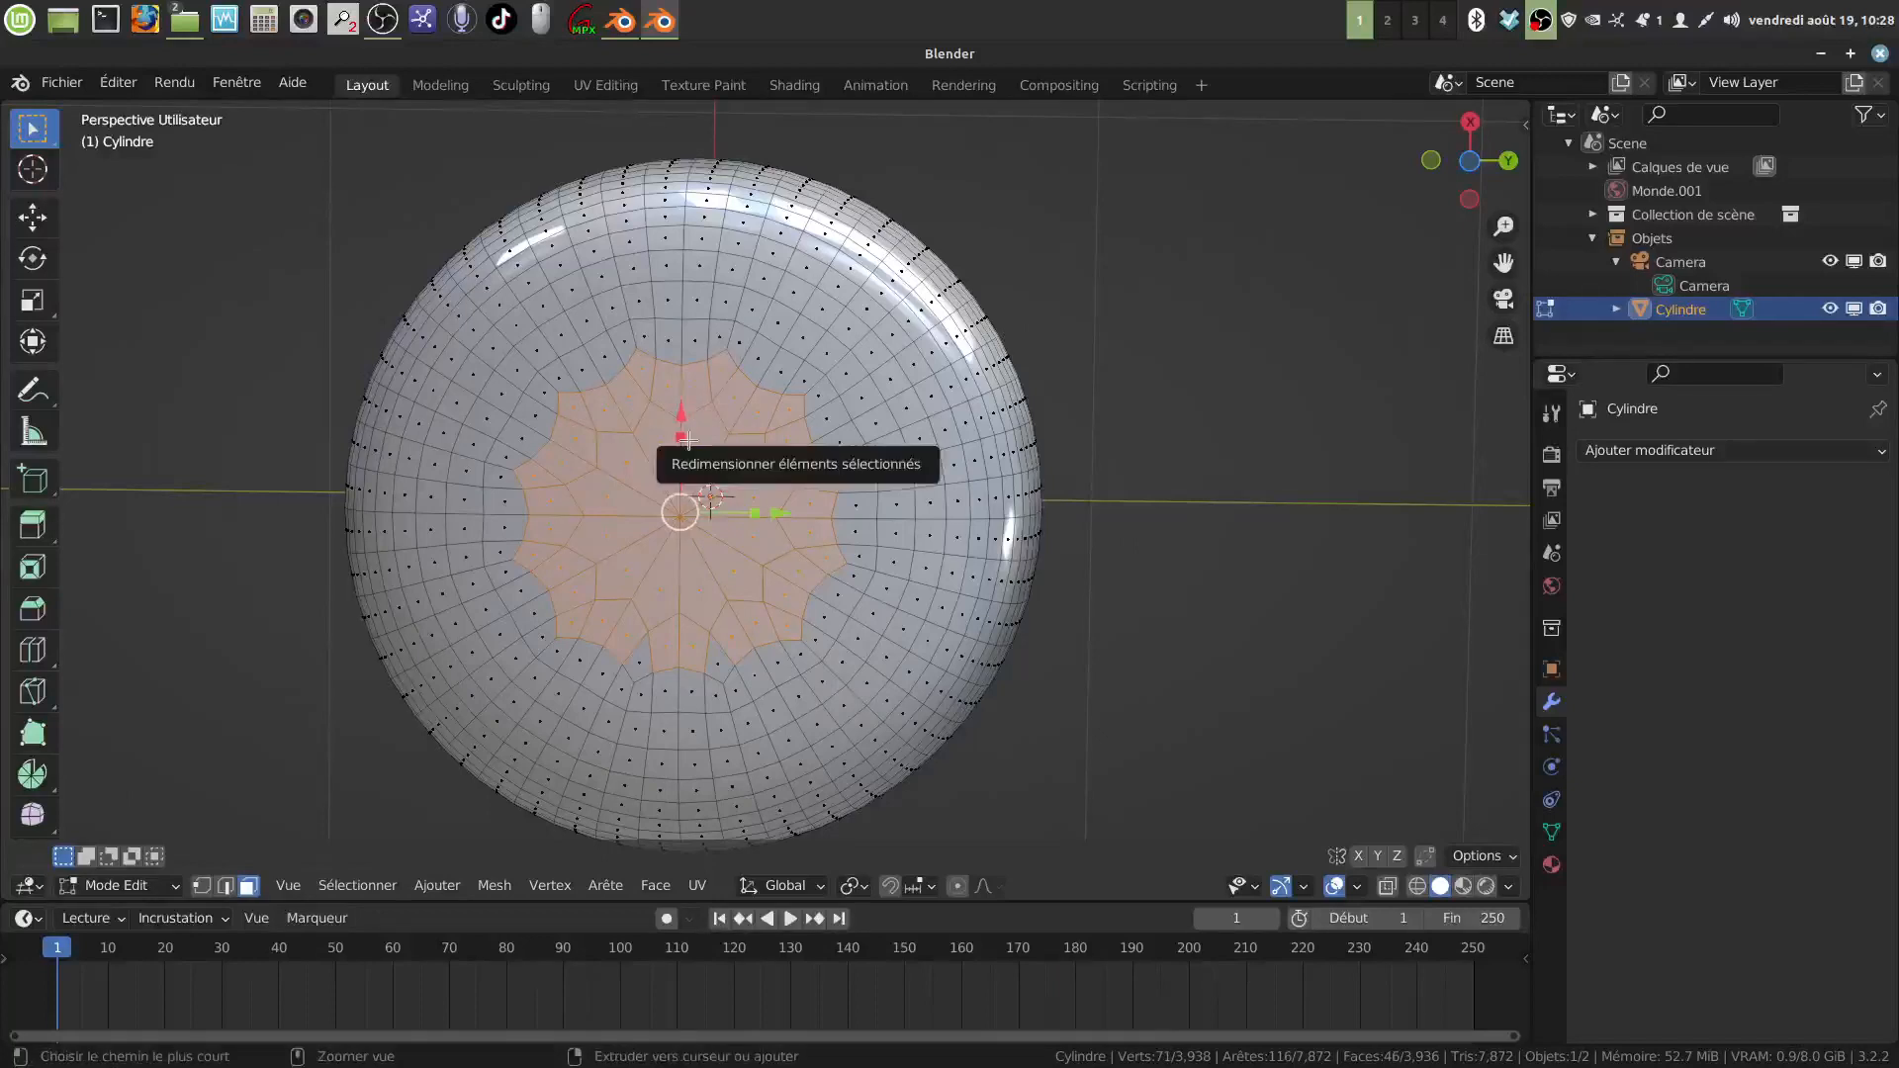
key(ctrl+KP_Add)
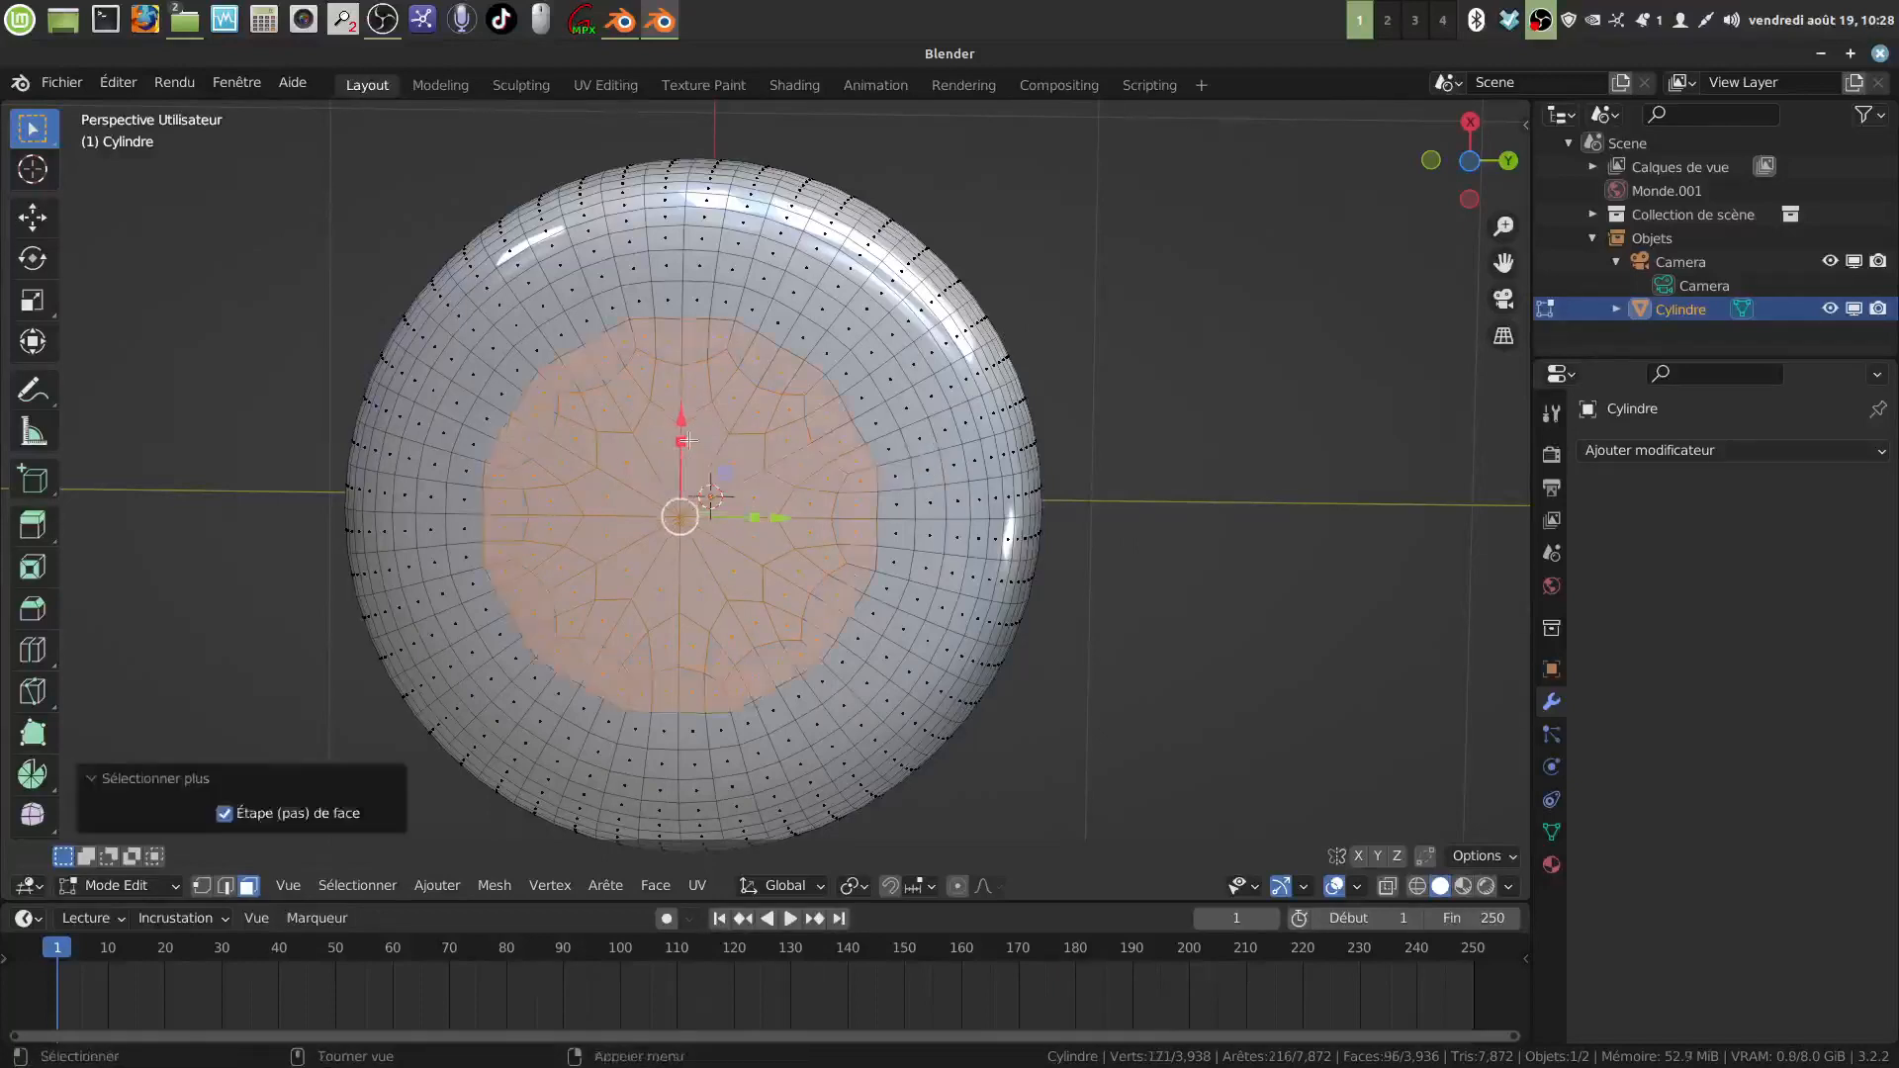
Step: Make the selected base faces circular with LoopTools Circle and dissolve them into a single face
right_click(1256, 241)
mouse_move(1272, 264)
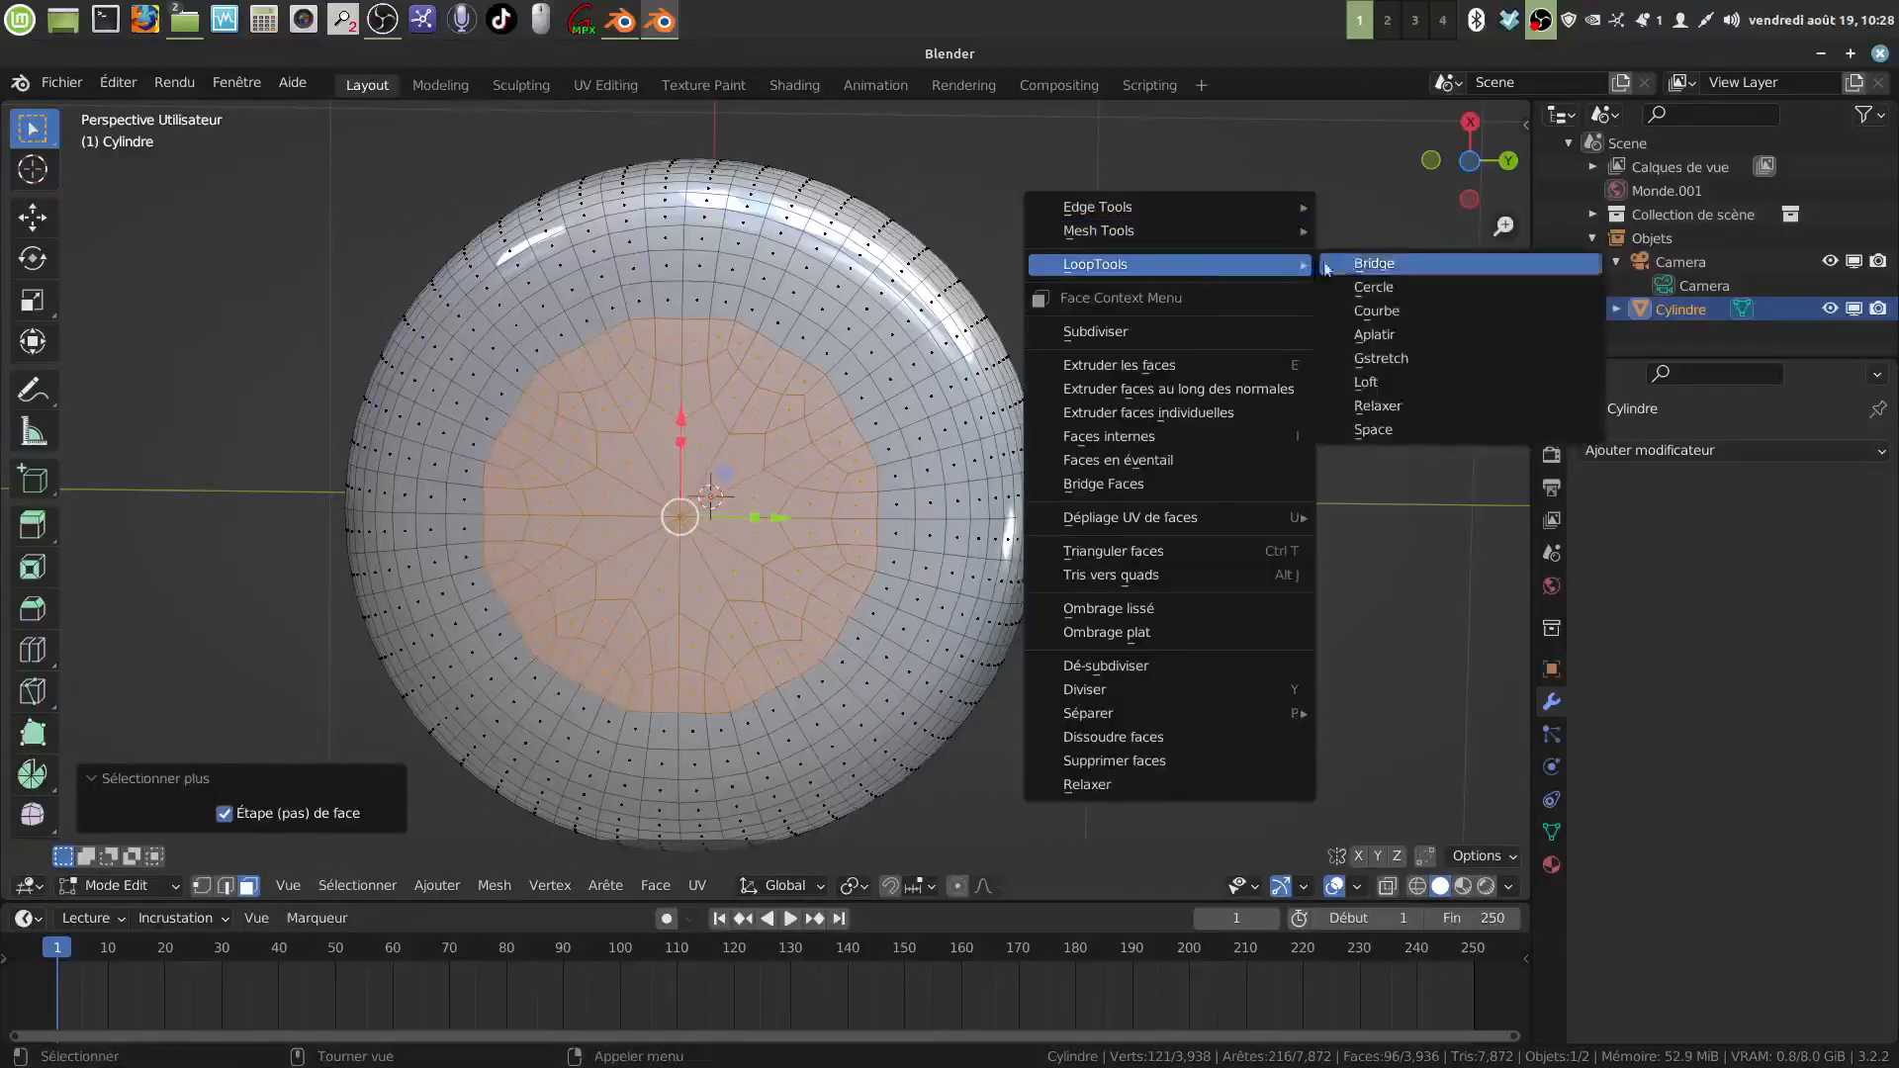
click(1397, 283)
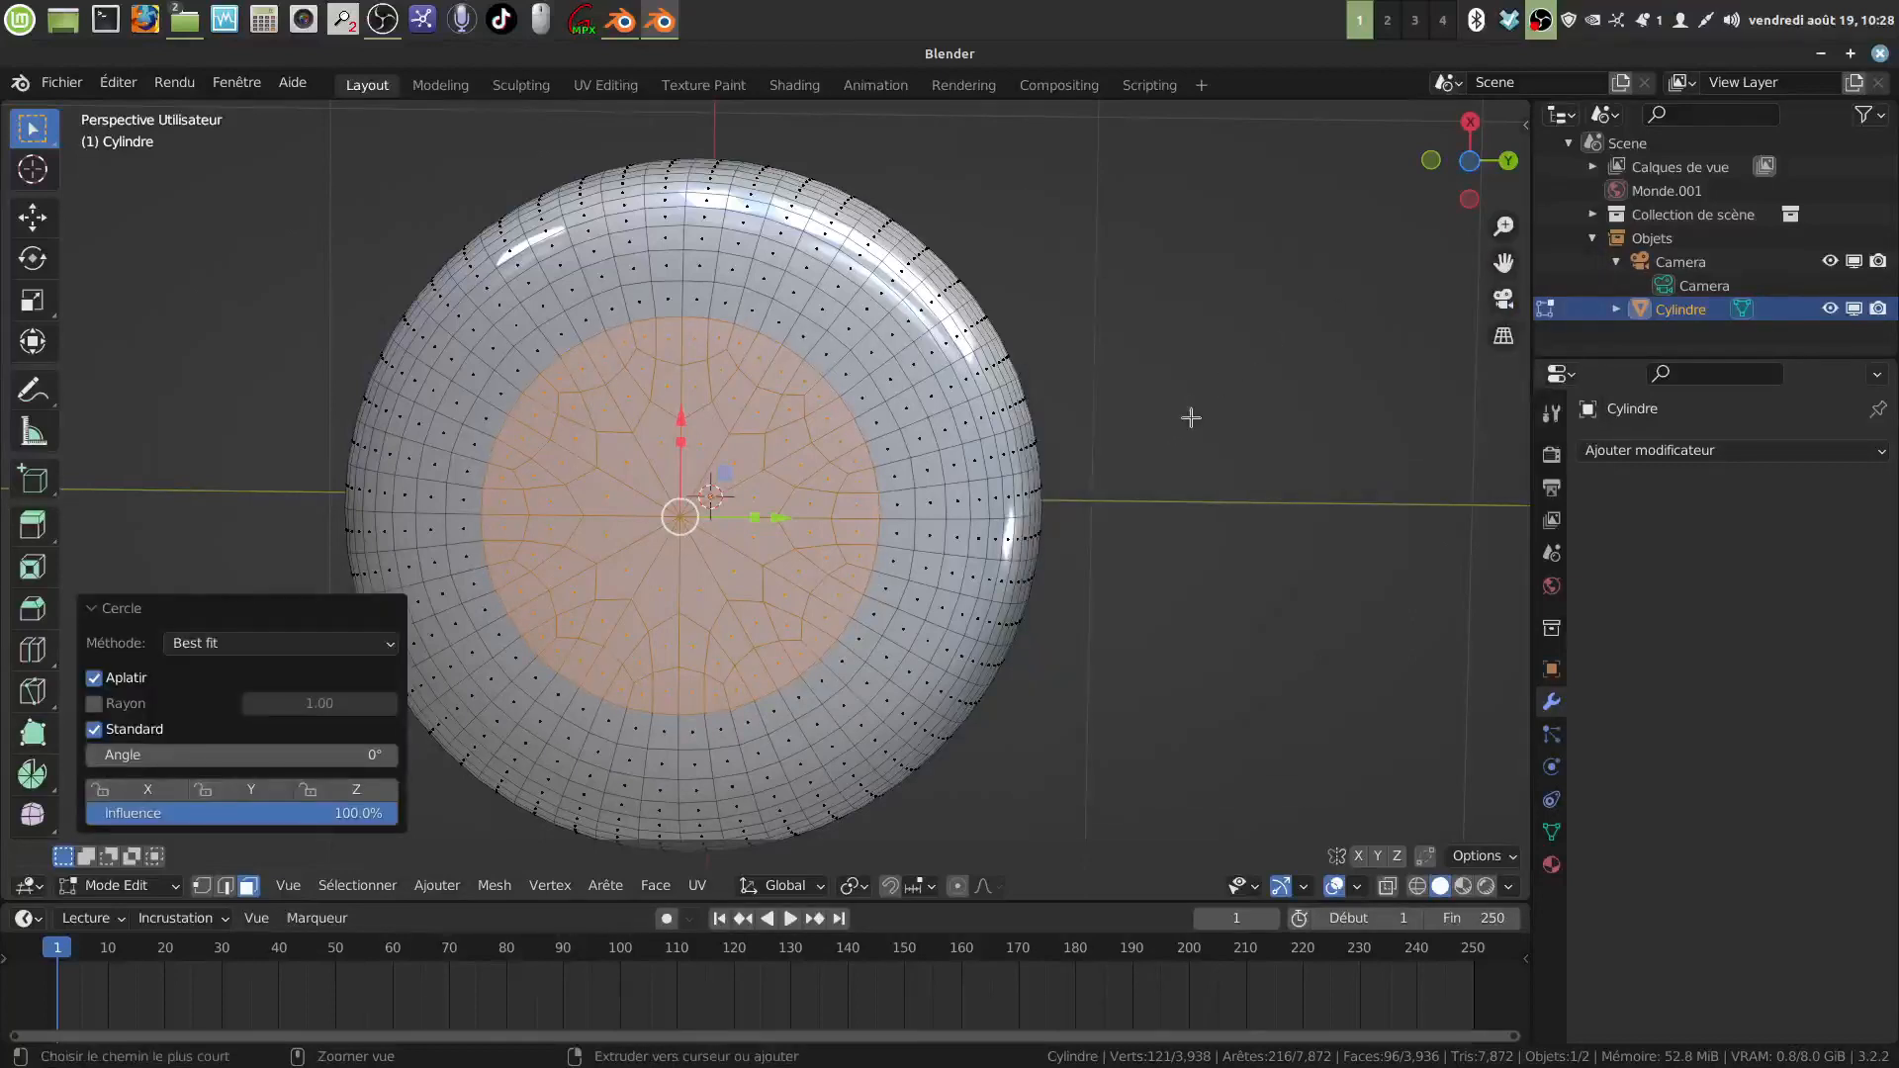
key(ctrl+x)
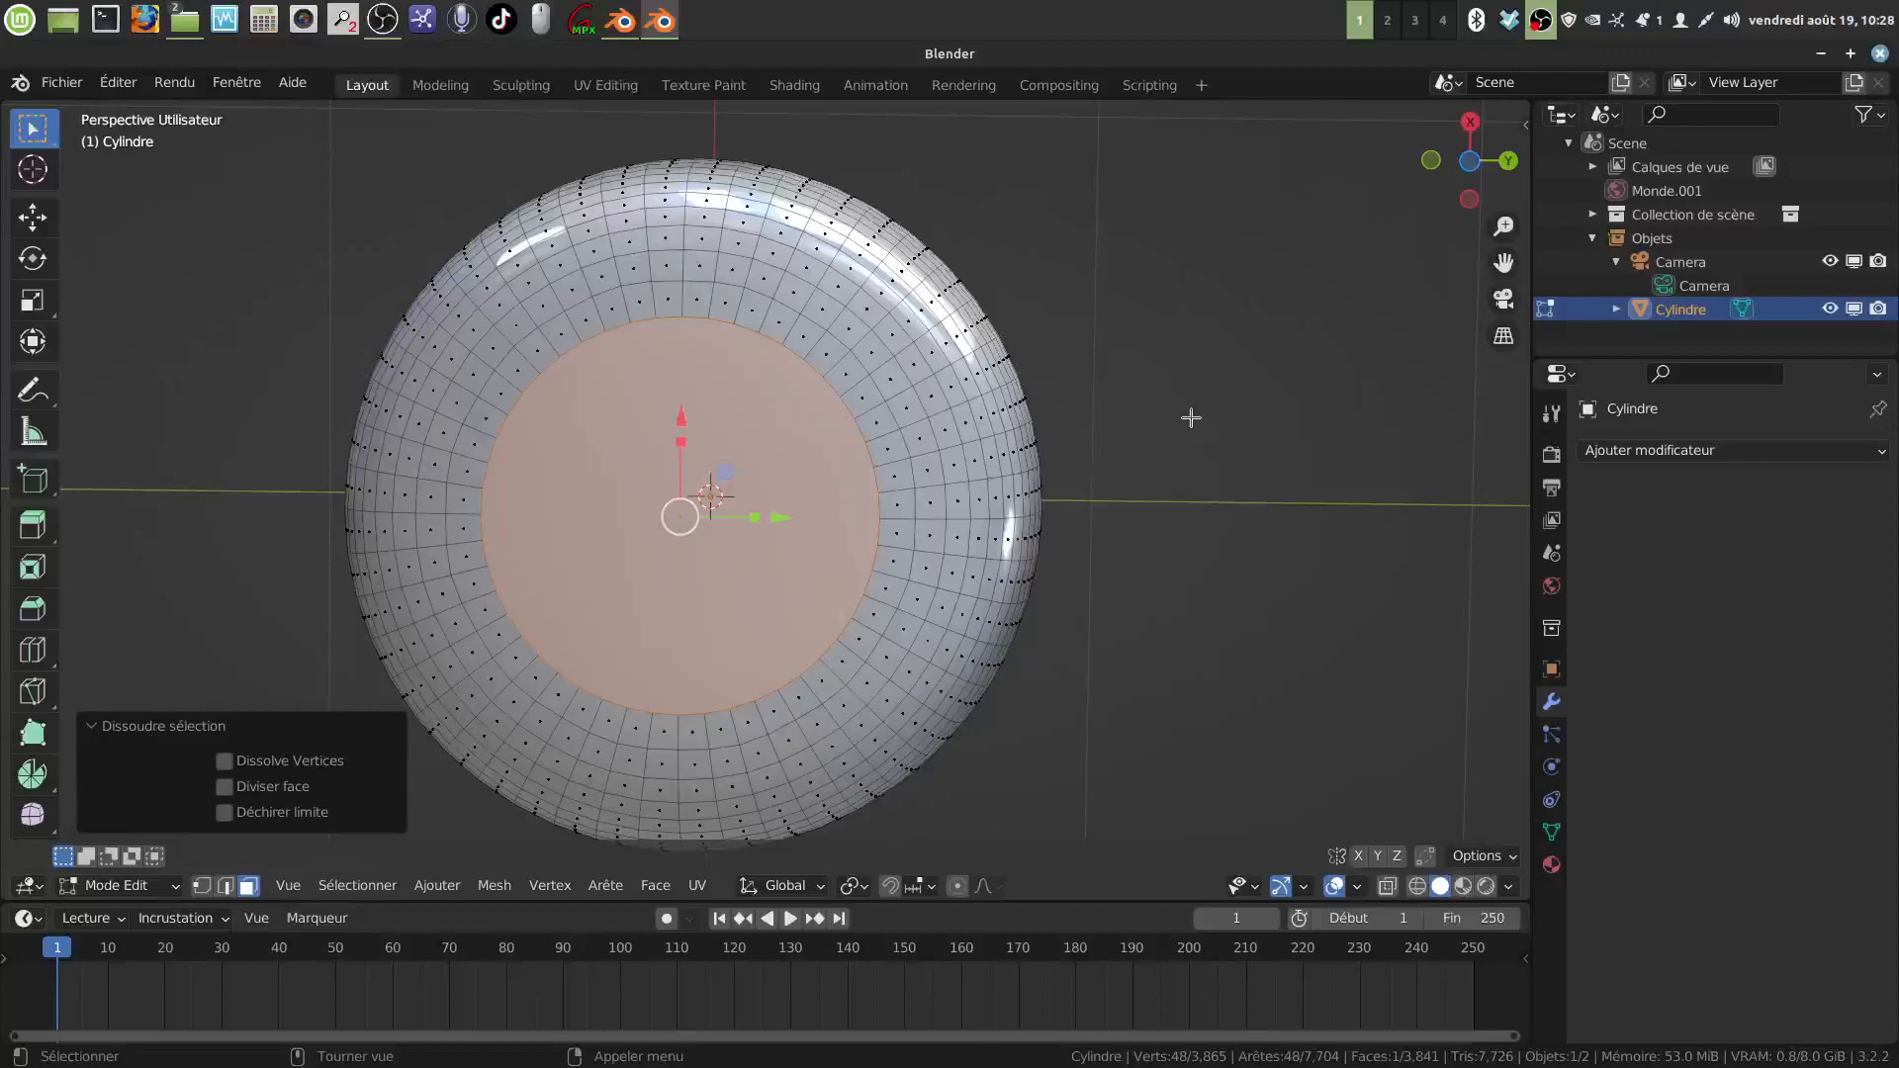
Step: Extrude the round base face in place, scale it inward to about 0.69, and deselect it
key(e)
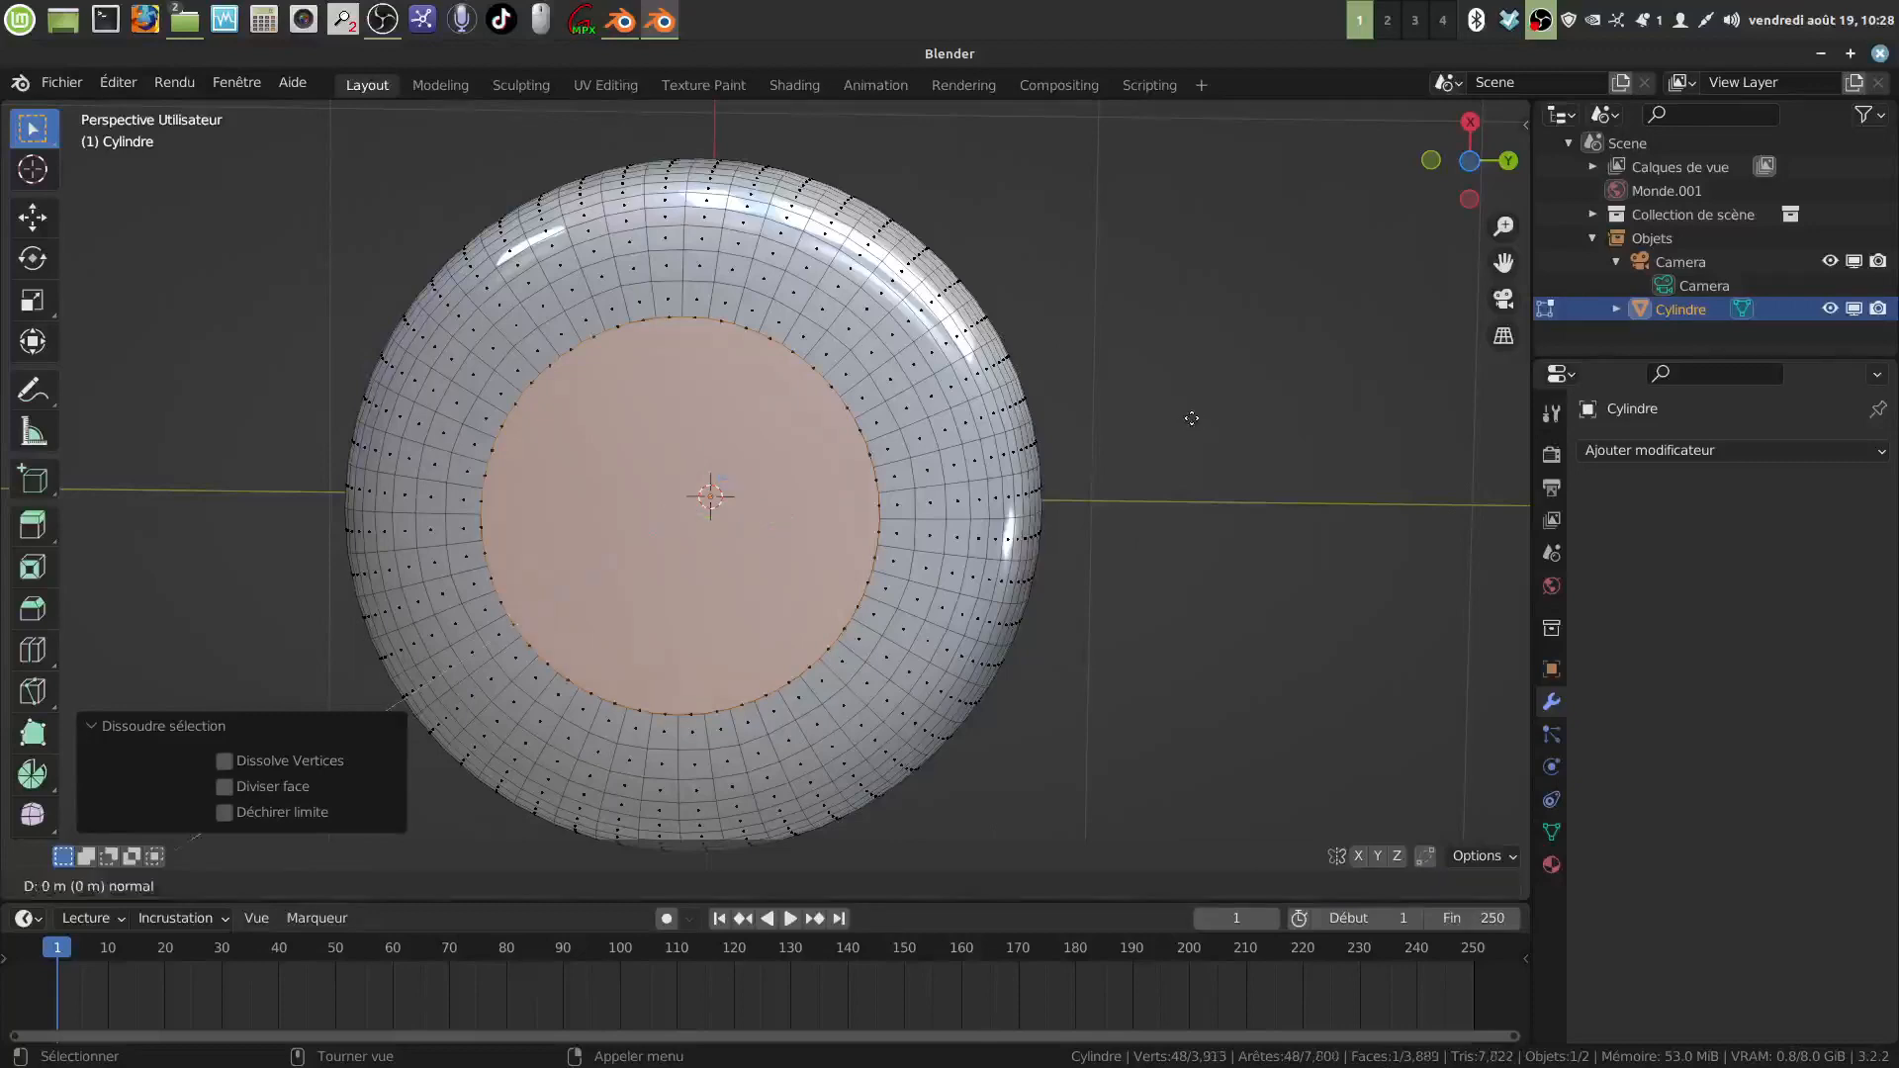
key(s)
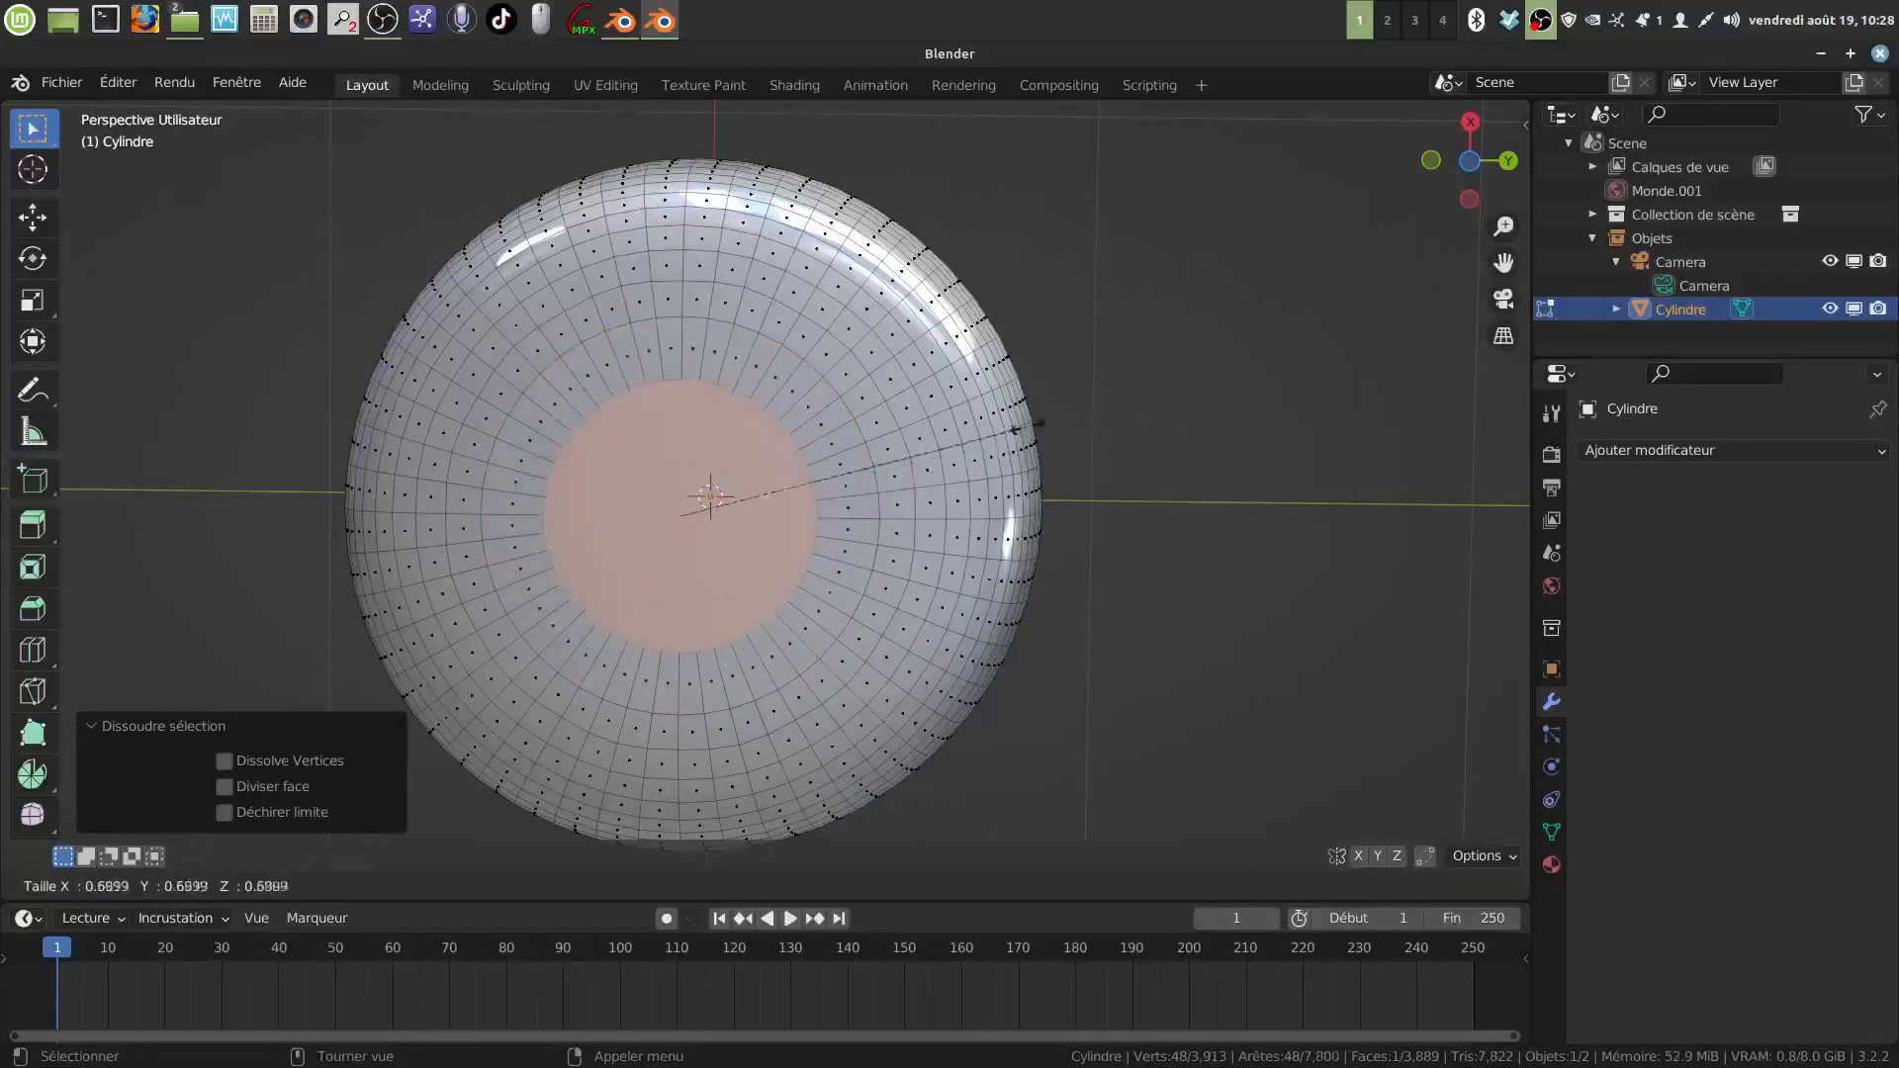
click(1027, 431)
middle_drag(1210, 559, 1102, 603)
scroll(1124, 550, down, 3)
click(1100, 600)
Step: Select the central faces on the vase's inner bottom and grow the selection into a roughly round patch
scroll(1021, 541, down, 4)
middle_drag(995, 536, 899, 768)
shift+middle_drag(822, 488, 898, 716)
scroll(852, 615, up, 3)
scroll(898, 717, up, 4)
scroll(860, 626, up, 6)
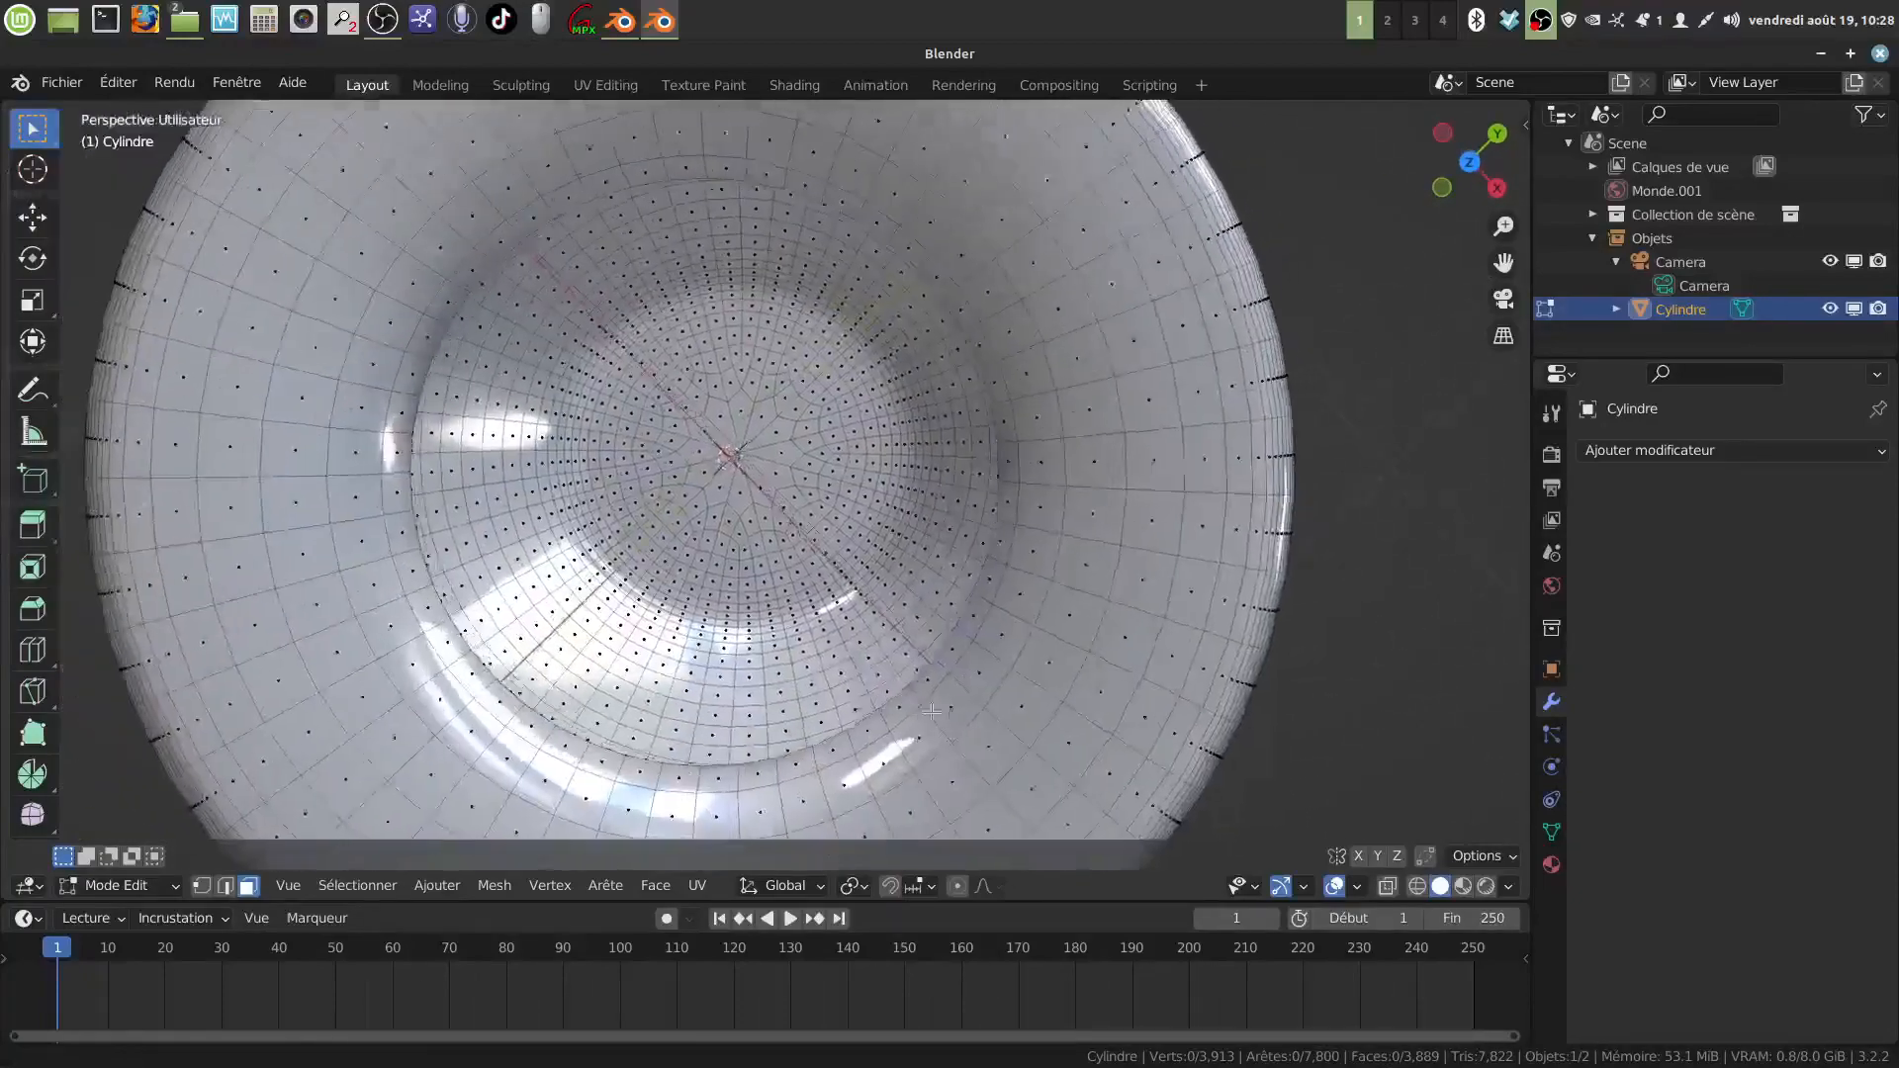
key(Tab)
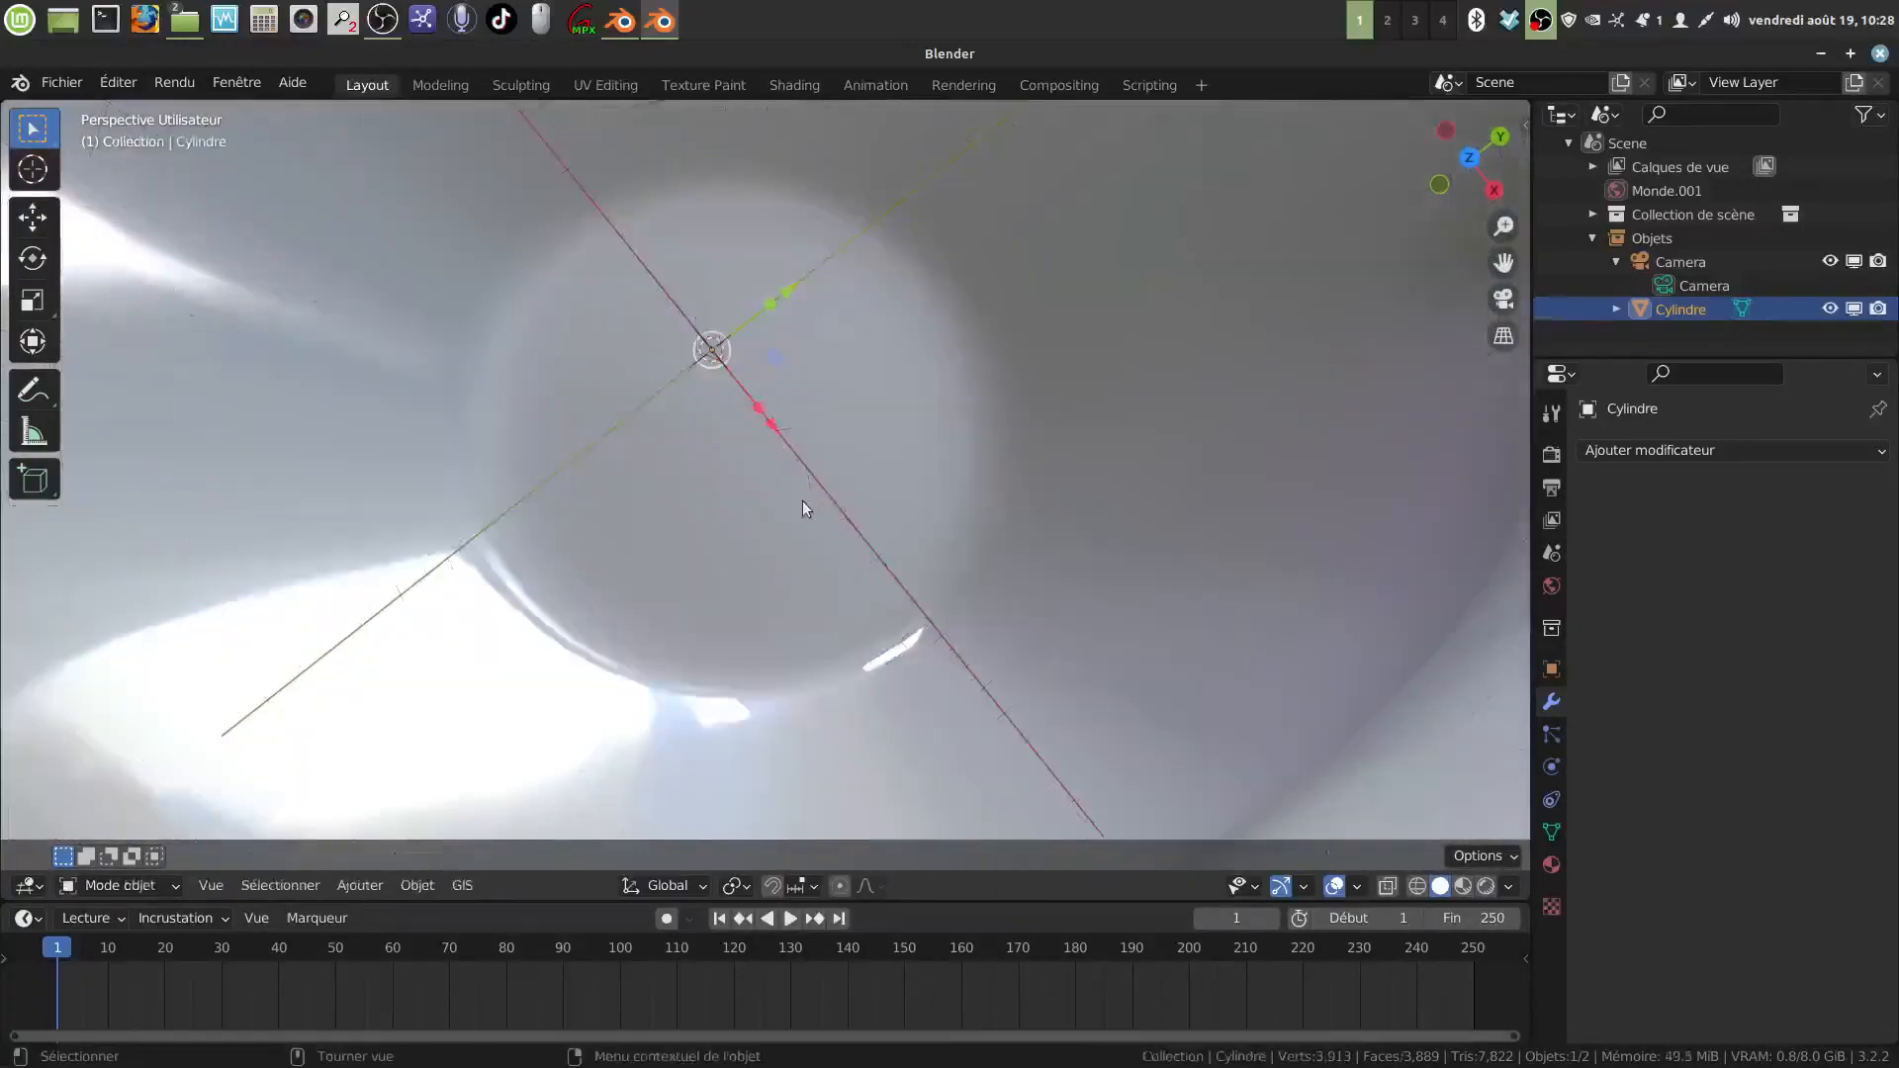
key(Tab)
middle_drag(803, 503, 747, 499)
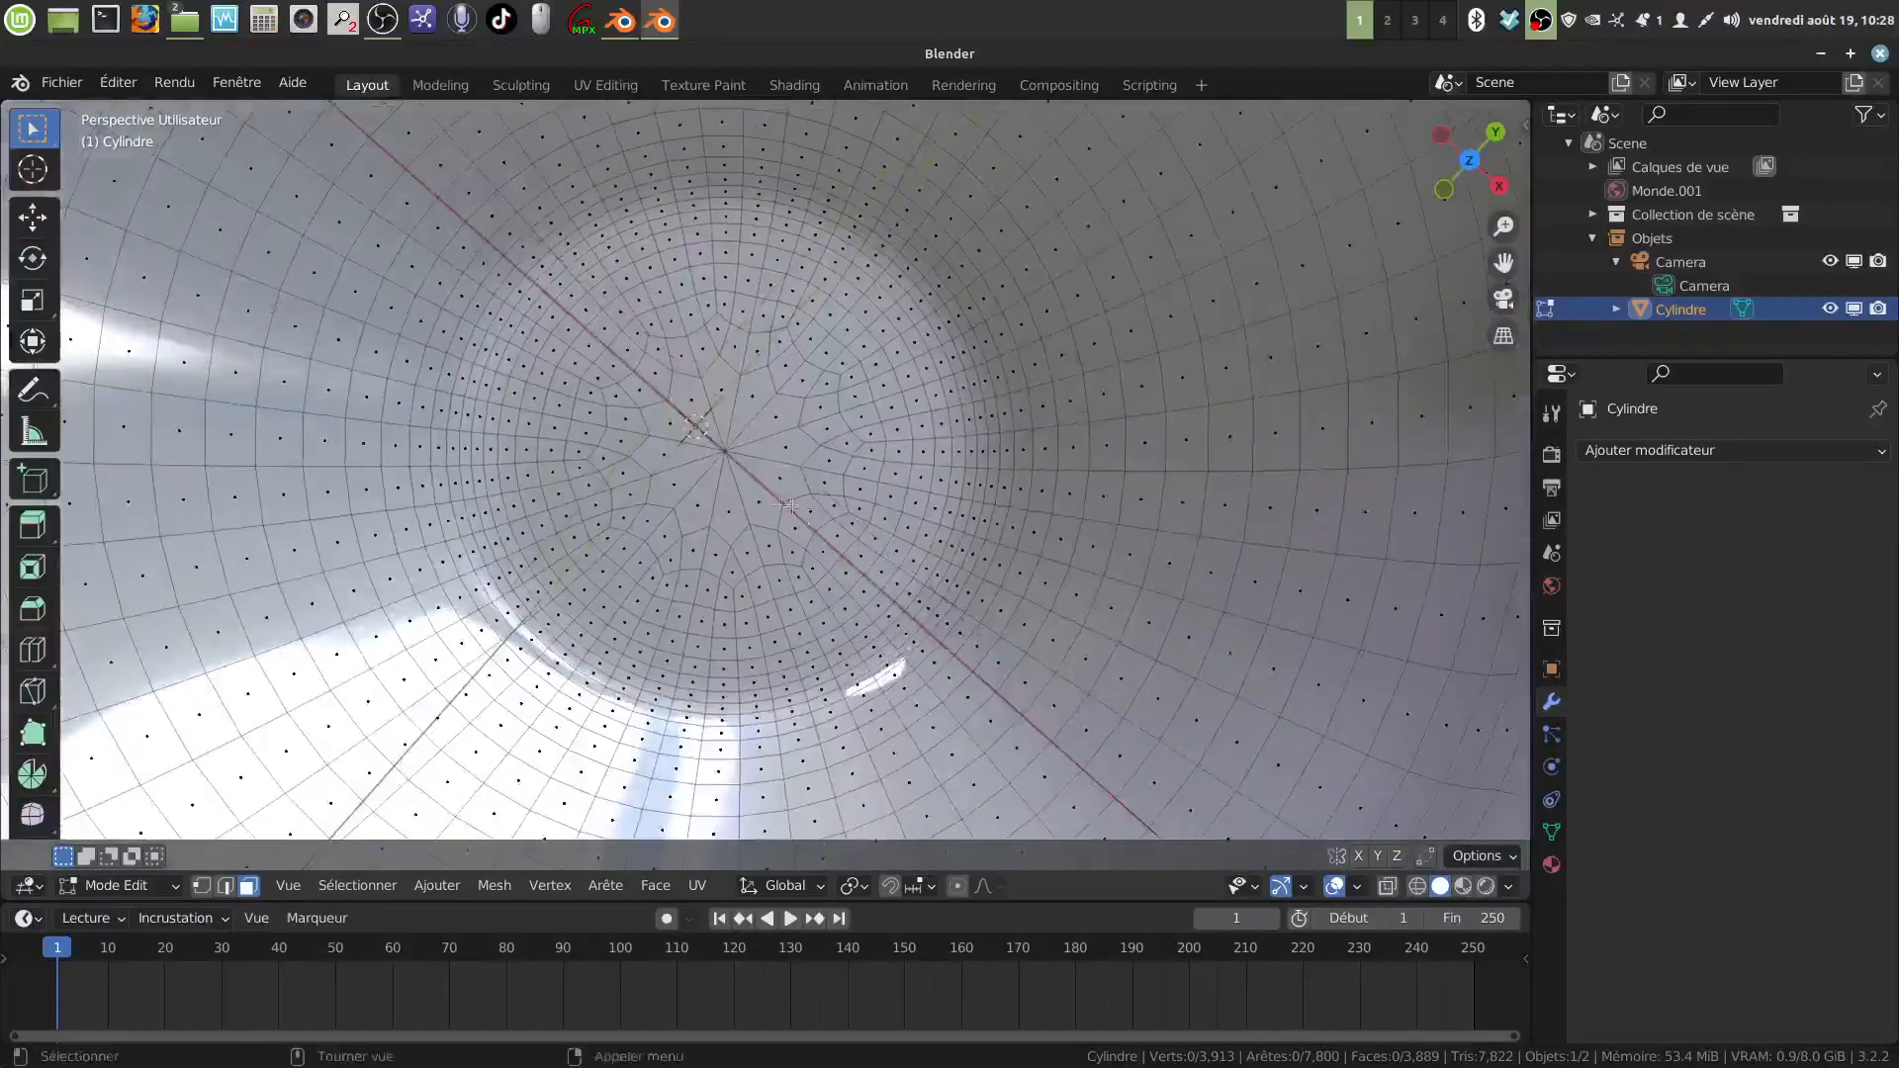
key(c)
drag(757, 489, 732, 473)
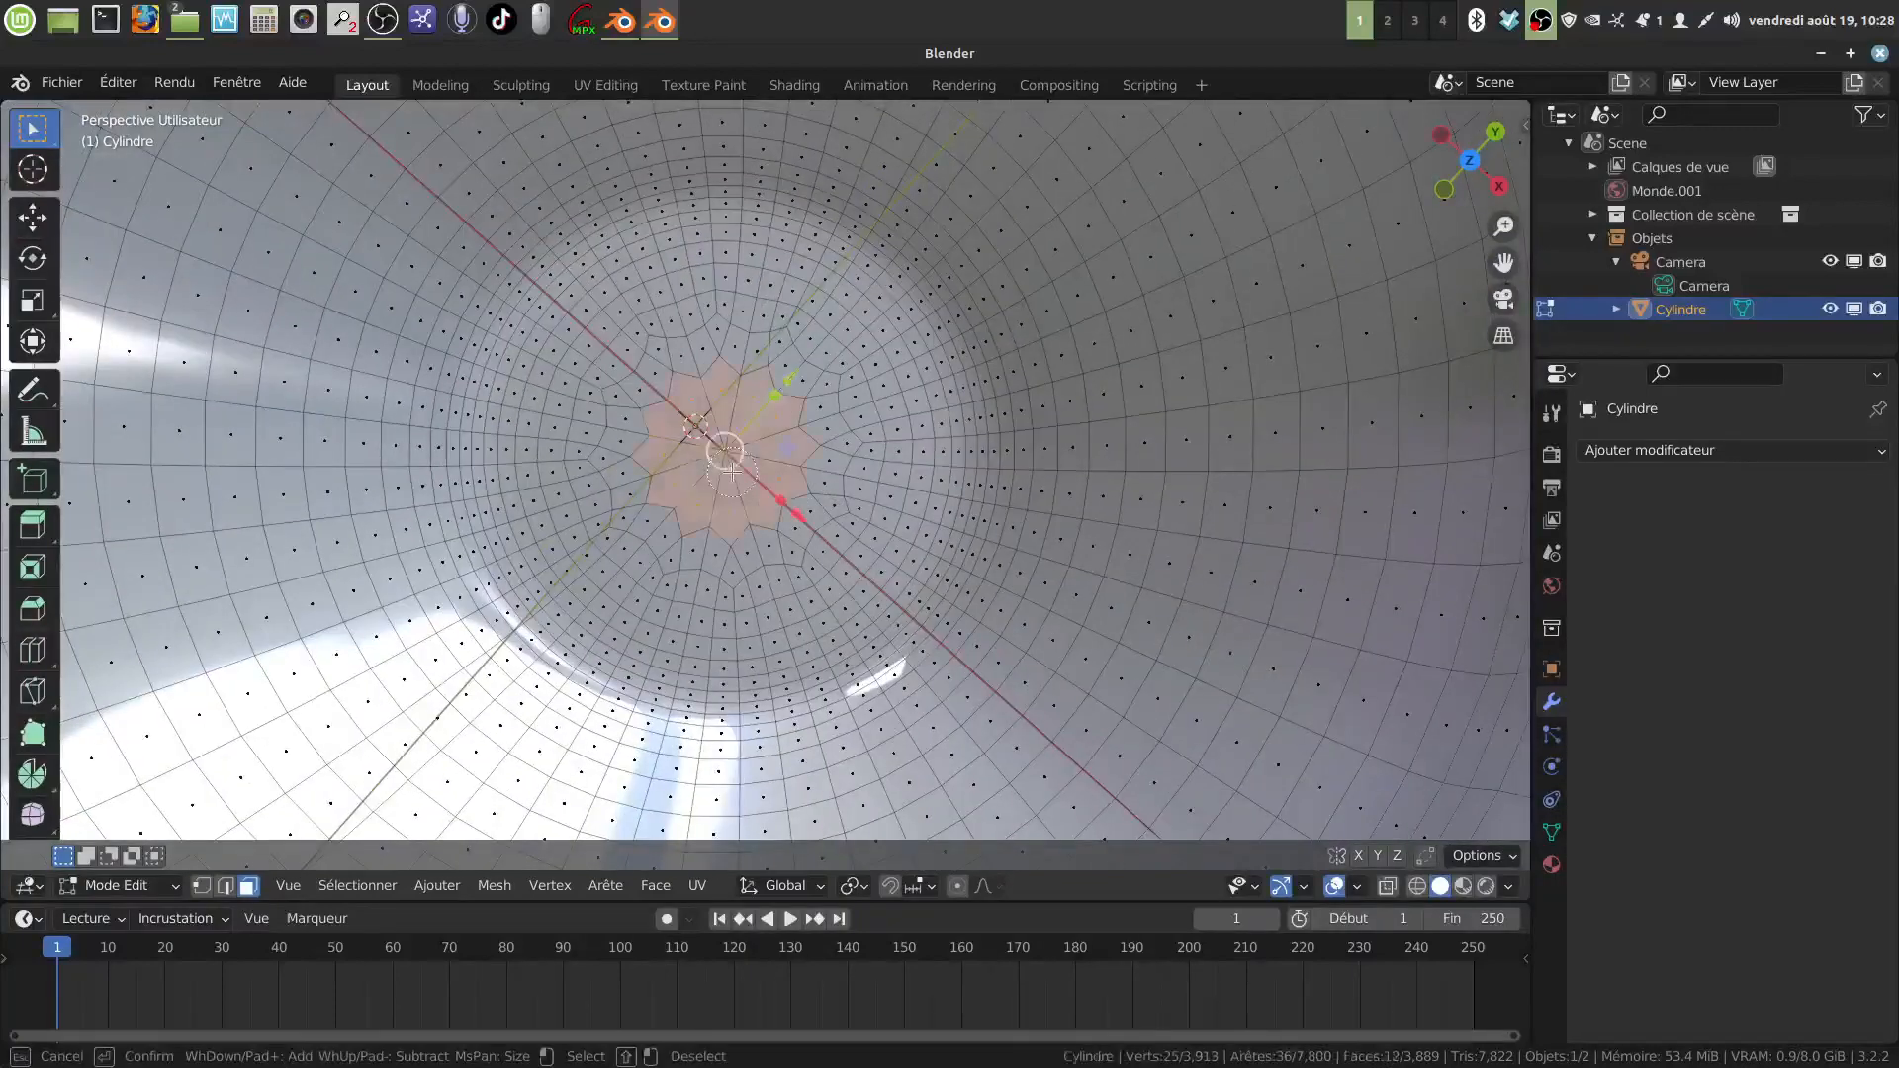
right_click(732, 471)
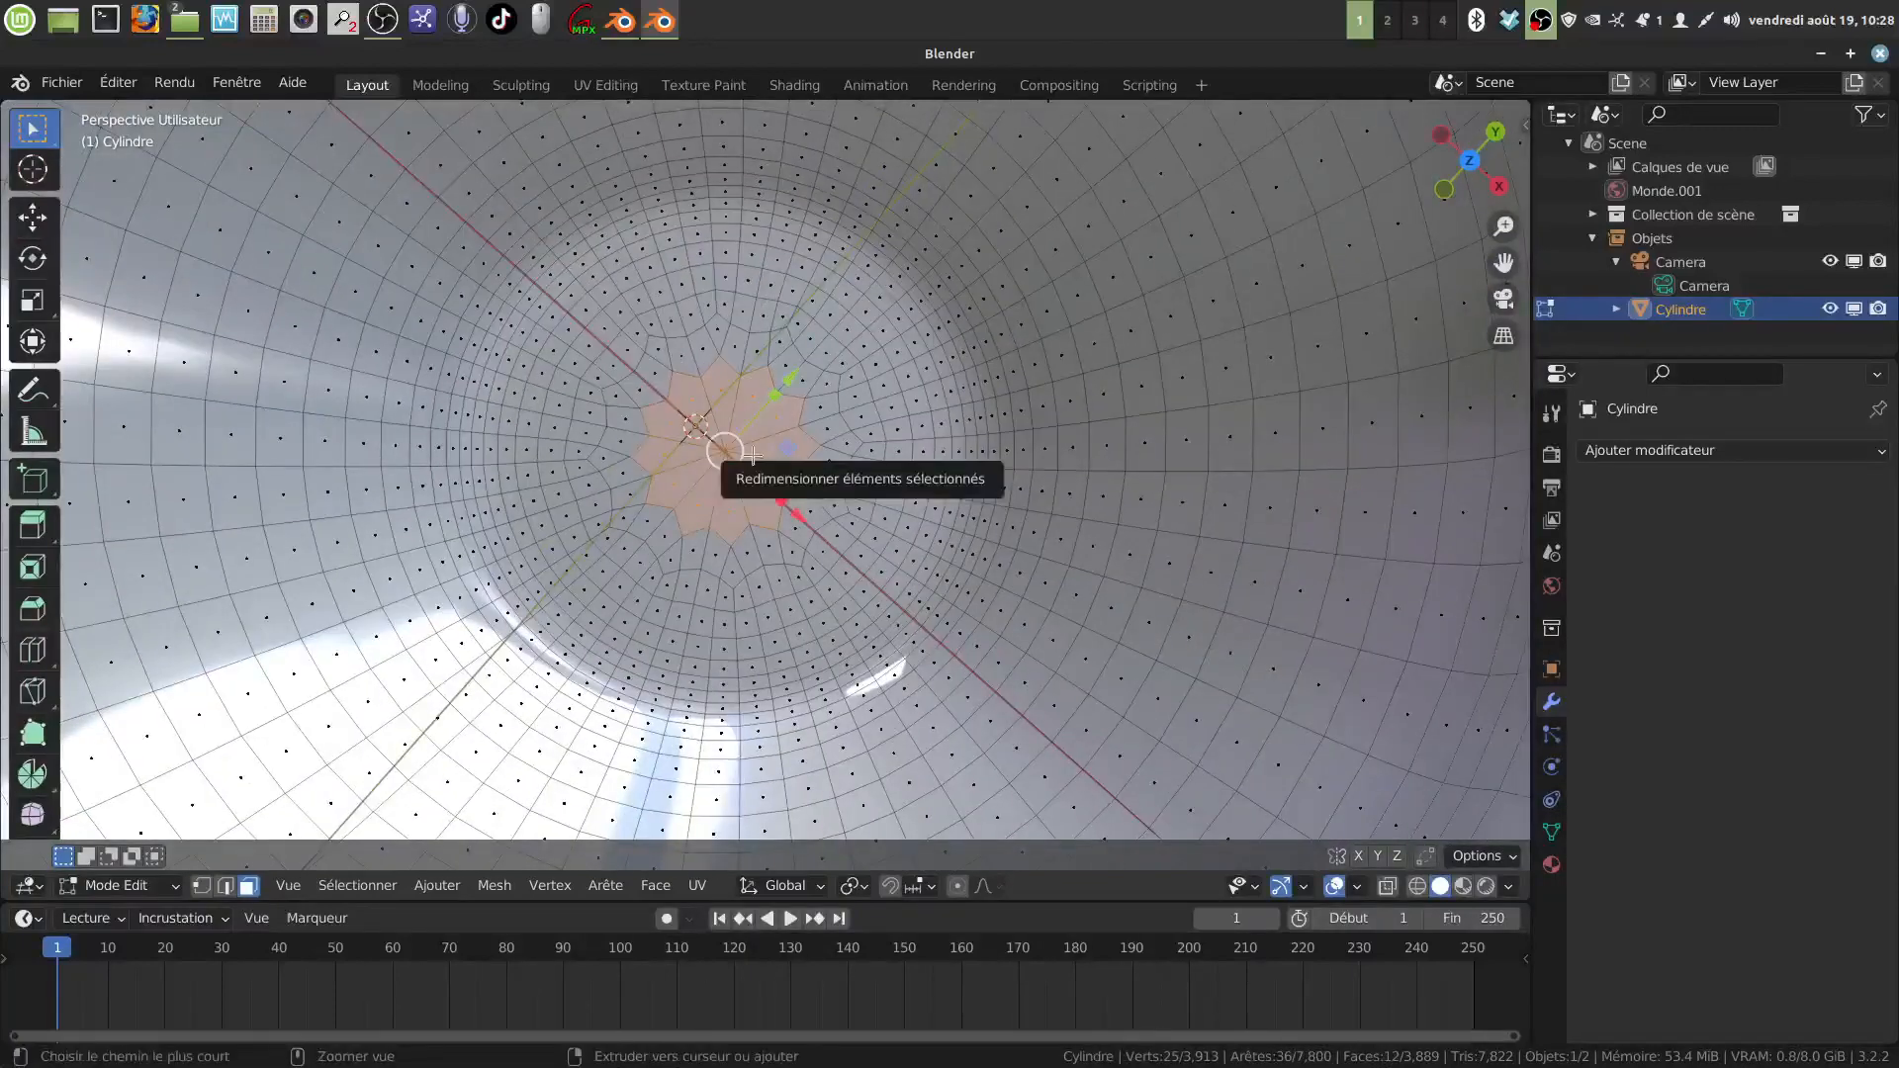
key(ctrl+KP_Add)
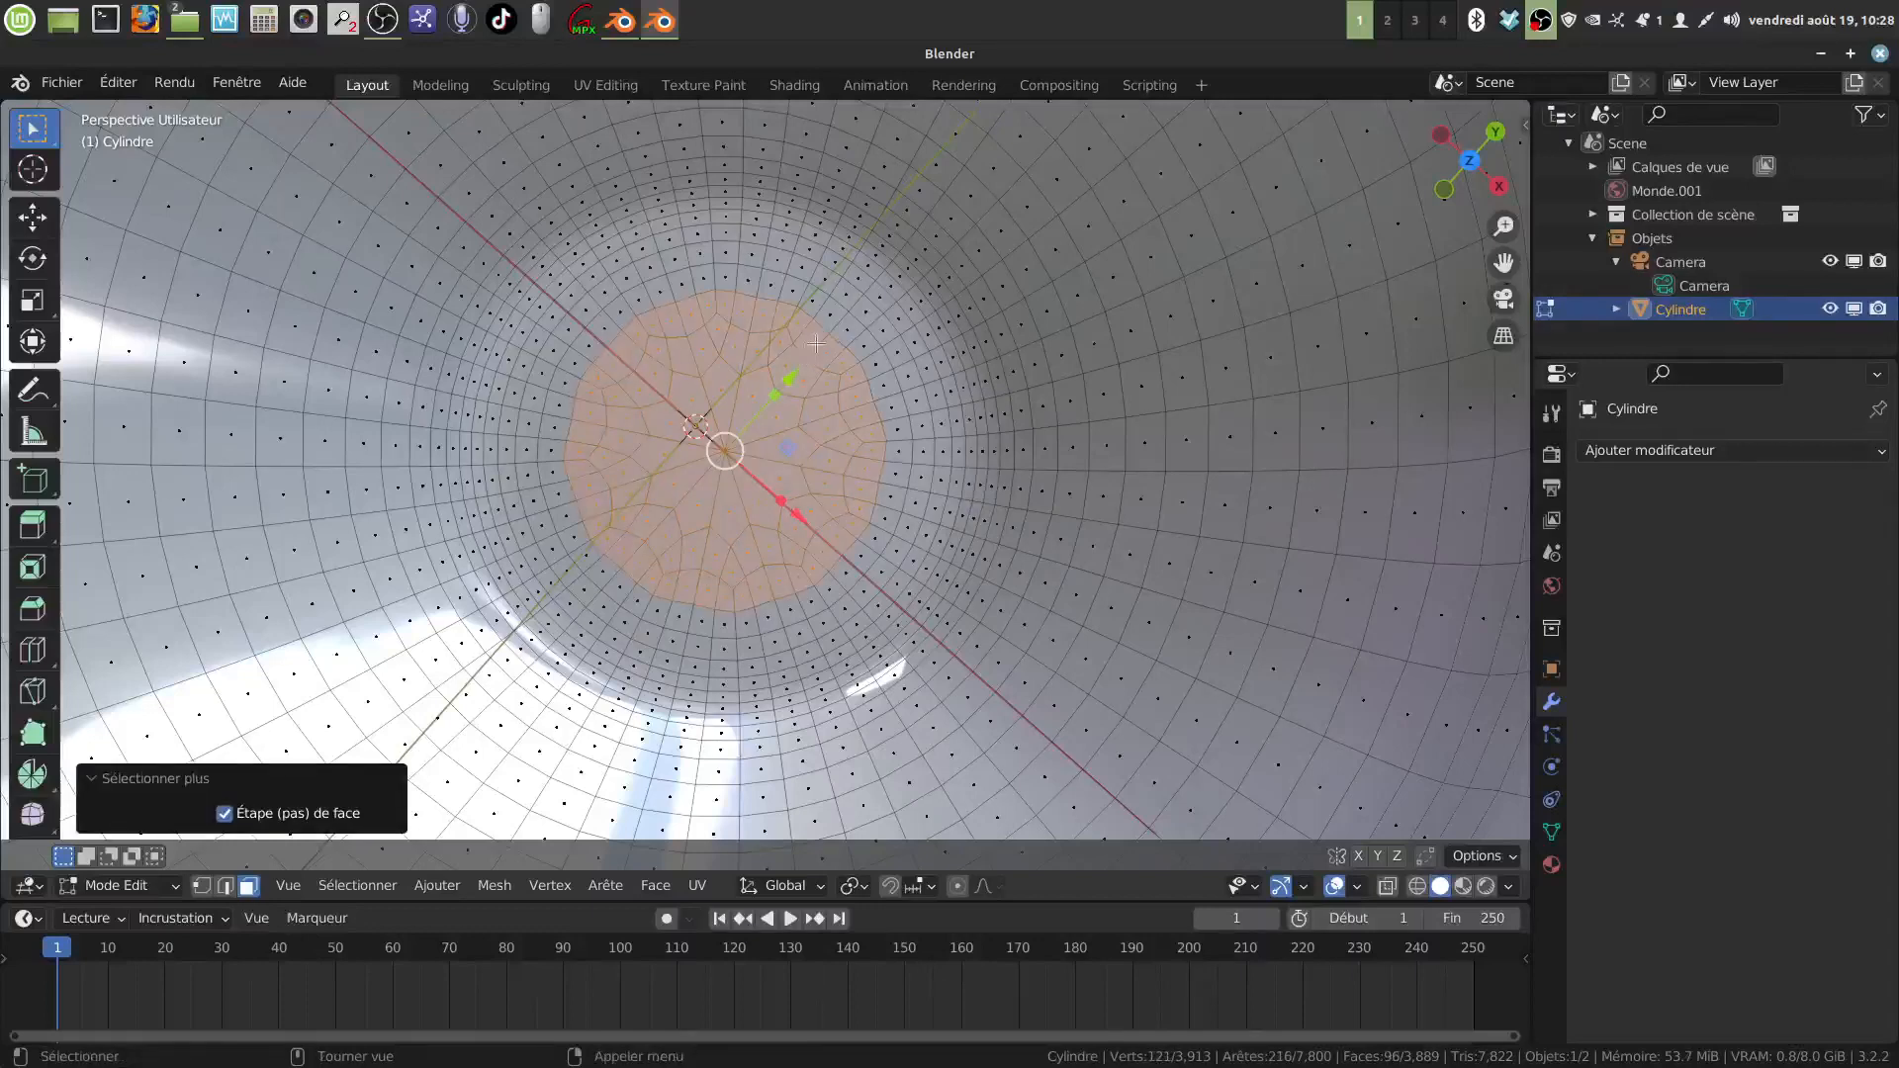
Step: Make the selected inner bottom faces circular with LoopTools Circle, dissolve them into one face, and return to Object Mode
right_click(816, 343)
mouse_move(816, 343)
click(958, 368)
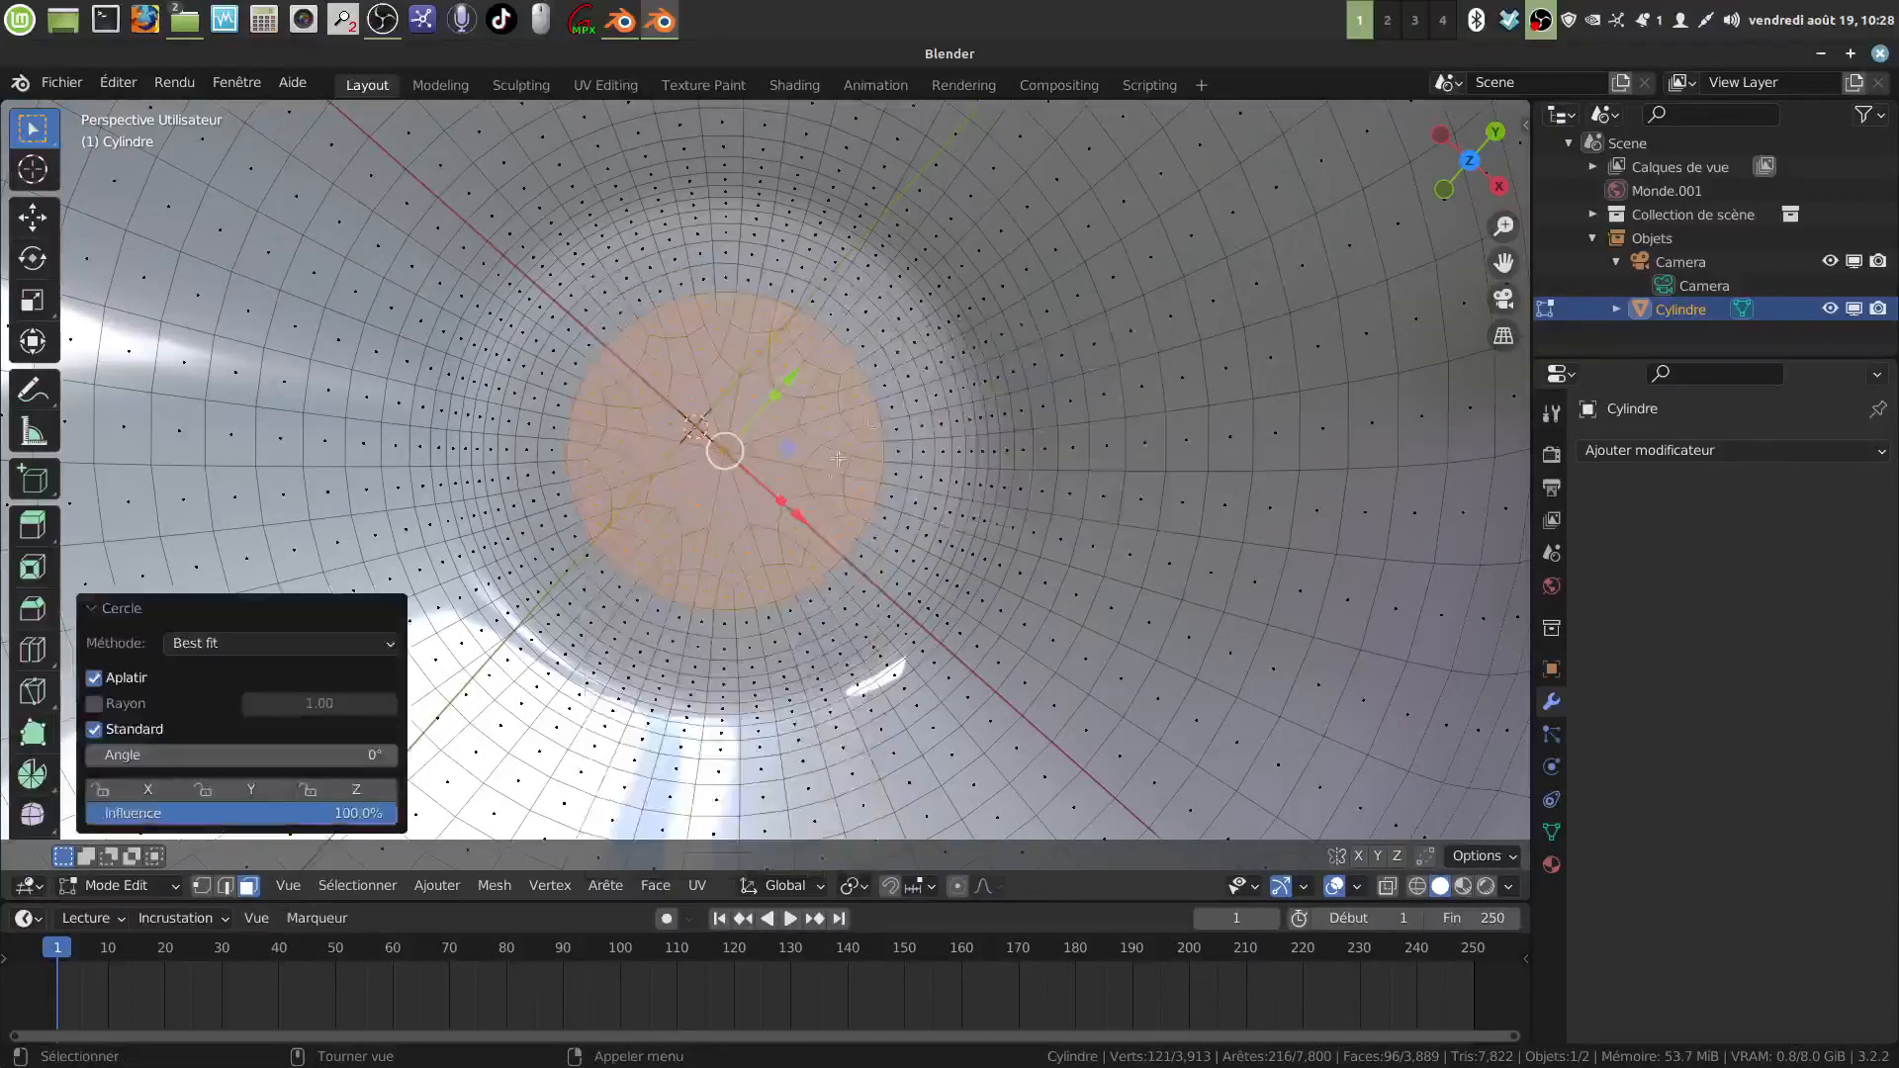
key(ctrl)
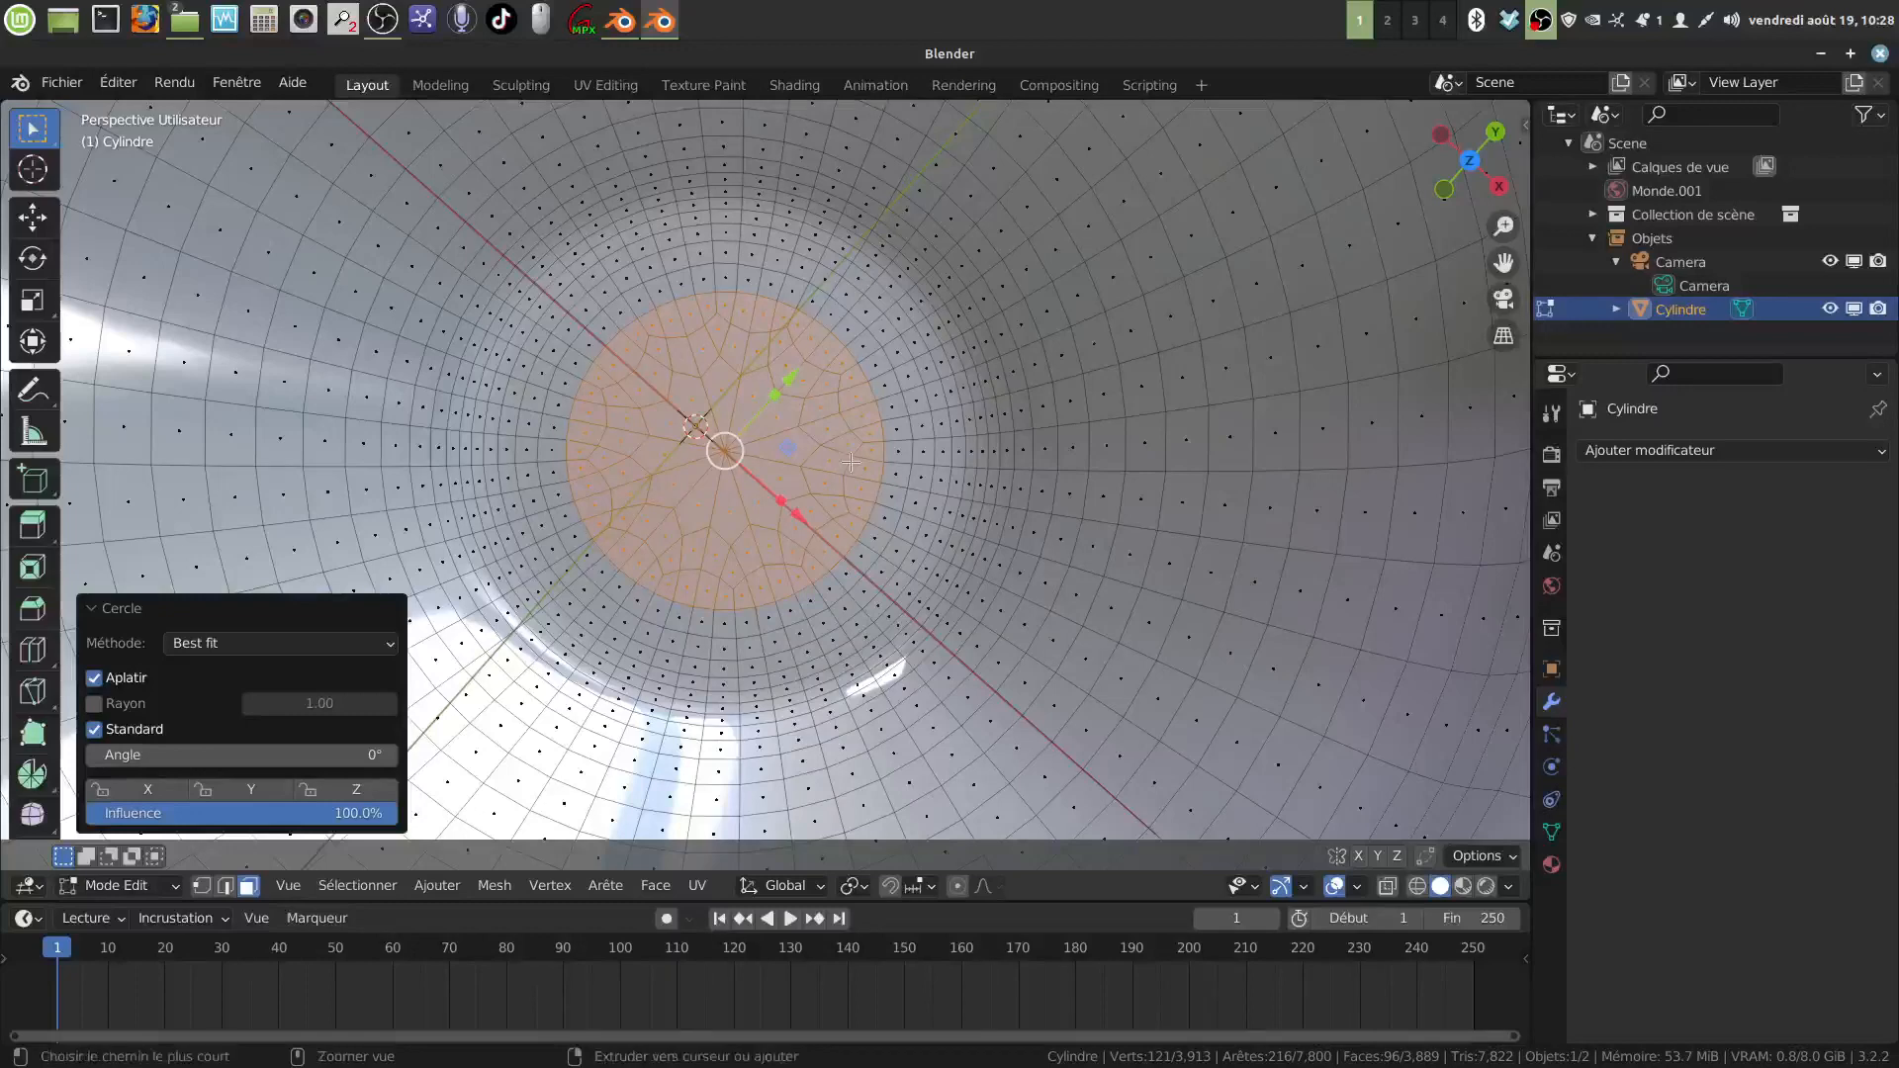
key(ctrl+x)
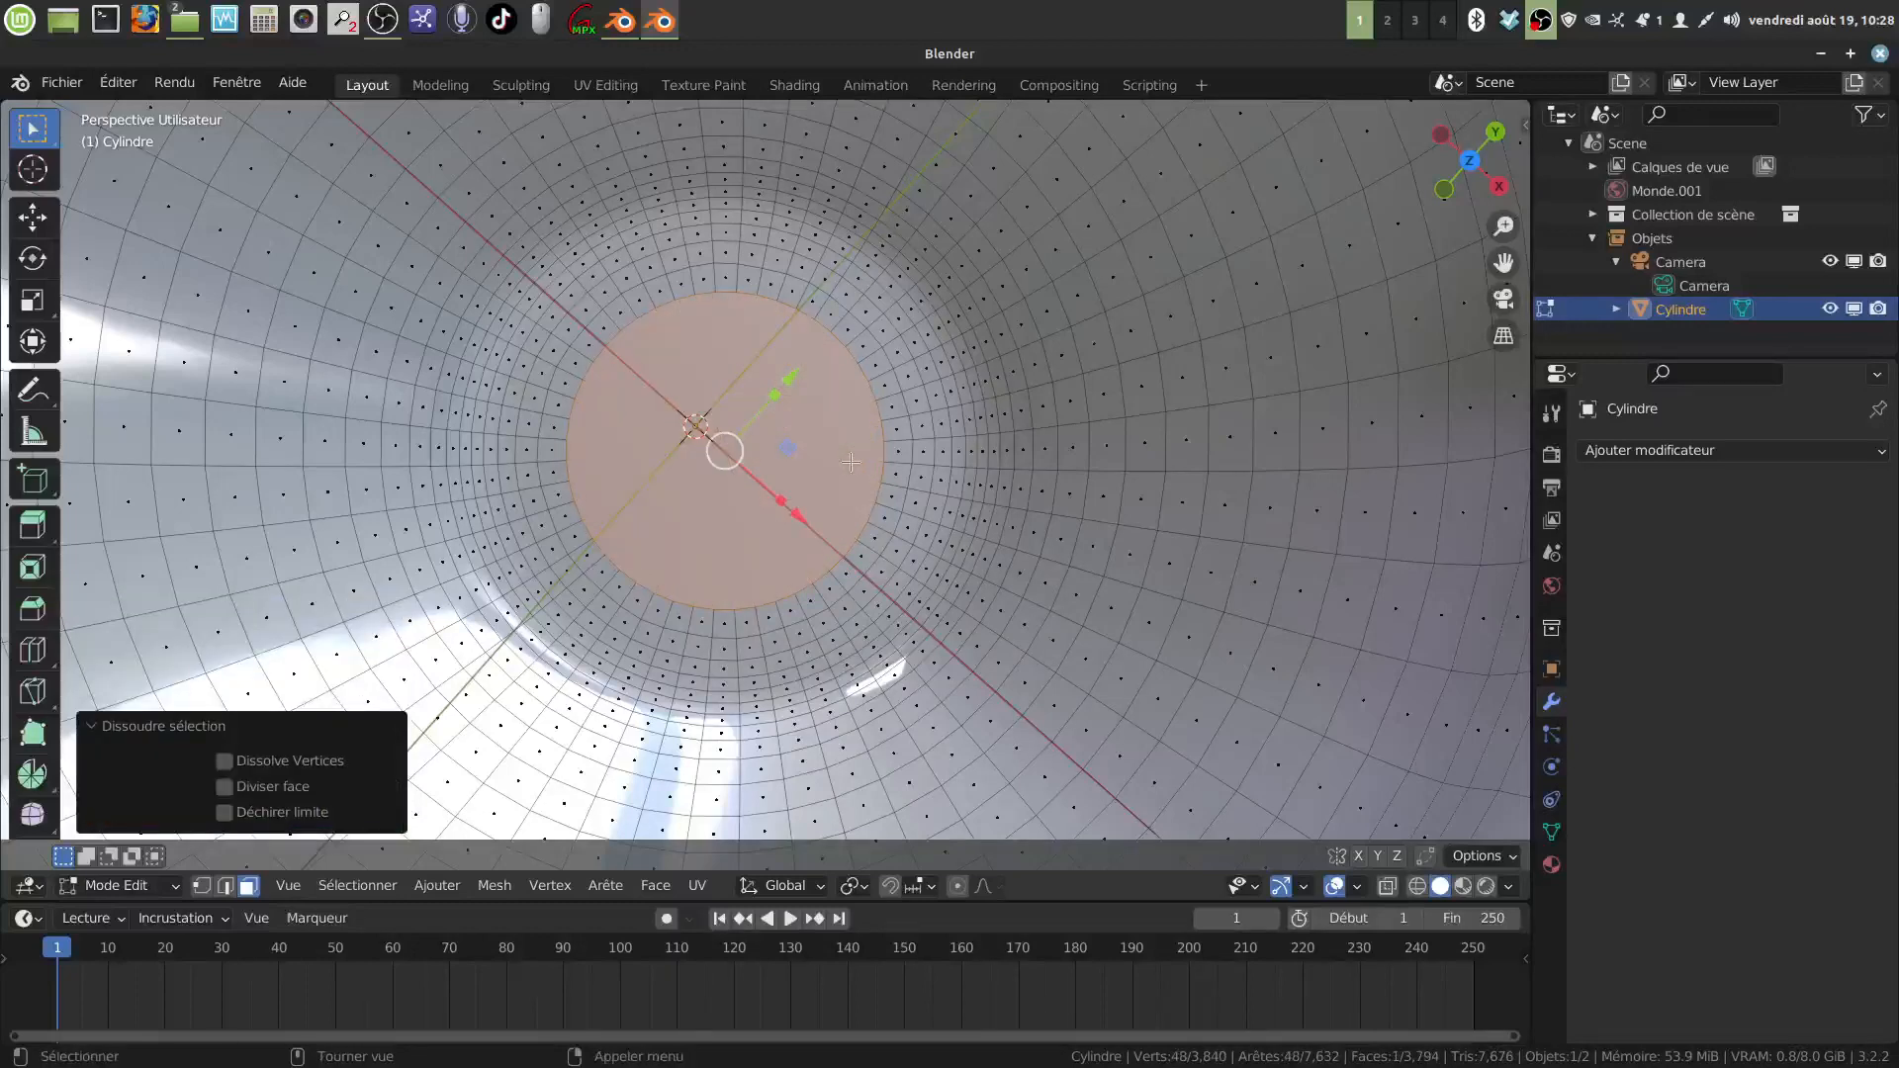
key(Tab)
Step: Examine the vase's overall shape, rim and opening from several angles
scroll(851, 461, down, 10)
middle_drag(870, 530, 708, 442)
scroll(793, 555, down, 2)
scroll(709, 530, up, 2)
scroll(730, 484, down, 2)
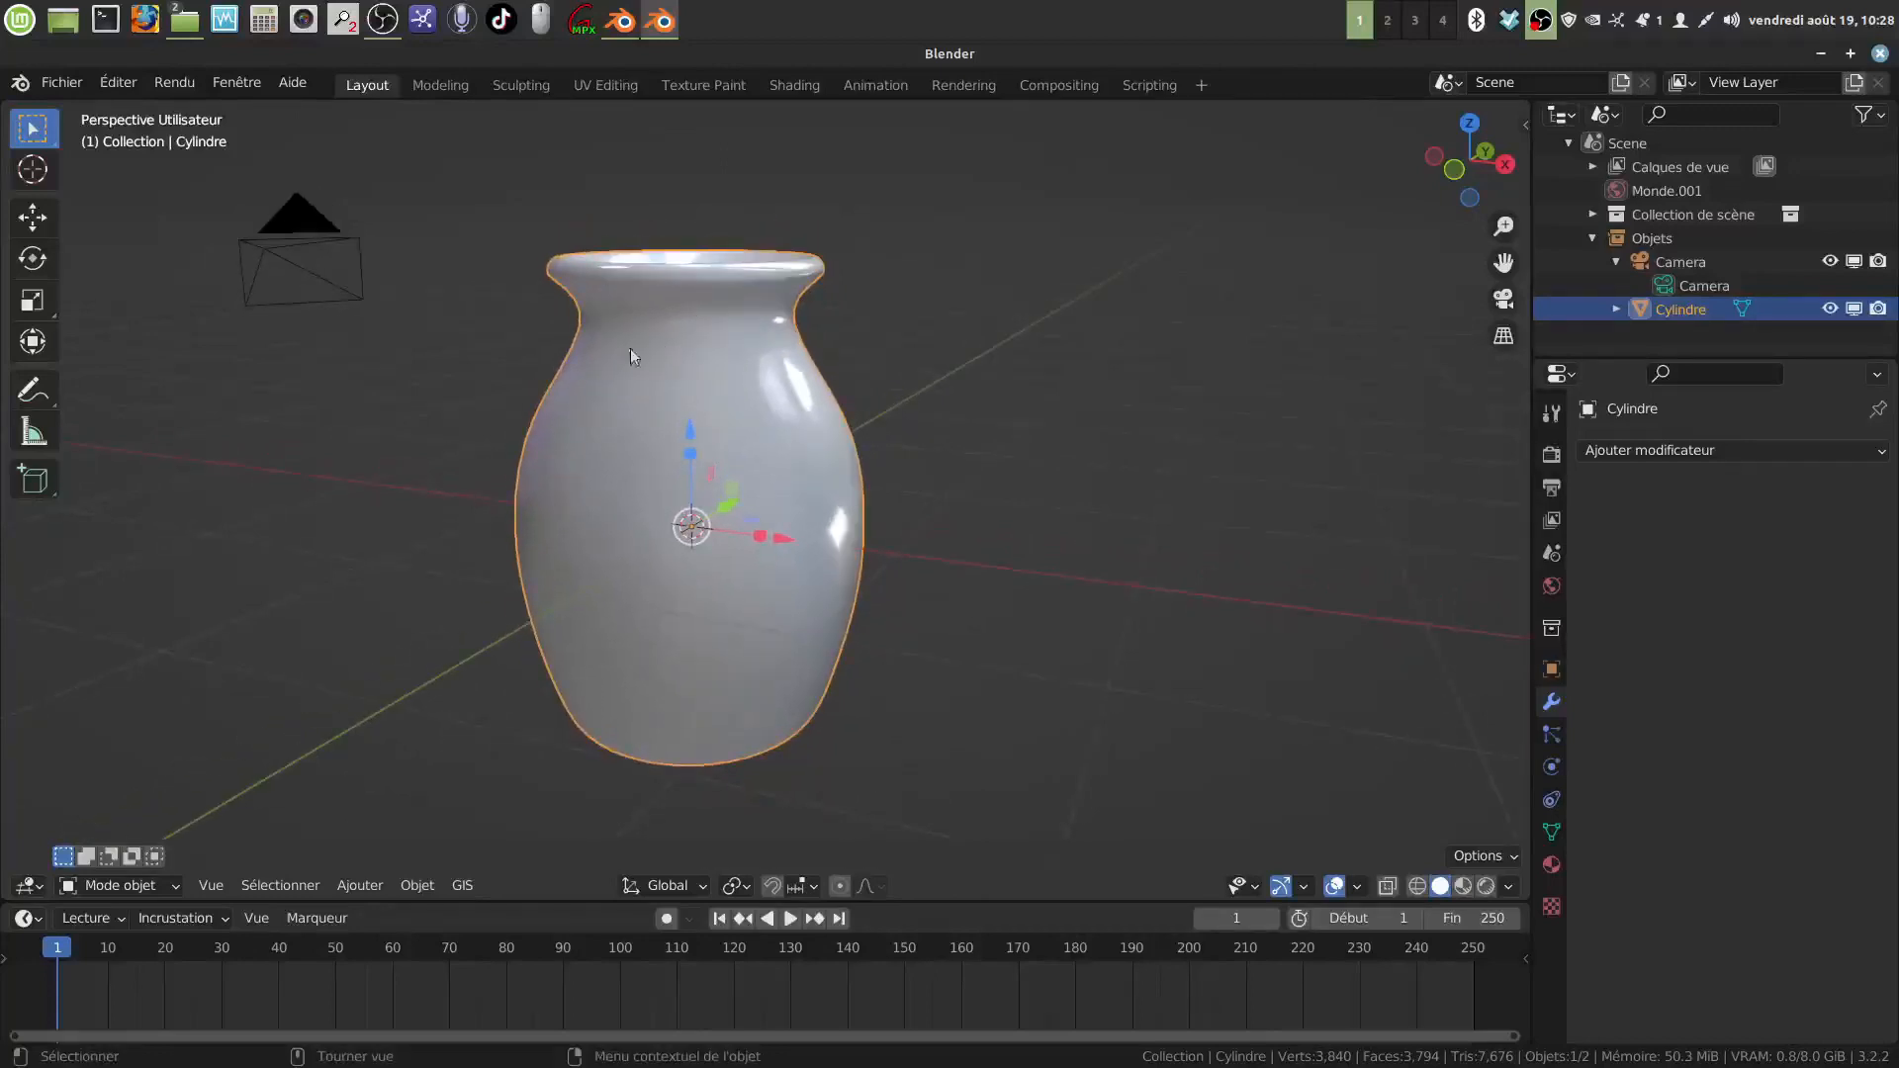
middle_drag(631, 349, 752, 448)
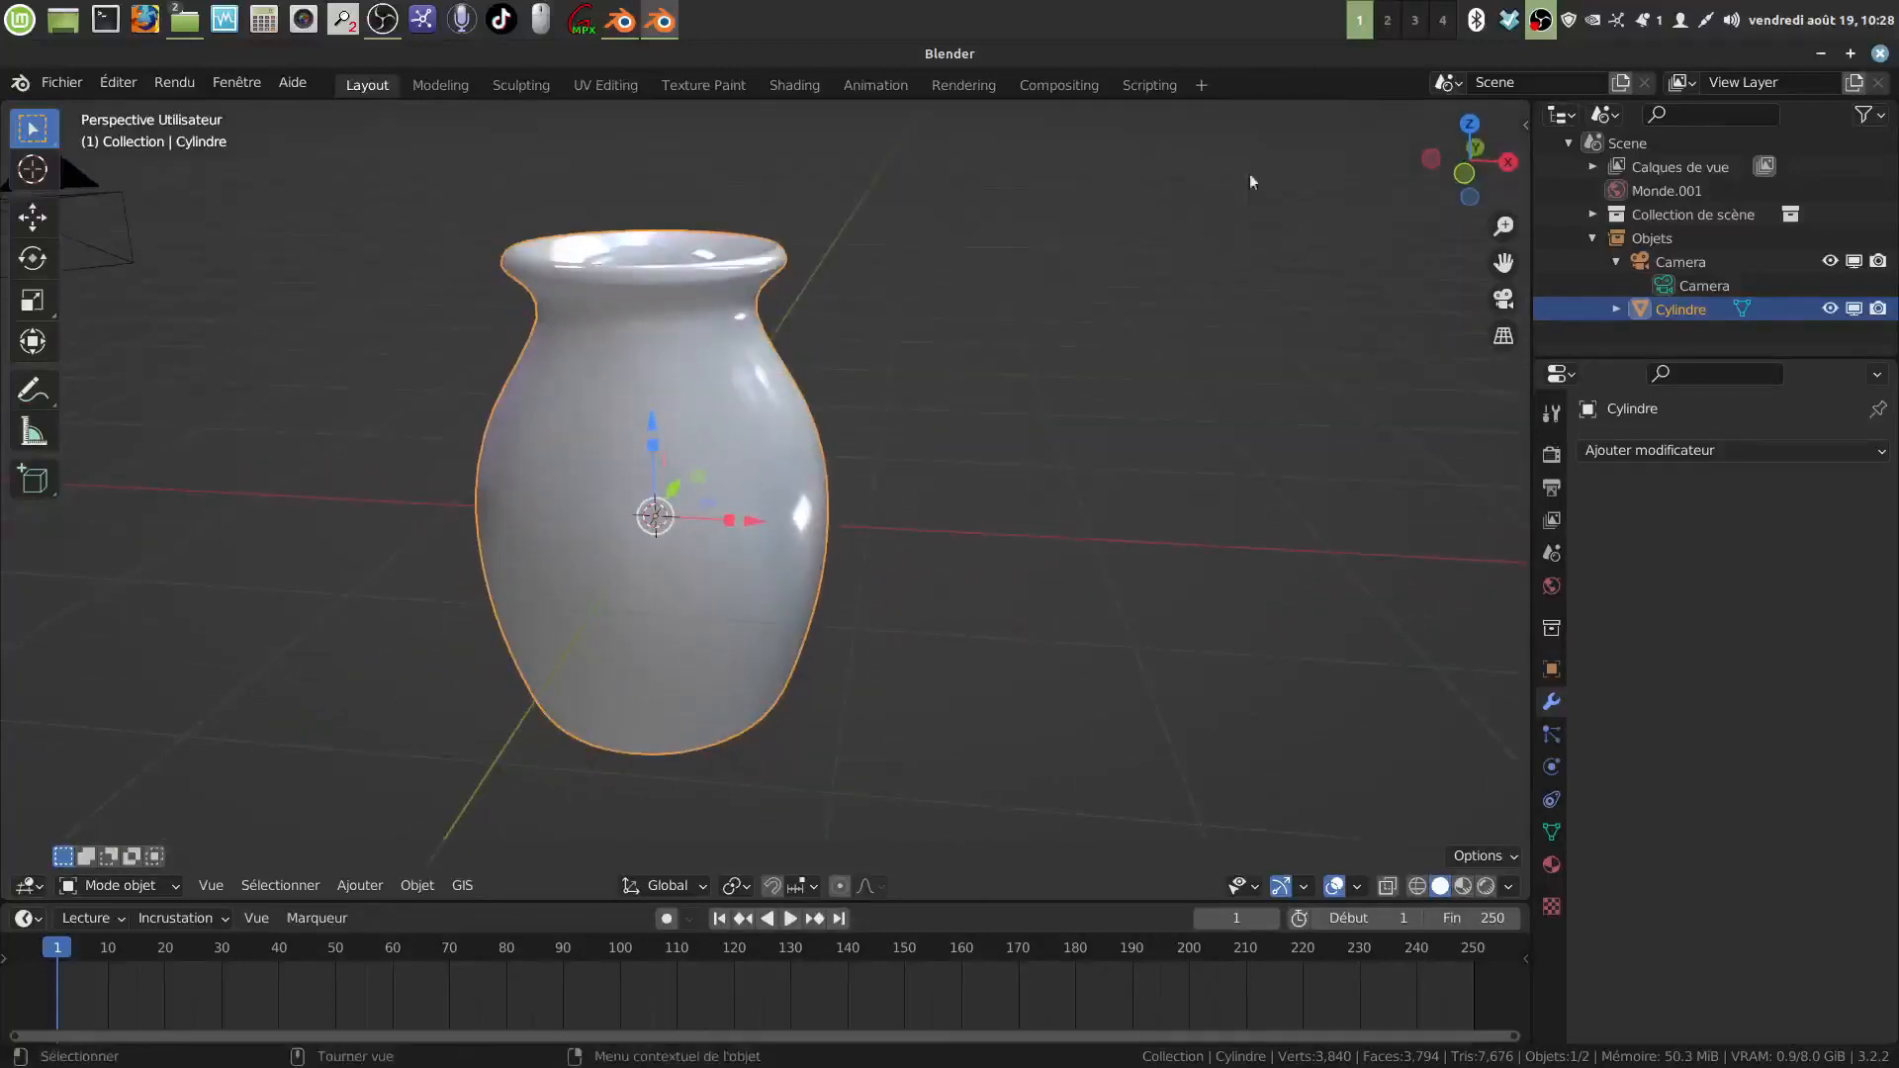
shift+middle_drag(865, 353, 957, 346)
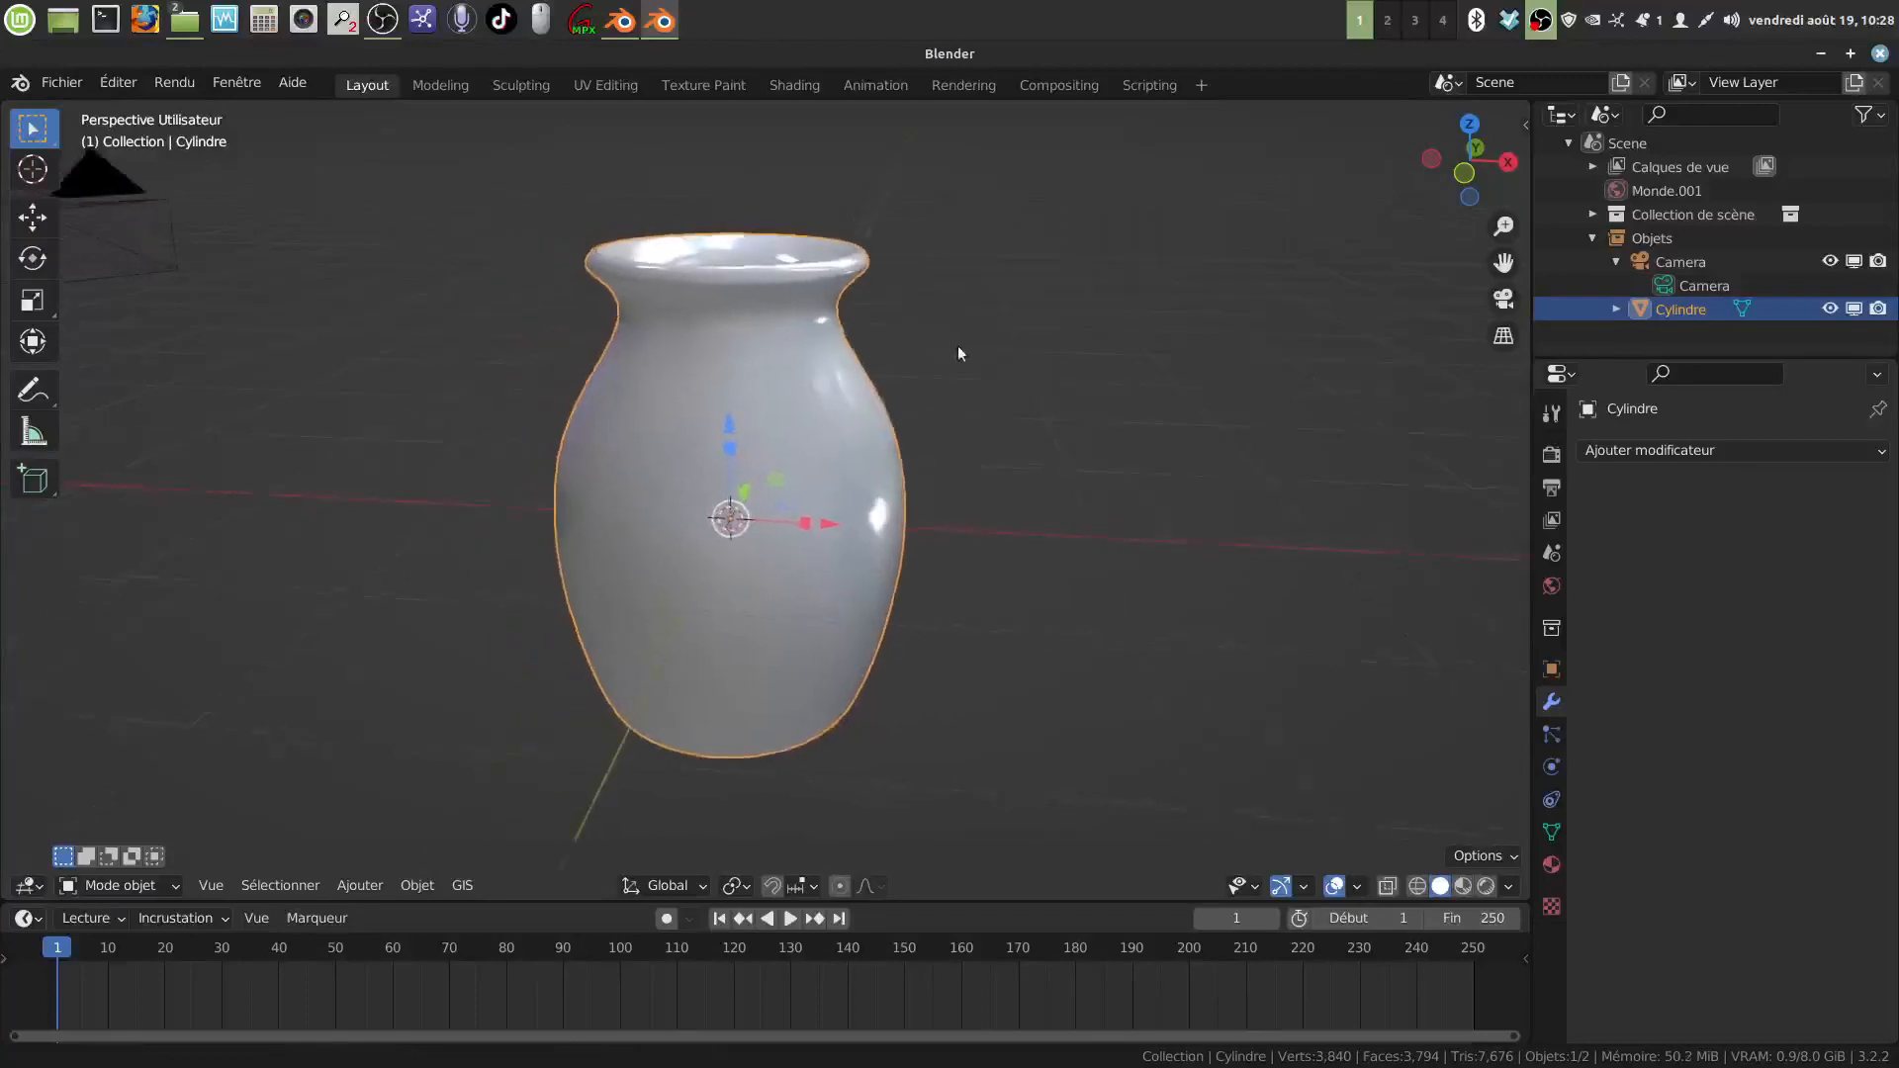
middle_drag(708, 442, 706, 432)
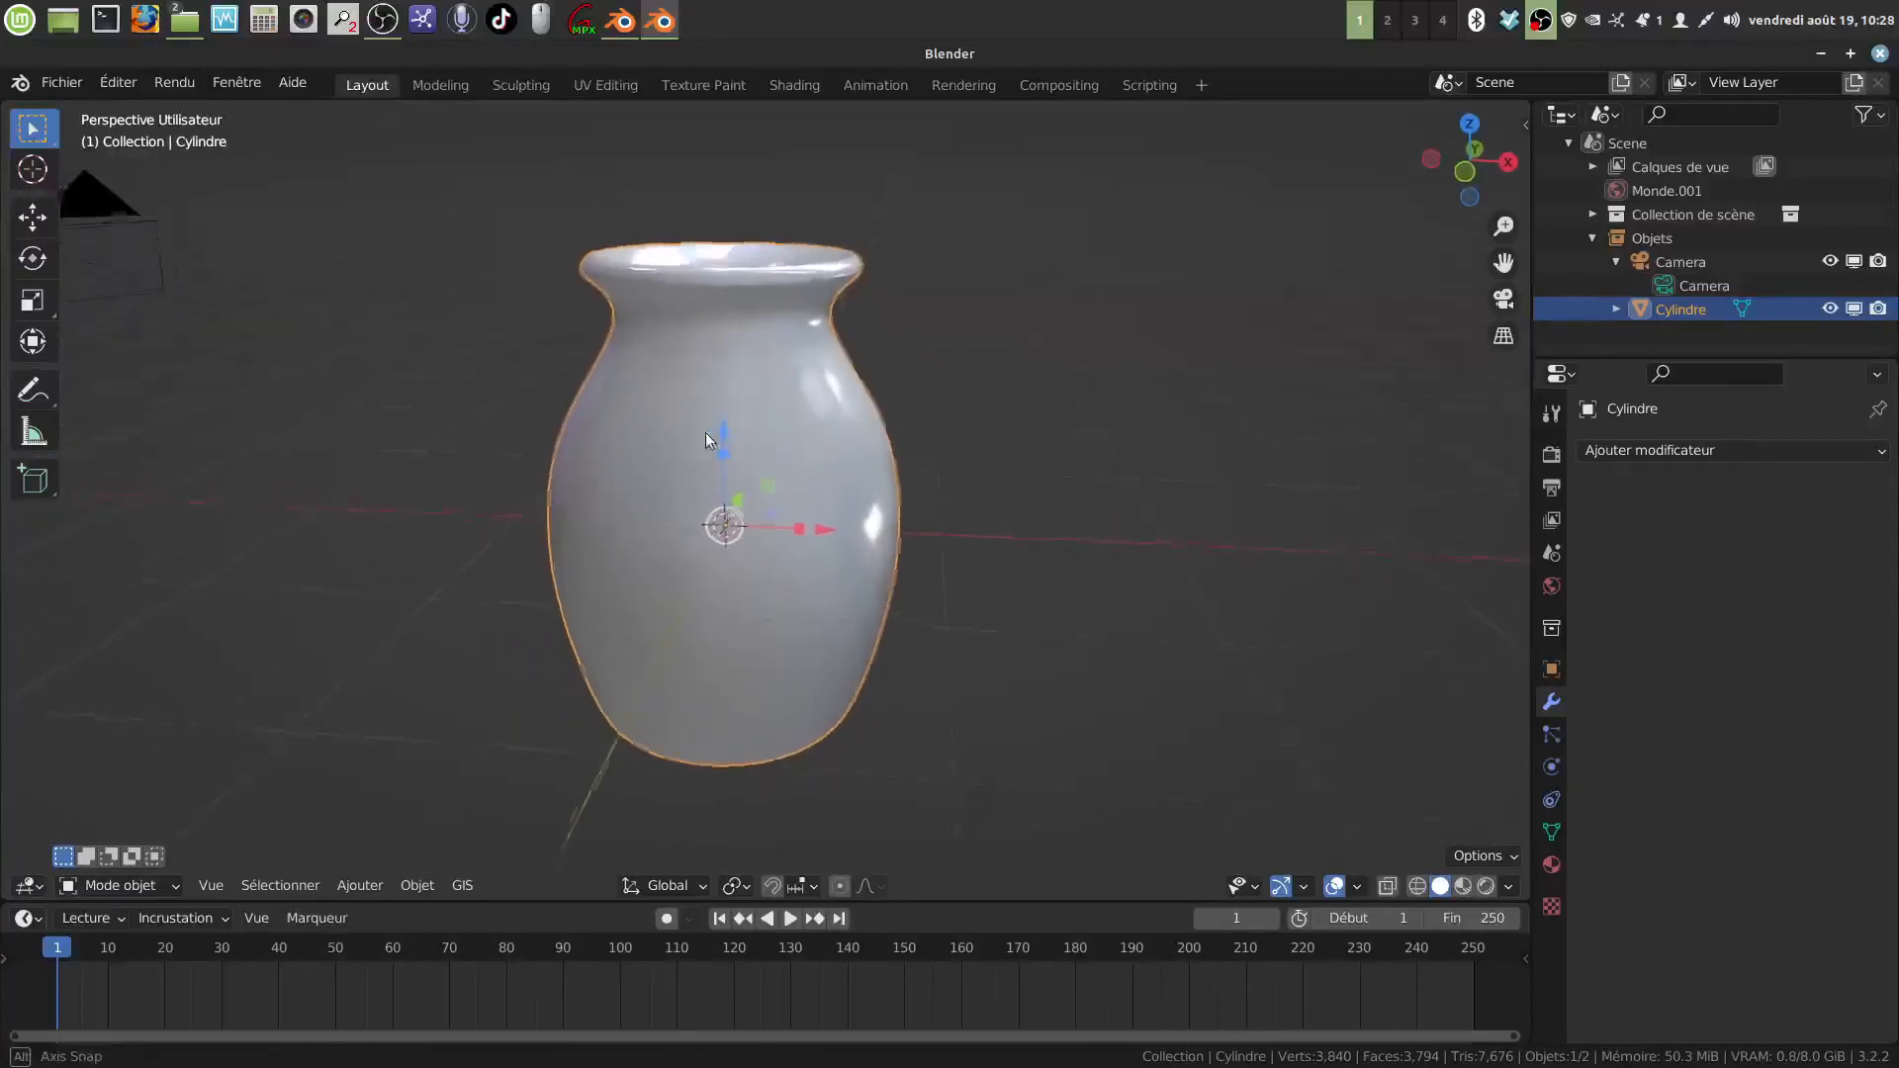
shift+middle_drag(700, 350, 702, 390)
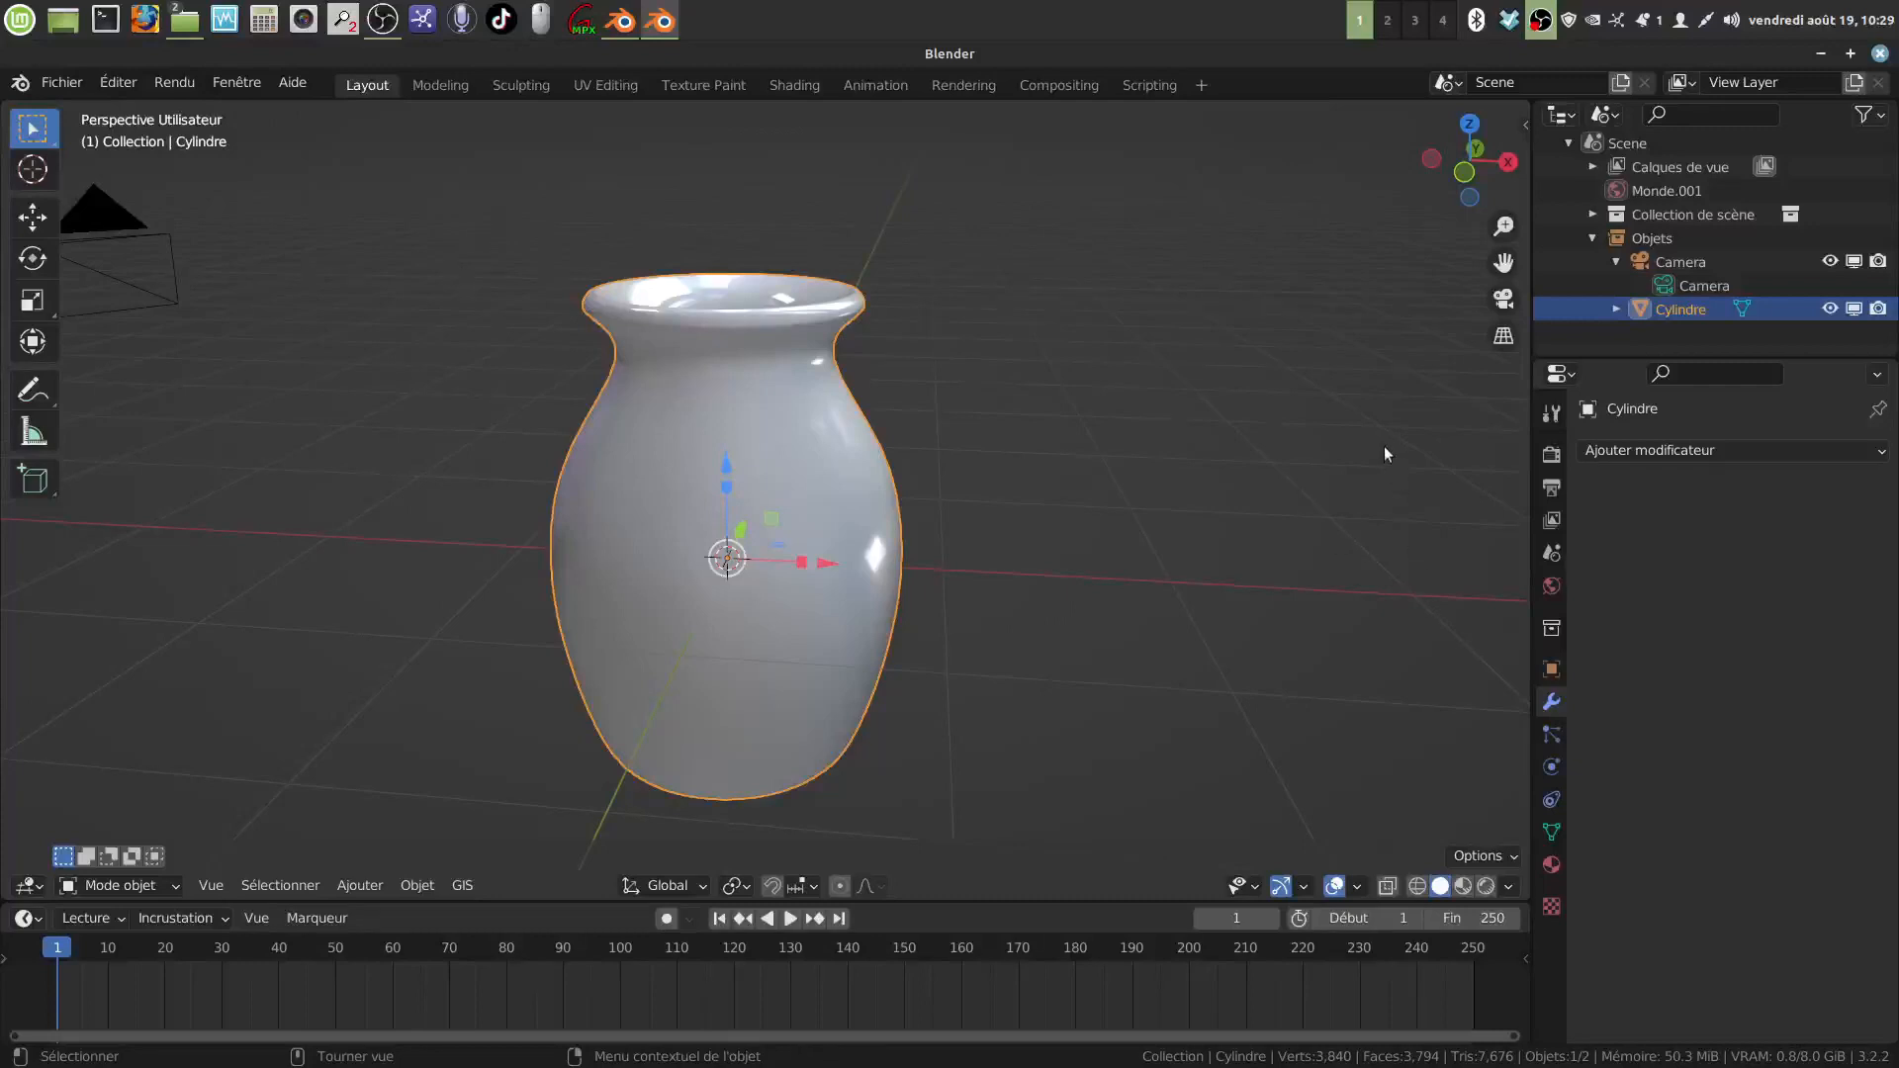
Step: Start the Shortcut VUr input display for the viewport and hide its settings
key(n)
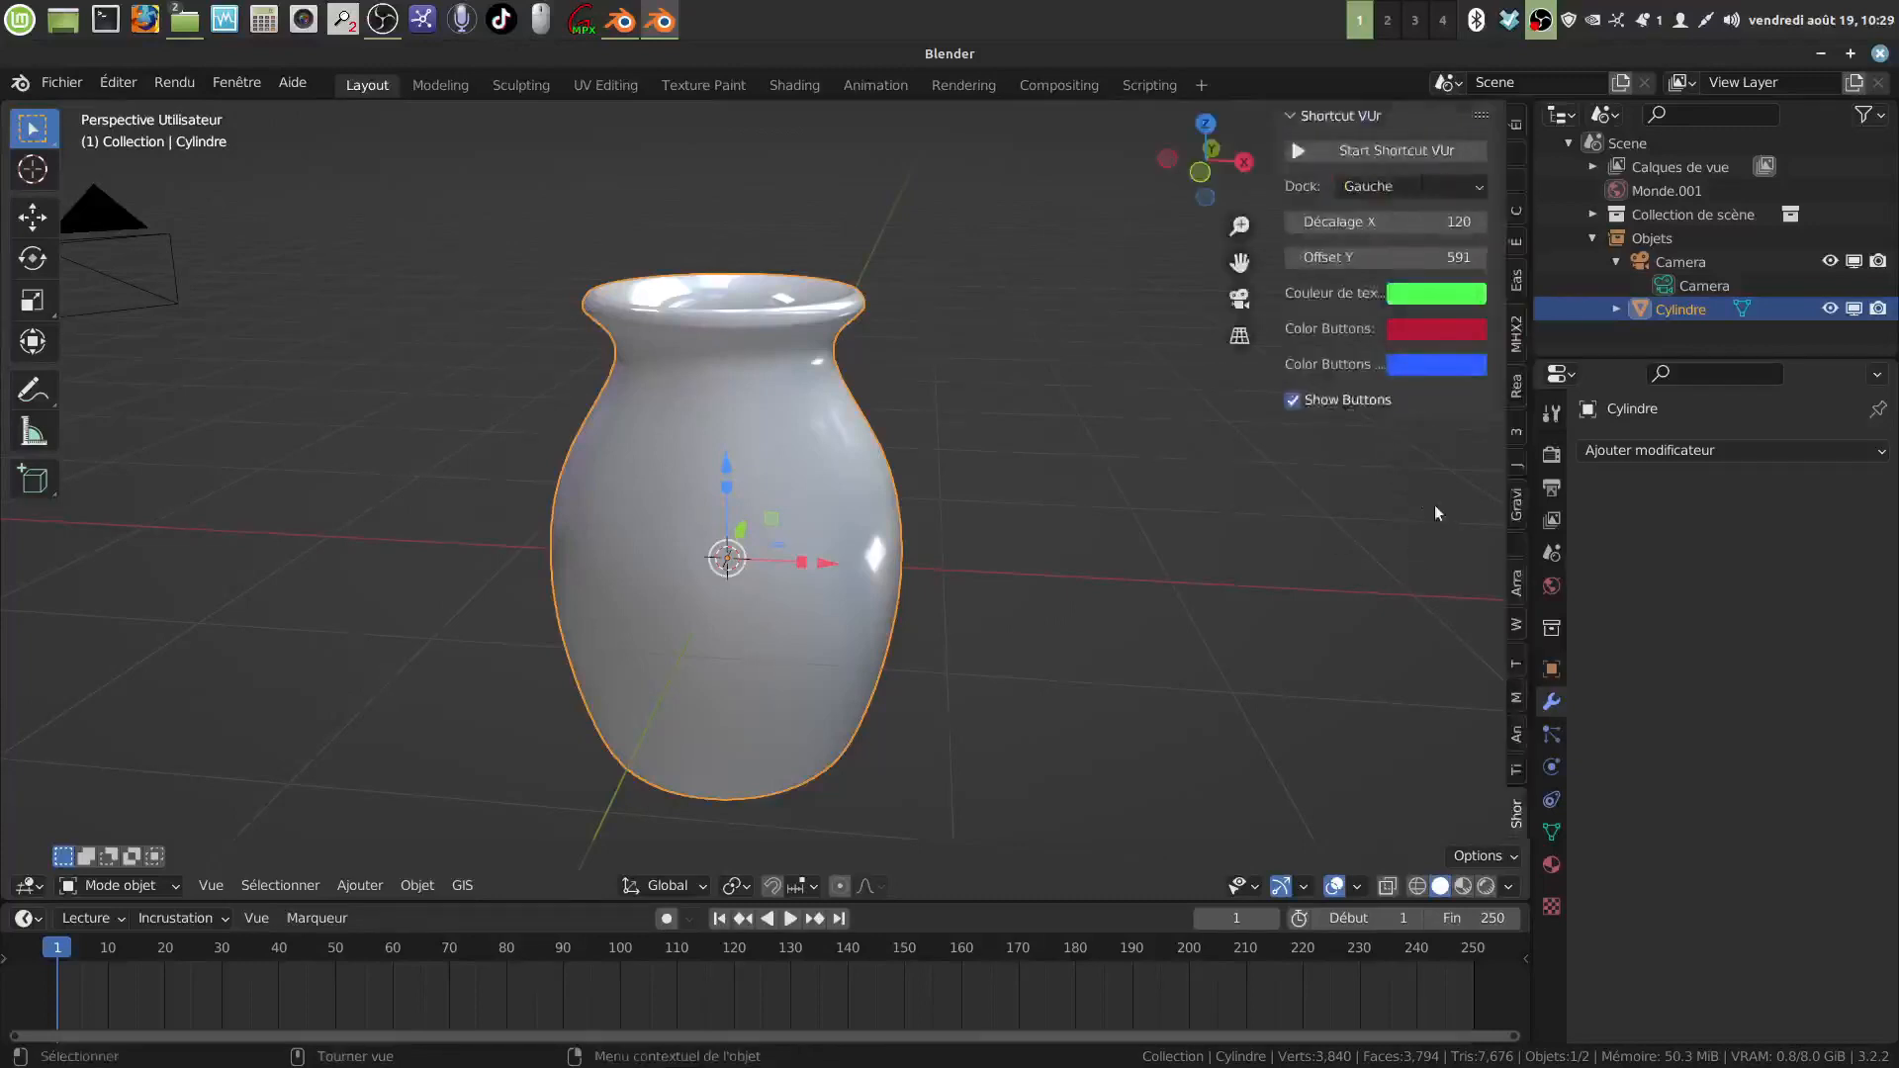
click(1374, 150)
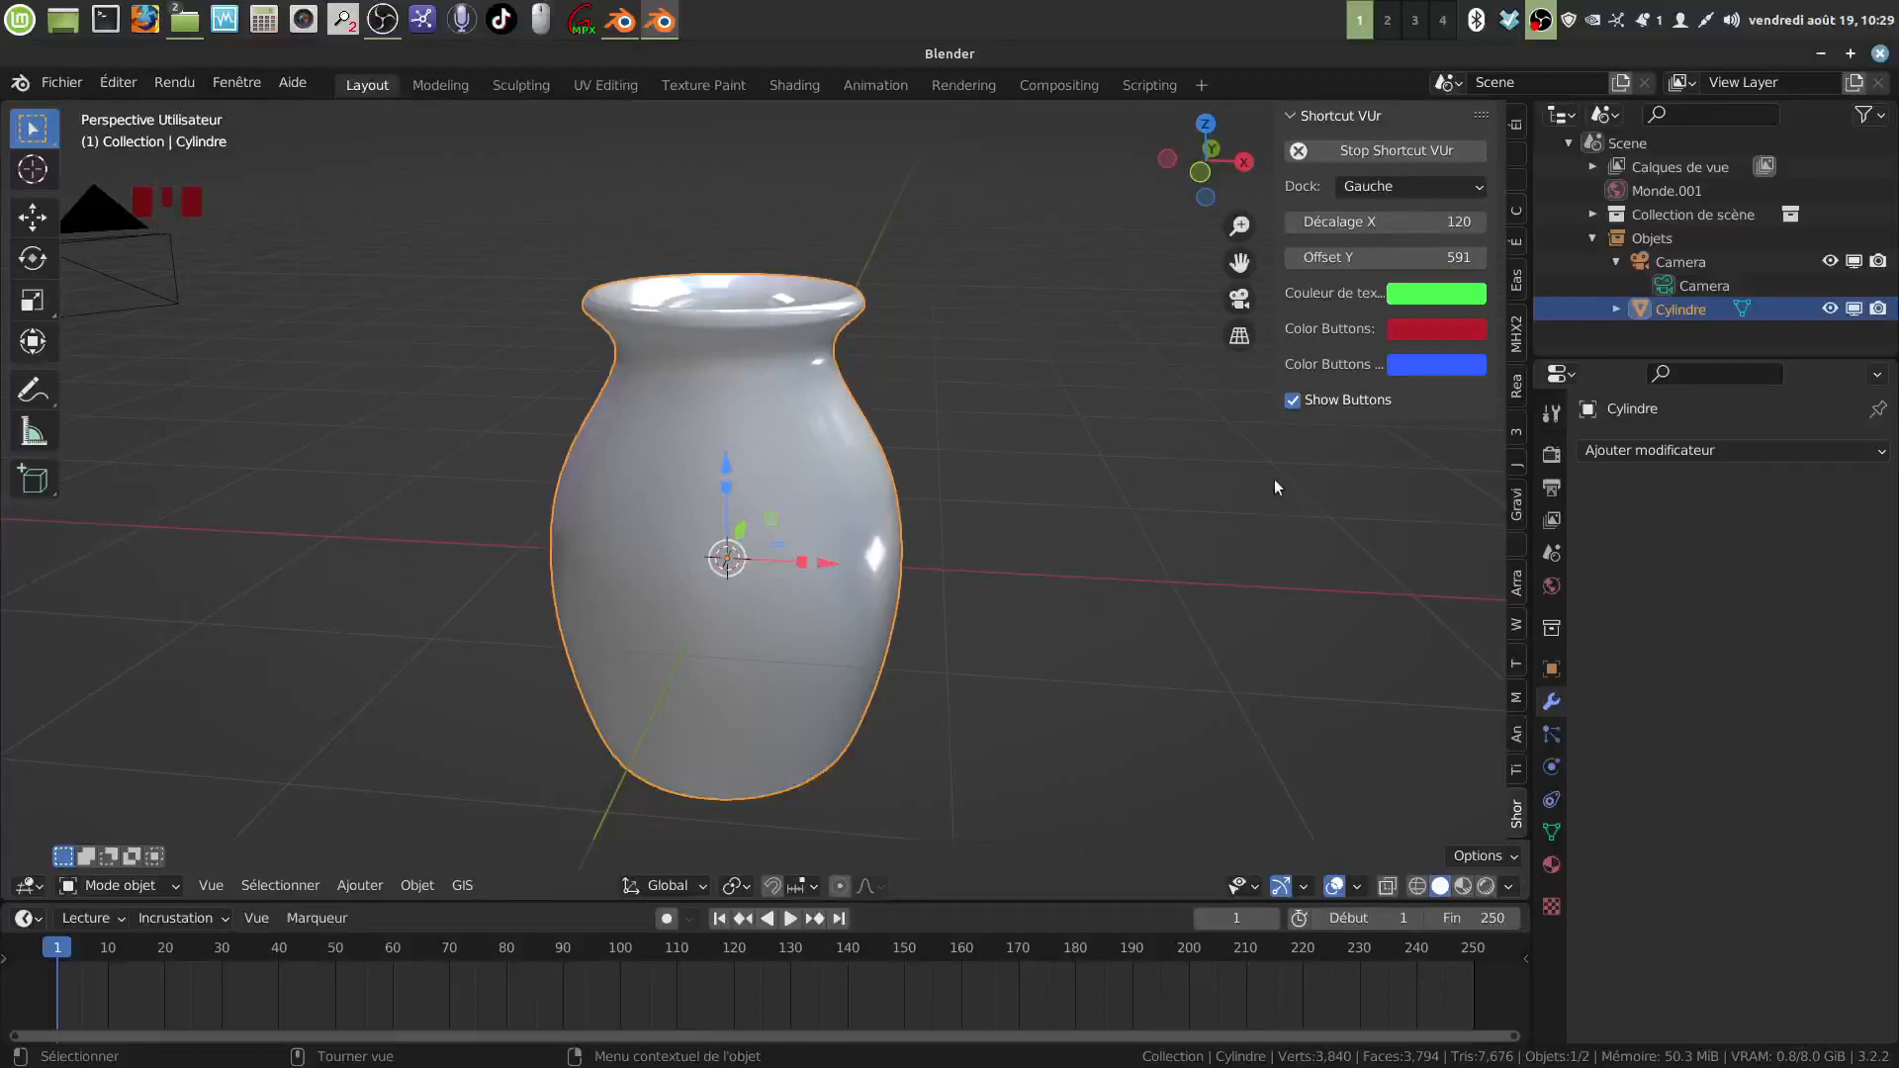
key(n)
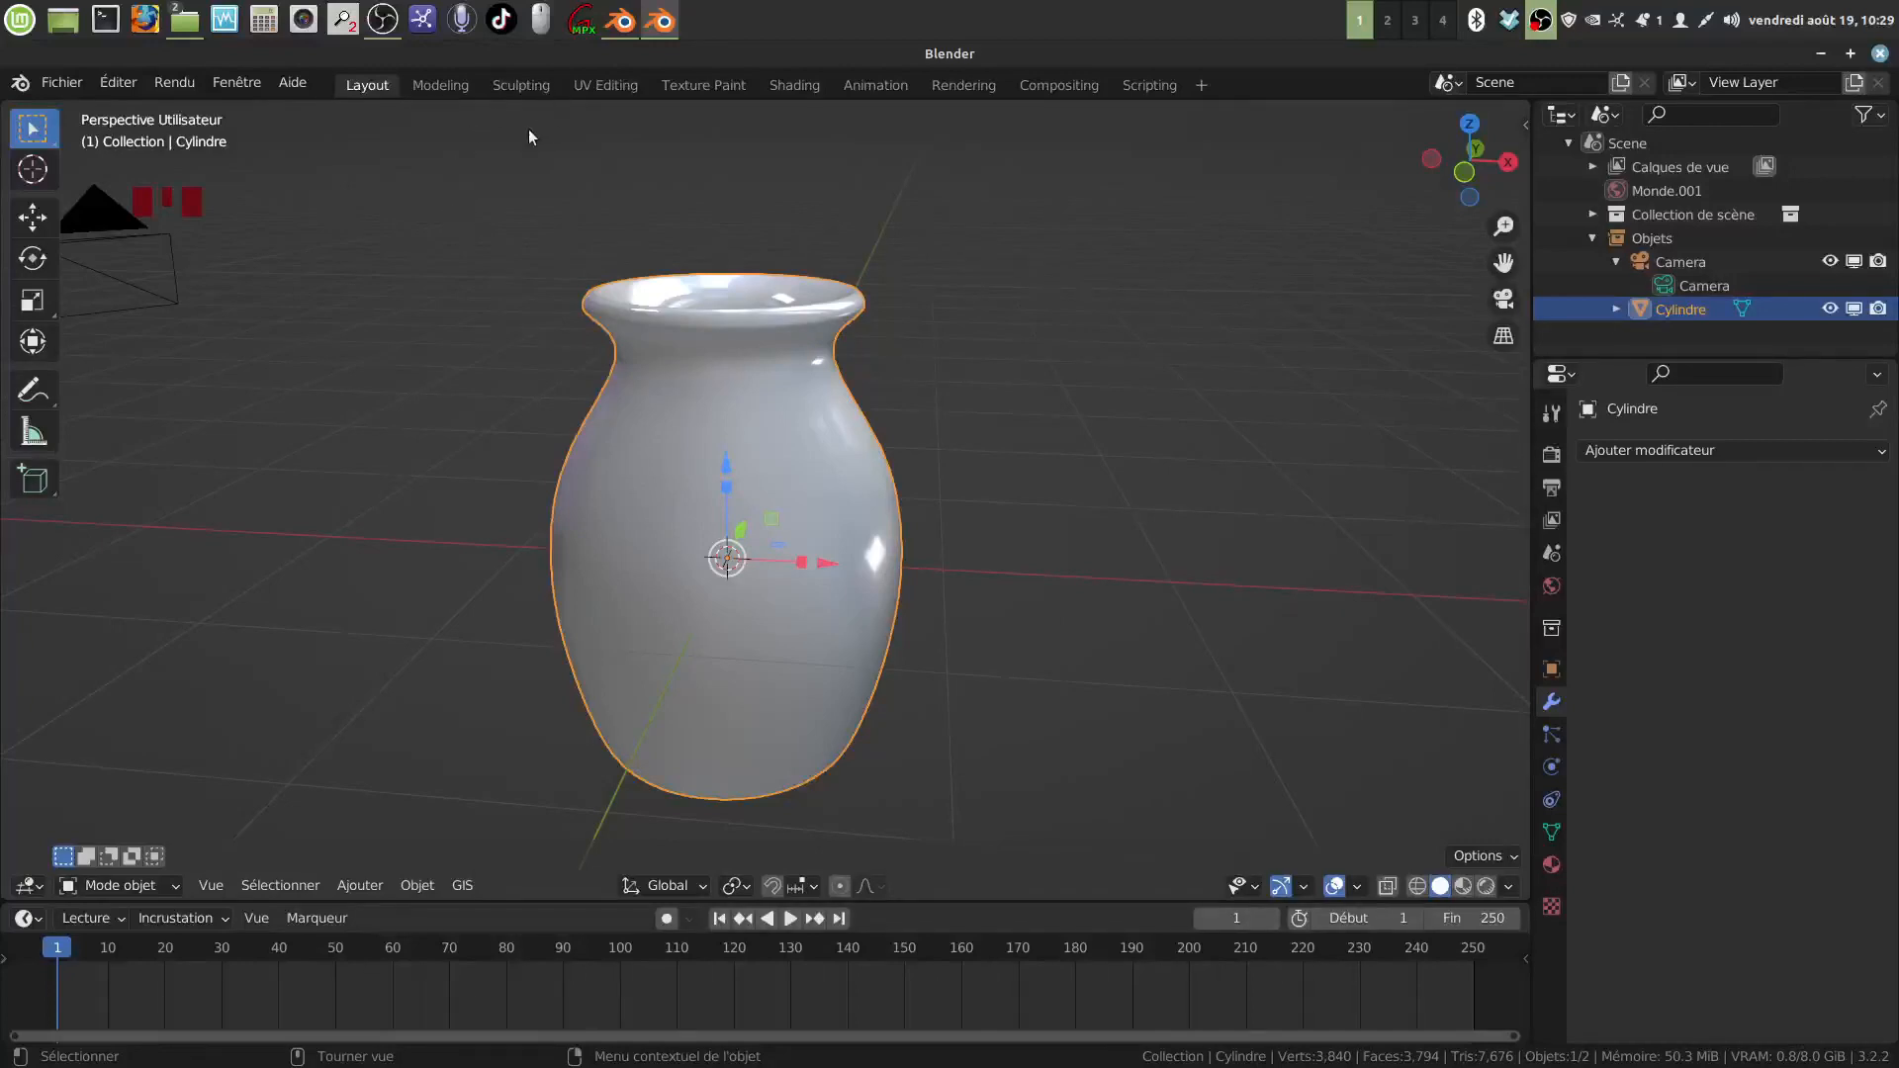
Step: Launch the on-screen mouse and keyboard display, place it over the timeline, and slightly enlarge the timeline area
click(544, 27)
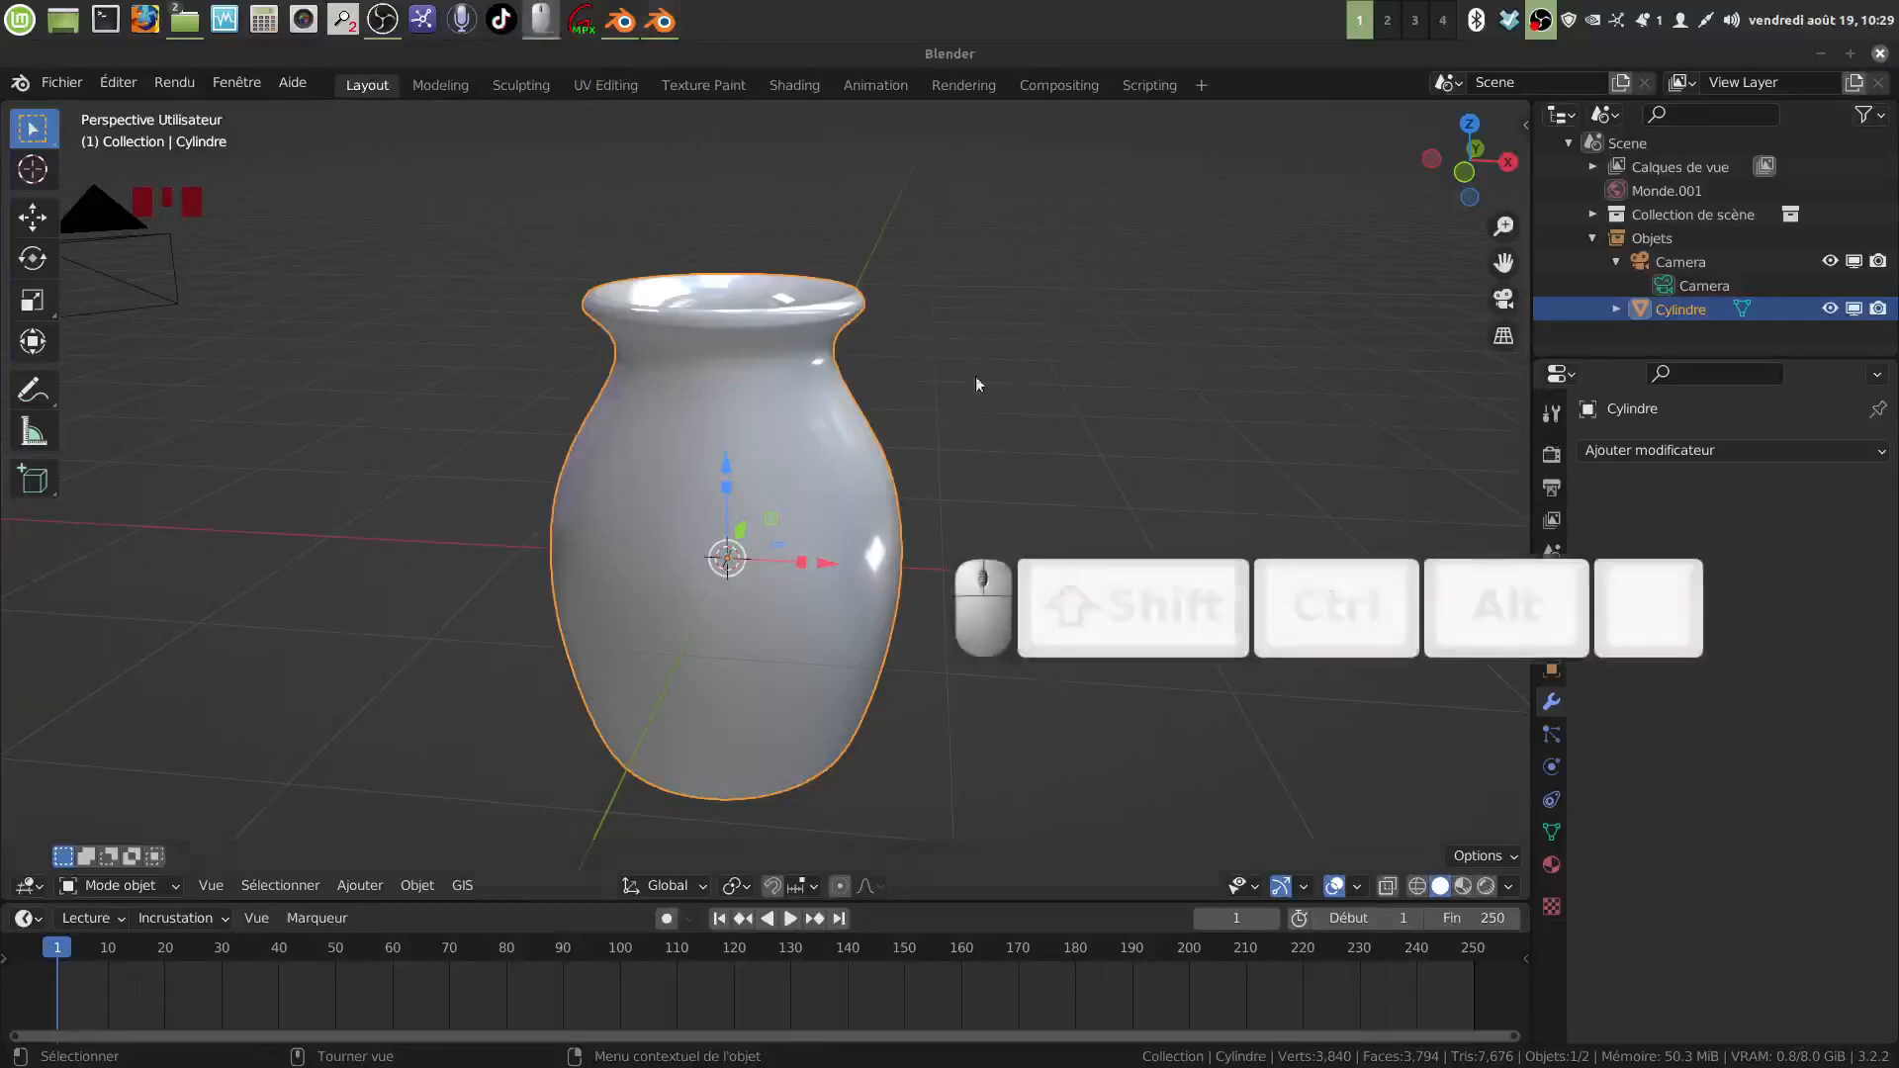
drag(1262, 572, 808, 942)
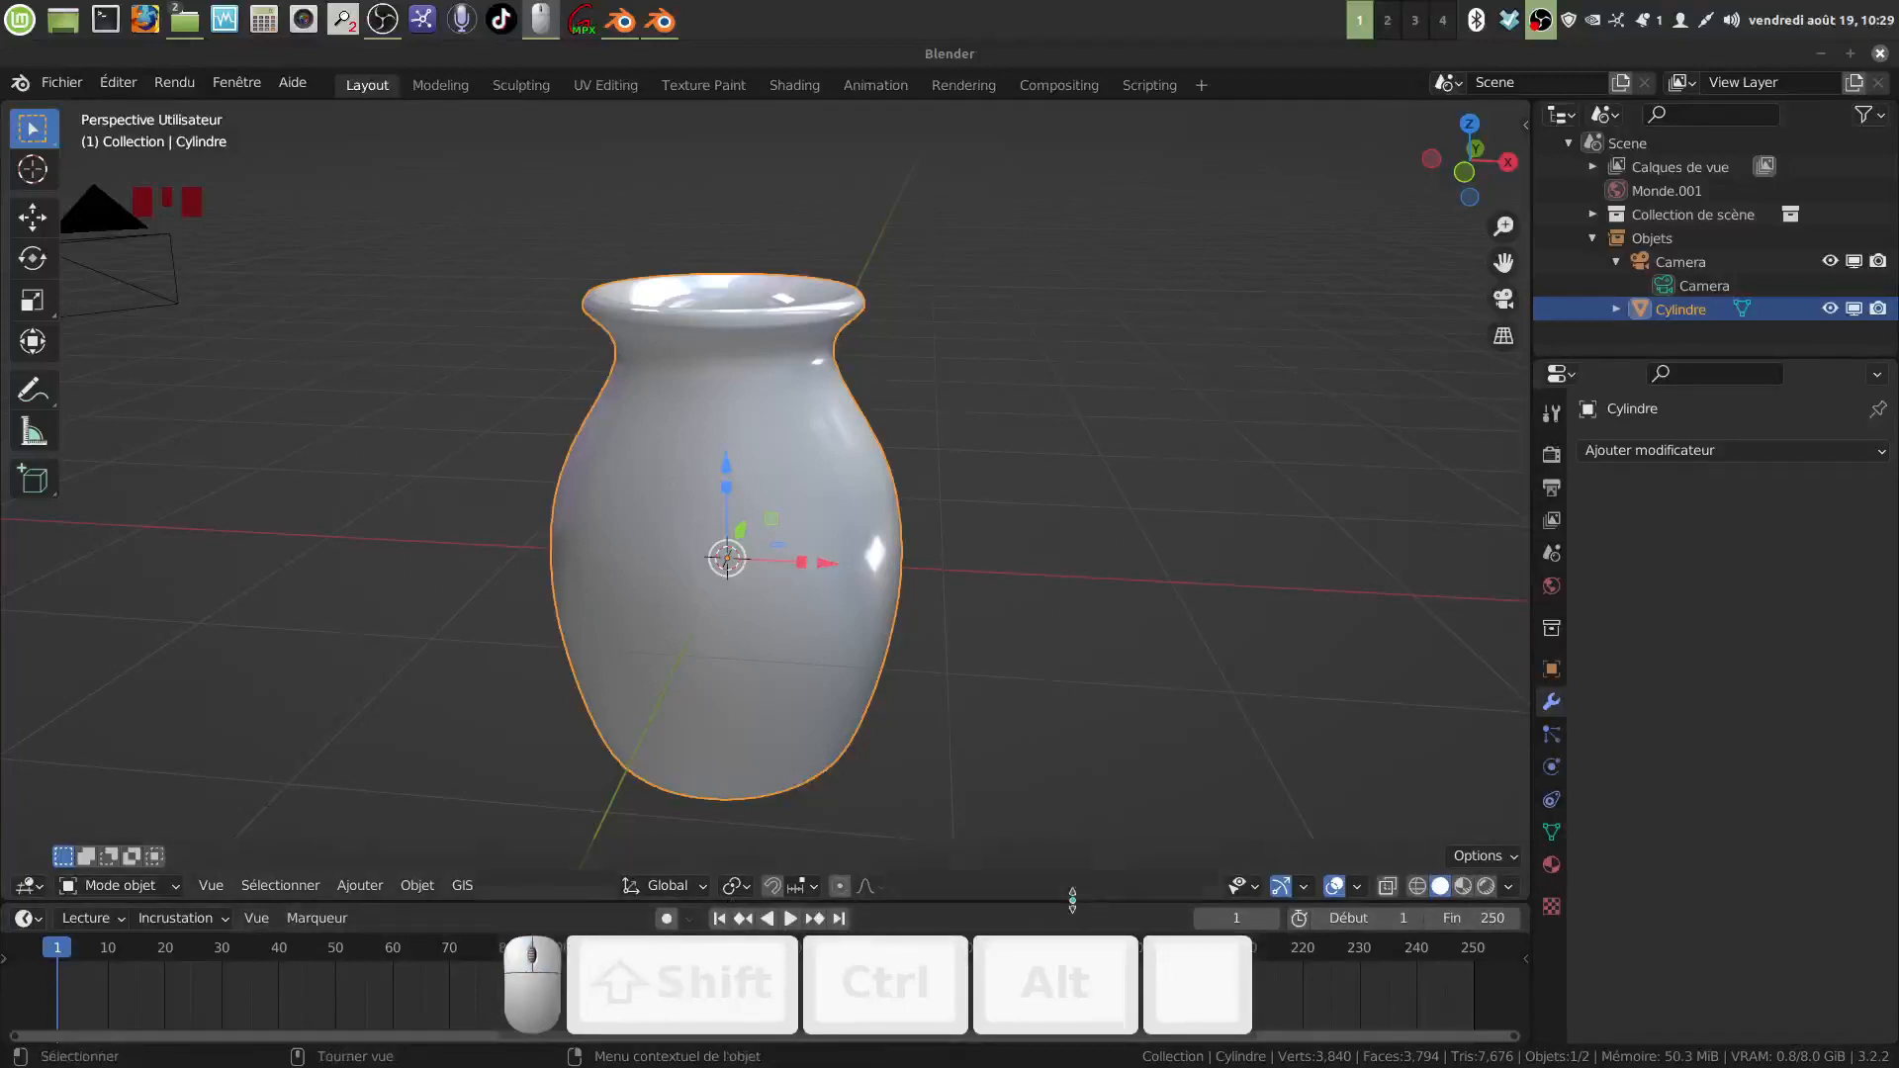
drag(1077, 901, 1086, 876)
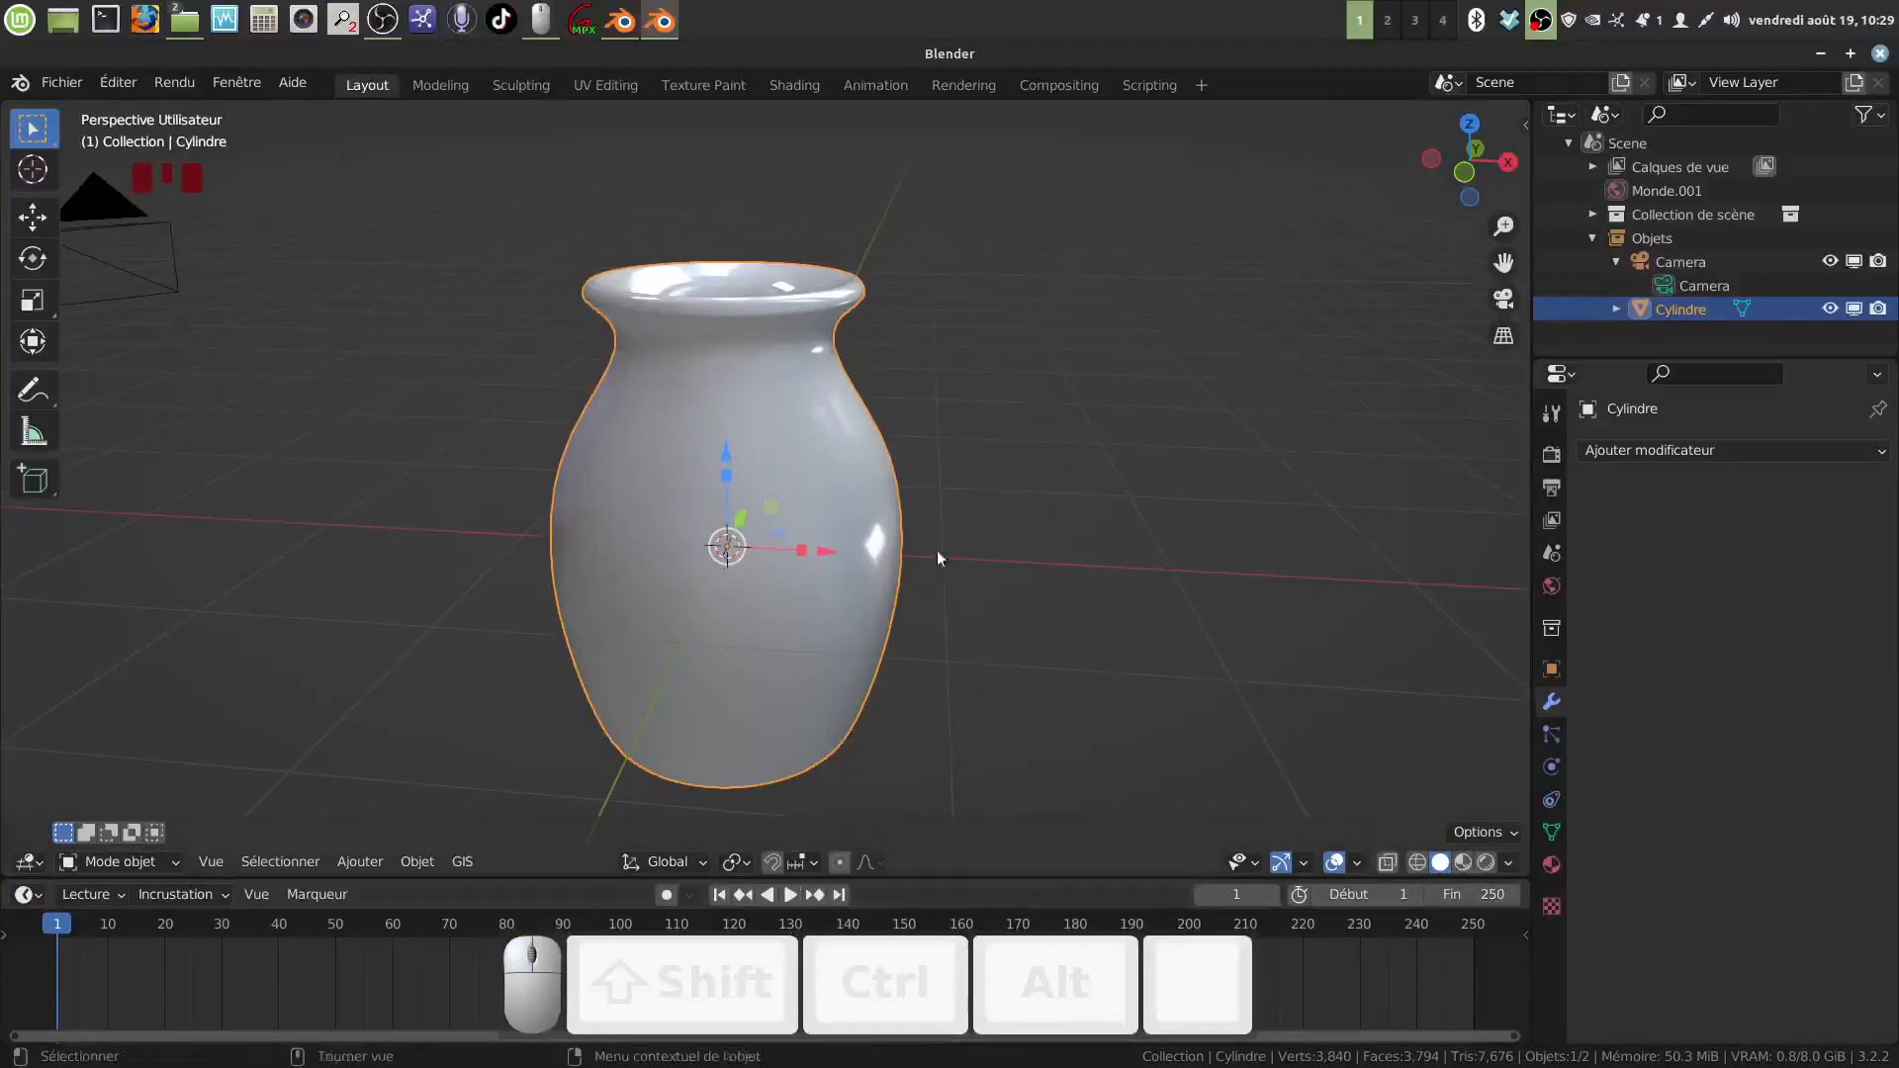
Step: Save the scene as "potiche tuto.blend" in the poterie folder
shift+middle_drag(958, 532, 996, 542)
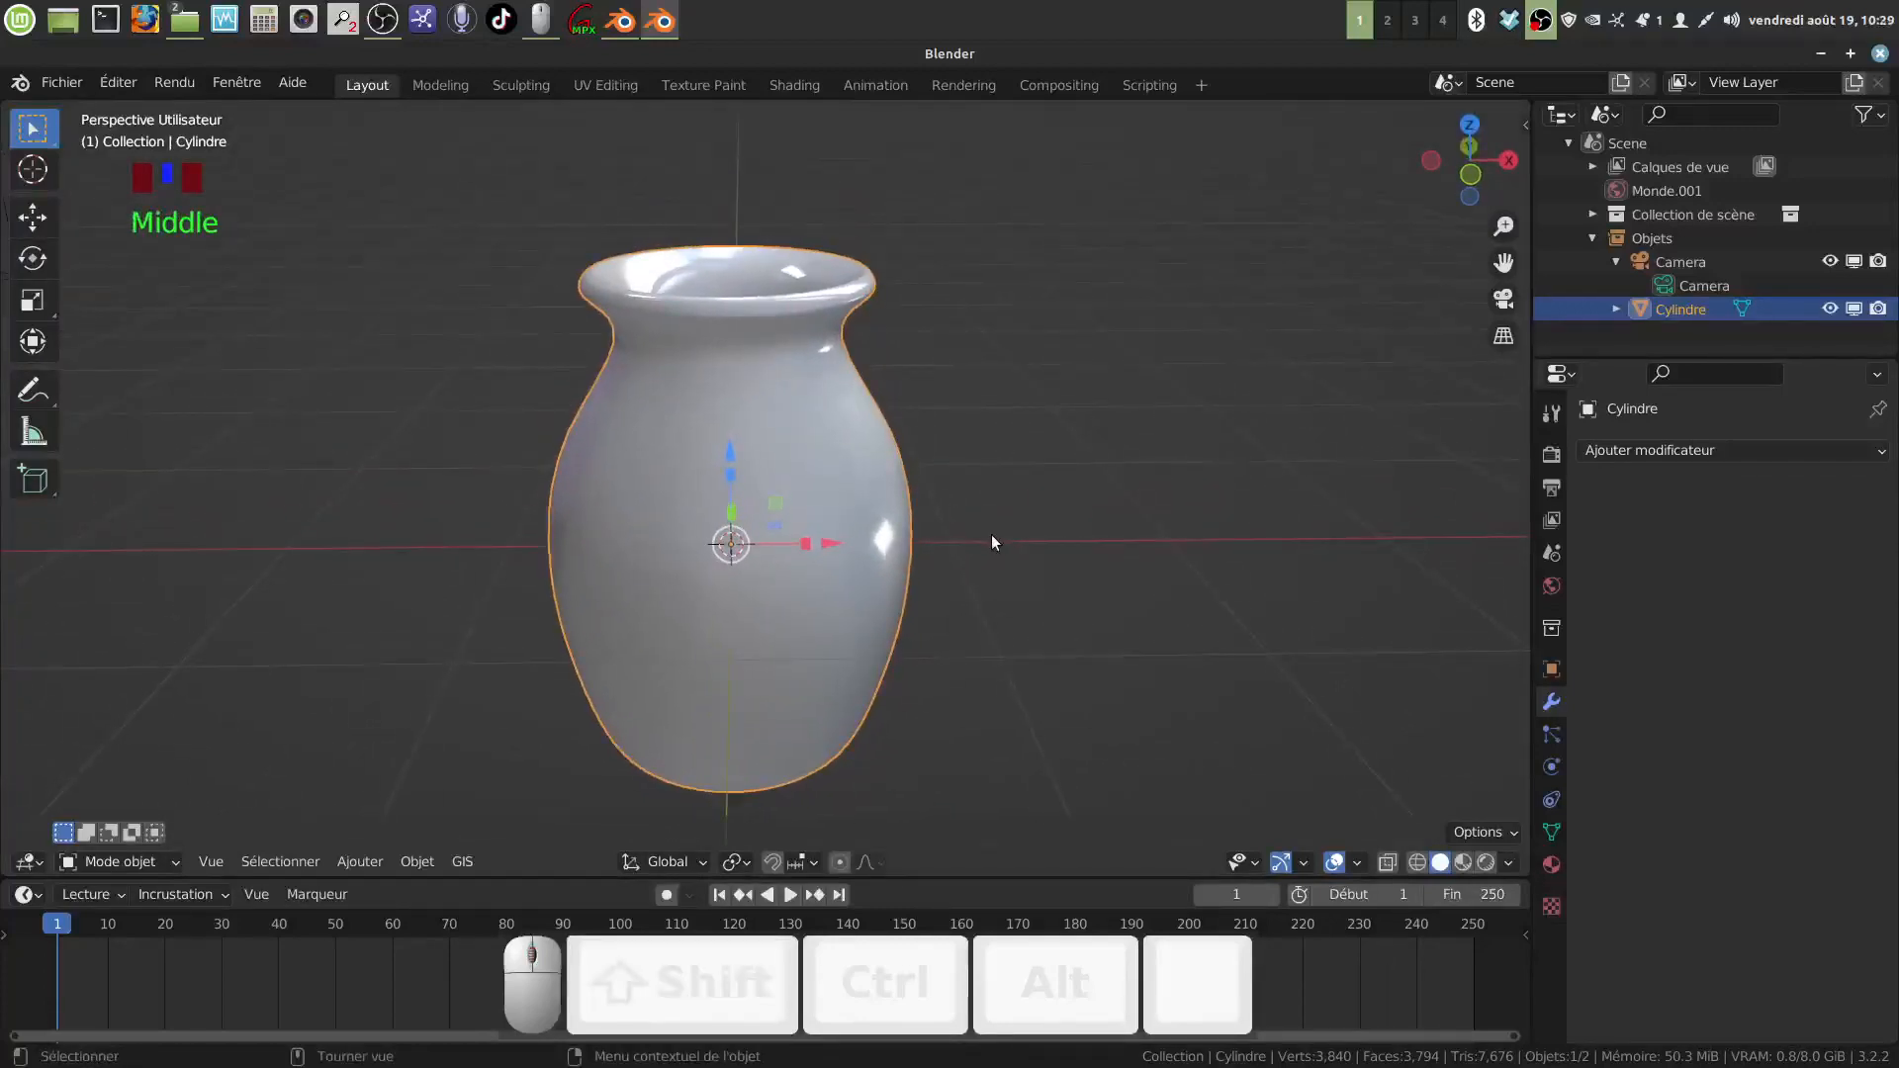
click(54, 89)
click(133, 262)
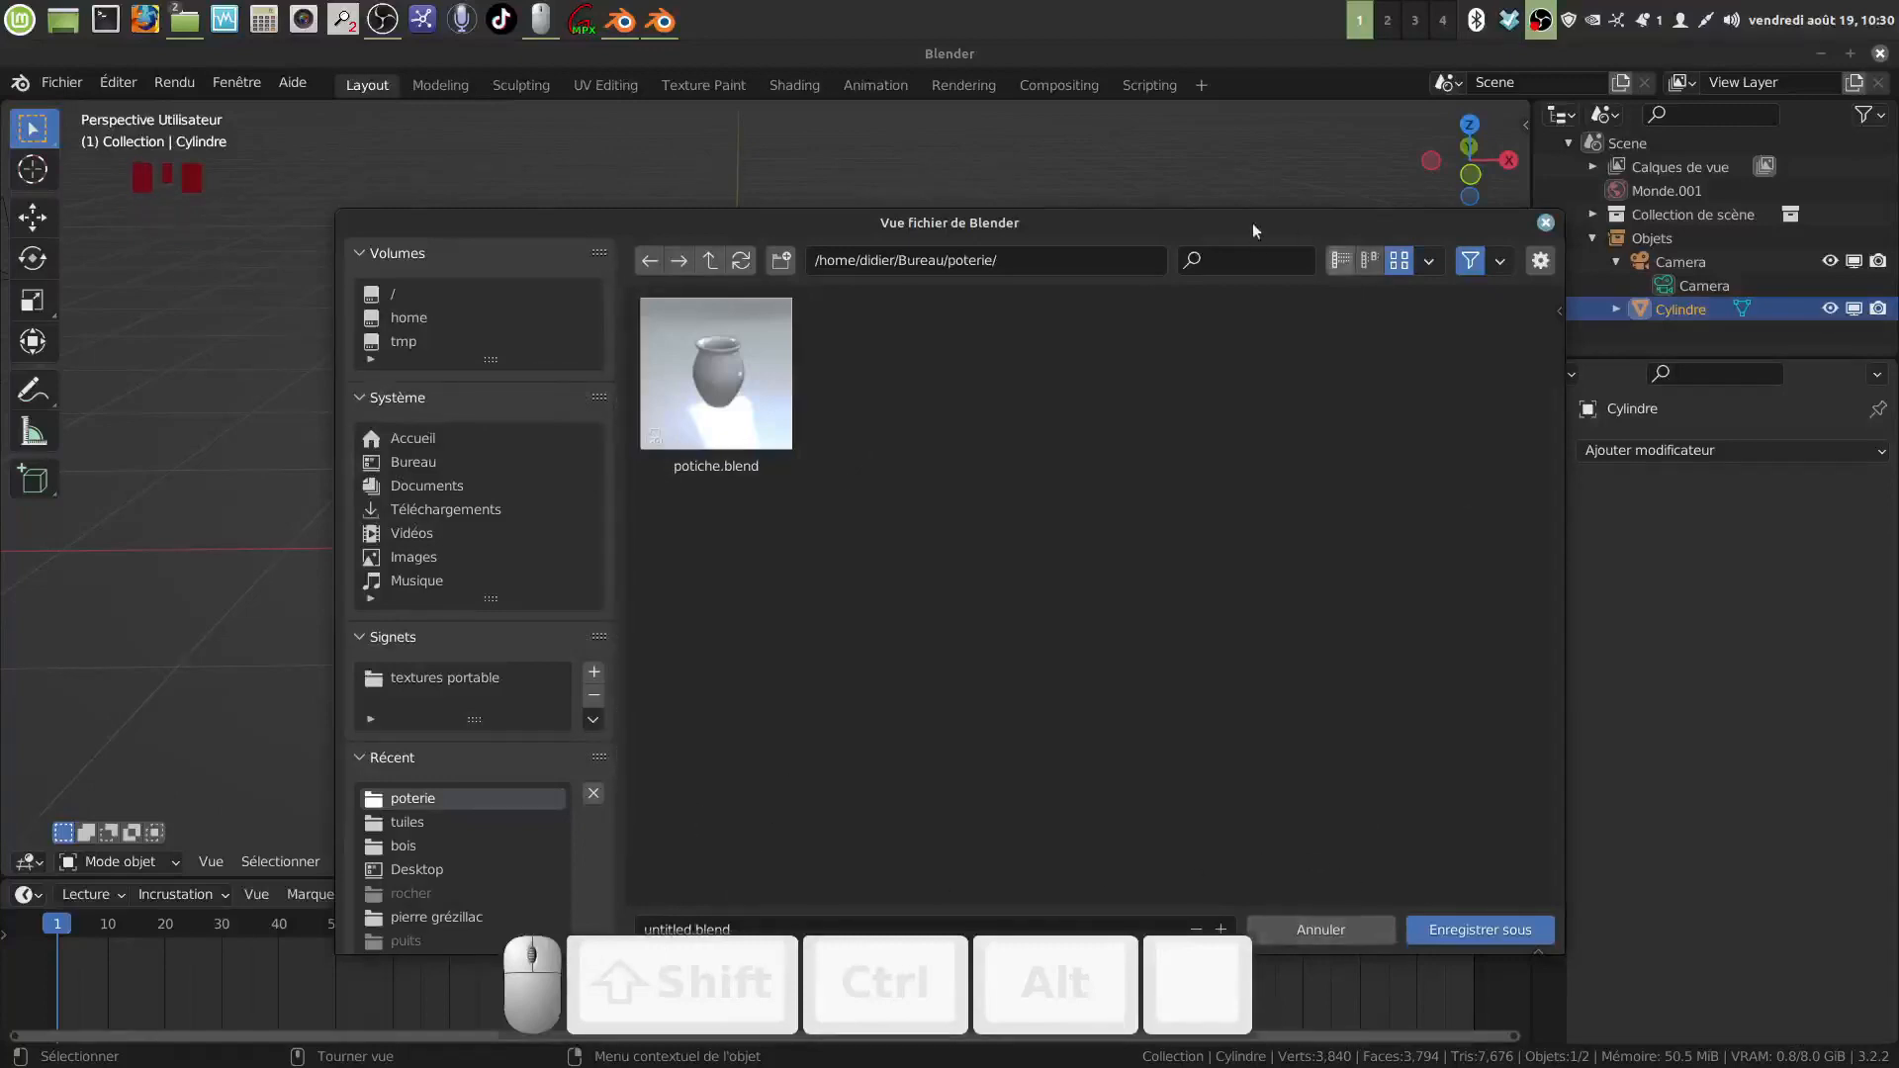
drag(1253, 226, 1195, 156)
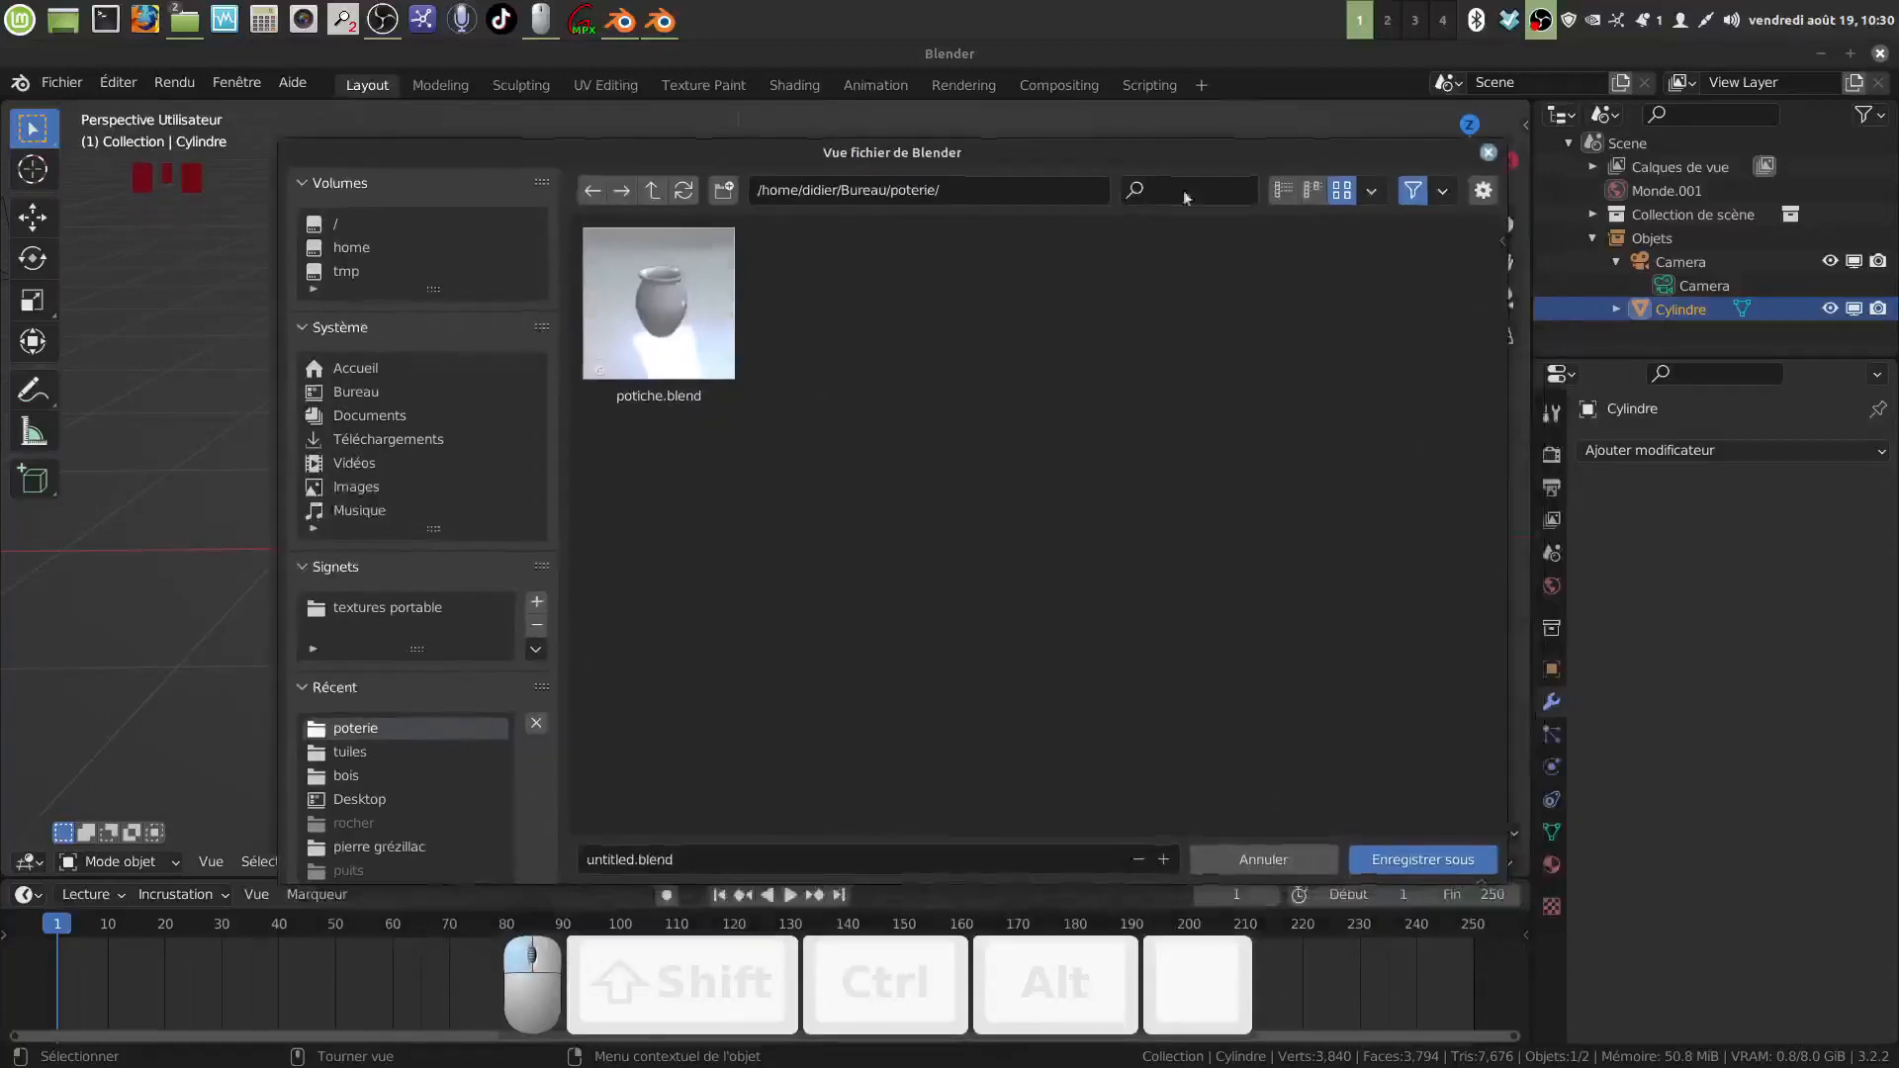
click(635, 862)
click(638, 861)
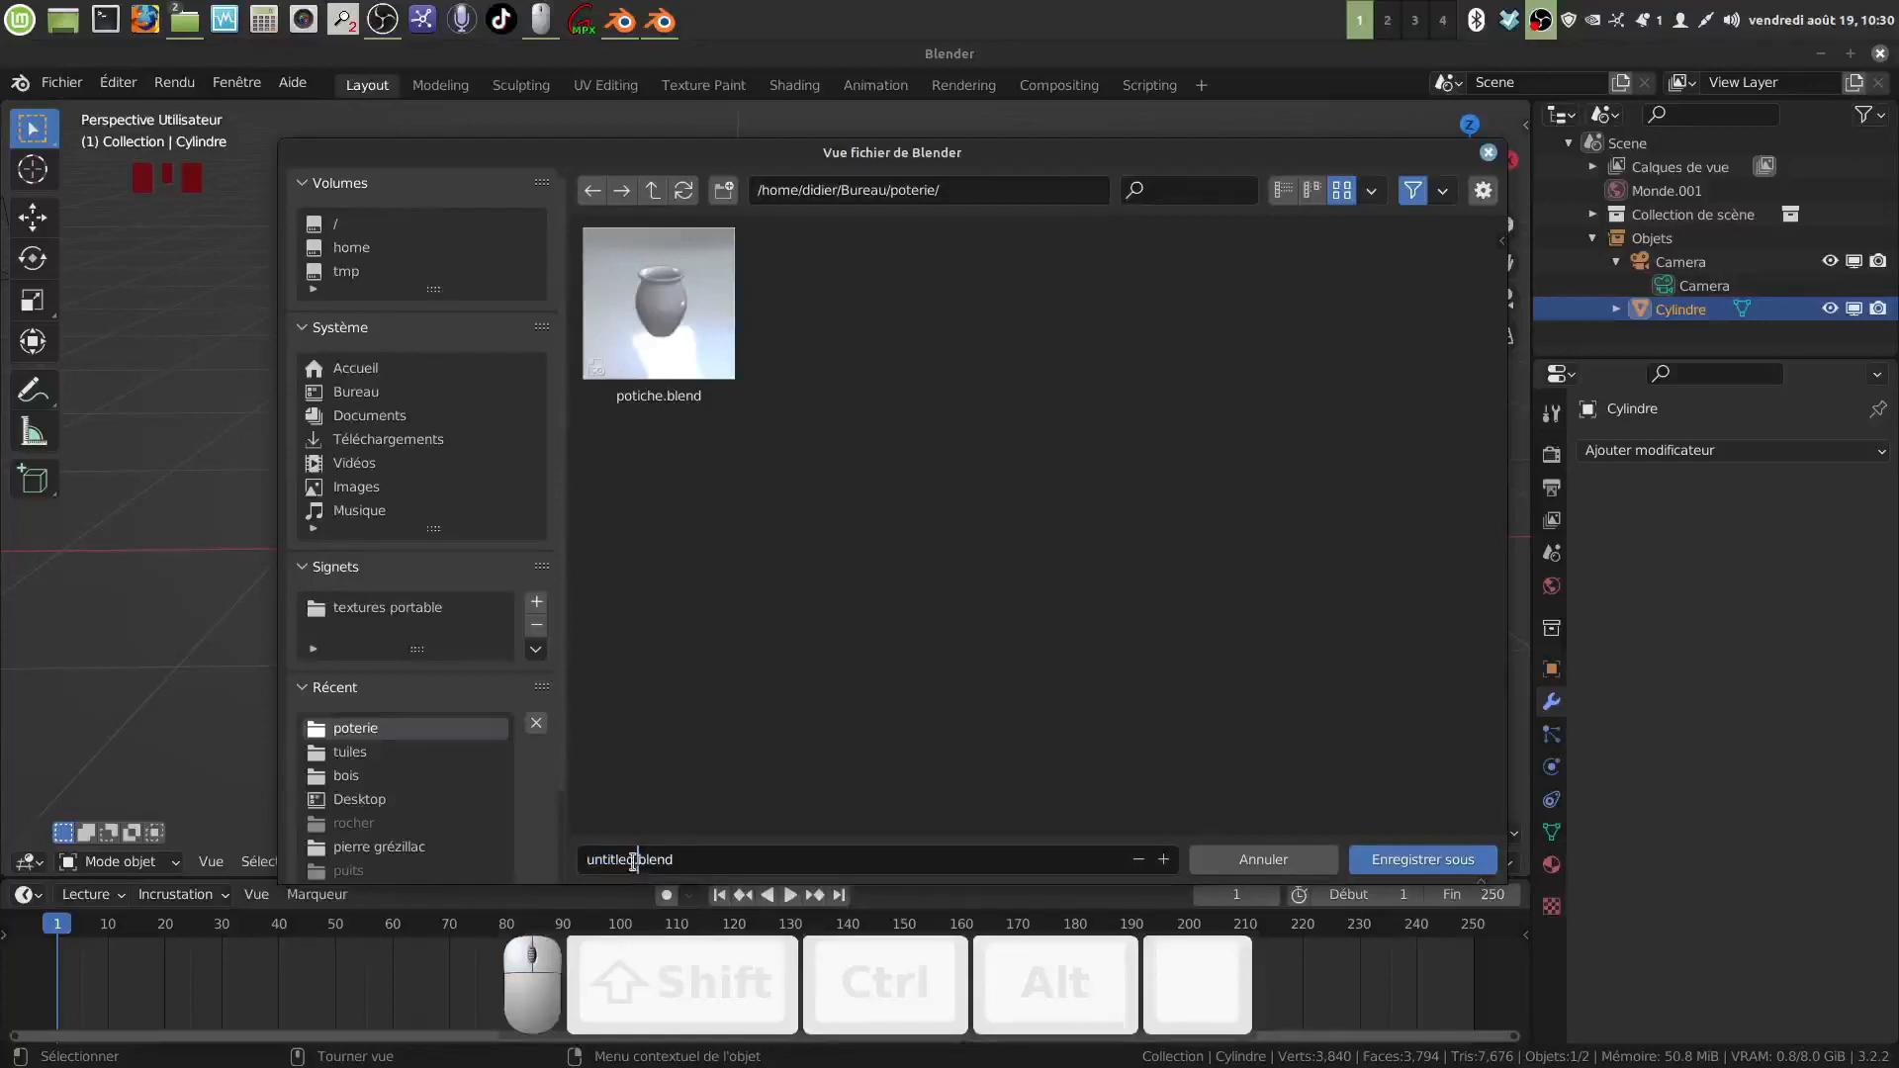
key(BackSpace)
key(BackSpace)
key(BackSpace)
key(BackSpace)
key(BackSpace)
key(BackSpace)
key(BackSpace)
key(BackSpace)
text(po)
text(tiche)
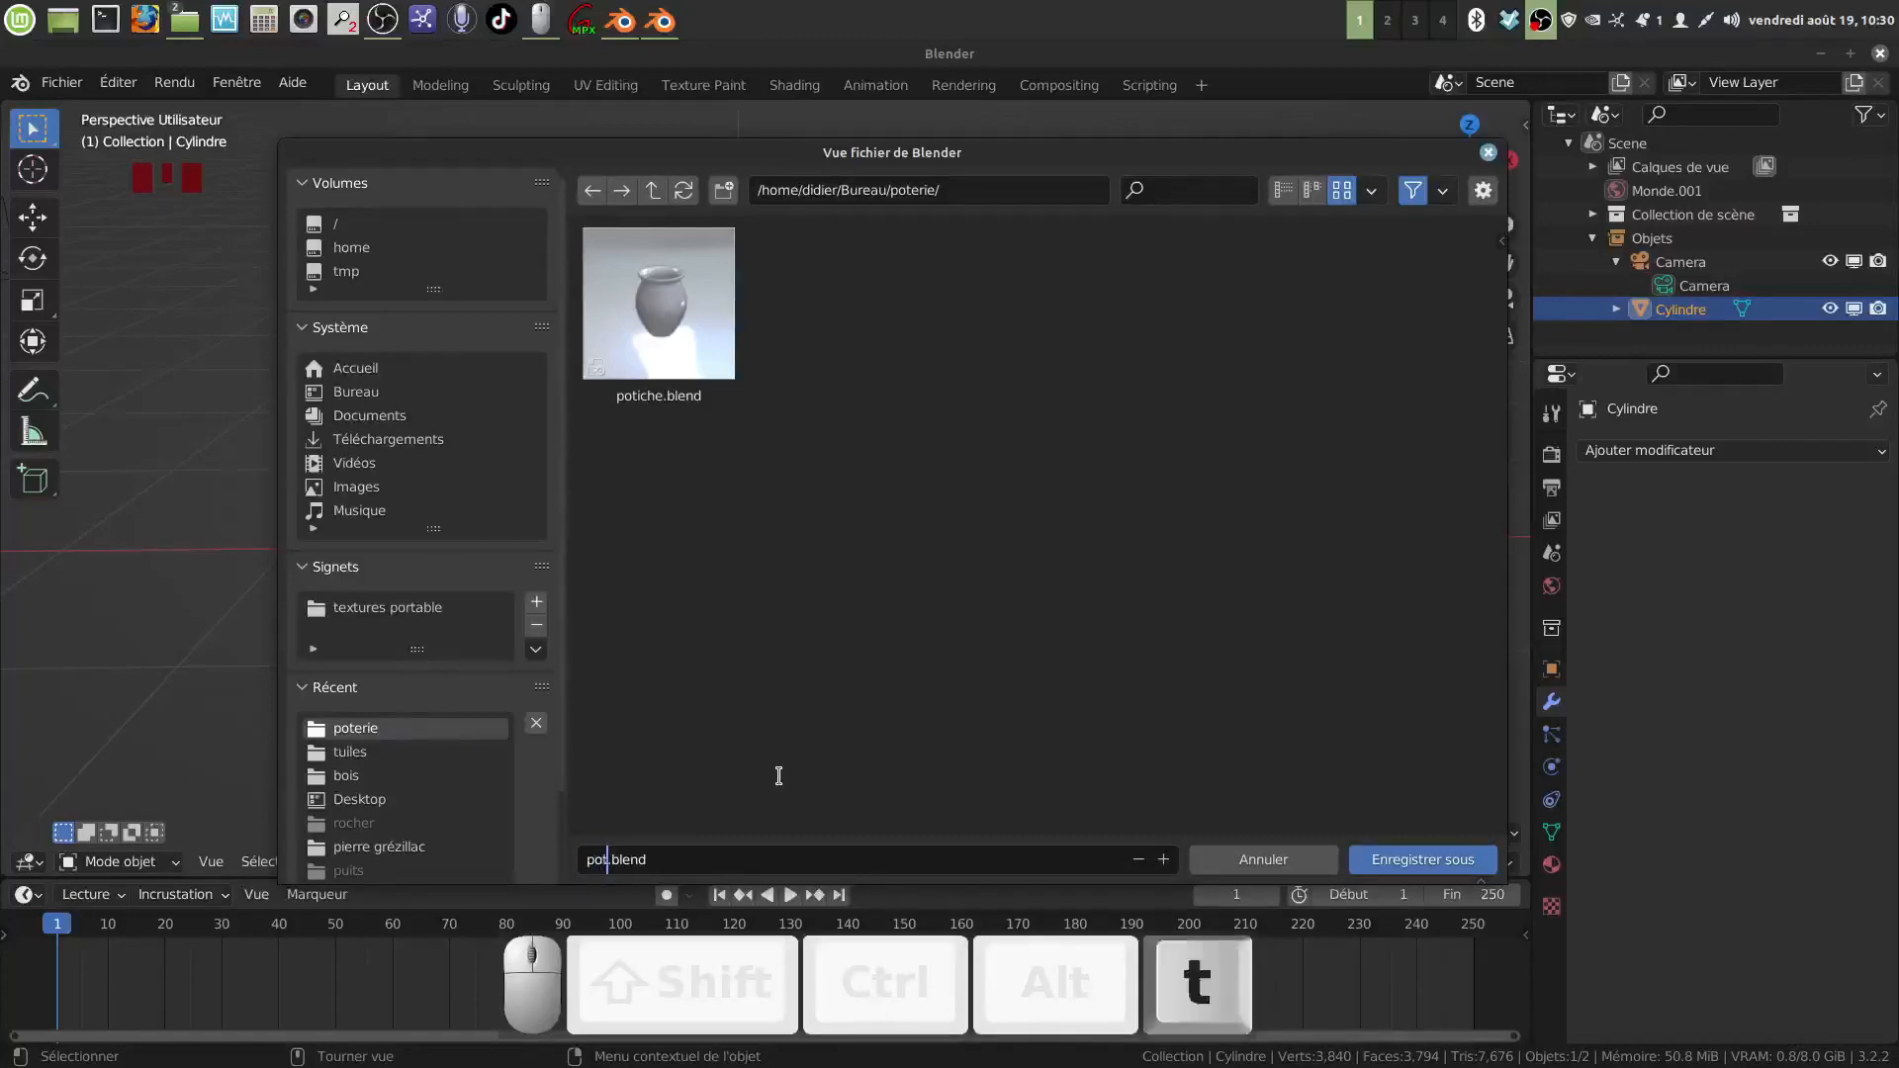
text( tuto)
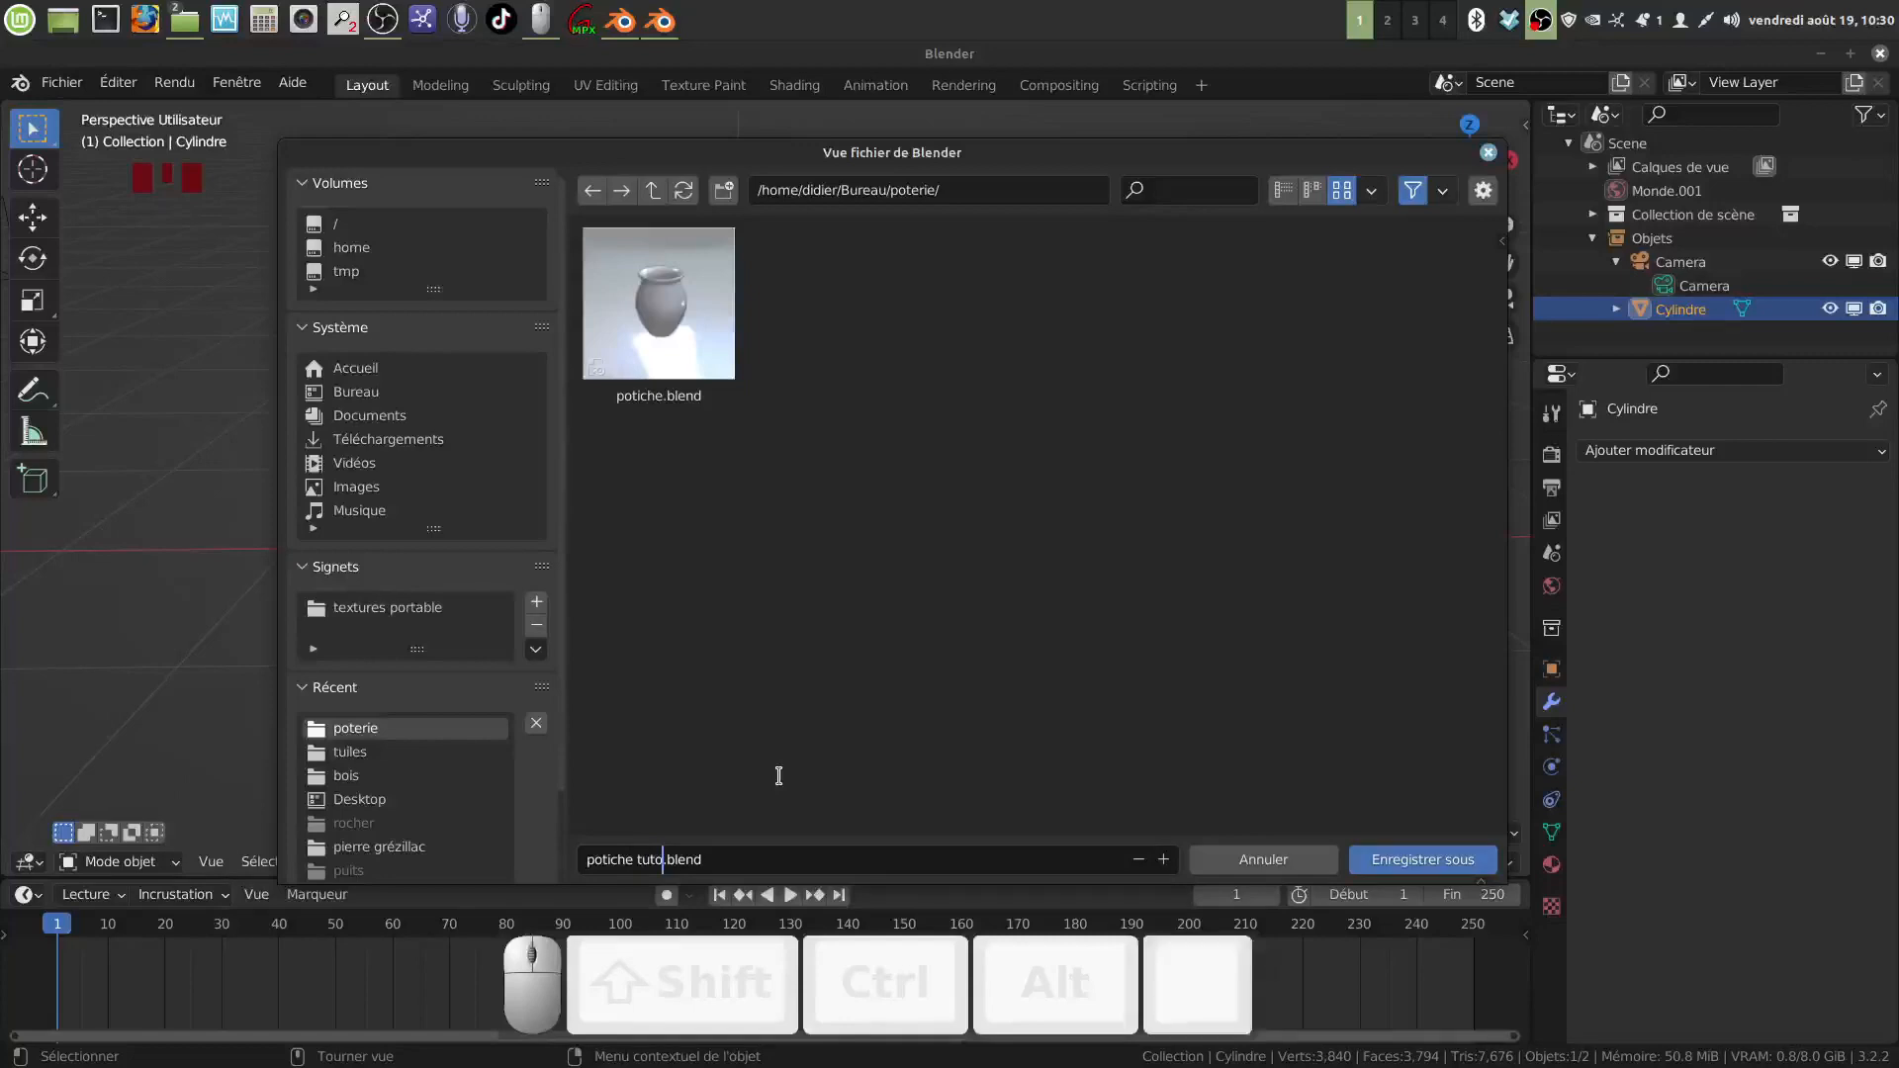
click(984, 671)
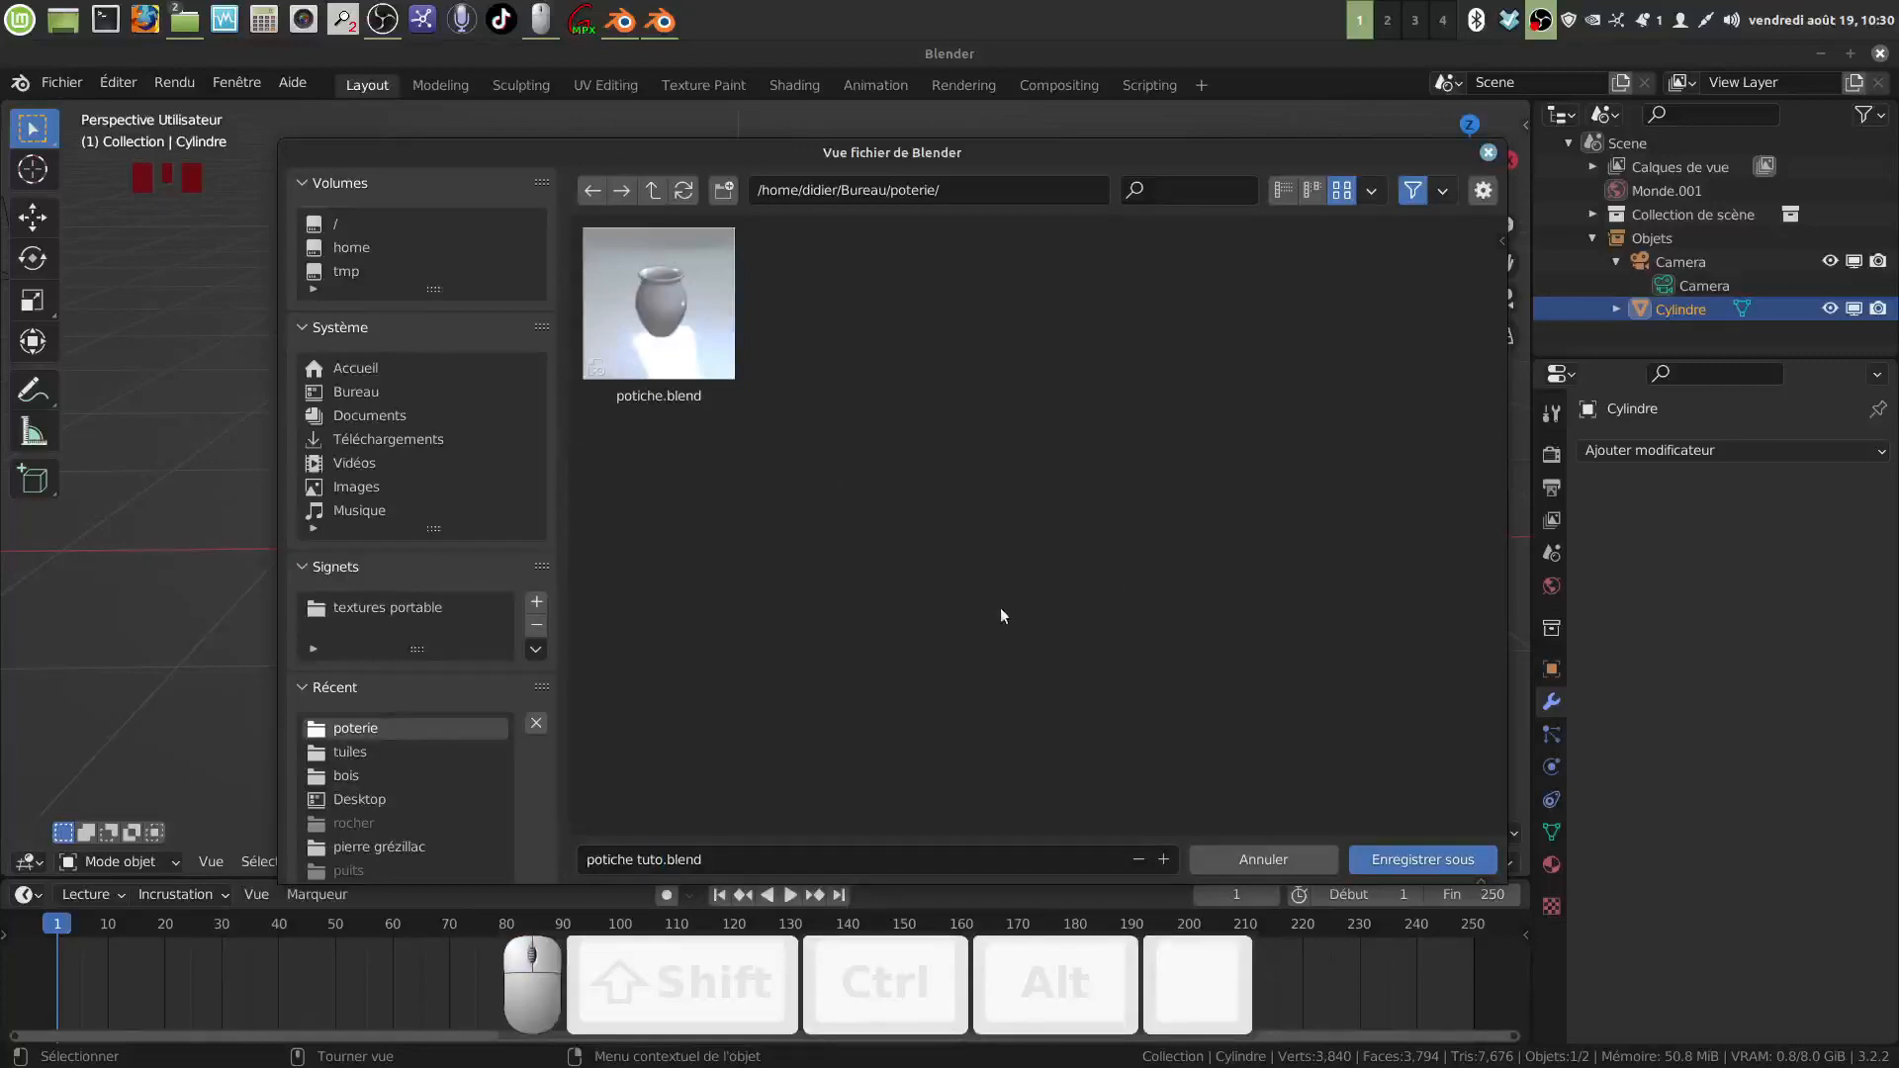
click(1420, 853)
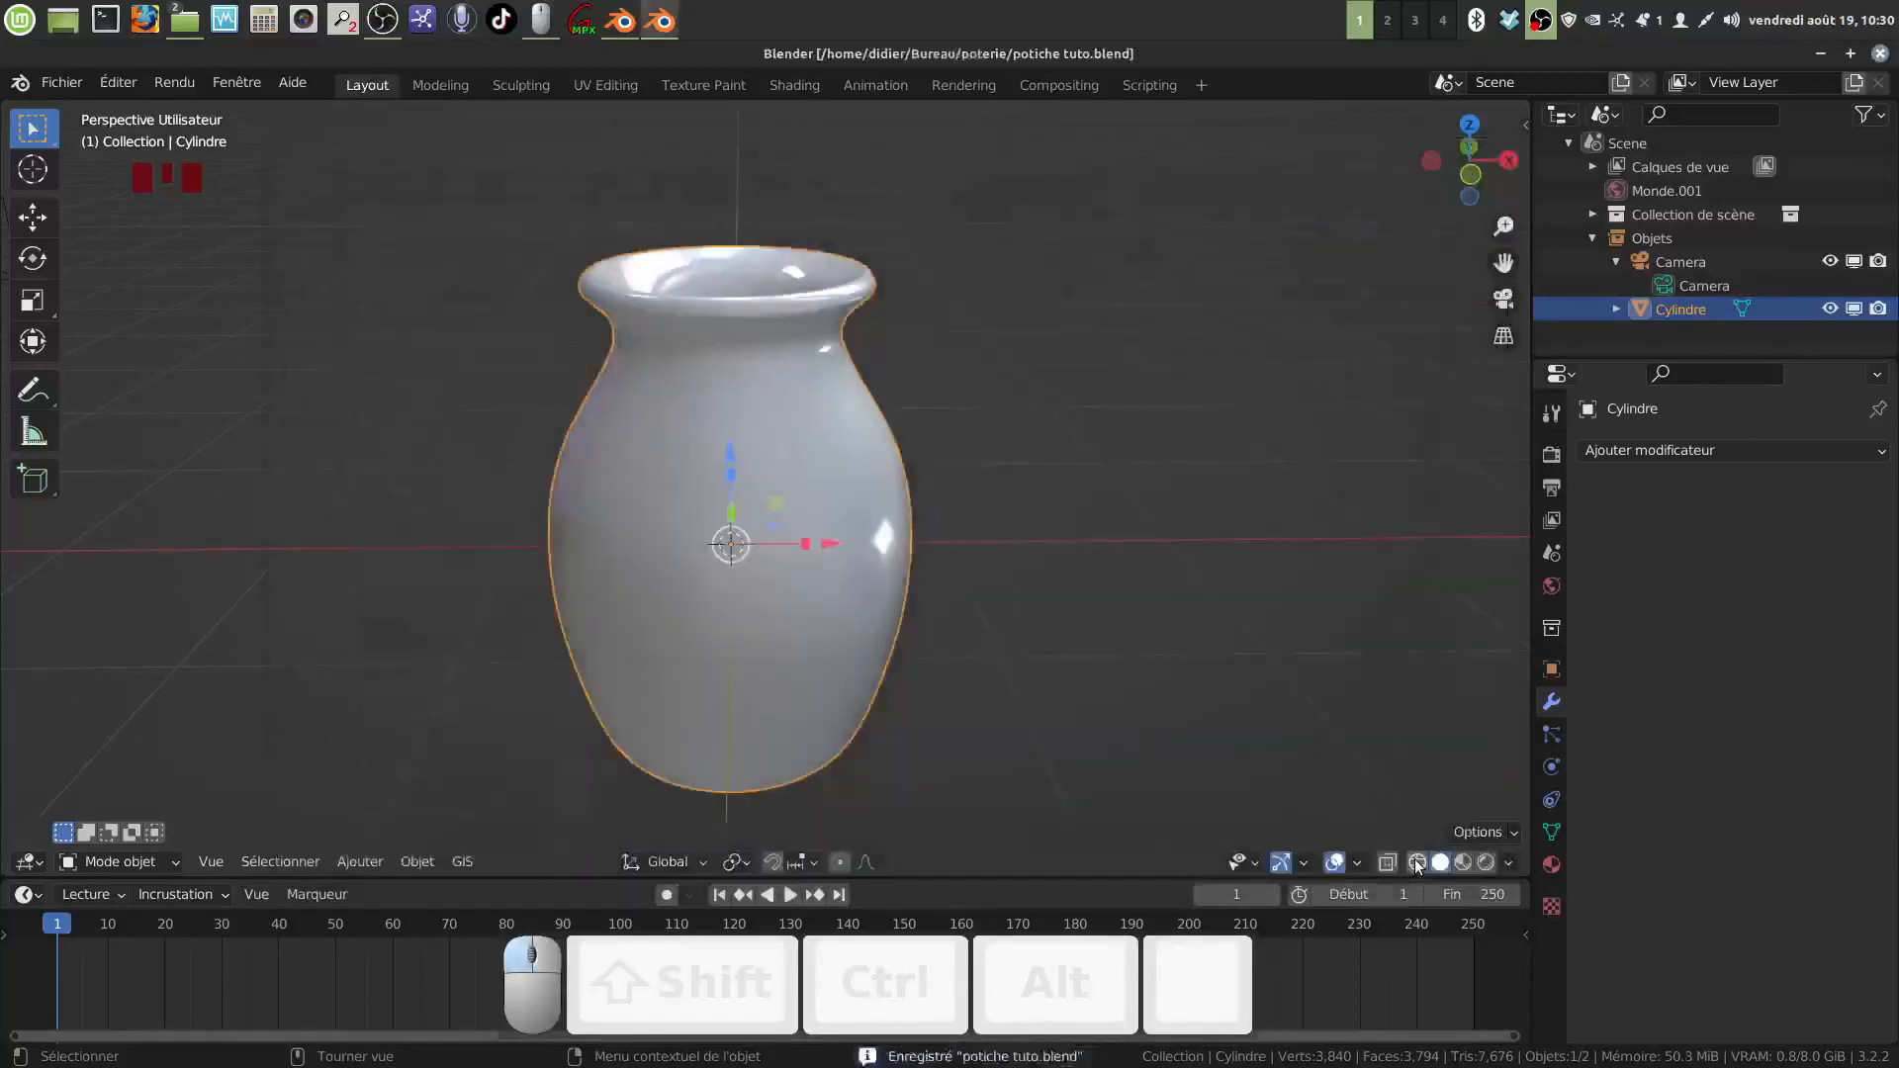
right_click(1537, 22)
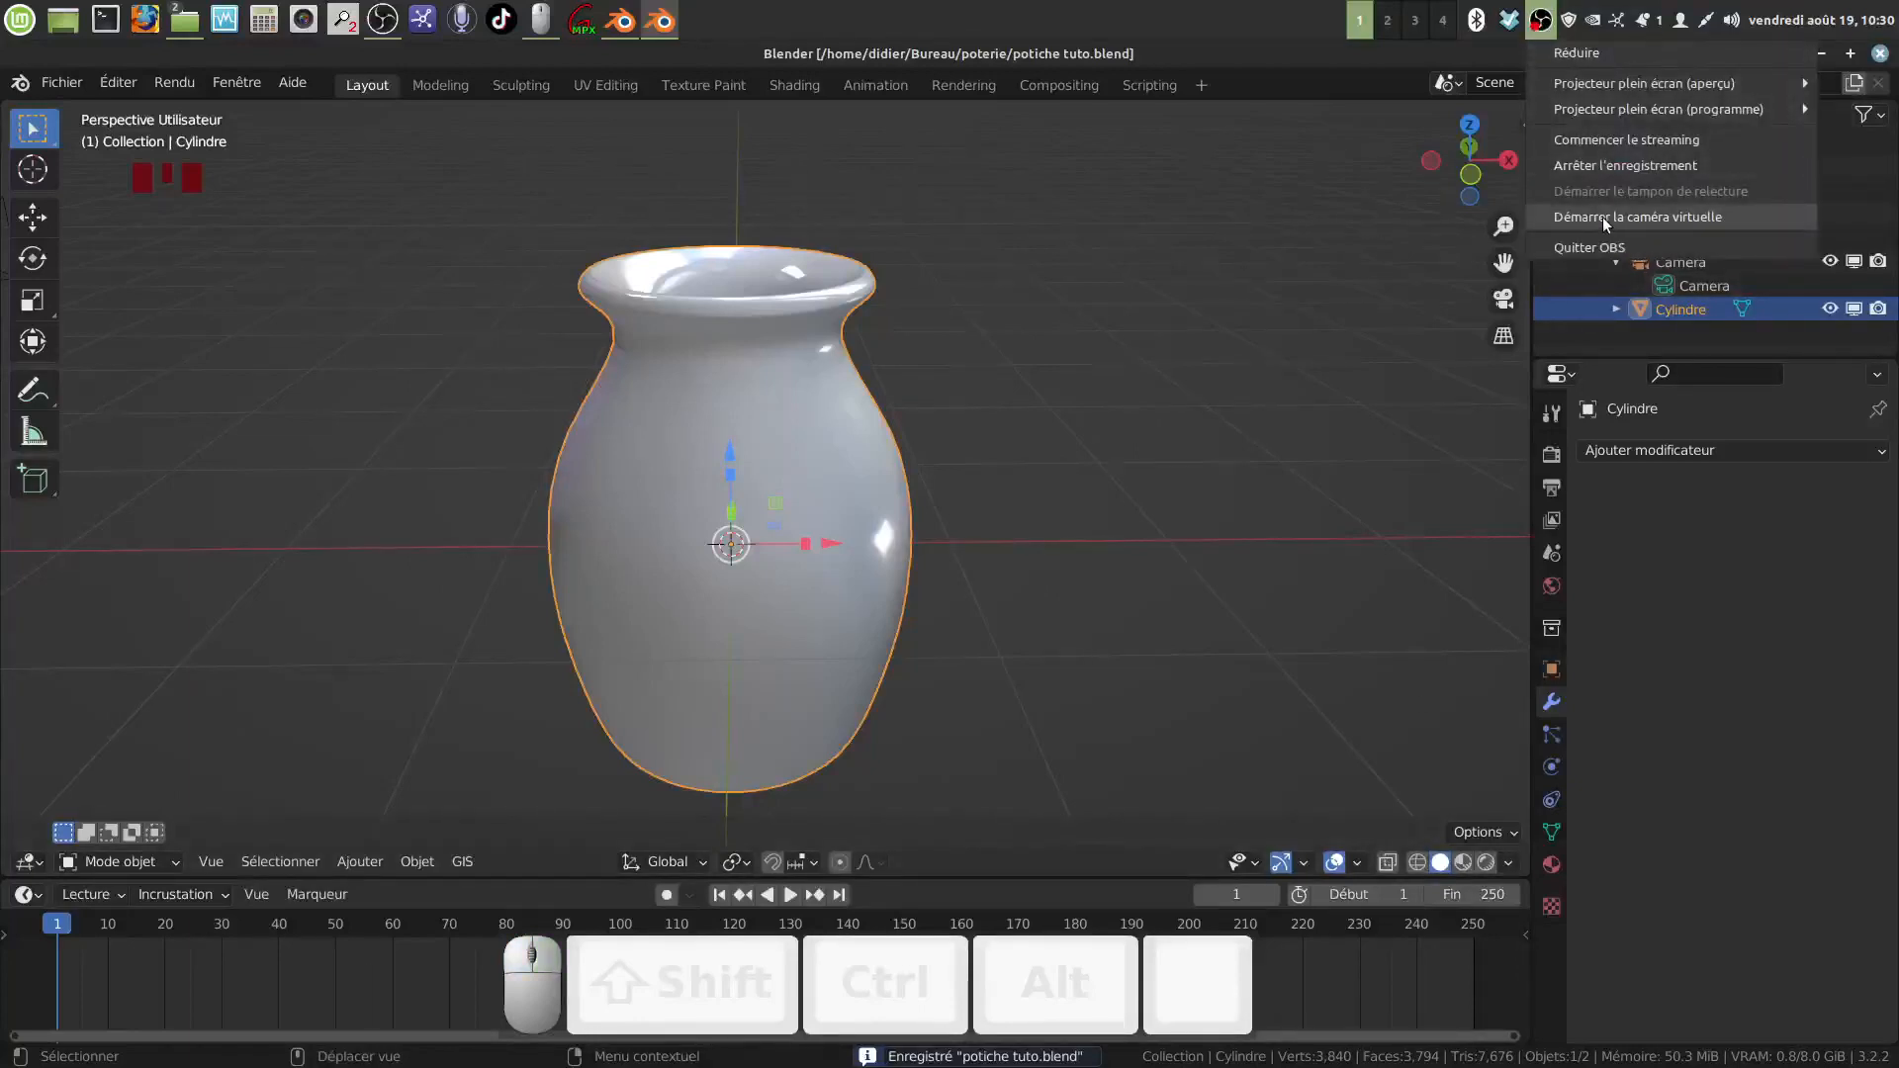
click(1576, 164)
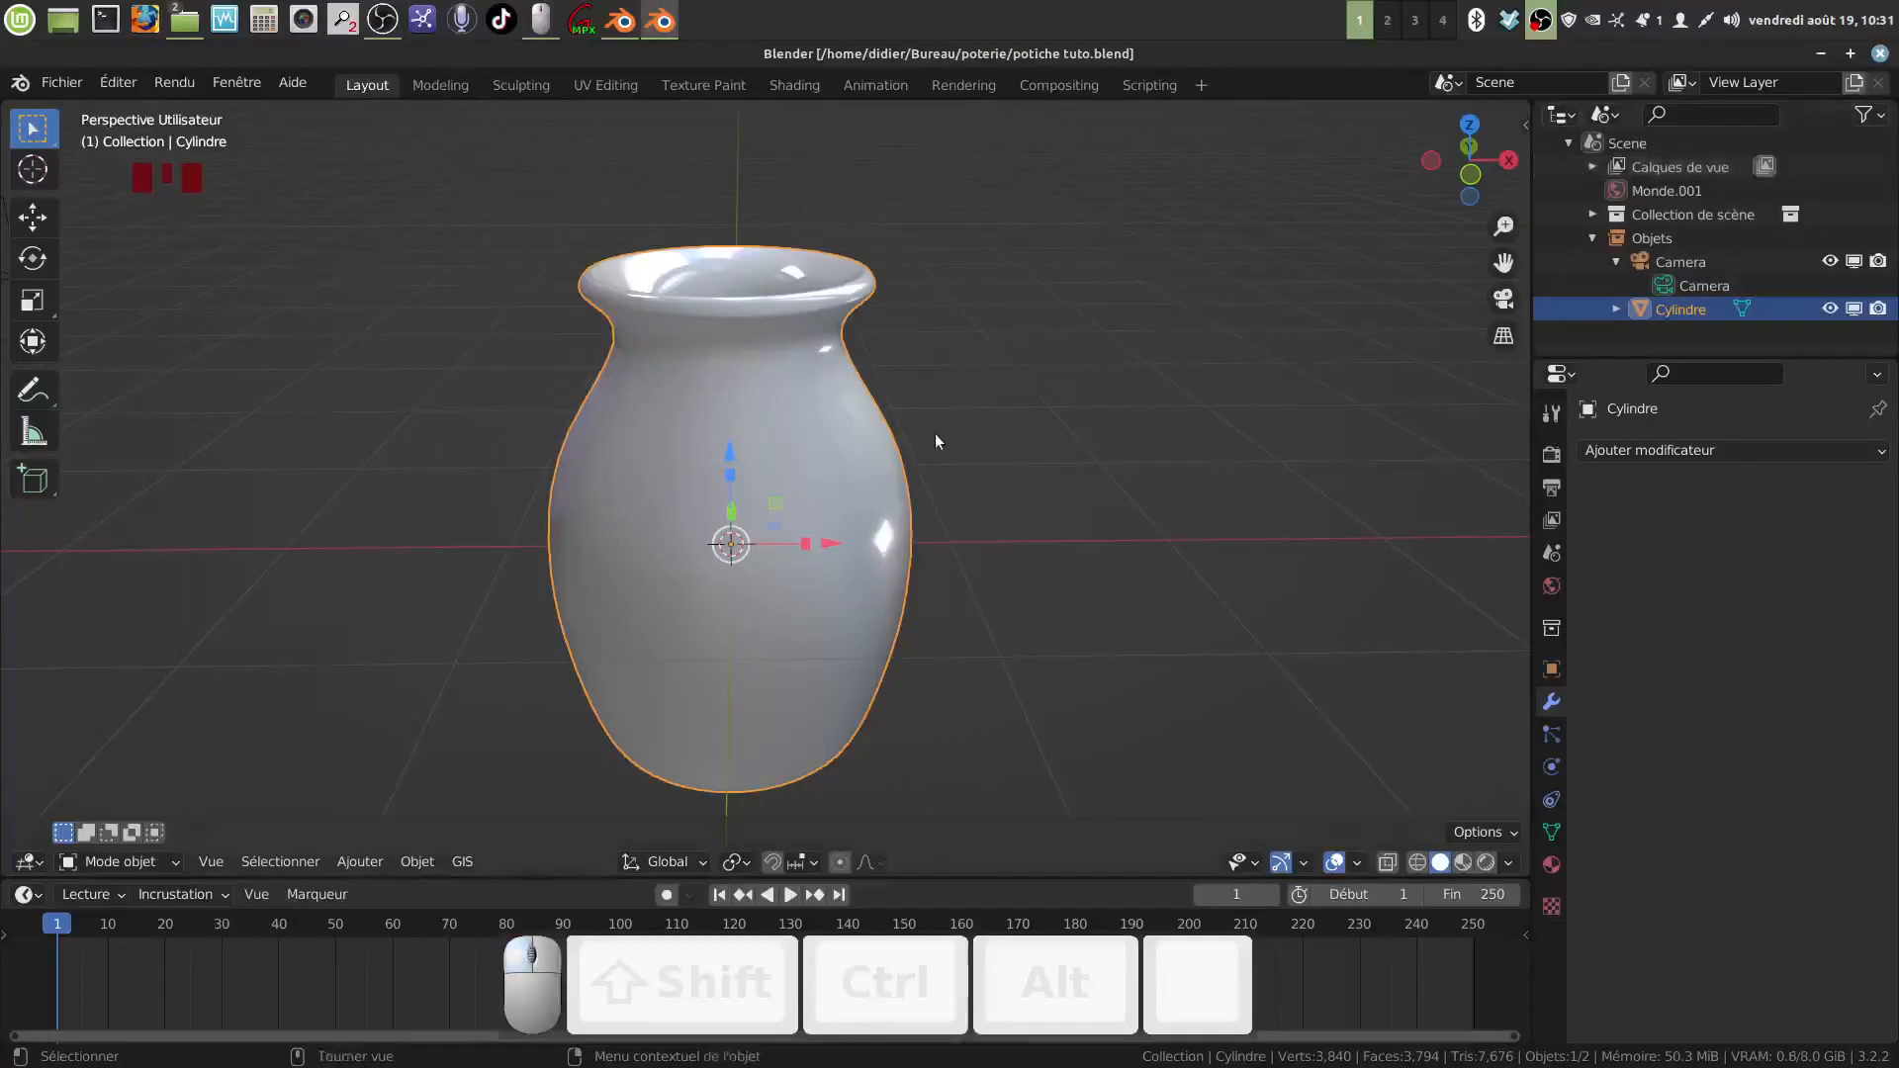
middle_drag(937, 441, 823, 388)
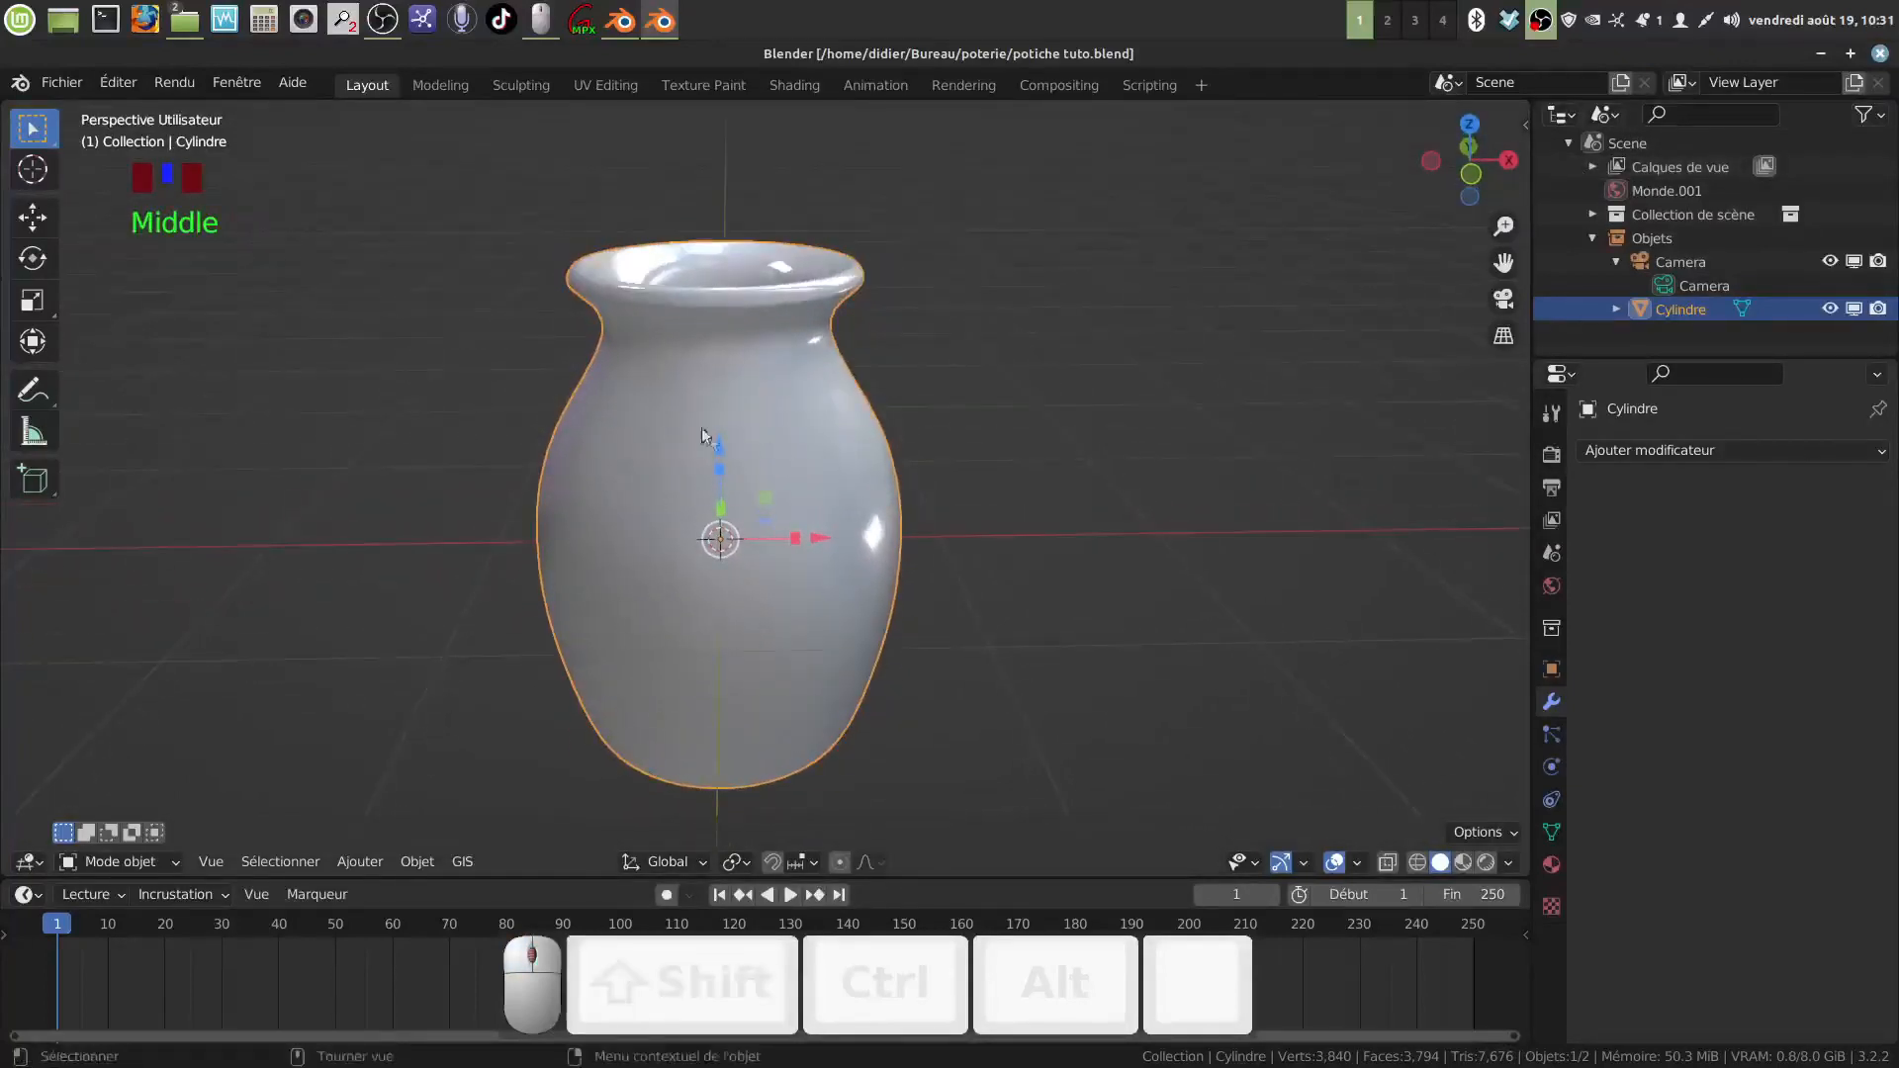
shift+middle_drag(702, 436, 705, 424)
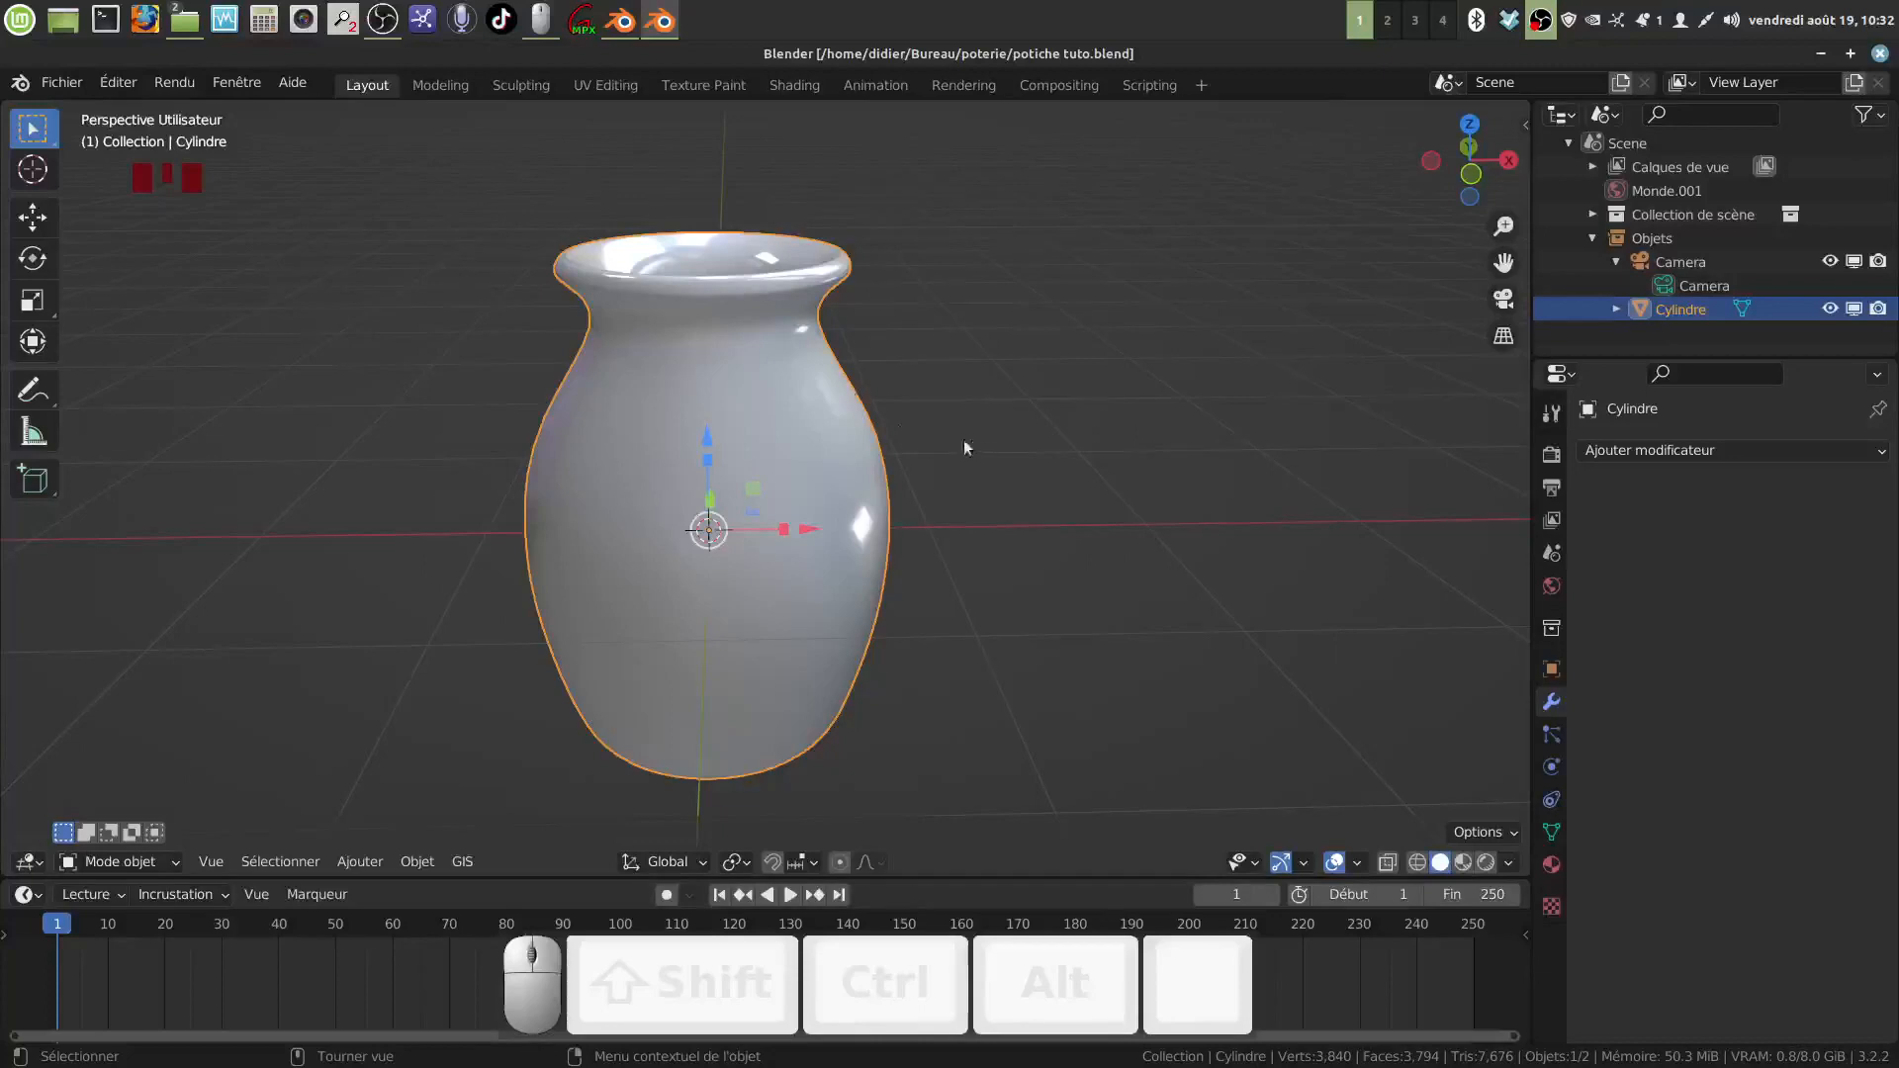
middle_drag(868, 378, 859, 424)
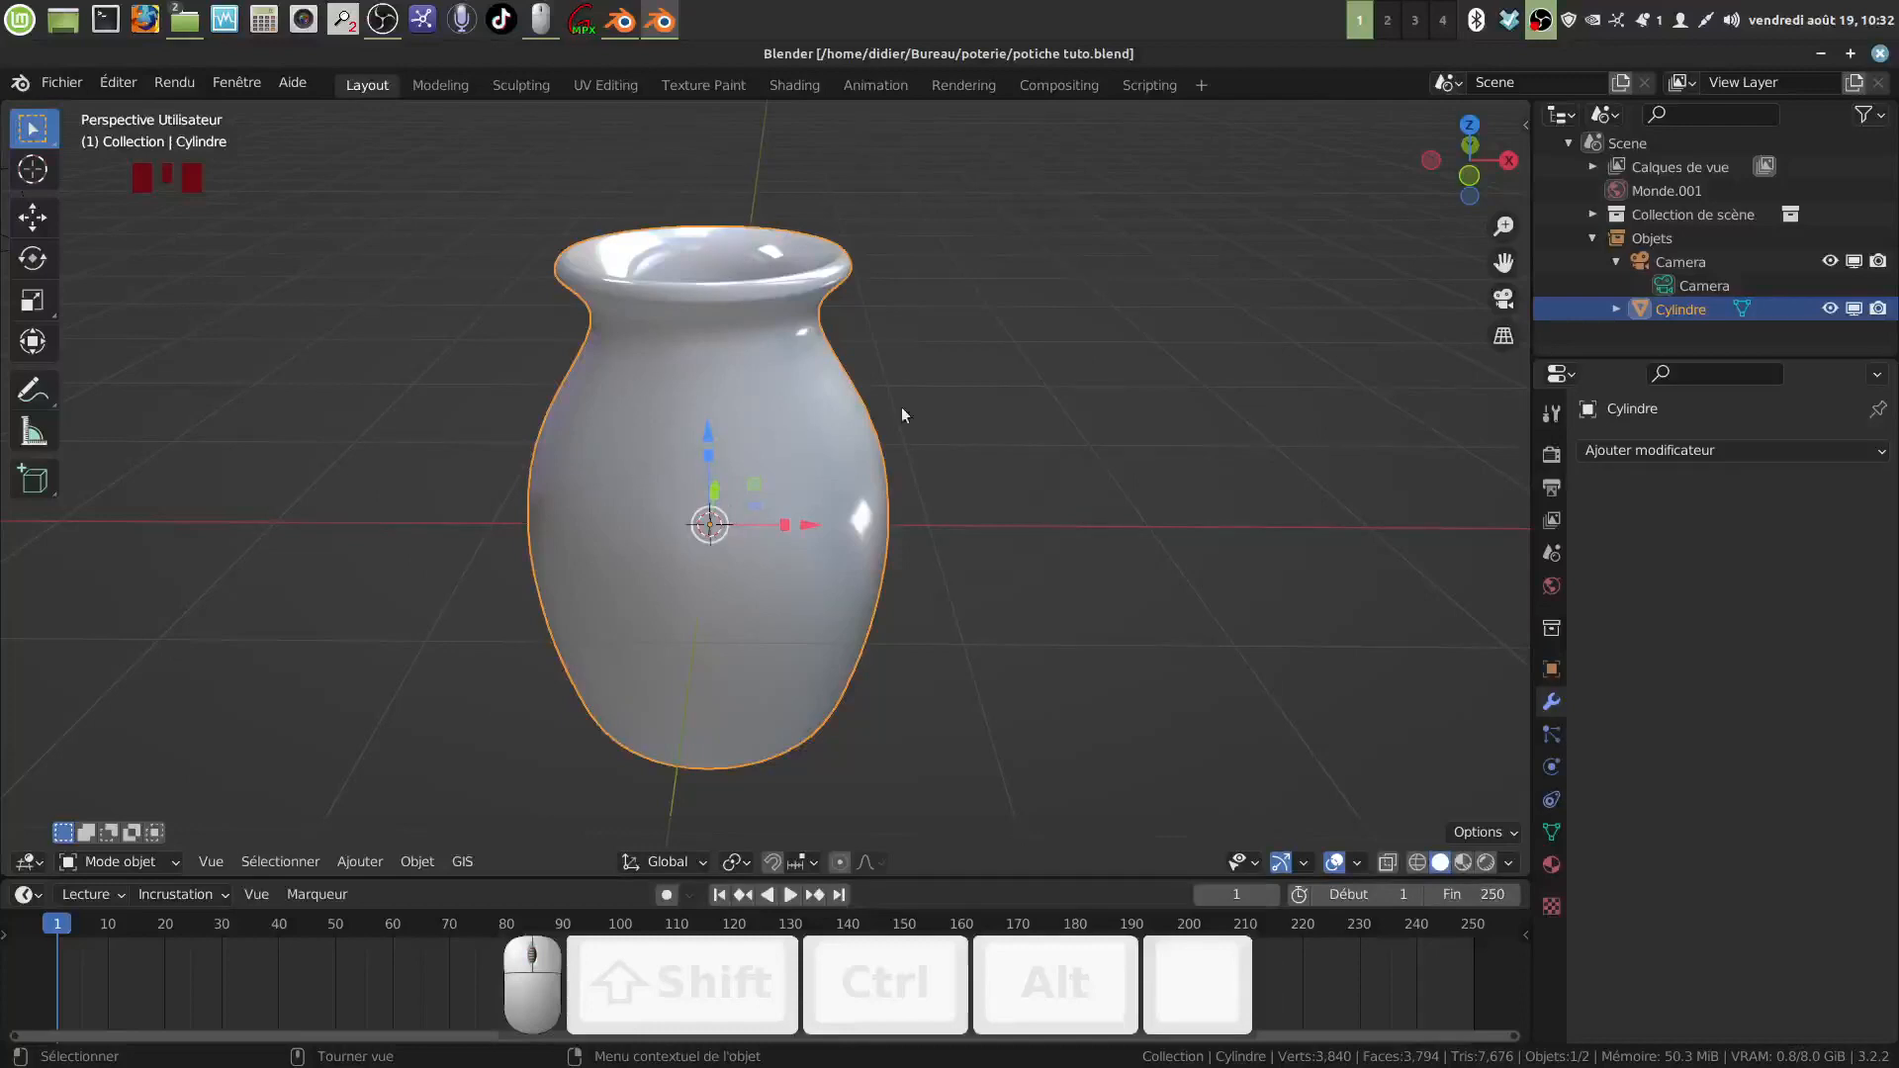
middle_drag(995, 449, 667, 429)
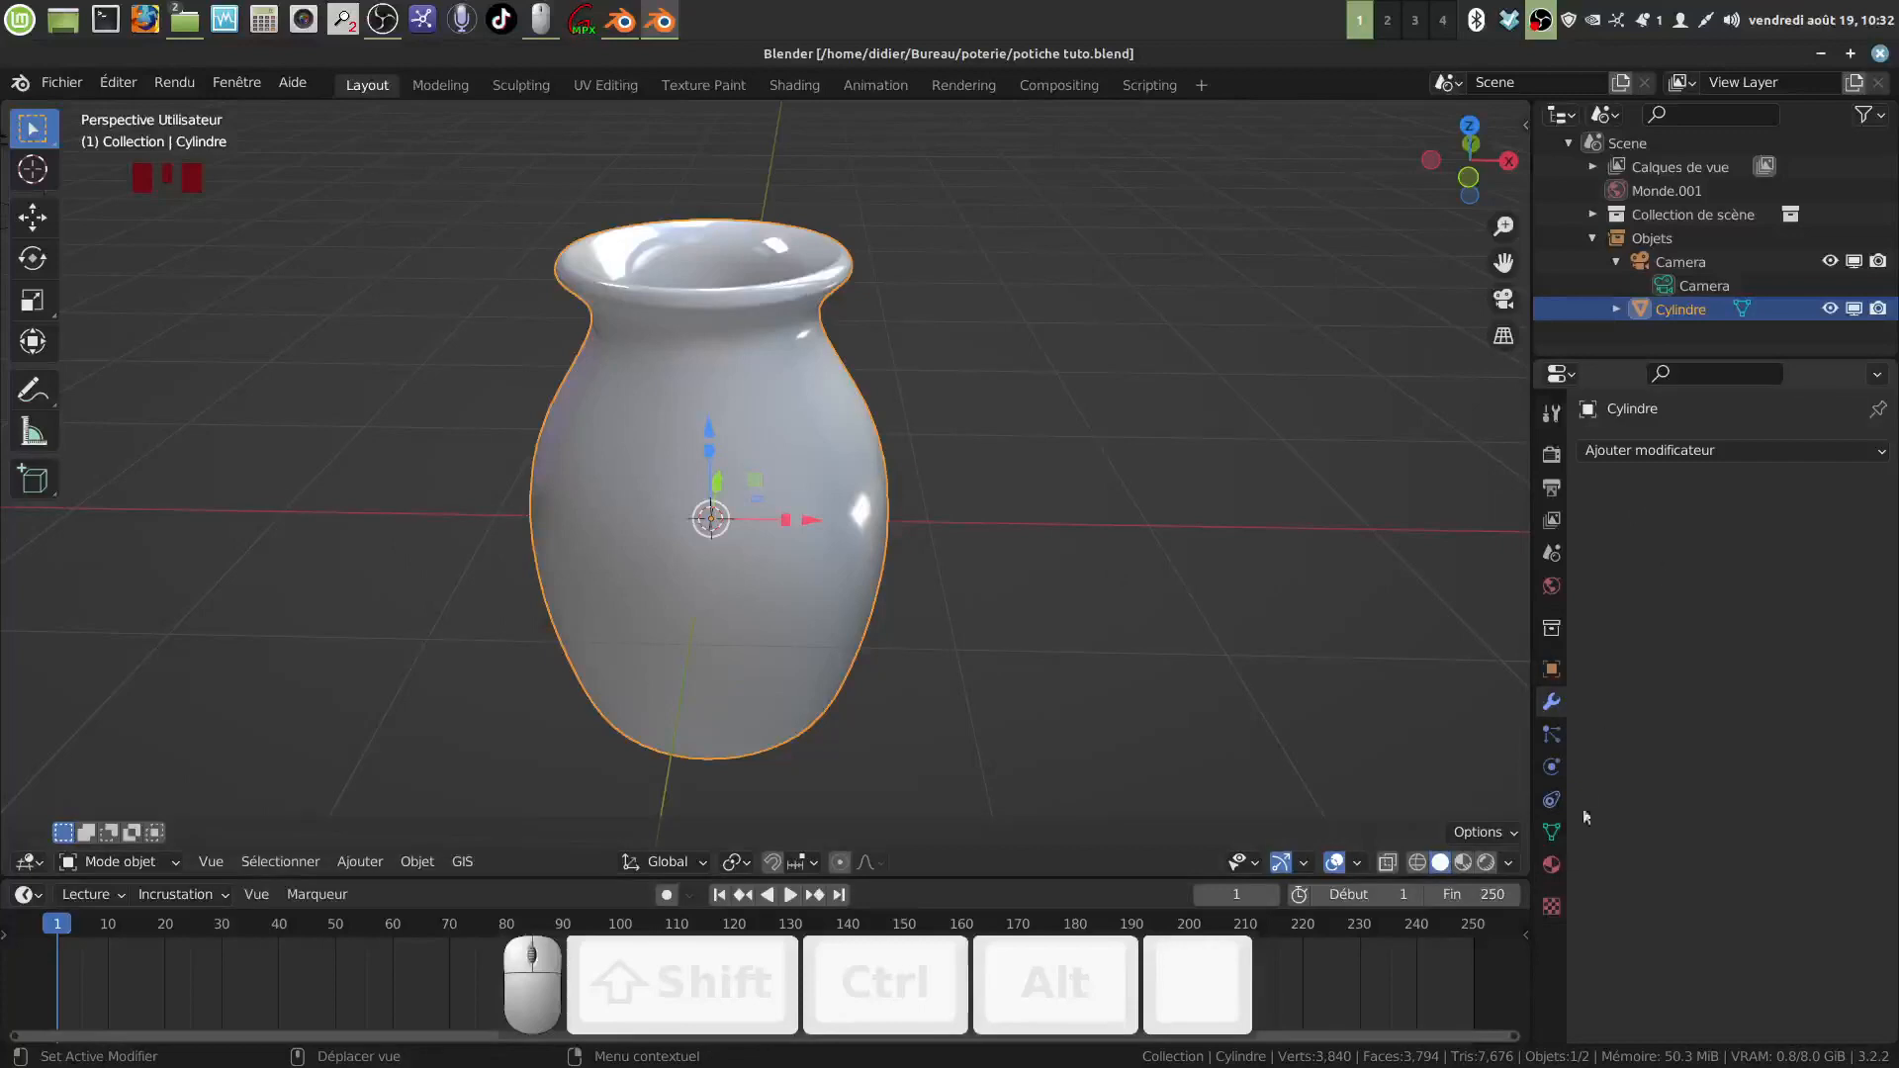
Step: Add a new material to the vase and assign the image texture pierre pour os.jpg to its base colour
click(1551, 864)
click(1726, 550)
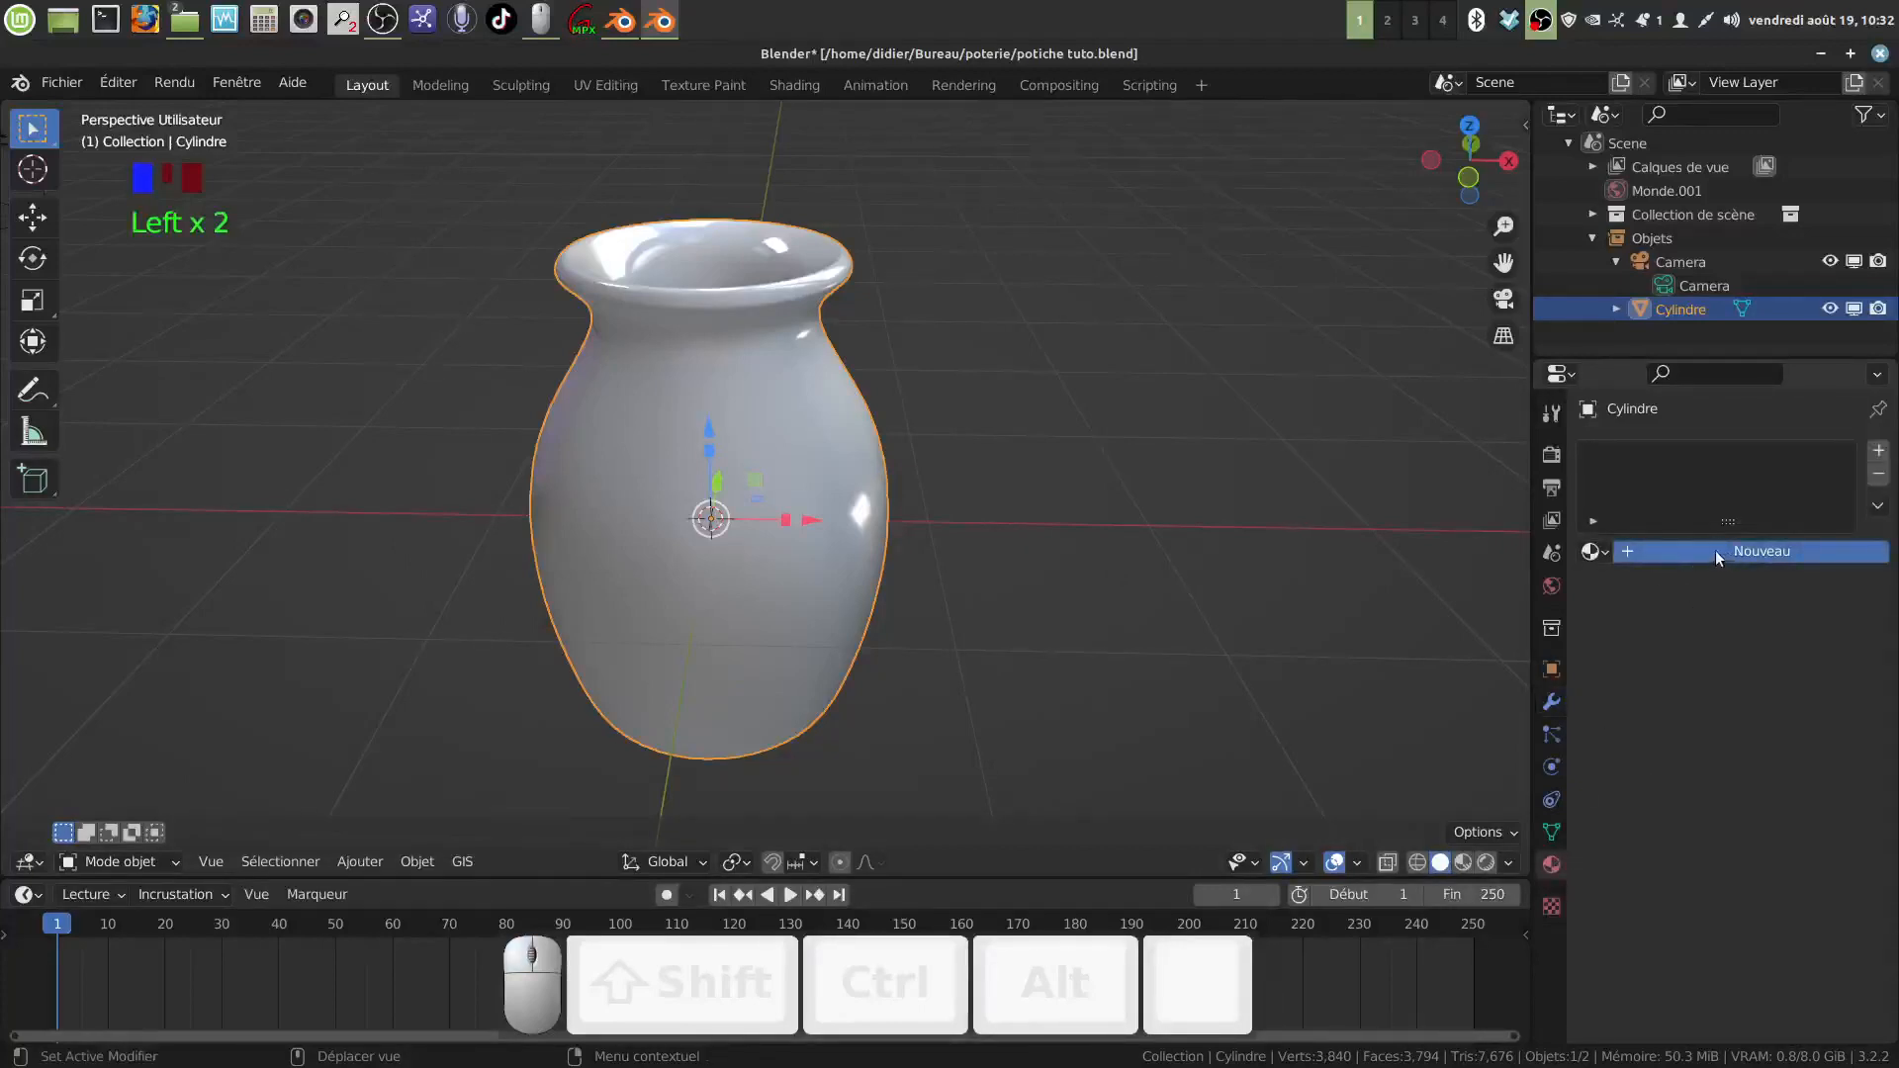
scroll(1717, 633, down, 3)
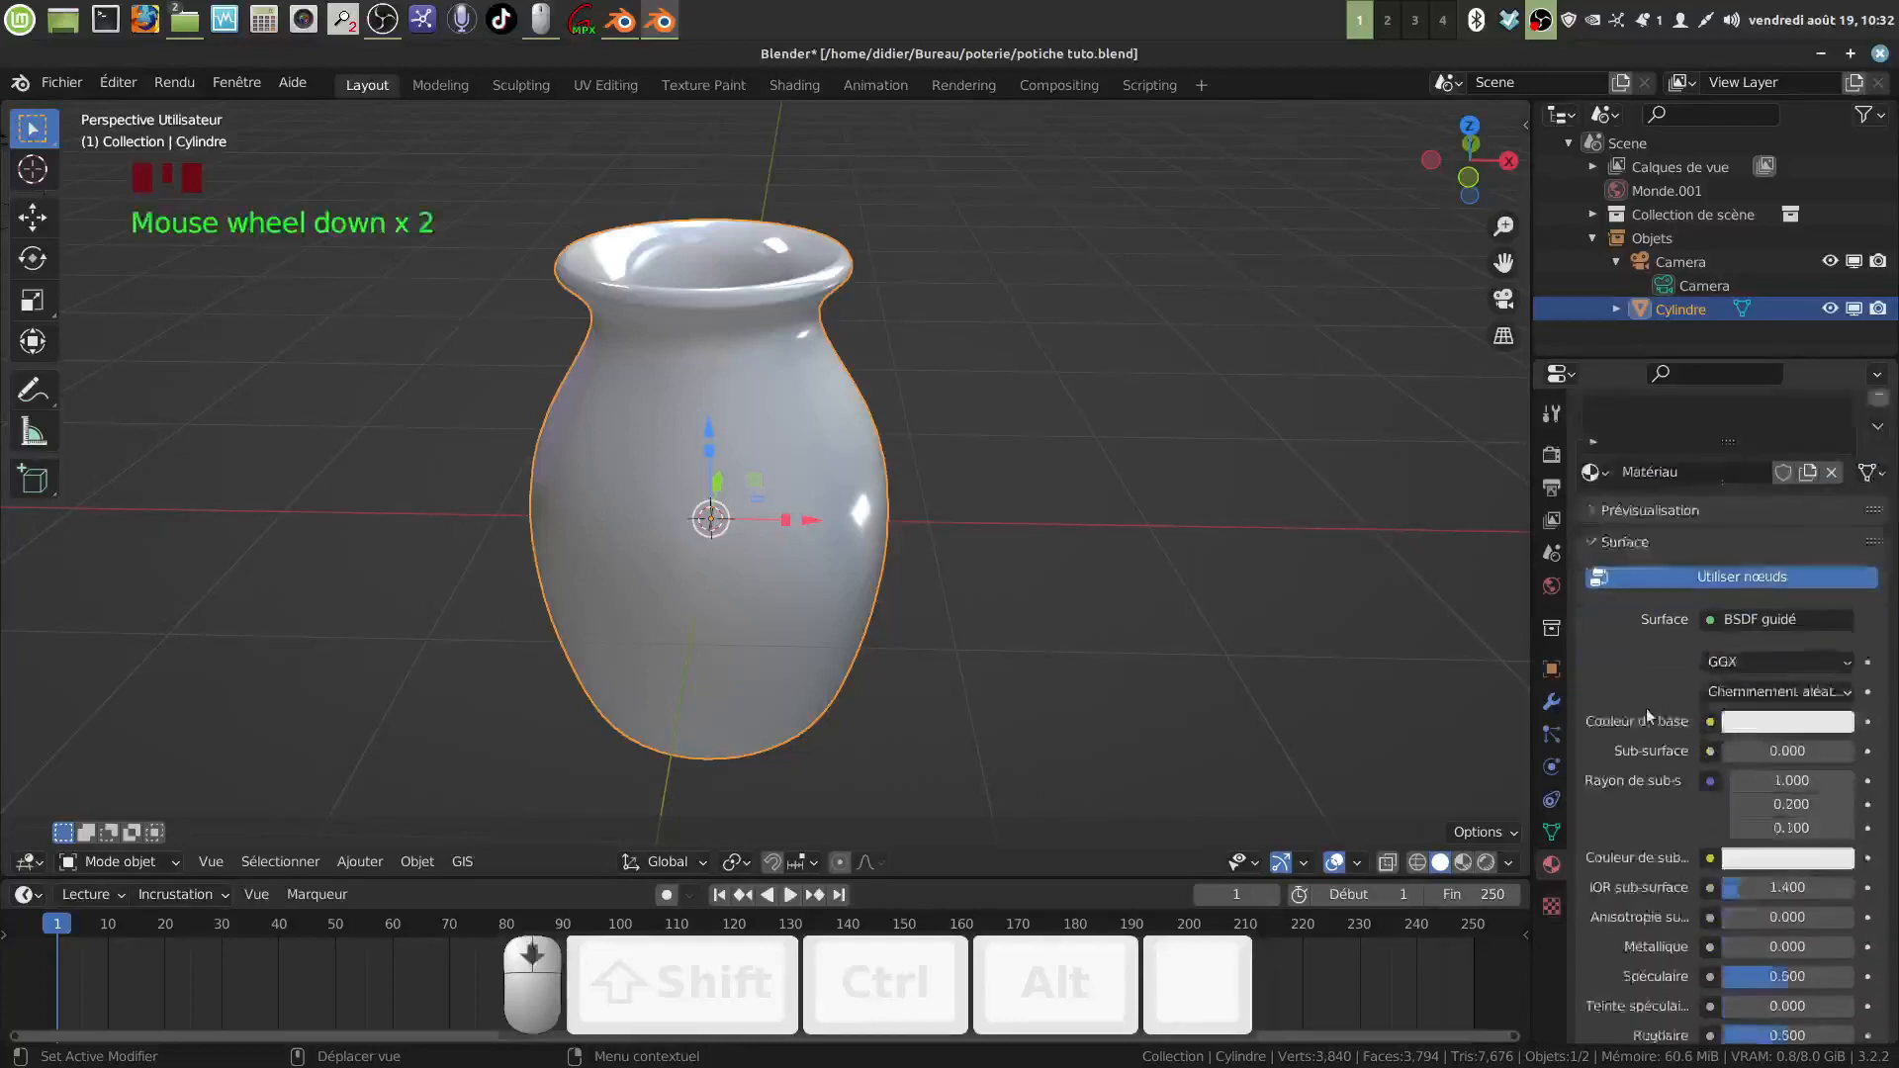
click(1710, 682)
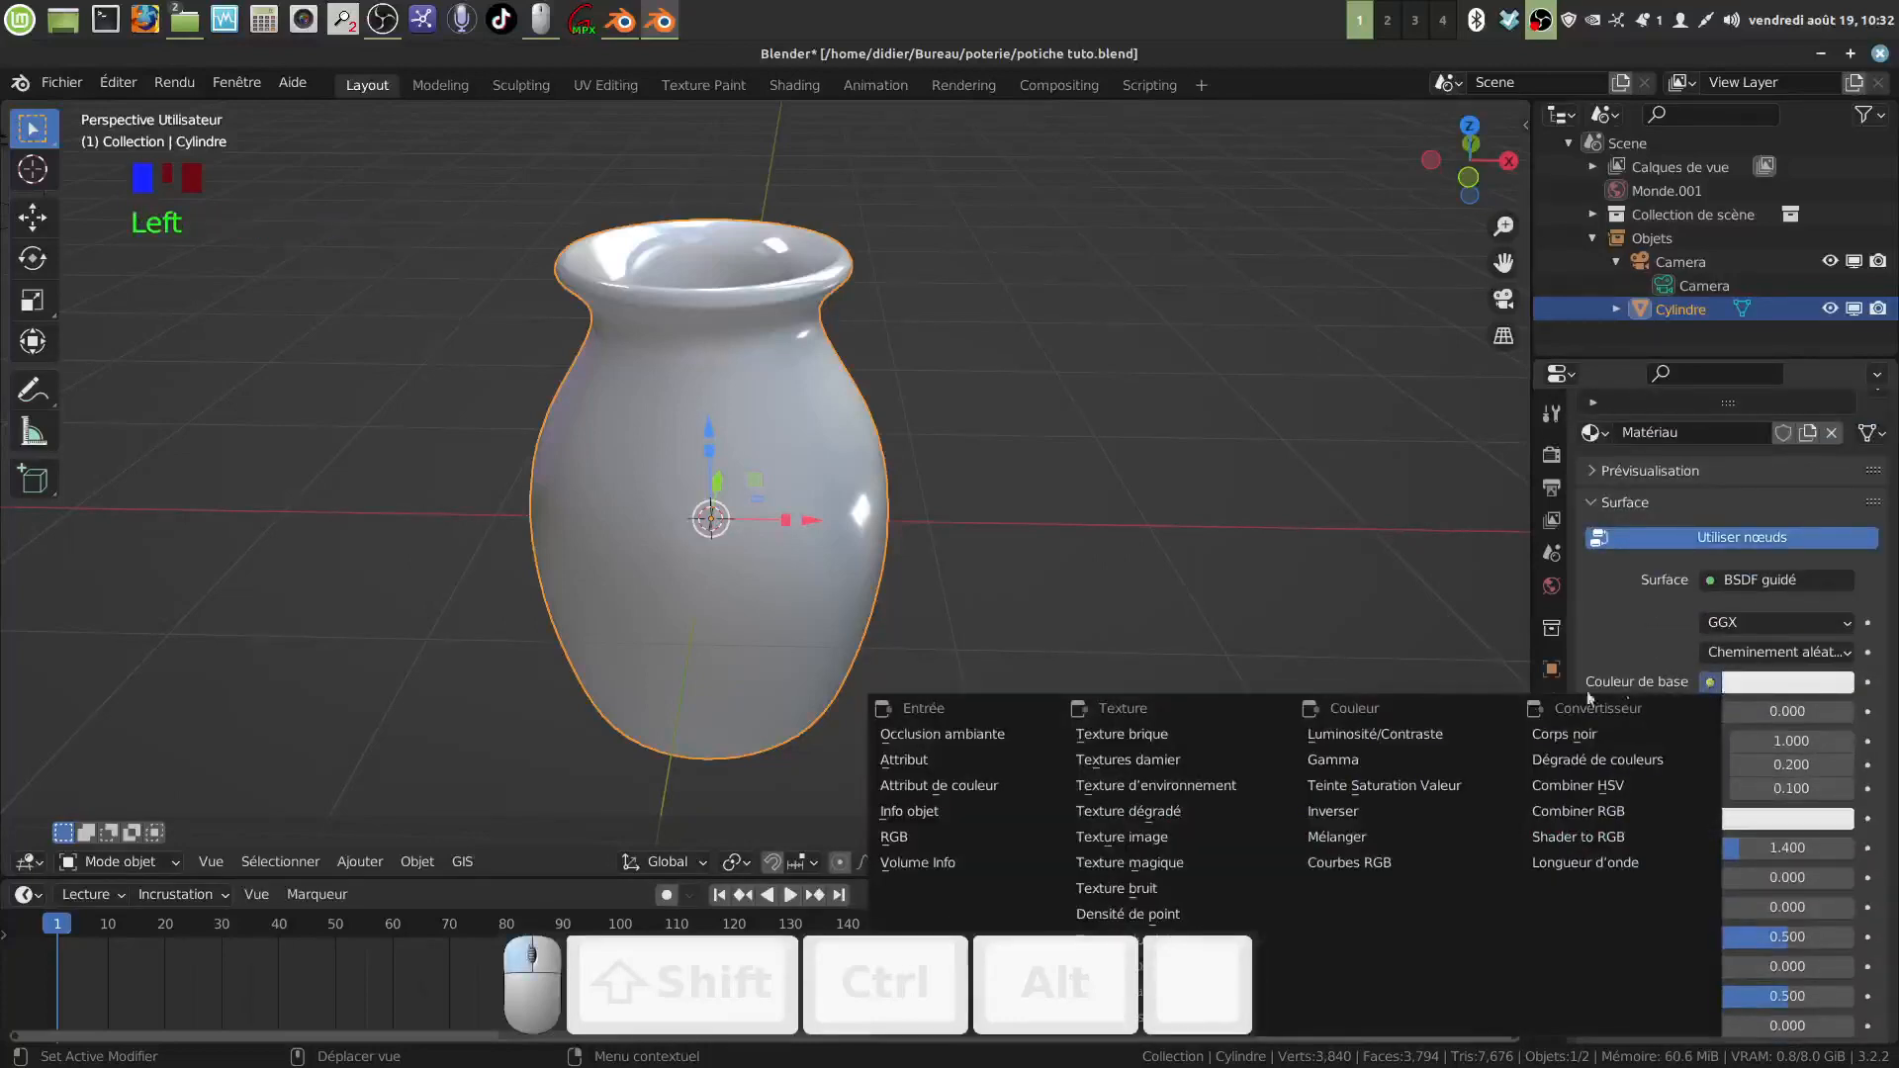
click(1178, 839)
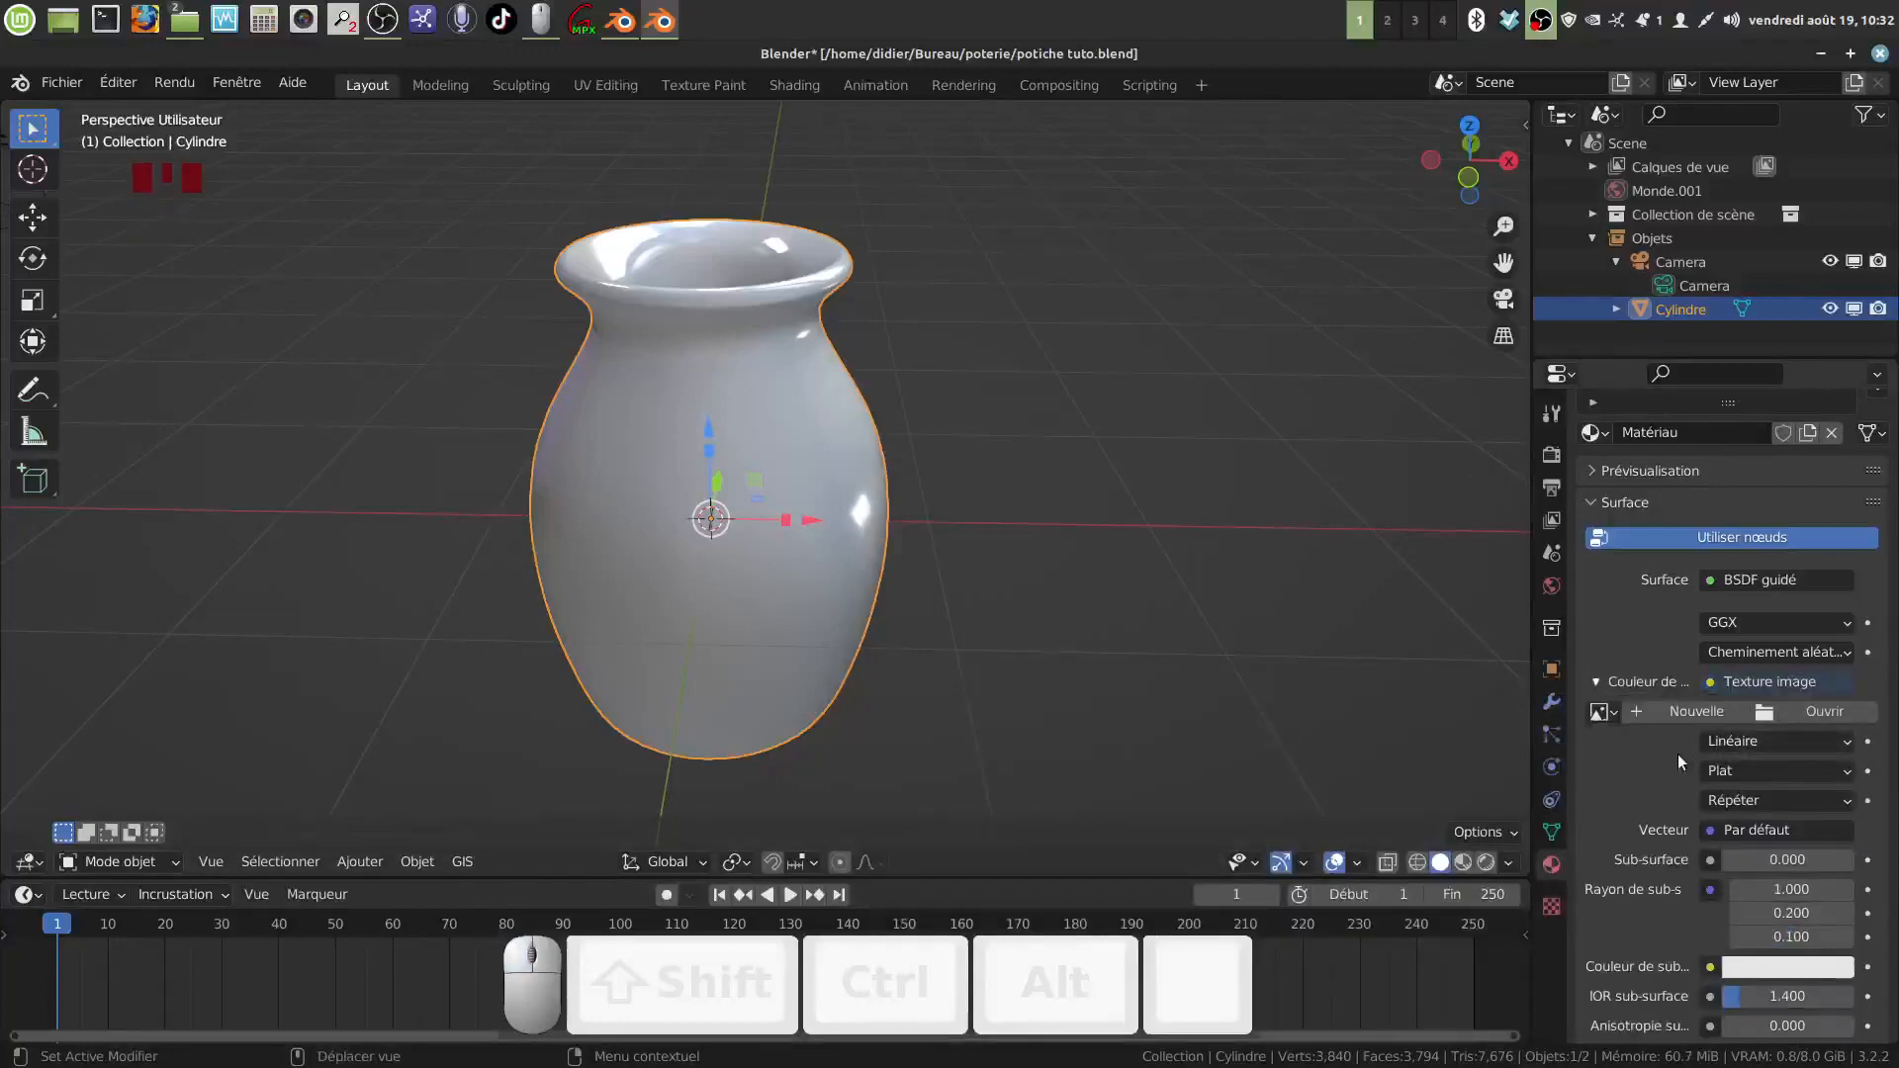
click(1764, 716)
click(1245, 390)
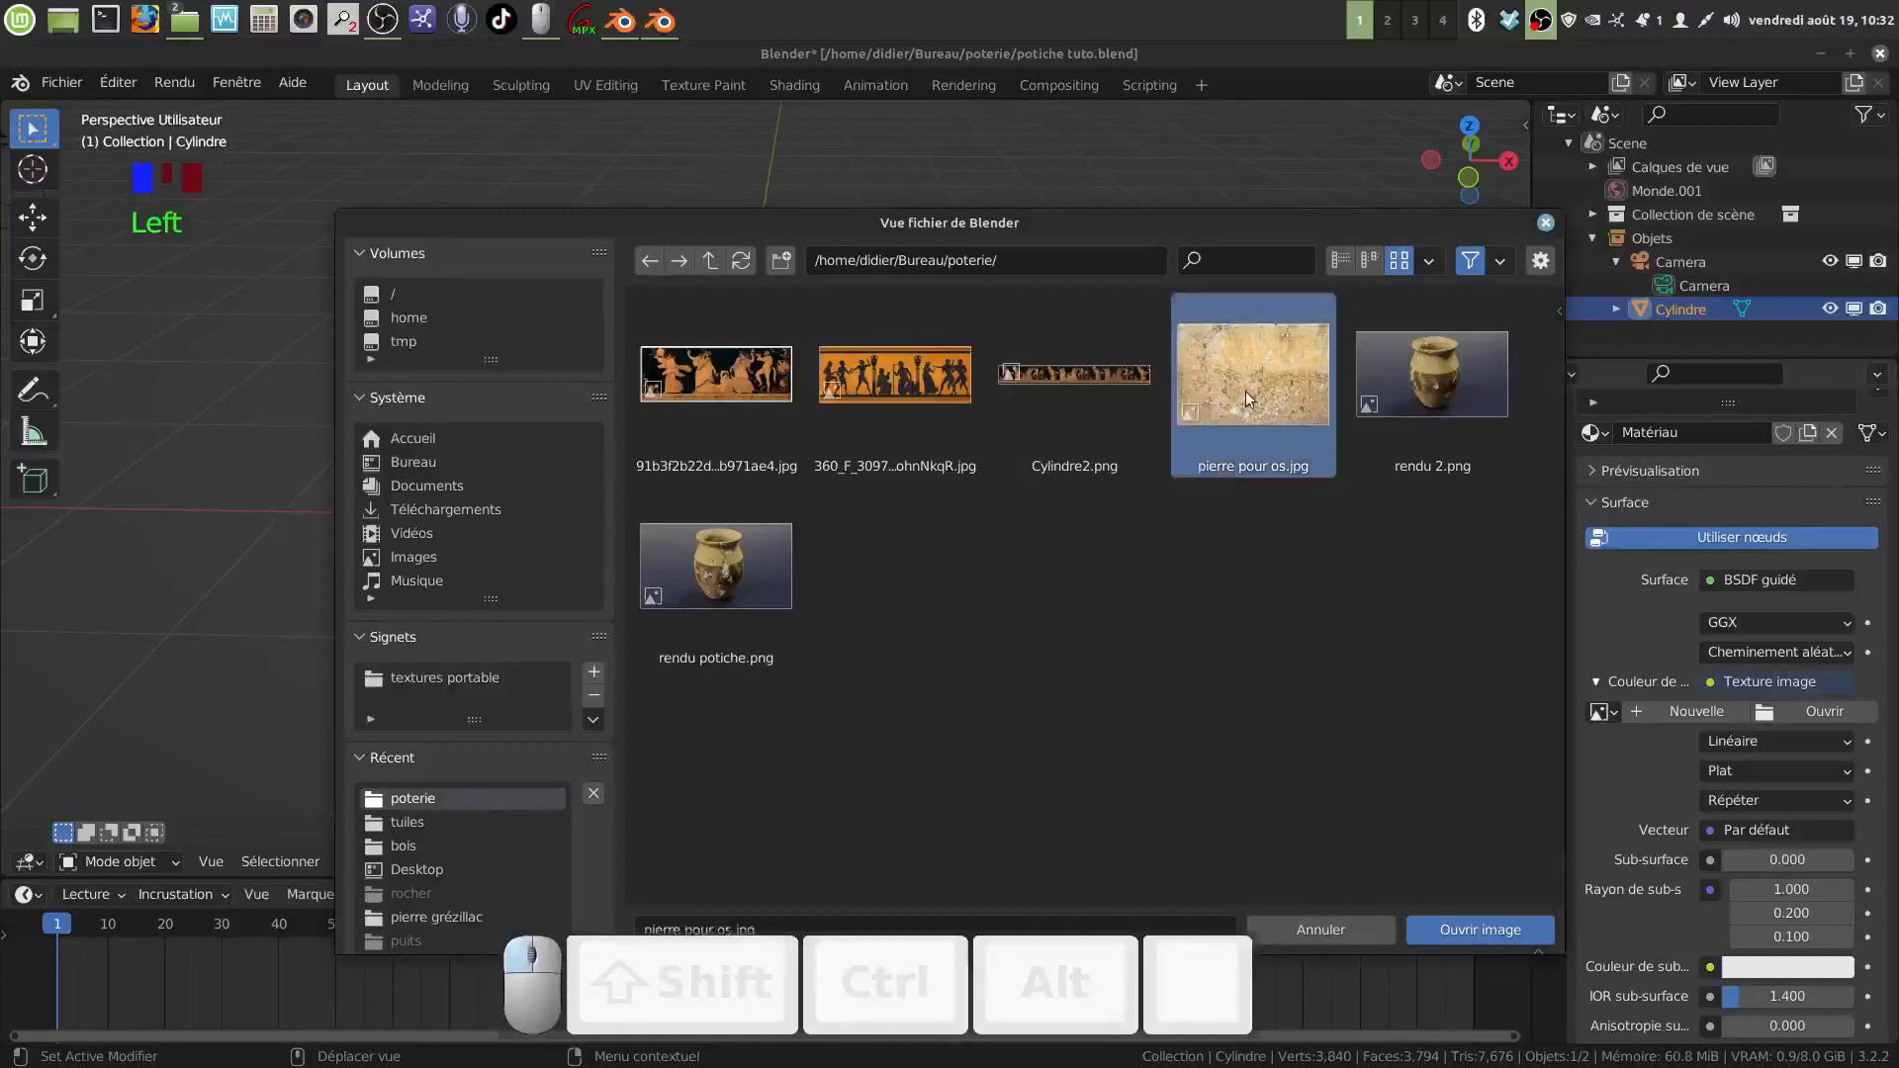
click(1484, 928)
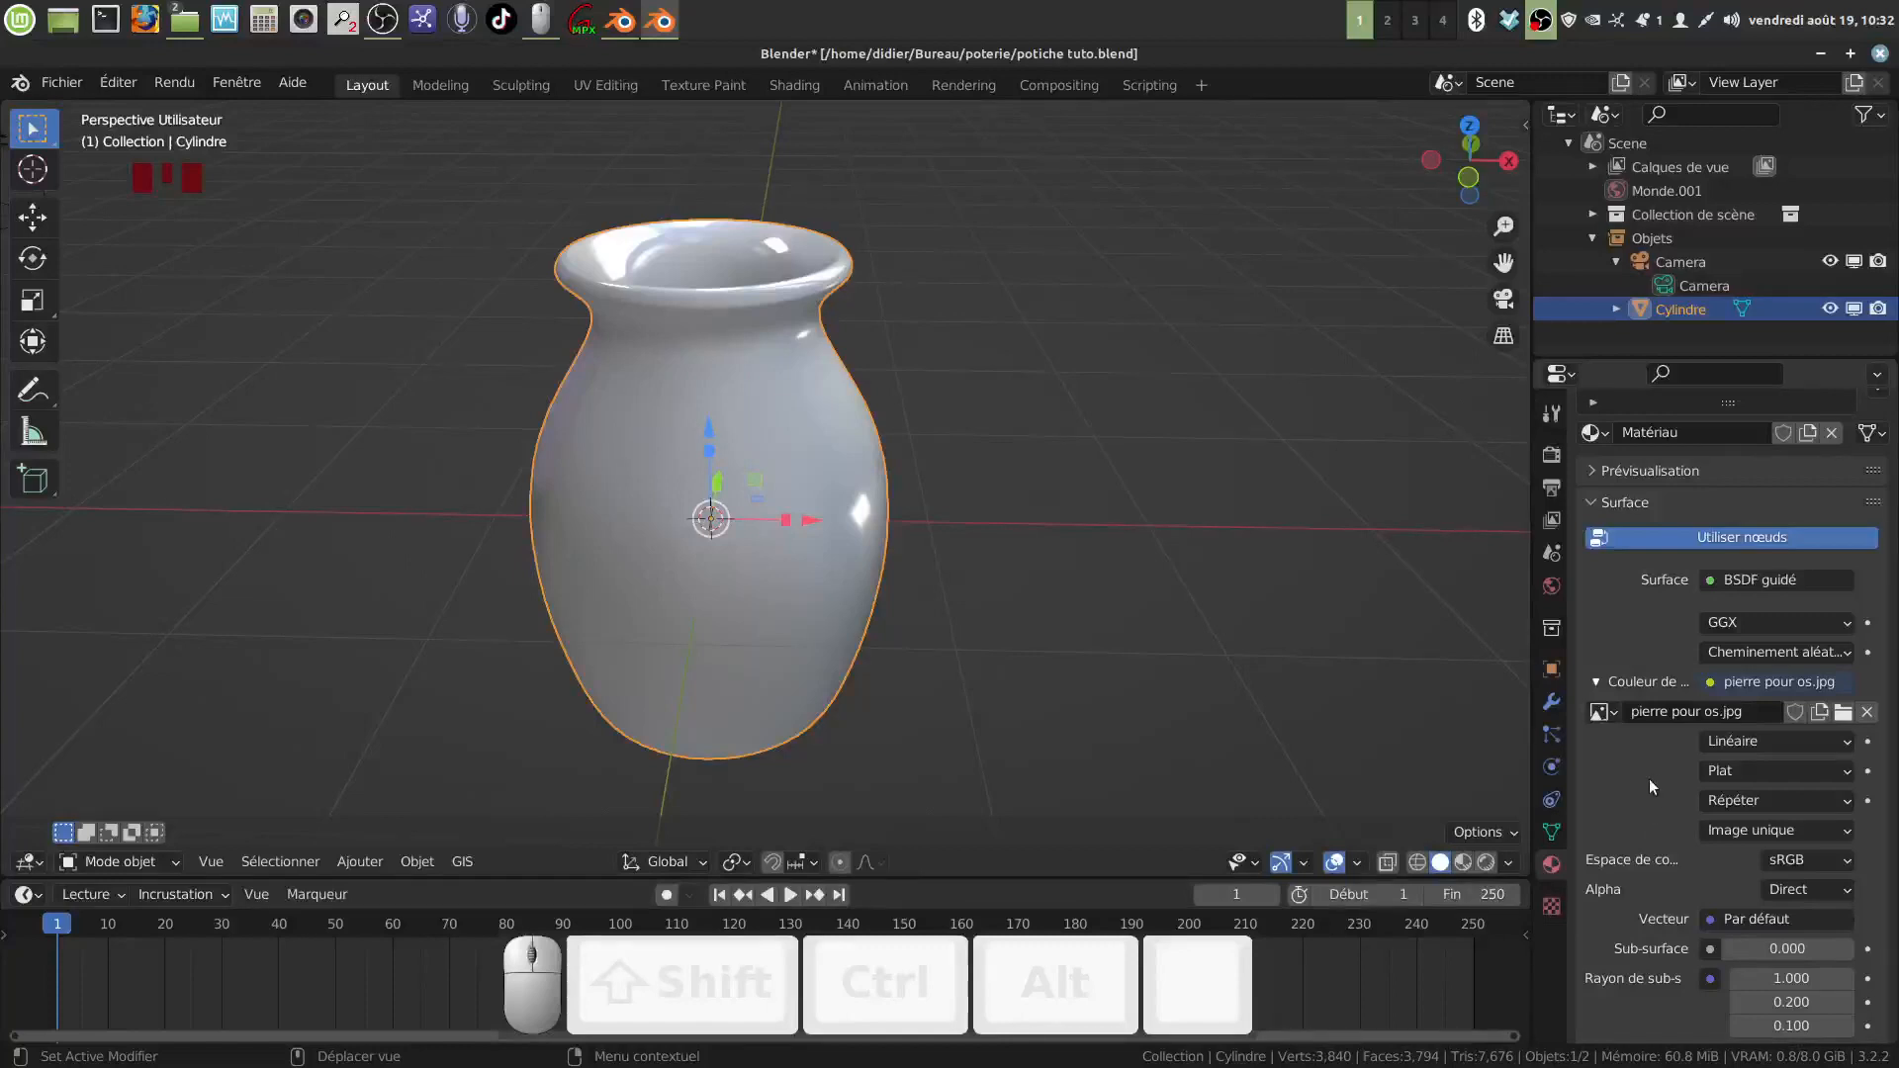
Step: Set the image texture's projection to Boîte with a blend of 0.887 and its extension to Tronquer
click(1771, 772)
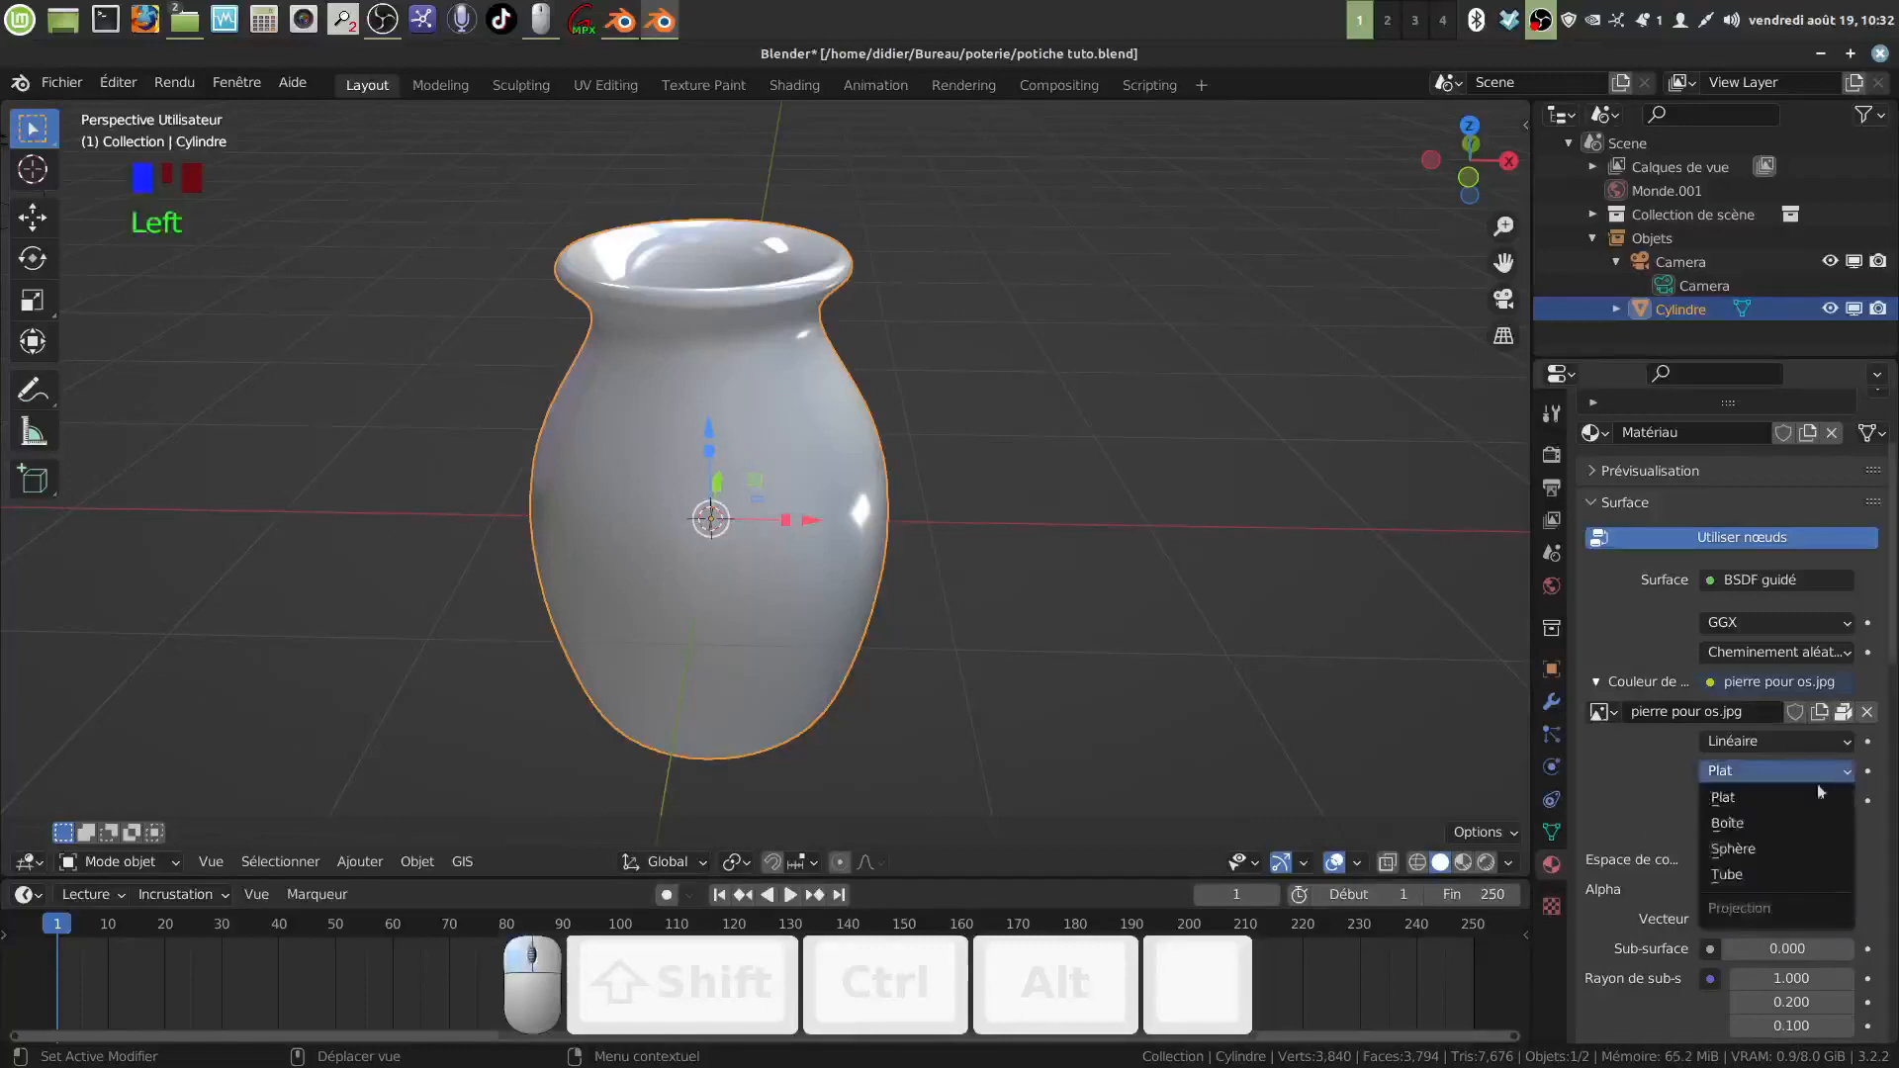
click(1741, 823)
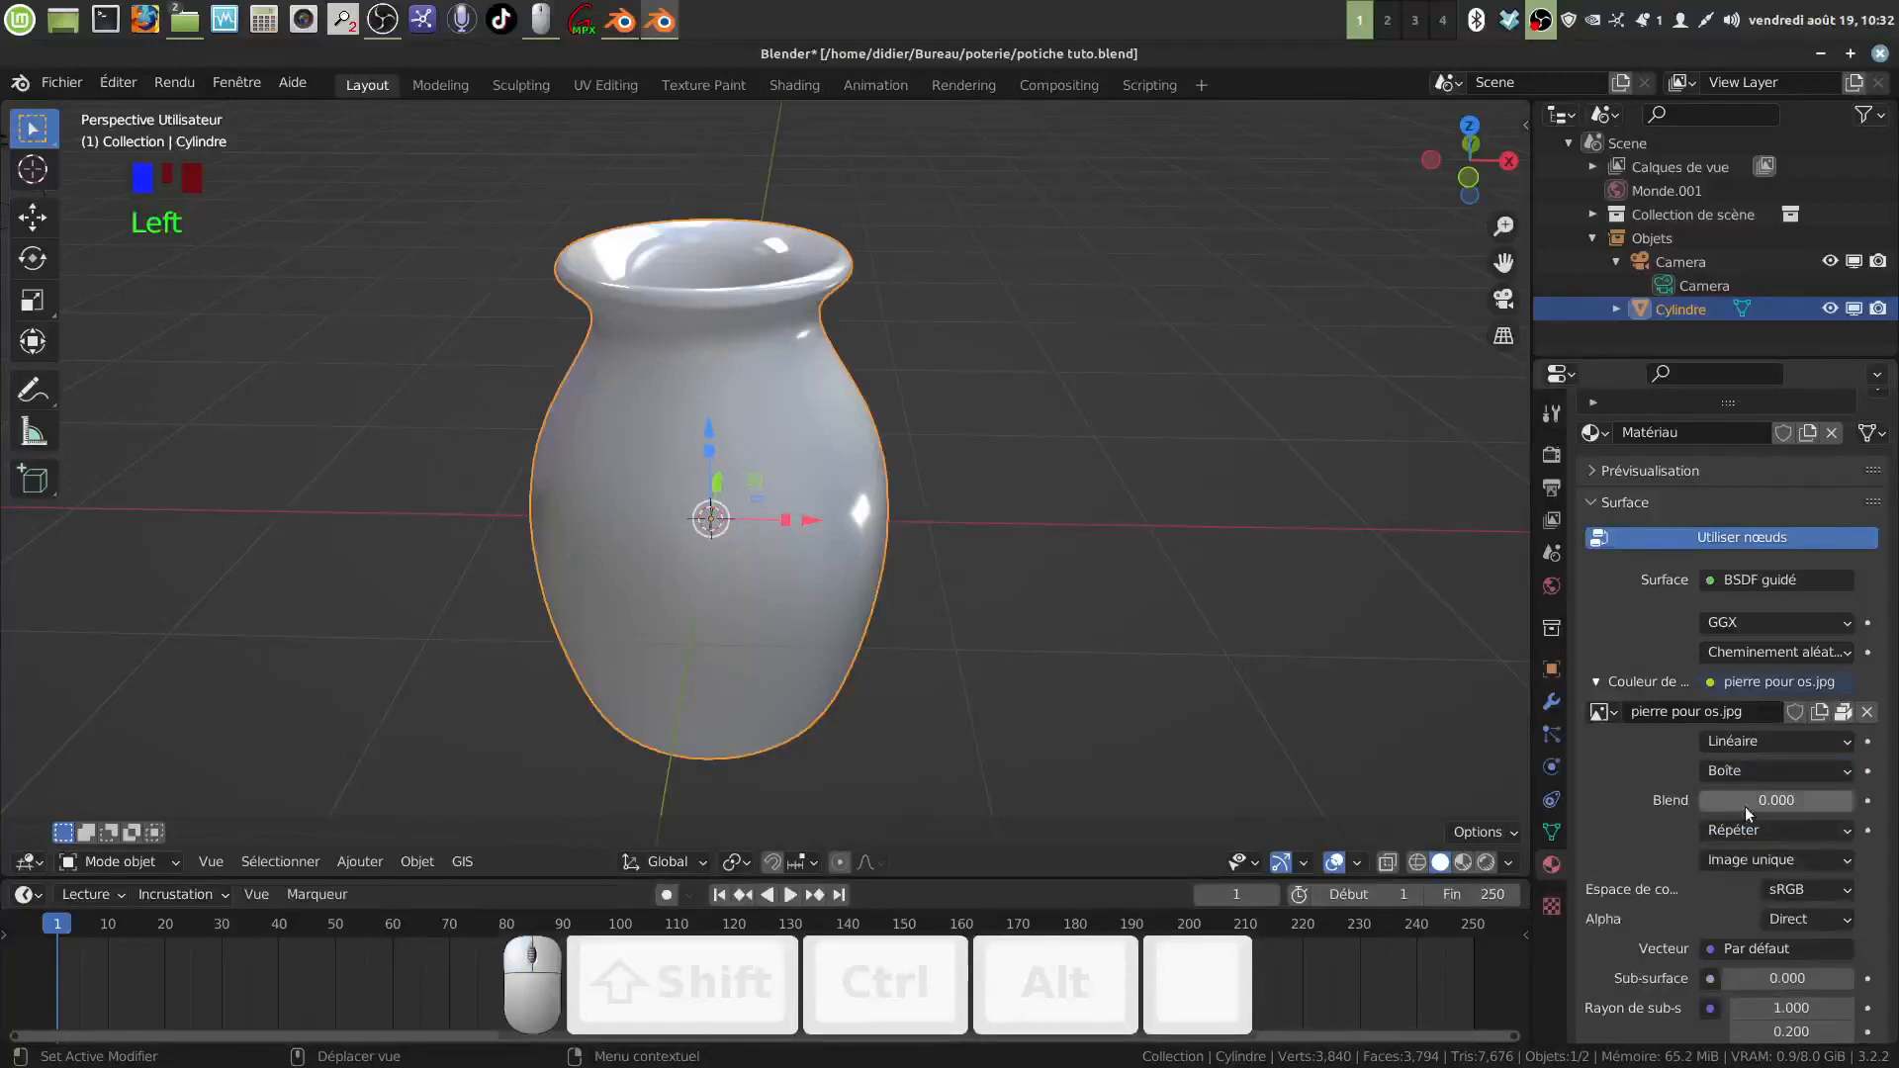
drag(1747, 813, 1806, 831)
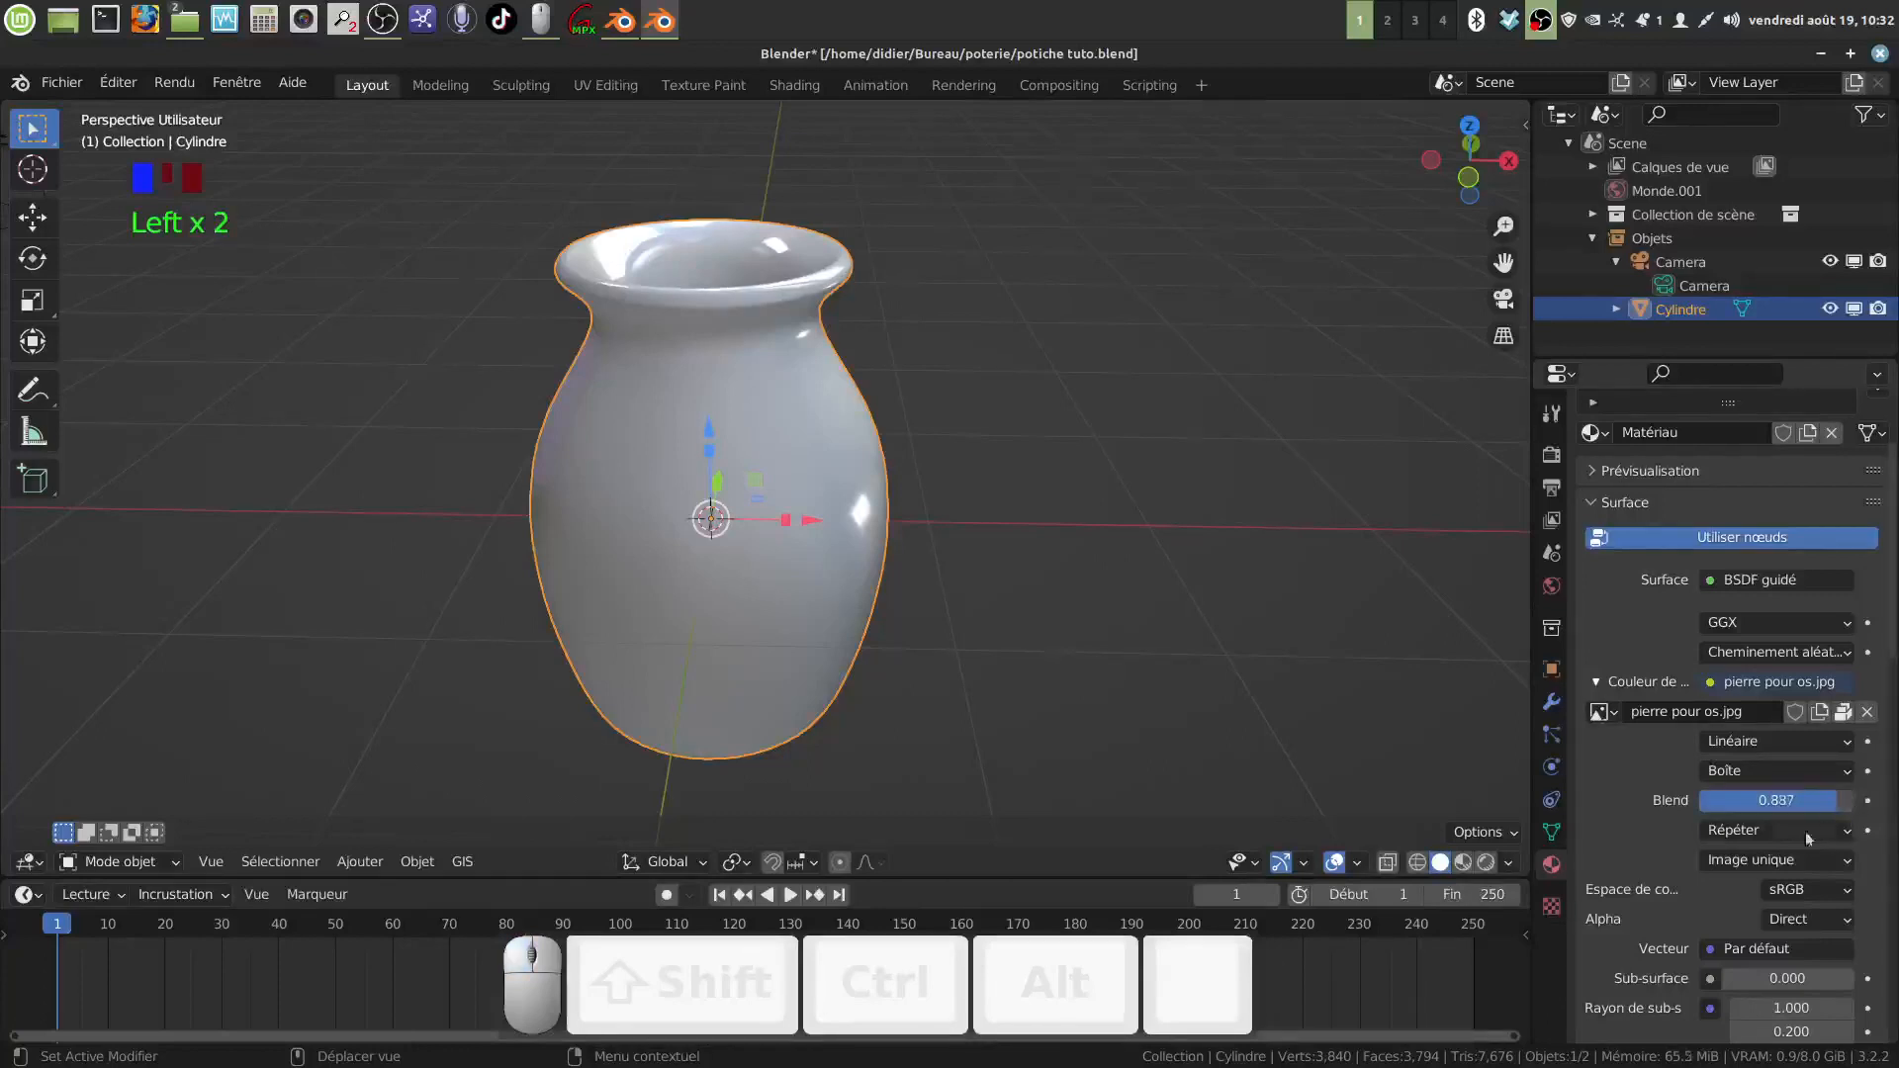
scroll(1707, 841, down, 2)
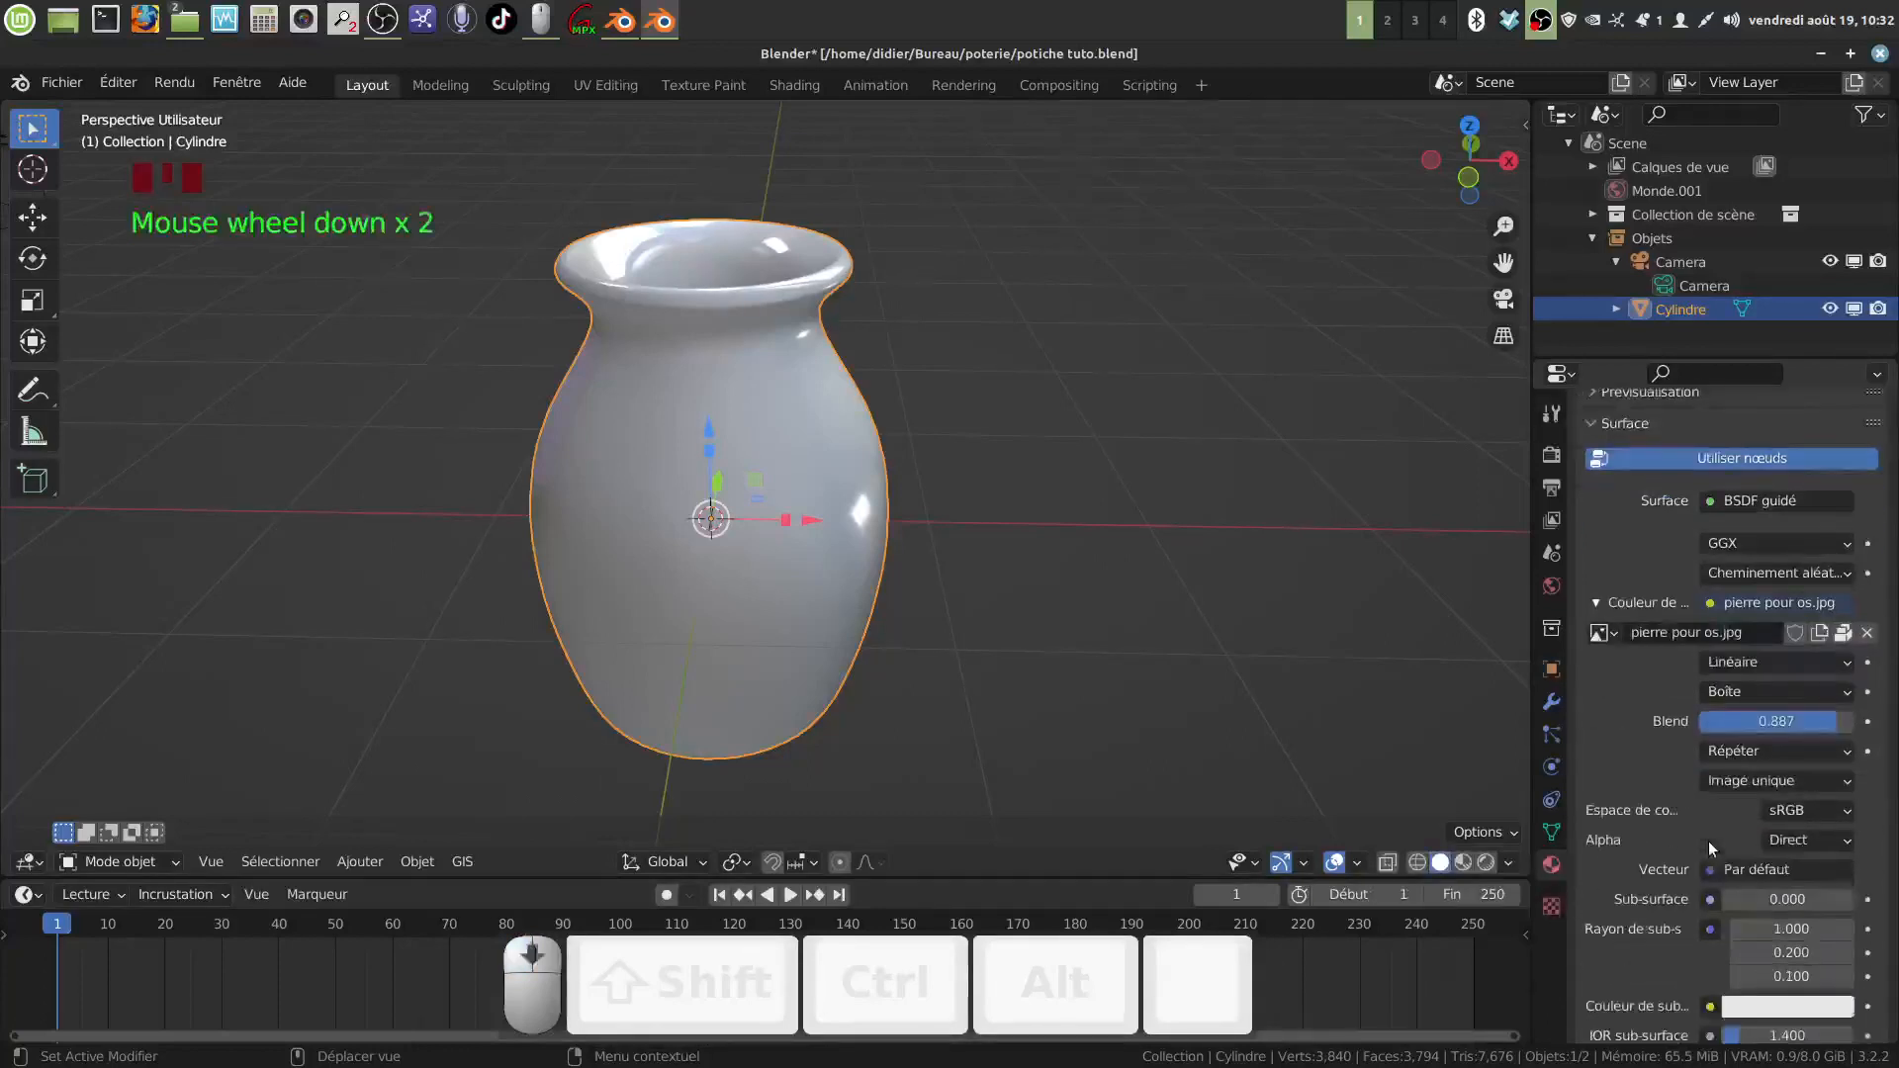
scroll(1707, 841, down, 1)
click(1830, 718)
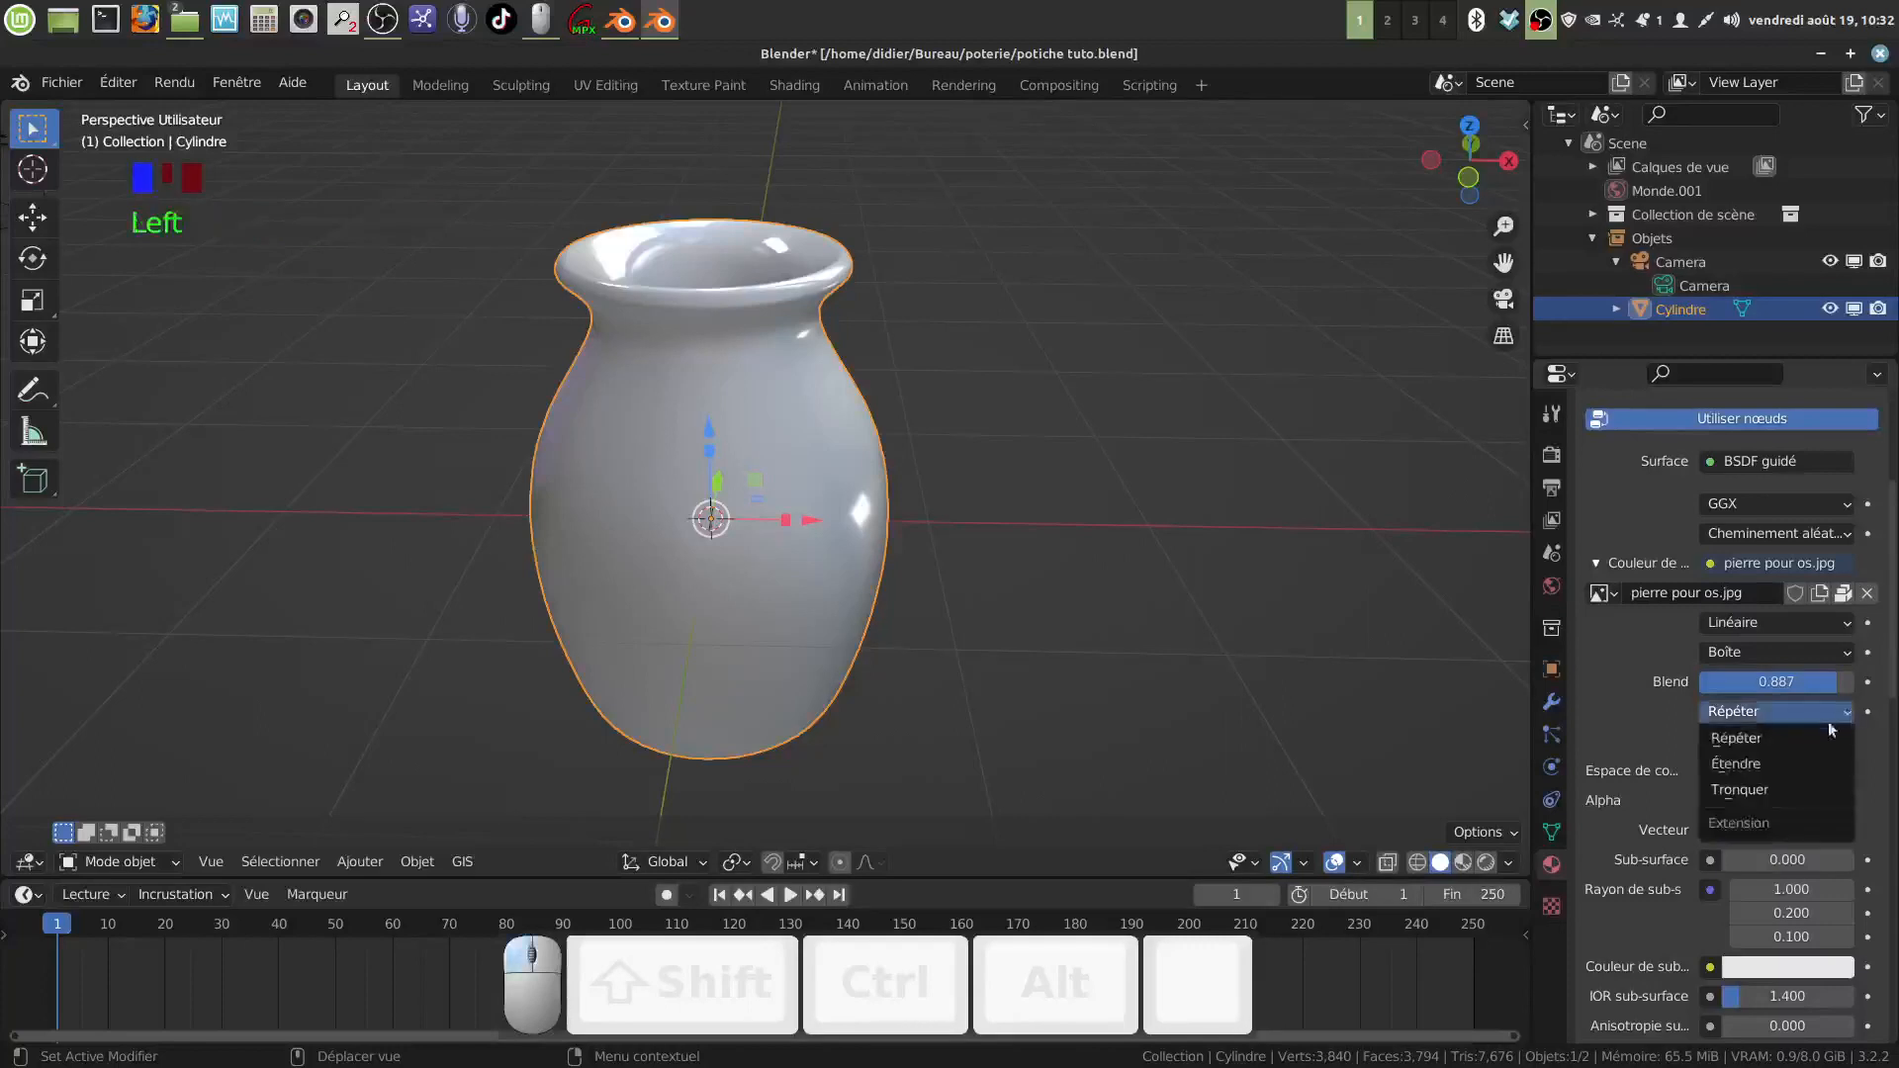
click(1761, 789)
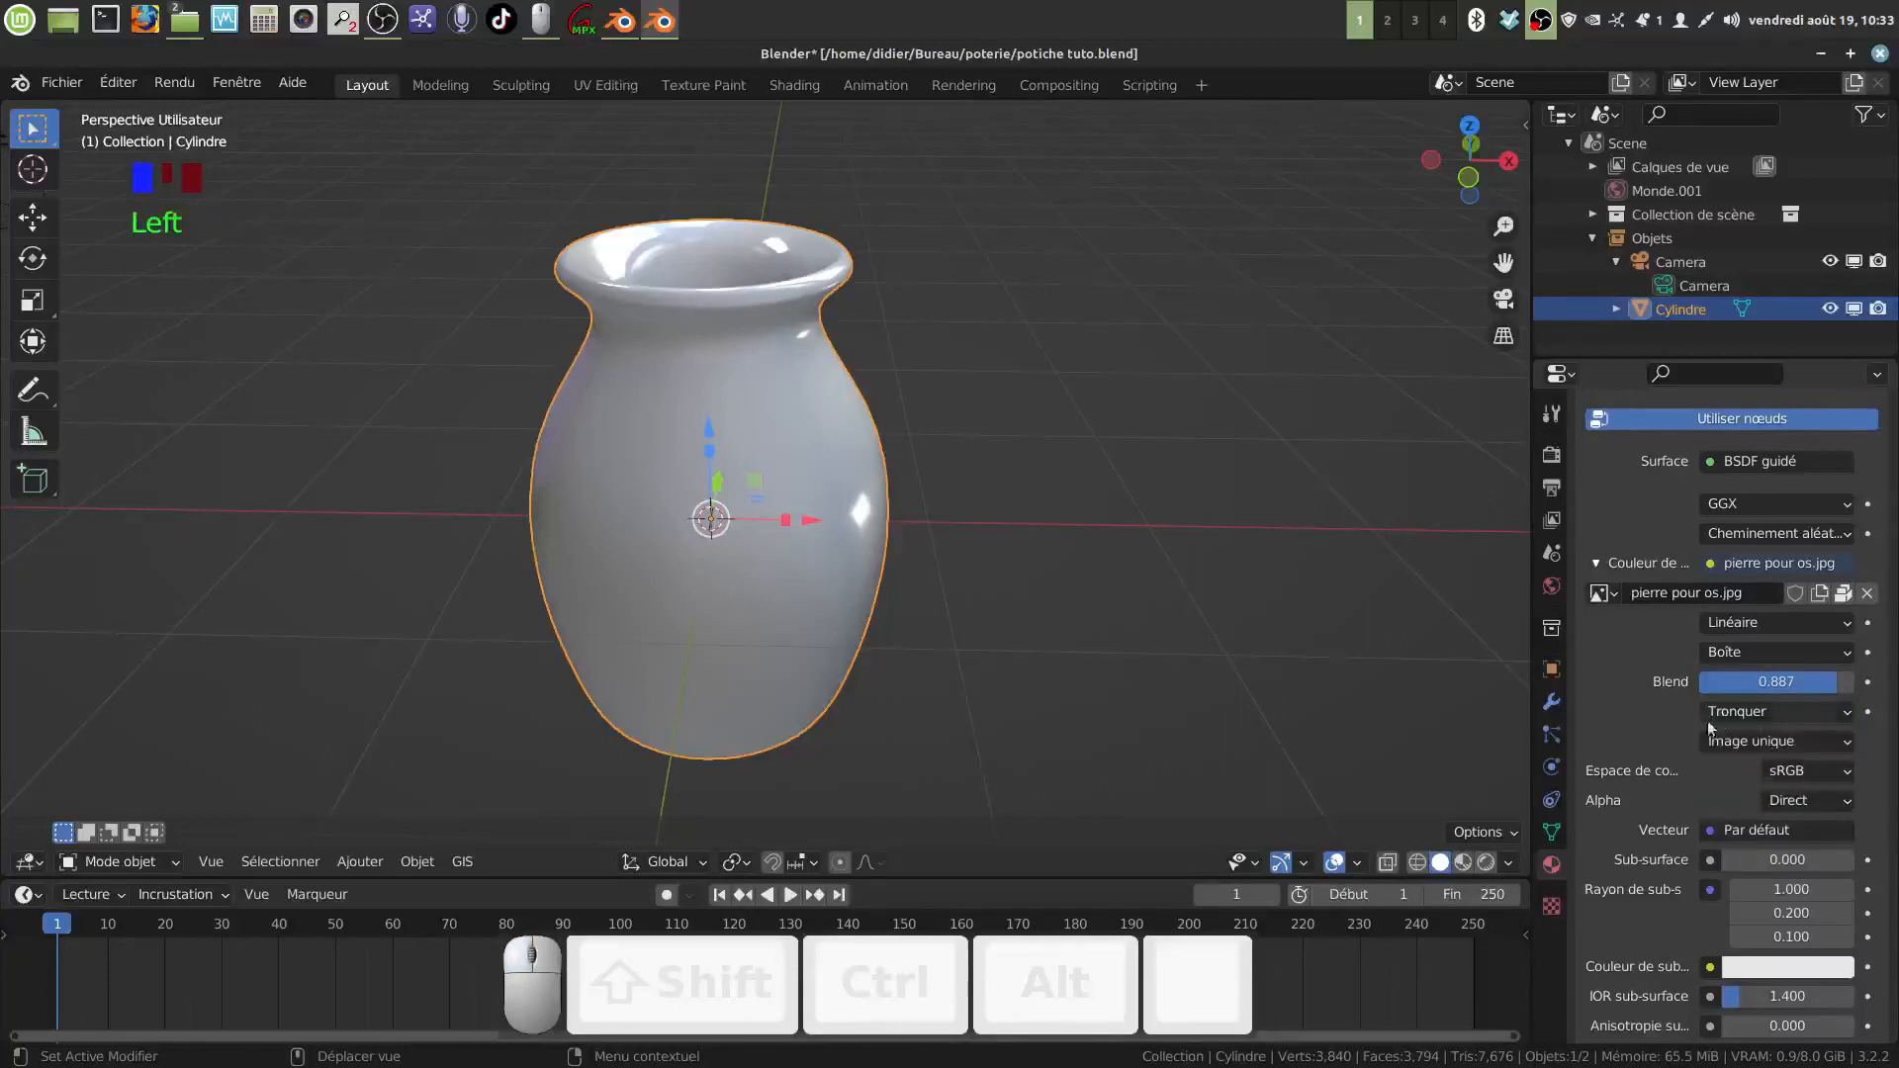
Step: Map the image texture's vector to the Générée texture coordinates
scroll(1741, 801, down, 1)
click(1711, 792)
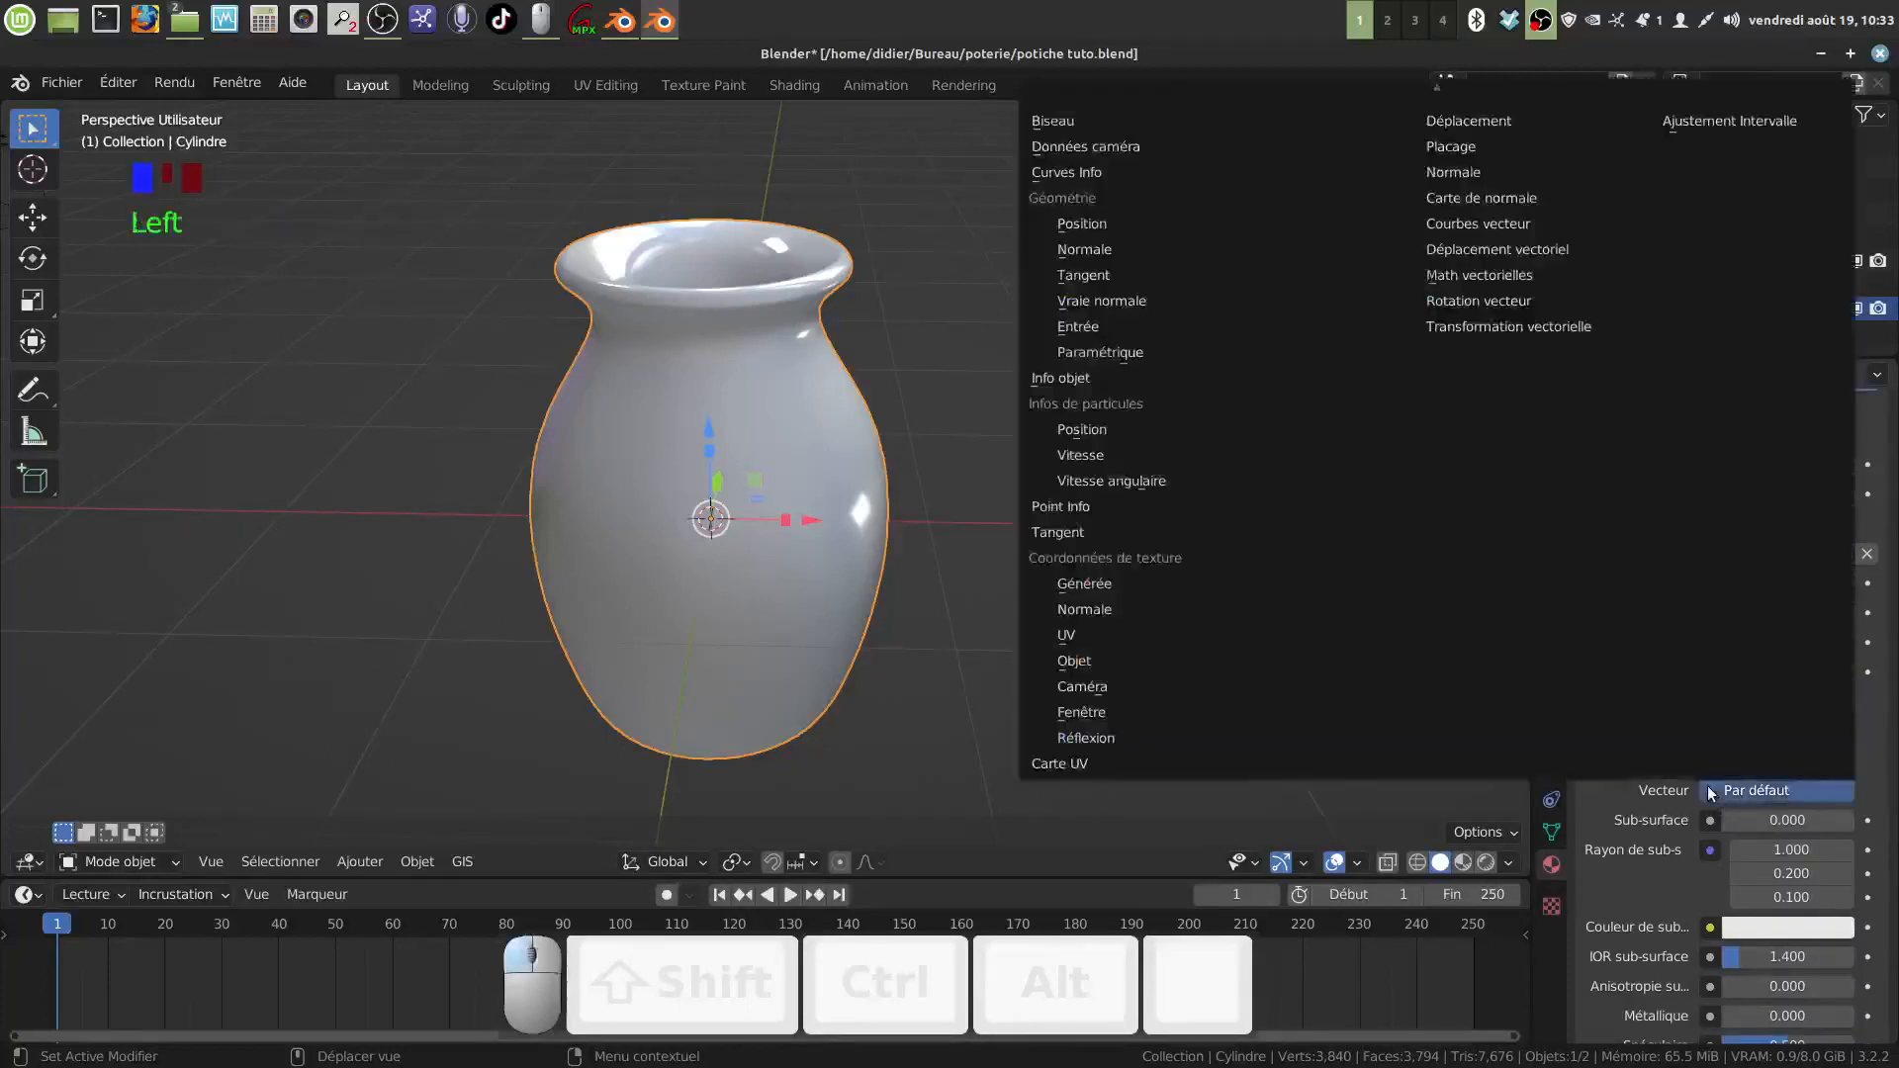
click(1084, 584)
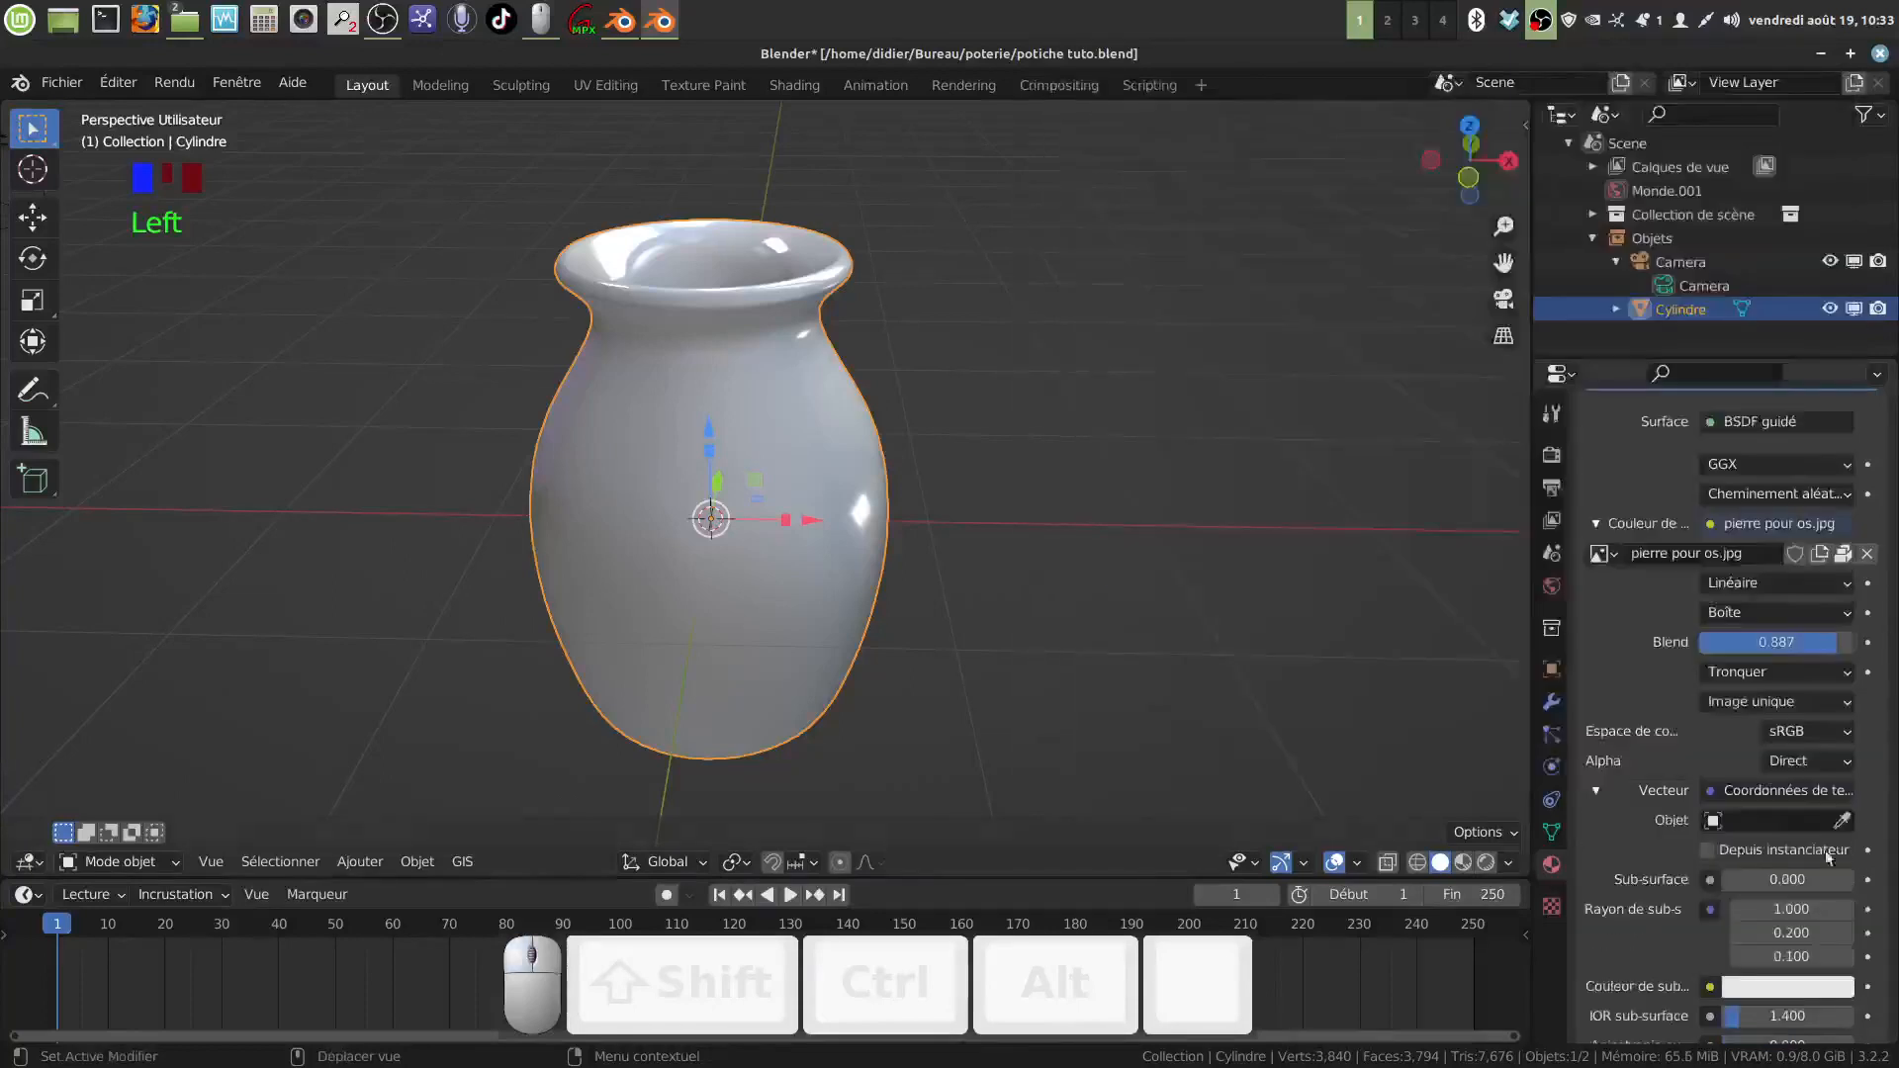
Step: Lower the vase material's specular value to 0.026
scroll(1829, 856, down, 3)
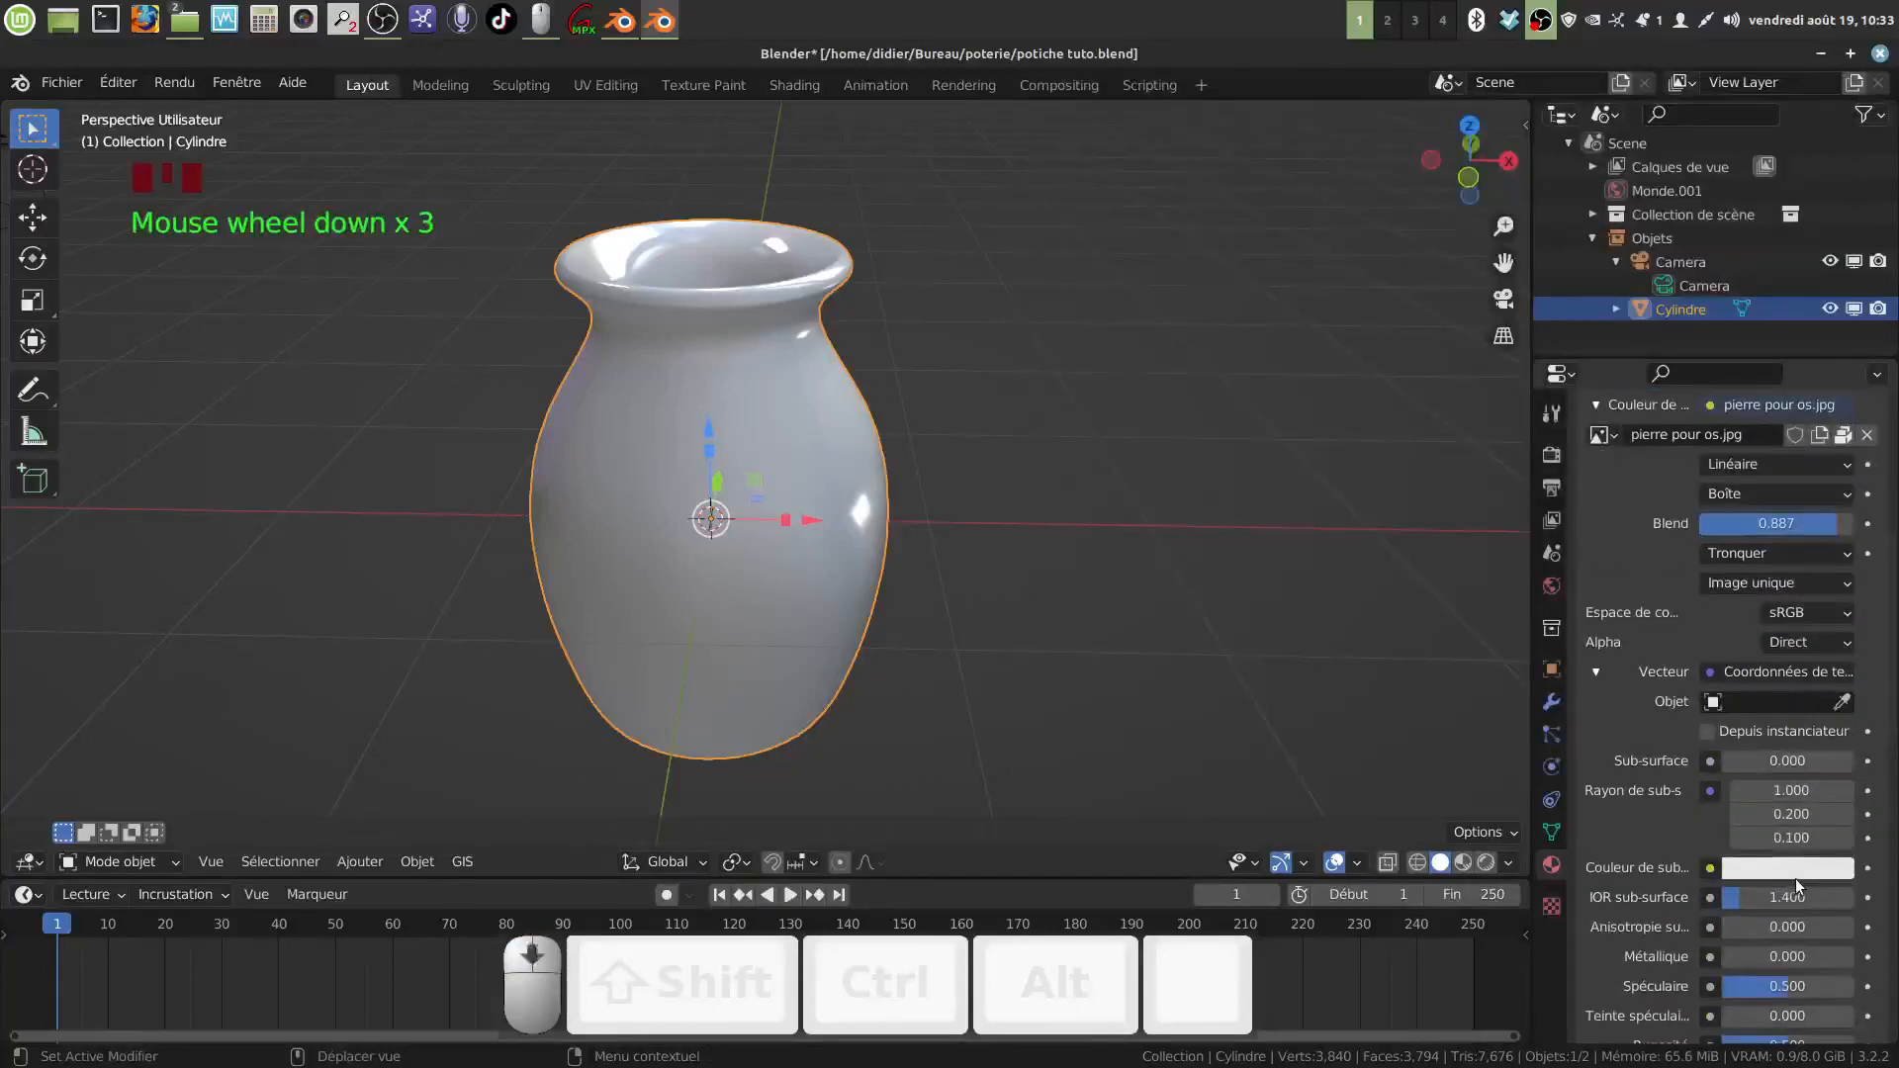
scroll(1781, 974, down, 3)
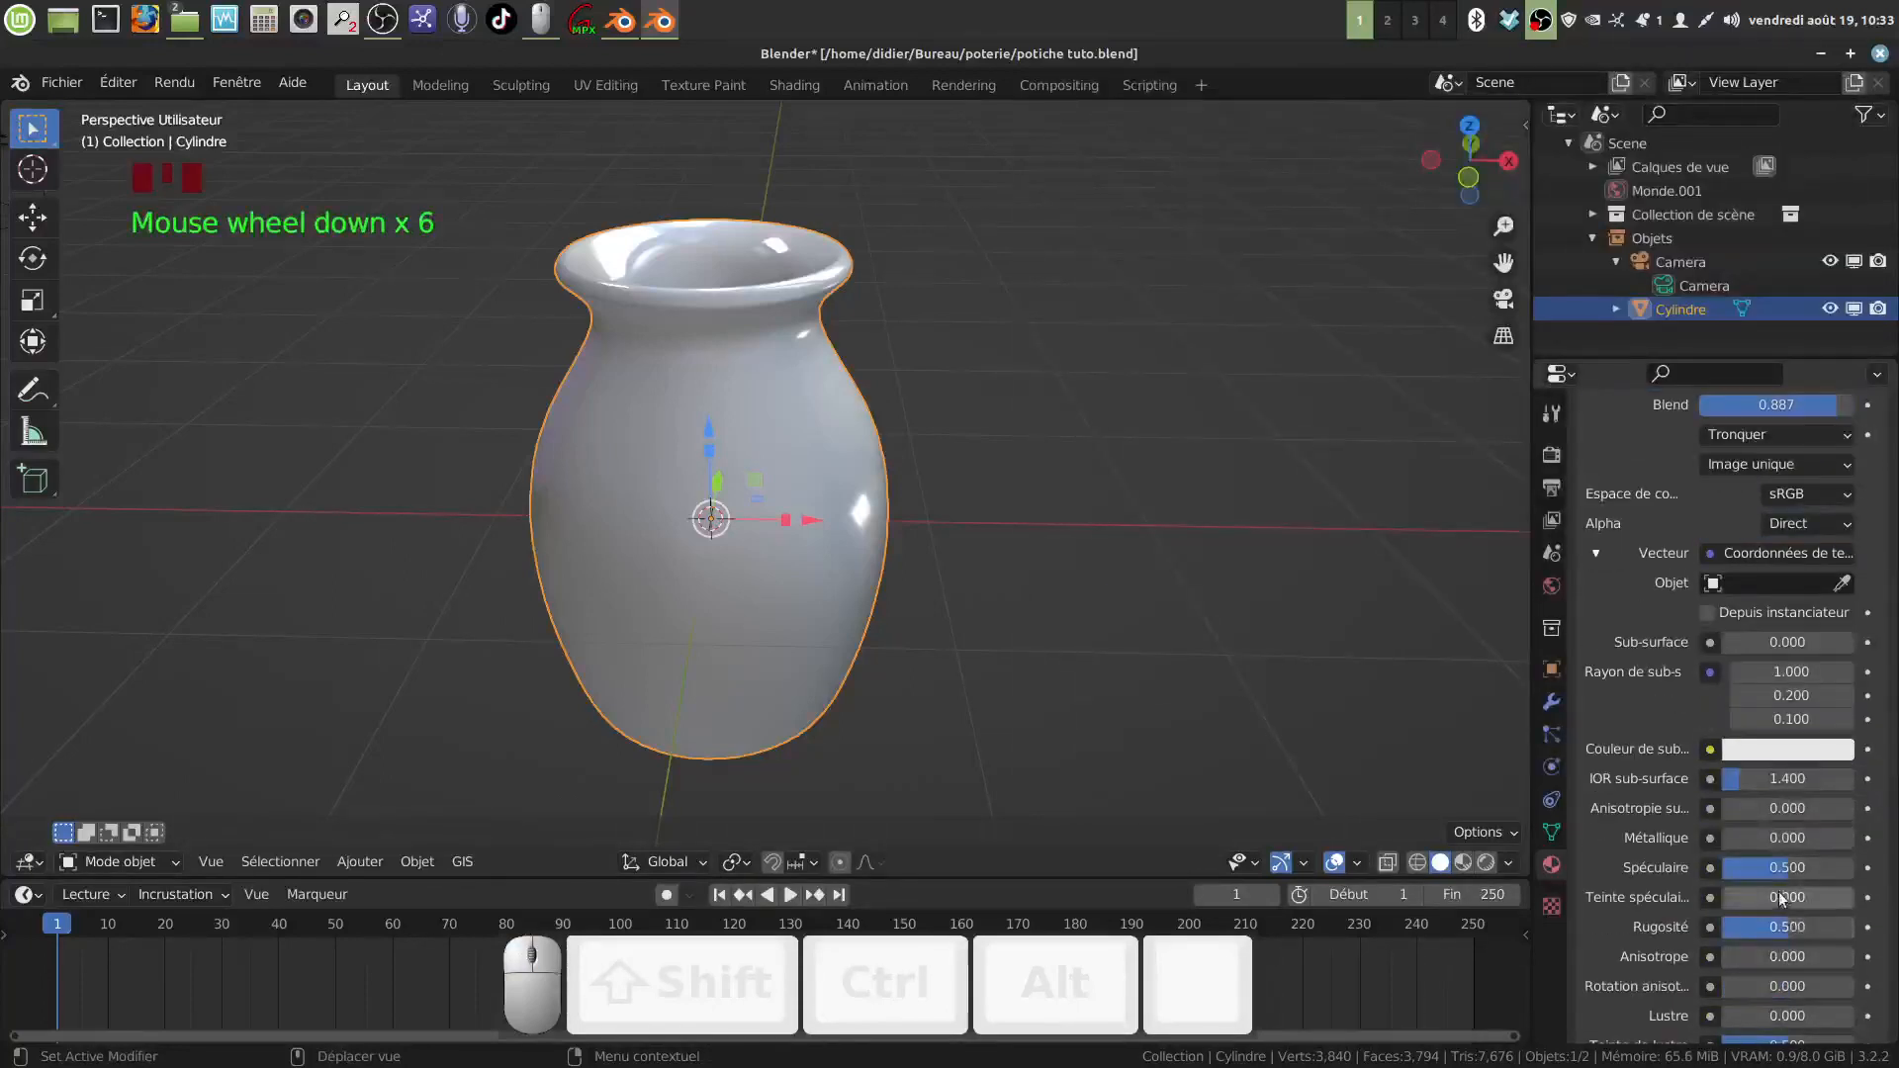
drag(1797, 874, 1740, 874)
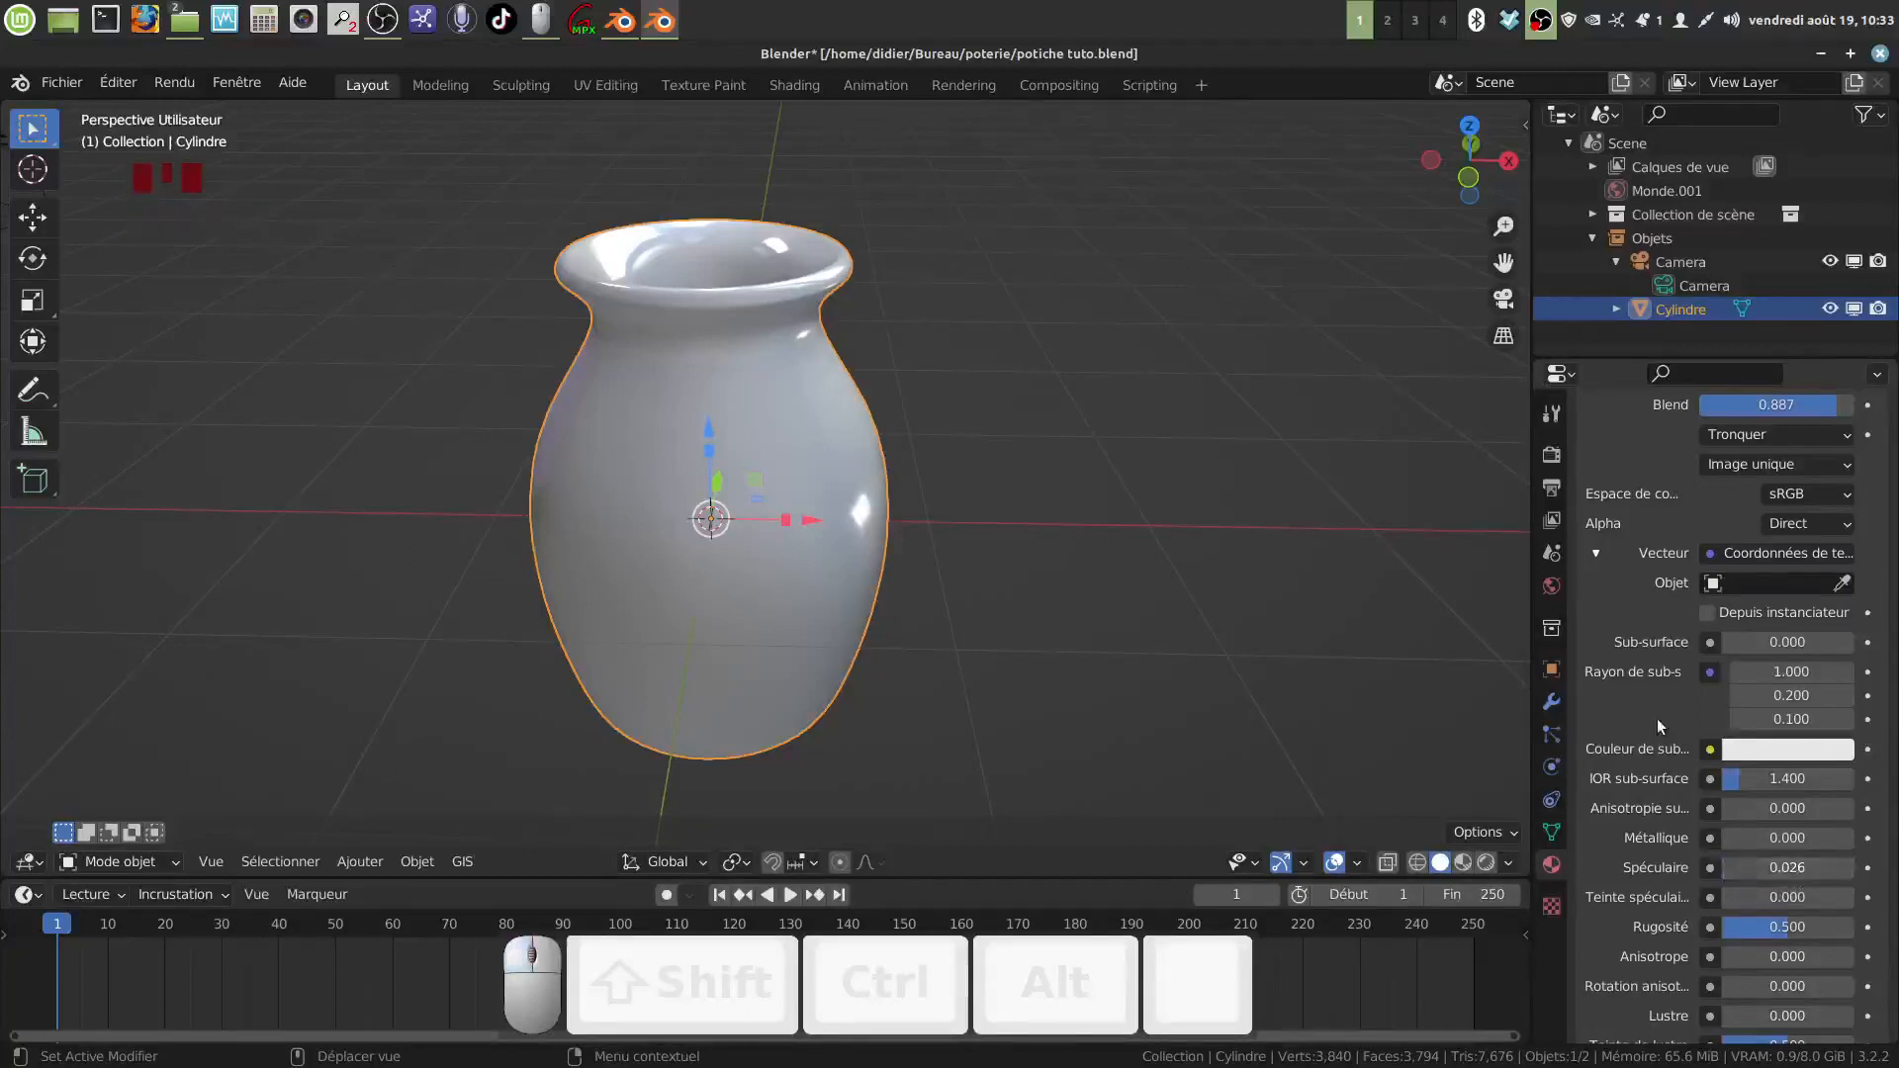
Step: Show the vase in rendered shading and examine the stone texture from several angles and distances
scroll(1658, 718, up, 4)
scroll(1666, 740, up, 4)
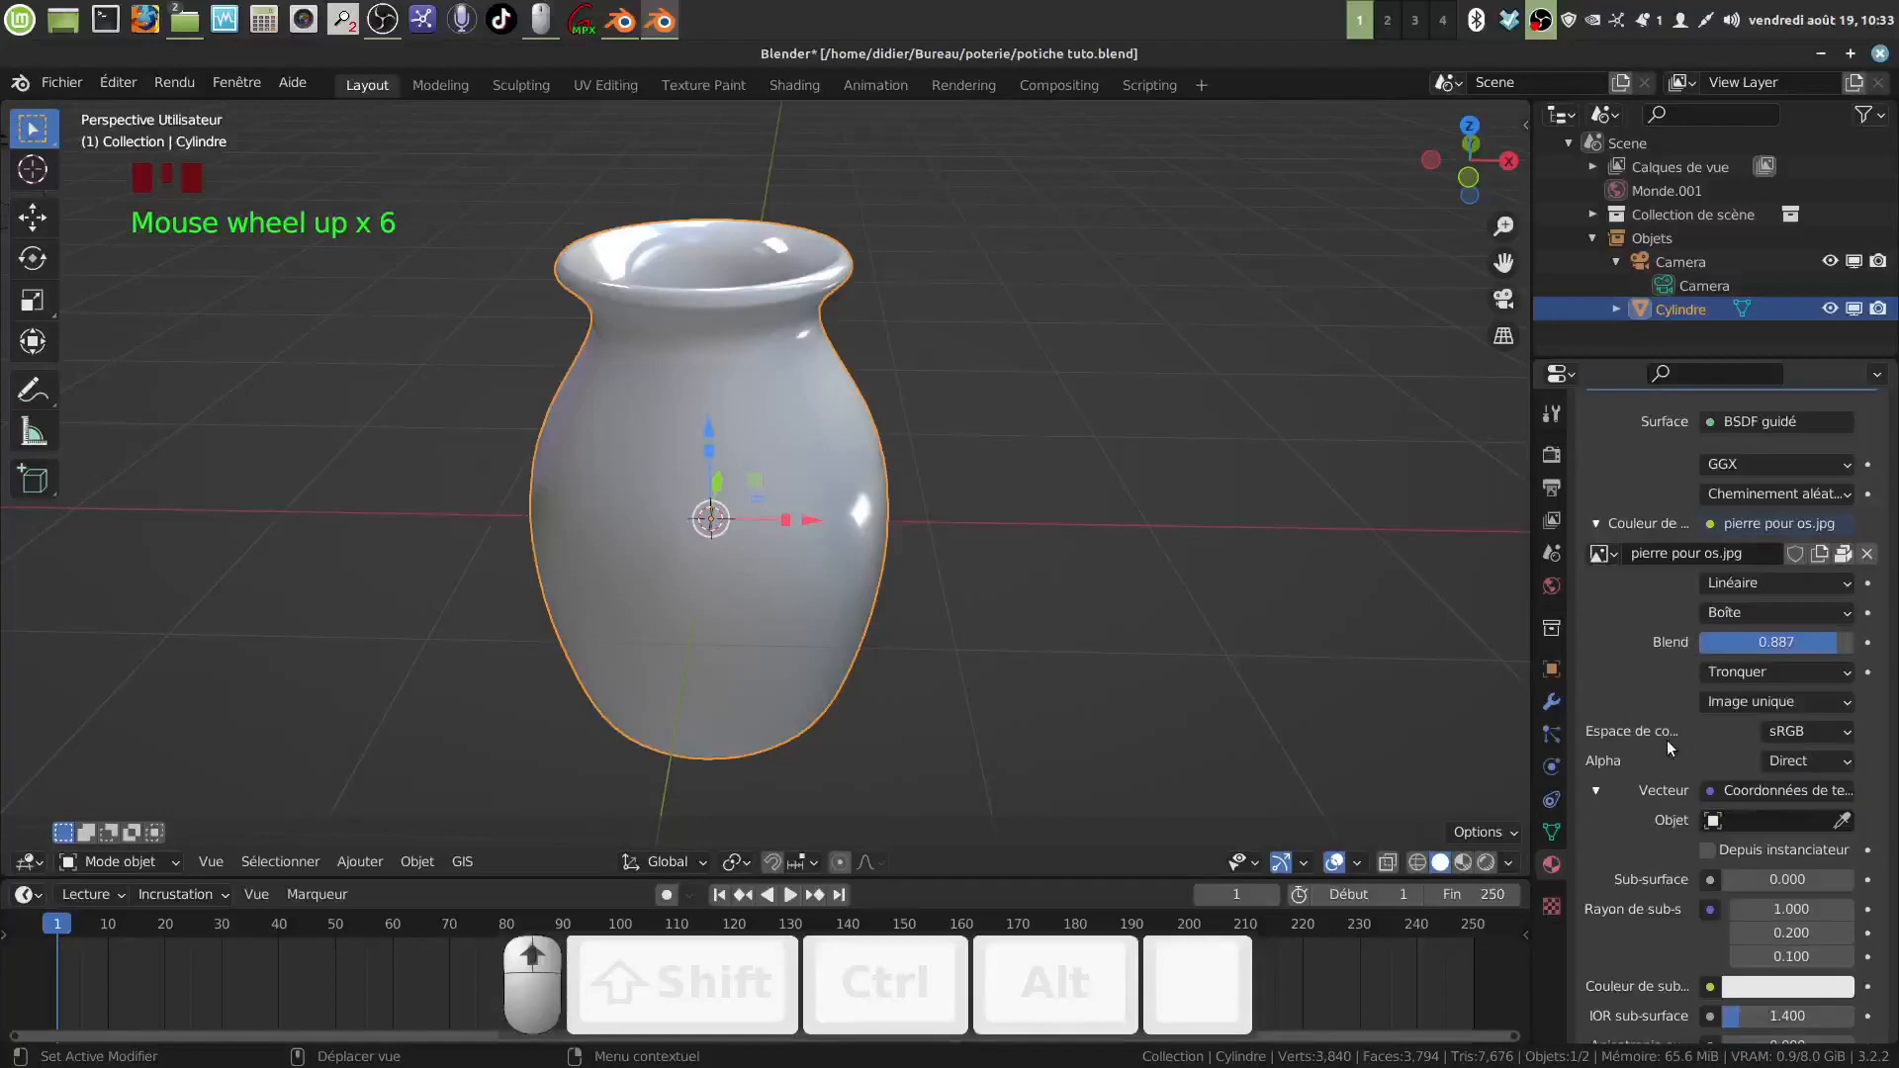
scroll(1683, 755, up, 2)
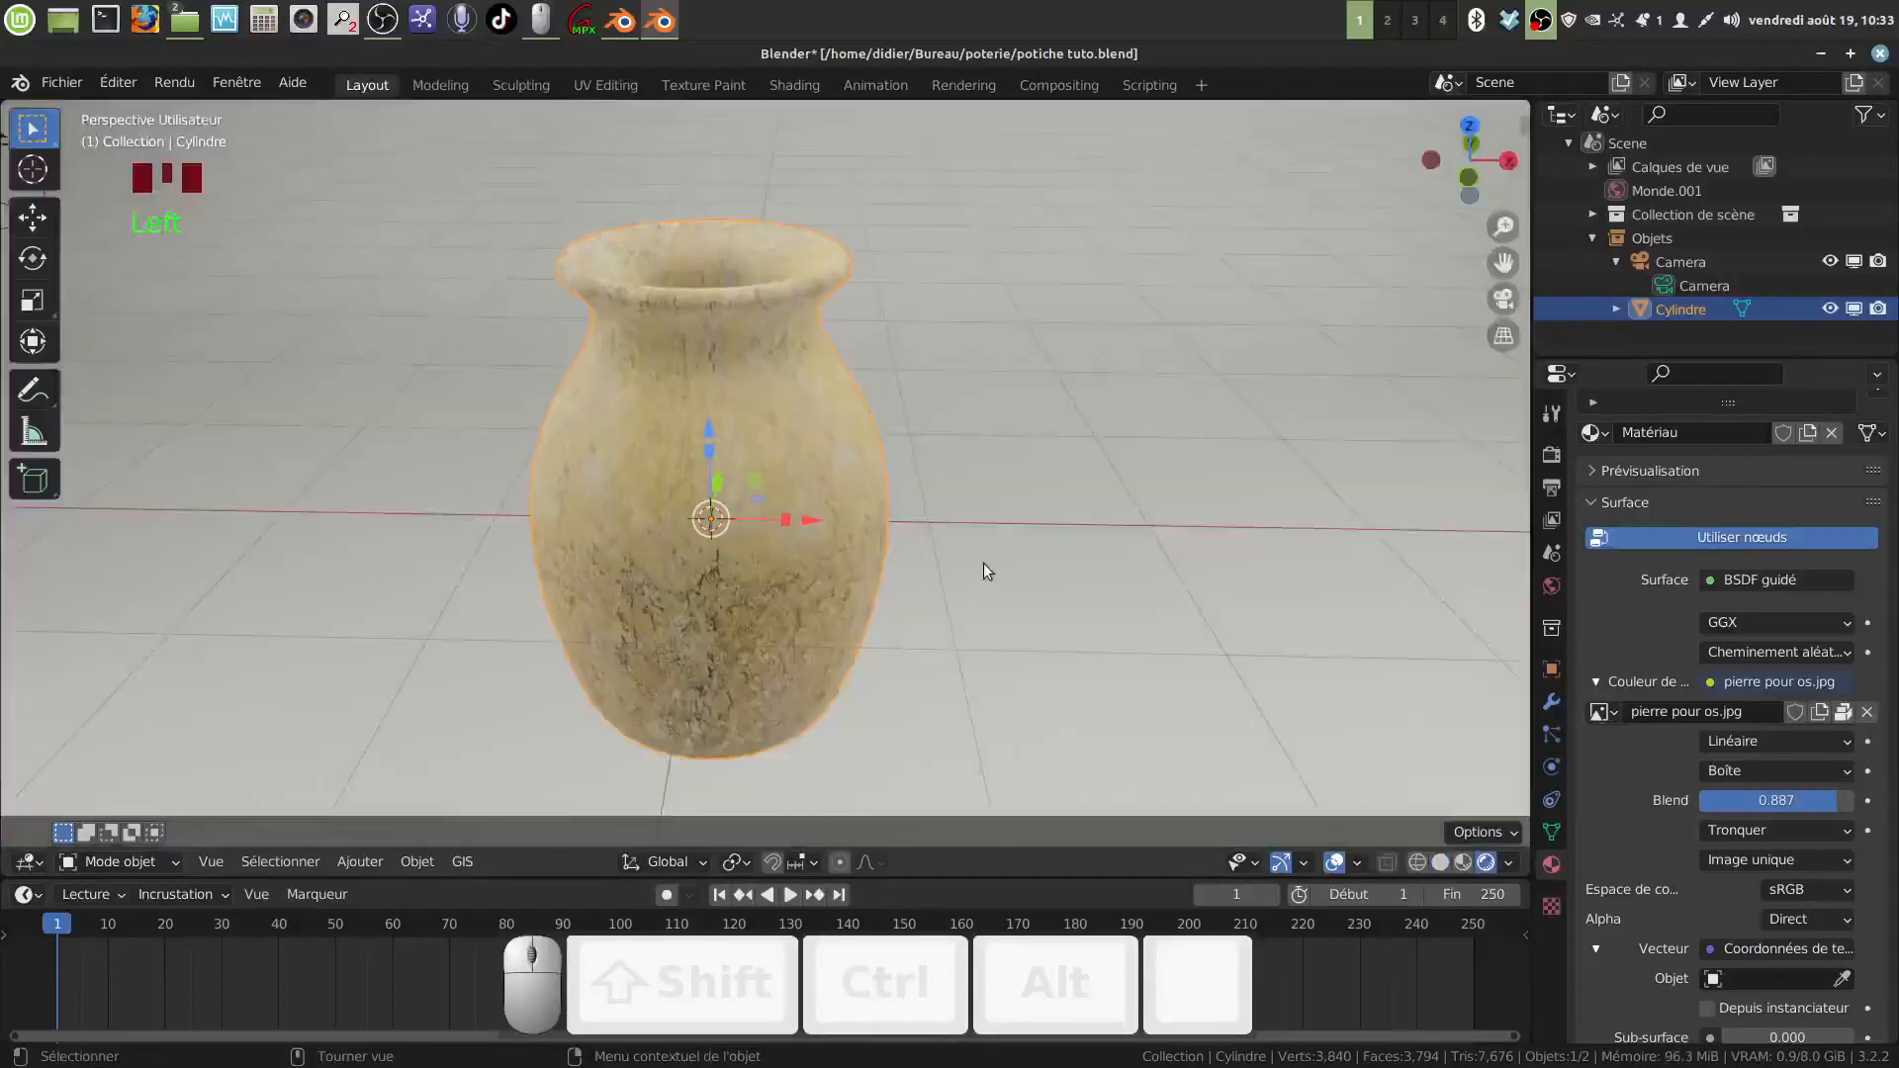
middle_drag(984, 562, 1055, 519)
middle_drag(1095, 466, 930, 538)
scroll(987, 606, up, 4)
scroll(934, 503, down, 2)
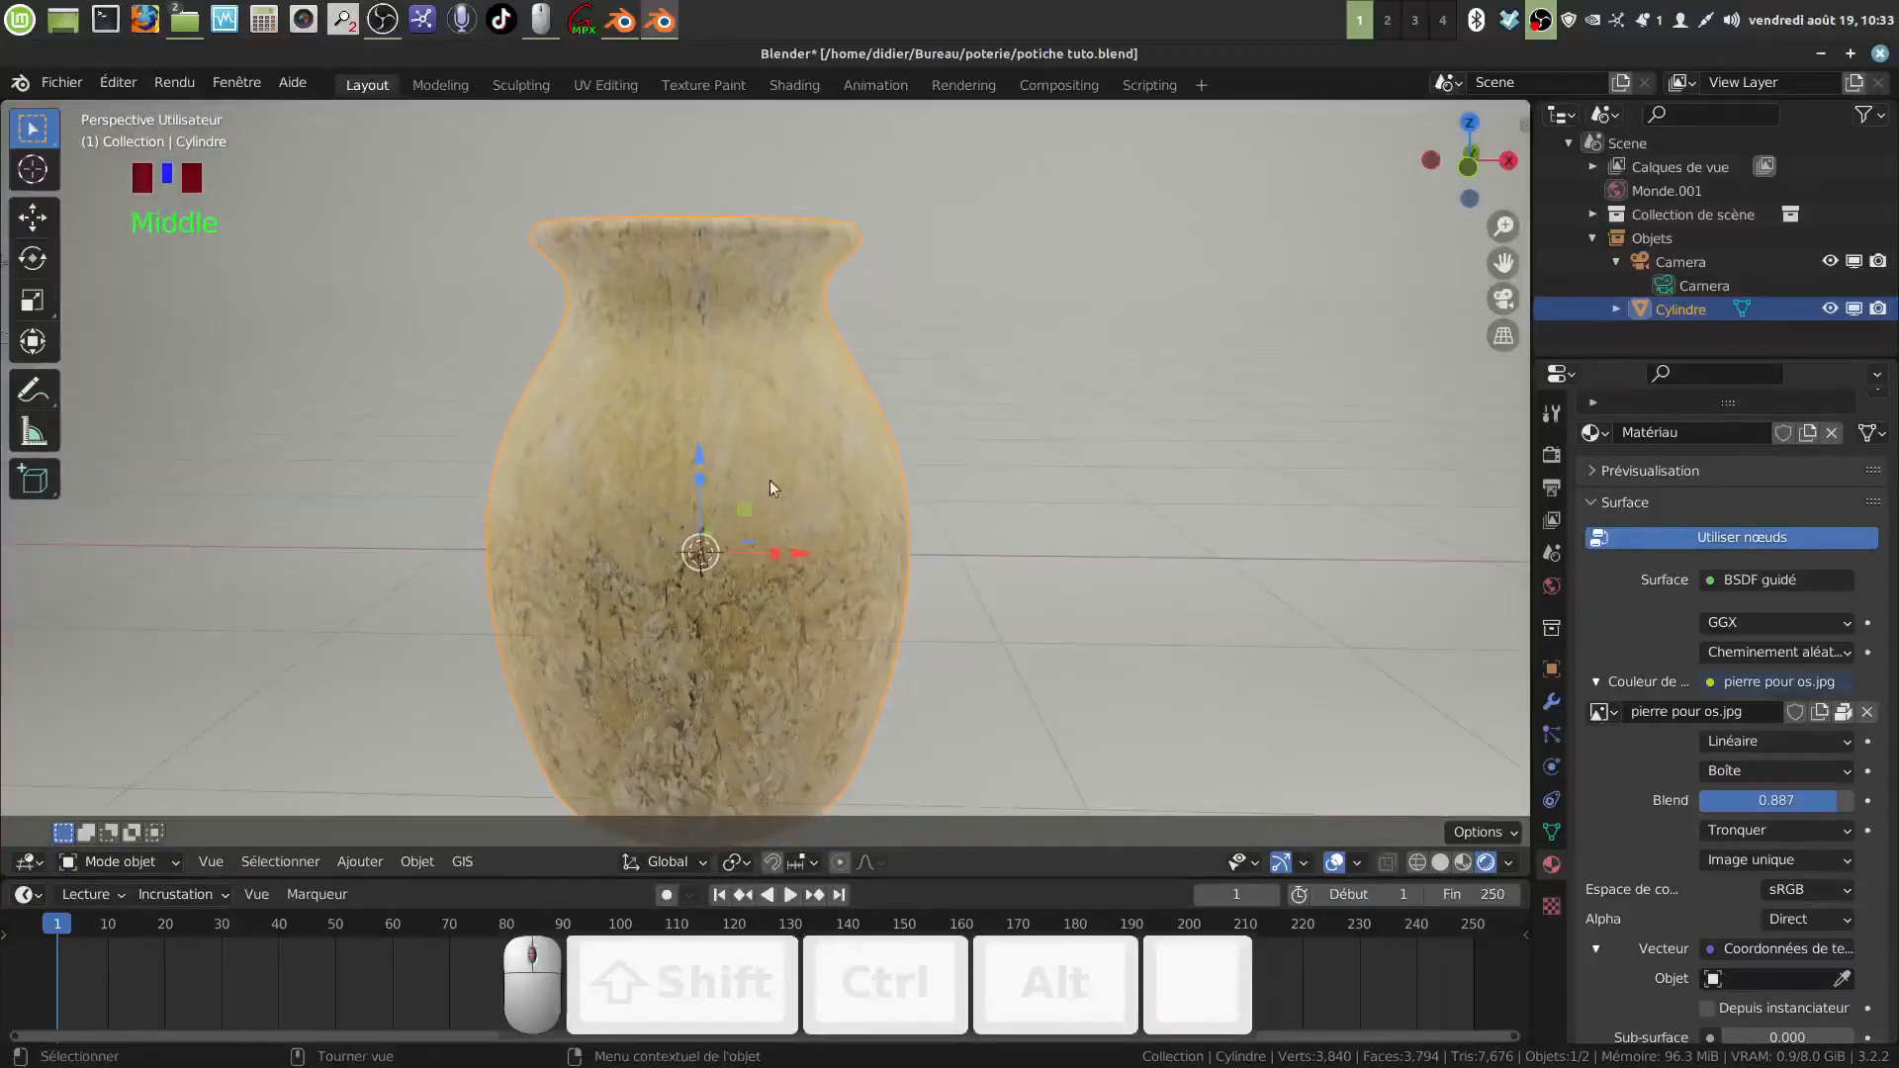
Step: Split the 3D viewport and turn the new area into a shader editor framing the whole vase material without its sidebar
drag(1524, 102, 670, 108)
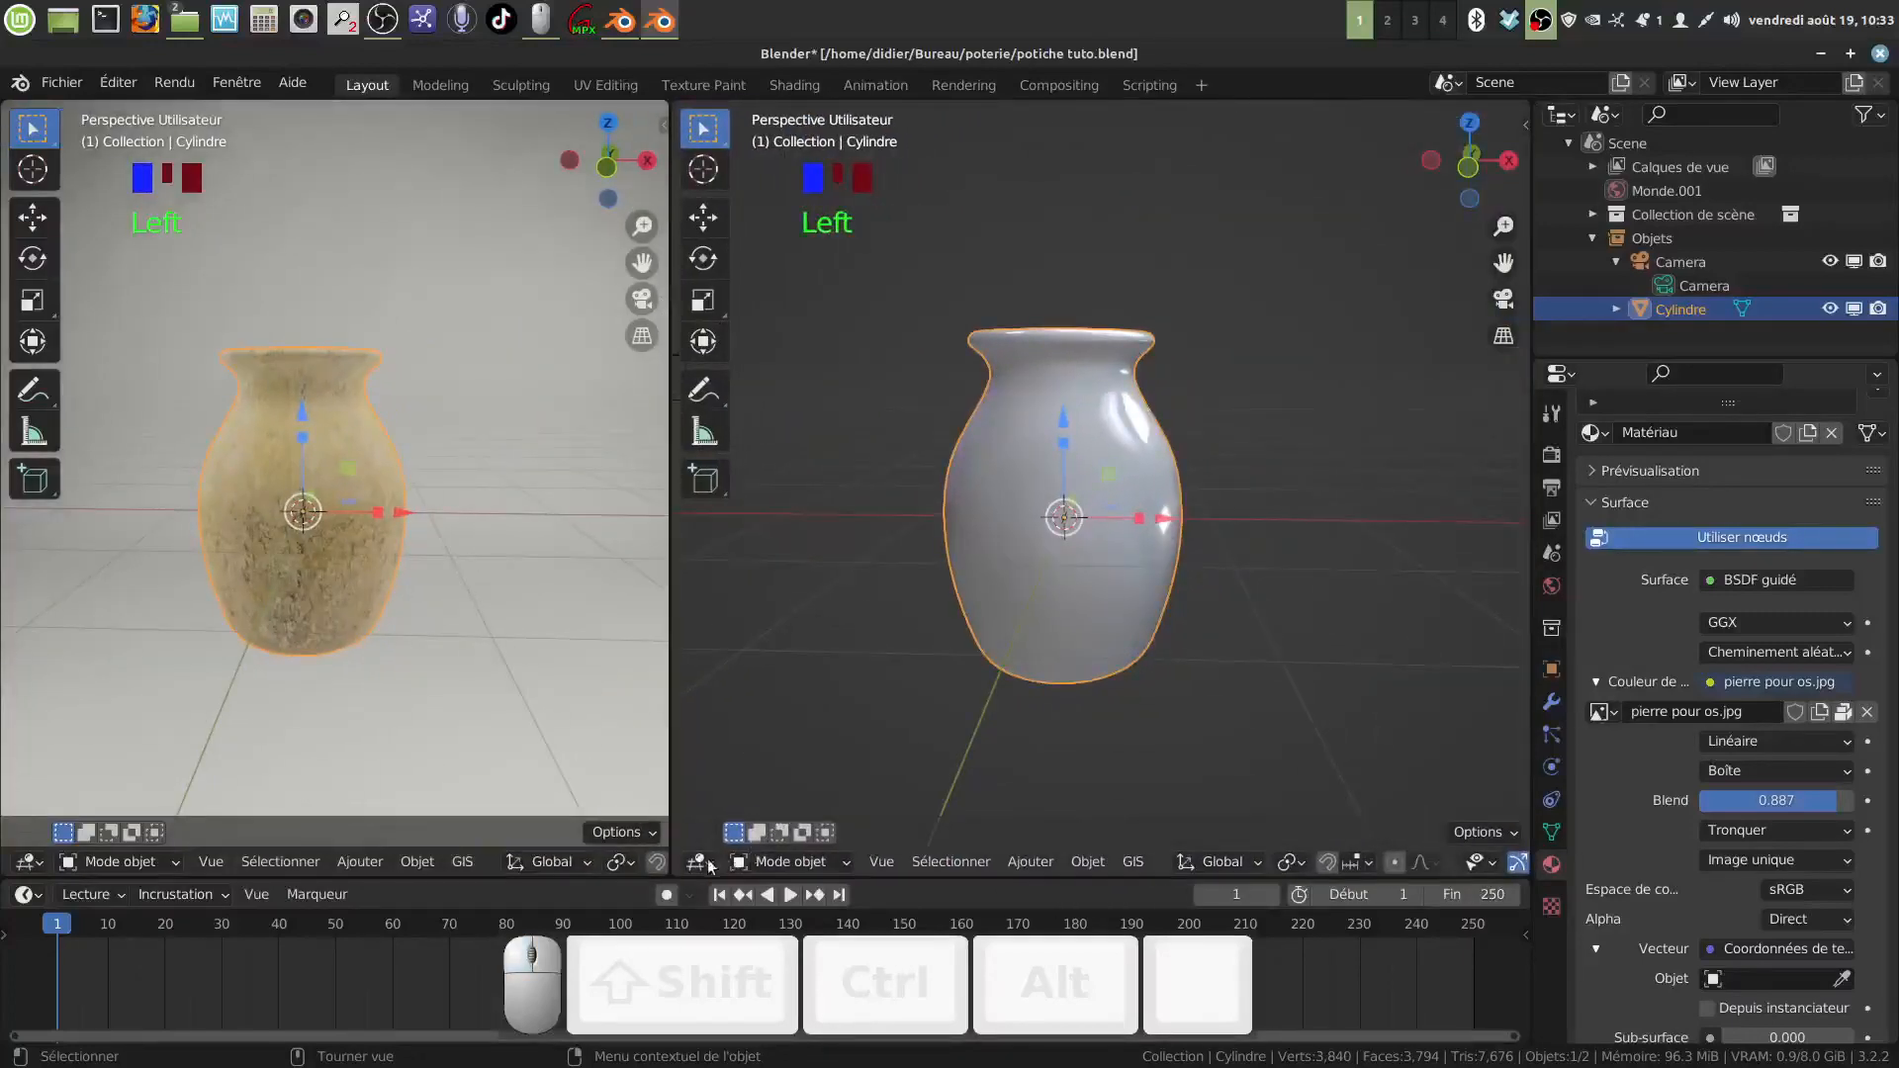
click(709, 867)
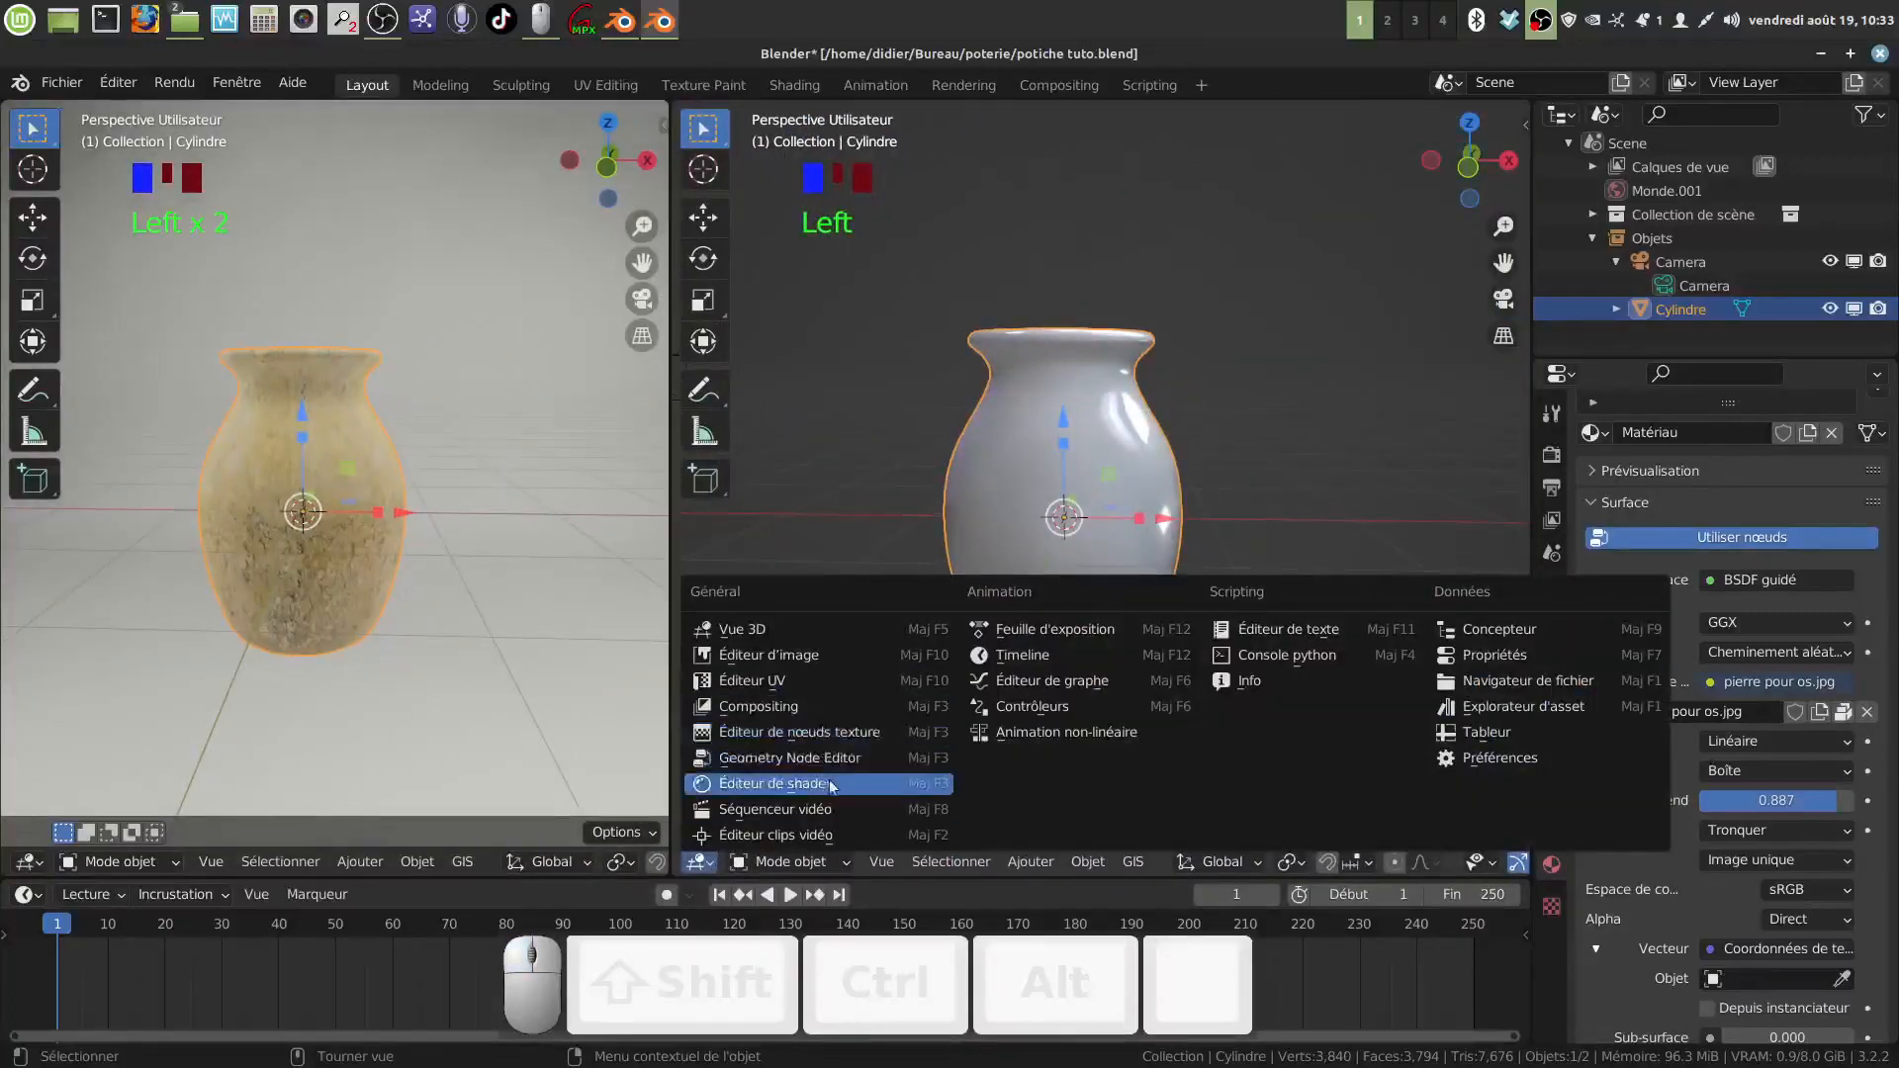
click(841, 786)
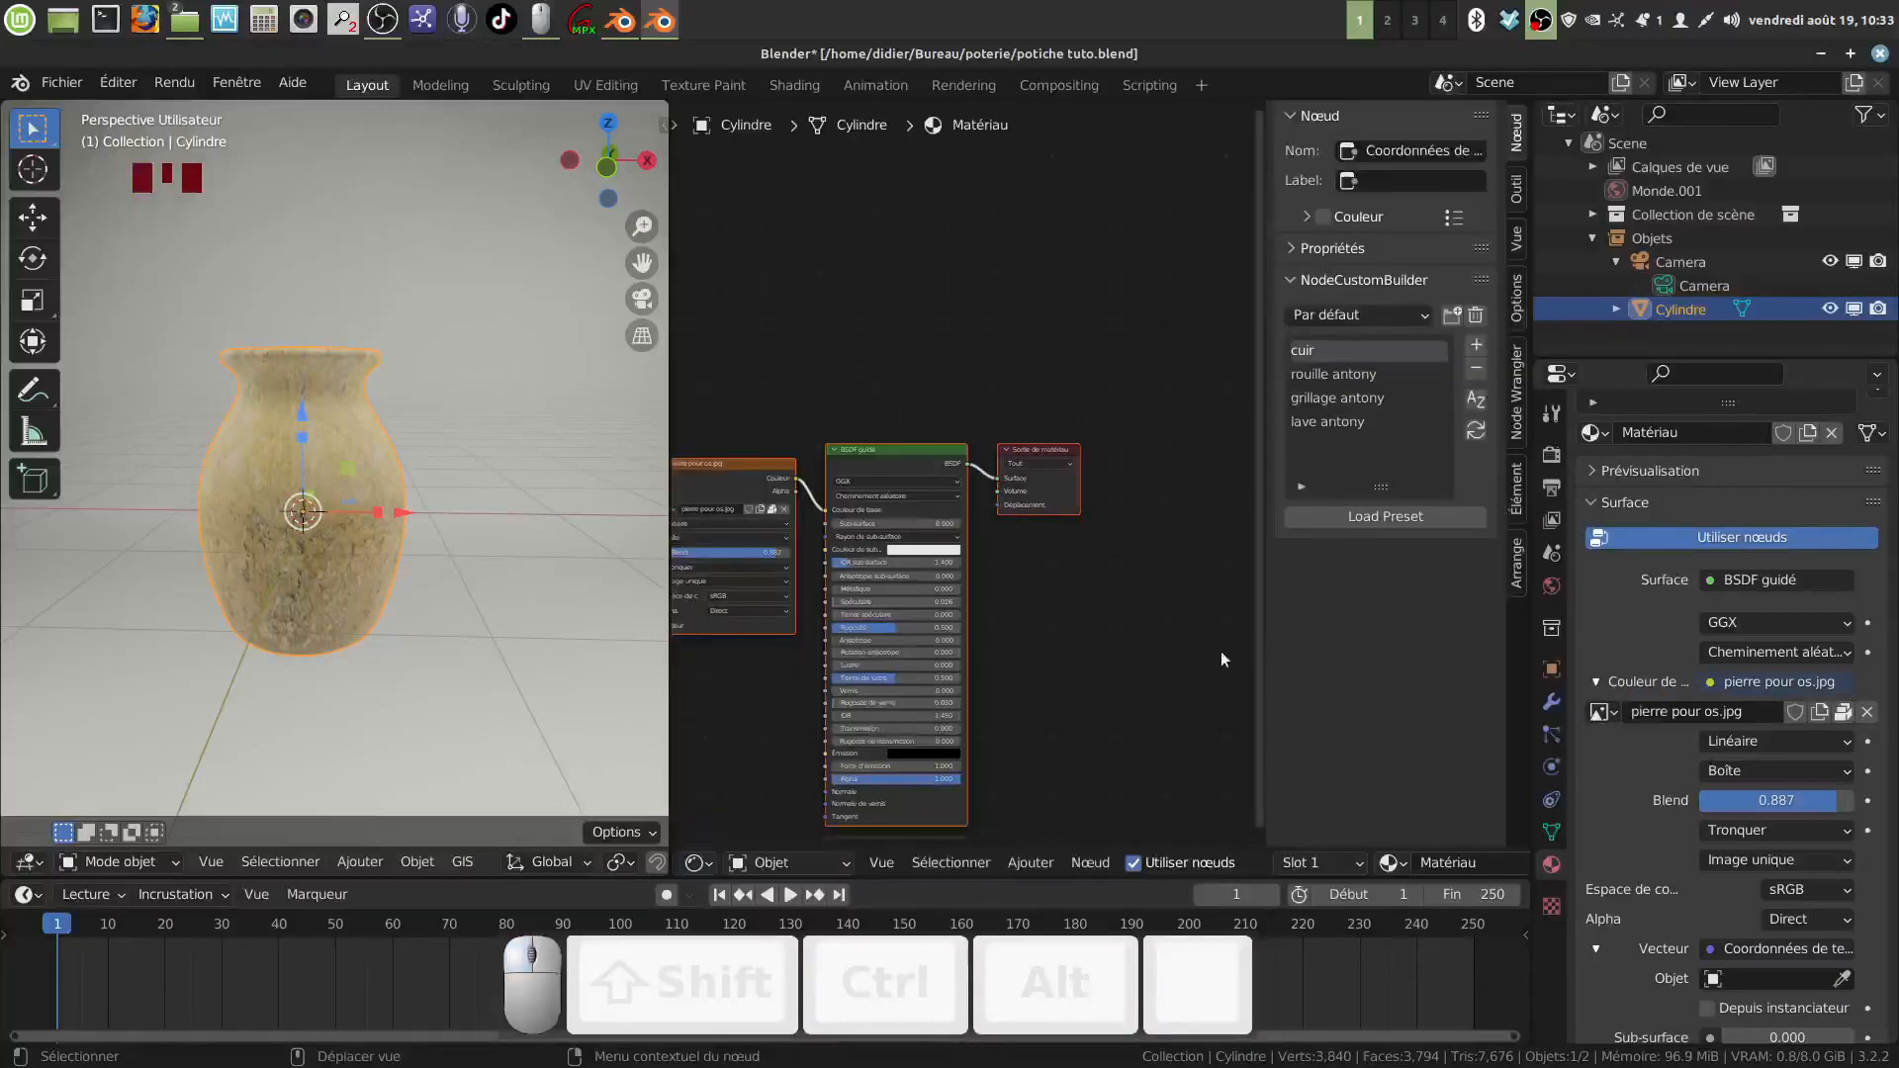
key(n)
key(Home)
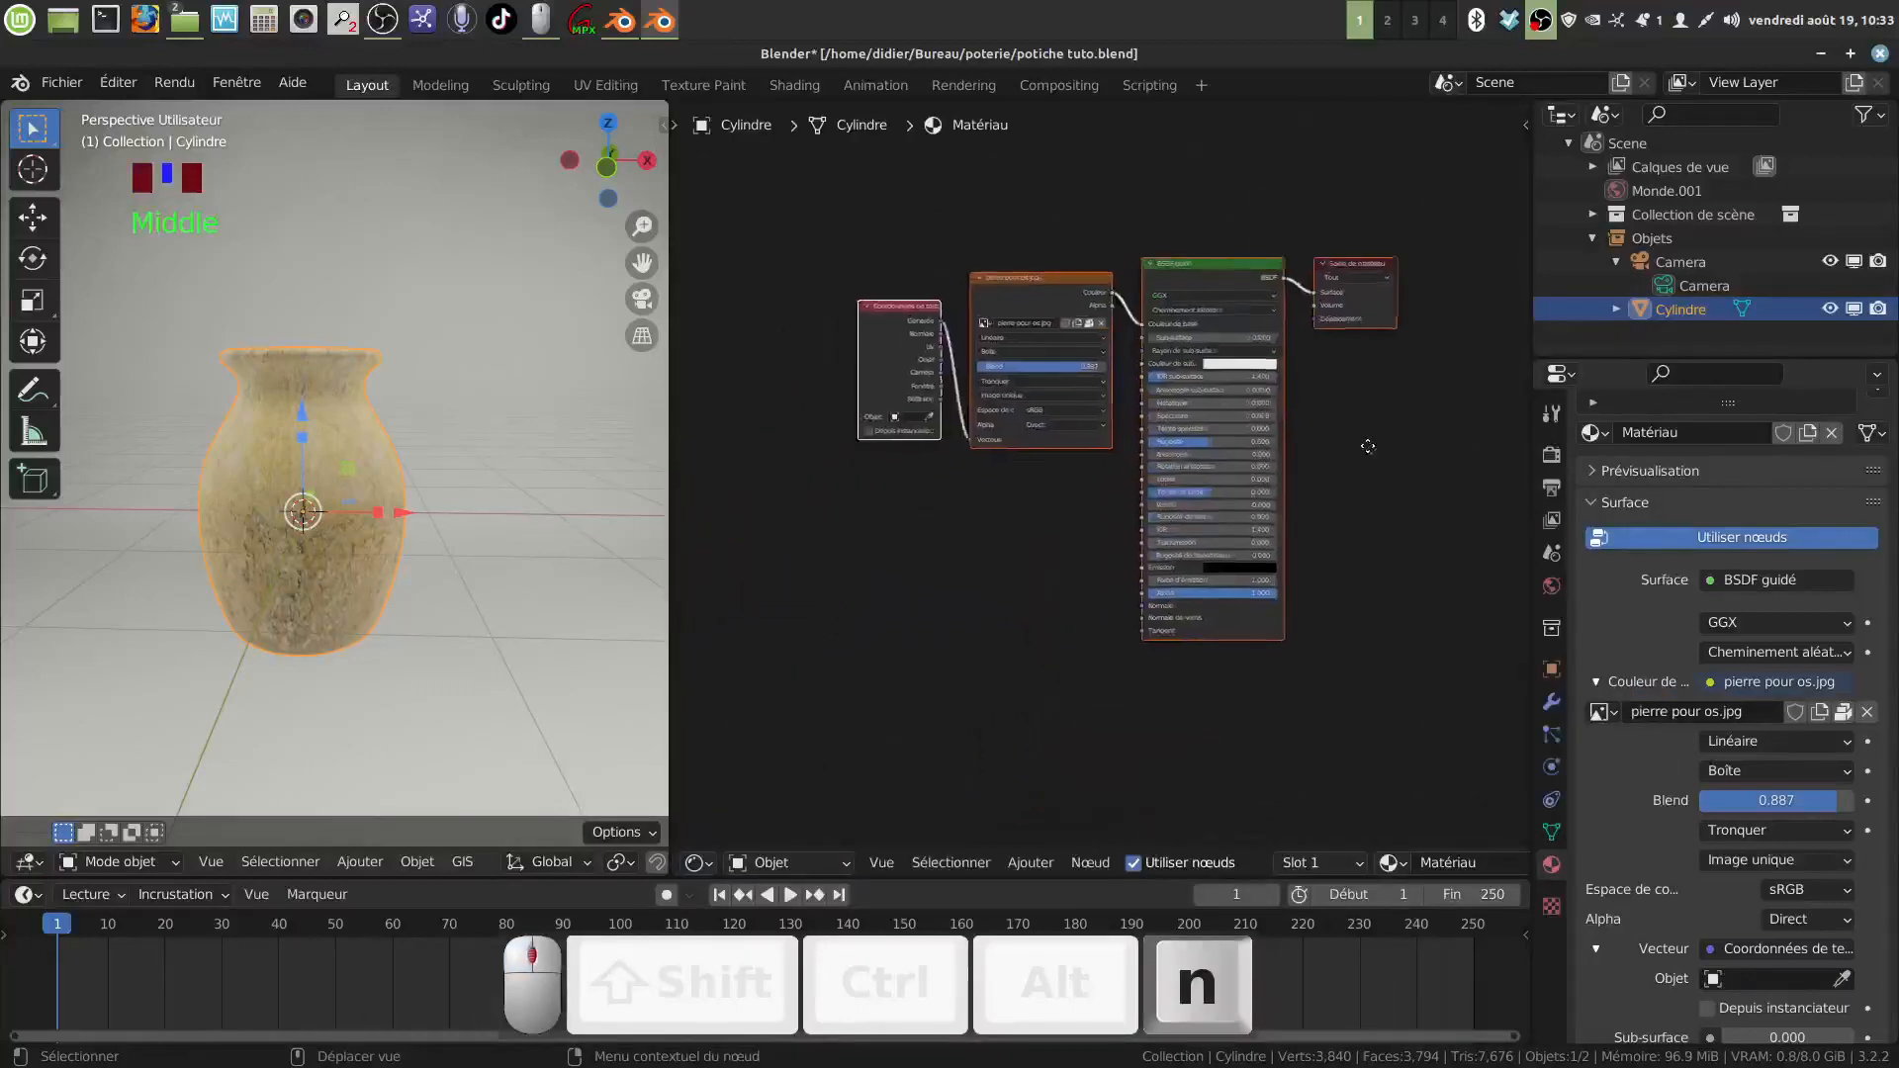
Step: Move the texture coordinate node away from the image texture and insert a Placage node on the link between them
scroll(948, 636, up, 1)
scroll(947, 636, up, 2)
middle_drag(968, 617, 1042, 640)
click(957, 560)
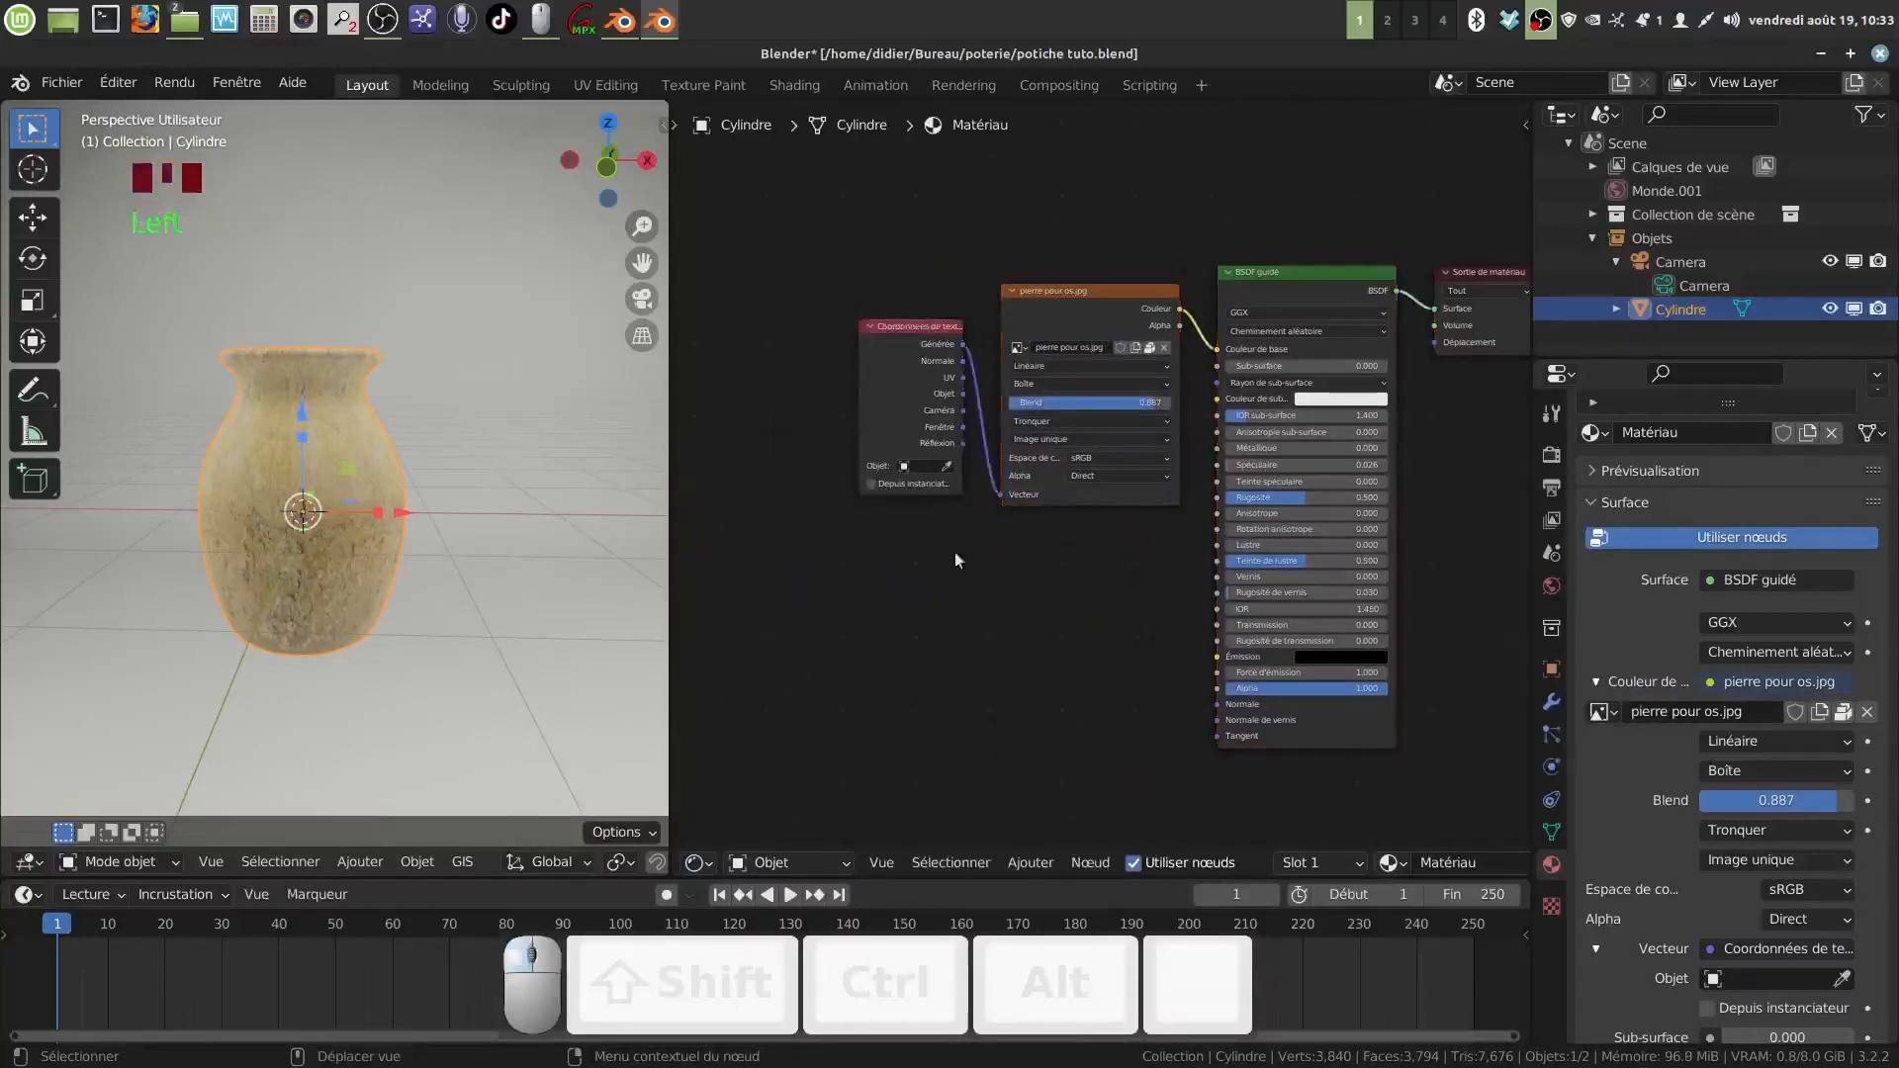
scroll(891, 390, up, 1)
drag(890, 382, 736, 411)
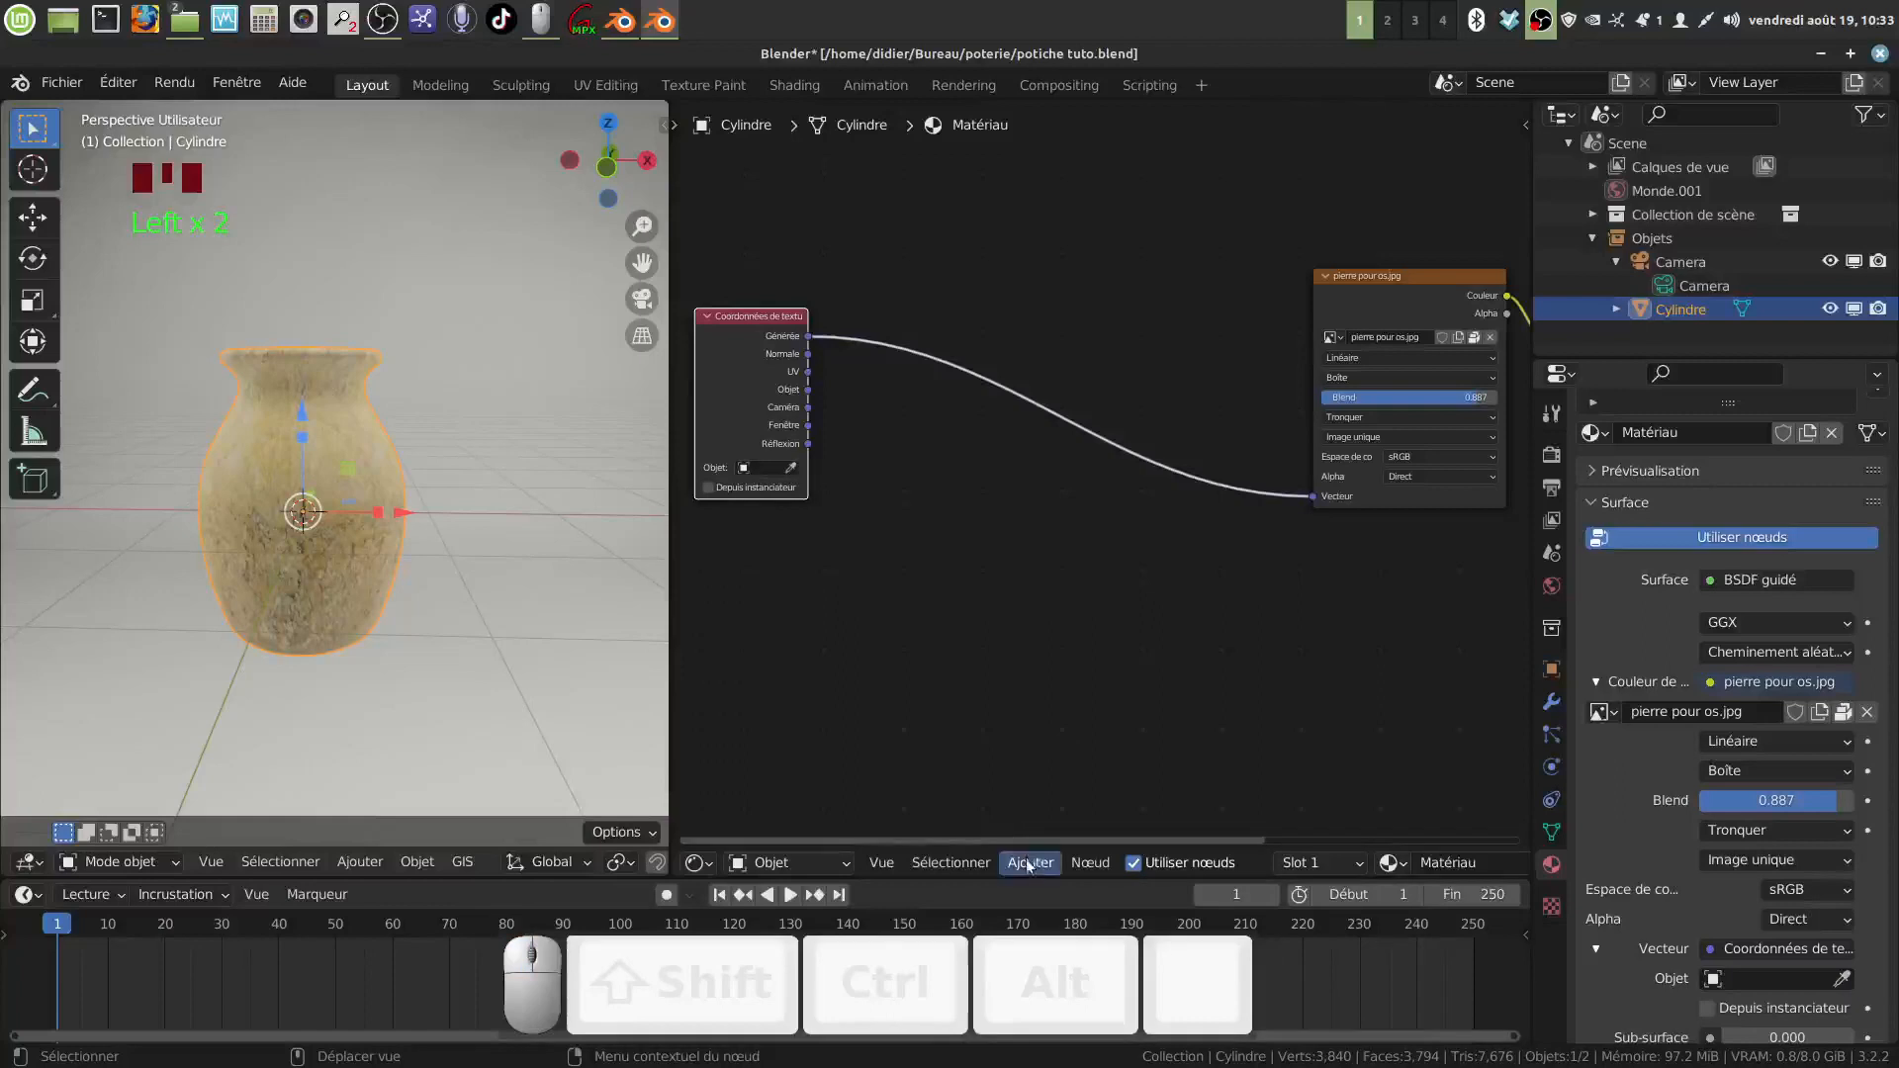
click(1029, 862)
mouse_move(1054, 756)
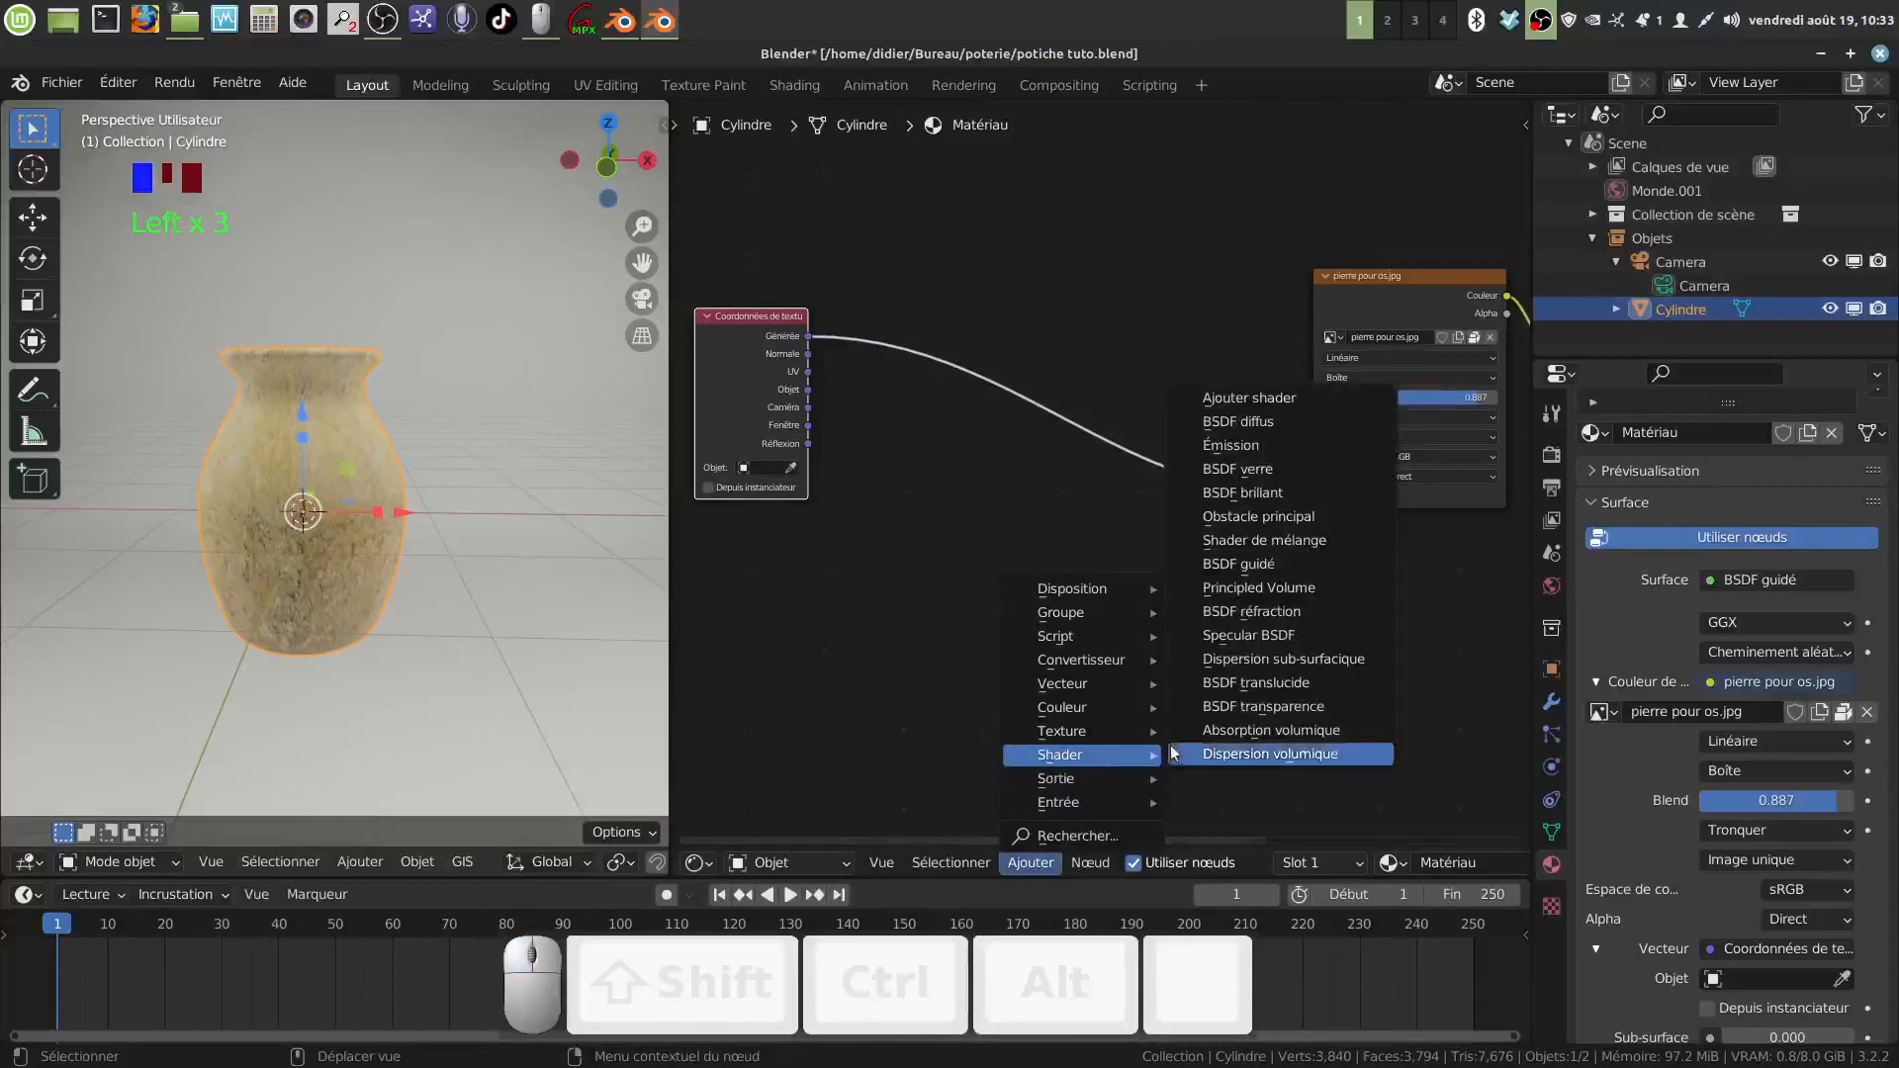
mouse_move(1075, 693)
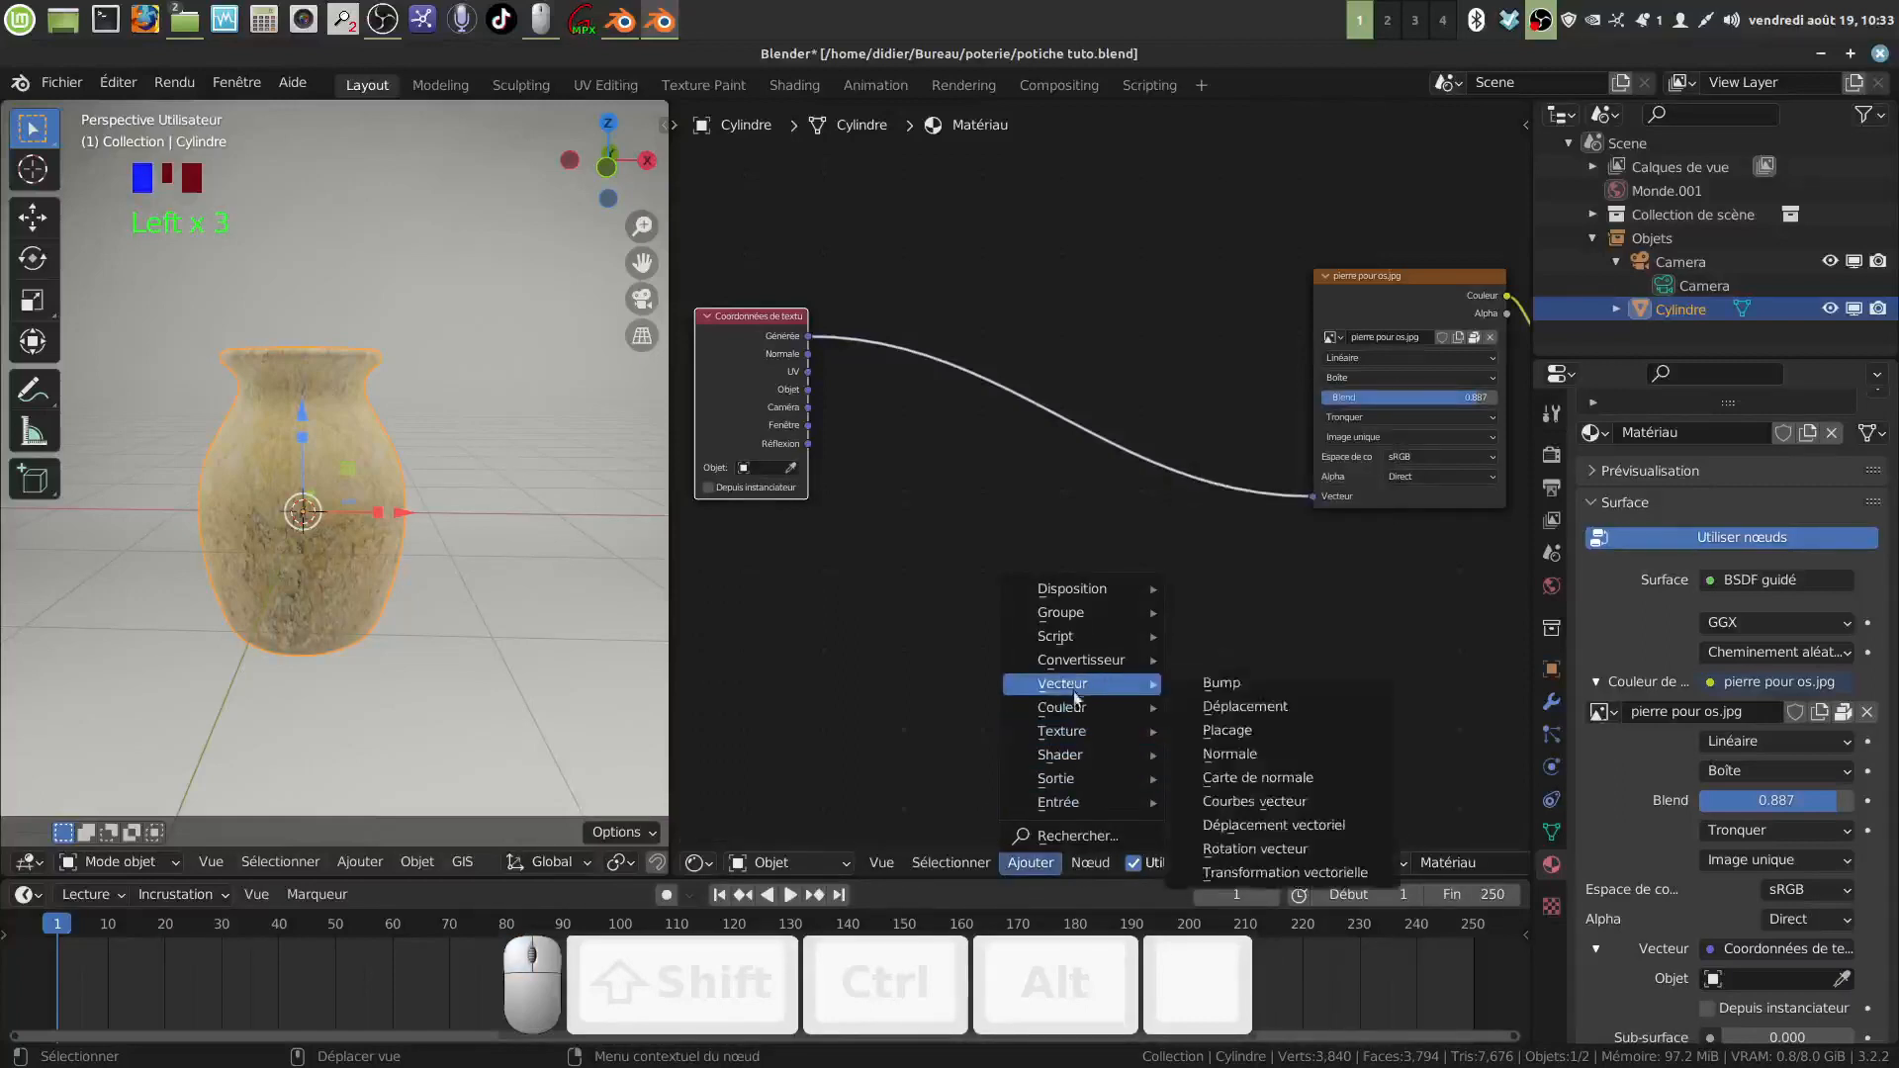
click(1227, 730)
click(1029, 475)
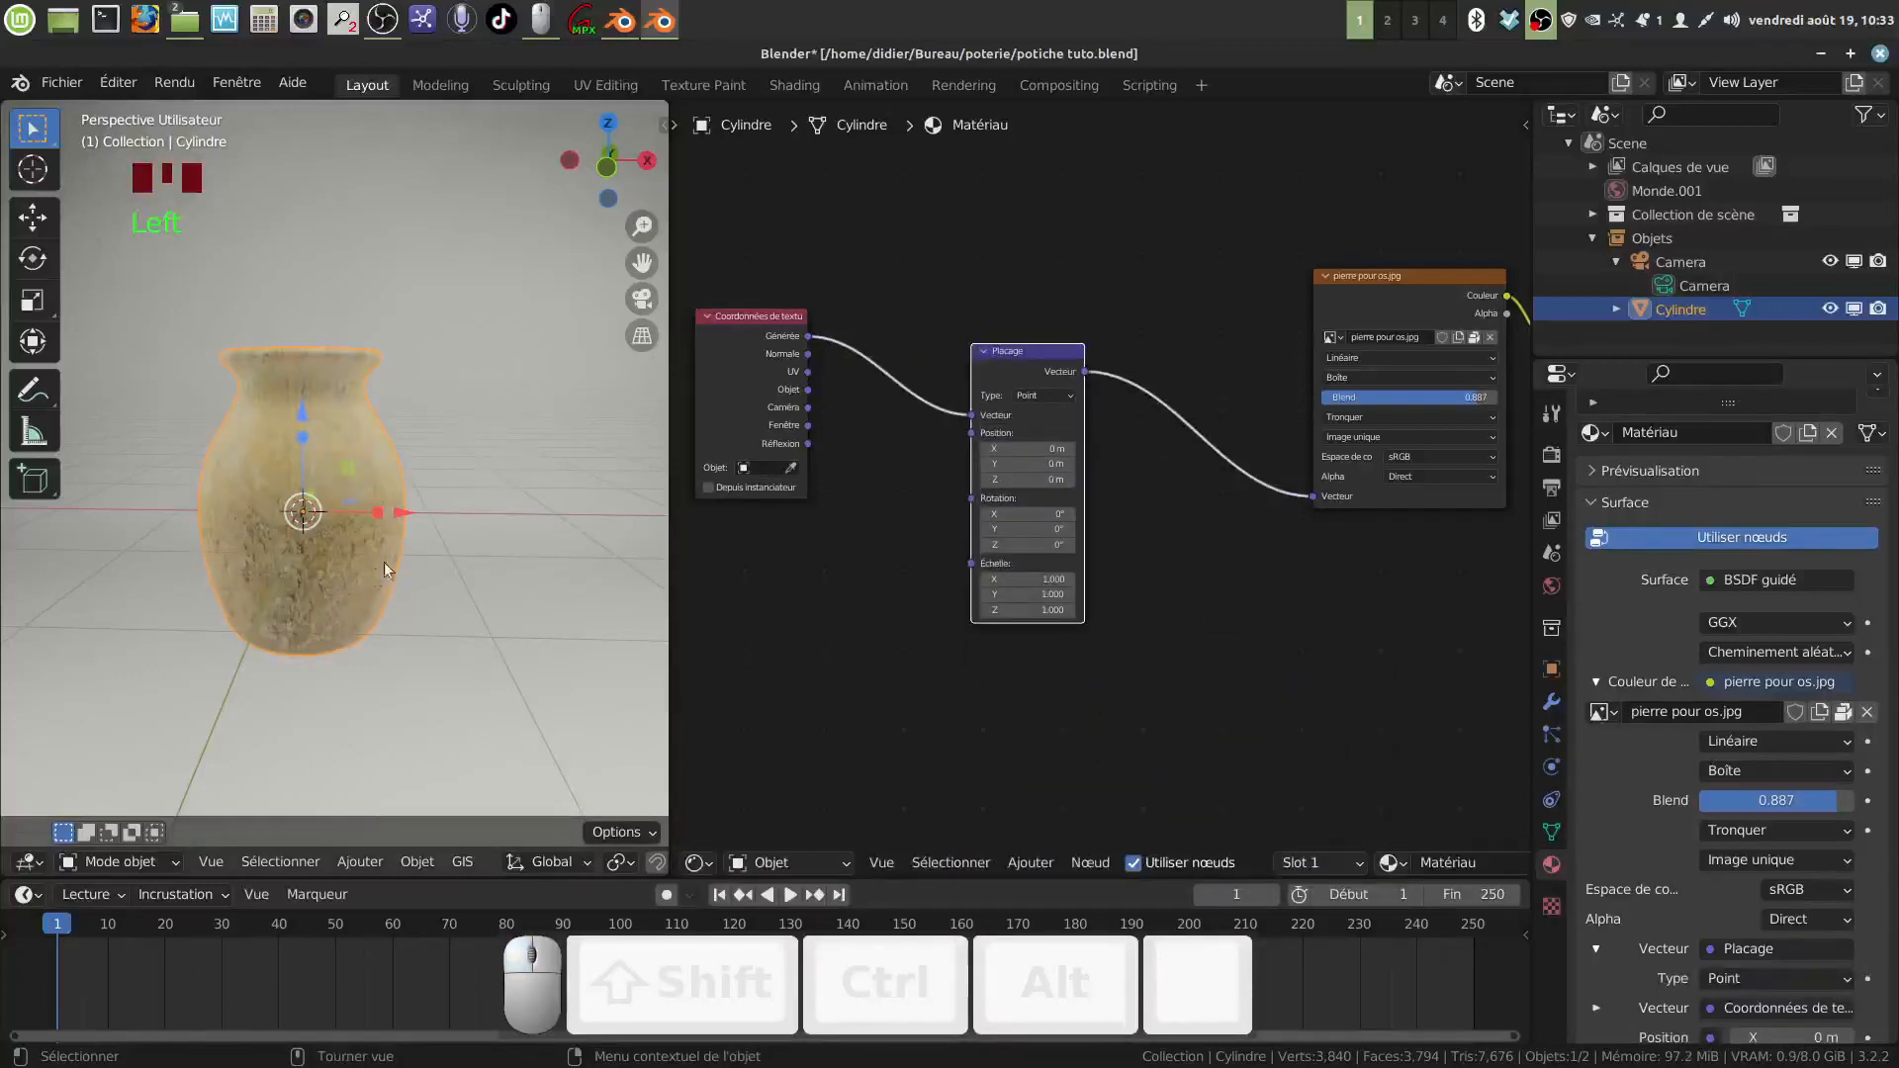
Step: Apply all transformations to the vase object
key(ctrl+a)
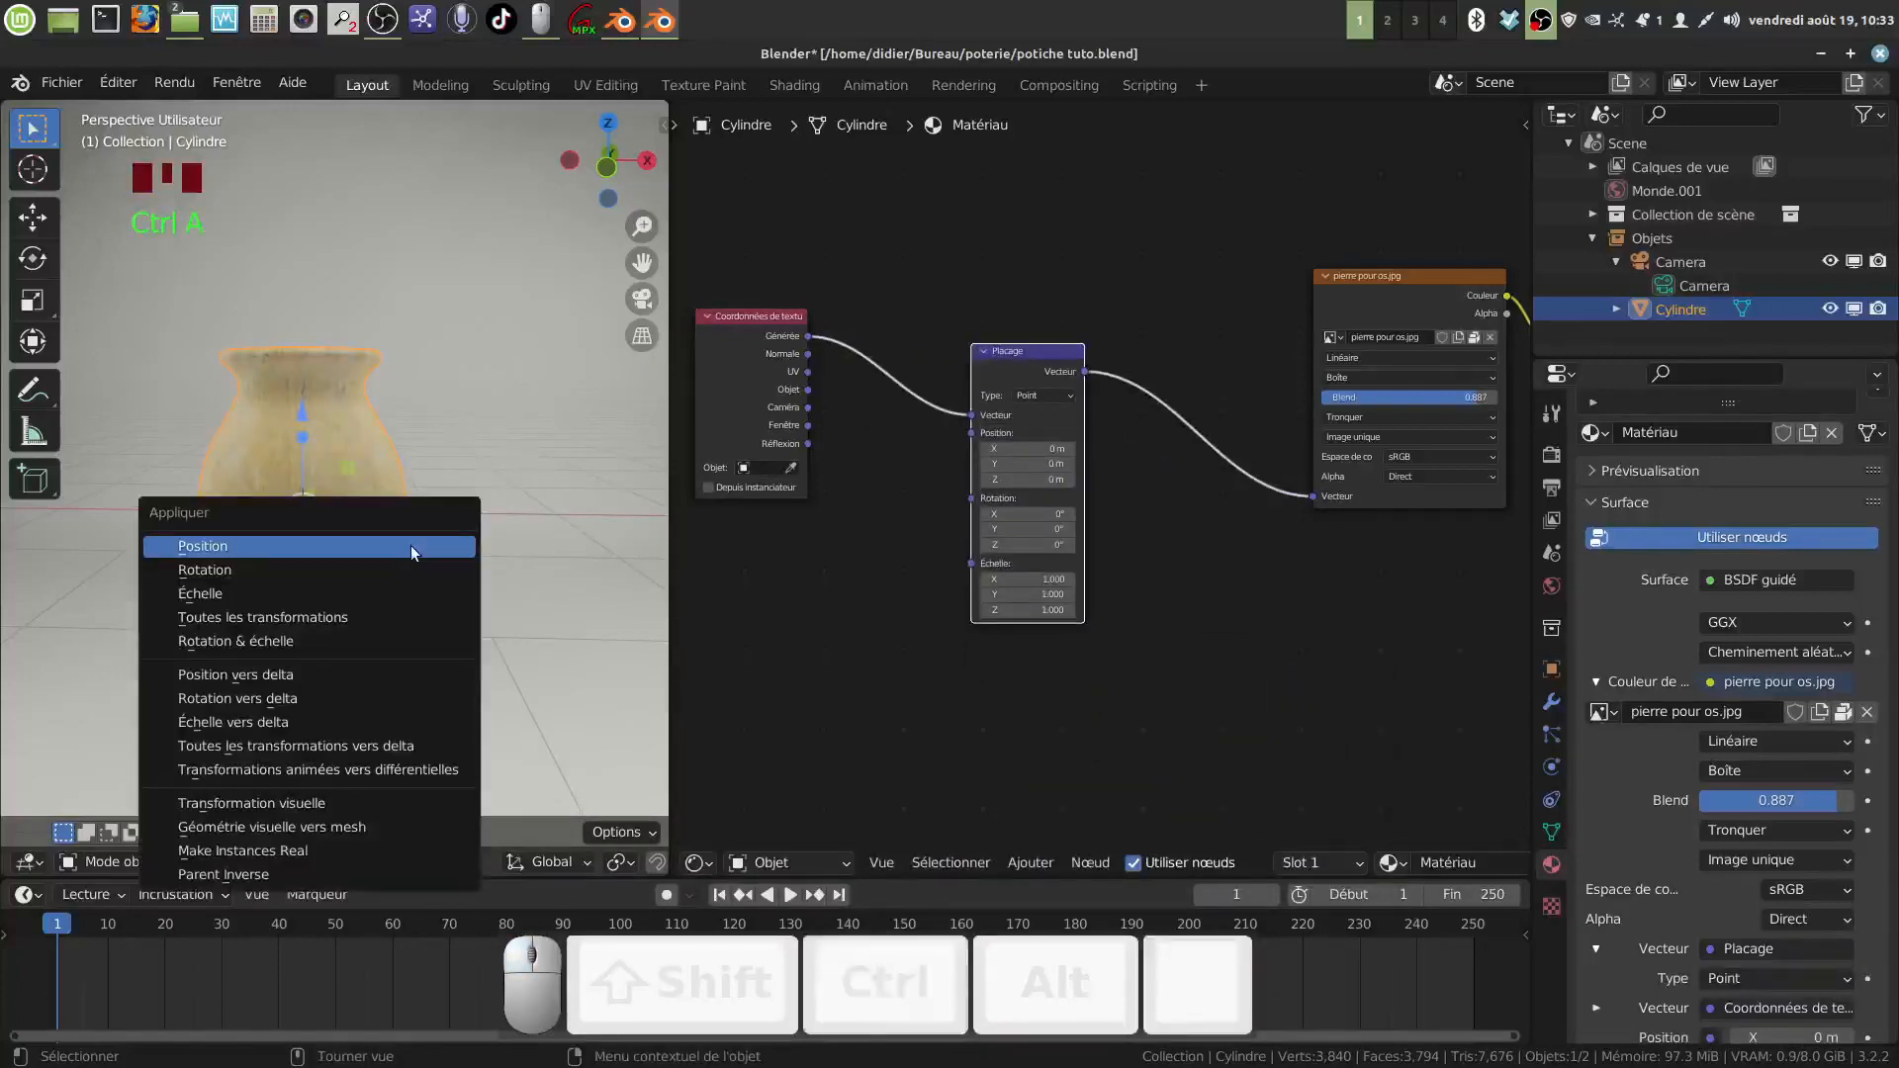
click(401, 617)
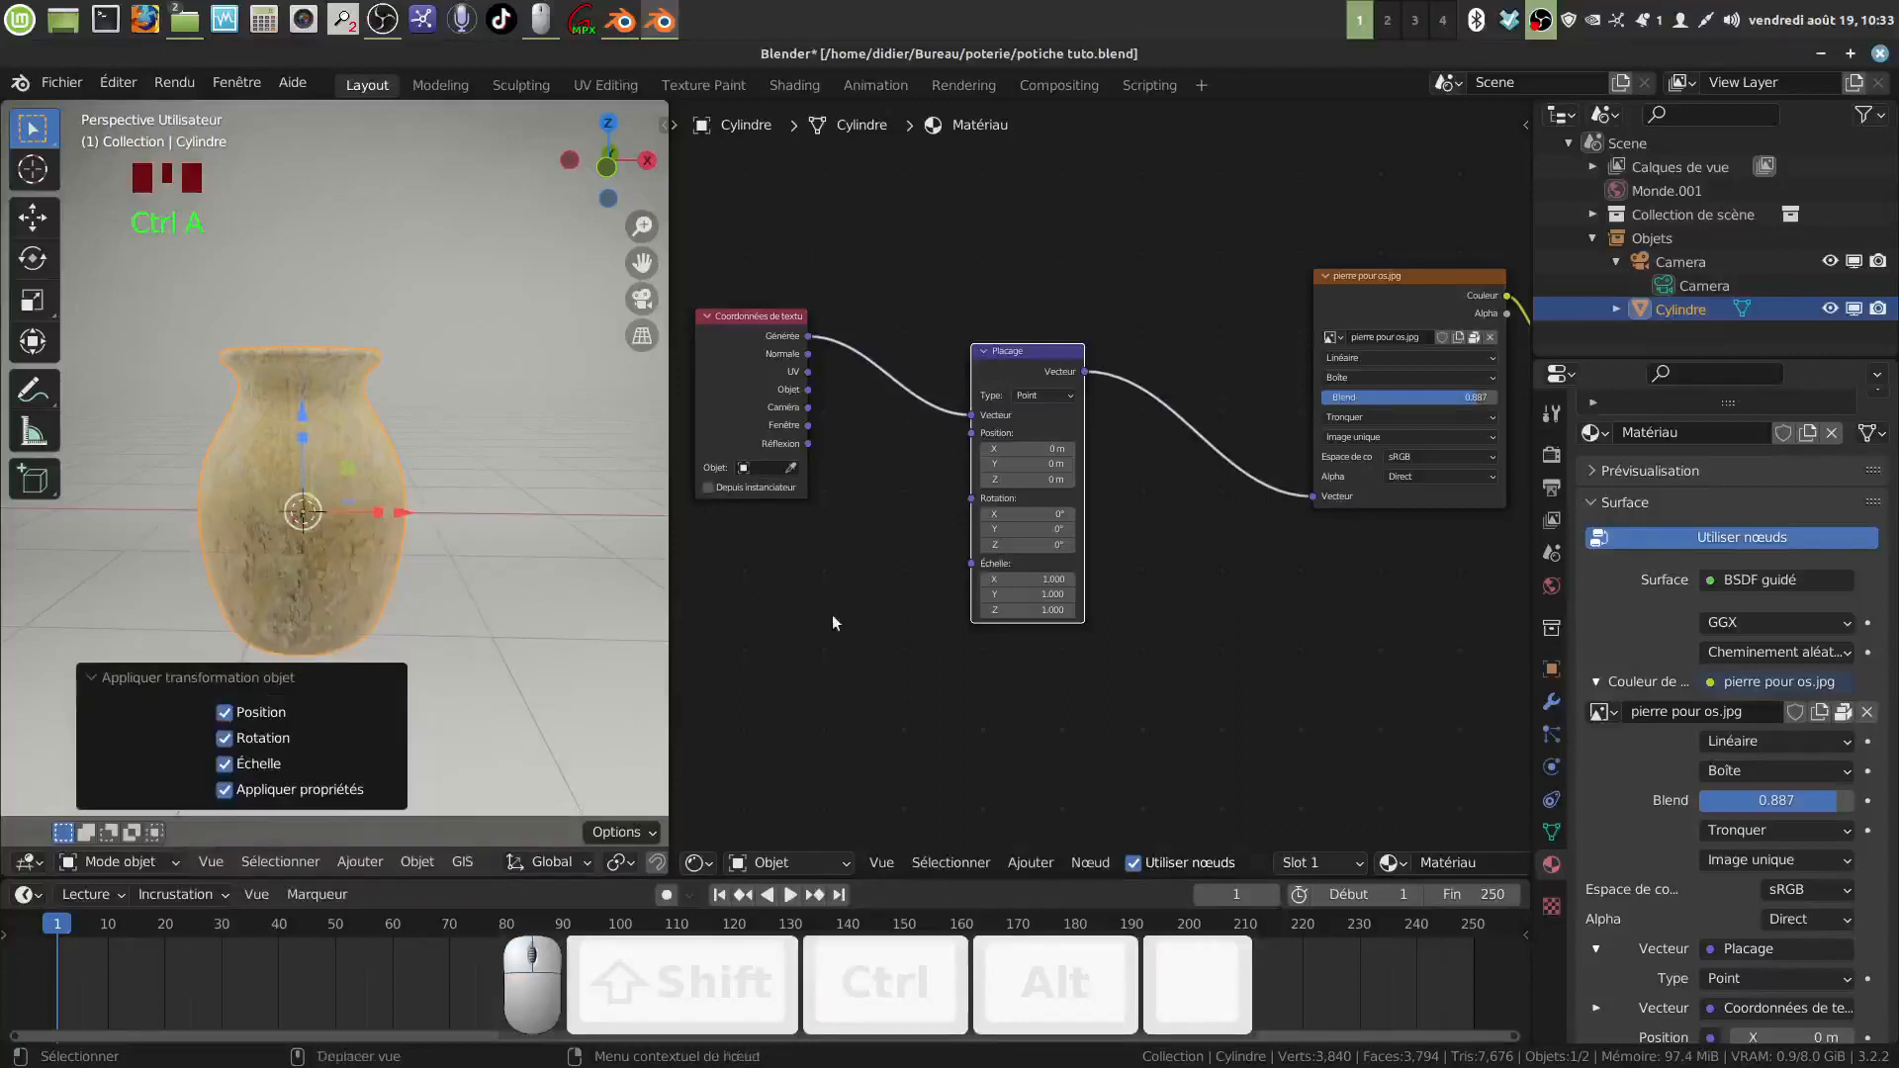
Step: Set the Placage node's X and Y scale to 0.700
scroll(831, 616, up, 3)
middle_drag(831, 615, 930, 635)
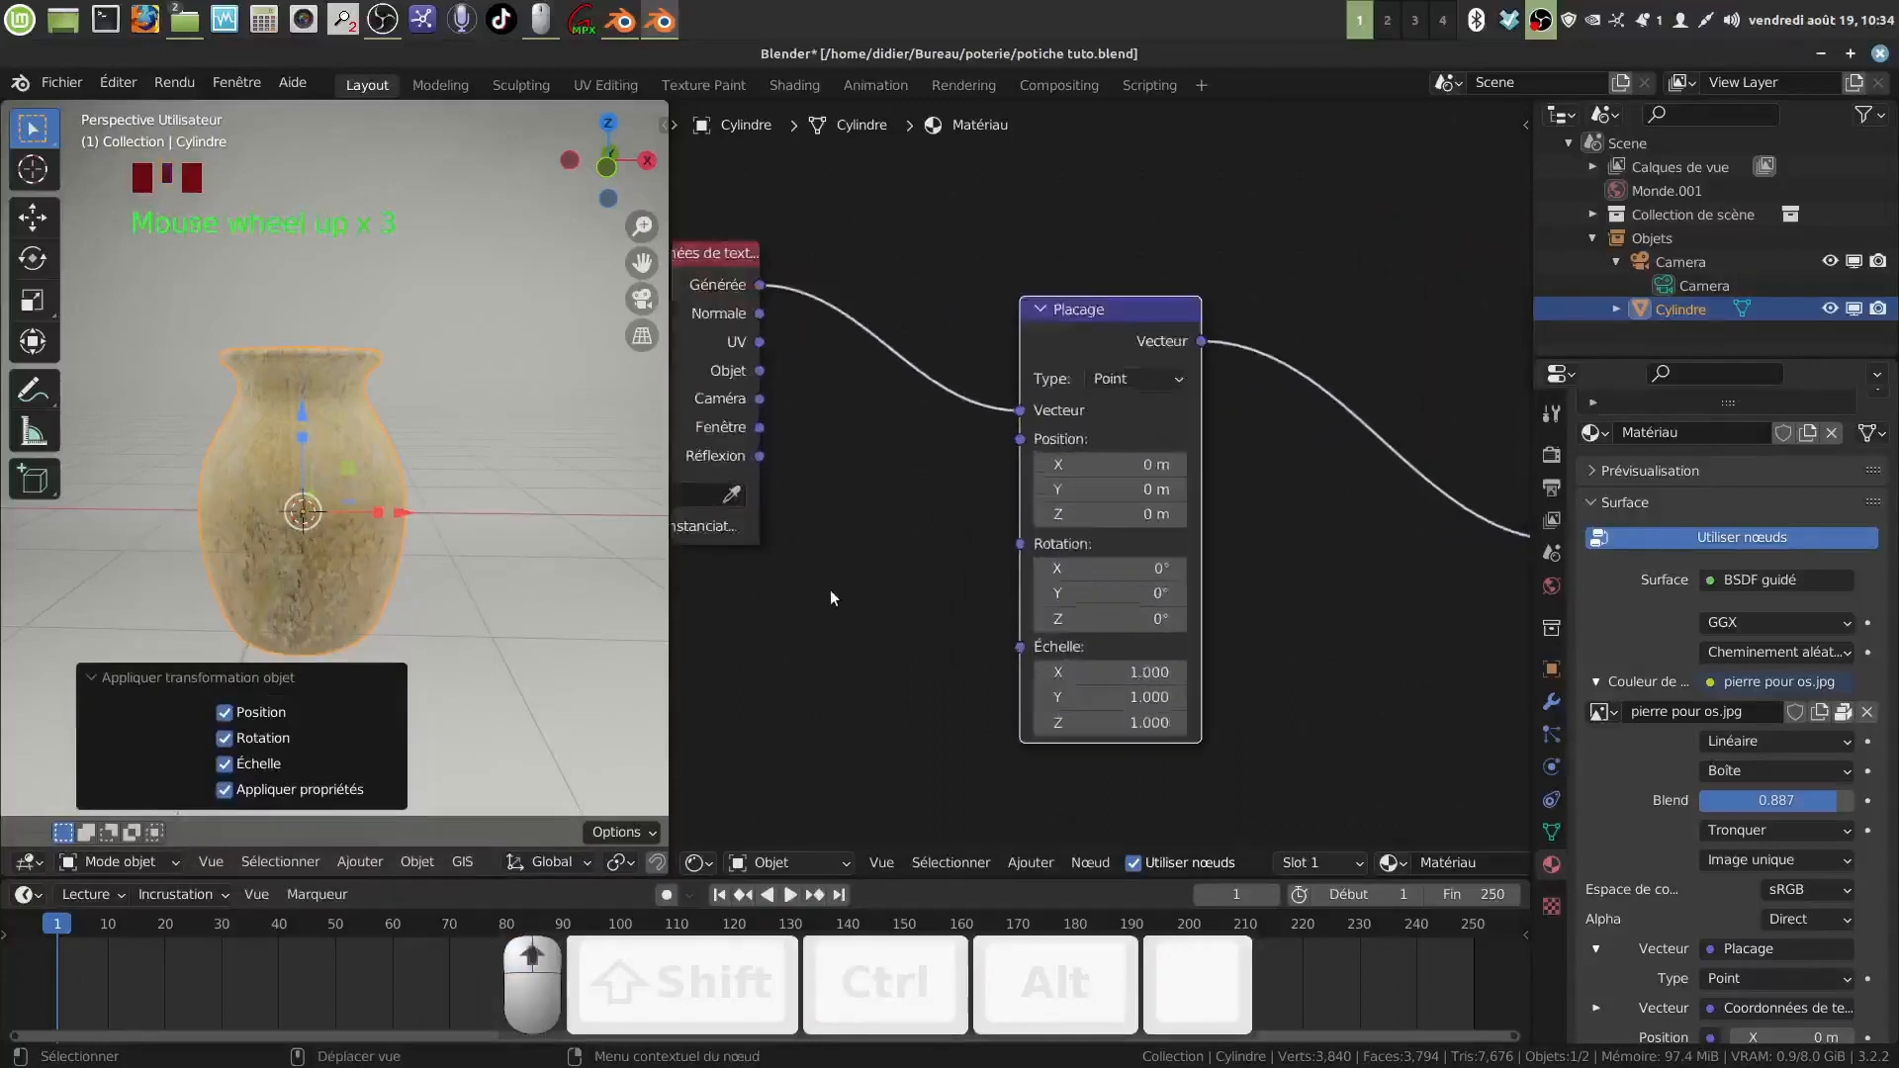
scroll(829, 589, down, 3)
middle_drag(1194, 578, 1119, 545)
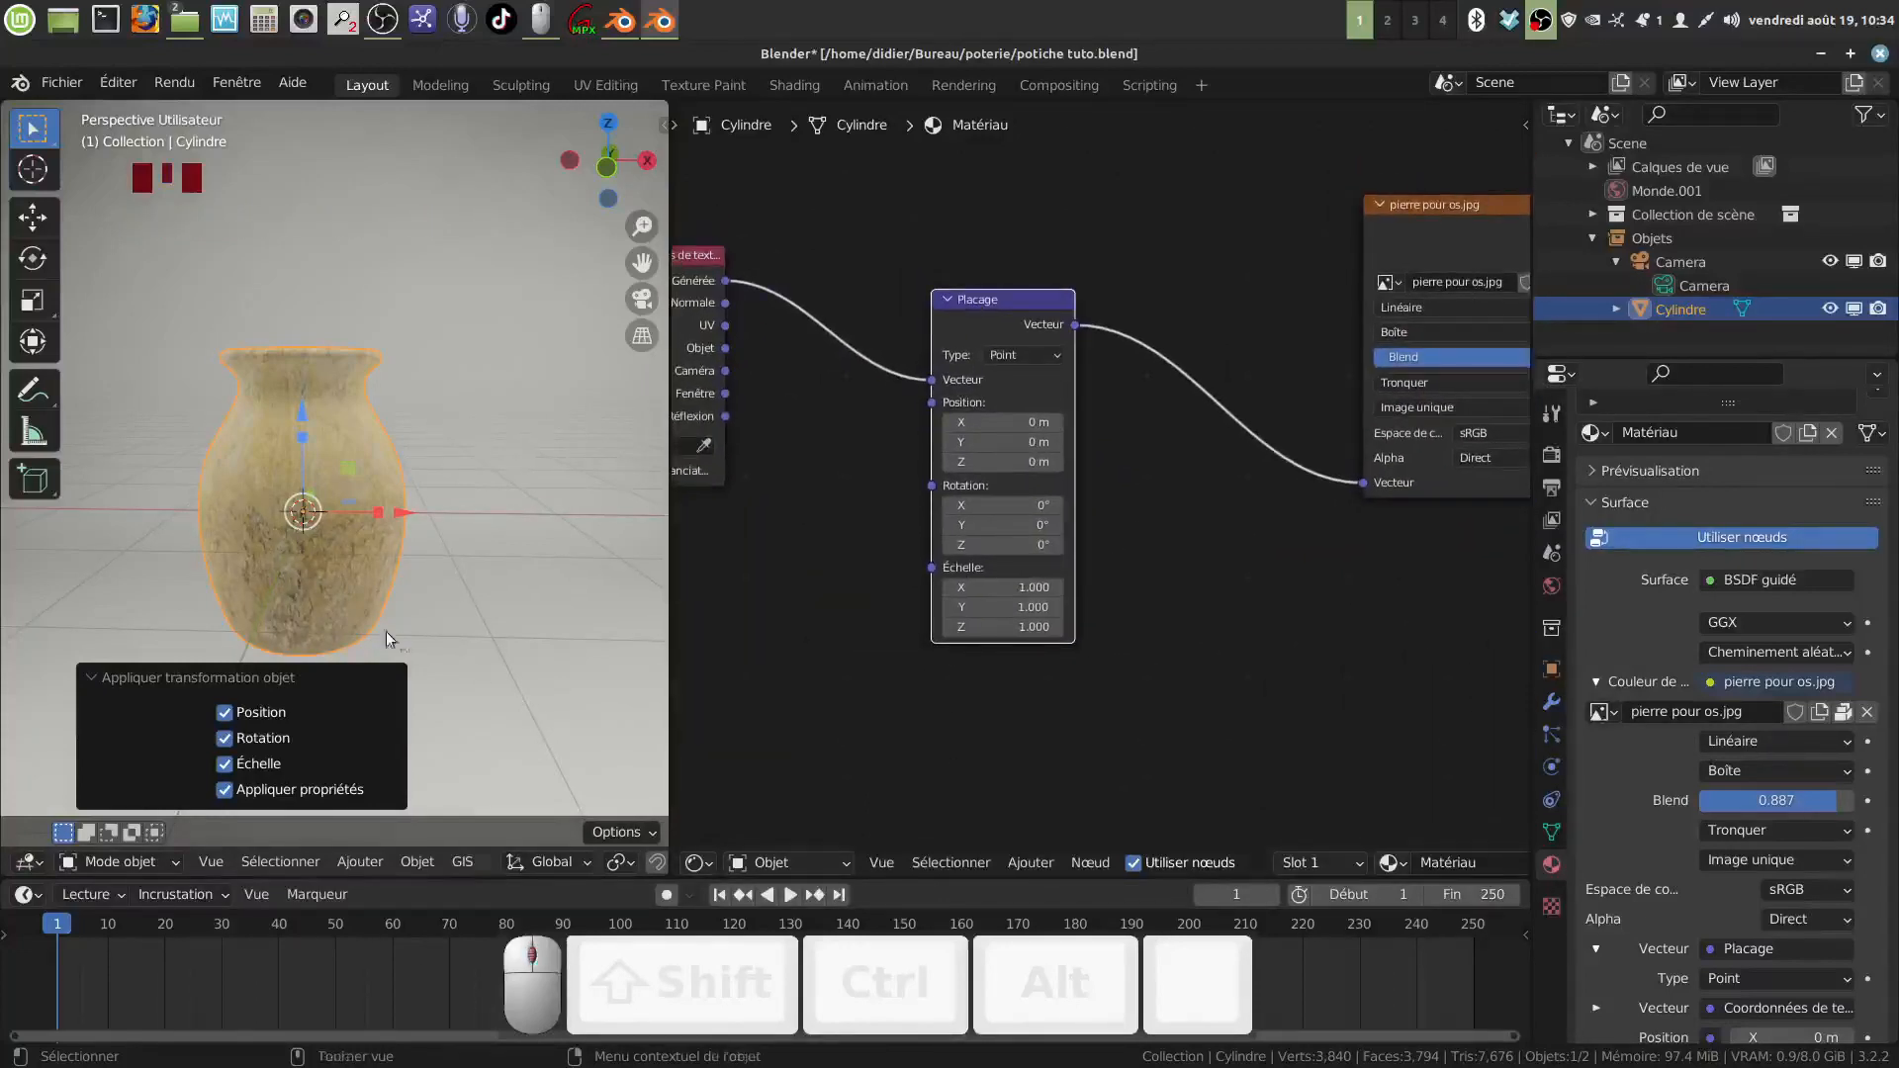
scroll(366, 603, up, 5)
mouse_move(366, 603)
middle_down()
mouse_move(360, 626)
mouse_move(386, 609)
middle_up()
scroll(835, 732, up, 2)
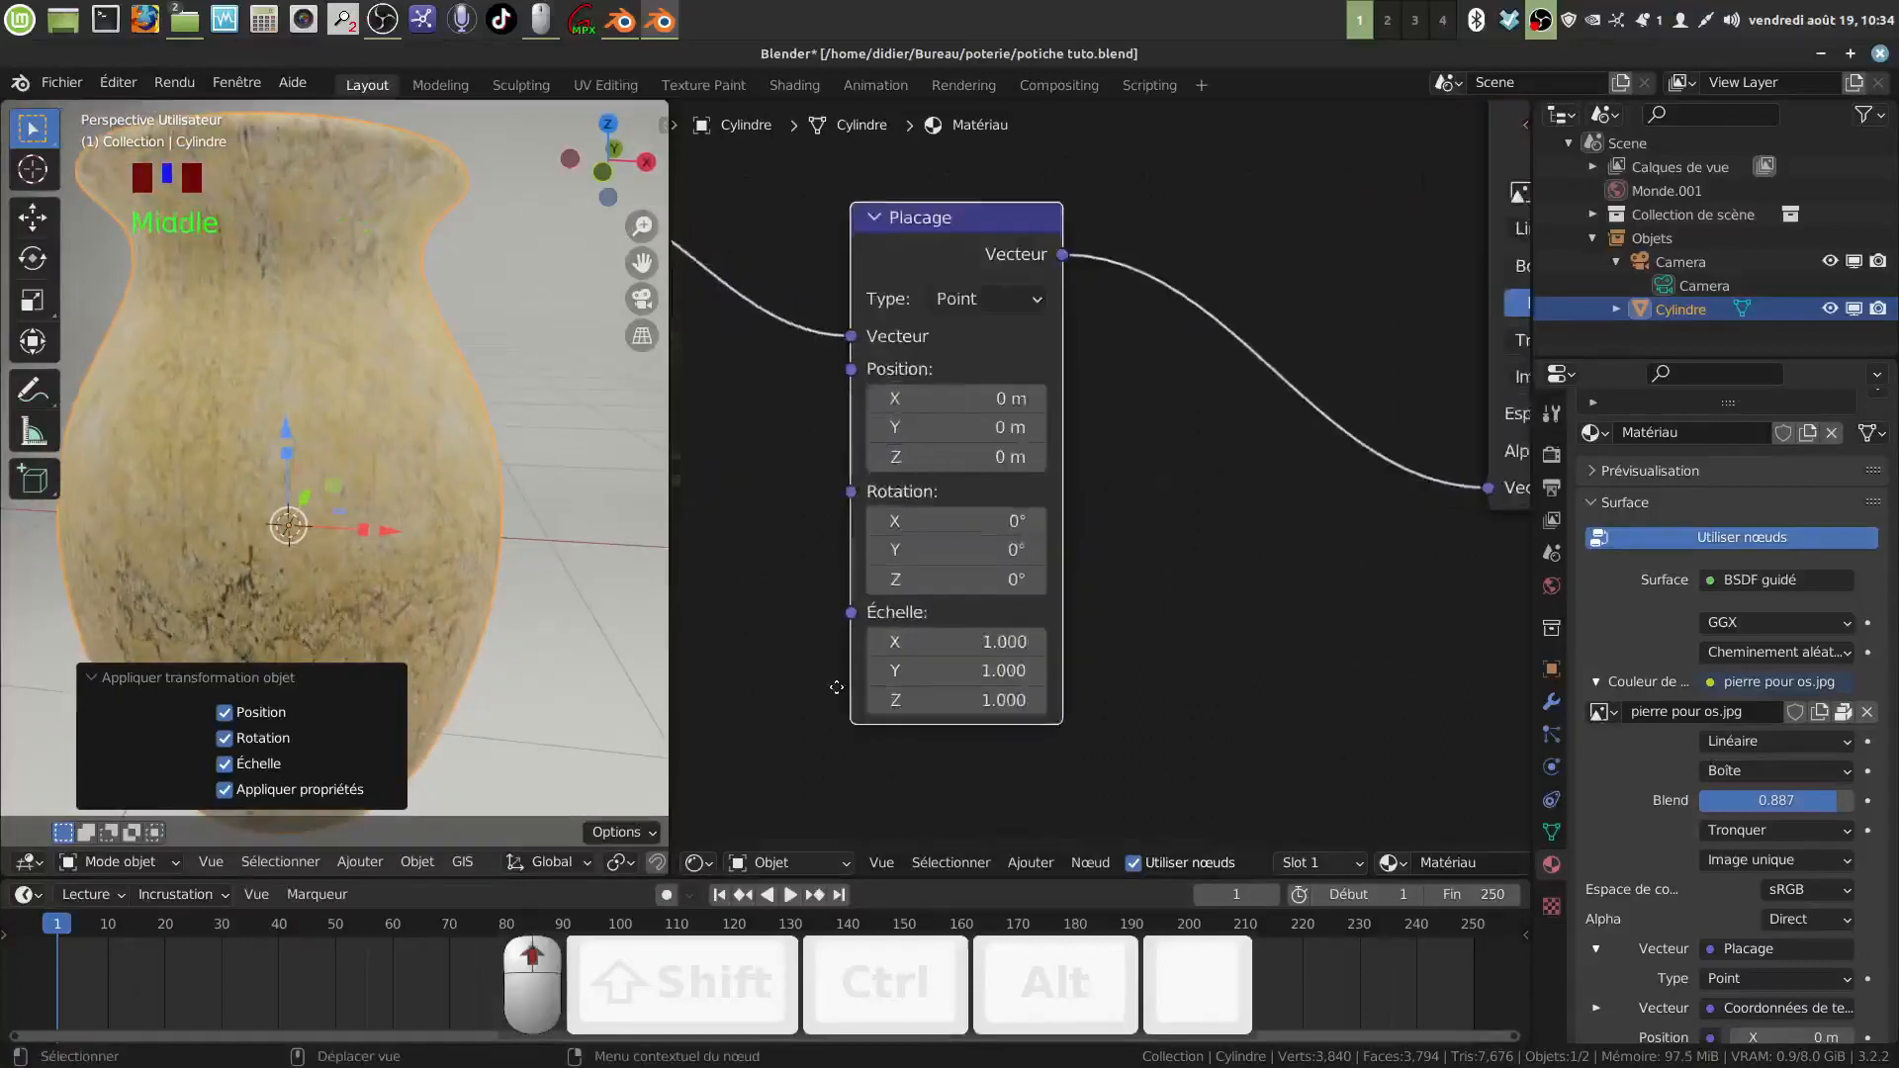
click(956, 701)
click(1162, 657)
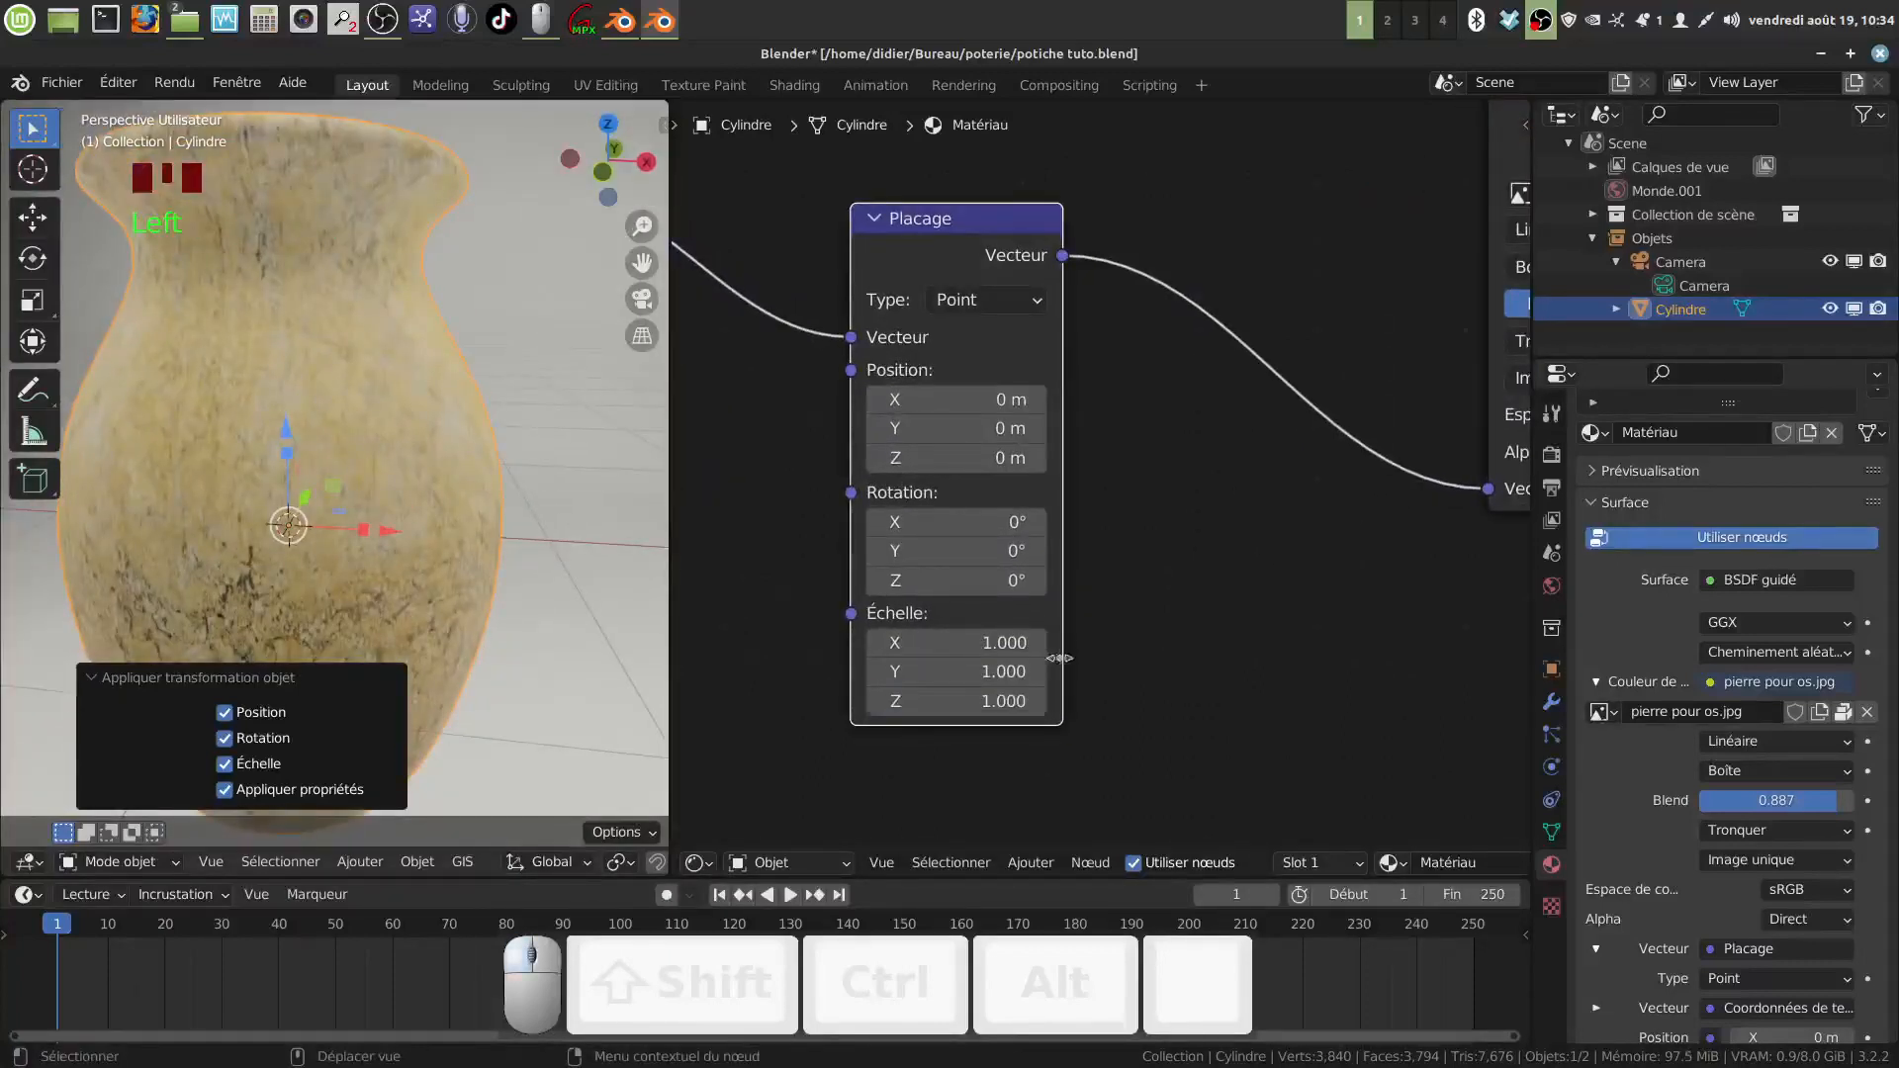
scroll(1178, 596, down, 4)
middle_drag(1471, 359, 1342, 442)
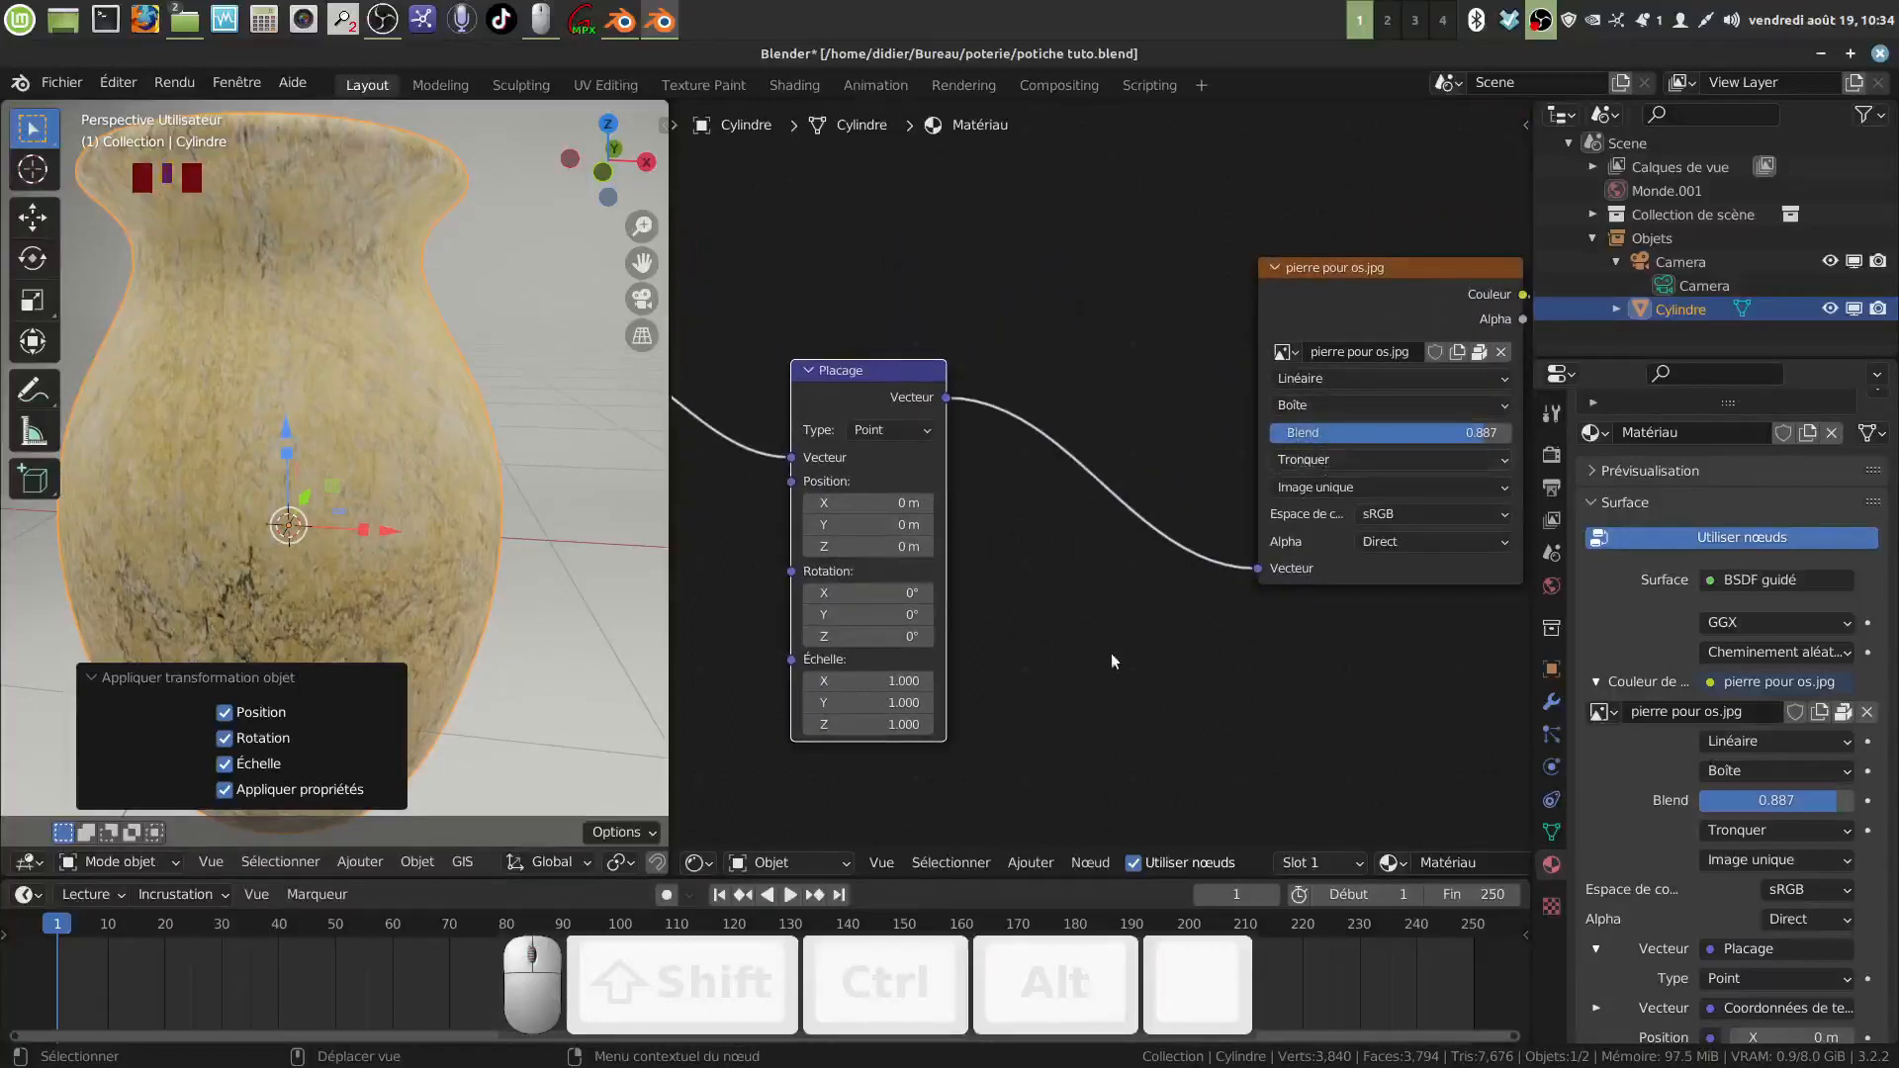
scroll(1101, 626, up, 3)
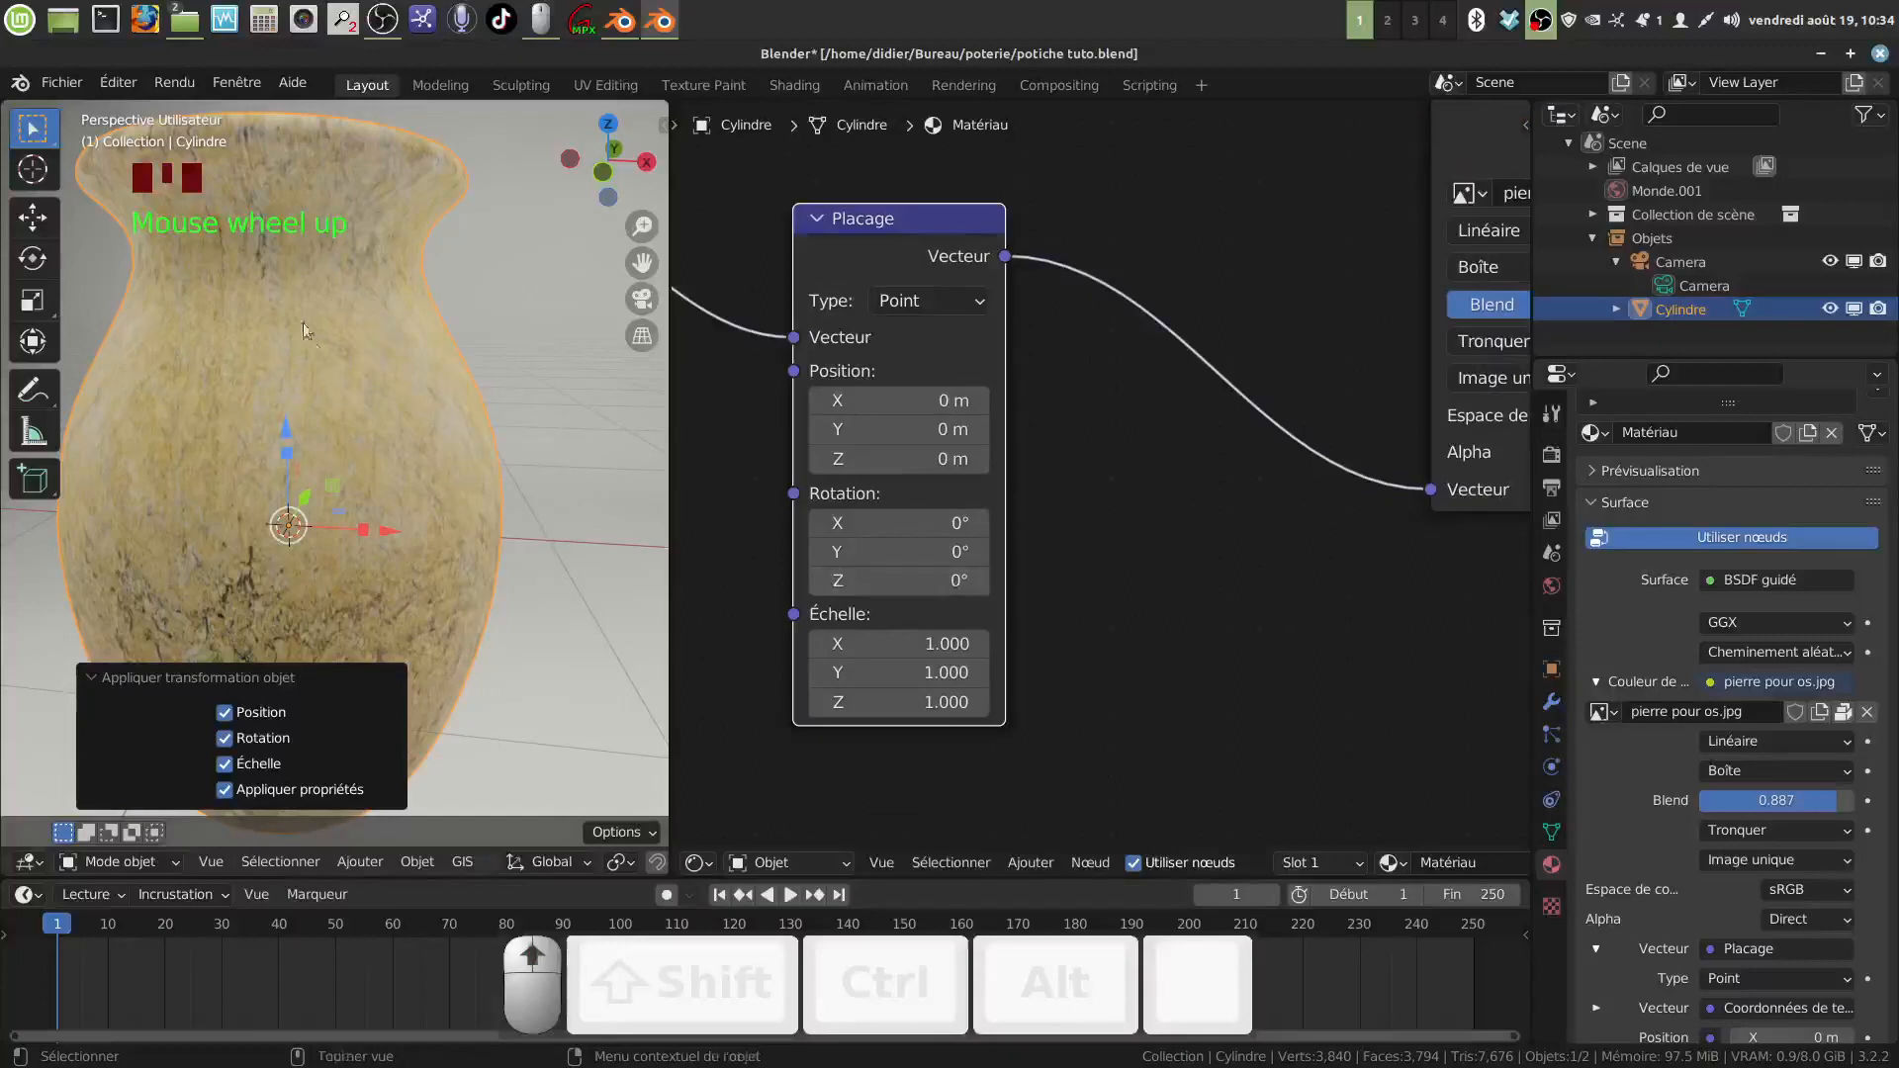
drag(906, 644, 854, 673)
middle_drag(465, 618, 527, 534)
scroll(1143, 590, down, 3)
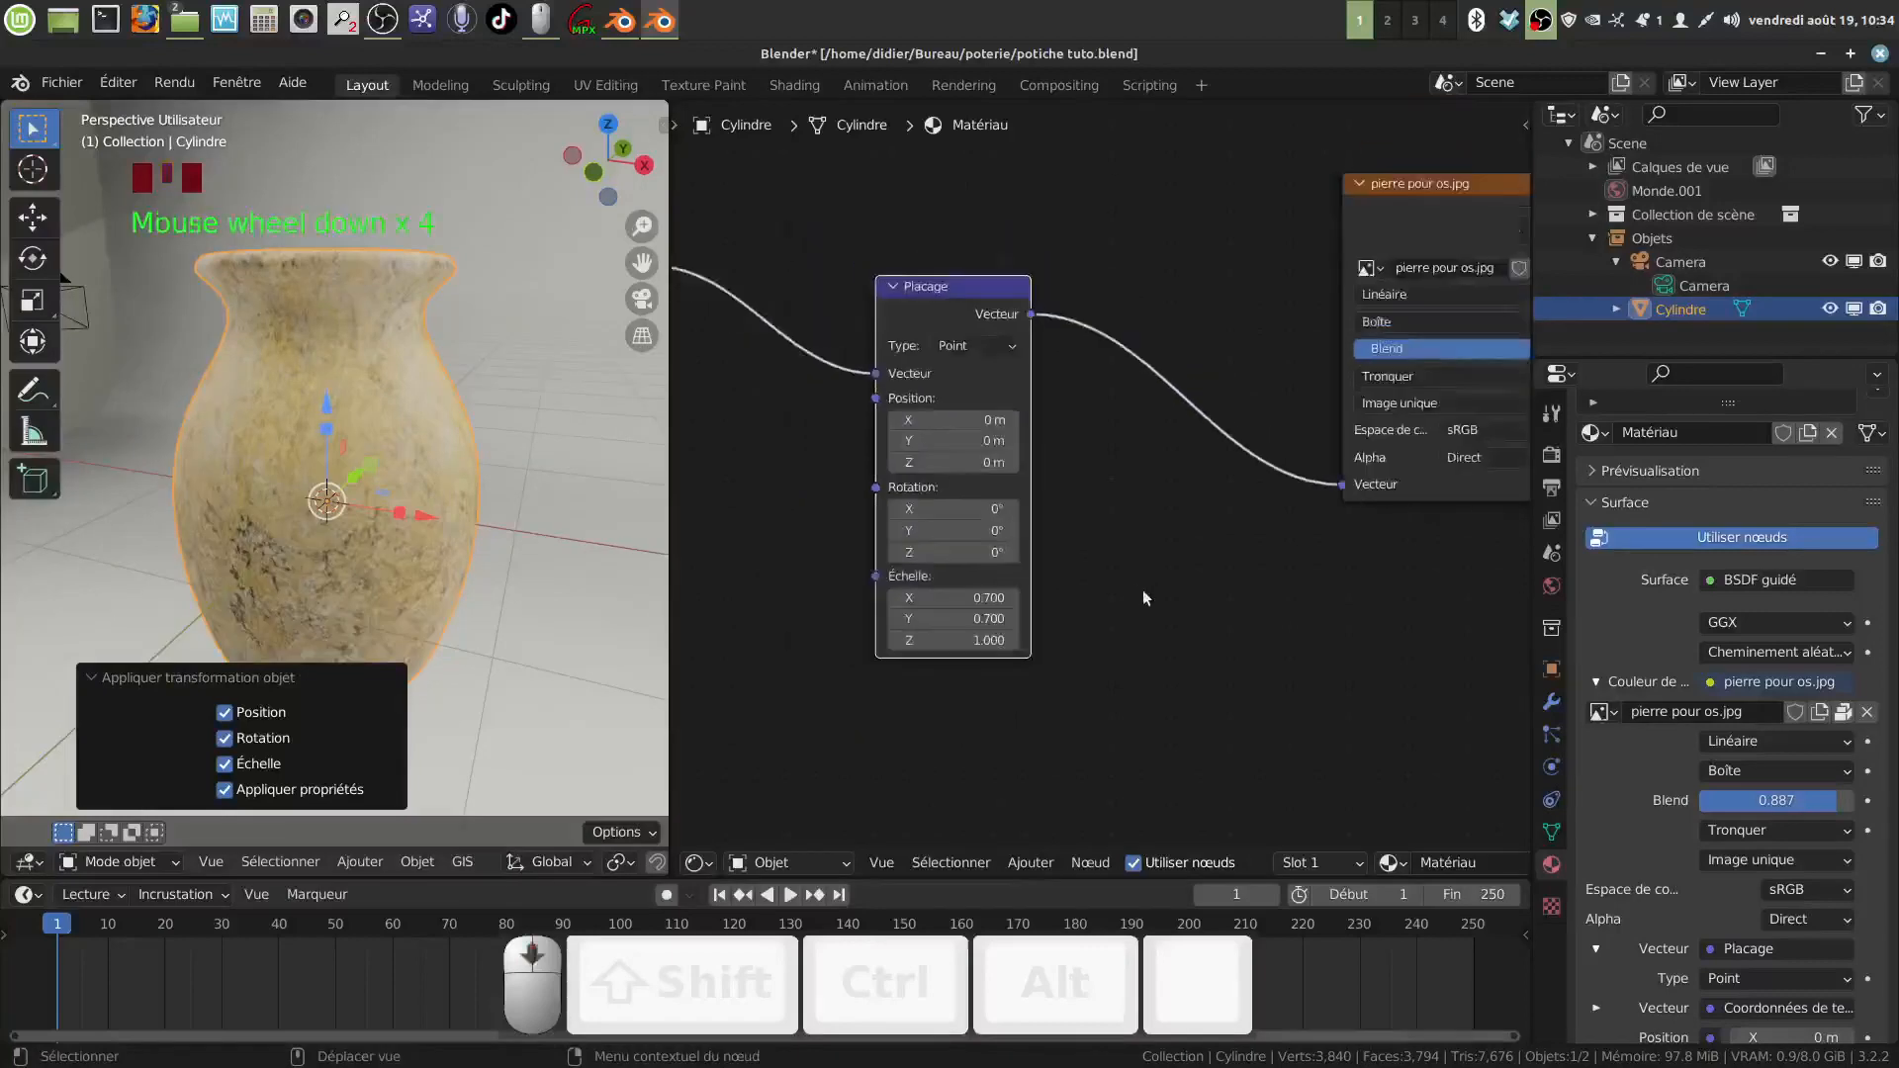
Step: Move the image texture node close to the Placage node and insert a Gamma node between the image colour and the BSDF base colour
middle_drag(1136, 590, 1305, 600)
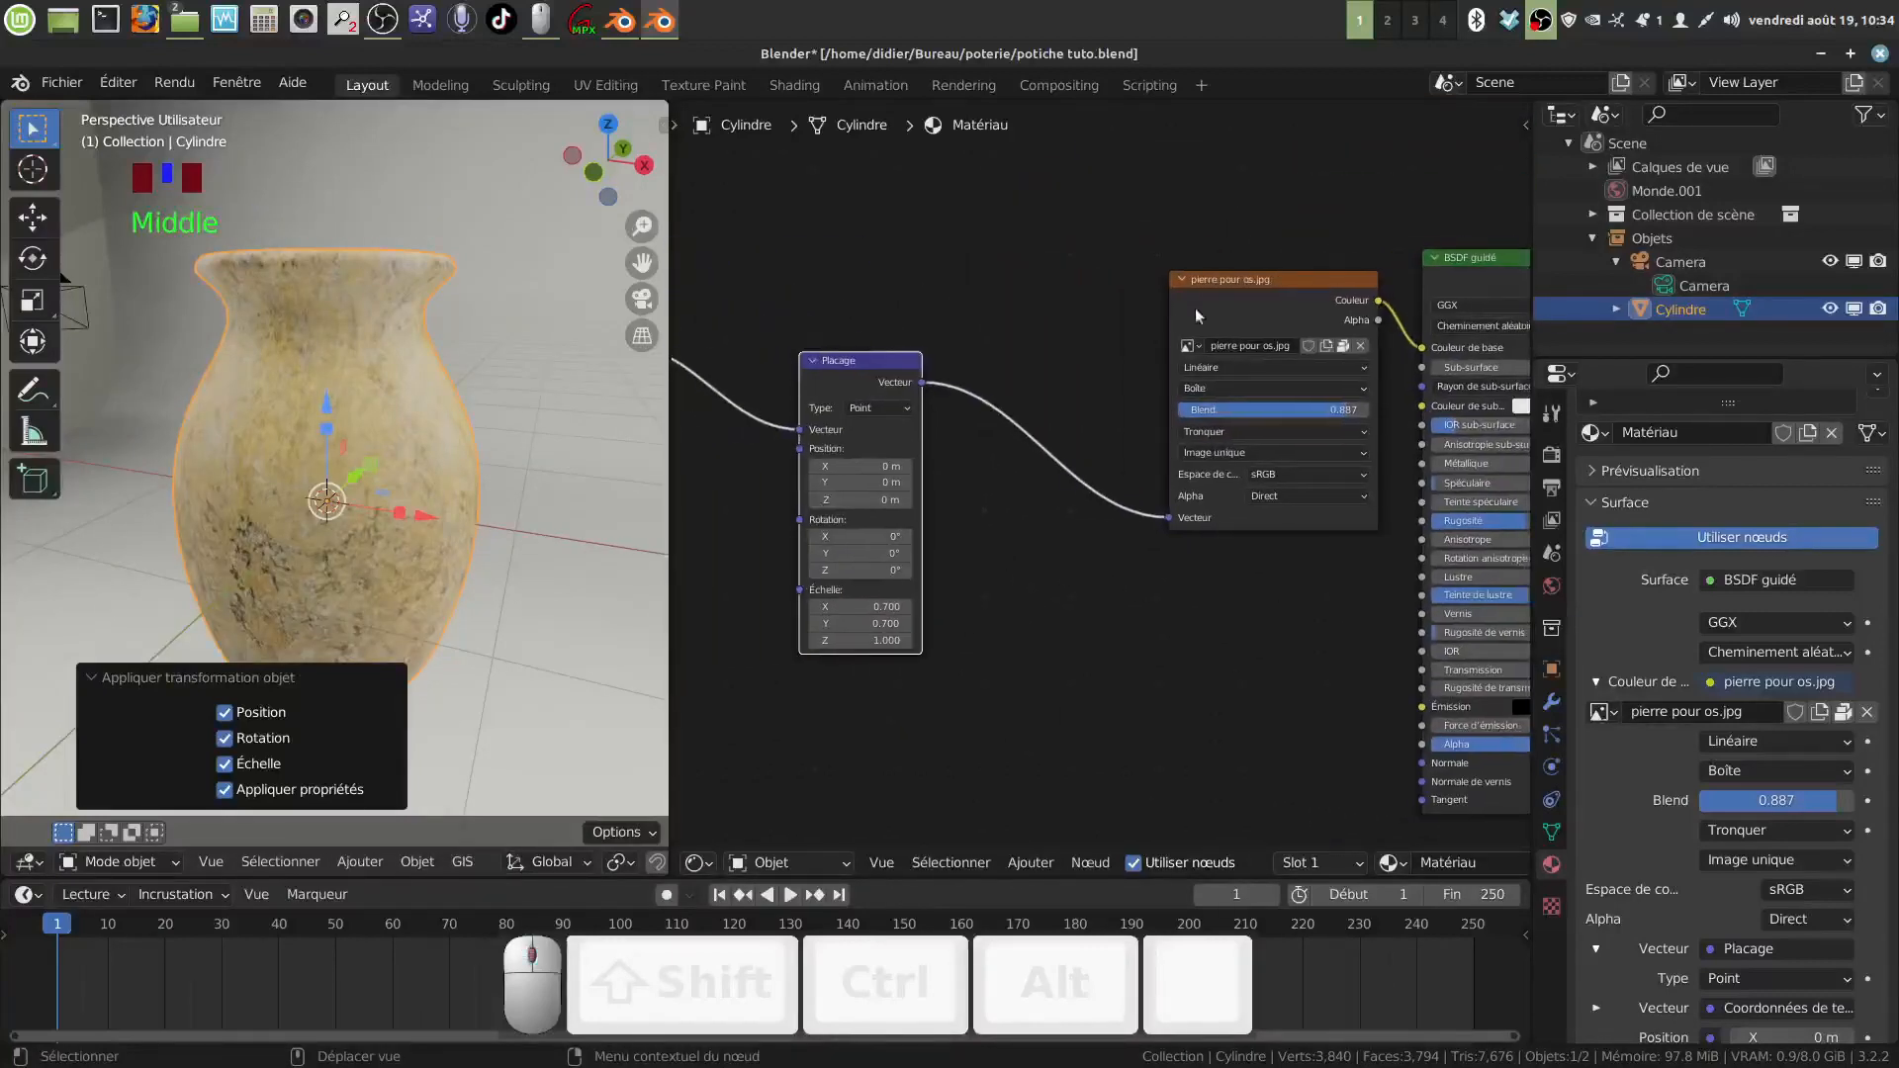
drag(1195, 307, 967, 358)
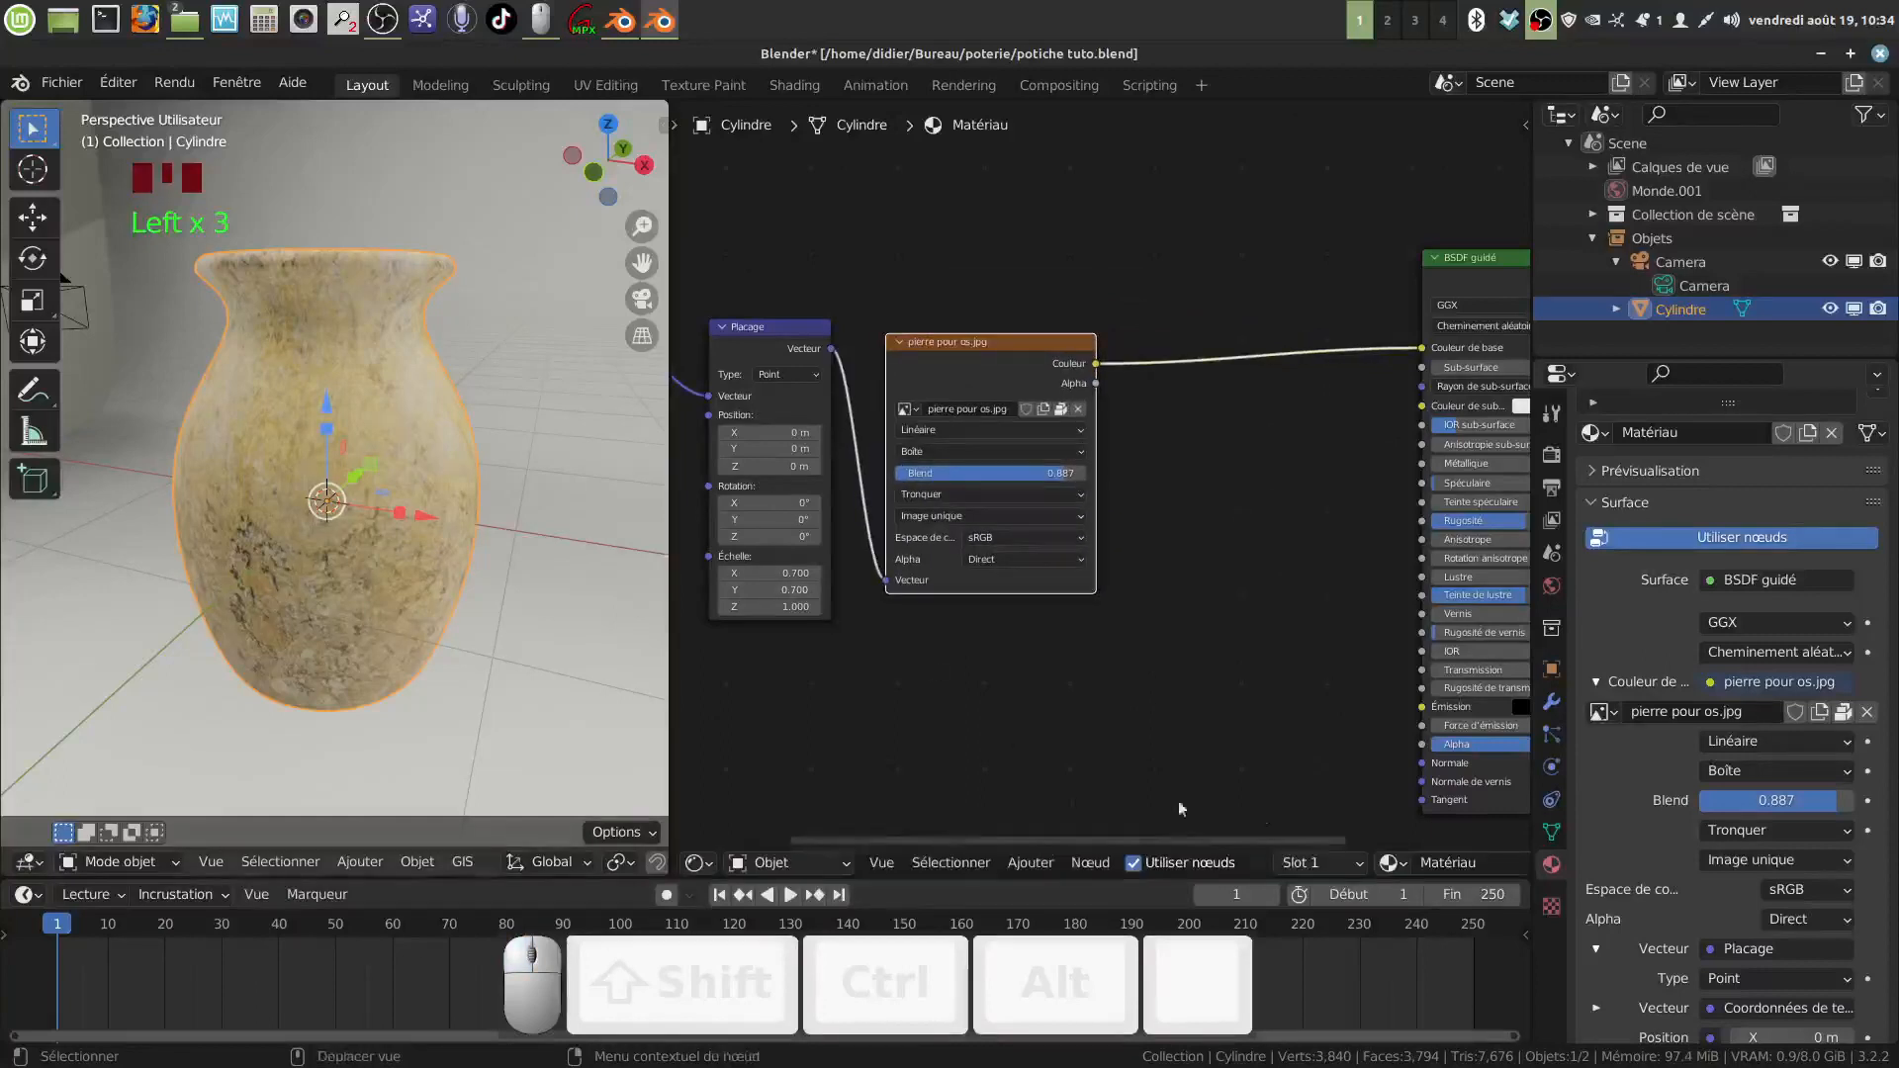
click(1049, 870)
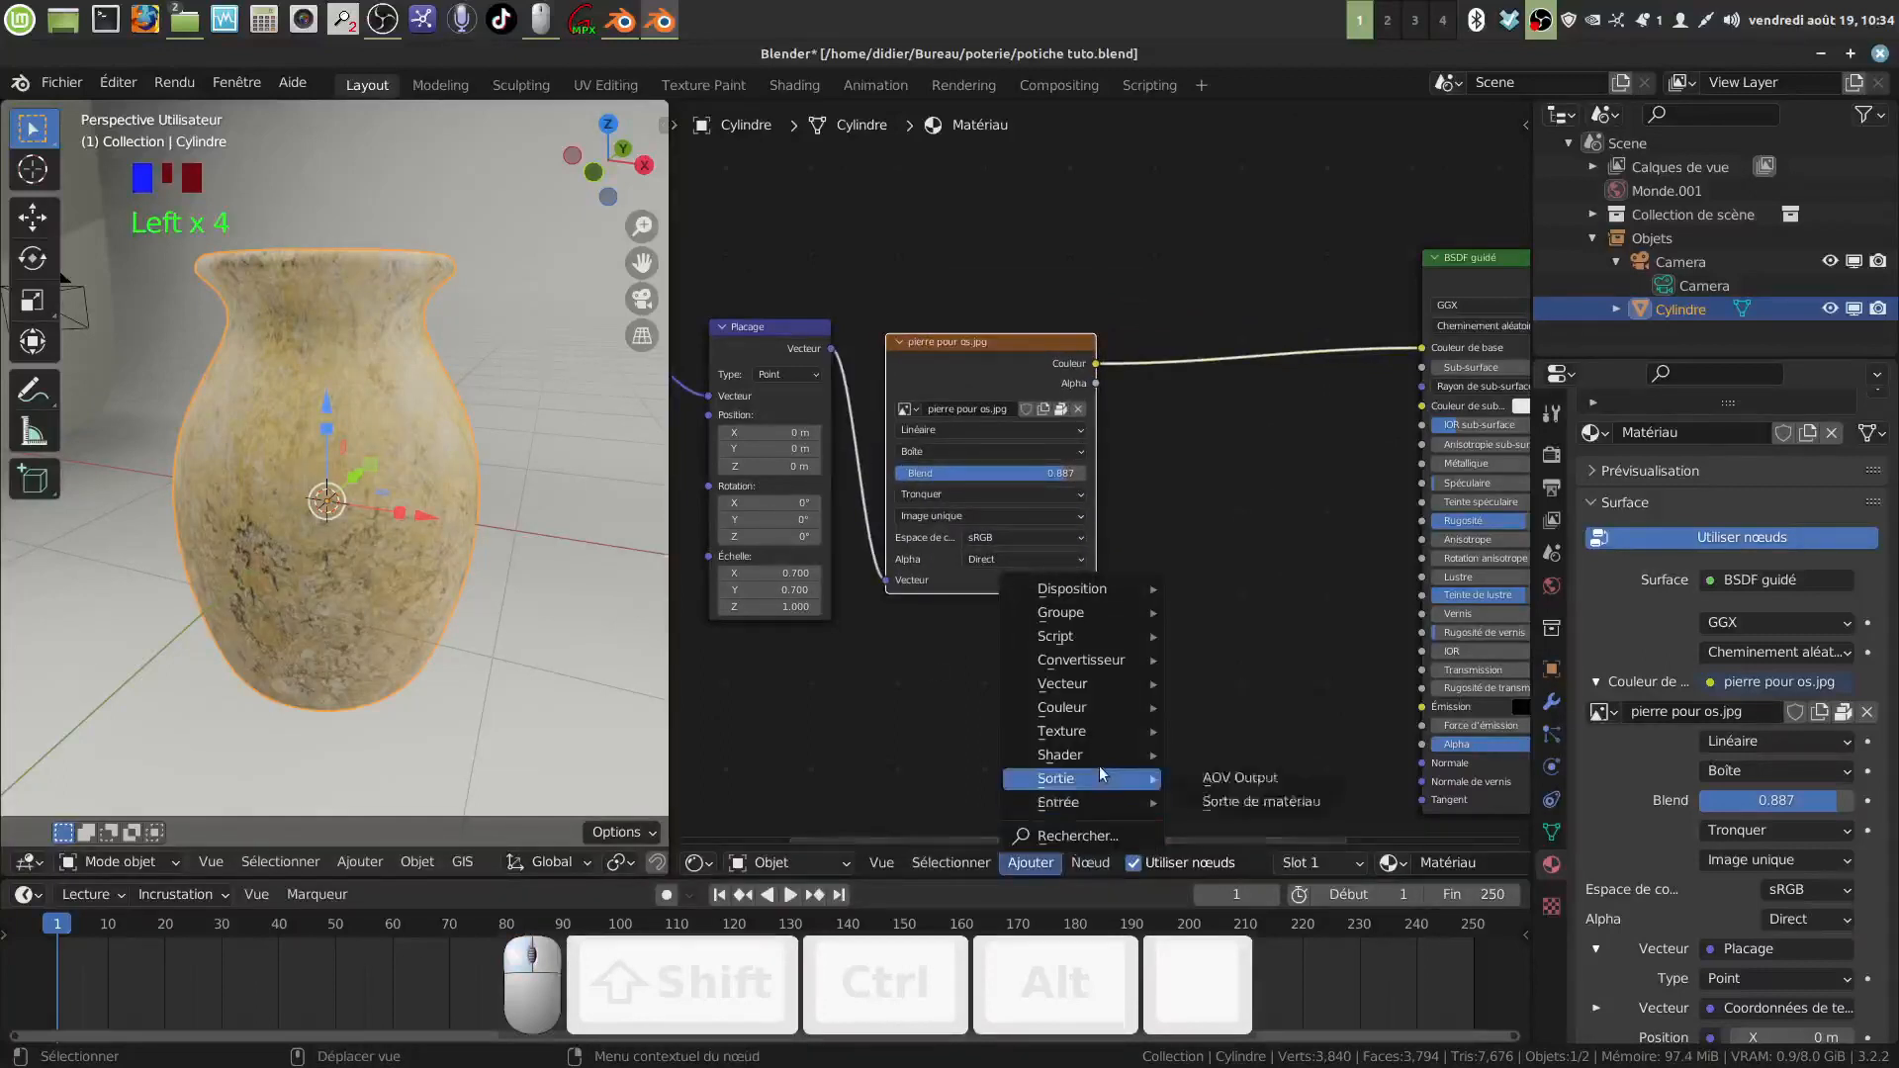
mouse_move(1066, 715)
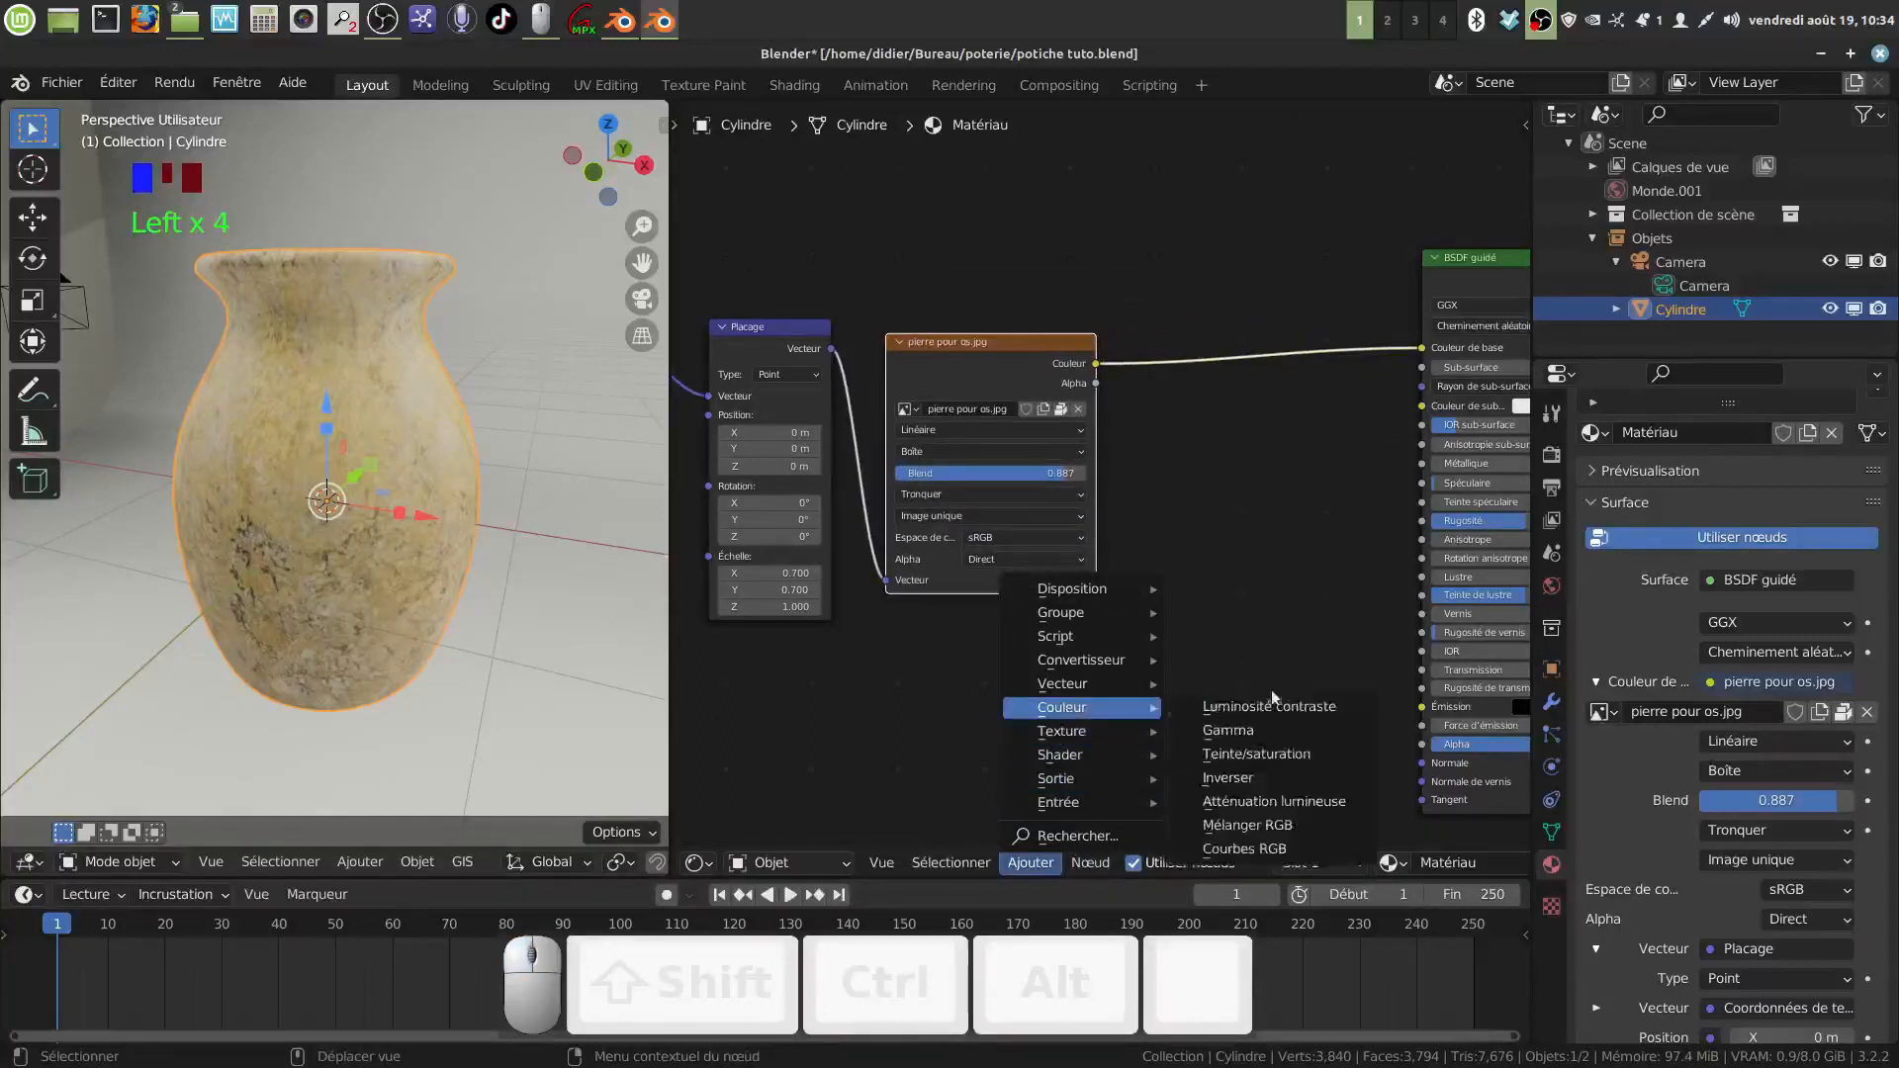
click(1236, 727)
click(1183, 351)
Step: Set the Gamma node's value to 1.200
scroll(1184, 615, up, 3)
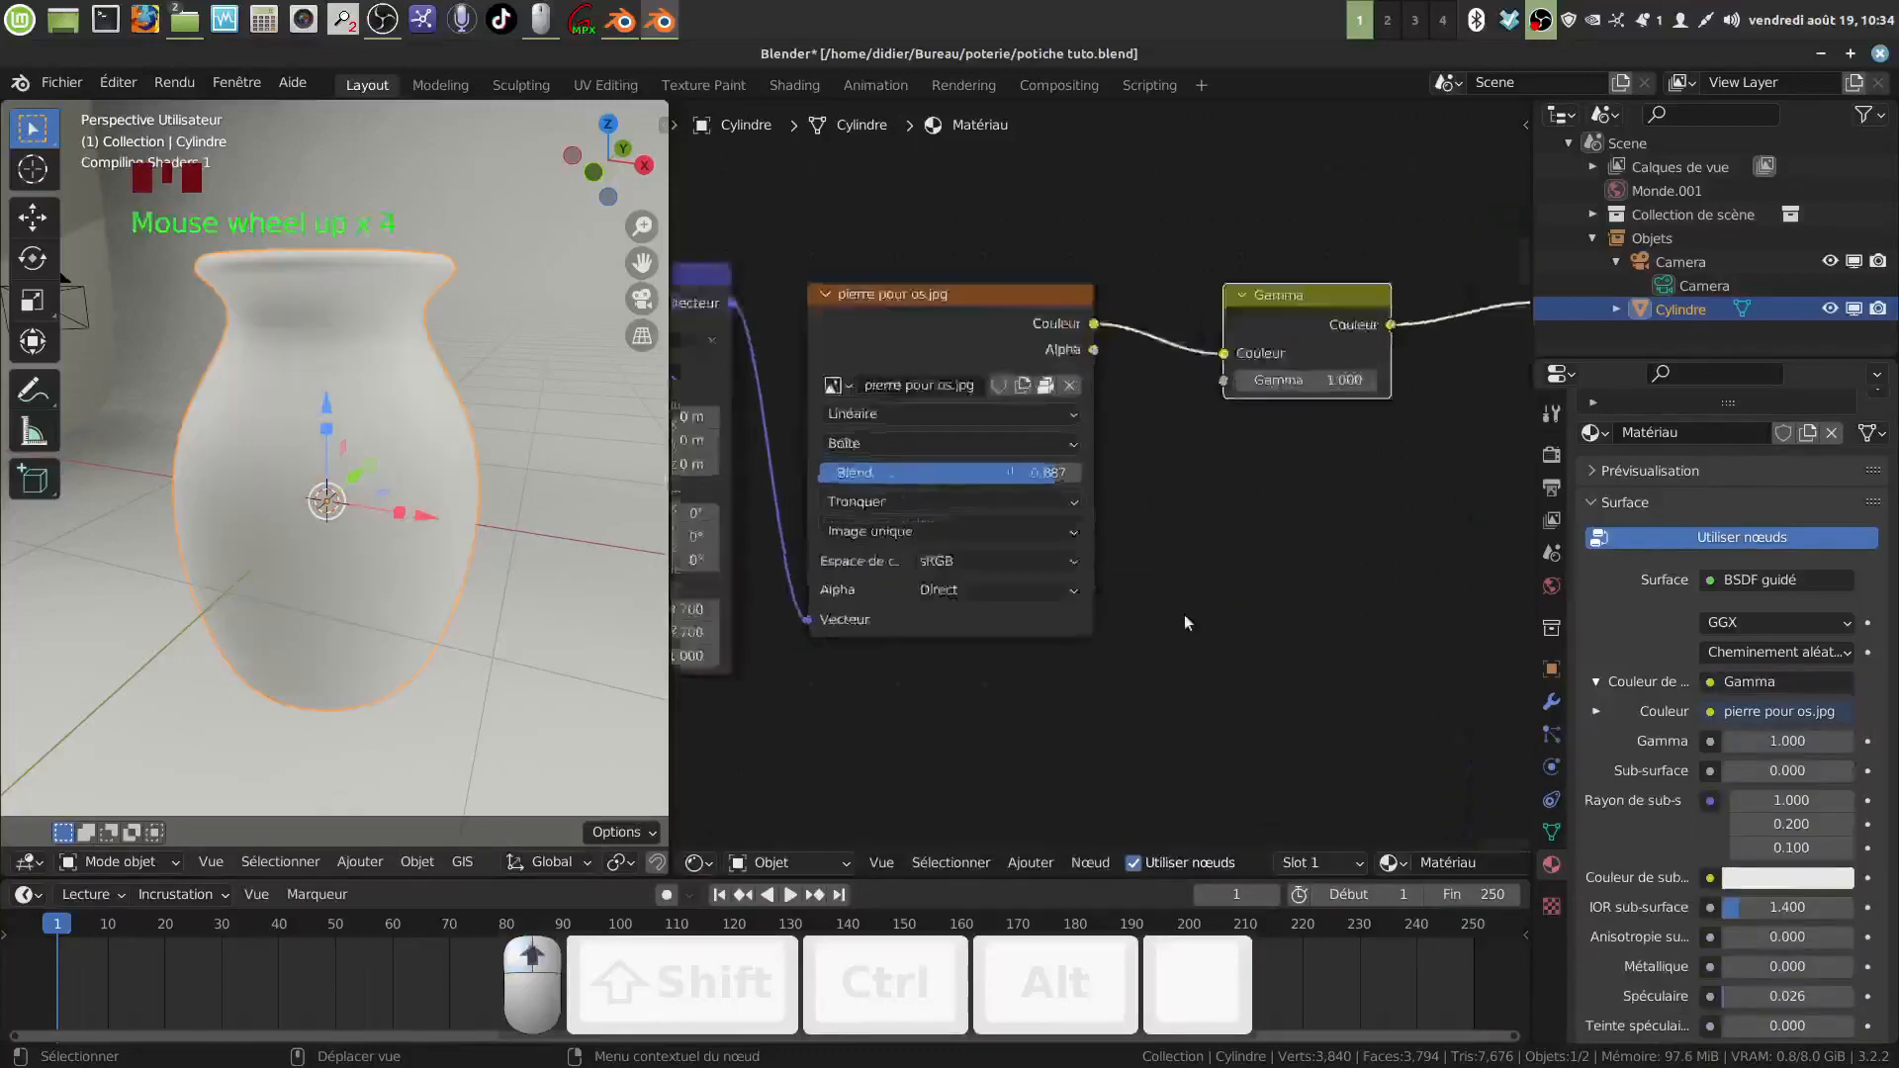
middle_drag(1276, 465, 1082, 672)
scroll(1094, 721, up, 2)
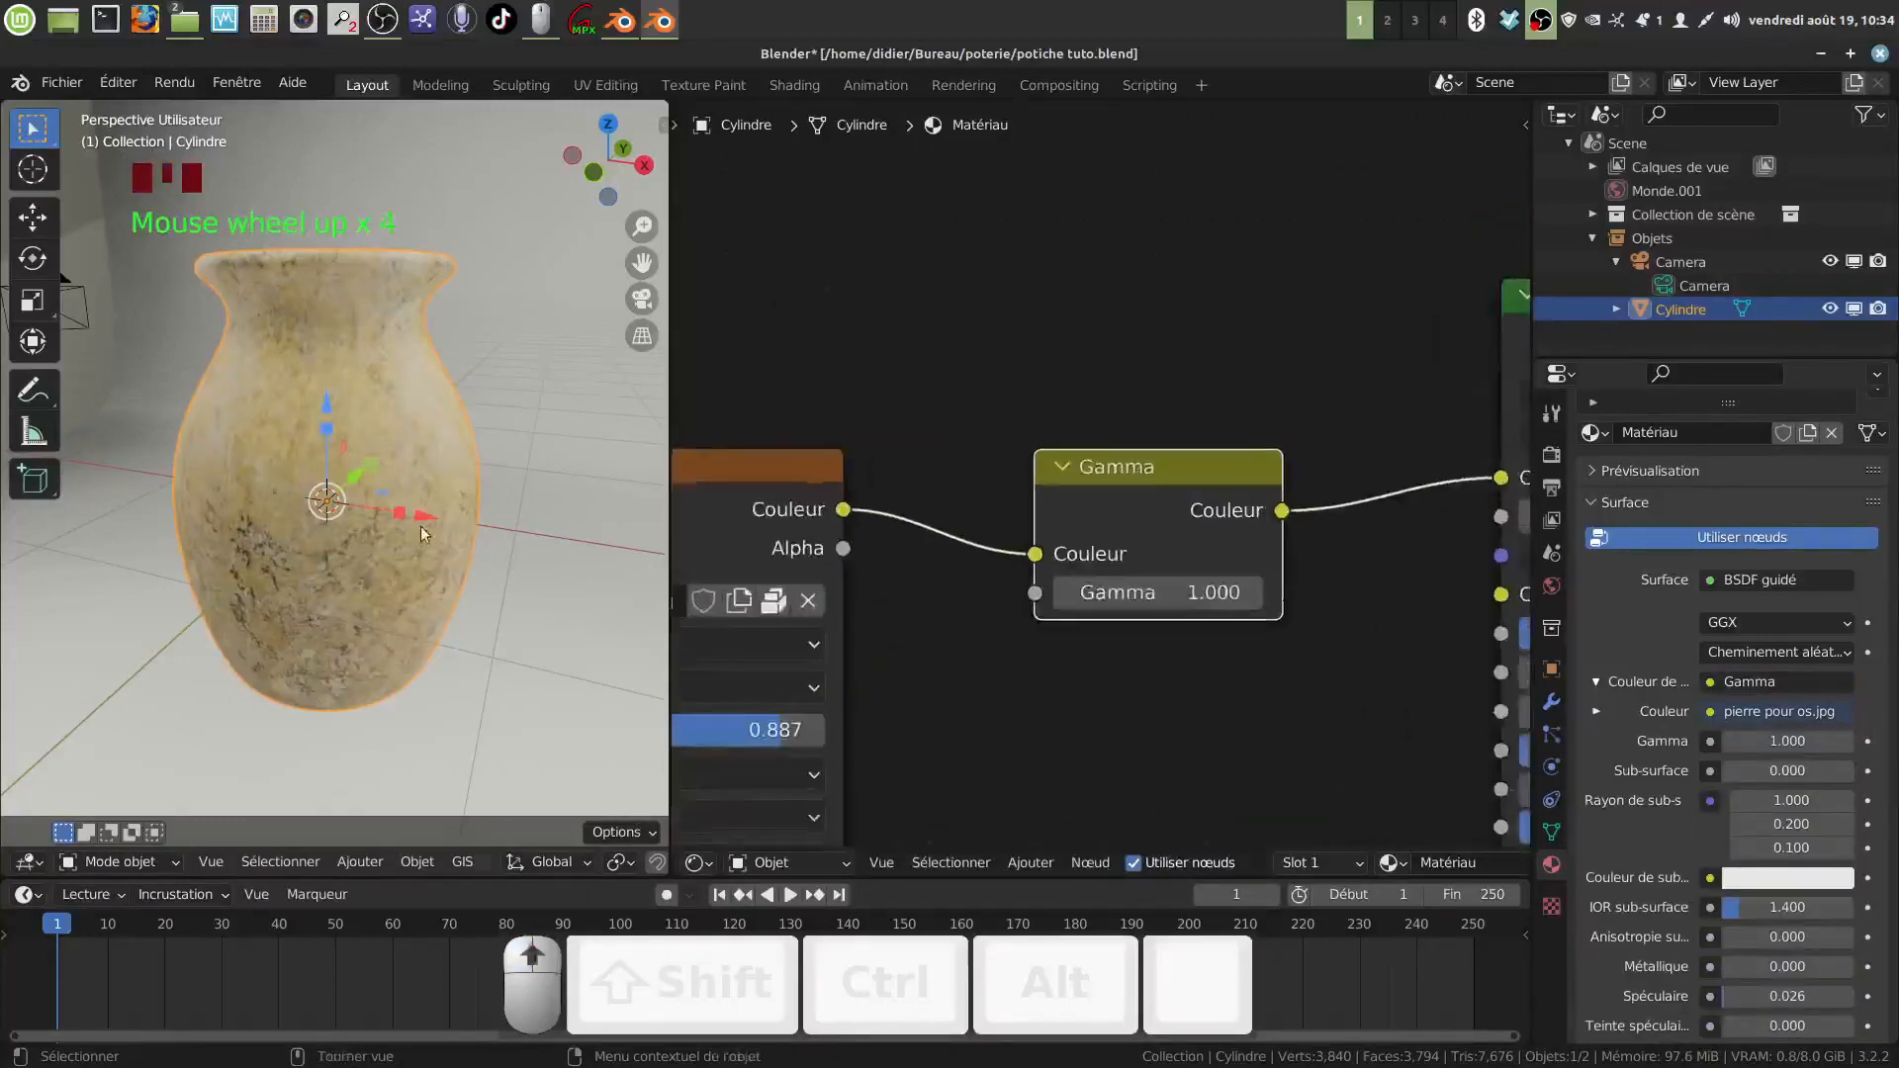
scroll(247, 657, up, 5)
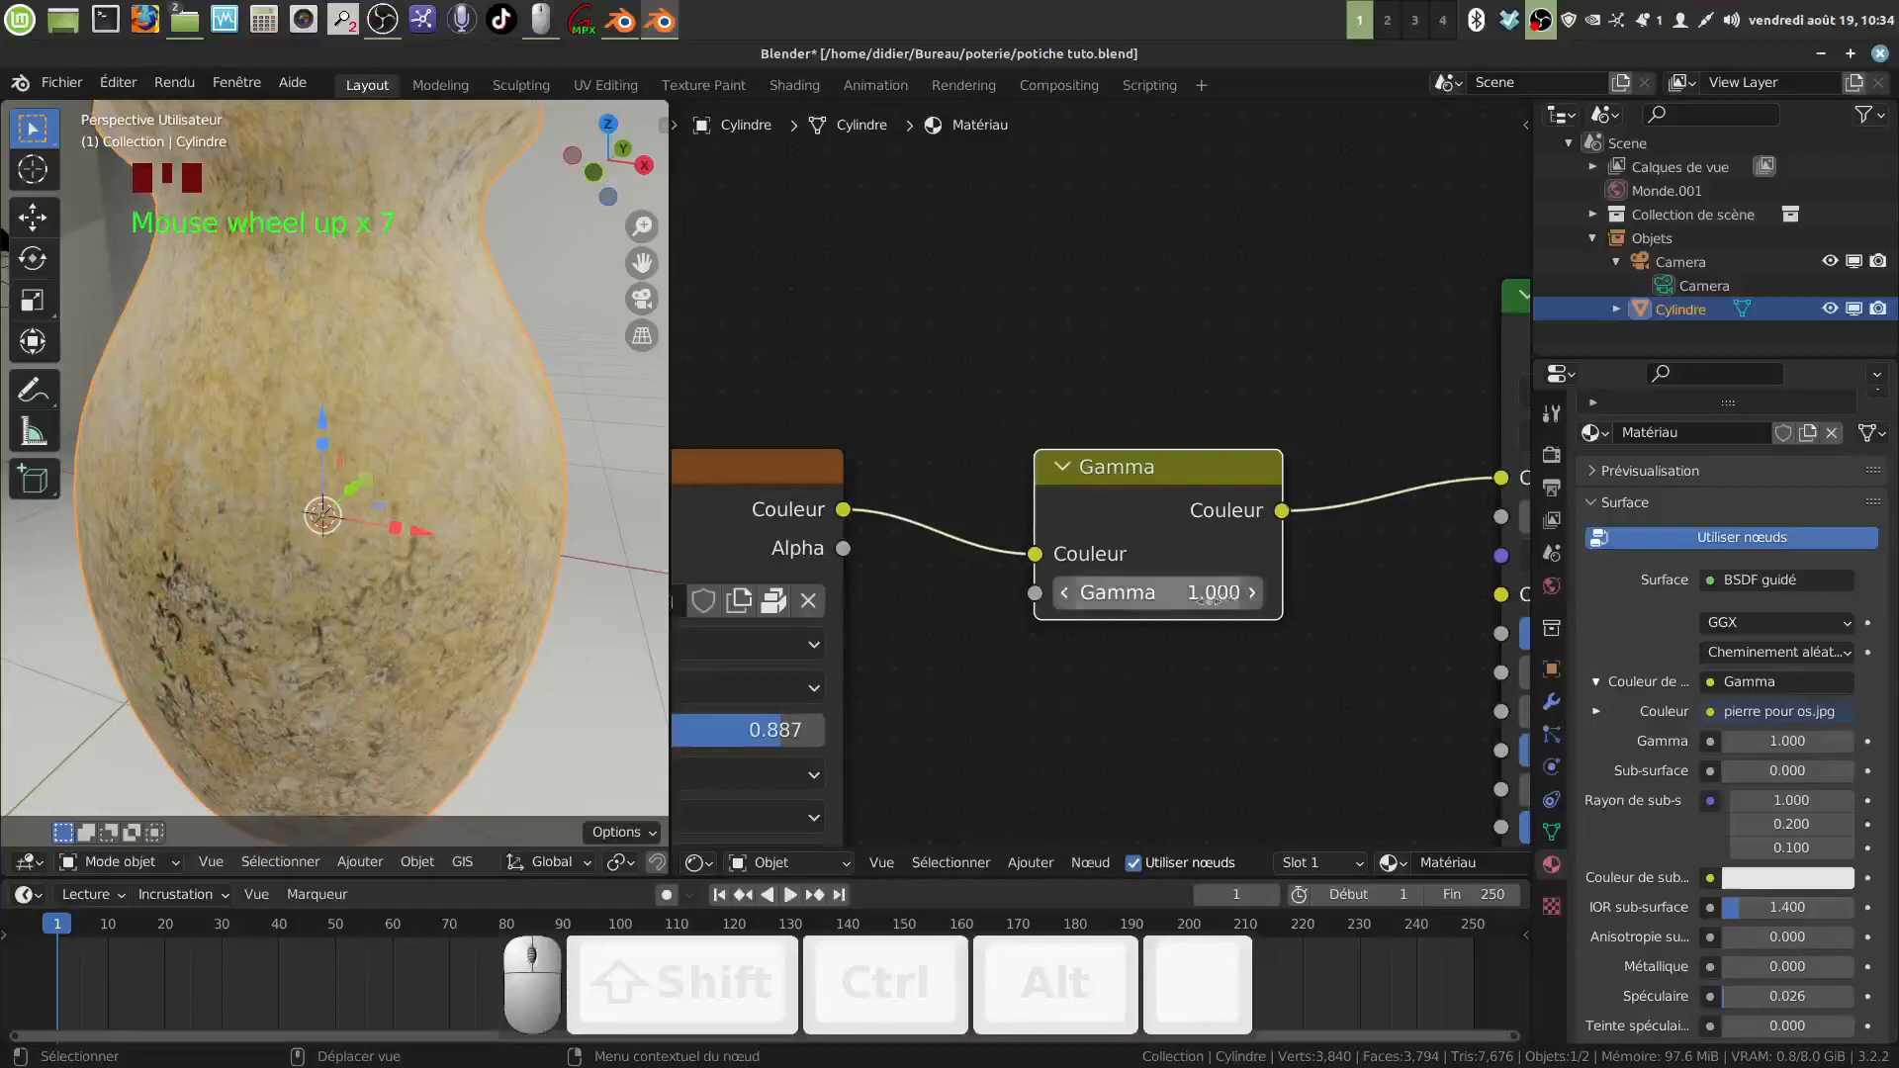
click(1252, 594)
scroll(512, 653, down, 5)
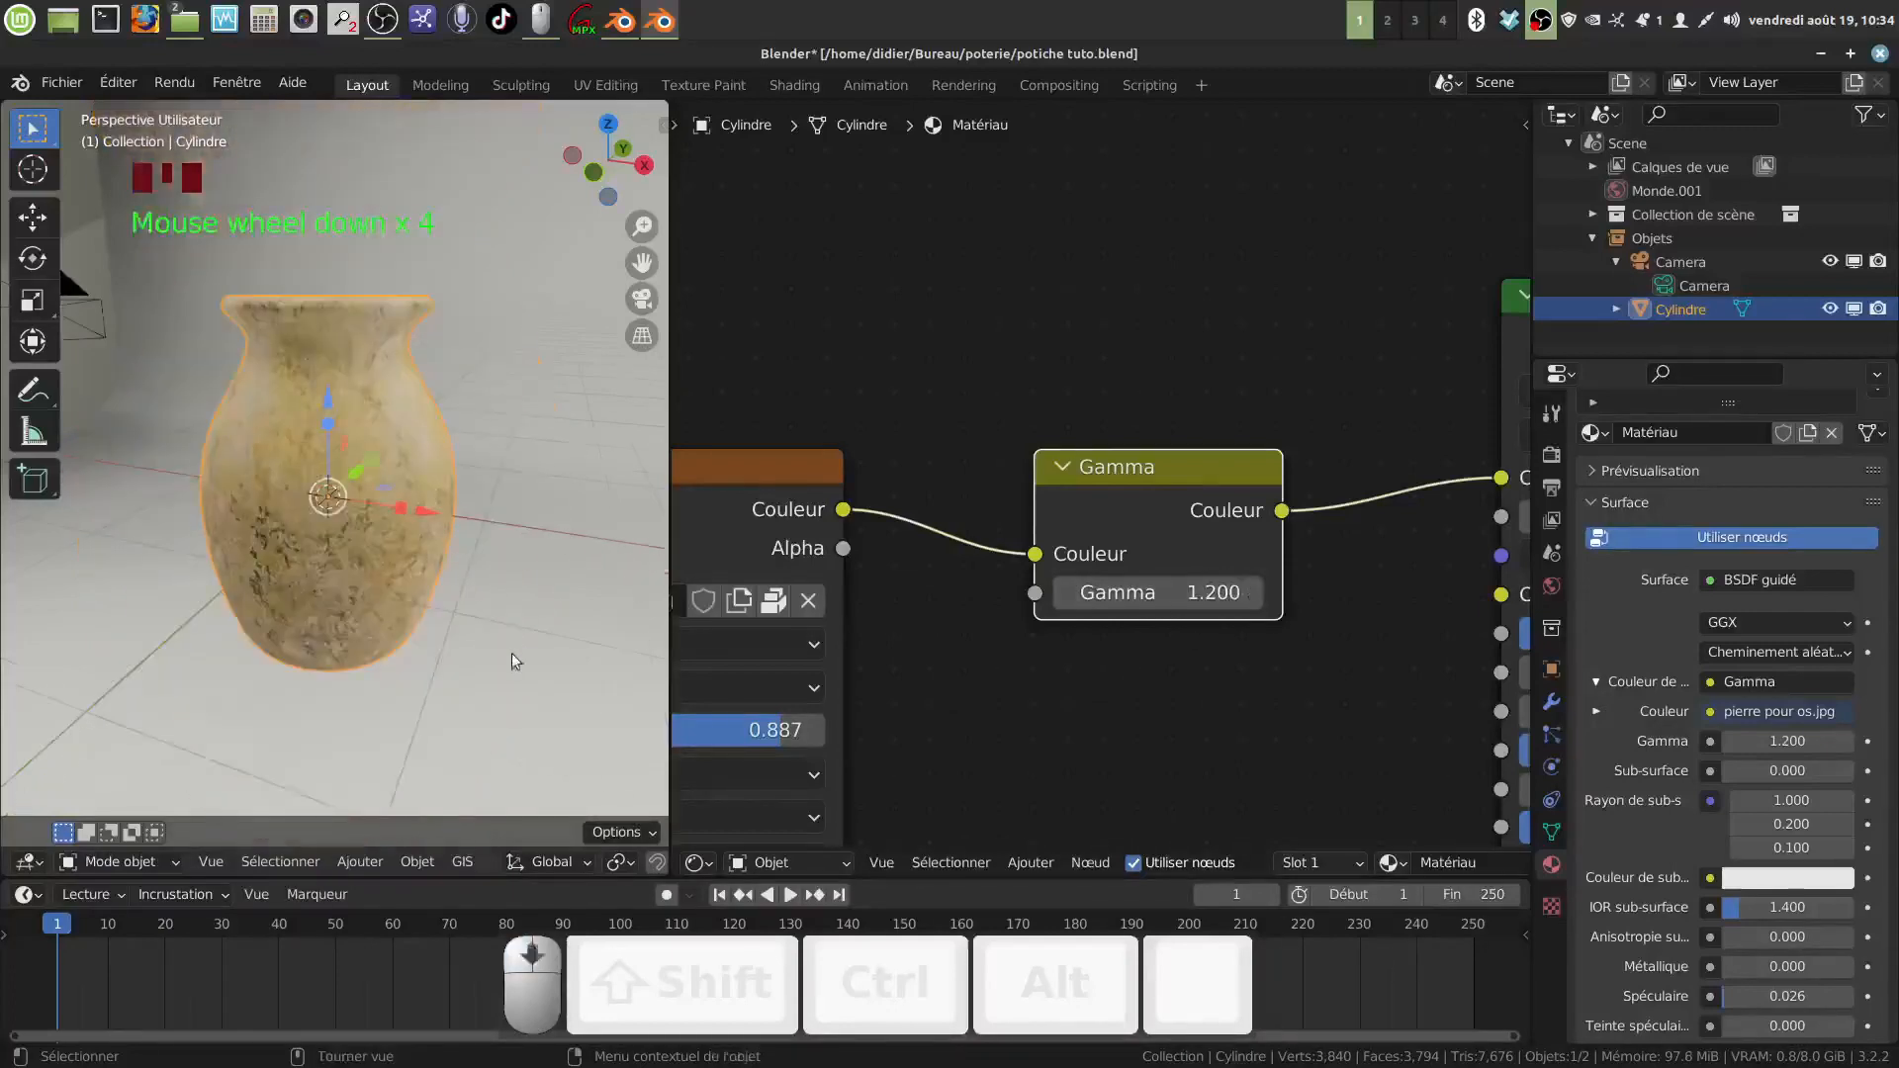
Step: Deselect the vase and examine its darkened stone texture from several angles along with the complete node chain
click(510, 649)
middle_drag(513, 649, 449, 632)
scroll(1024, 727, down, 4)
scroll(1088, 710, down, 4)
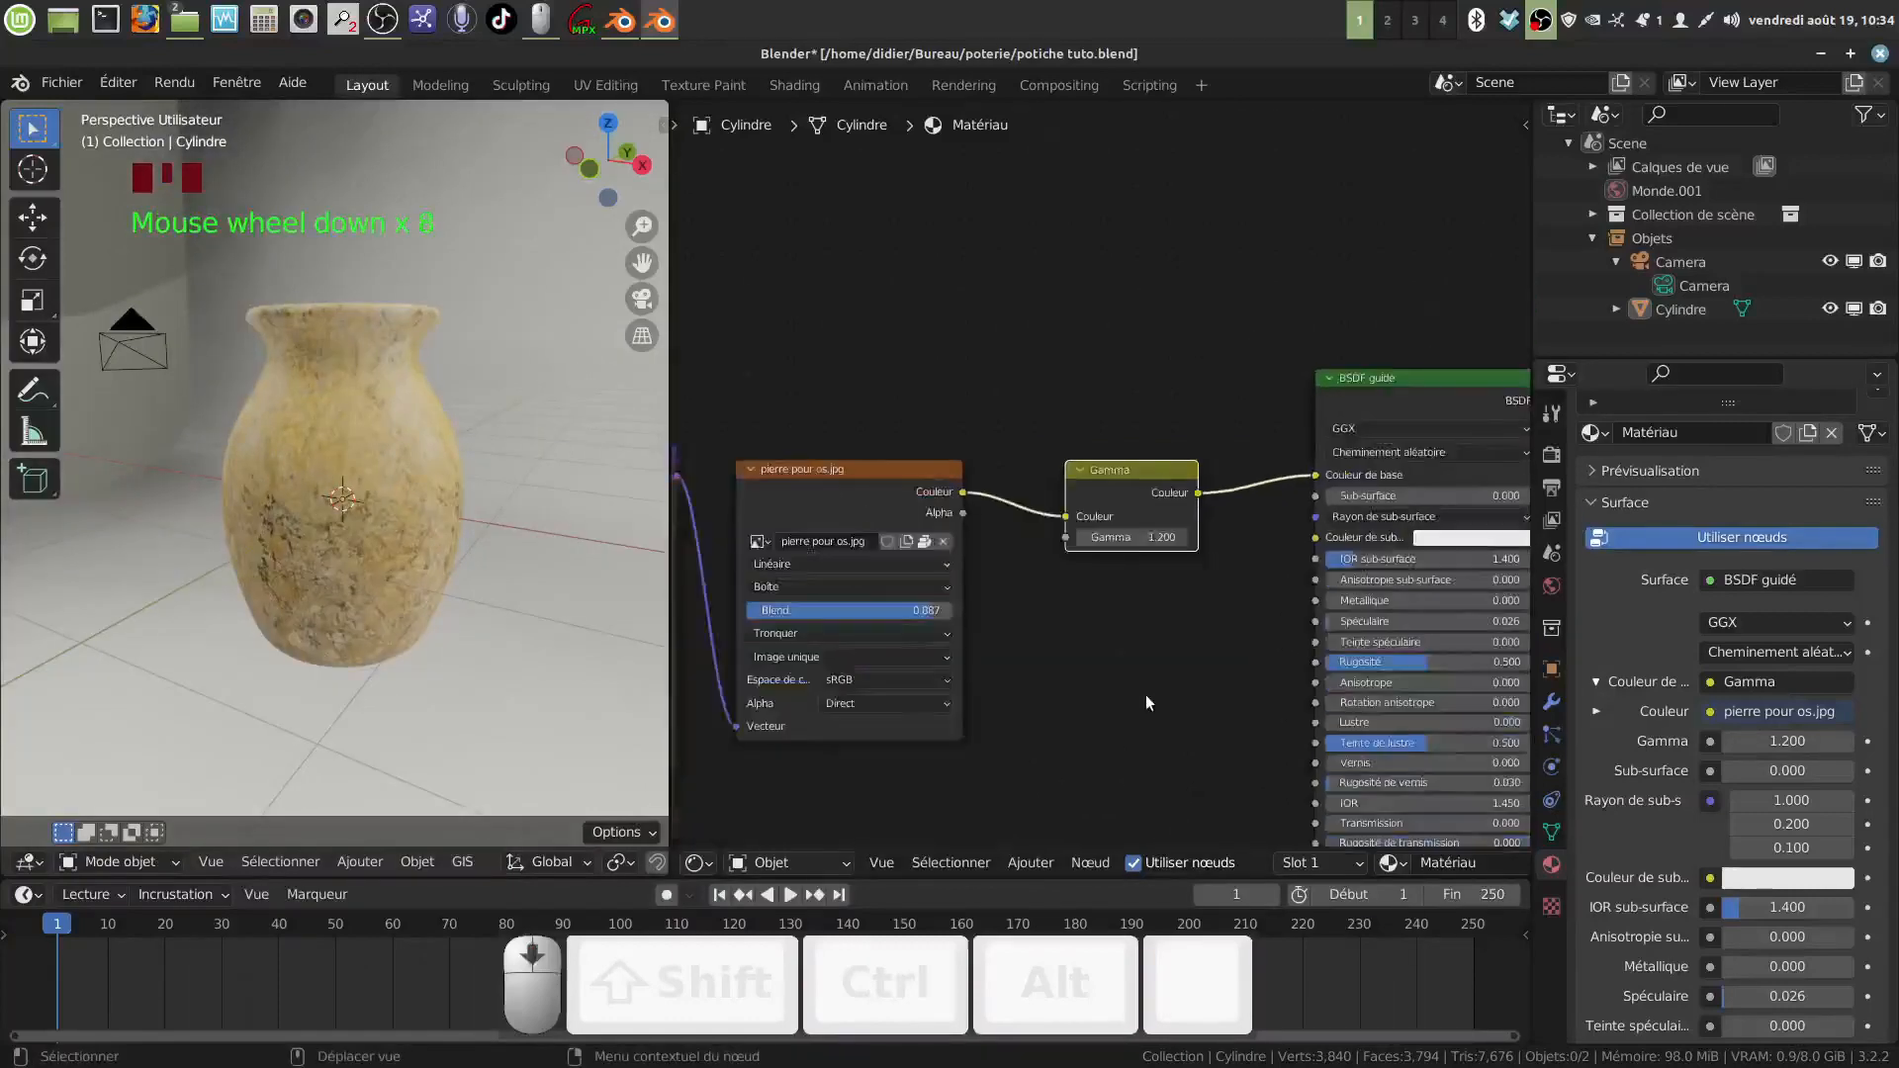
middle_drag(1146, 695, 1154, 539)
middle_drag(385, 679, 404, 679)
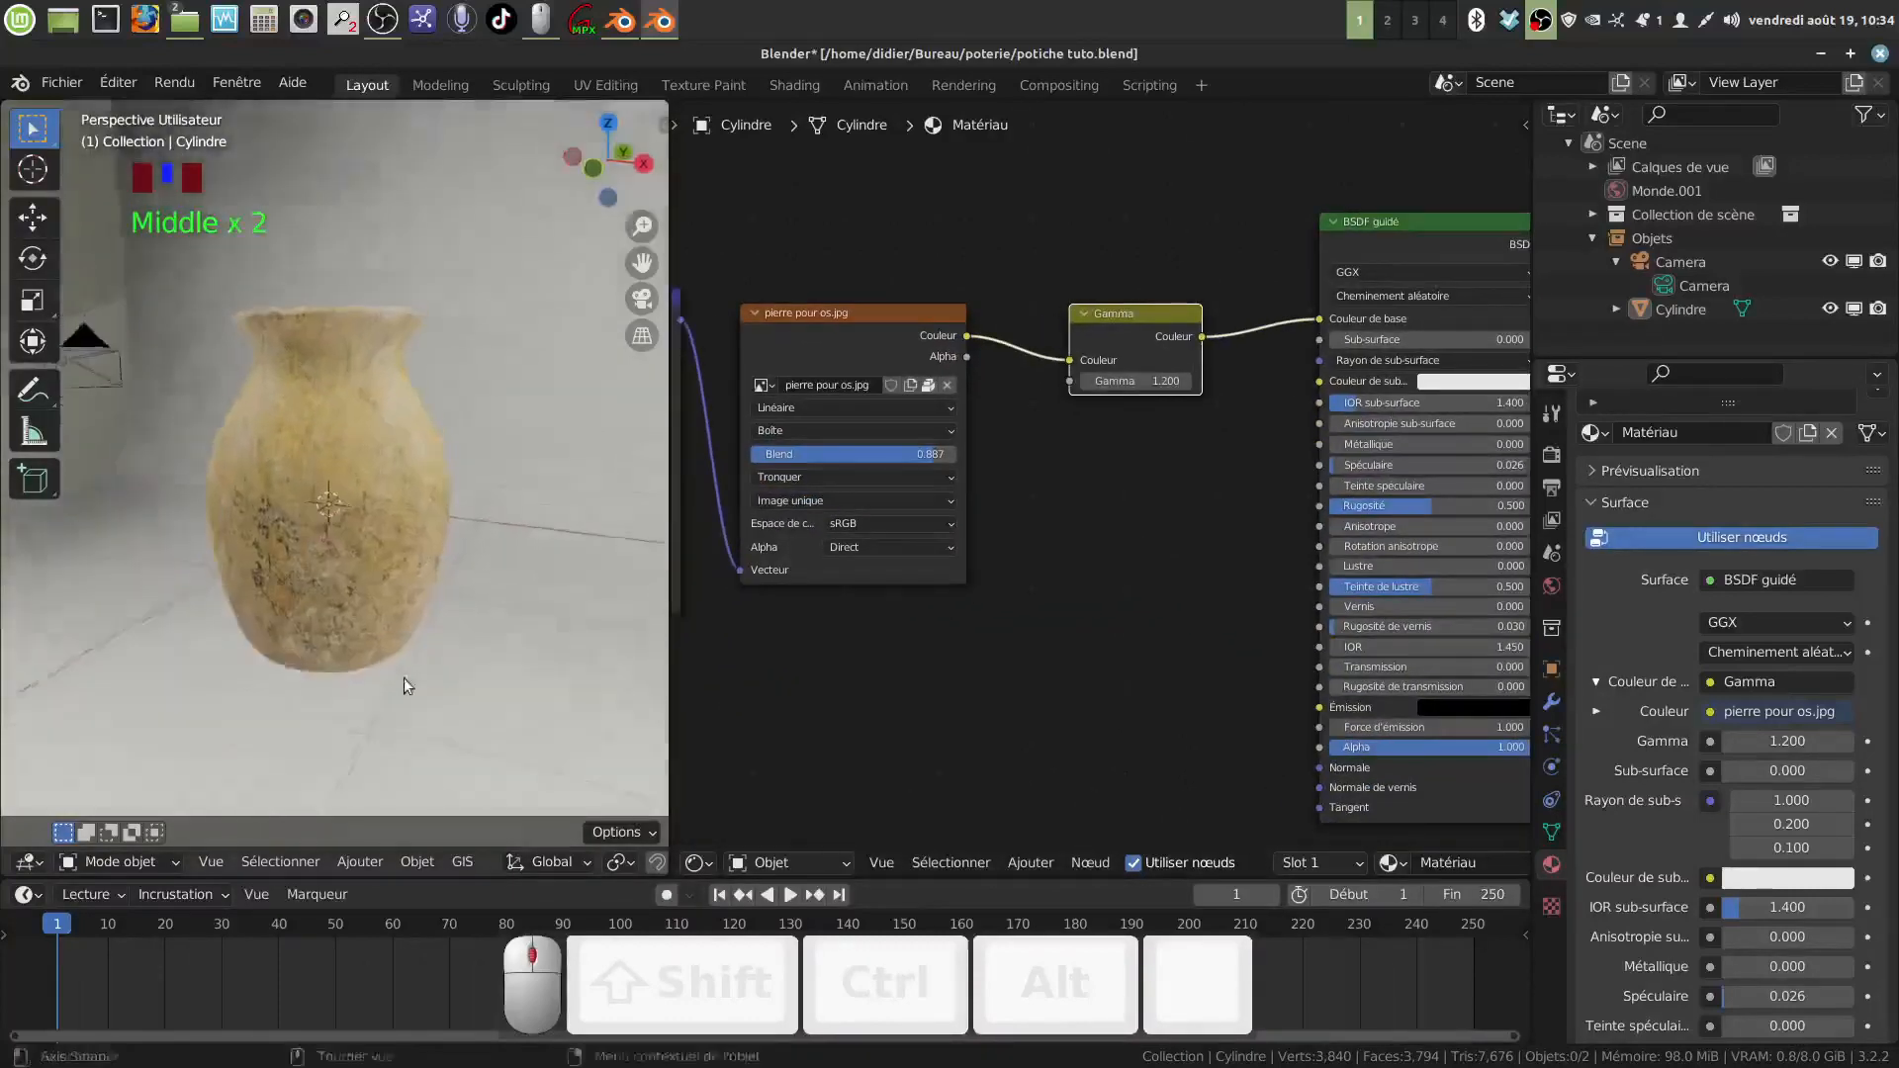
scroll(403, 678, up, 1)
middle_drag(1133, 468, 1123, 499)
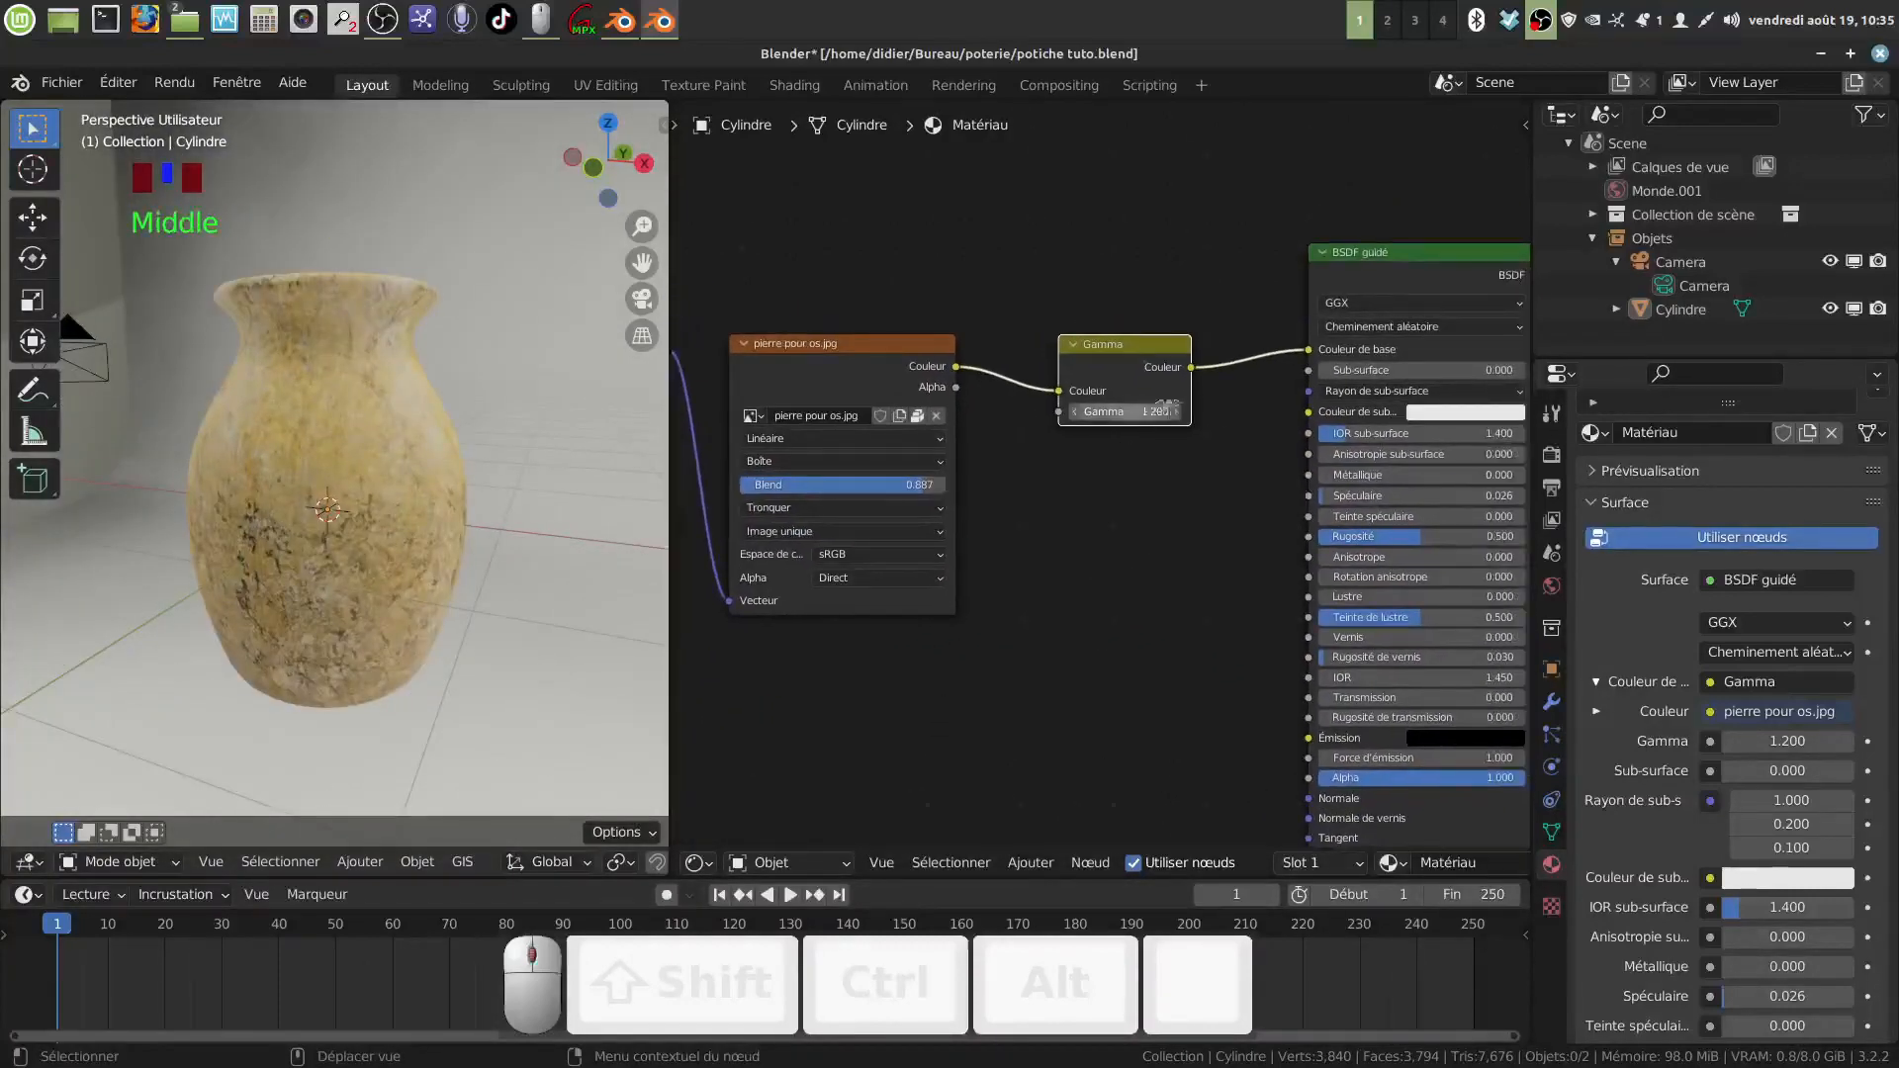
middle_drag(356, 719, 426, 598)
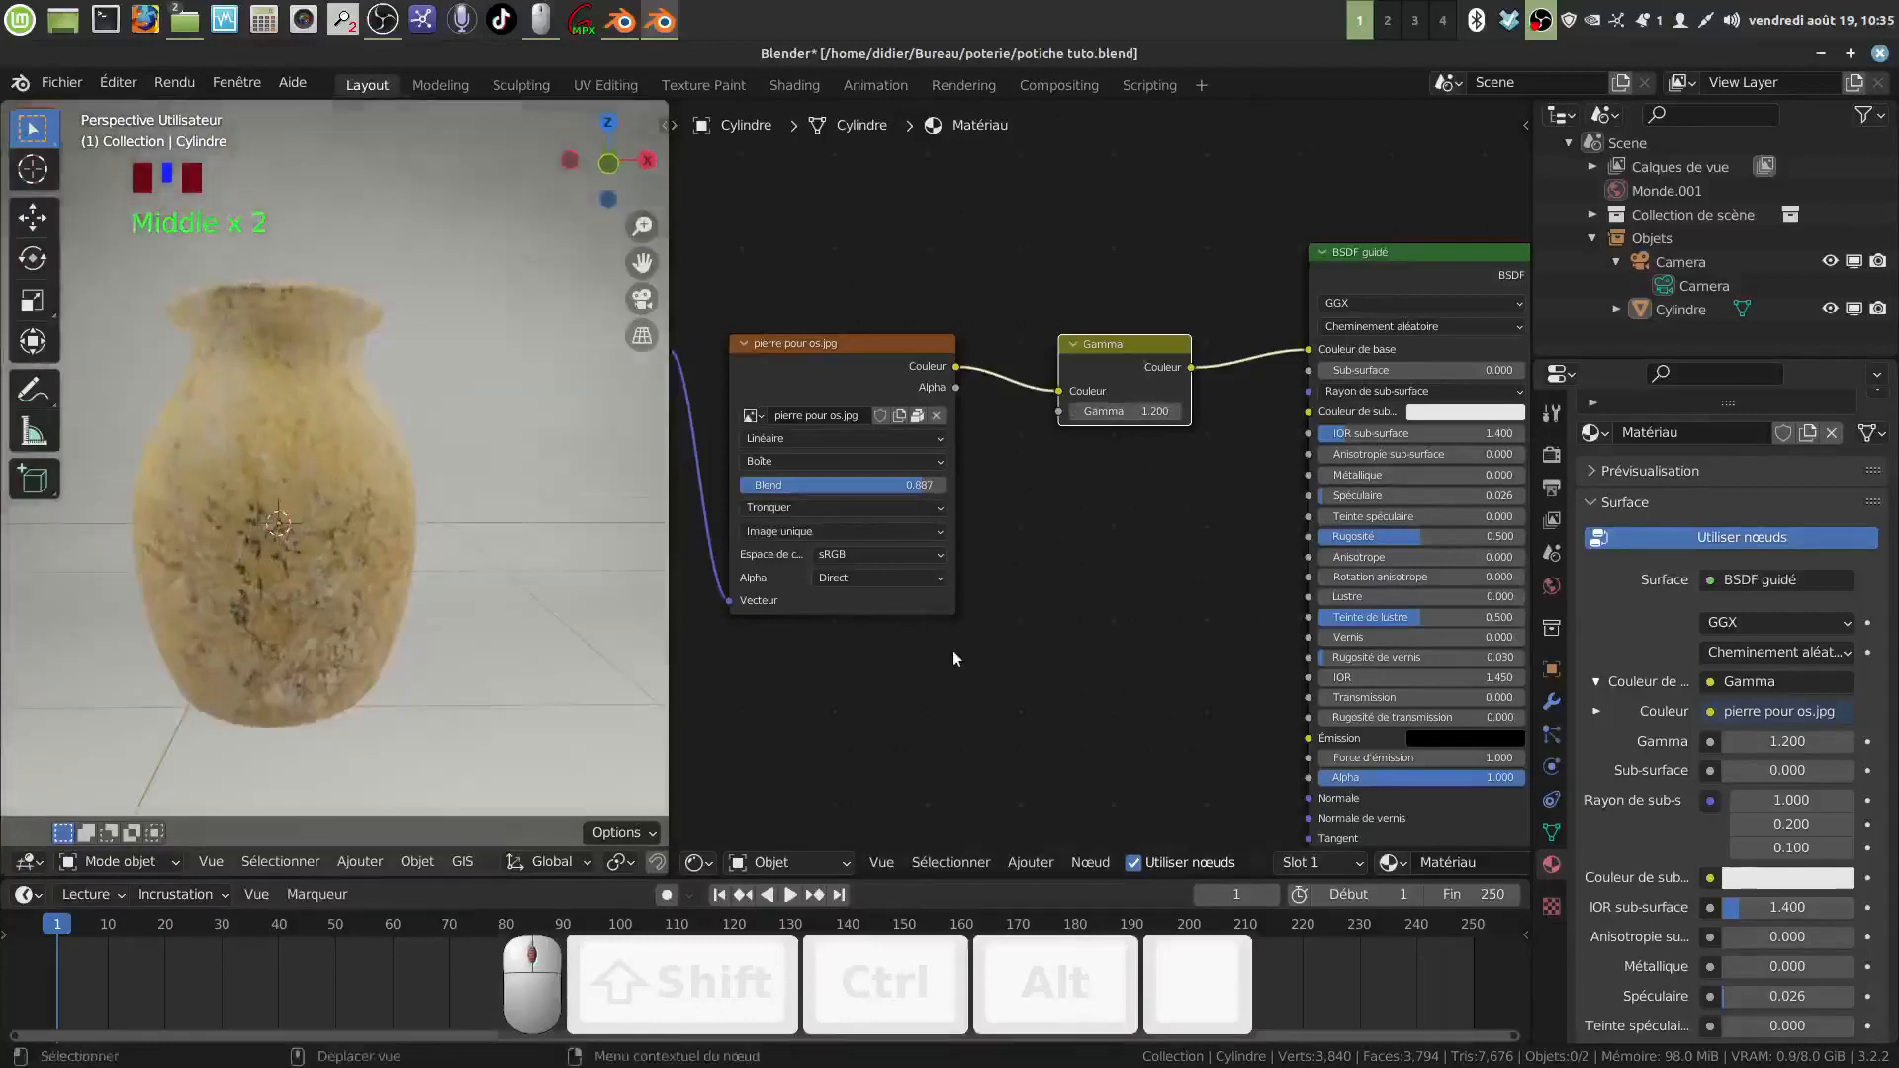
middle_drag(952, 650, 1066, 574)
scroll(1112, 651, down, 12)
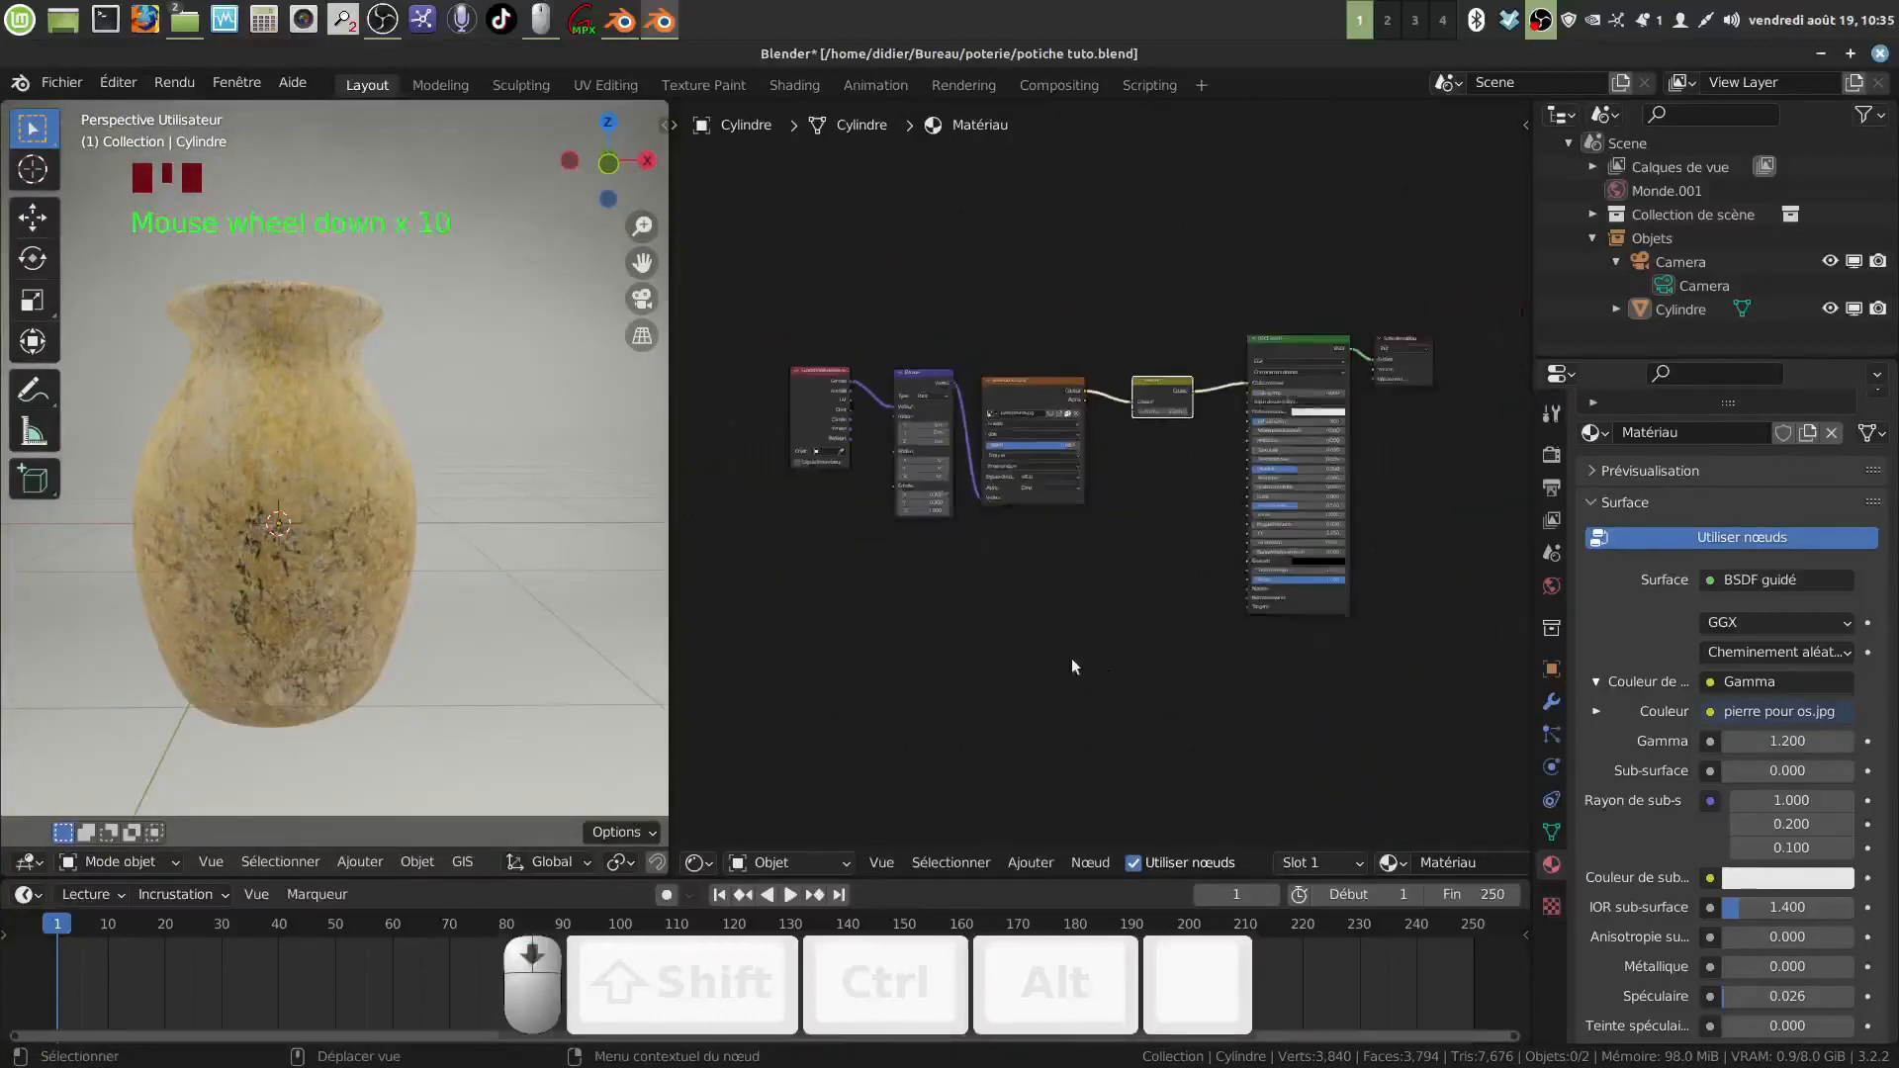
middle_drag(799, 704, 807, 667)
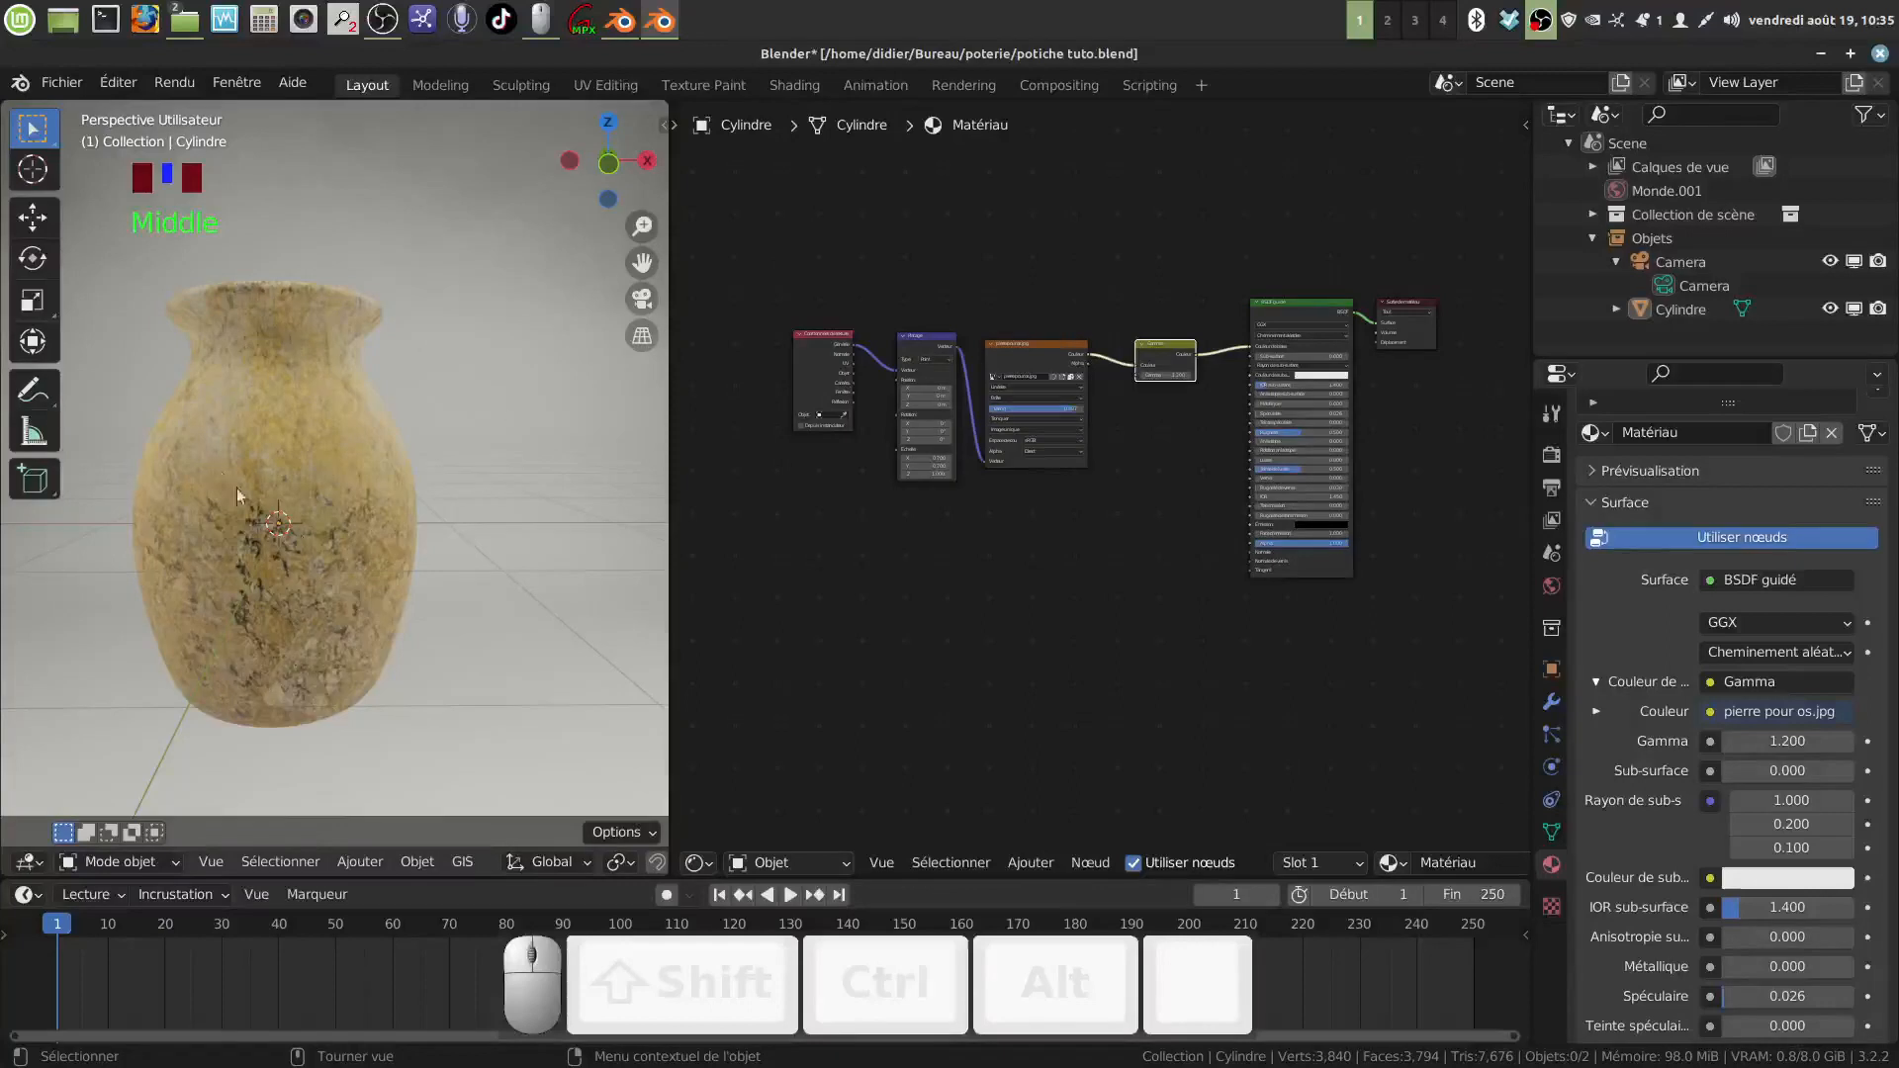
scroll(1011, 633, down, 4)
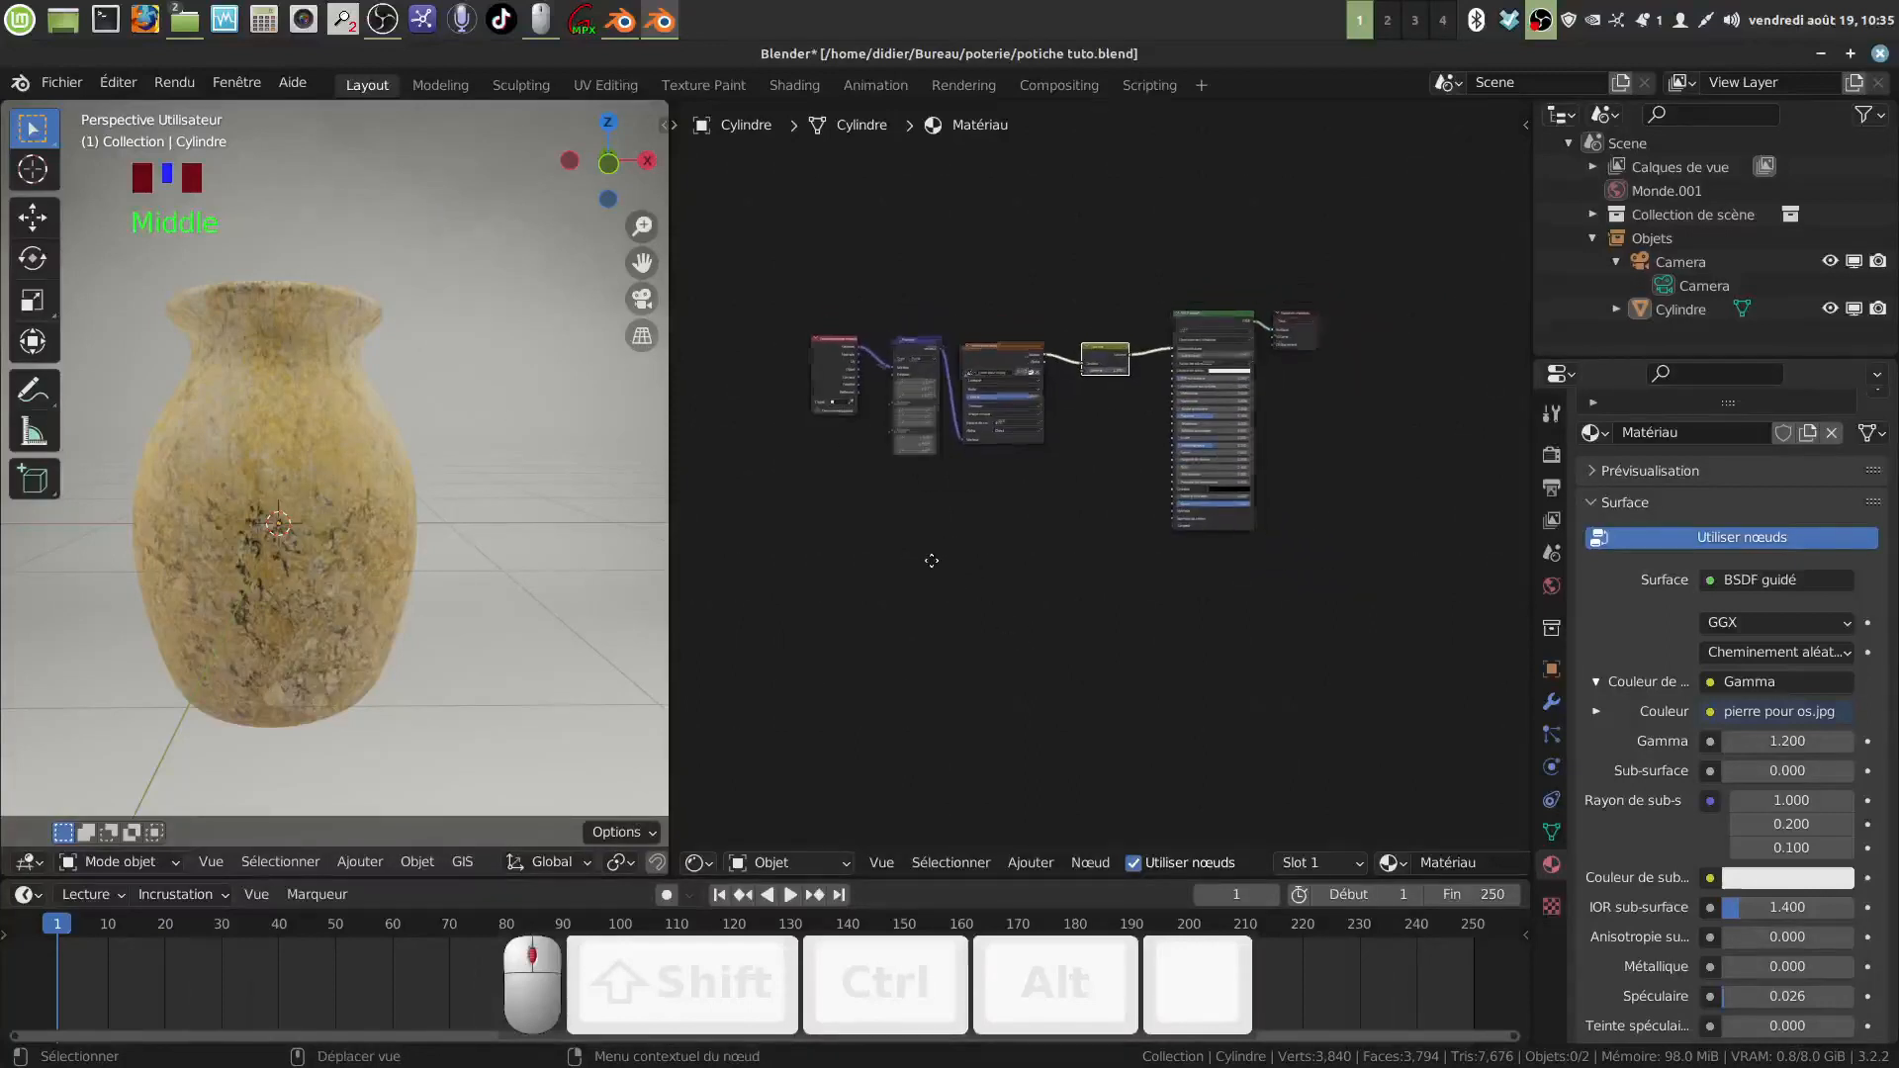
middle_drag(358, 591, 430, 578)
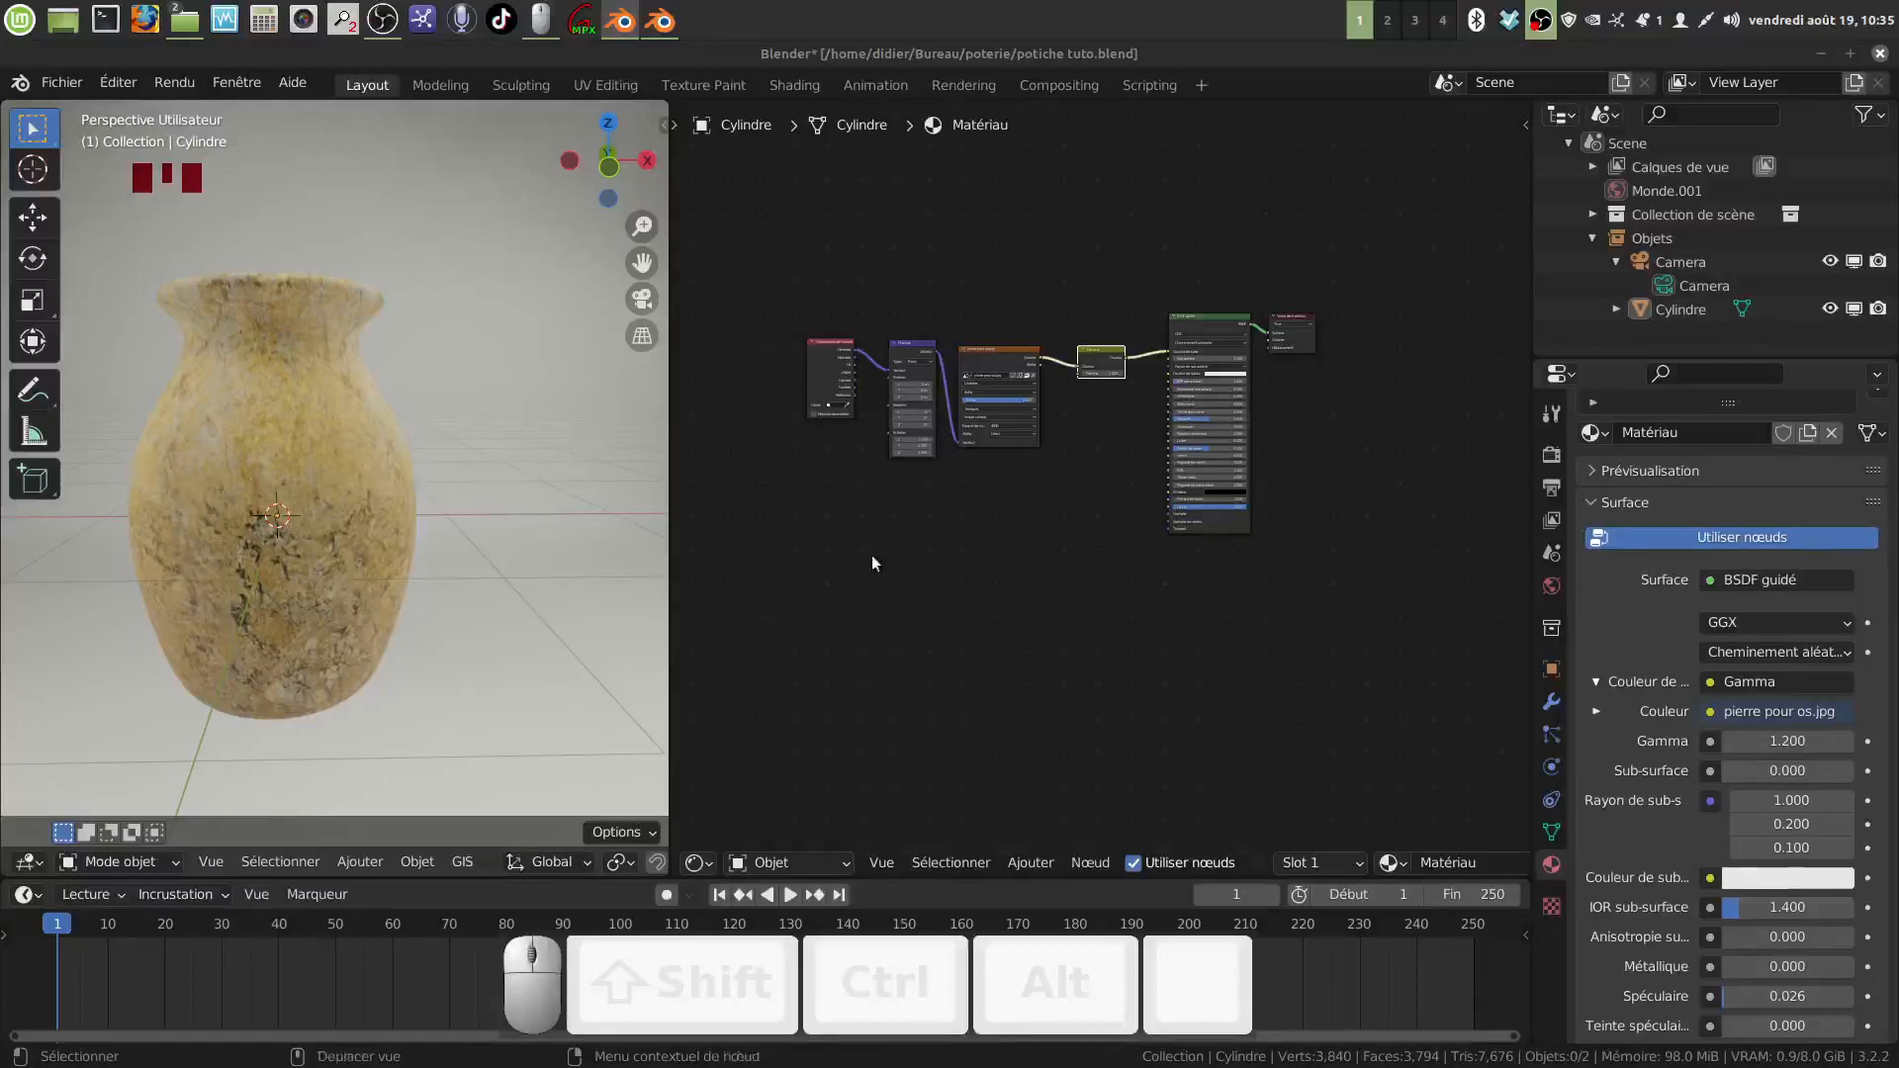
Step: Save the current state of the vase project to its existing file
click(61, 82)
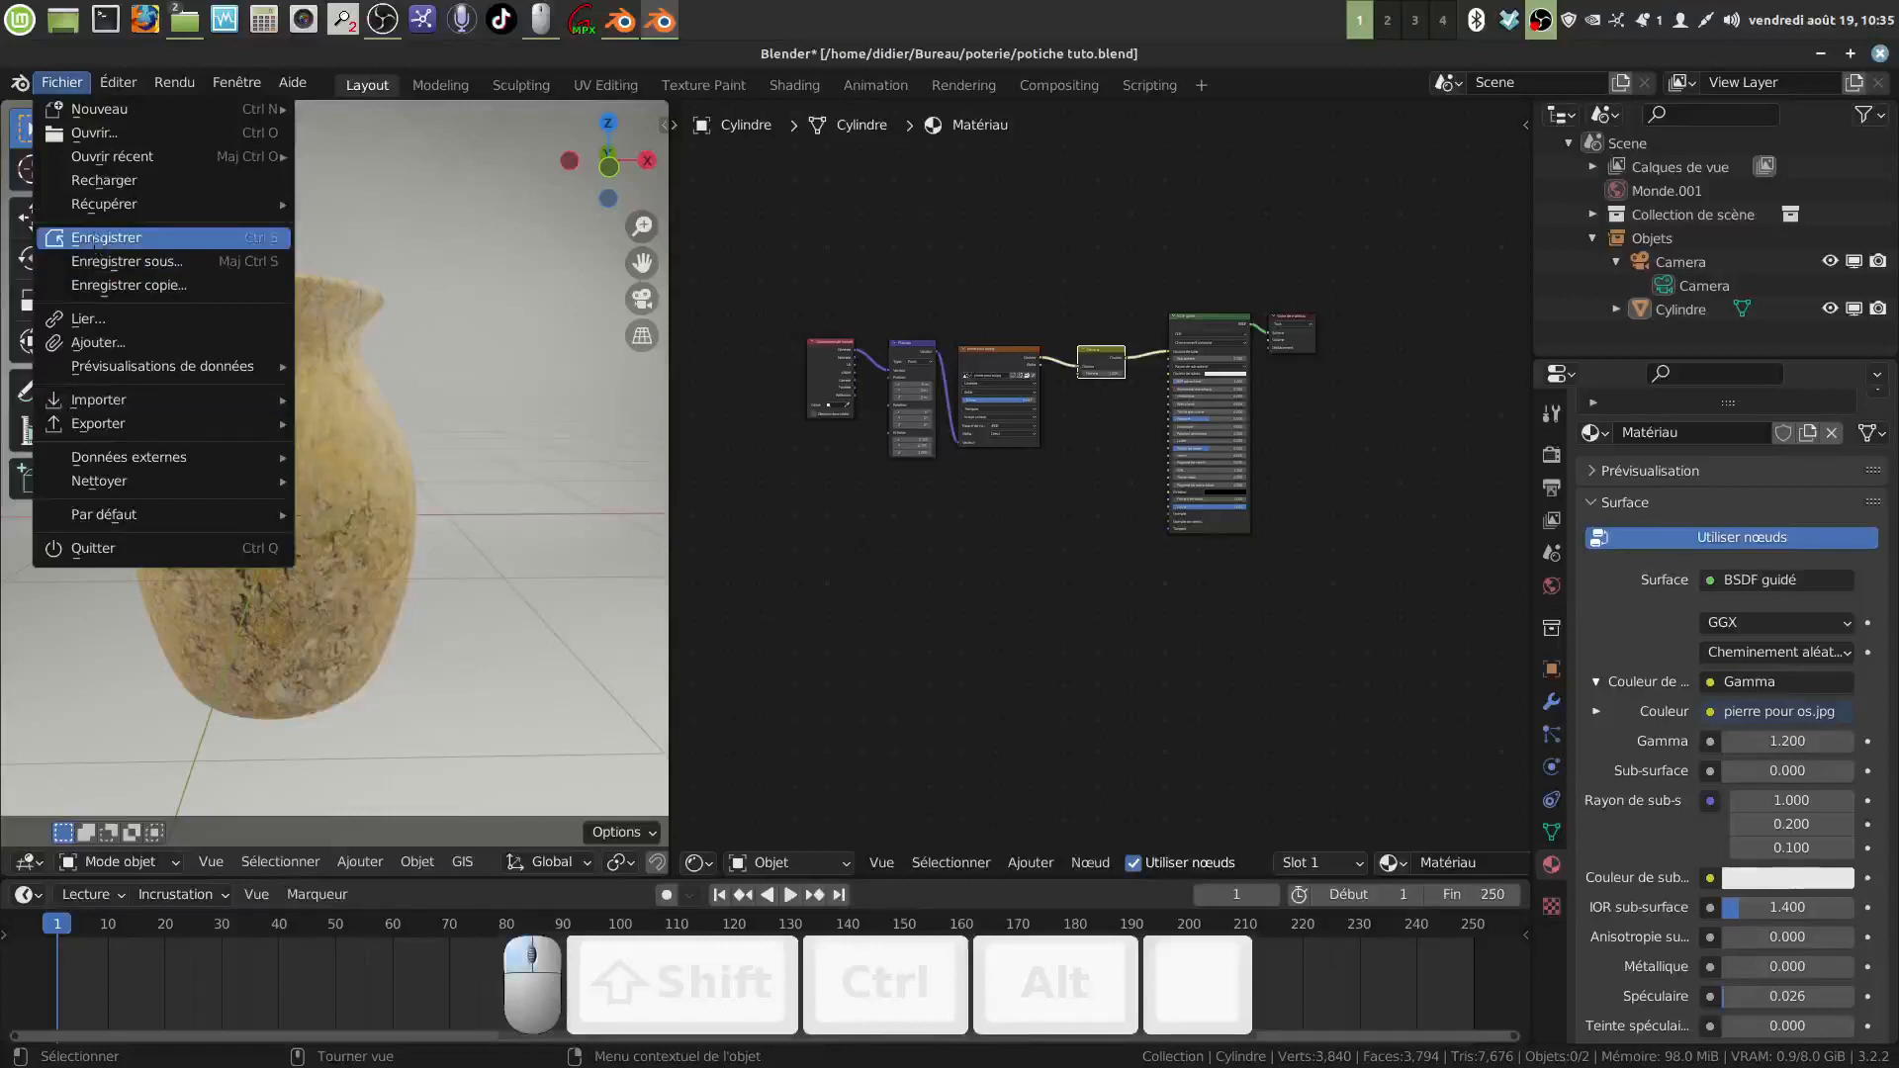
click(95, 241)
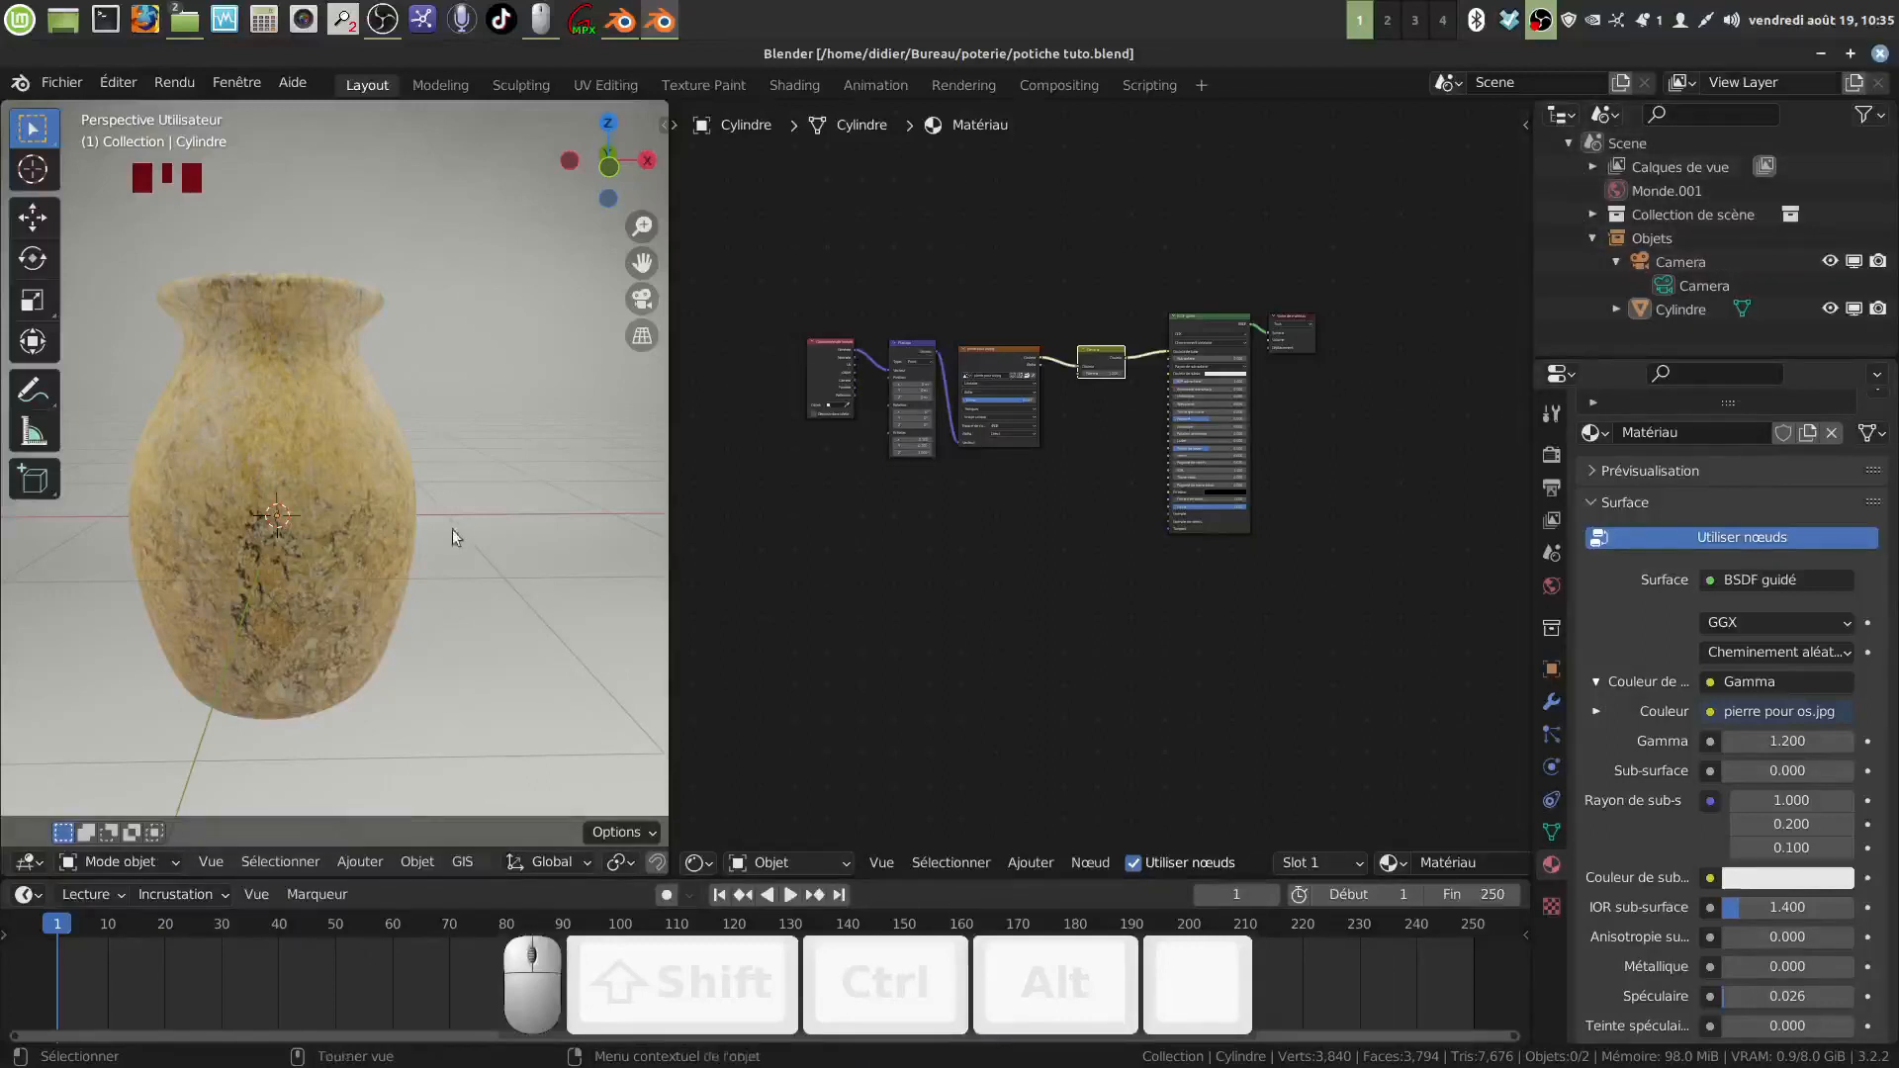
Step: Put the vase into edit mode with edge selection active
scroll(447, 540, up, 2)
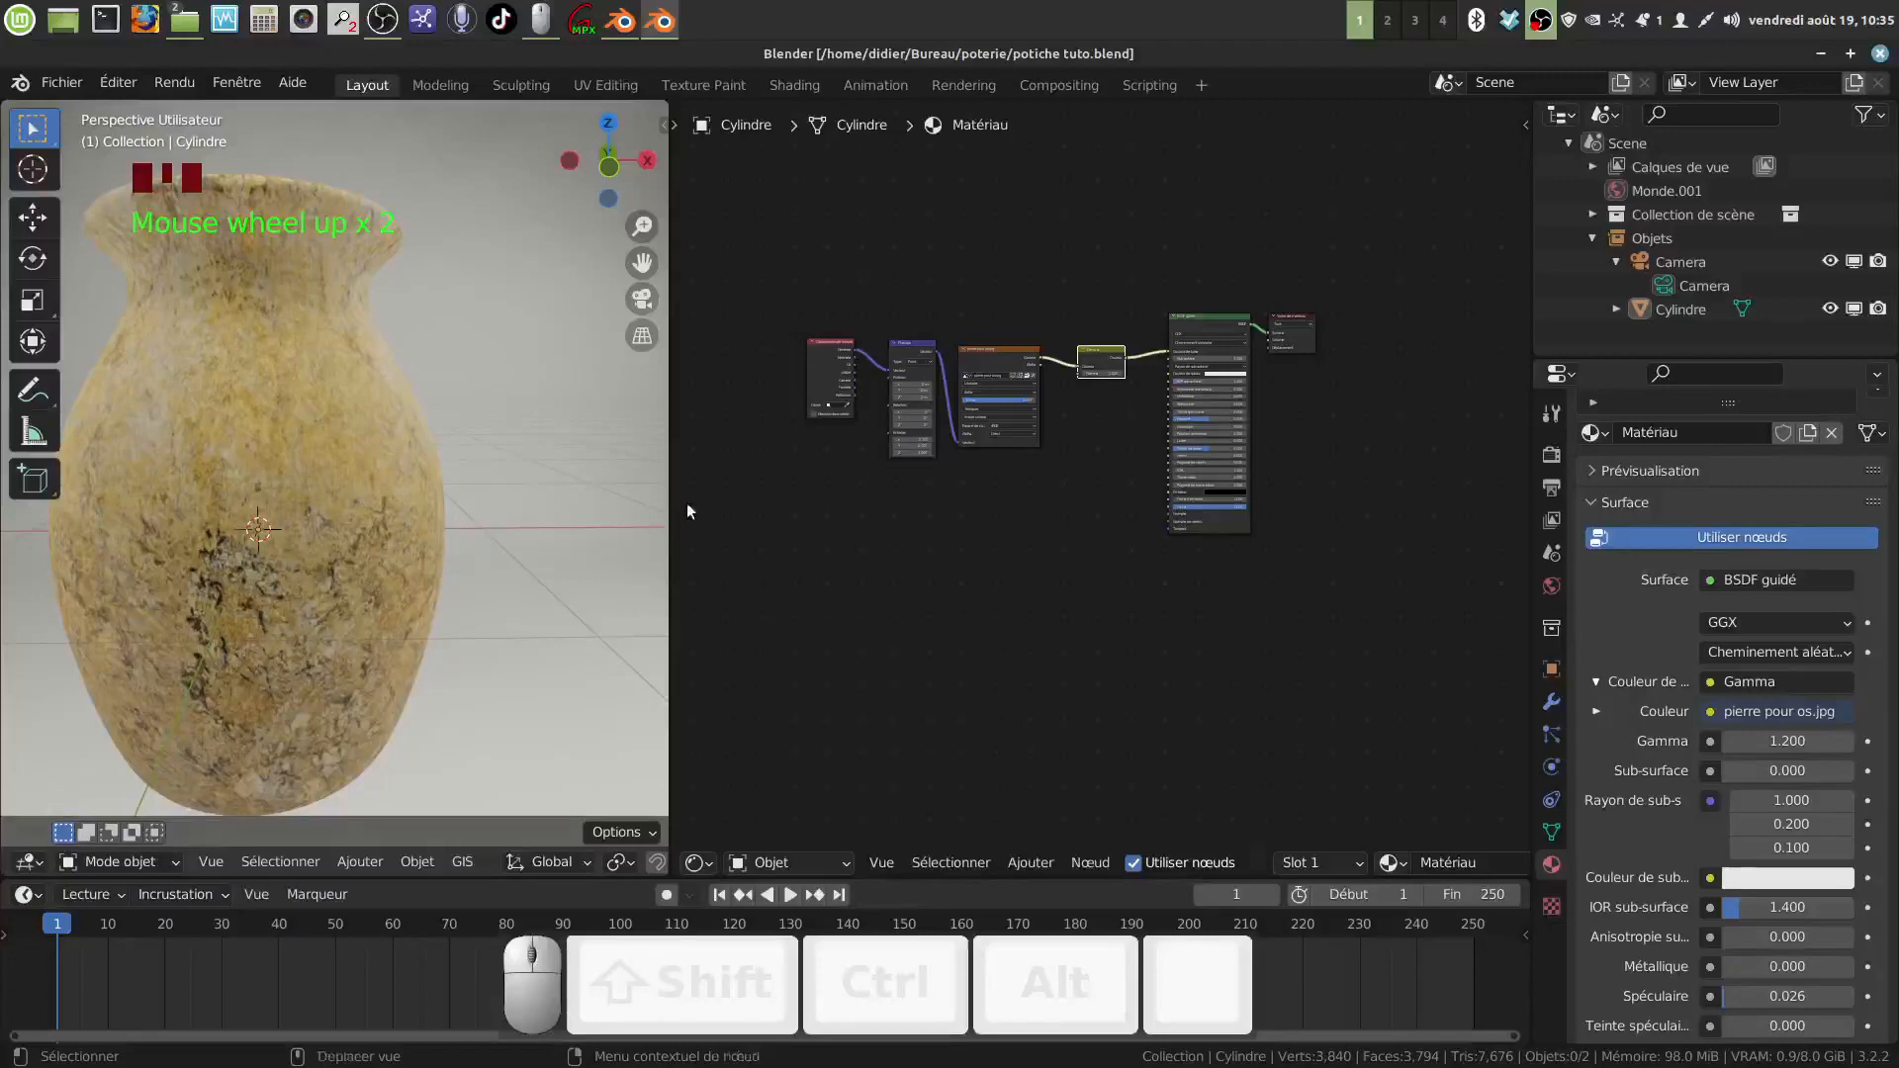
drag(672, 510, 694, 510)
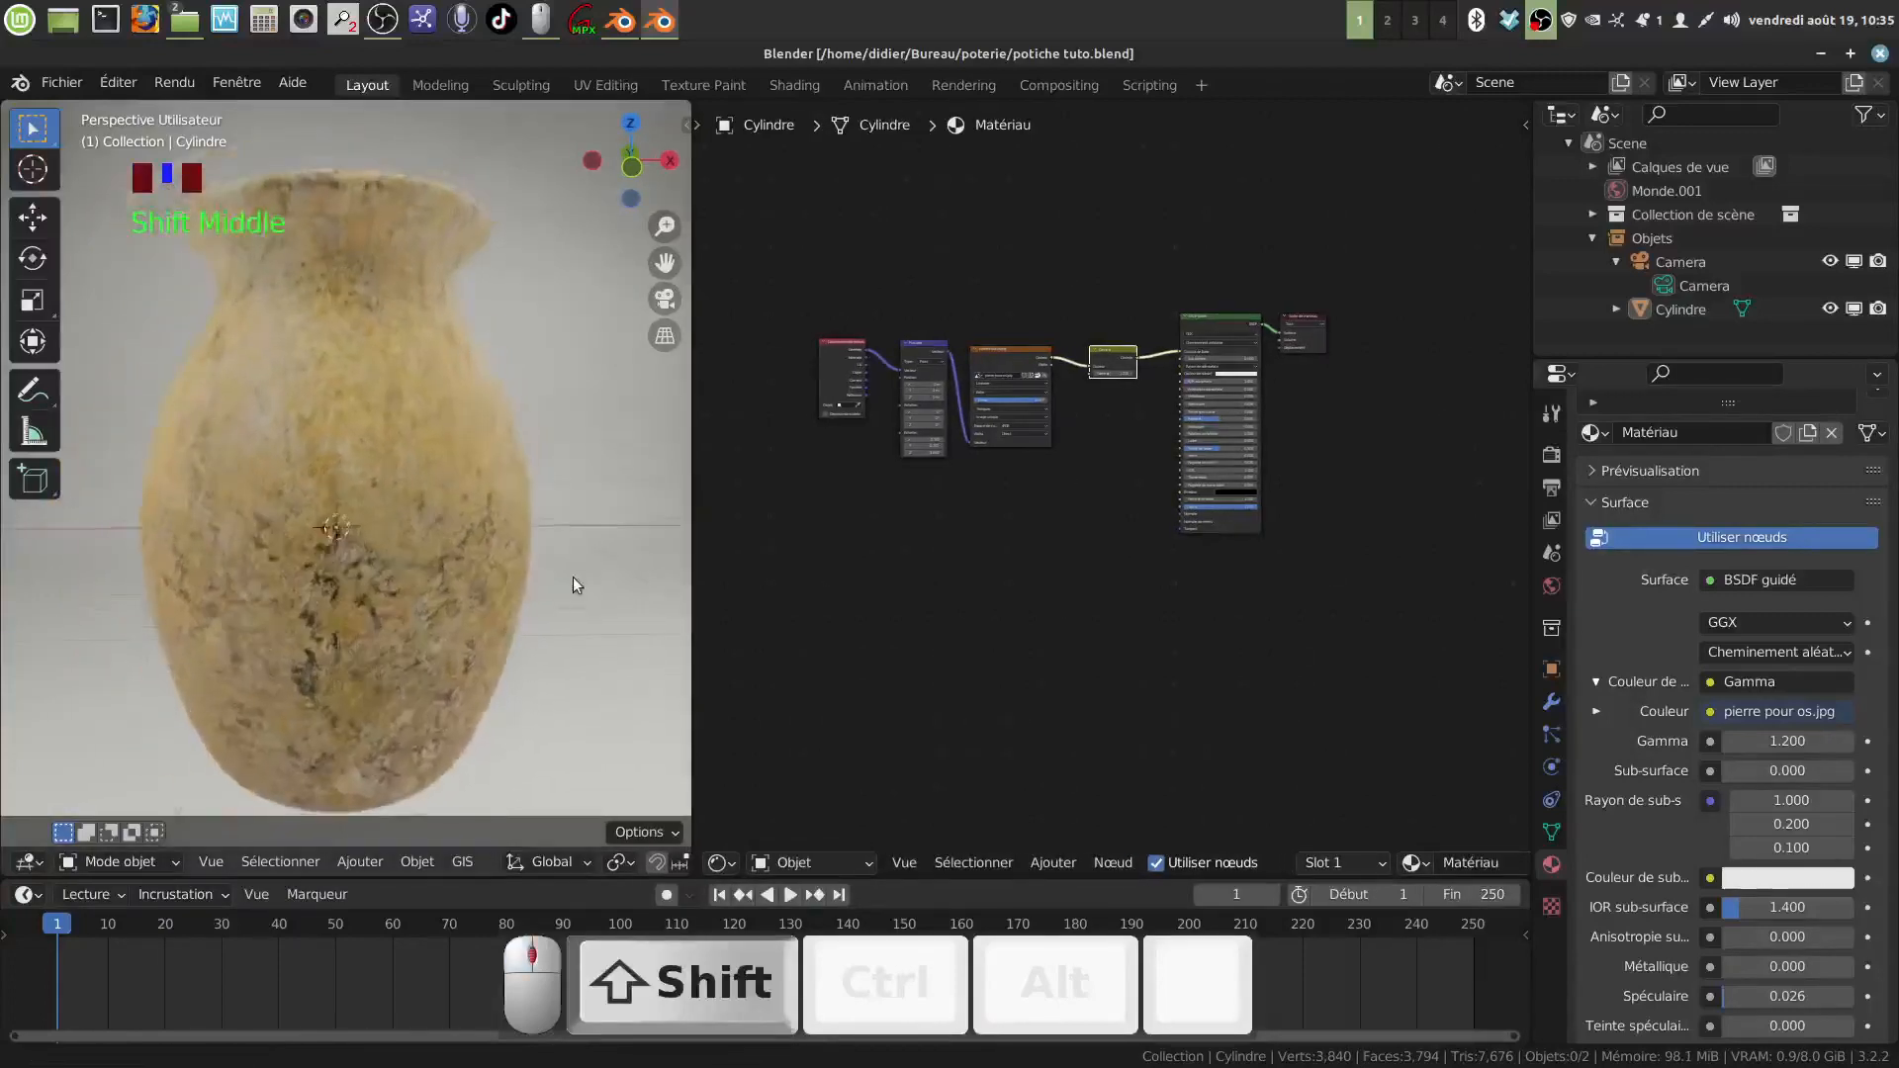
middle_drag(573, 578, 262, 460)
click(491, 601)
key(Tab)
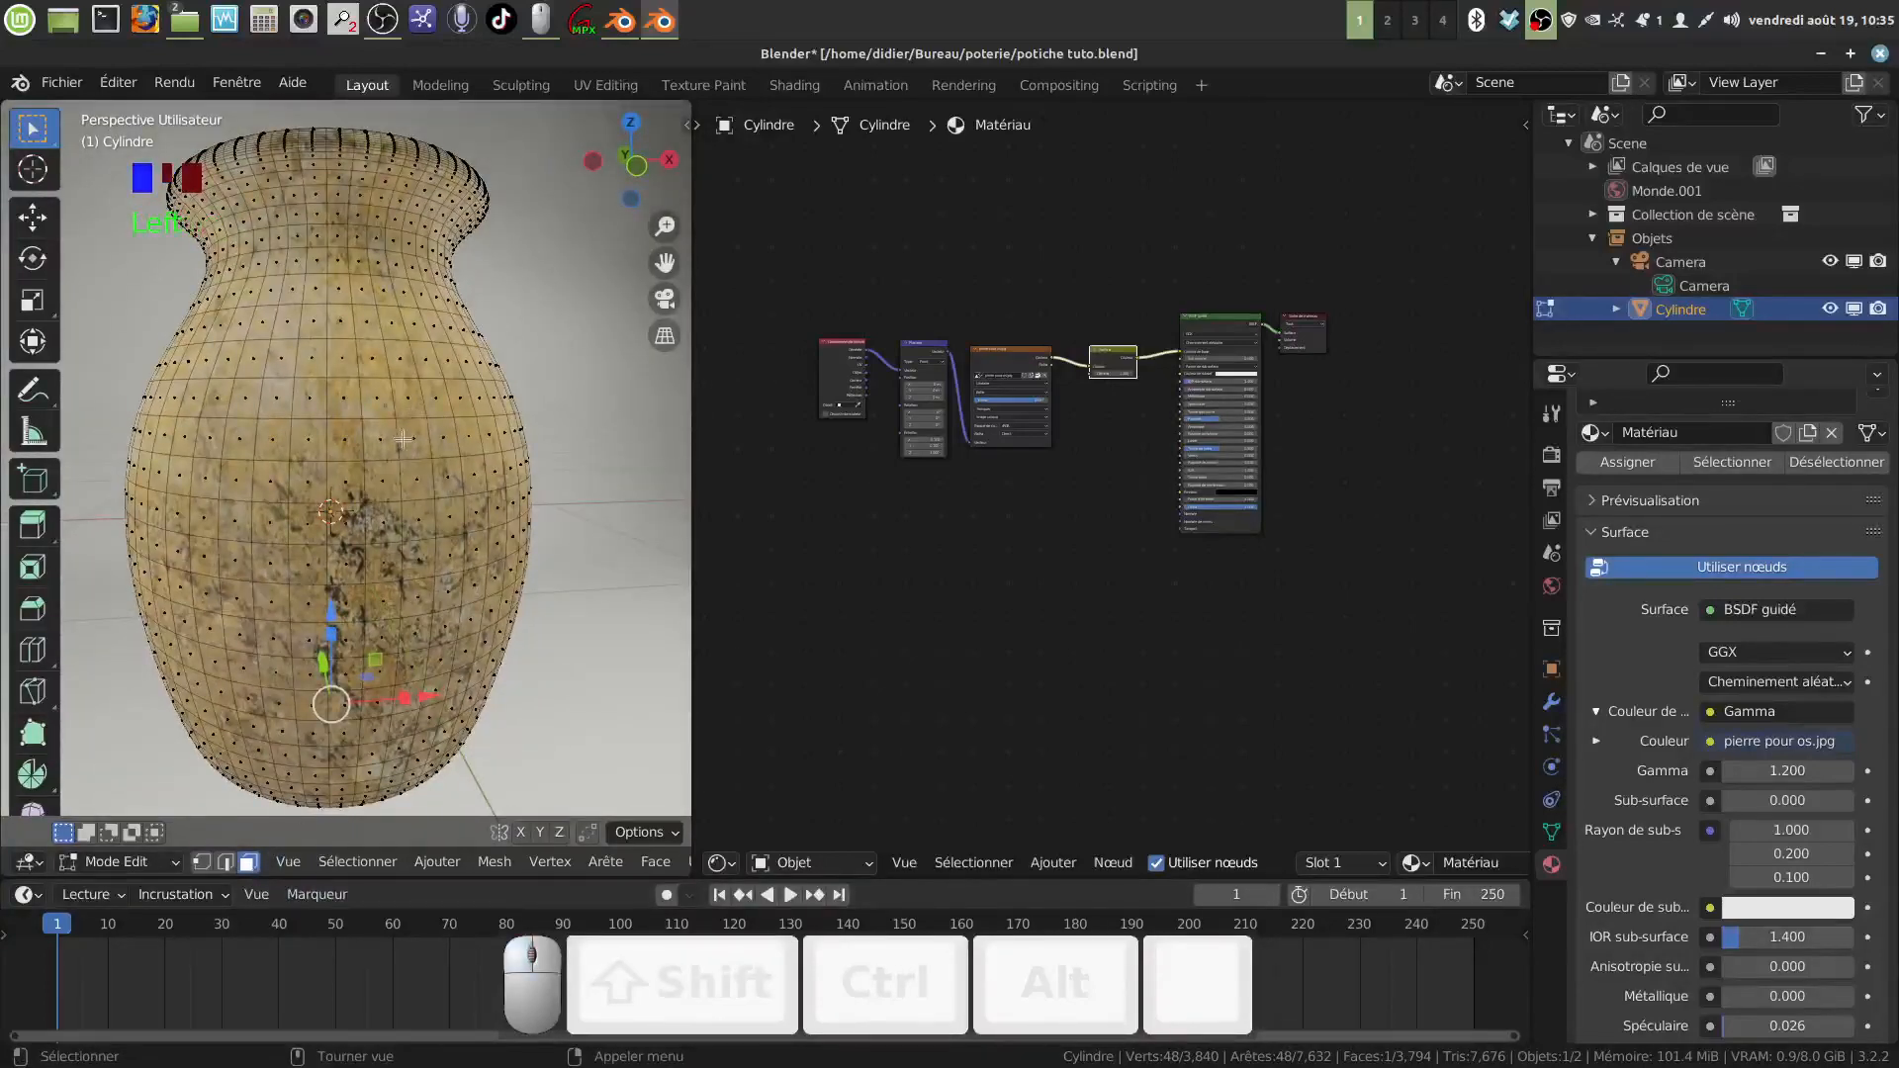
key(alt)
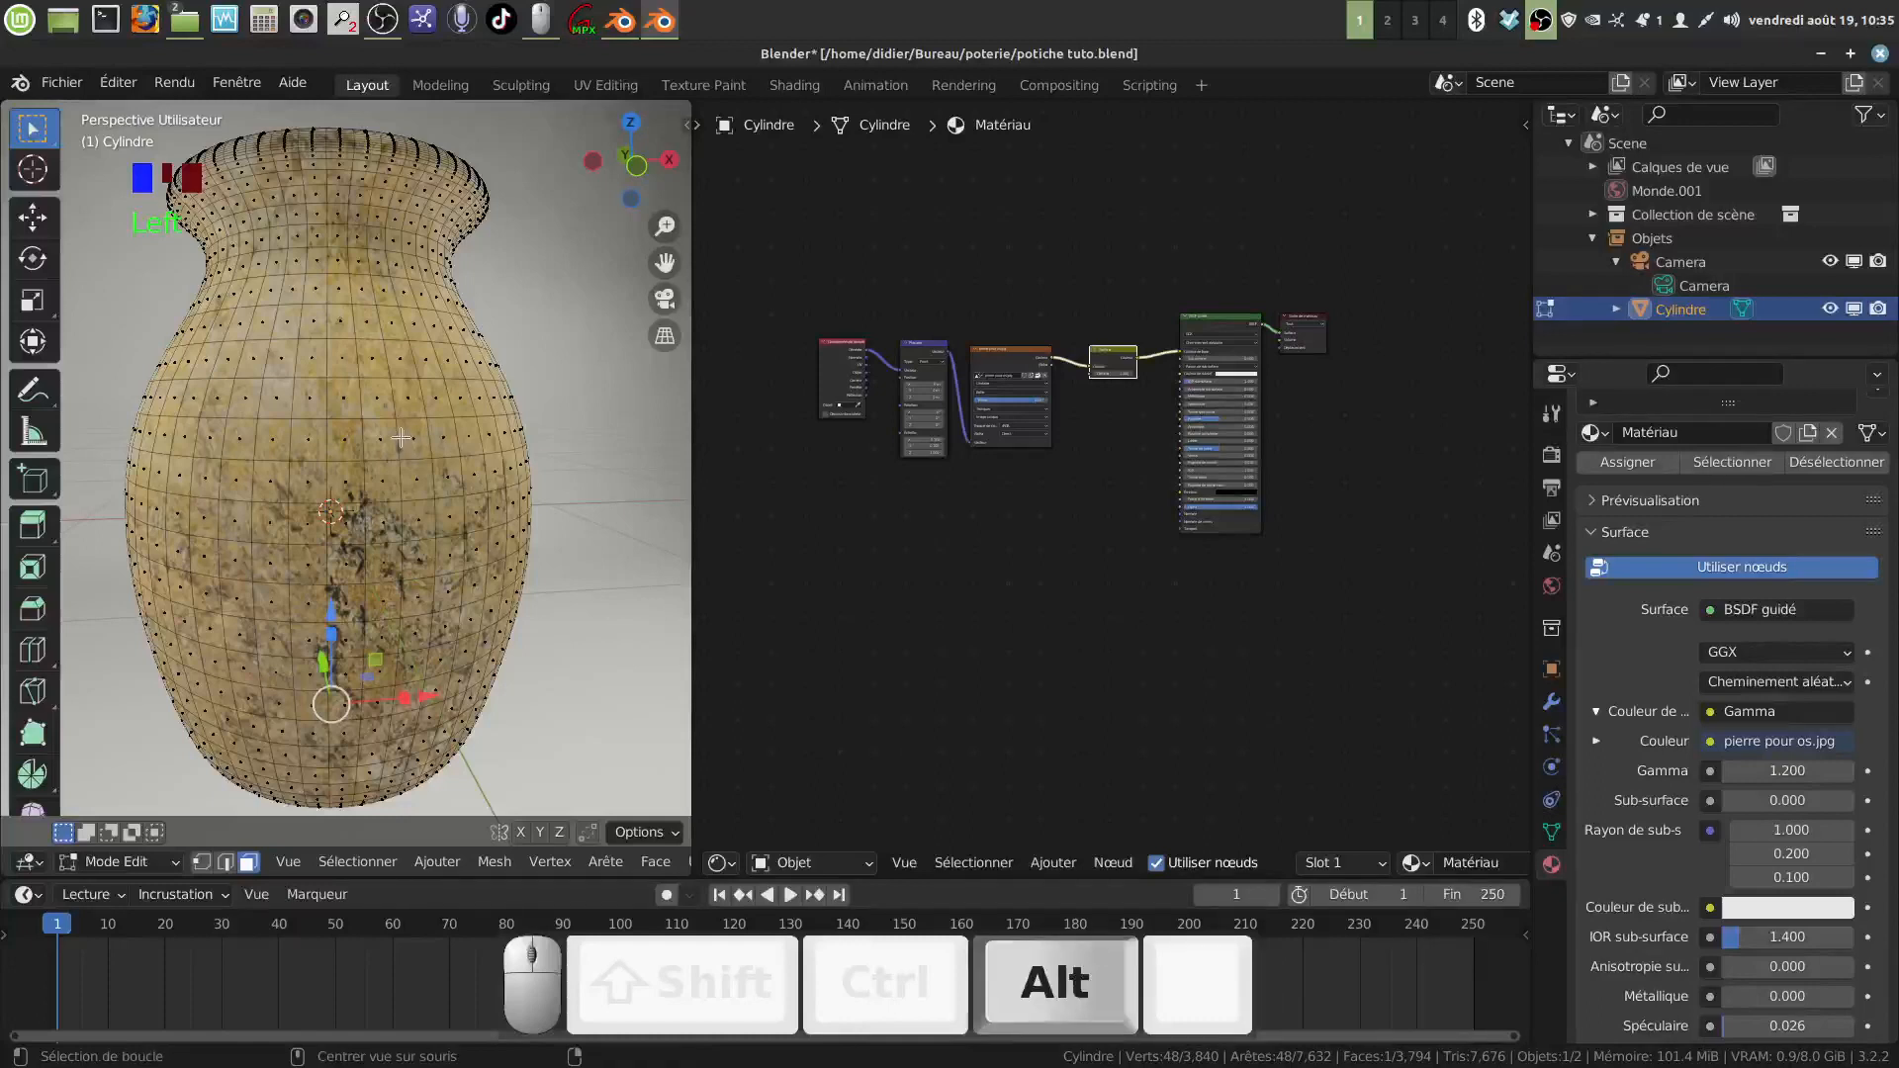
click(225, 863)
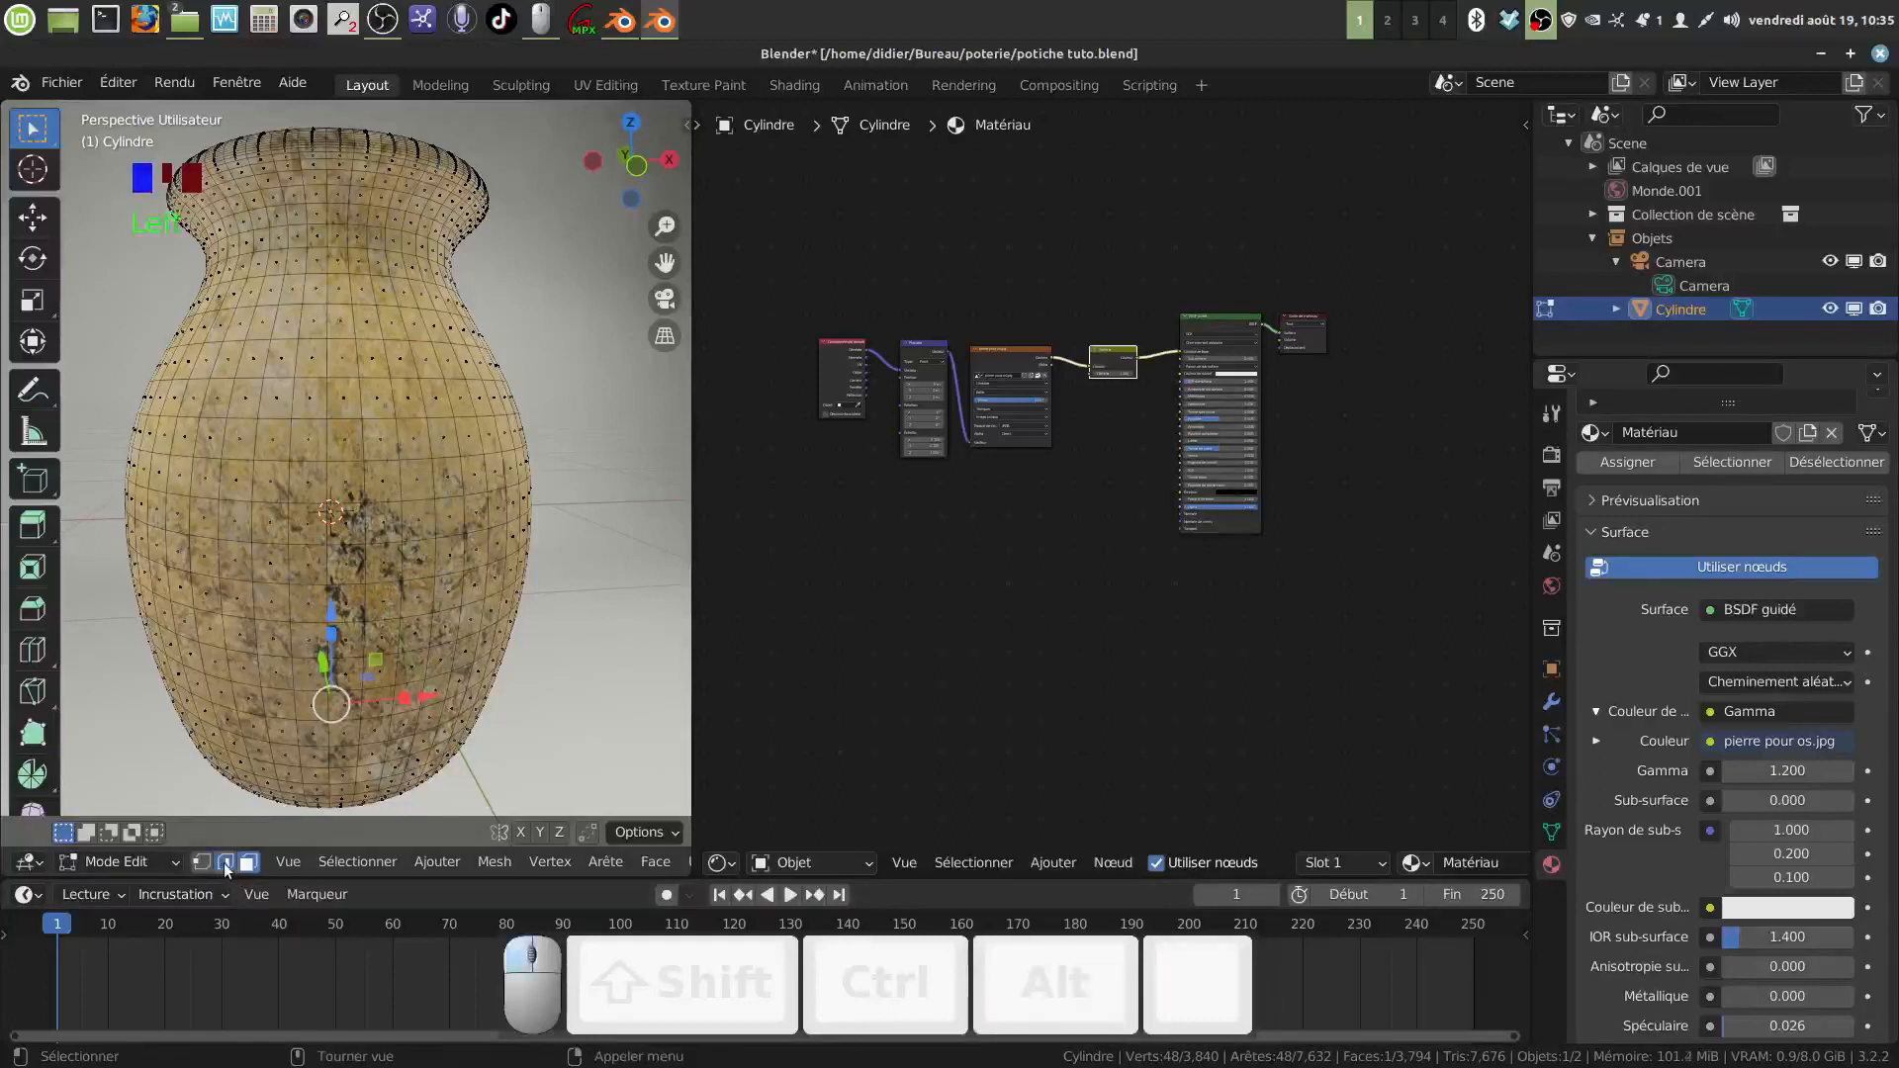
Step: Select the two horizontal edge loops bounding the vase's belly above and below, and mark them as UV seams
alt+click(379, 417)
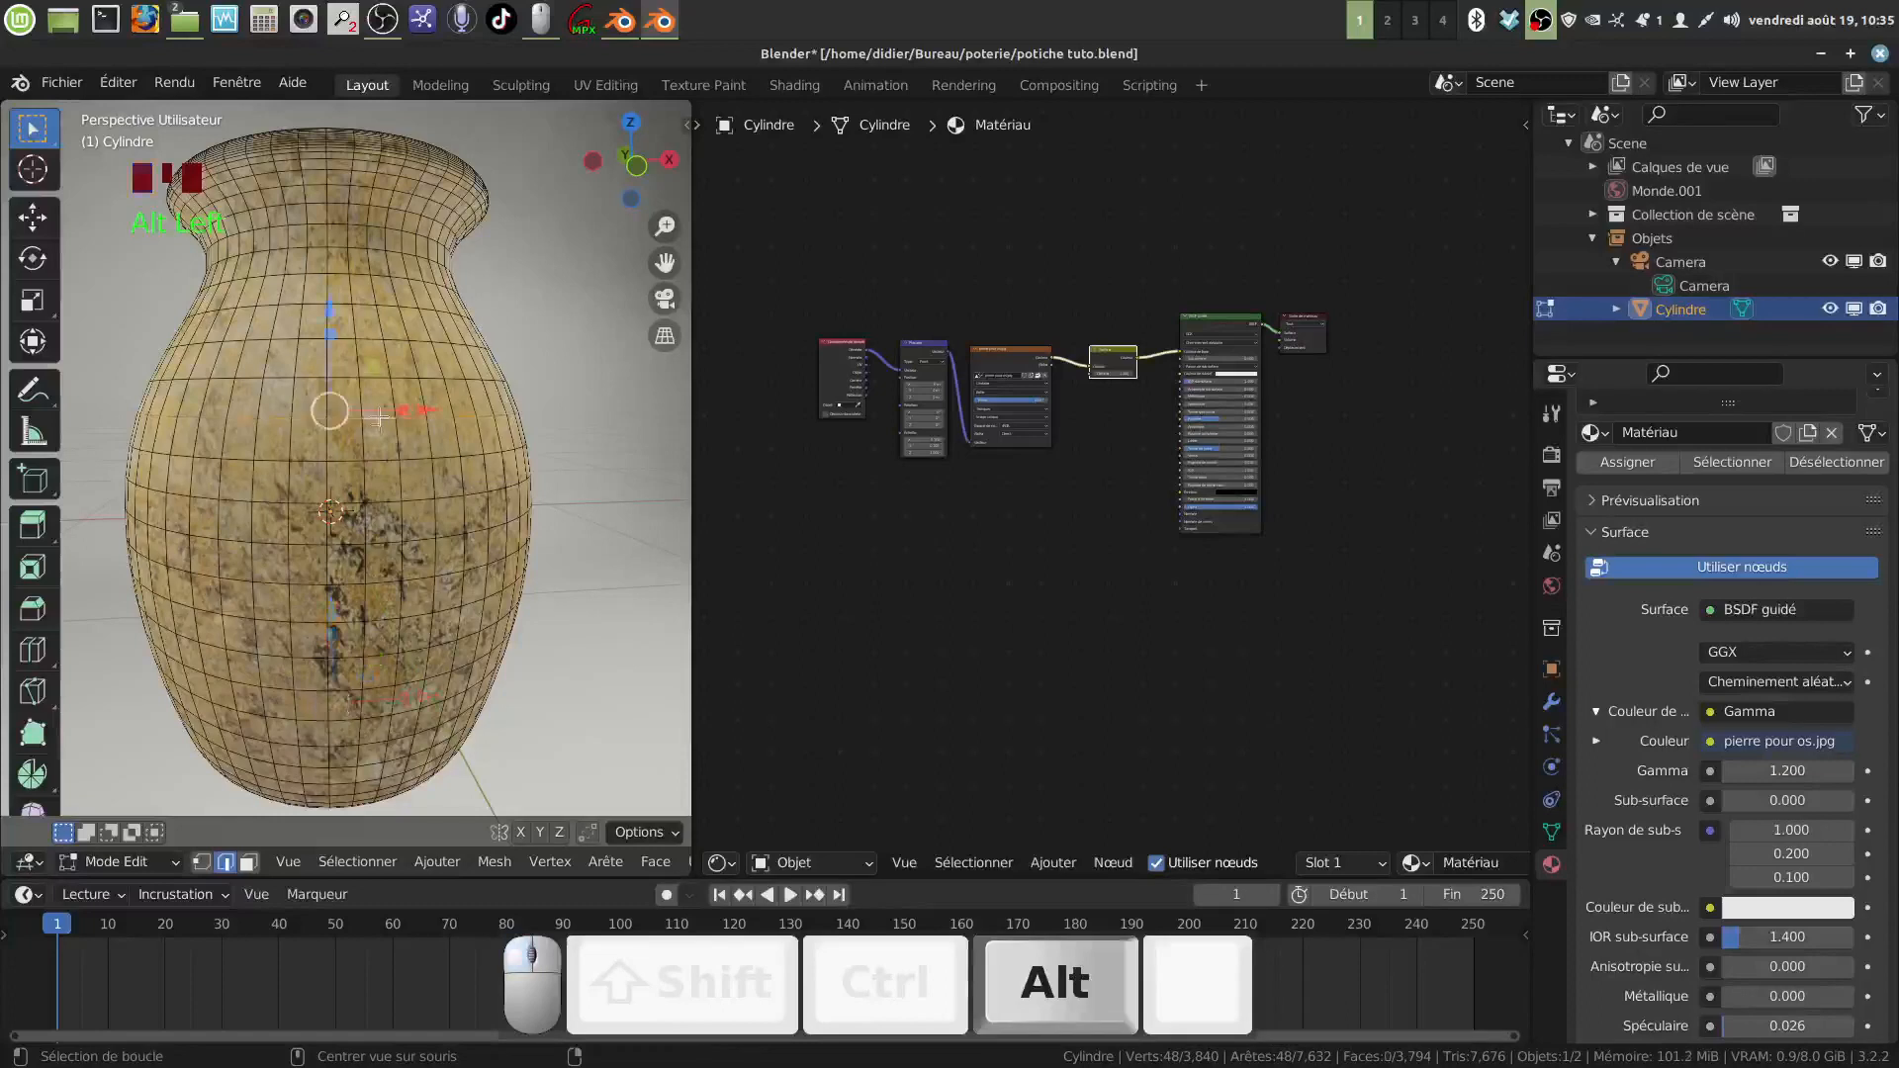
key(shift)
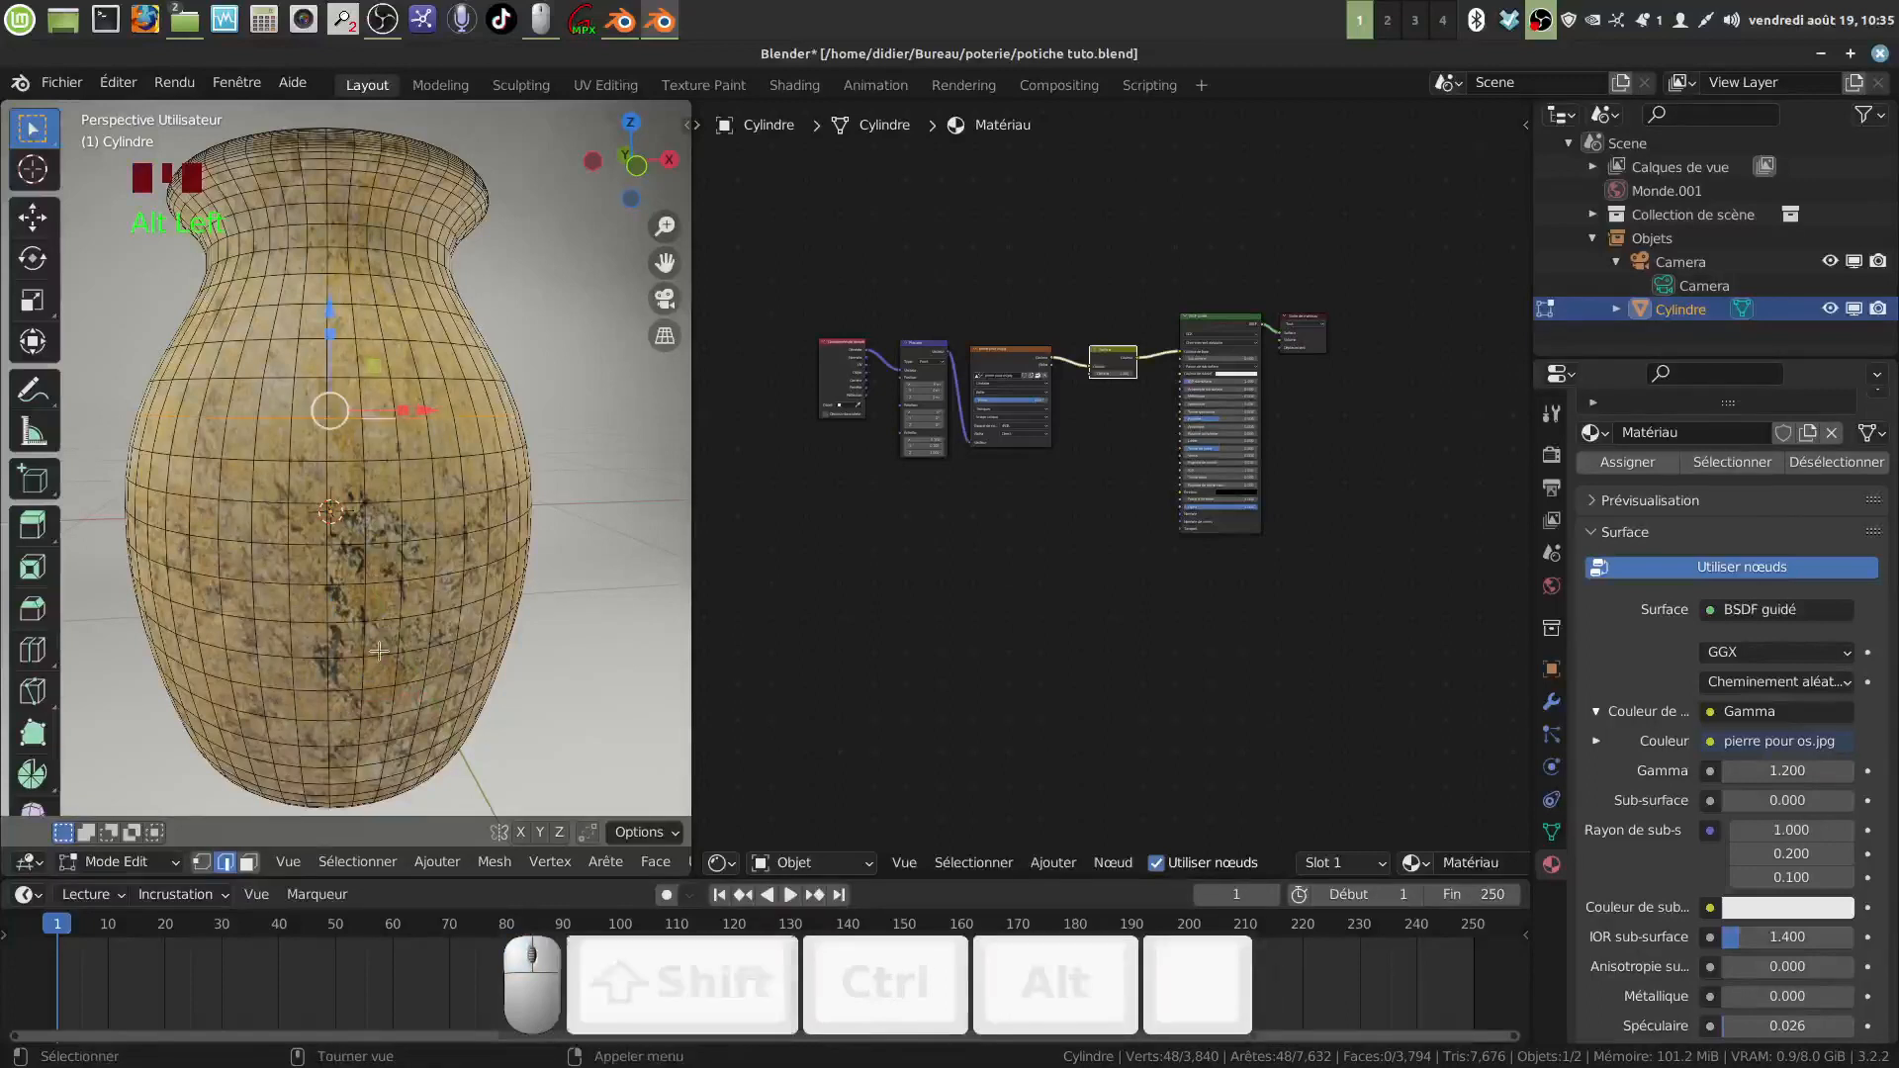
key(shift)
key(alt)
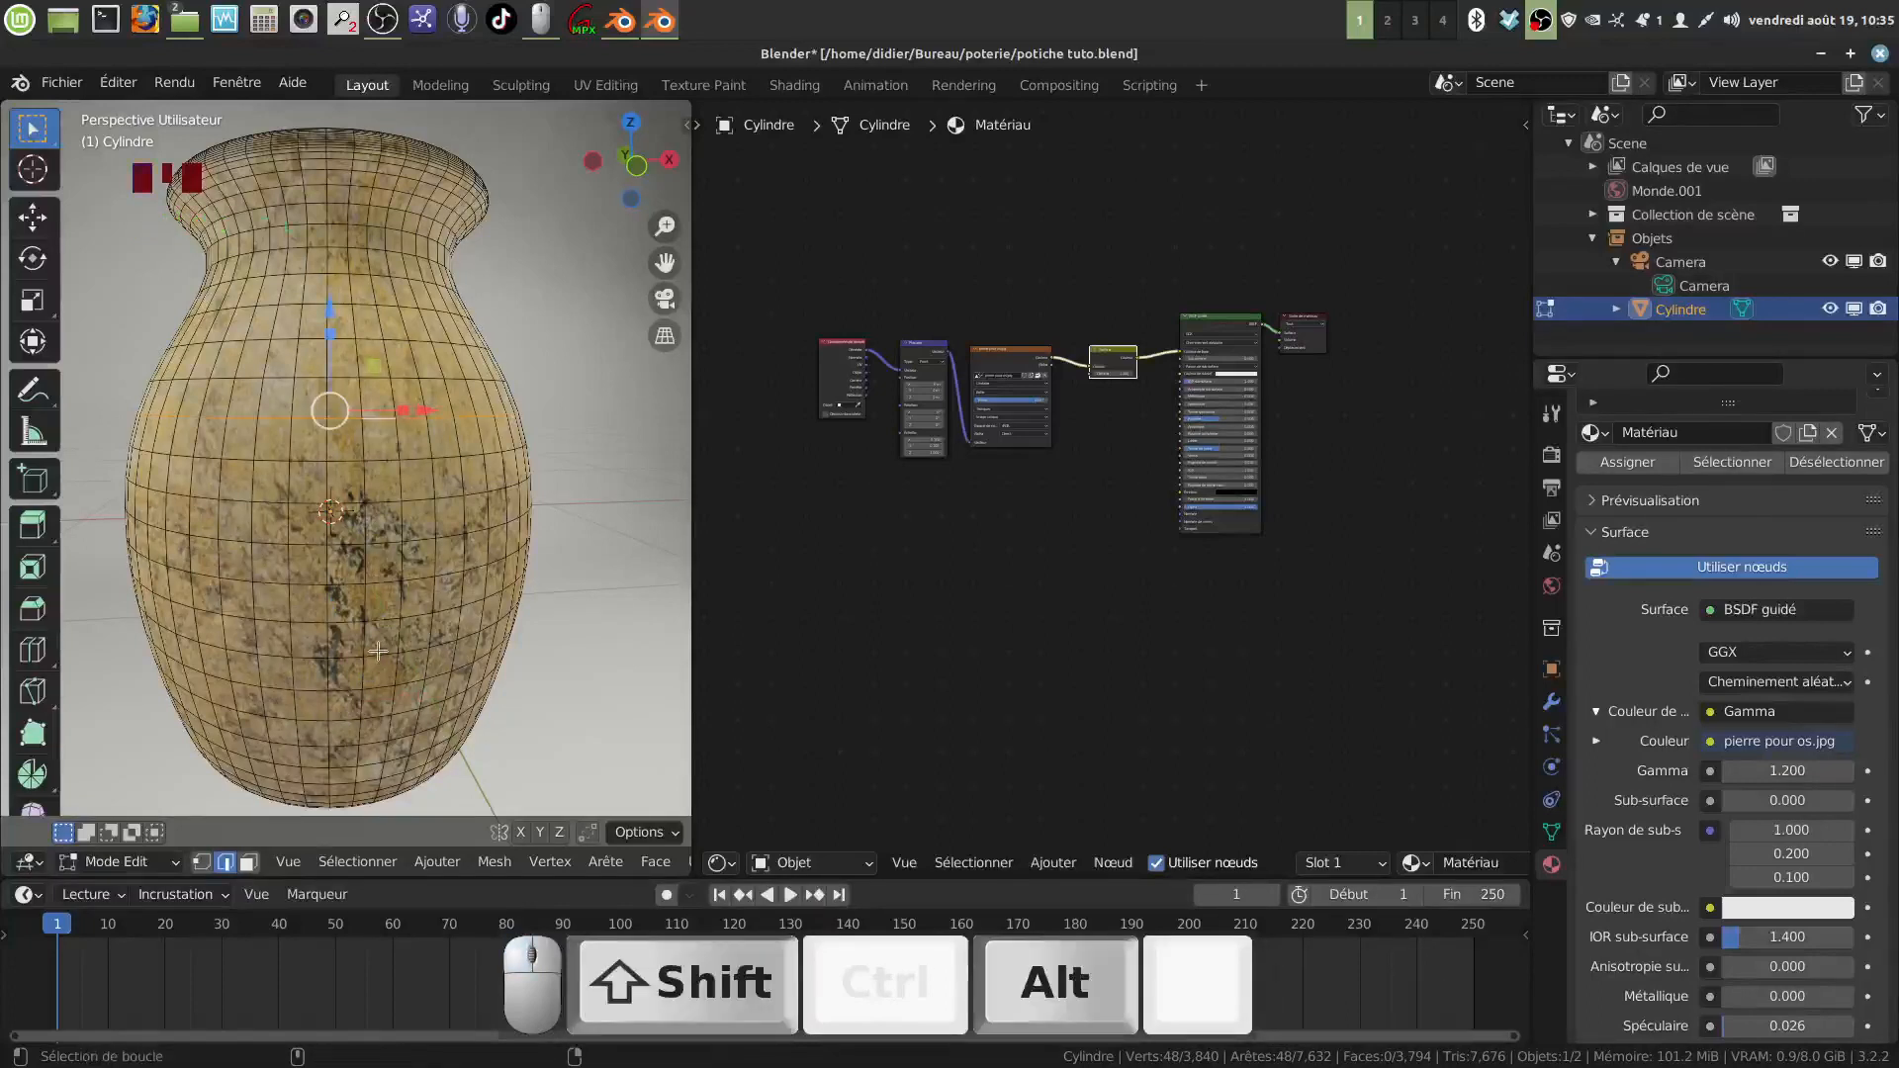
alt+shift+click(379, 651)
middle_drag(379, 651, 619, 467)
right_click(619, 467)
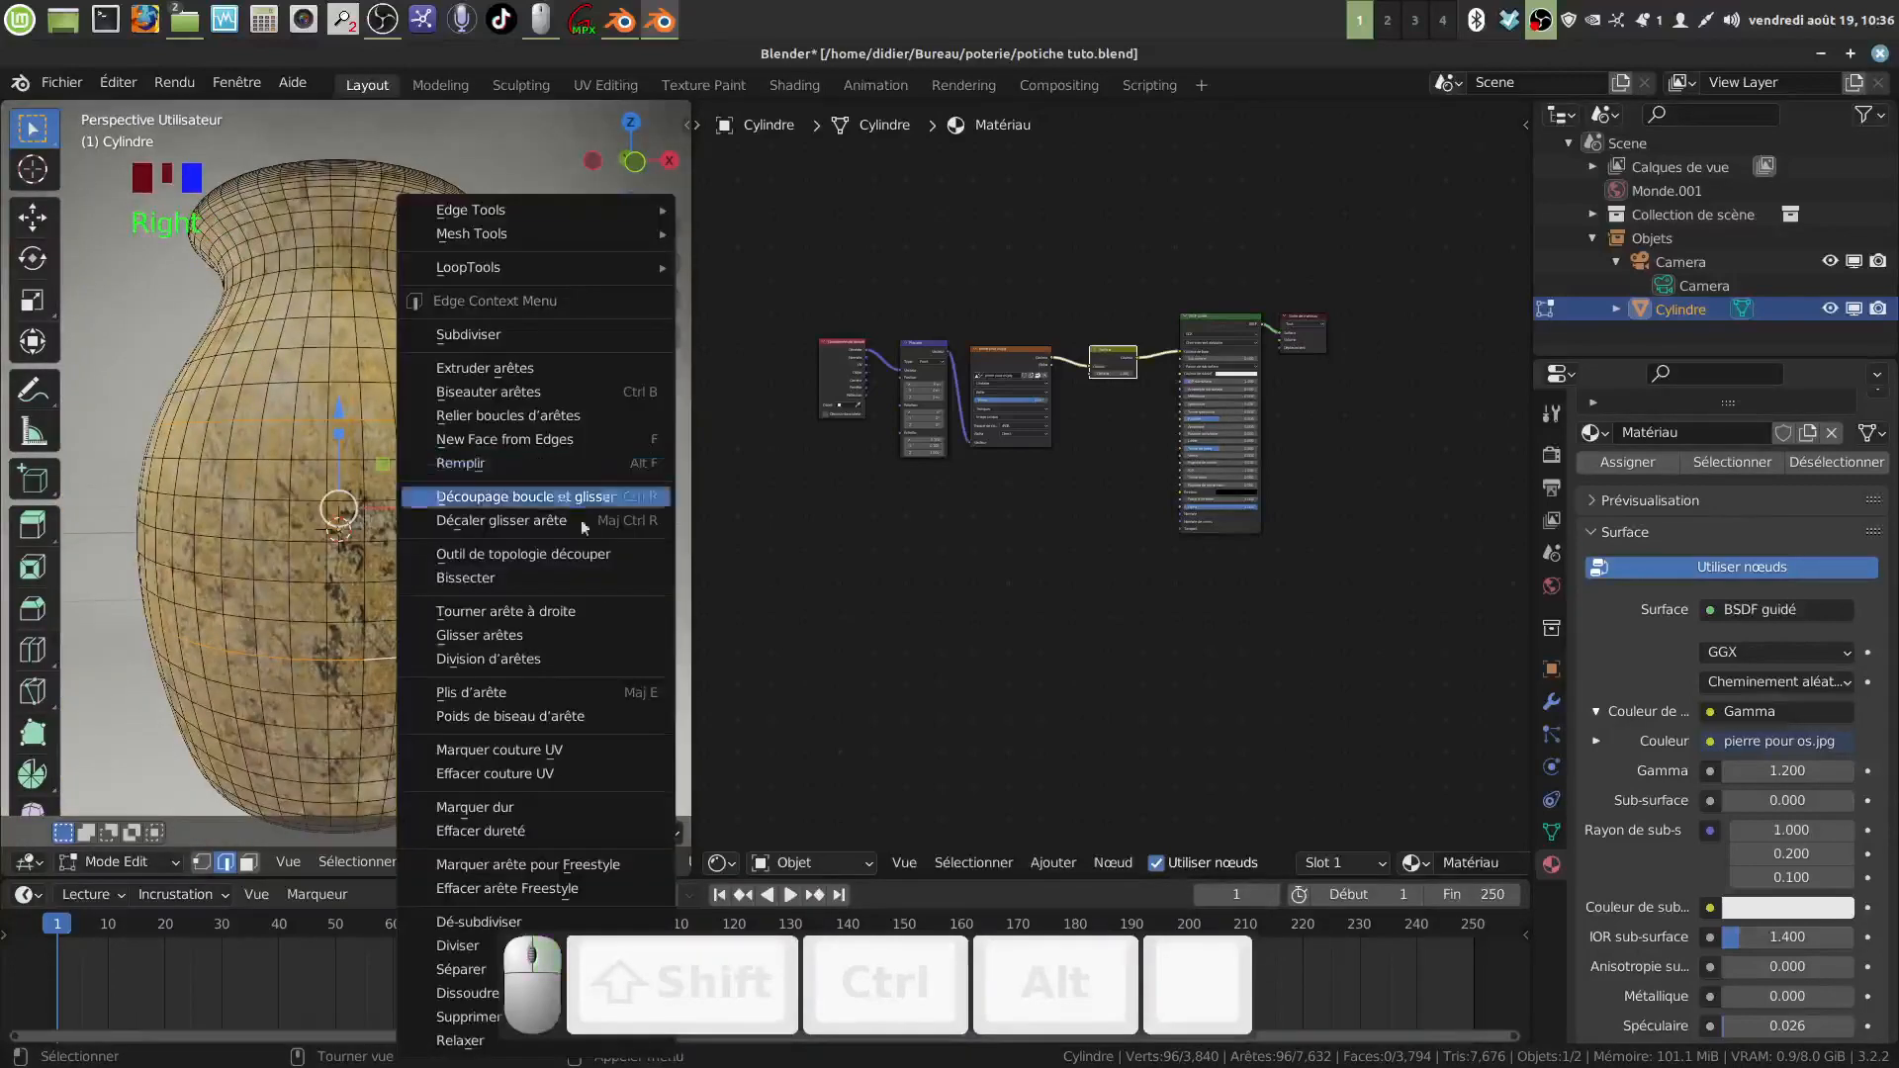
click(573, 750)
Step: From the back view, select the vertical edge path joining the two horizontal seams and mark it as a UV seam
middle_drag(574, 750, 487, 554)
middle_drag(514, 549, 376, 534)
shift+middle_drag(658, 535, 593, 532)
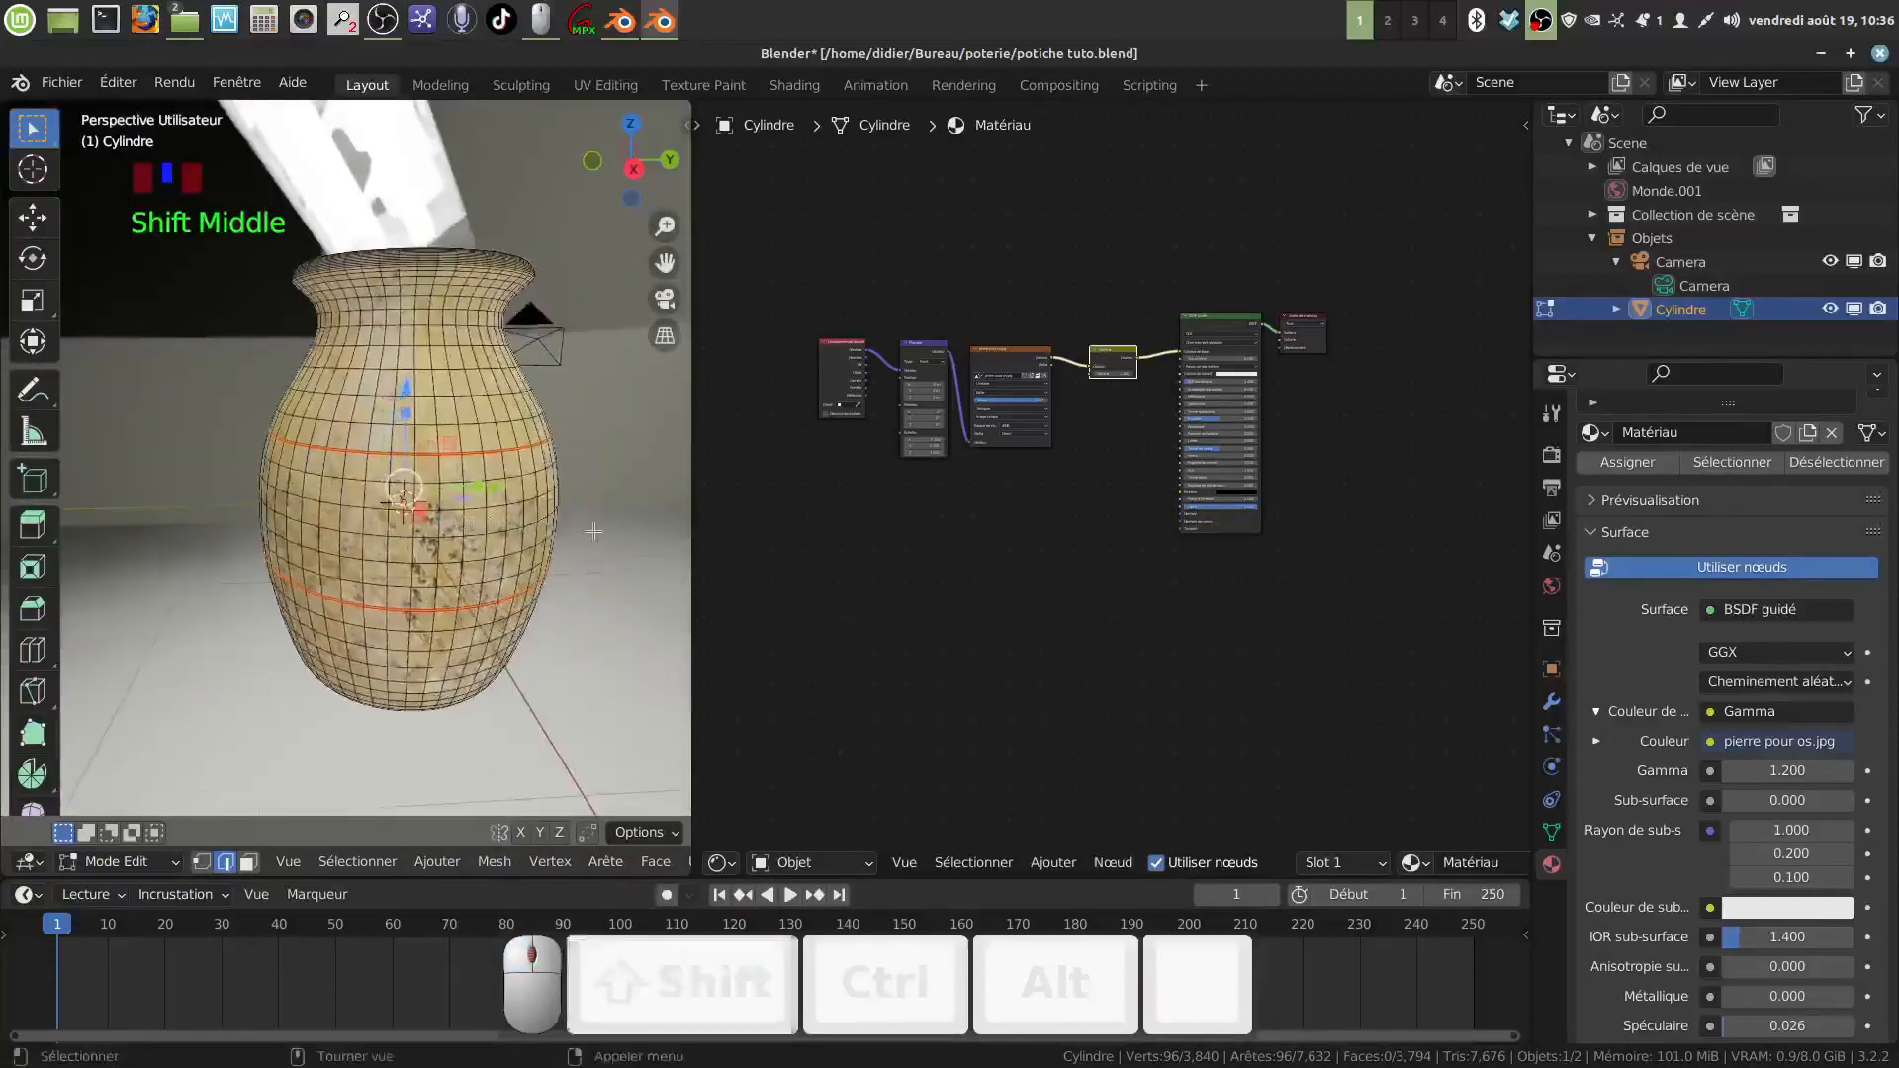
key(ctrl+KP_1)
scroll(596, 599, up, 2)
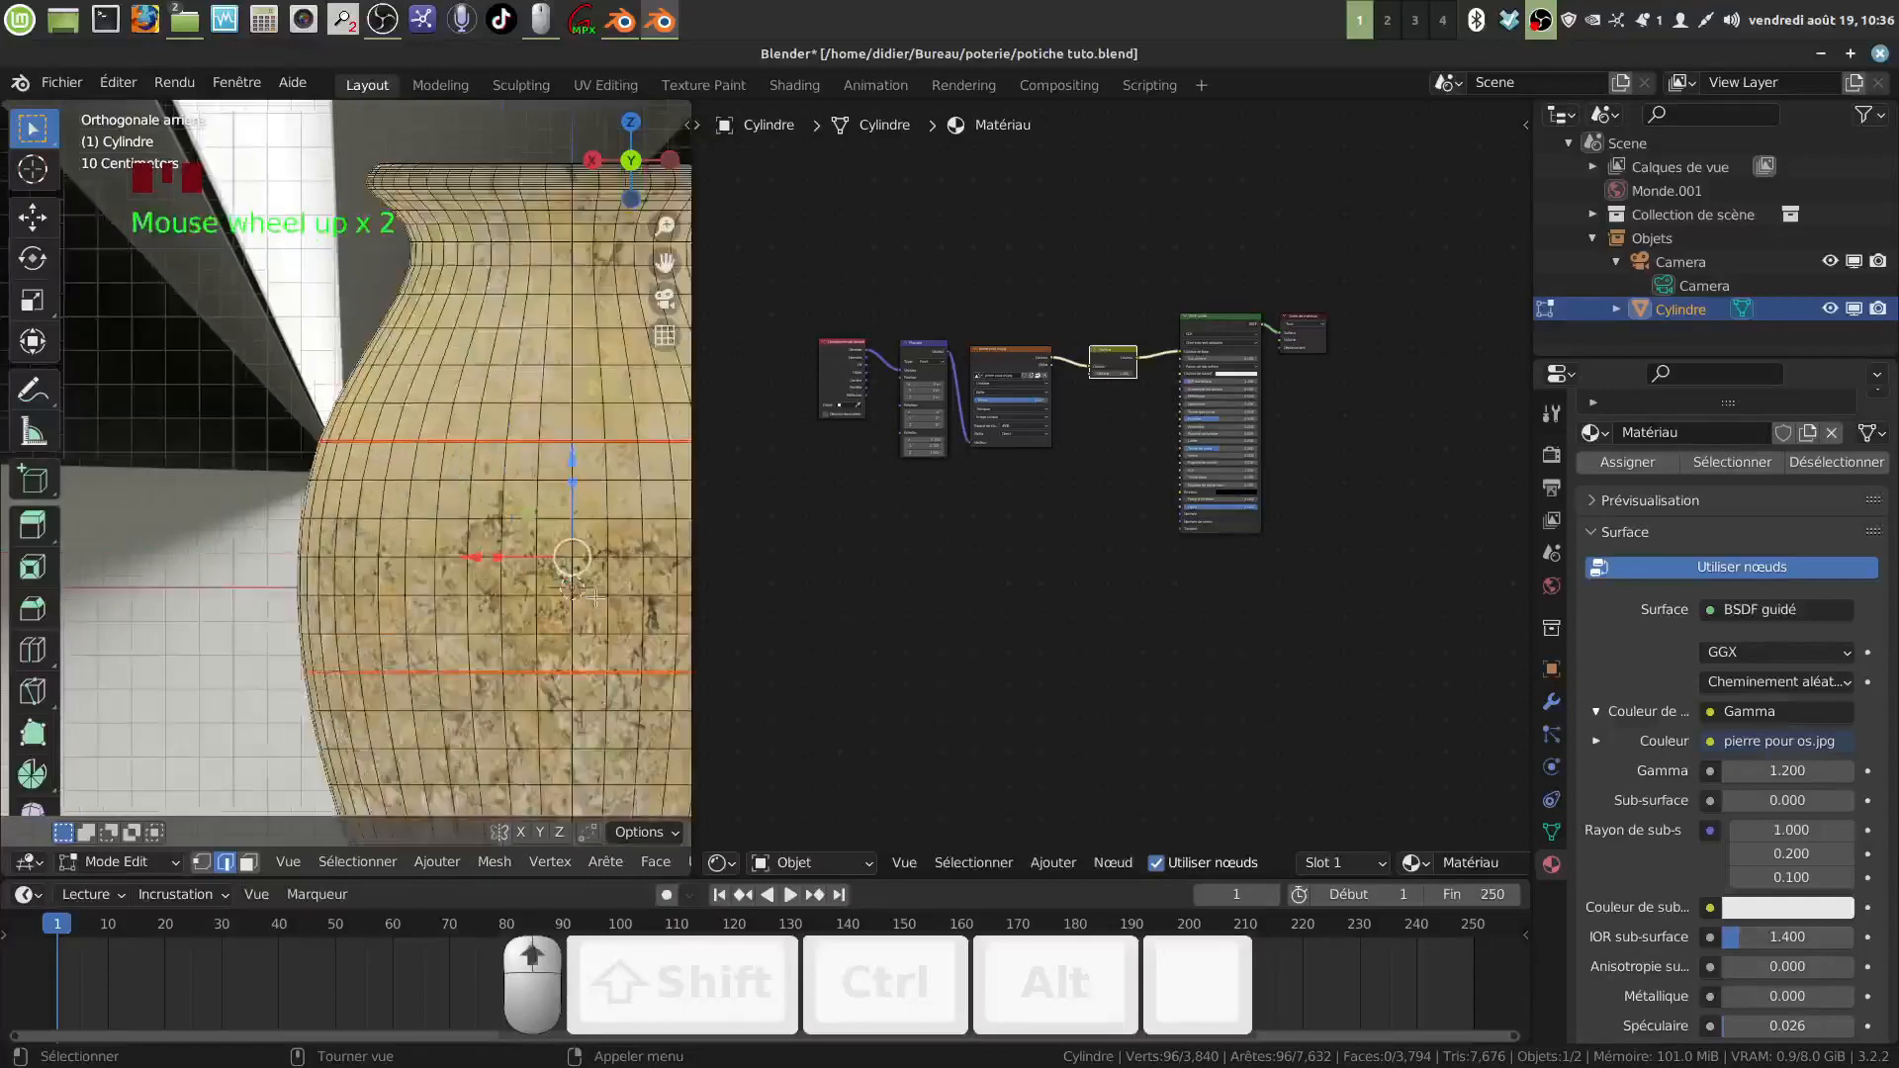
click(538, 460)
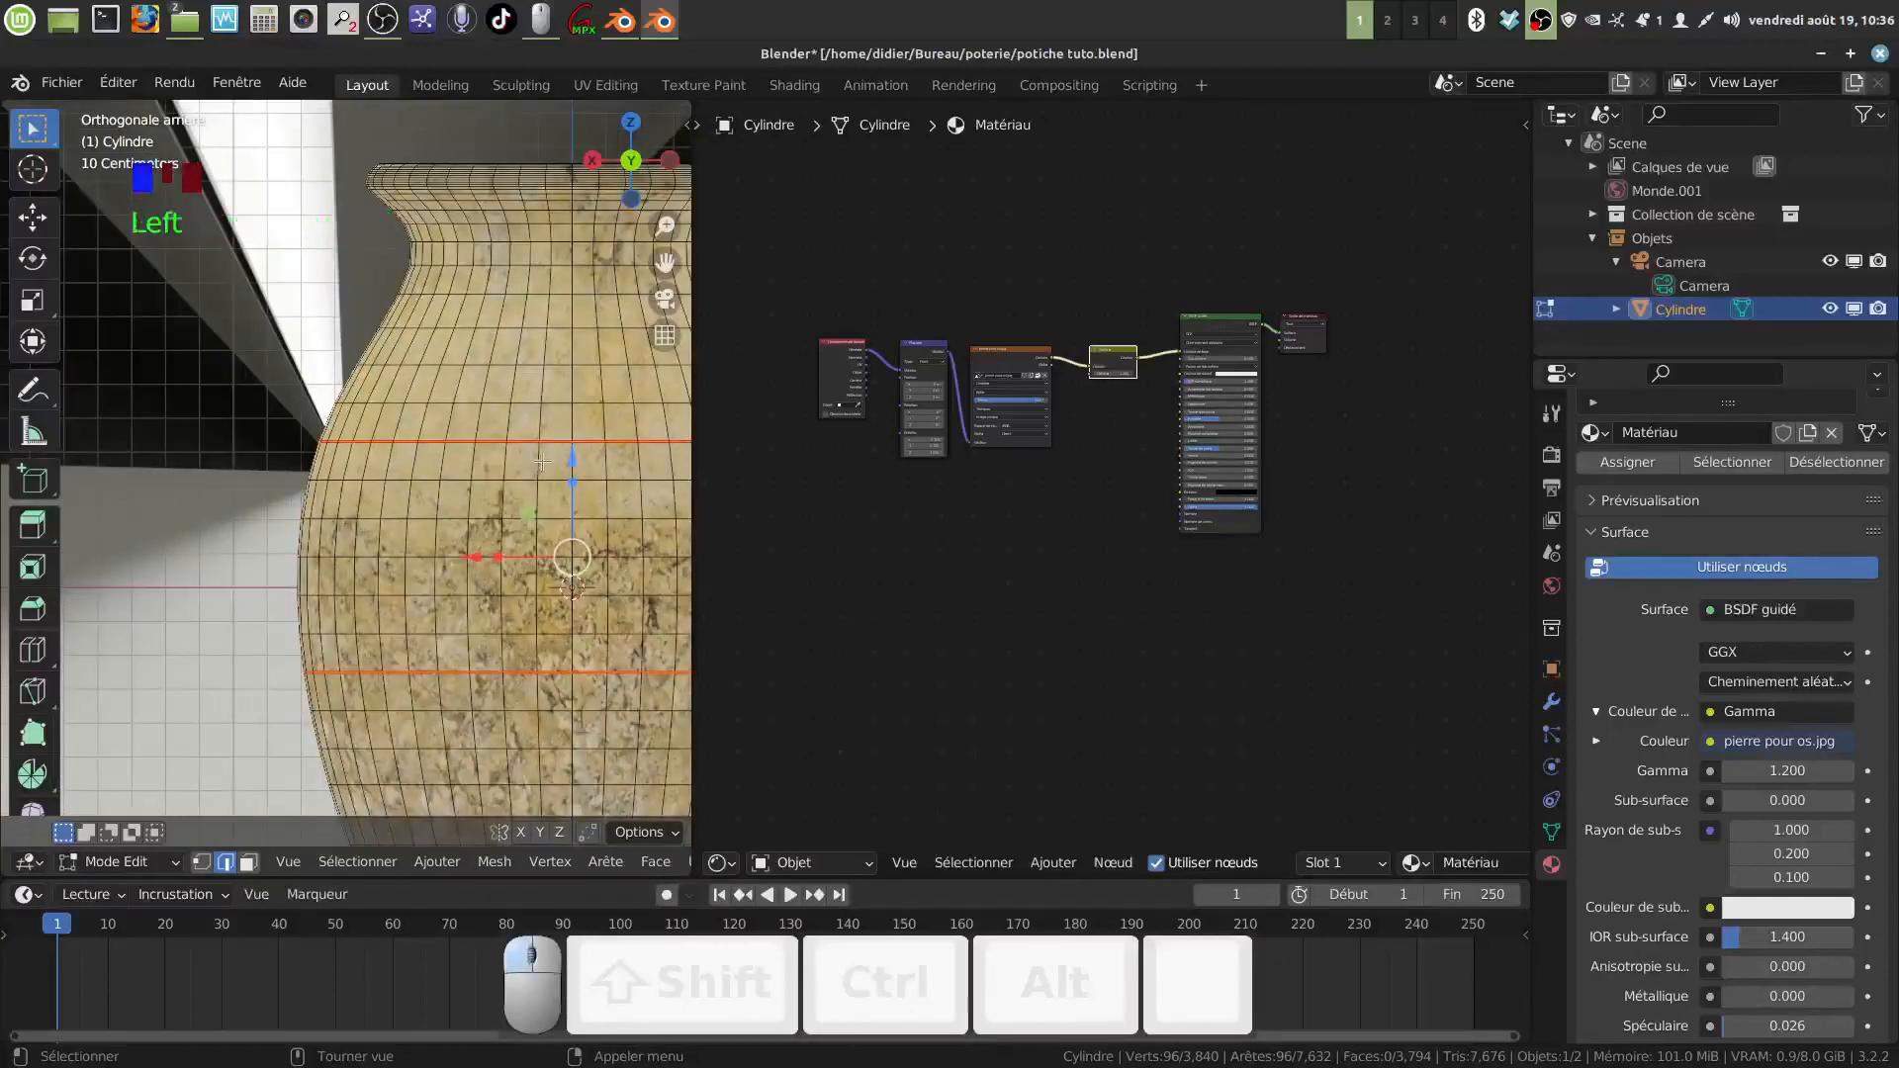
ctrl+shift+click(540, 645)
scroll(539, 646, down, 2)
right_click(445, 453)
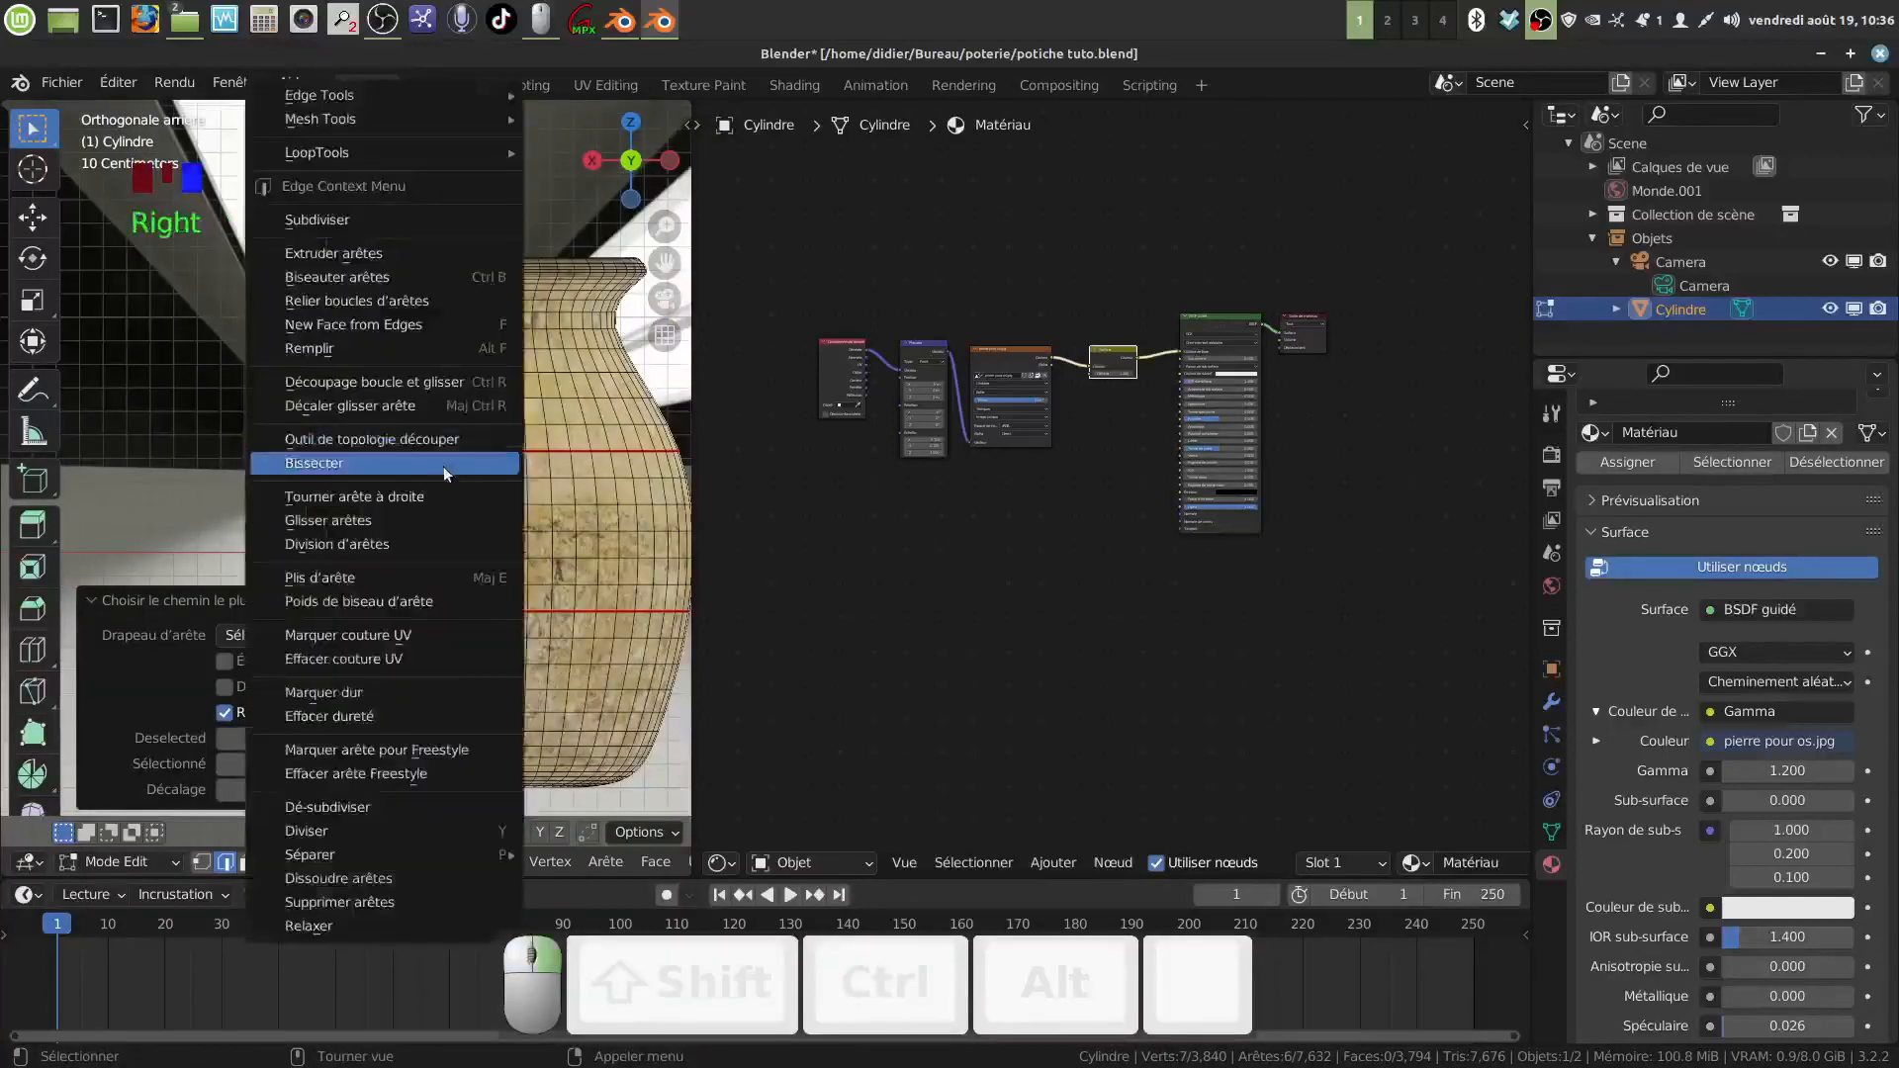
click(431, 633)
Step: In face selection mode, select all six face loops of the belly band between the two horizontal seams
middle_drag(465, 593, 623, 579)
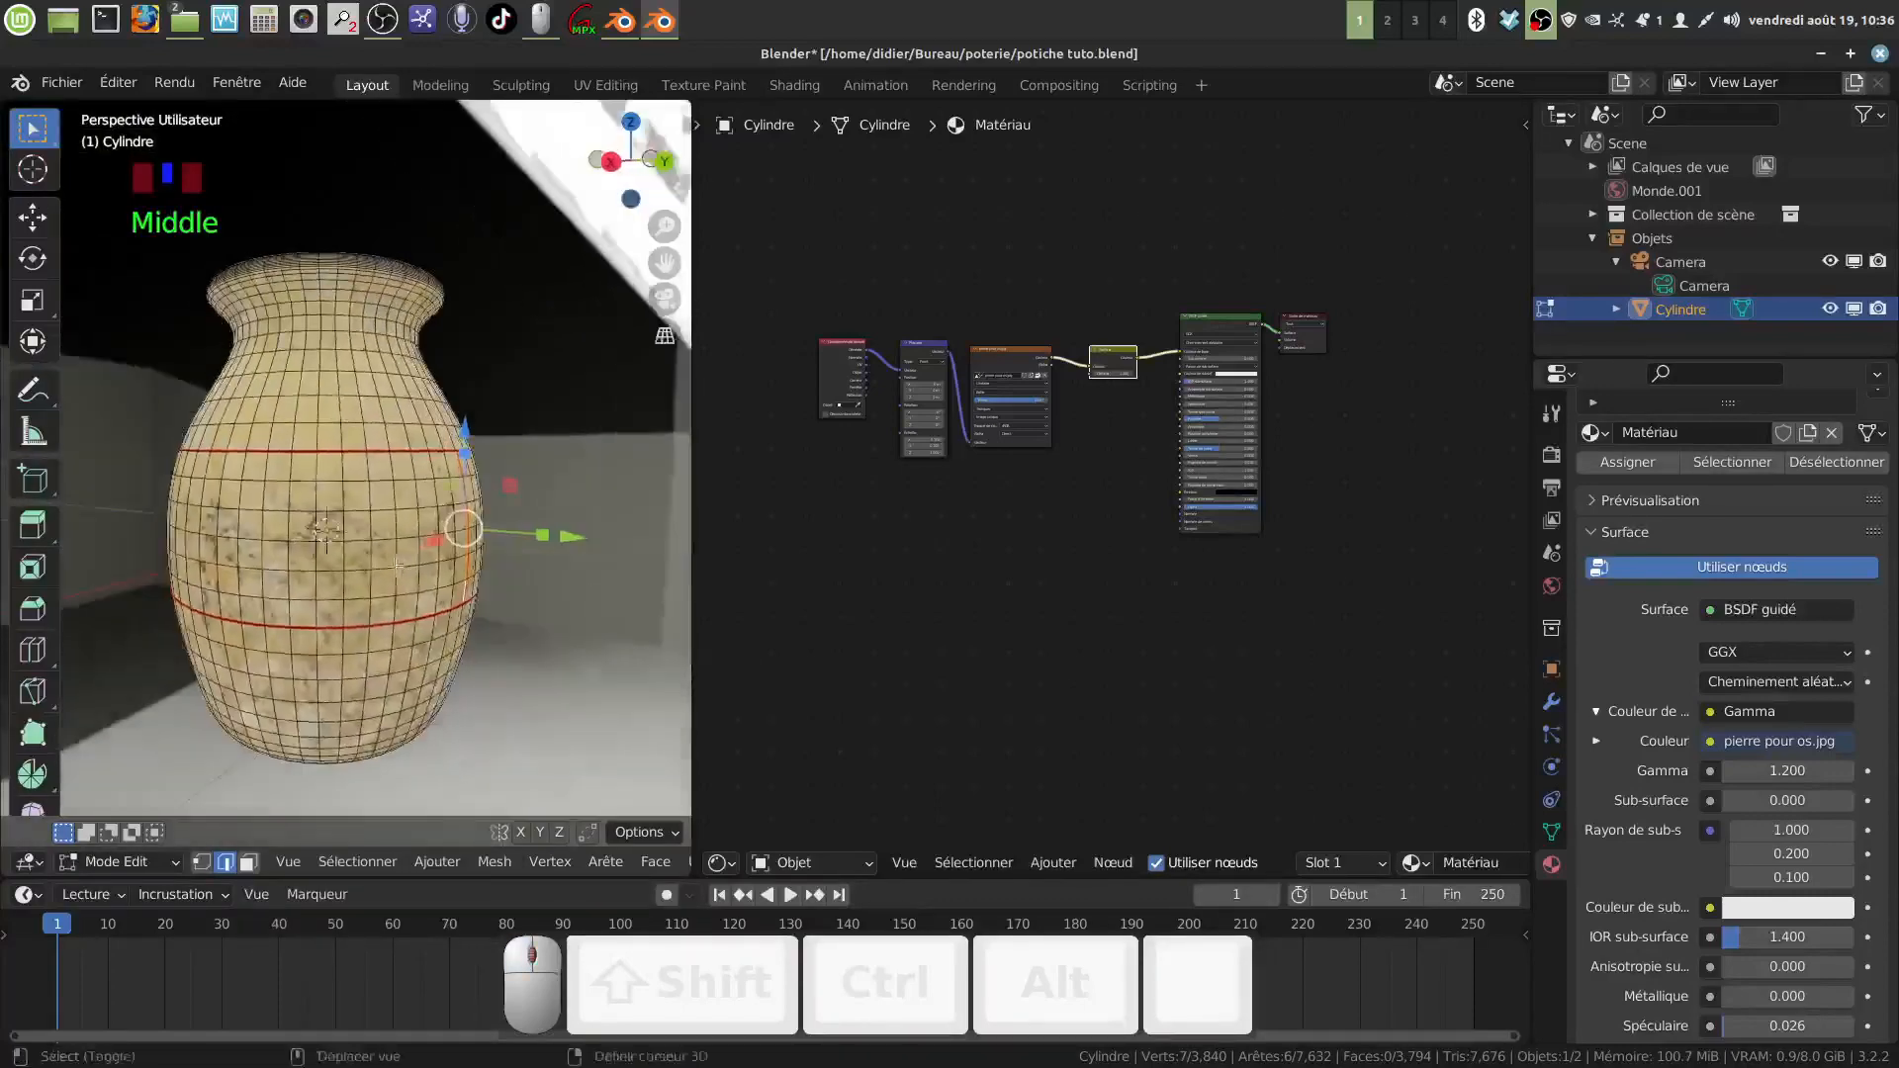
mouse_move(346, 532)
shift+middle_down()
mouse_move(525, 512)
mouse_move(415, 524)
mouse_move(376, 554)
shift+middle_up()
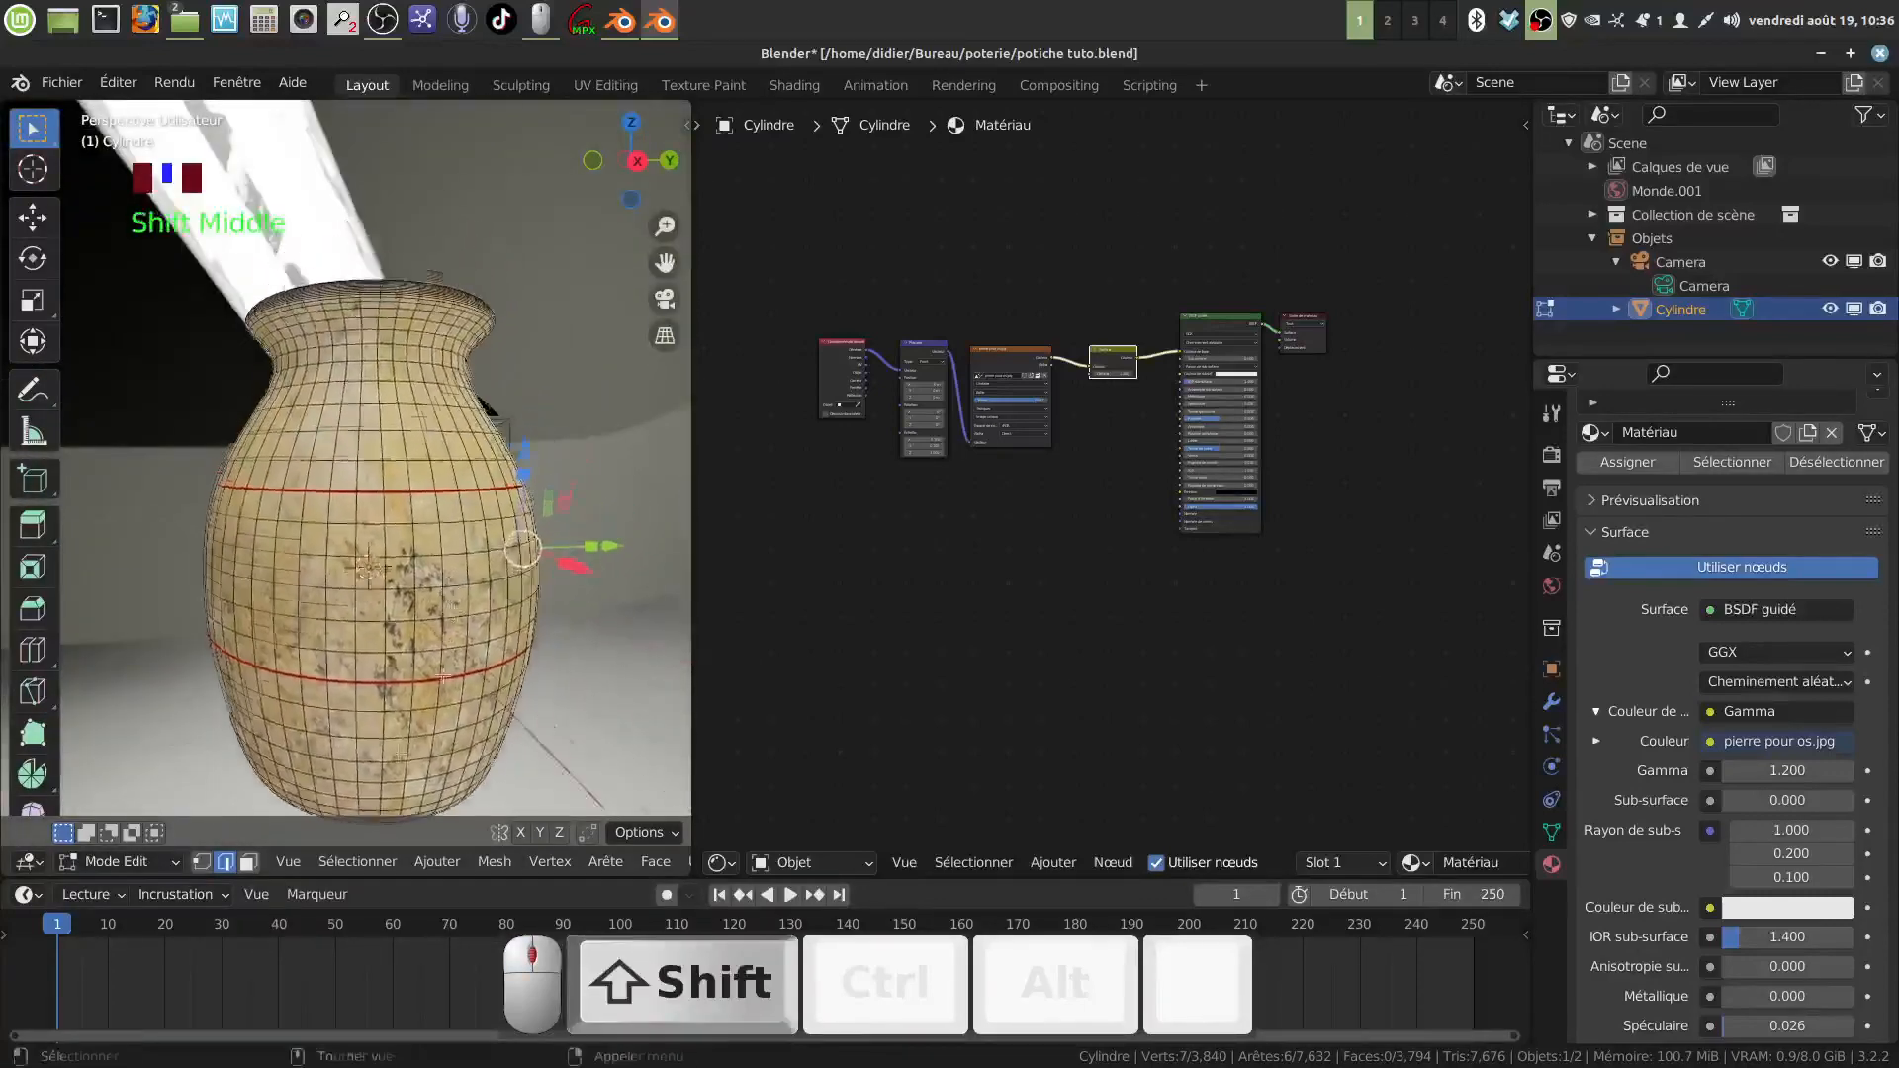
click(248, 861)
scroll(442, 557, up, 2)
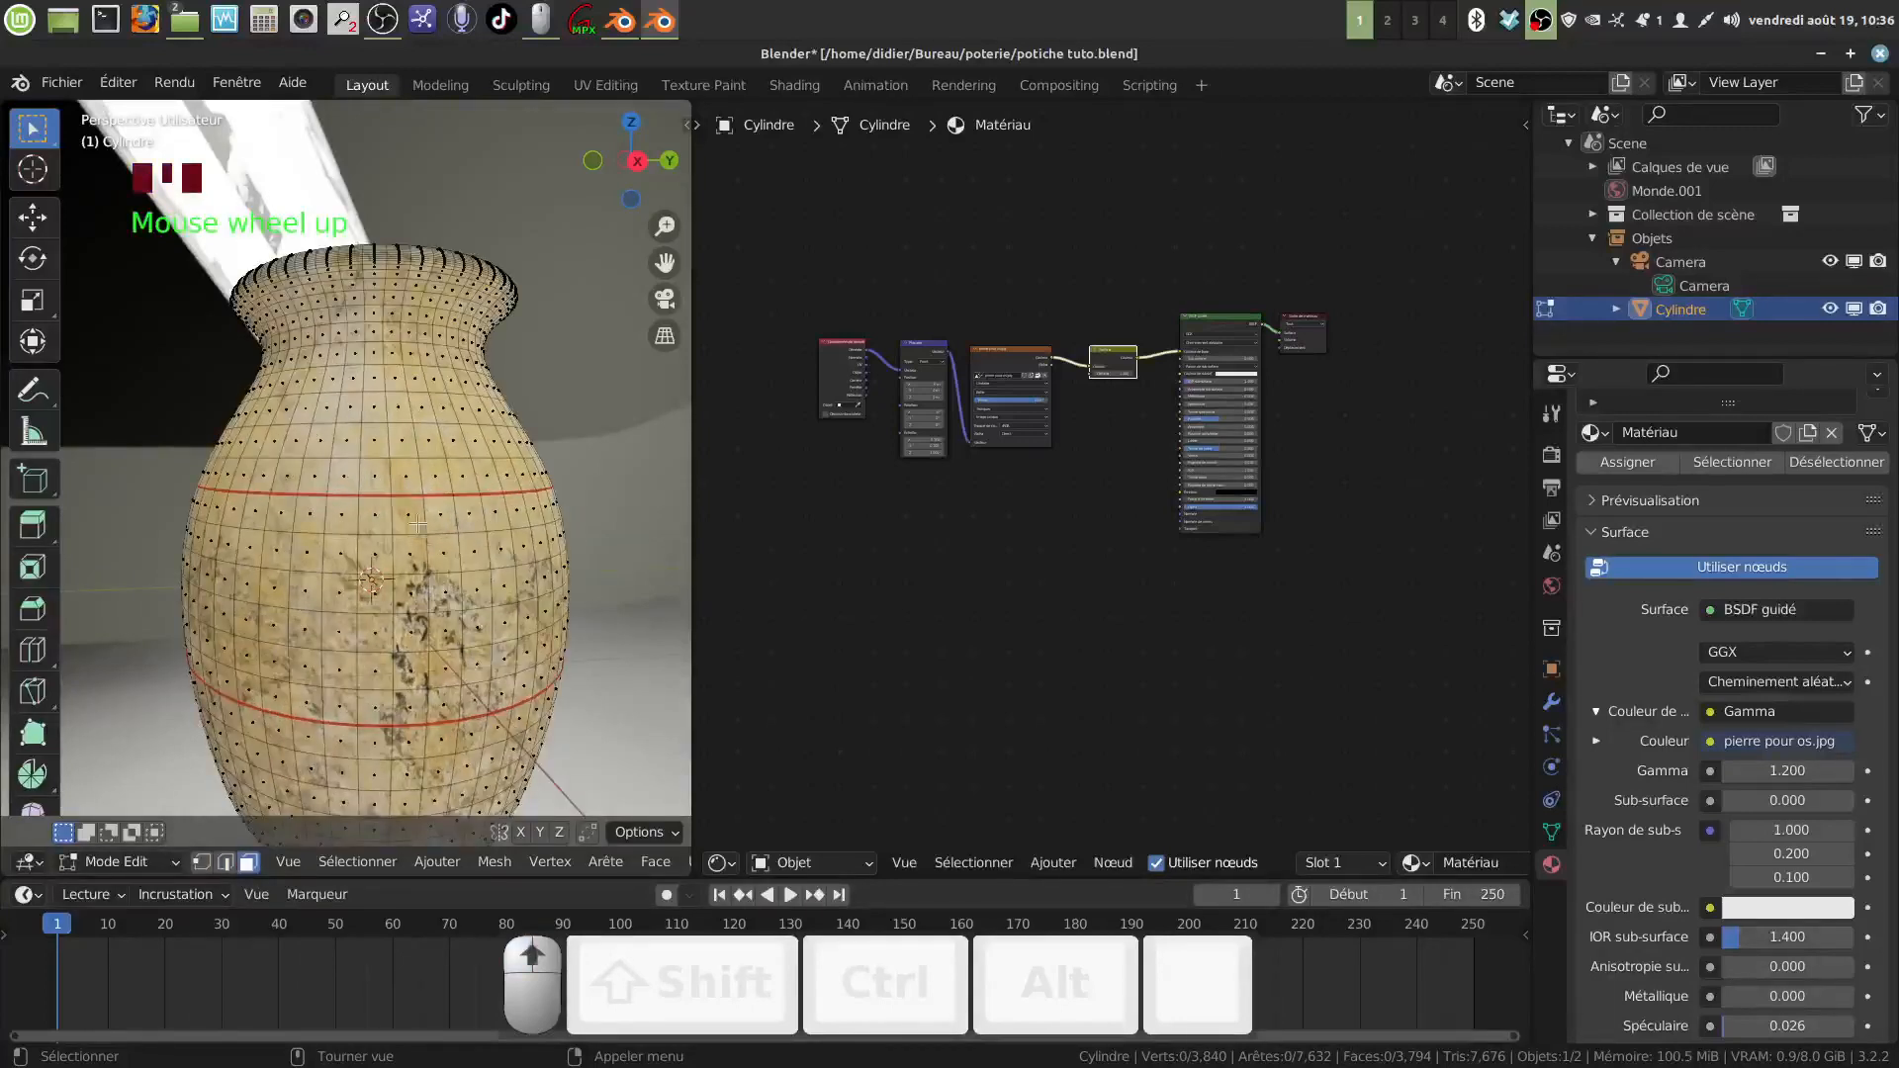
alt+shift+click(399, 499)
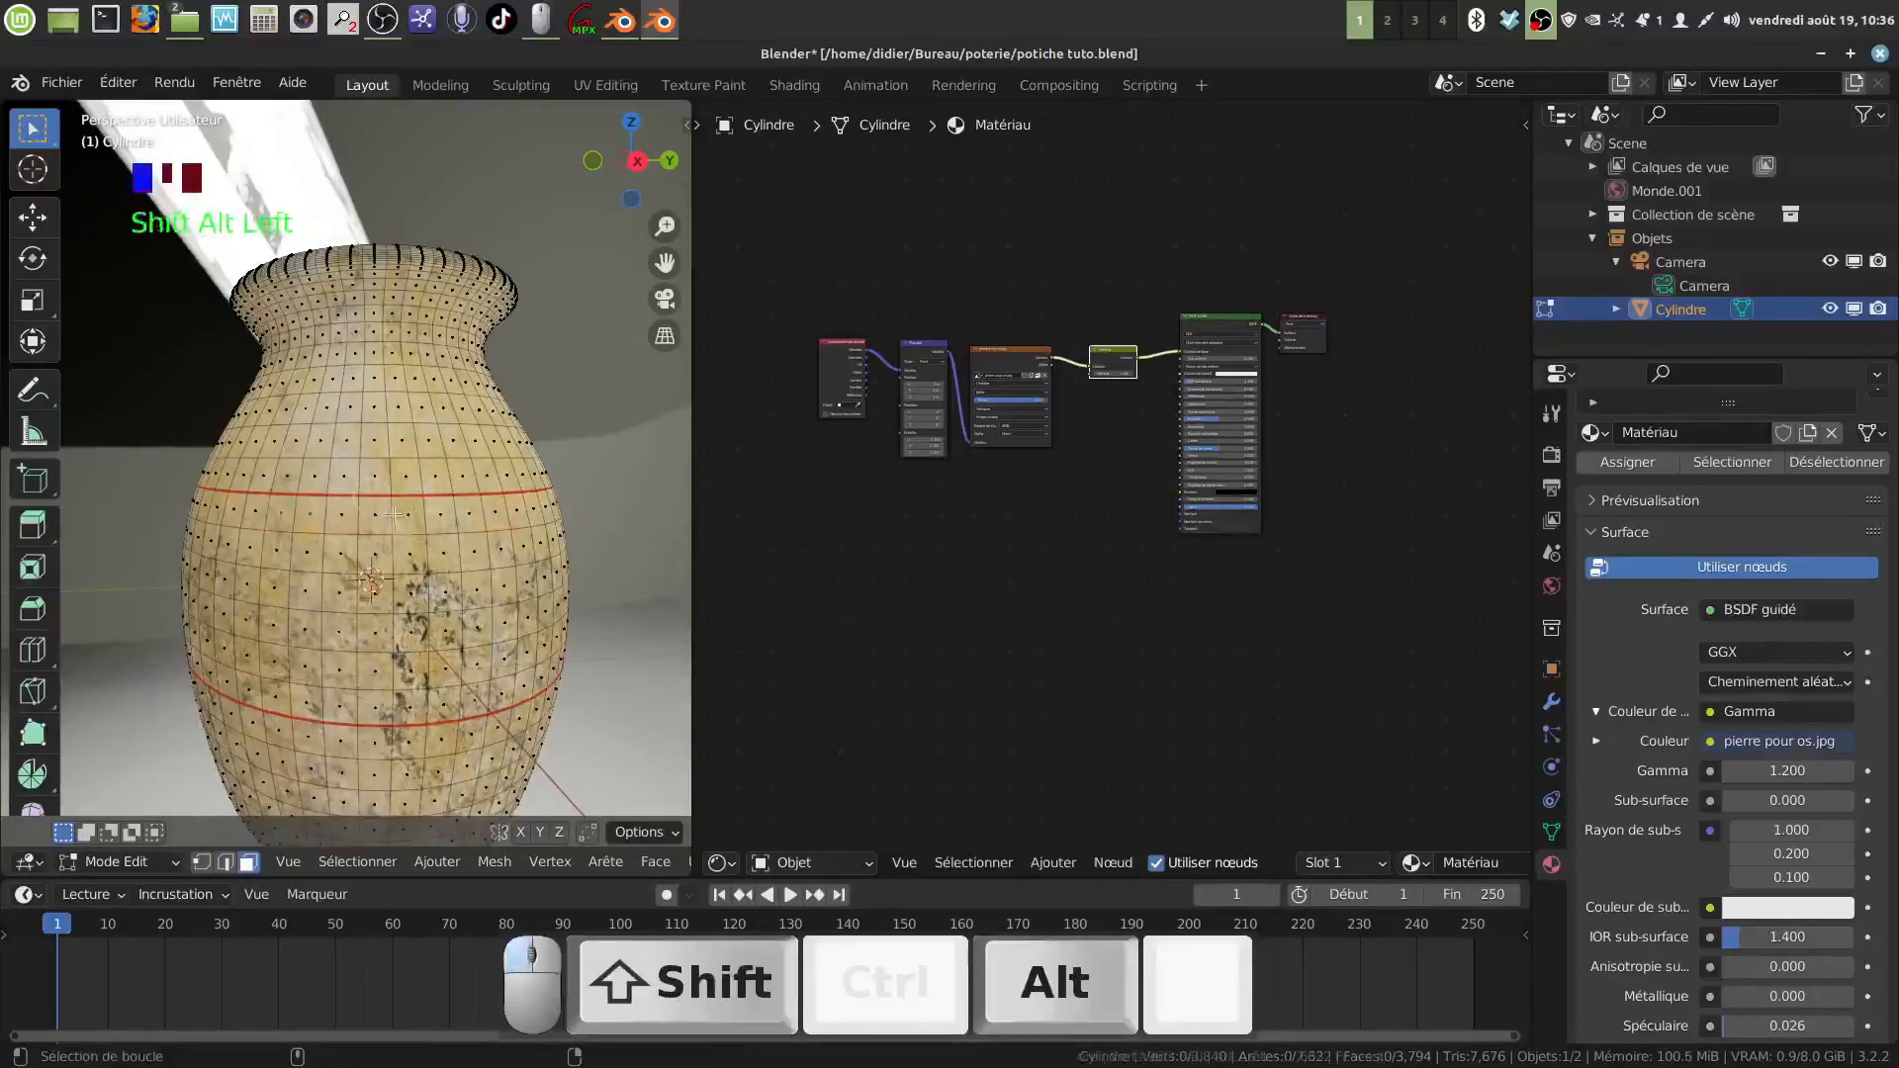
alt+shift+click(424, 563)
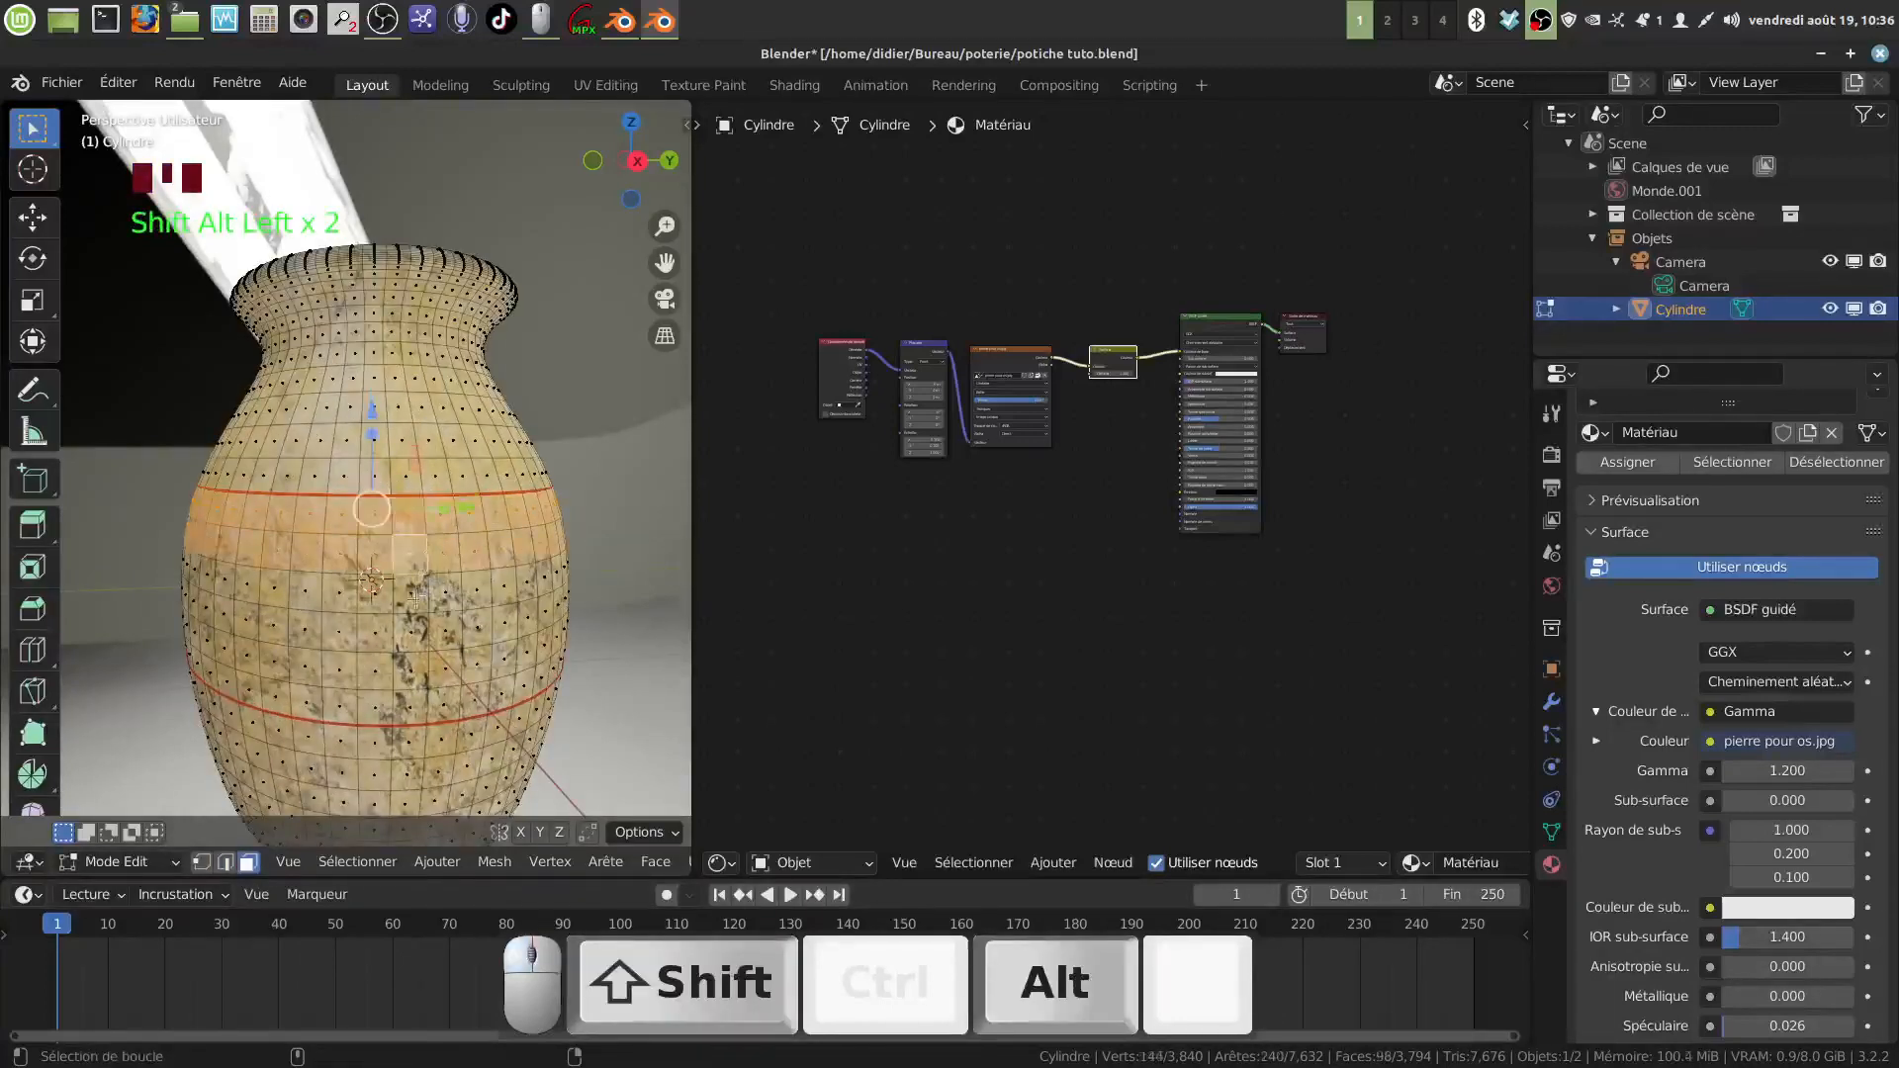
alt+shift+click(314, 597)
alt+shift+click(321, 655)
alt+shift+click(324, 689)
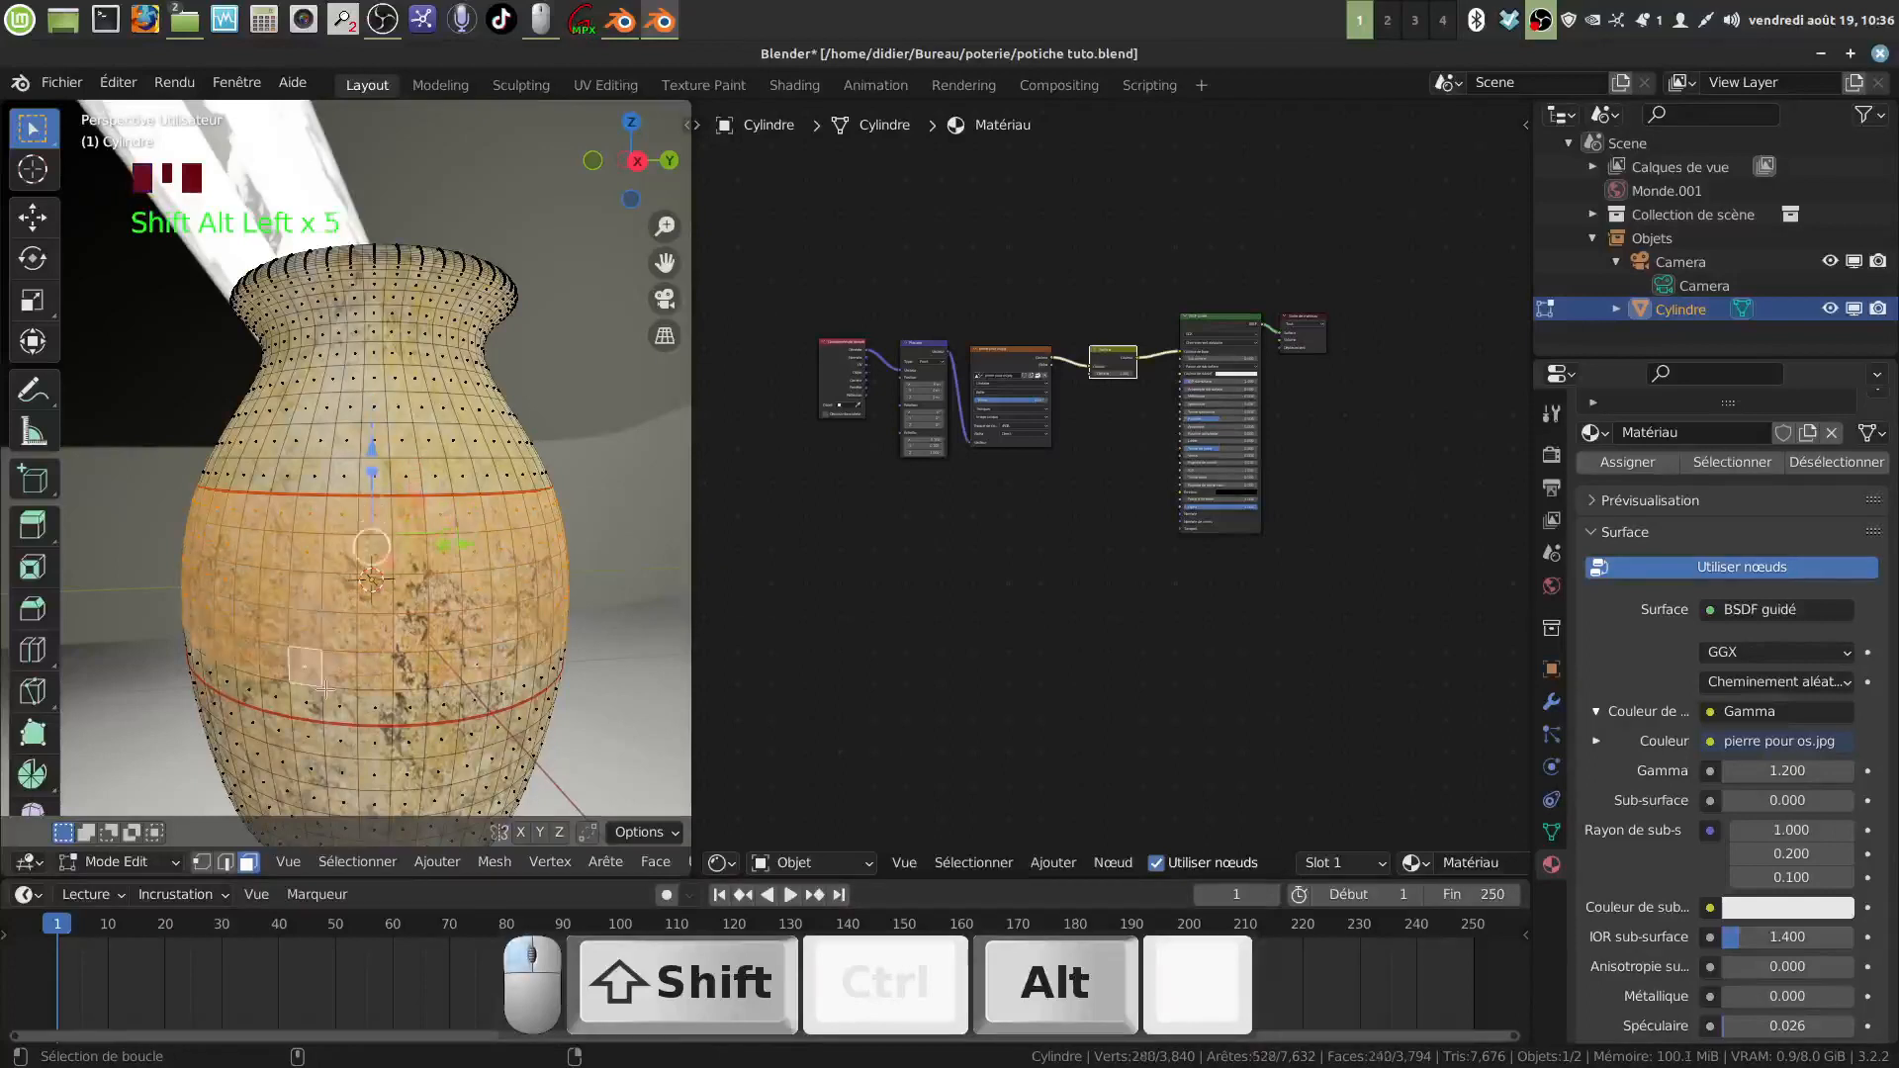
alt+shift+click(328, 703)
scroll(328, 702, down, 3)
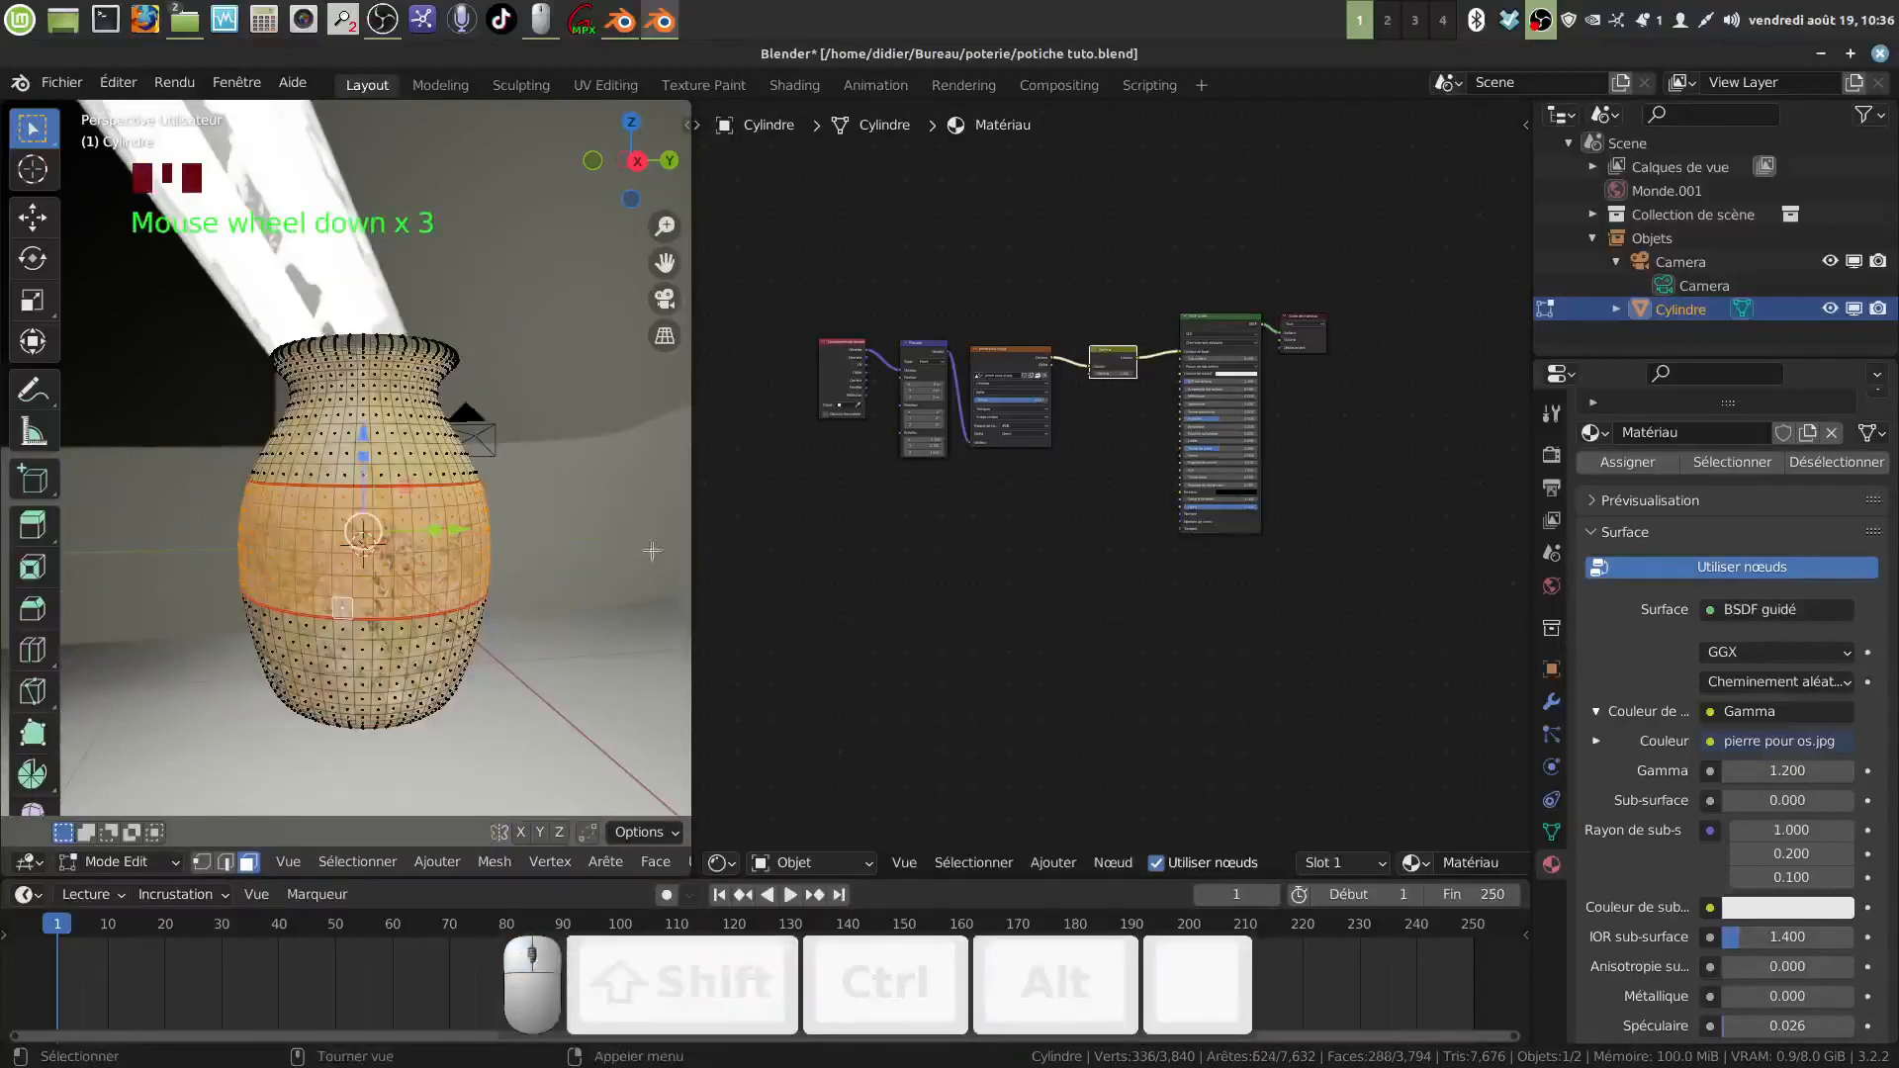
Step: Add a second material slot containing an independent copy of Matériau and assign it to the selected belly faces
scroll(1127, 565, down, 1)
middle_drag(1109, 536, 1100, 504)
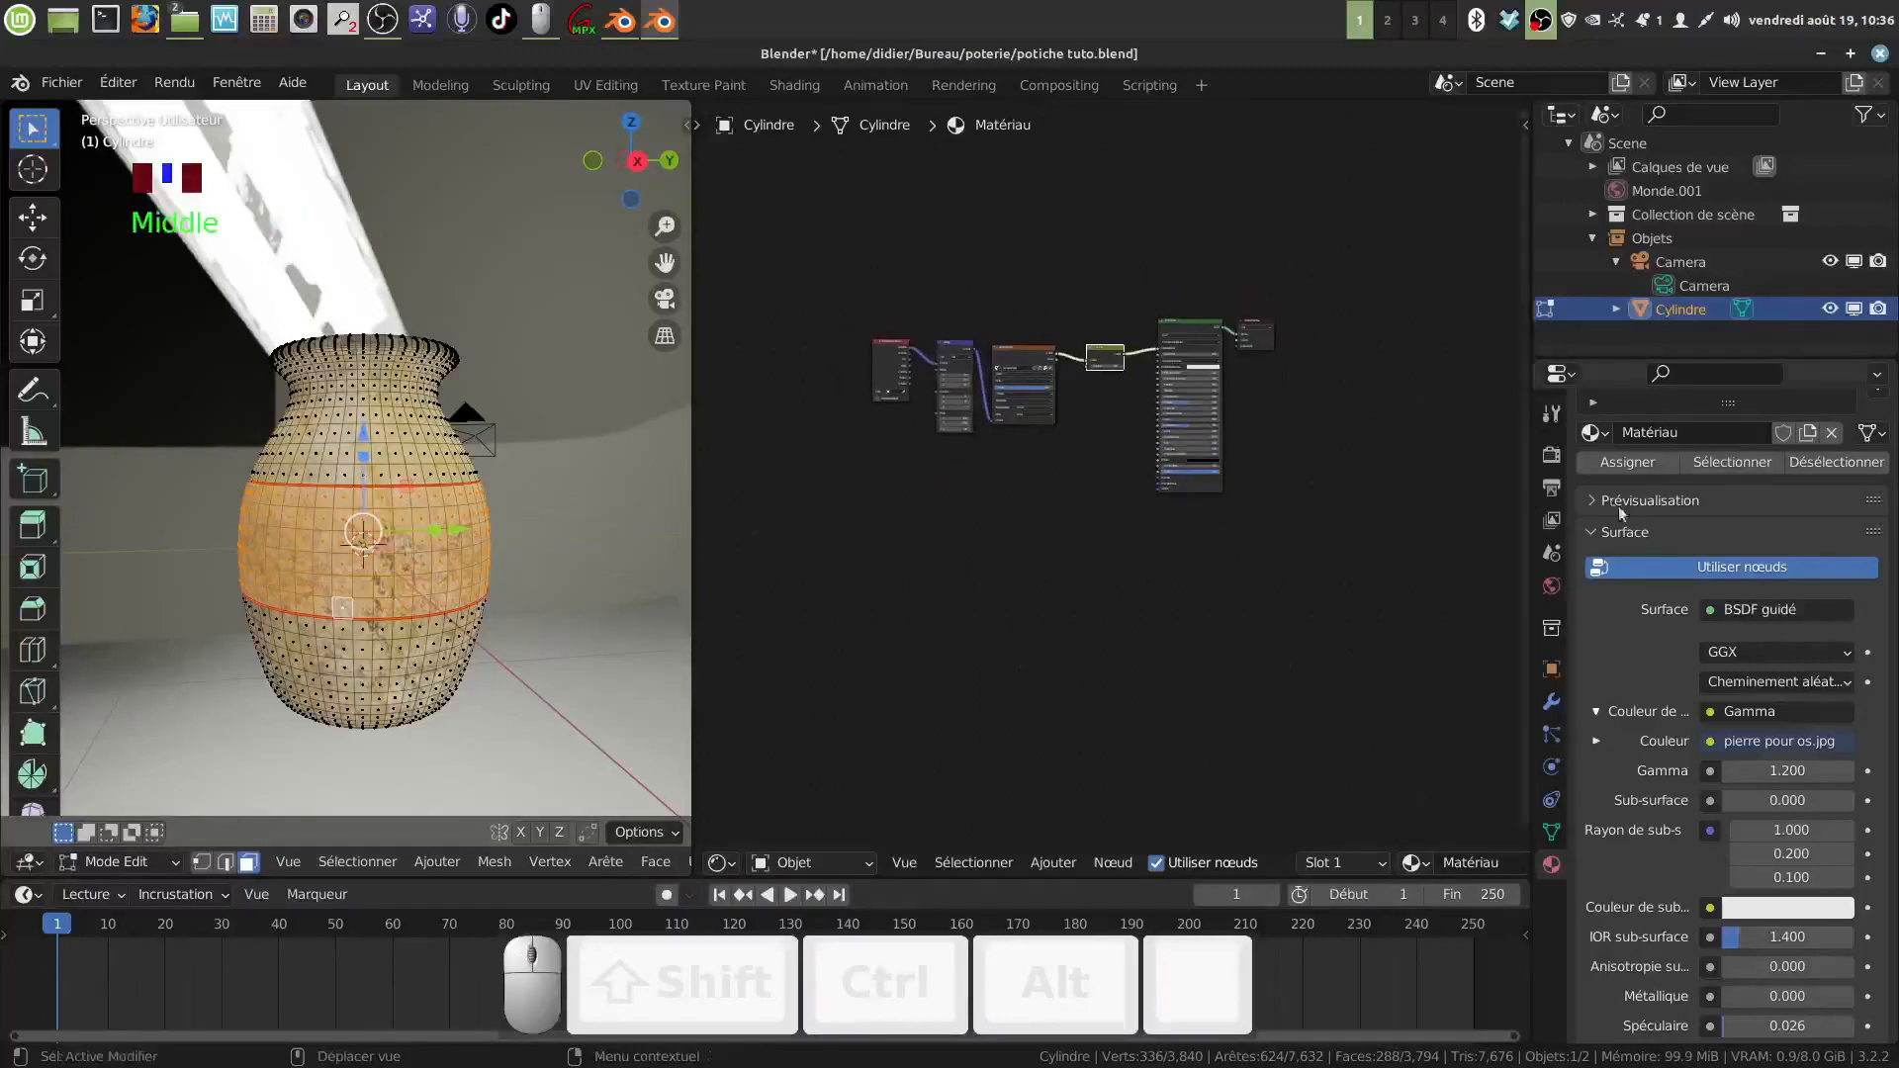
scroll(1698, 547, up, 3)
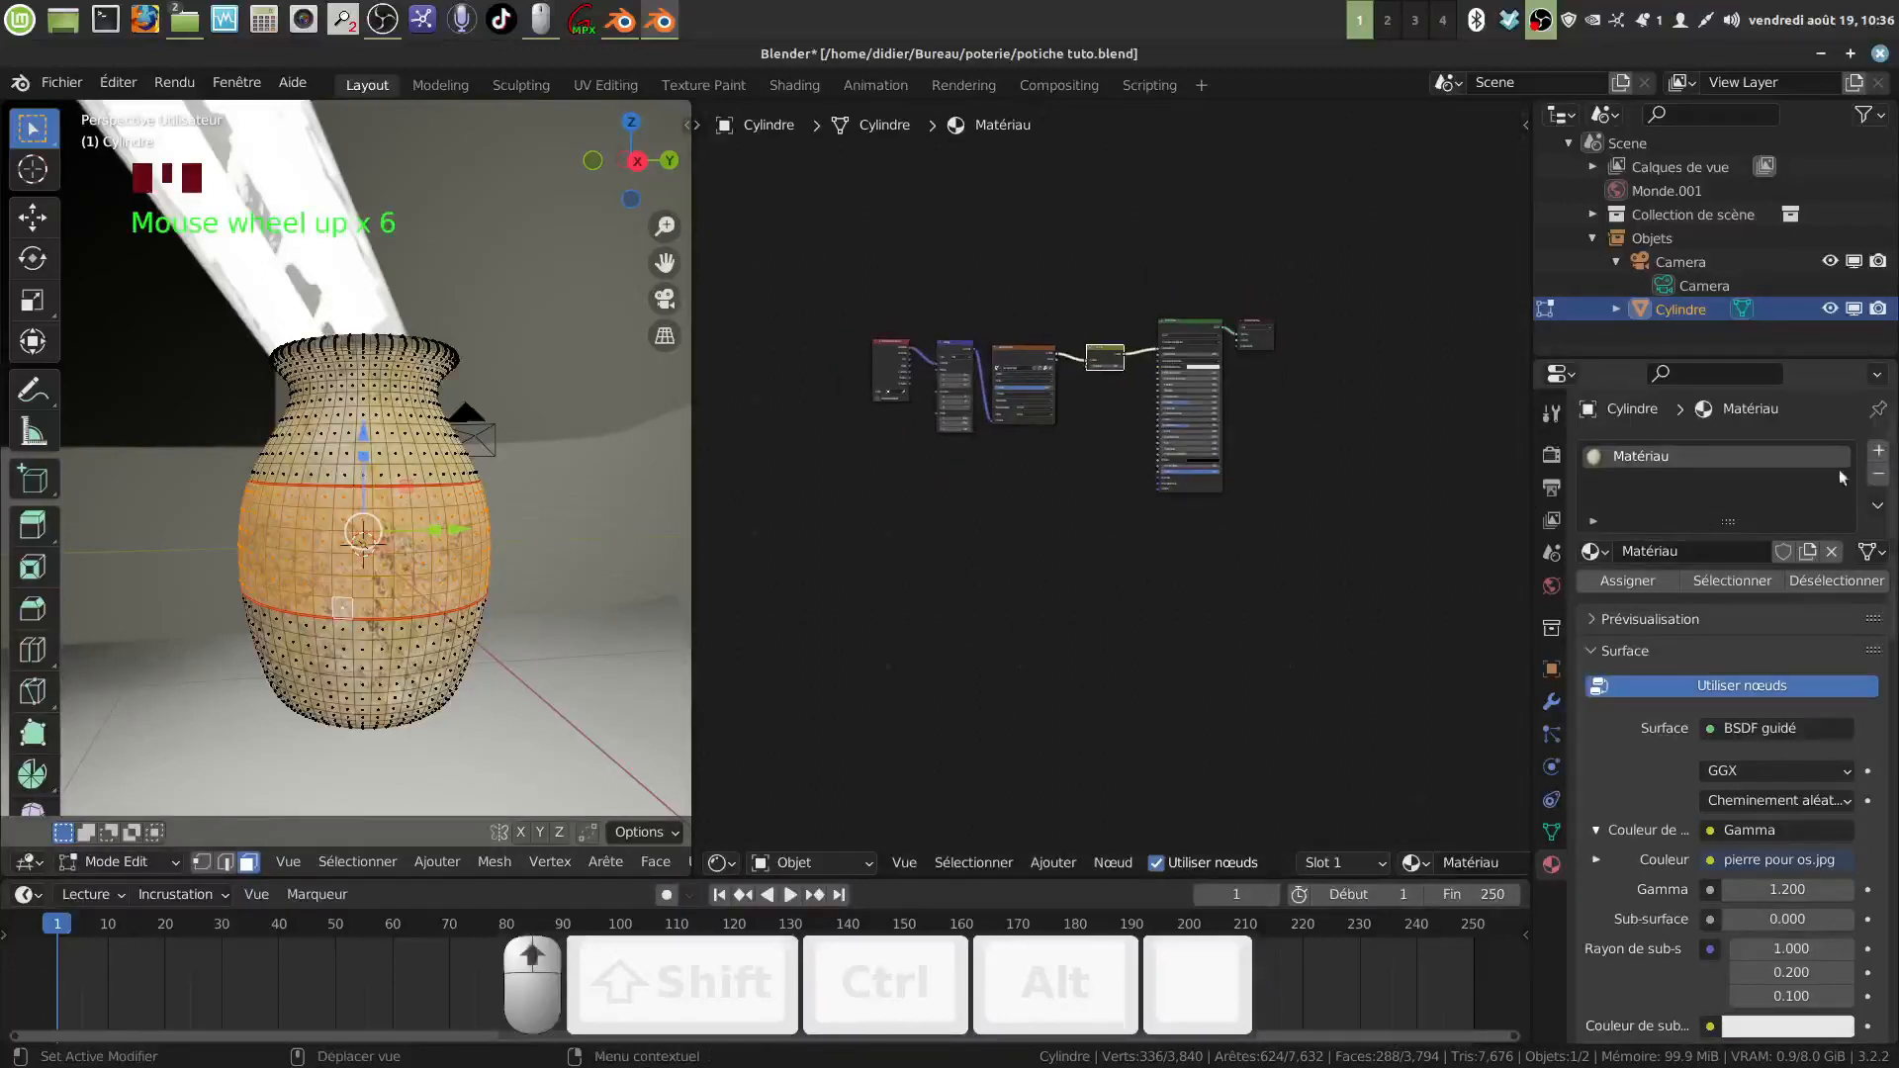
click(1878, 452)
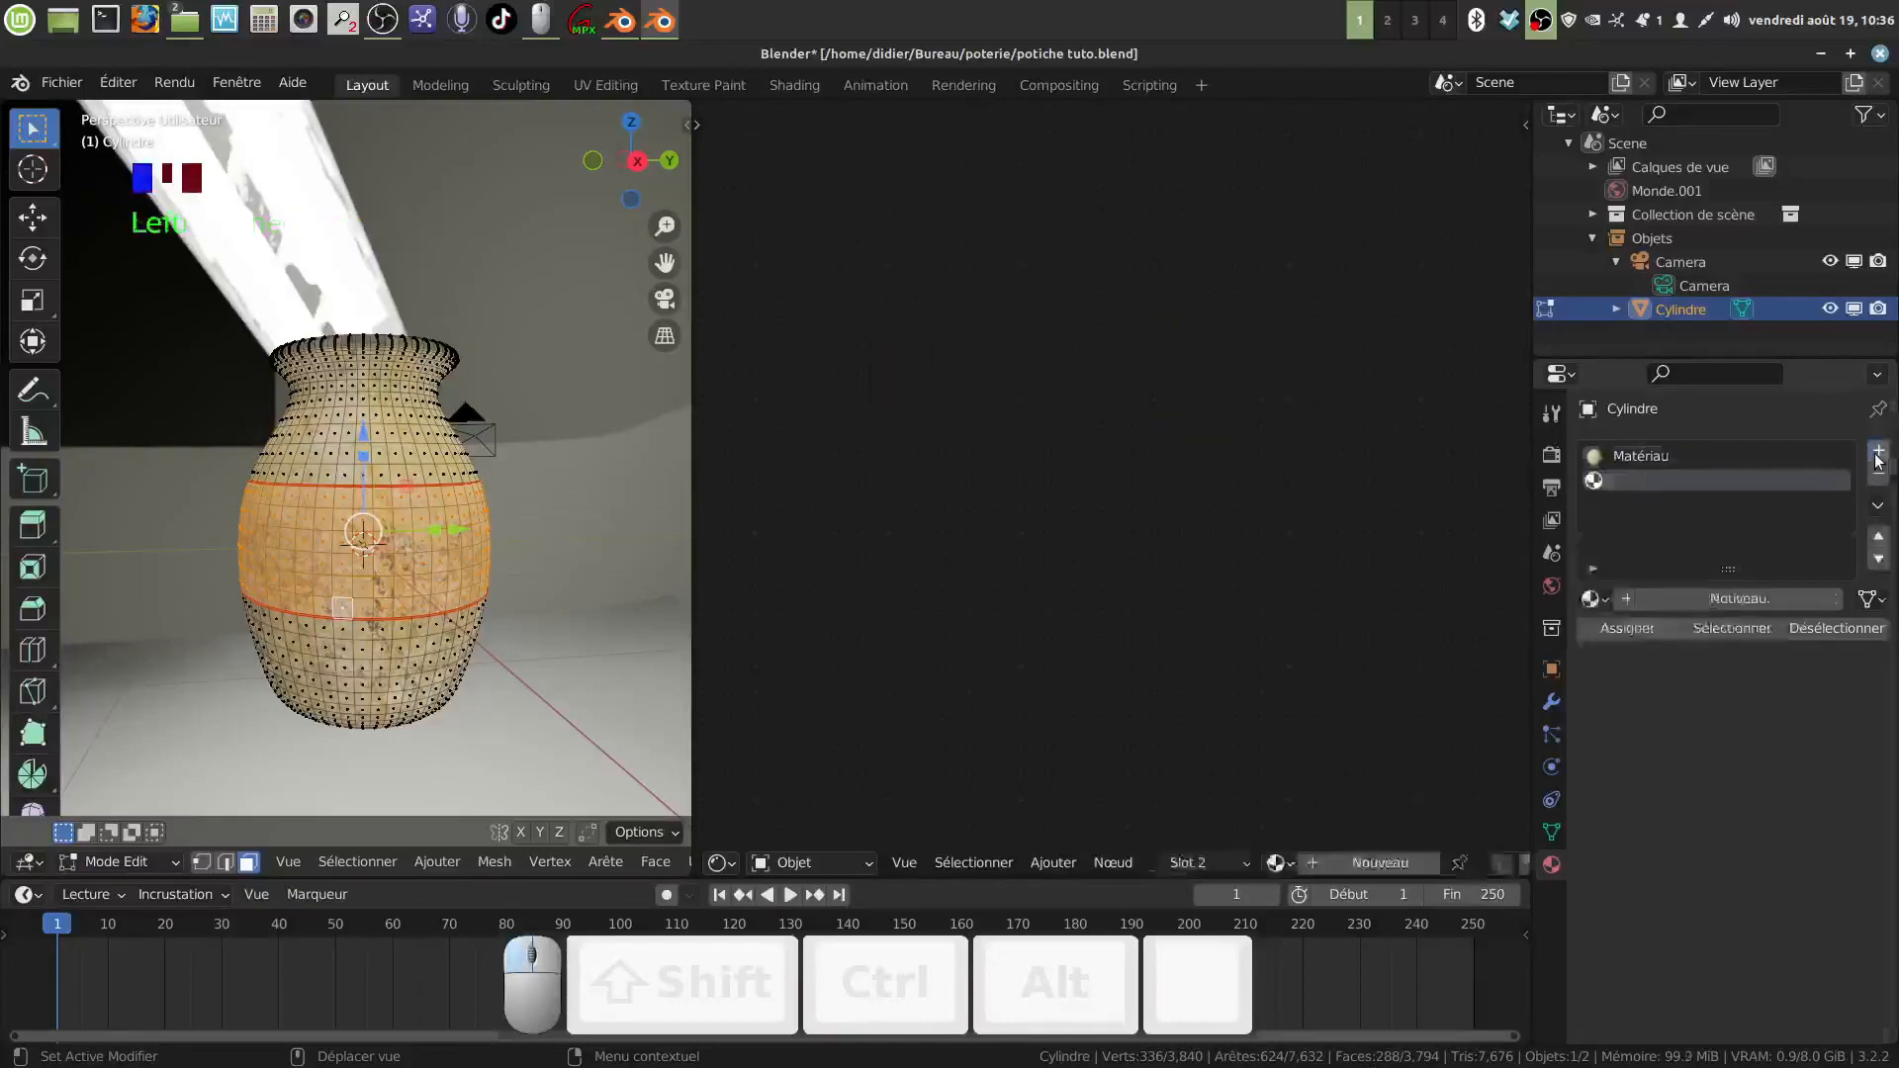
click(1592, 599)
click(1583, 635)
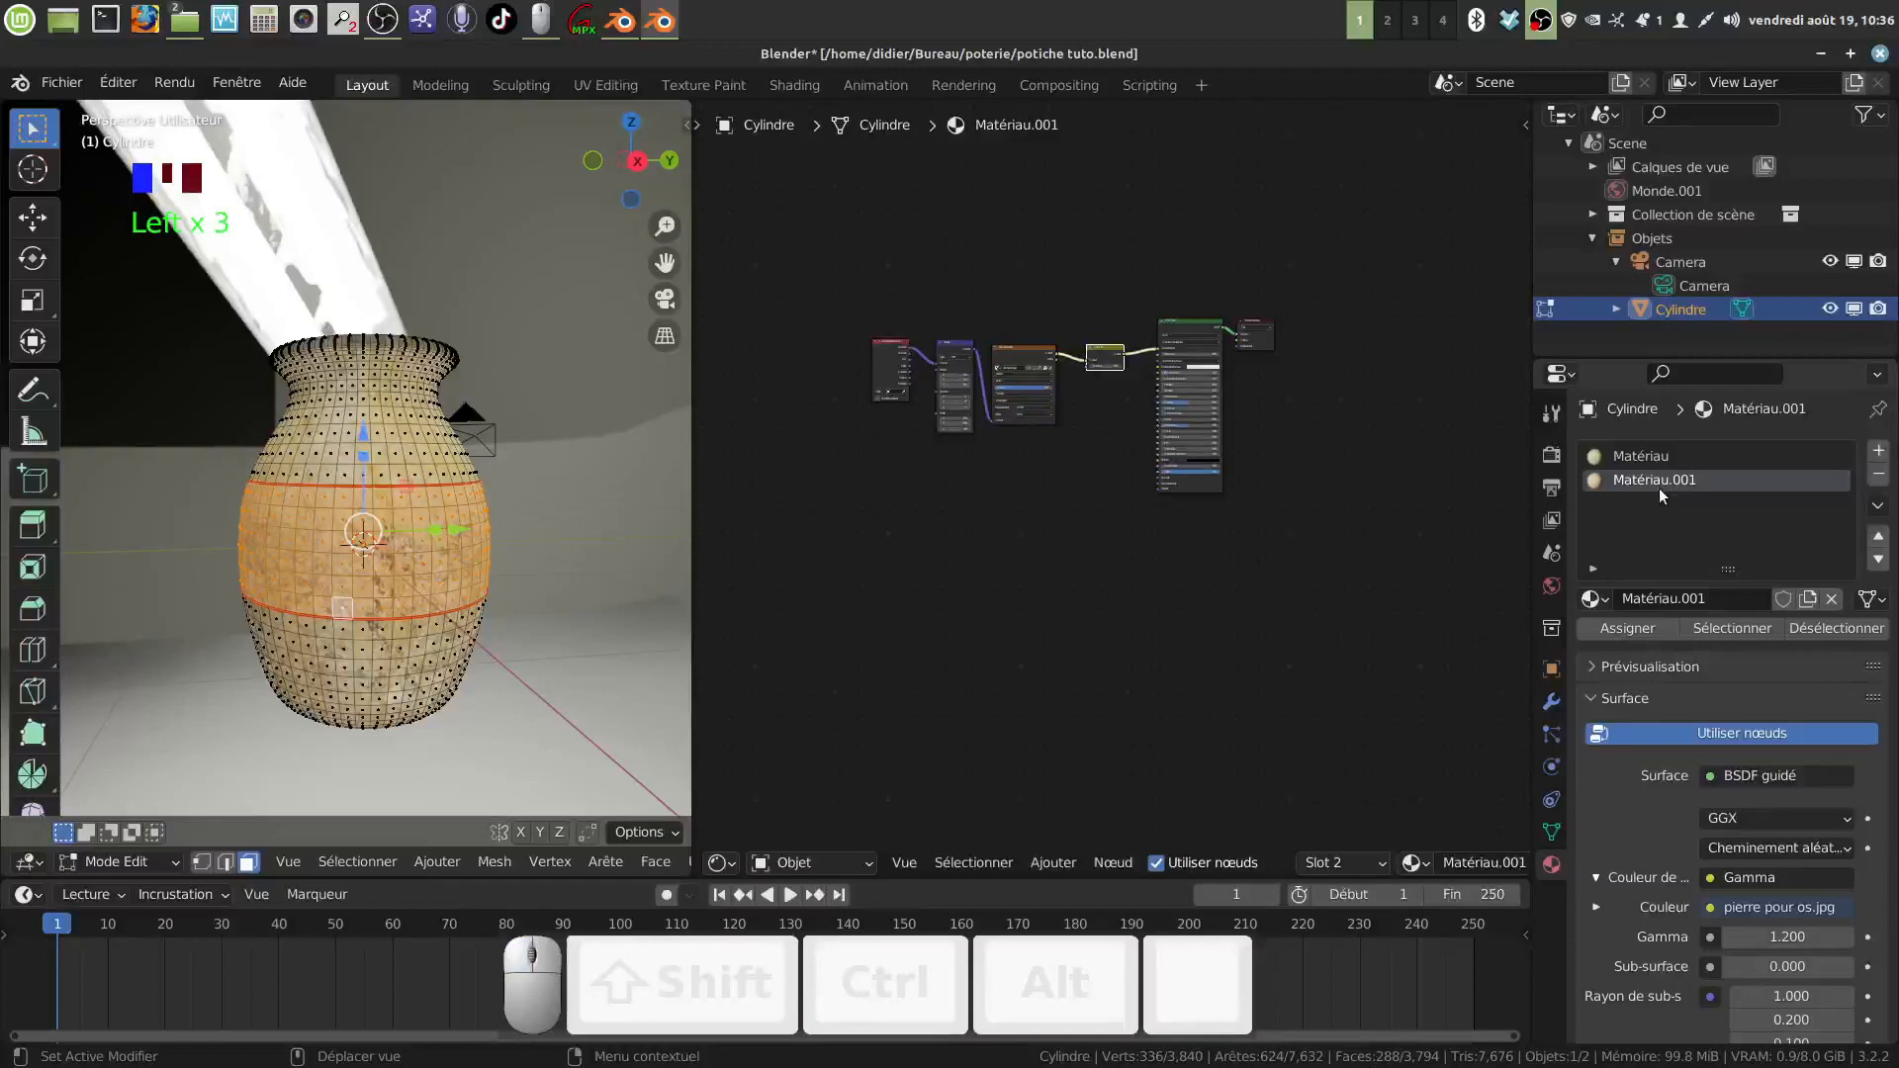
middle_drag(863, 680, 892, 680)
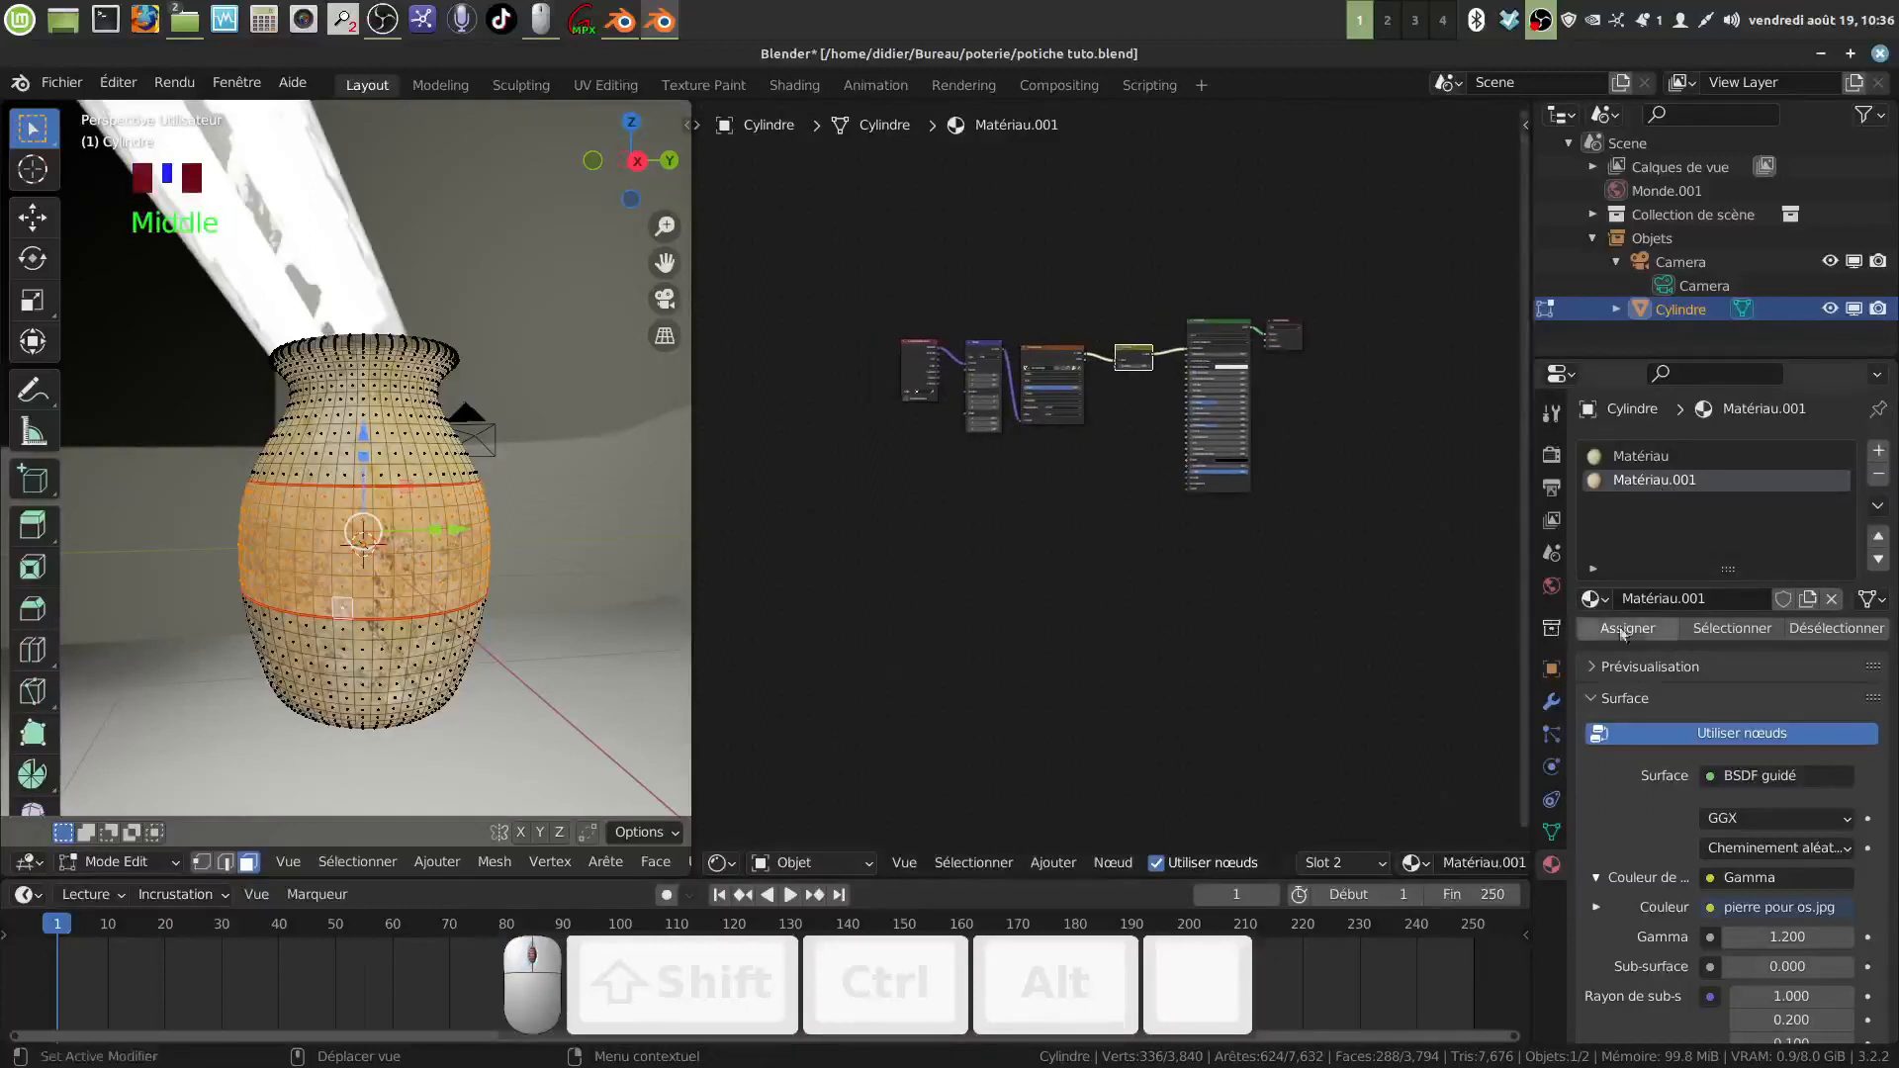
click(1635, 632)
Step: Widen the shader node area and switch it to the UV editor, showing the belly band's whole UV layout
scroll(502, 638, up, 1)
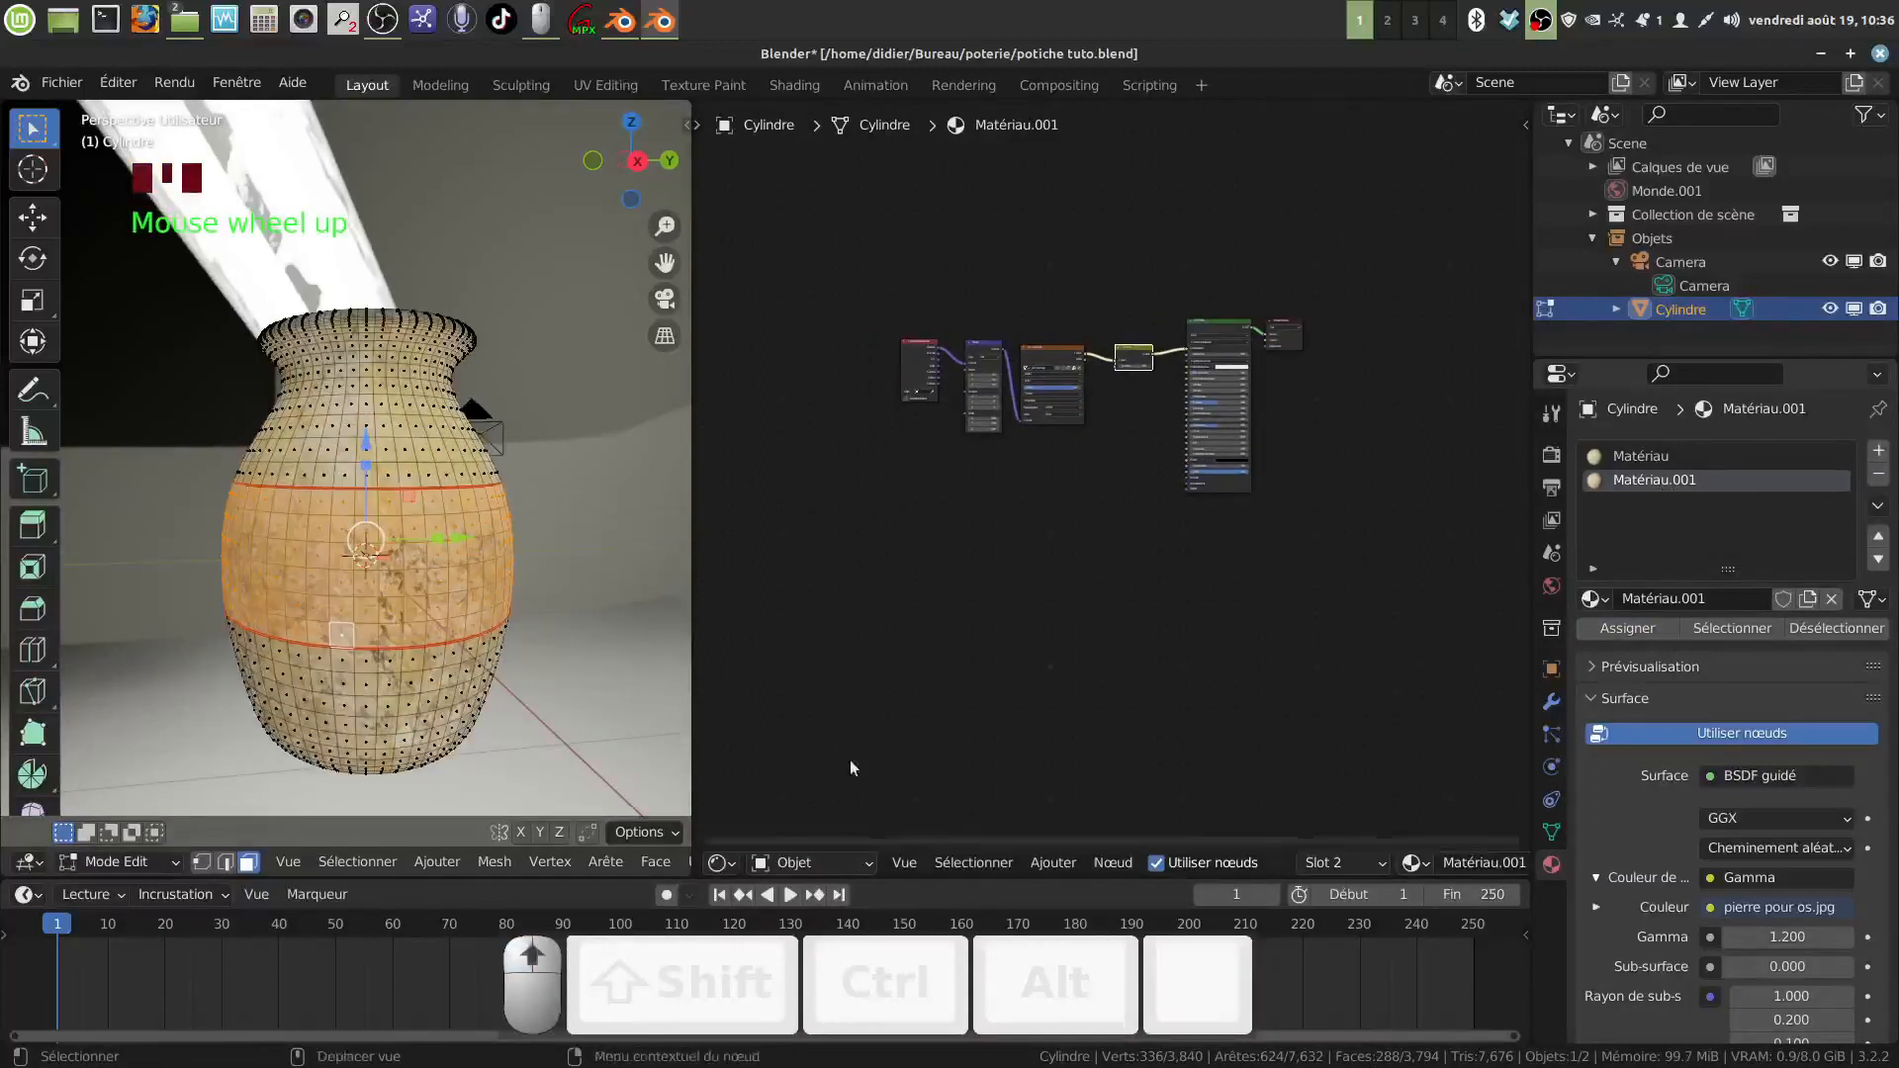
scroll(722, 769, down, 1)
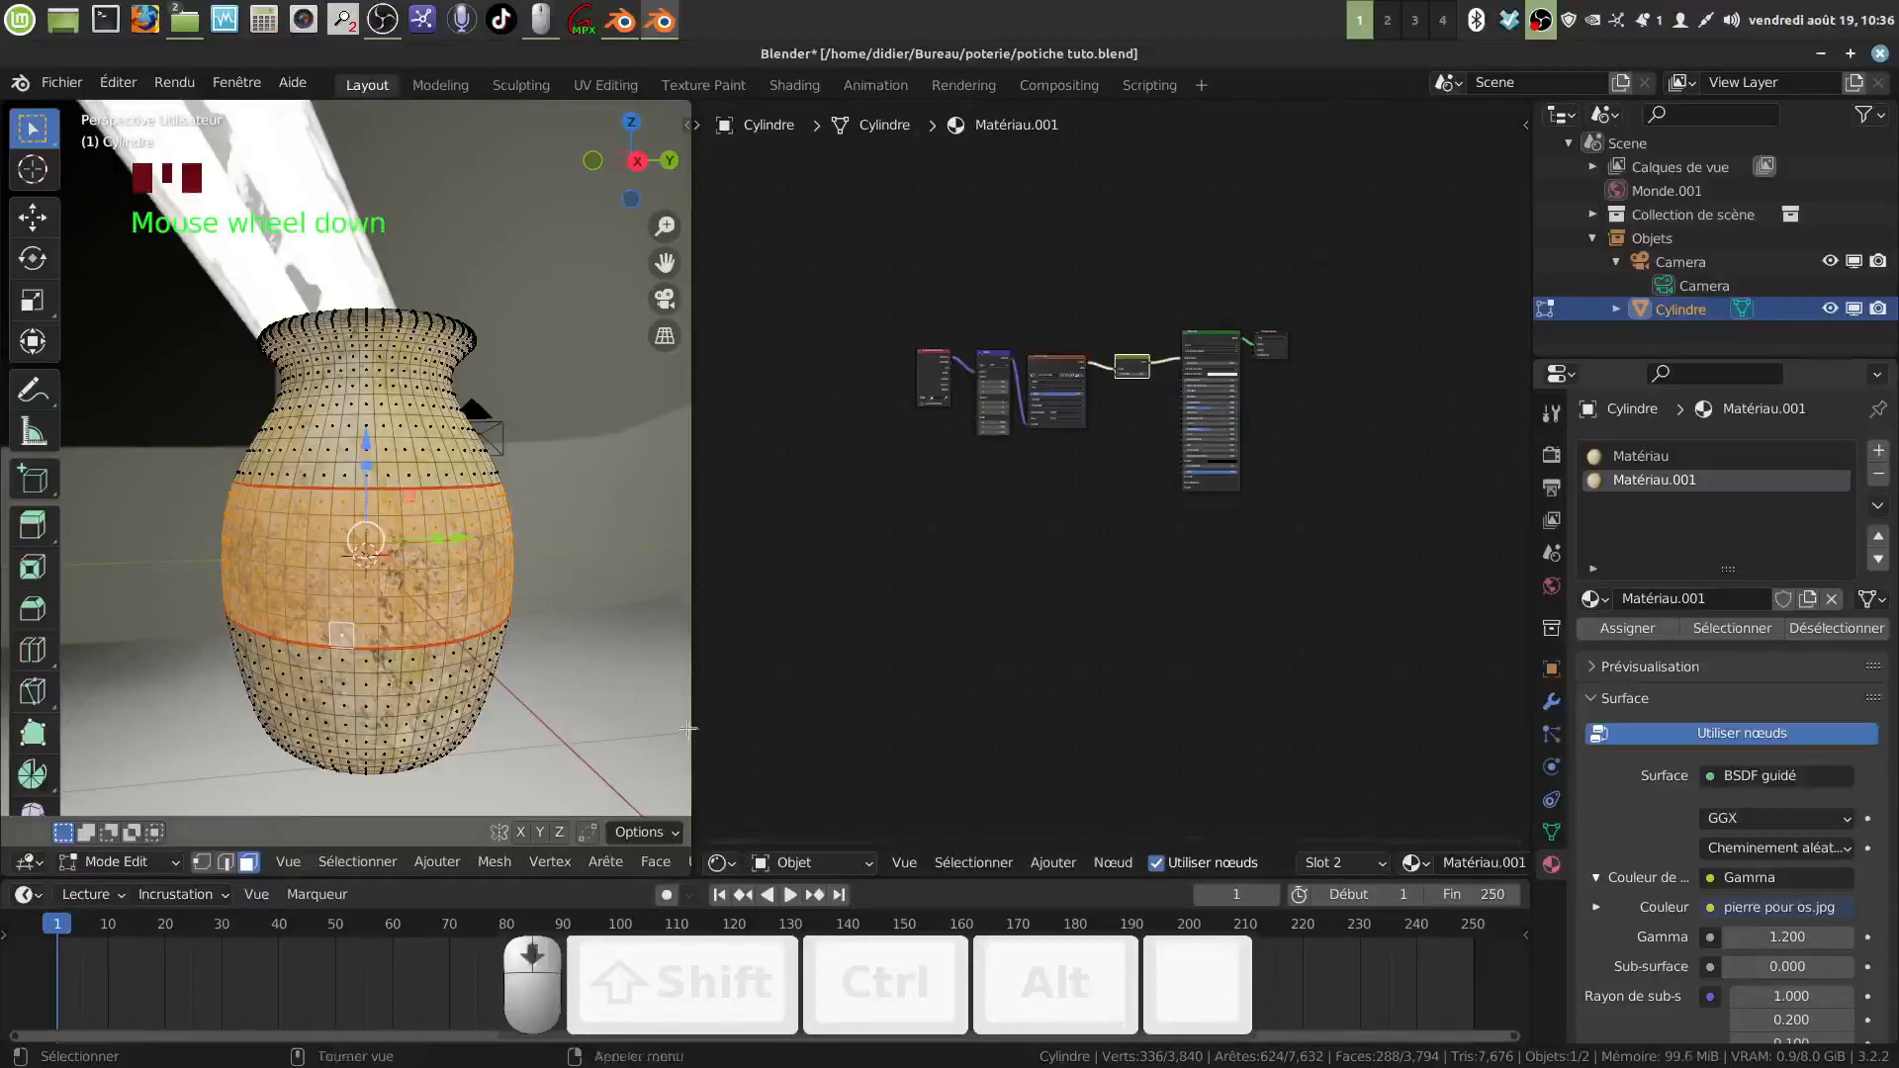
drag(691, 724, 566, 730)
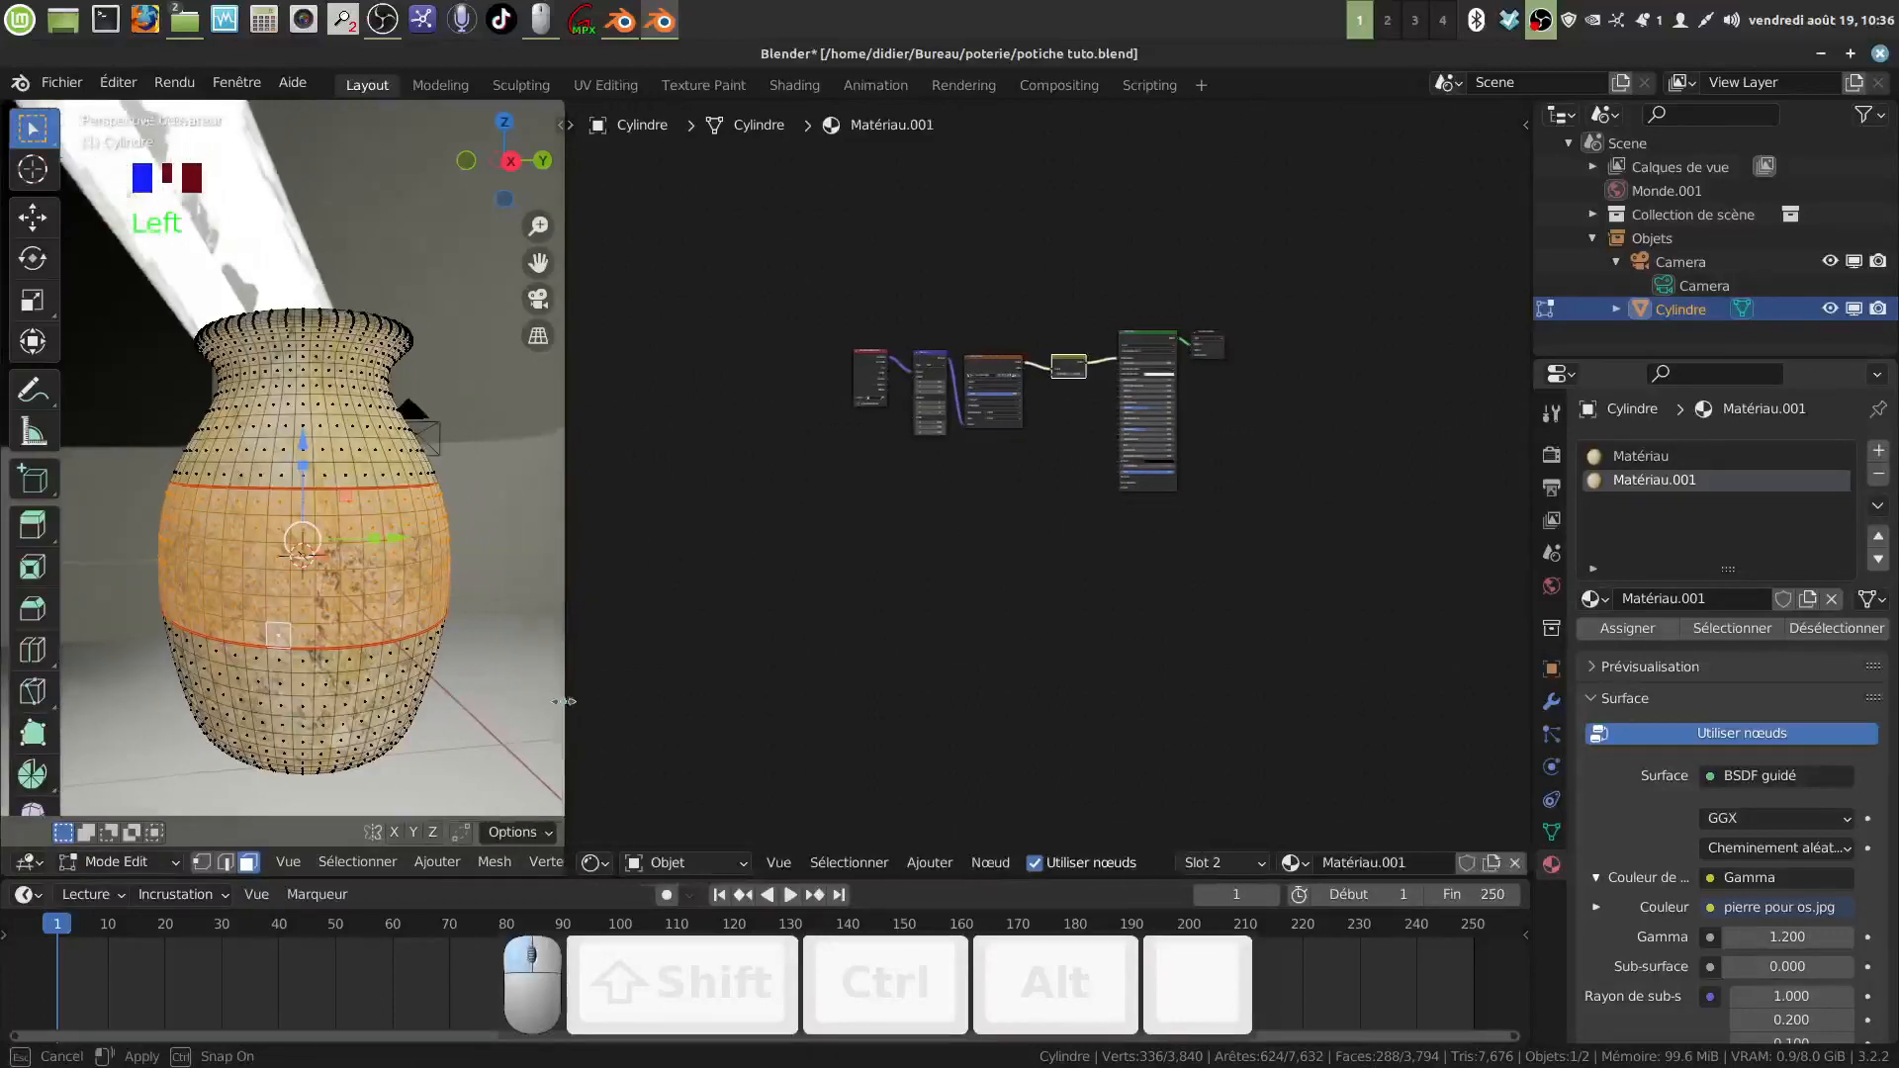
mouse_move(692, 790)
shift+middle_down()
mouse_move(721, 746)
mouse_move(693, 769)
shift+middle_up()
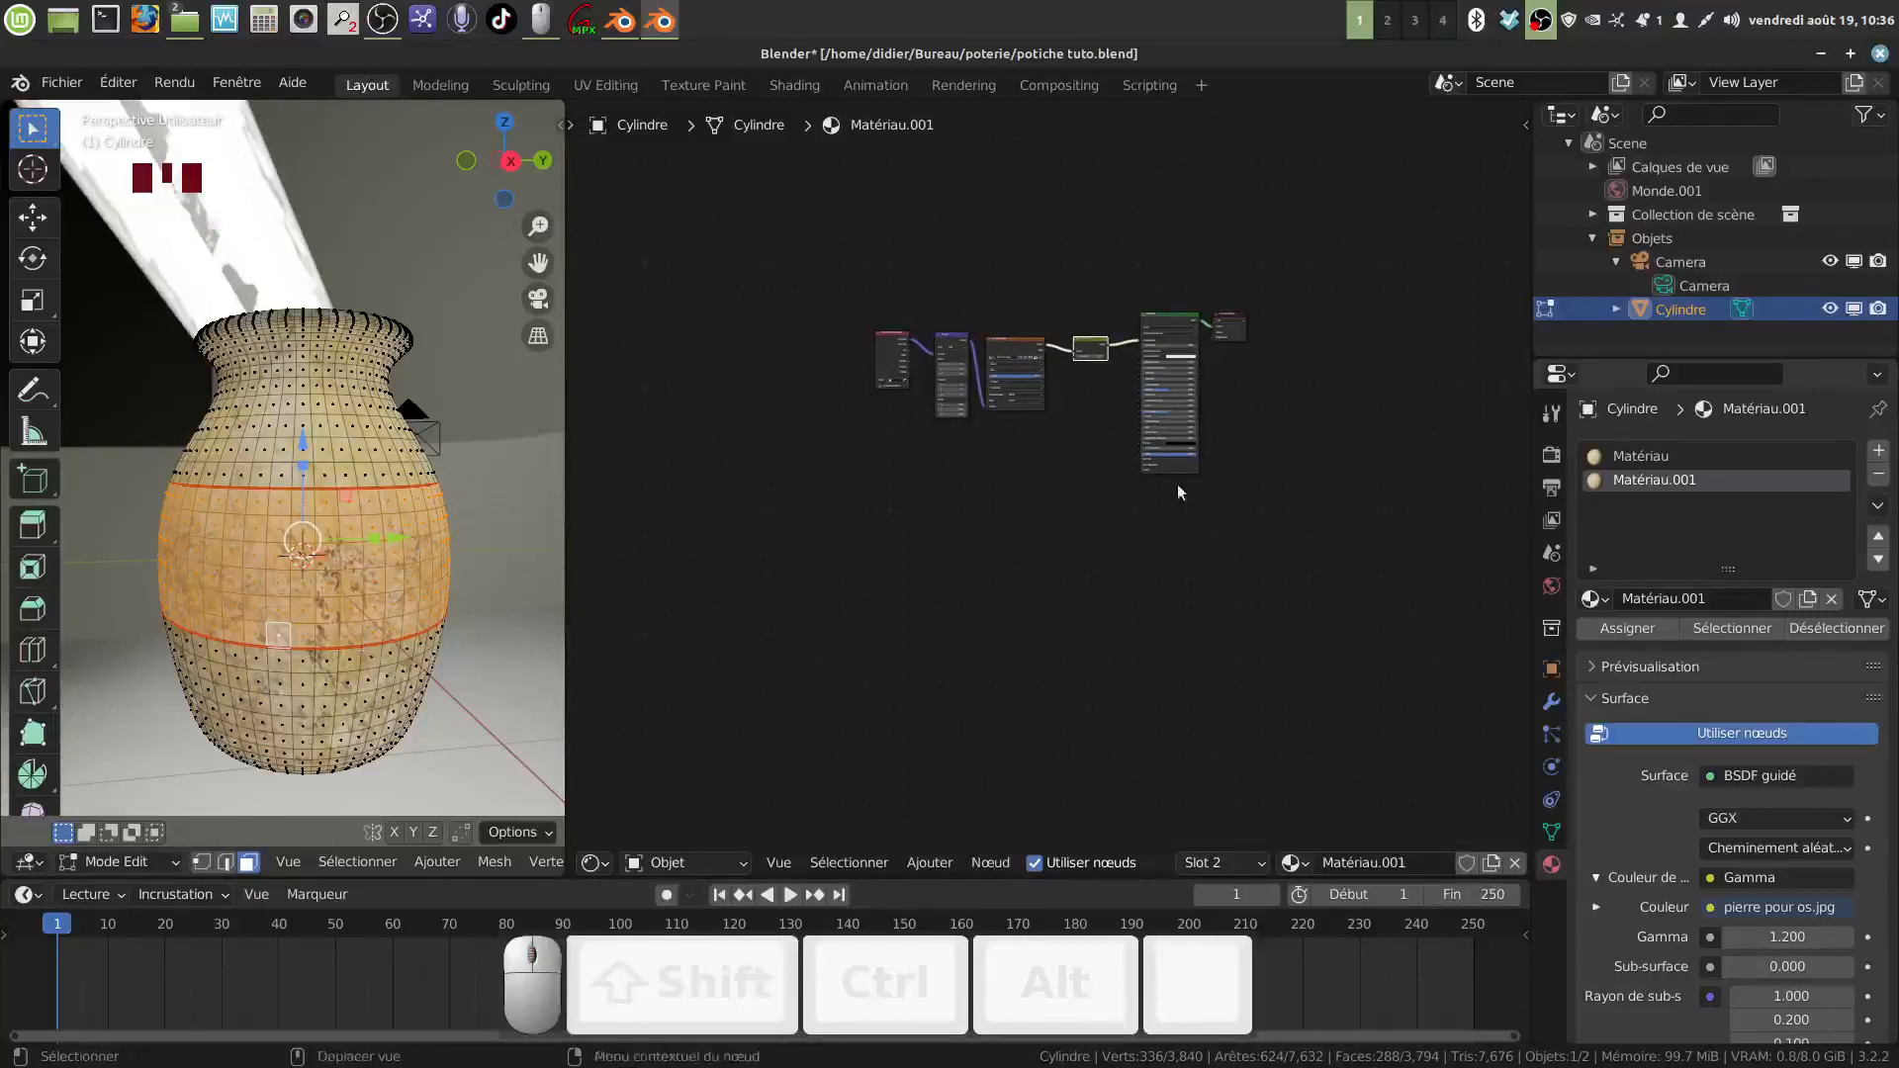
scroll(1113, 561, up, 3)
middle_drag(1100, 582, 1085, 617)
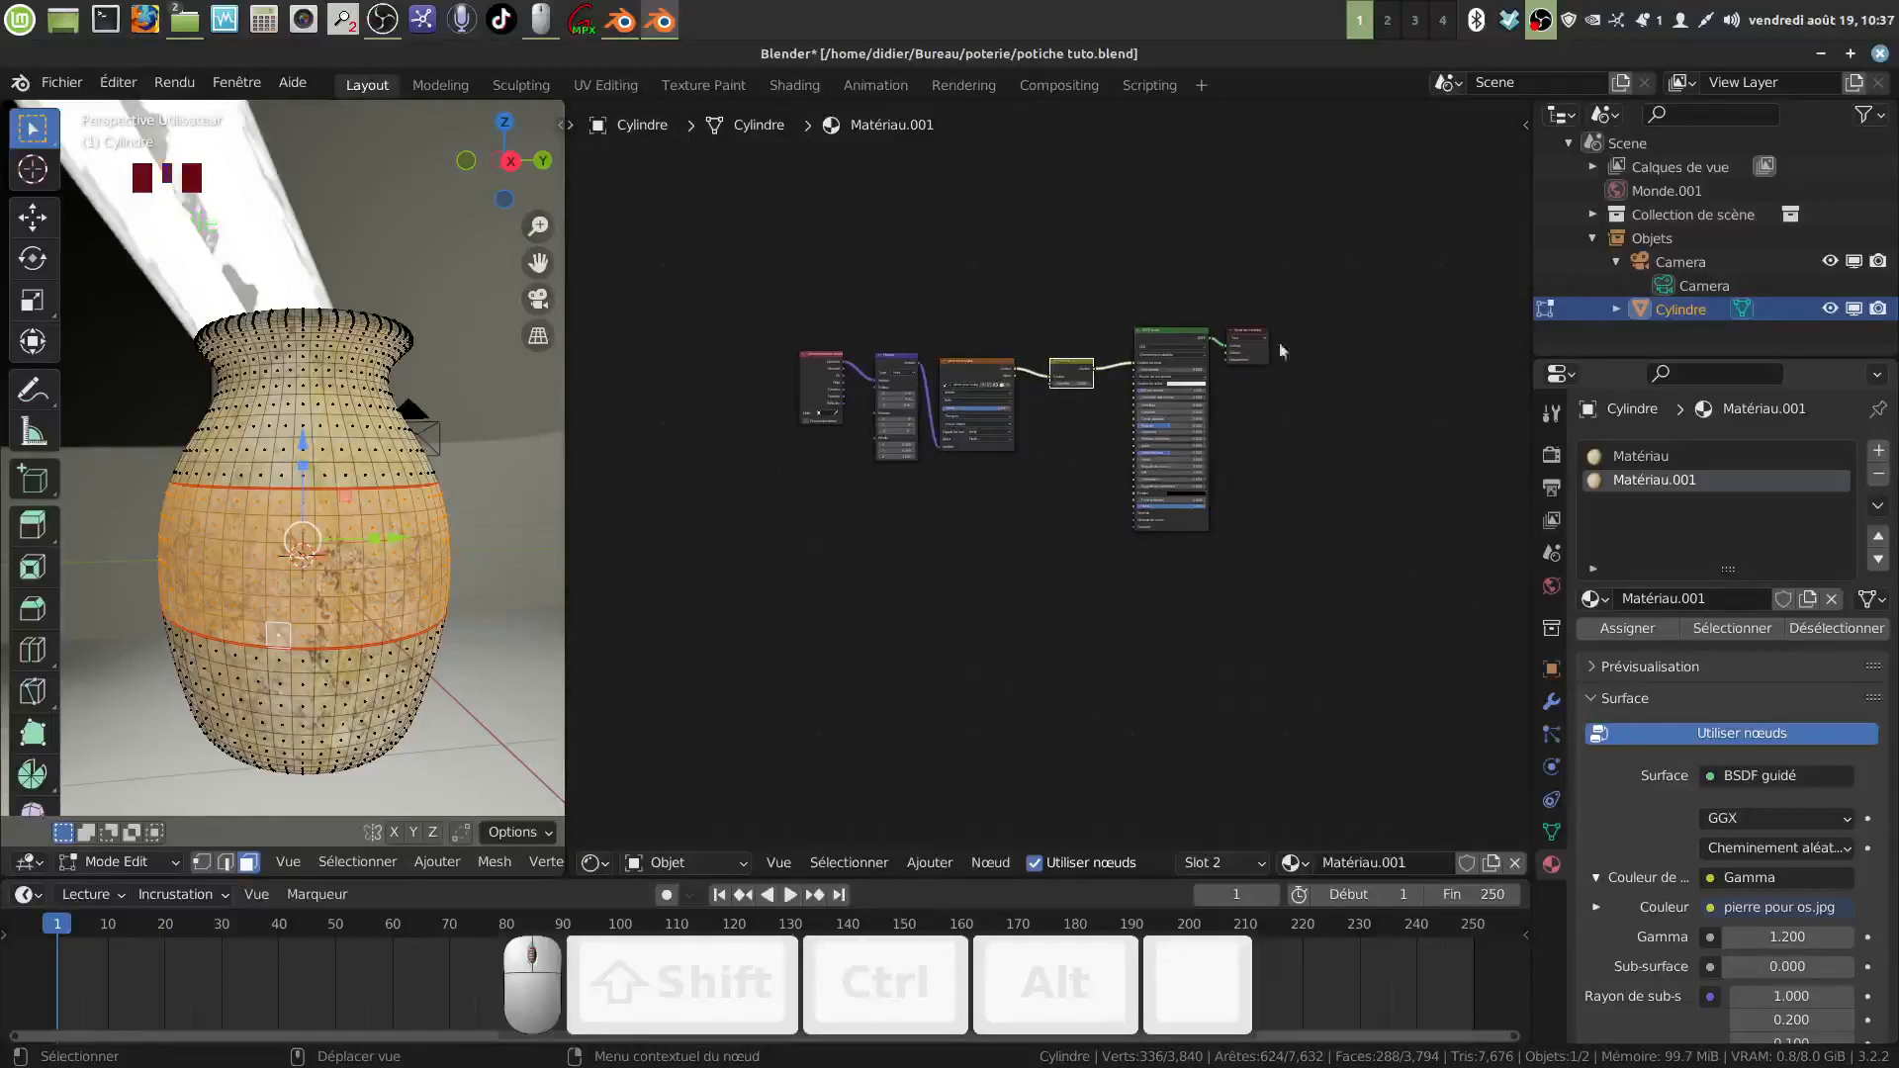
middle_drag(977, 818, 976, 795)
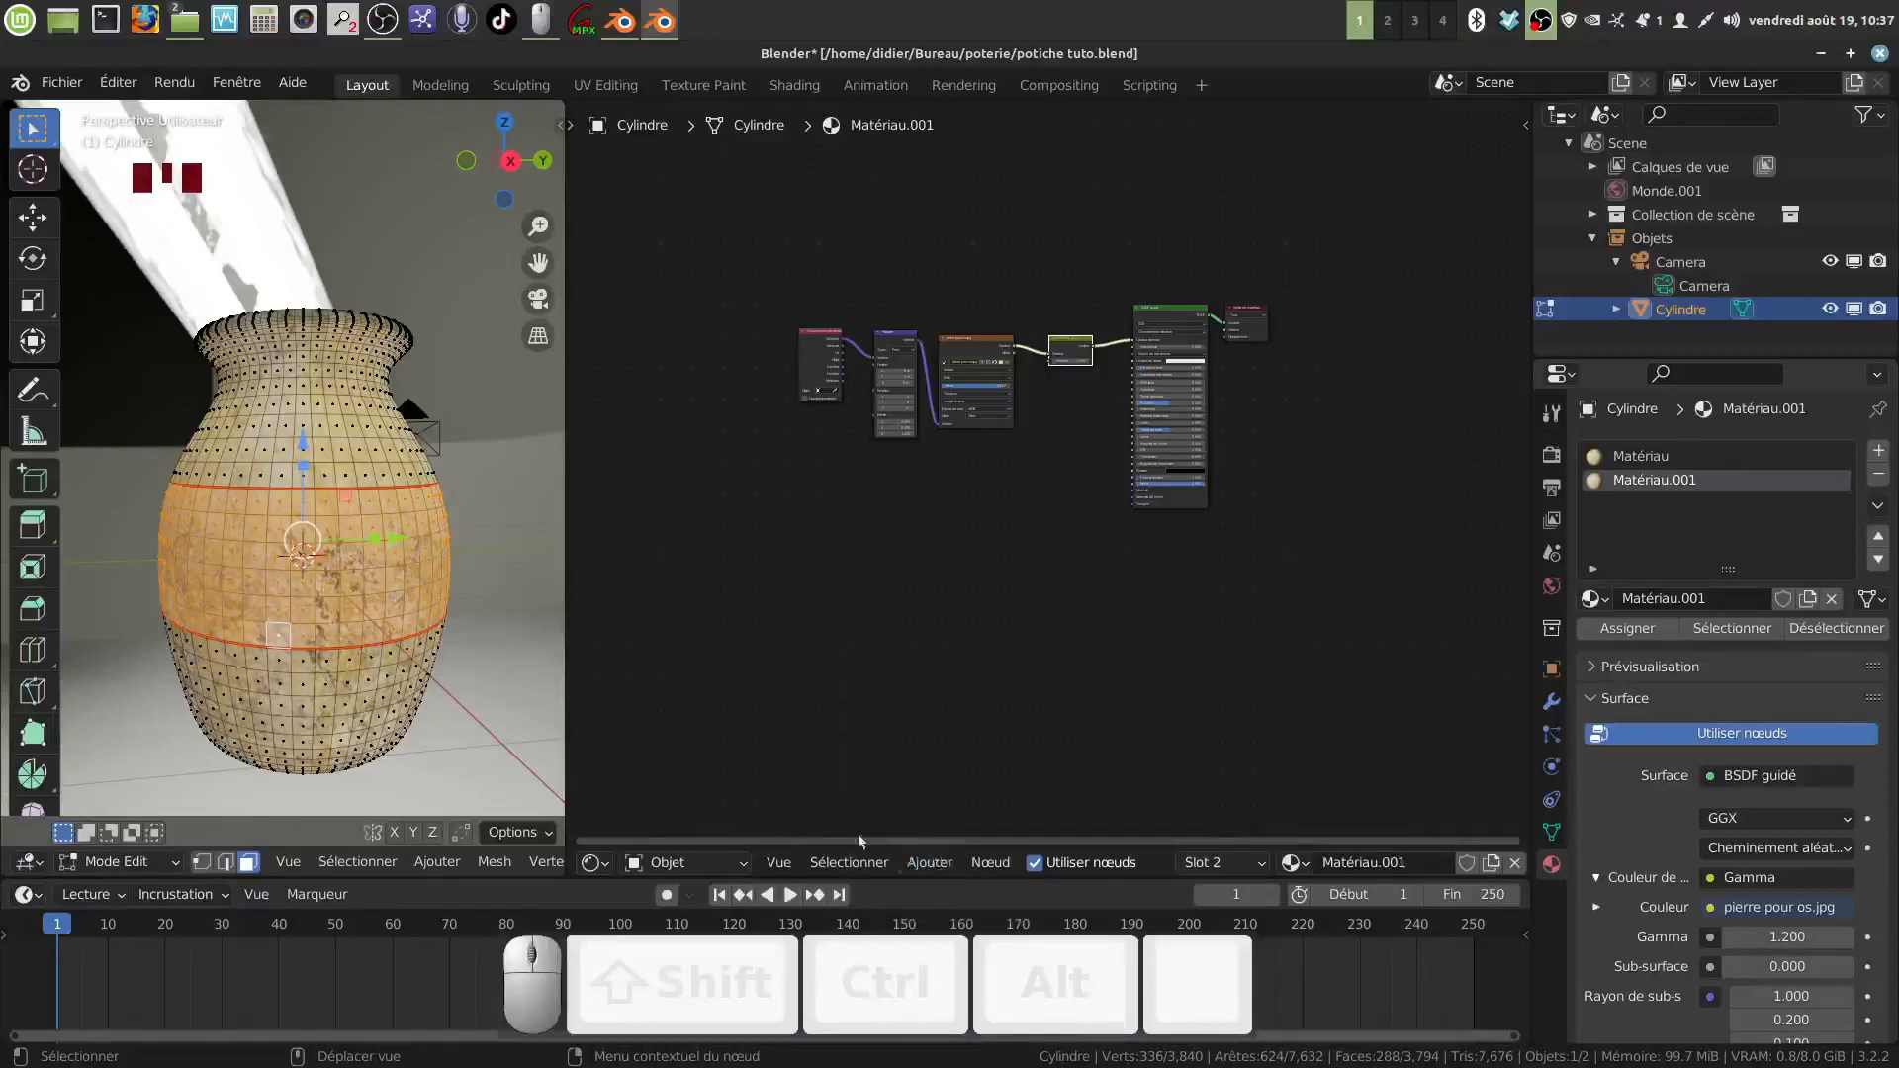
click(600, 863)
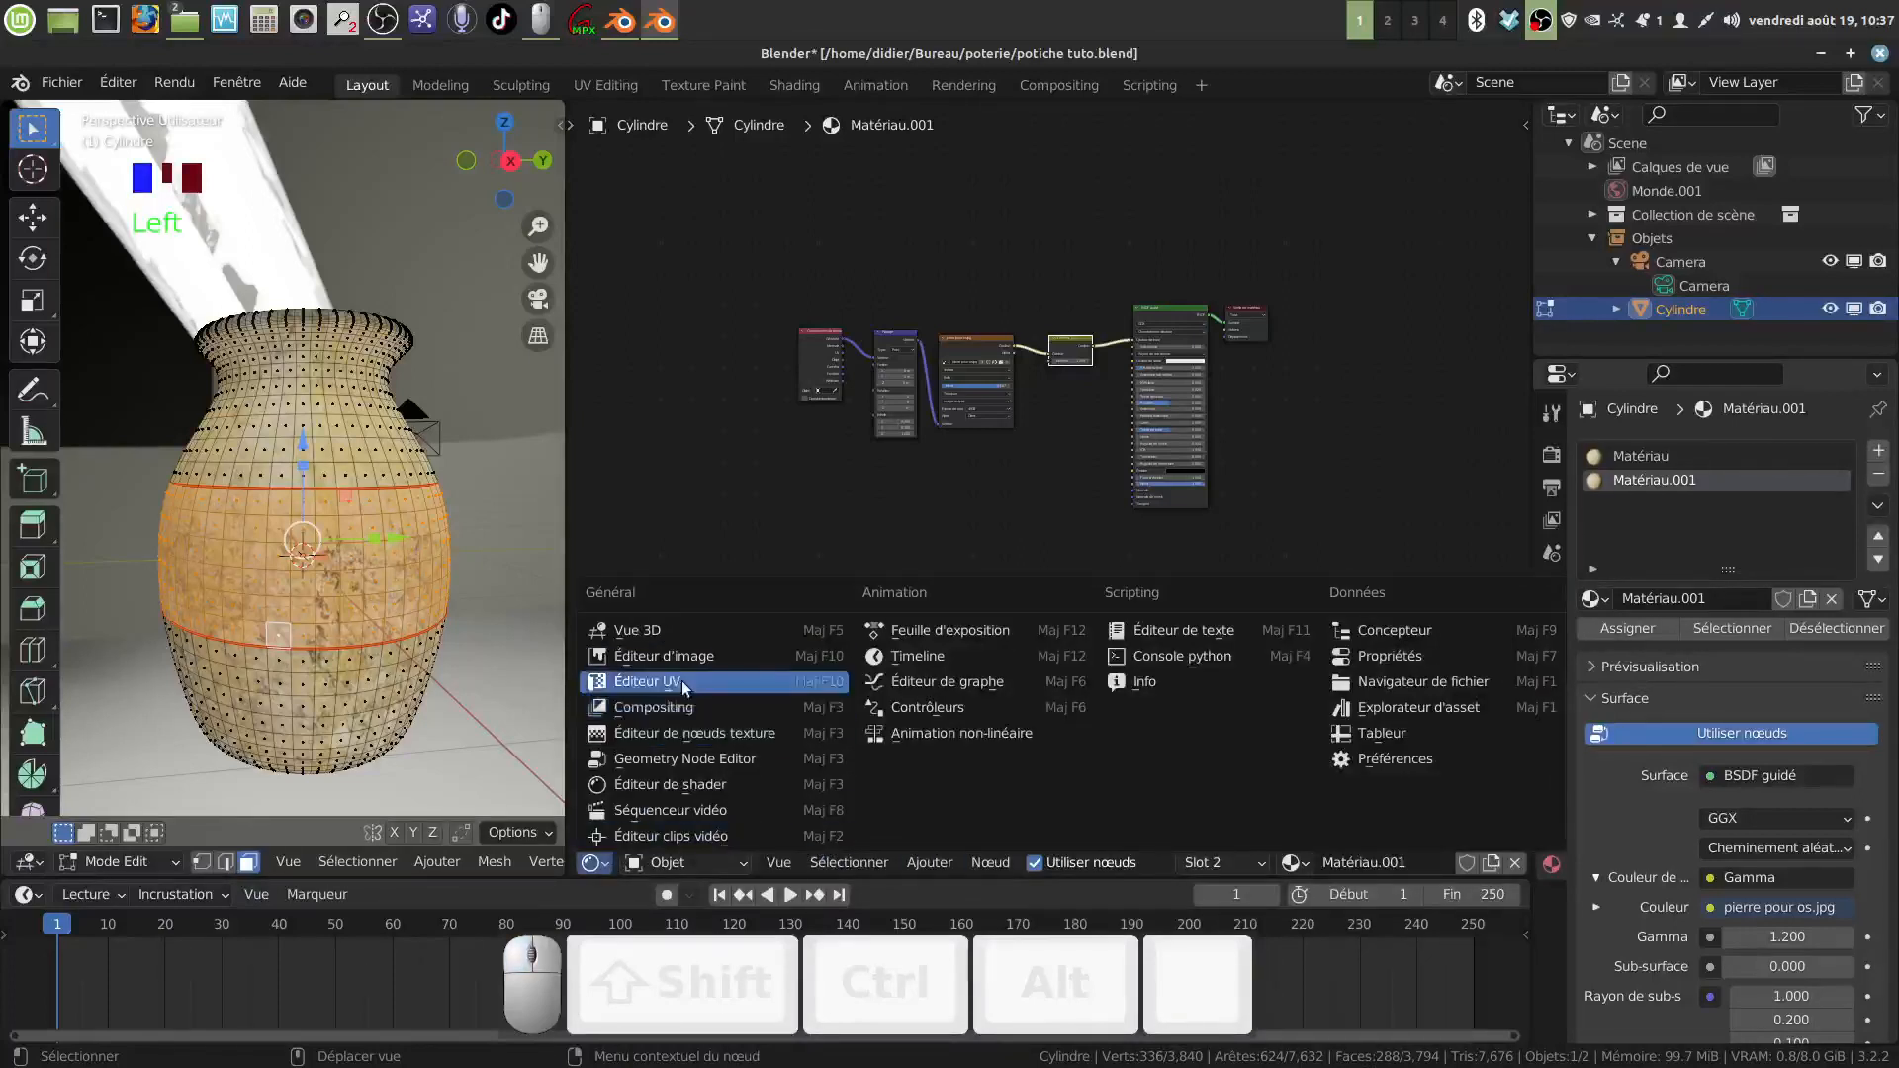
click(665, 681)
scroll(1059, 594, down, 4)
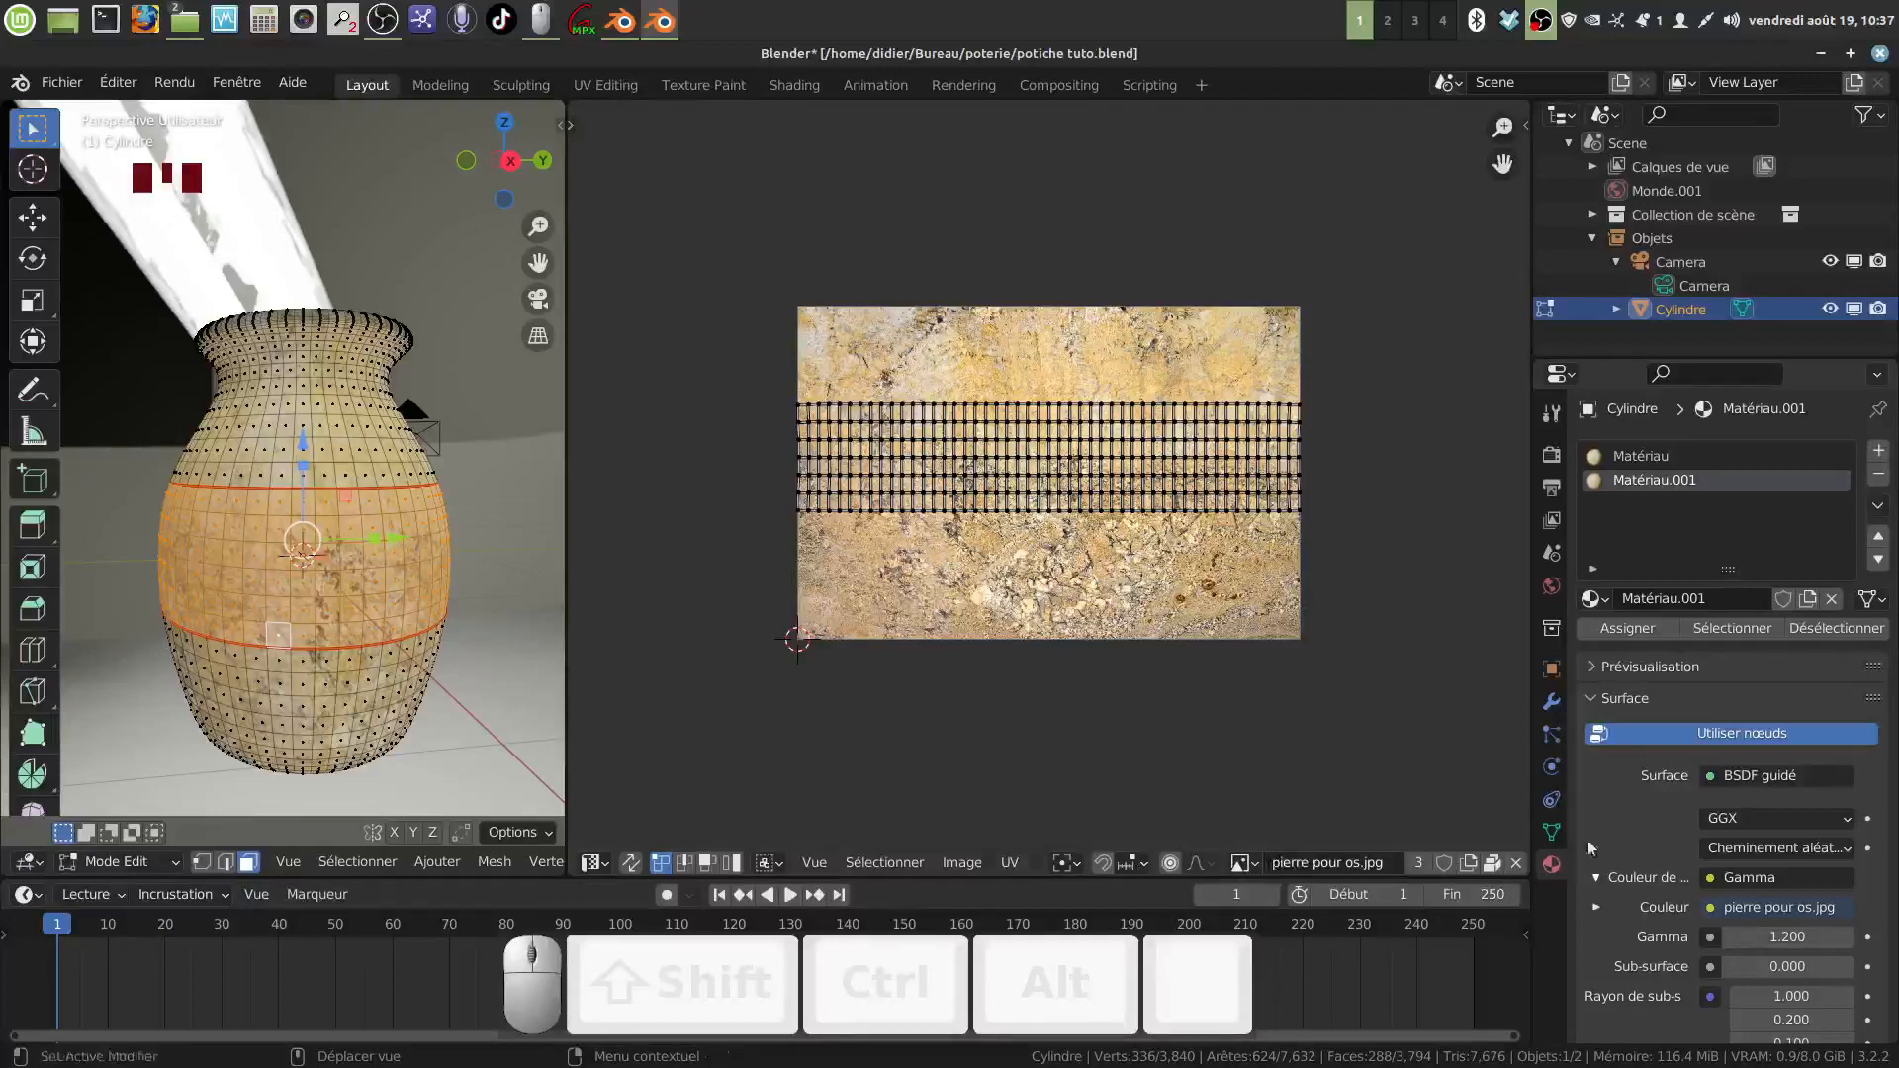
Step: Replace the stone image displayed behind the UVs with the Greek frieze image 91b3f2b22d075c1bf1f70761db971ae4.jpg from the poterie folder
click(1516, 862)
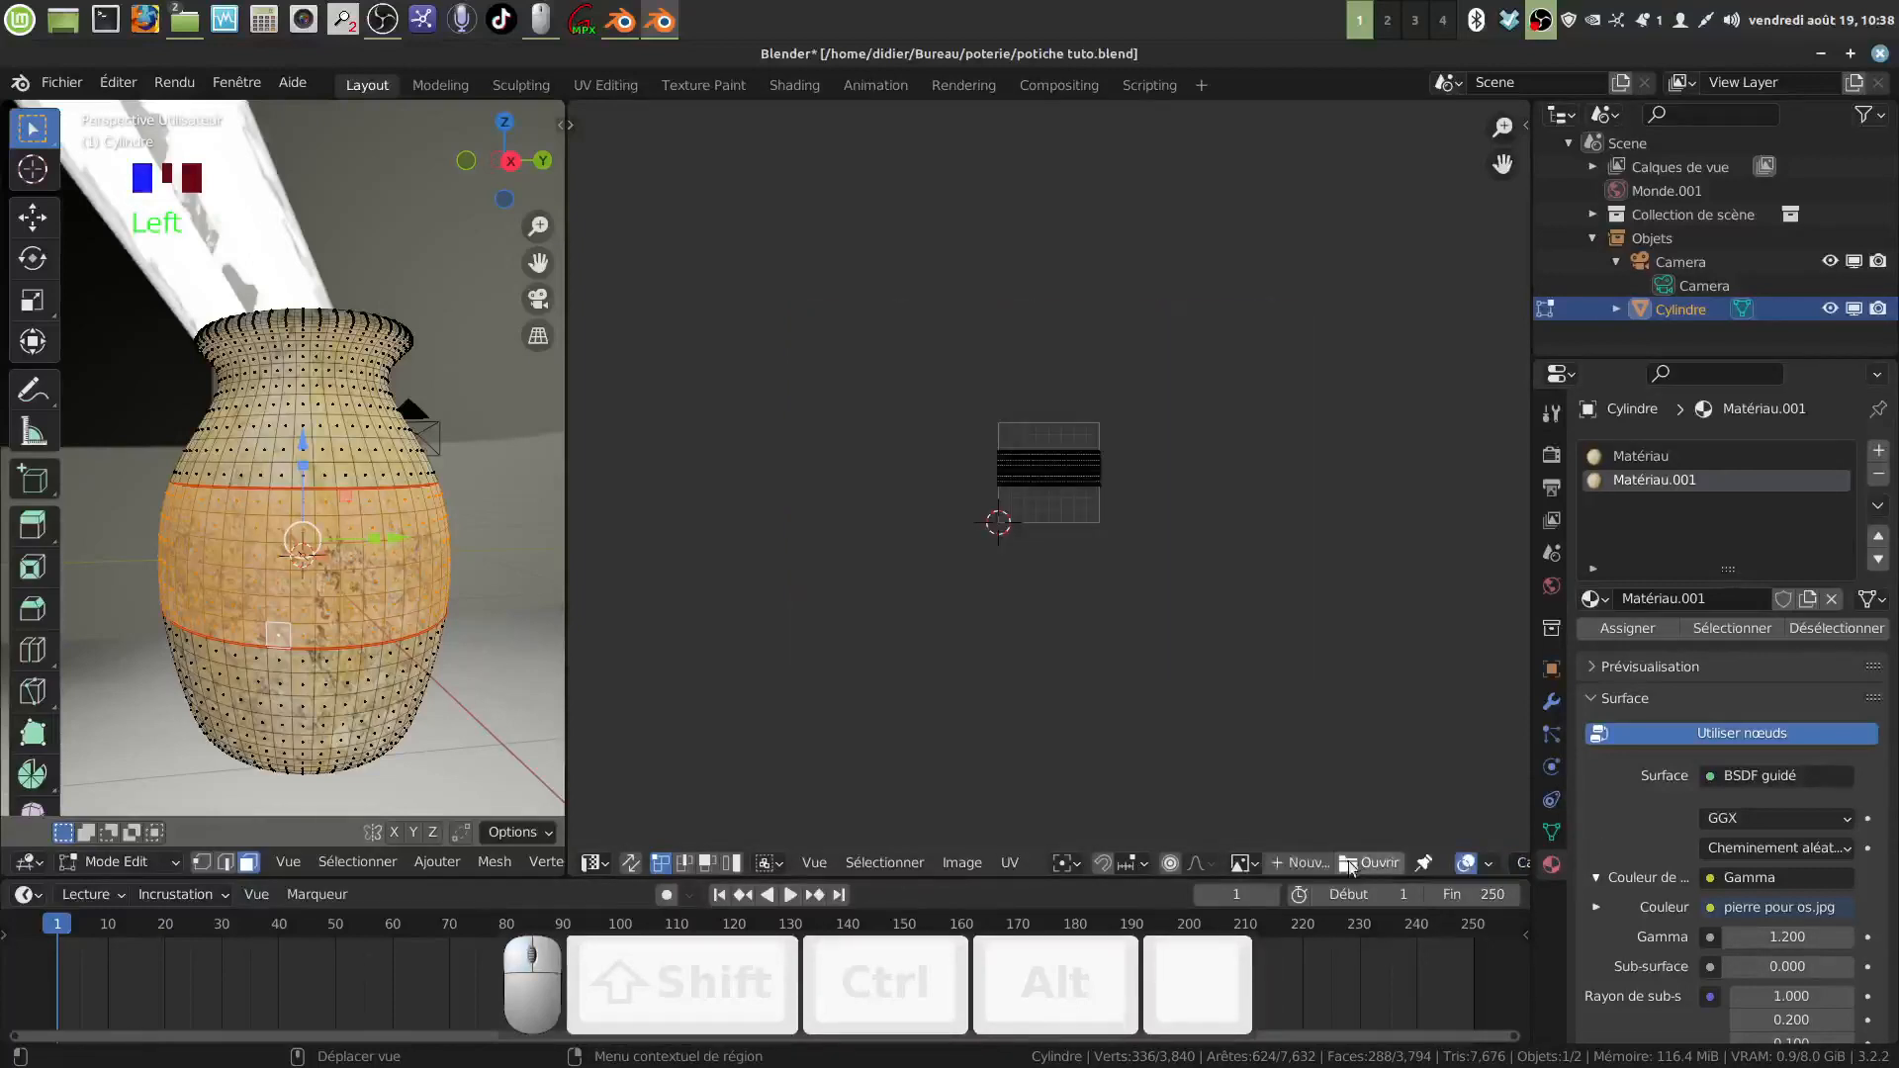
click(1351, 865)
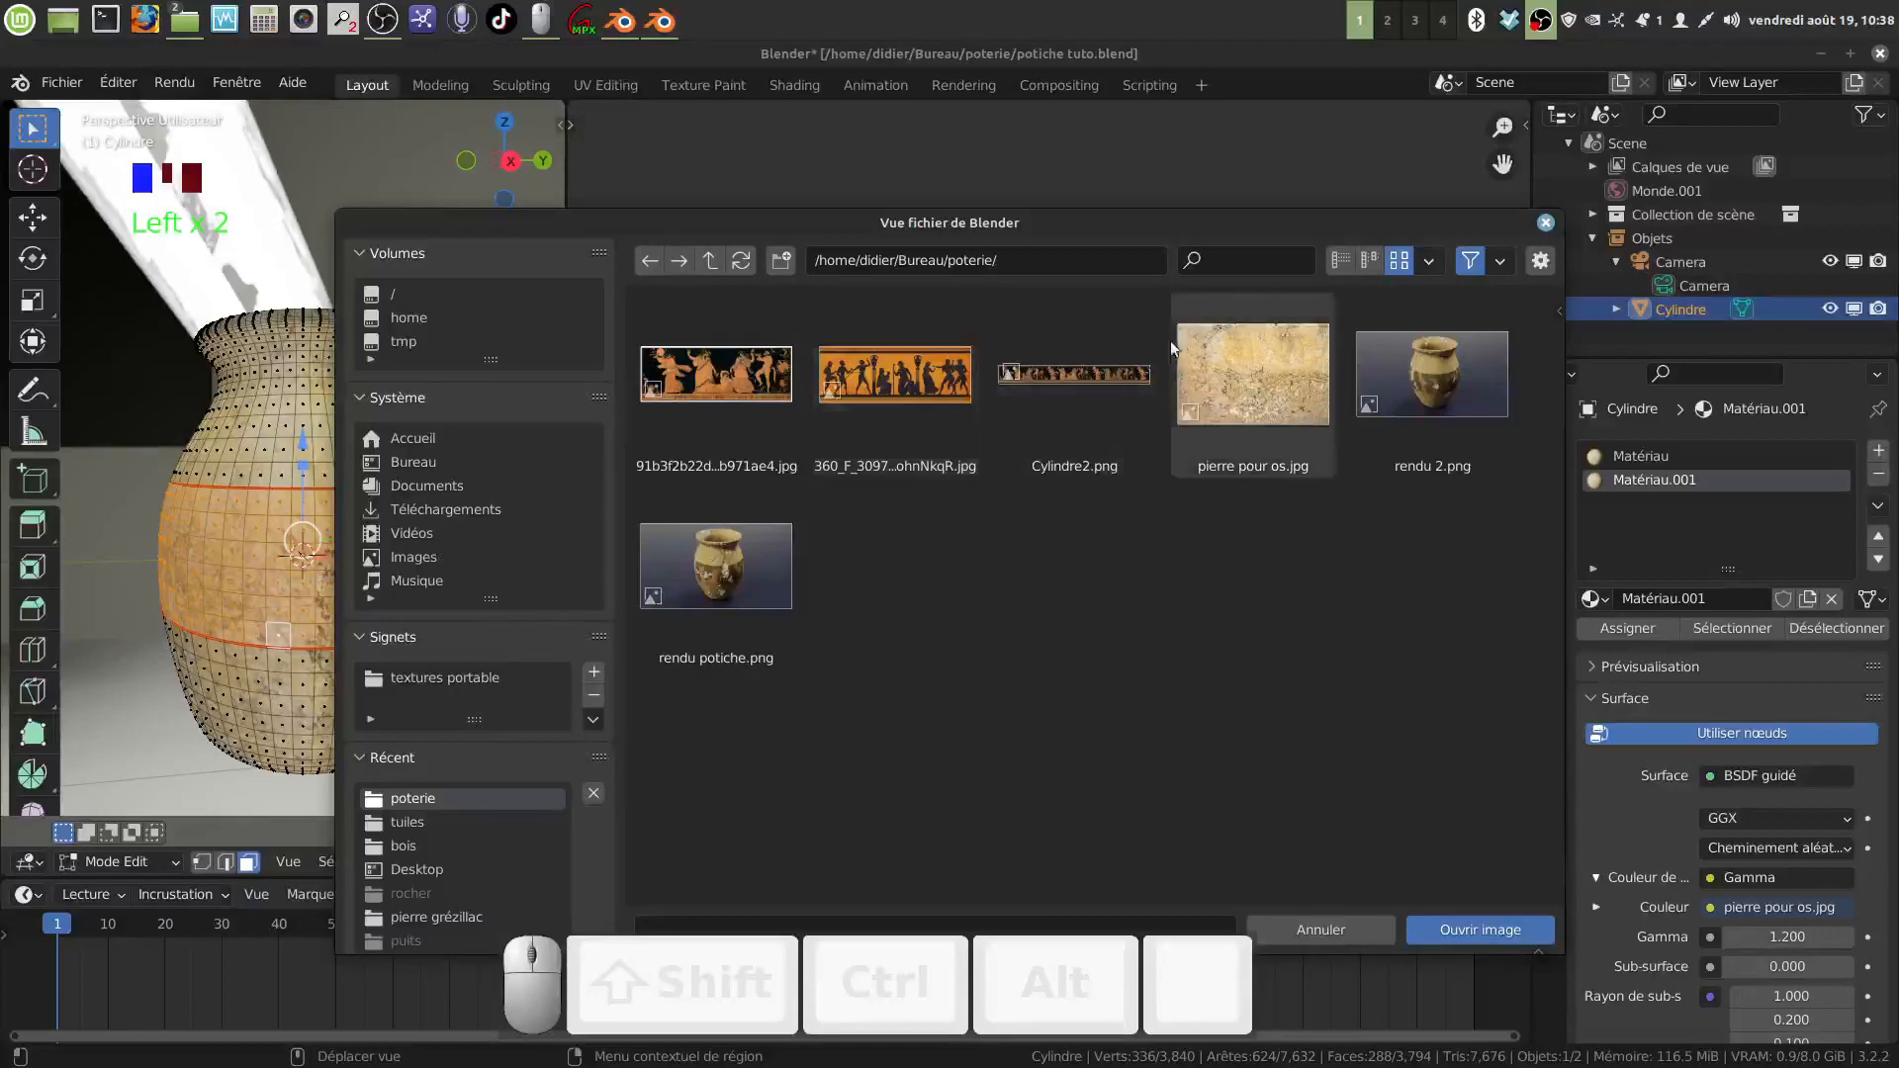
click(710, 380)
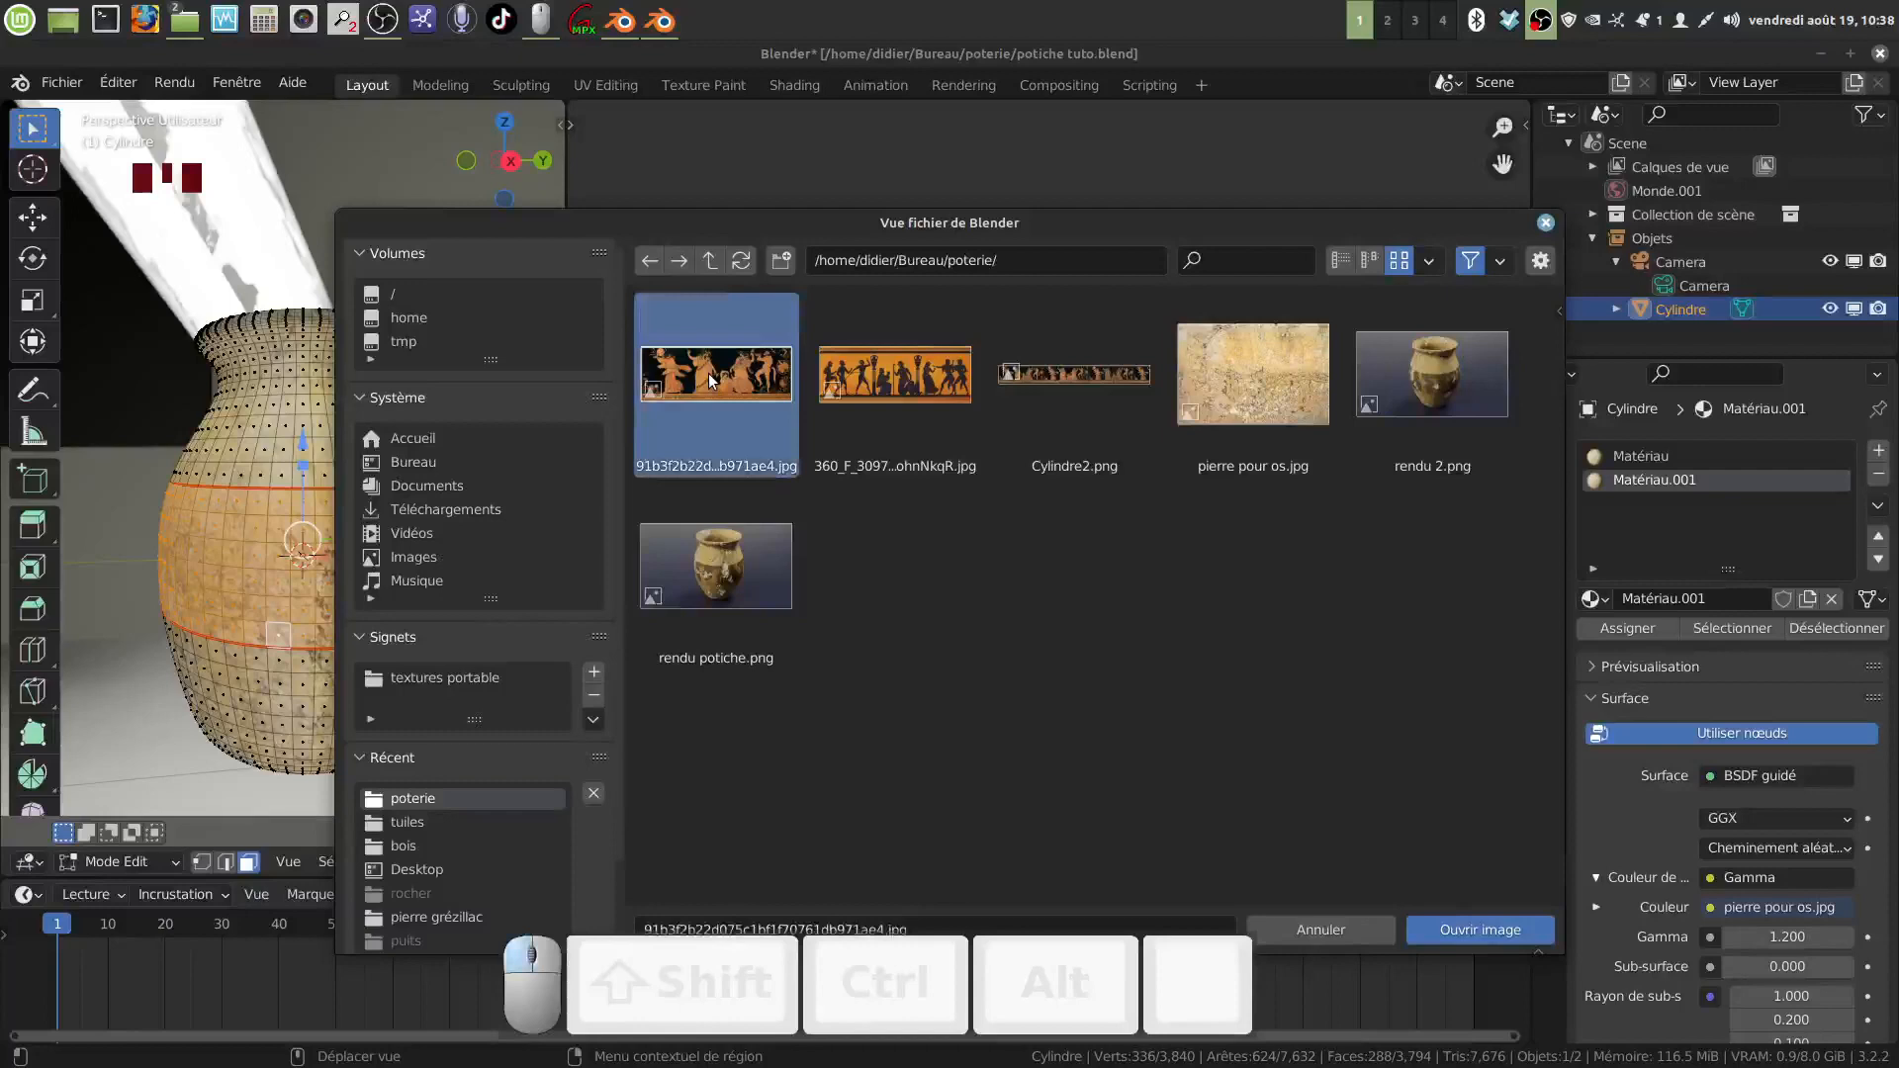
click(1447, 930)
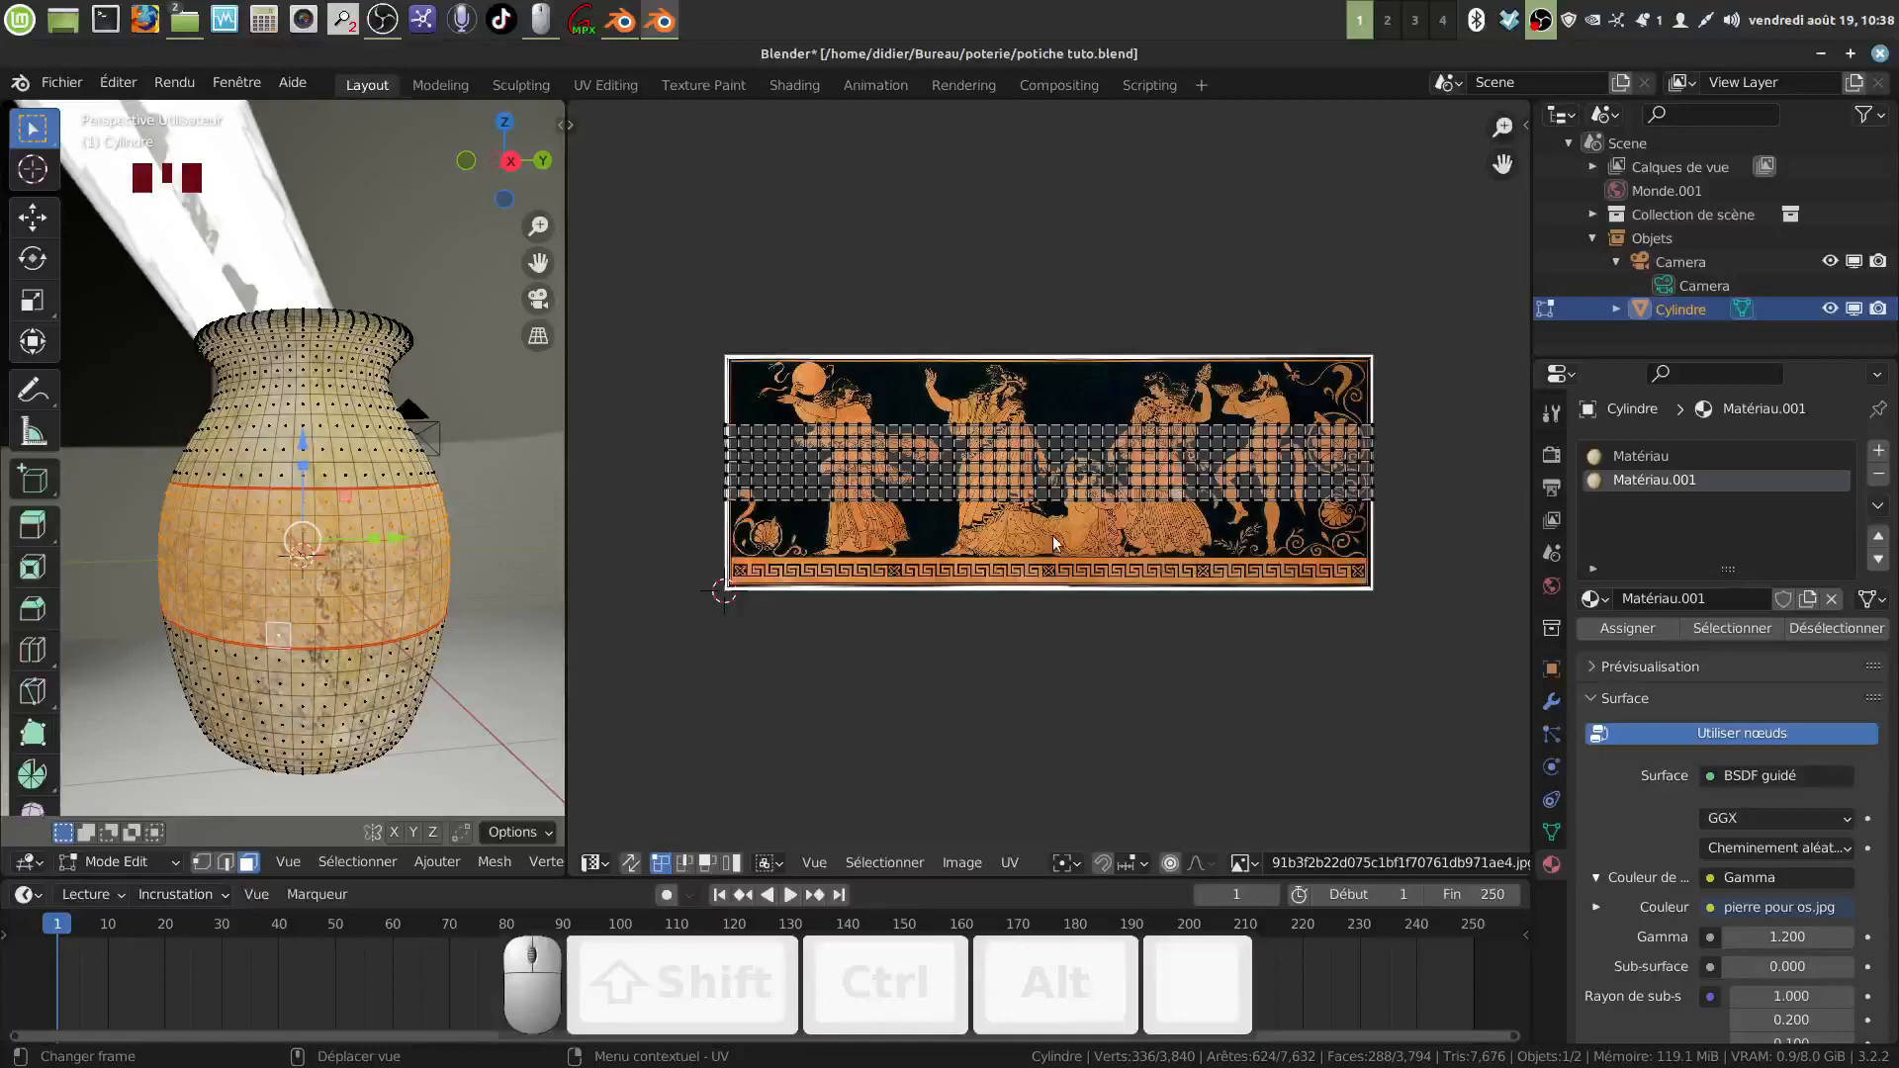
scroll(1013, 653, down, 1)
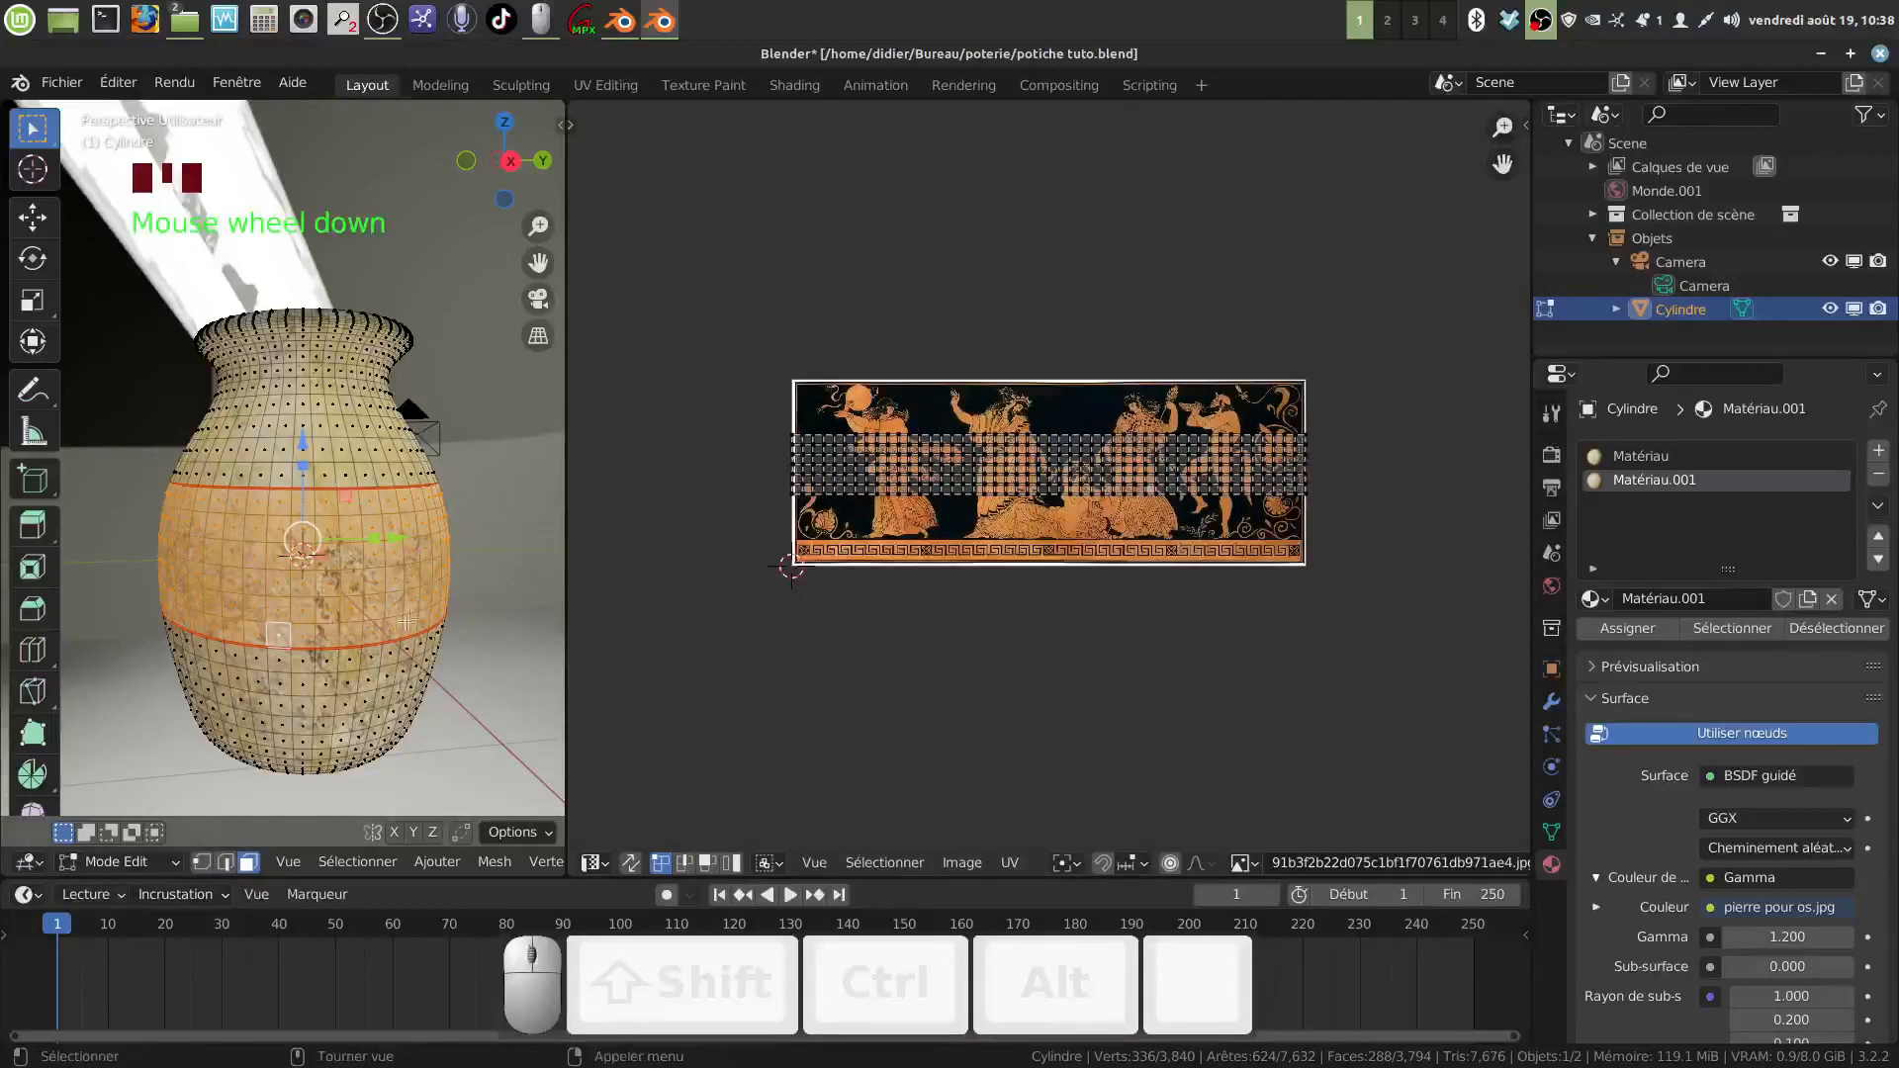
Step: Unwrap the selected belly faces along their seams using the Conforme method
key(Tab)
key(Tab)
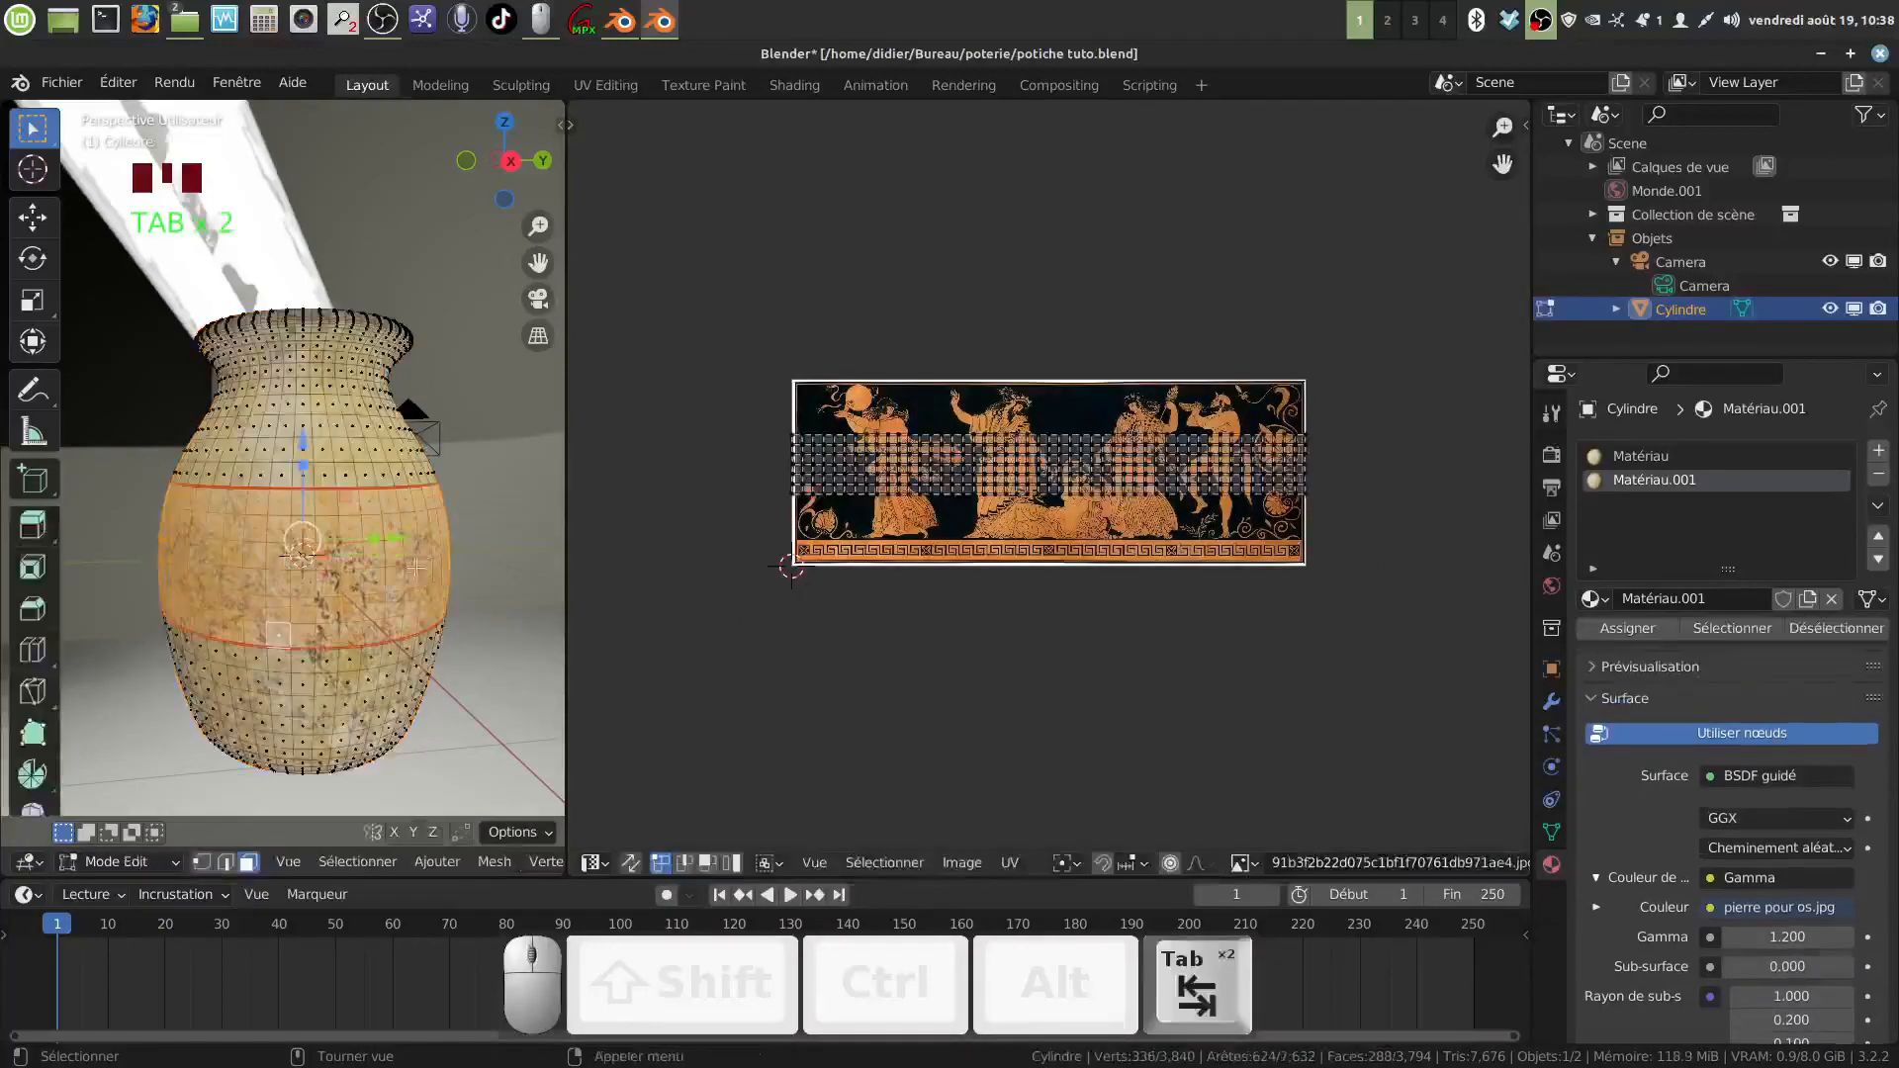
key(u)
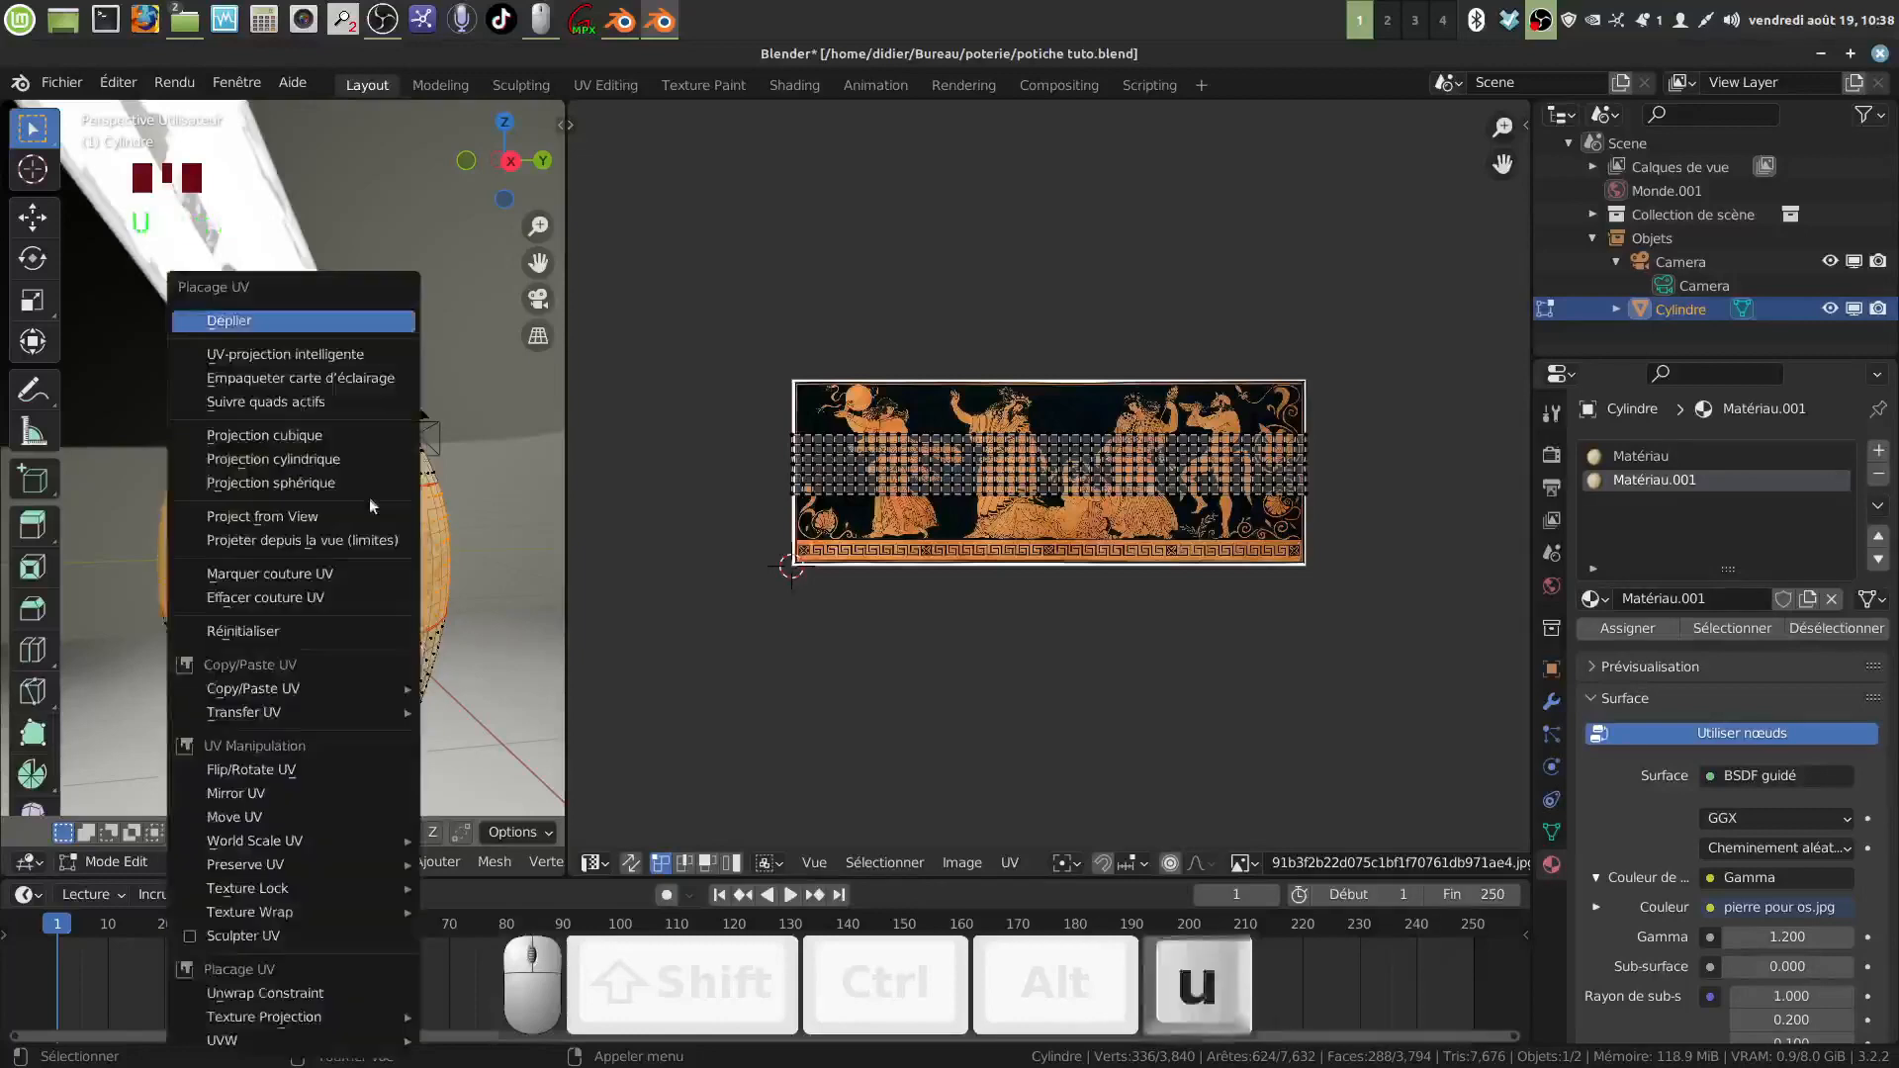
click(267, 318)
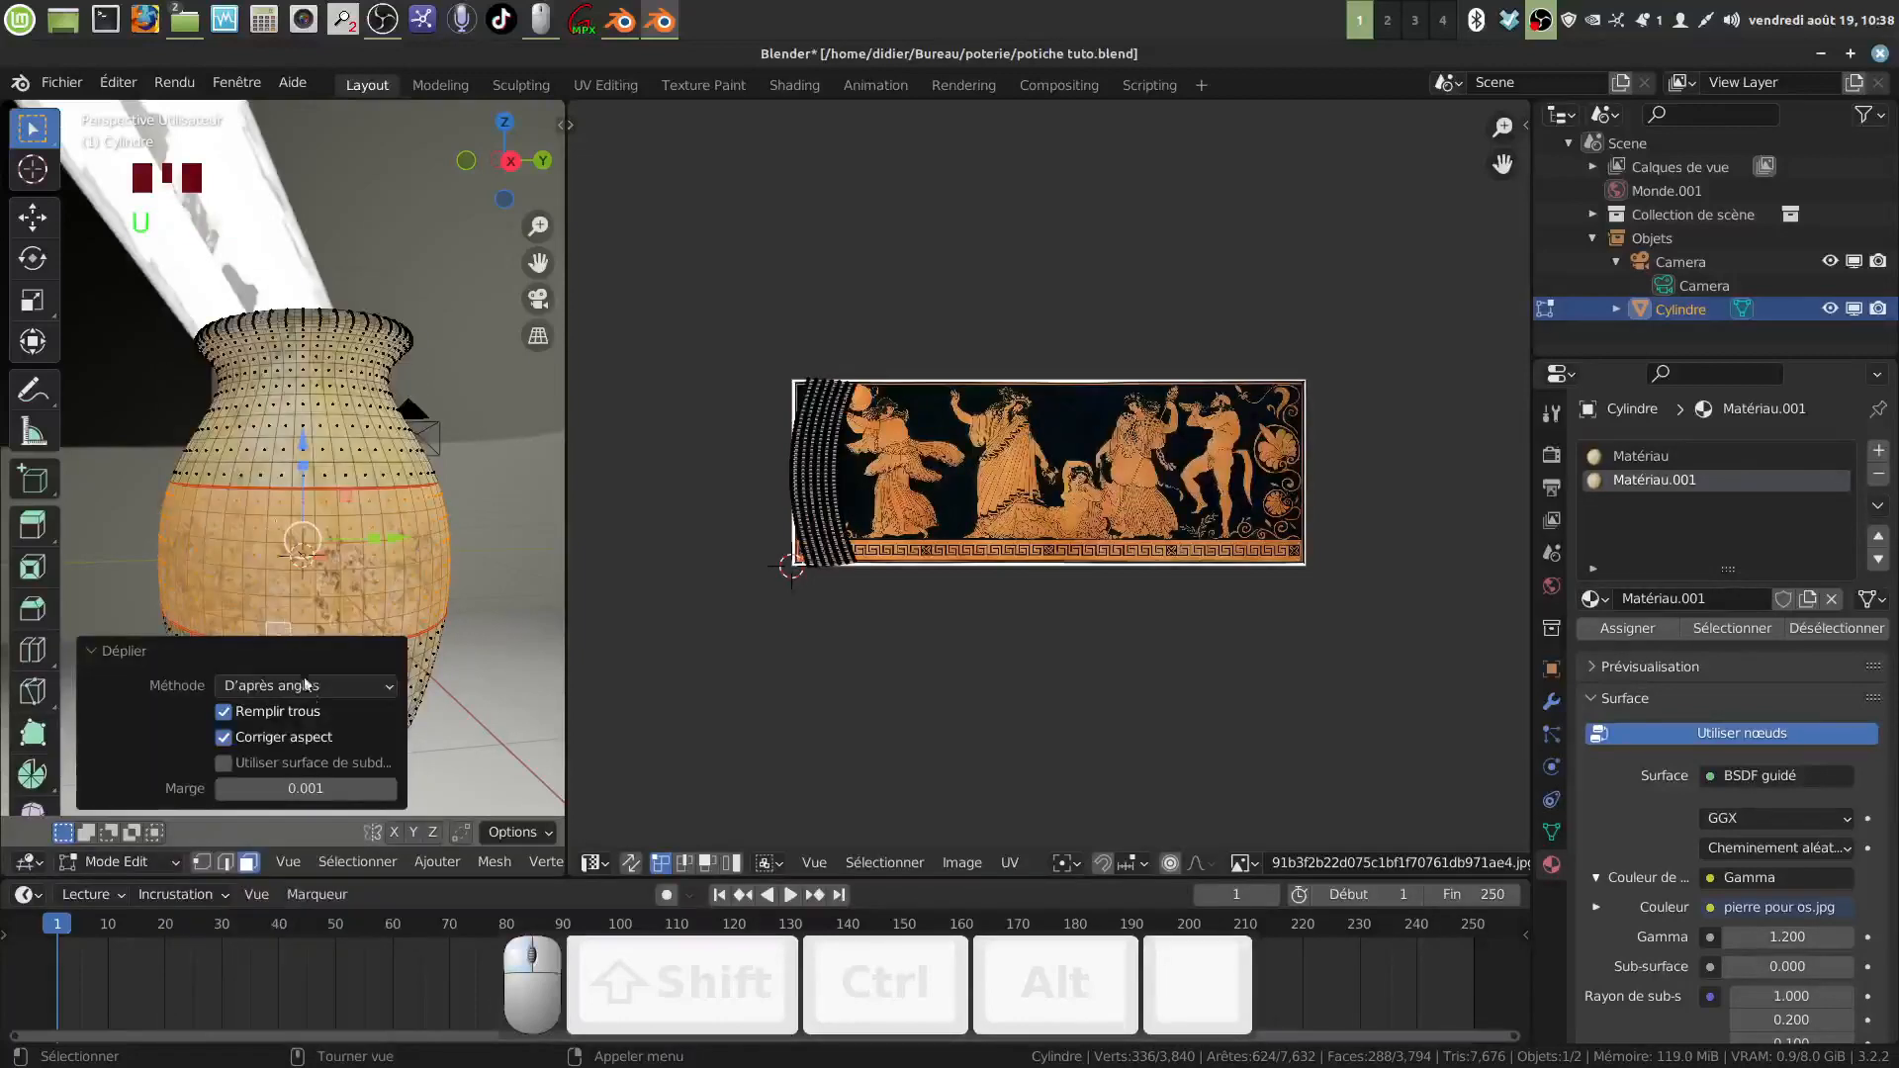
click(376, 690)
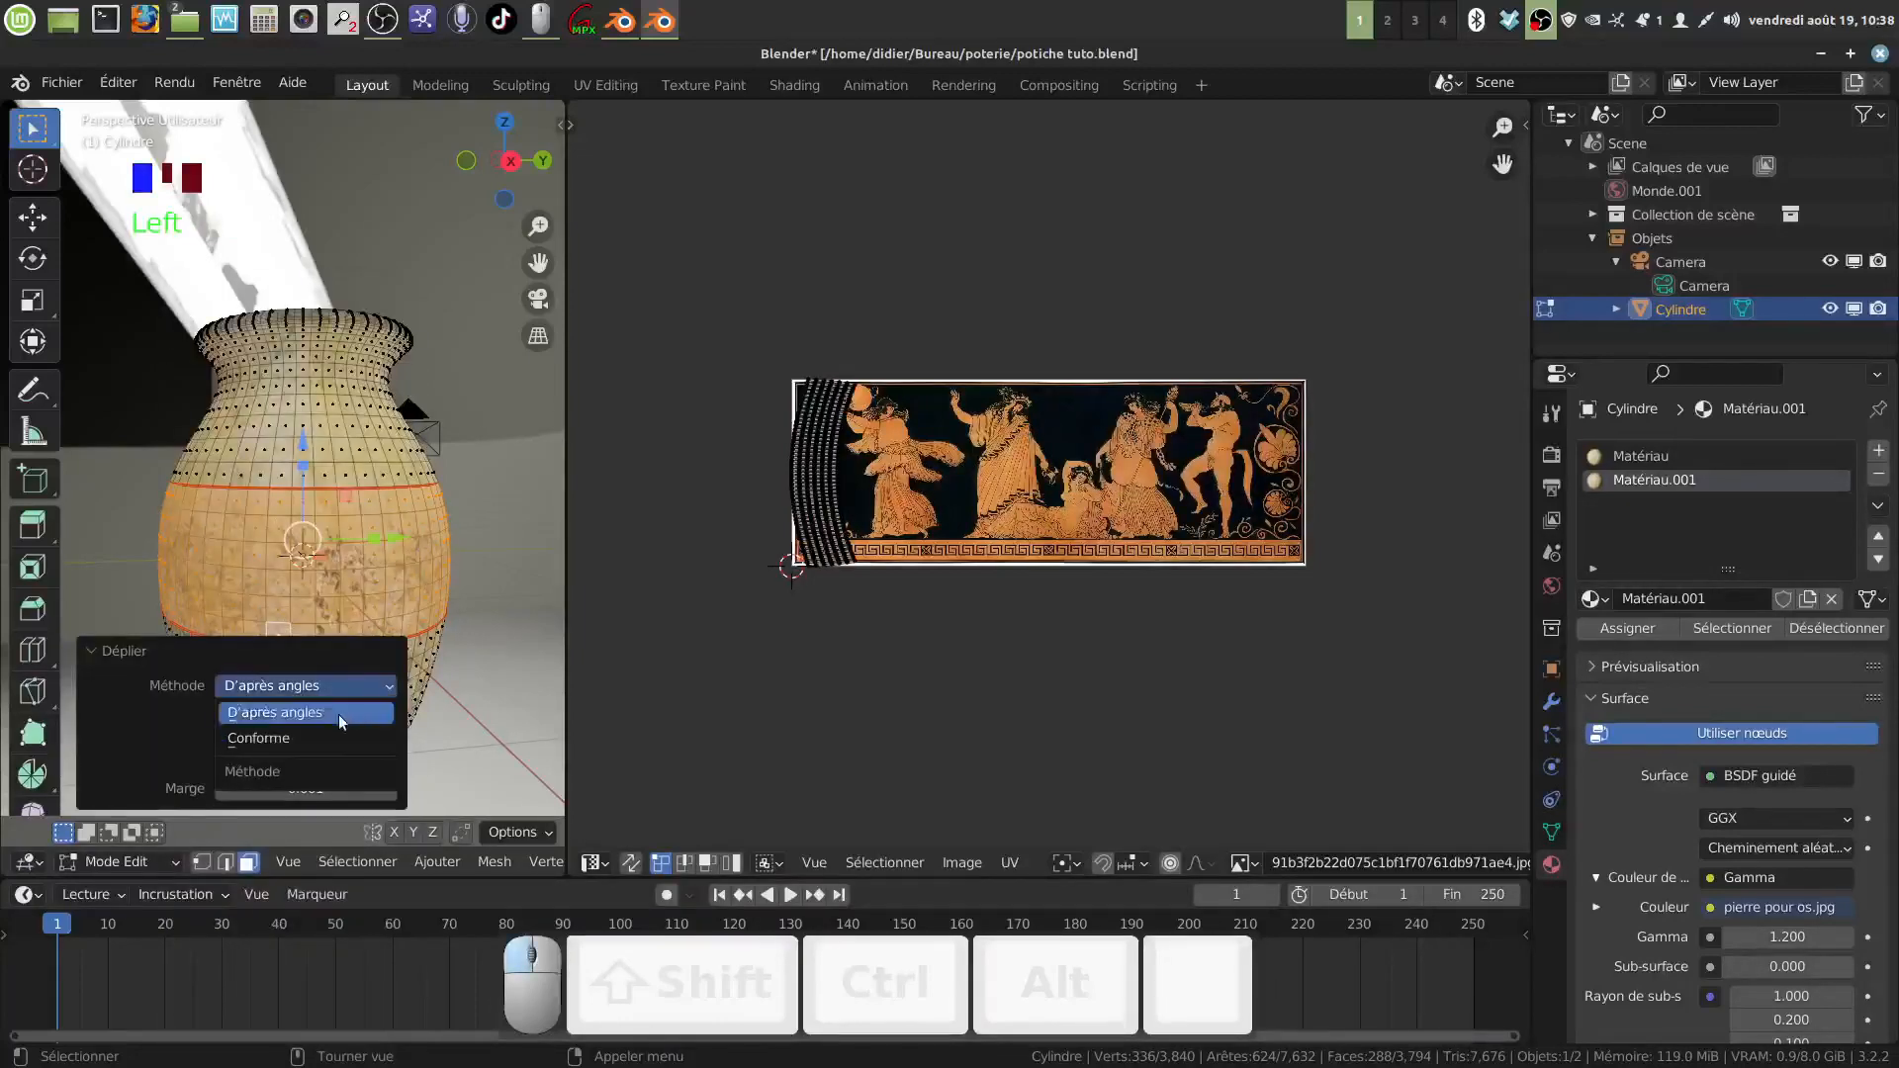
click(325, 739)
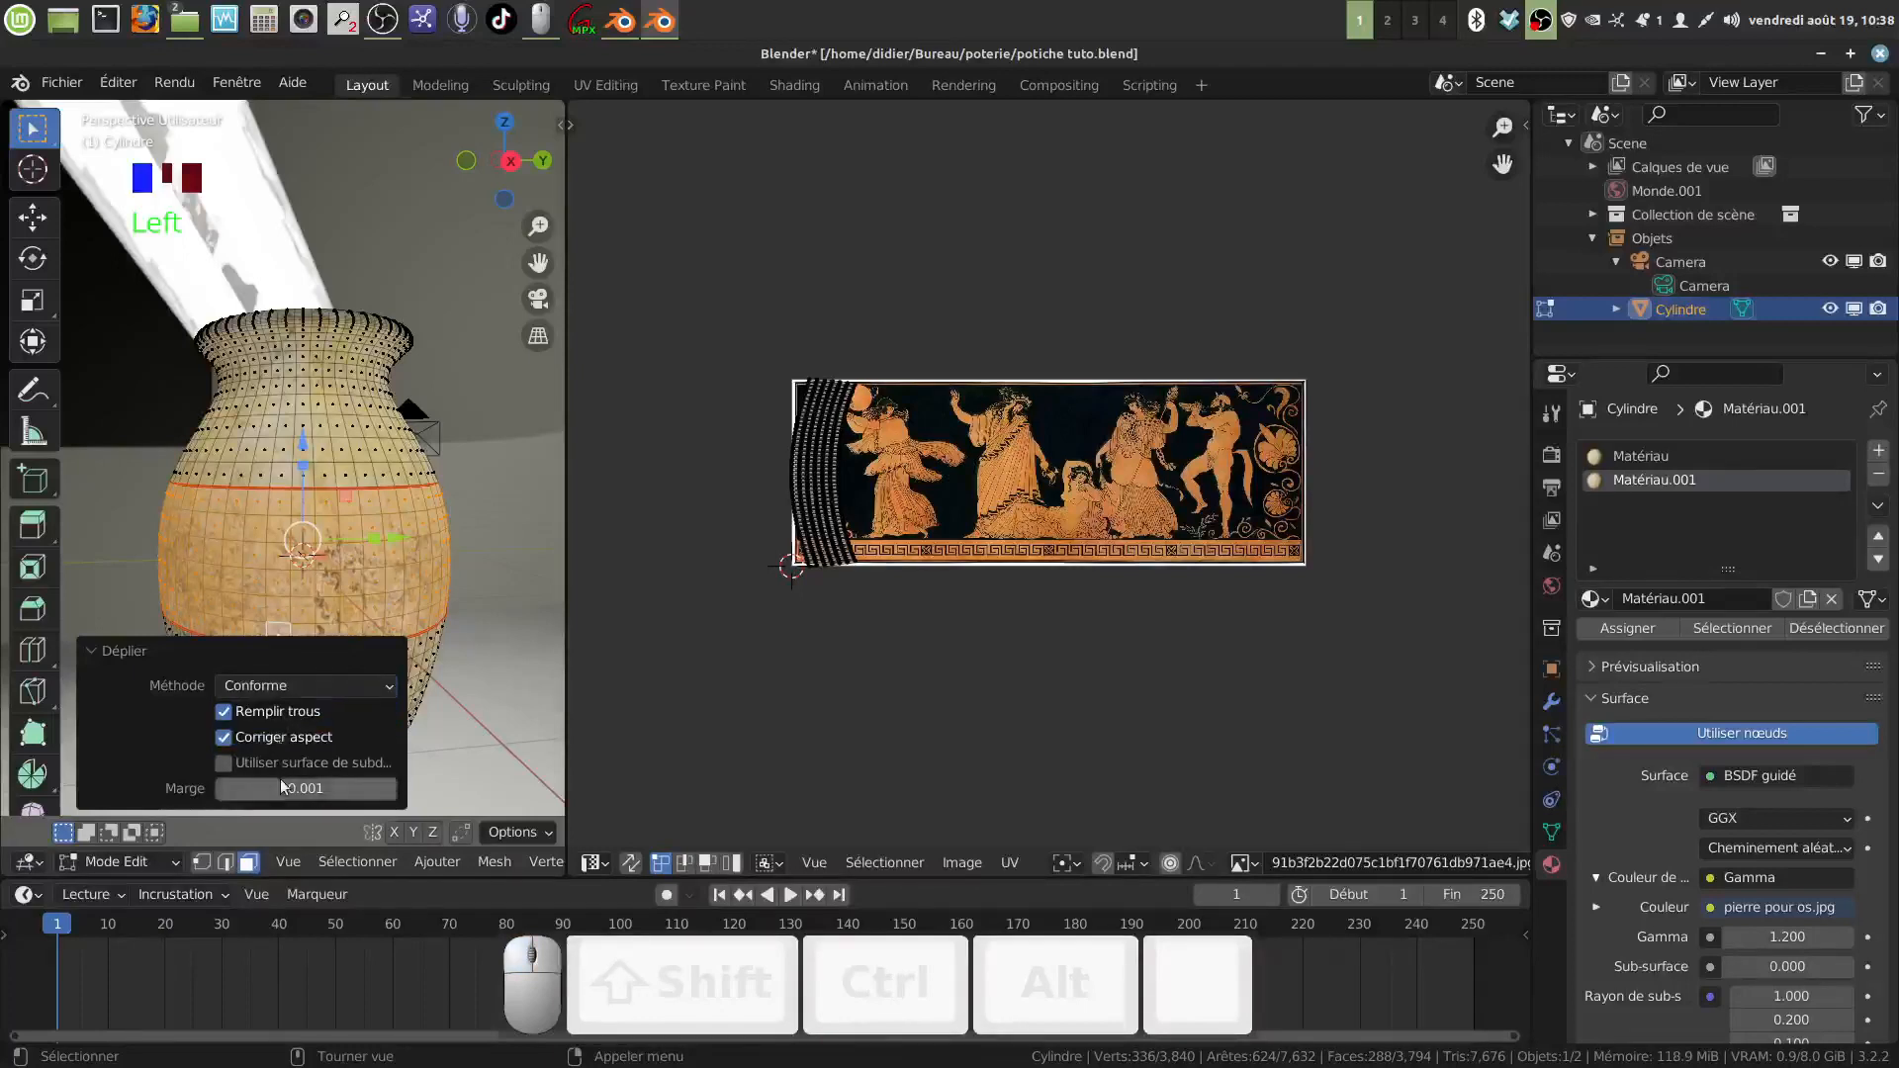
Step: Select all the belly band's UVs and straighten them with the UV Squares operation To Grid By Shape
key(a)
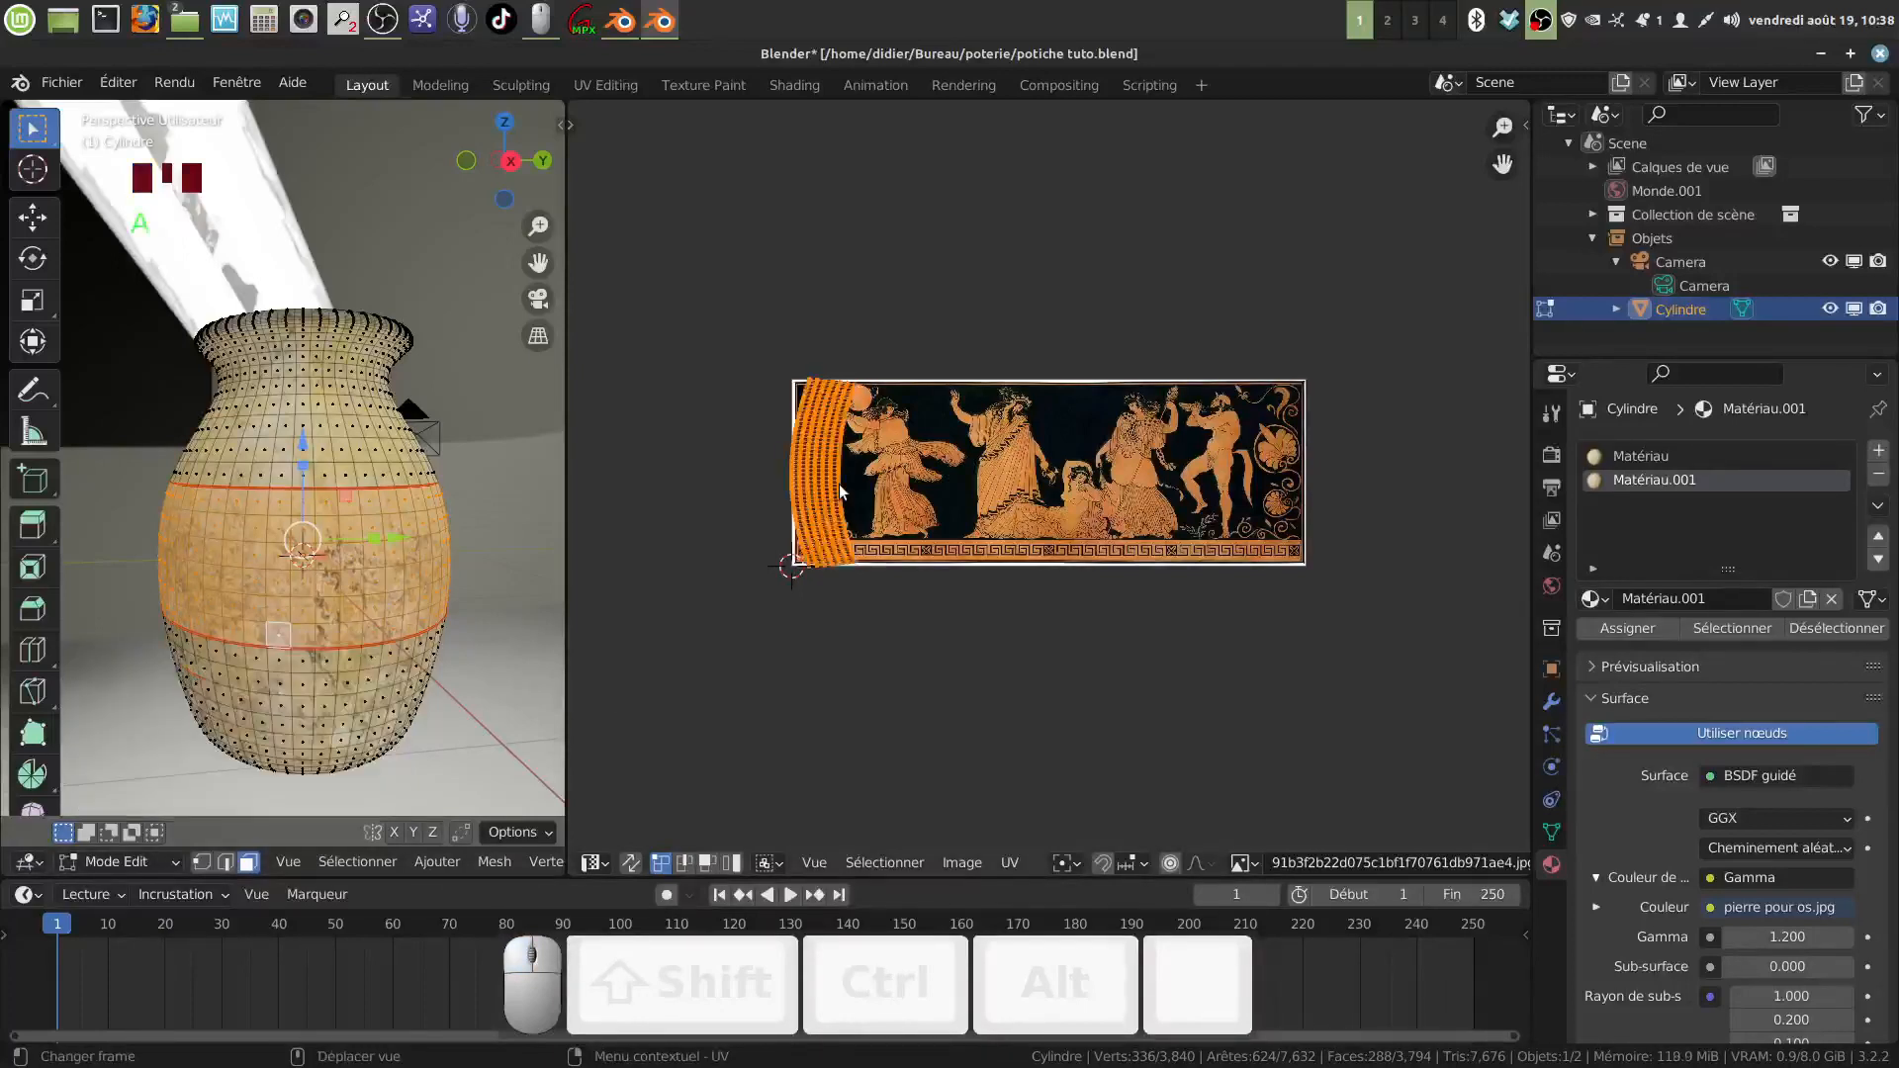
key(n)
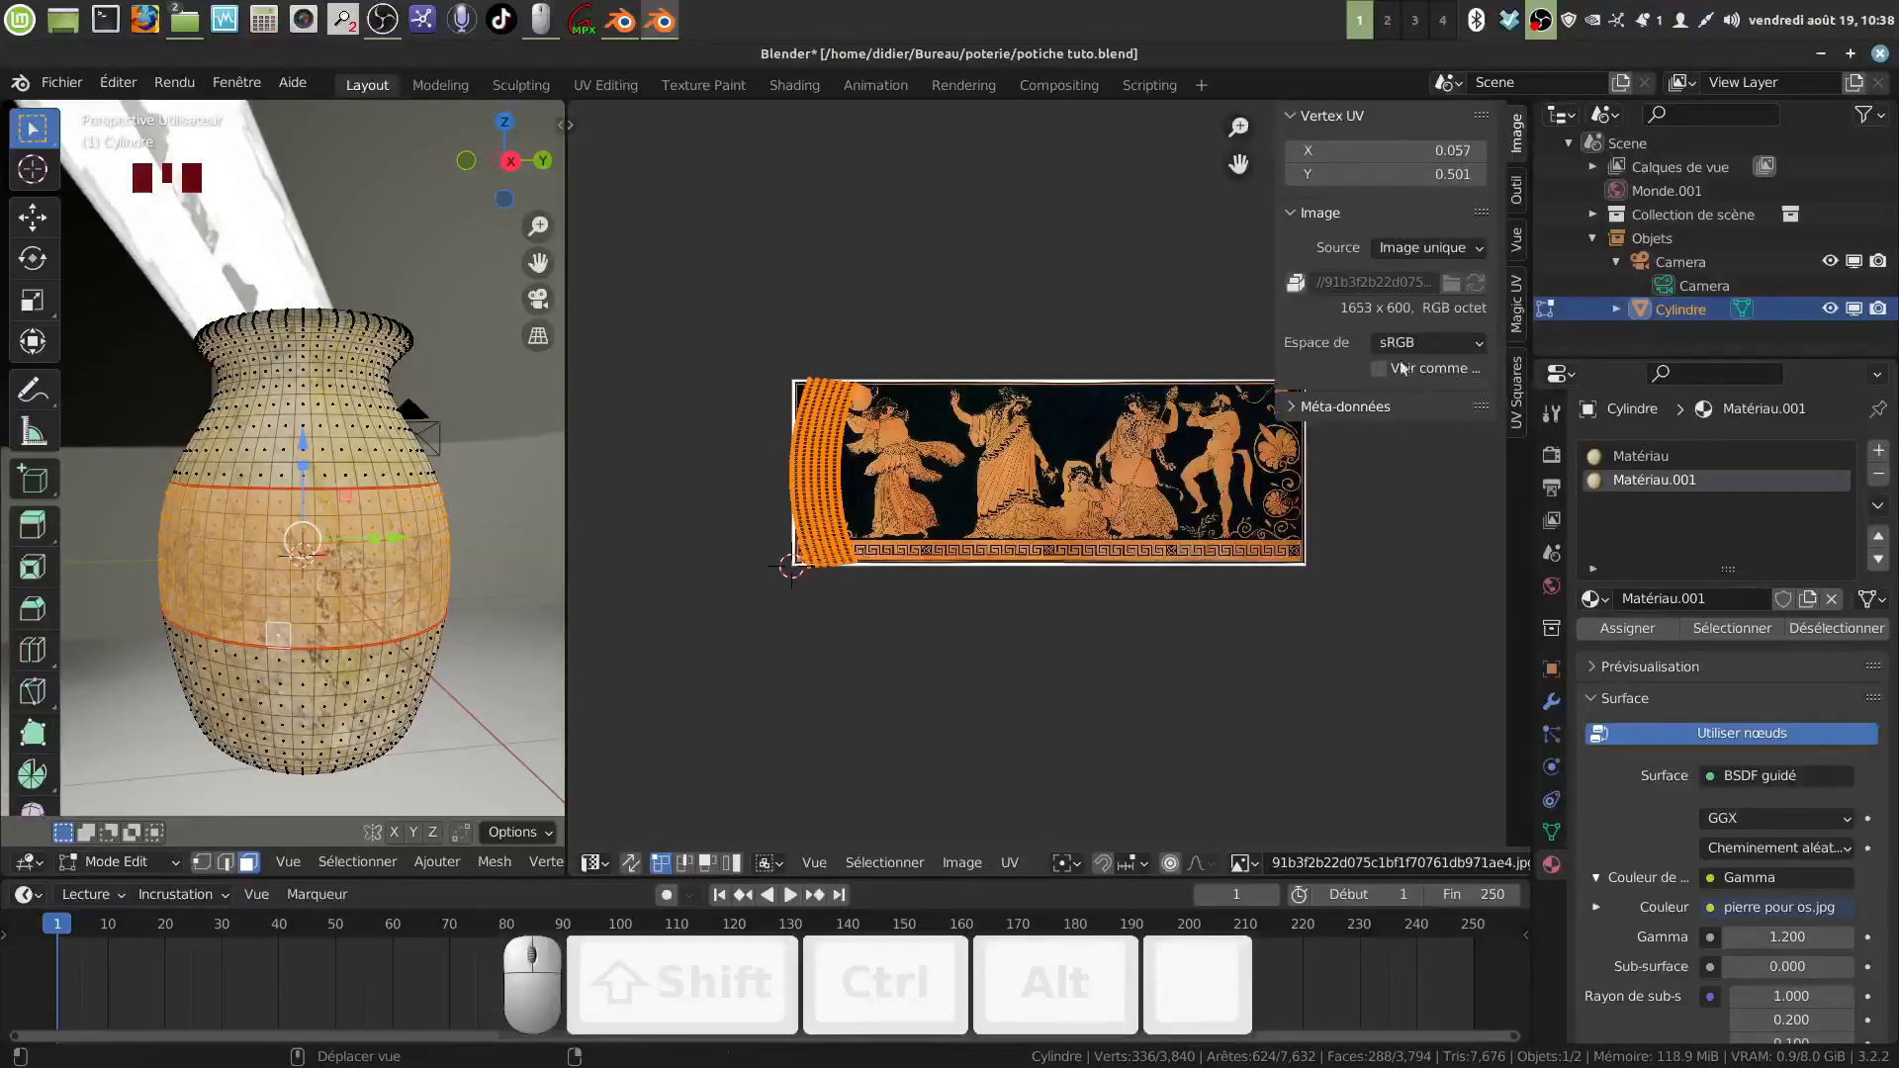
click(1519, 381)
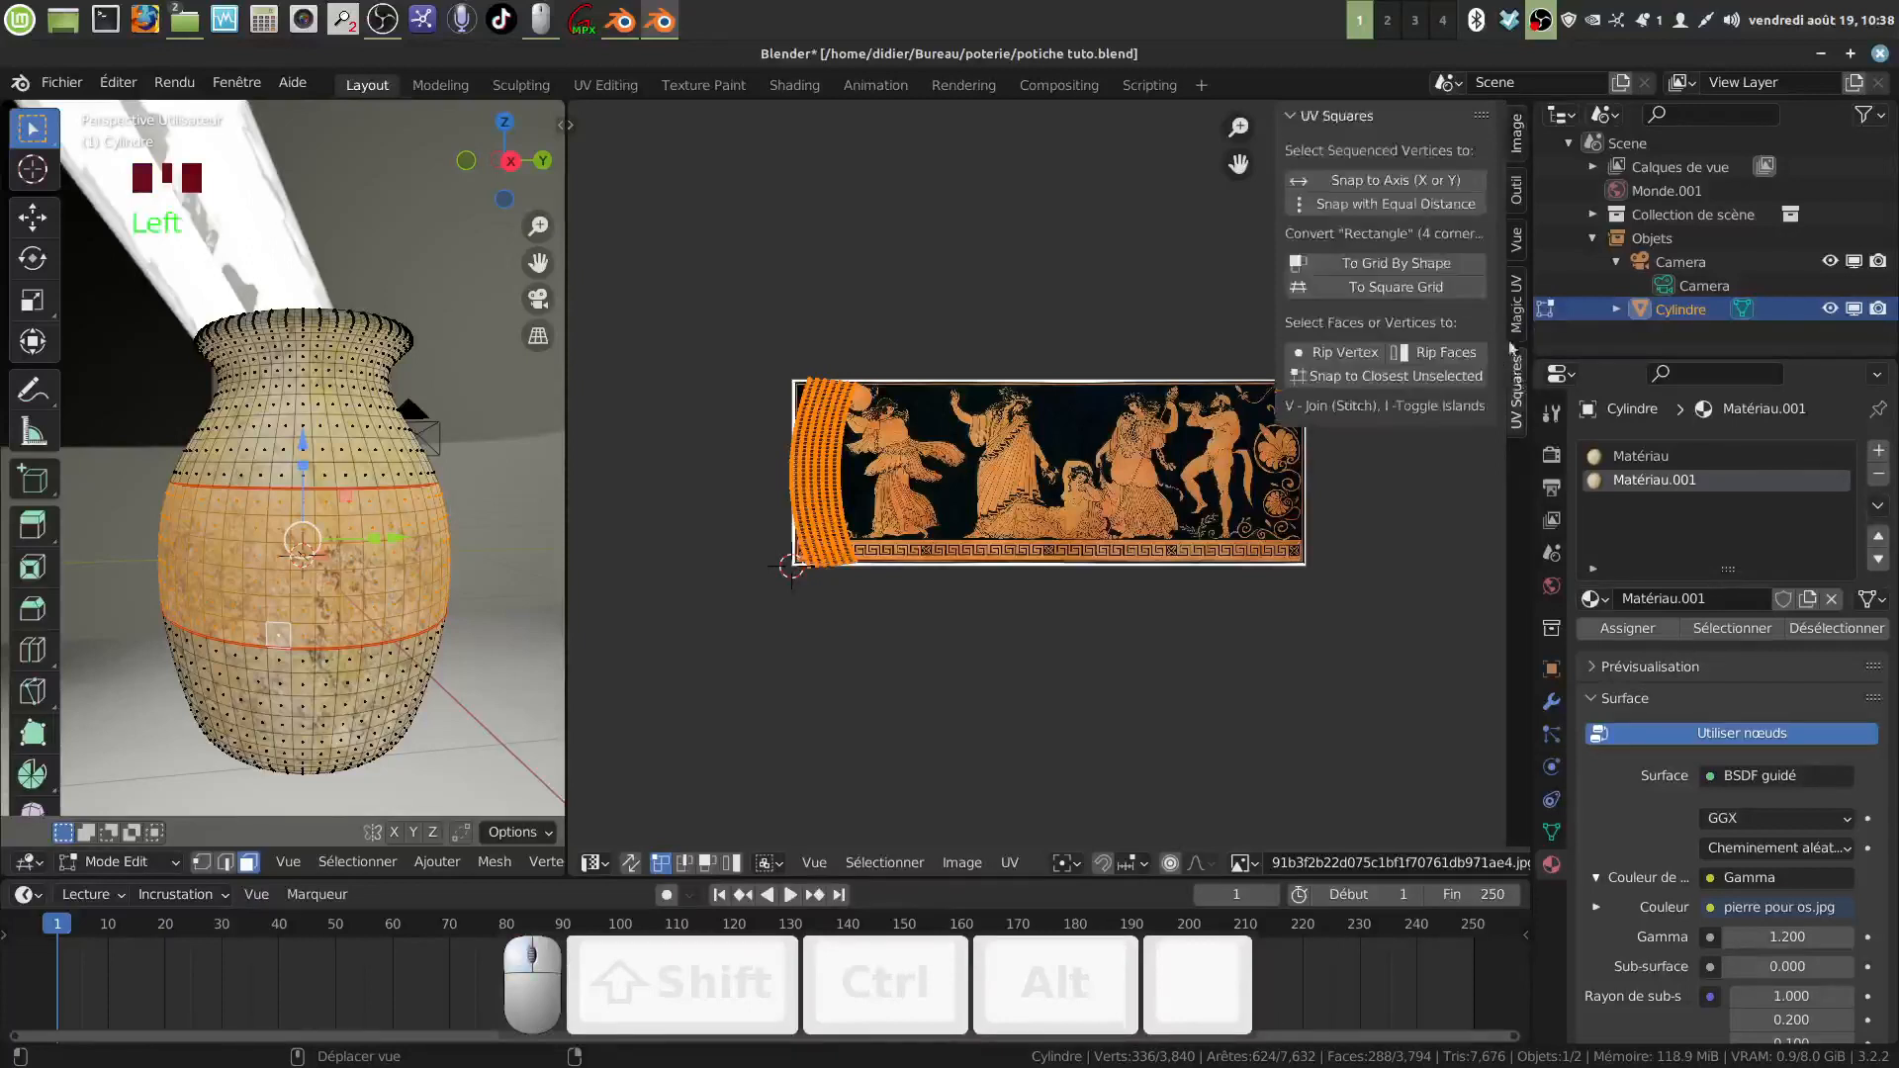
click(1387, 265)
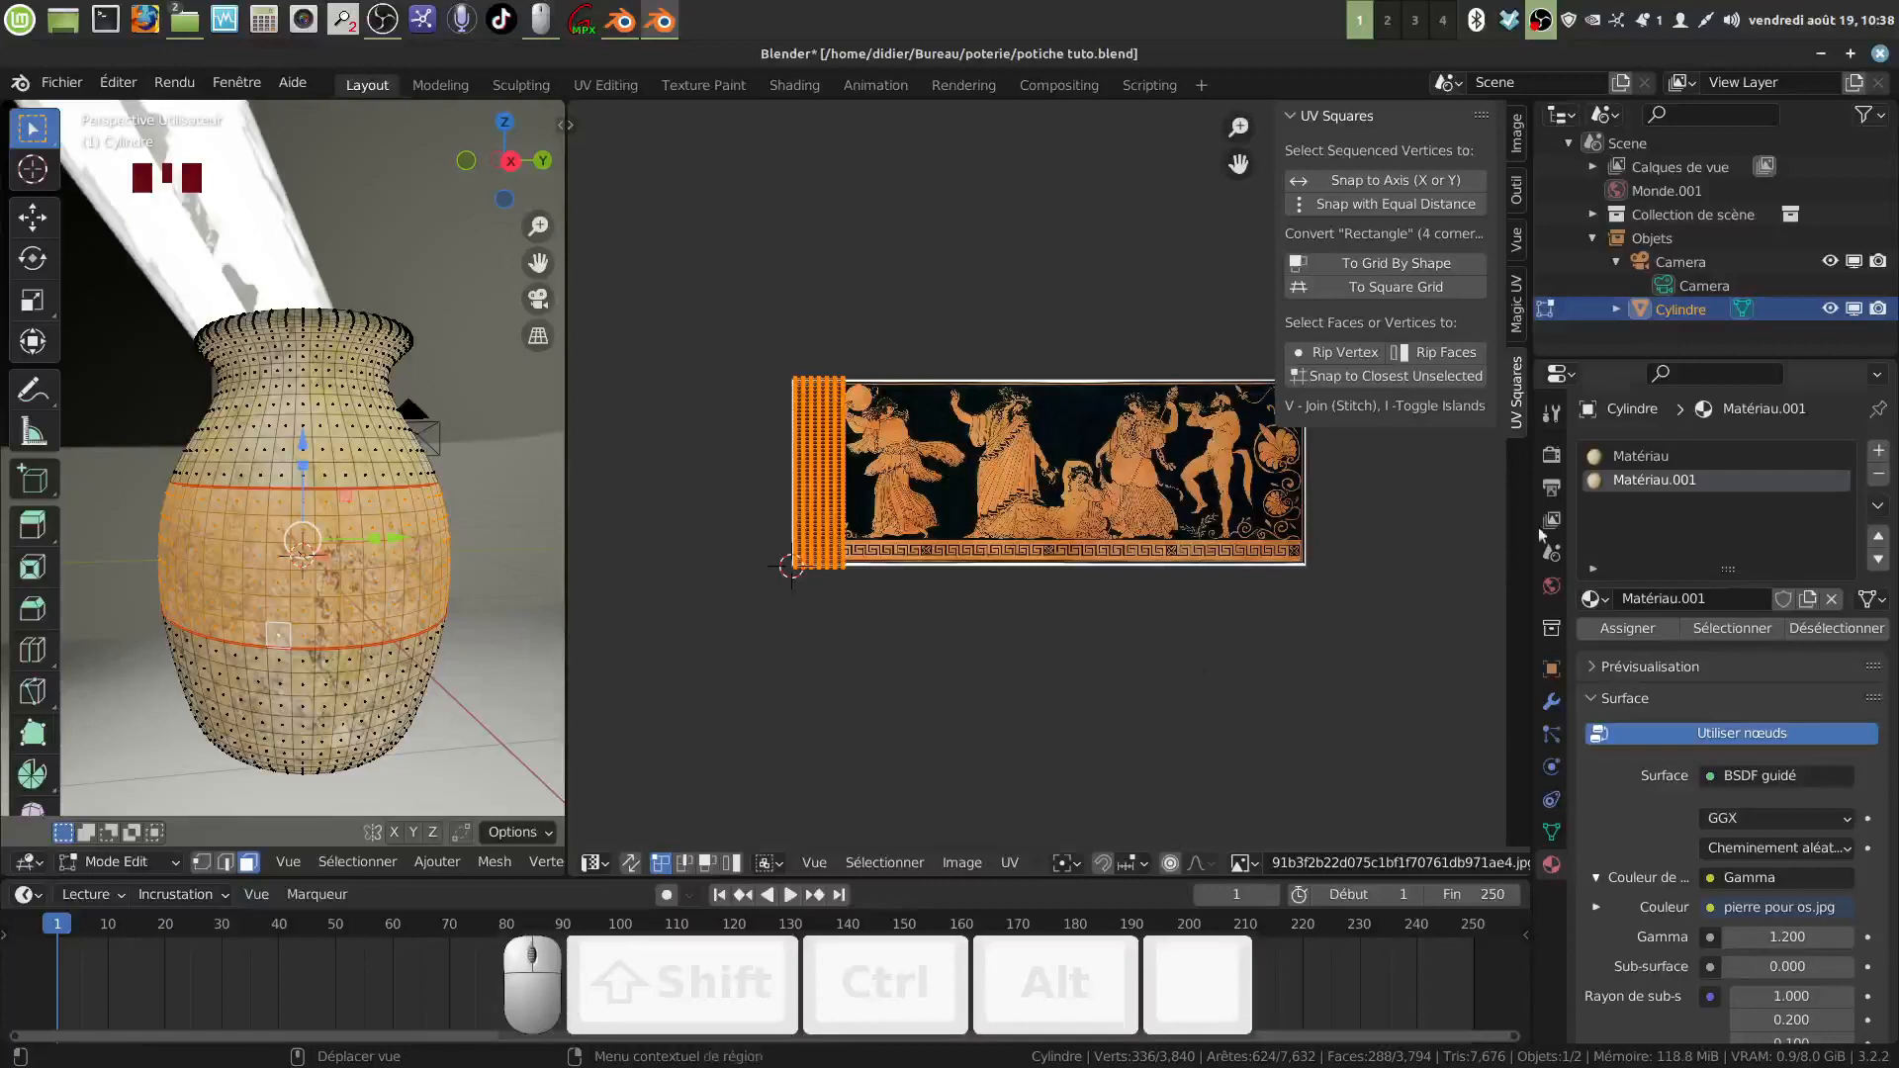
key(n)
key(n)
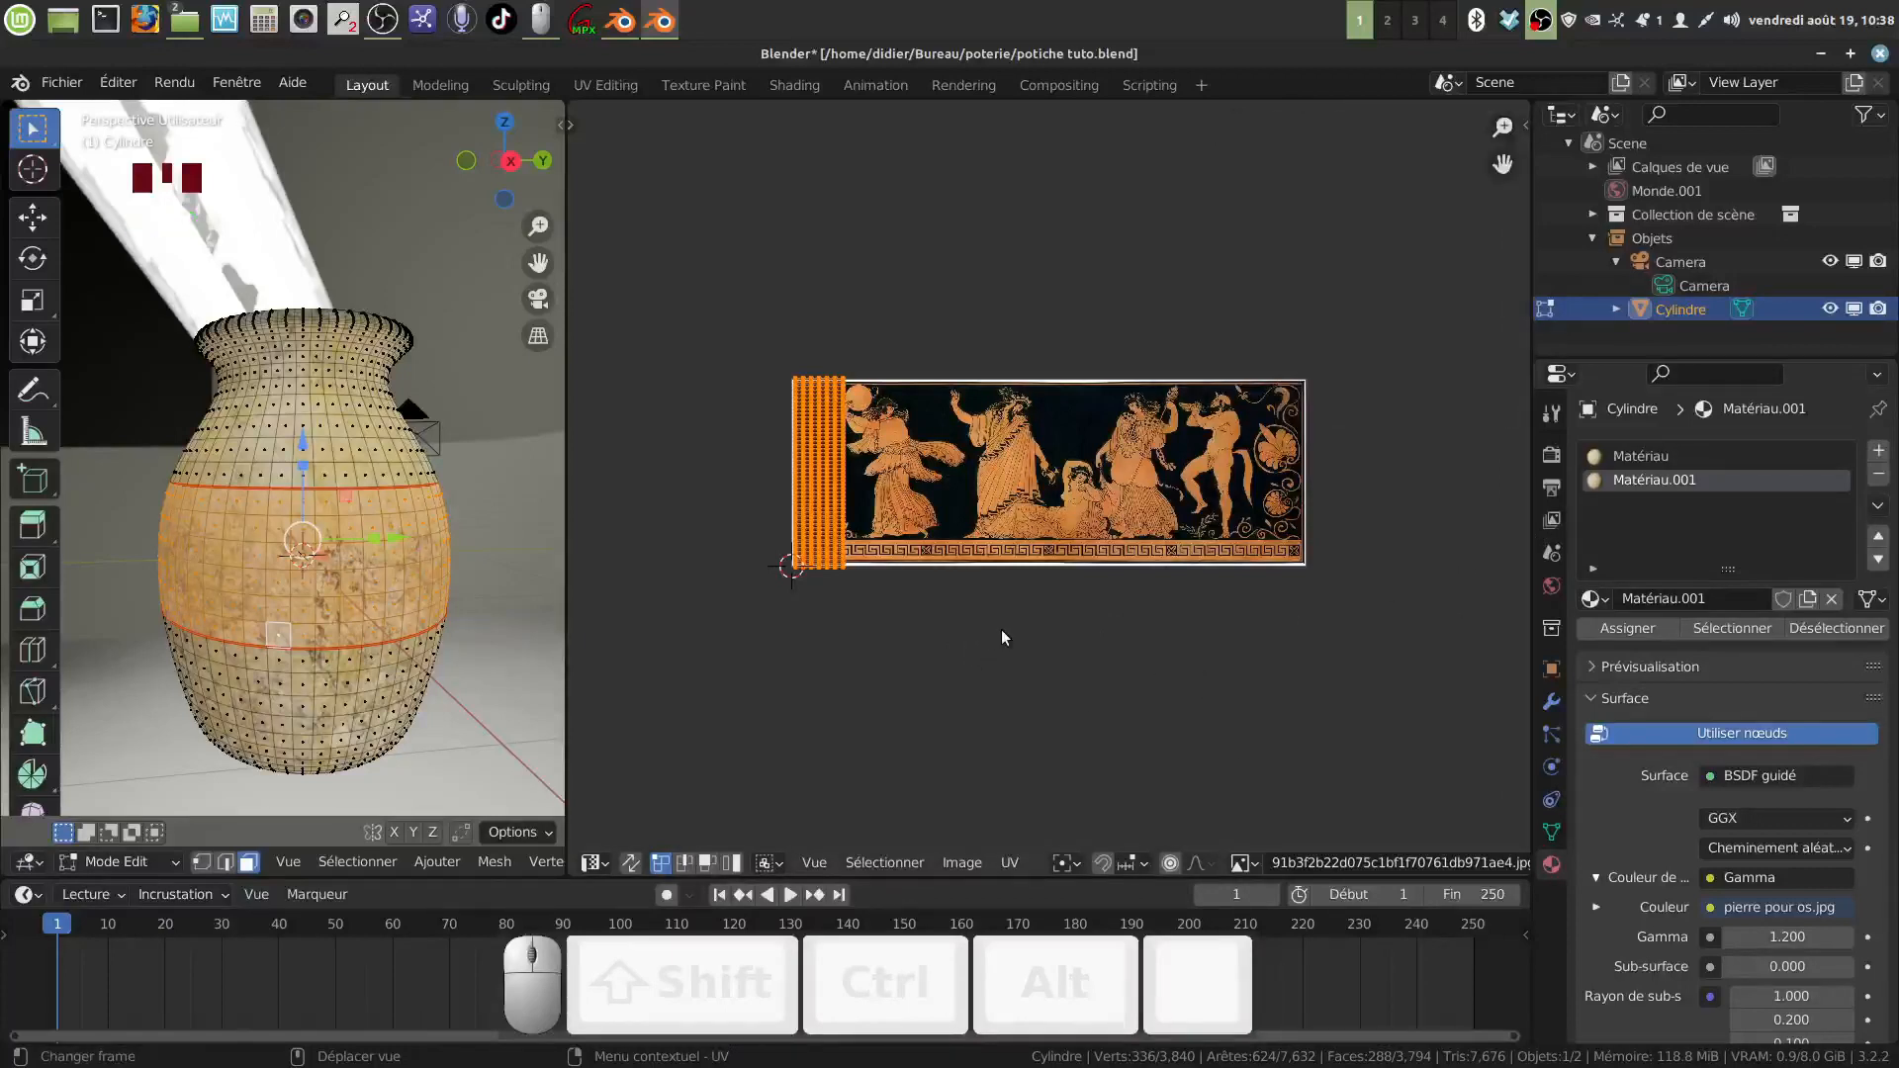
Step: Rotate the straightened UV grid 90 degrees so that it lies horizontally
text(r)
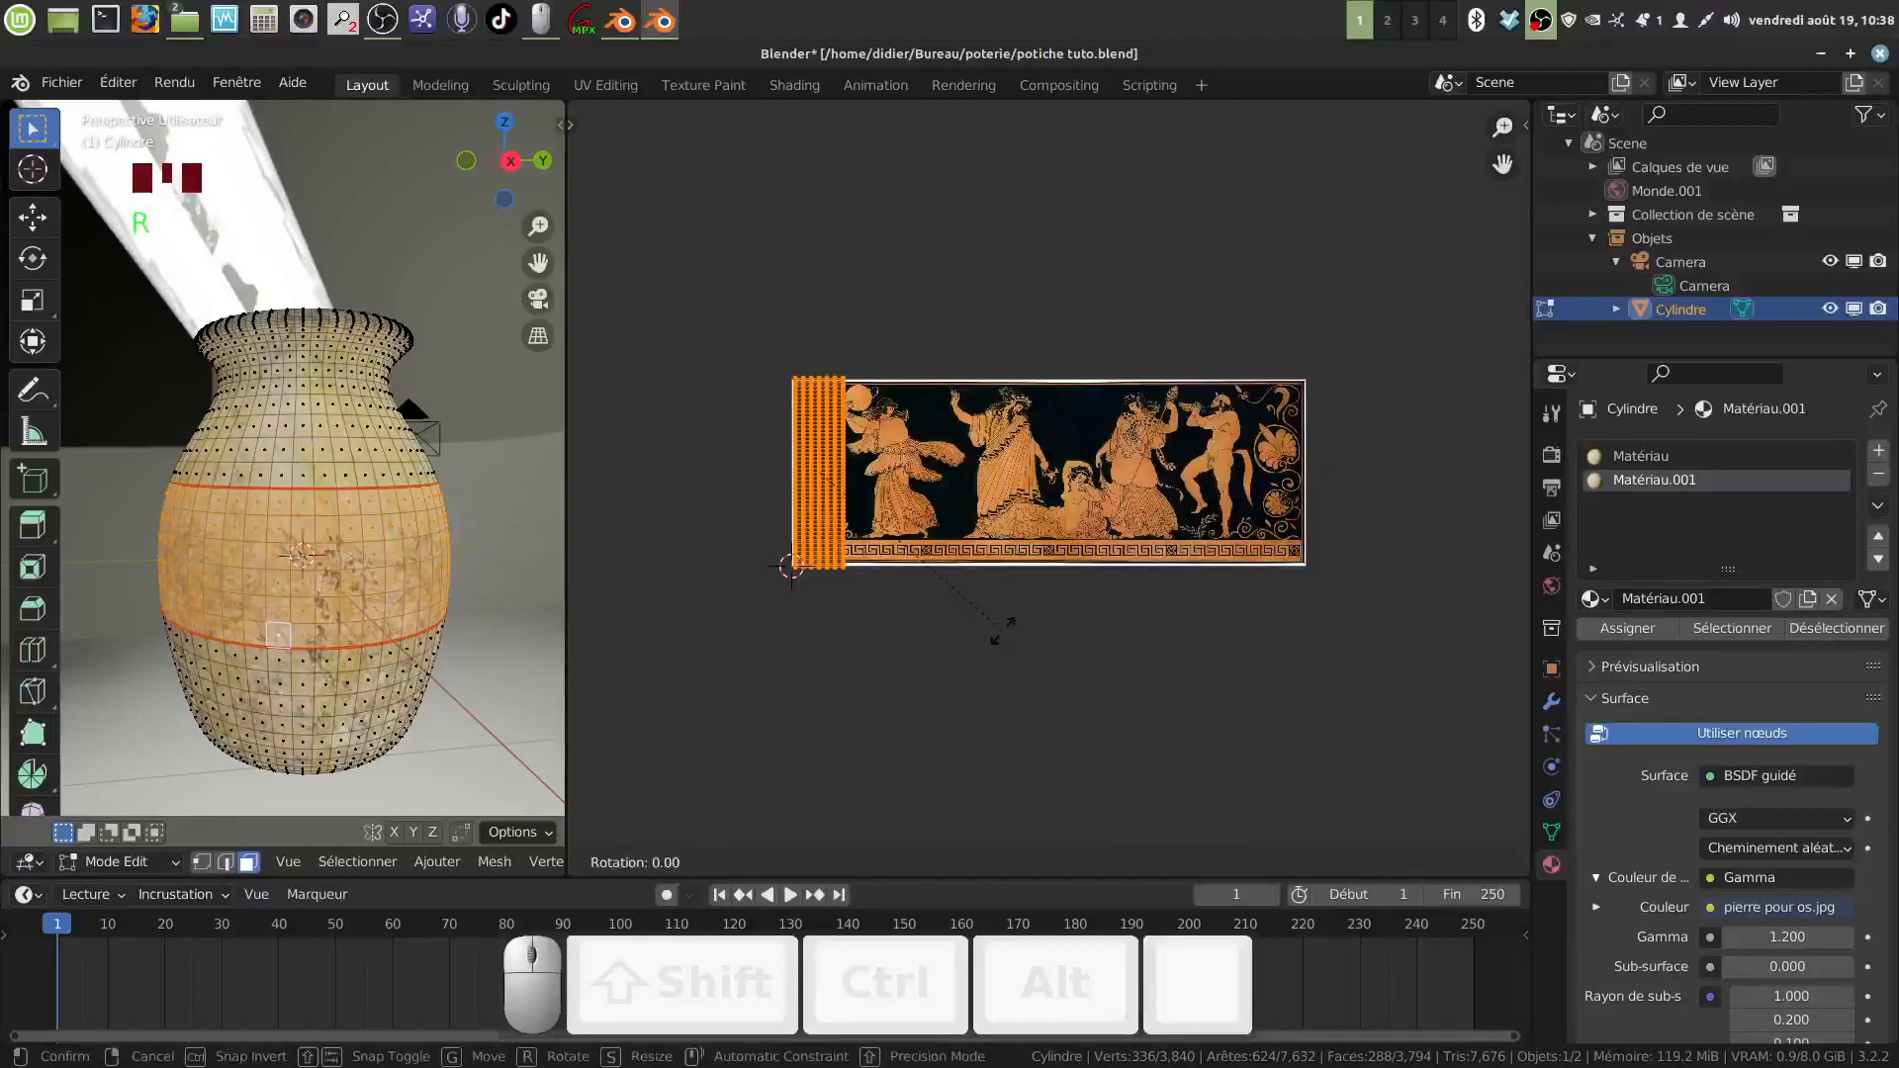
text(90)
click(1002, 629)
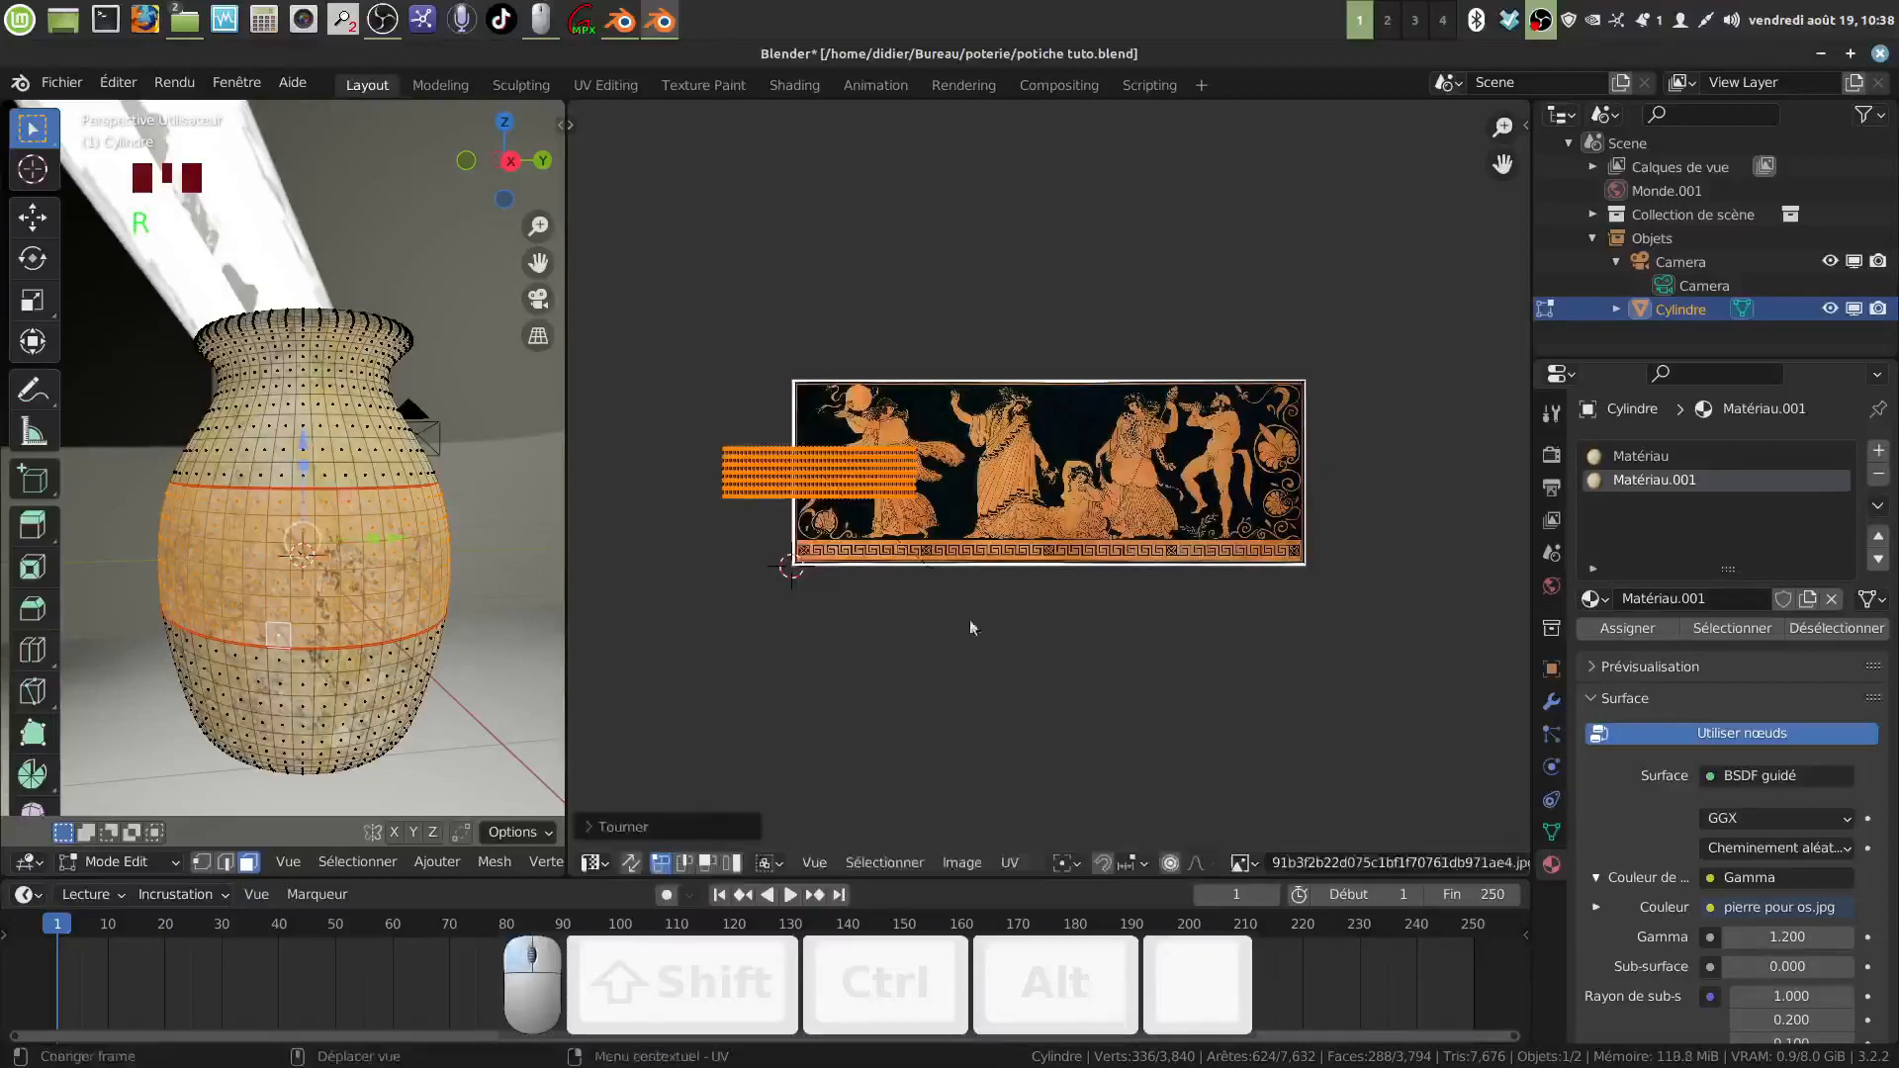
Step: Enlarge and move the UV grid so that it fills the frieze image's height and extends past both of its ends
key(s)
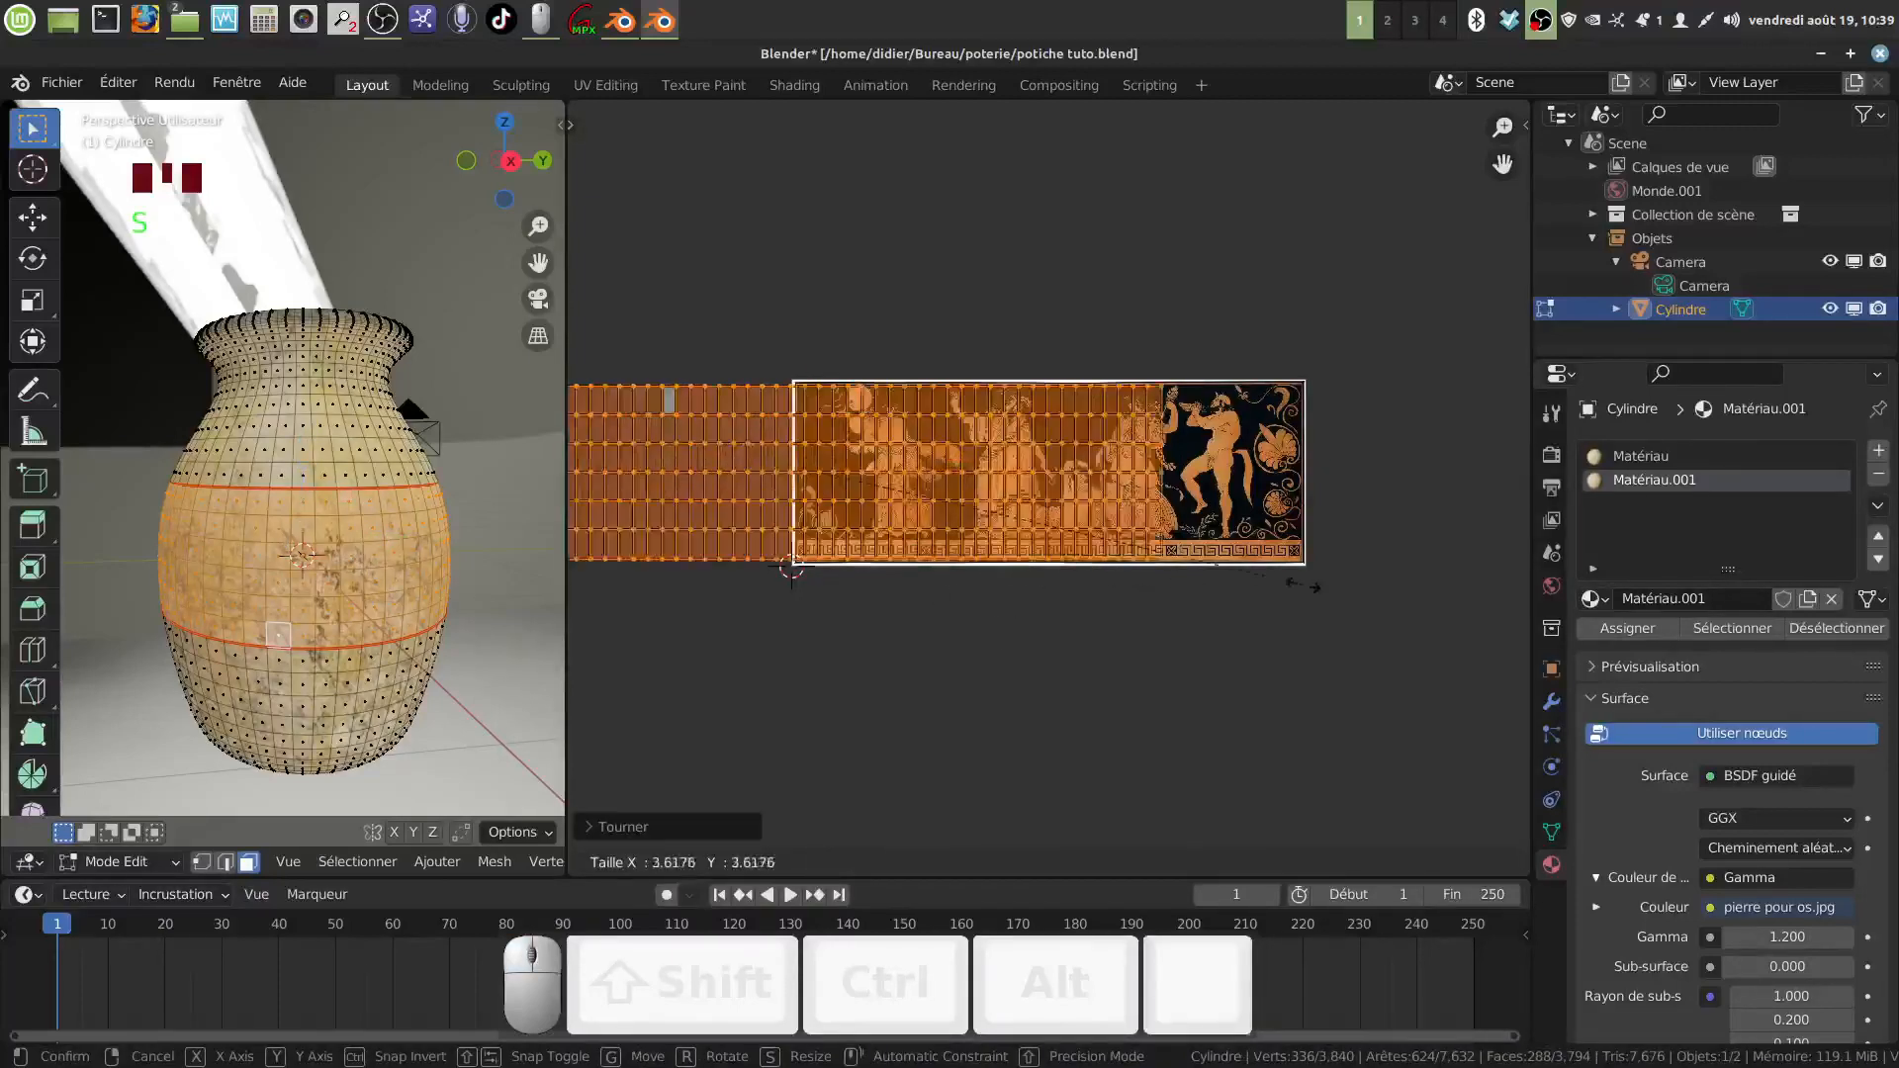
click(1057, 591)
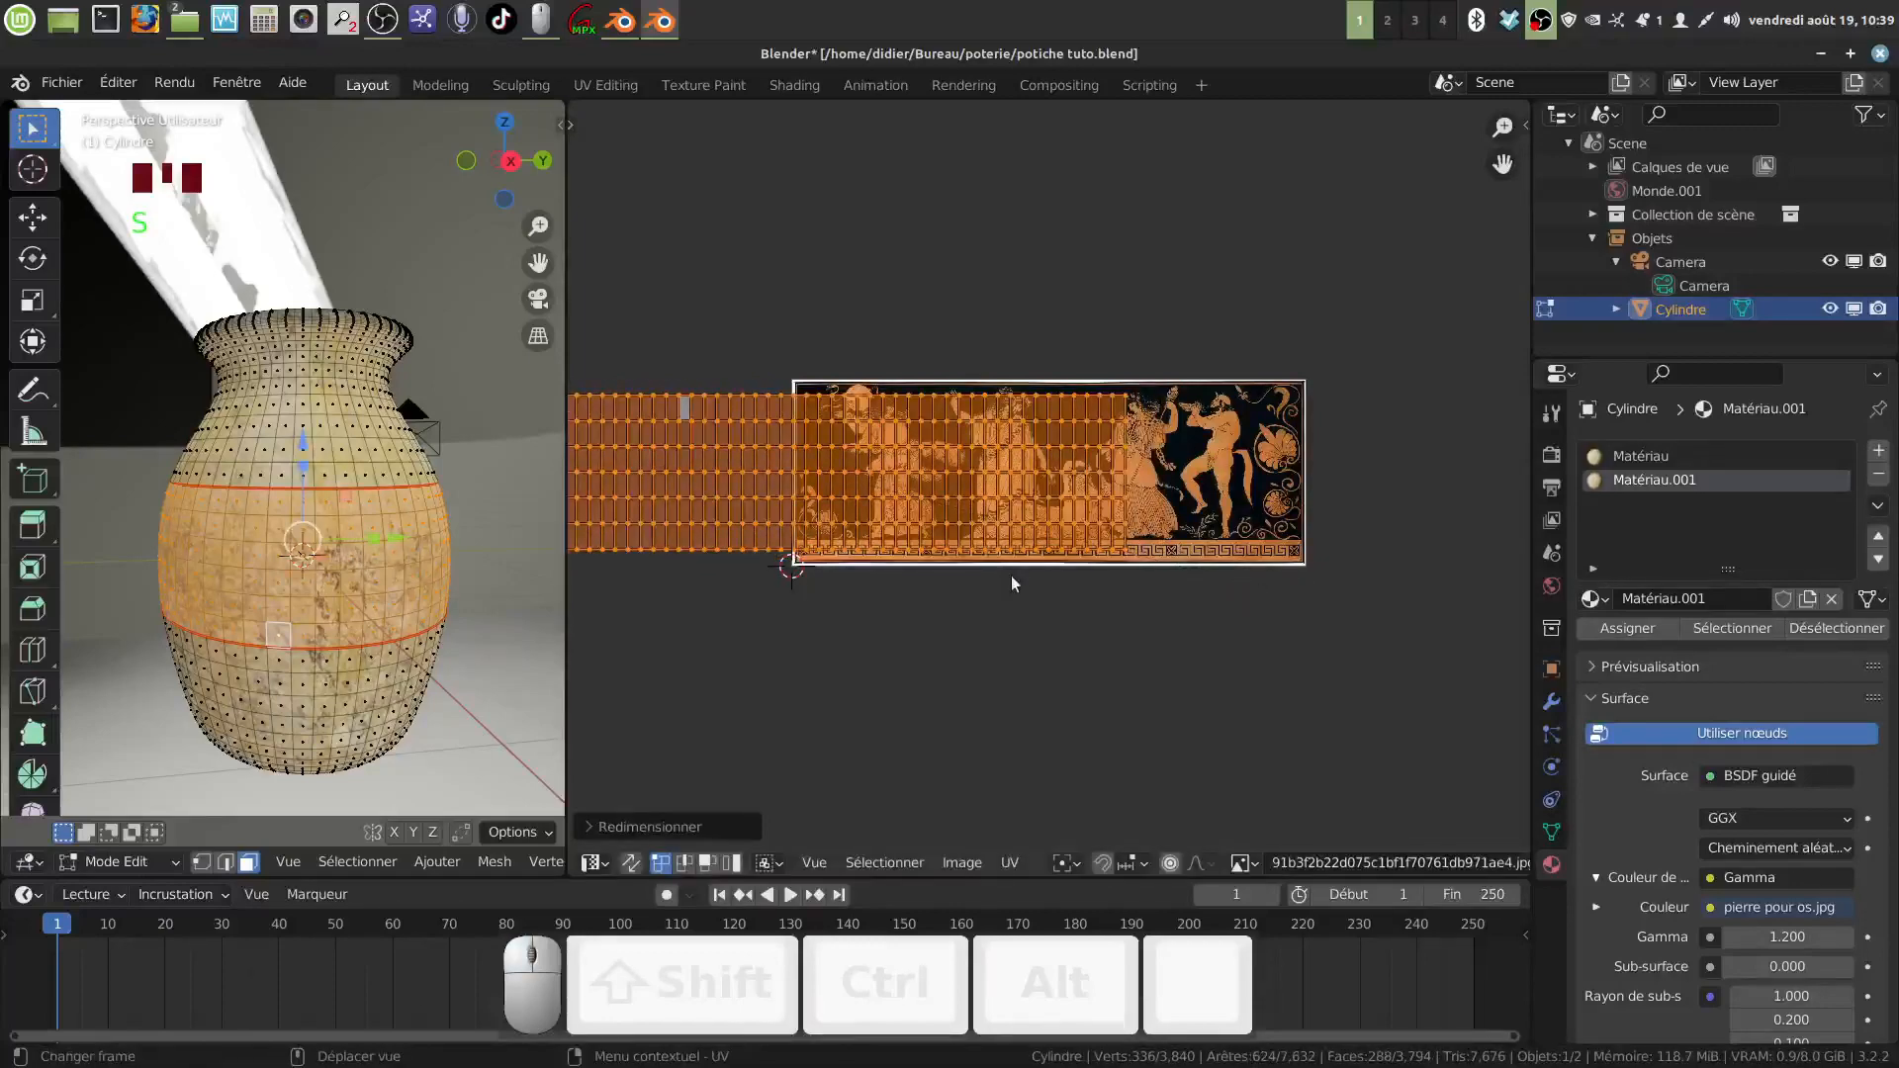
key(g)
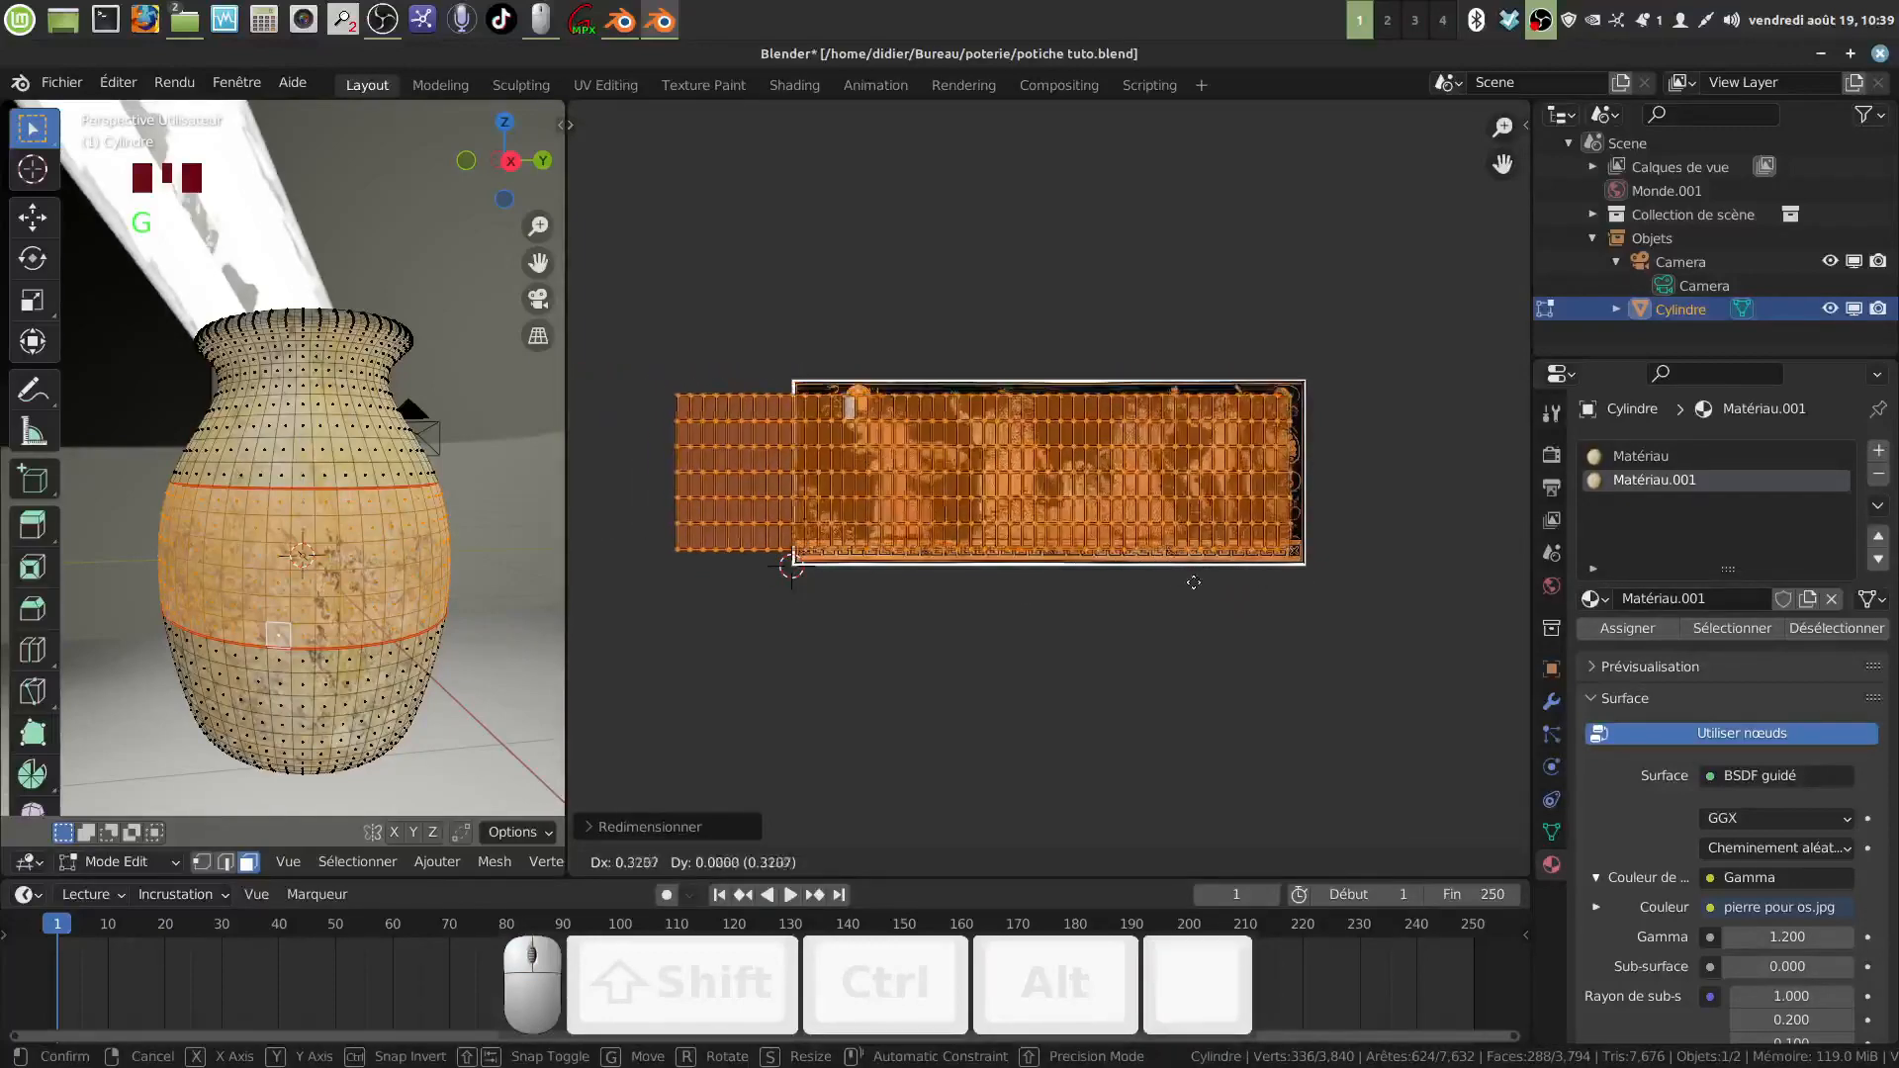
click(1215, 574)
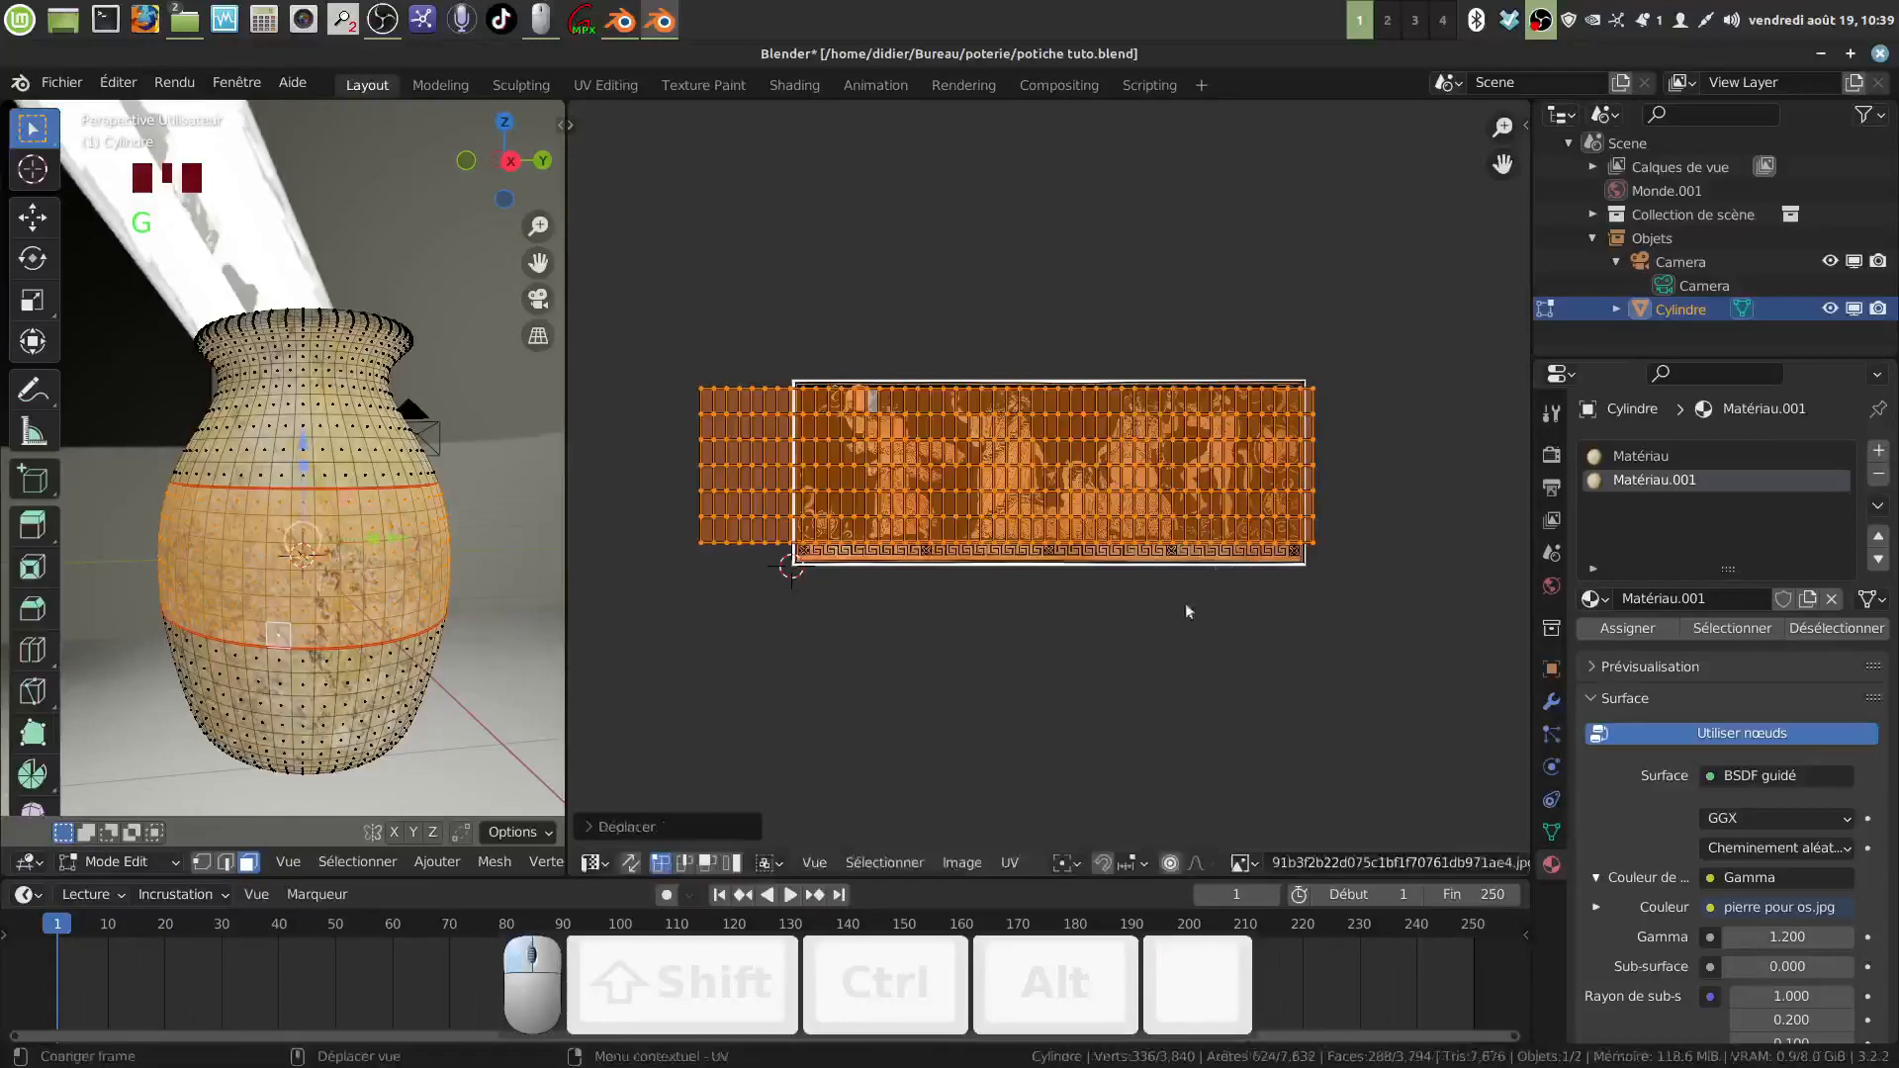
scroll(1209, 661, up, 2)
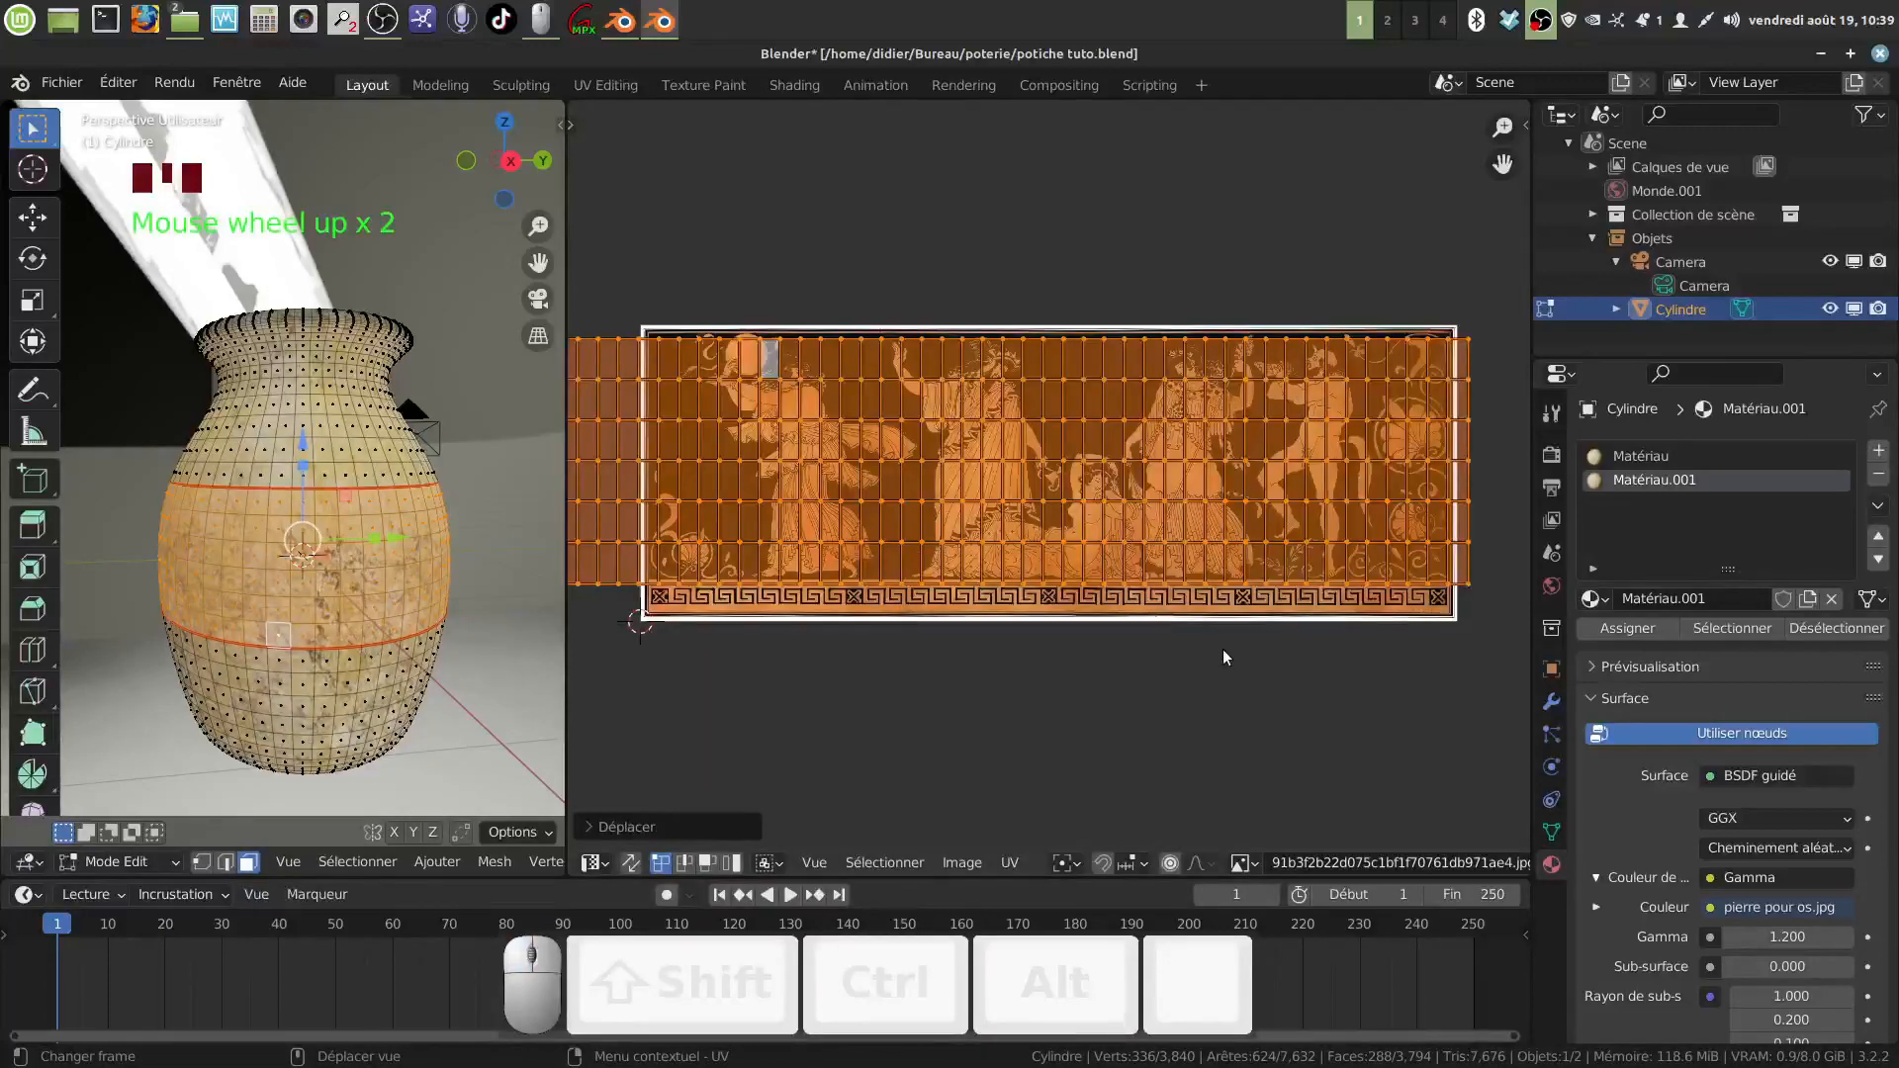
key(s)
click(1254, 660)
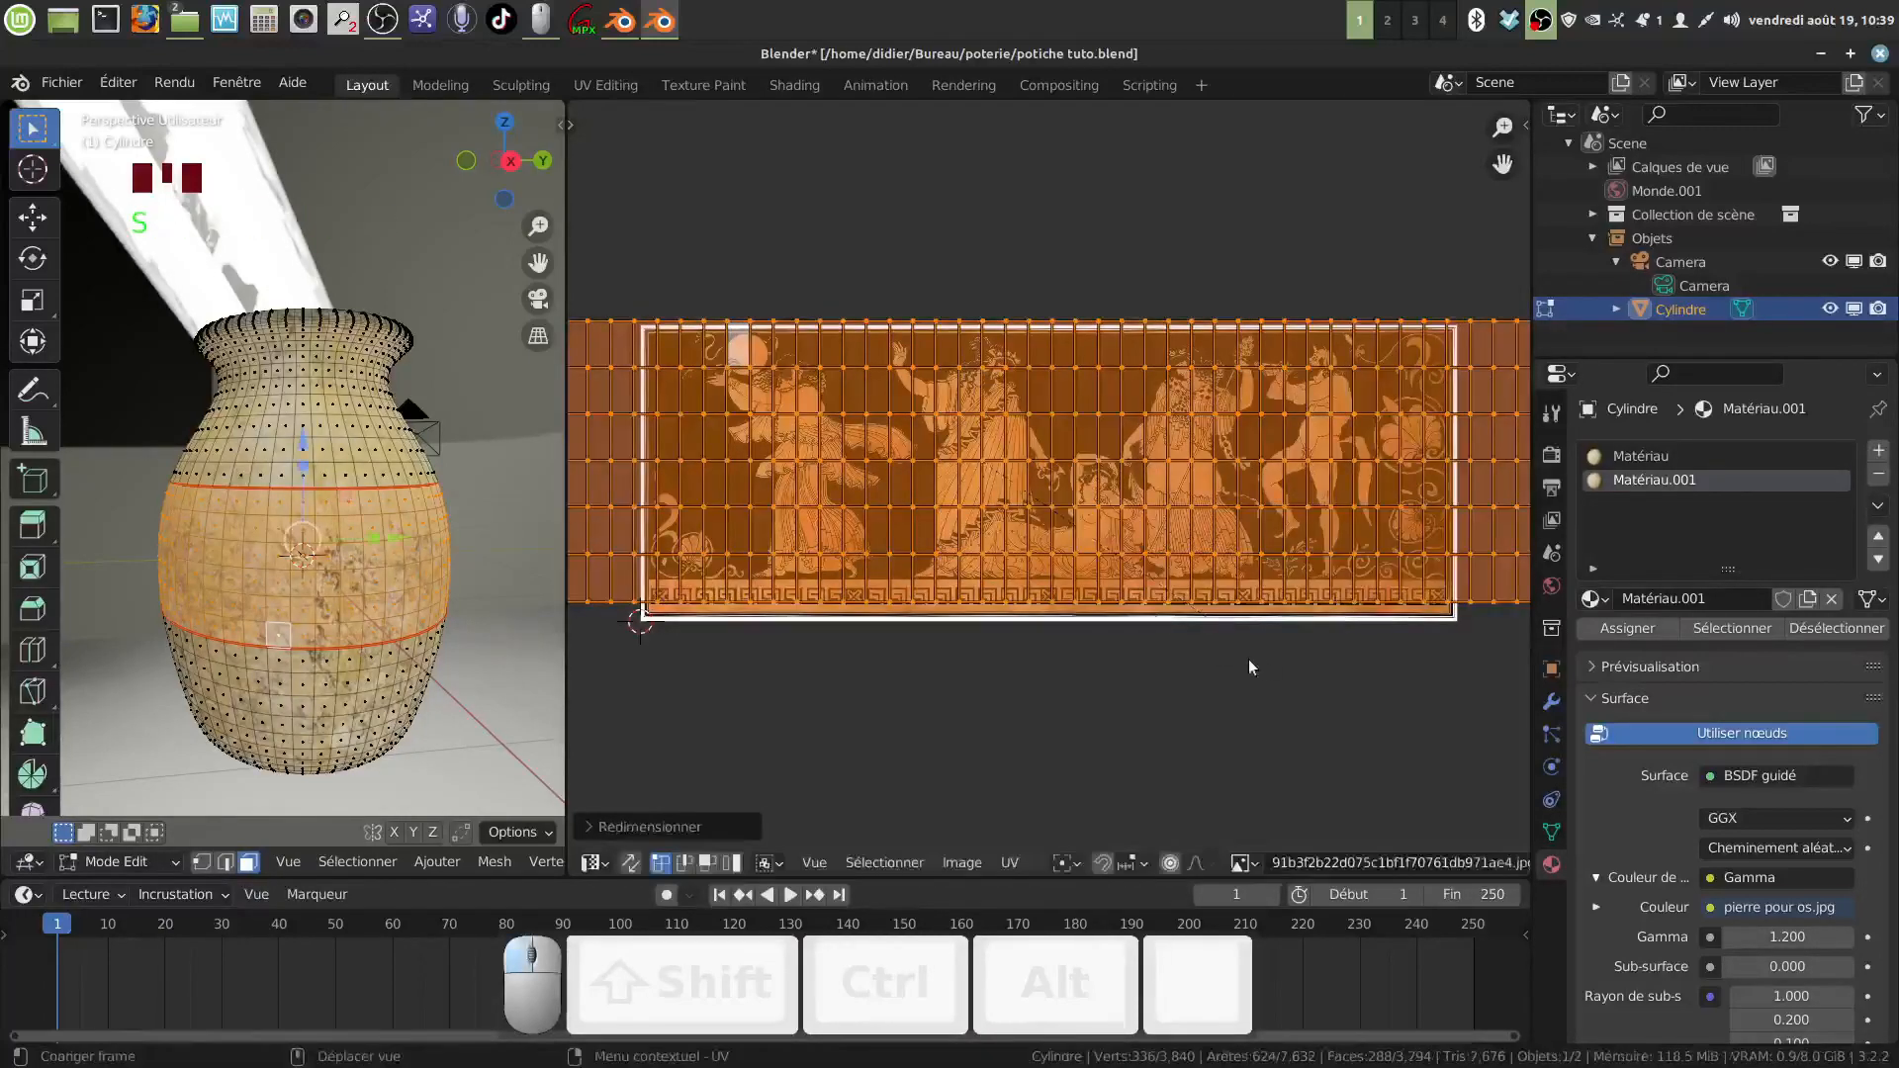
key(g)
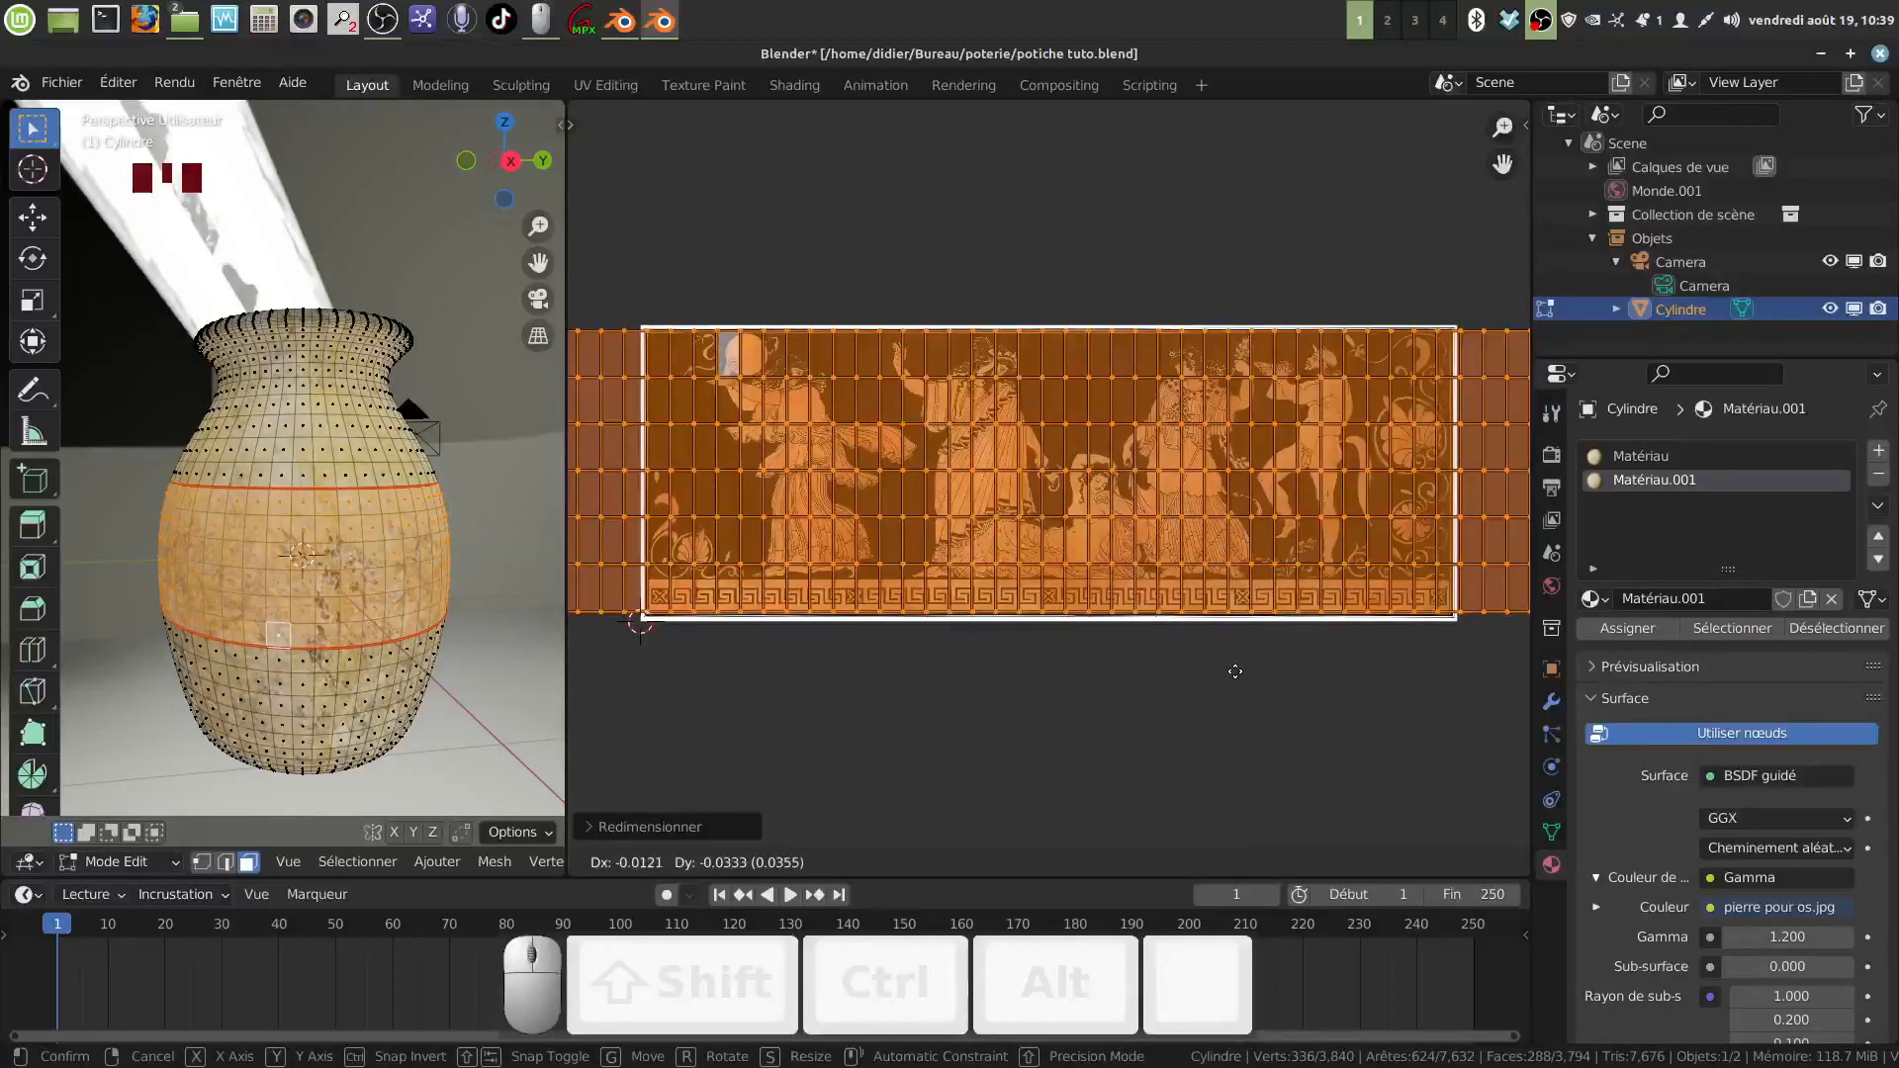
click(1236, 672)
scroll(1228, 663, down, 2)
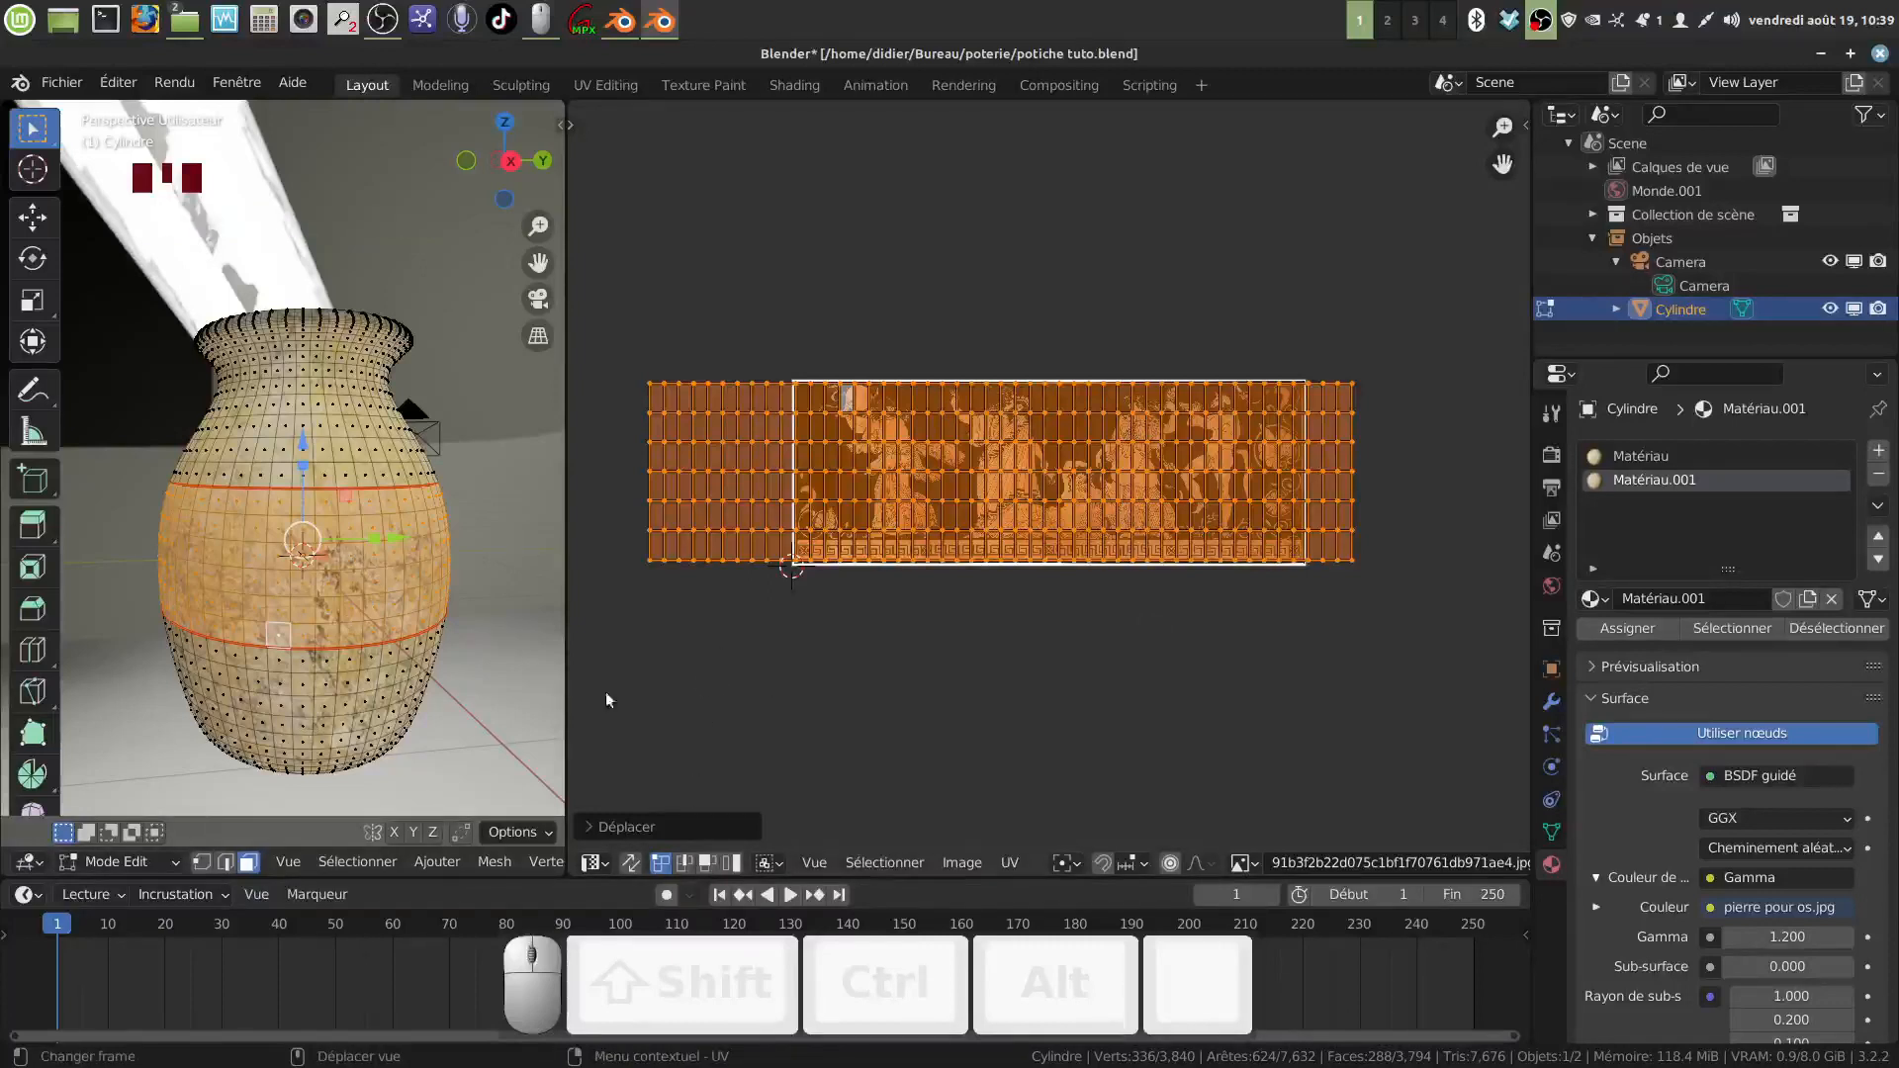
Step: Switch the UV editor to the shader editor and spread out Matériau.001's material output and BSDF guidé nodes to free space between them
click(608, 865)
click(716, 790)
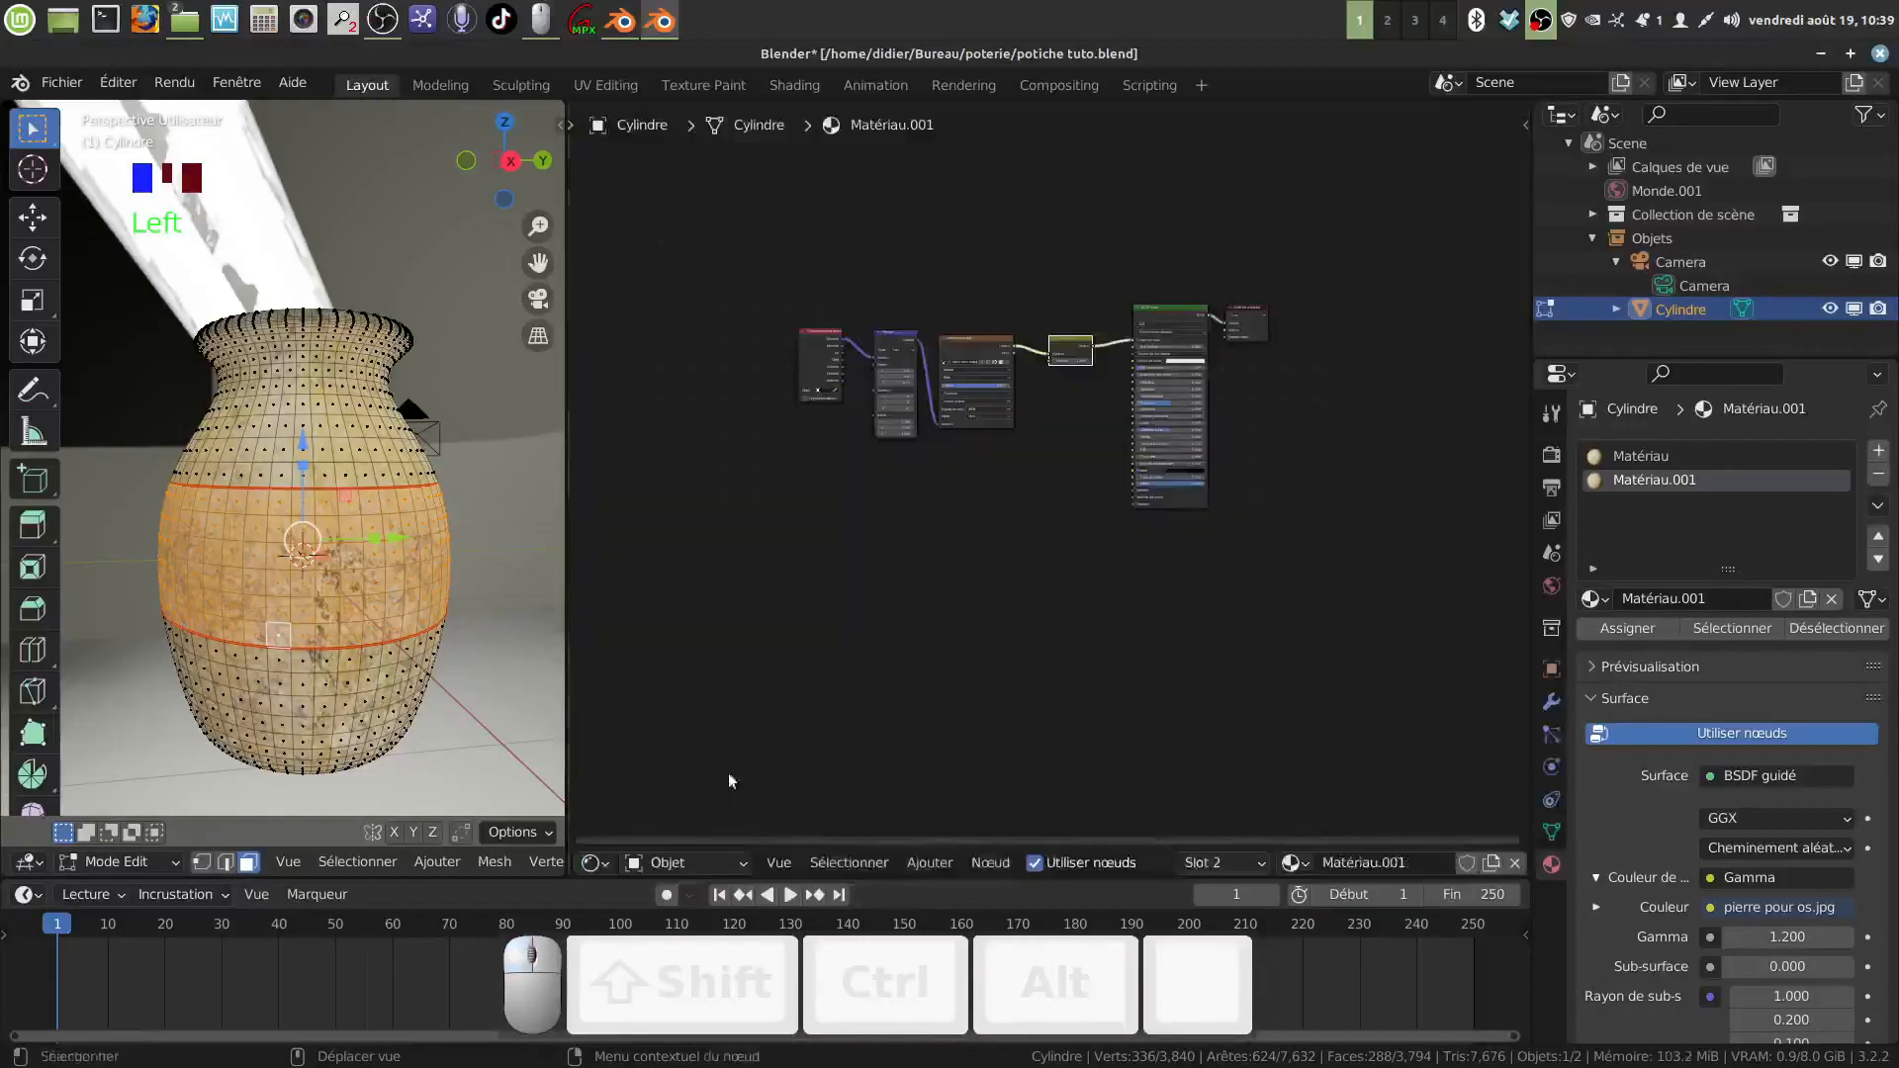
middle_drag(1041, 597, 1100, 613)
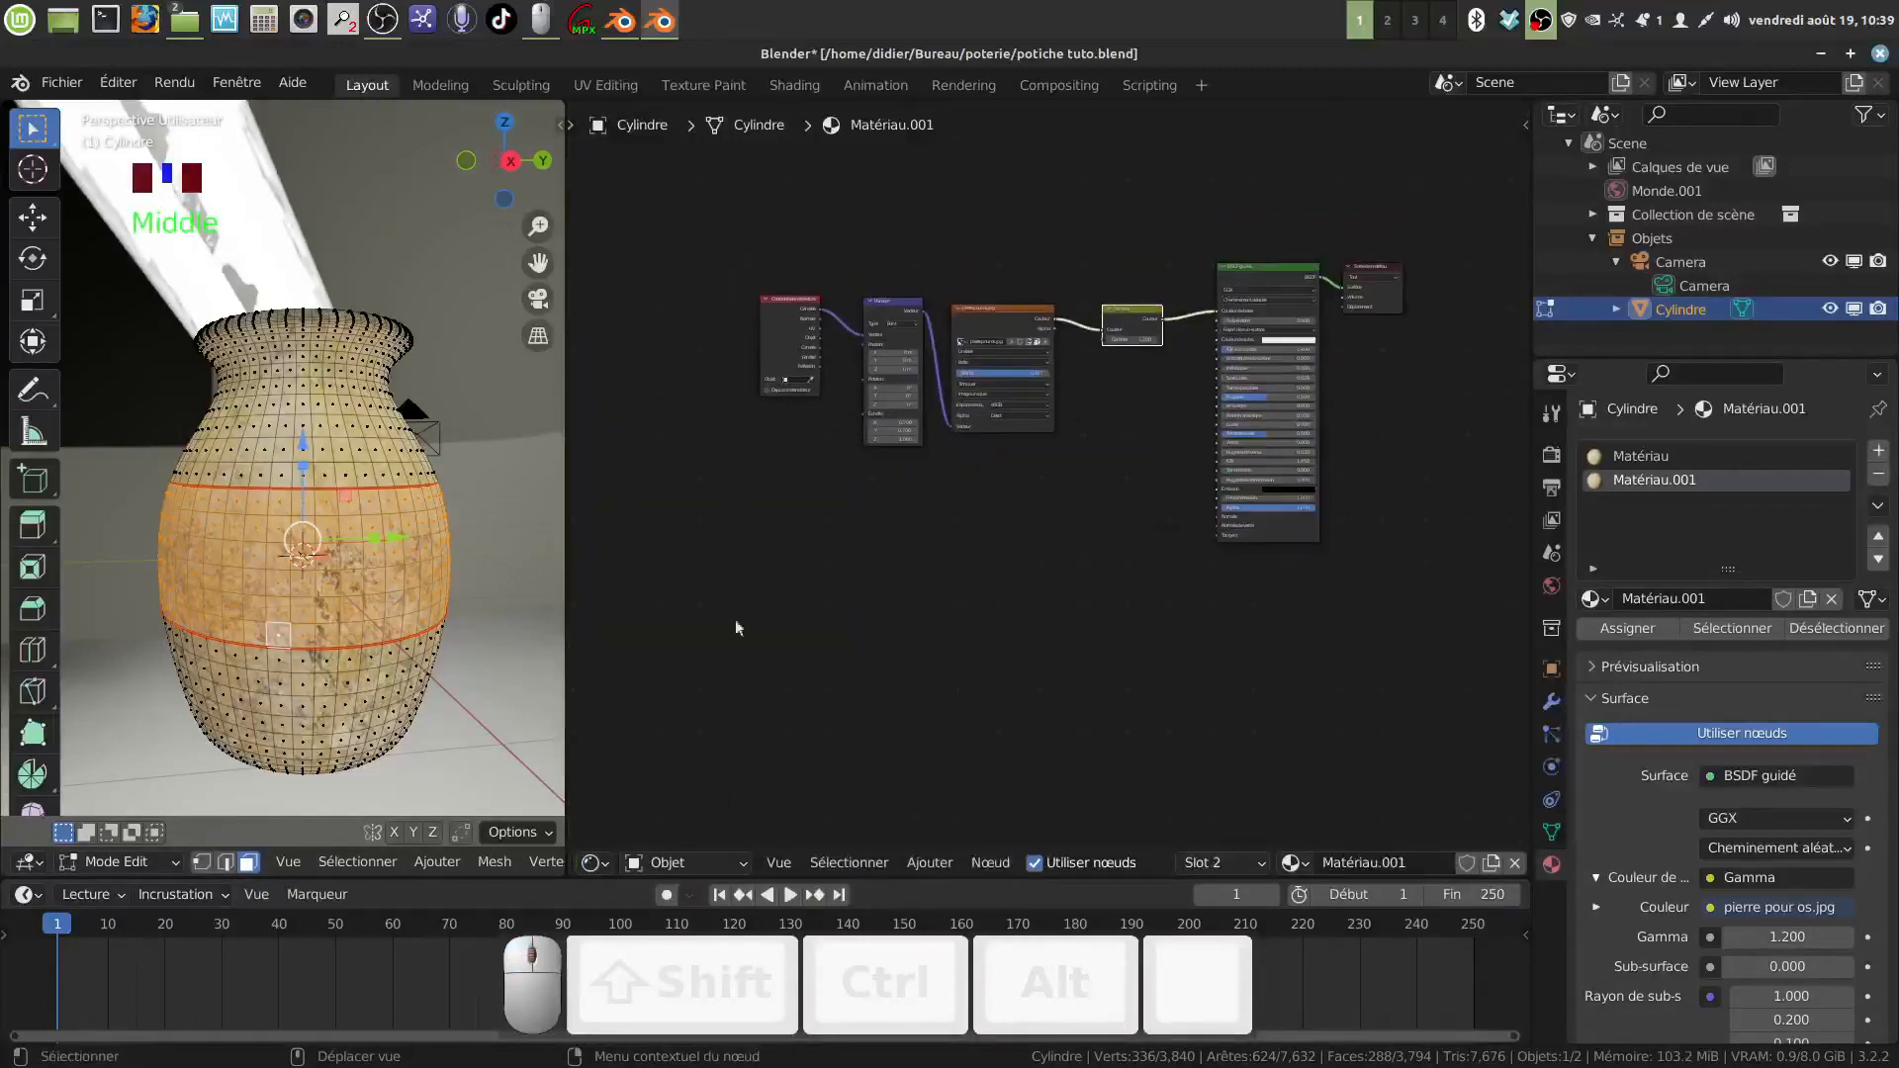
middle_drag(1012, 481, 920, 482)
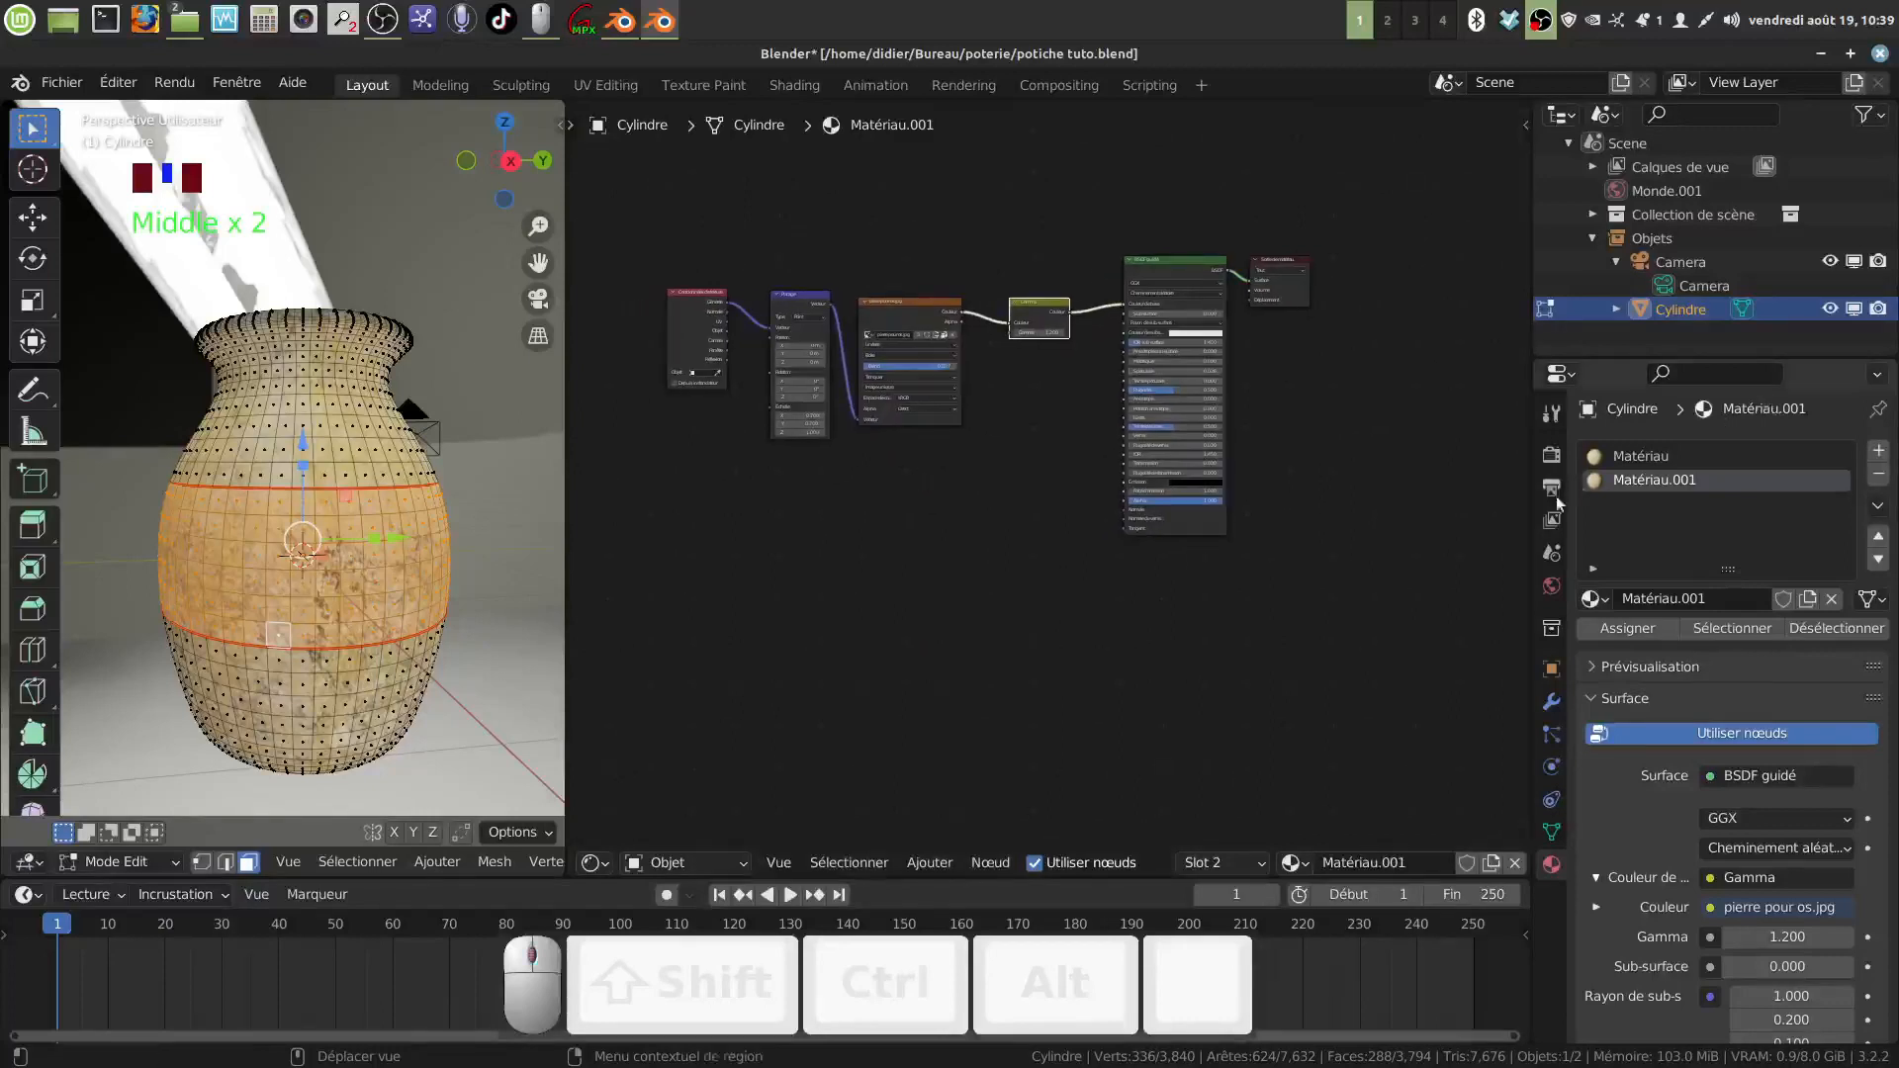
middle_drag(1116, 529, 1124, 525)
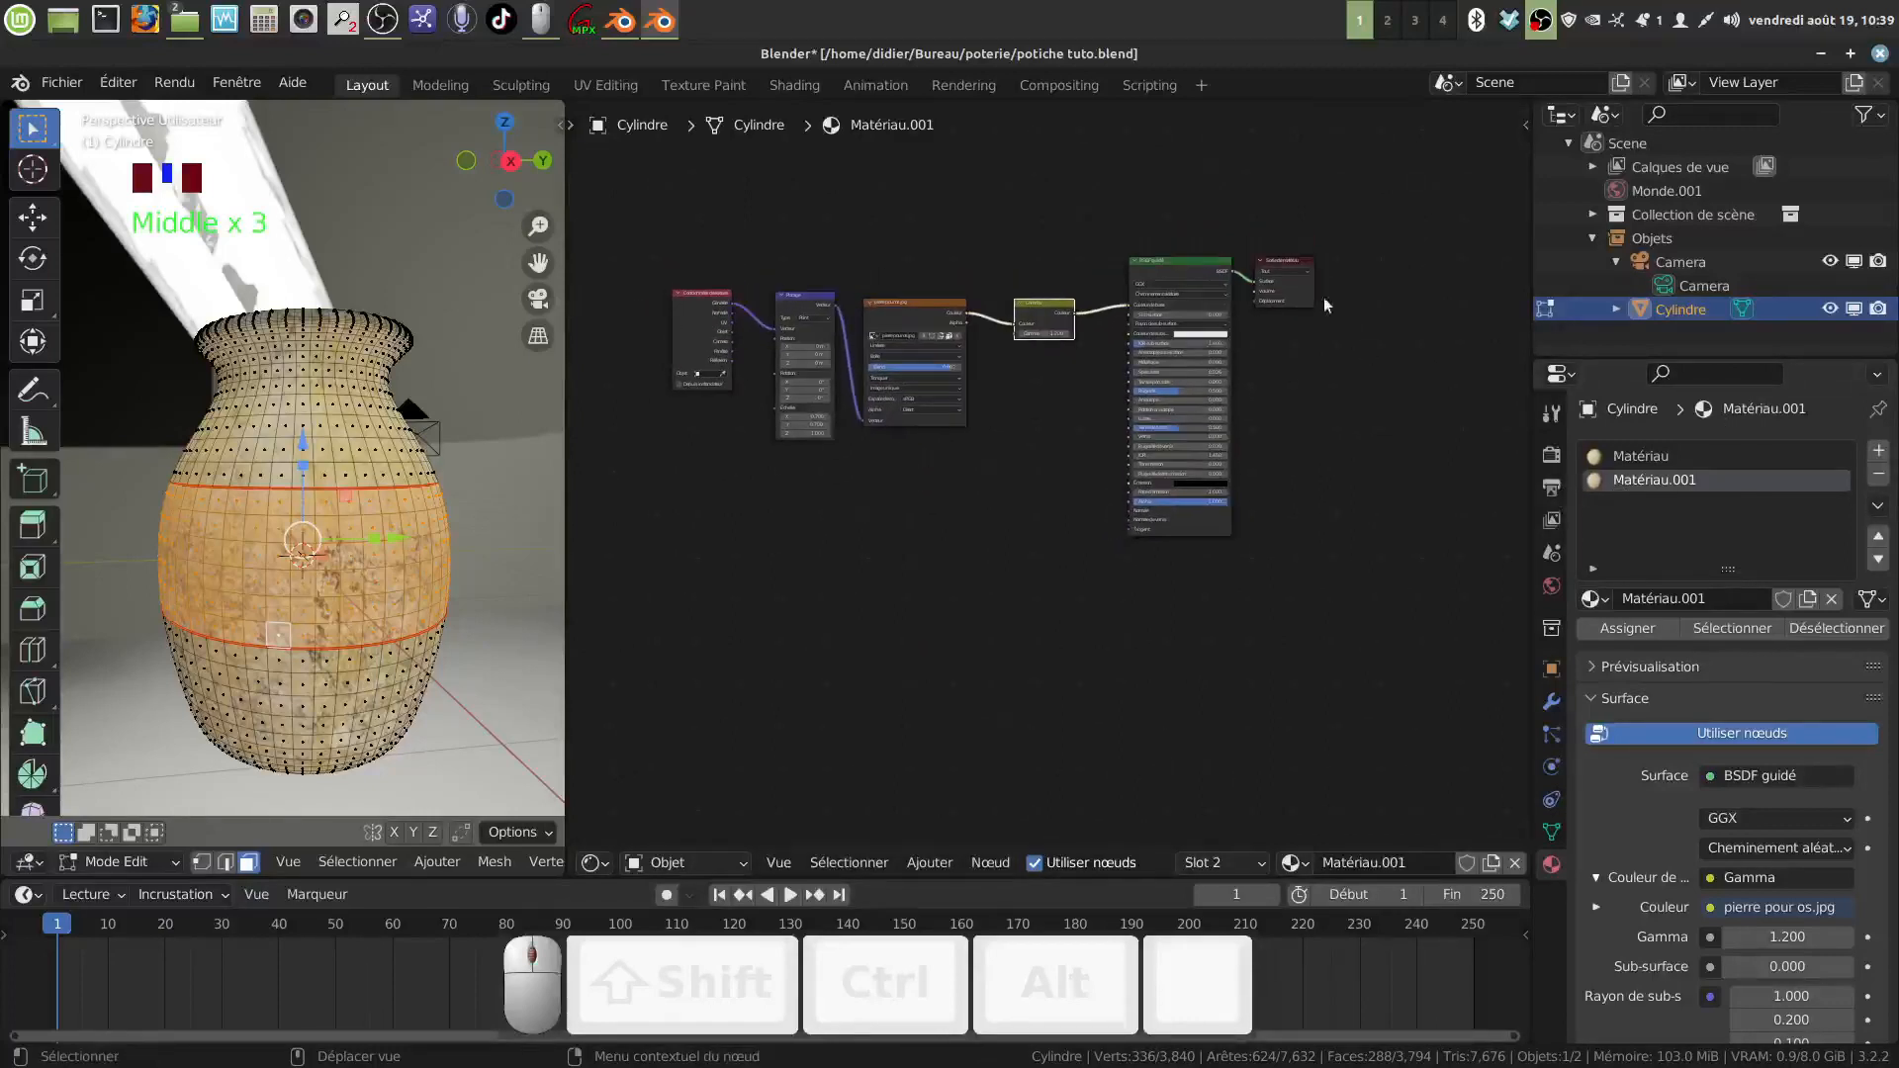
drag(1291, 297, 1429, 566)
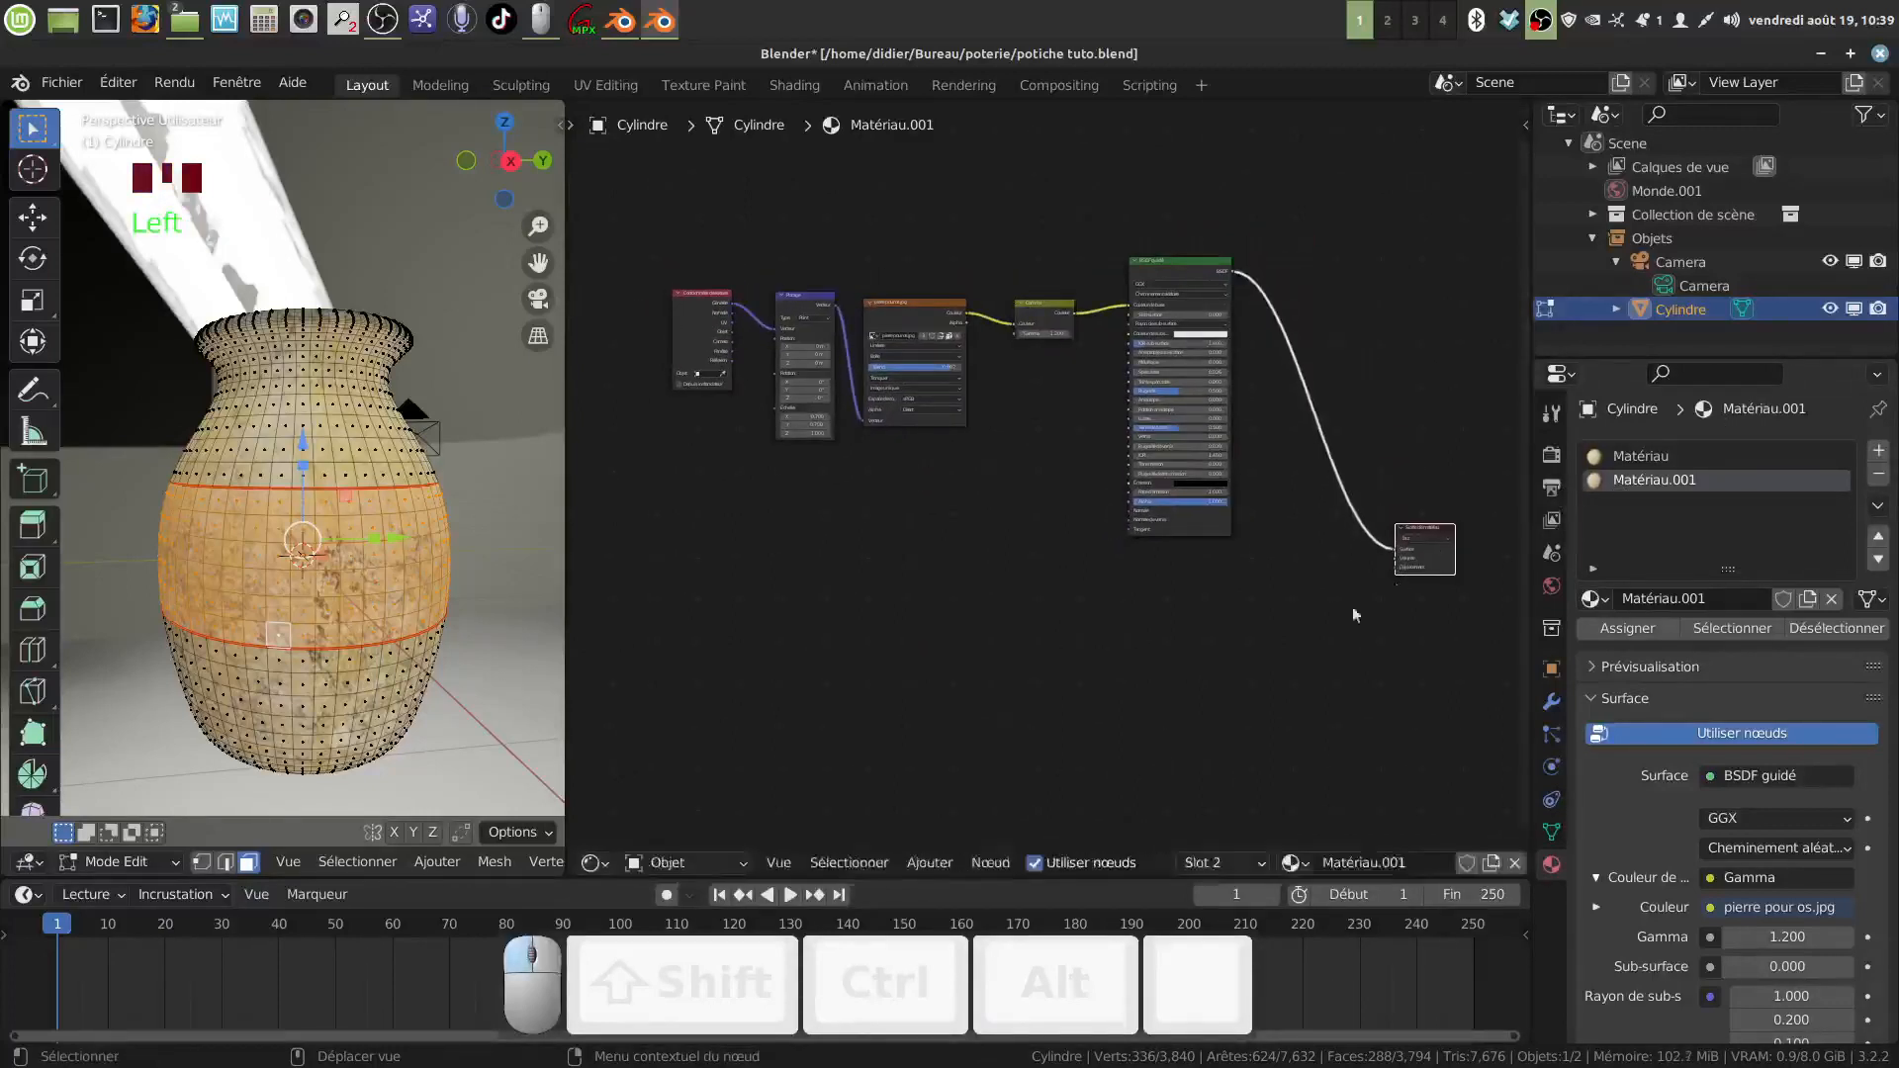
scroll(1302, 564, down, 2)
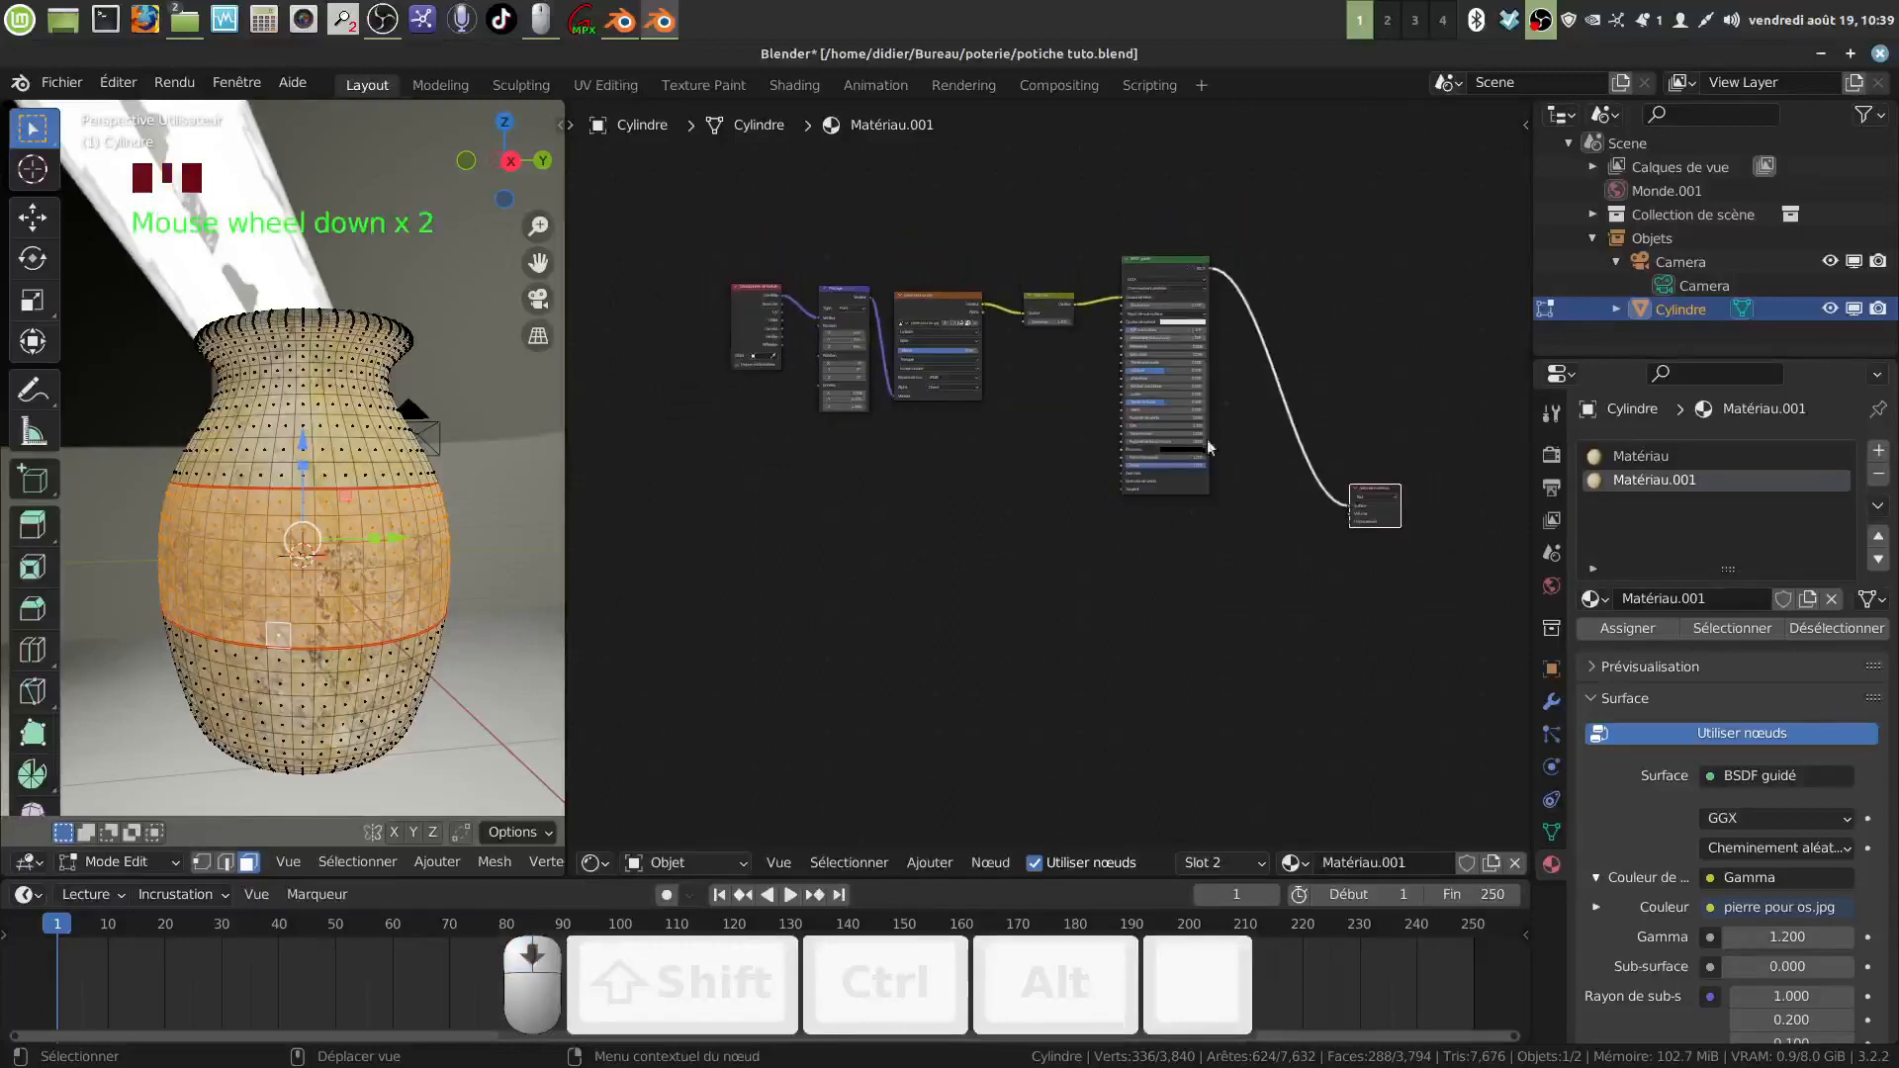
drag(1207, 447, 1194, 366)
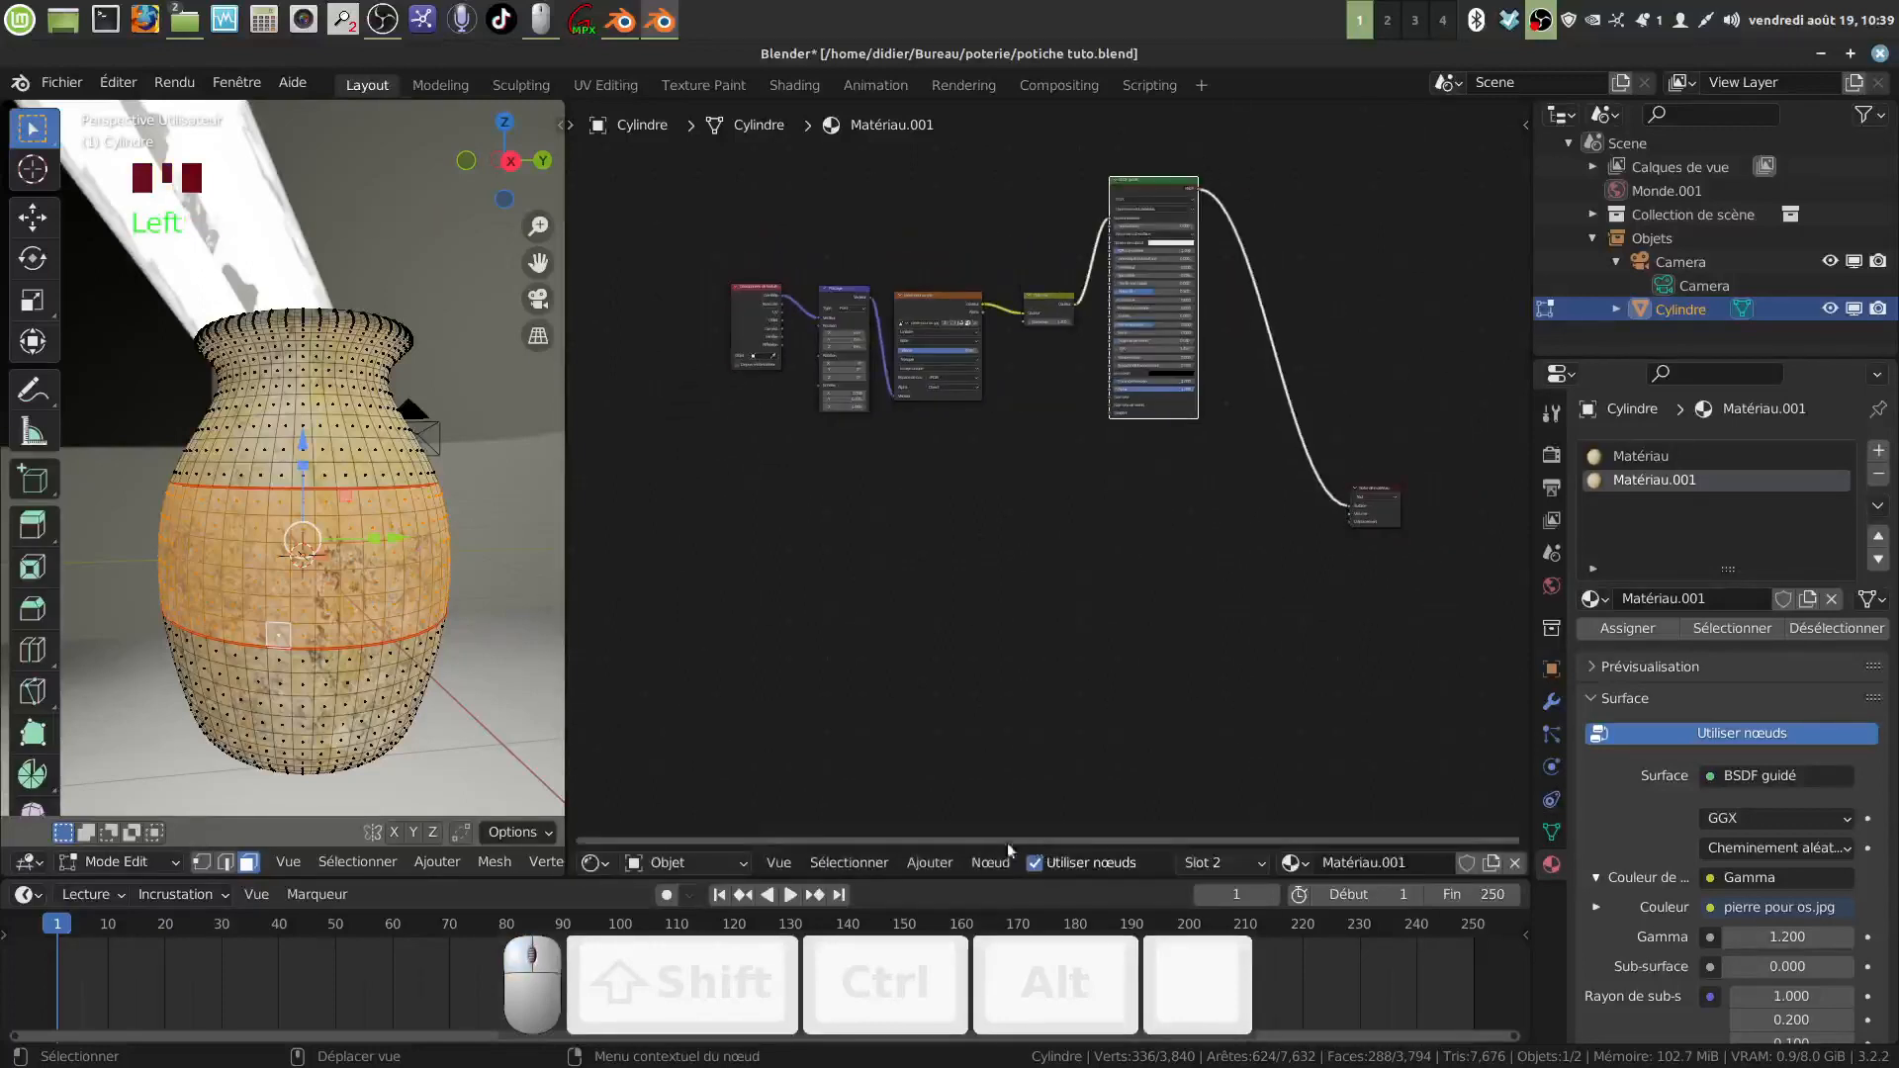
Step: Add a Shader de mélange node and insert it on the link between the BSDF guidé and the material output
click(916, 864)
mouse_move(964, 806)
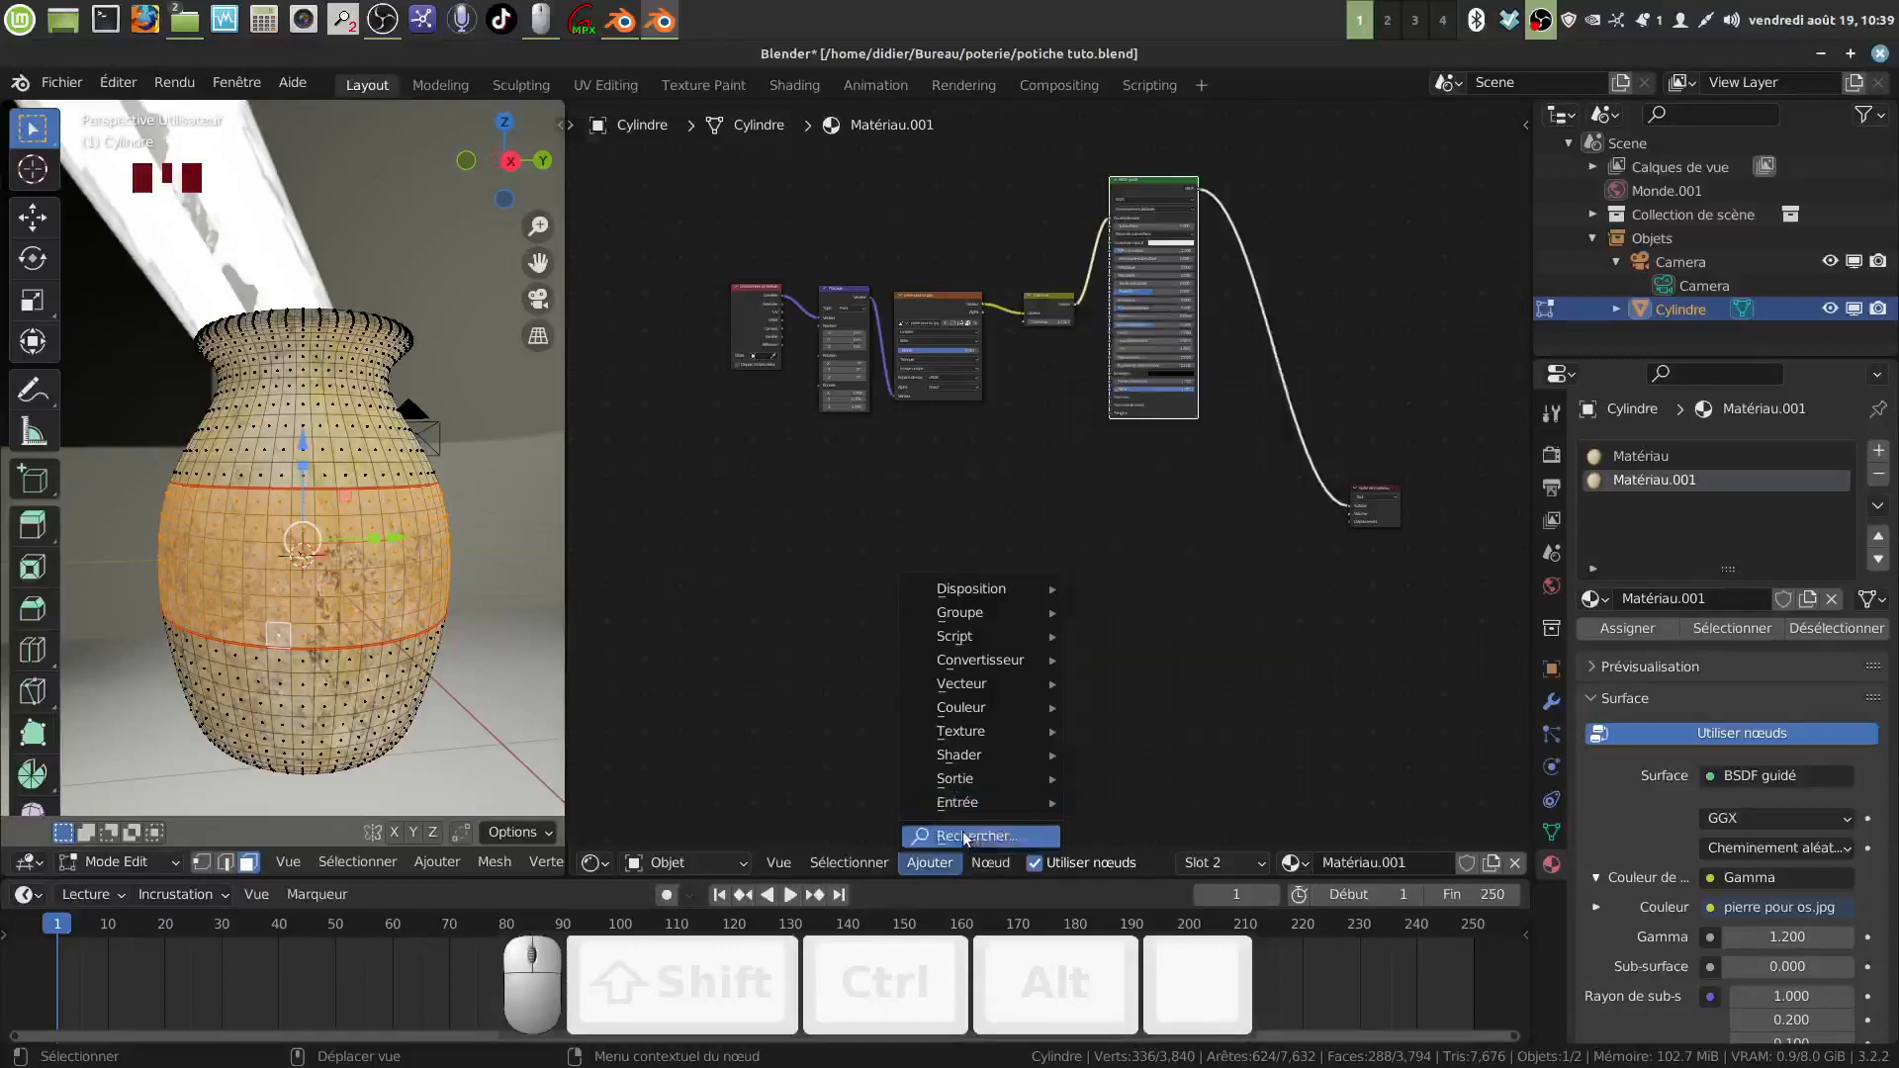
mouse_move(960, 755)
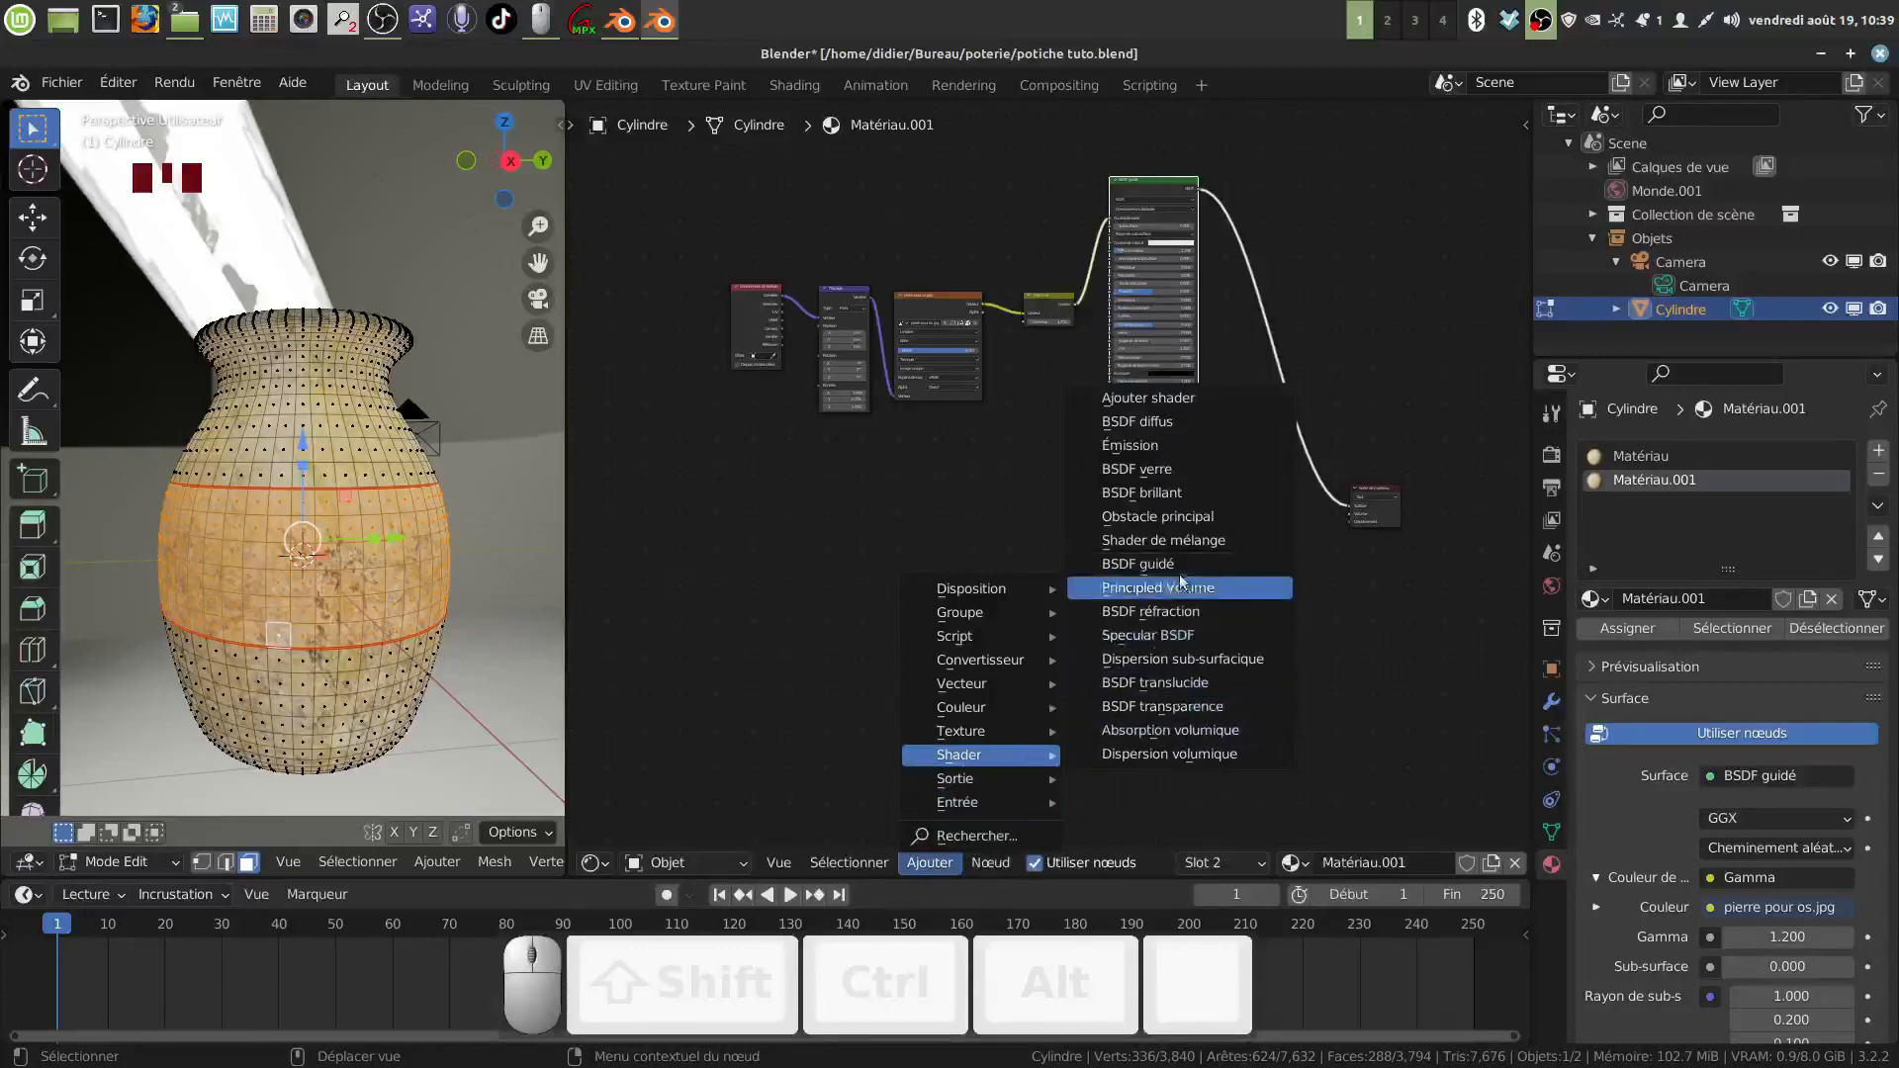
click(1196, 542)
click(1270, 462)
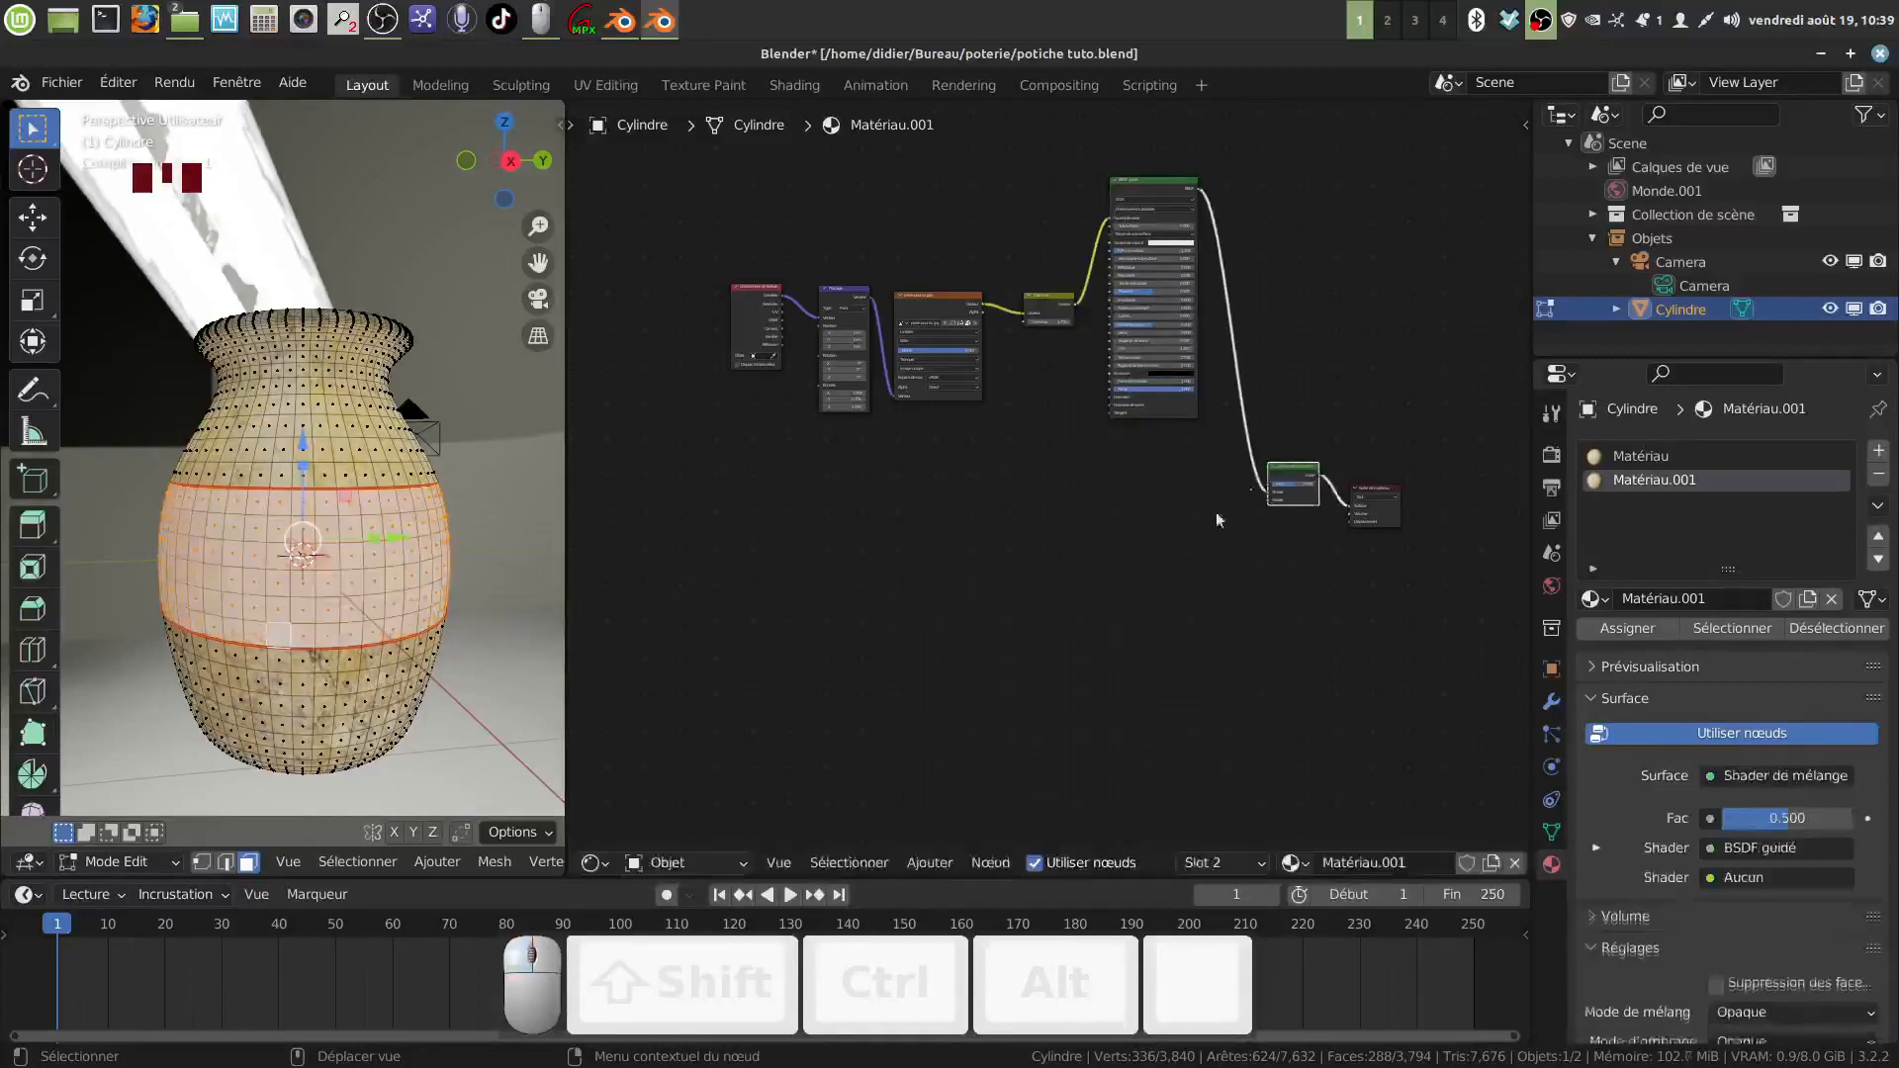
Step: Add a Coordonnées de texture node and a Texture image node in the free space below the existing stone texture nodes
click(931, 862)
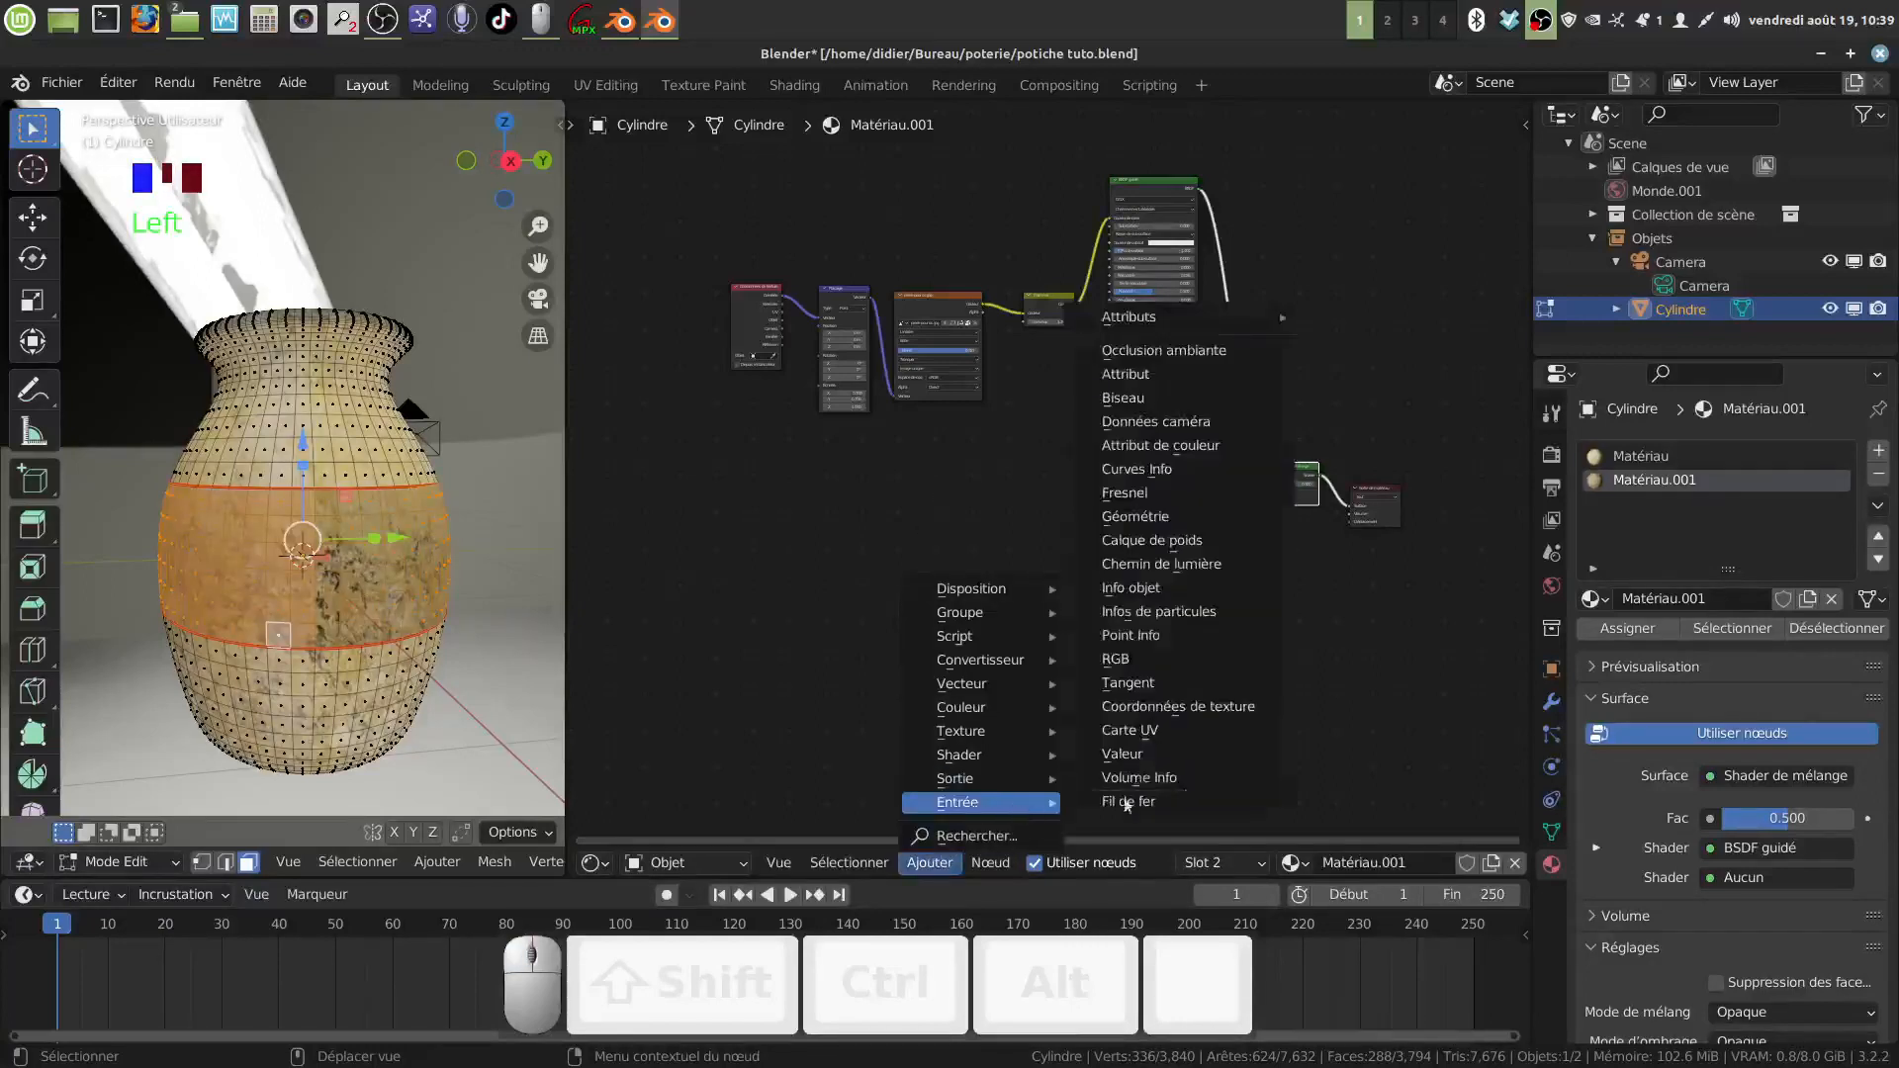
click(1196, 708)
click(748, 578)
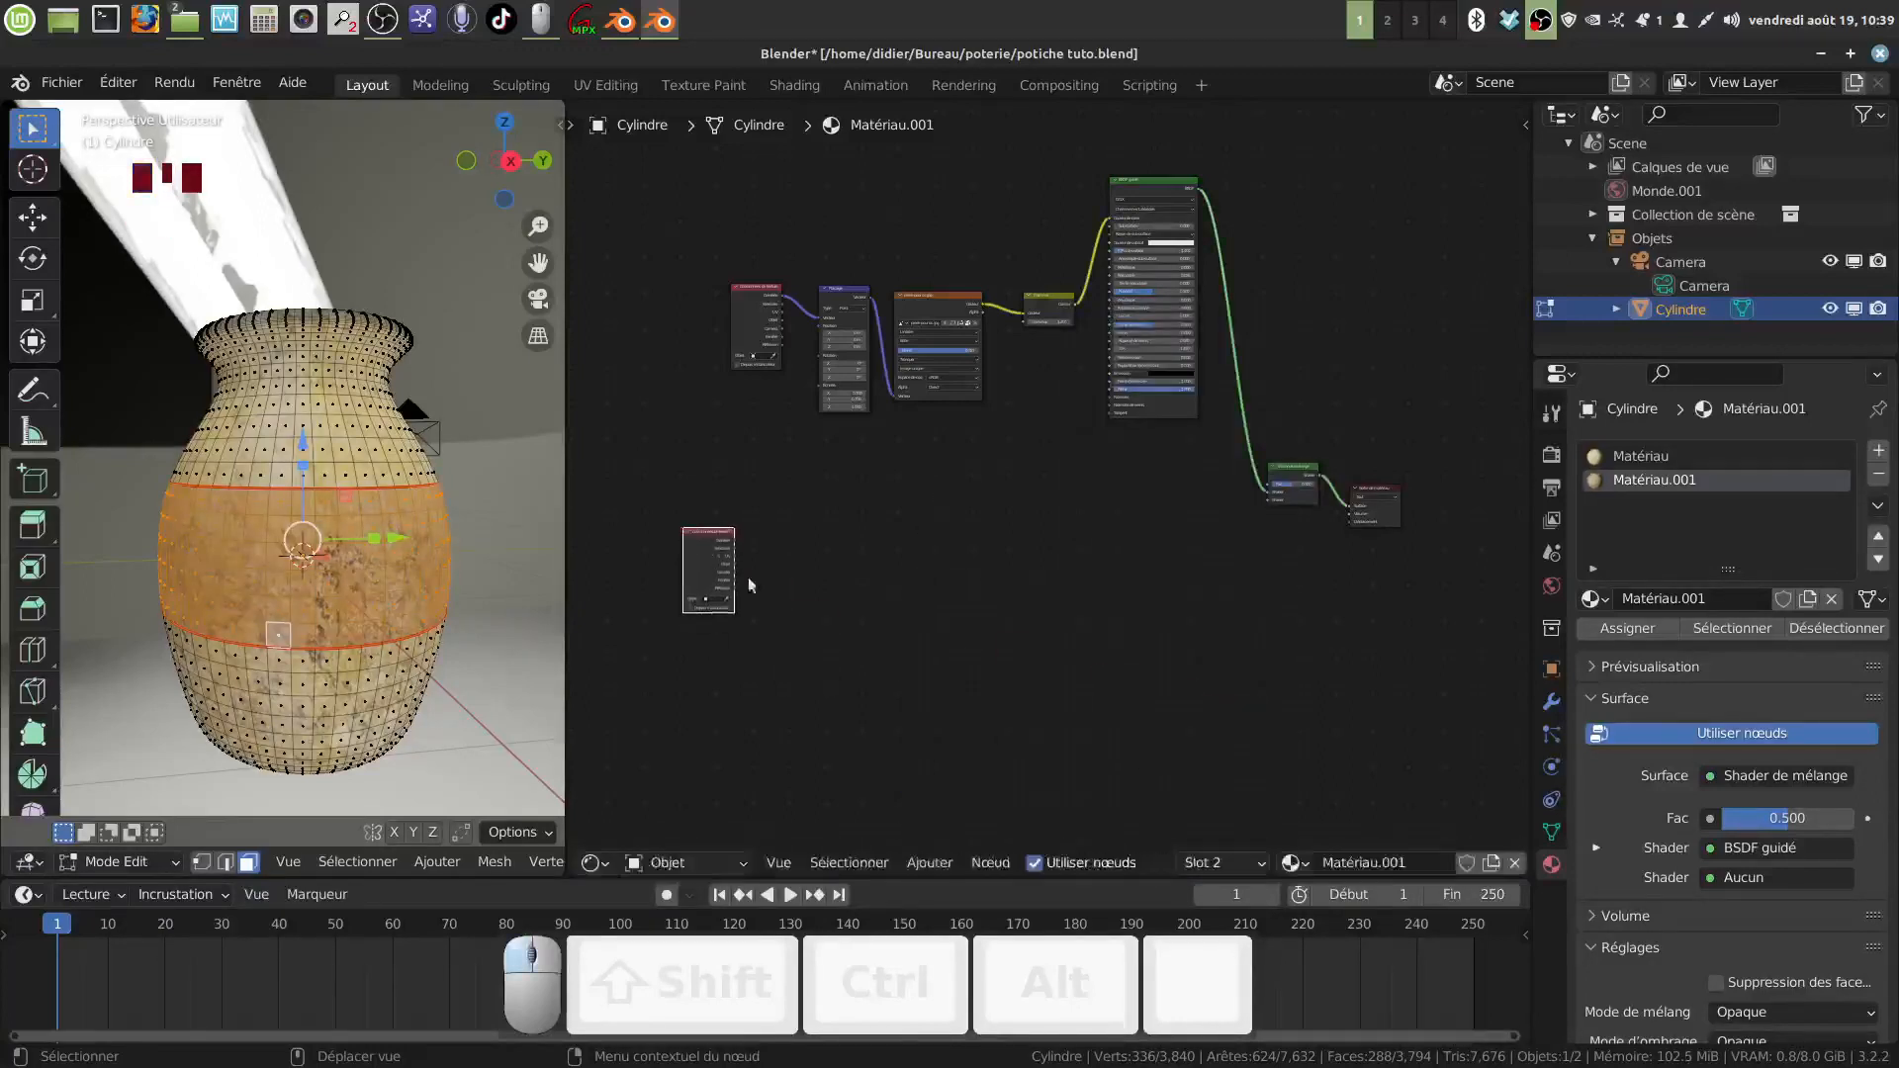
click(932, 862)
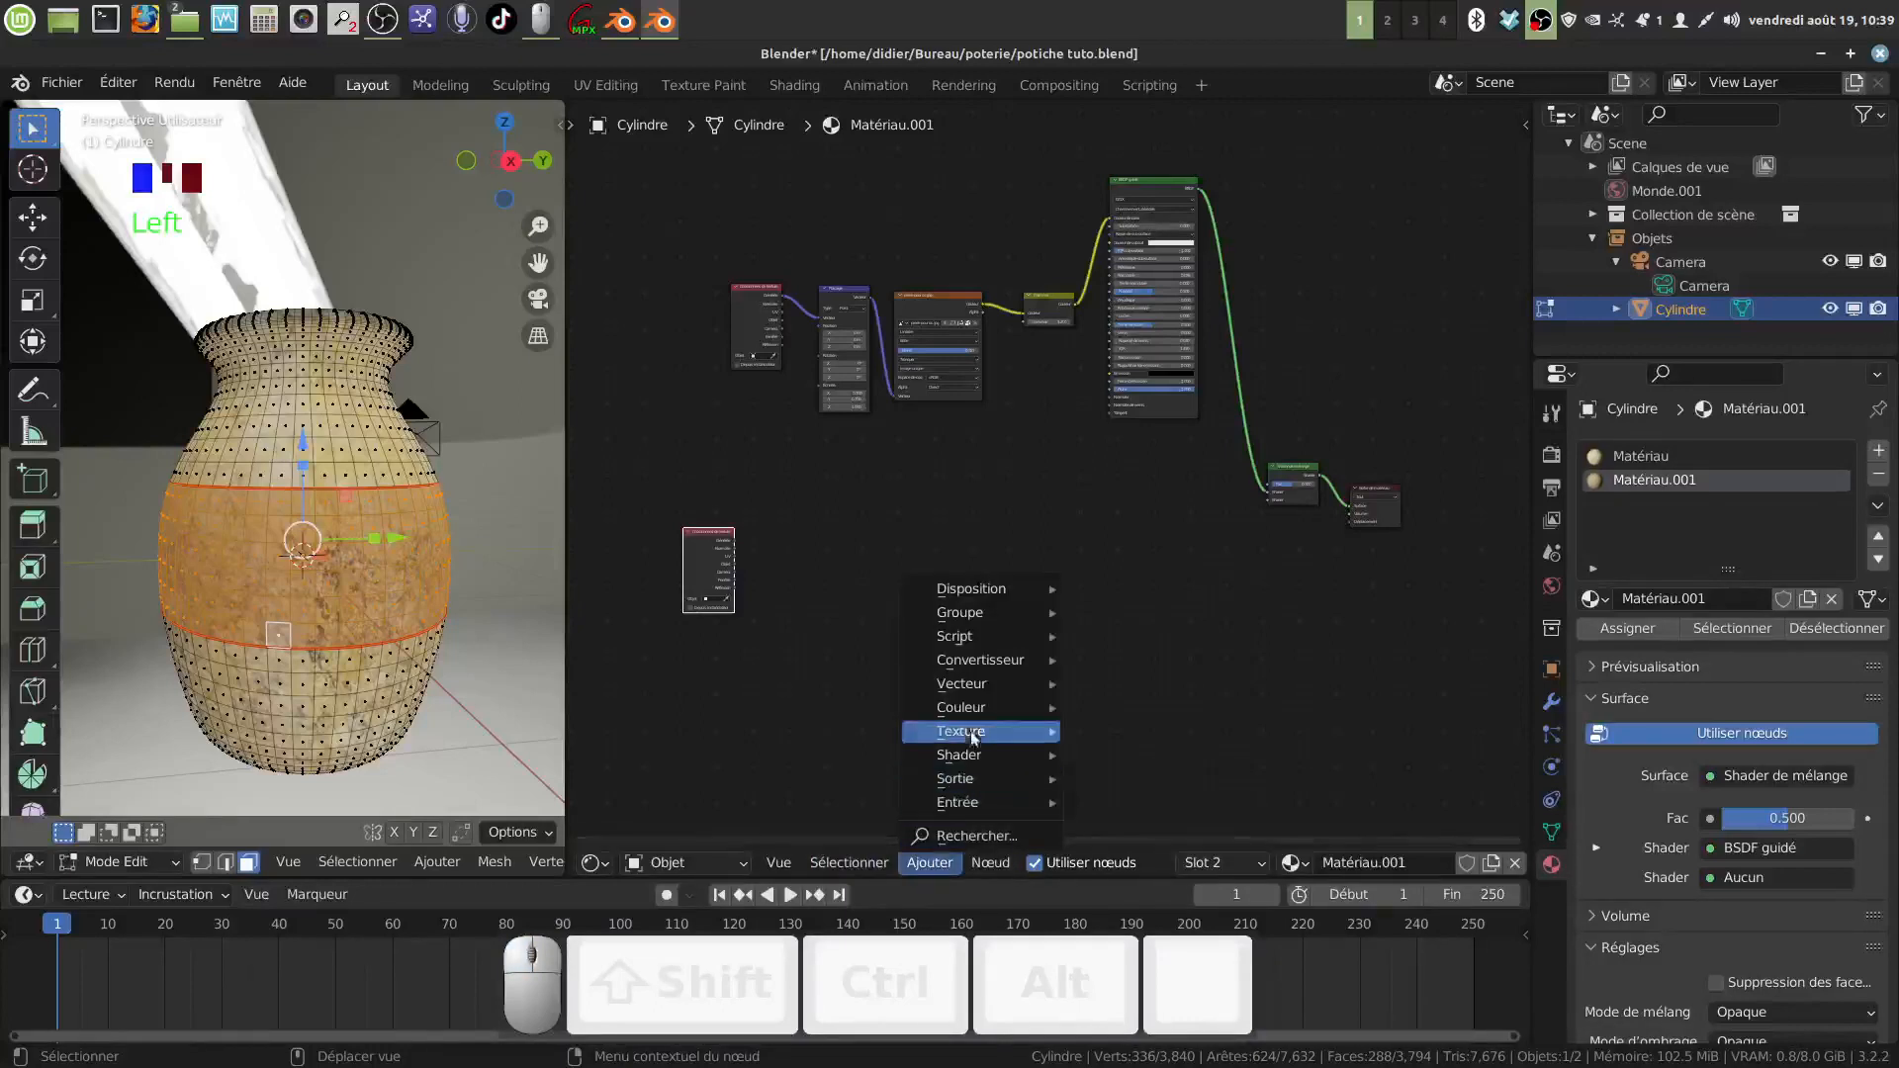
mouse_move(969, 734)
click(1152, 544)
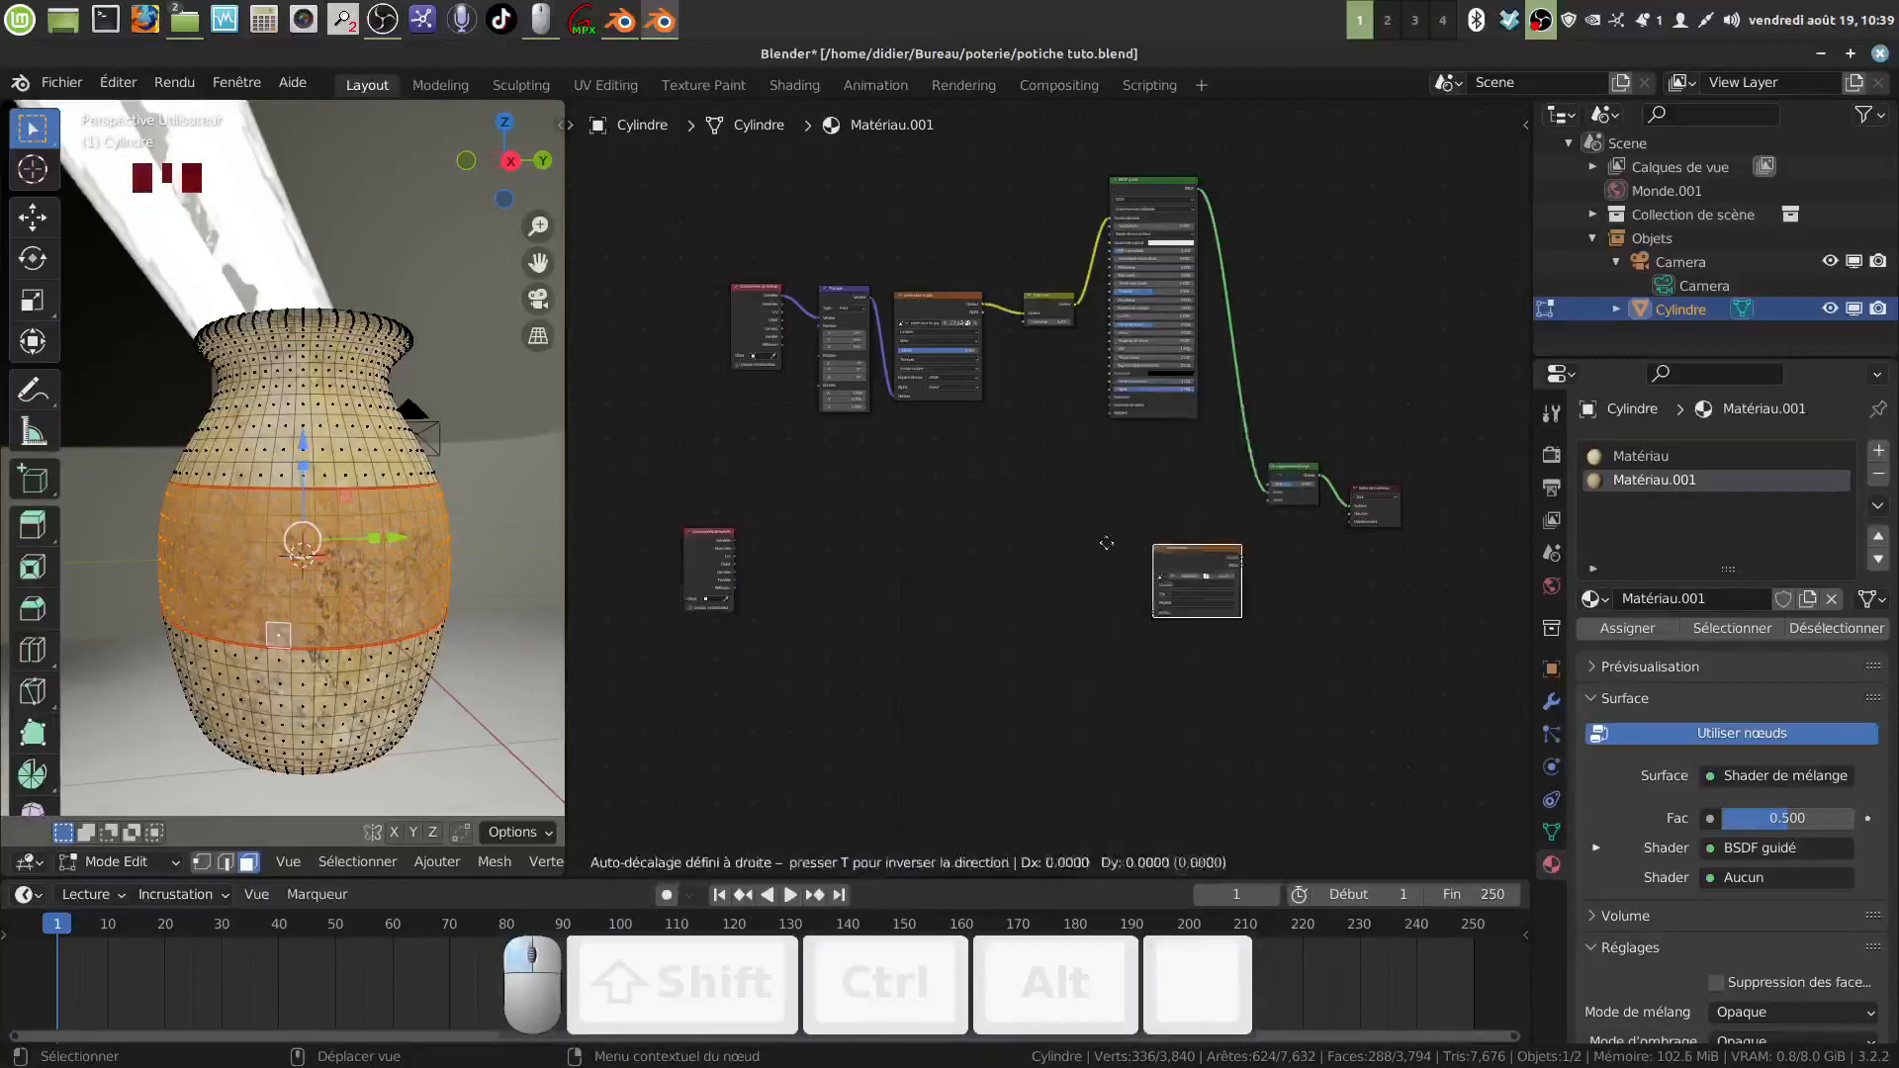
click(849, 543)
middle_drag(947, 677, 1000, 691)
middle_drag(926, 692, 866, 681)
drag(918, 527, 1104, 502)
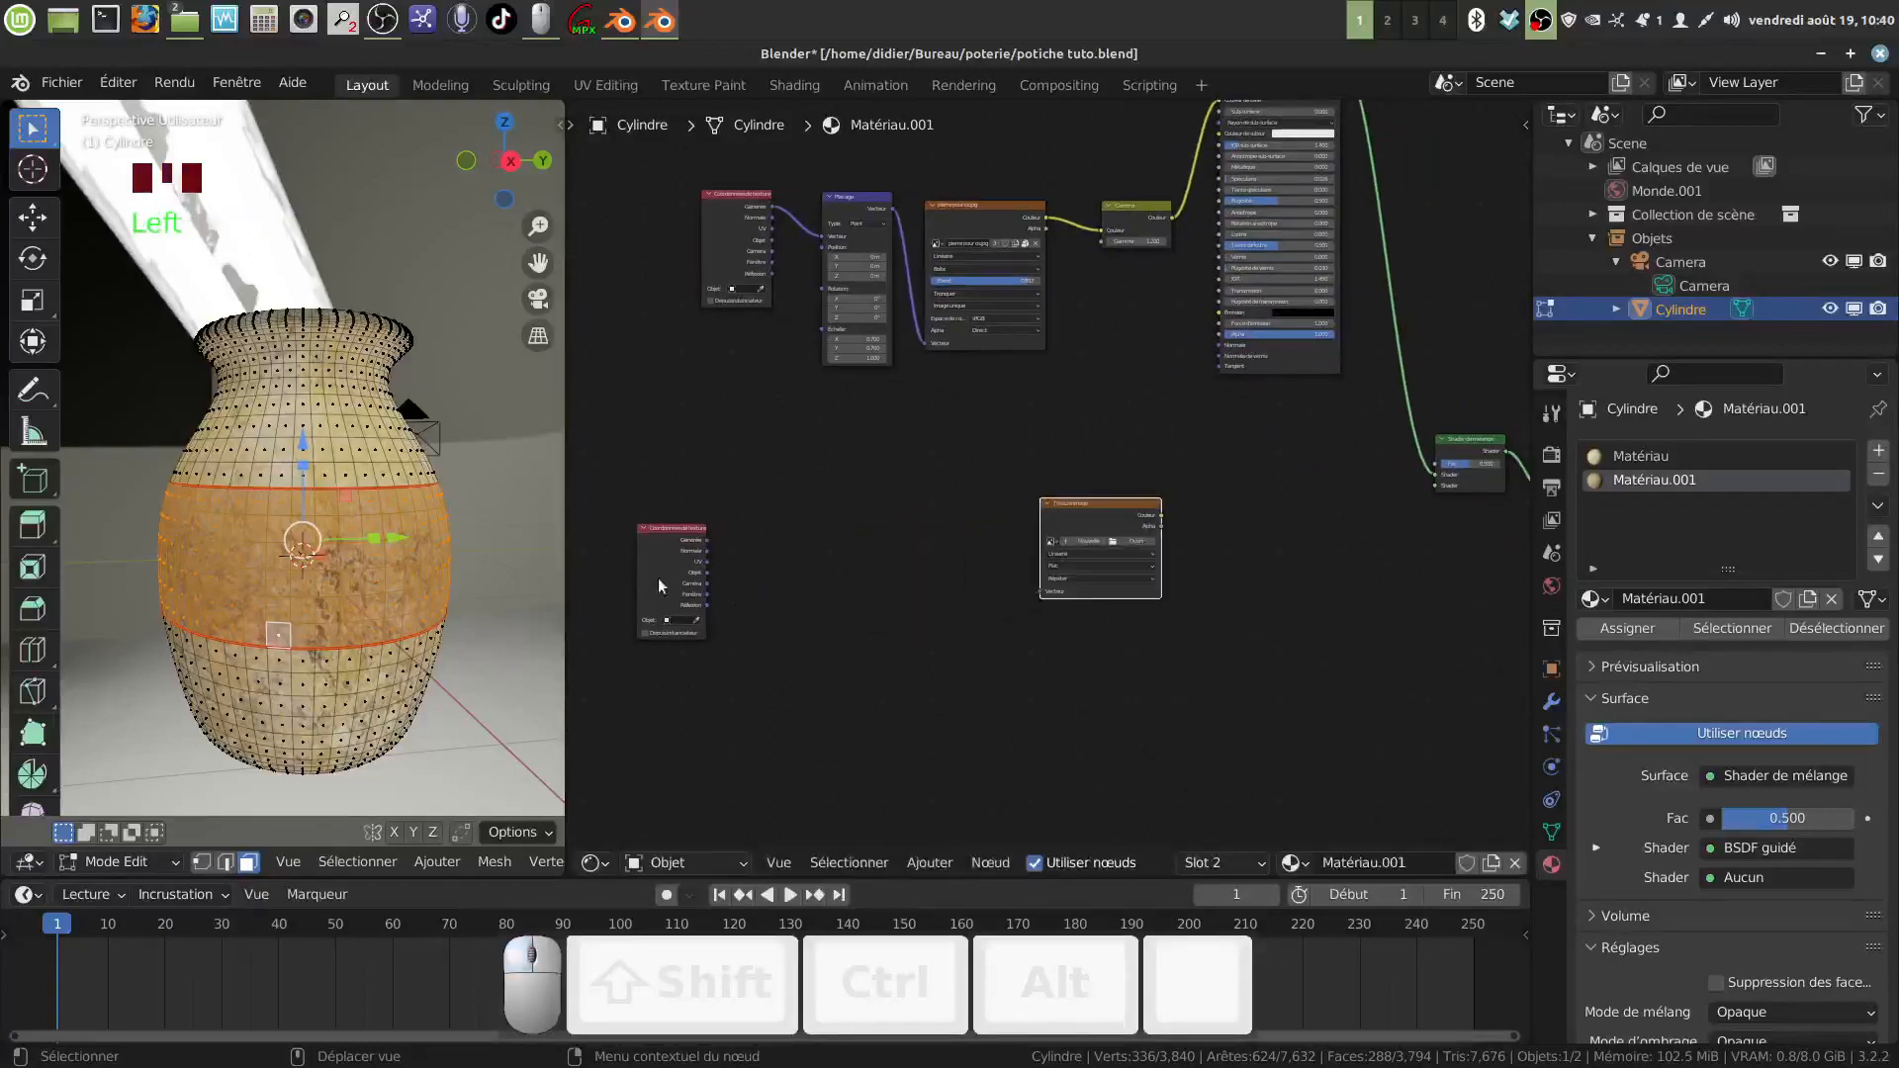
Step: Link the new coordinates' UV output to the image texture's Vecteur, and its Couleur to the Shader de mélange's second Shader input
drag(657, 577, 1063, 627)
scroll(876, 546, up, 3)
middle_drag(1064, 626, 763, 670)
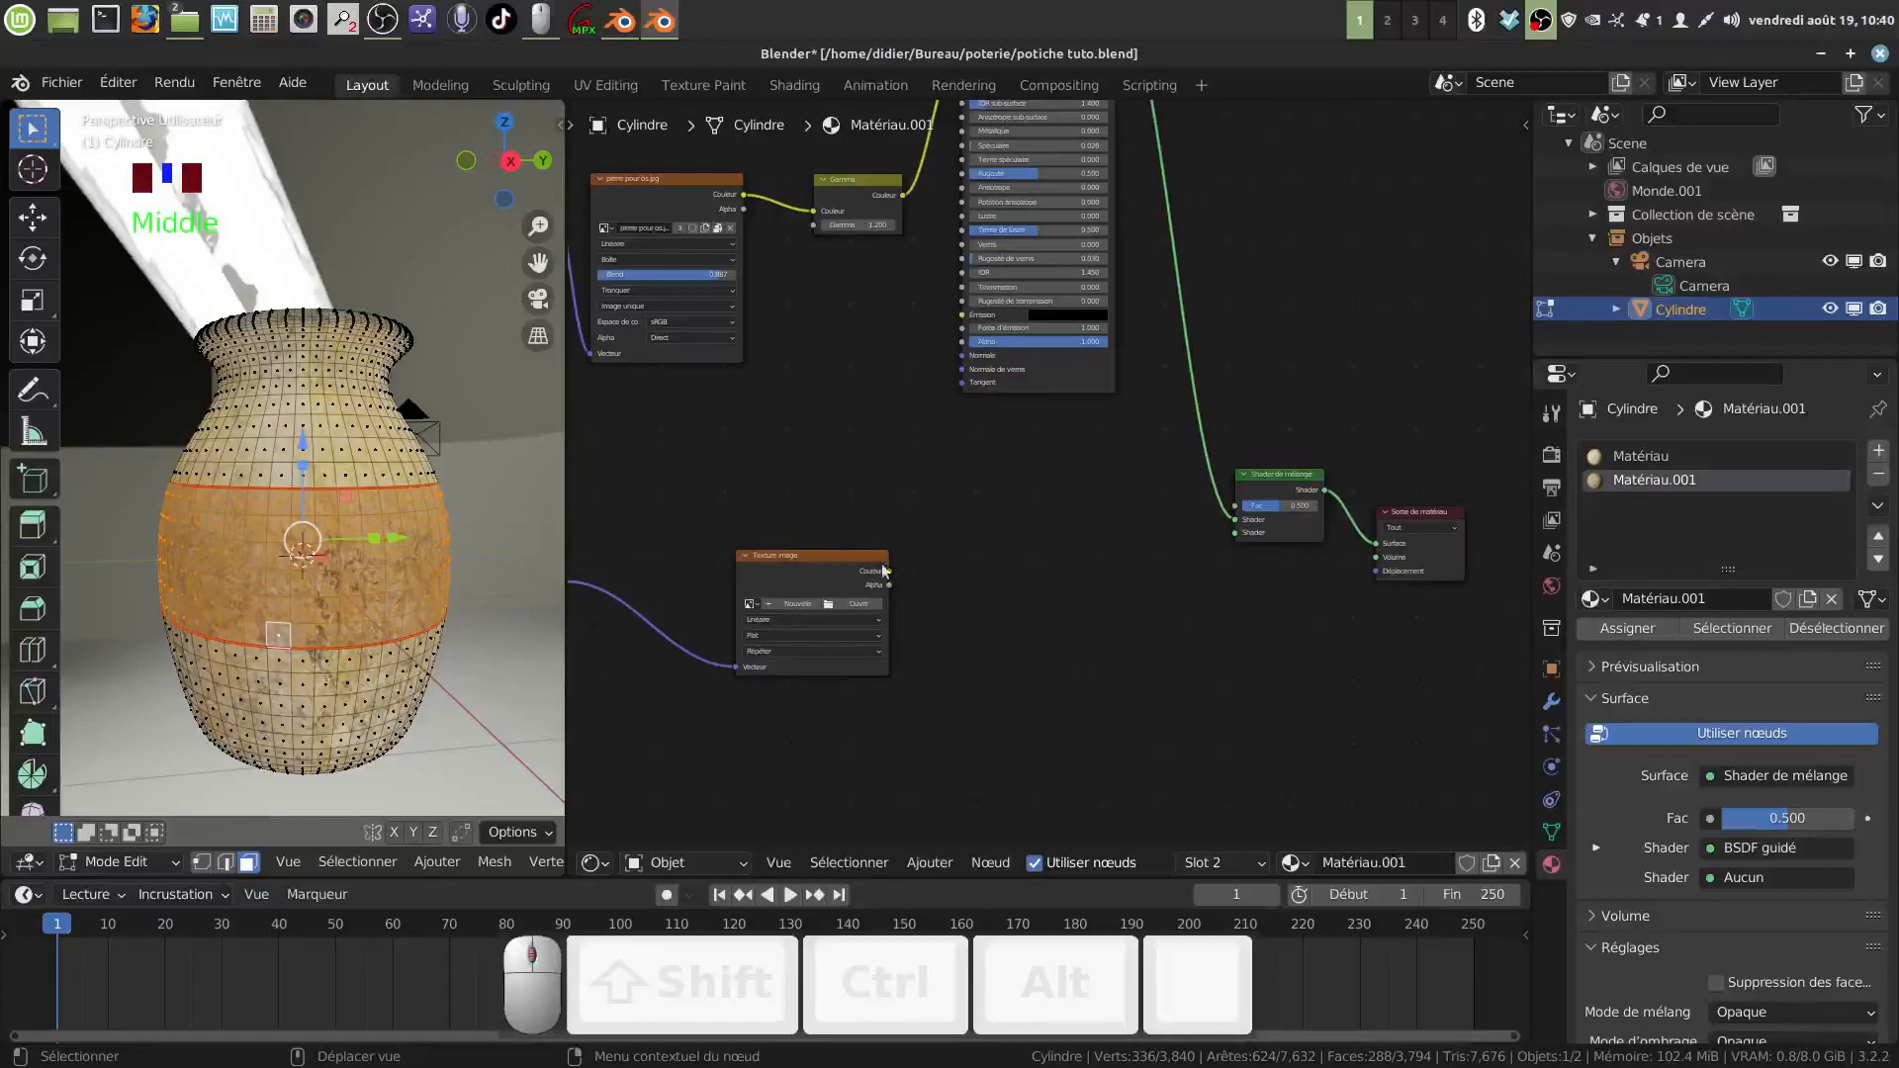
drag(889, 573, 1234, 534)
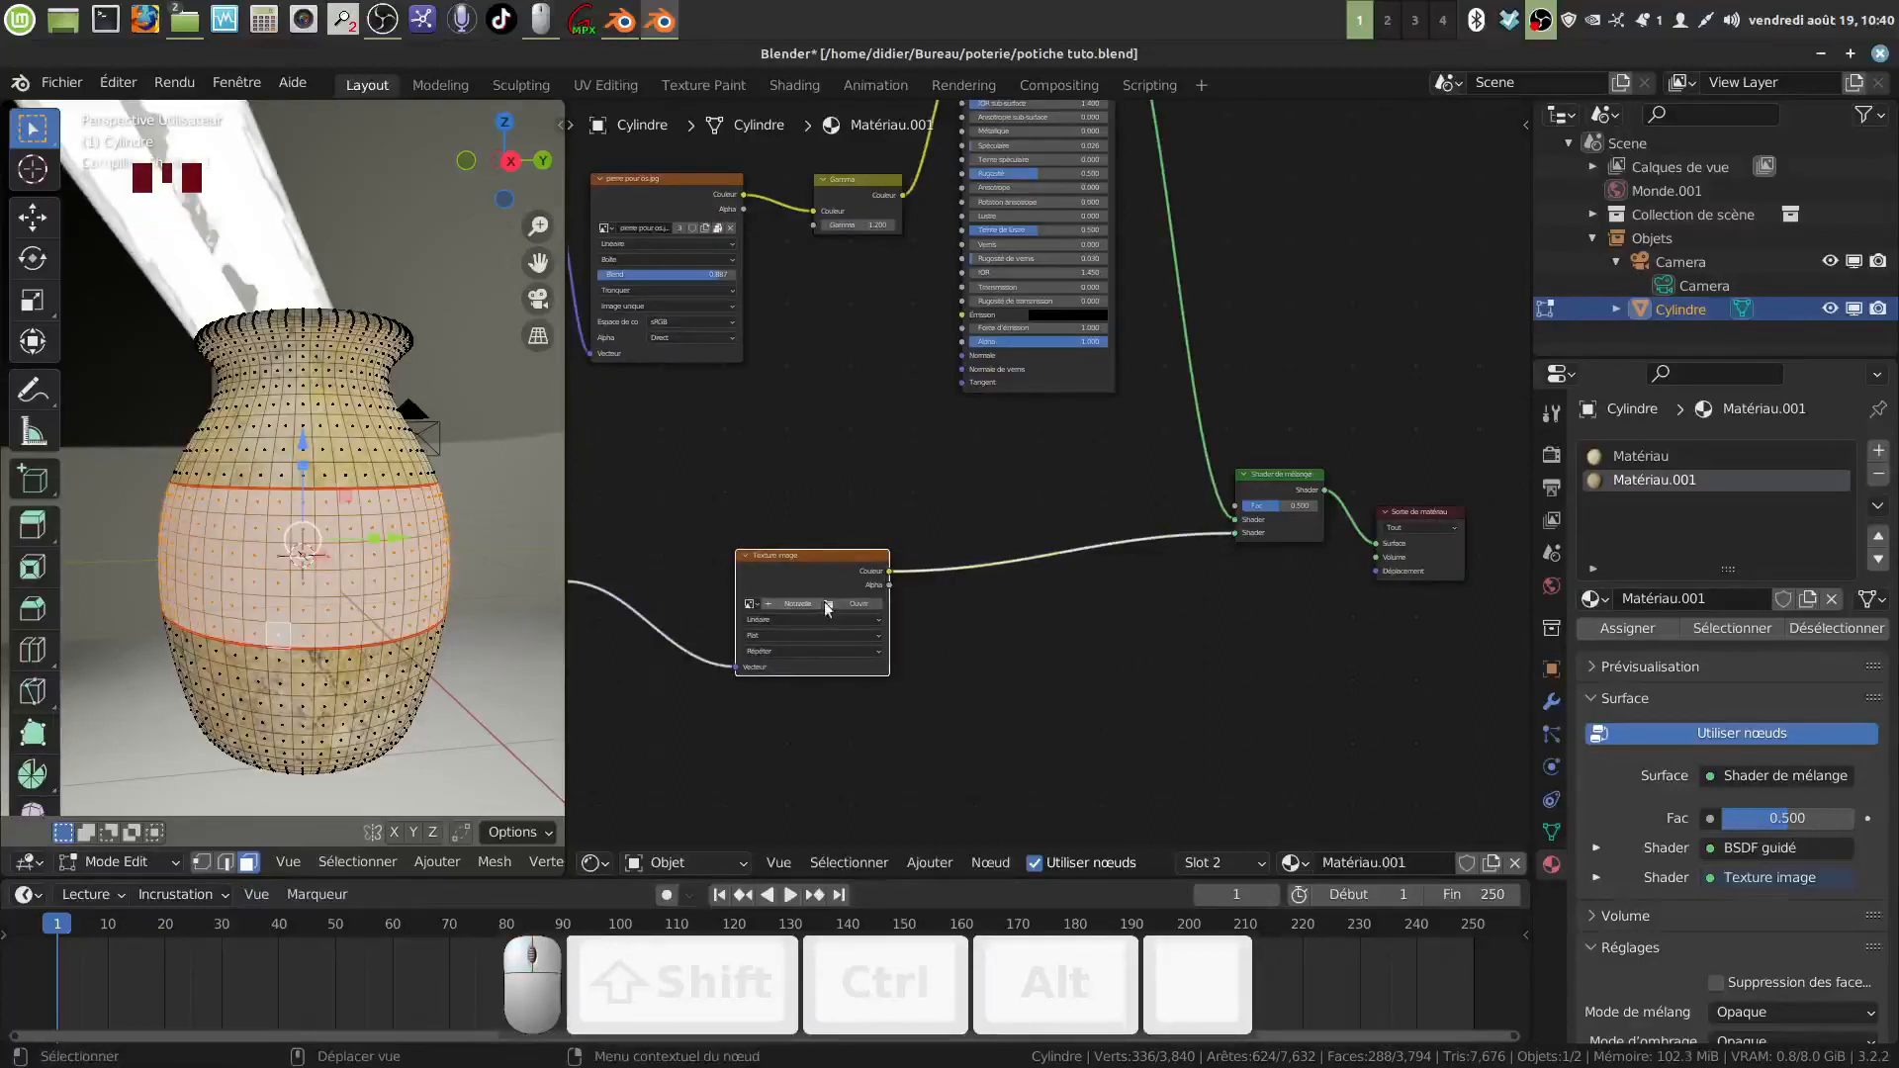
Step: Assign the already loaded Greek frieze image, 91b3f2b22d075c…, to the new Texture image node
scroll(828, 608, up, 5)
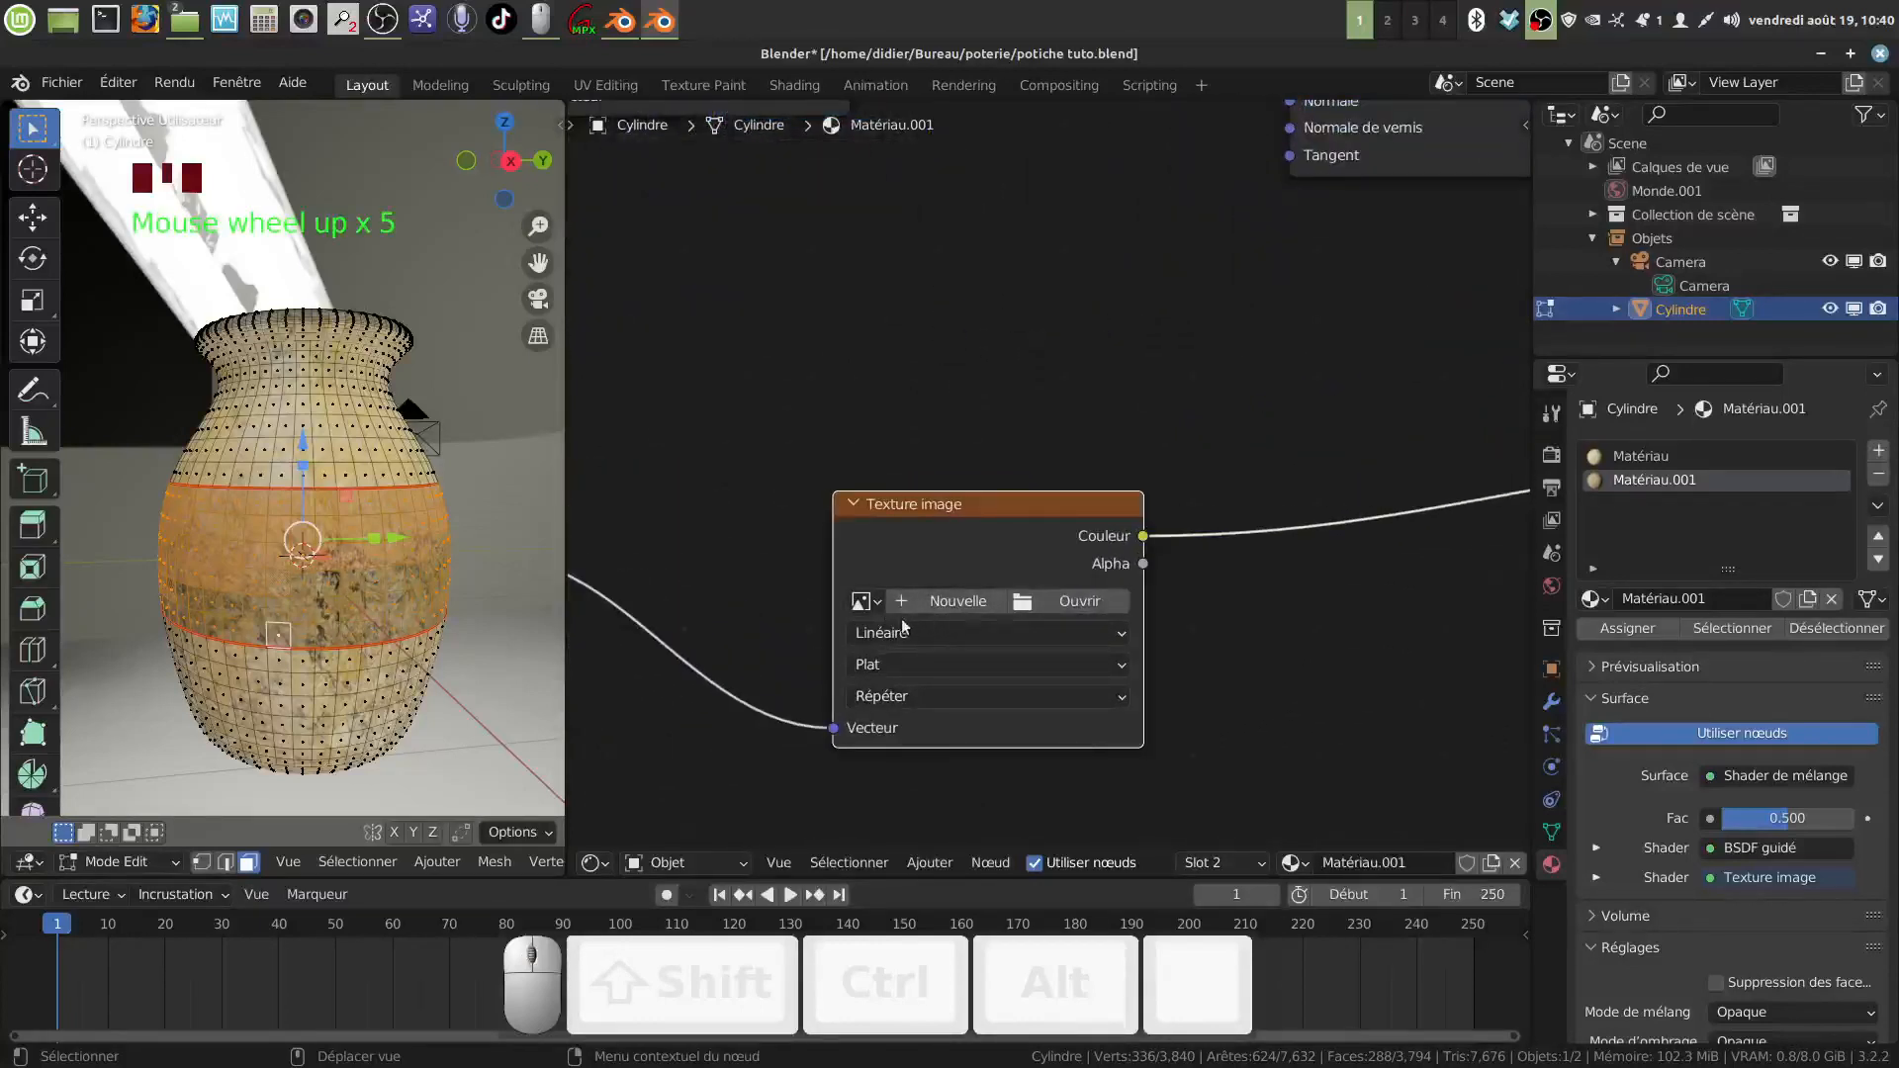
click(877, 602)
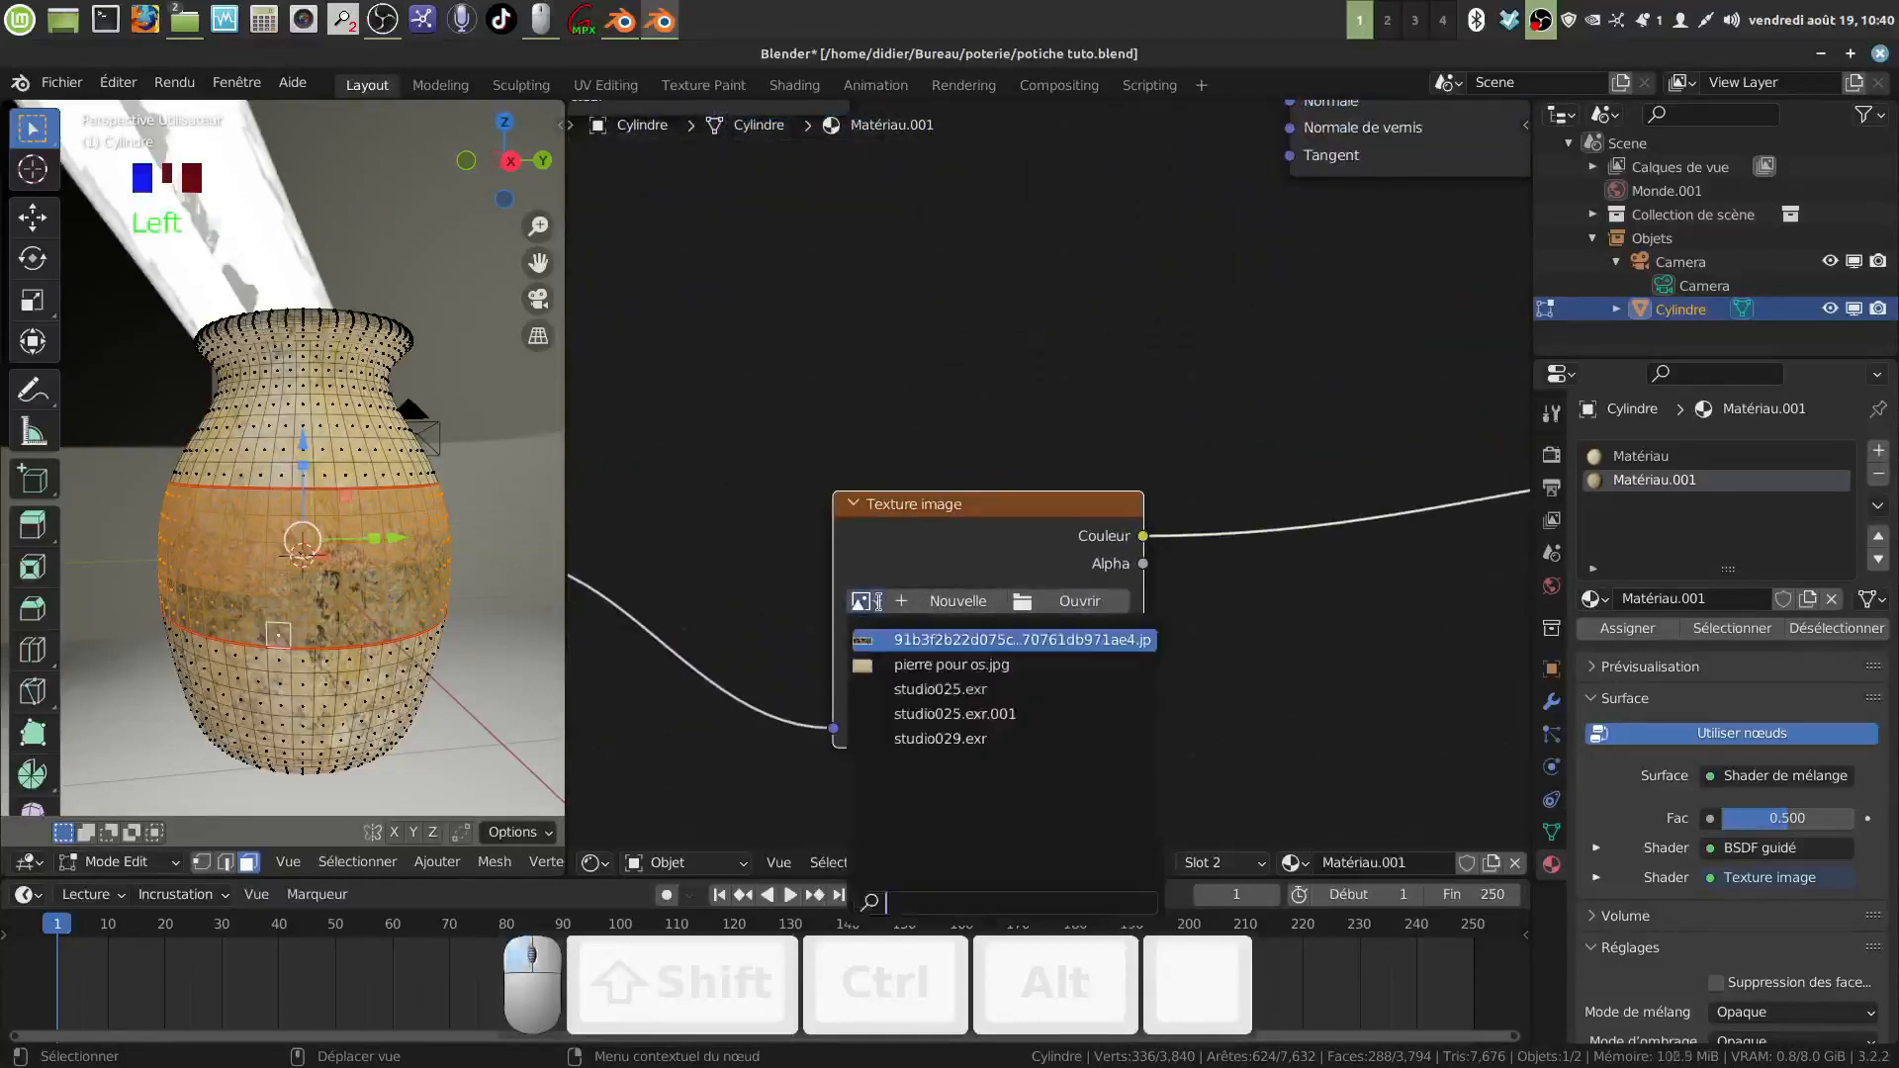
click(928, 639)
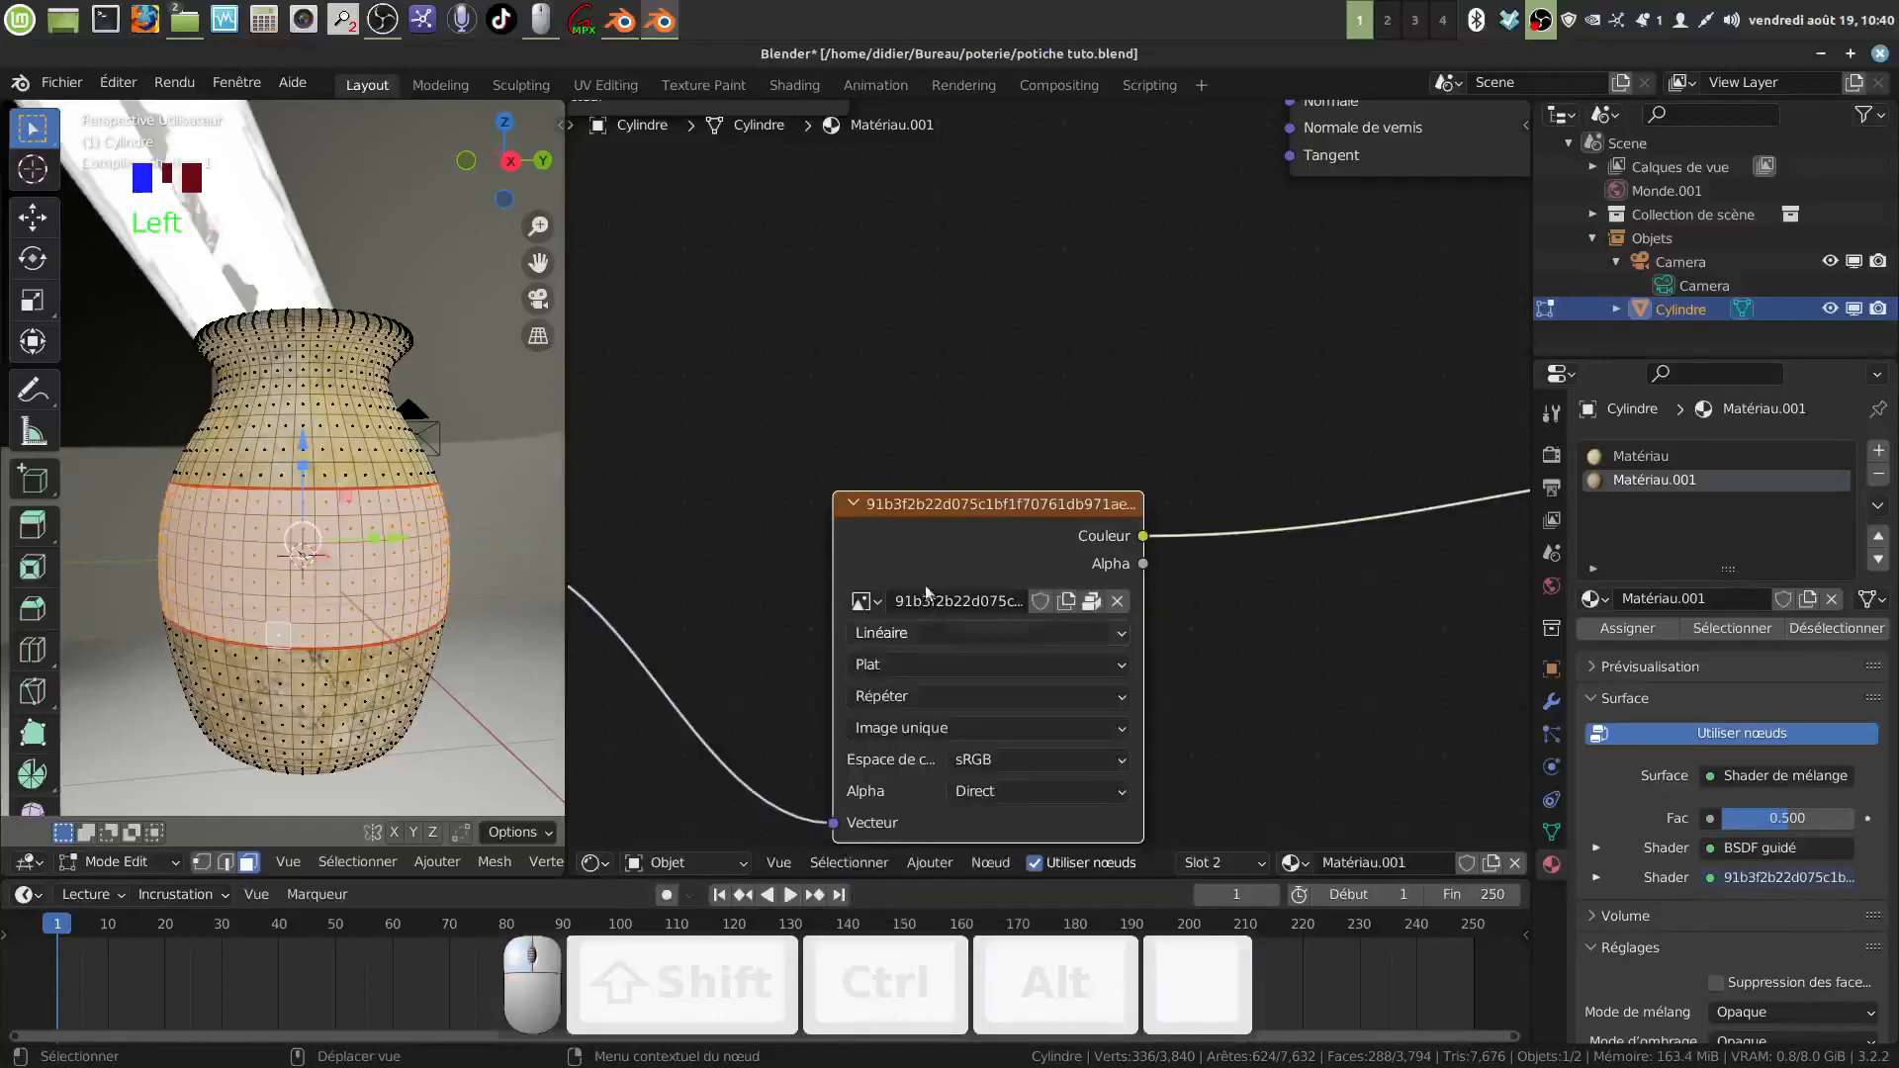
scroll(1143, 737, down, 5)
scroll(1174, 689, down, 1)
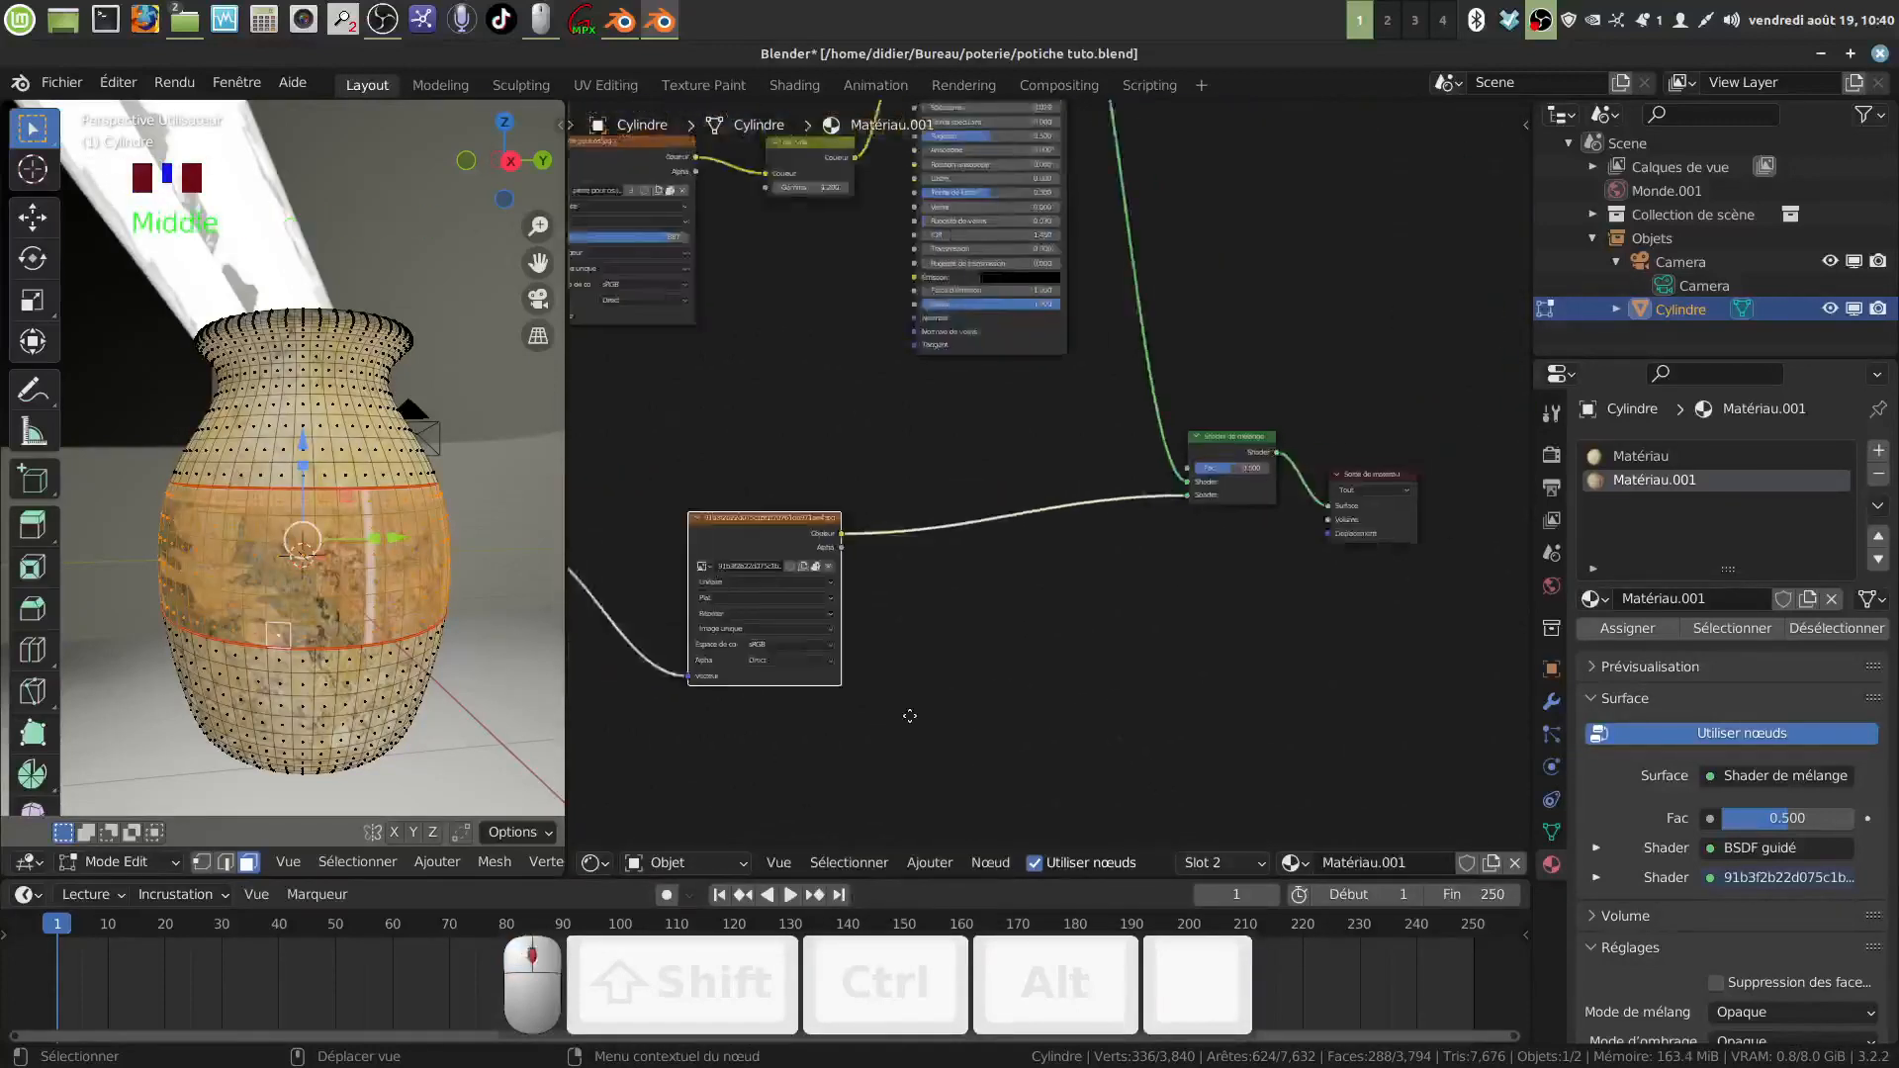
Step: Set the frieze image texture's extension mode to Tronquer
scroll(1069, 657, up, 4)
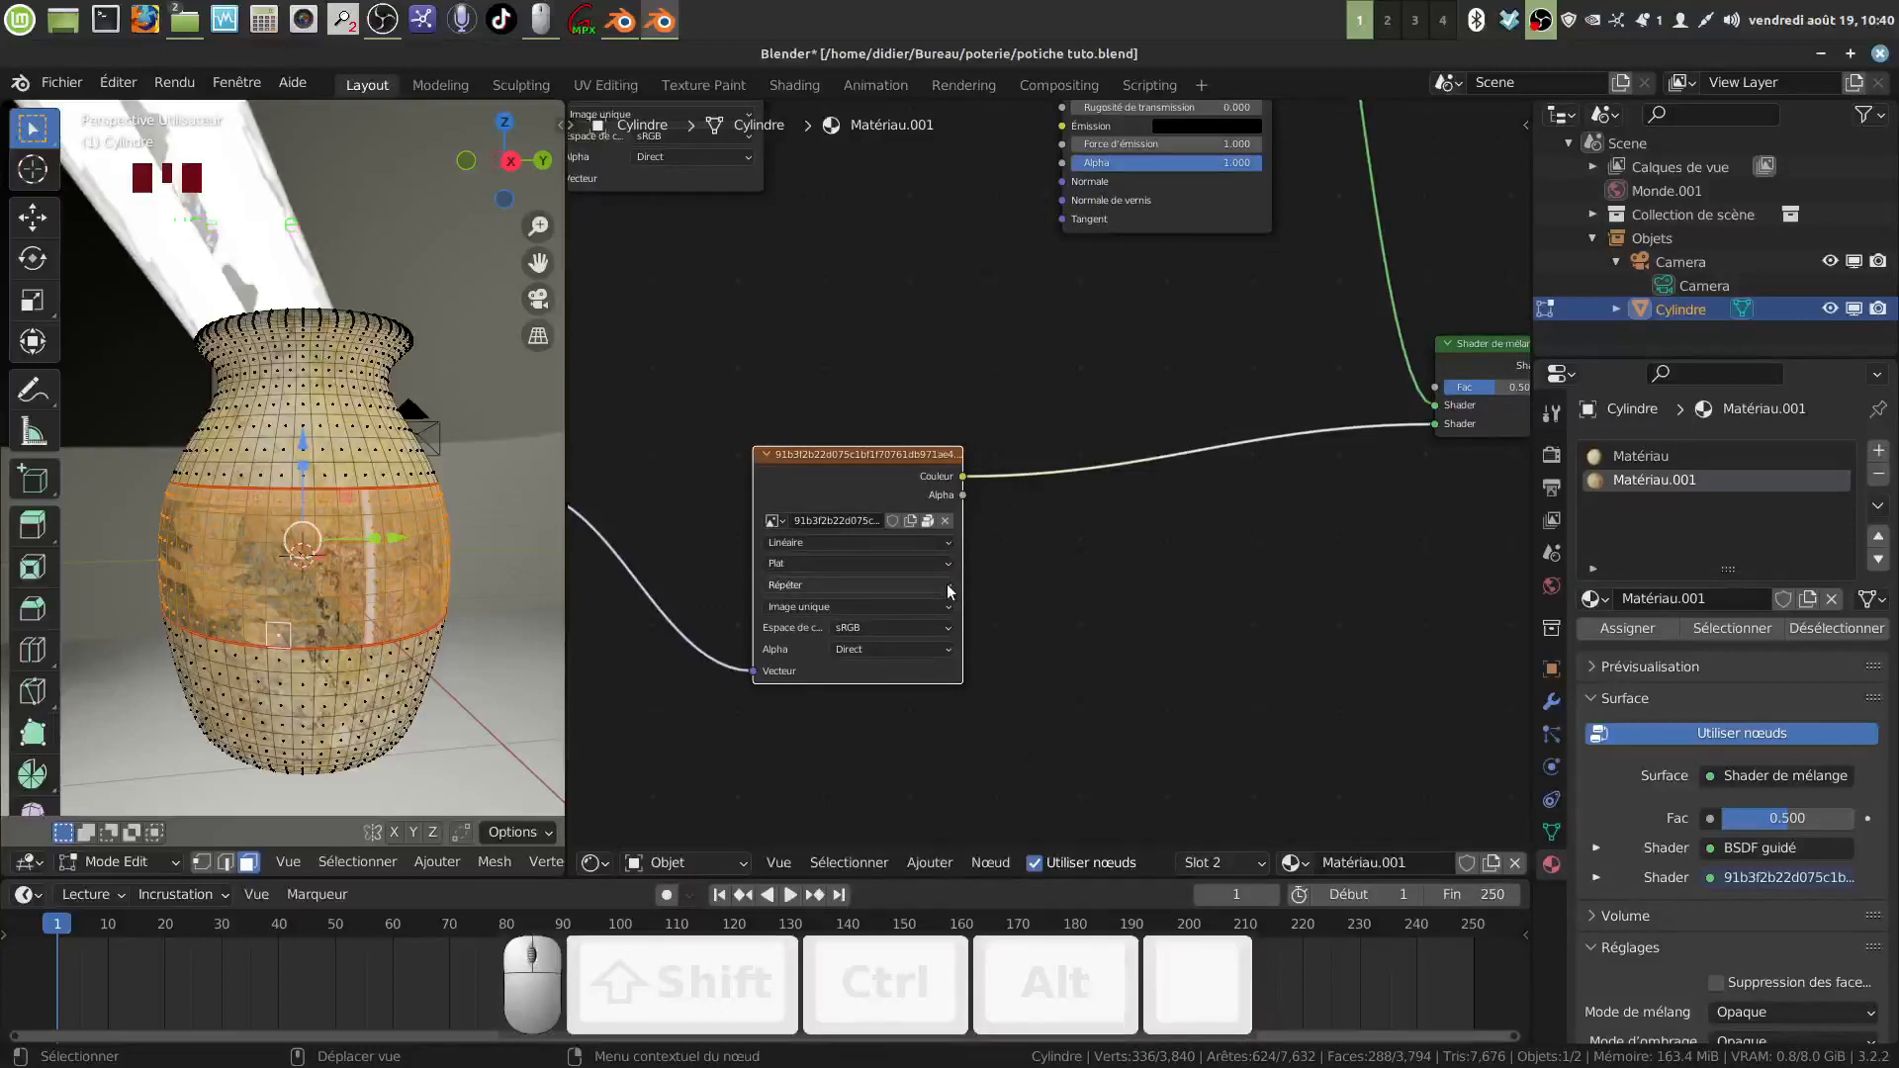
scroll(1023, 603, down, 3)
middle_drag(1025, 603, 1186, 591)
scroll(940, 601, up, 5)
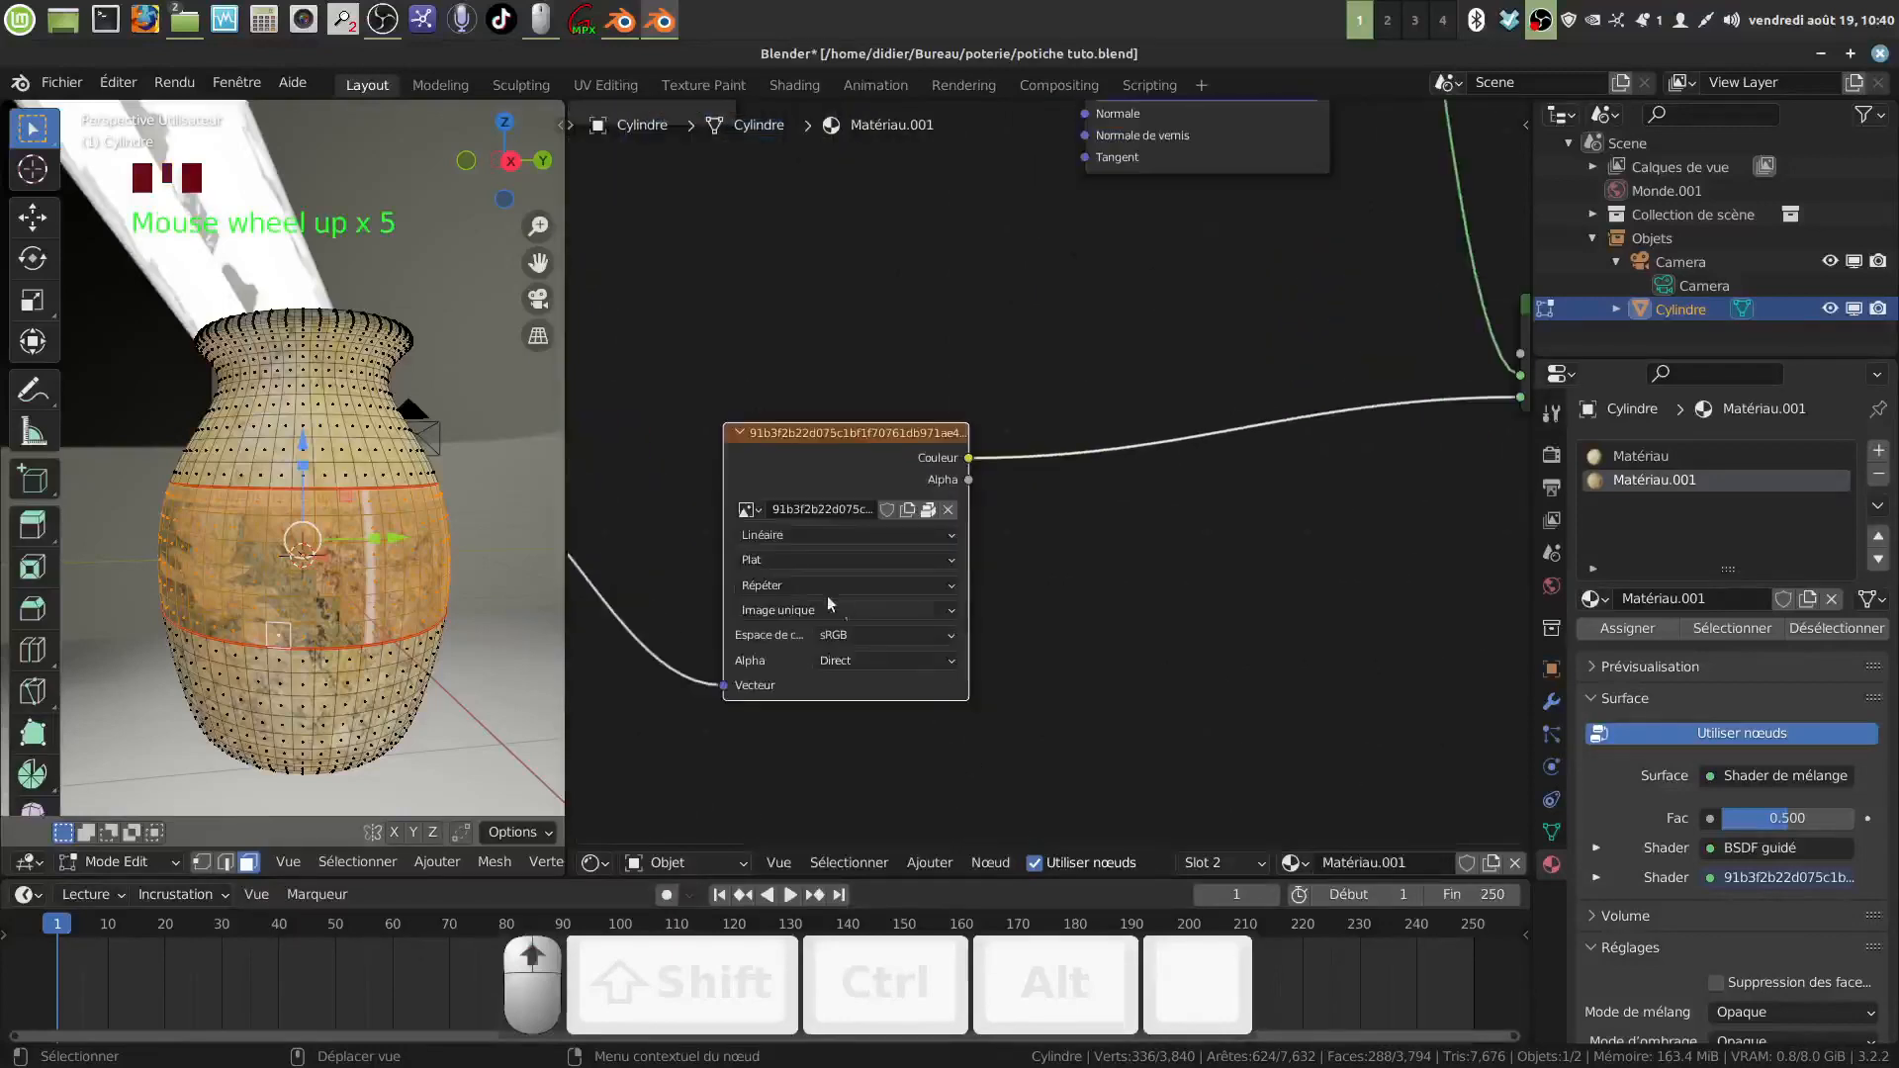
click(951, 593)
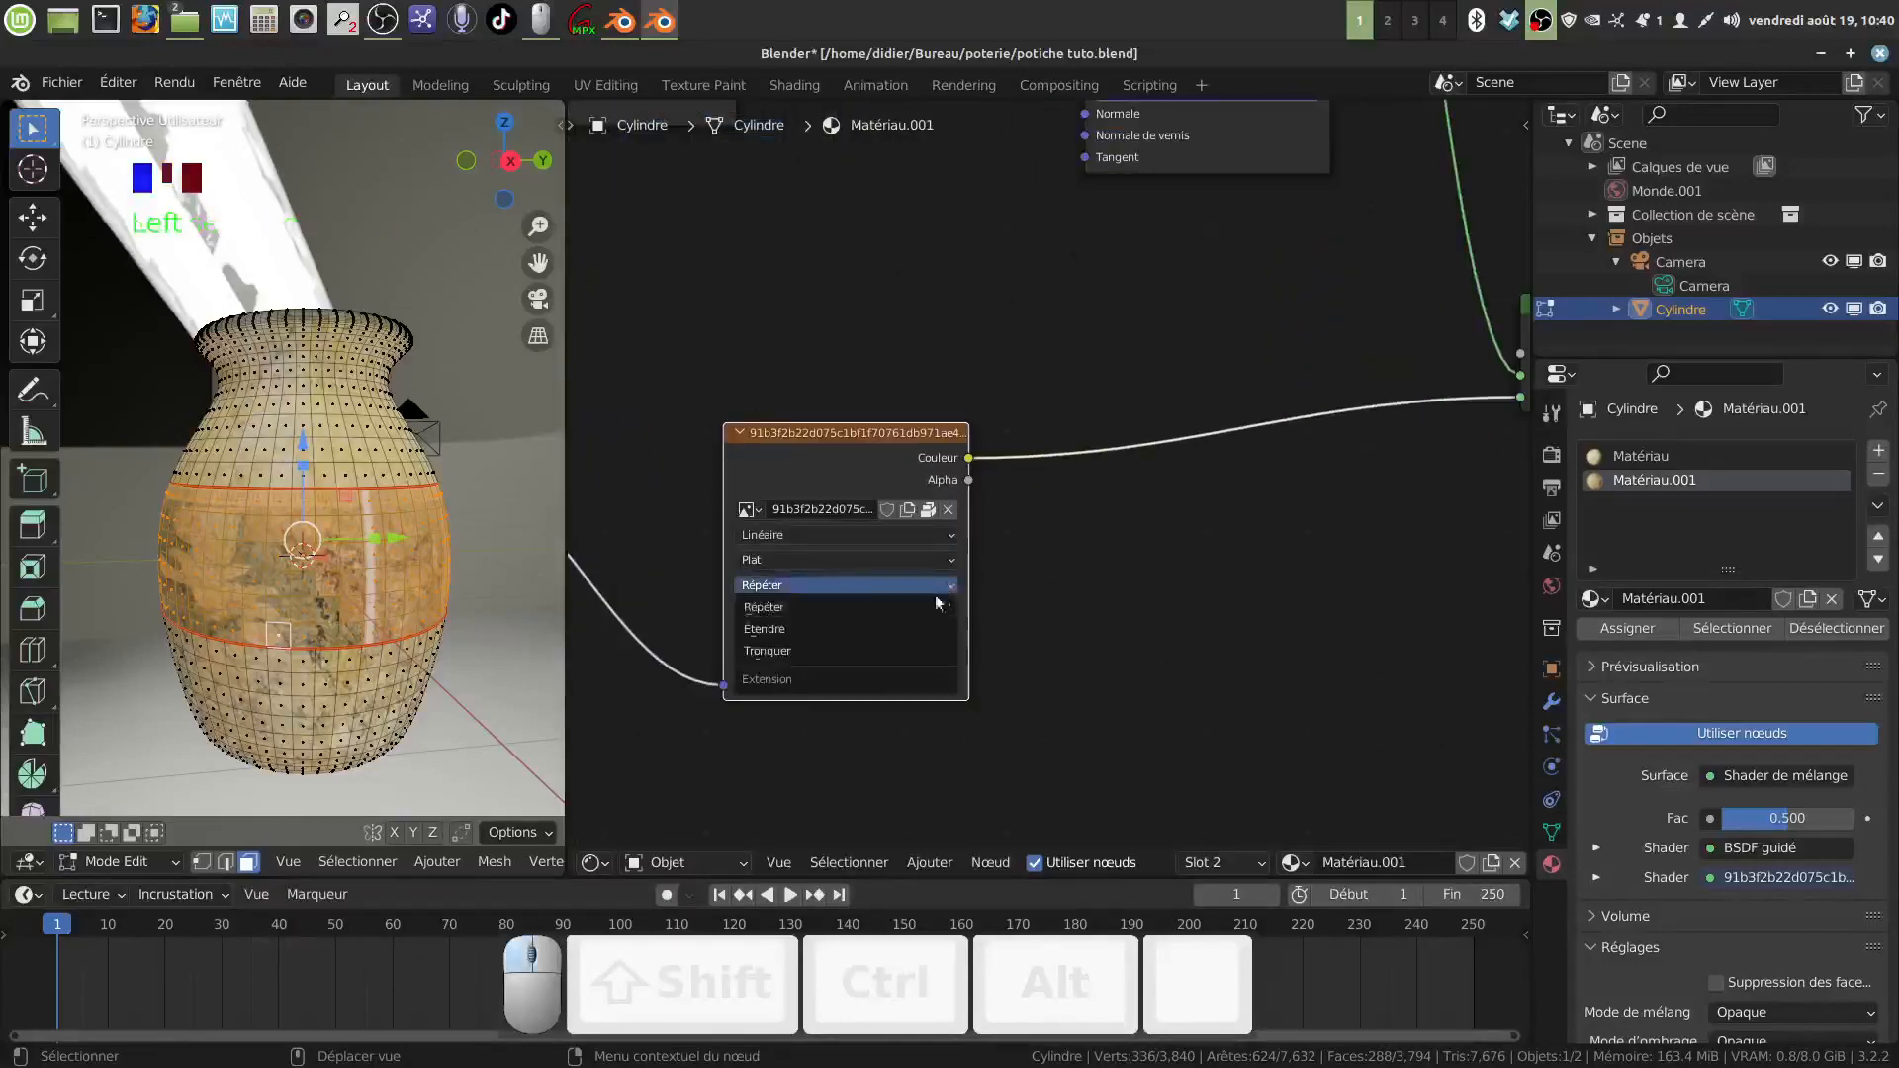
click(908, 648)
Step: Raise the Shader de mélange's Fac to 0.922 and check the frieze on the vase's belly band
scroll(1011, 637, down, 4)
mouse_move(1012, 637)
middle_down()
mouse_move(882, 755)
mouse_move(1039, 630)
middle_up()
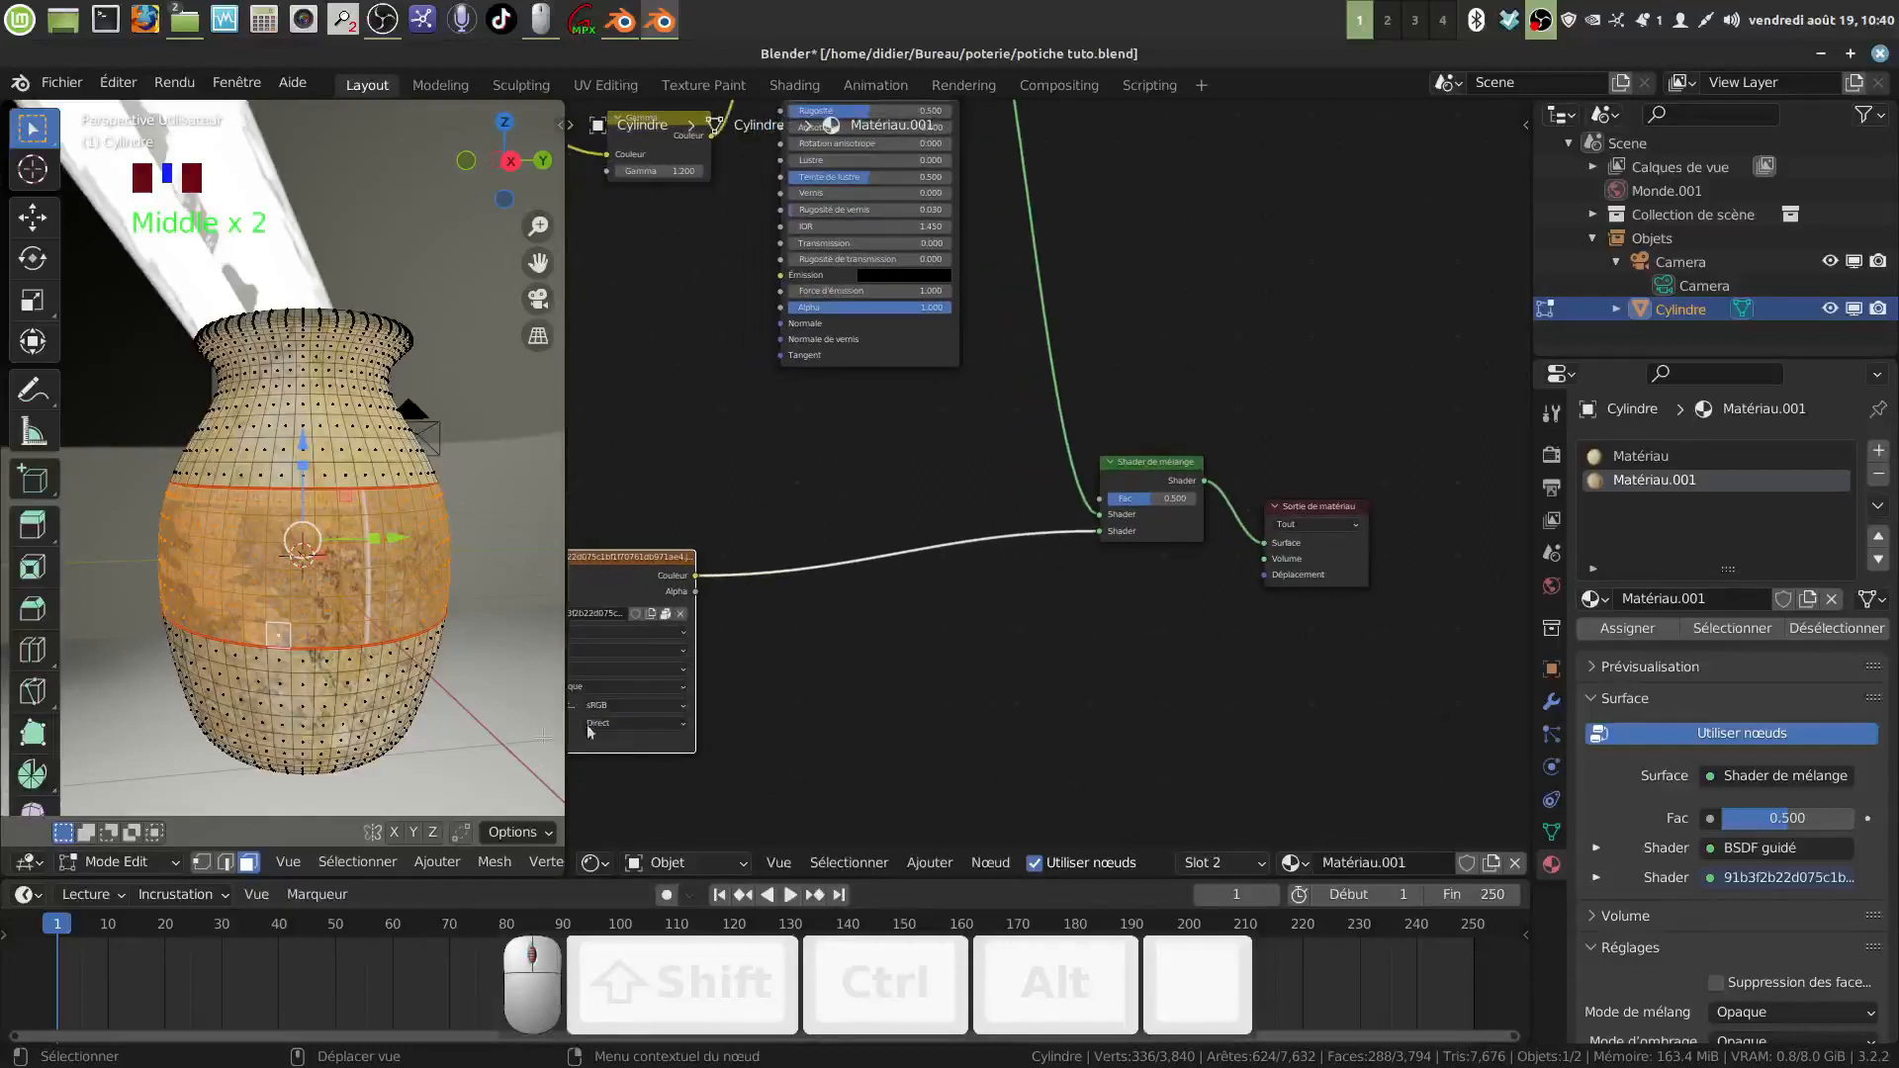
scroll(297, 705, up, 2)
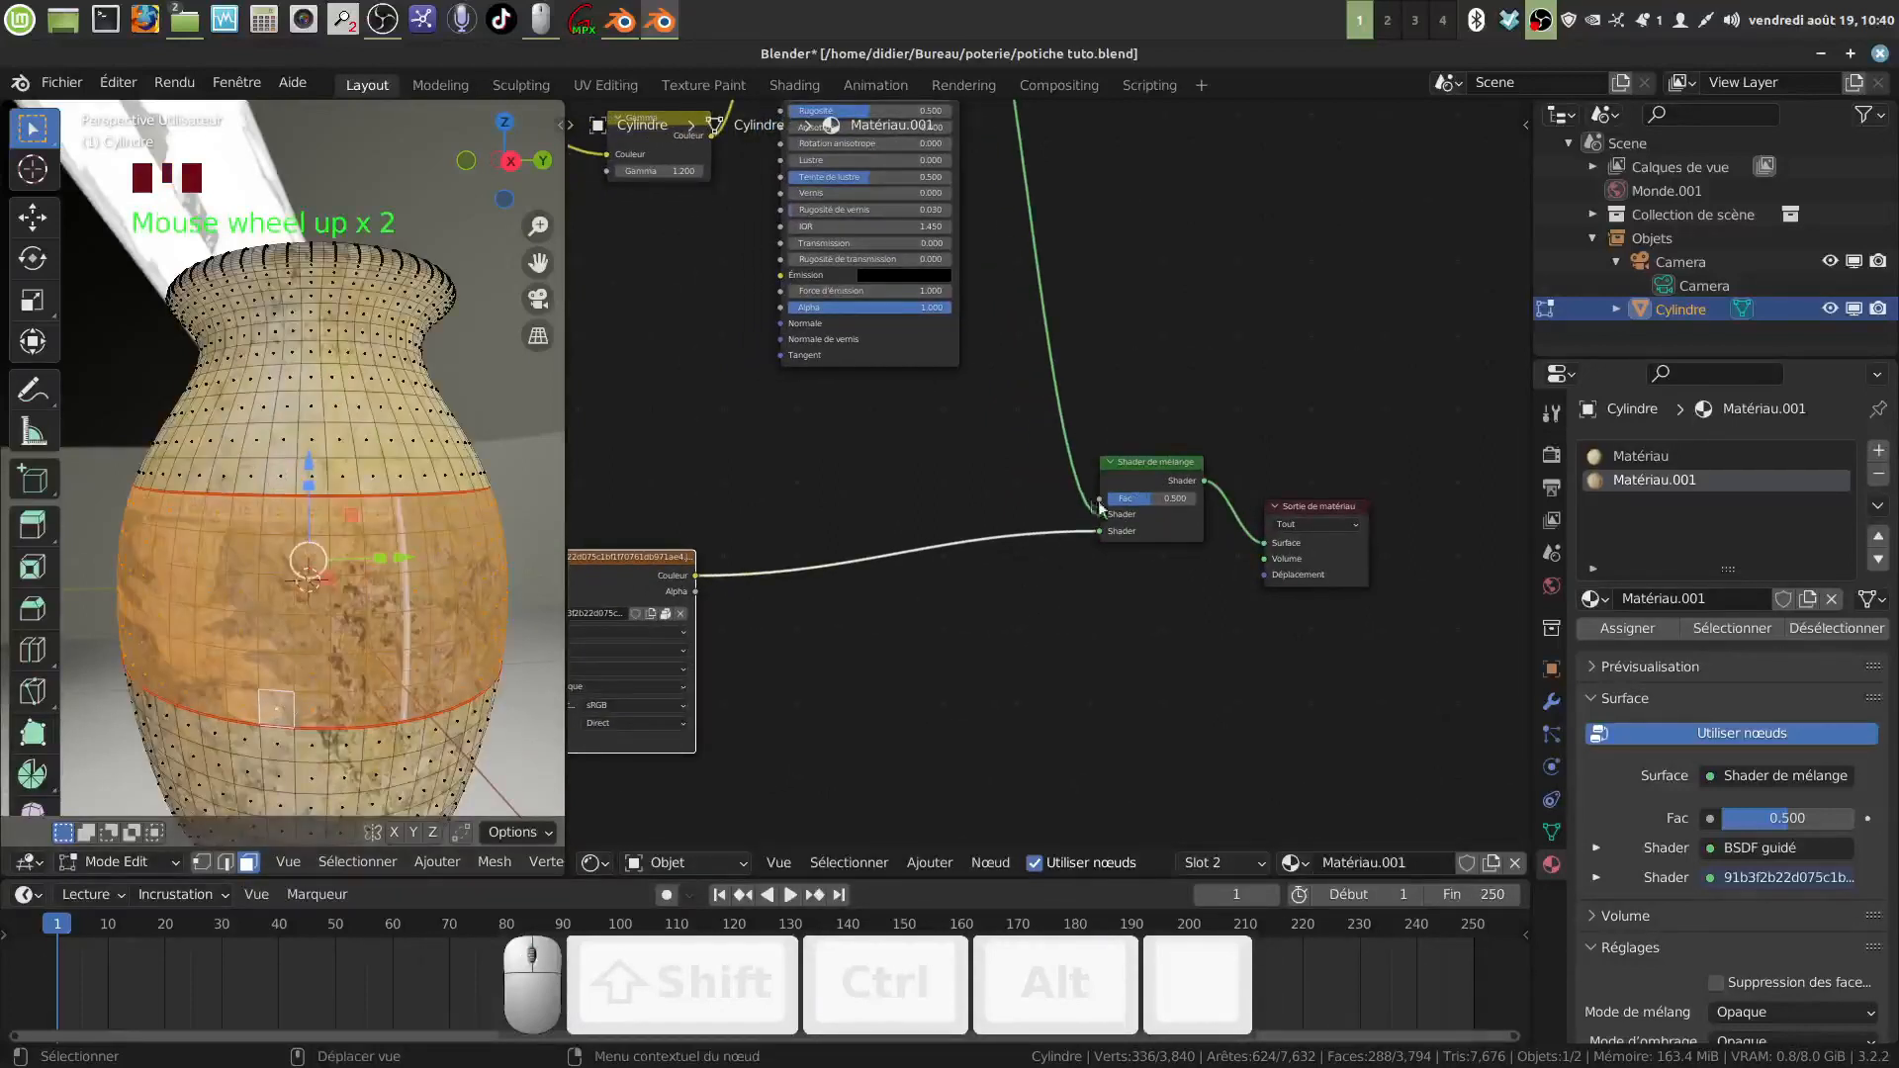
drag(1142, 507, 1180, 507)
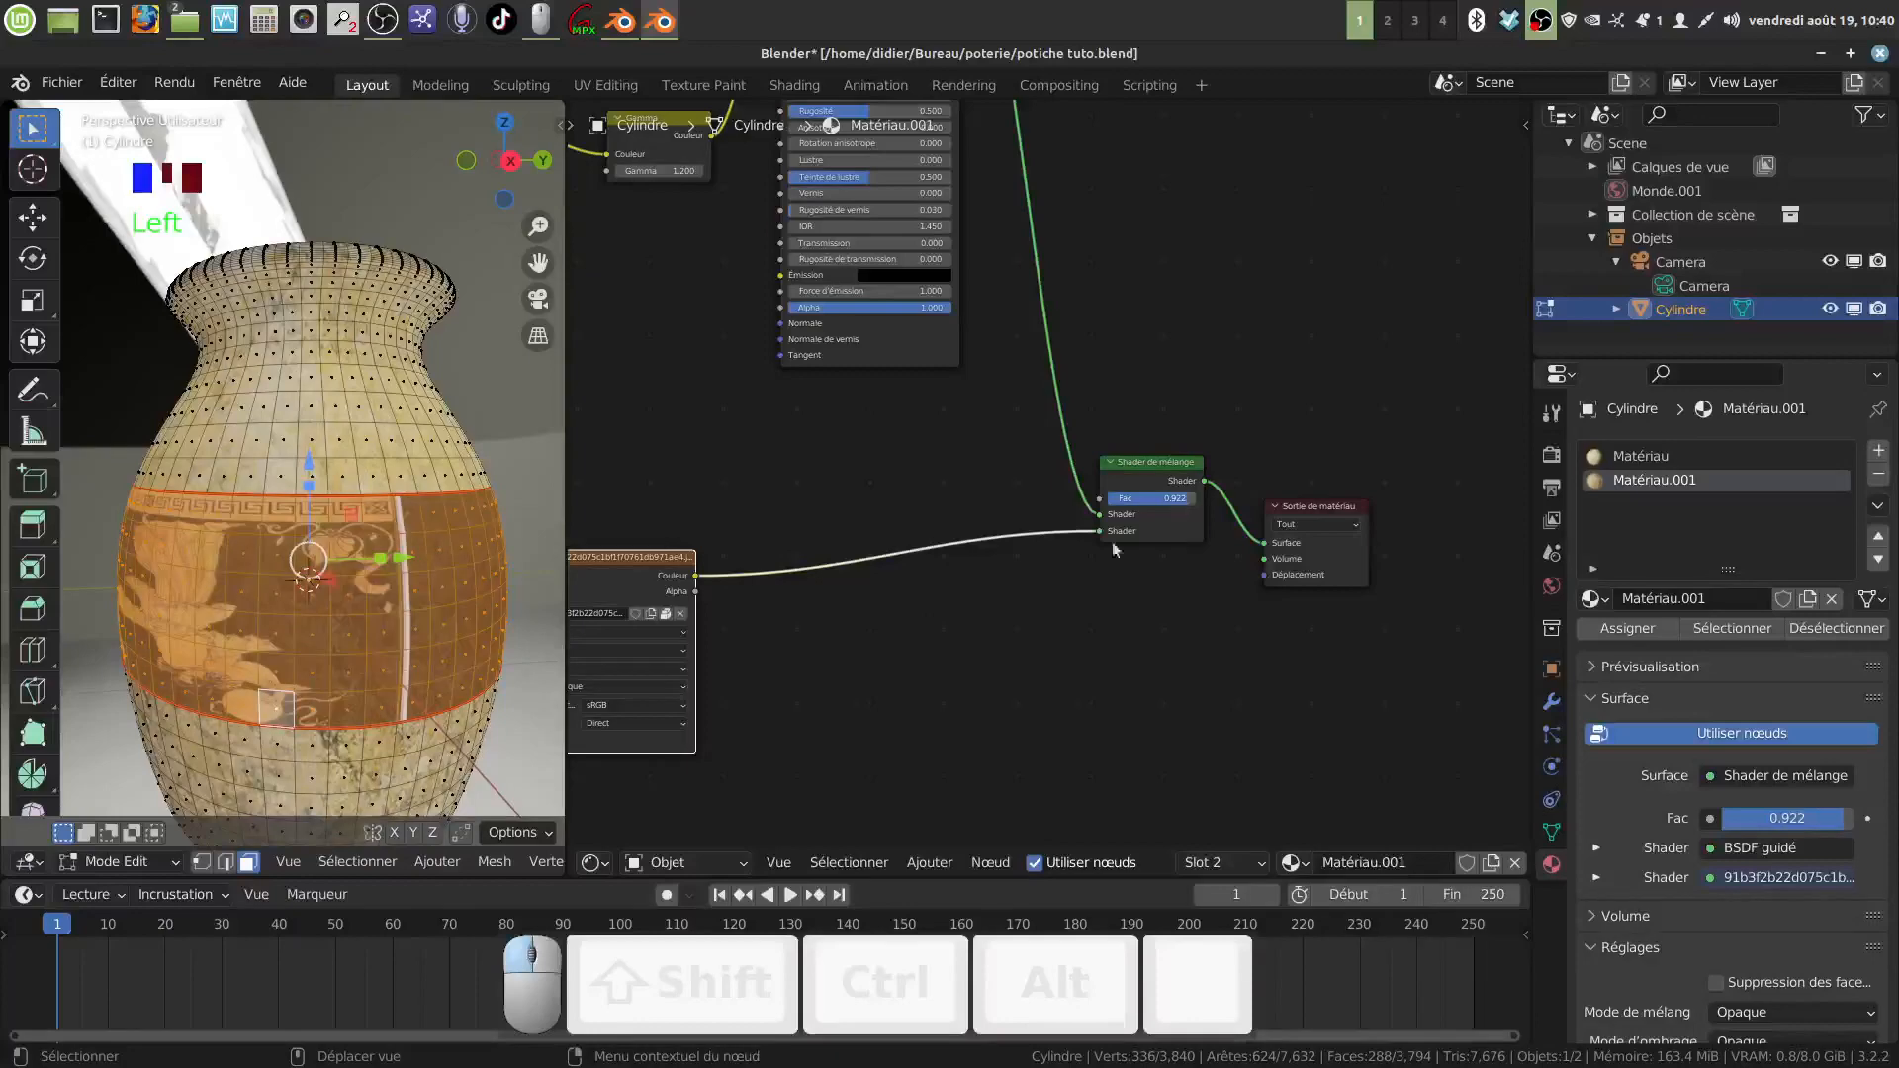
middle_drag(894, 660, 1144, 568)
middle_drag(385, 692, 546, 665)
scroll(869, 681, down, 2)
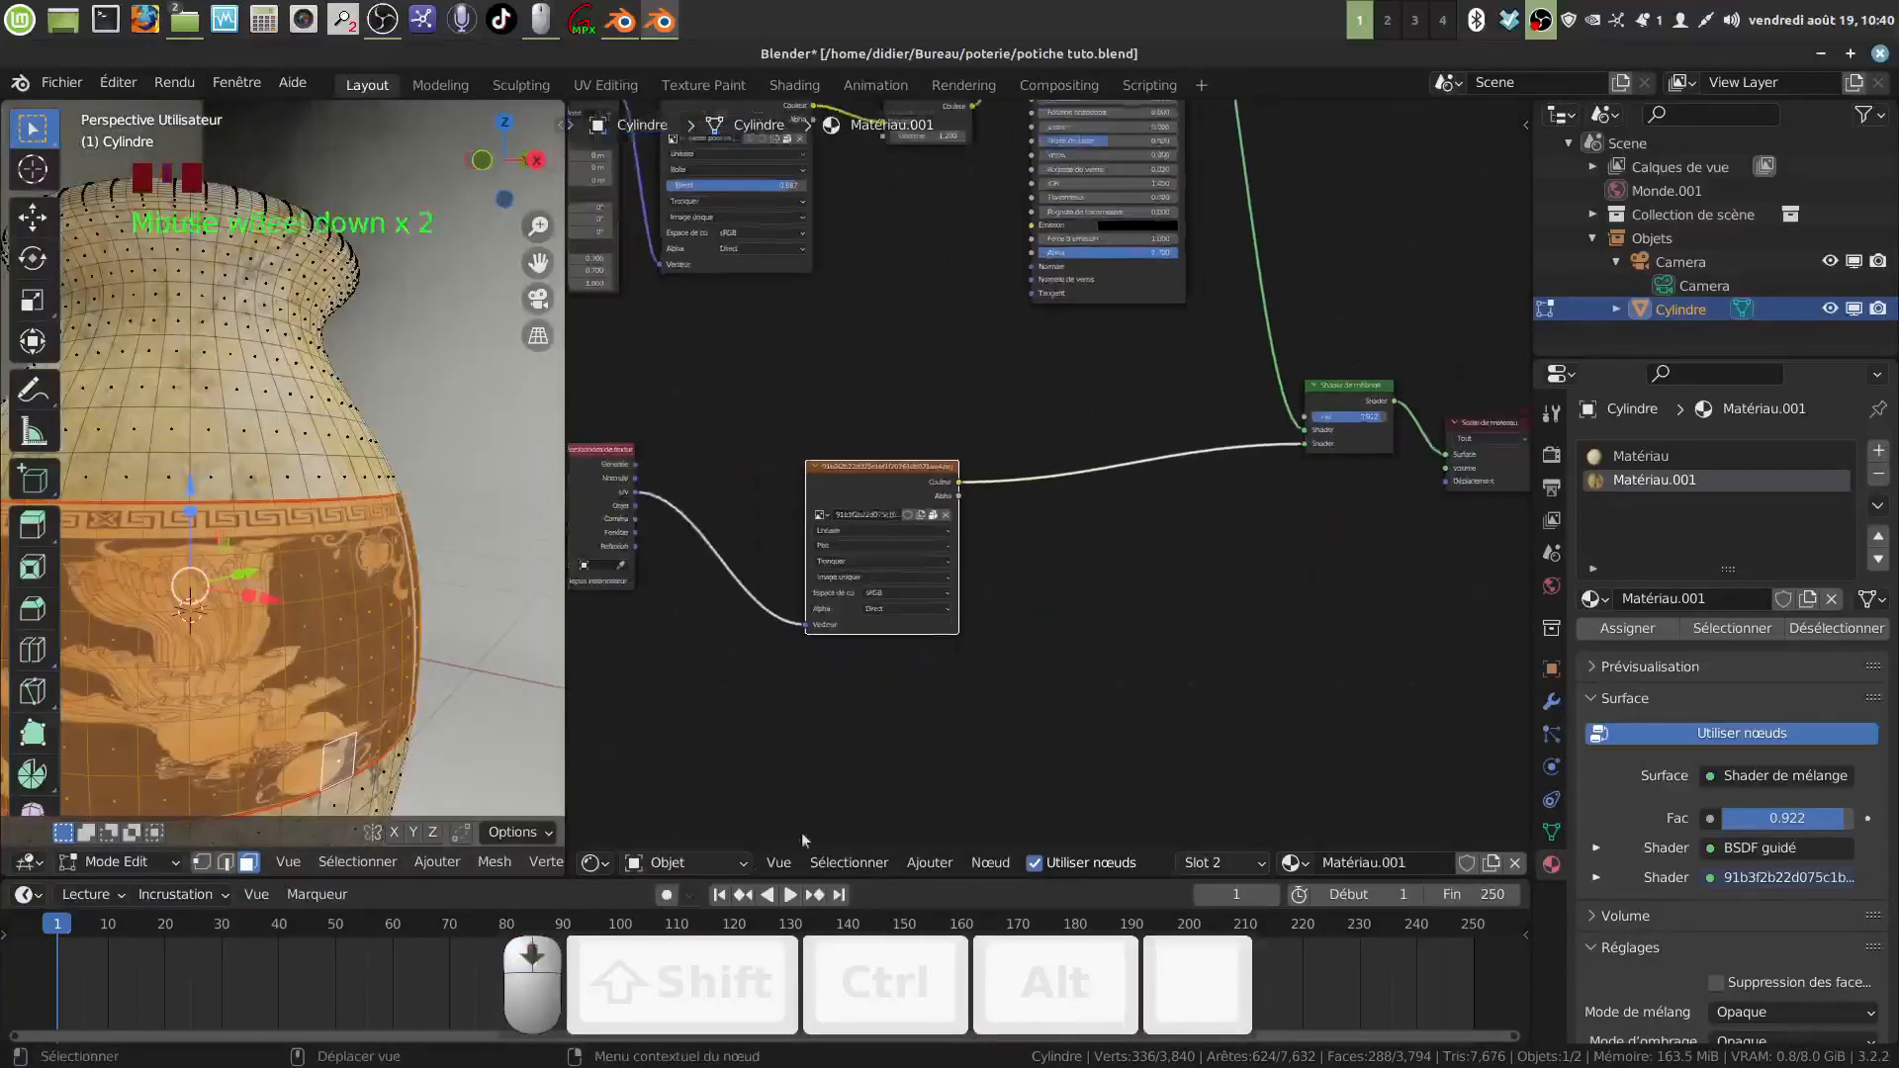
Step: Switch the shader editor back to the UV editor and rotate the belly band's UV grid 180 degrees
click(635, 863)
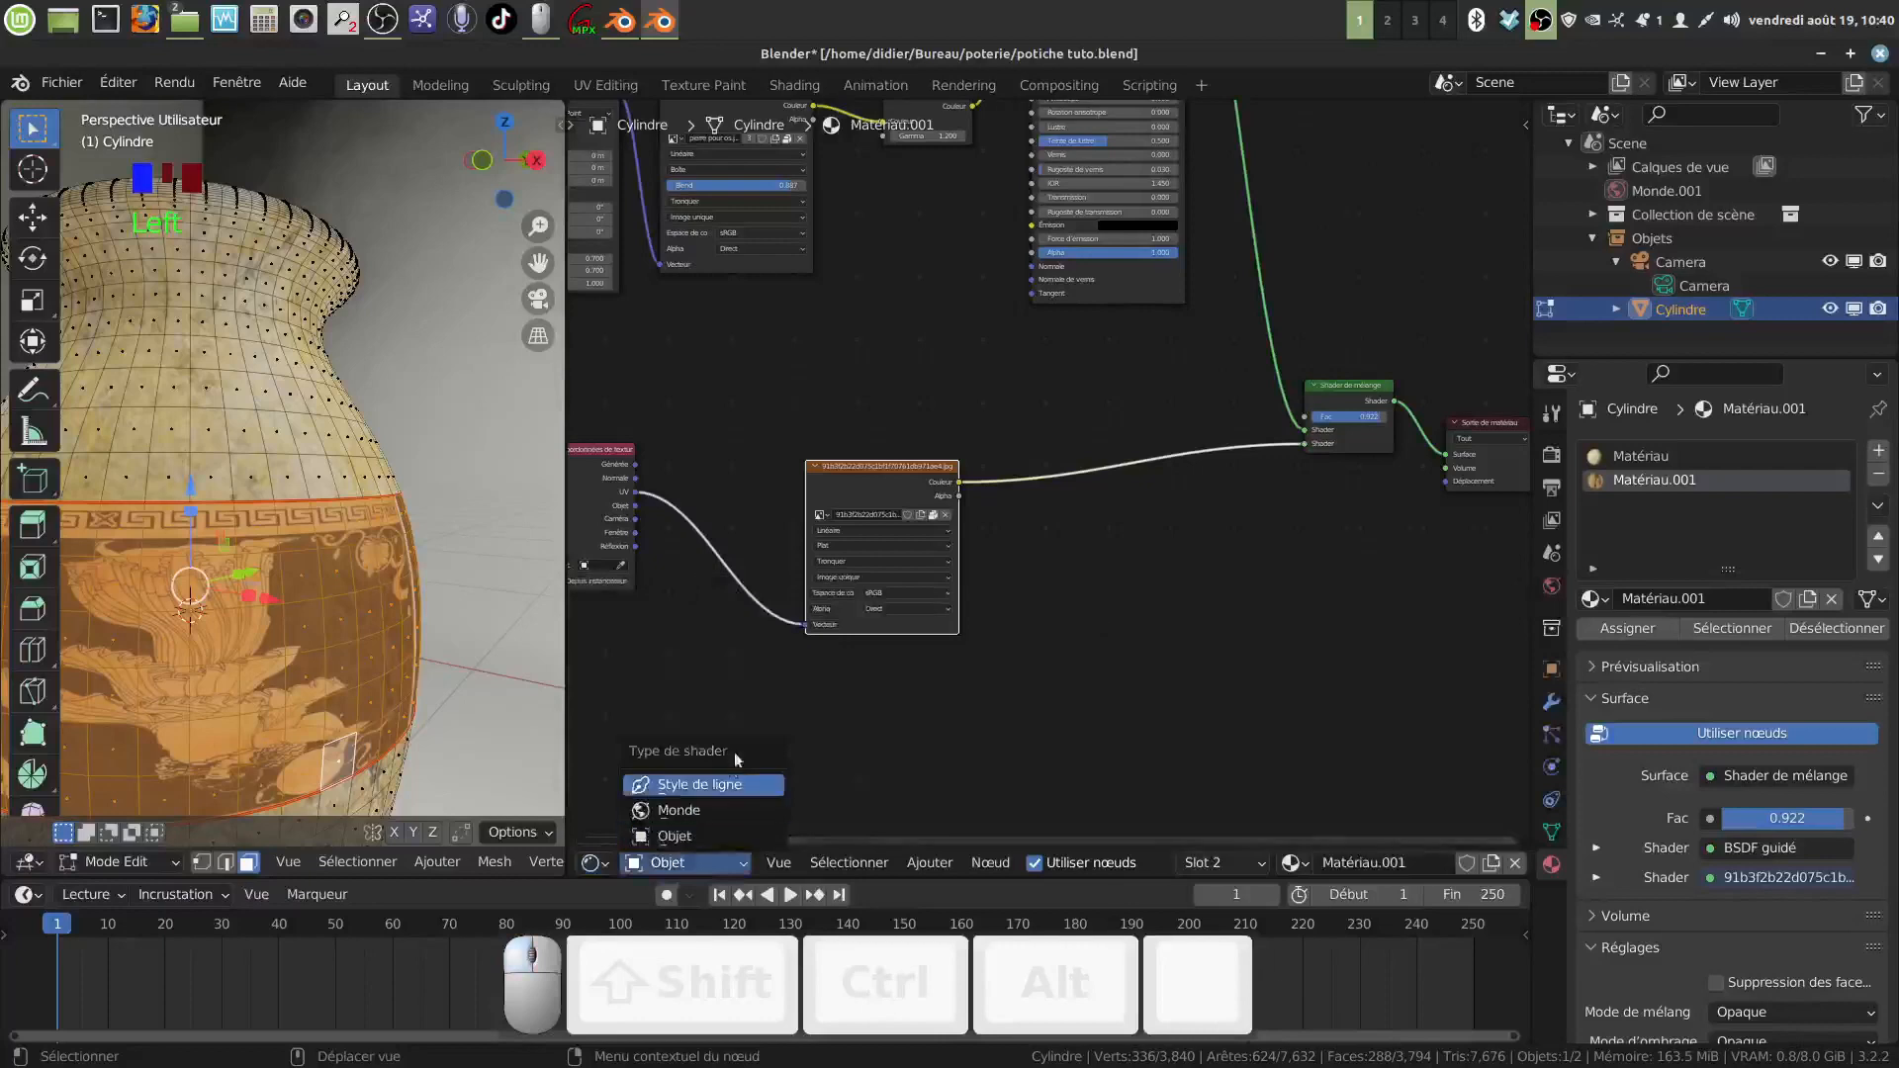
click(598, 864)
click(704, 683)
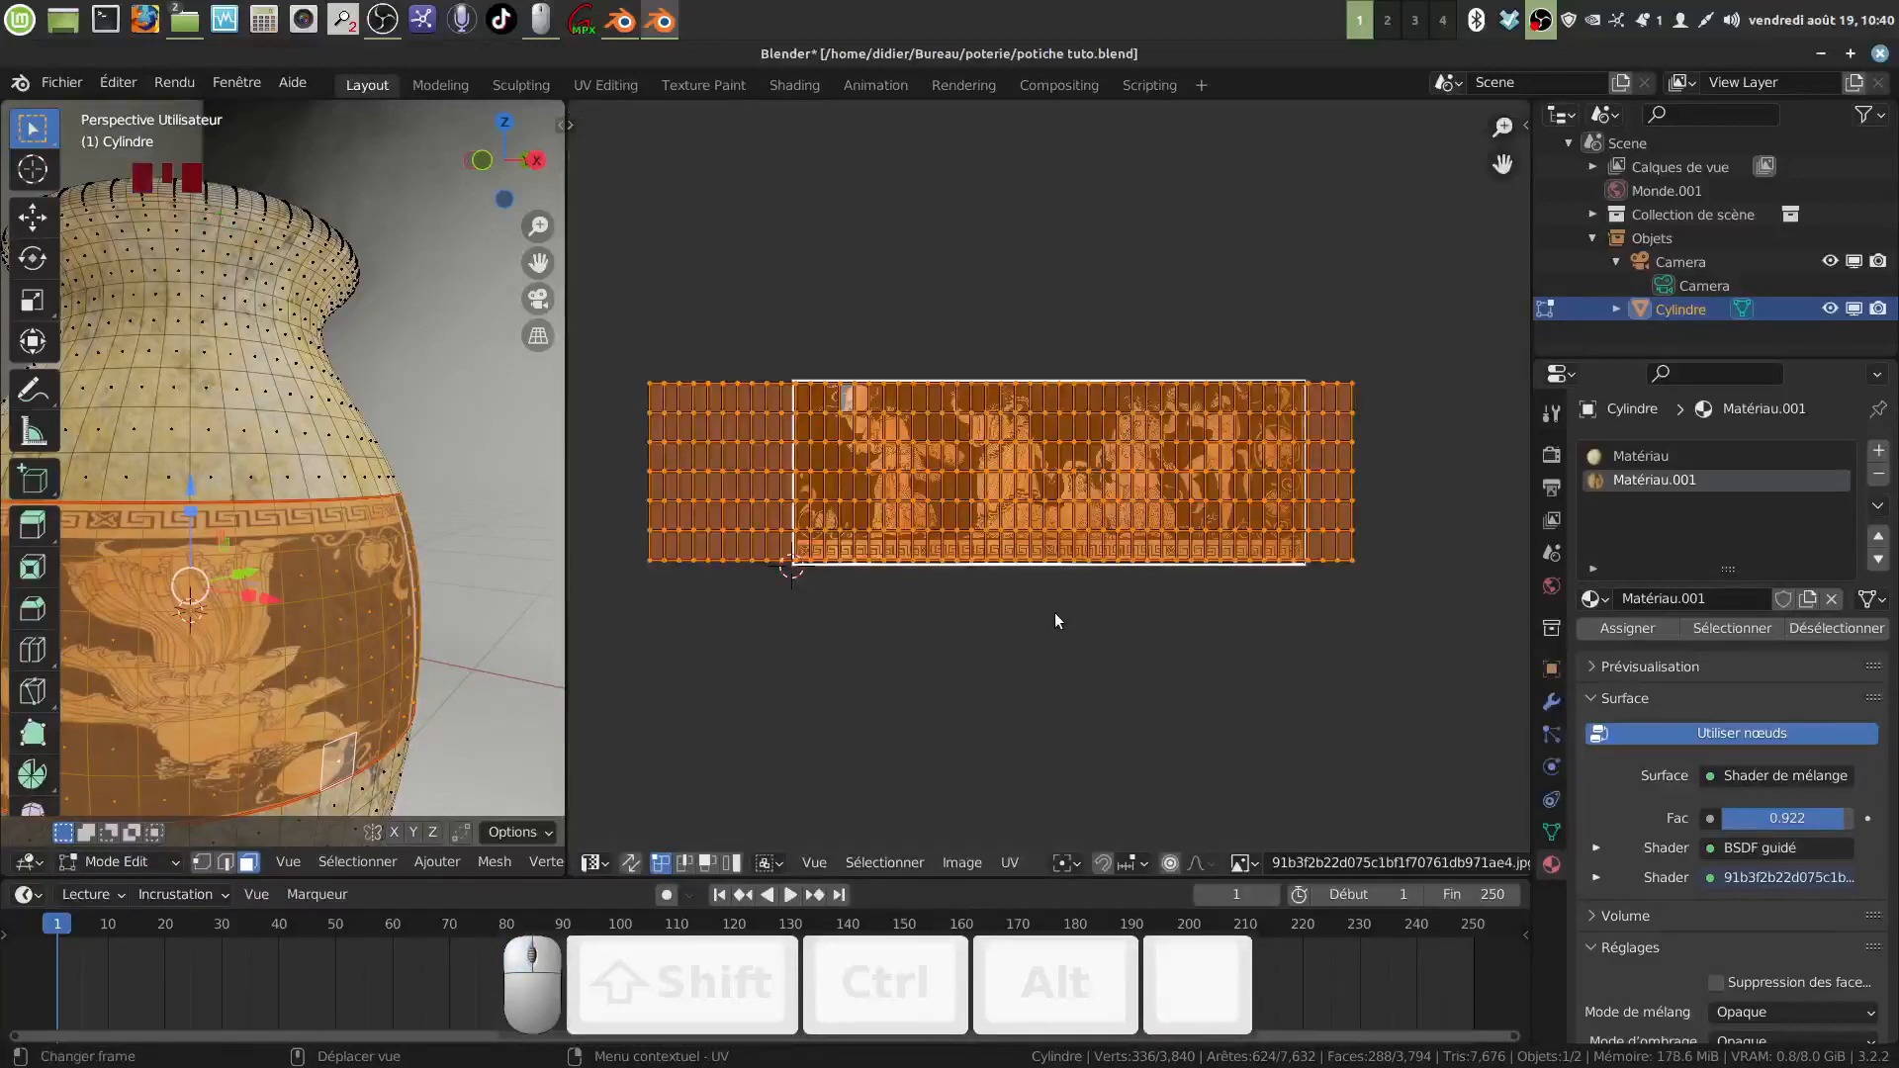
text(r180)
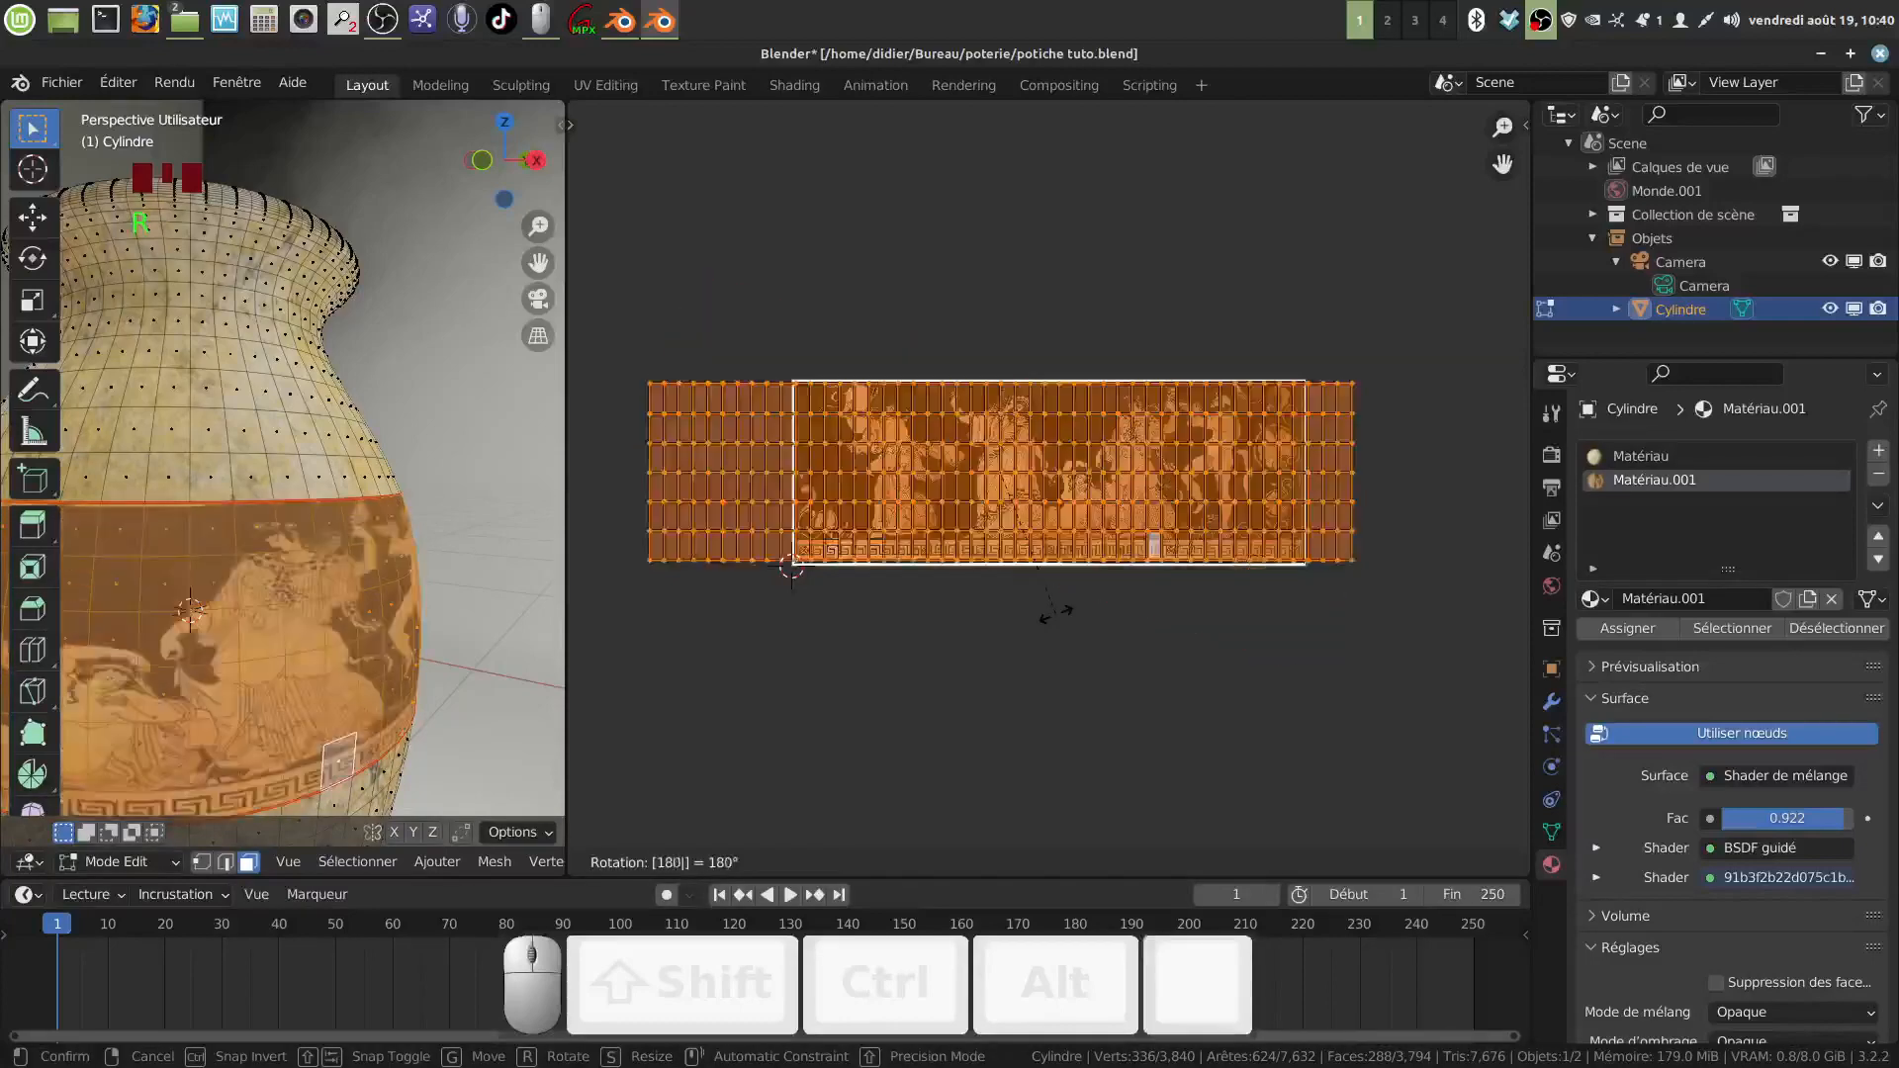
click(1057, 615)
Step: Stretch the UV grid along X well past both ends of the frieze image to correct the figures' widened proportions
scroll(338, 625, down, 3)
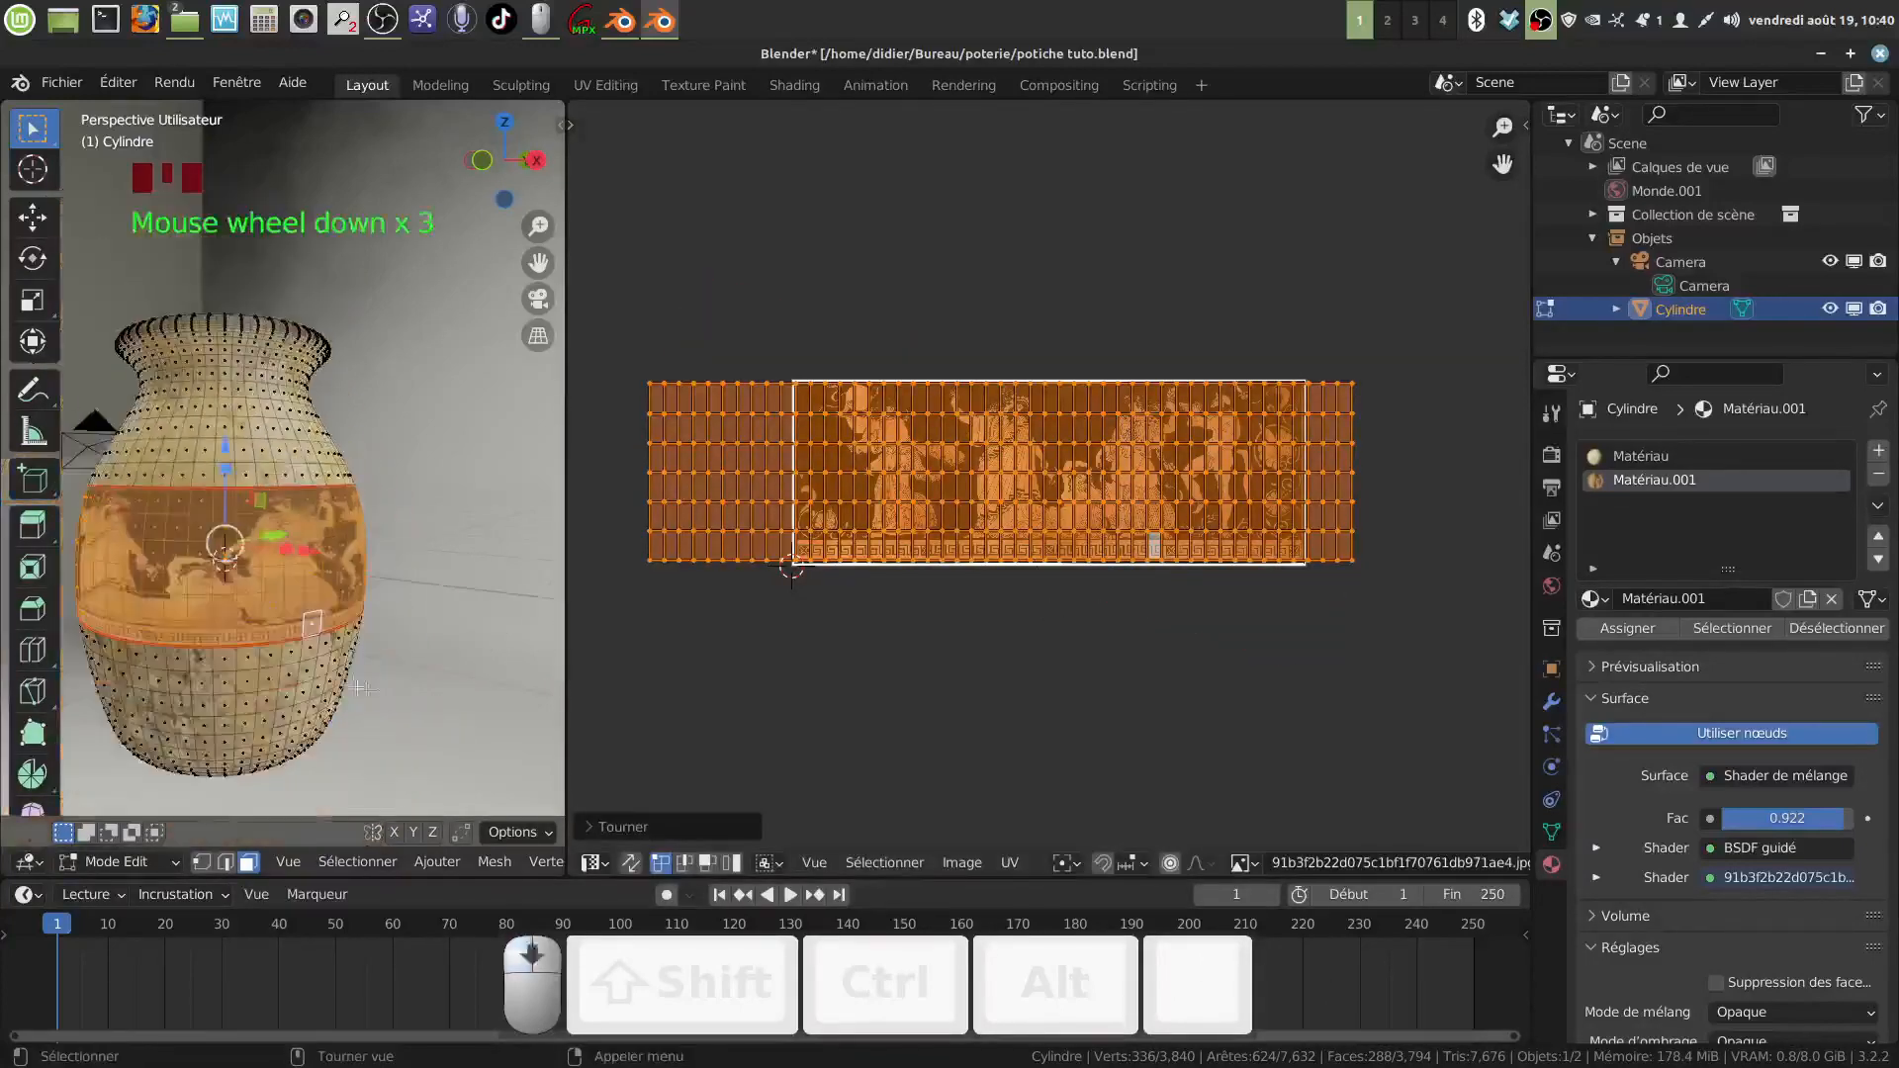
middle_drag(338, 625, 560, 693)
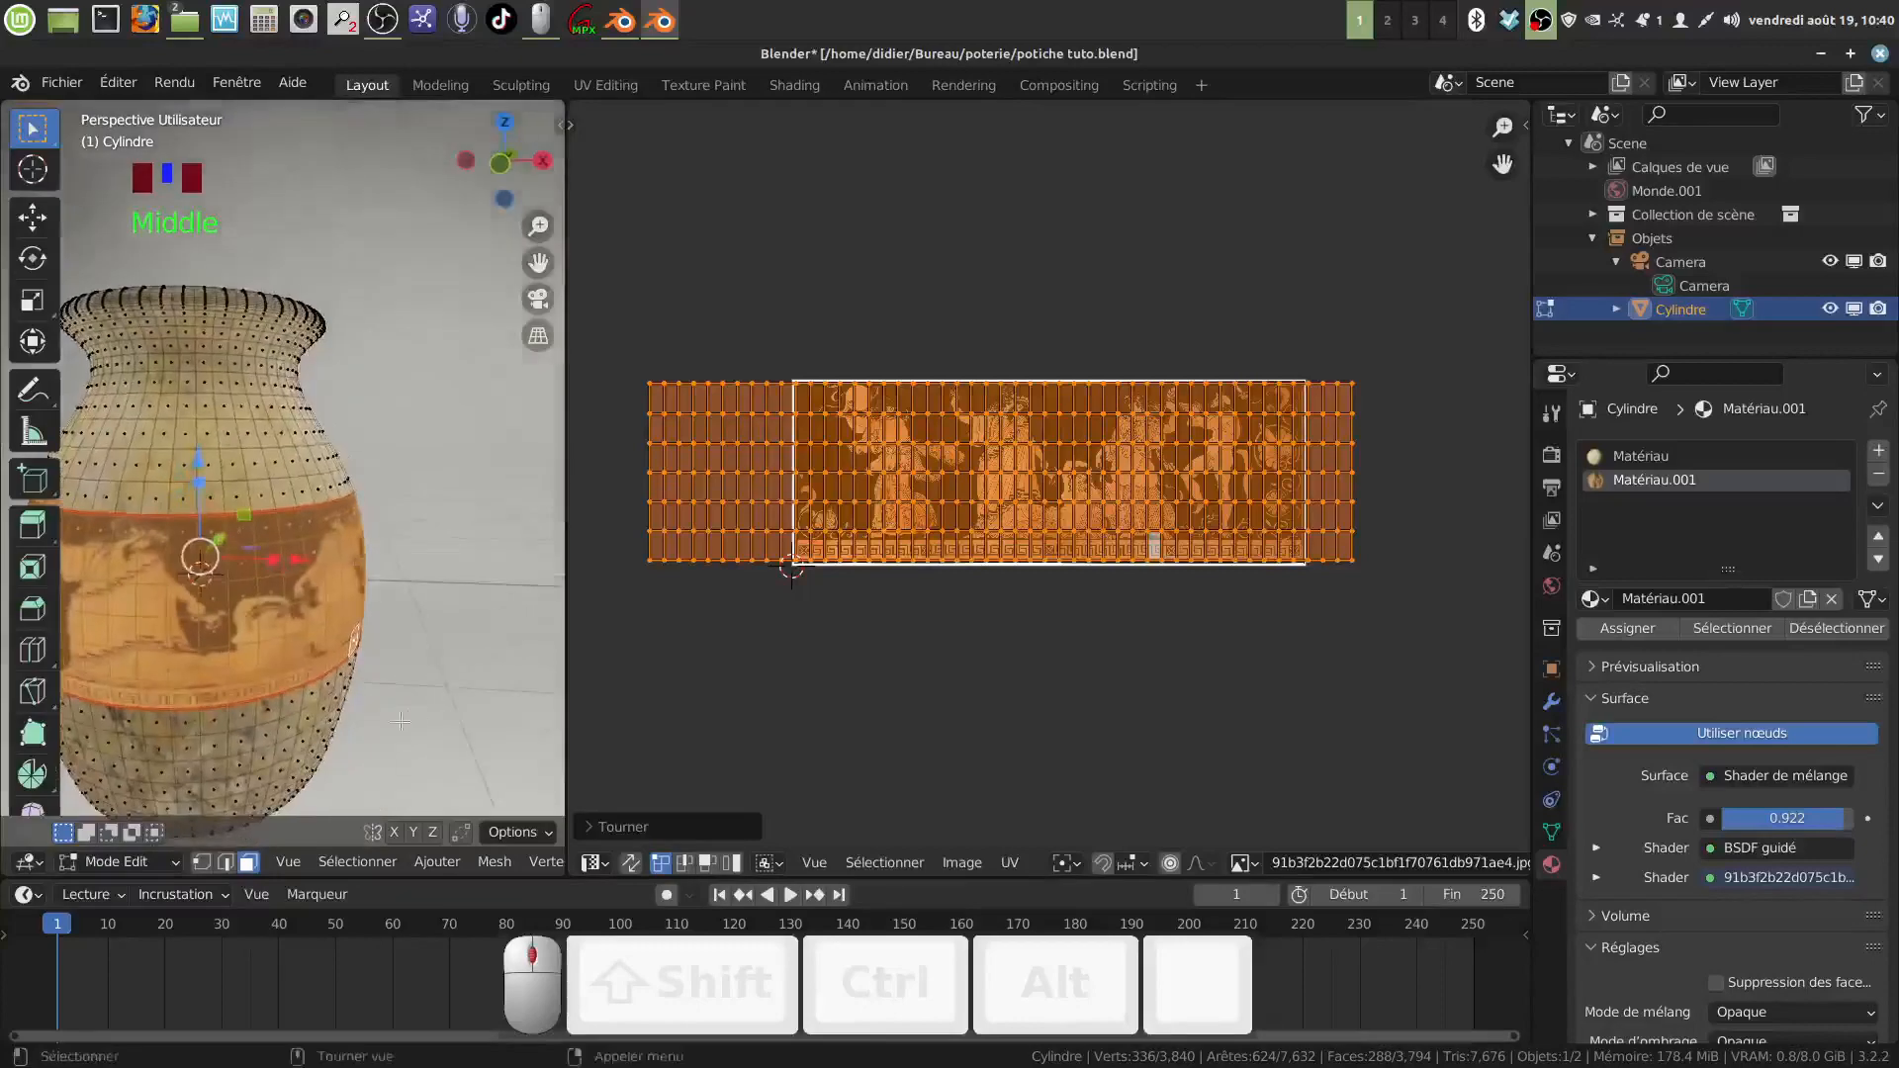
scroll(446, 727, down, 2)
shift+middle_drag(430, 742, 452, 636)
scroll(469, 705, down, 1)
scroll(468, 704, up, 3)
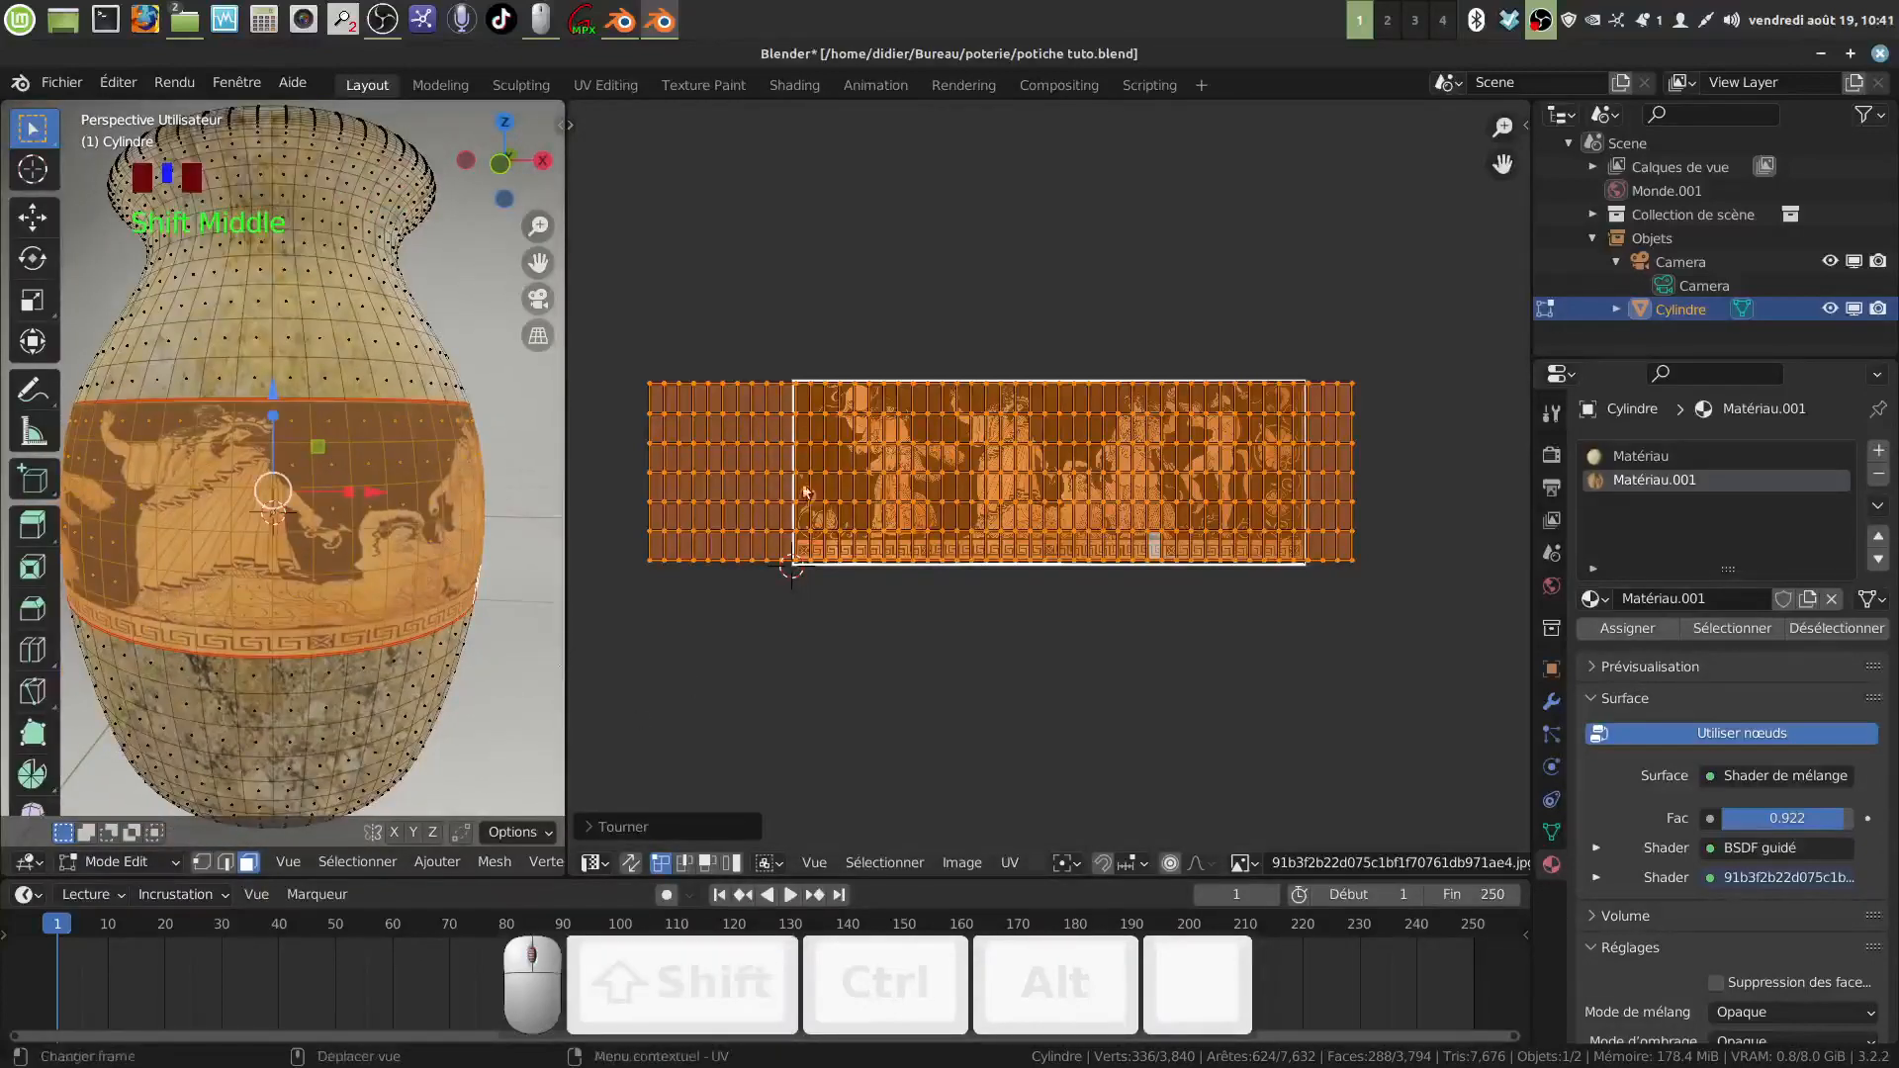
middle_drag(872, 635, 961, 649)
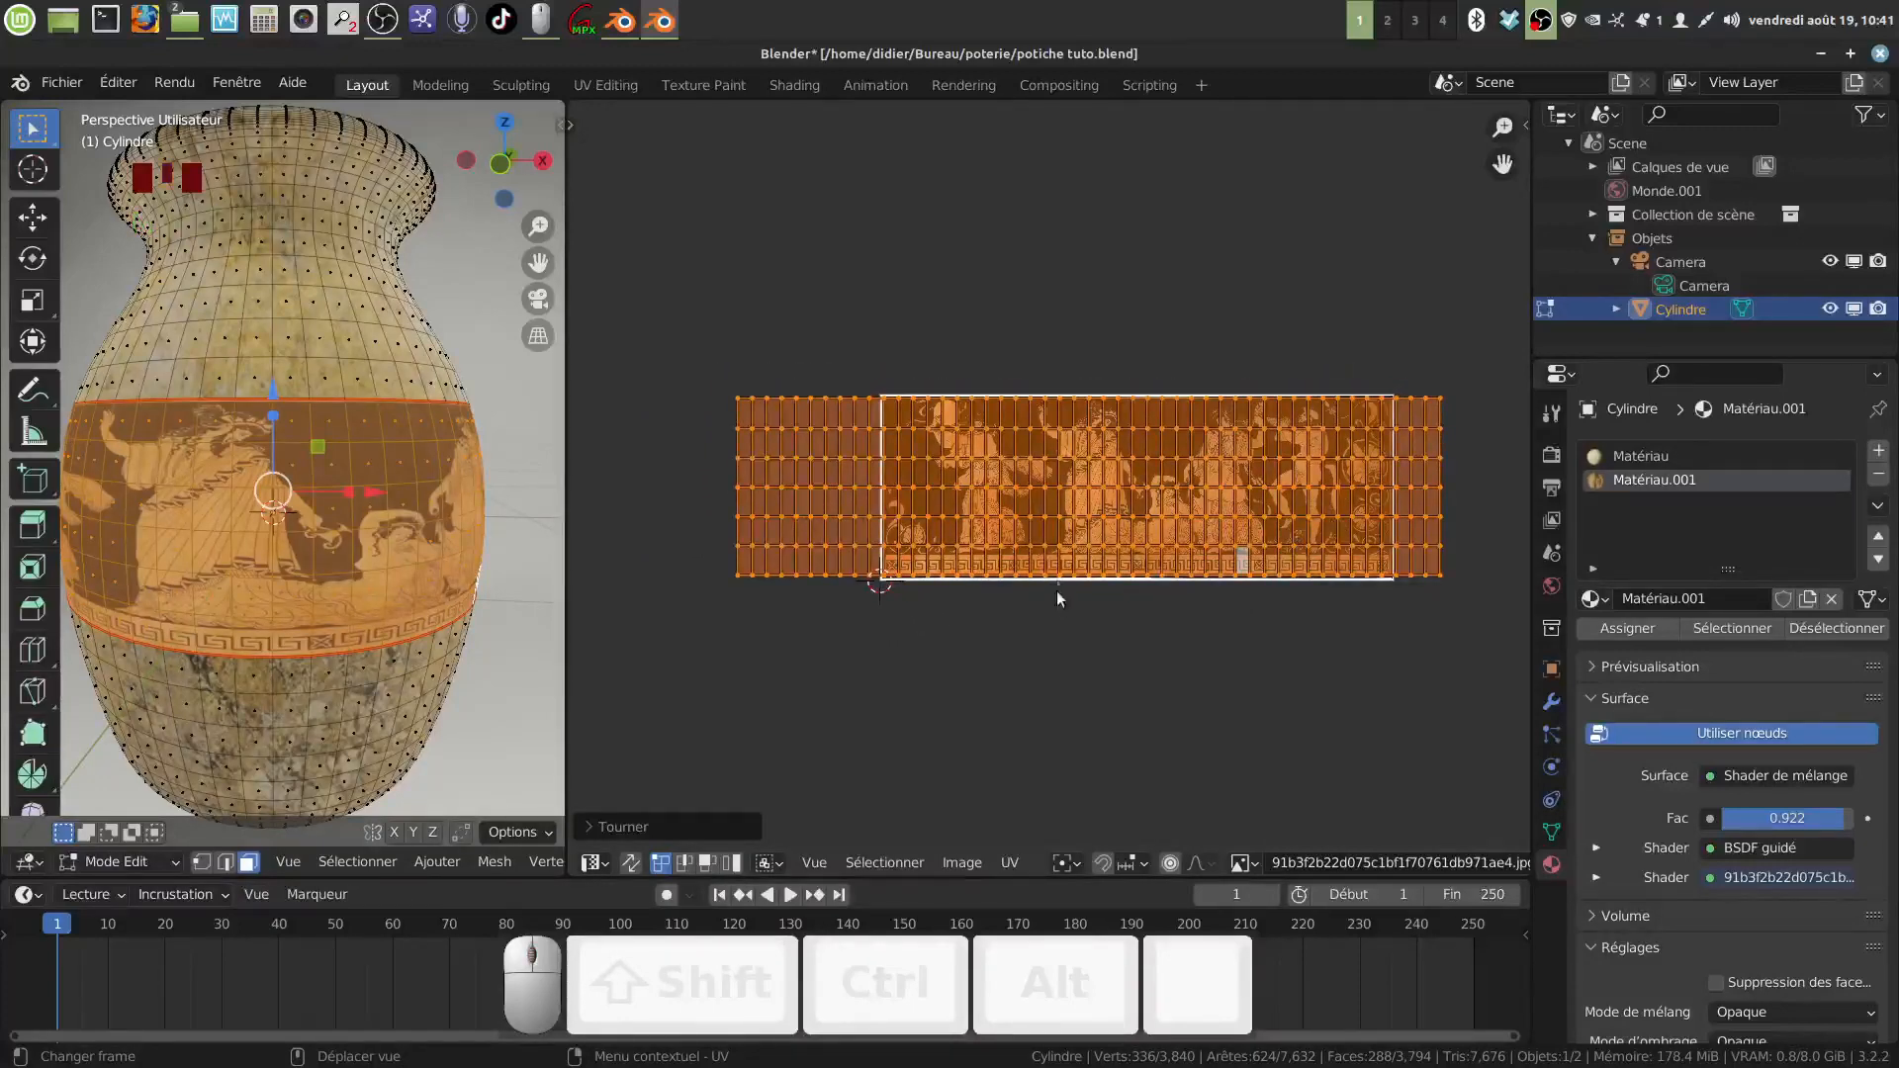
key(s)
key(x)
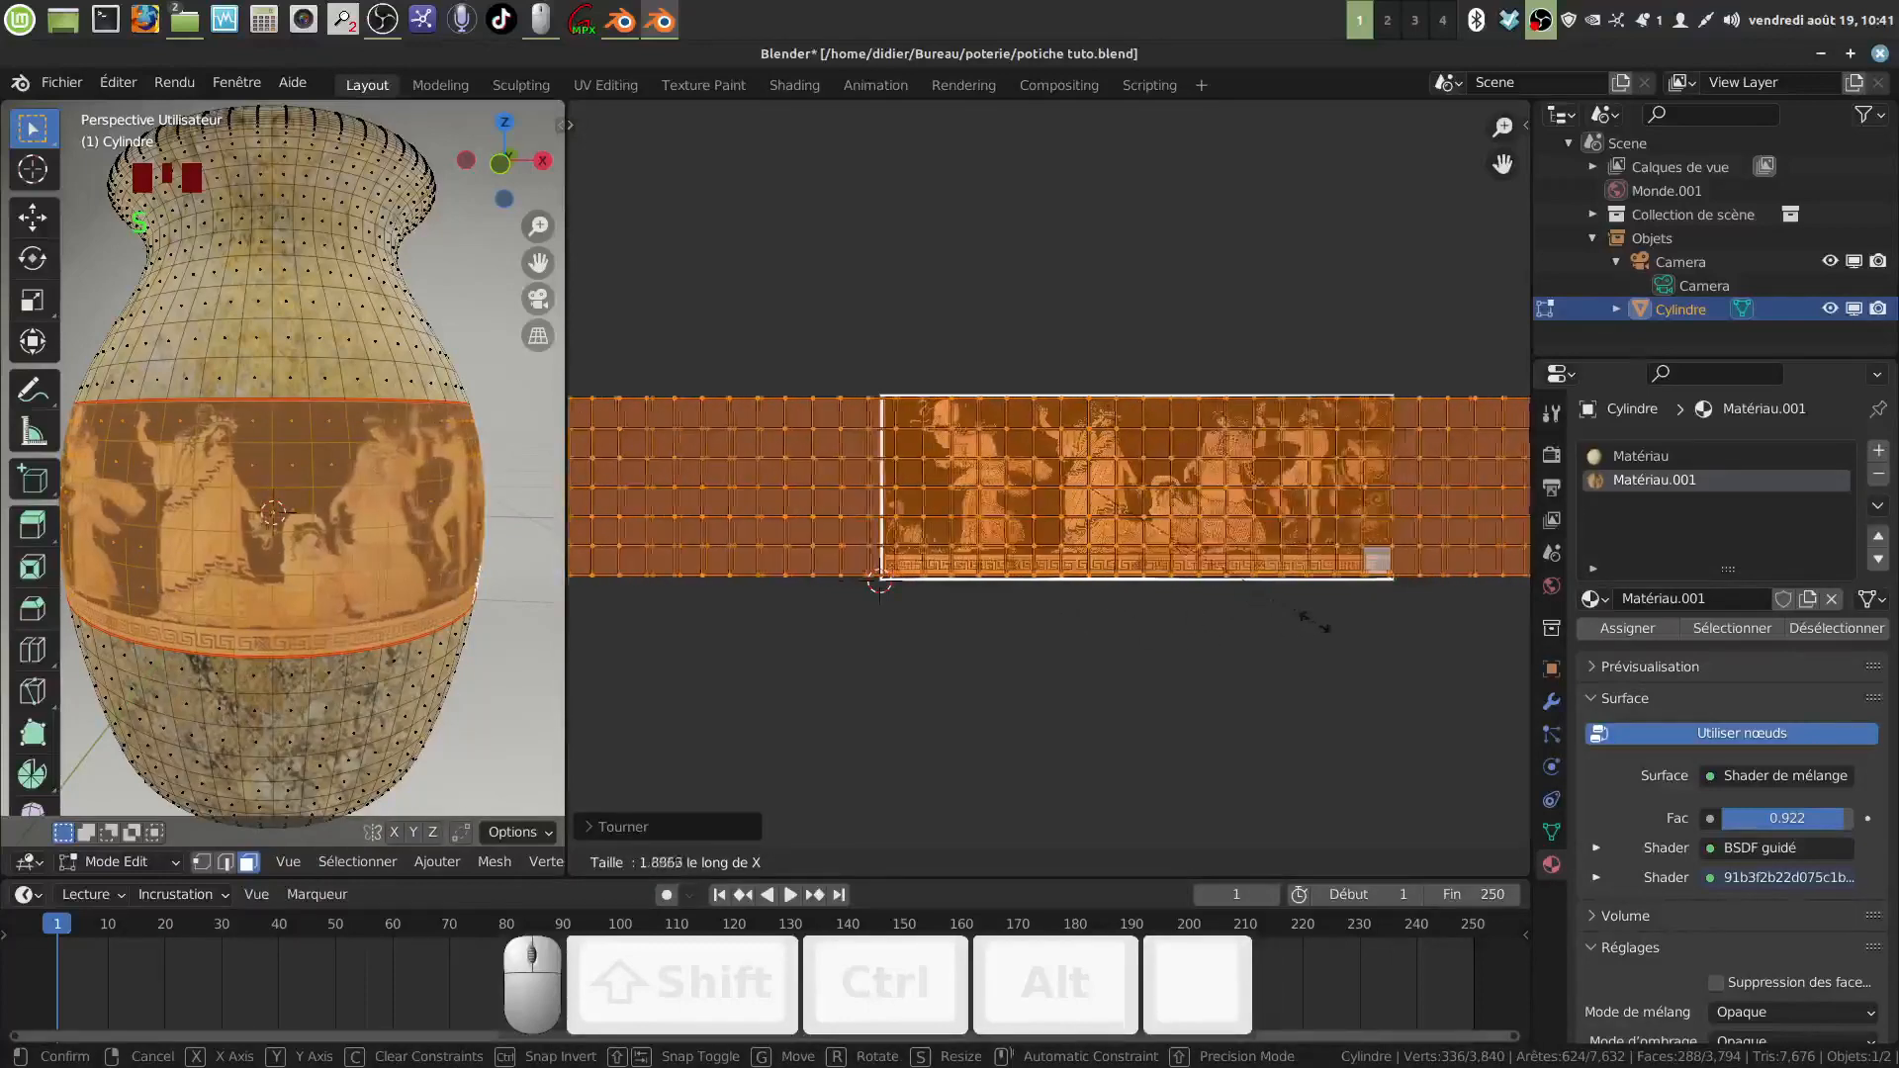
click(1378, 620)
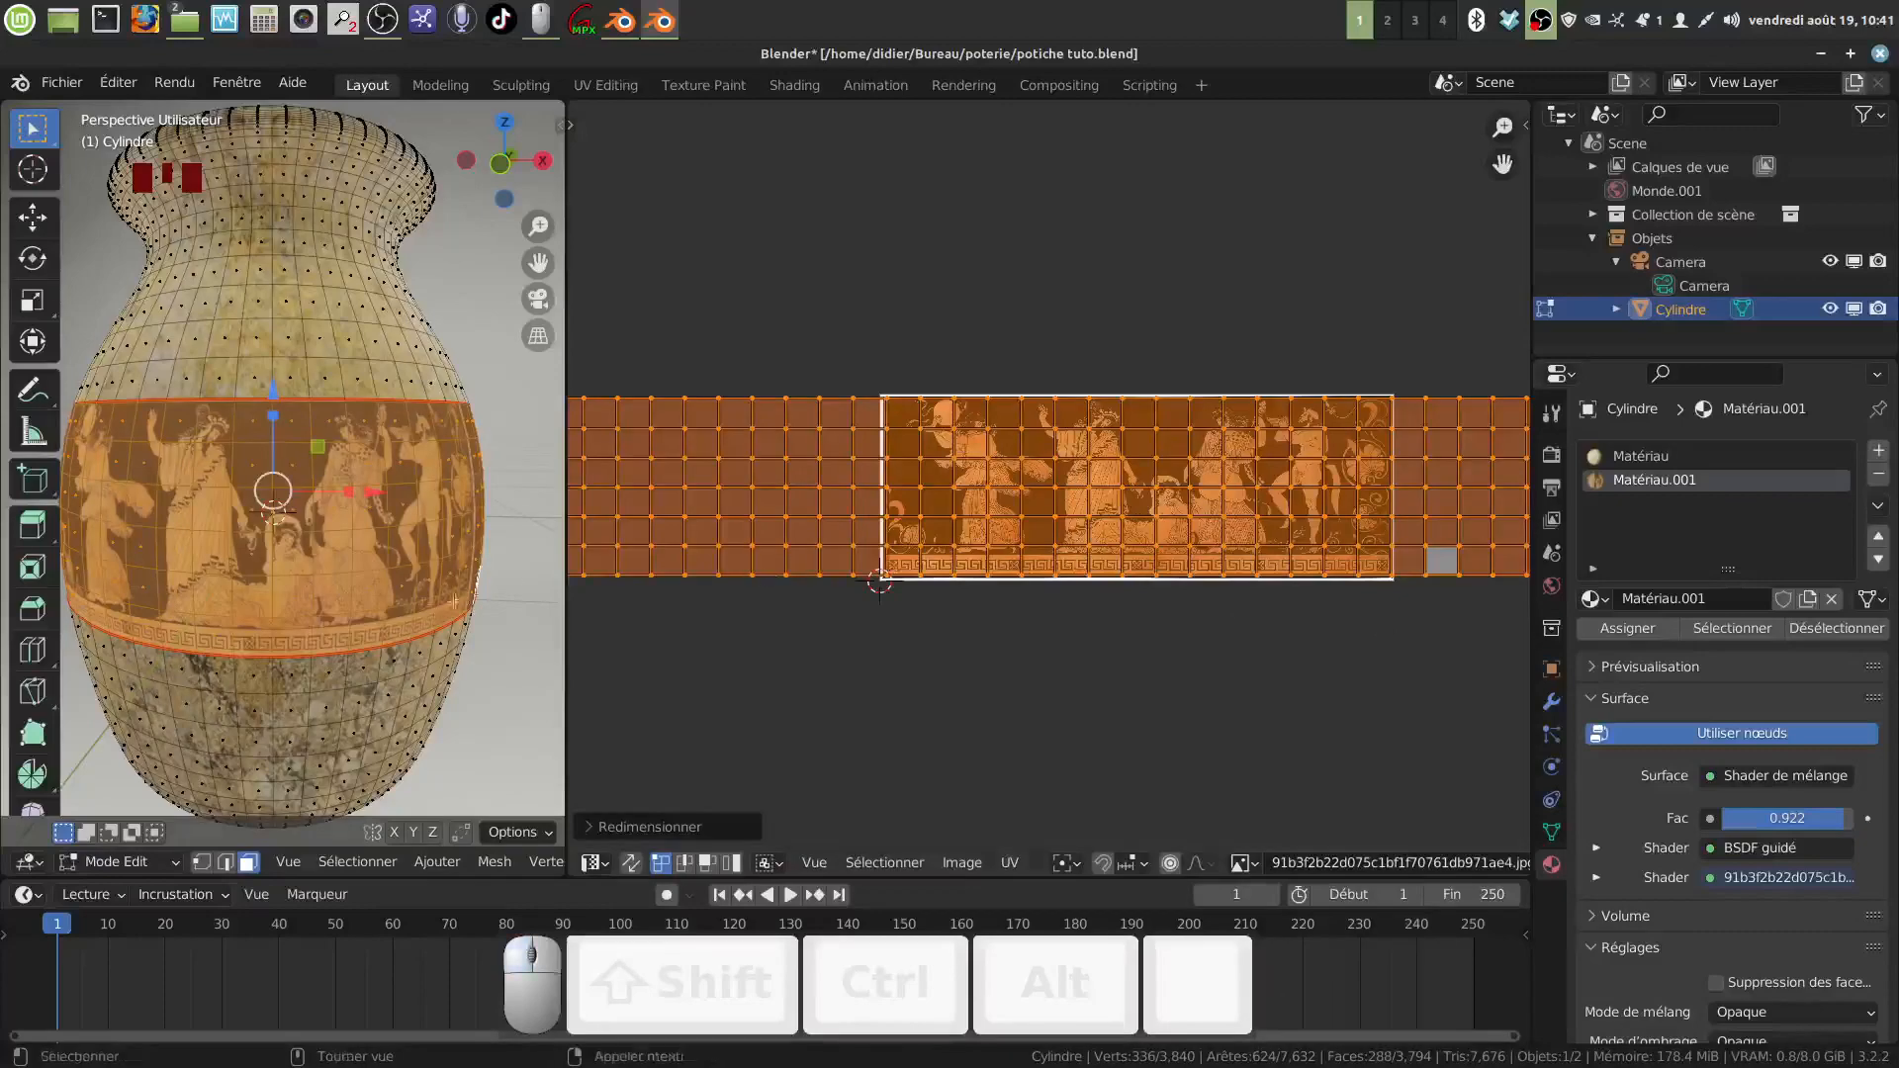
Step: Examine the frieze around the vase's belly, including the edge where the image ends
middle_drag(428, 186, 285, 633)
scroll(946, 619, down, 4)
scroll(297, 593, up, 2)
scroll(159, 624, up, 2)
scroll(259, 603, up, 2)
scroll(285, 633, down, 4)
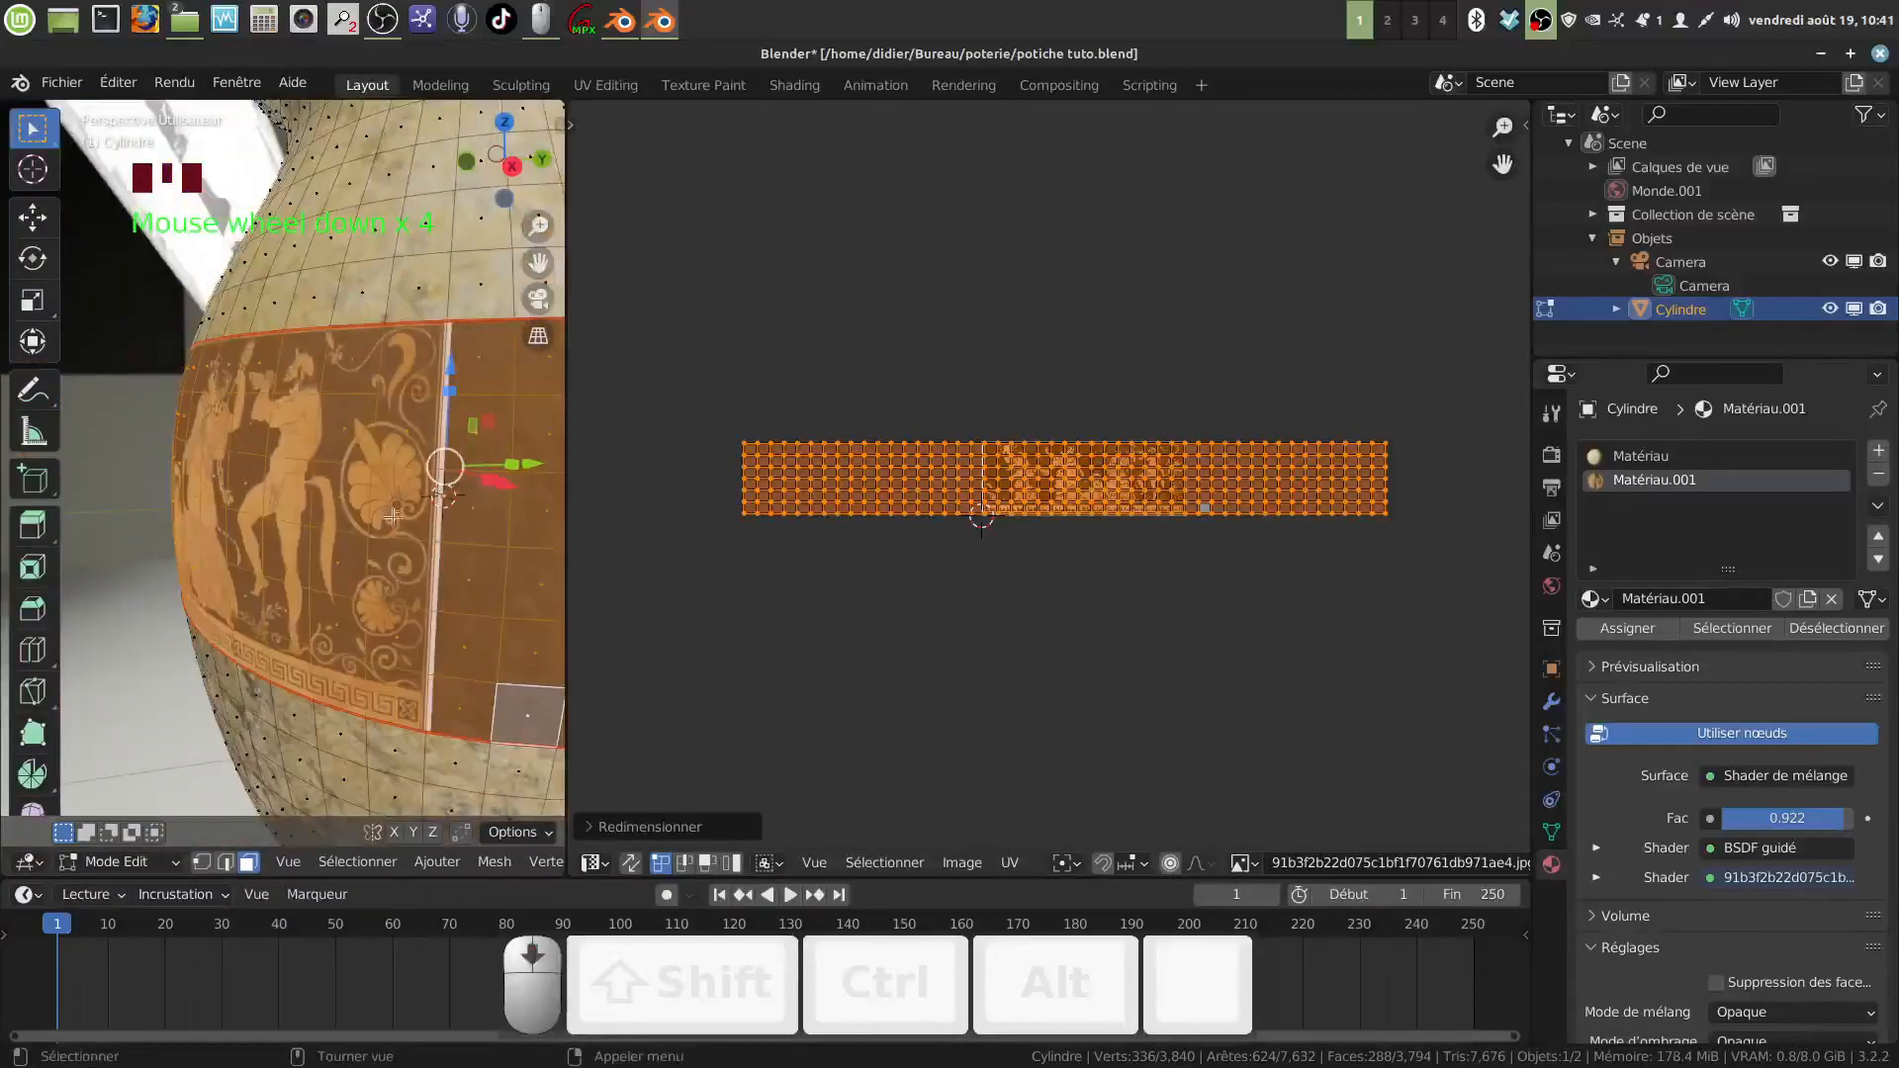
middle_drag(393, 517, 505, 525)
key(KP_Decimal)
key(KP_Decimal)
key(KP_Decimal)
key(KP_Decimal)
key(KP_Decimal)
middle_drag(279, 583, 435, 566)
scroll(1156, 674, down, 4)
scroll(1149, 656, up, 5)
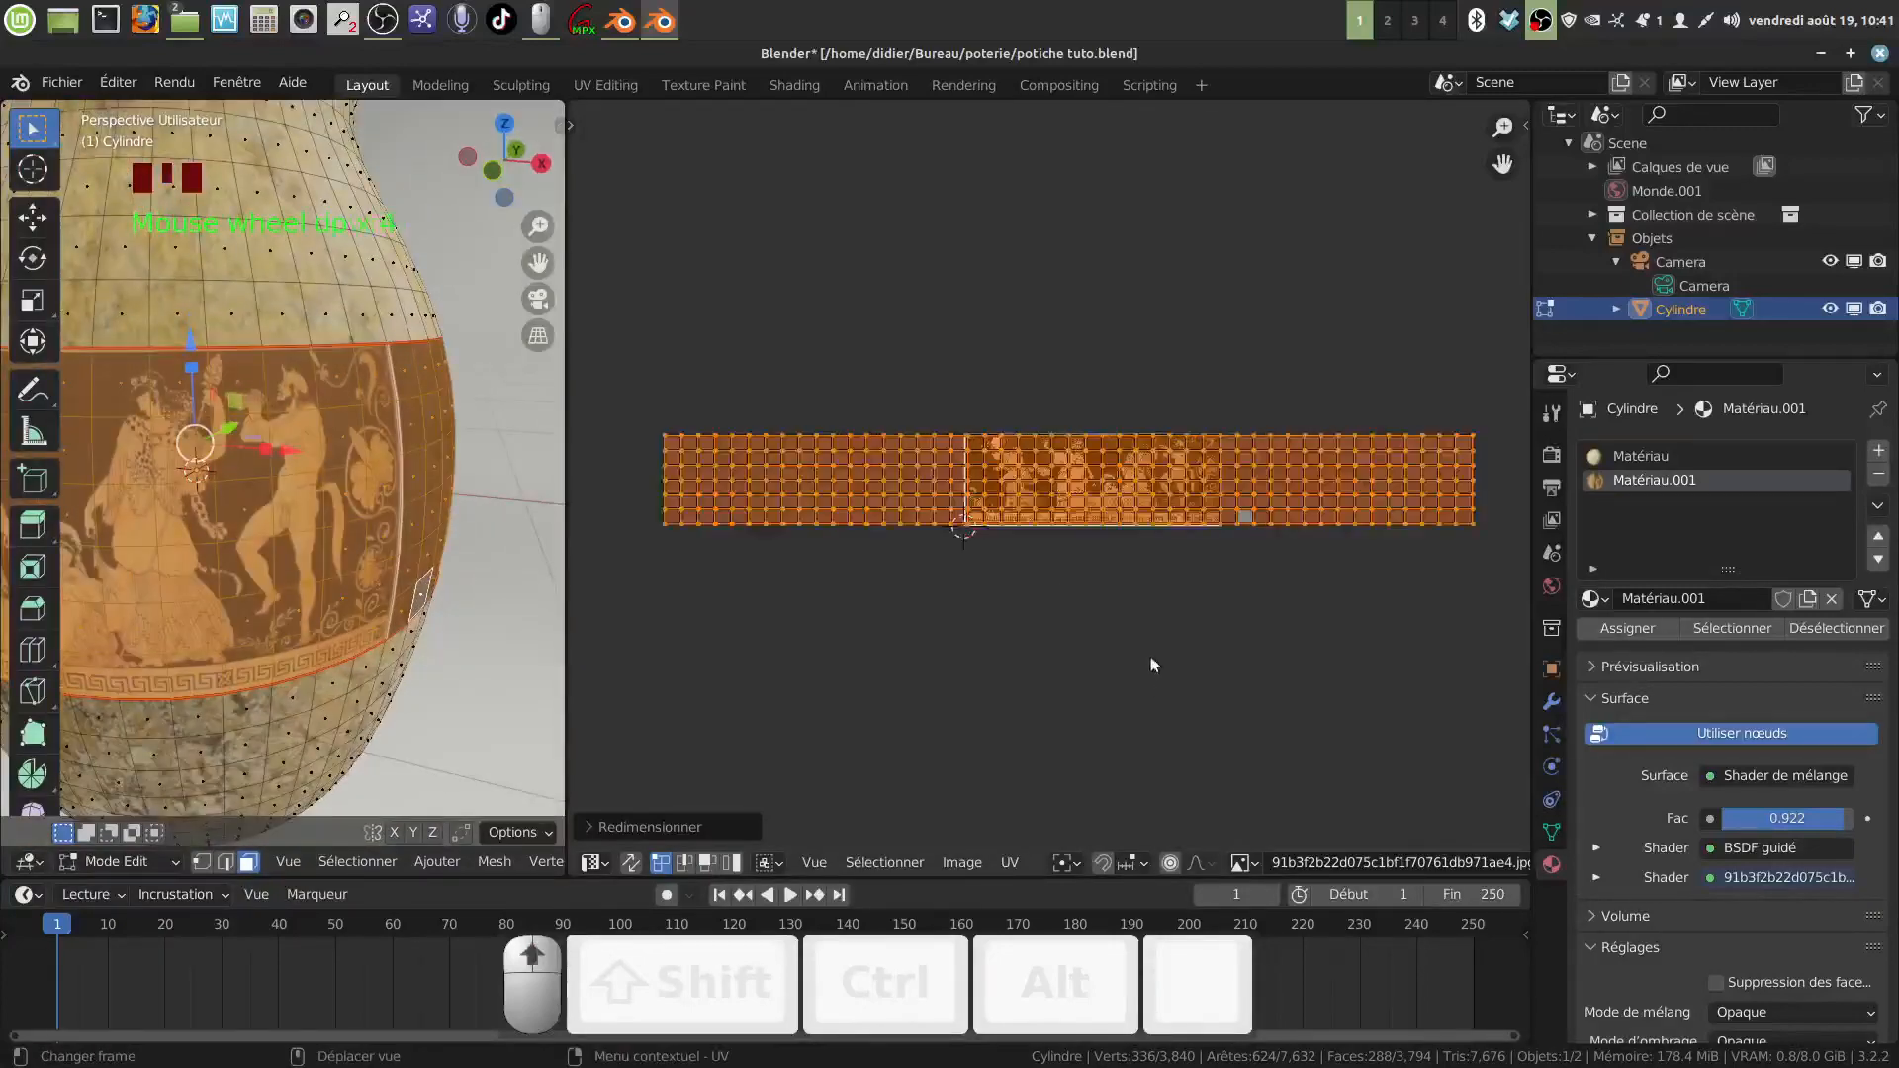
Step: Scale the whole UV grid down uniformly until it is slightly shorter than the frieze image
scroll(1150, 656, up, 1)
shift+middle_drag(1168, 669, 1203, 645)
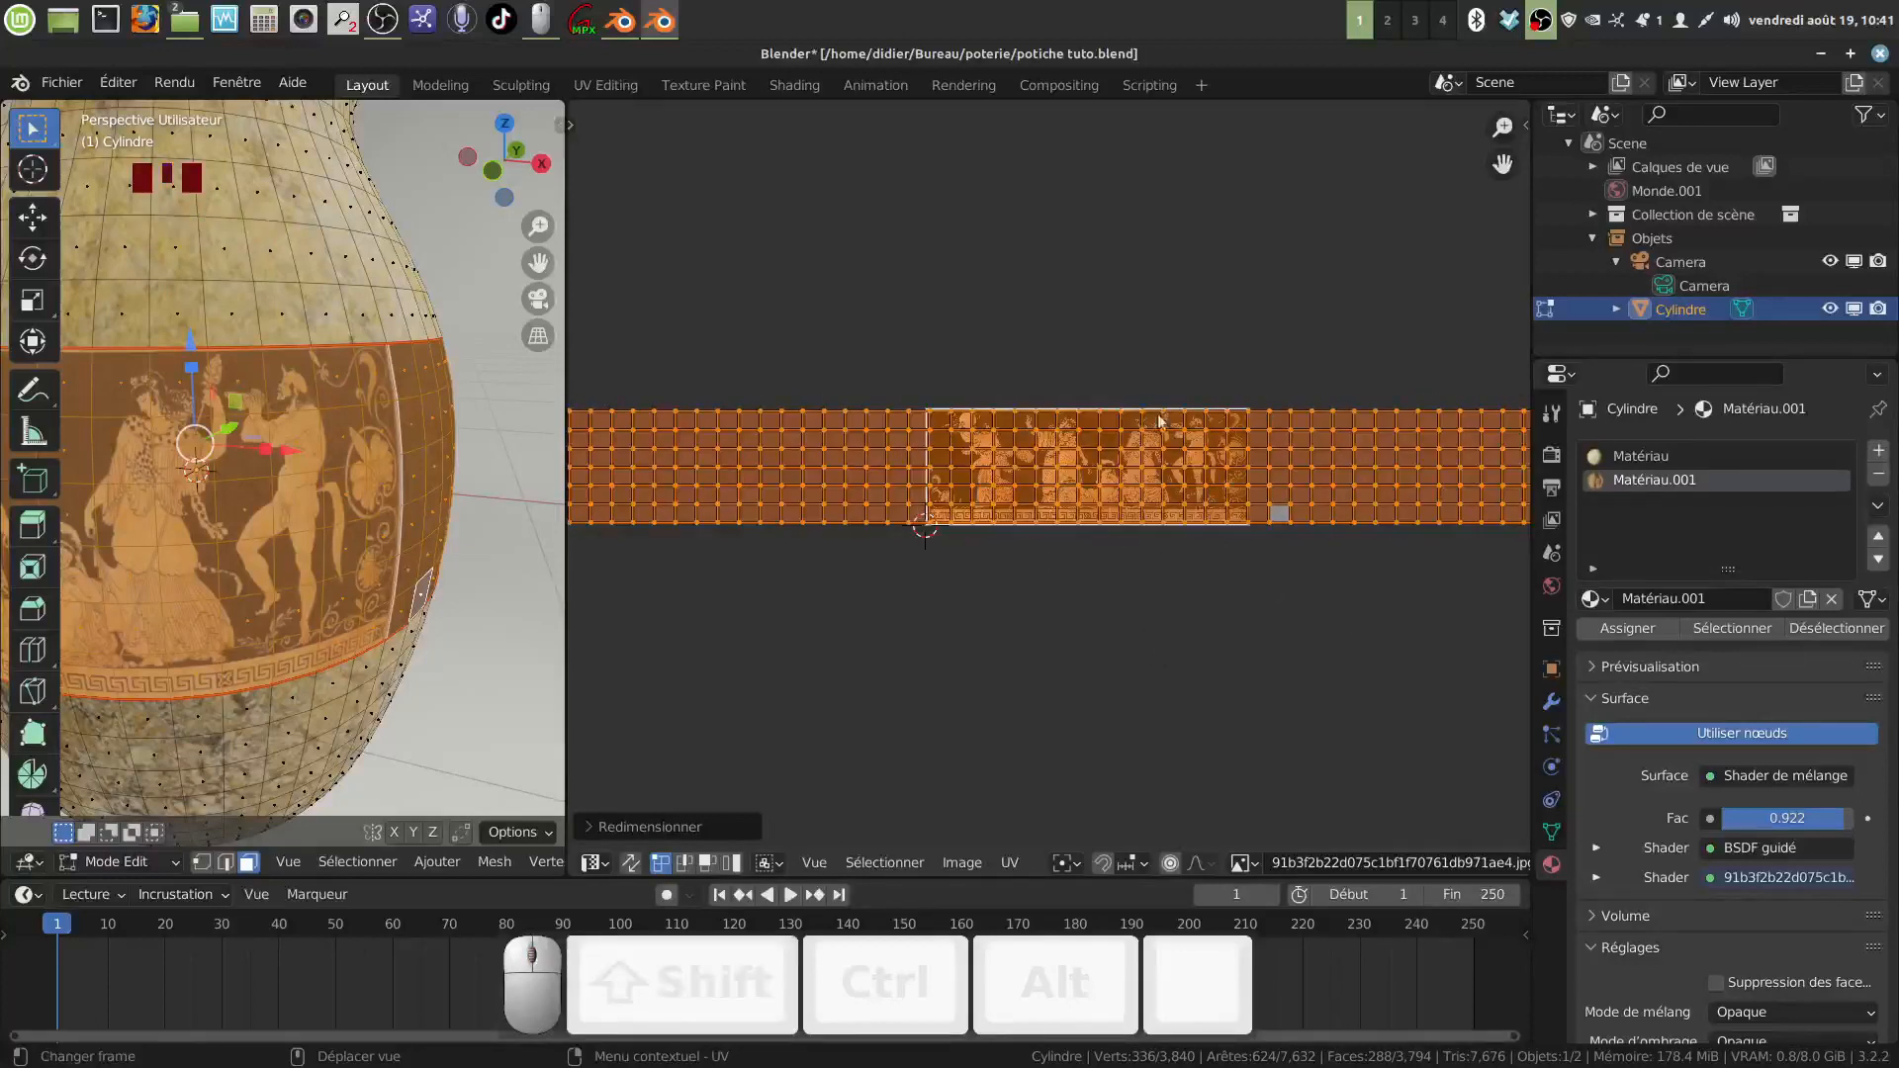
scroll(1159, 420, down, 2)
scroll(1213, 651, up, 2)
scroll(1223, 647, down, 1)
key(s)
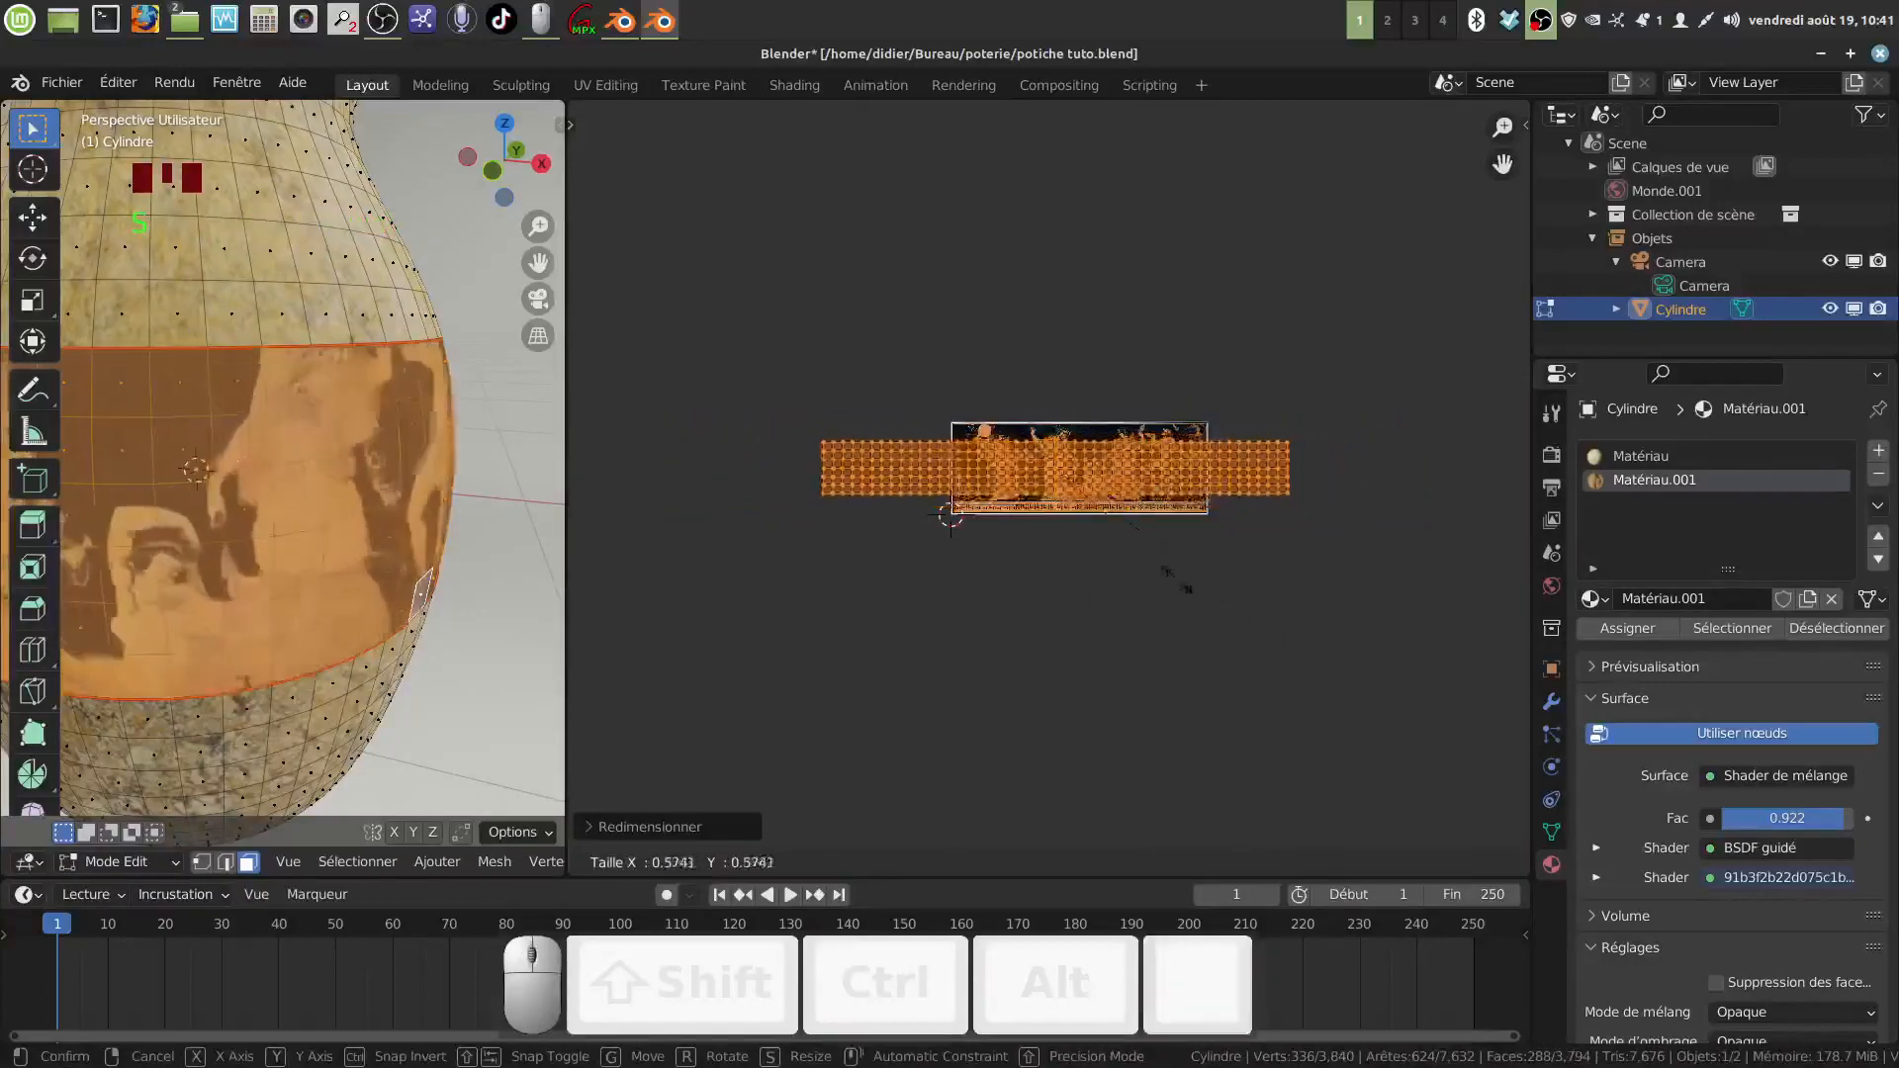
click(1108, 531)
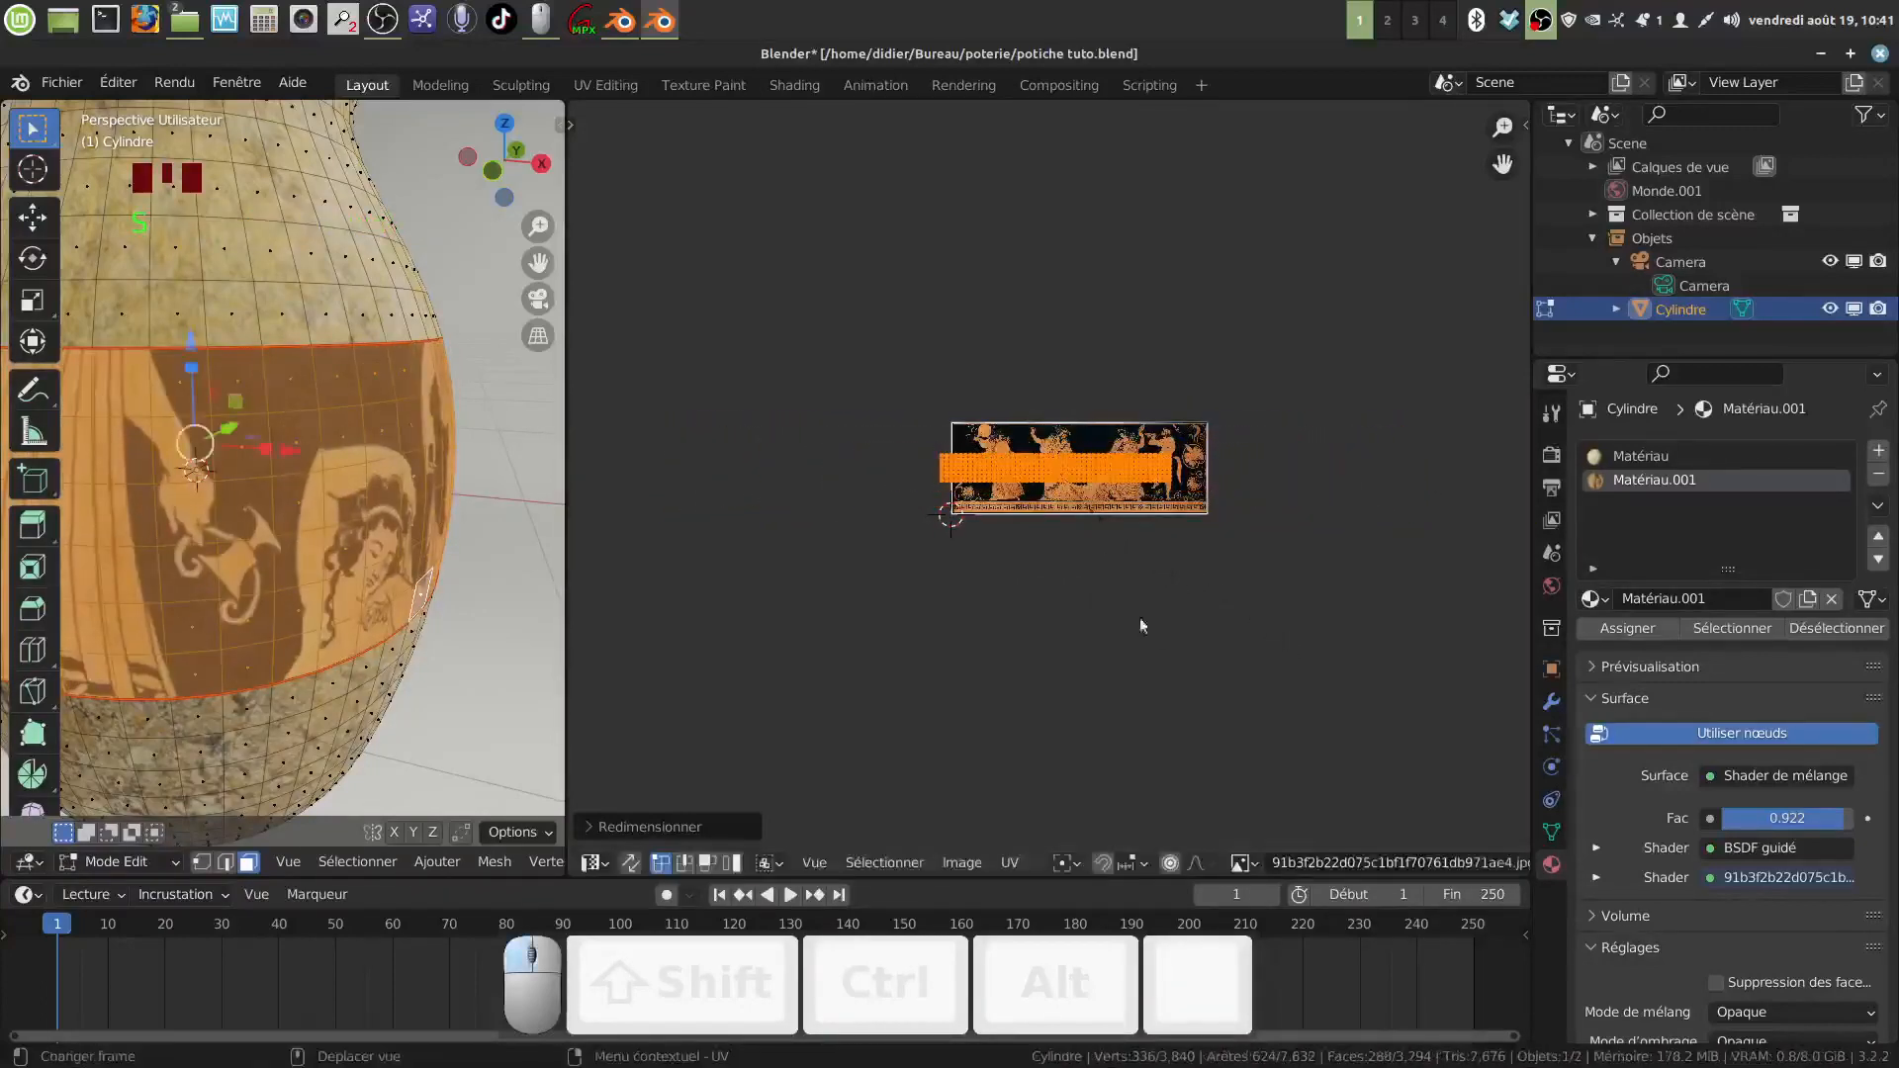
Step: Move and uniformly scale the belly band's UV grid so it spans exactly the frieze image's full width at mid-height
scroll(1146, 623, up, 3)
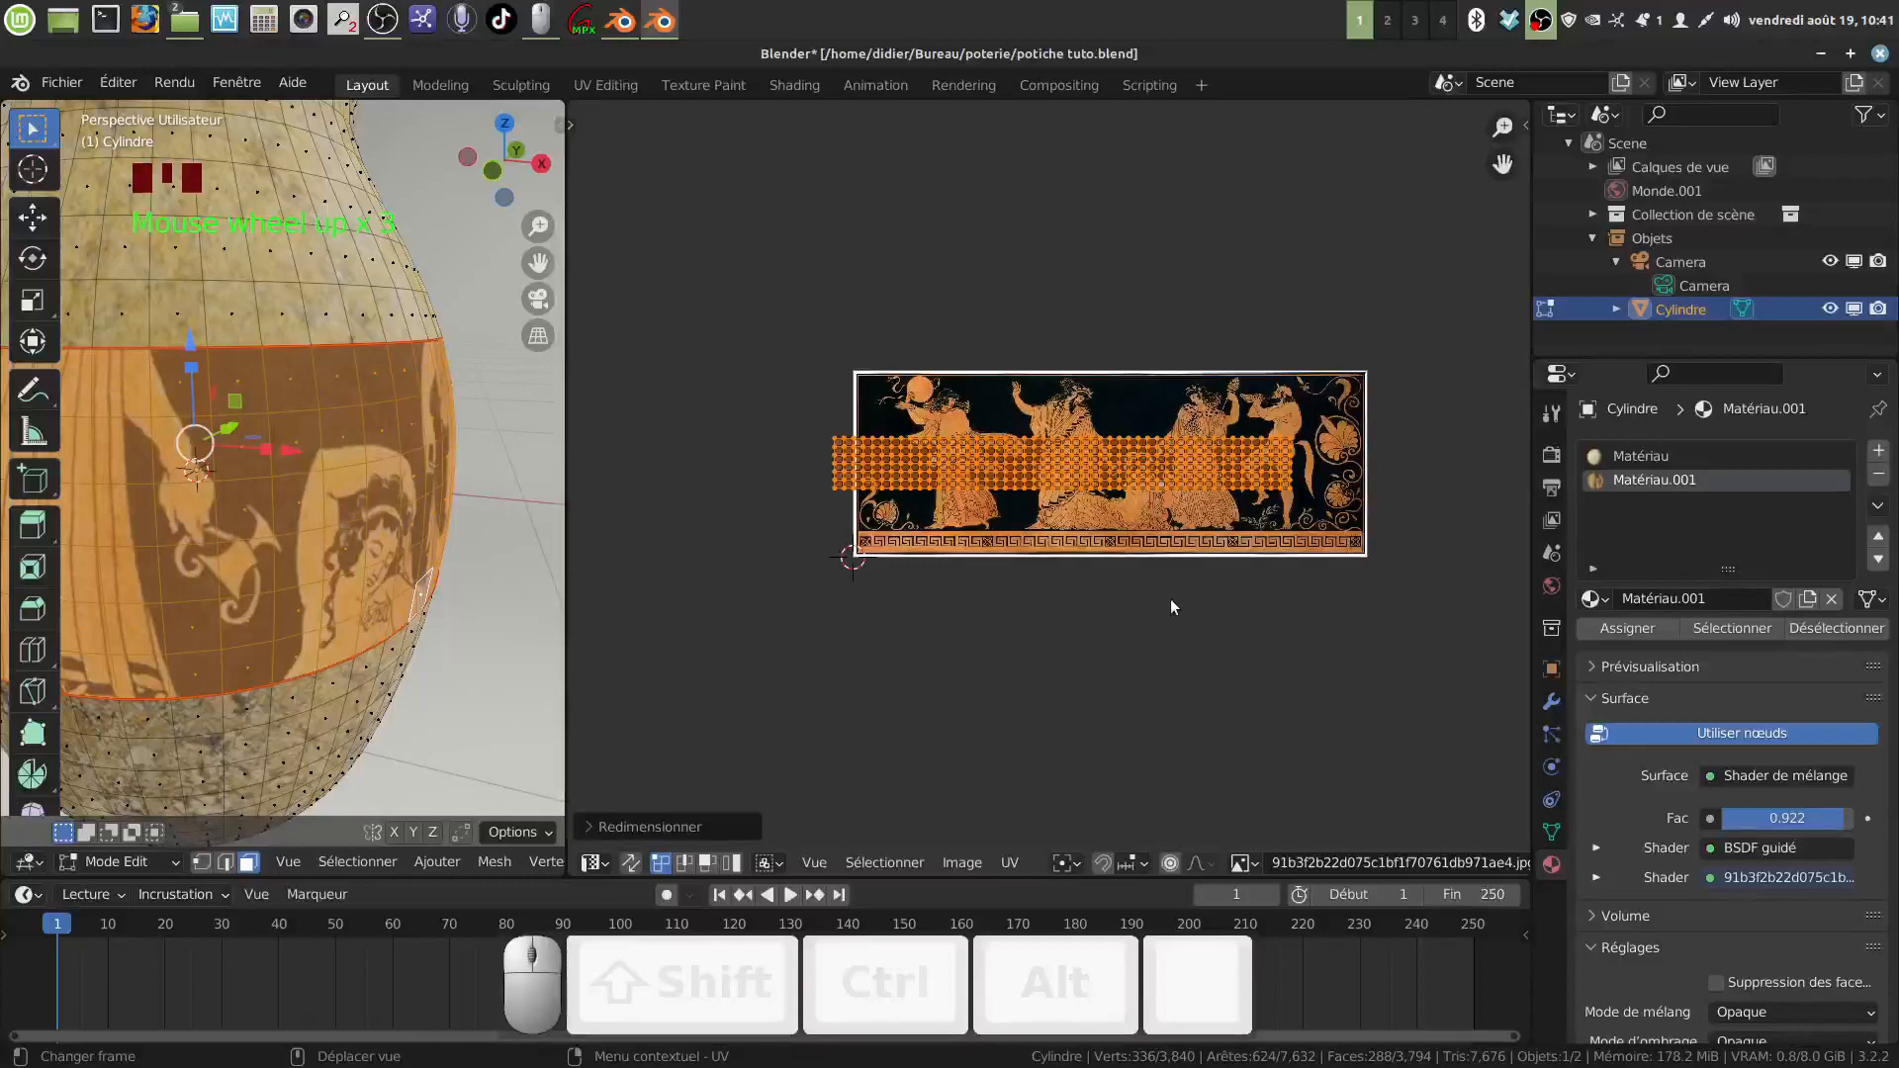
key(g)
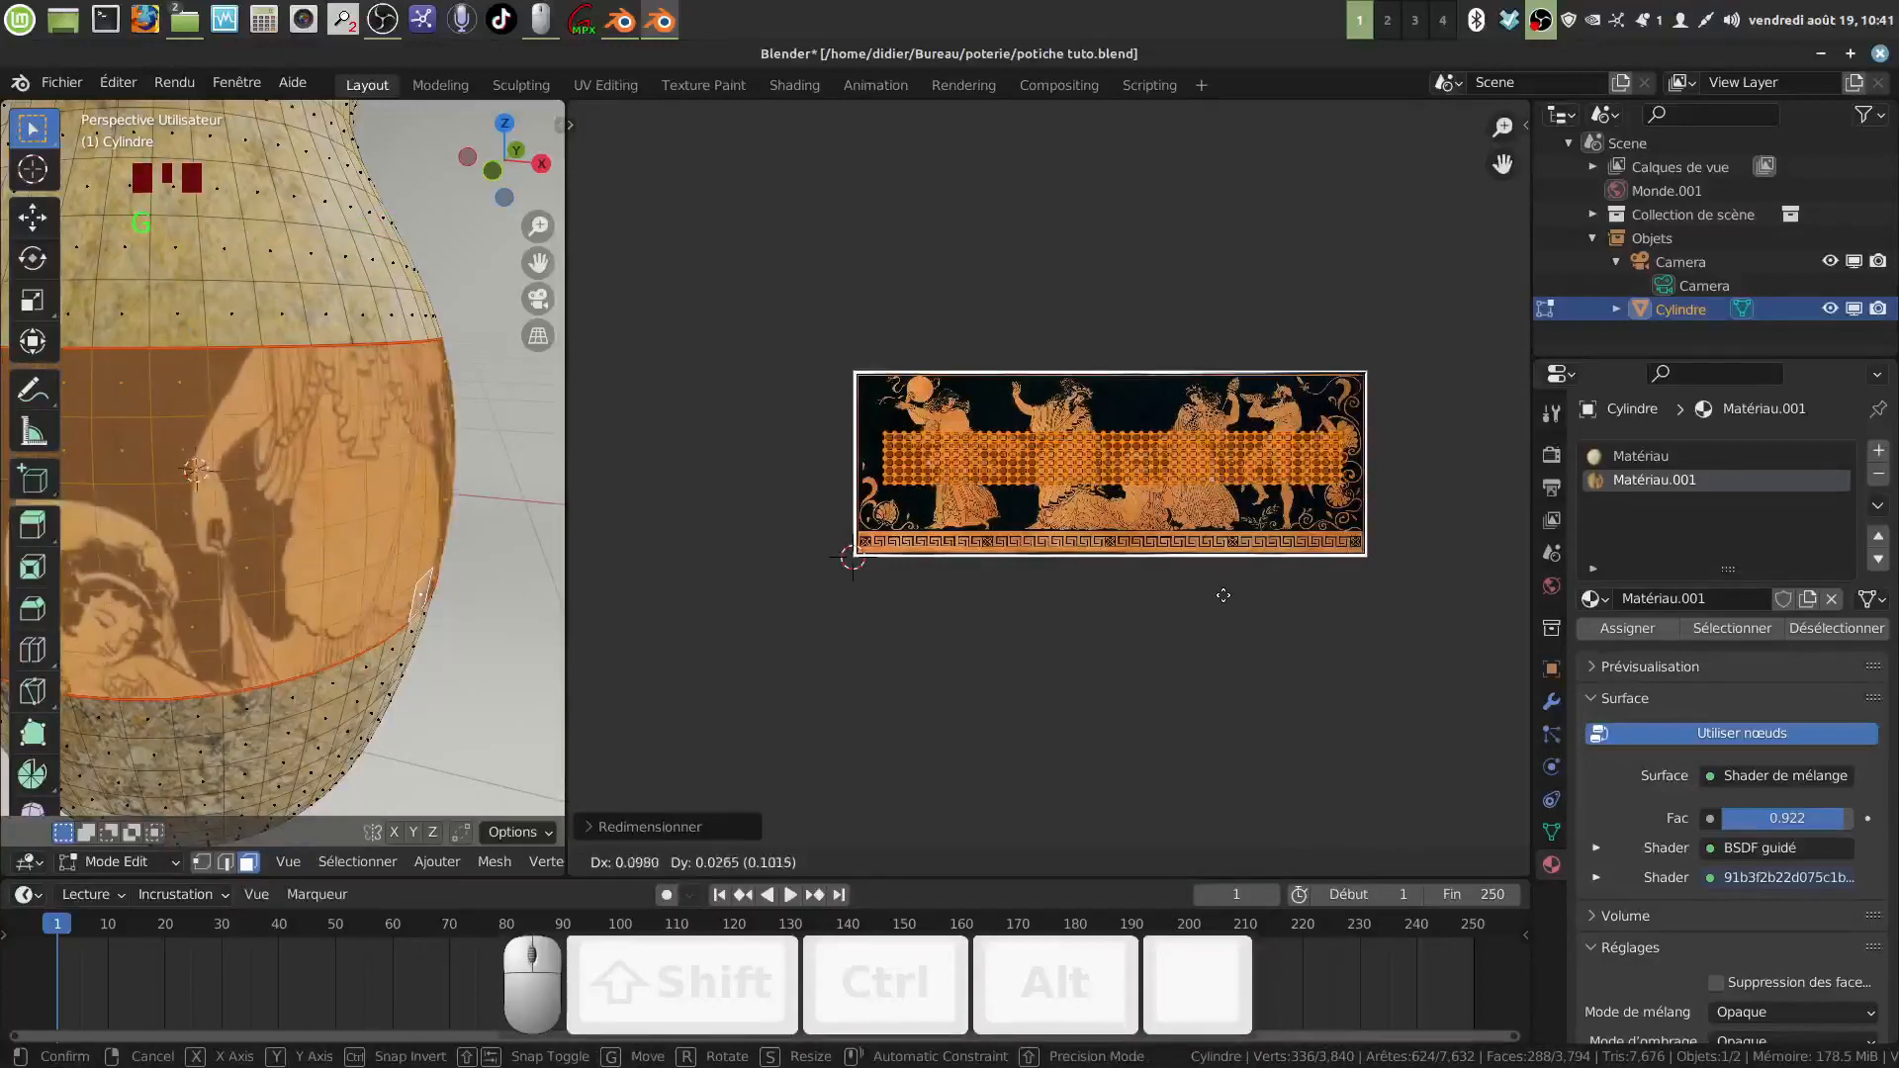
click(1243, 589)
key(s)
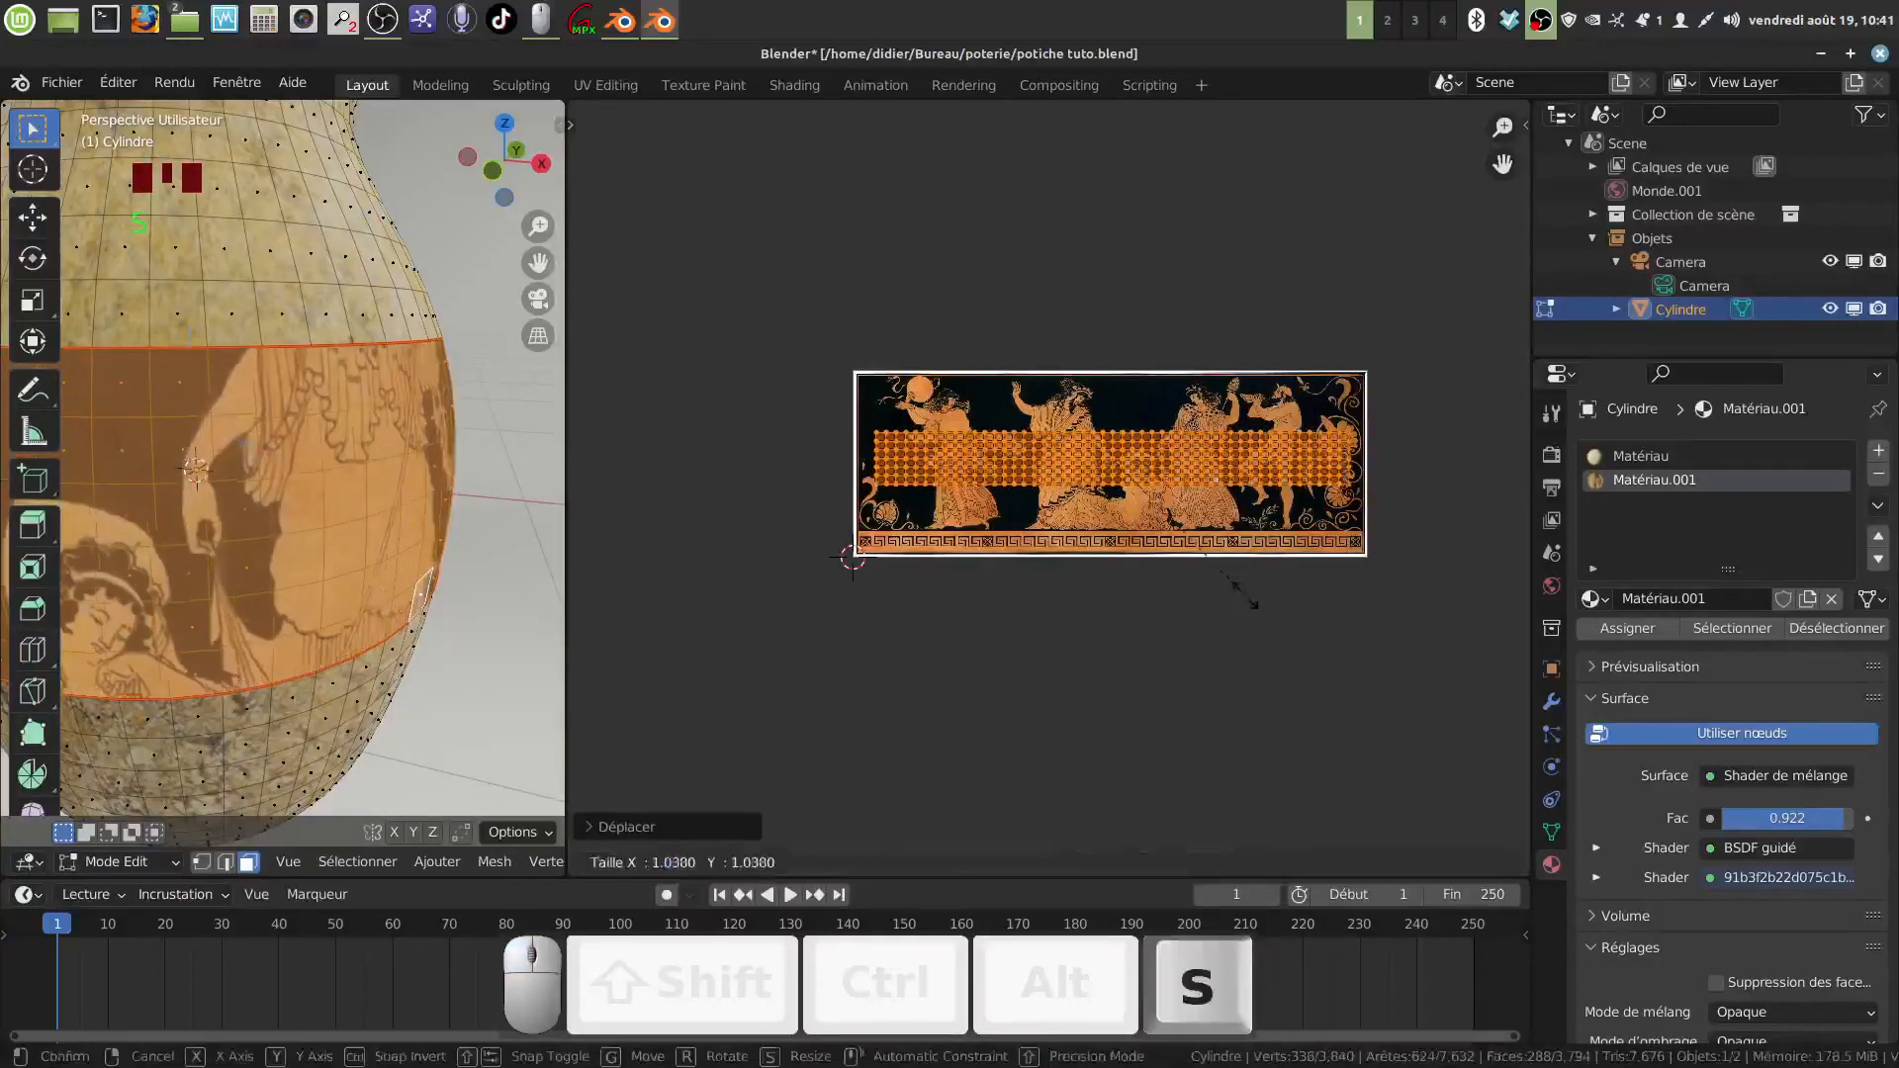
click(1260, 591)
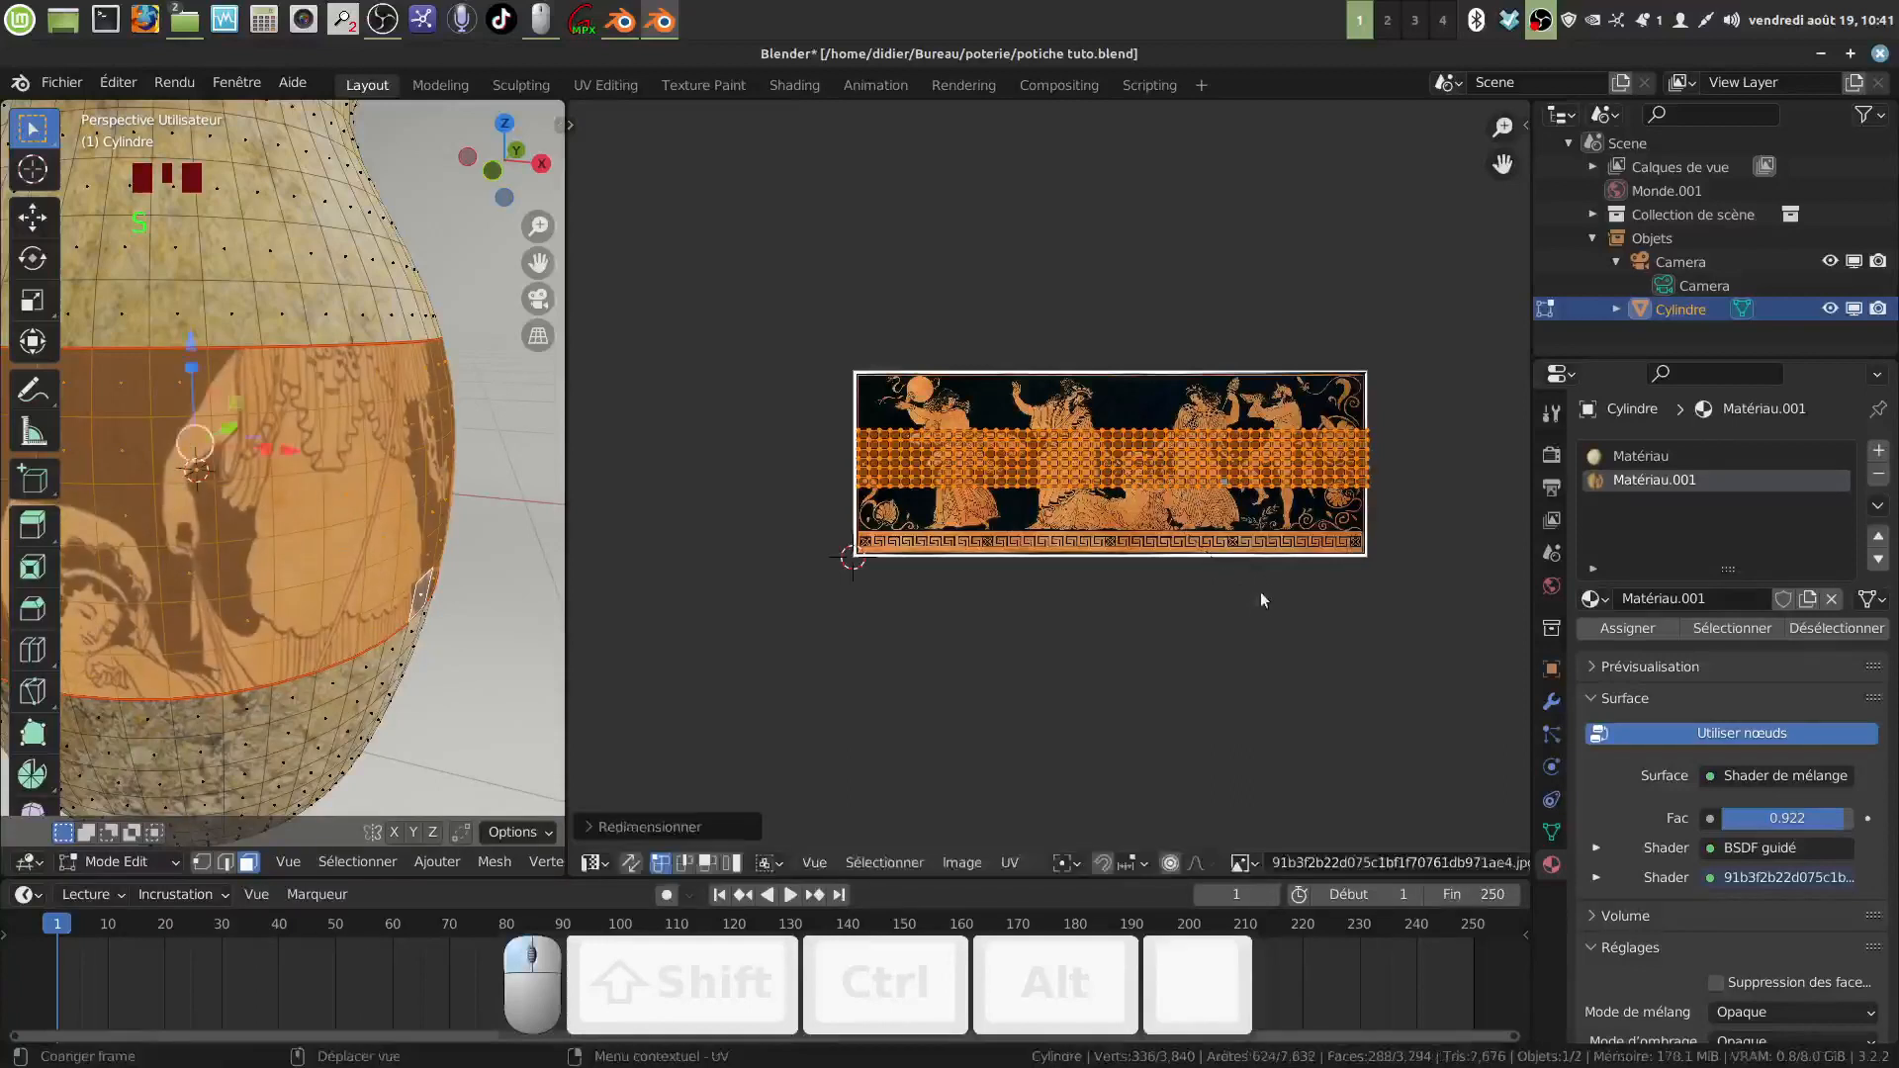
key(g)
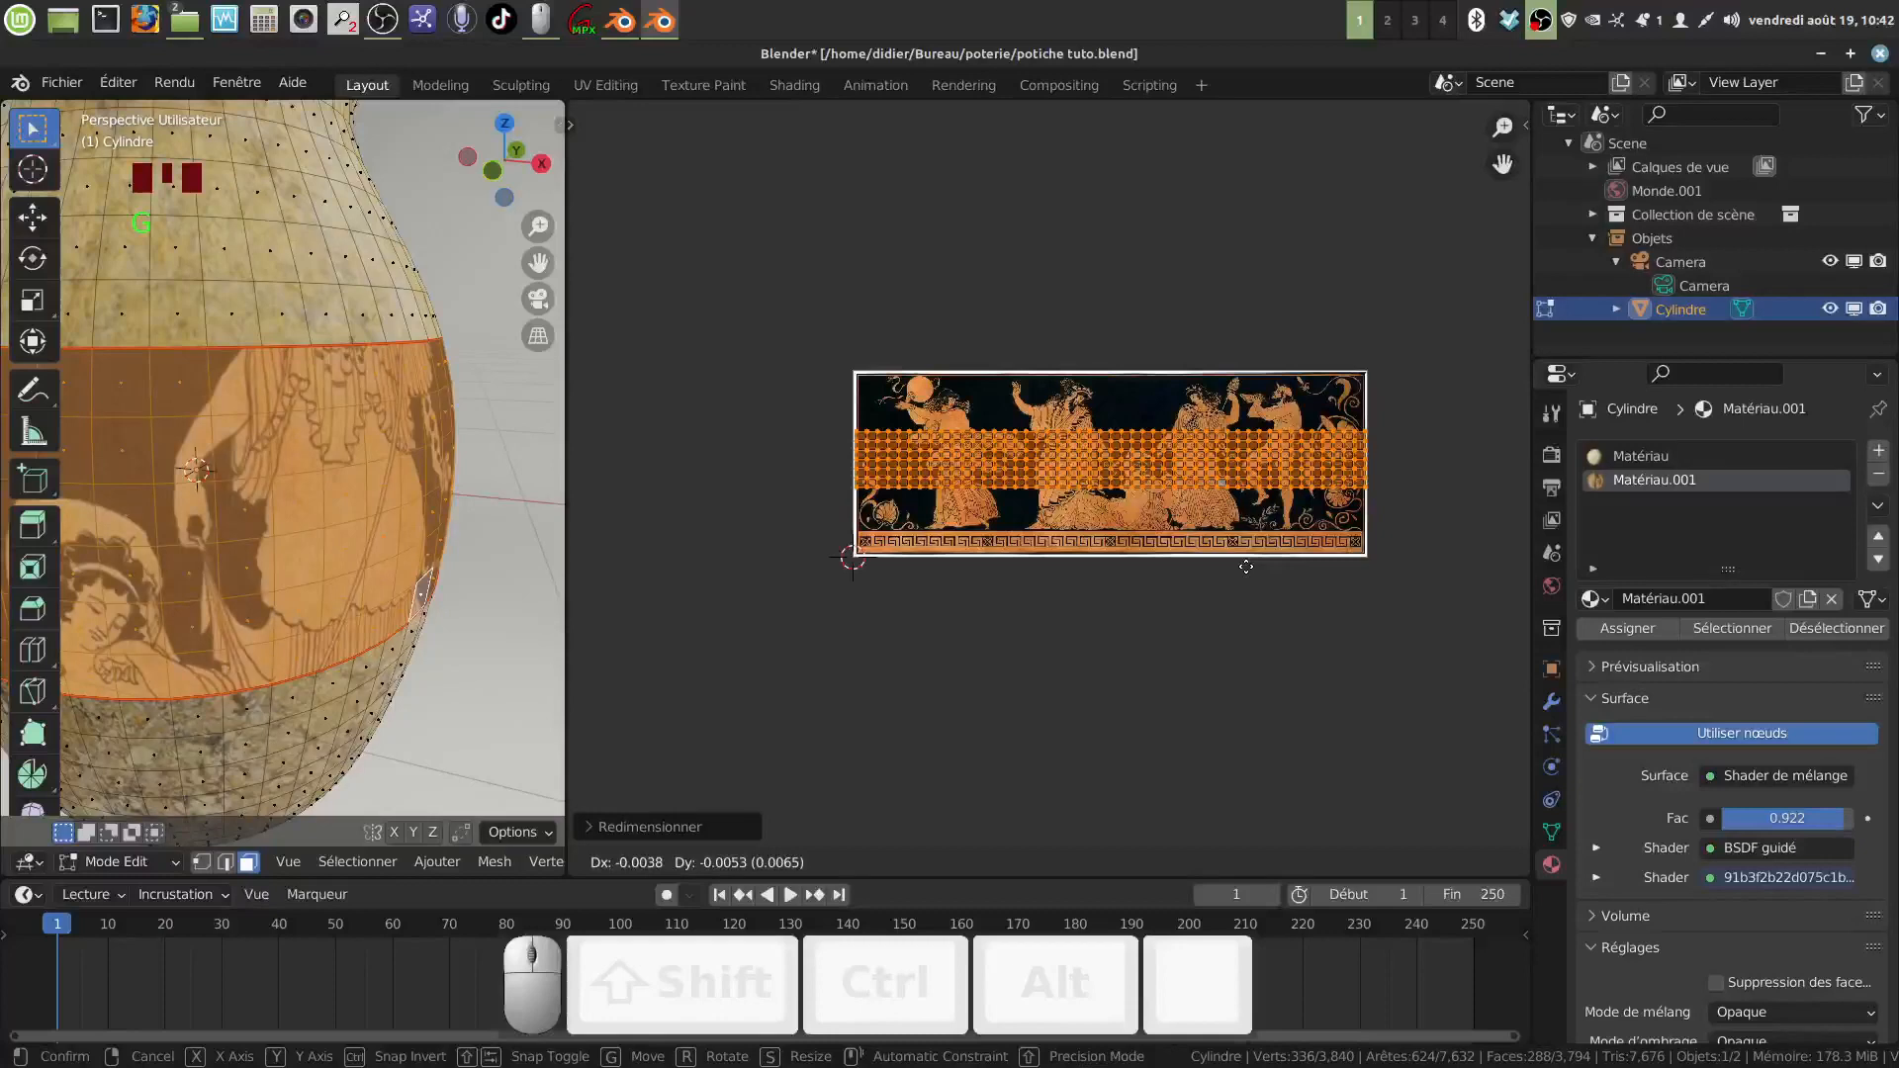
click(1245, 567)
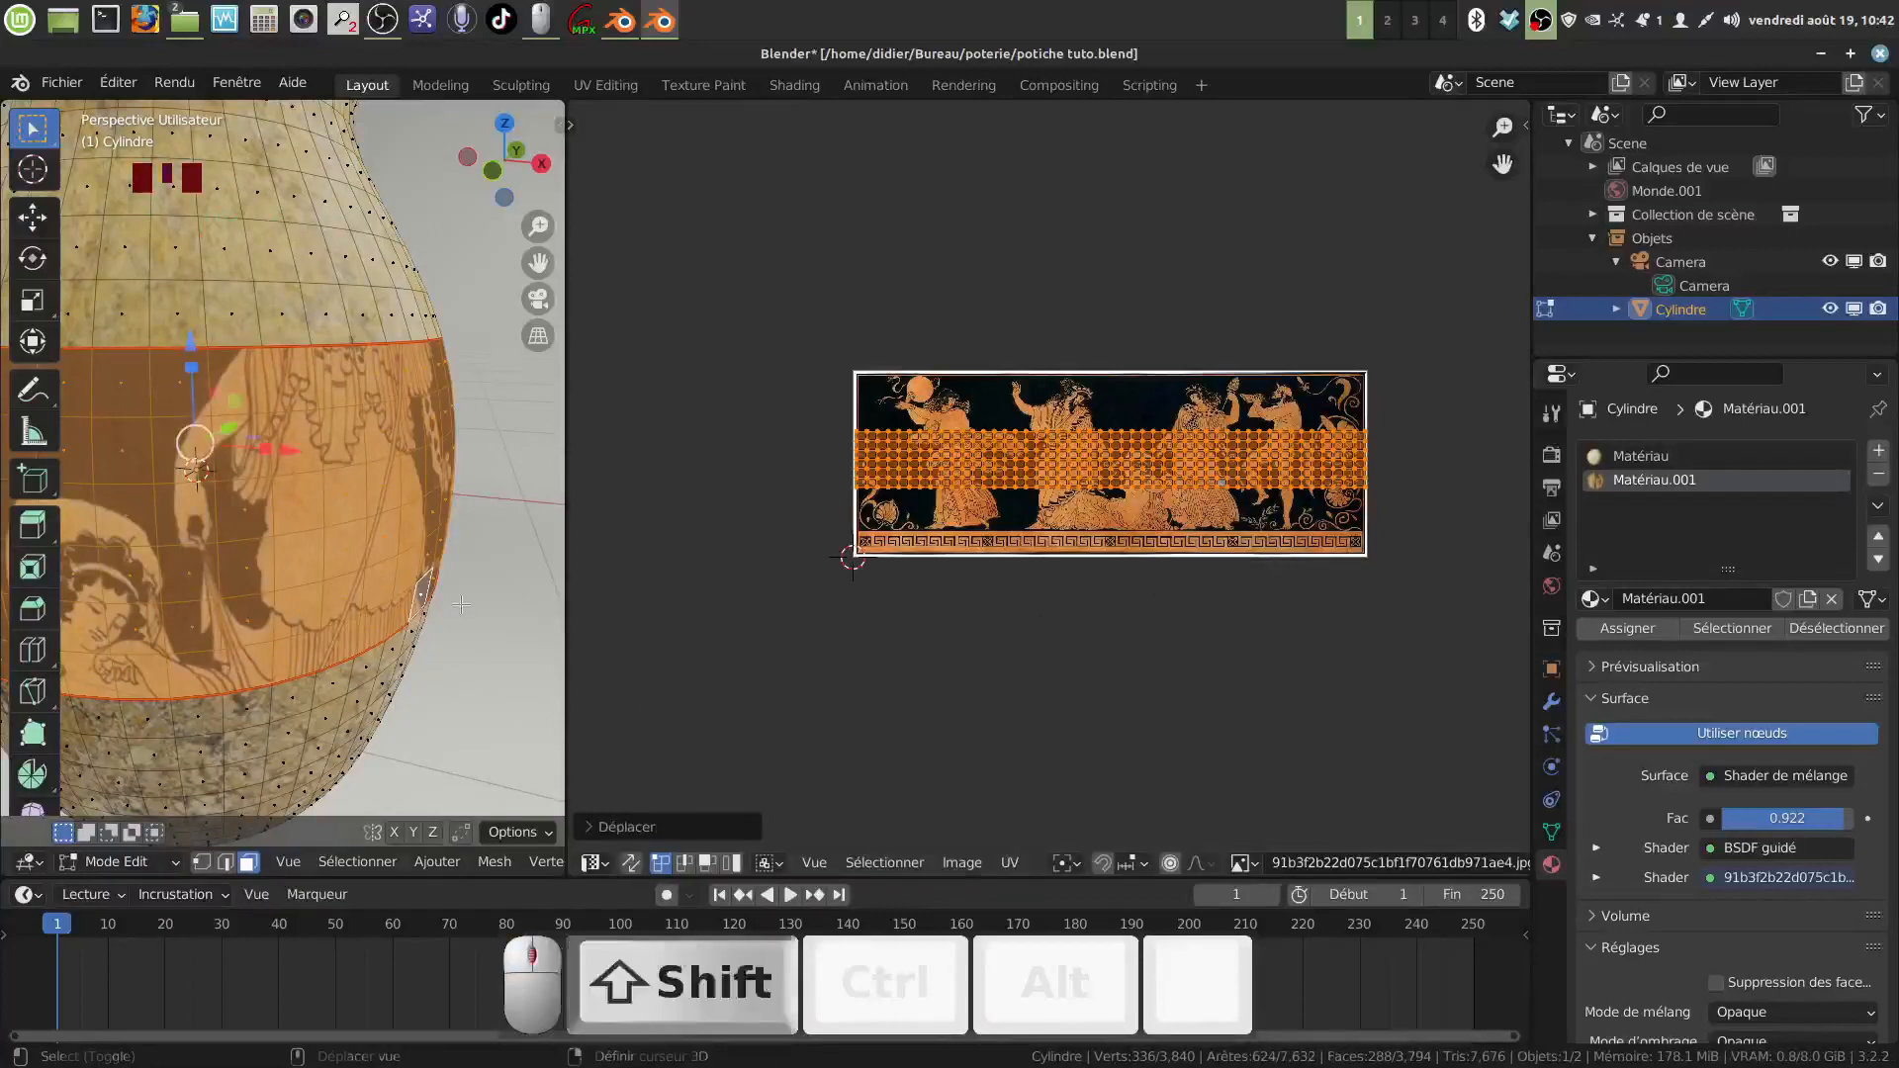
Step: Start a UV layout export of the belly band as a PNG image in the poterie folder
scroll(1005, 461, down, 2)
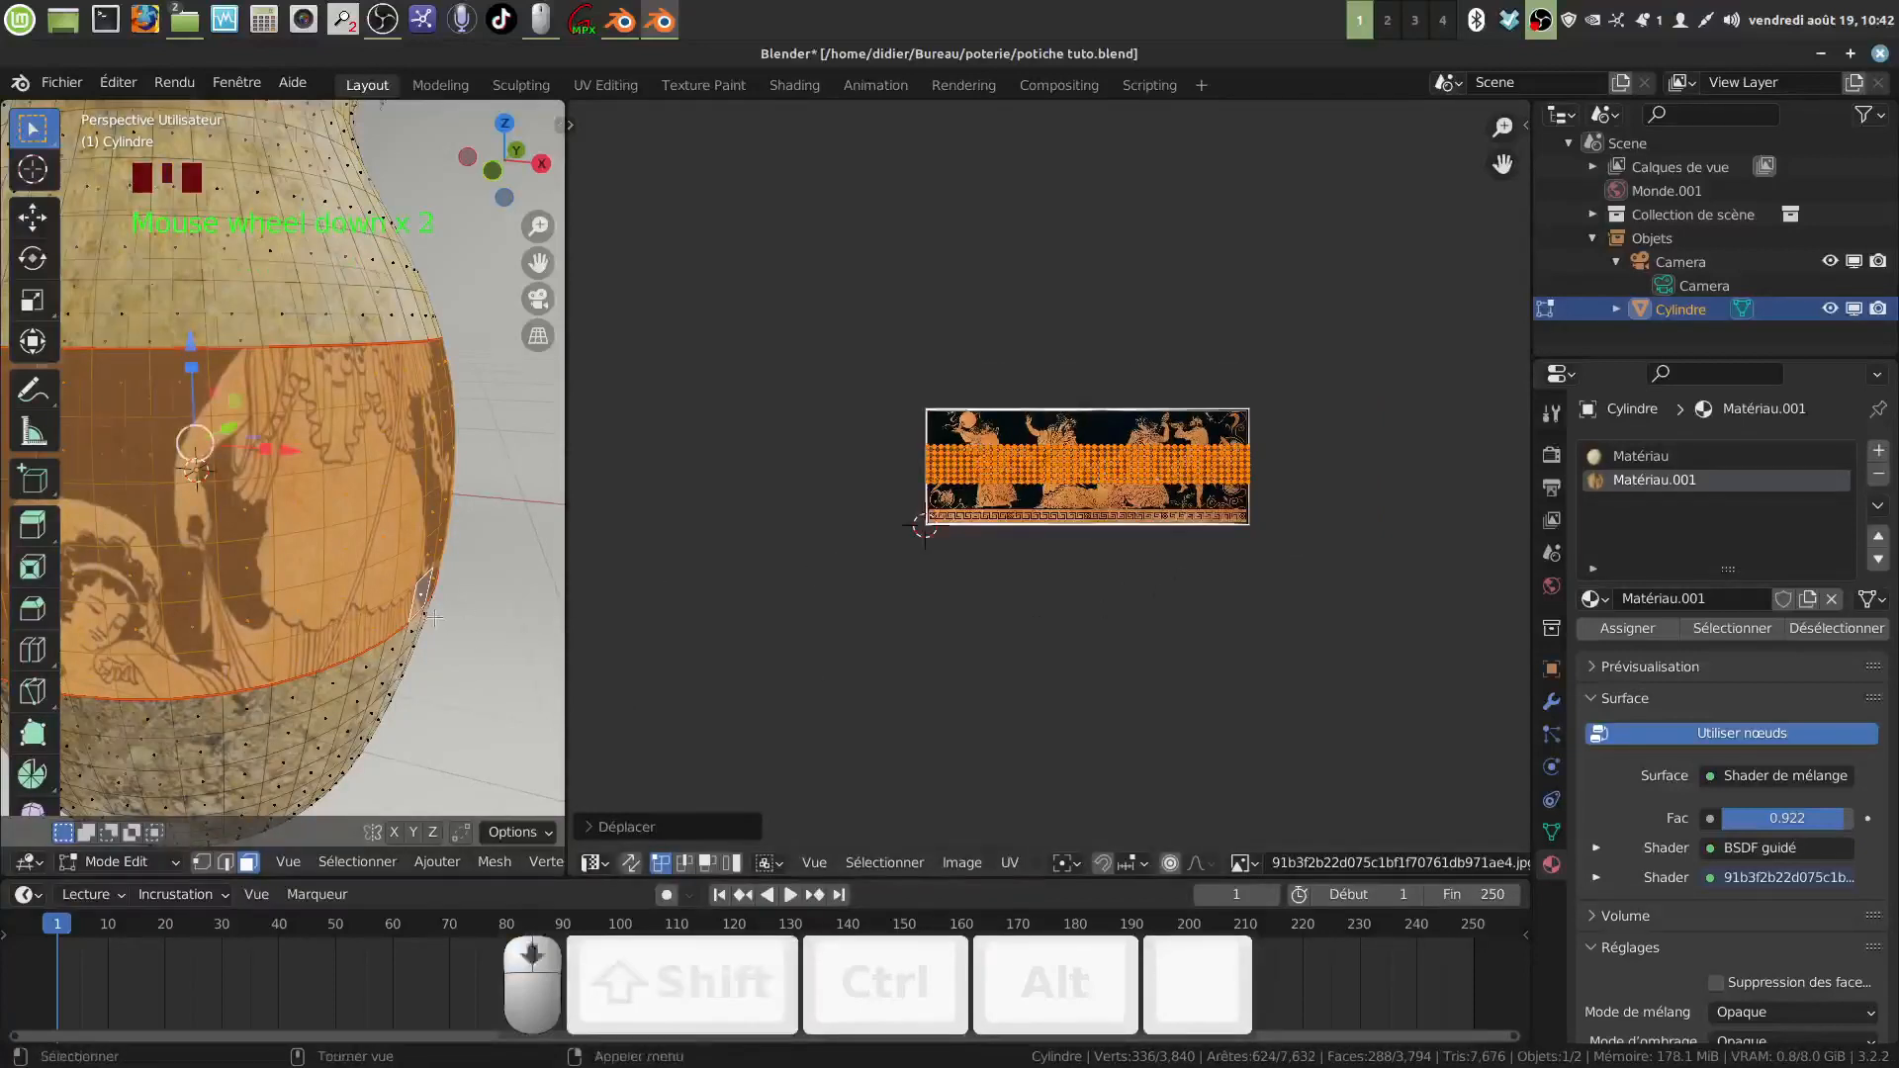
scroll(277, 455, down, 2)
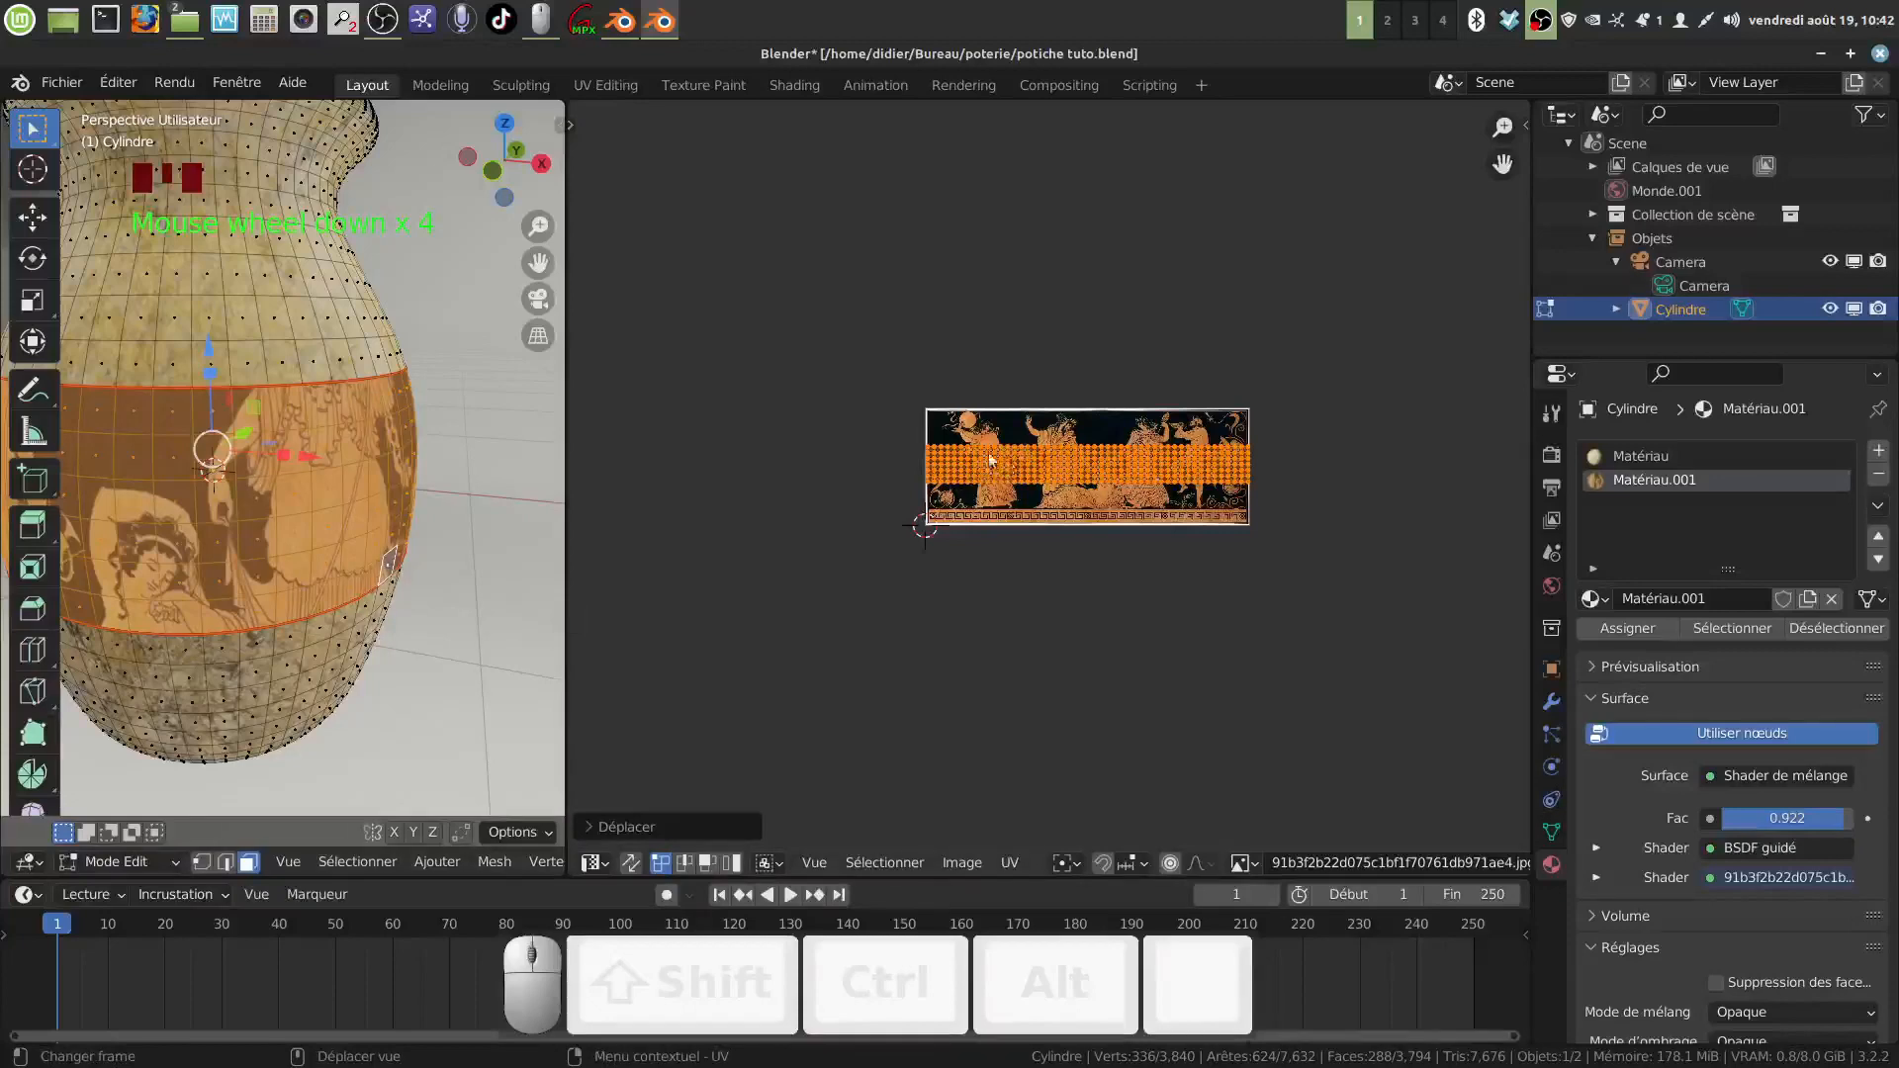
scroll(818, 728, up, 3)
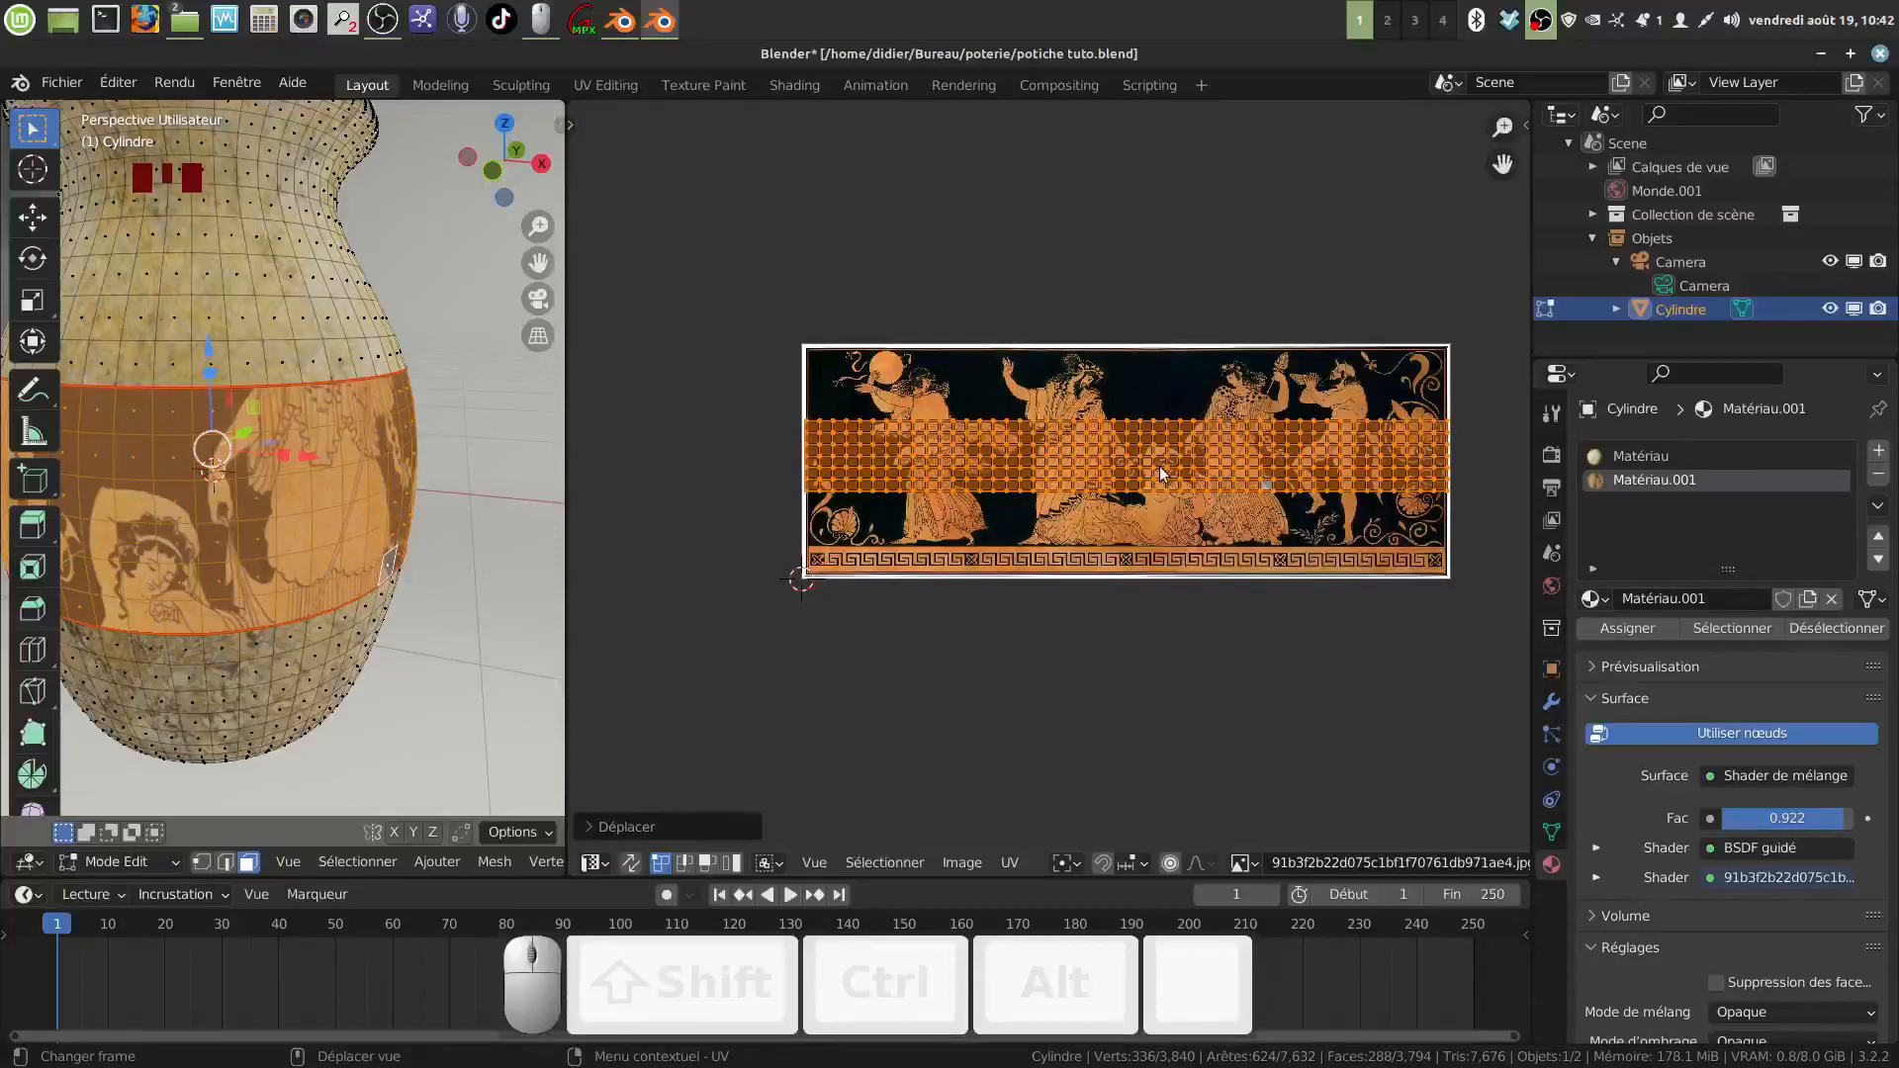
scroll(1056, 703, down, 1)
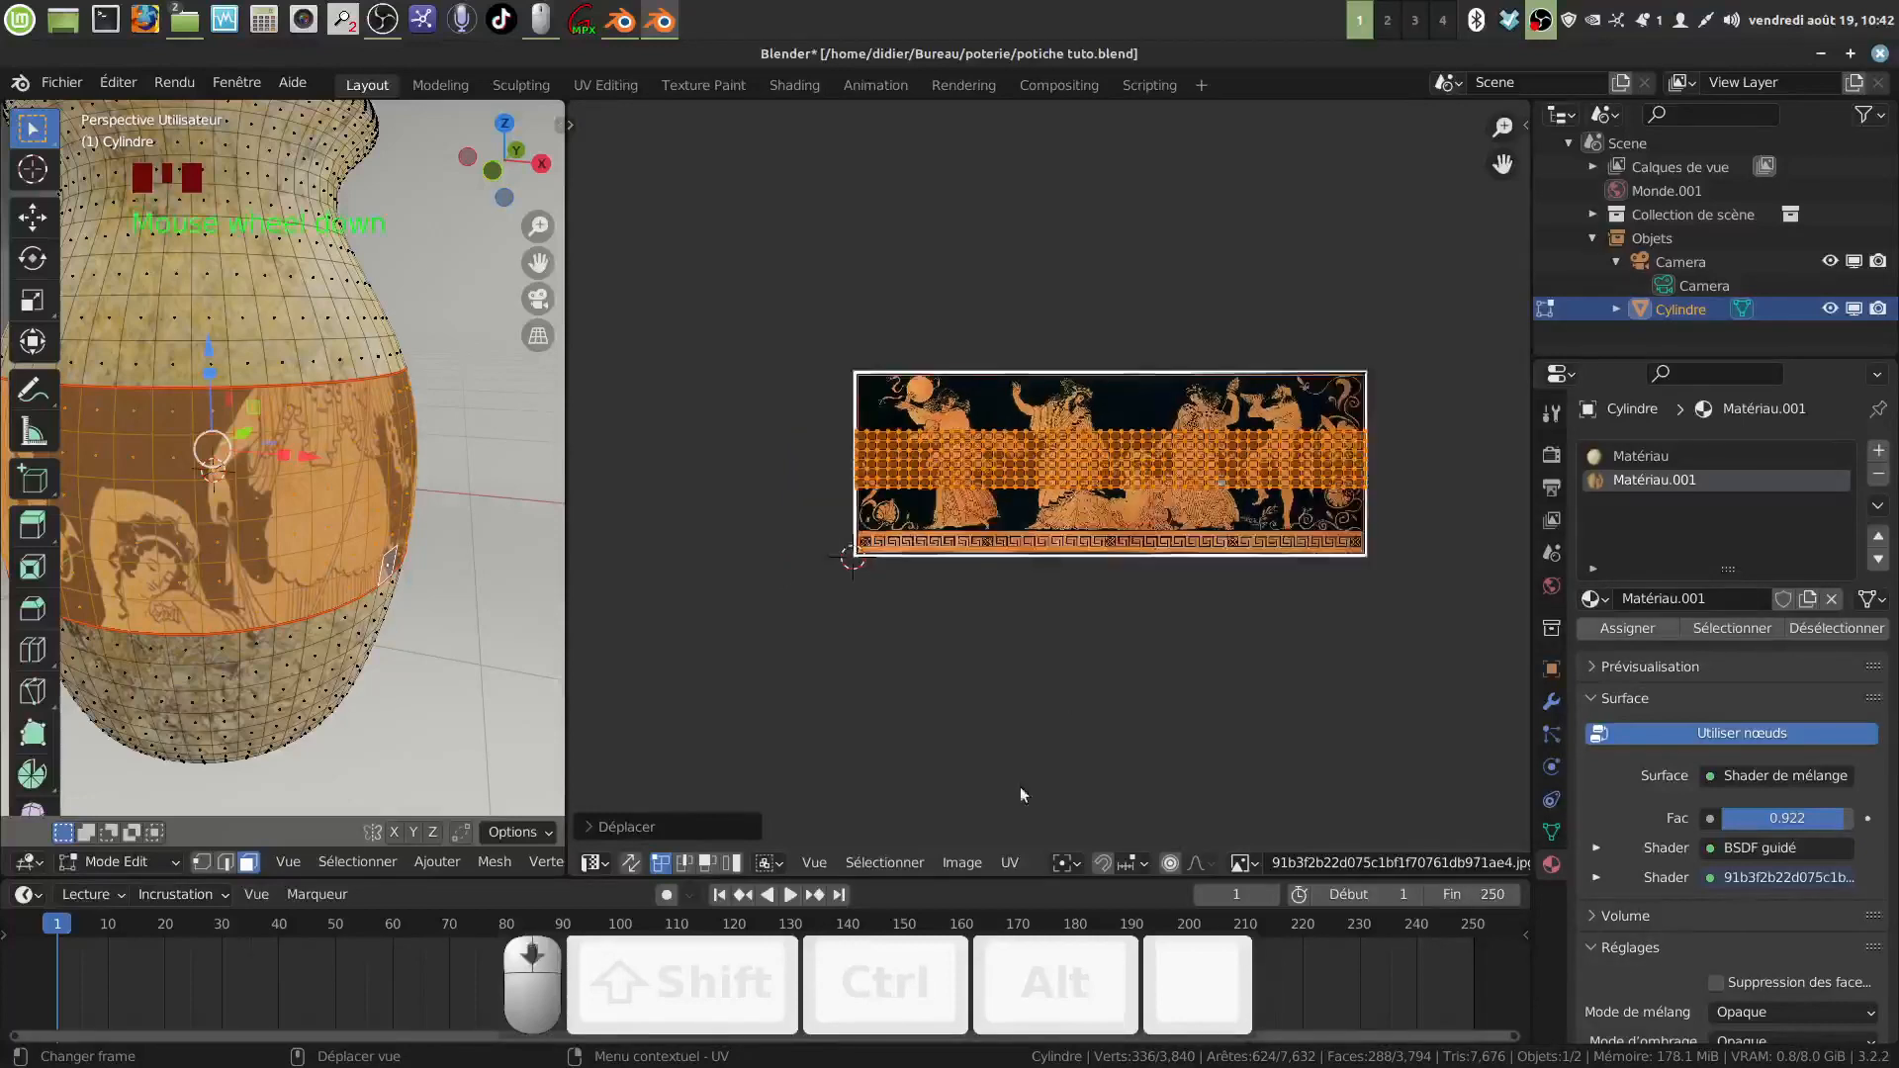
click(960, 861)
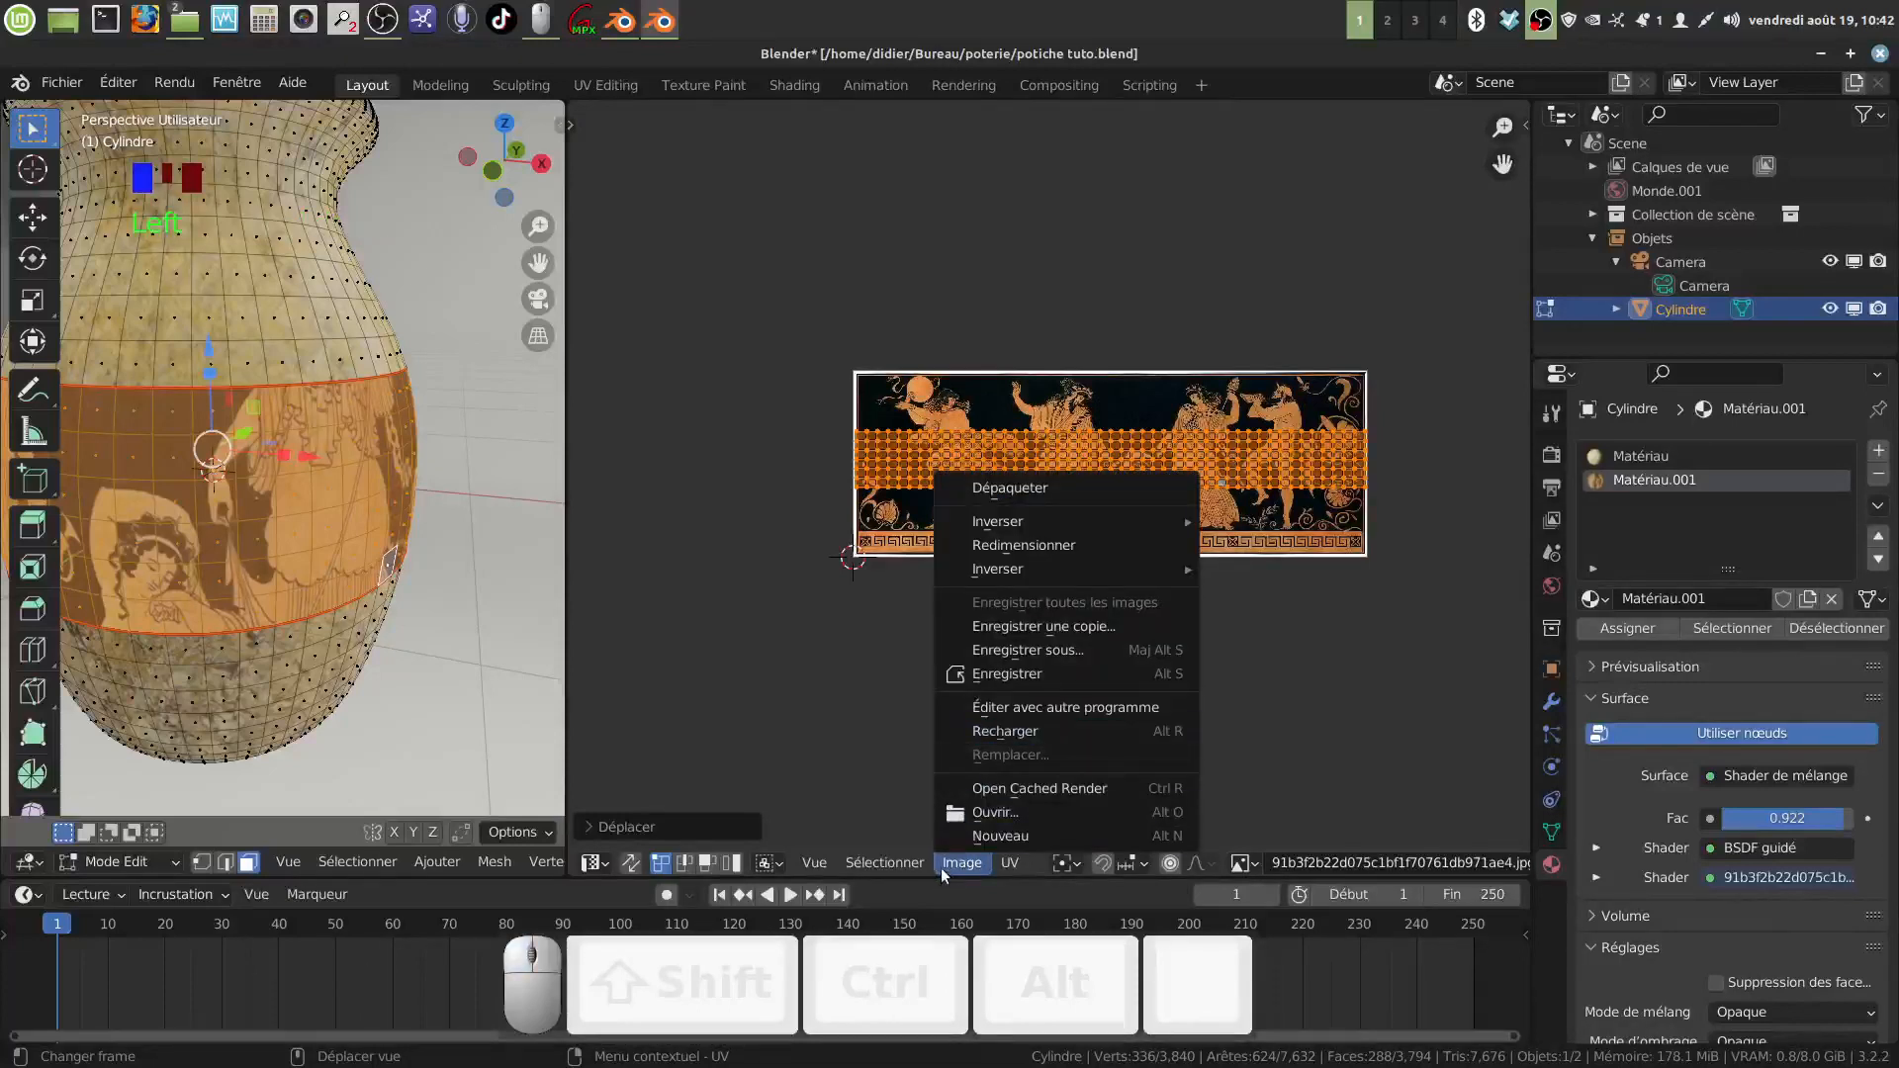
click(1008, 862)
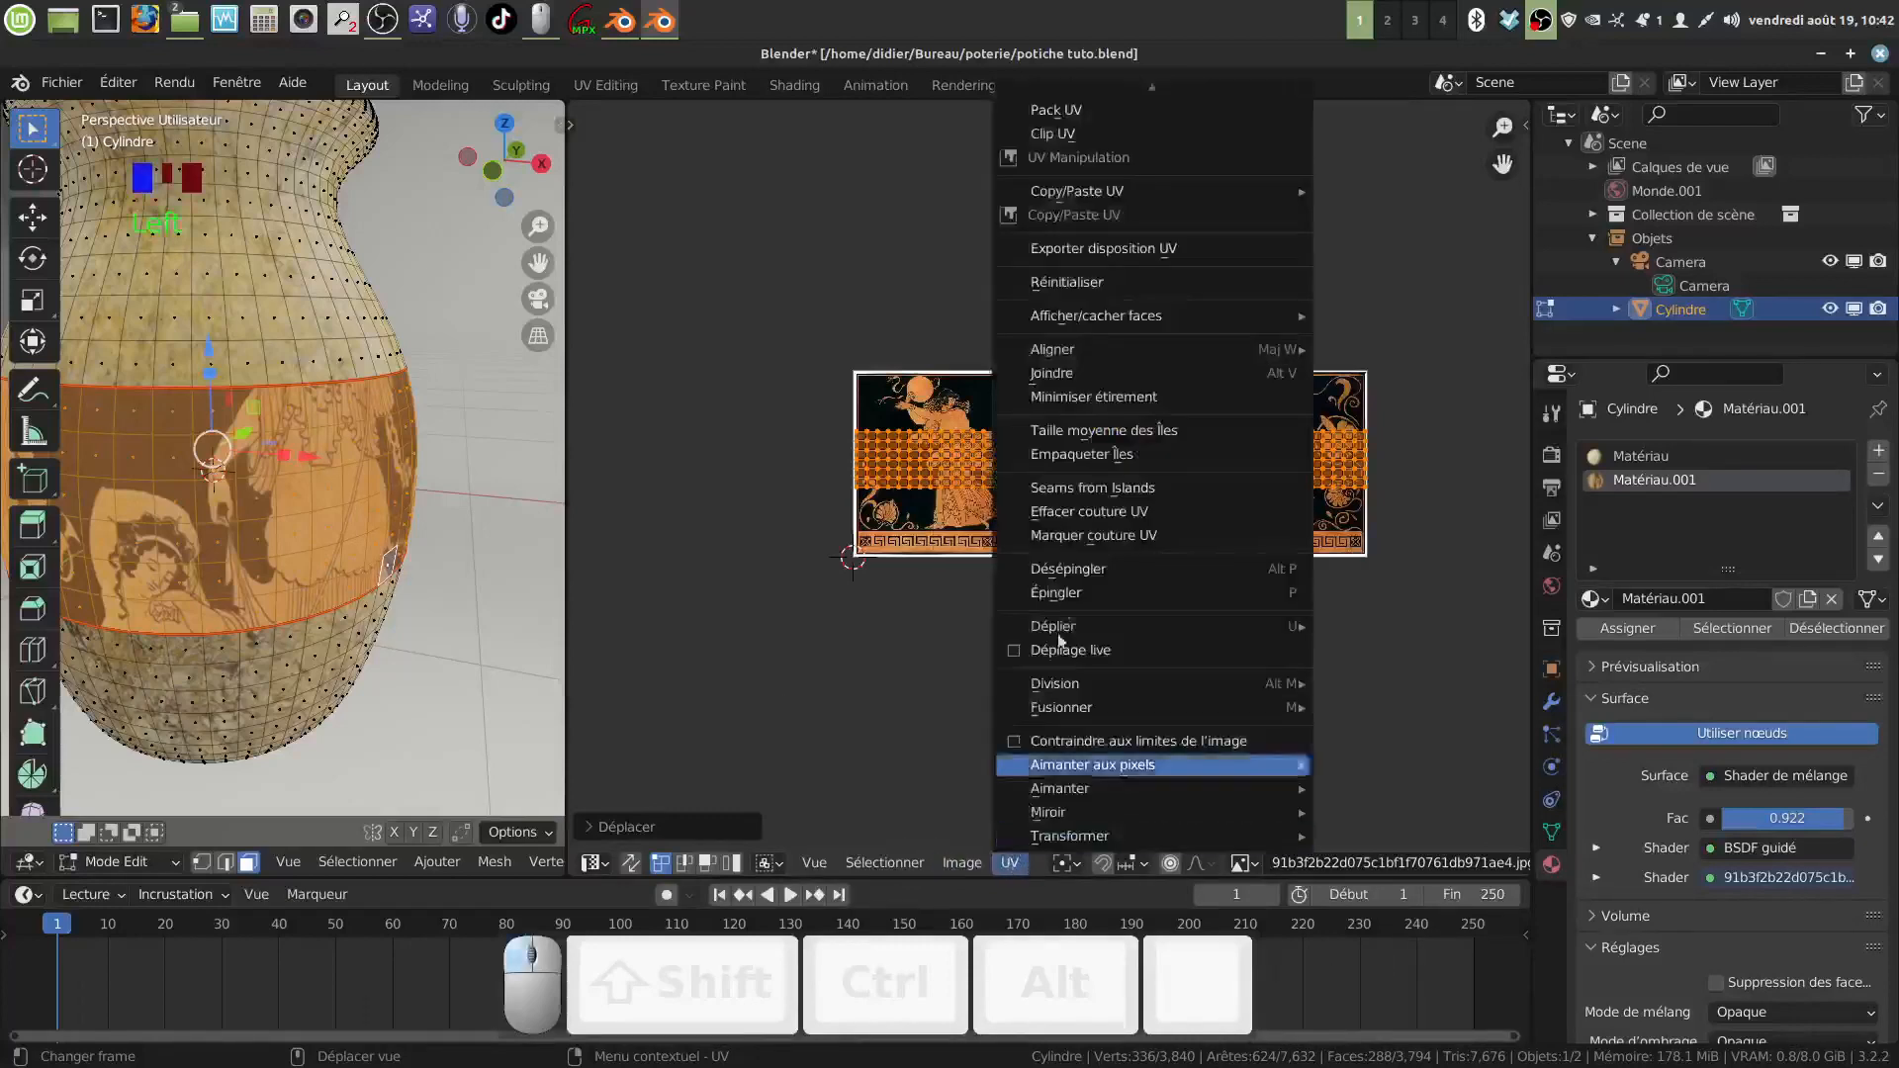
click(1089, 248)
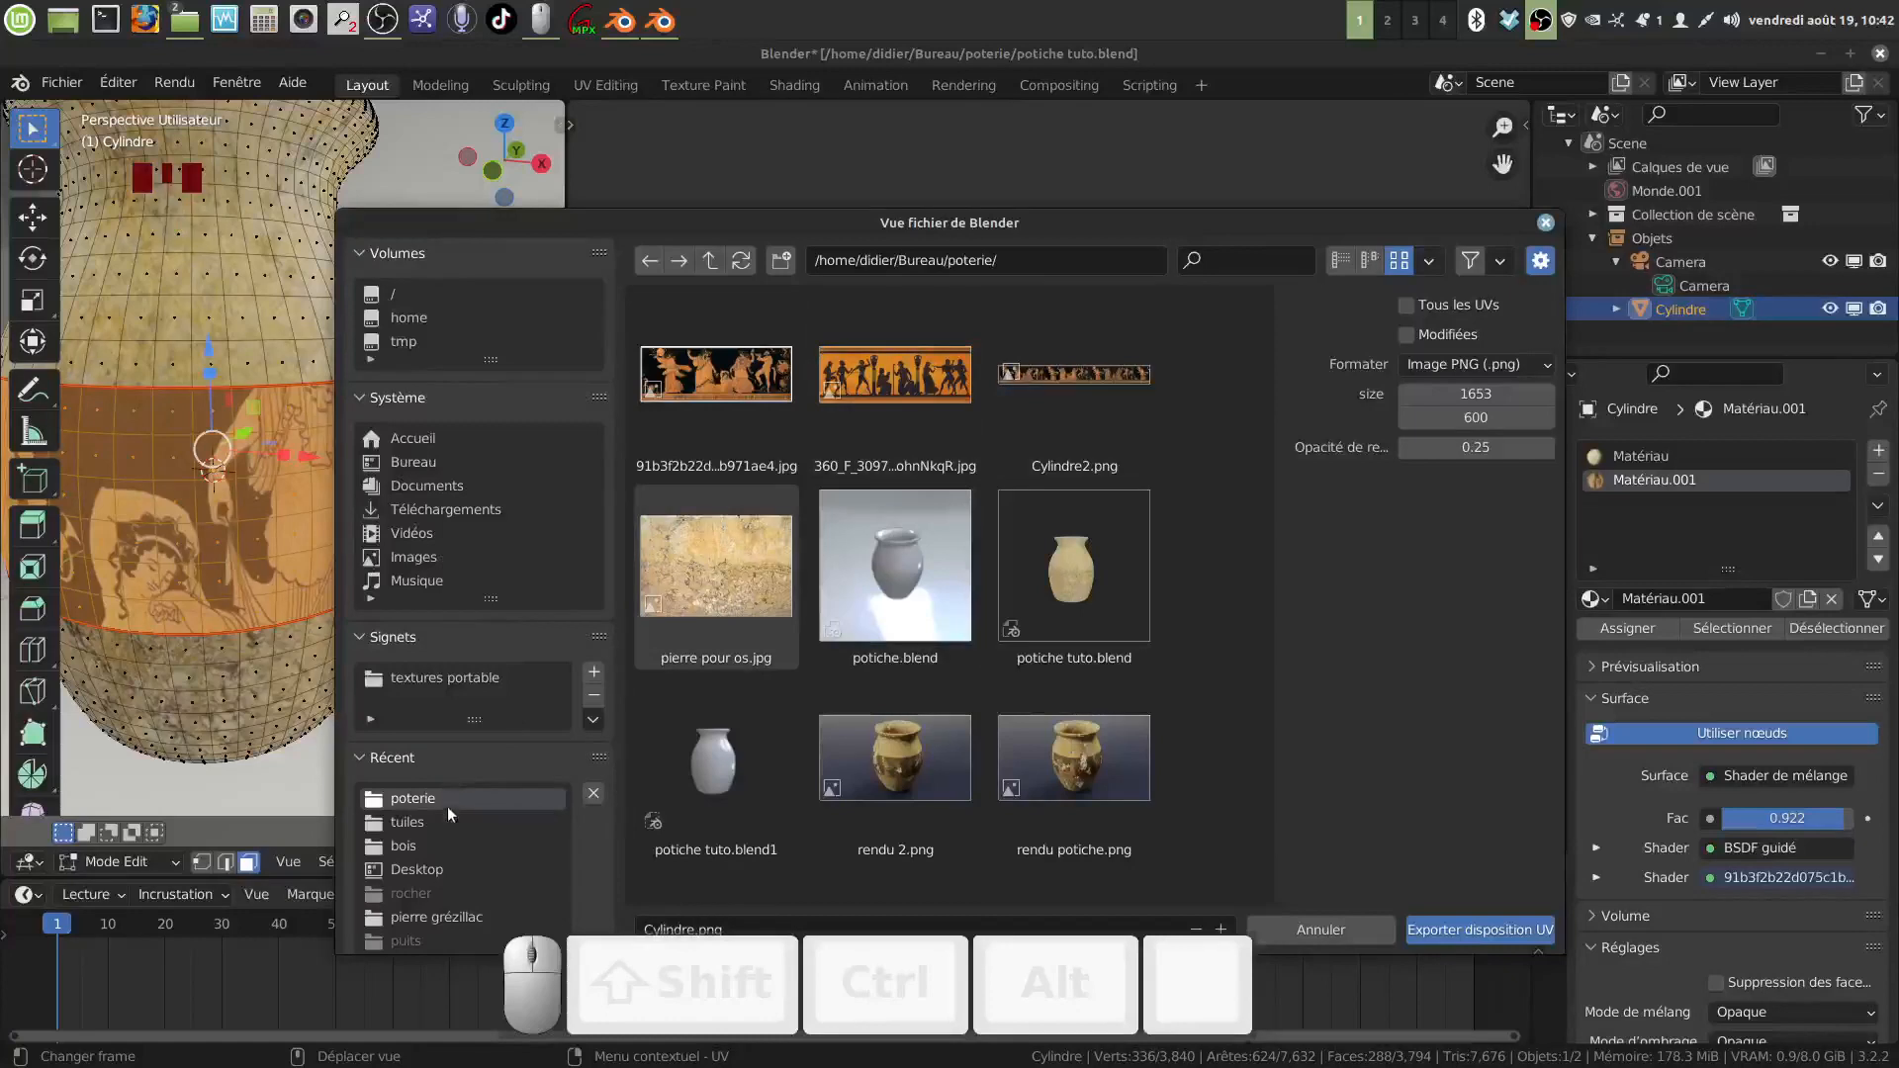
scroll(825, 839, down, 1)
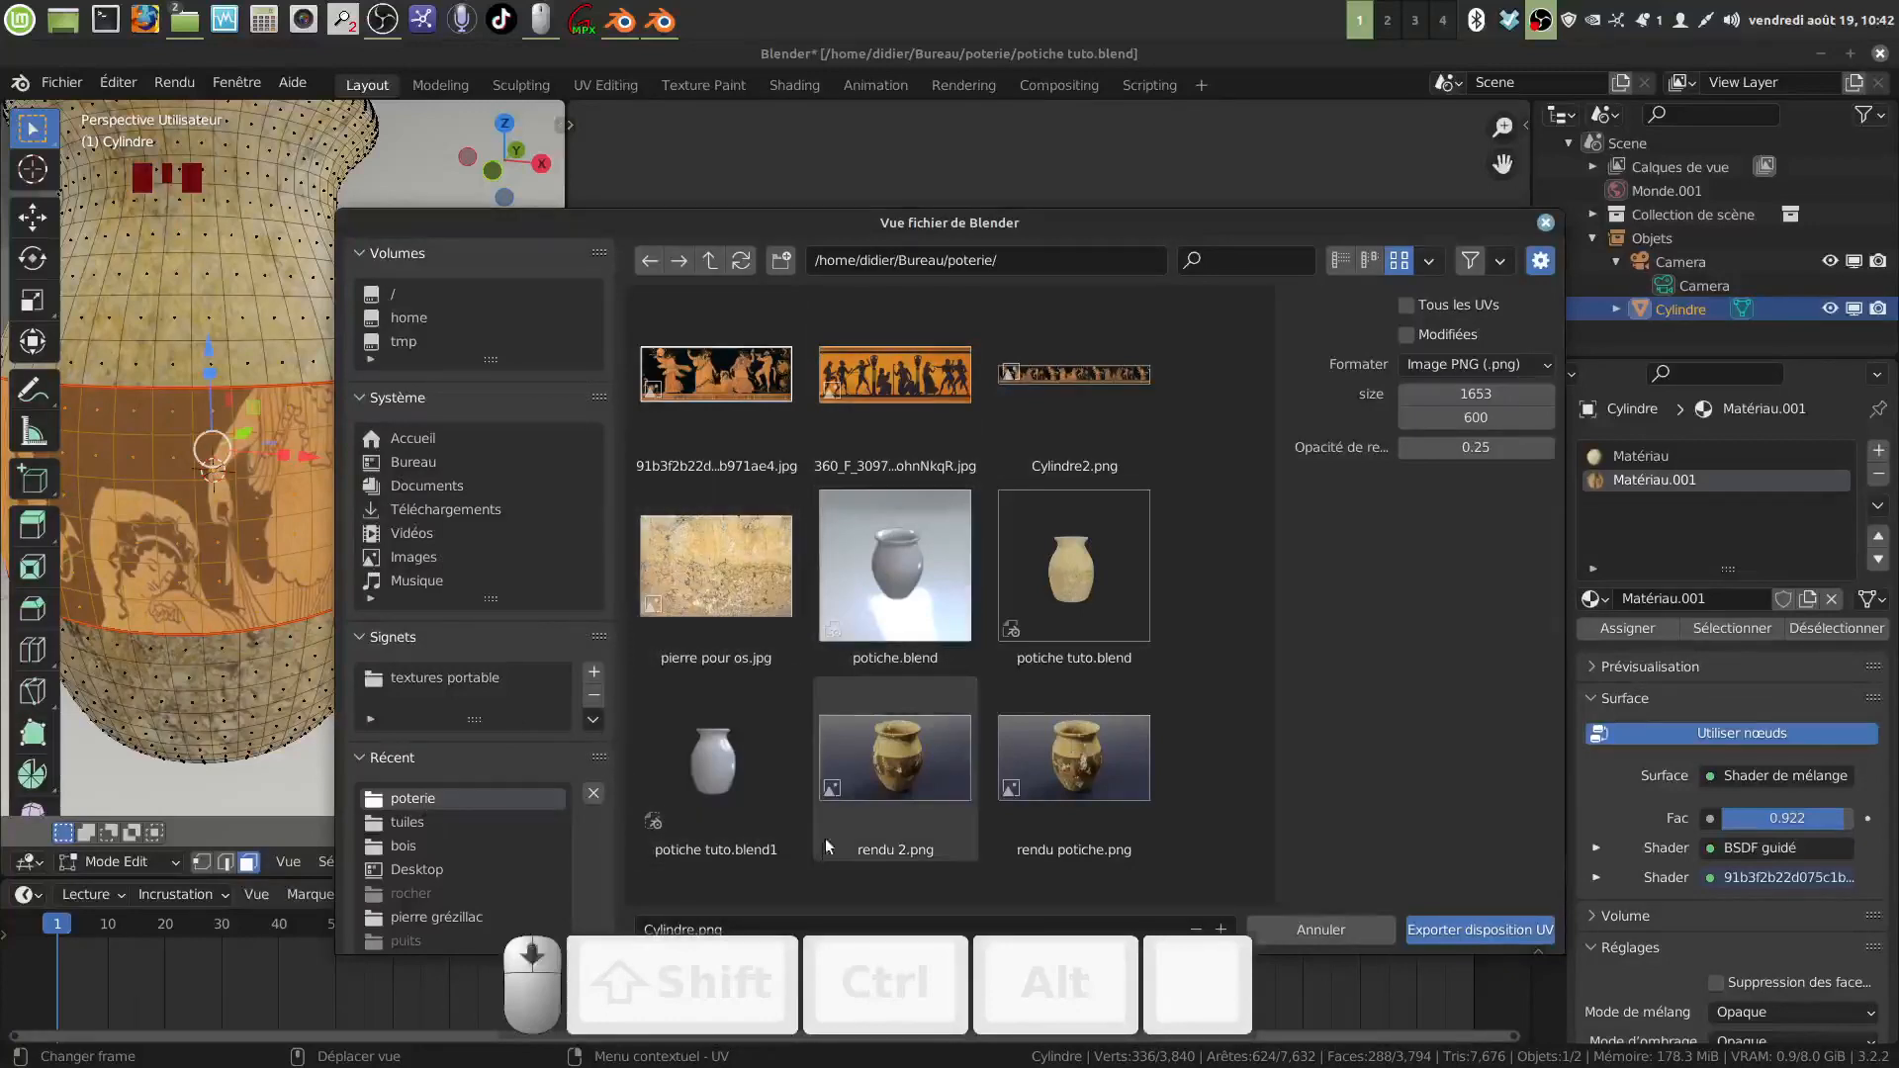
drag(1066, 227, 1052, 95)
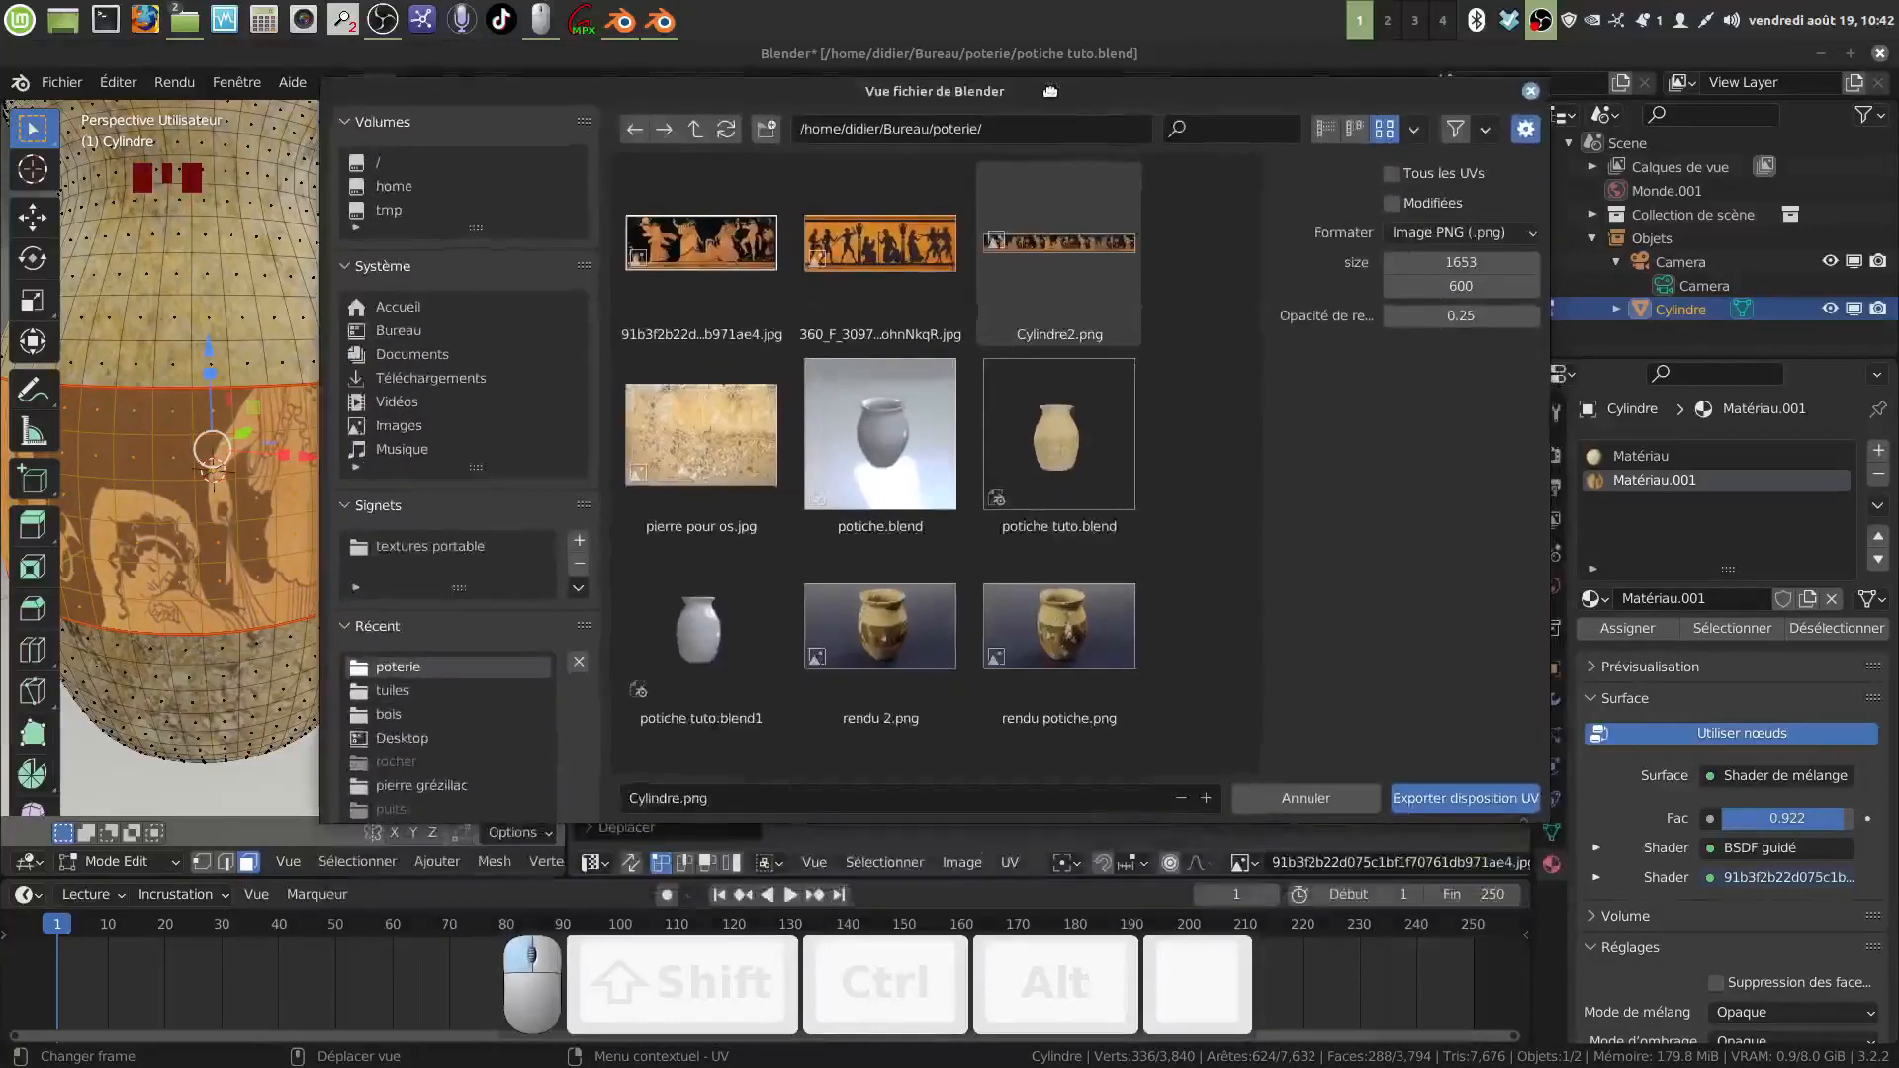
Step: Name the export file pot tuto.png and export the UV layout
click(674, 805)
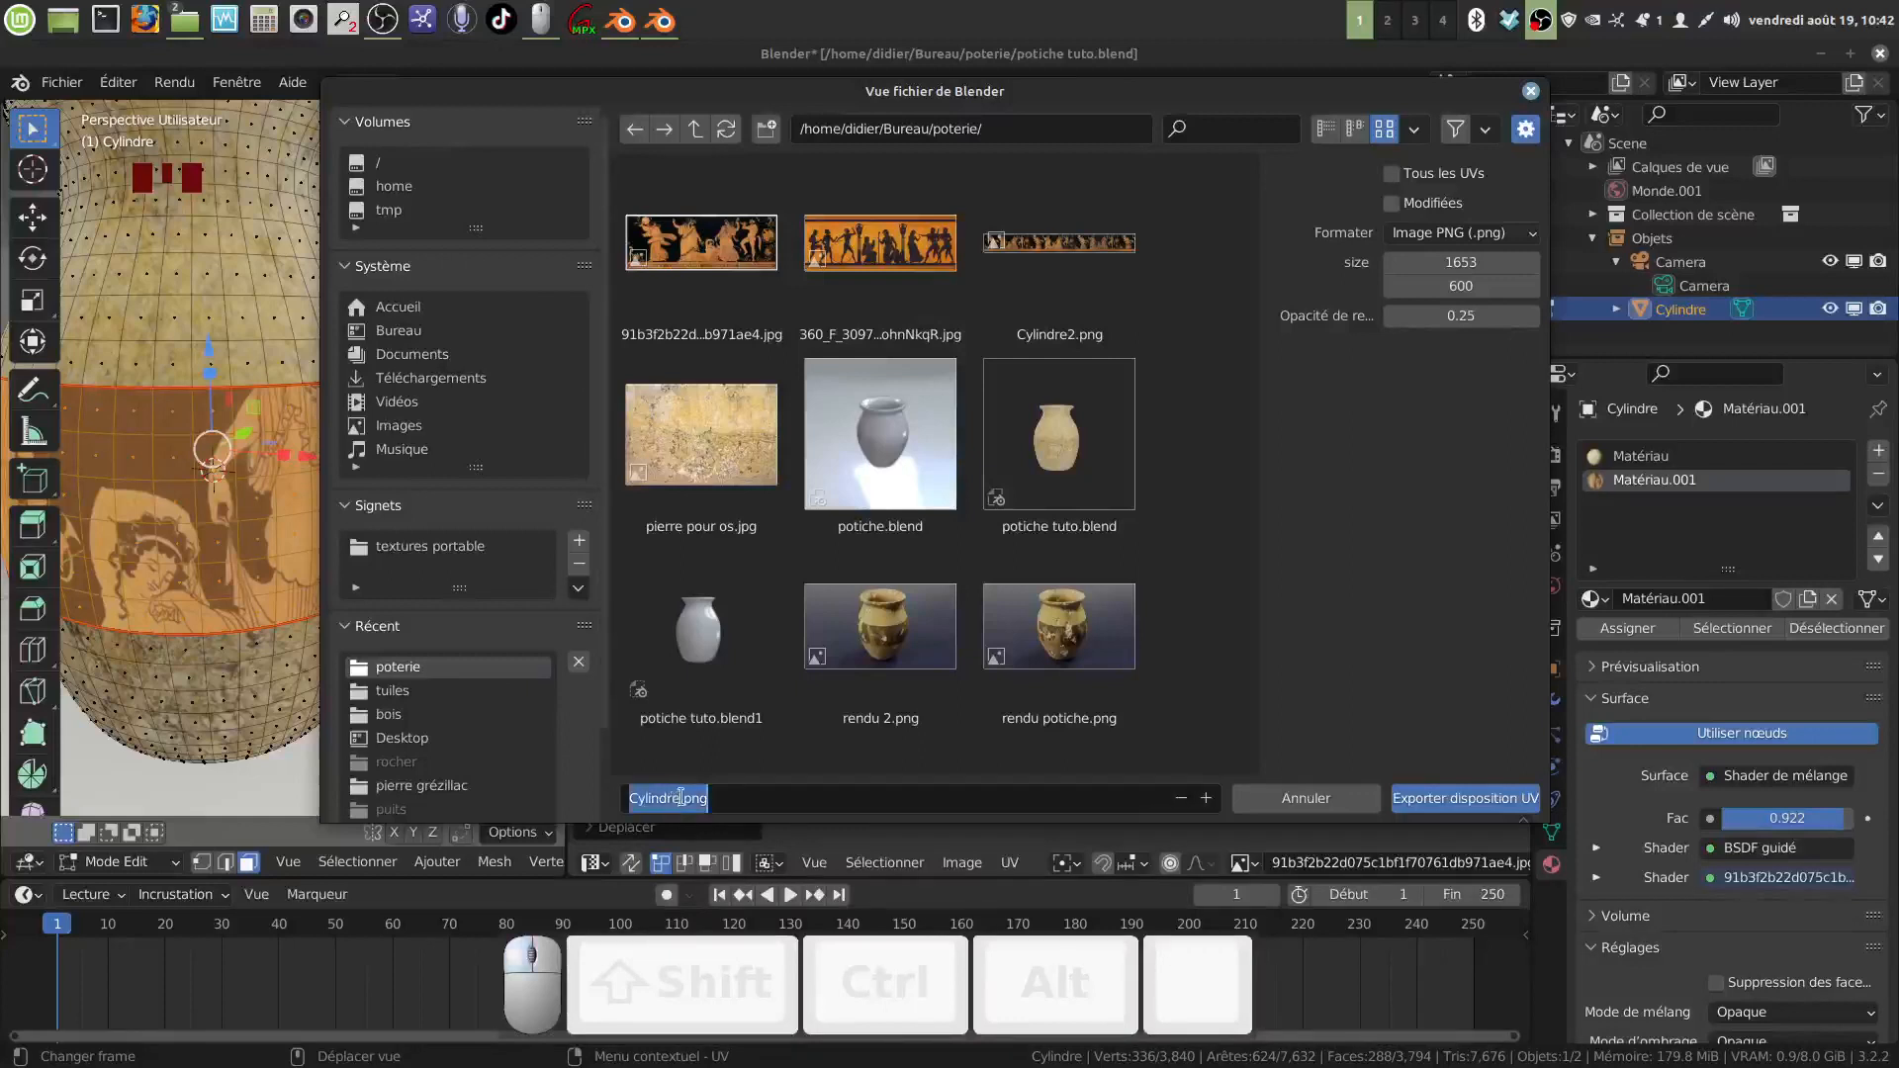
click(681, 798)
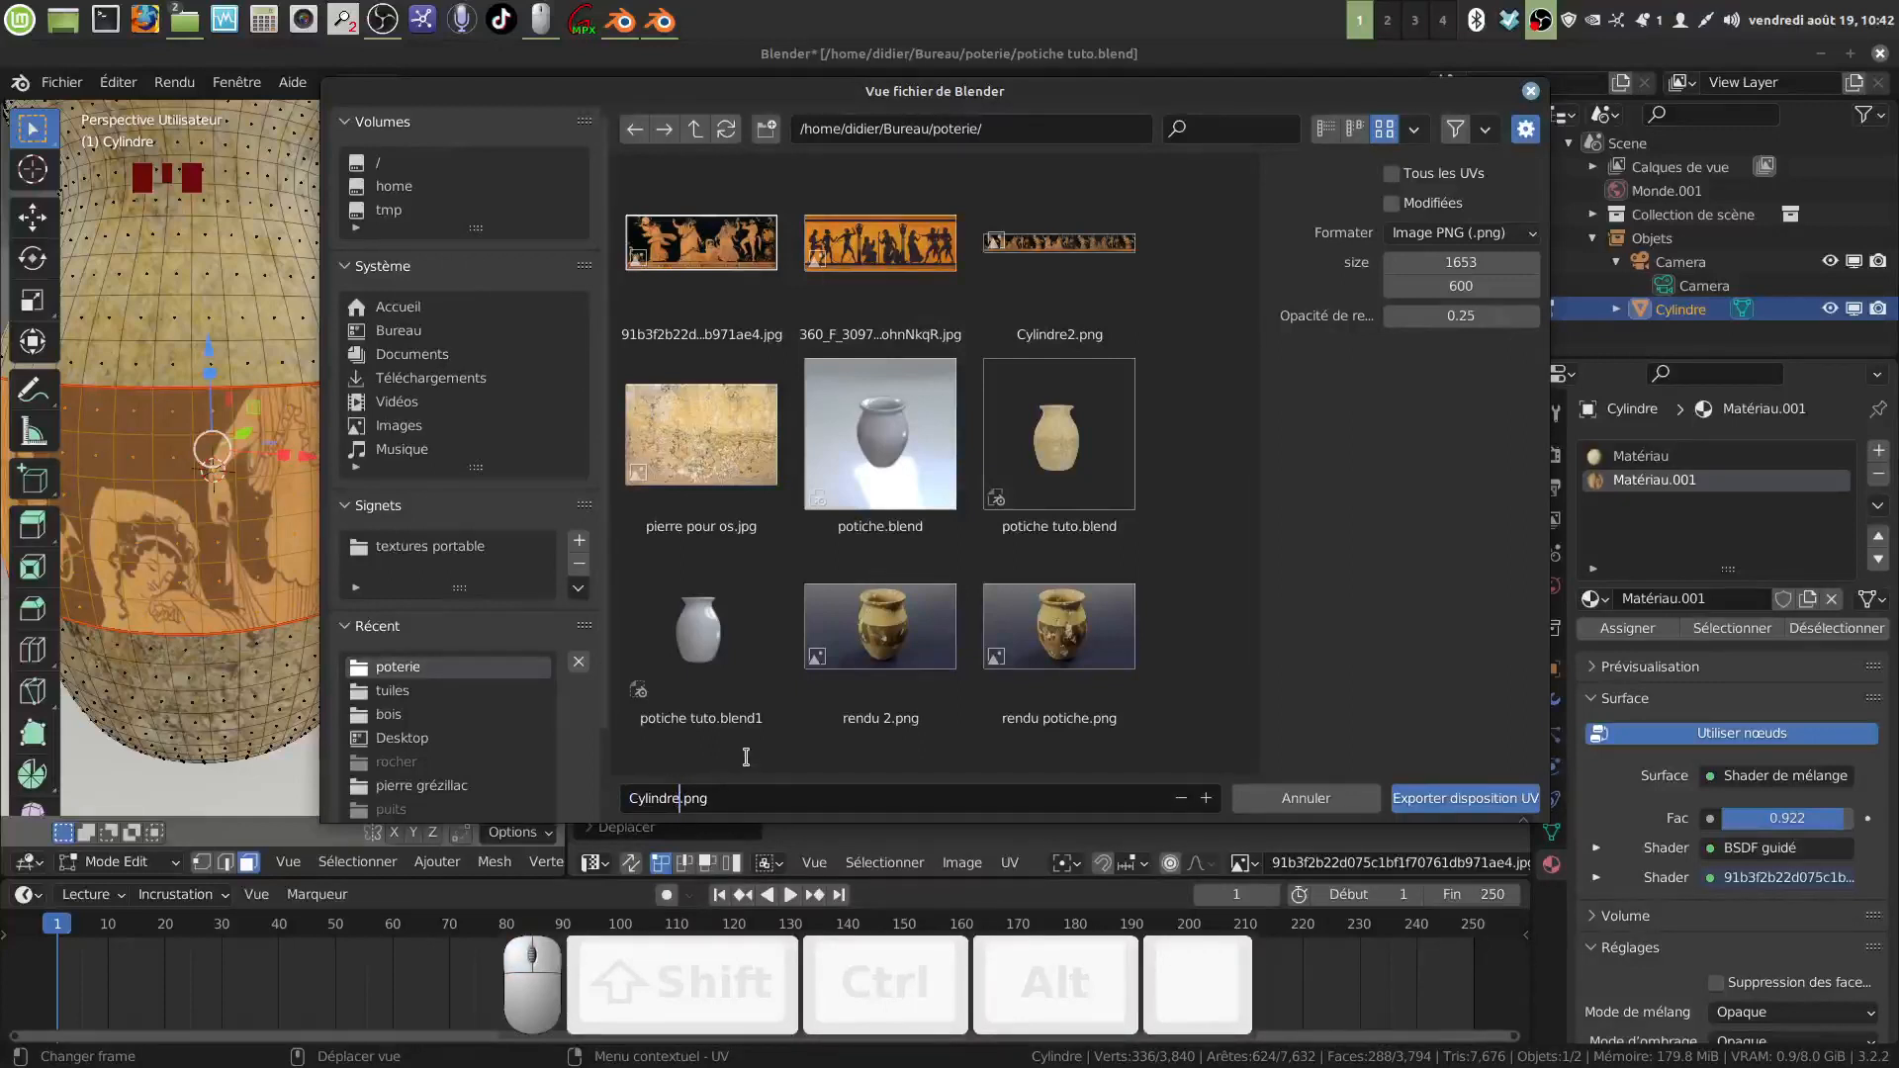
key(BackSpace)
key(BackSpace)
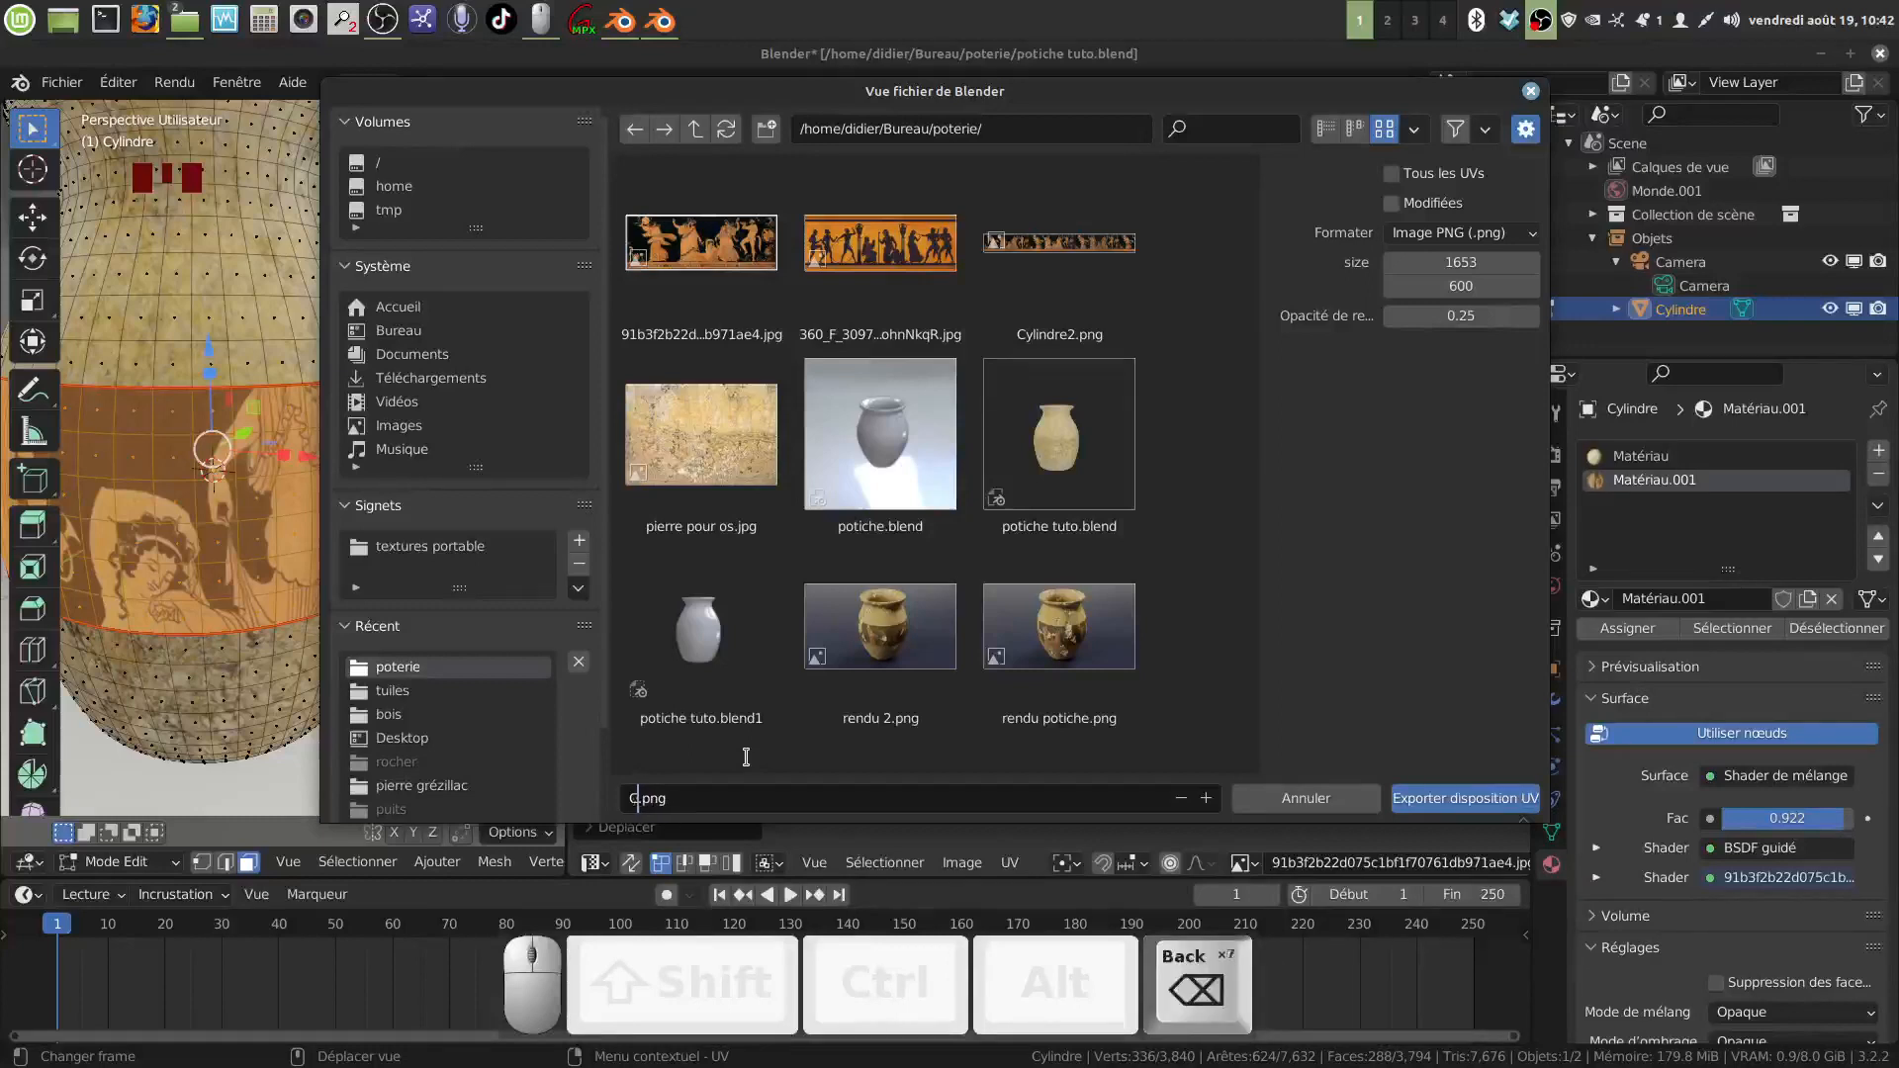
text(pot t)
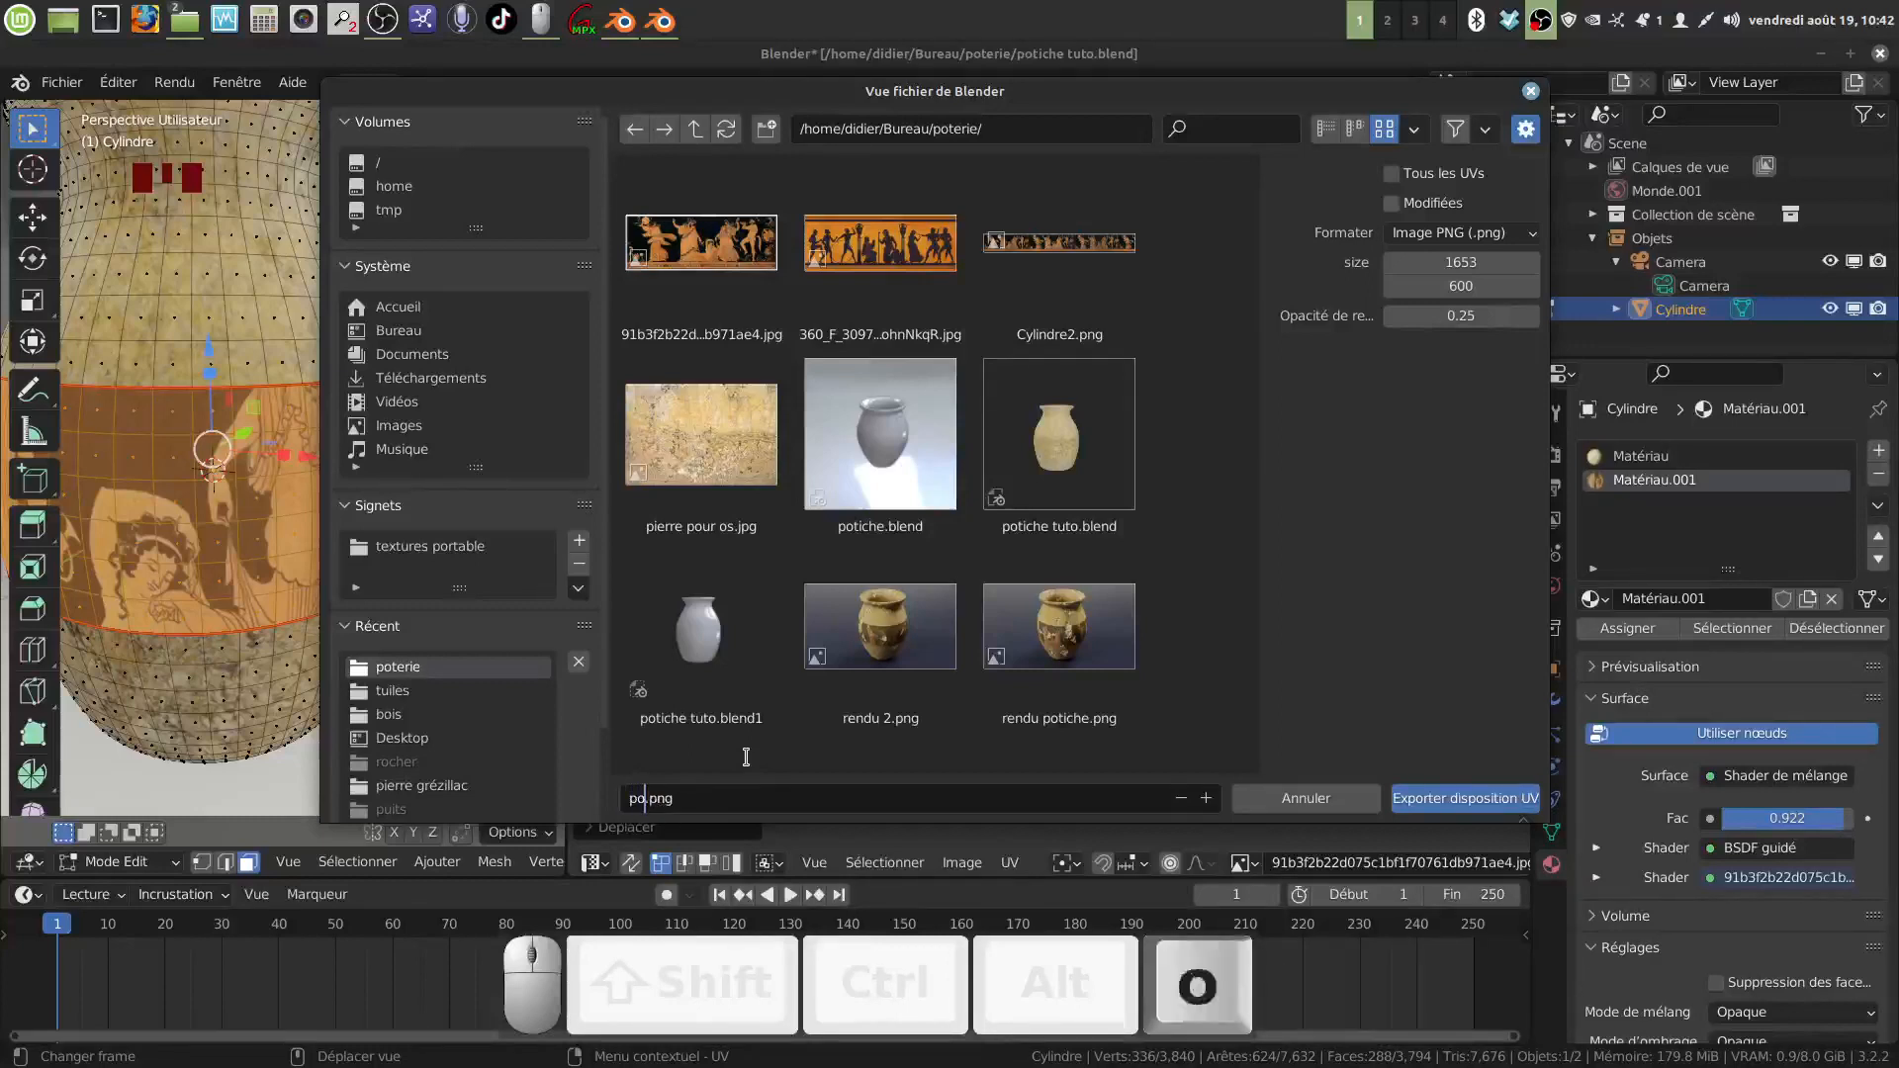
text(uto)
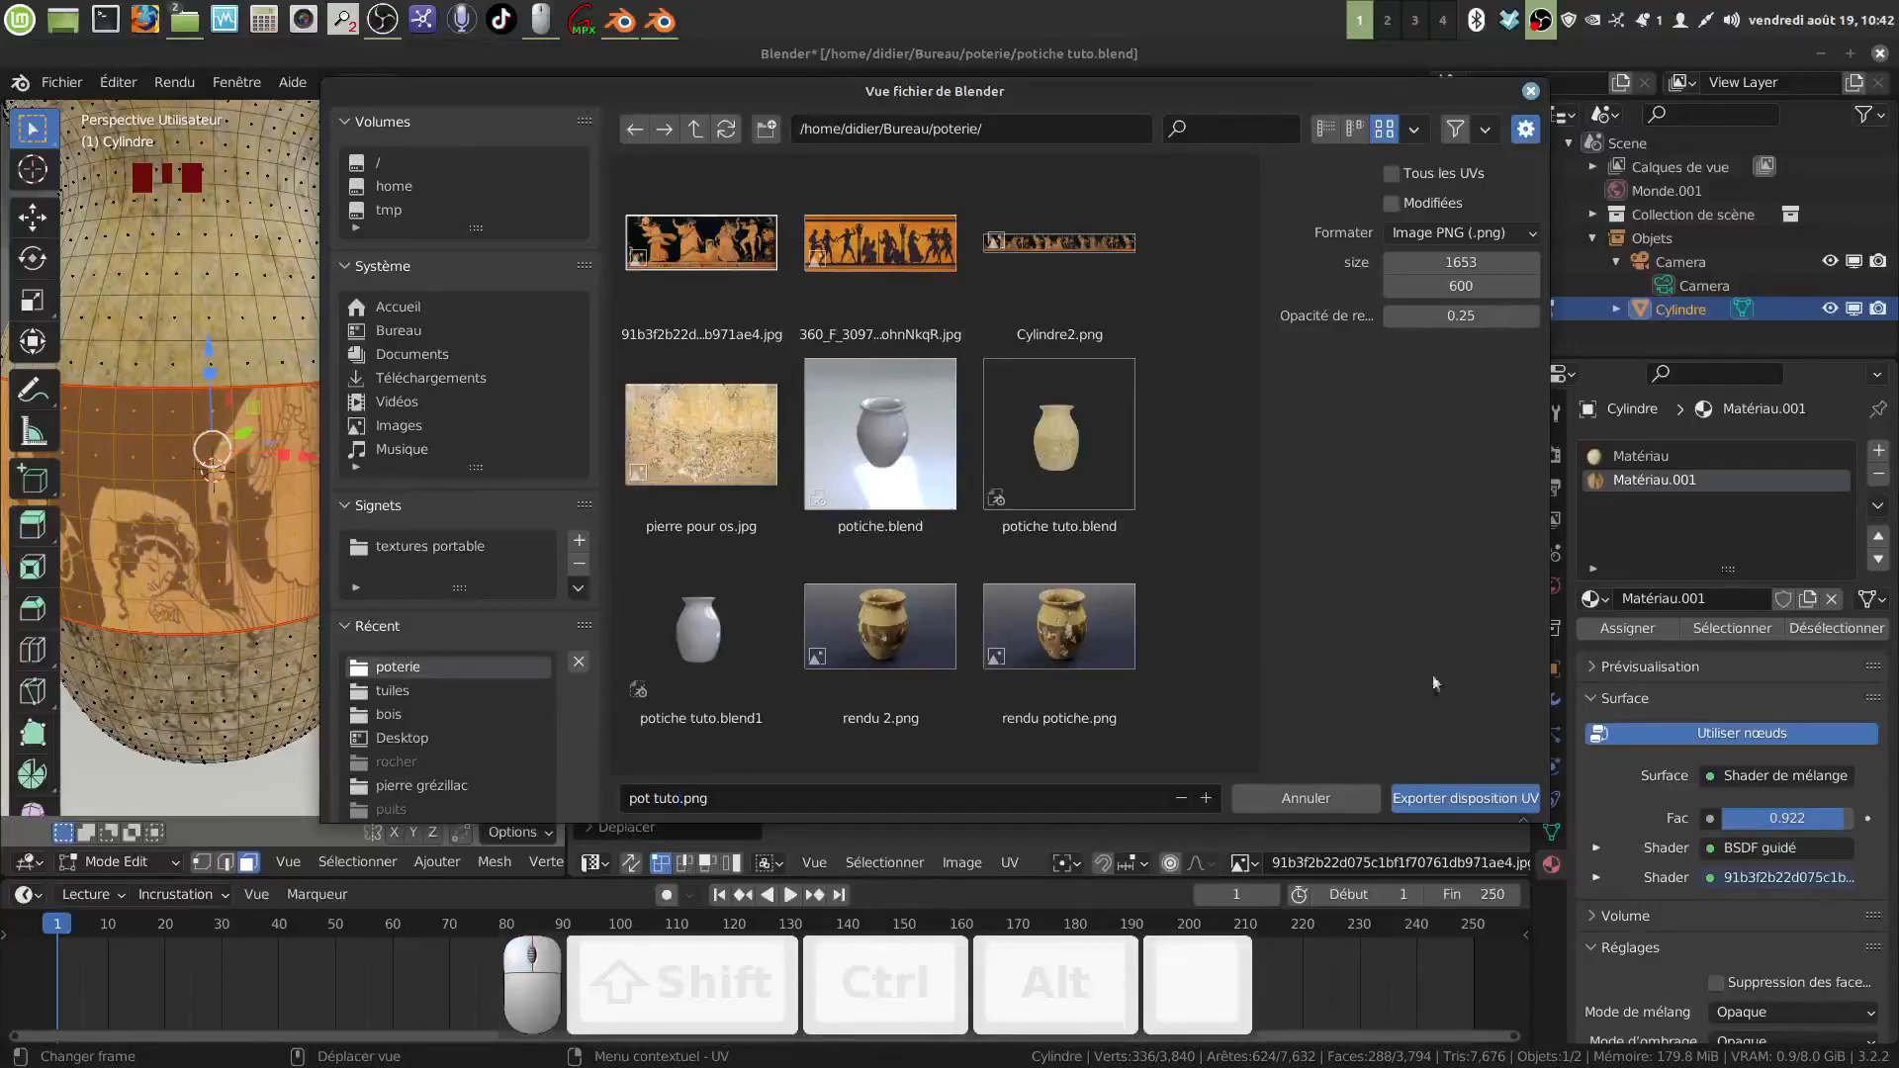
click(1443, 798)
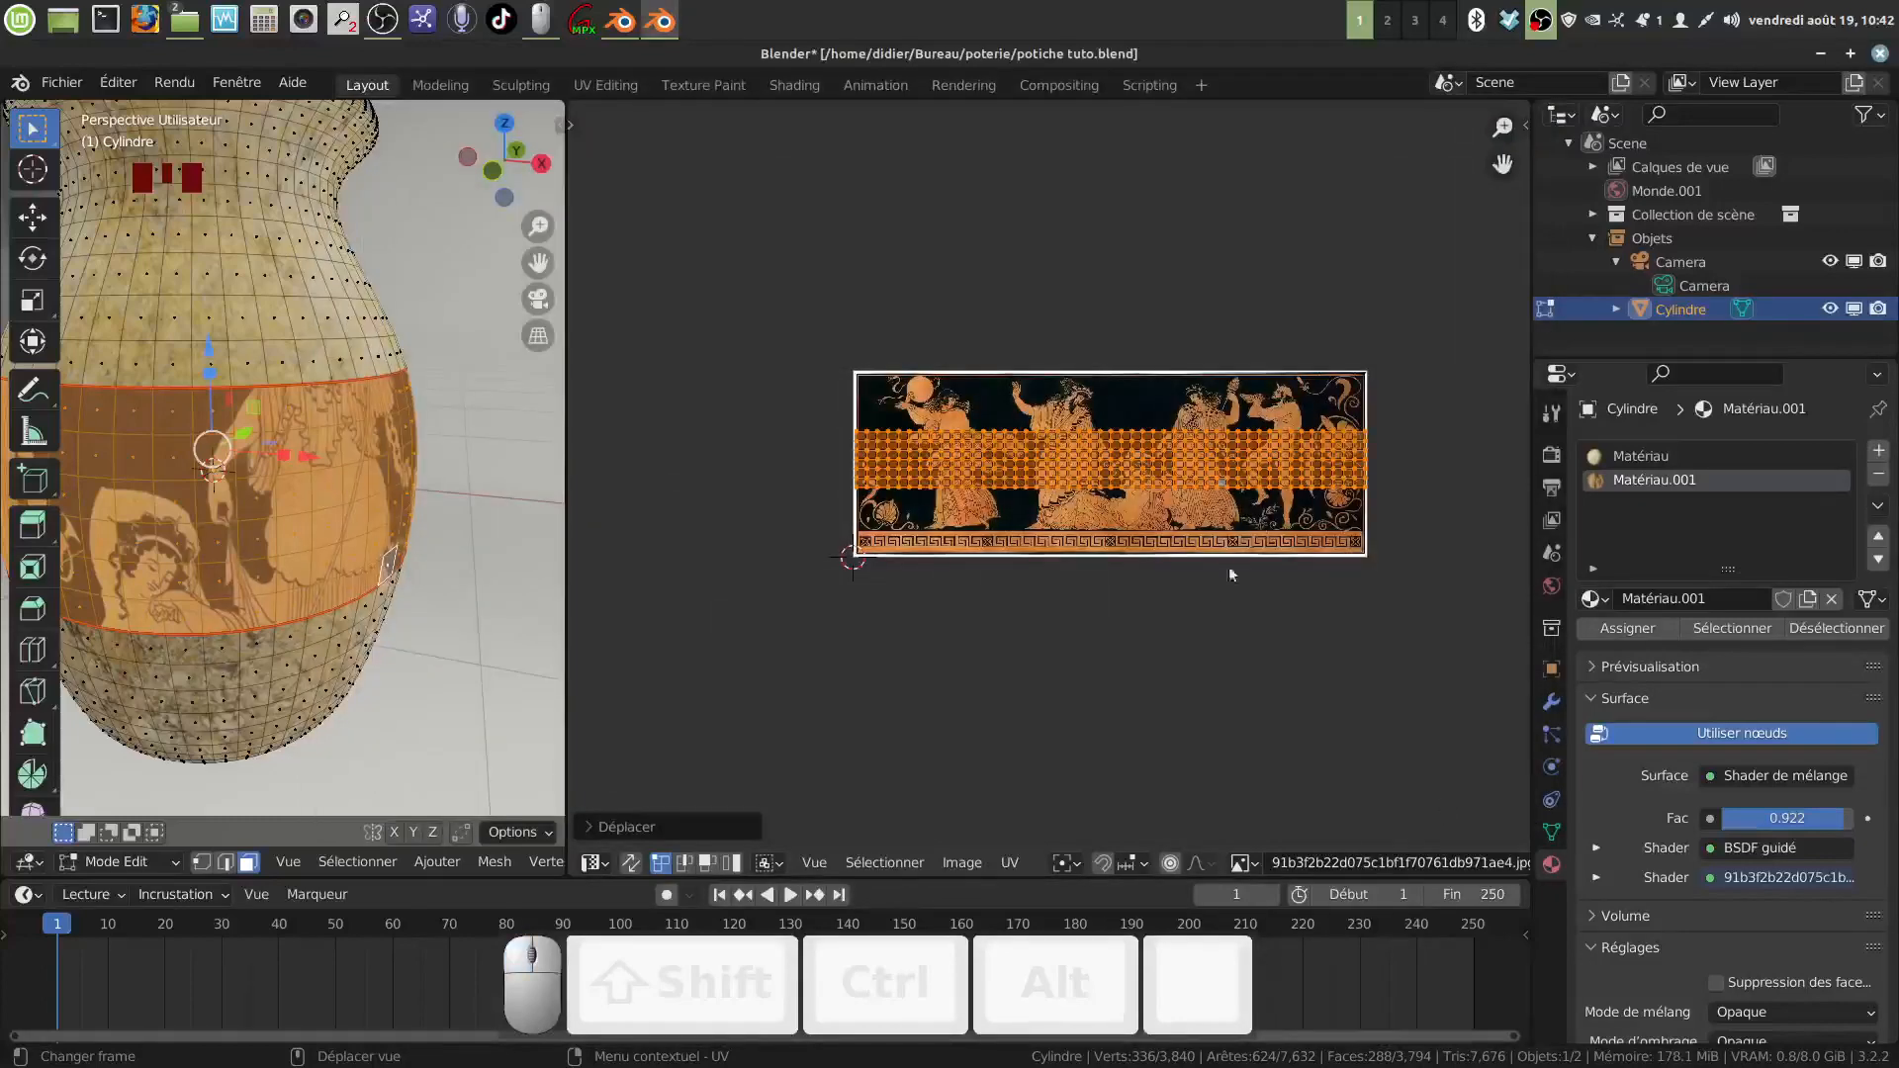
Step: Minimize Blender and inspect the exported pot tuto.png from the desktop's poterie folder in the image viewer
click(1821, 53)
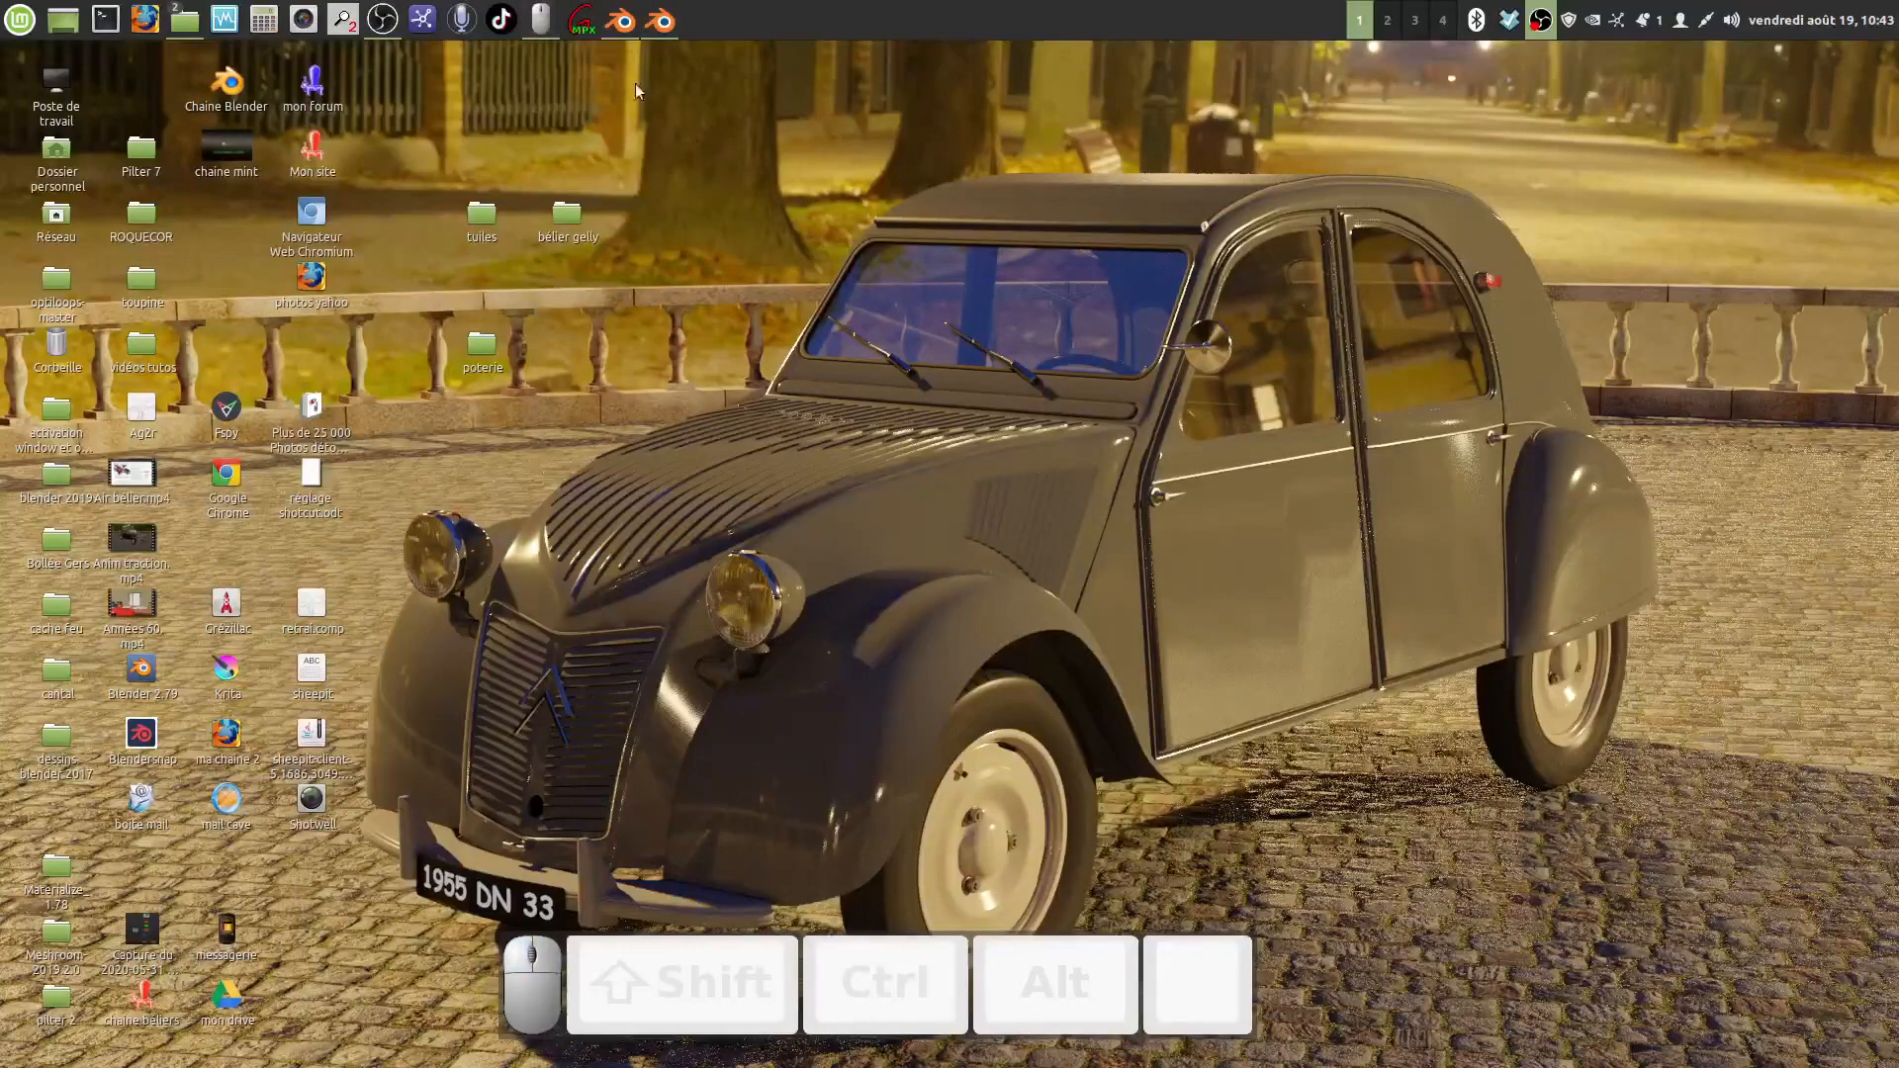
double_click(485, 348)
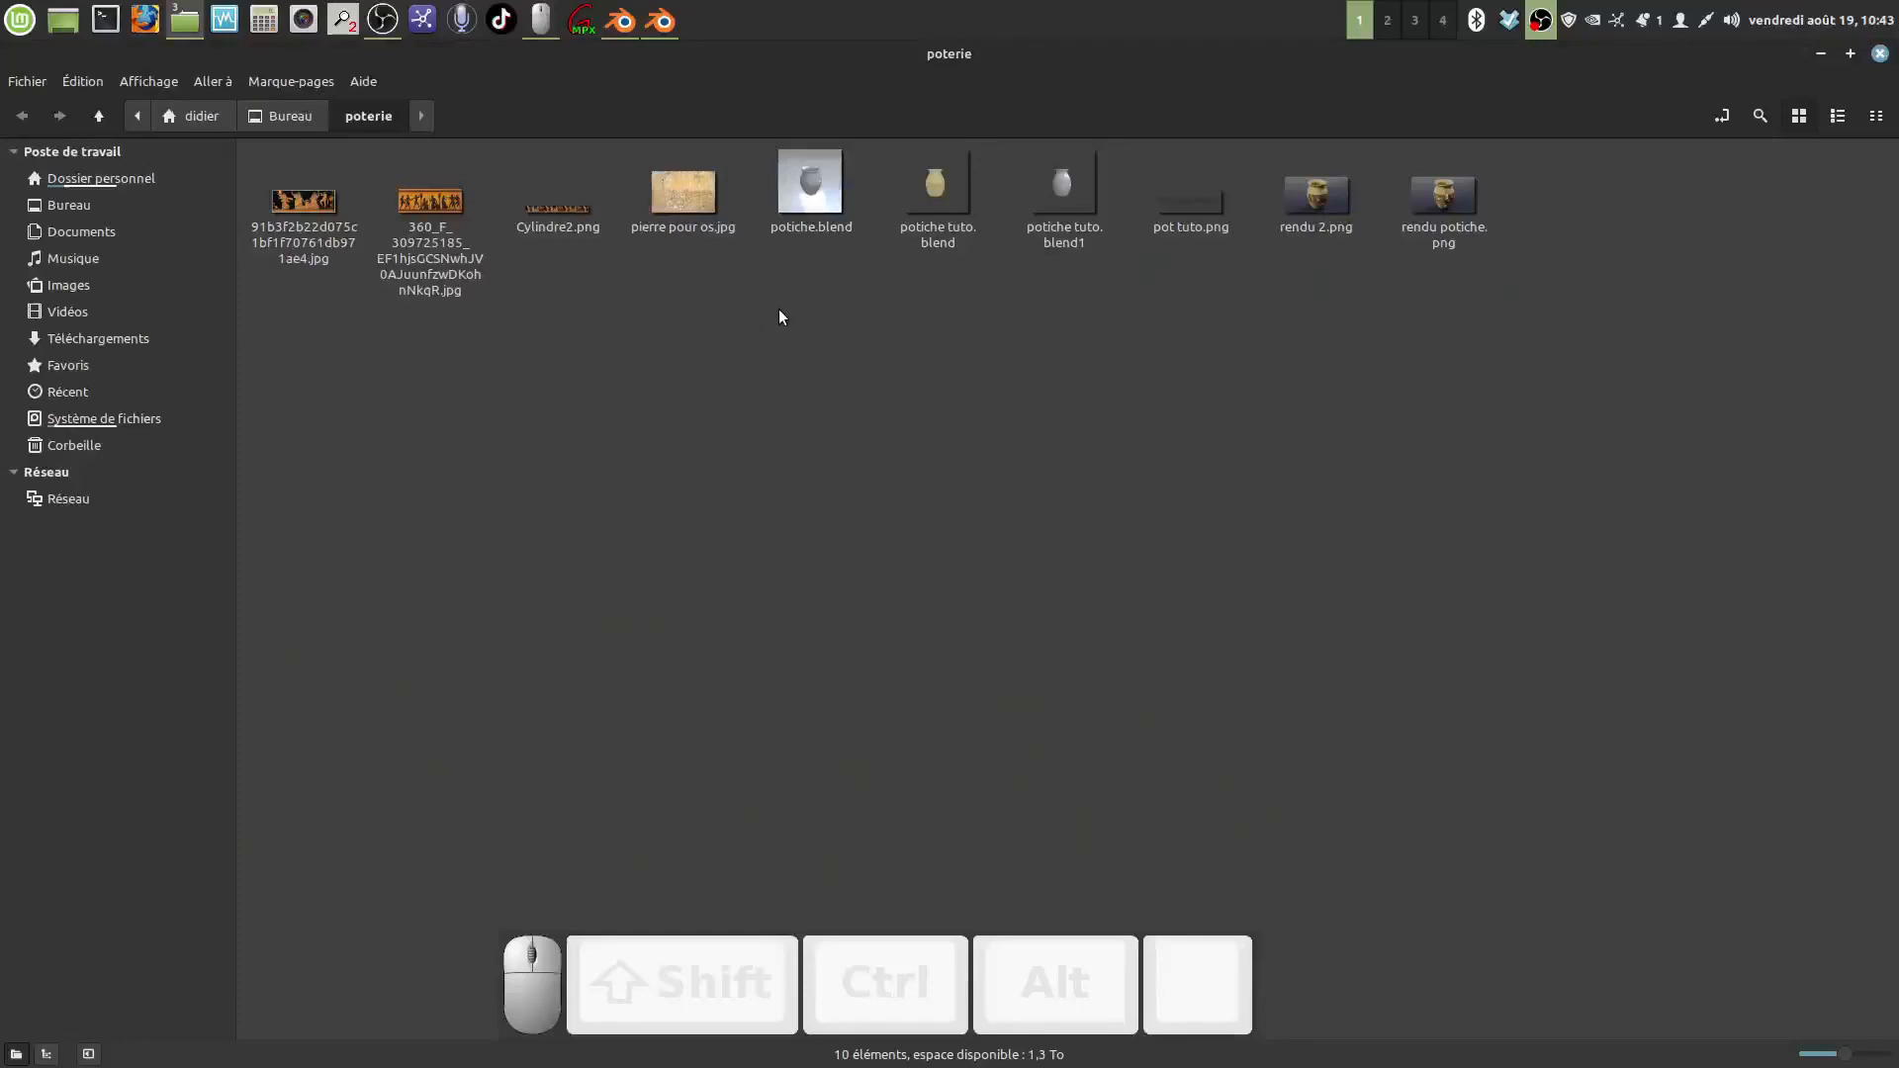
double_click(1189, 198)
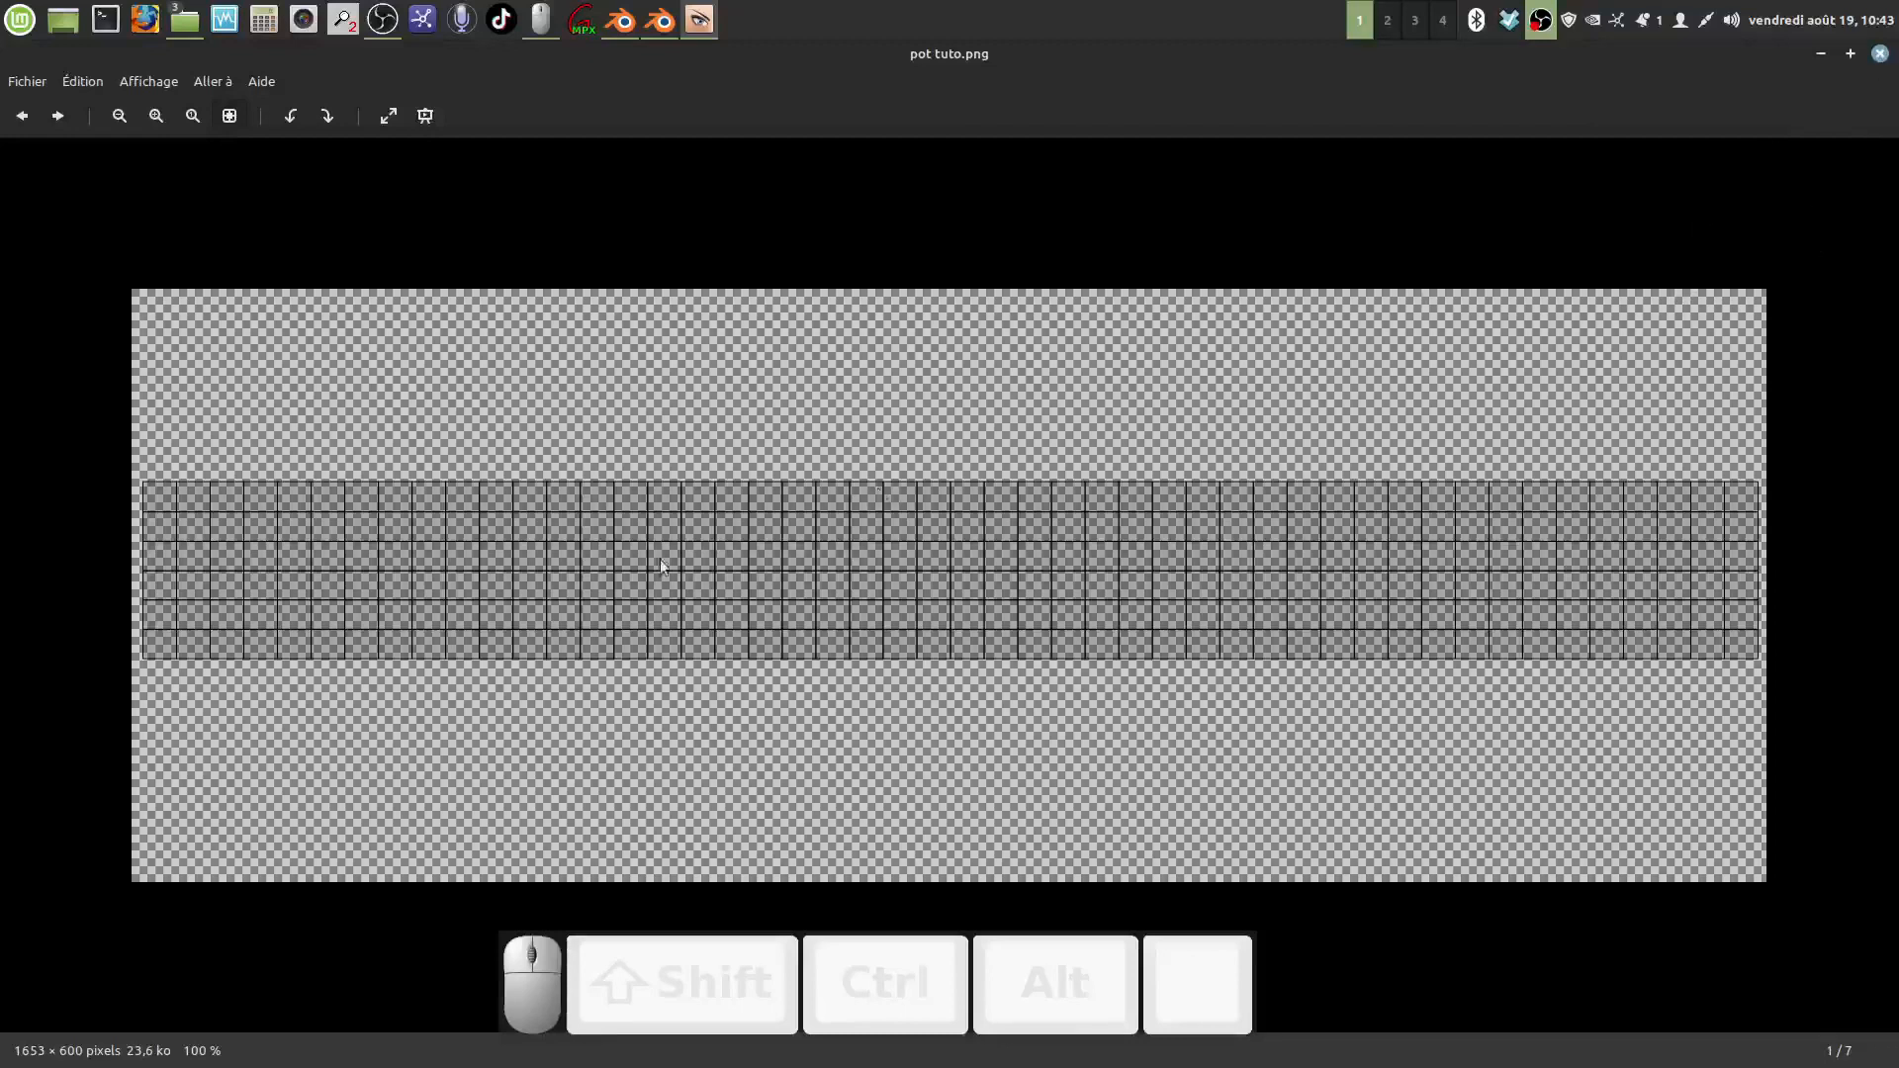
click(1881, 55)
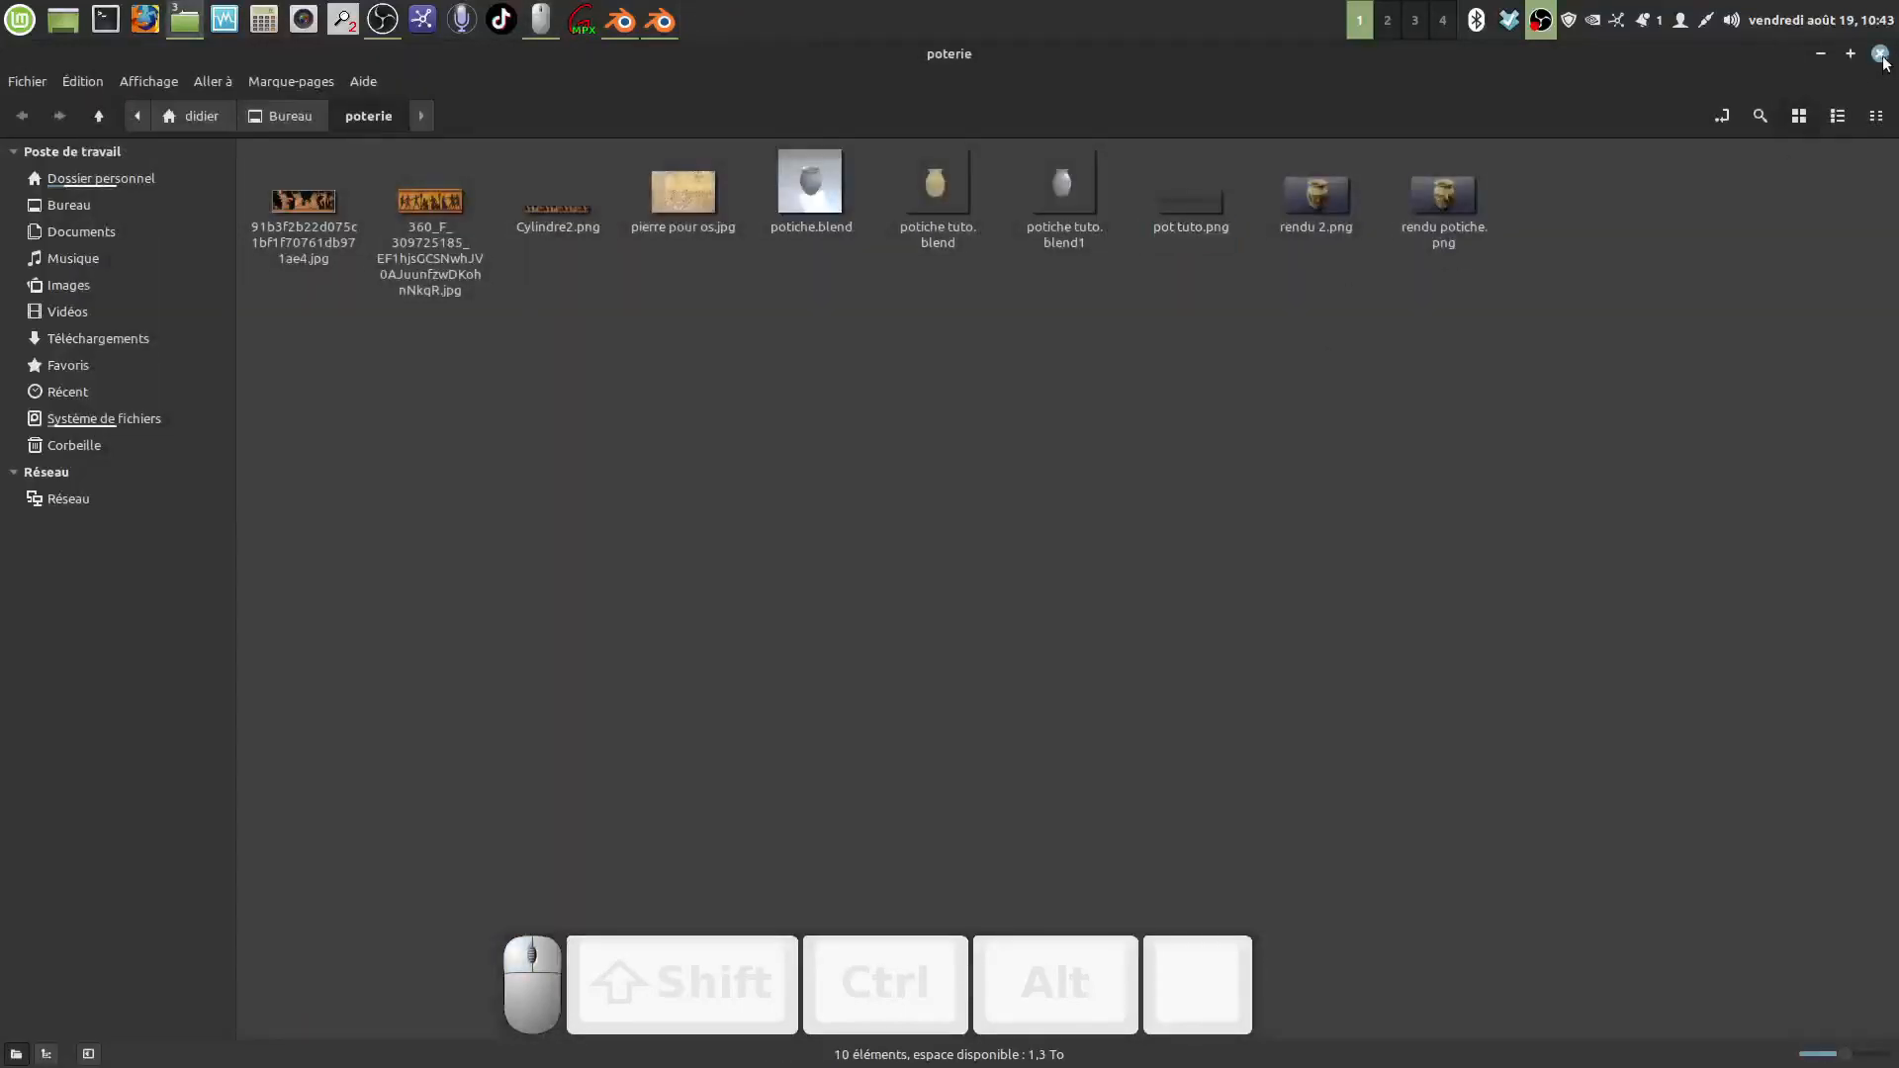
click(1881, 55)
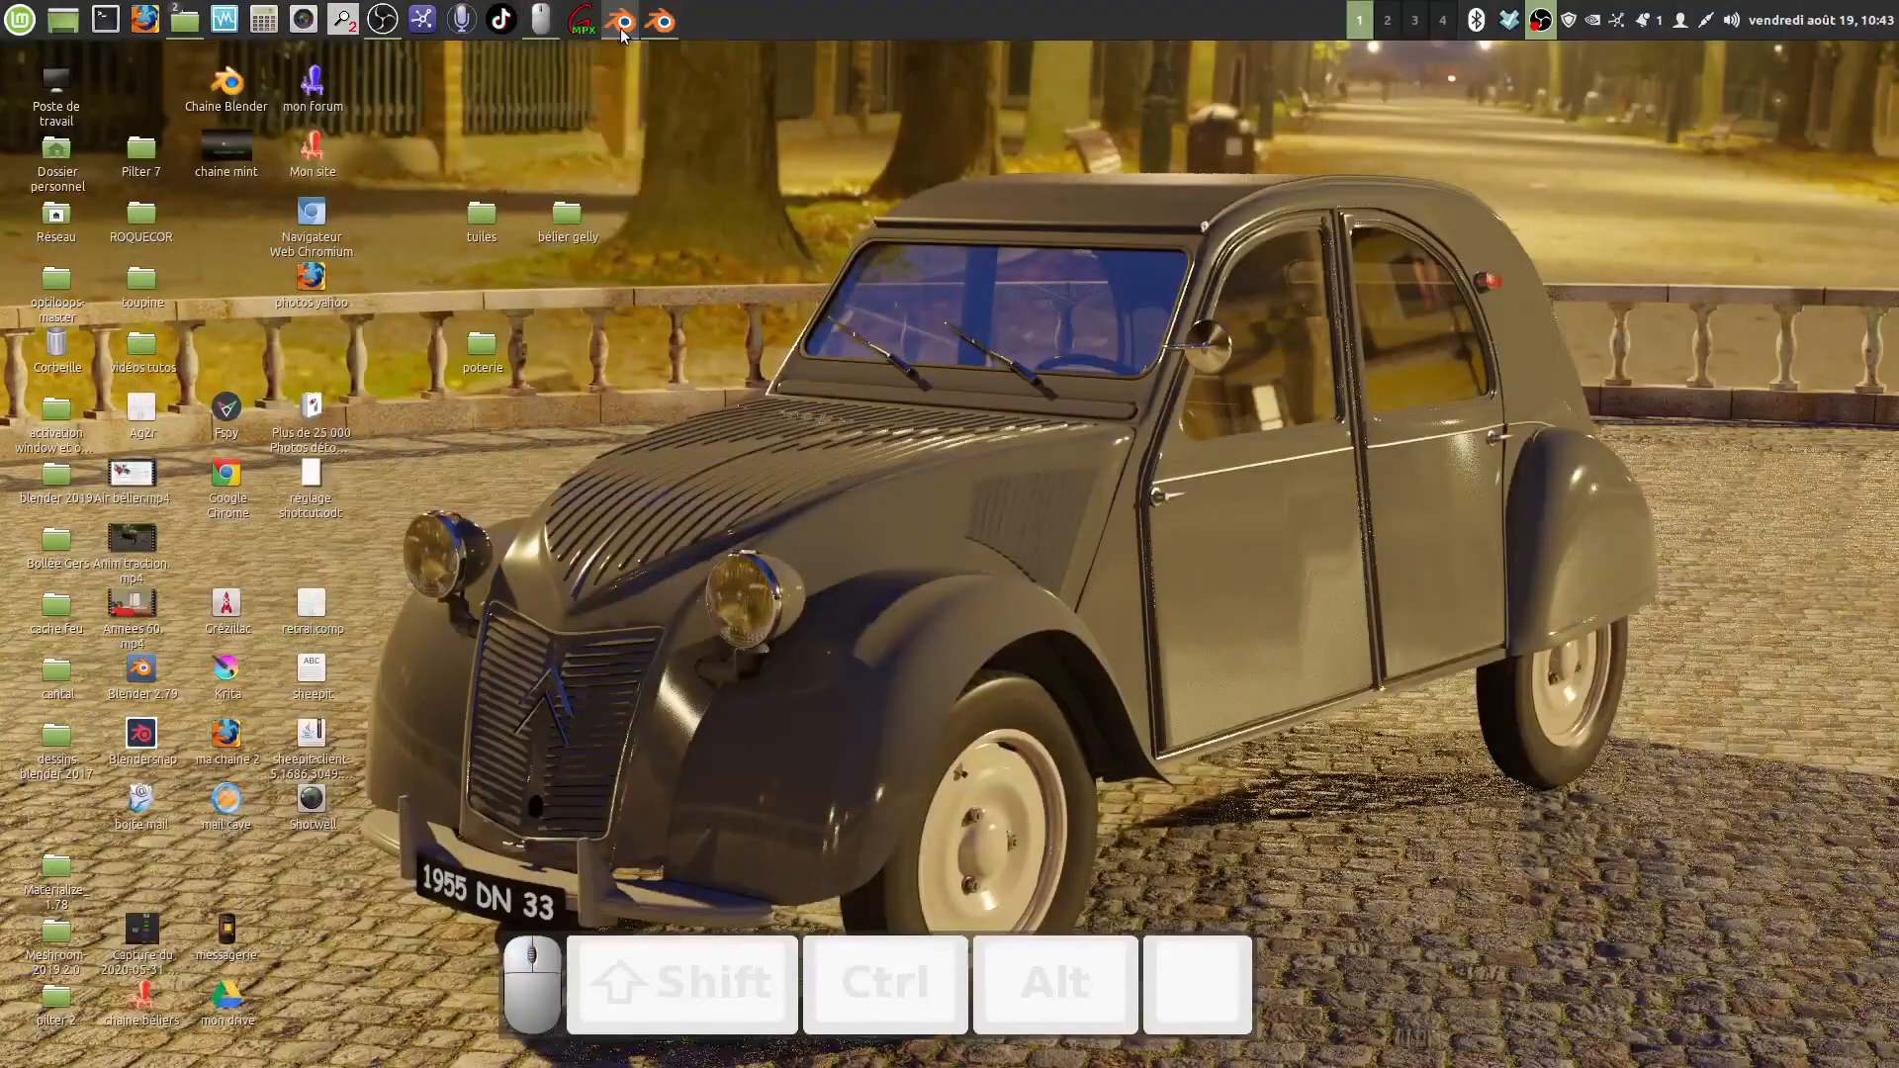
Step: Return to Blender, save potiche tuto.blend and close that Blender window
click(668, 103)
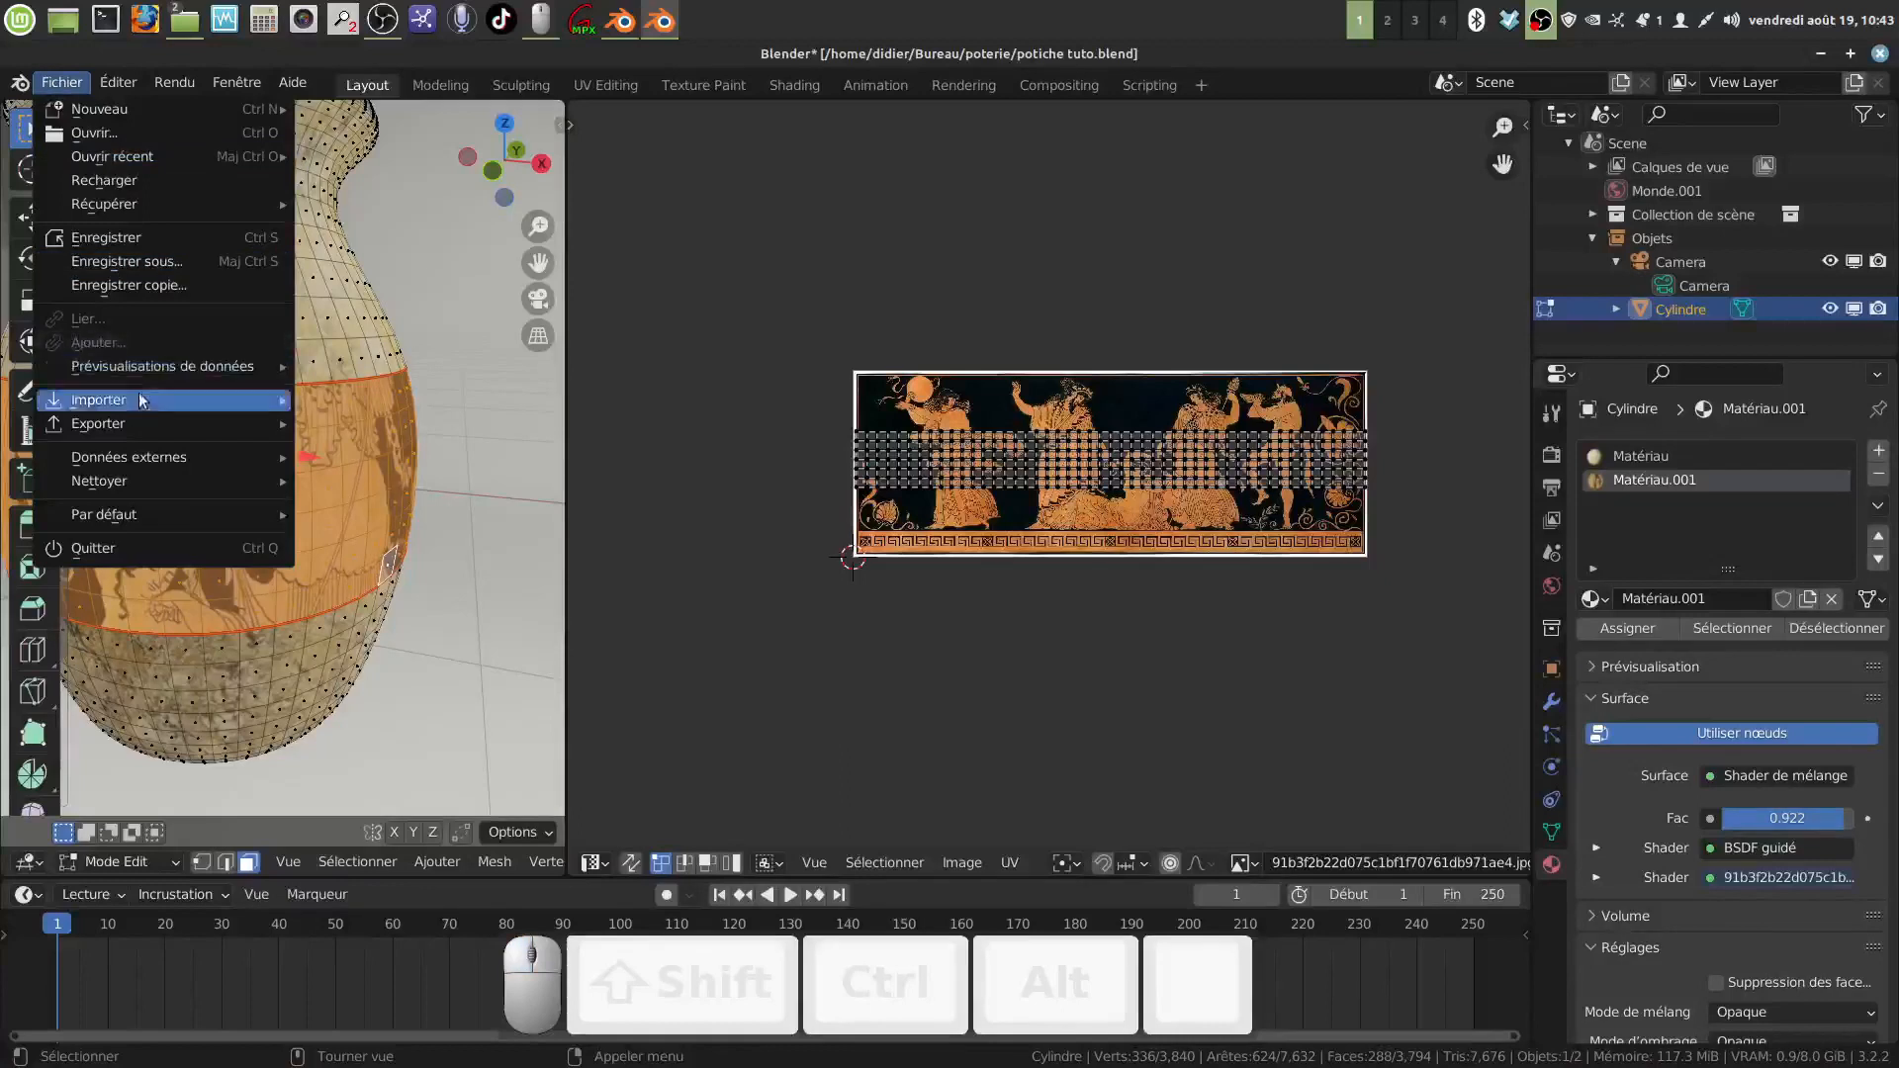
click(158, 238)
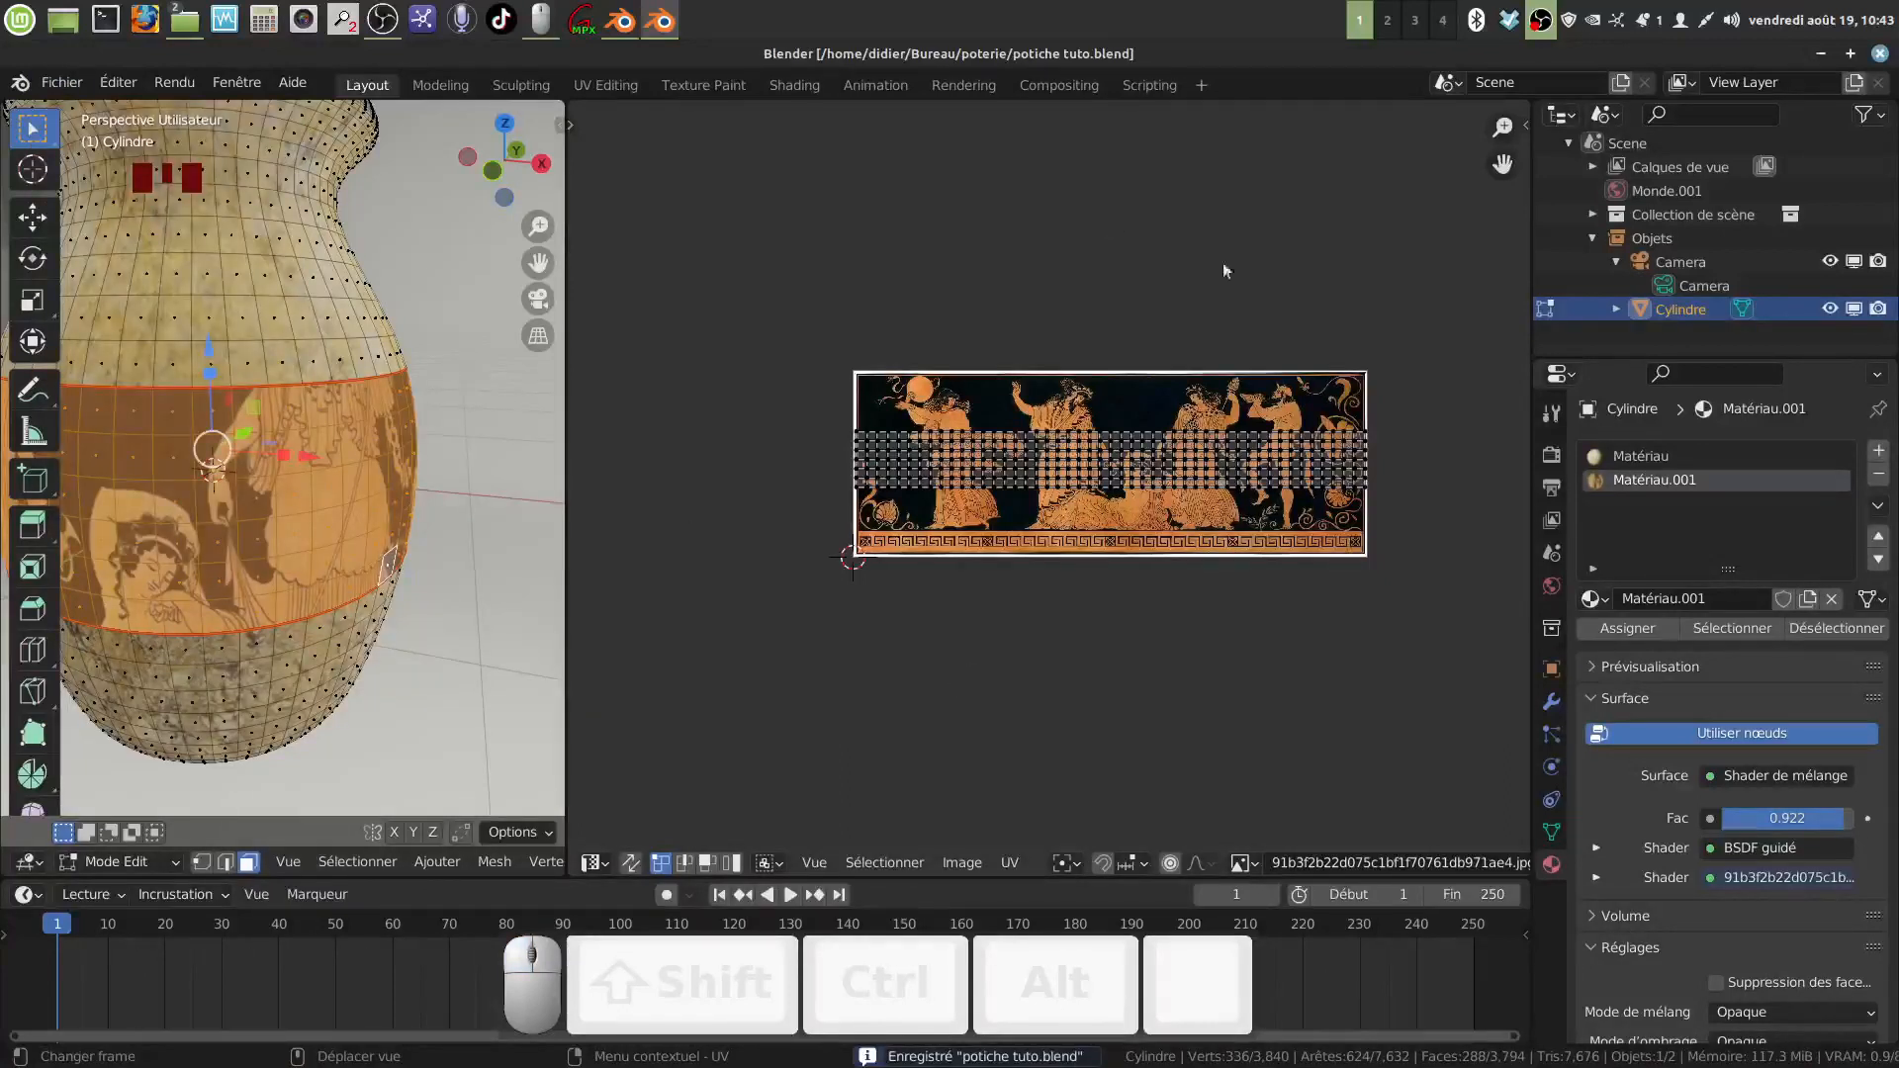
click(1879, 53)
Step: Open pot tuto.png from the desktop's poterie folder in GIMP
click(553, 347)
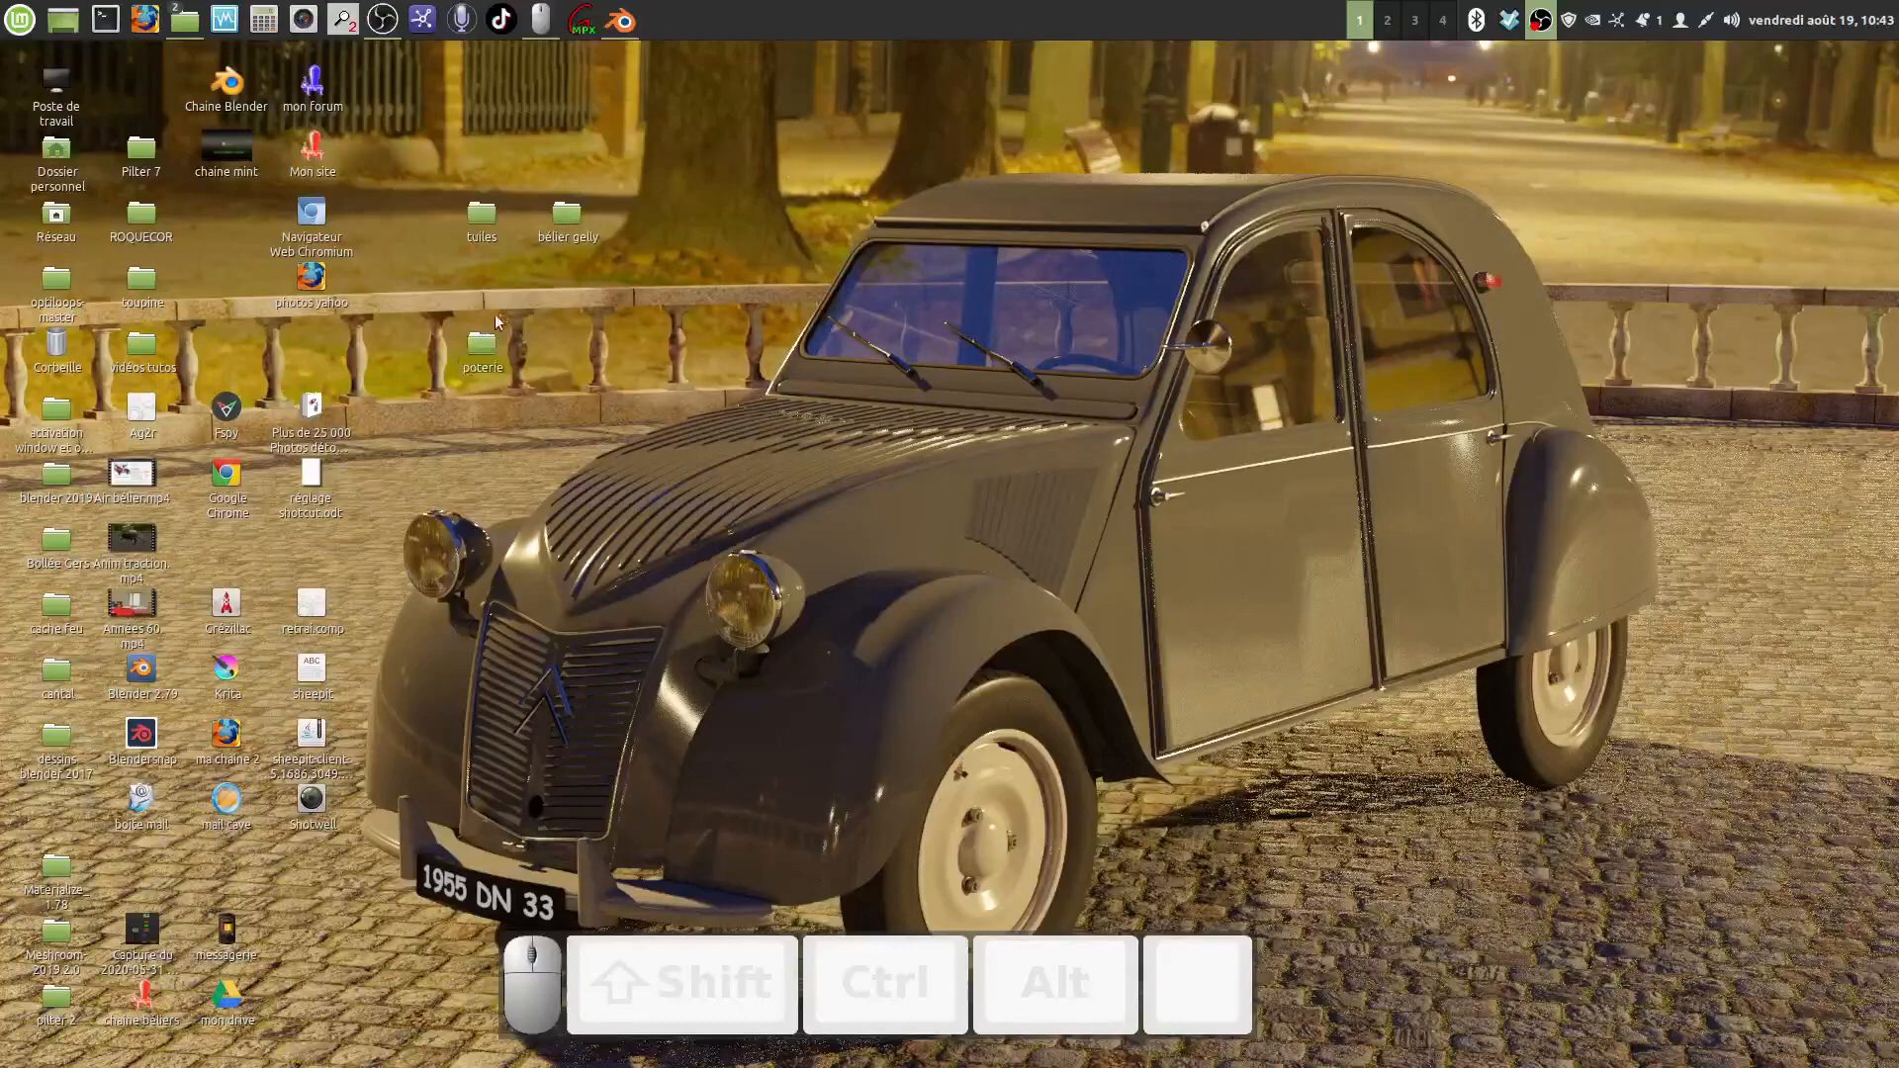
double_click(484, 351)
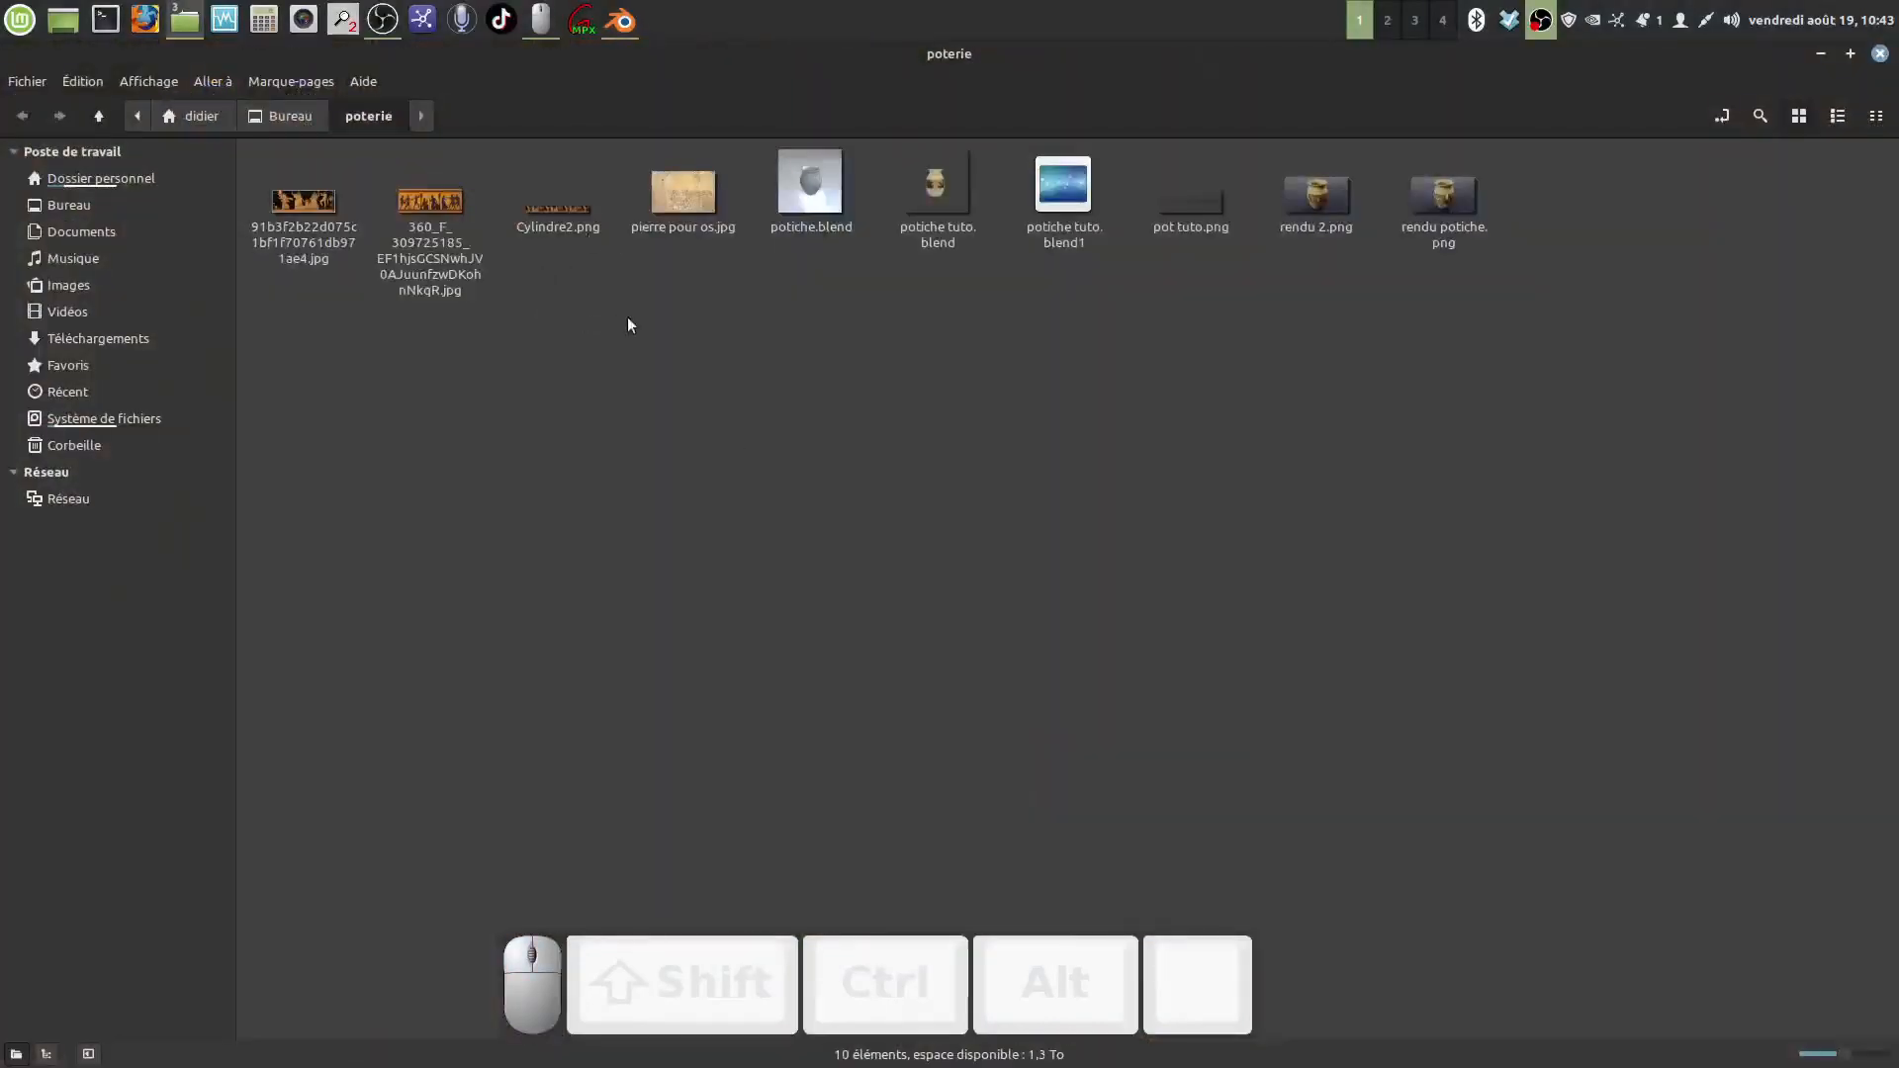
right_click(1199, 212)
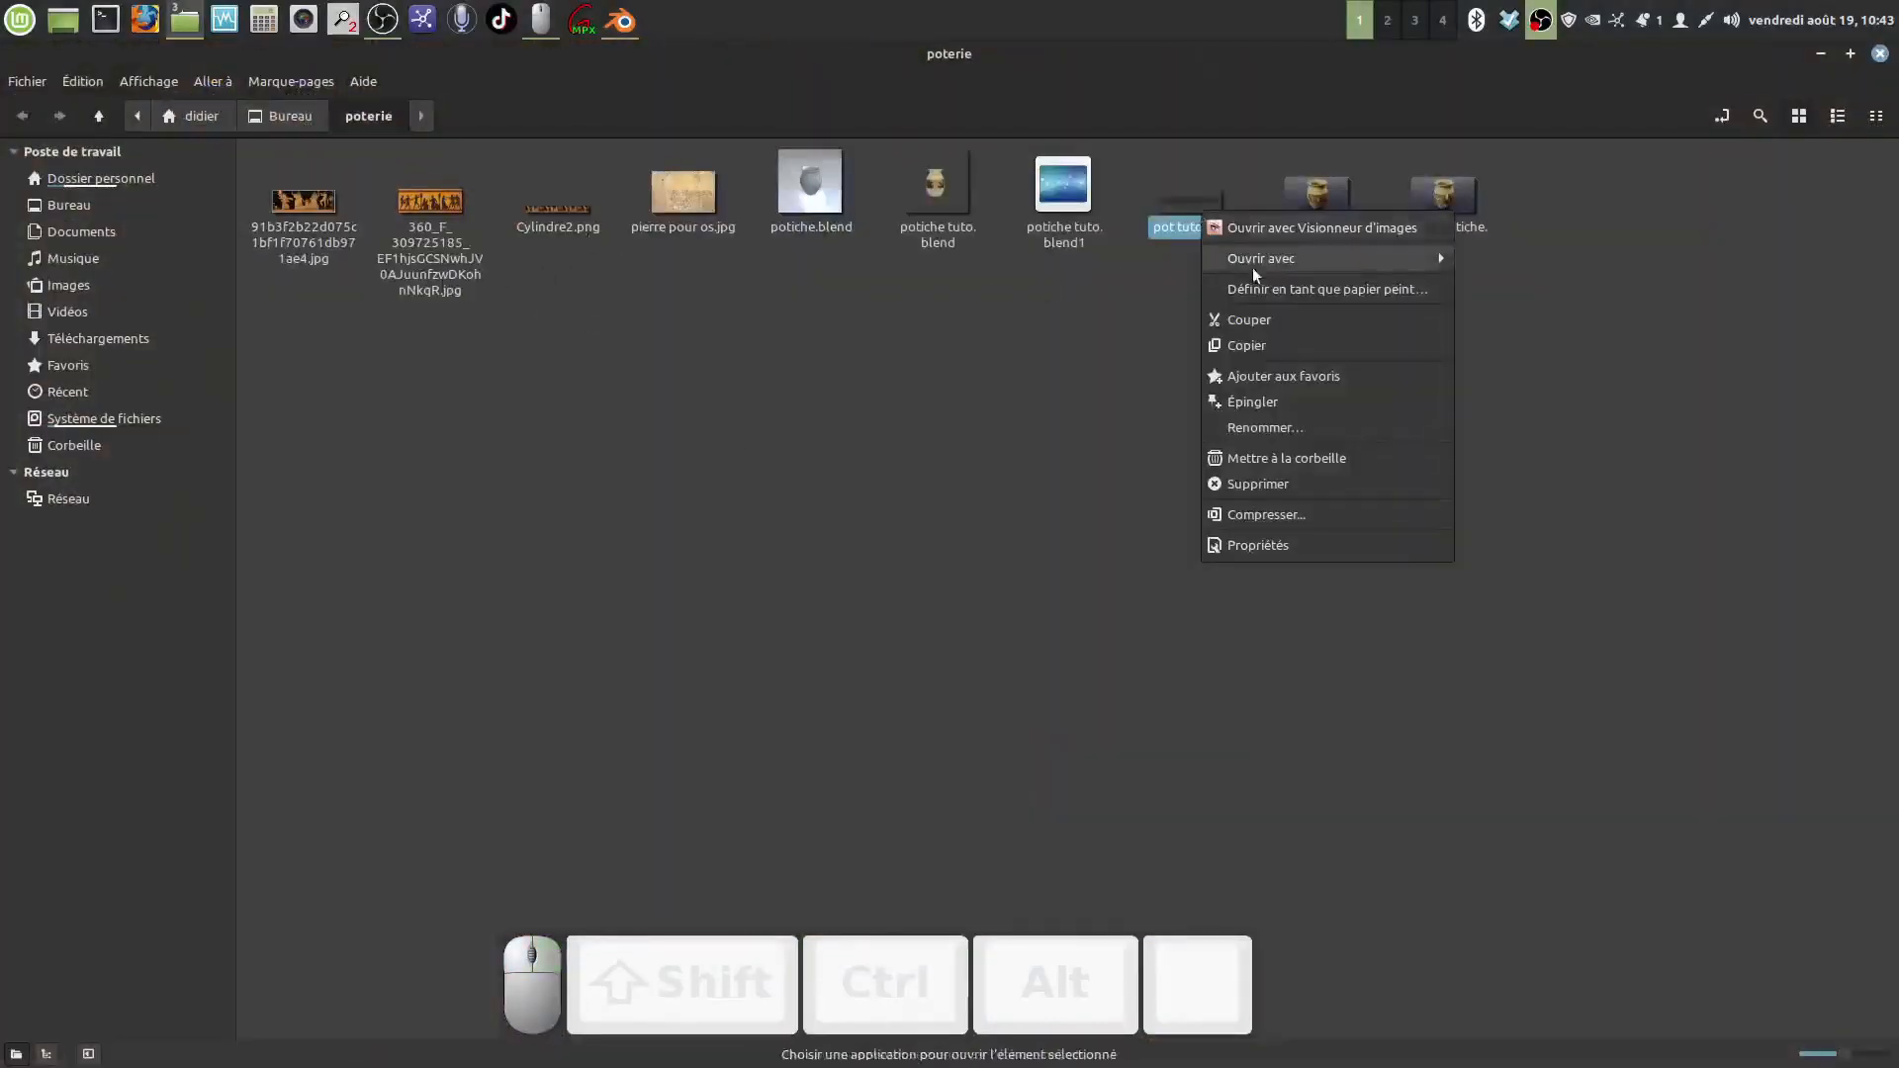
mouse_move(1262, 261)
click(1517, 286)
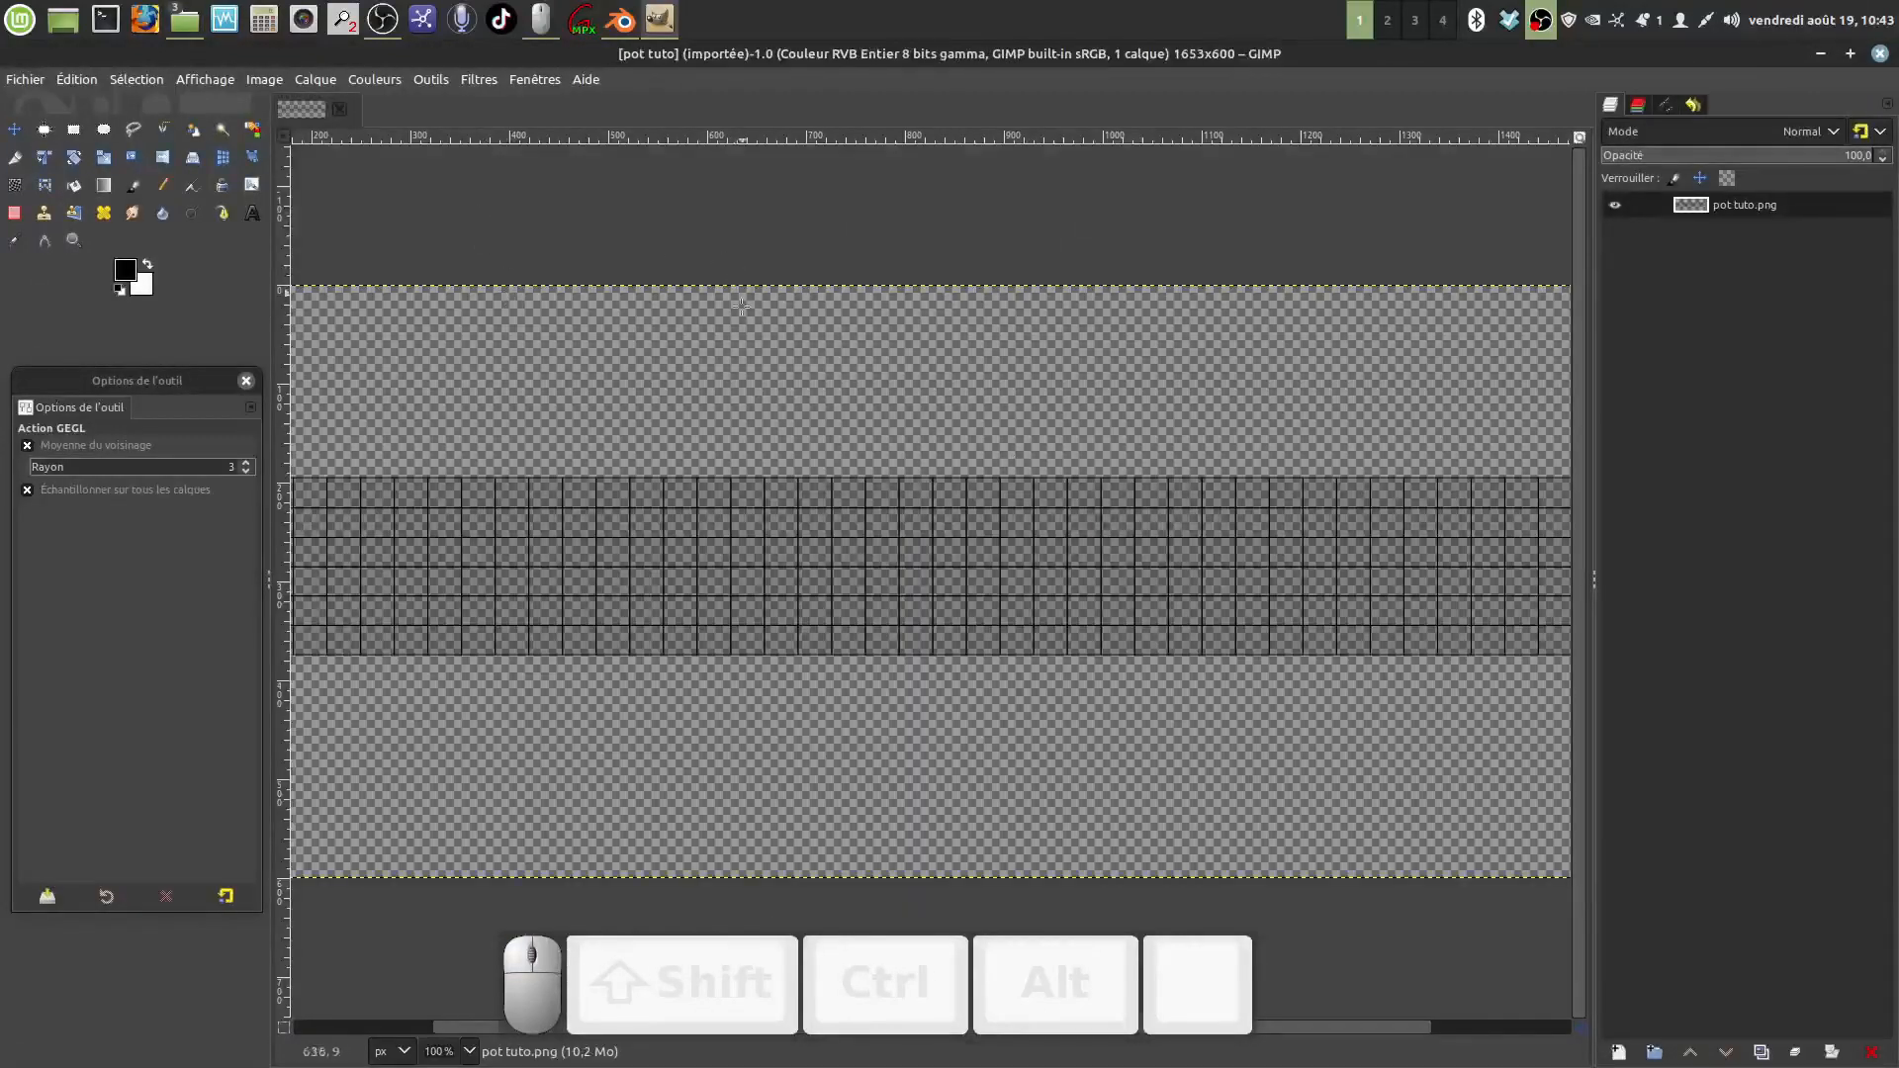
Step: Scale the UV layout image up proportionally to 3385 × 1229 pixels
ctrl+scroll(754, 369, down, 1)
ctrl+scroll(754, 369, down, 2)
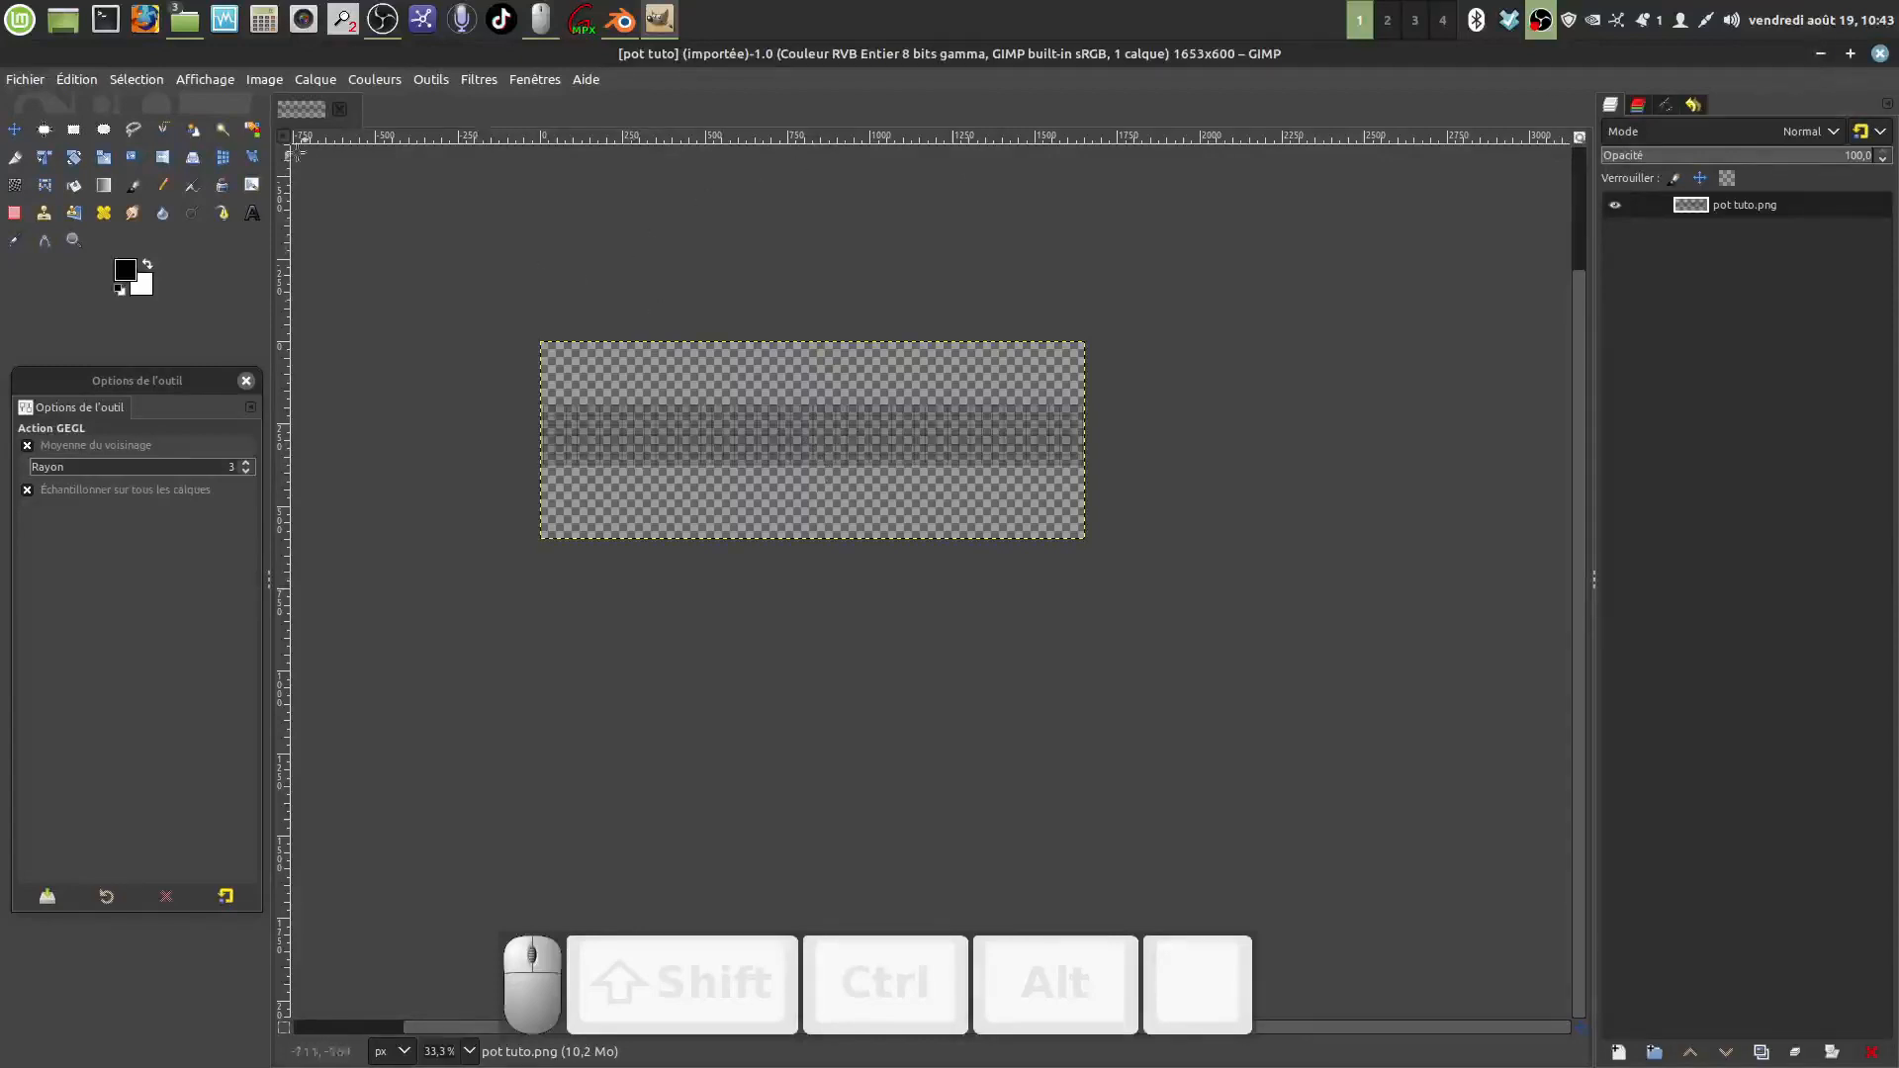
click(264, 80)
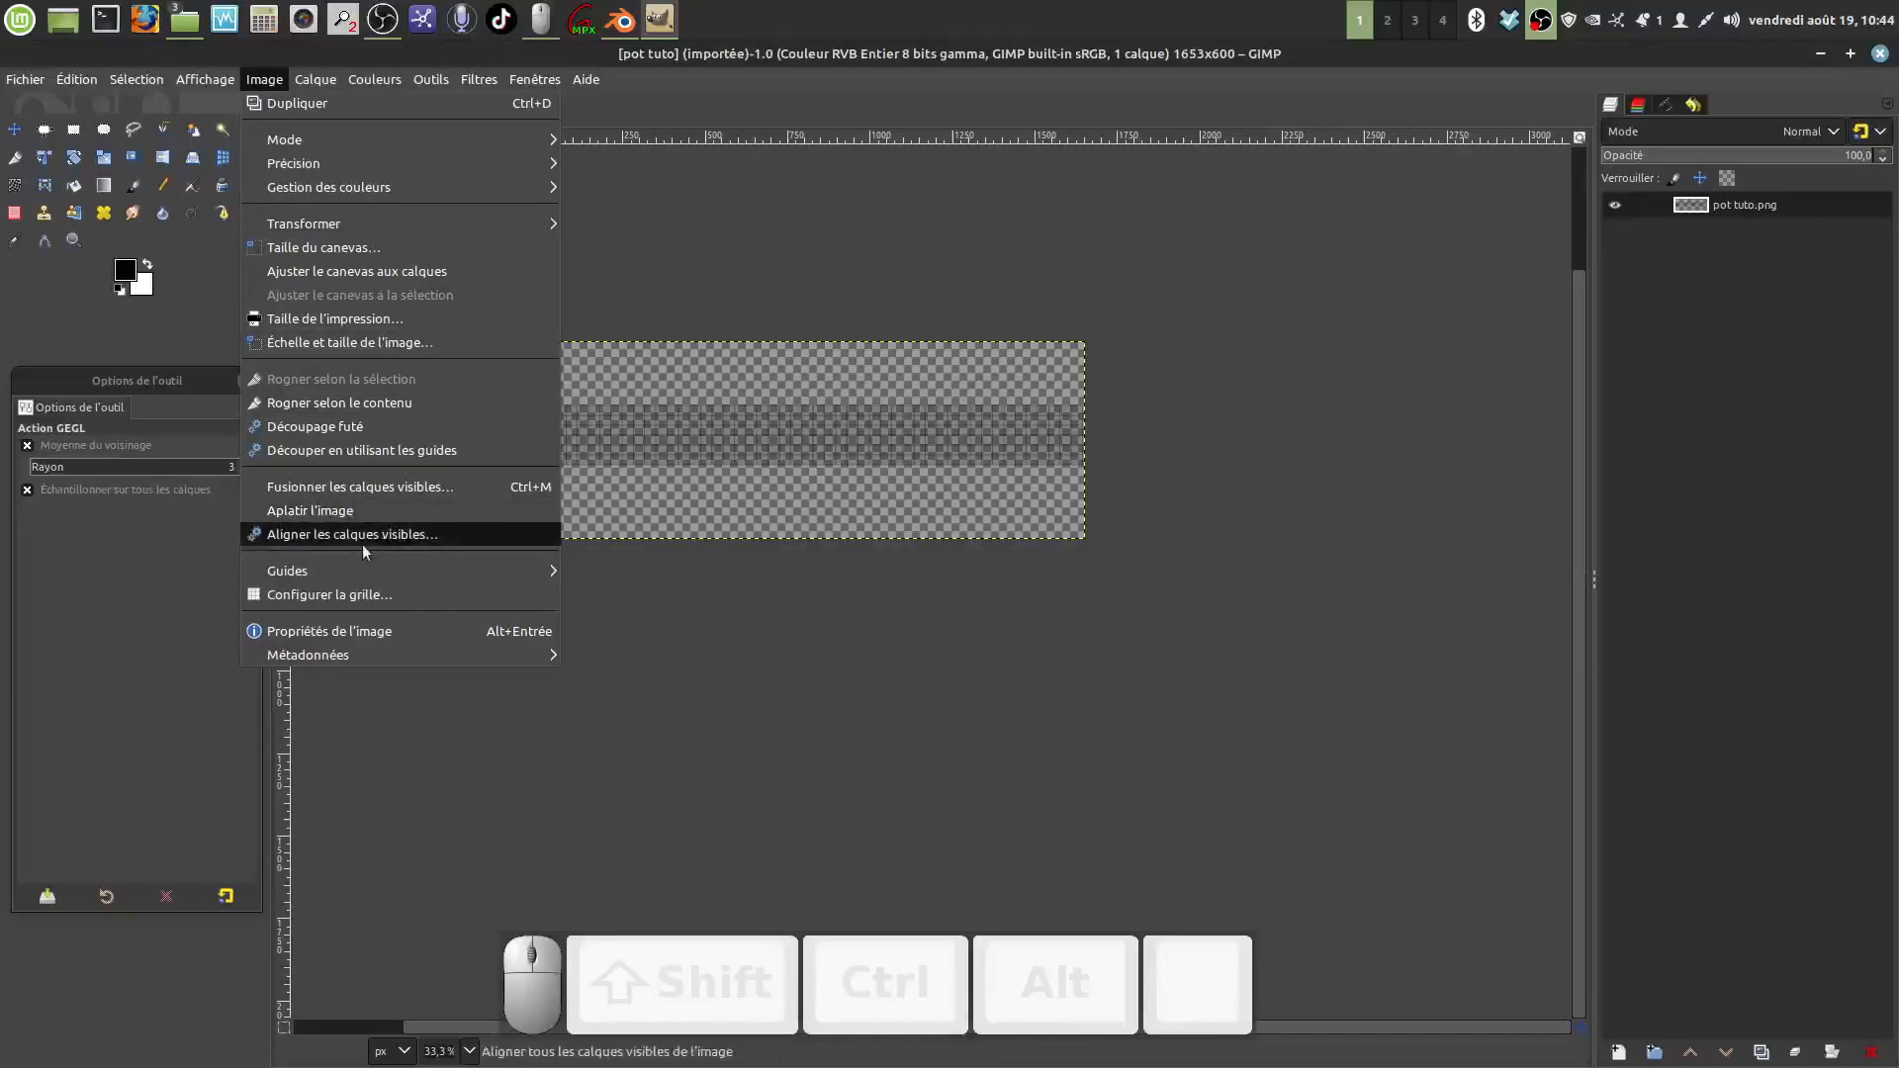
click(382, 343)
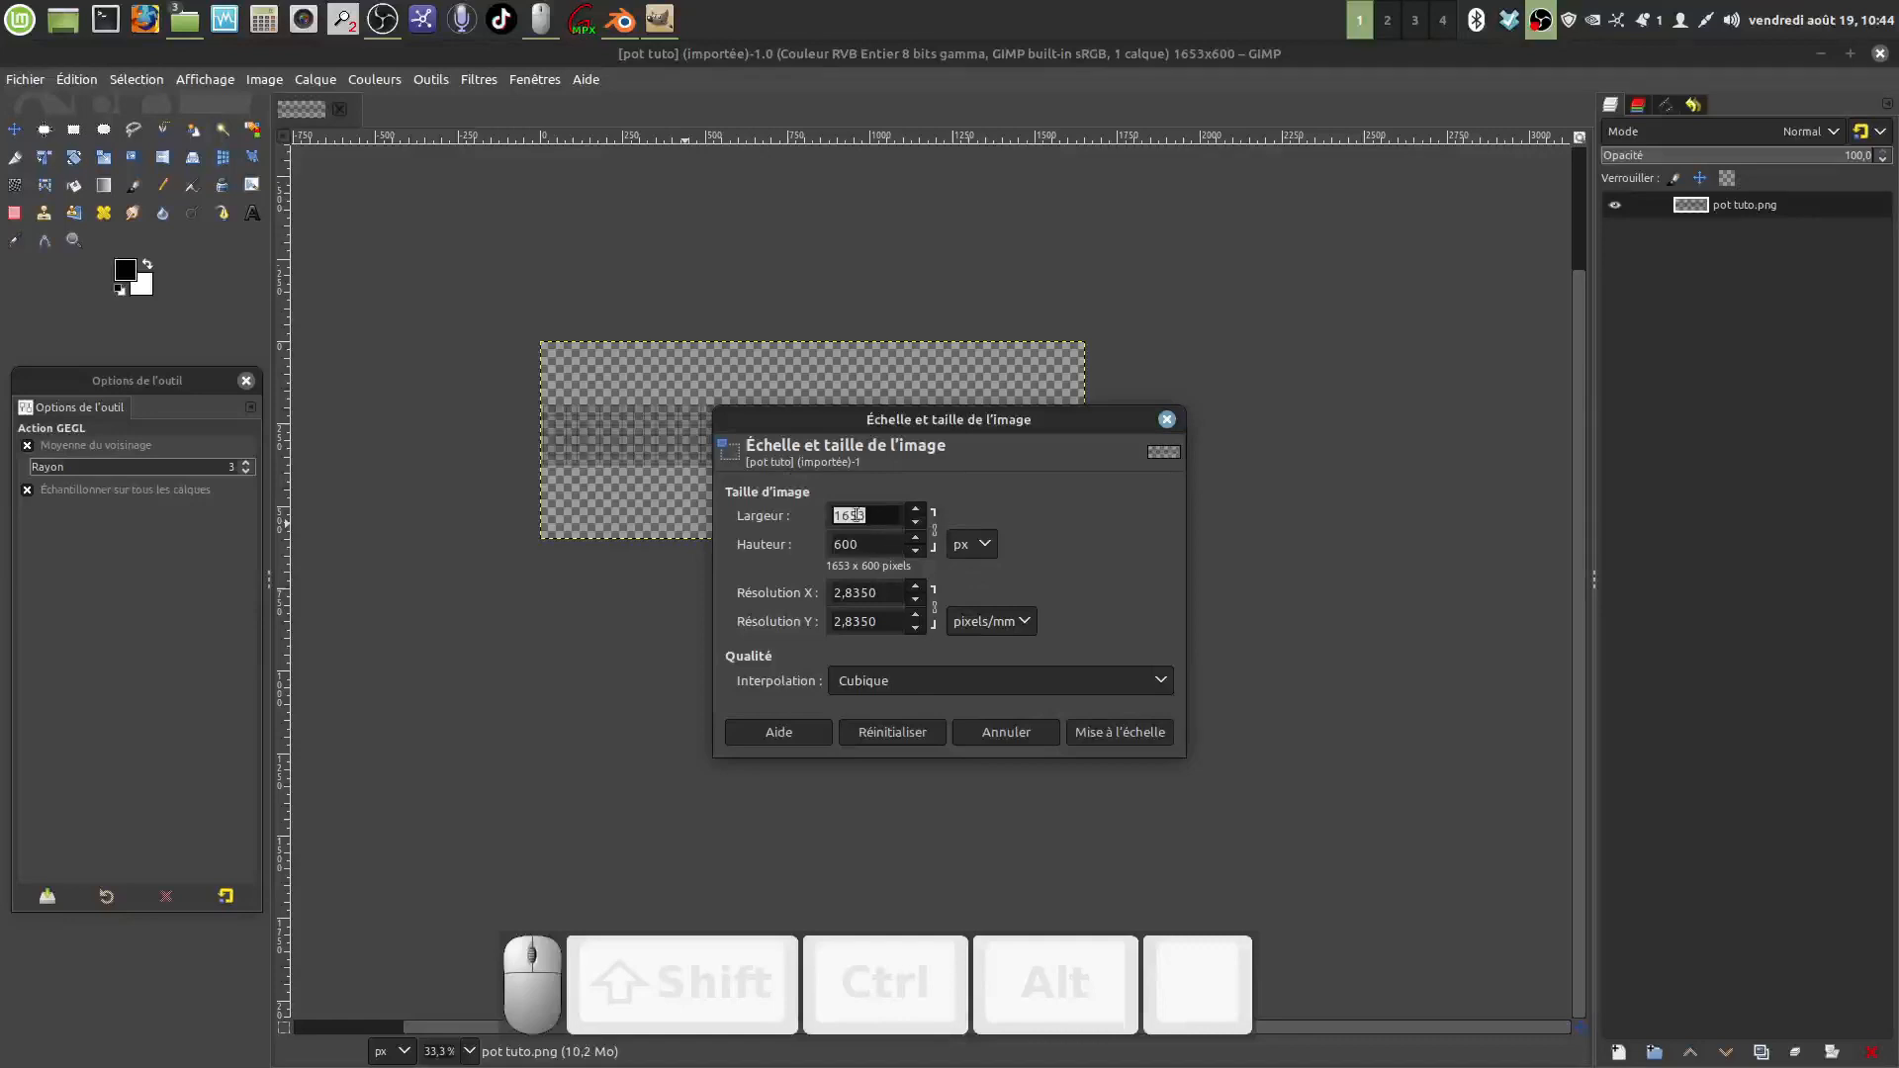
click(917, 512)
drag(920, 514, 919, 513)
click(1116, 732)
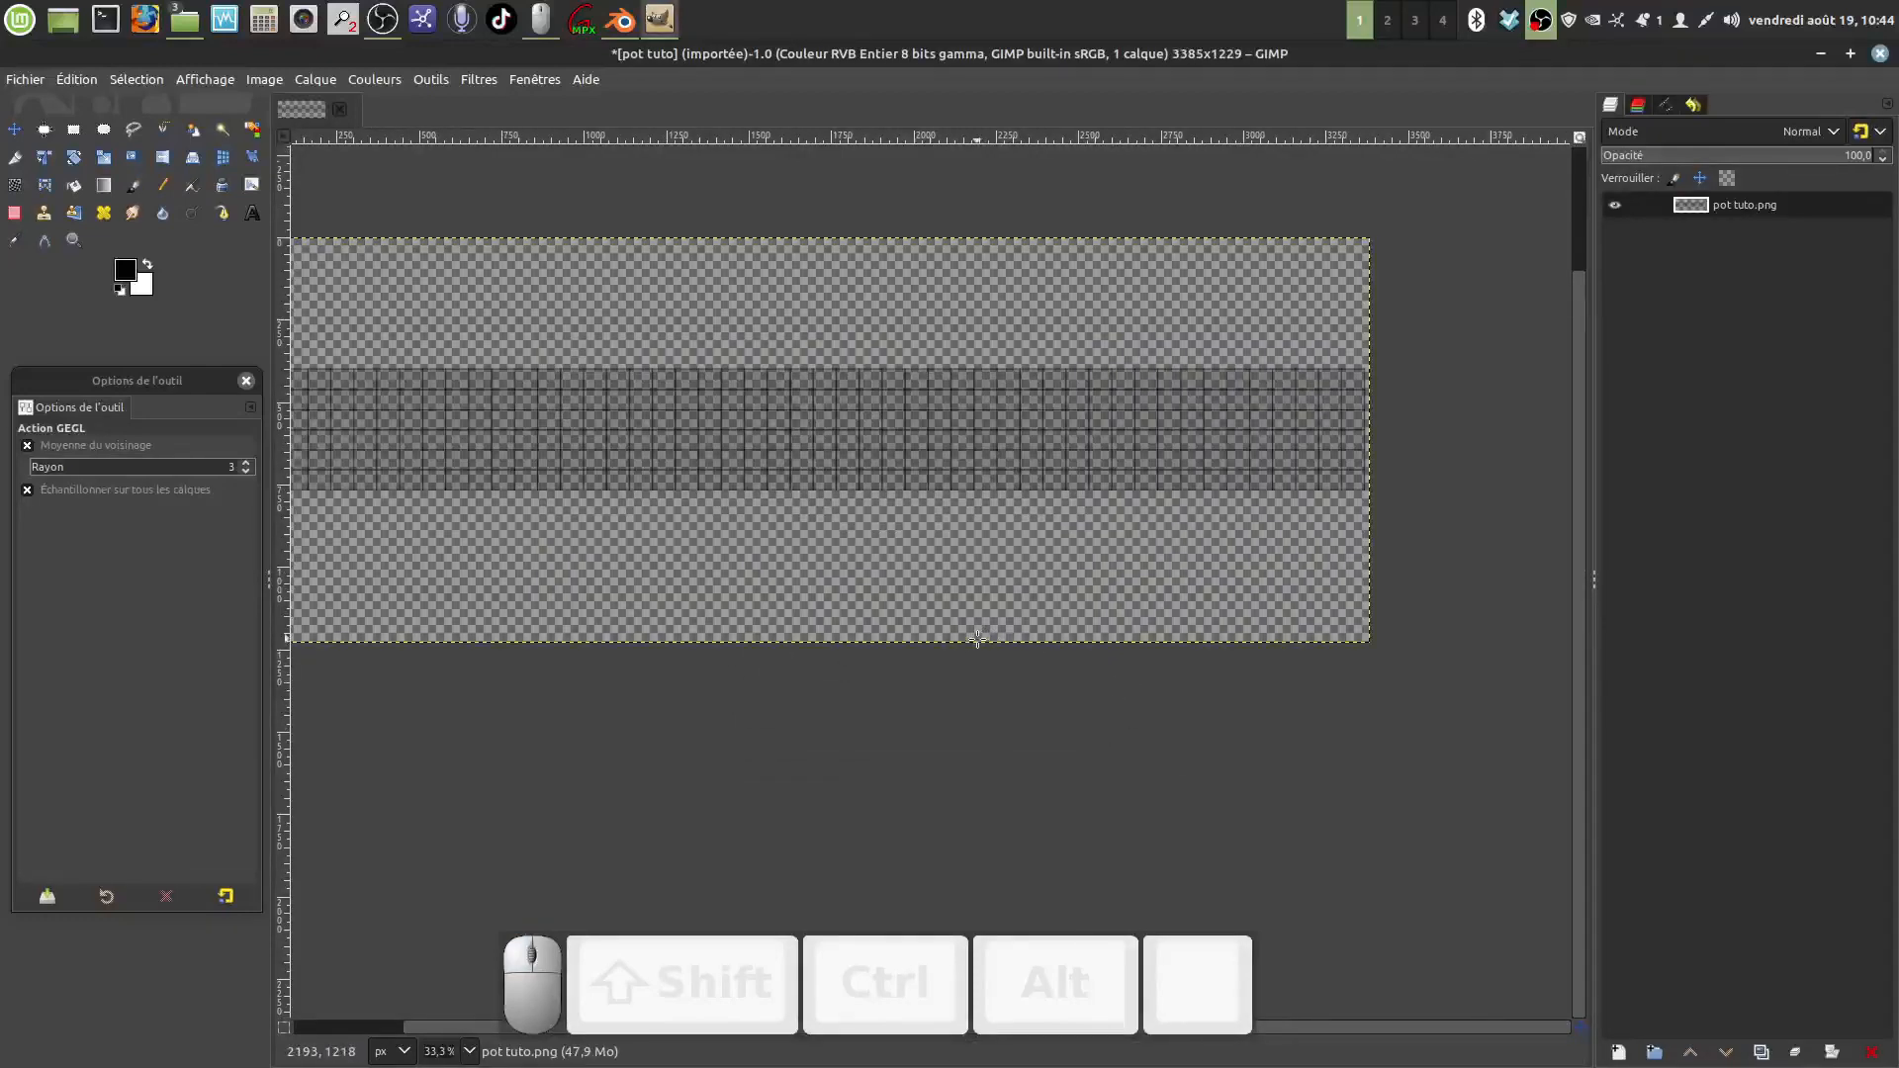
ctrl+scroll(978, 638, down, 2)
ctrl+scroll(975, 643, down, 1)
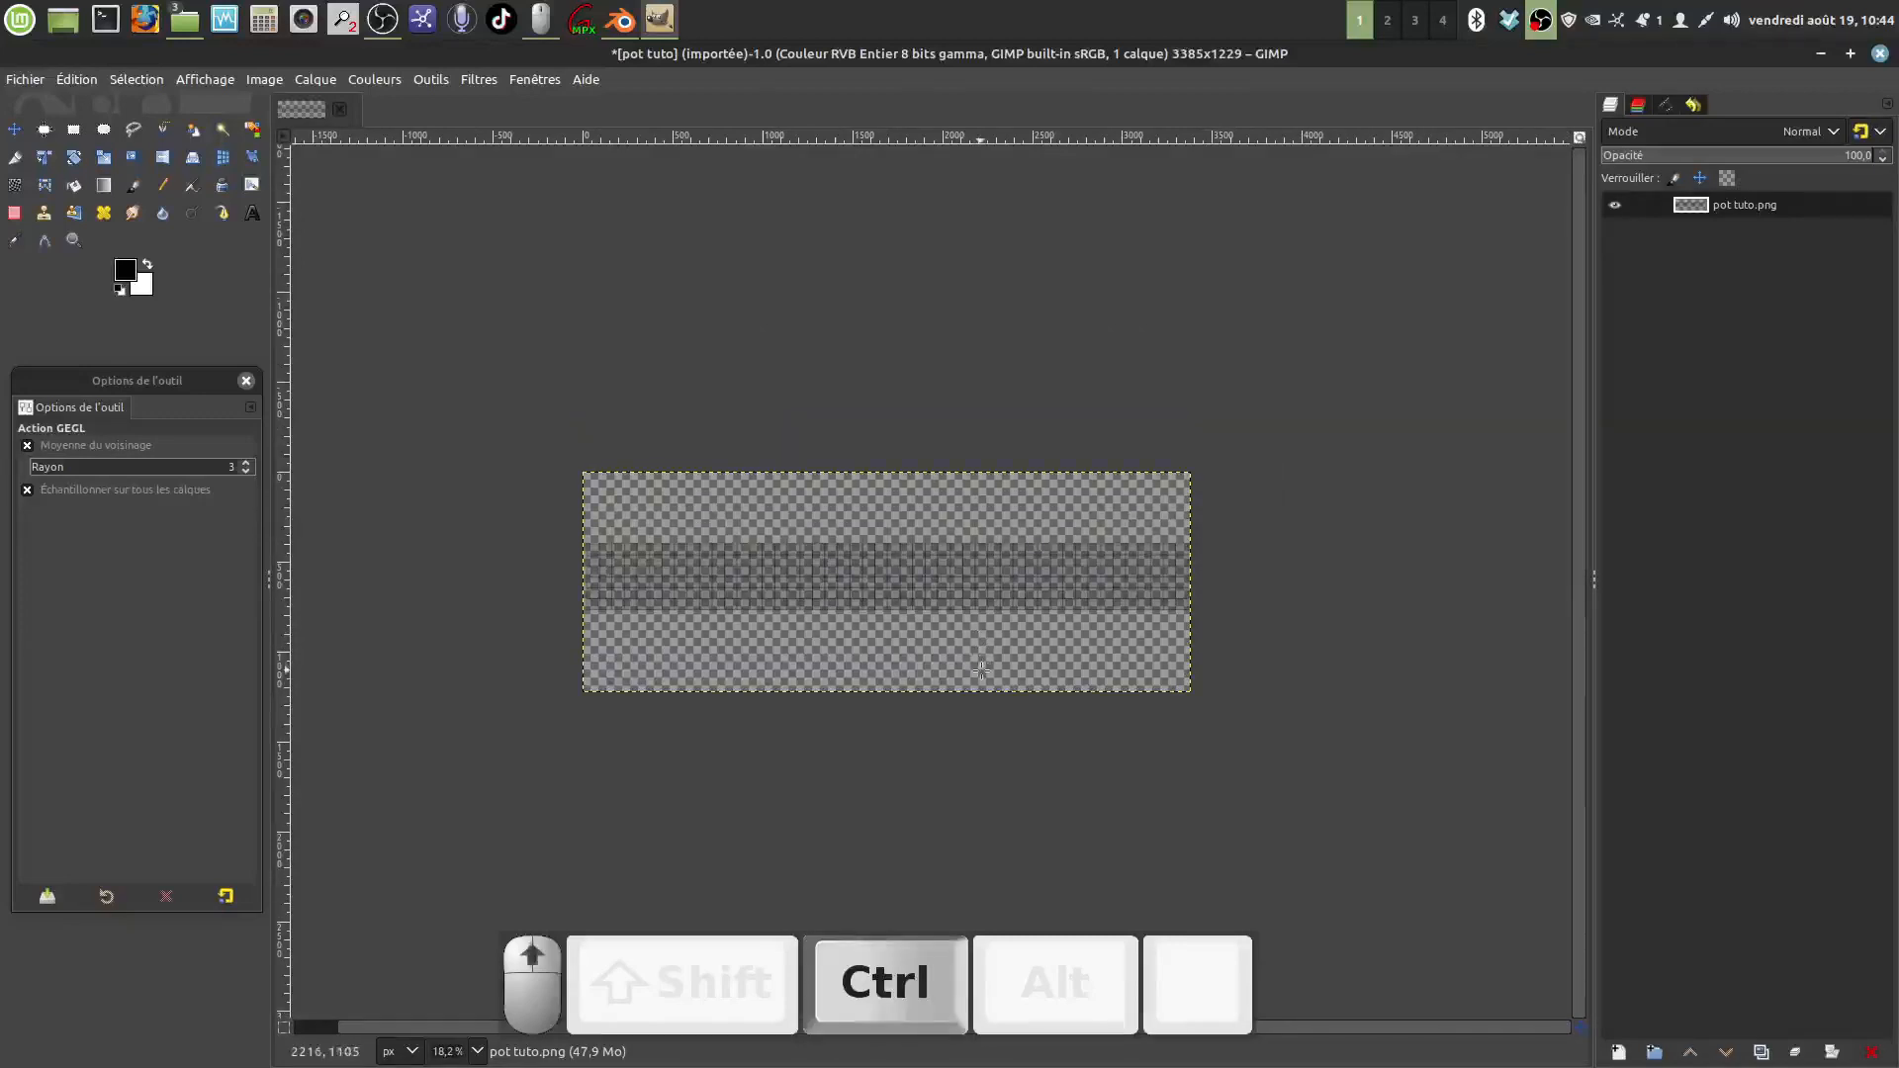
ctrl+scroll(1004, 648, up, 1)
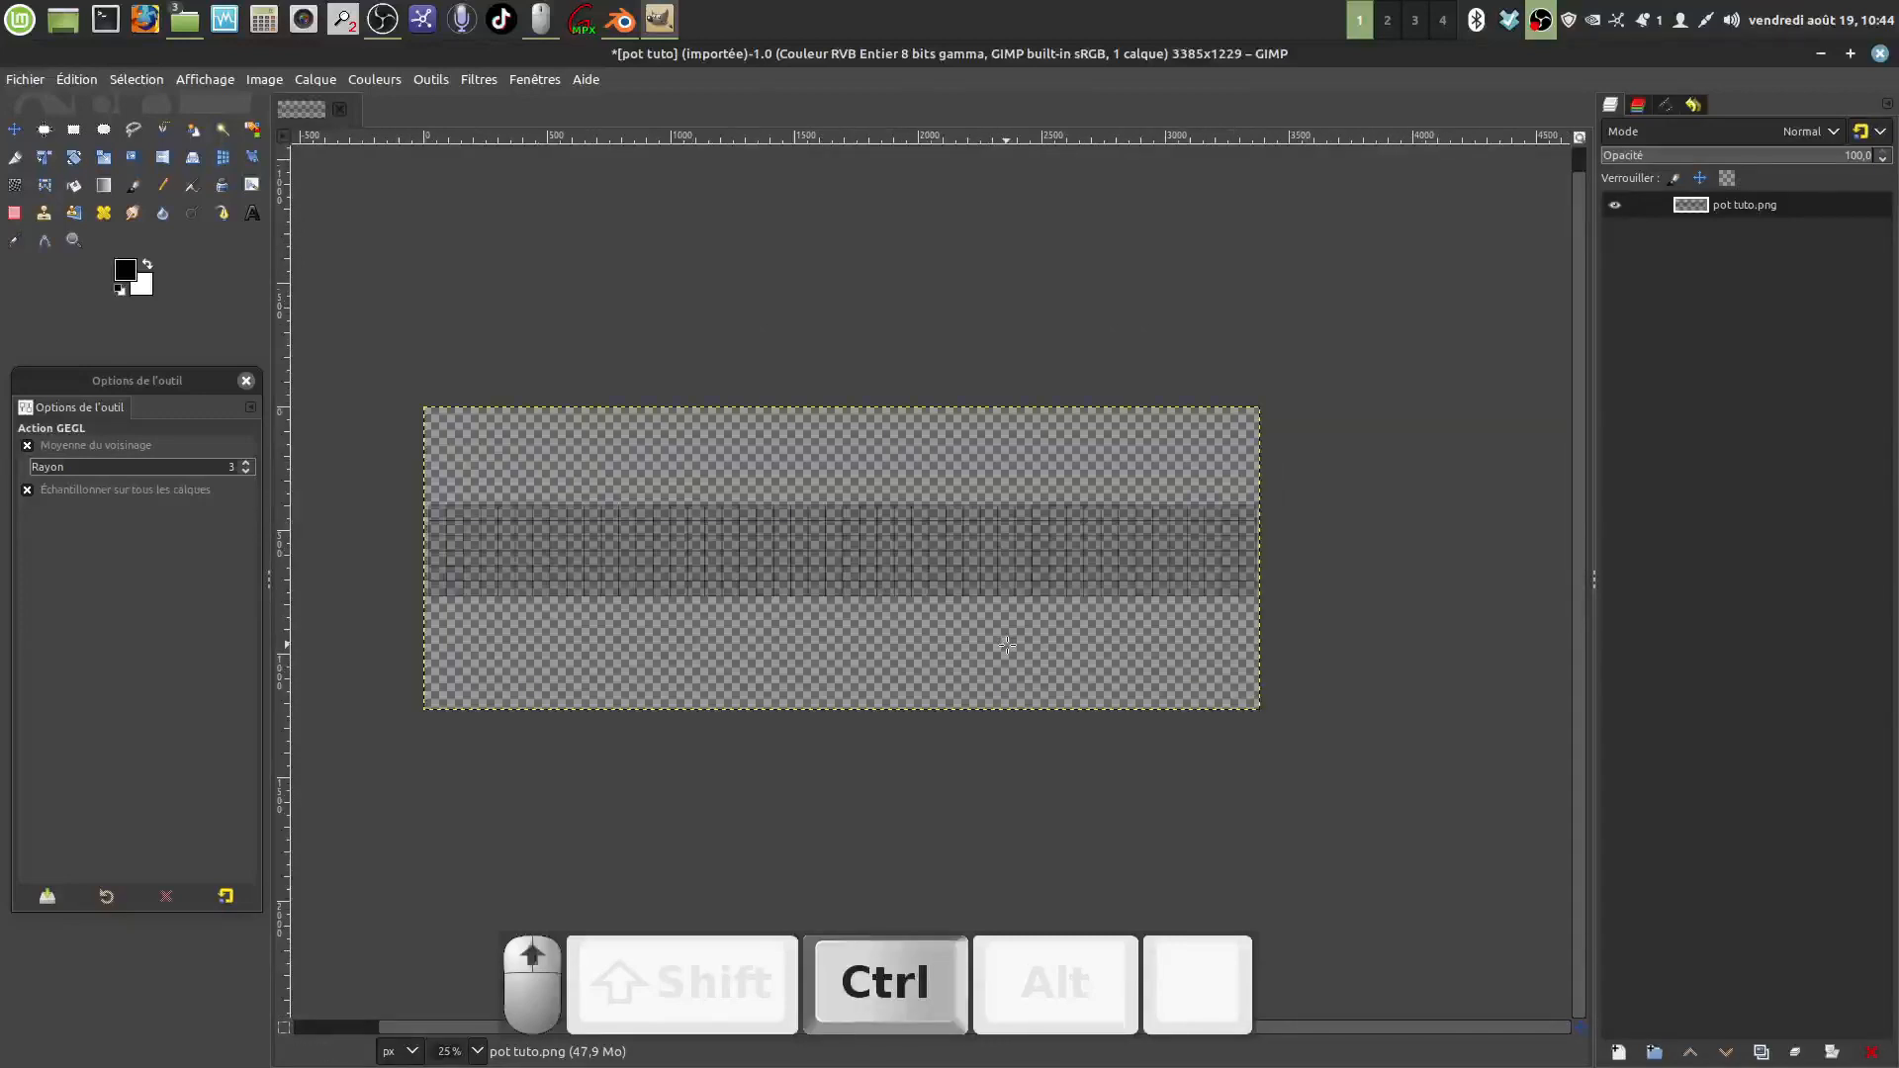
ctrl+scroll(1007, 645, up, 1)
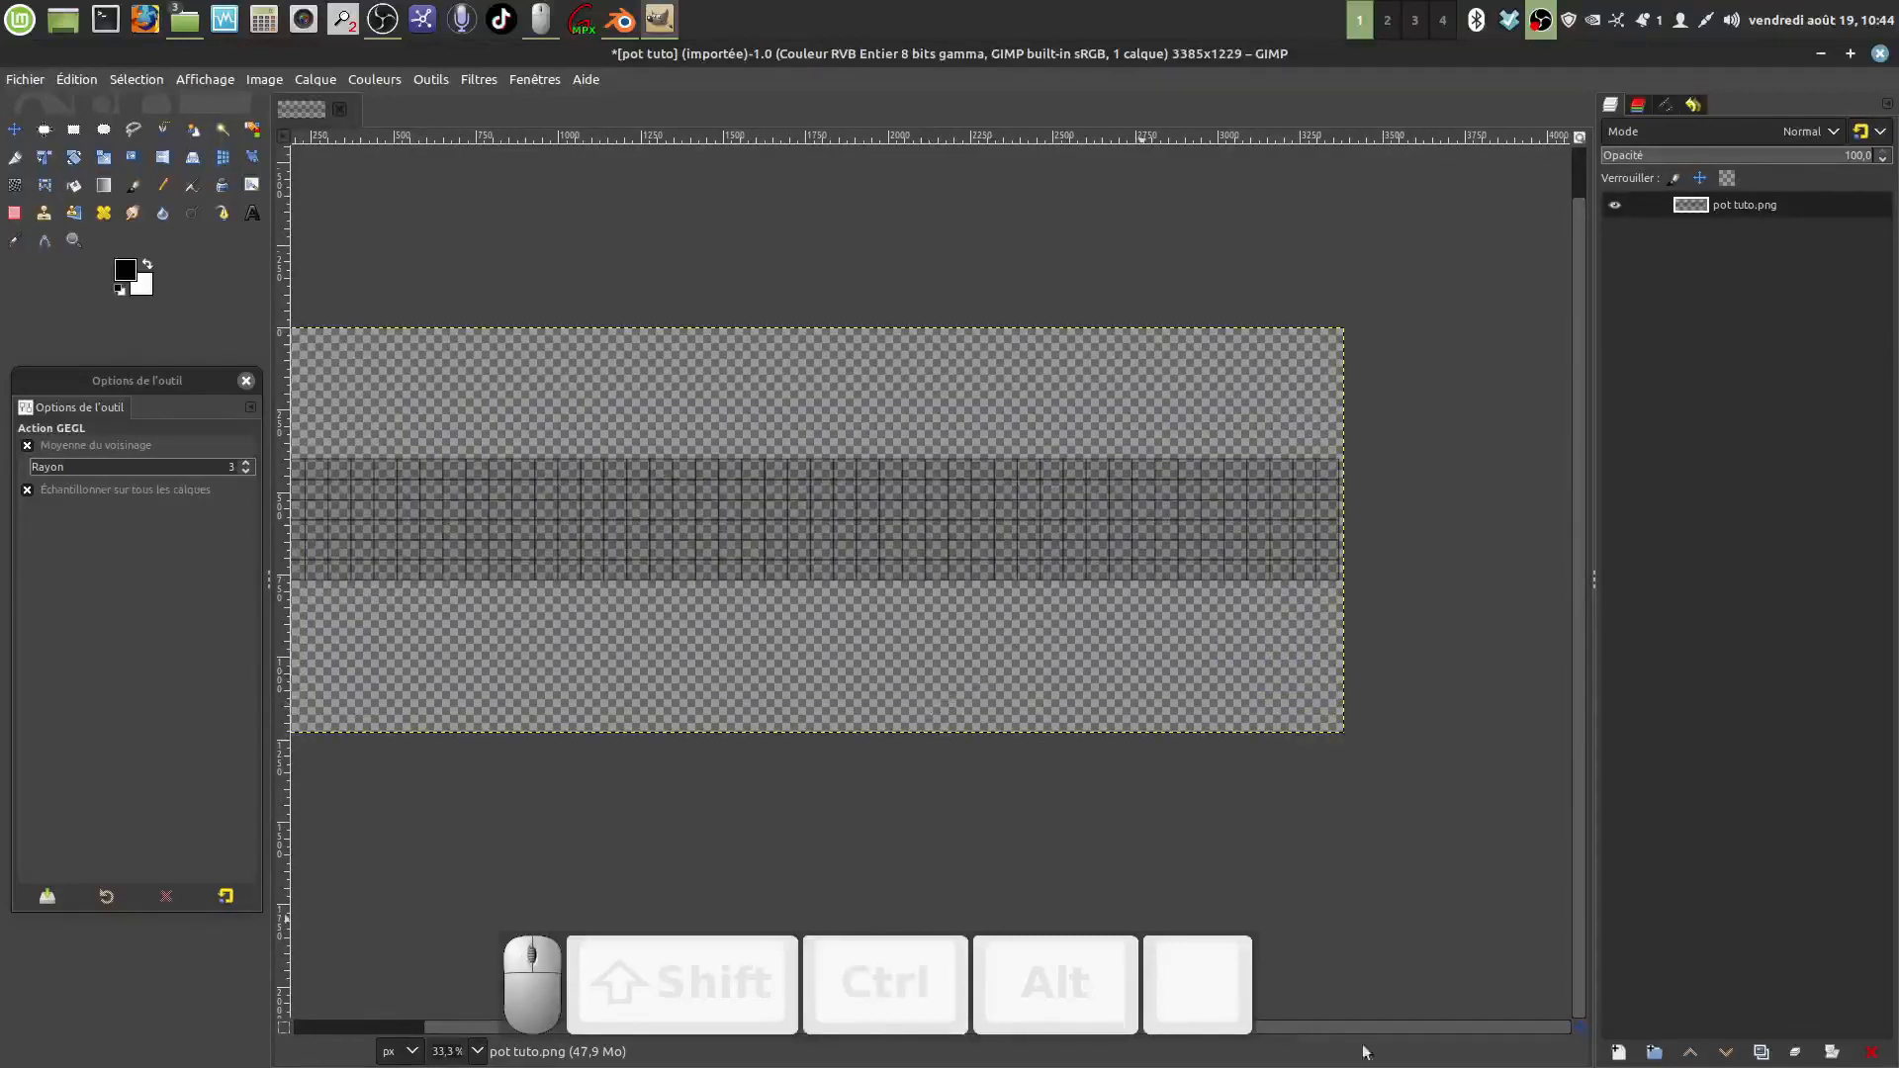
drag(1399, 1025, 1300, 1021)
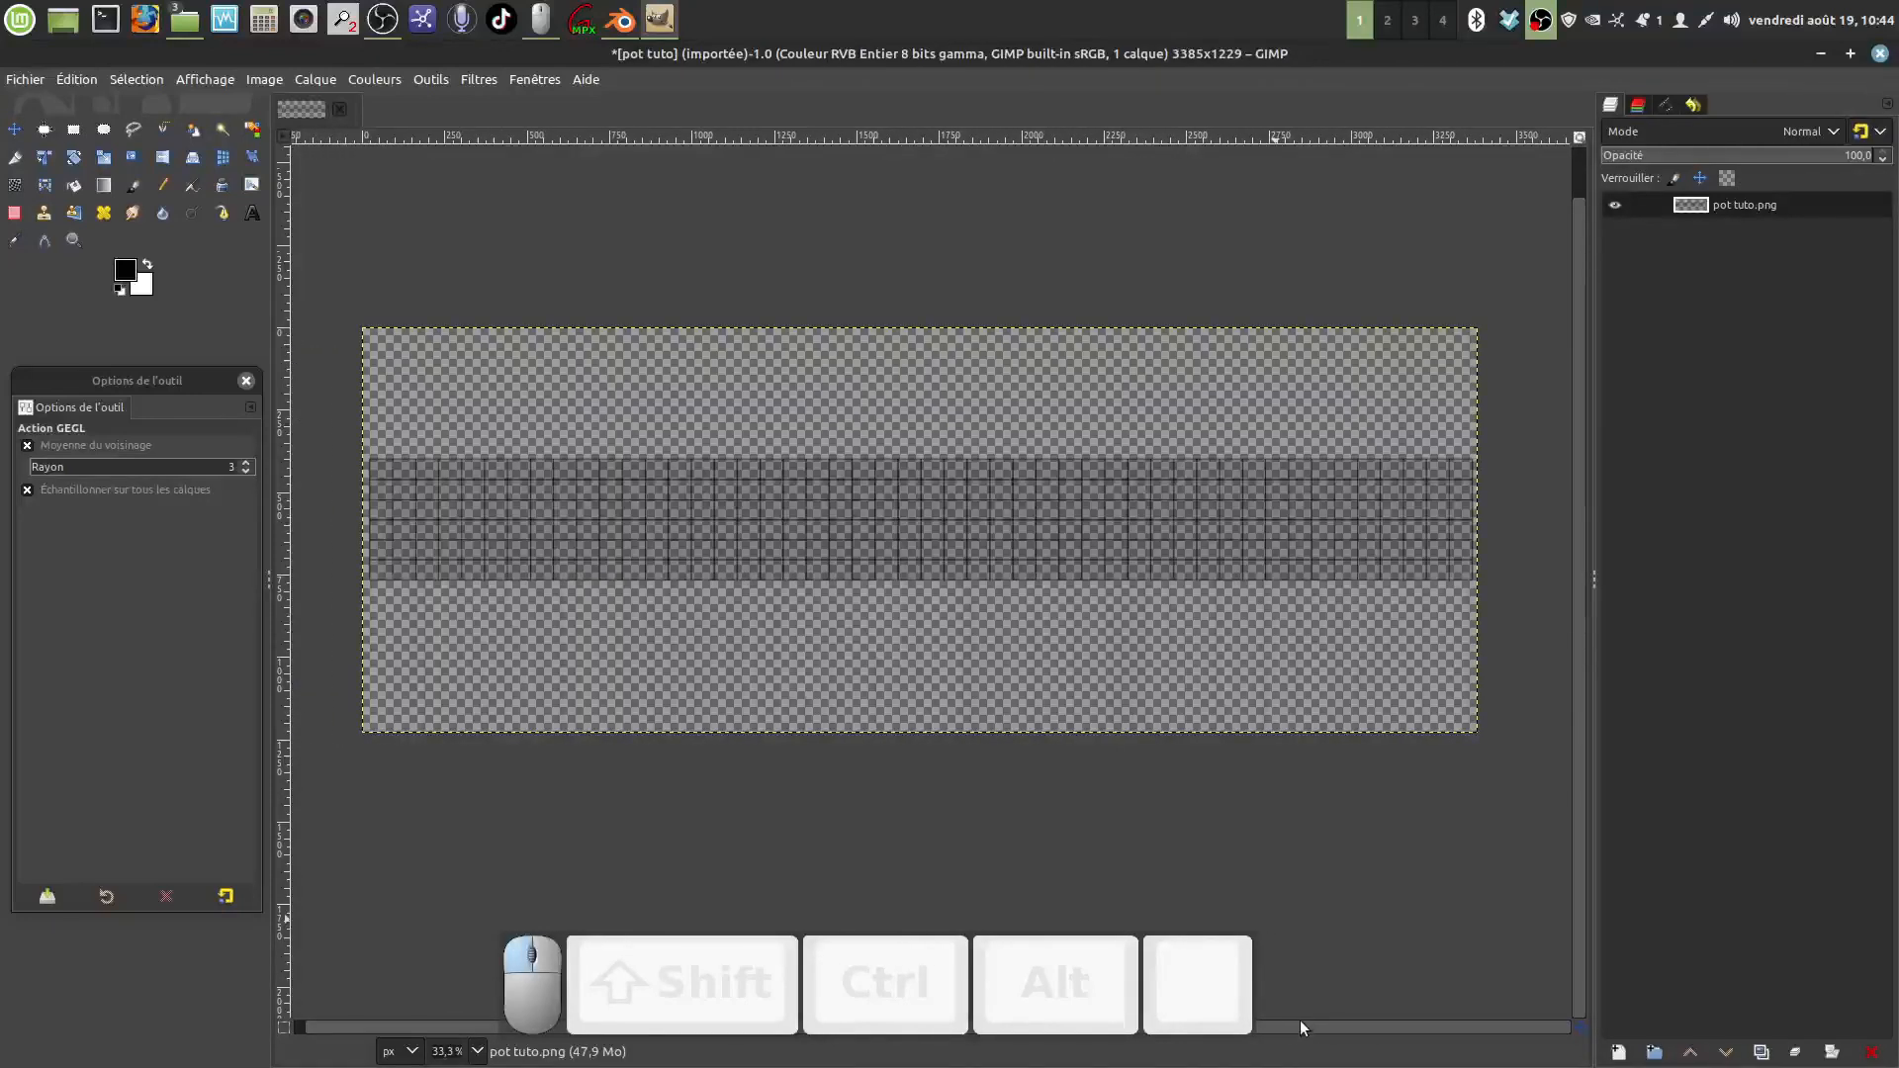
Step: Minimize GIMP to reach the frieze images in the desktop's poterie folder
click(1820, 54)
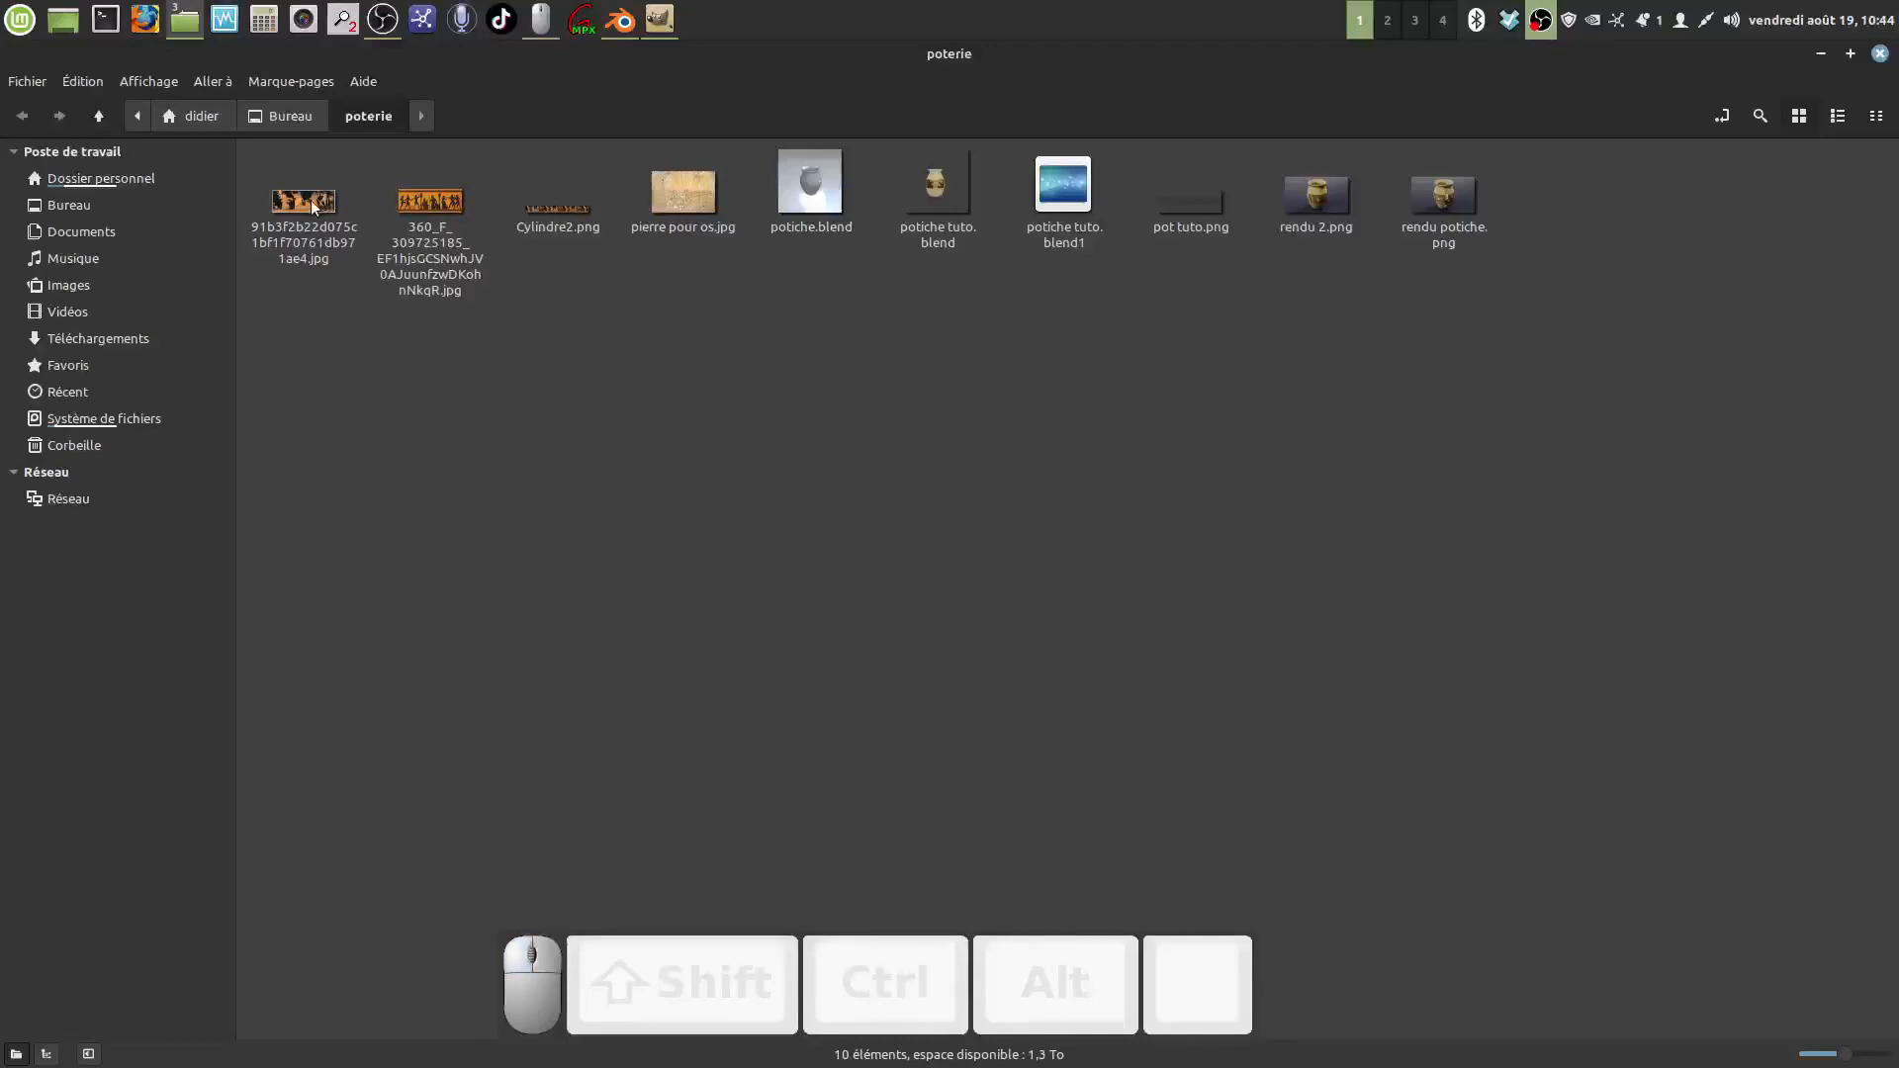
Step: Import 91b3f2b22d075c1bf1f70761db971ae4.jpg as a layer in the pot tuto image in GIMP and hide the pot tuto.png grid layer
drag(327, 206, 876, 381)
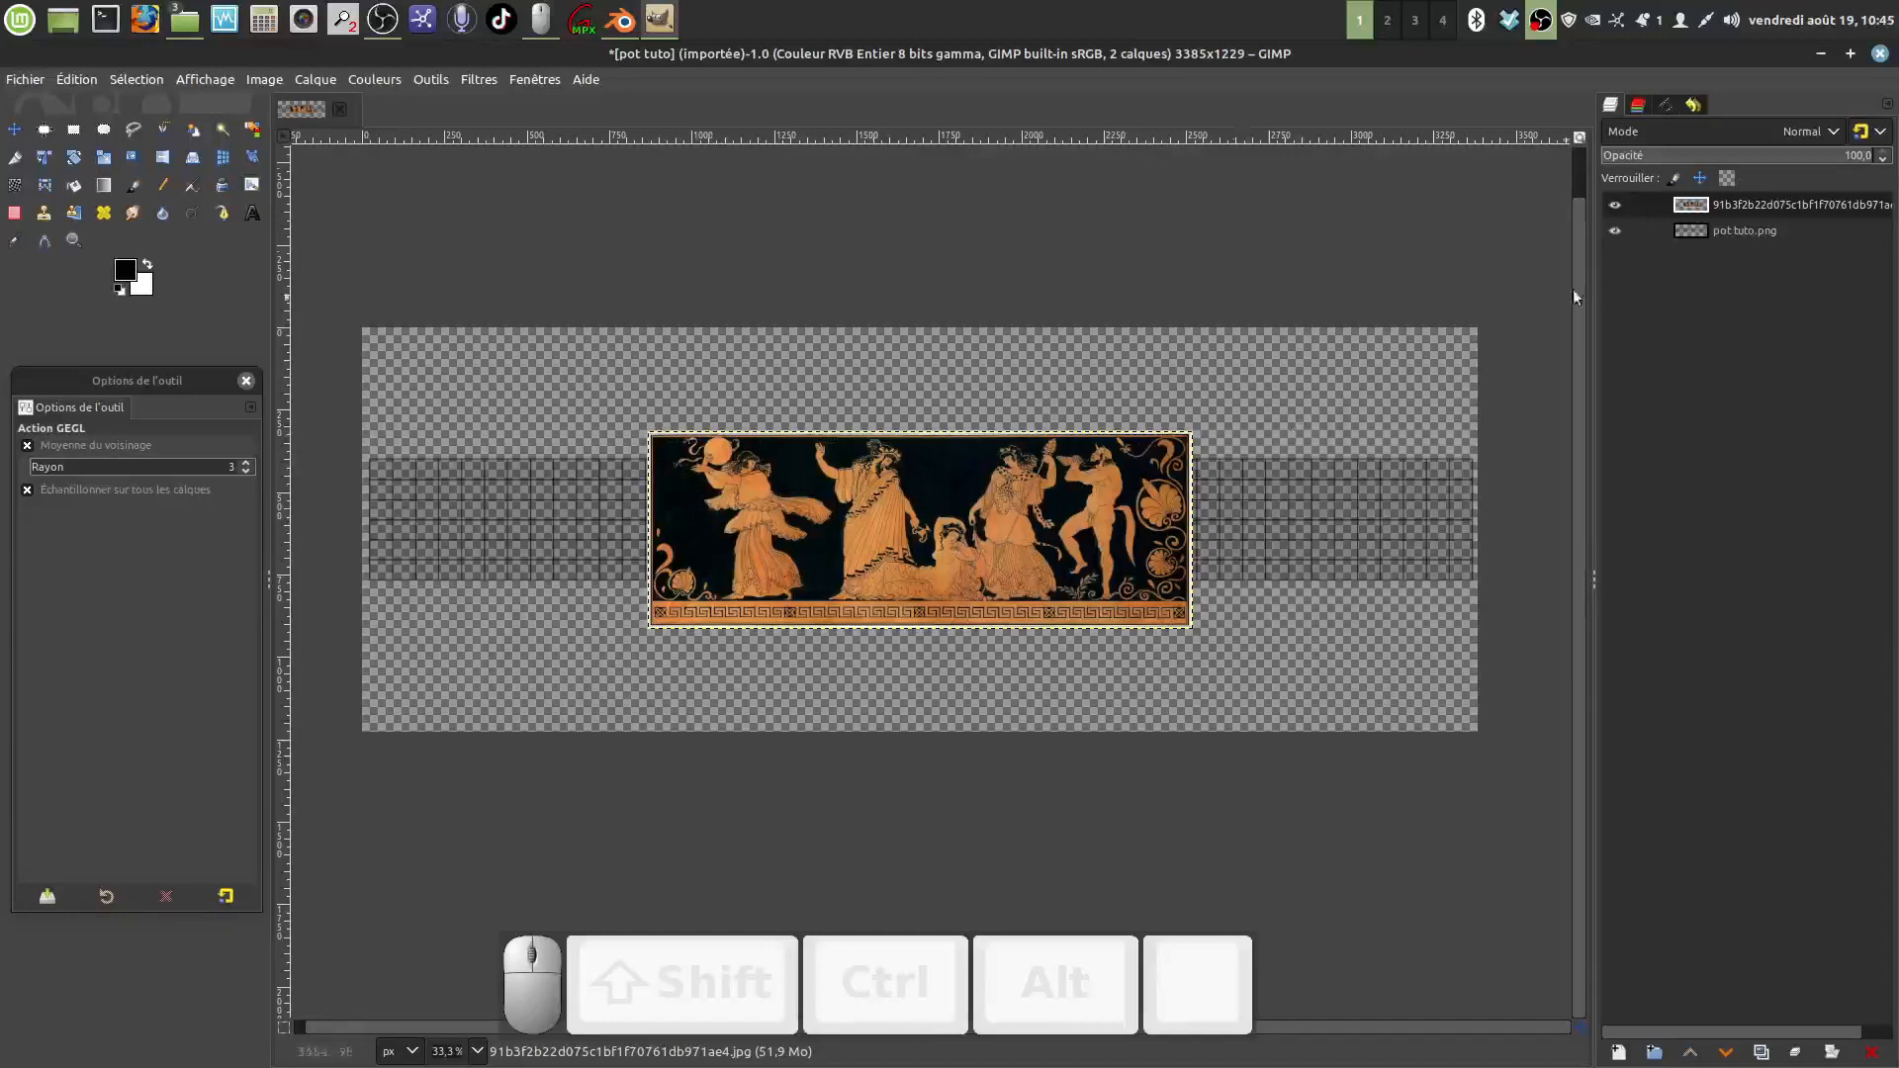
click(1616, 230)
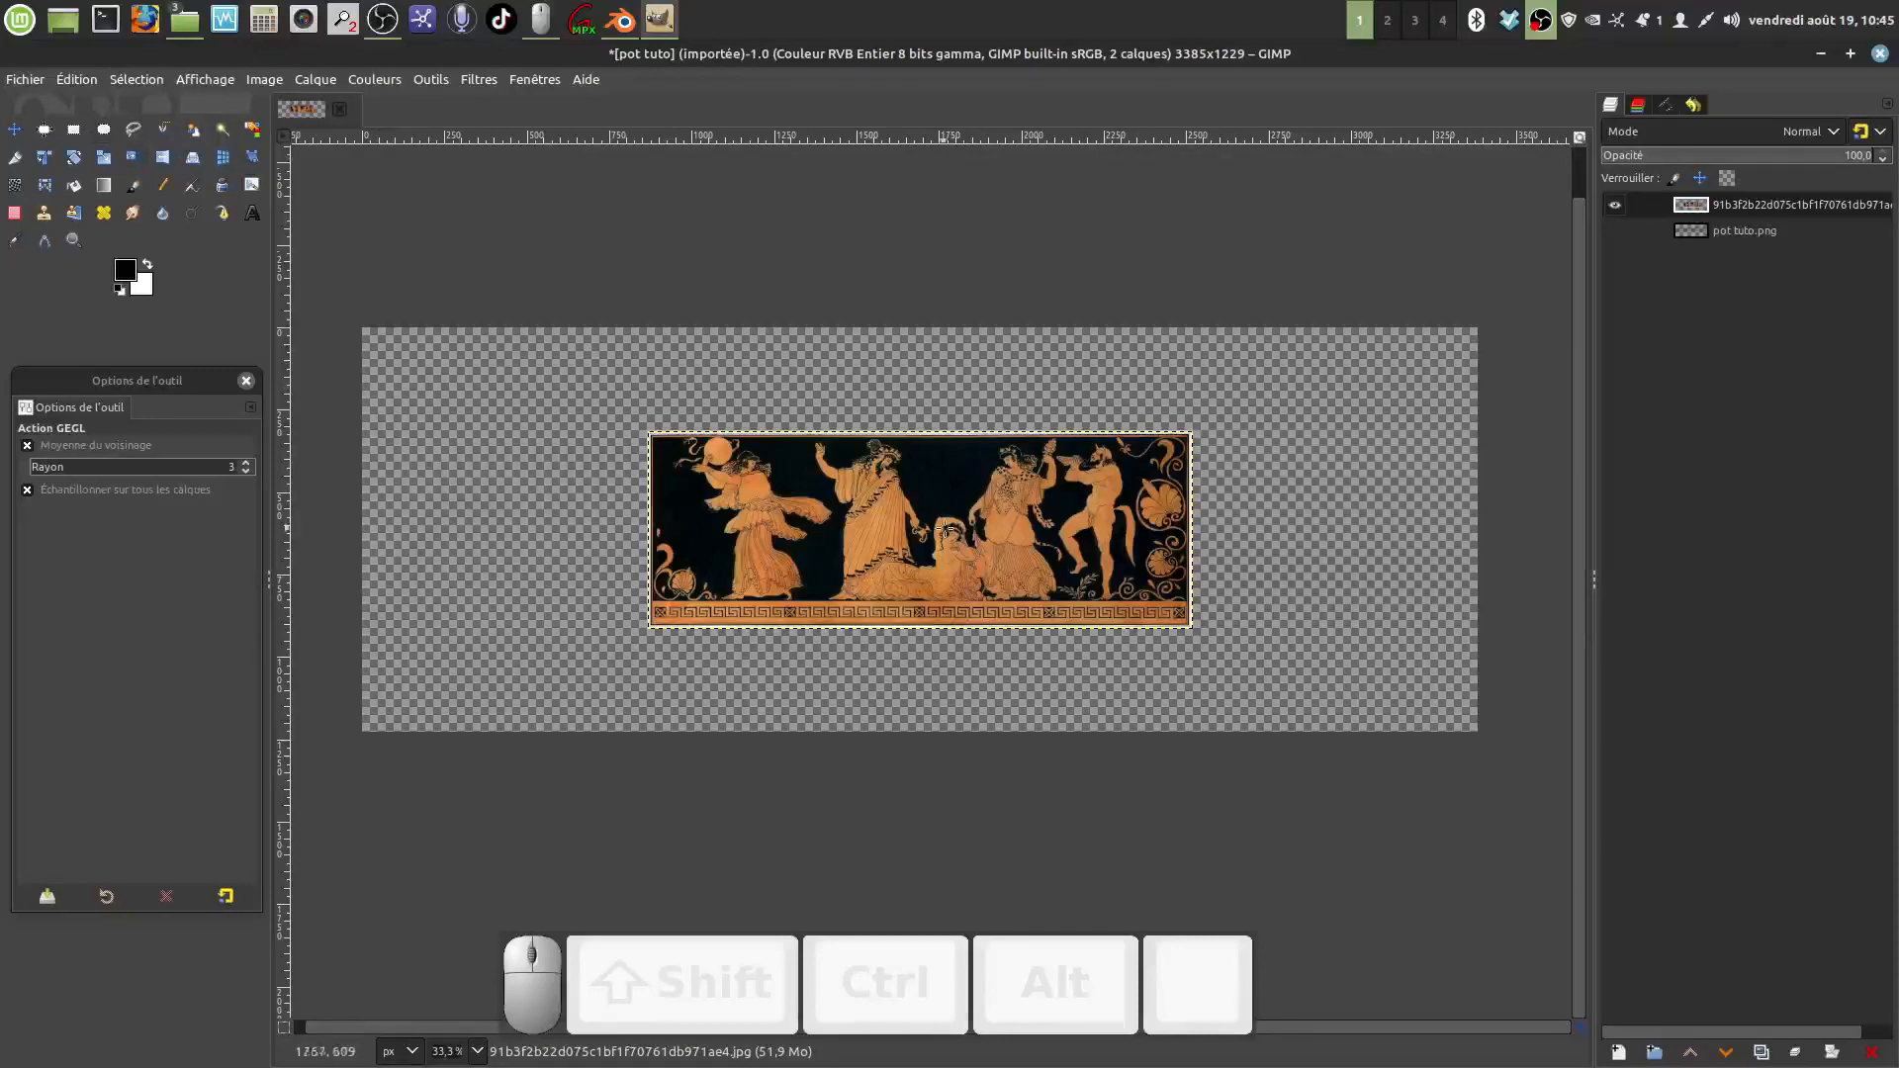
Step: Select the Greek frieze inside its white border with a rectangular selection of about 1620 × 570 px
ctrl+scroll(950, 524, up, 2)
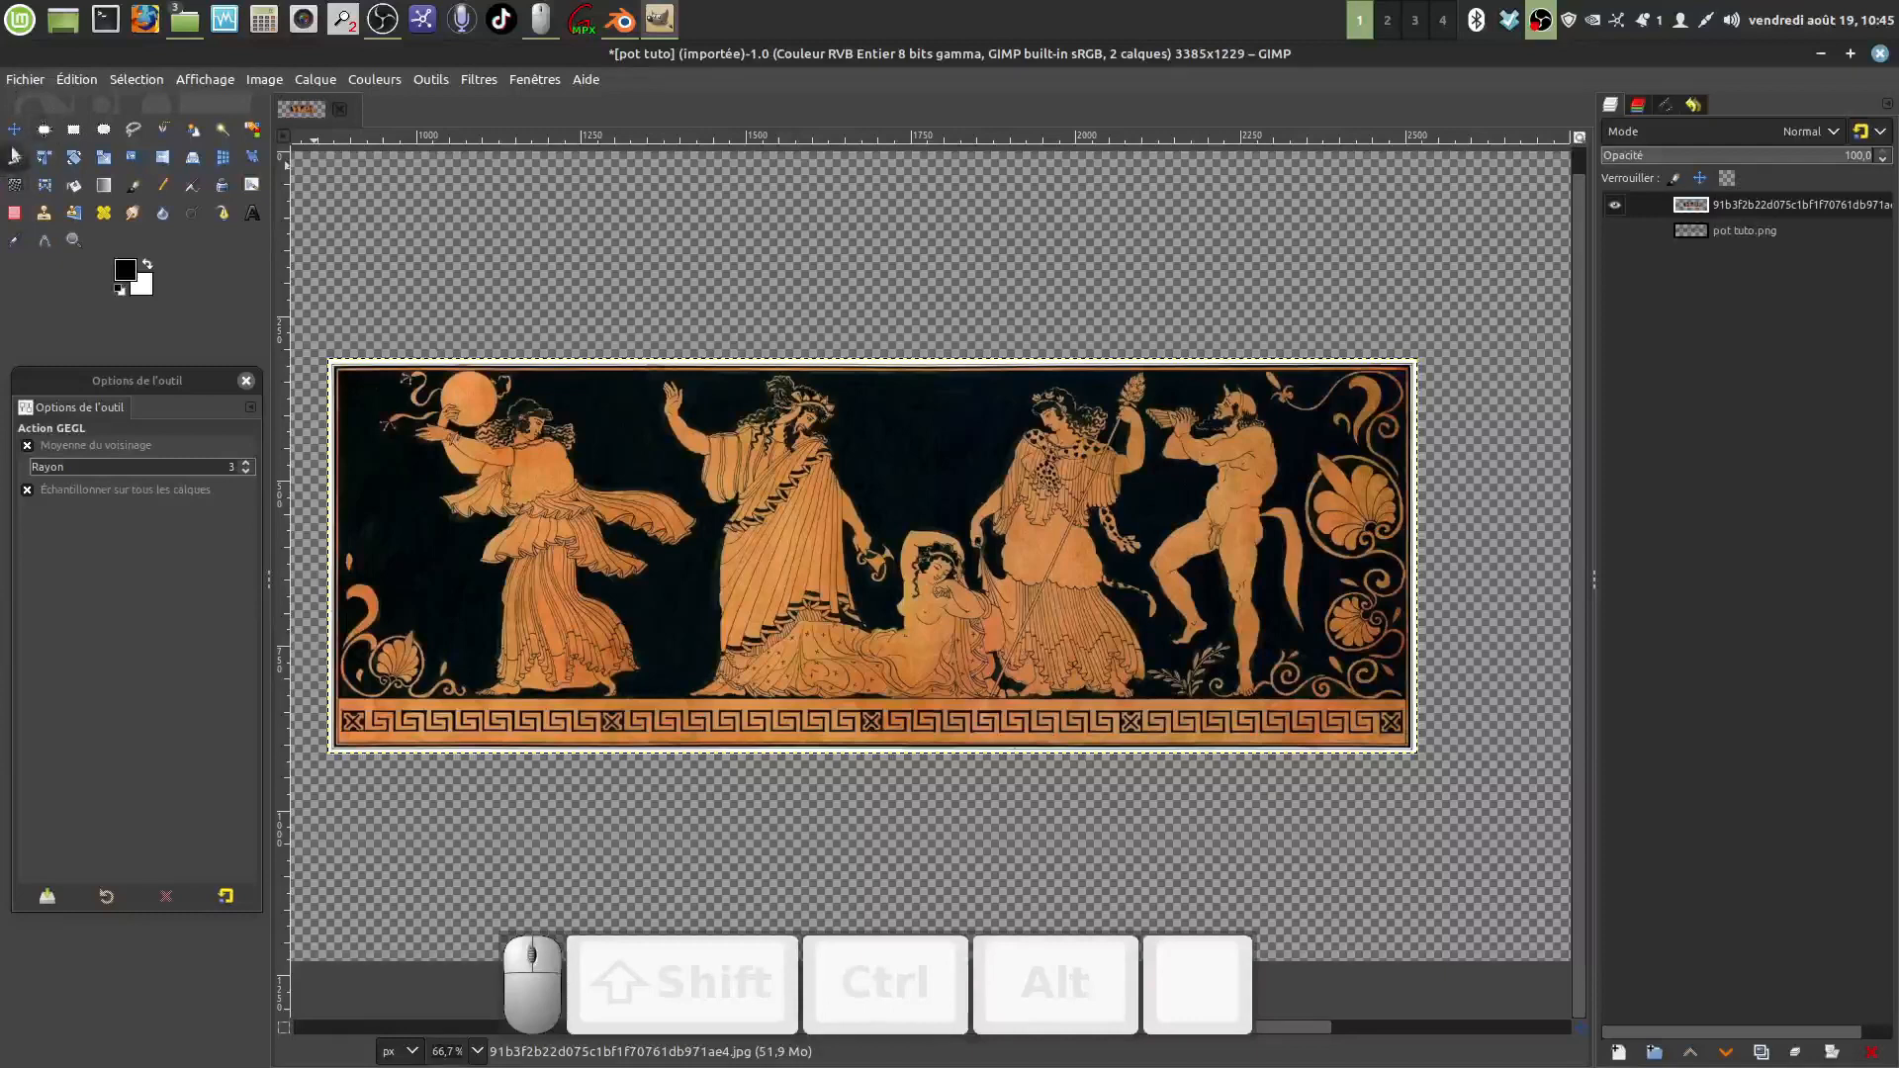
click(73, 128)
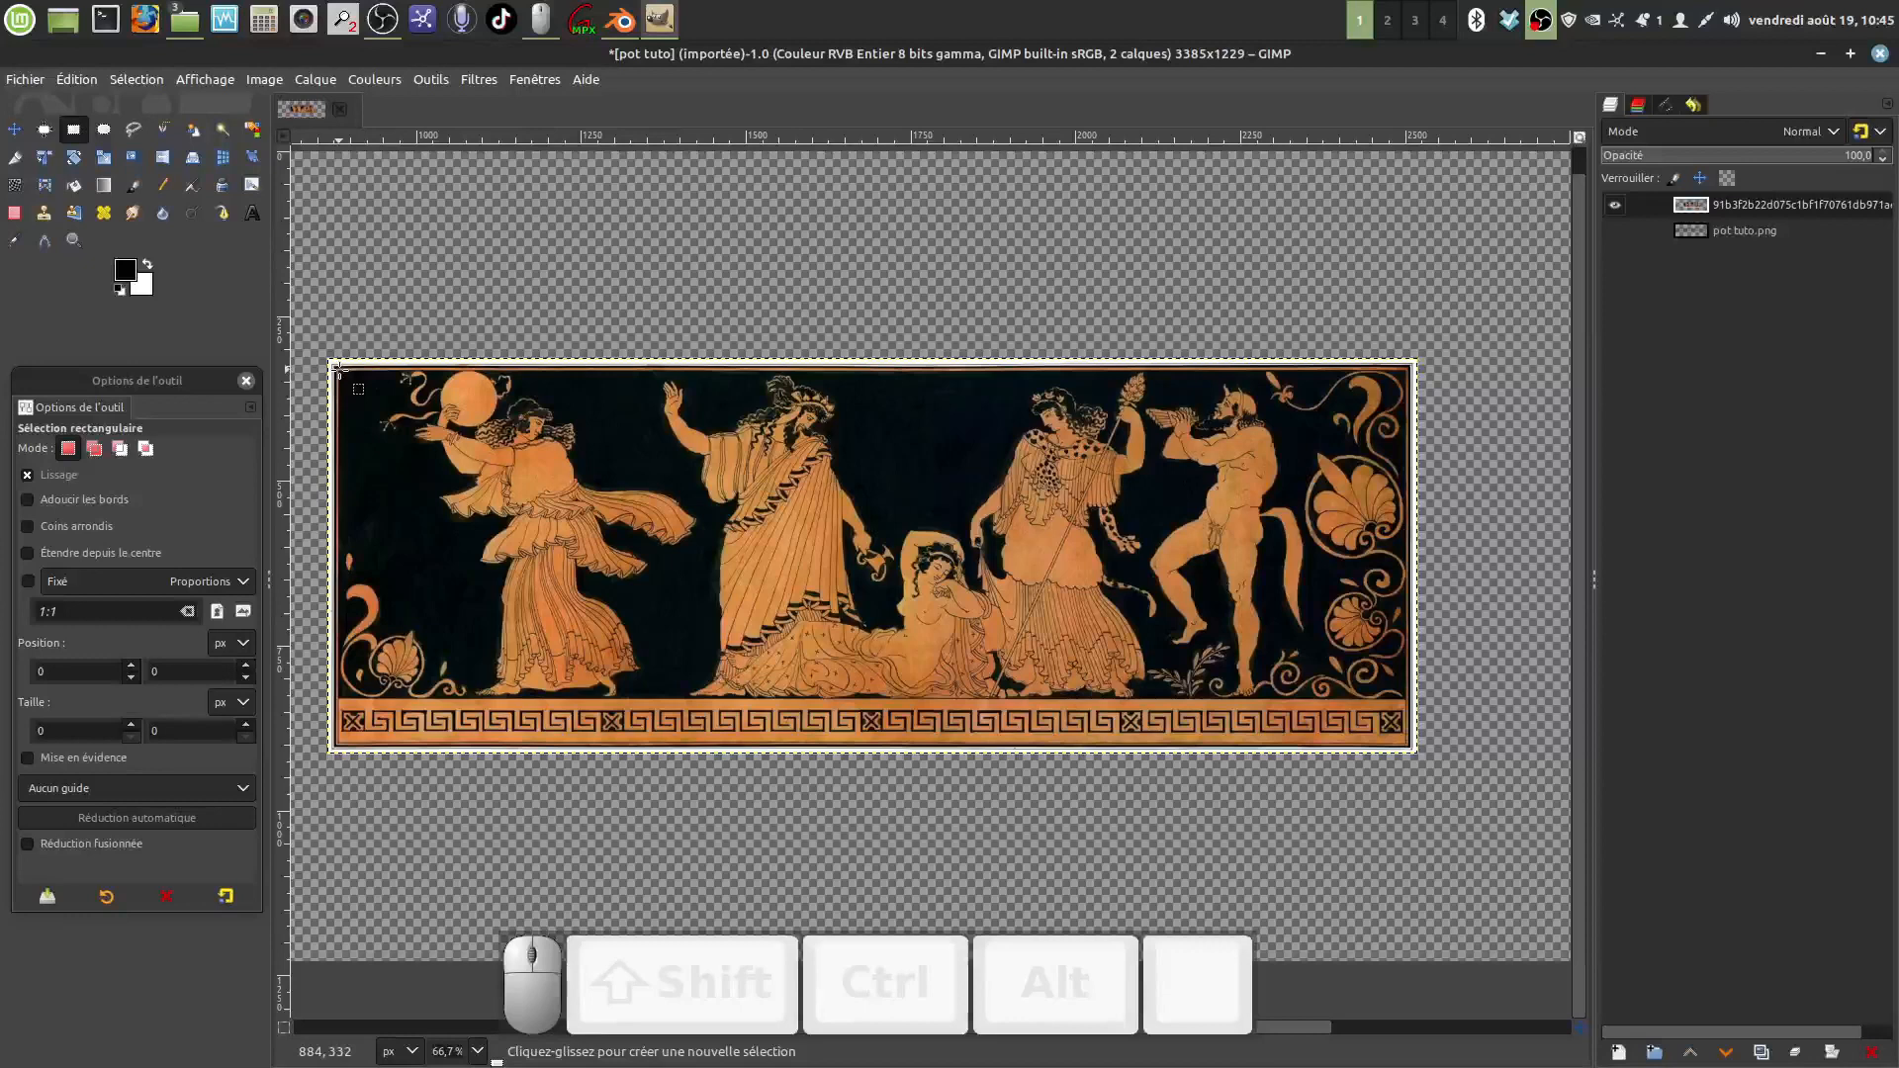
drag(339, 369, 1407, 737)
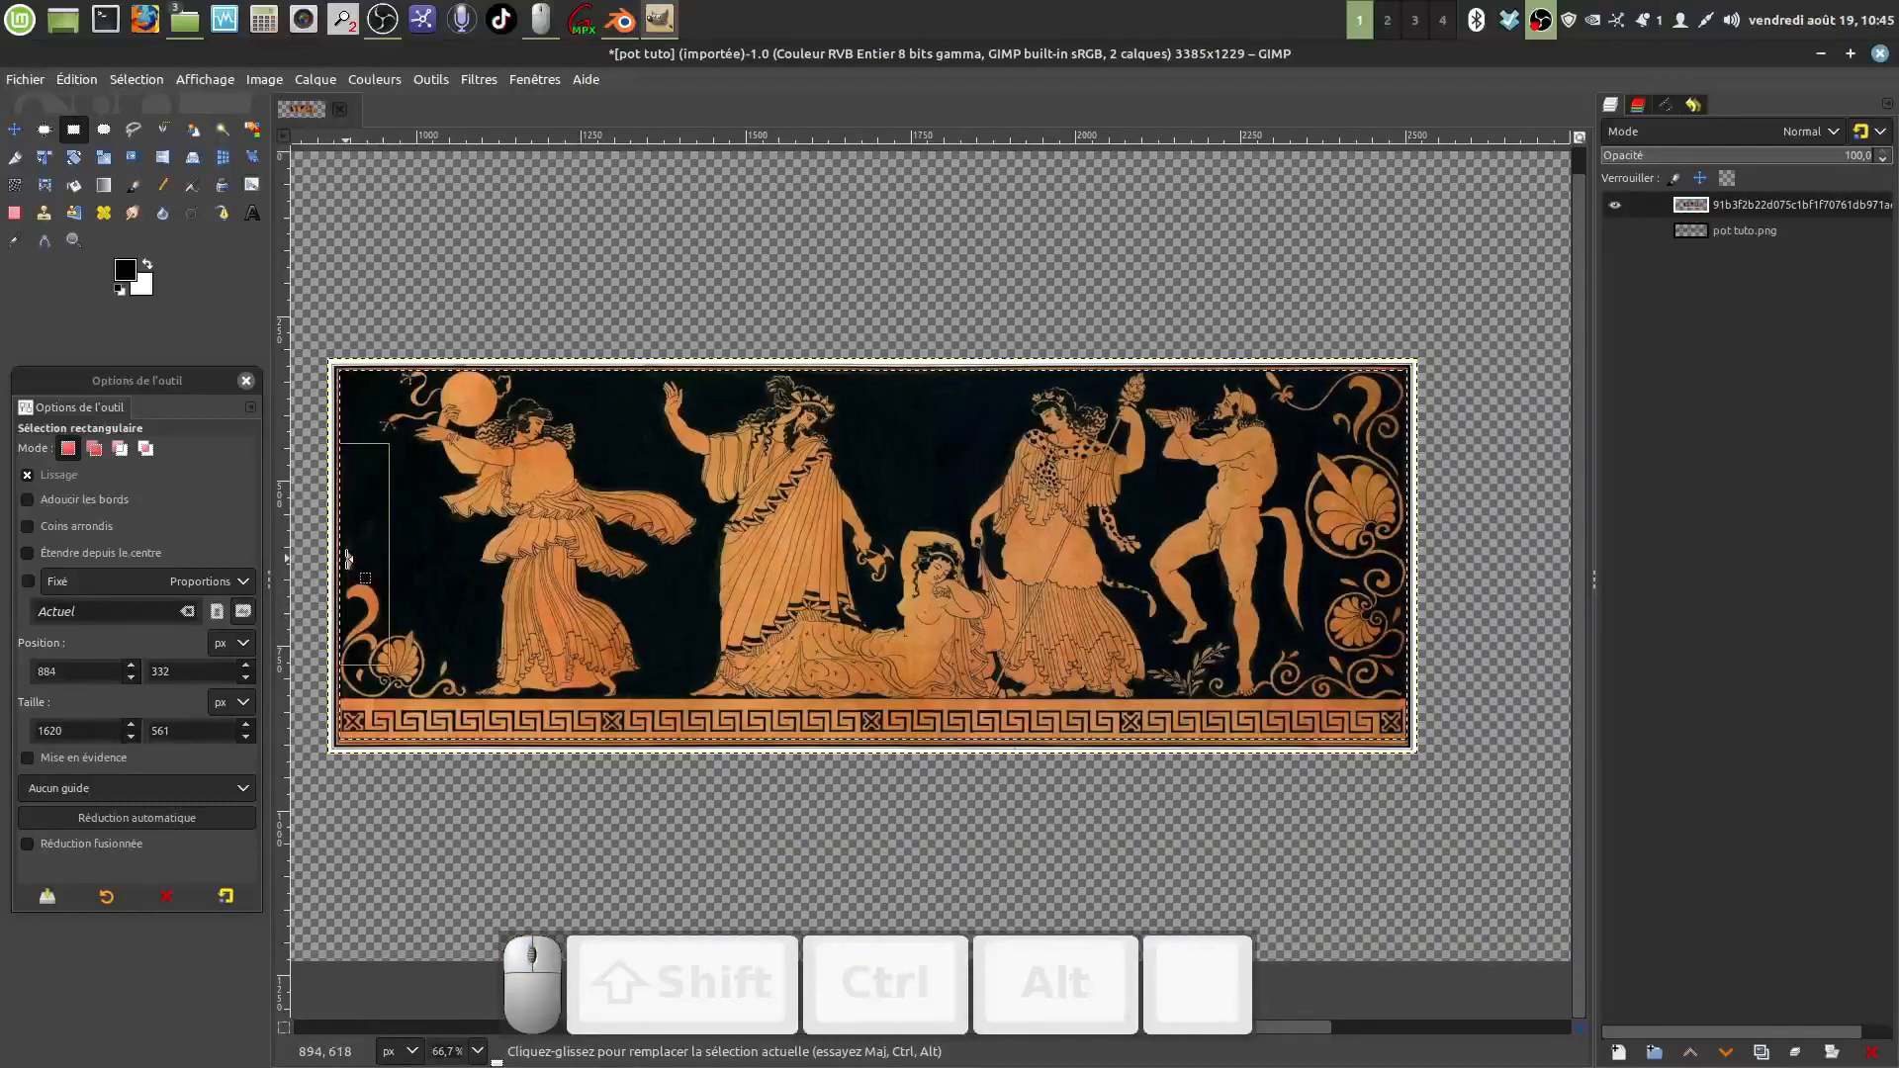
drag(958, 736, 958, 736)
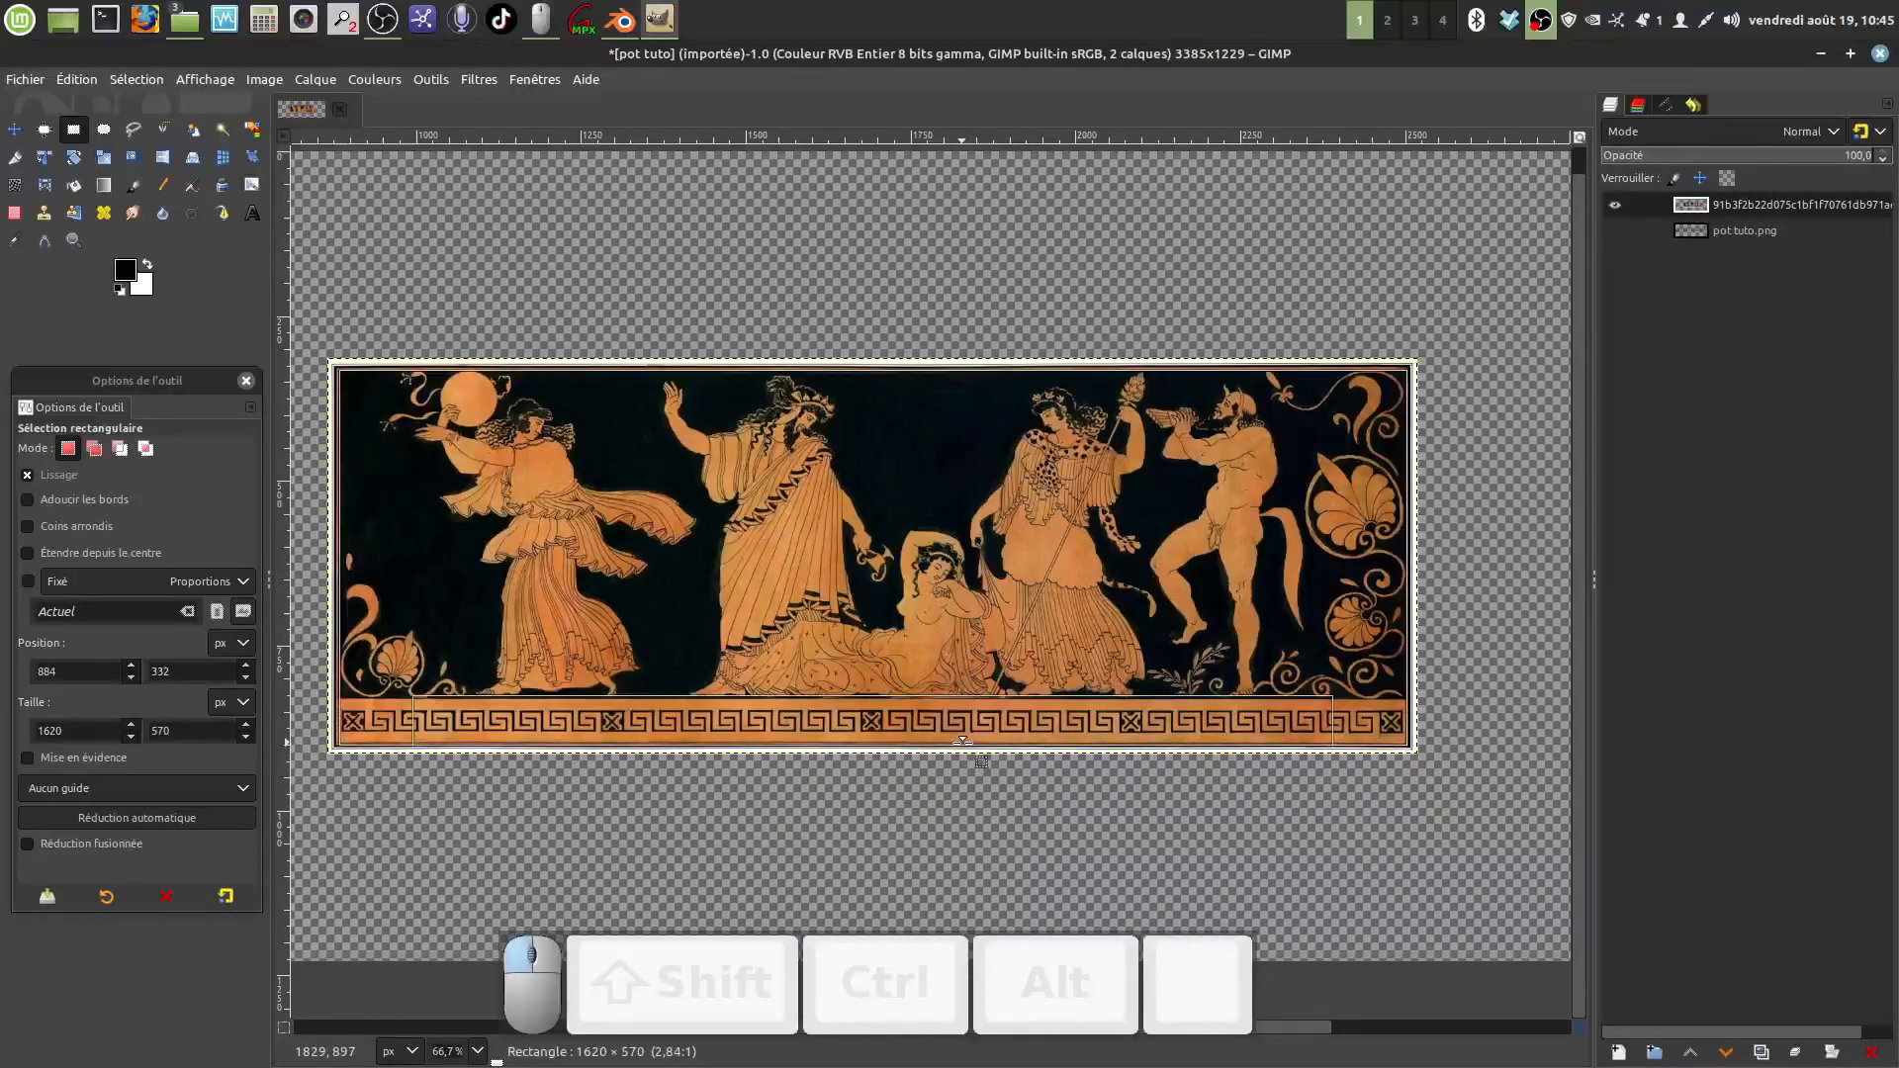
drag(962, 740, 962, 740)
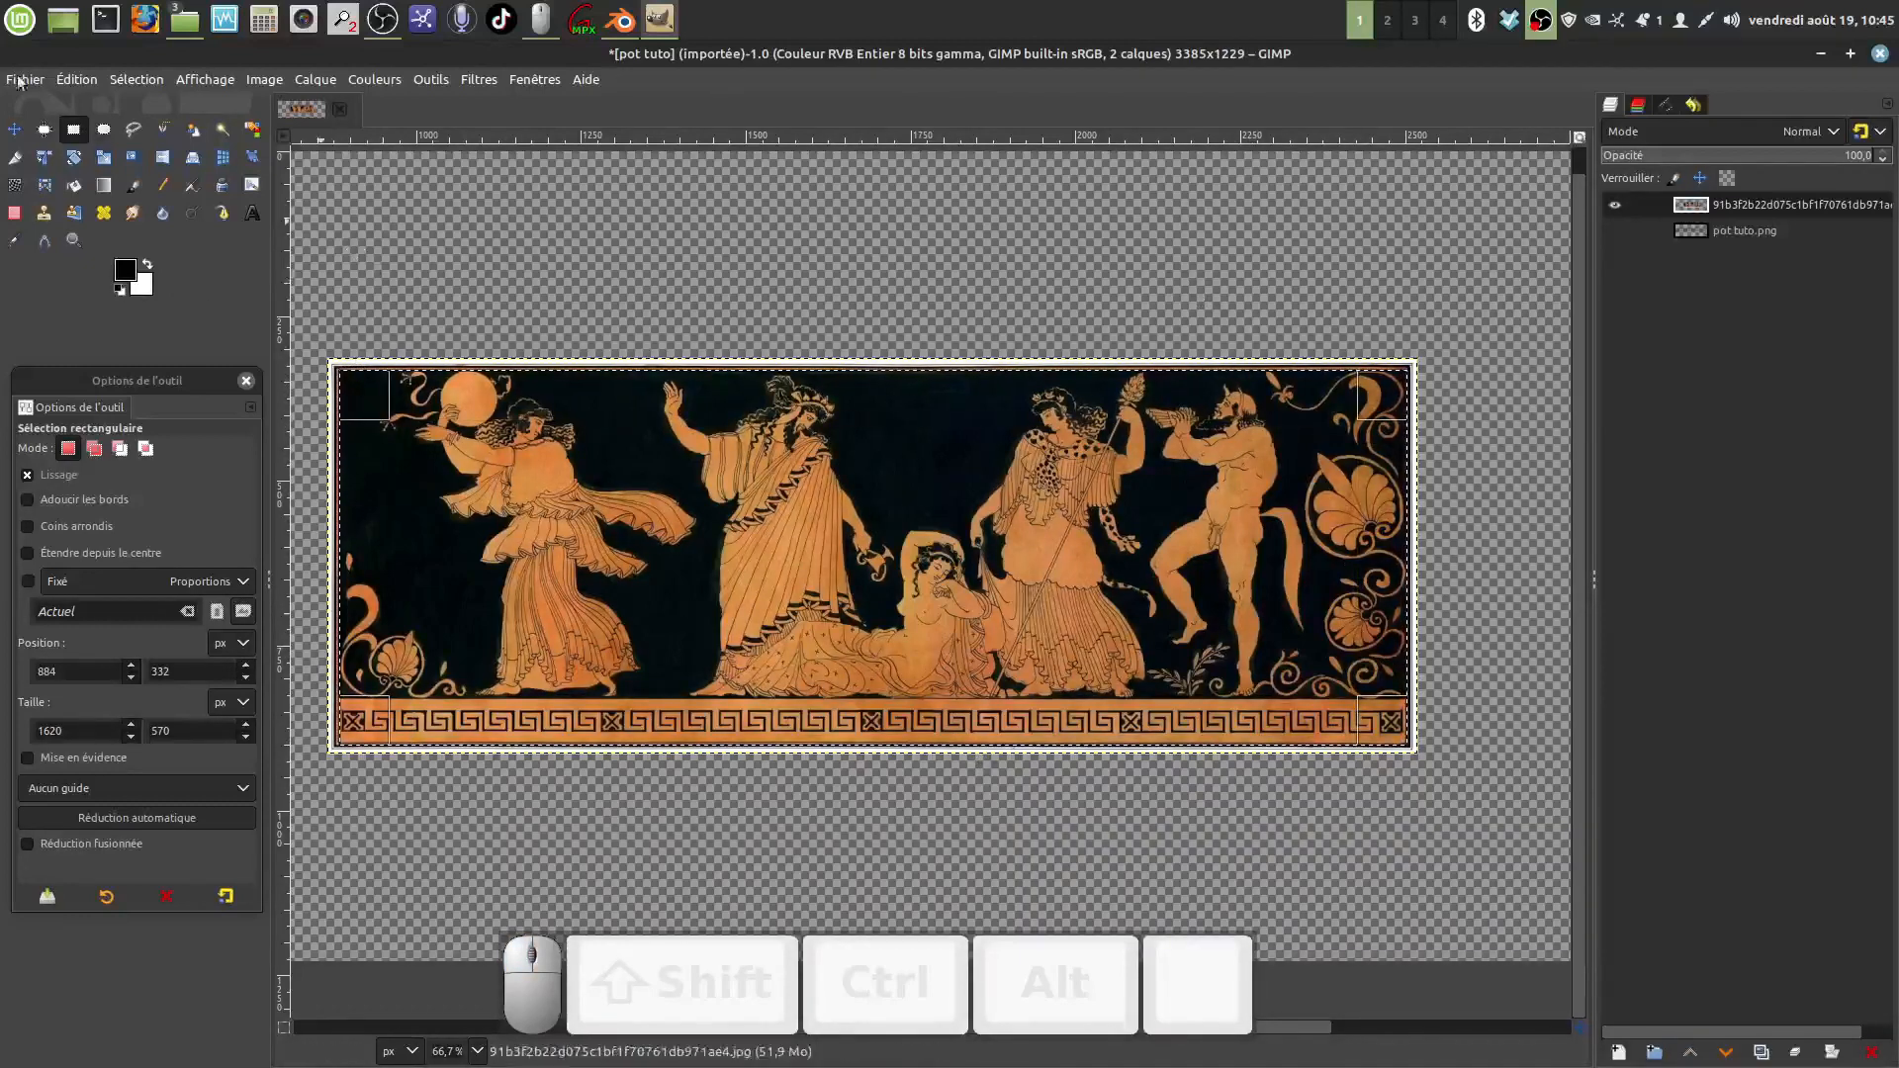
Step: Cut the selected frieze and paste it as a new layer
click(73, 79)
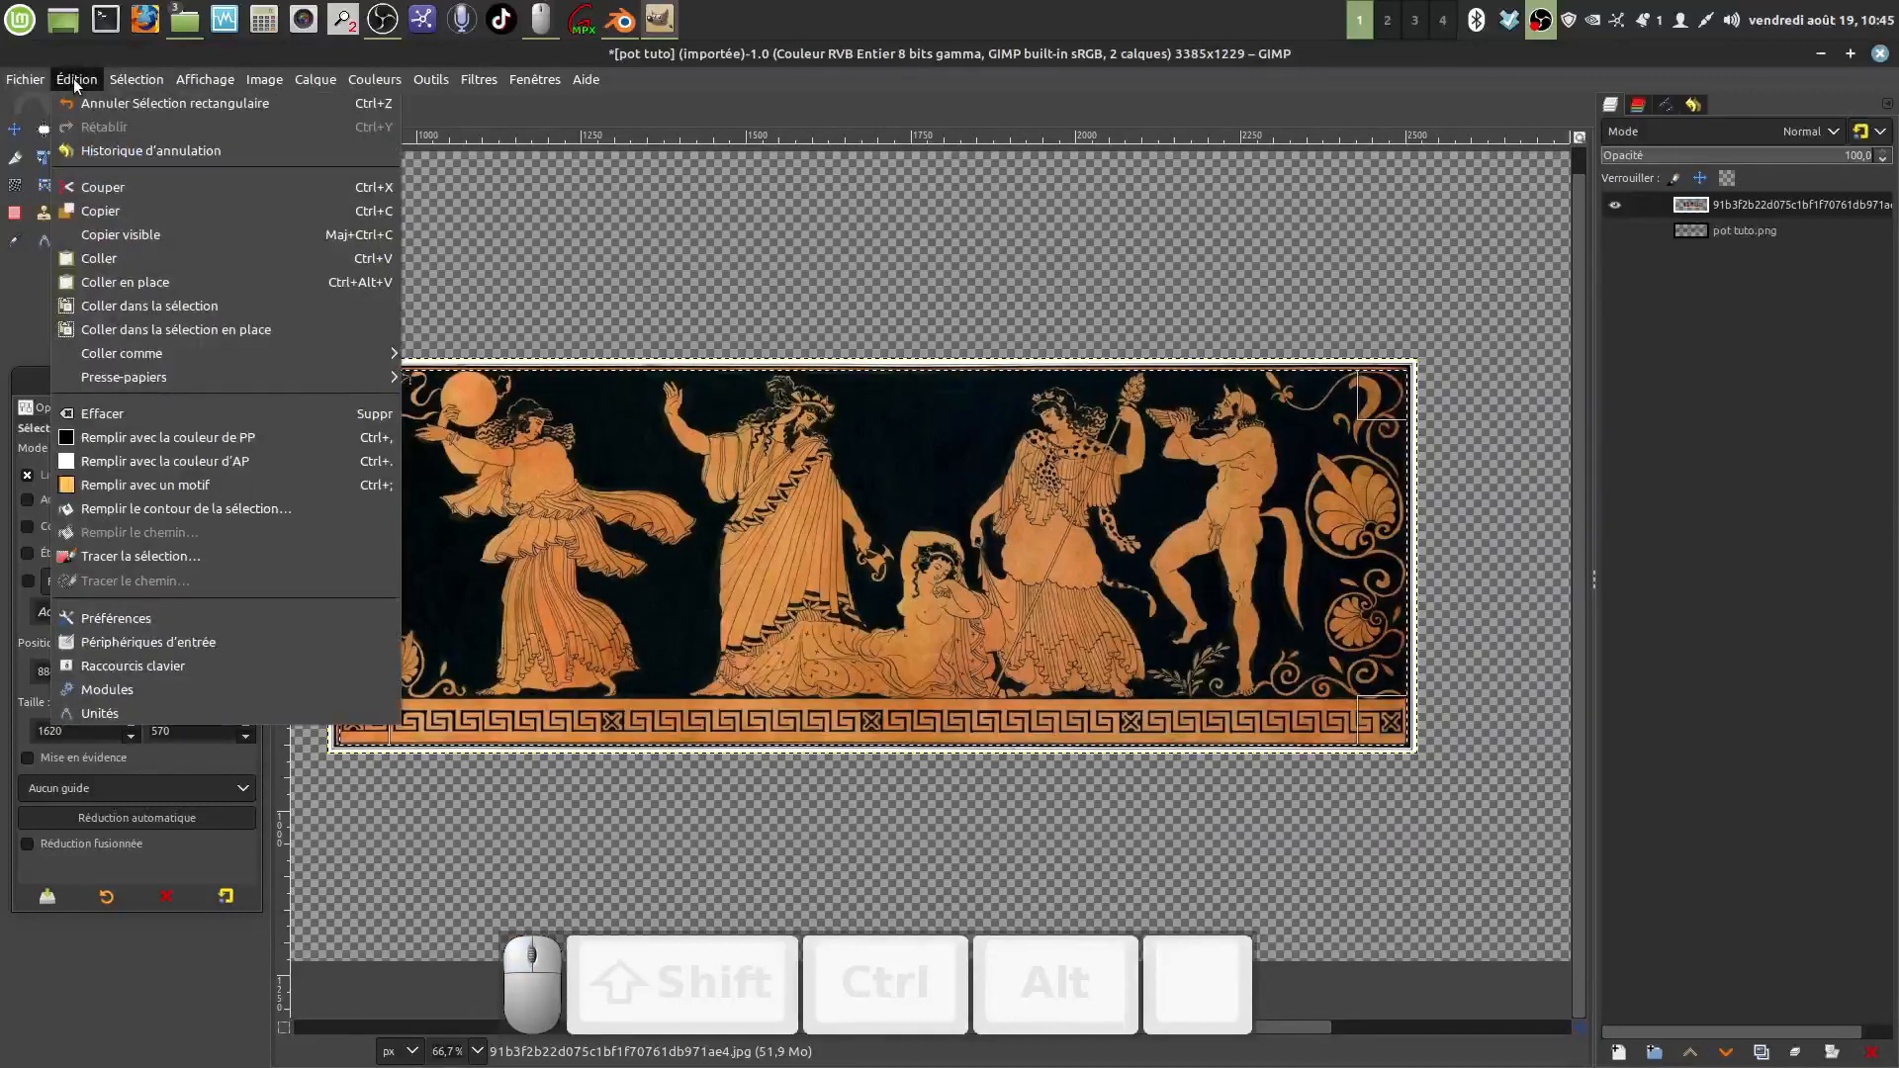
click(114, 186)
click(64, 85)
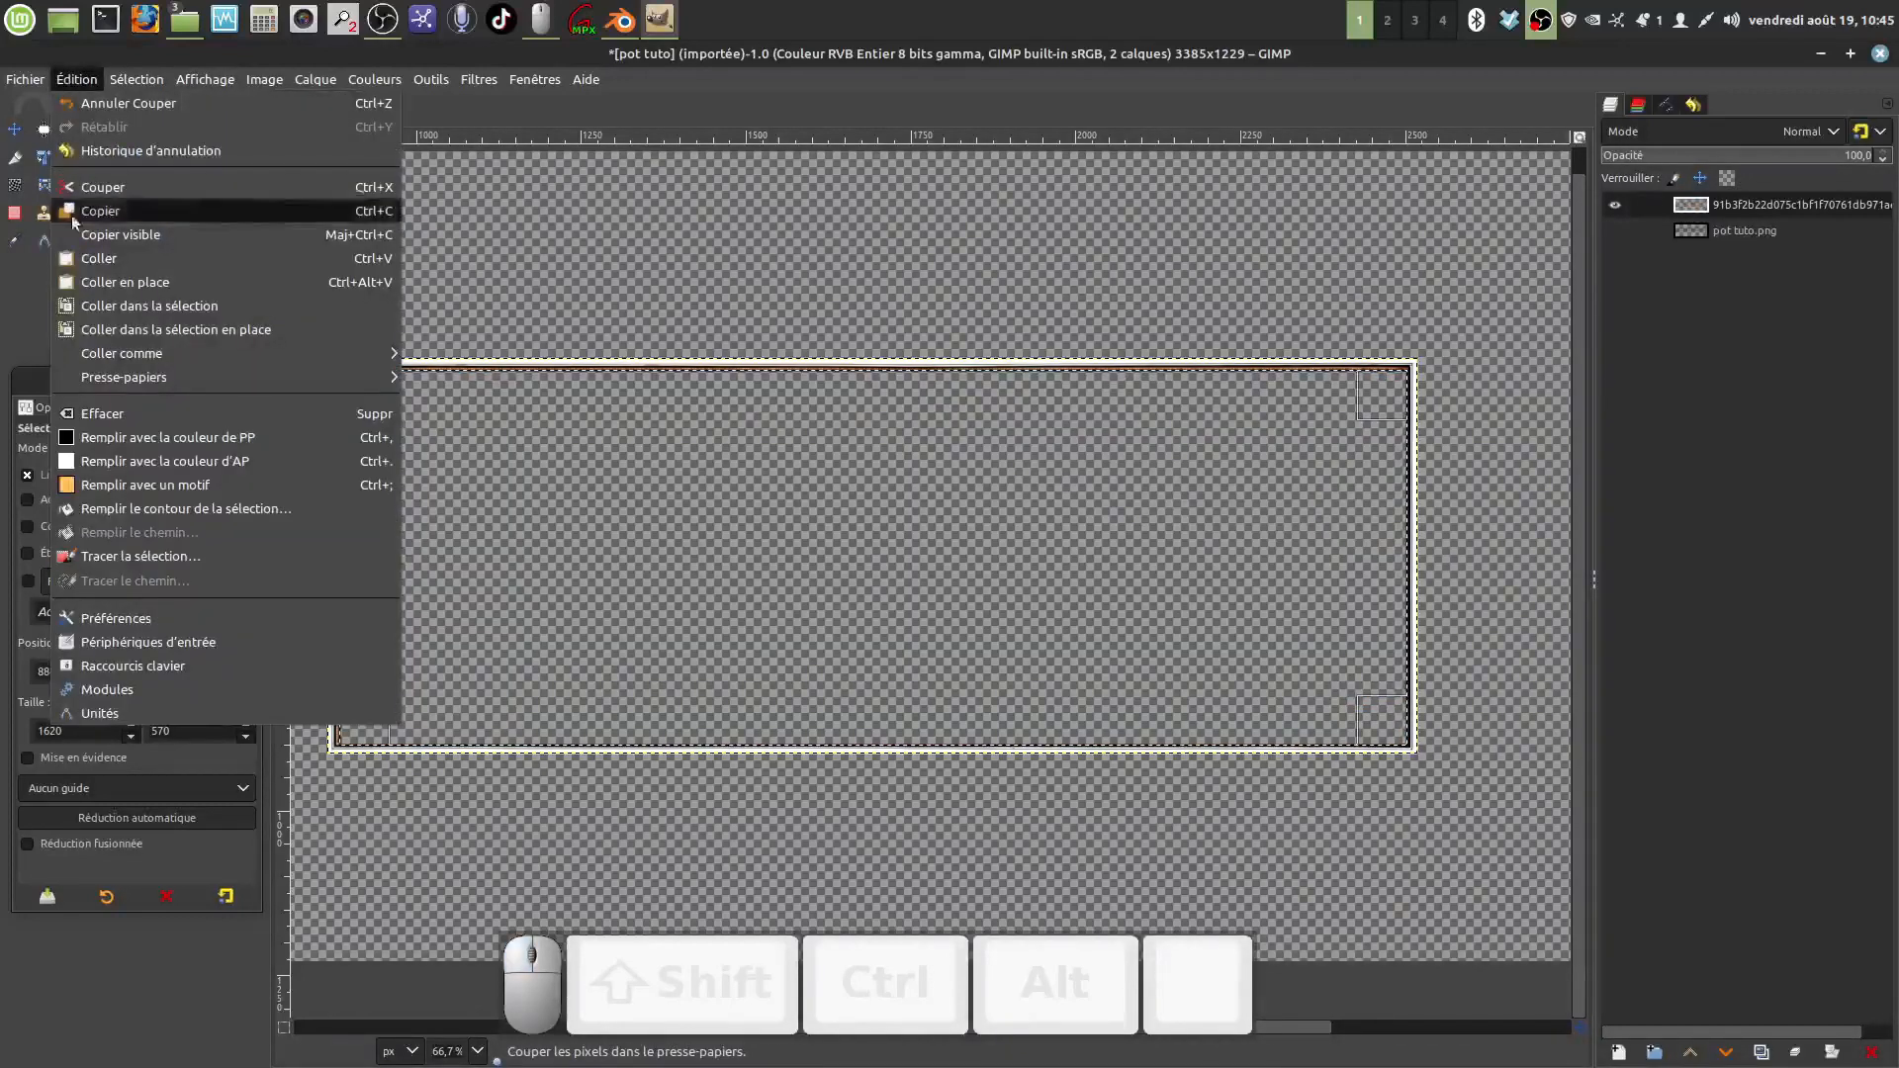
mouse_move(111, 353)
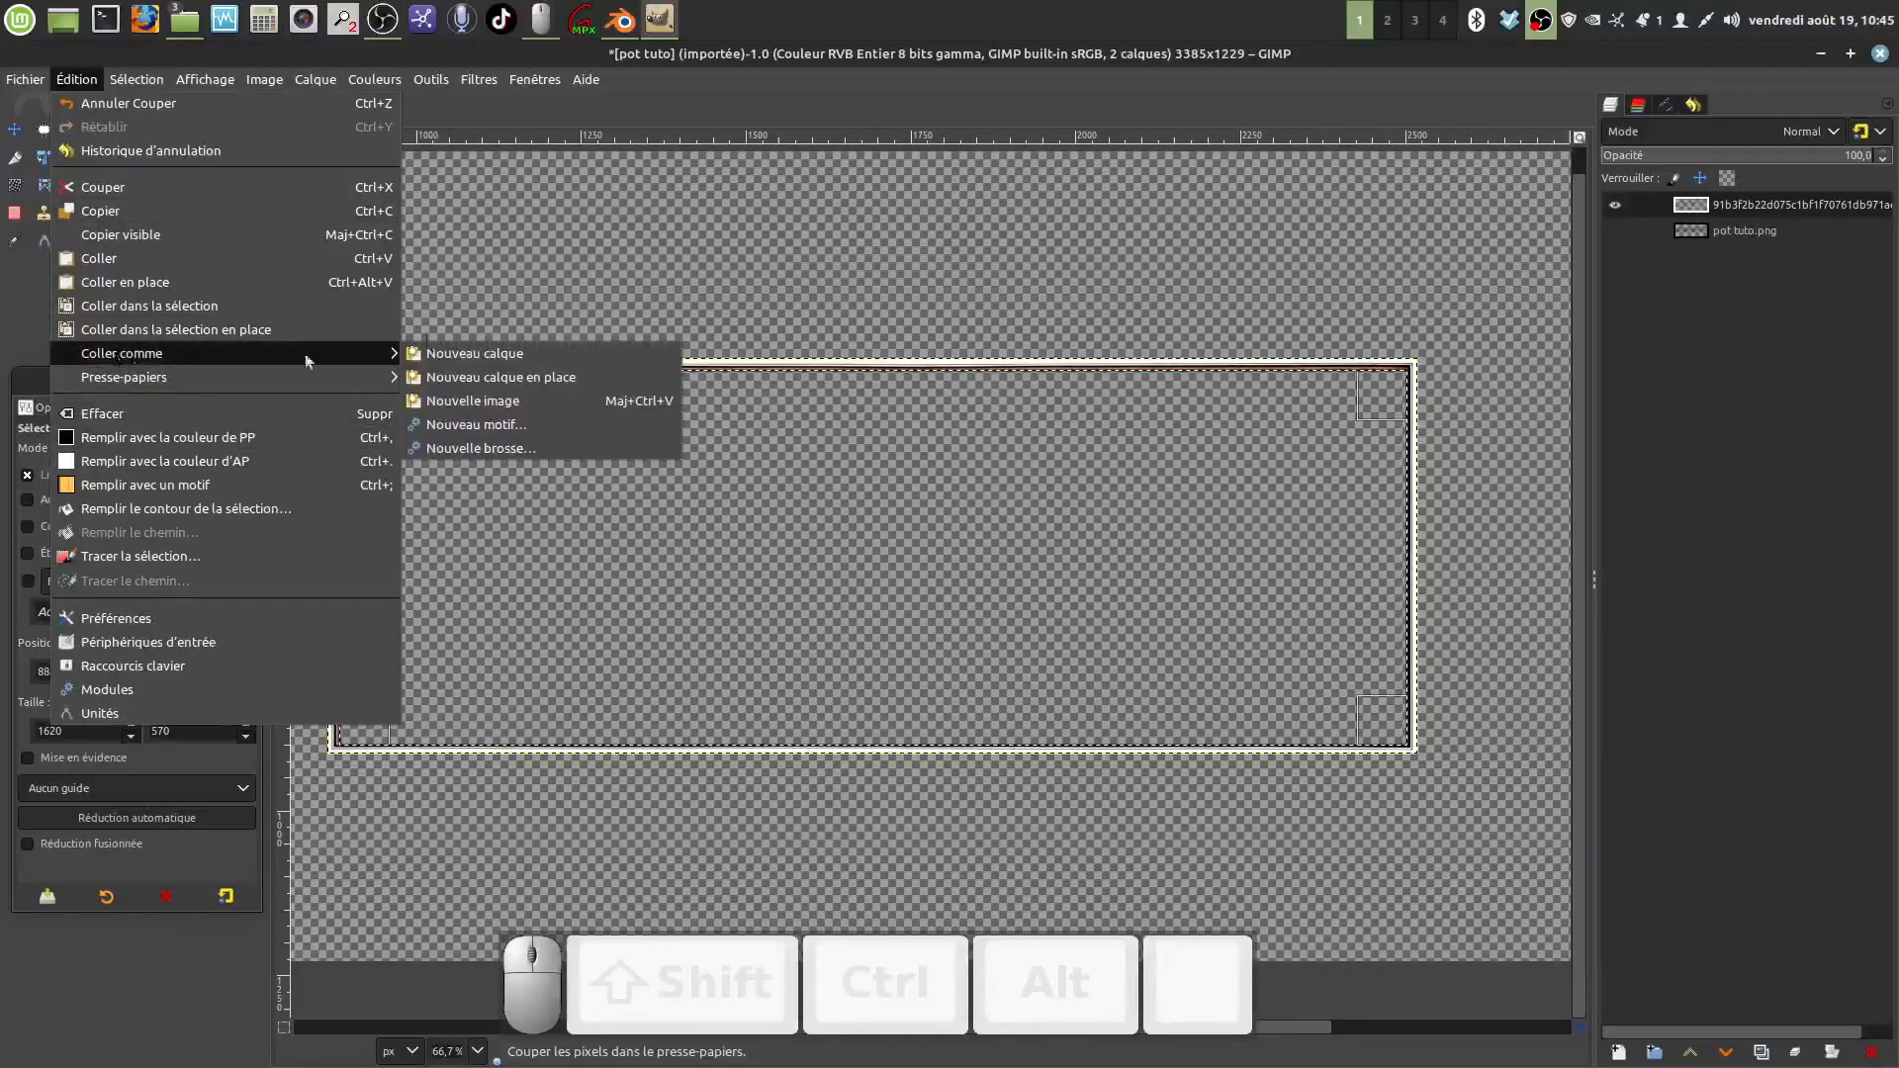
click(485, 353)
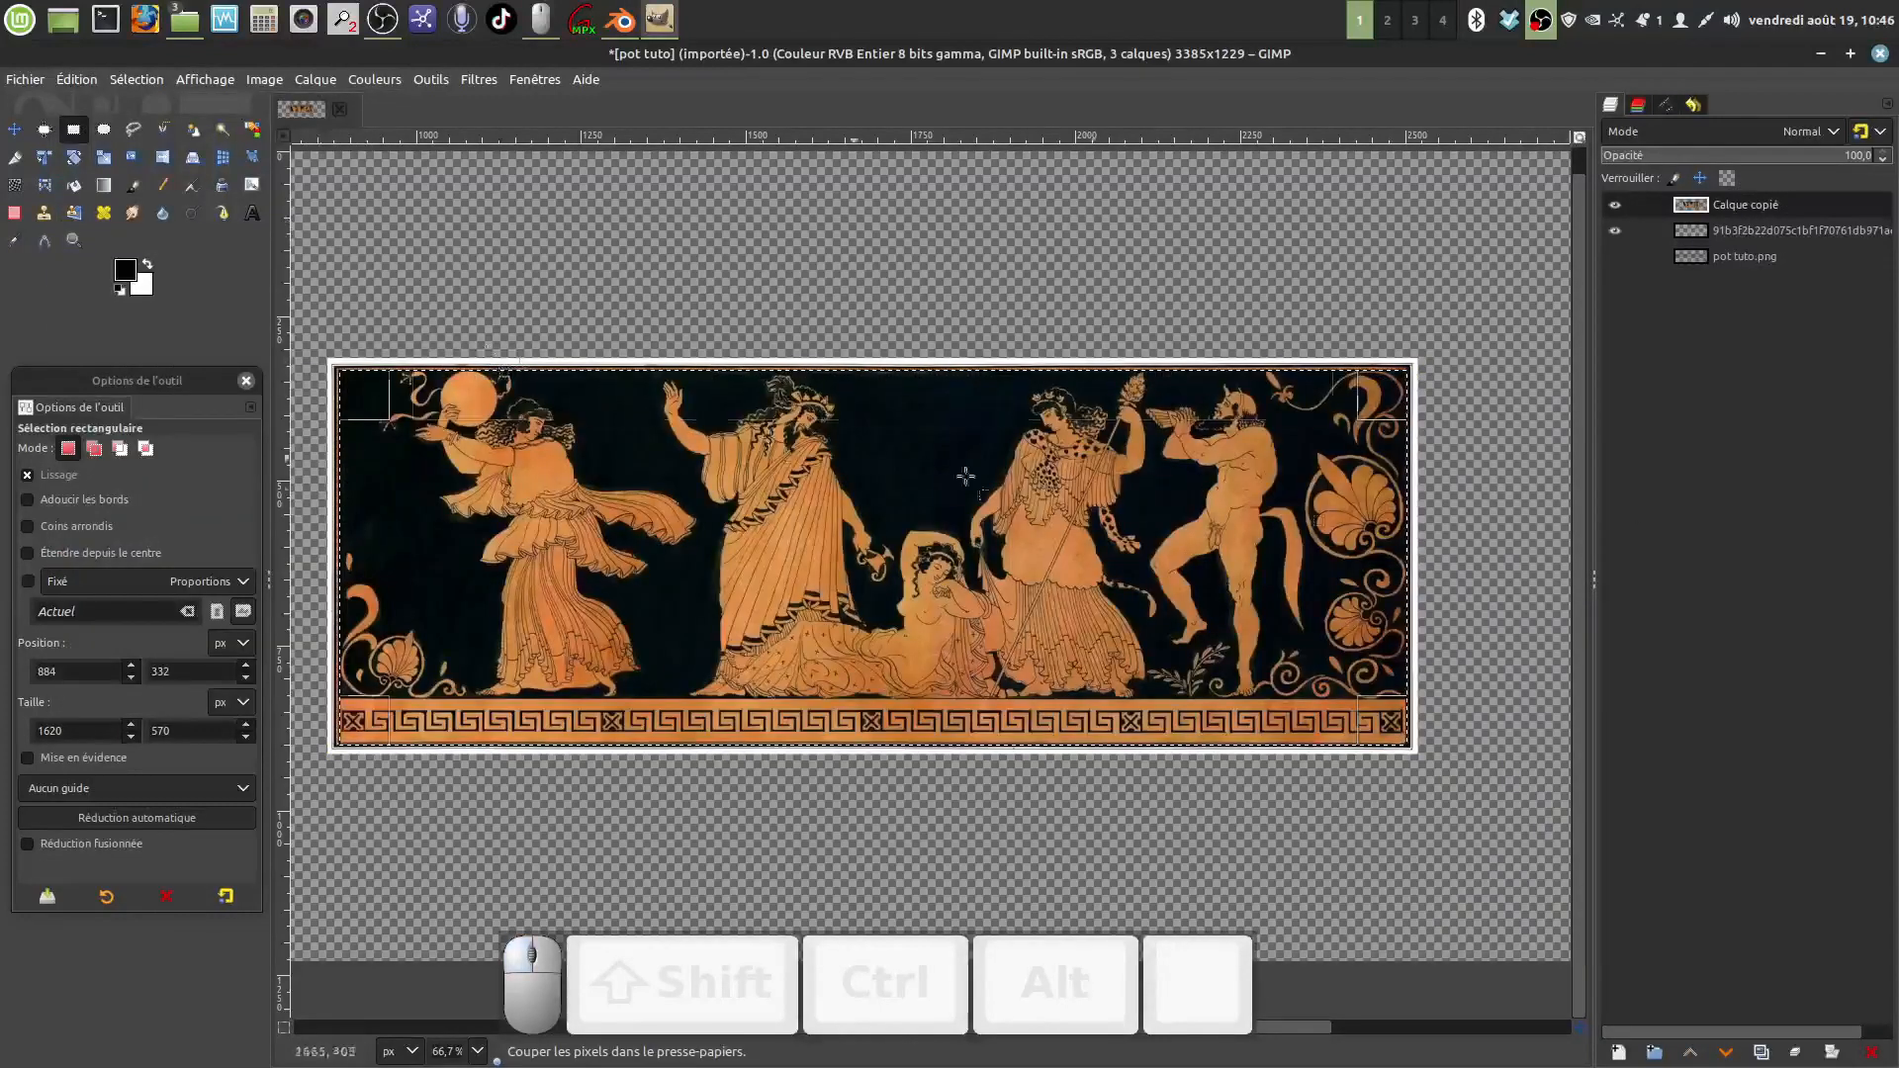
Step: Hide and delete the imported JPG layer that holds only the leftover white border
click(1614, 232)
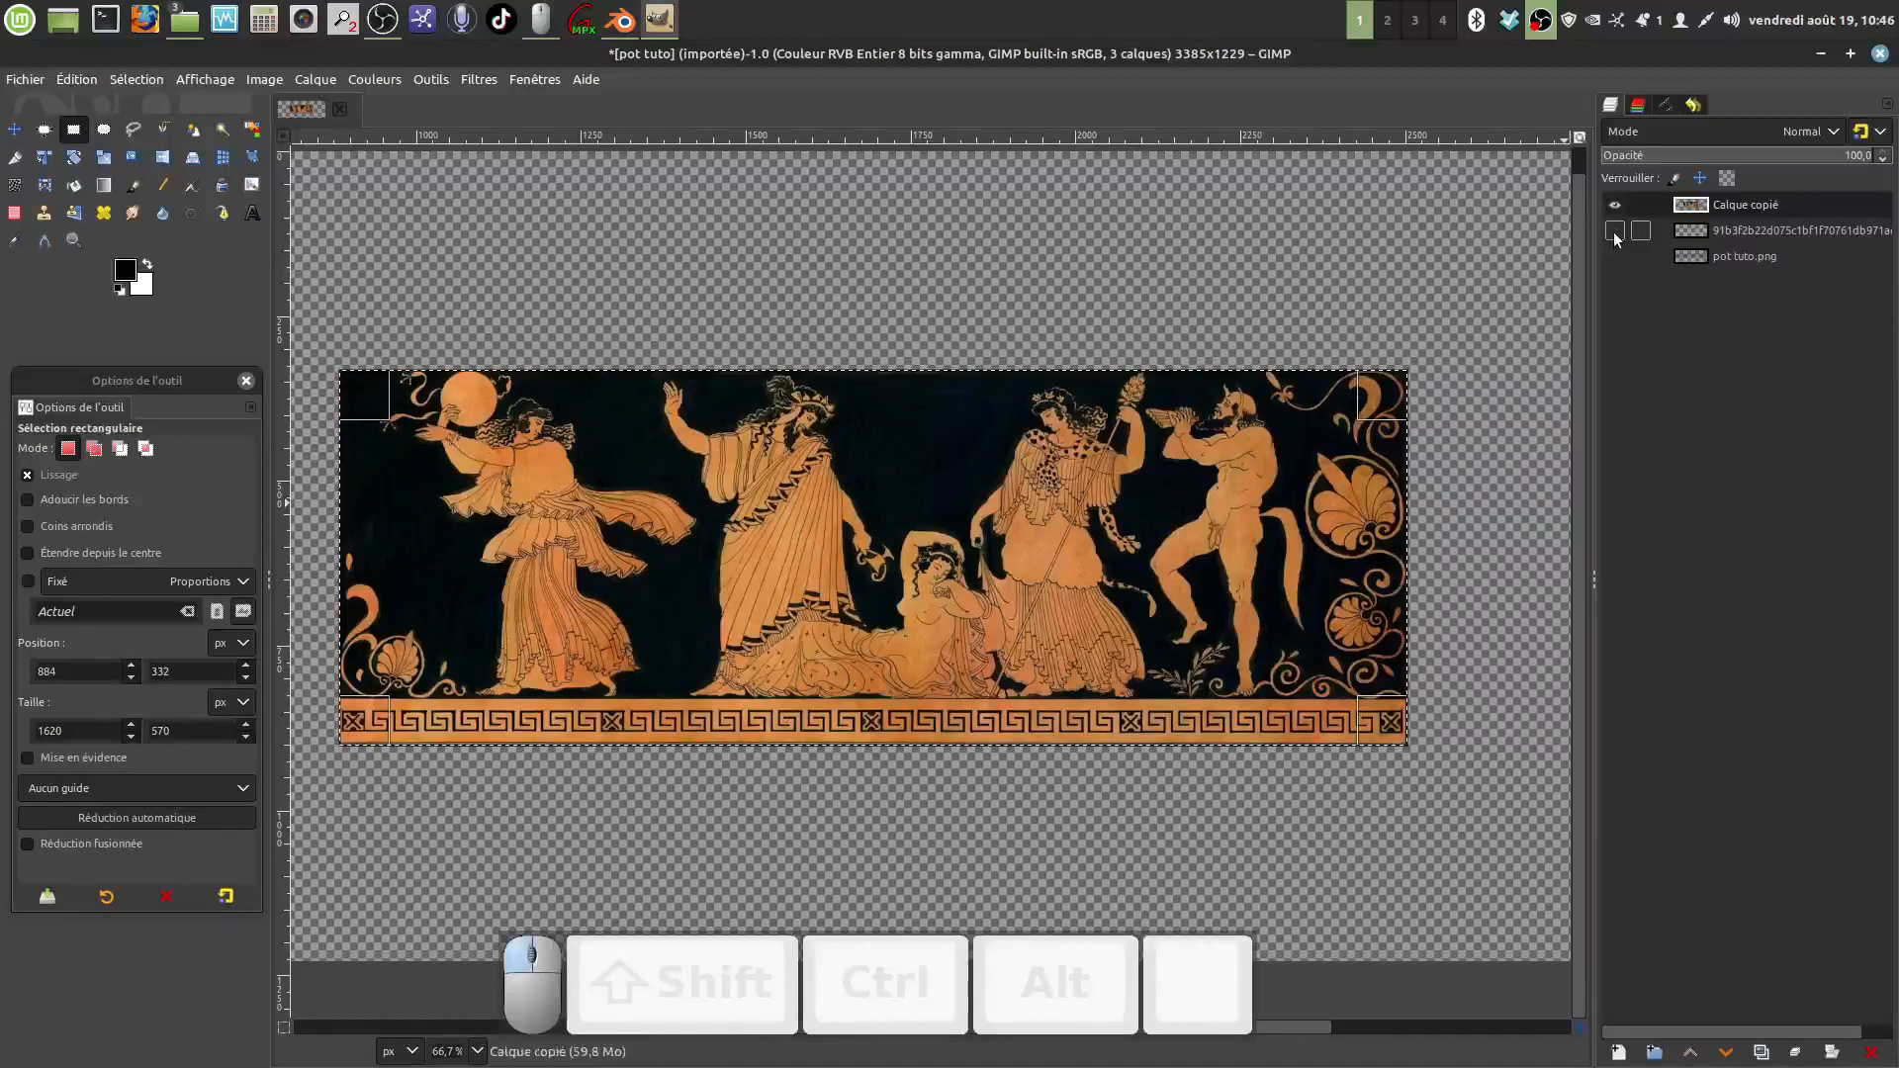
right_click(1796, 229)
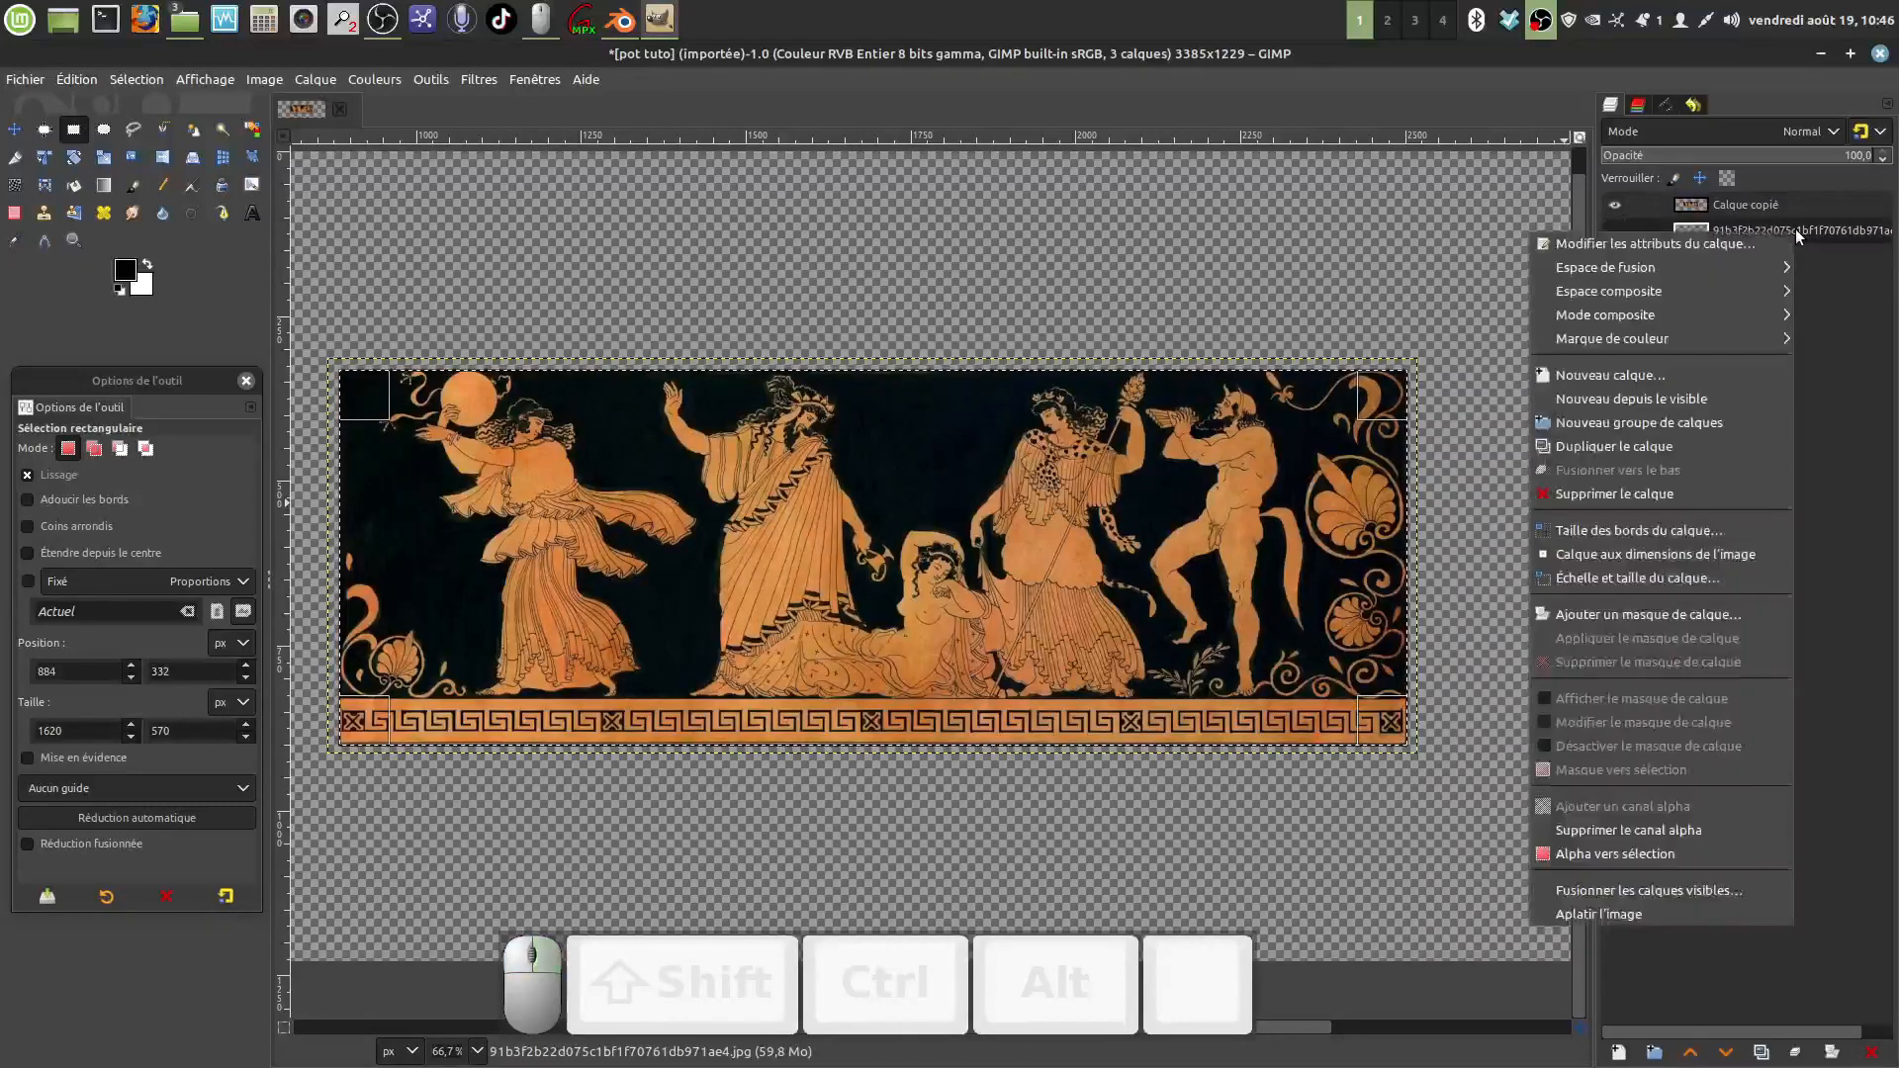
click(1654, 496)
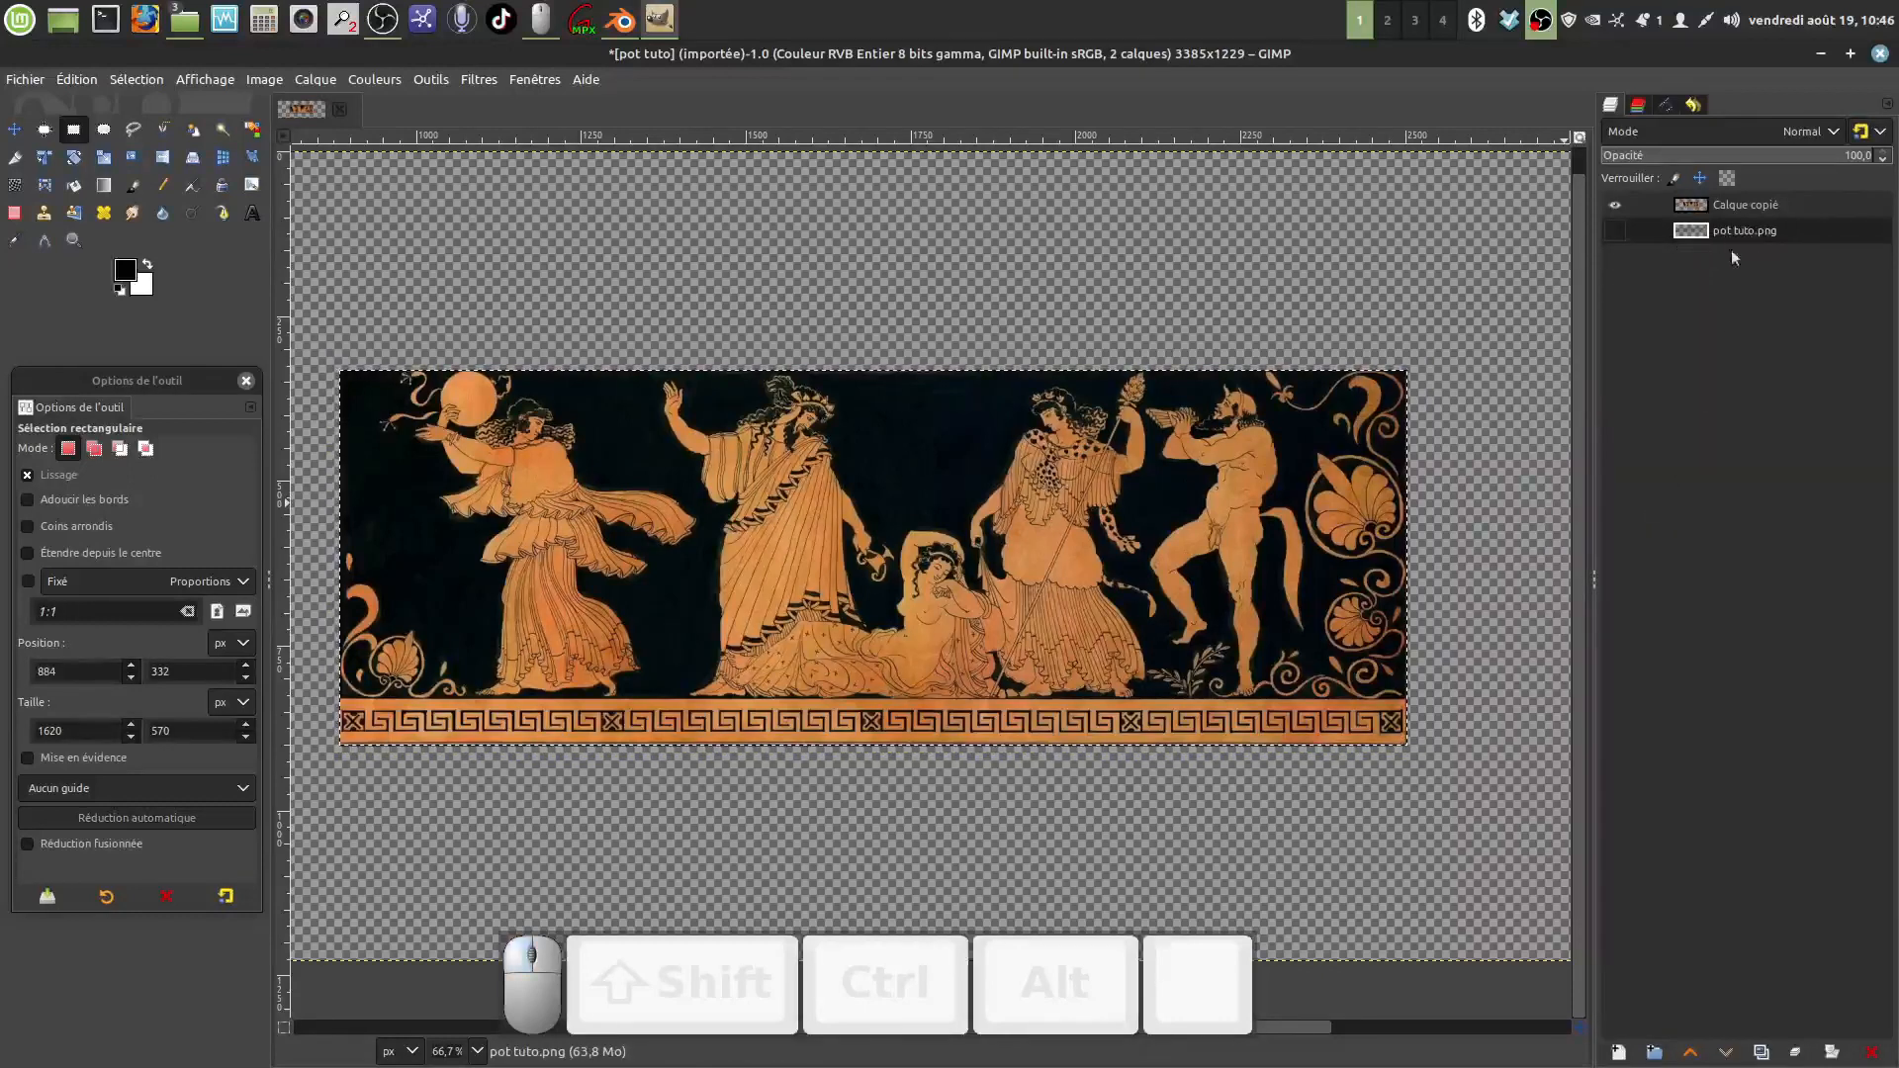
Step: Show the pot tuto.png grid layer again and clear the selection
click(1614, 230)
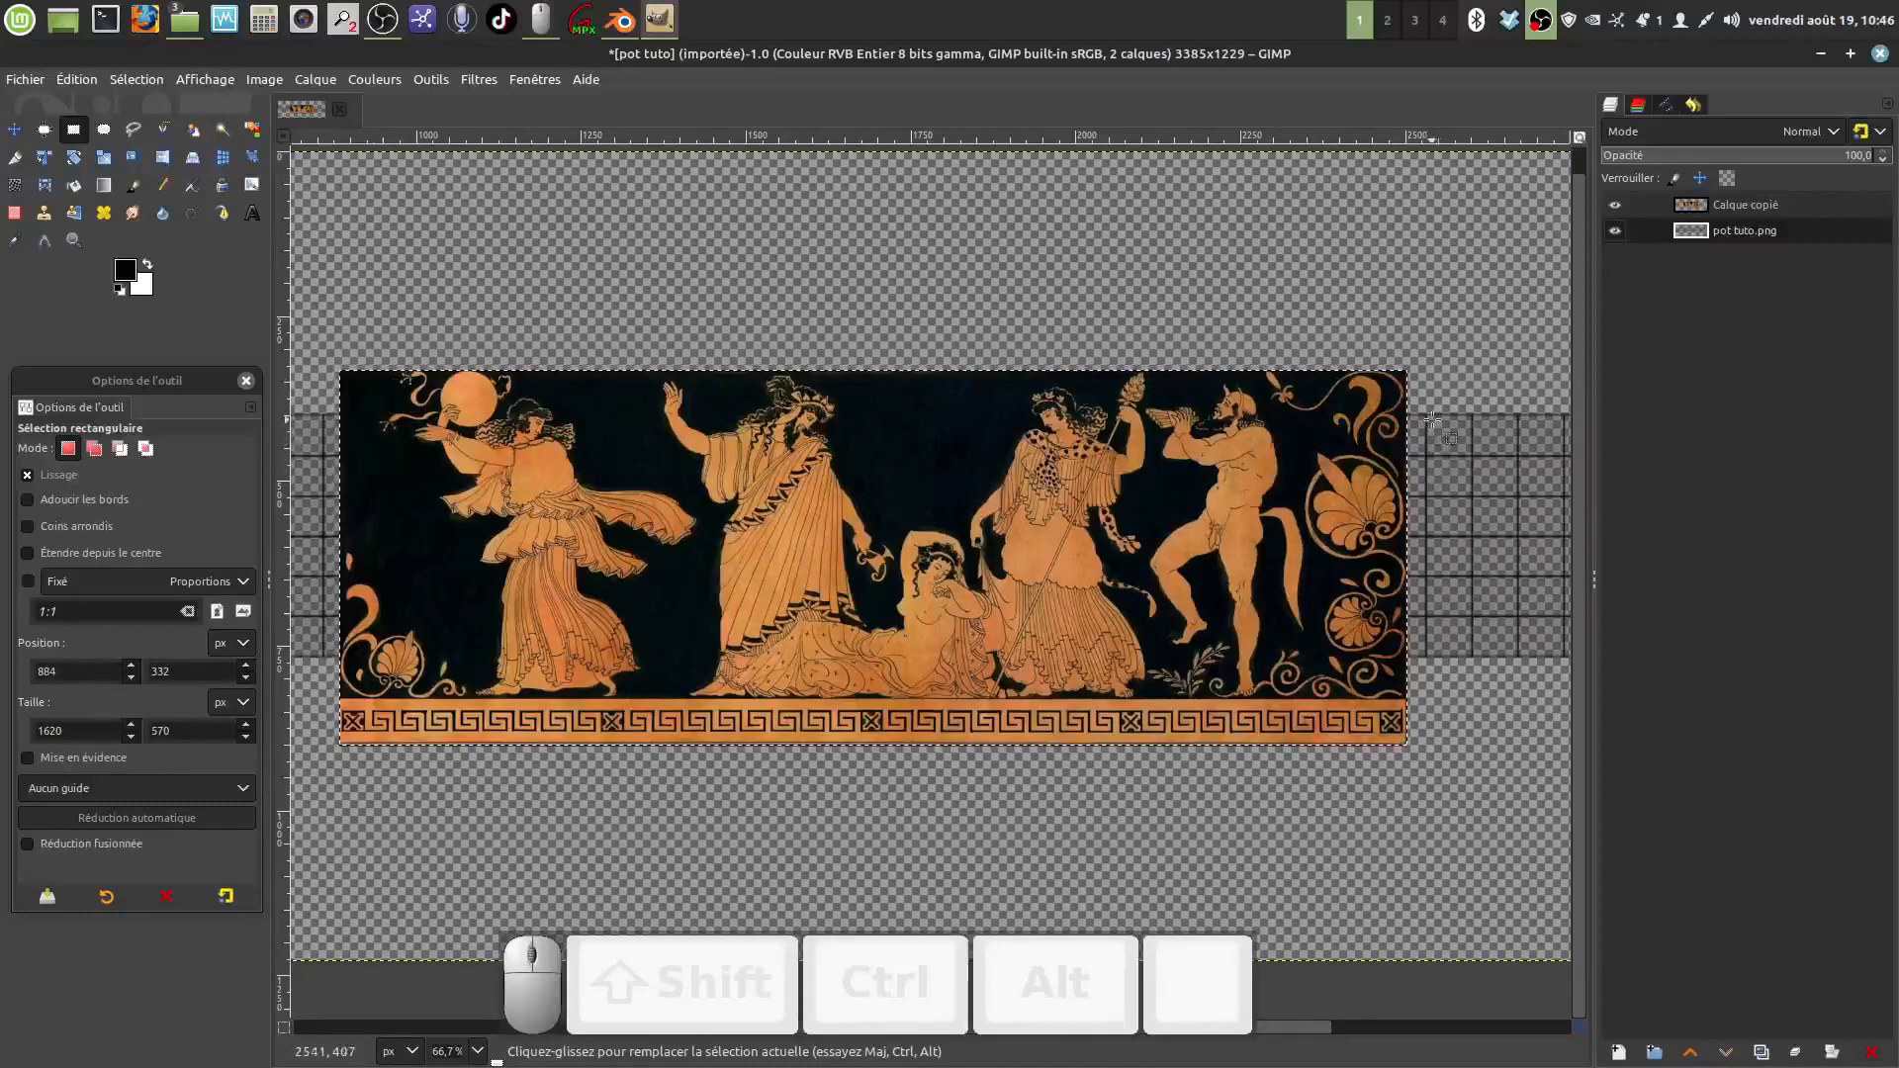
click(146, 80)
click(149, 104)
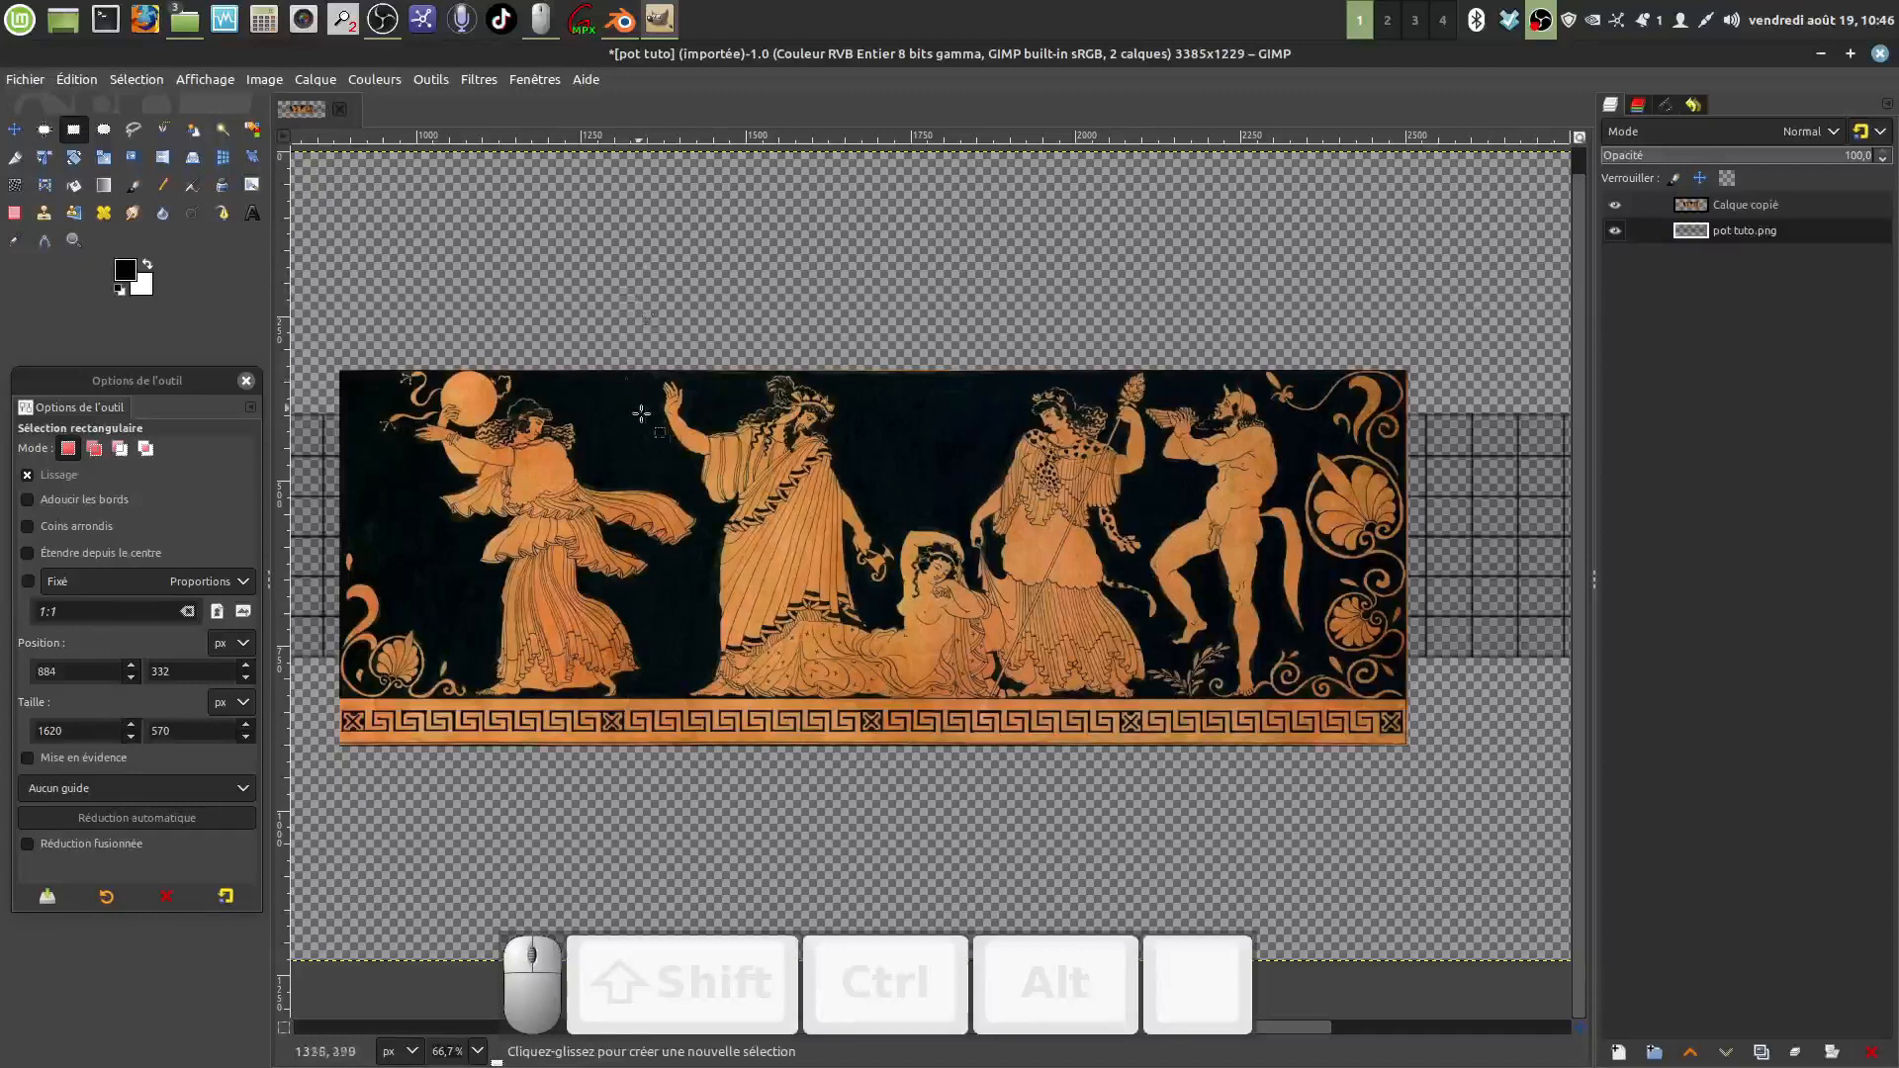
Step: Scale the pasted frieze layer down proportionally to about 1261 × 444 px
click(1785, 198)
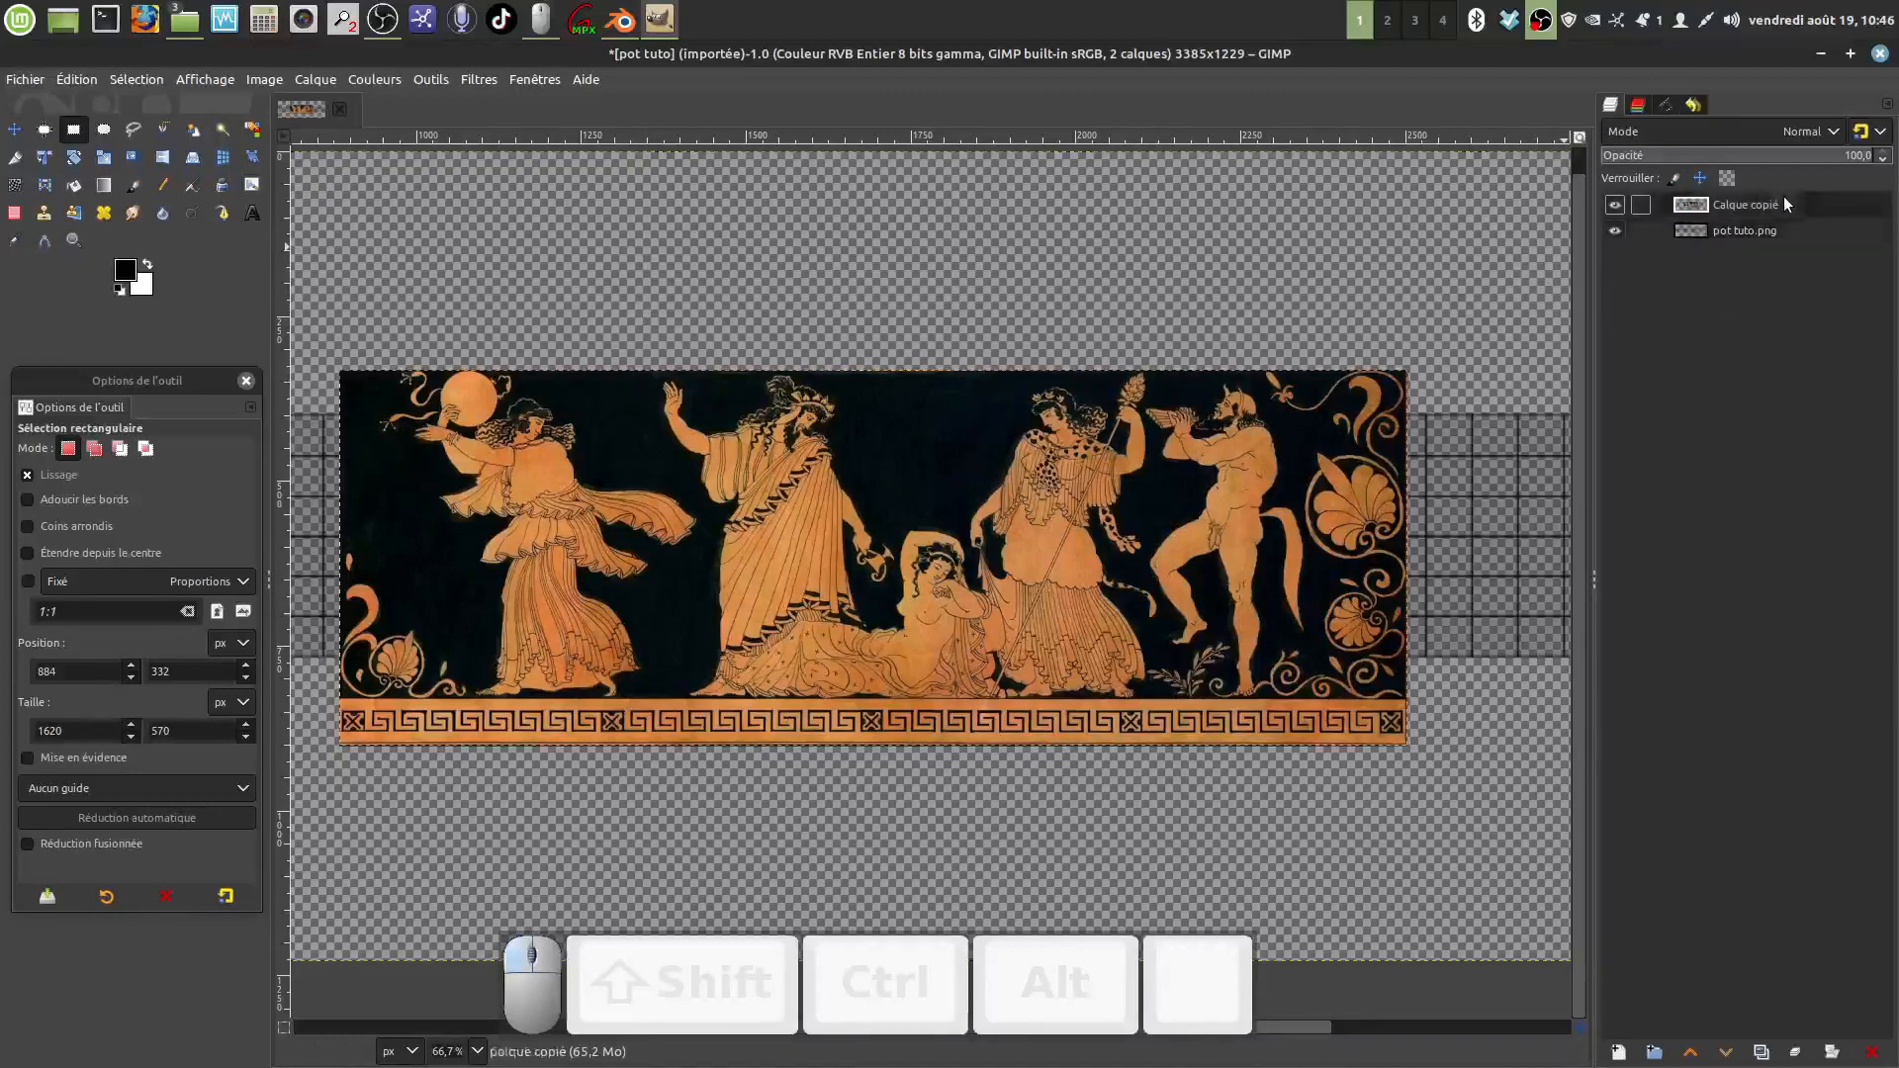
click(103, 157)
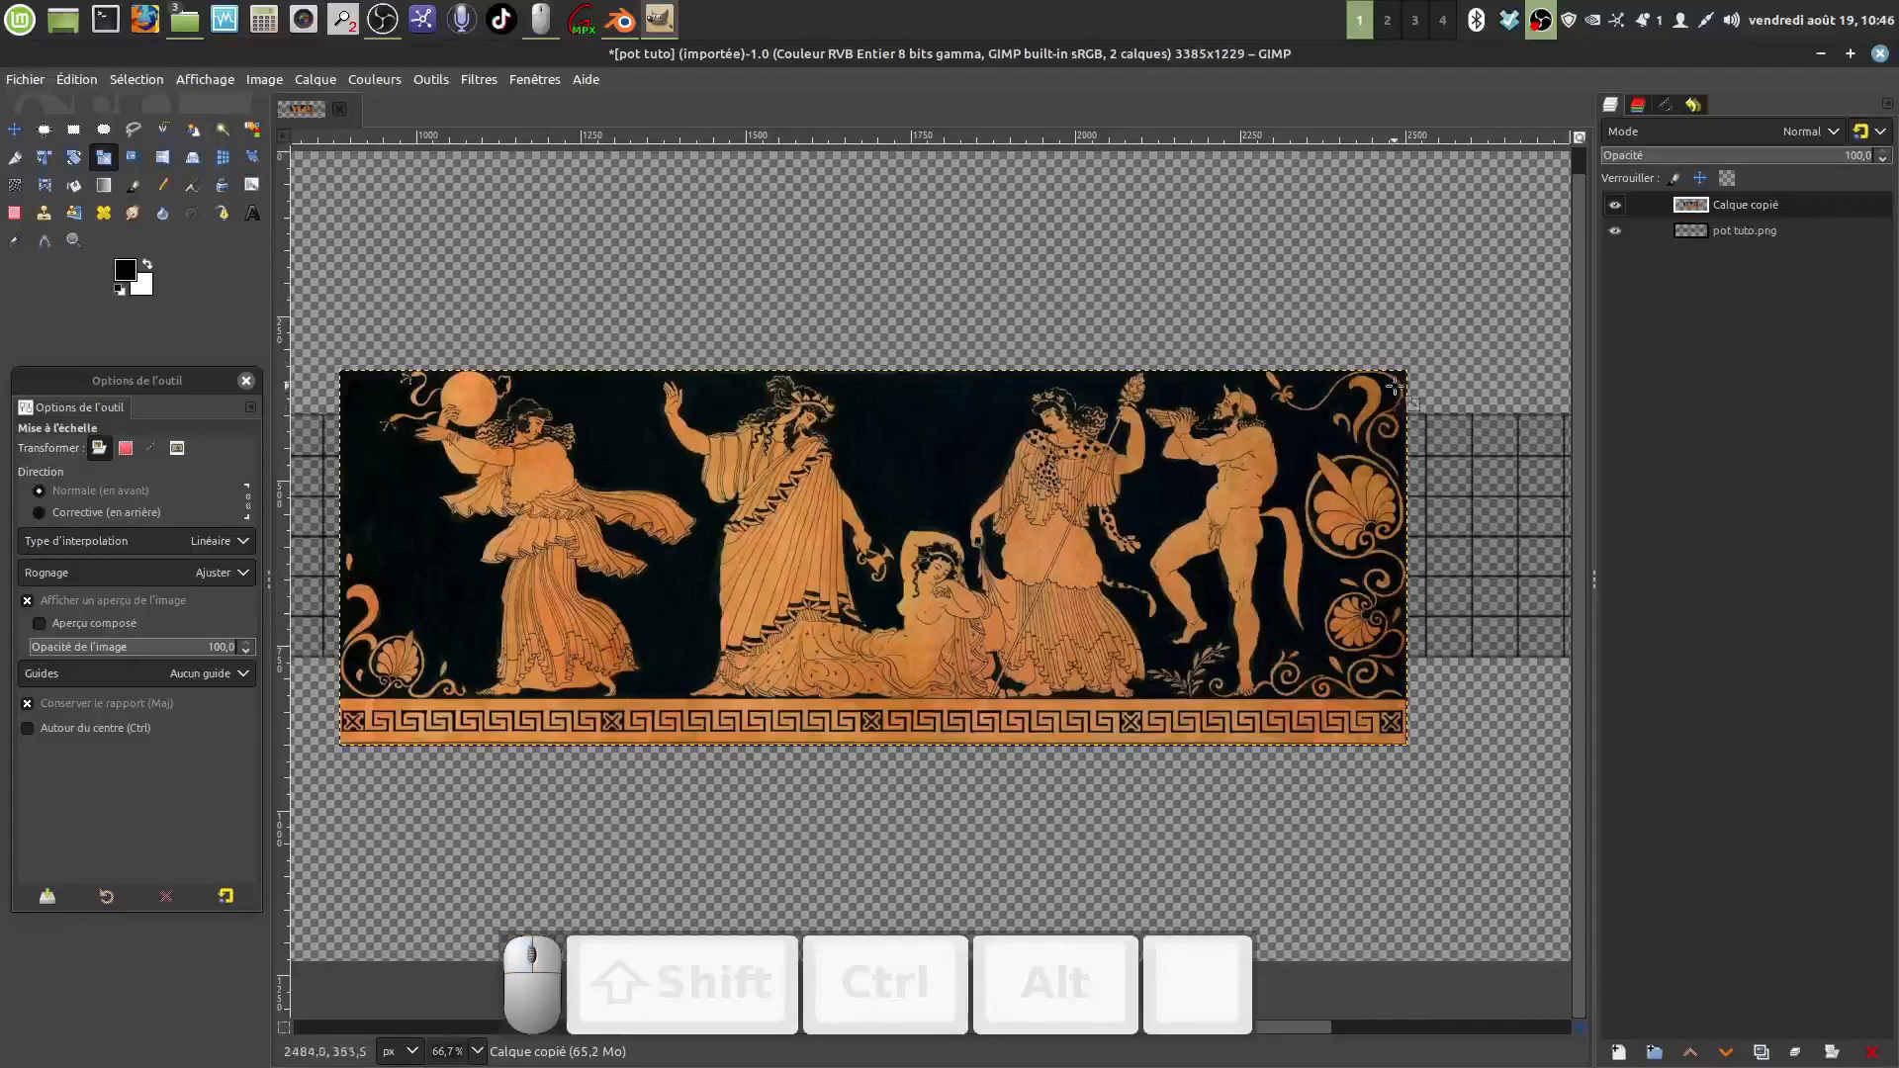
drag(1403, 391, 1347, 416)
drag(1249, 459, 1168, 484)
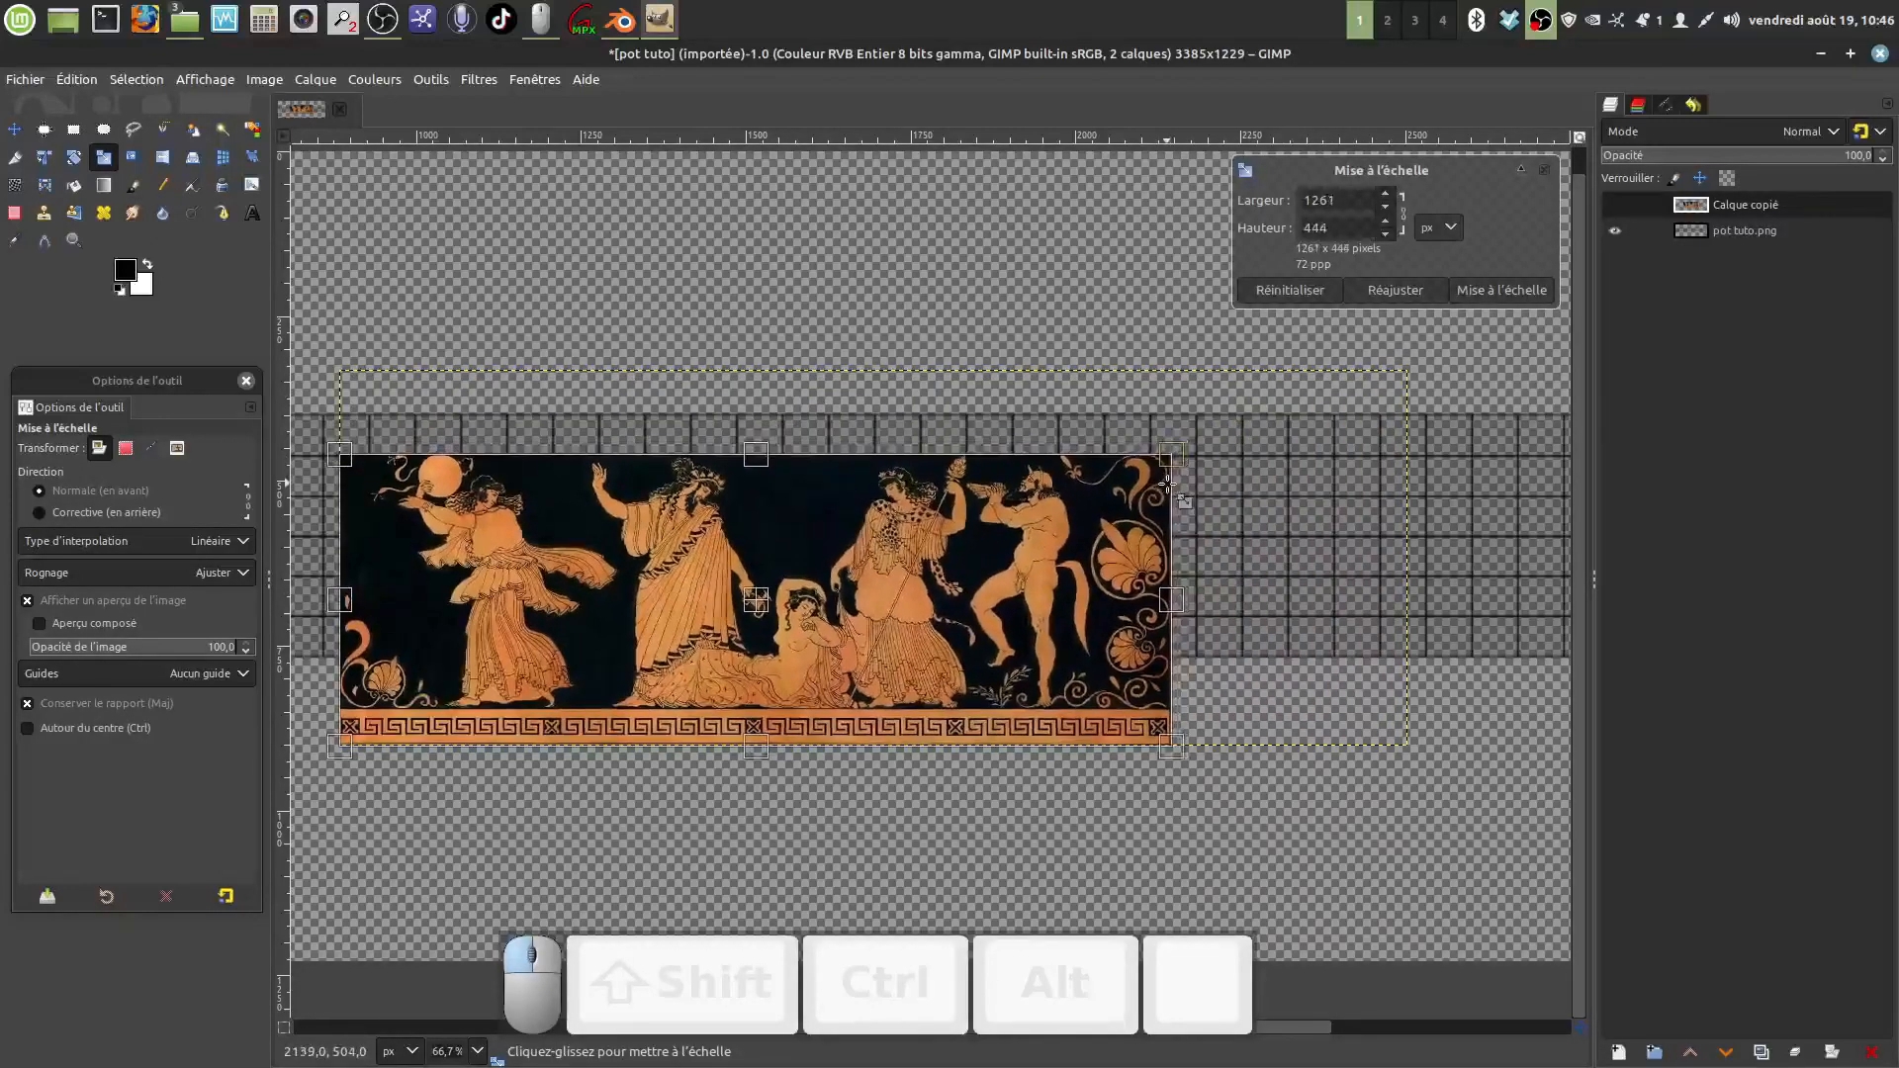
click(1502, 290)
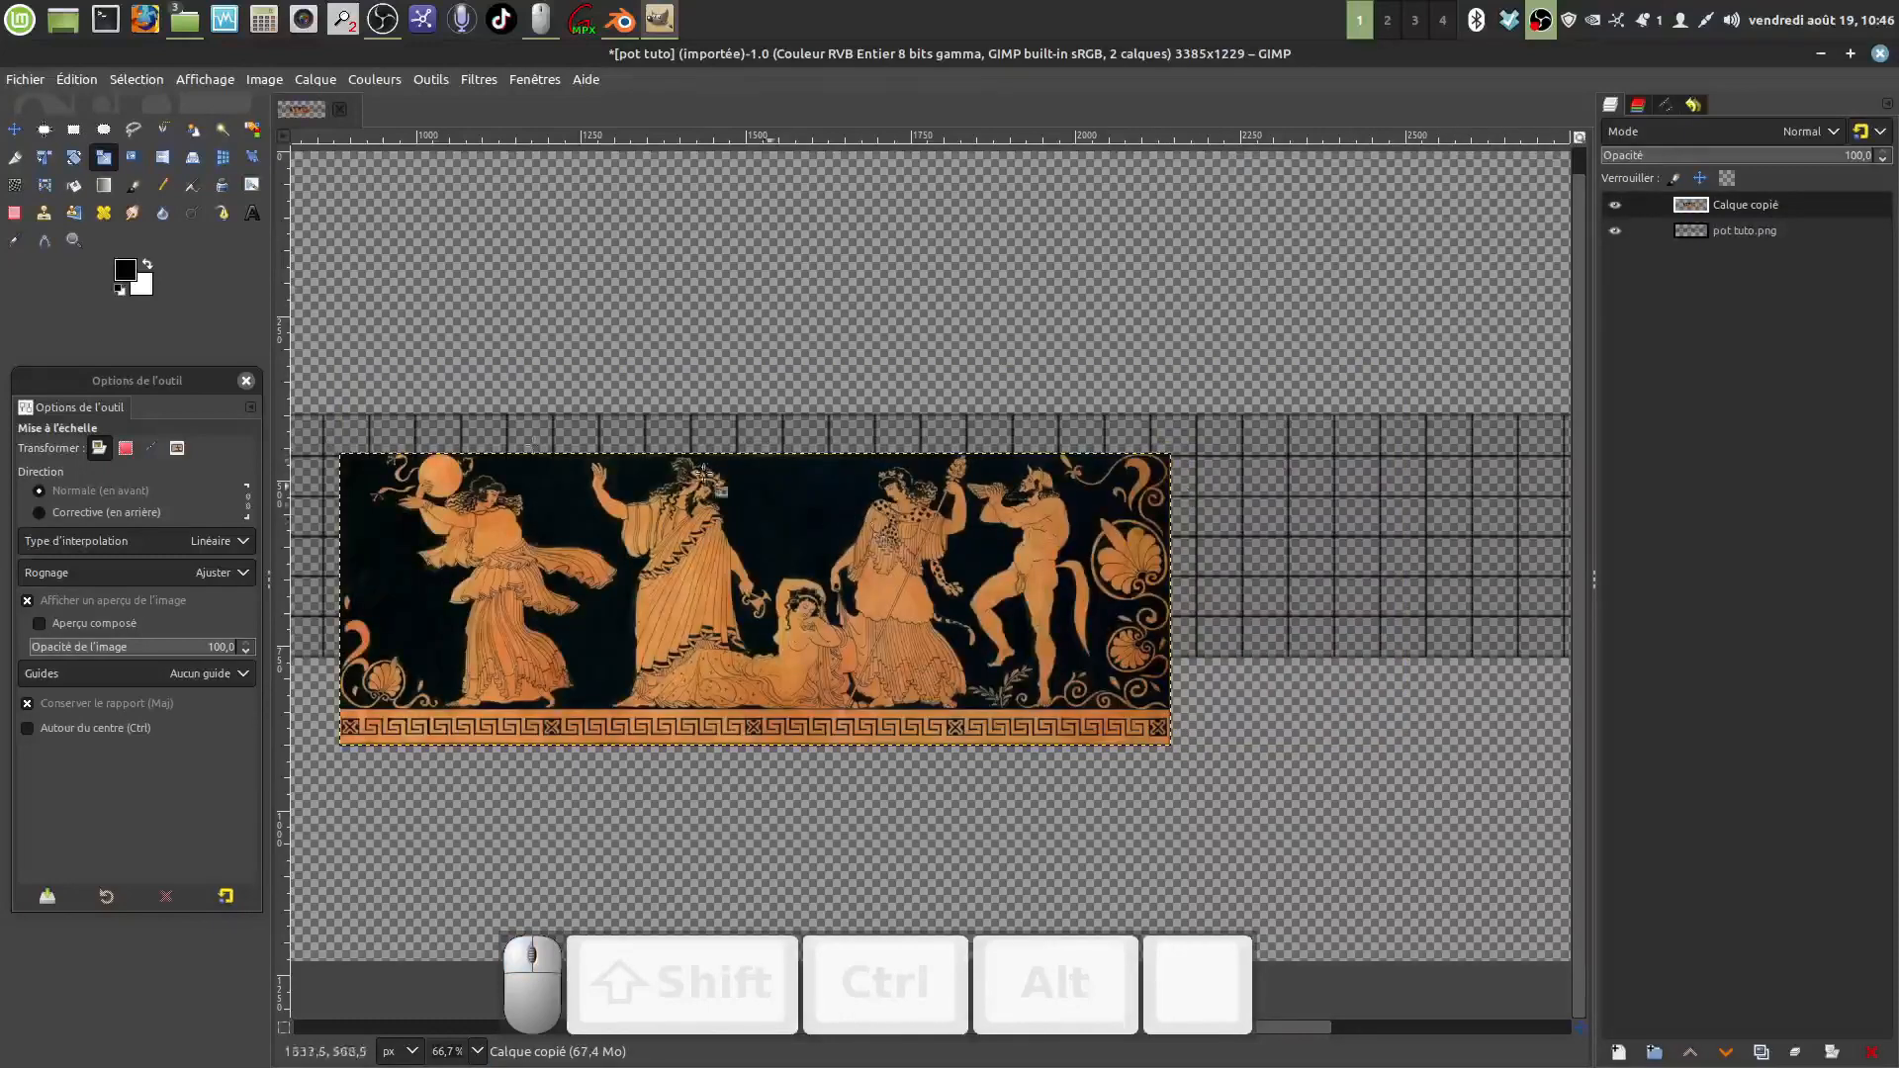
Step: Move the frieze up to rest on the grid's bottom edge and scale it to about 1056 × 372 px to match the grid height
click(14, 128)
drag(752, 545, 760, 456)
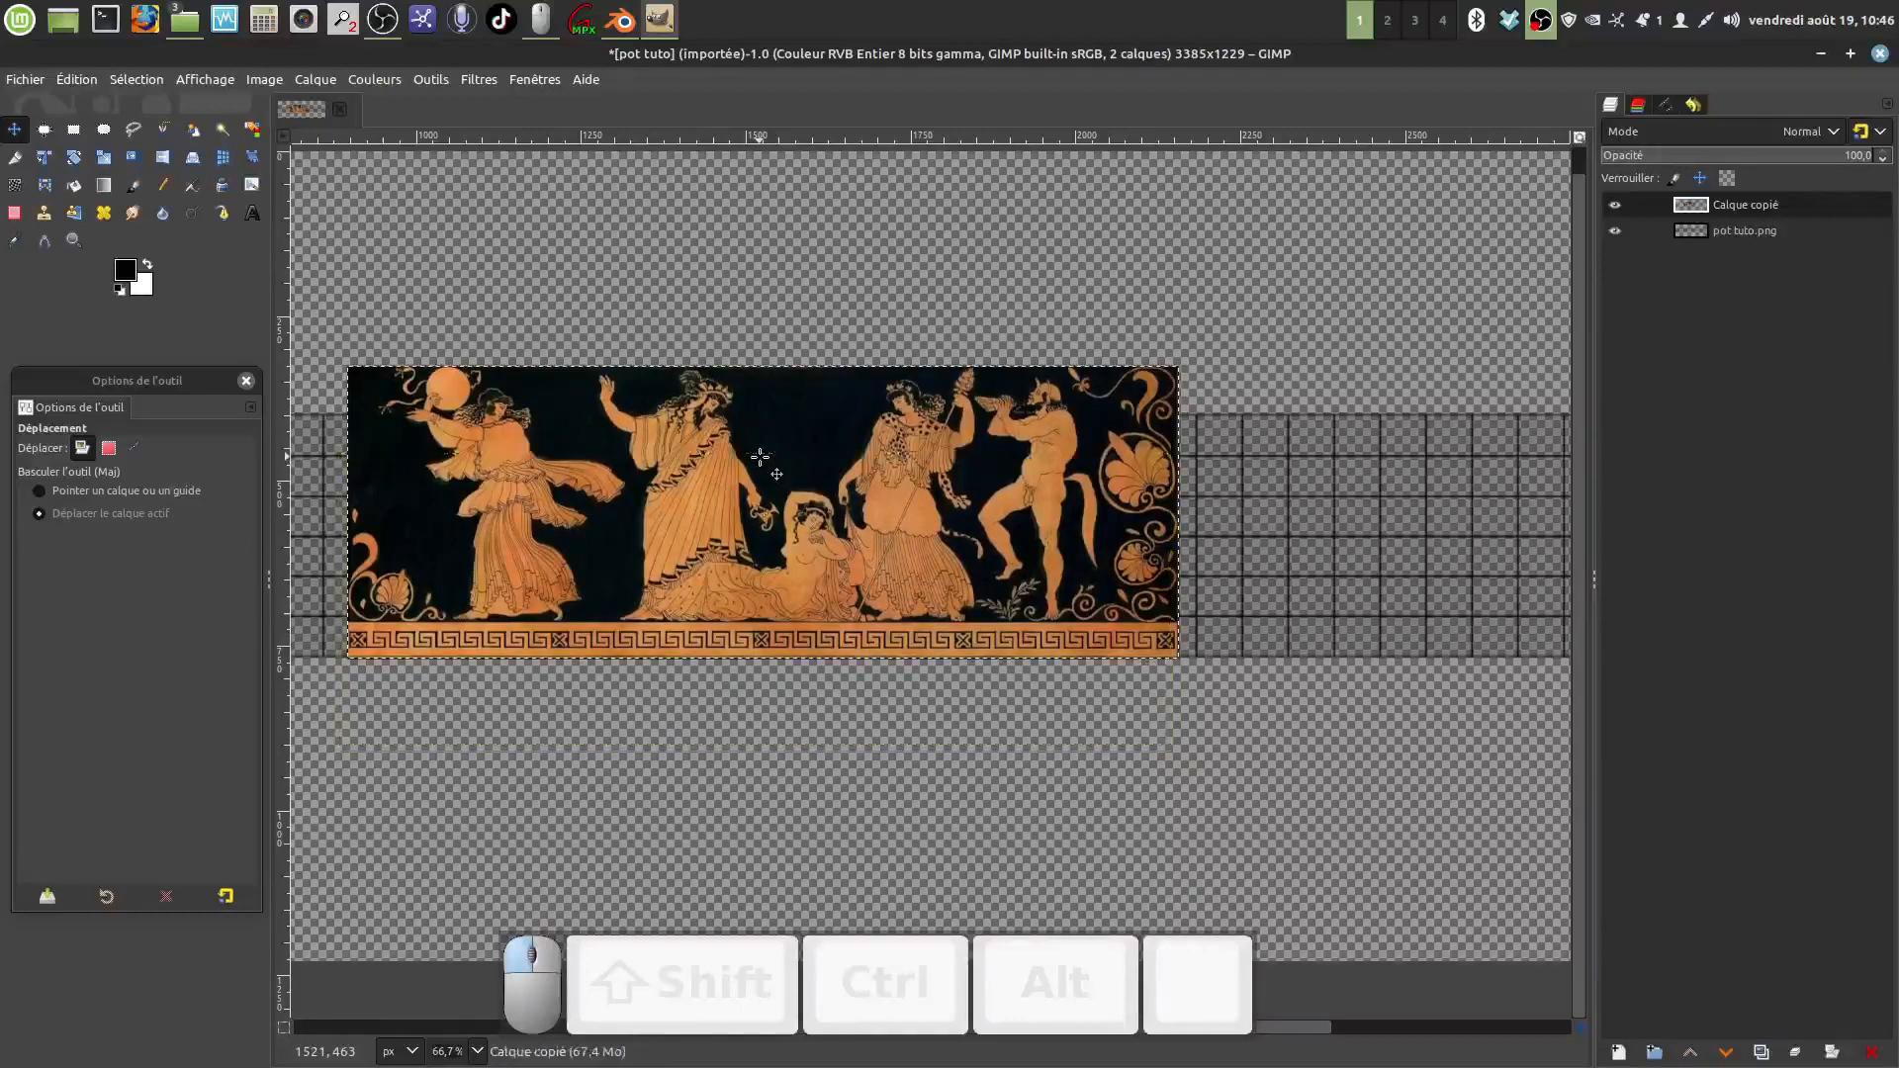
click(110, 159)
drag(1176, 369, 1037, 422)
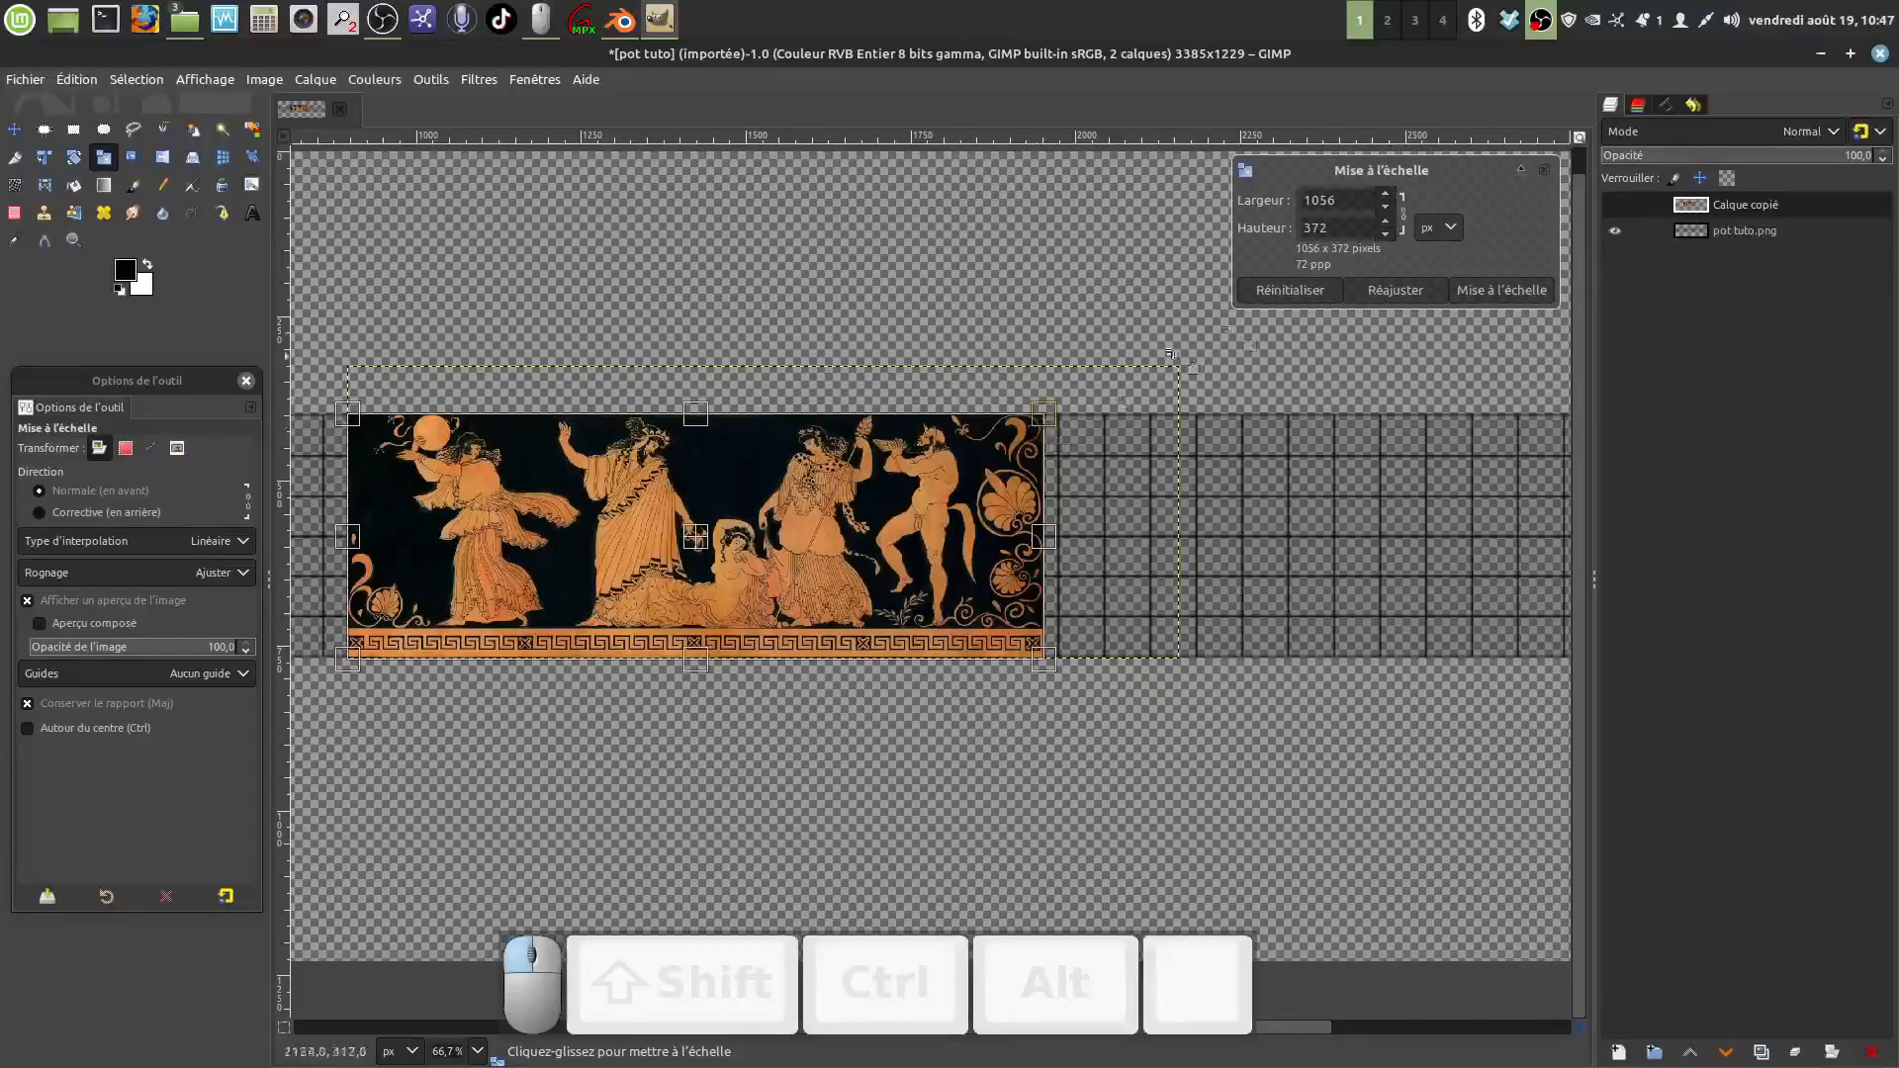
click(1480, 291)
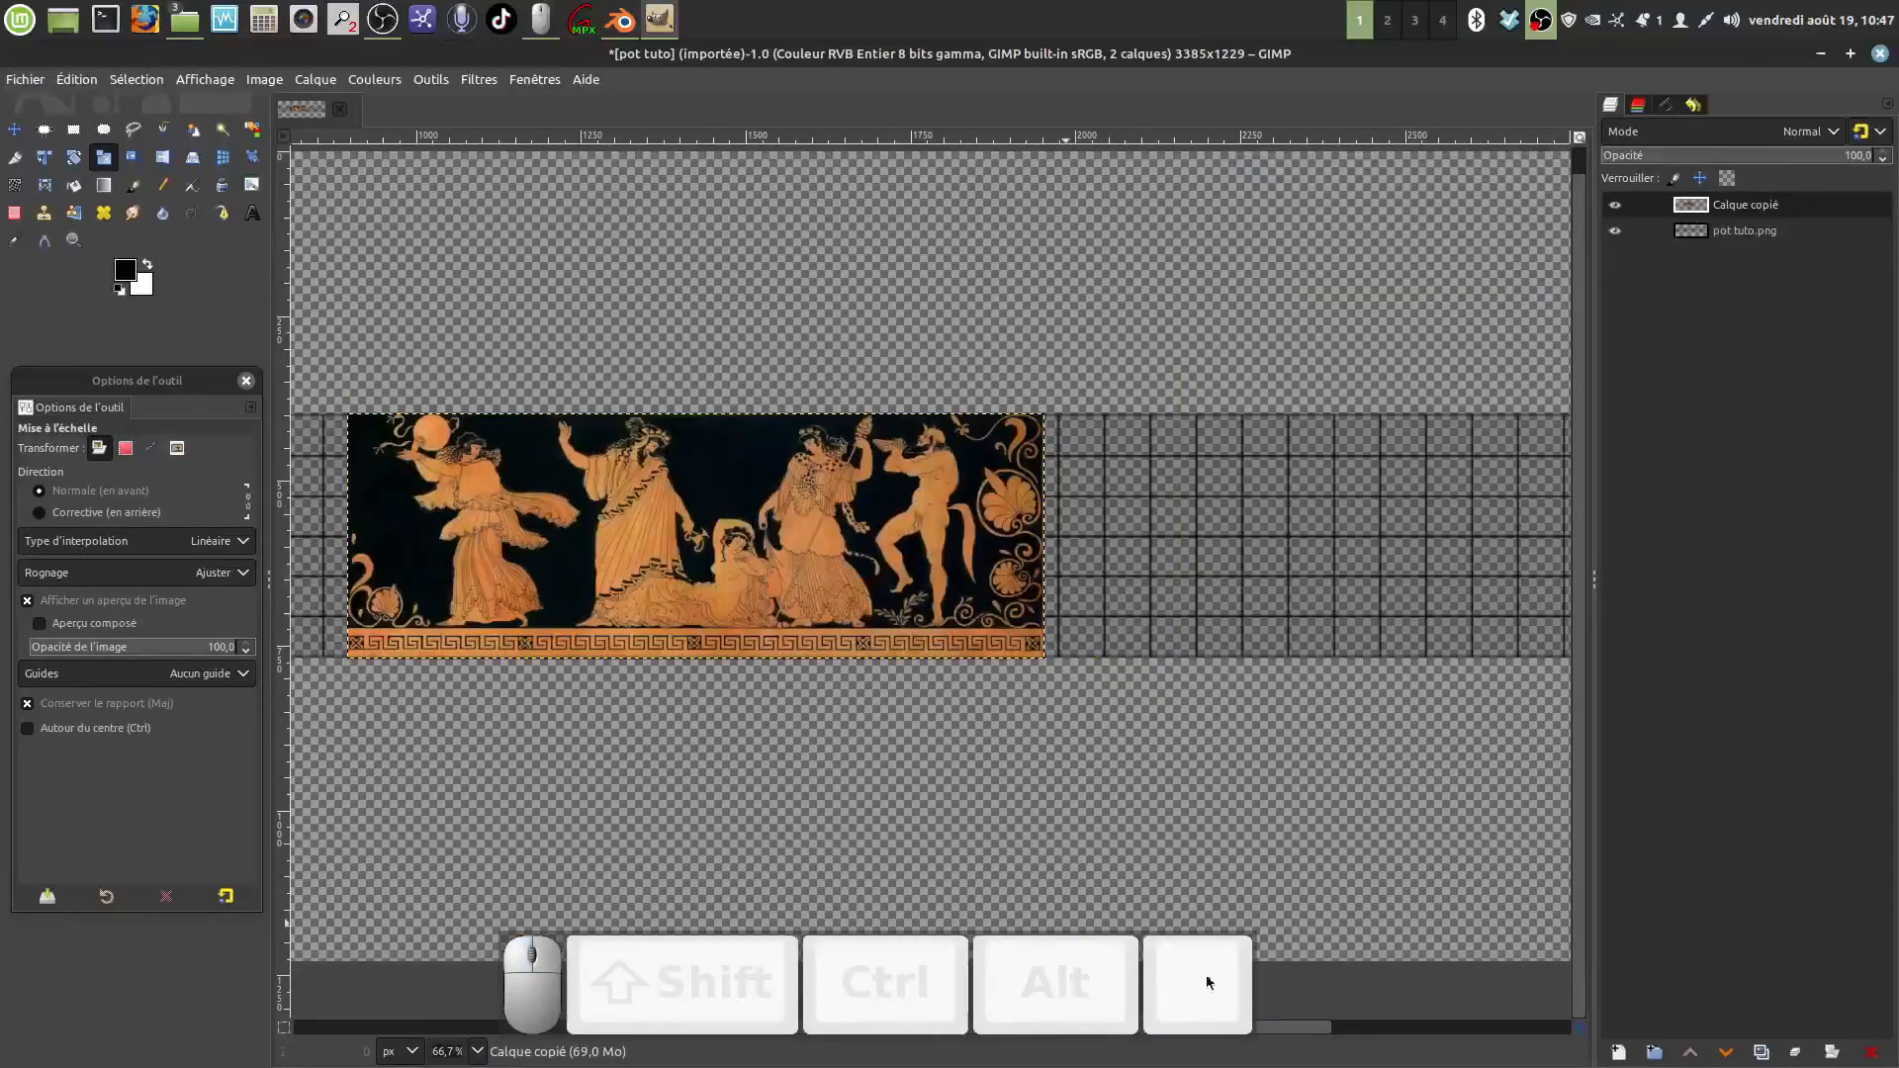
Step: Move the frieze layer to the left end of the UV grid, keeping it aligned with the grid's height
drag(1316, 1029, 890, 1008)
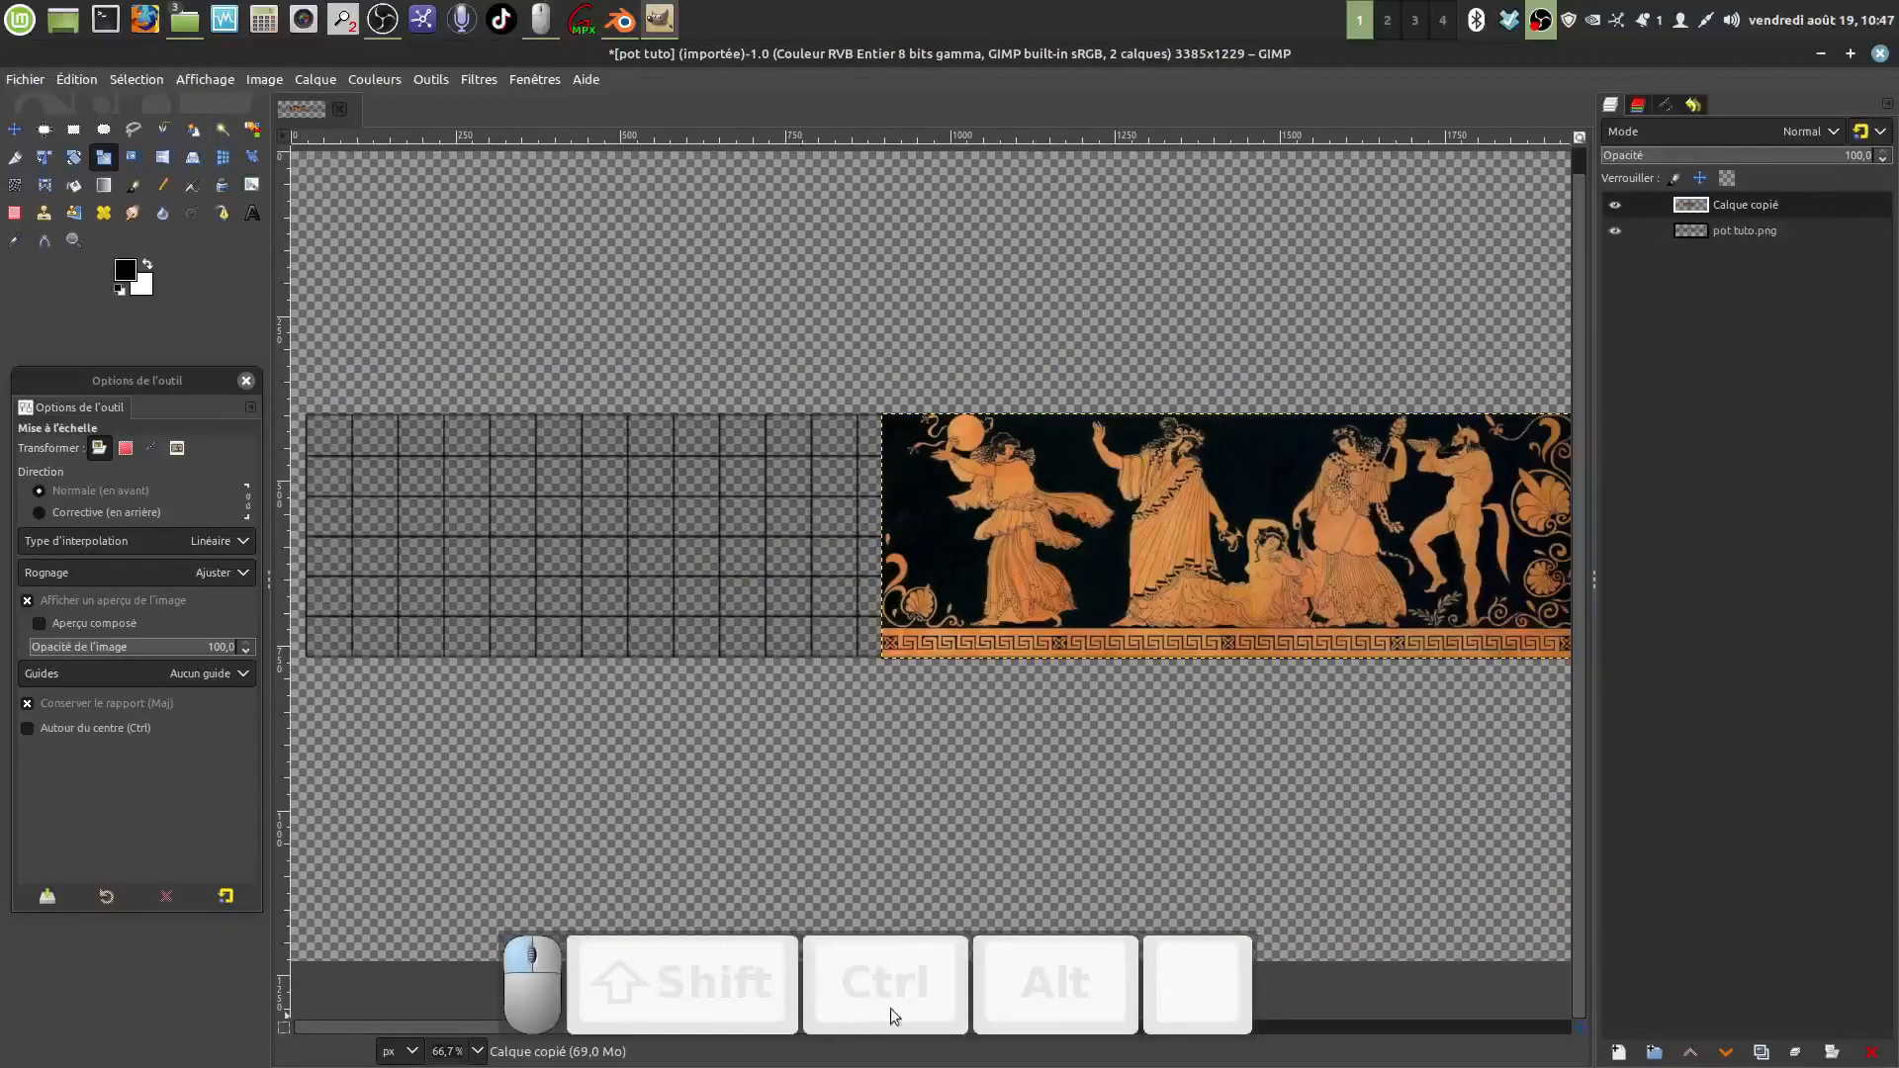
click(14, 129)
drag(1009, 530, 447, 522)
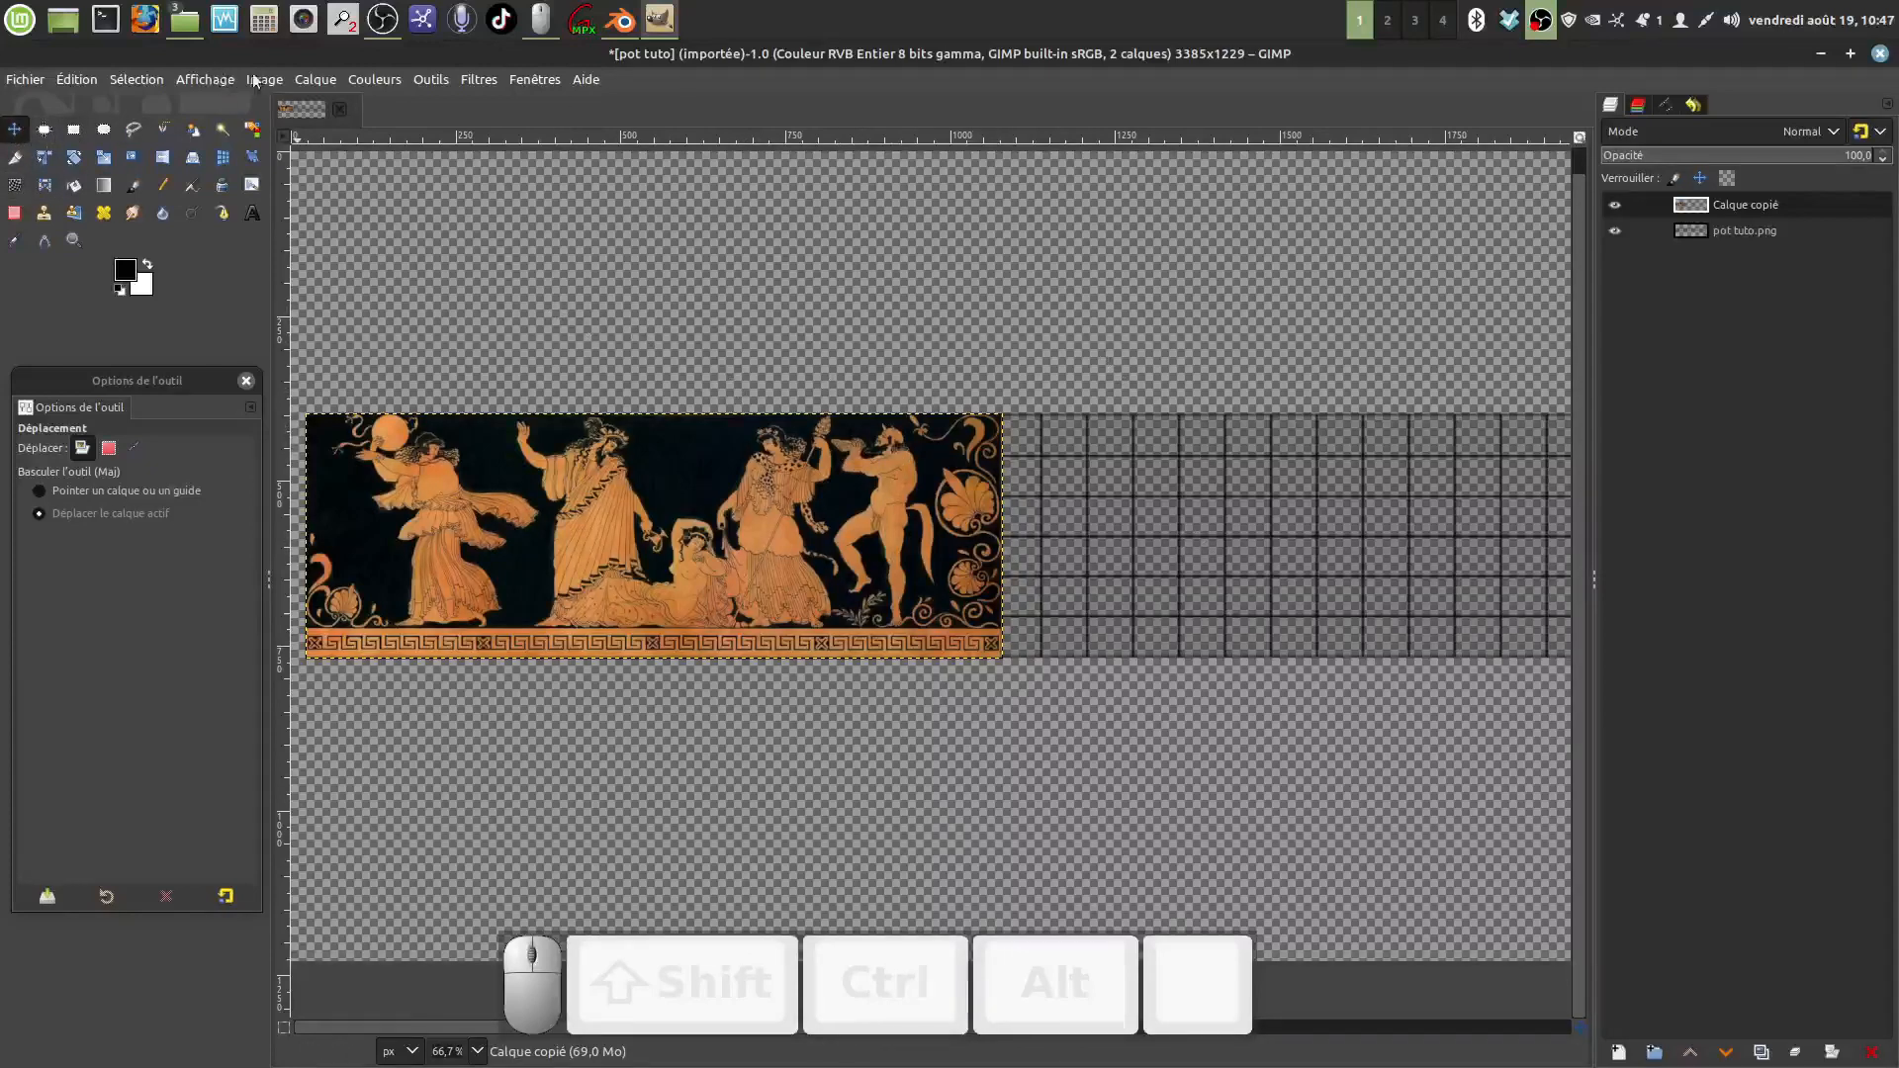
Step: Duplicate the frieze layer and place the copy edge to edge on the right of the first frieze
click(317, 80)
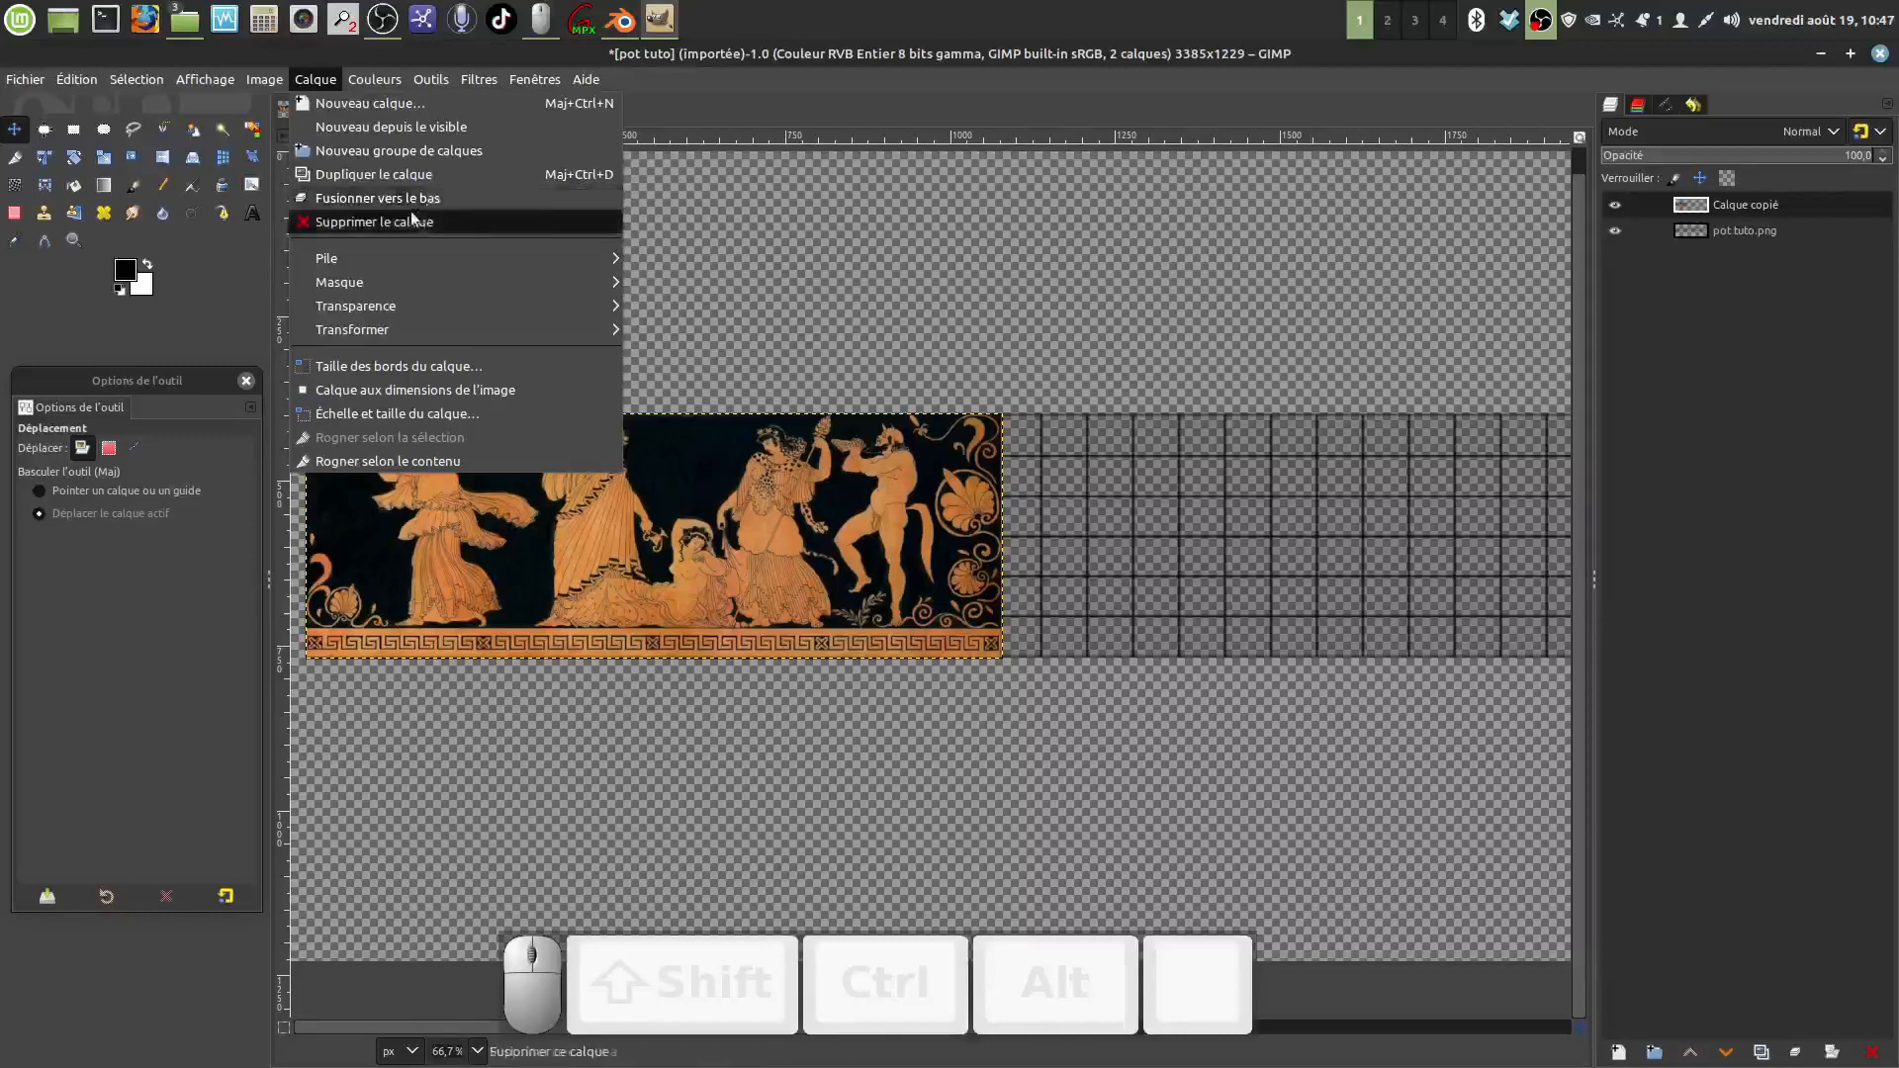
click(409, 174)
drag(475, 552, 1175, 551)
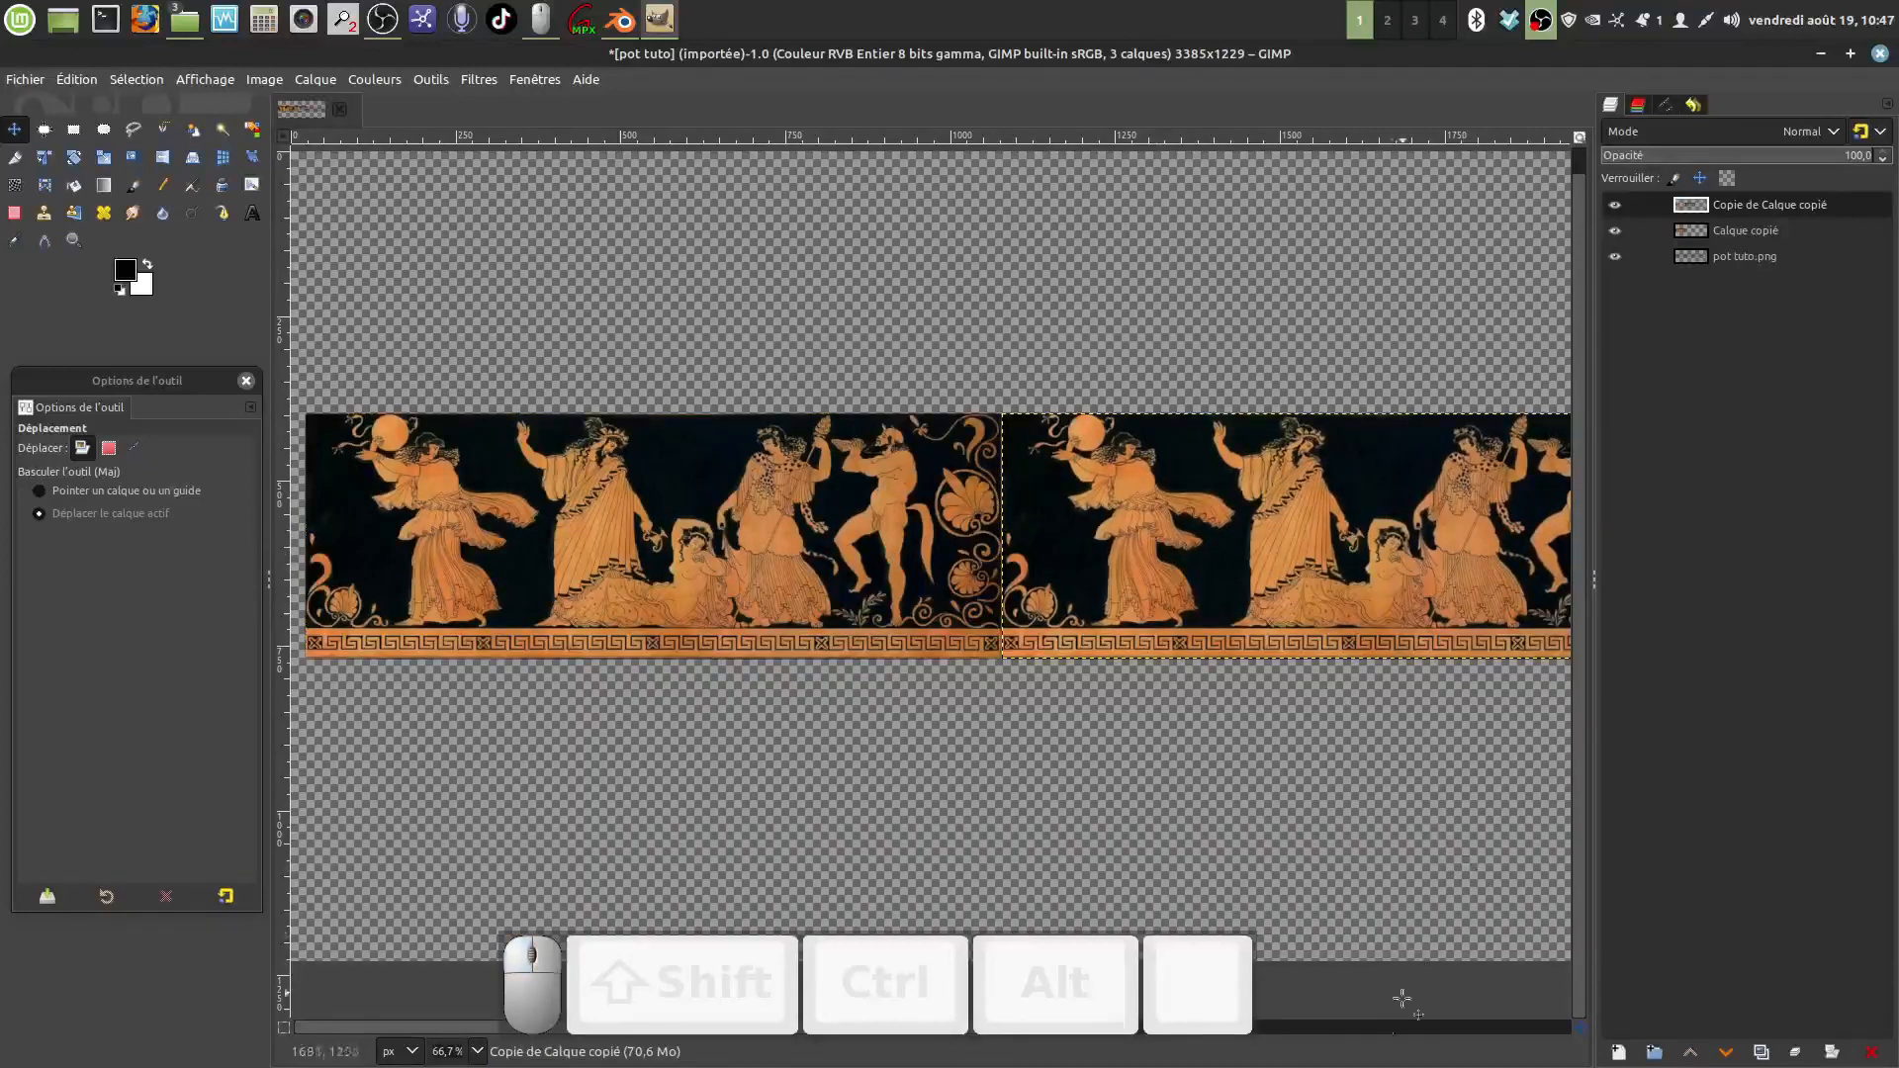
Step: Duplicate the second frieze and place this copy directly against its right edge over the grid
drag(402, 1030, 1078, 1028)
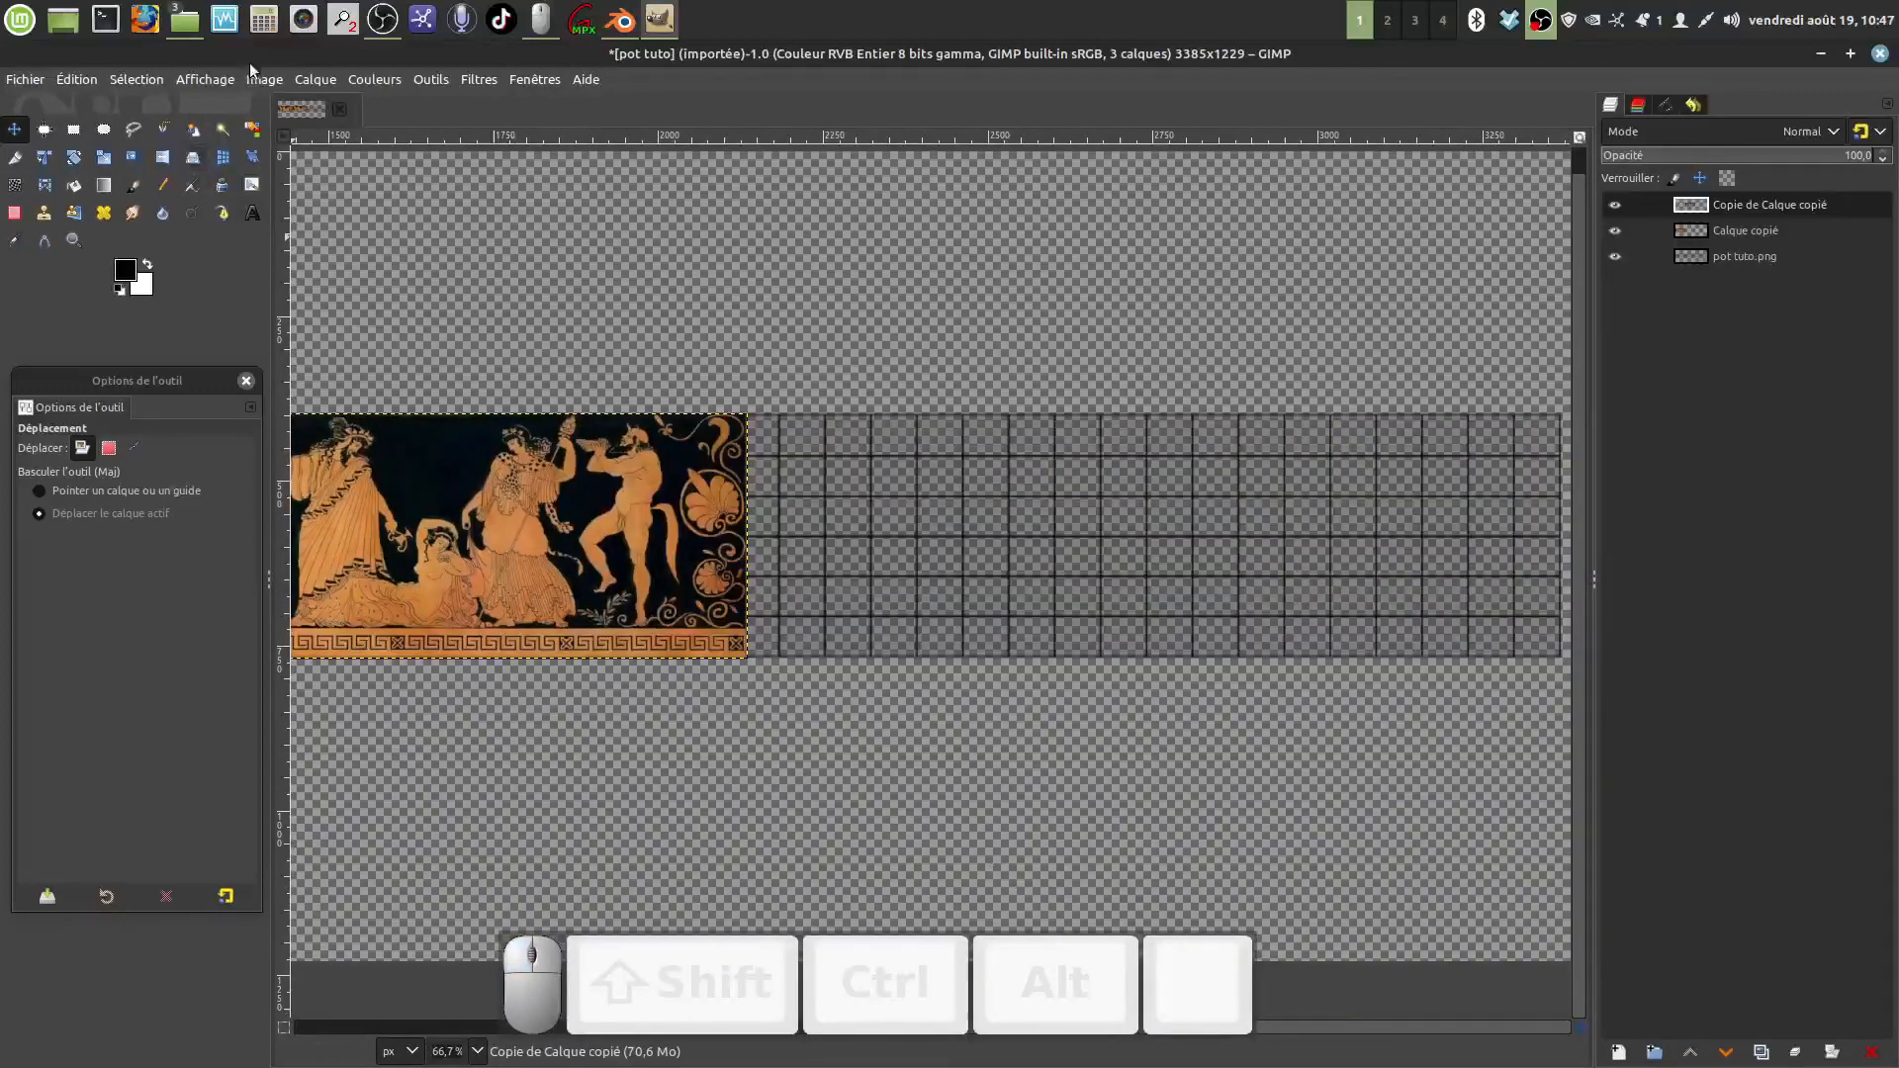
click(315, 79)
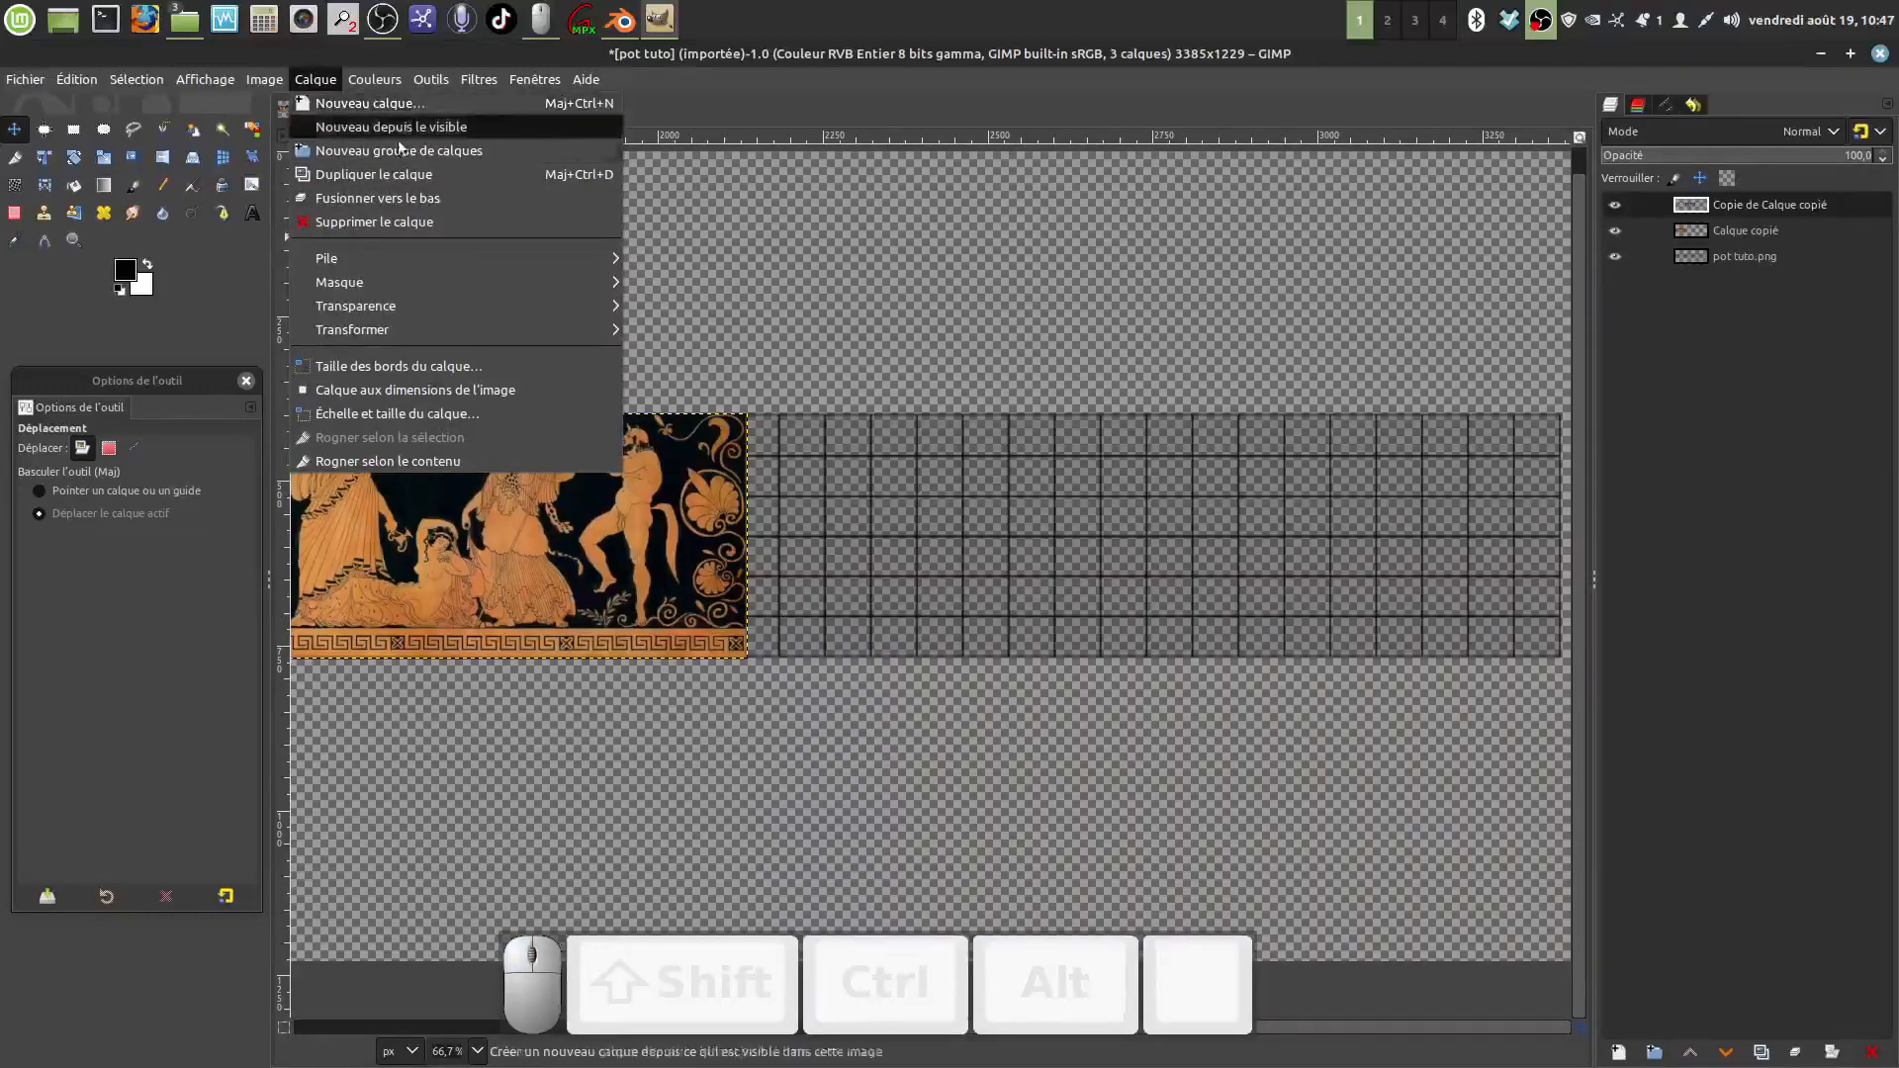
click(417, 174)
drag(529, 523, 1208, 518)
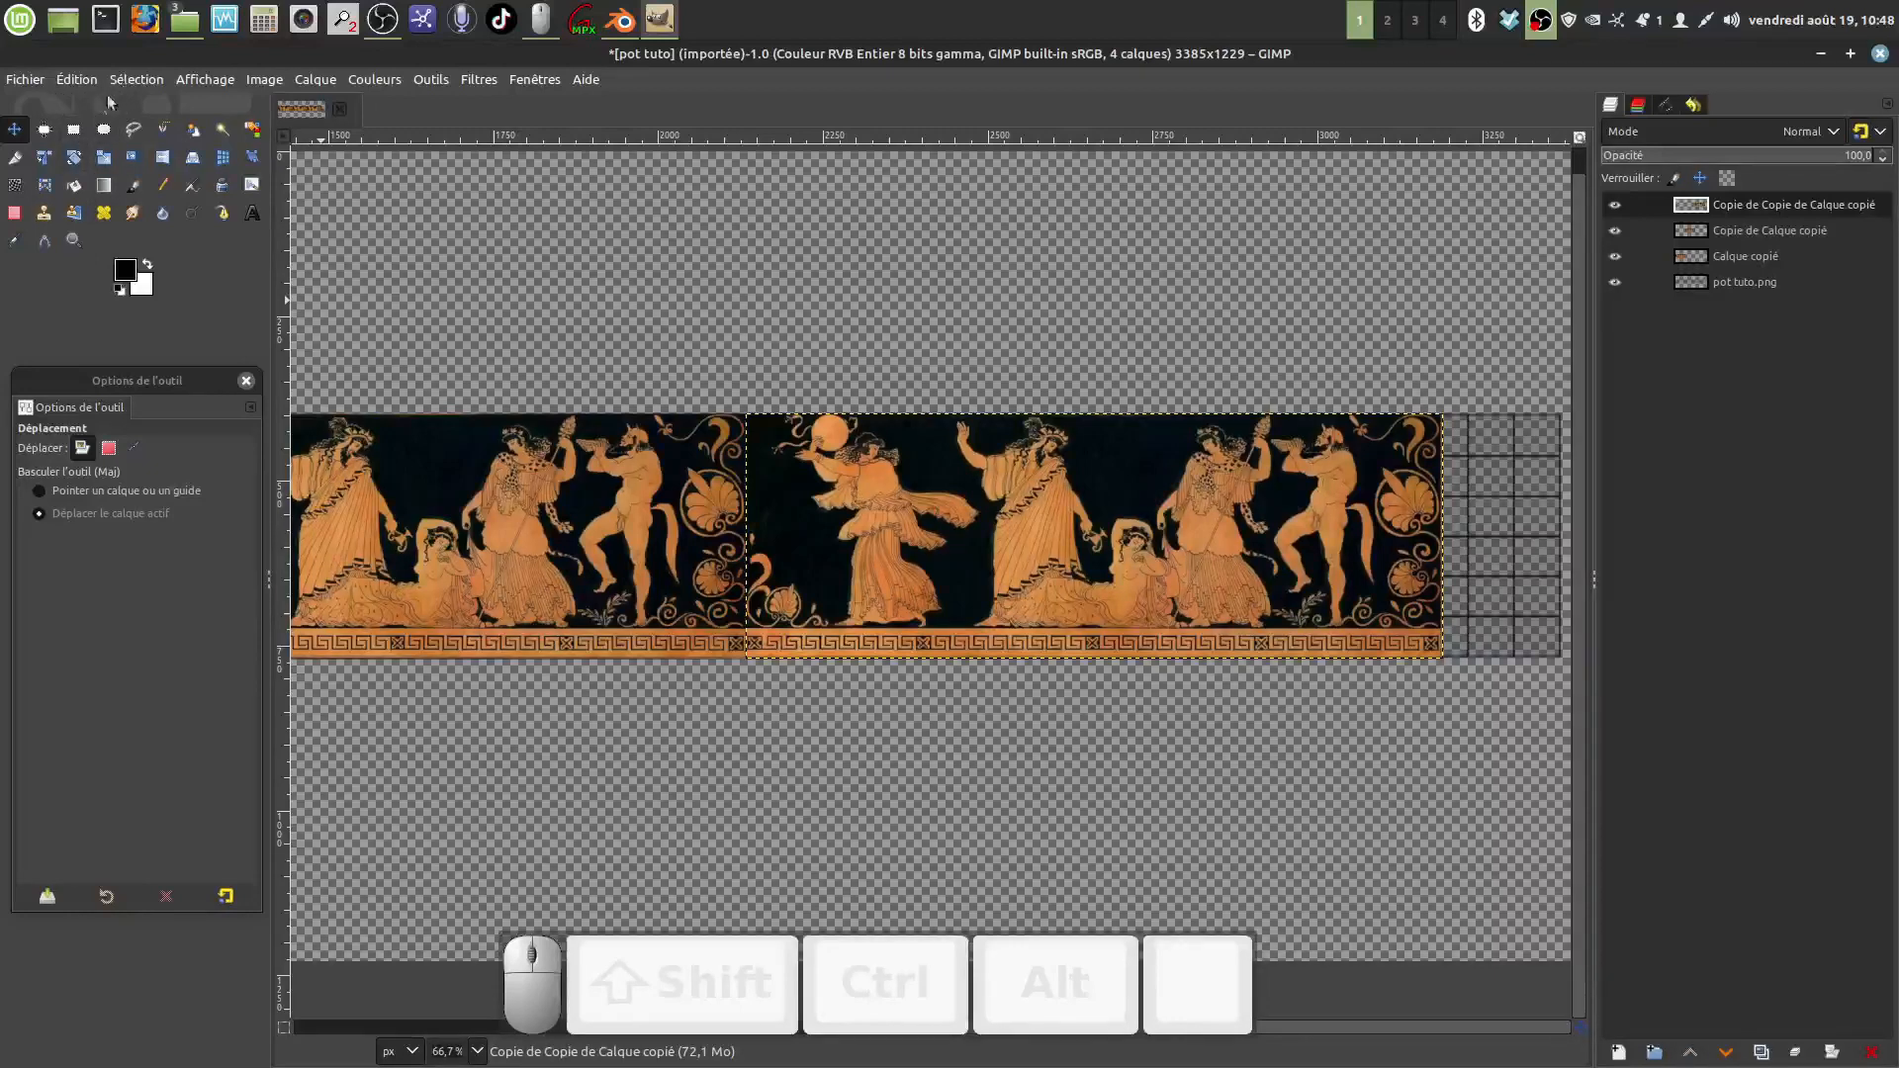
Step: Duplicate the third frieze and align the copy against its right edge to cover the remaining grid columns
click(317, 82)
click(356, 176)
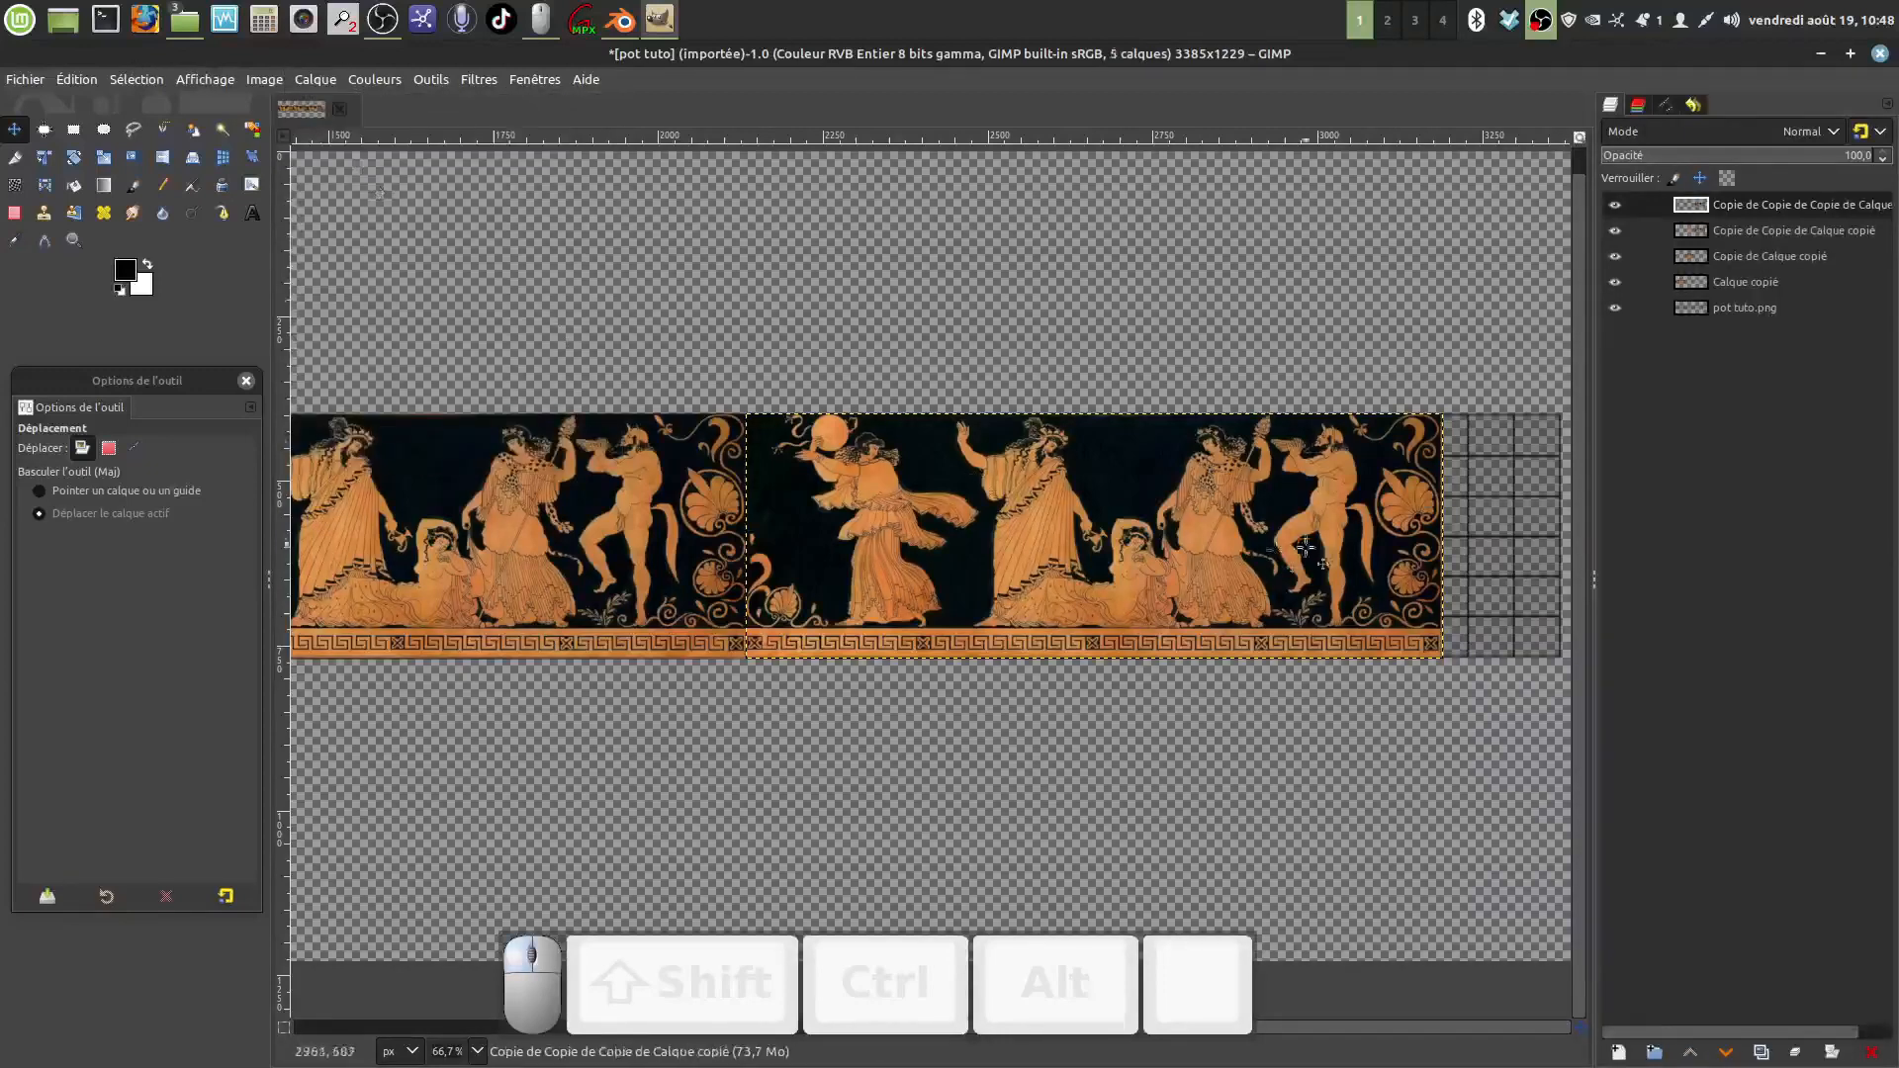
drag(937, 544, 1634, 543)
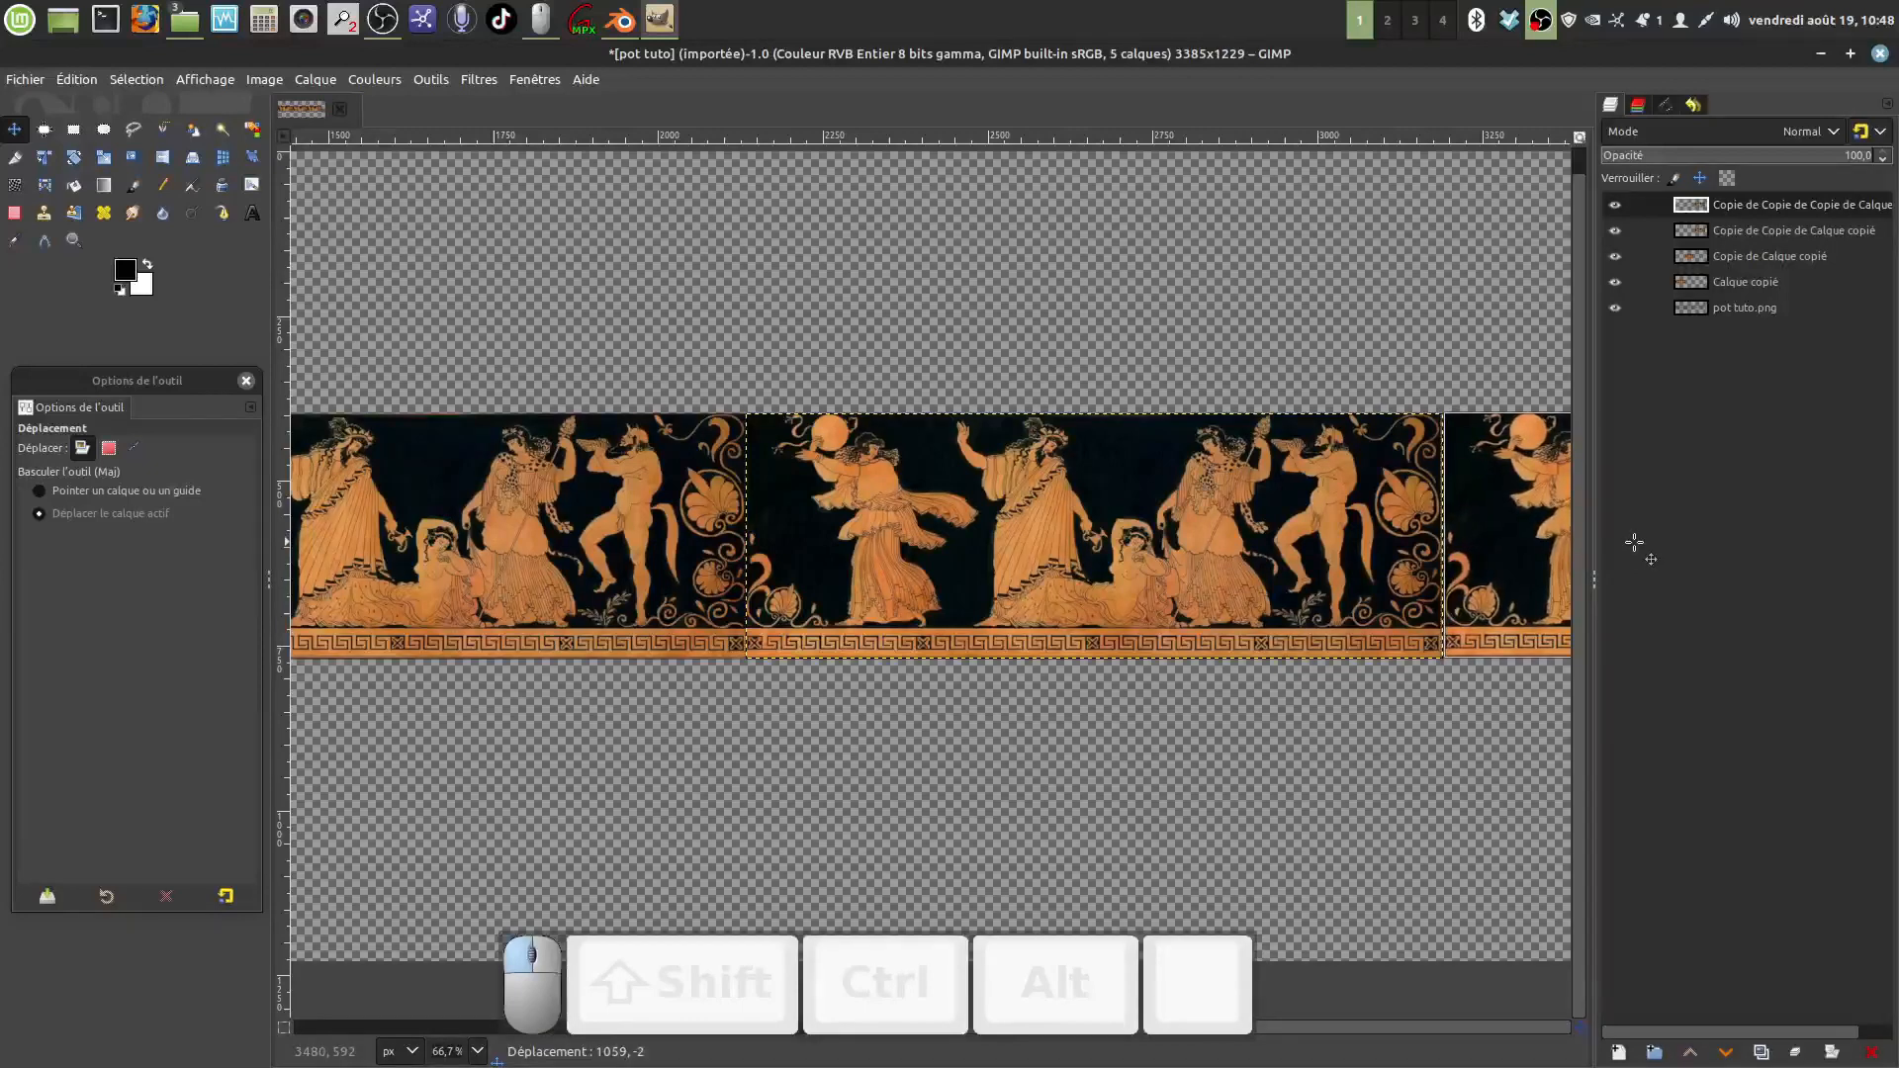
drag(1634, 544, 1634, 542)
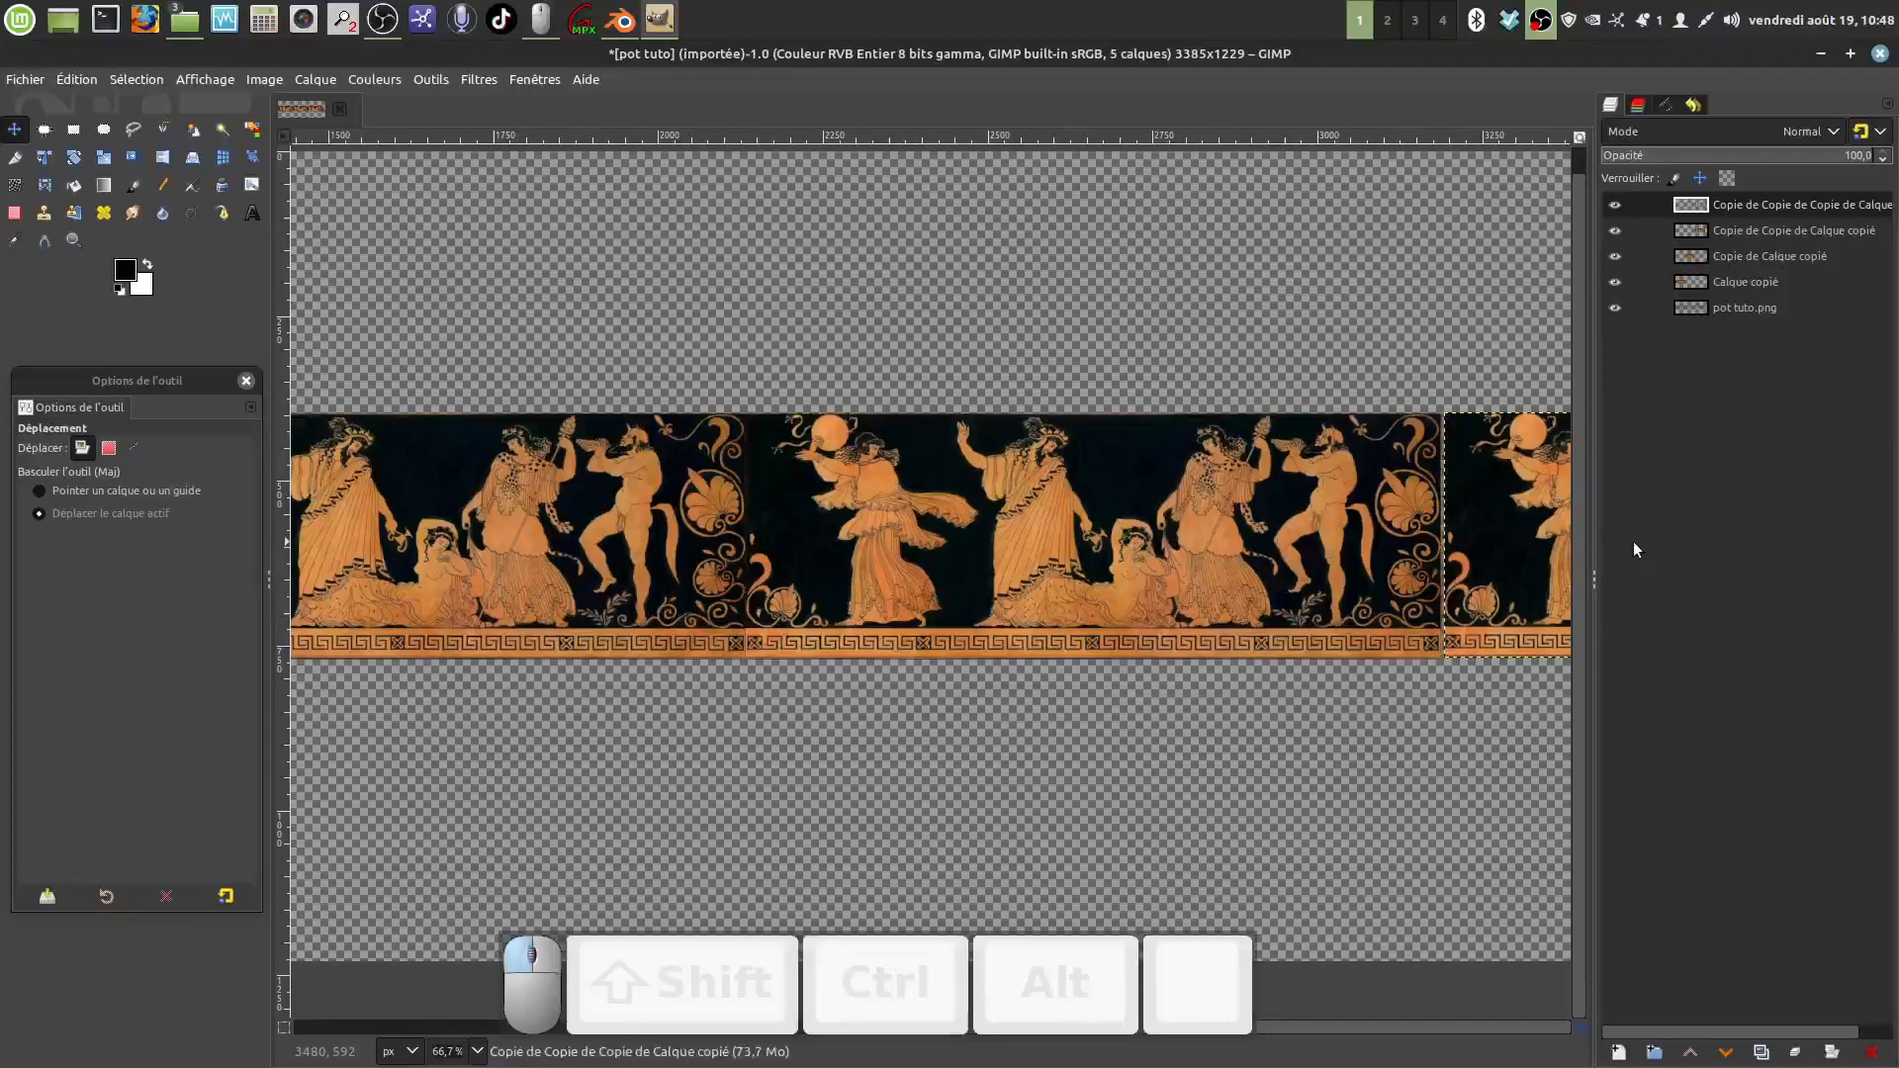
drag(1501, 550, 1498, 551)
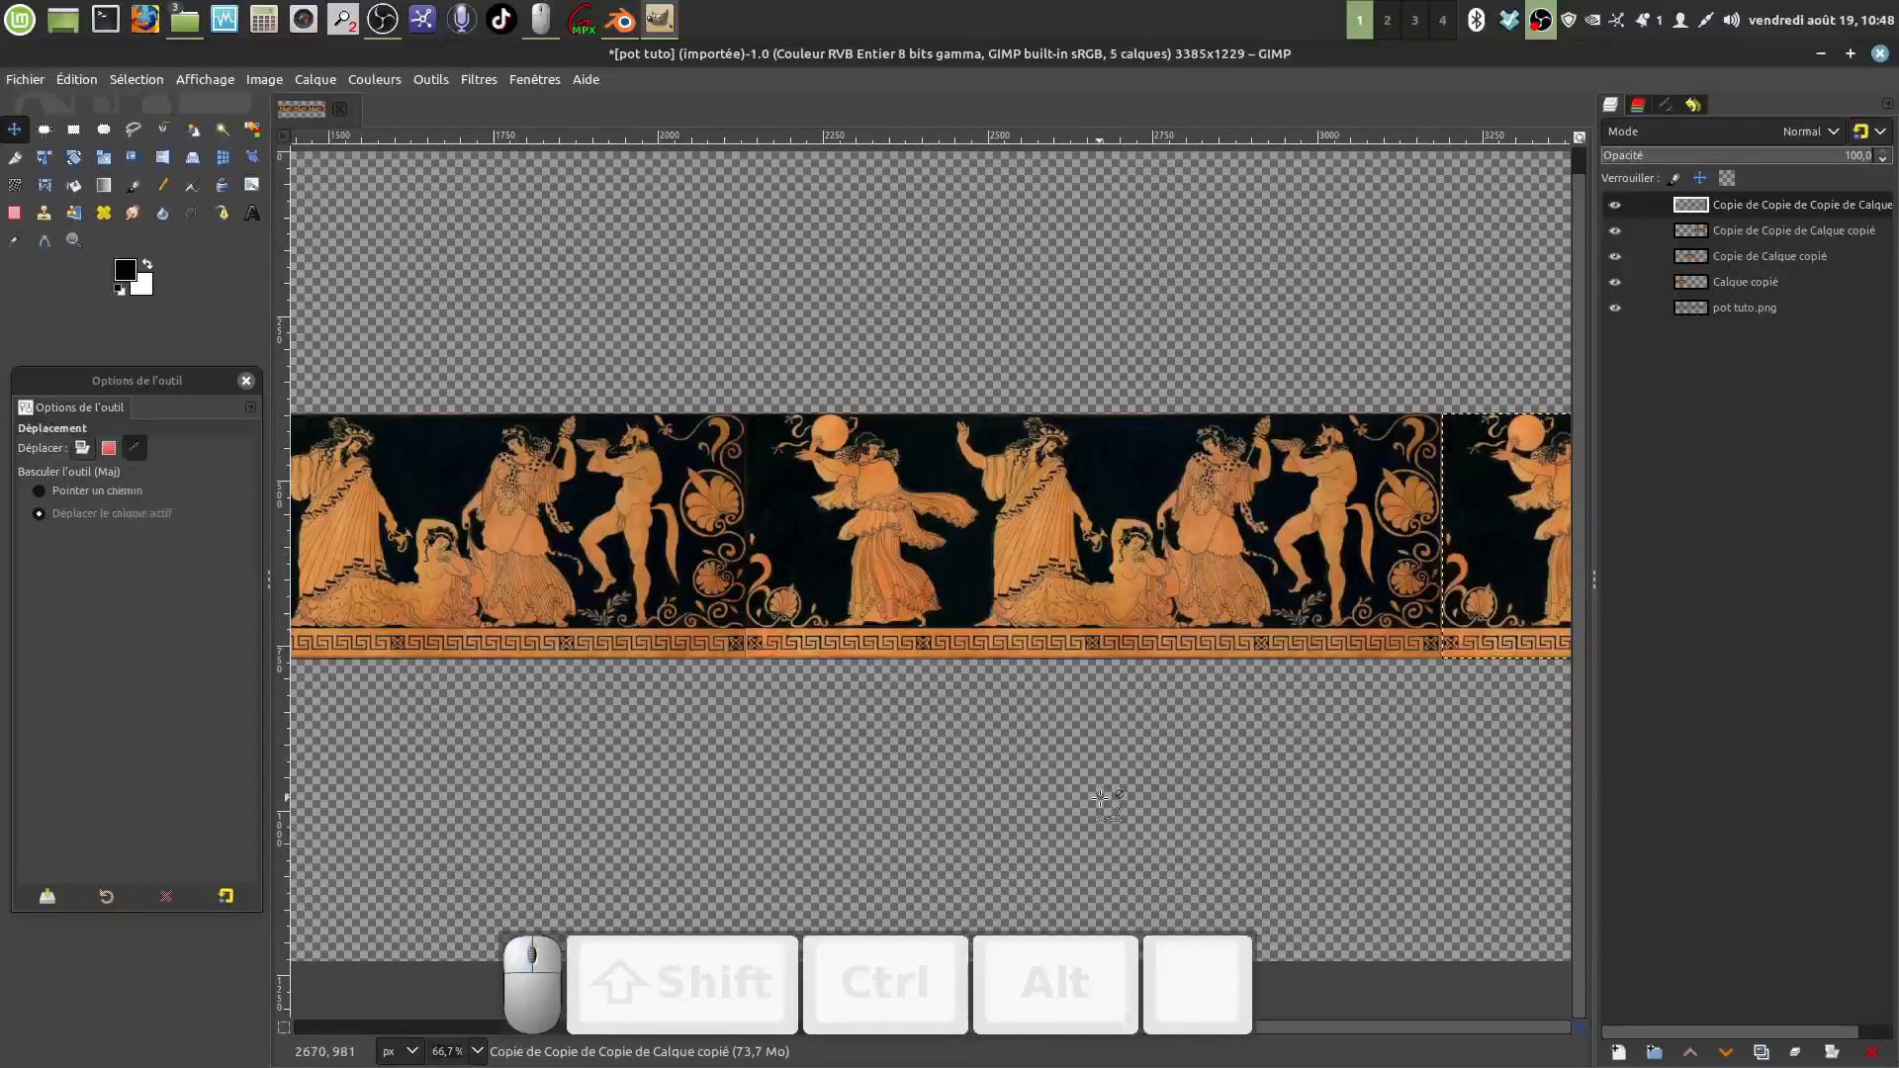
ctrl+scroll(1098, 802, down, 3)
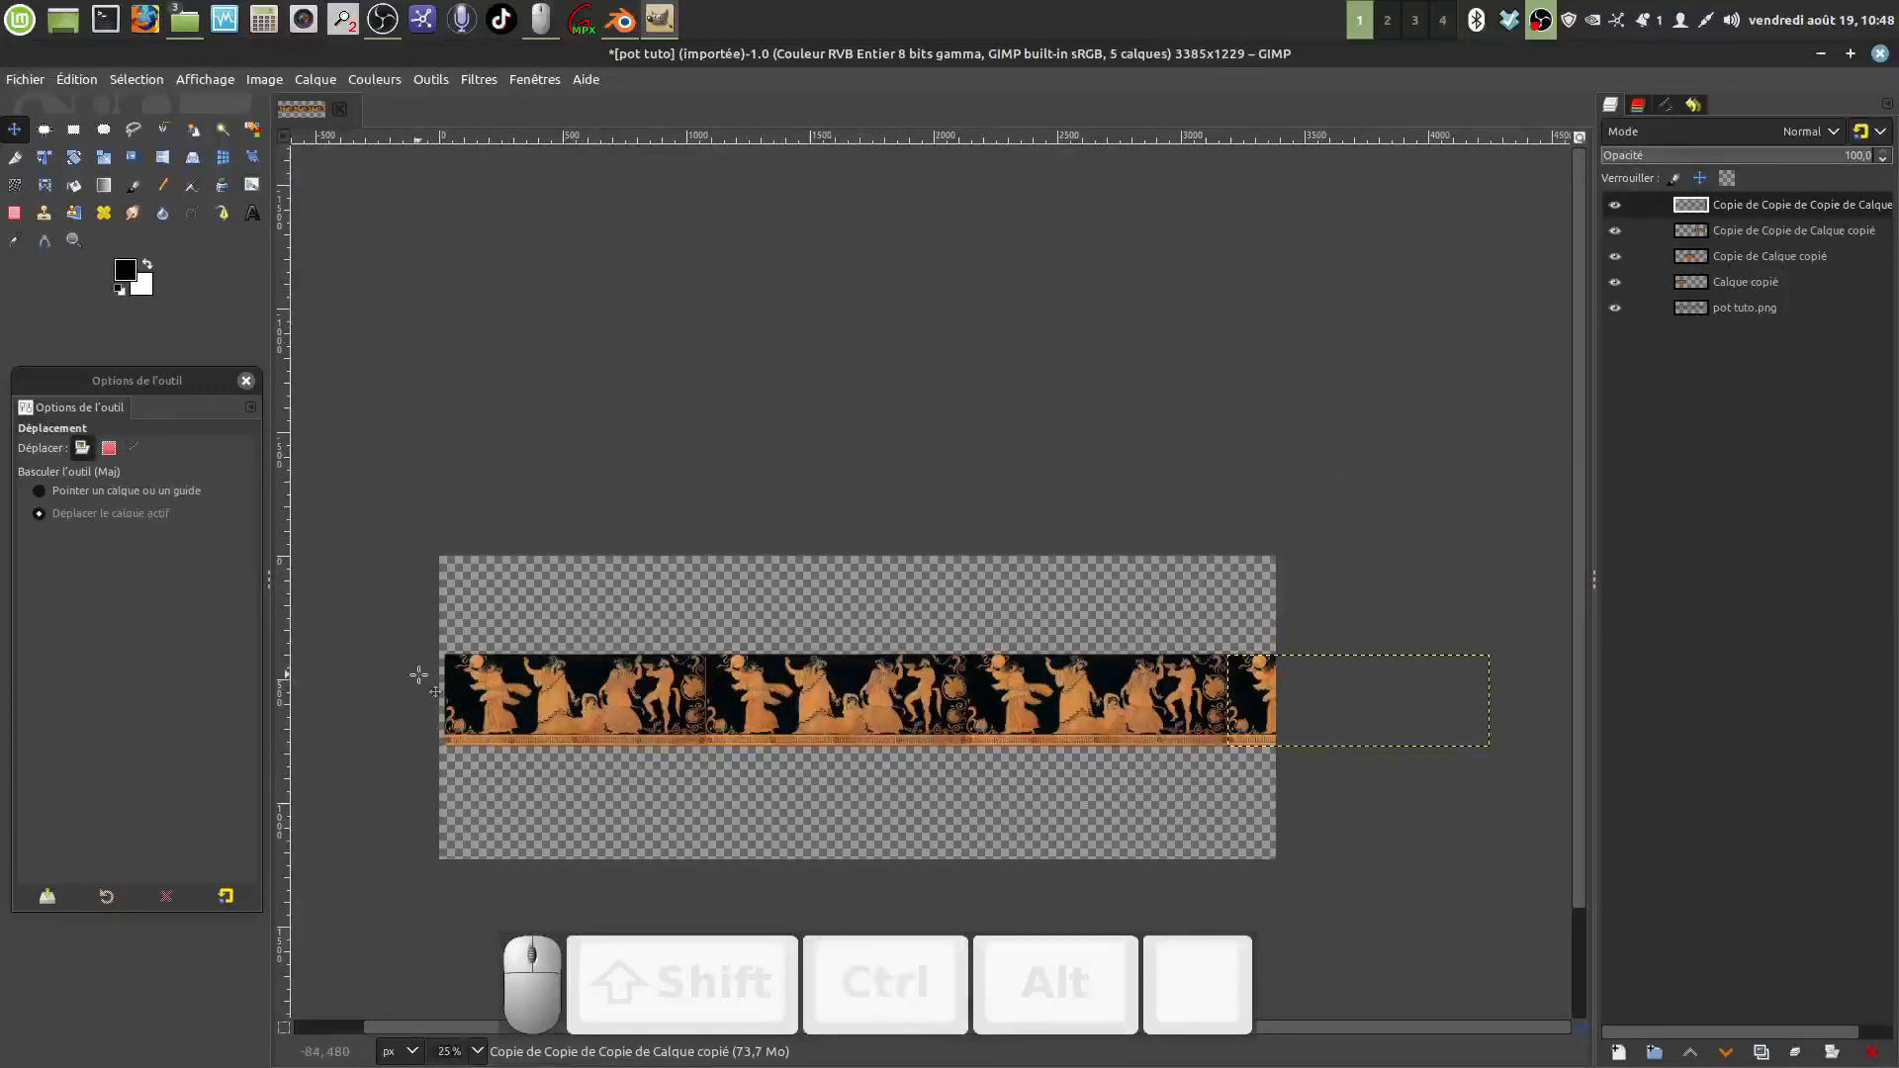
Step: Move the first frieze layer, Calque copié, flush against the left edge of the canvas
ctrl+scroll(1088, 767, up, 1)
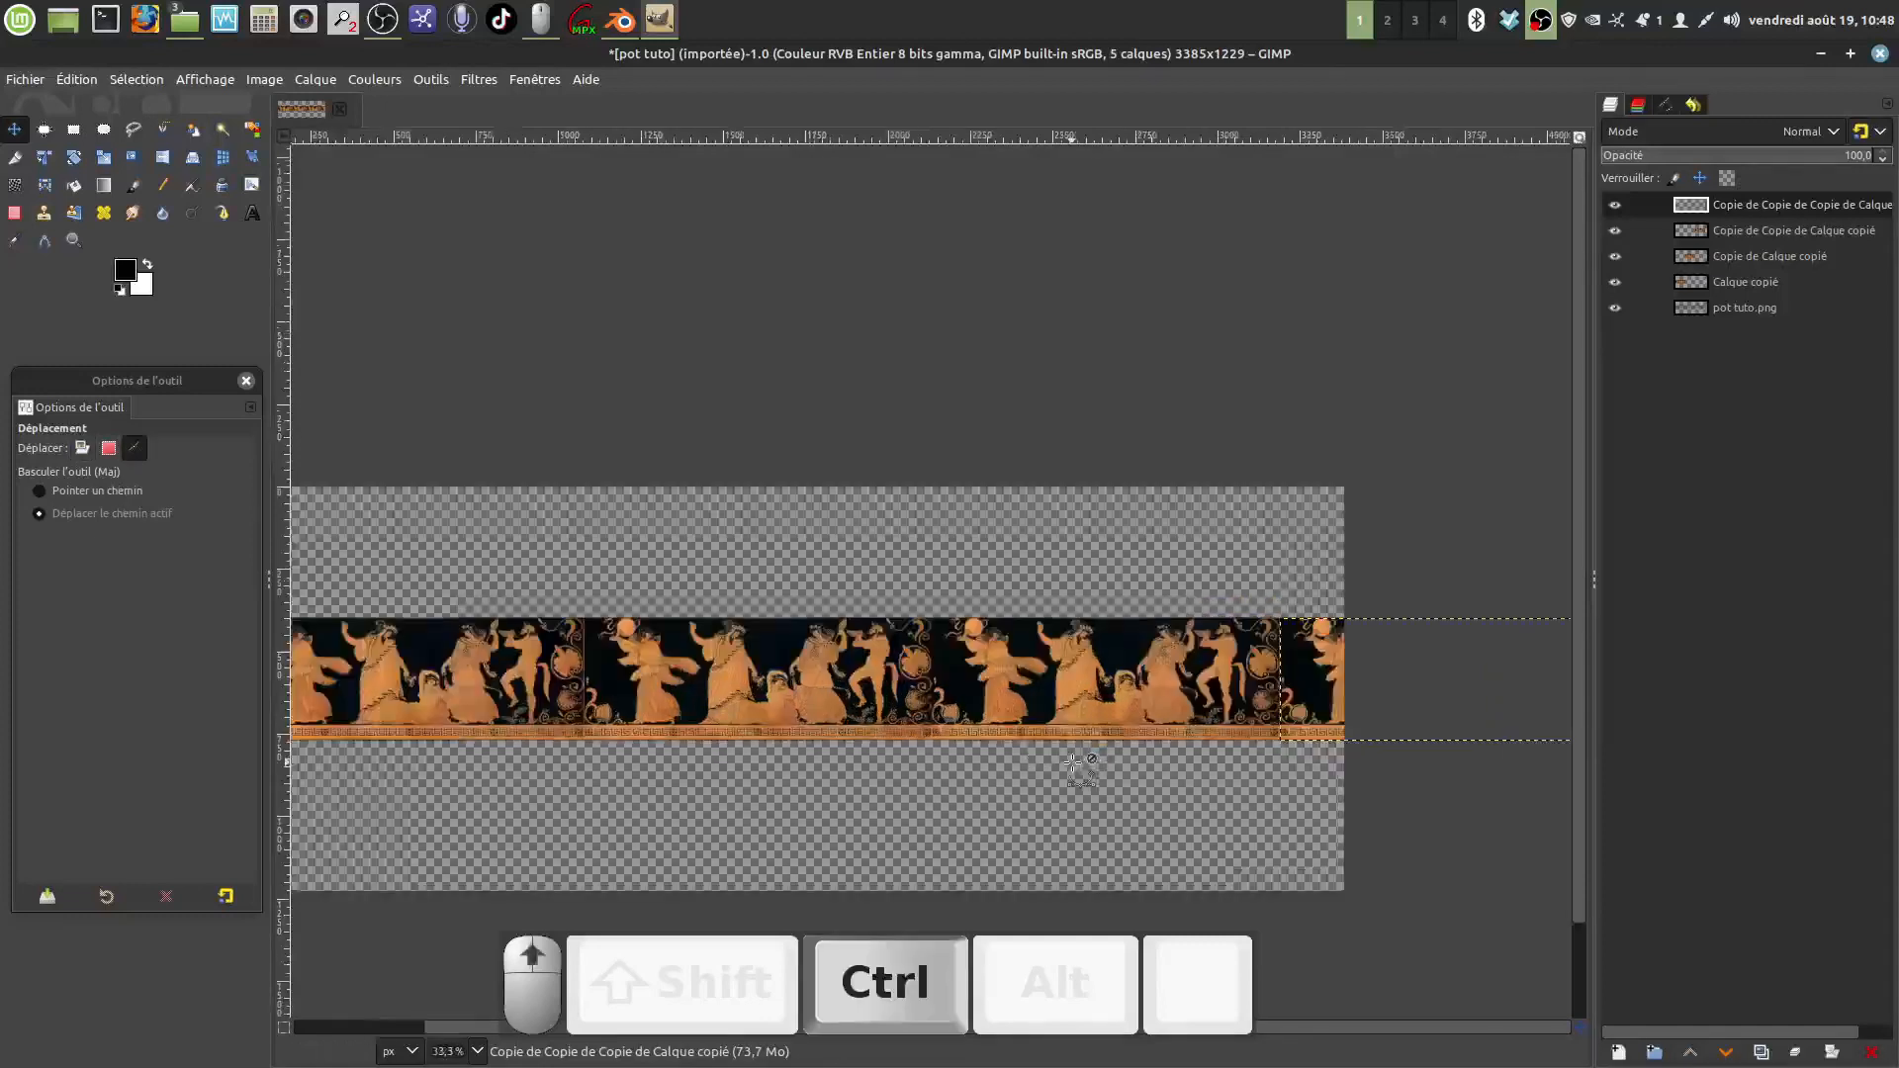
scroll(1424, 1031, left, 2)
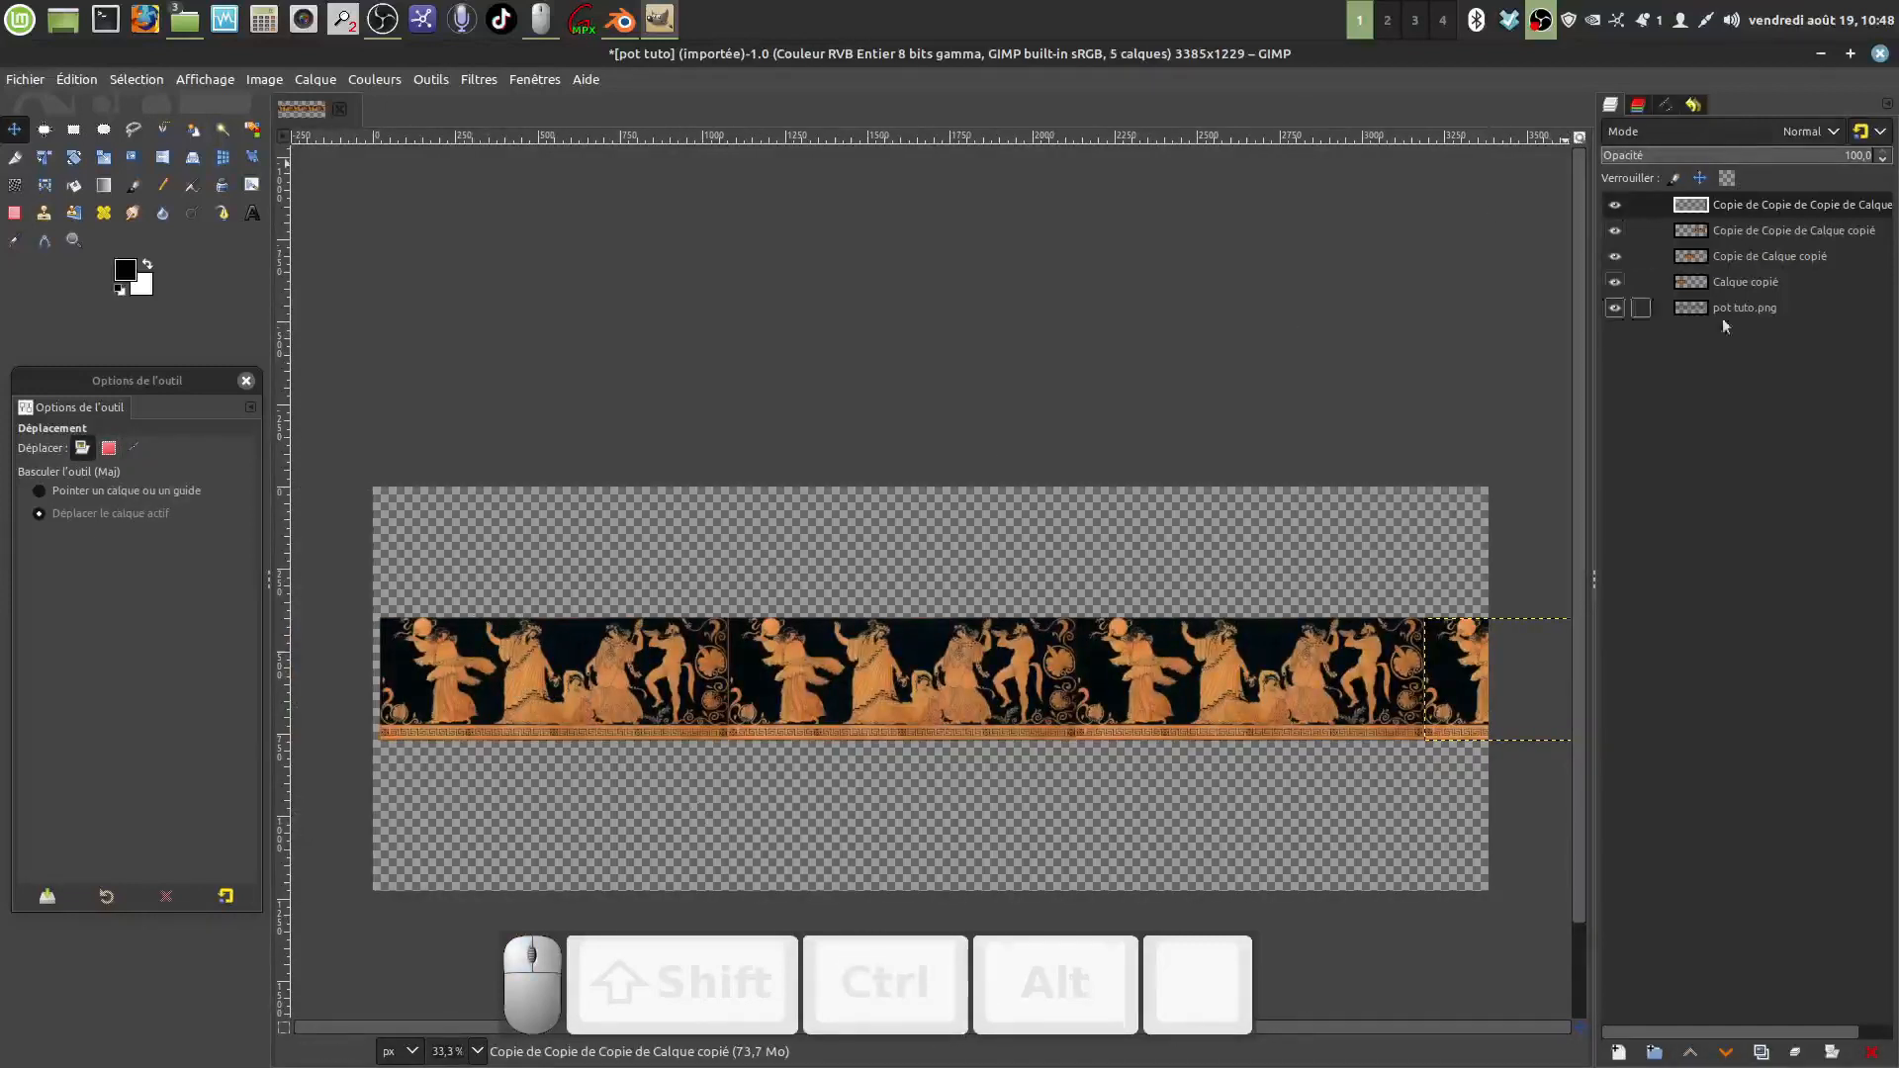
click(1722, 289)
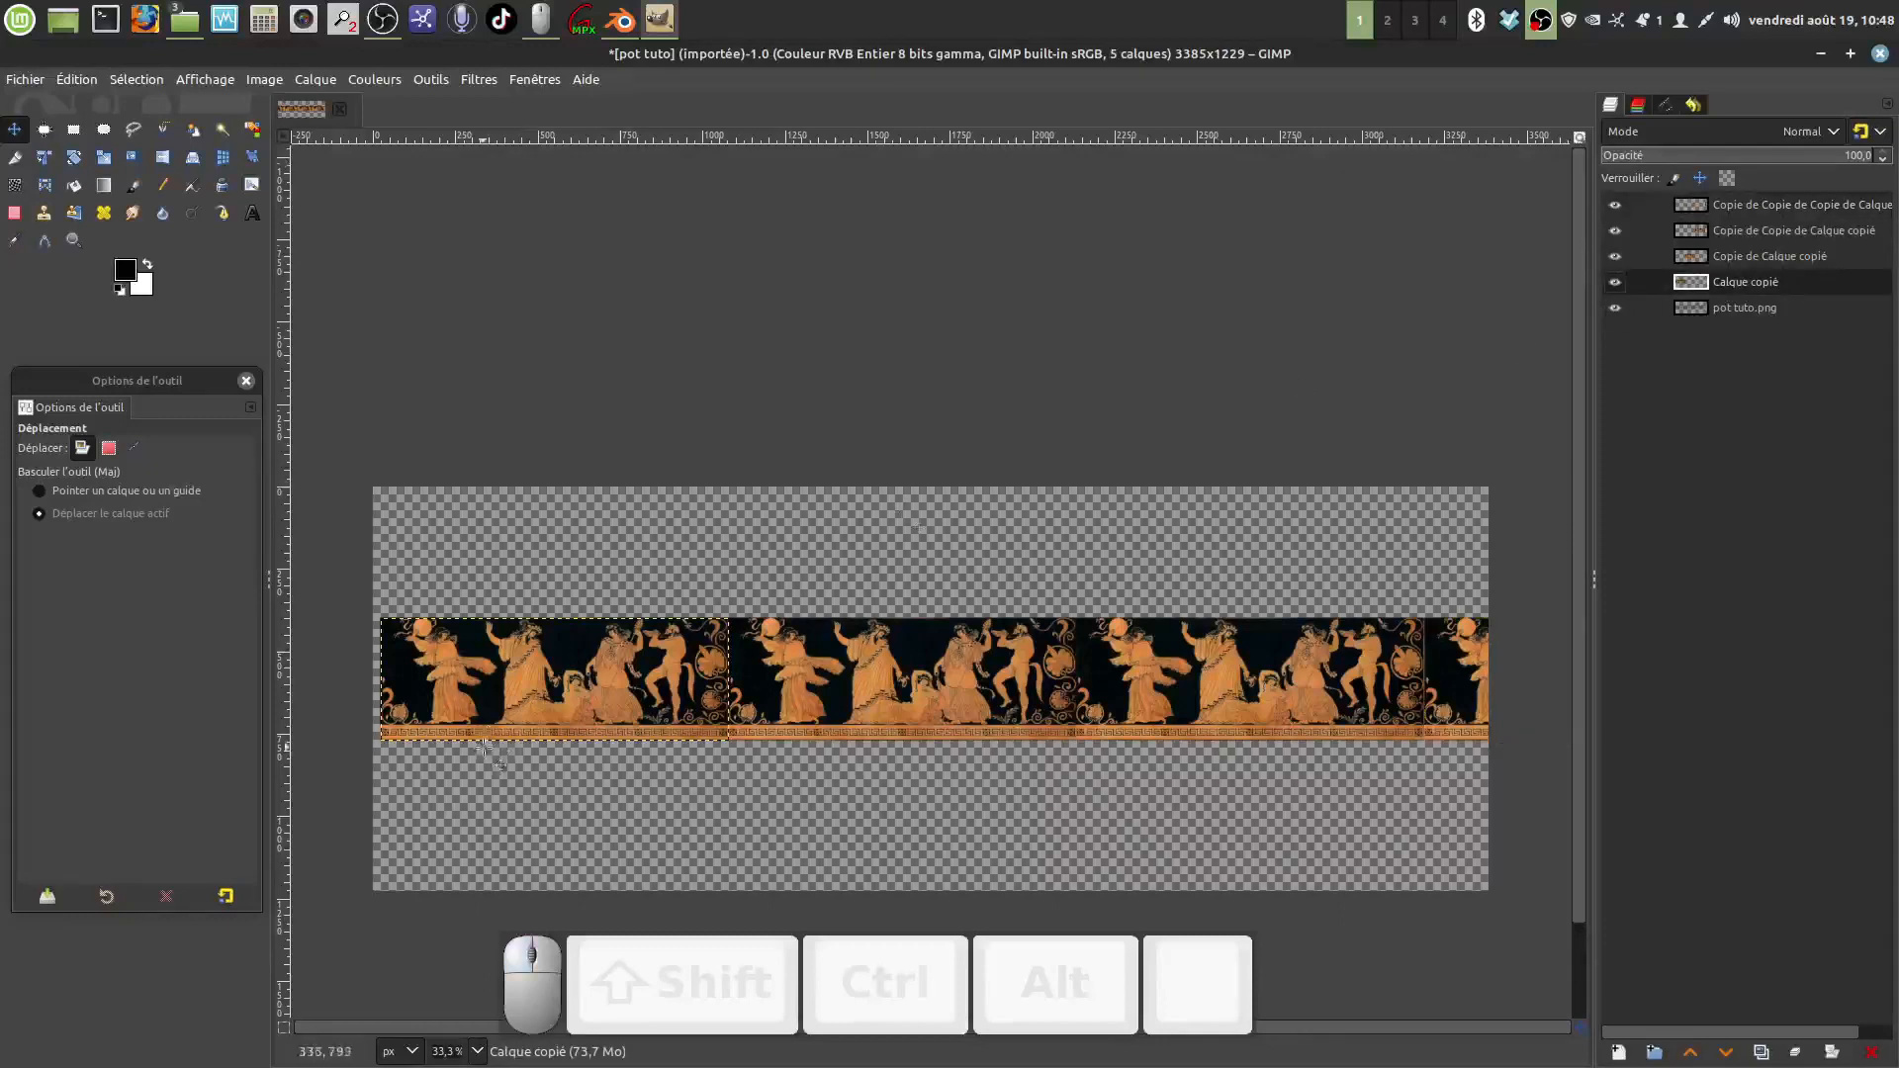
drag(527, 678, 518, 680)
drag(810, 686, 813, 684)
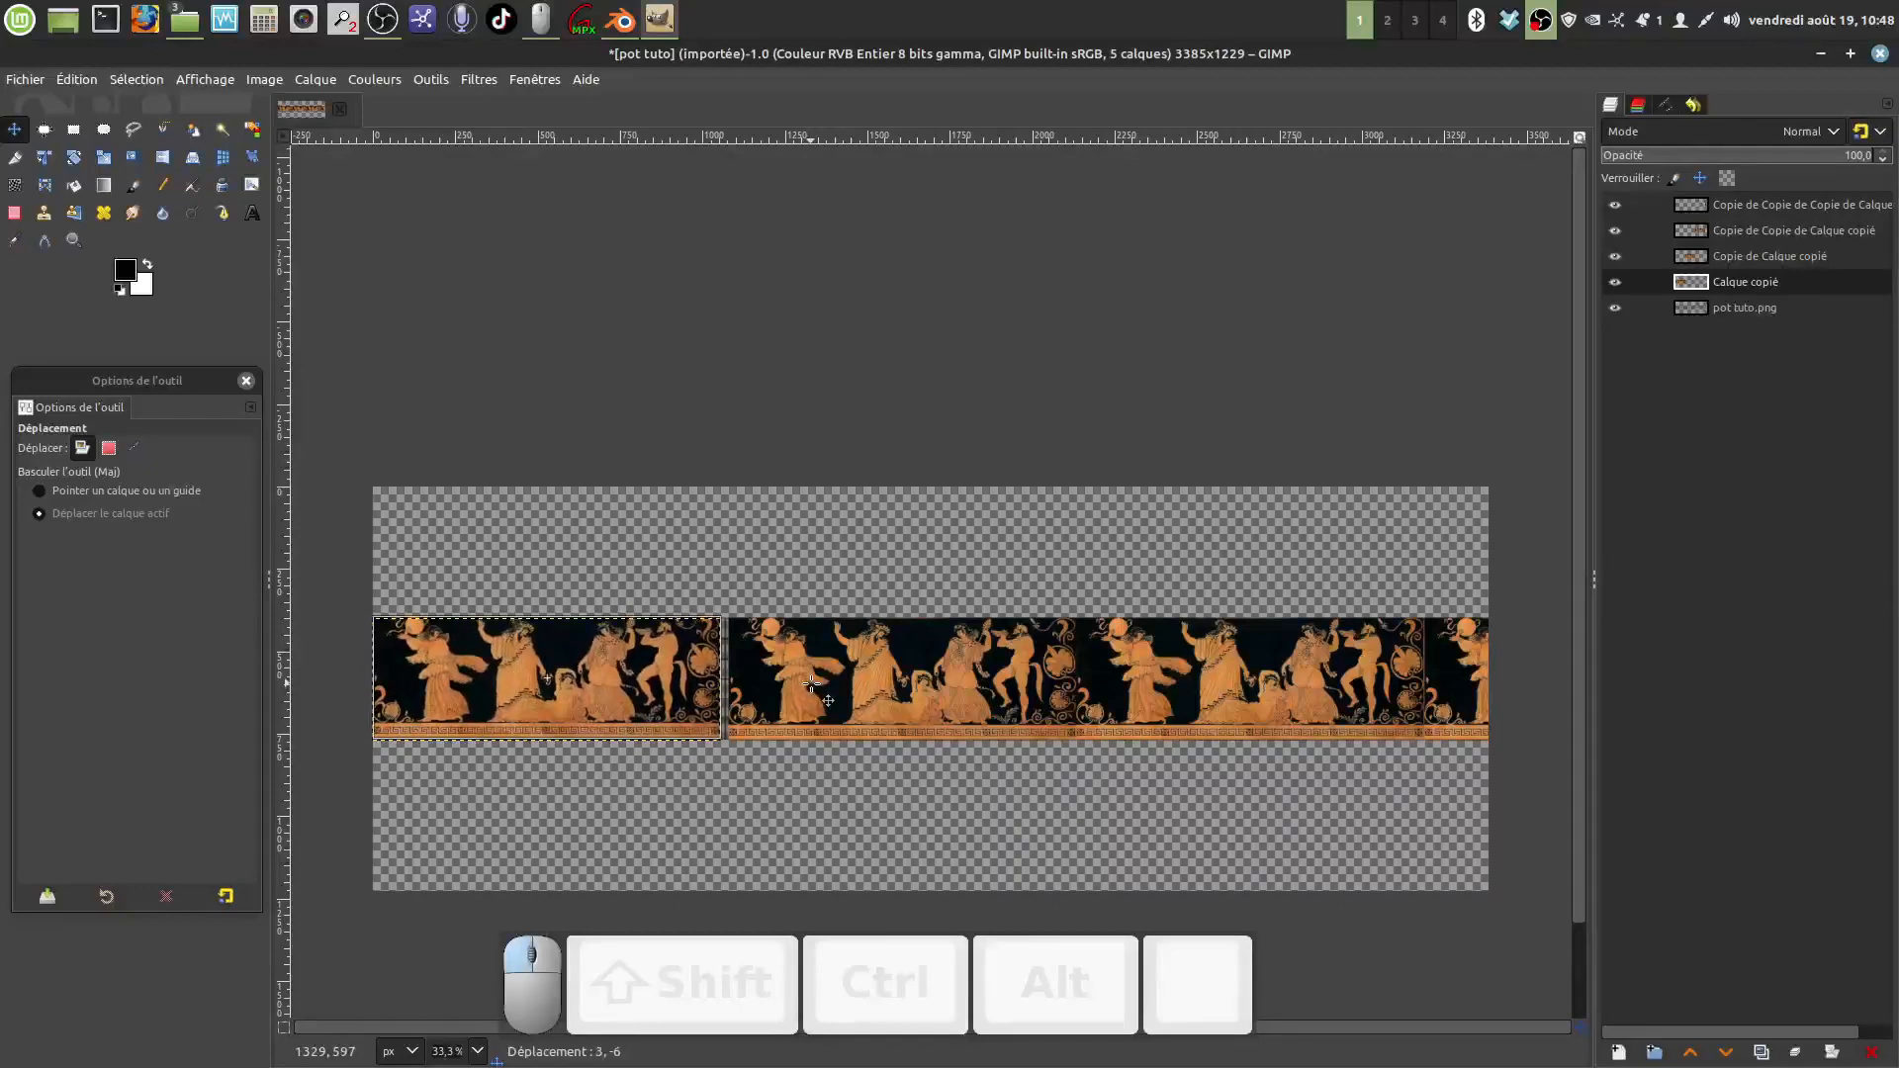
Step: Move the second frieze layer, Copie de Calque copié, edge to edge against the first frieze with the meander borders level
click(1746, 257)
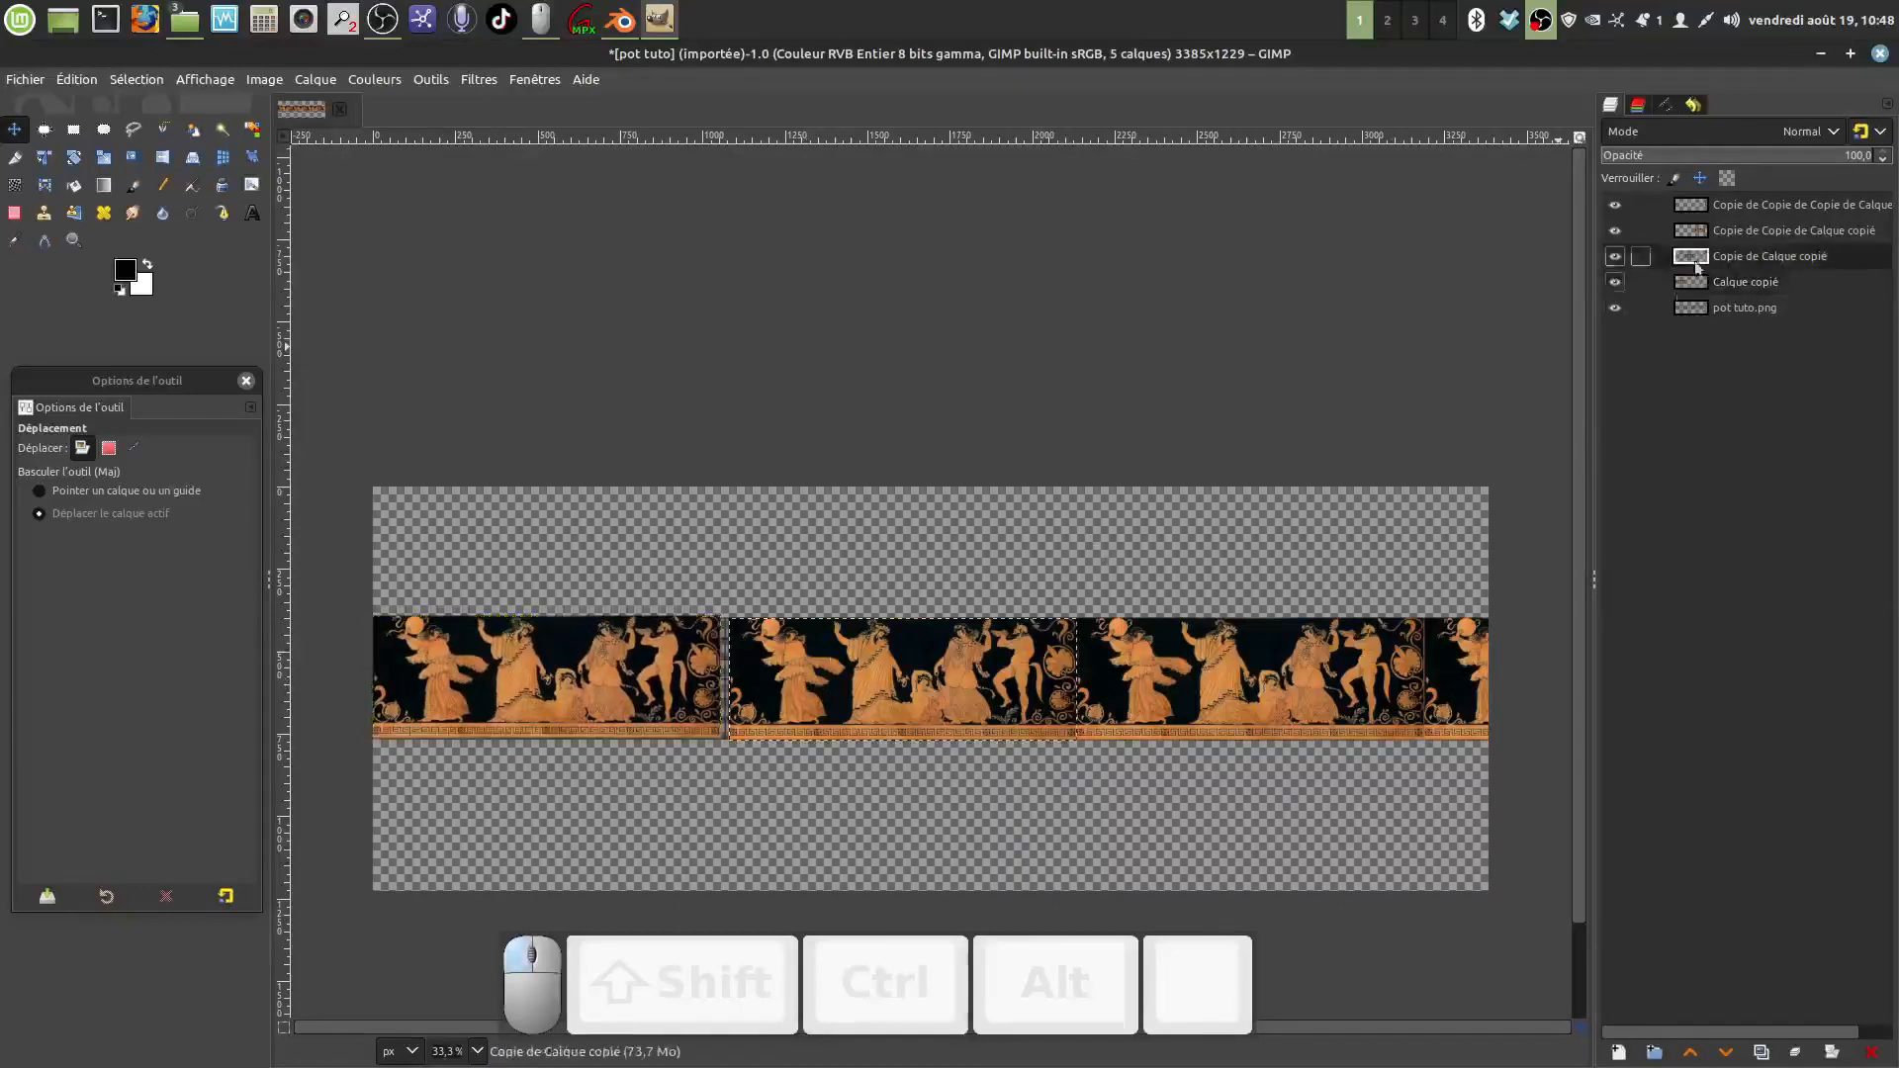
drag(953, 675, 947, 677)
ctrl+scroll(1022, 695, up, 4)
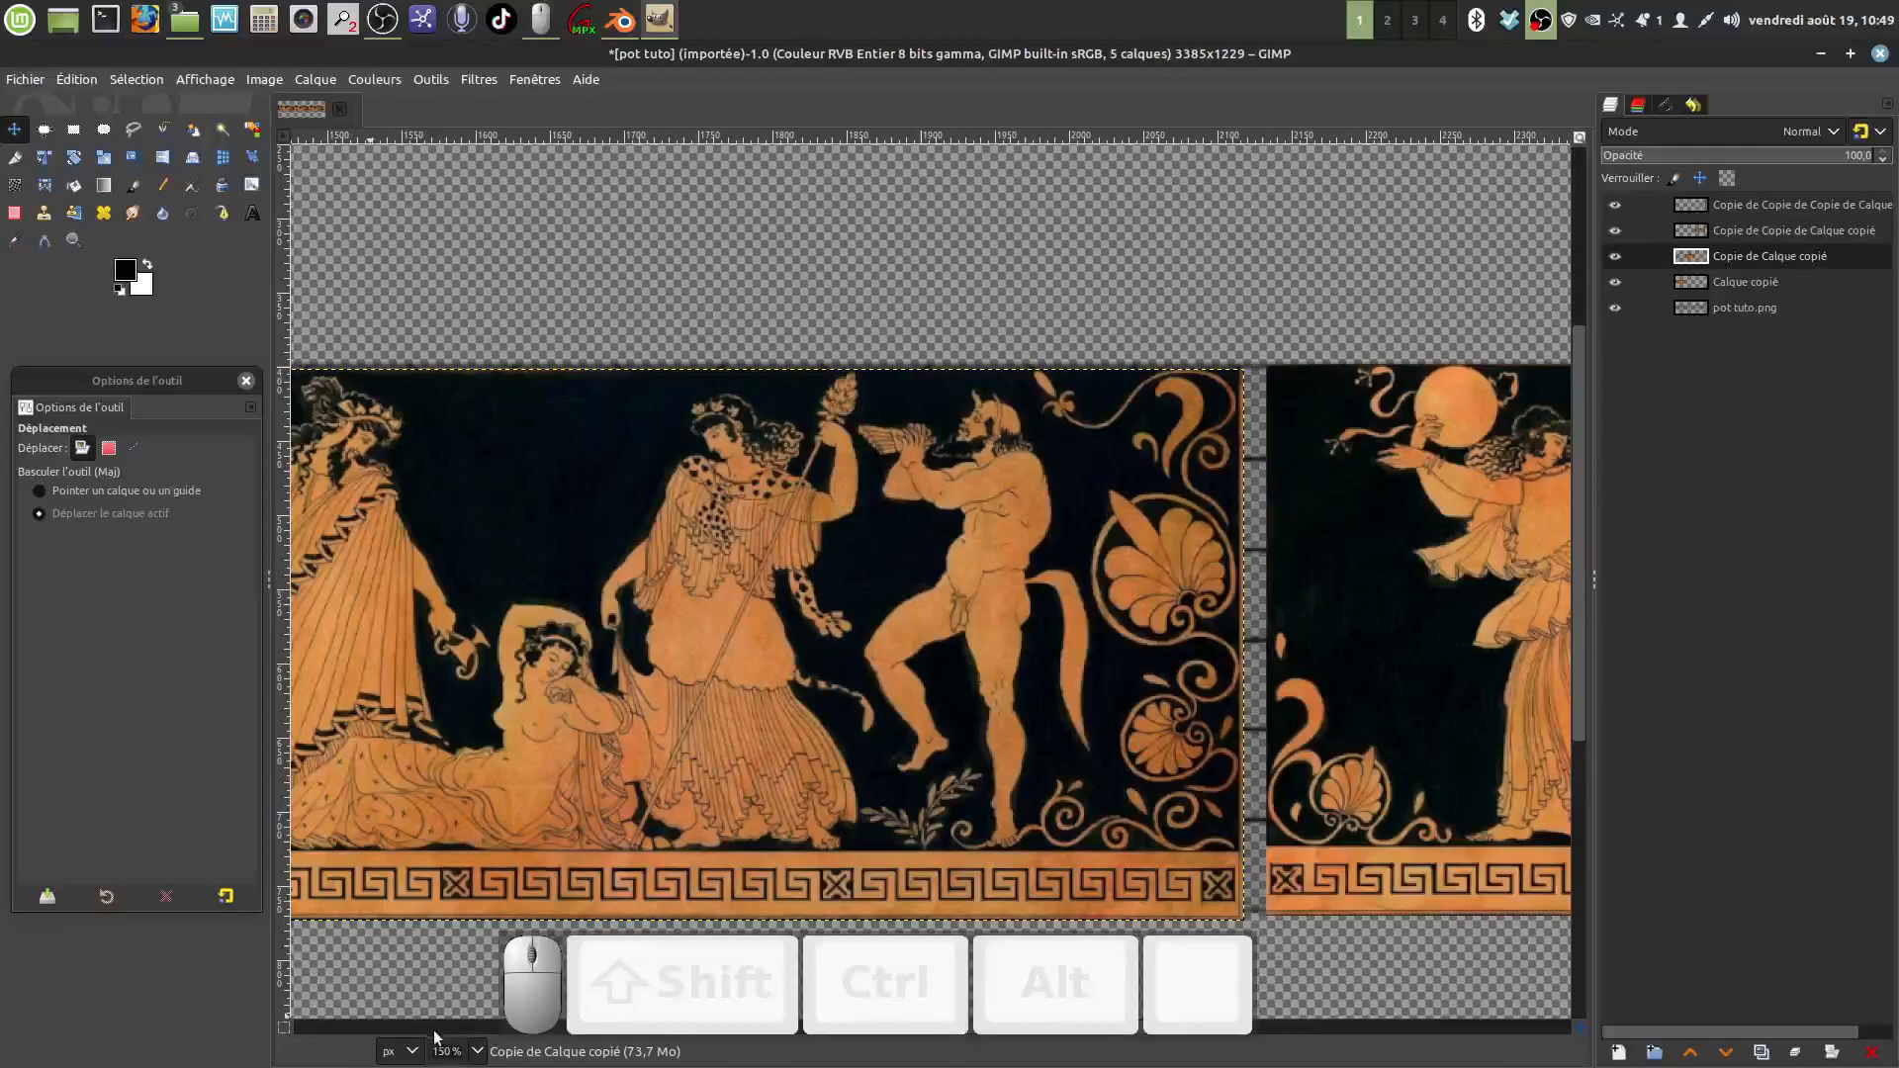
drag(436, 1037, 572, 998)
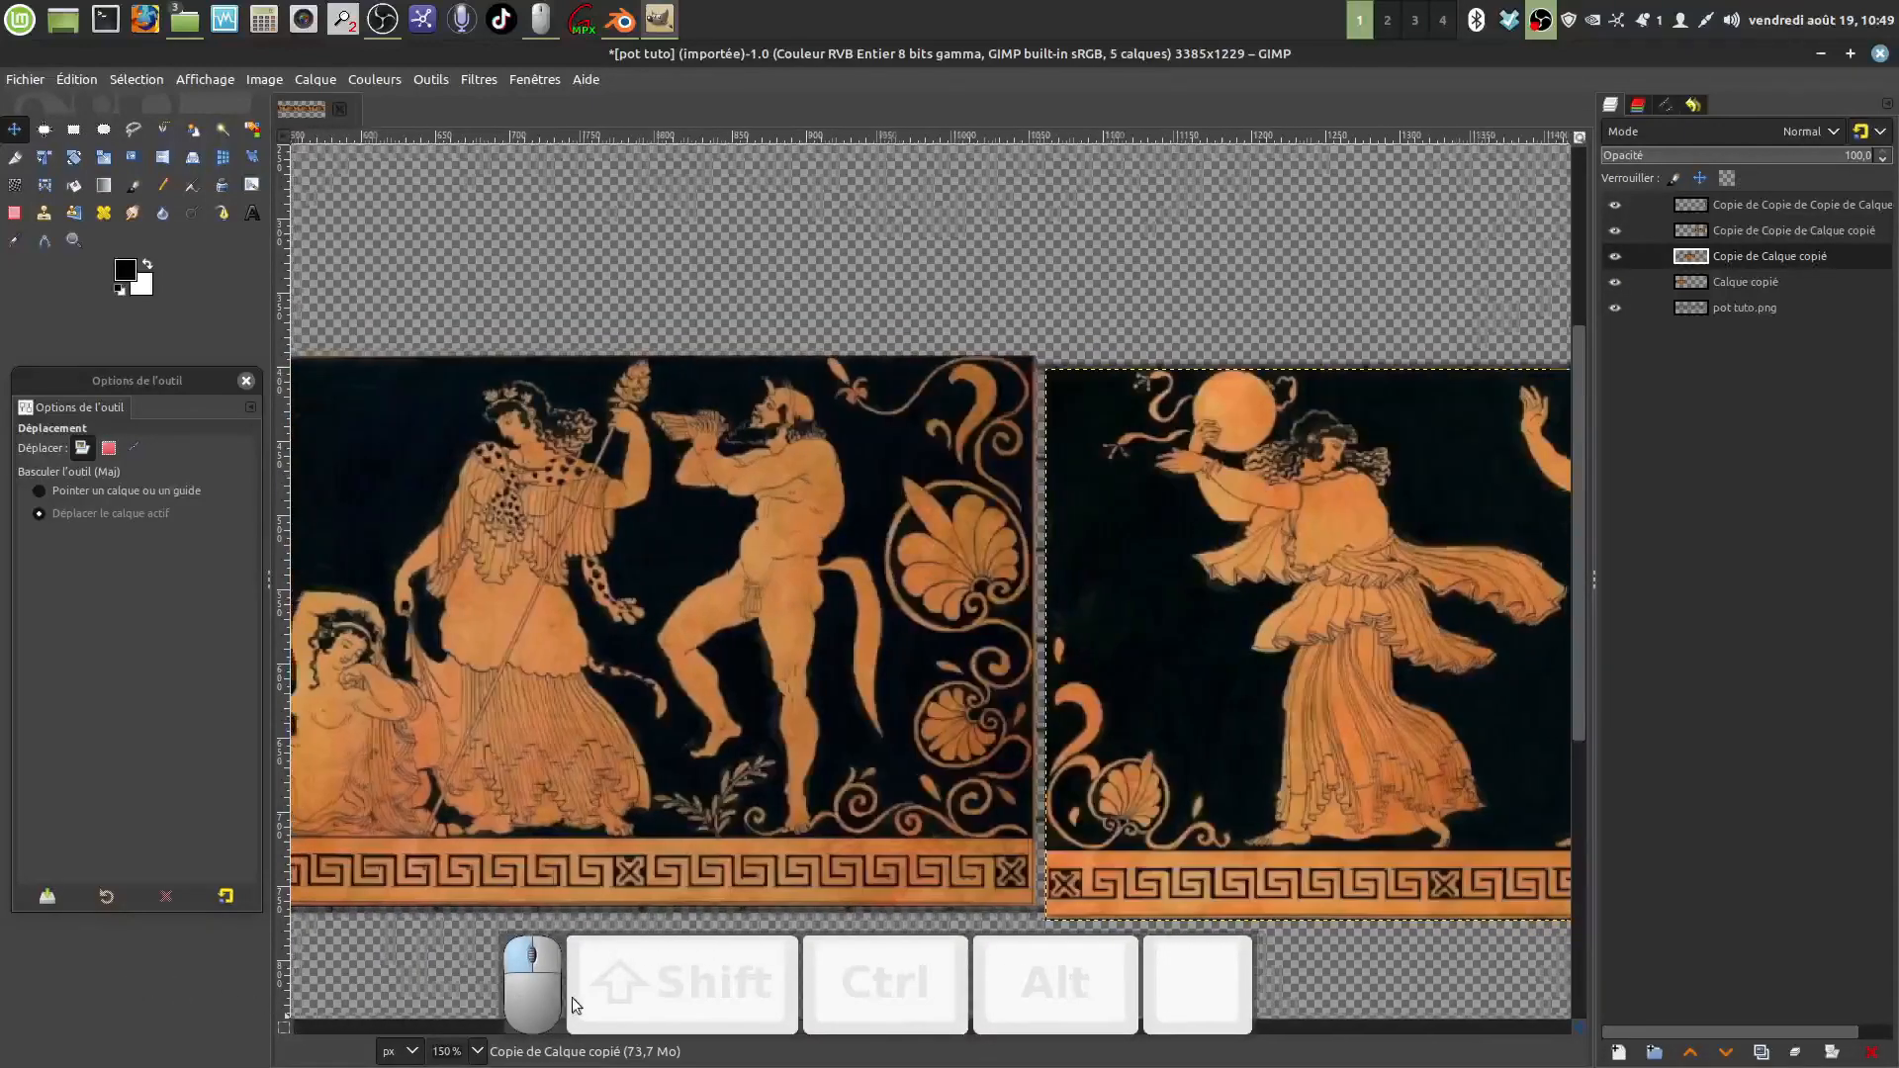
drag(1193, 636, 1181, 621)
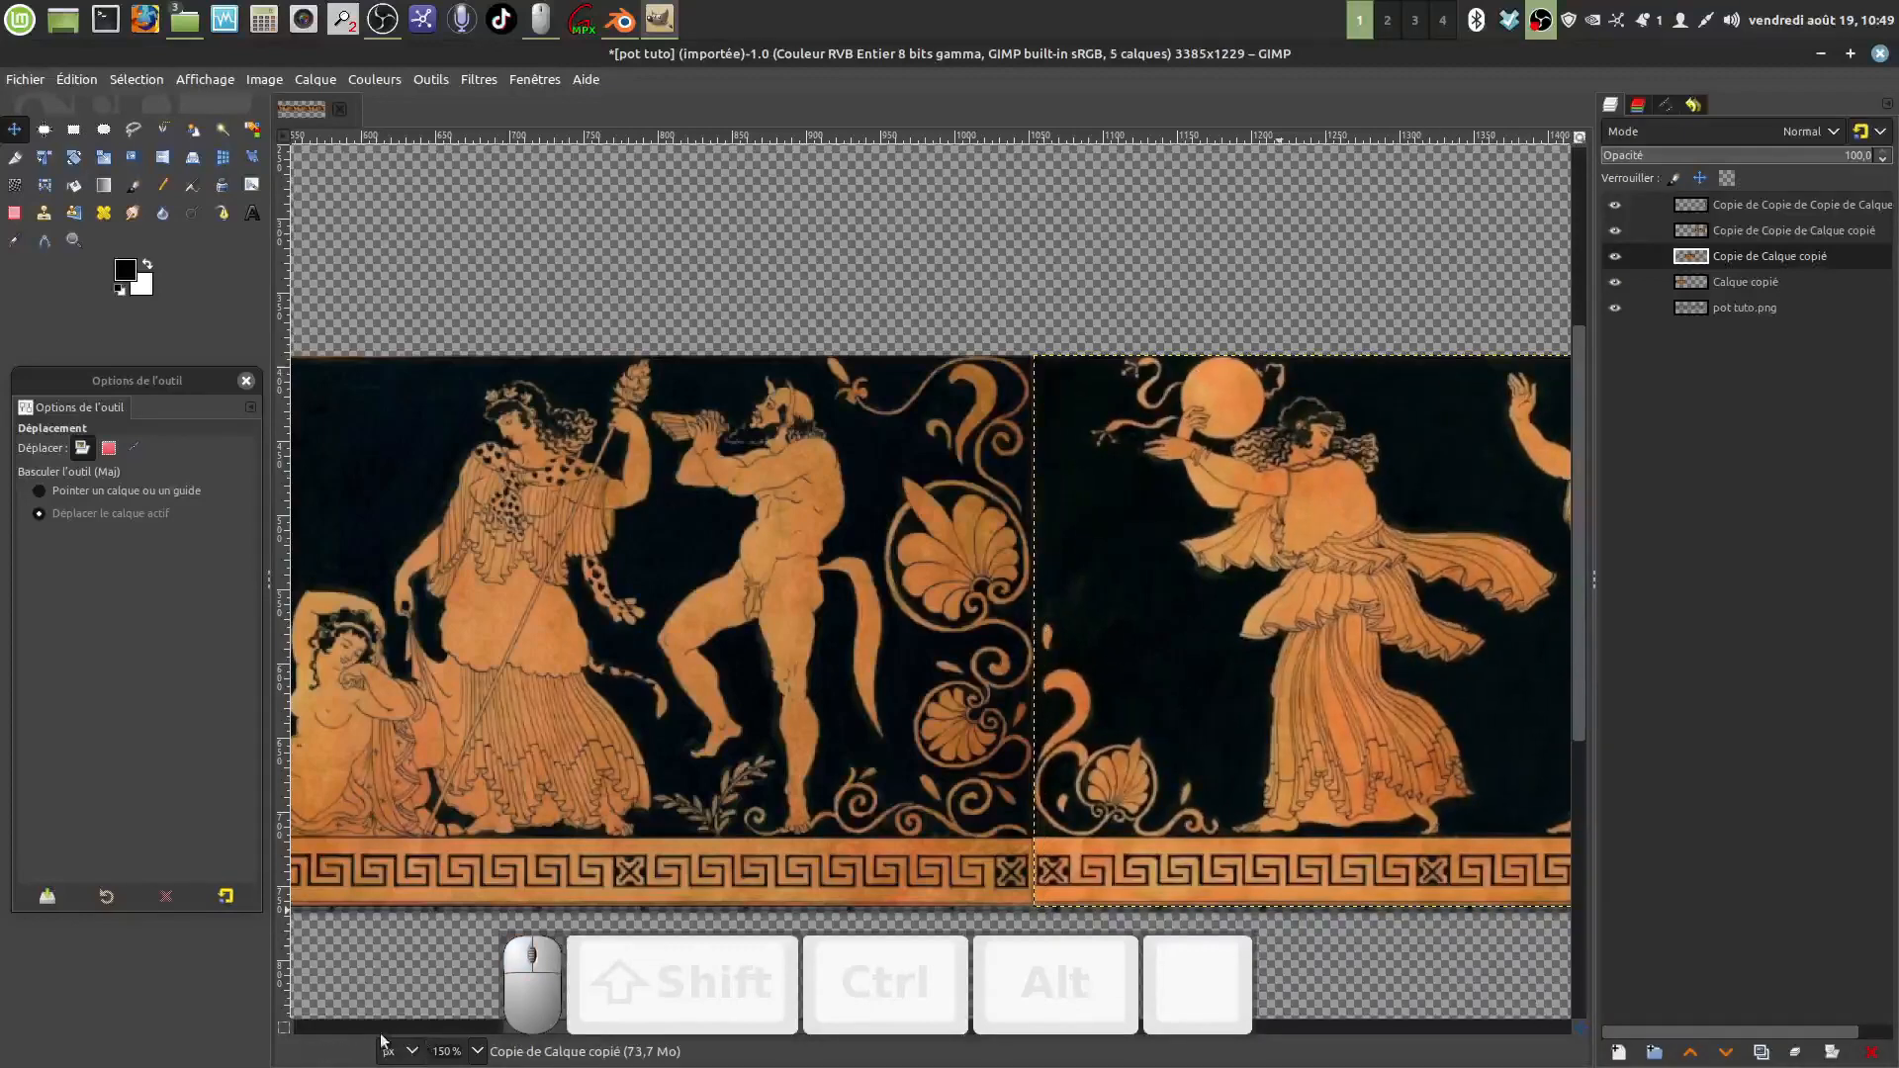
Step: Move the third frieze layer, Copie de Copie de Calque copié, to close the gap after the second frieze and level their borders
drag(549, 1027, 1014, 1004)
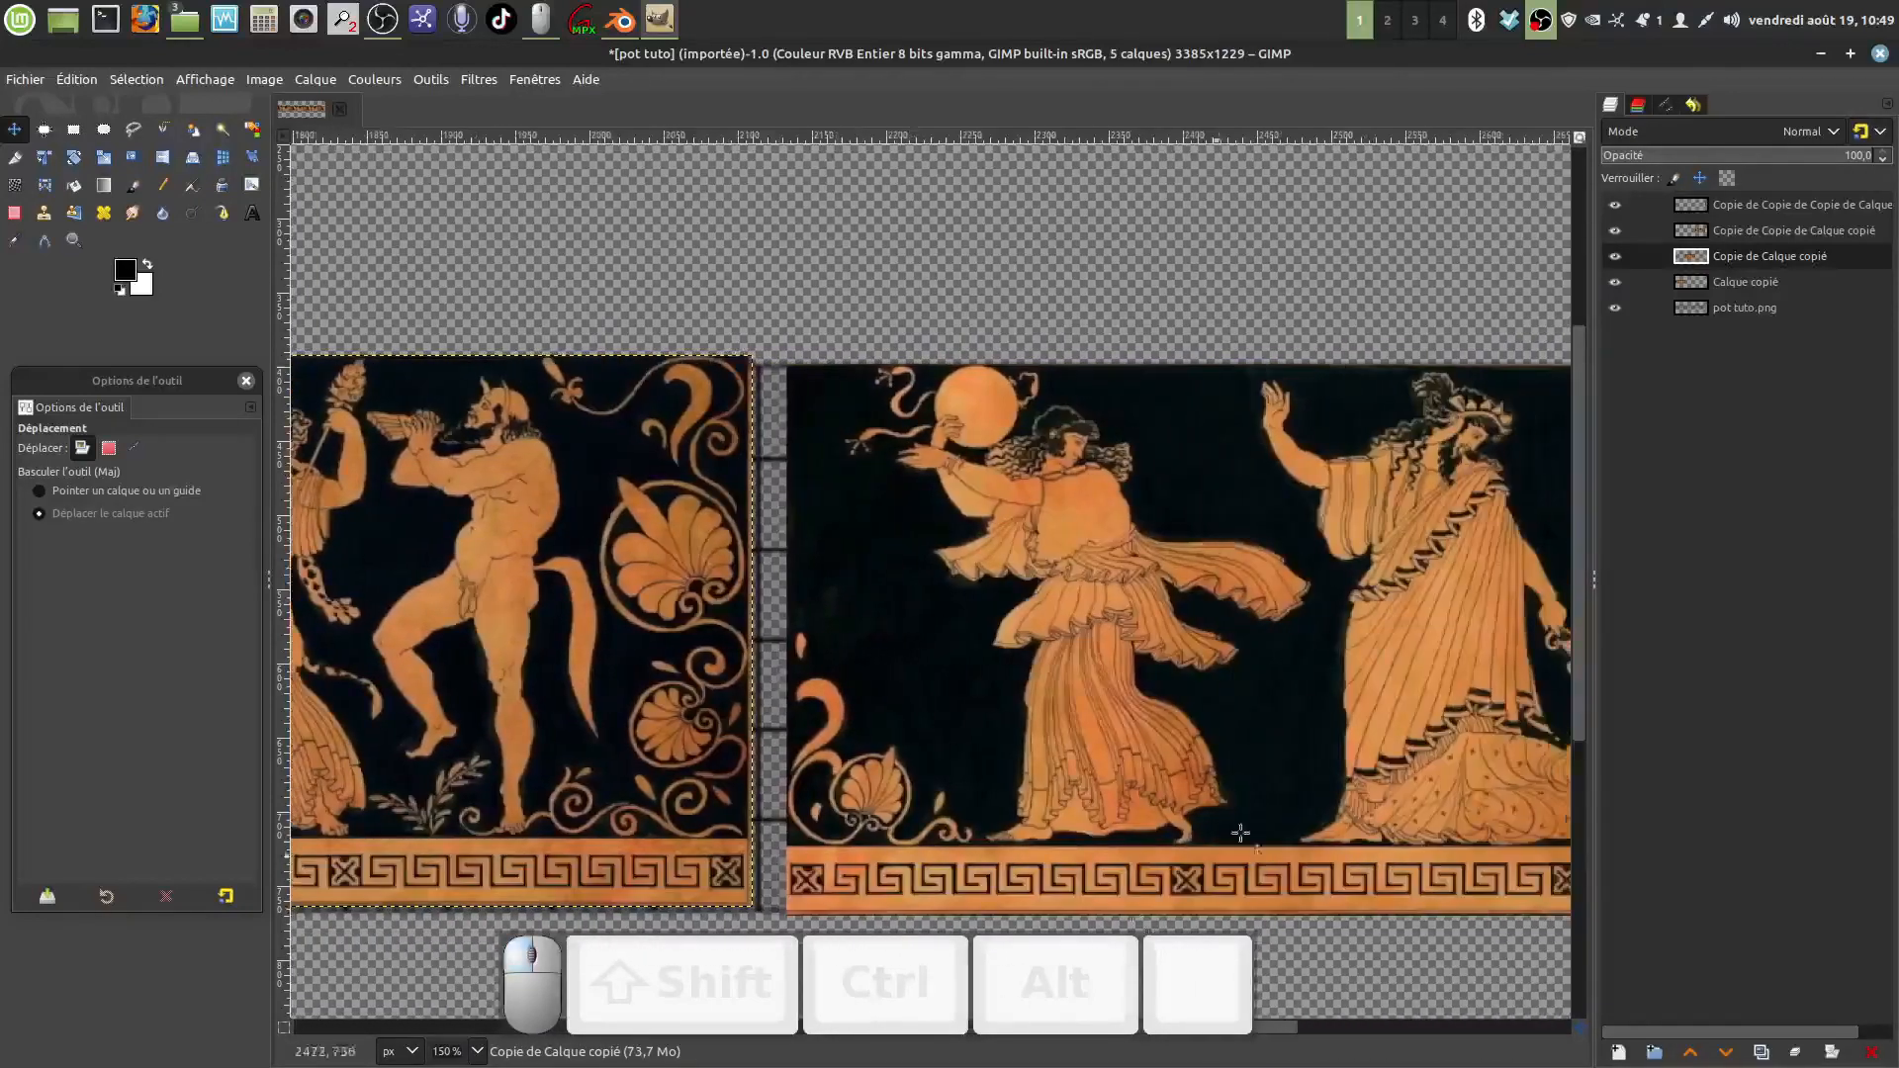
click(1794, 230)
drag(1251, 627, 1217, 614)
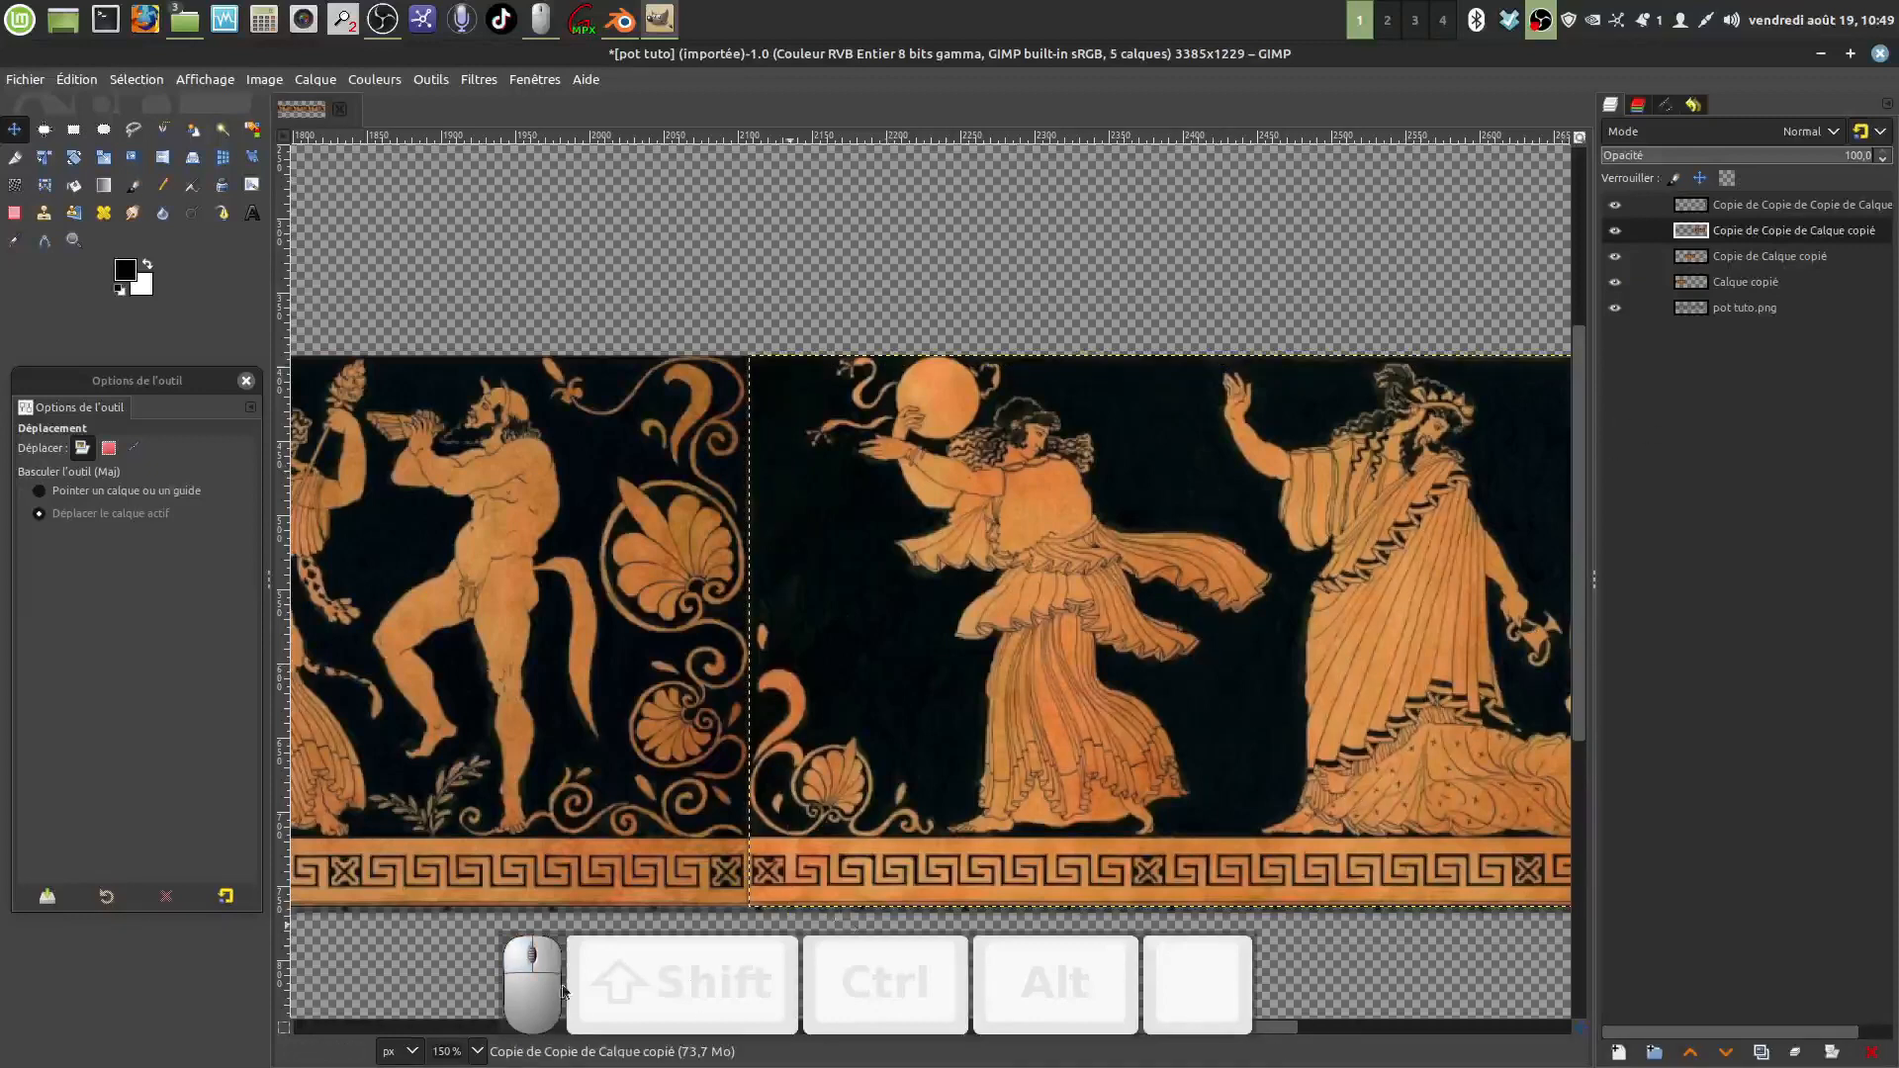
Step: Move the fourth, topmost frieze layer flush against the right edge of the third frieze, at the same height
drag(1286, 1026, 1581, 1030)
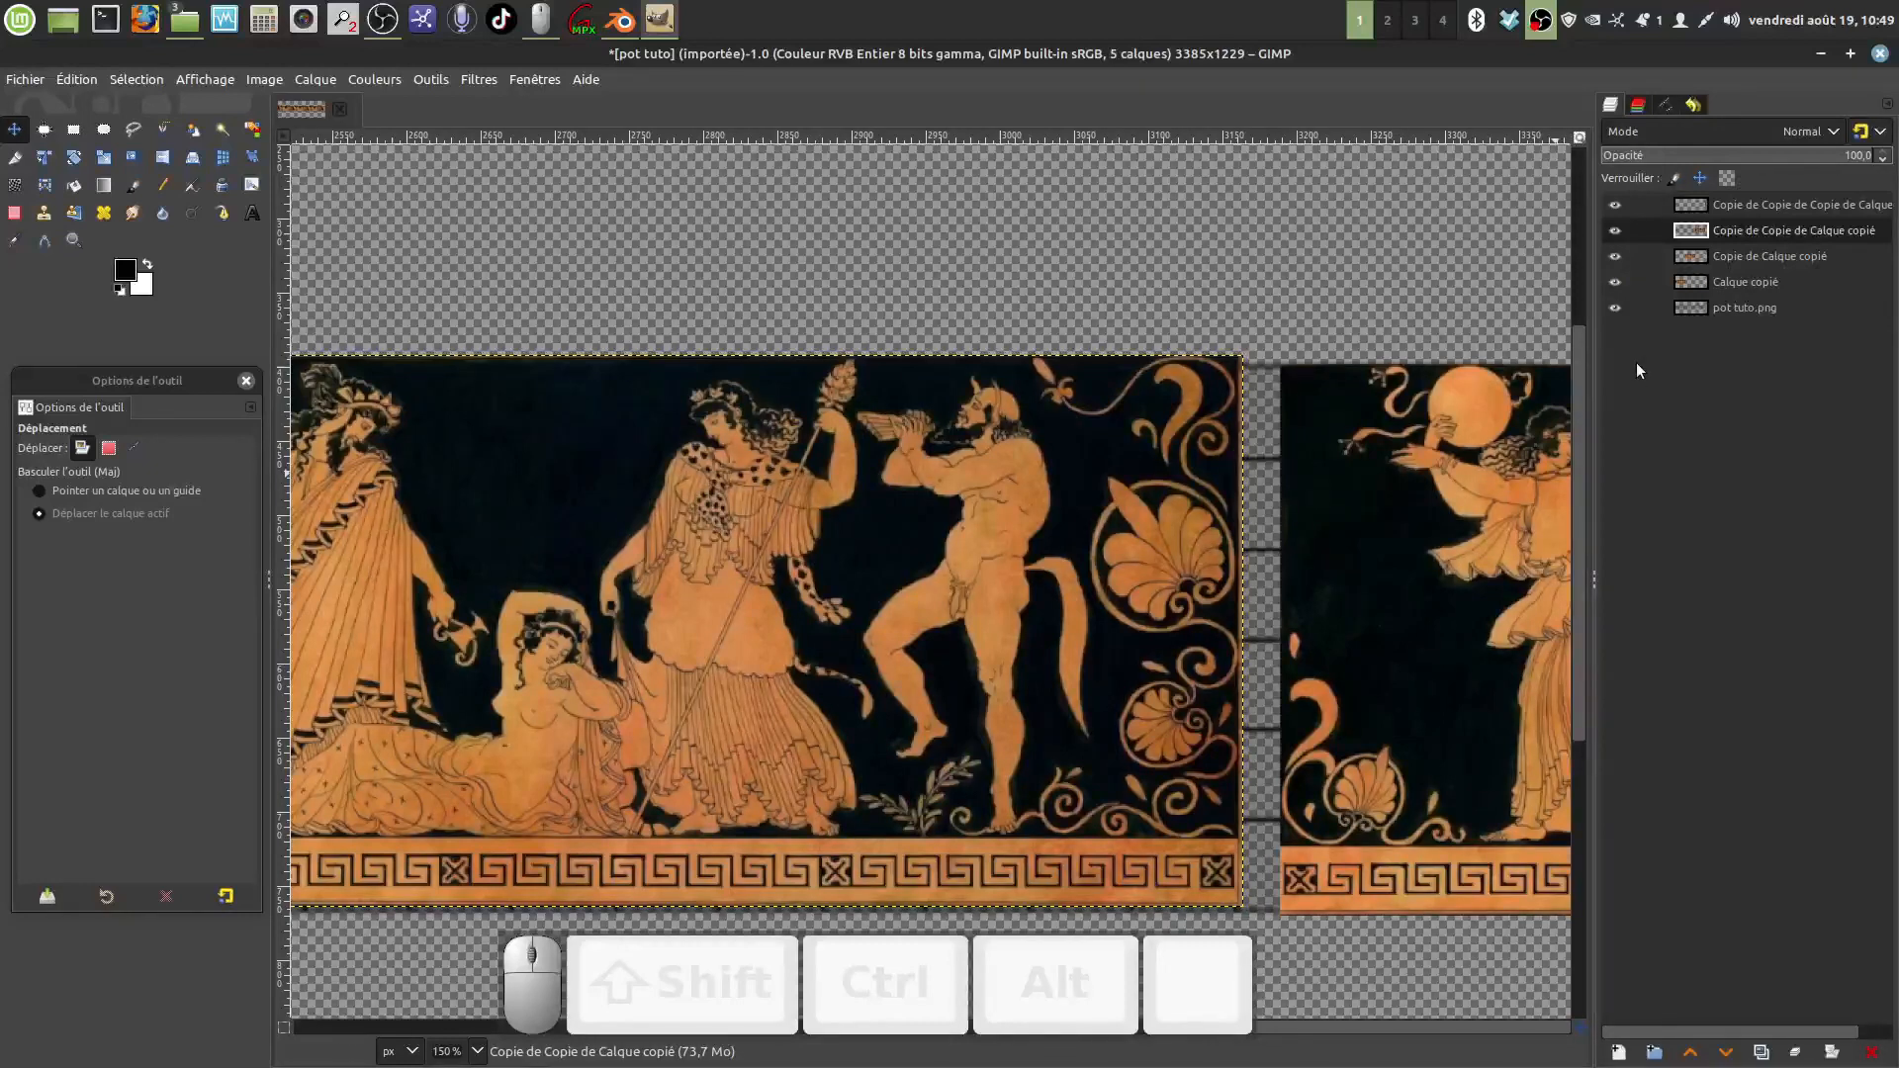
click(1778, 205)
drag(1422, 599, 1379, 591)
Step: Hide the pot tuto.png grid layer and merge the visible frieze layers into one, expanded as necessary
ctrl+scroll(1057, 722, down, 4)
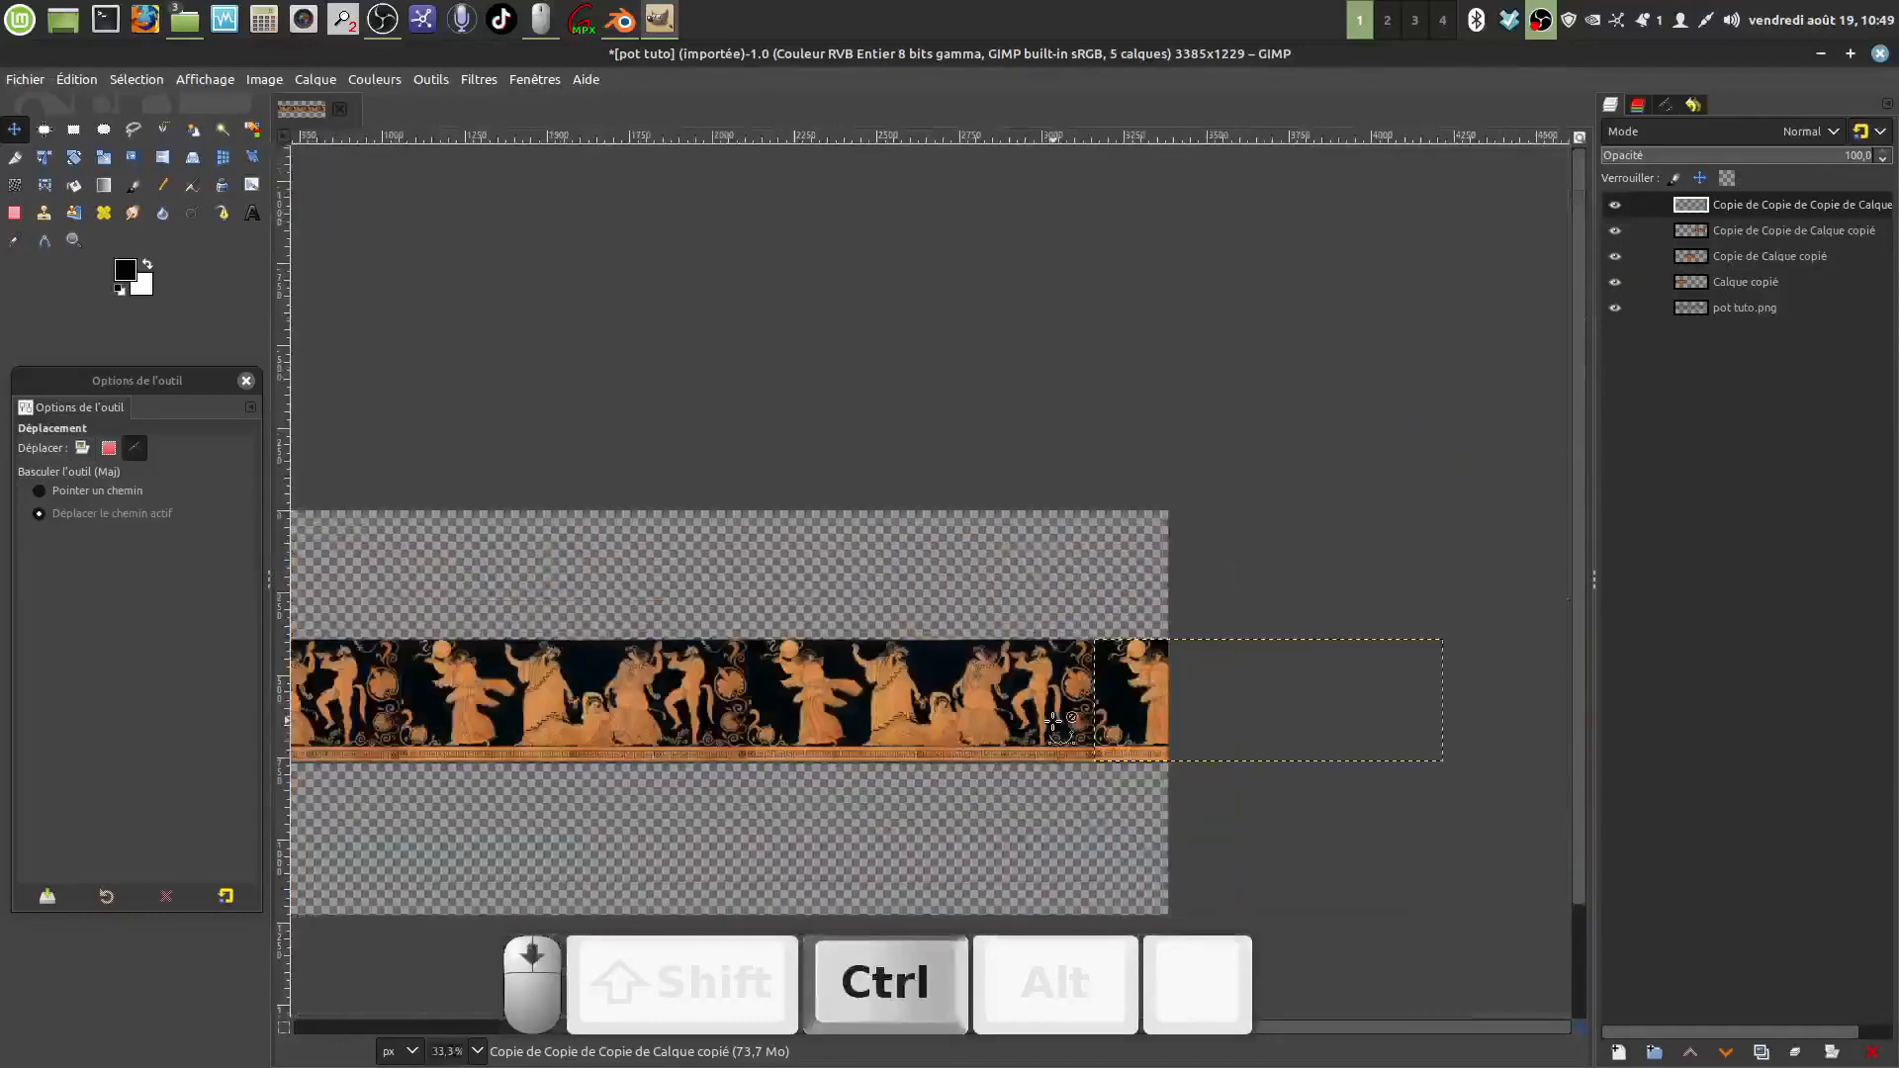
ctrl+scroll(1057, 722, down, 3)
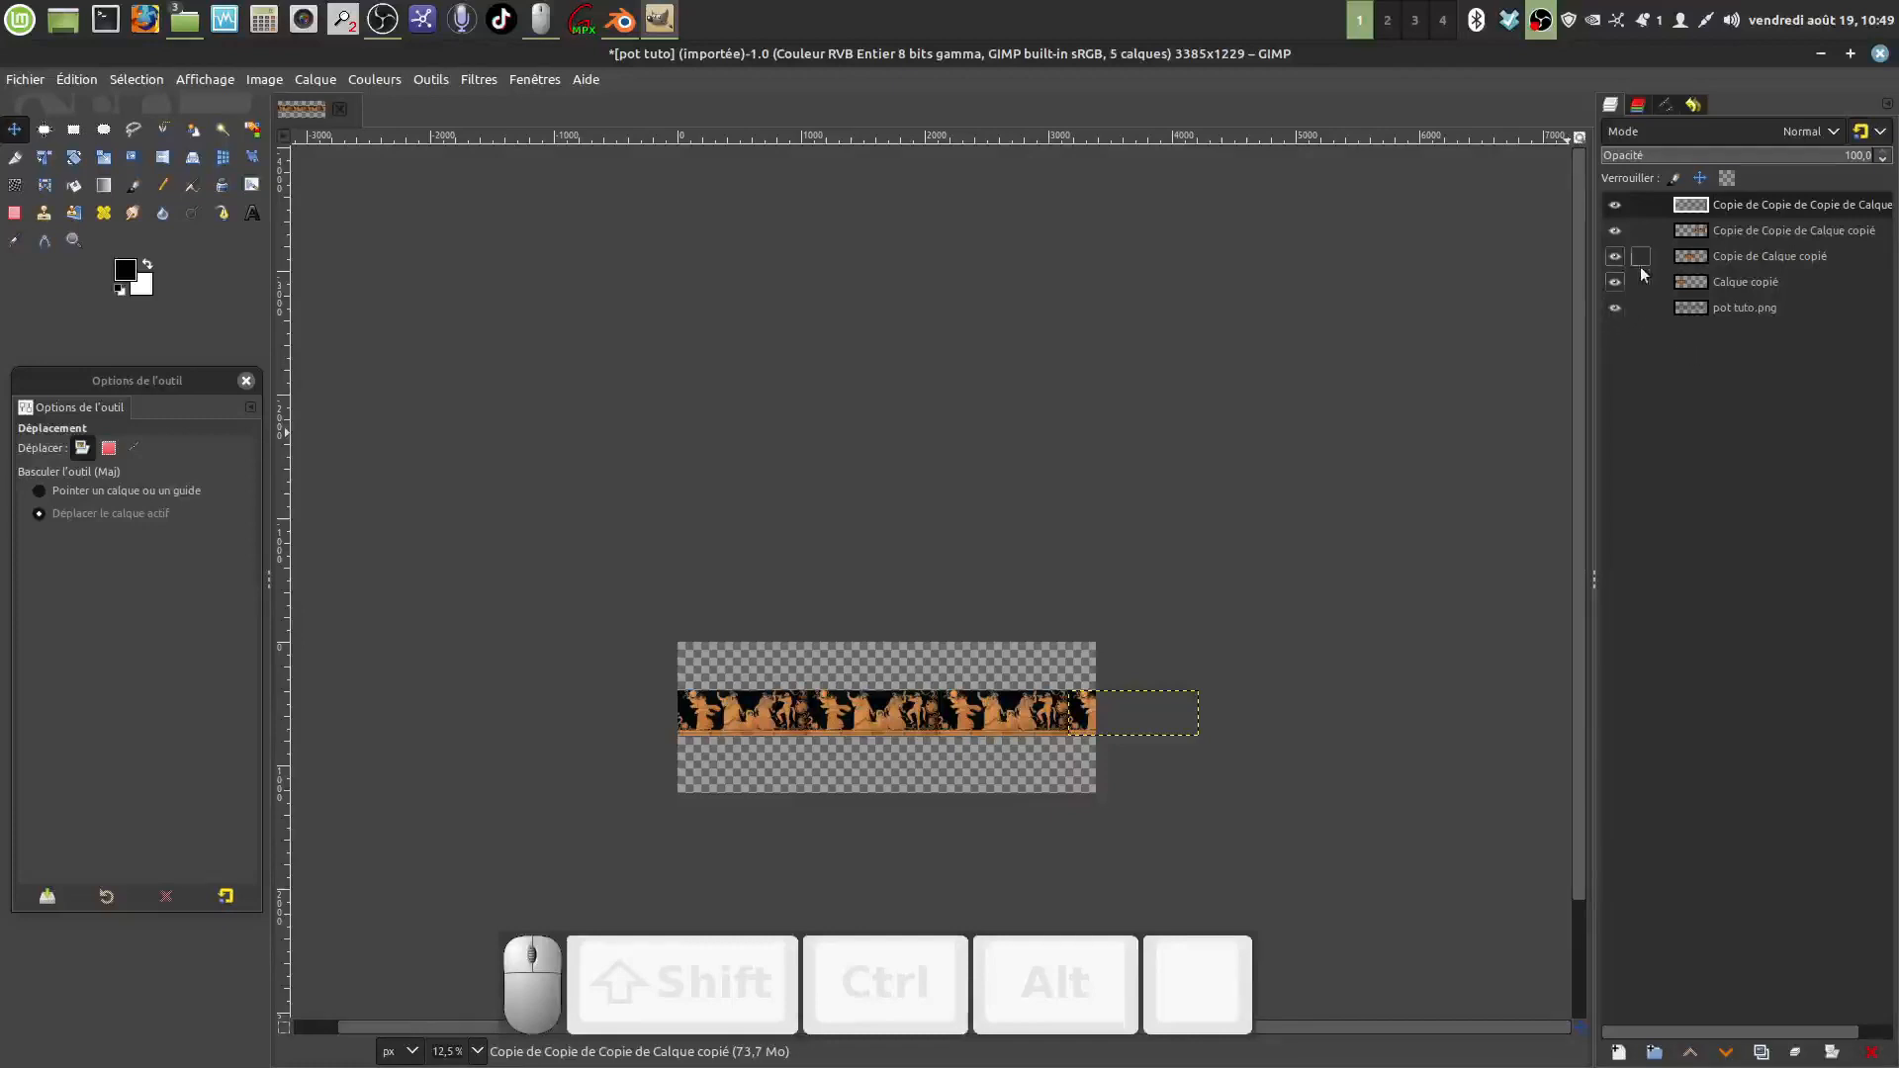
click(1616, 308)
click(270, 81)
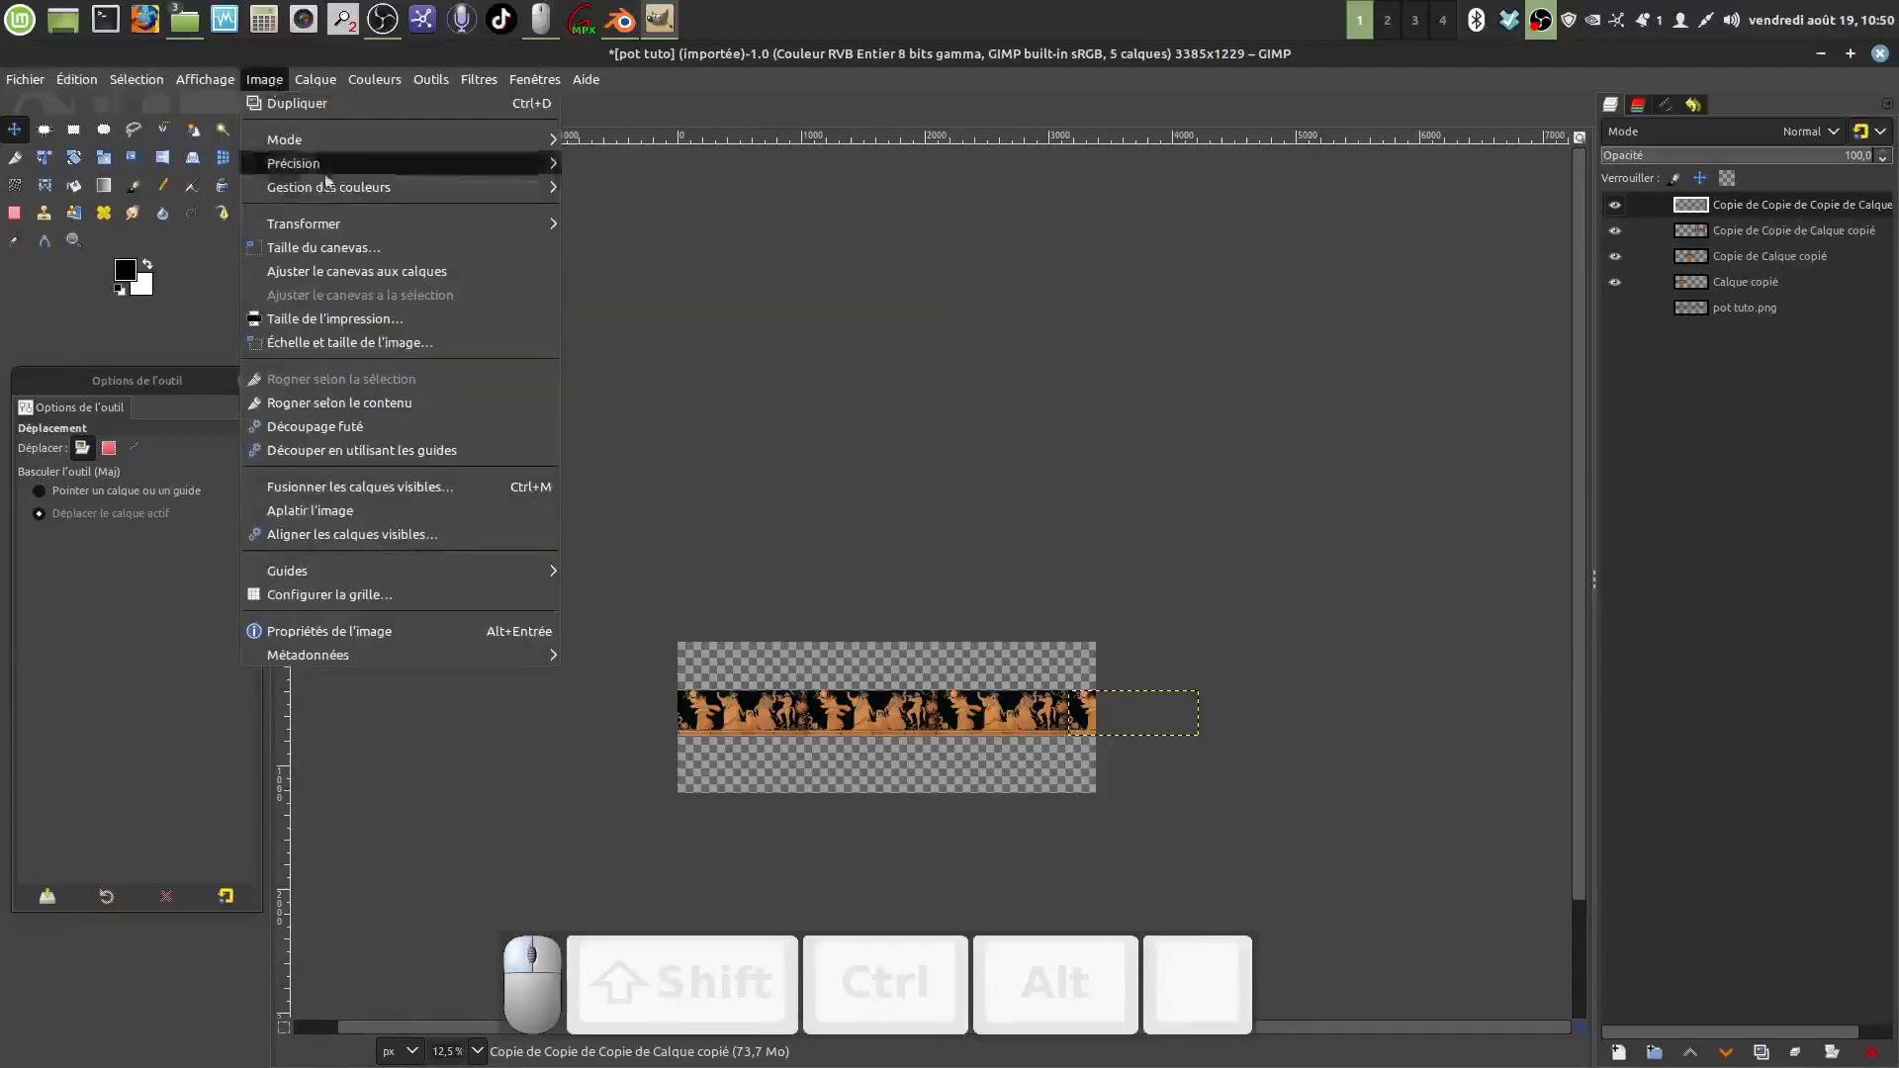
click(394, 485)
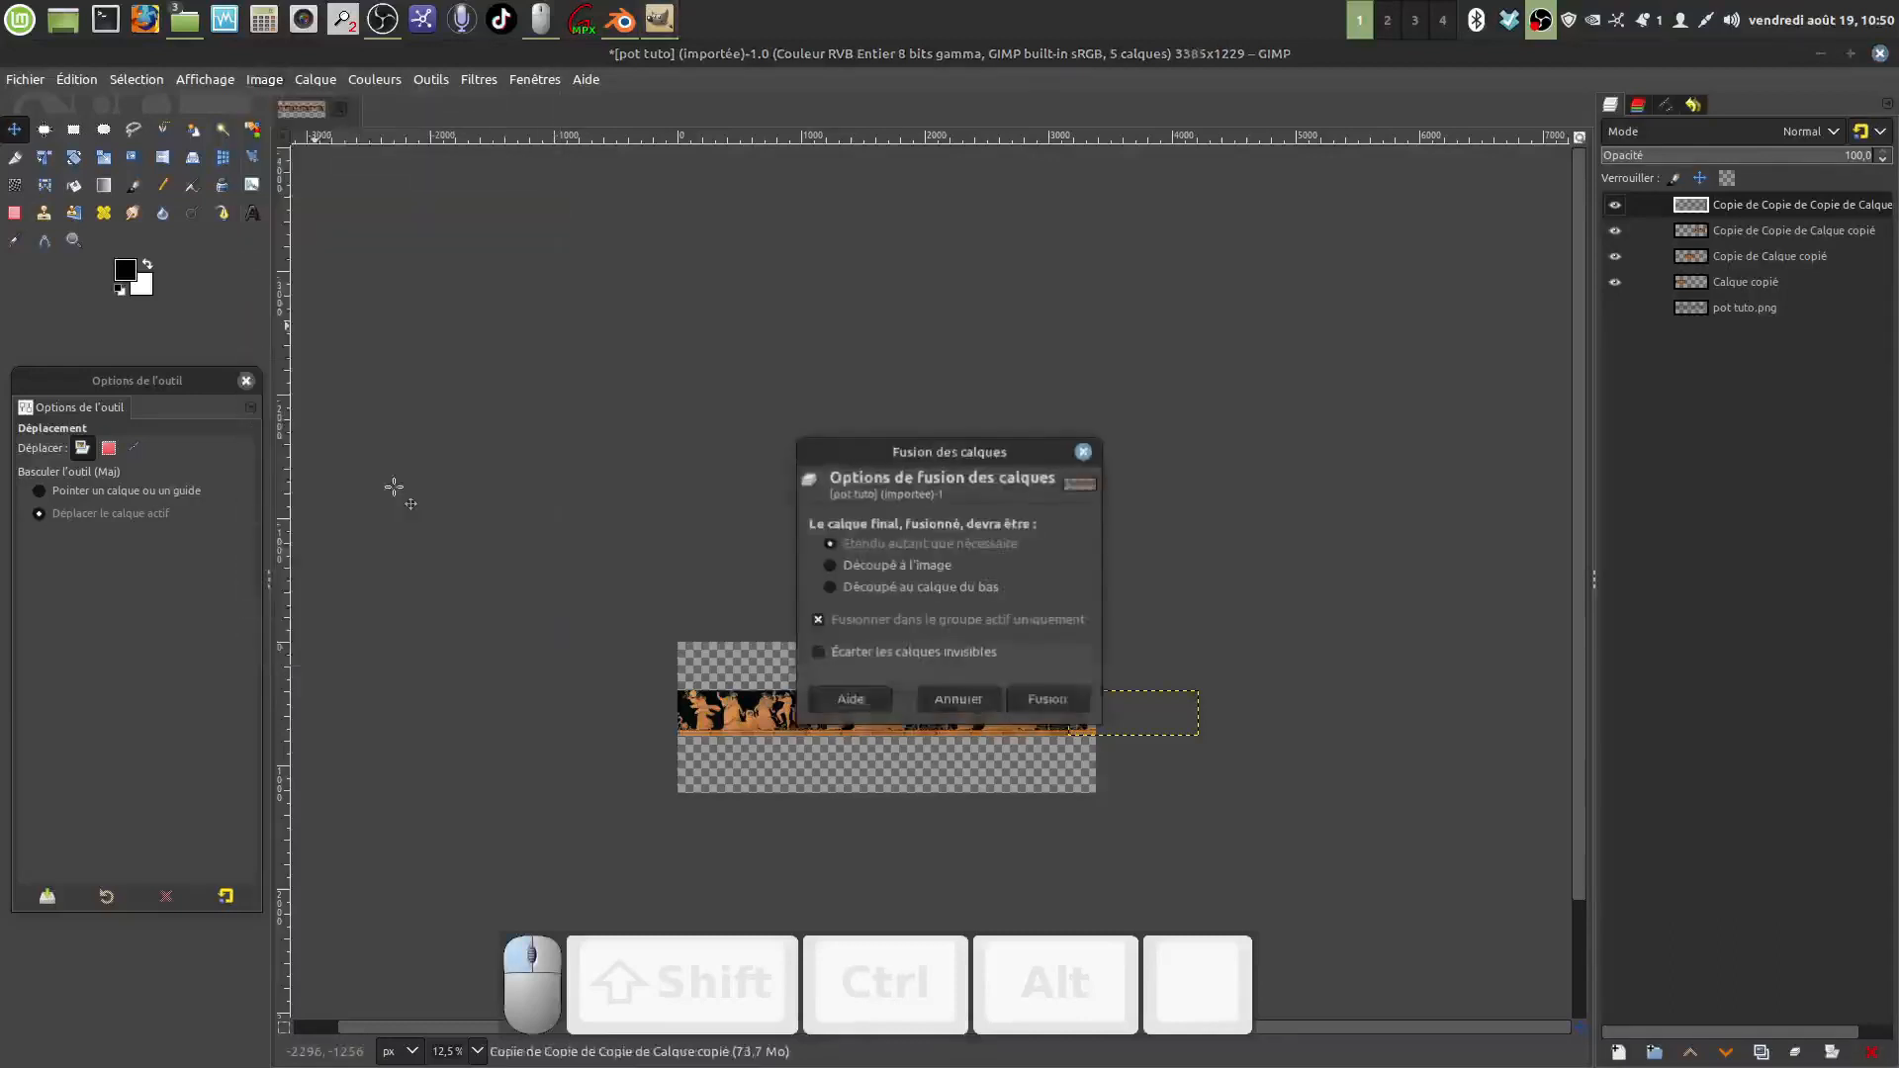
click(1043, 705)
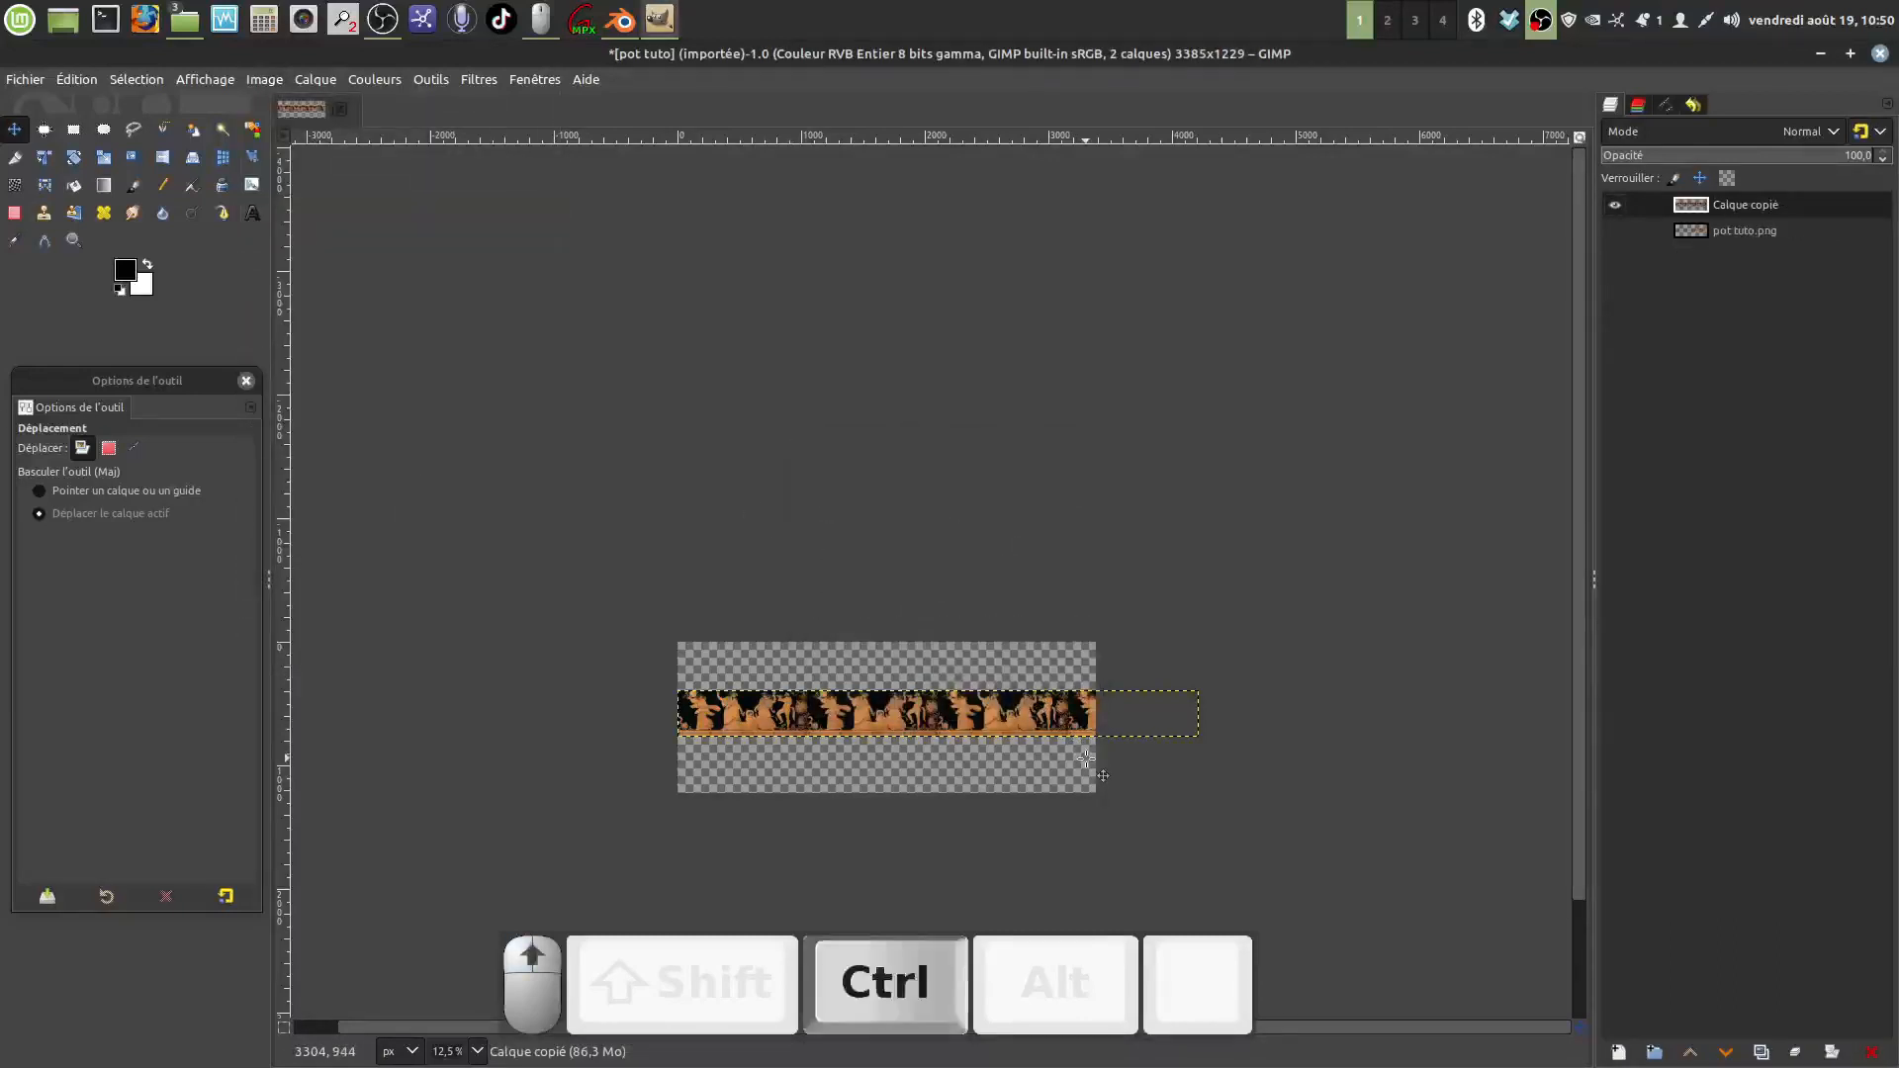
Step: Fit the merged frieze layer to the image size so the part beyond the canvas is cut off
ctrl+scroll(1086, 759, up, 1)
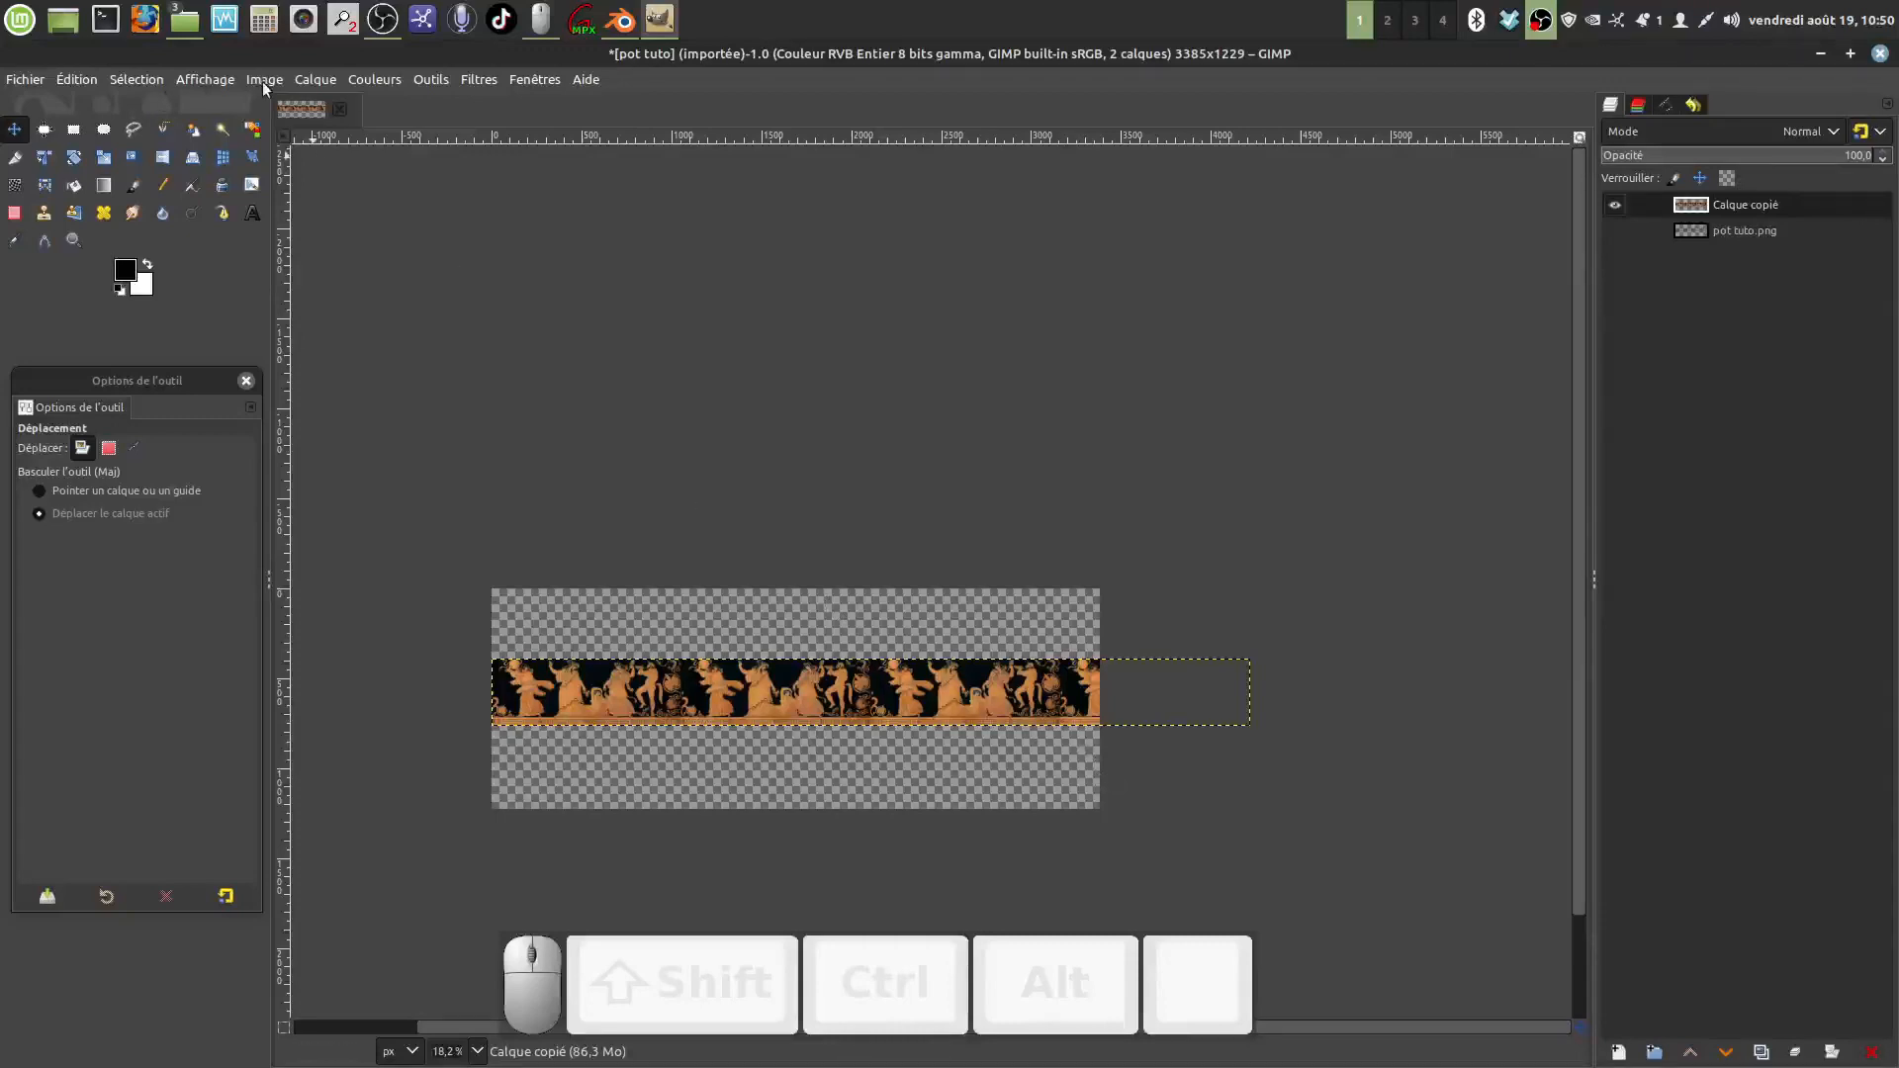
click(311, 81)
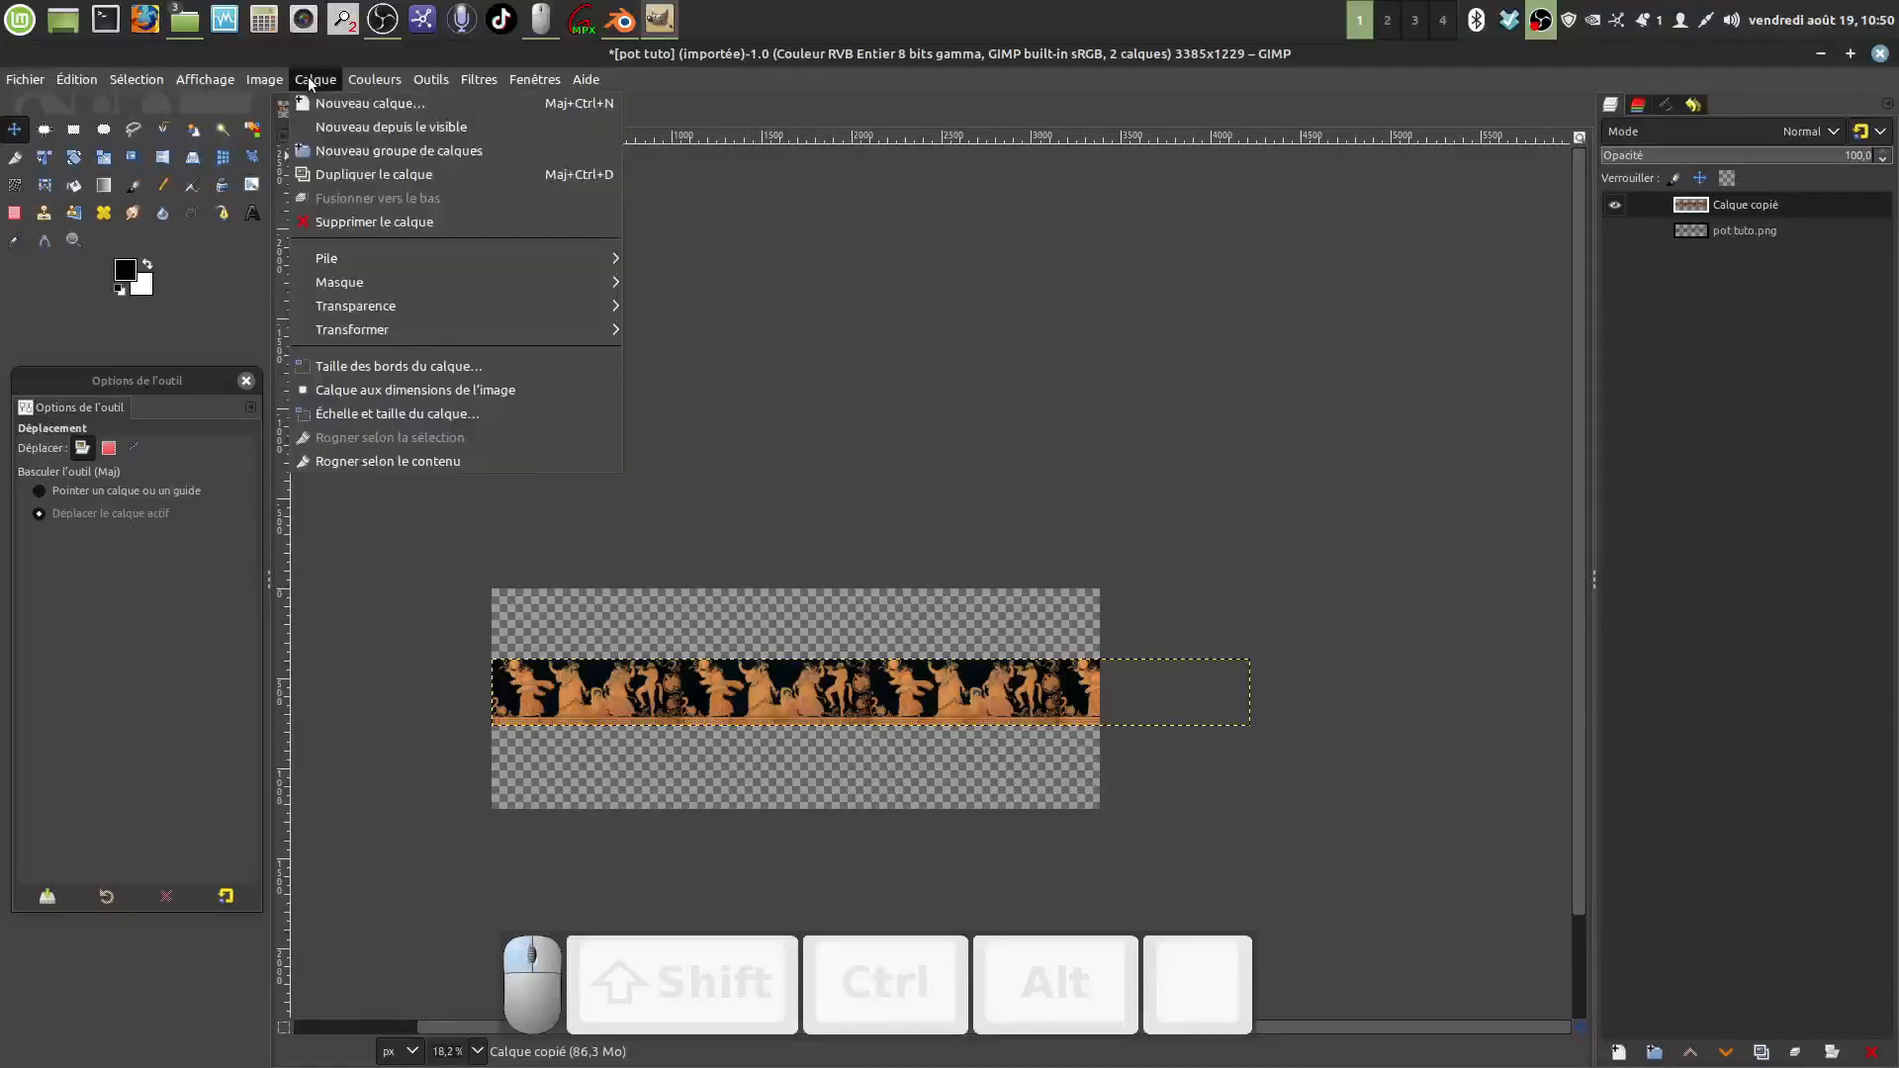
click(526, 388)
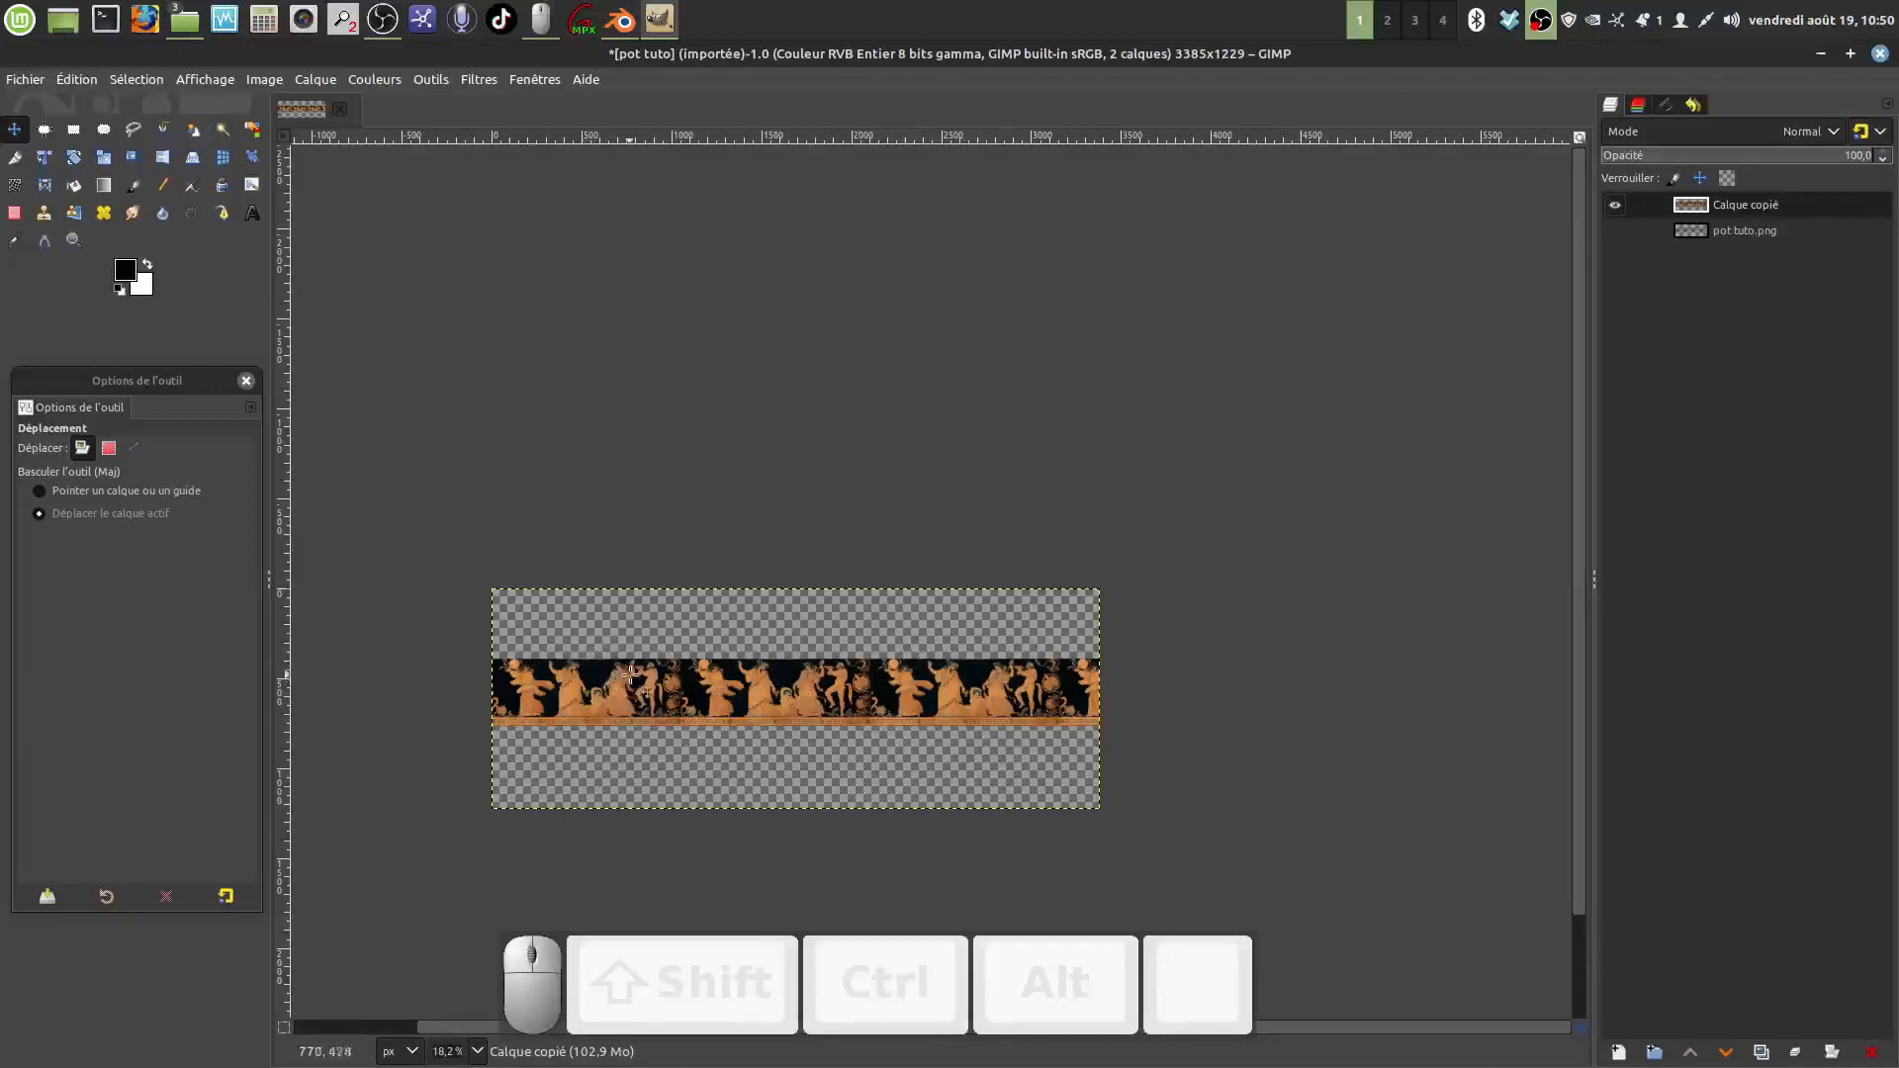
Step: Save the image as pot tuto.xcf in the poterie folder on the Bureau
ctrl+scroll(663, 695, up, 3)
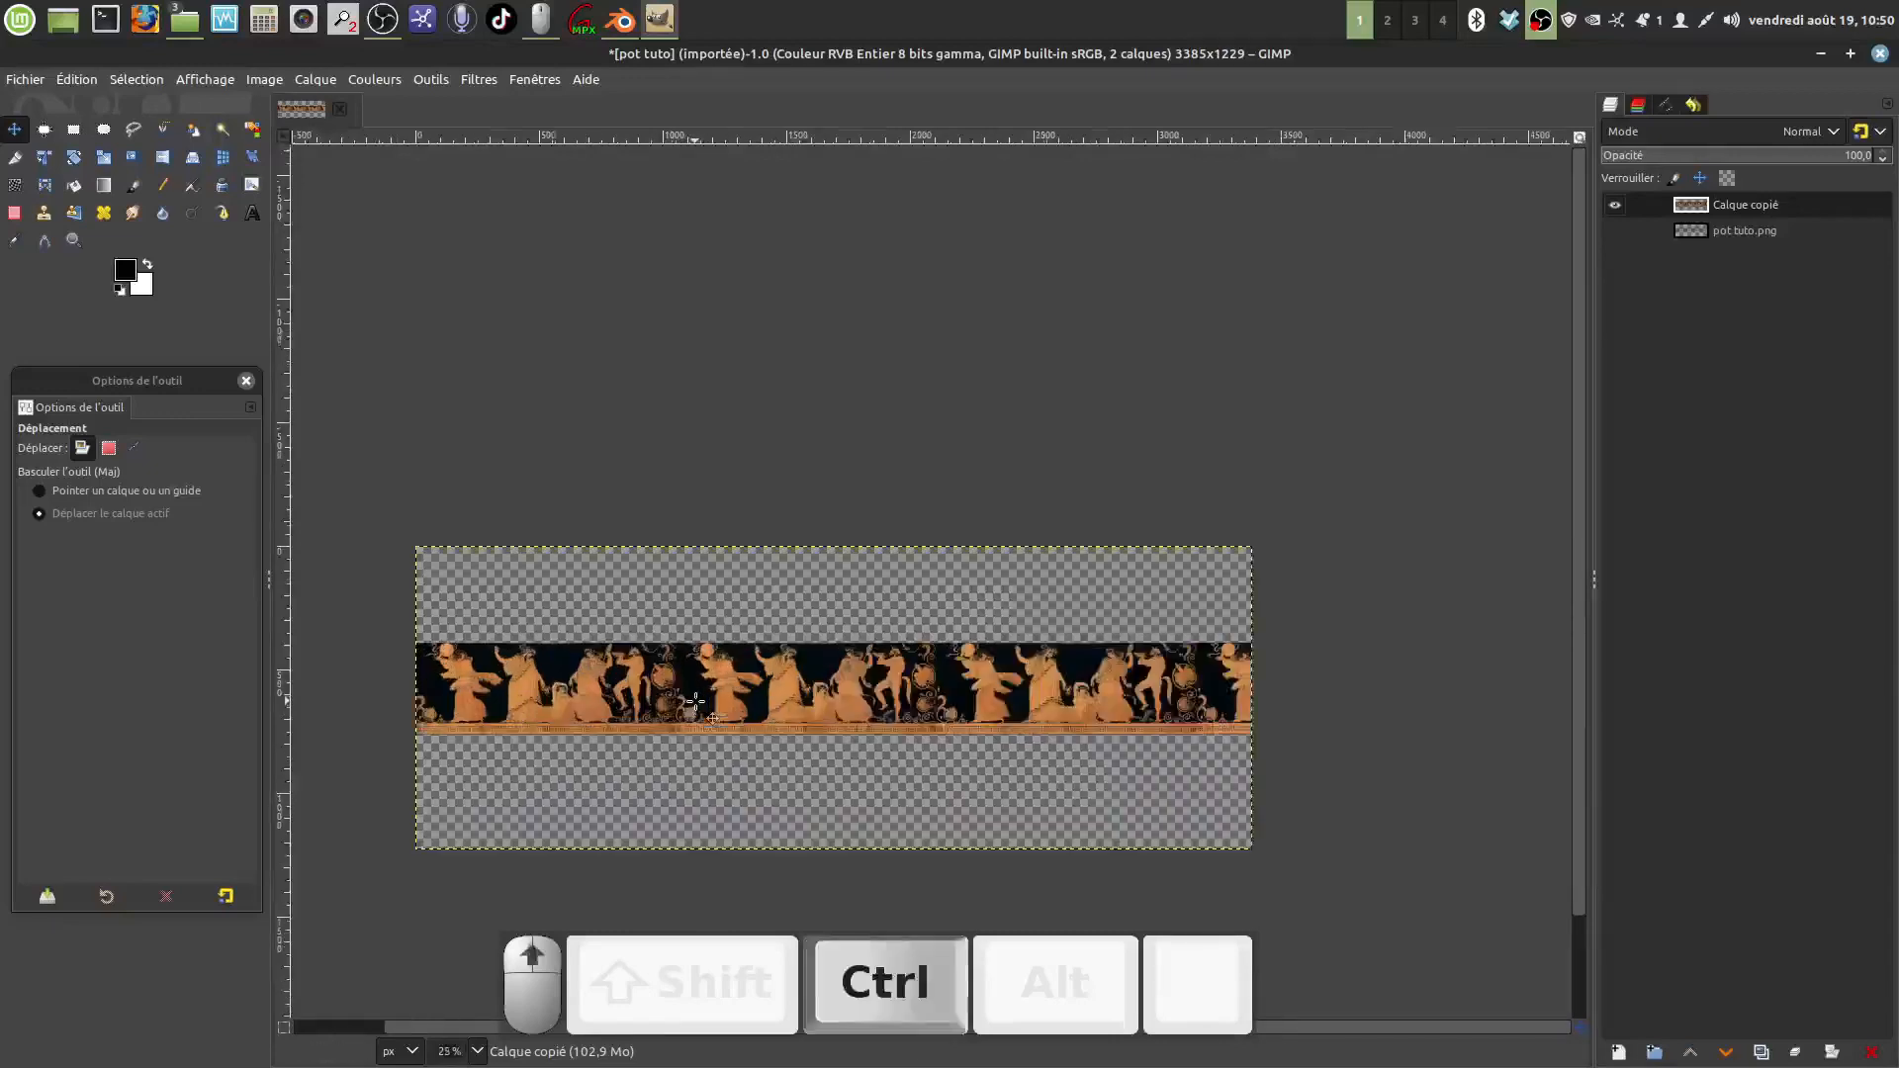
ctrl+scroll(695, 701, down, 1)
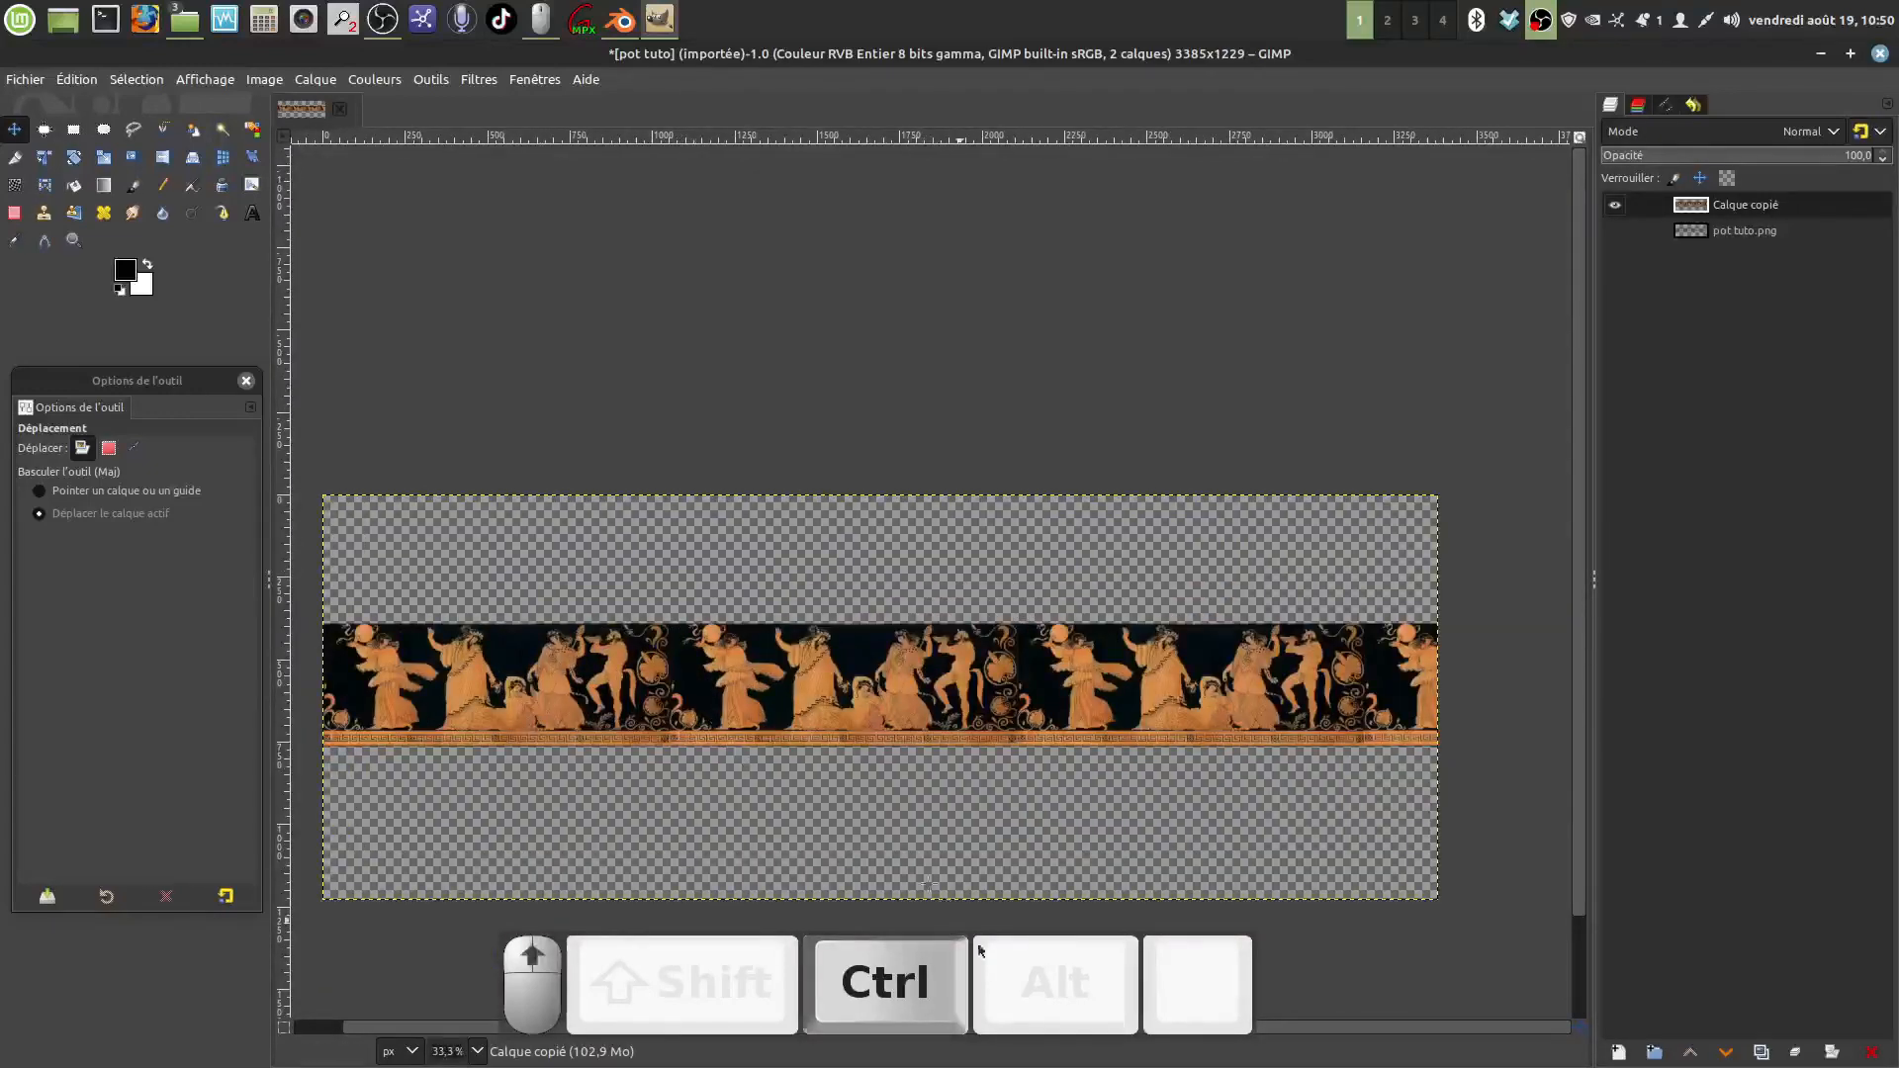
drag(1374, 1029, 1272, 1017)
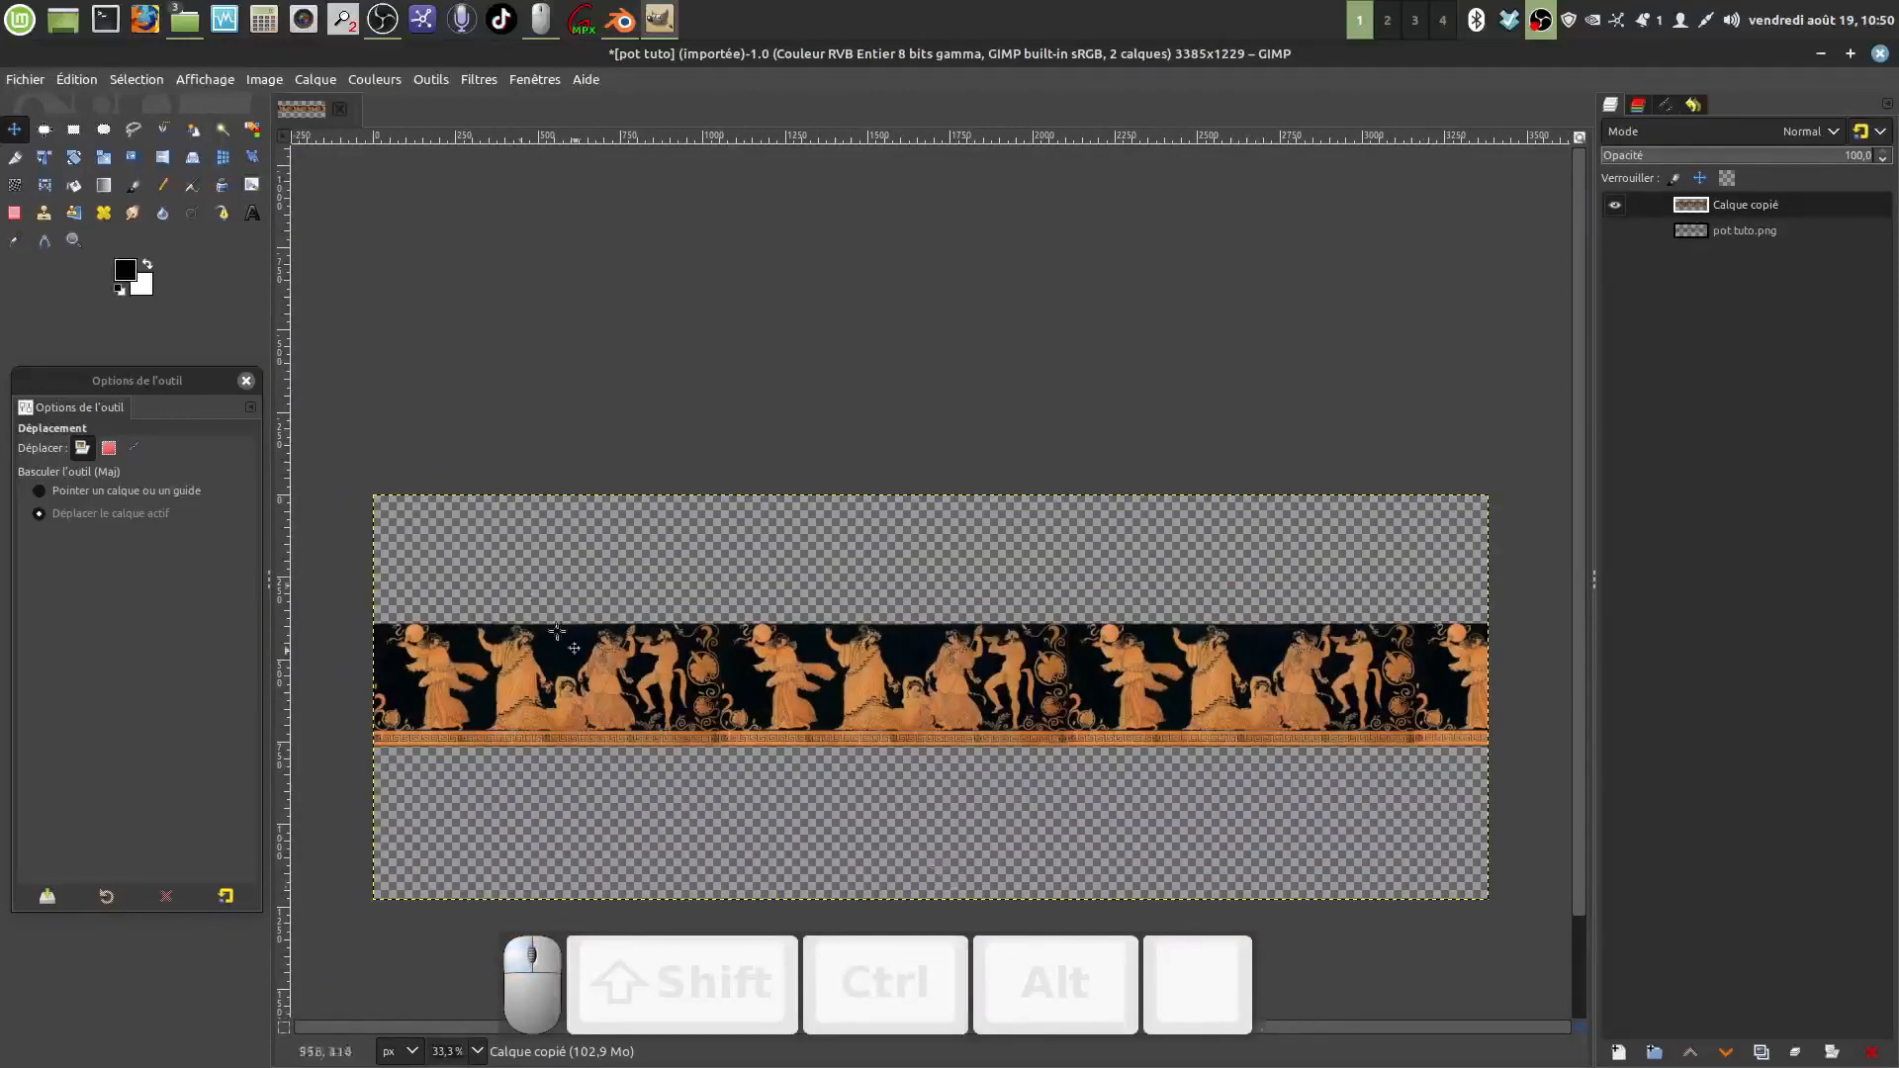
click(21, 82)
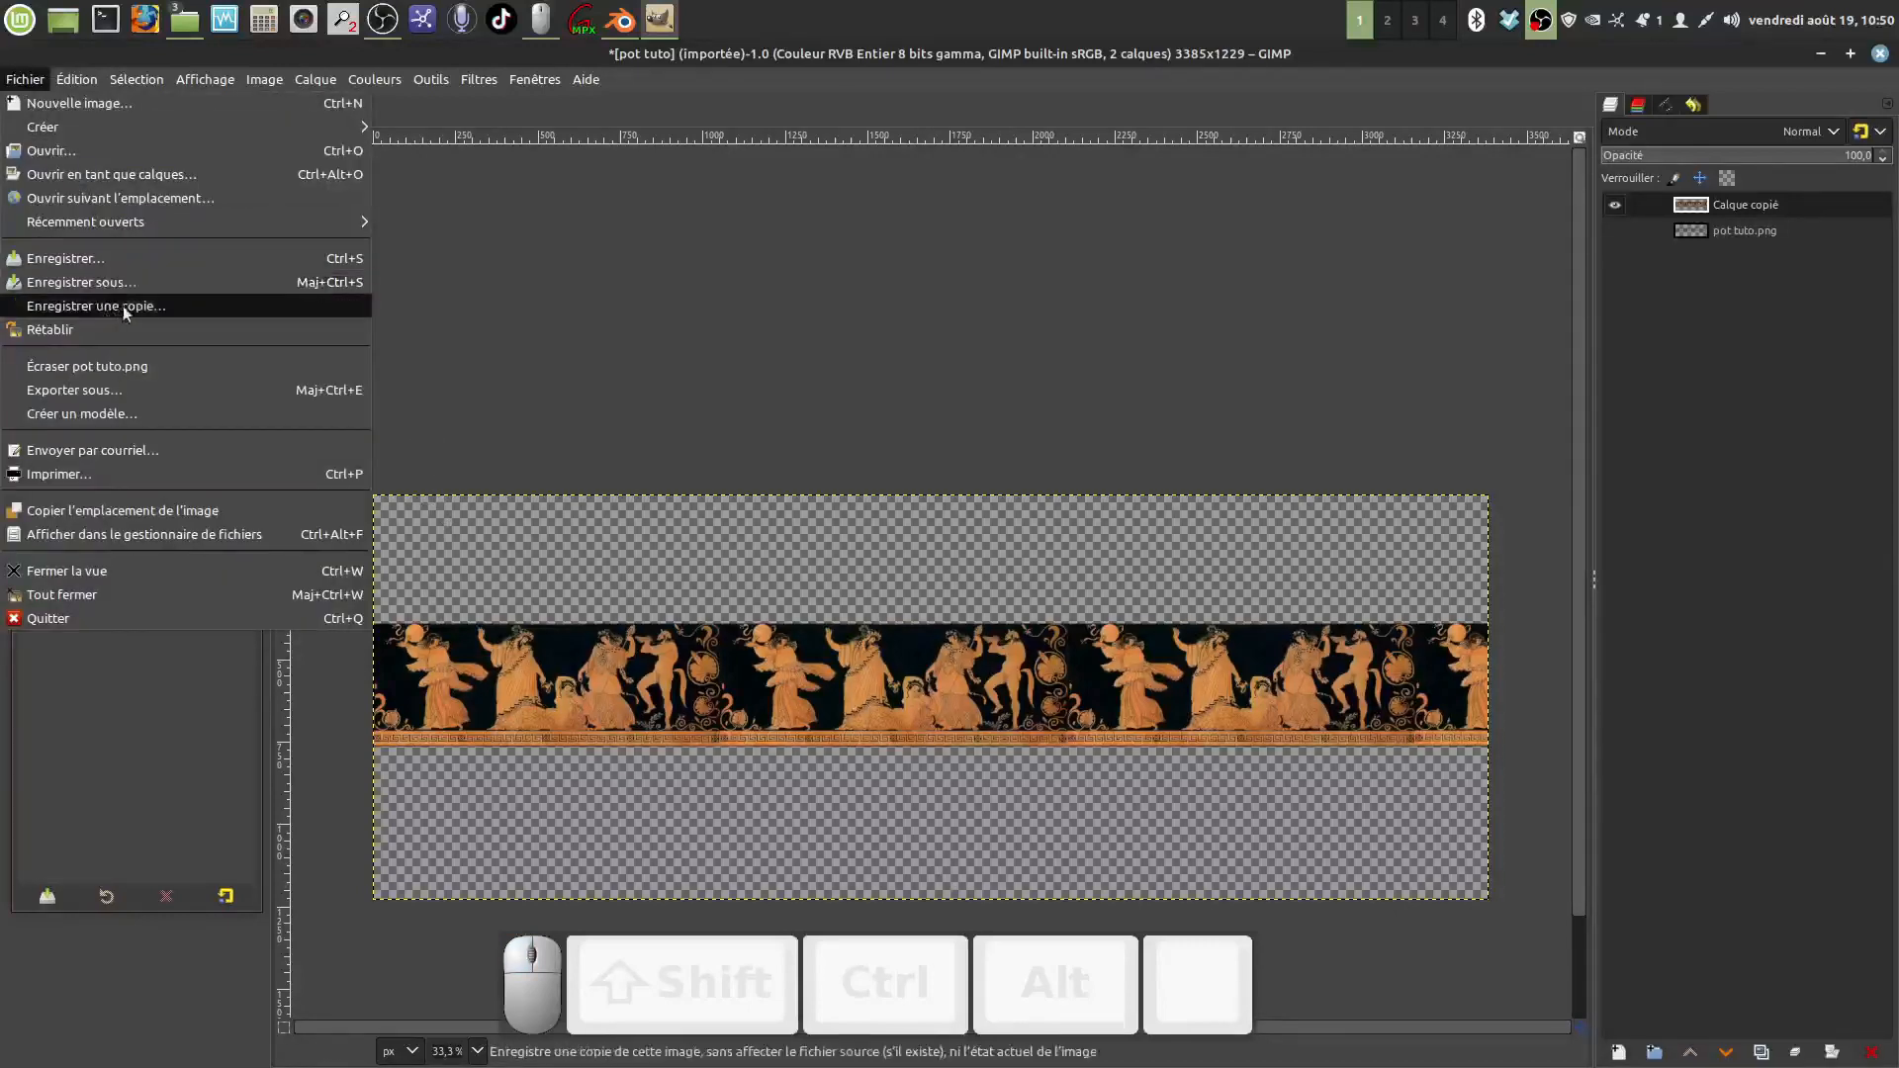
click(93, 281)
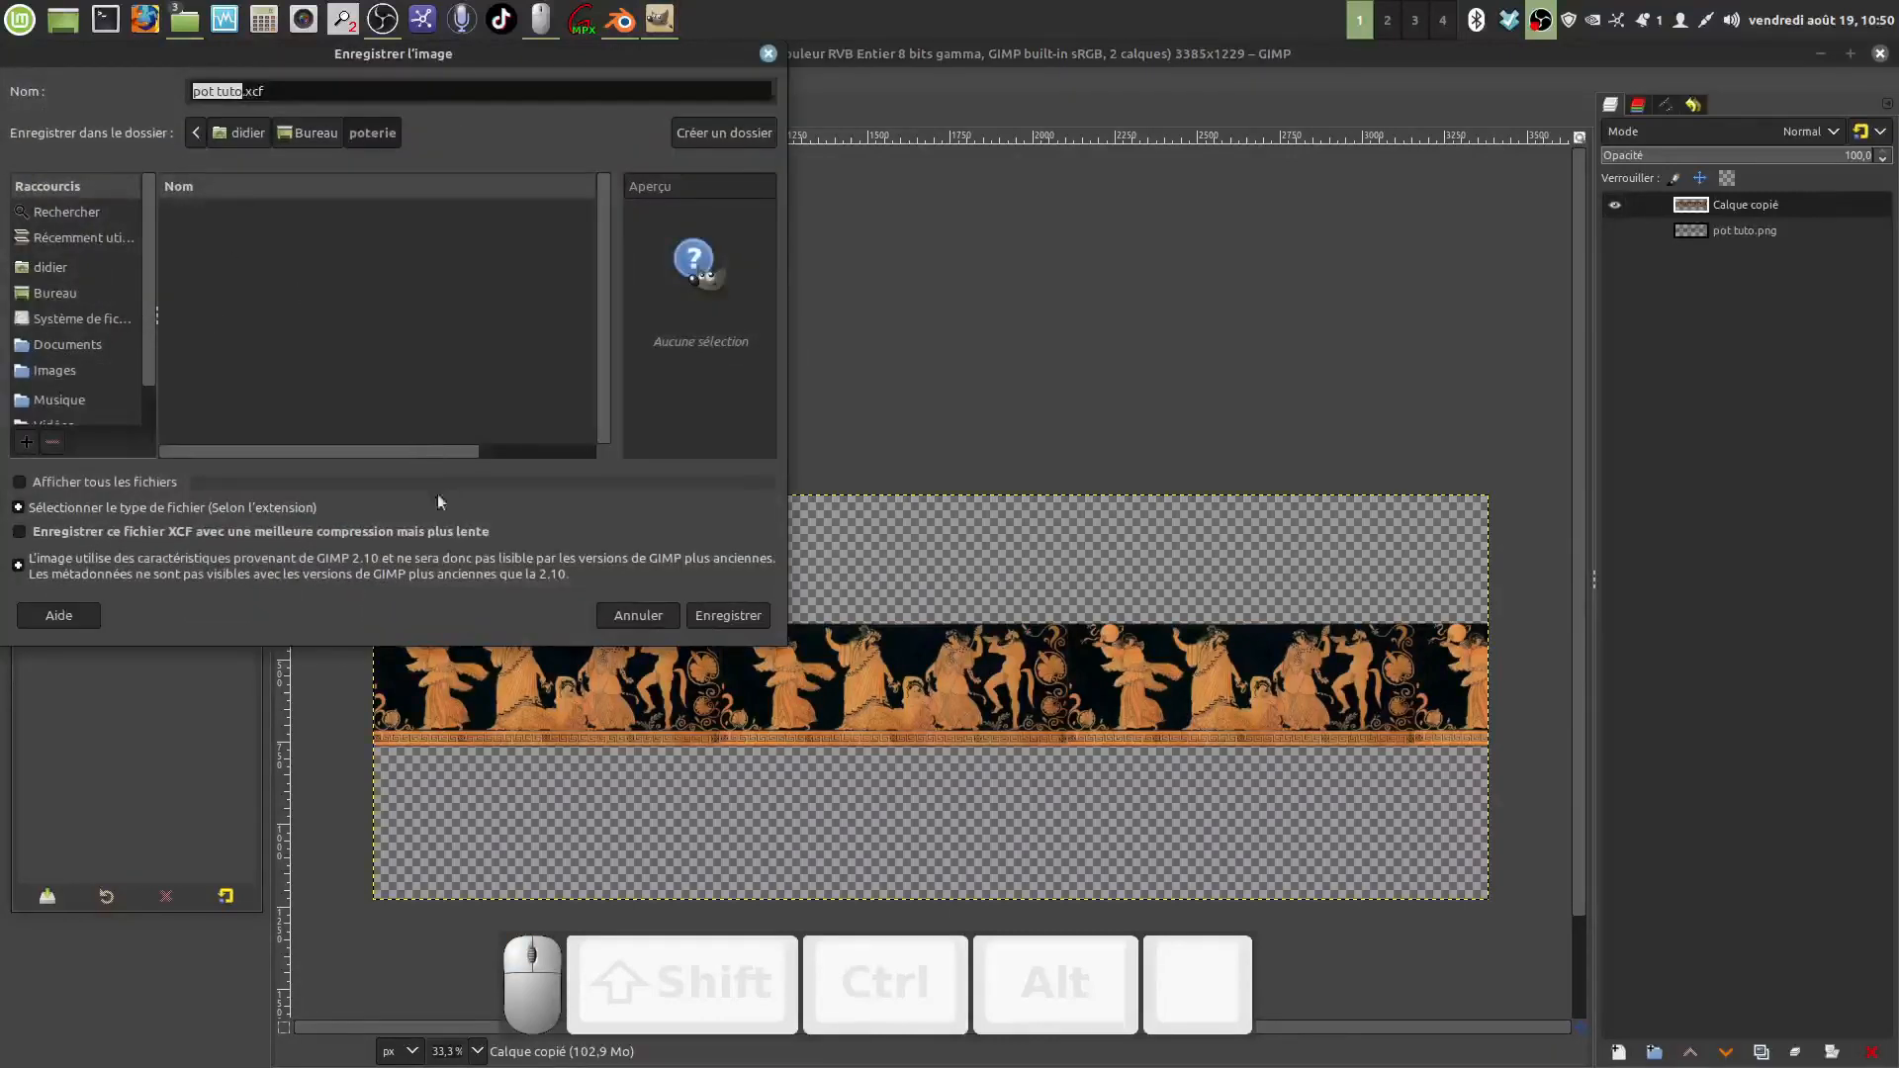
click(64, 293)
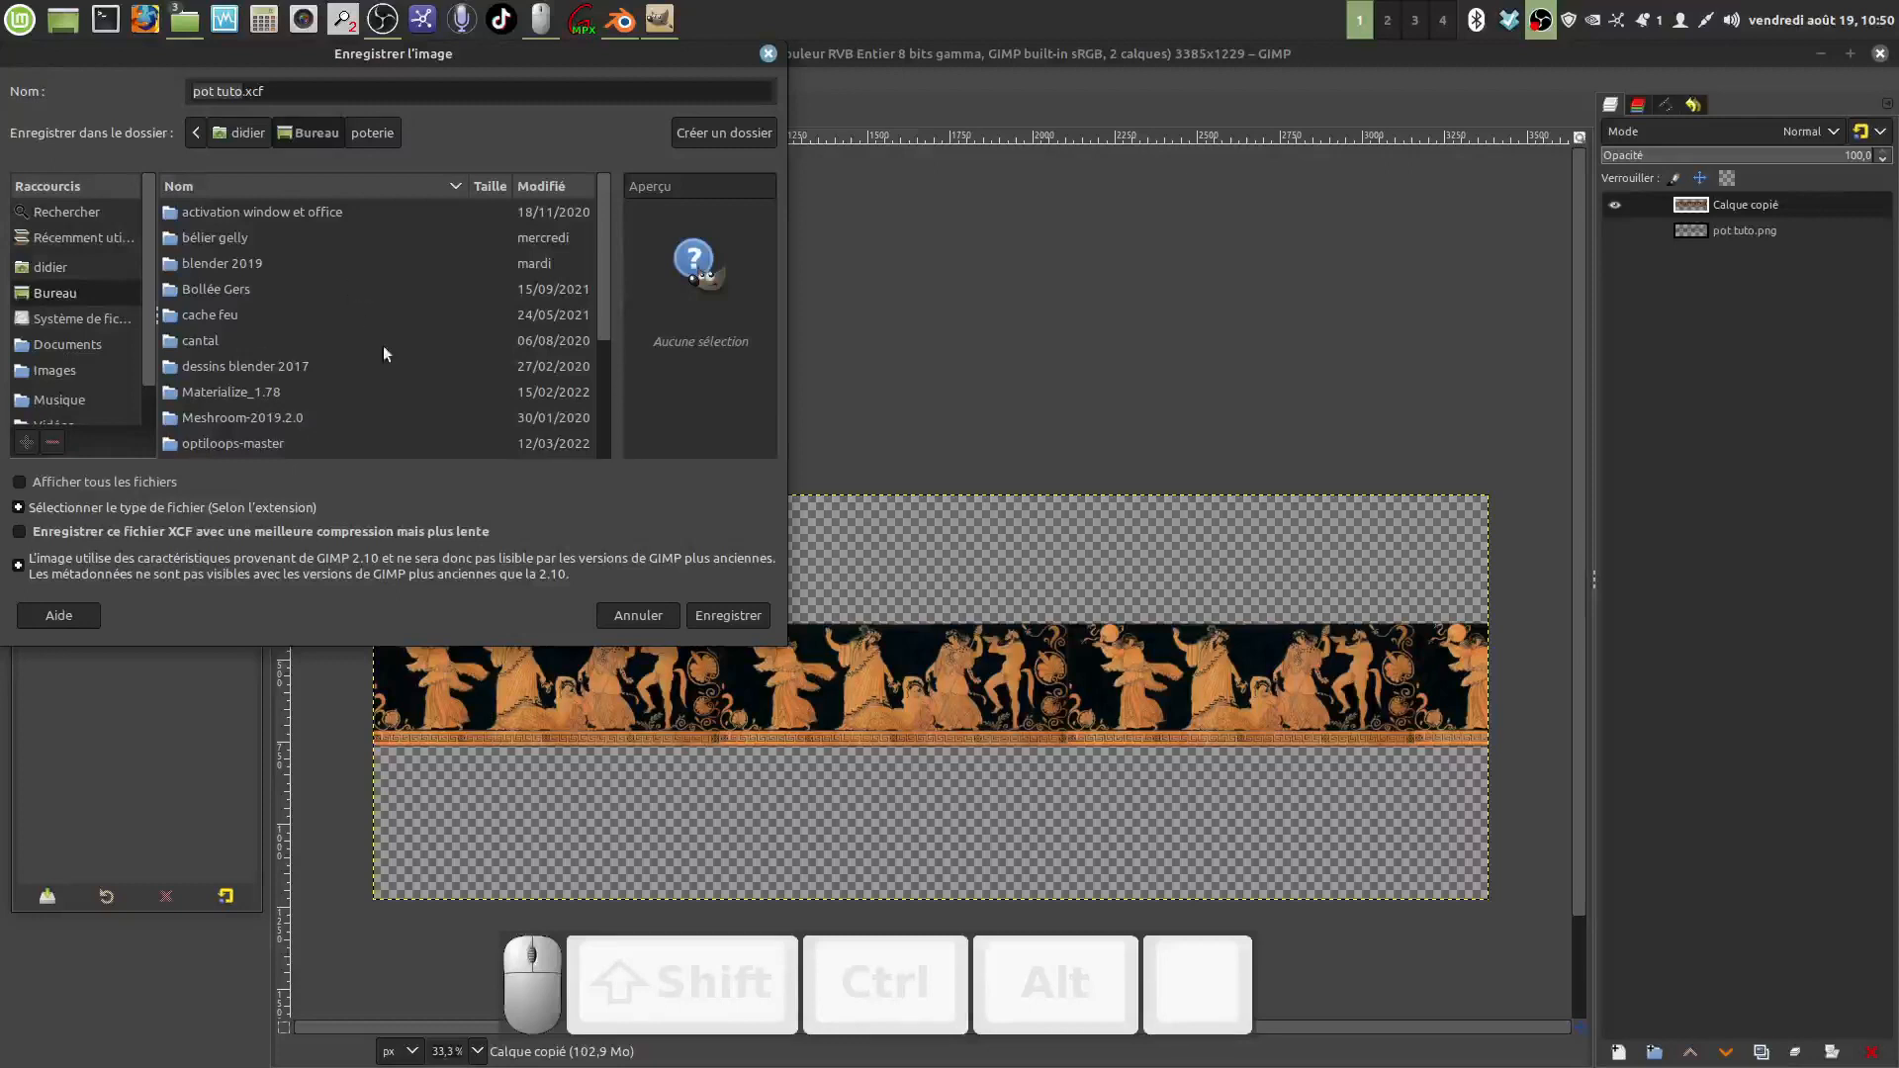
scroll(313, 400, down, 3)
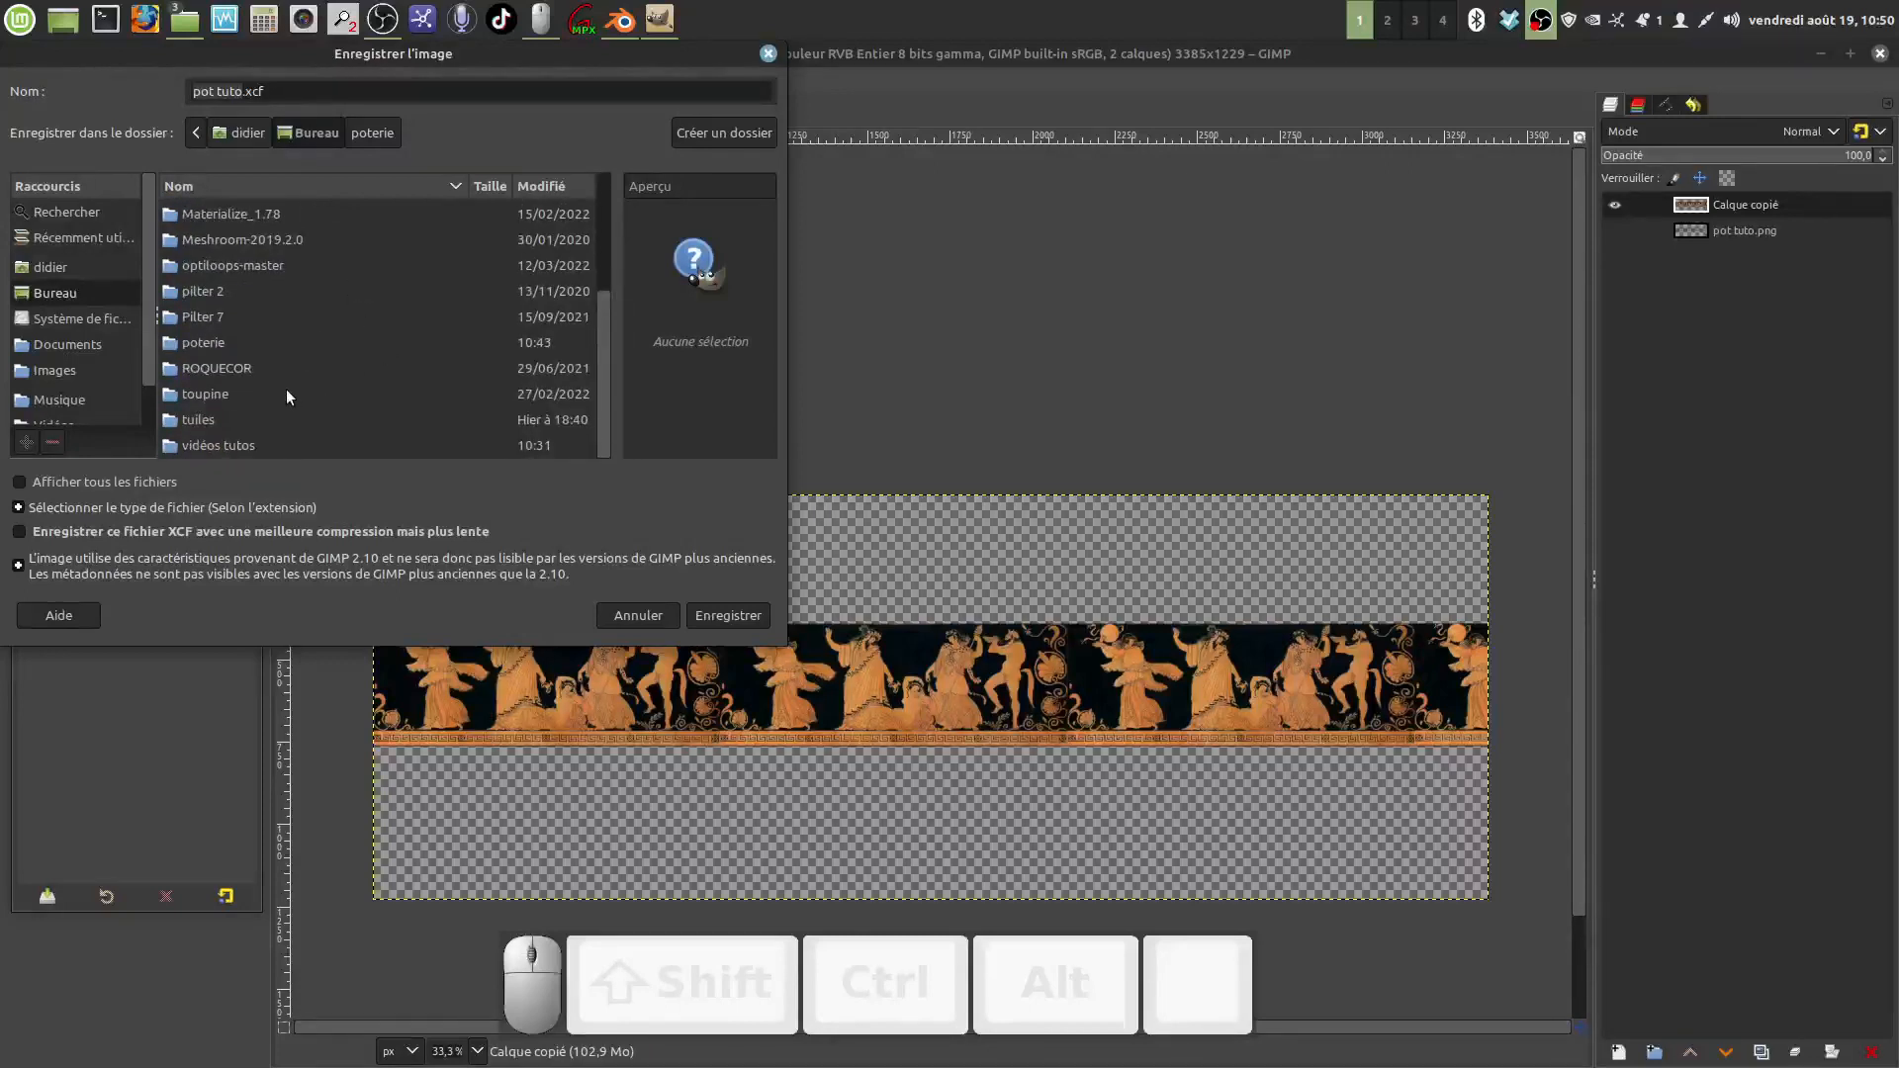
double_click(221, 341)
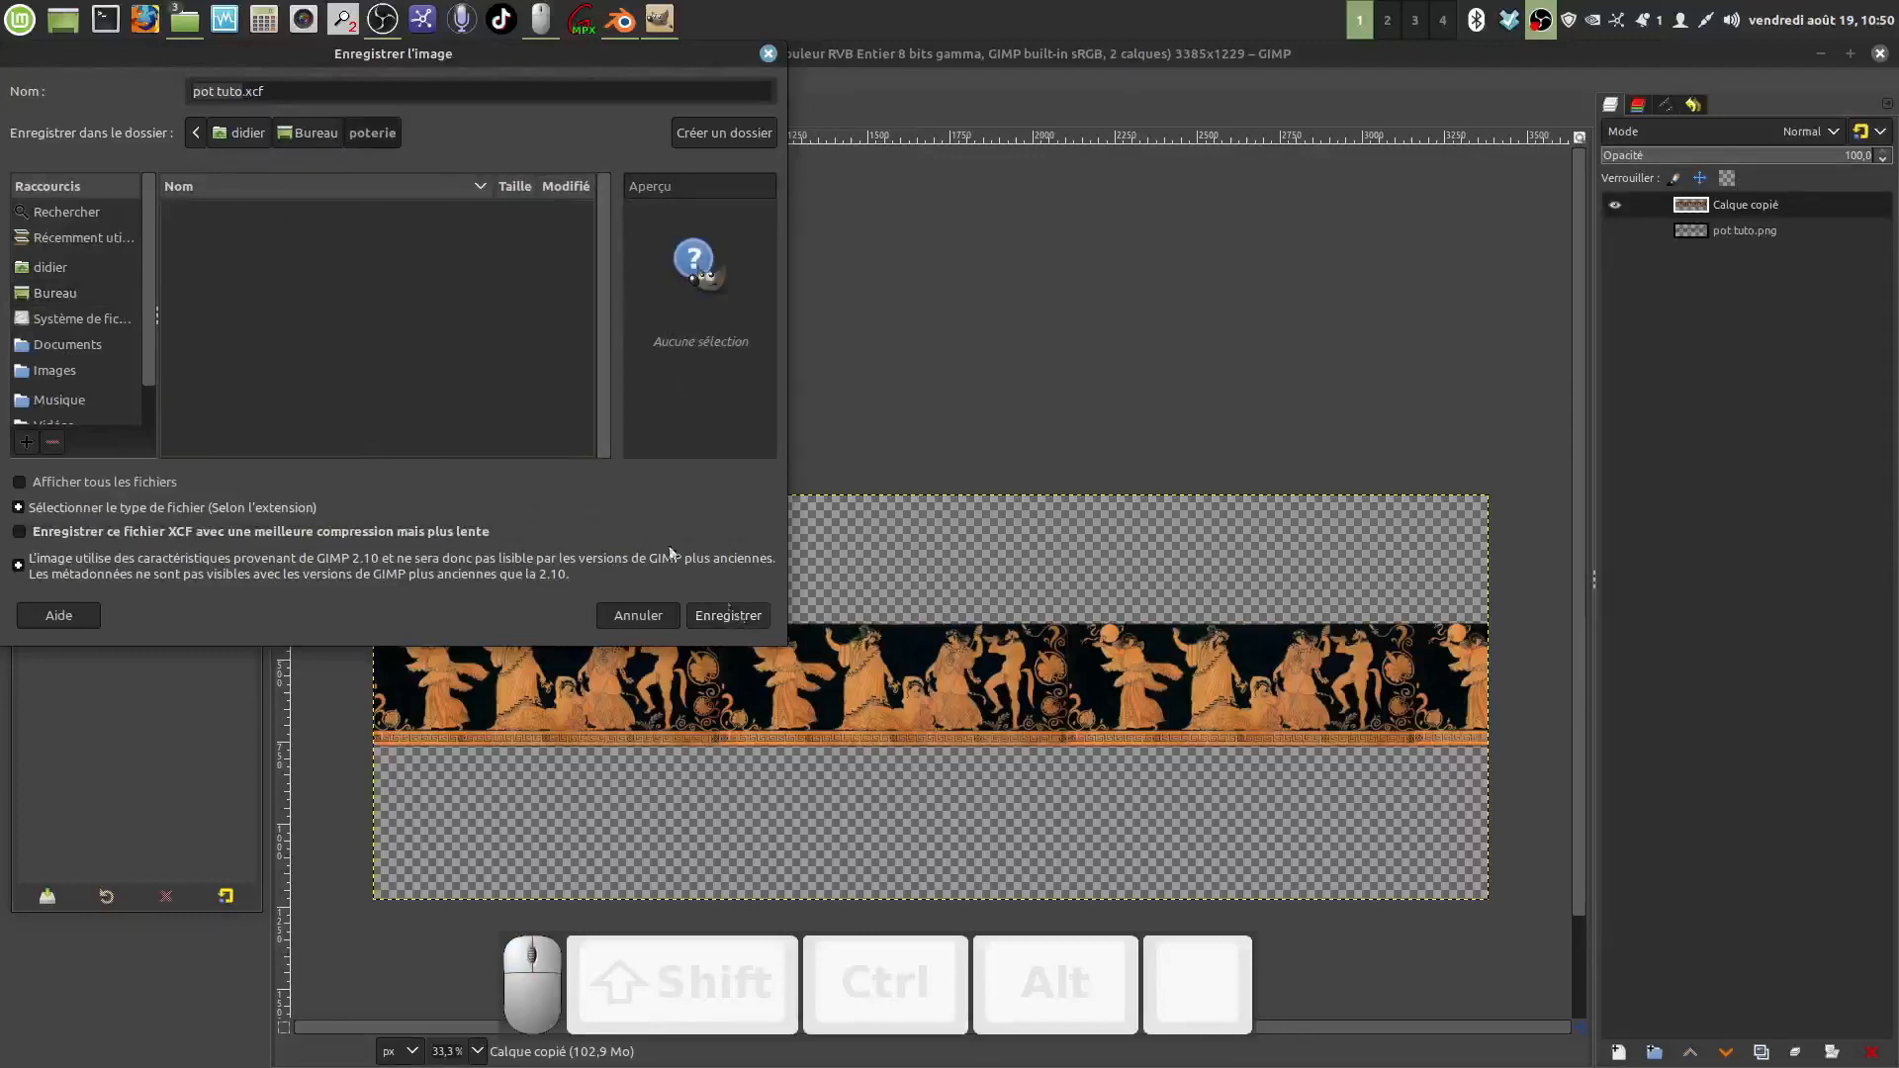
click(734, 611)
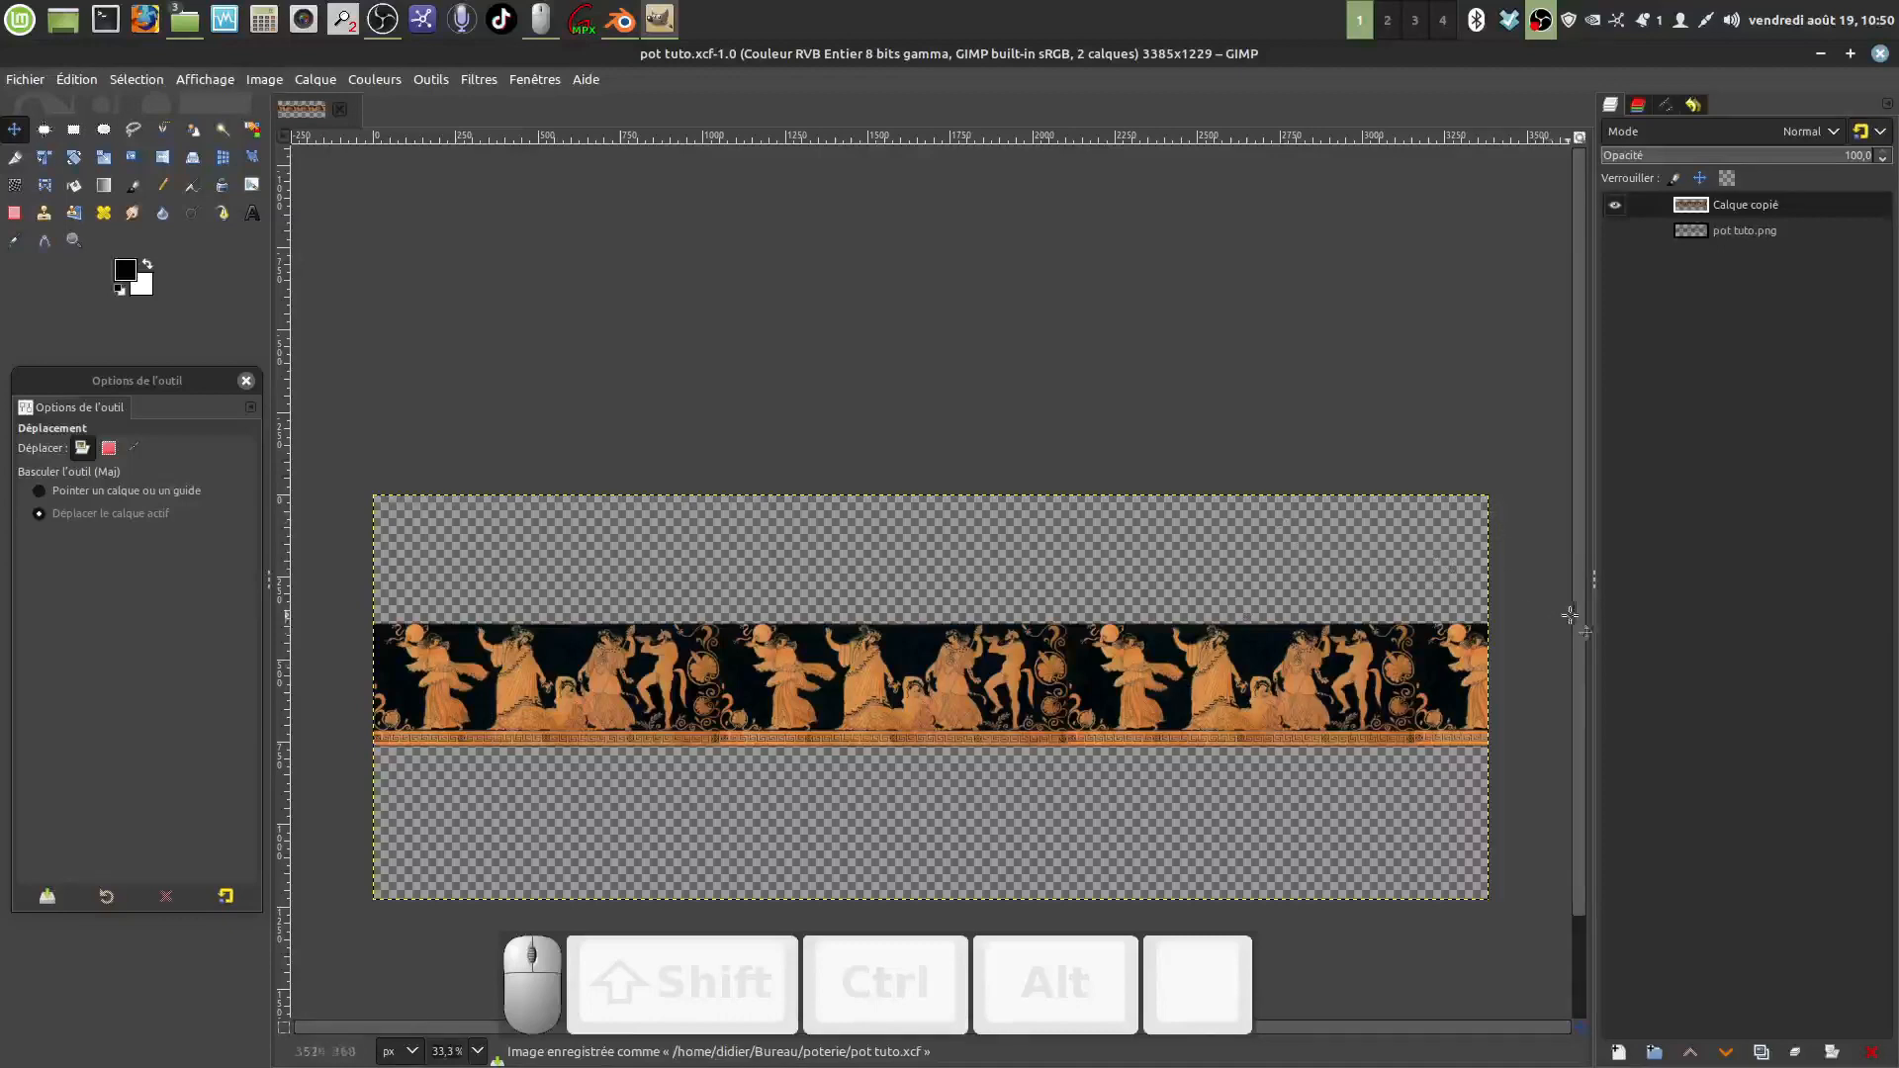
Step: Activate the Eraser and set its size to 520 and its force to 27
scroll(1581, 626, down, 2)
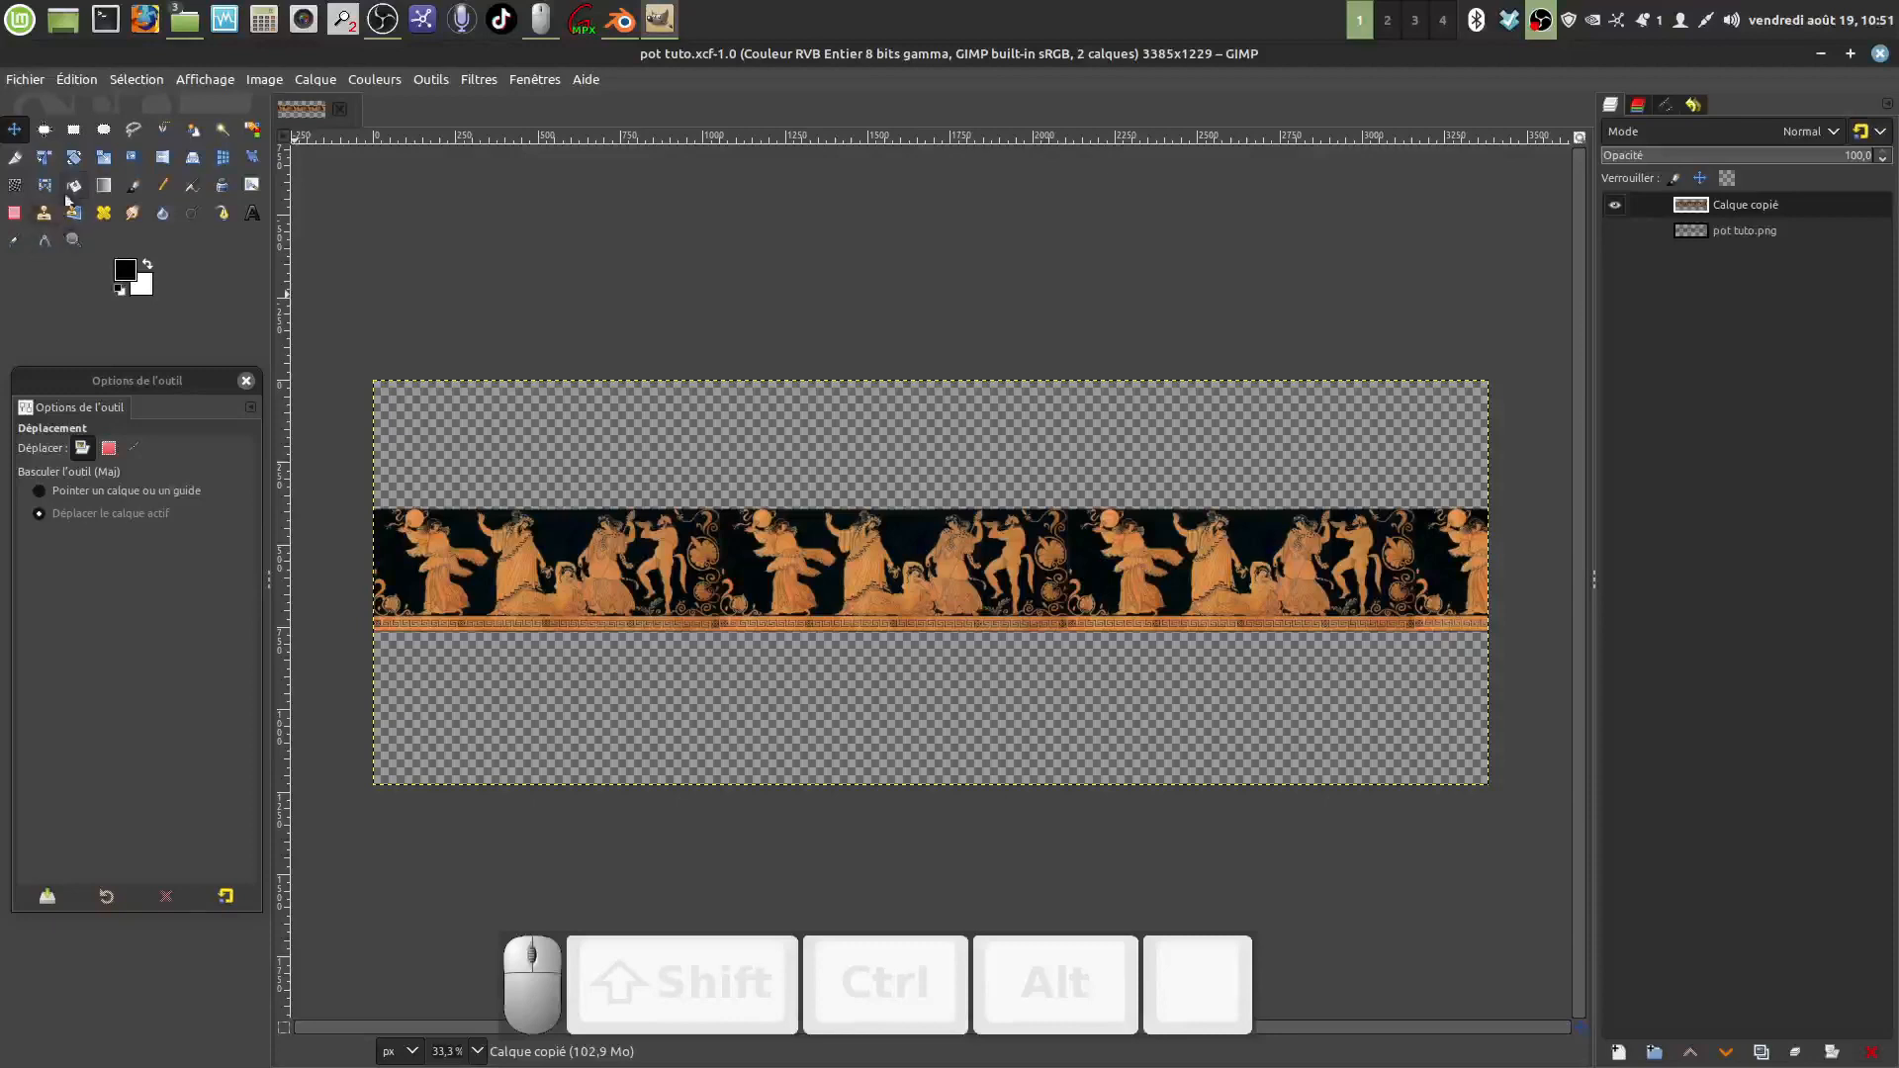
click(15, 213)
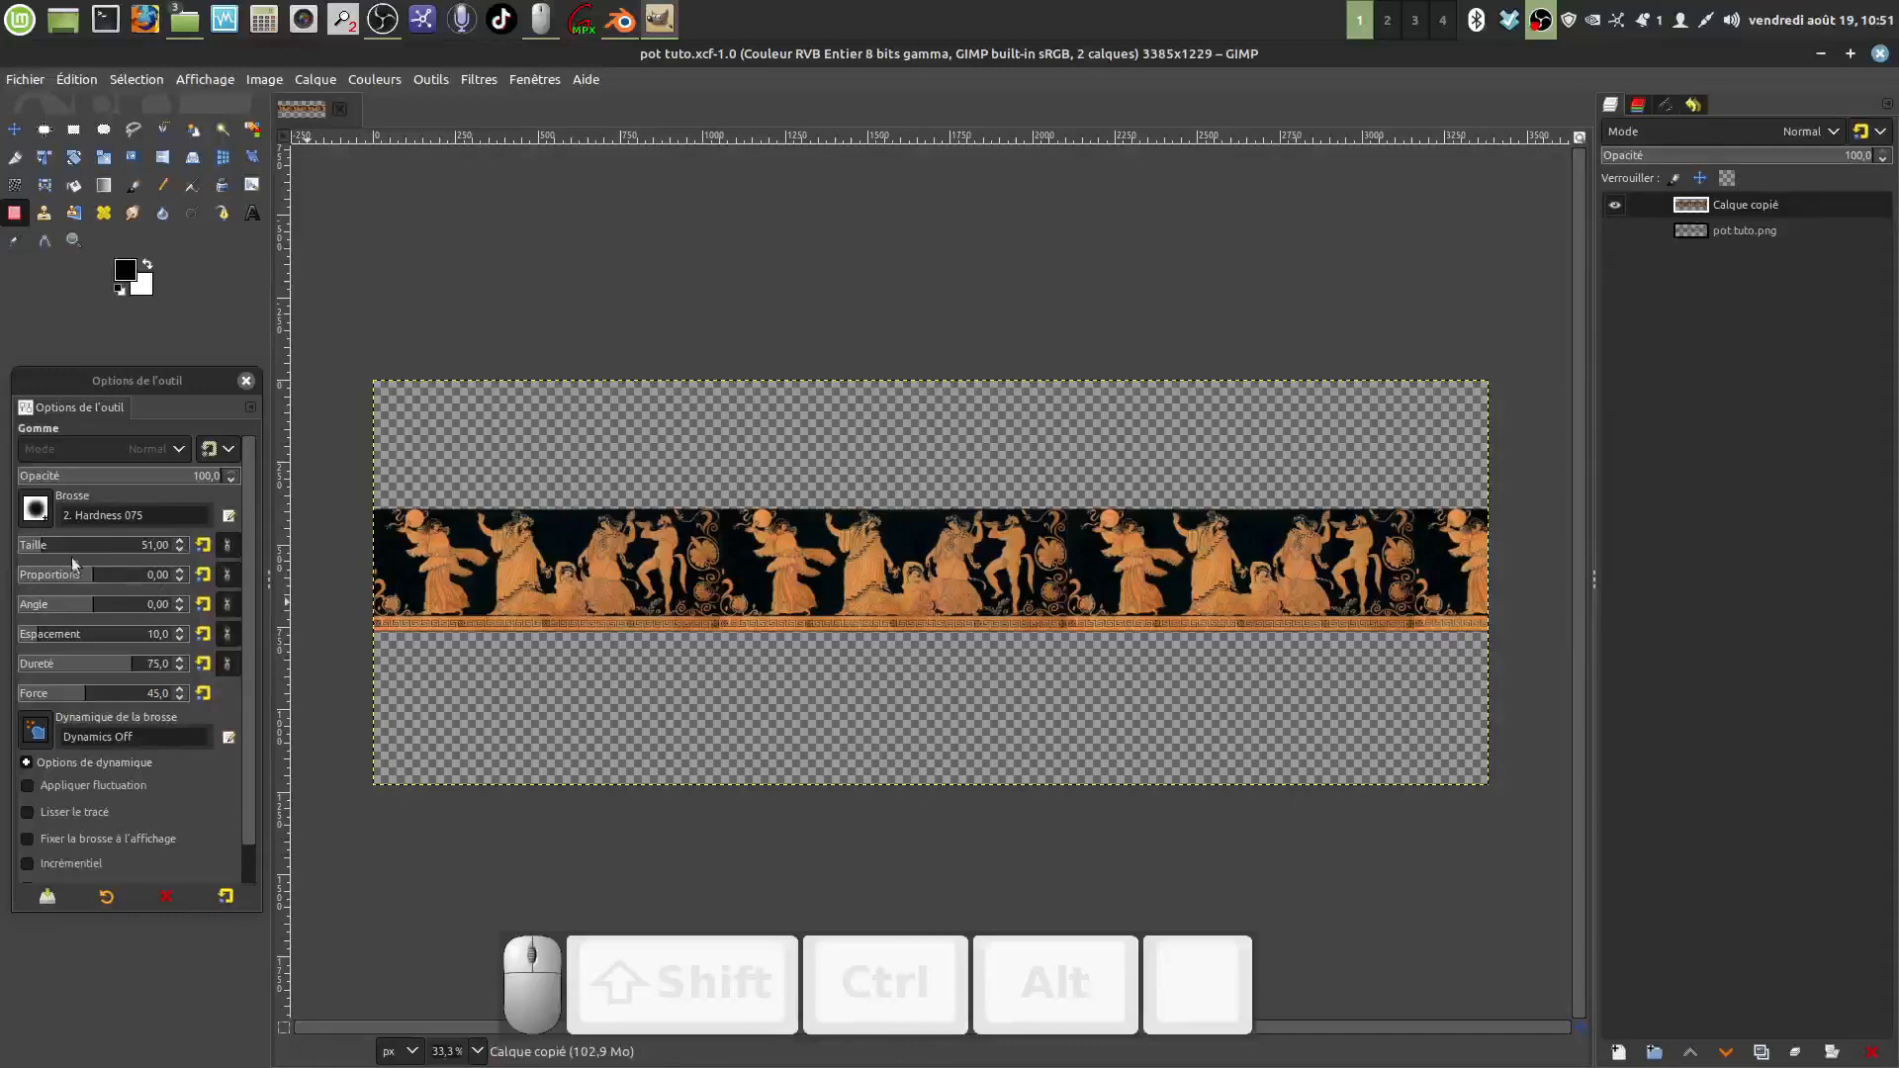
mouse_move(39, 545)
mouse_down()
mouse_move(138, 554)
mouse_move(82, 546)
mouse_move(119, 549)
mouse_up()
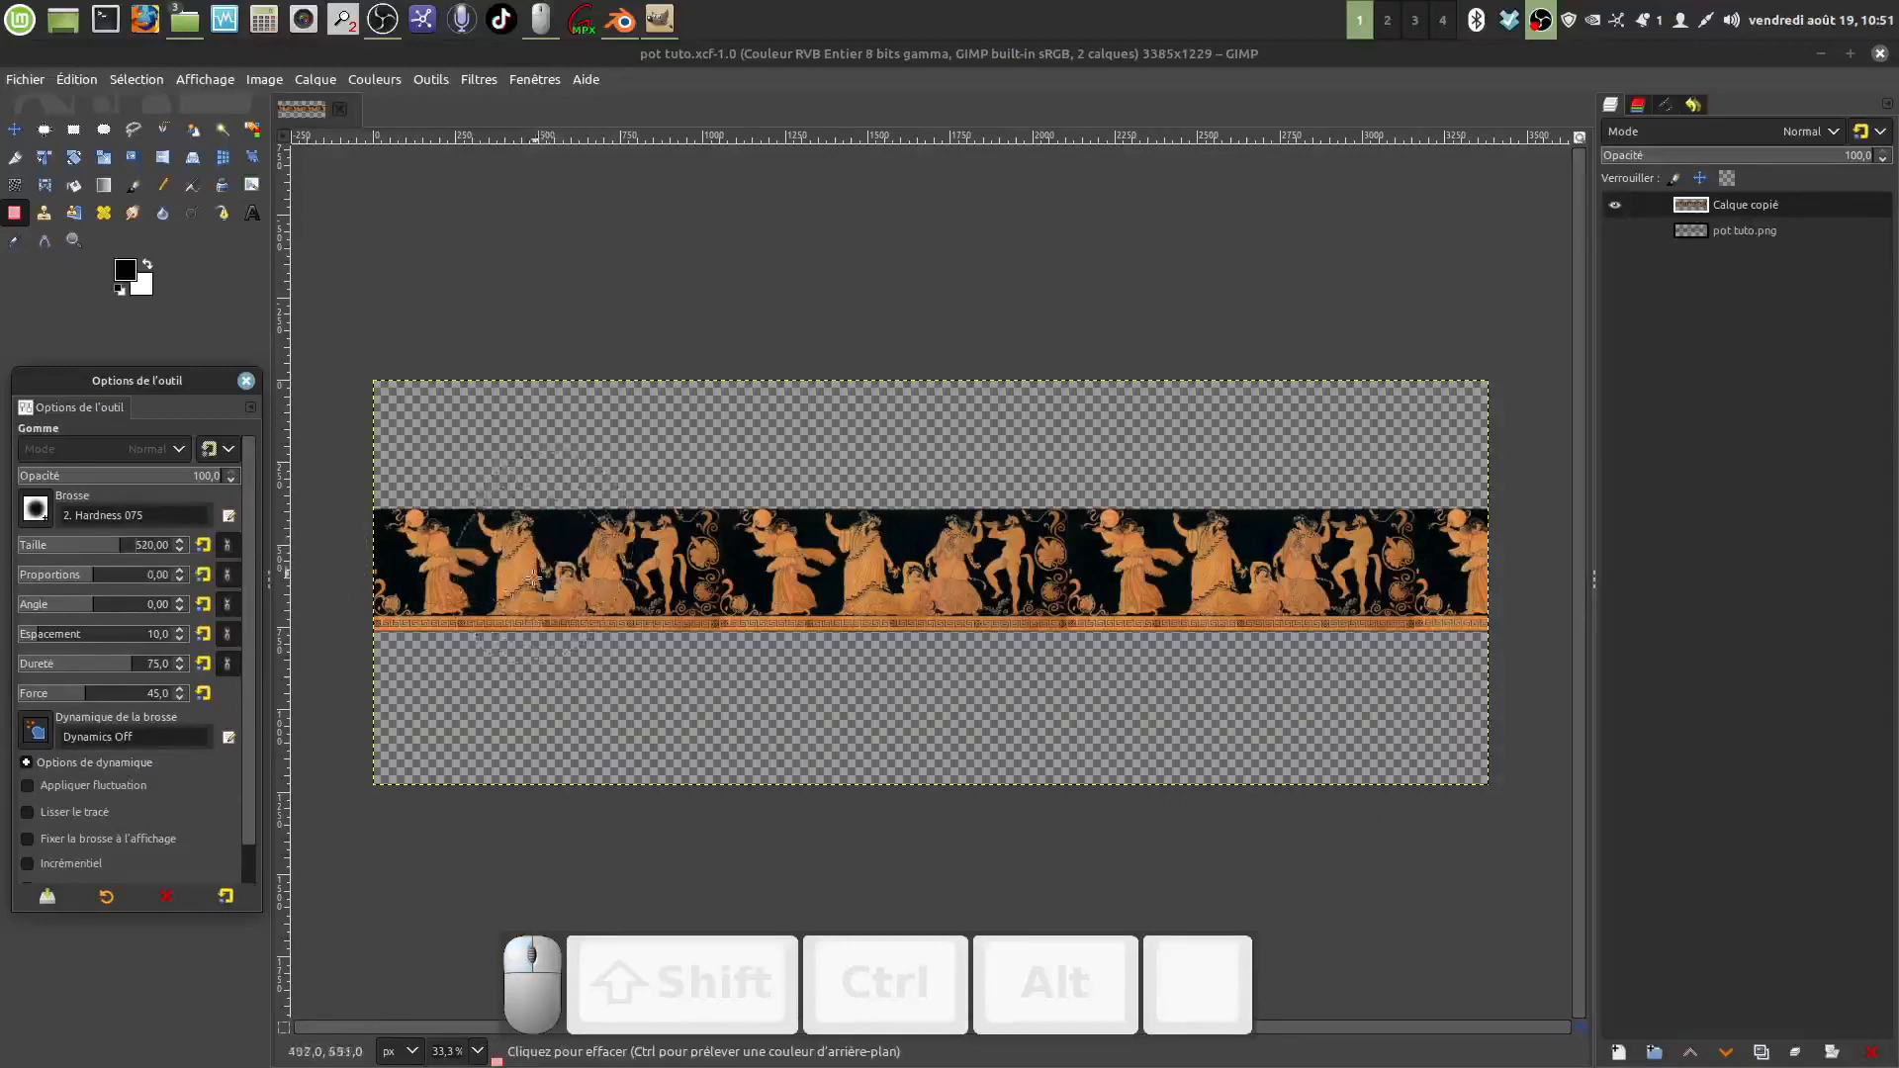
drag(79, 696, 63, 704)
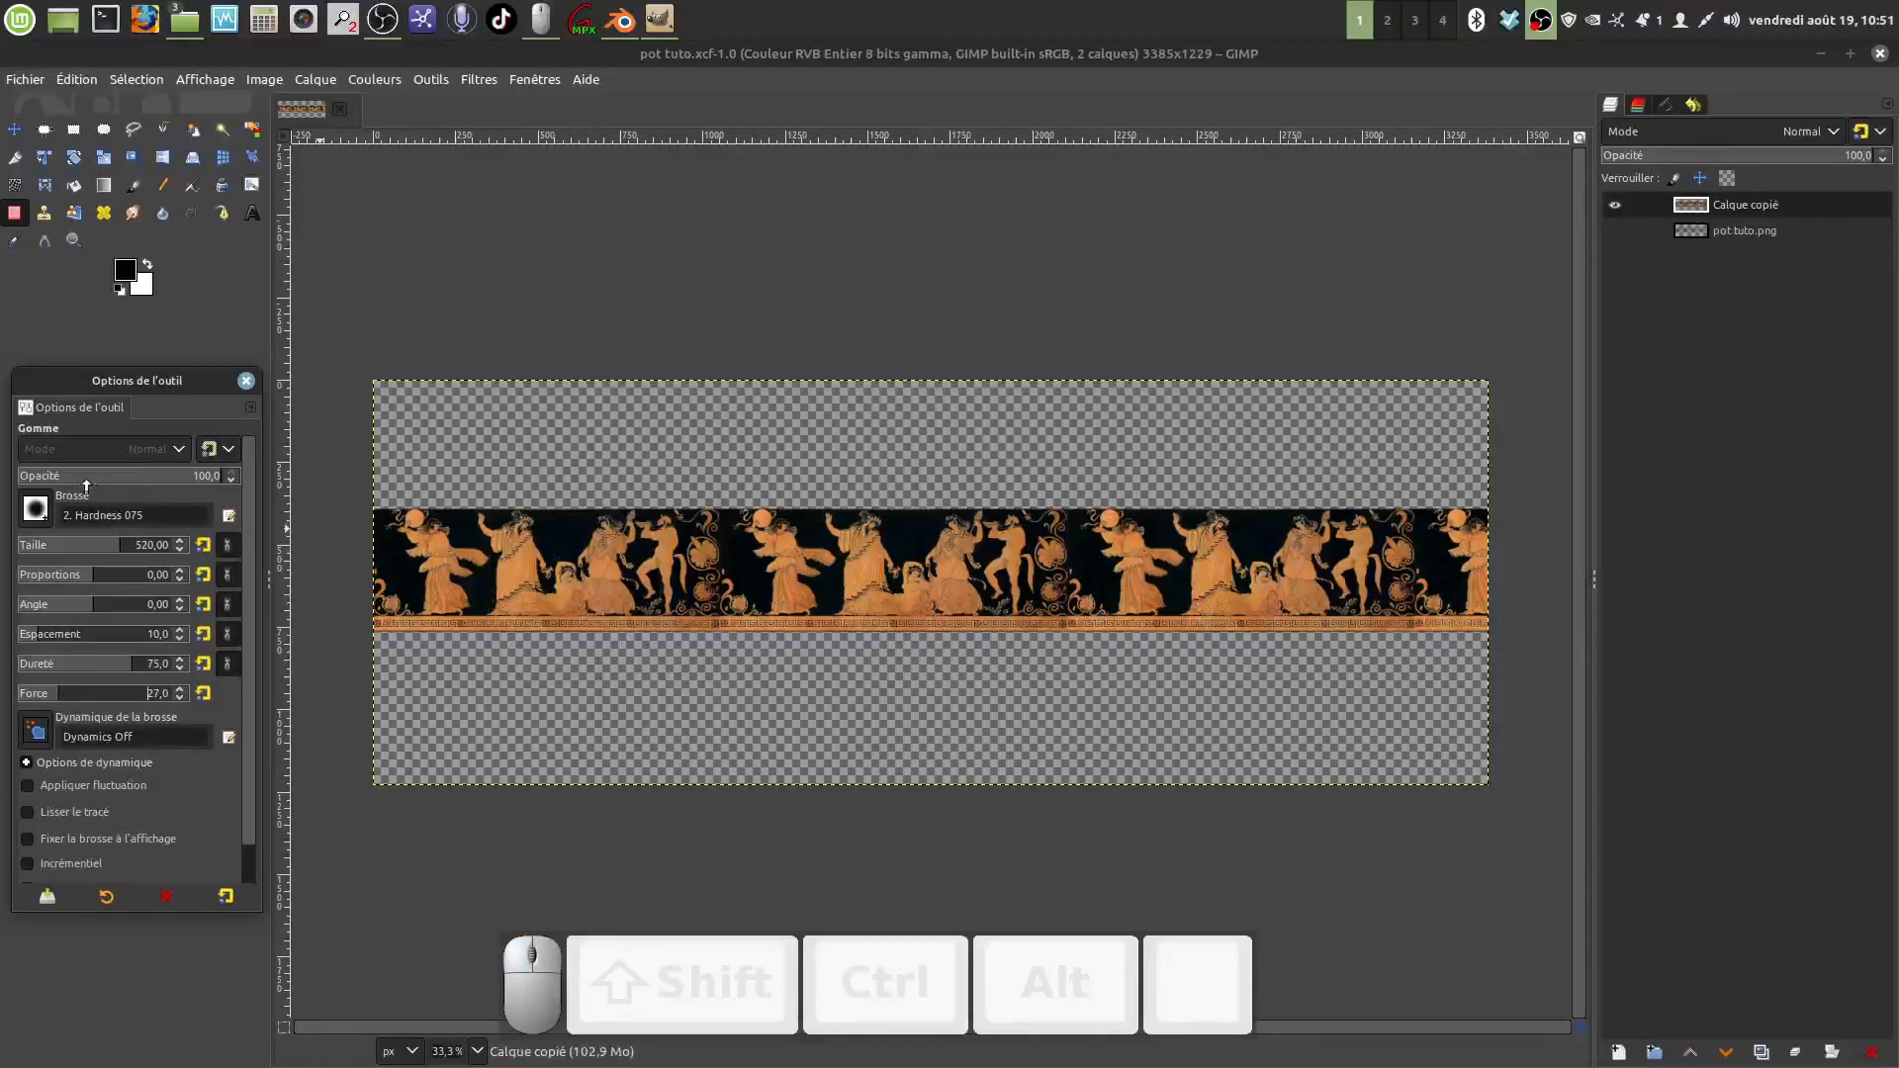
Step: Use the Cell 02 brush at size 380 to erase a faint worn patch over the leftmost figures of the frieze
click(36, 510)
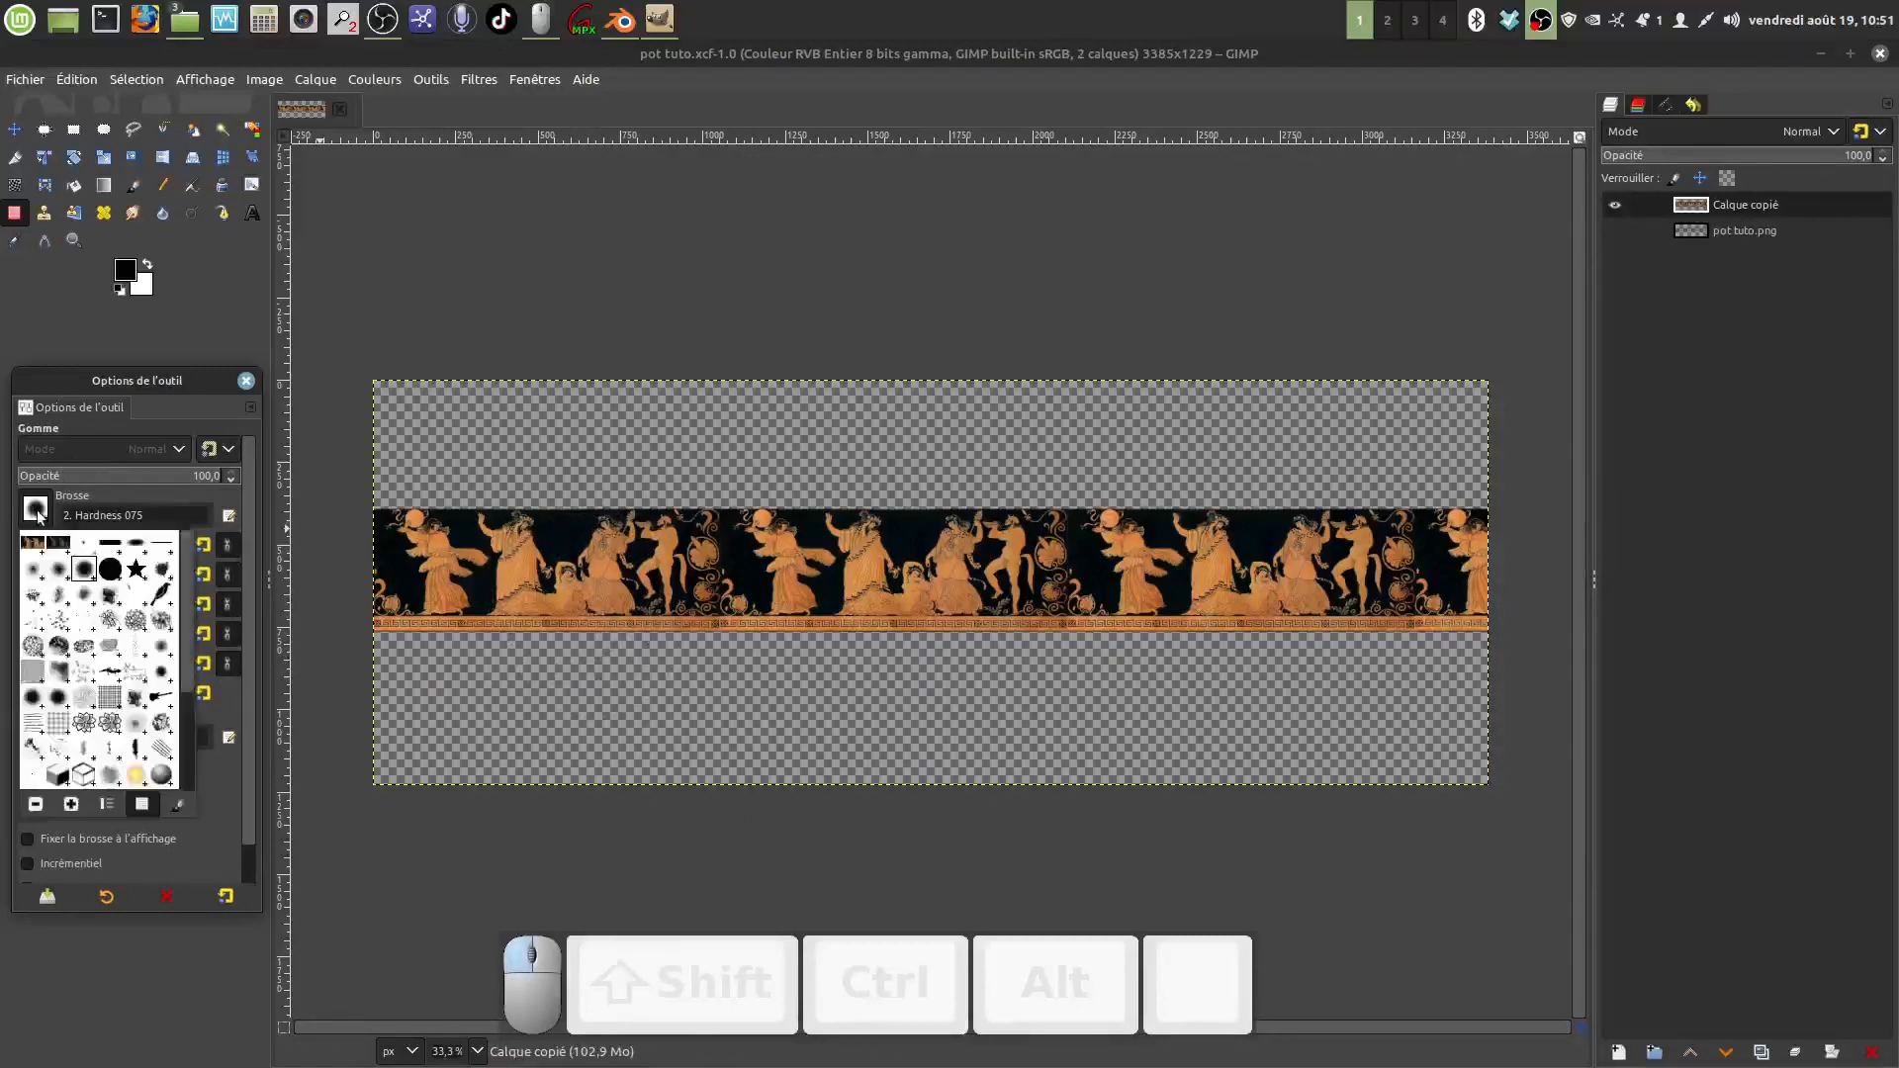
click(161, 623)
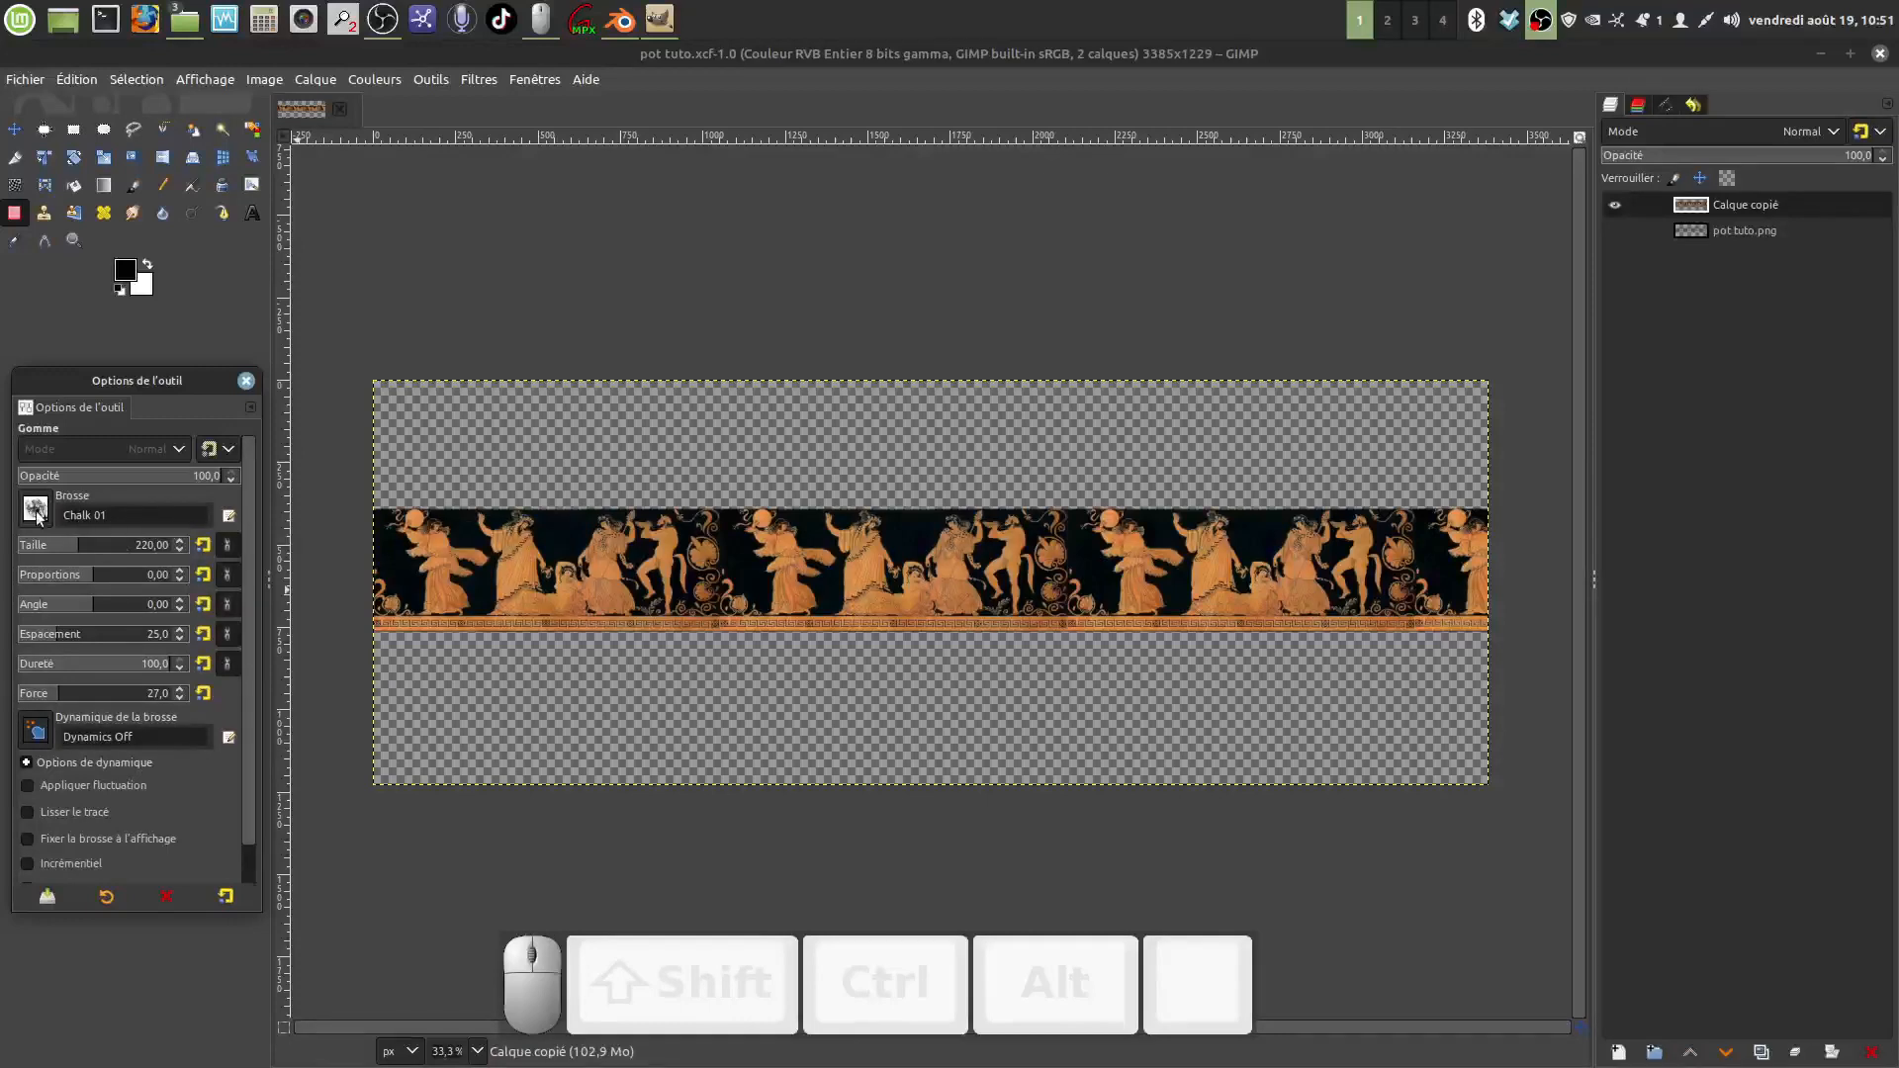
click(37, 511)
click(106, 627)
drag(46, 547, 103, 553)
click(452, 541)
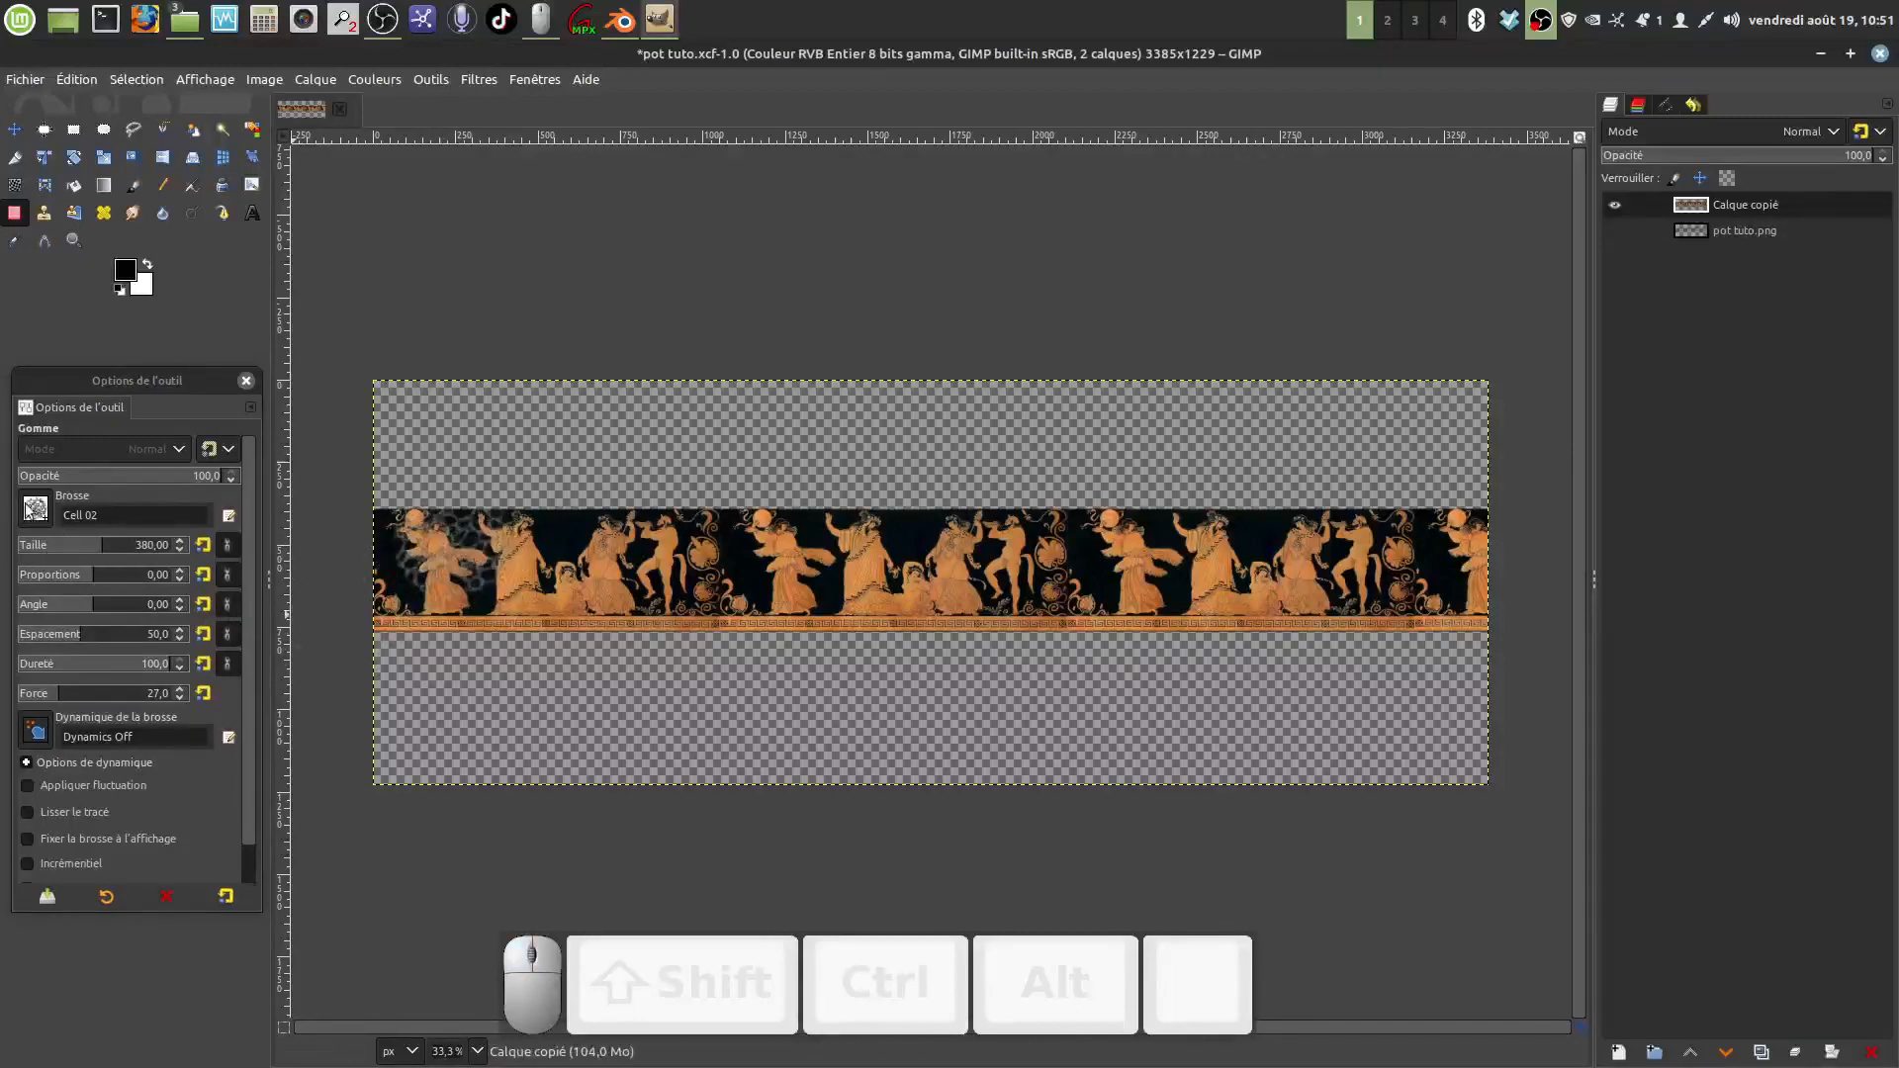
Step: Undo the worn patch erased with the Cell 02 brush over the leftmost figures
click(35, 509)
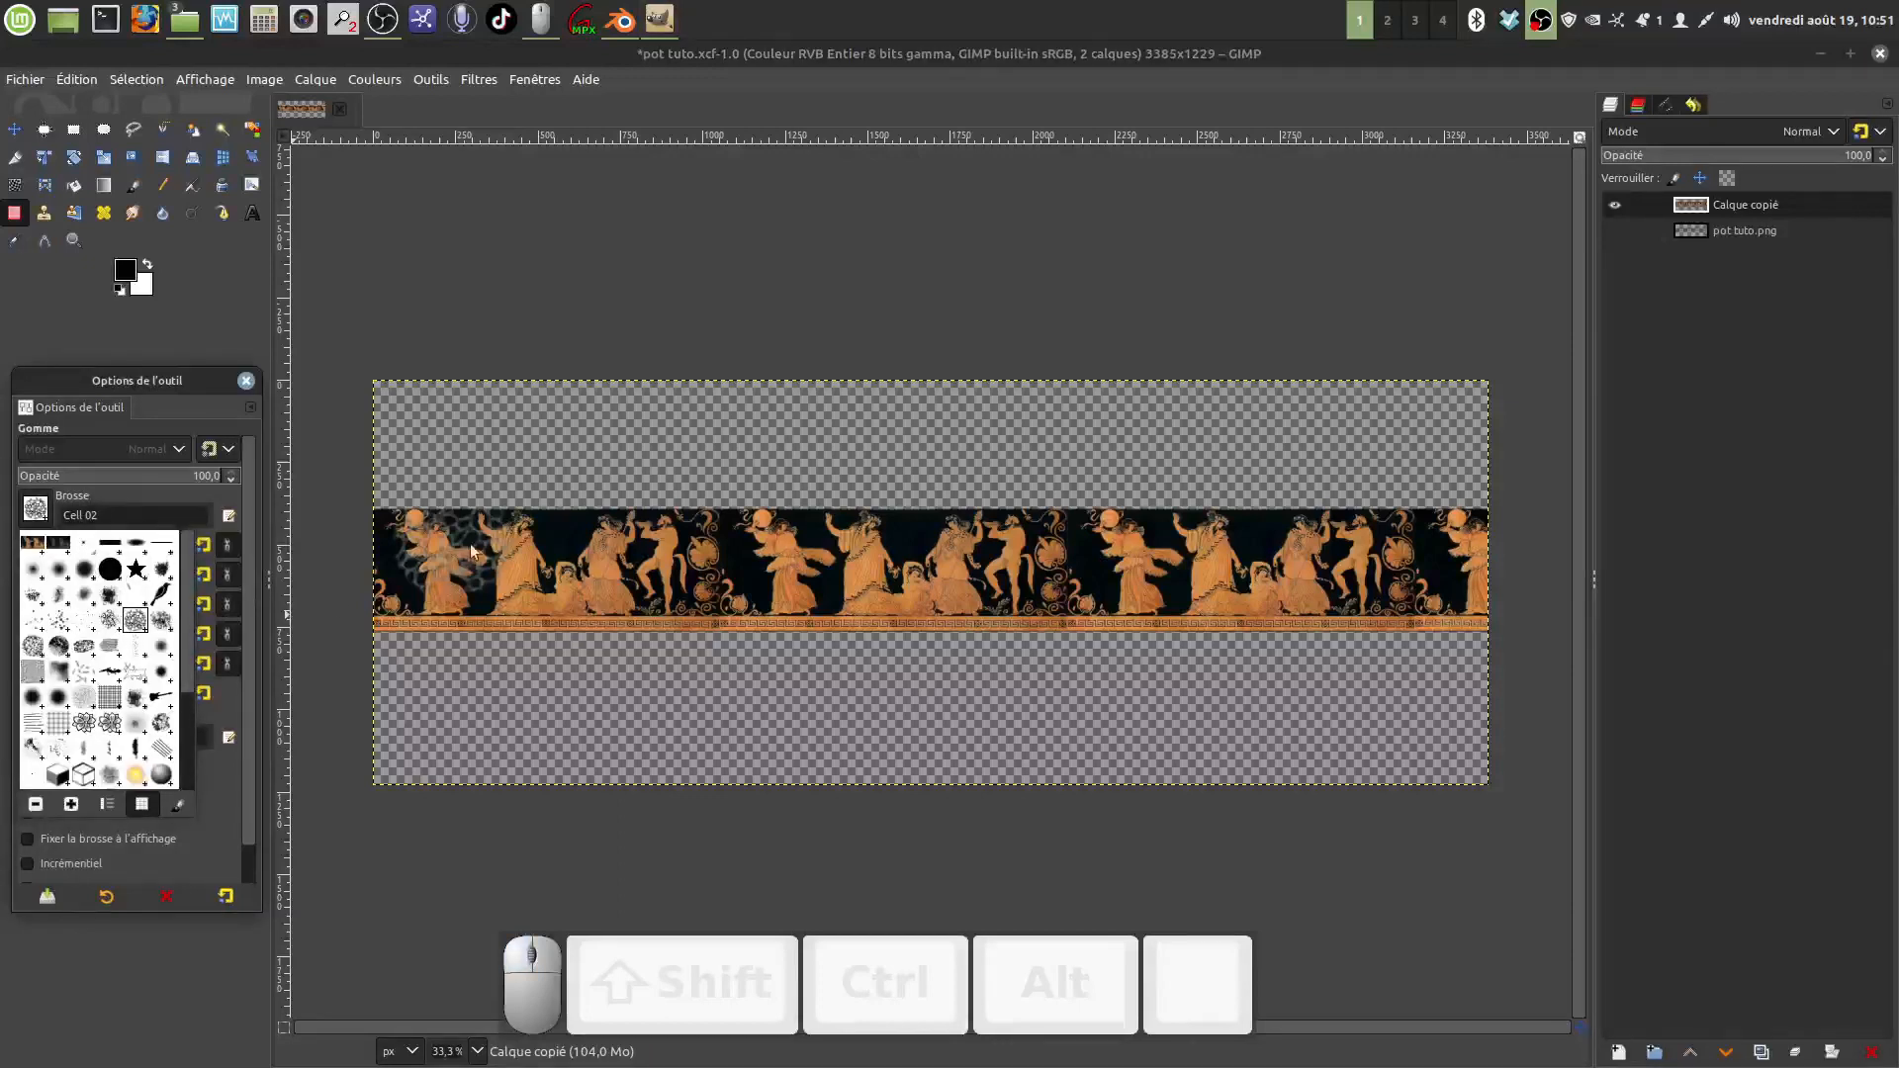
key(ctrl+z)
click(571, 309)
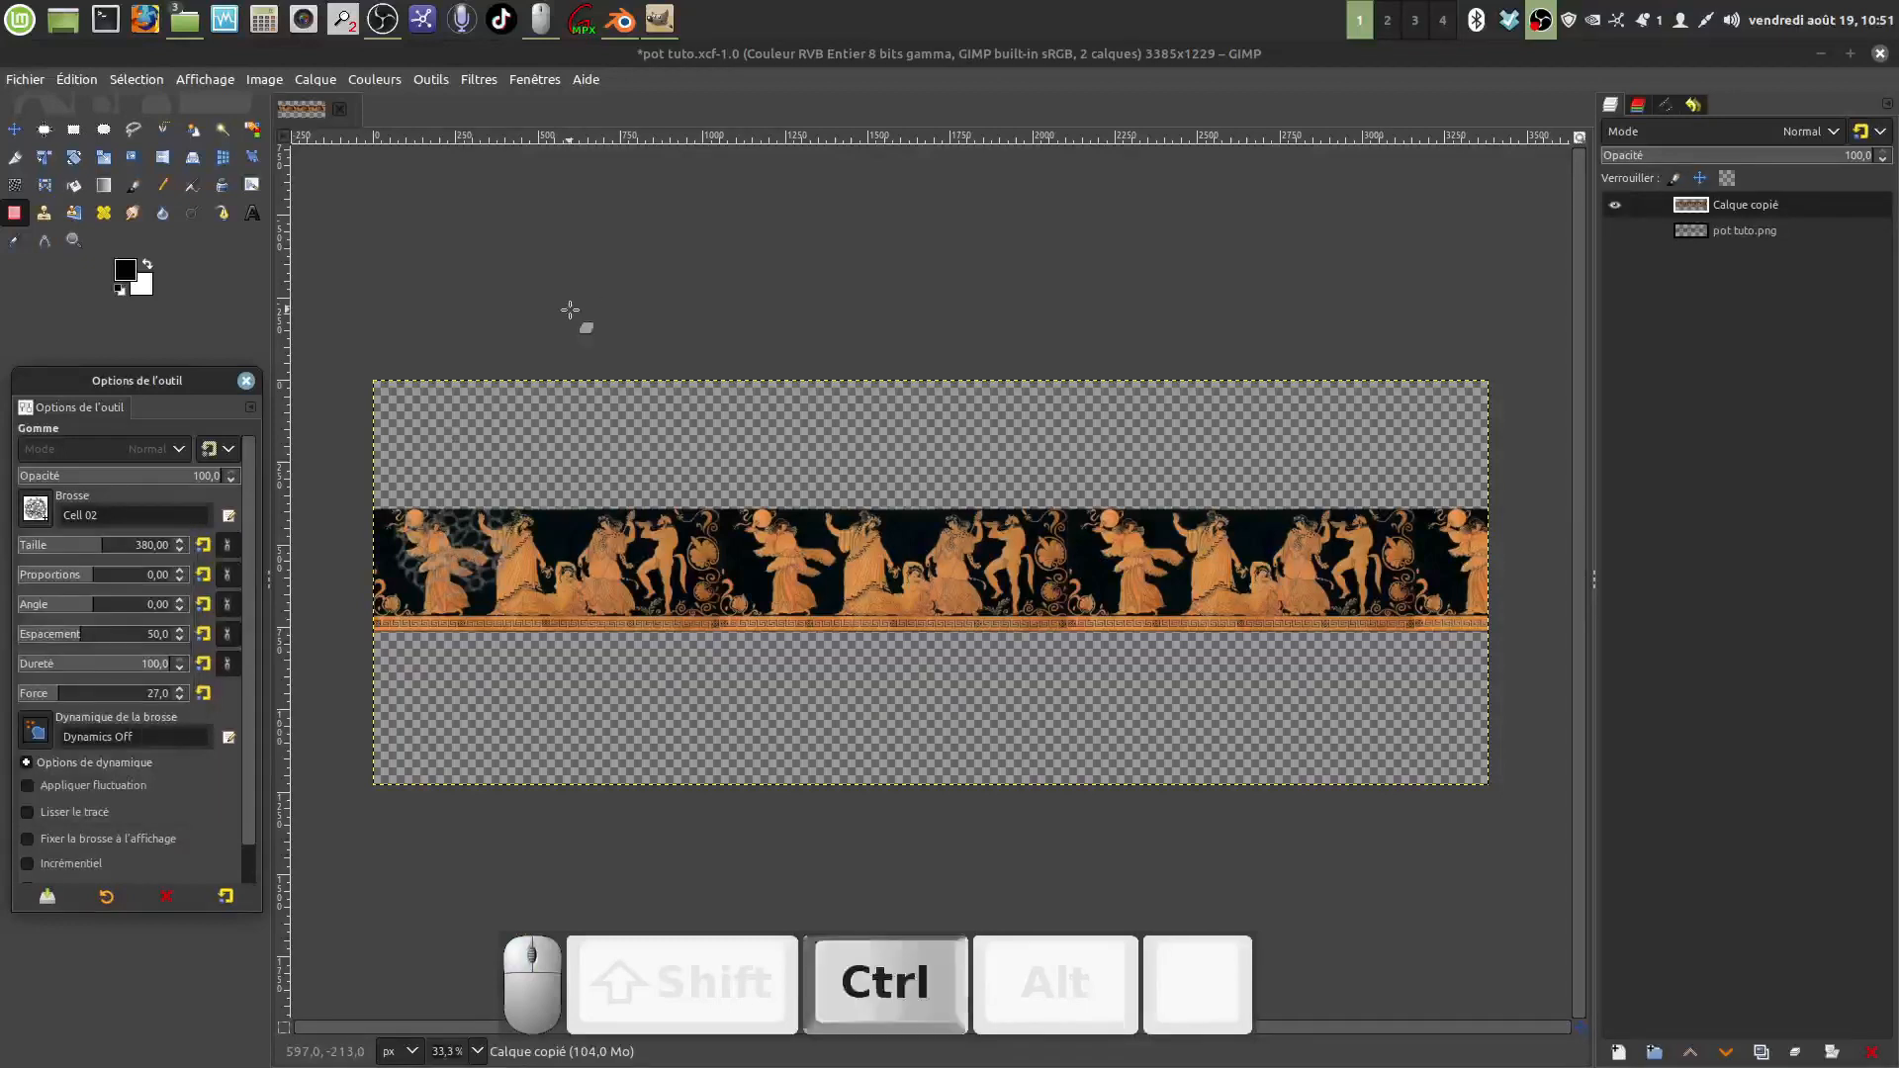
key(ctrl+z)
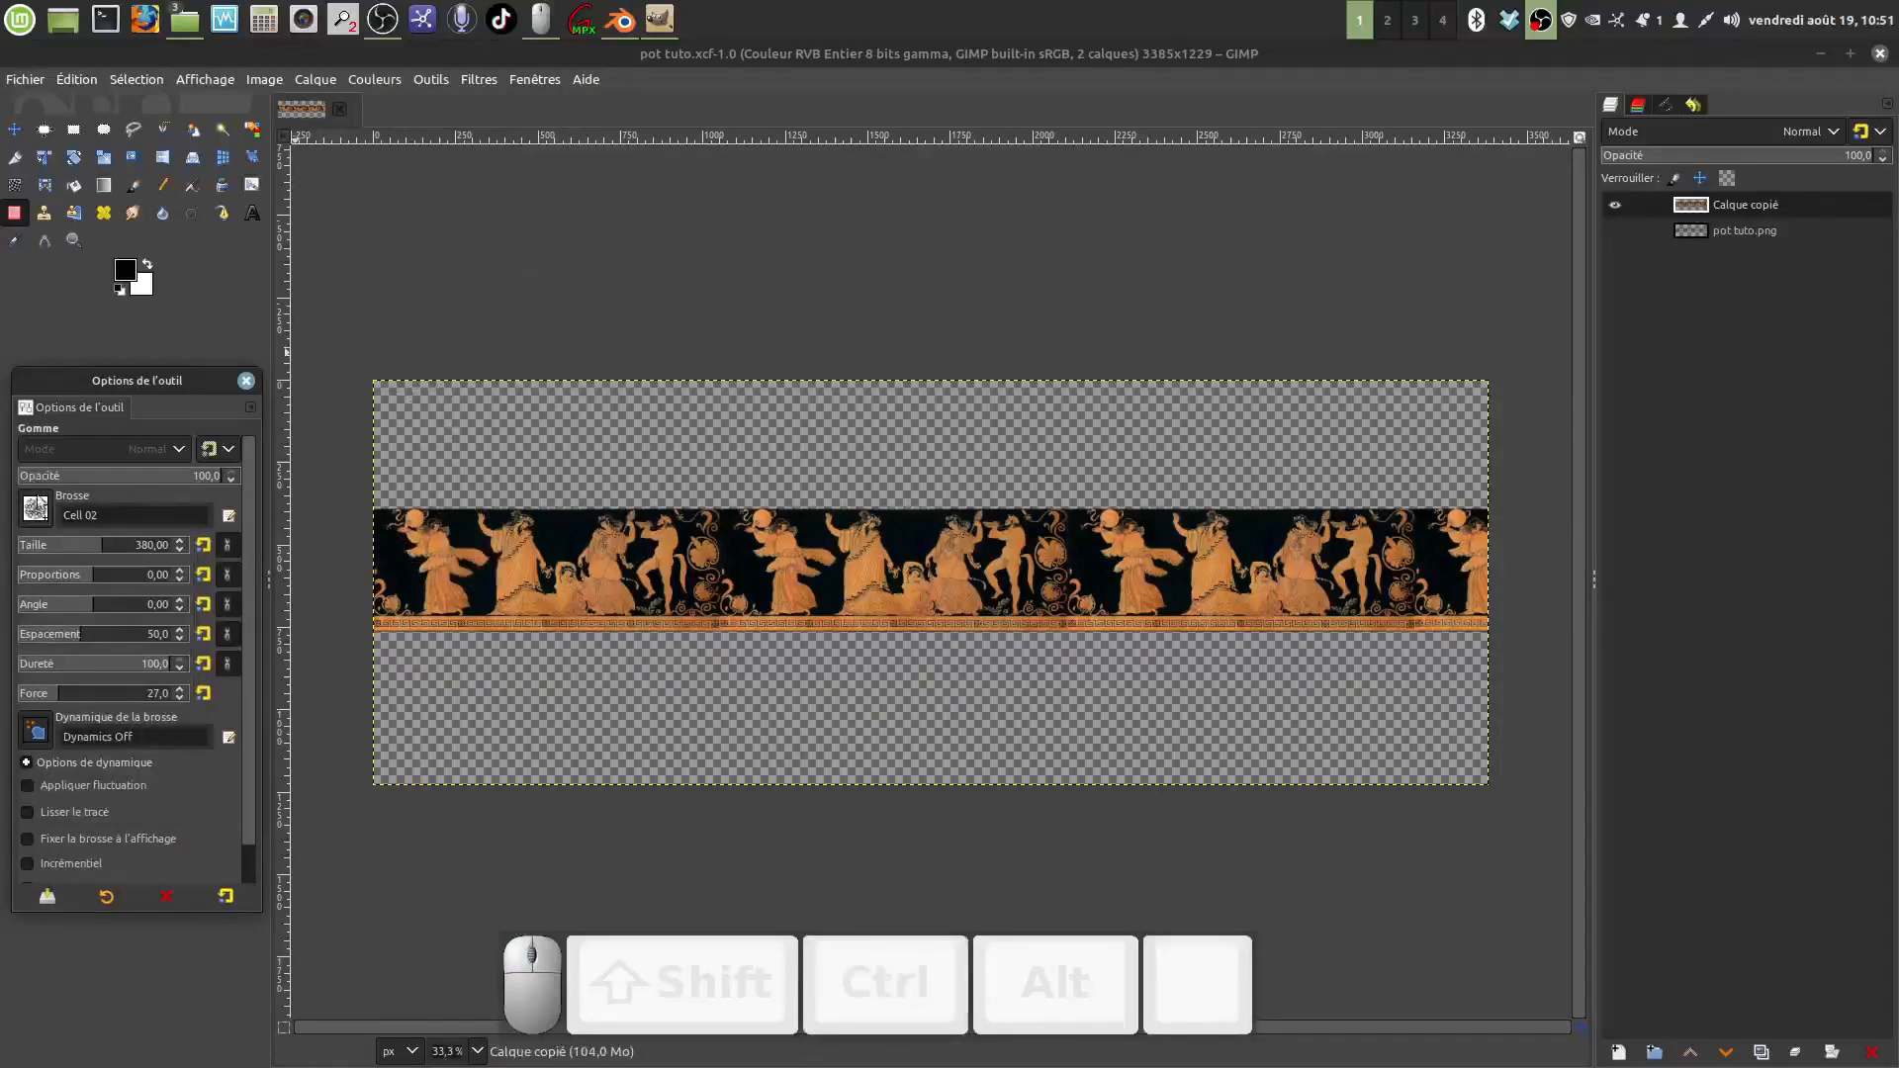
Step: Choose the Chalk 01 brush for the Eraser and set its force to 50 and hardness to 33
click(35, 509)
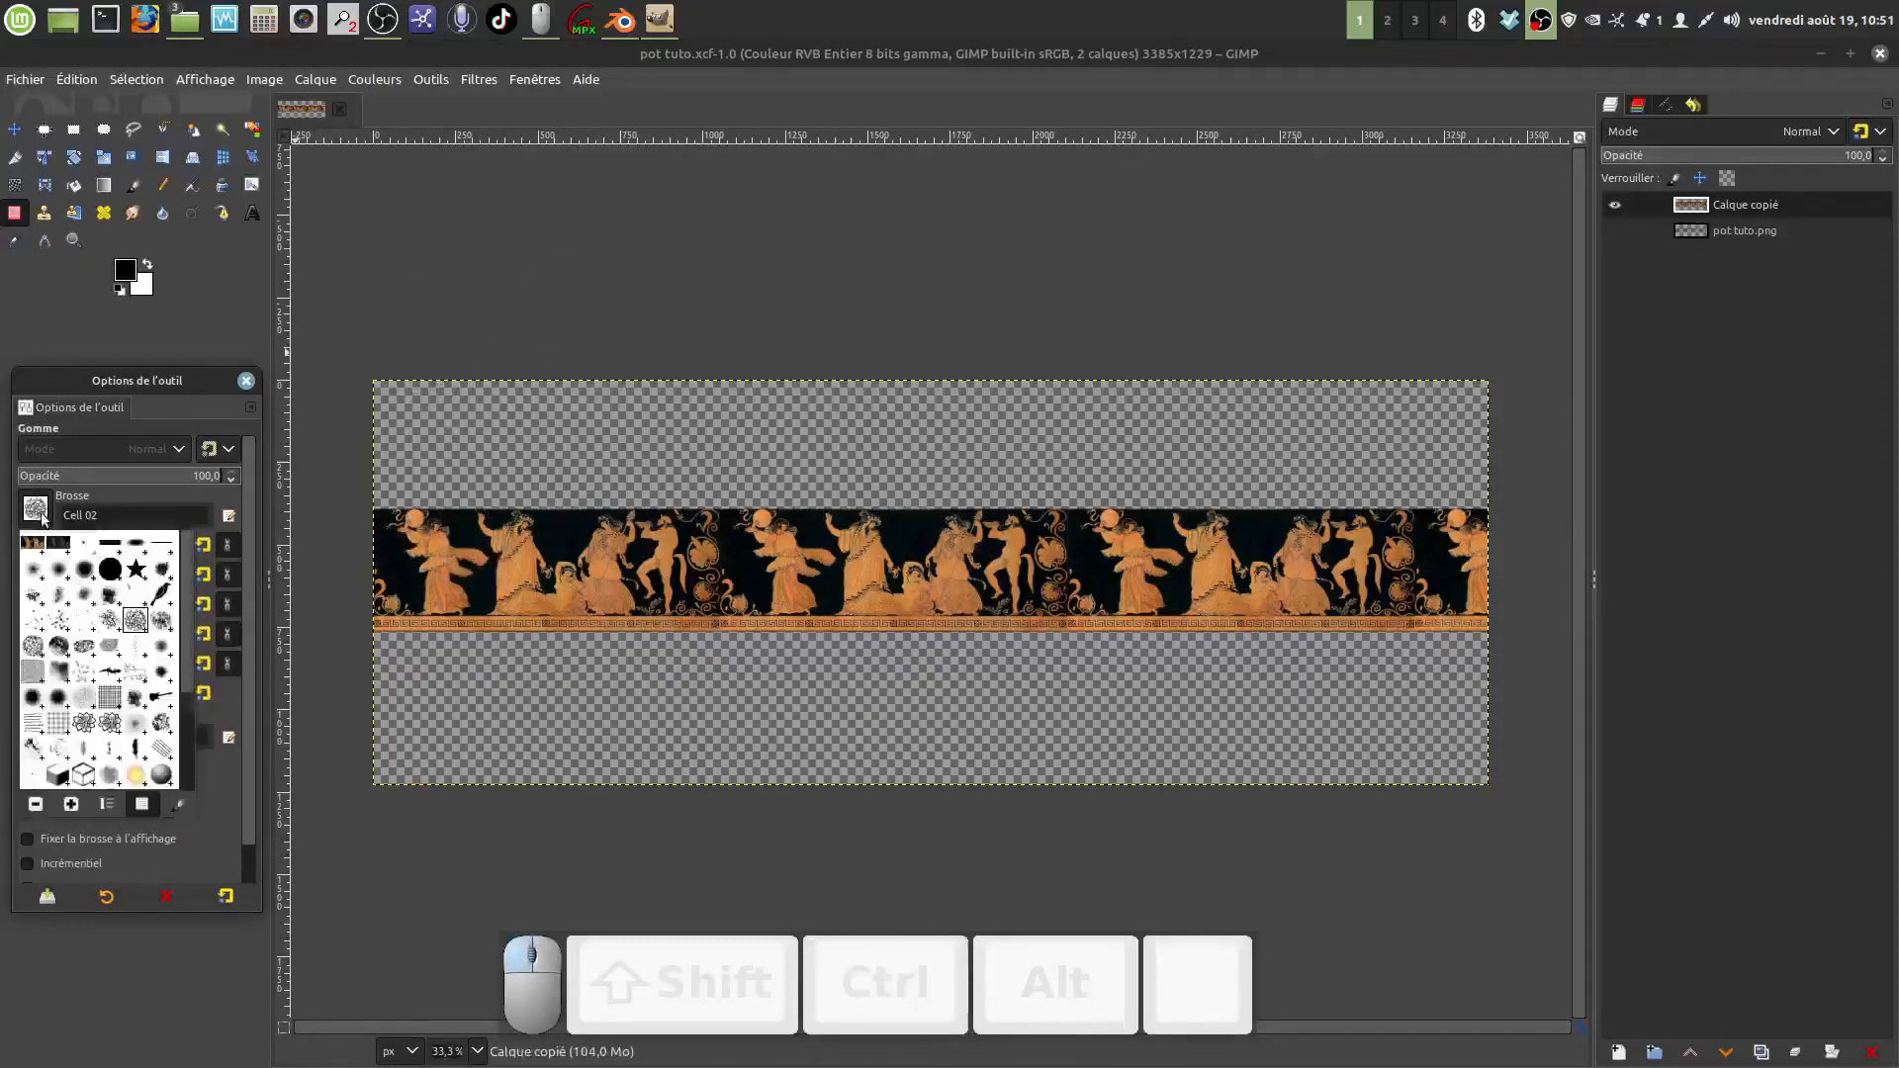
click(109, 597)
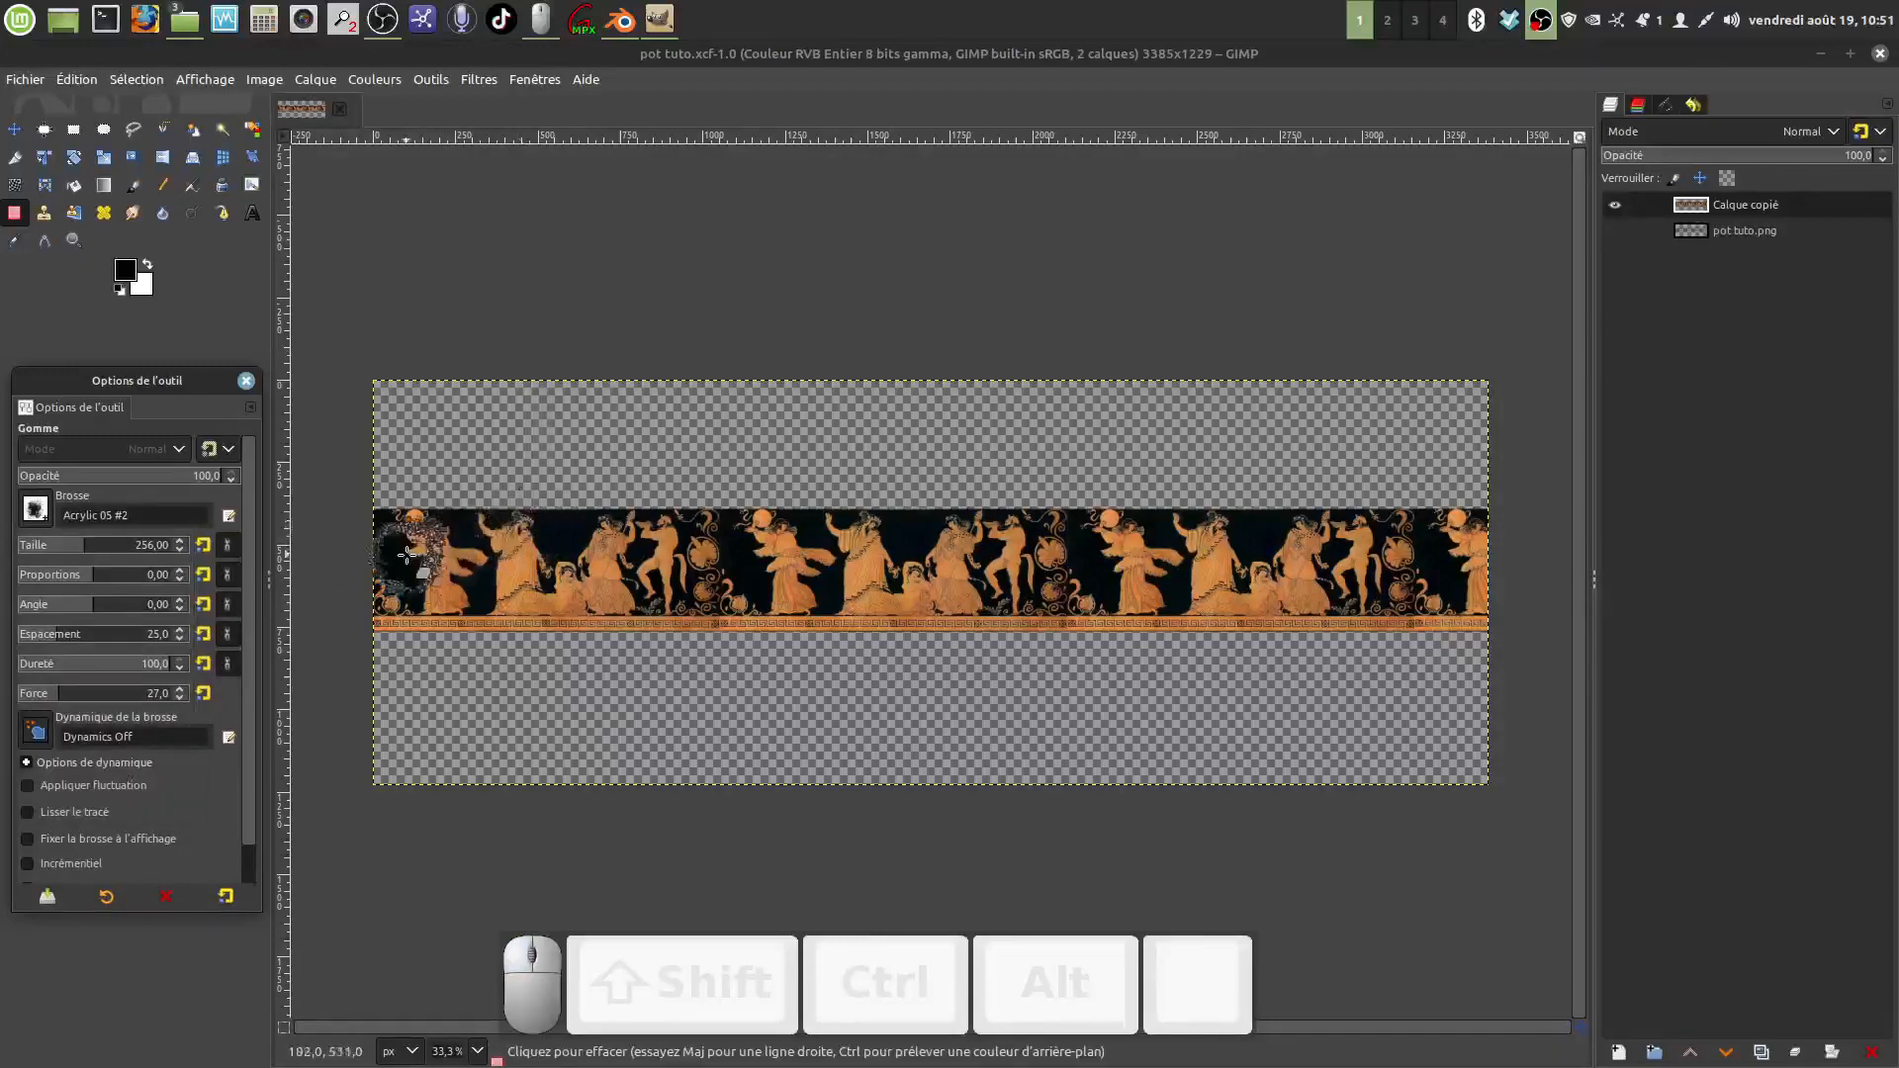
click(36, 509)
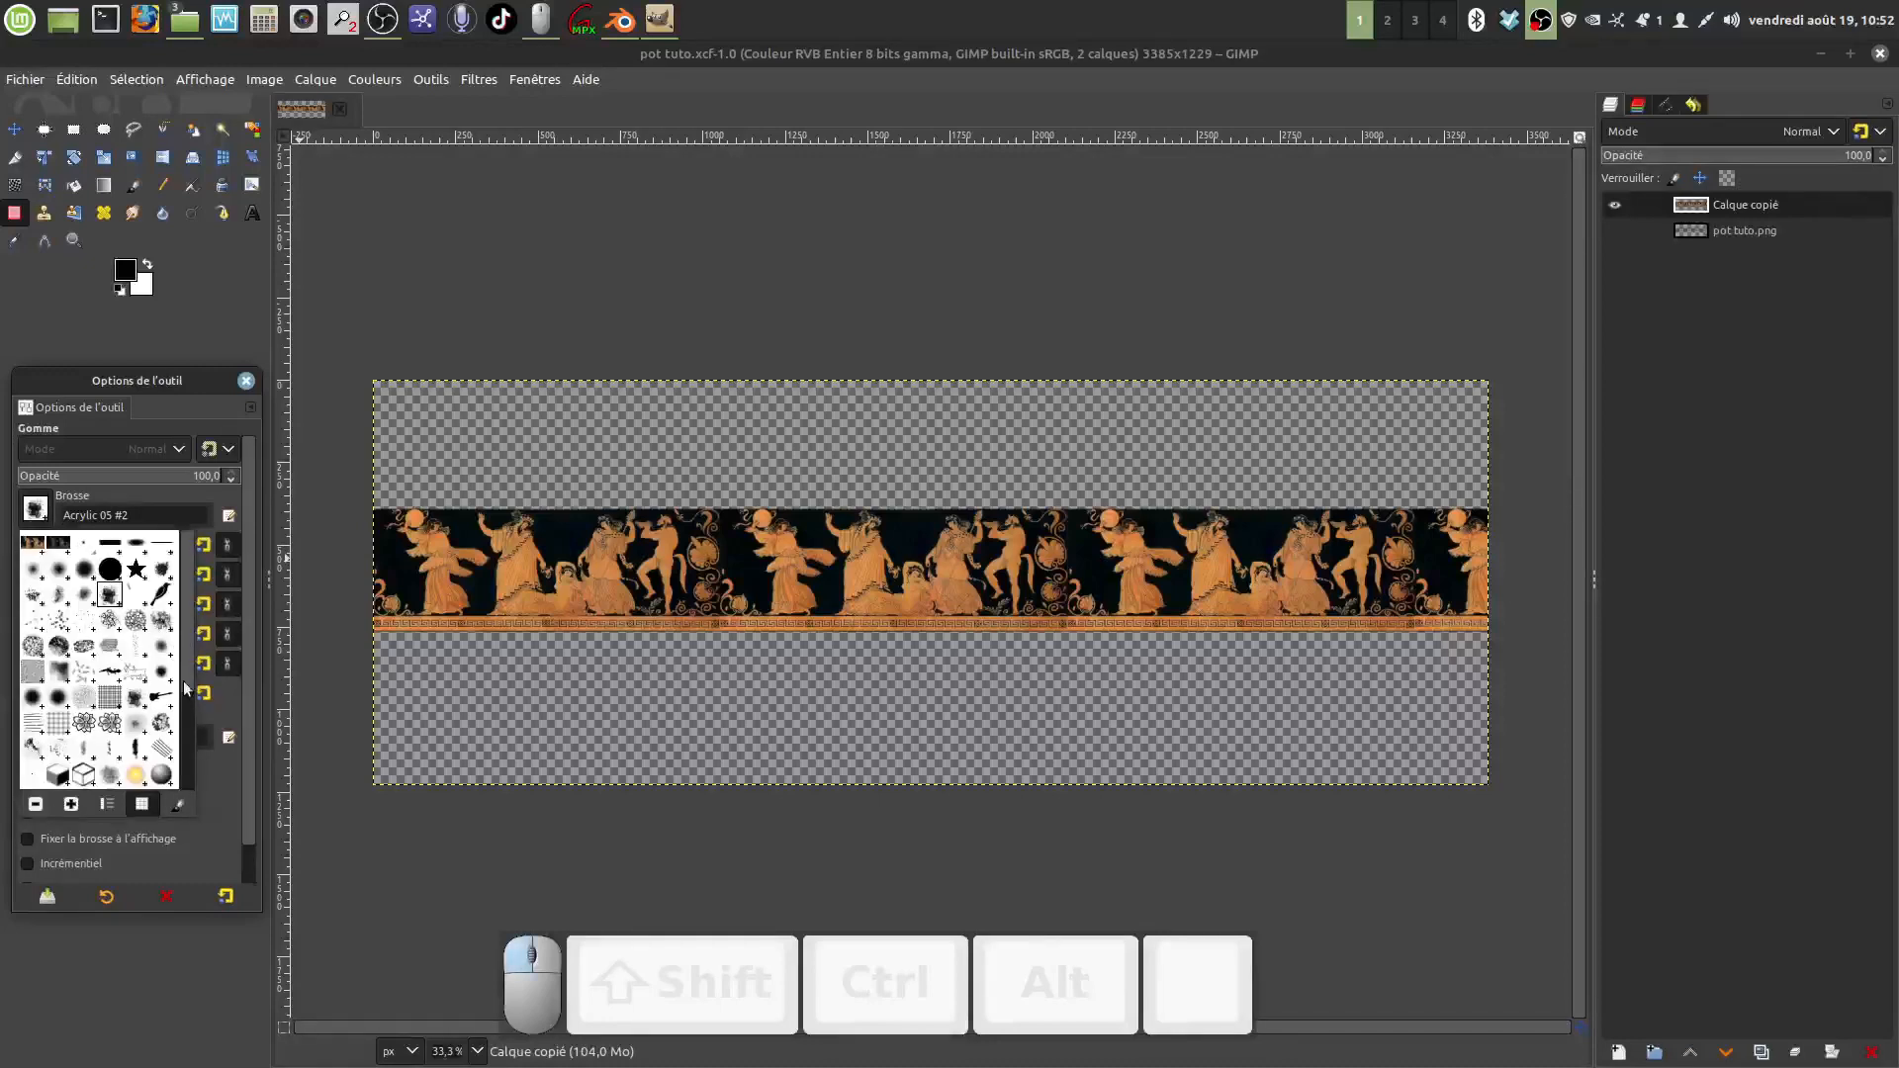
click(162, 623)
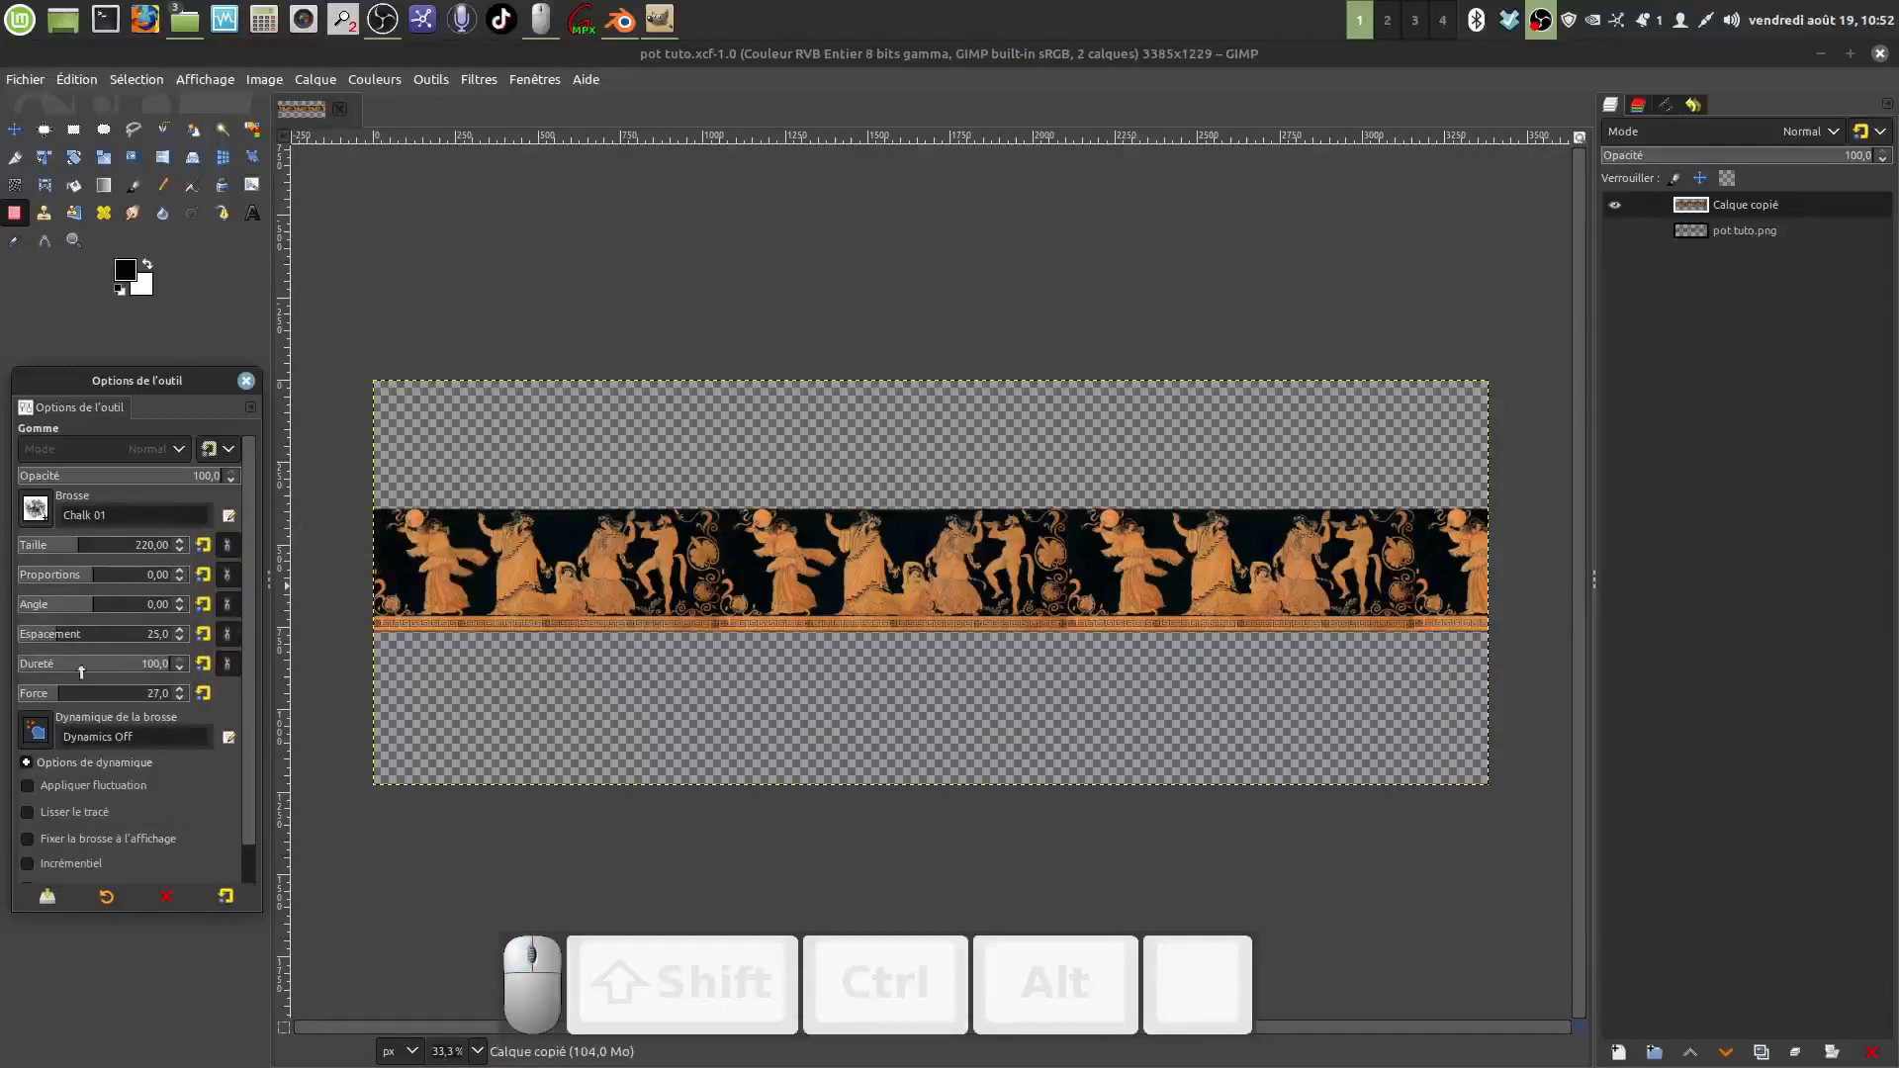
click(66, 699)
drag(158, 677, 82, 672)
Step: Test the eraser on the frieze's leftmost figures, set its hardness to 9, and undo the test strokes
drag(446, 537, 463, 540)
click(449, 512)
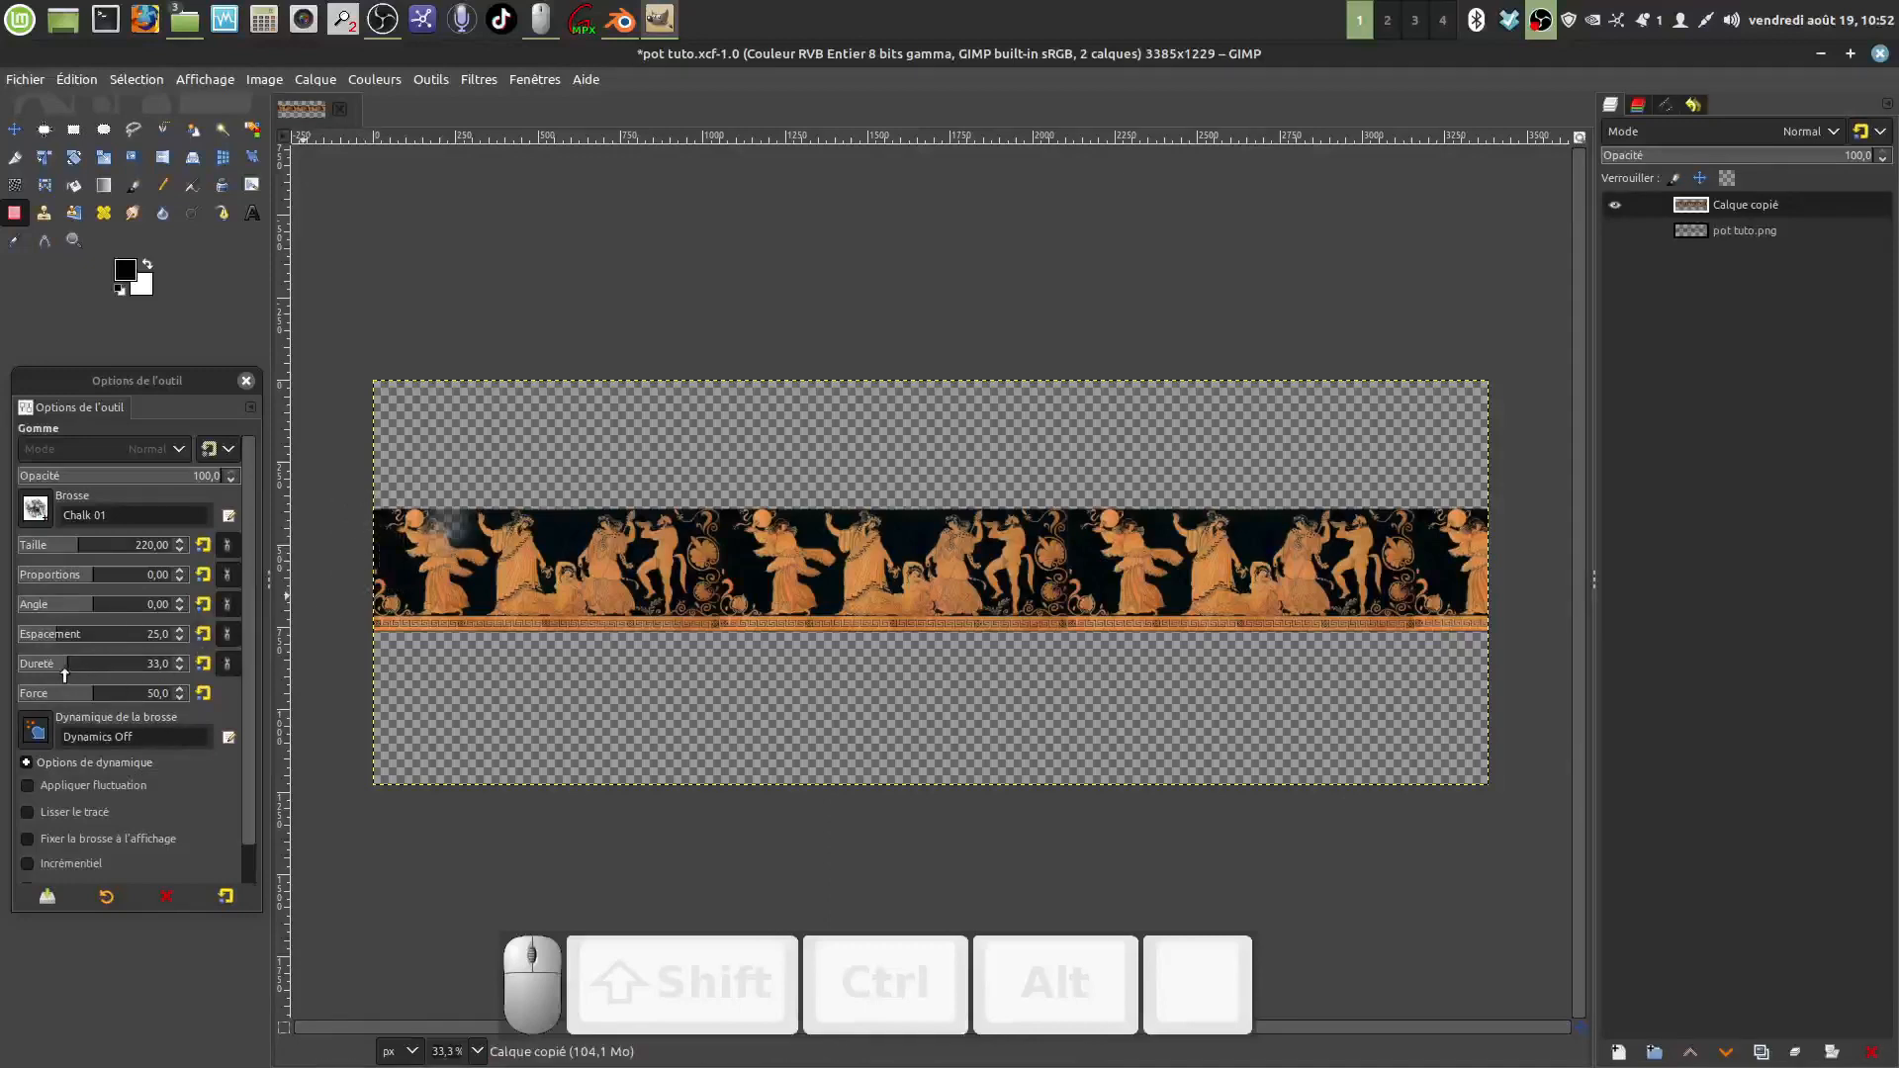
drag(64, 675, 33, 673)
click(579, 608)
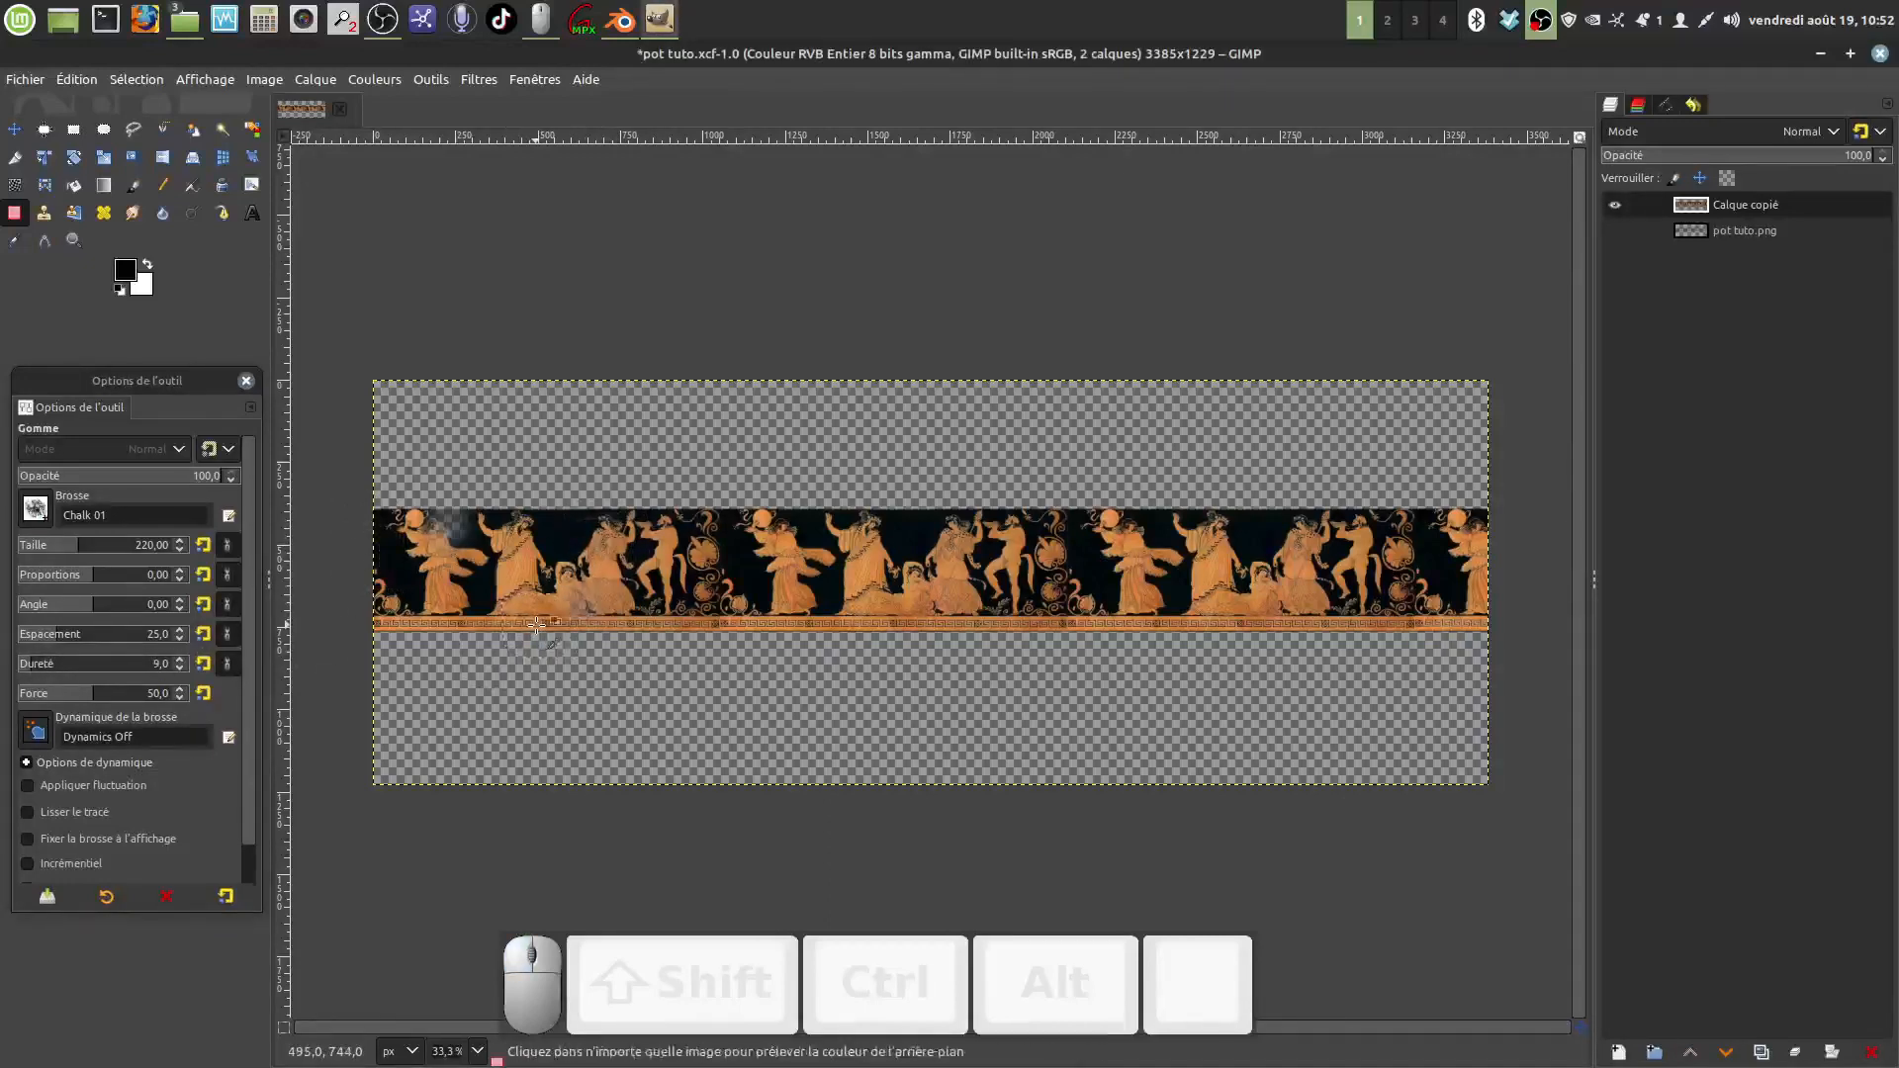
key(ctrl+z)
key(ctrl+z)
key(ctrl+z)
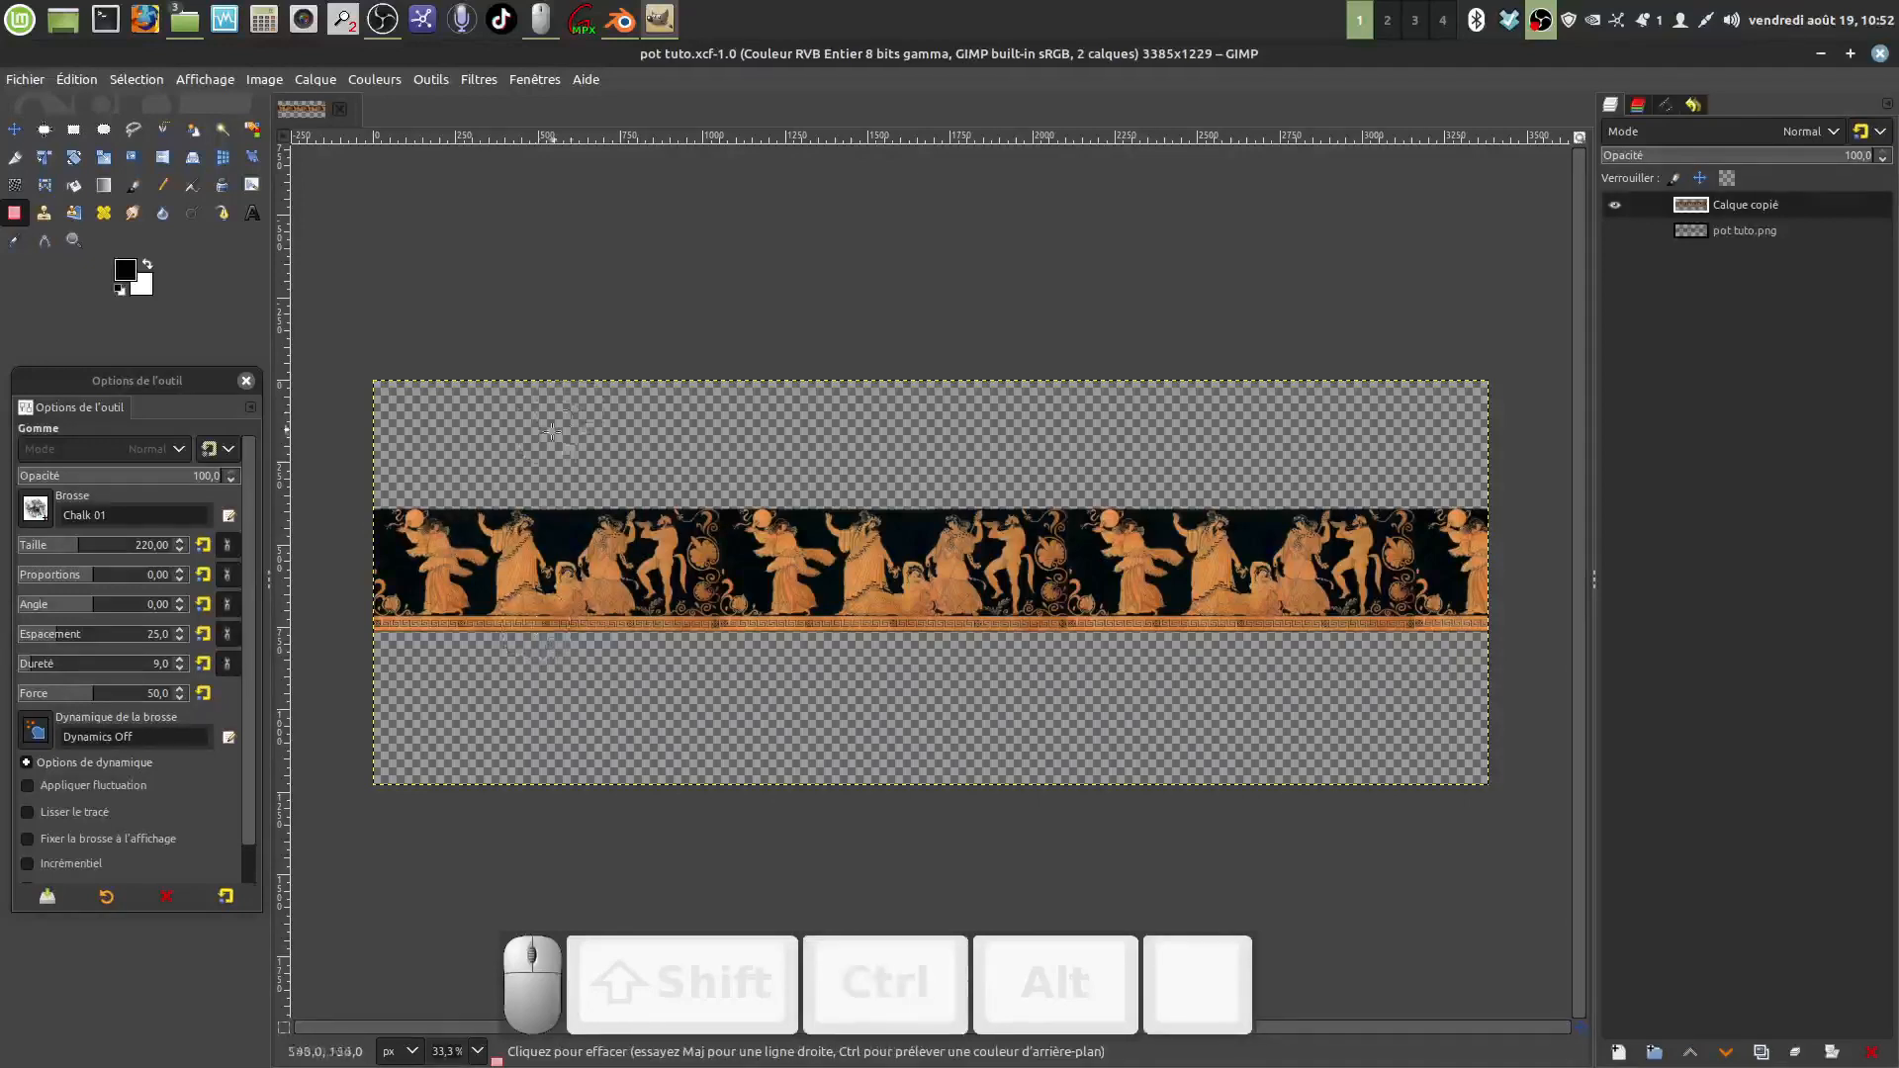
Step: Erase a patch at the lower part of the second figure and undo the last stroke above it
click(522, 599)
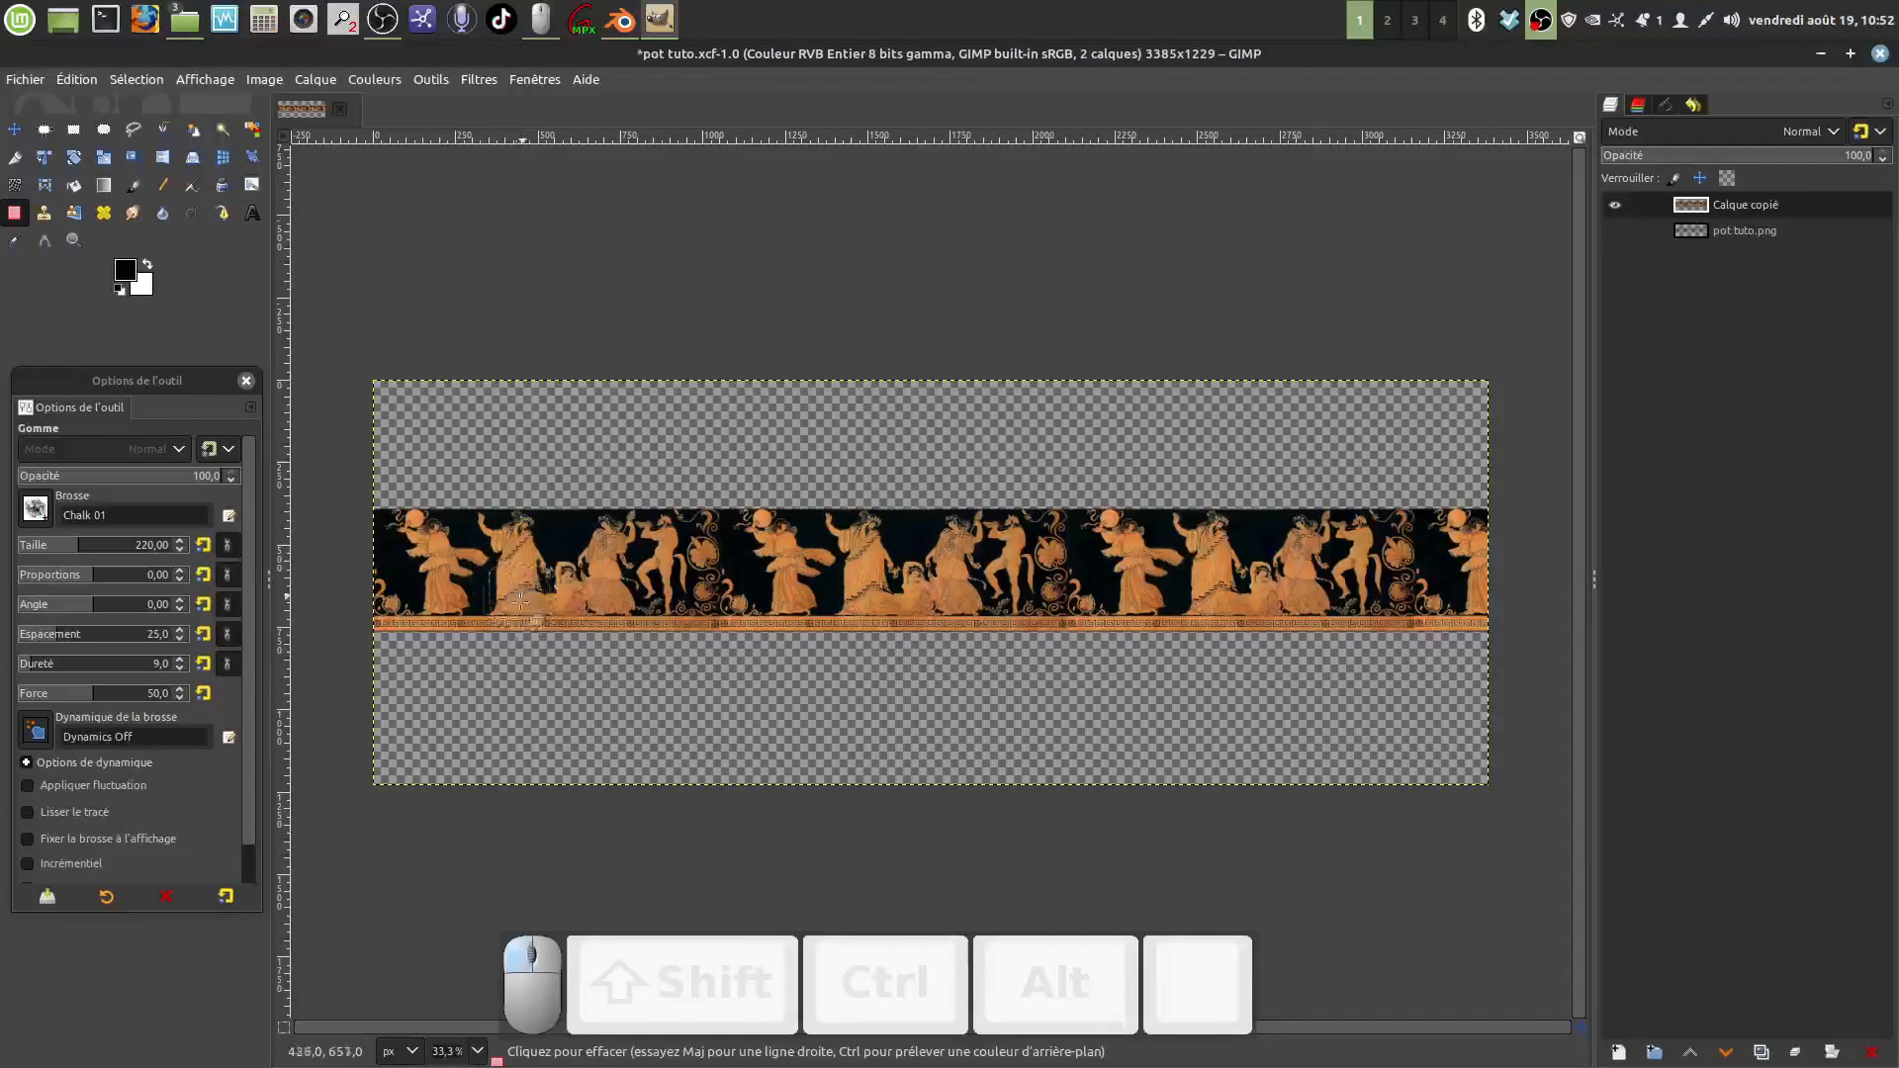
mouse_move(475, 550)
mouse_down()
mouse_move(540, 603)
mouse_move(497, 611)
mouse_up()
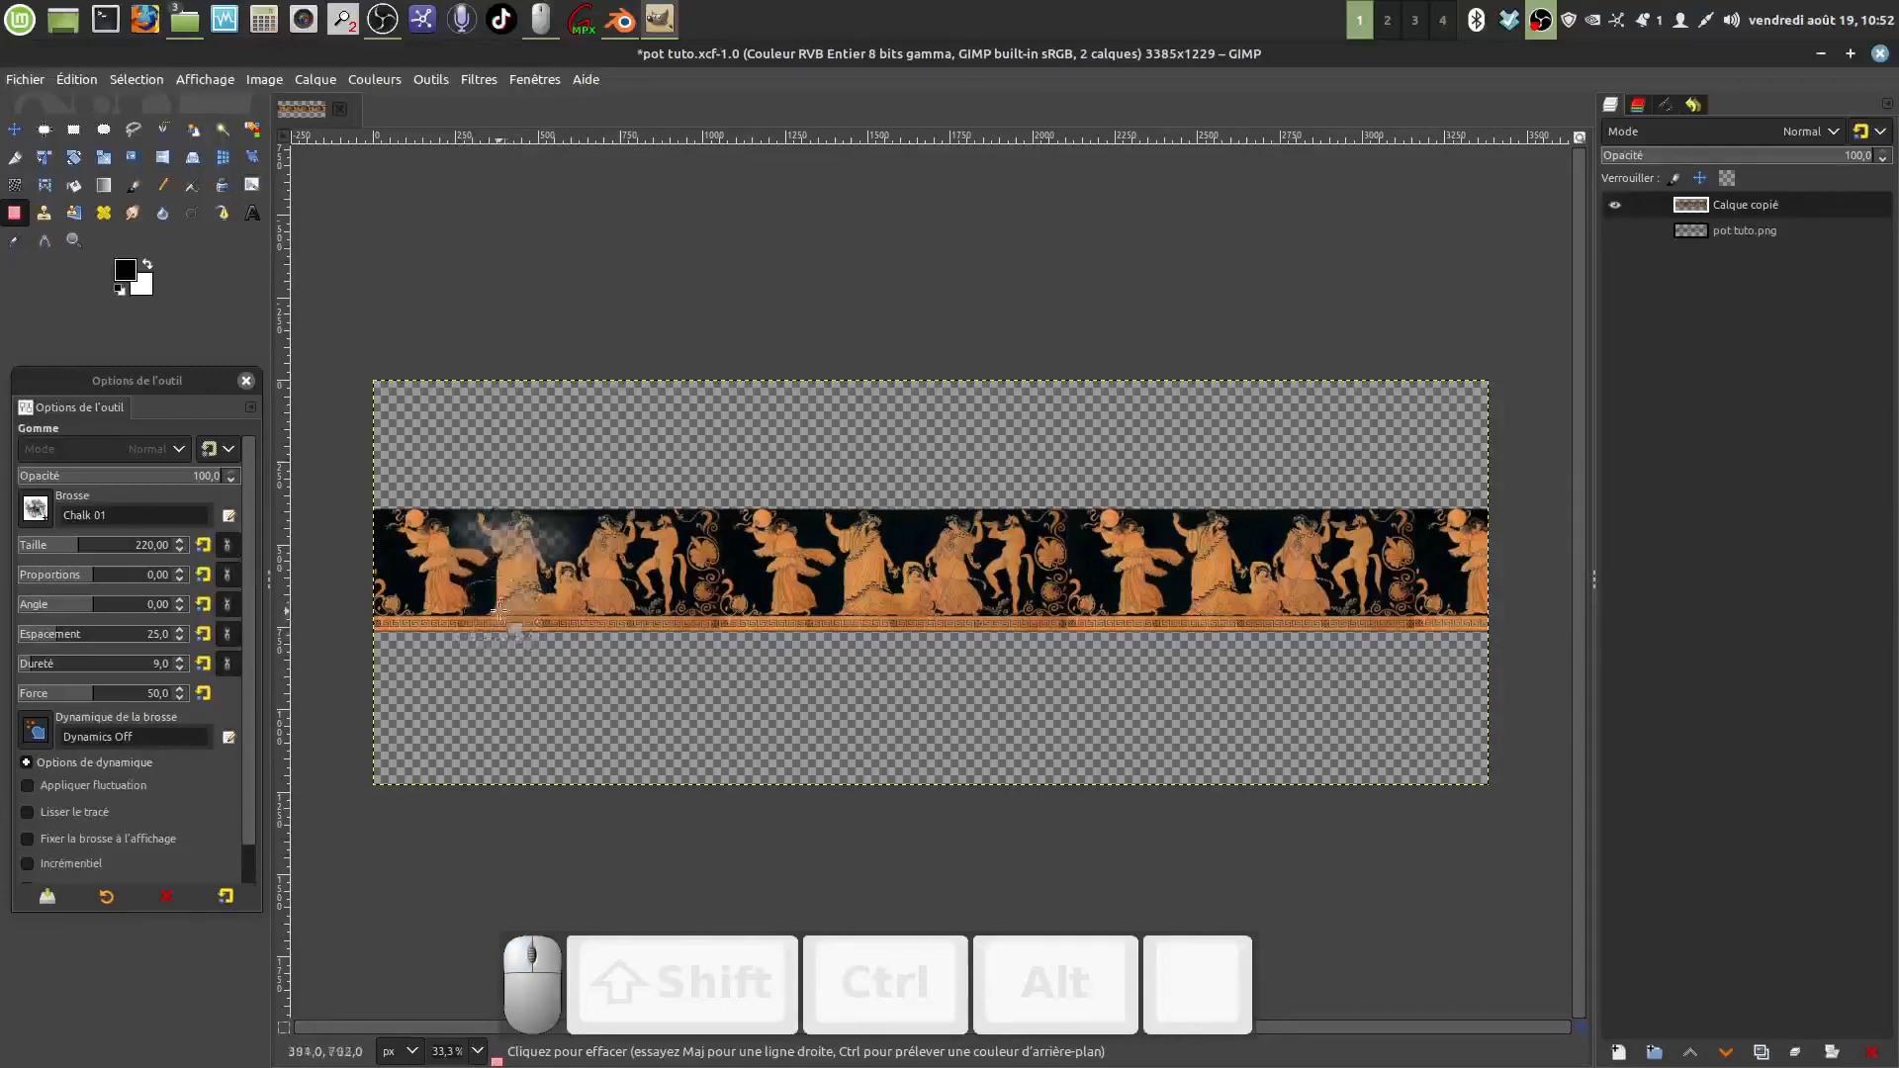
key(ctrl+z)
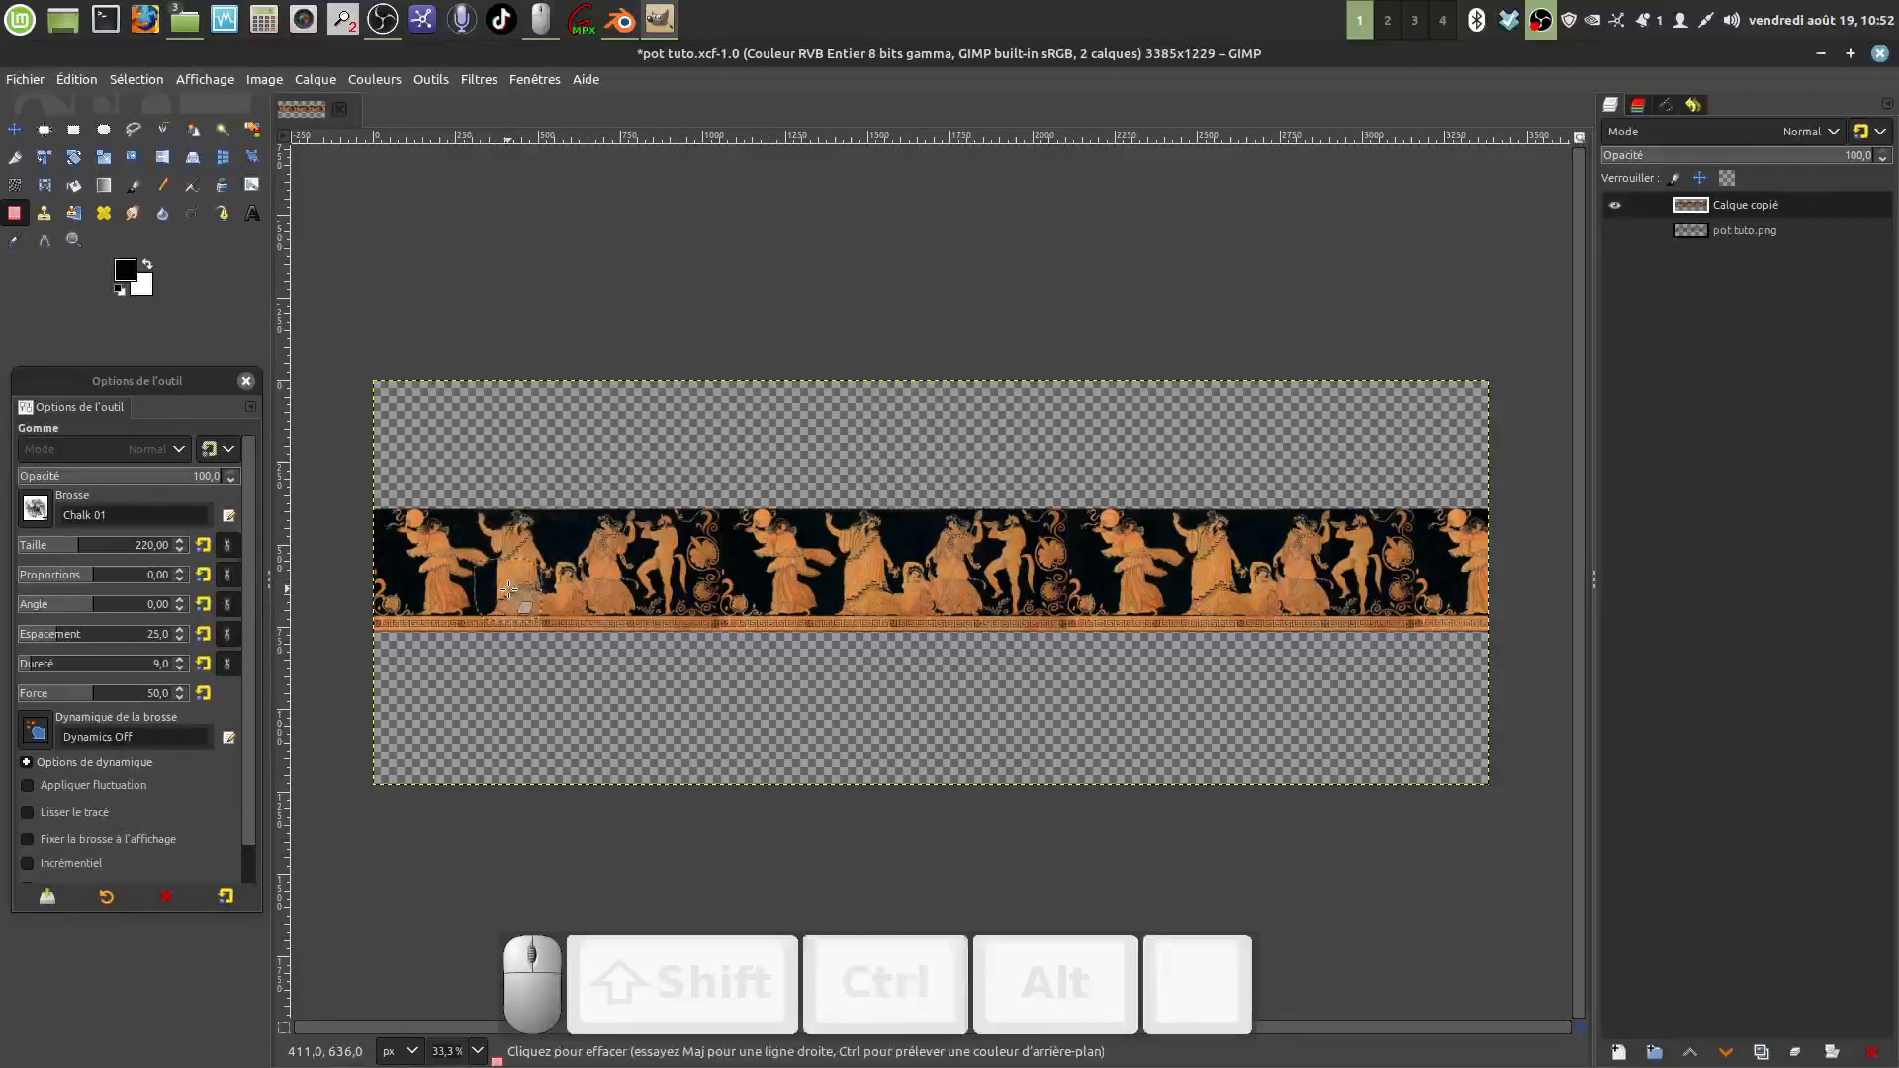
Step: Set the eraser's force to 16 and erase faint worn patches across the left and middle parts of the frieze
drag(89, 705, 45, 704)
click(502, 531)
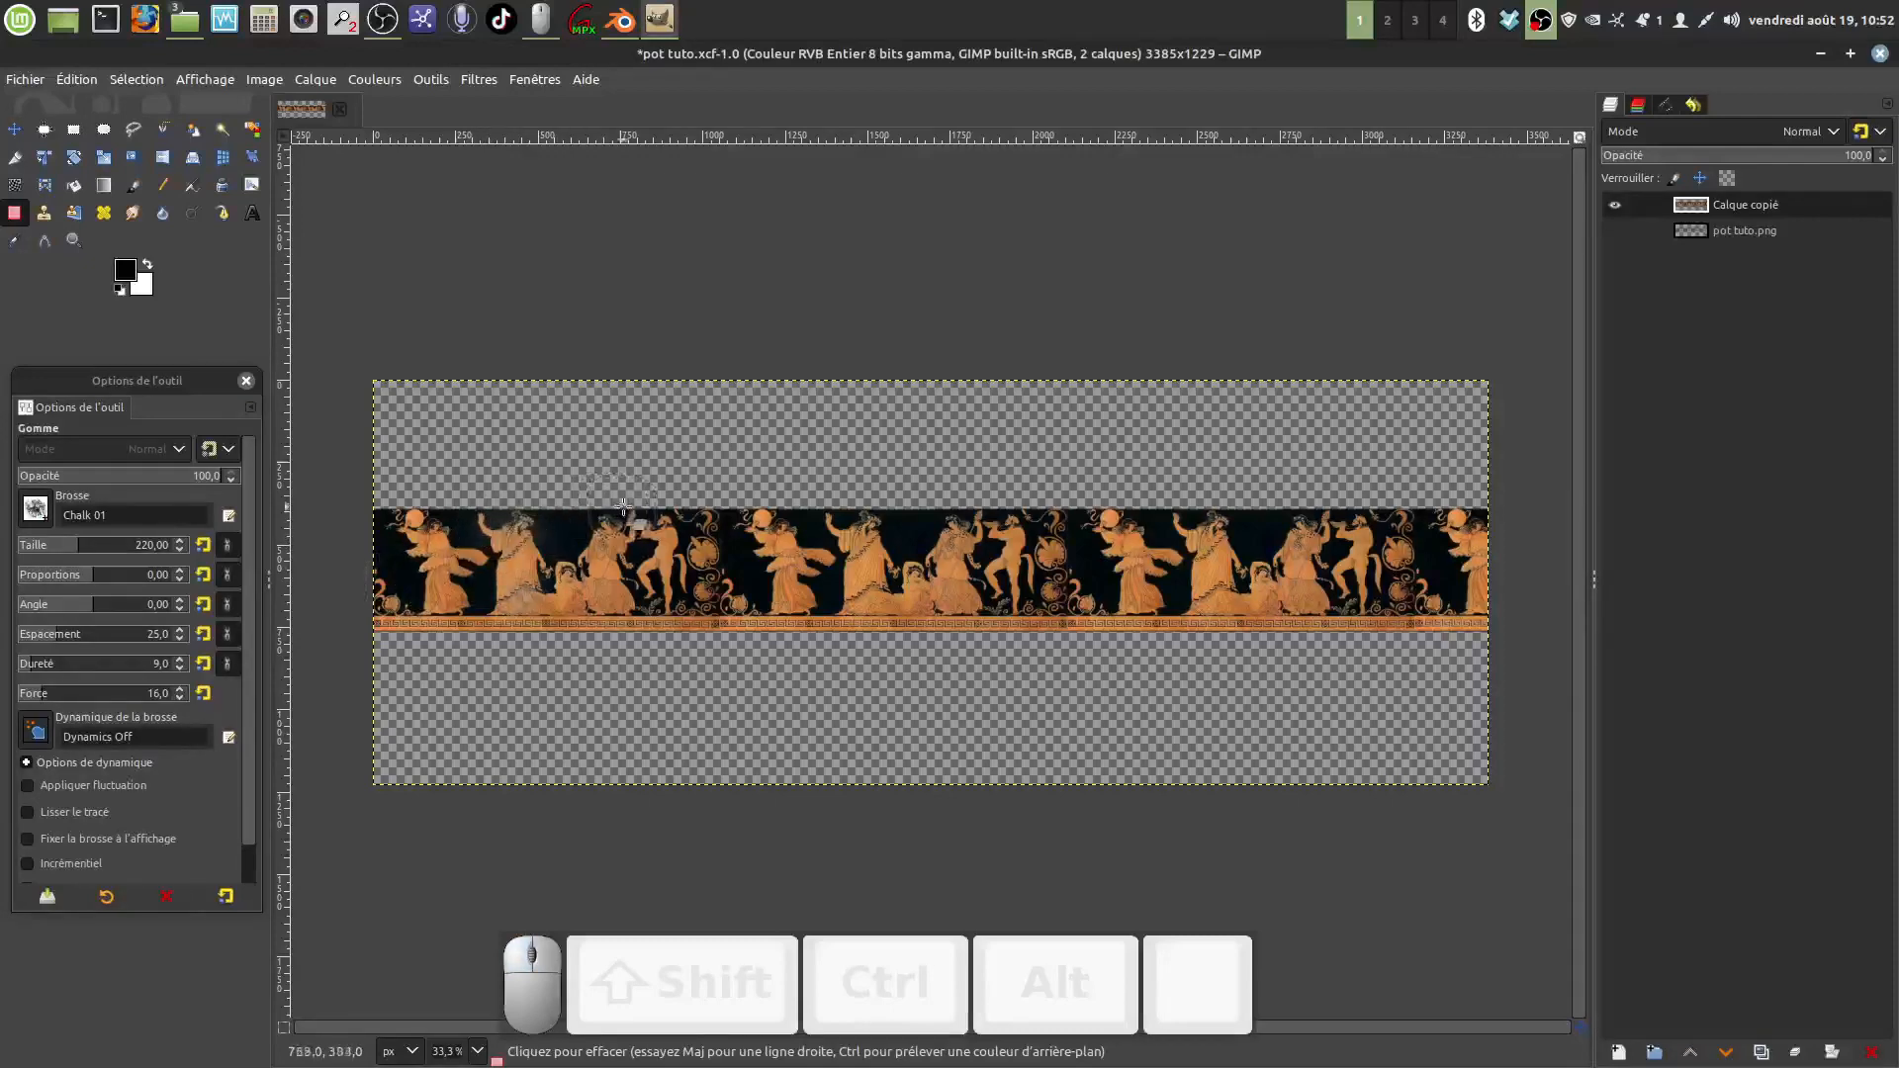
ctrl+scroll(554, 526, up, 1)
mouse_move(542, 528)
mouse_down()
mouse_move(606, 550)
mouse_move(645, 615)
mouse_move(653, 655)
mouse_move(633, 665)
mouse_move(885, 665)
mouse_move(797, 562)
mouse_move(811, 534)
mouse_move(712, 576)
mouse_move(831, 633)
mouse_move(989, 544)
mouse_move(1123, 598)
mouse_move(1029, 619)
mouse_move(1197, 663)
mouse_move(1266, 653)
mouse_move(1227, 510)
mouse_move(1257, 653)
mouse_move(1474, 692)
mouse_up()
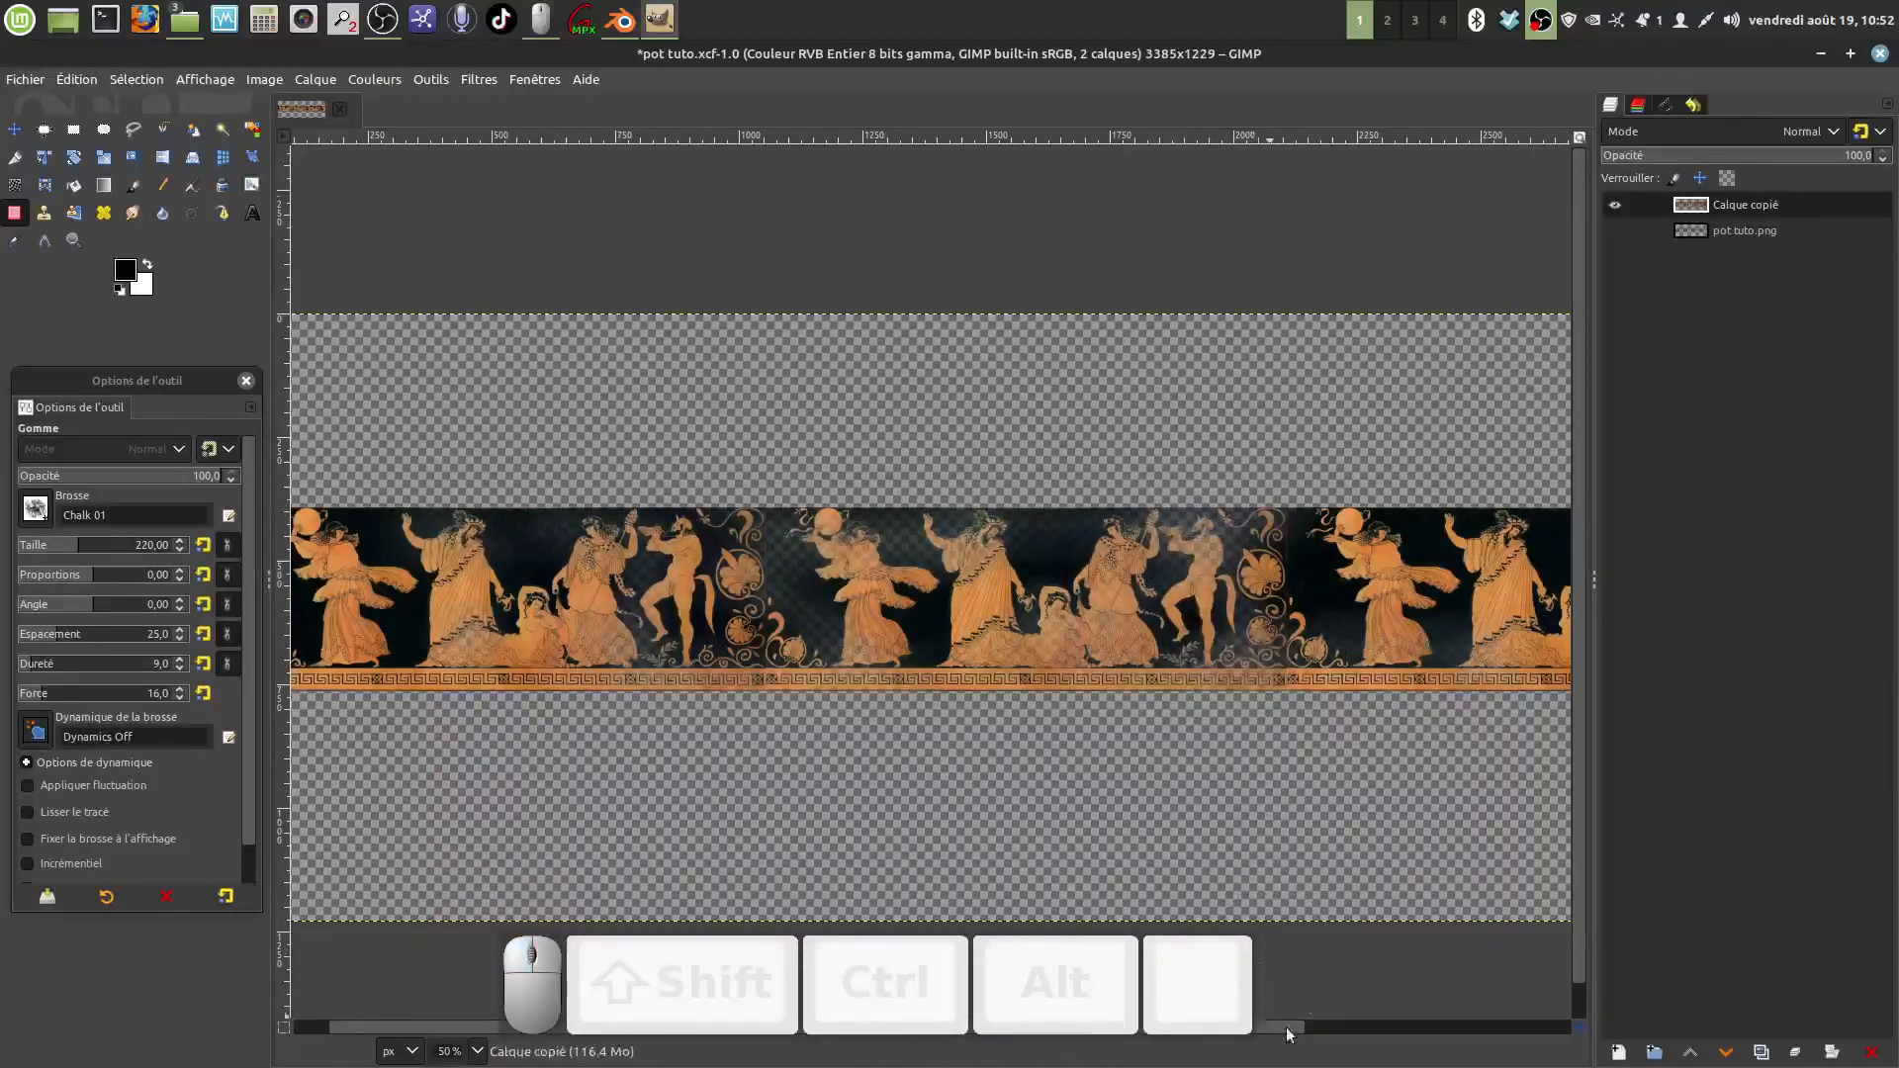
Step: Erase faint worn patches over the figures, ornaments and Greek key border at the right end of the frieze
drag(1232, 1027, 1484, 1019)
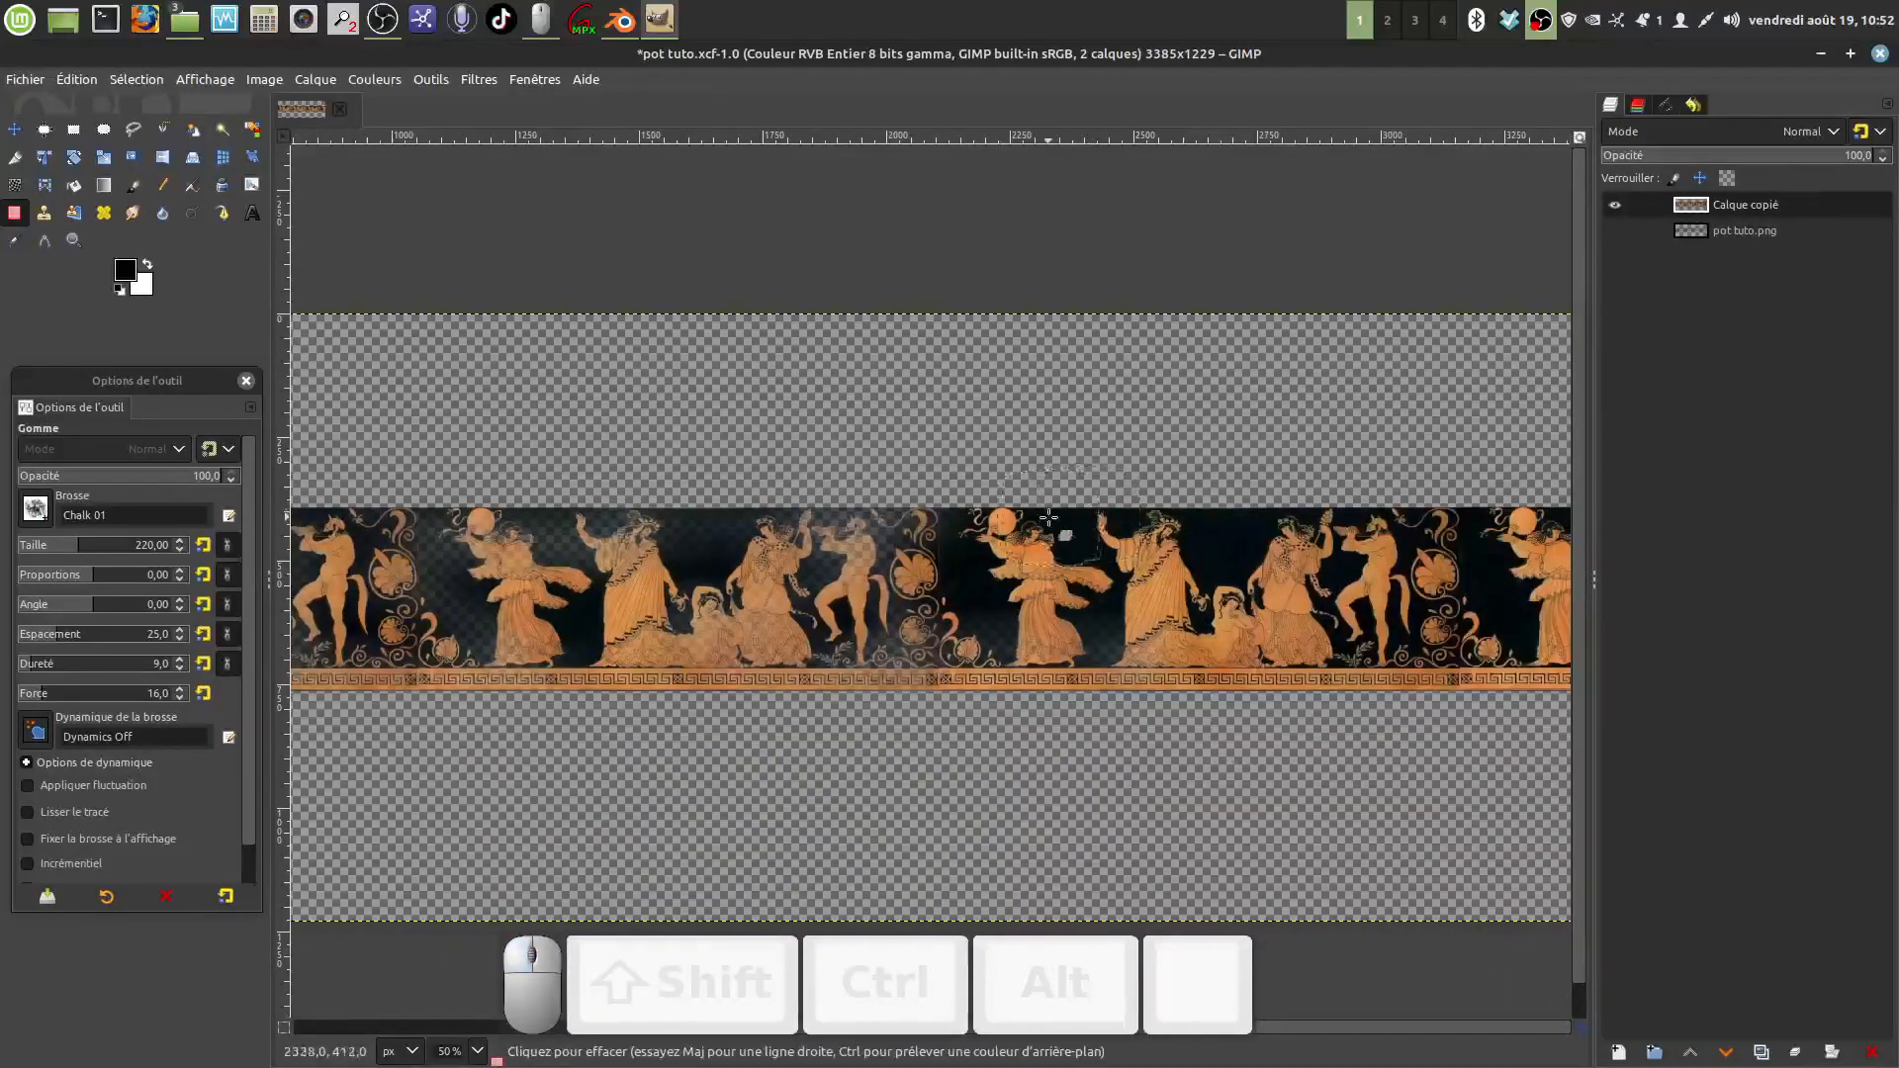
mouse_move(1066, 535)
mouse_down()
mouse_move(1109, 518)
mouse_move(1070, 657)
mouse_move(1375, 693)
mouse_move(1355, 655)
mouse_move(1404, 569)
mouse_move(1321, 634)
mouse_up()
mouse_move(1508, 554)
mouse_down()
mouse_move(1554, 629)
mouse_move(1479, 554)
mouse_move(1514, 524)
mouse_move(1484, 534)
mouse_move(1514, 516)
mouse_move(1542, 580)
mouse_up()
drag(1538, 682, 1456, 655)
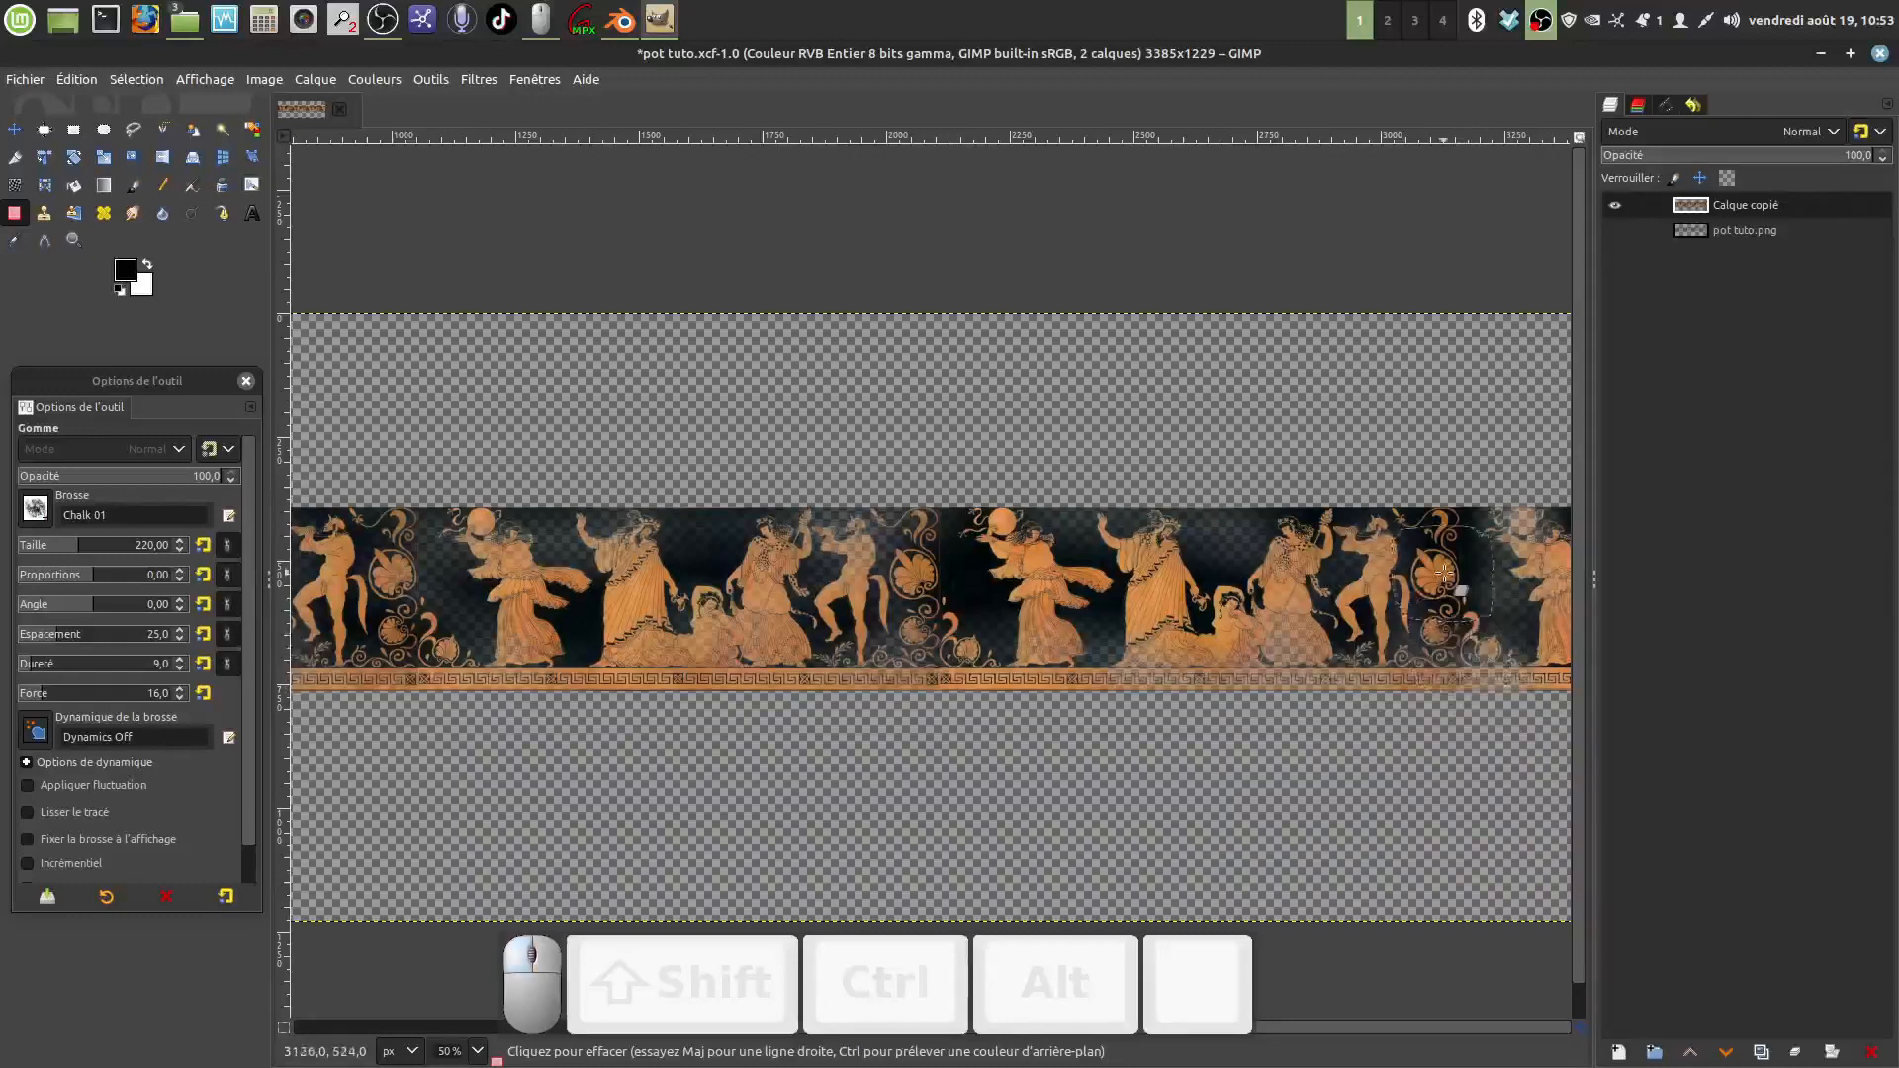
drag(1462, 534, 1395, 524)
drag(1100, 549, 1105, 574)
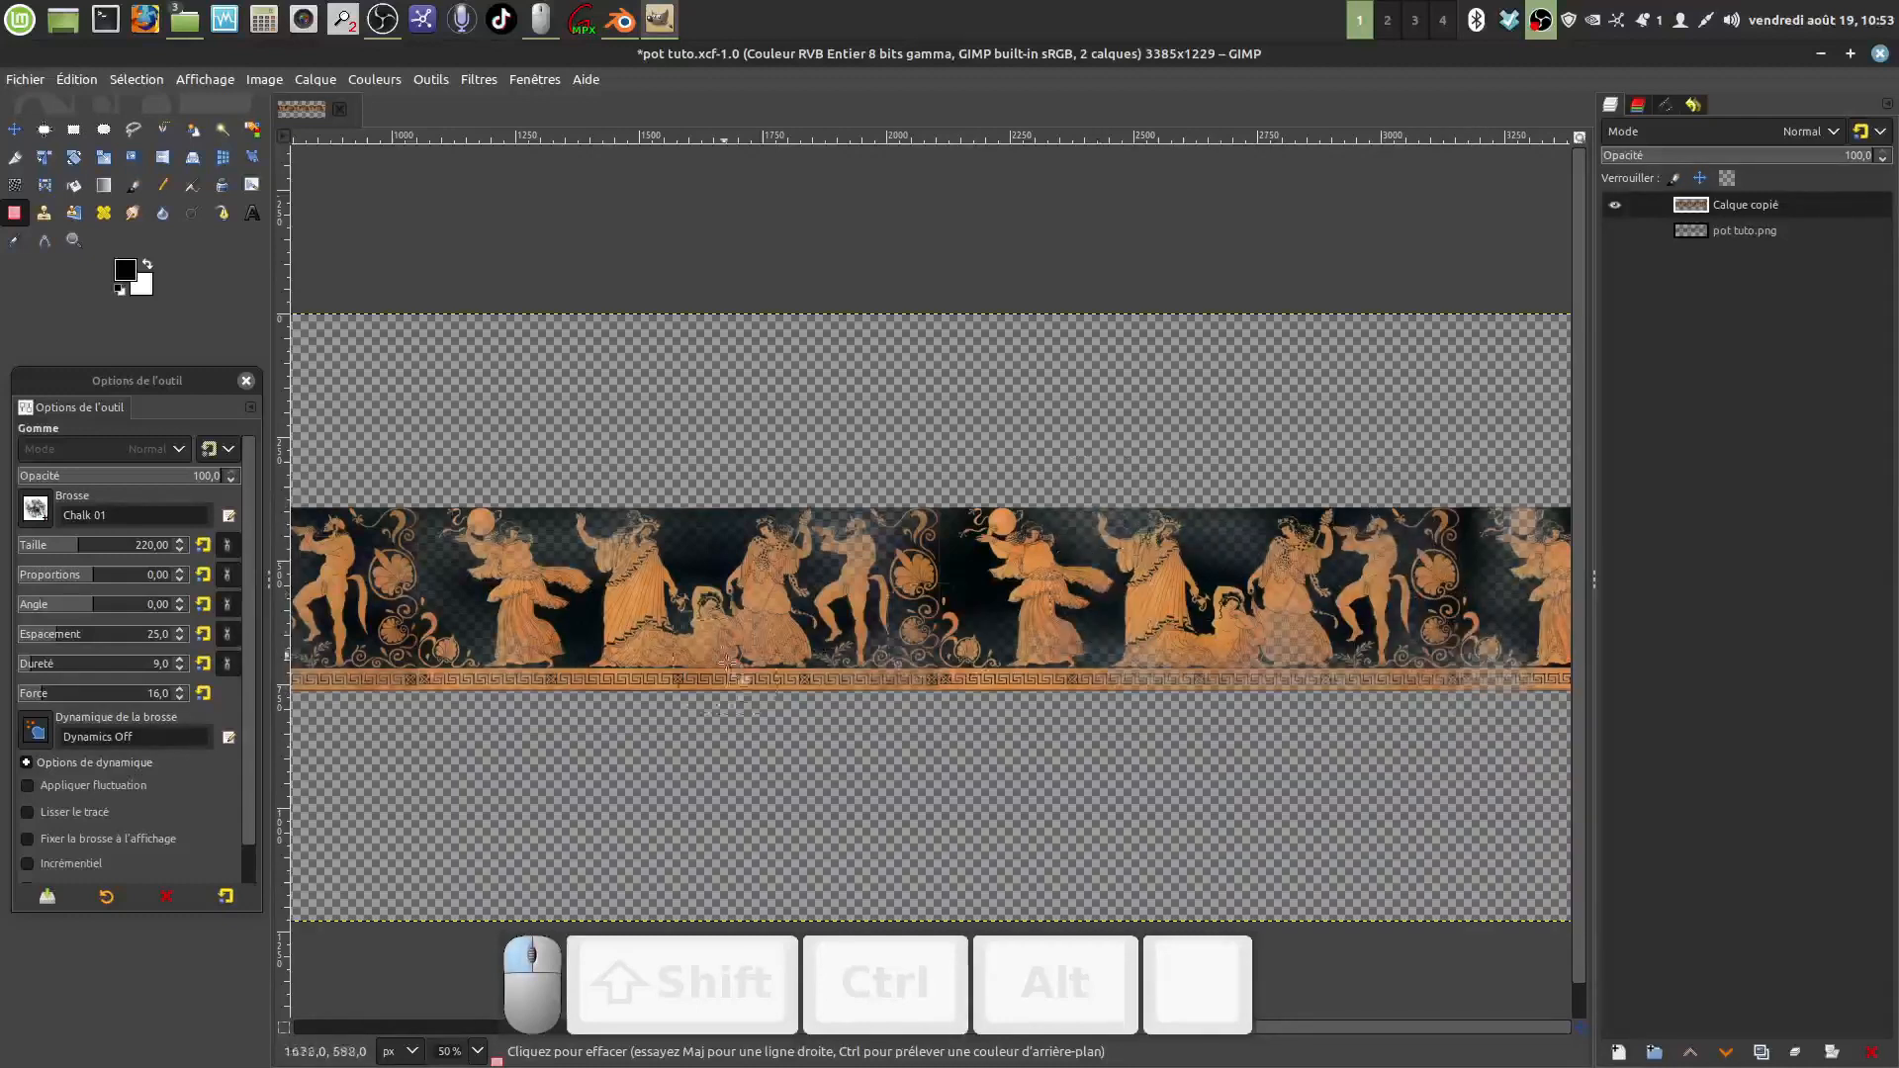
Step: Wear away more of the dark background and figures in the first two frieze repeats with light eraser strokes
drag(1488, 1026, 975, 1024)
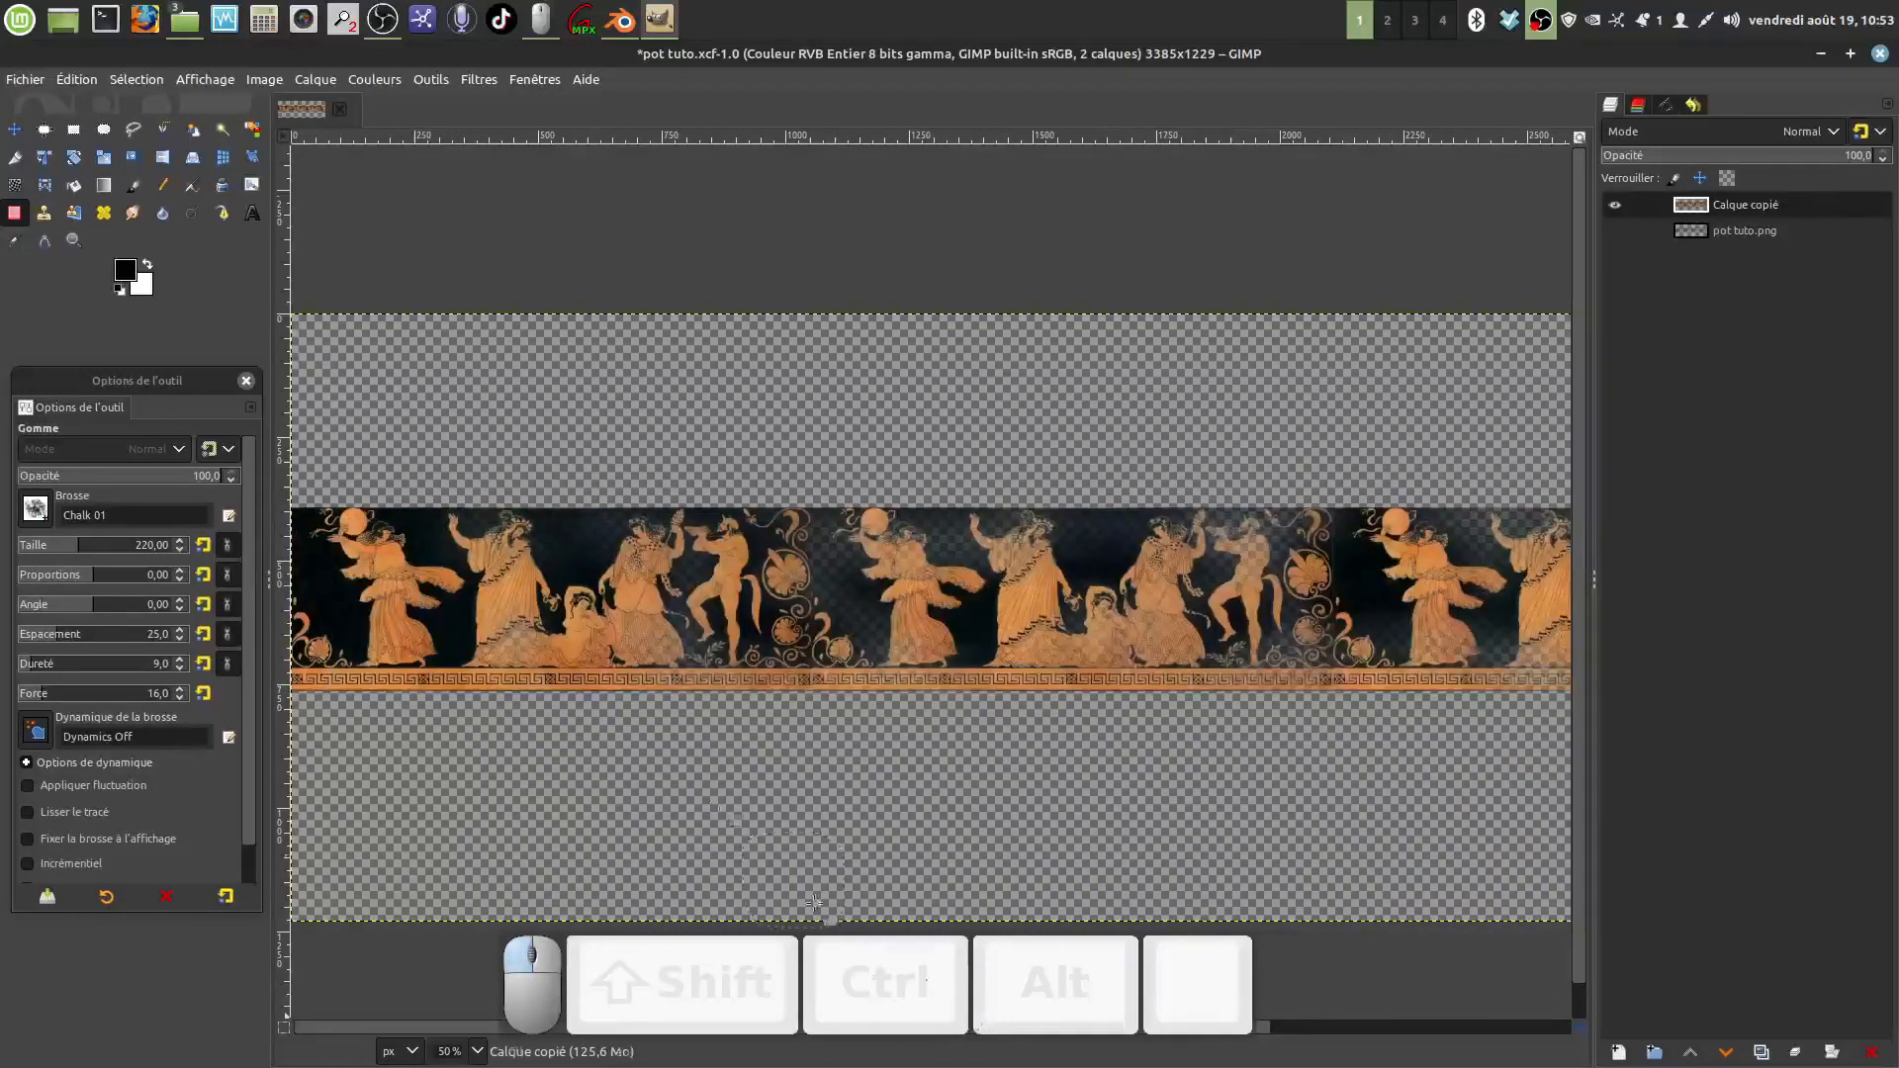
mouse_move(333, 529)
mouse_down()
mouse_move(327, 648)
mouse_move(391, 661)
mouse_move(446, 526)
mouse_move(524, 613)
mouse_up()
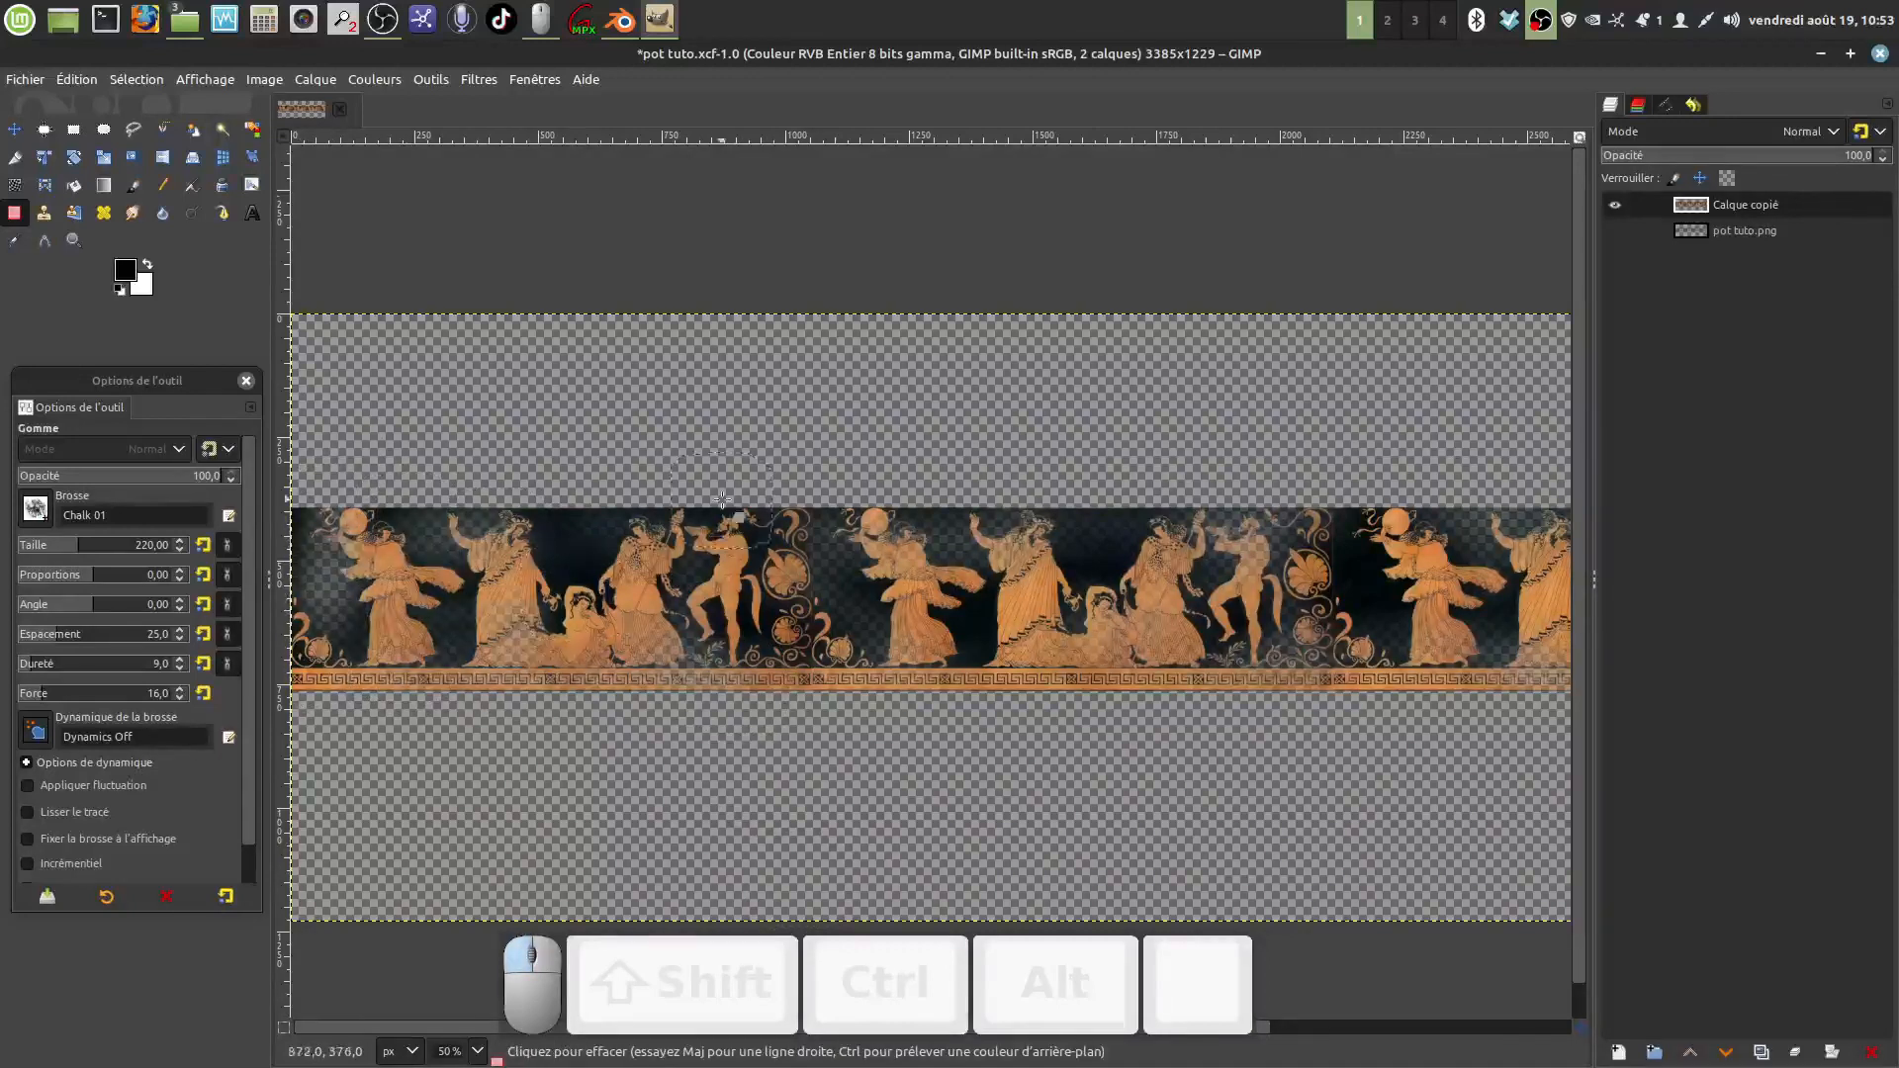
drag(560, 503, 607, 517)
drag(974, 599, 919, 621)
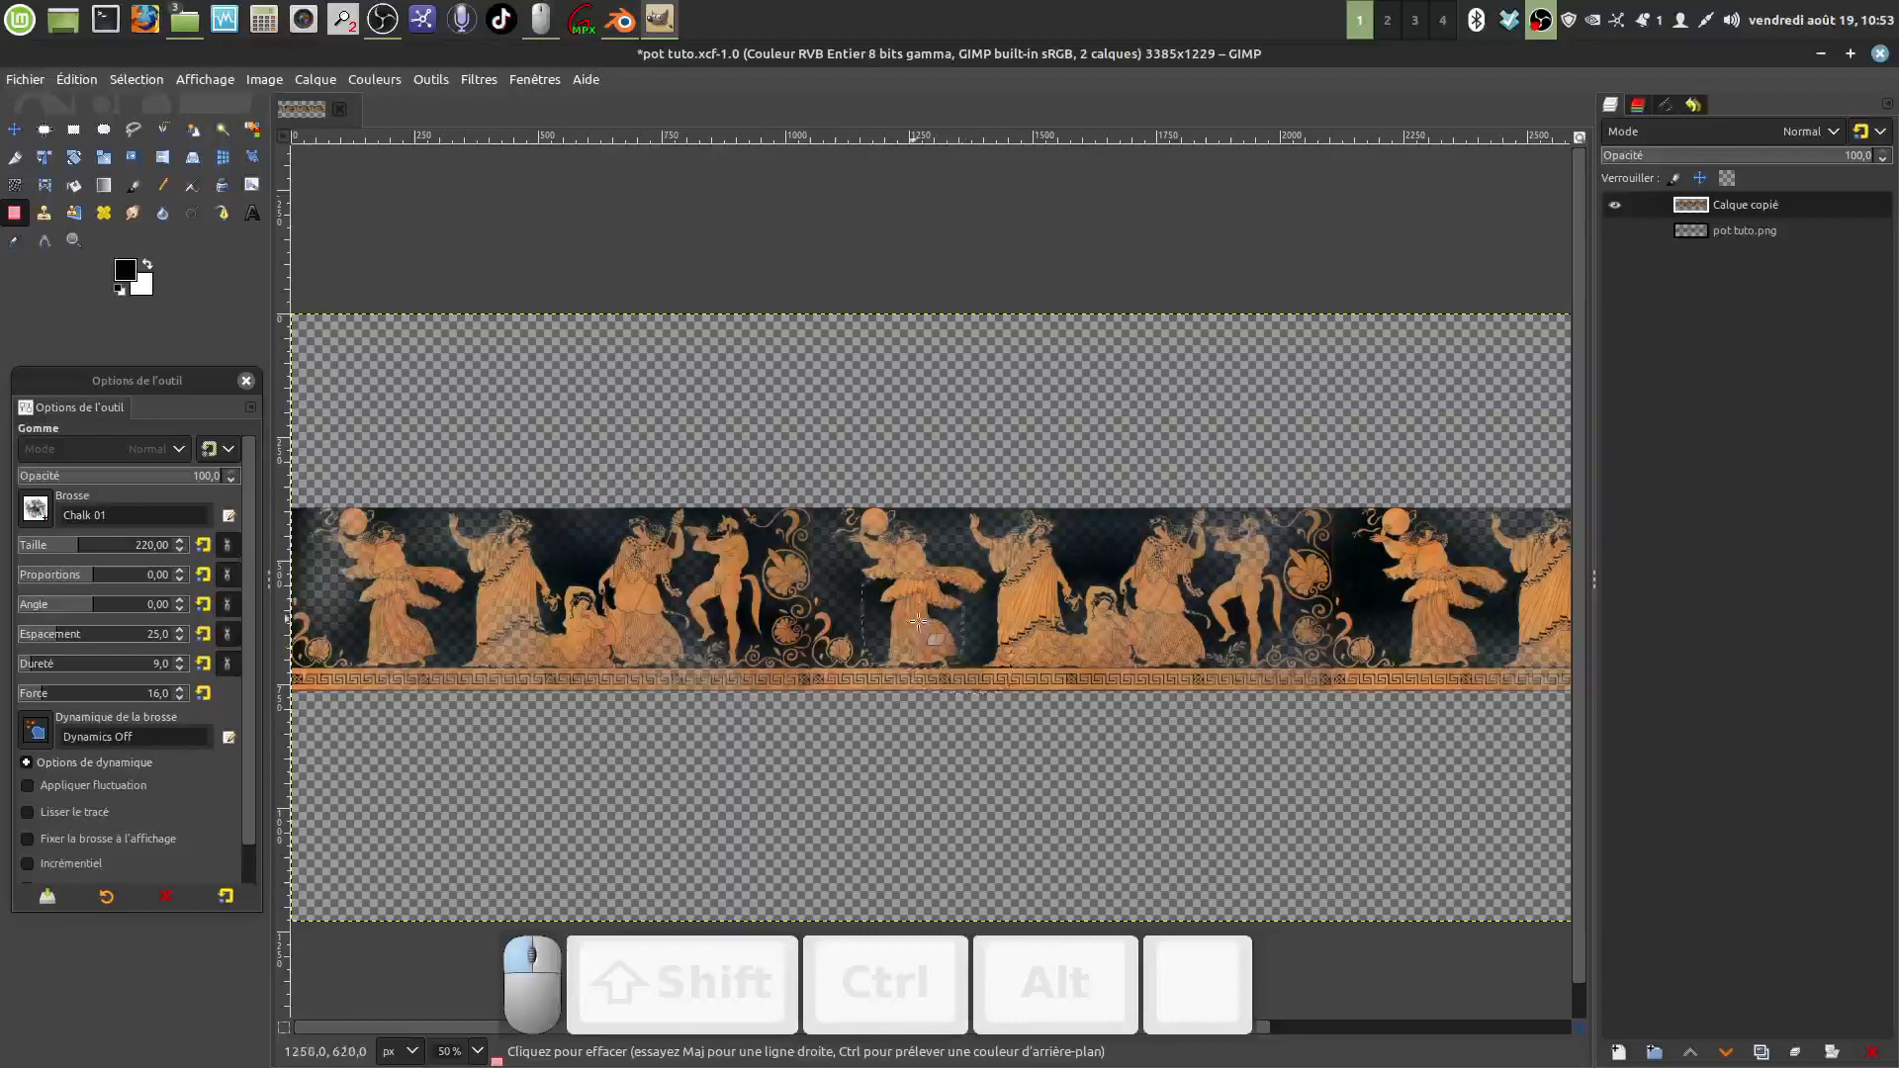
click(1090, 555)
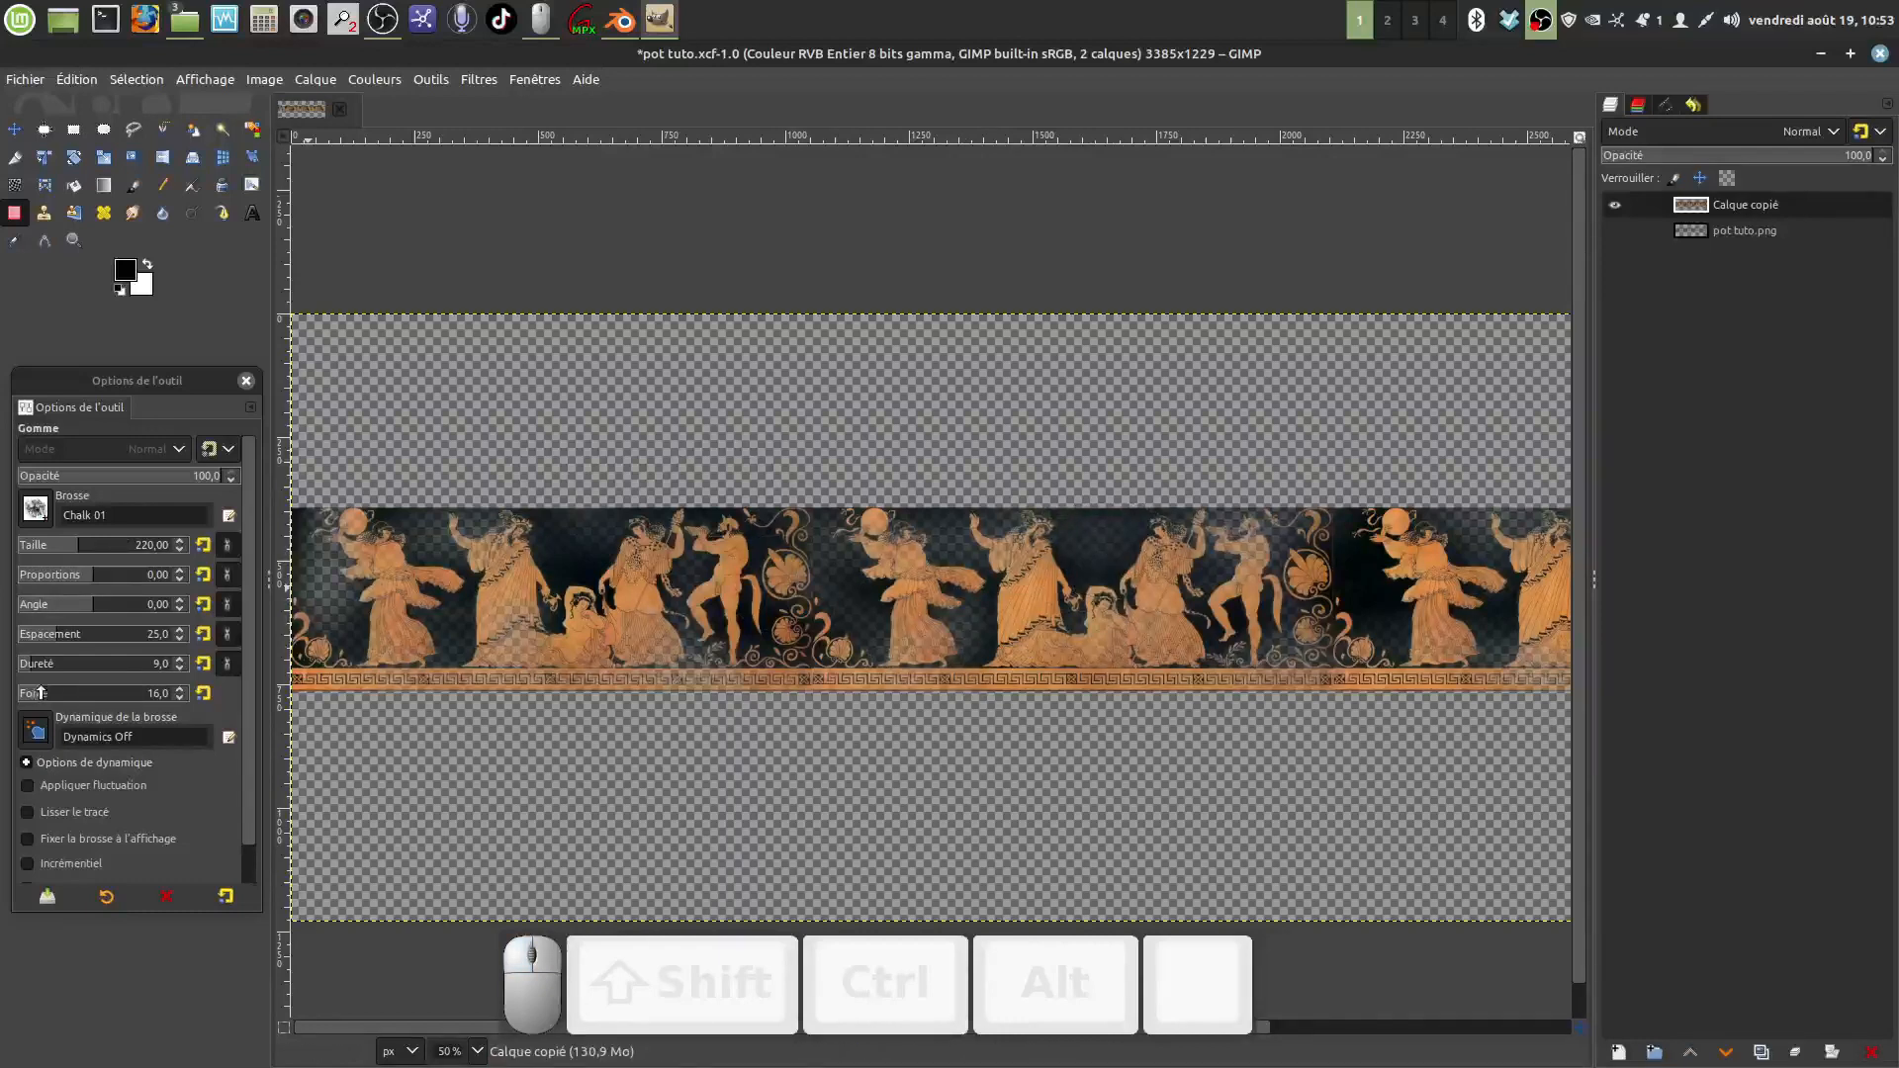
Step: Set the eraser's force to 34 and erase stronger worn spots over the figures and Greek key border
drag(39, 693, 69, 692)
mouse_move(593, 542)
mouse_down()
mouse_move(577, 592)
mouse_move(599, 556)
mouse_move(560, 519)
mouse_up()
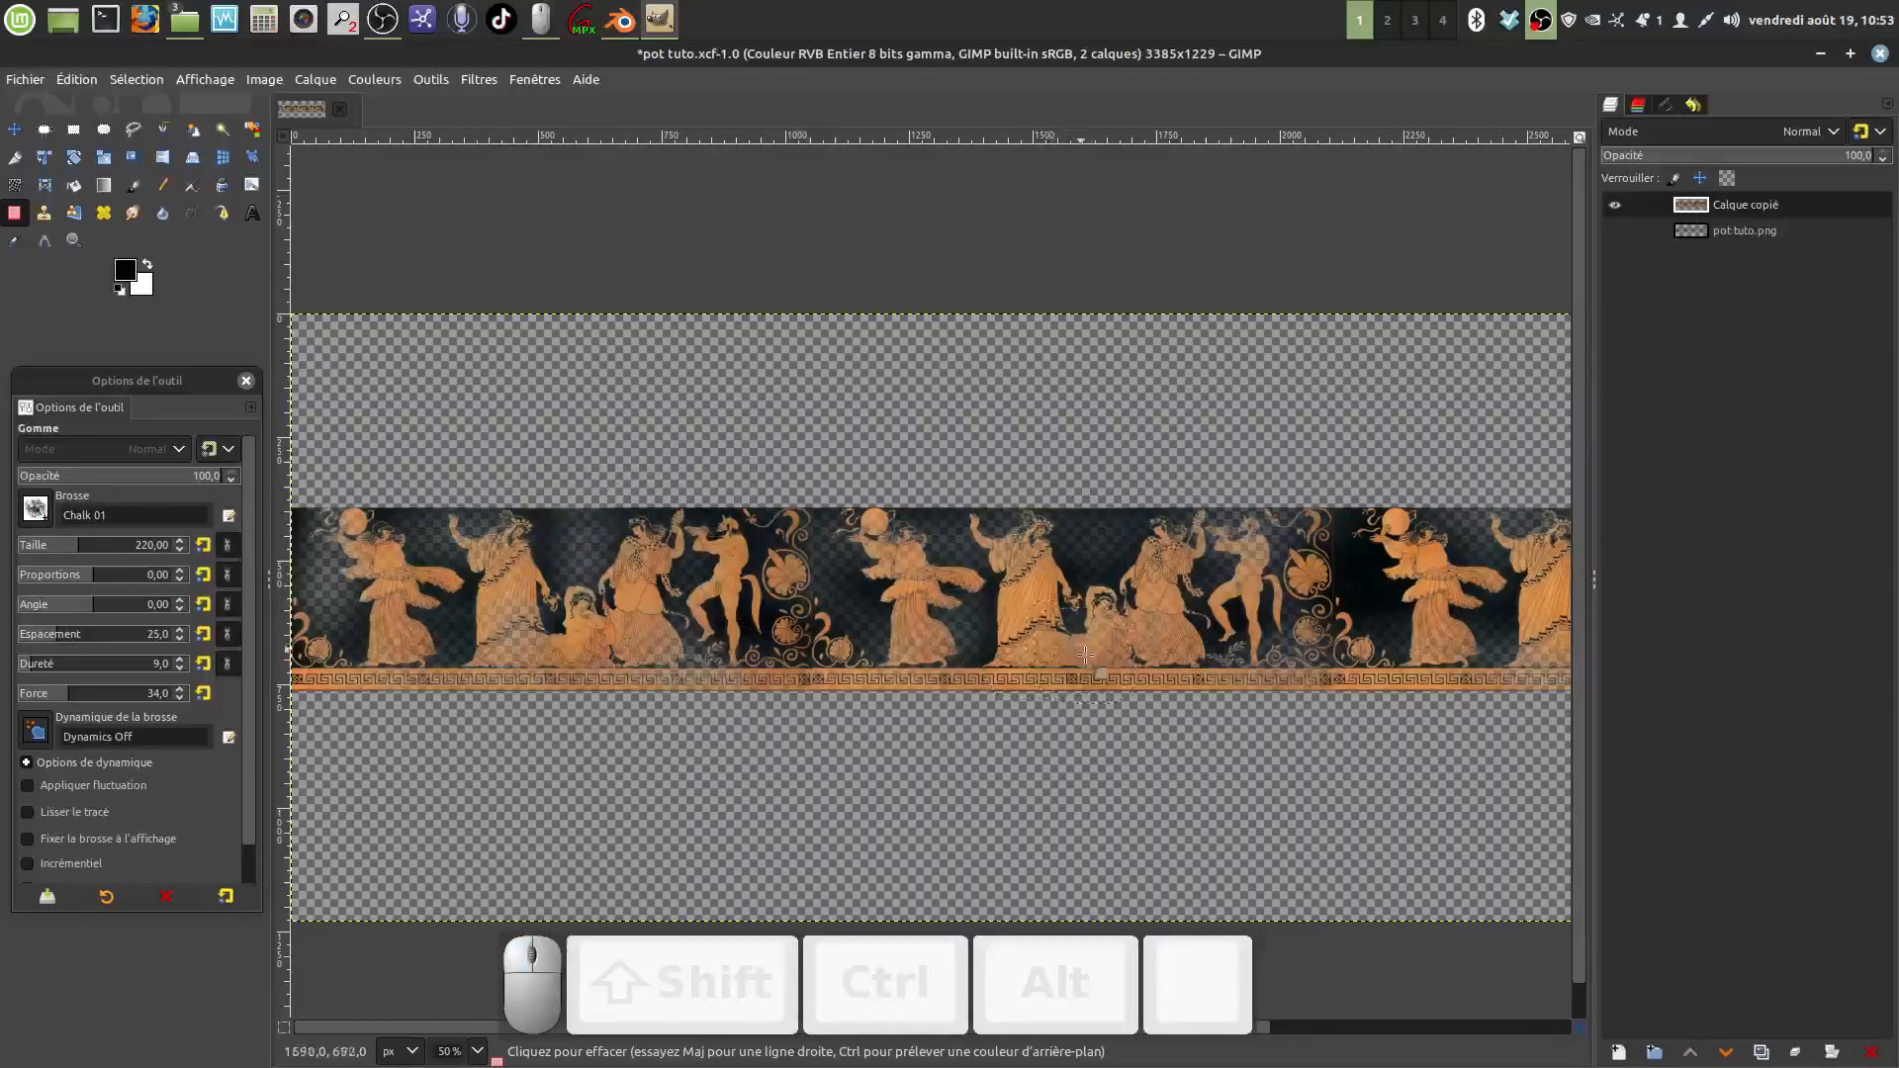
drag(954, 507, 954, 507)
drag(1049, 673, 1069, 681)
click(1272, 678)
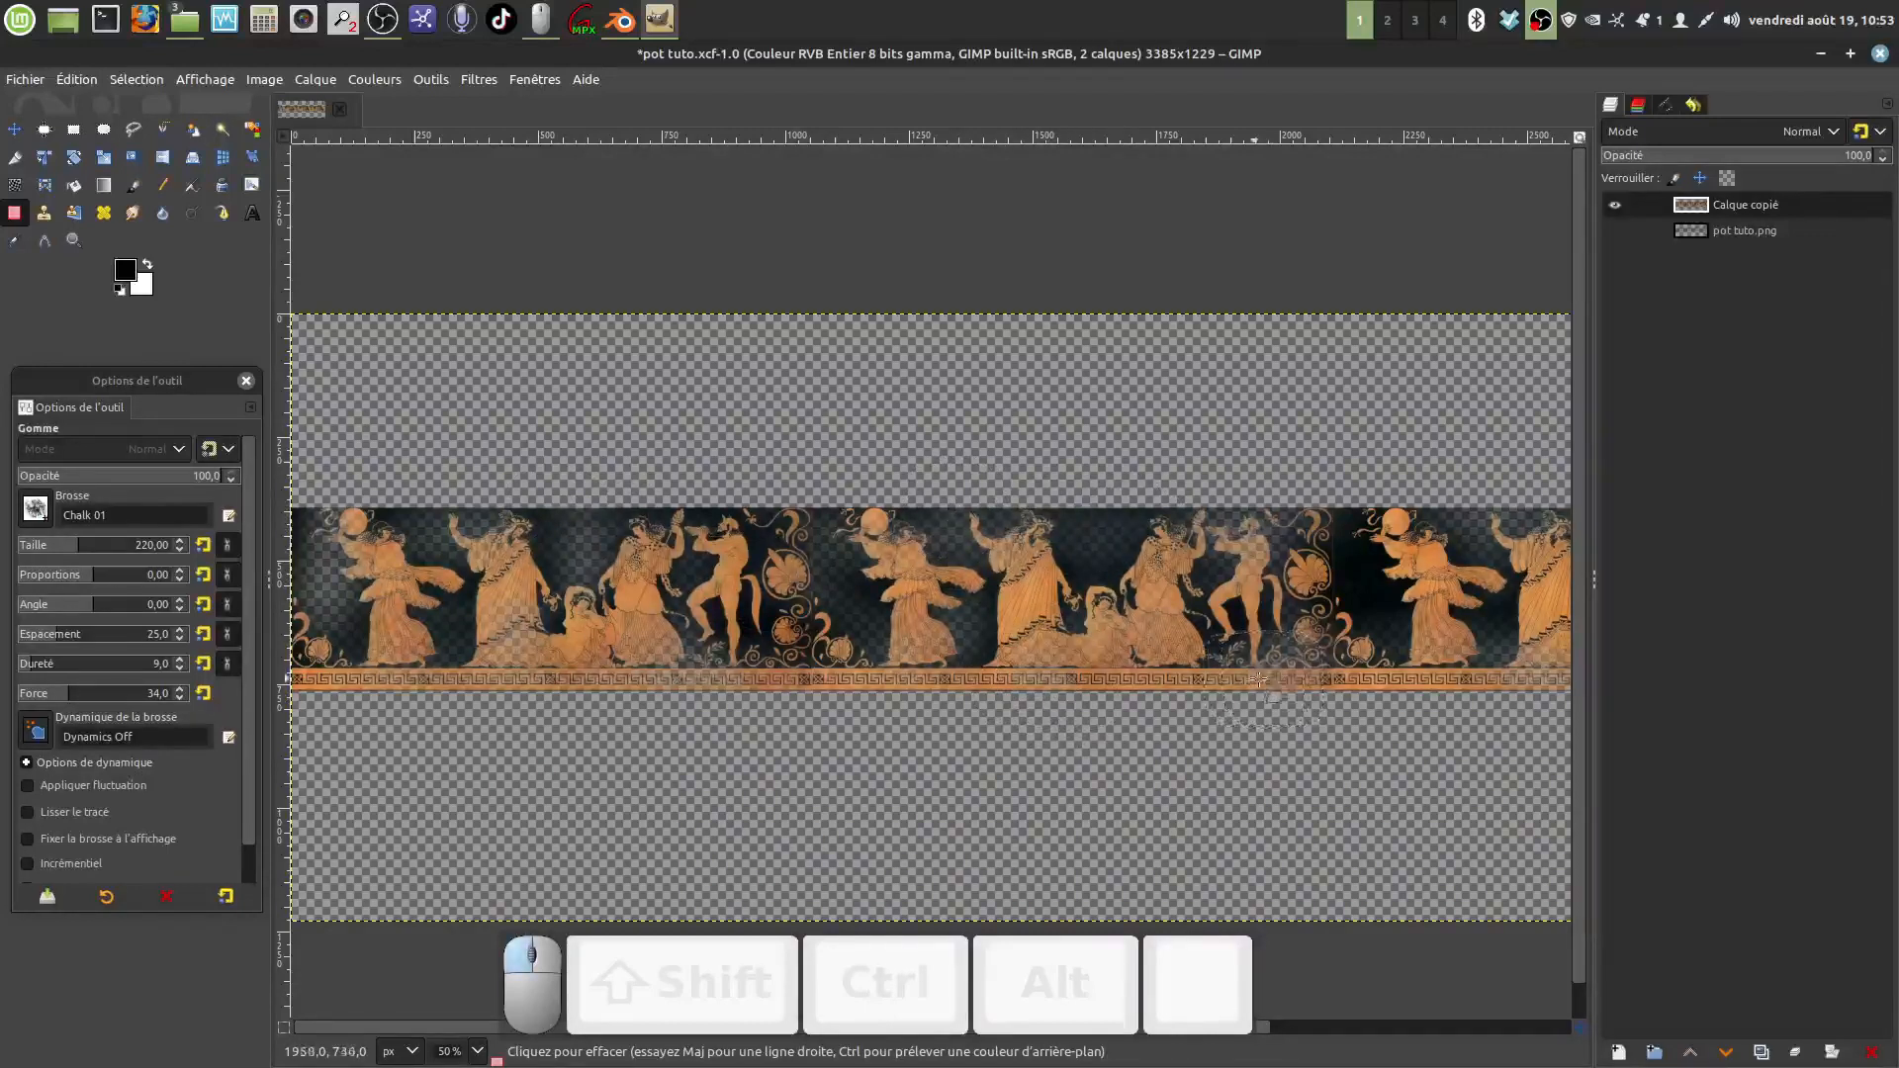
click(1373, 586)
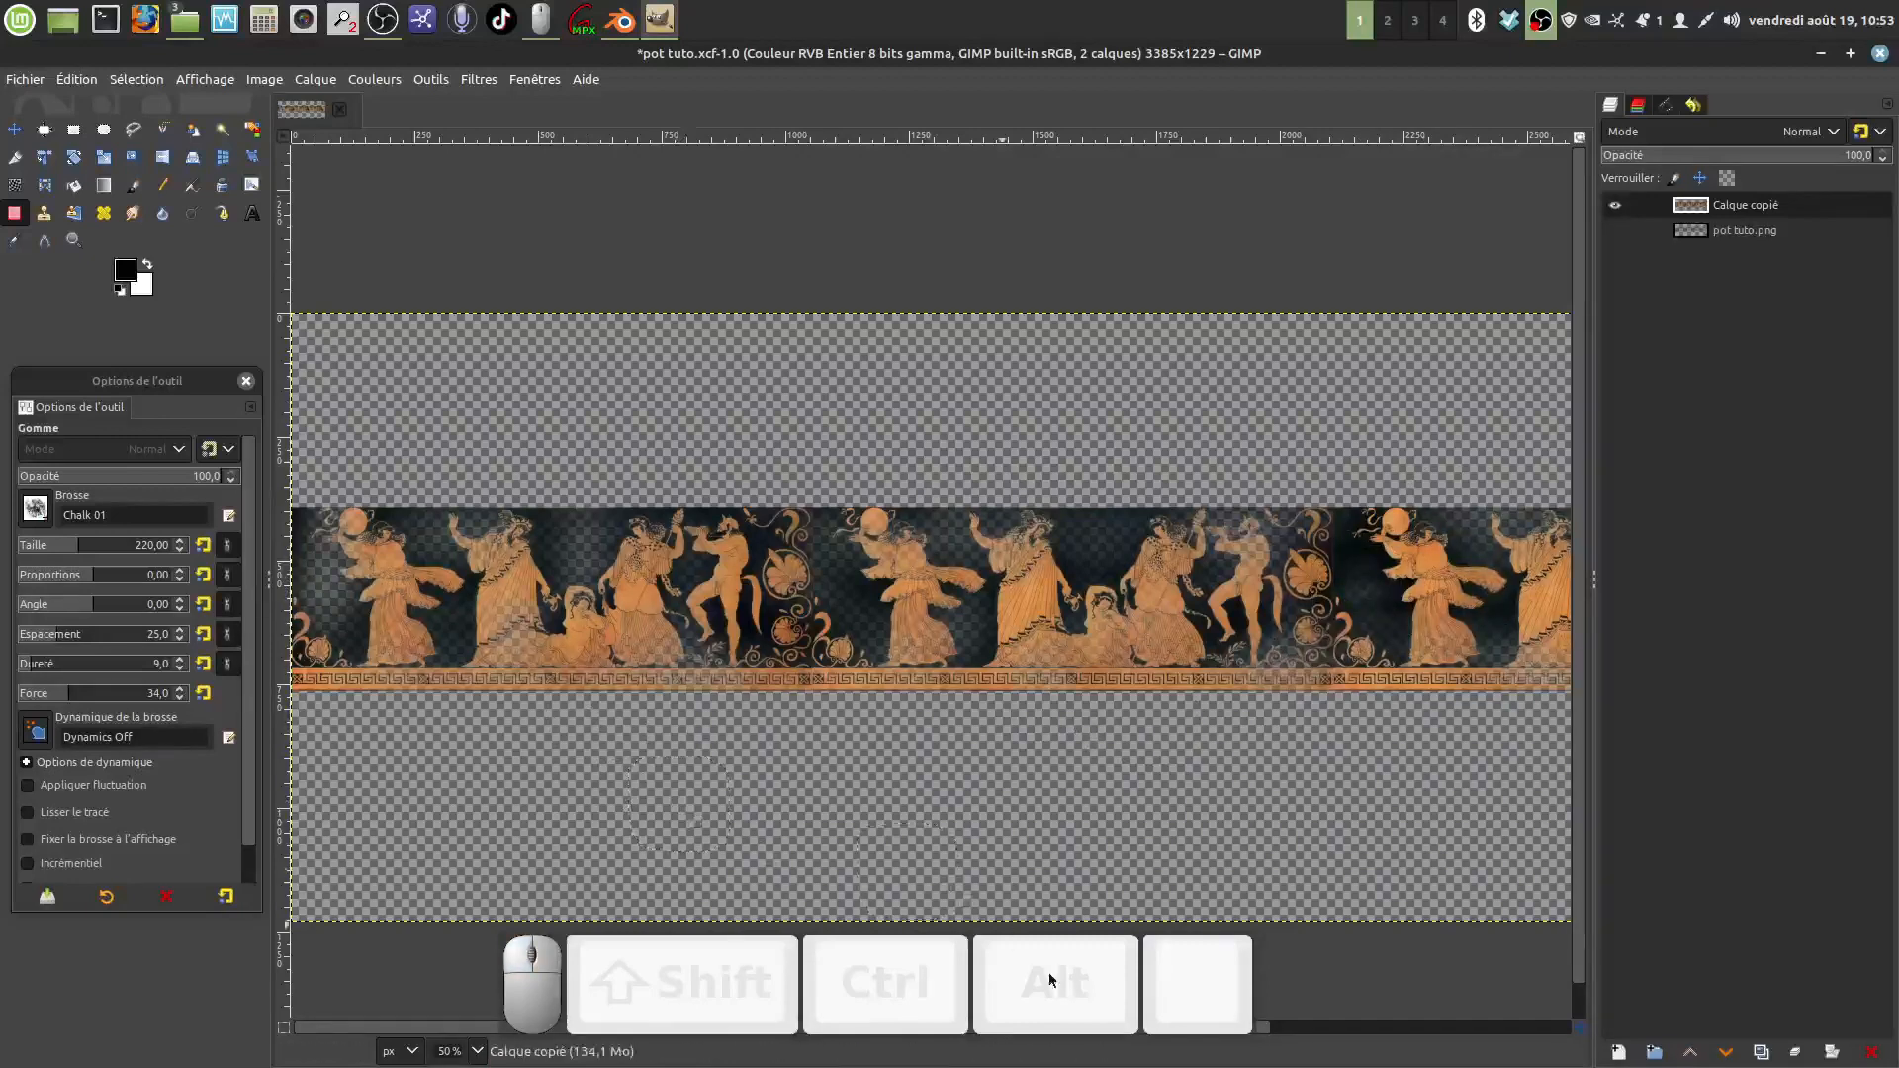
scroll(1399, 758, down, 1)
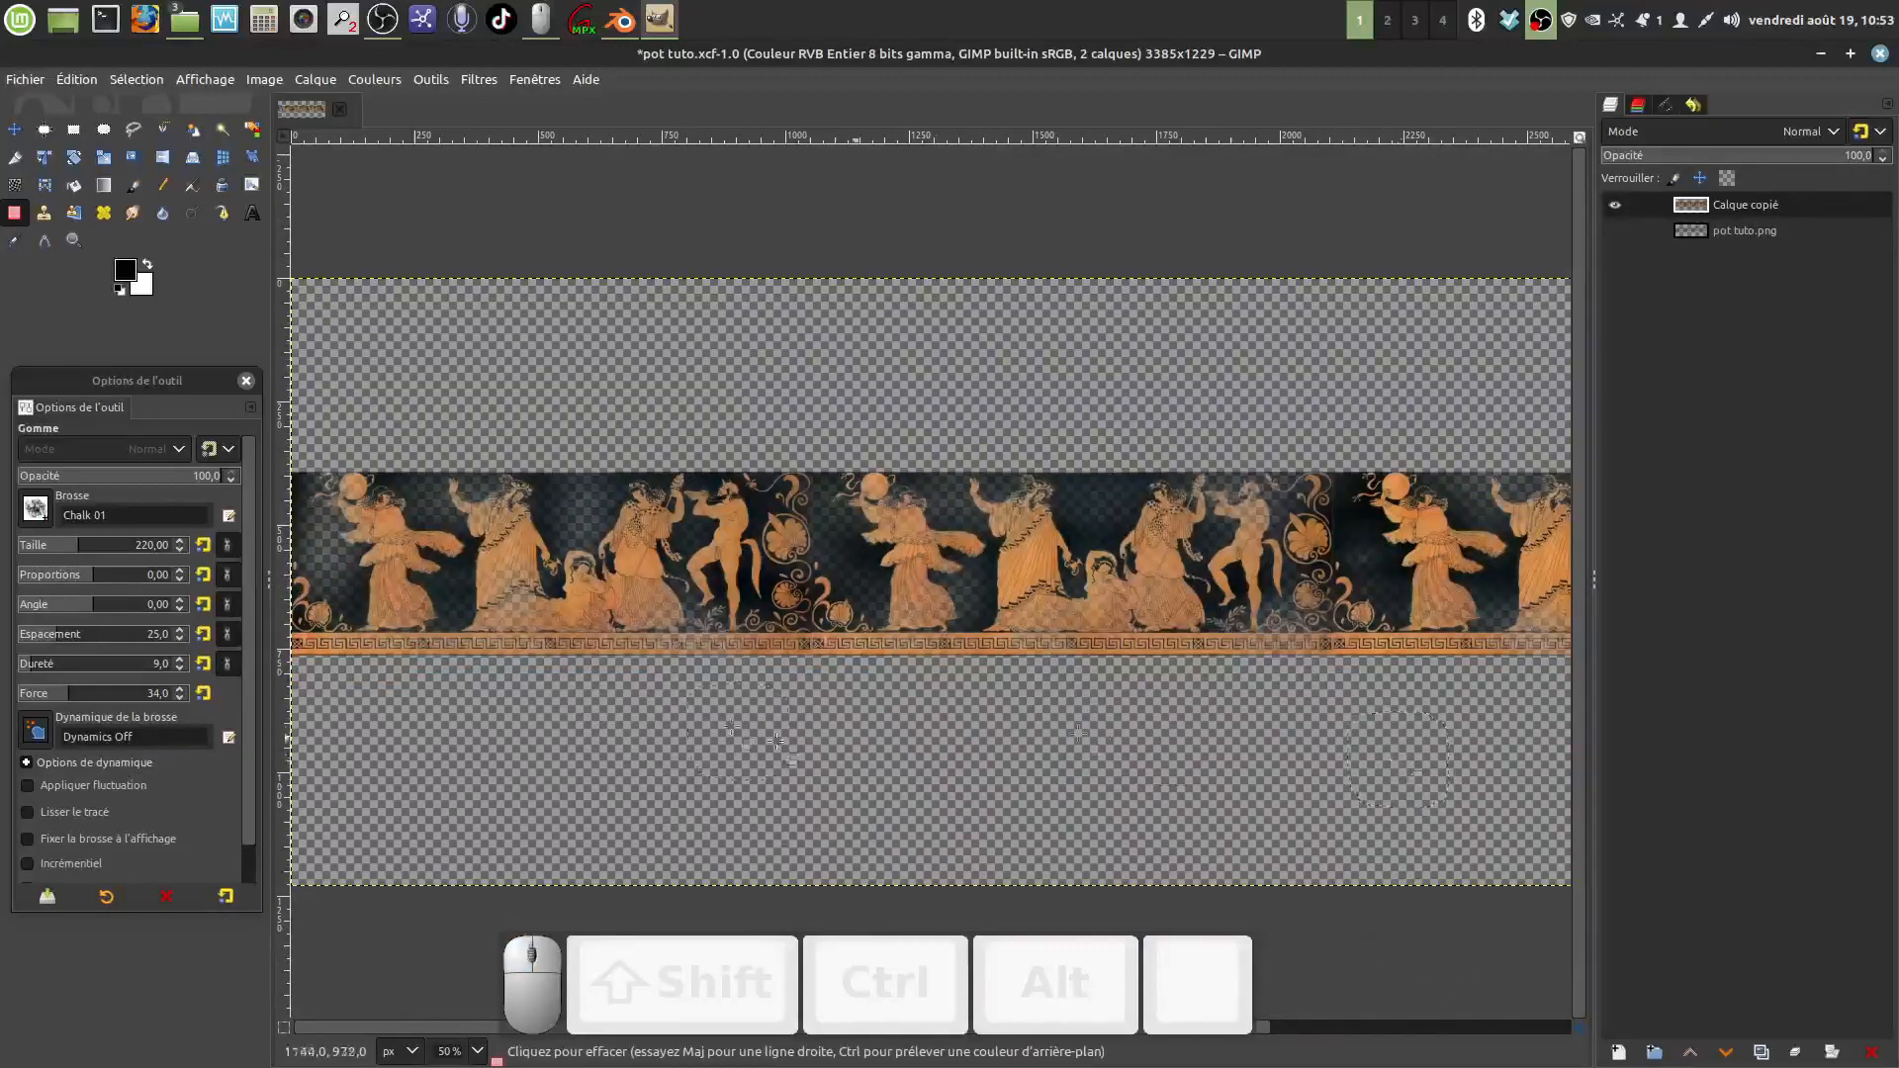
drag(1535, 570, 1482, 615)
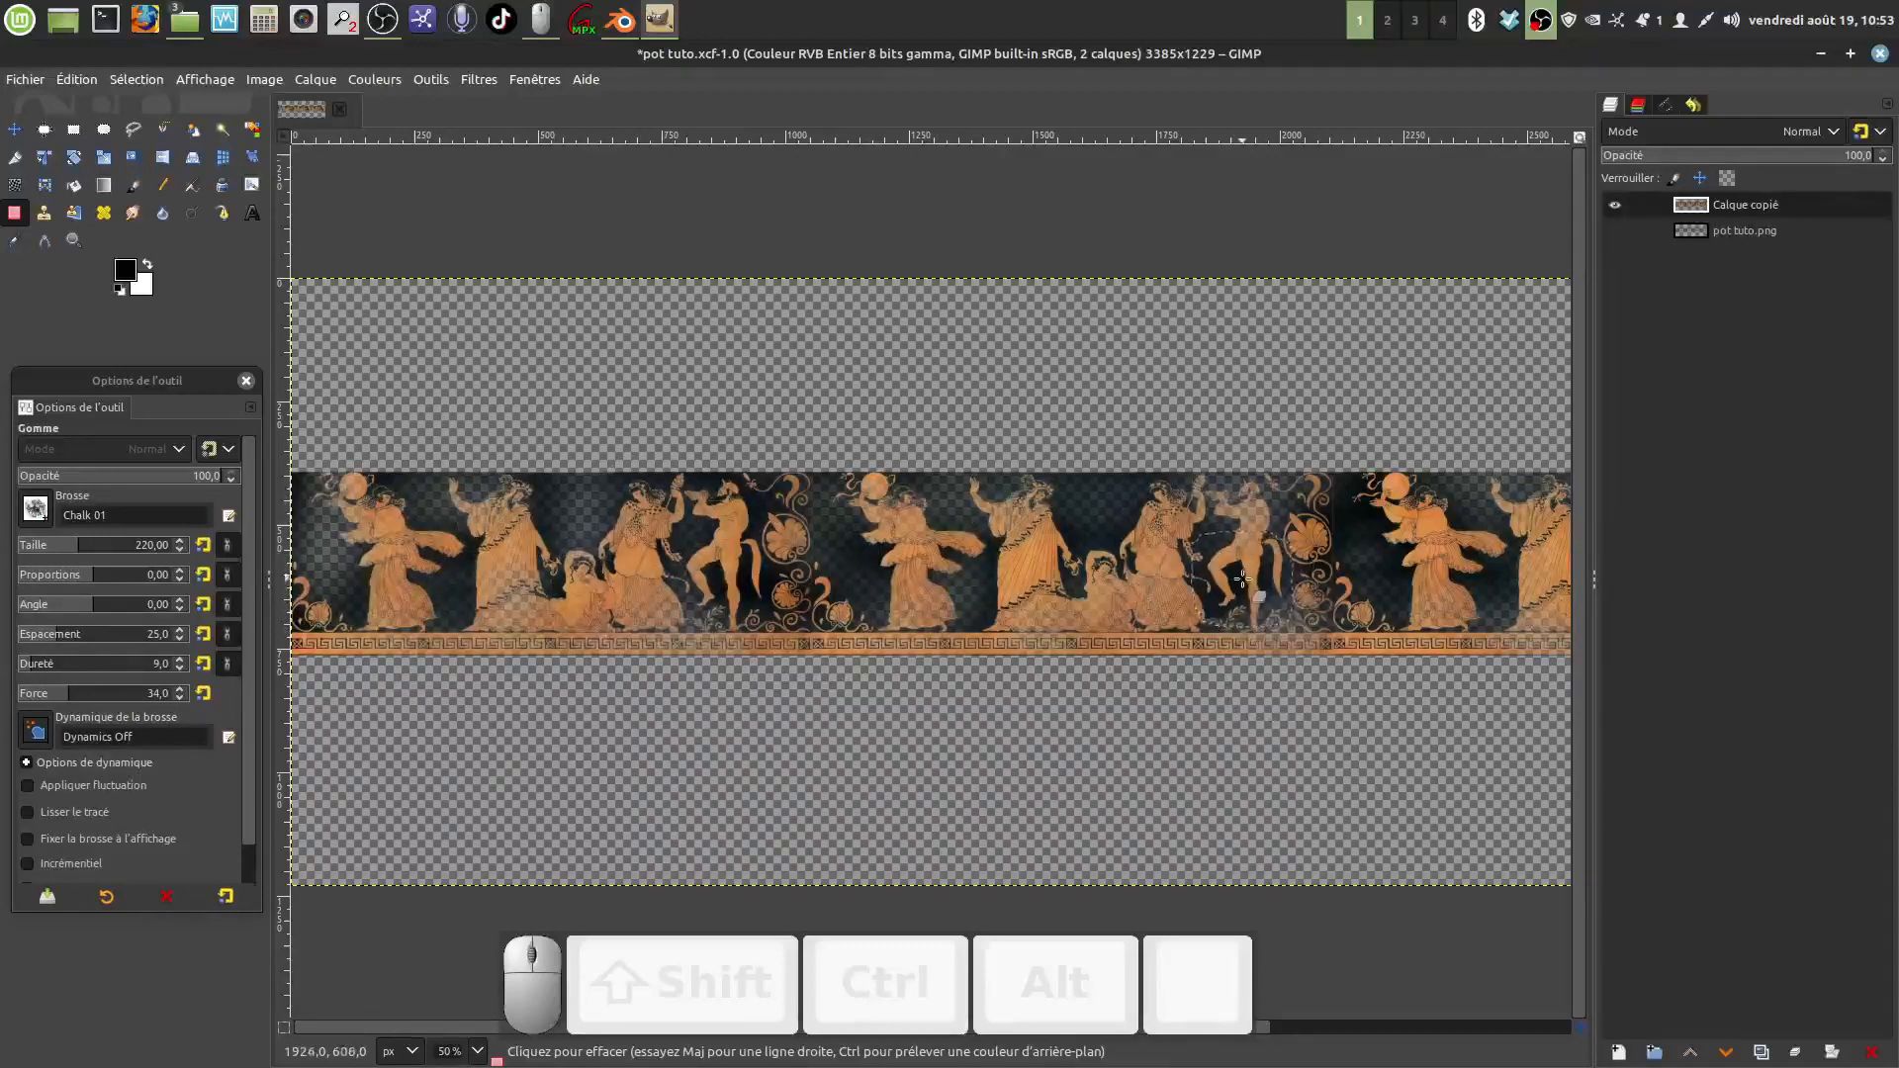
Step: Export the image as pot tuto2.png in the poterie folder with the default PNG options, and close GIMP
click(24, 85)
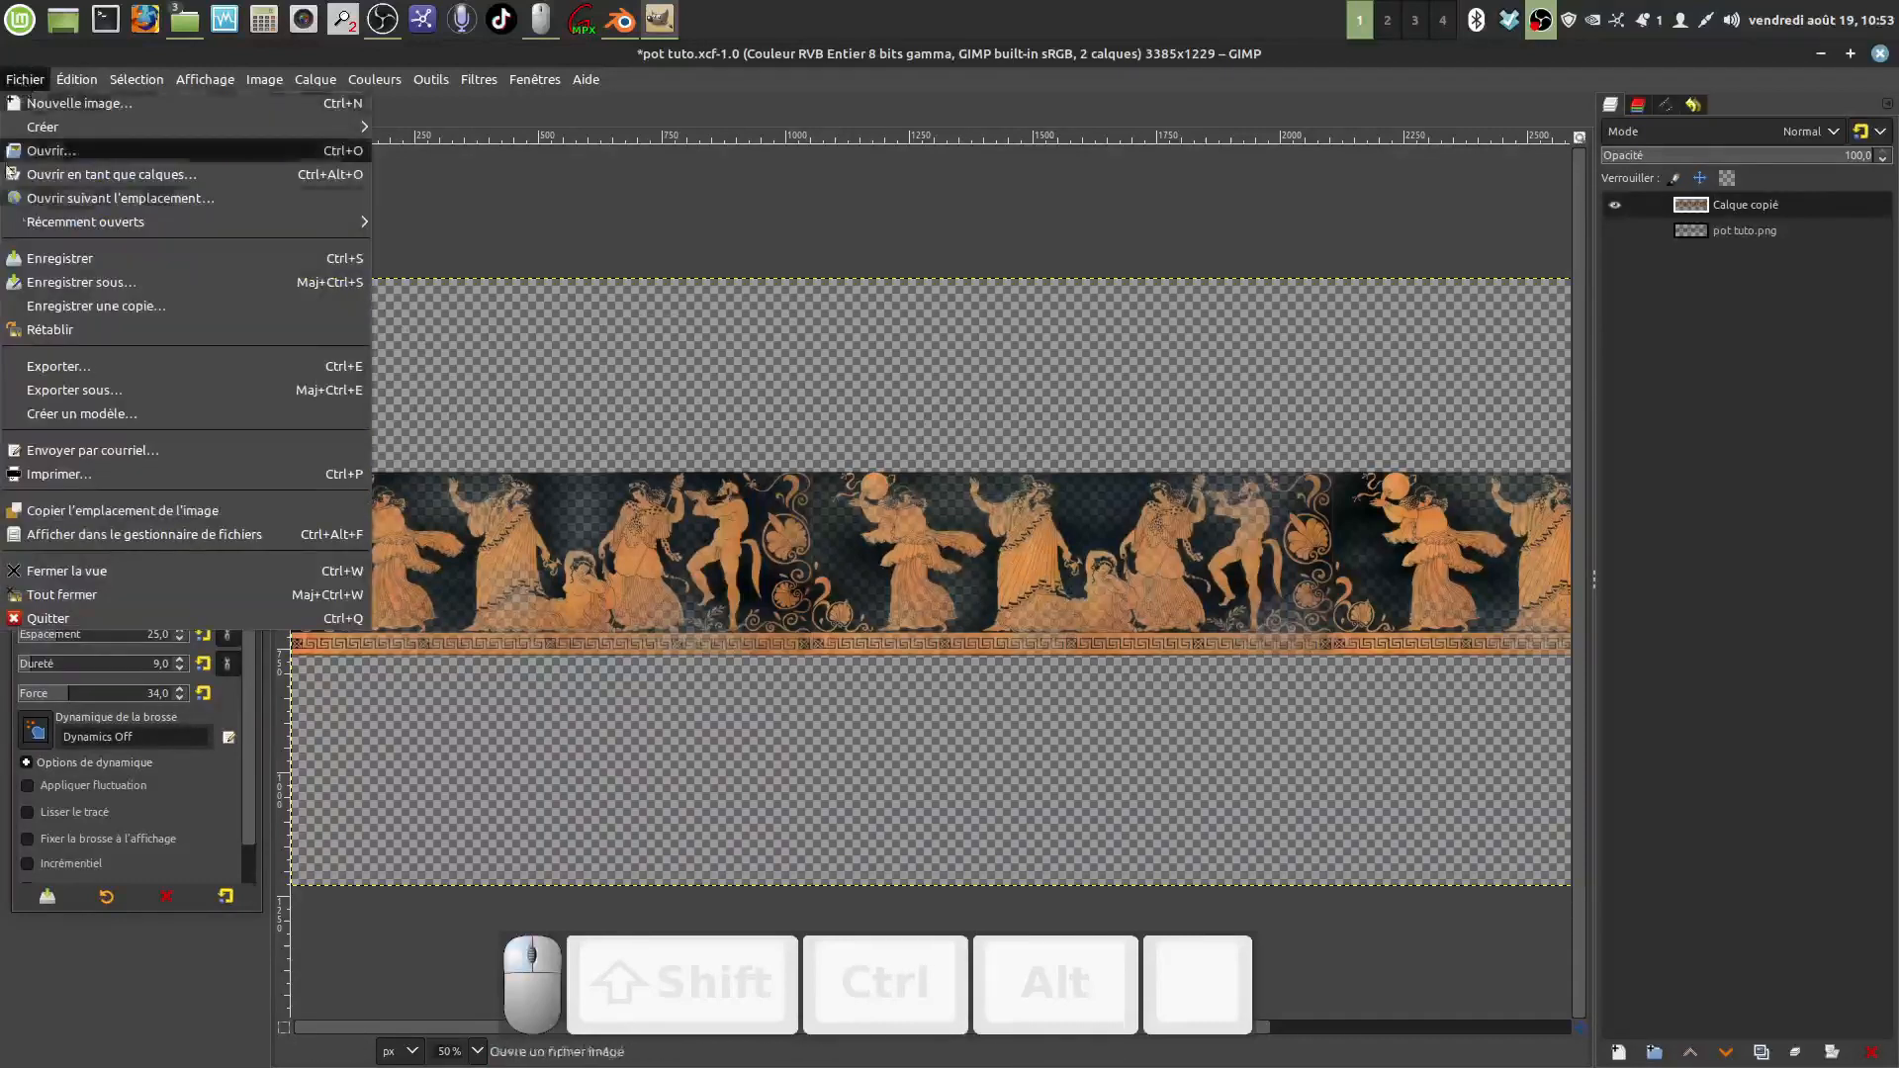
click(71, 392)
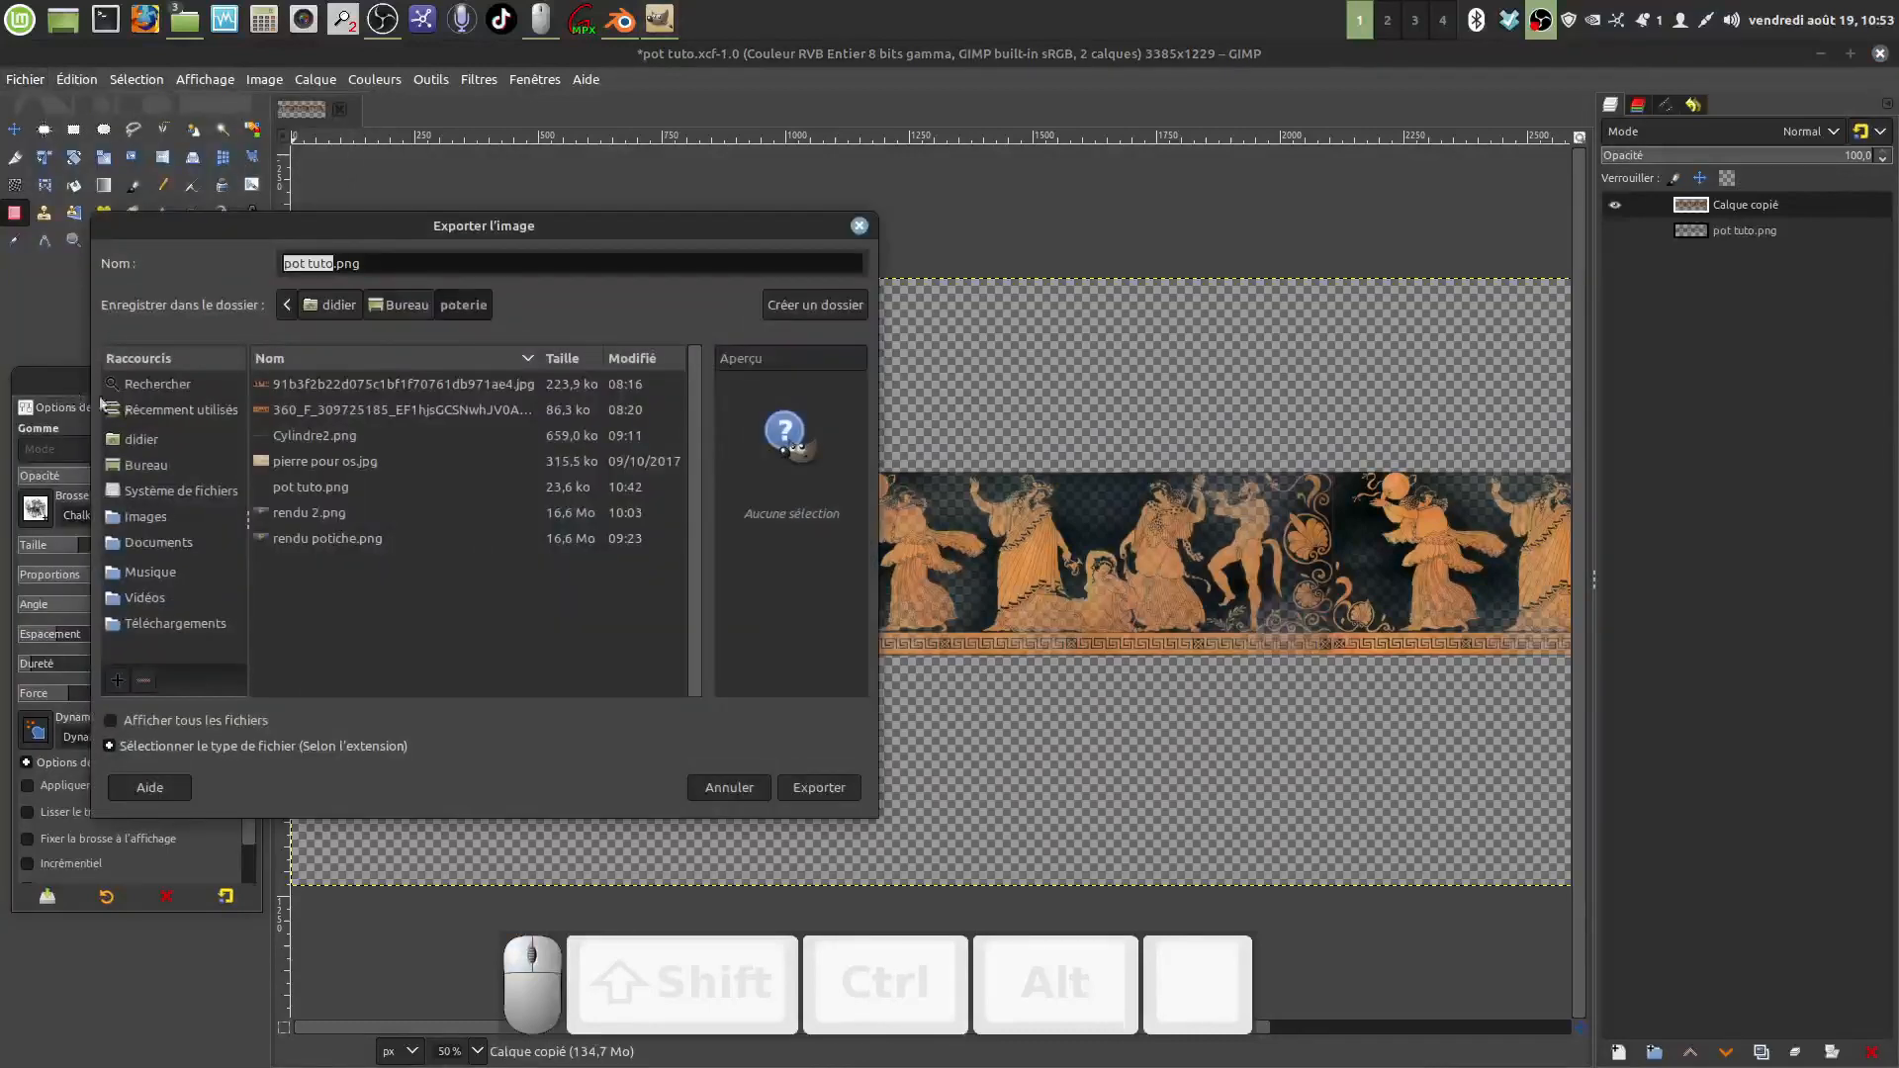
click(335, 263)
text(2)
click(817, 786)
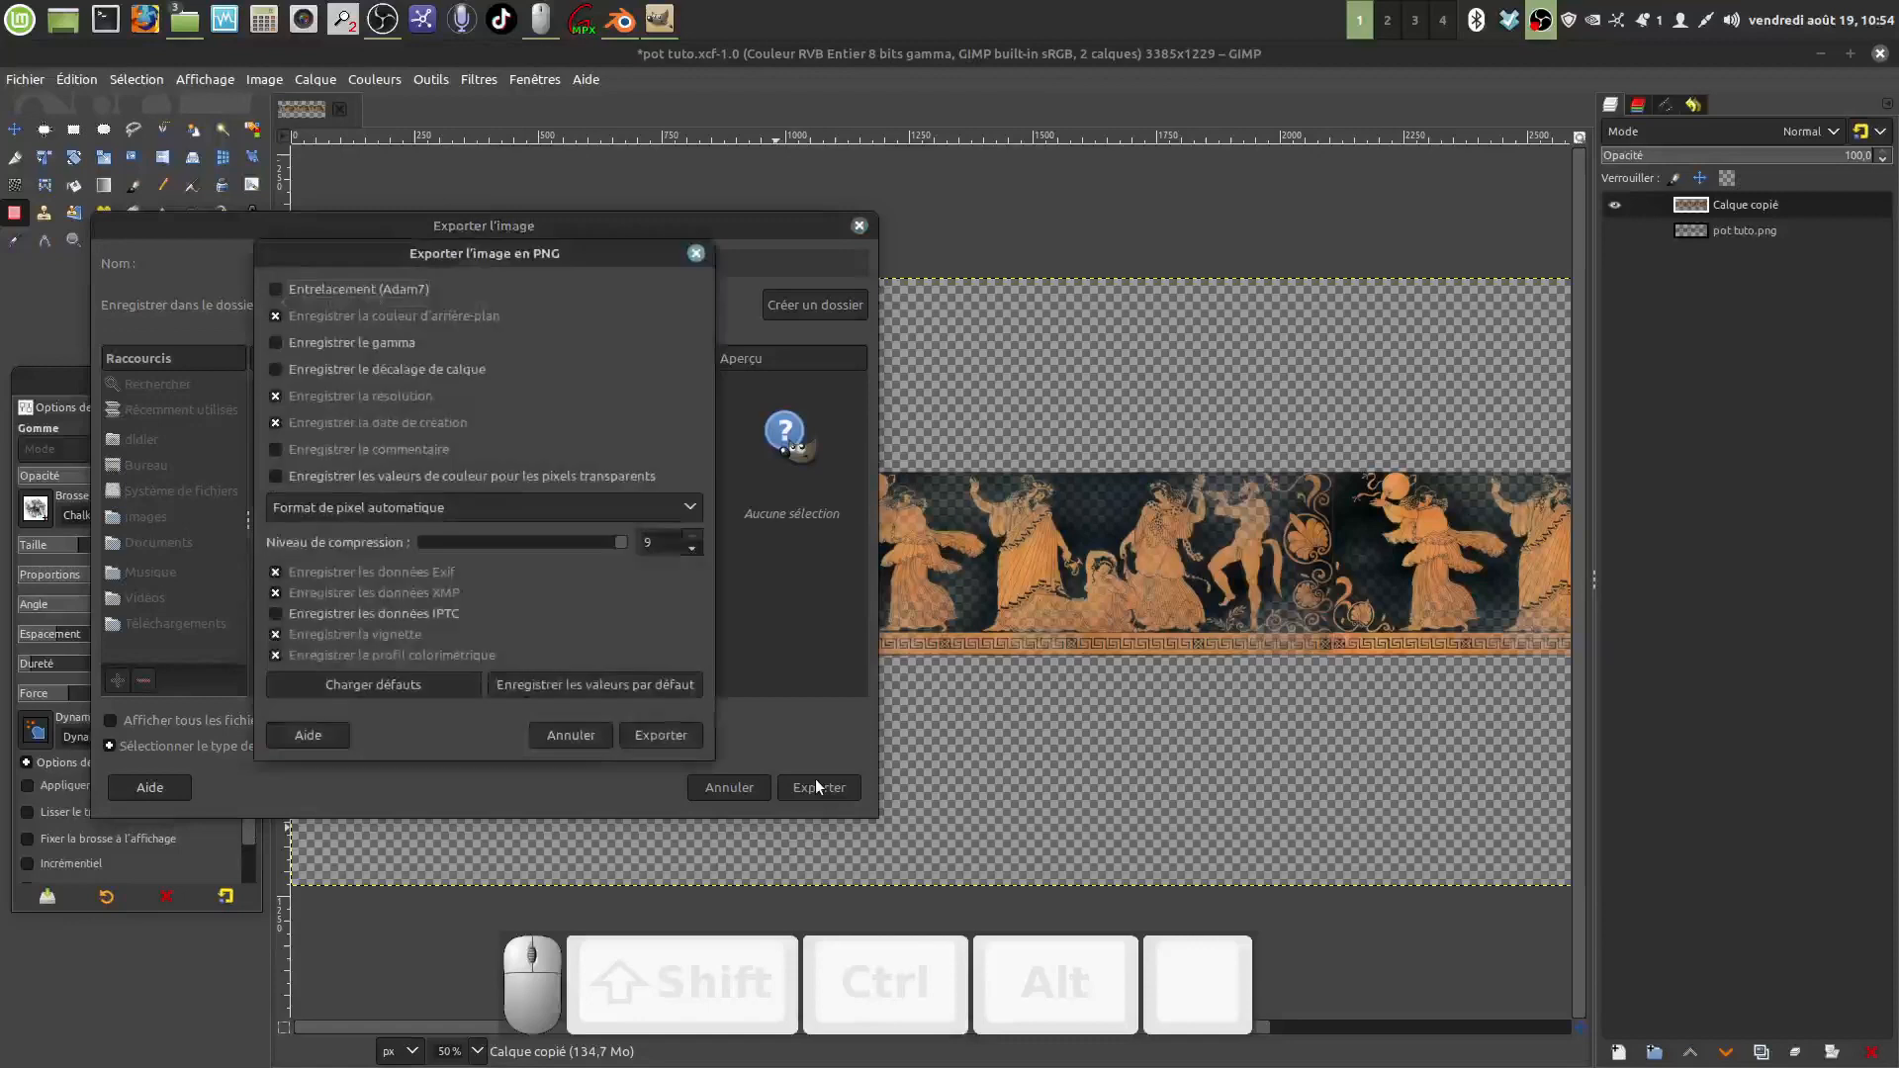
click(662, 736)
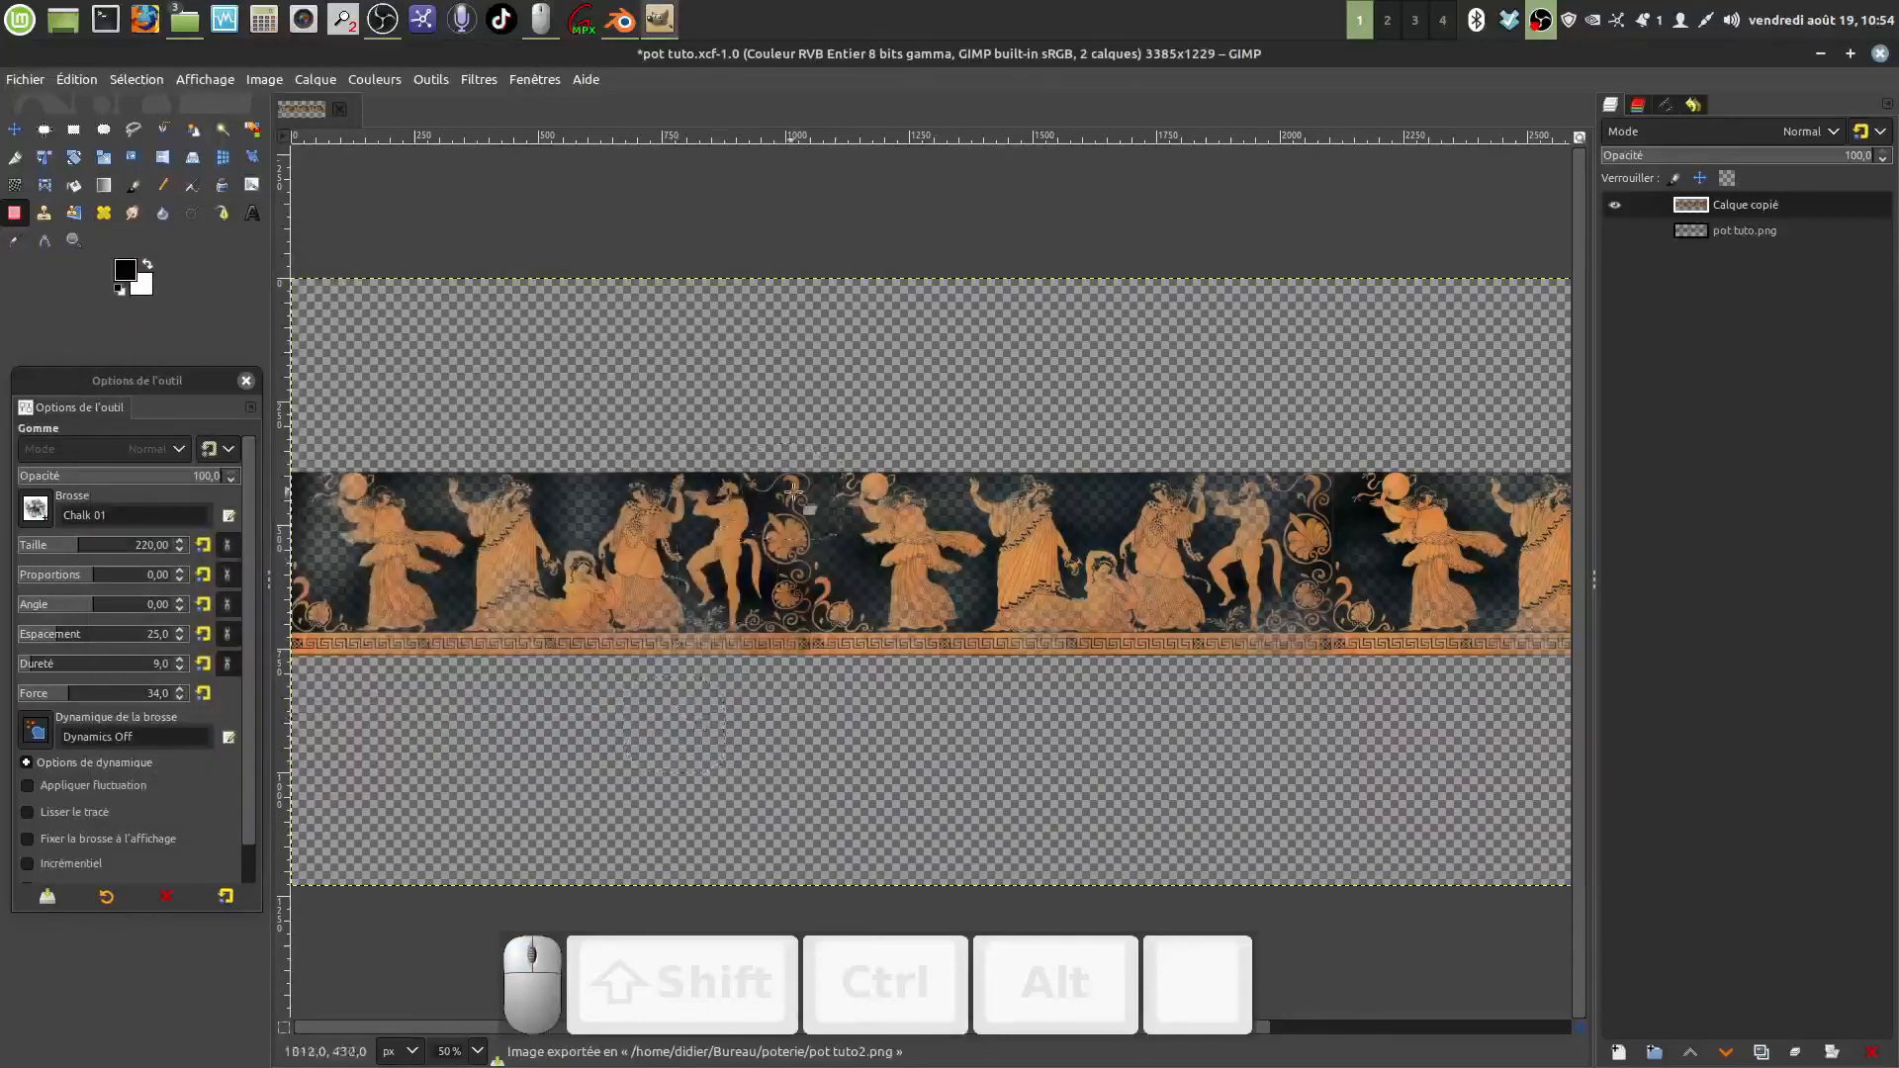
click(1882, 54)
click(1114, 664)
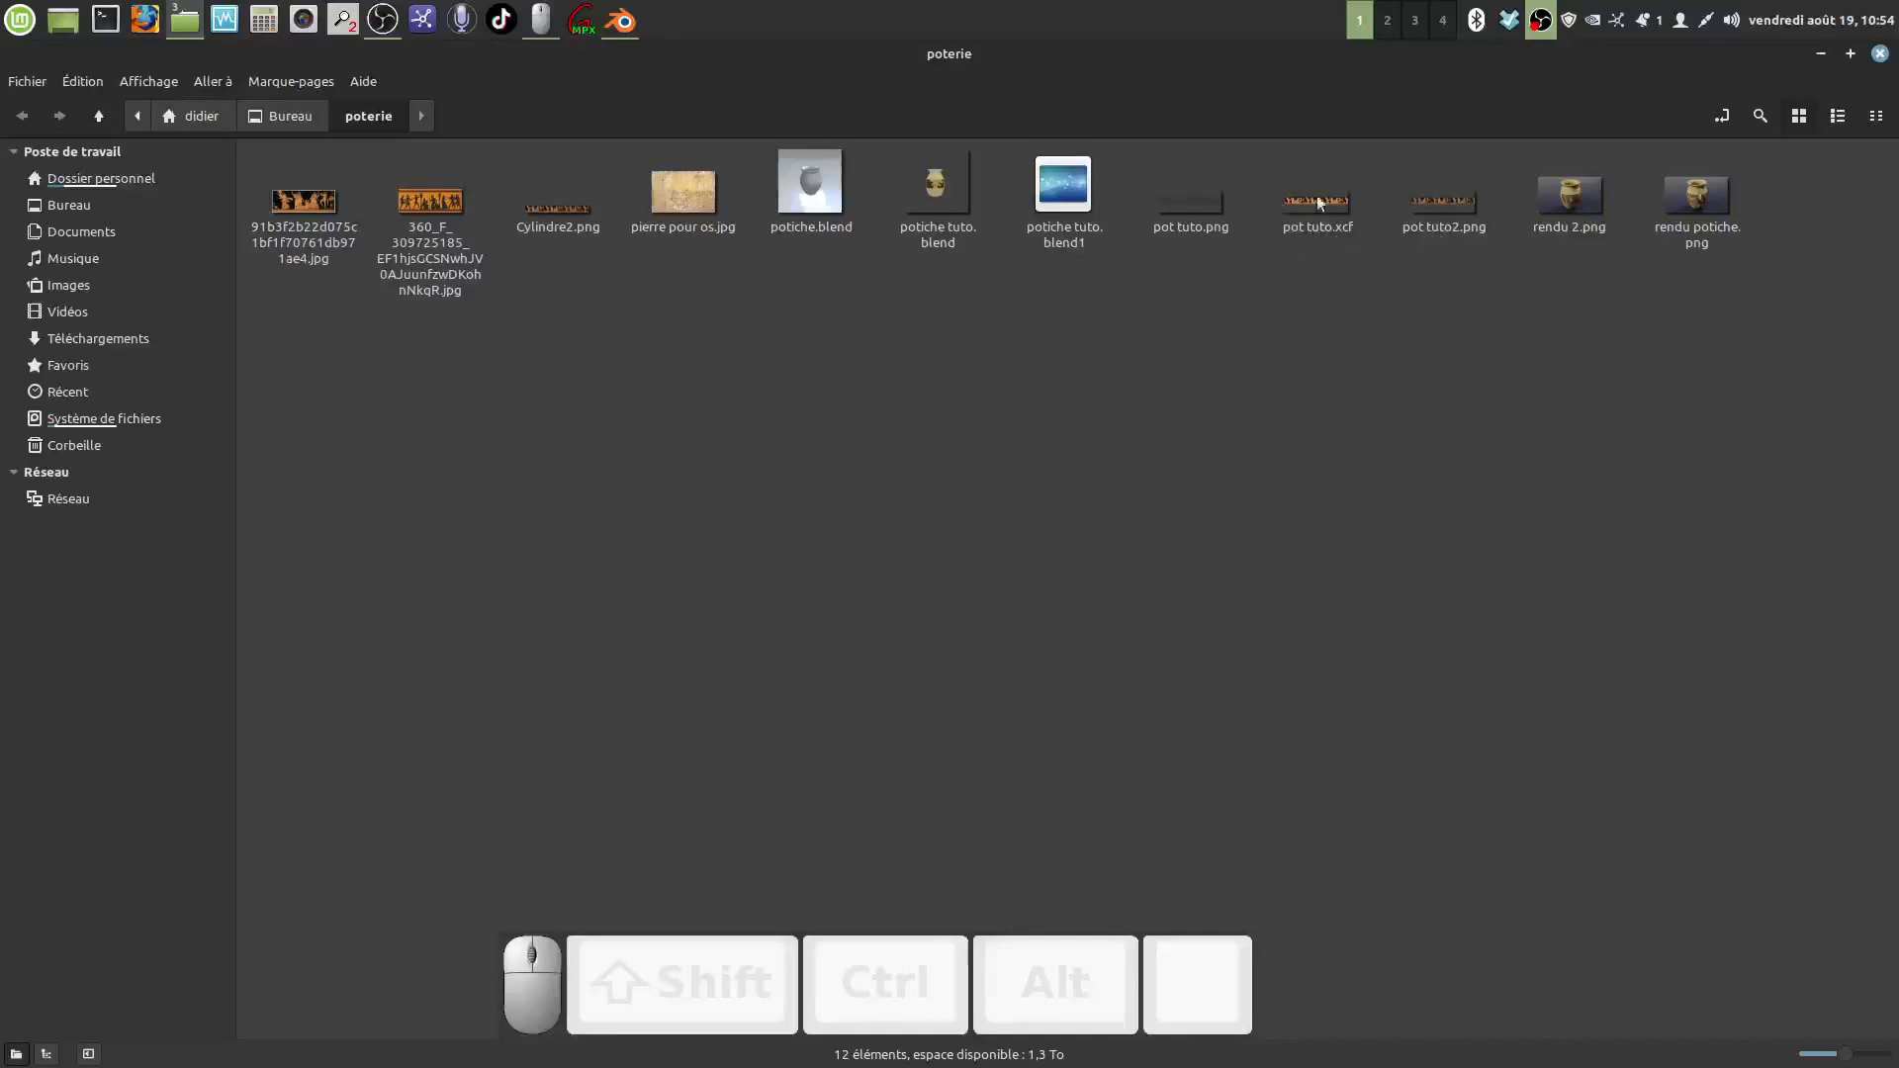
Step: Open pot tuto2.png from the poterie folder to check the exported texture, and close the viewer and folder window
double_click(1439, 198)
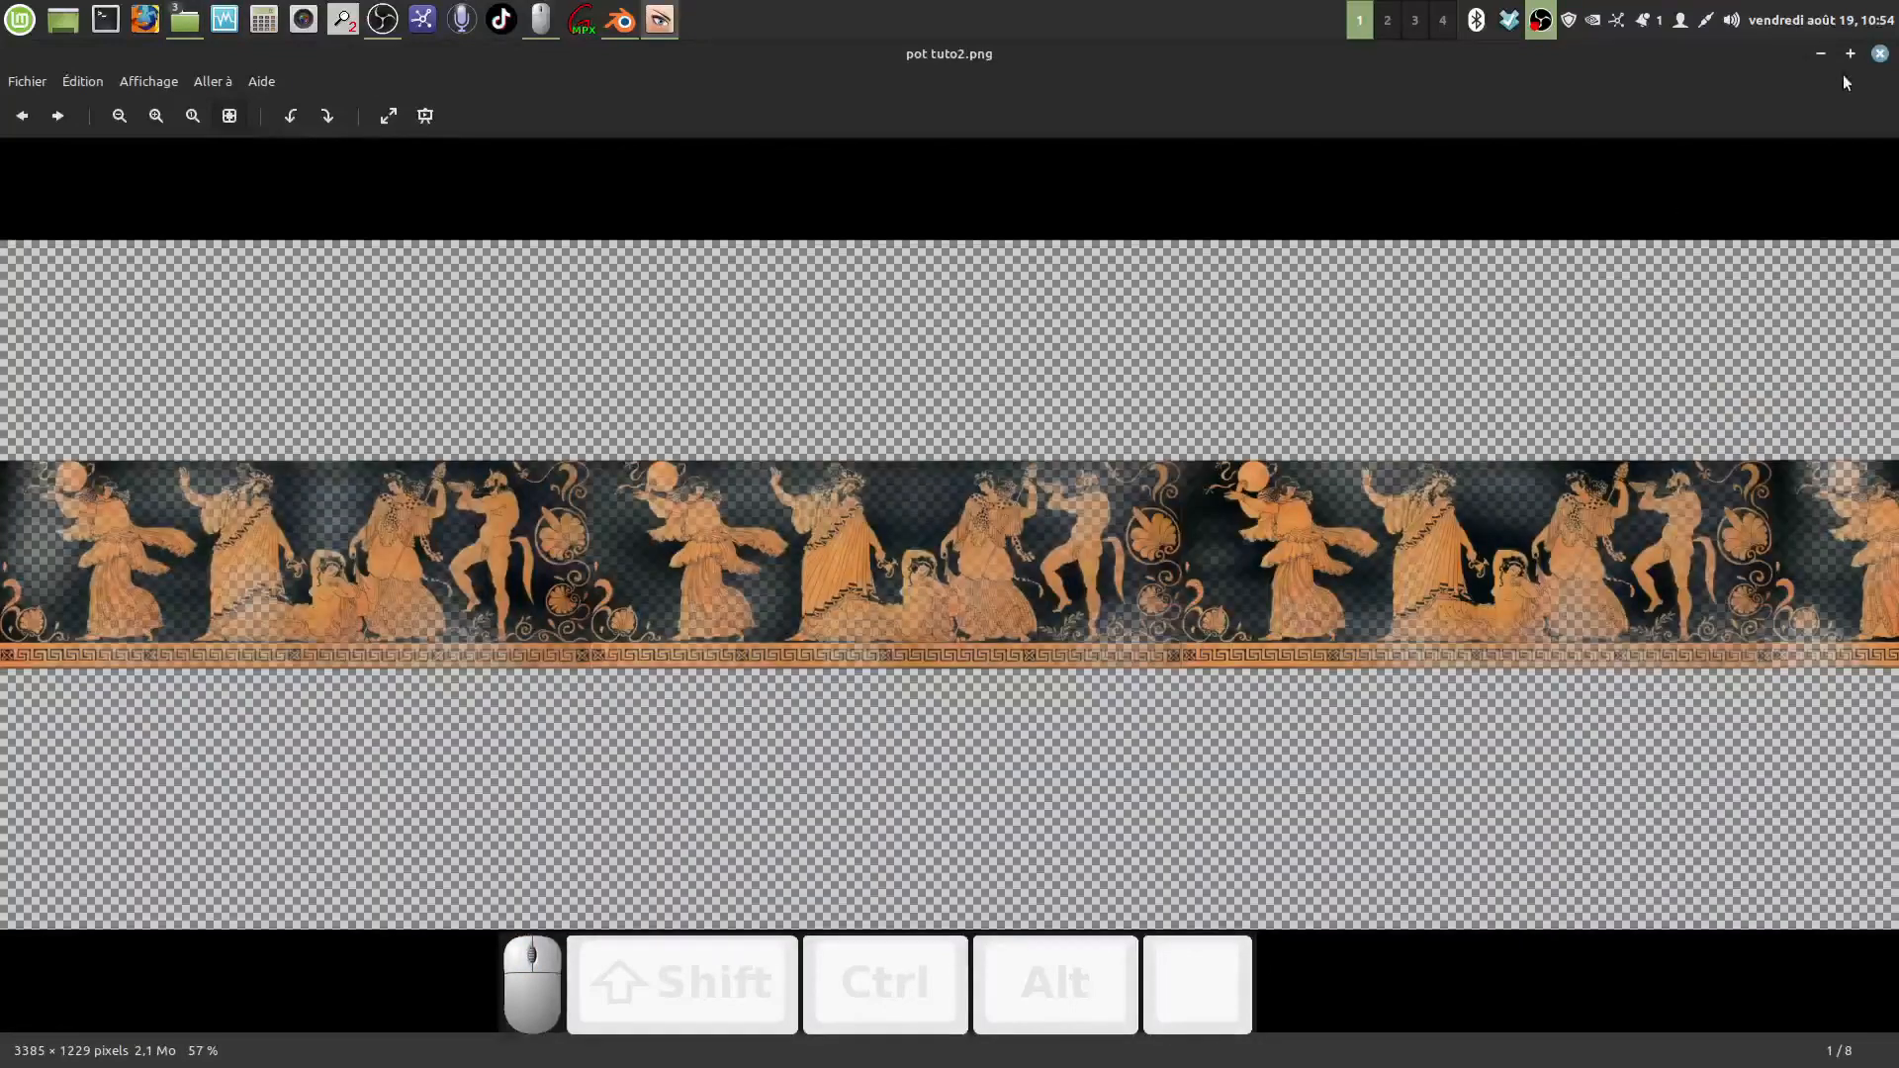
click(1879, 54)
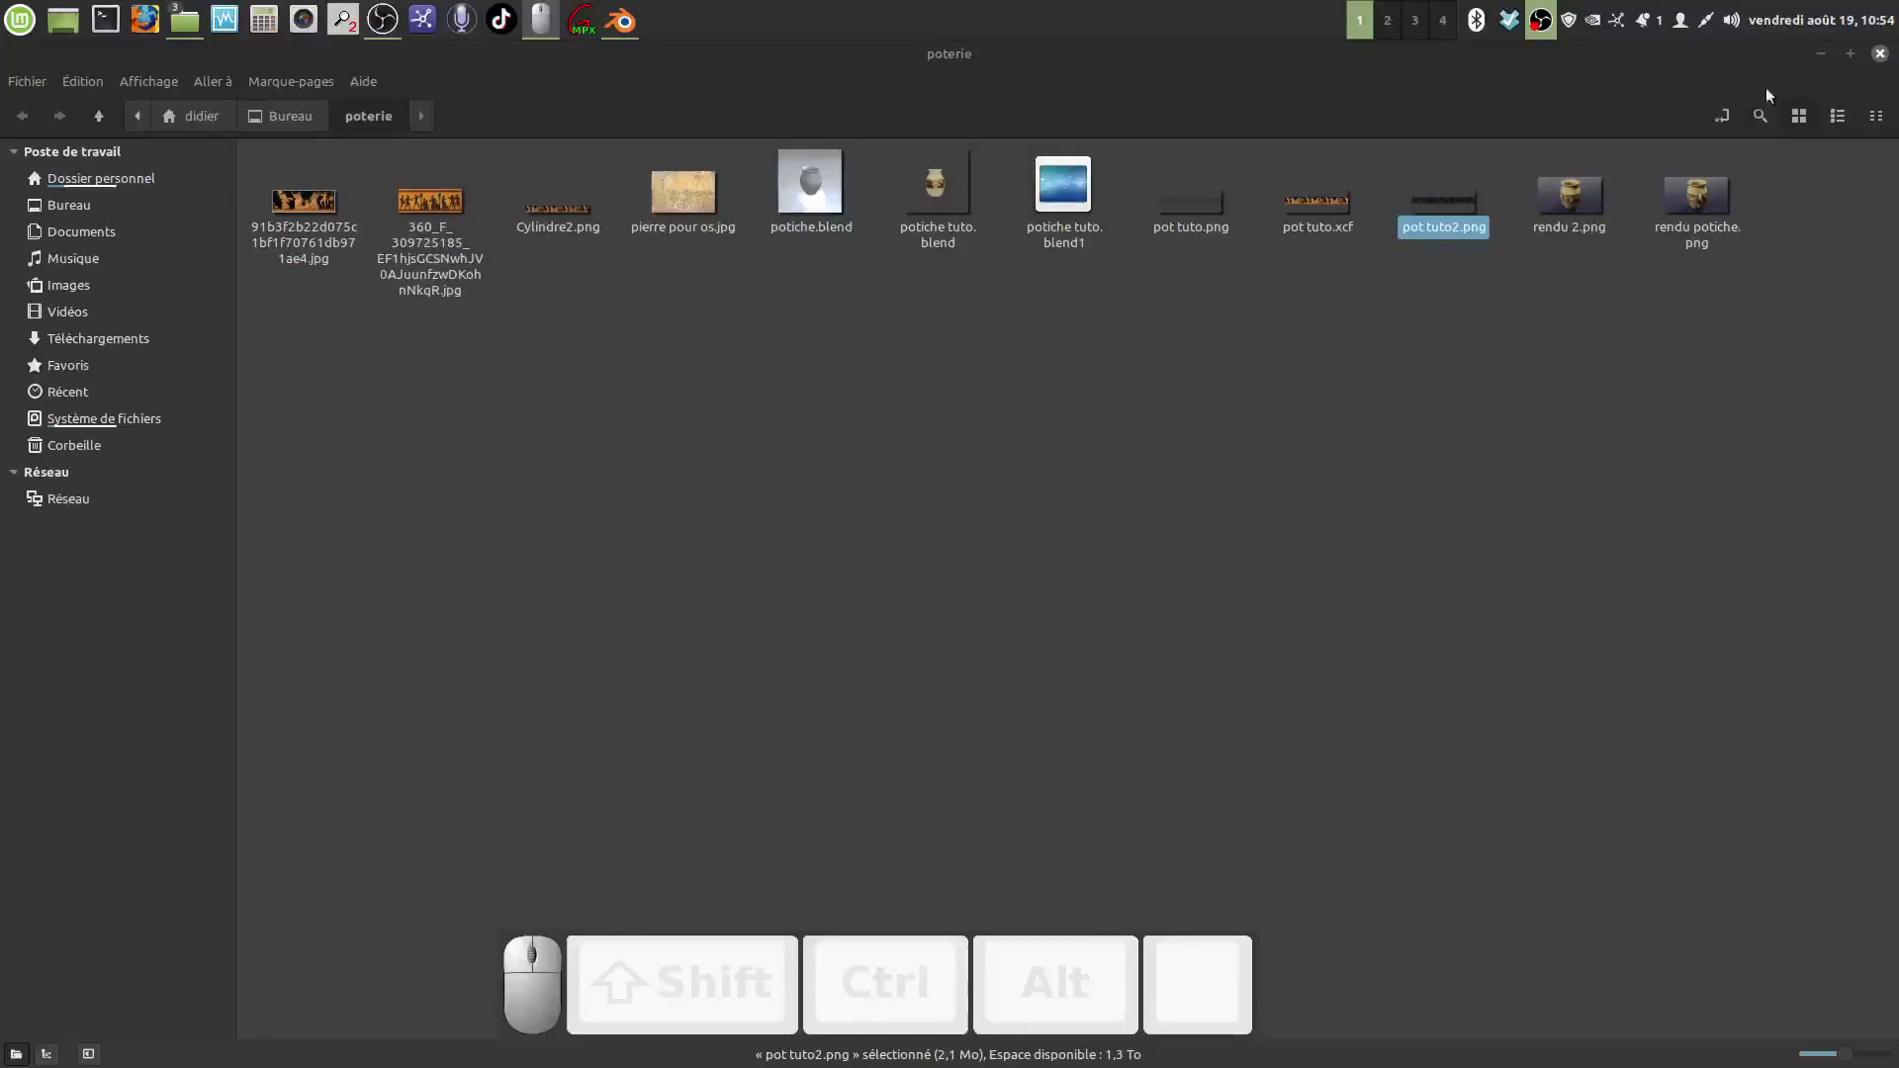
click(1879, 53)
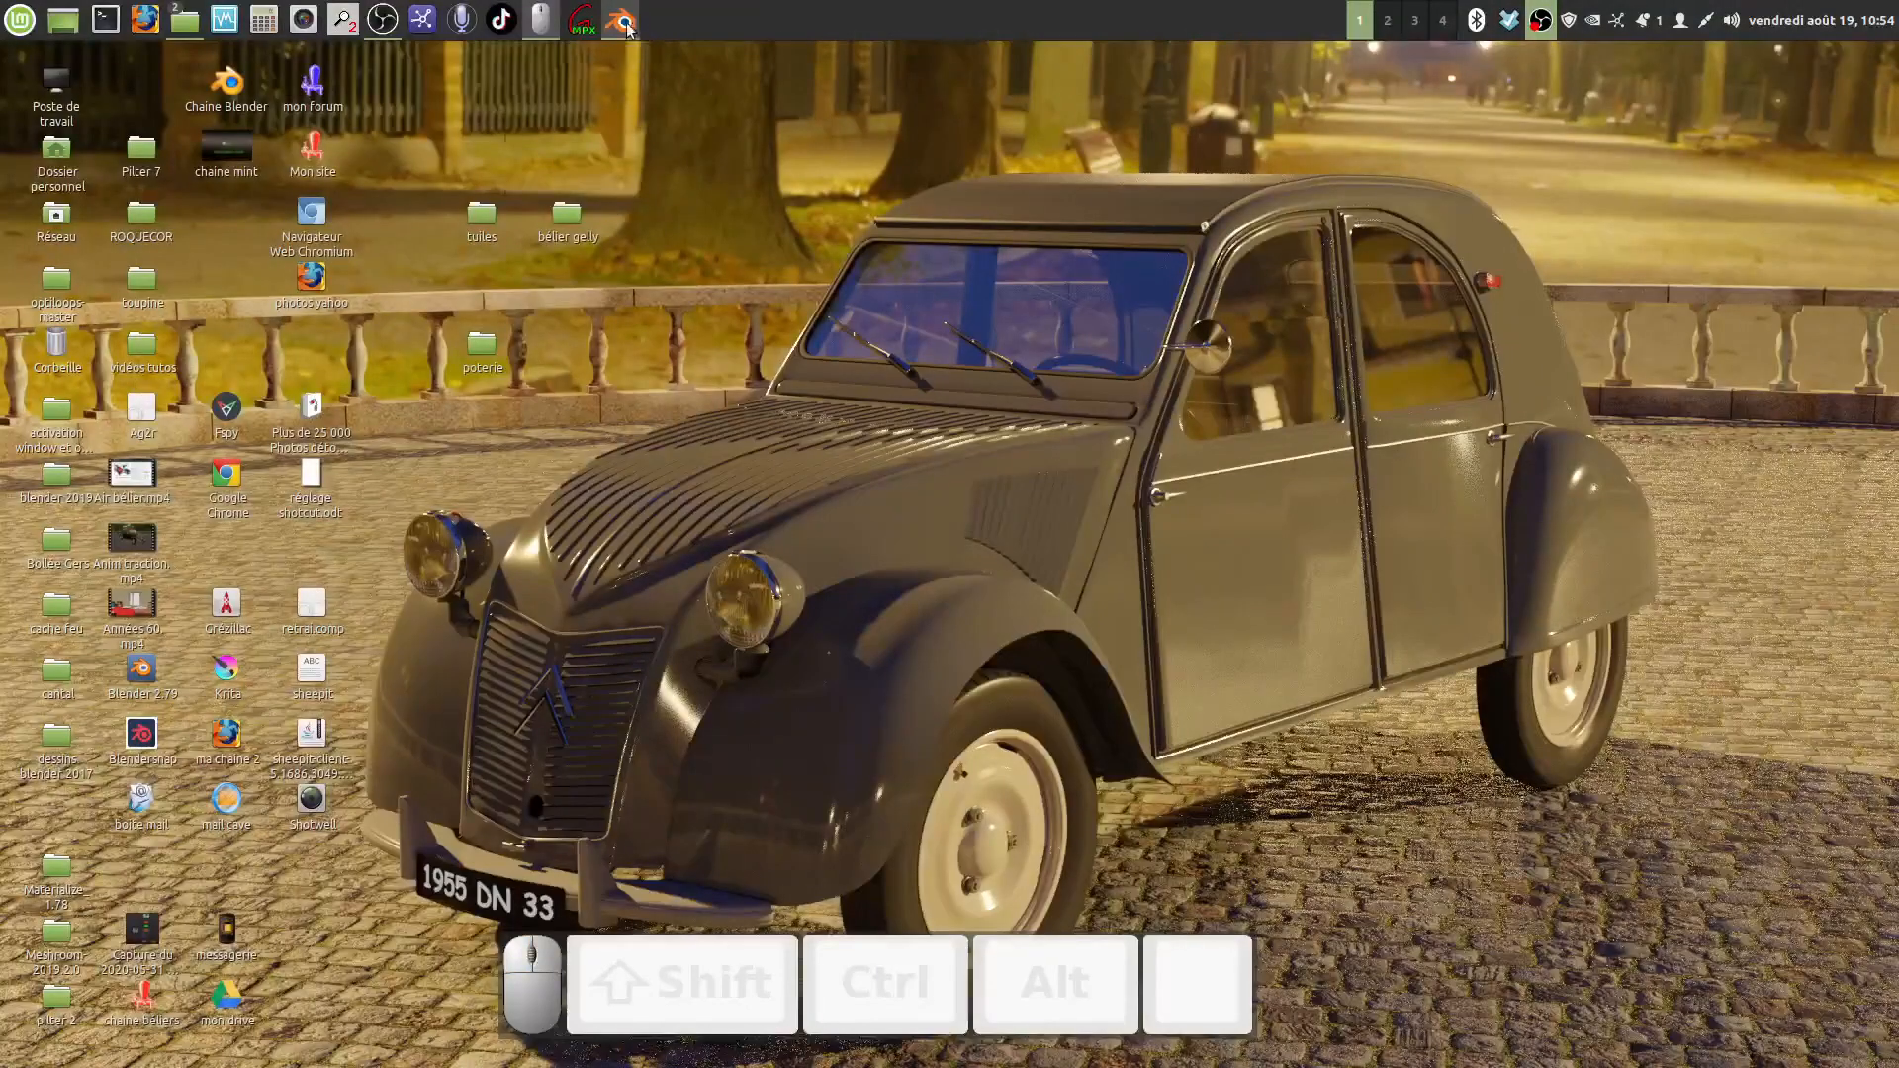
Step: Open potiche tuto.blend from the poterie folder in Blender and replace the UV editor with the Shader Editor
mouse_move(626, 27)
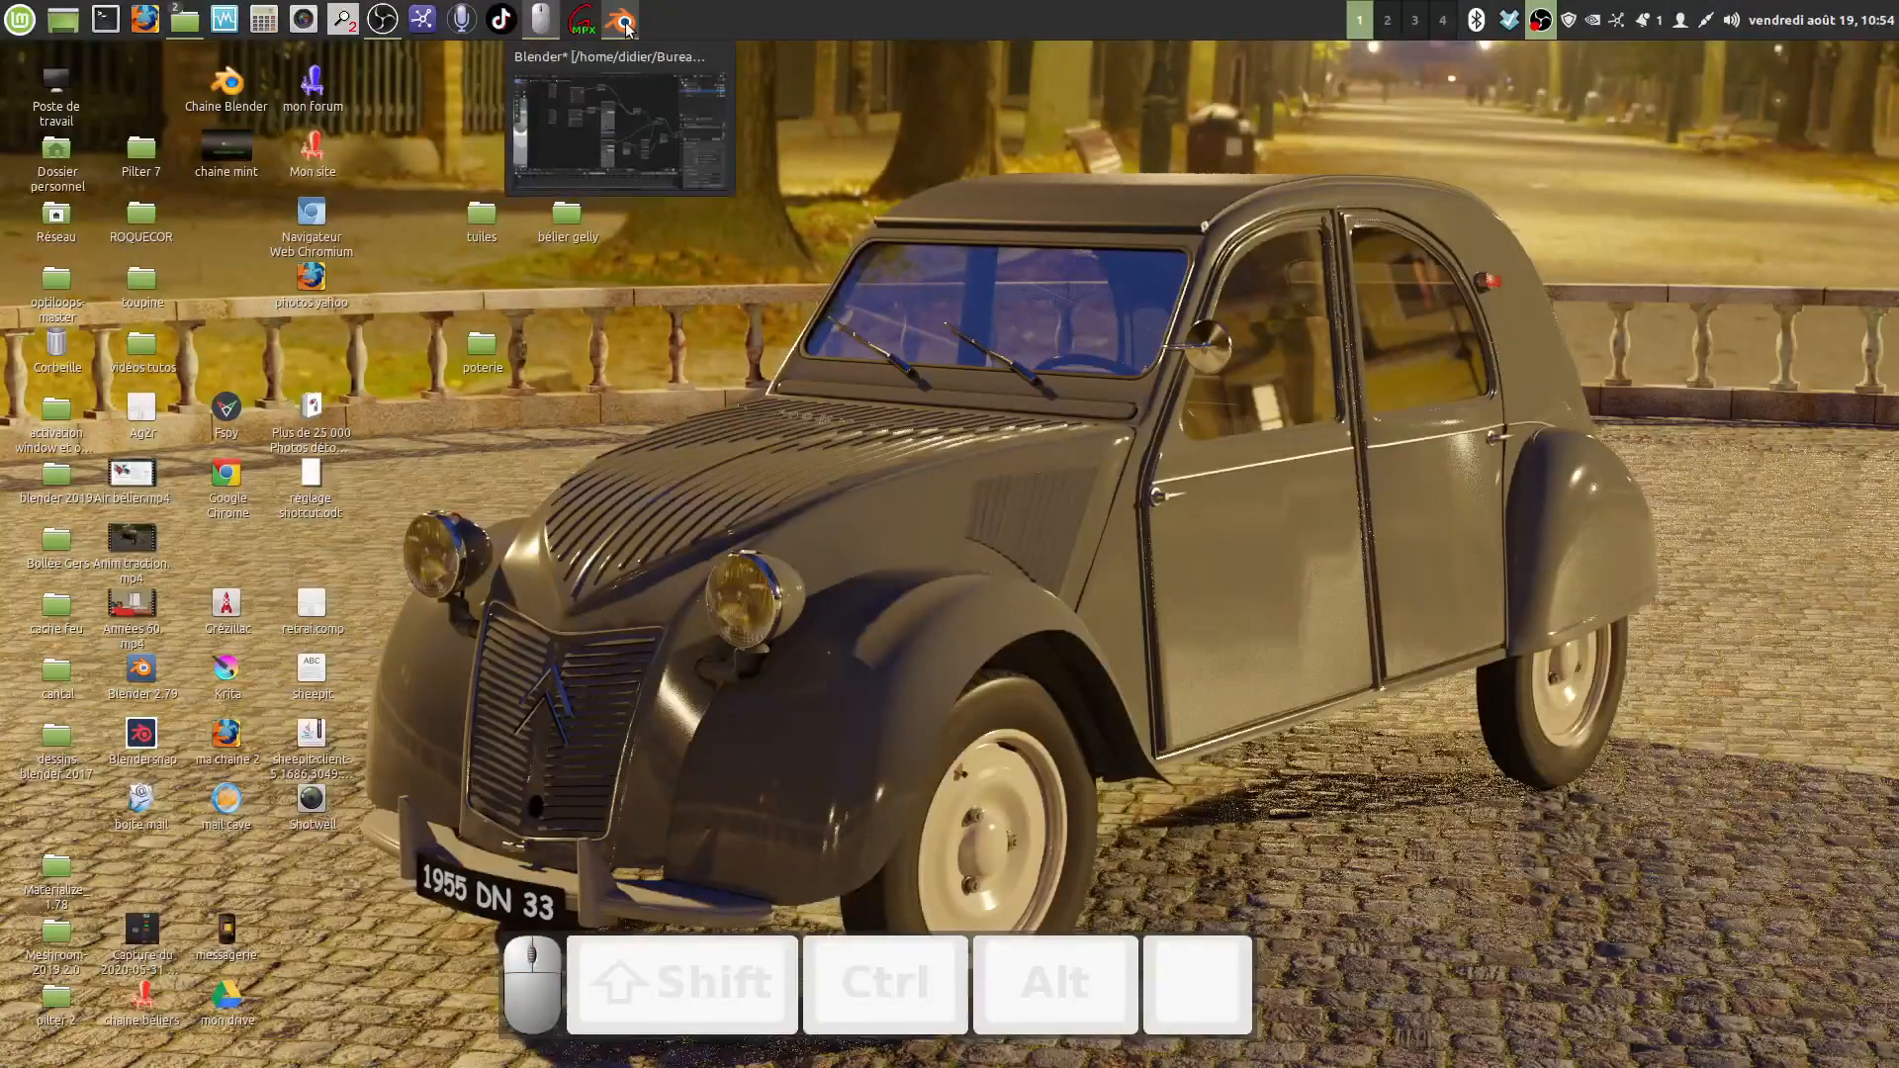
click(478, 351)
double_click(478, 350)
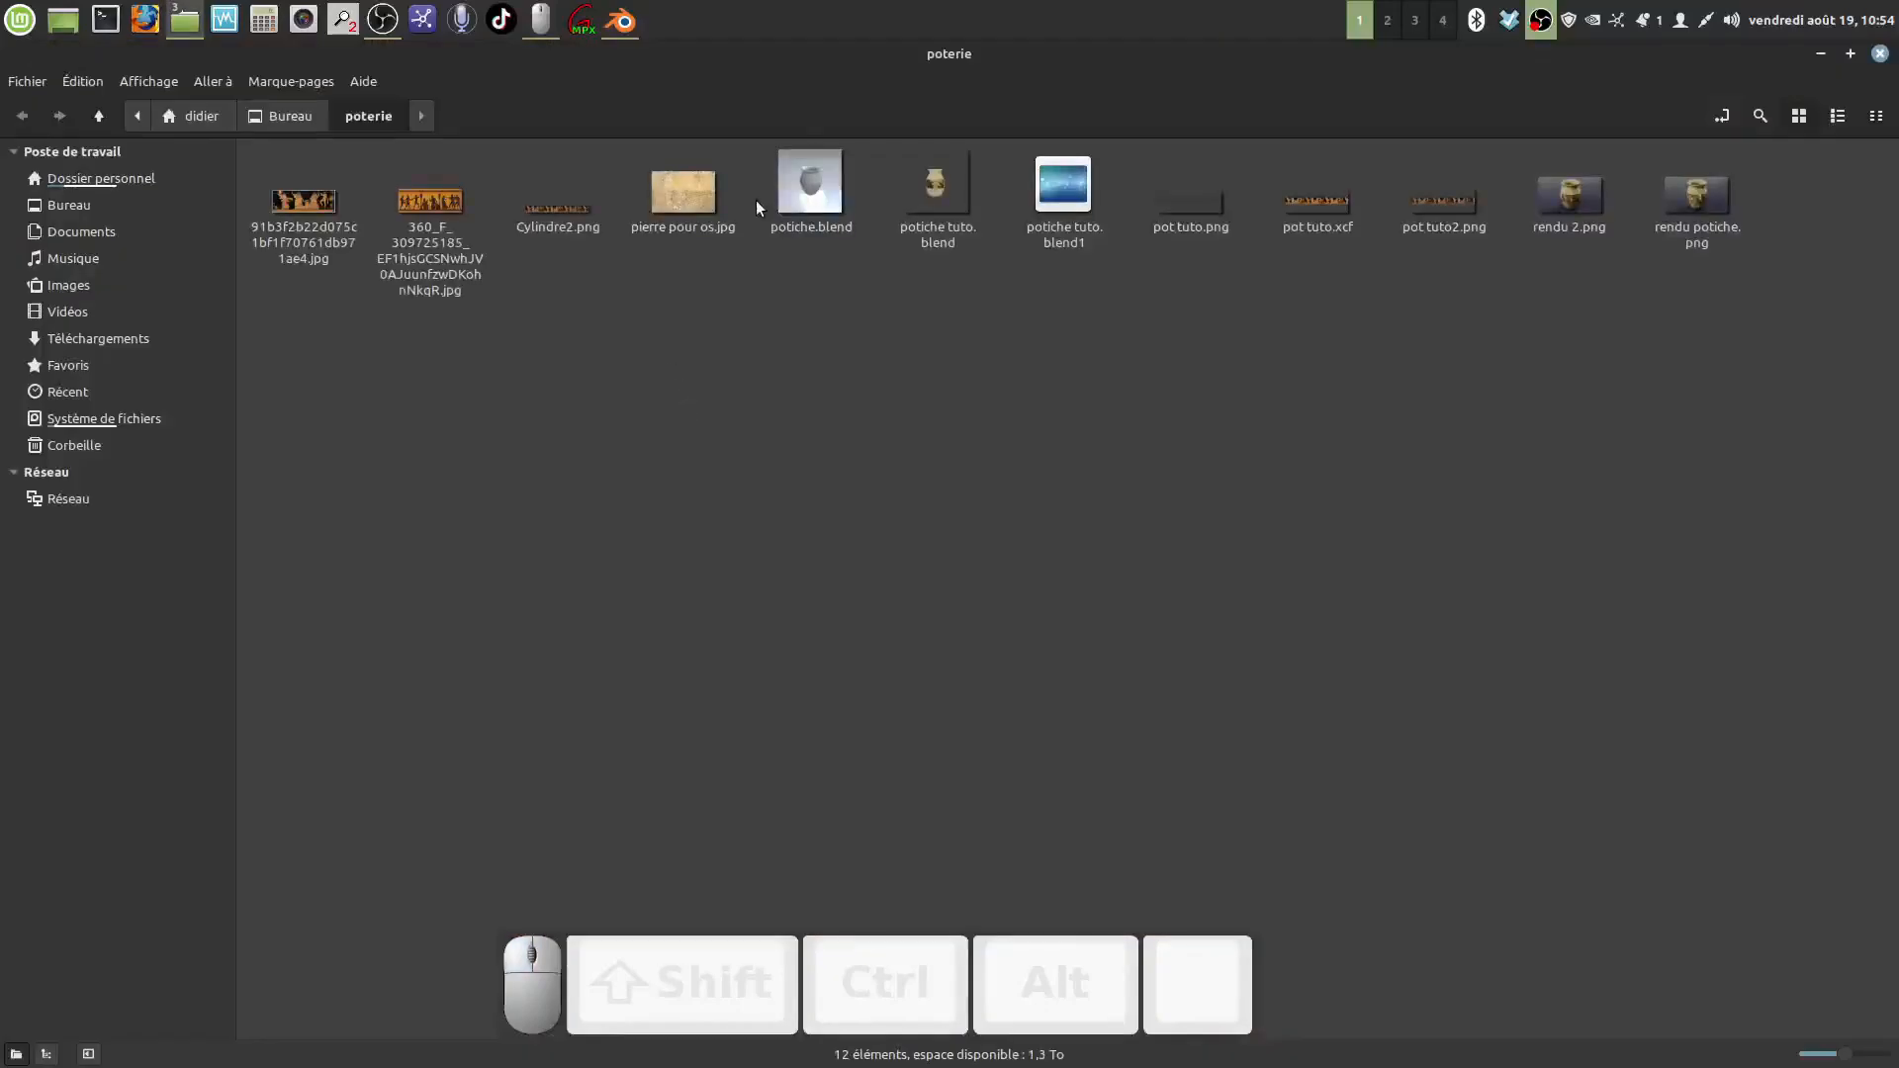
double_click(940, 200)
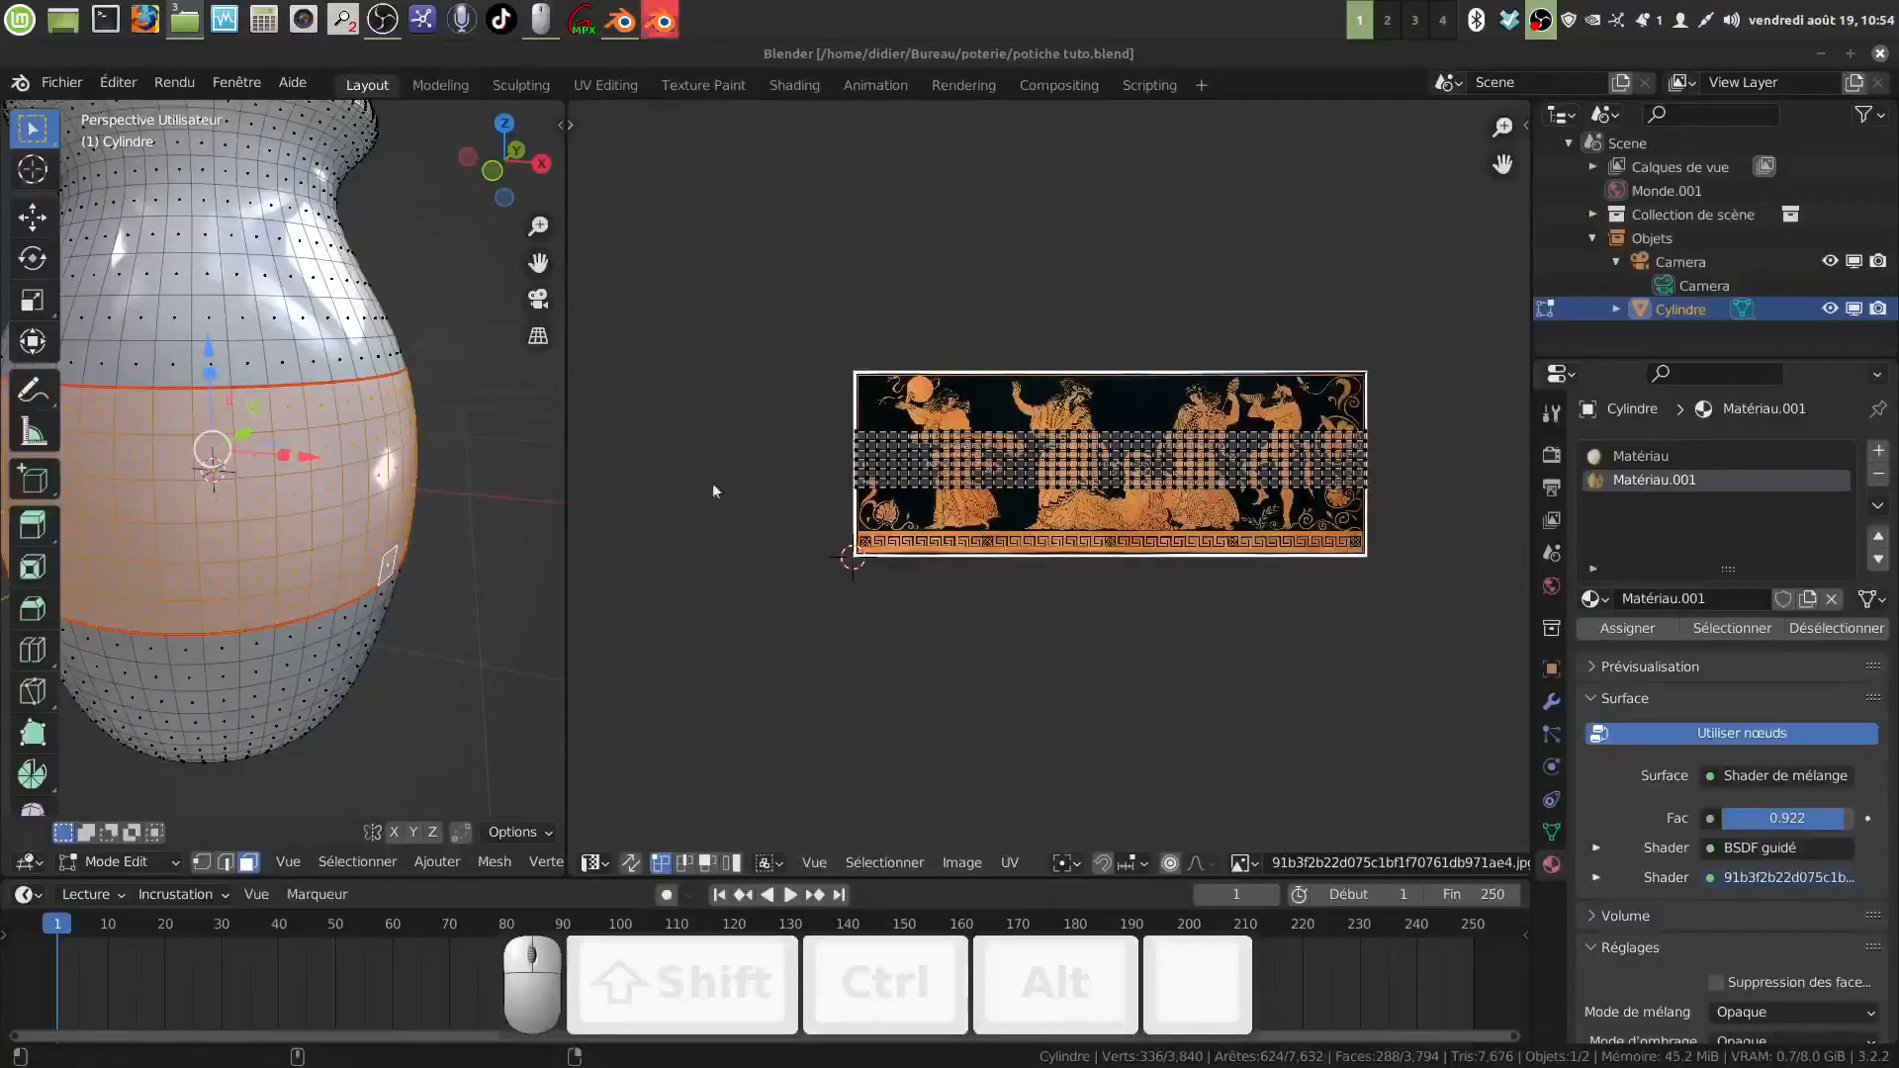
click(604, 859)
click(714, 785)
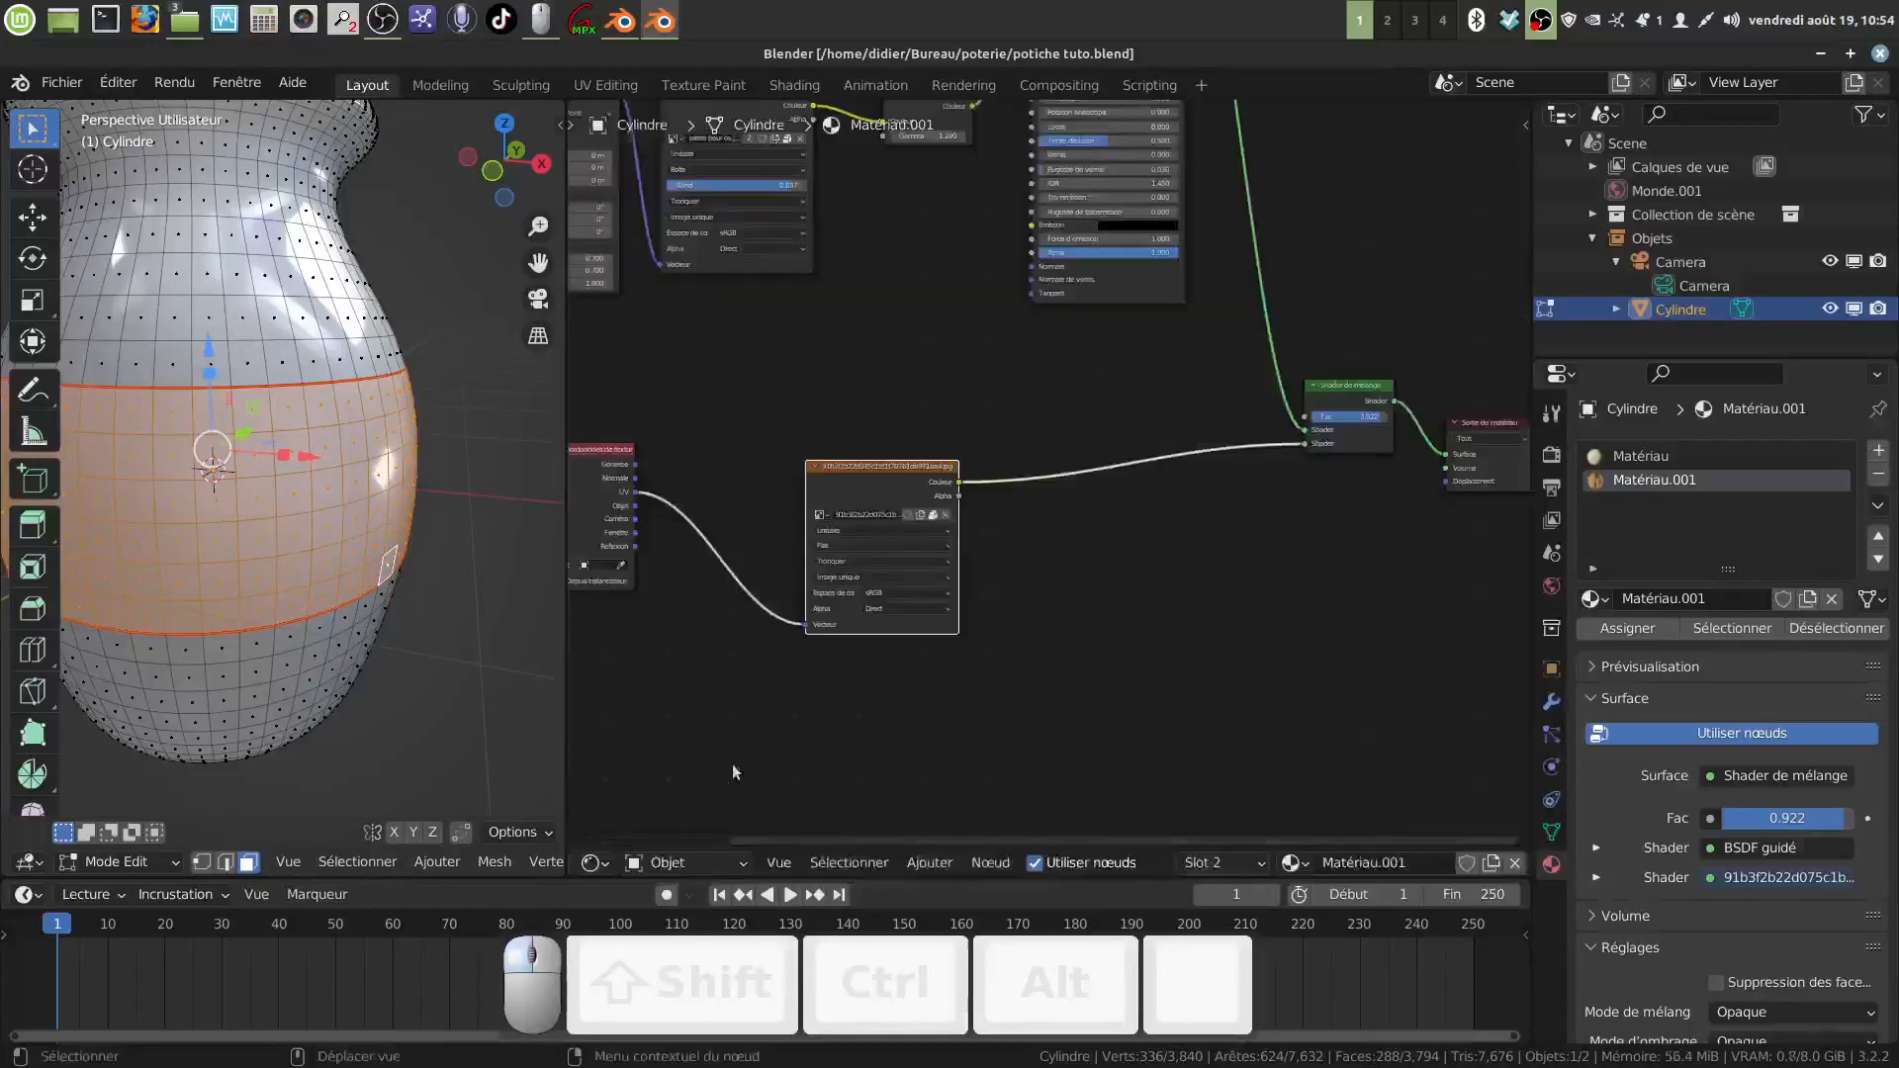
Step: Replace the frieze image in the Image Texture node of Matériau.001 with pot tuto2.png from the poterie folder
middle_drag(977, 537, 1051, 503)
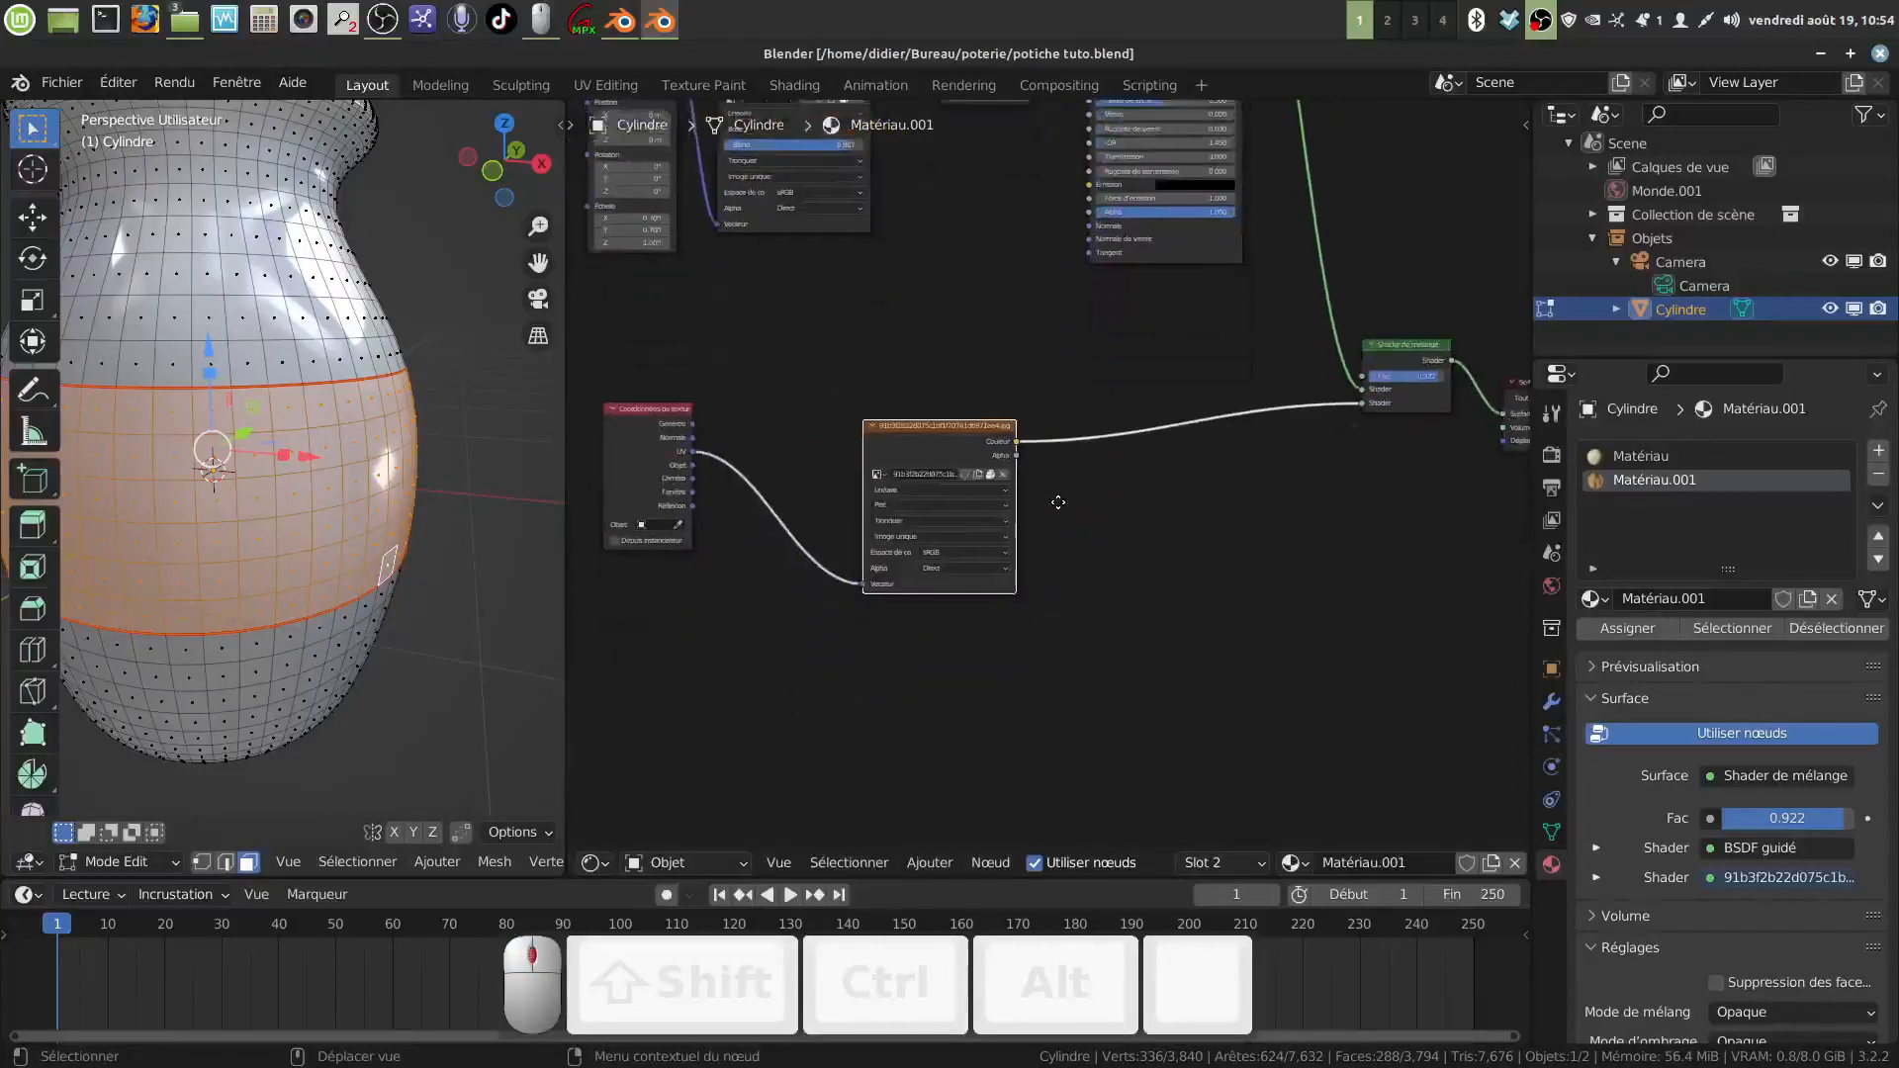
scroll(1047, 680, up, 9)
middle_drag(1056, 670, 1163, 607)
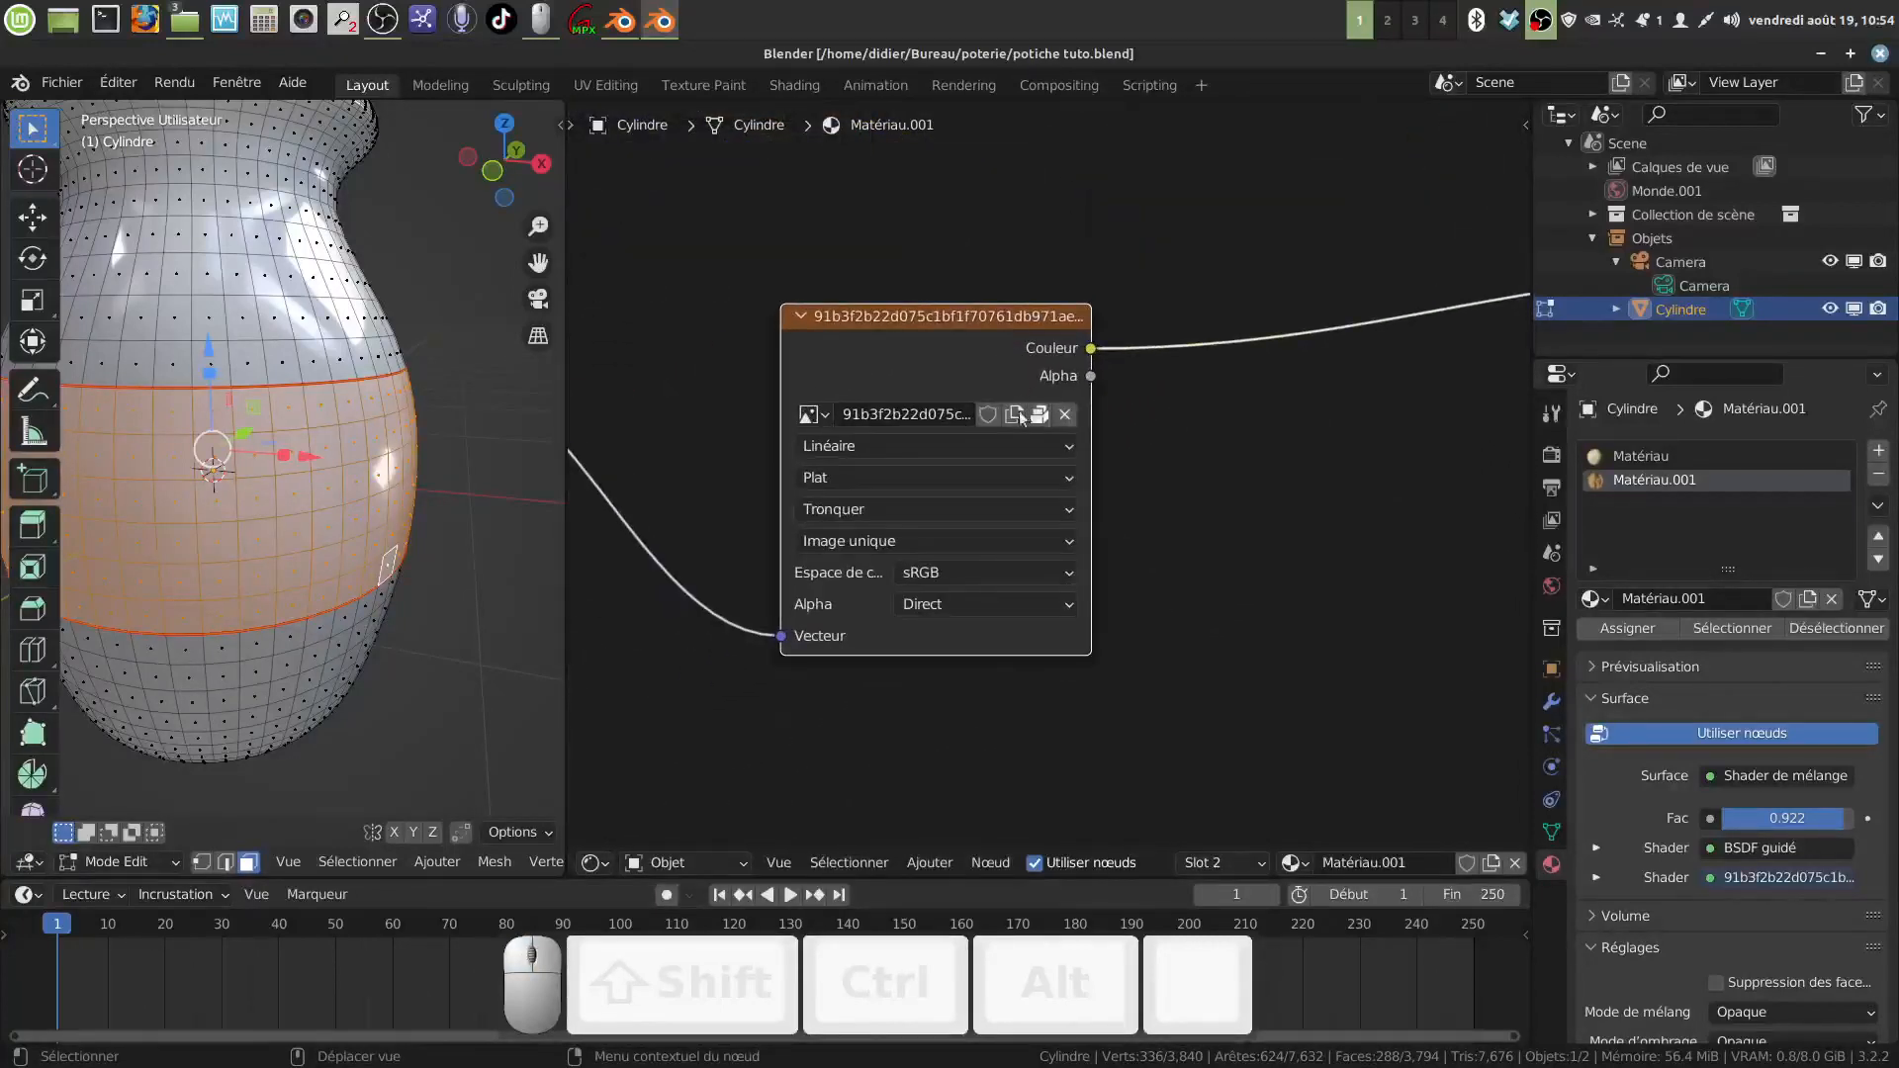
click(1066, 415)
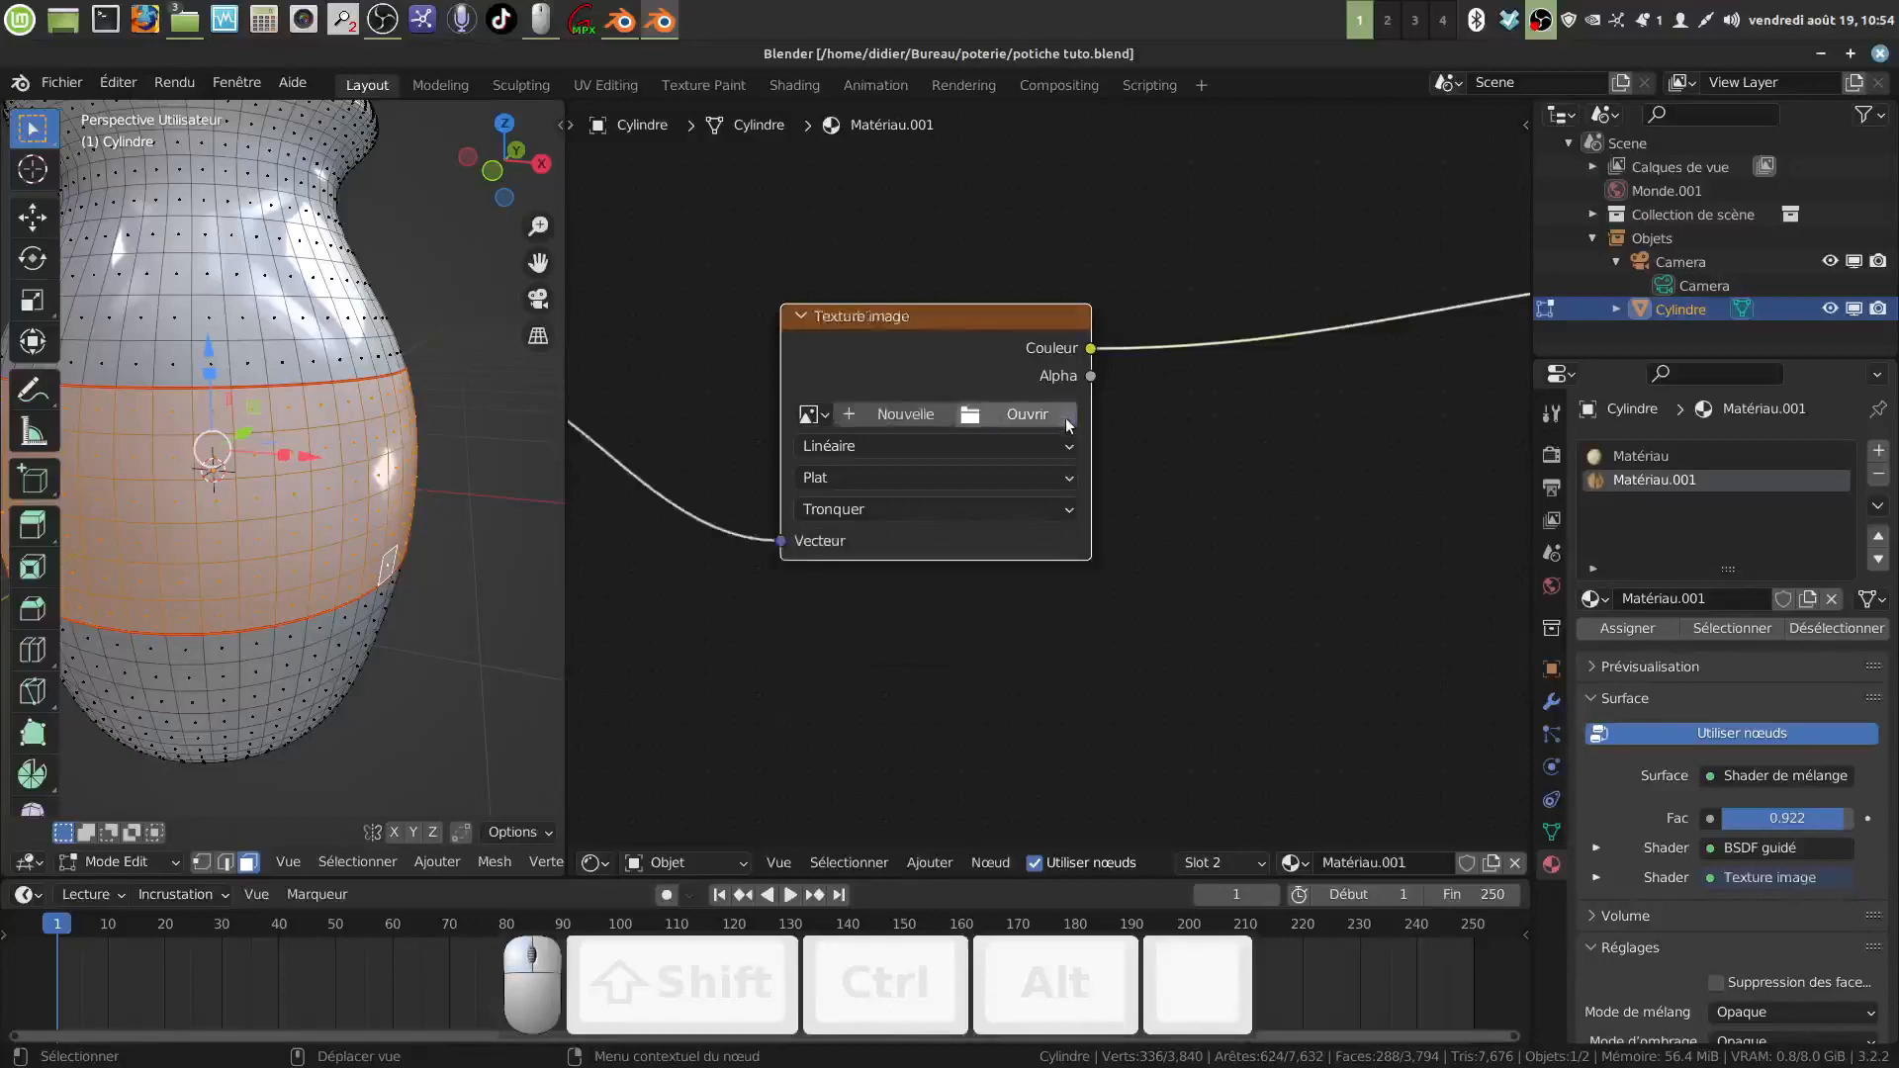
click(967, 413)
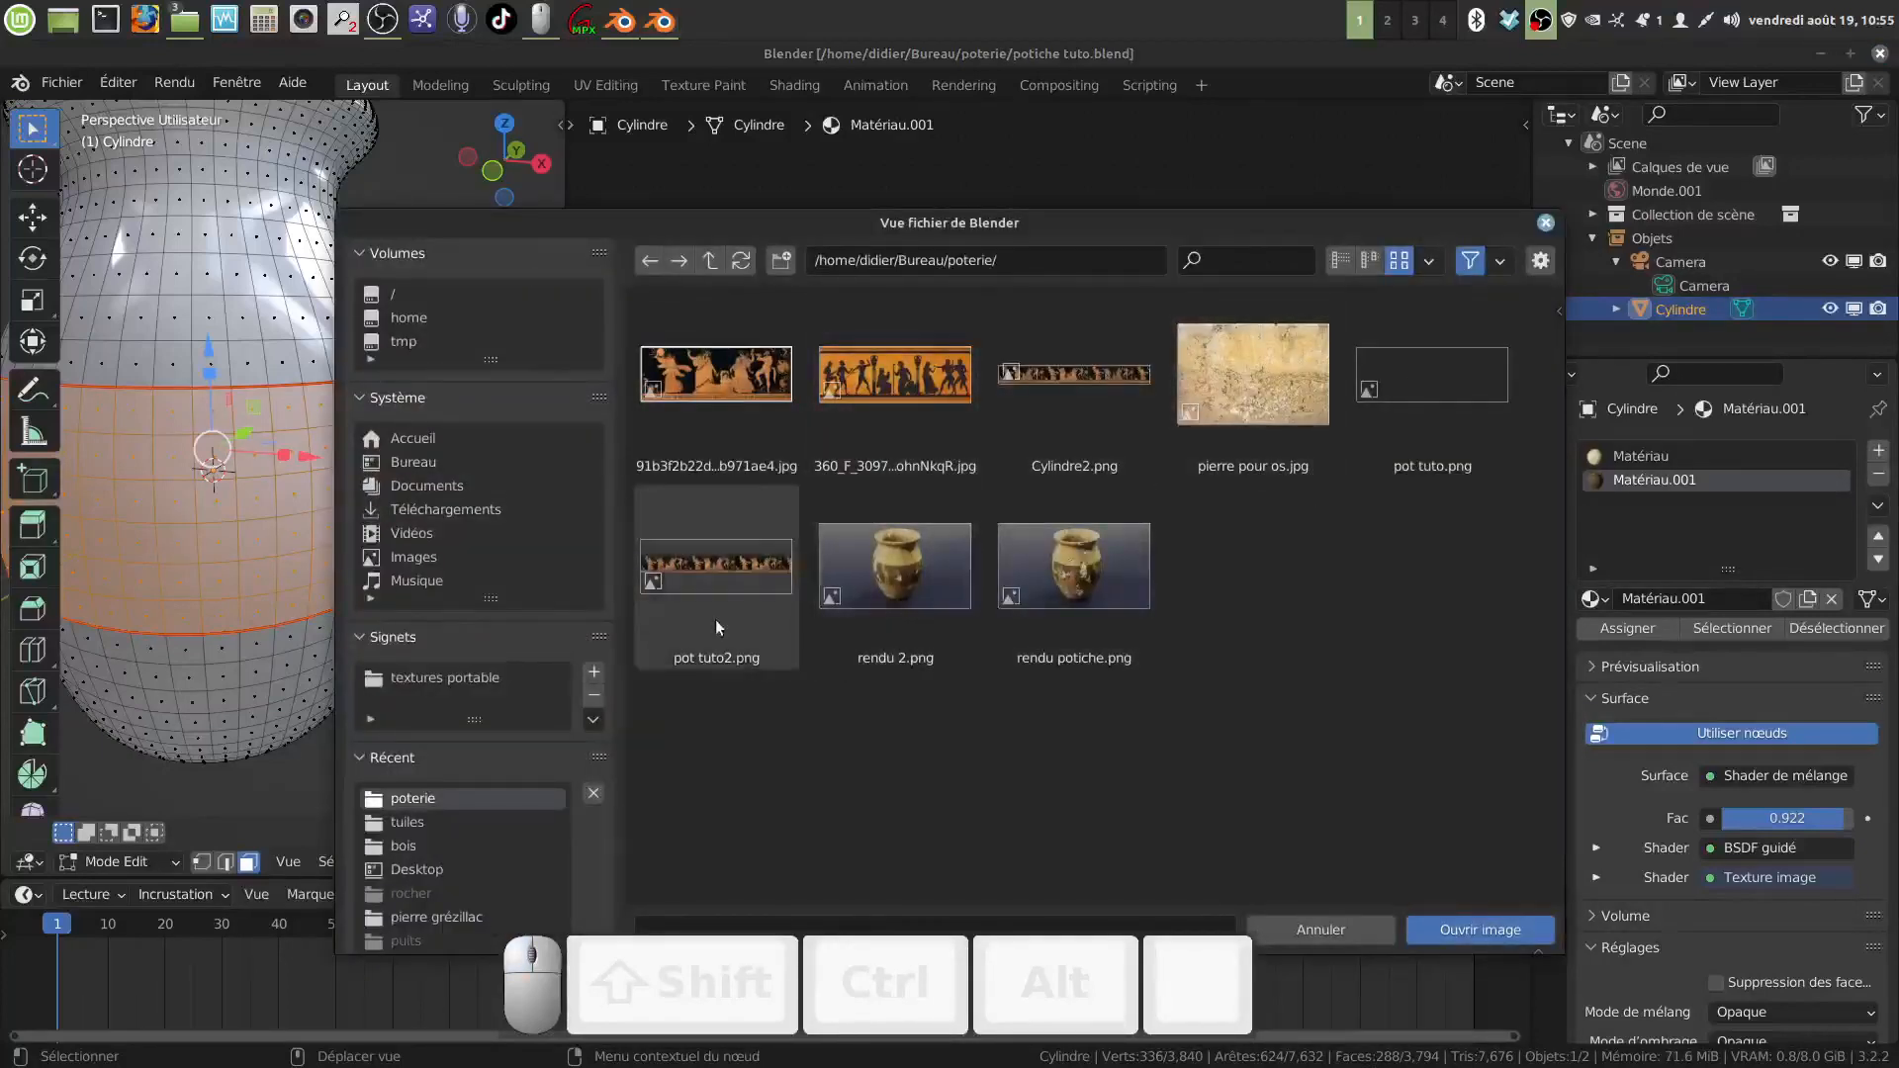
click(716, 586)
click(1484, 931)
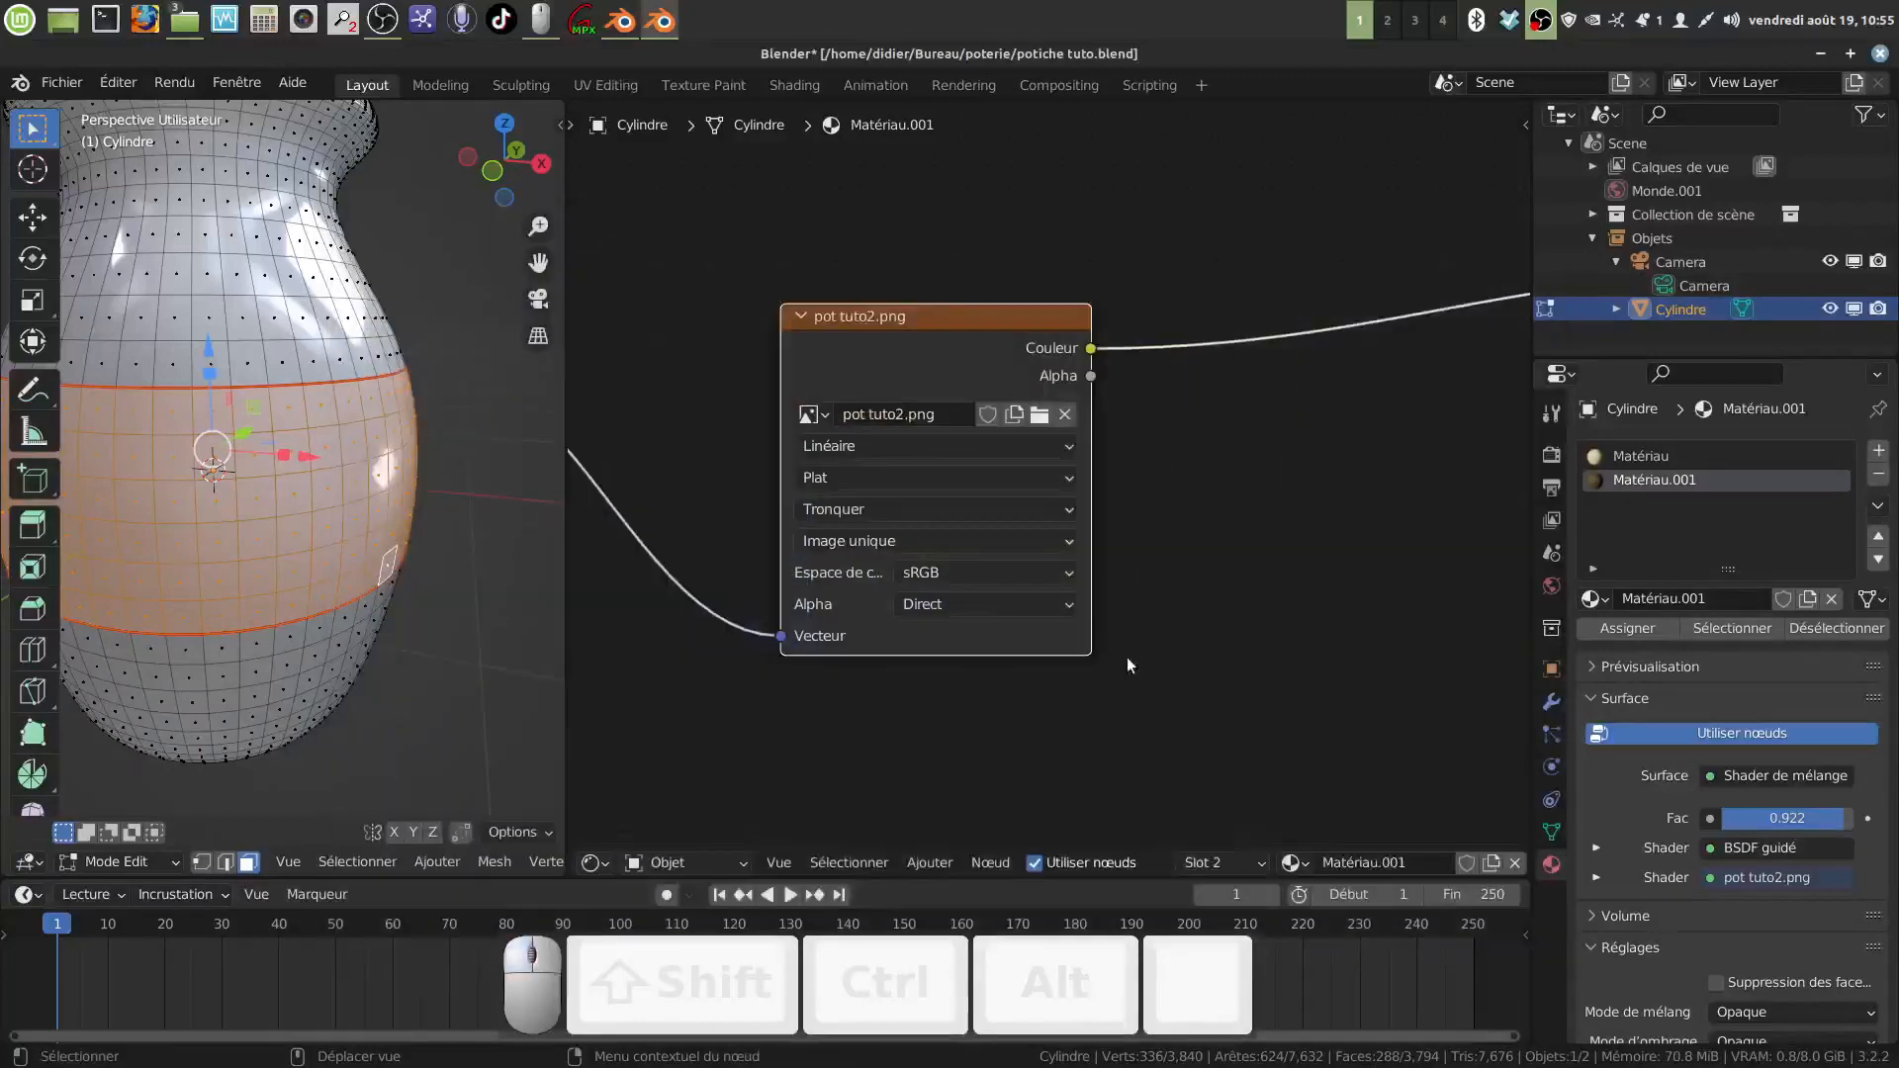
Step: Set the Mix Shader factor of Matériau.001 to 1.000
scroll(1108, 649, down, 5)
scroll(1110, 649, up, 3)
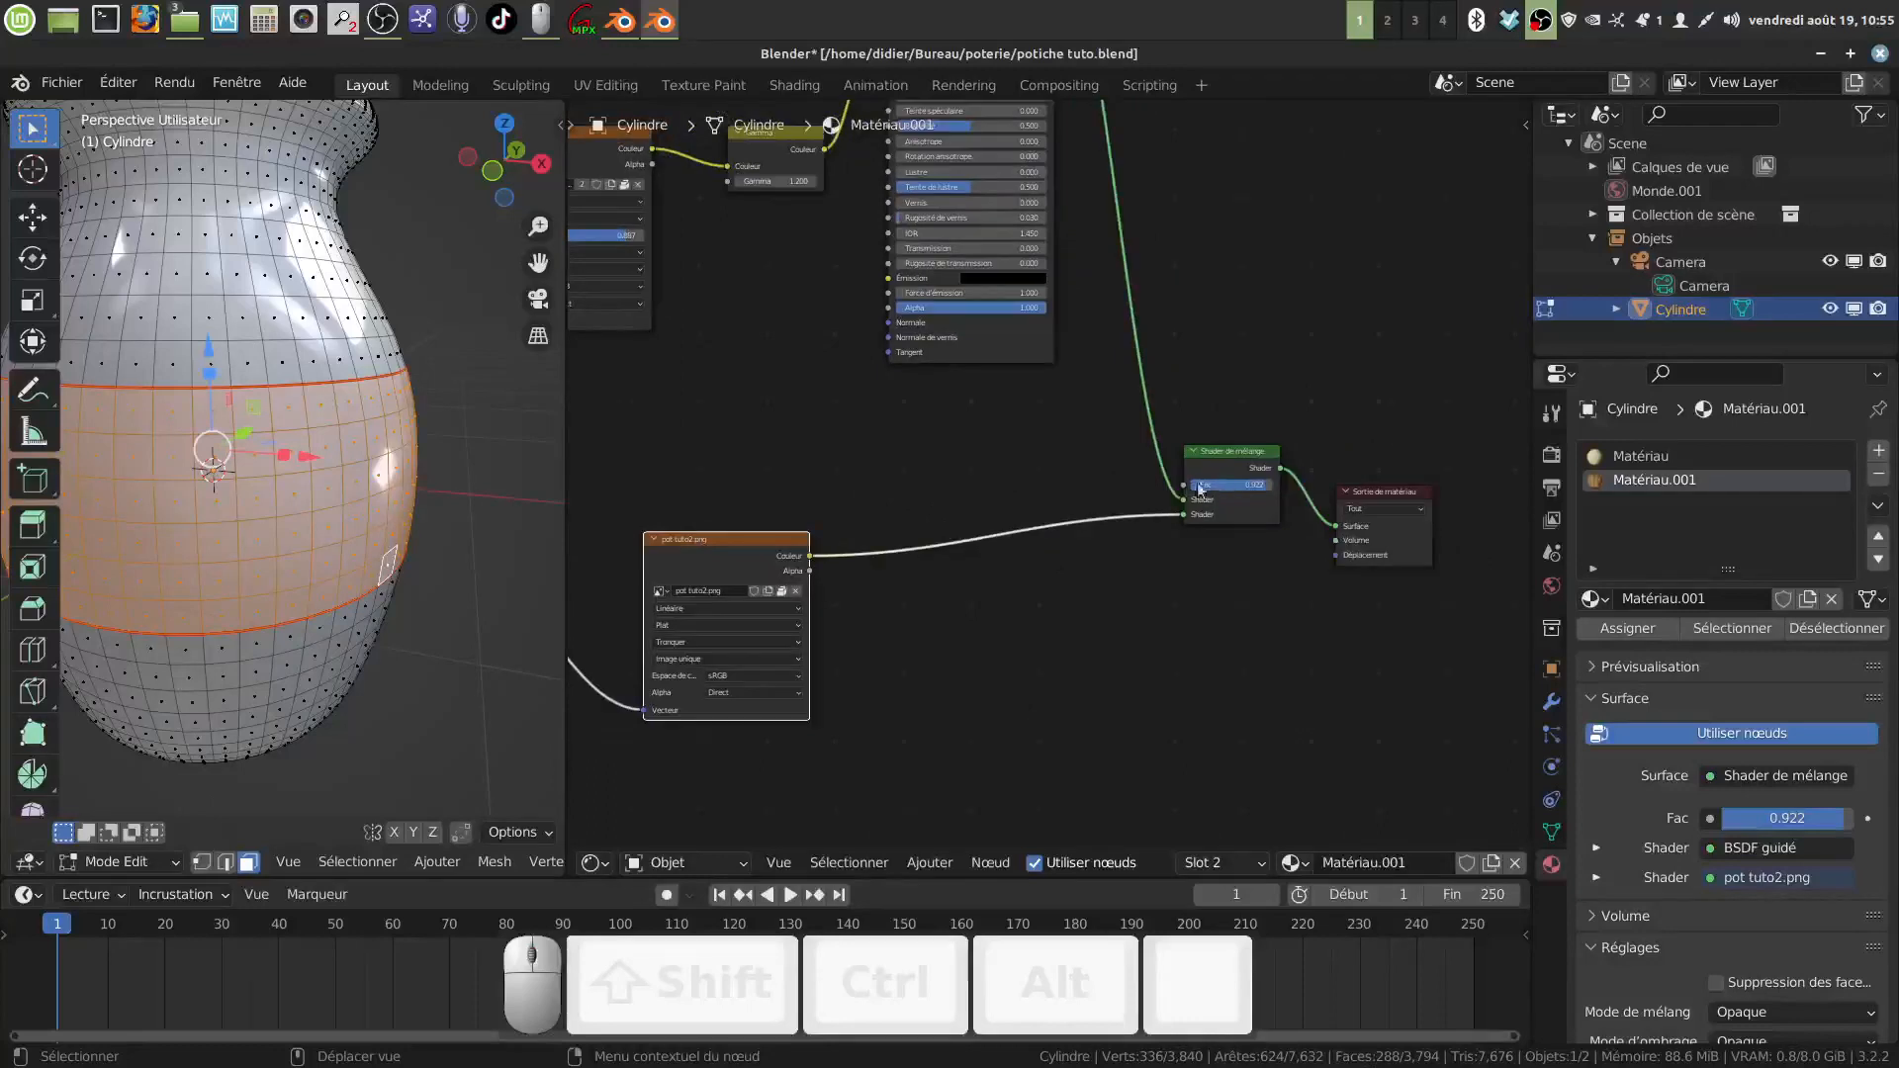
middle_drag(1206, 503, 1273, 494)
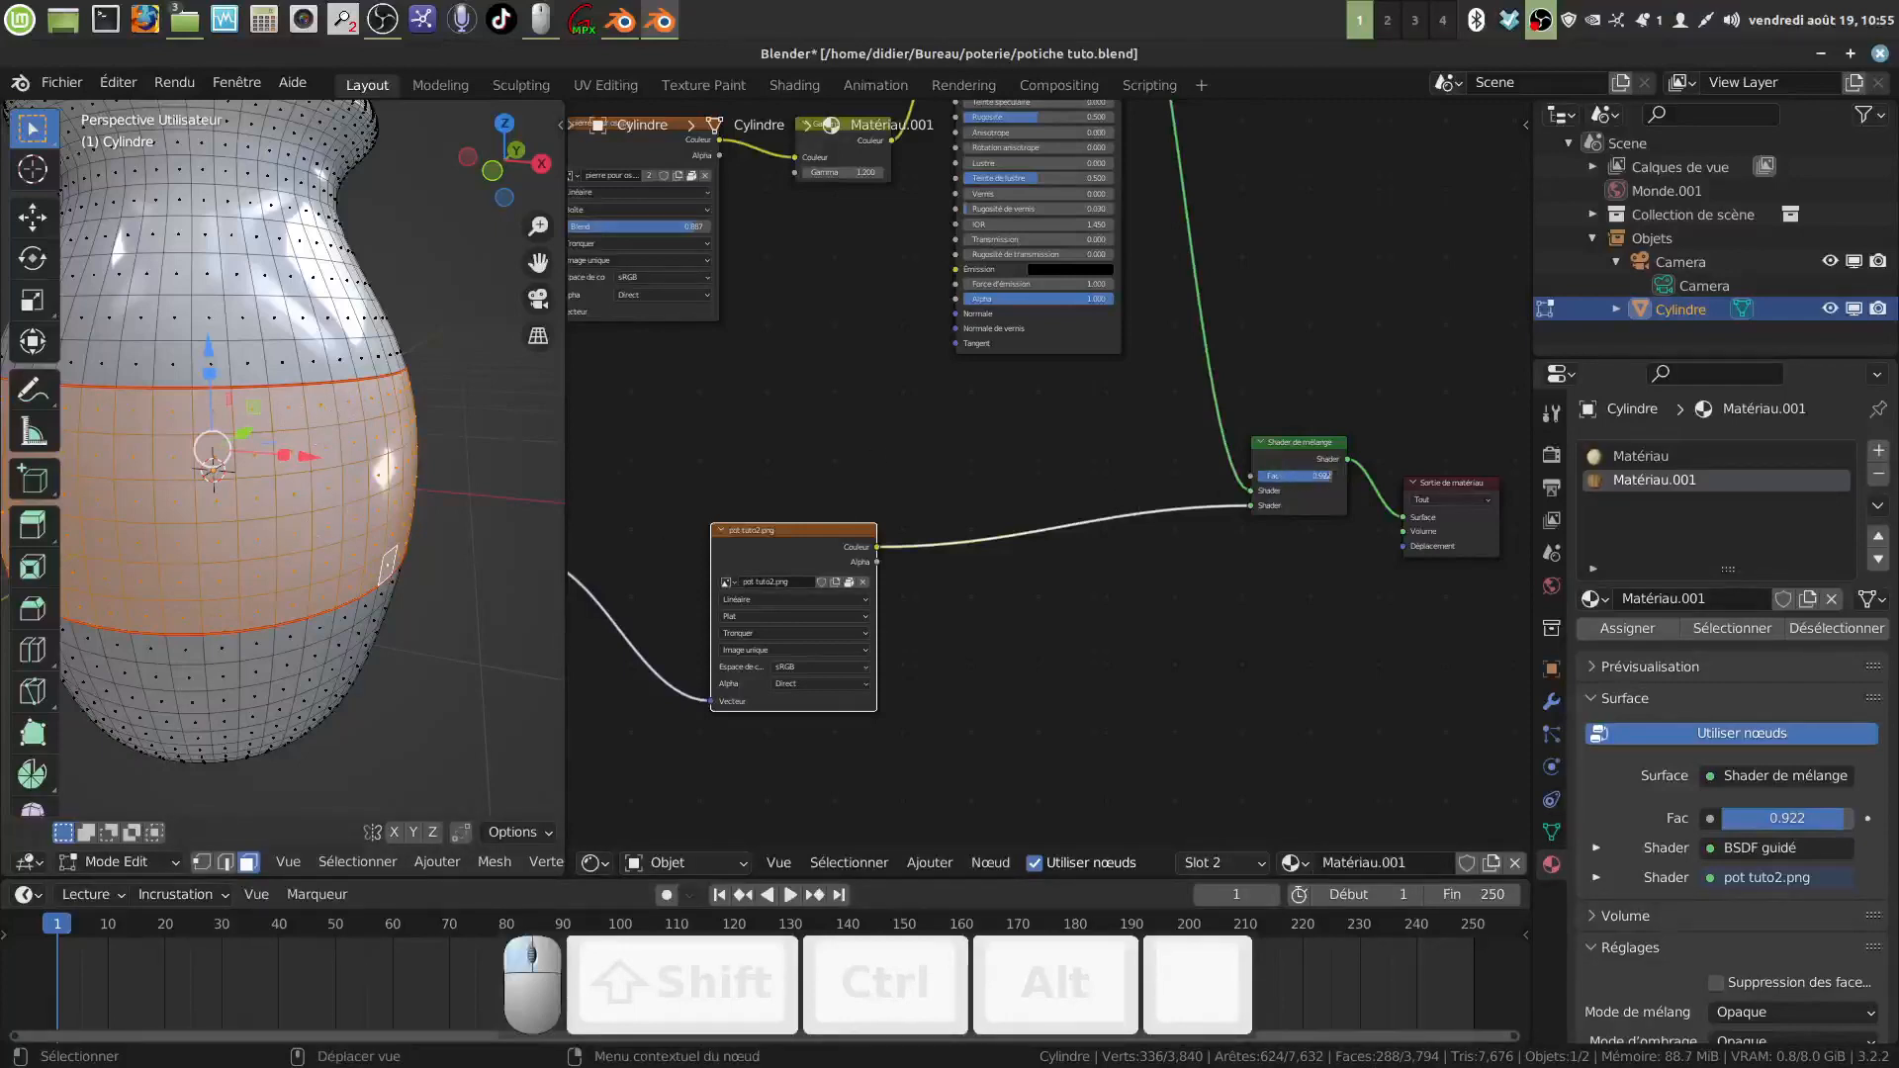
Step: Switch the 3D viewport to rendered shading and return the pot to Object Mode
scroll(452, 866, down, 5)
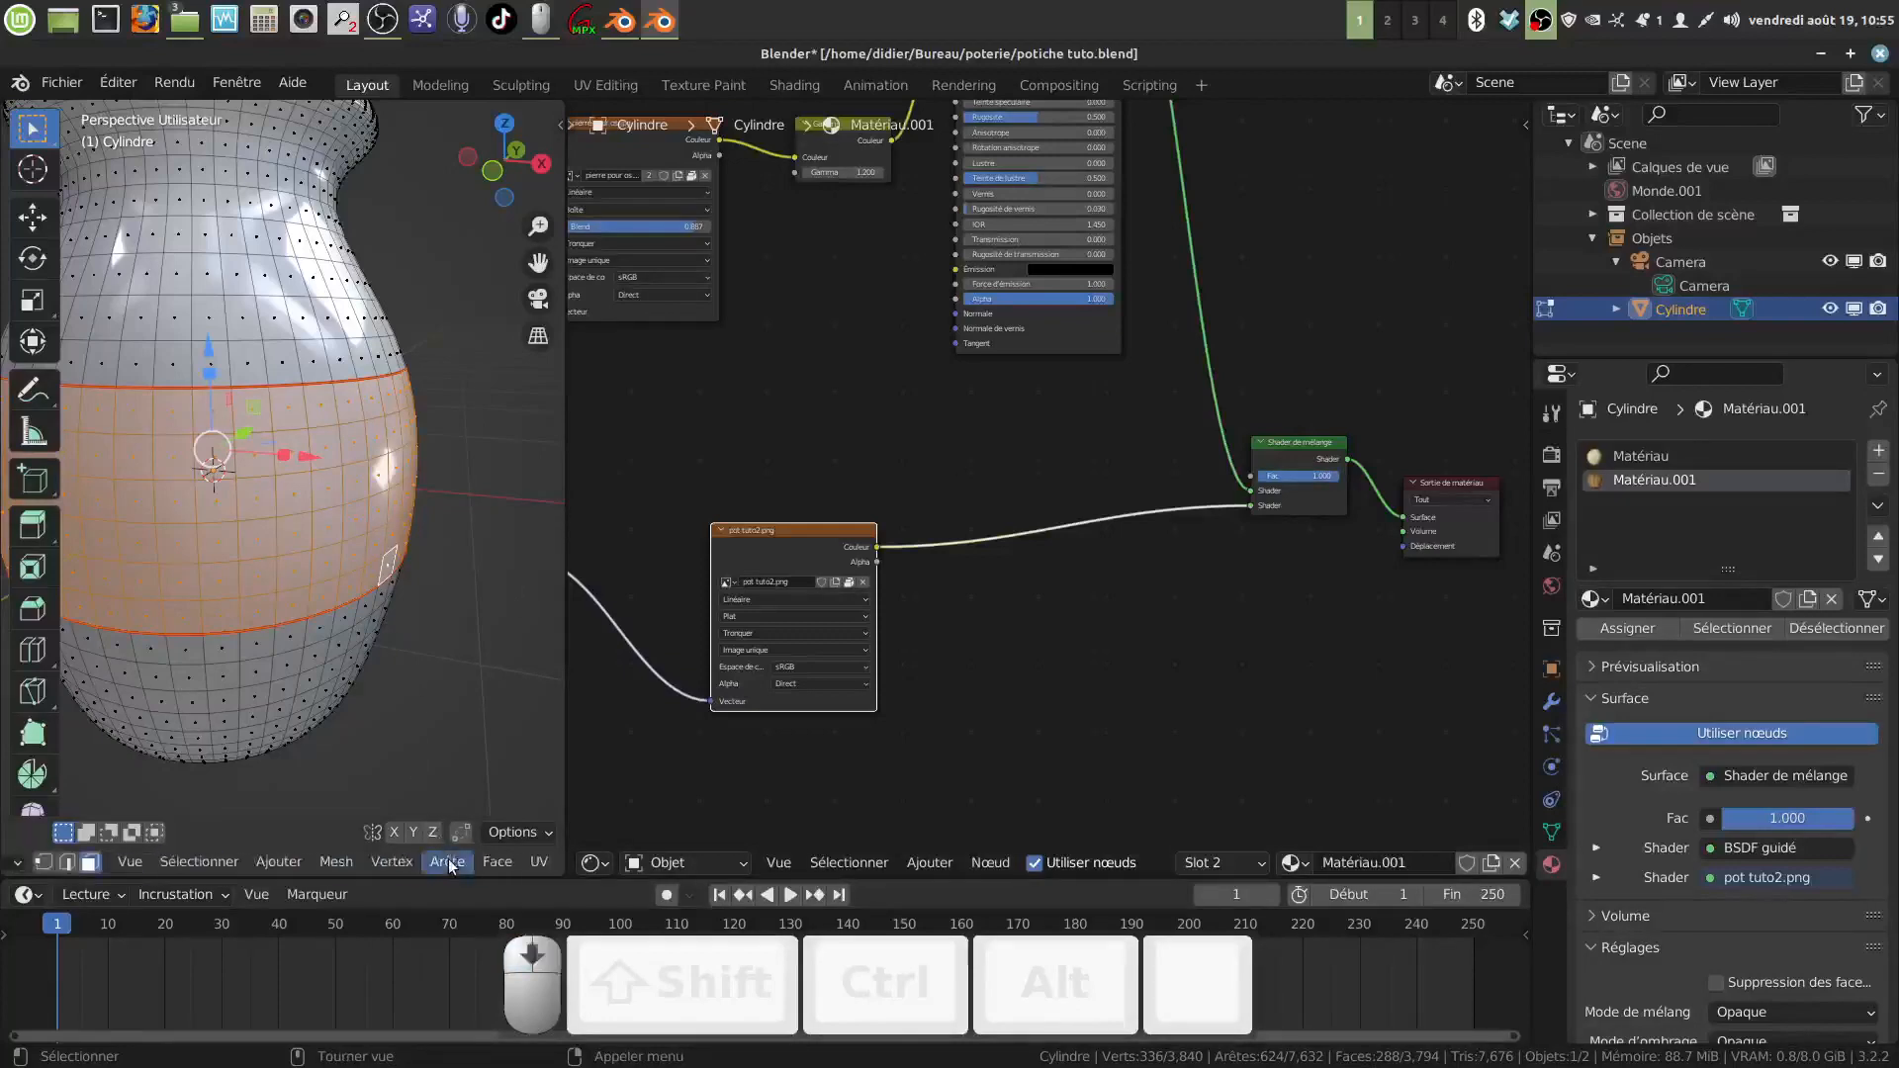
scroll(453, 866, down, 6)
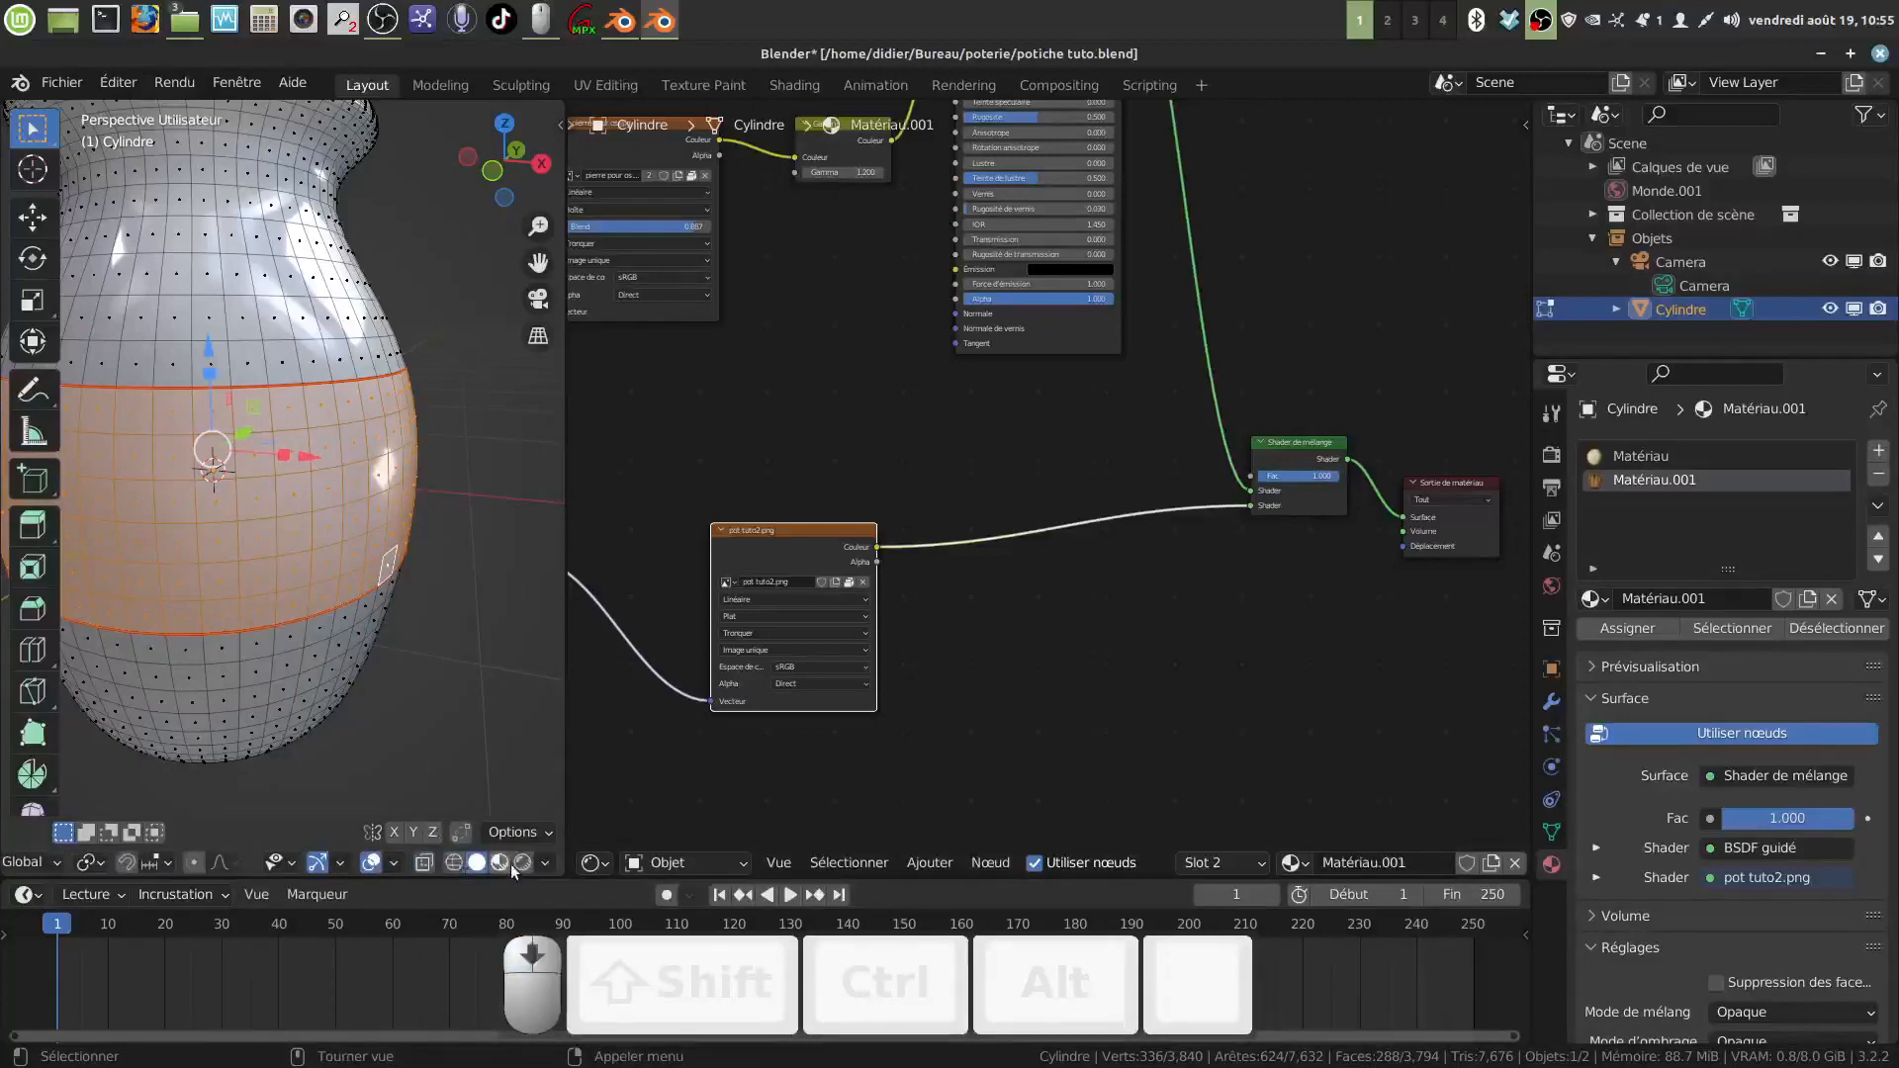
click(522, 862)
mouse_move(435, 673)
middle_down()
mouse_move(475, 692)
mouse_move(395, 643)
mouse_move(410, 681)
mouse_move(457, 660)
mouse_move(410, 649)
mouse_move(494, 604)
mouse_move(464, 584)
mouse_move(534, 566)
mouse_move(323, 571)
mouse_move(297, 593)
mouse_move(448, 476)
mouse_move(412, 564)
middle_up()
scroll(412, 564, up, 3)
middle_drag(259, 593, 445, 556)
key(Tab)
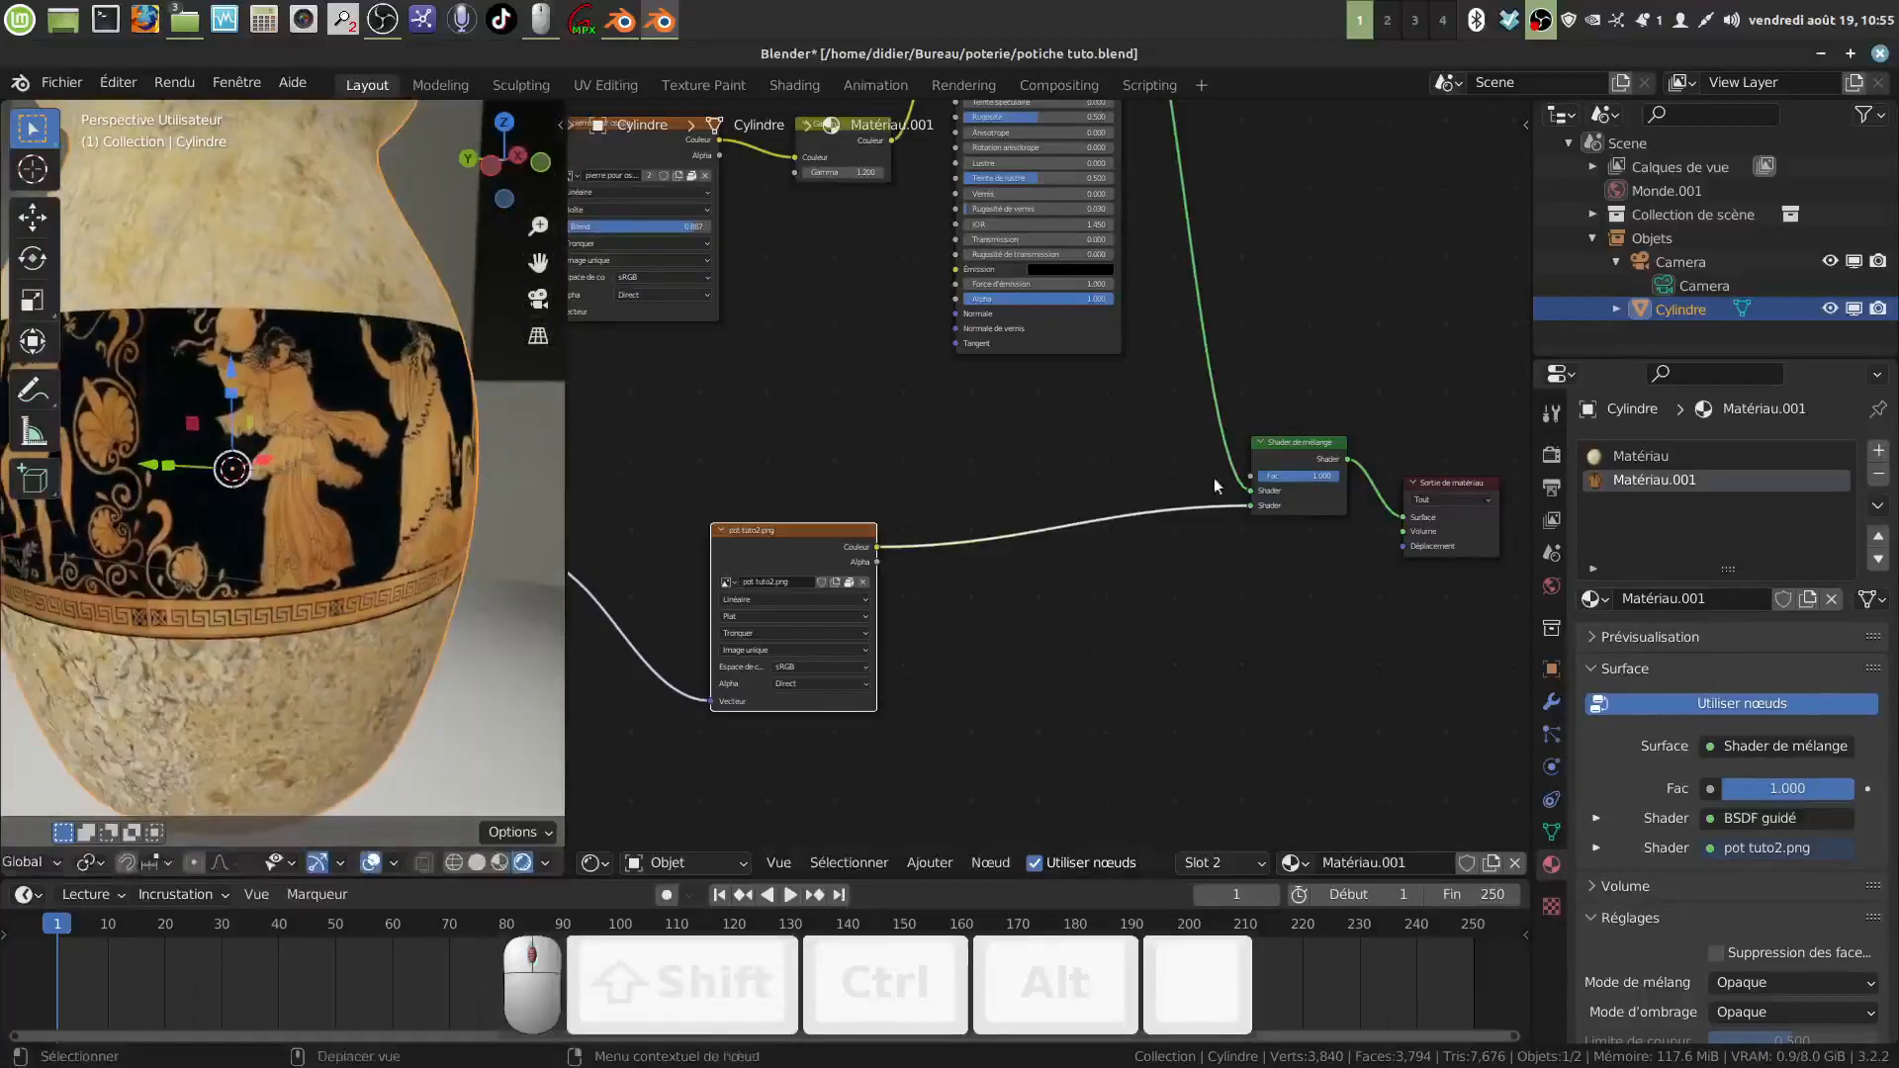
Step: Set the blend mode of Matériau.001 to Alpha mélangé in the material settings
scroll(1248, 590, up, 1)
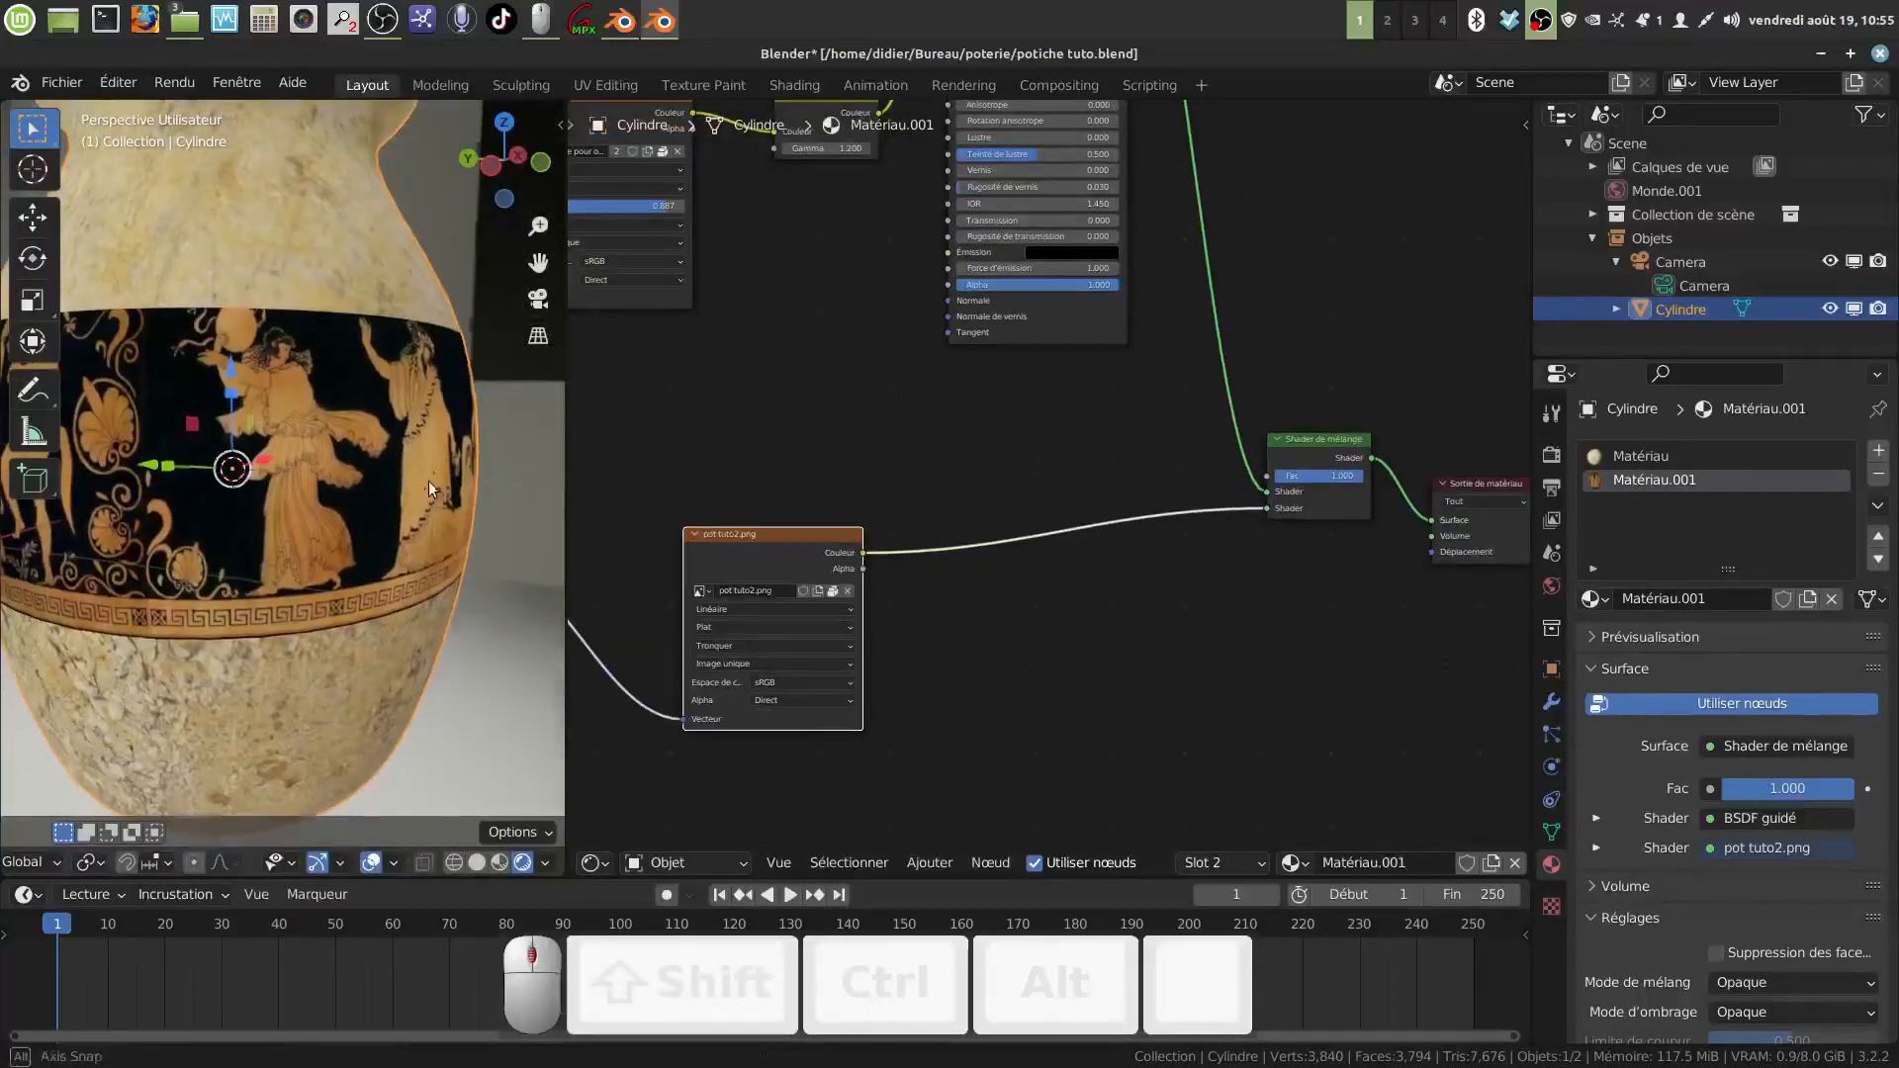
mouse_move(430, 481)
middle_down()
mouse_move(506, 472)
mouse_move(514, 489)
mouse_move(417, 486)
middle_up()
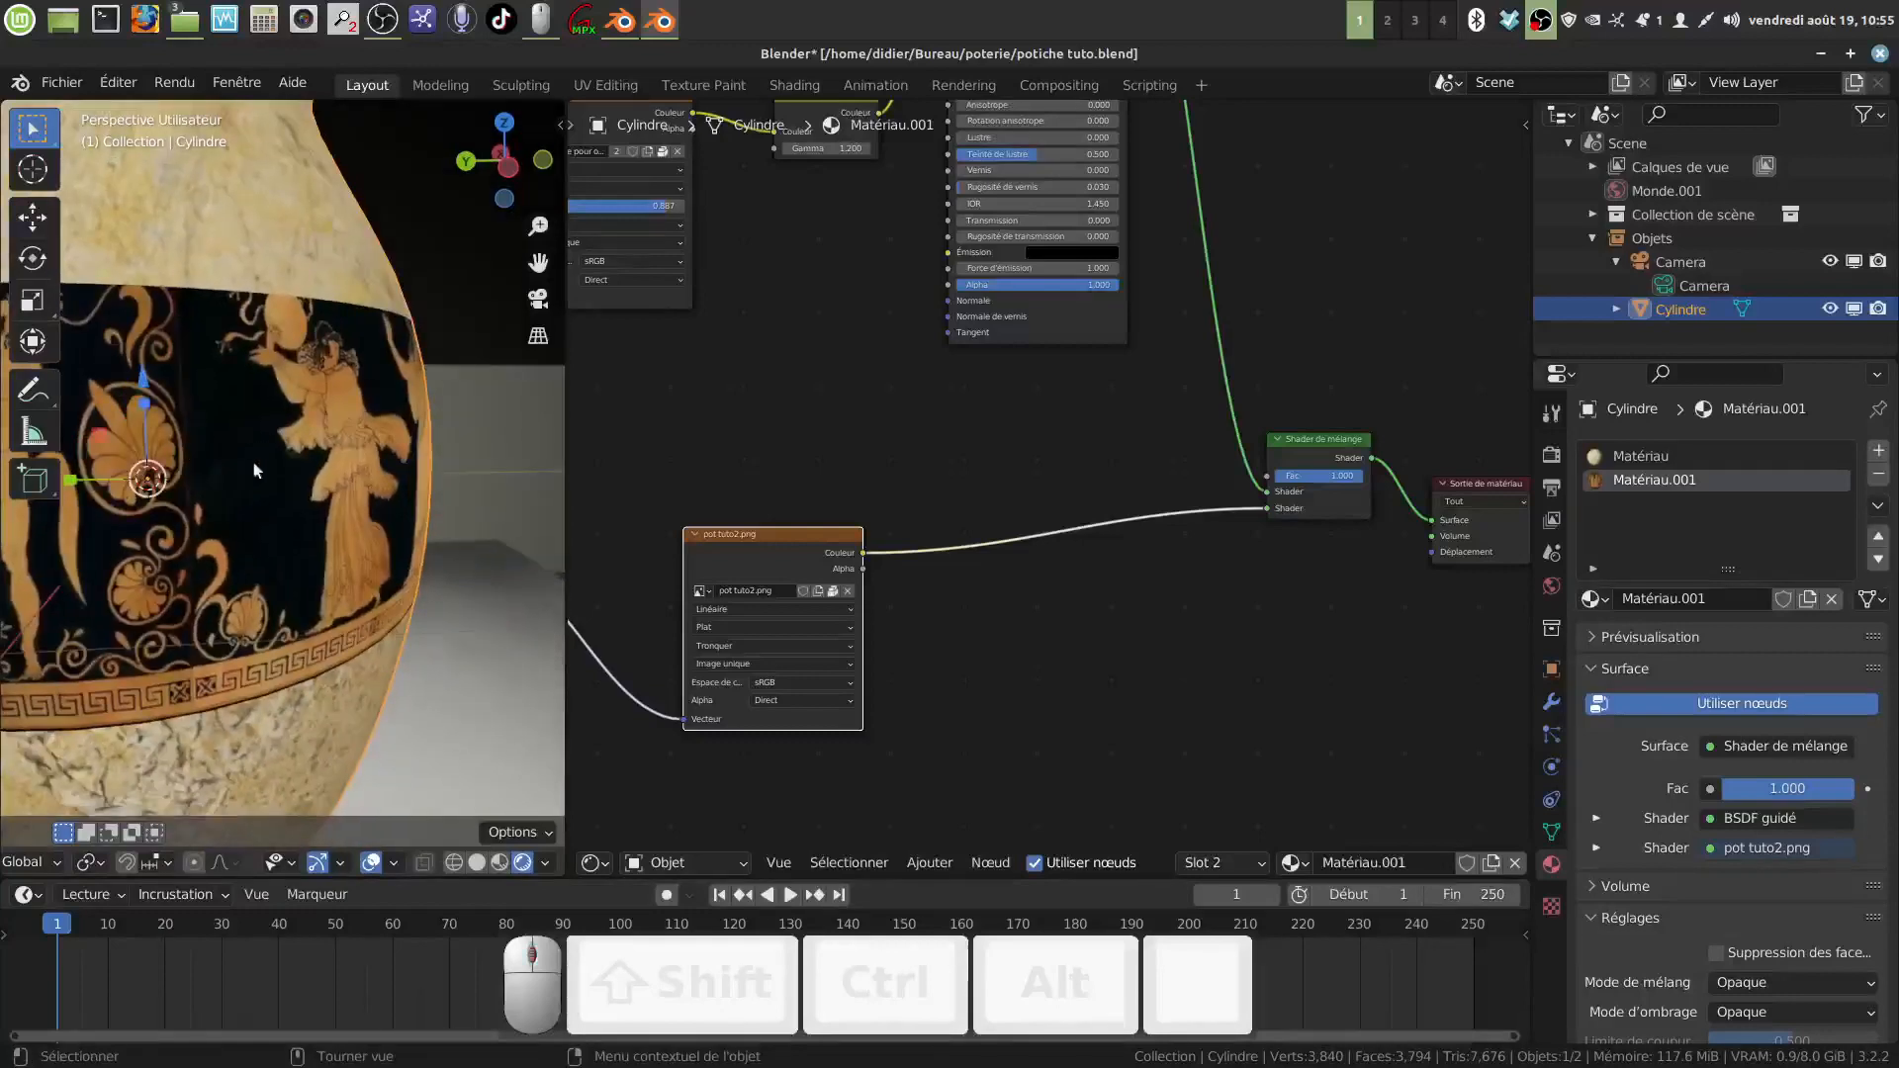
scroll(297, 533, up, 2)
middle_drag(296, 533, 273, 533)
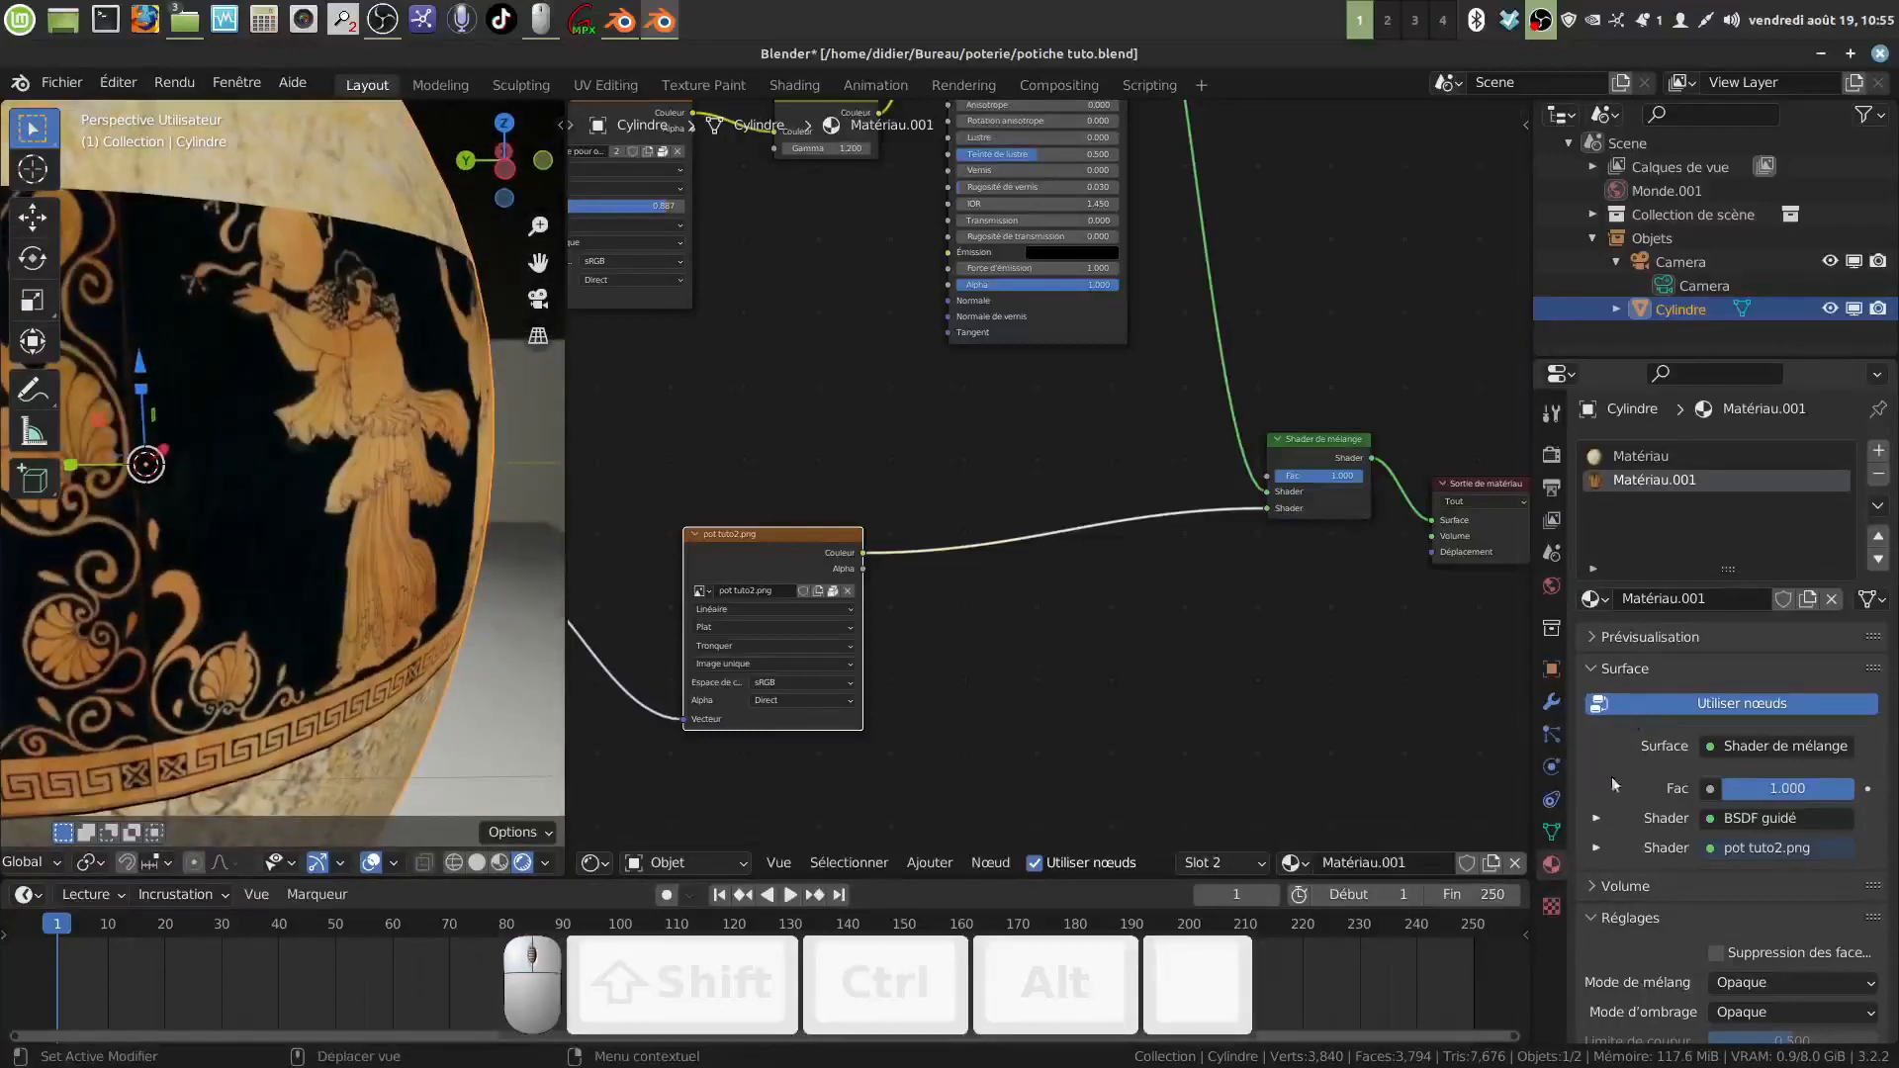
scroll(1659, 816, down, 5)
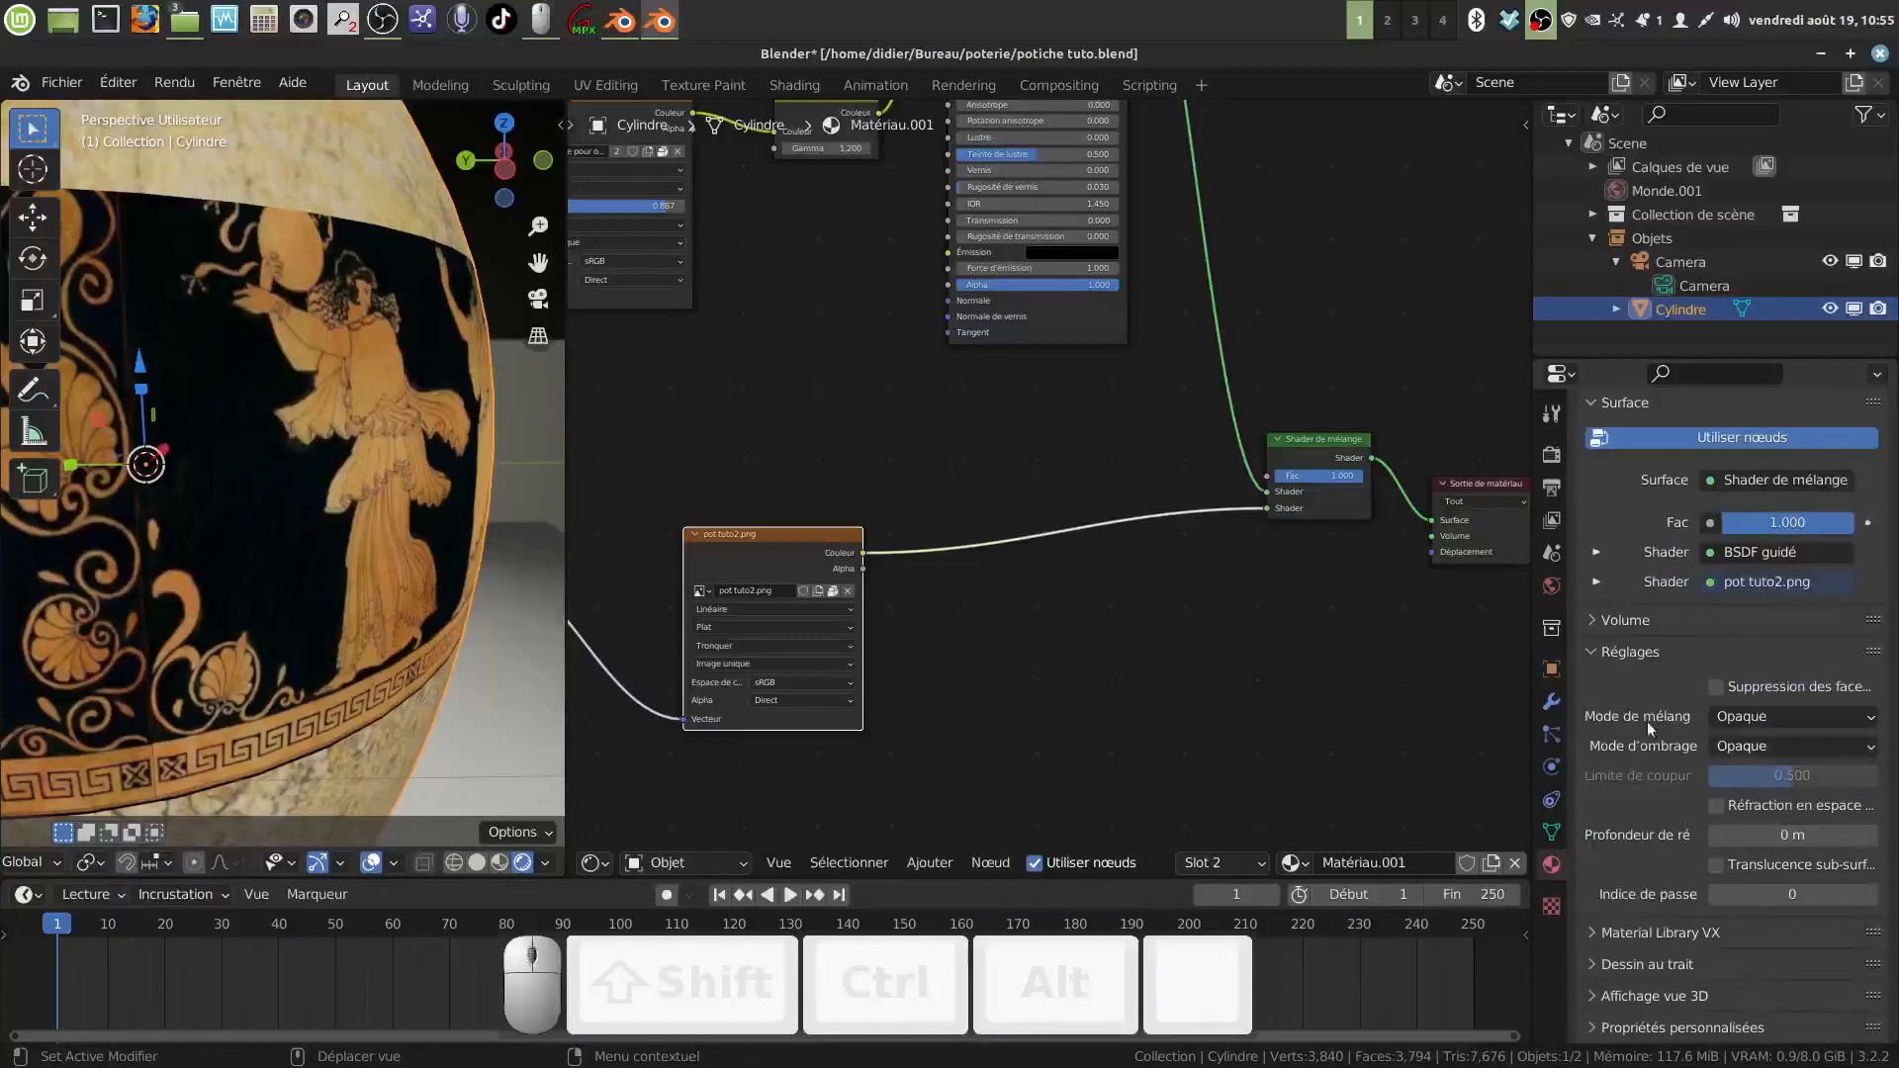
click(1776, 717)
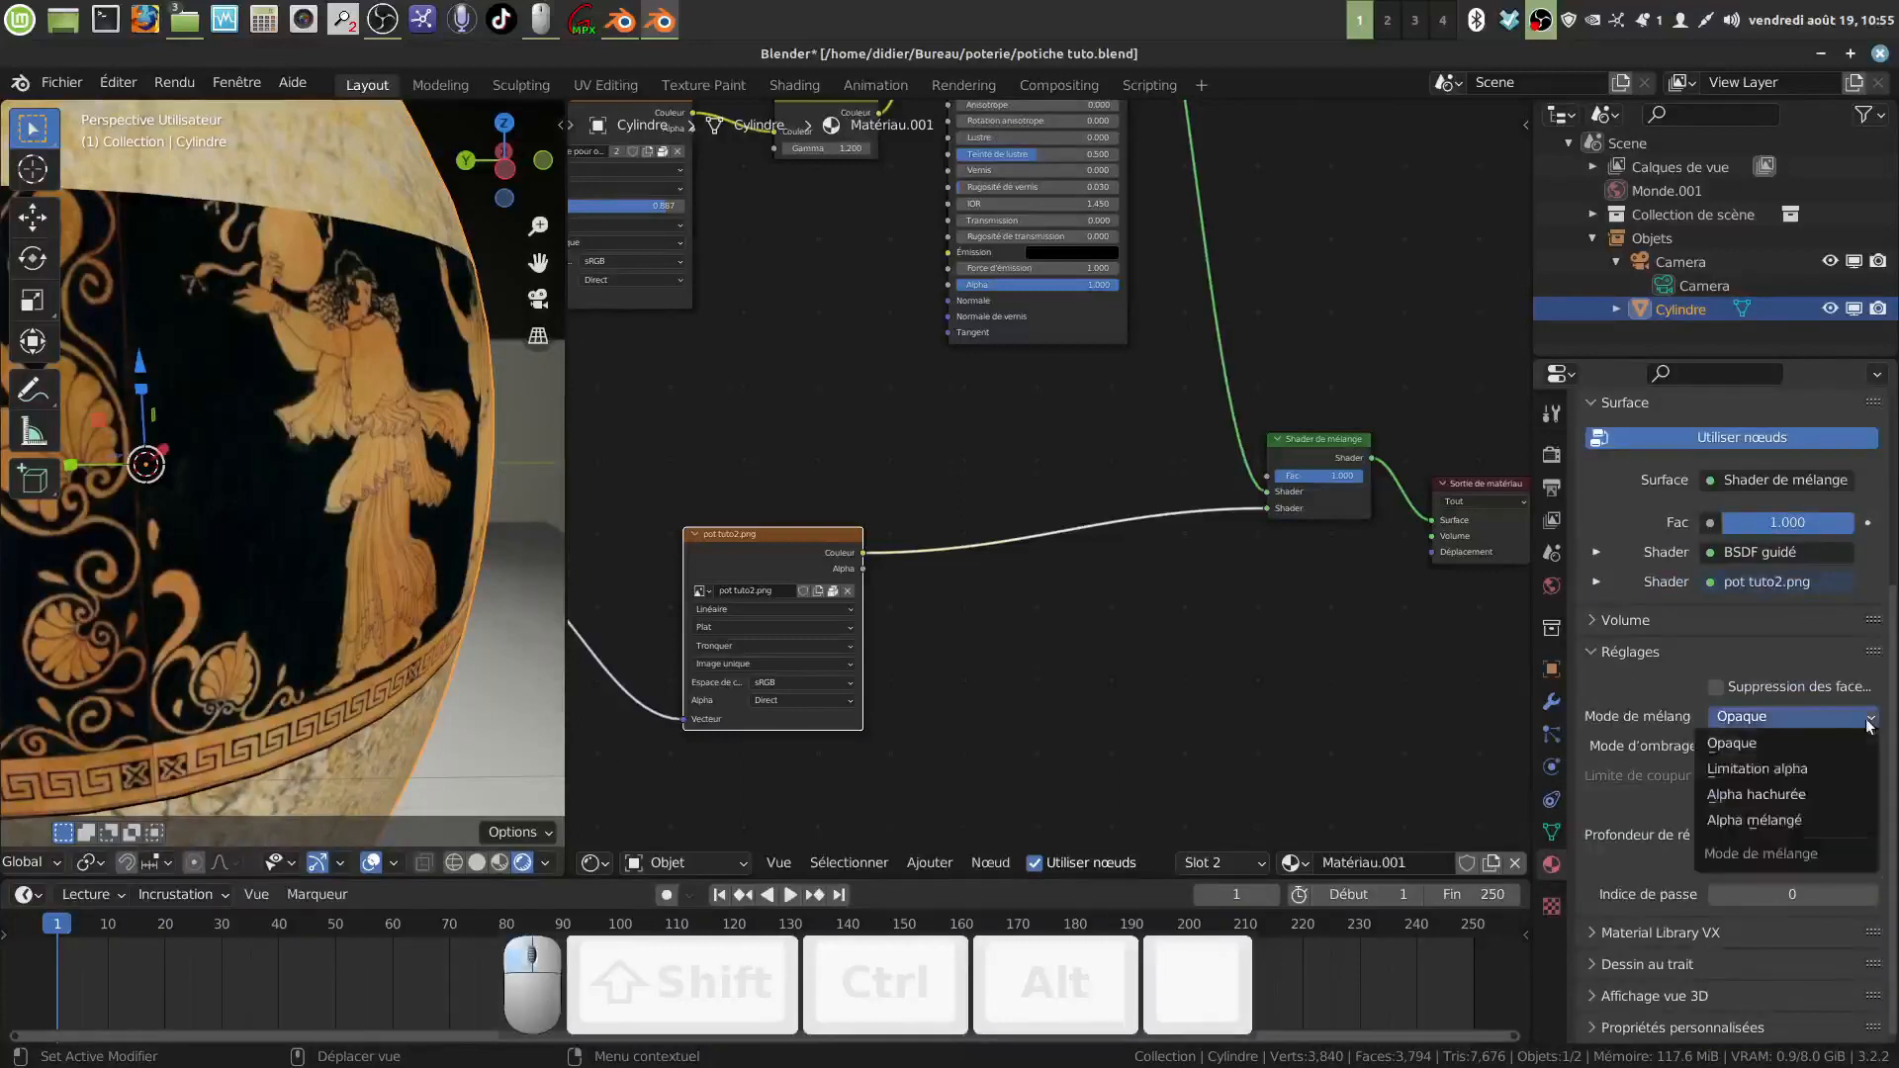
click(1791, 821)
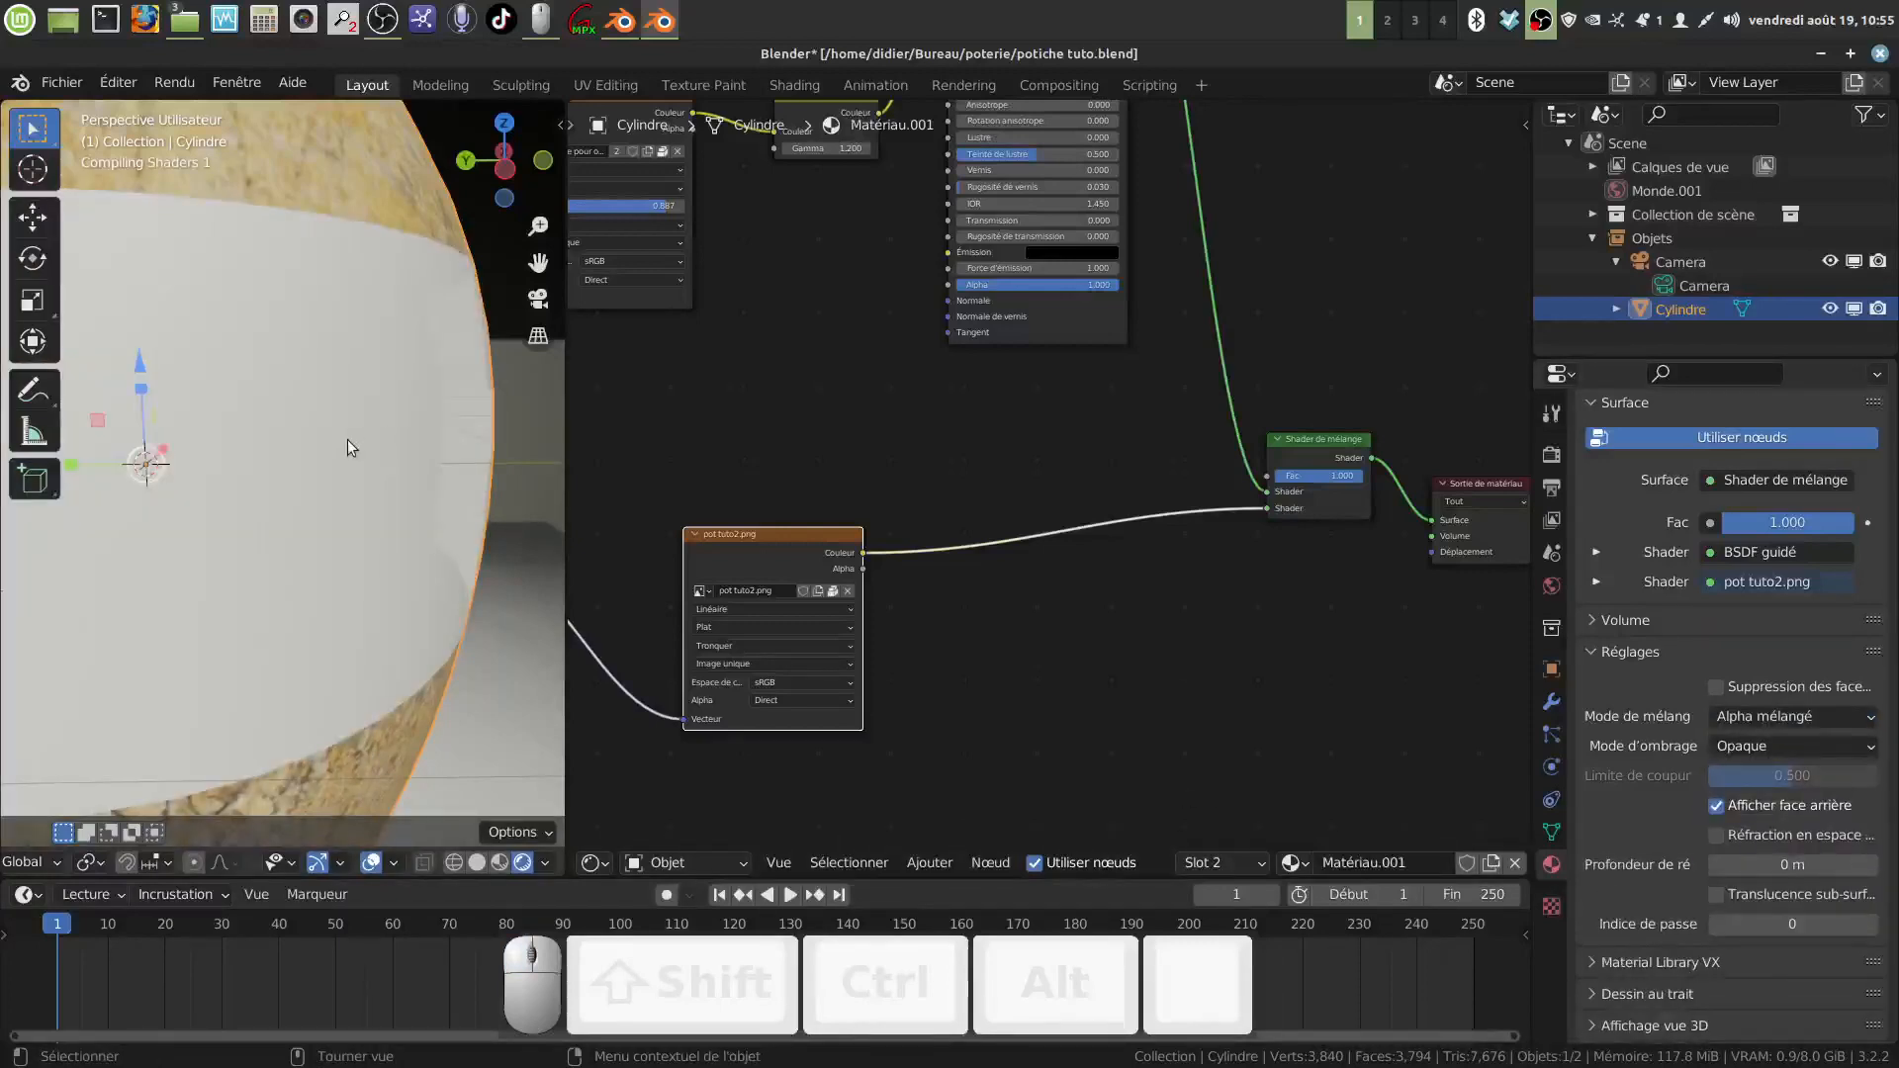
Step: Lower the Mix Shader factor to 0.898 to let the stone texture show through the frieze
middle_drag(242, 457, 137, 438)
middle_drag(1243, 592, 1009, 628)
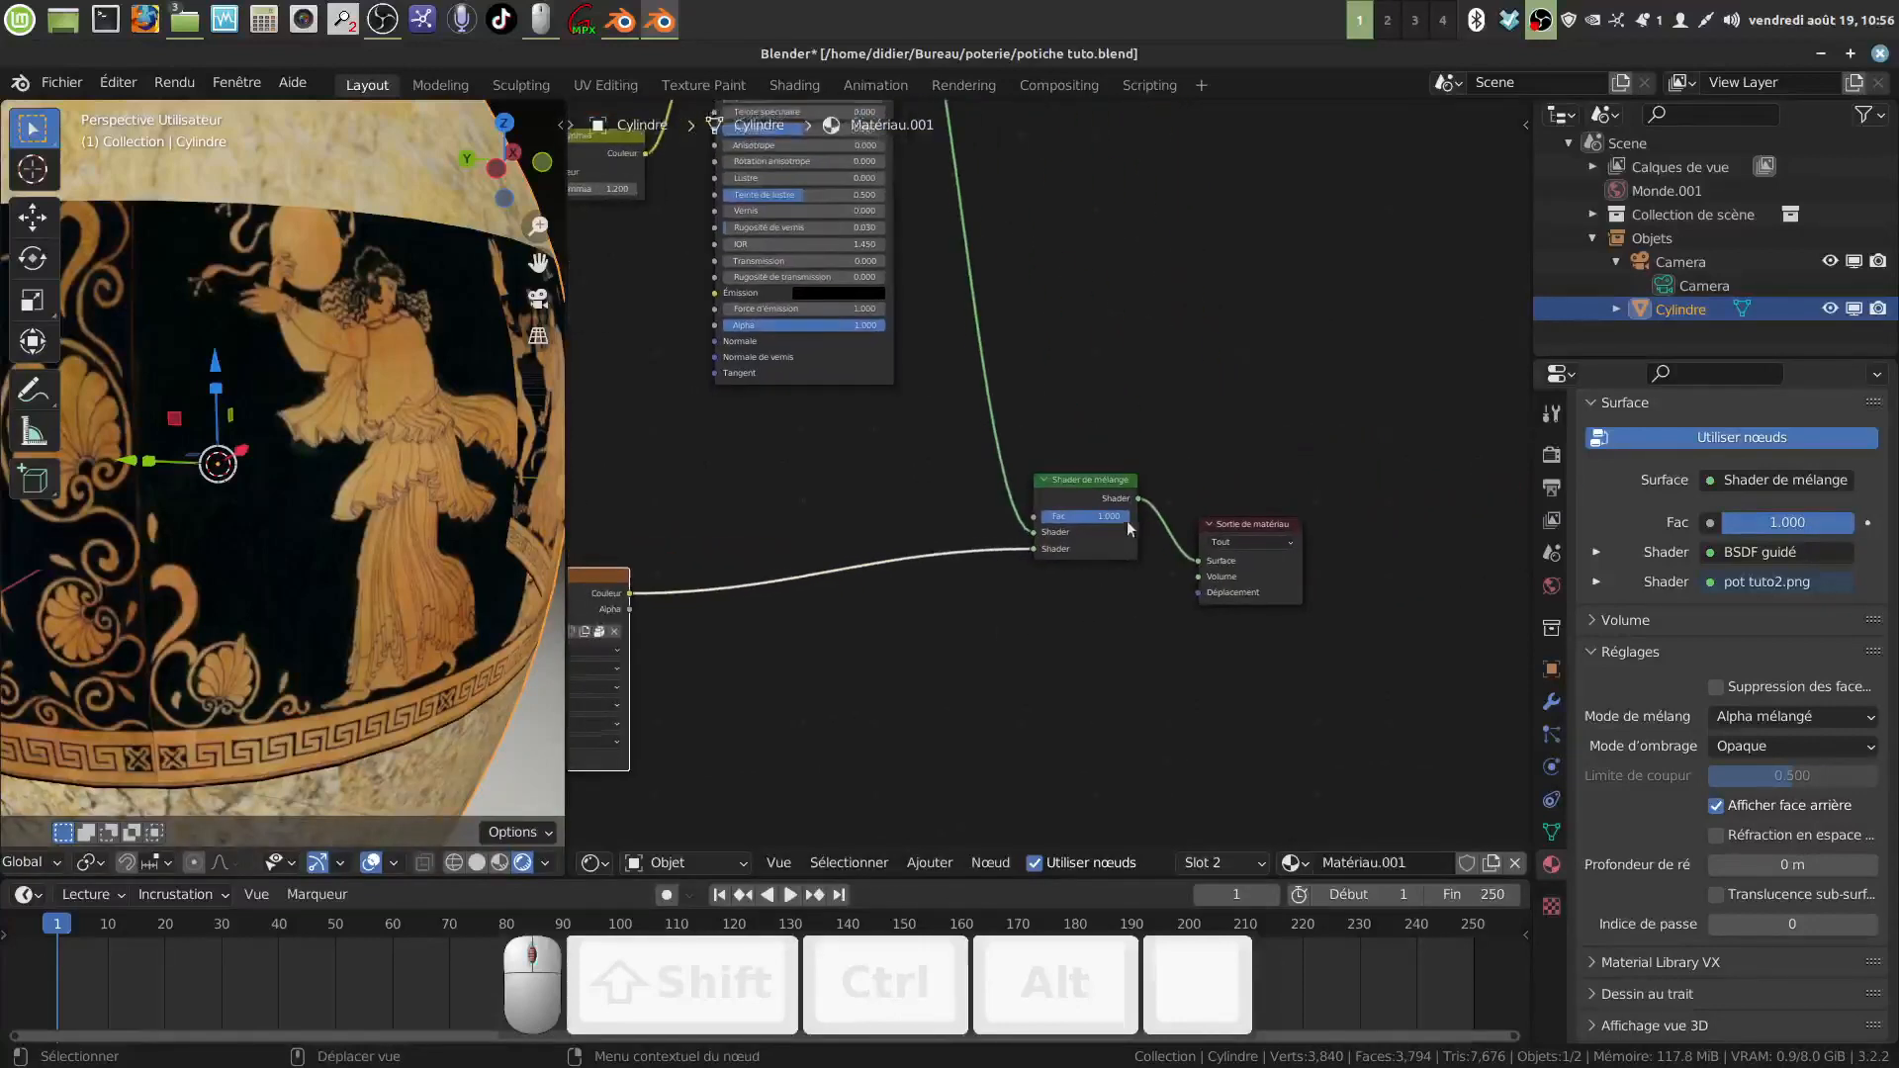
drag(1113, 519, 1106, 520)
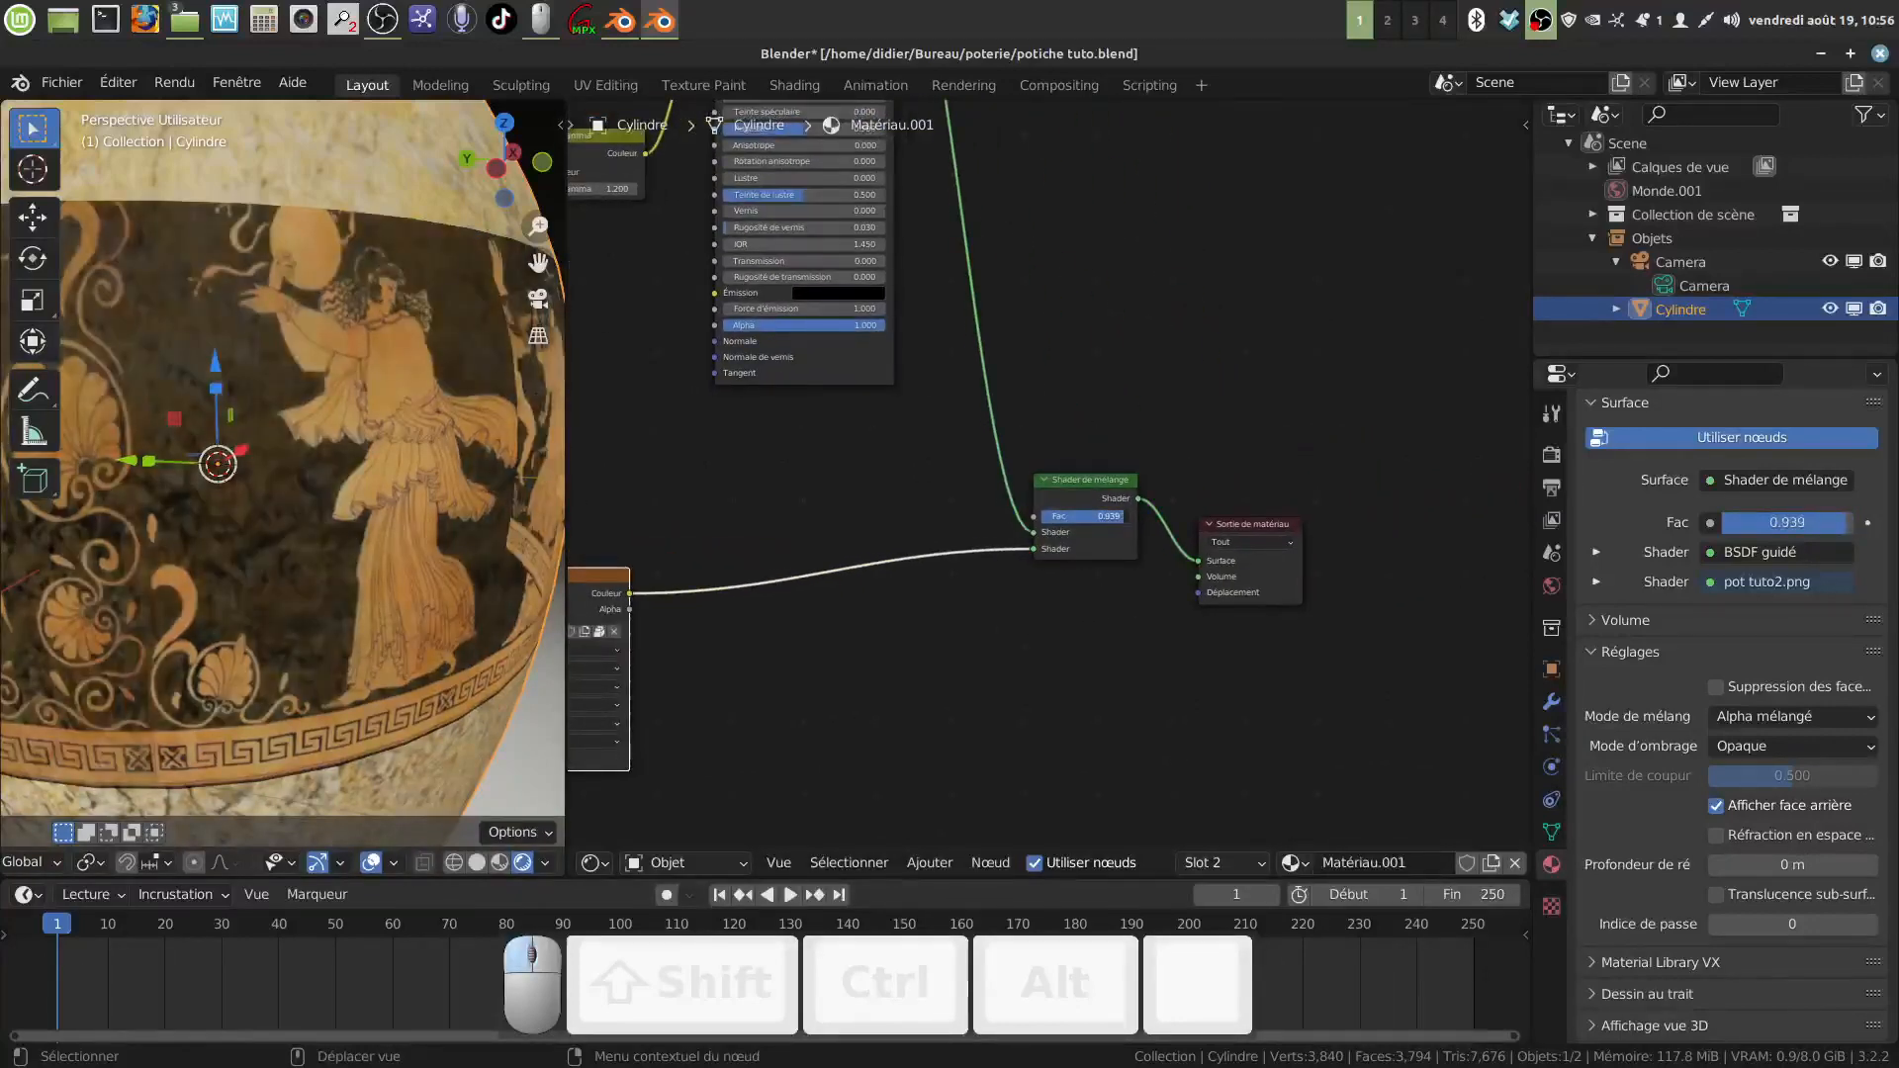
scroll(433, 471, down, 8)
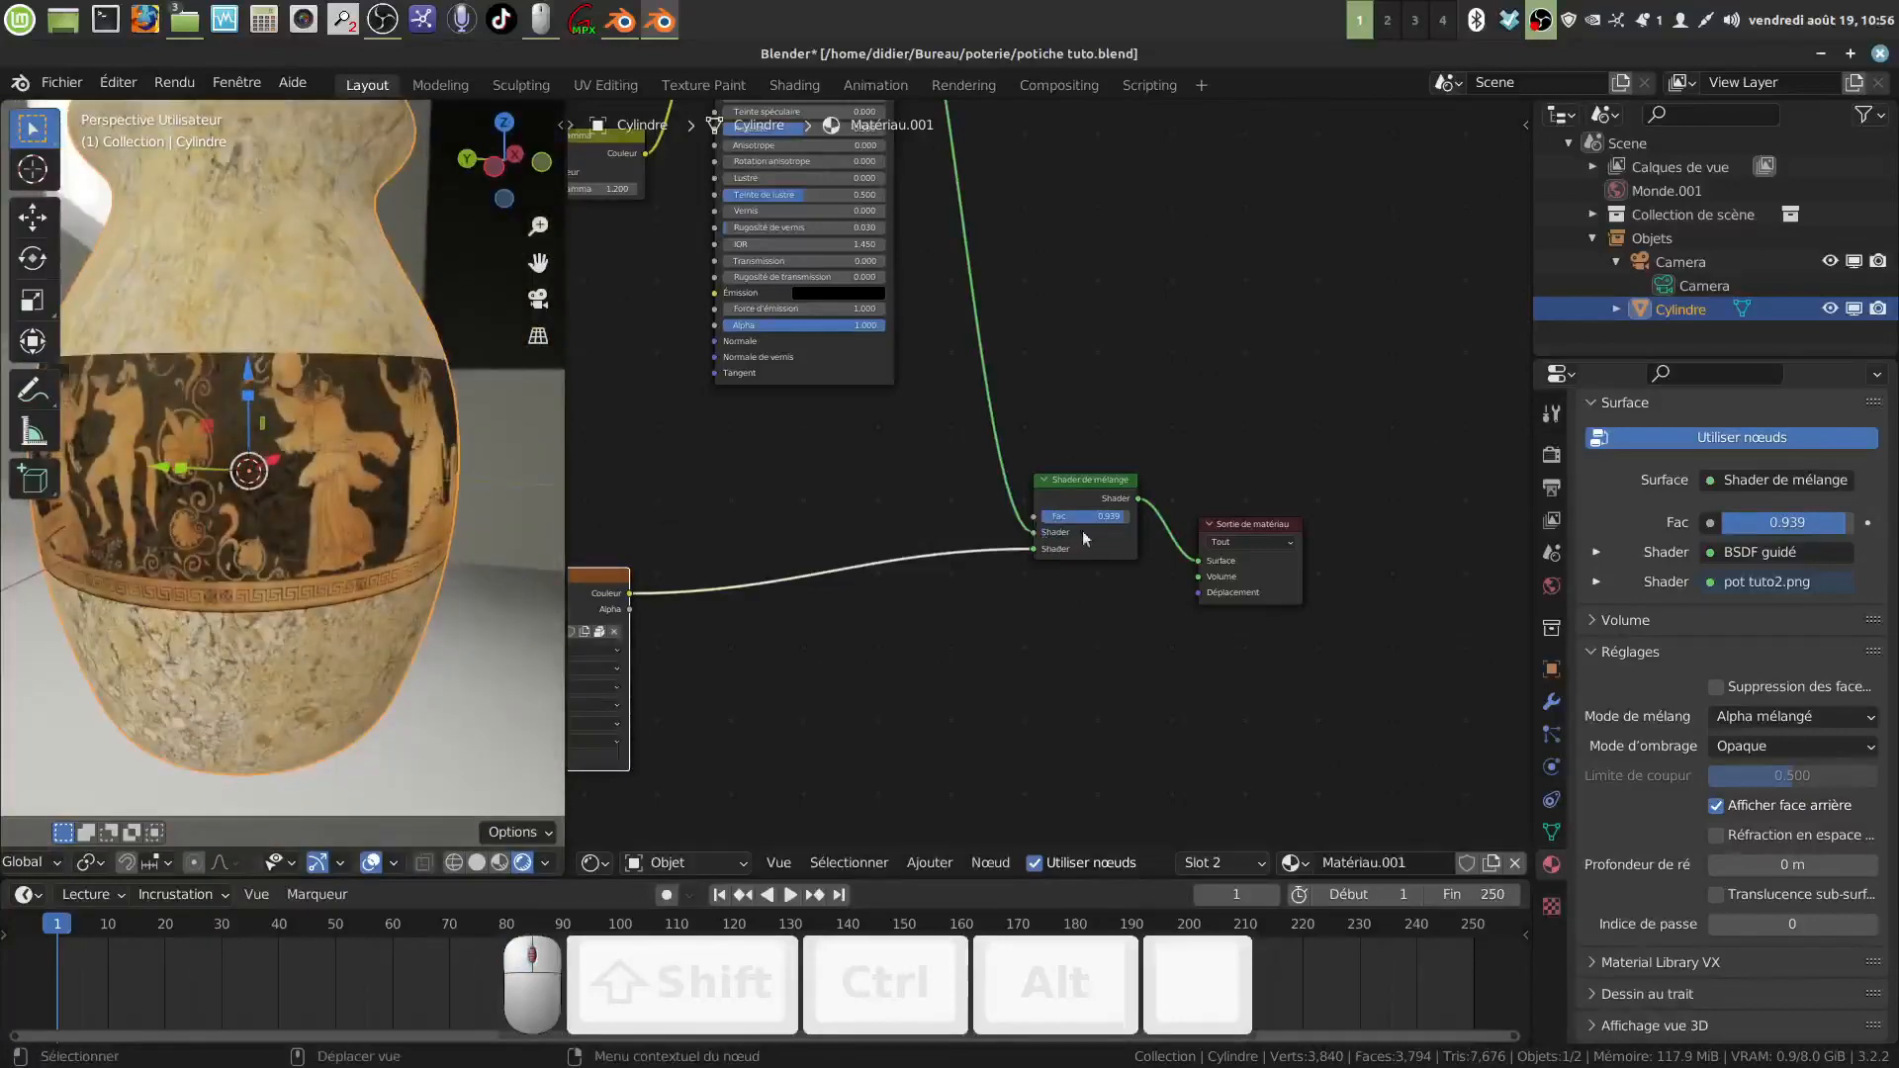
drag(1105, 519, 1102, 519)
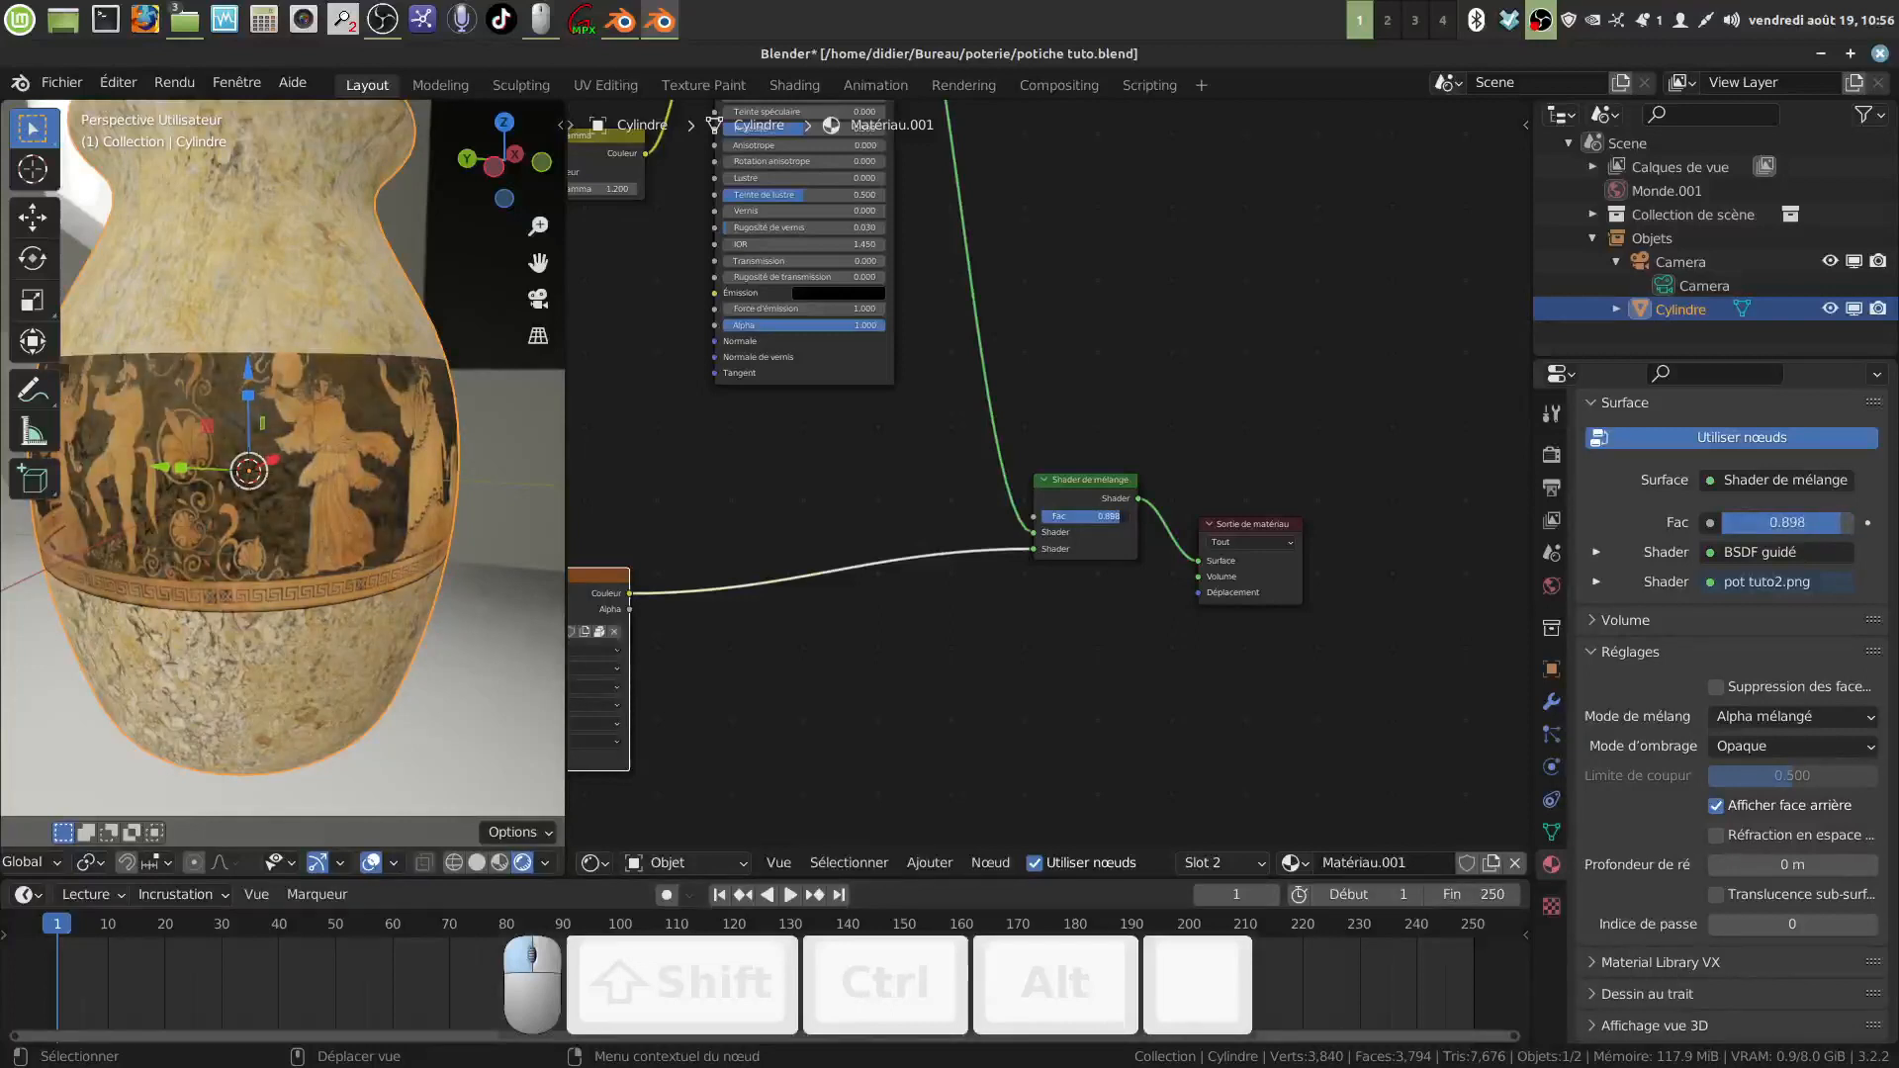
Step: Deselect the pot and examine the blended frieze from several angles, close up and as a whole
scroll(295, 543, up, 2)
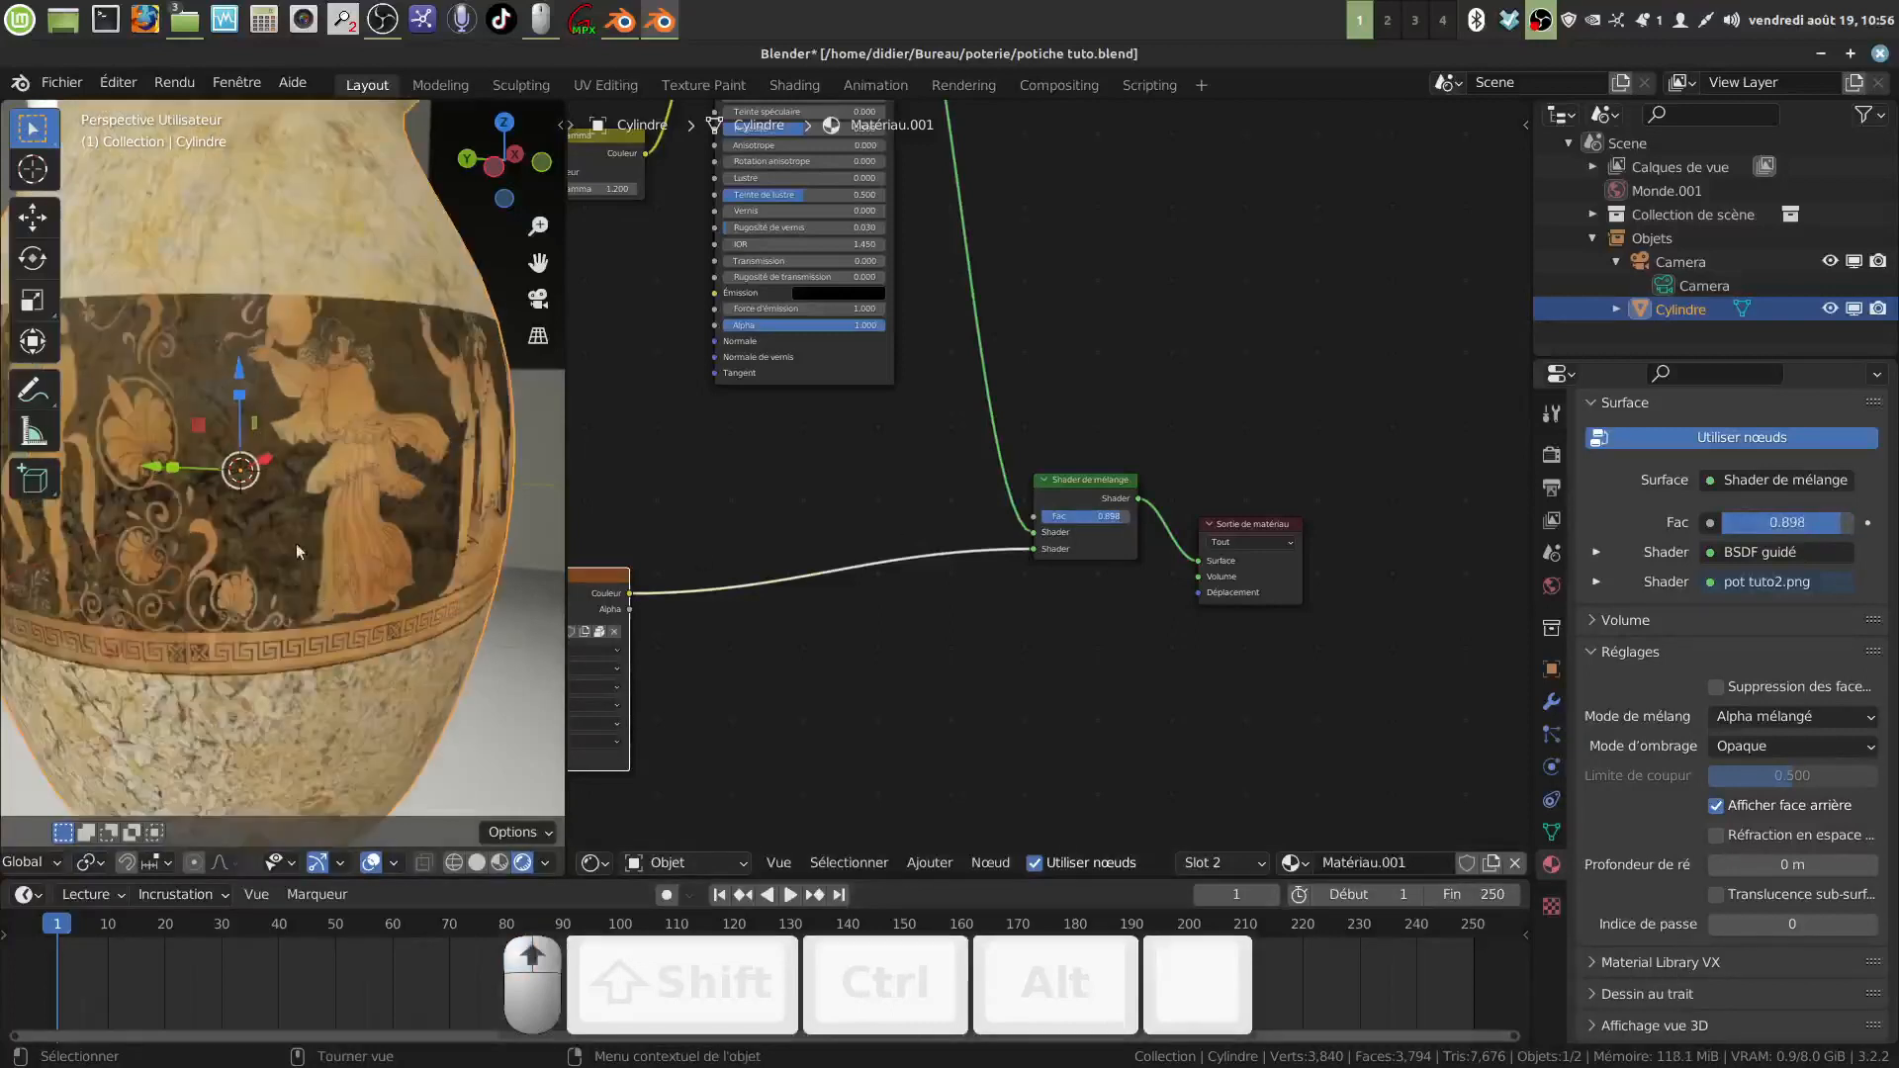
middle_drag(257, 514, 426, 608)
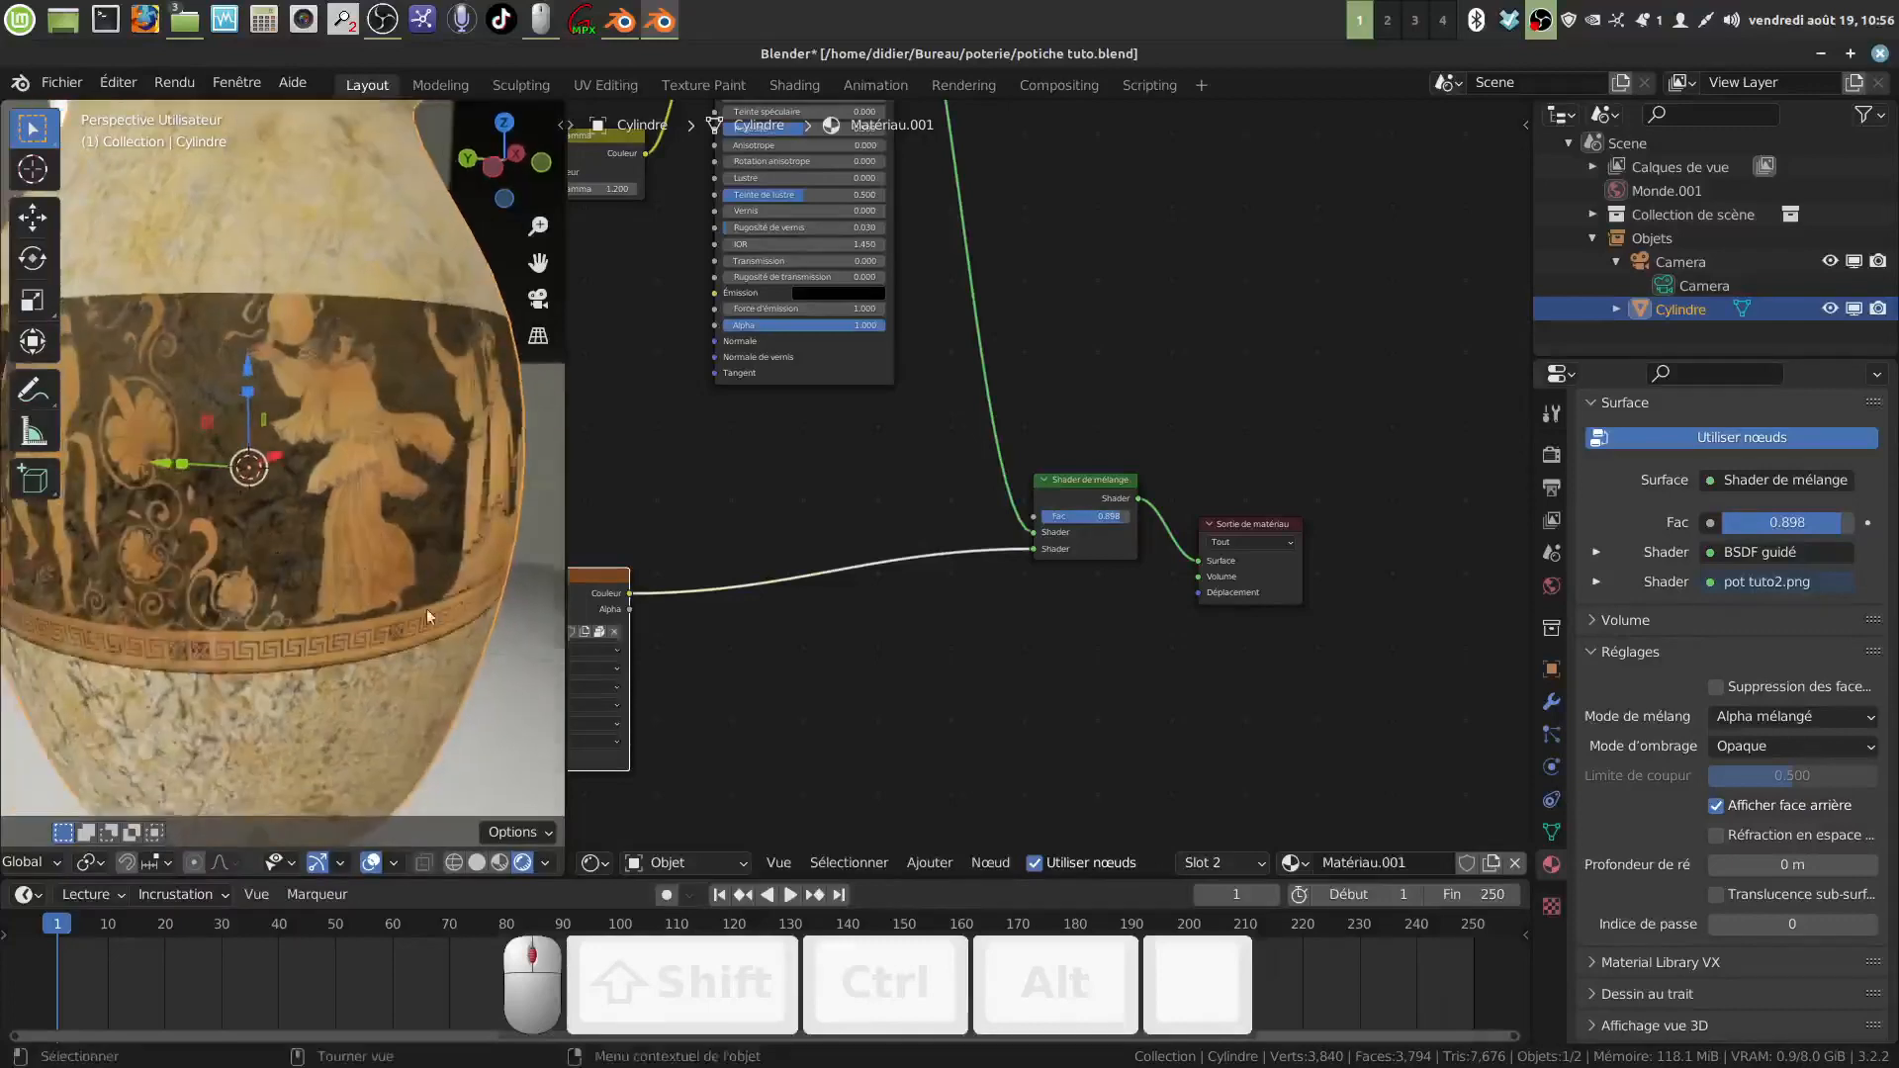
click(523, 685)
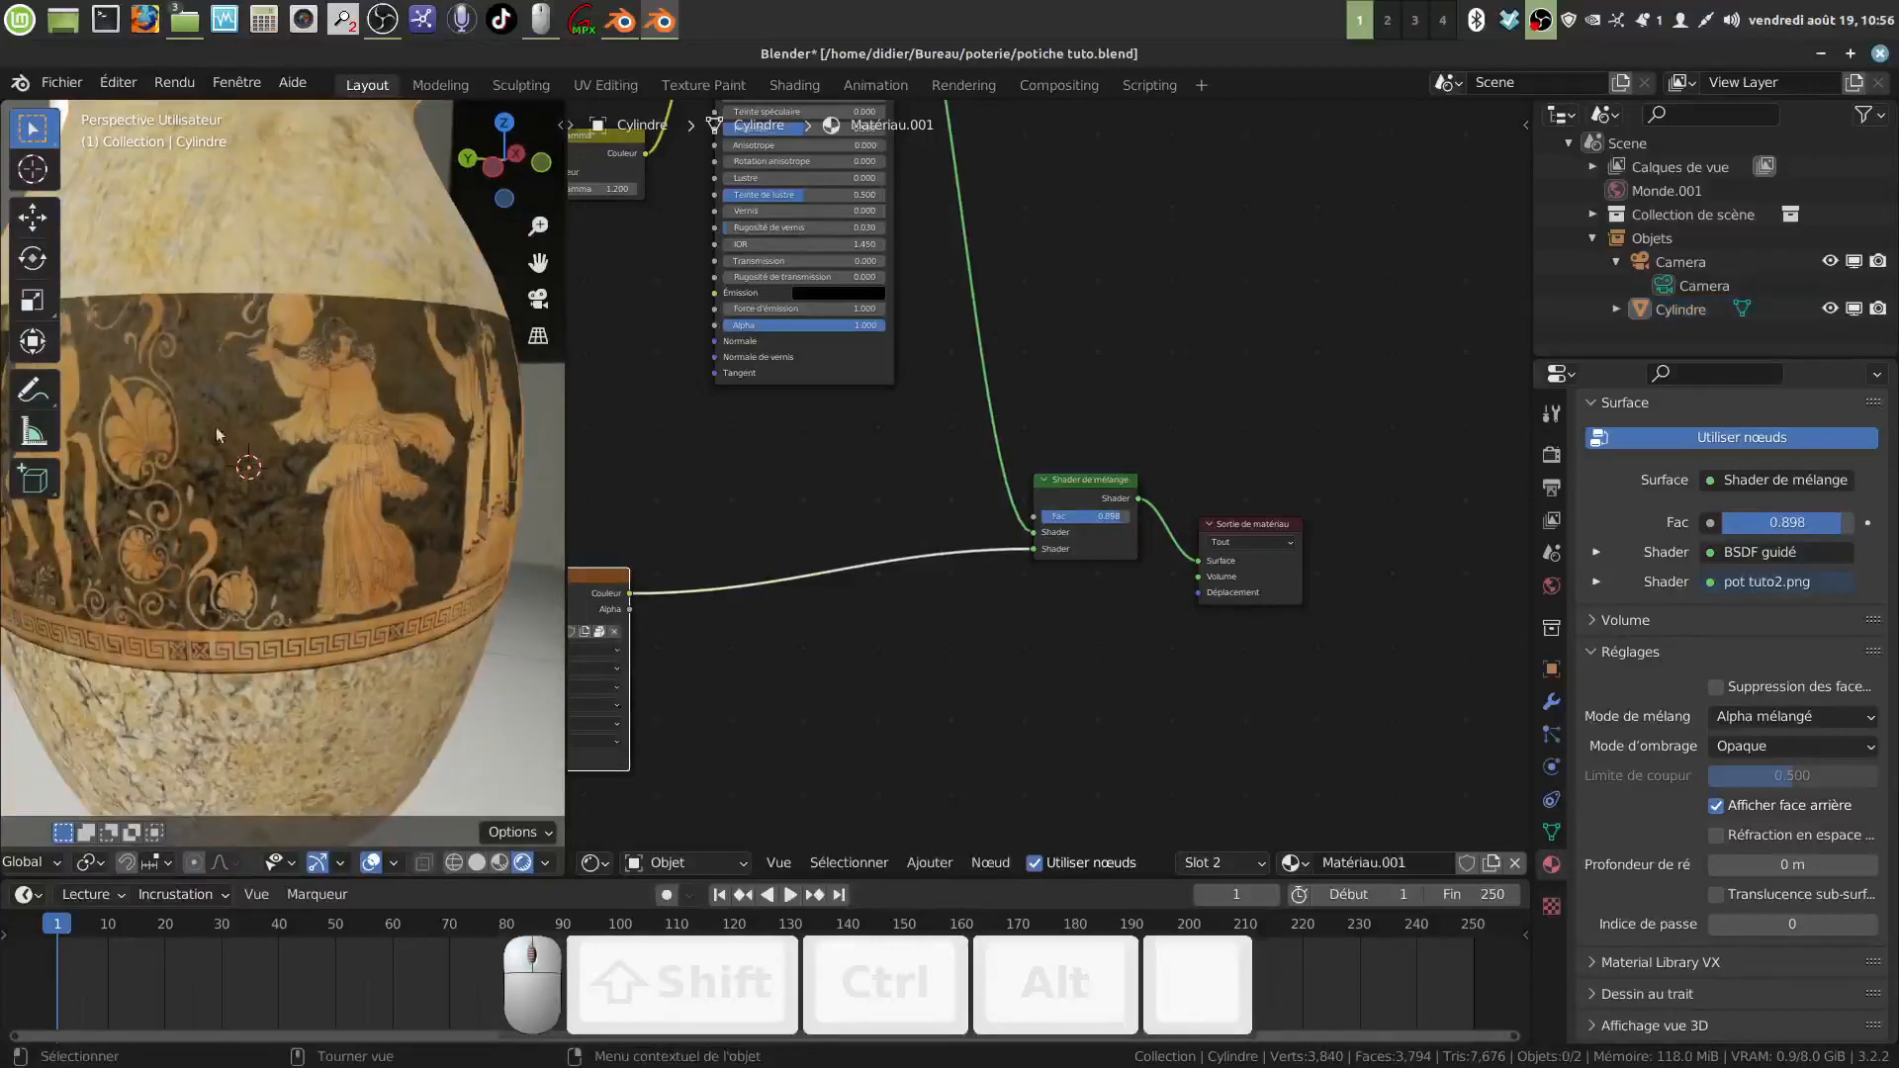
mouse_move(215, 426)
middle_down()
mouse_move(405, 475)
mouse_move(268, 524)
mouse_move(312, 316)
mouse_move(358, 602)
mouse_move(344, 532)
mouse_move(466, 515)
mouse_move(336, 561)
mouse_move(287, 534)
middle_up()
scroll(257, 518, down, 6)
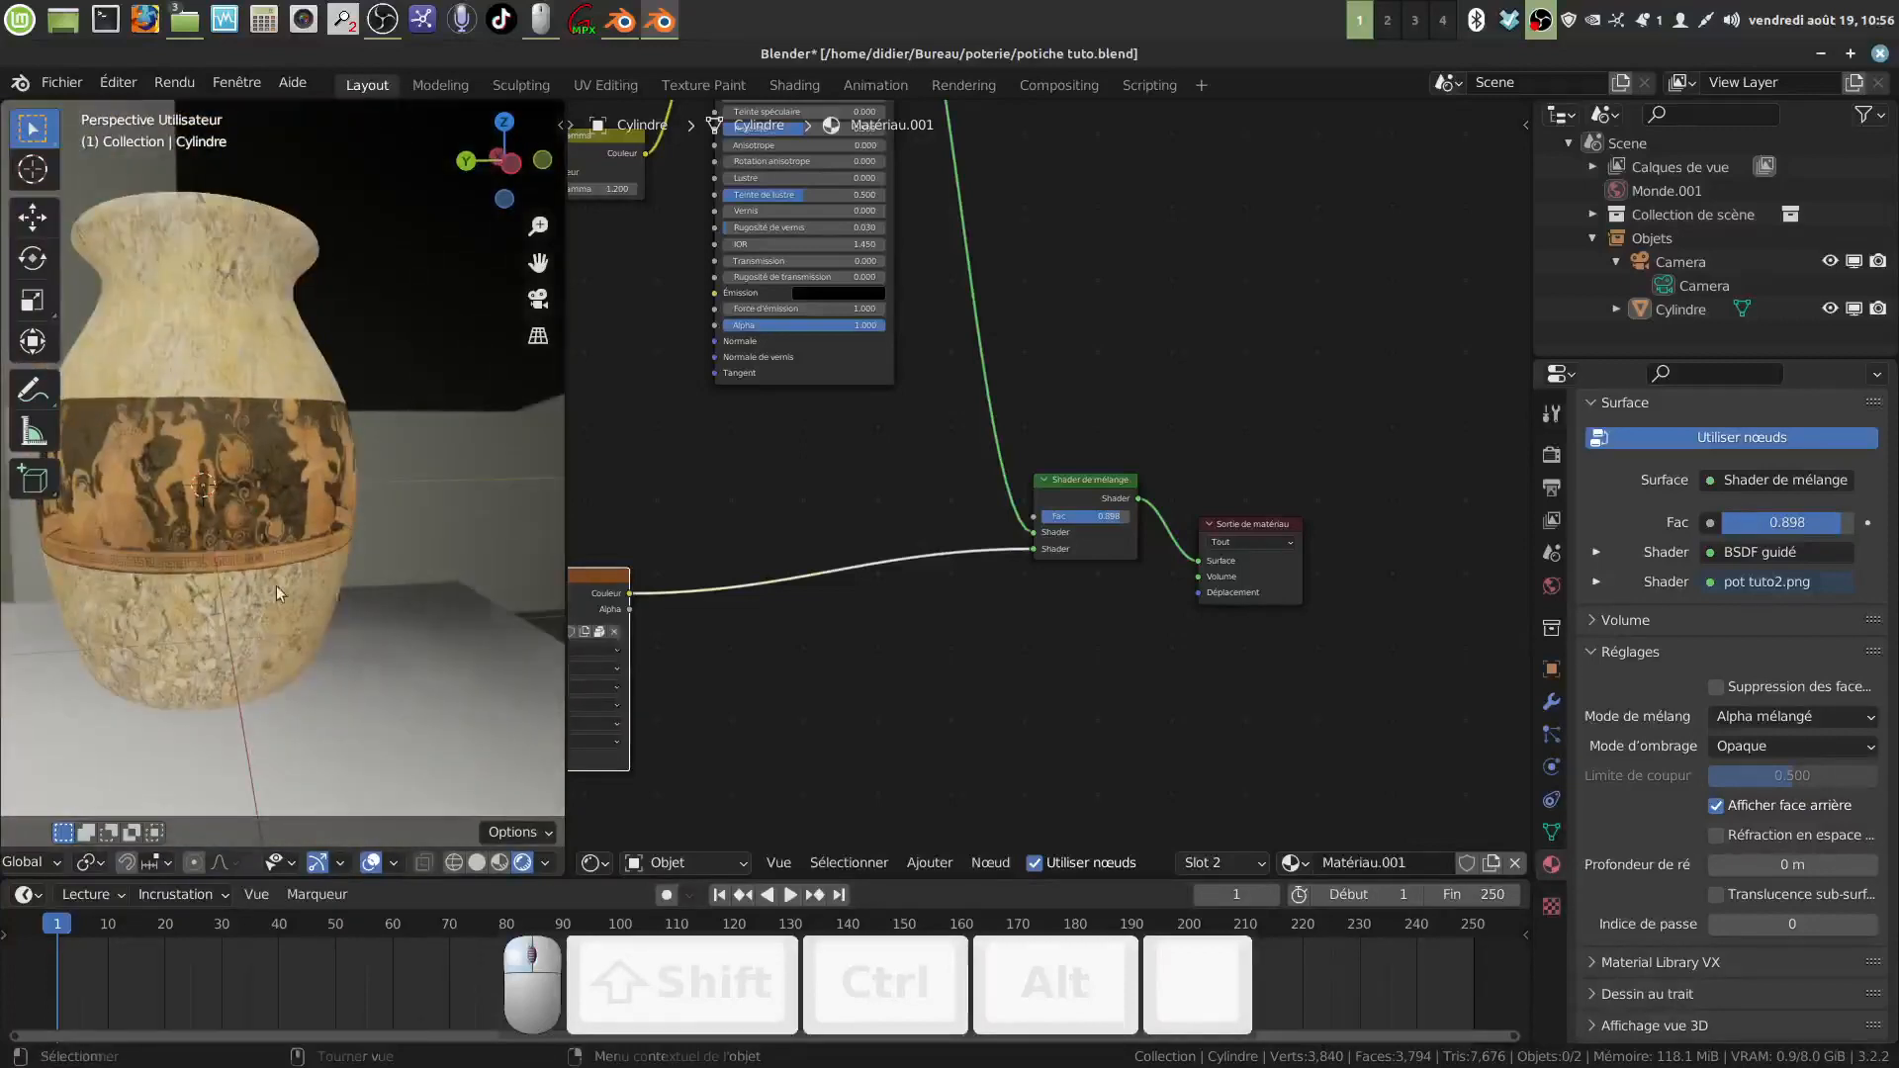
mouse_move(276, 585)
middle_down()
mouse_move(458, 518)
mouse_move(190, 621)
mouse_move(243, 584)
middle_up()
Step: Move the Material Output node away from the Mix Shader to make room for more nodes between them
scroll(985, 598, down, 4)
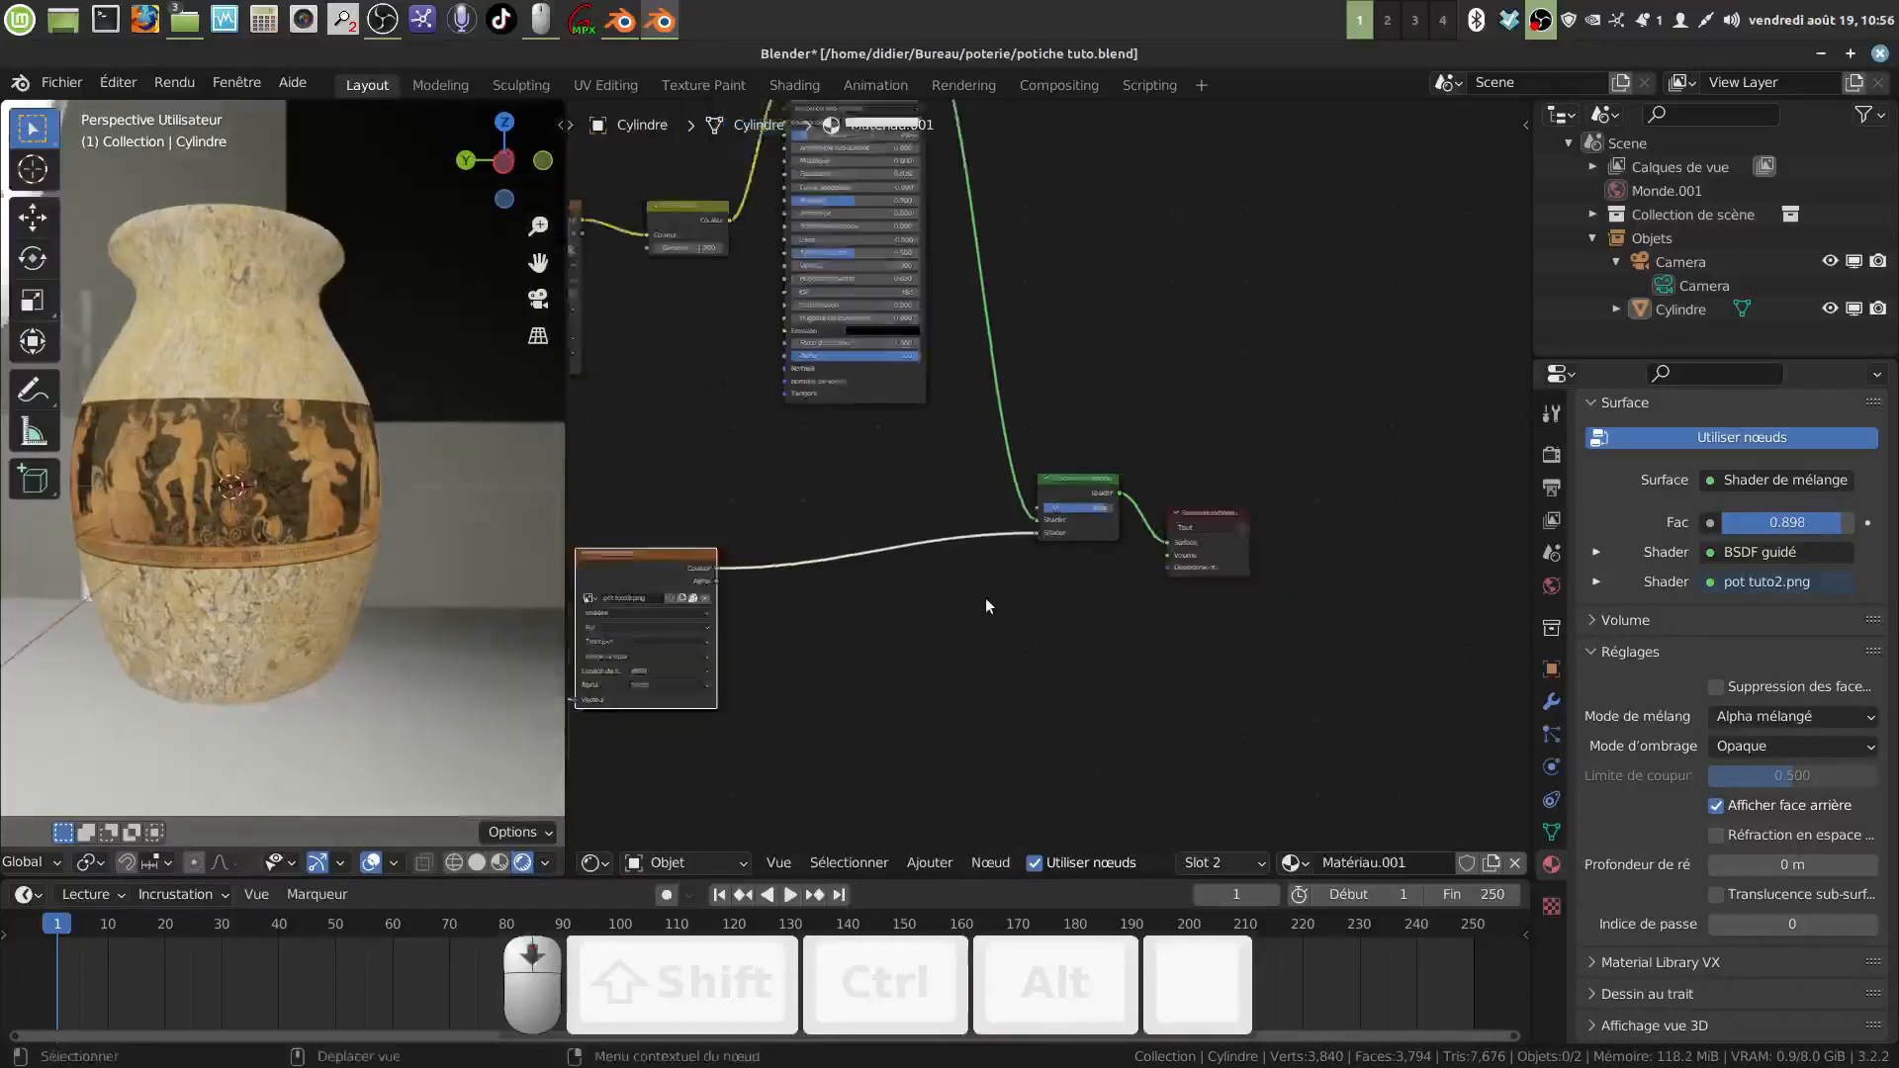
middle_drag(987, 609, 1160, 637)
scroll(1159, 637, down, 2)
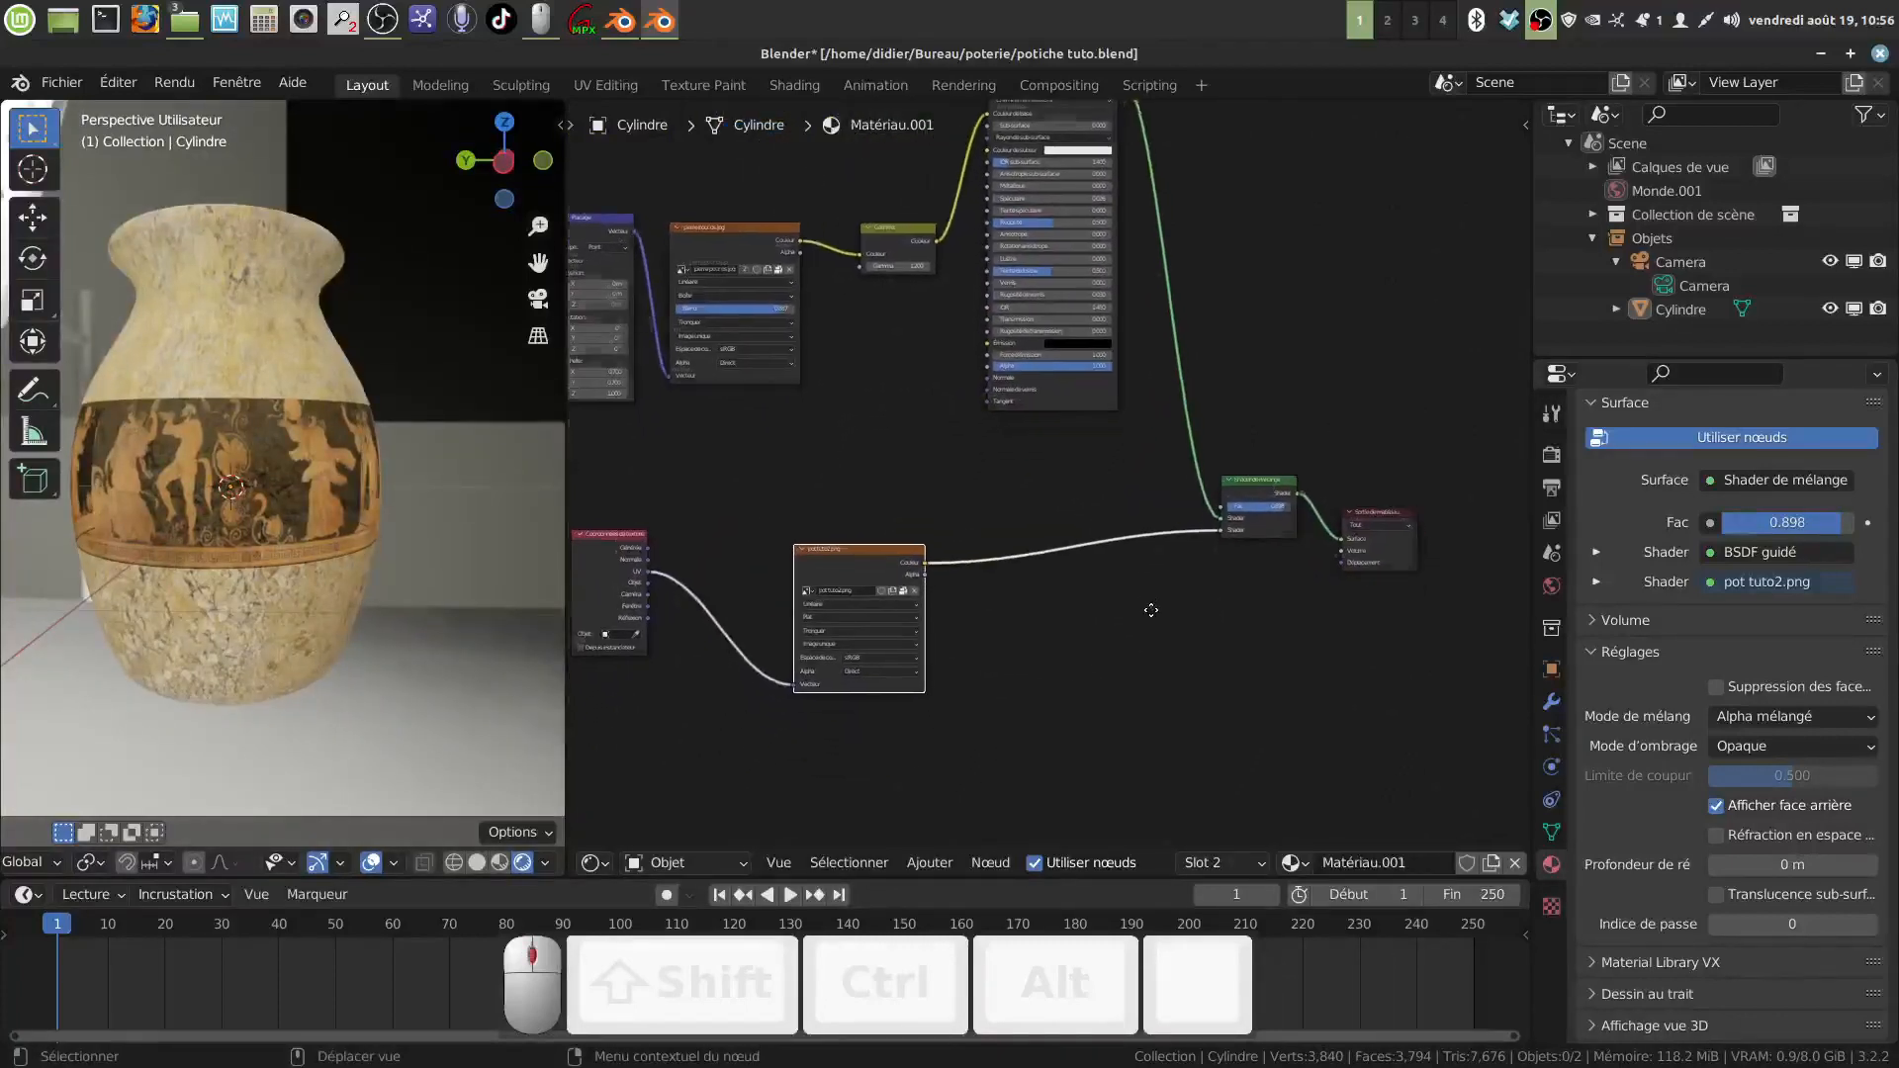
middle_drag(235, 592, 253, 554)
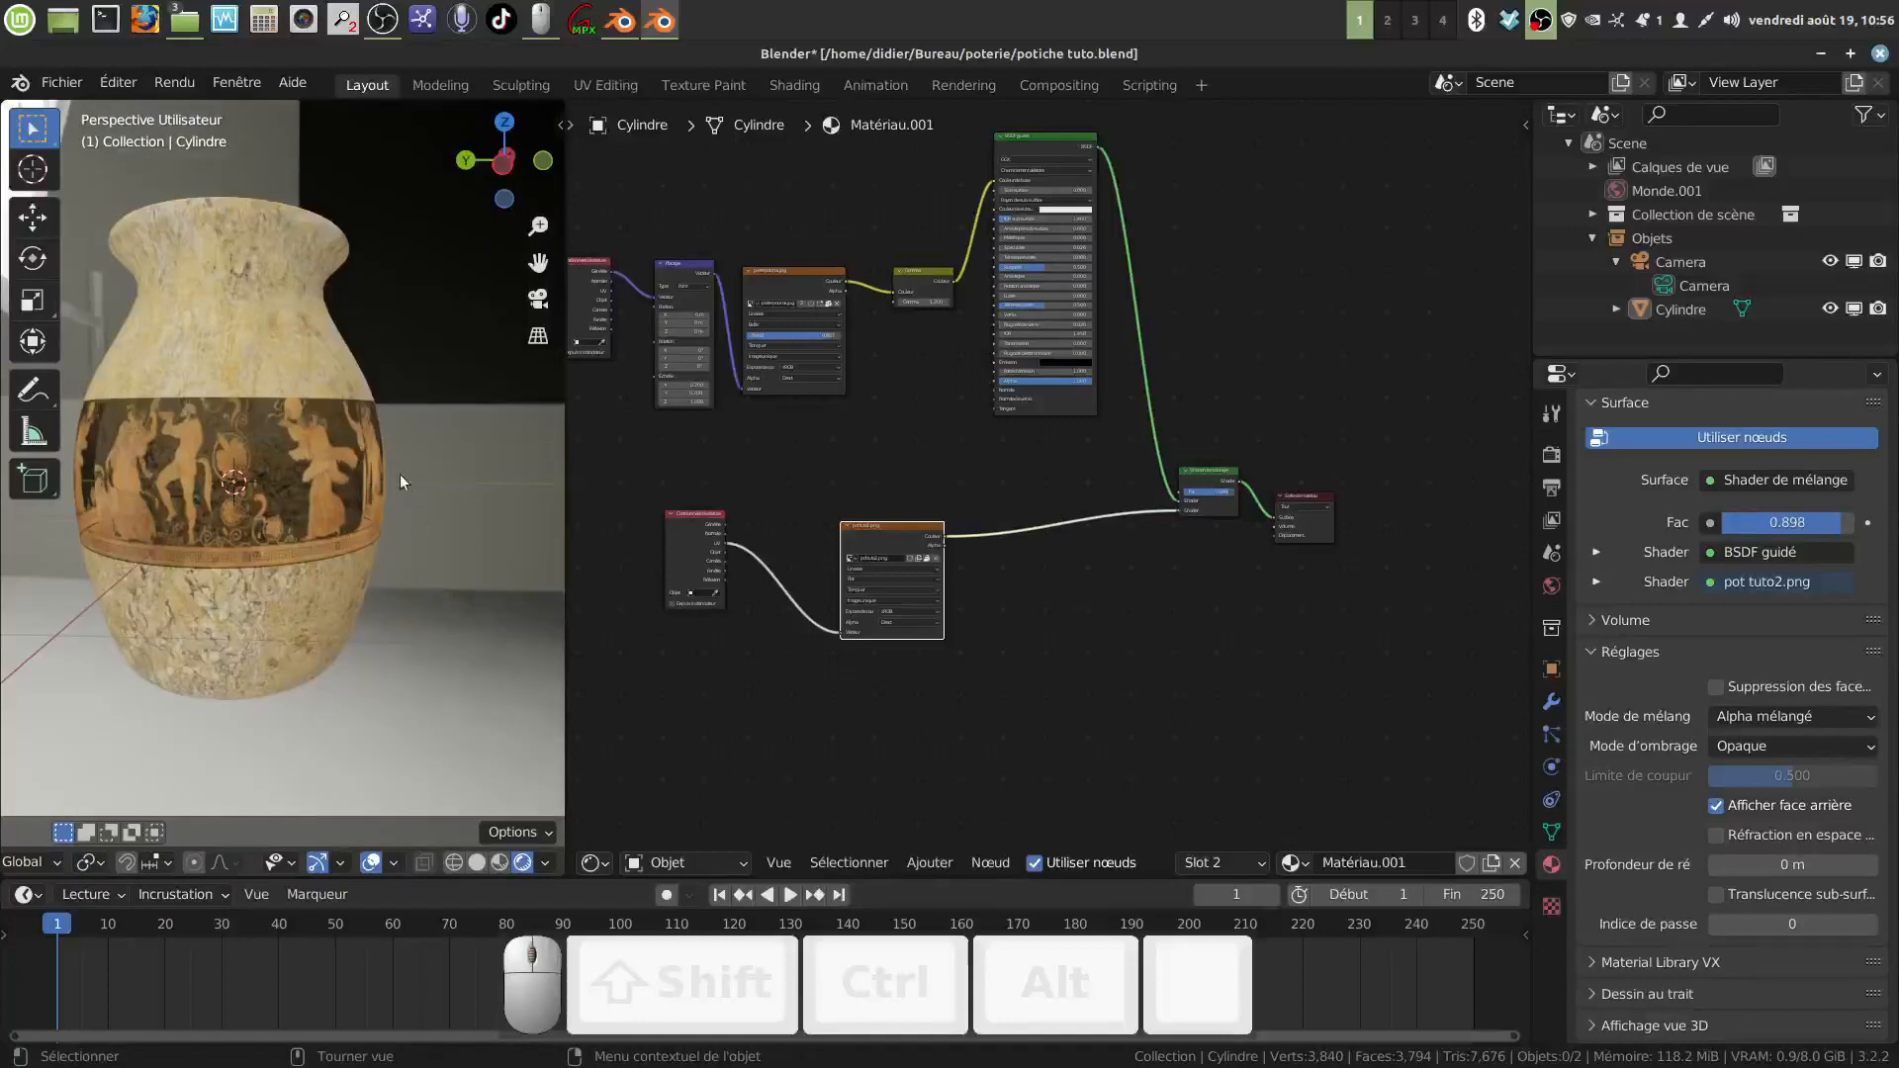
mouse_move(242, 499)
middle_down()
mouse_move(210, 501)
mouse_move(224, 495)
middle_up()
scroll(1323, 656, down, 1)
middle_drag(1038, 502, 1018, 521)
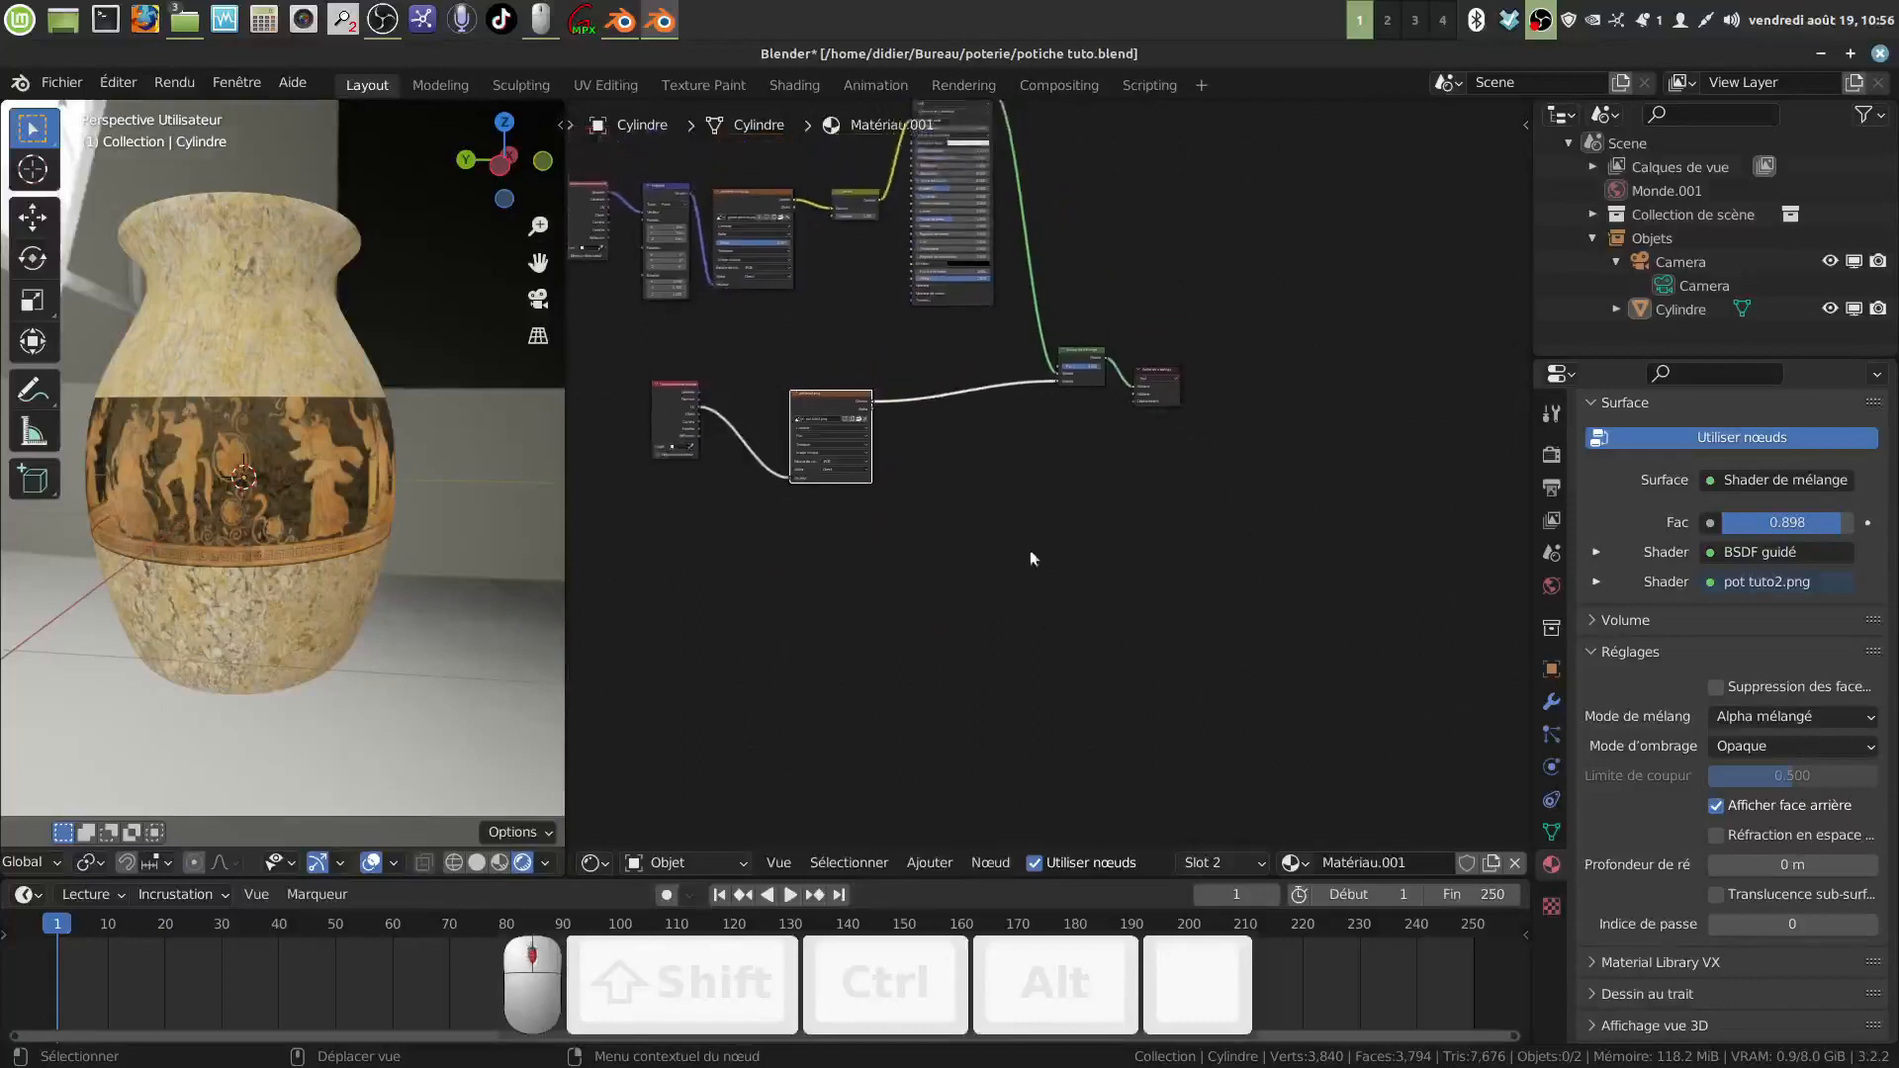
drag(1173, 394, 1434, 475)
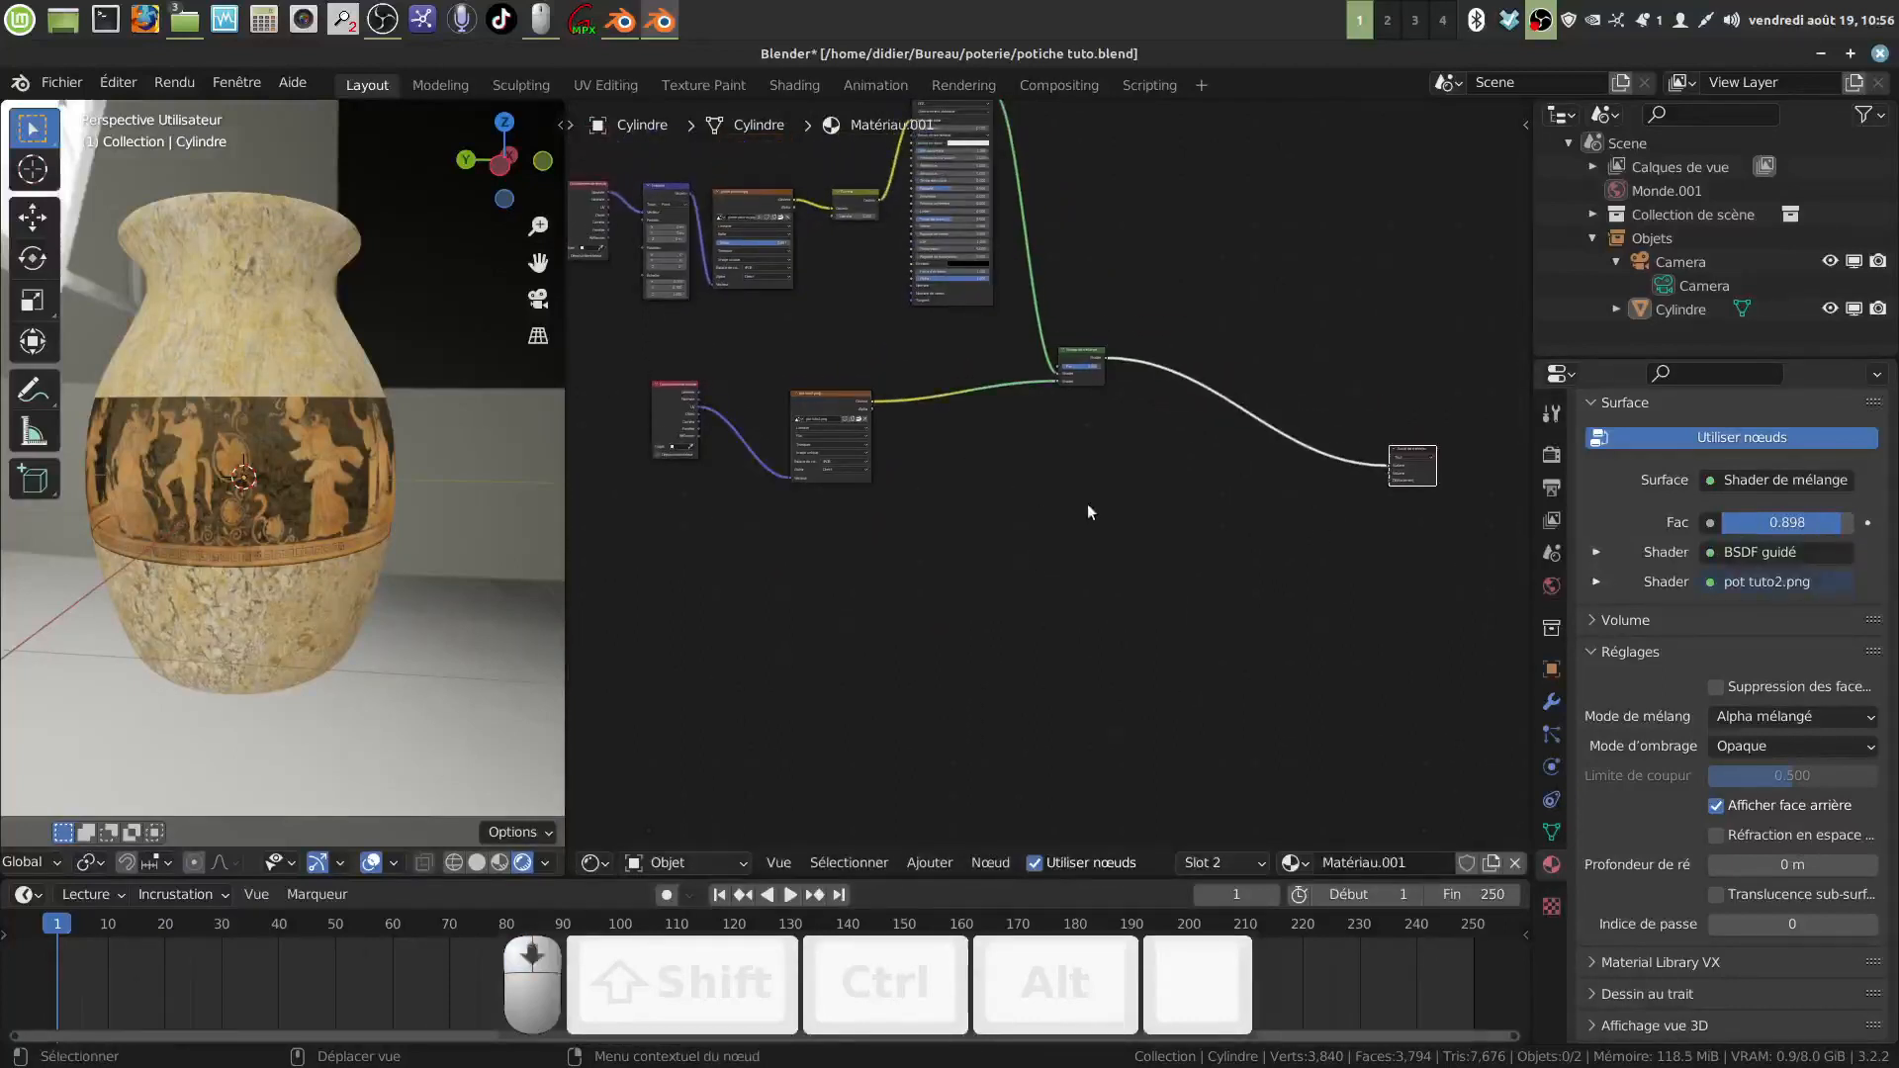
scroll(1088, 503, down, 1)
mouse_move(1083, 475)
middle_down()
mouse_move(1097, 441)
mouse_move(1067, 463)
middle_up()
scroll(1066, 461, up, 4)
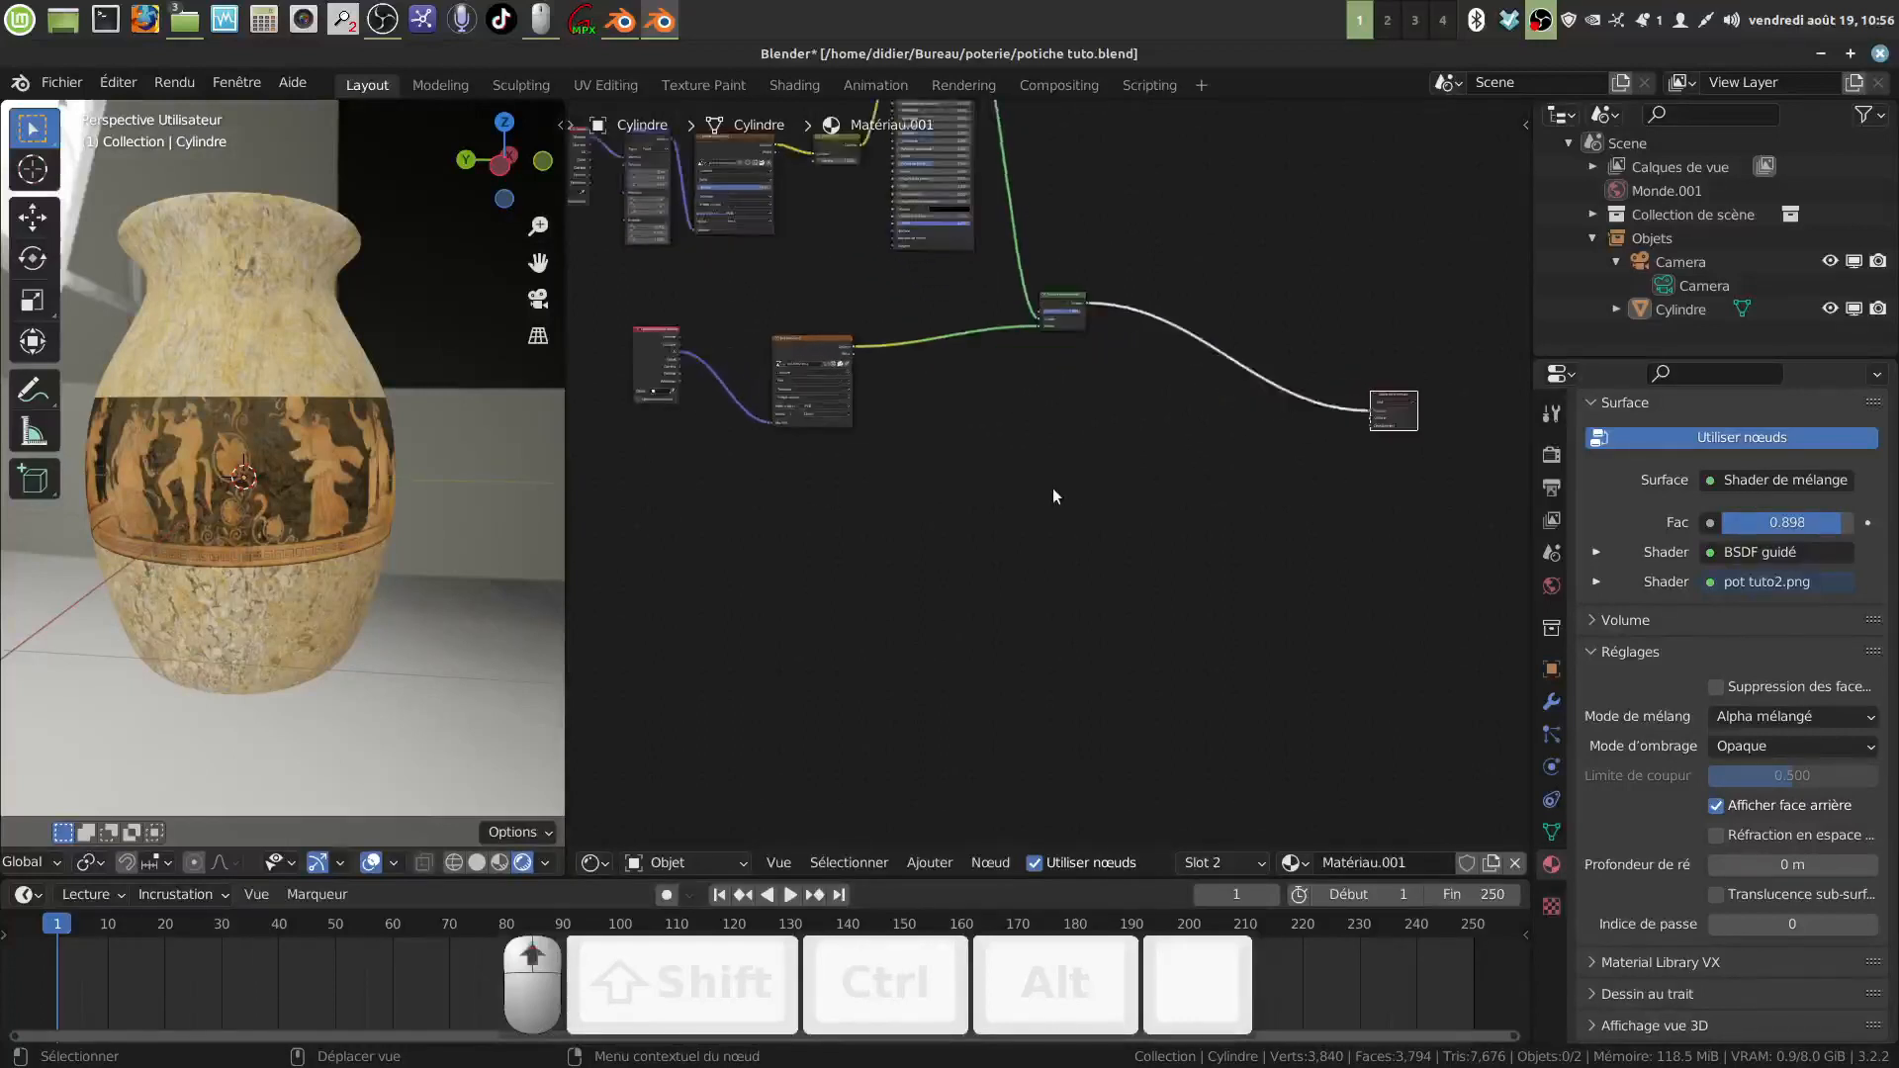
middle_drag(1110, 597, 1142, 525)
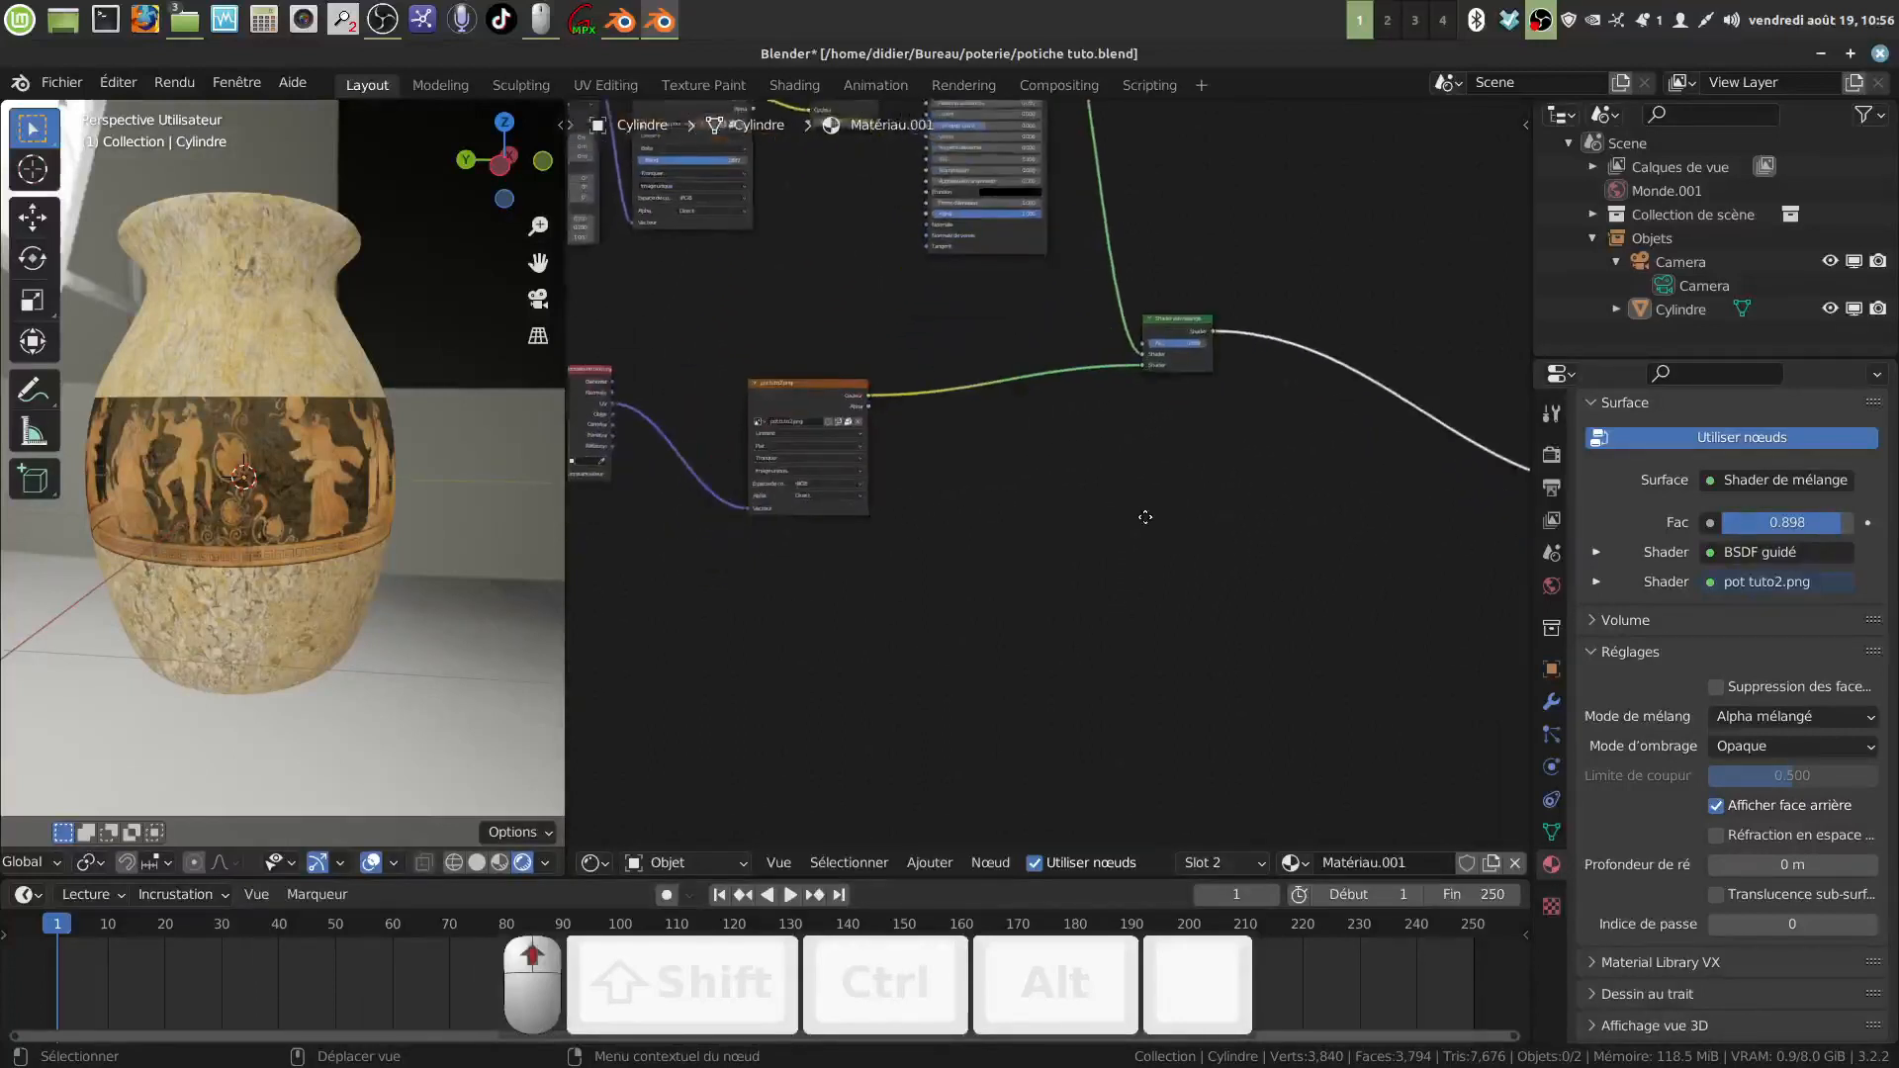
scroll(311, 550, up, 3)
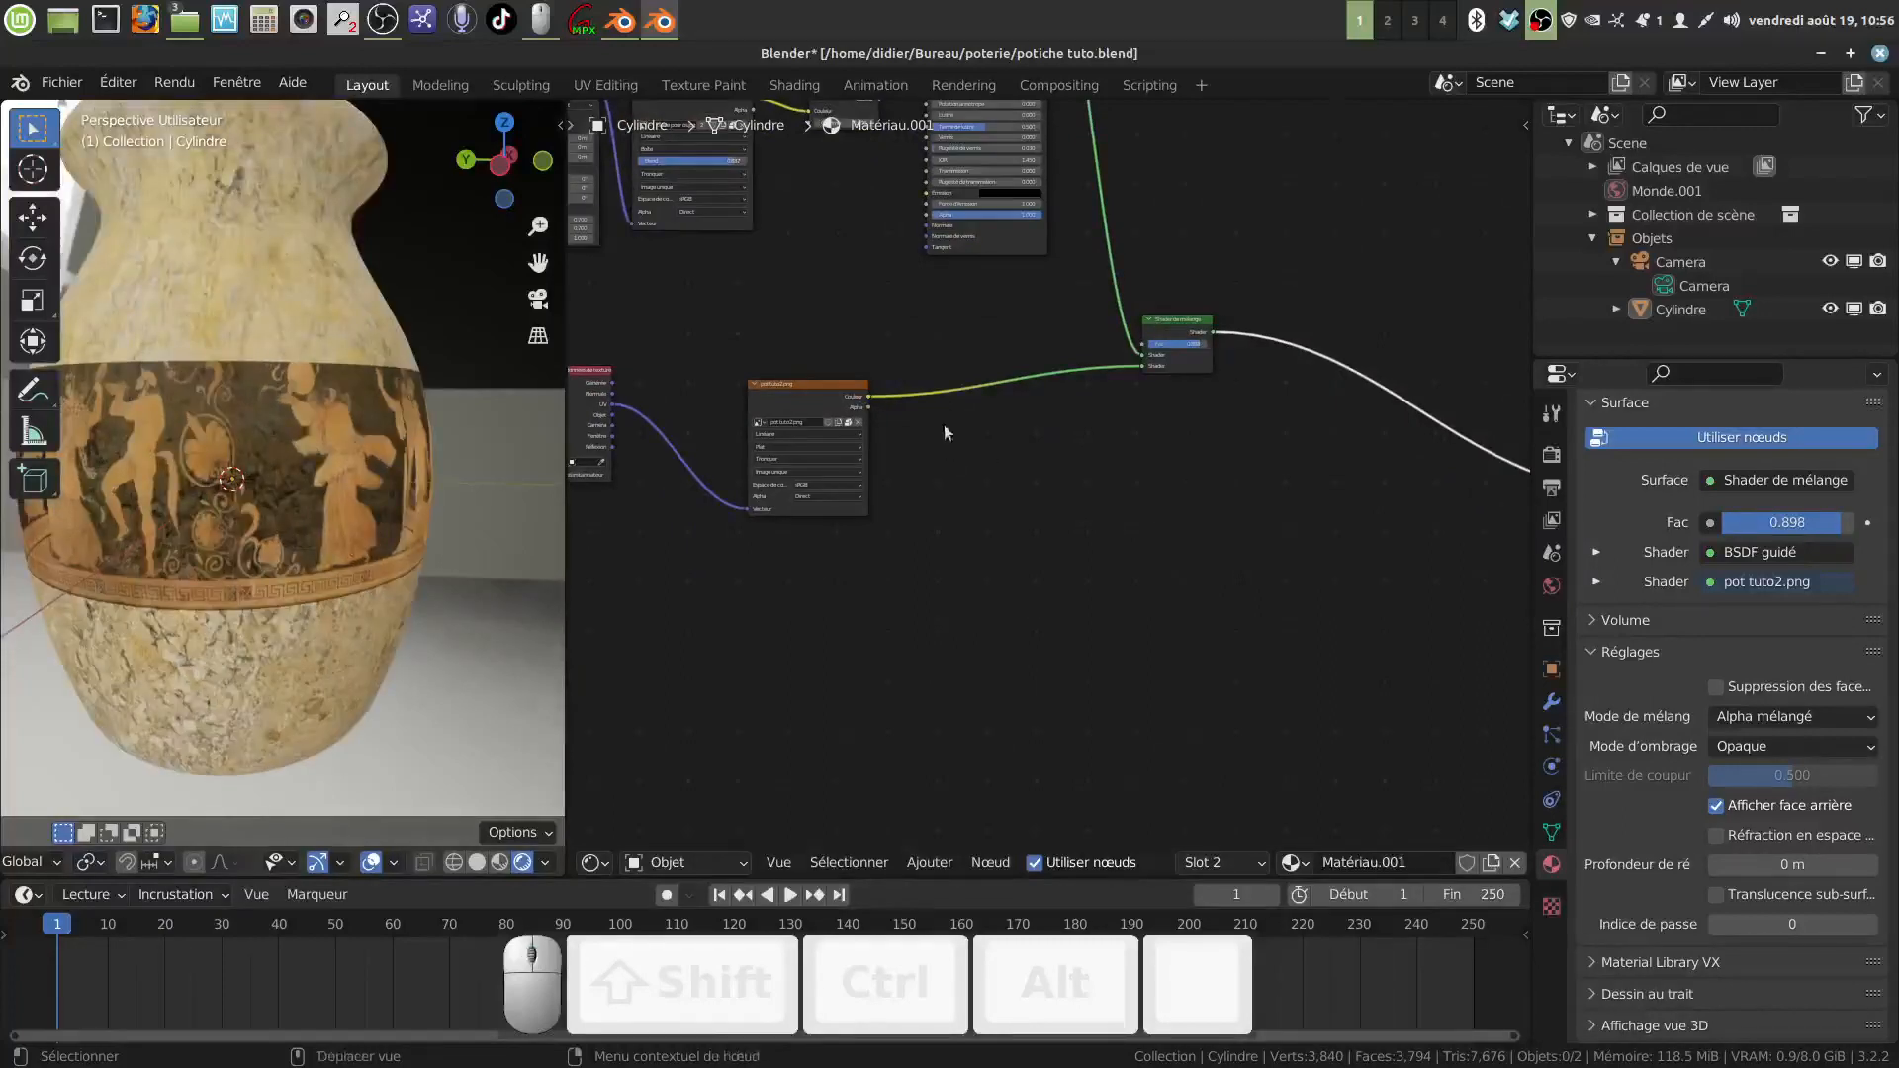
middle_drag(1009, 719, 1017, 706)
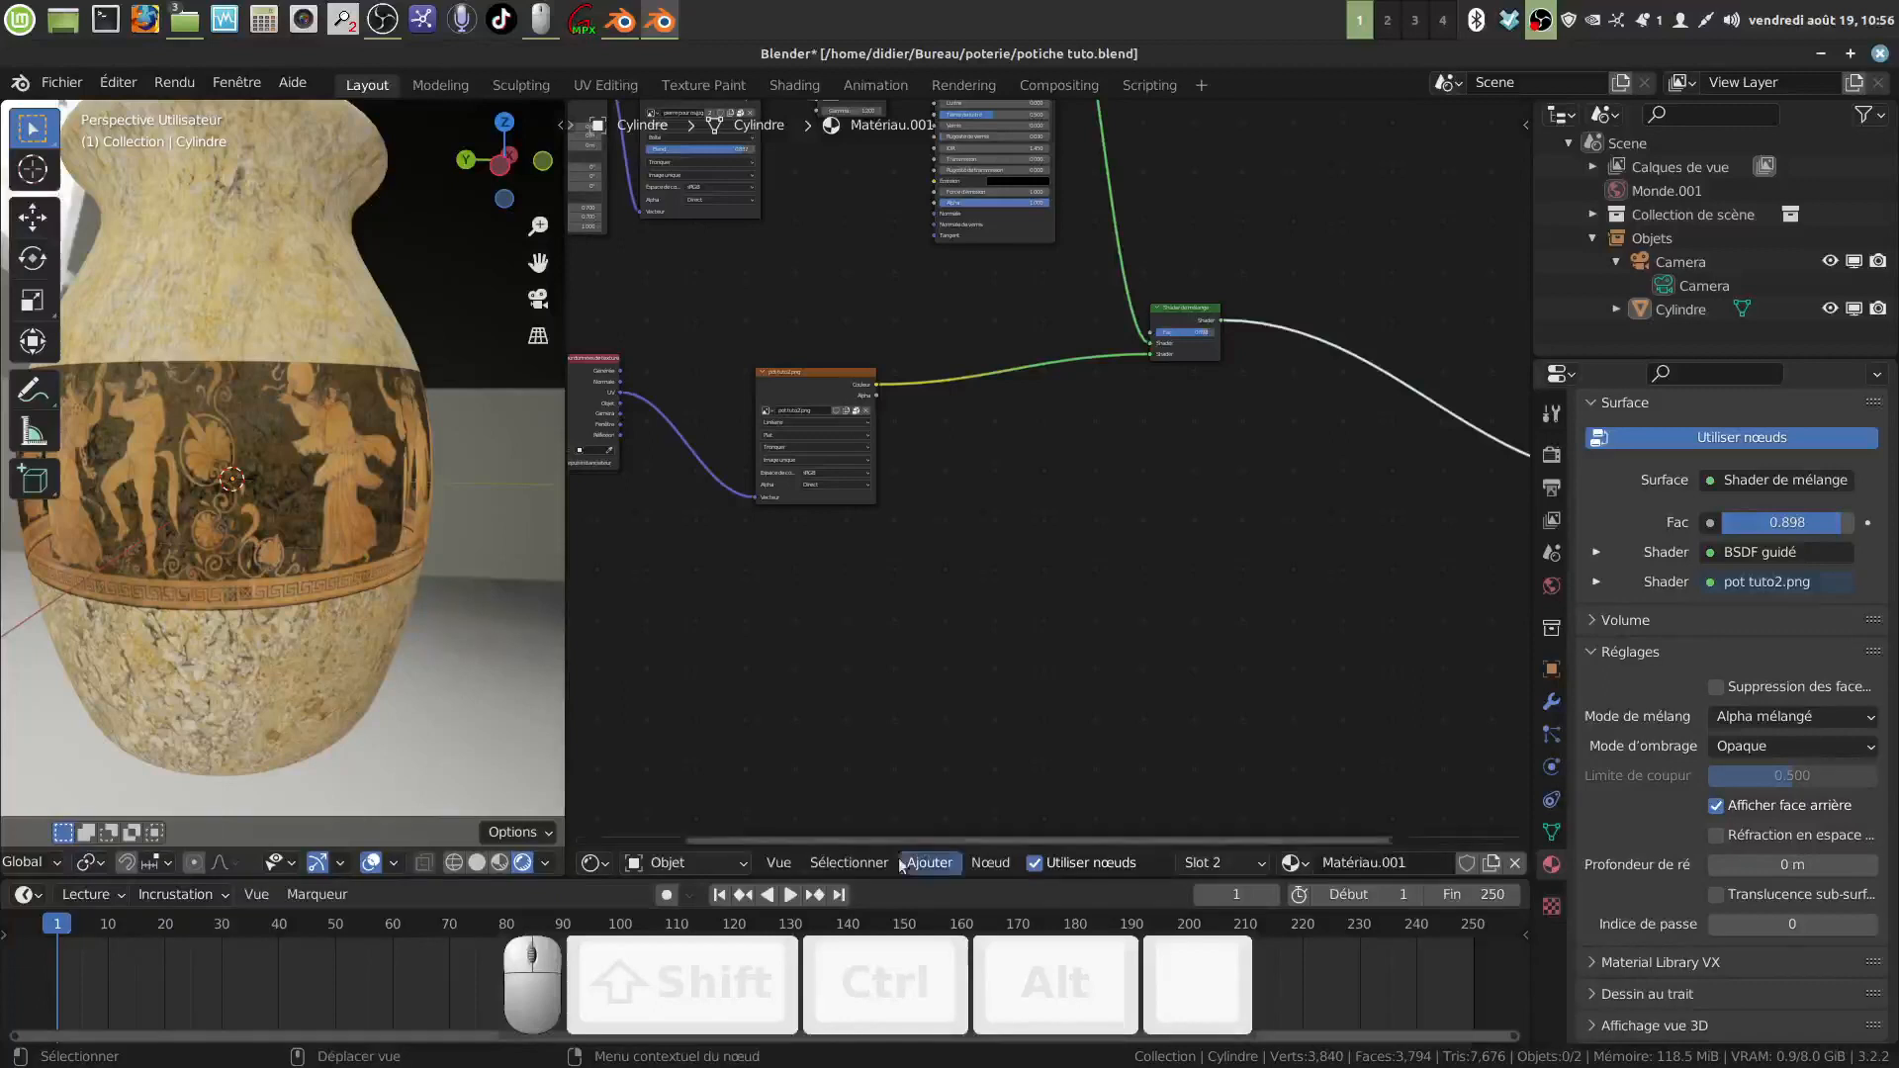
click(930, 862)
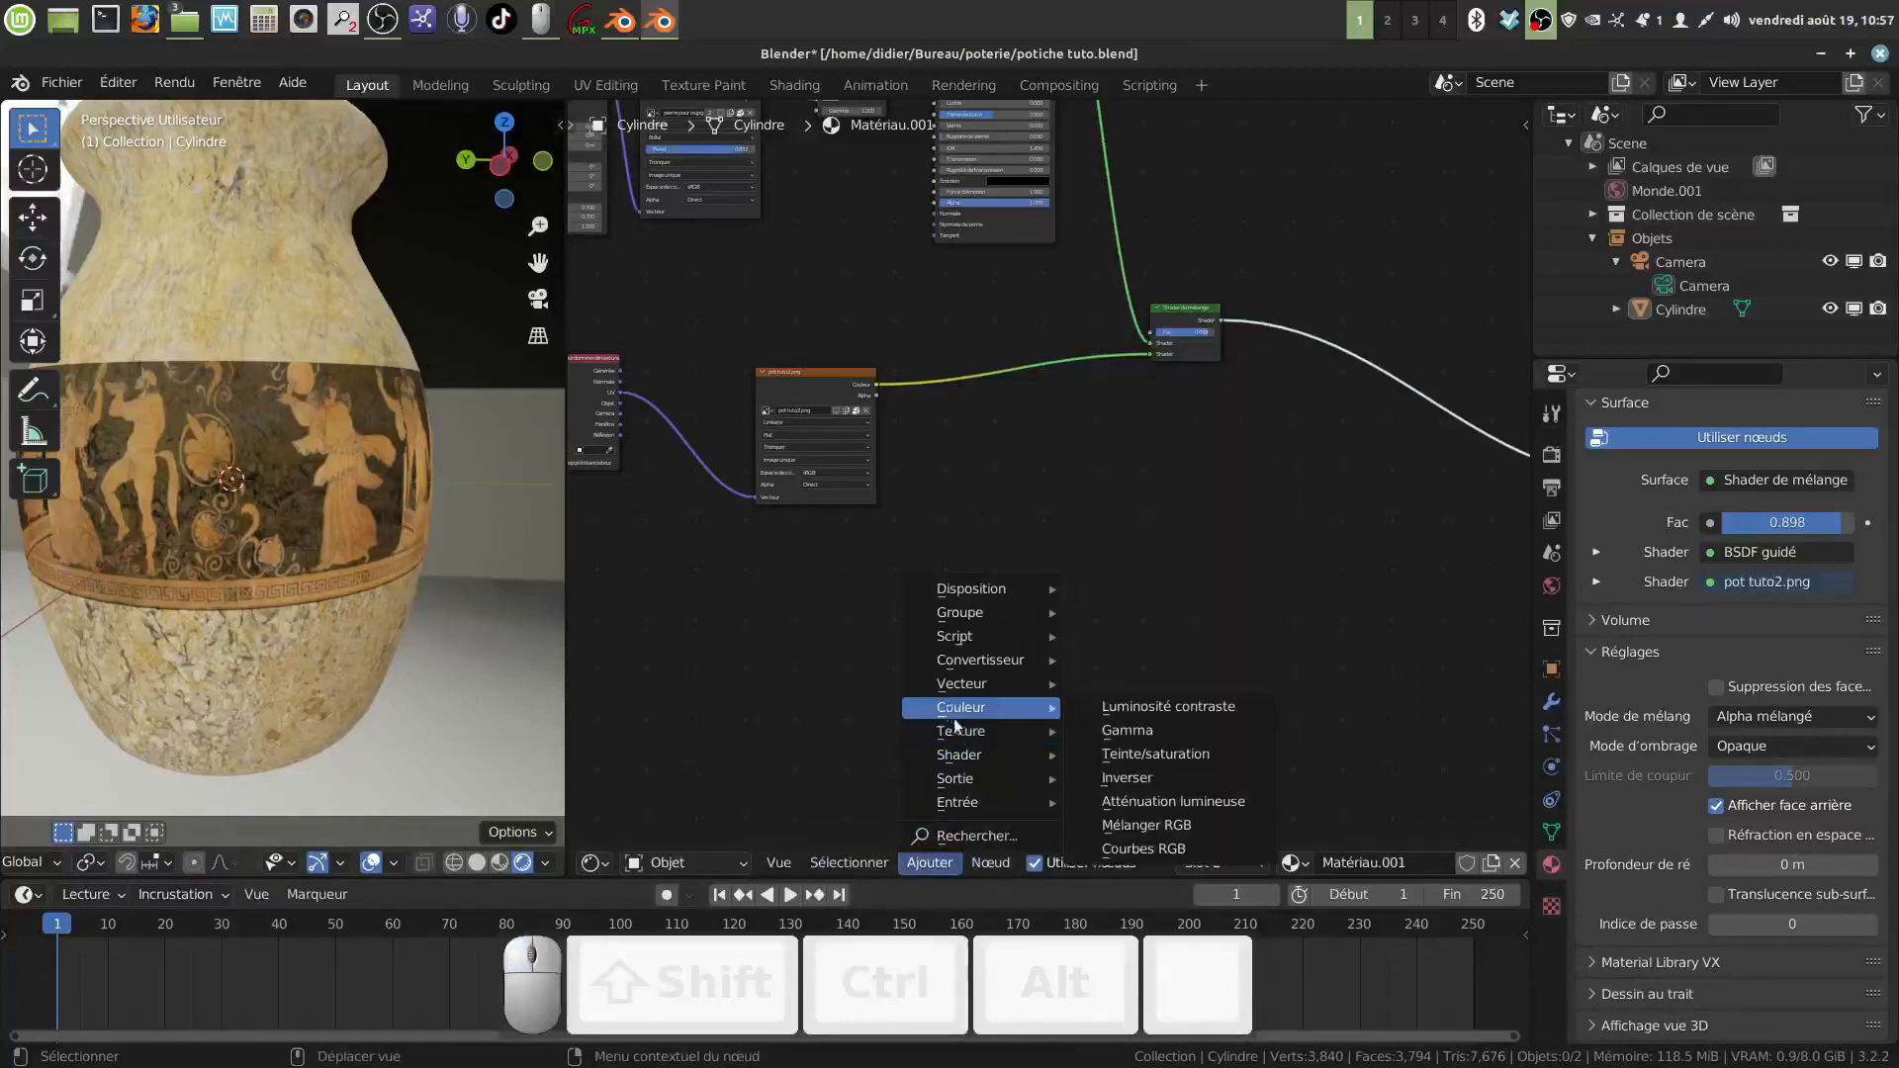
mouse_move(955, 755)
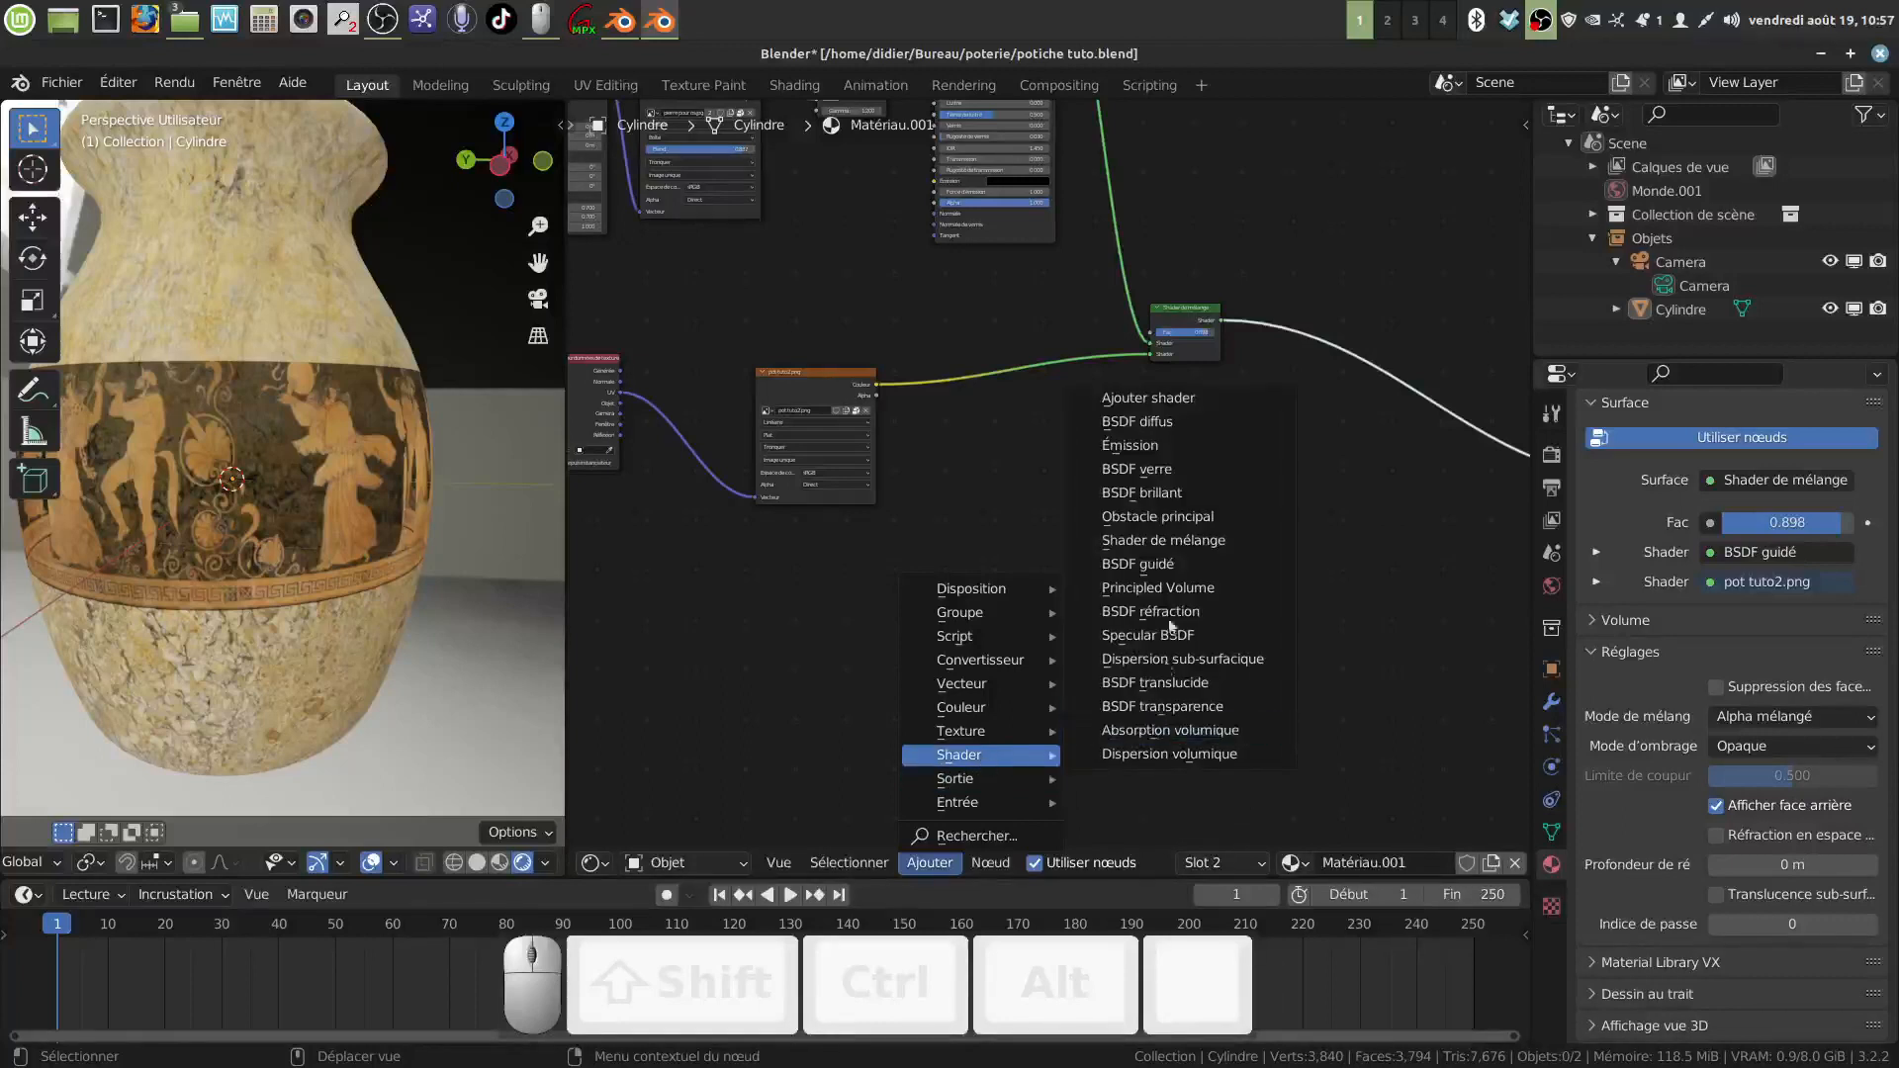
click(1171, 421)
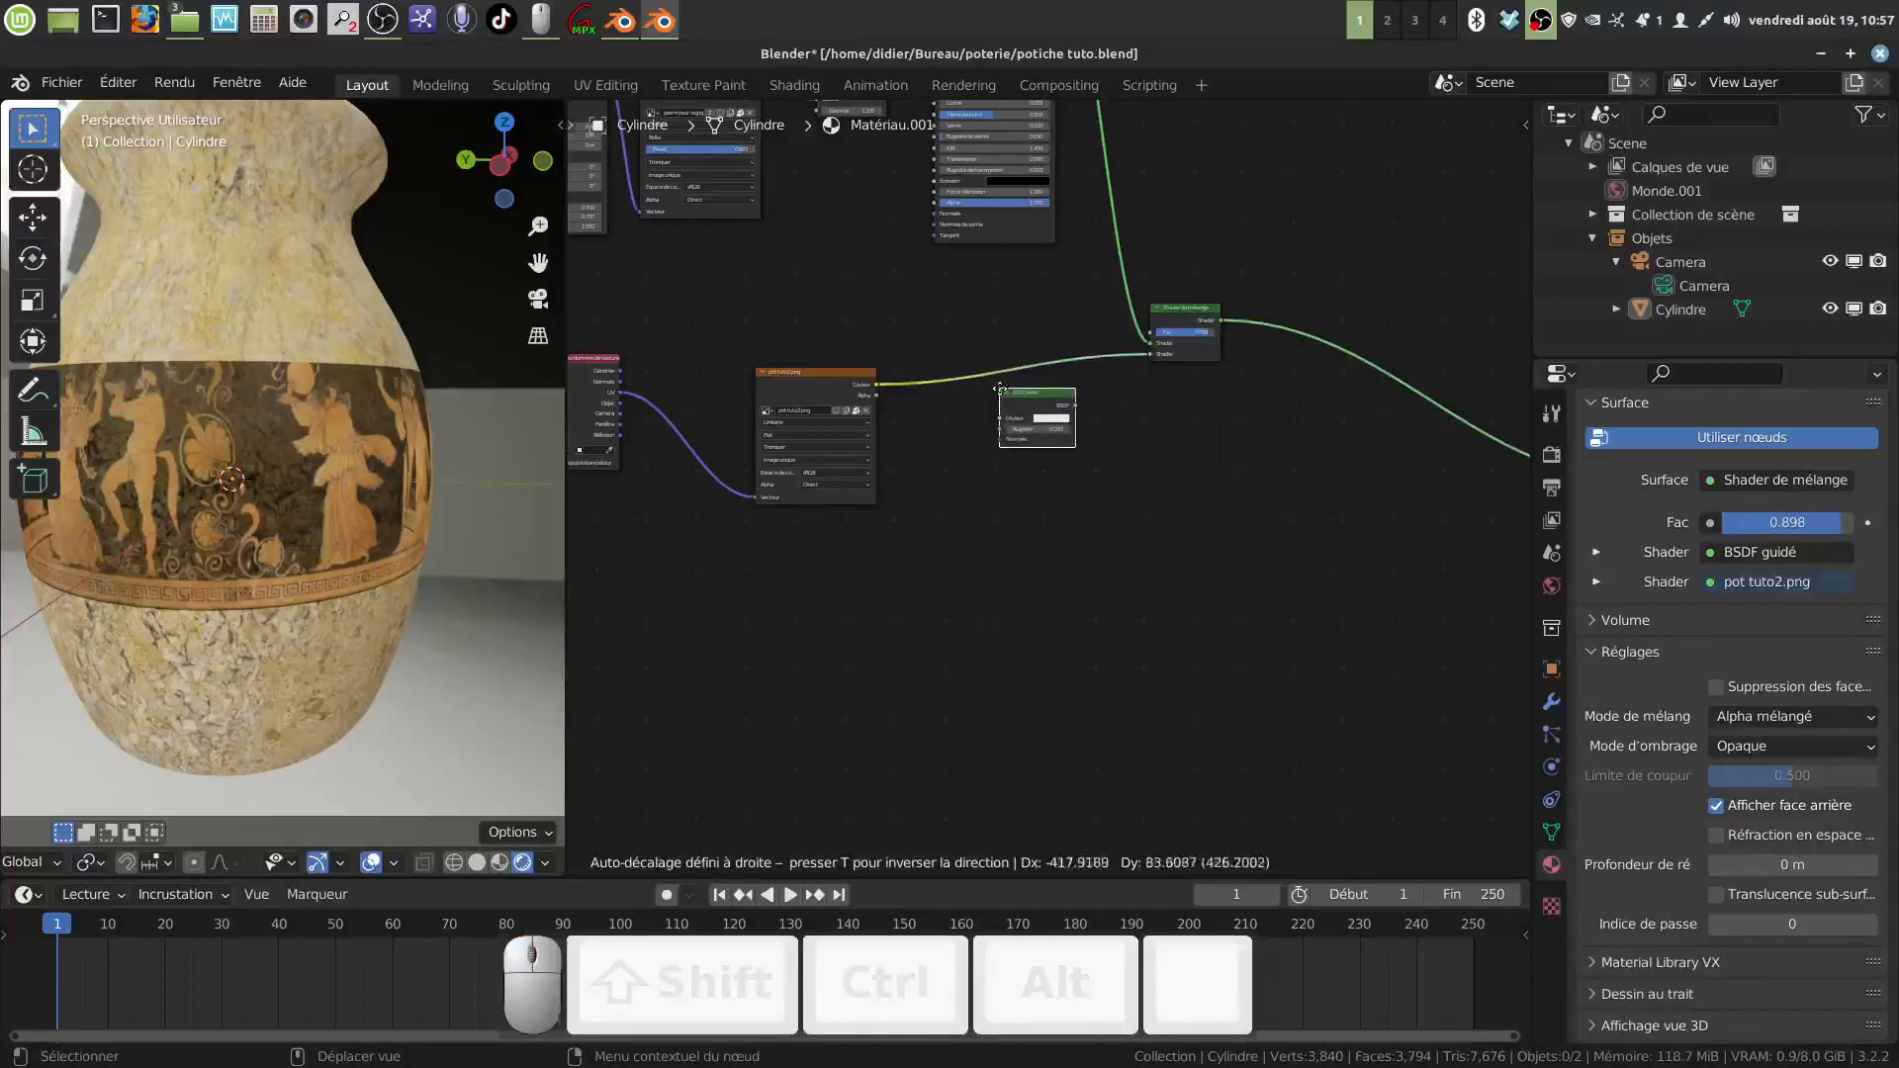
right_click(1065, 459)
Step: Insert a BSDF guidé shader on the link between the pot tuto2.png image texture and the Mix Shader
scroll(1056, 461, down, 3)
middle_drag(1072, 538, 1085, 649)
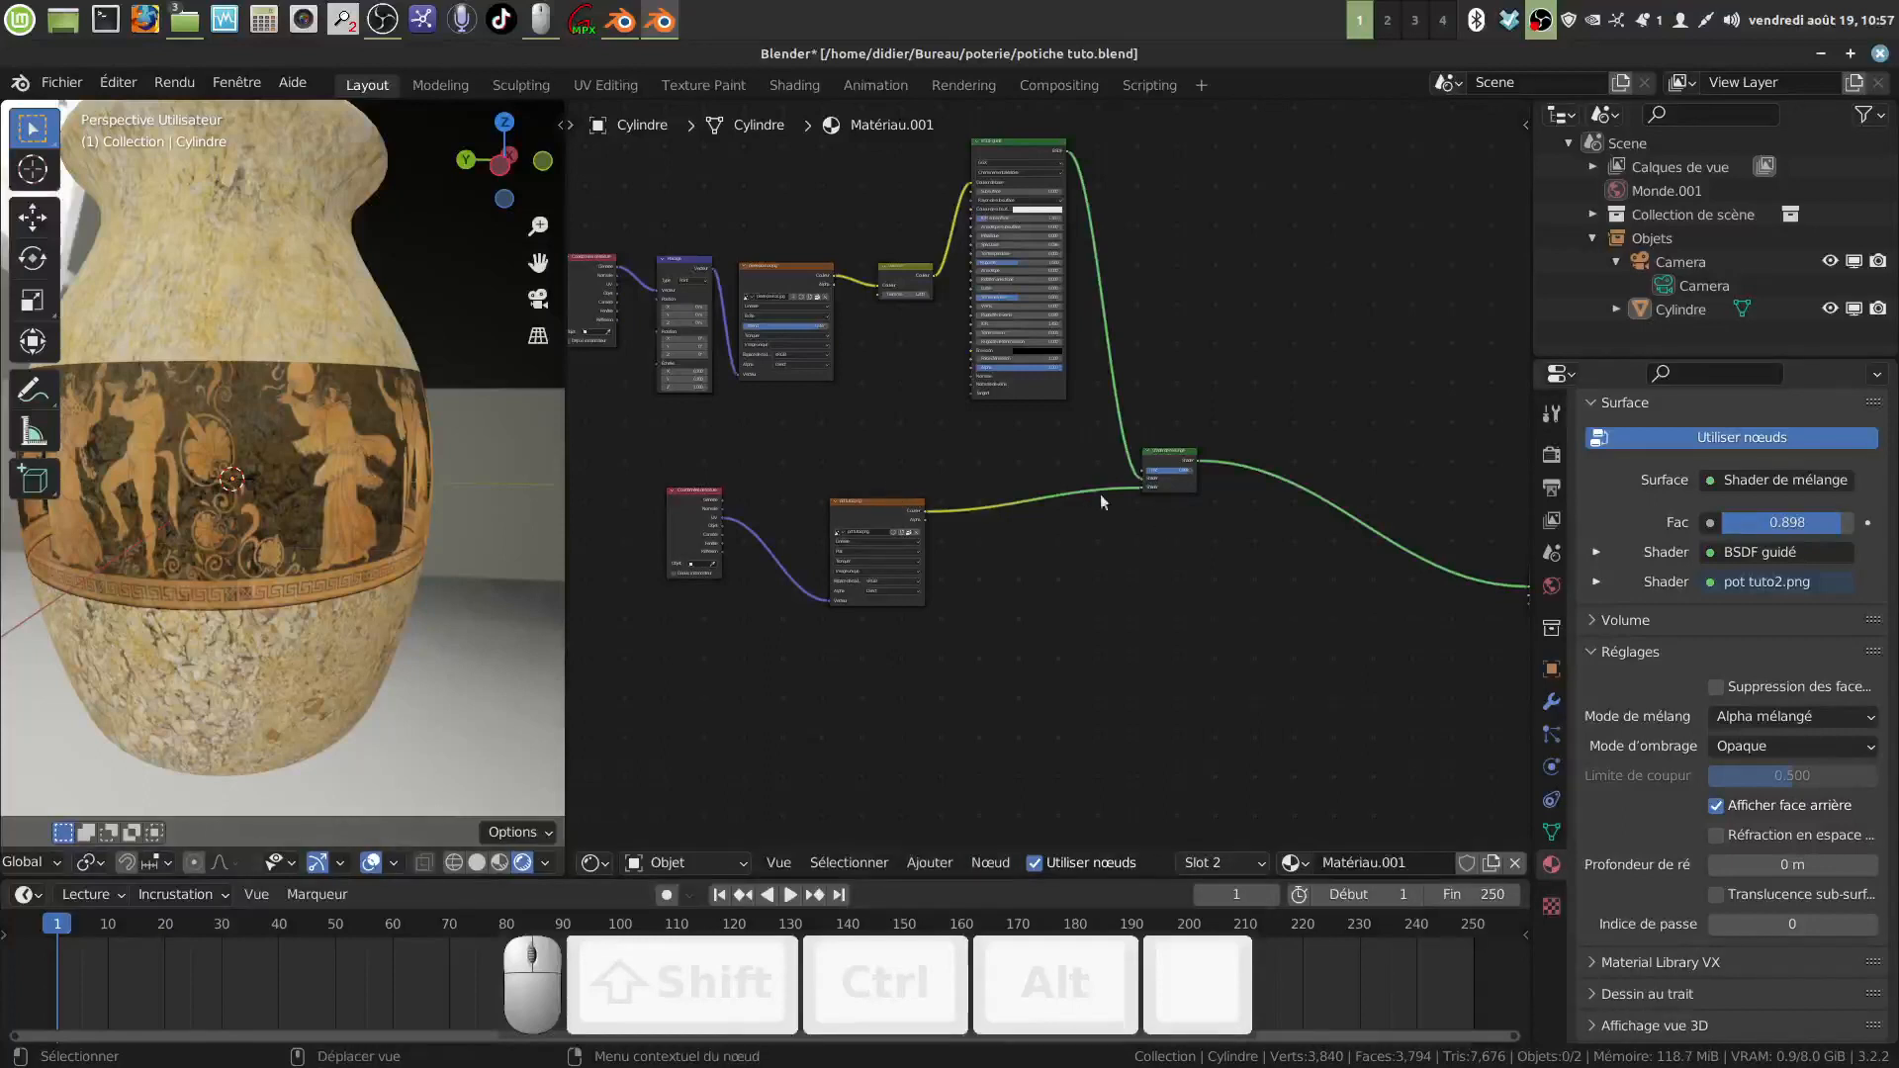
click(930, 862)
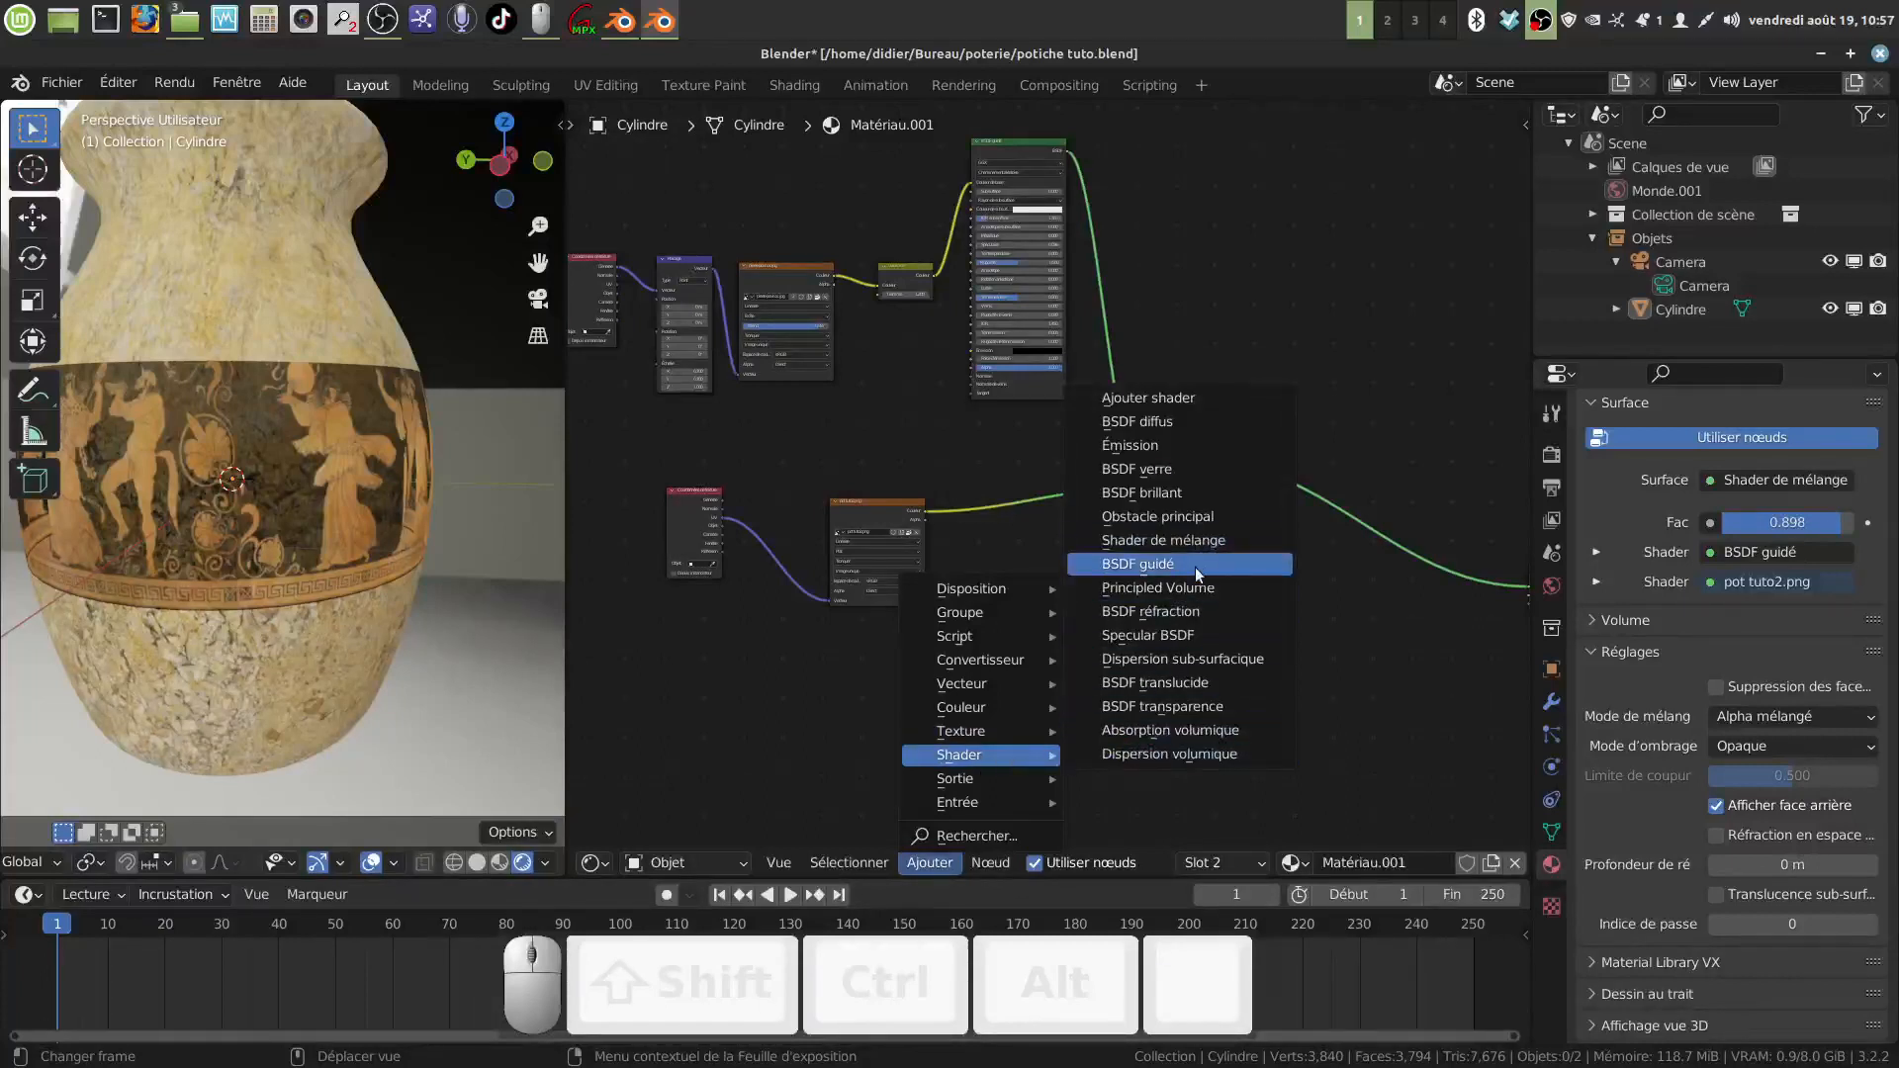
click(1182, 564)
click(1109, 653)
scroll(1108, 651, up, 4)
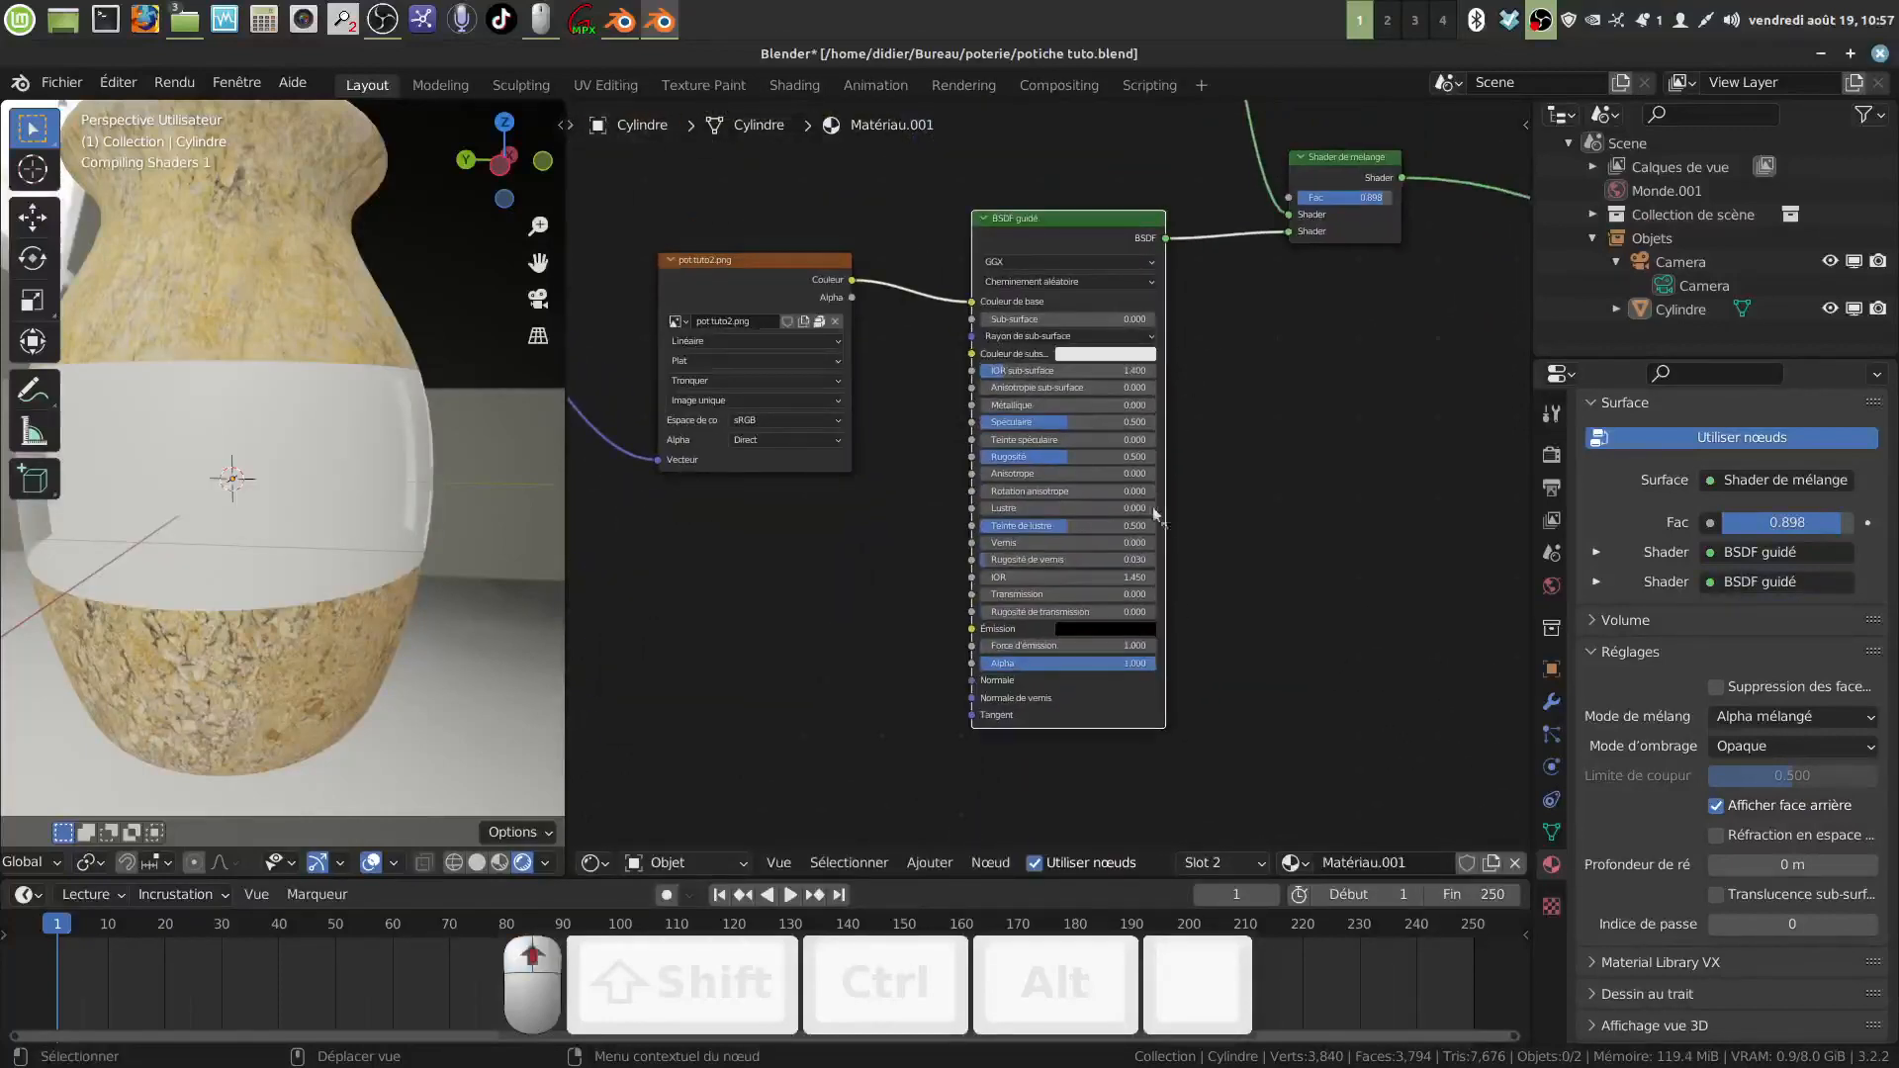
Step: Set Rugosité and Spéculaire to 0.000 on the frieze's BSDF guidé node
scroll(1243, 476, up, 5)
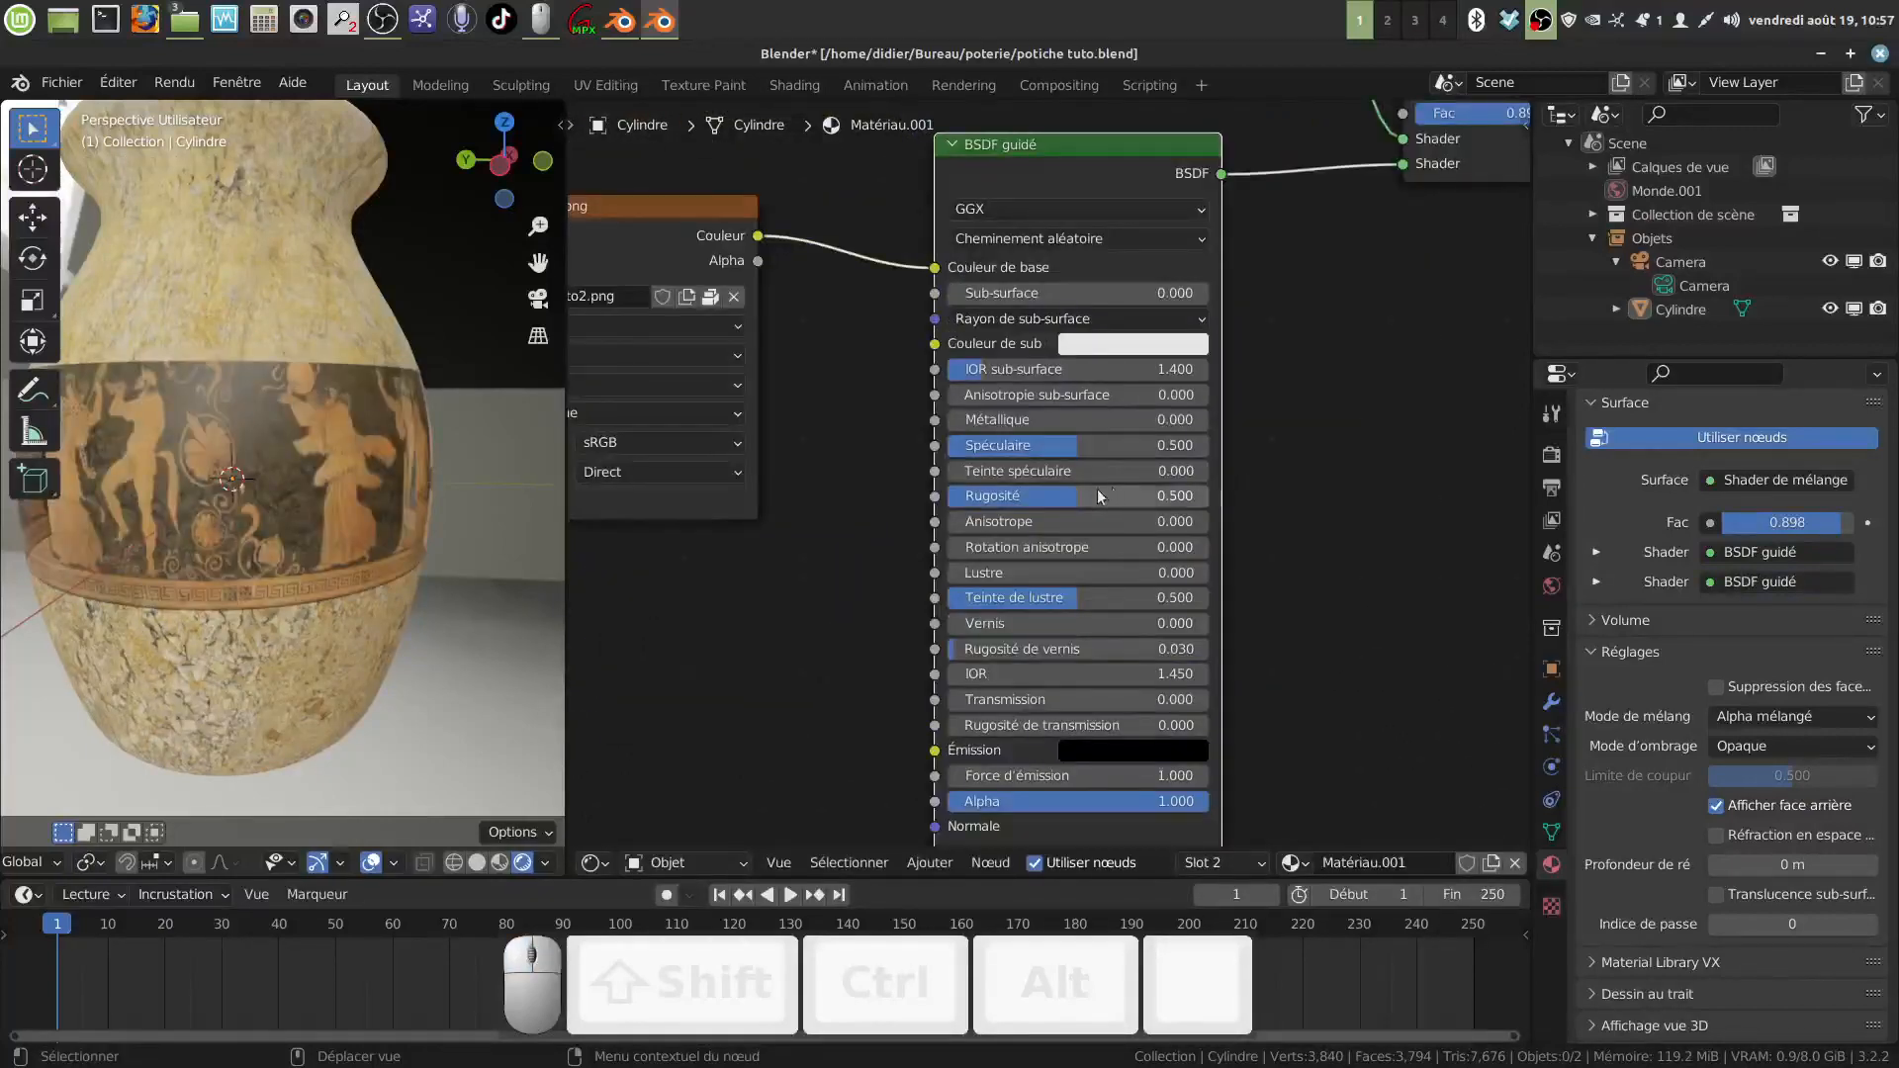
drag(1071, 498, 947, 497)
drag(1050, 452, 946, 452)
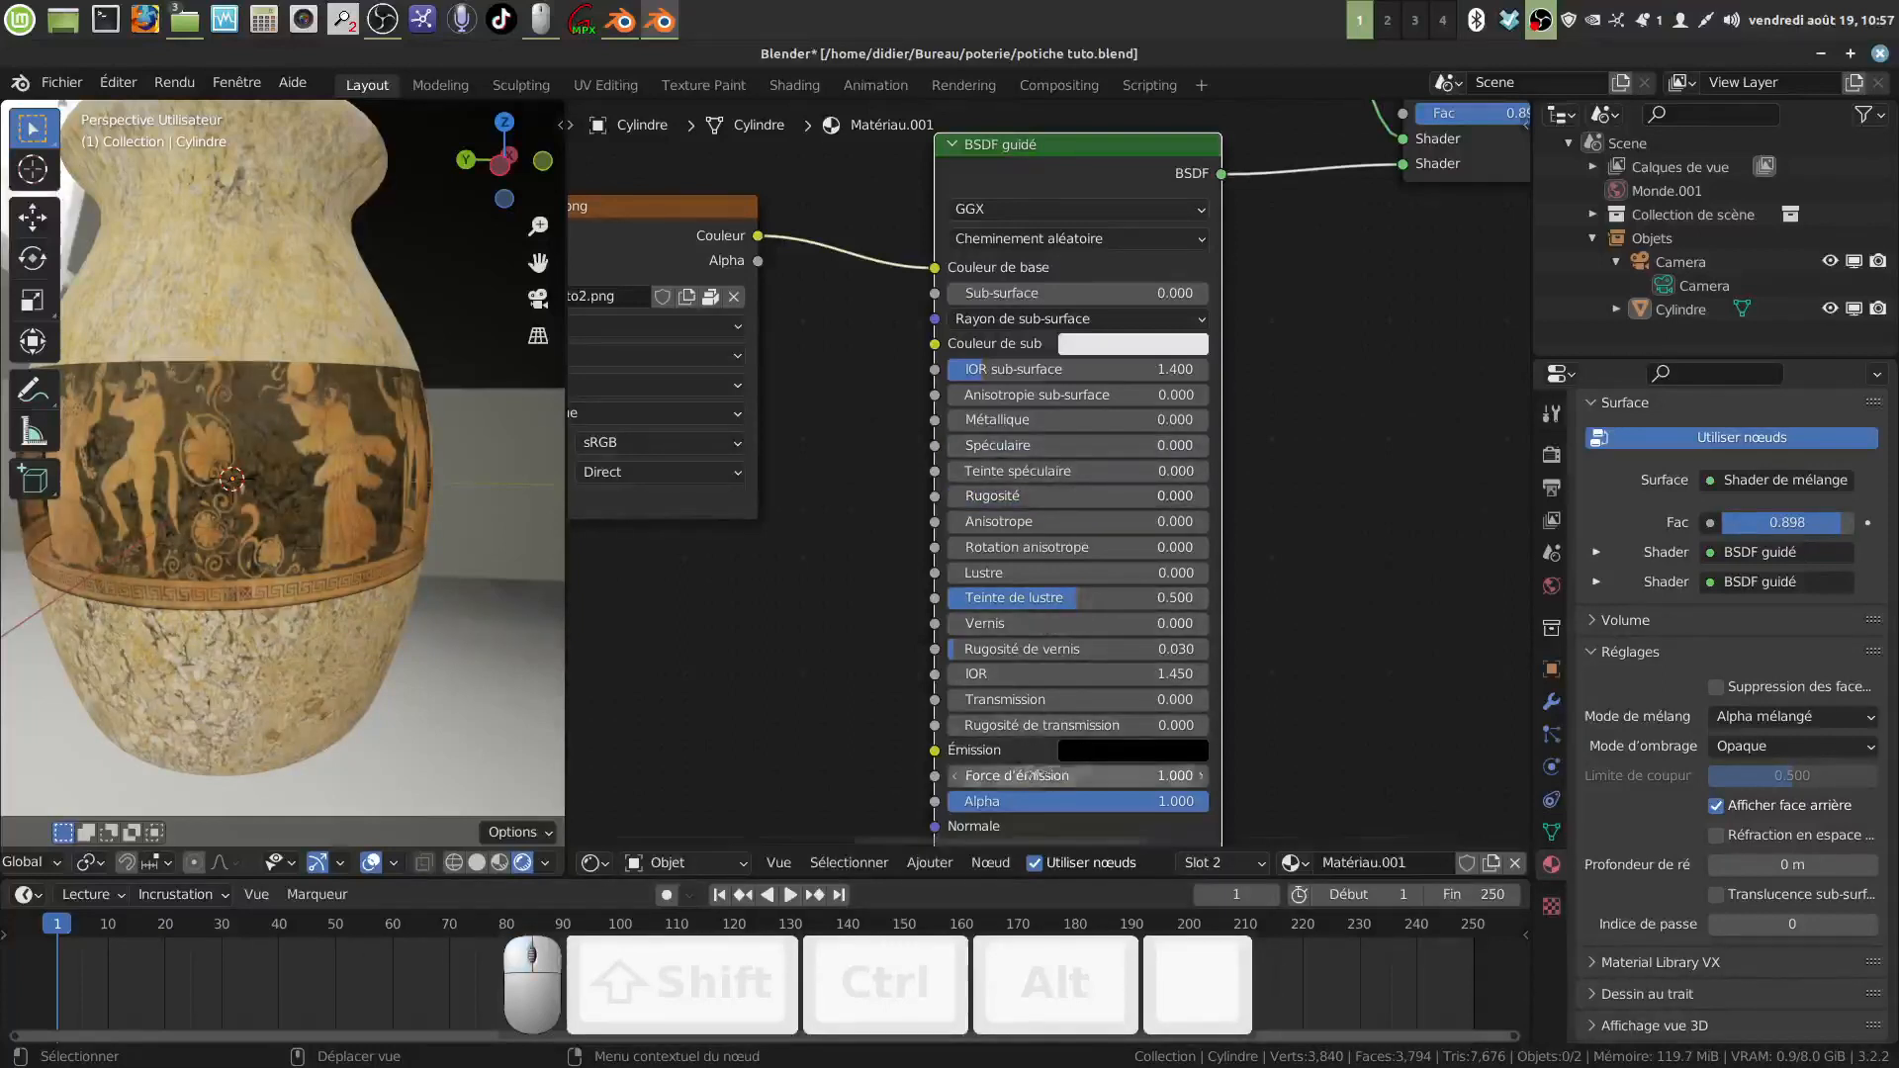
scroll(1220, 572, up, 2)
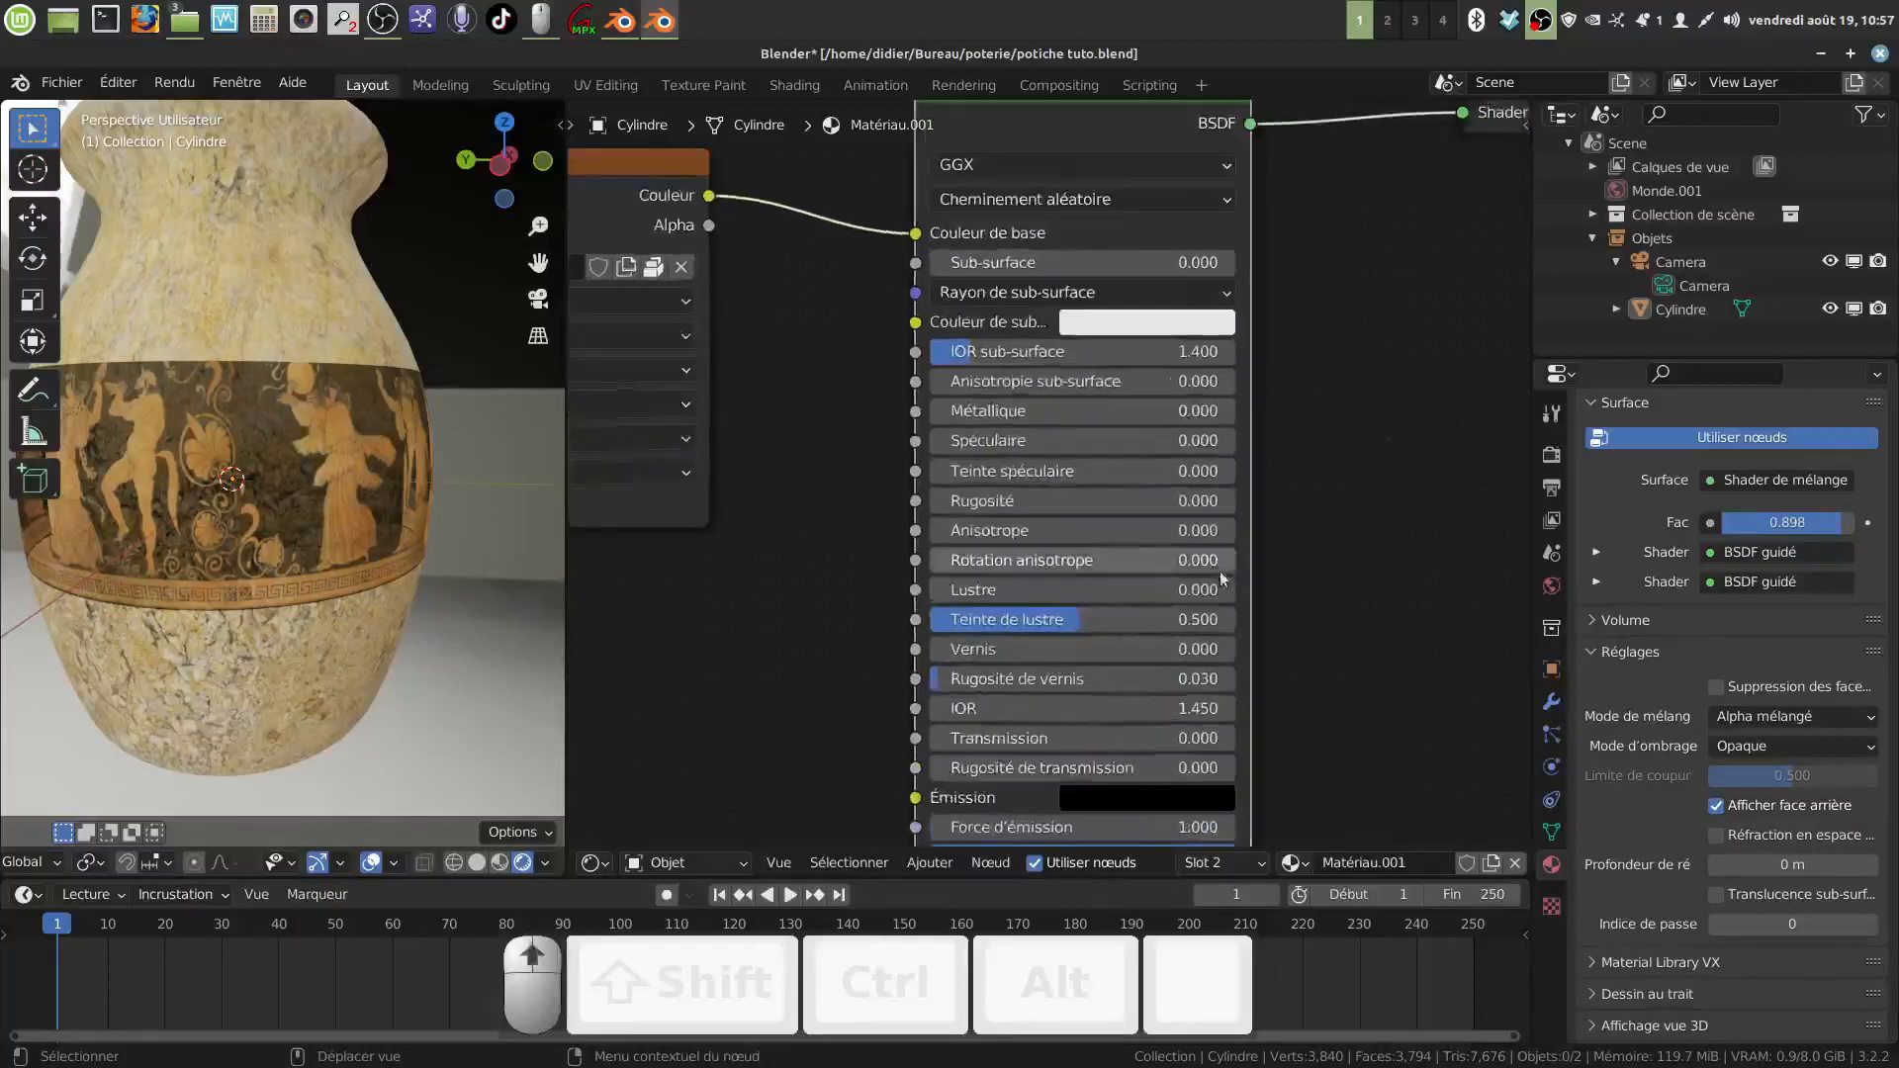
middle_drag(1220, 572, 1215, 369)
mouse_move(1190, 655)
mouse_down()
mouse_move(1064, 654)
mouse_move(1191, 655)
mouse_up()
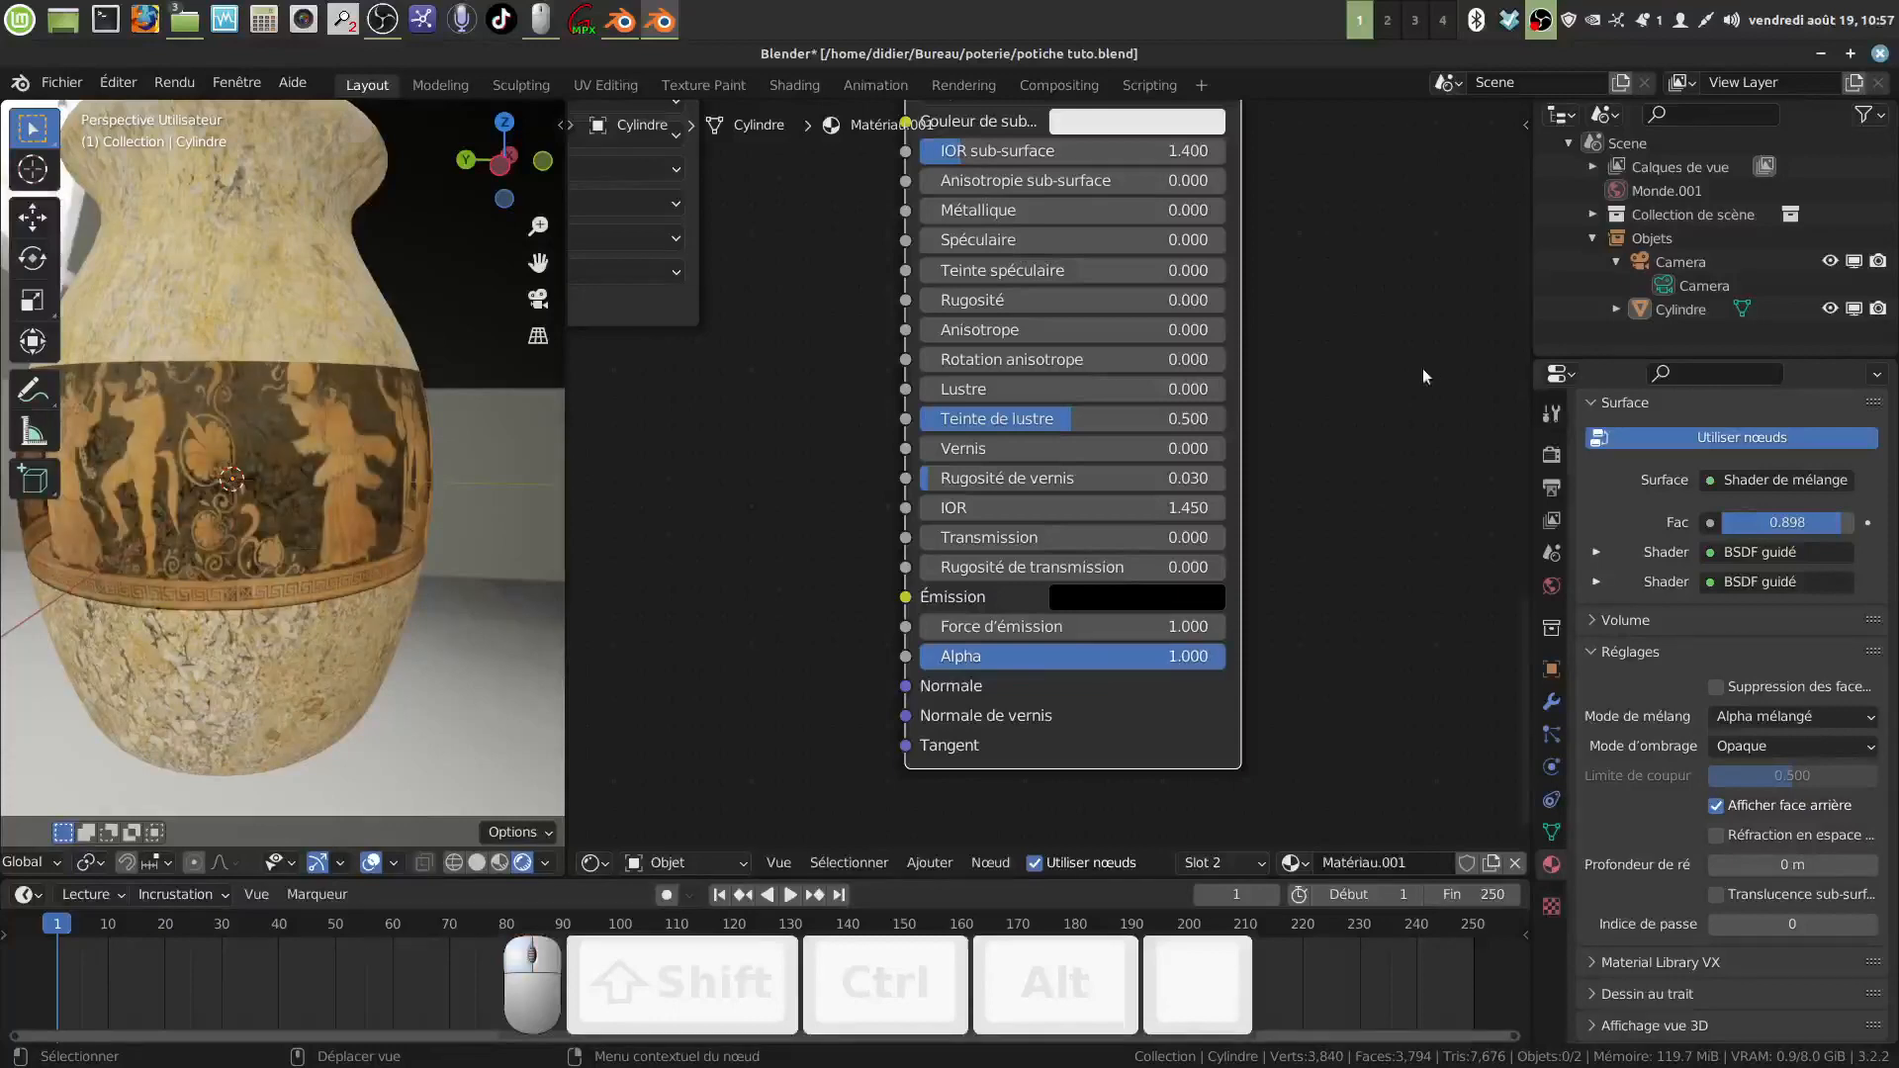
middle_drag(1419, 387, 1374, 645)
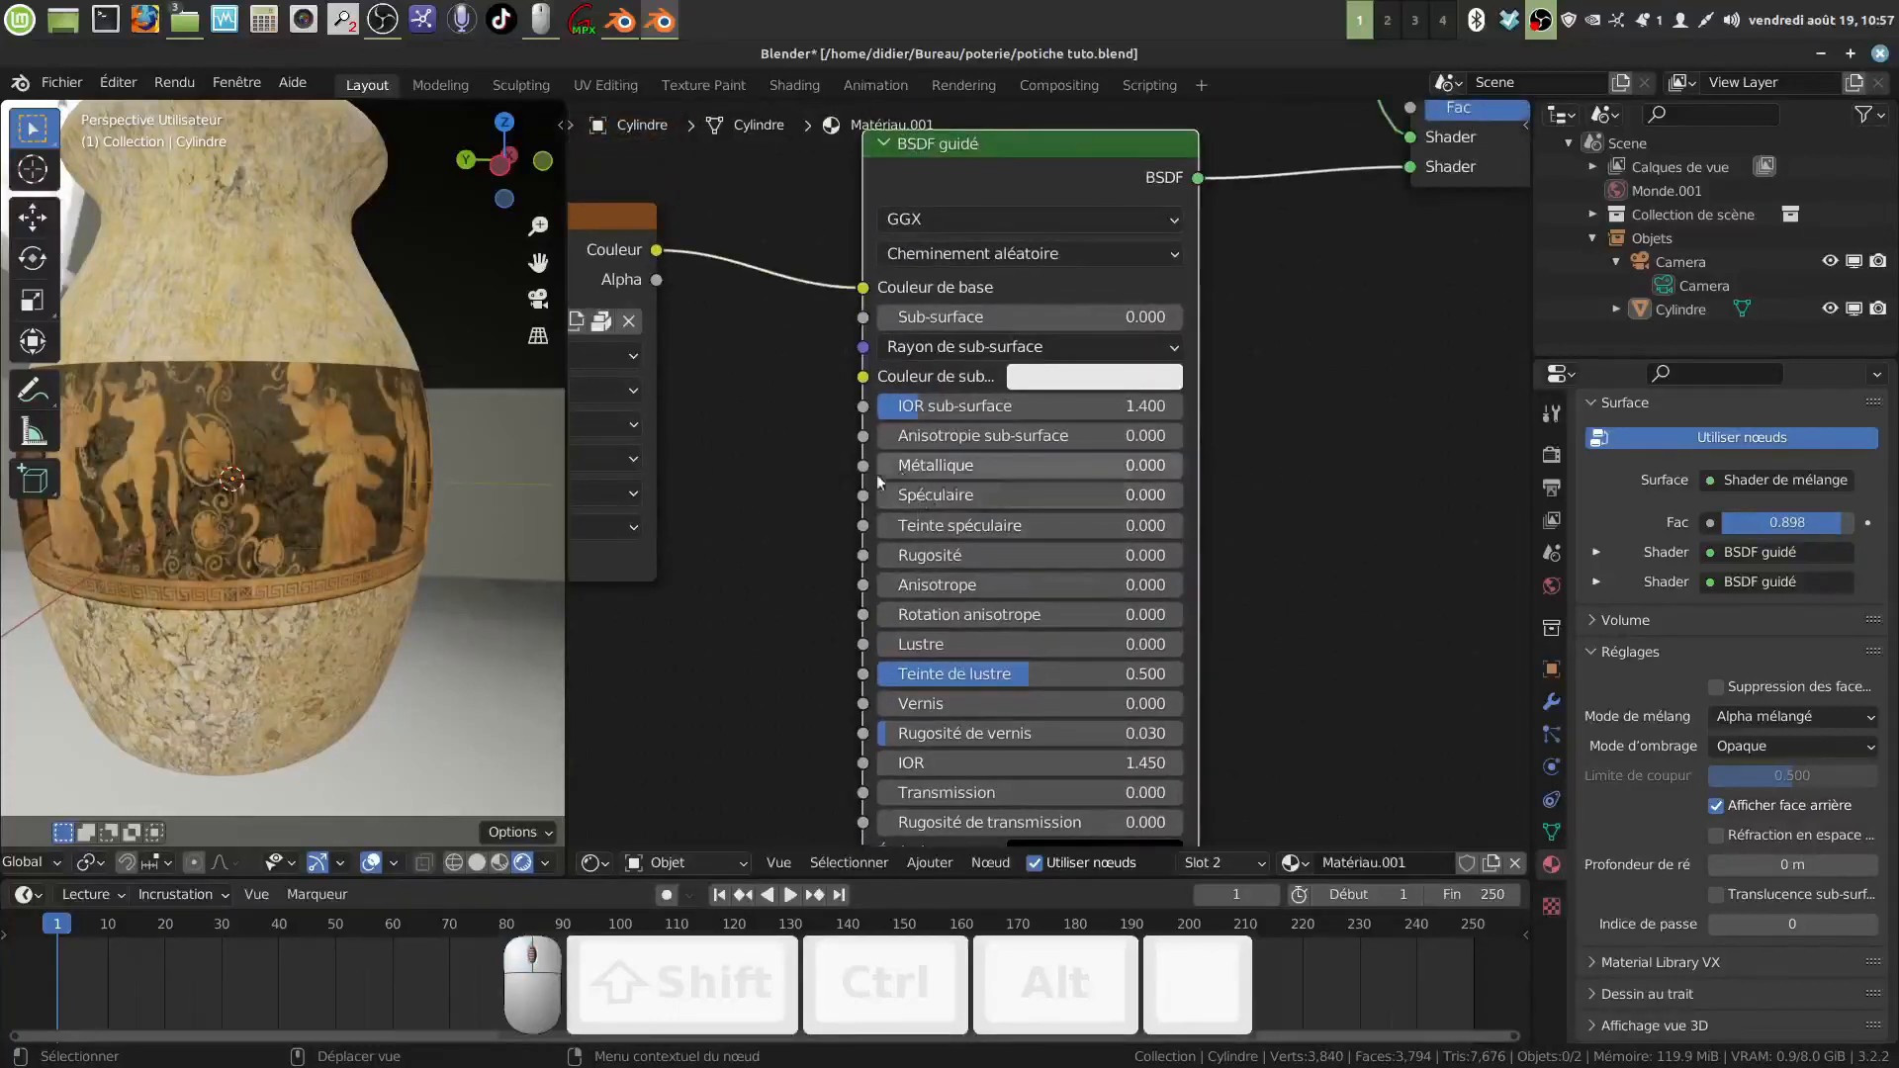
Step: Inspect the frieze on the pot and move its BSDF guidé node slightly higher in the node graph
mouse_move(322, 519)
middle_down()
mouse_move(286, 544)
mouse_move(390, 489)
mouse_move(339, 580)
mouse_move(318, 569)
middle_up()
scroll(853, 555, down, 4)
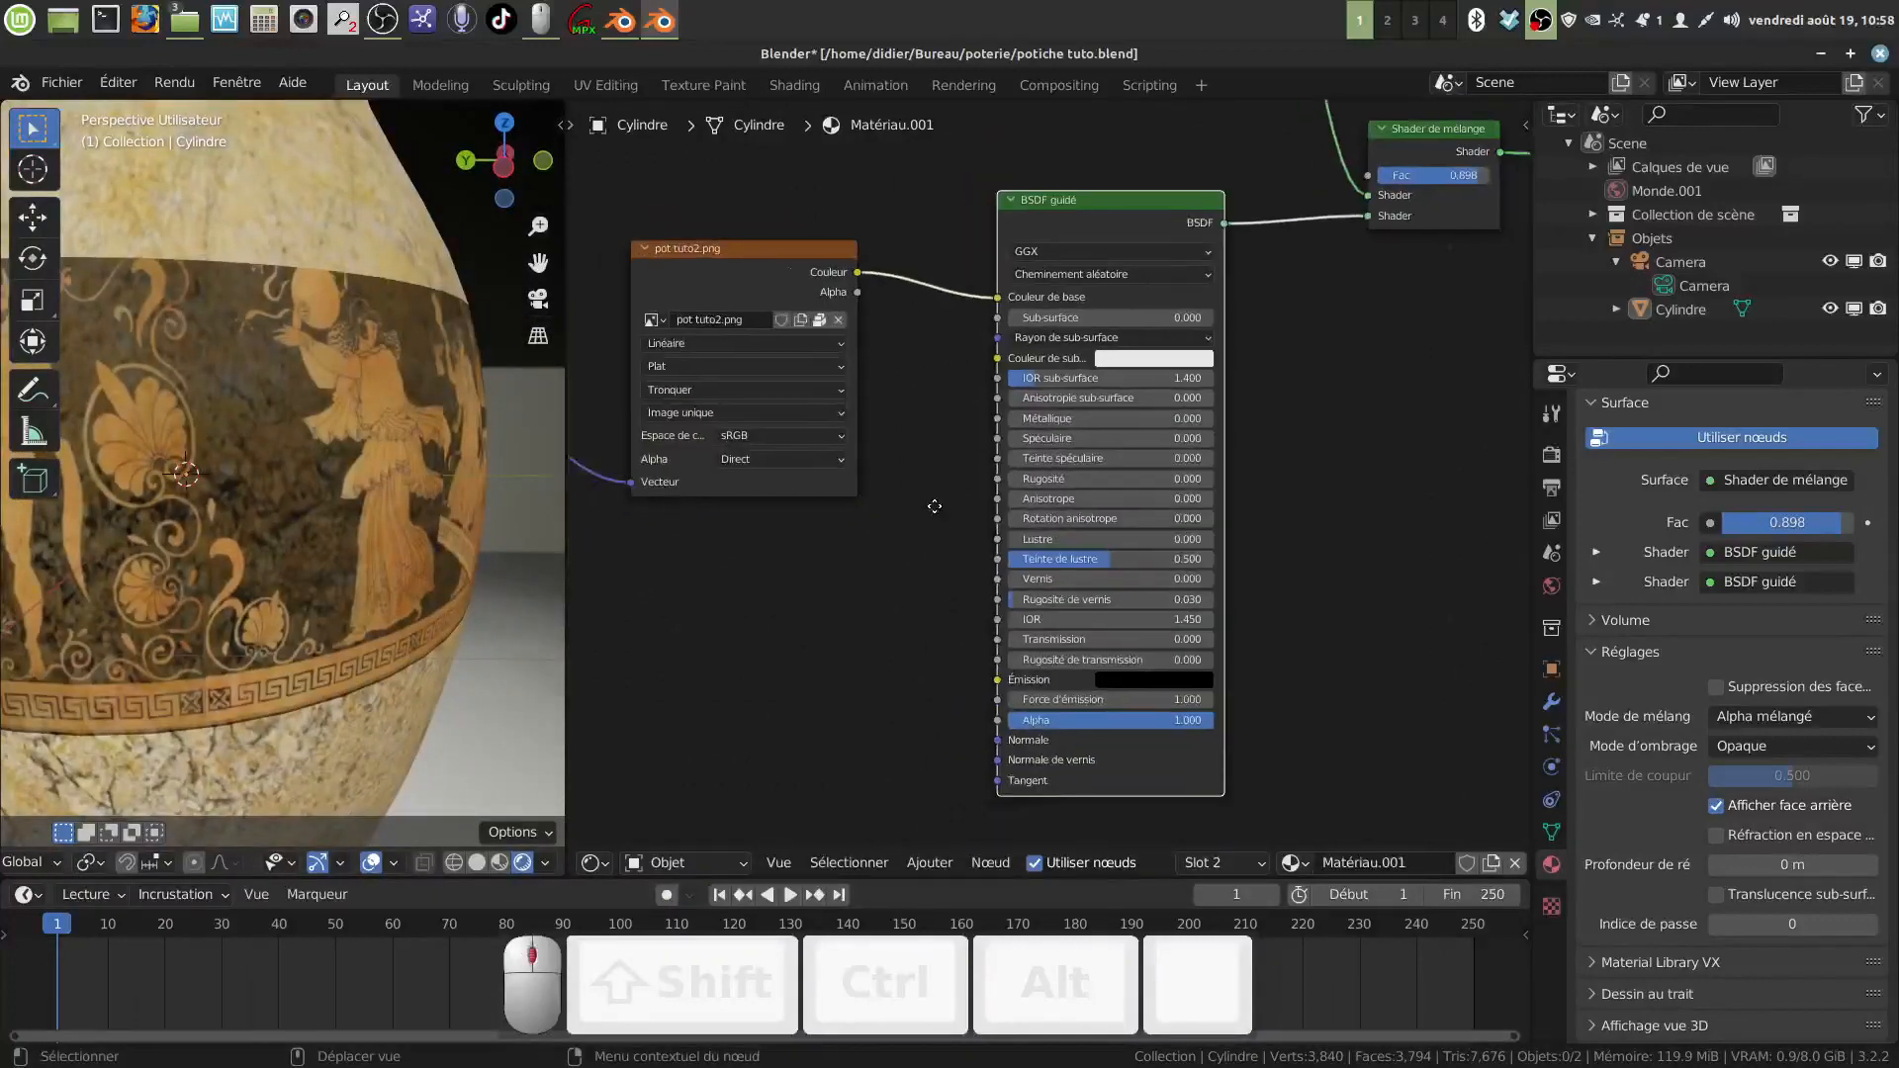
scroll(412, 597, down, 3)
scroll(923, 651, down, 2)
scroll(923, 651, down, 4)
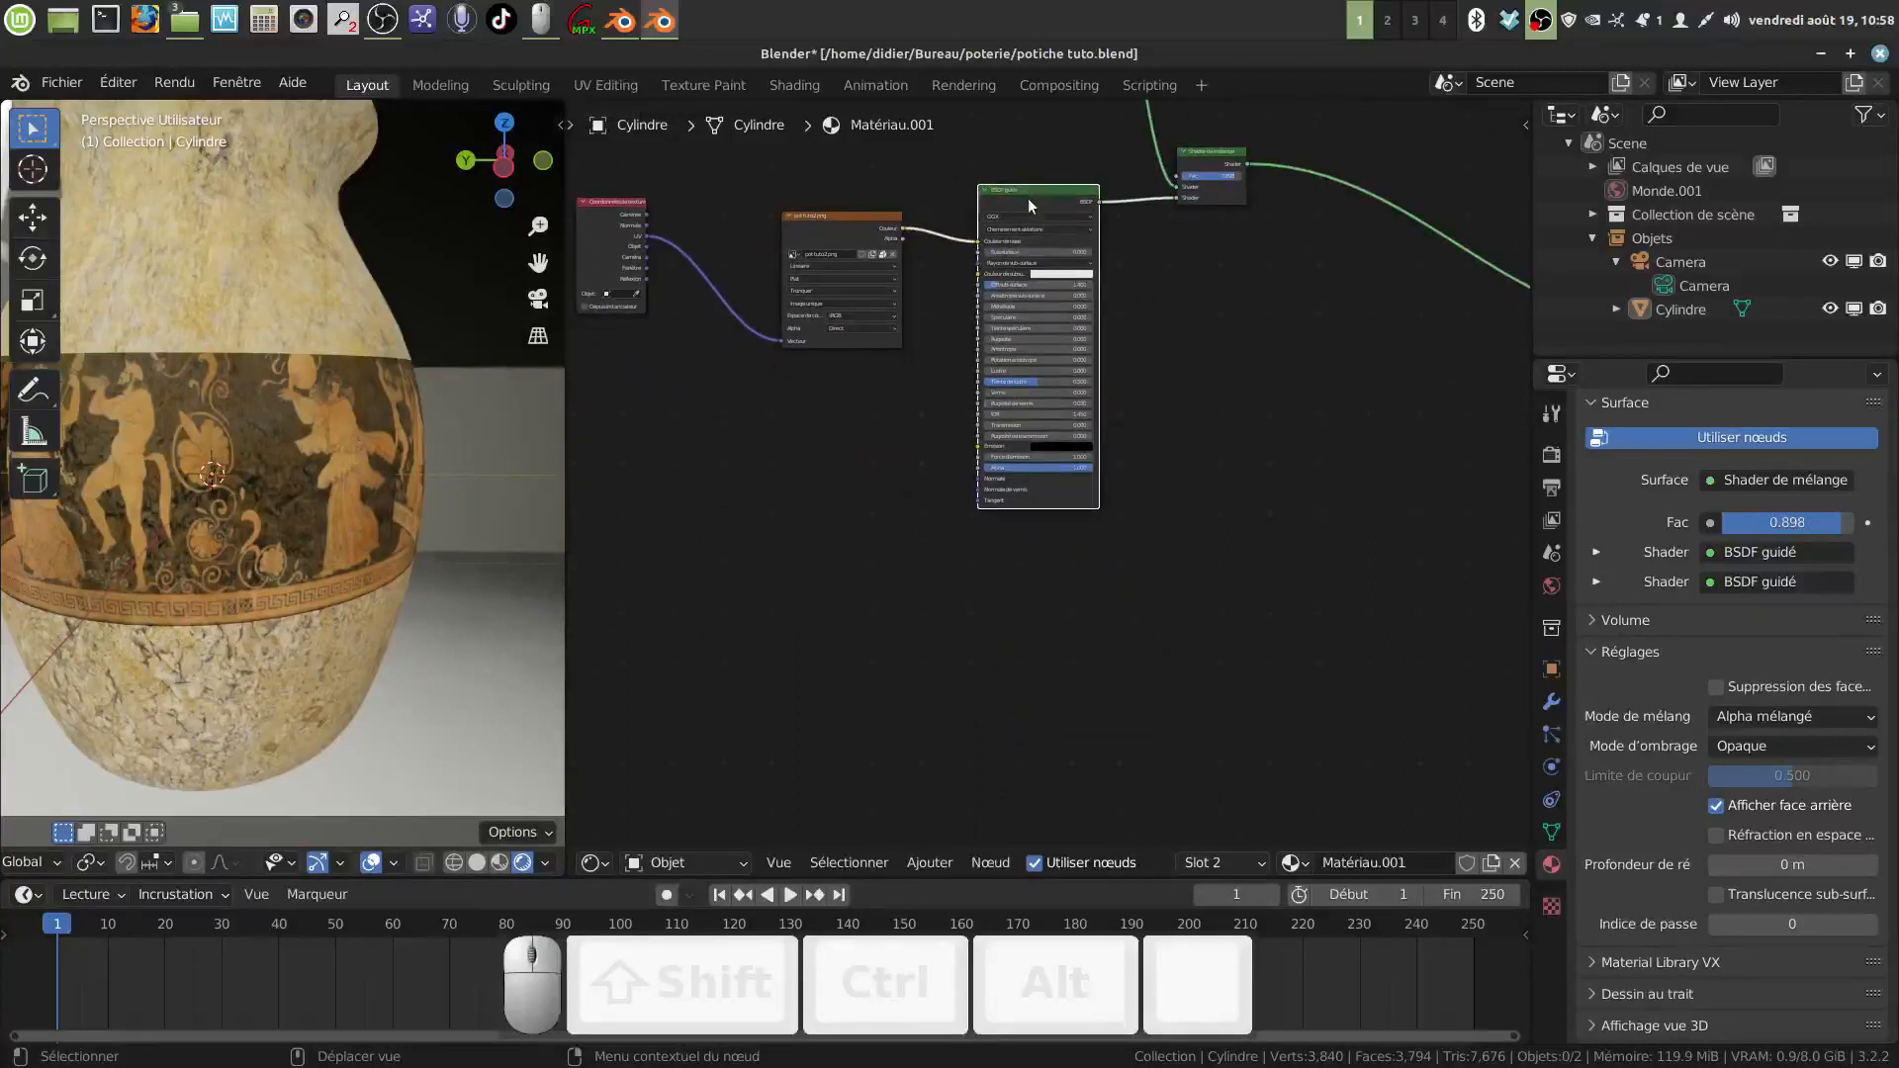
drag(1029, 198, 1023, 164)
scroll(292, 495, up, 4)
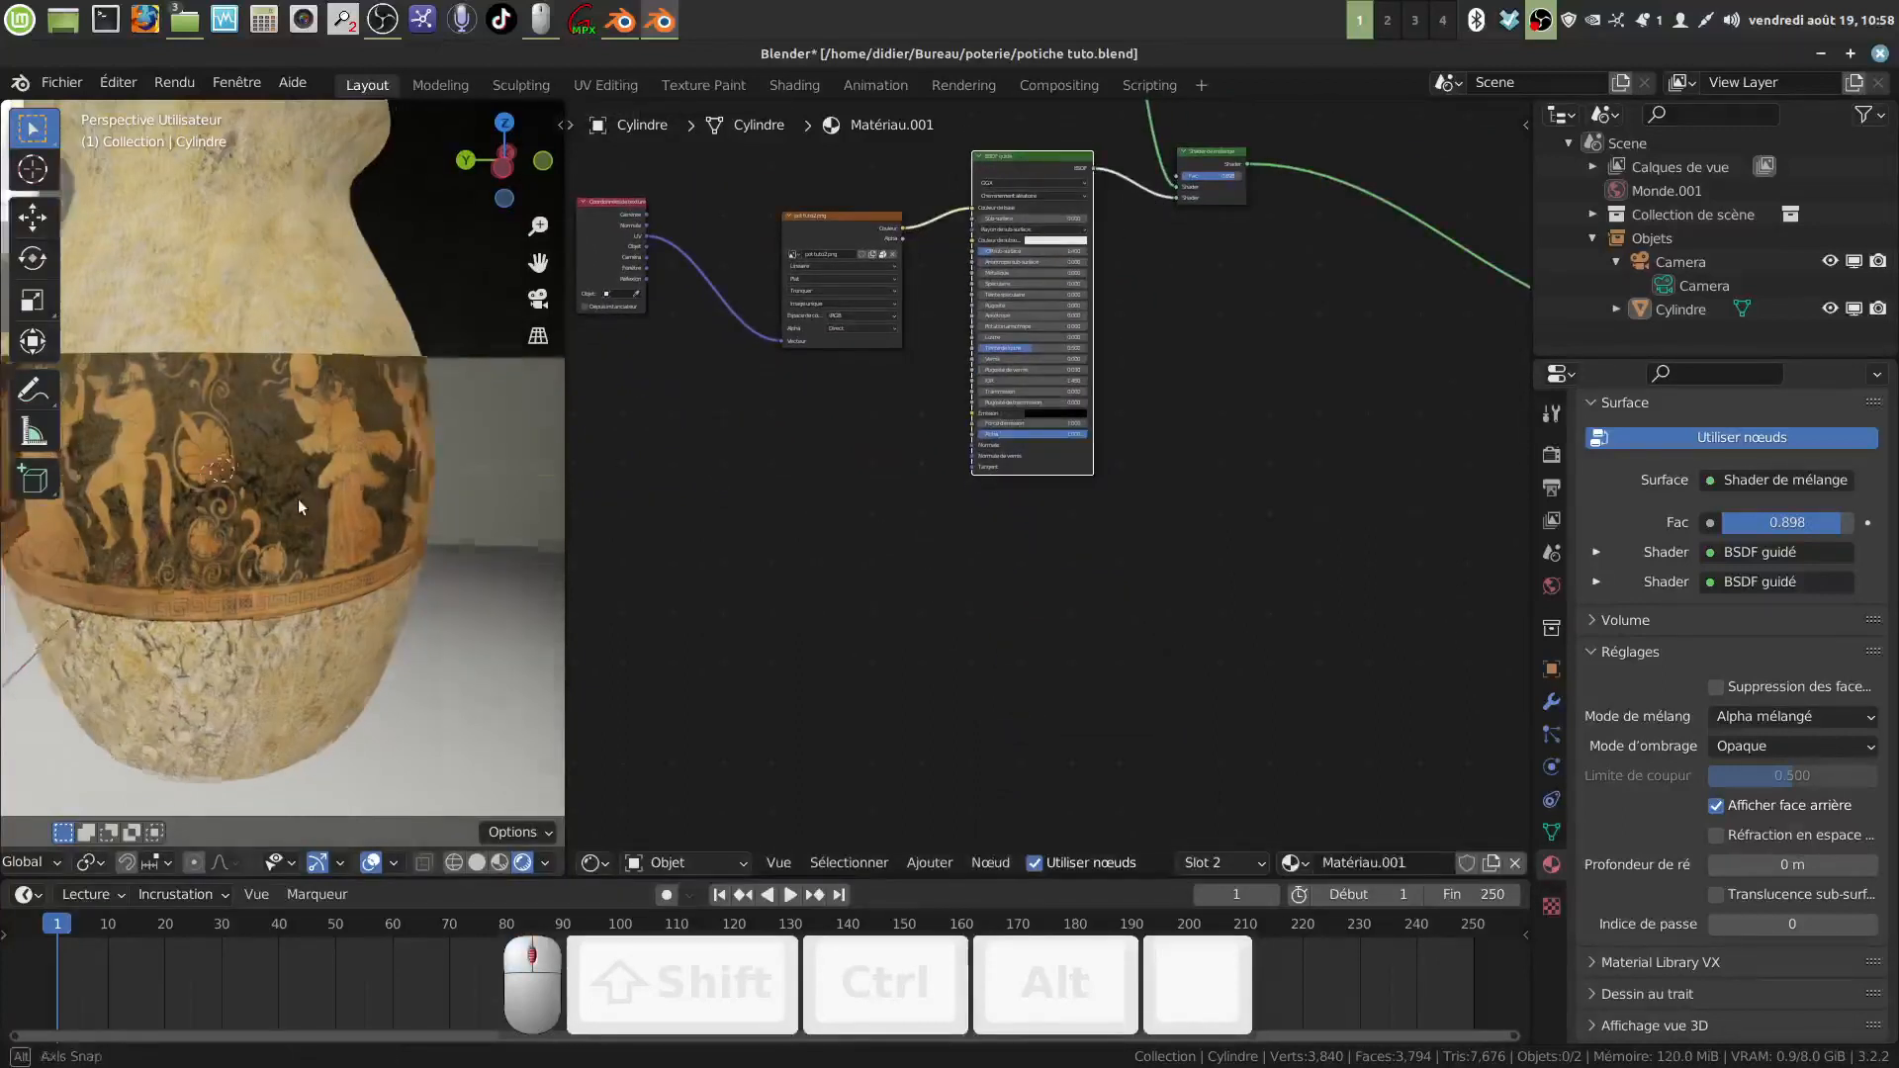
middle_drag(1082, 522, 1086, 589)
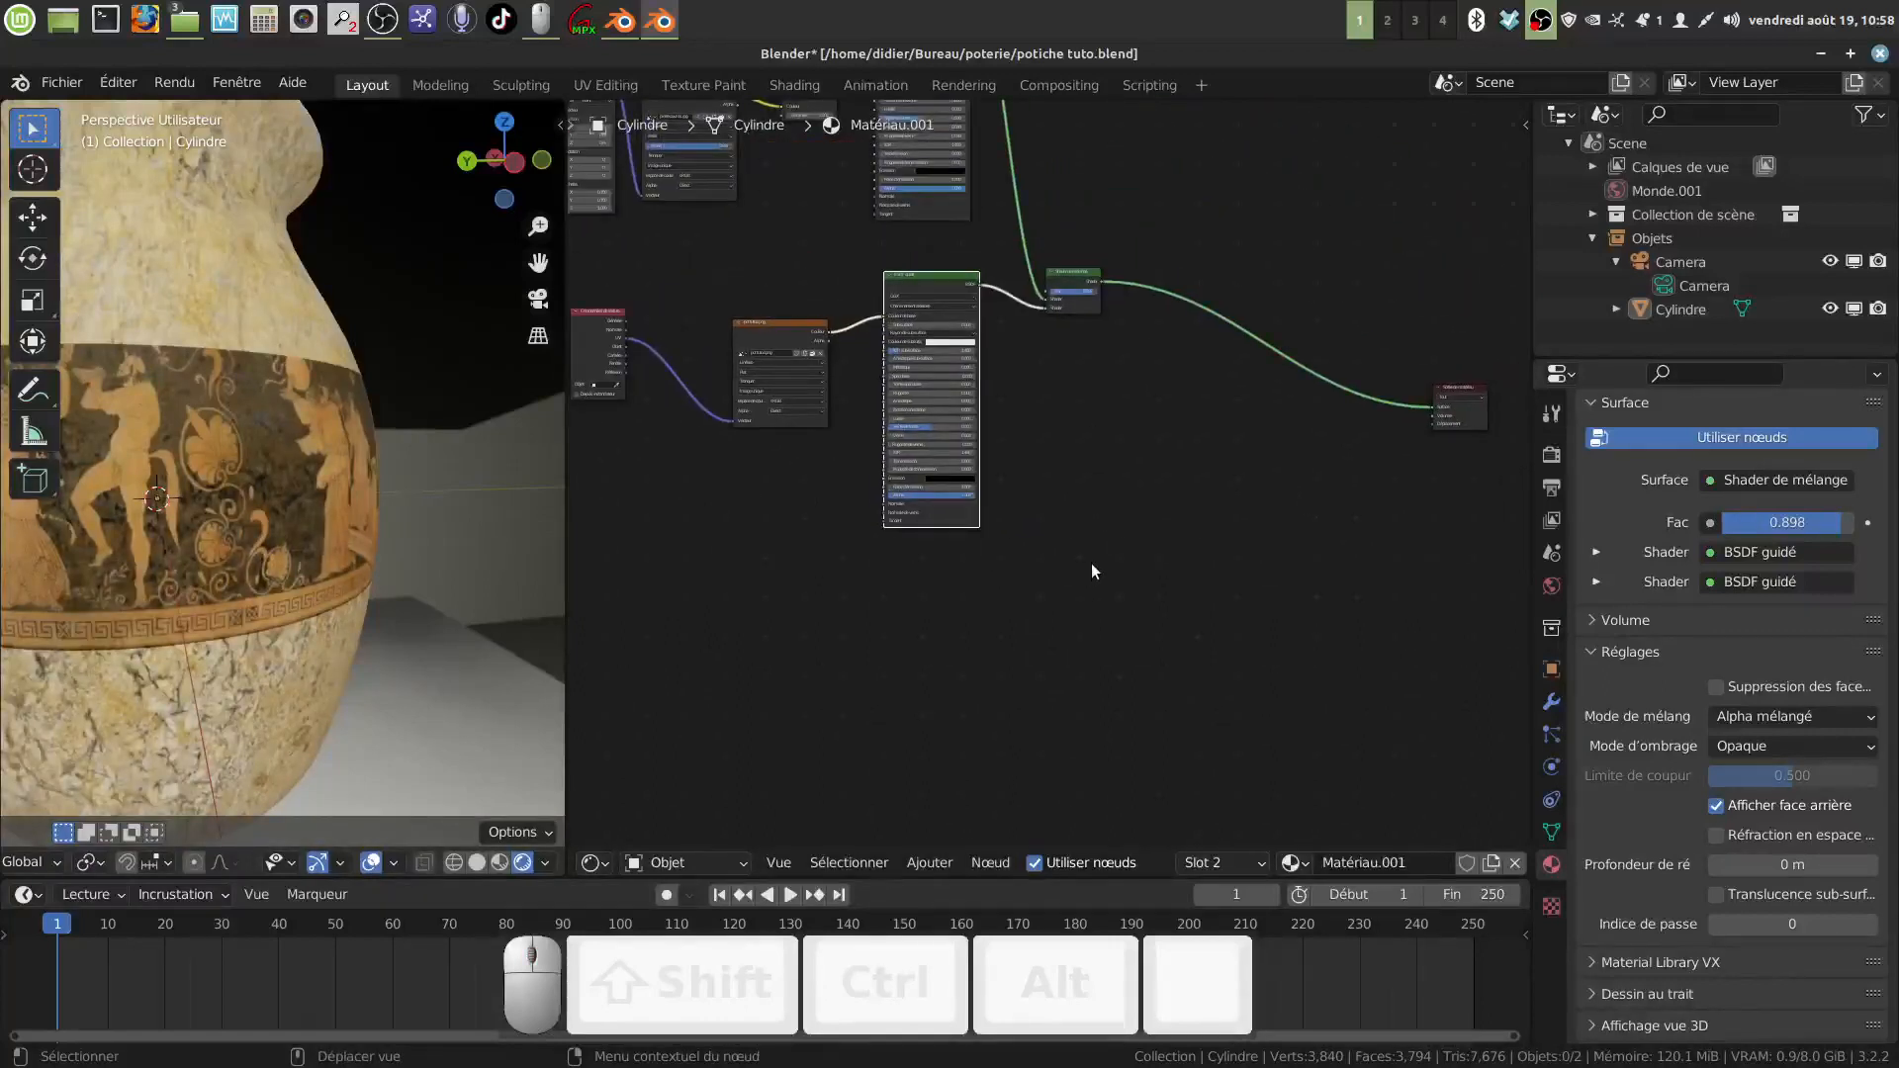
Step: Add another, unconnected BSDF guidé shader in the free space below the frieze's shader
mouse_move(1101, 571)
middle_down()
mouse_move(1115, 561)
mouse_move(1088, 558)
middle_up()
scroll(1074, 578, down, 1)
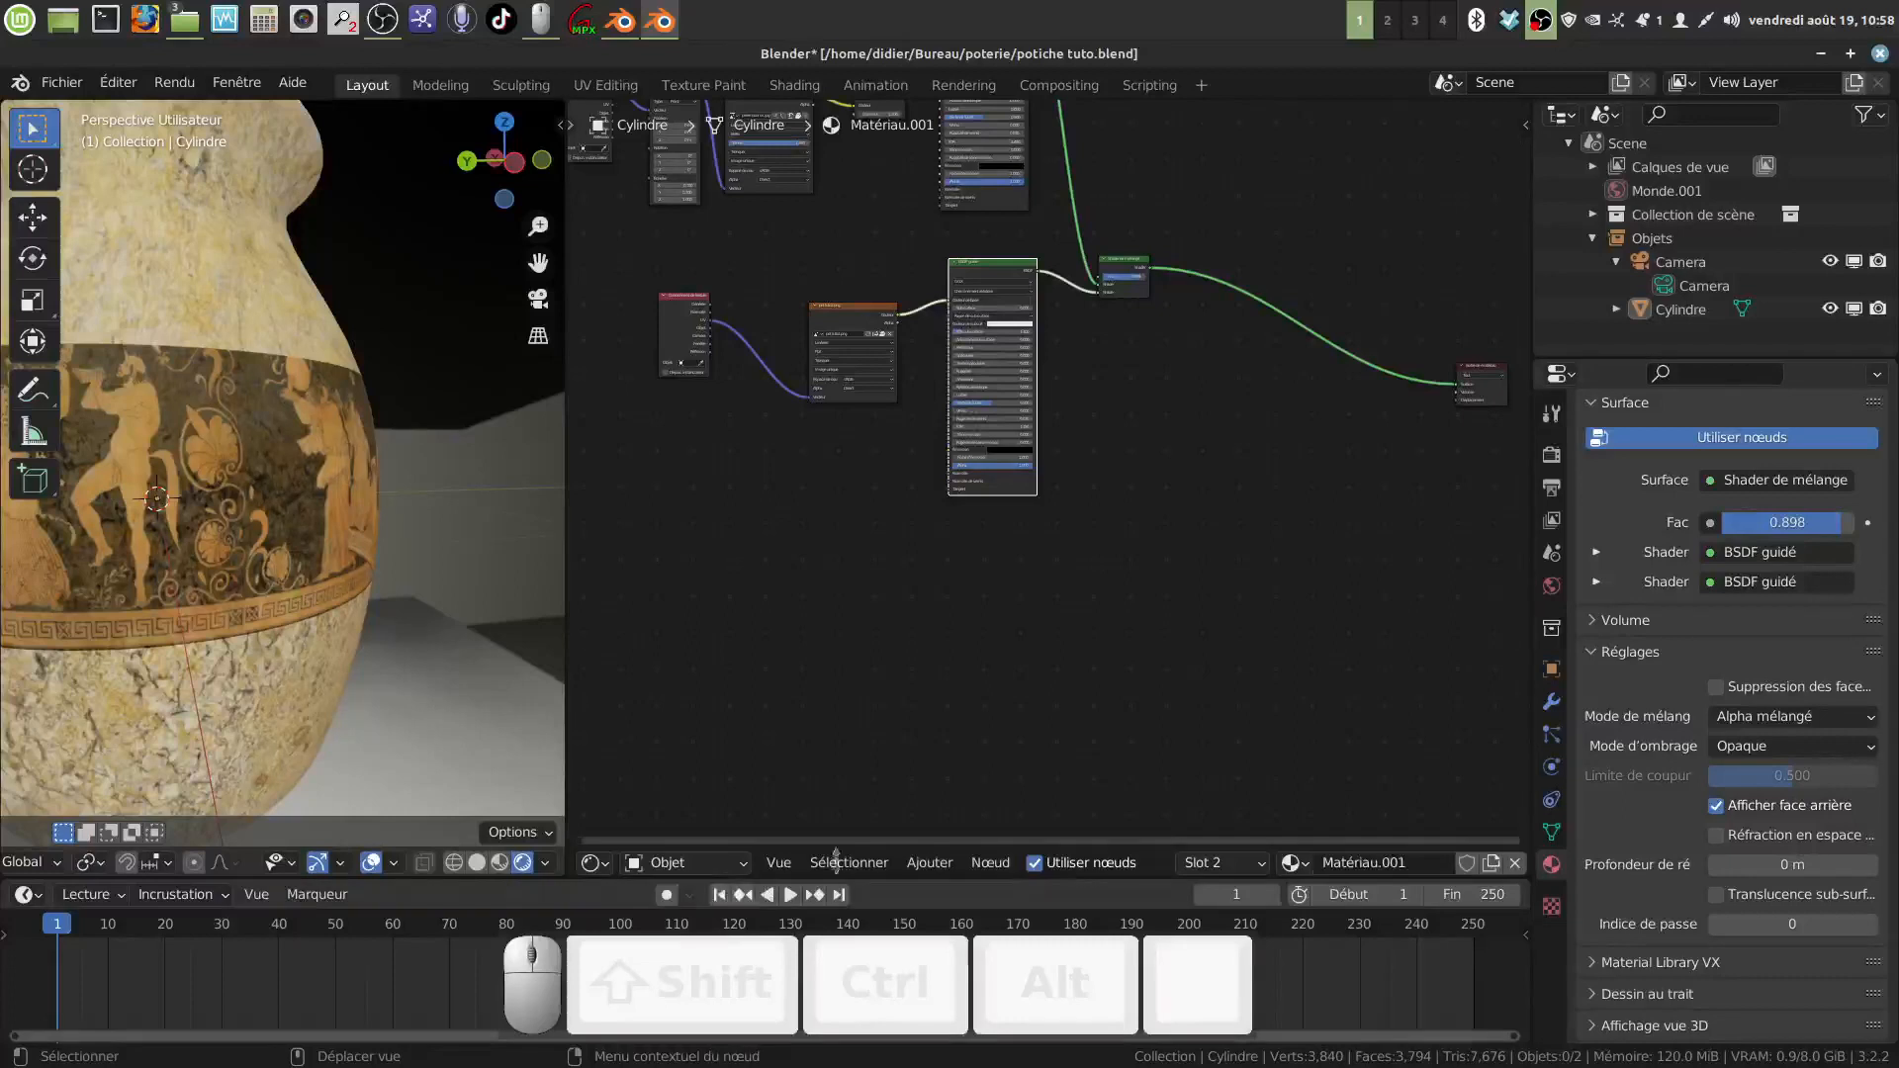
click(930, 863)
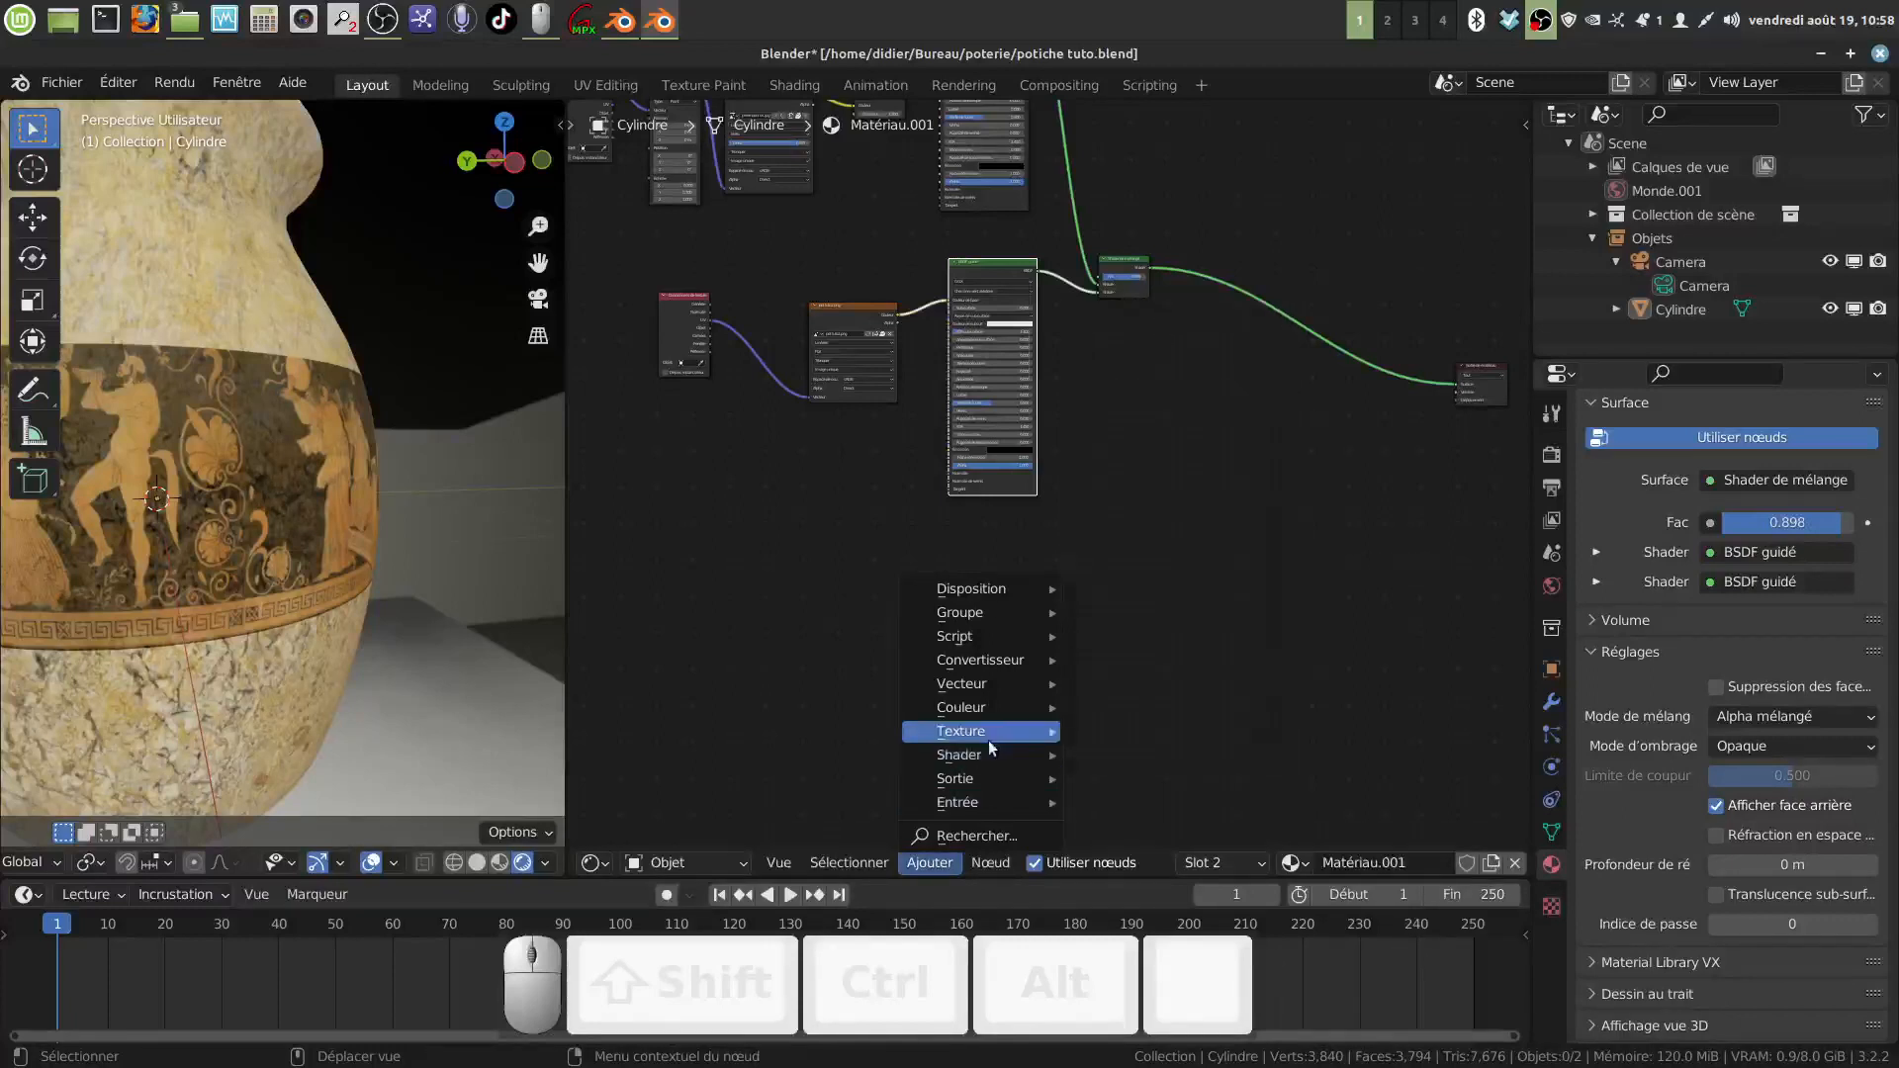
mouse_move(986, 760)
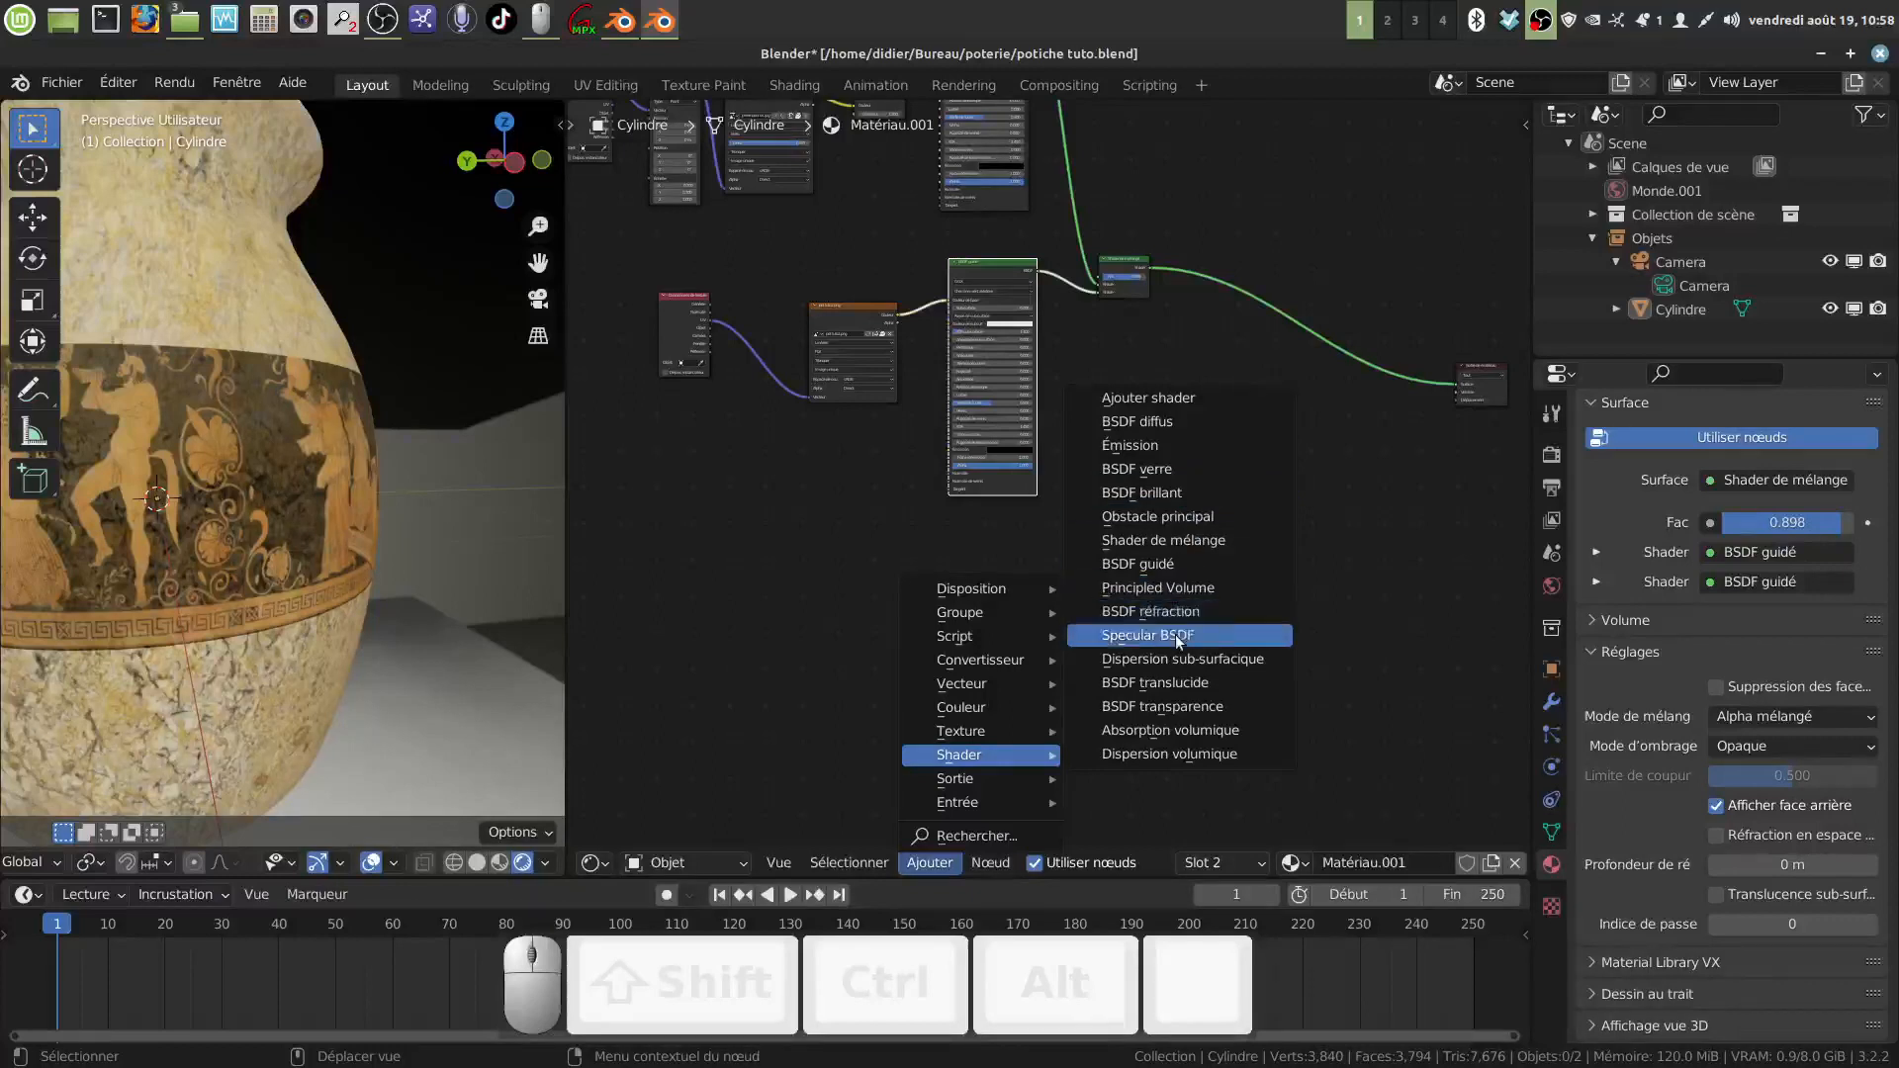
click(1181, 564)
click(990, 559)
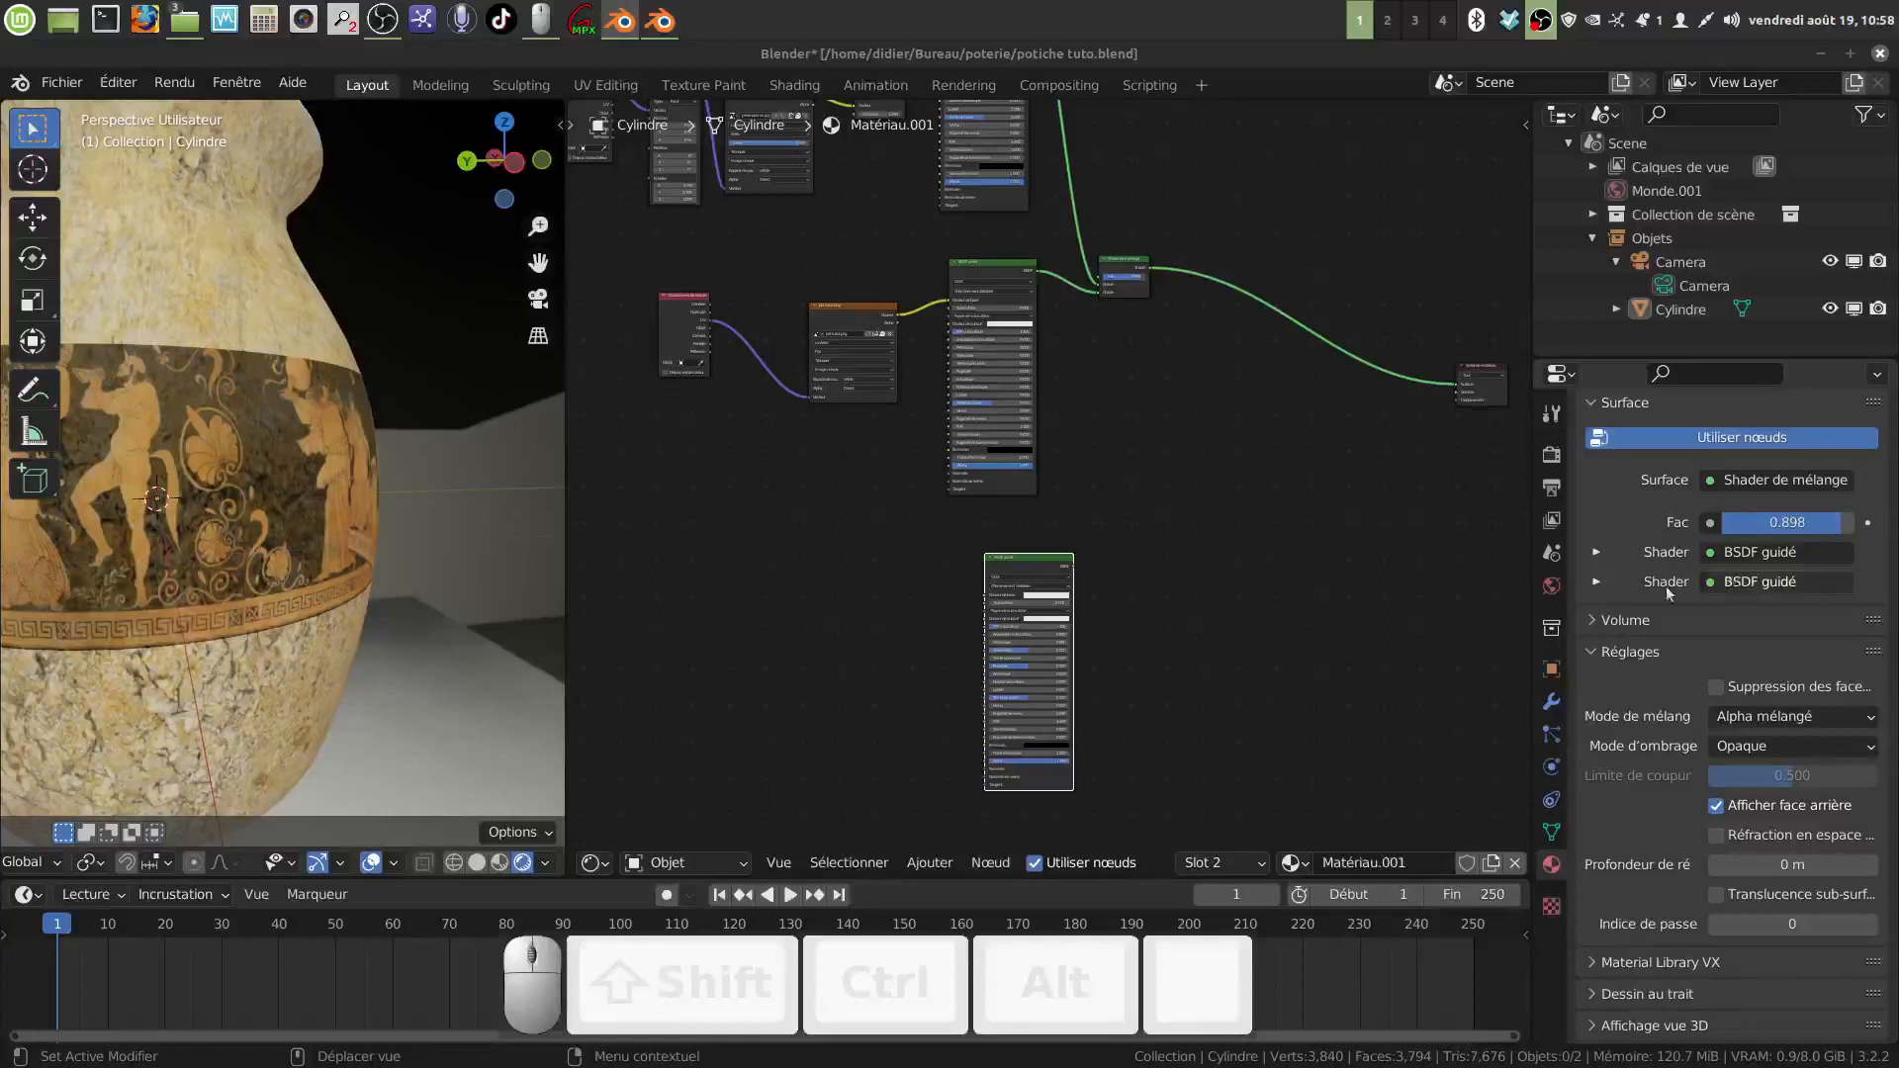
mouse_move(1219, 650)
middle_down()
mouse_move(1164, 640)
mouse_move(1209, 622)
middle_up()
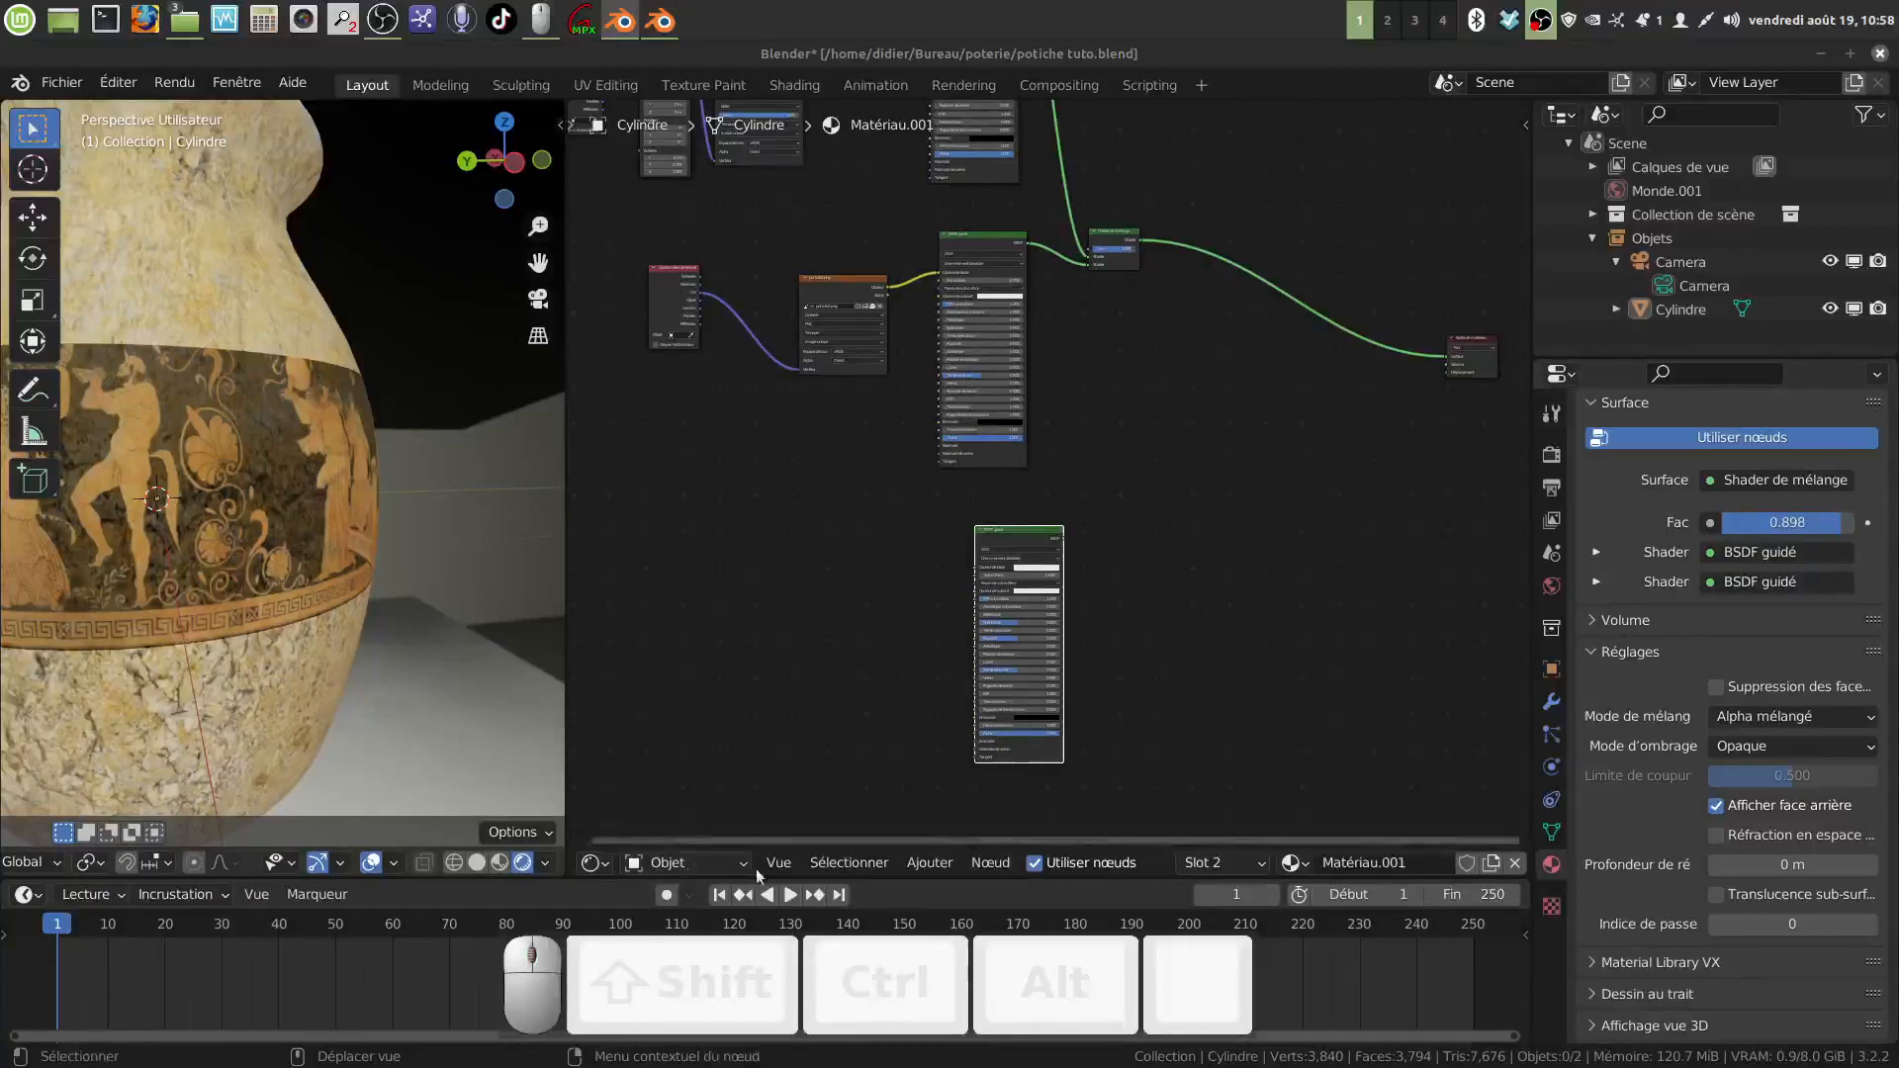
Step: Add a second Shader de mélange node just before the Material Output, below the existing link
click(926, 862)
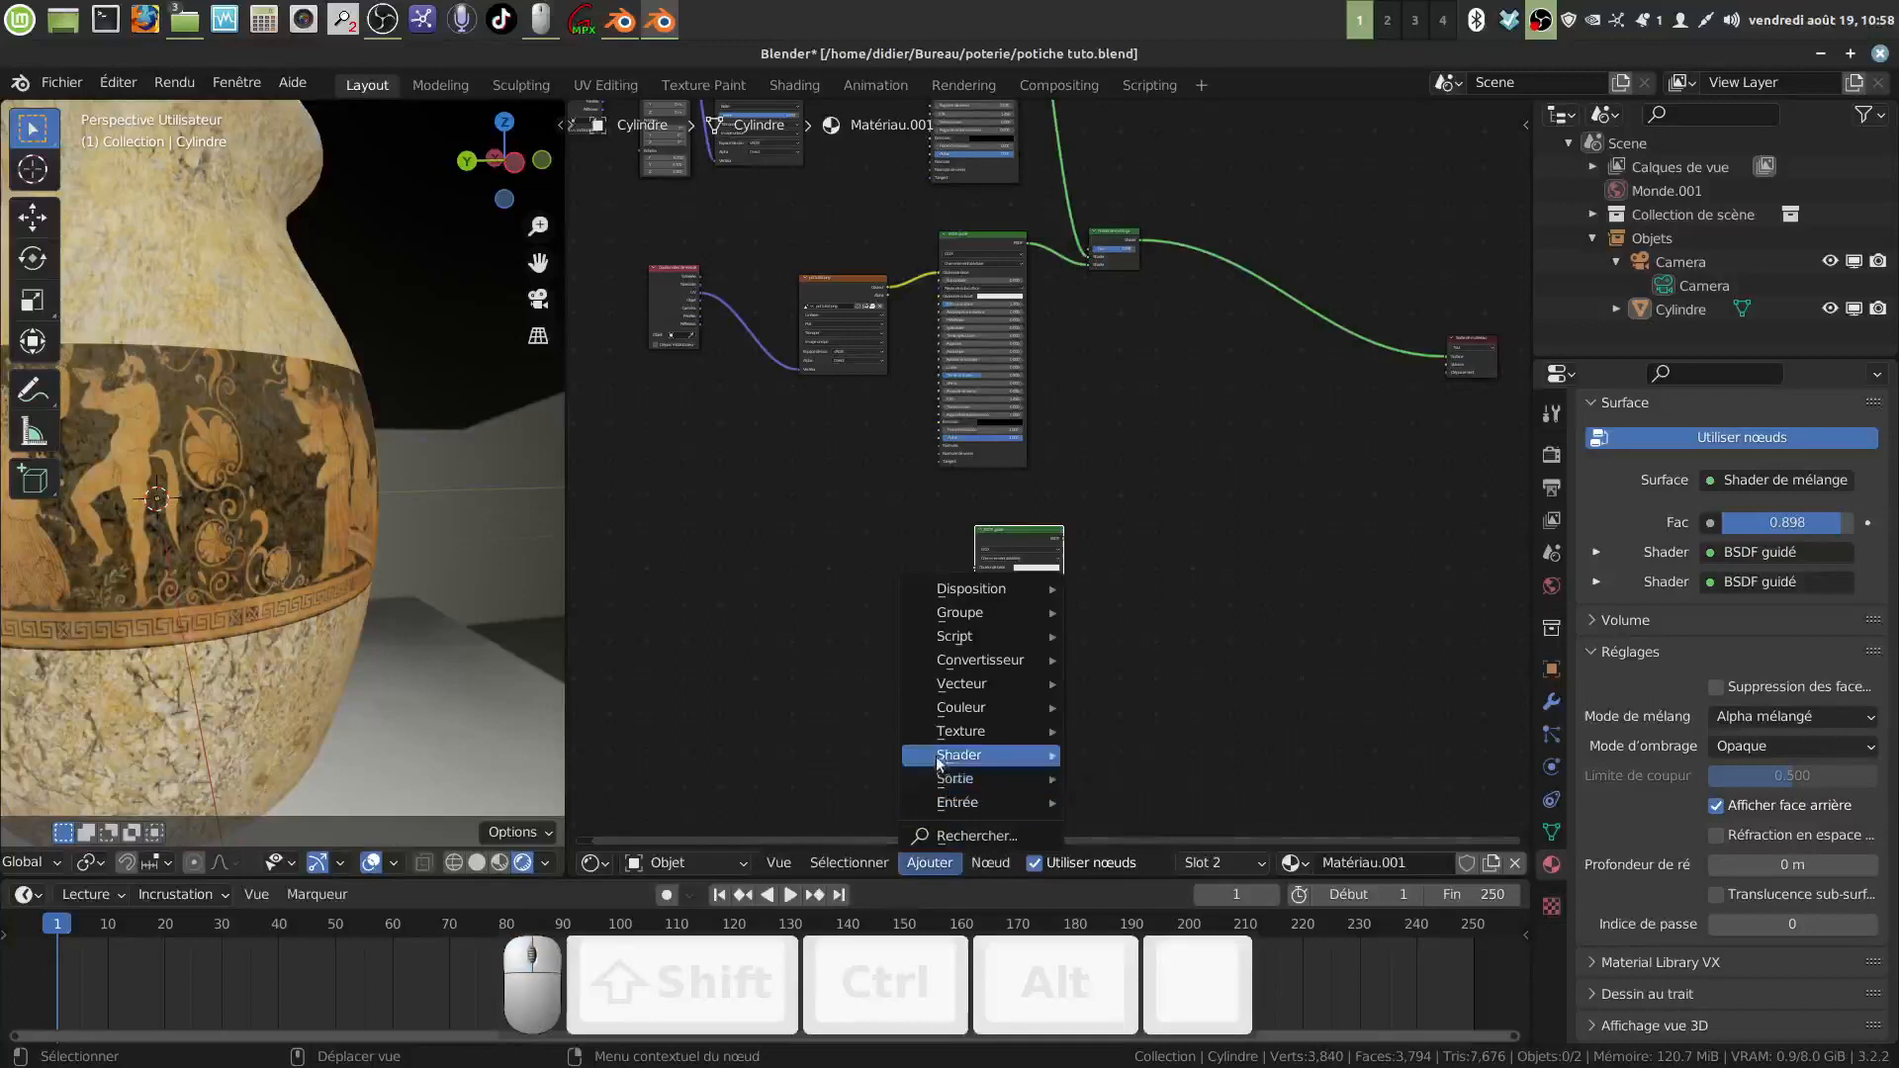
mouse_move(939, 759)
click(1138, 538)
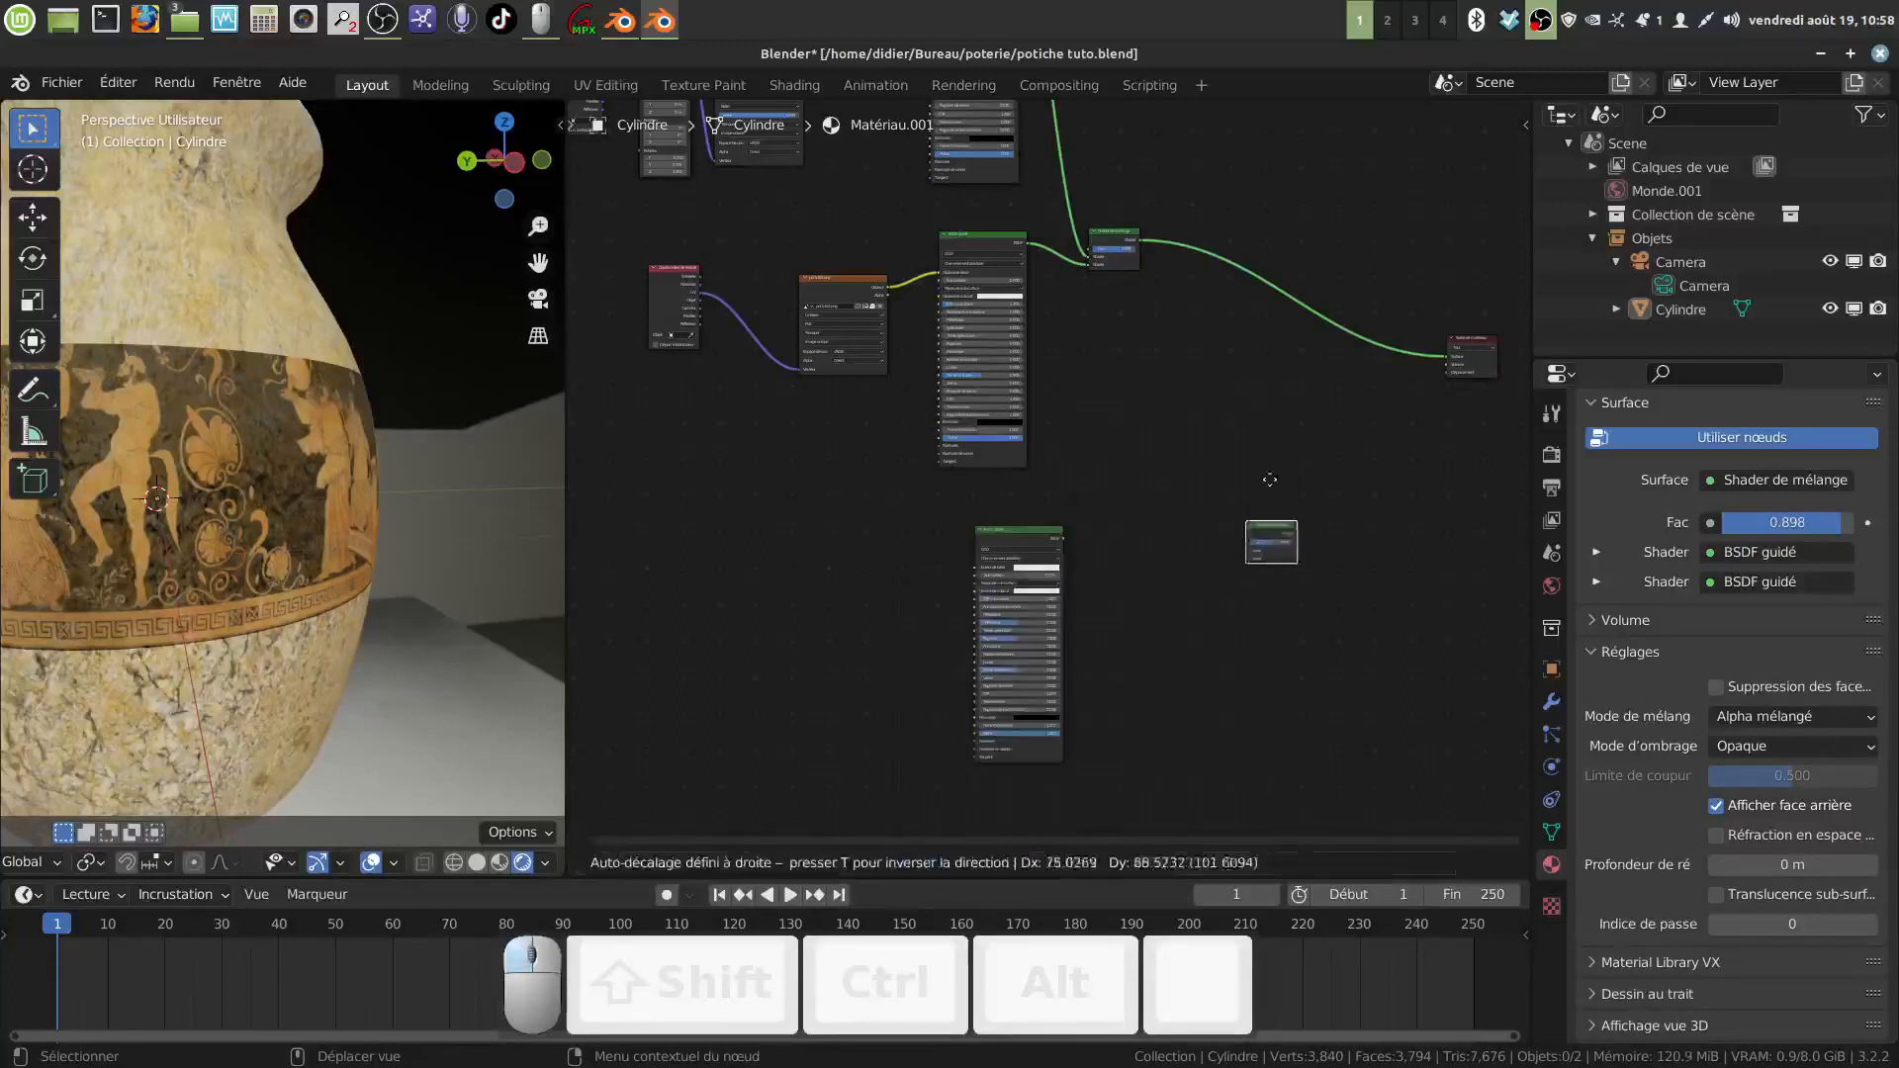
click(1341, 373)
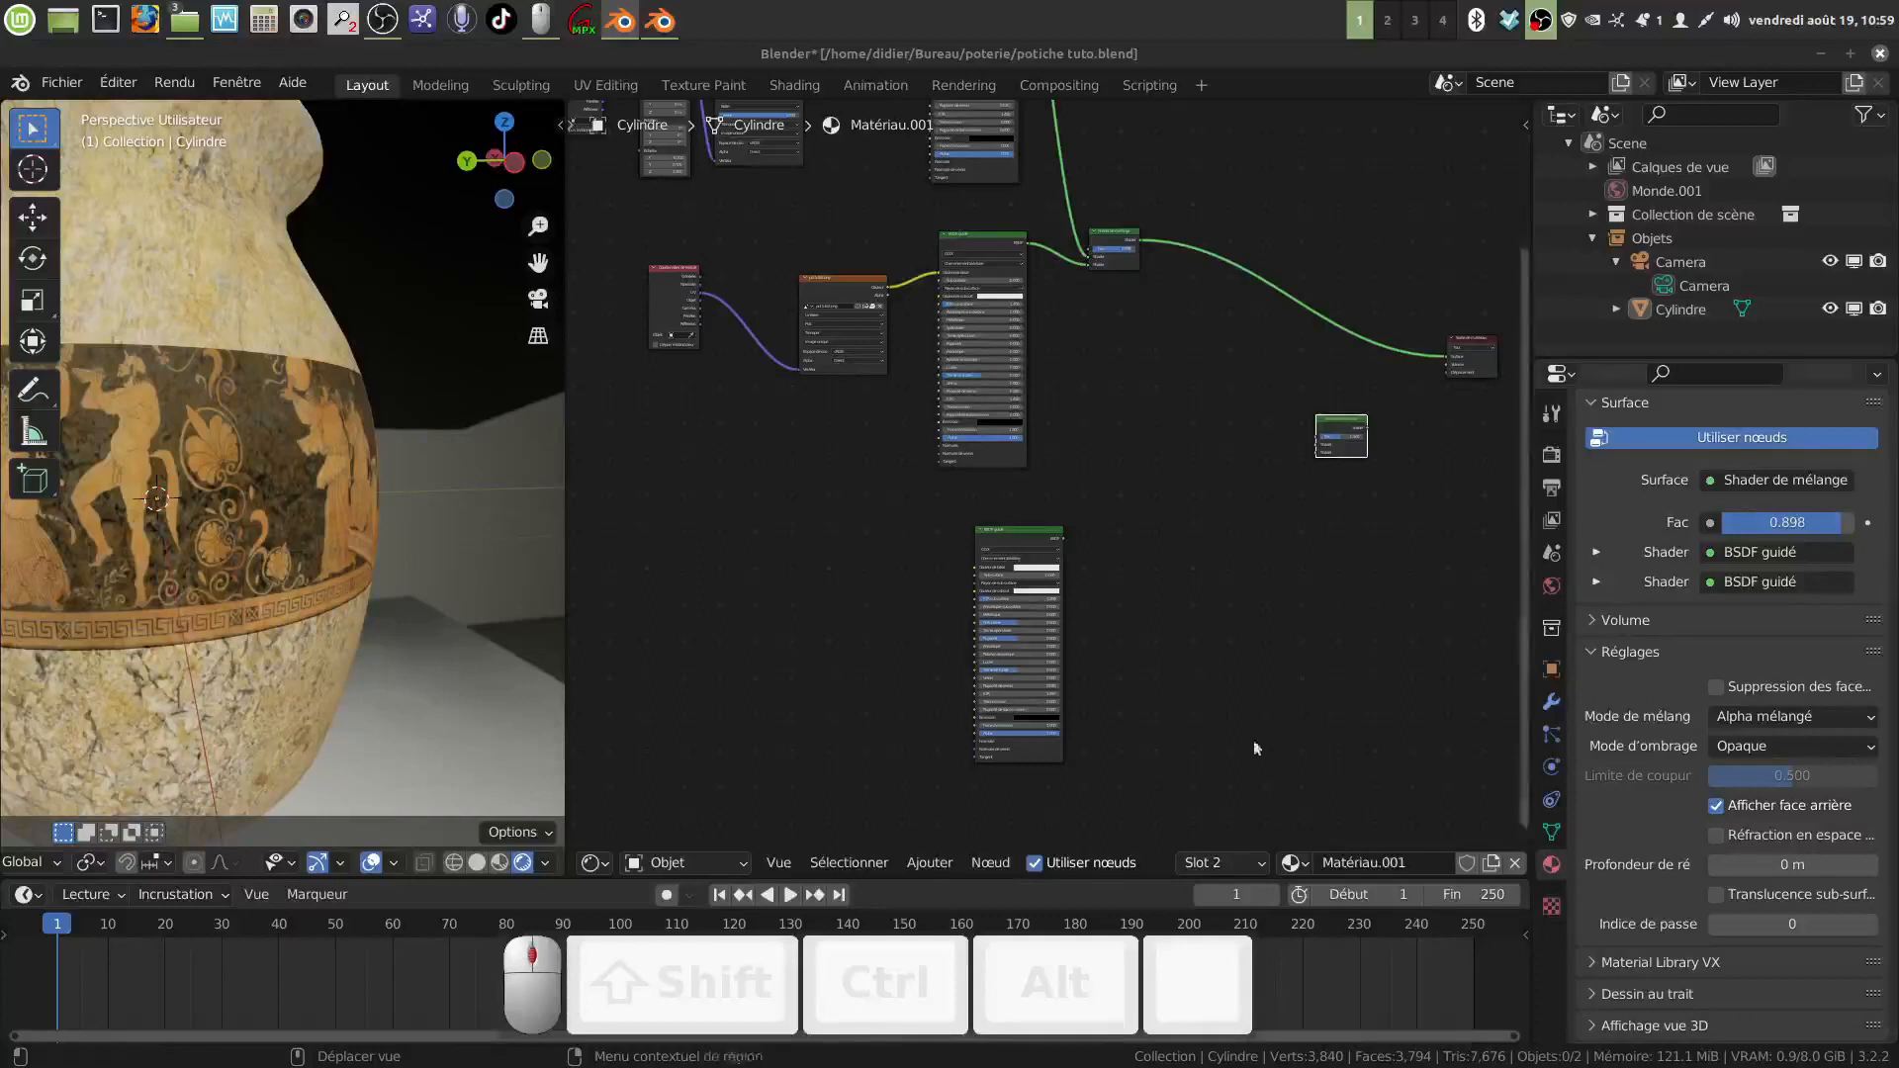
Step: Add a Texture bruit node beside the unconnected BSDF guidé, on its input side
click(929, 862)
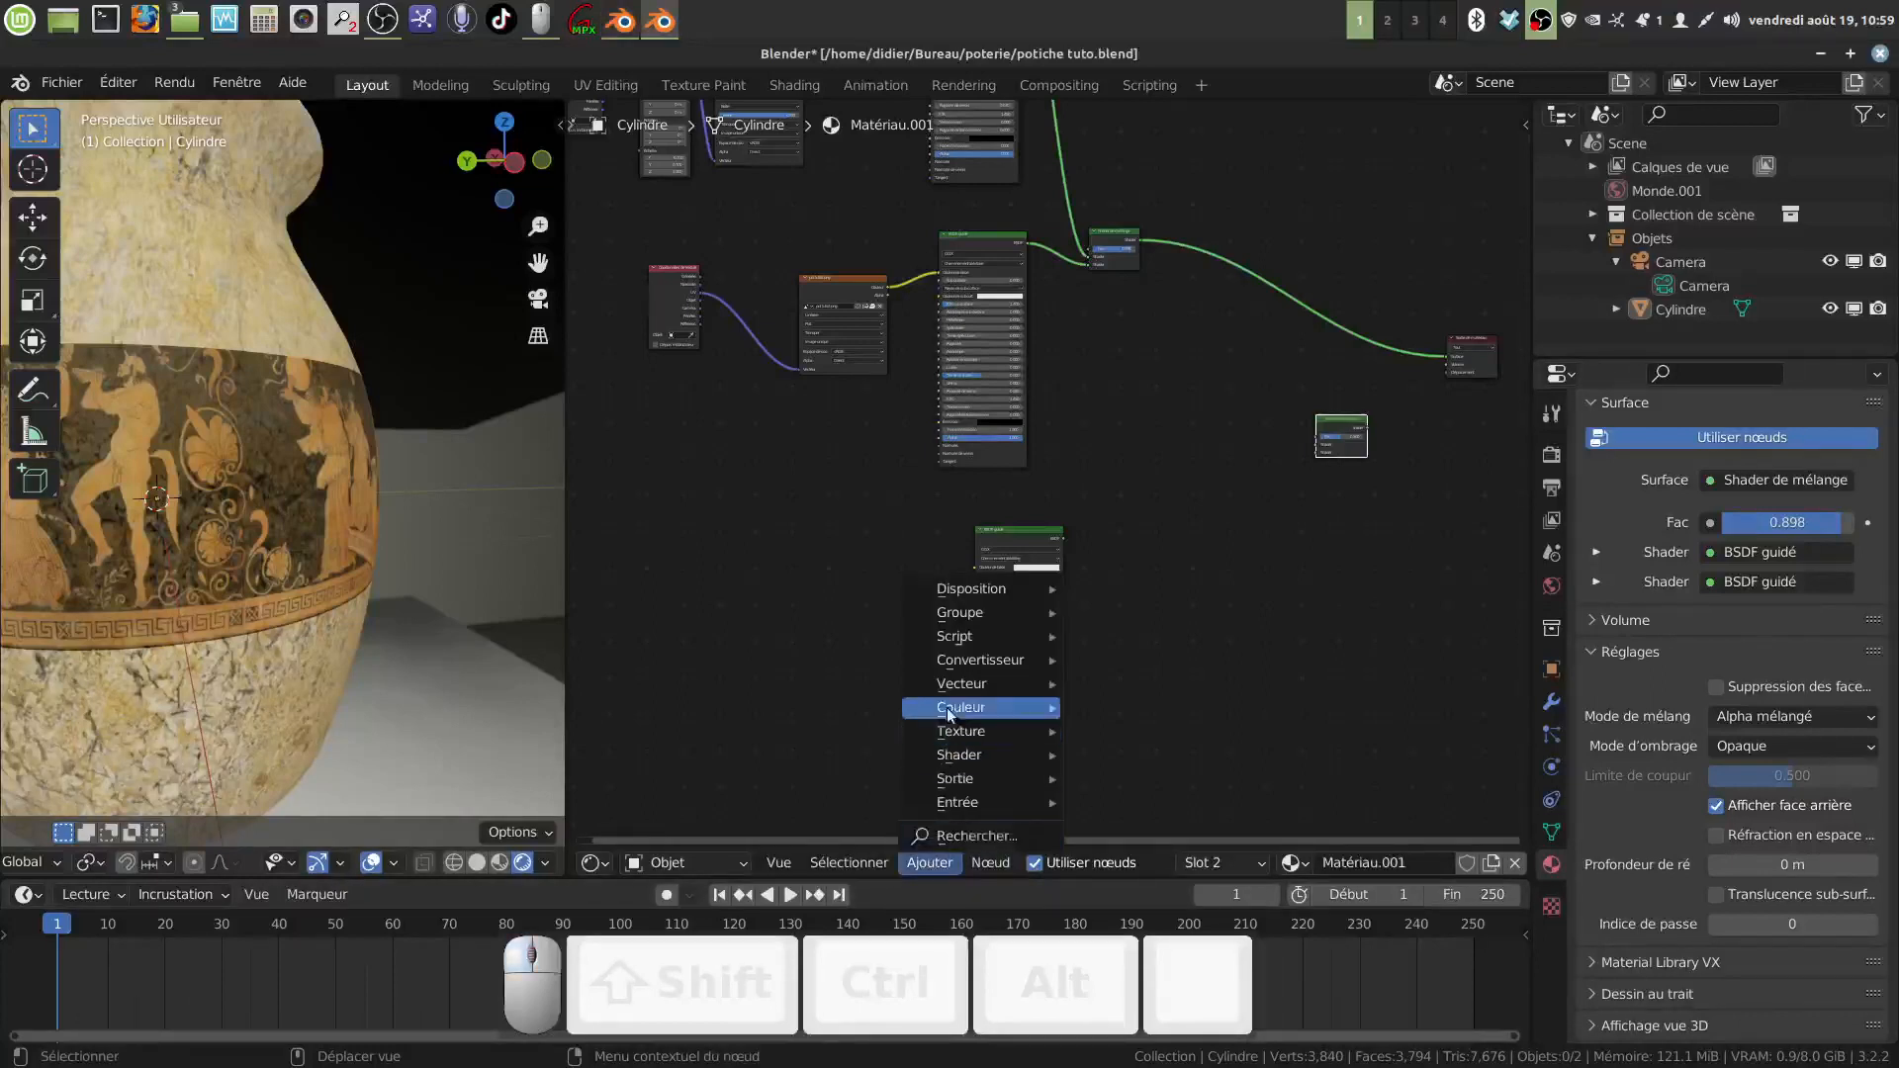
mouse_move(947, 728)
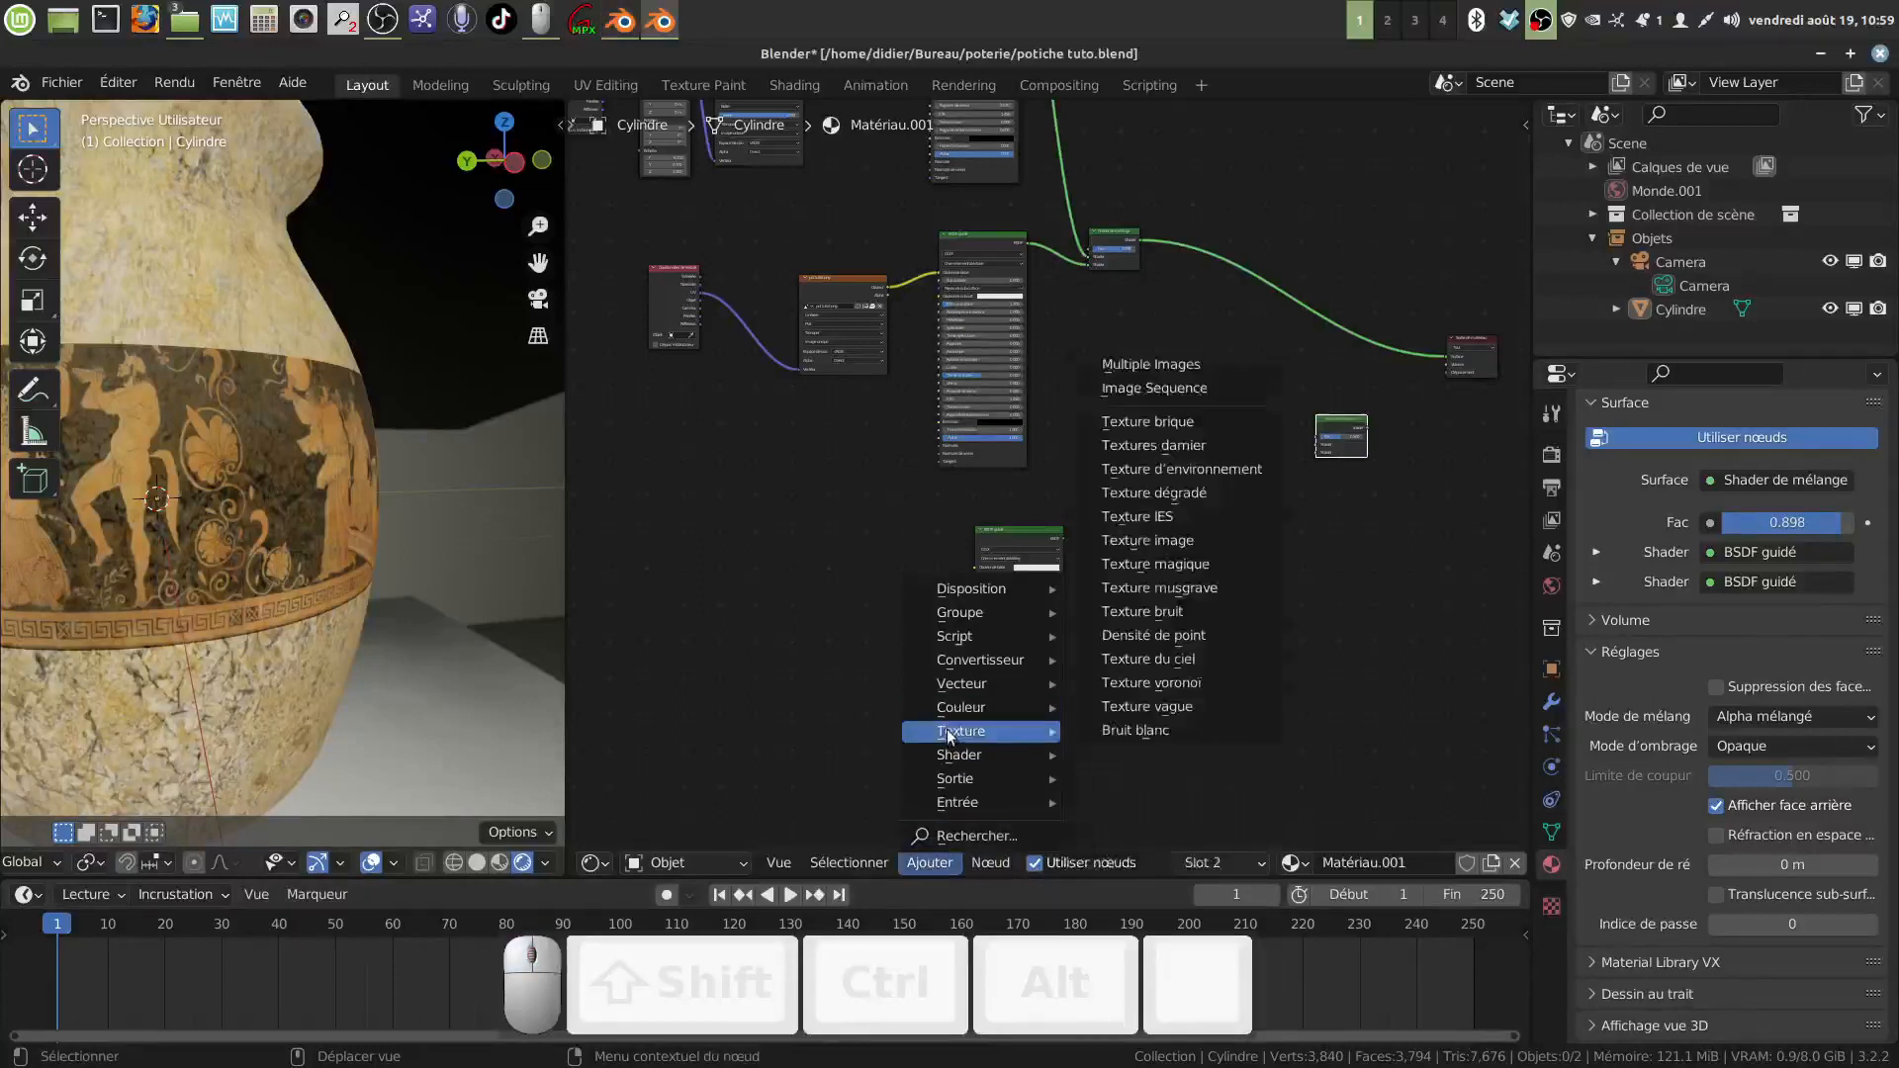
click(1207, 610)
click(1156, 613)
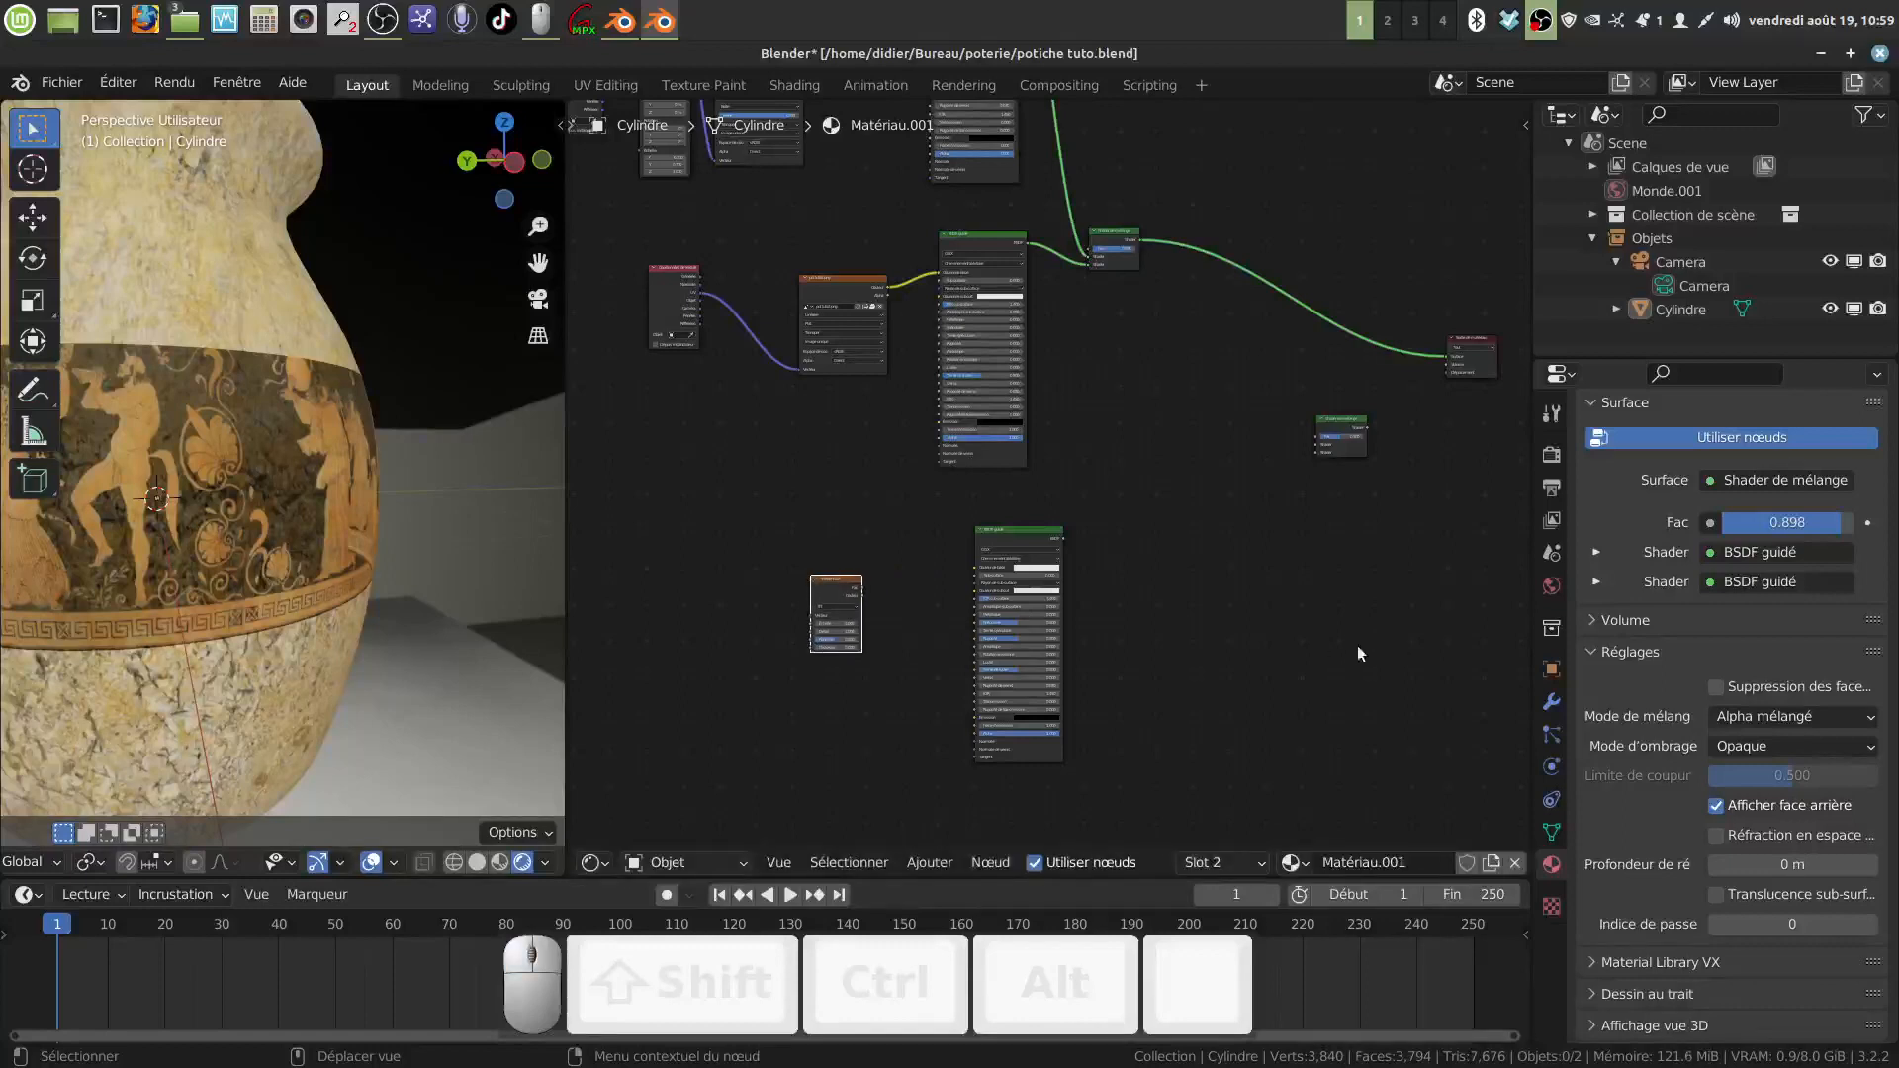
Step: Add a Math node on the output side of the unconnected BSDF guidé
click(928, 863)
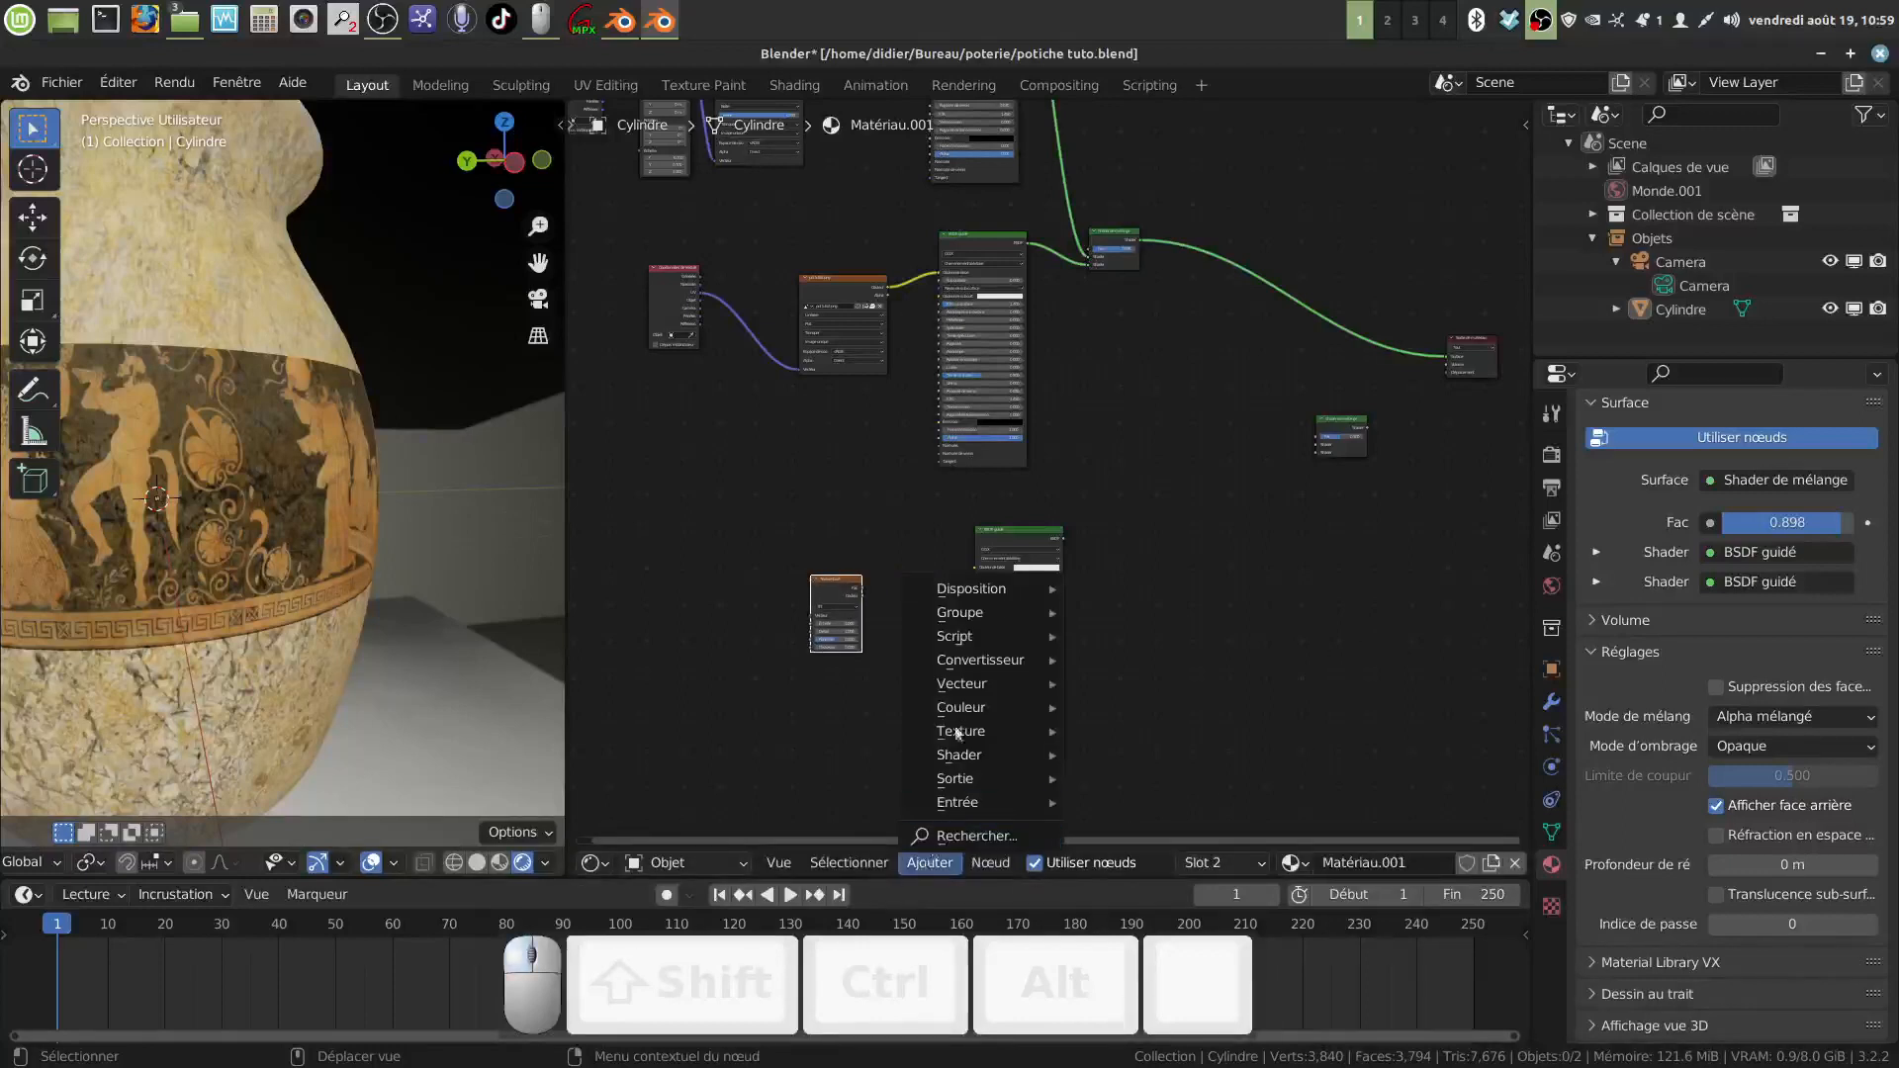
mouse_move(962, 686)
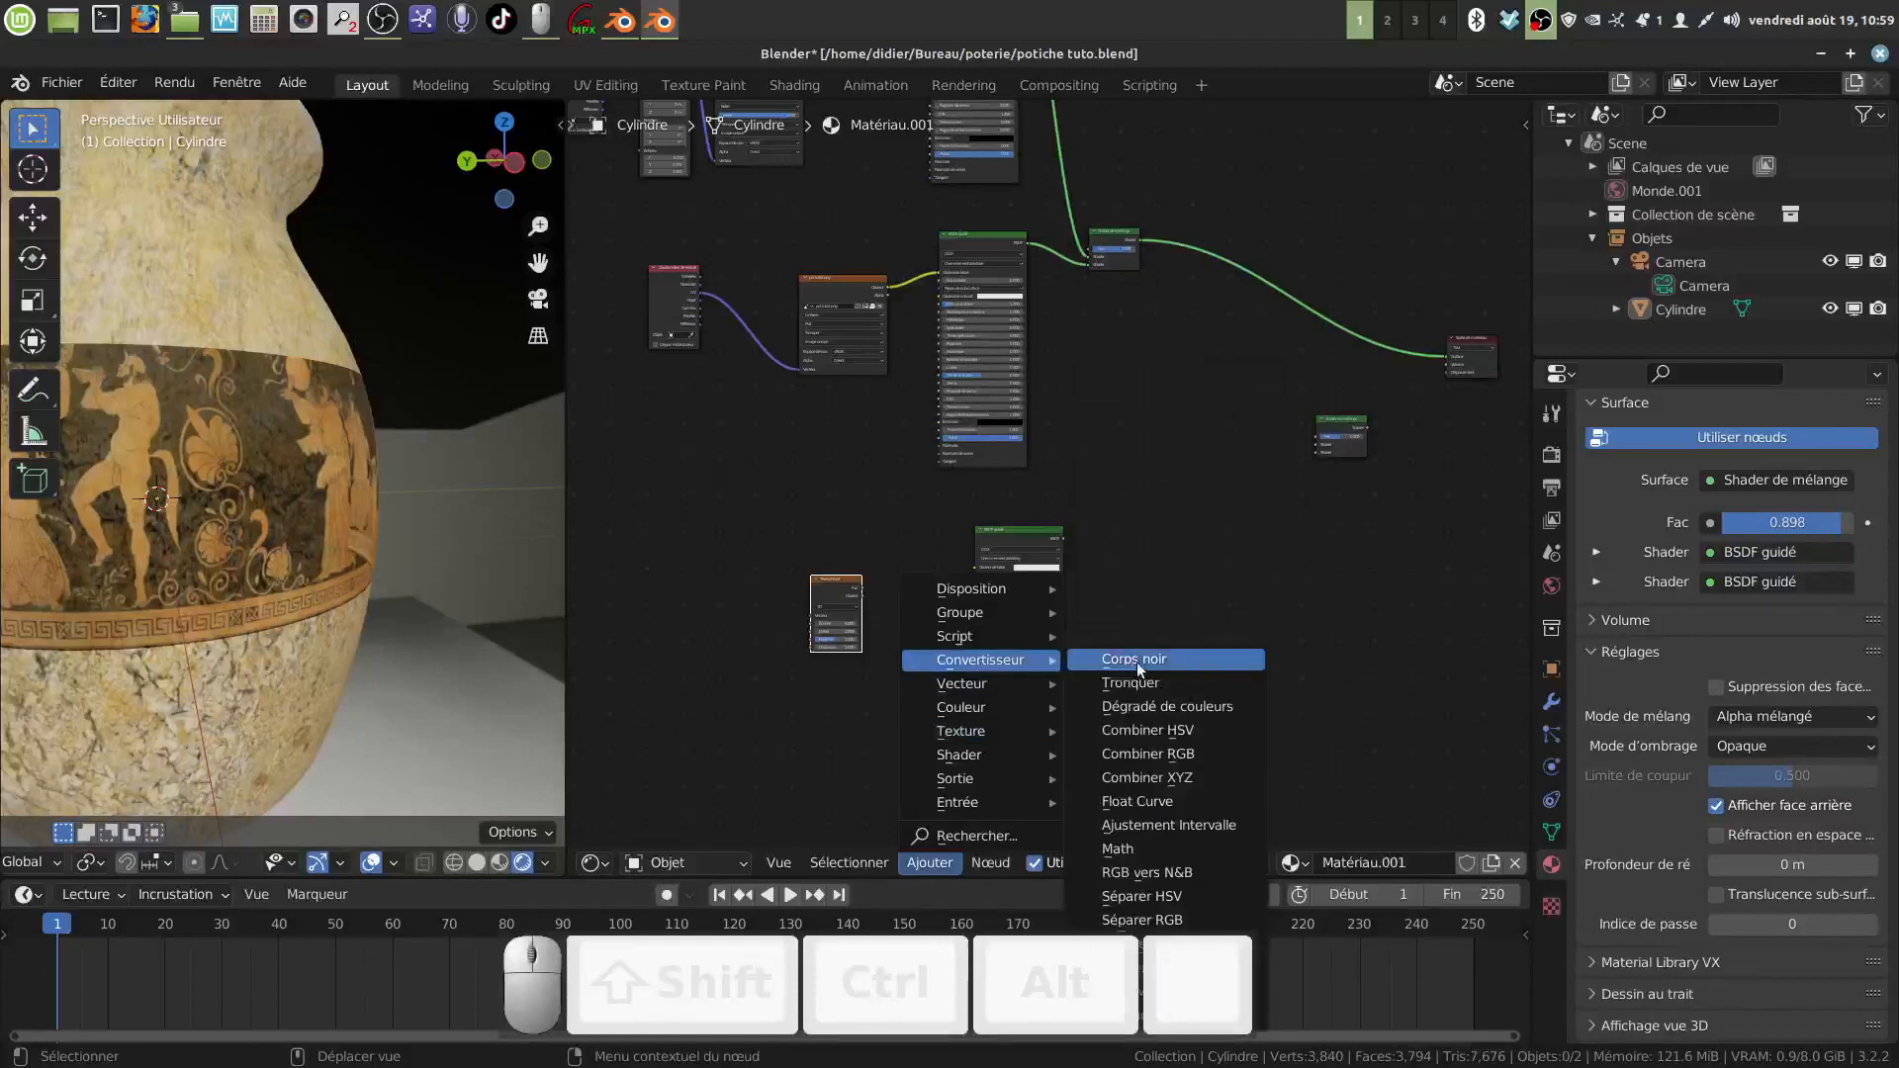
click(1195, 852)
click(1154, 524)
scroll(1191, 694, up, 2)
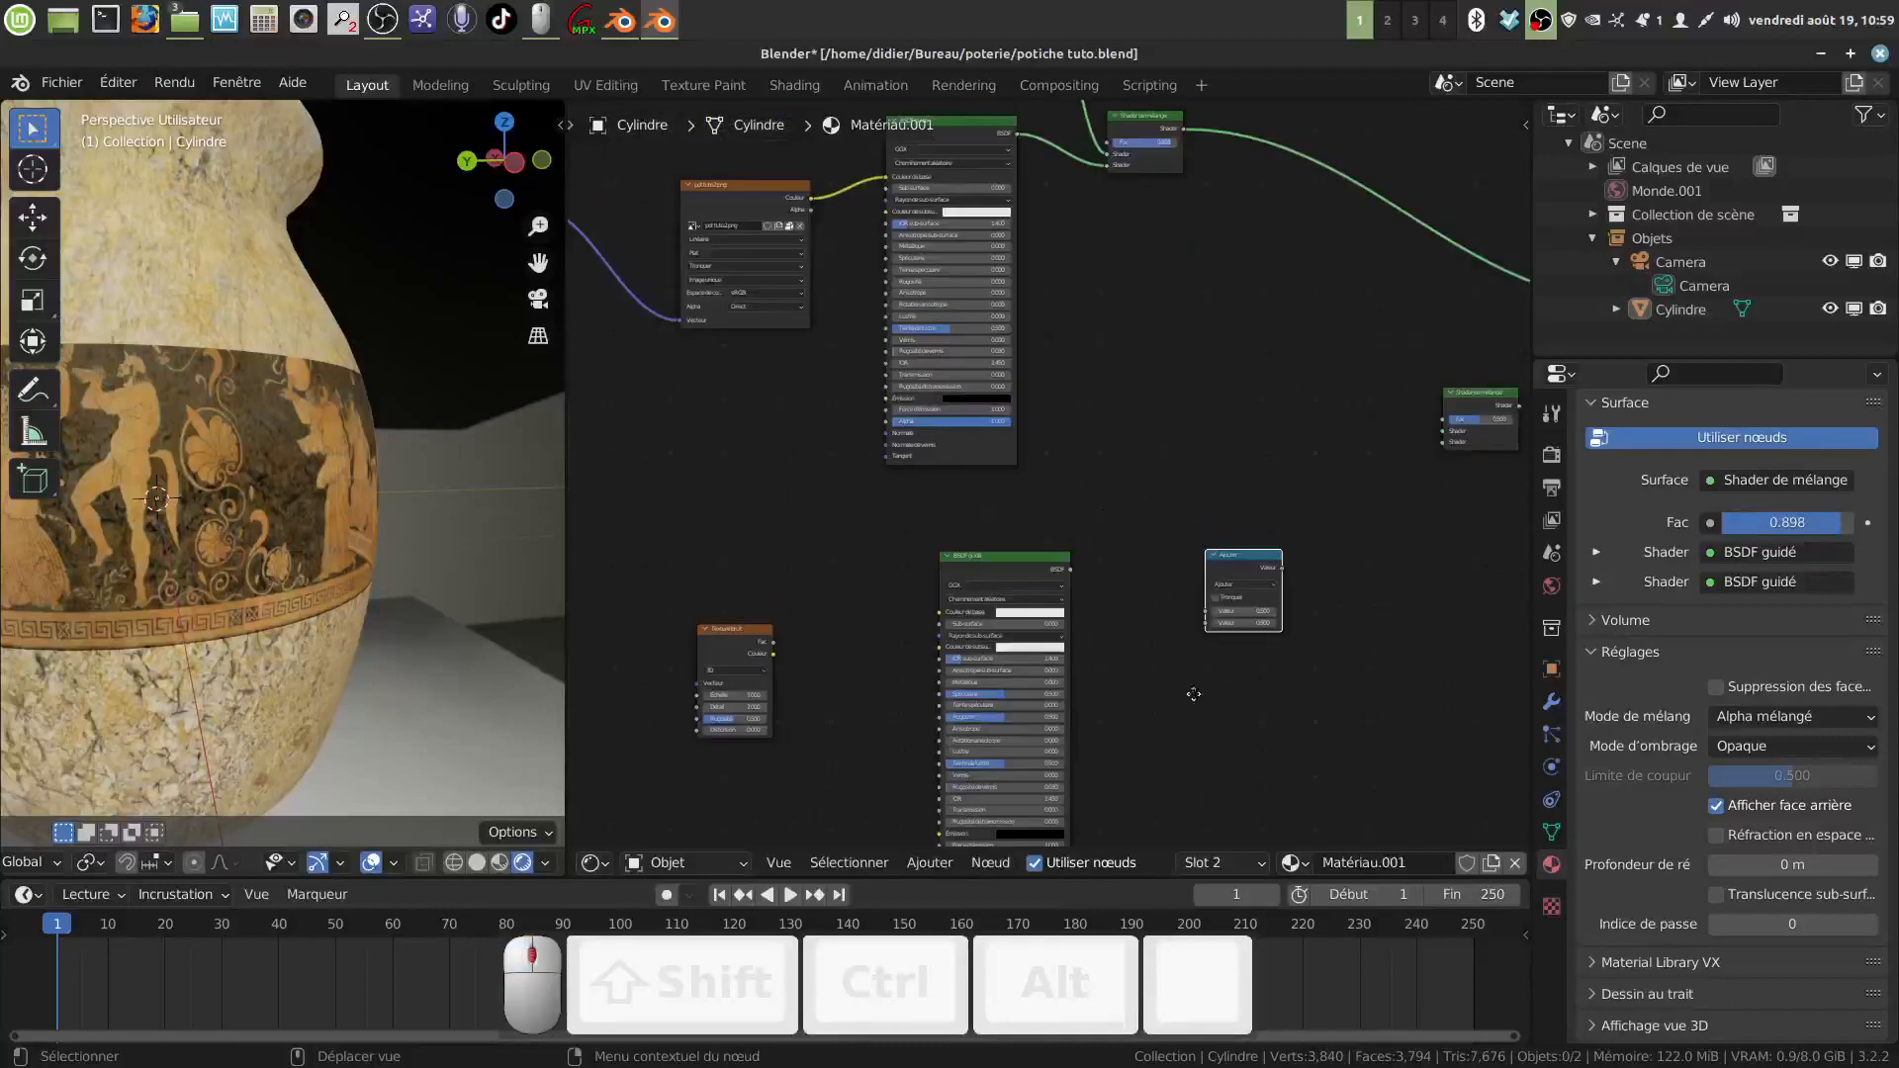
Step: Duplicate the Math node and place the copy directly beneath the original
middle_drag(1193, 695, 1026, 557)
right_click(1084, 430)
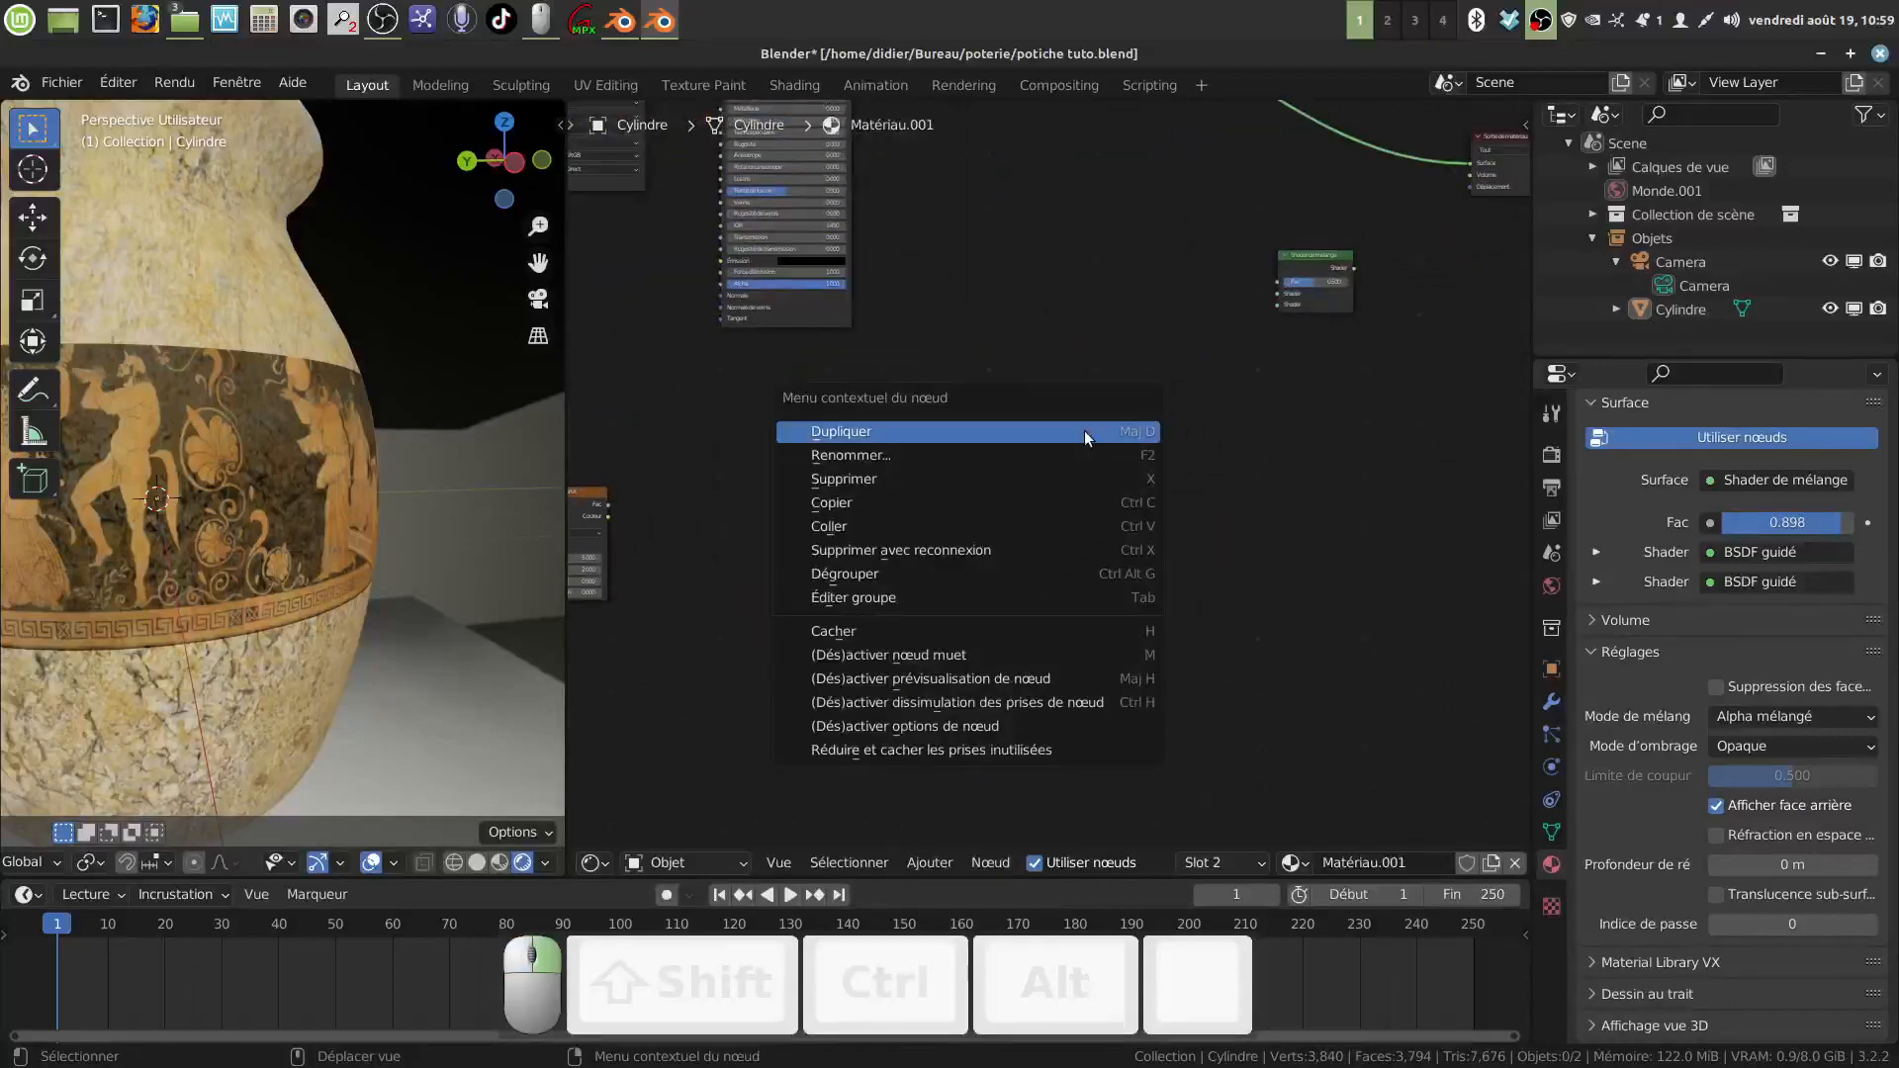
click(1084, 431)
click(1079, 542)
Step: Set the upper Math node's operation to Plus grand que and the lower Math node's operation to Minimum
scroll(1197, 512, up, 3)
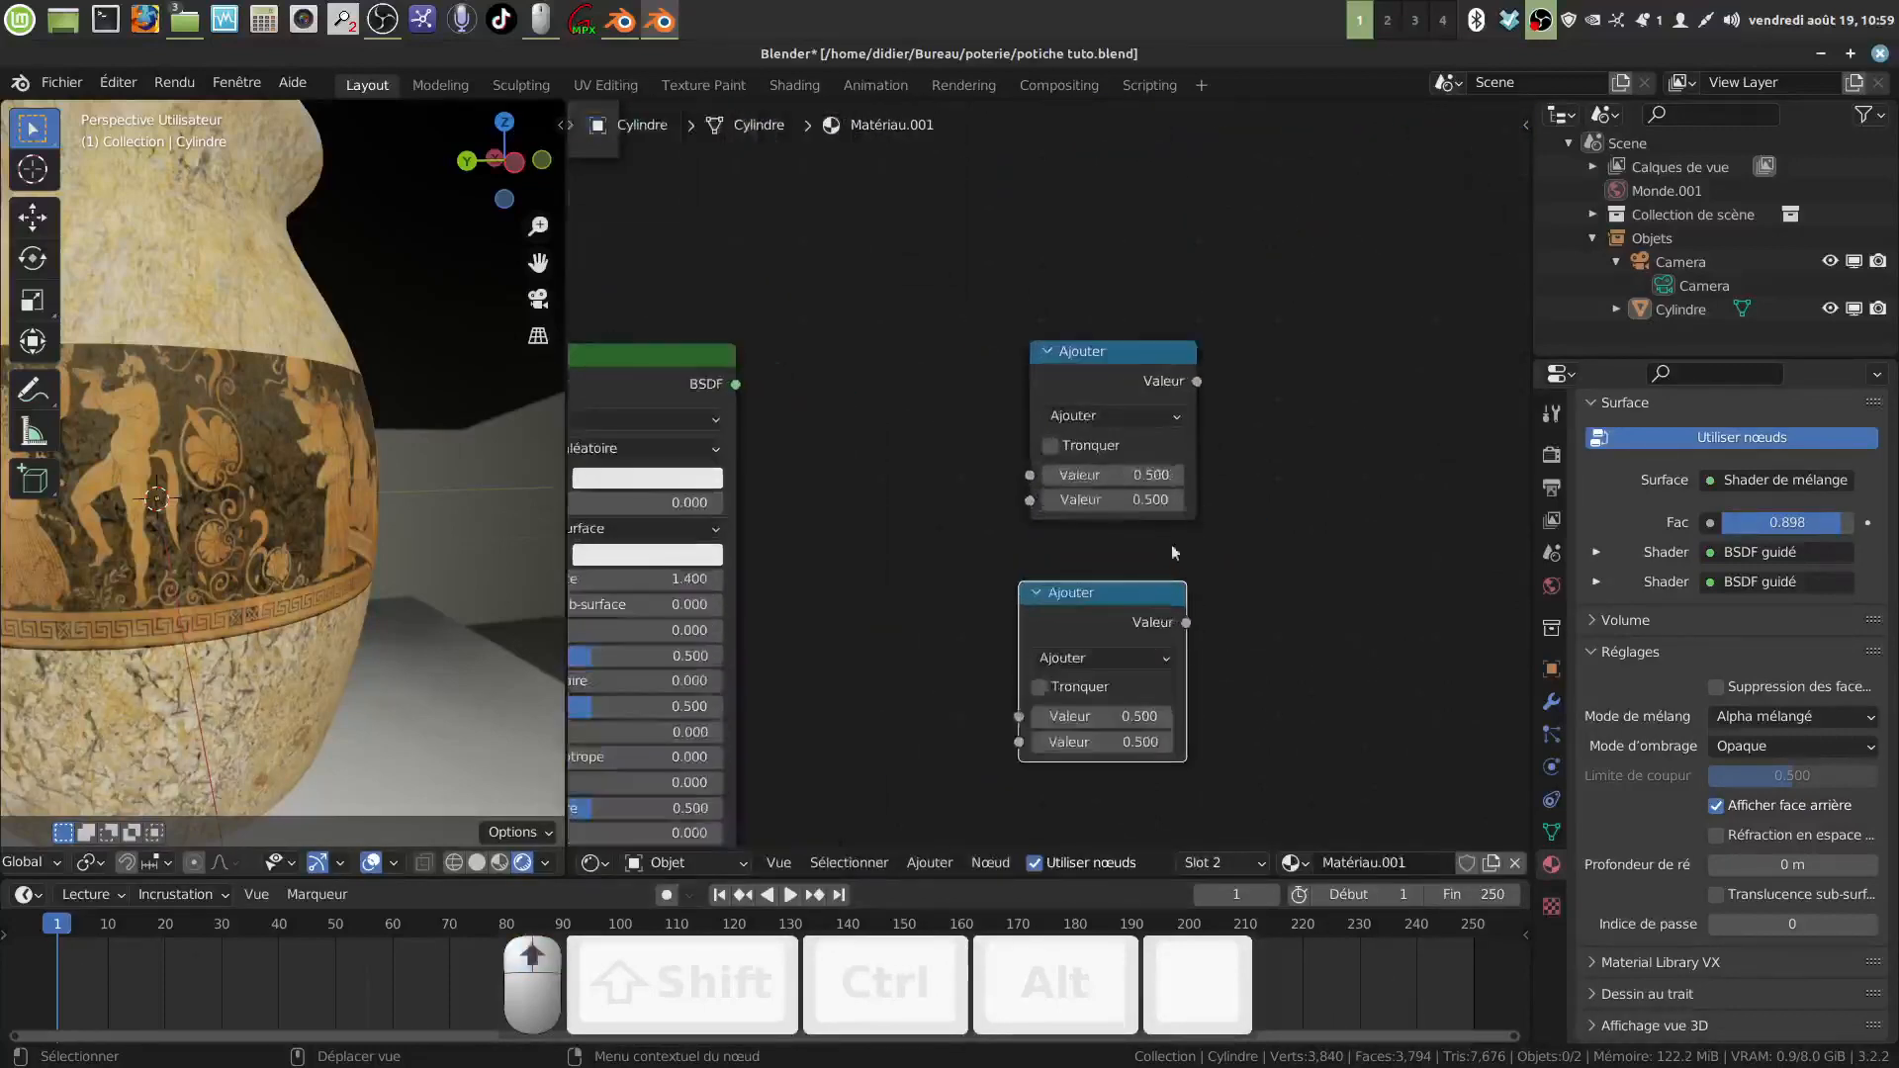
scroll(1197, 475, up, 1)
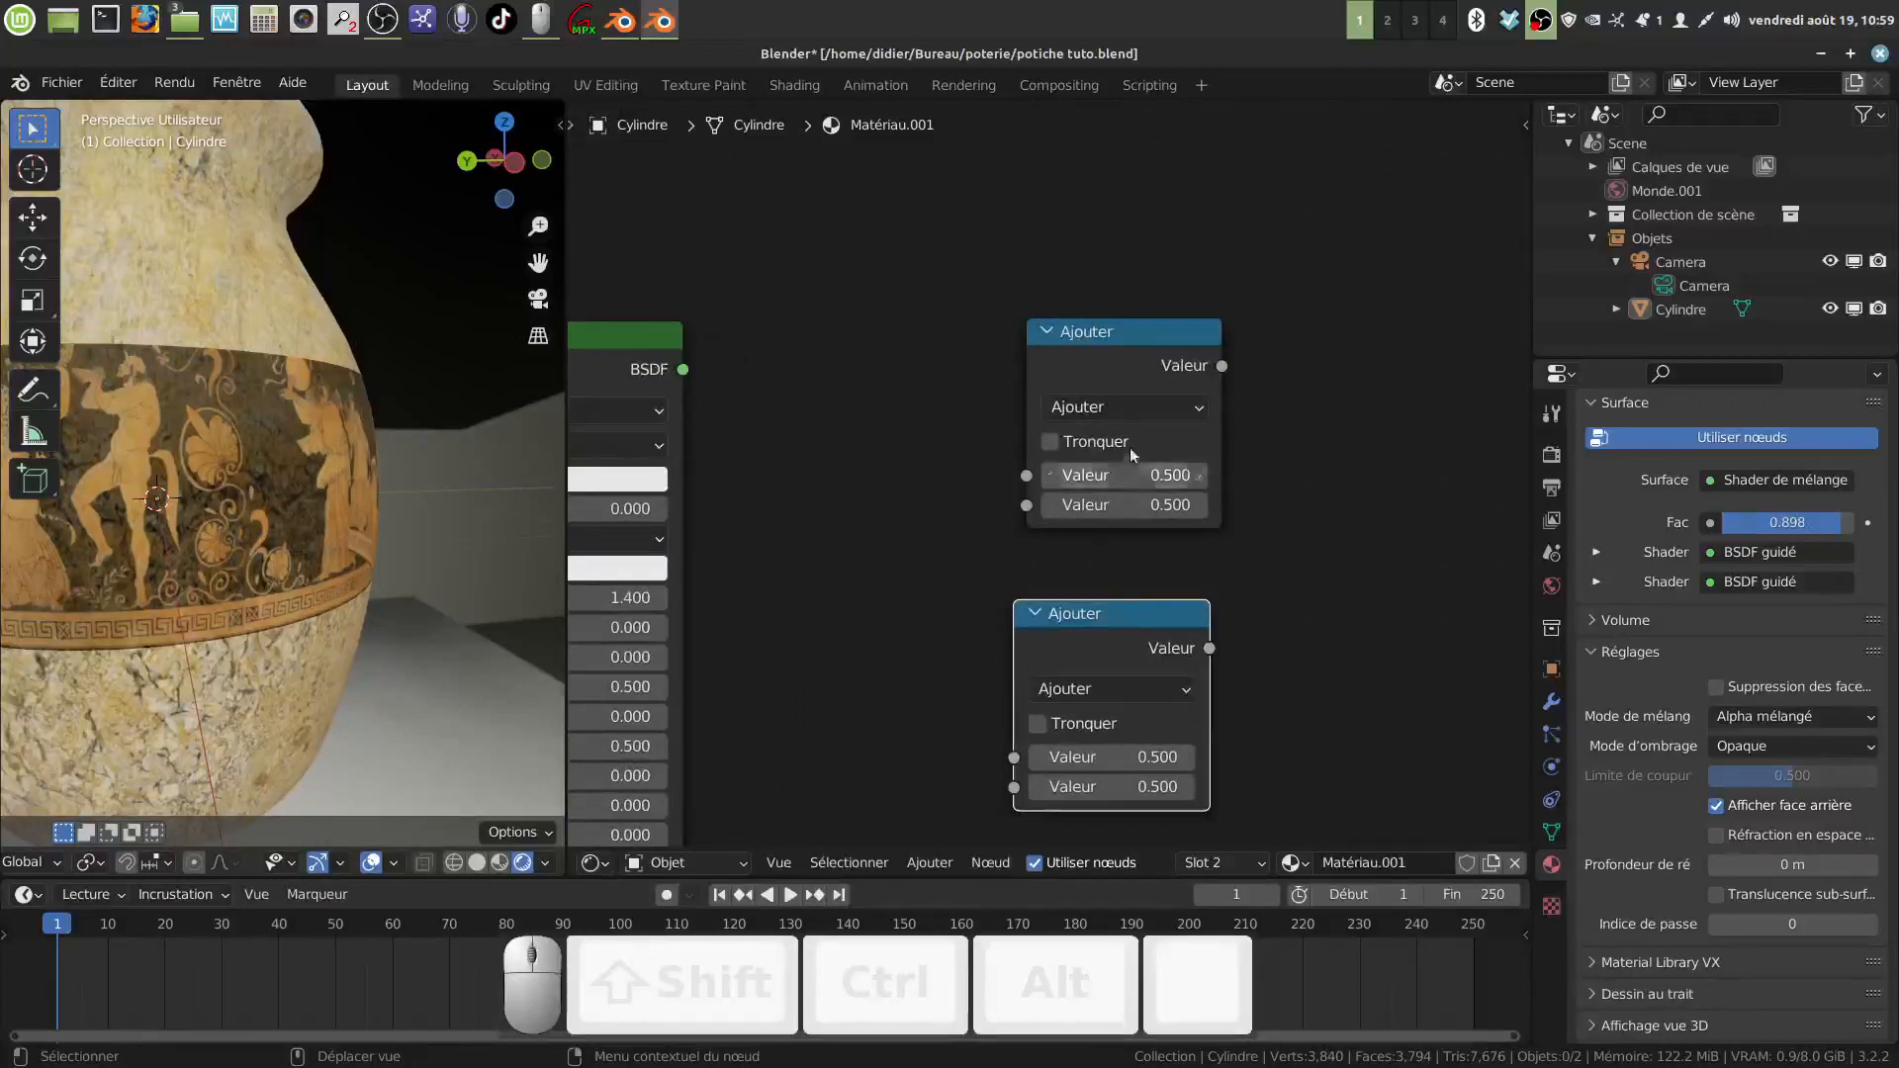
click(1199, 412)
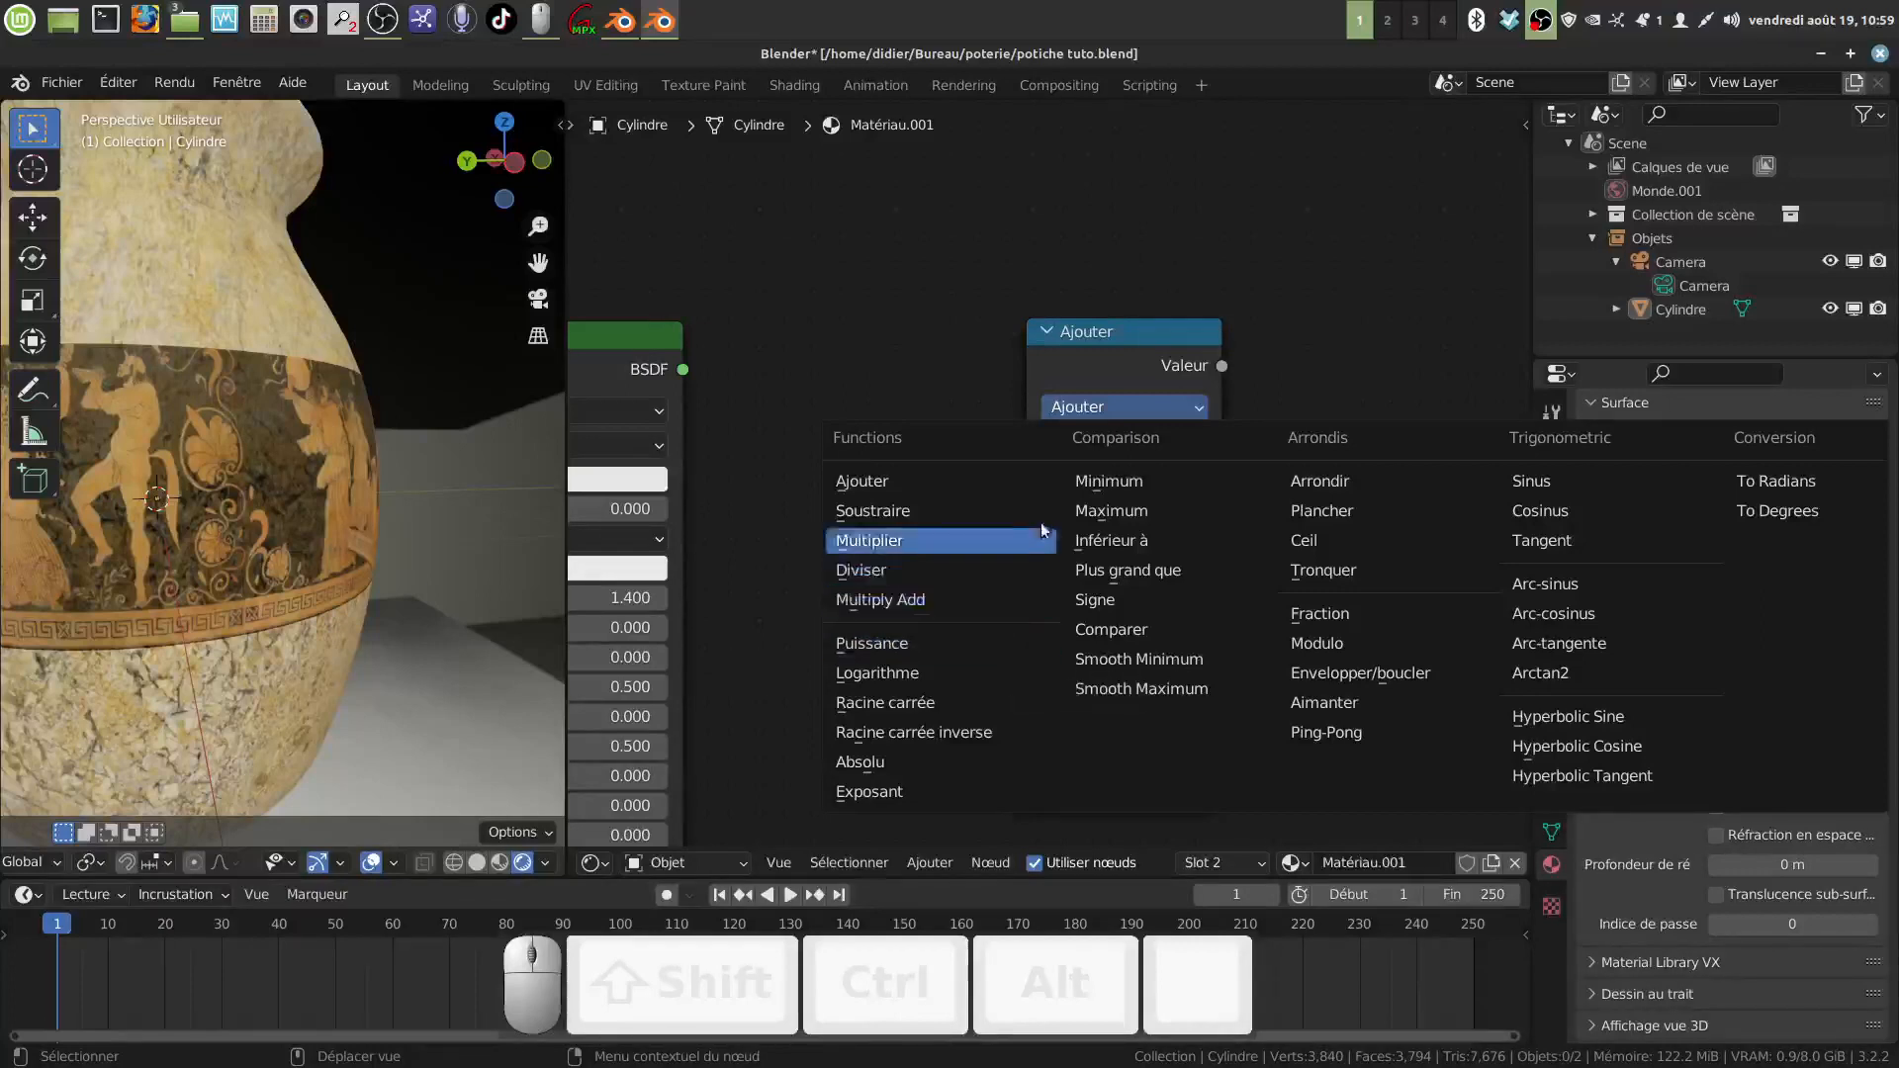
click(1108, 571)
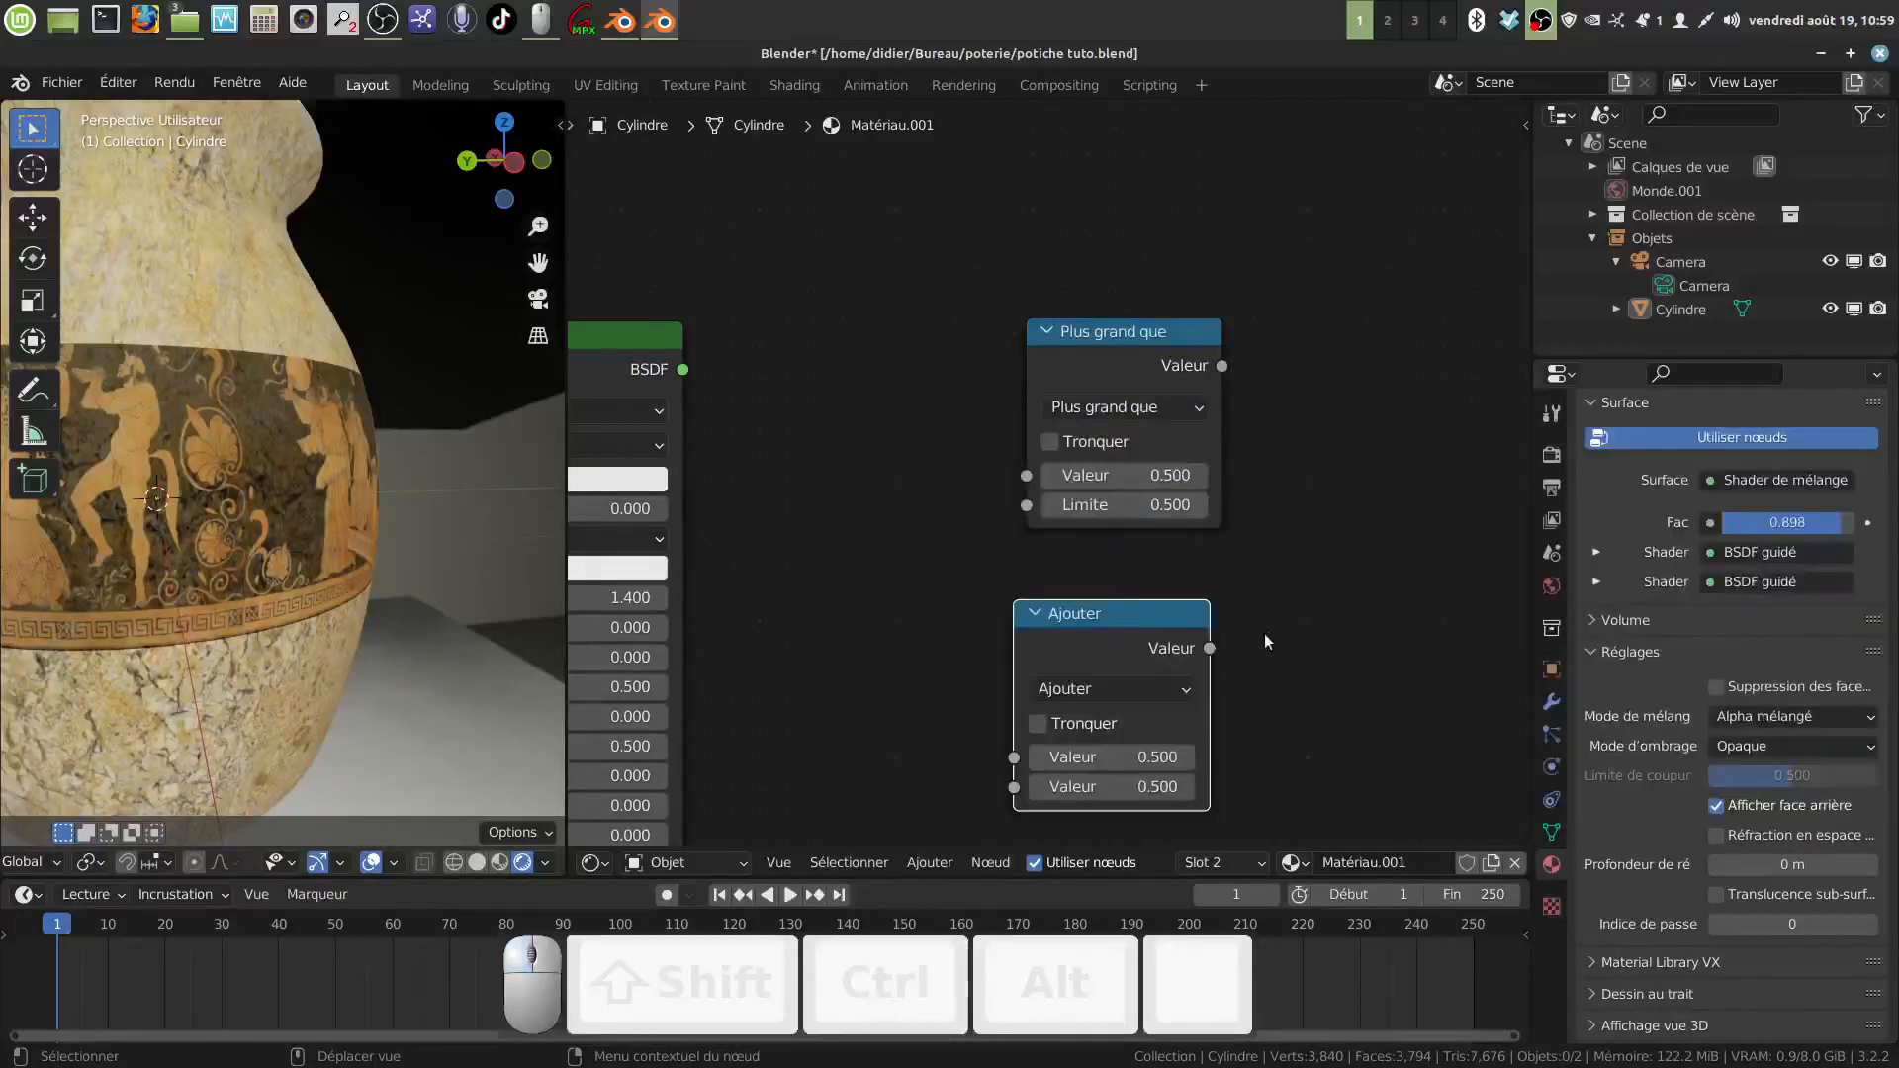
middle_drag(1264, 633, 1218, 564)
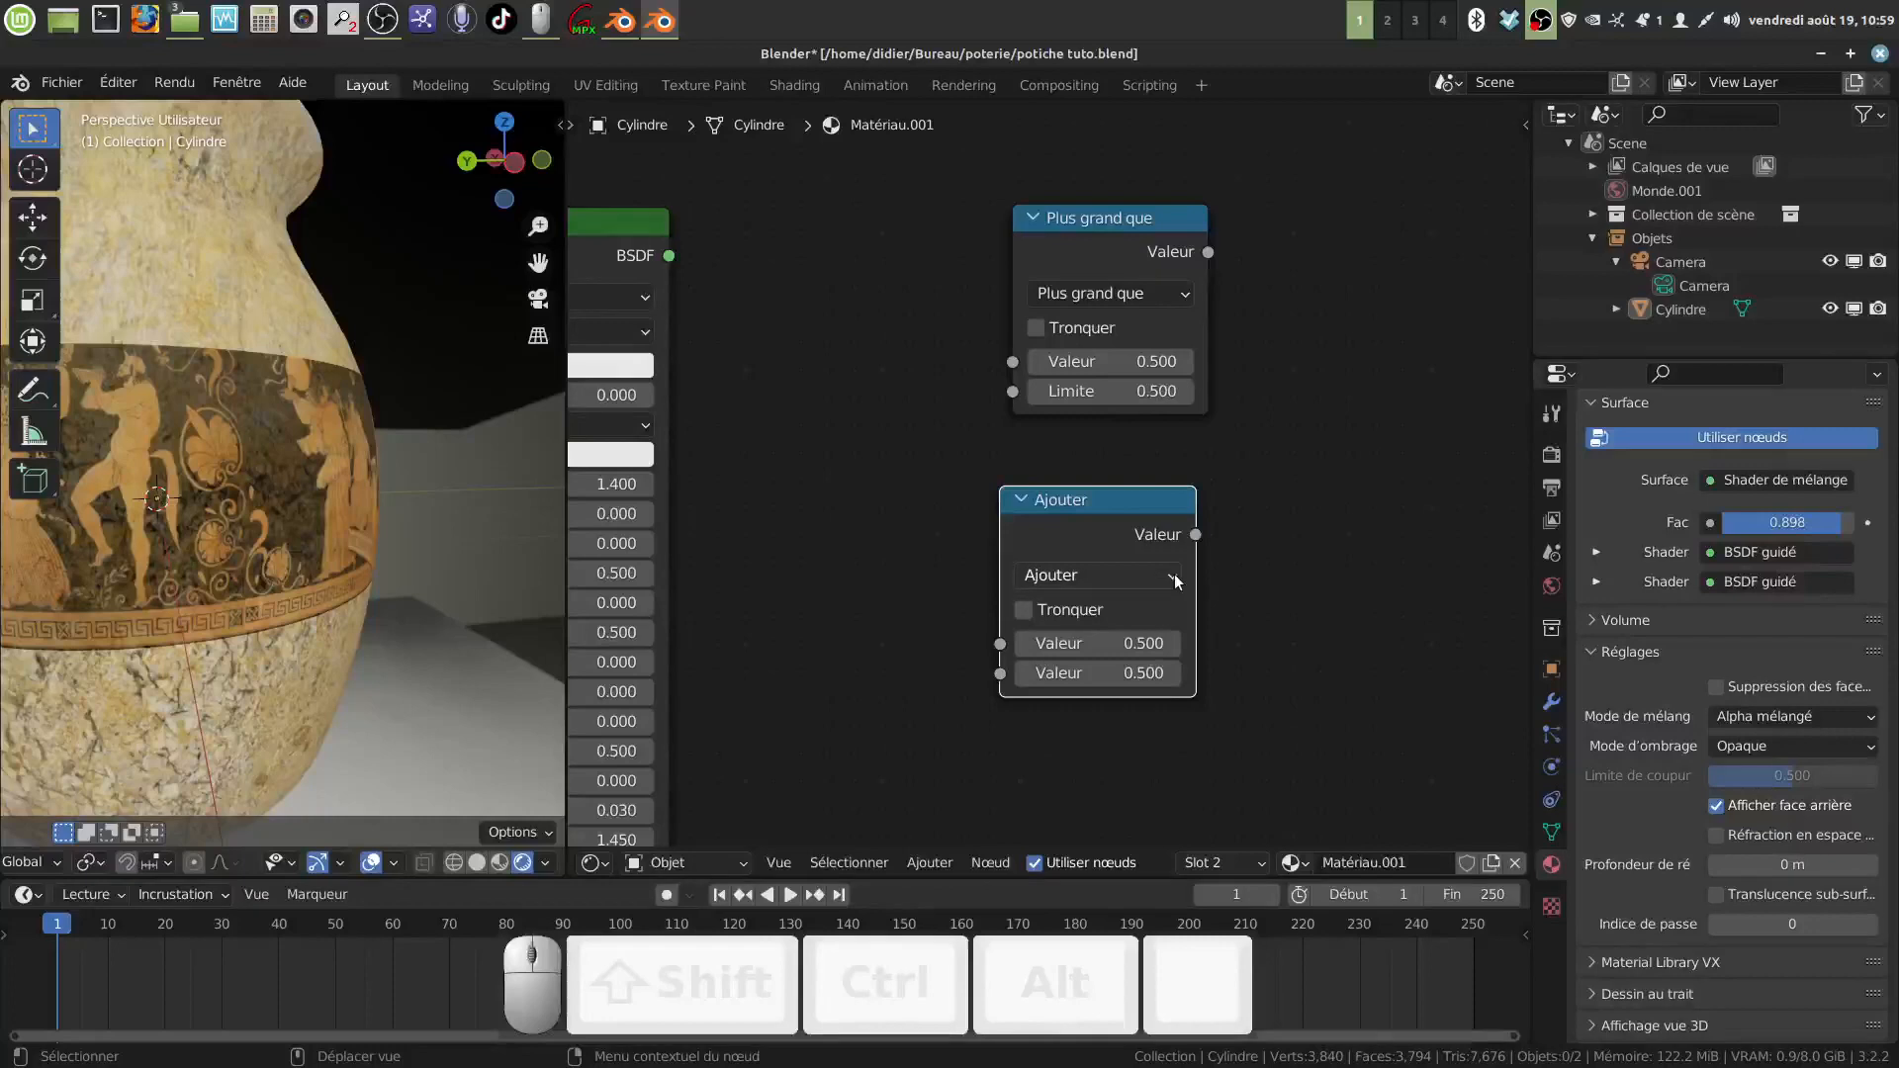
click(1175, 582)
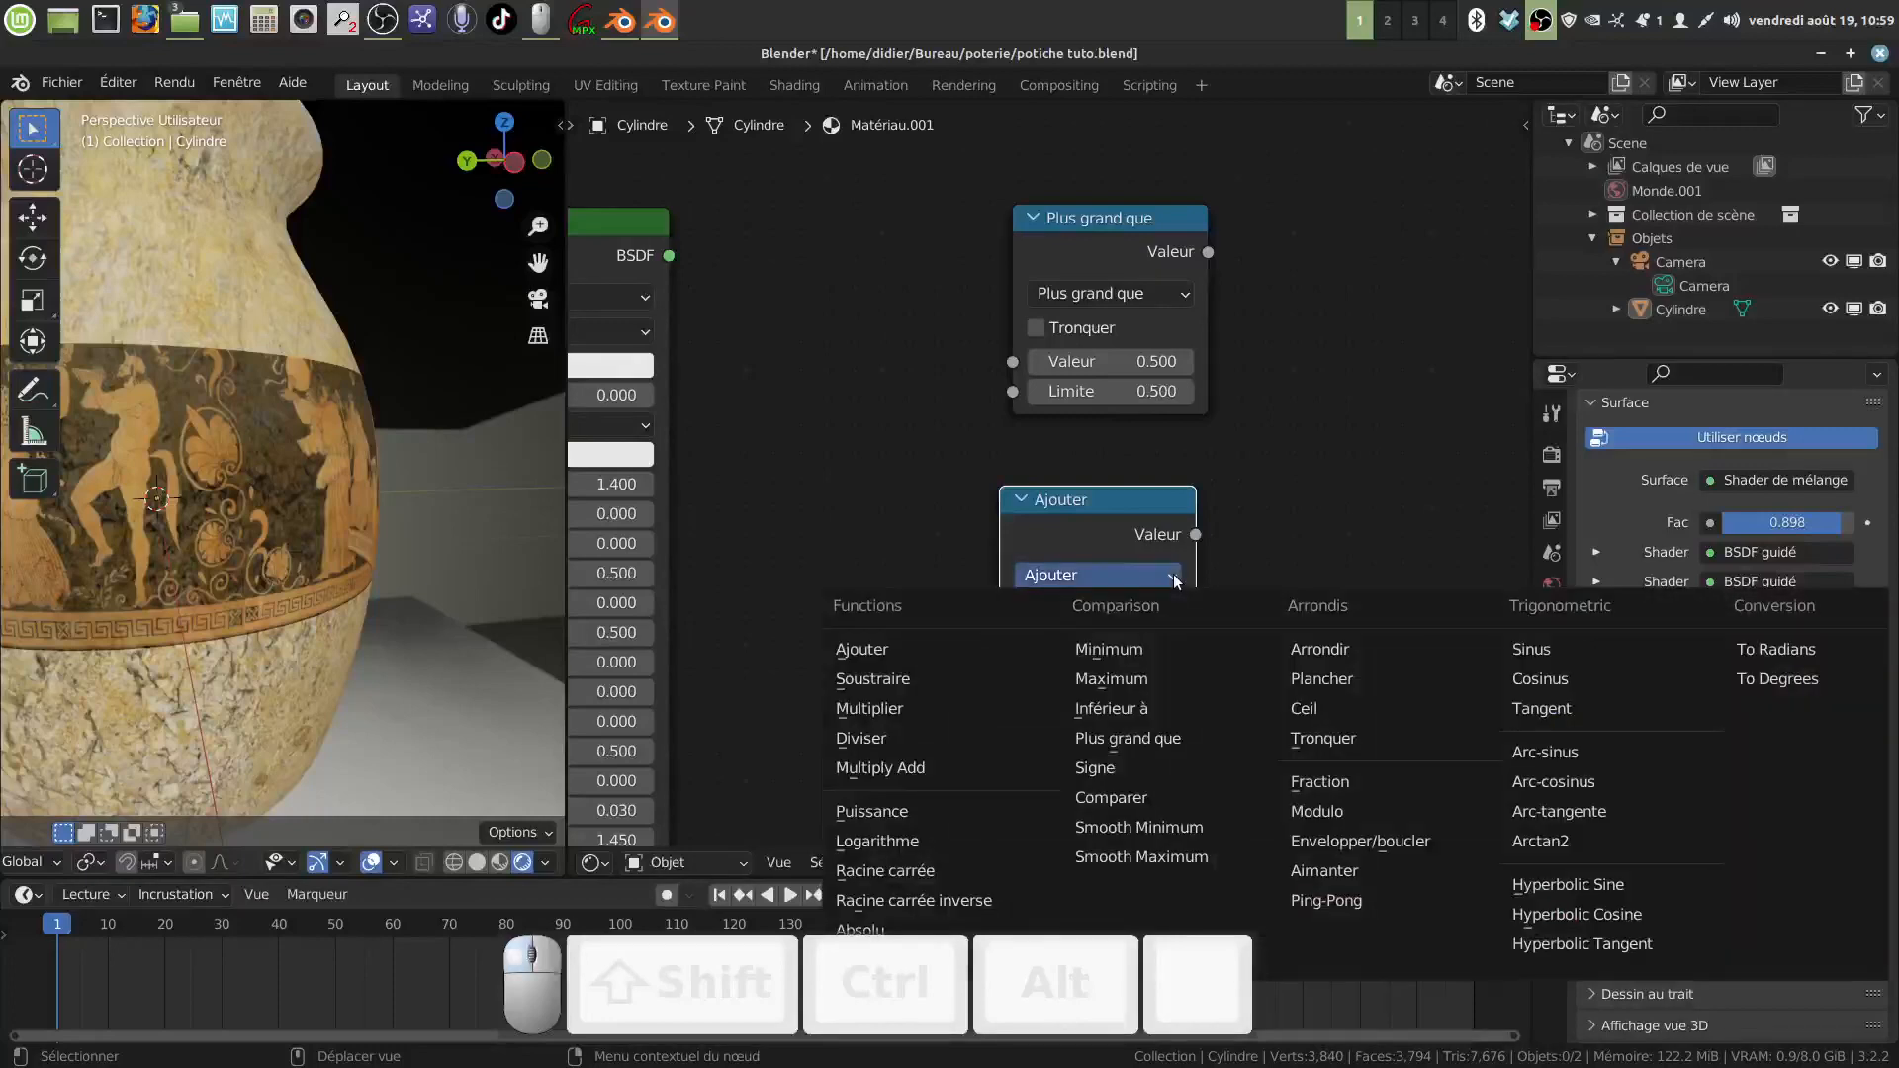
click(1138, 649)
Step: Add a Déplacement vector node on the output side of the two Math nodes
scroll(1260, 556, down, 5)
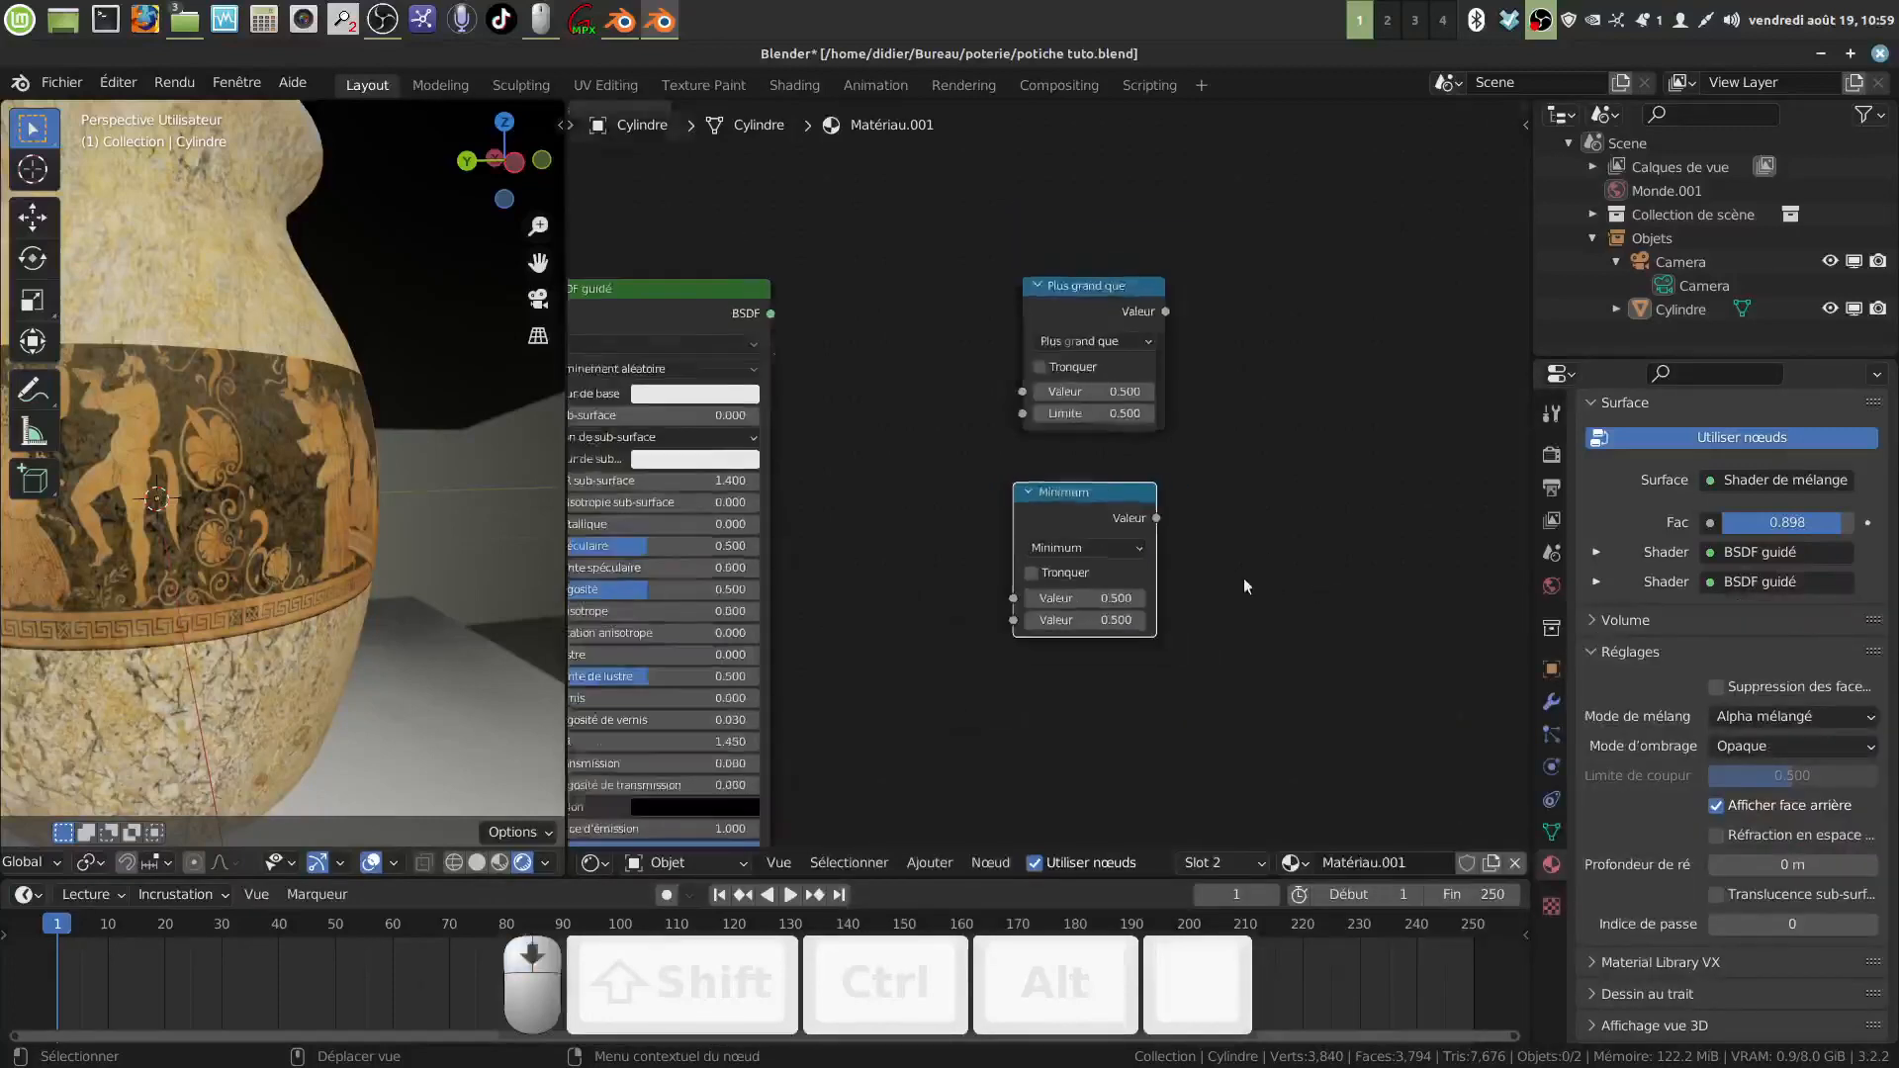
scroll(1232, 593, down, 1)
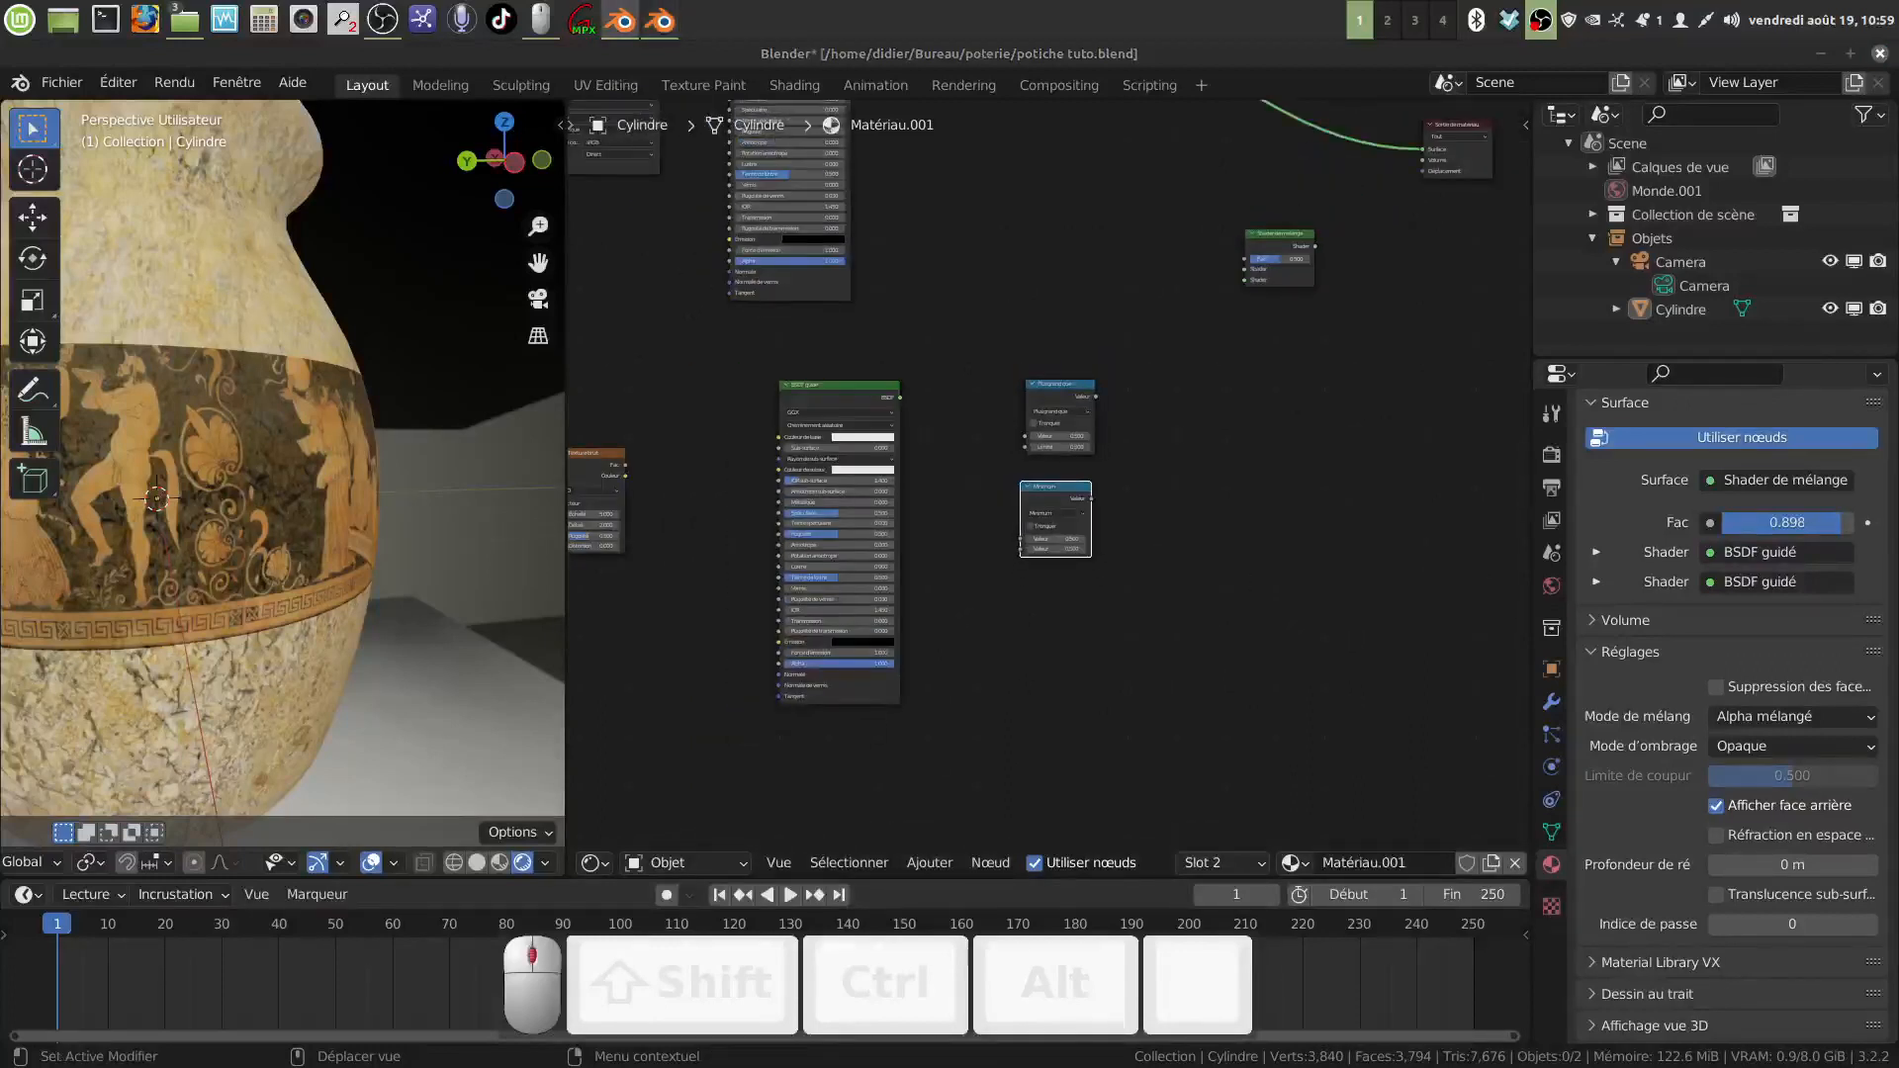
click(930, 864)
mouse_move(992, 755)
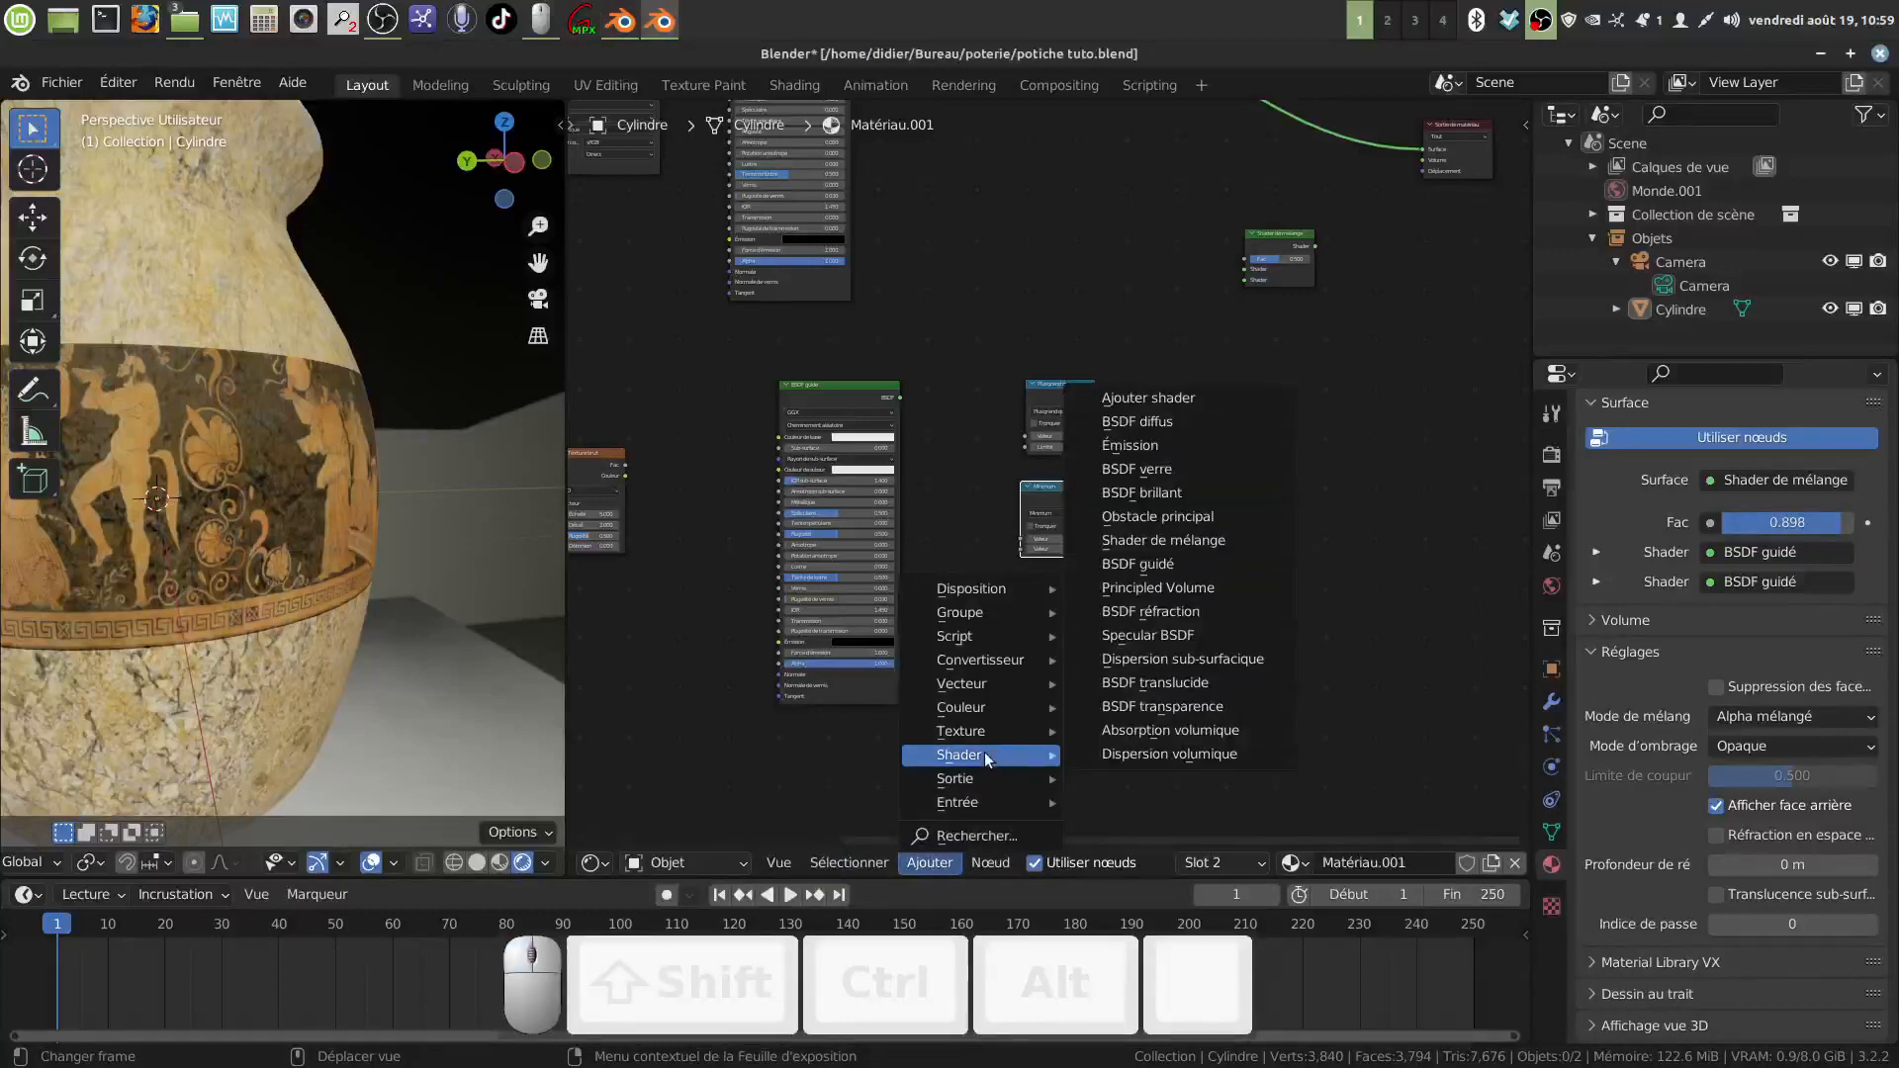
mouse_move(984, 689)
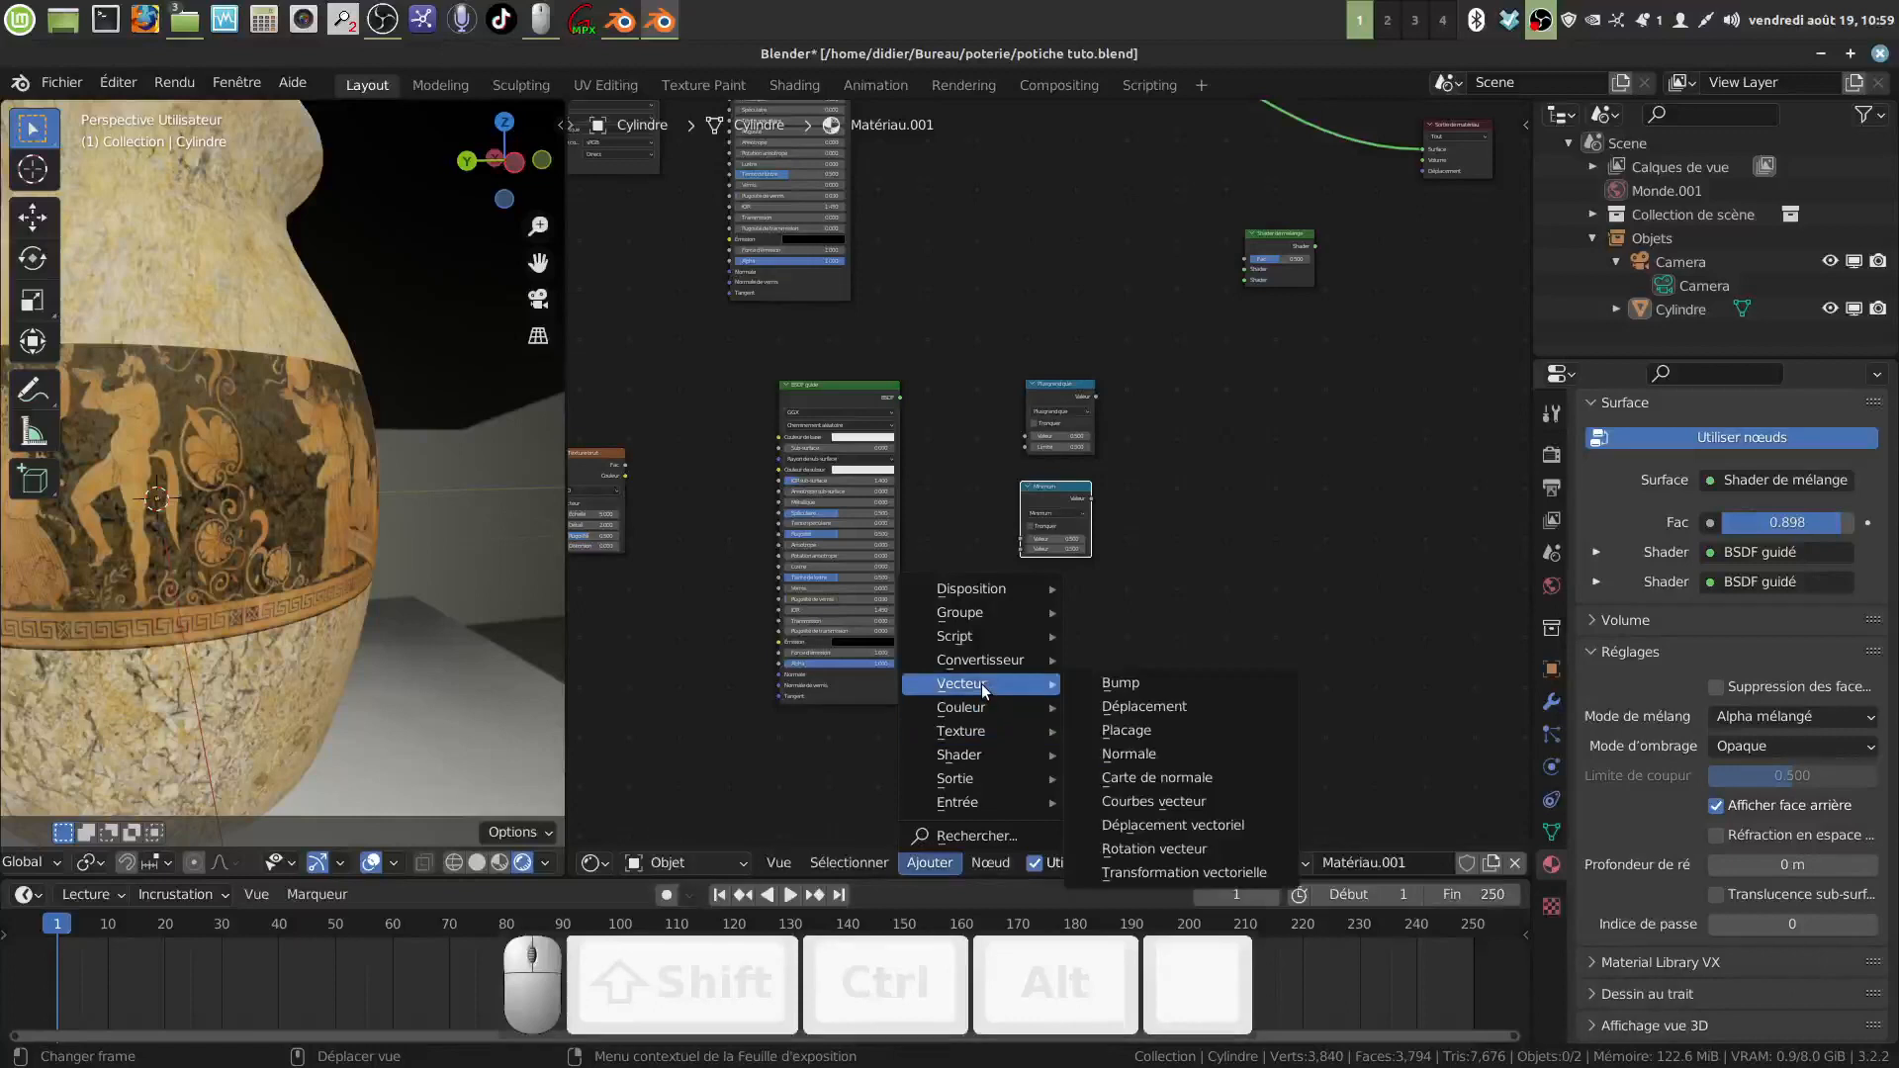
click(1160, 708)
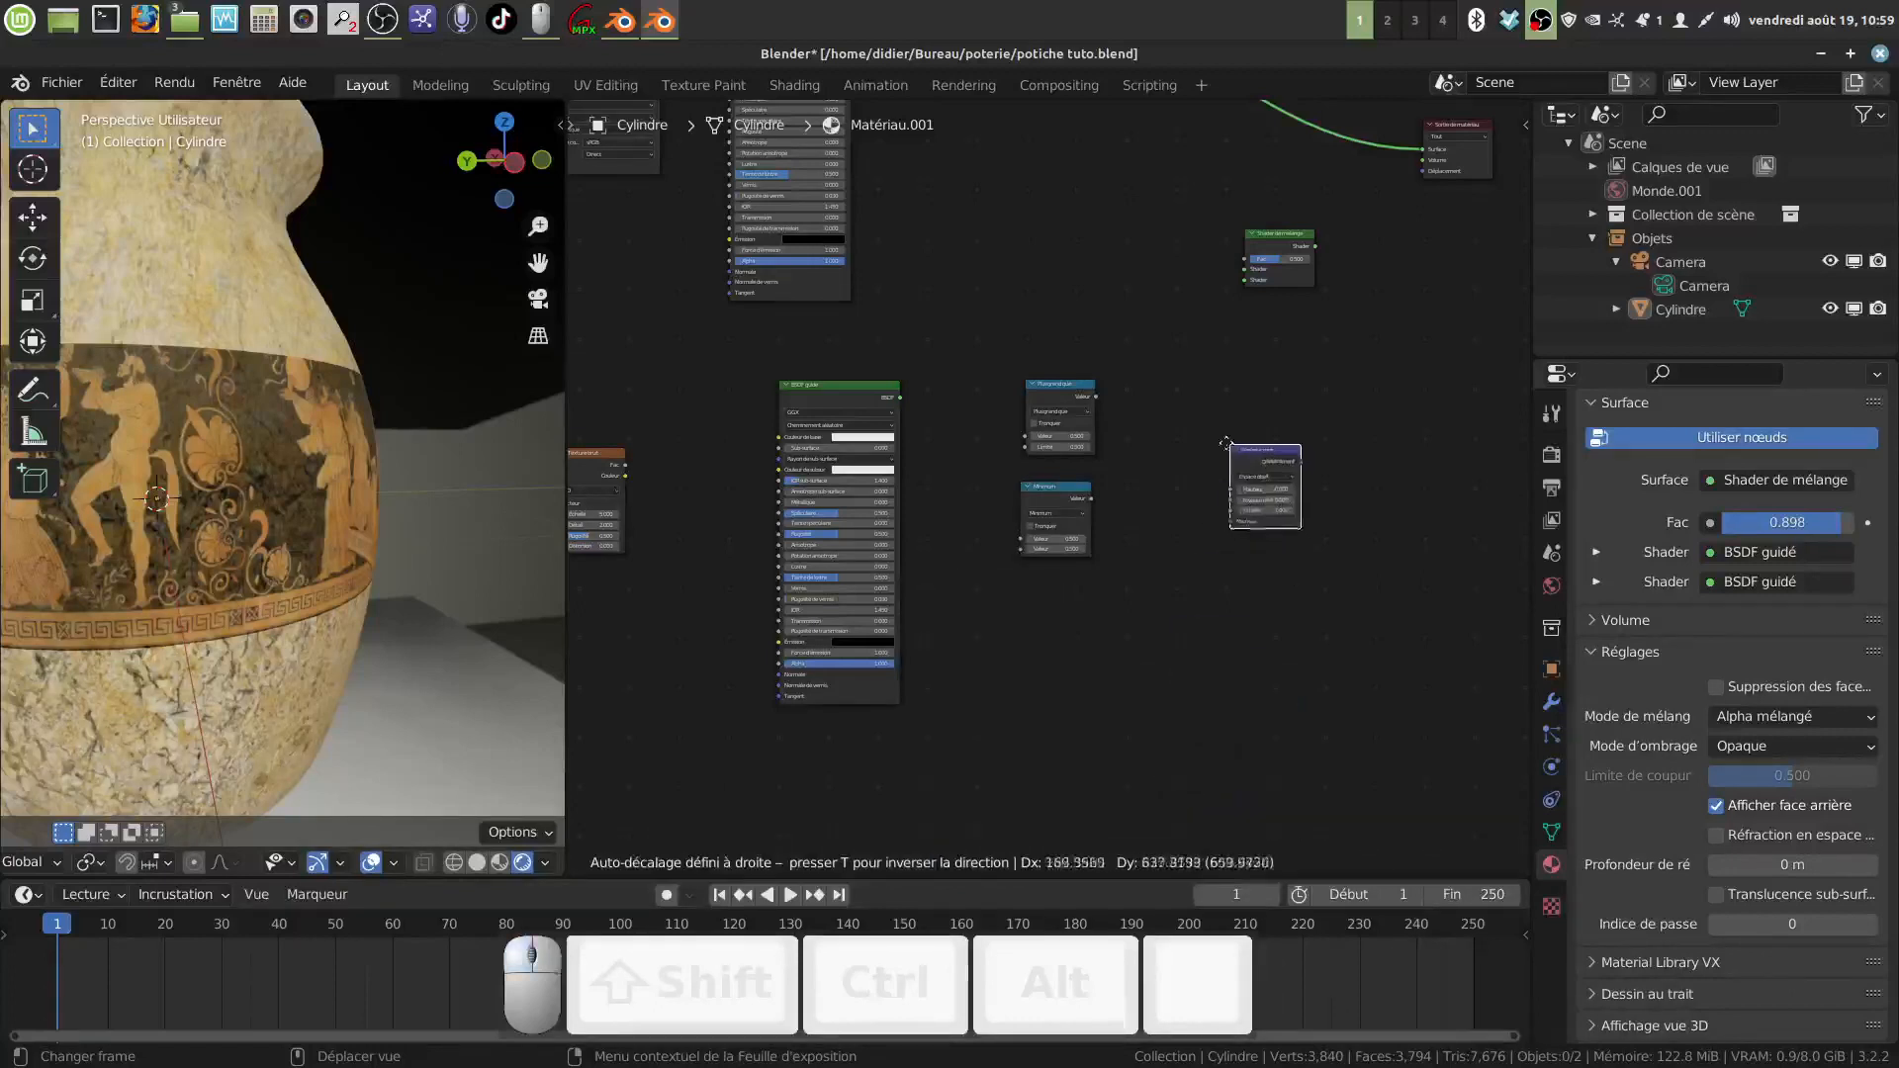
click(1156, 405)
Step: Move the unconnected BSDF guidé out of the way and place the Texture bruit node just before the two Math nodes
scroll(1306, 627, up, 3)
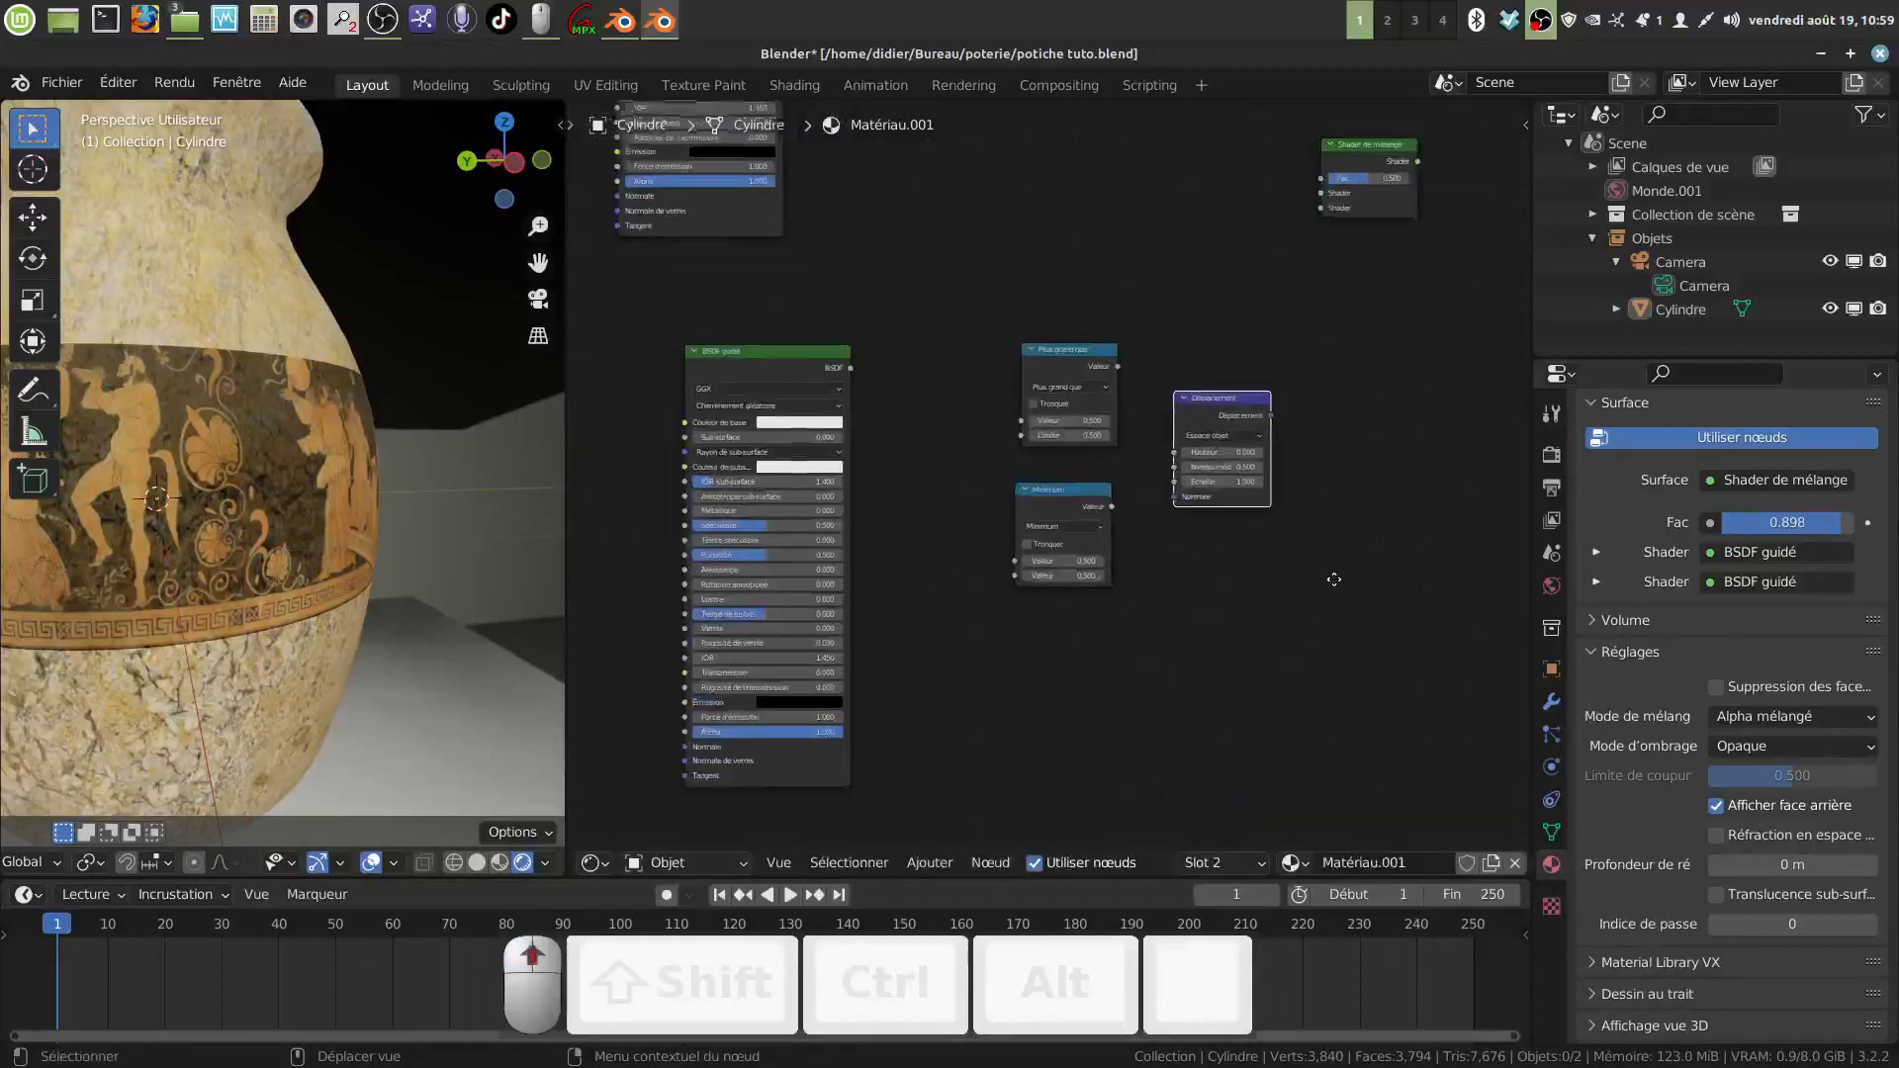
middle_drag(1375, 630, 644, 581)
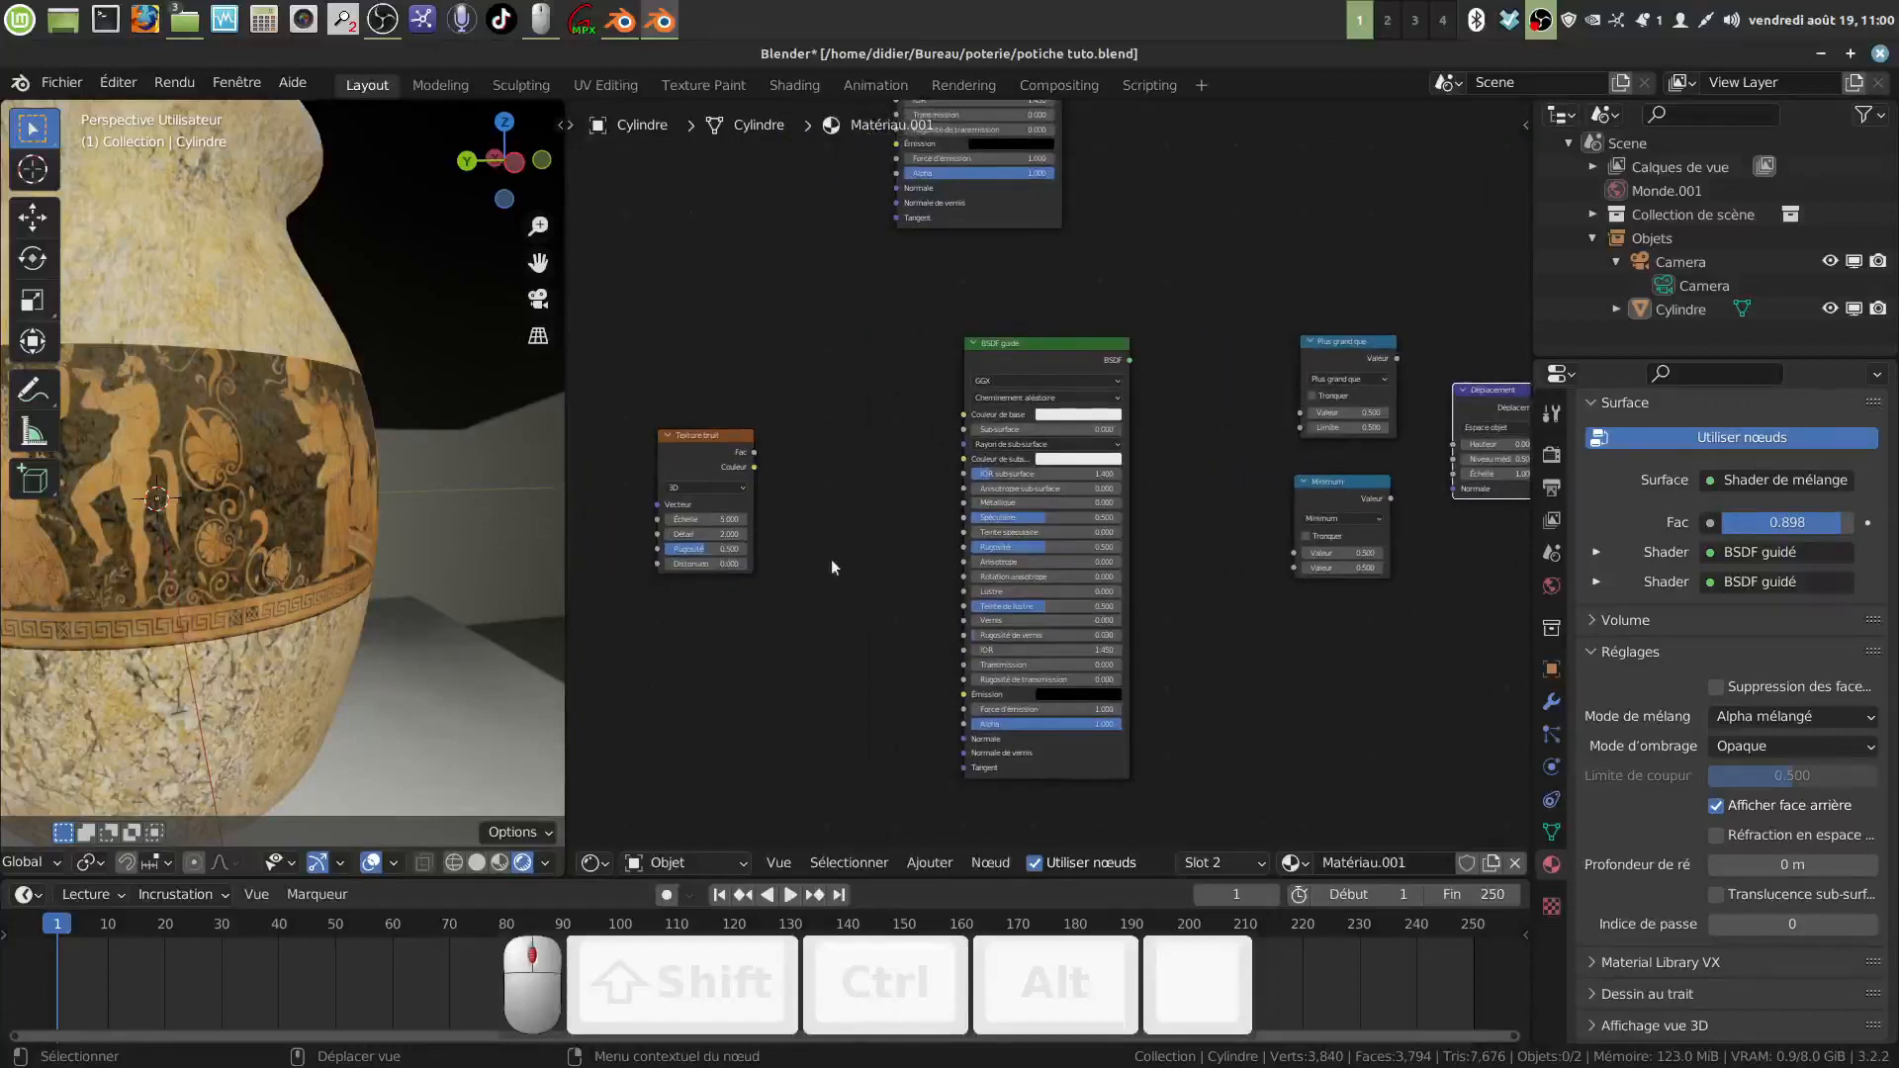
middle_drag(829, 564, 876, 621)
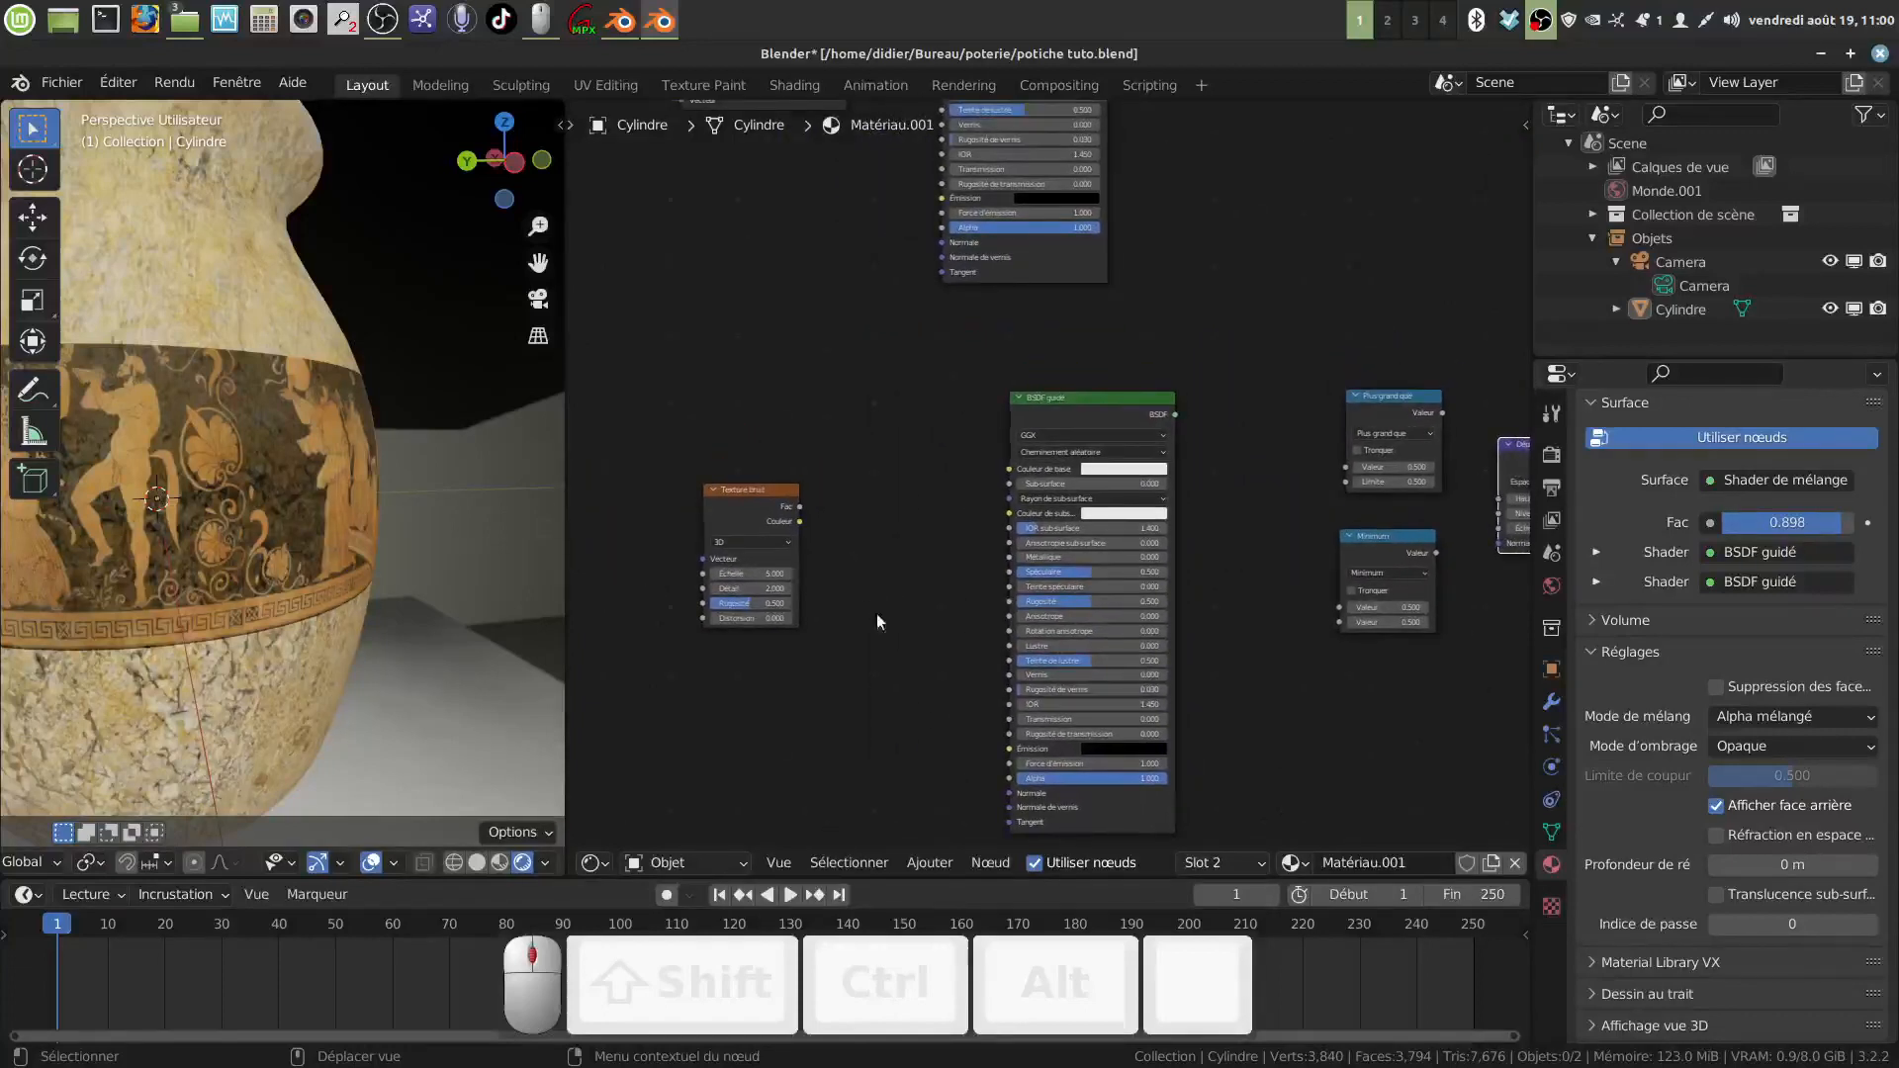
click(798, 506)
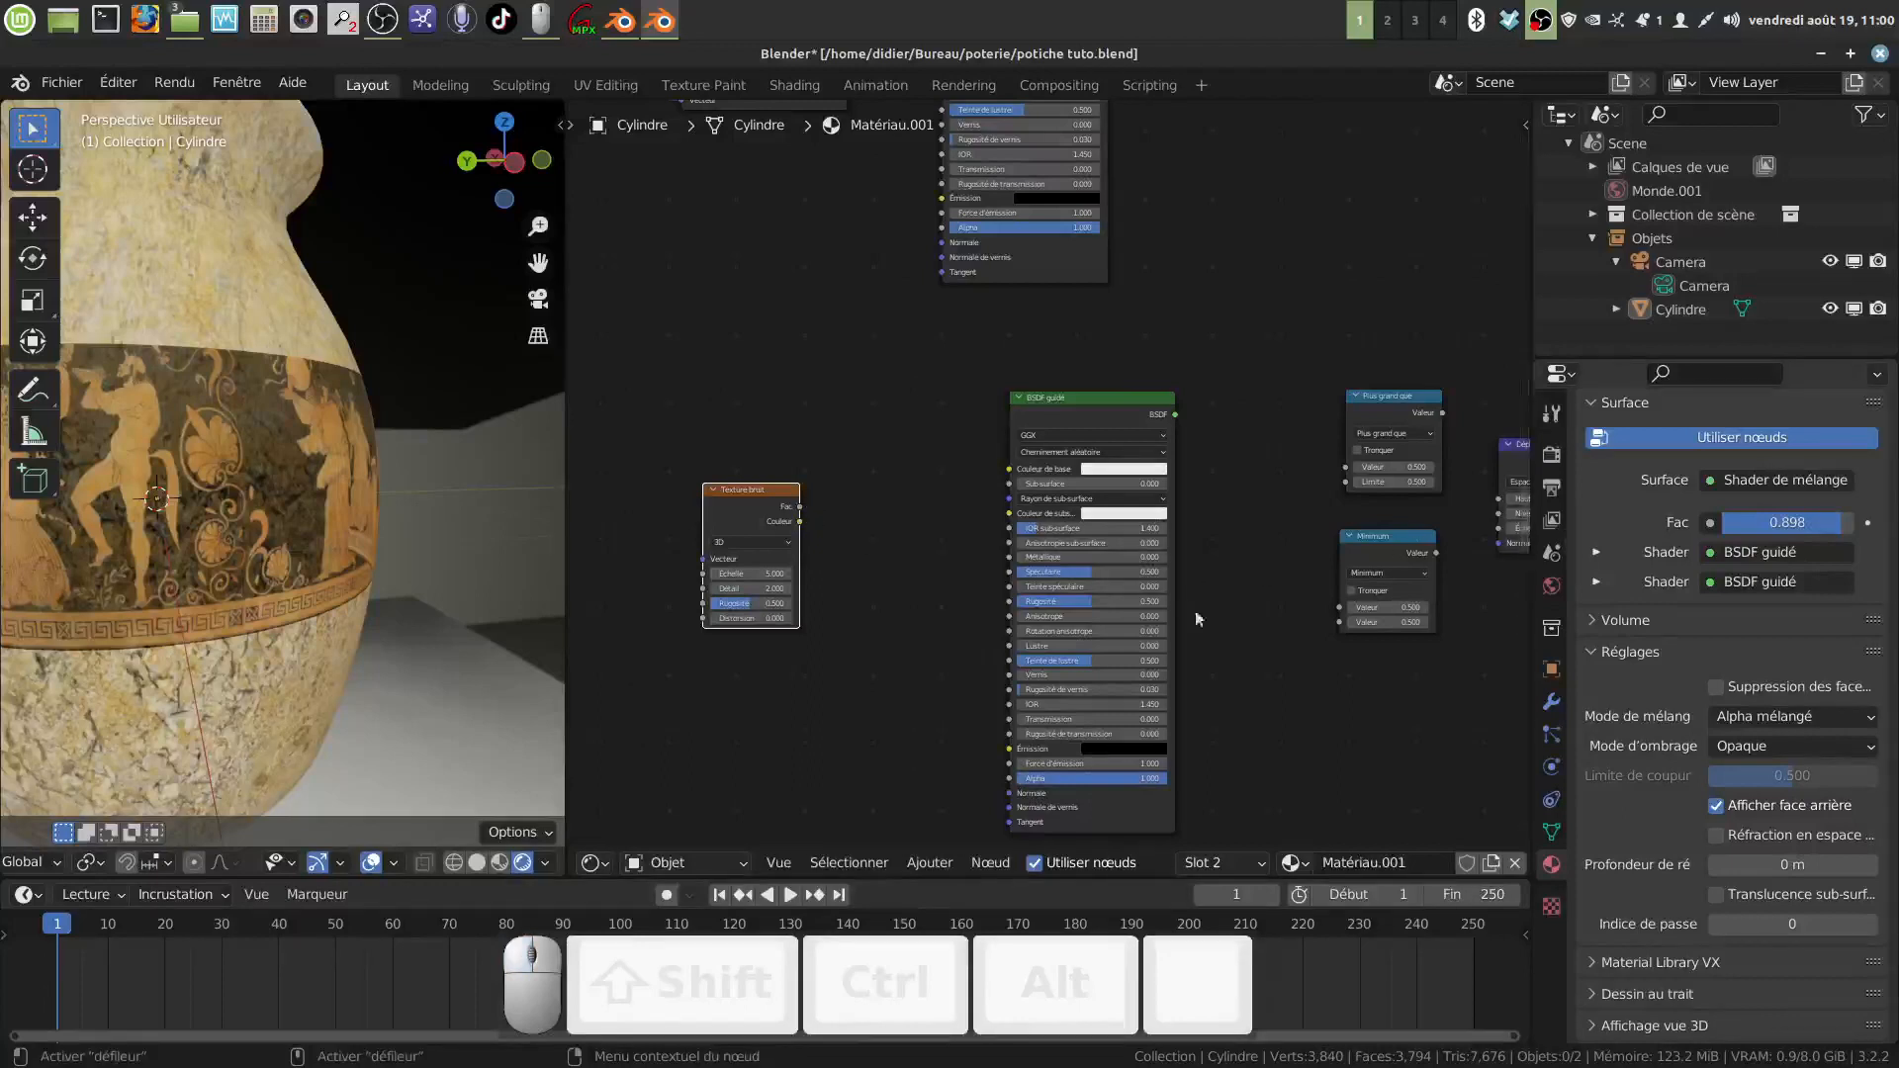
scroll(1278, 609, down, 3)
middle_drag(1284, 608, 1278, 610)
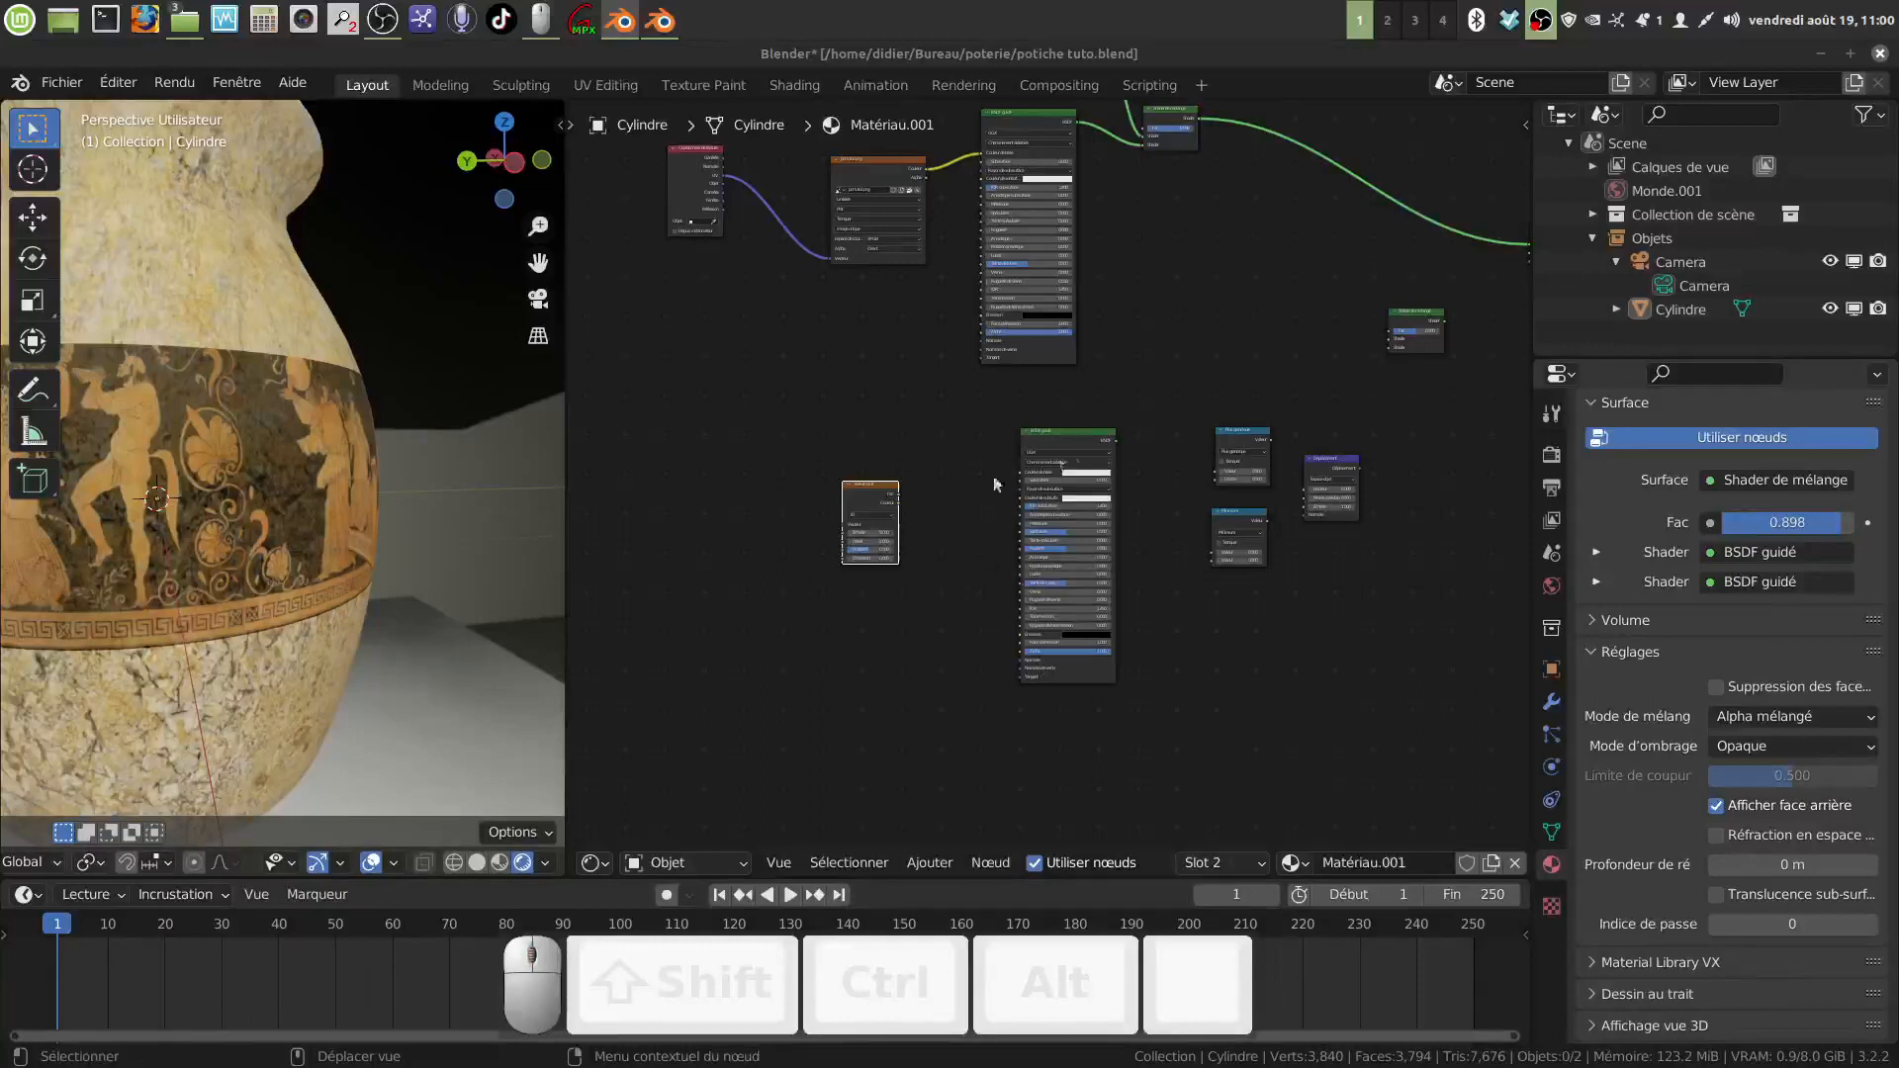
drag(1066, 437, 1059, 562)
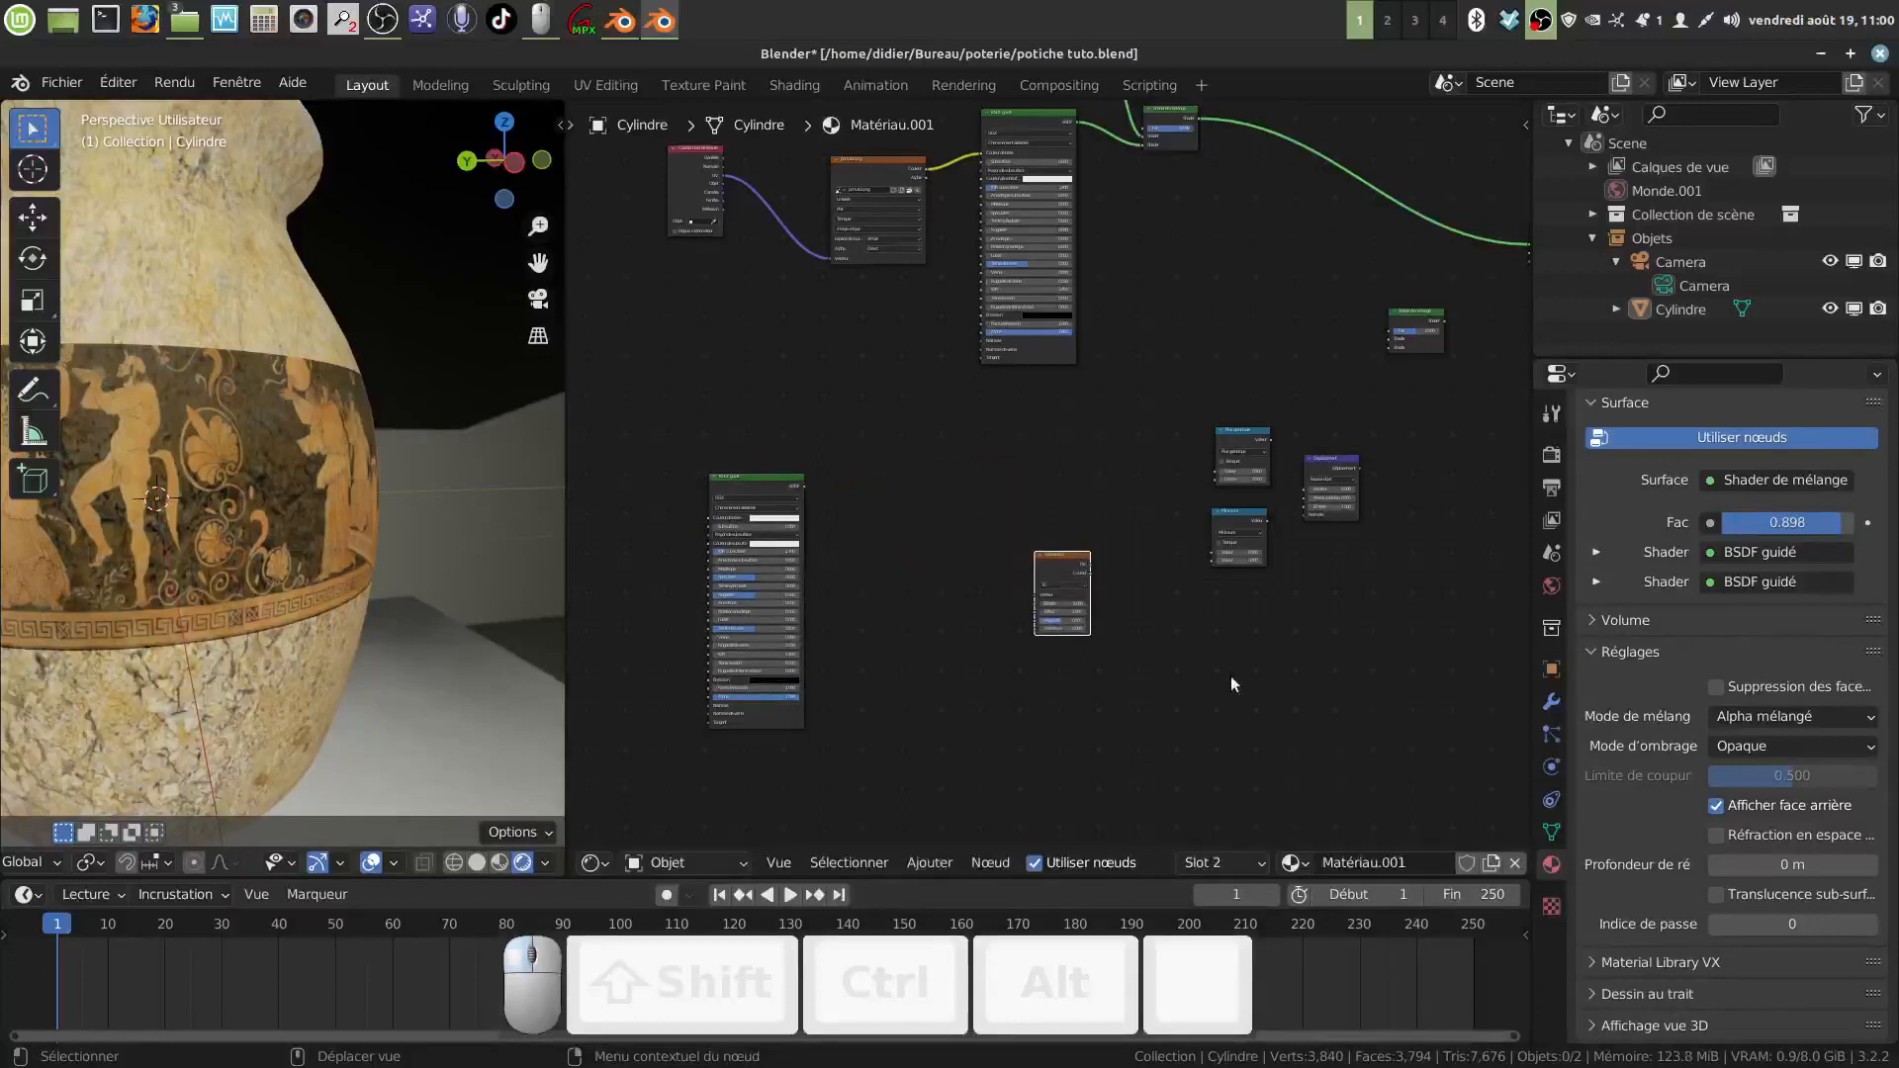
scroll(1231, 673, up, 3)
middle_drag(1094, 696, 979, 680)
drag(891, 623, 993, 496)
scroll(993, 496, up, 2)
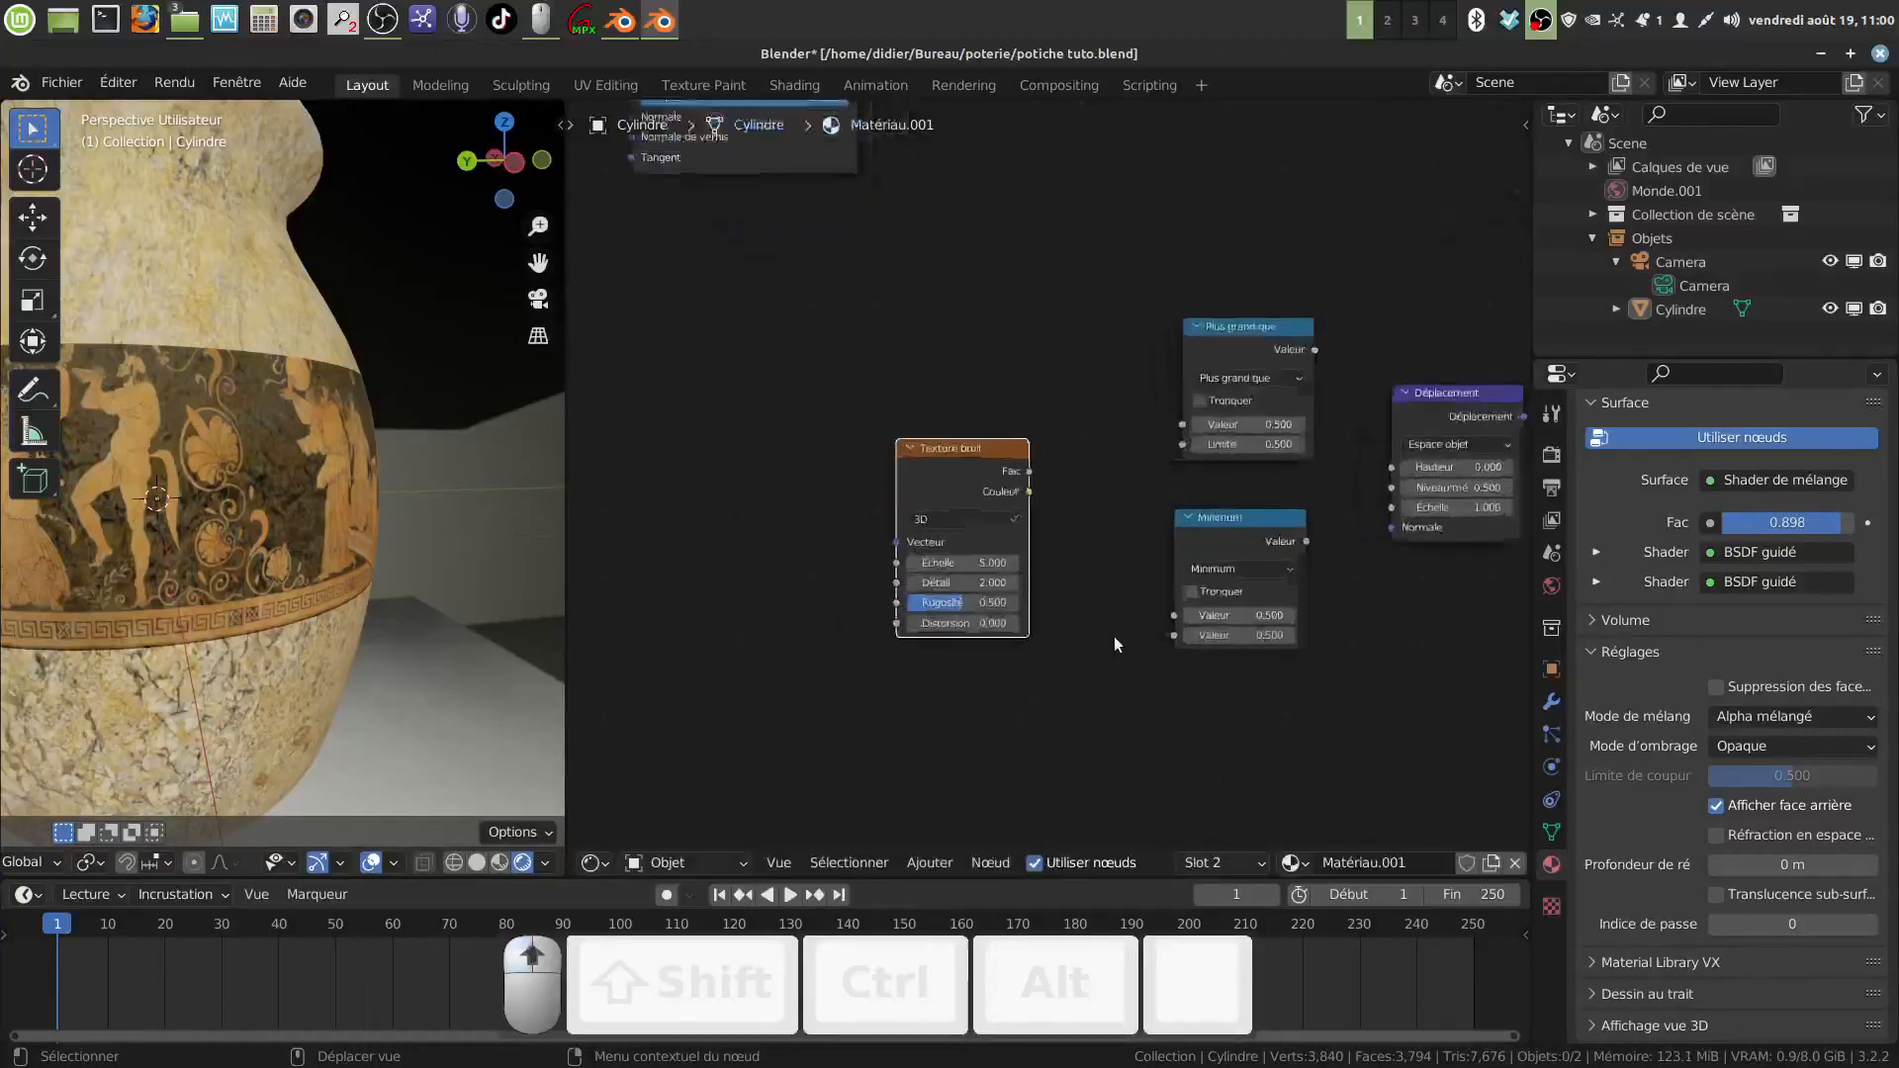
Step: Link the Texture bruit node's Fac output to the first Valeur input of both the Plus grand que and Minimum nodes
middle_drag(1114, 637, 1031, 718)
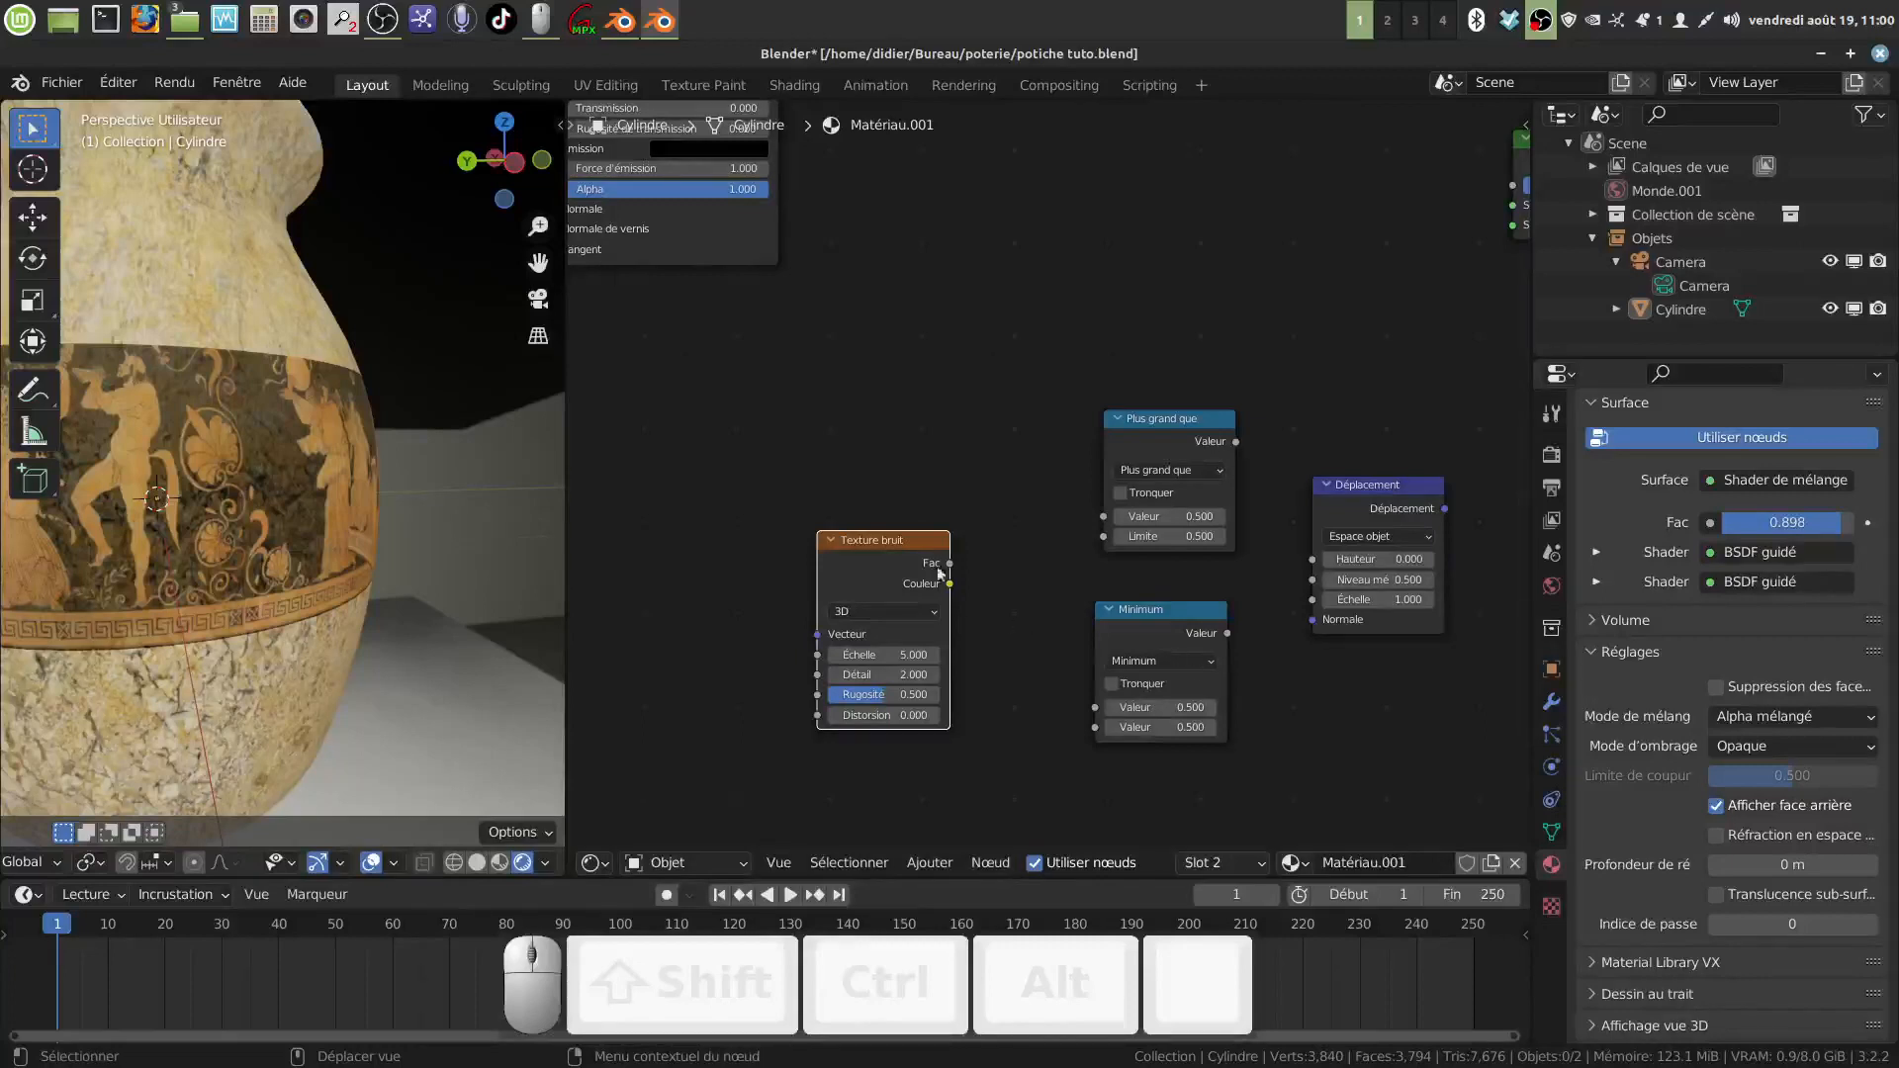
drag(949, 565, 1103, 517)
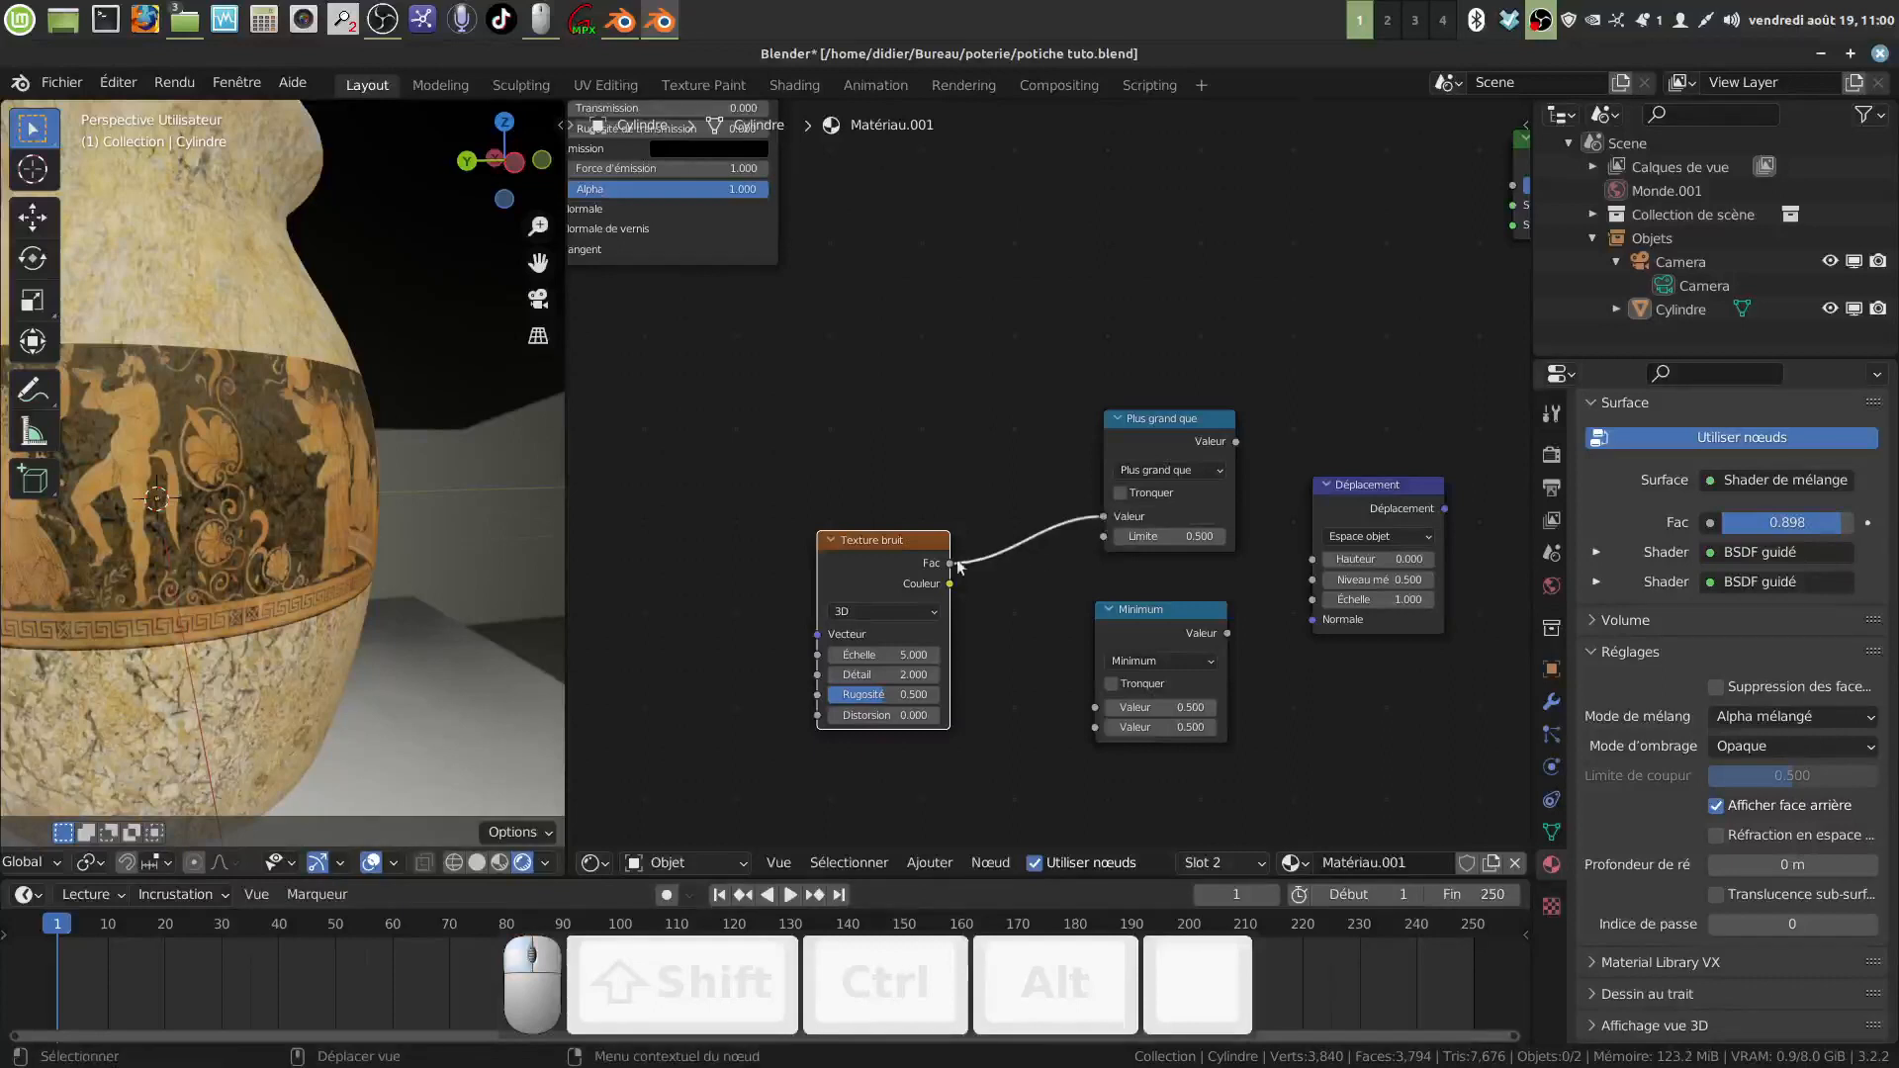
drag(950, 563, 1098, 702)
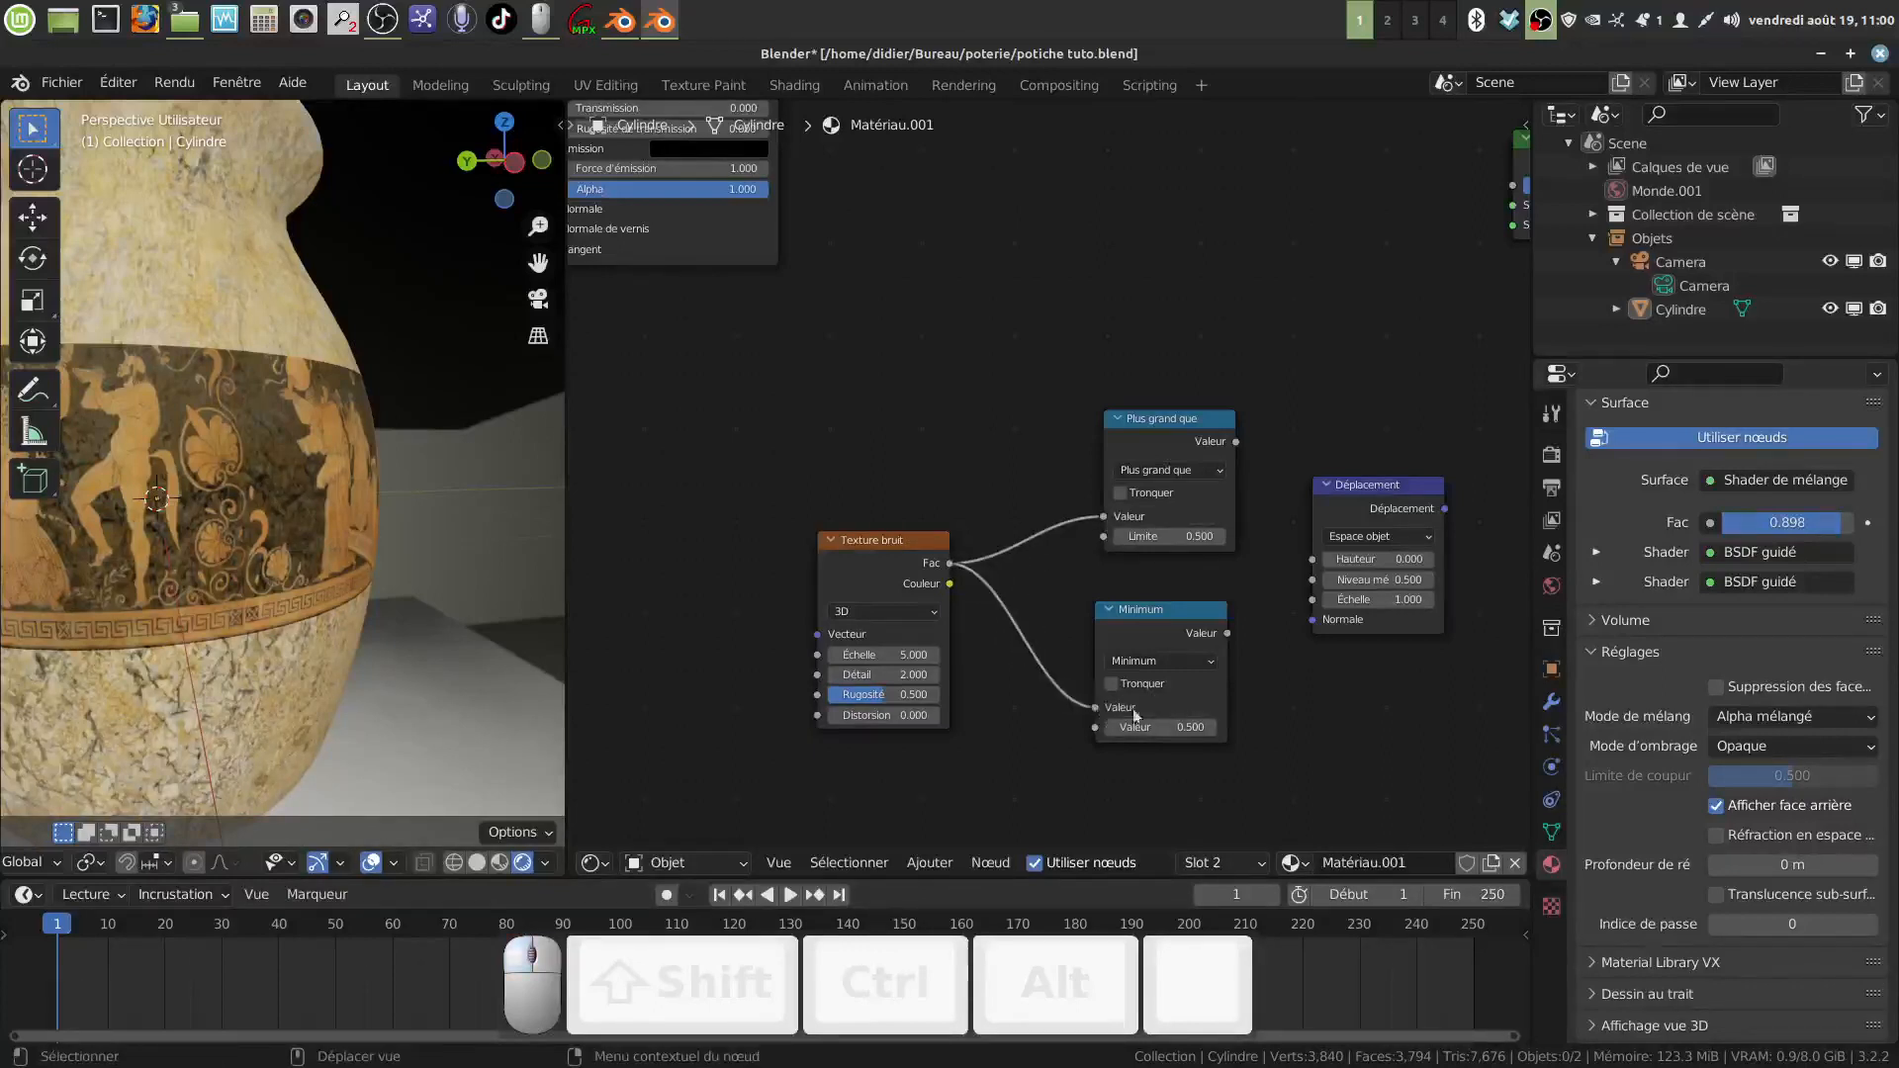
Step: Move the unconnected Shader de mélange node closer, just above the Plus grand que and Déplacement nodes
middle_drag(1405, 697, 1084, 721)
scroll(1236, 709, up, 1)
scroll(1261, 585, down, 4)
mouse_move(1261, 586)
middle_down()
mouse_move(1227, 650)
mouse_move(1250, 615)
middle_up()
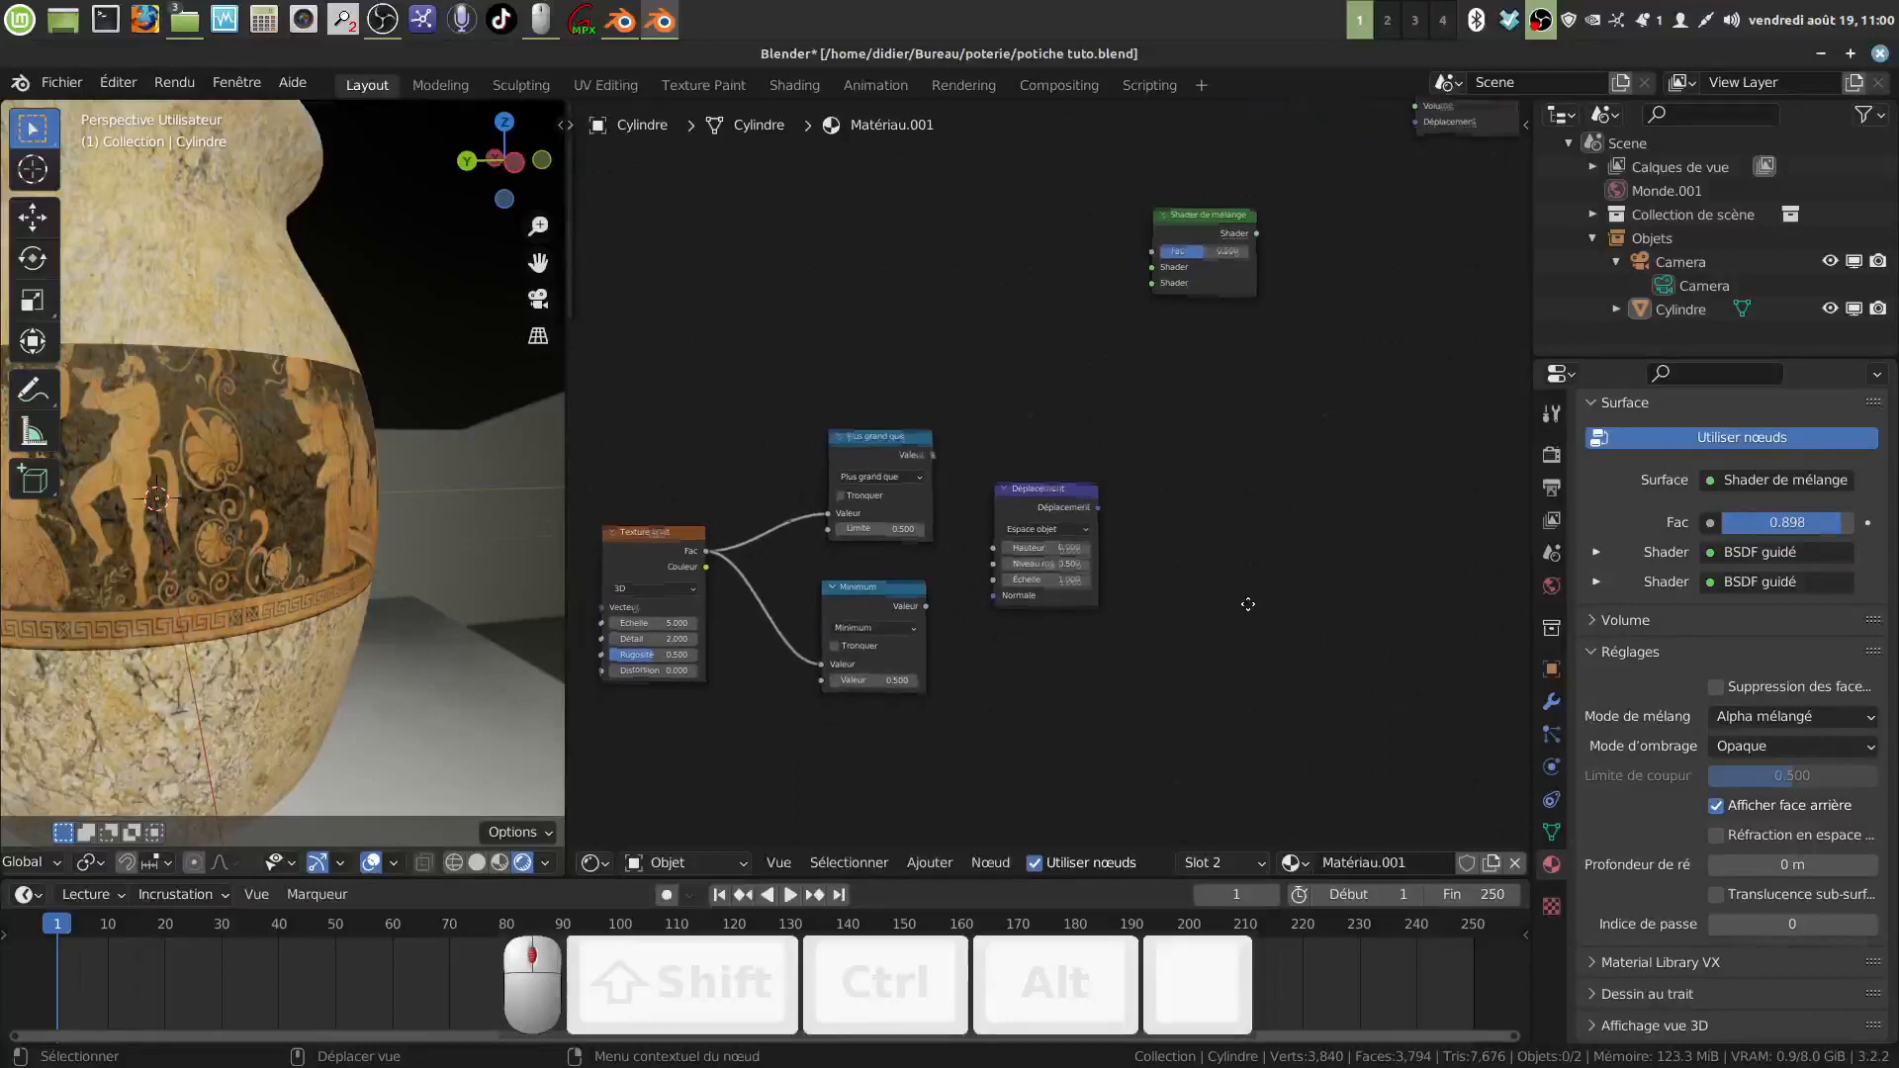
click(1219, 298)
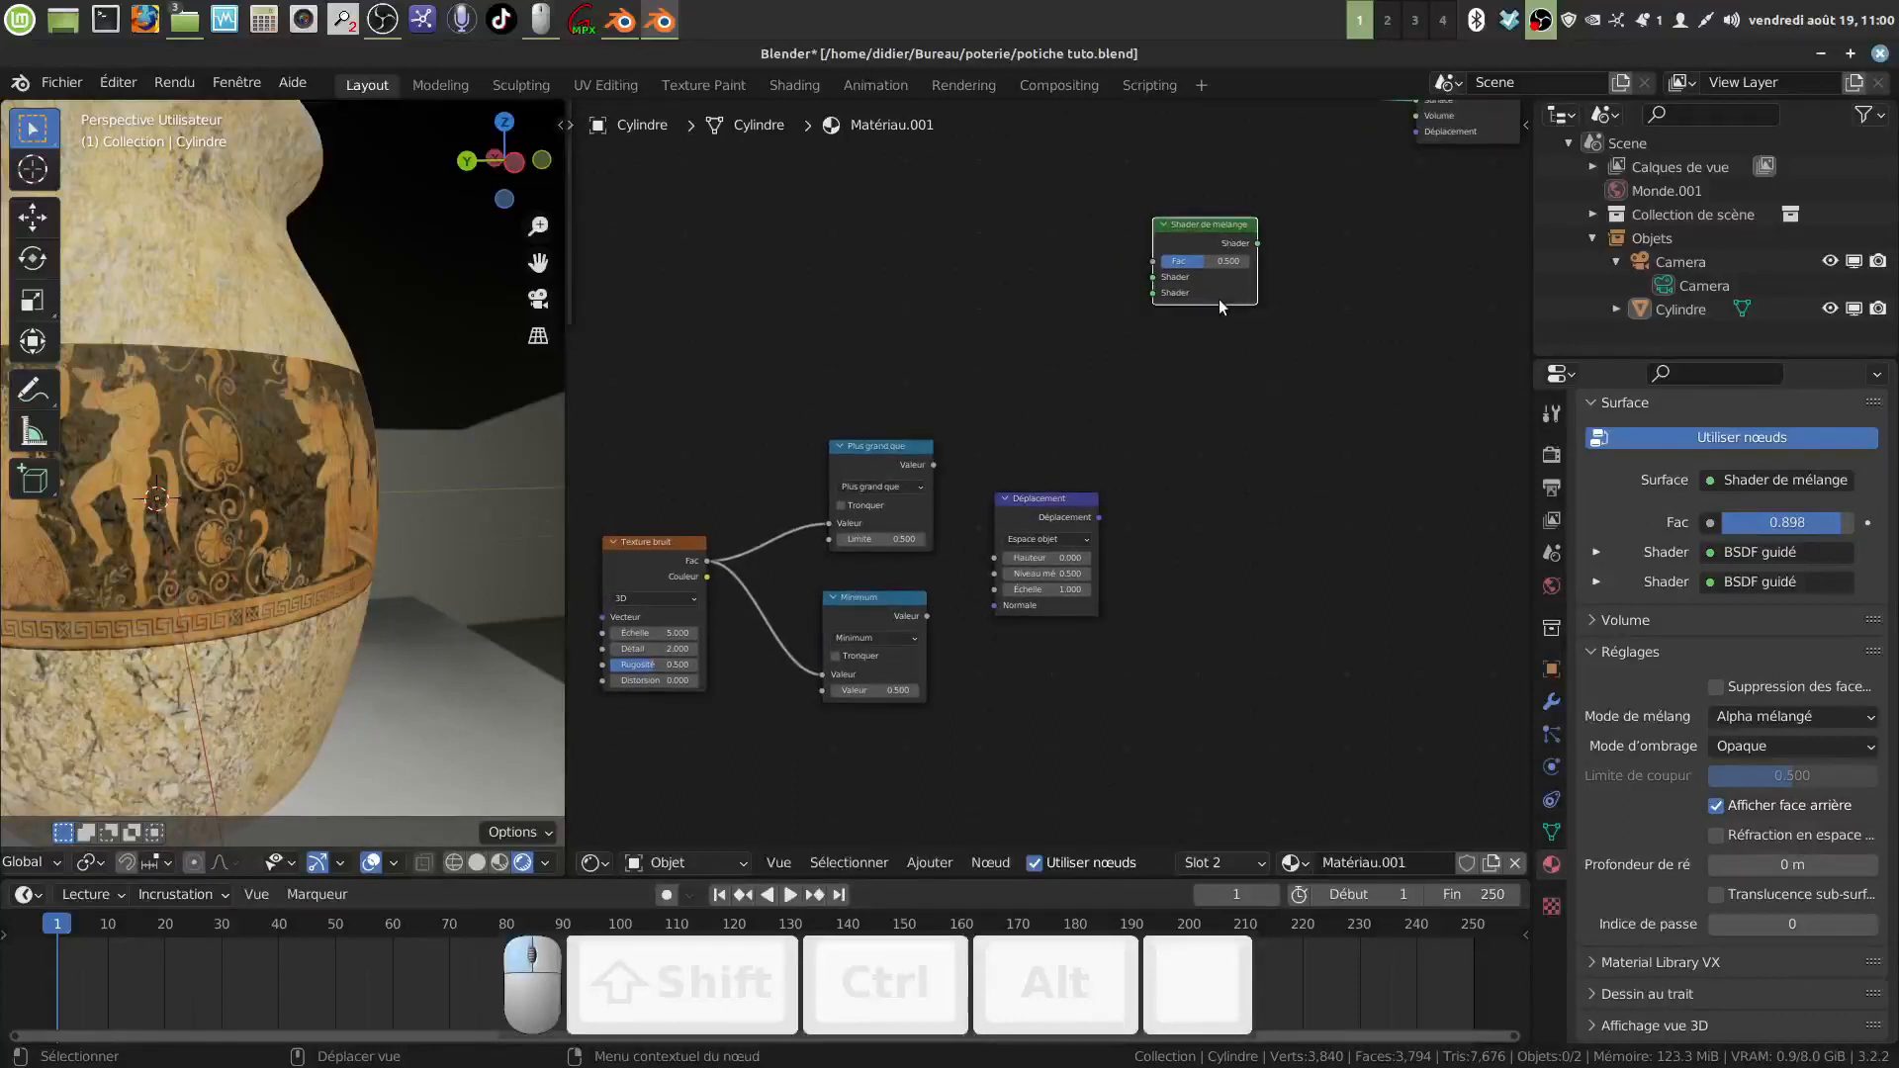
drag(1219, 299, 1207, 305)
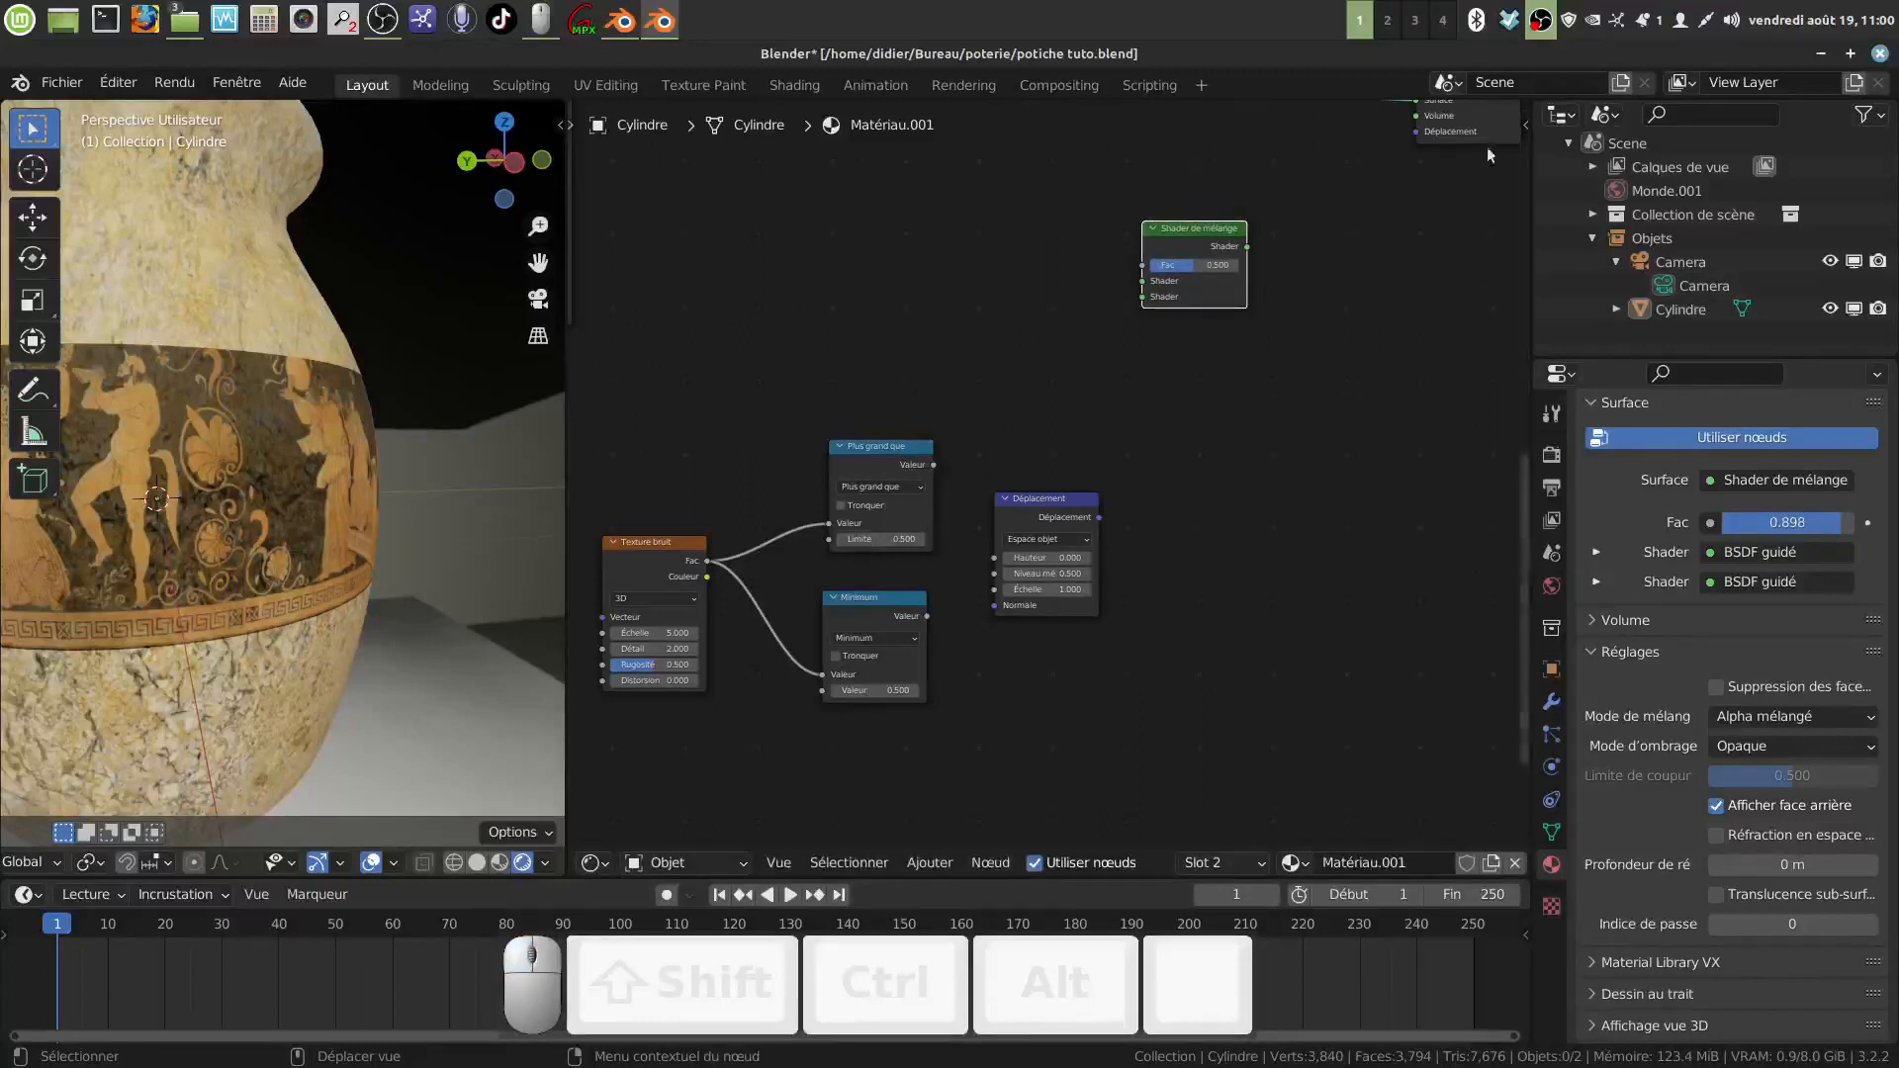
drag(1170, 245, 966, 270)
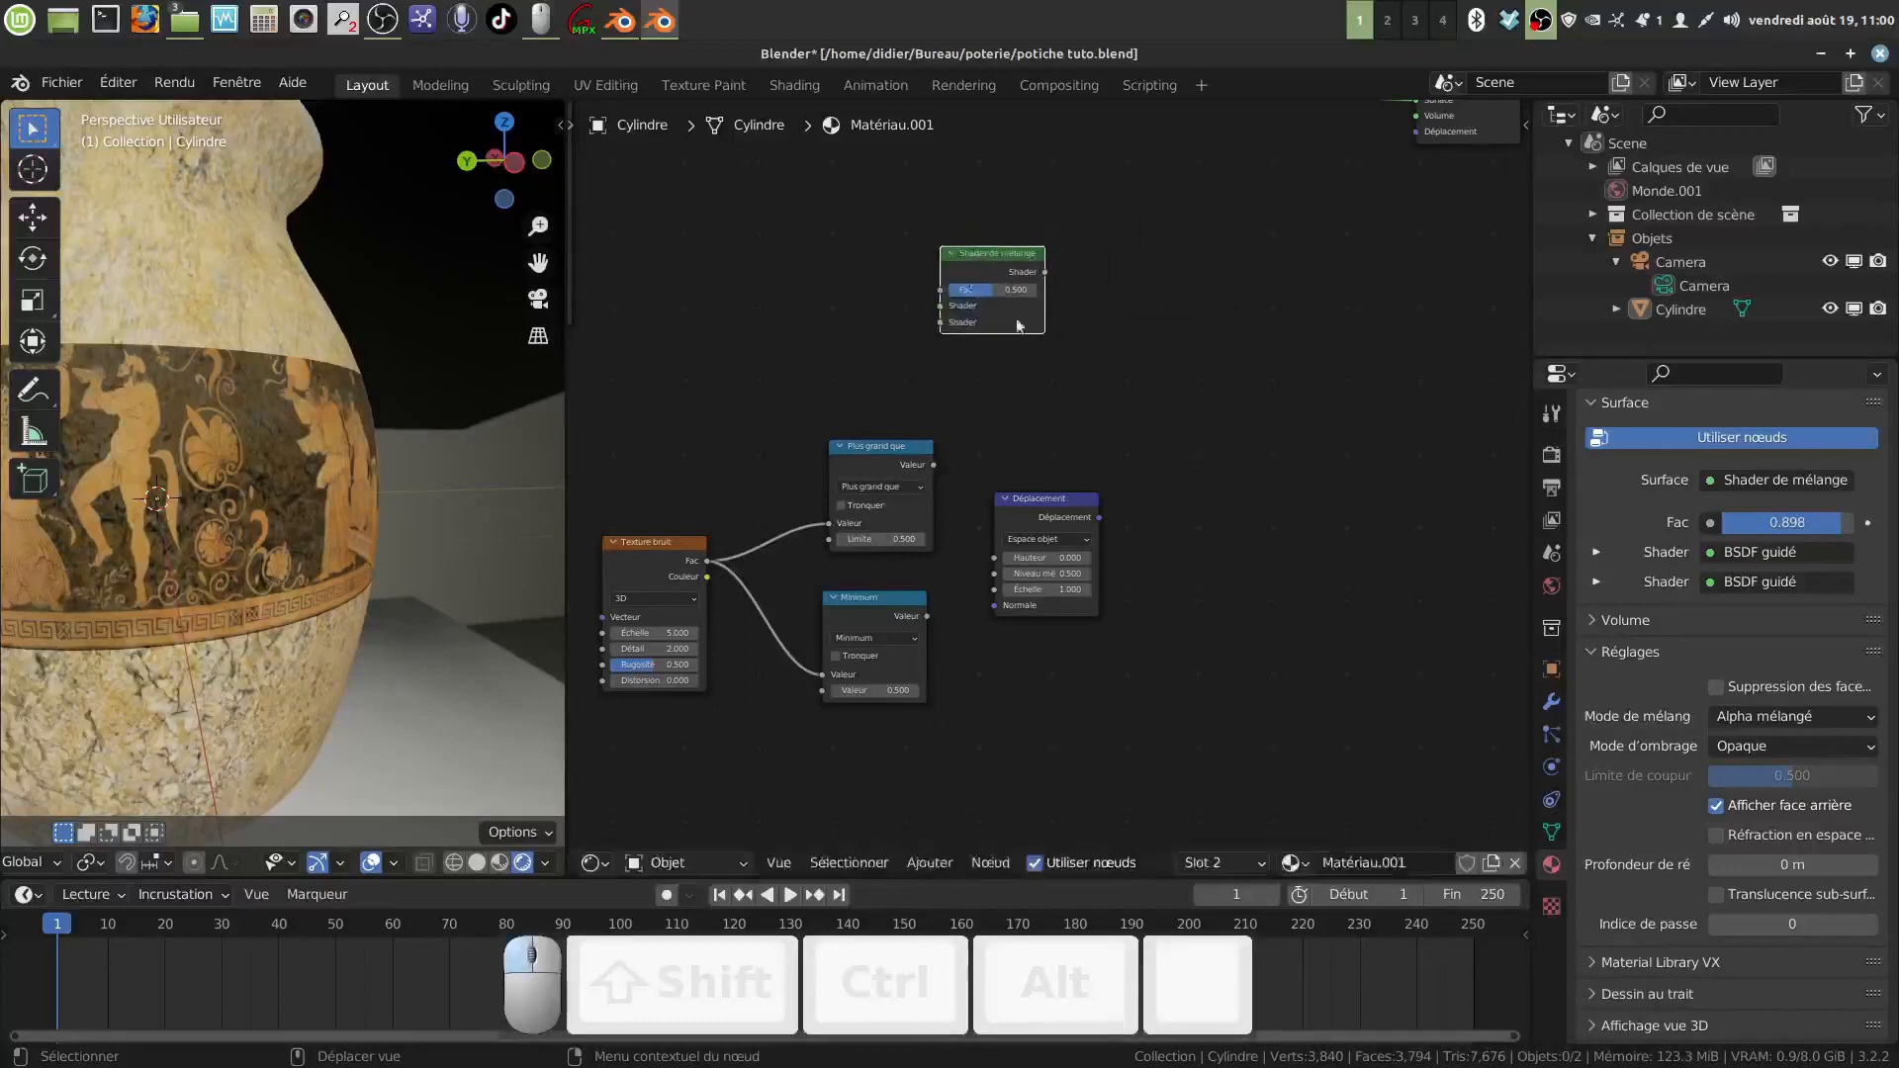
Step: Link the Minimum output to the Déplacement node's Hauteur and the Déplacement output to the Sortie de matériau's Déplacement input
click(925, 613)
drag(927, 616, 993, 558)
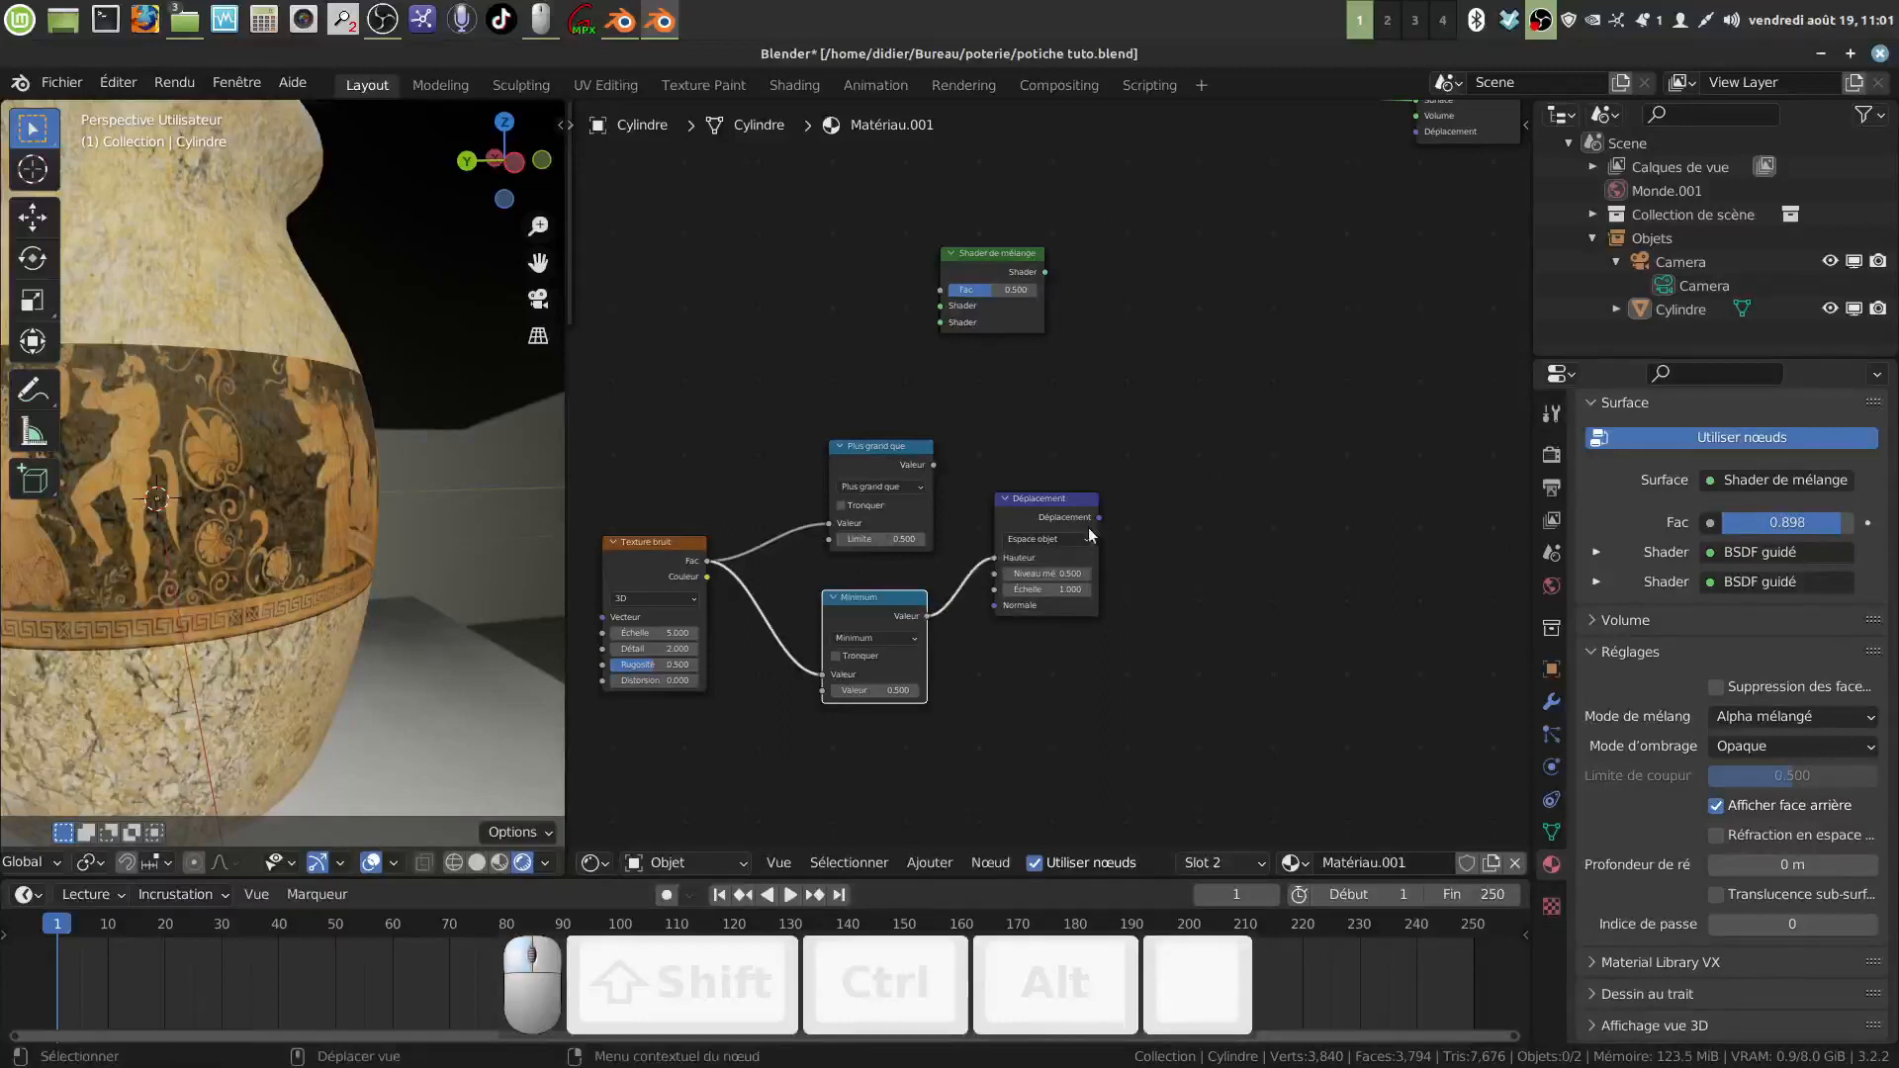
drag(1096, 515, 1417, 190)
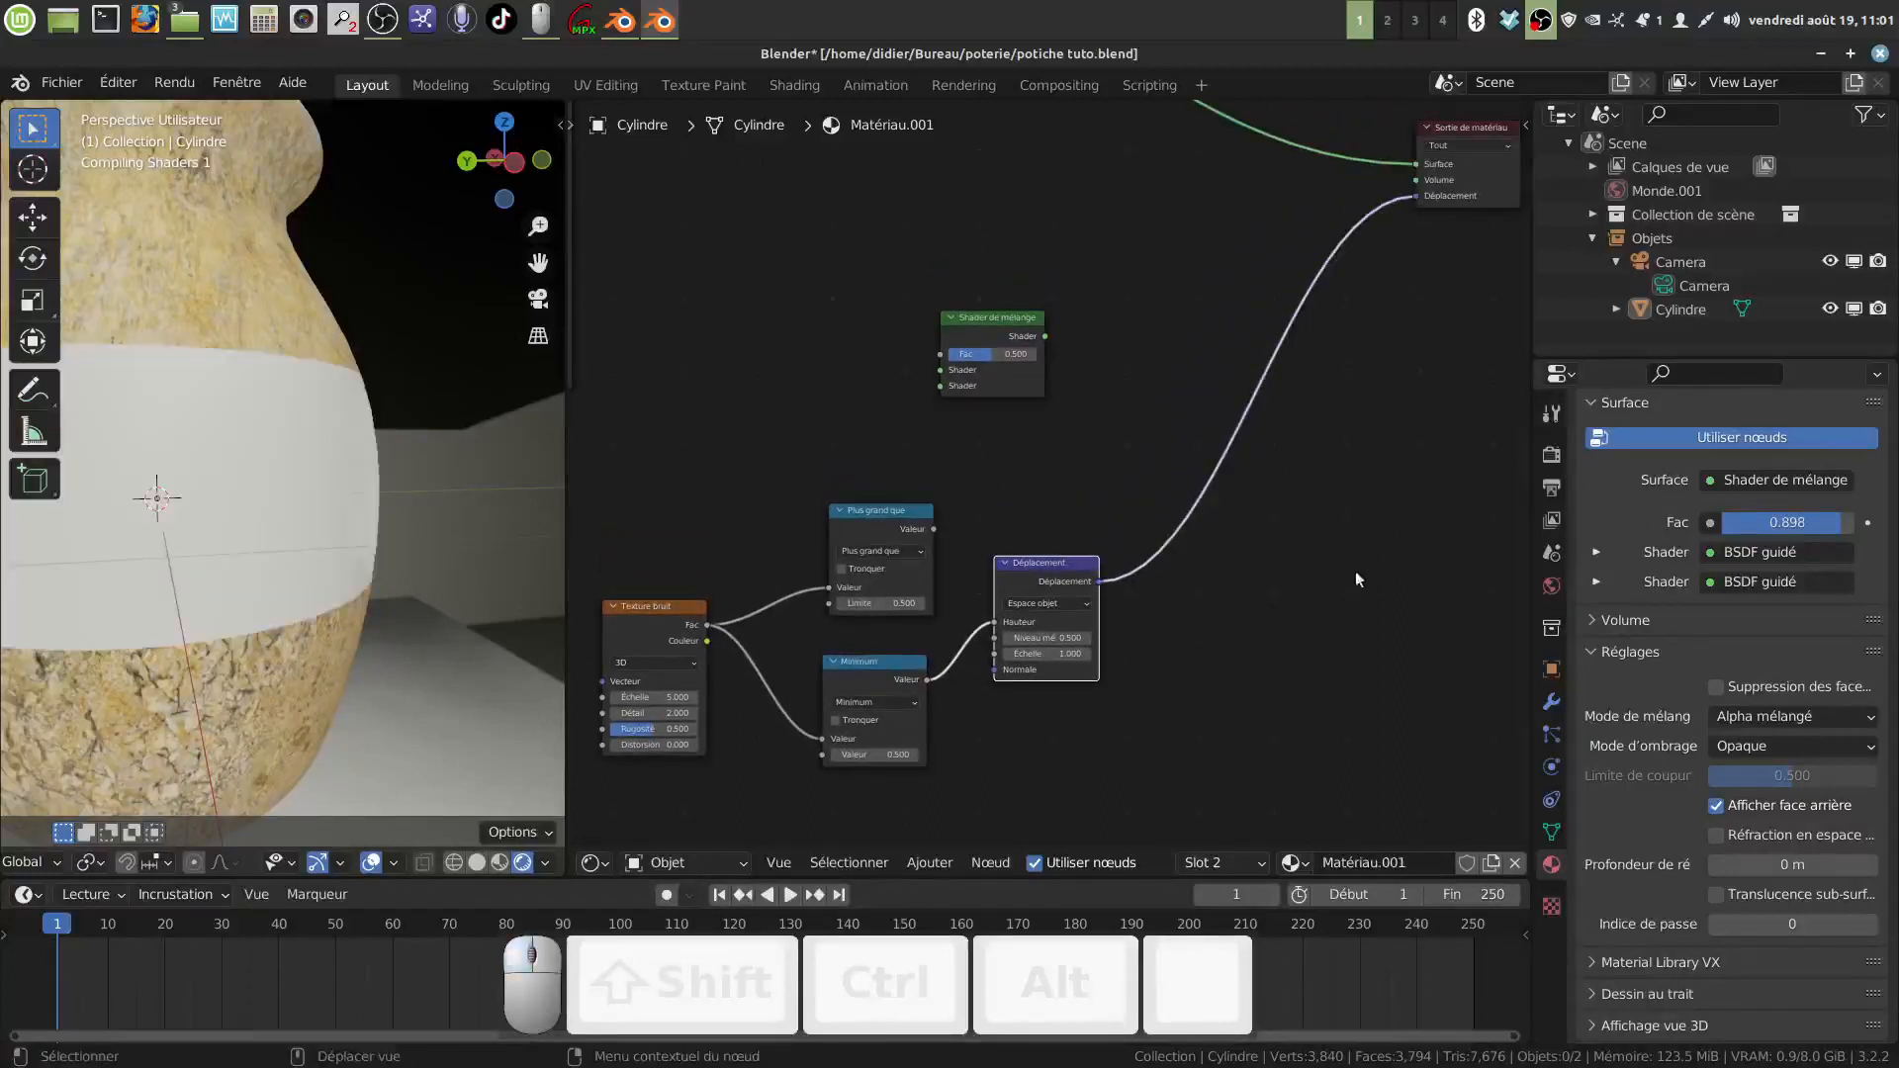
Step: Set the Déplacement node's Échelle to -5
scroll(1225, 643, up, 3)
middle_drag(1231, 633, 1296, 496)
scroll(1244, 633, up, 5)
middle_drag(1244, 631, 1269, 593)
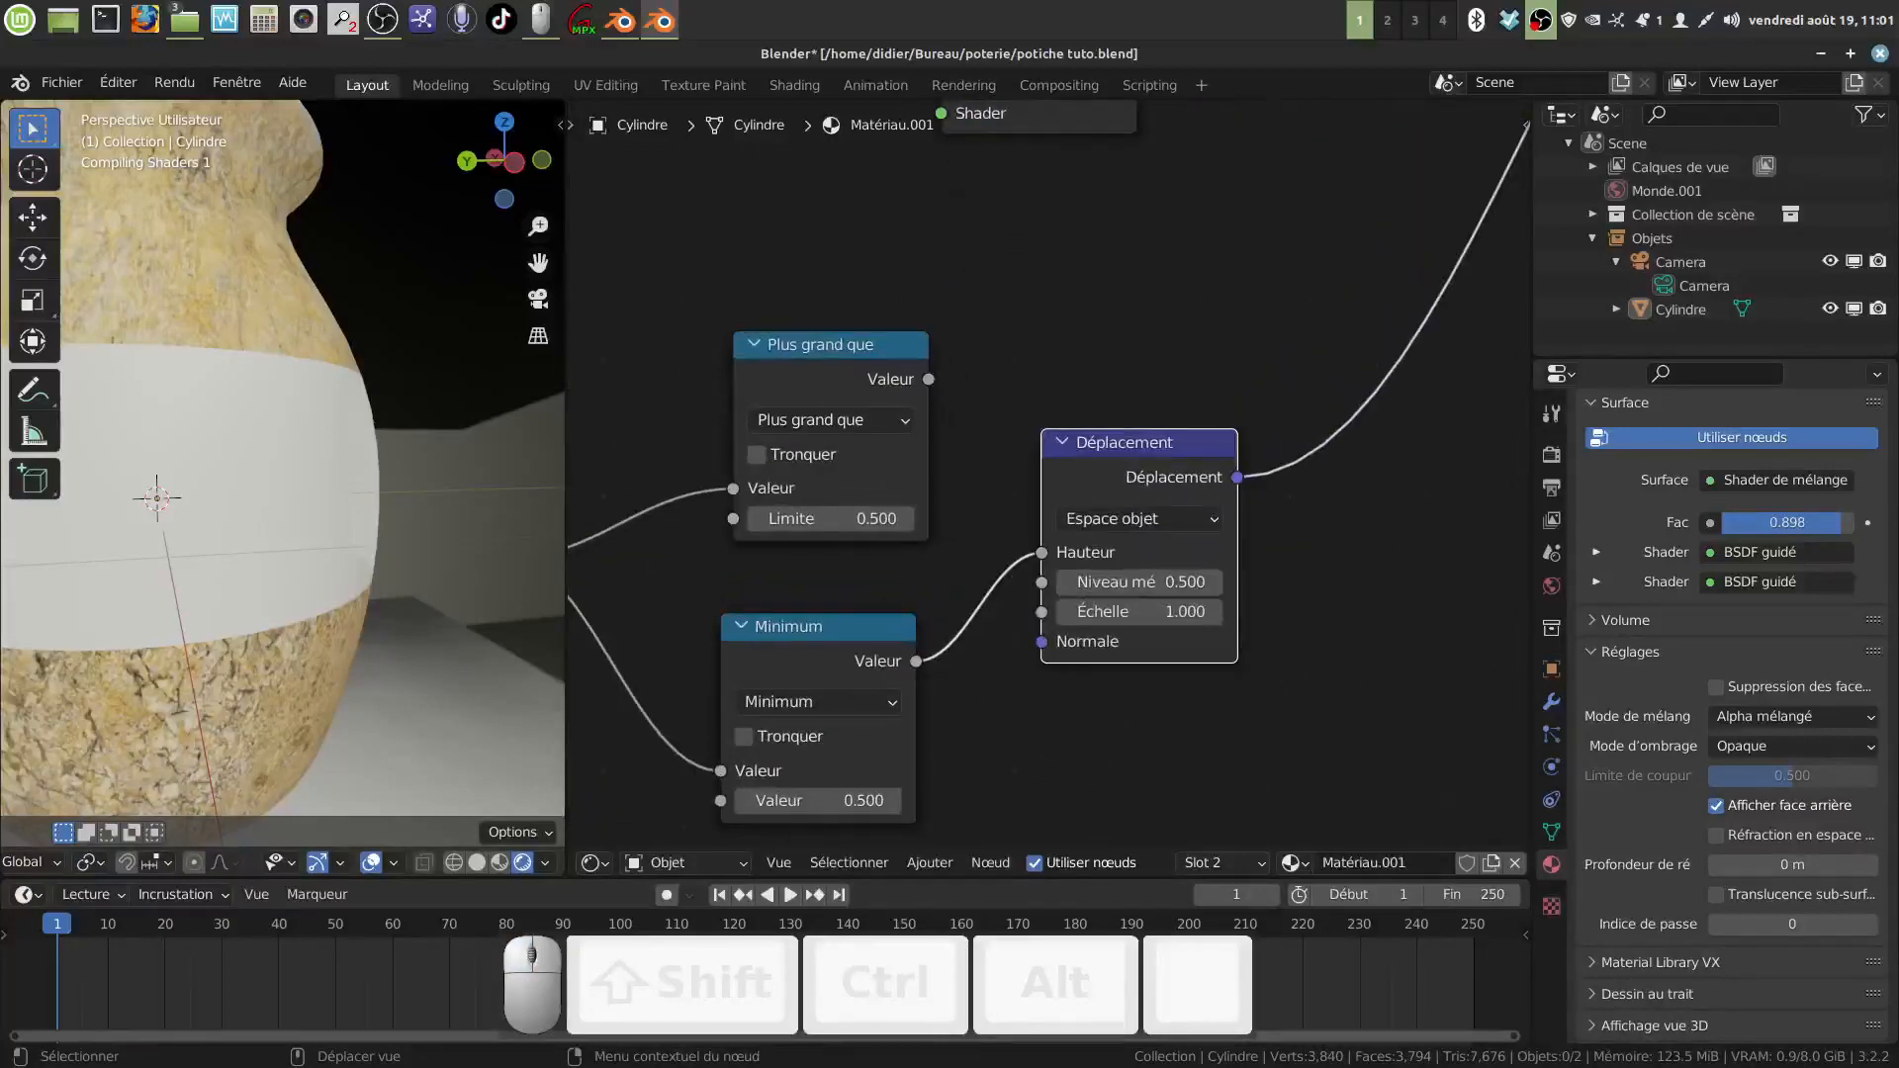
middle_drag(915, 619, 935, 576)
scroll(935, 576, up, 6)
middle_drag(1121, 729, 926, 775)
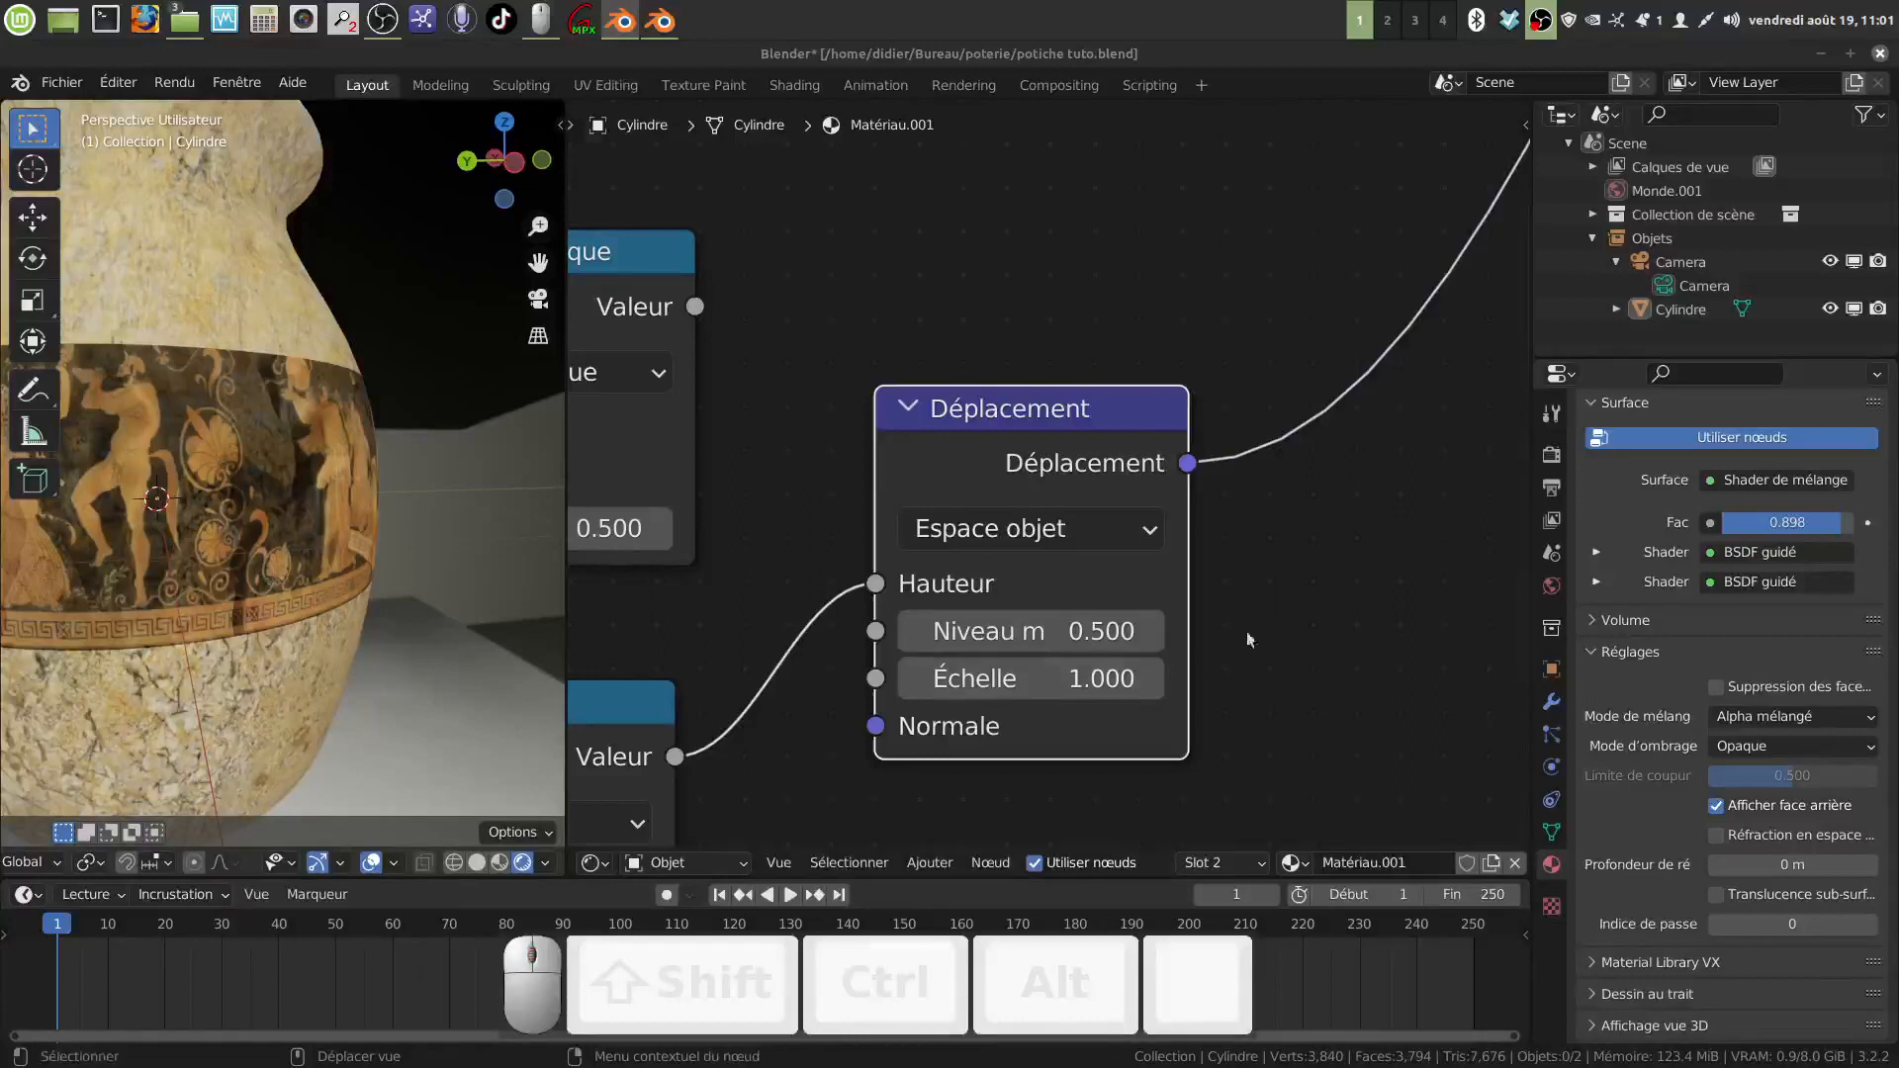
click(1092, 679)
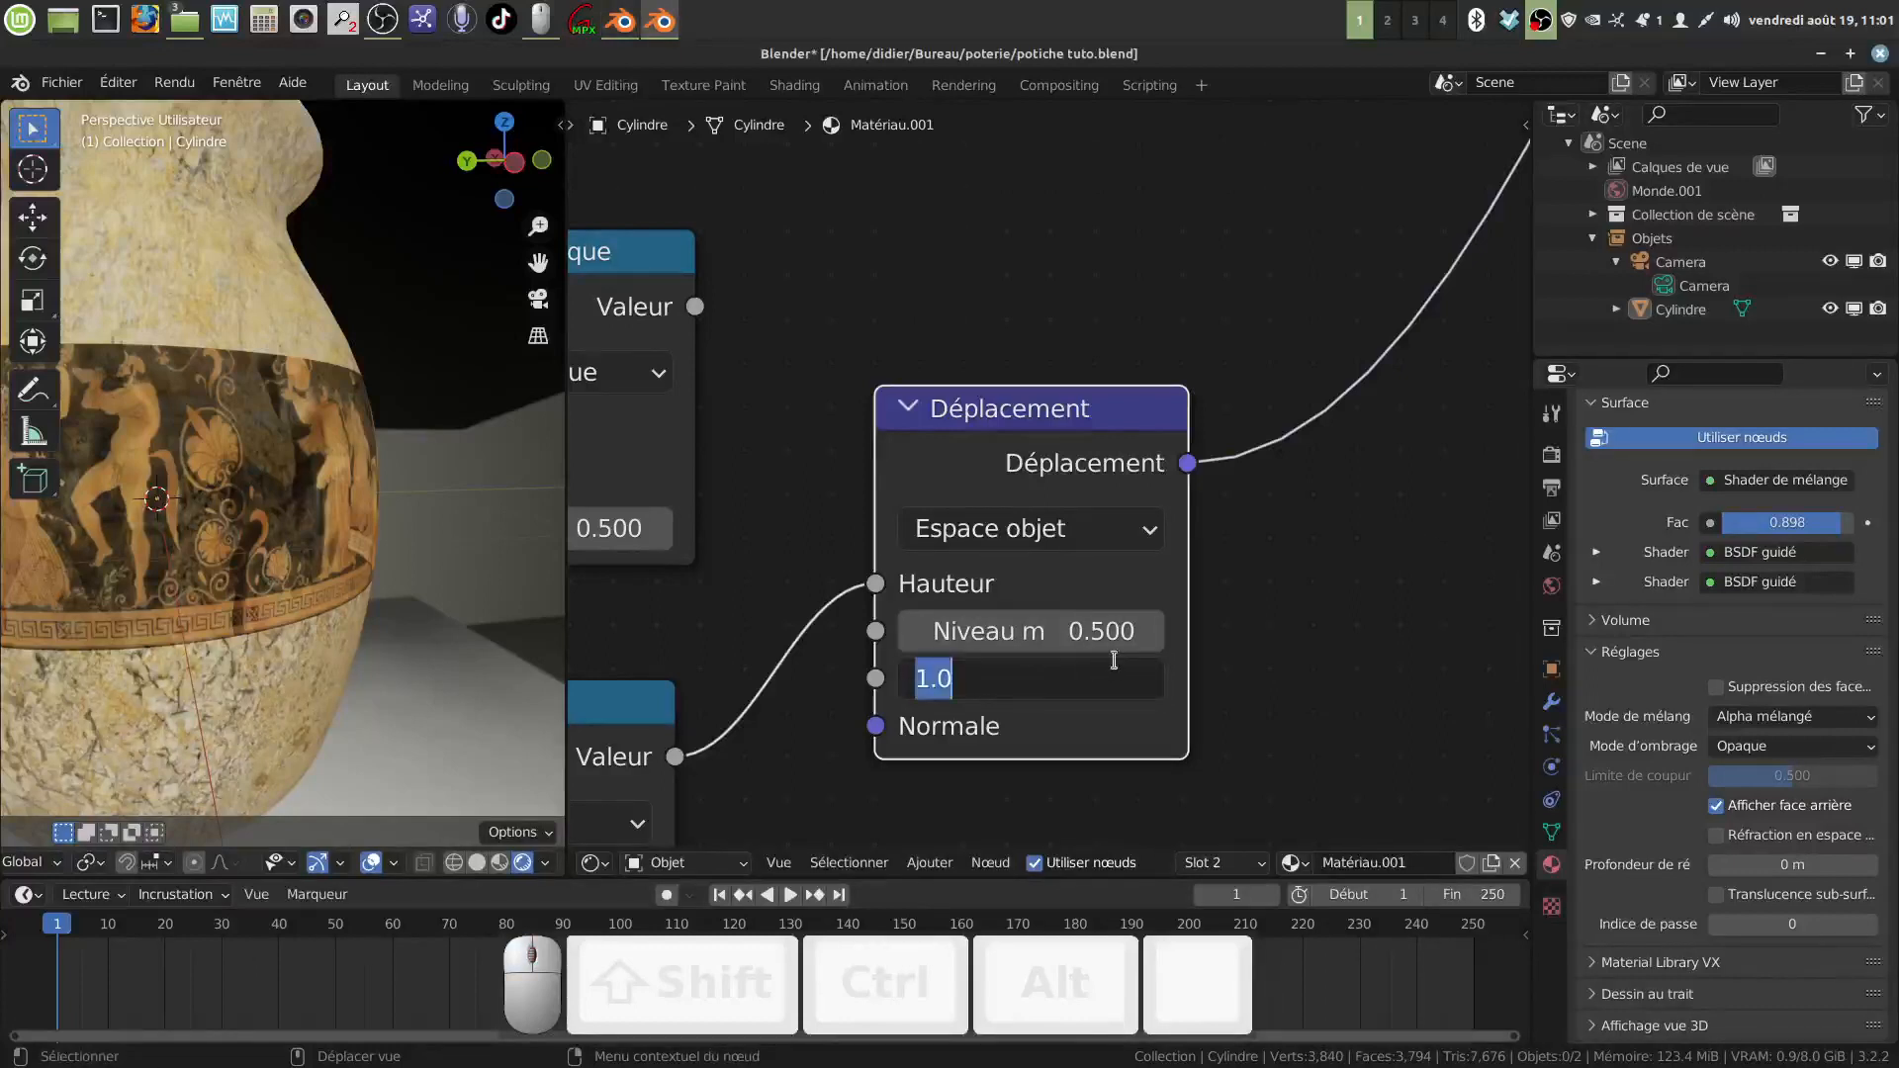
key(BackSpace)
text(-5)
click(1277, 608)
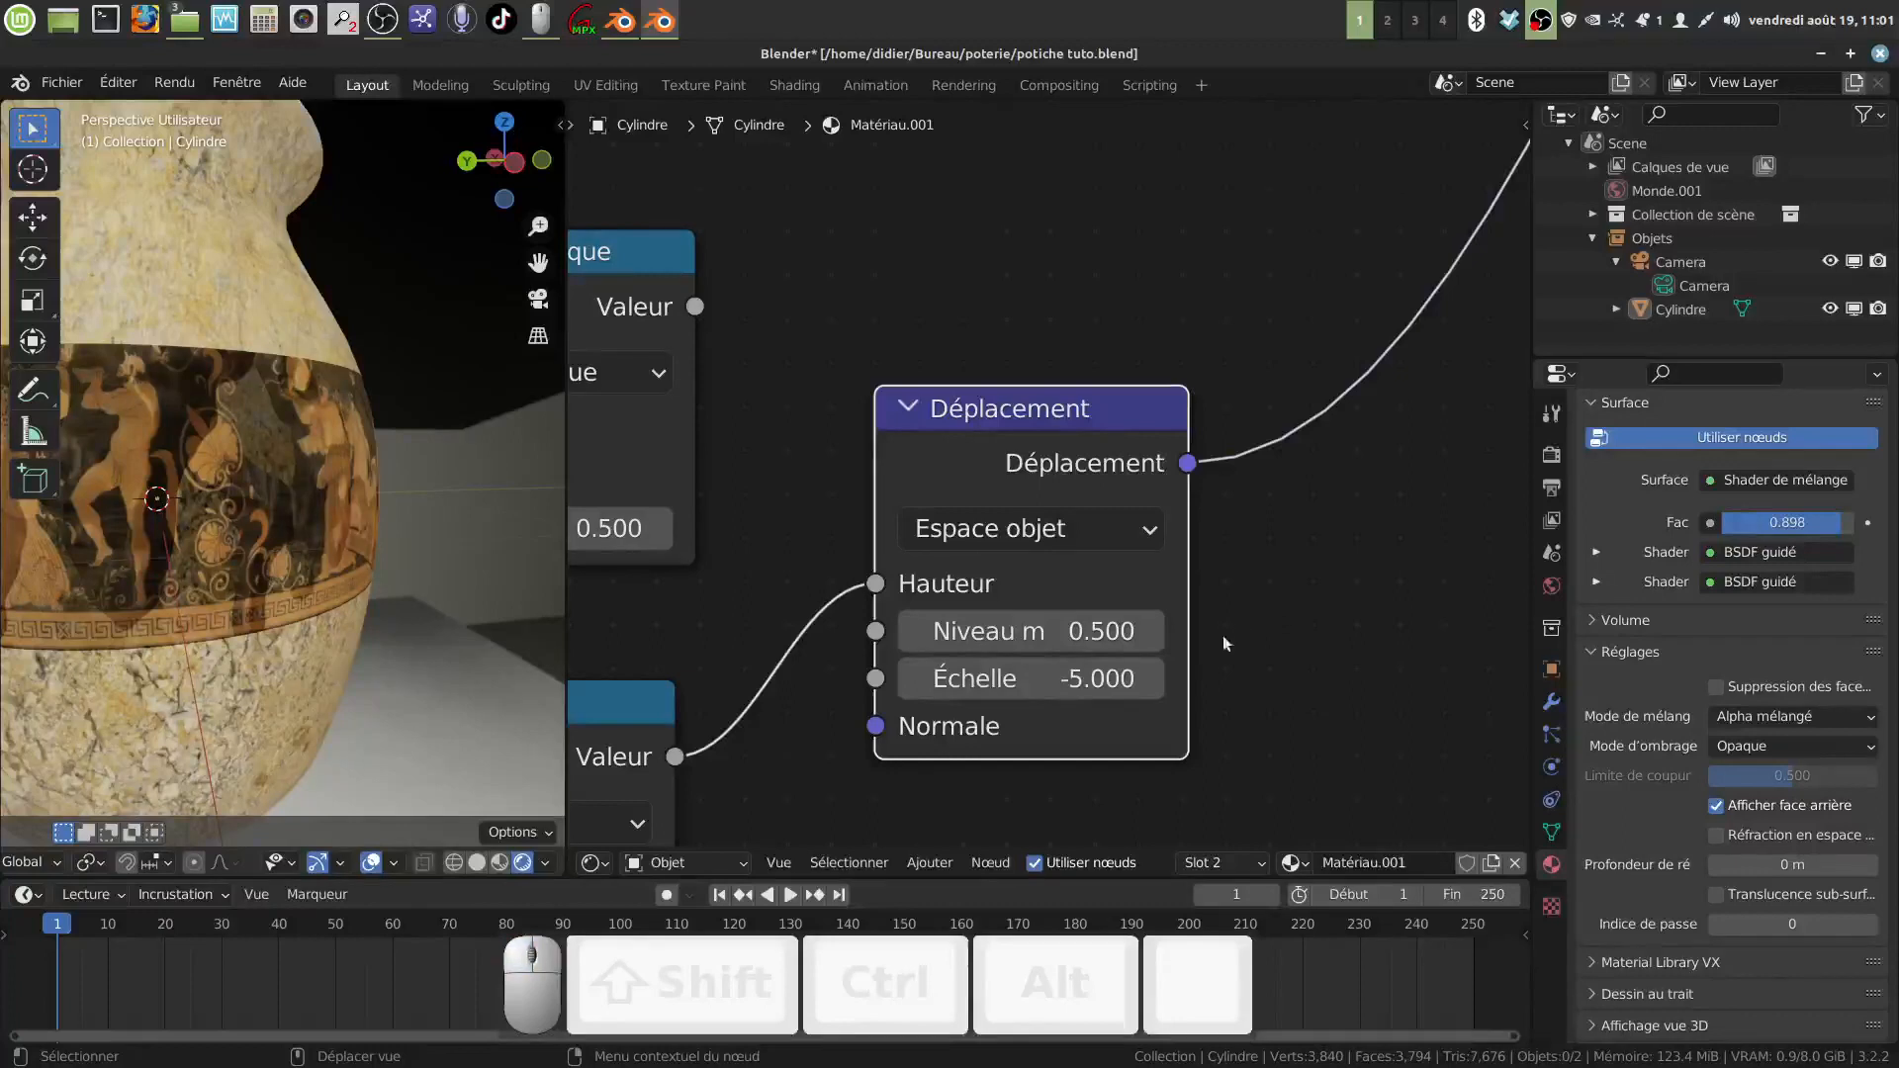
Step: Set the Minimum node's second Valeur to 0.600
scroll(877, 775, down, 6)
middle_drag(869, 771, 1230, 613)
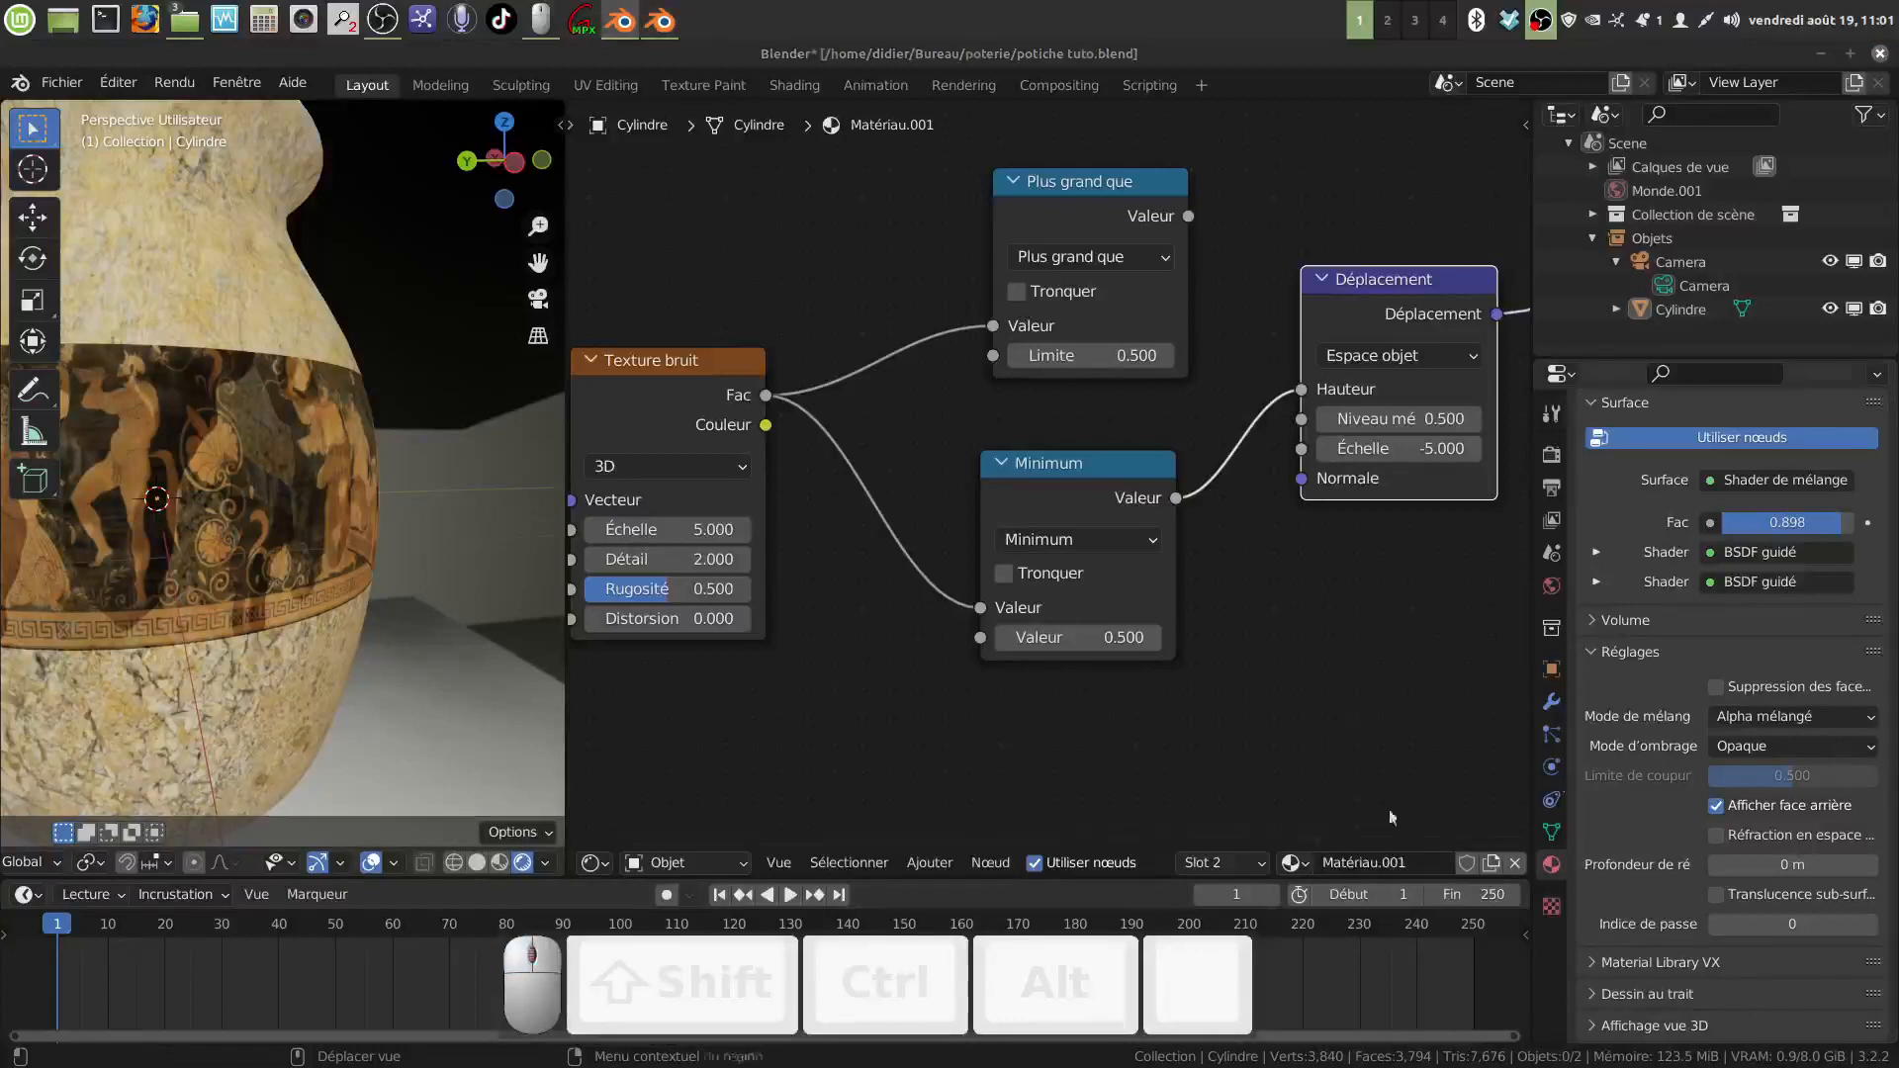
click(1153, 637)
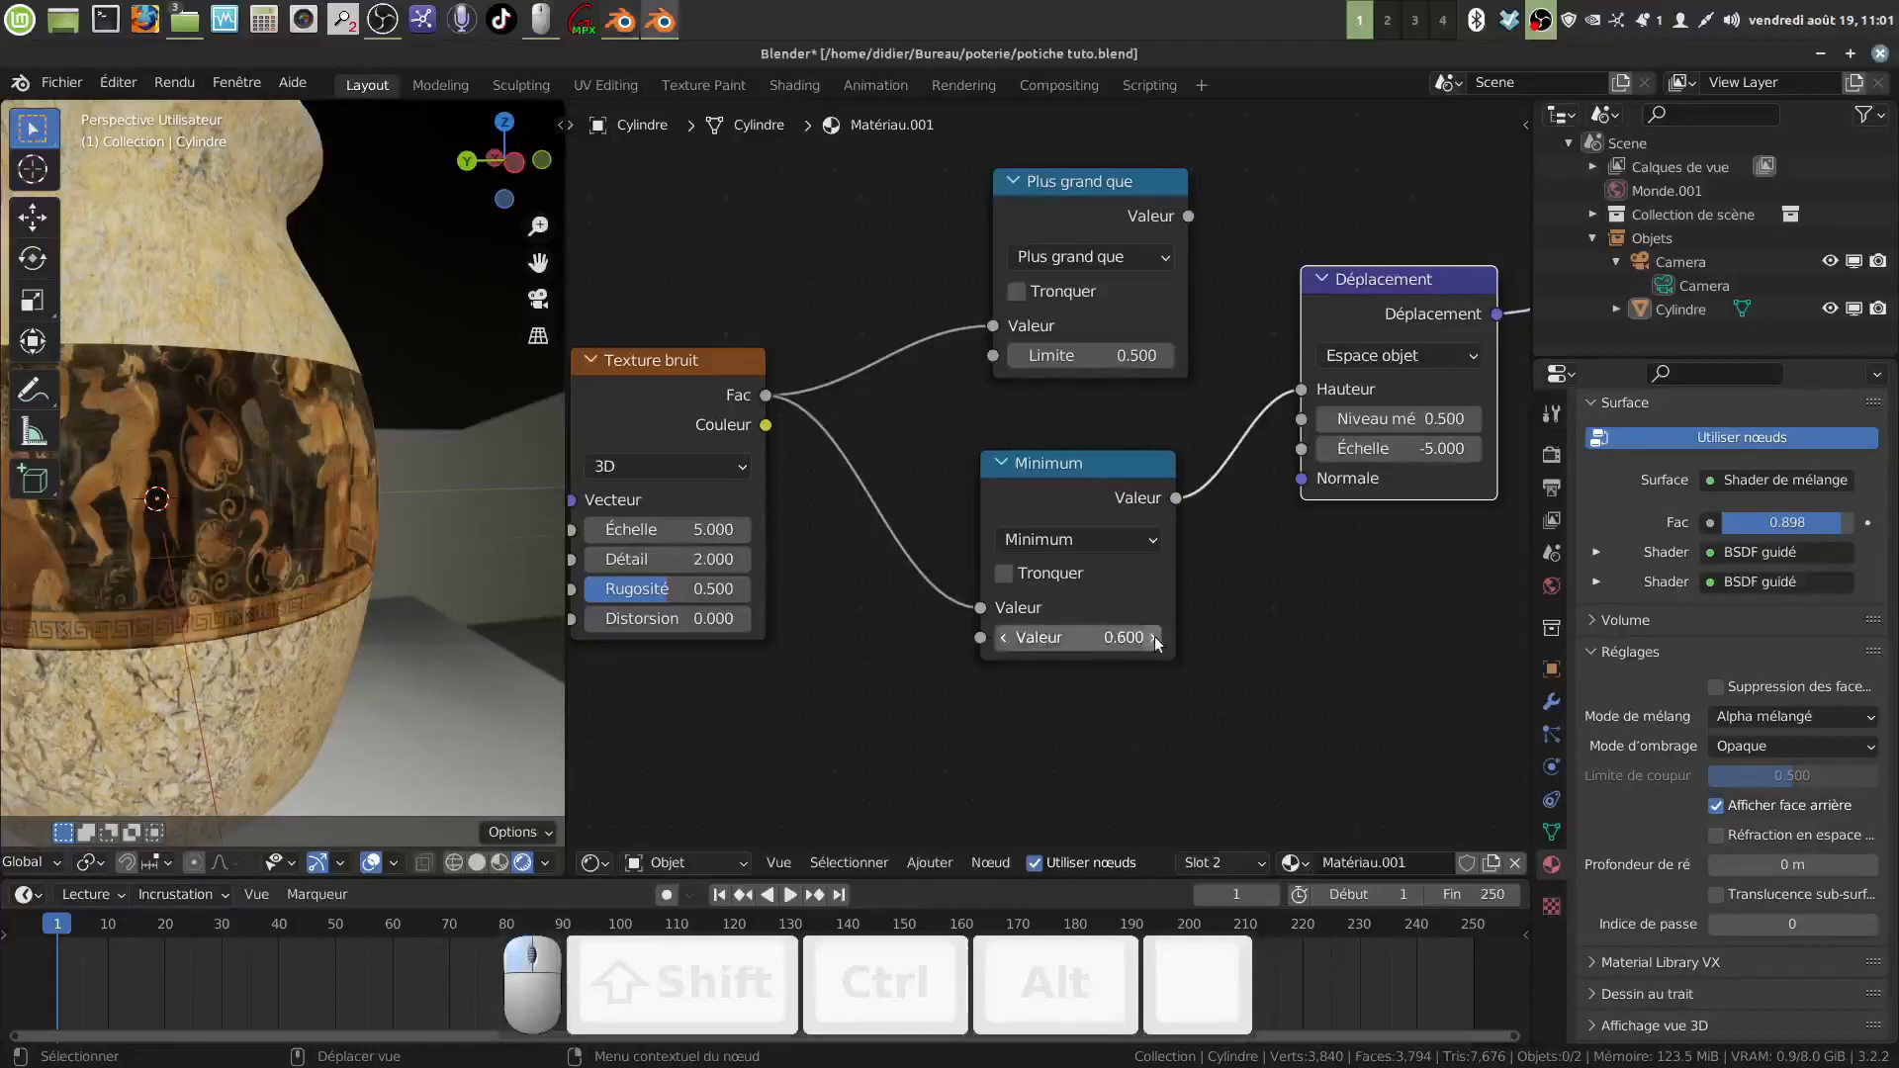
Step: Set the Limite of the Plus grand que node to 0.61
click(1128, 356)
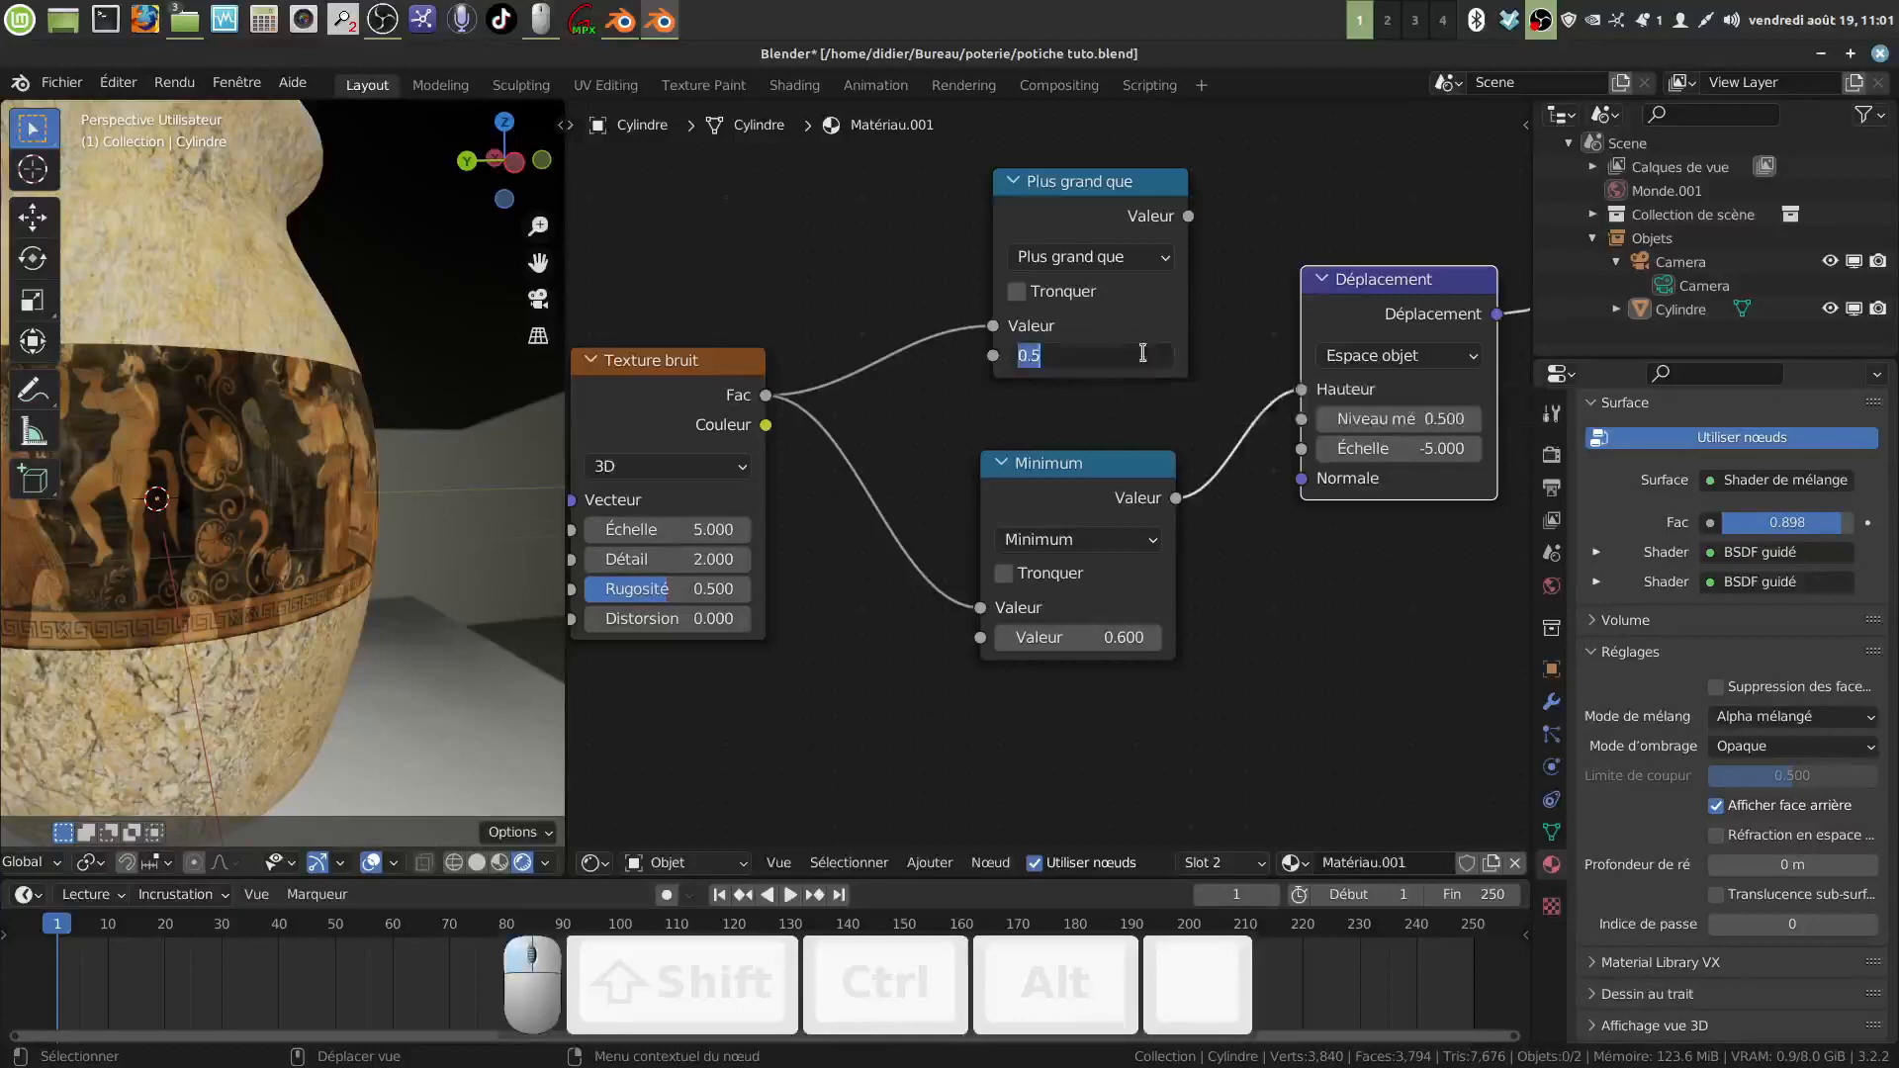
key(BackSpace)
text(0)
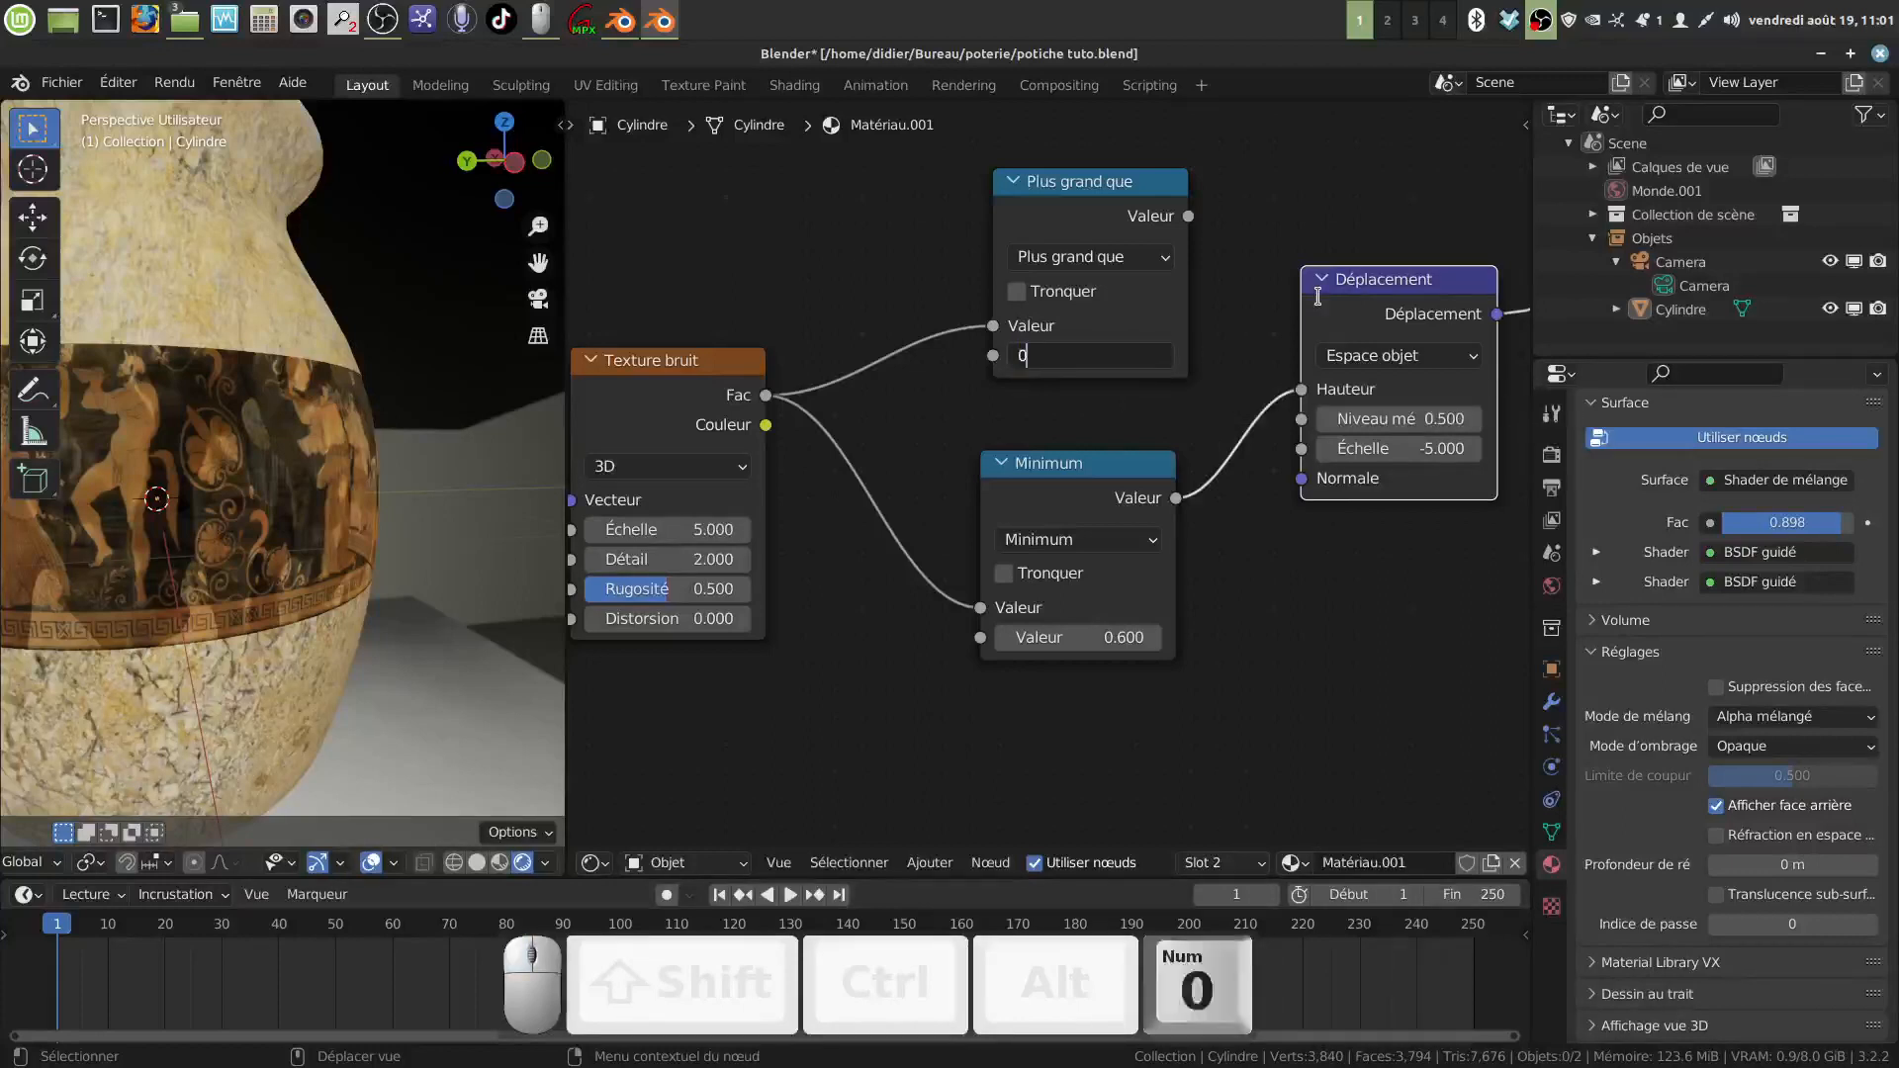
text(.61)
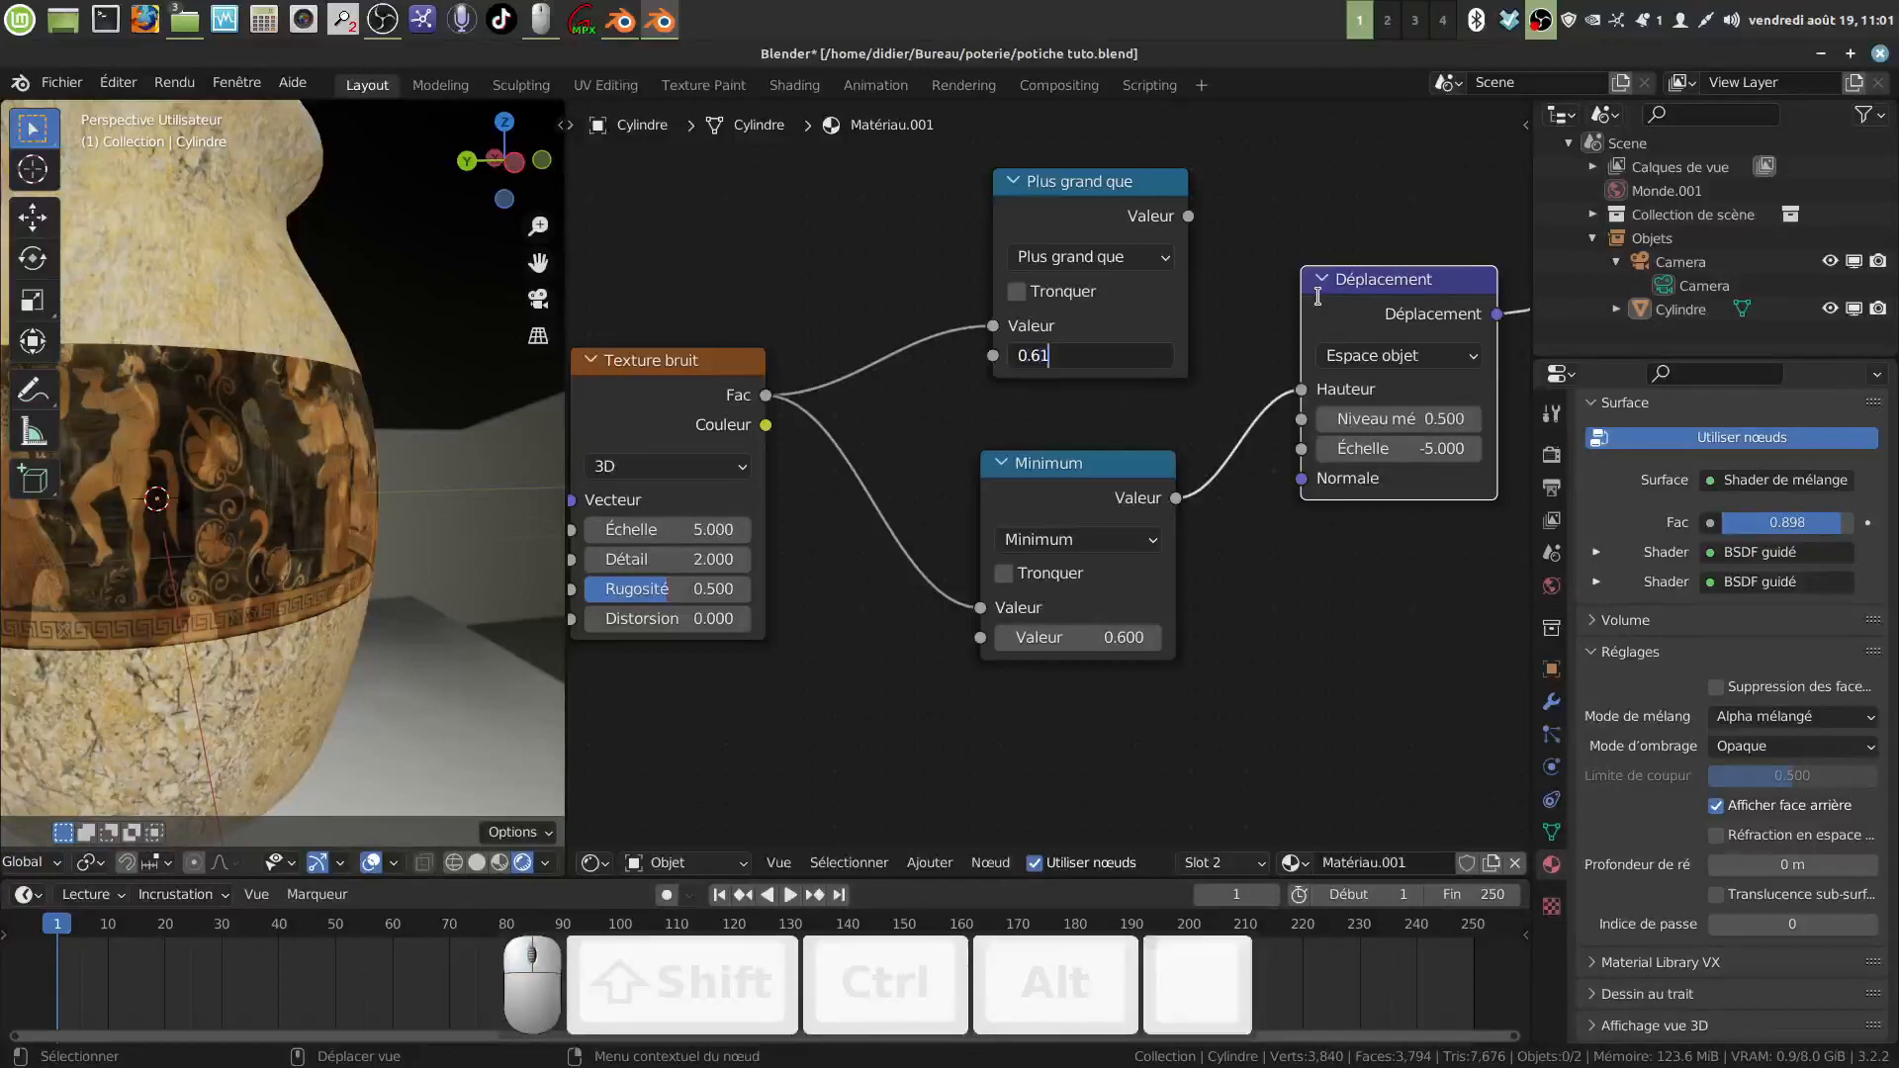
key(Return)
Step: Set the Texture bruit node's Échelle to 4.9 and its Détail to 10.3
middle_drag(854, 582, 1053, 646)
scroll(1053, 645, up, 2)
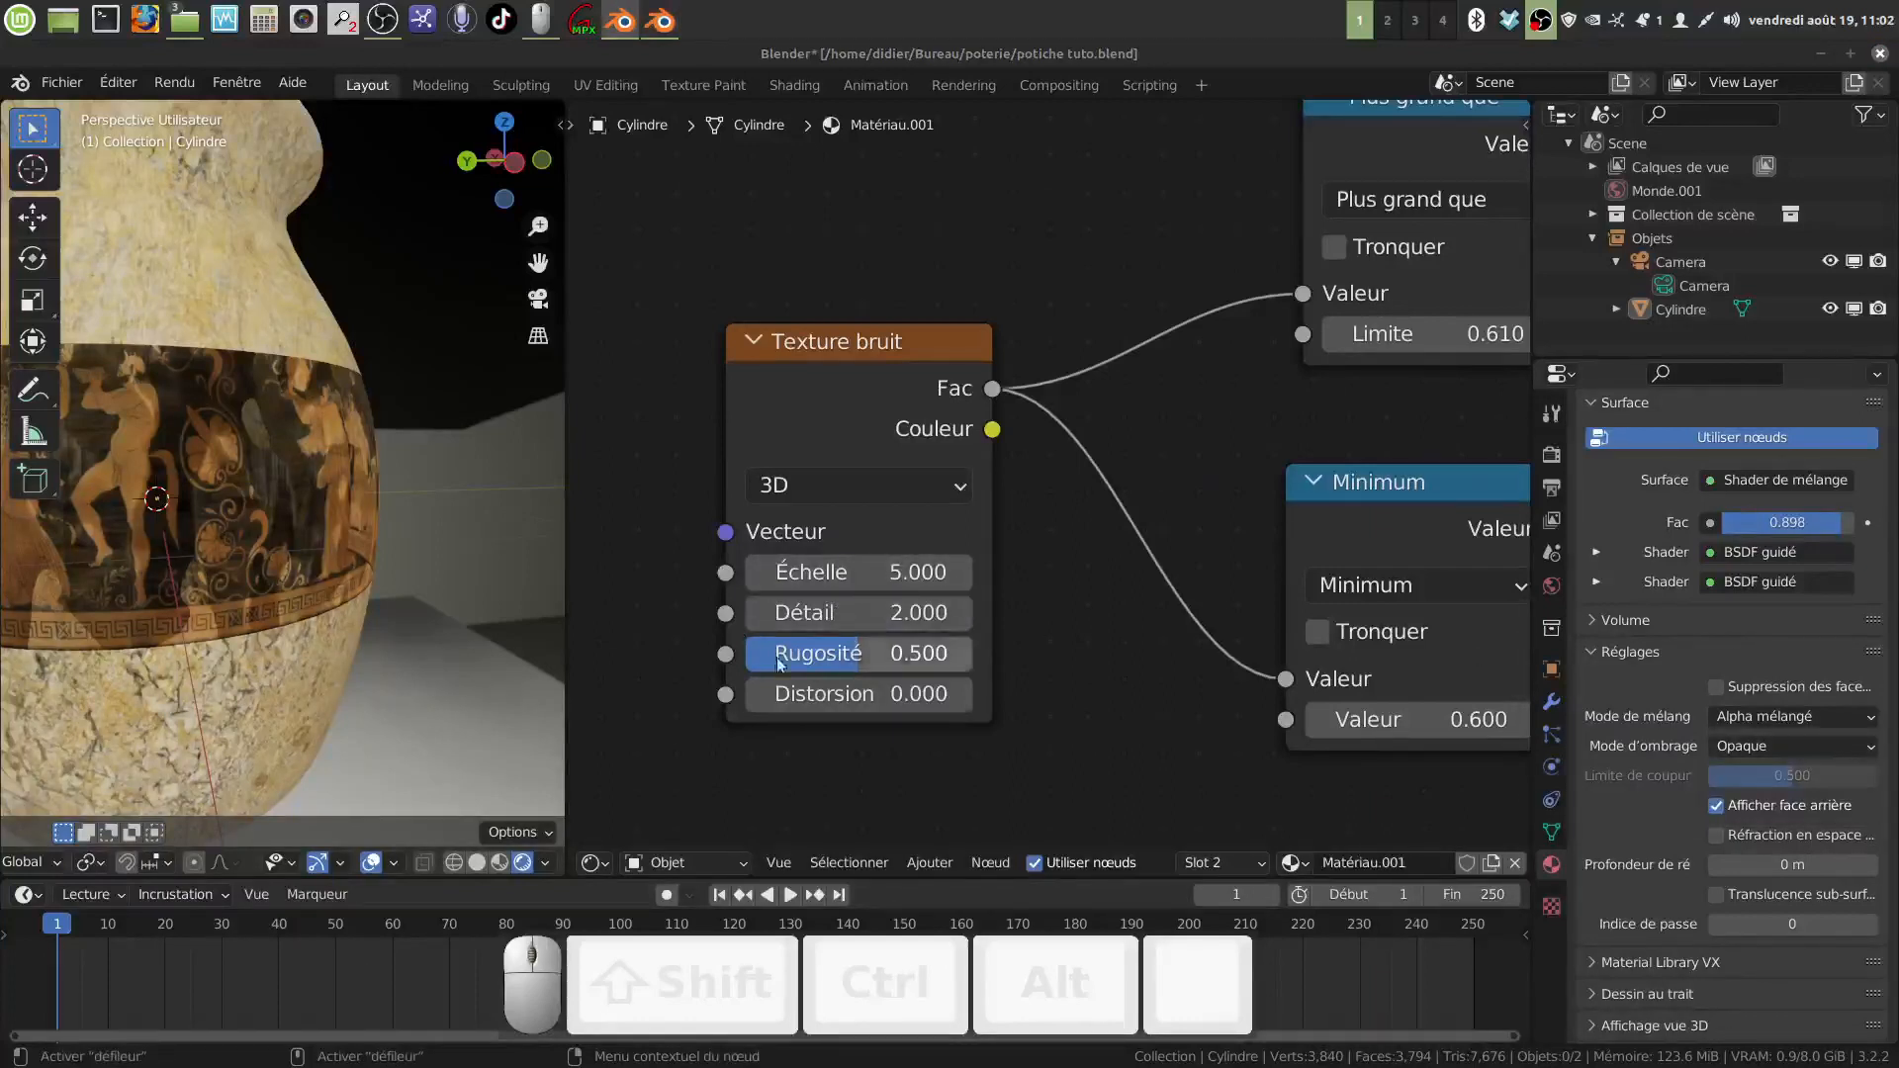
click(899, 566)
key(BackSpace)
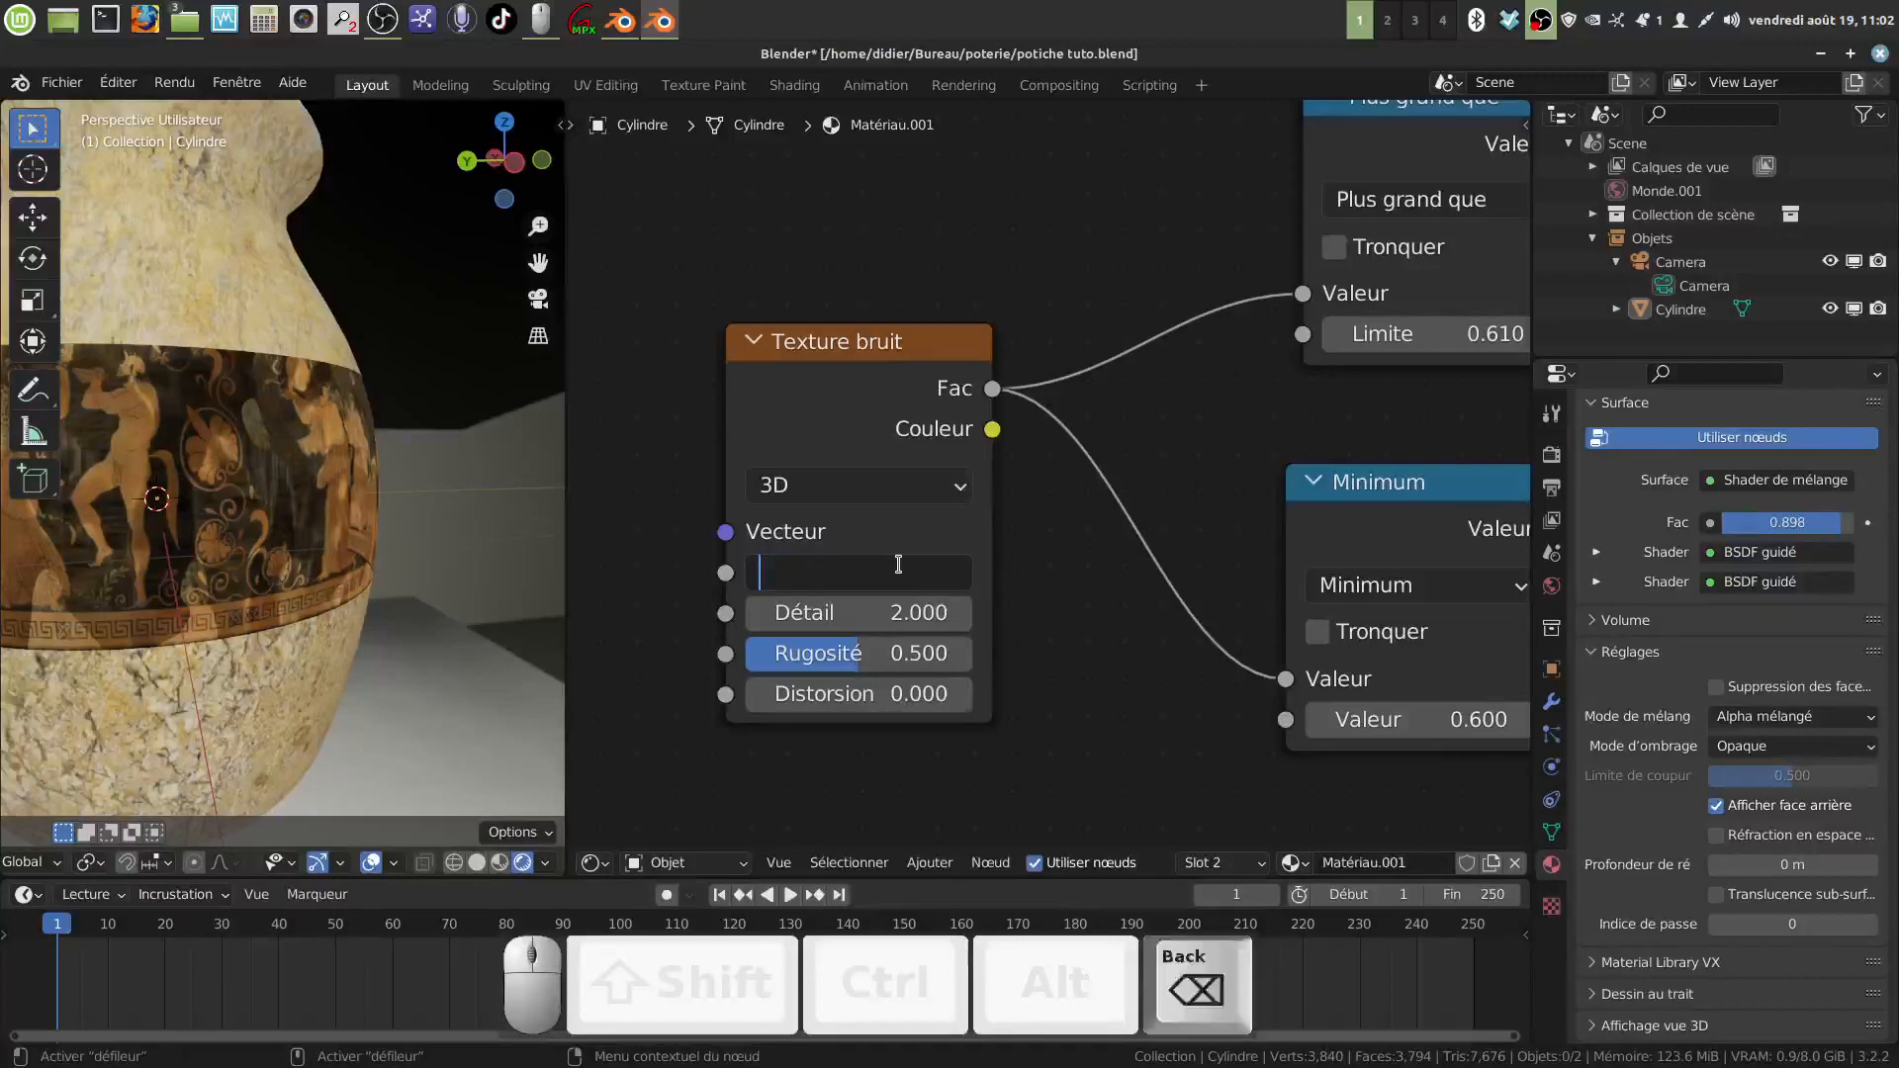
text(4.9)
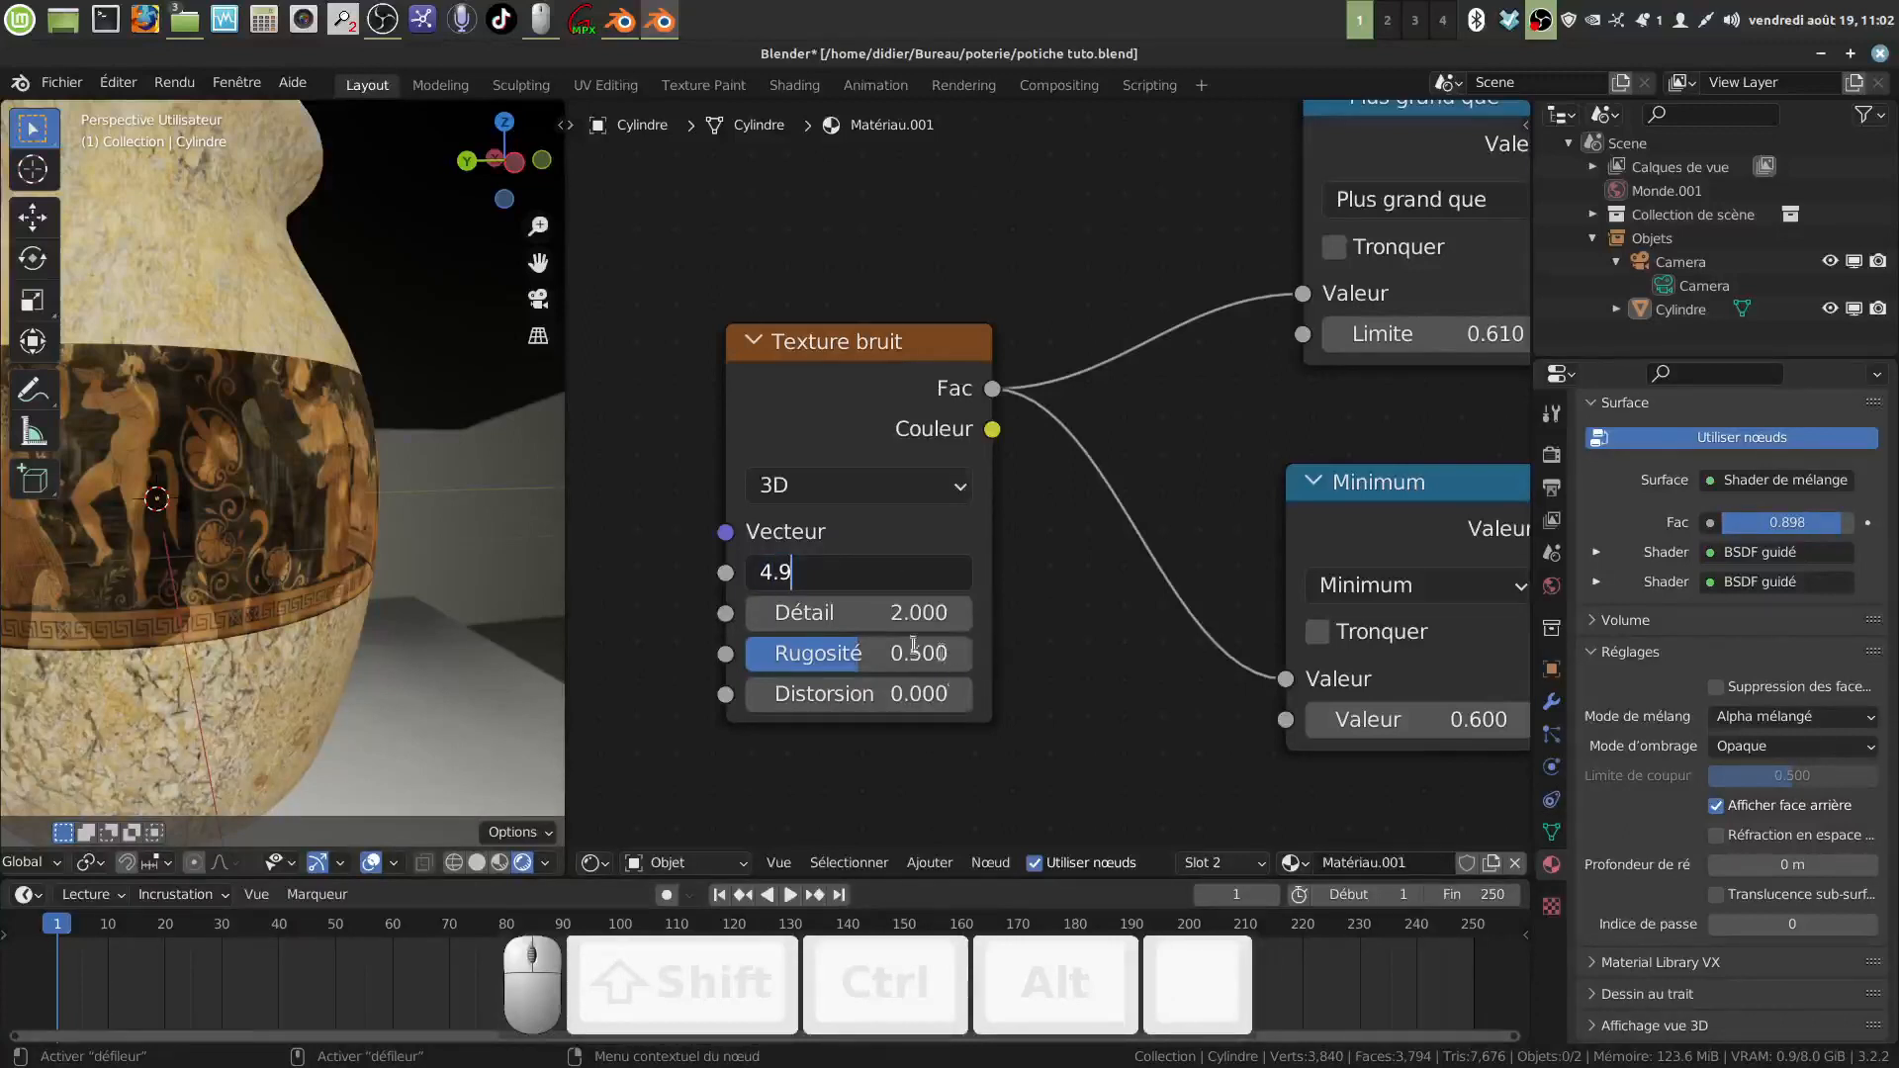
key(Return)
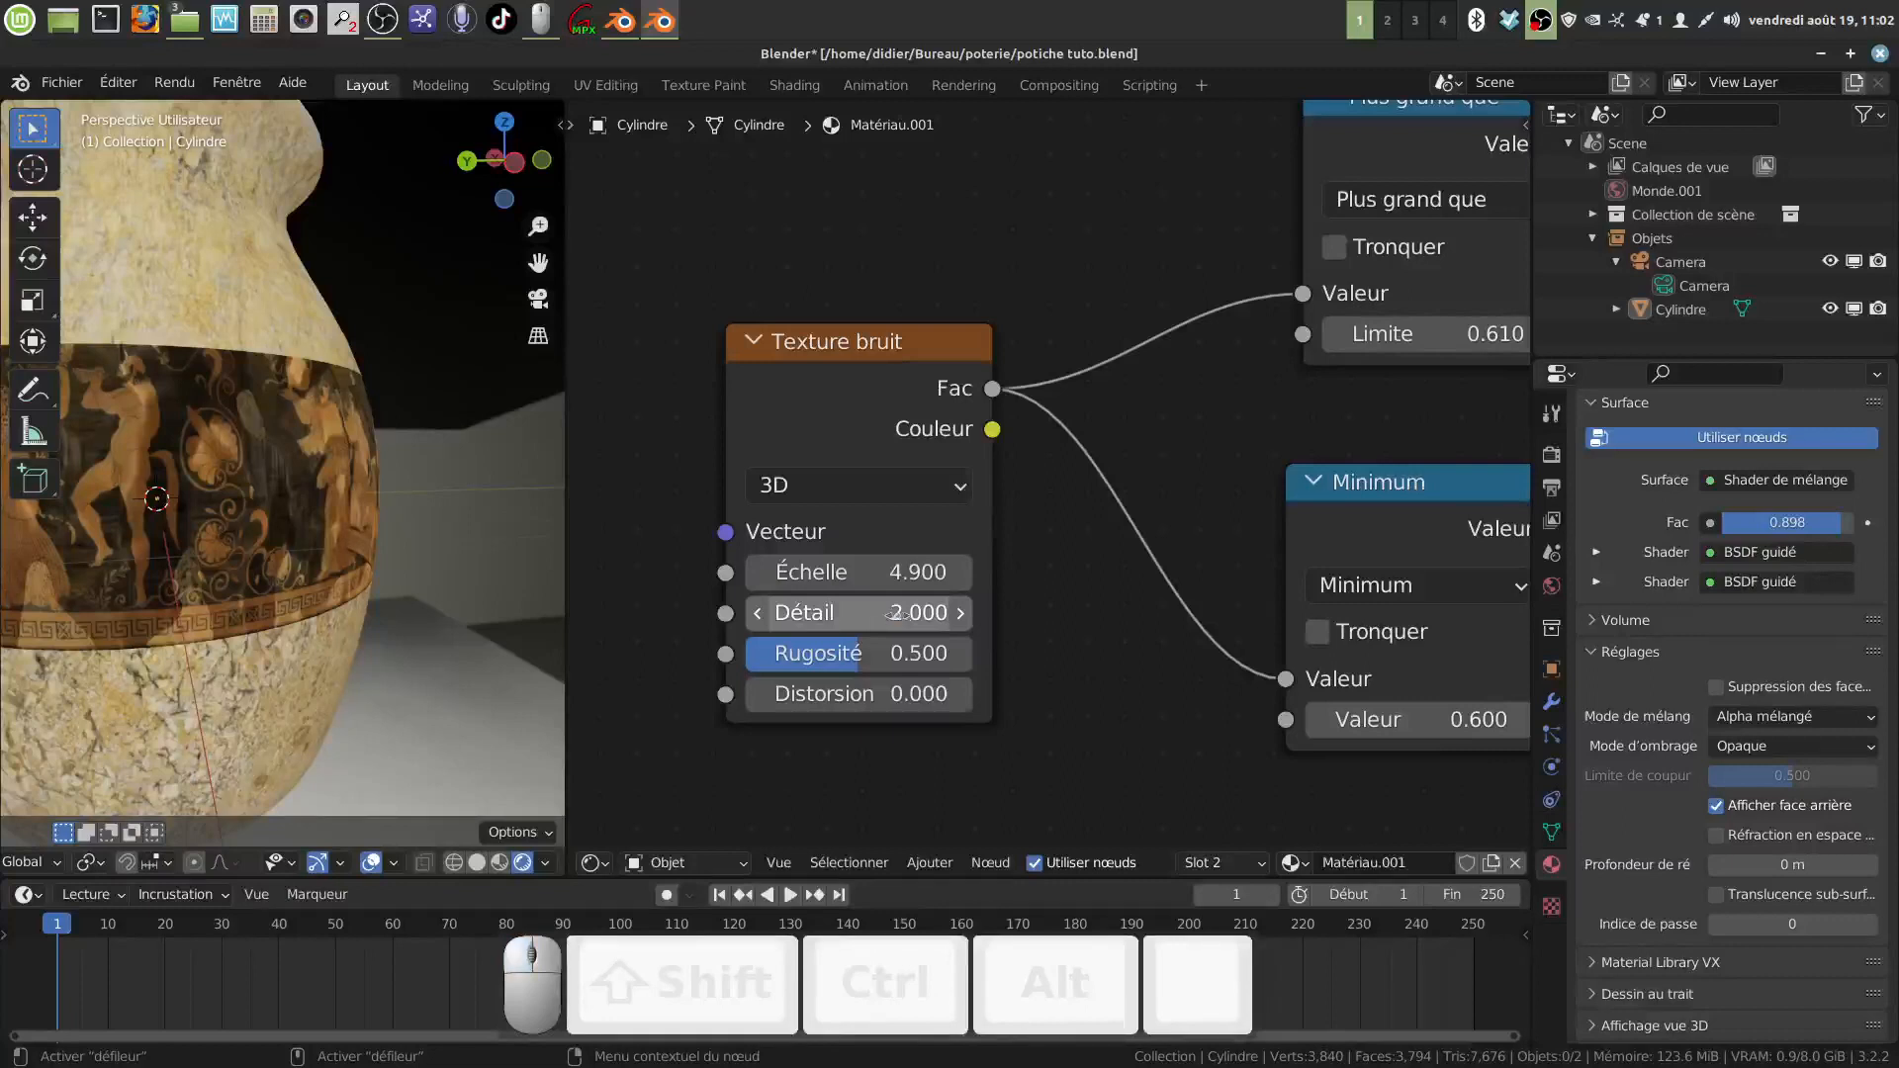
click(900, 614)
key(BackSpace)
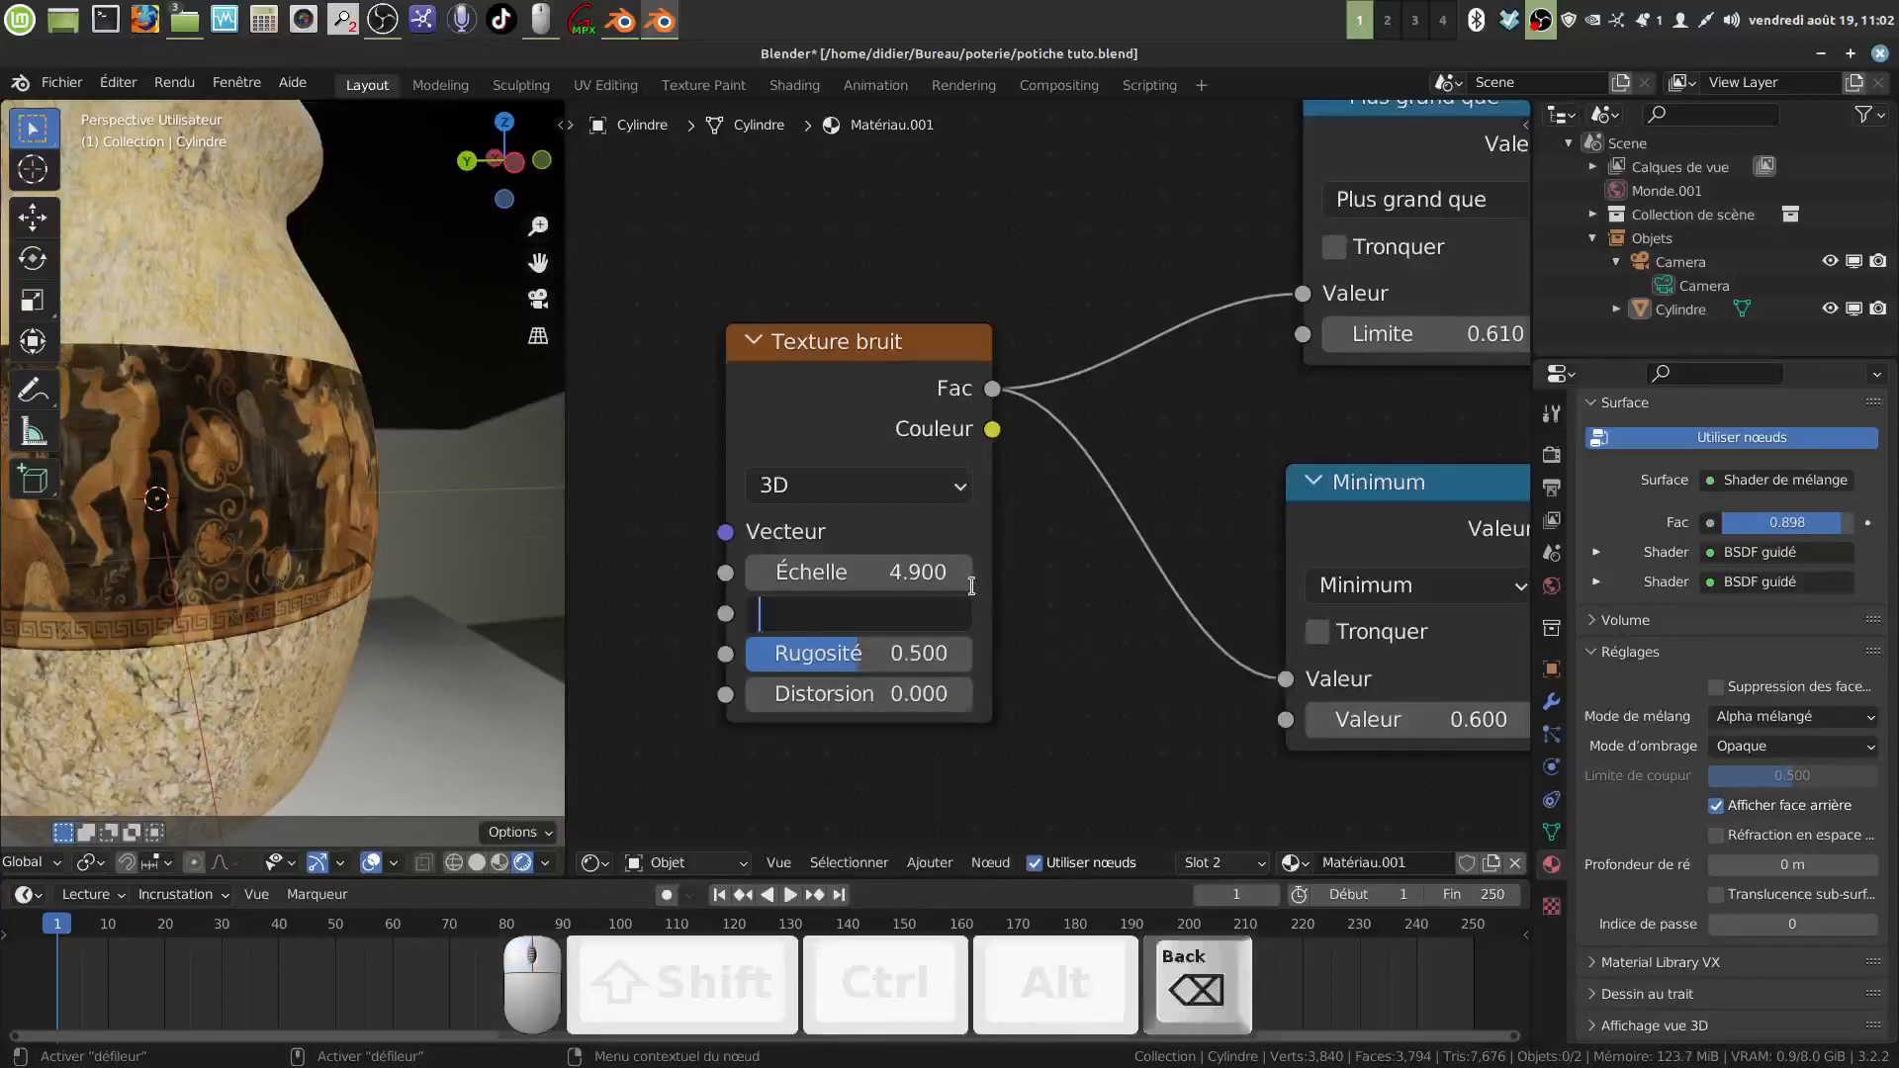
text(10.)
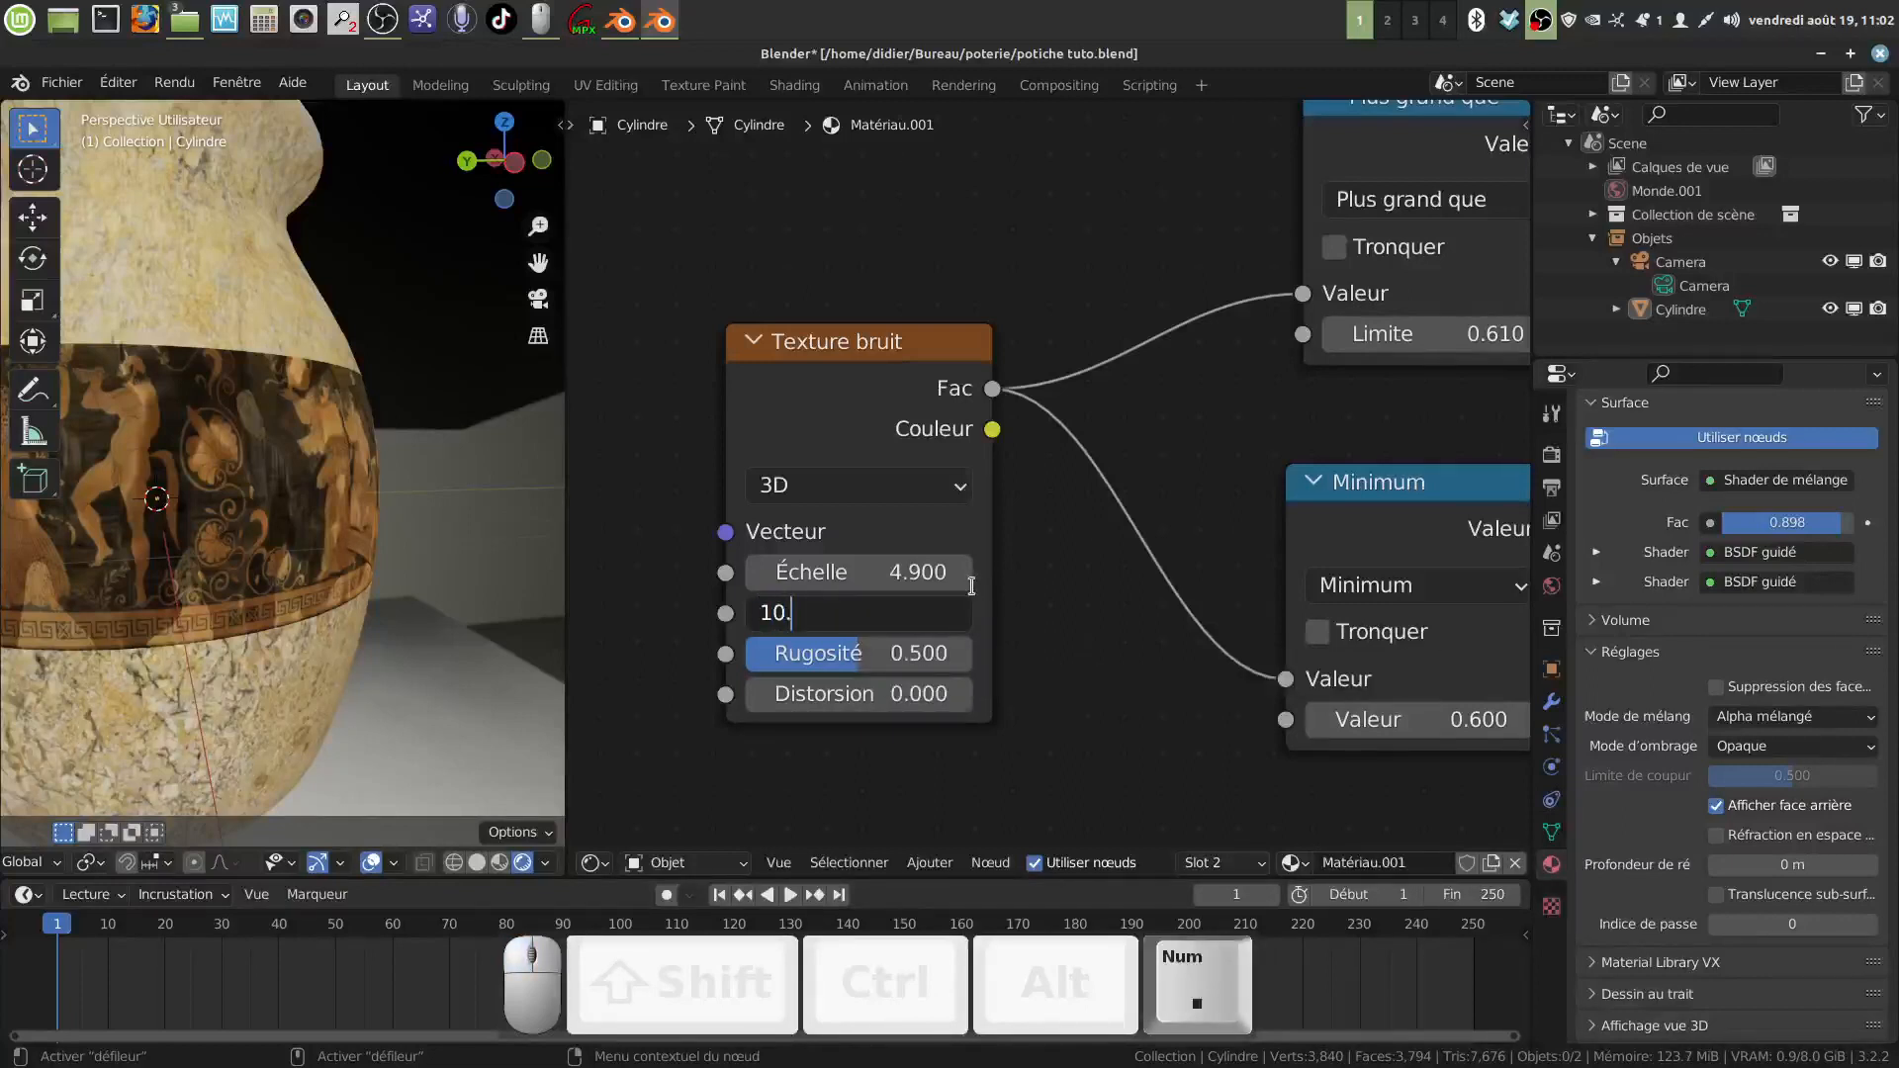
text(3)
key(Return)
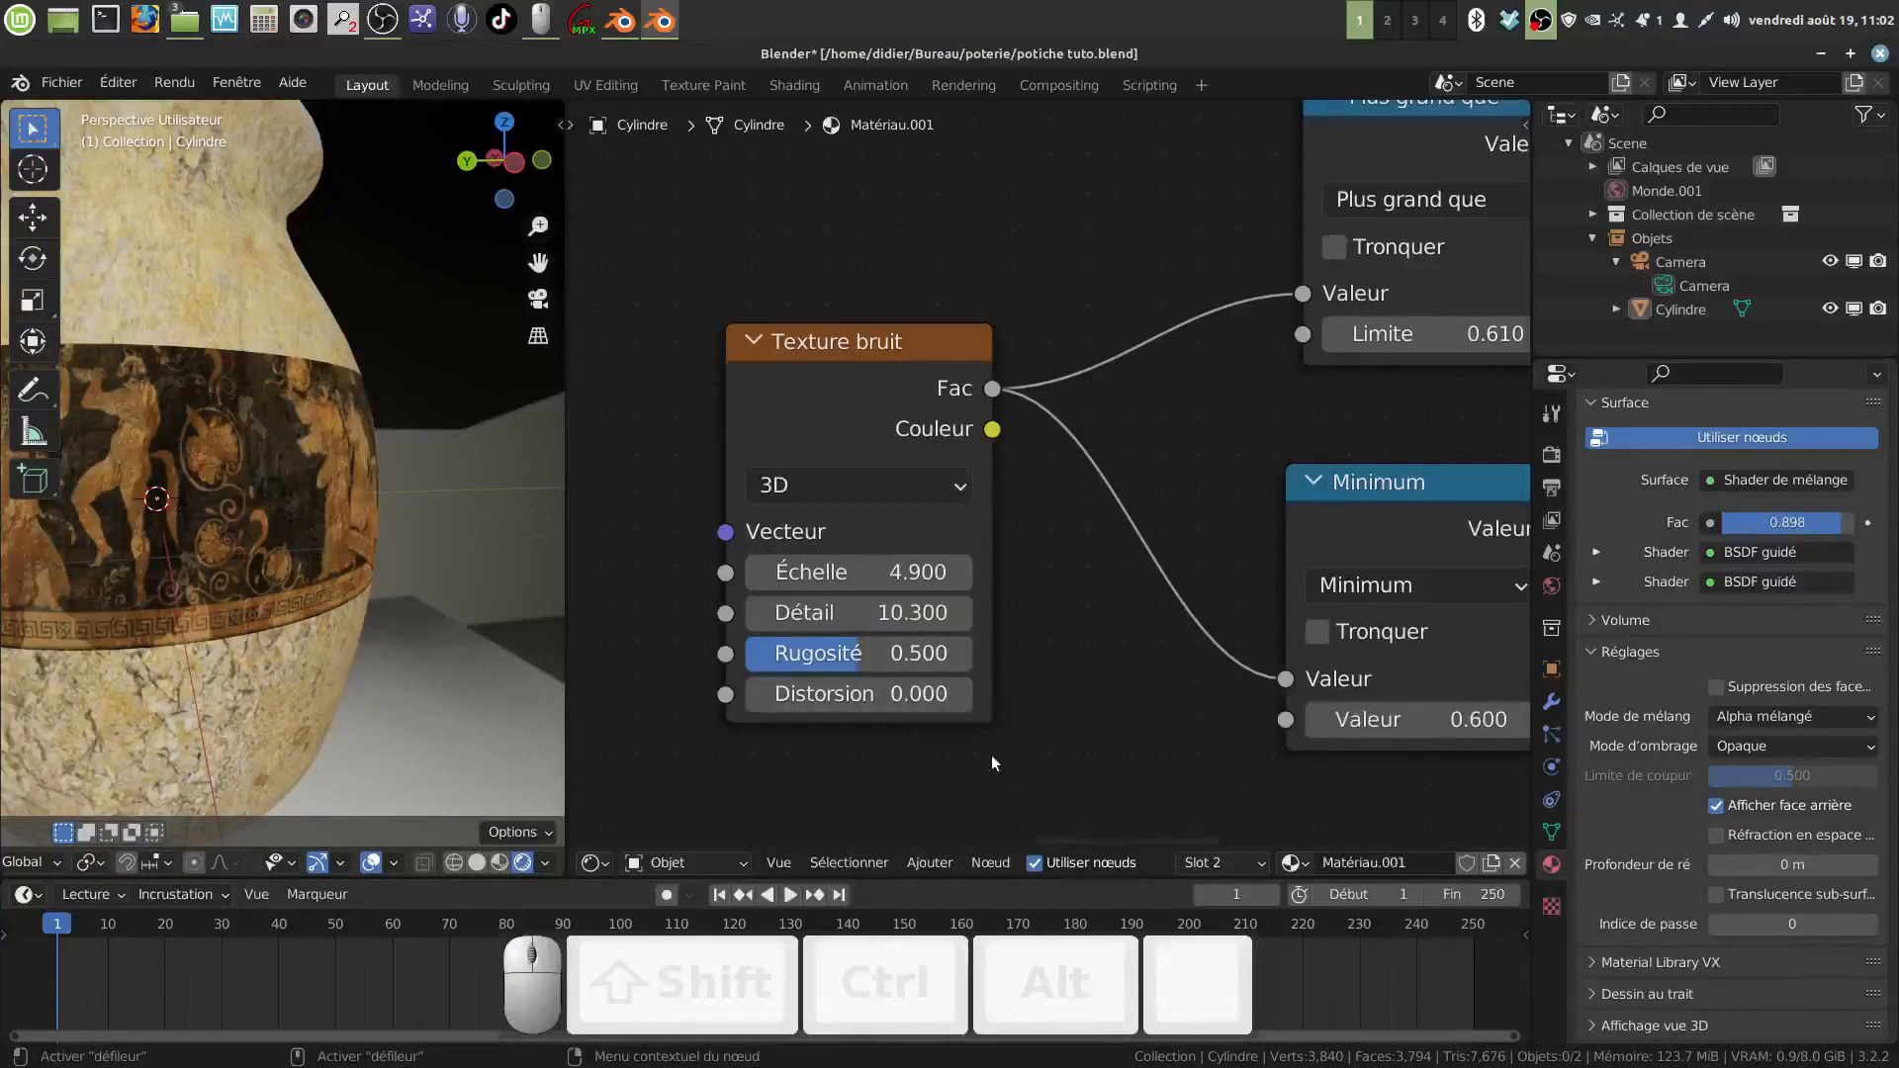
Step: Move the unconnected BSDF guidé node next to the Texture bruit node, below the connected BSDF guidé node
scroll(1067, 667, down, 4)
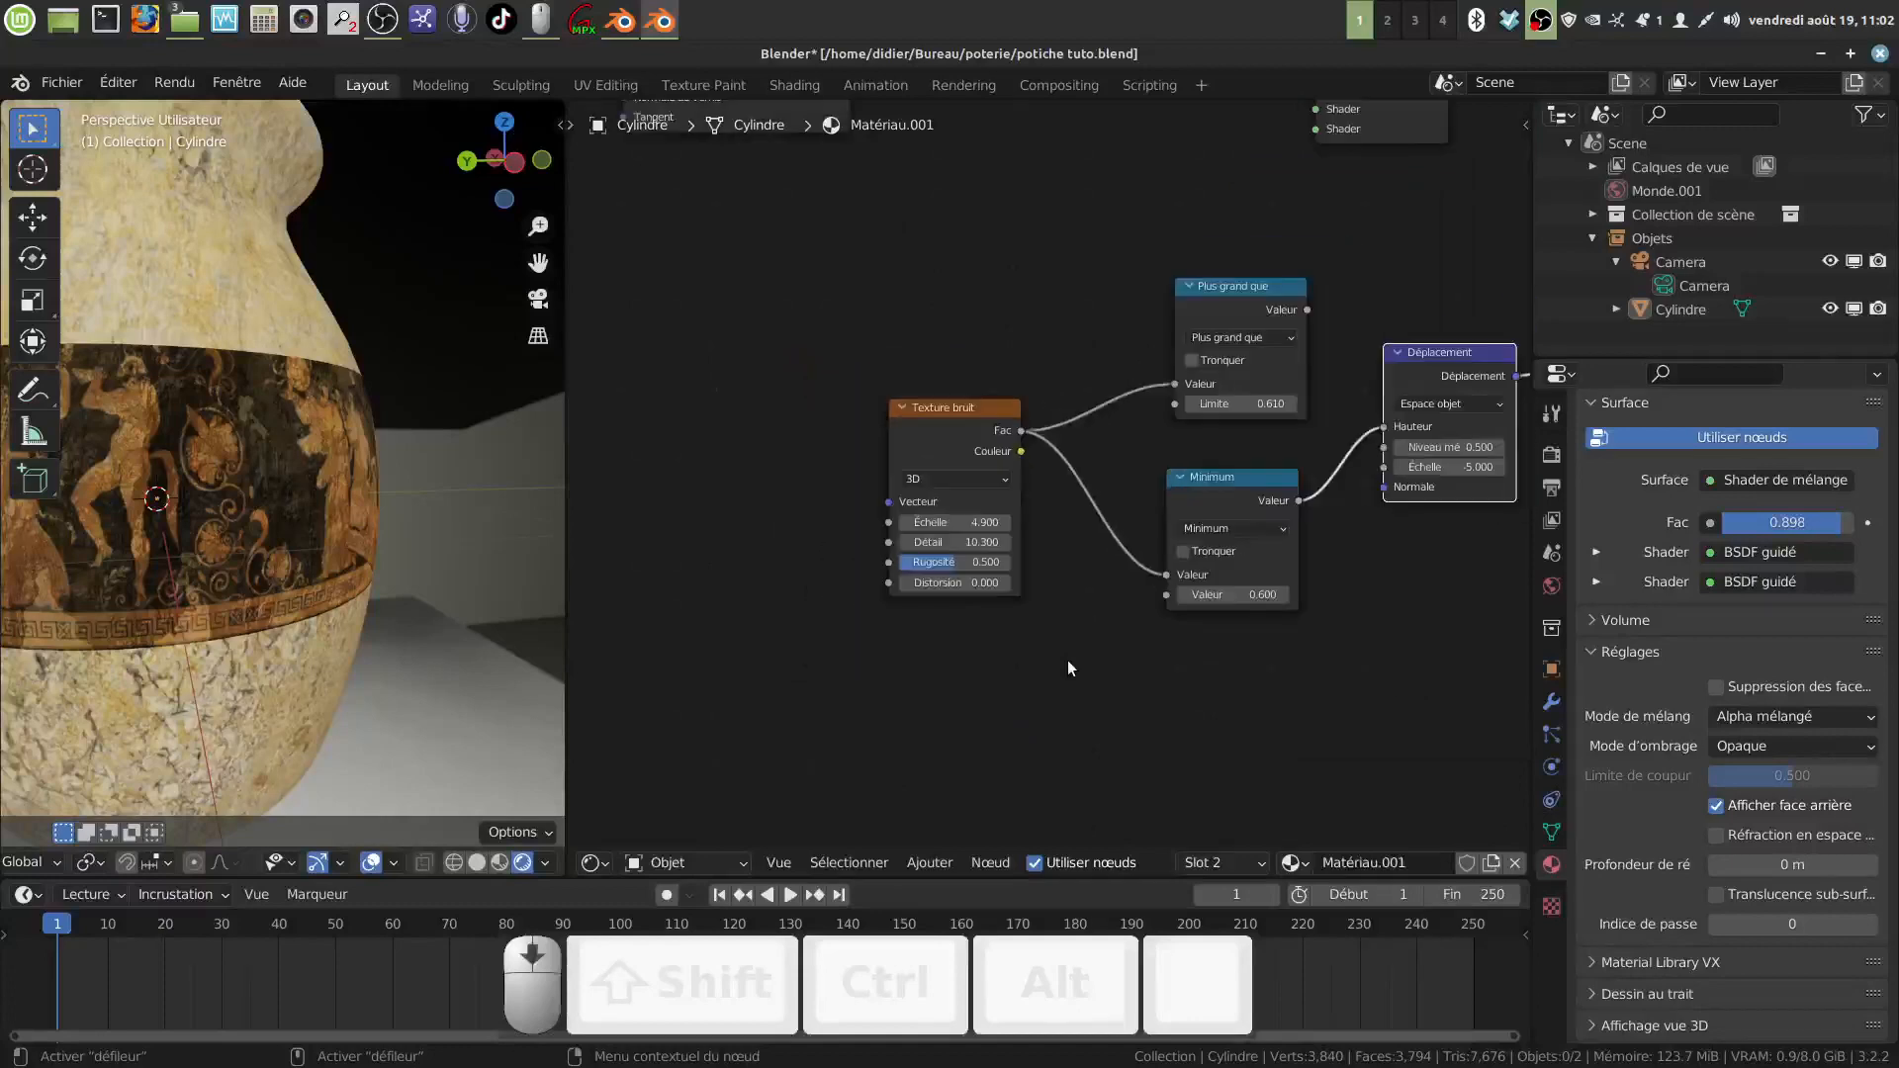
scroll(1069, 661, down, 4)
middle_drag(1072, 657, 918, 837)
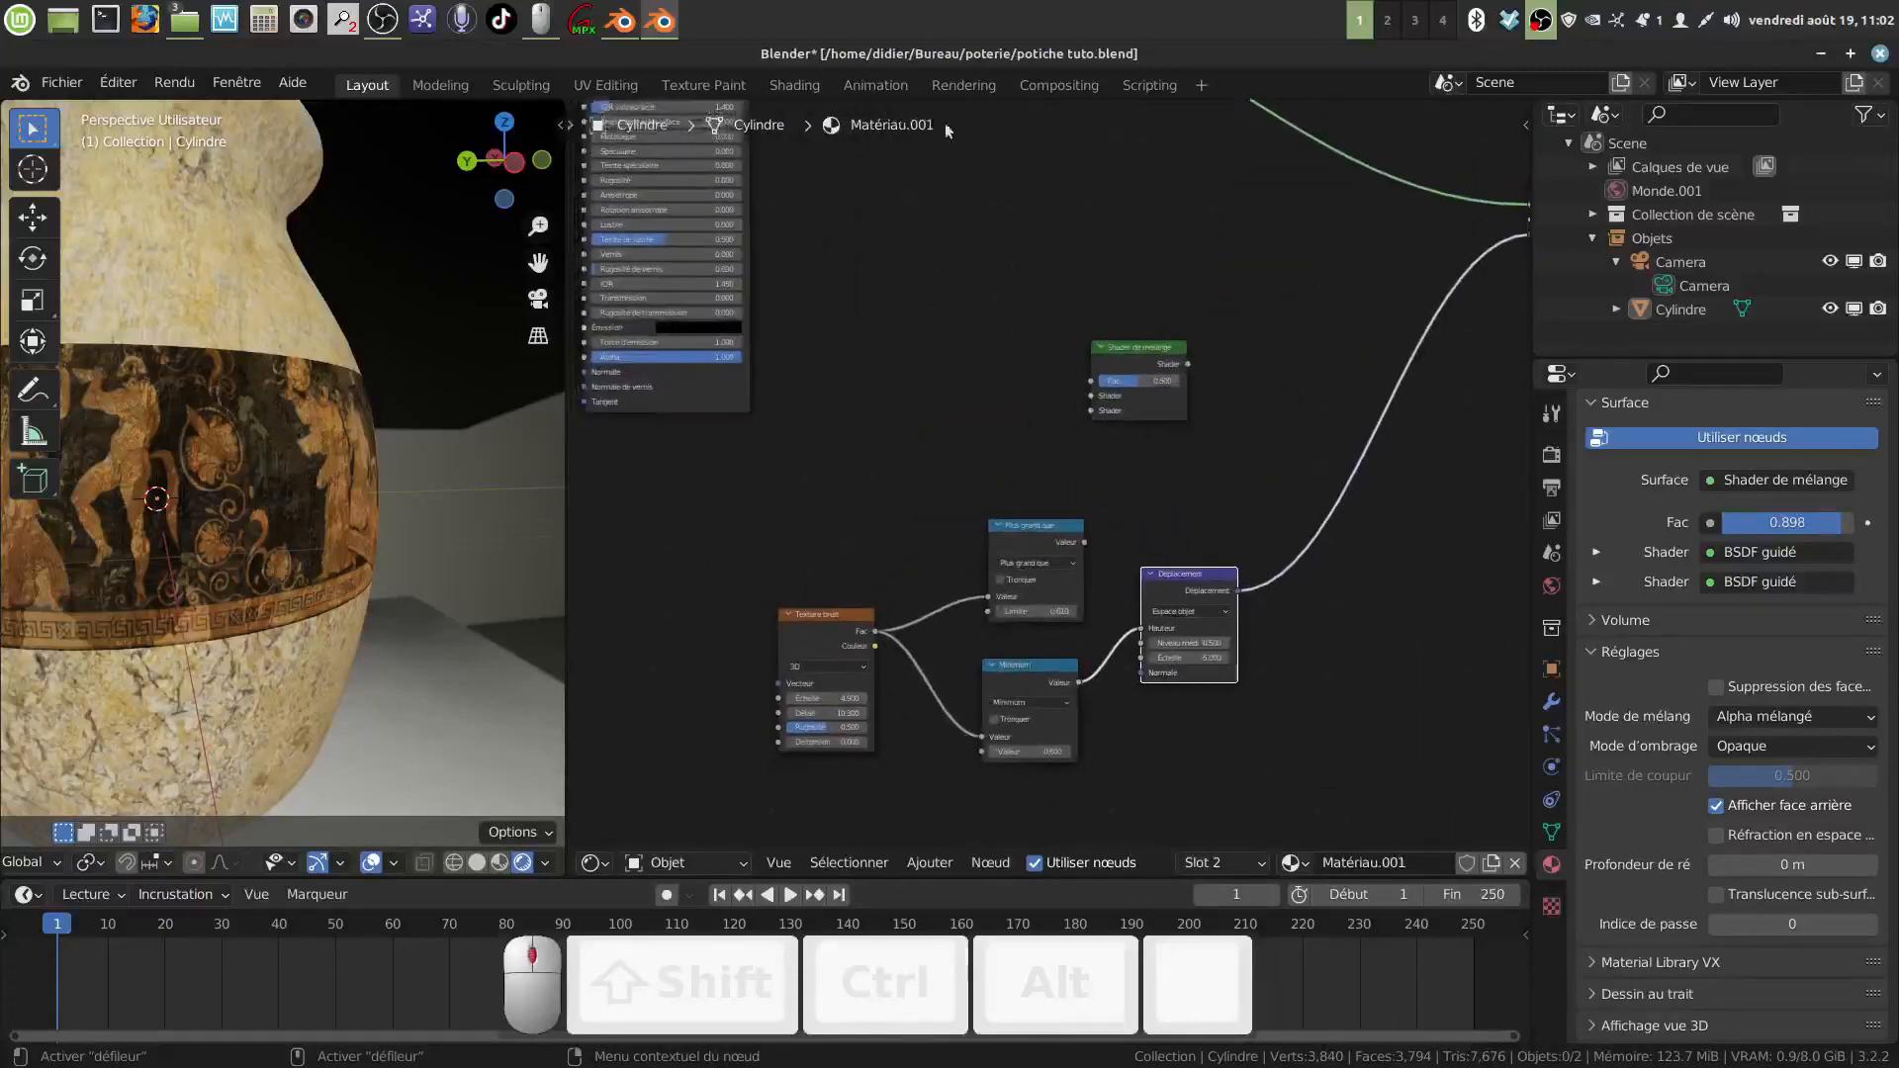
scroll(1295, 387, down, 3)
middle_drag(1294, 394, 645, 593)
drag(633, 593, 919, 491)
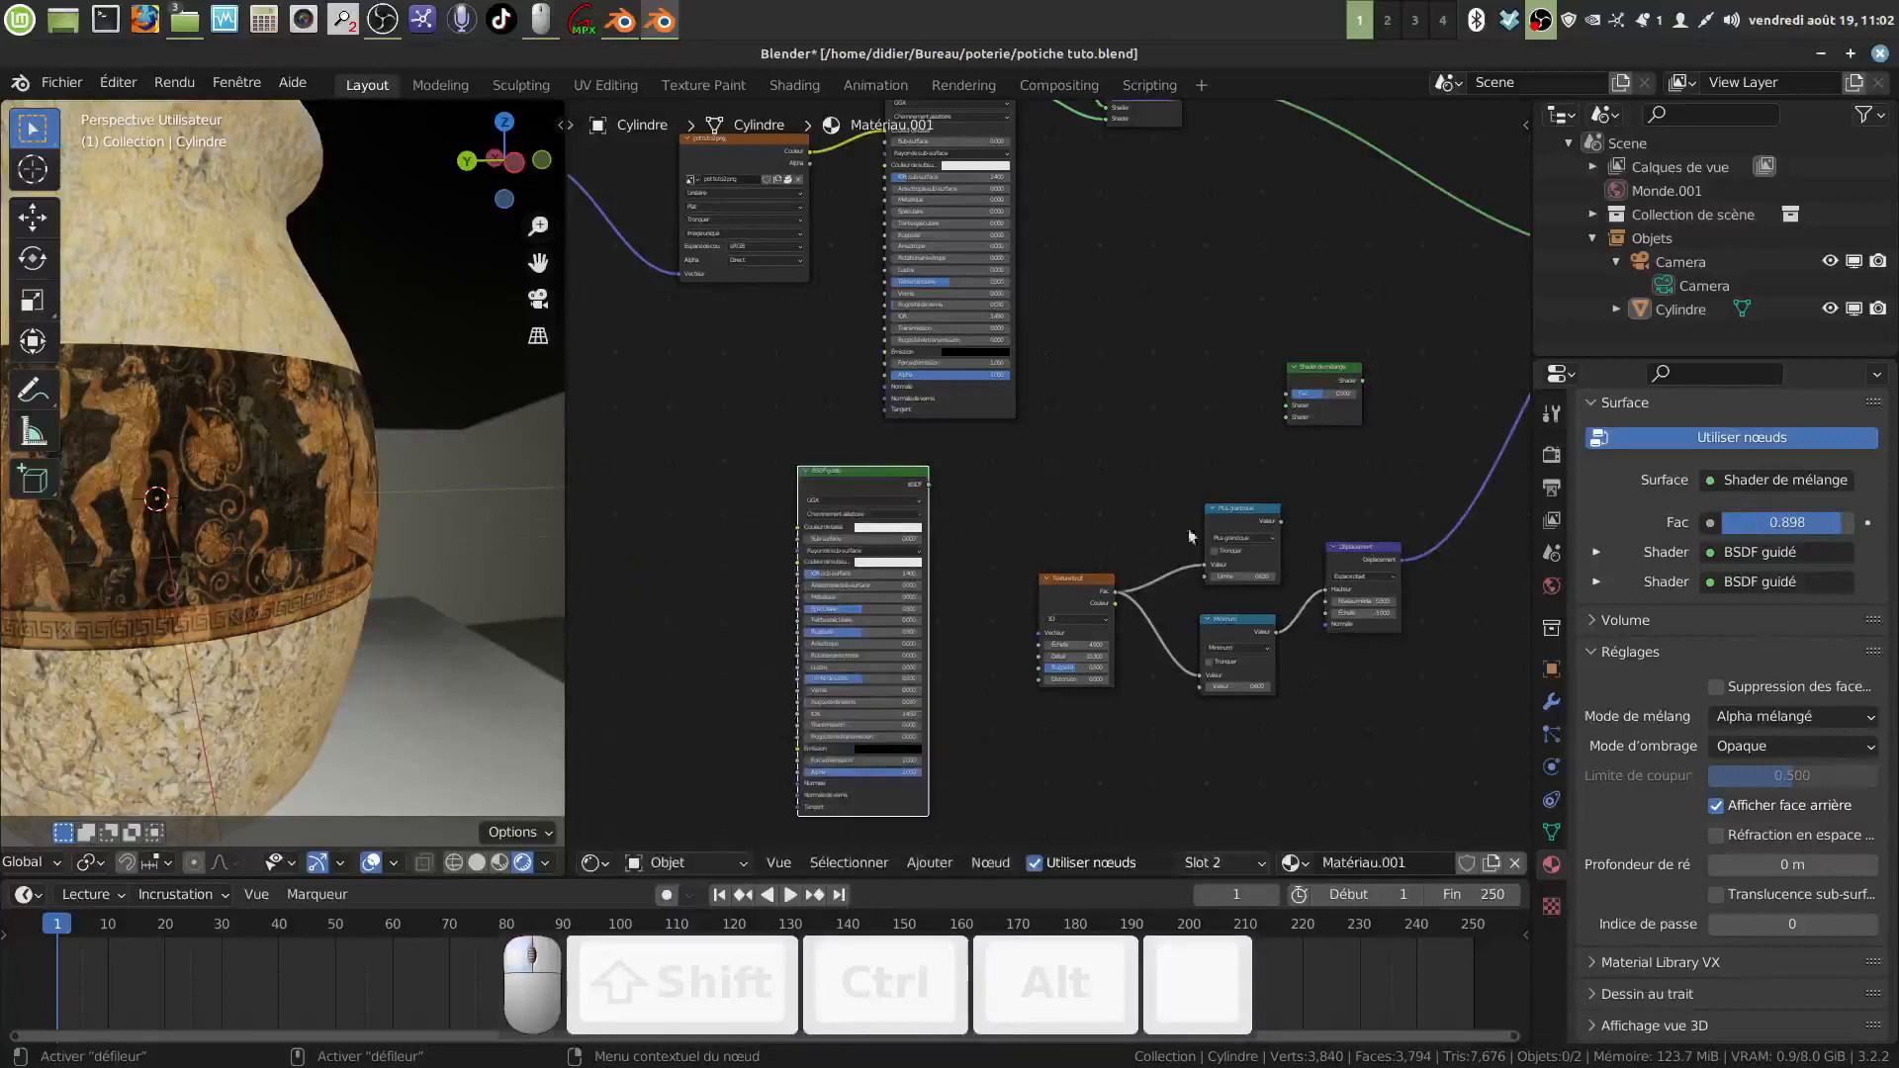
Step: Give the unconnected BSDF guidé node a muted beige-brown base colour of about T 0.074, S 0.545 and V 0.469
click(902, 529)
drag(911, 420, 887, 424)
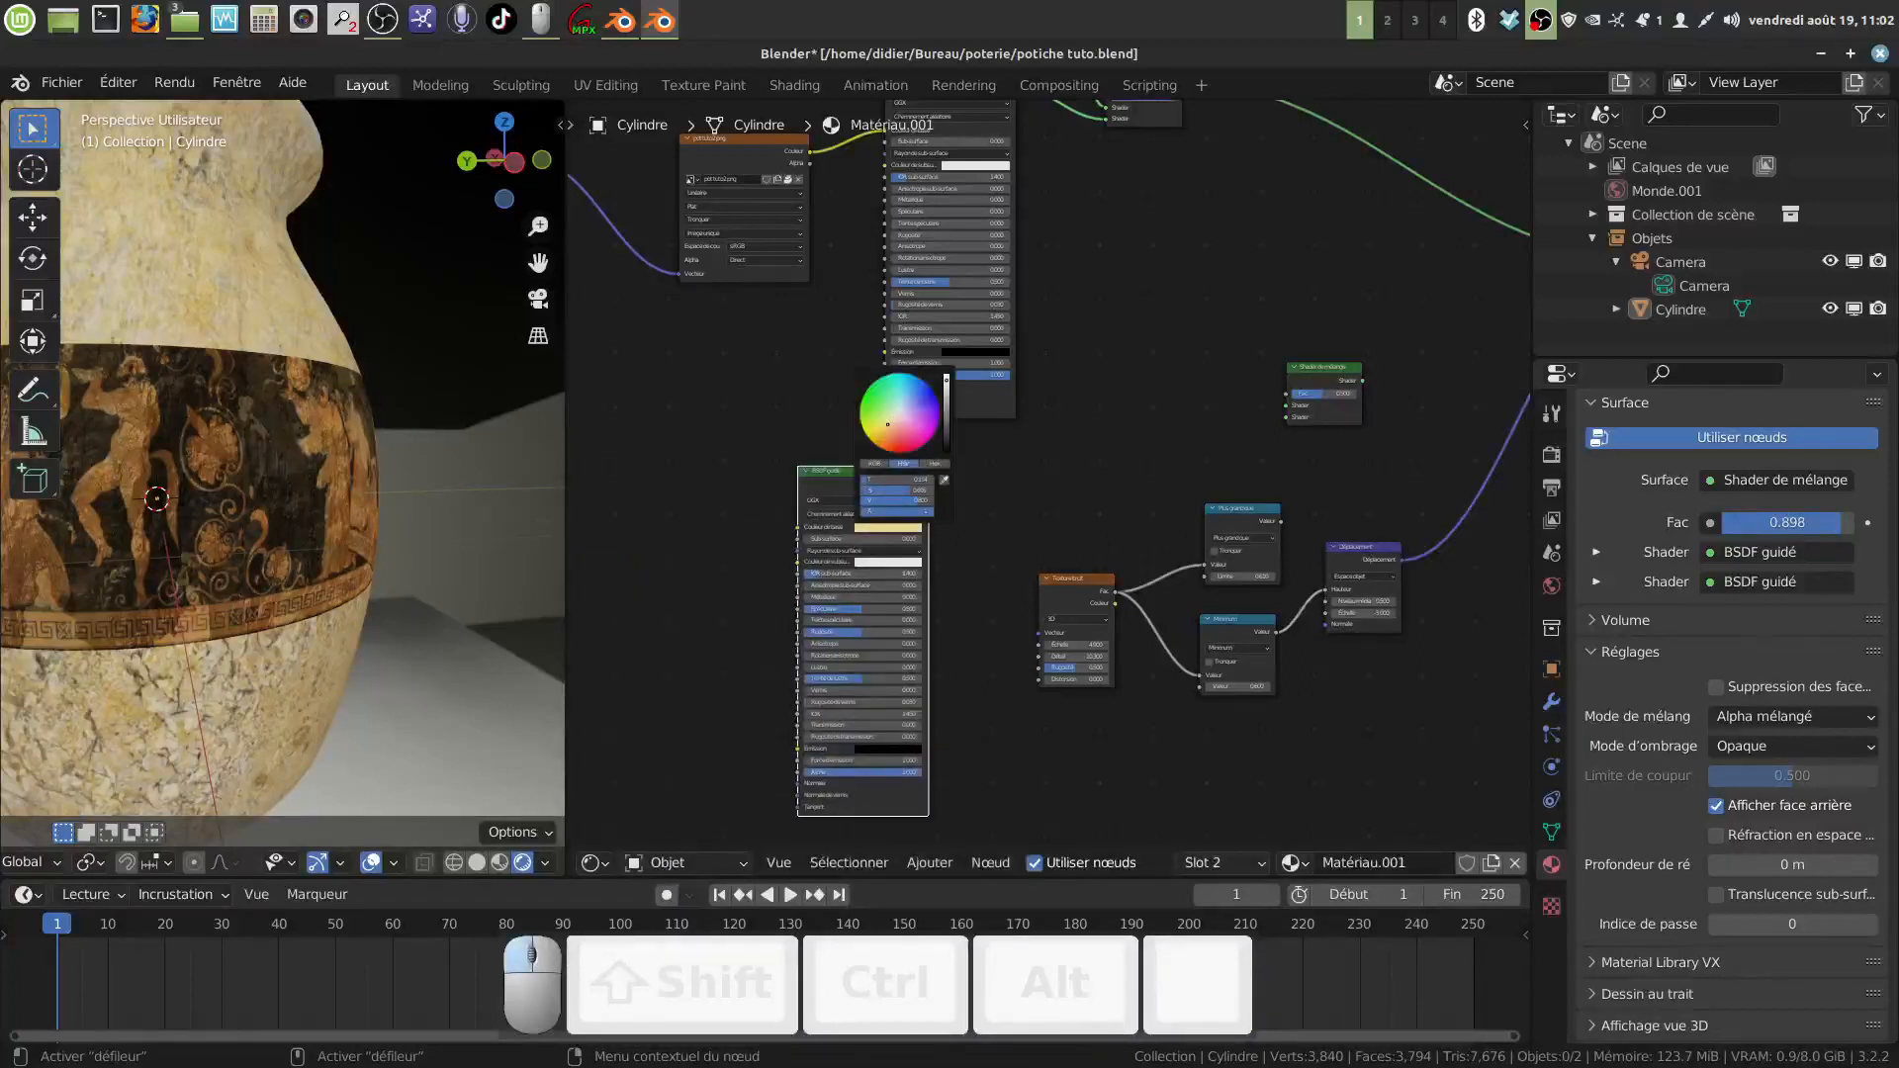
scroll(972, 554, up, 5)
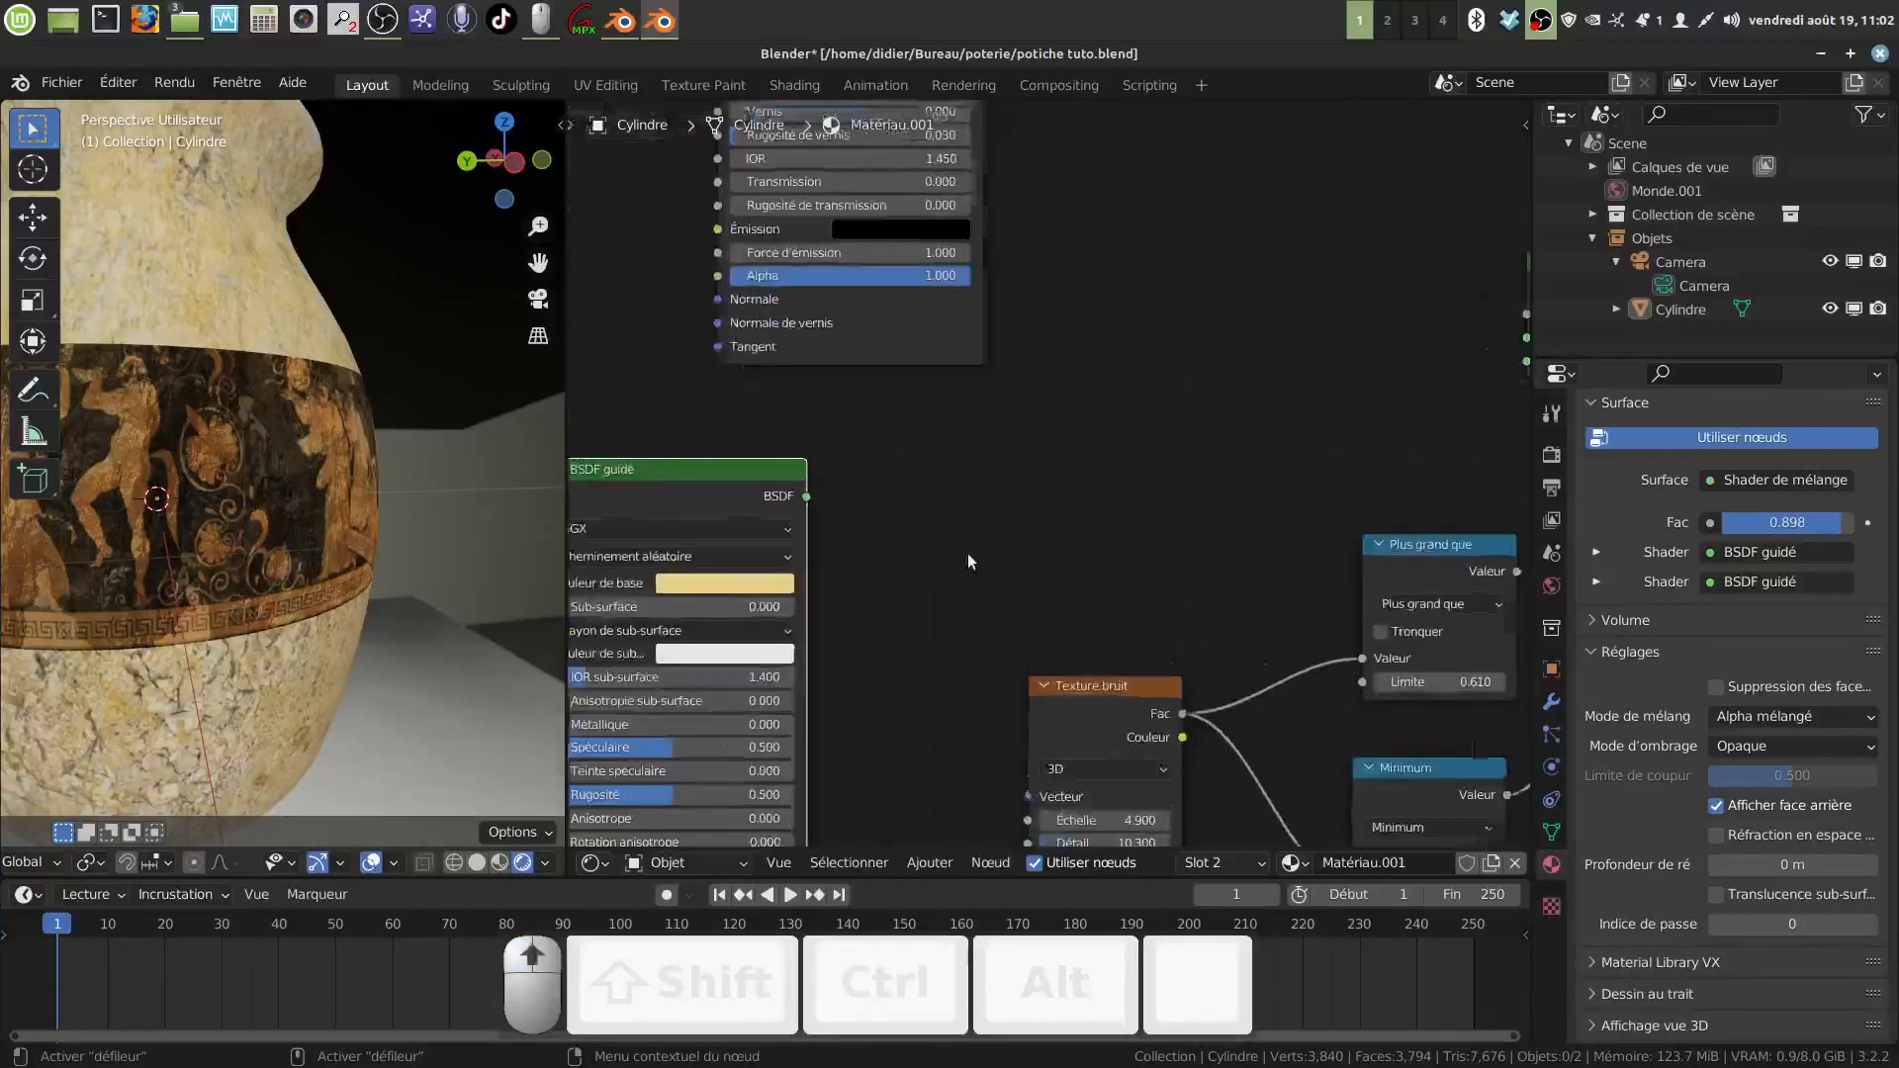
click(727, 583)
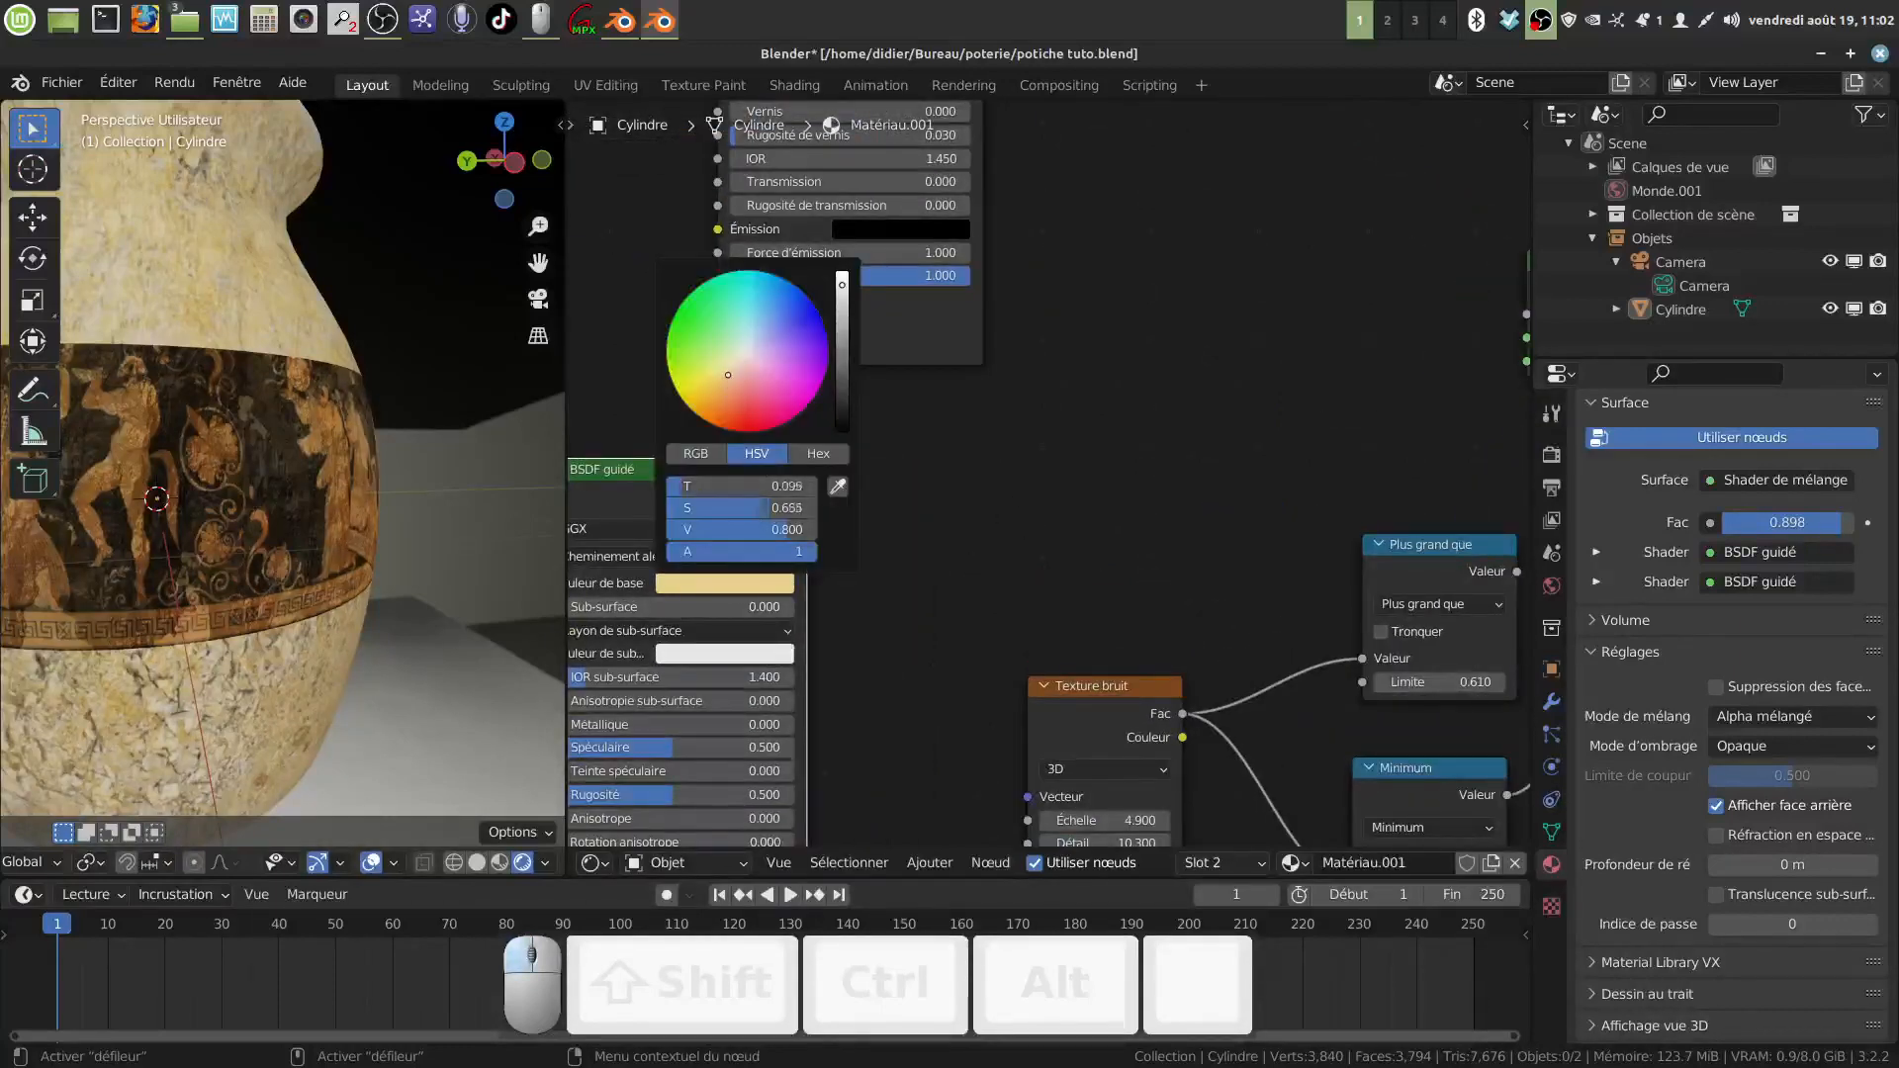
drag(728, 375, 735, 372)
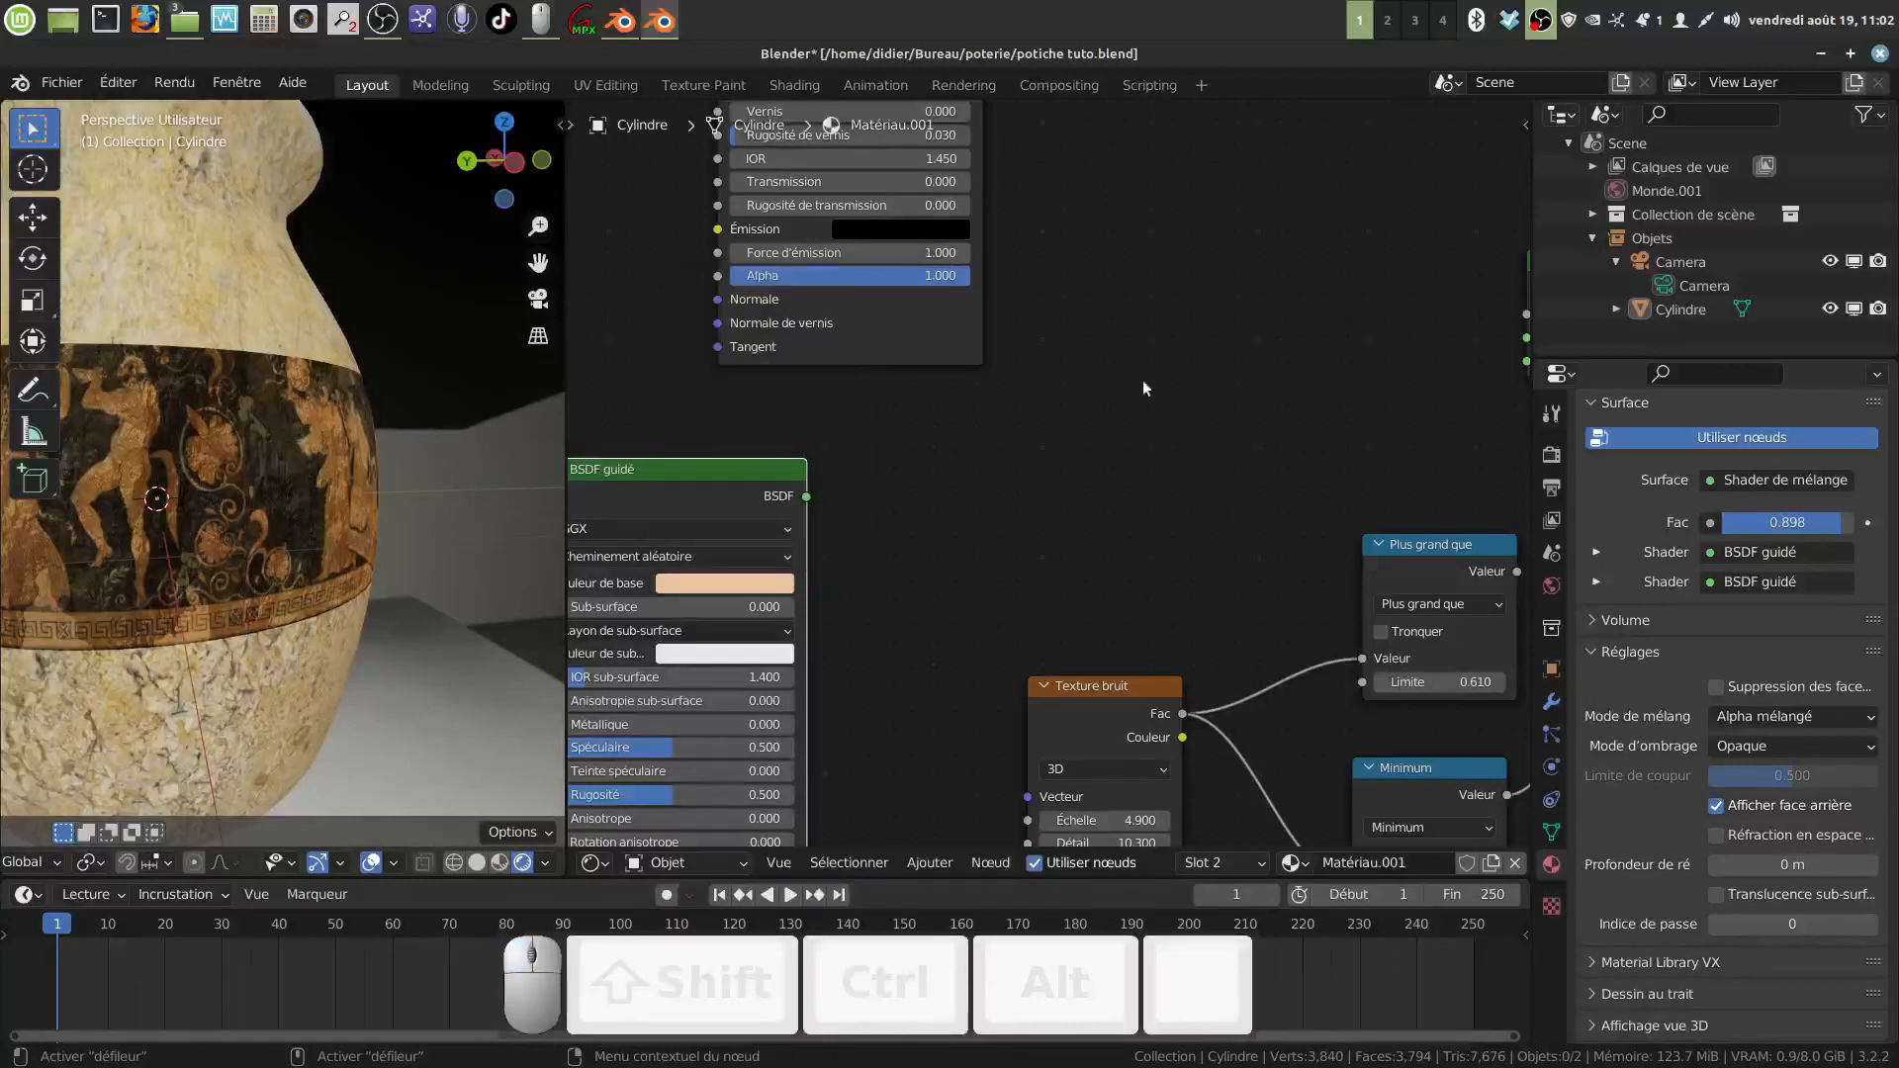
click(777, 583)
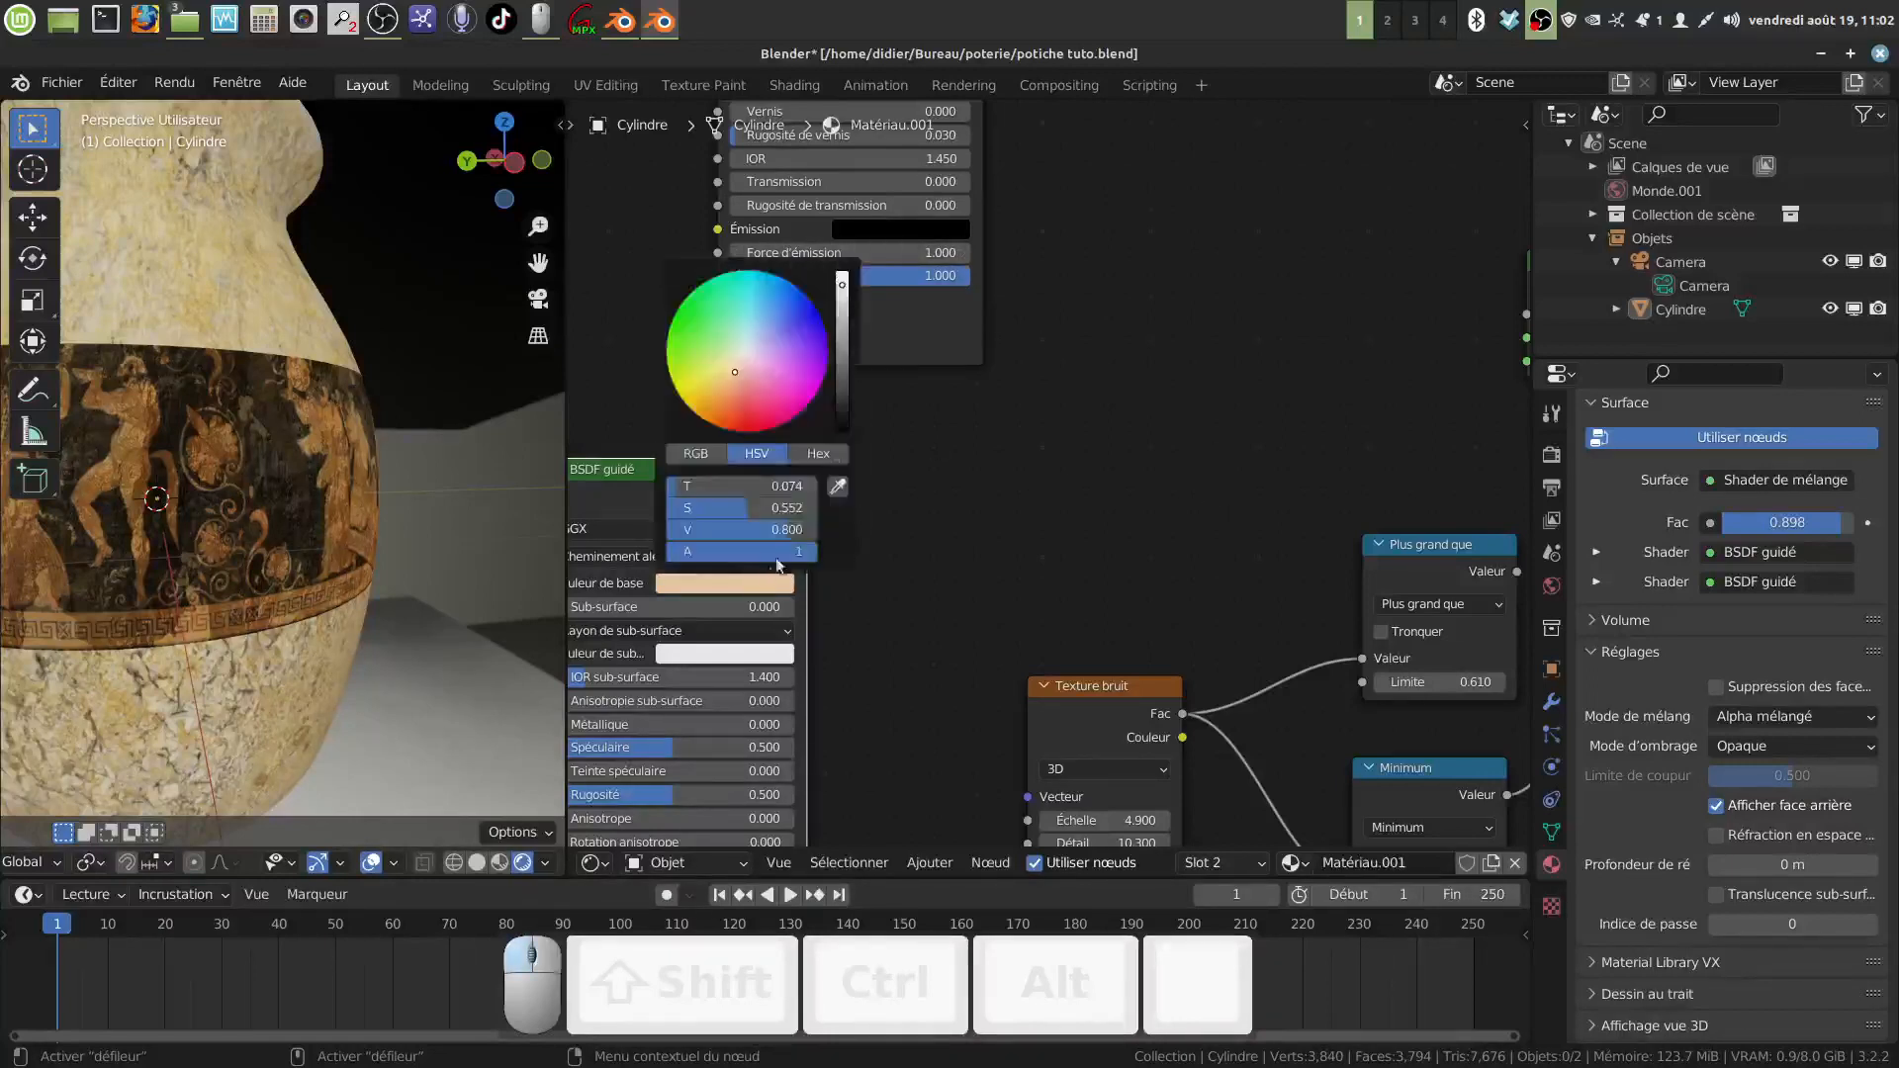
drag(842, 286, 842, 316)
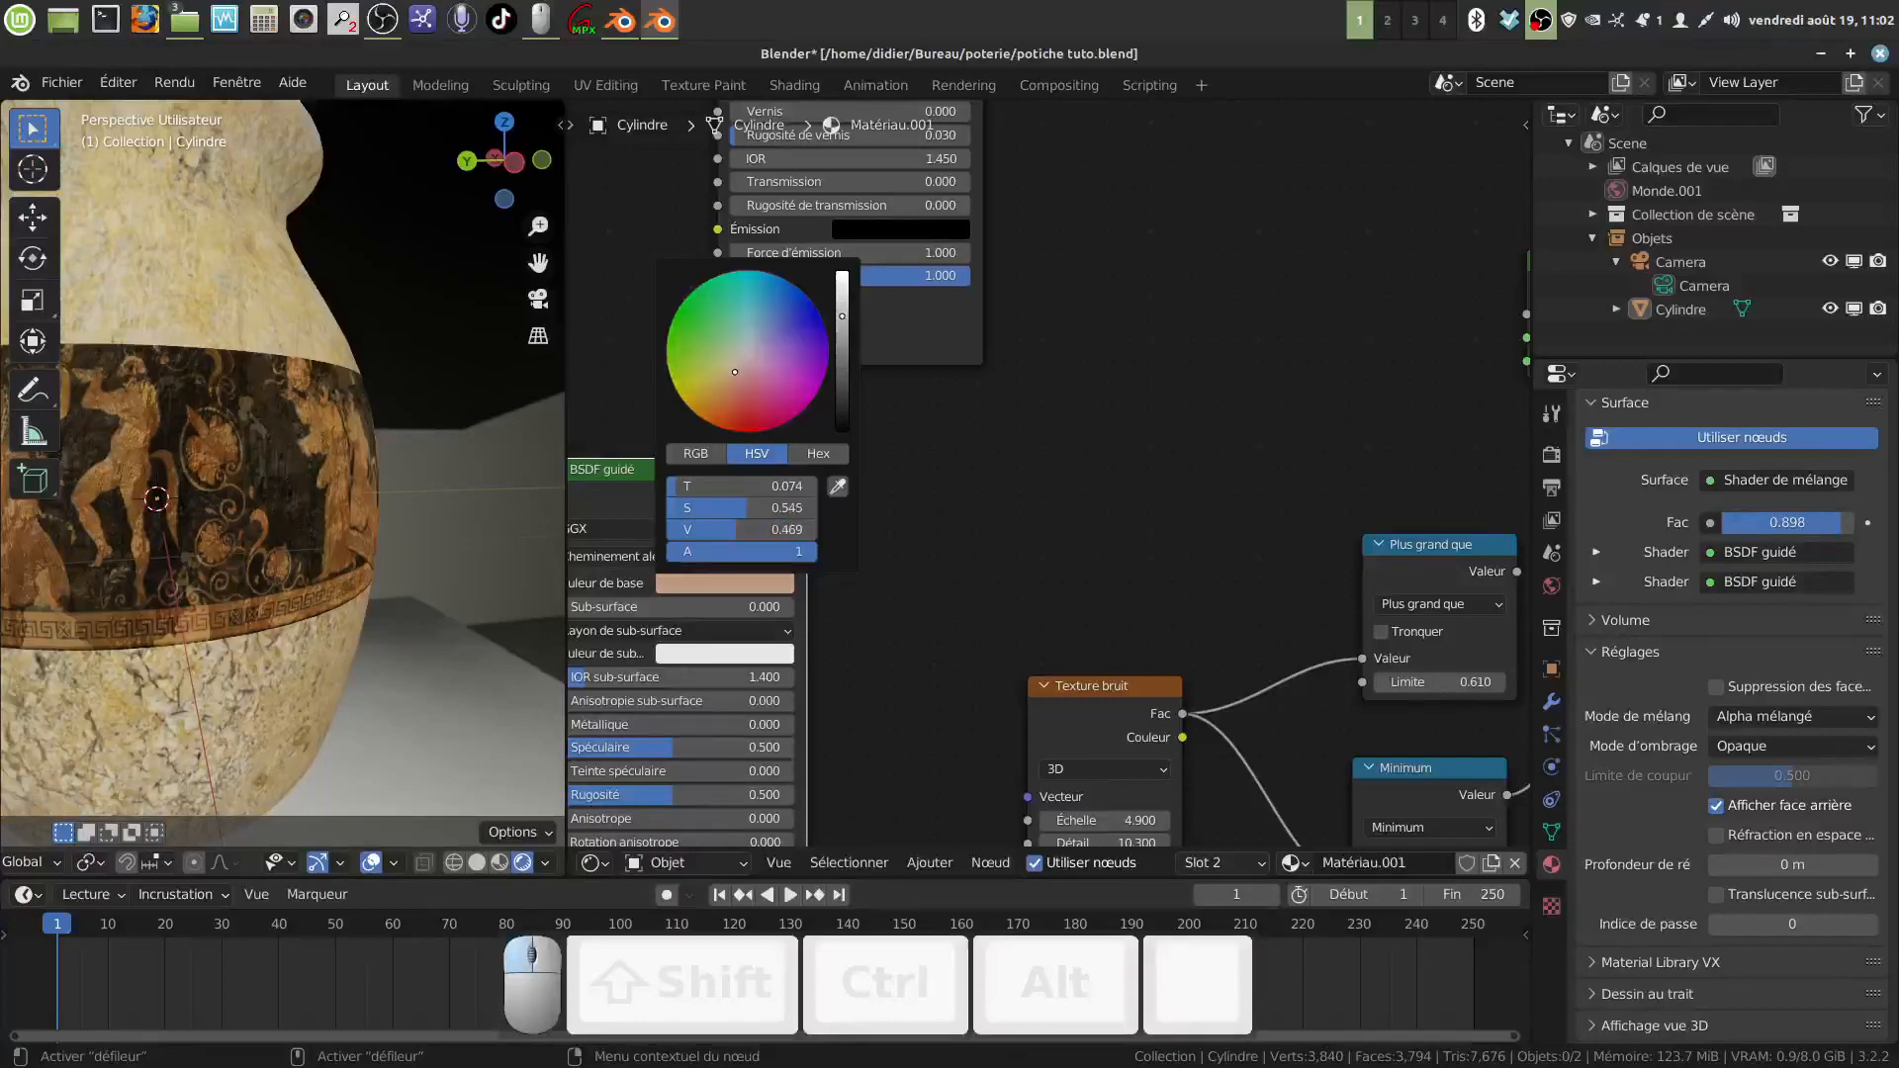
Step: Lower the Spéculaire value of the beige-brown BSDF guidé node to about 0.013
scroll(1076, 576, down, 3)
middle_drag(1060, 543, 1115, 438)
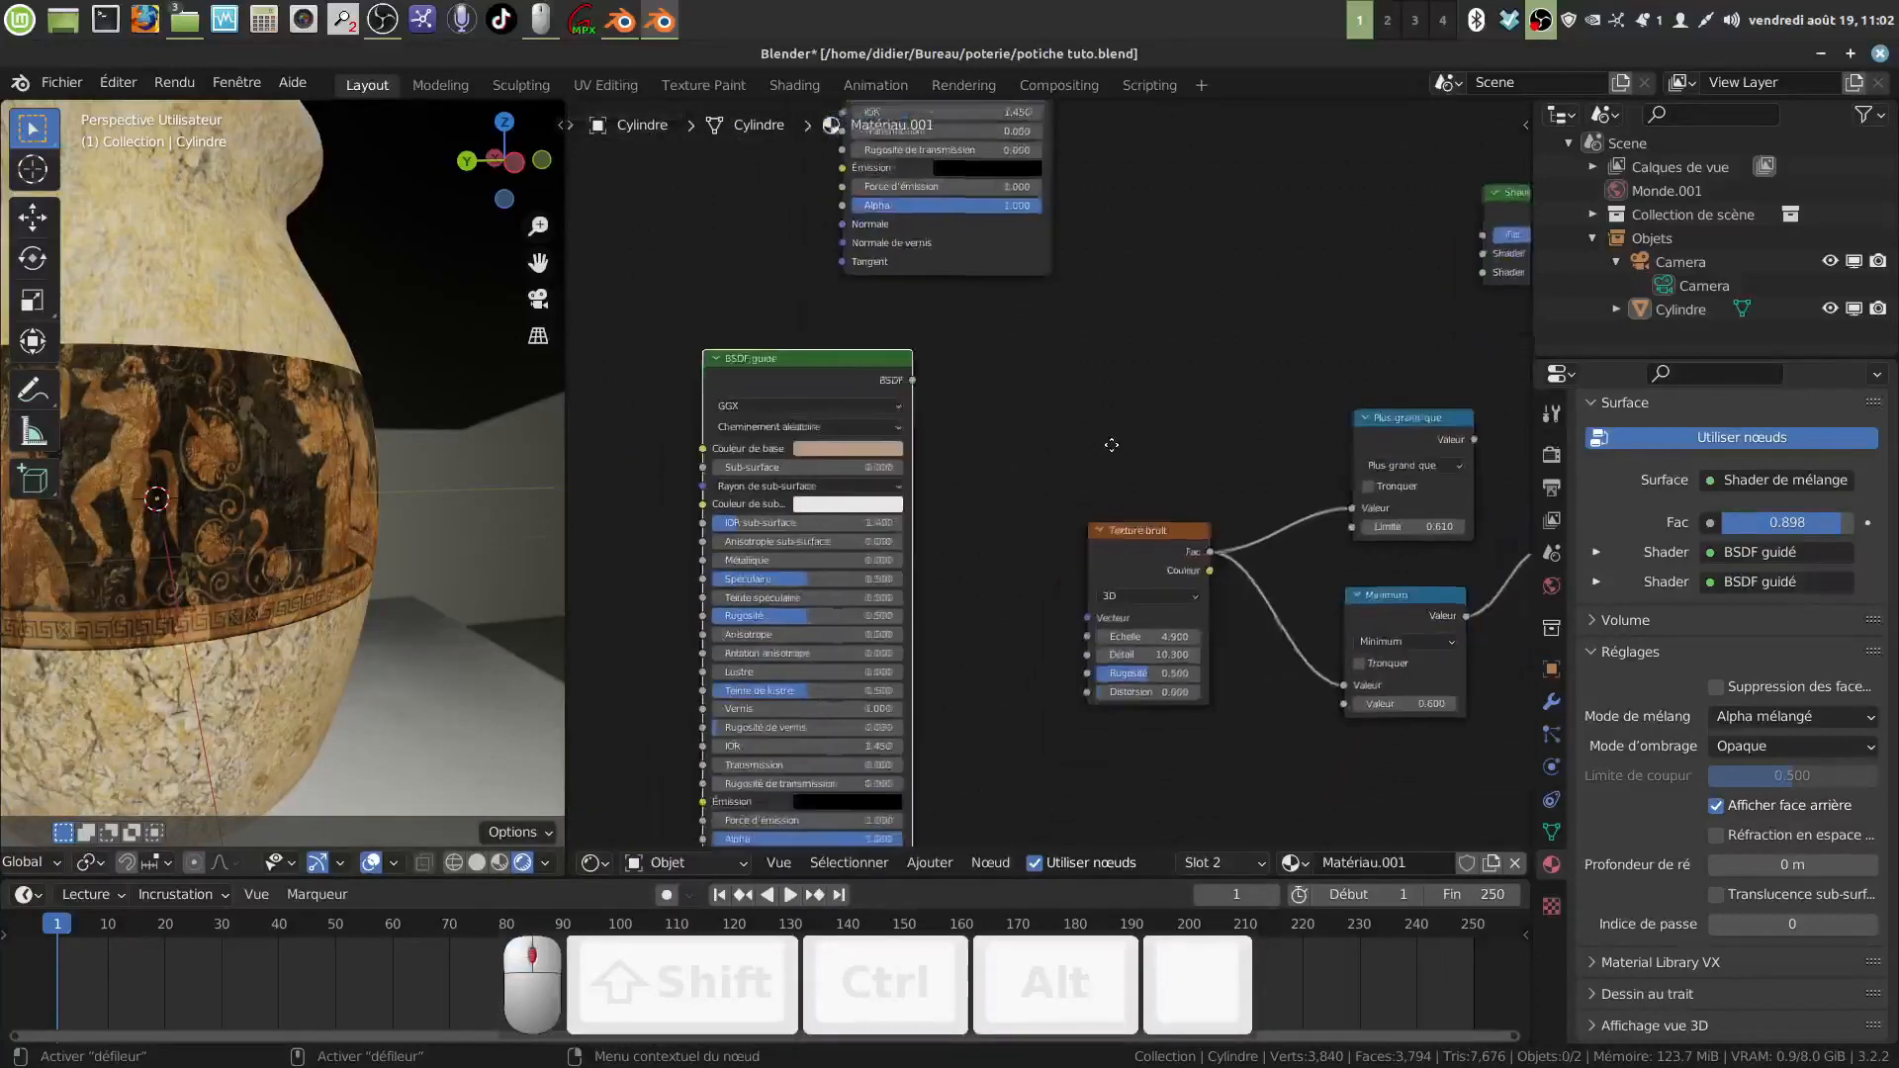
drag(823, 582, 743, 580)
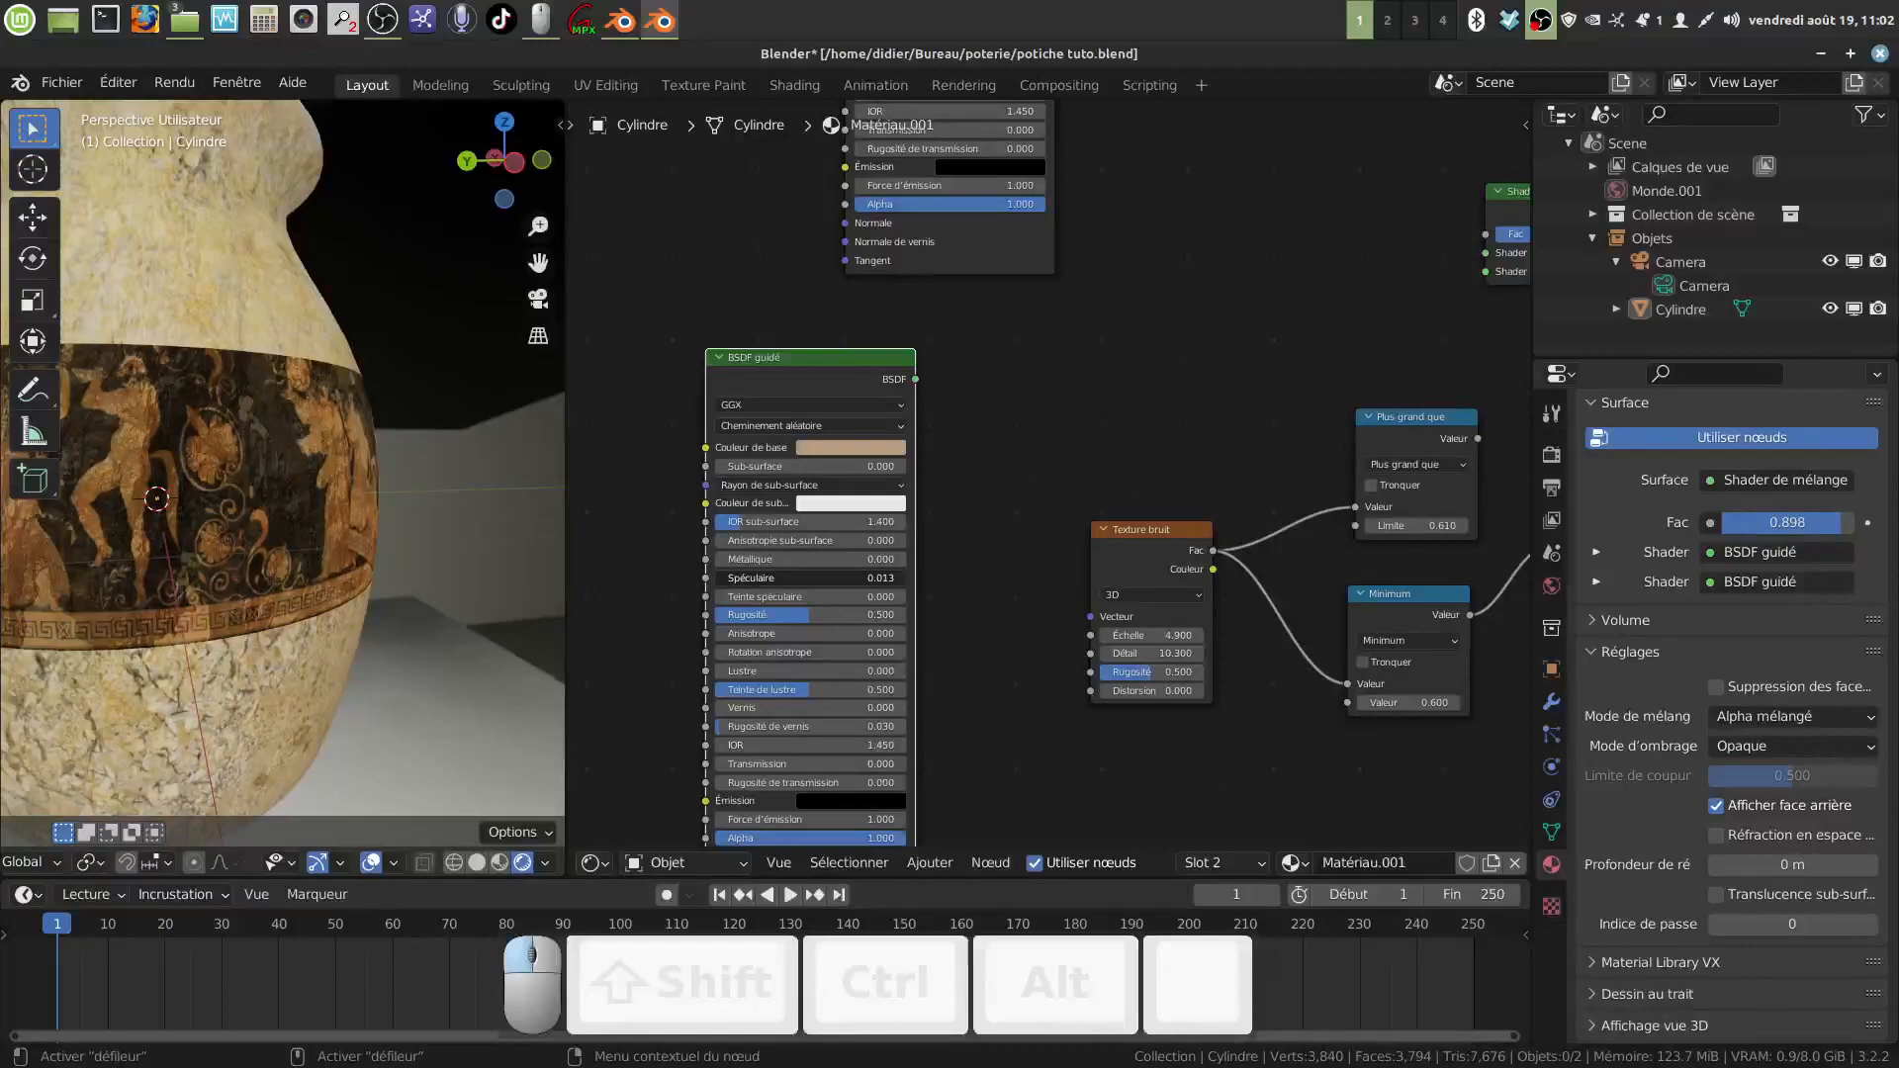
Step: Insert the unconnected Shader de mélange node into the link between the existing Shader de mélange and the Sortie de matériau's Surface
scroll(1093, 458, down, 2)
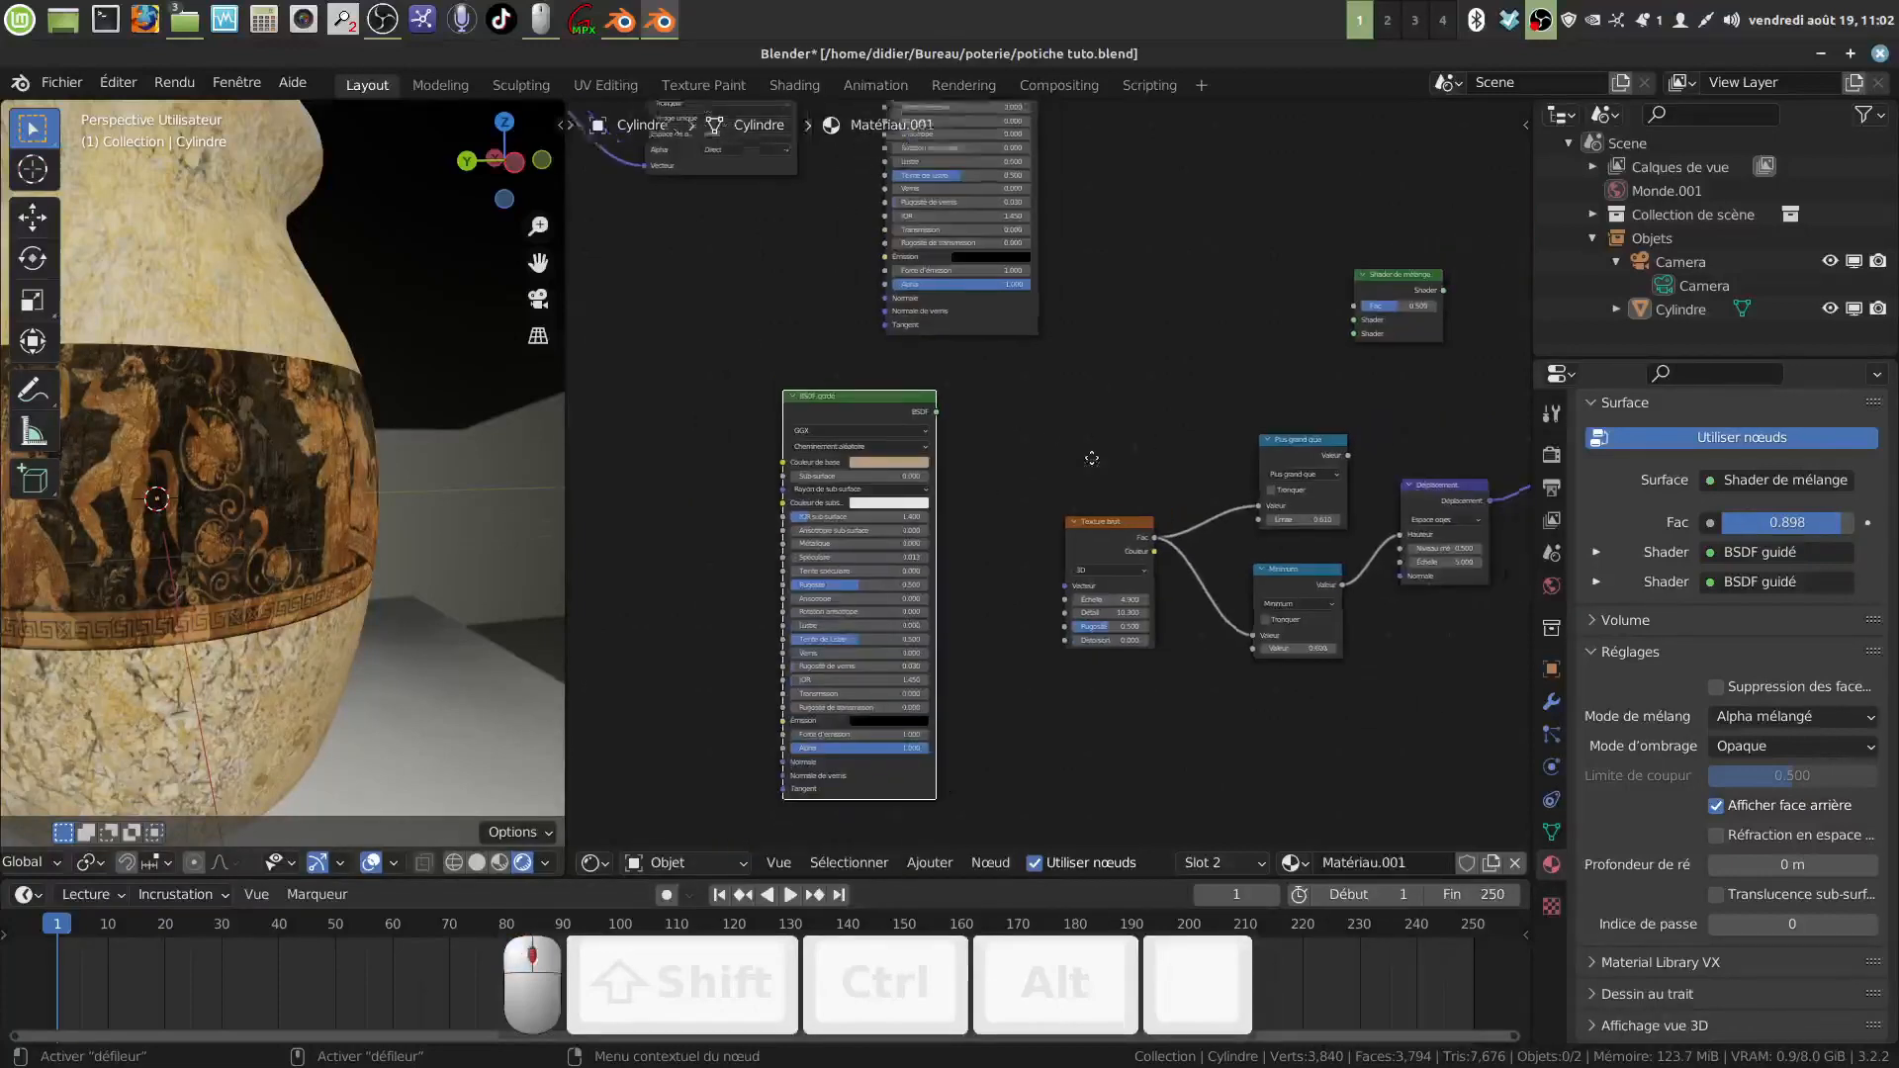
middle_drag(1092, 459, 964, 507)
drag(1264, 381, 1220, 381)
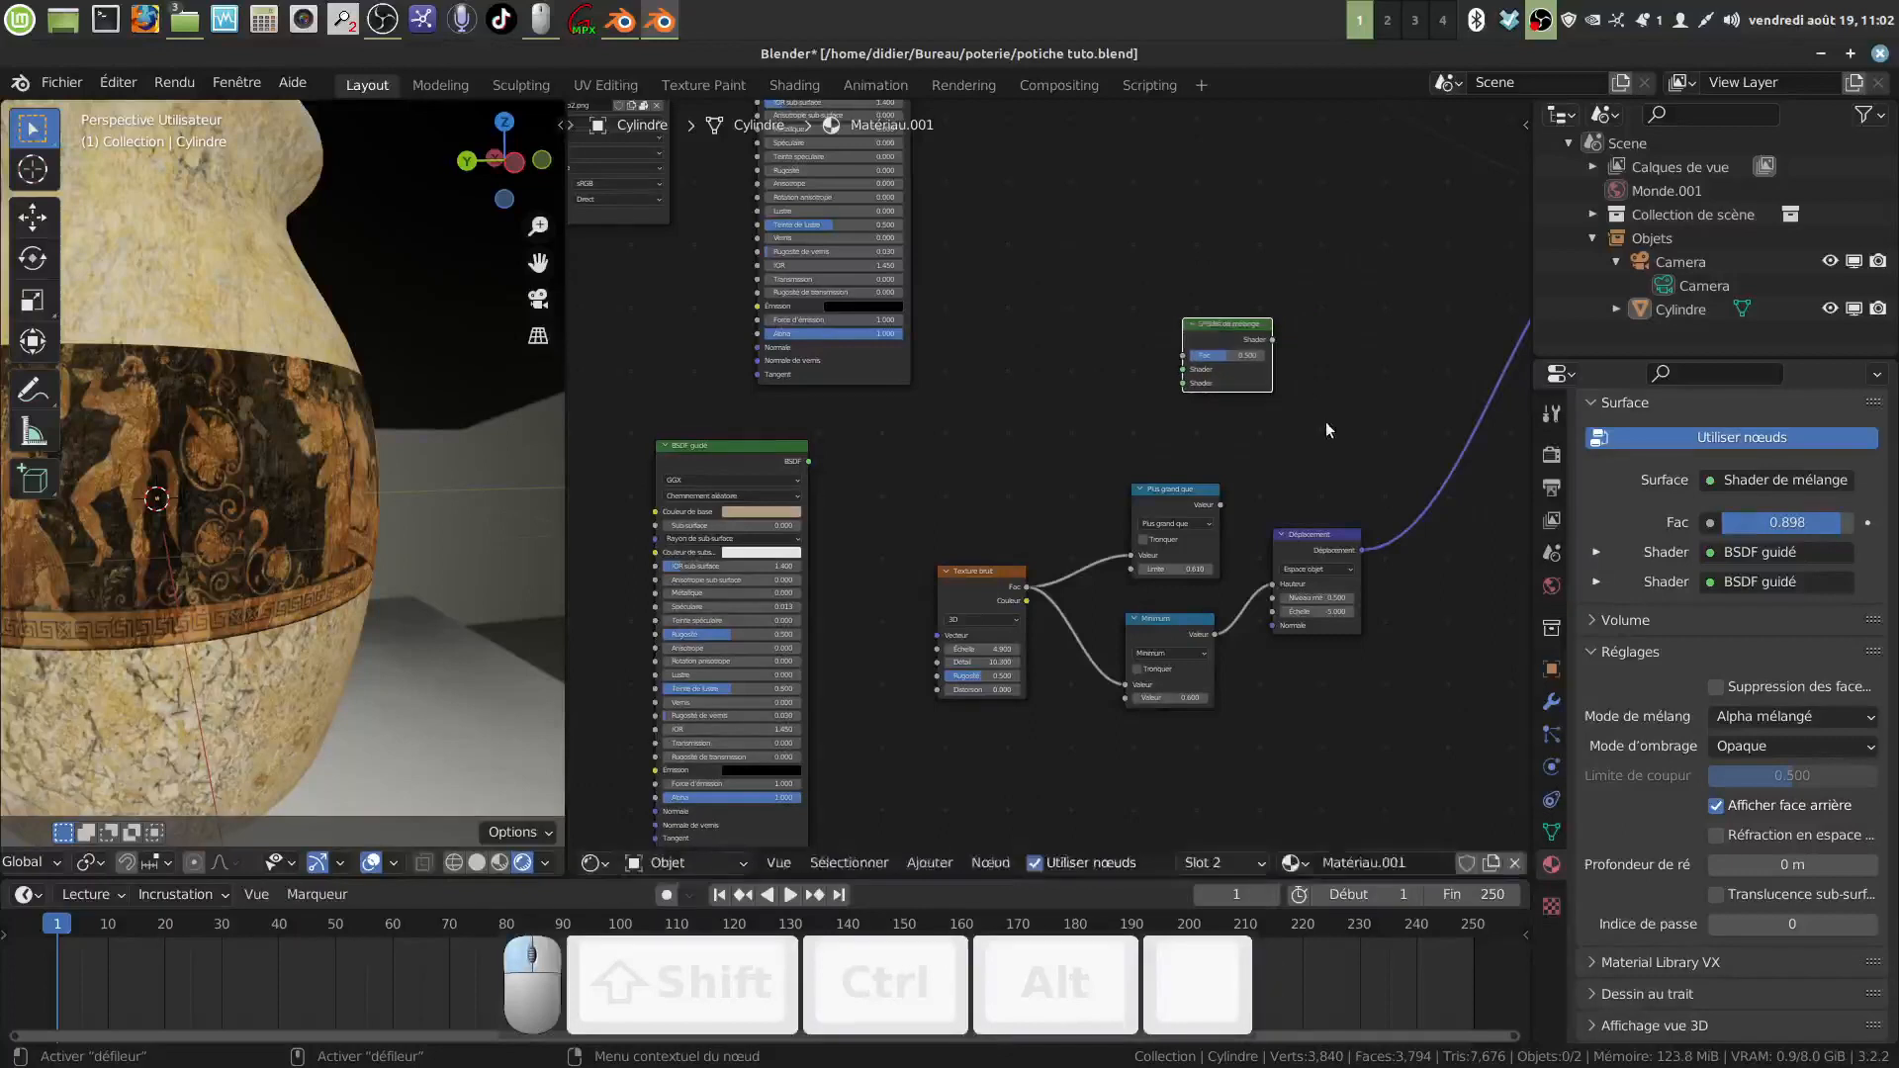
scroll(1327, 425, down, 1)
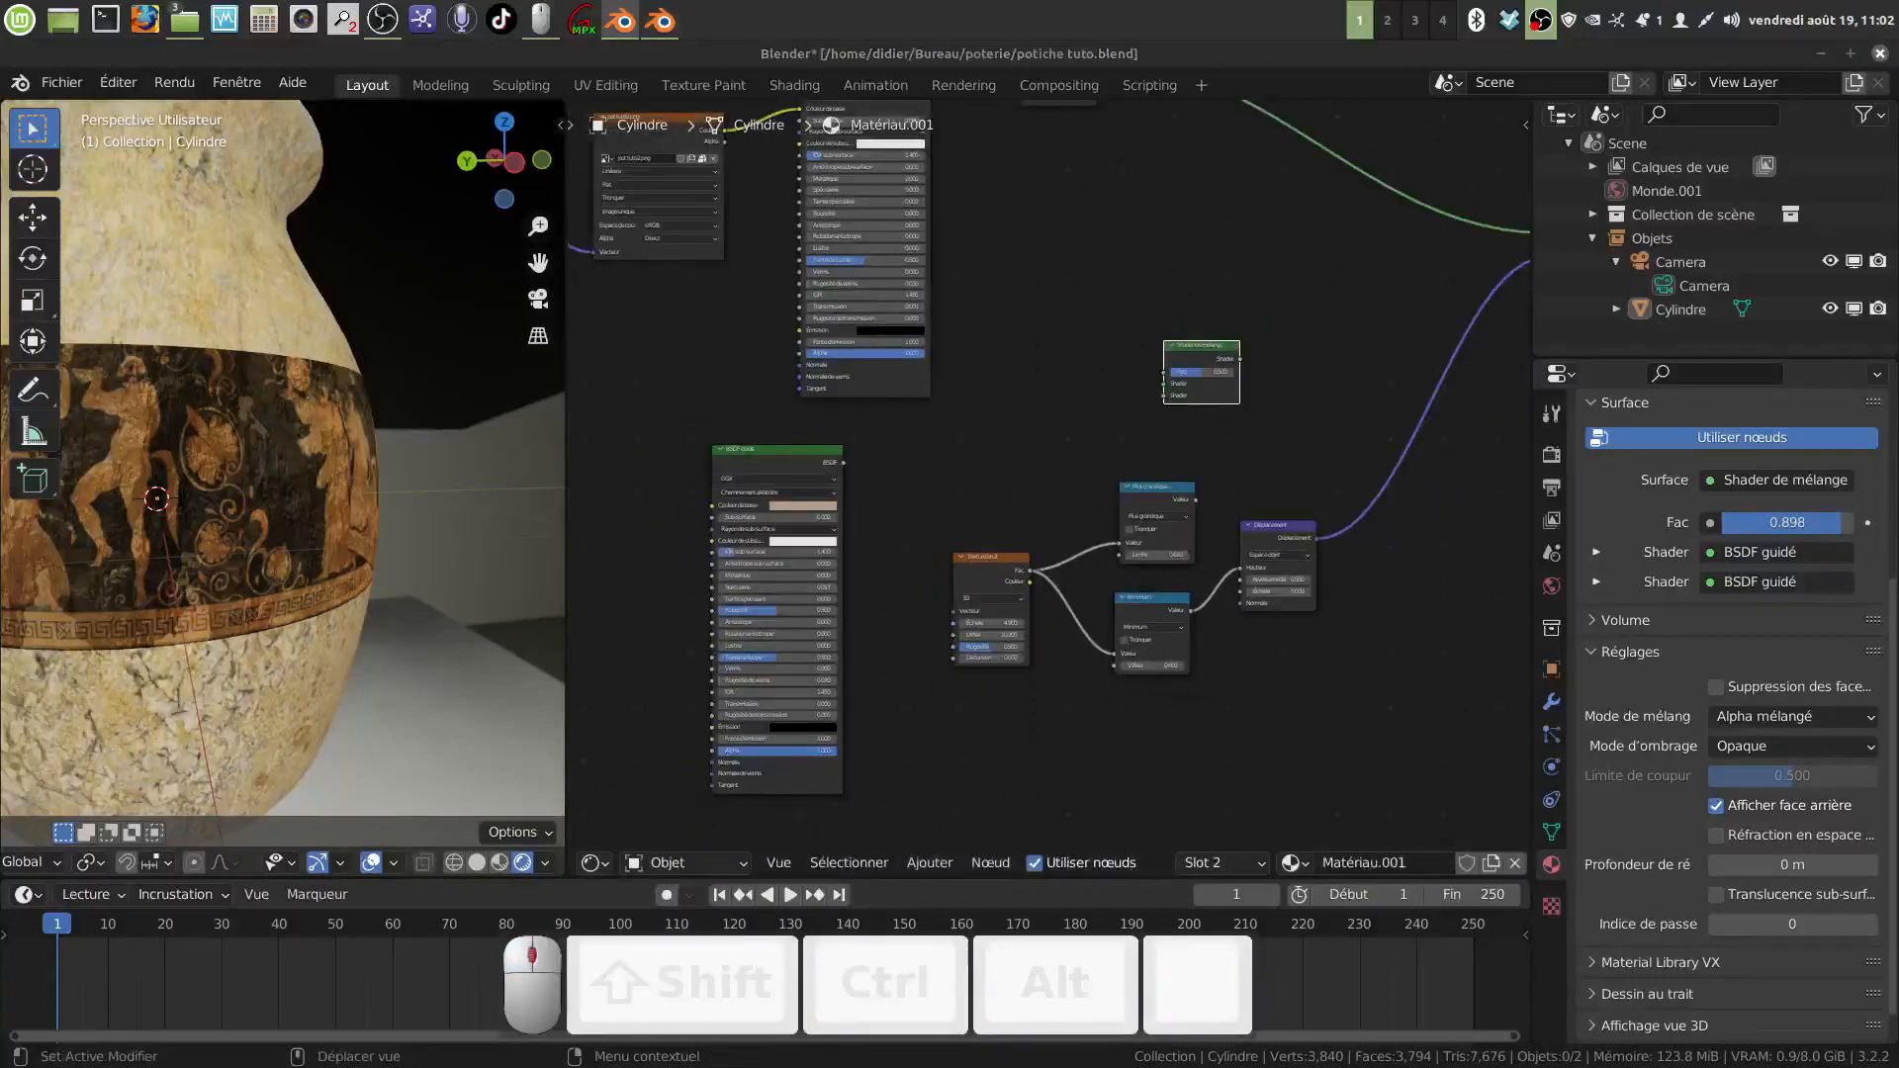
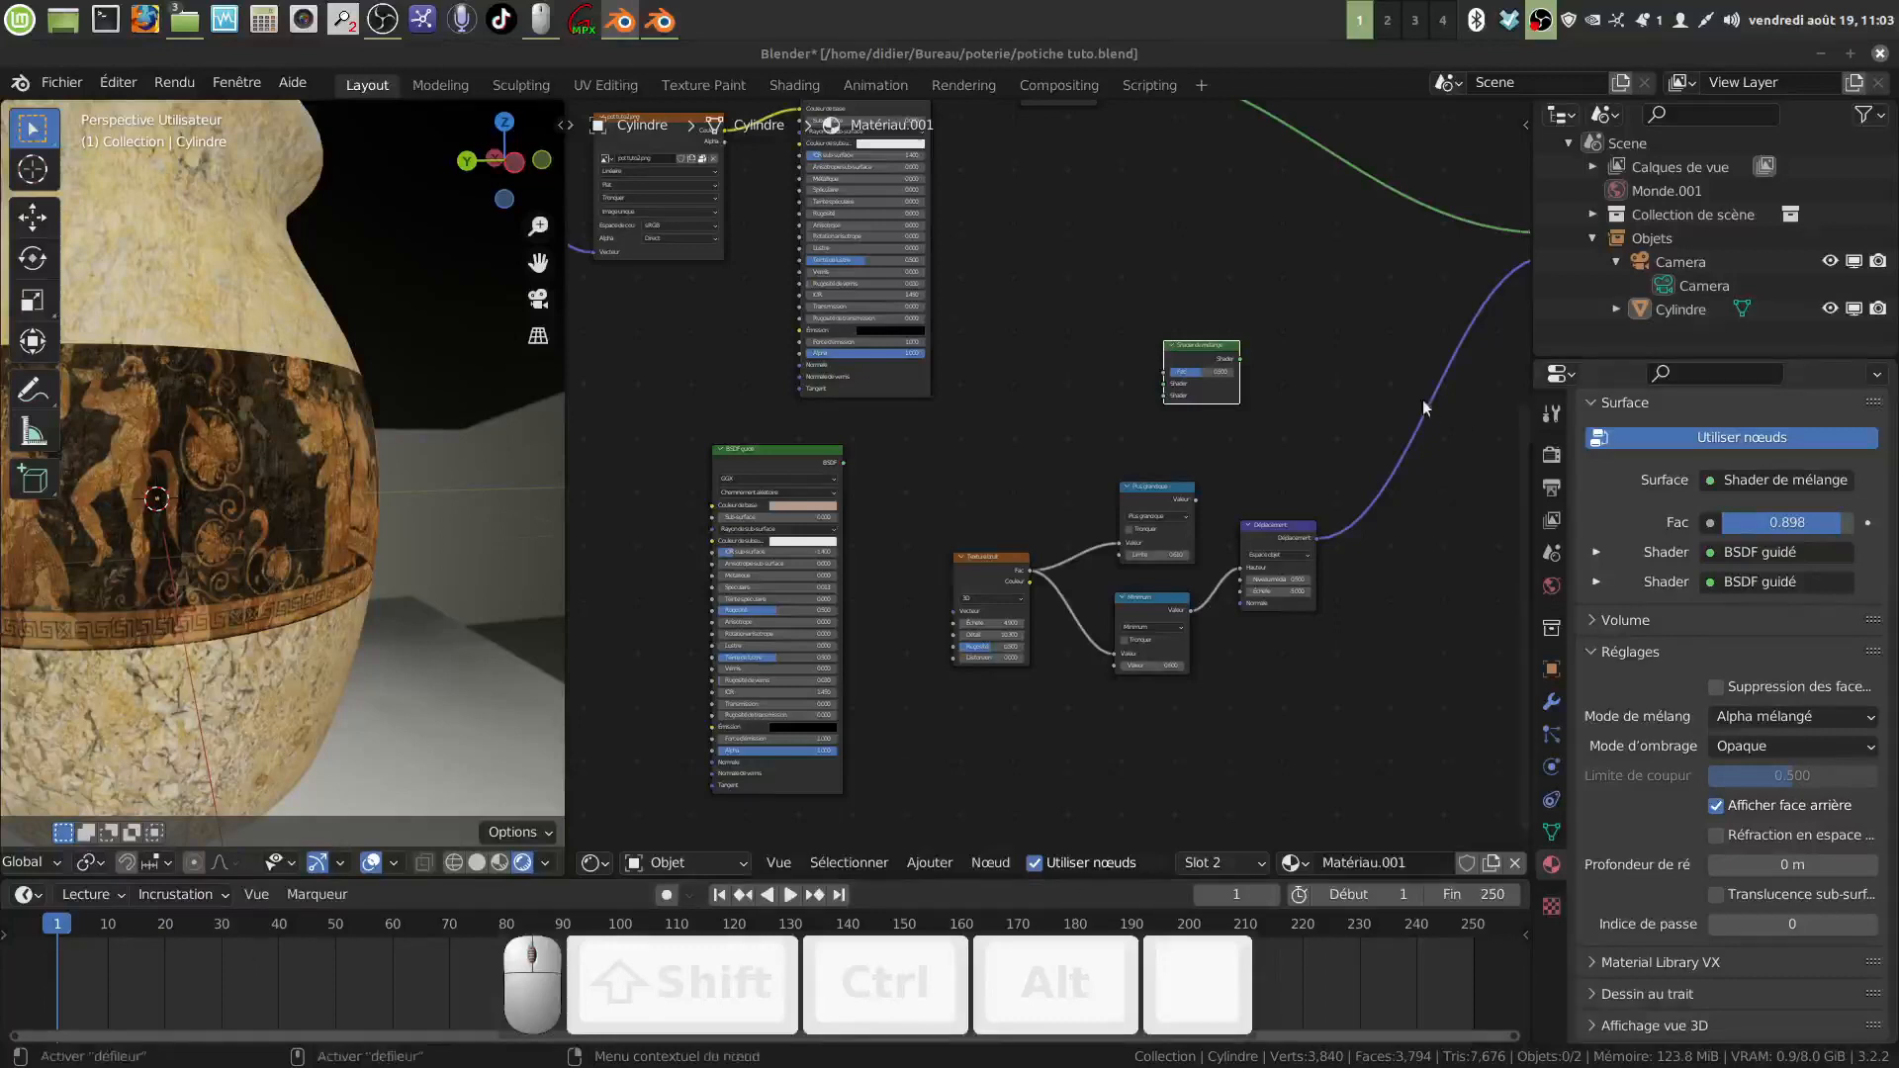
middle_drag(1291, 247, 1196, 374)
drag(1114, 472, 1338, 326)
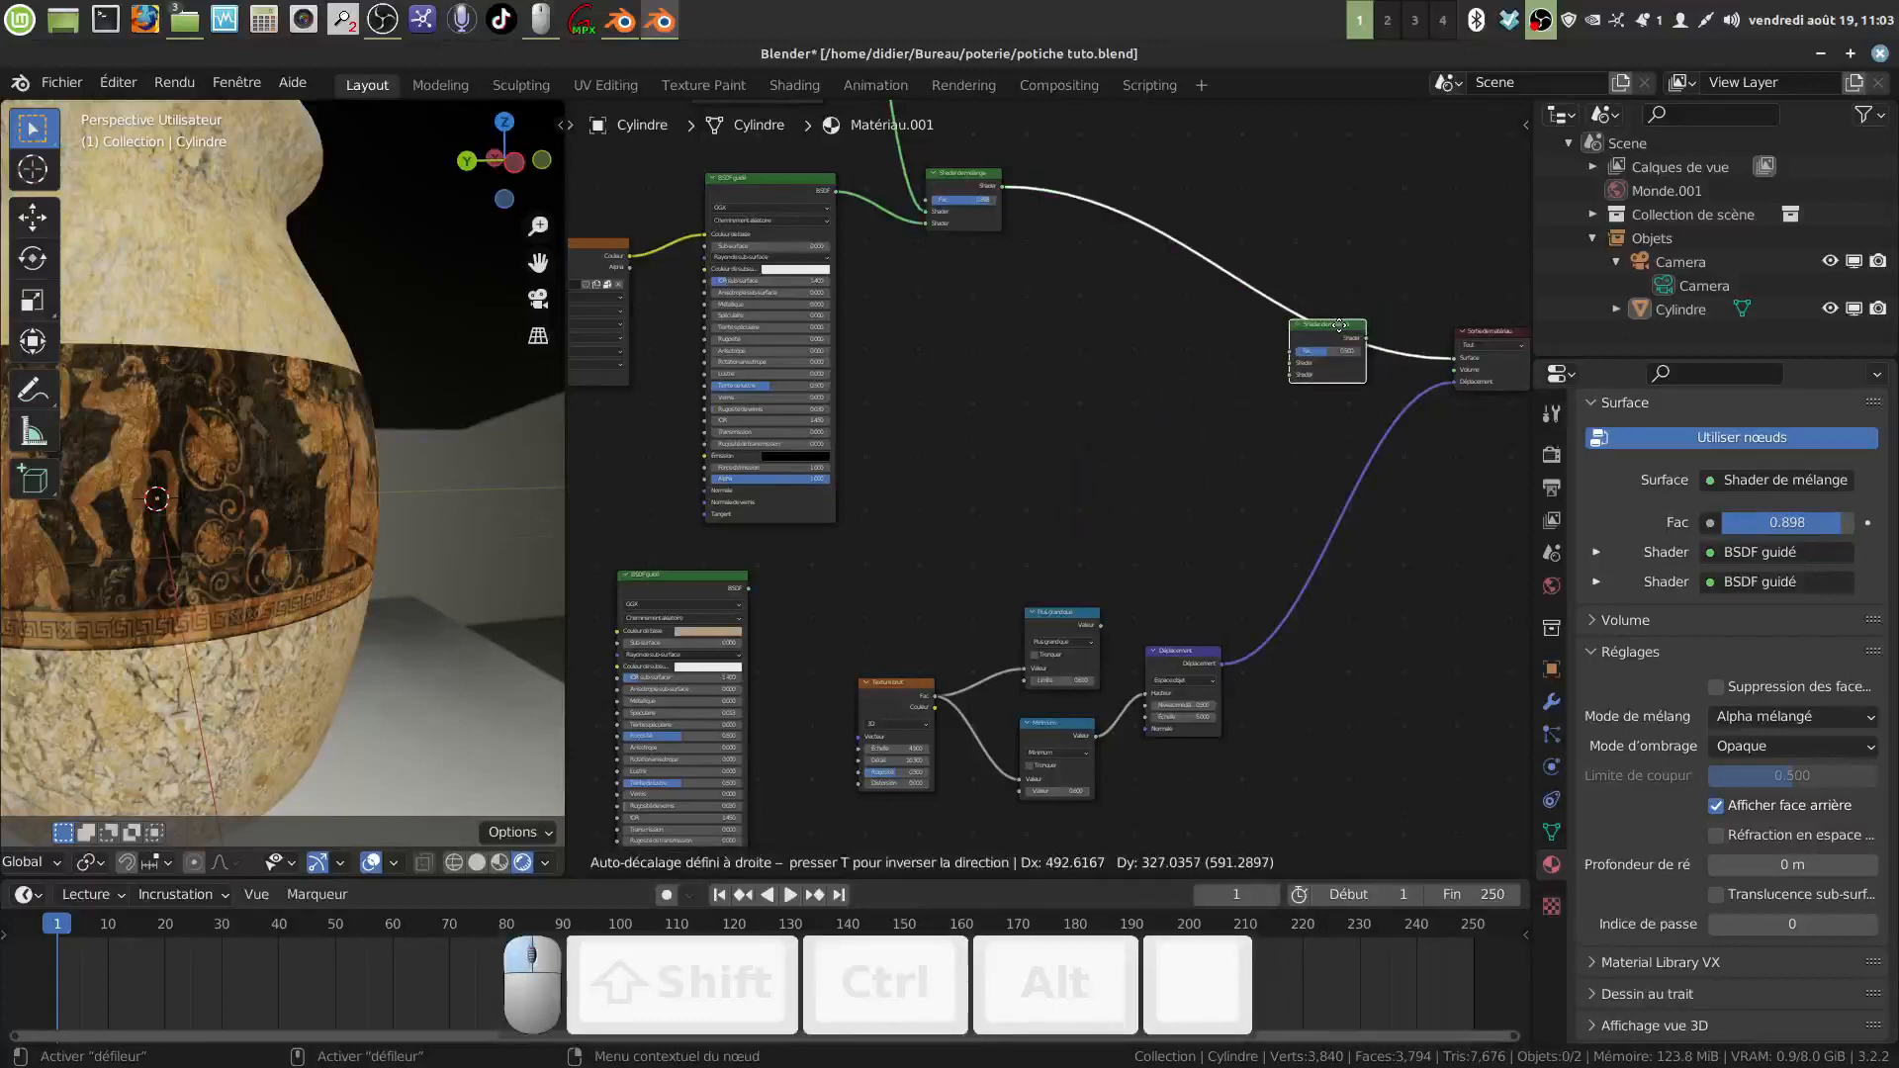
drag(1338, 326, 1338, 326)
Step: Link the beige-brown BSDF guidé's BSDF output to the second Shader input of the newly inserted Shader de mélange
scroll(1116, 519, up, 2)
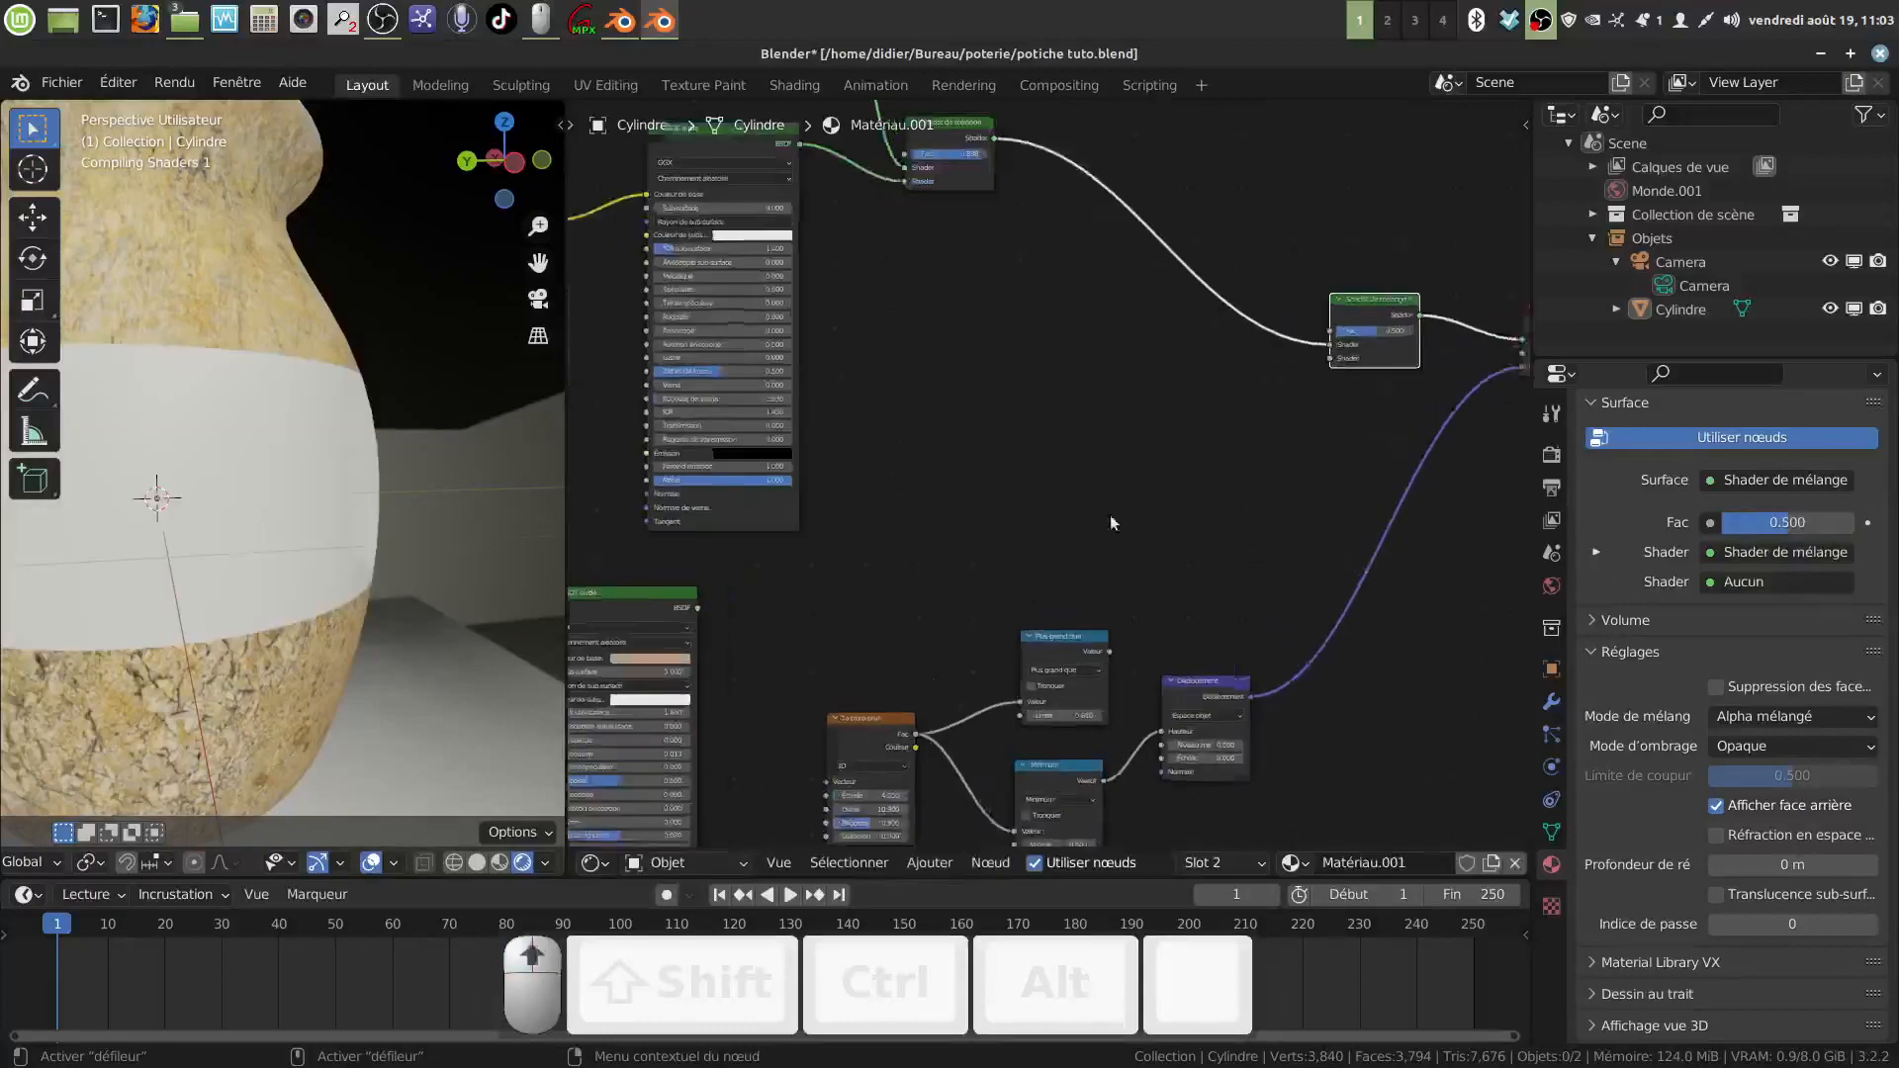
middle_drag(1111, 521, 1169, 462)
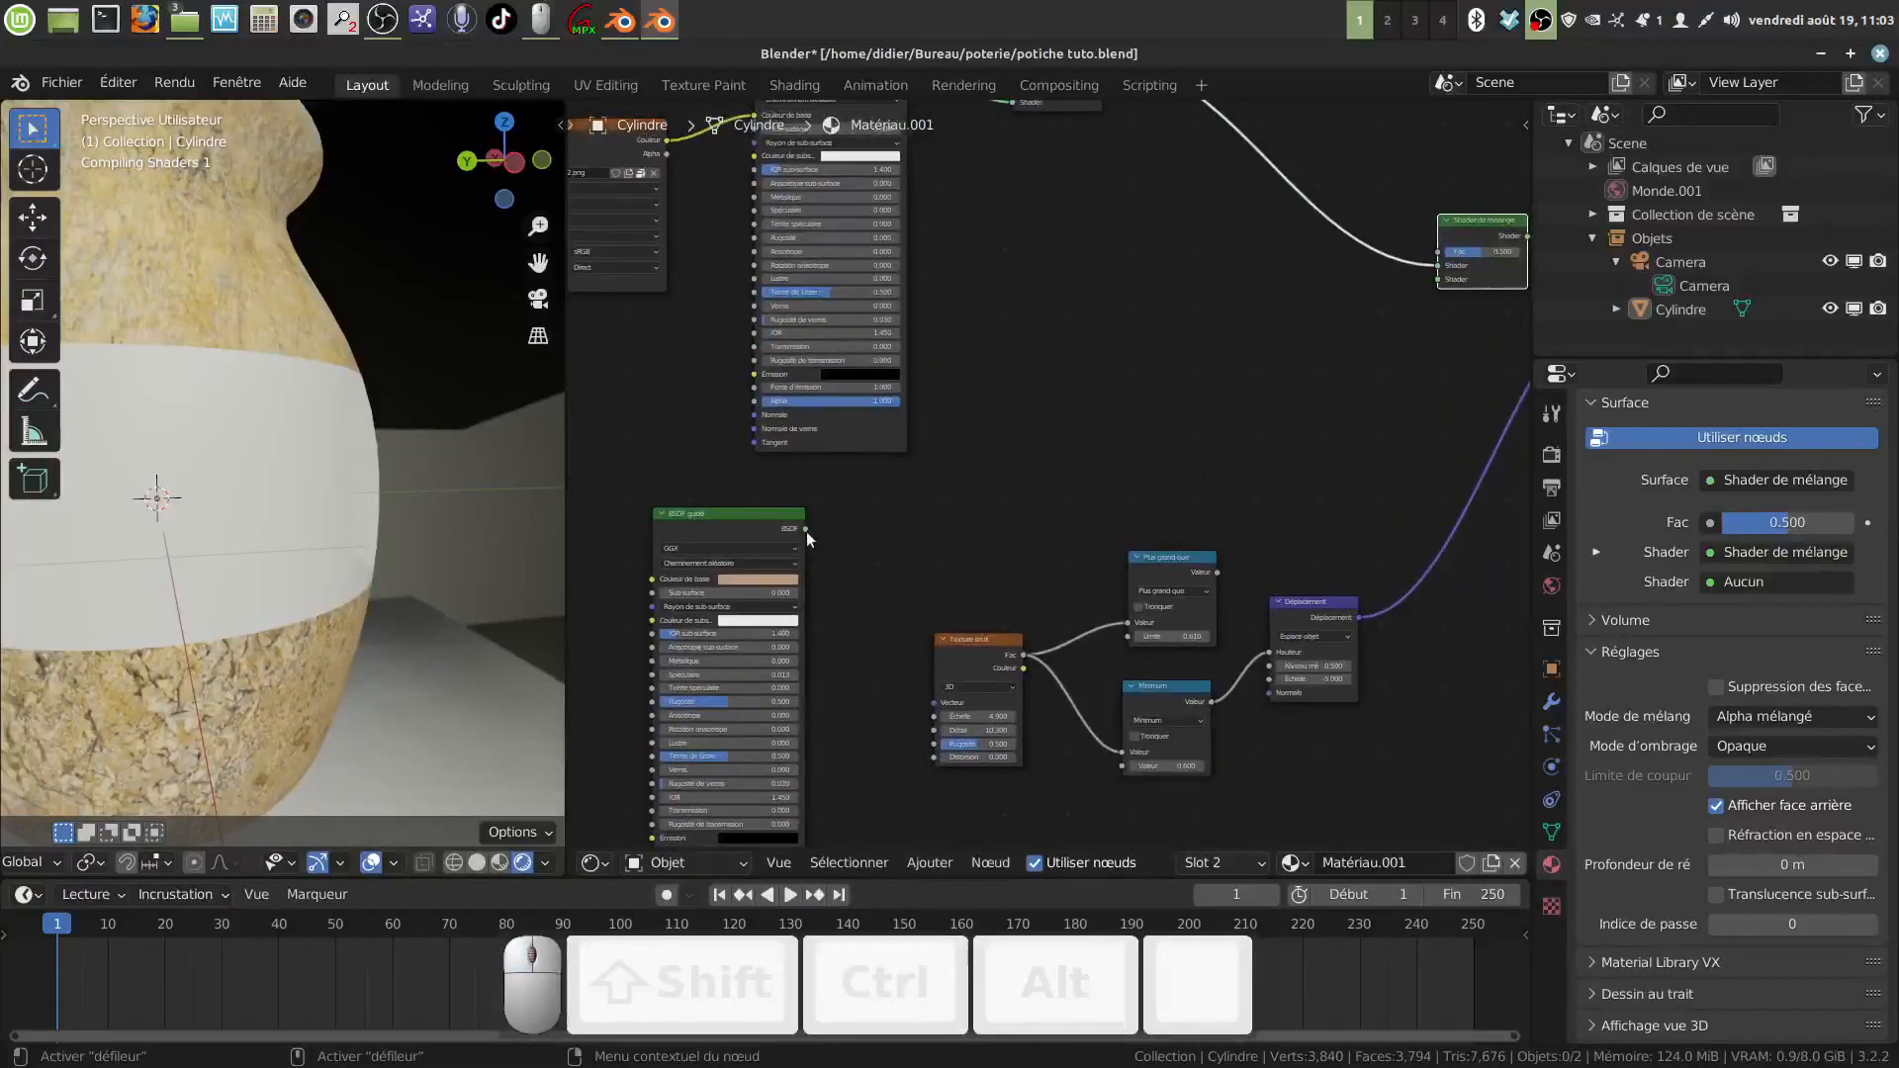
click(863, 530)
mouse_move(806, 528)
mouse_down()
mouse_move(1243, 468)
mouse_move(1446, 287)
mouse_up()
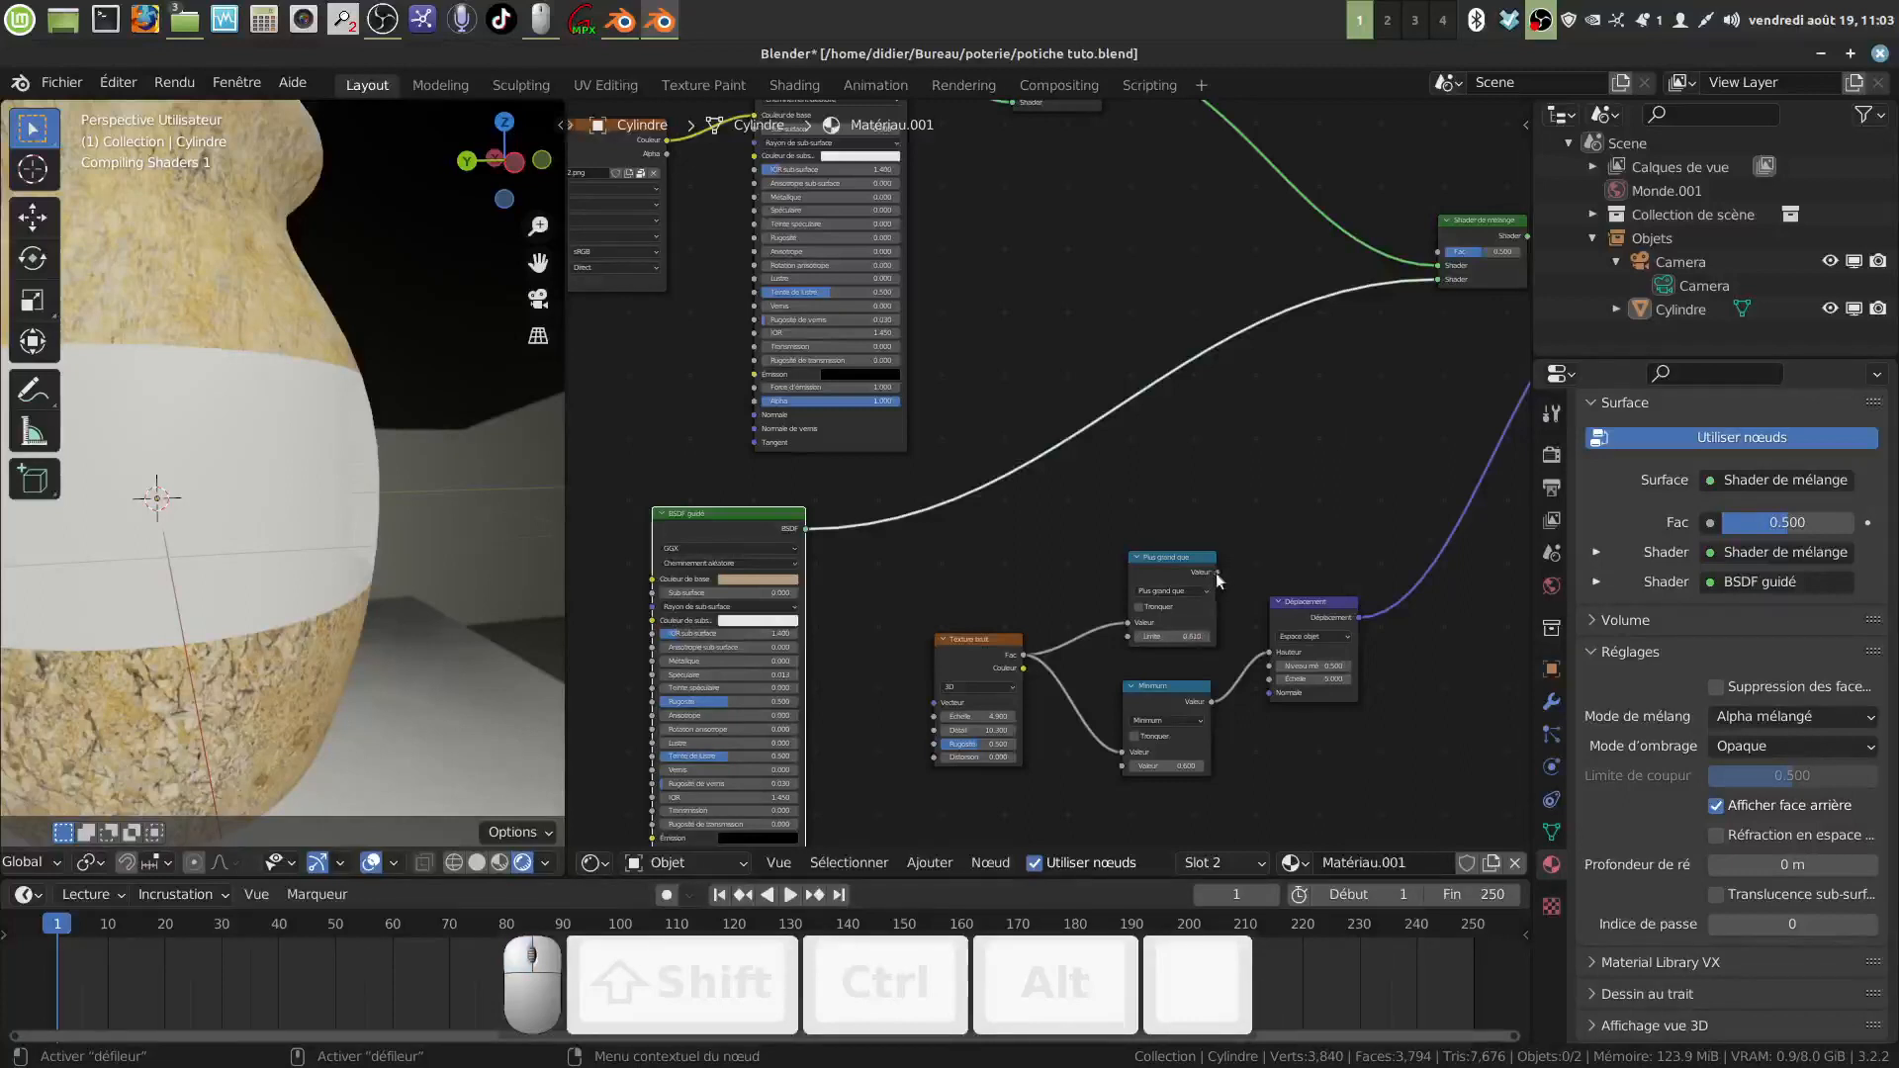
Step: Link the Plus grand que node's Valeur output to the Fac input of the last Shader de mélange
drag(1217, 572, 1239, 572)
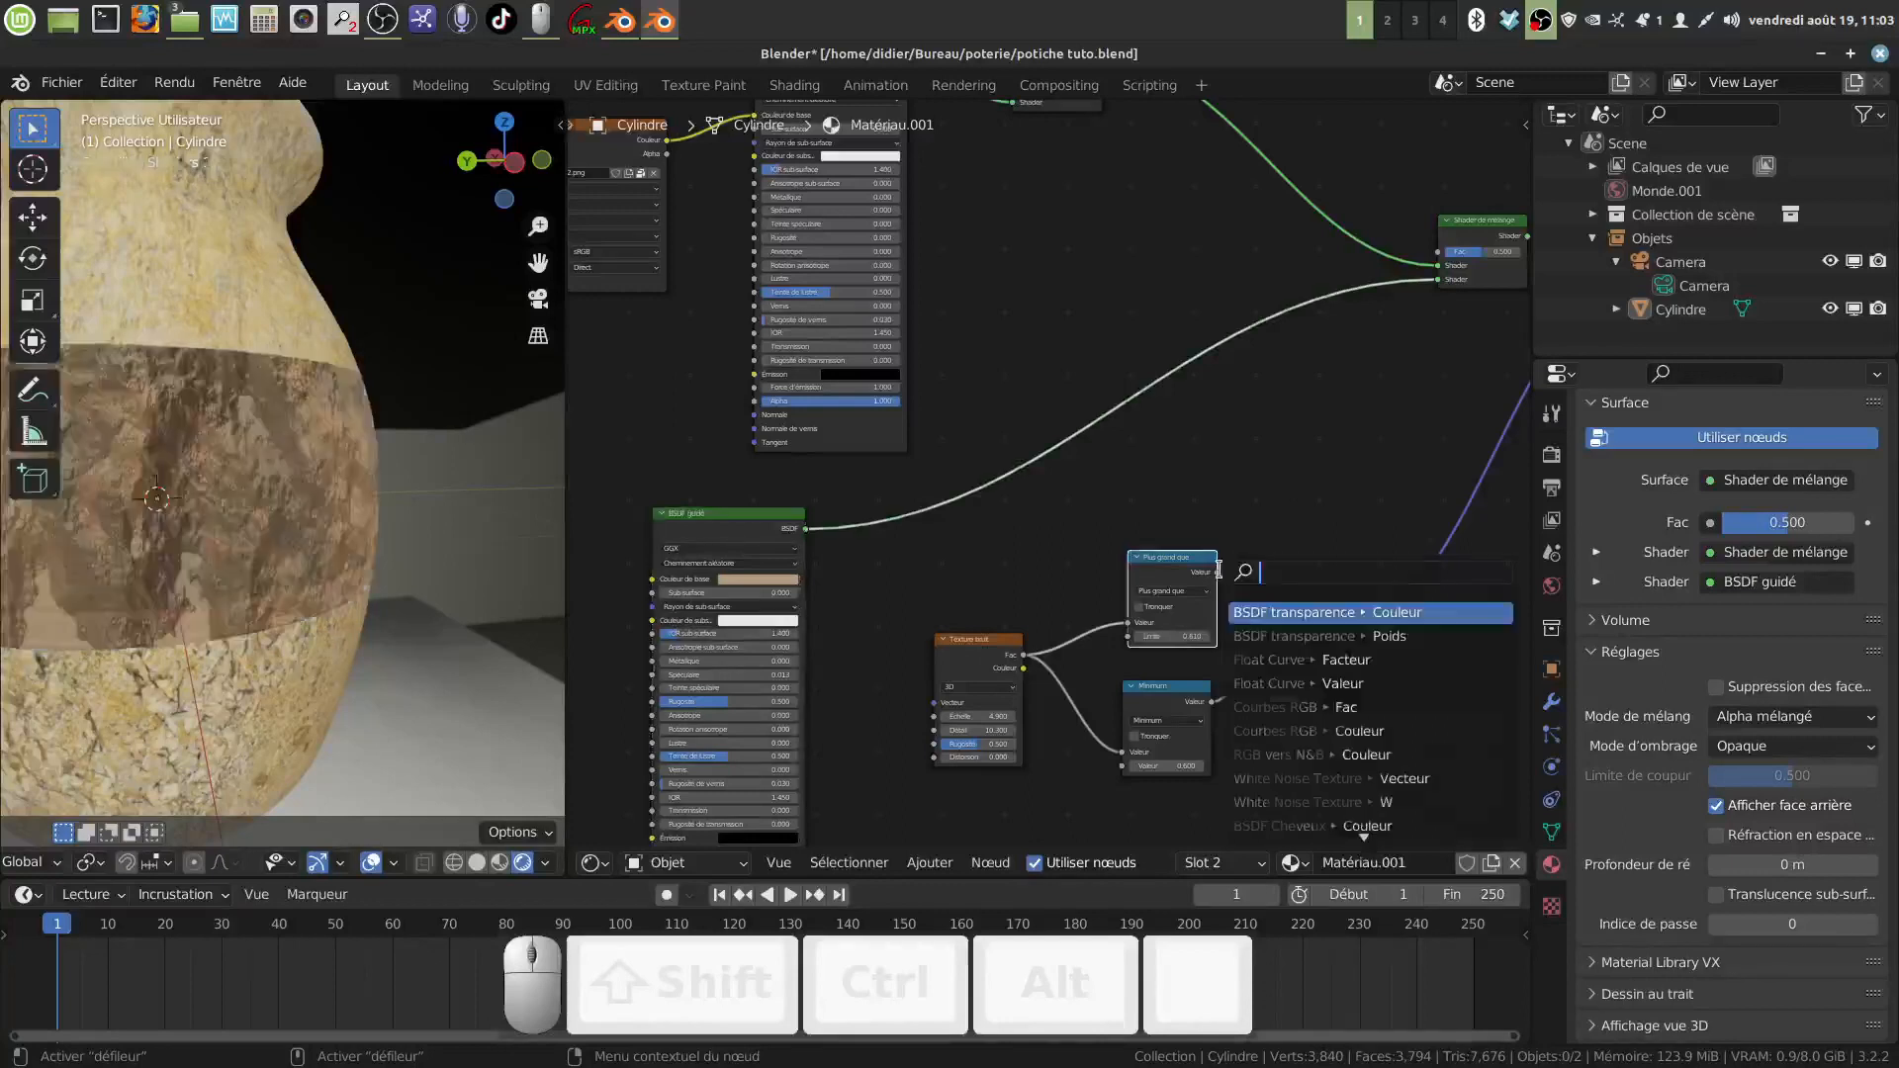
click(1257, 492)
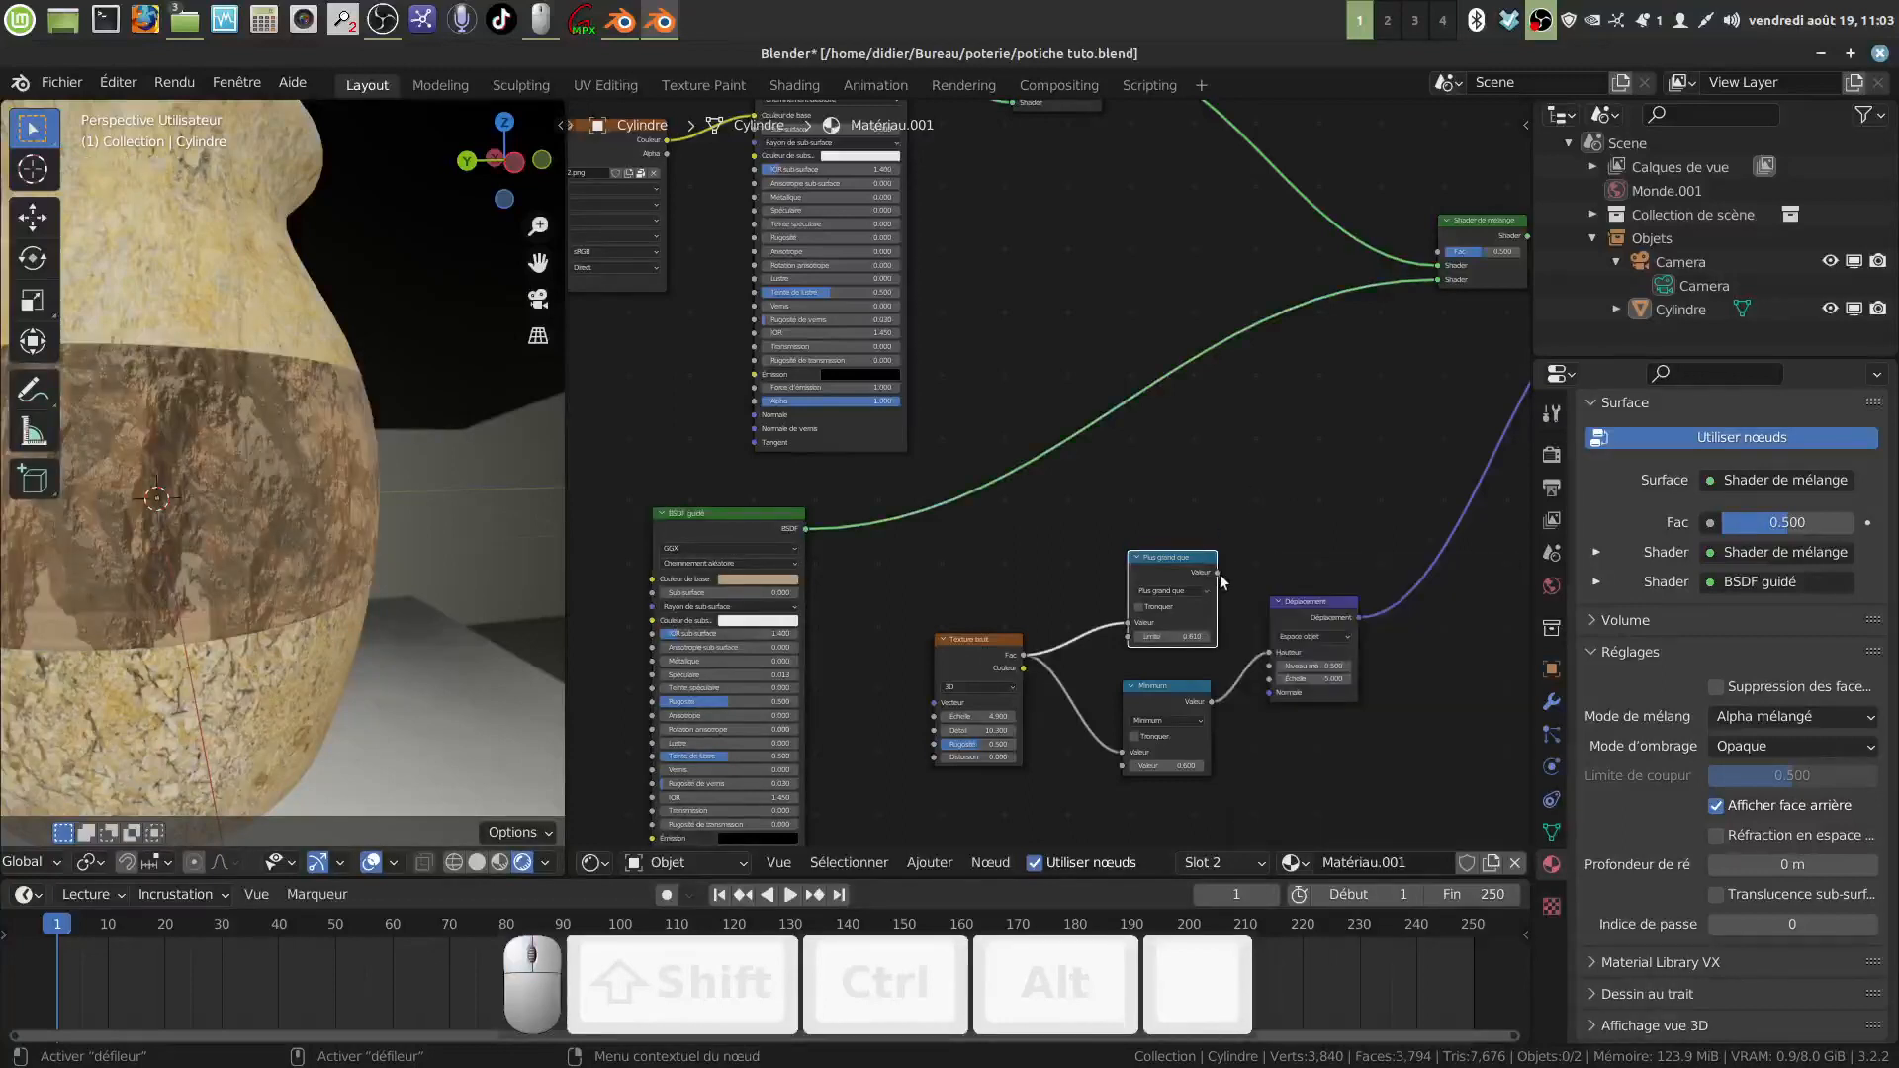
drag(1218, 573, 1438, 253)
Step: Examine the worn patches on the pot's frieze up close, along with the Math and Déplacement nodes
scroll(396, 528, down, 4)
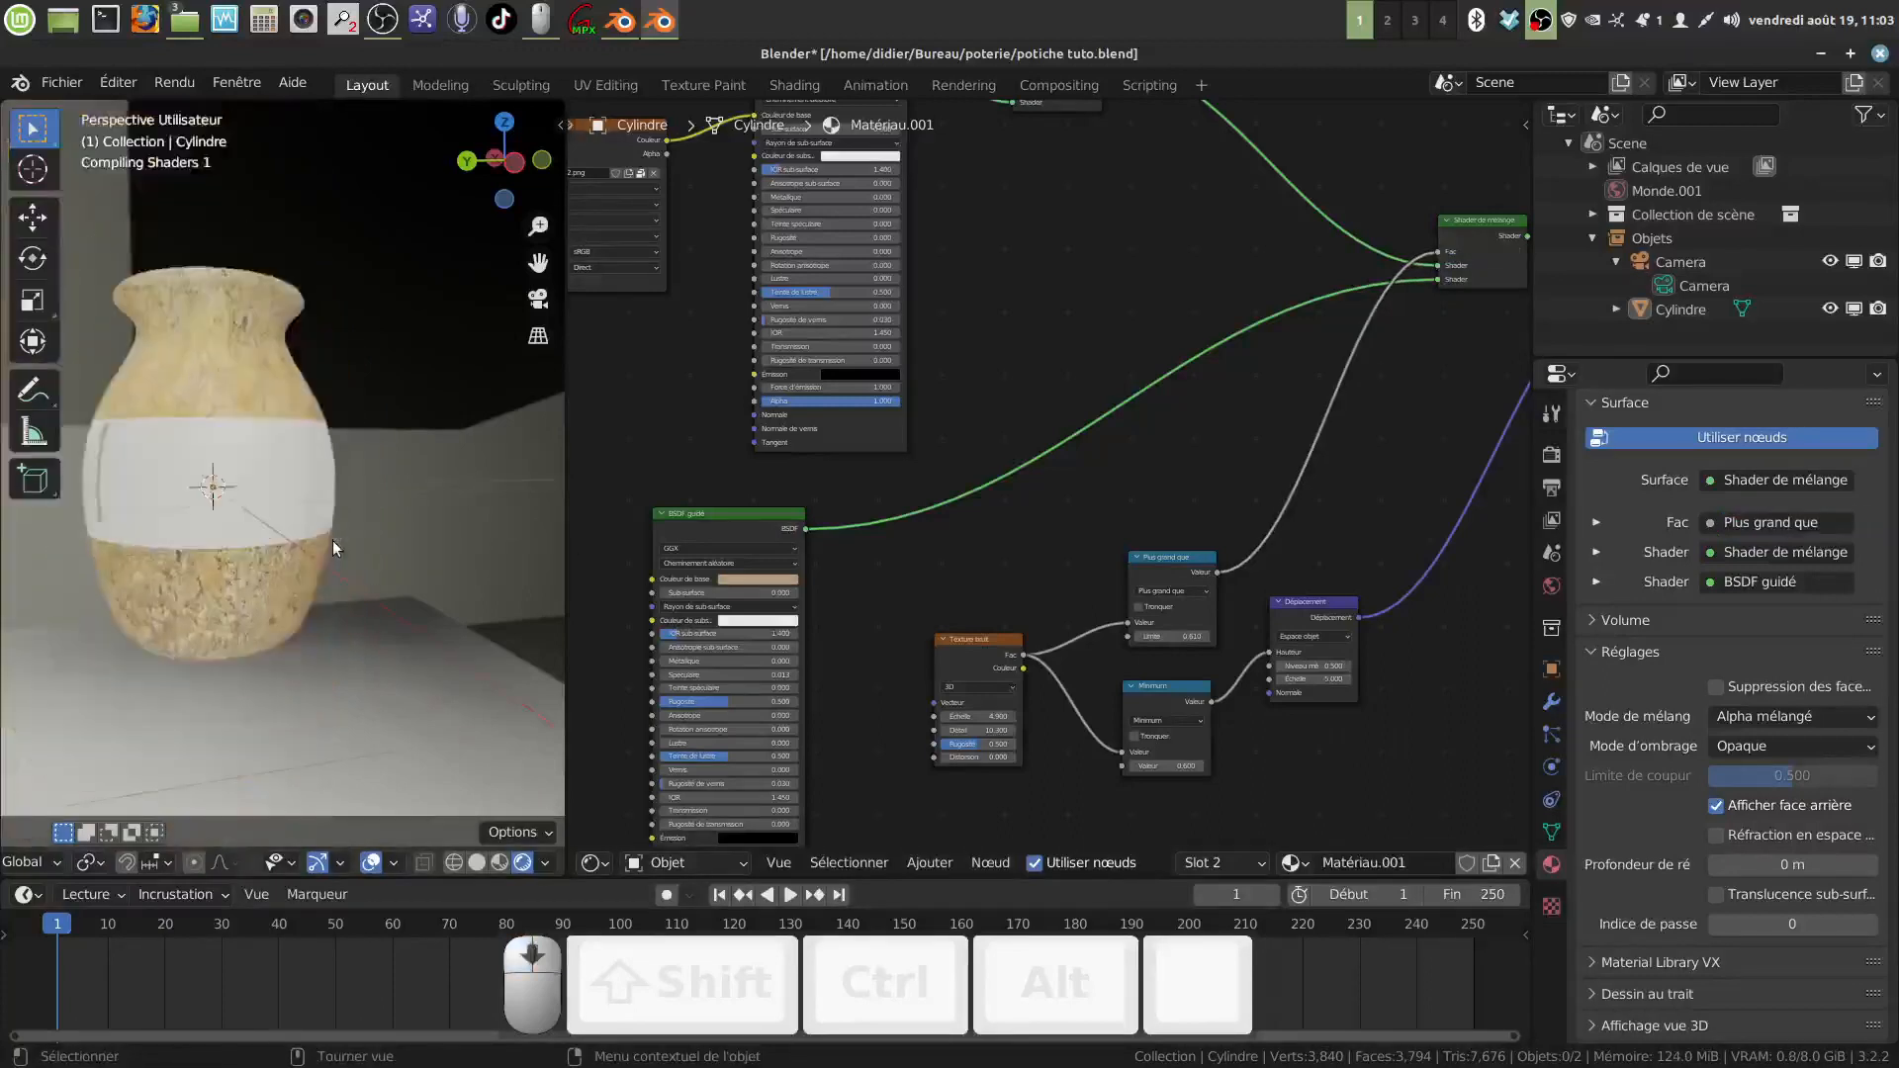
middle_drag(334, 540, 318, 555)
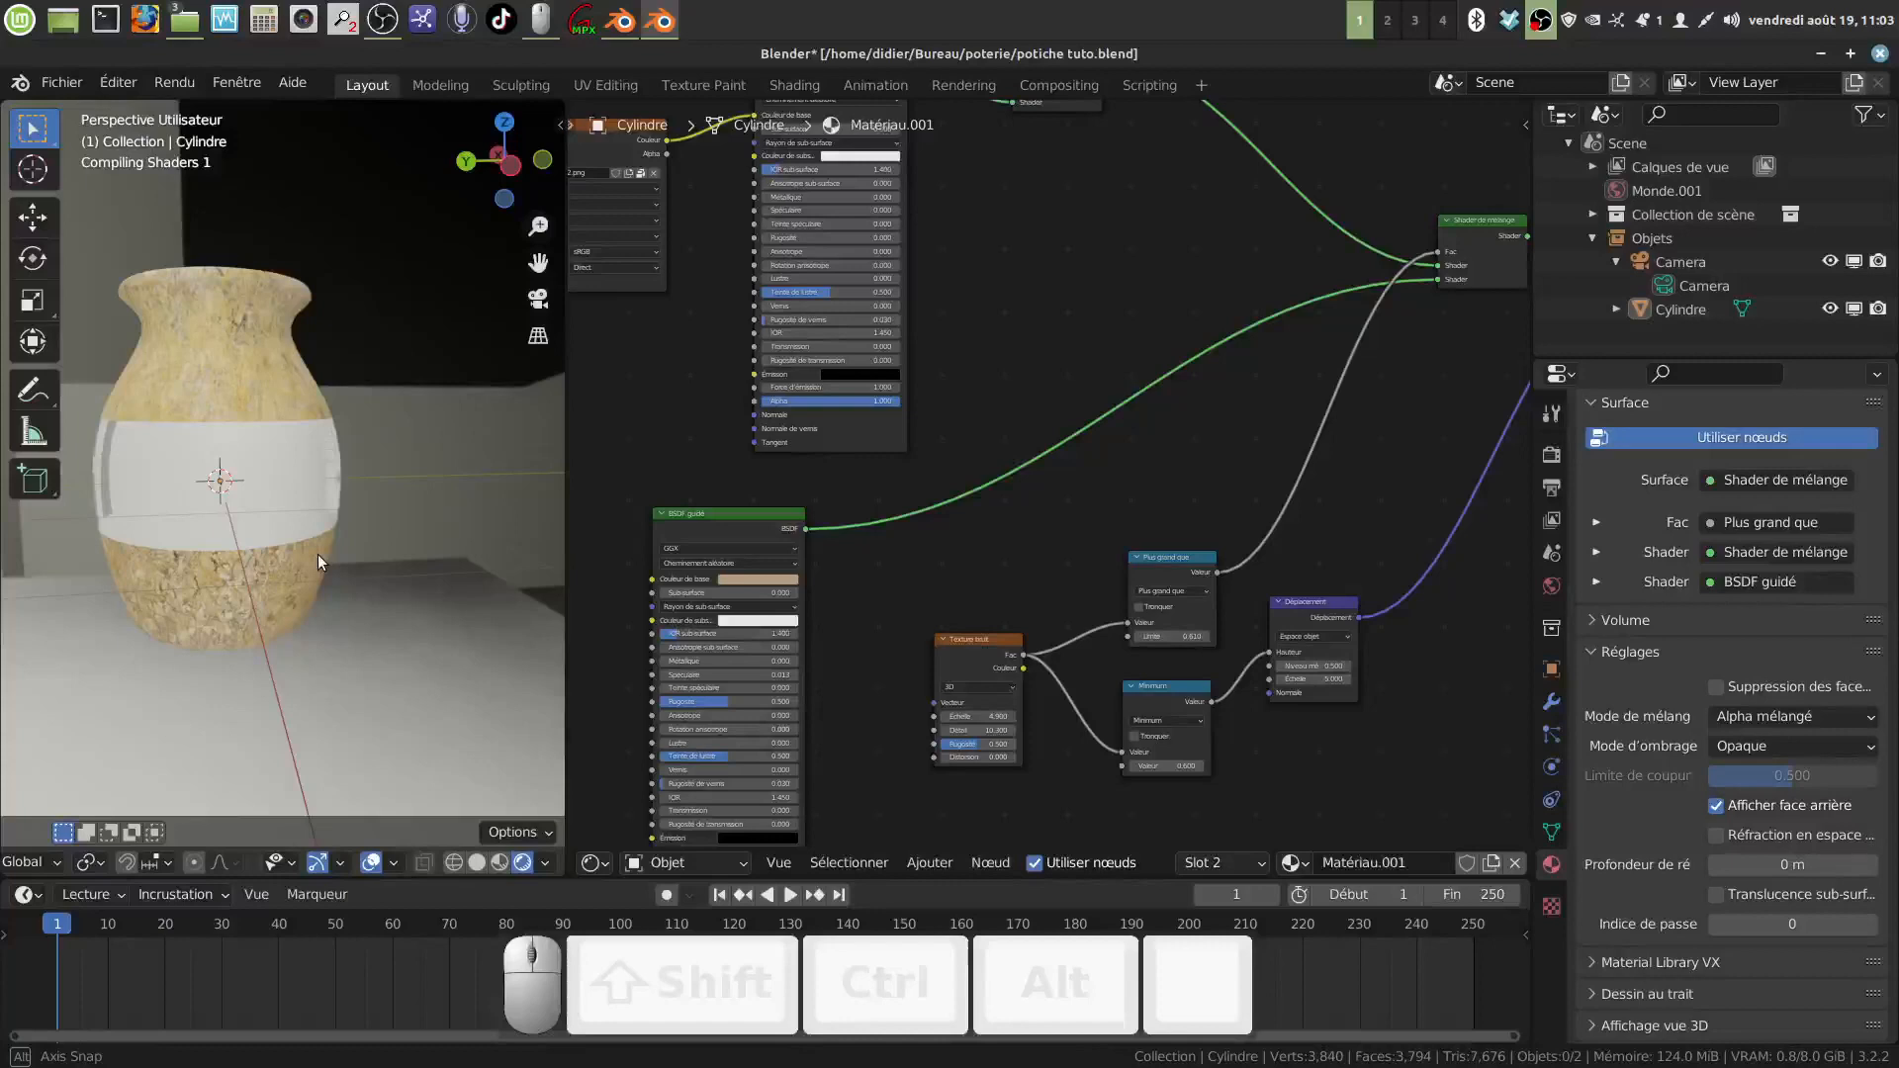
scroll(328, 561, up, 4)
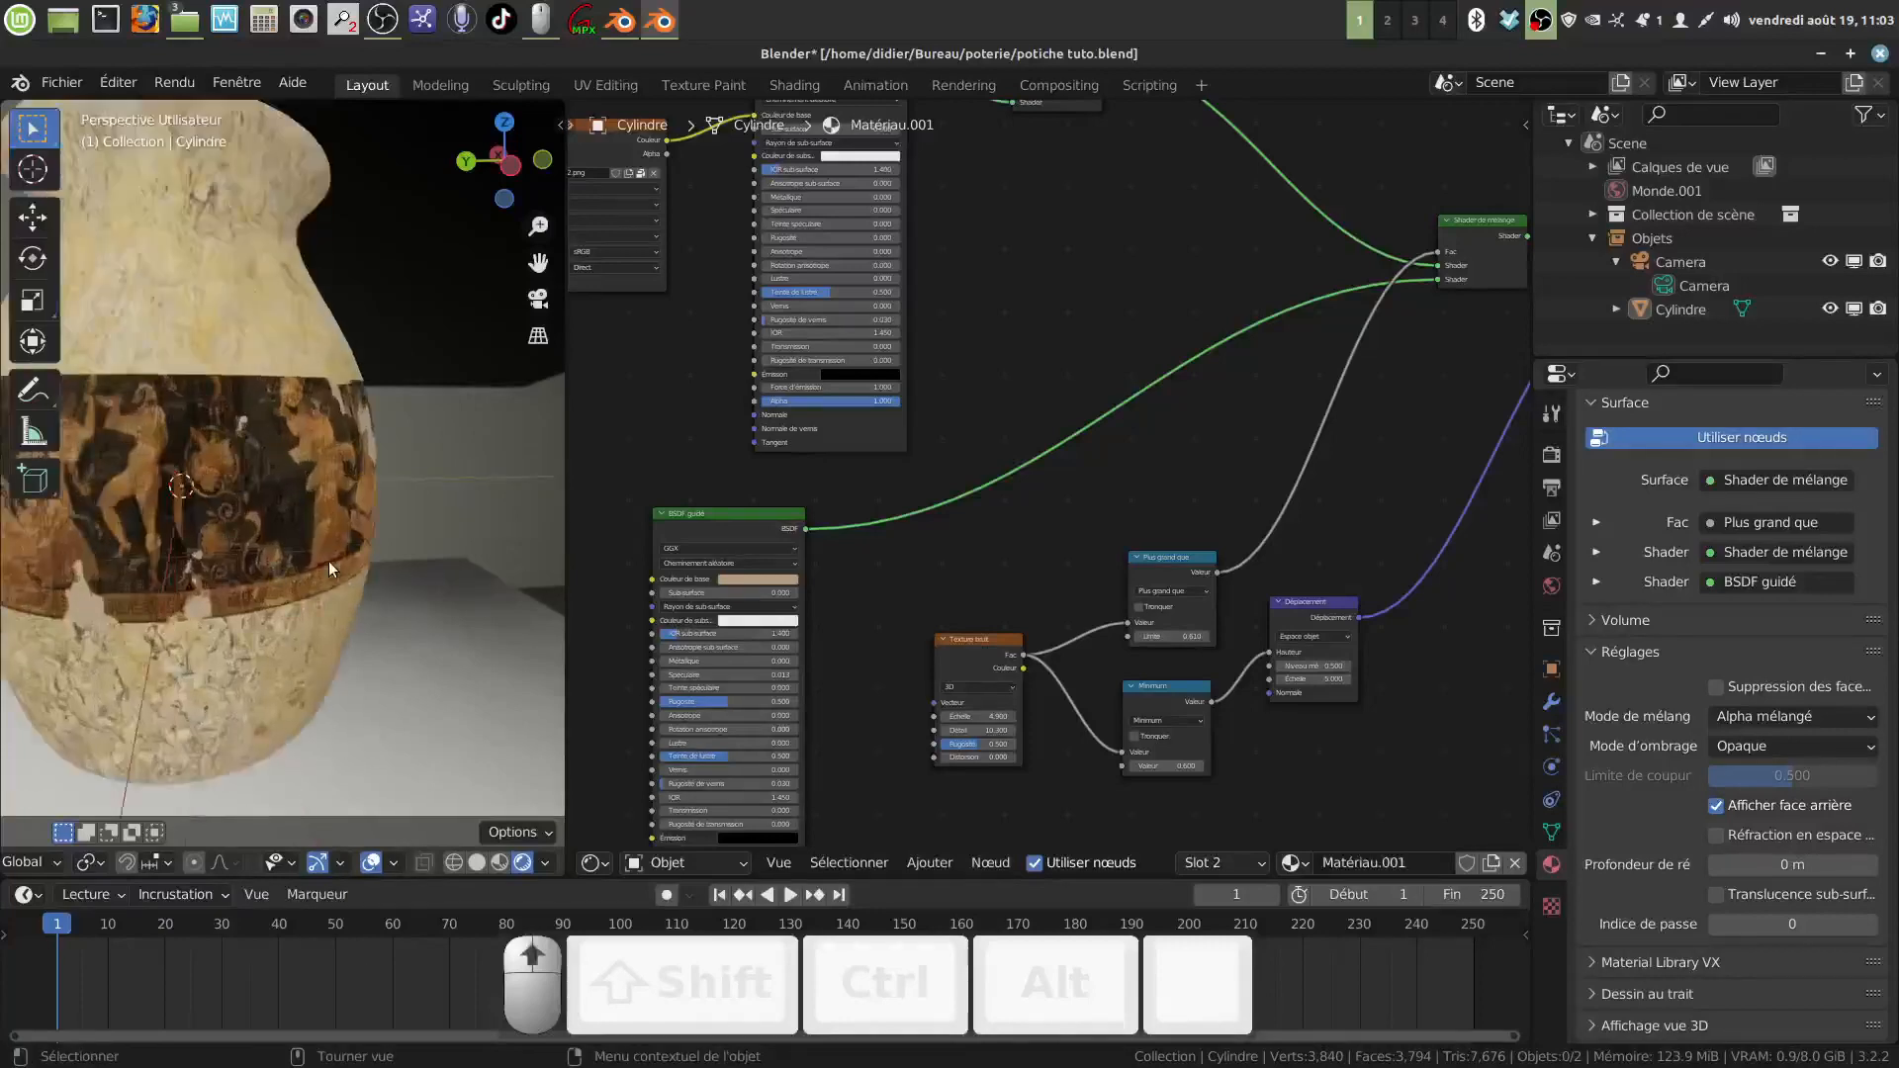
mouse_move(329, 561)
middle_down()
mouse_move(389, 477)
mouse_move(467, 488)
mouse_move(459, 590)
mouse_move(338, 631)
mouse_move(298, 585)
mouse_move(432, 531)
mouse_move(310, 625)
mouse_move(524, 473)
mouse_move(564, 512)
middle_up()
mouse_move(524, 415)
middle_down()
mouse_move(520, 385)
mouse_move(520, 475)
middle_up()
mouse_move(839, 508)
shift+middle_down()
mouse_move(911, 479)
mouse_move(864, 487)
shift+middle_up()
middle_drag(353, 428, 398, 436)
shift+middle_drag(994, 563, 958, 515)
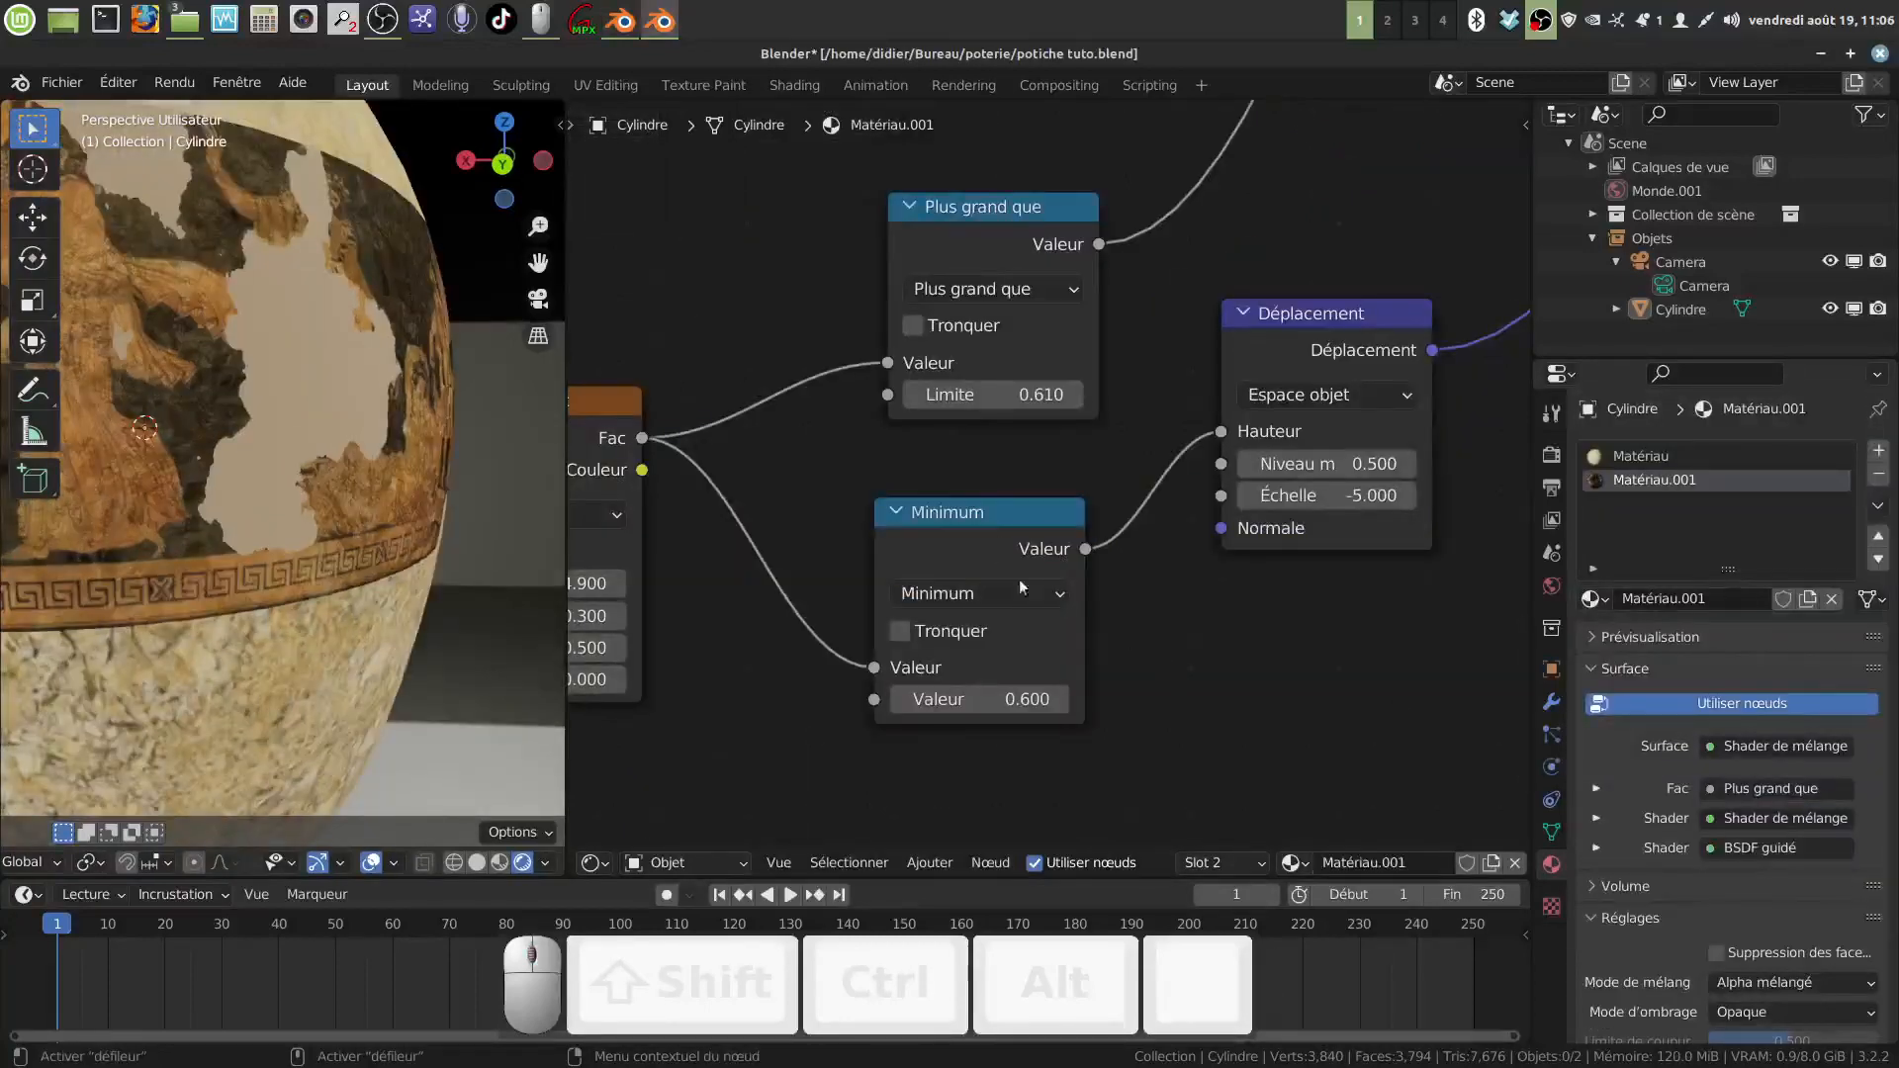
Step: Set the Math node feeding the Déplacement node's Hauteur to Maximum
scroll(1022, 582, up, 3)
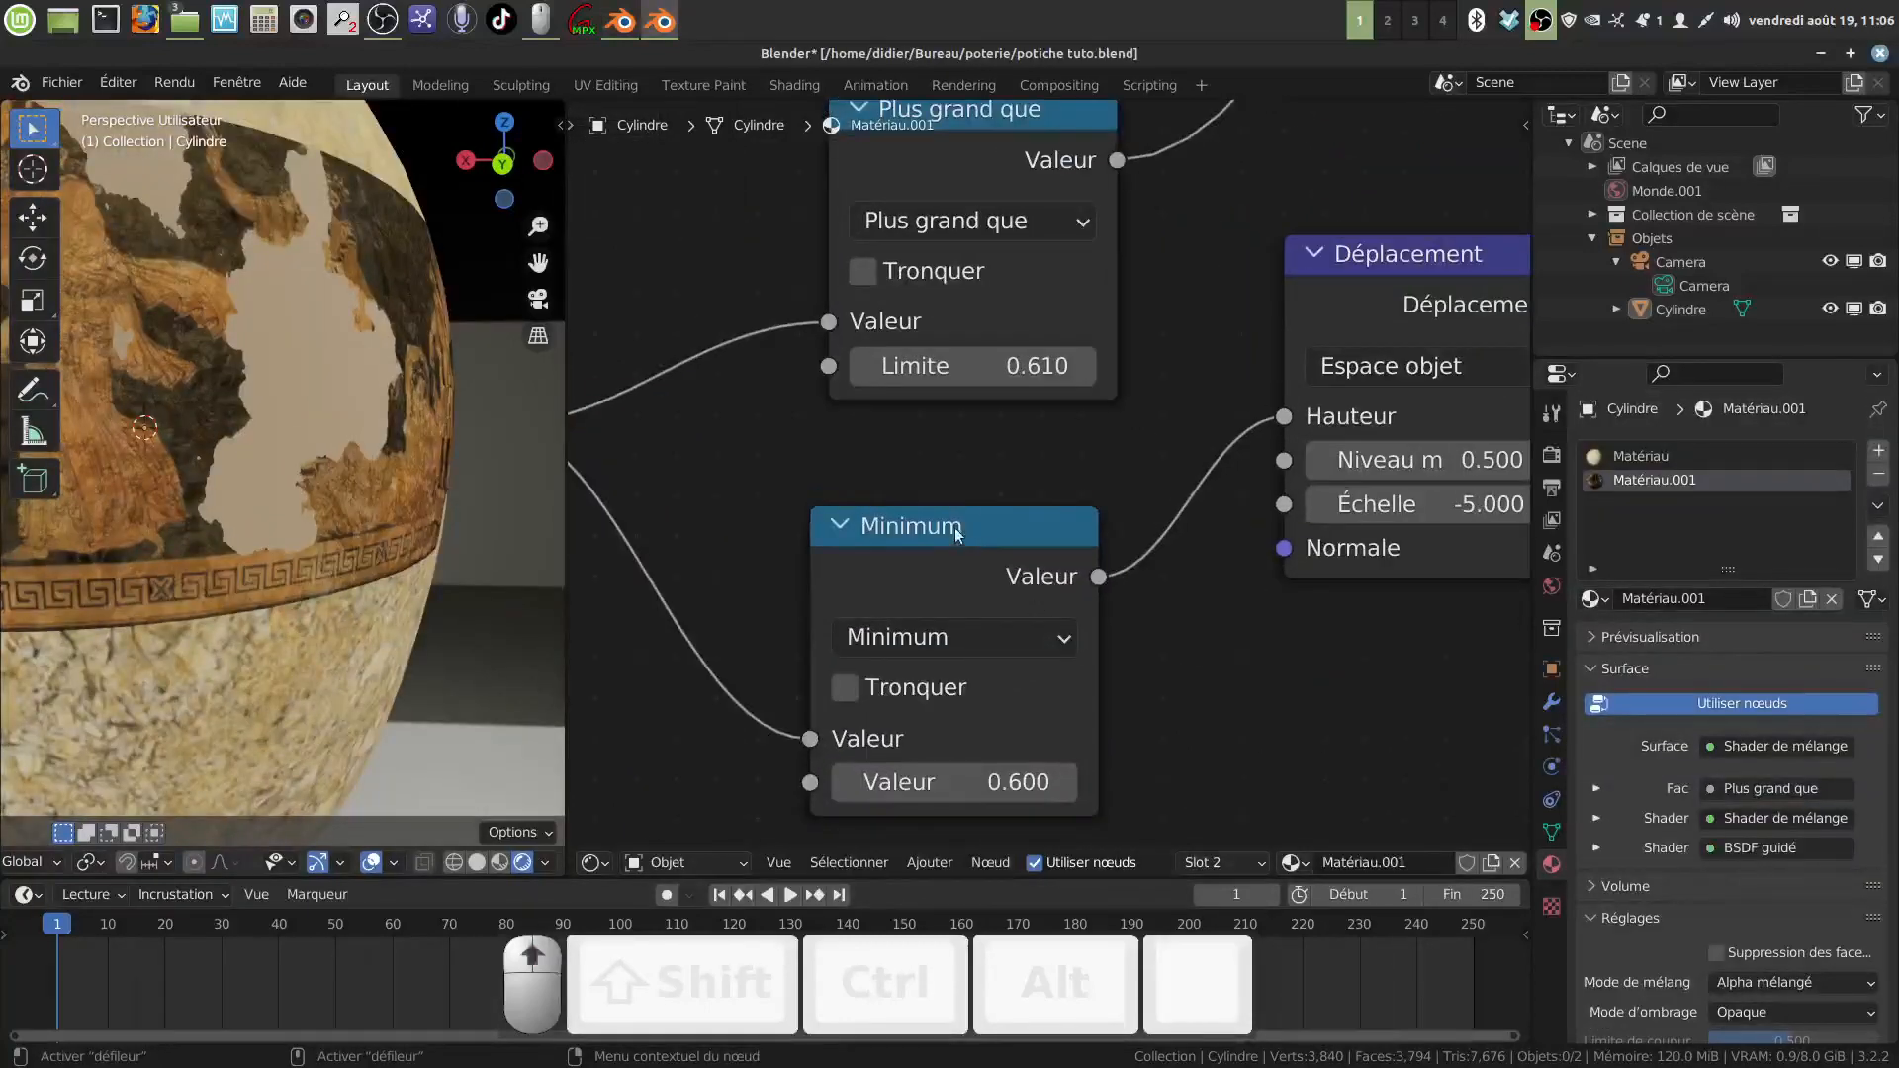
click(1057, 645)
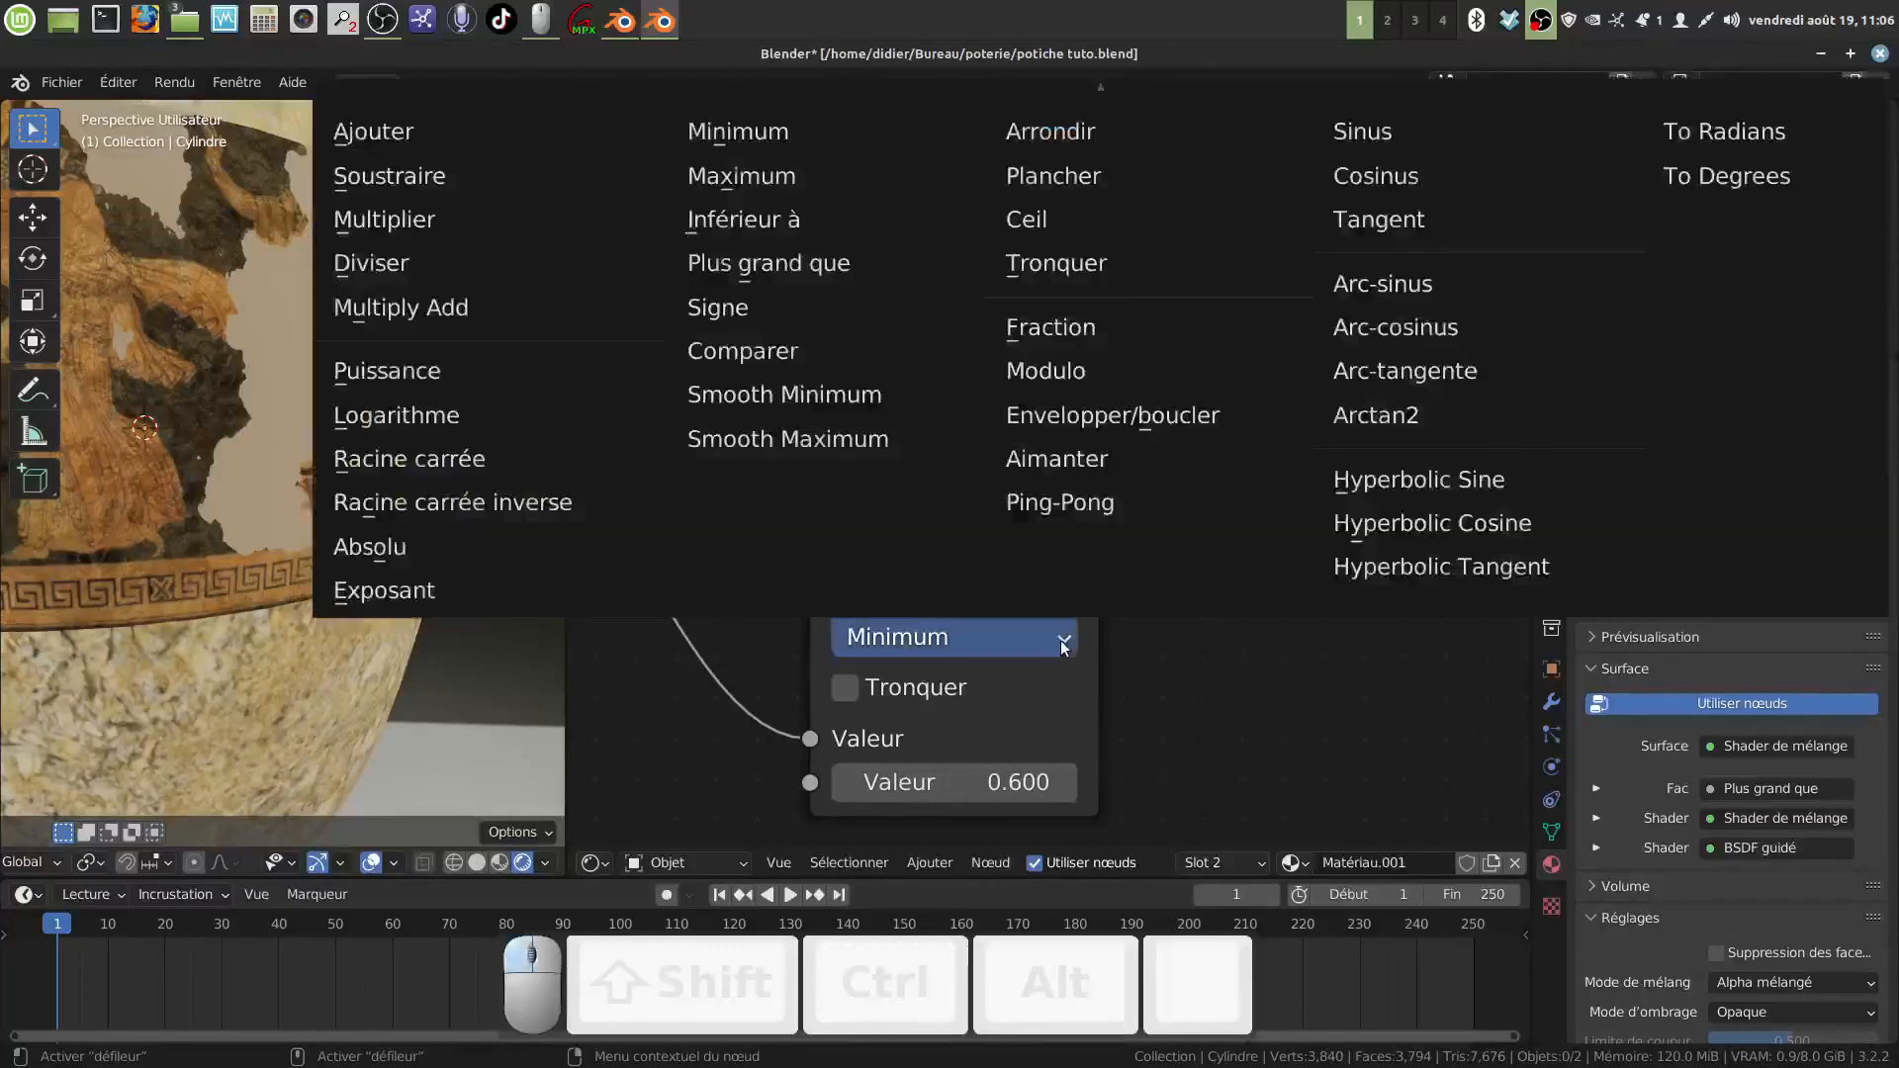
click(809, 180)
scroll(1253, 697, down, 2)
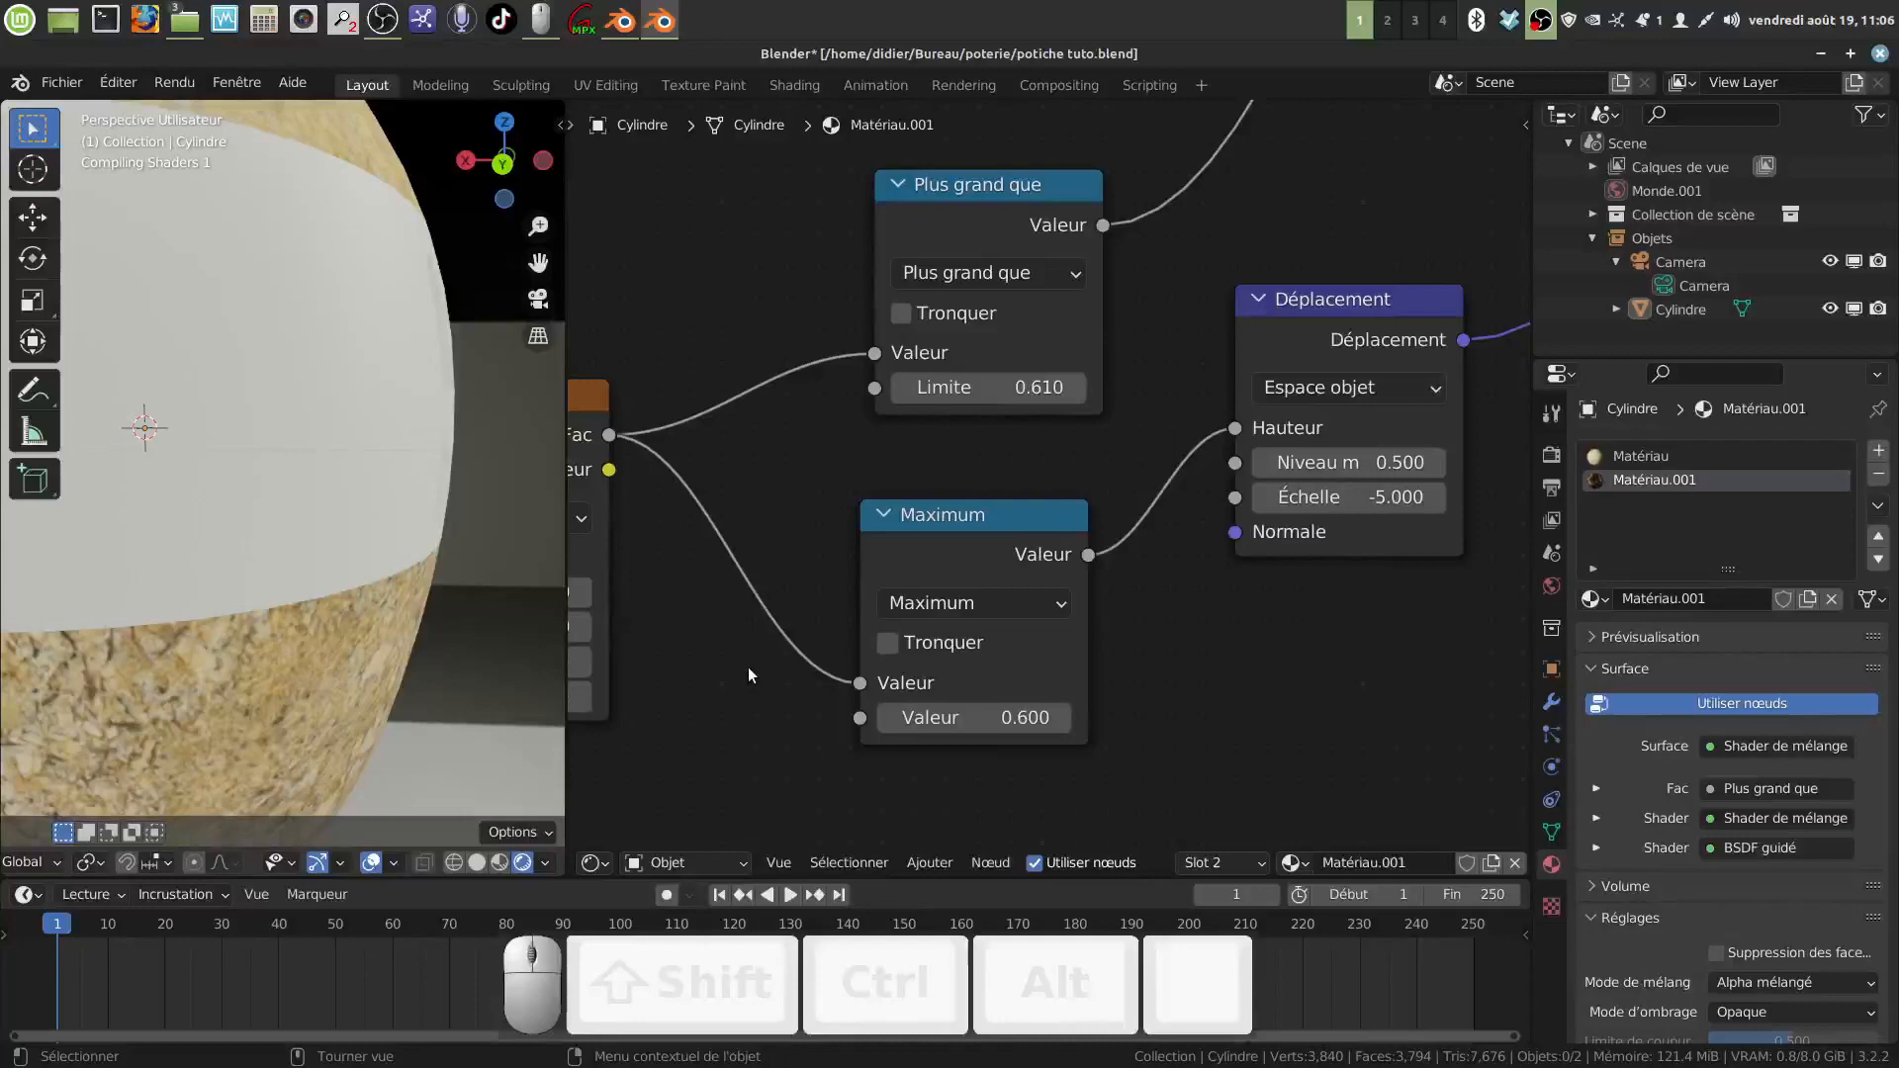
middle_drag(346, 566, 435, 538)
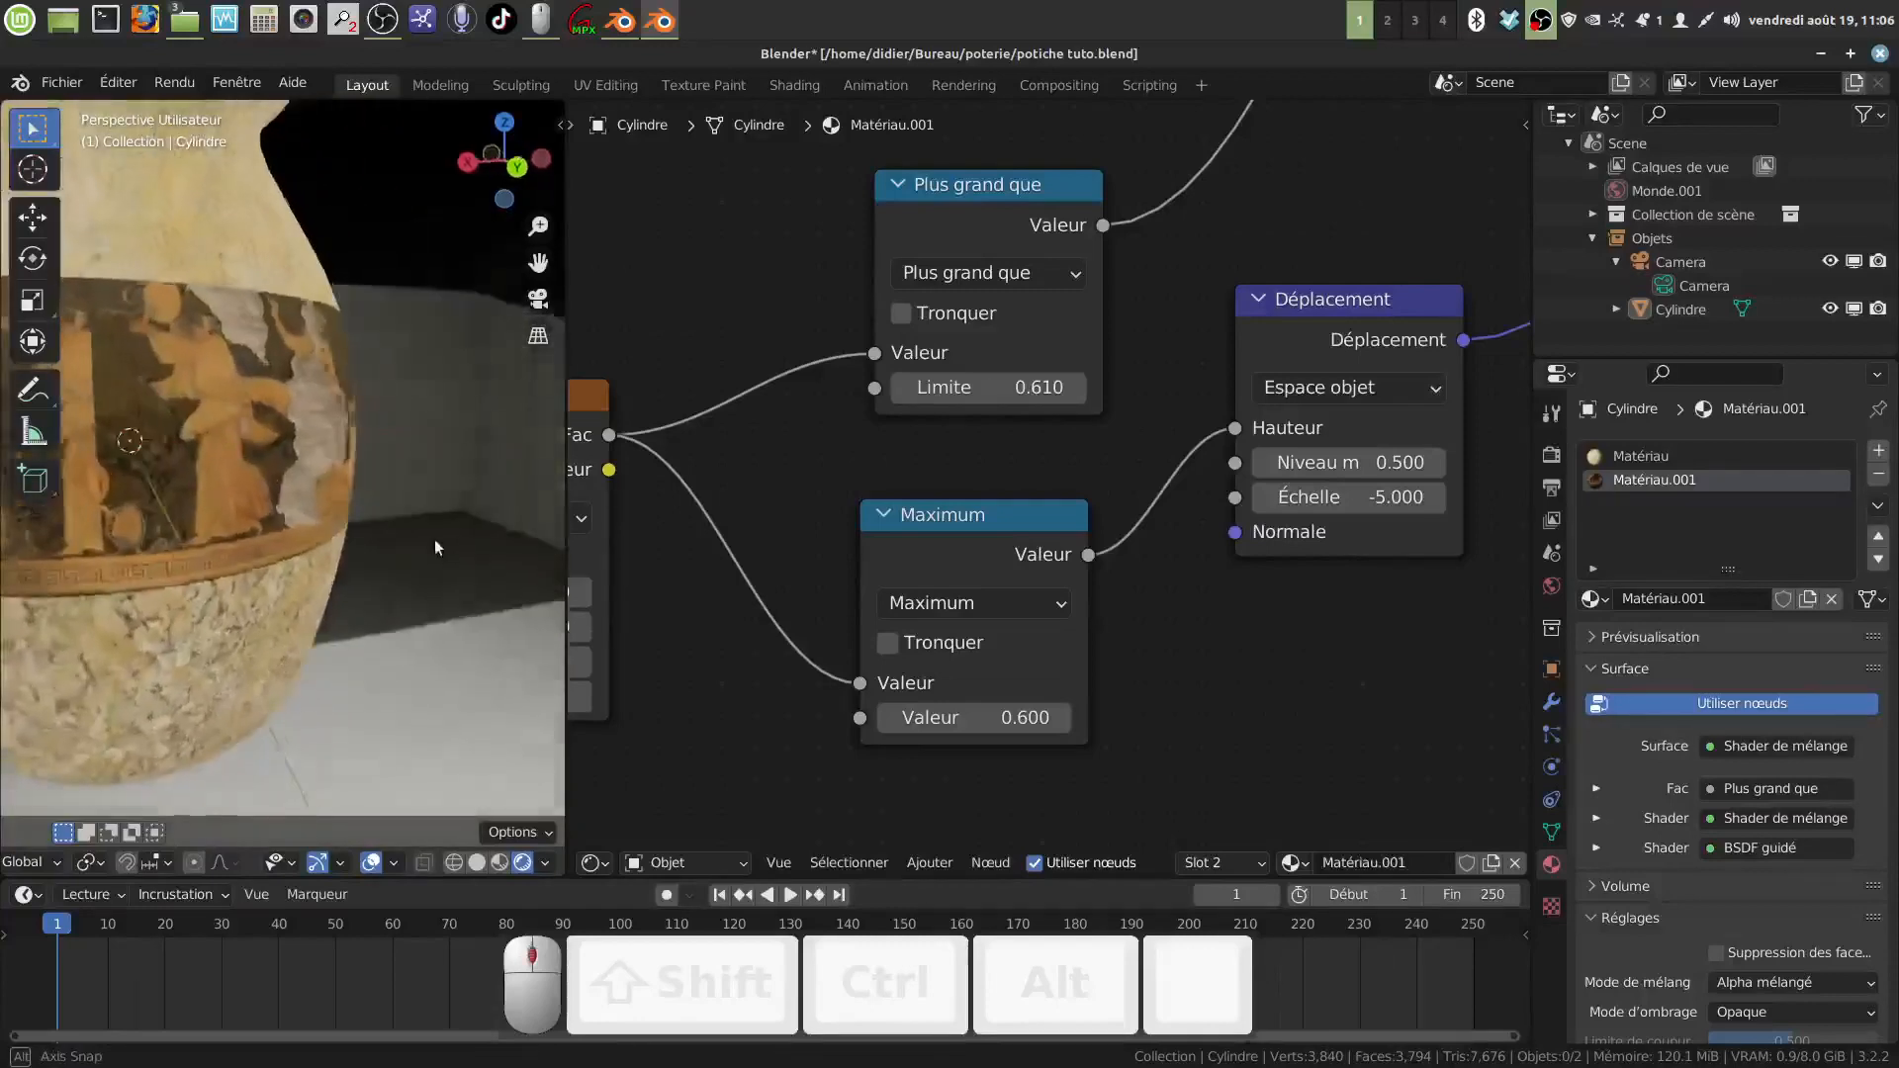
scroll(886, 698, down, 4)
middle_drag(834, 710, 932, 672)
middle_drag(268, 566, 227, 560)
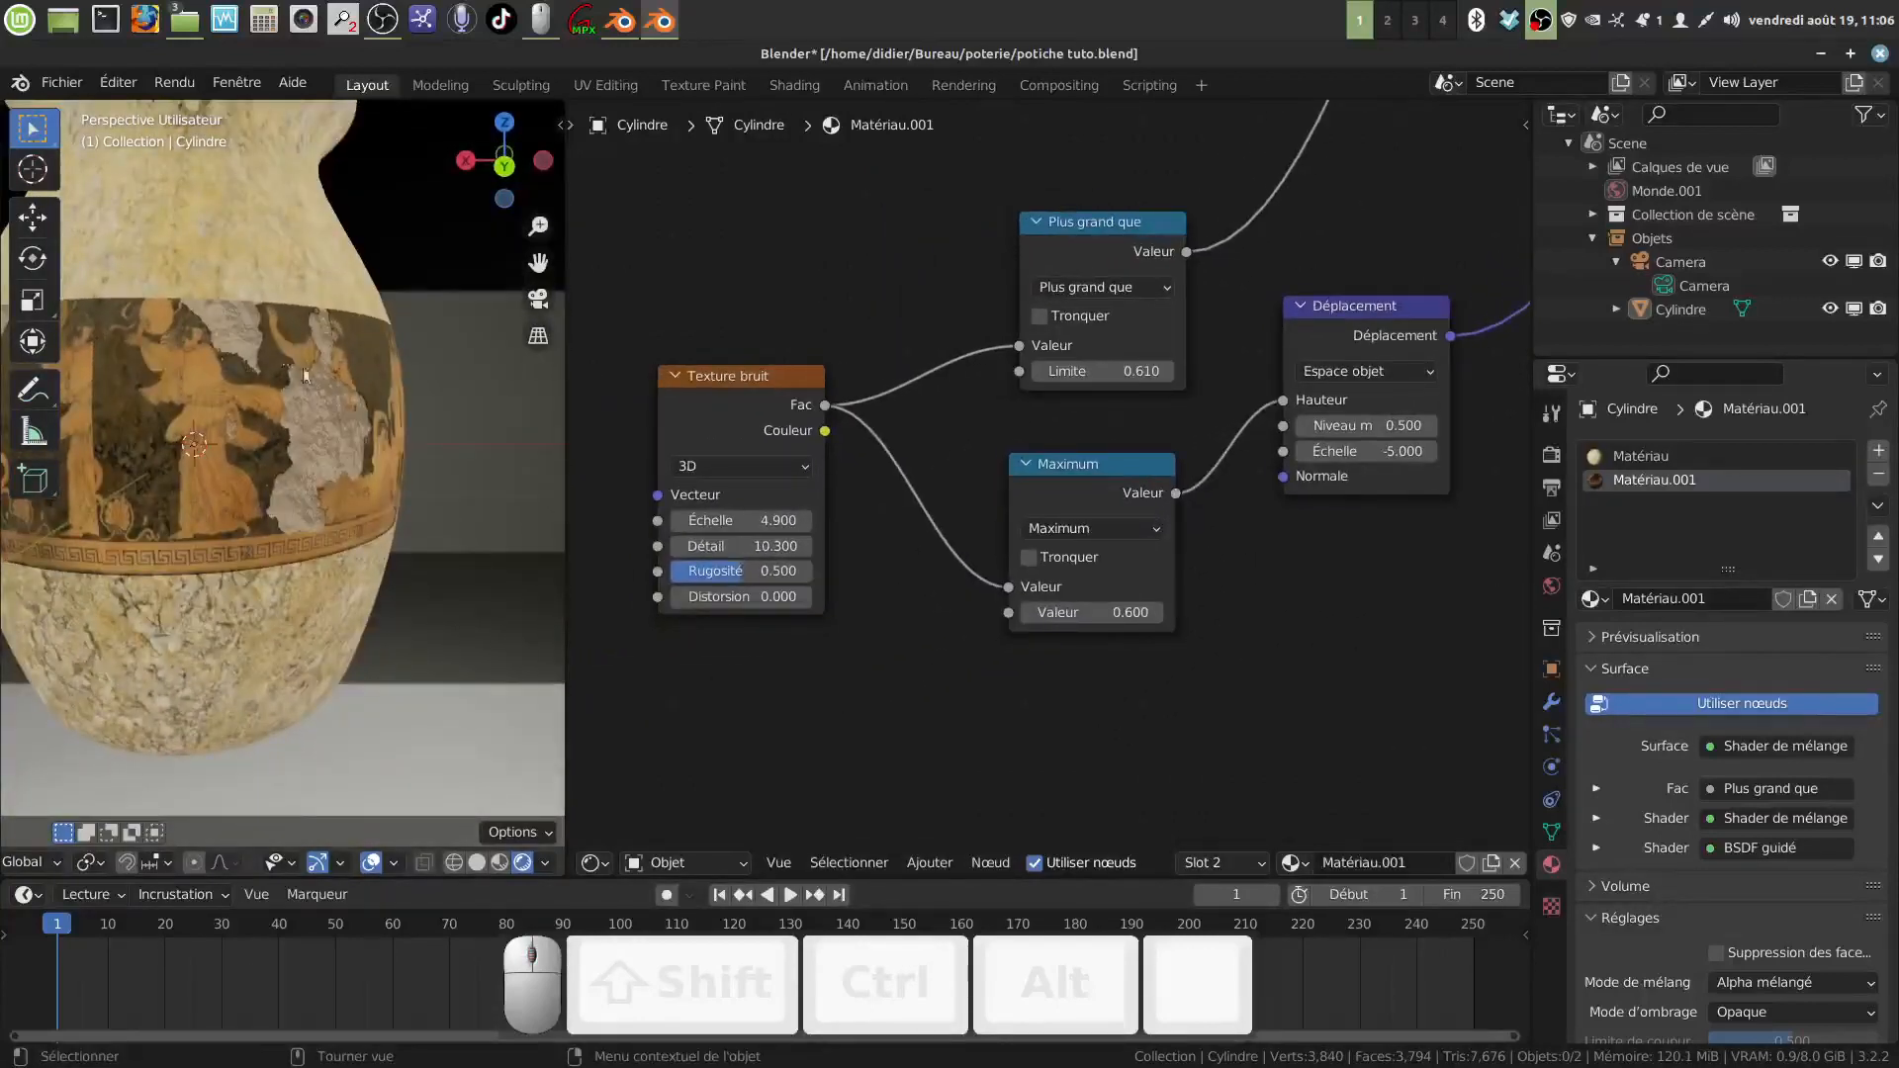
middle_drag(983, 656, 839, 632)
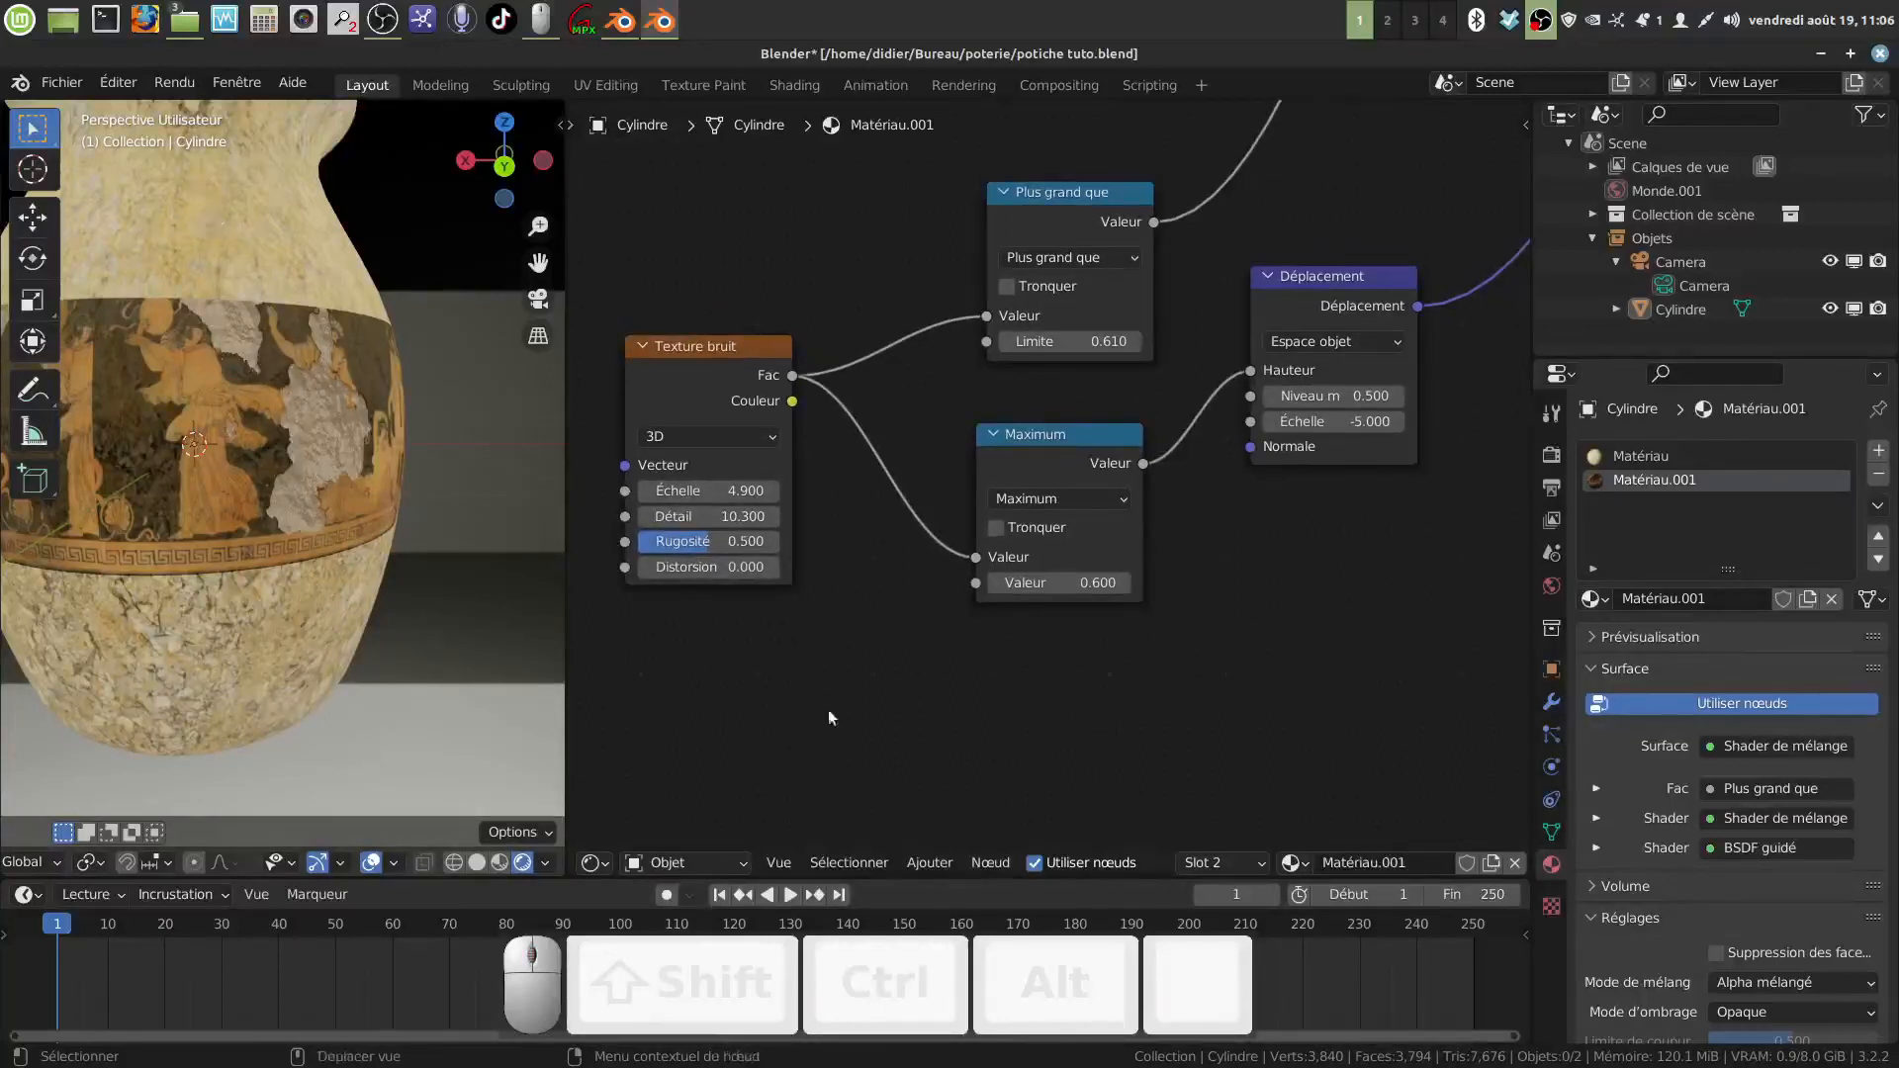
Step: Copy the beige-brown BSDF guidé, Texture bruit, Plus grand que, Maximum, Déplacement and last Shader de mélange nodes from Matériau.001
scroll(828, 709, down, 6)
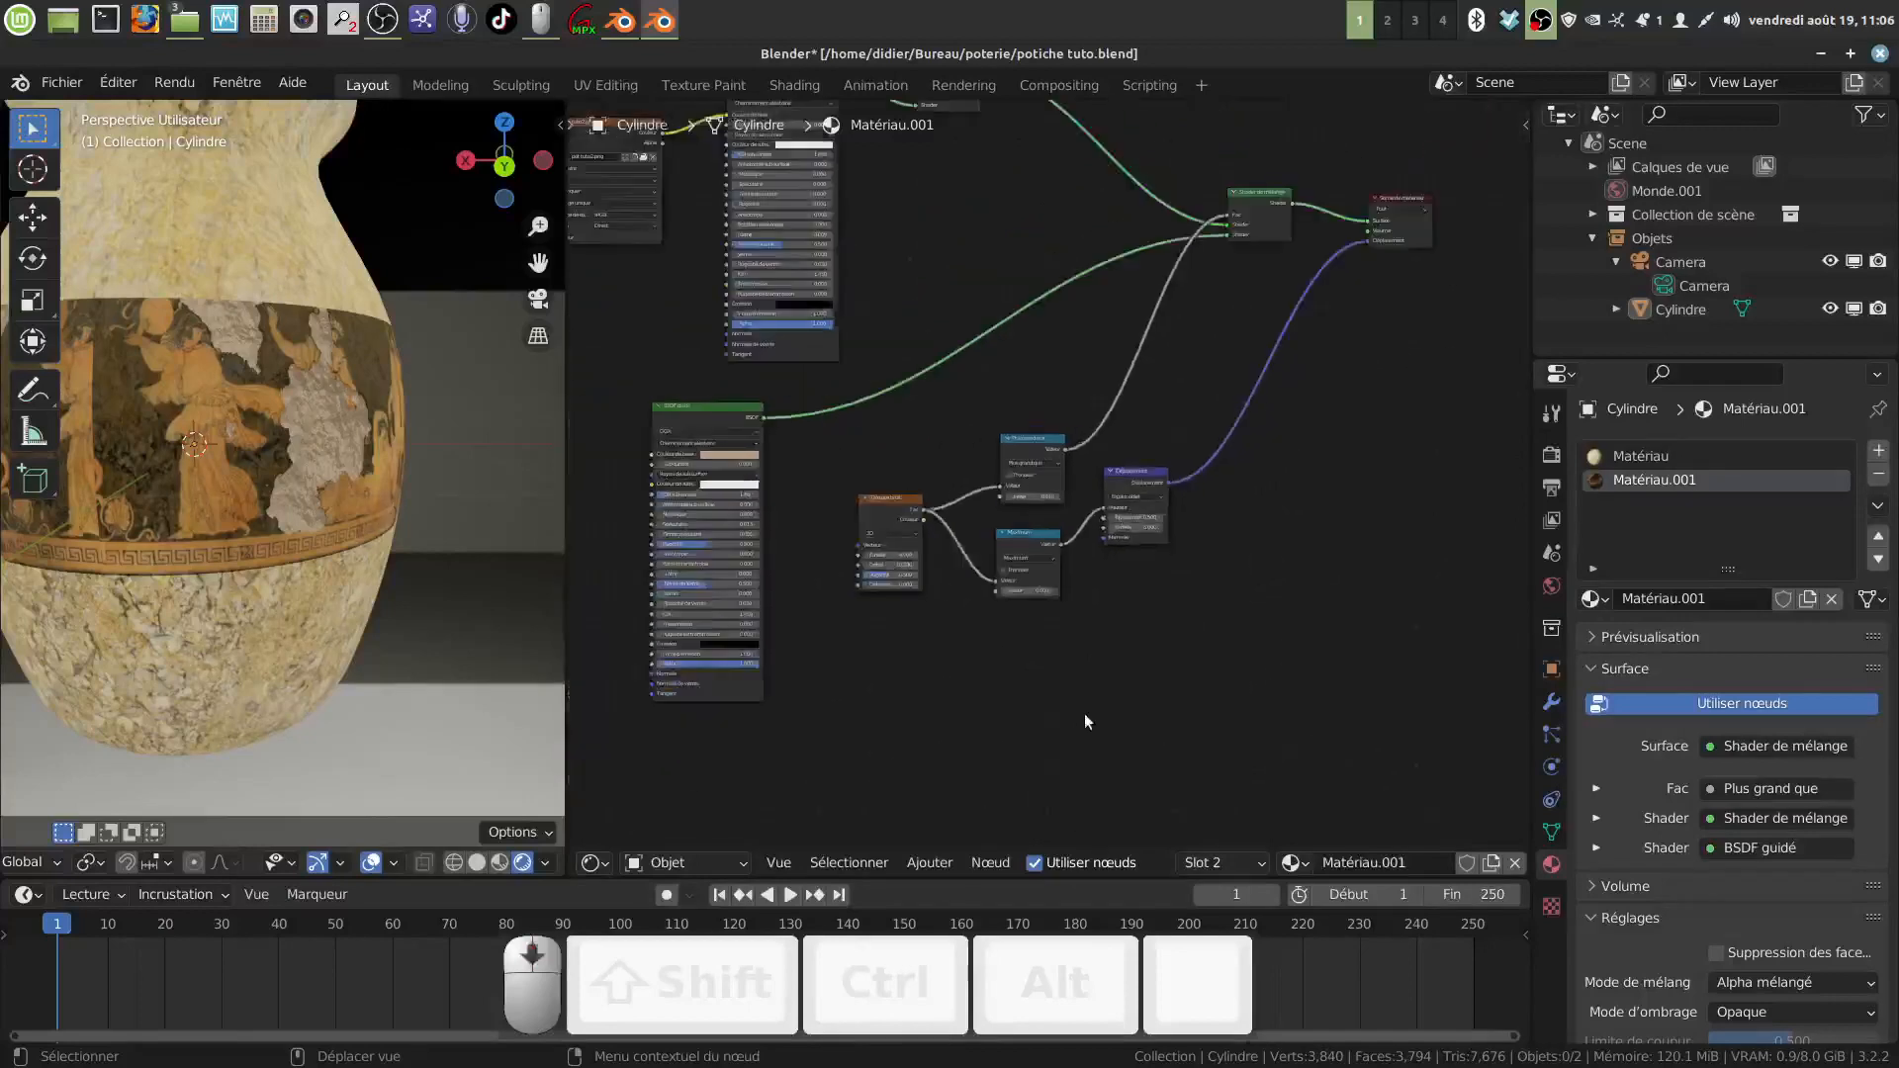
middle_drag(1085, 714, 1073, 720)
middle_drag(1140, 560, 1242, 589)
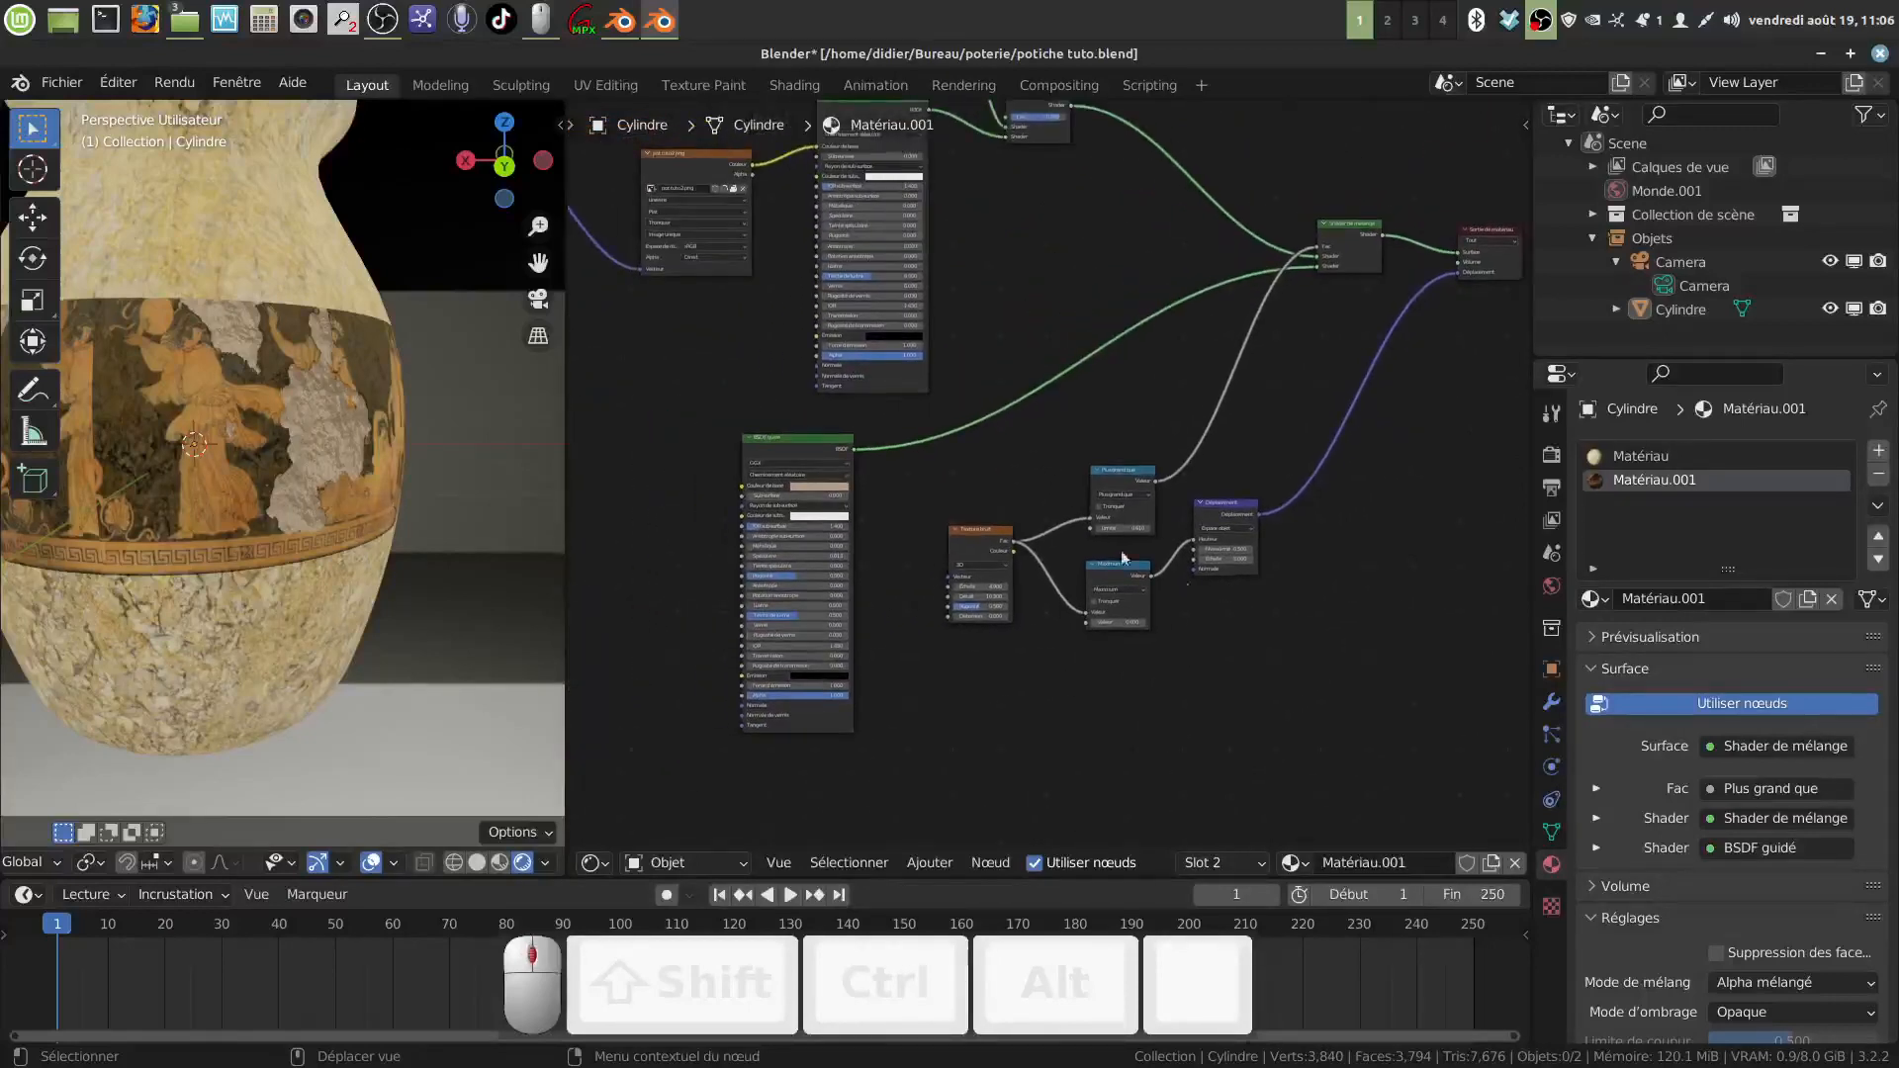
click(803, 447)
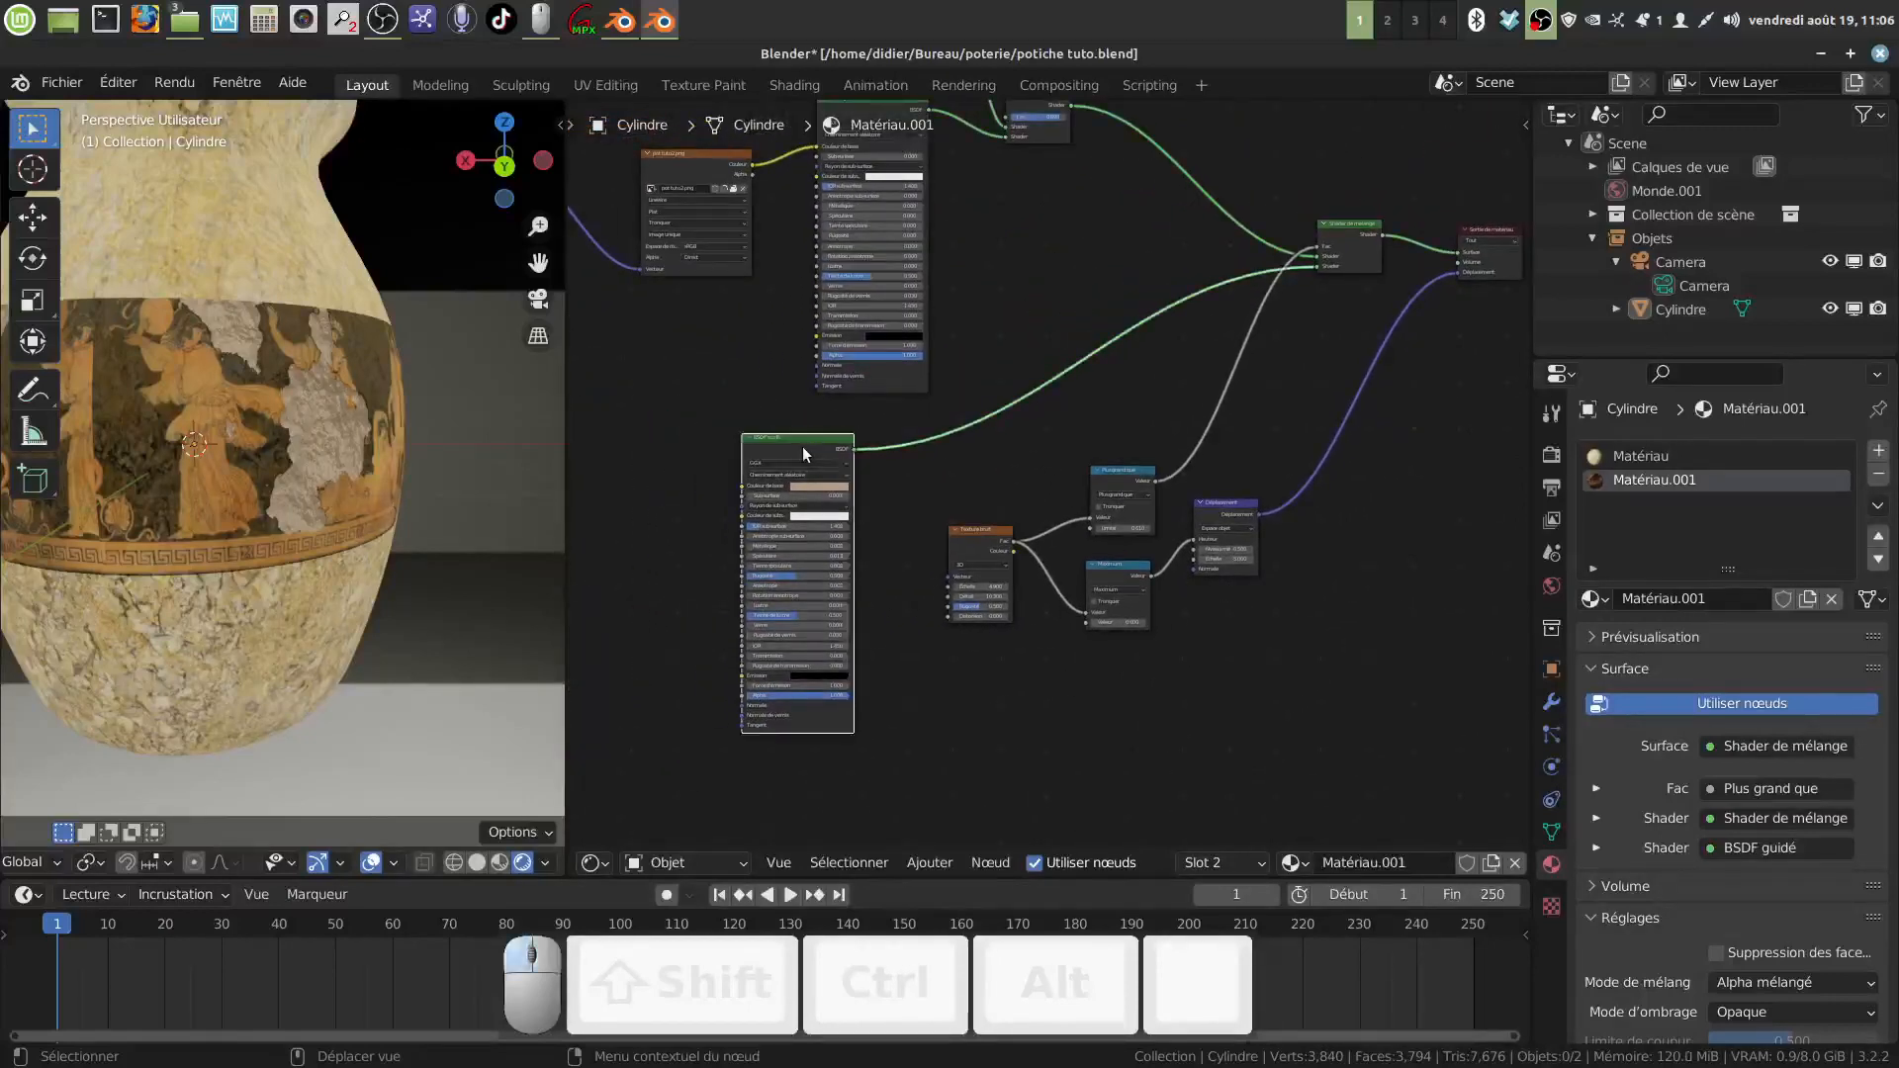
click(977, 530)
click(1119, 566)
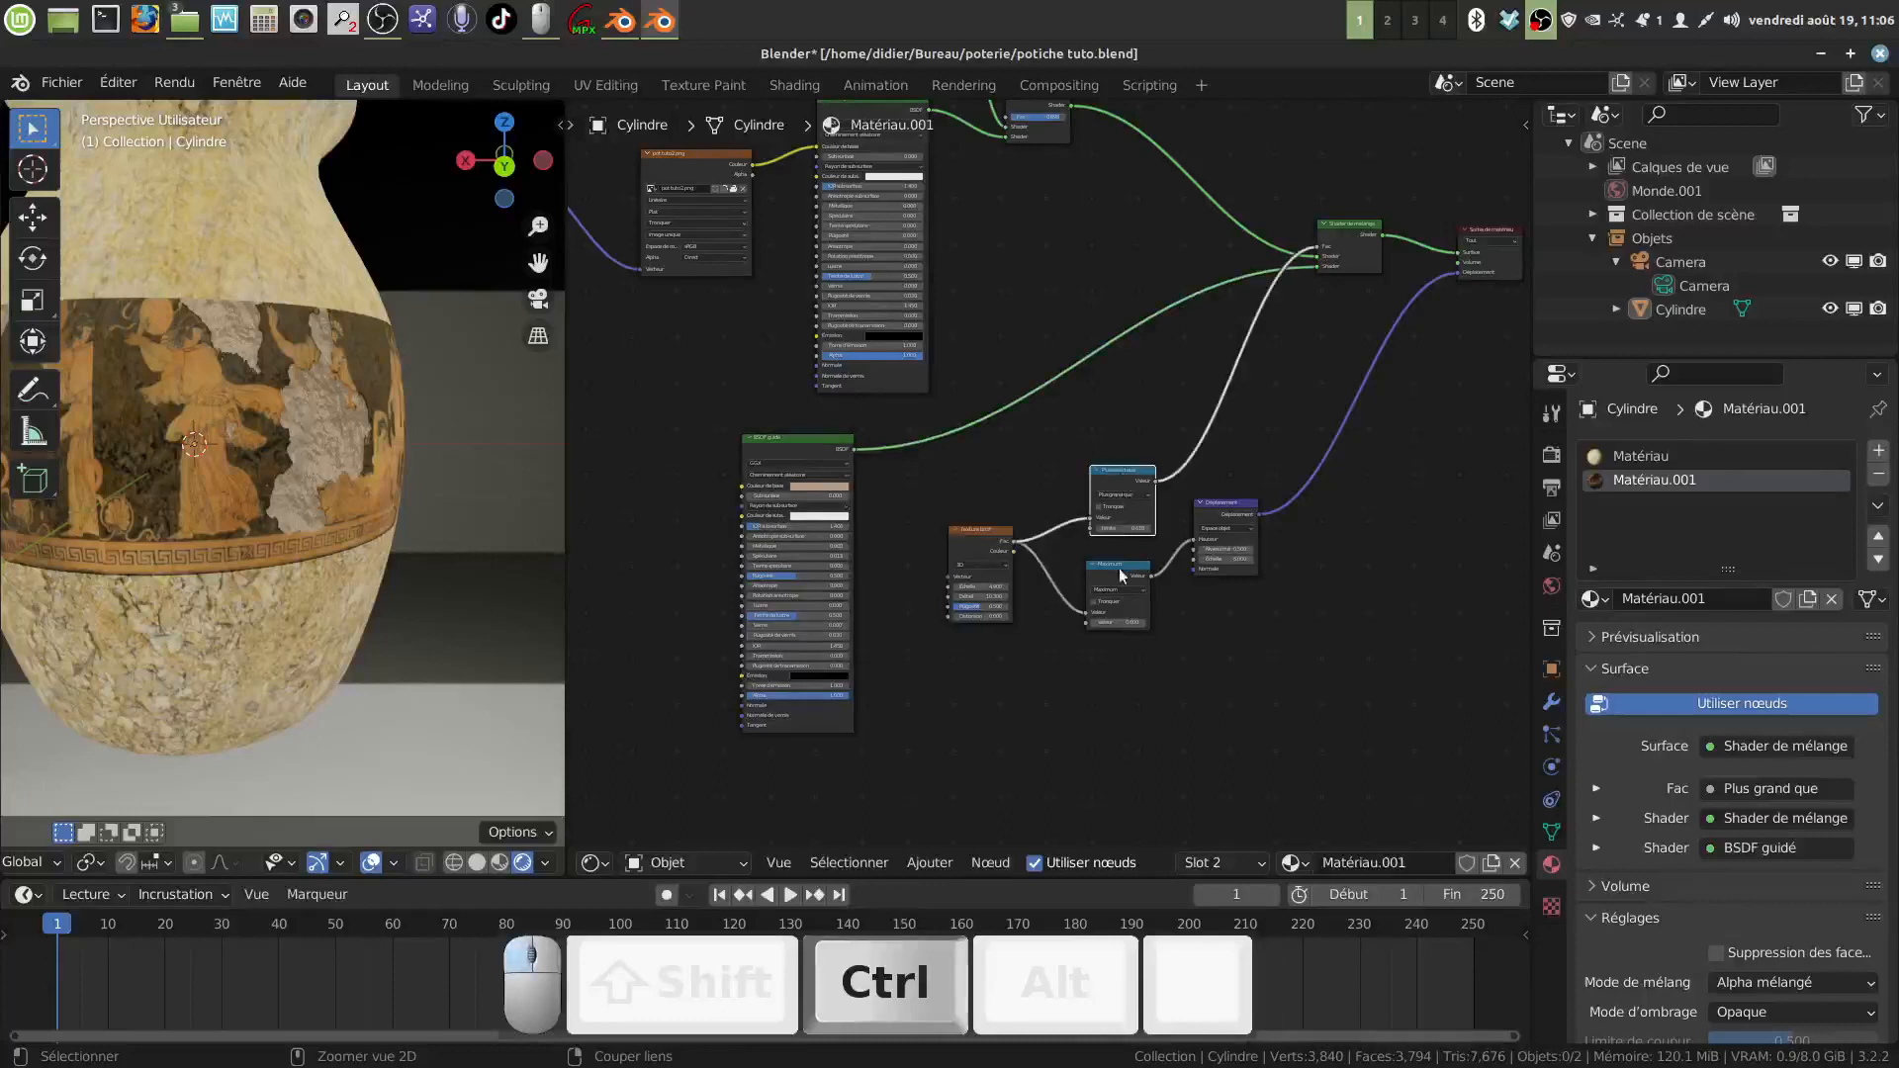
click(1209, 507)
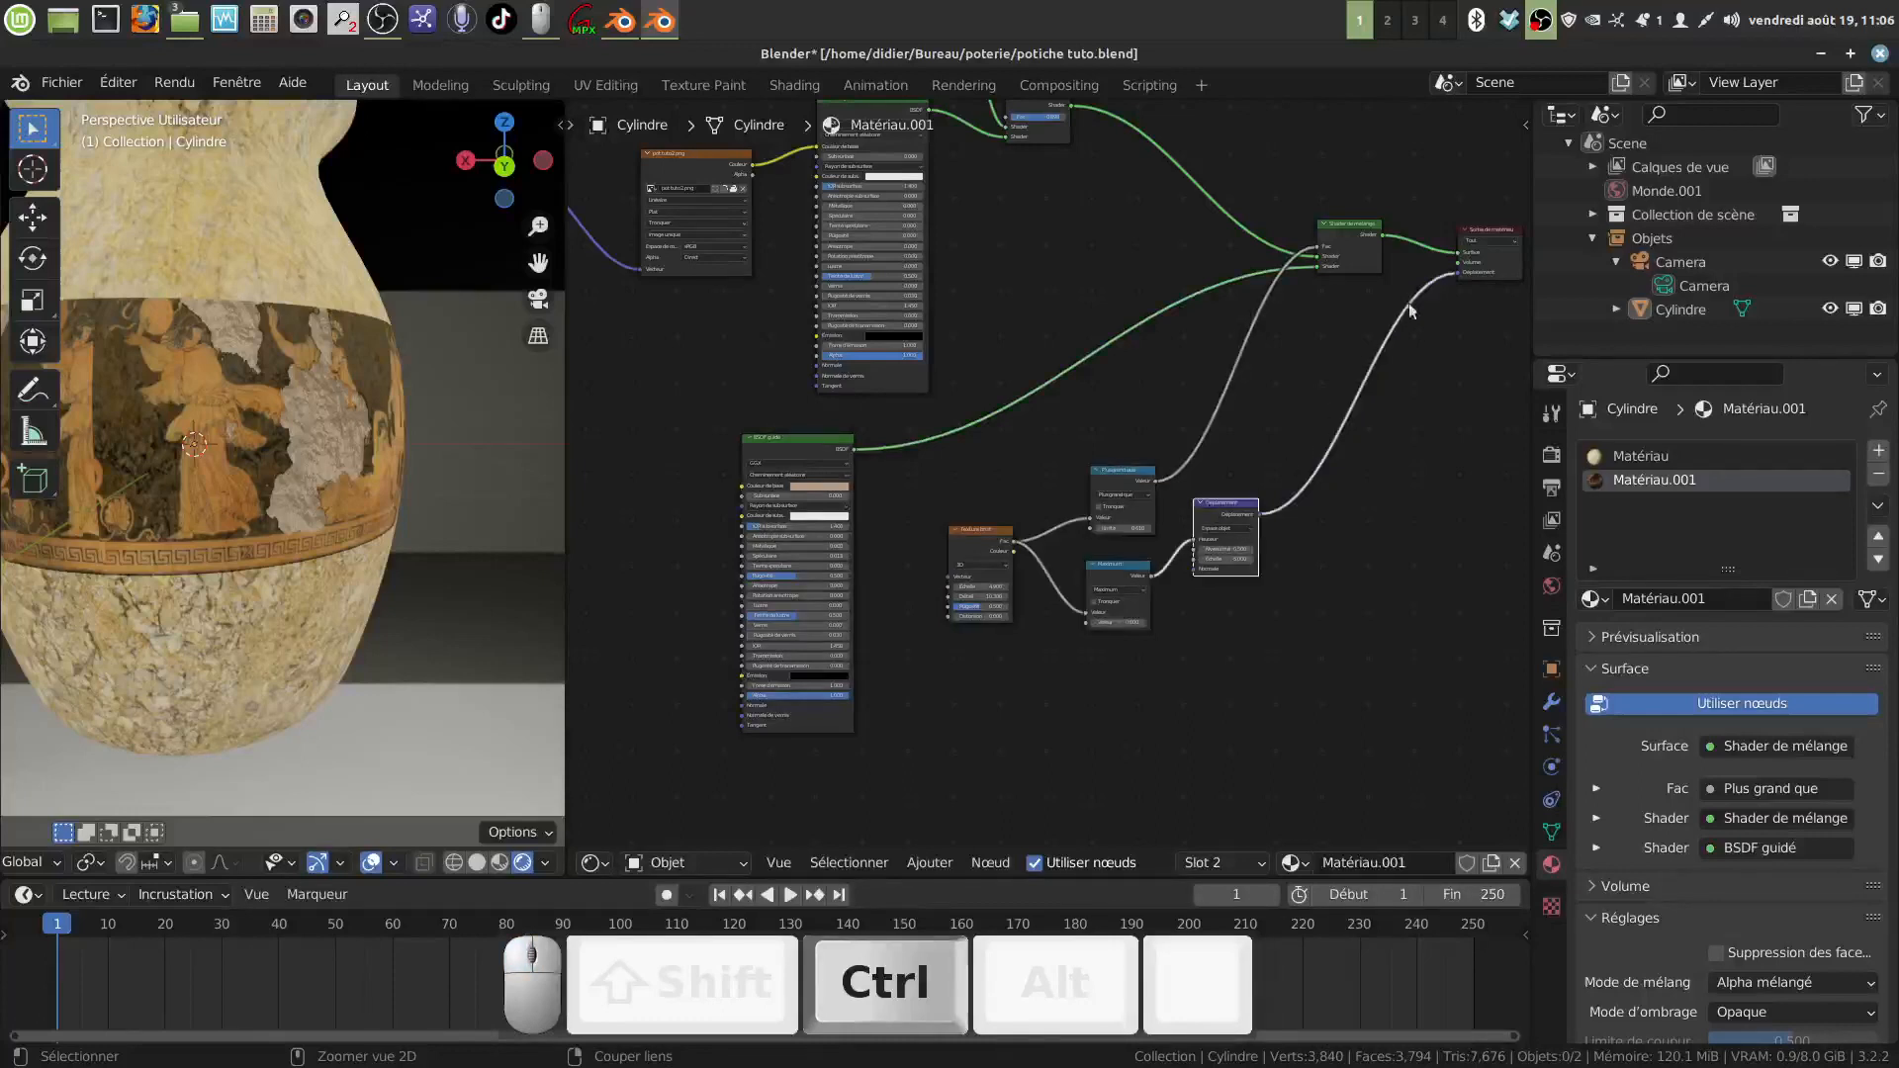
click(1368, 269)
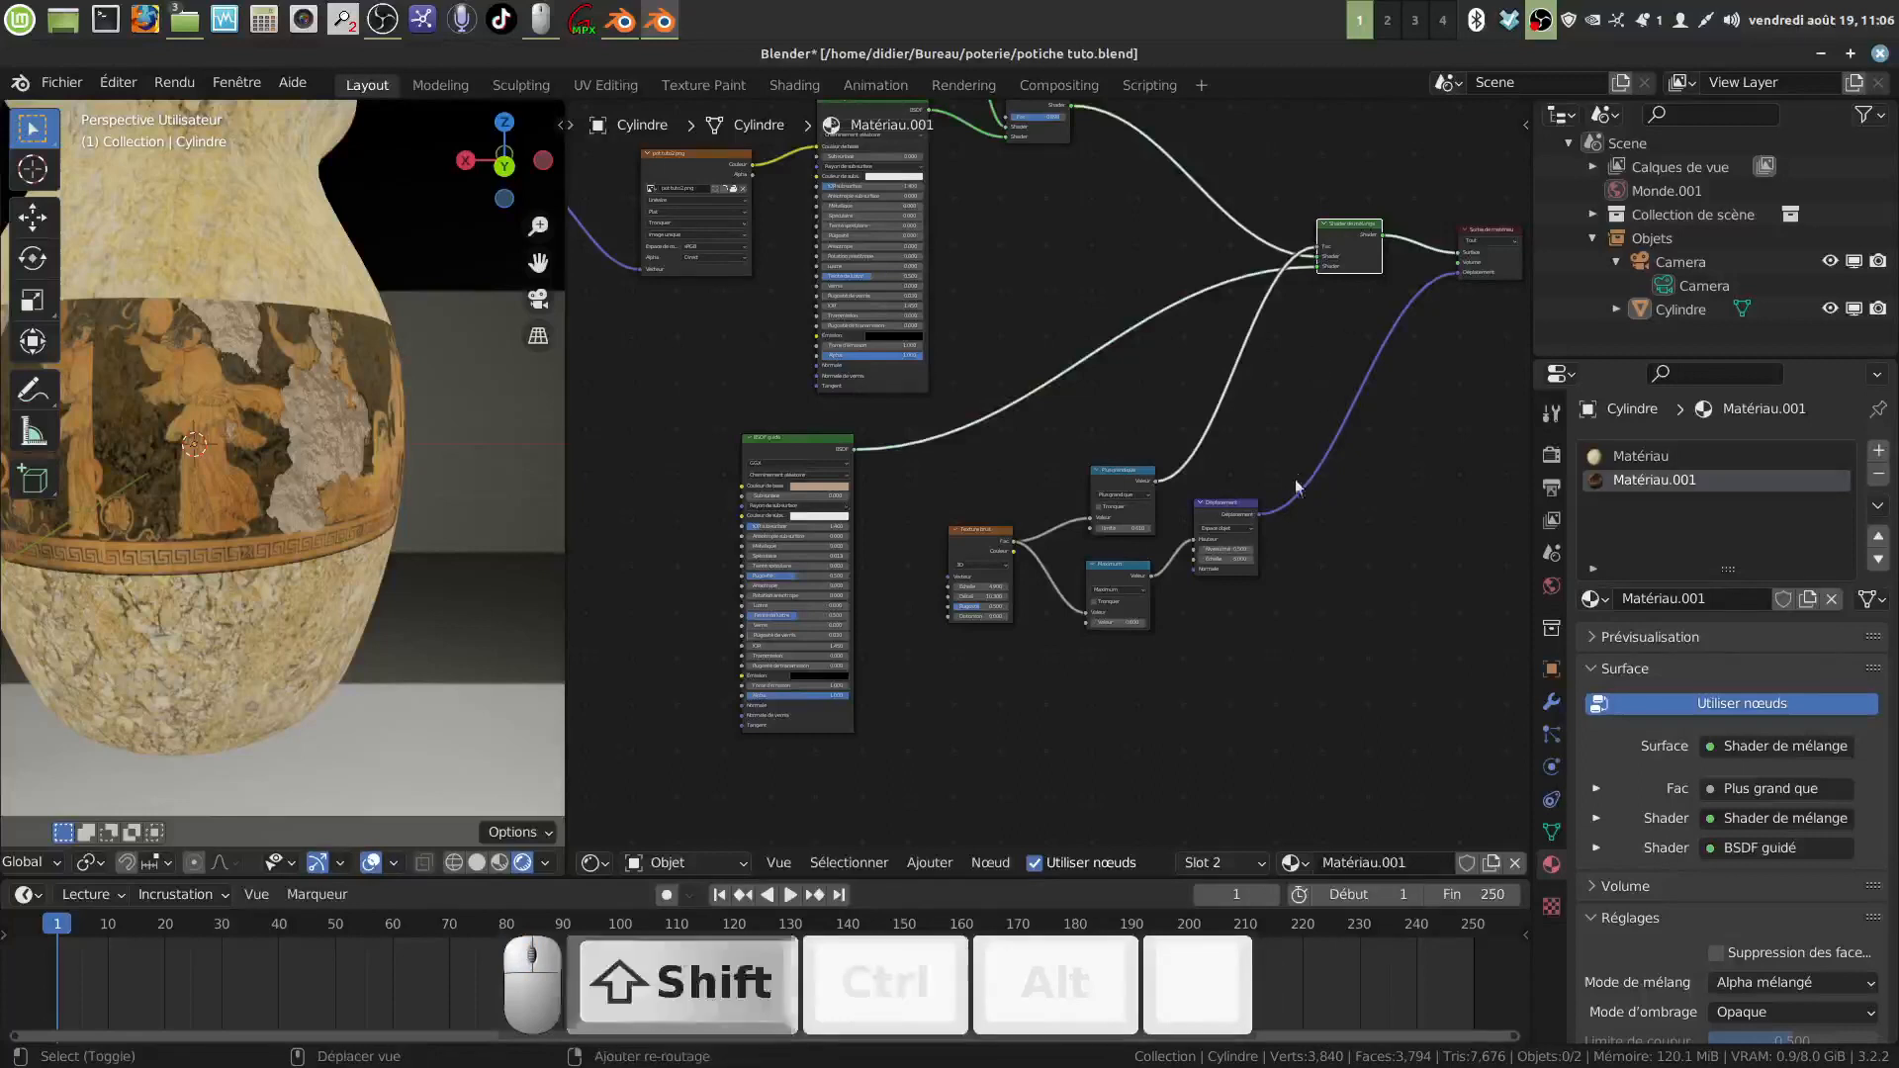
key(b)
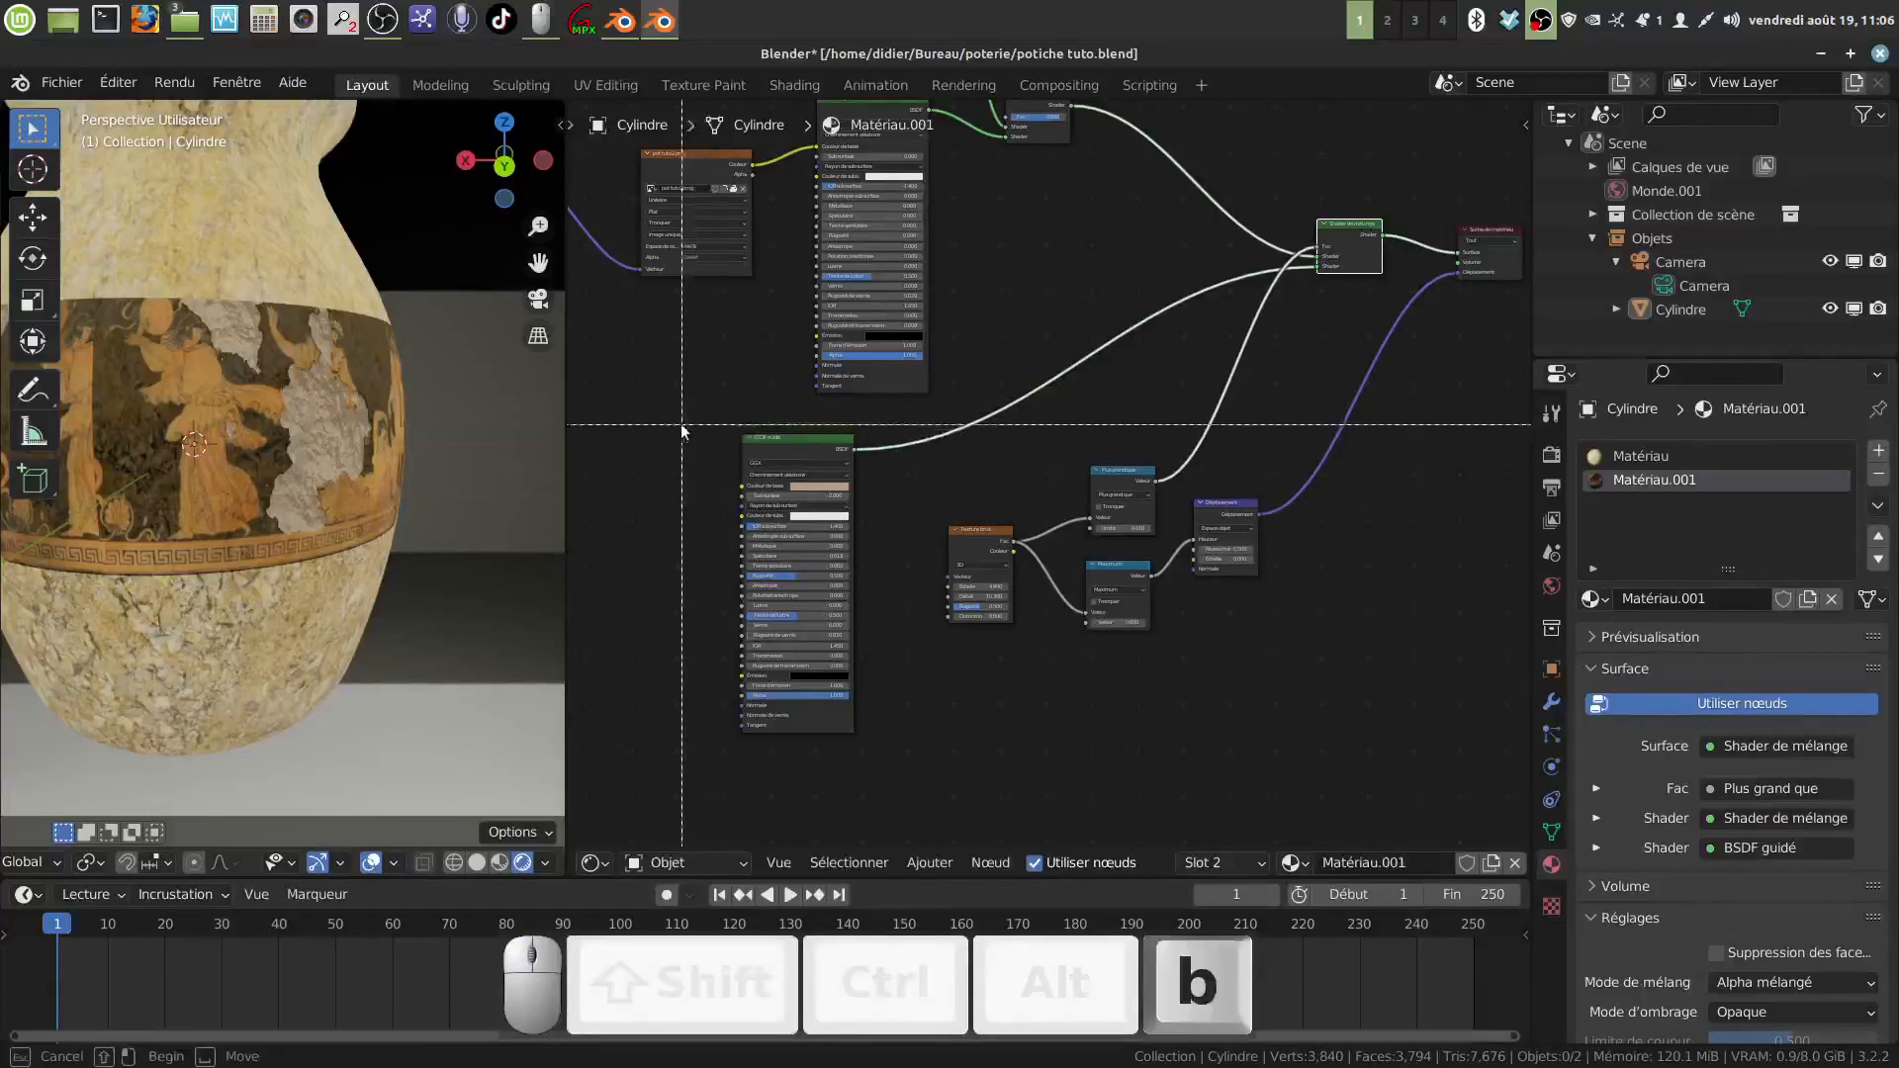
drag(682, 425, 1409, 770)
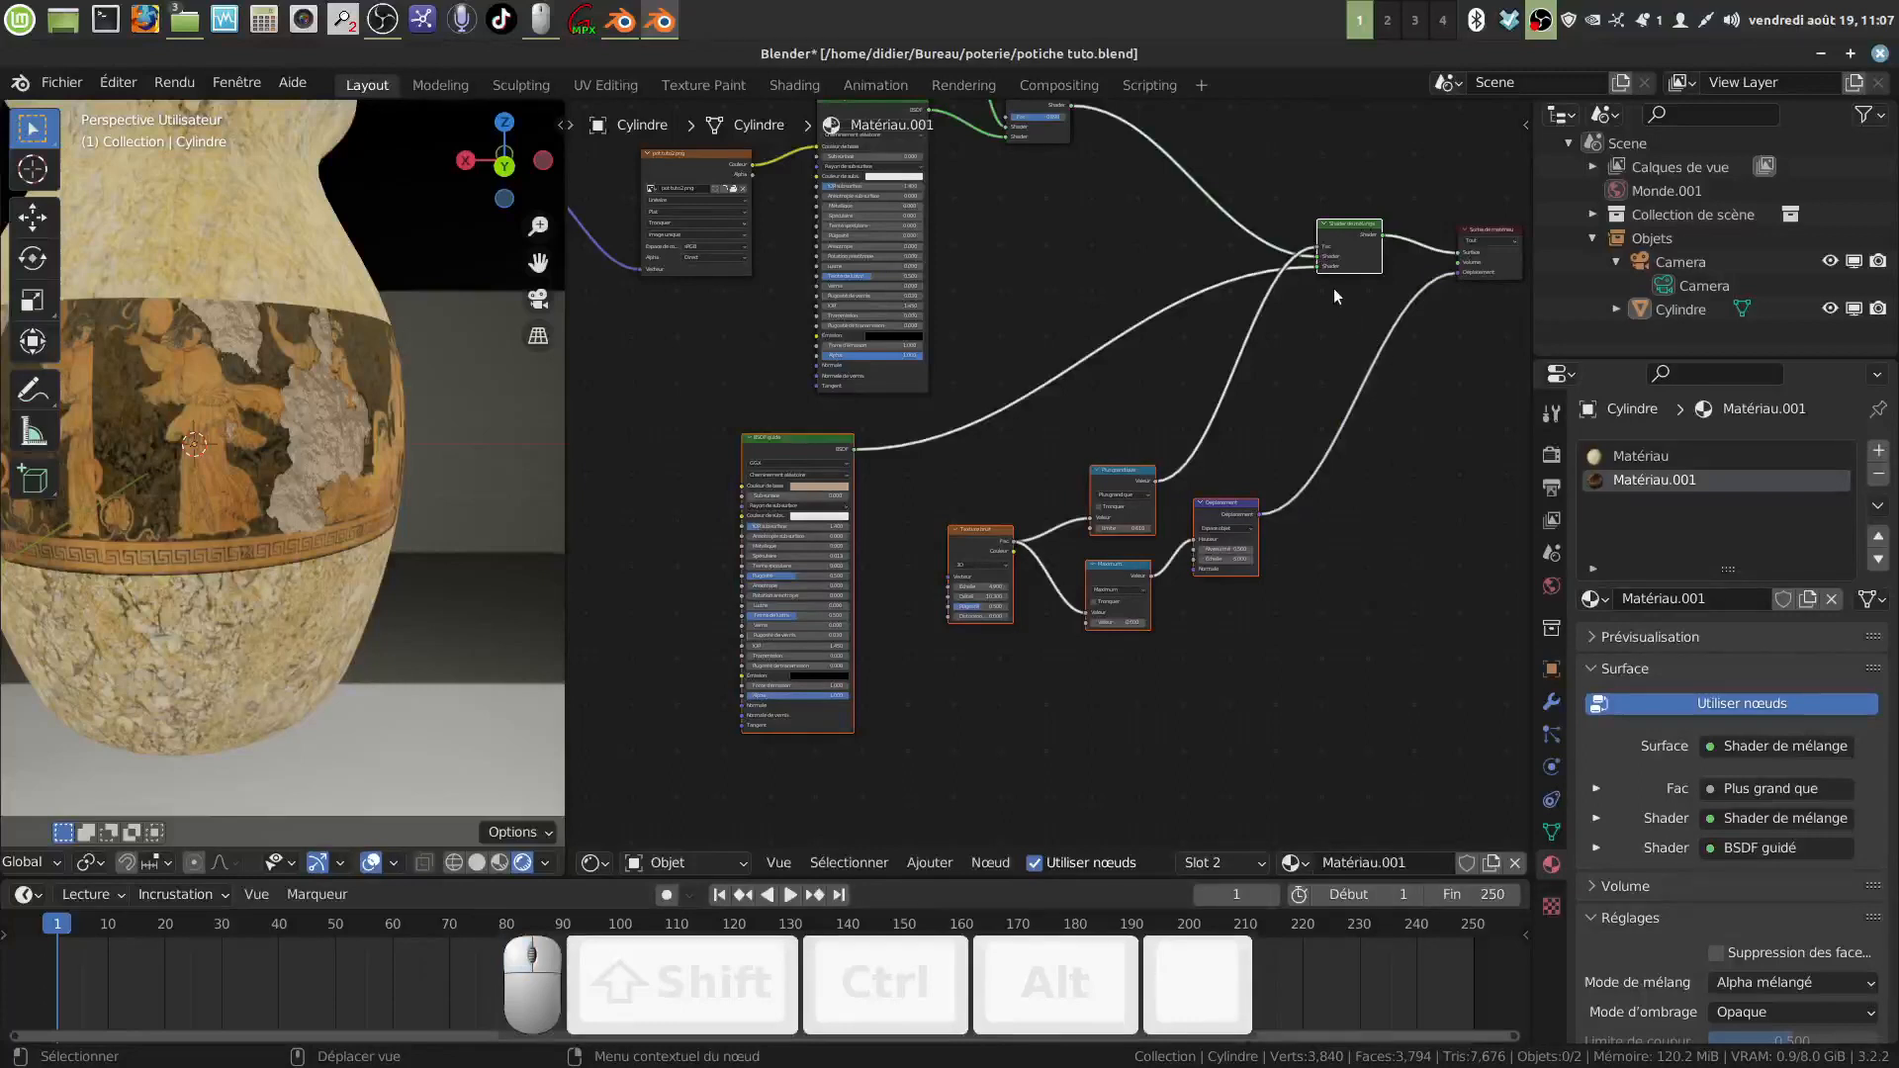
shift+click(1367, 253)
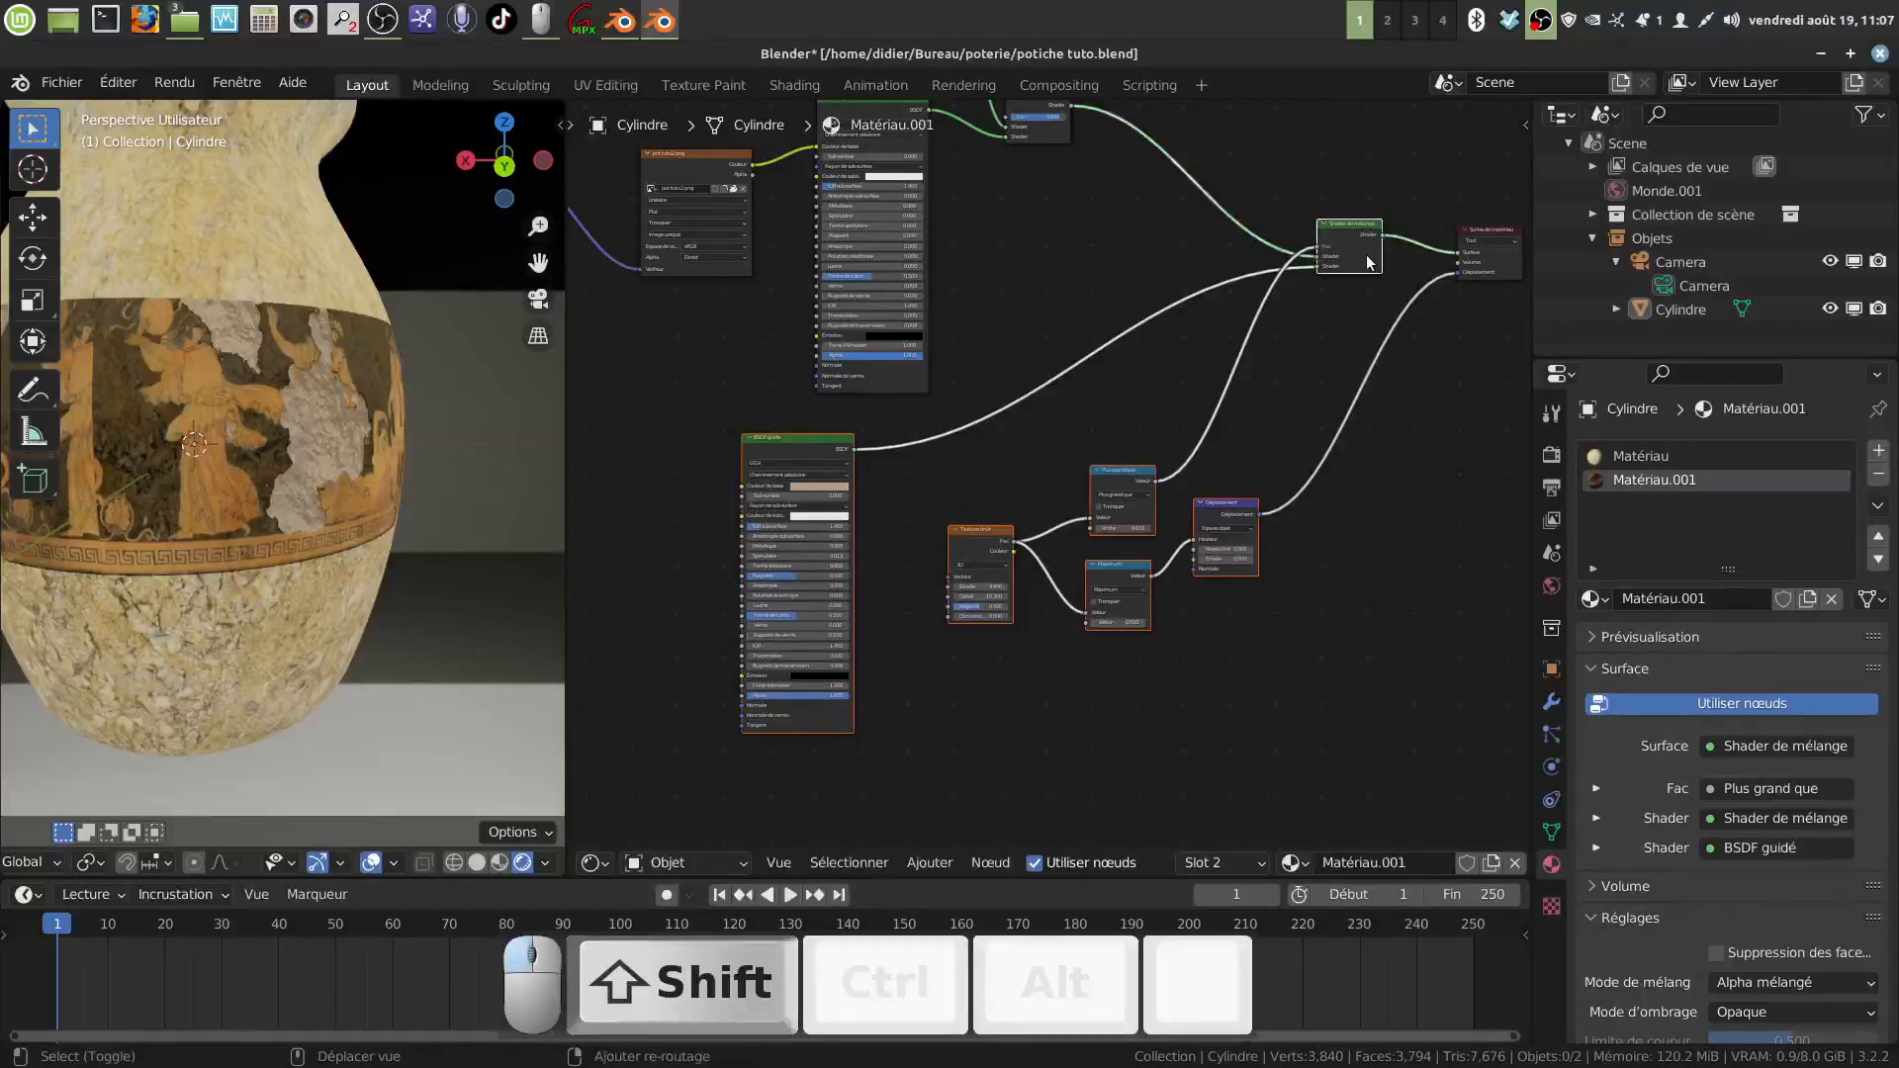
right_click(1356, 254)
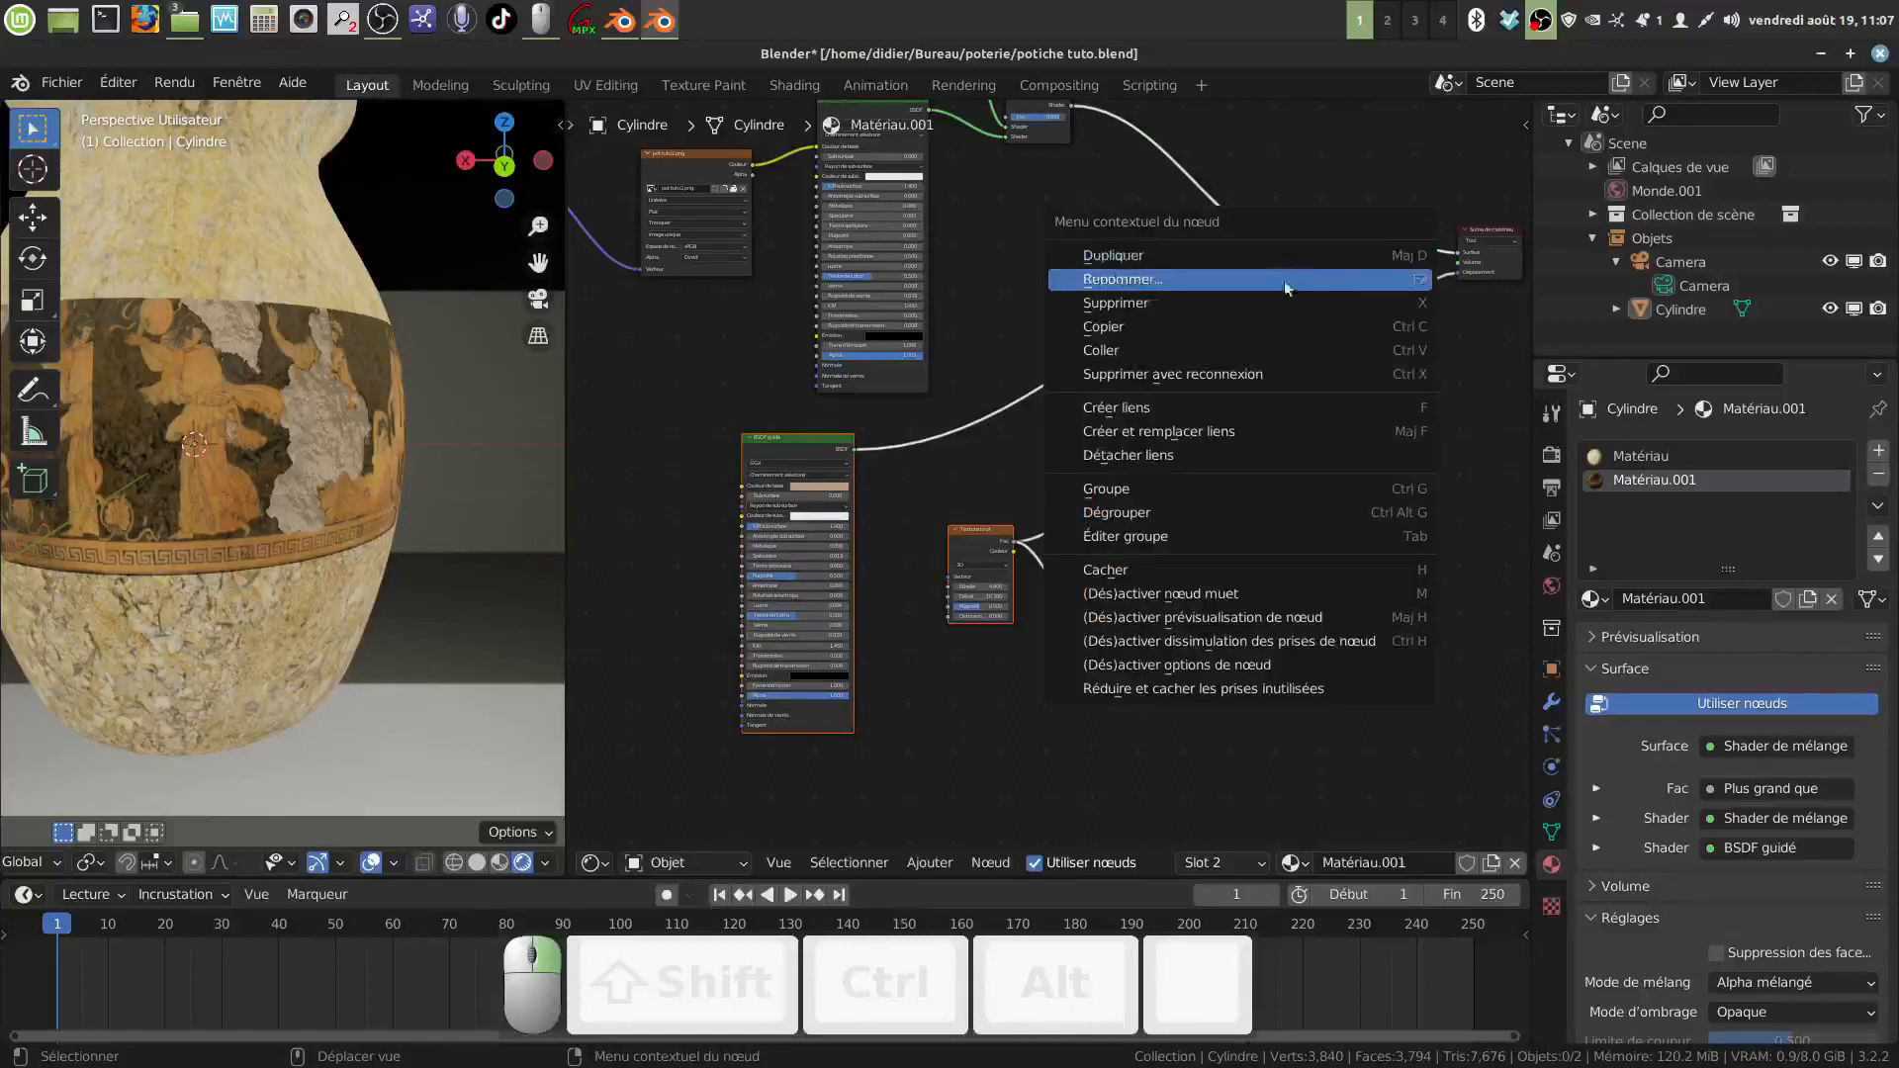
click(1261, 329)
Step: Paste the copied nodes into the Matériau material and place the group below its existing nodes
click(1646, 456)
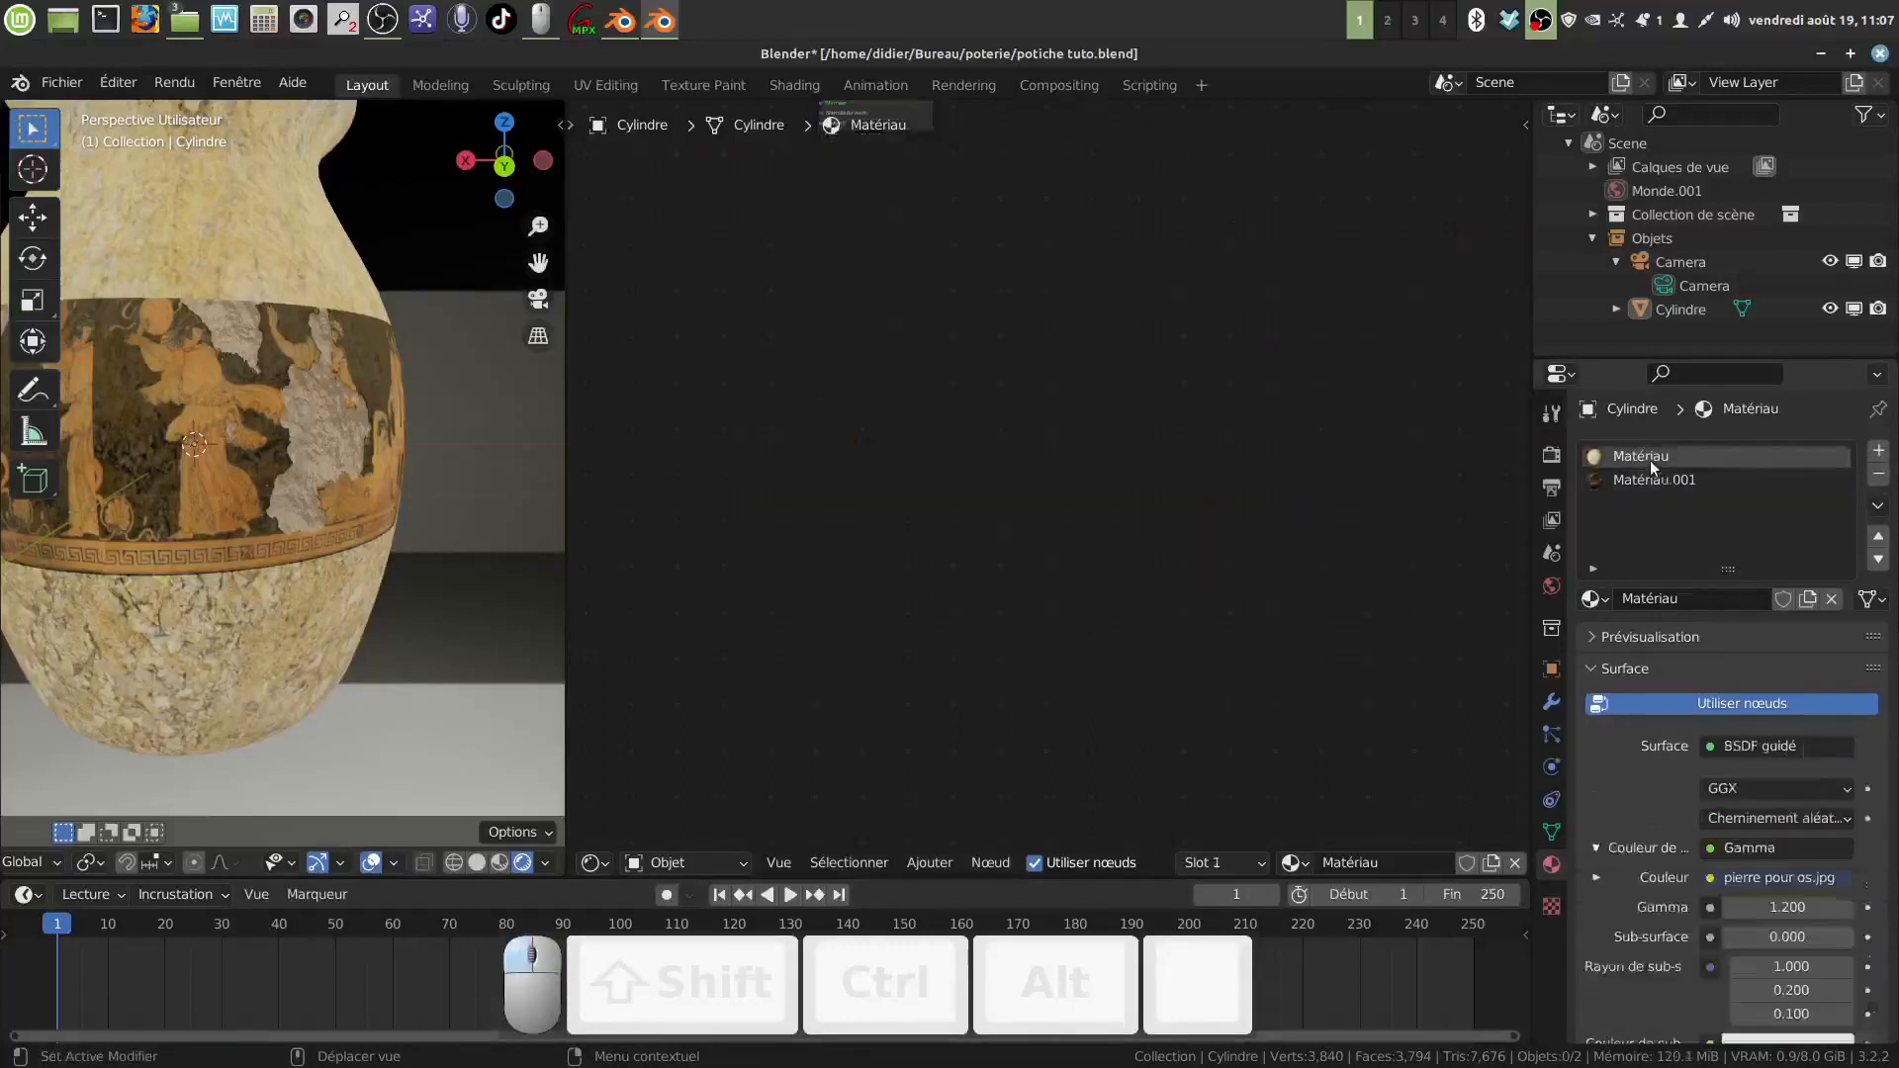
scroll(988, 425, down, 4)
right_click(976, 425)
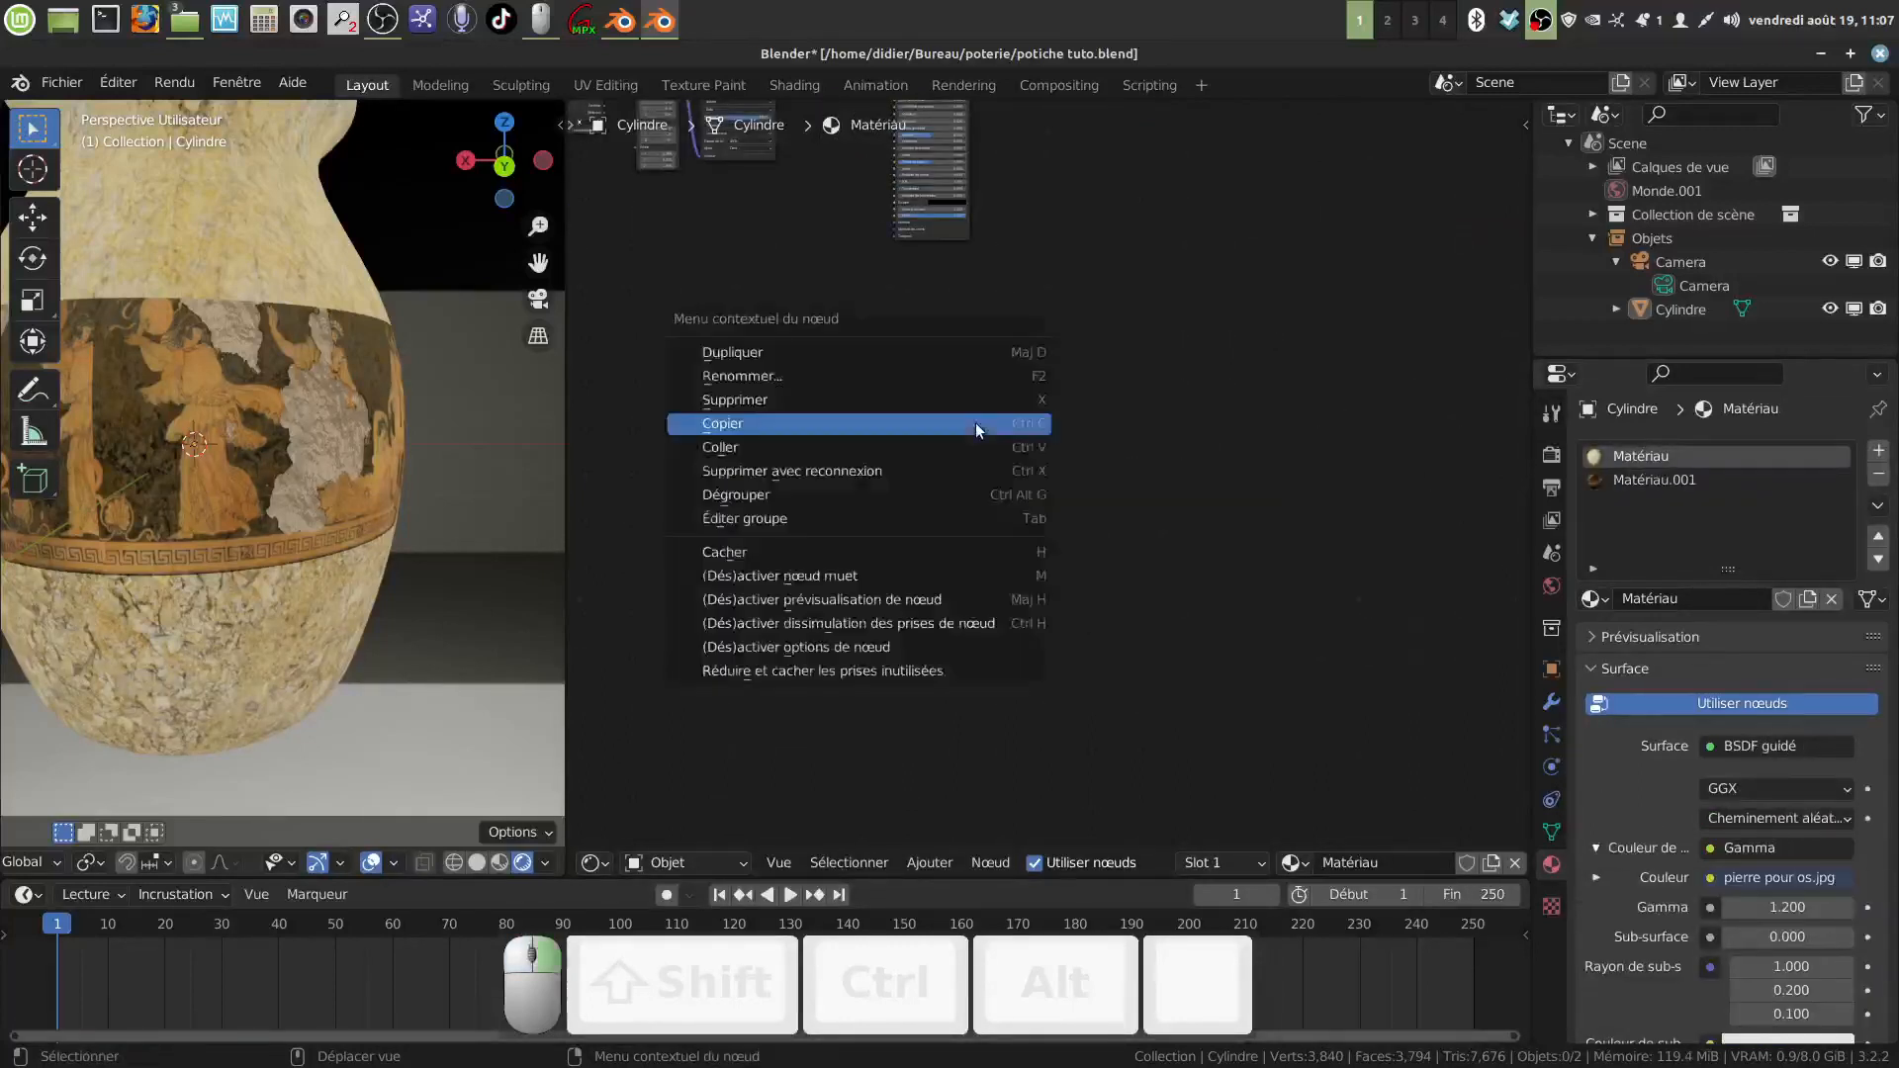
click(910, 445)
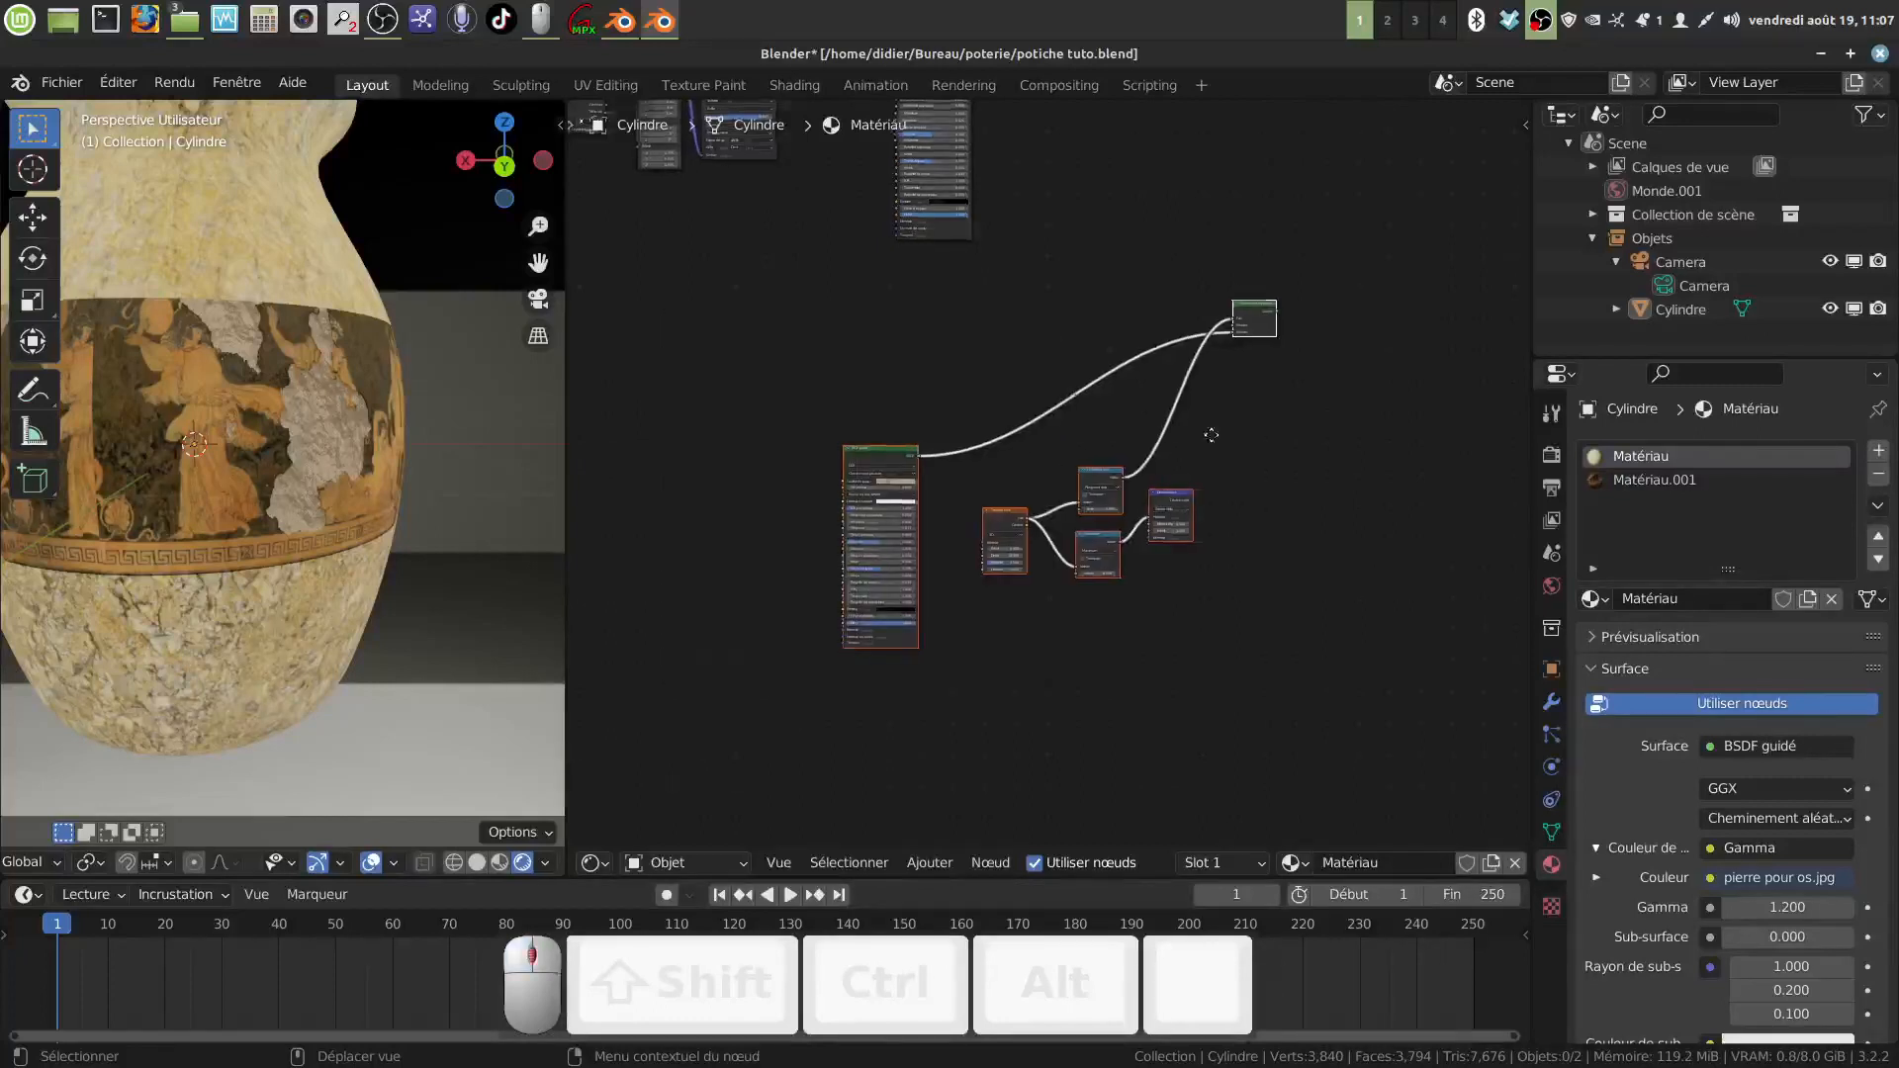
middle_drag(1211, 434, 1381, 578)
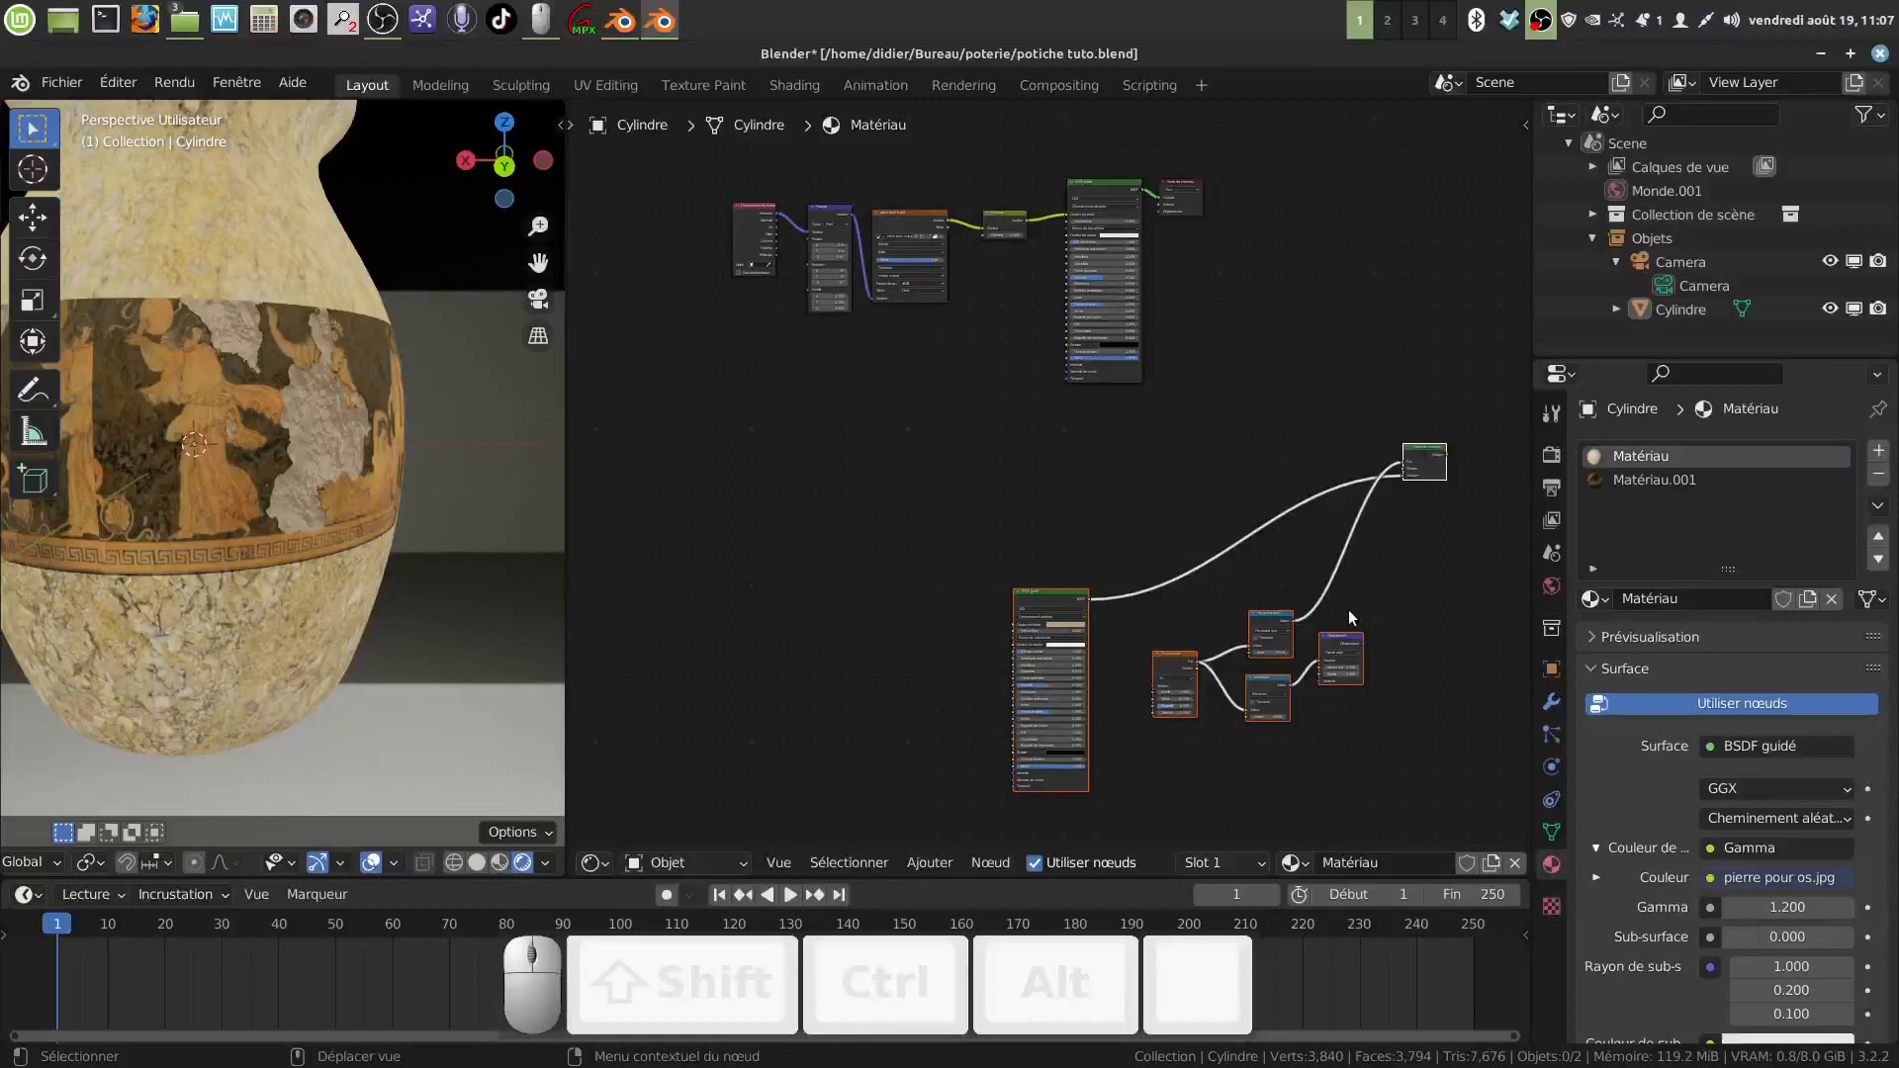
key(g)
click(1058, 591)
Step: Move the Sortie de matériau node down and bring the pasted Shader de mélange node close to it
drag(1193, 210, 1263, 438)
scroll(1201, 591, up, 2)
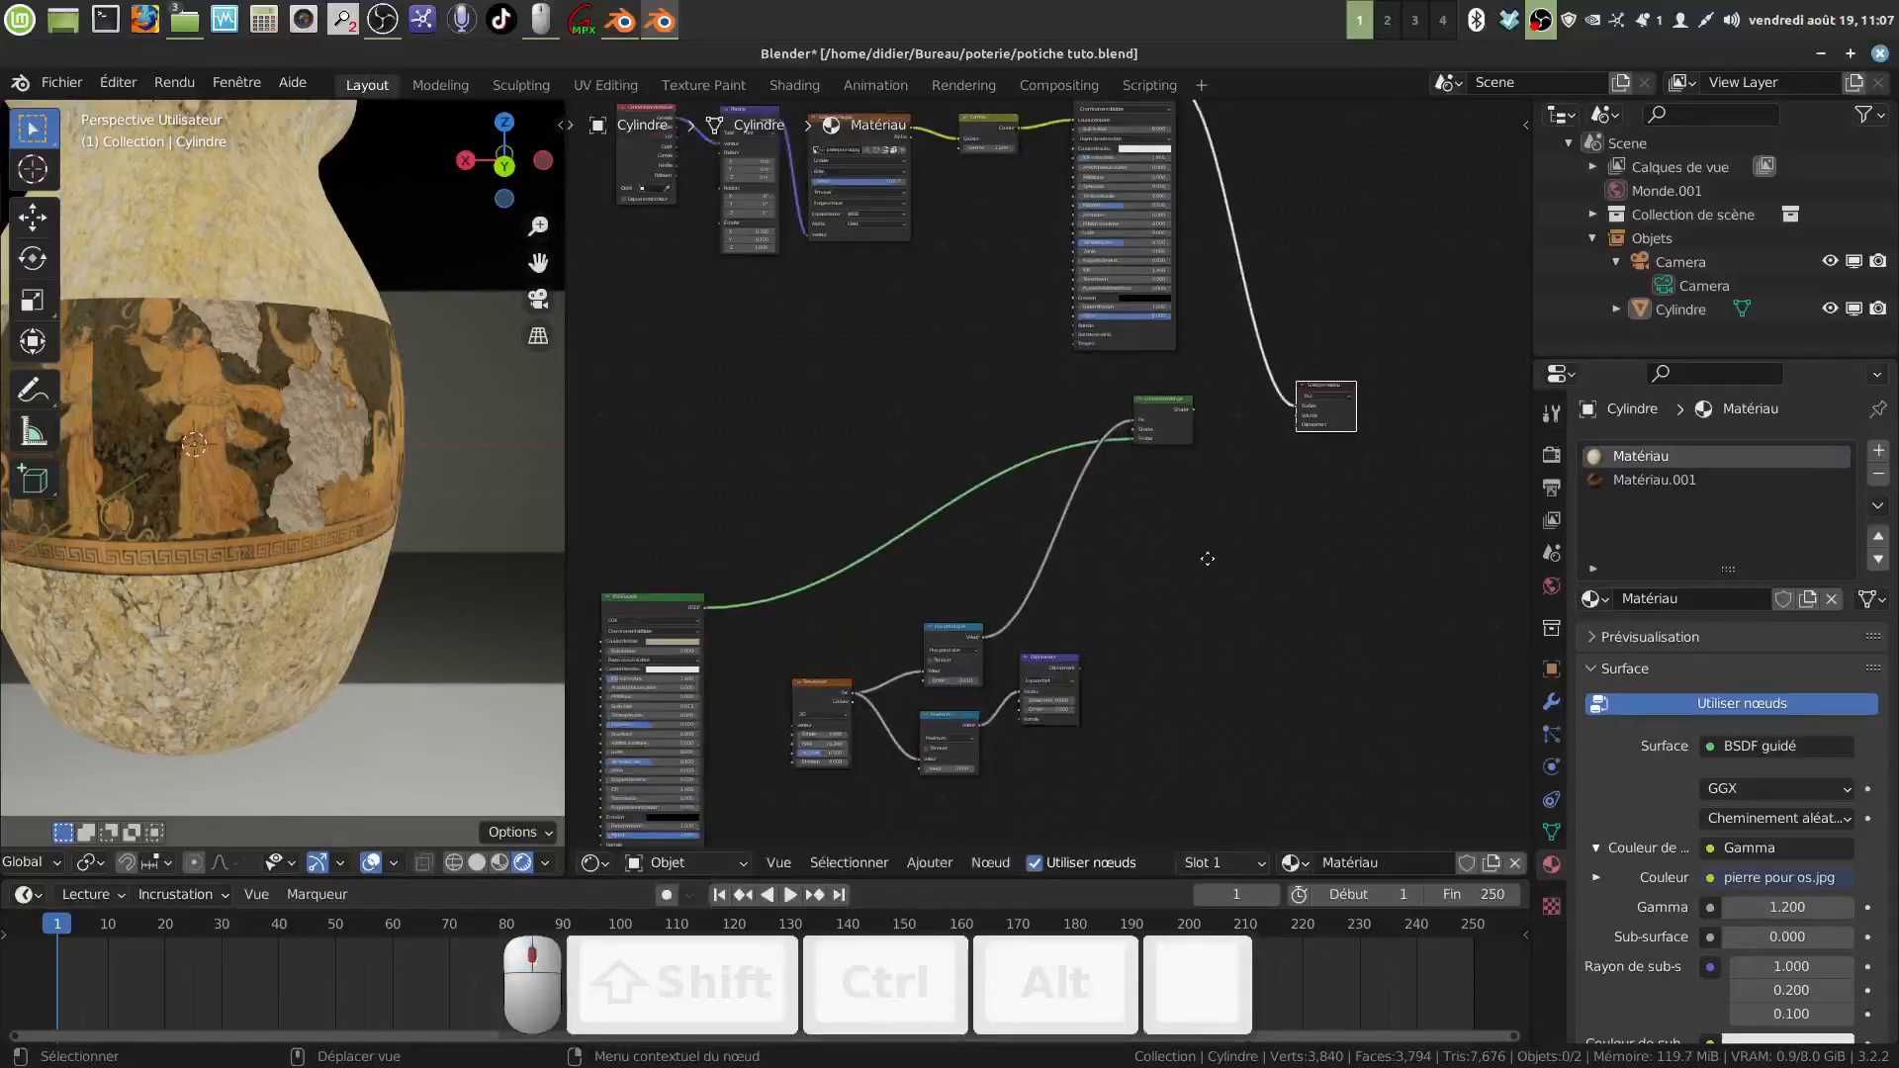
middle_drag(1208, 558, 1168, 593)
click(1179, 570)
scroll(1146, 537, up, 2)
scroll(1147, 542, up, 1)
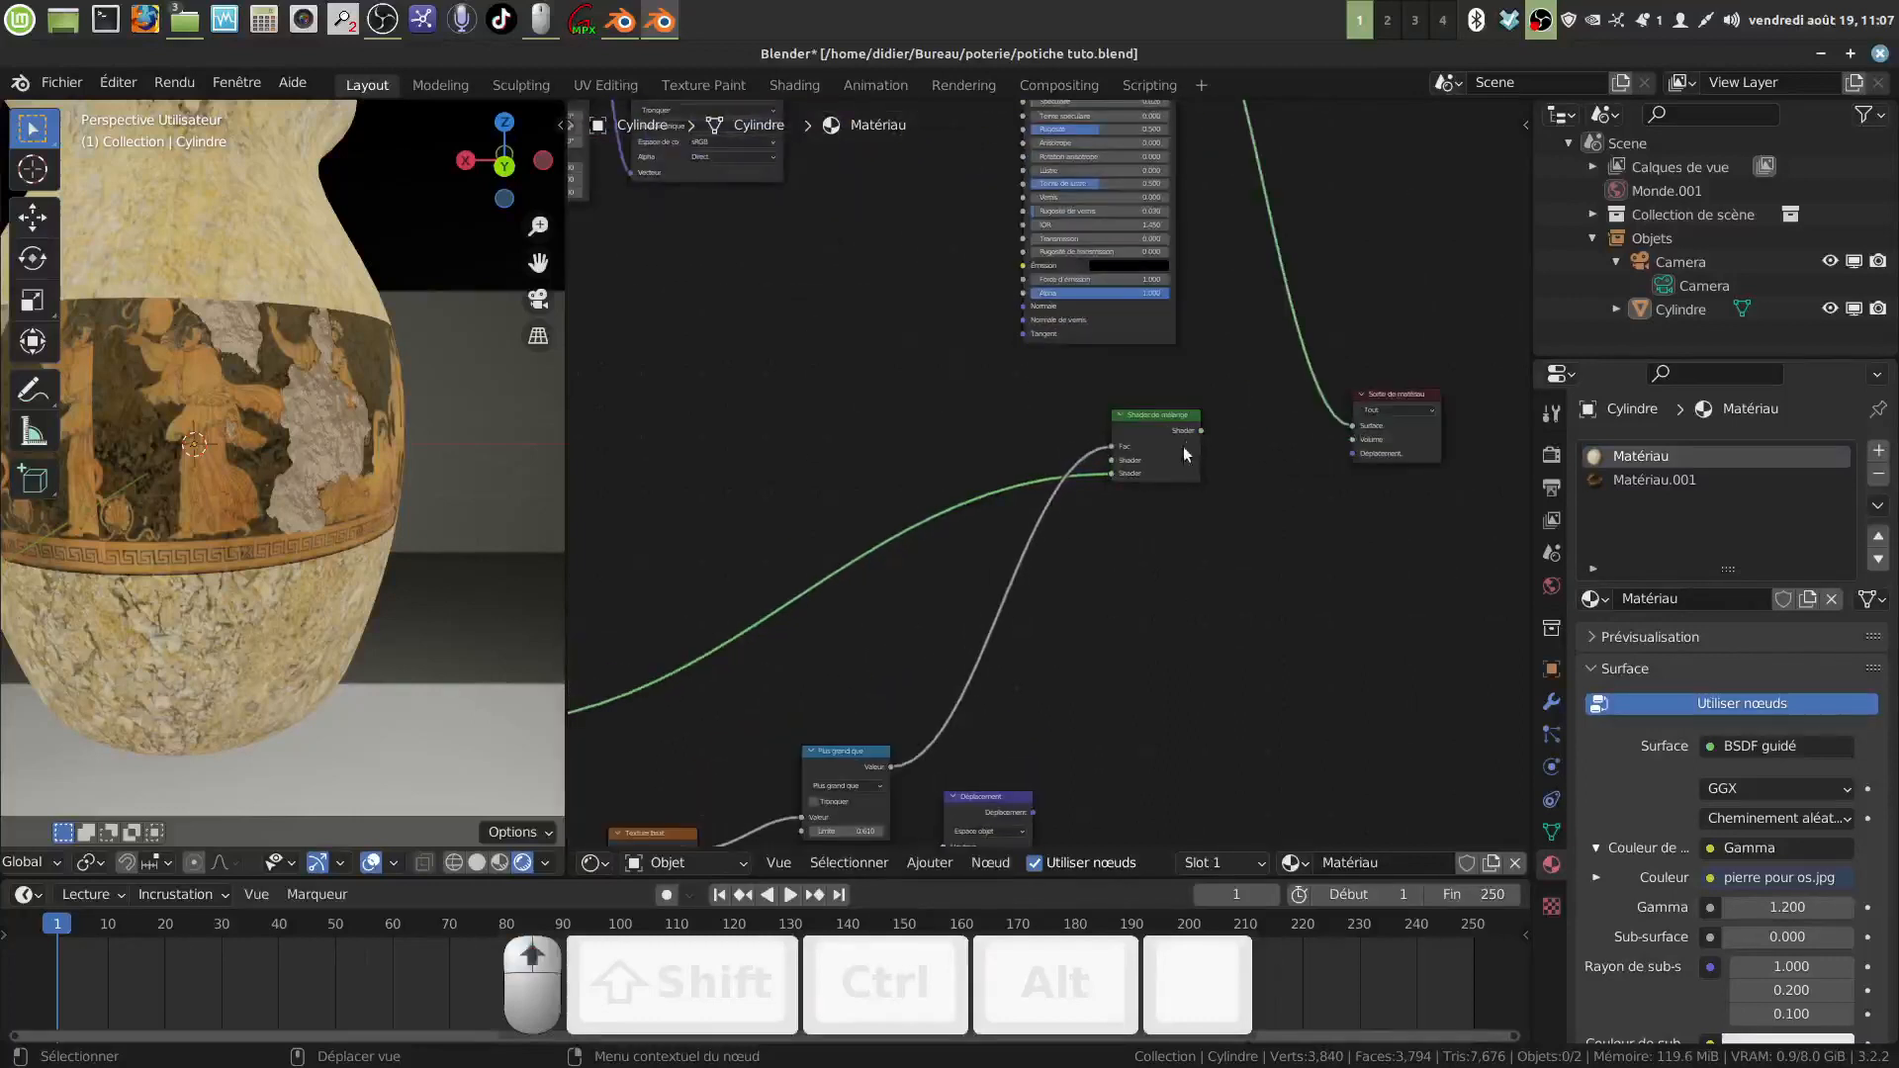
drag(1157, 434, 1215, 488)
scroll(1322, 514, down, 1)
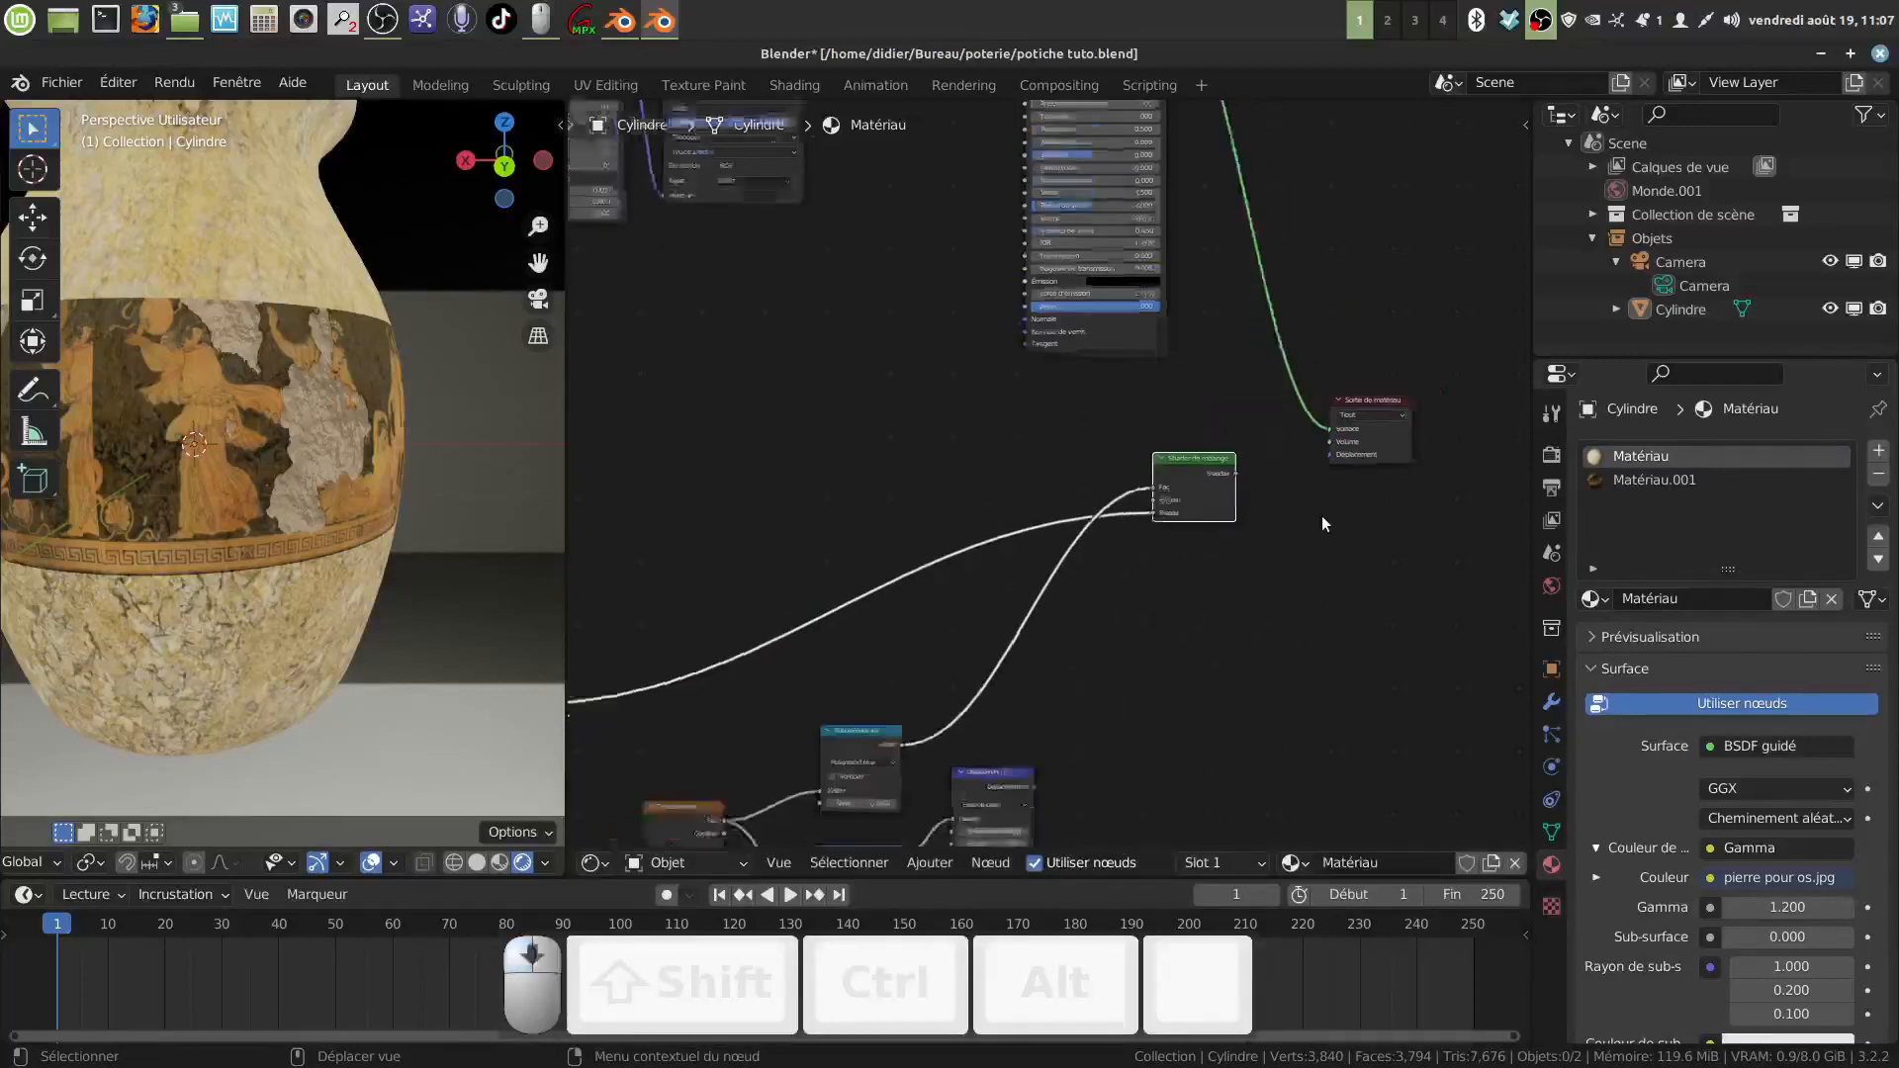
Step: Link the pasted Déplacement node's output to the Déplacement input of the Sortie de matériau
scroll(1322, 514, down, 1)
middle_drag(1075, 712, 1064, 643)
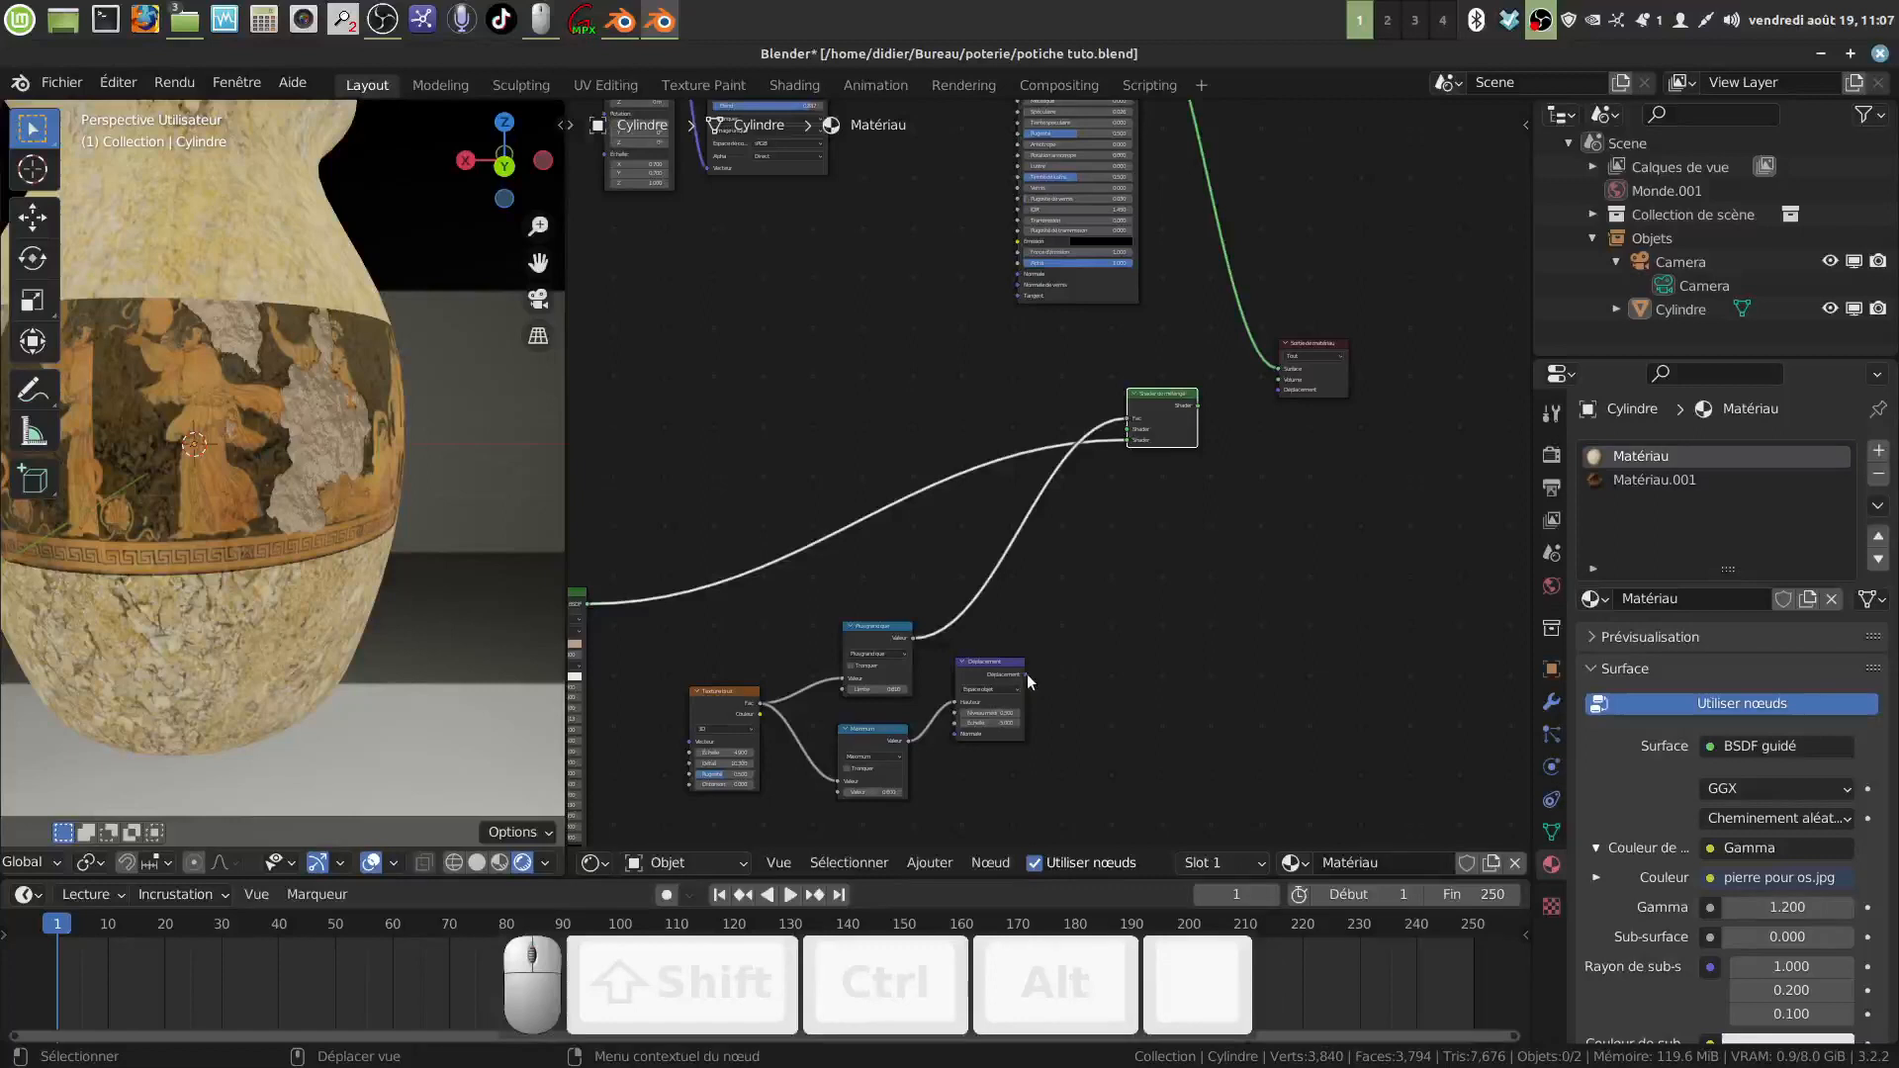
drag(1027, 674, 1284, 388)
scroll(1213, 661, up, 2)
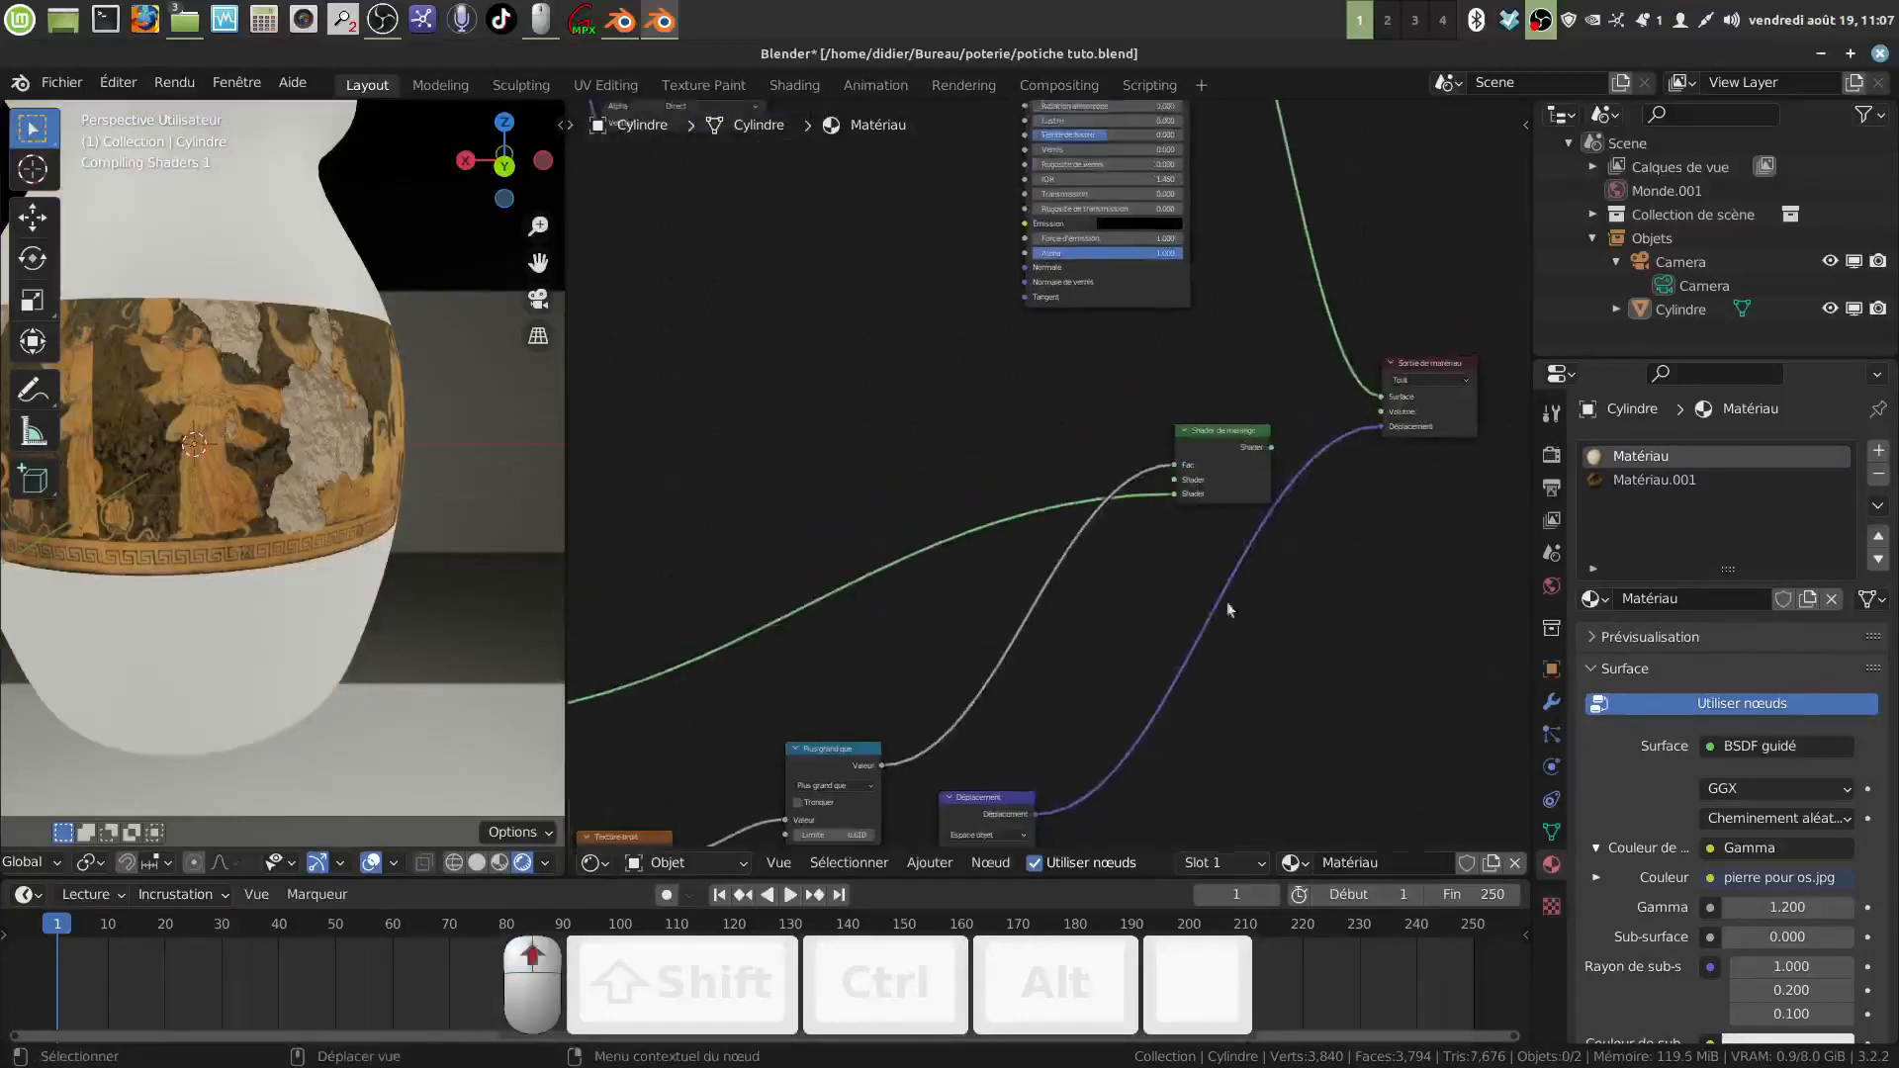
Step: Insert the pasted Shader de mélange node into the link between the stone BSDF guidé and the Sortie de matériau's Surface
drag(1218, 461, 1328, 394)
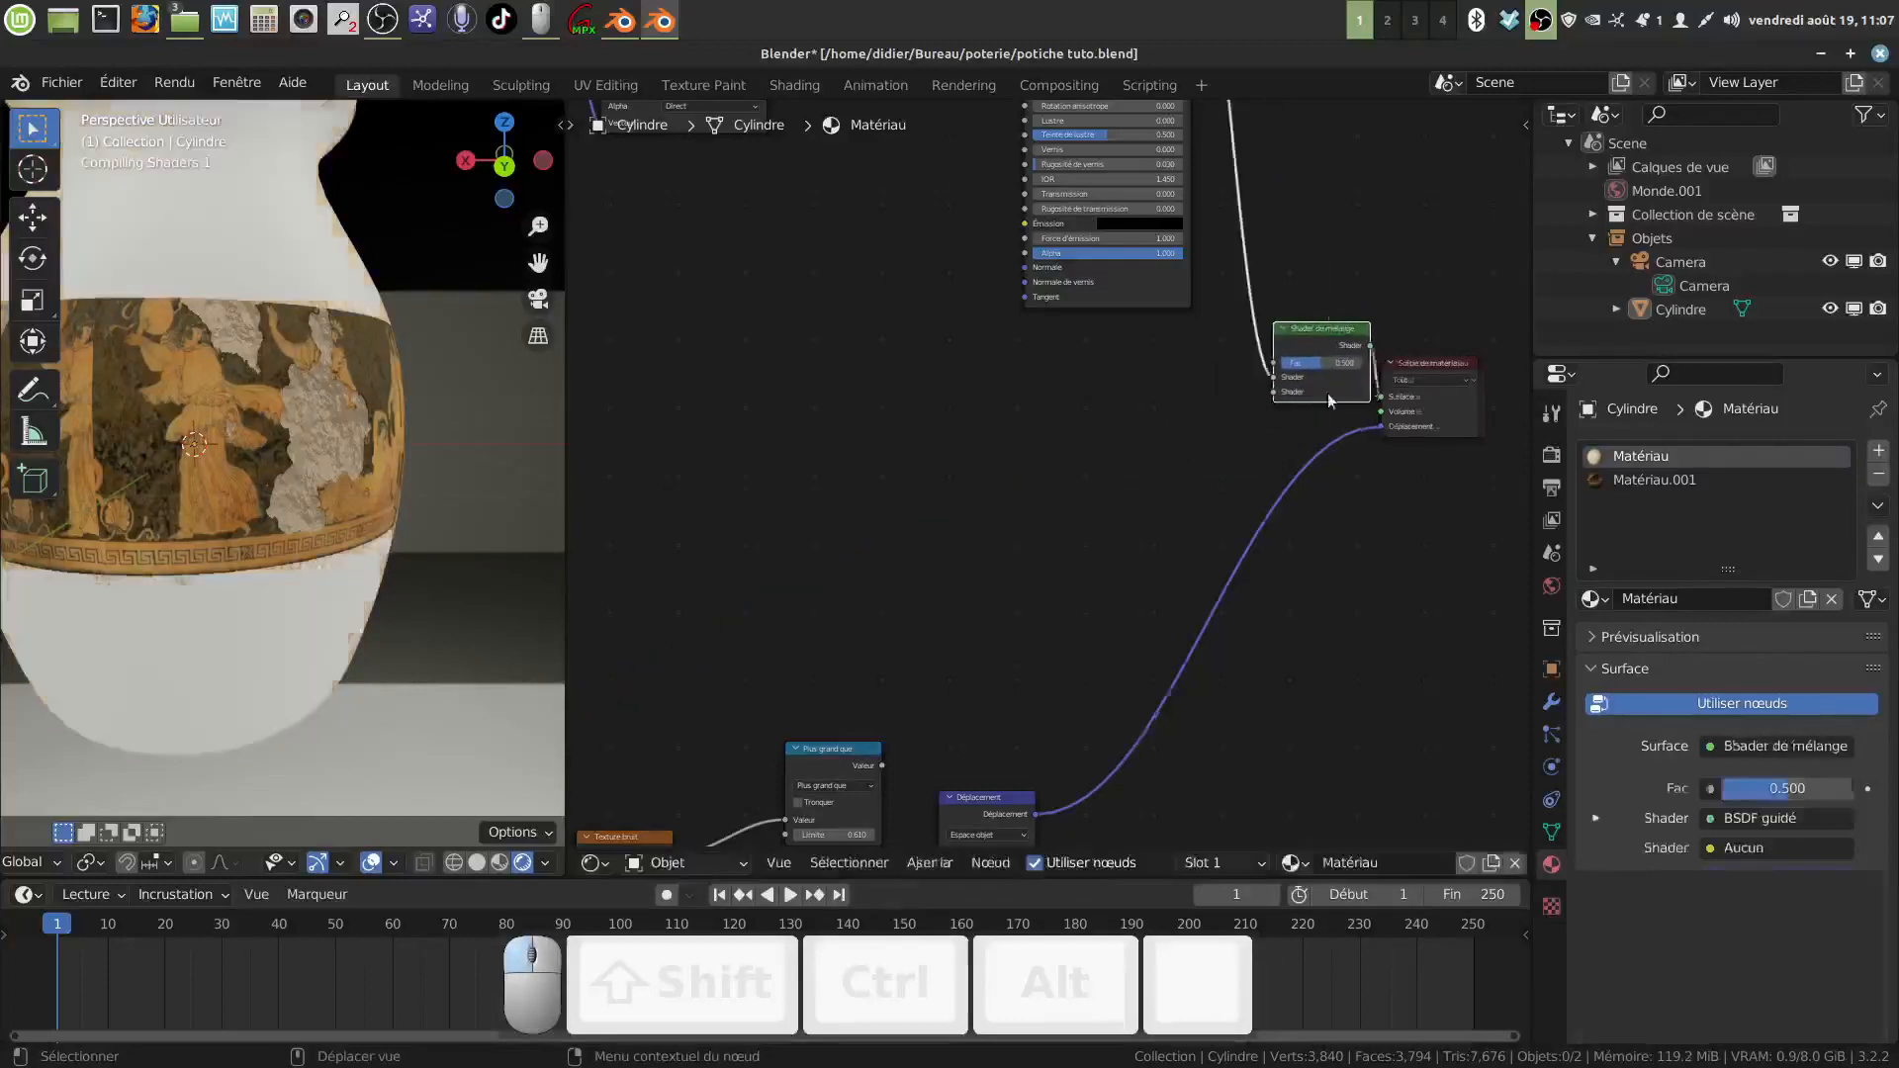
scroll(1404, 537, up, 3)
scroll(1088, 593, down, 2)
Step: Link the Plus grand que node's Valeur to the Shader de mélange's Fac and the pasted BSDF guidé to its second Shader input
middle_drag(988, 623, 1078, 482)
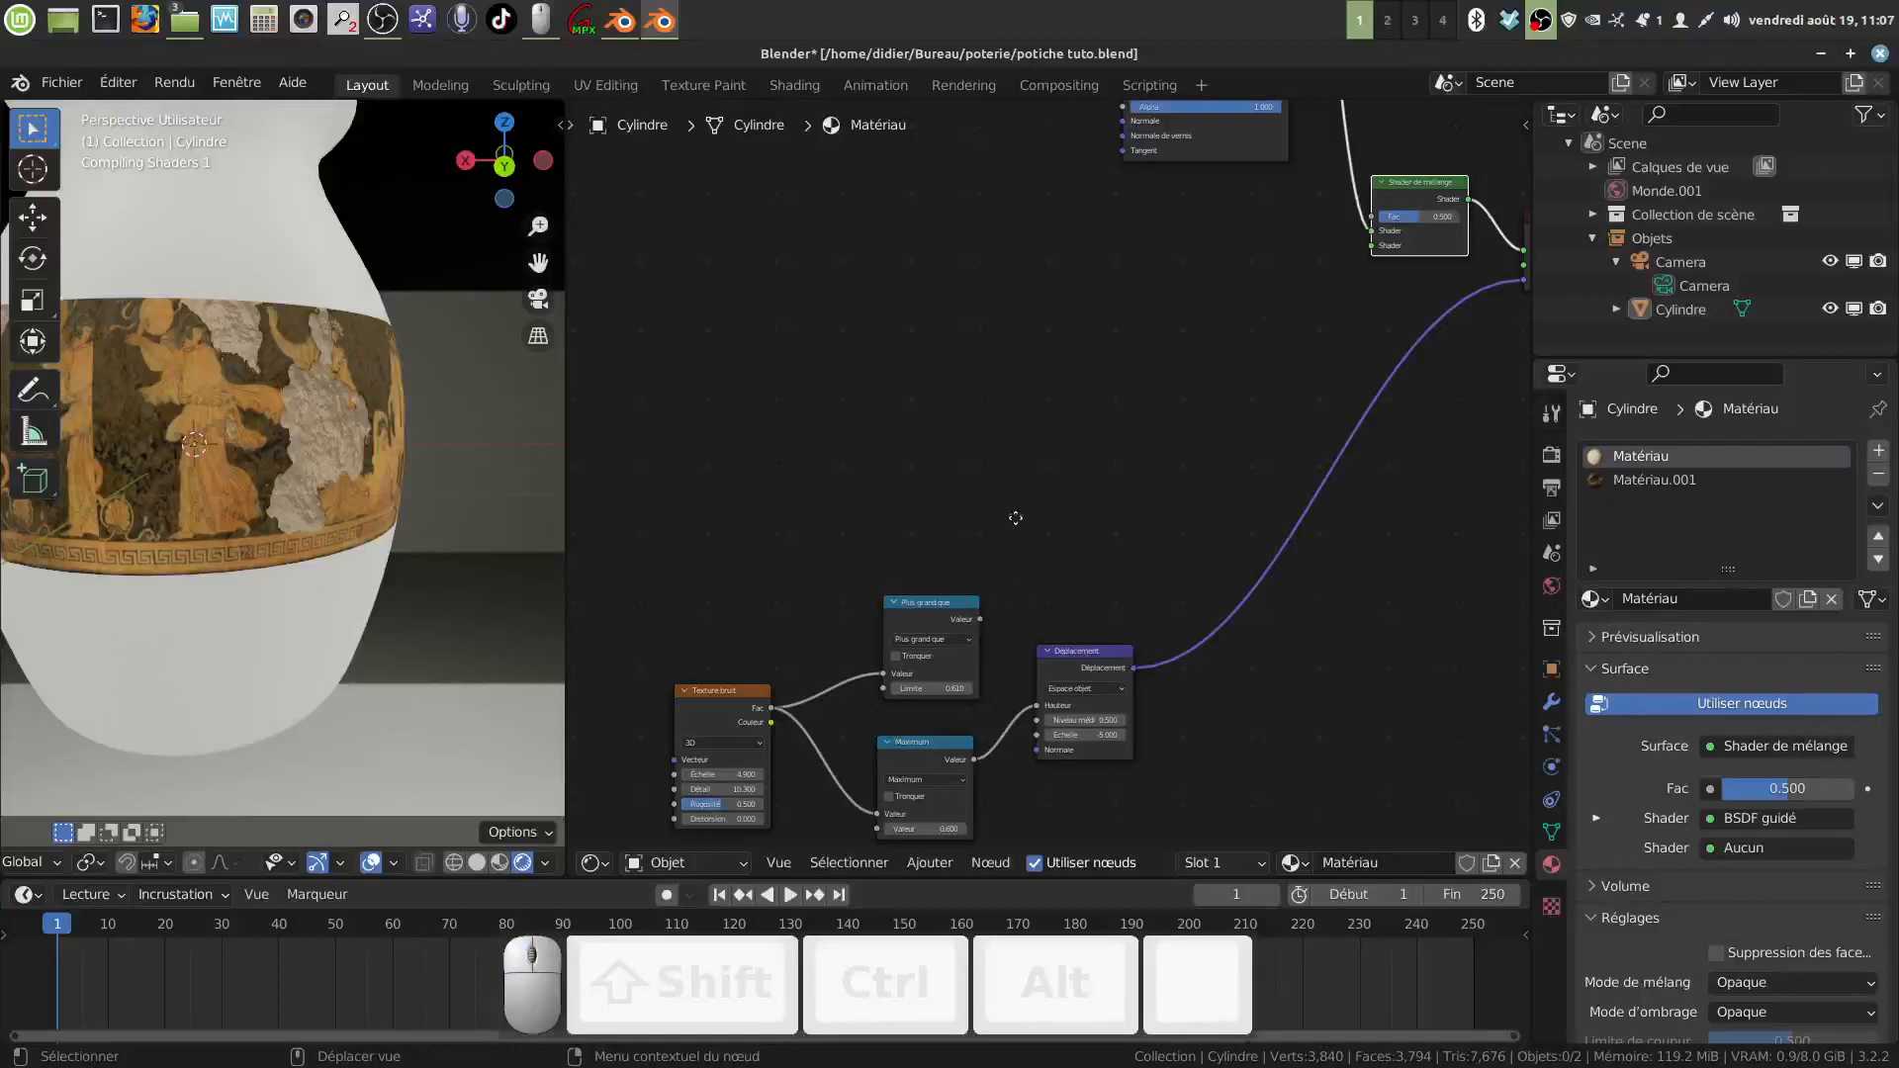
middle_drag(1054, 481, 1053, 486)
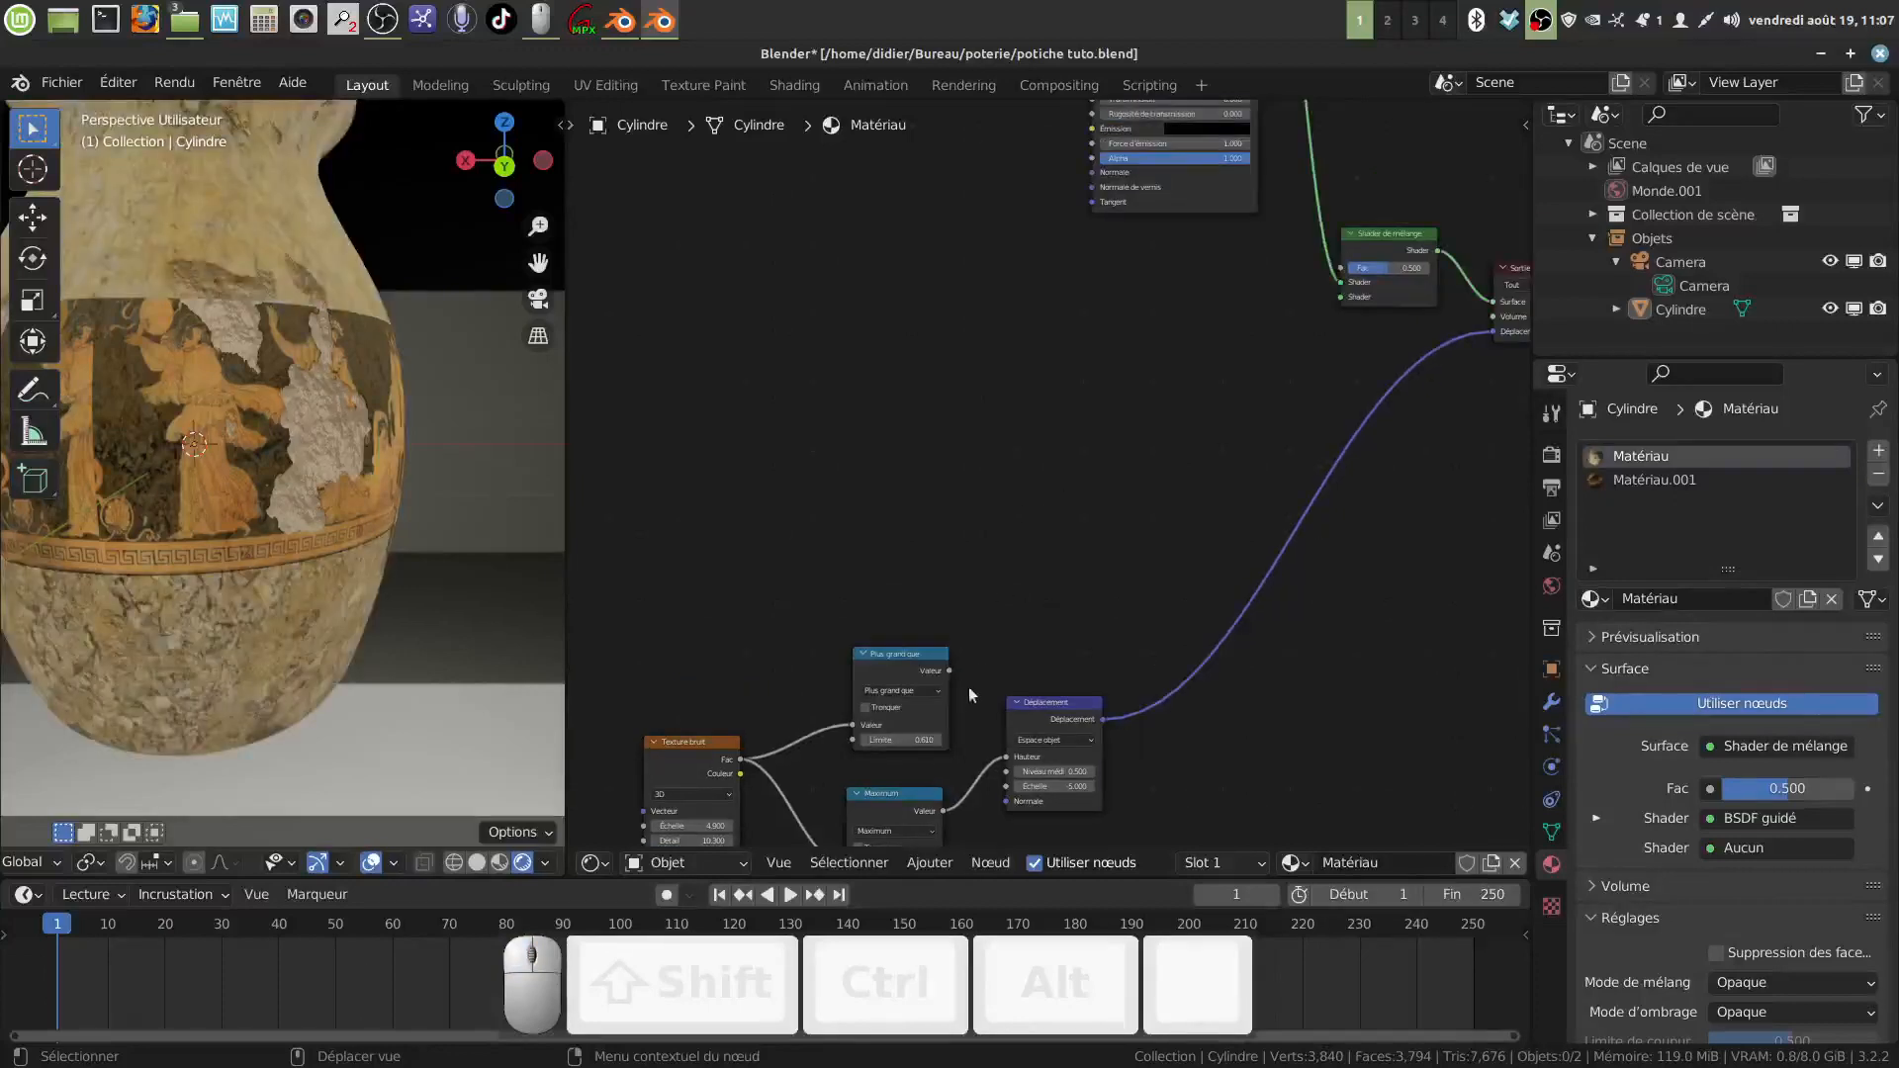
drag(951, 670, 1345, 265)
scroll(816, 424, down, 2)
middle_drag(867, 435, 943, 406)
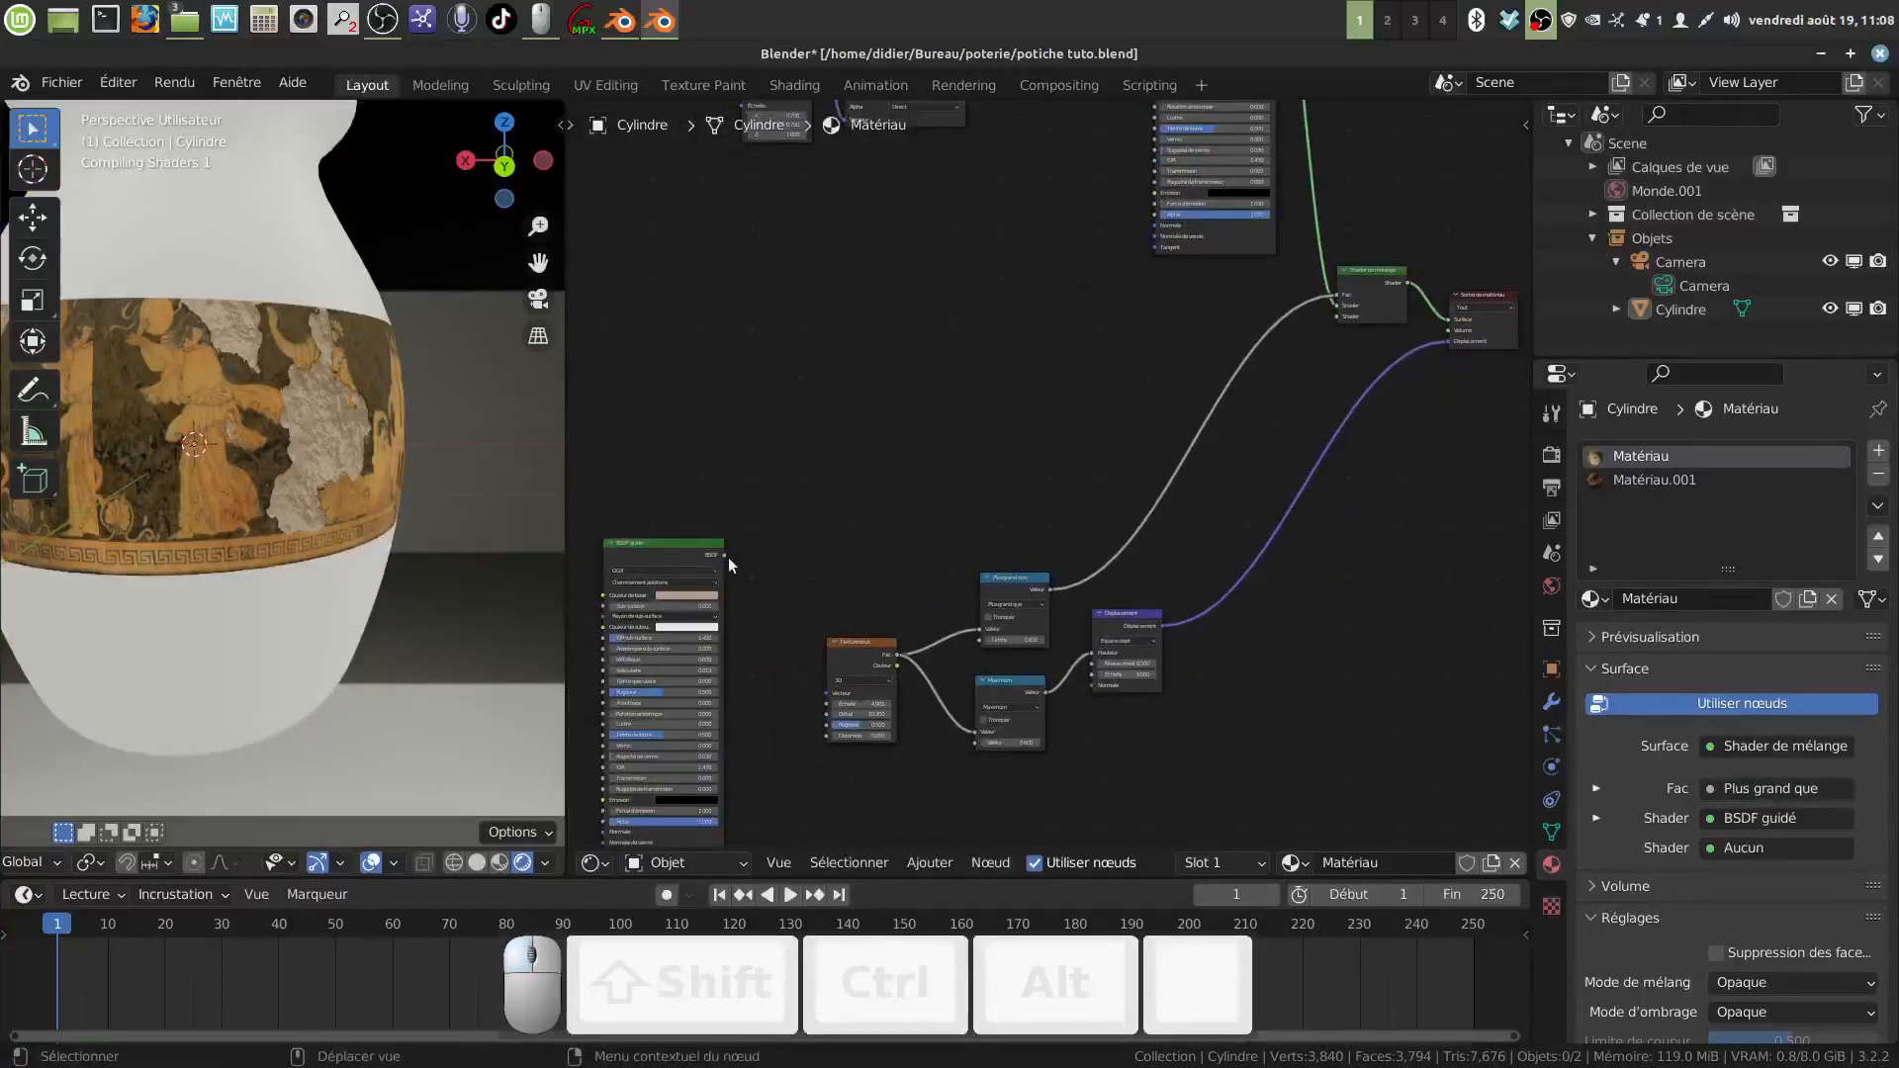
drag(726, 556, 1345, 317)
click(779, 446)
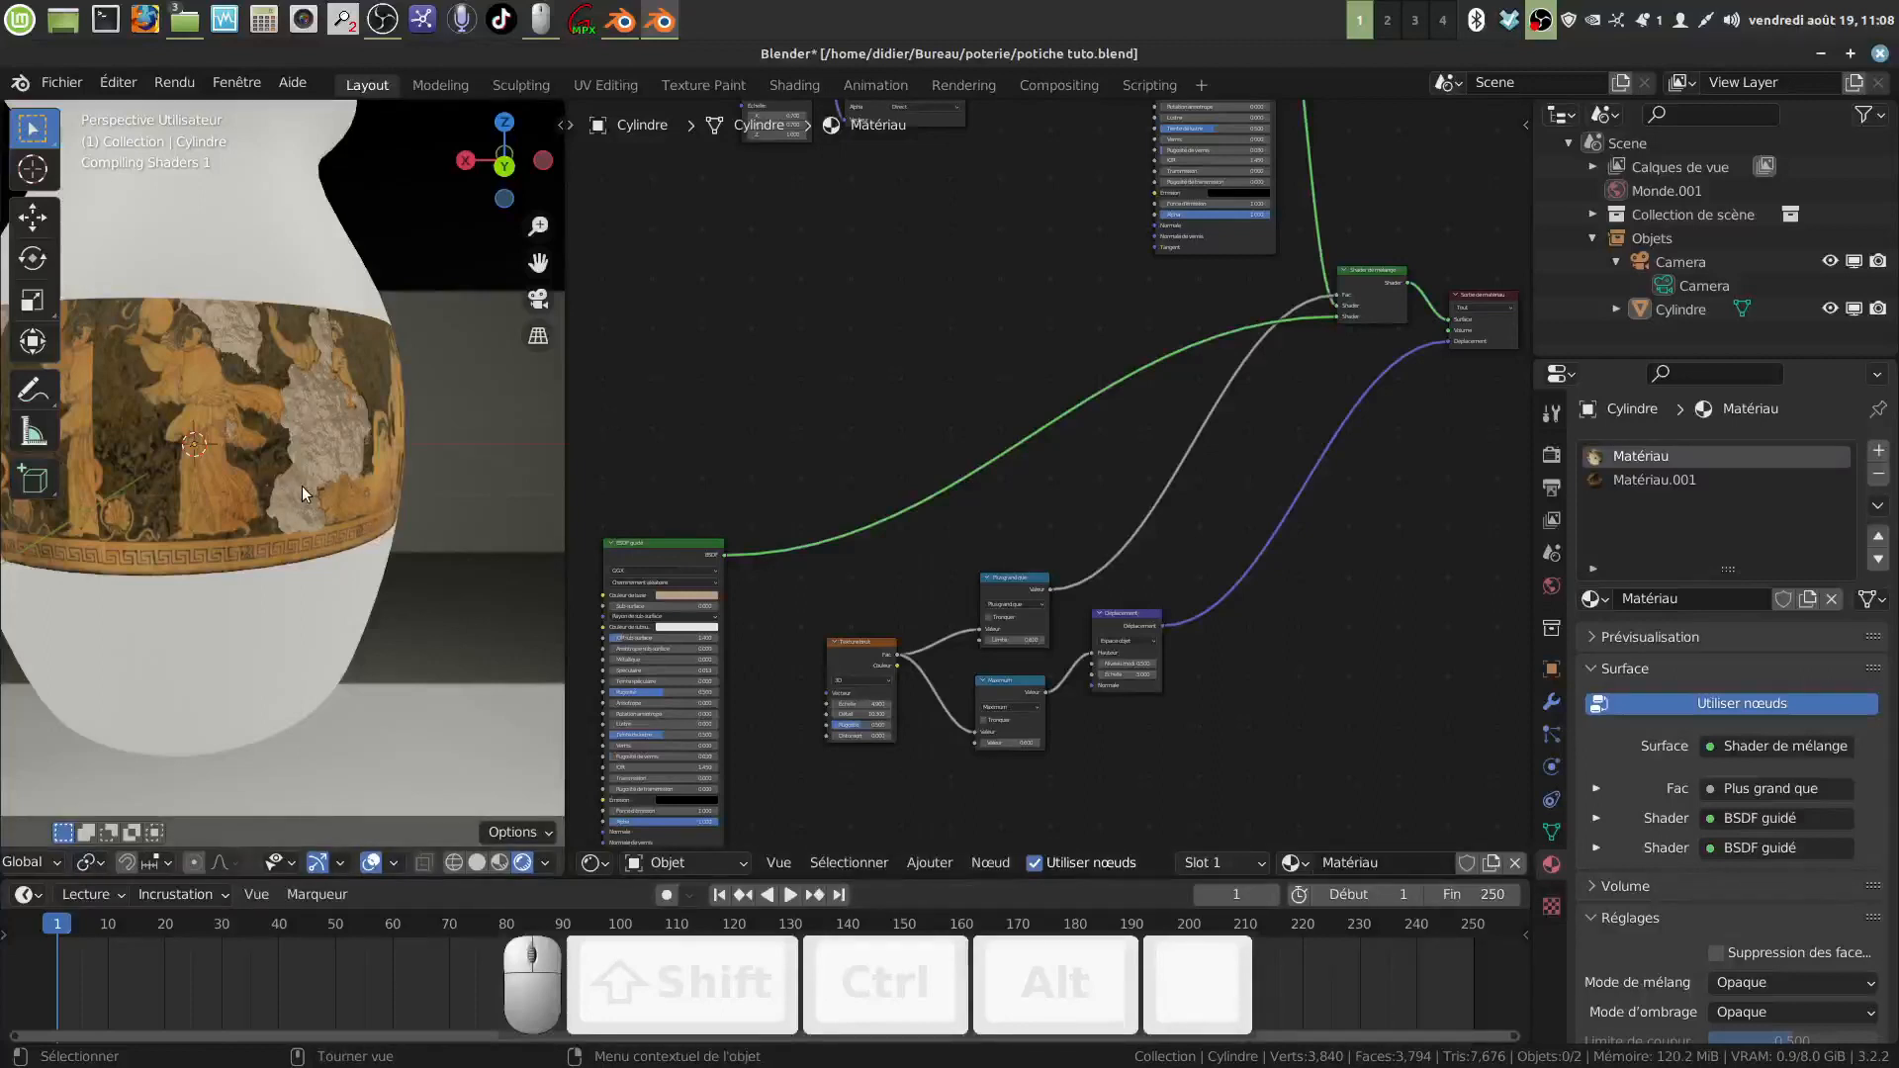
Step: Examine the worn patches across the pot's stone surface and frieze from several angles and distances
middle_drag(301, 484, 322, 519)
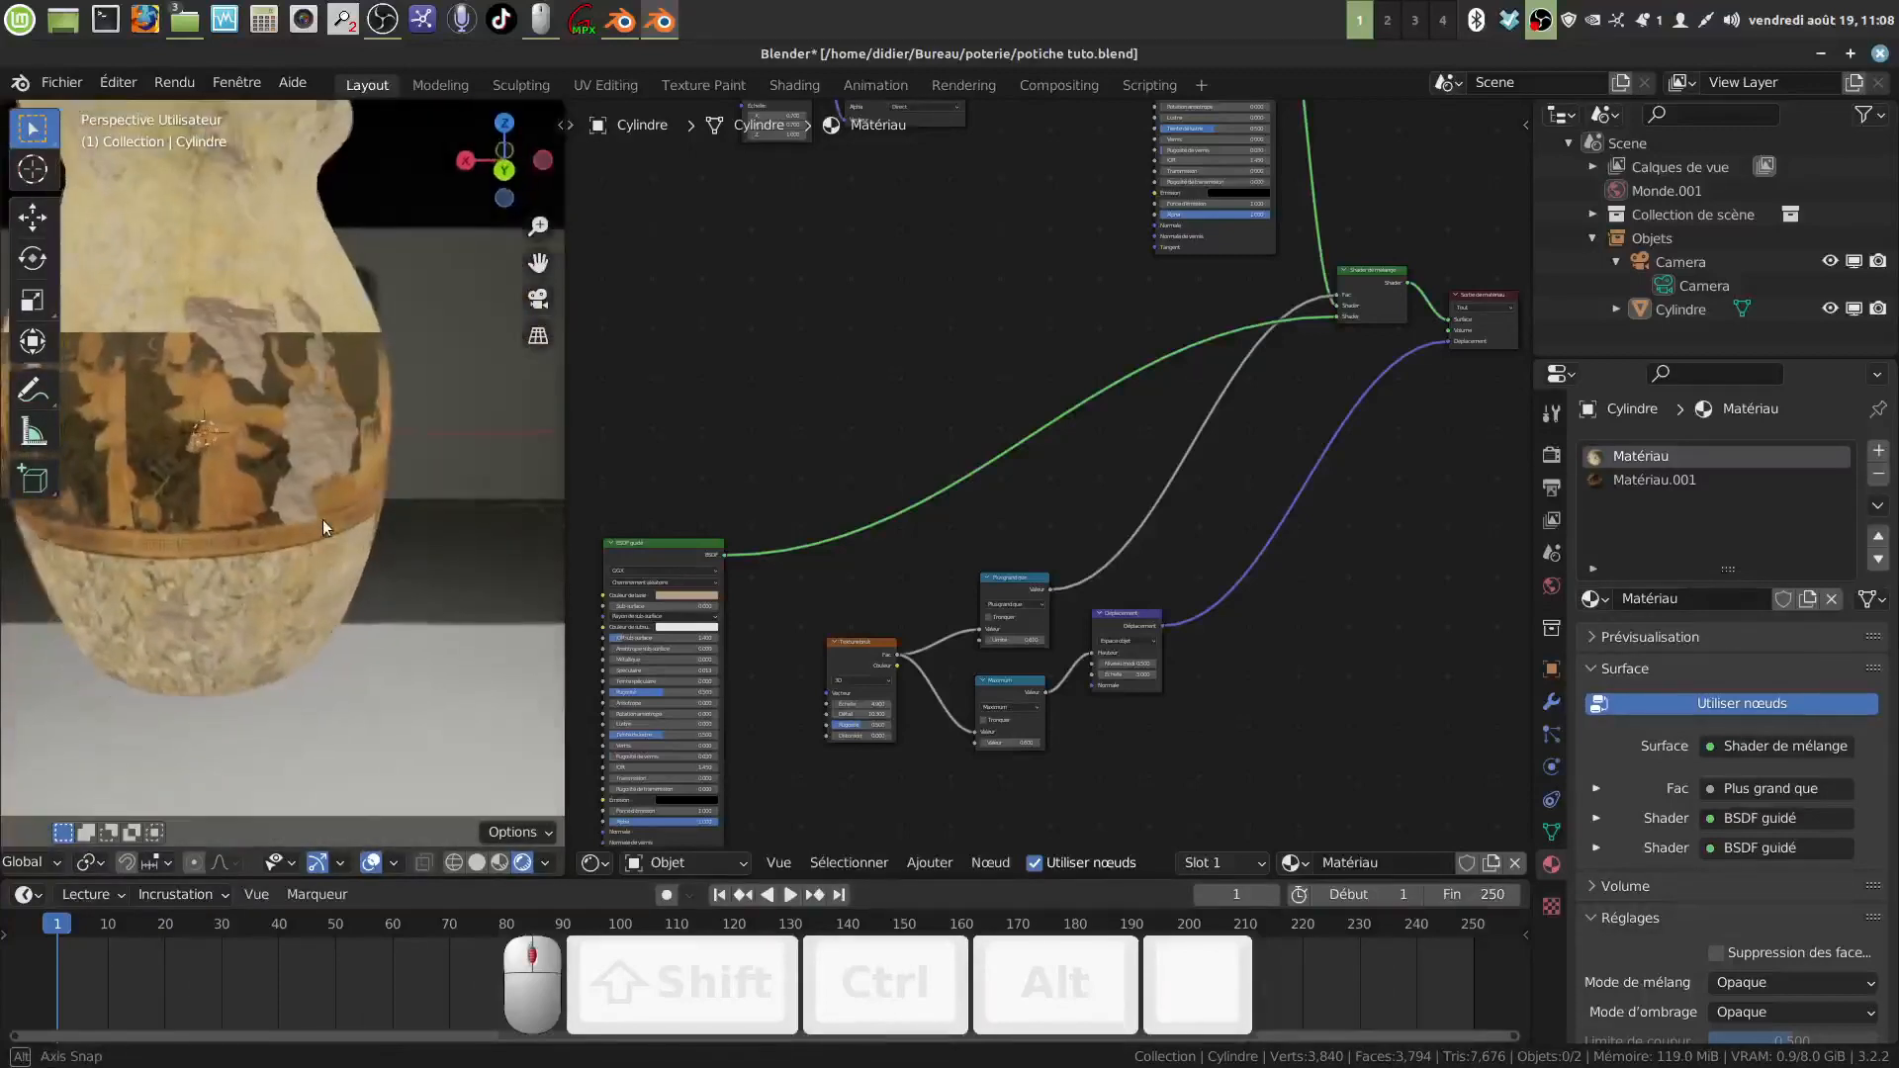
middle_drag(892, 700, 985, 510)
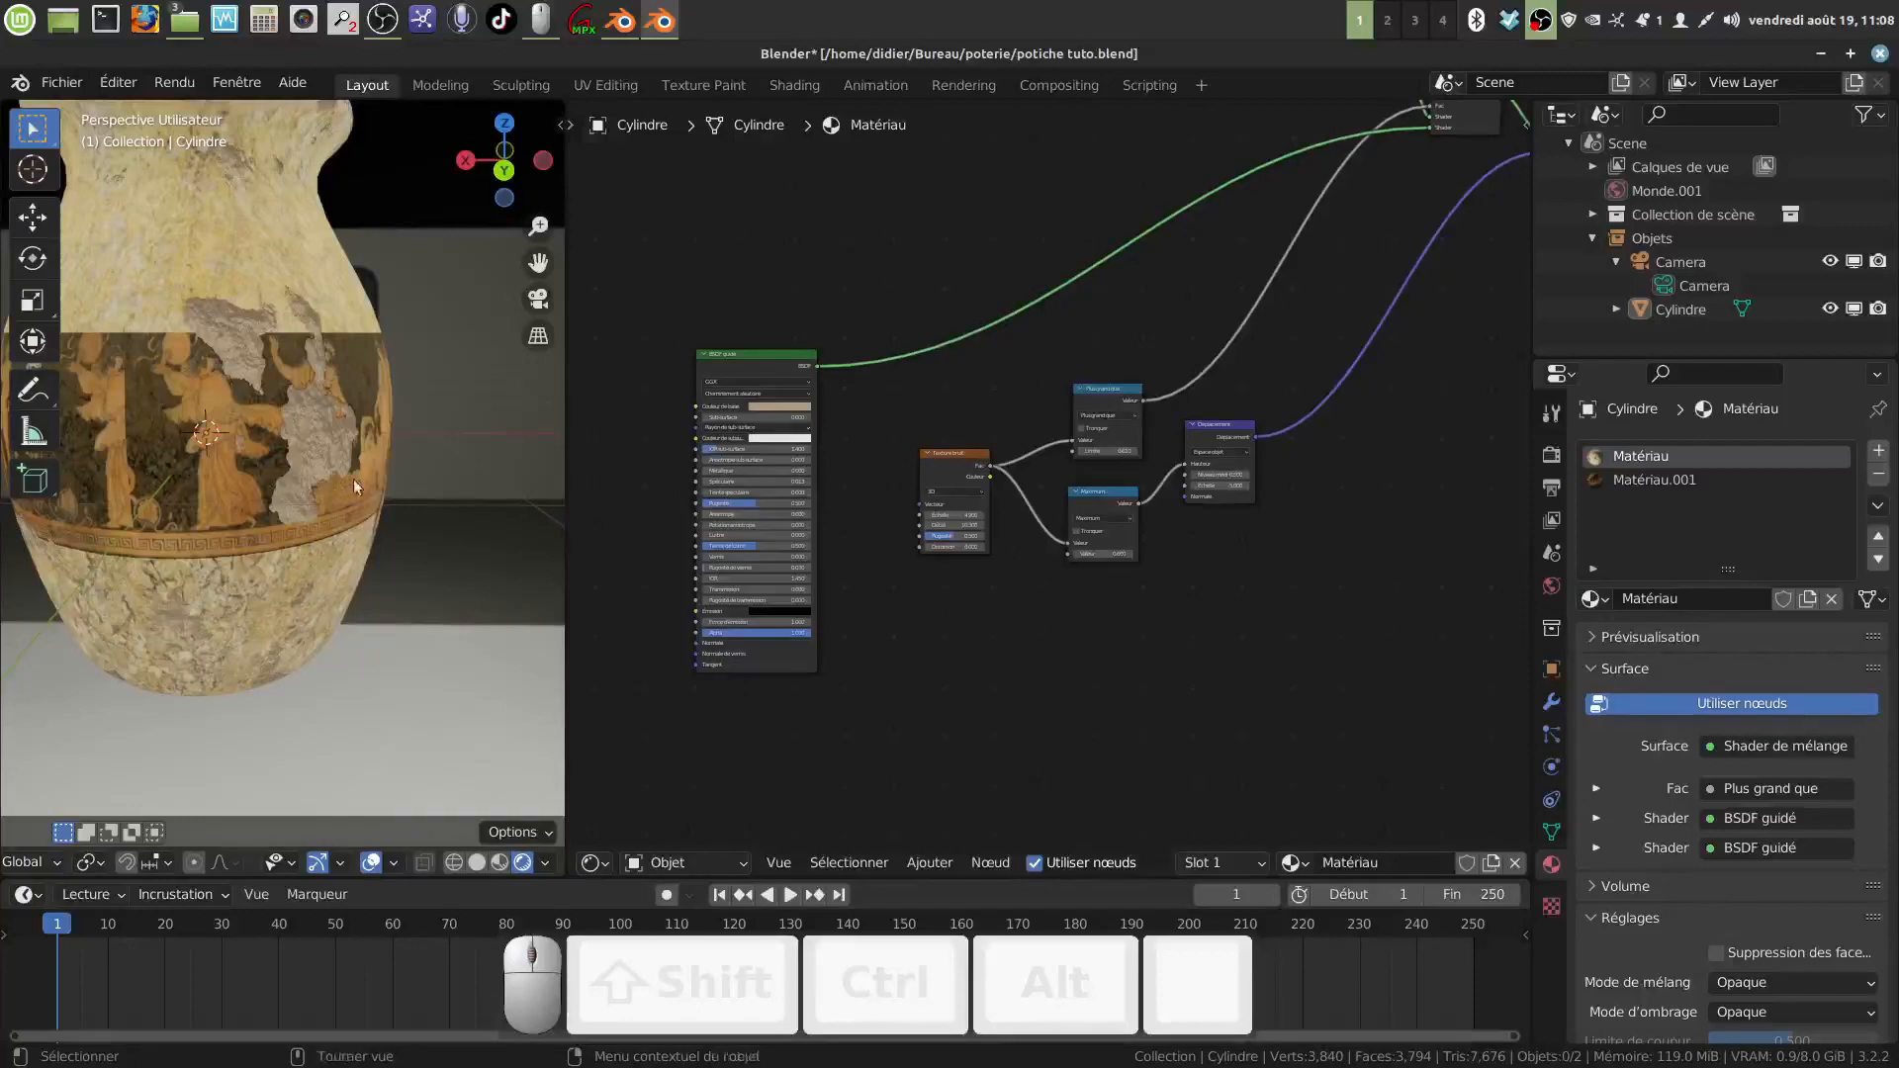
middle_drag(353, 480, 376, 556)
scroll(376, 556, up, 1)
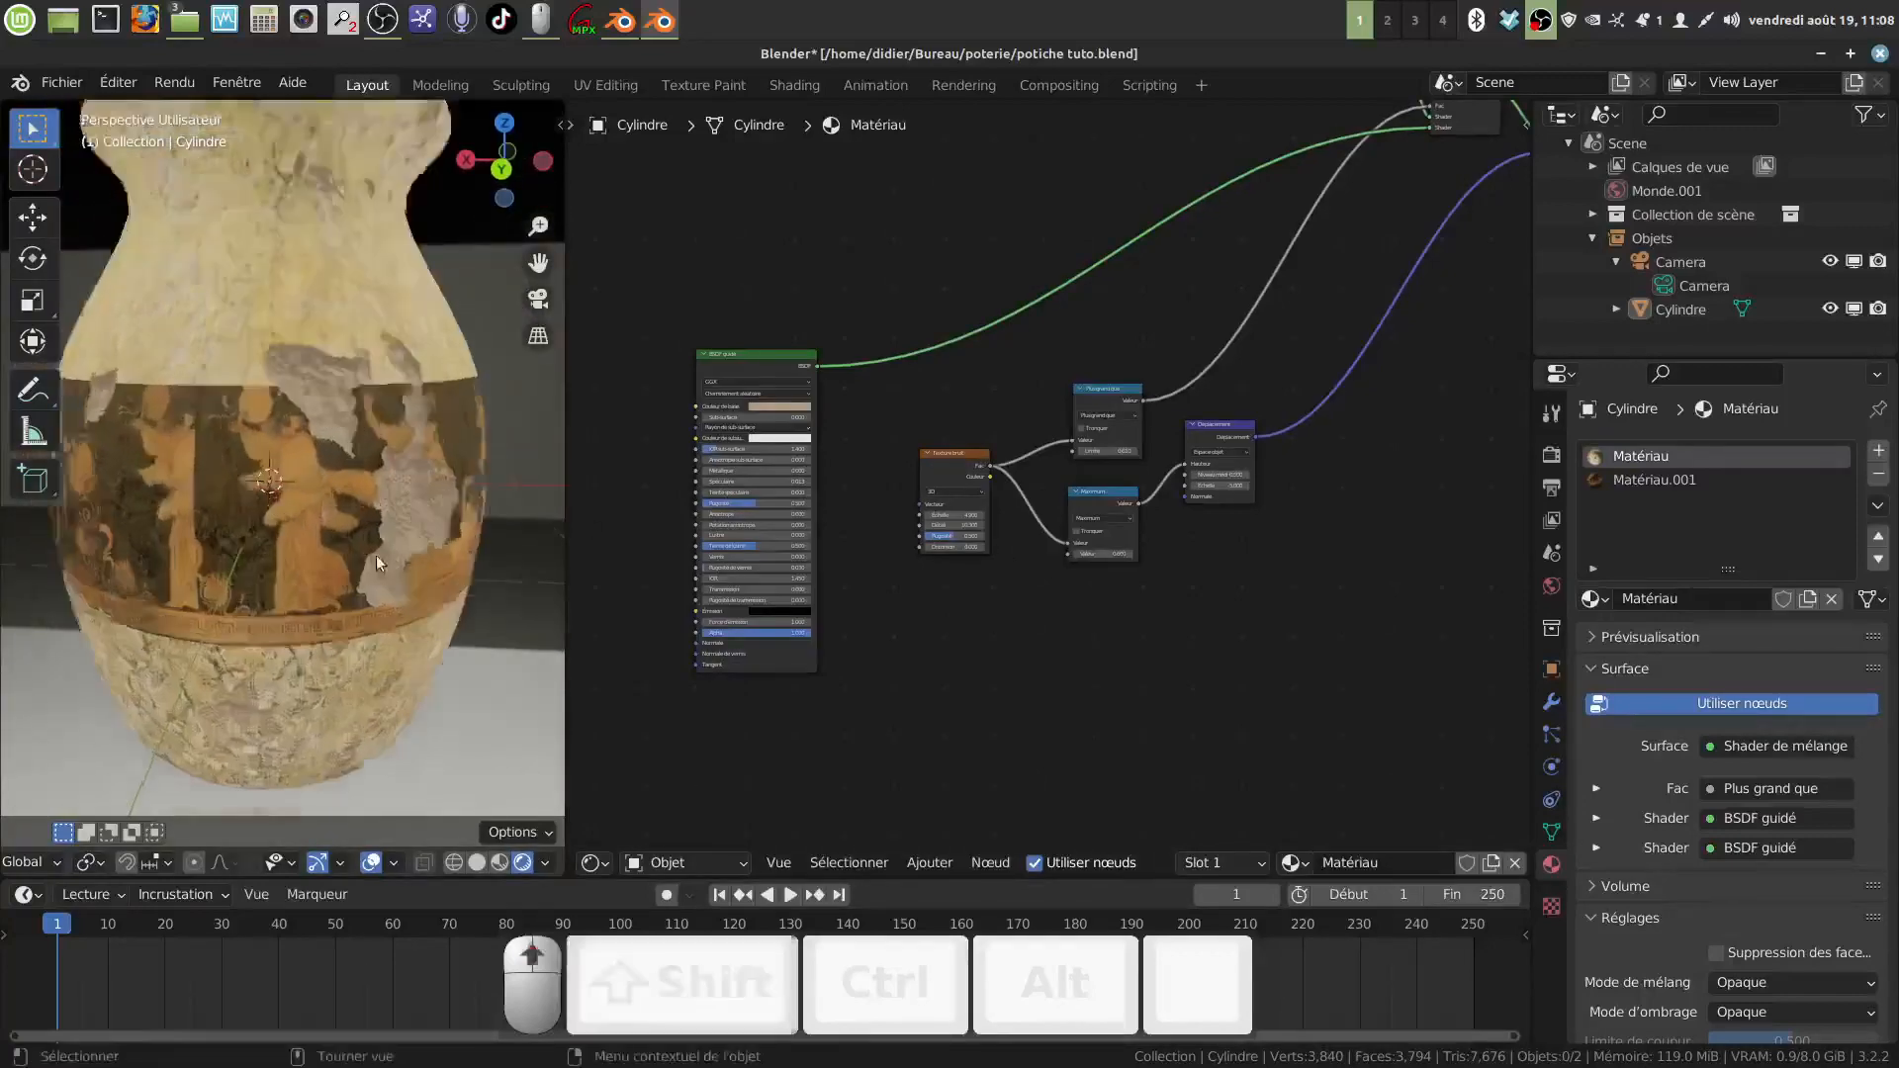
scroll(376, 555, up, 2)
scroll(320, 364, down, 4)
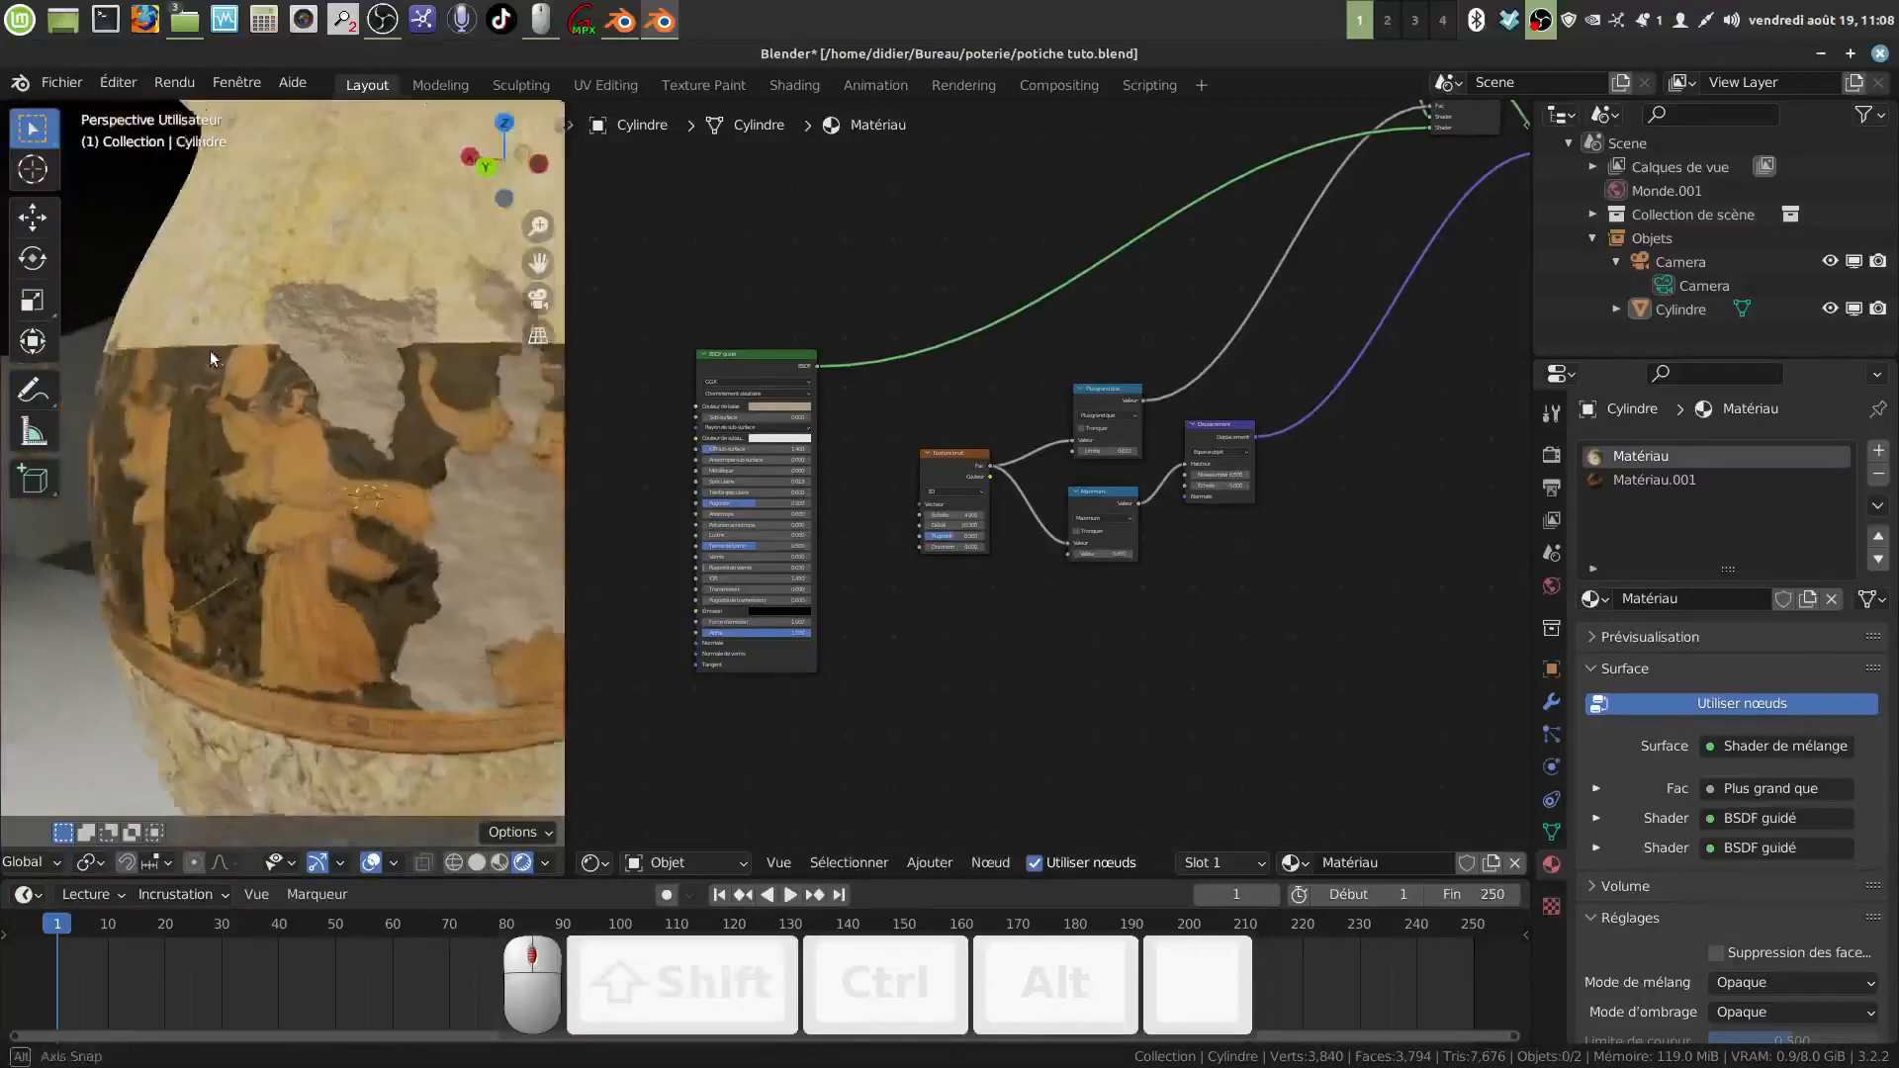
mouse_move(209, 350)
middle_down()
mouse_move(294, 402)
mouse_move(440, 405)
mouse_move(435, 500)
middle_up()
shift+middle_drag(435, 500, 315, 525)
shift+middle_drag(314, 525, 562, 496)
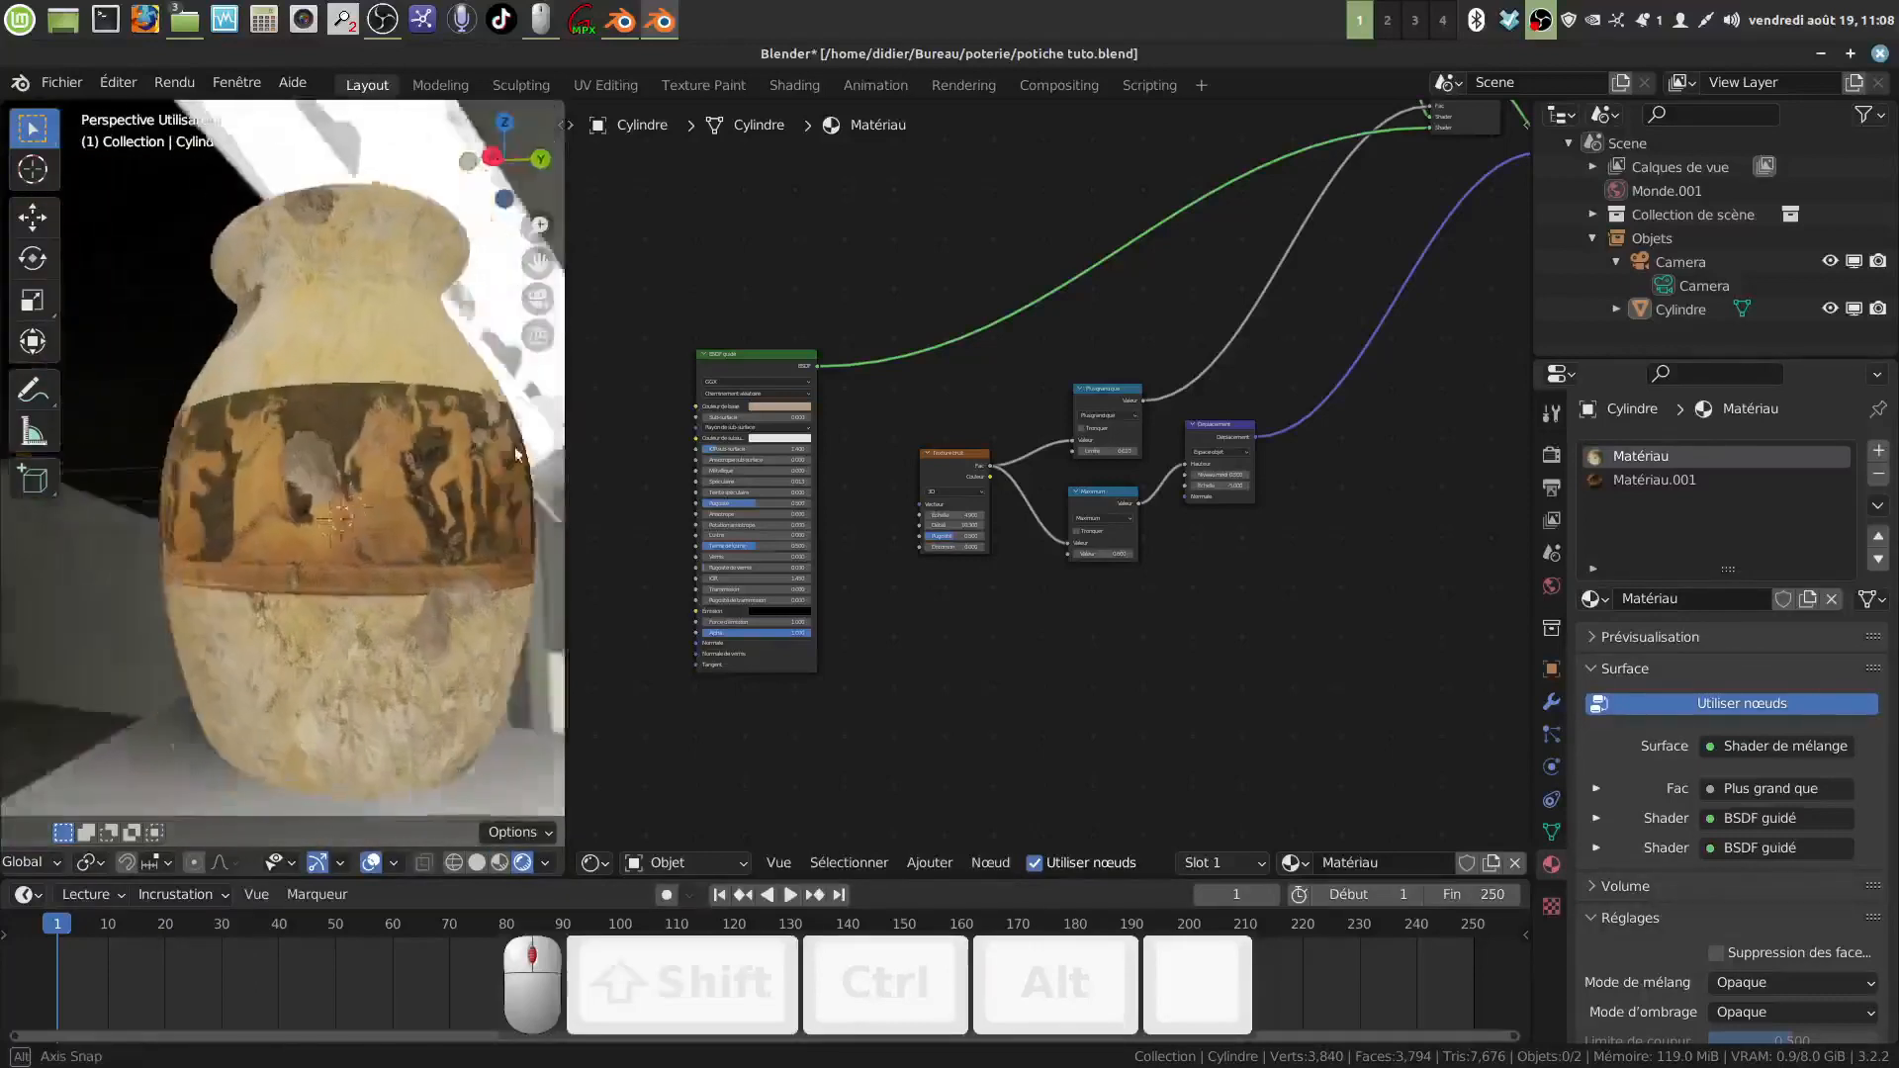
Step: Examine the worn patches on the pot's frieze, neck and stone body from several sides
scroll(61, 497, up, 2)
middle_drag(61, 497, 6, 495)
scroll(175, 490, down, 3)
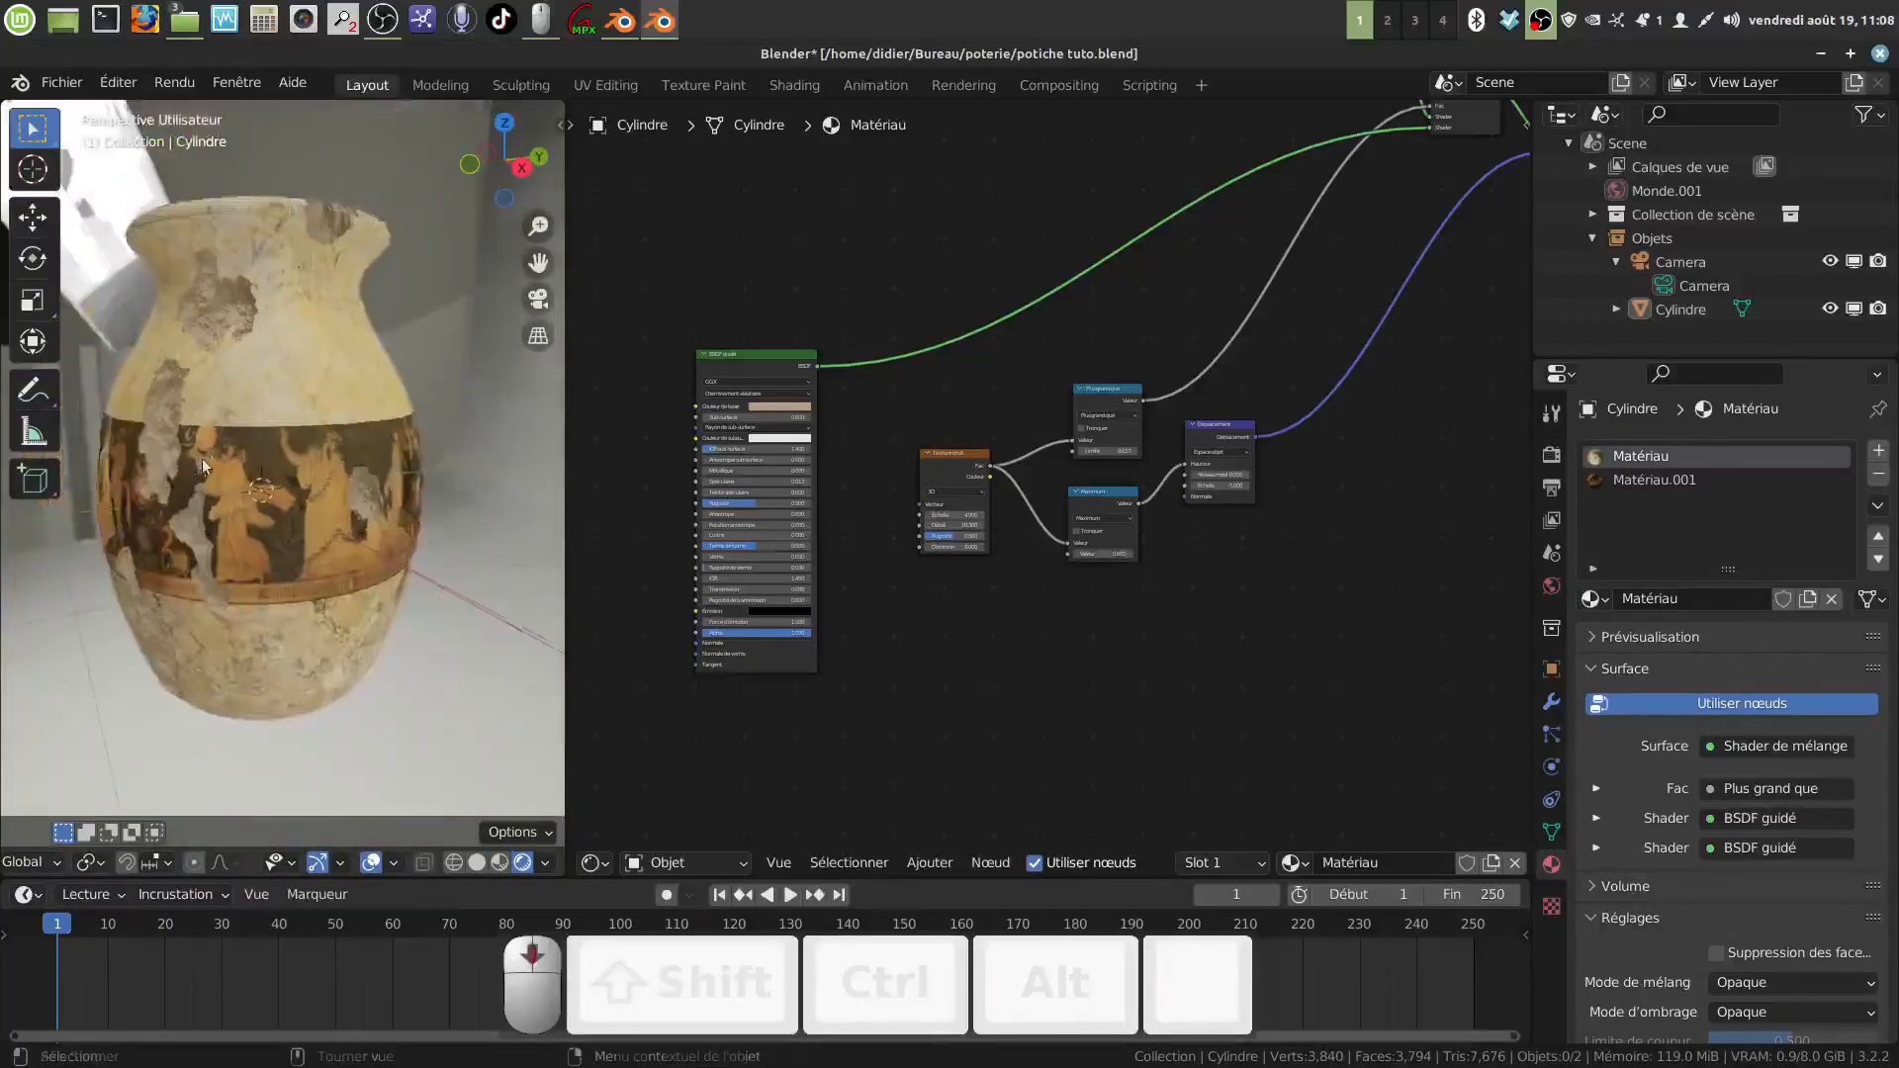
middle_drag(202, 459, 358, 427)
shift+middle_drag(91, 507, 383, 465)
middle_drag(487, 610, 573, 609)
scroll(521, 614, up, 1)
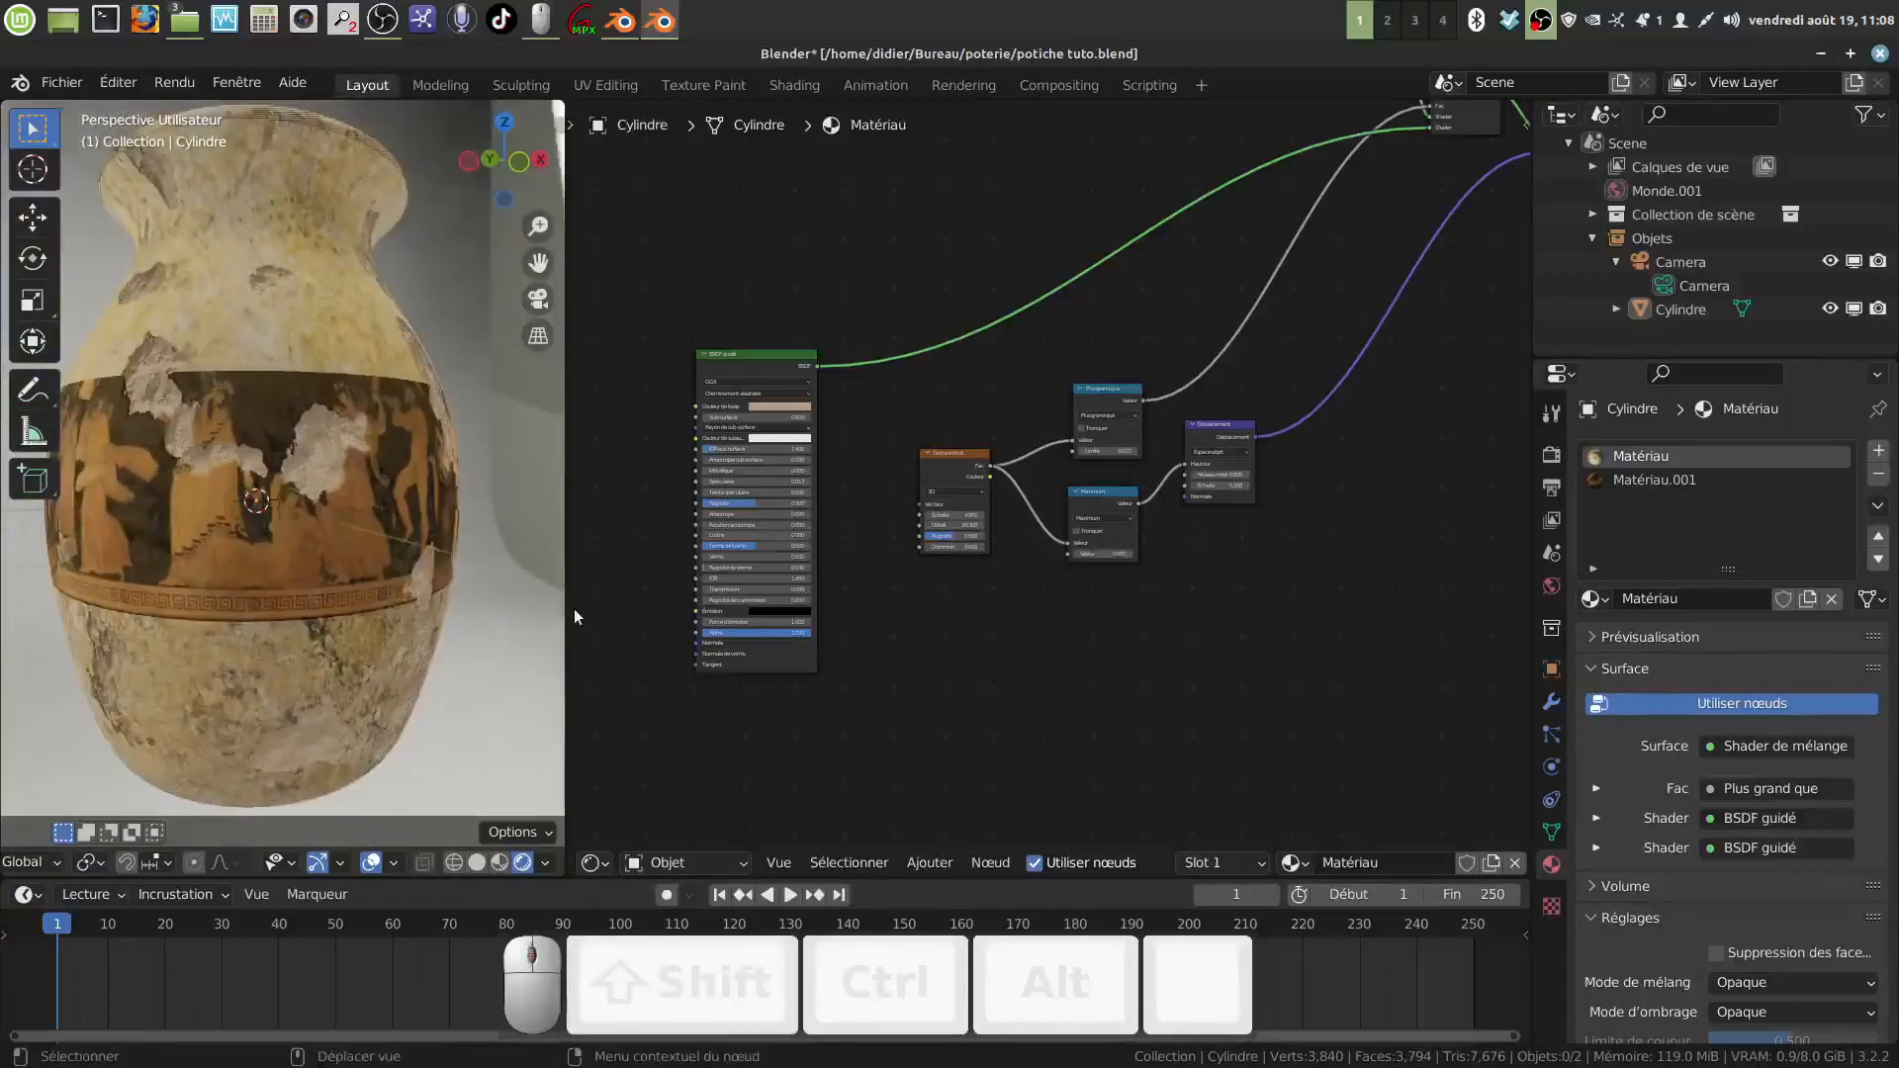
Step: Widen the 3D viewport and review the stone material's wear nodes, from Texture bruit through Plus grand que and Maximum to Déplacement
drag(569, 612, 856, 623)
scroll(1114, 750, up, 3)
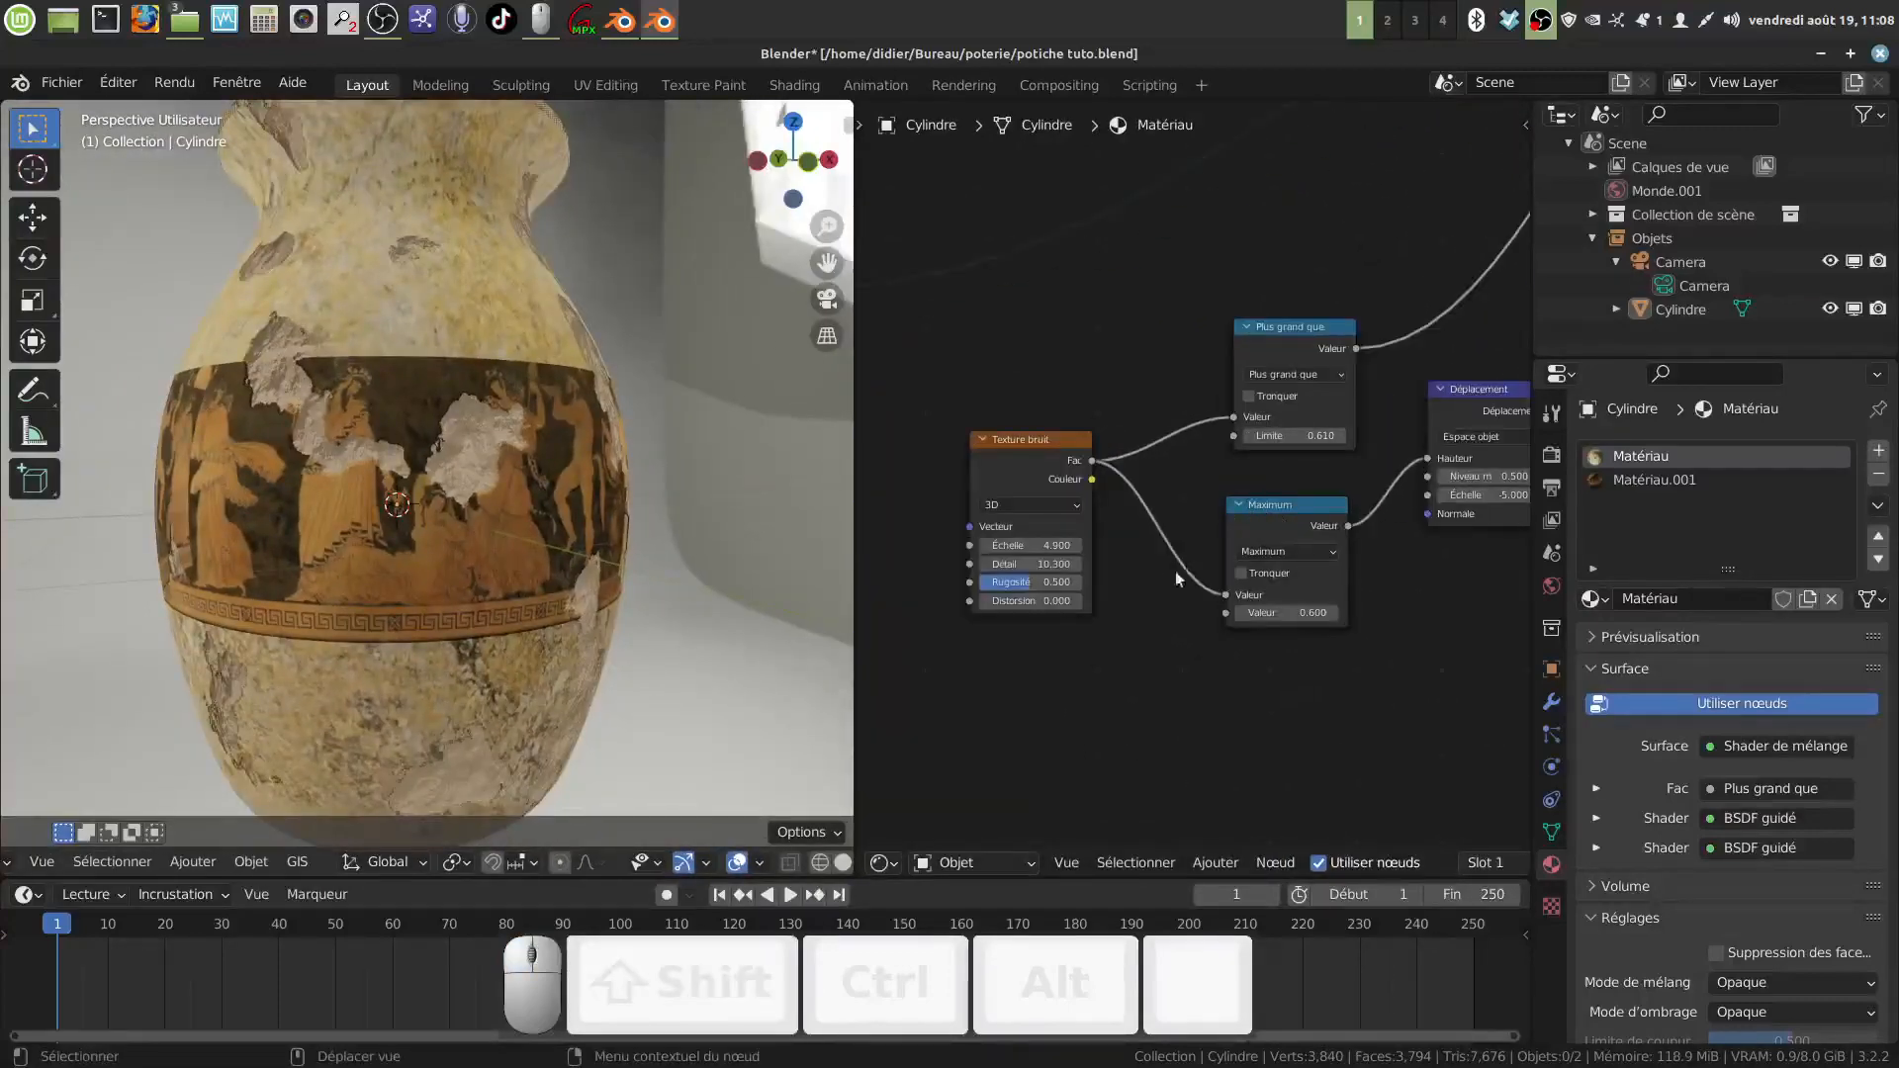
middle_drag(1160, 652, 953, 658)
scroll(1007, 732, up, 6)
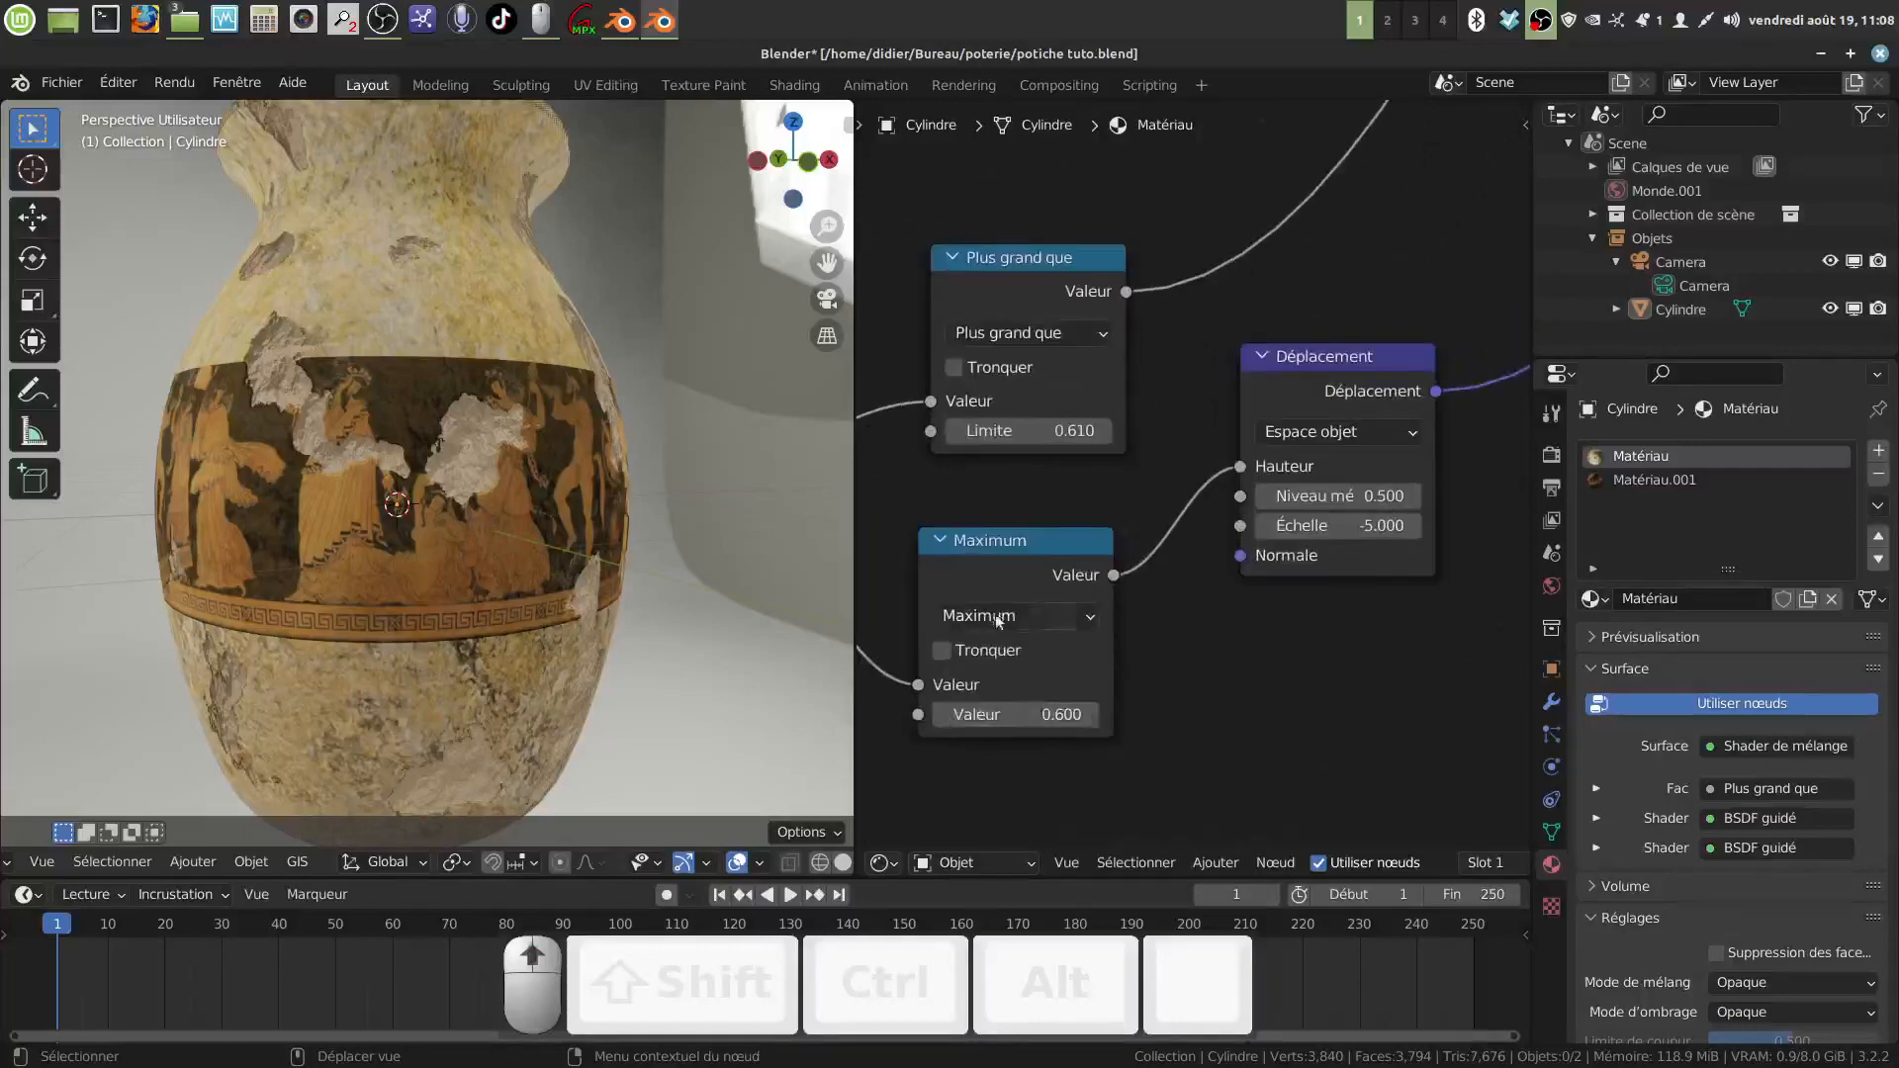
scroll(1007, 620, down, 3)
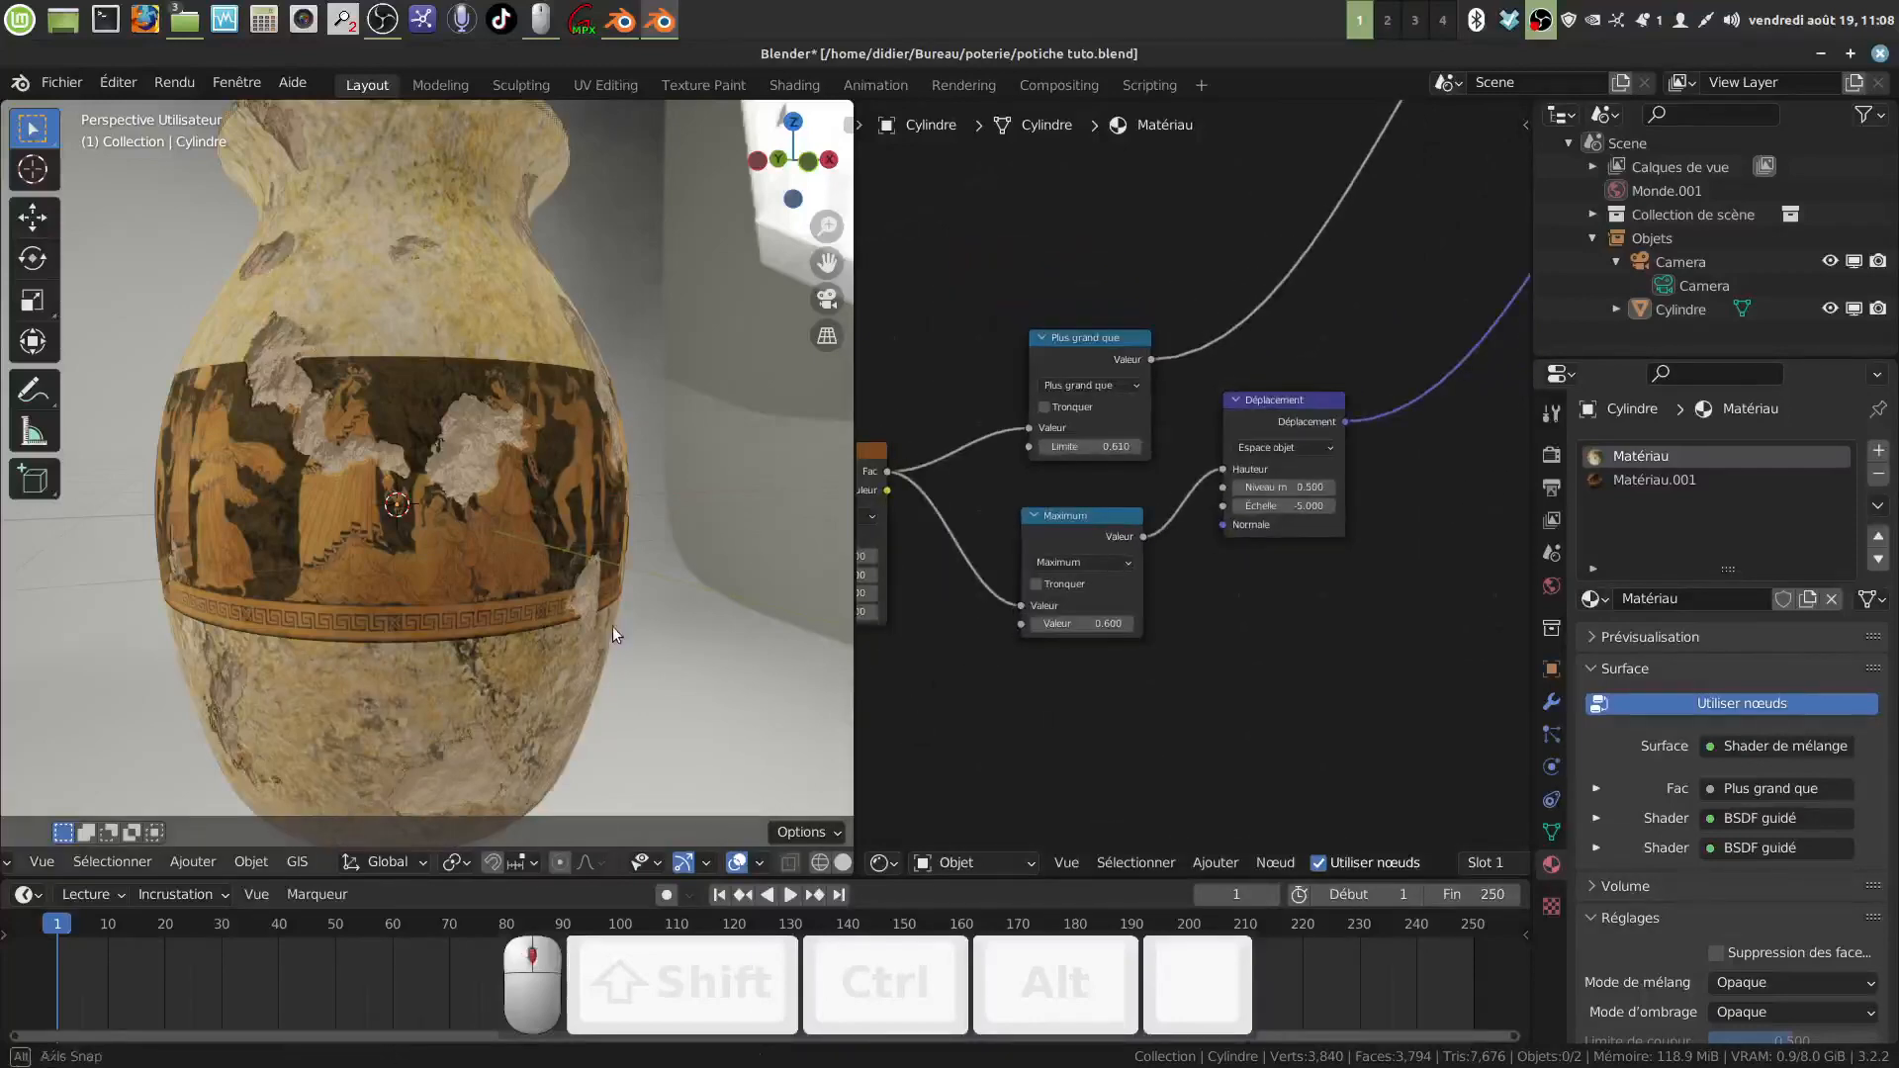
mouse_move(613, 627)
middle_down()
mouse_move(675, 633)
mouse_move(621, 673)
mouse_move(574, 653)
mouse_move(597, 608)
mouse_move(691, 637)
mouse_move(546, 538)
mouse_move(442, 507)
mouse_move(463, 518)
mouse_move(526, 478)
mouse_move(592, 506)
middle_up()
scroll(463, 519, down, 5)
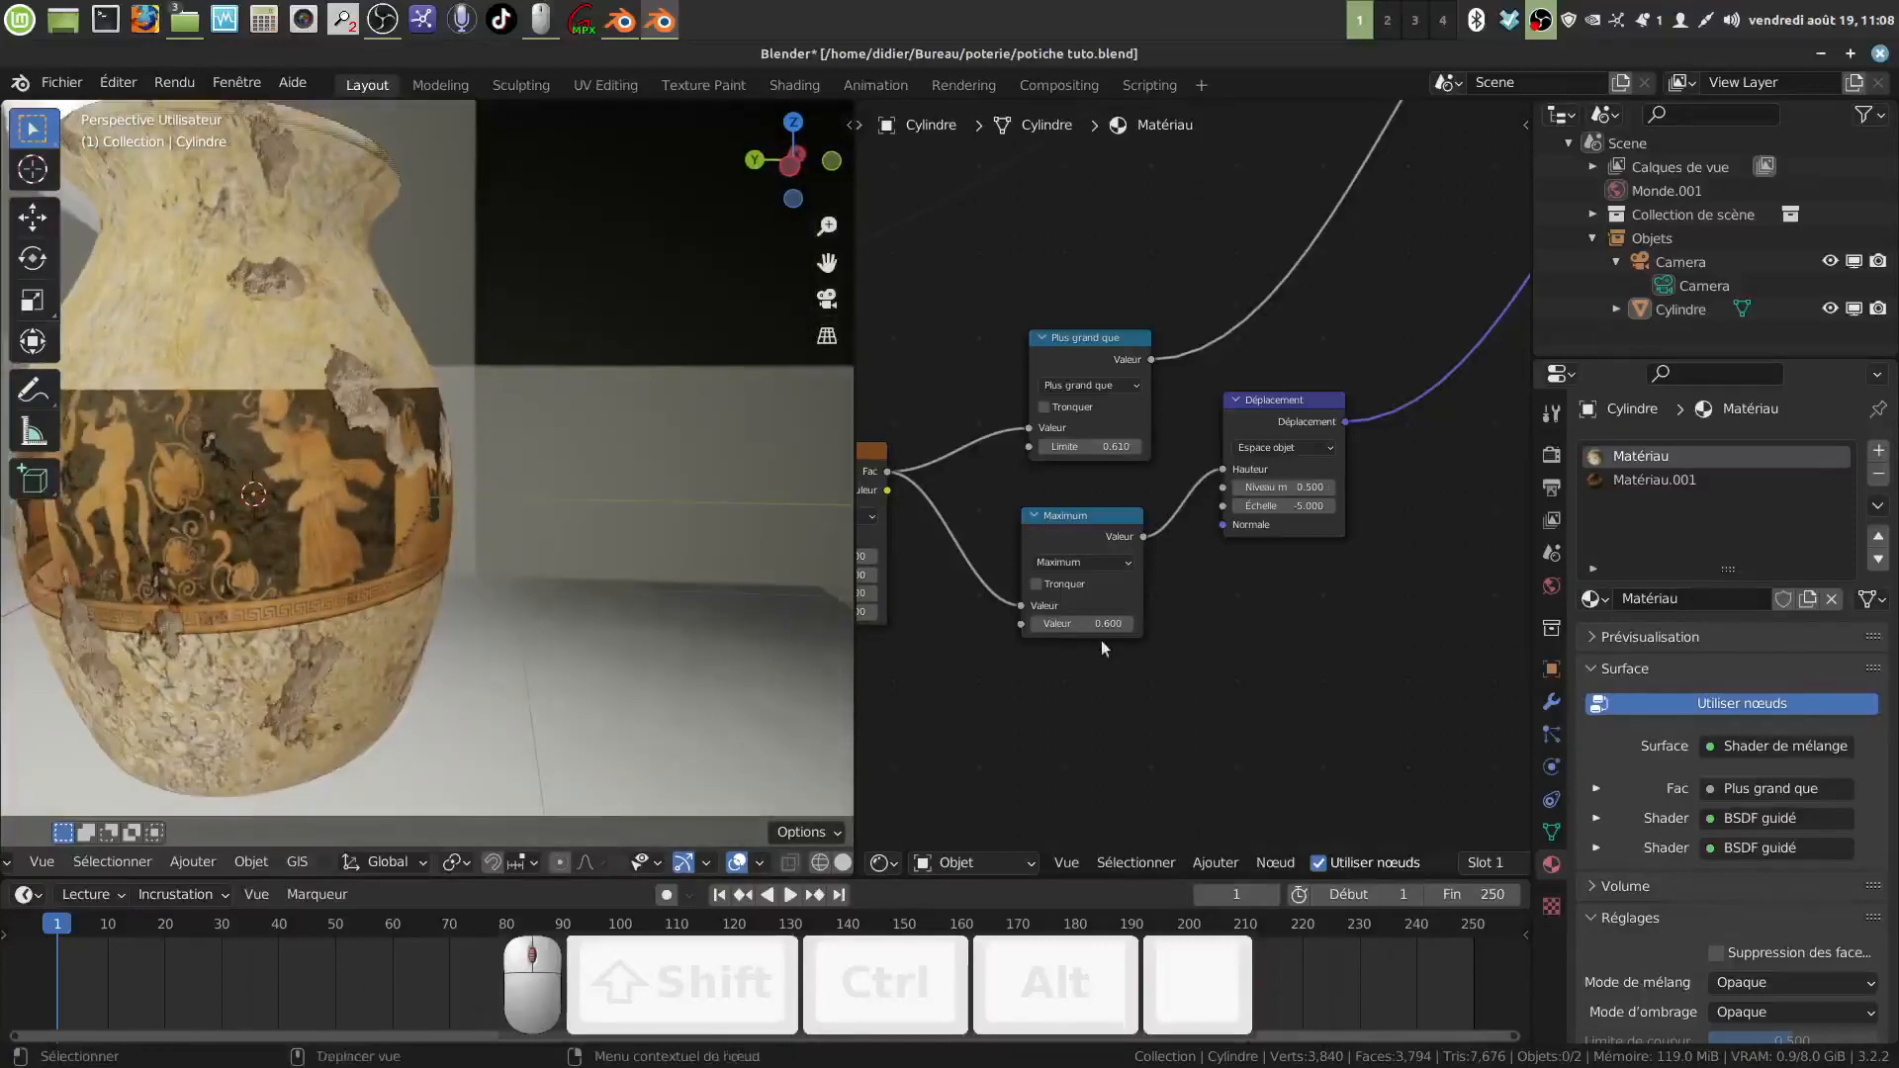
scroll(1327, 558, down, 4)
middle_drag(1327, 558, 1156, 771)
scroll(1207, 672, down, 3)
middle_drag(1207, 672, 1230, 663)
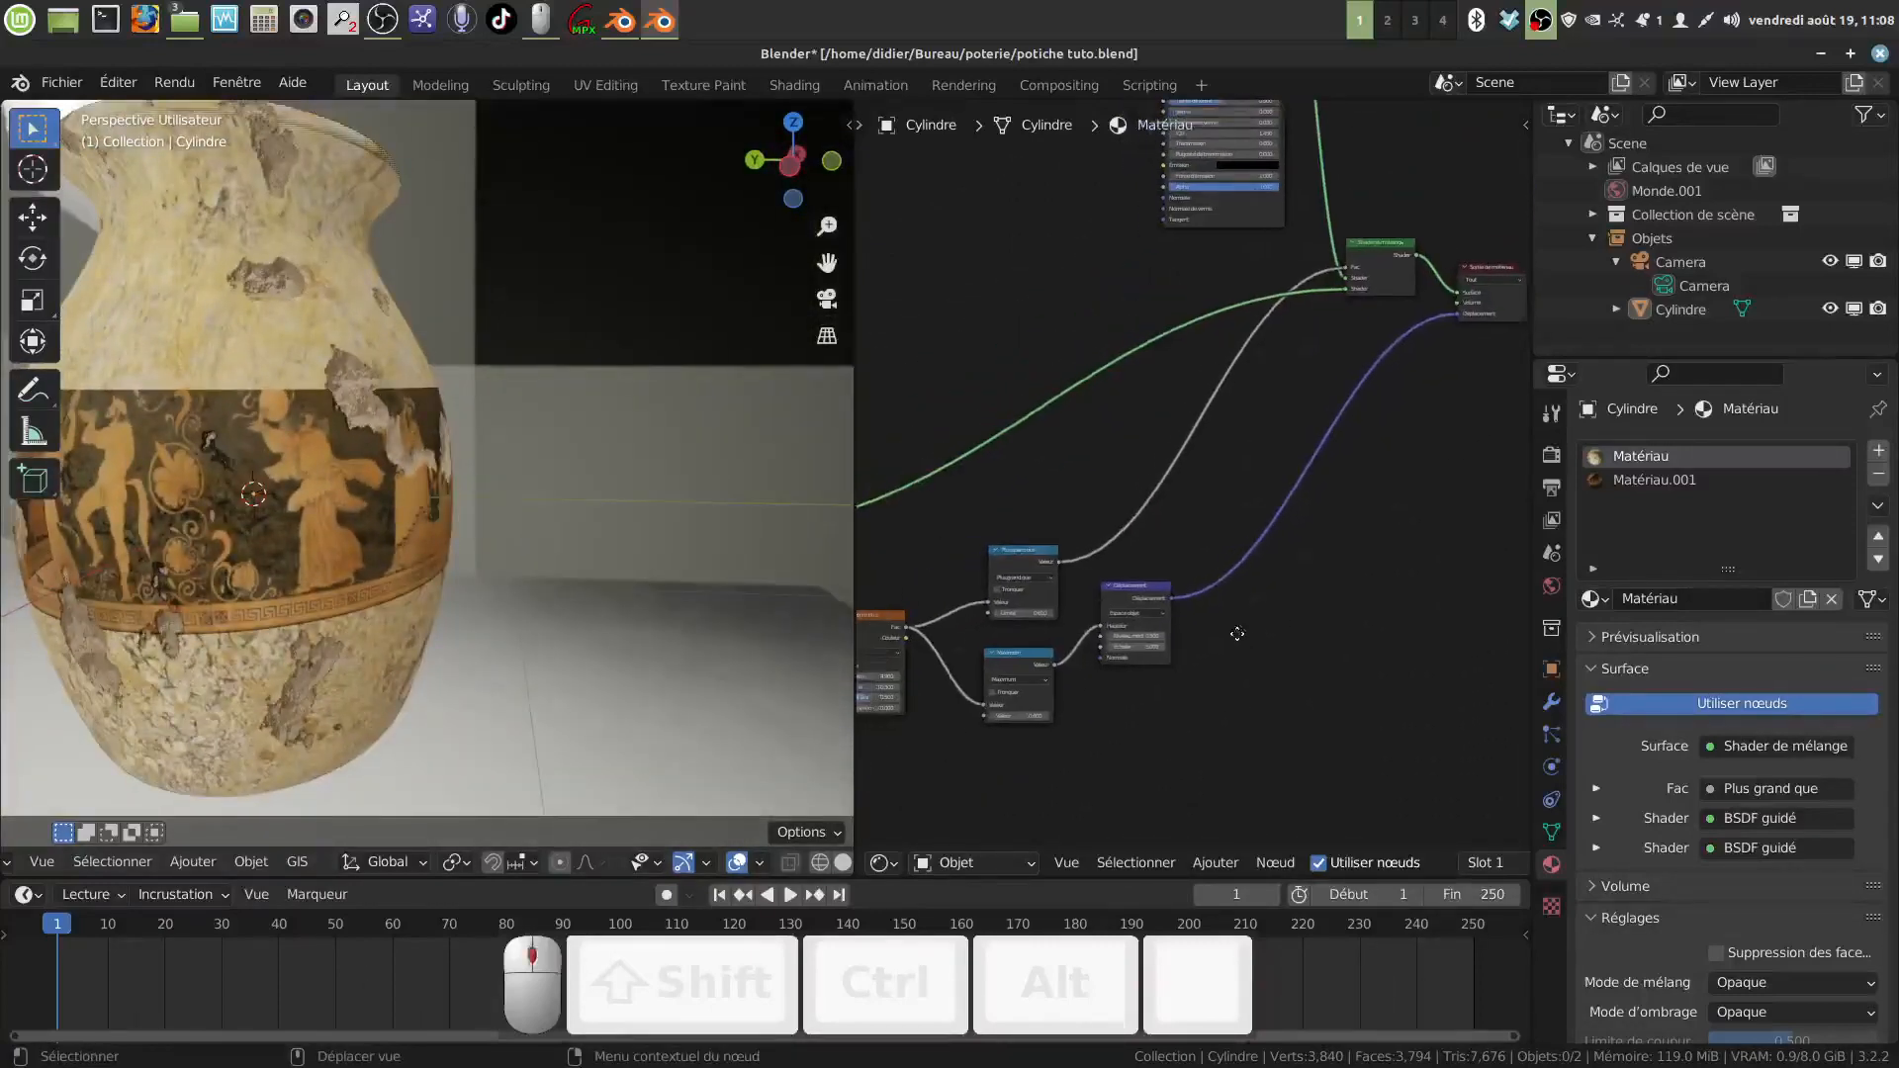
Step: In Matériau.001, set the Alpha of the BSDF guidé feeding the first Shader de mélange's second input to 0.974
click(1623, 481)
middle_drag(1386, 463, 1115, 654)
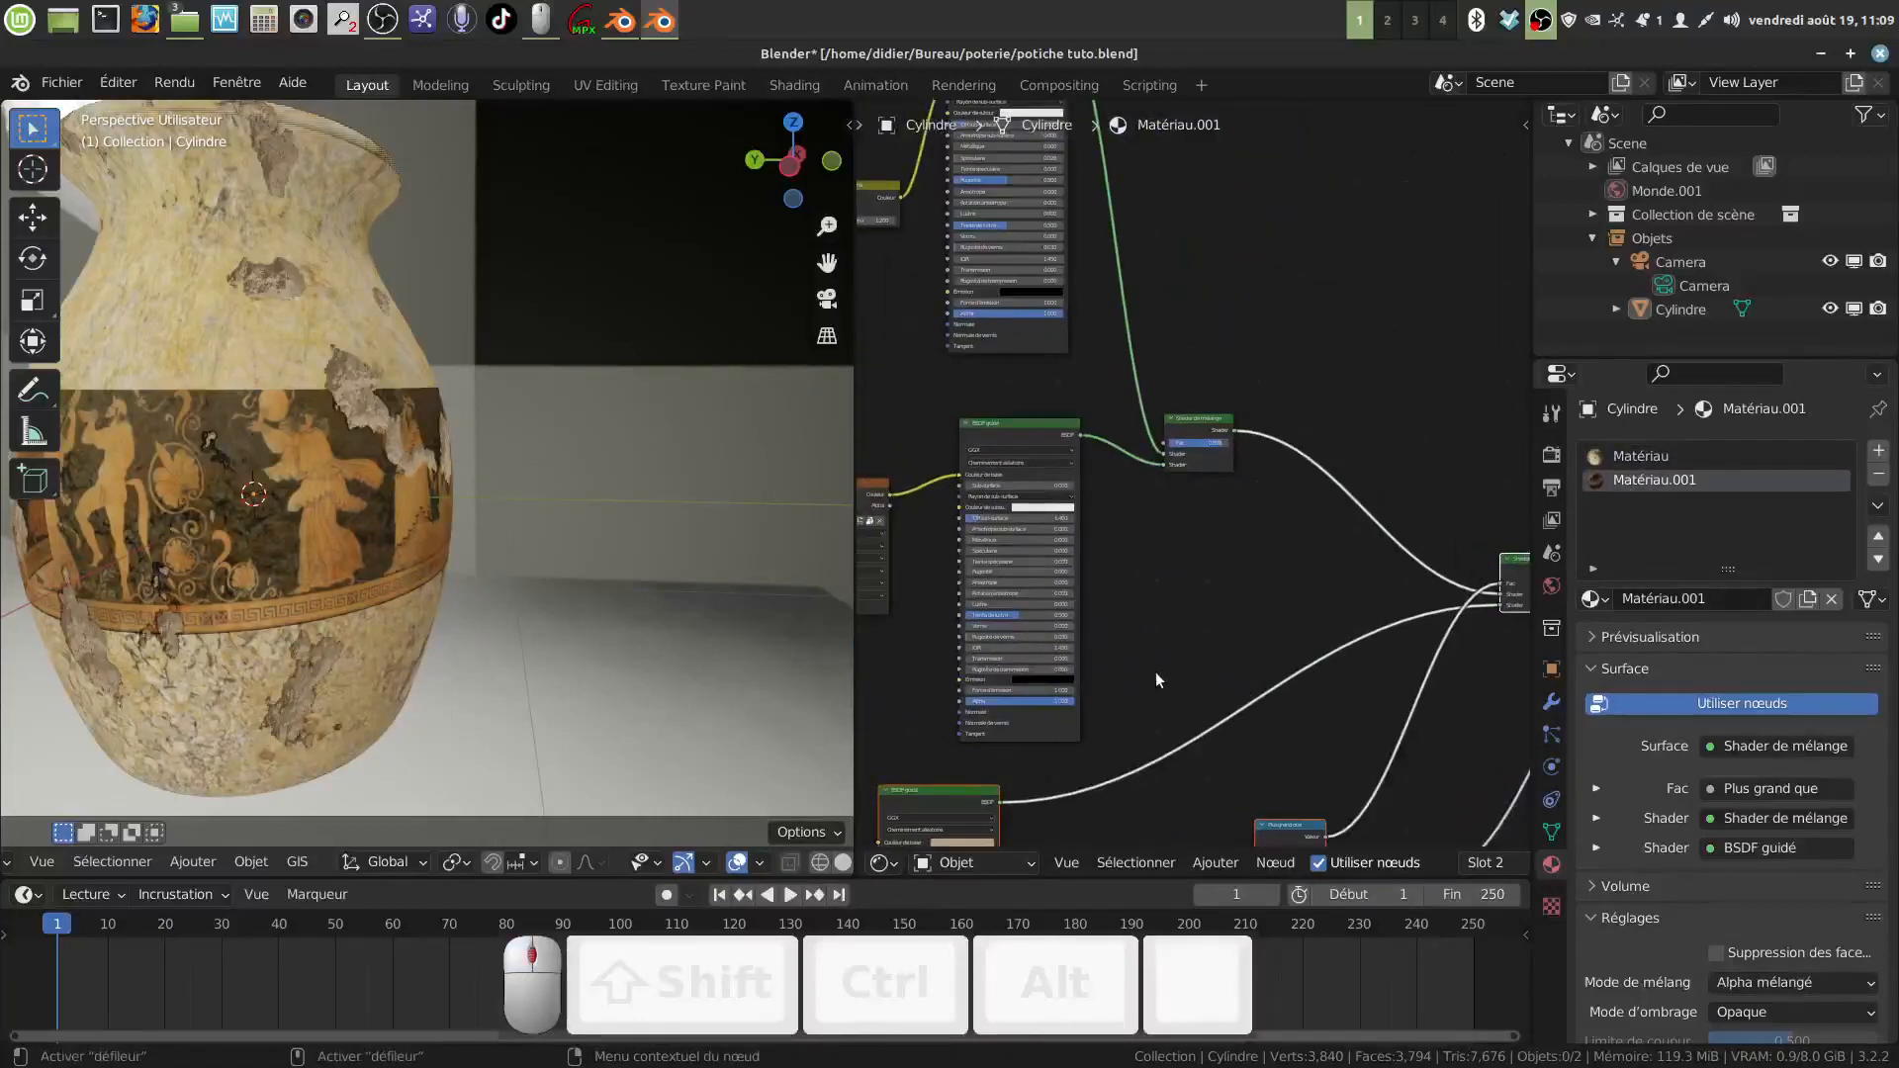
scroll(1157, 671, up, 3)
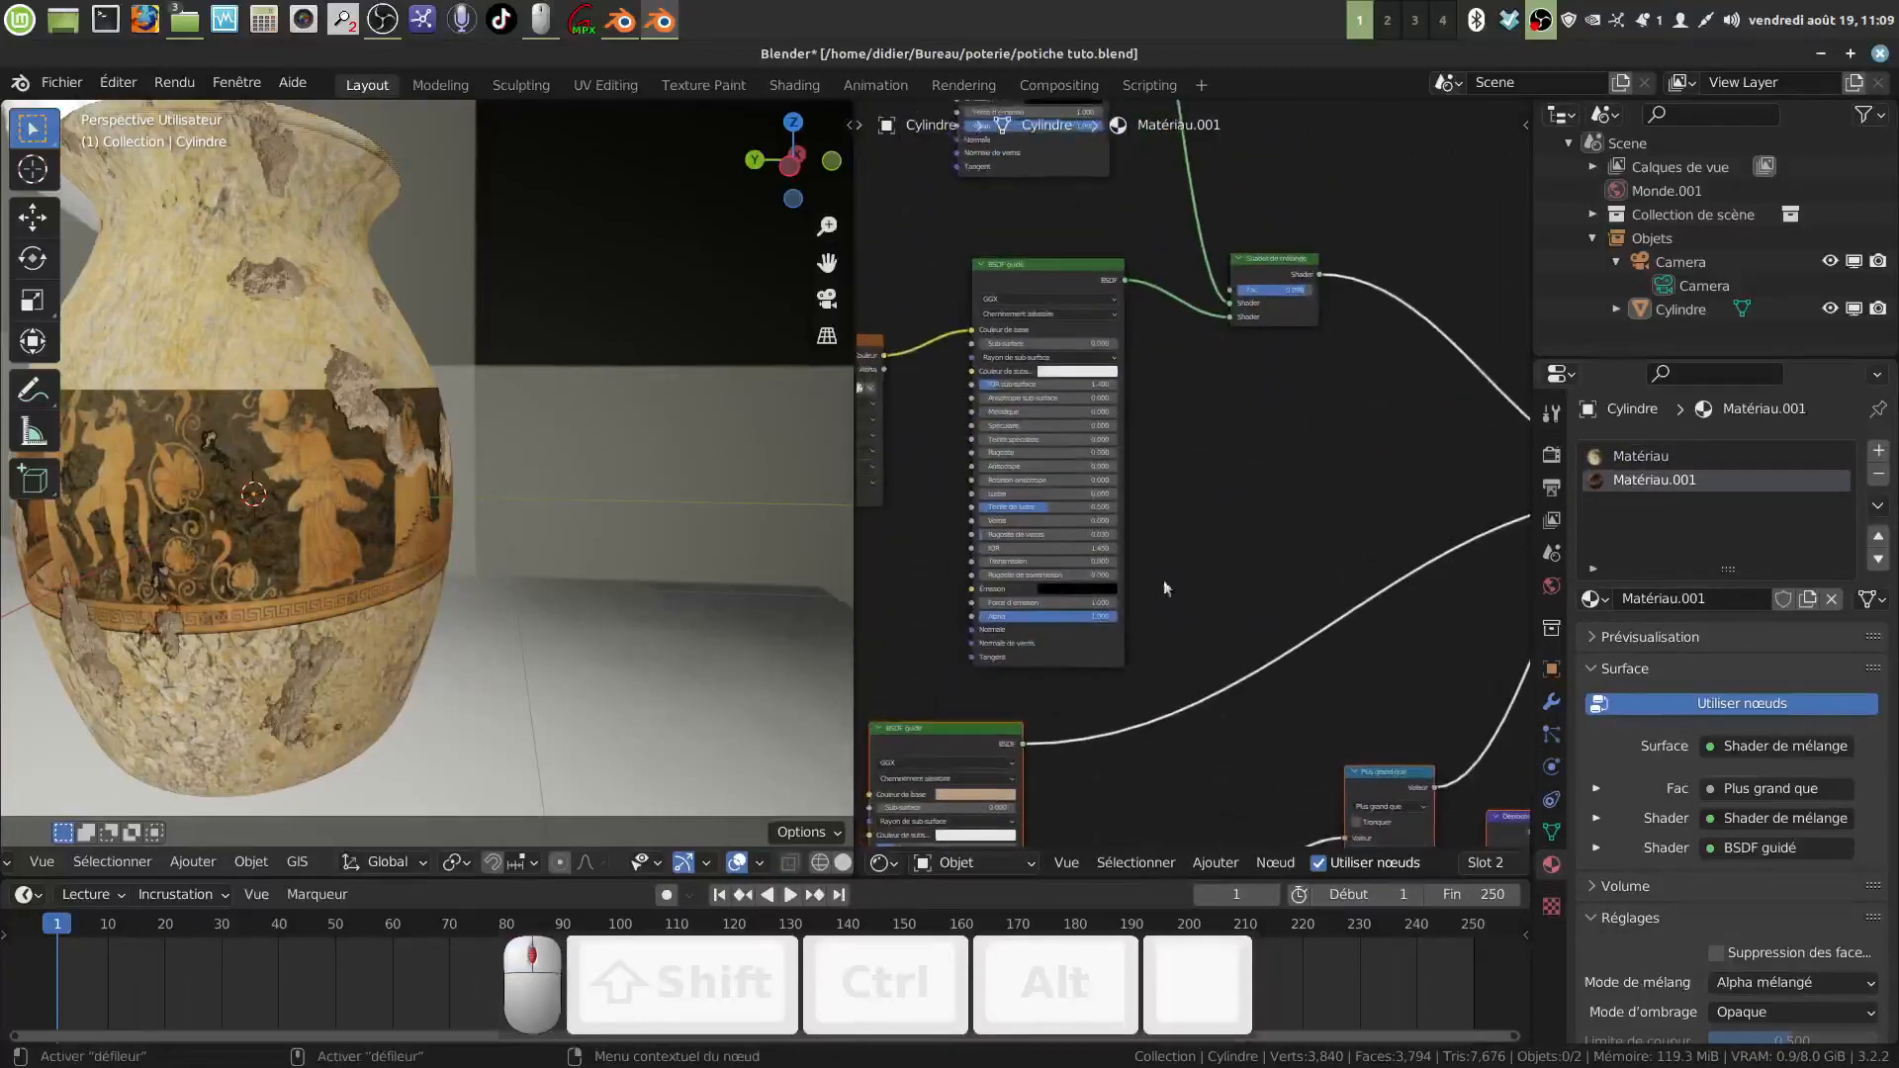
scroll(1158, 594, up, 3)
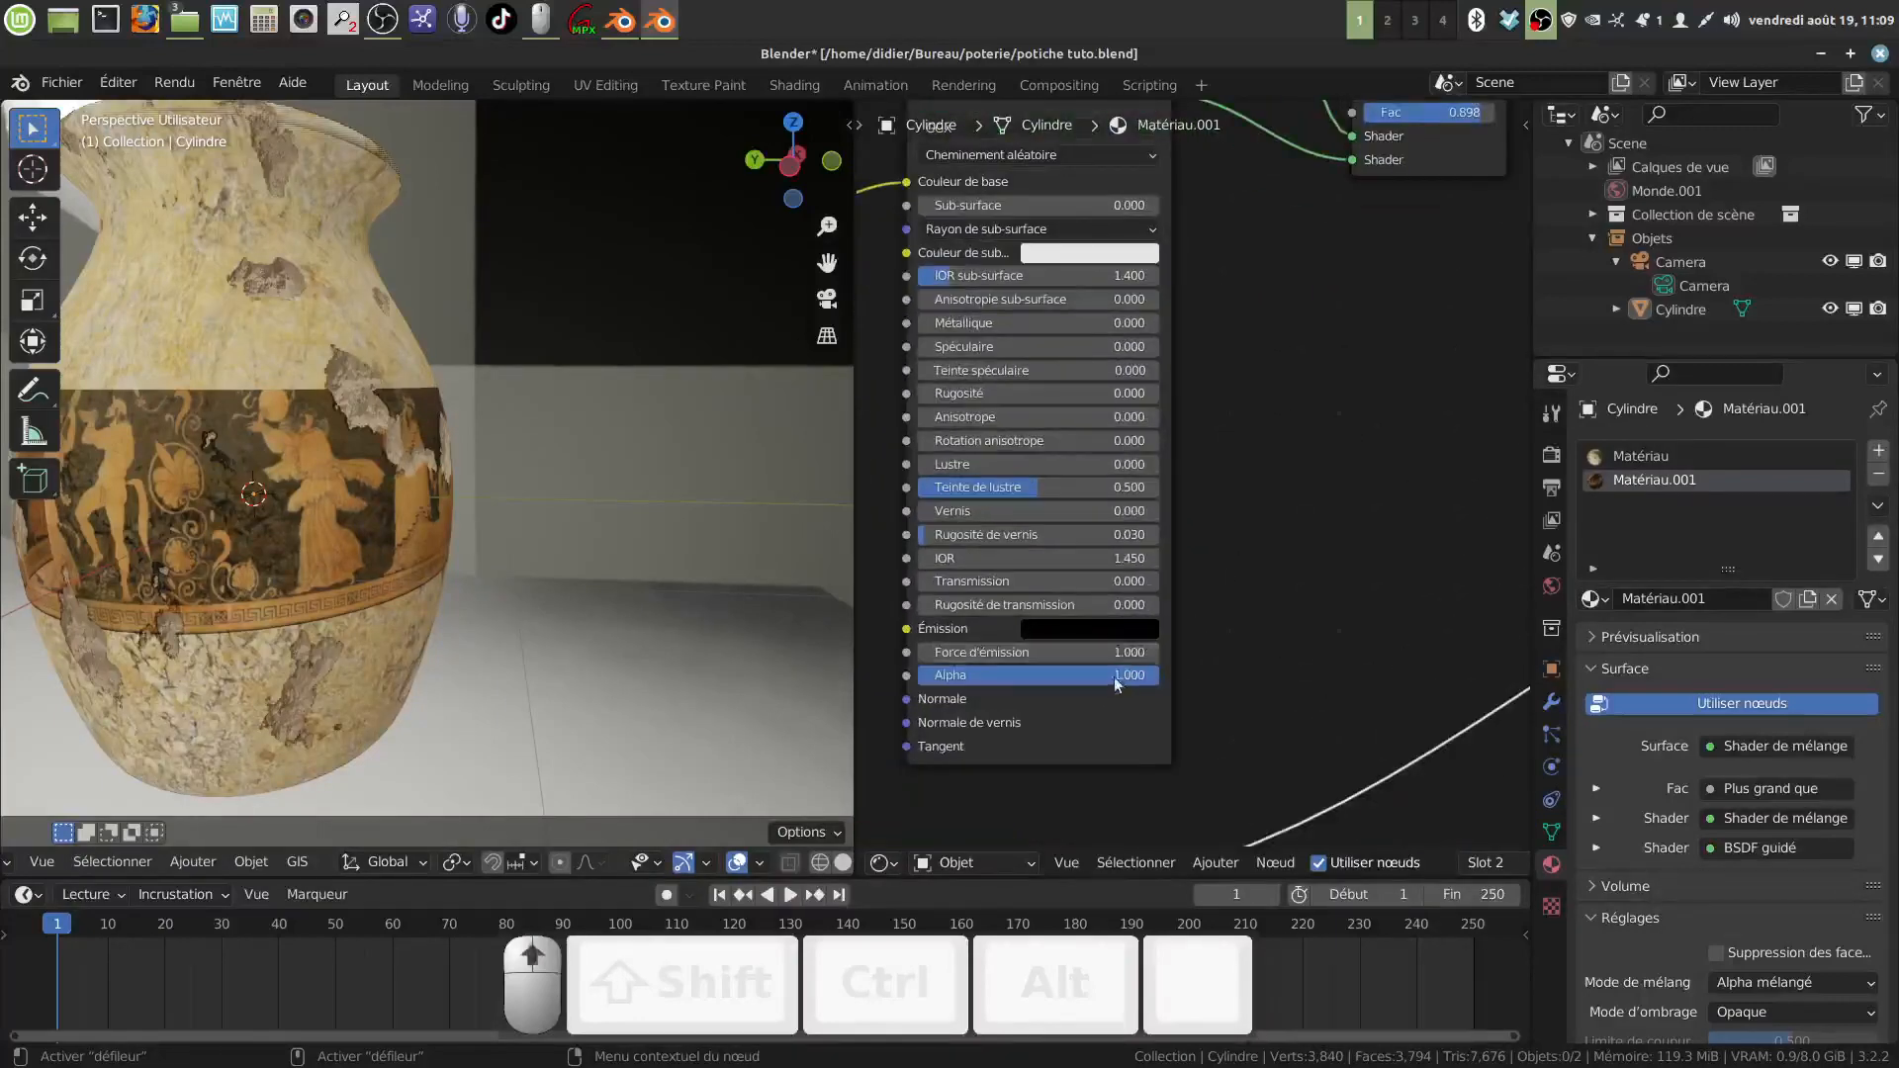
drag(1123, 680, 1116, 681)
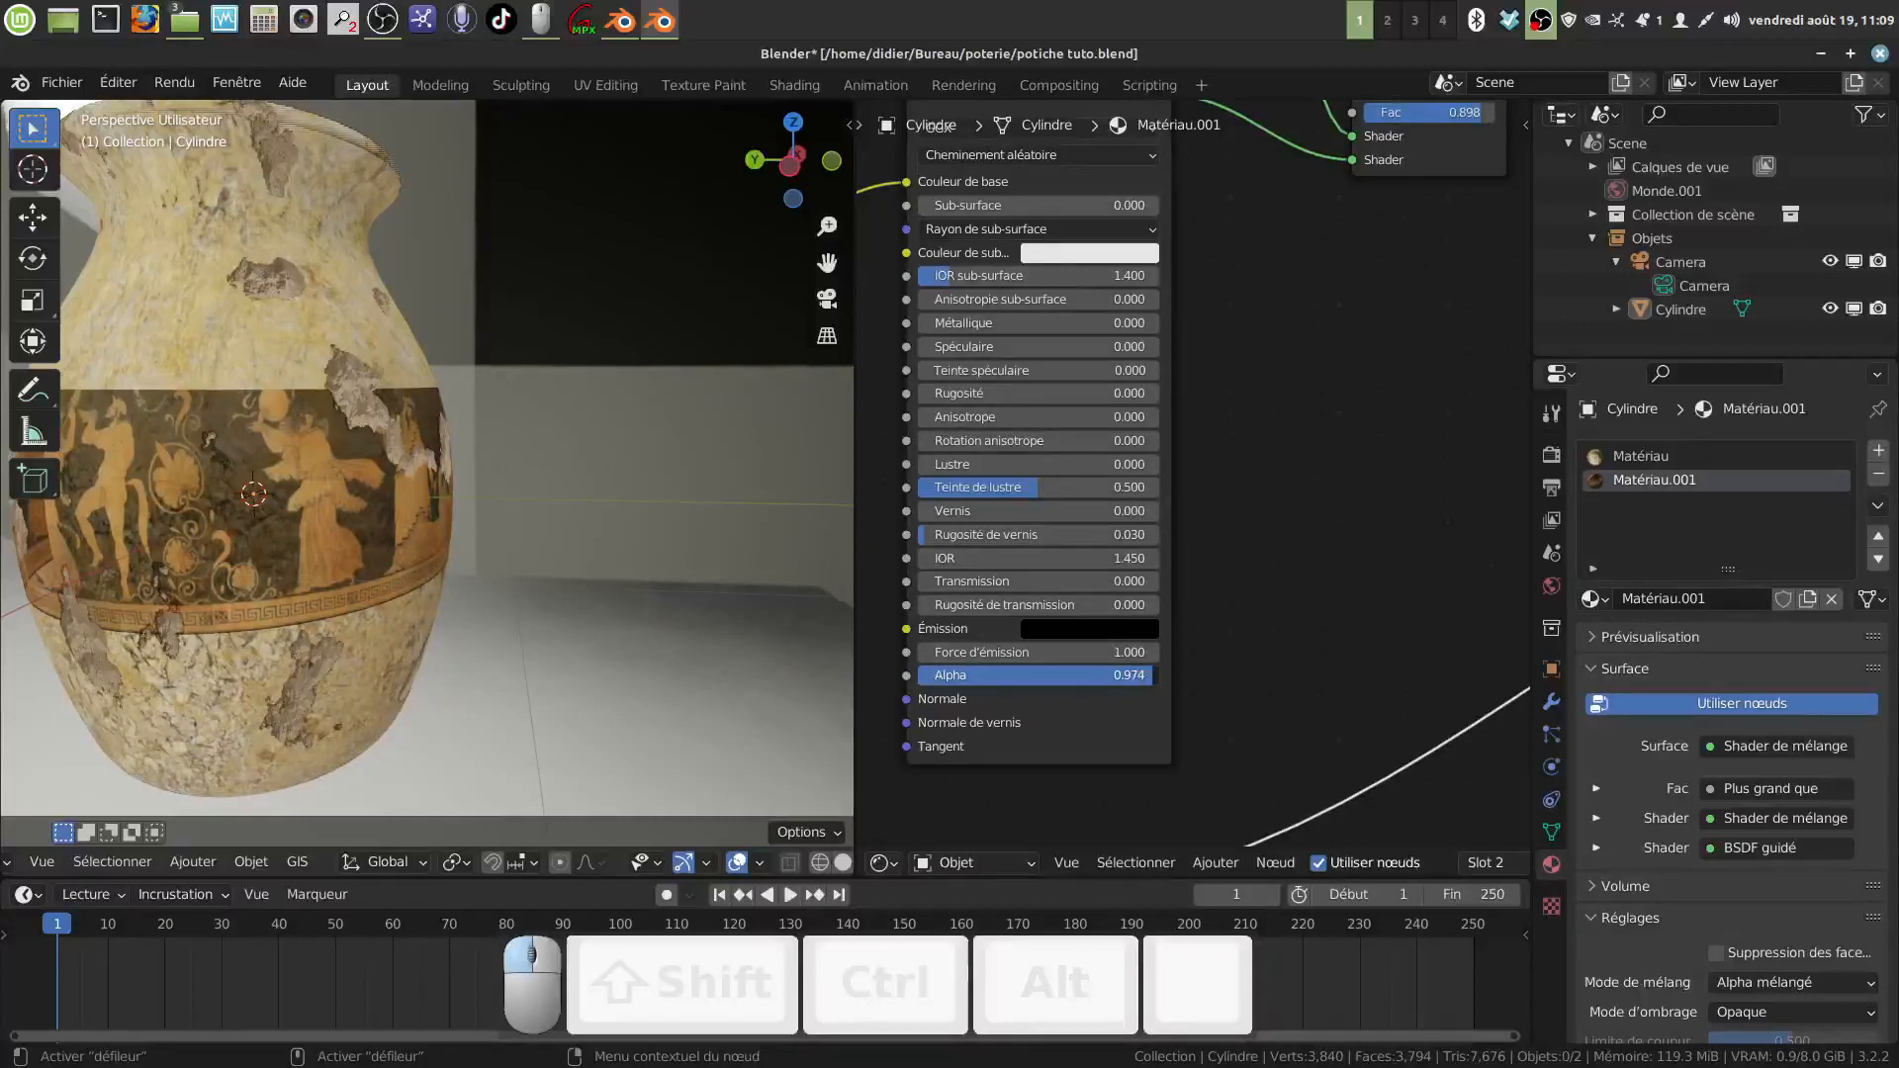
Step: Join the node editor area into the 3D viewport so that the pot view takes up the full width
scroll(615, 524, down, 3)
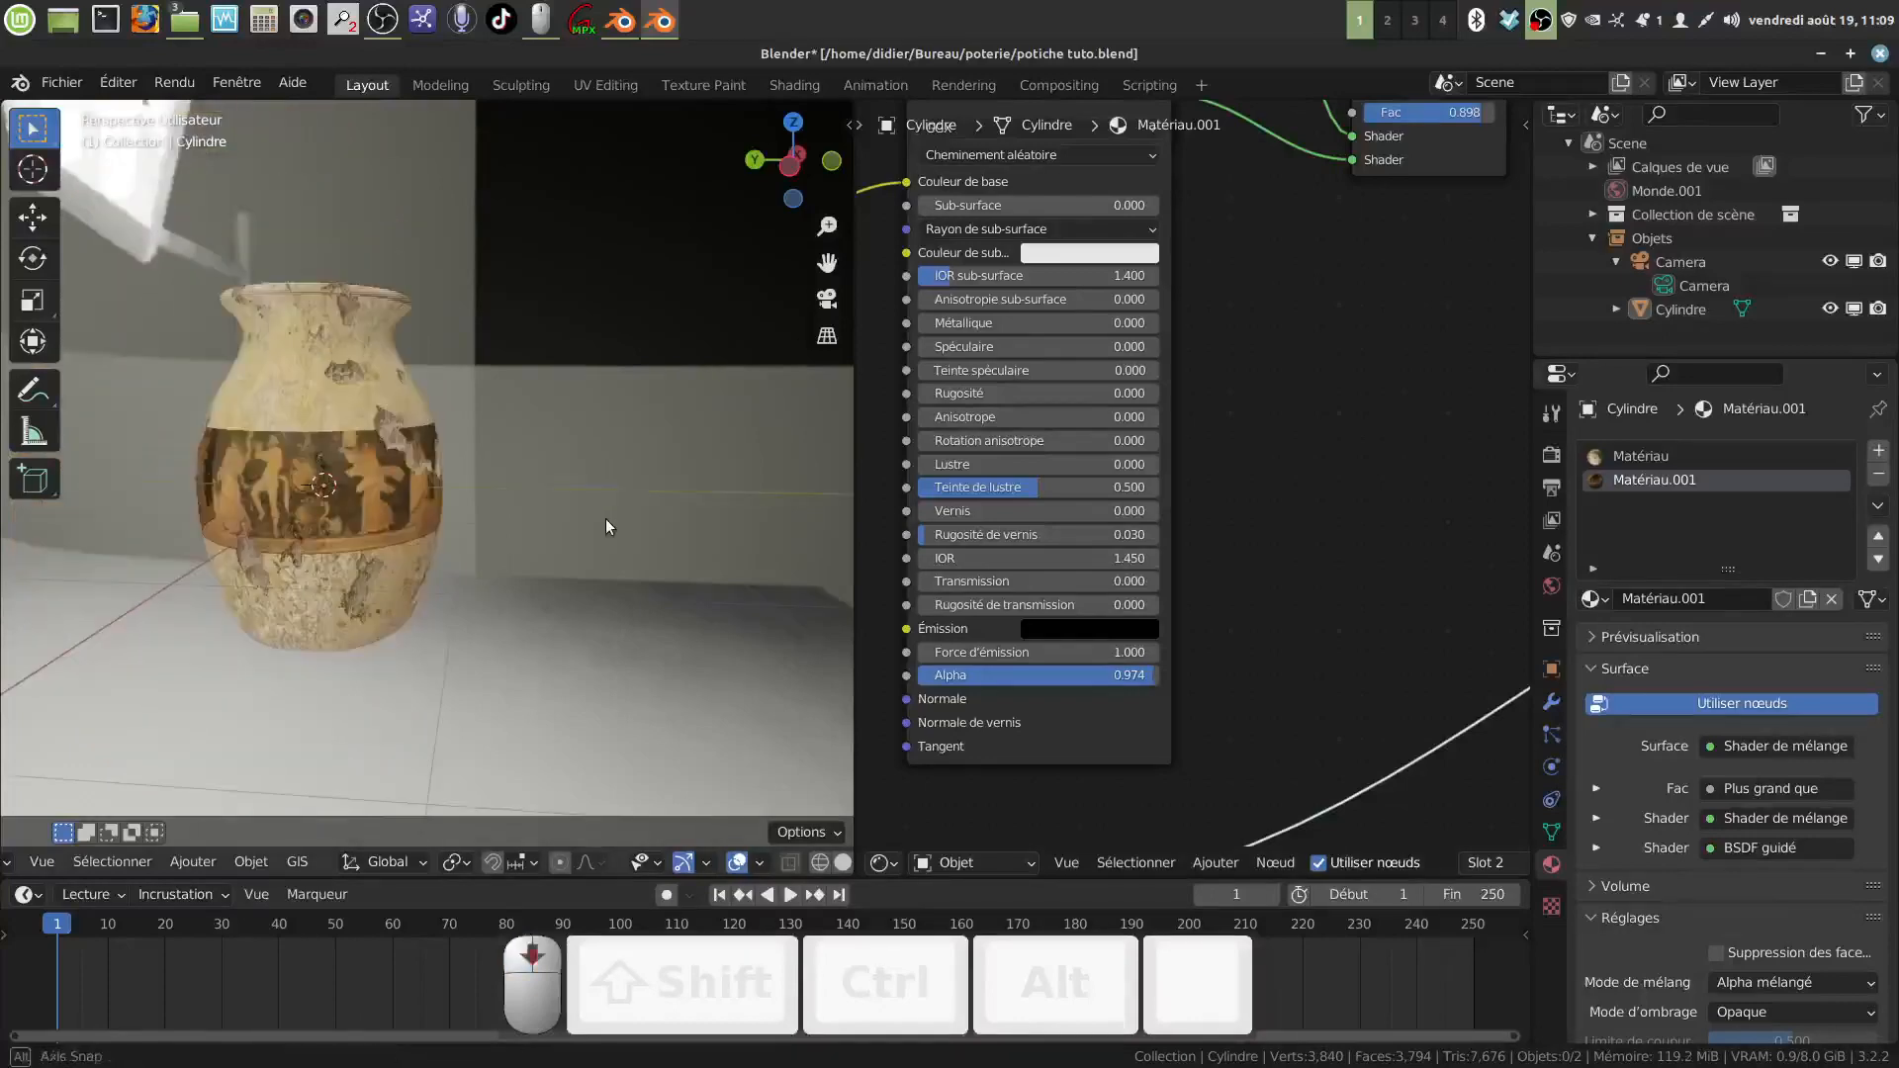
scroll(565, 602, up, 4)
middle_drag(560, 605, 606, 569)
scroll(520, 554, down, 2)
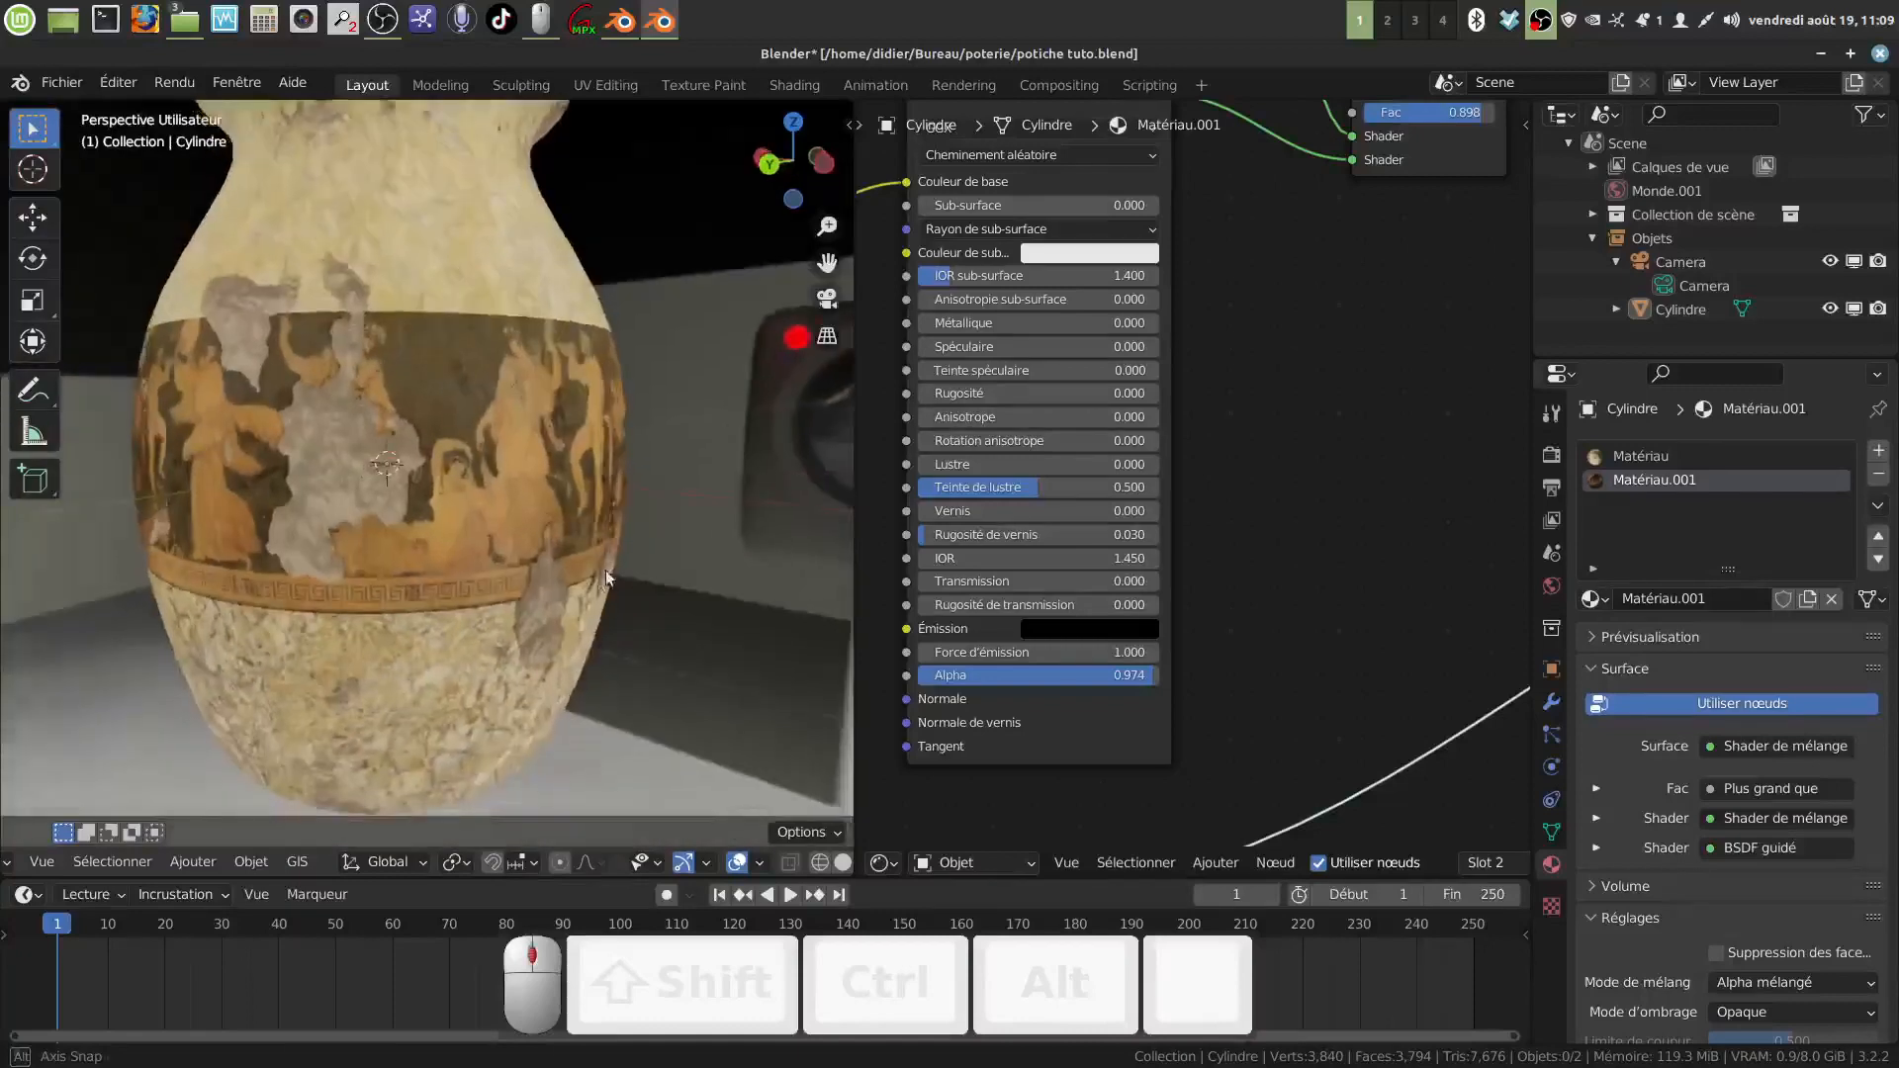
scroll(605, 570, down, 1)
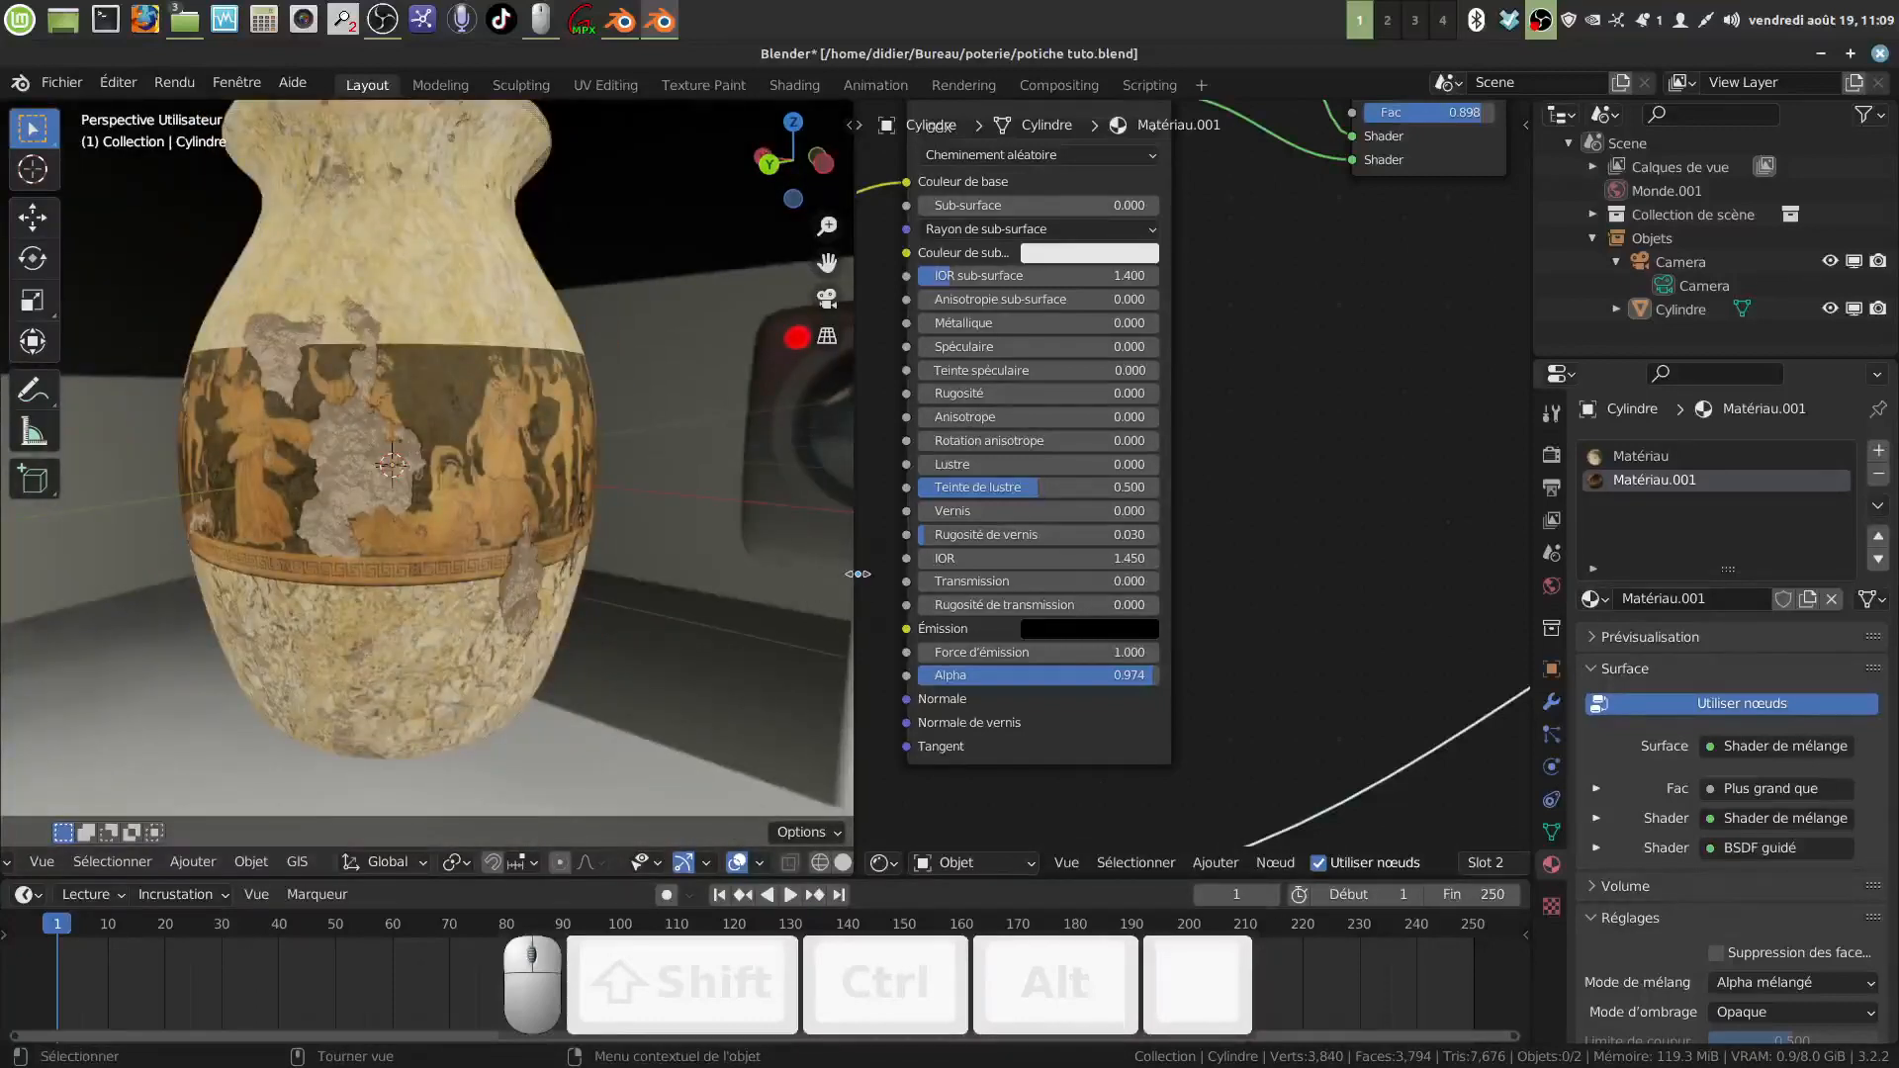
right_click(857, 574)
click(837, 633)
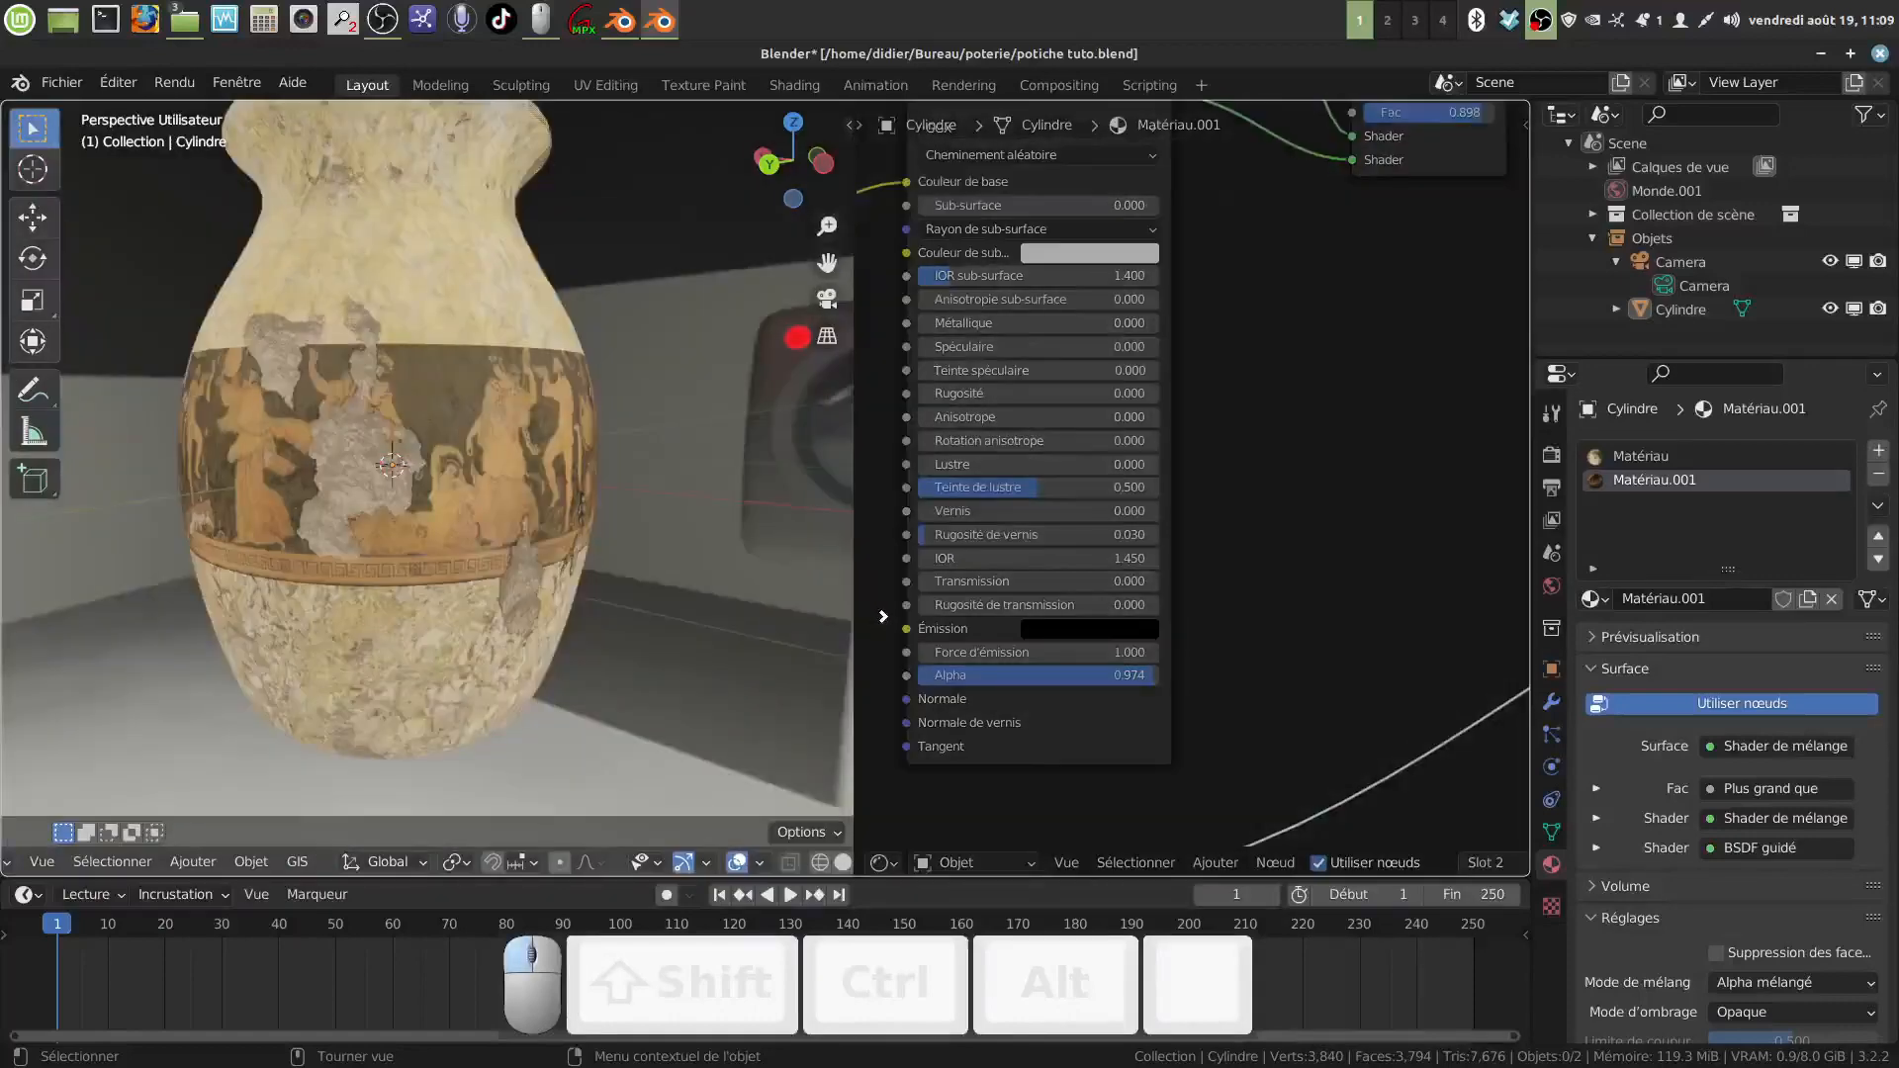
click(883, 616)
Step: Examine the aged pot in the enlarged viewport from all around, including the rim and the chipped frieze
scroll(883, 615, down, 4)
mouse_move(880, 635)
shift+middle_down()
mouse_move(888, 684)
mouse_move(898, 627)
shift+middle_up()
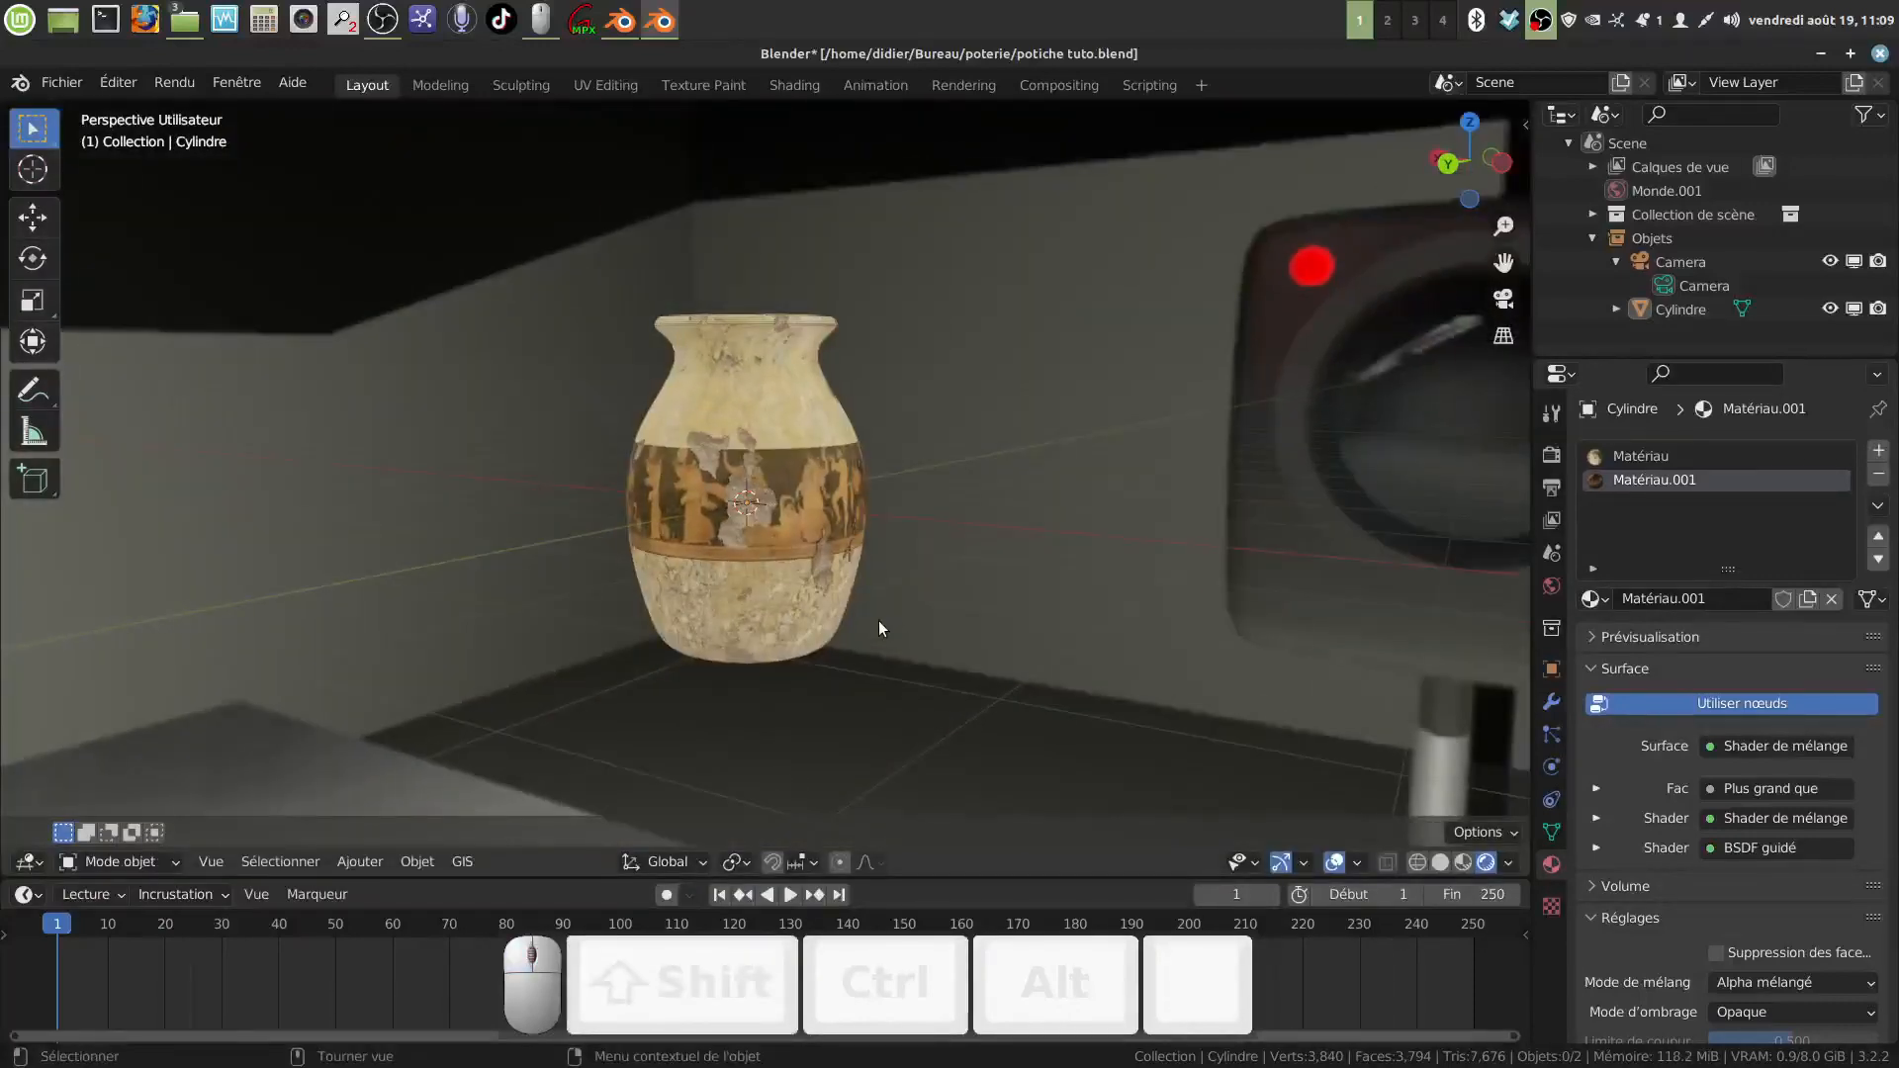
scroll(879, 620, up, 3)
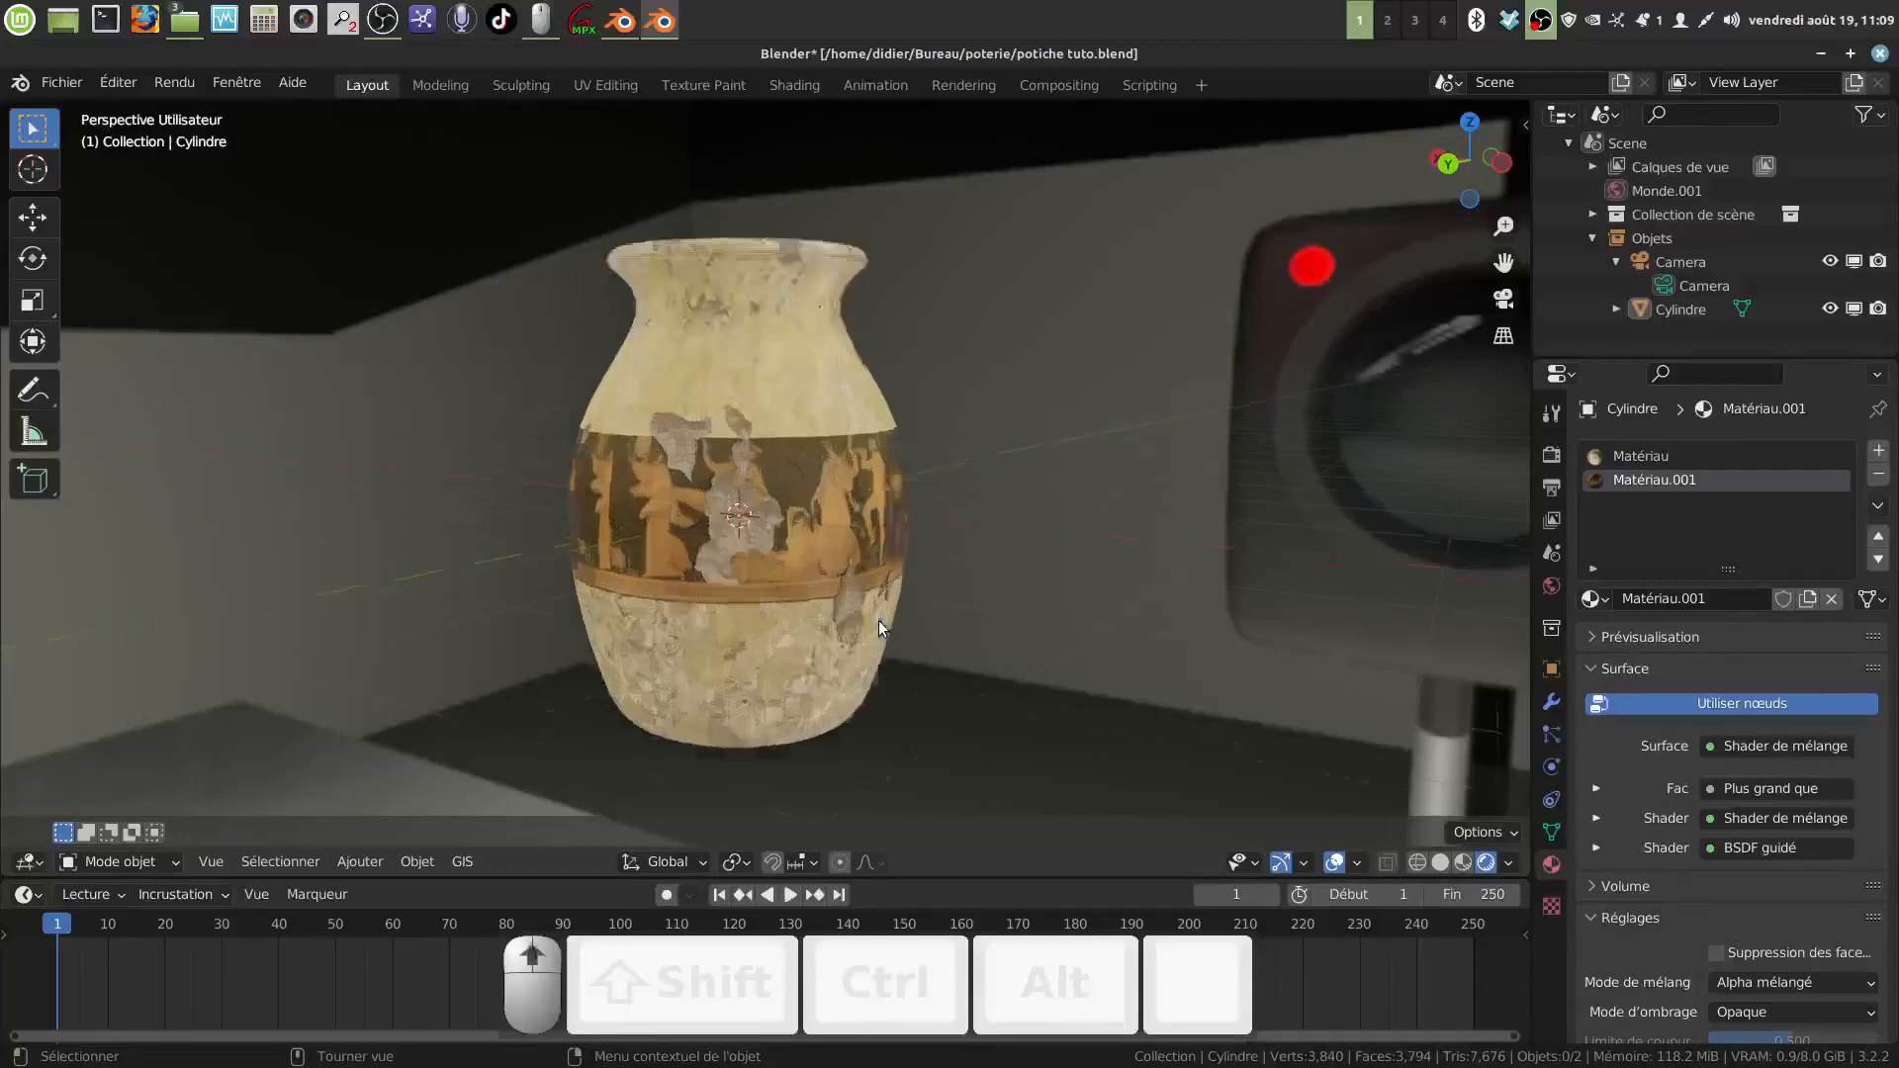
mouse_move(879, 621)
middle_down()
mouse_move(953, 560)
mouse_move(971, 614)
mouse_move(920, 639)
mouse_move(903, 593)
middle_up()
scroll(903, 599, down, 2)
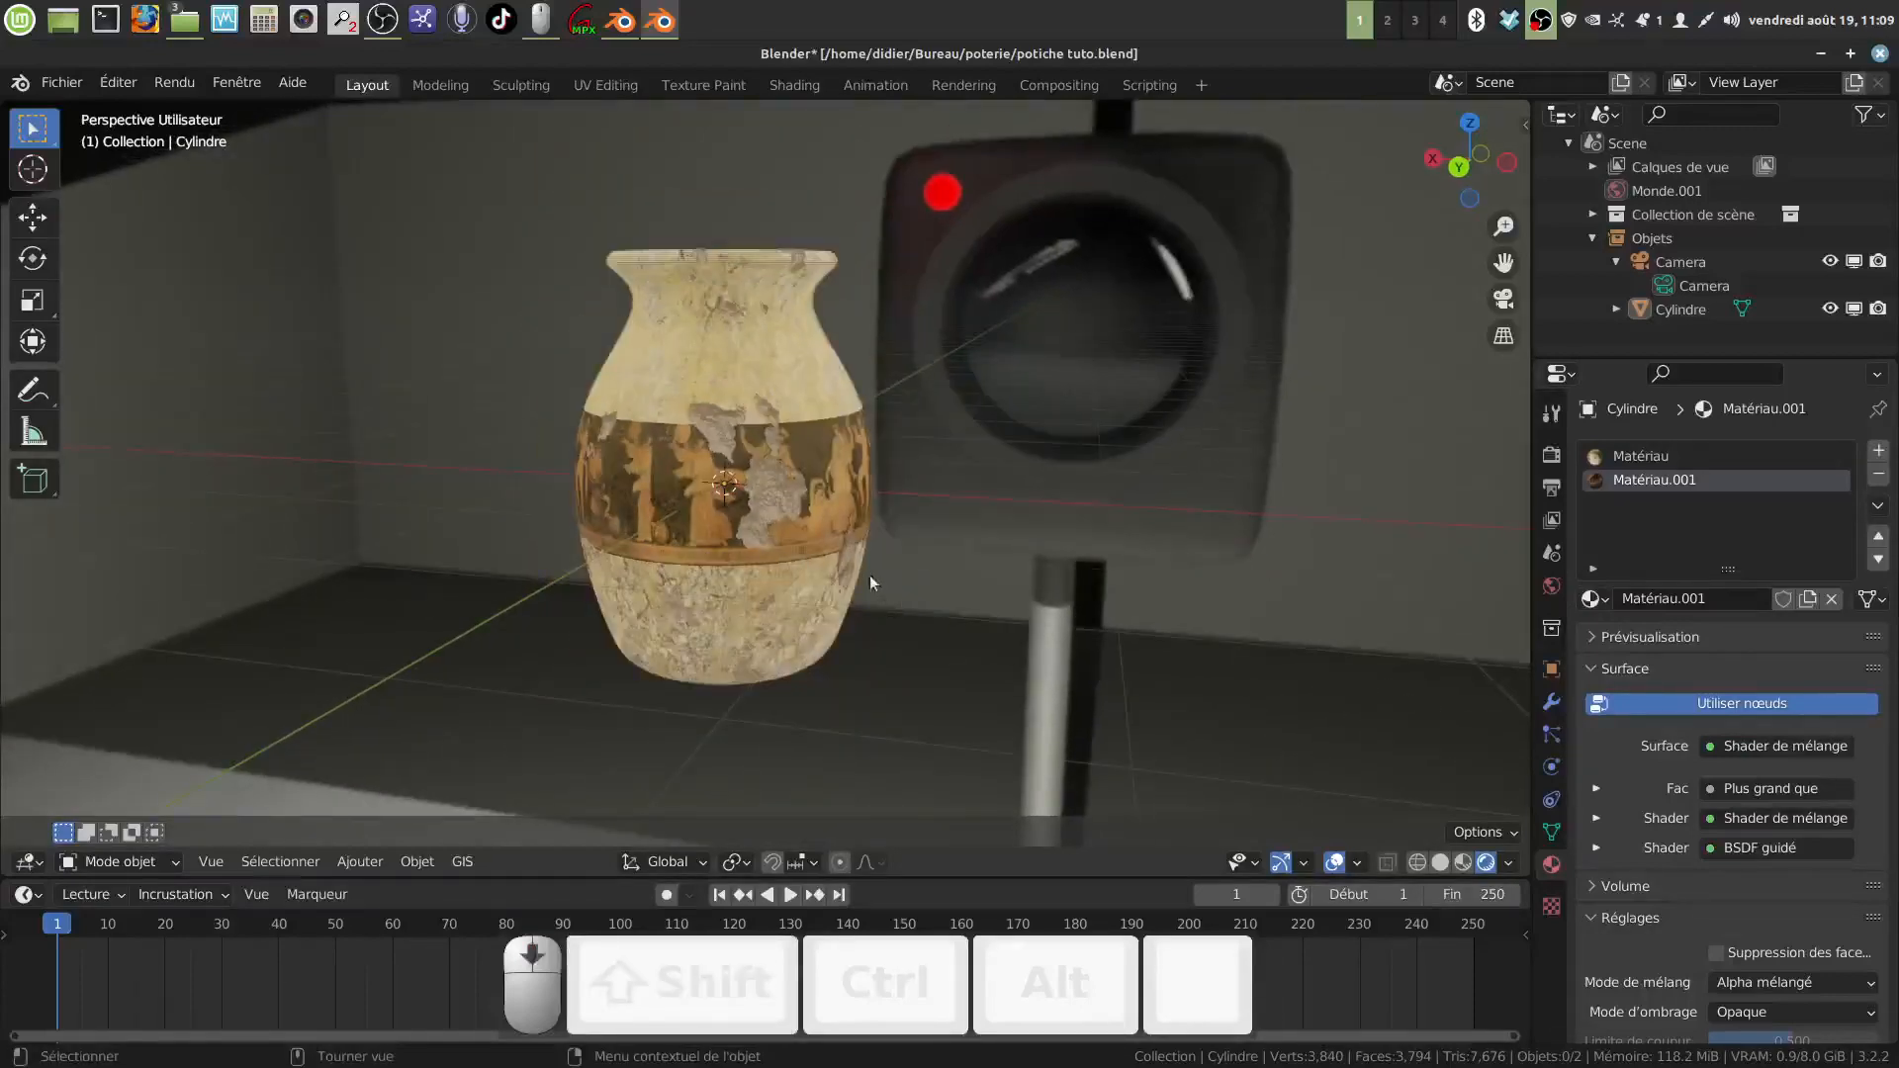
middle_drag(797, 418, 1098, 614)
middle_drag(700, 571, 817, 401)
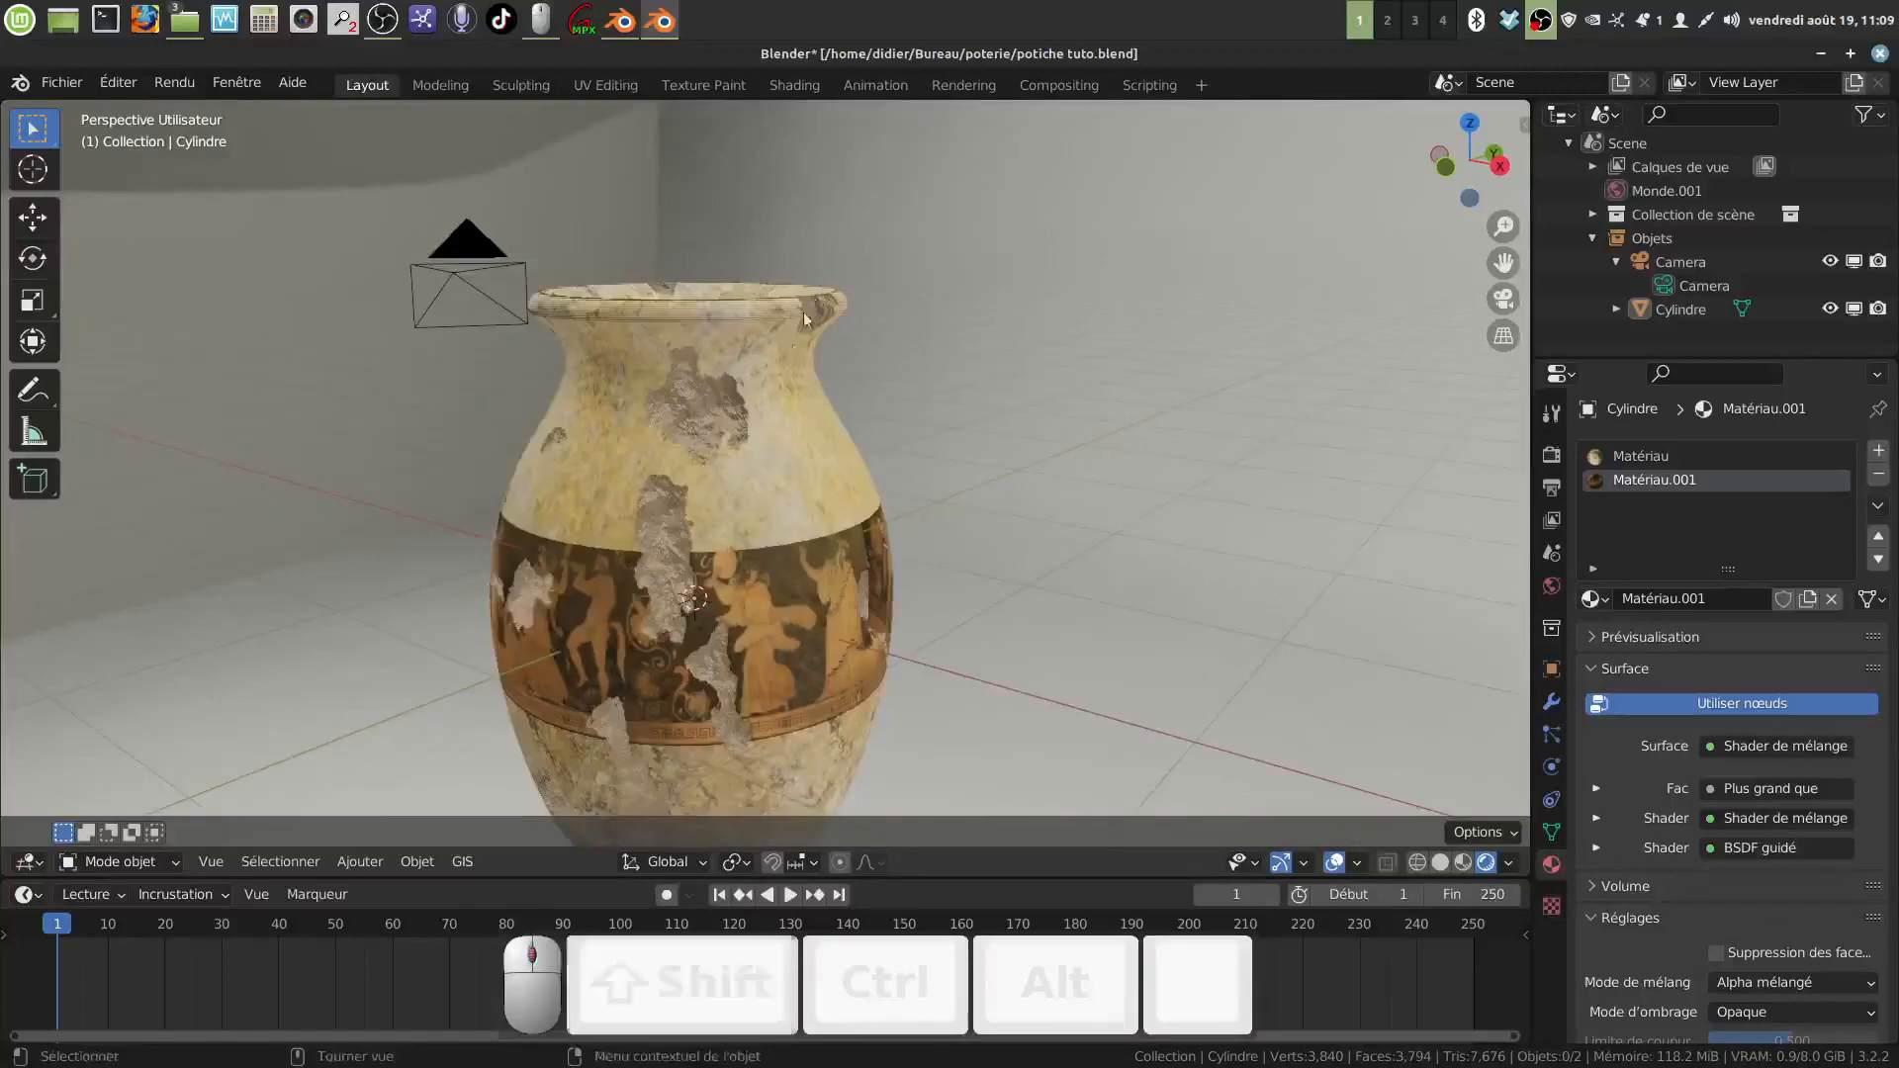
mouse_move(803, 311)
middle_down()
mouse_move(789, 441)
mouse_move(746, 445)
mouse_move(834, 383)
mouse_move(822, 430)
mouse_move(865, 406)
mouse_move(840, 489)
mouse_move(775, 508)
mouse_move(888, 371)
mouse_move(970, 402)
mouse_move(819, 435)
mouse_move(803, 396)
mouse_move(757, 439)
middle_up()
scroll(744, 508, up, 3)
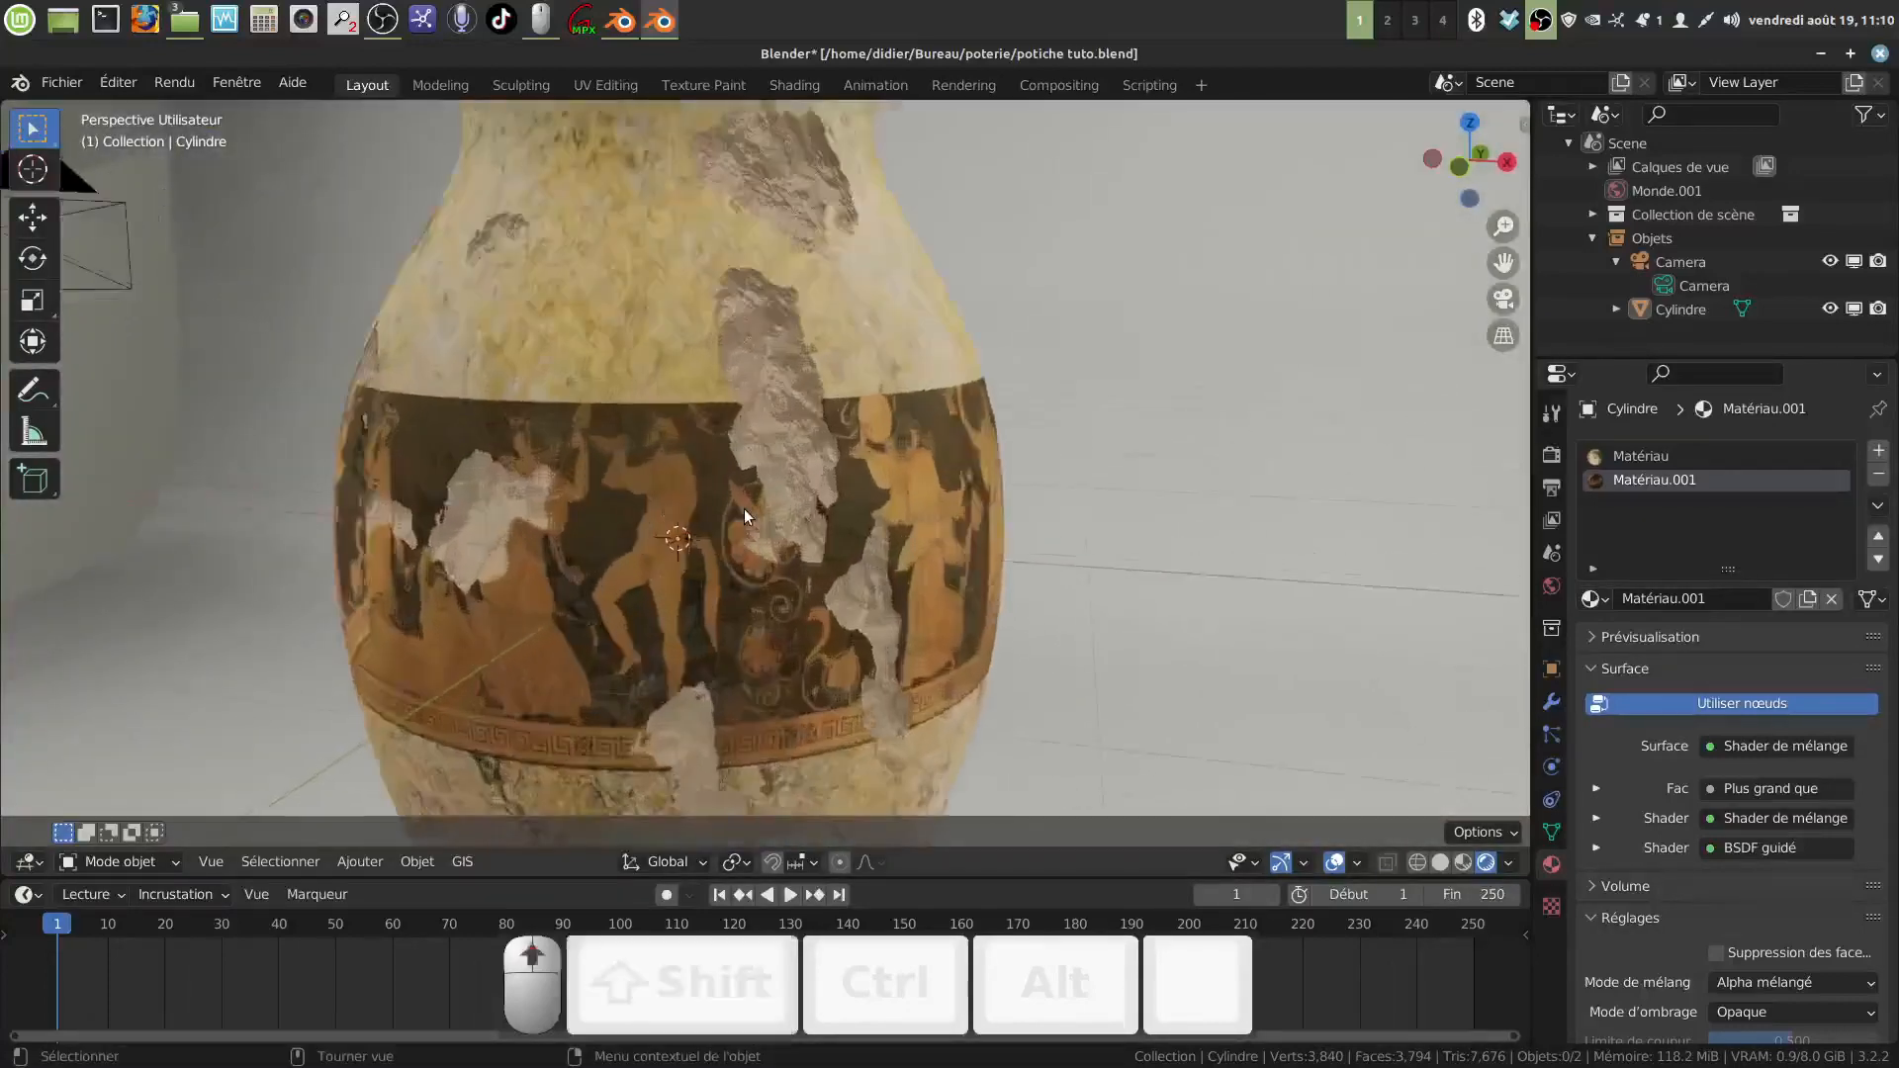
mouse_move(744, 508)
middle_down()
mouse_move(793, 497)
mouse_move(775, 507)
middle_up()
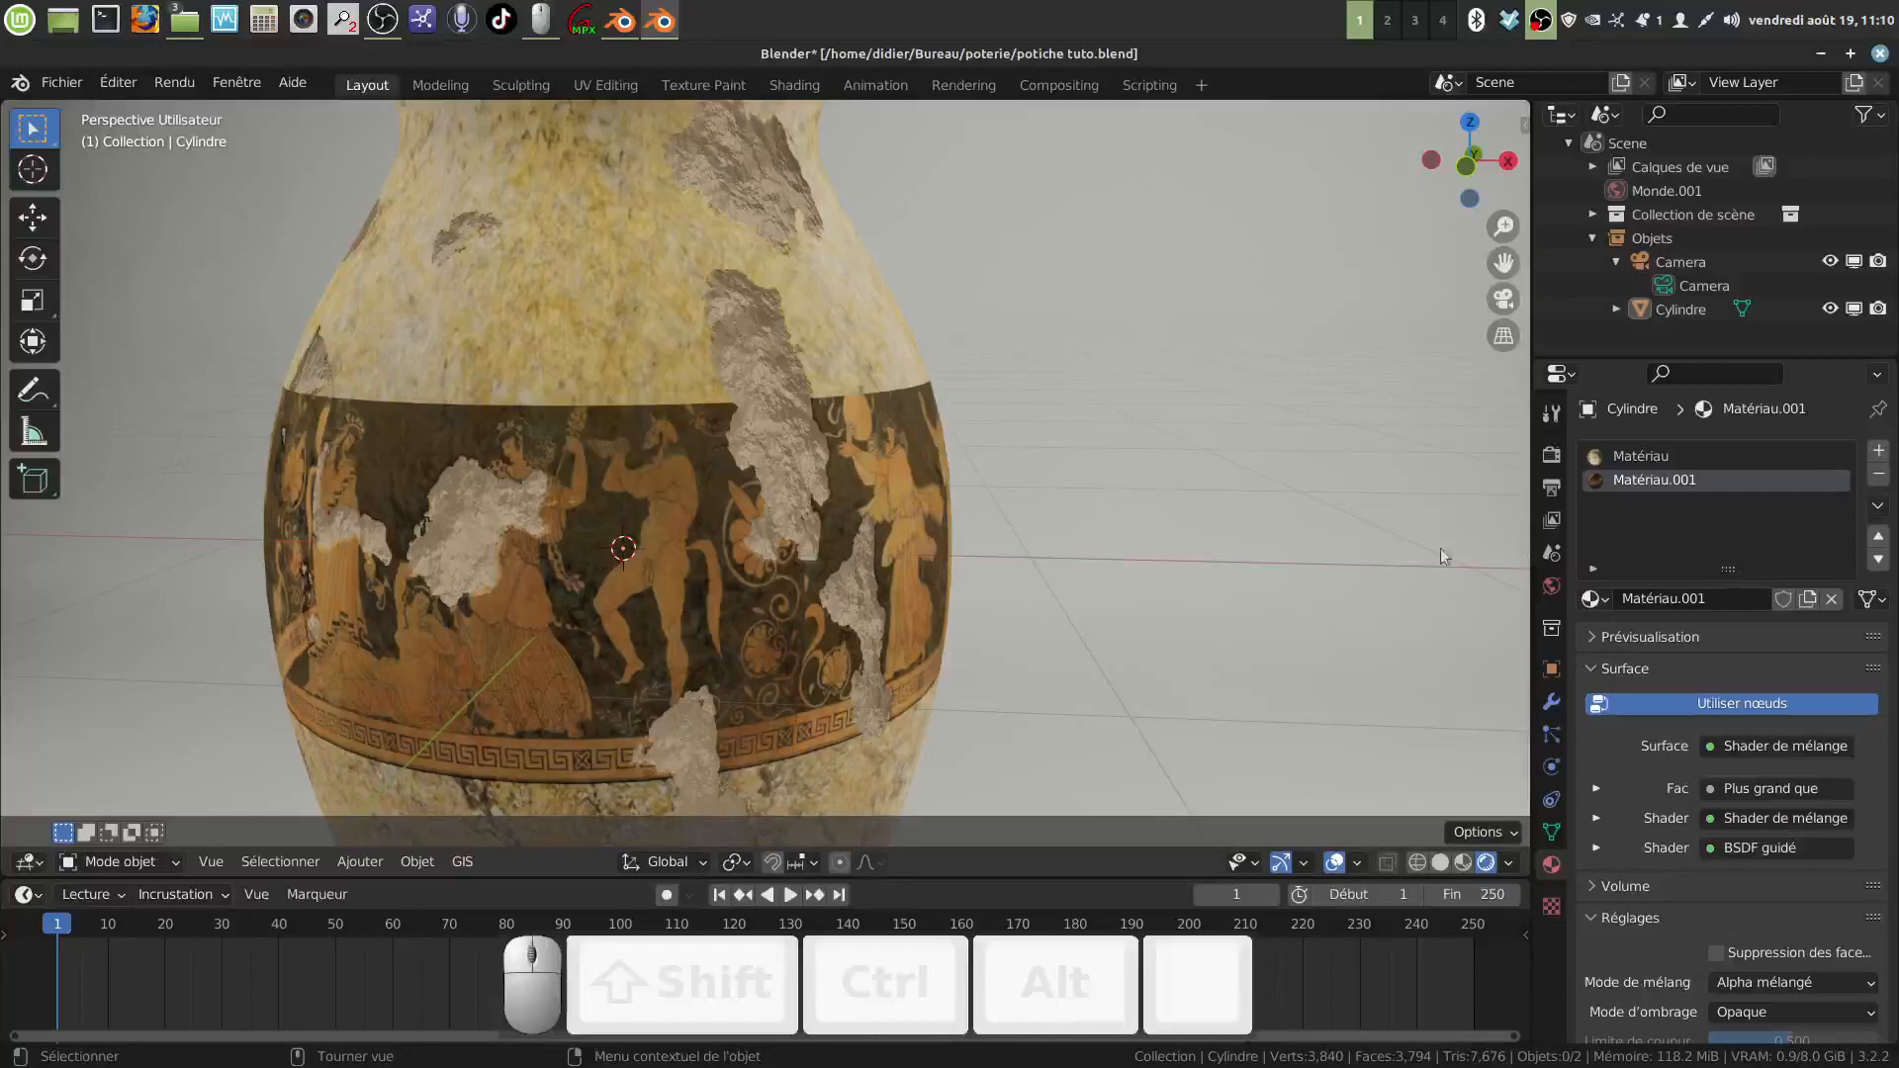
Step: Split the 3D viewport vertically and turn the new area into an Éditeur de shader
drag(1529, 100, 662, 284)
click(695, 859)
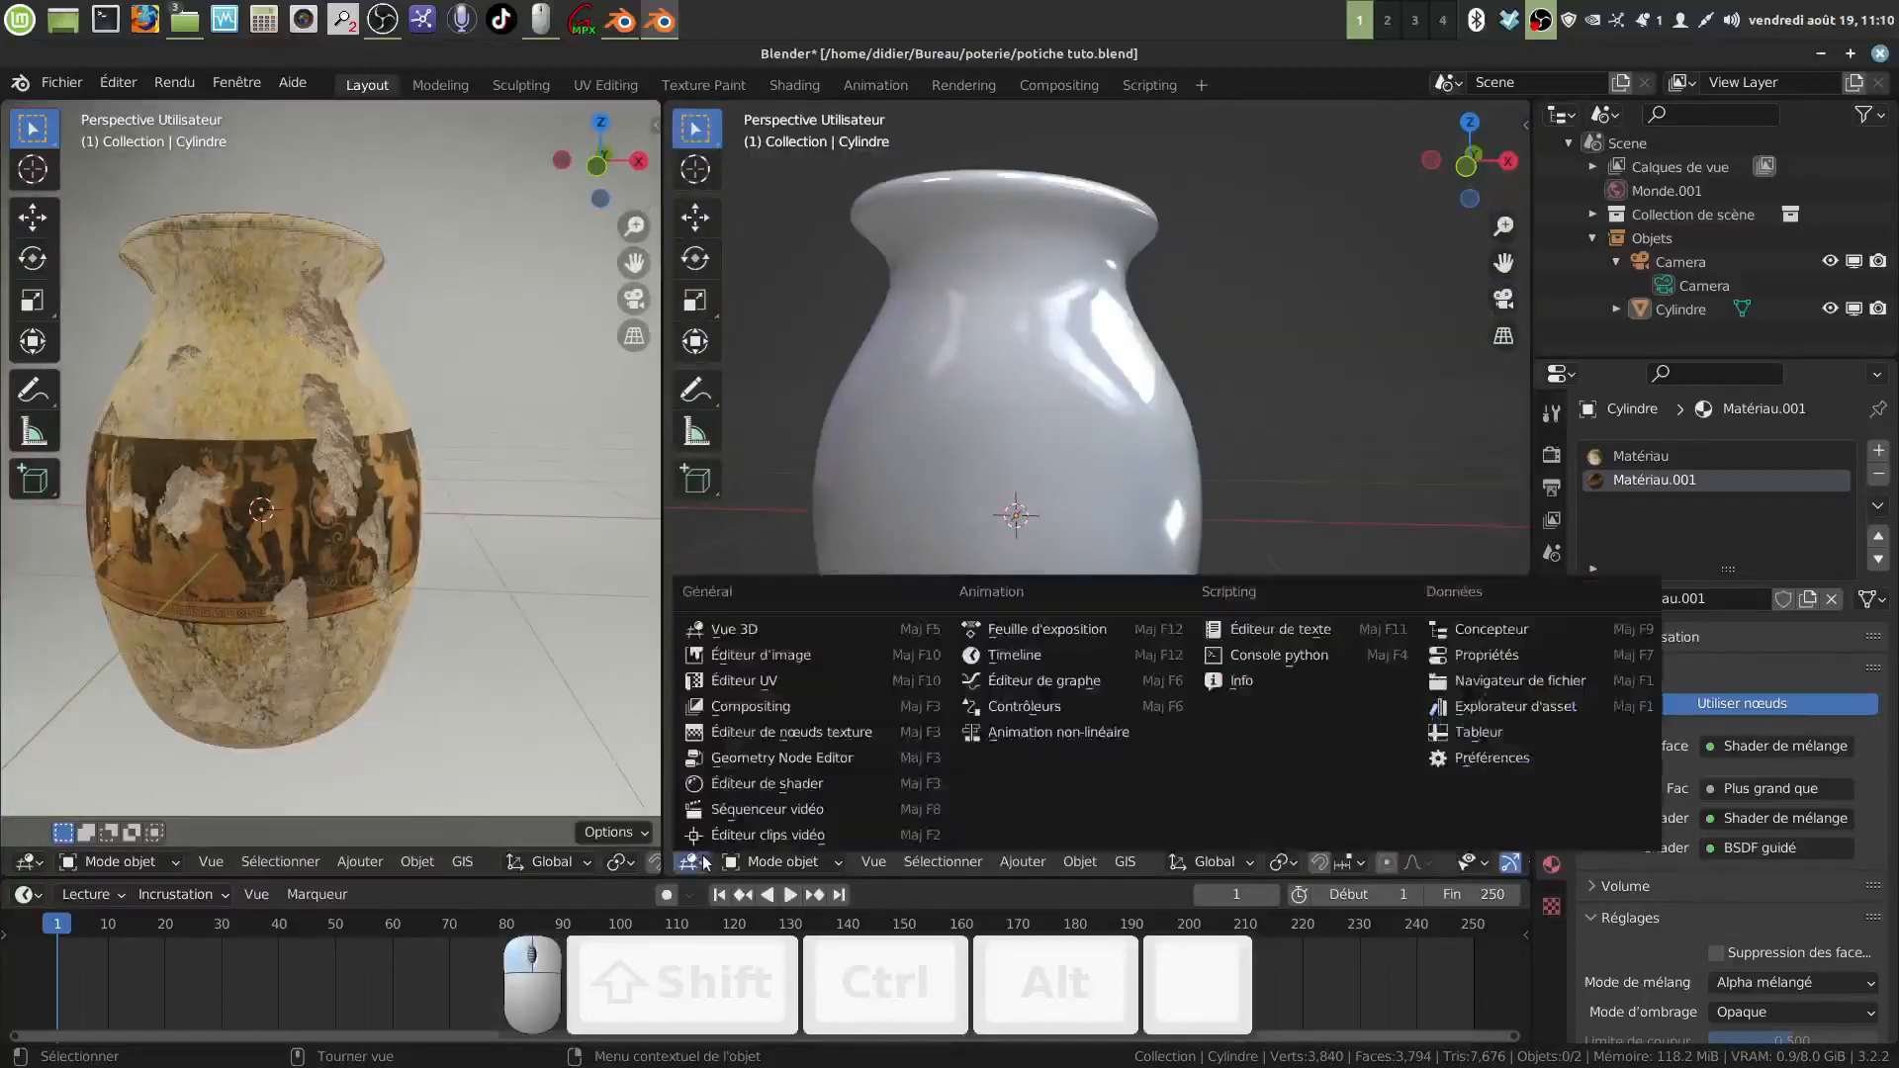
click(774, 787)
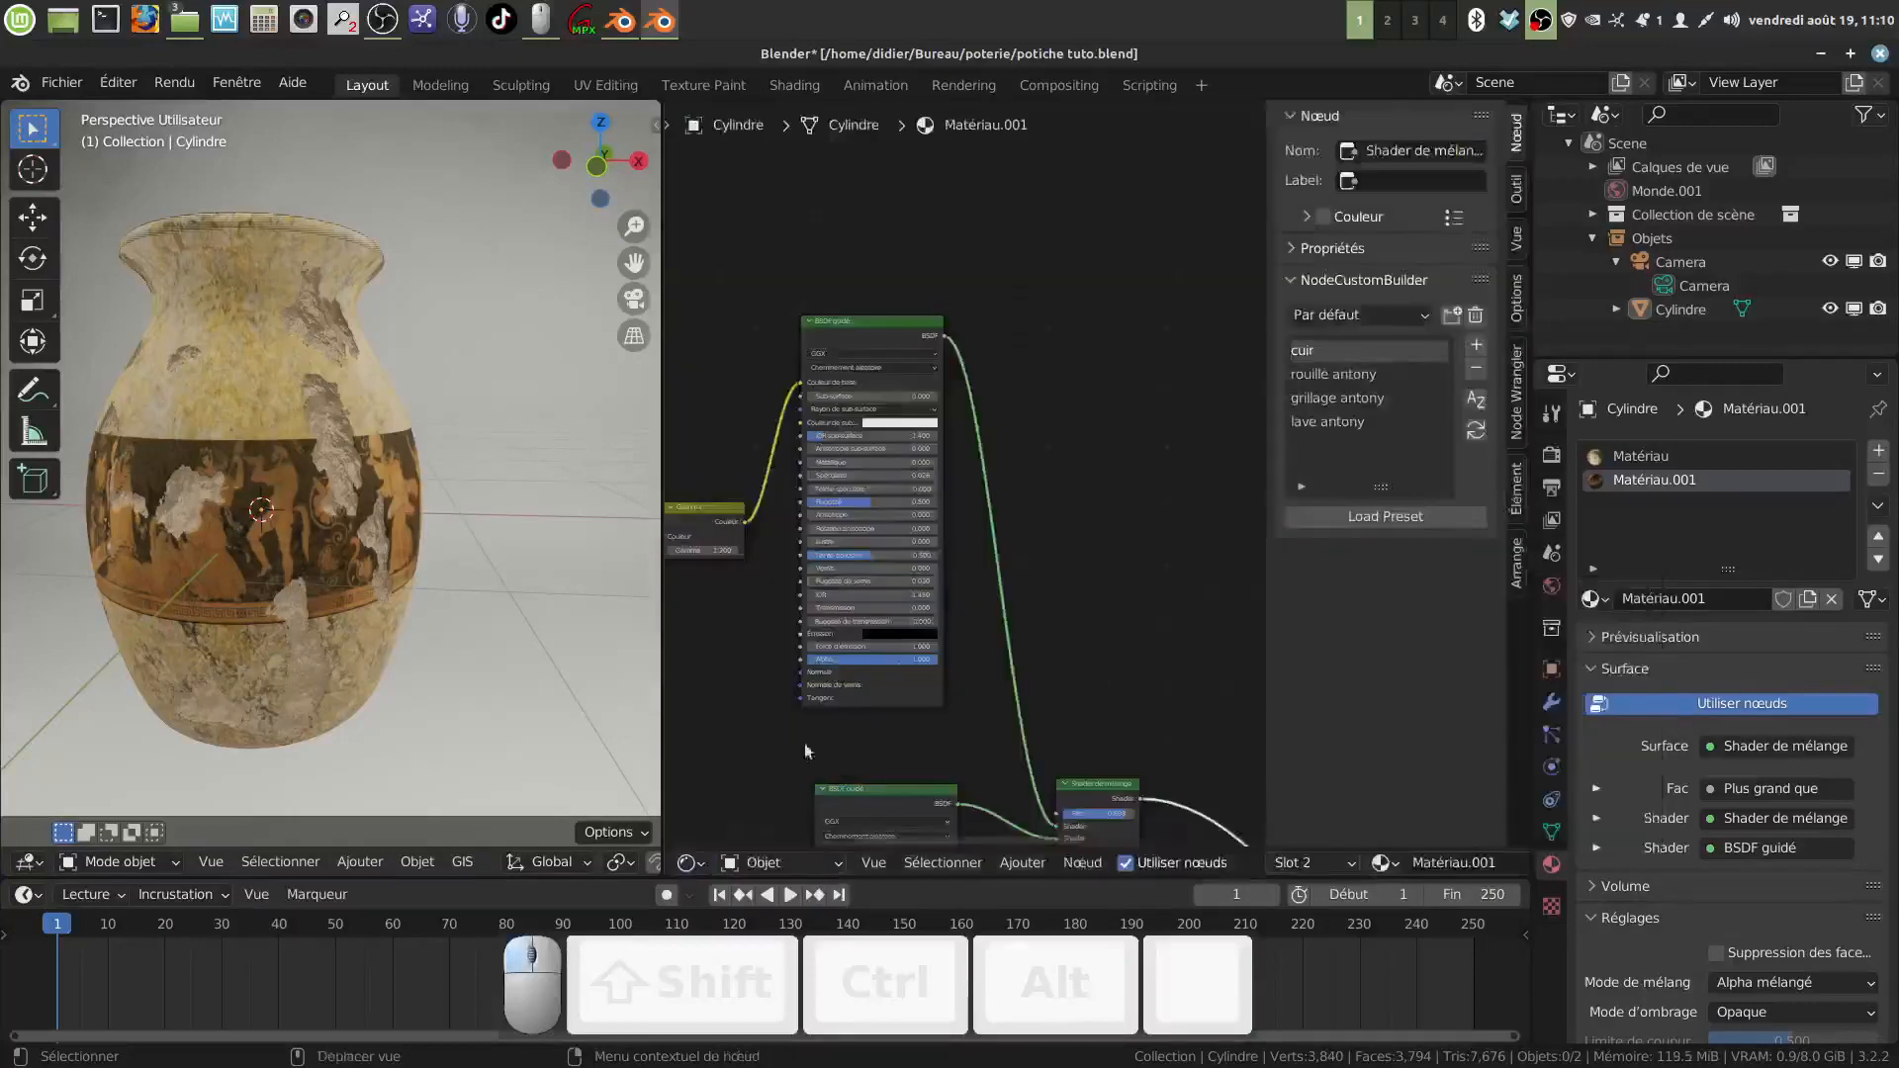
Step: Darken the base colour of Matériau.001's bare-clay BSDF guidé to a V value of 0.302
scroll(1083, 502, down, 3)
middle_drag(1047, 609, 956, 431)
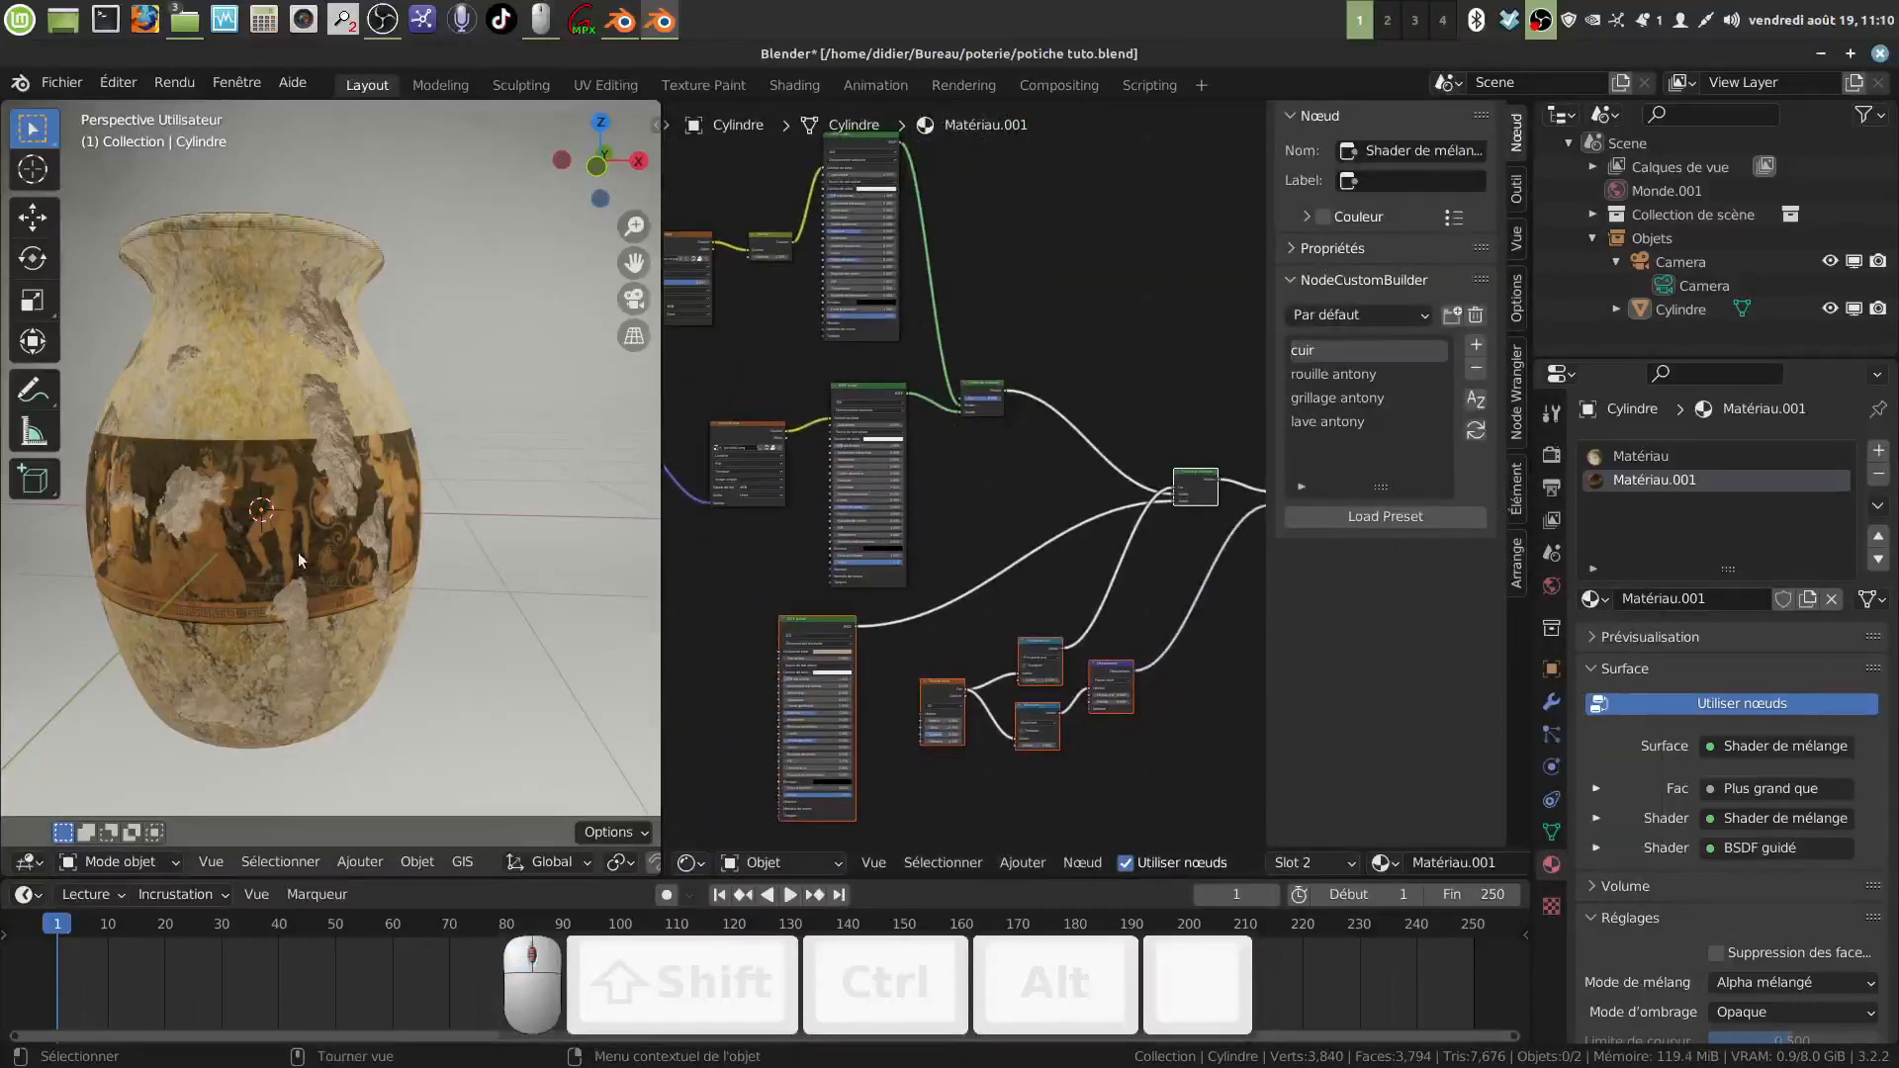
scroll(845, 532, up, 3)
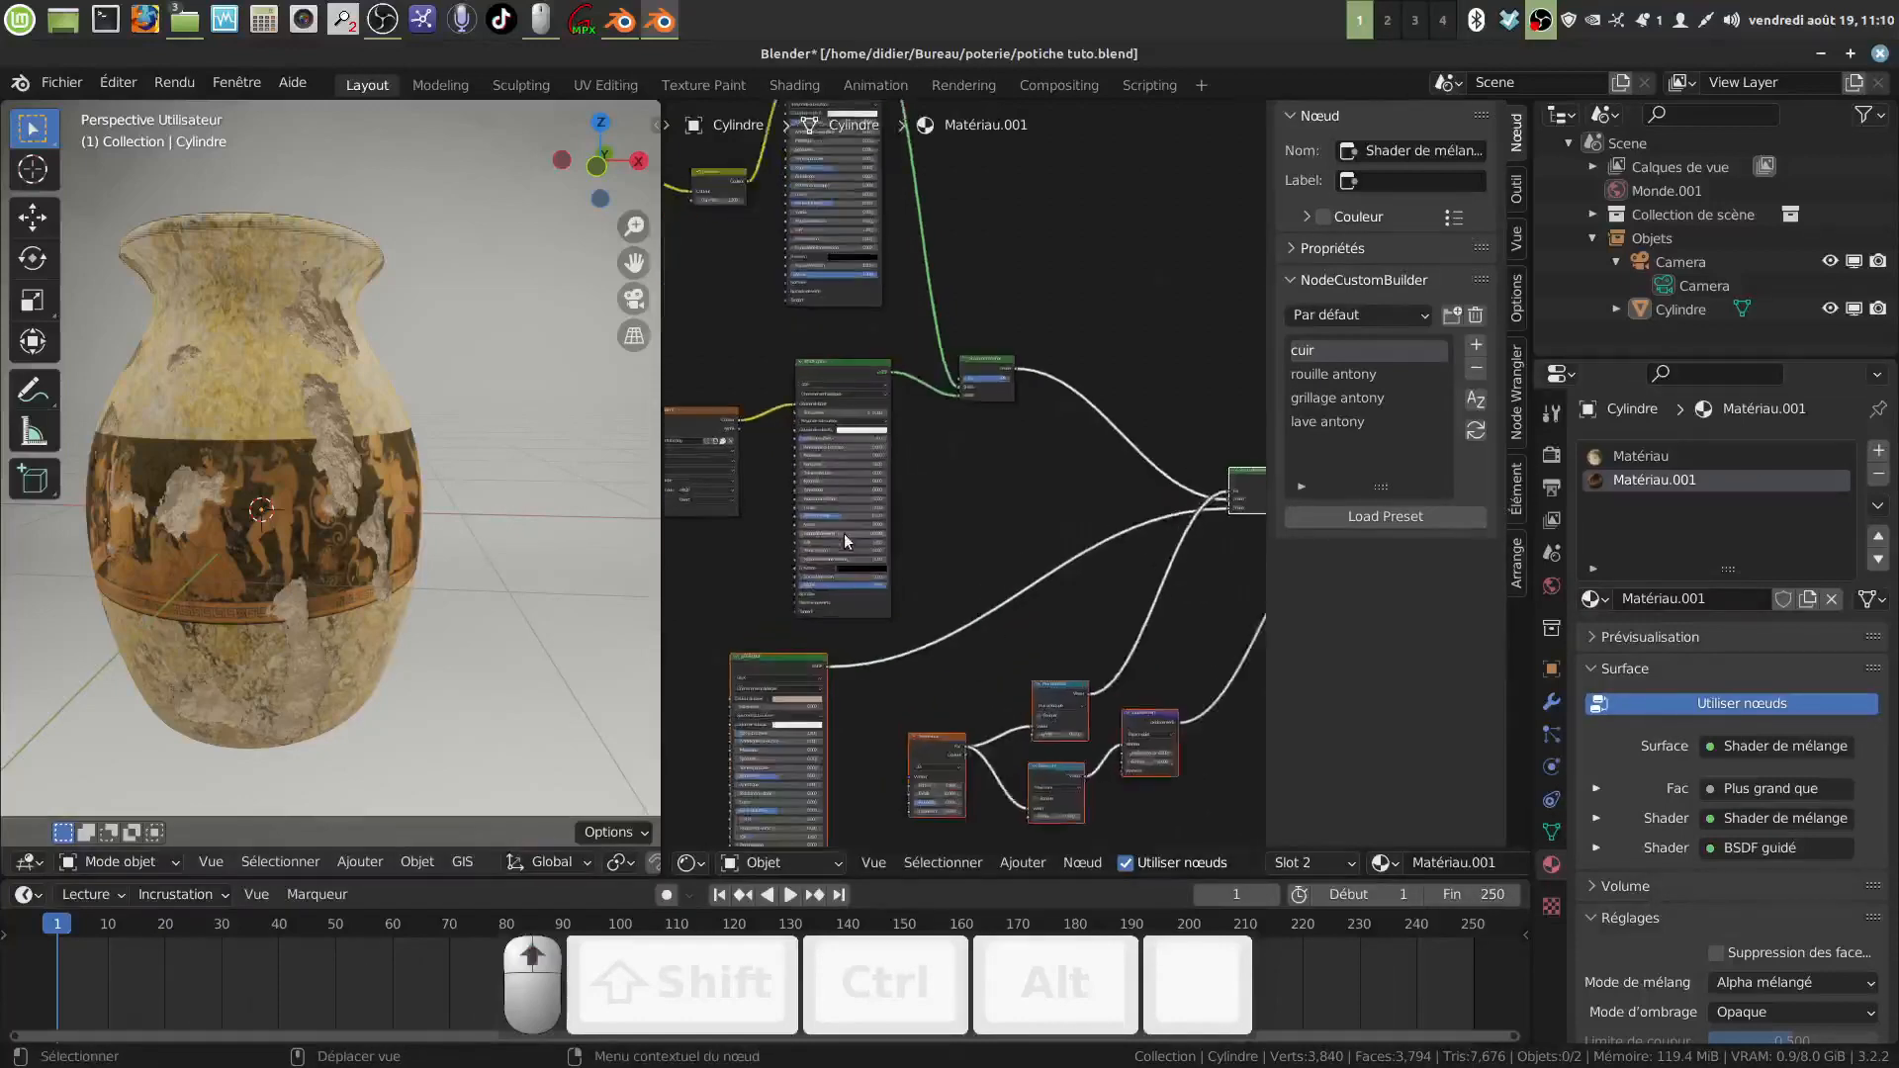
middle_drag(845, 536, 913, 356)
scroll(817, 615, up, 5)
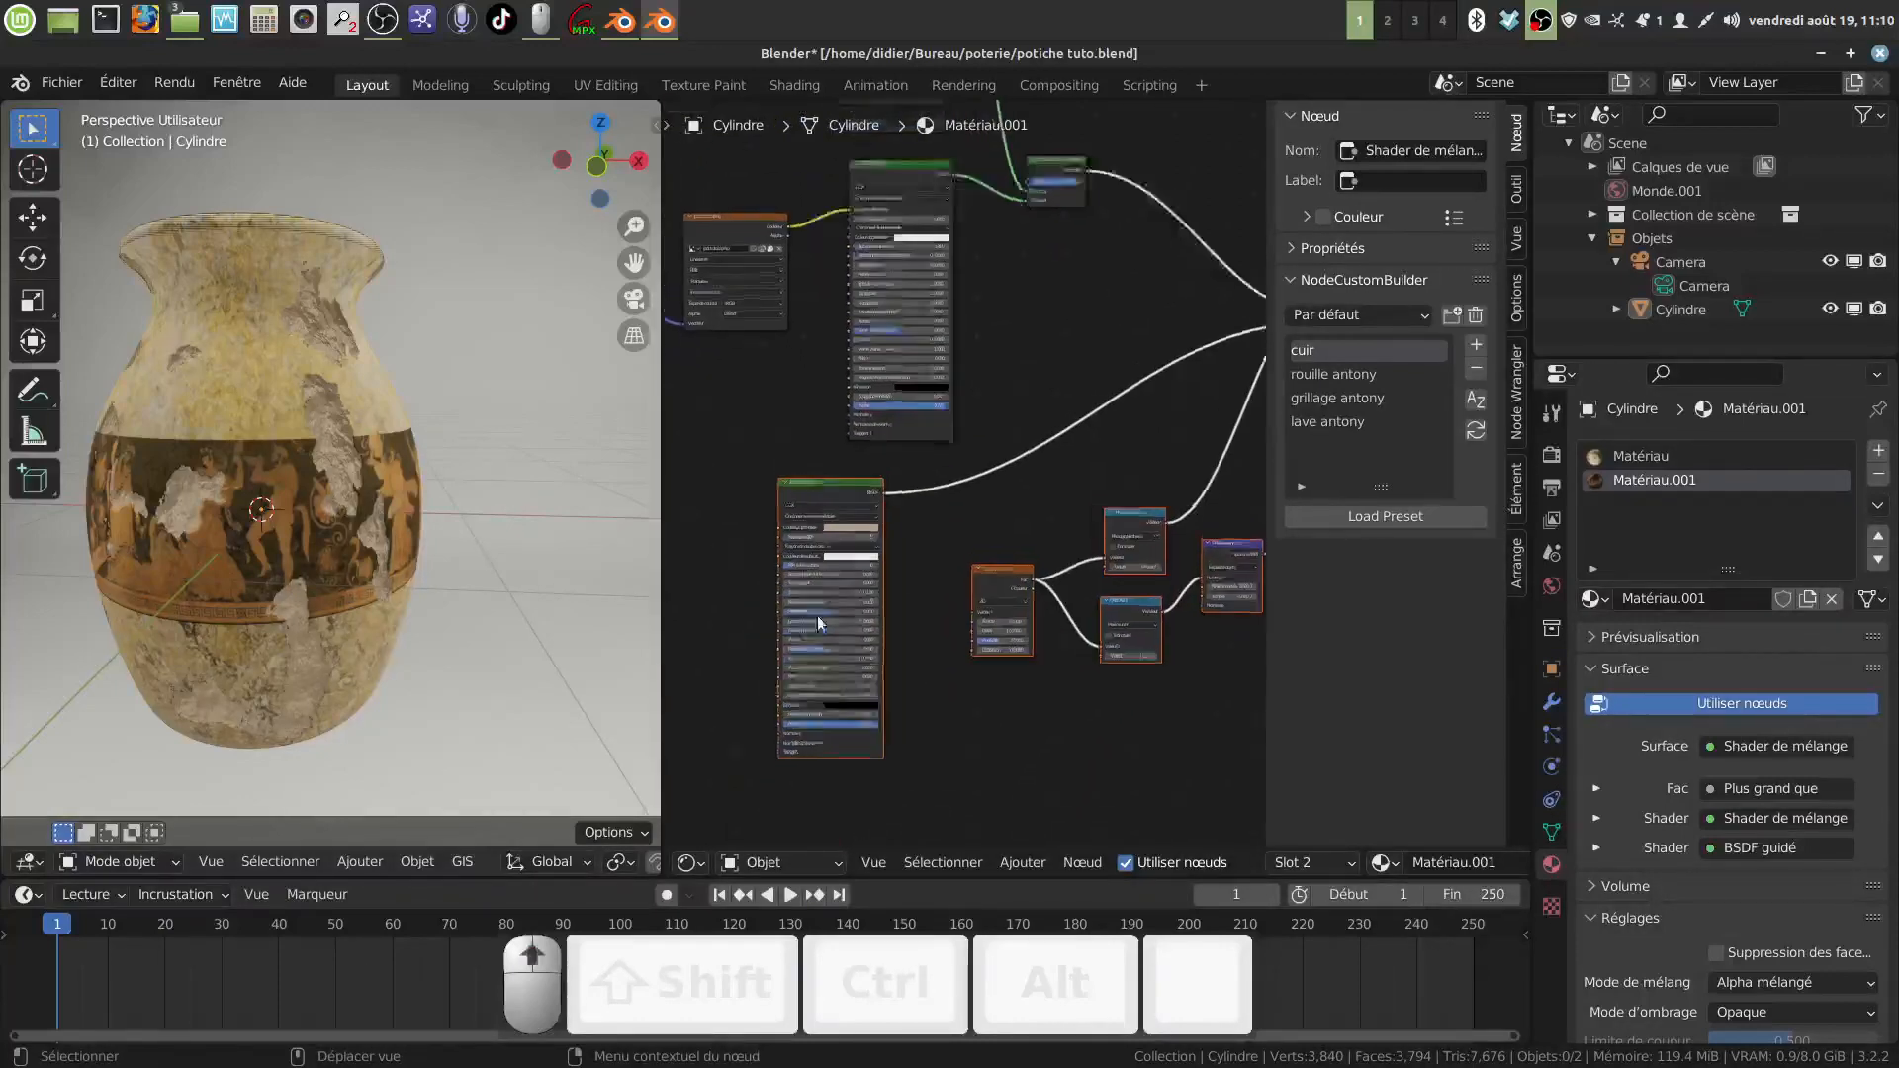
scroll(969, 609, up, 2)
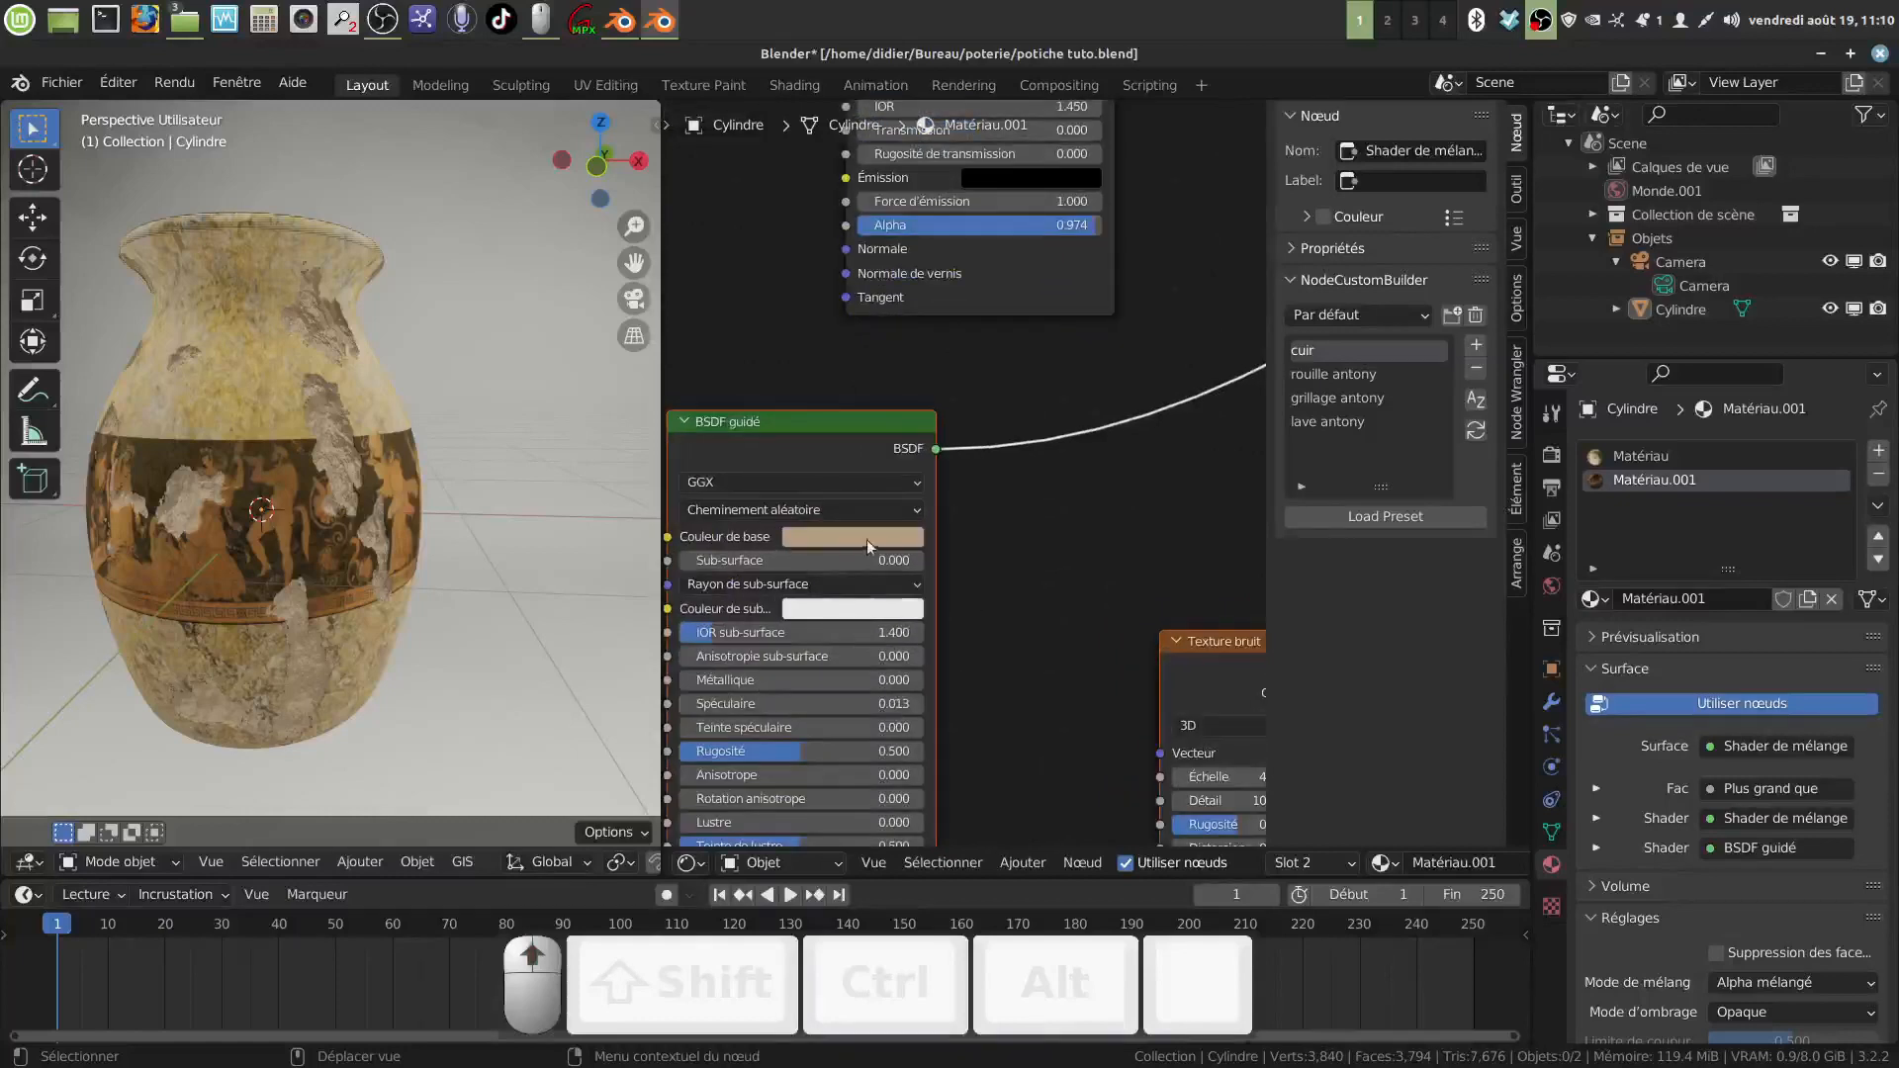
click(867, 538)
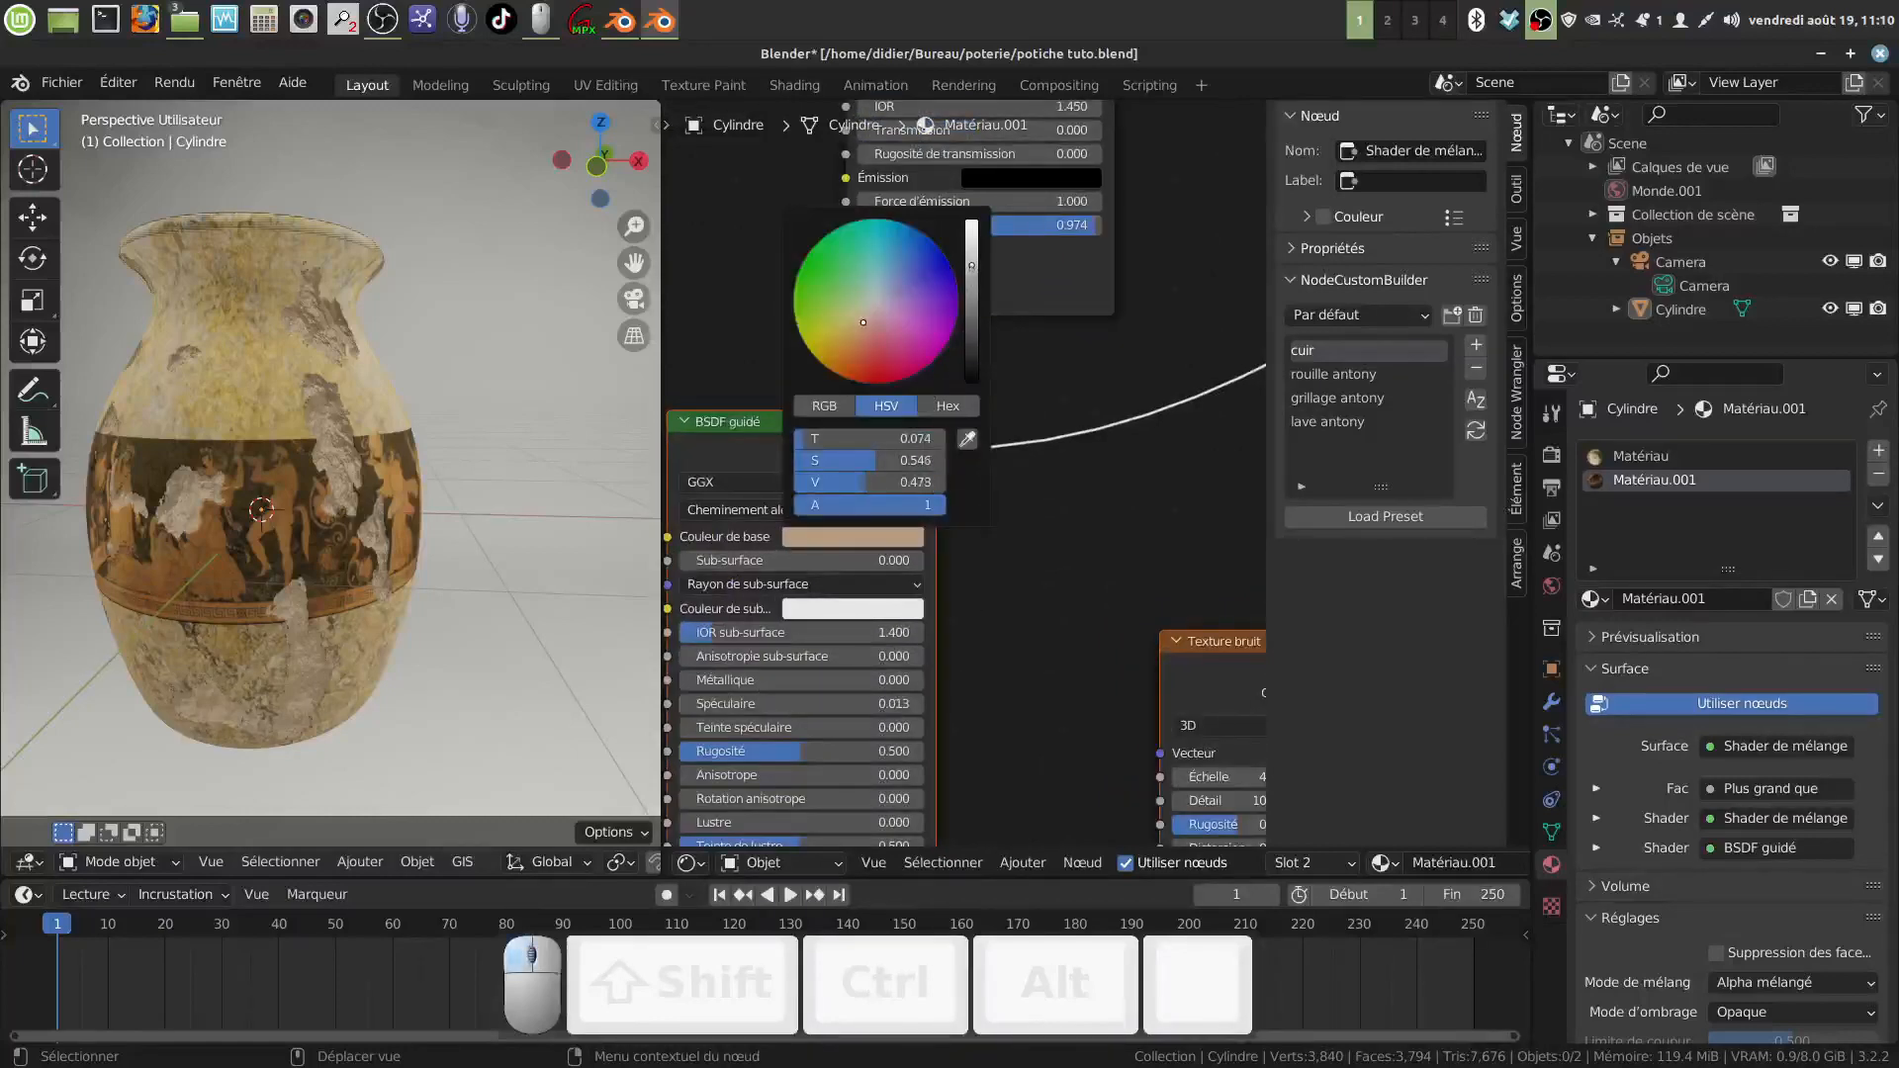
drag(971, 265, 971, 288)
scroll(365, 560, up, 4)
middle_drag(364, 560, 332, 586)
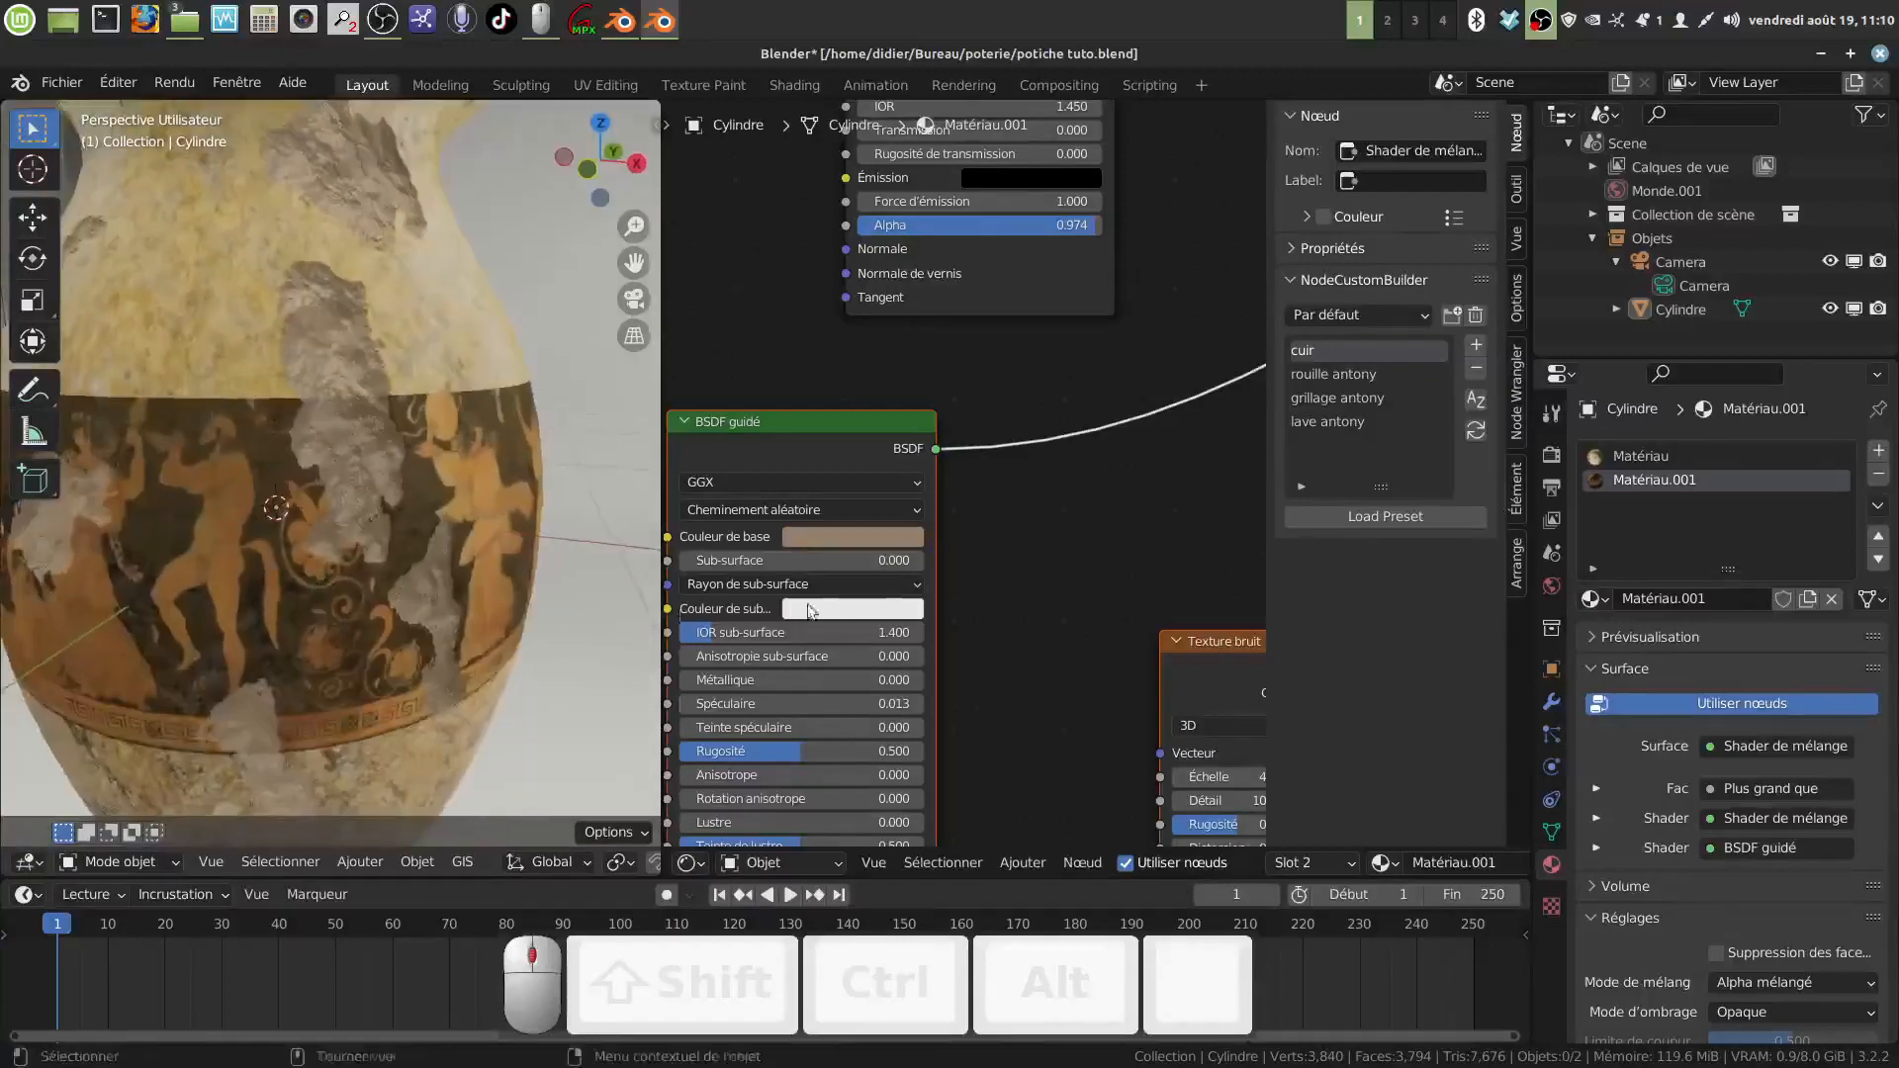
Step: Shift the bare-clay BSDF guidé's base colour to a more saturated brown and set its Spéculaire to 0.000
click(841, 537)
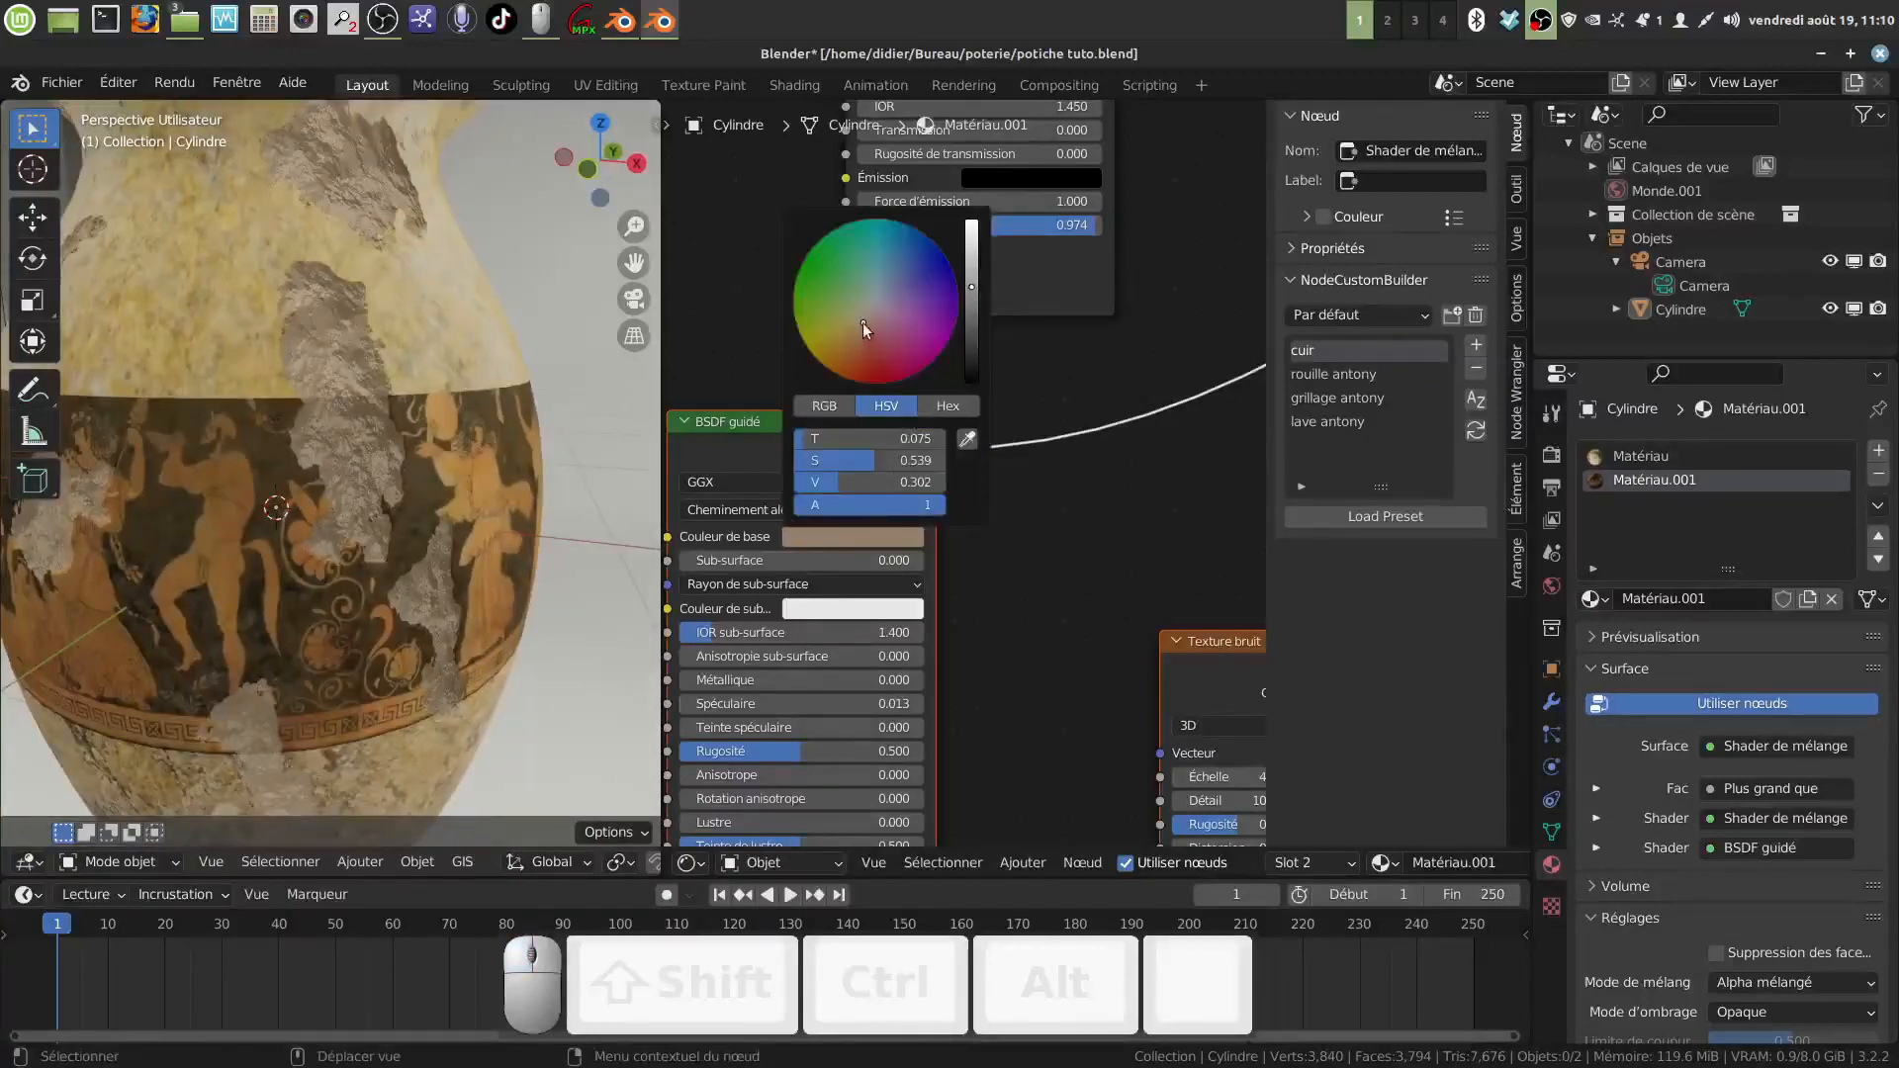
drag(863, 322, 862, 333)
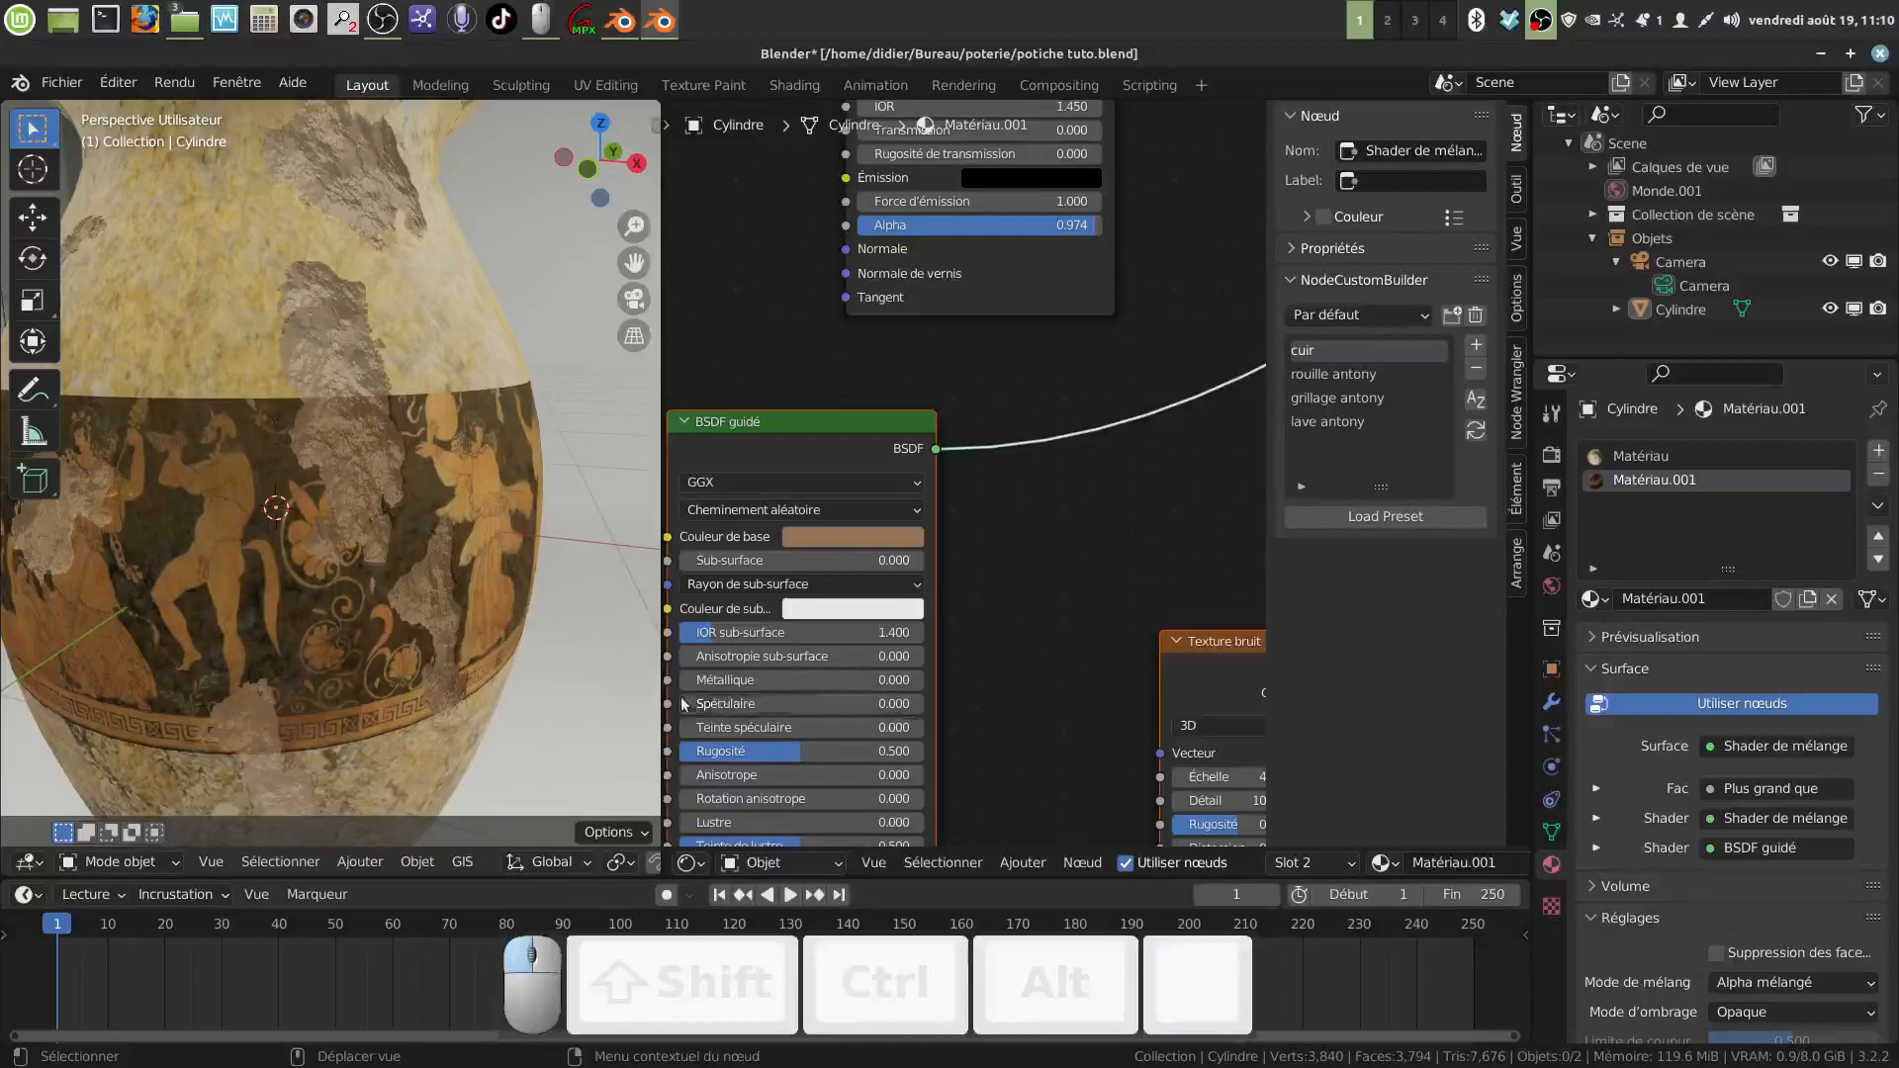
scroll(436, 430, down, 3)
mouse_move(437, 466)
middle_down()
mouse_move(491, 447)
mouse_move(509, 520)
mouse_move(402, 643)
mouse_move(360, 566)
mouse_move(503, 519)
mouse_move(580, 549)
mouse_move(524, 592)
mouse_move(421, 526)
middle_up()
mouse_move(377, 355)
middle_down()
mouse_move(351, 404)
mouse_move(329, 371)
mouse_move(374, 347)
mouse_move(440, 362)
mouse_move(455, 368)
mouse_move(424, 449)
mouse_move(472, 486)
mouse_move(520, 453)
mouse_move(495, 496)
mouse_move(433, 485)
mouse_move(414, 464)
mouse_move(552, 478)
mouse_move(455, 582)
mouse_move(374, 580)
mouse_move(350, 542)
mouse_move(455, 530)
middle_up()
scroll(965, 473, down, 1)
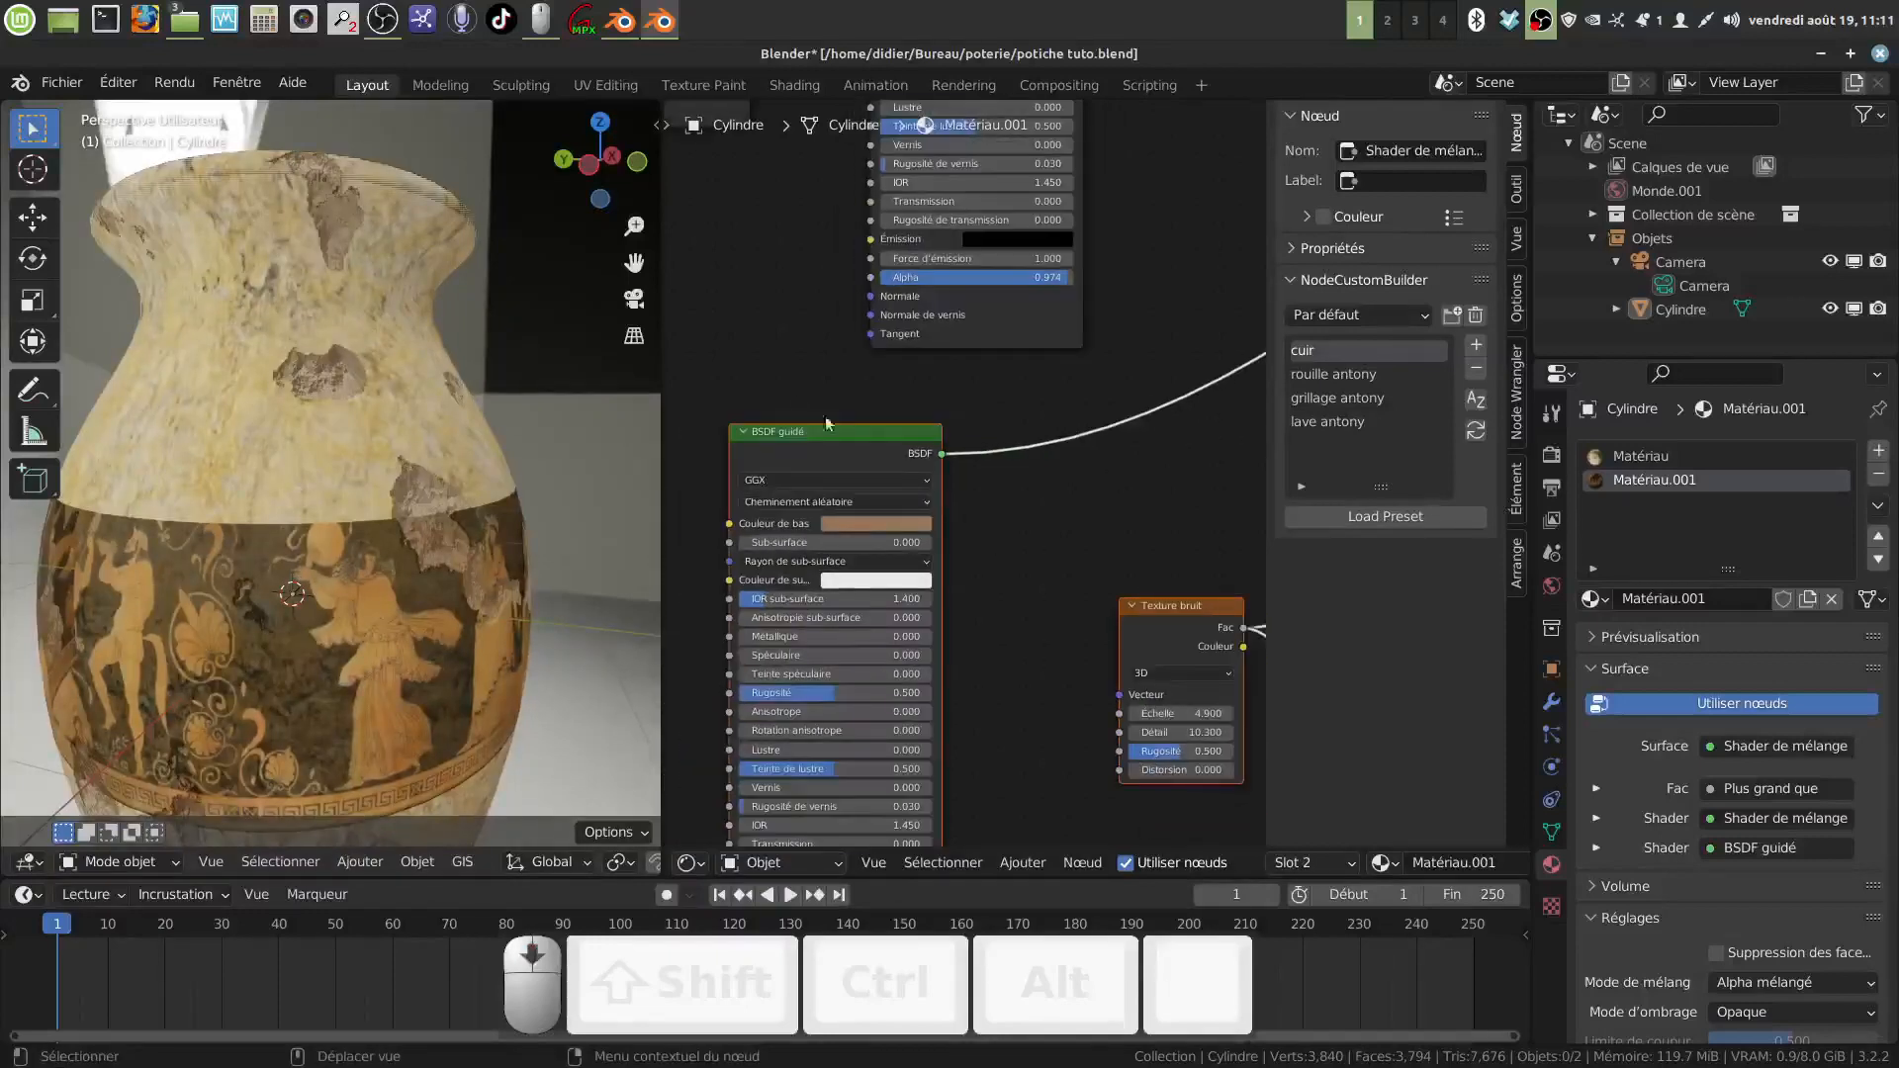
scroll(577, 453, down, 2)
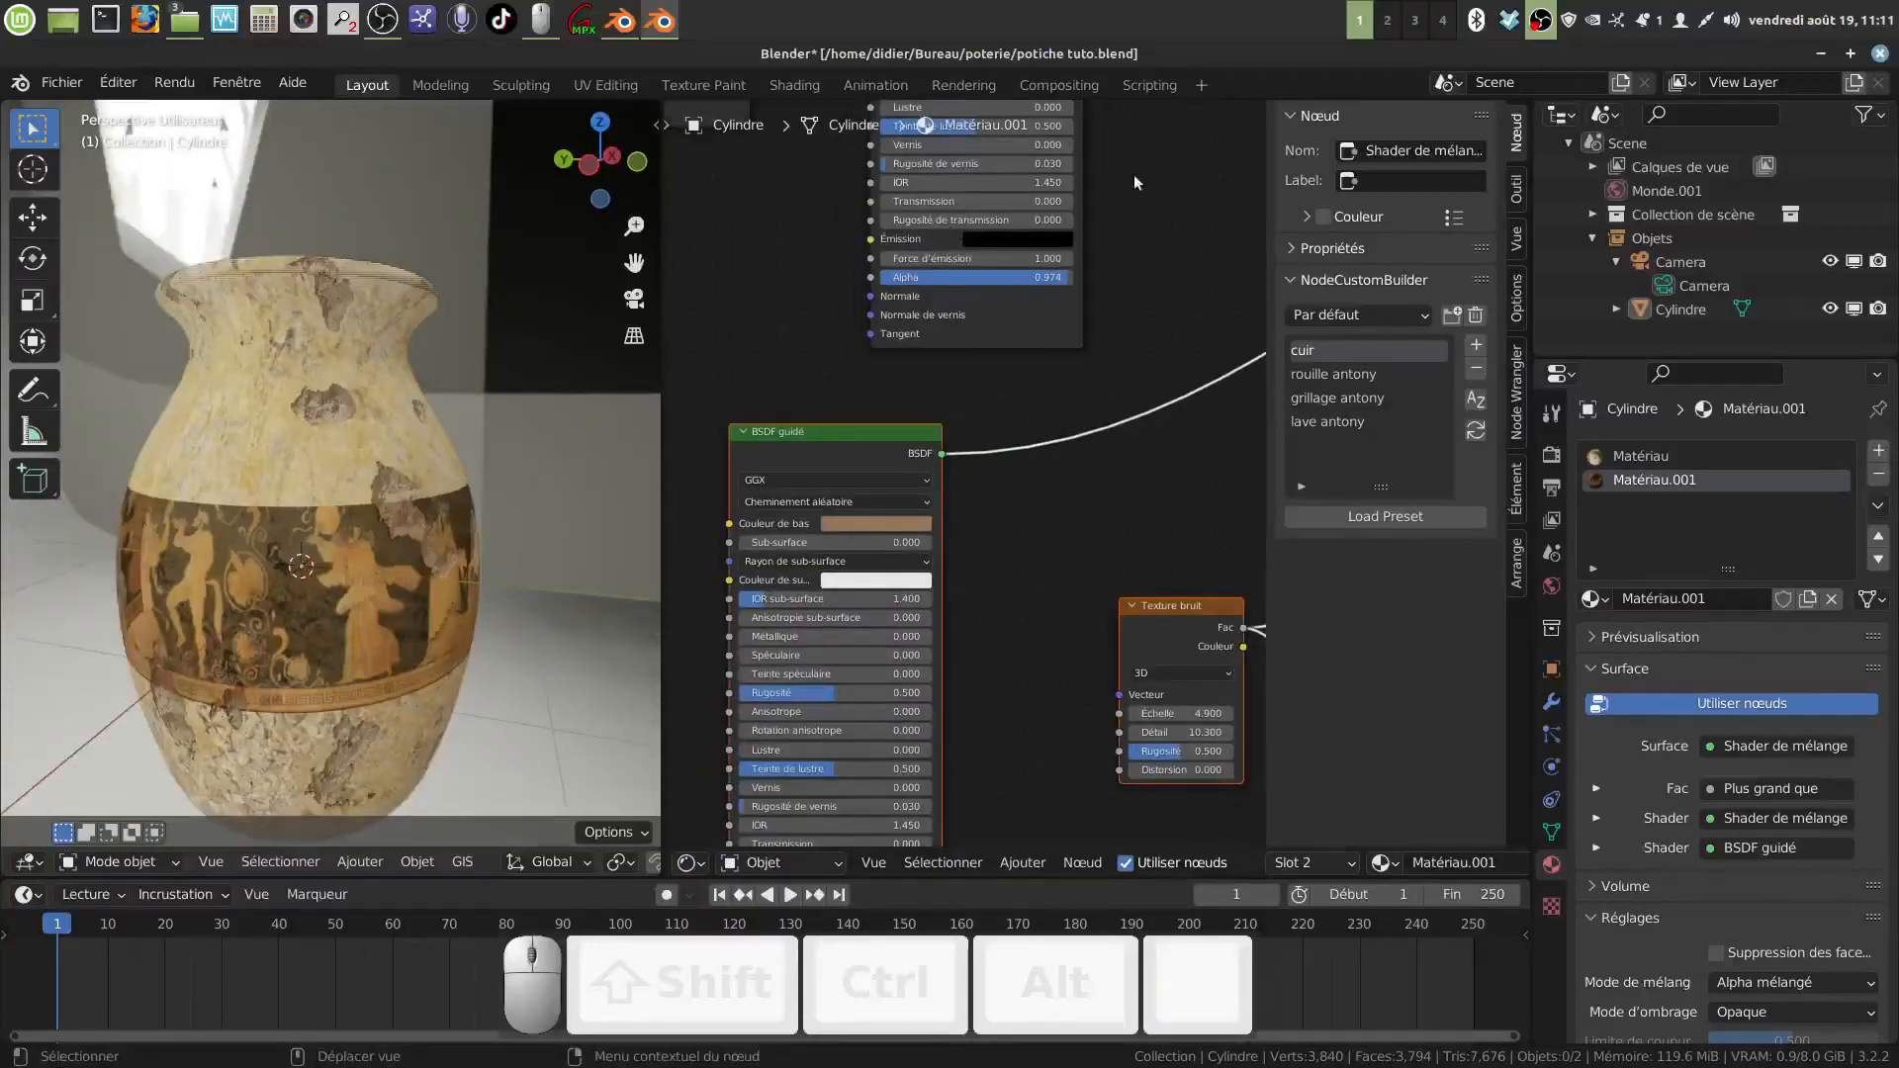
click(1539, 24)
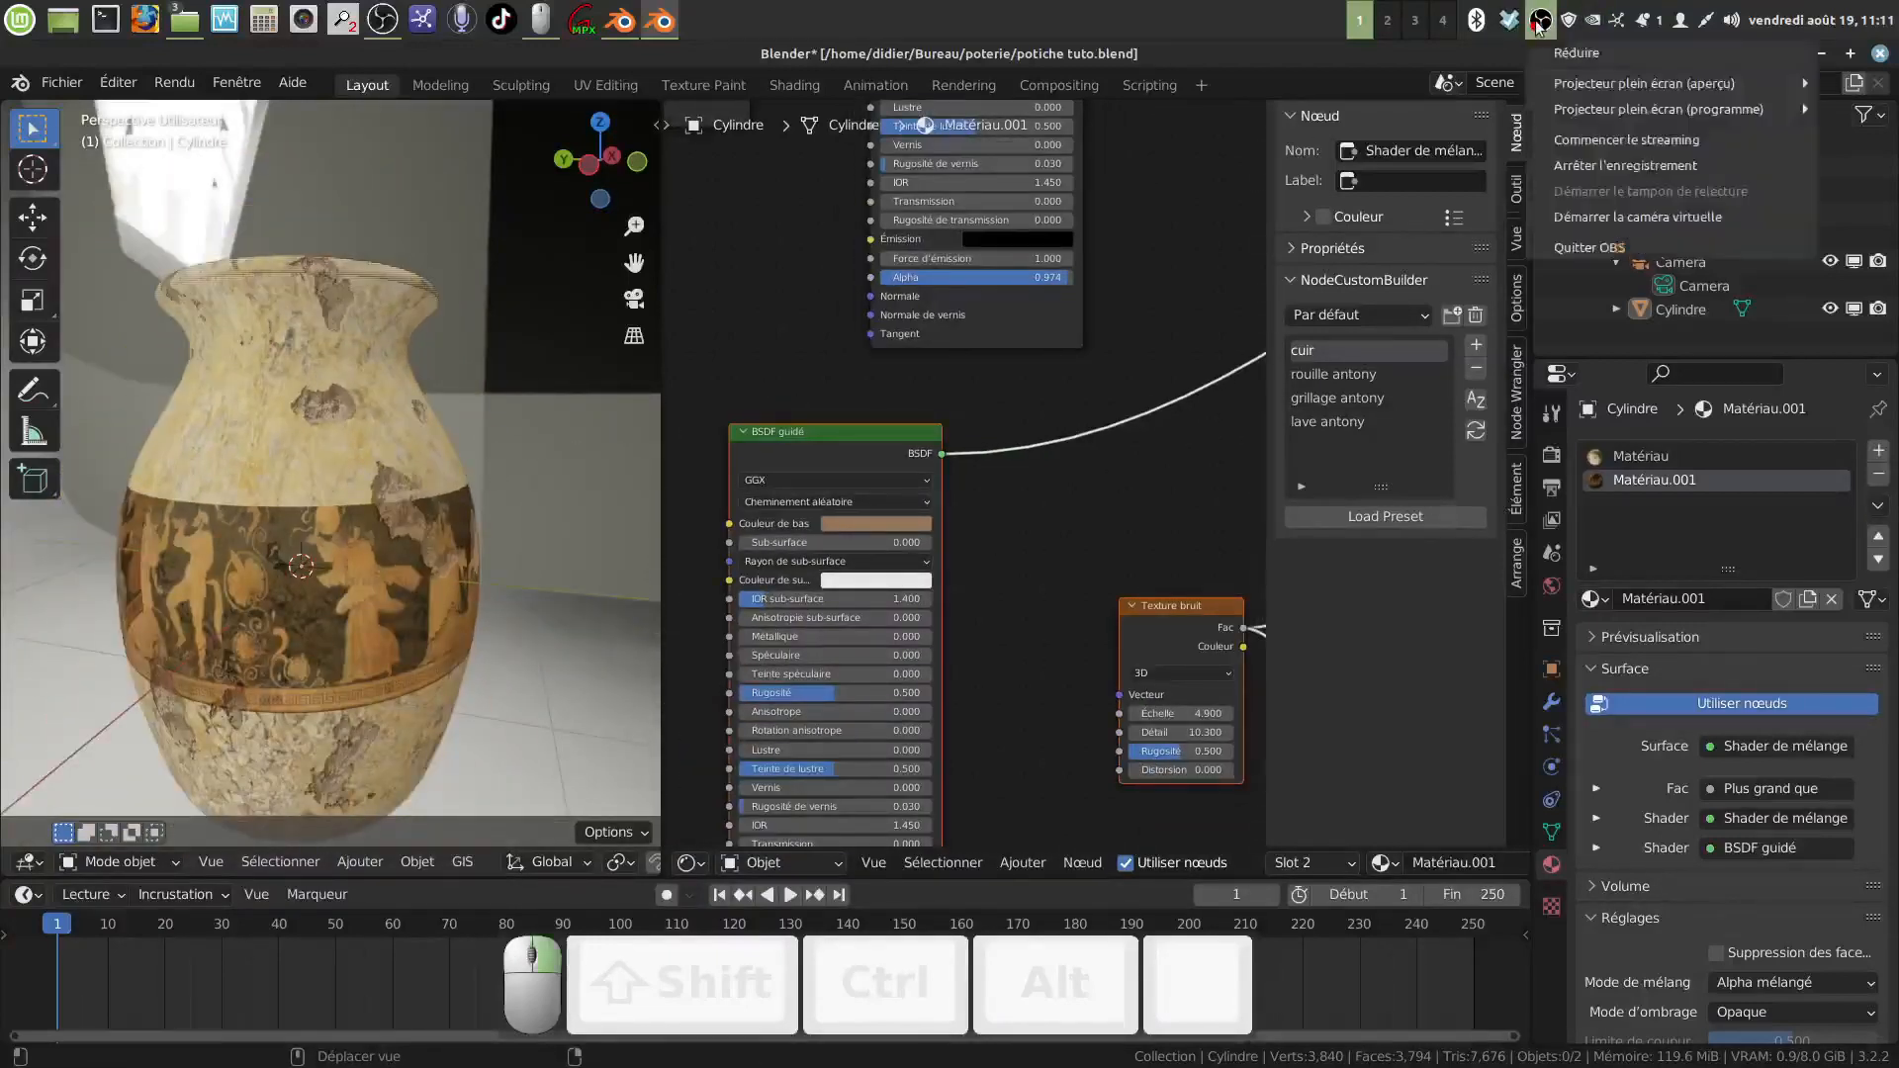